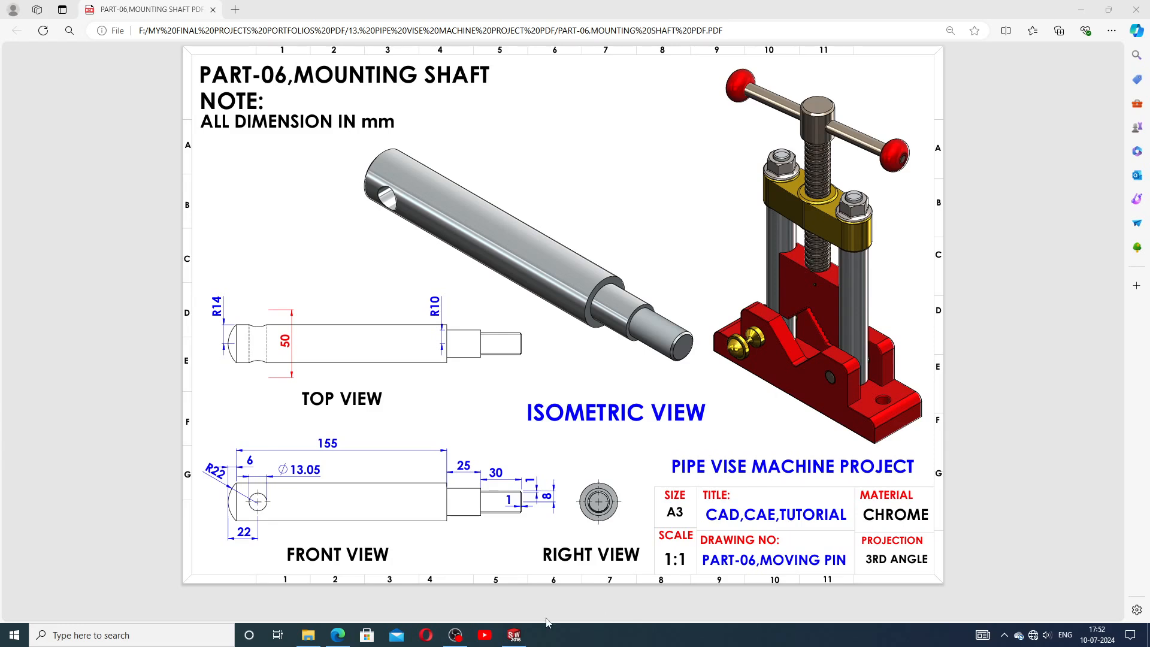
# Examine the finished mounting shaft model from several orientations, including the isometric view.
pyautogui.click(513, 634)
pyautogui.moveTo(663, 485); pyautogui.dragTo(811, 385, button='middle')
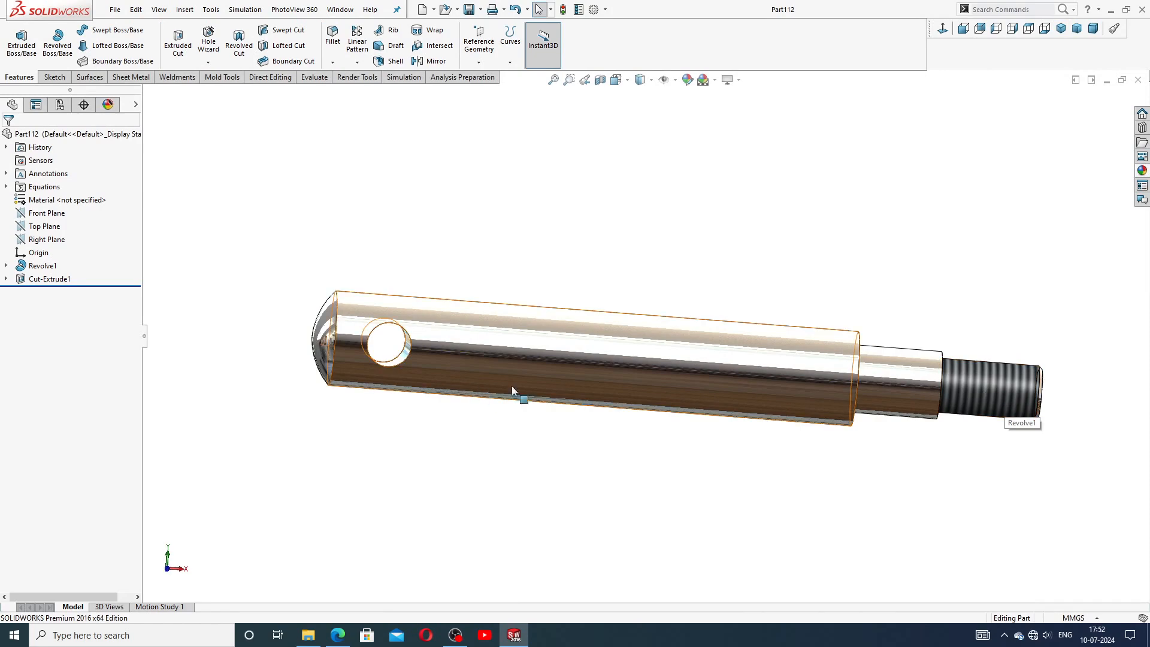
pyautogui.moveTo(515, 398); pyautogui.dragTo(549, 407, button='middle')
pyautogui.scroll(1, 549, 407)
pyautogui.scroll(-1, 549, 407)
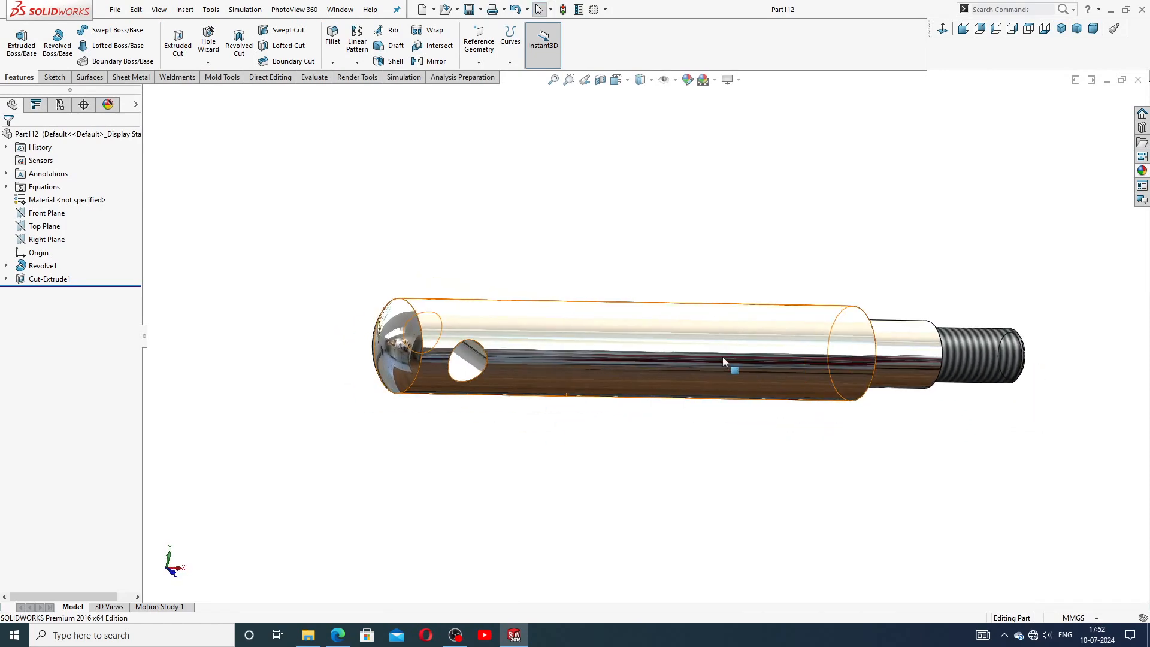
pyautogui.scroll(3, 723, 357)
pyautogui.scroll(-3, 721, 356)
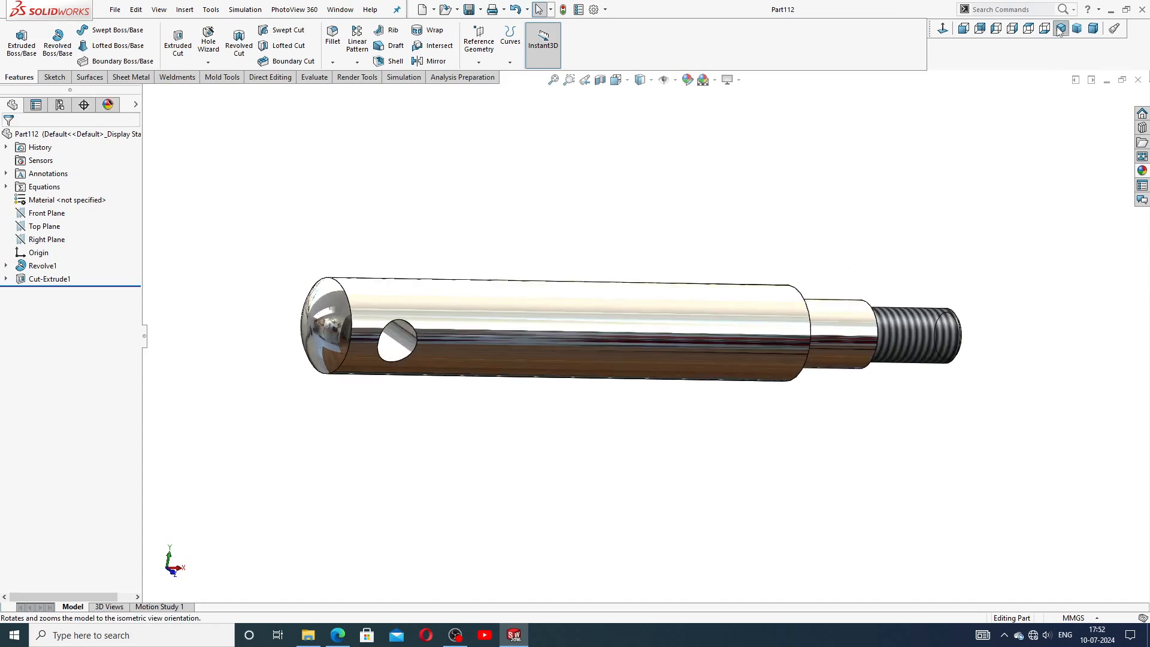
pyautogui.click(1076, 28)
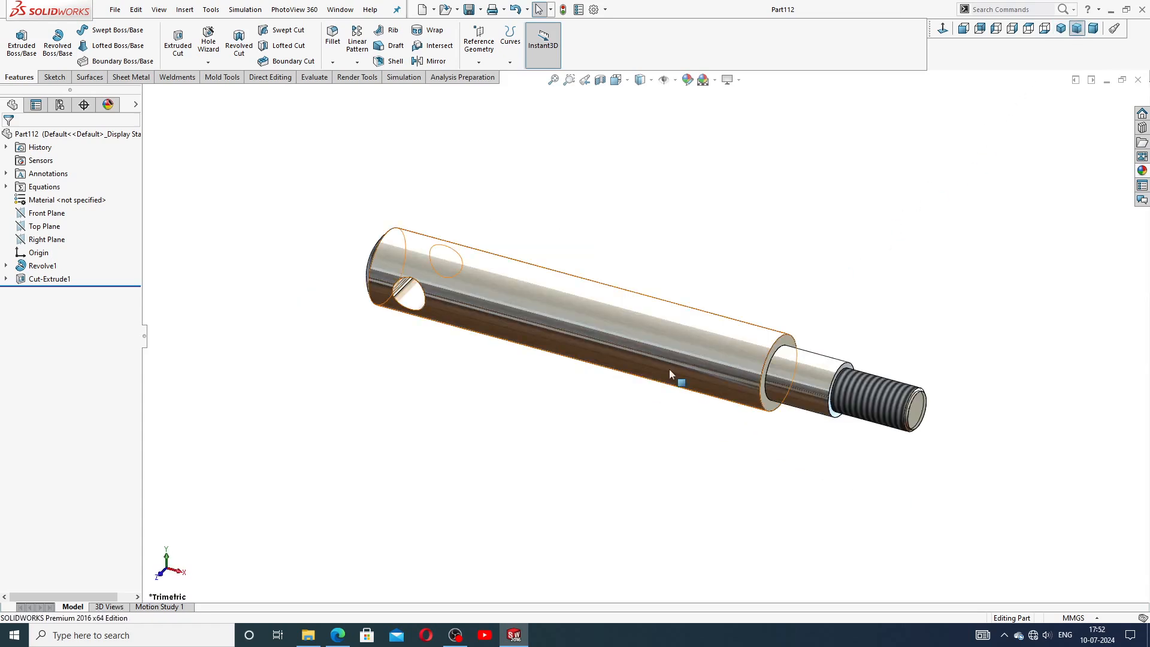
pyautogui.scroll(-2, 670, 370)
pyautogui.scroll(2, 647, 329)
pyautogui.click(1061, 28)
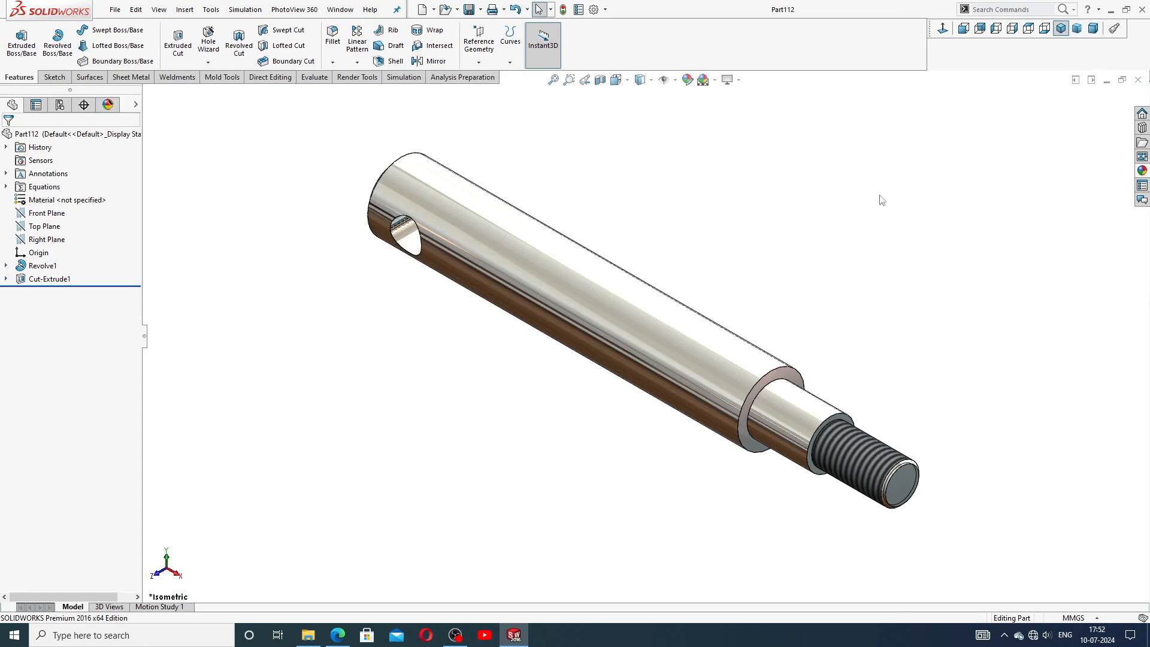
pyautogui.scroll(-1, 638, 347)
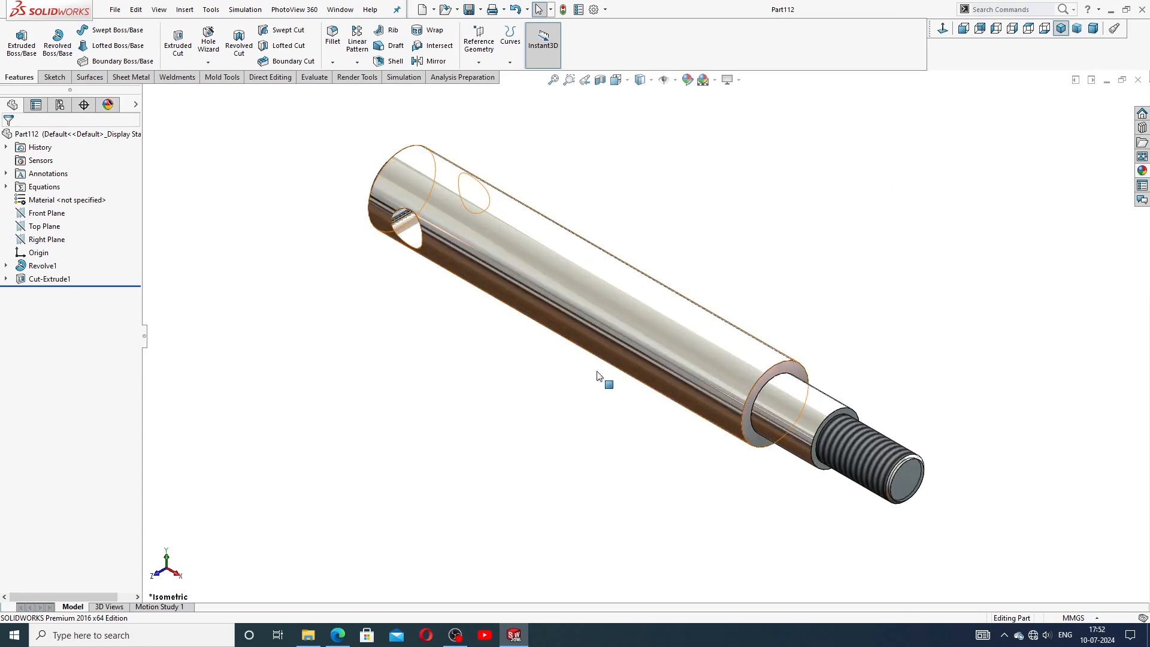
pyautogui.moveTo(603, 380); pyautogui.dragTo(825, 308, button='middle')
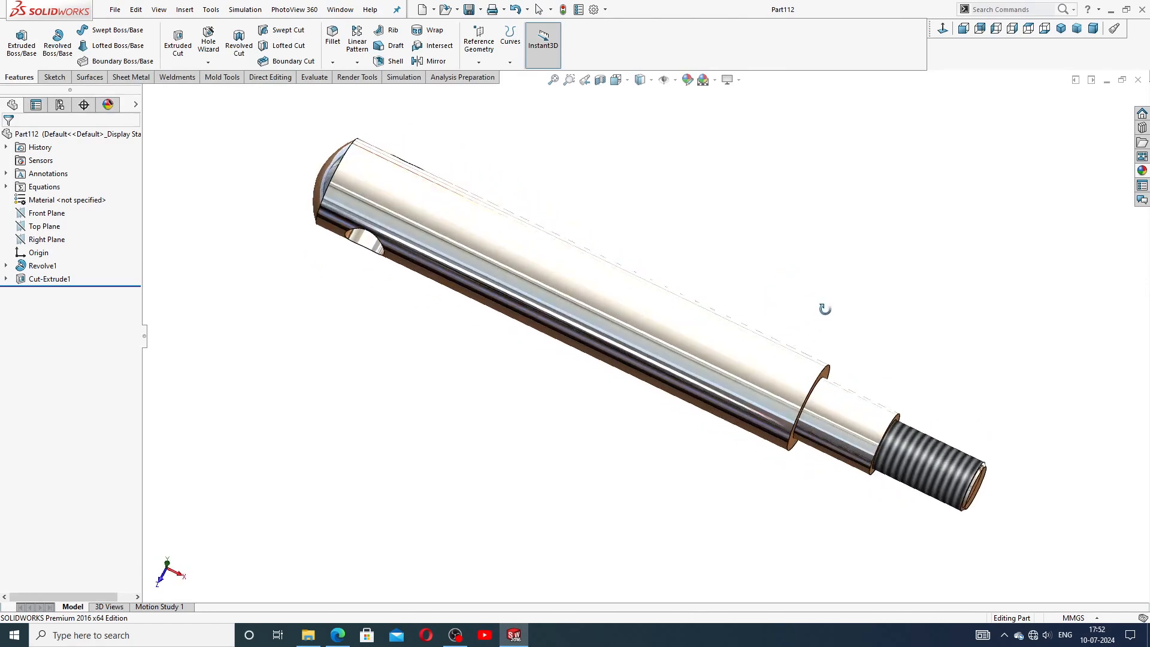
pyautogui.click(1061, 28)
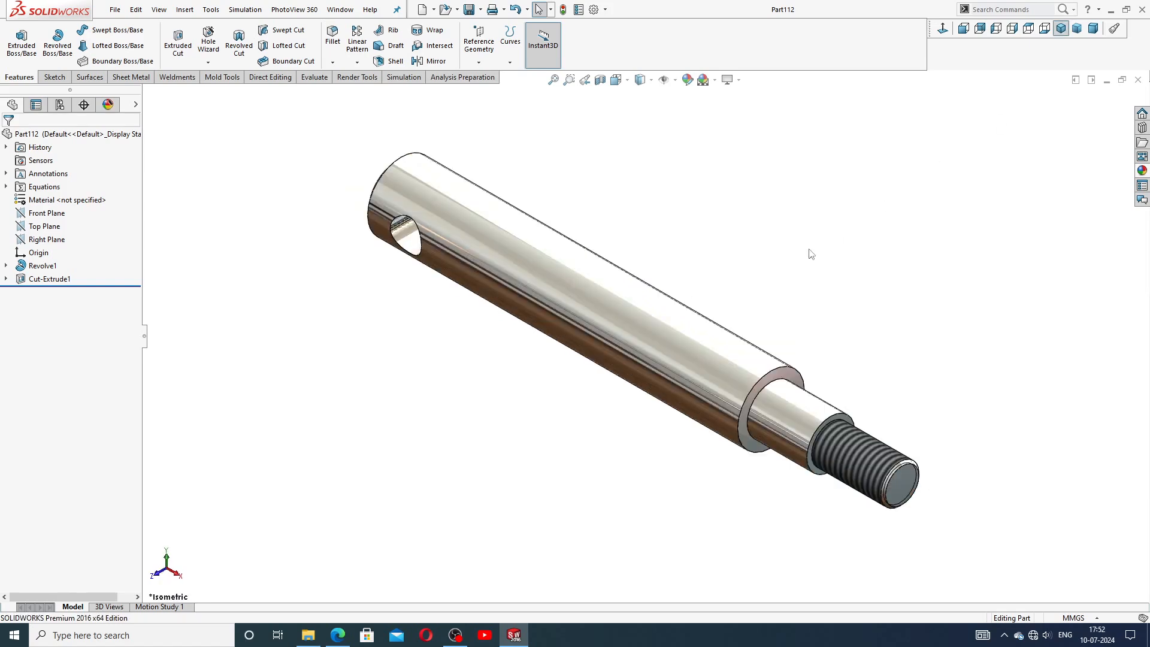
pyautogui.scroll(-3, 564, 314)
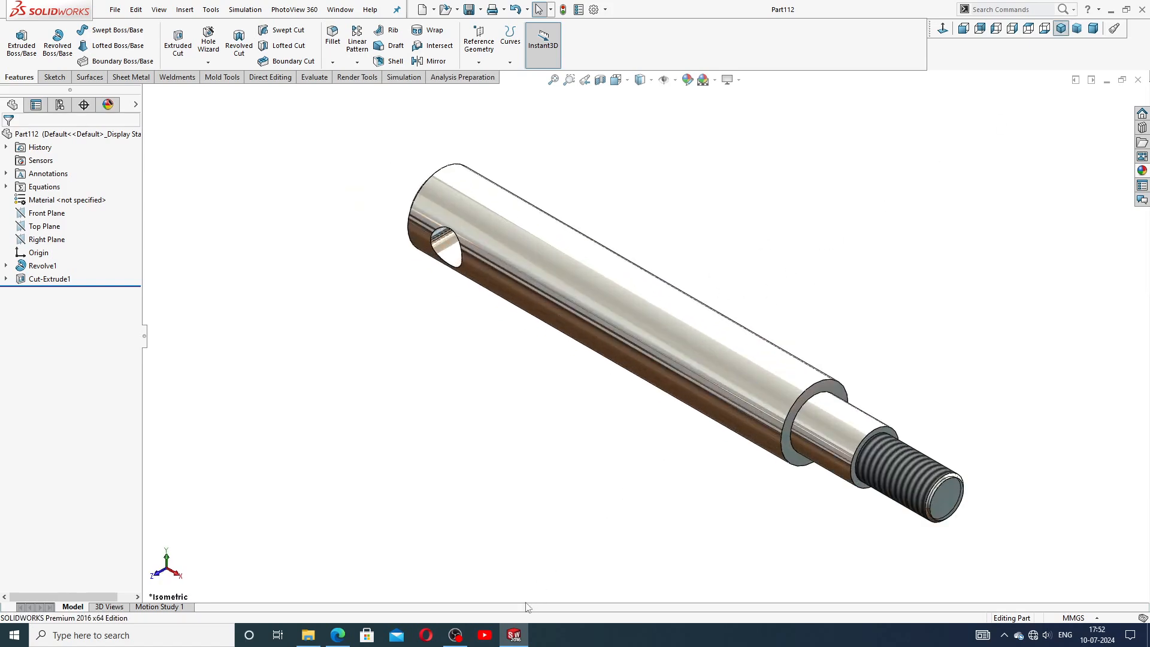
# Close the finished shaft part document.
pyautogui.click(339, 635)
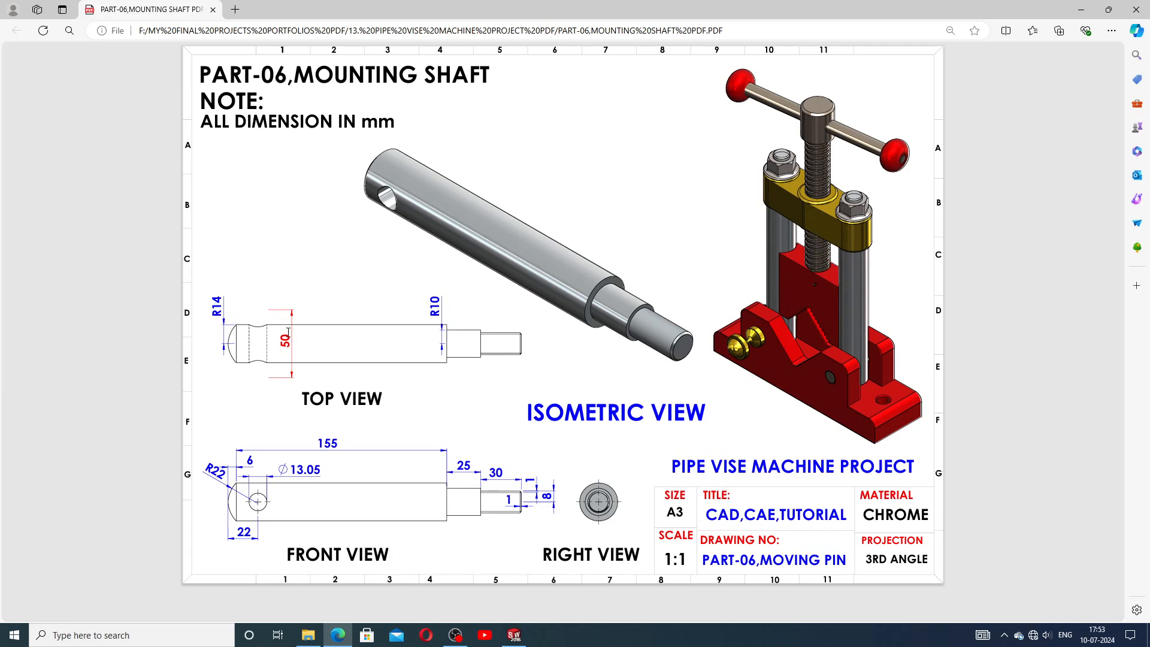
pyautogui.click(514, 635)
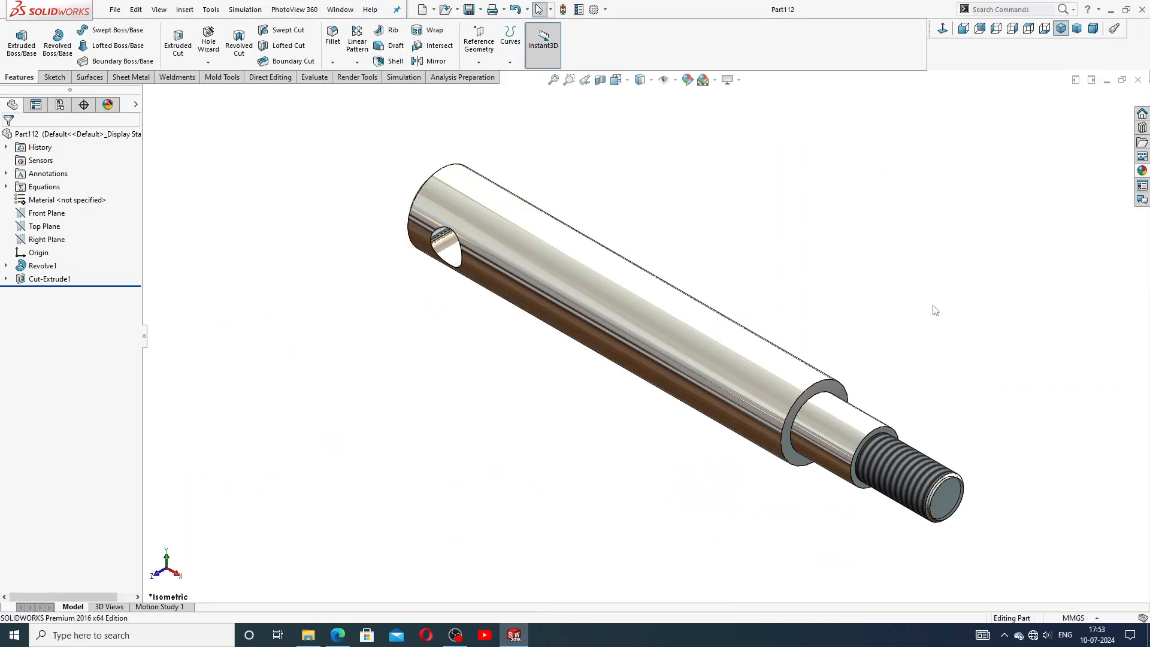
pyautogui.click(1138, 80)
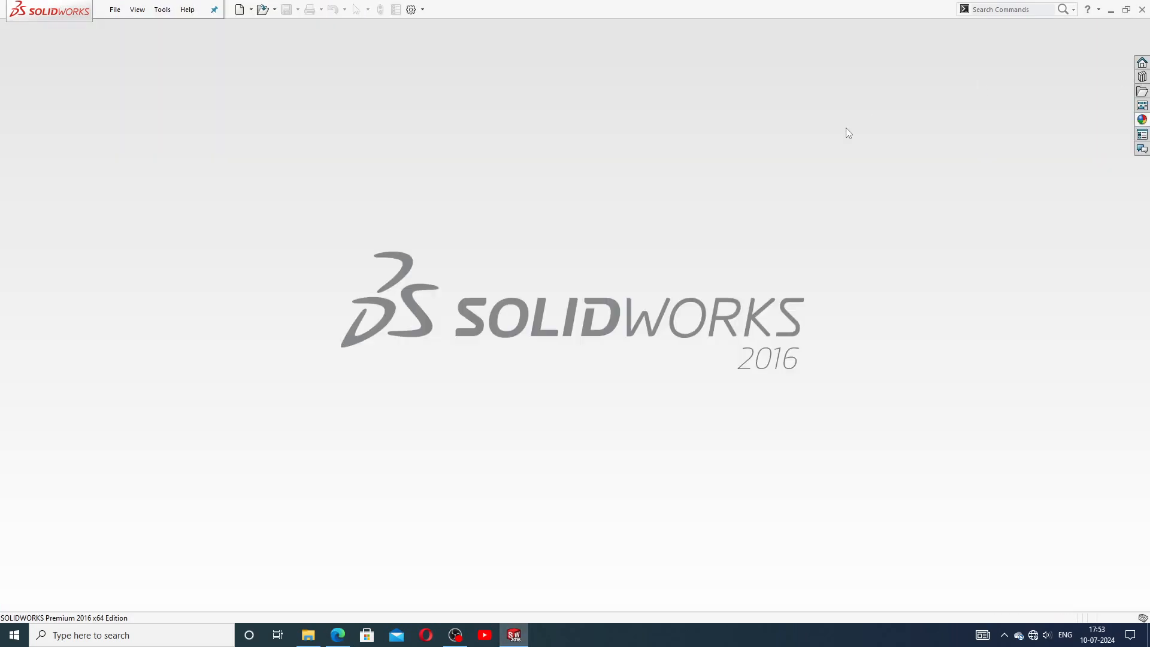
# Create a new part document and apply the Plain White scene to its background.
pyautogui.click(240, 10)
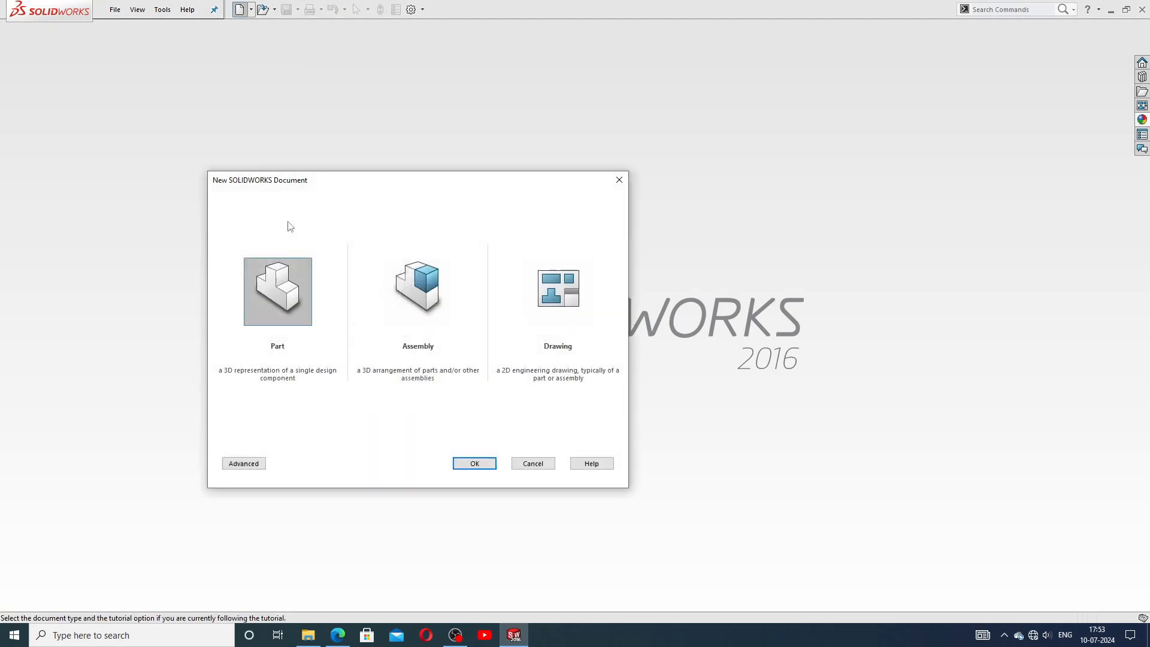
pyautogui.click(477, 465)
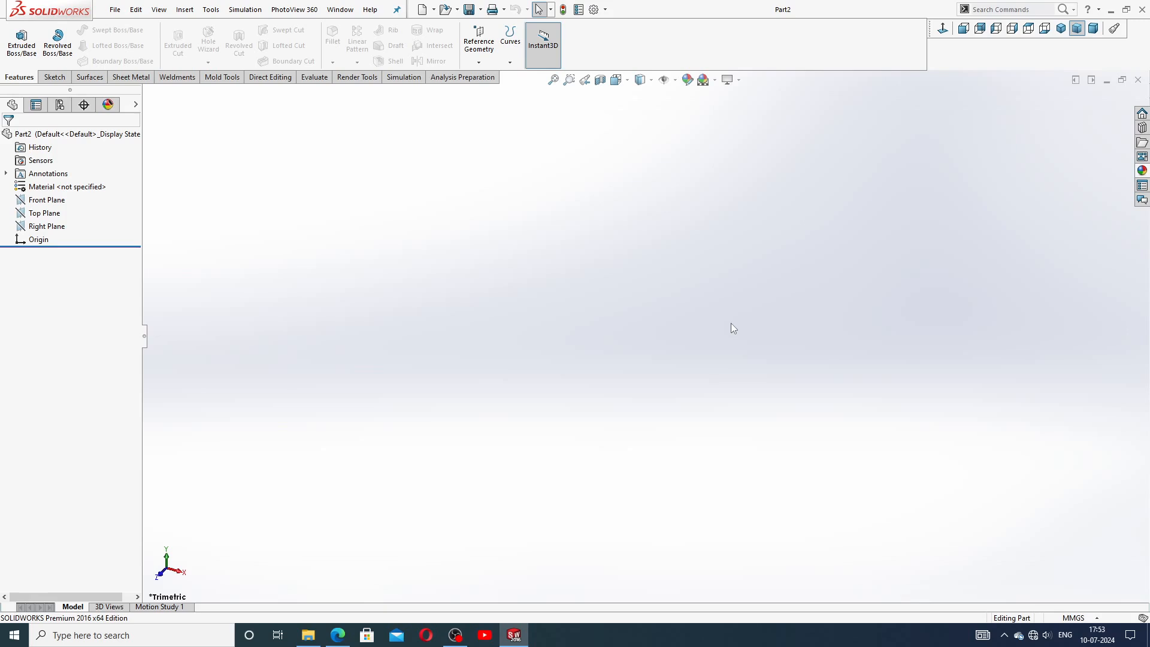
pyautogui.click(715, 80)
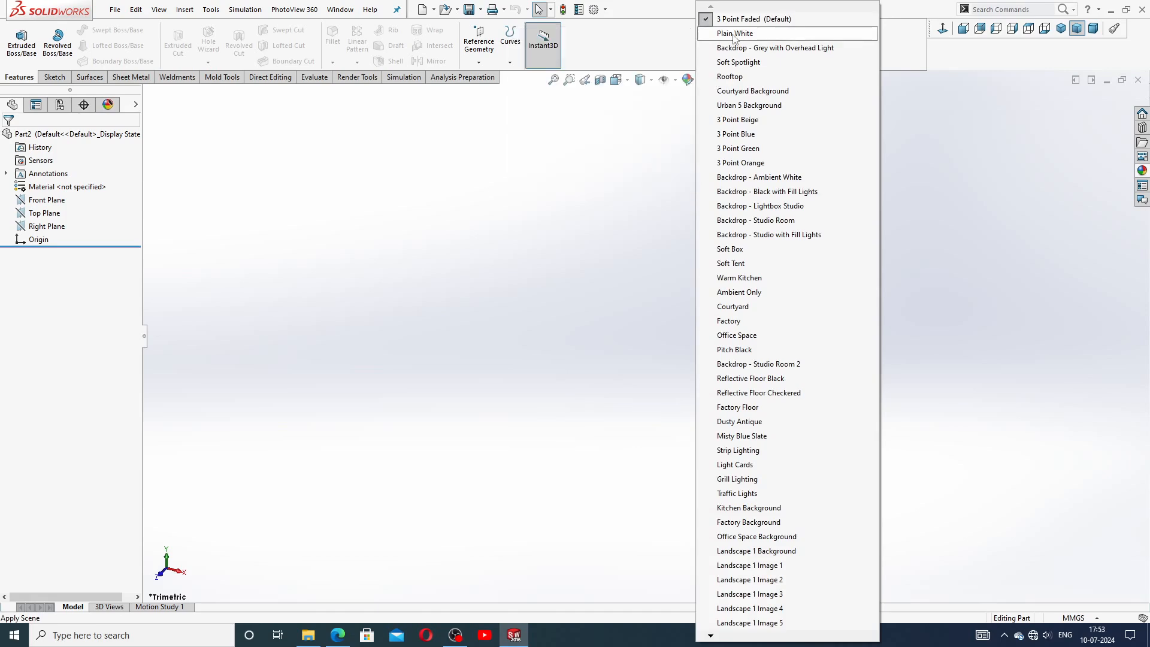
pyautogui.click(699, 132)
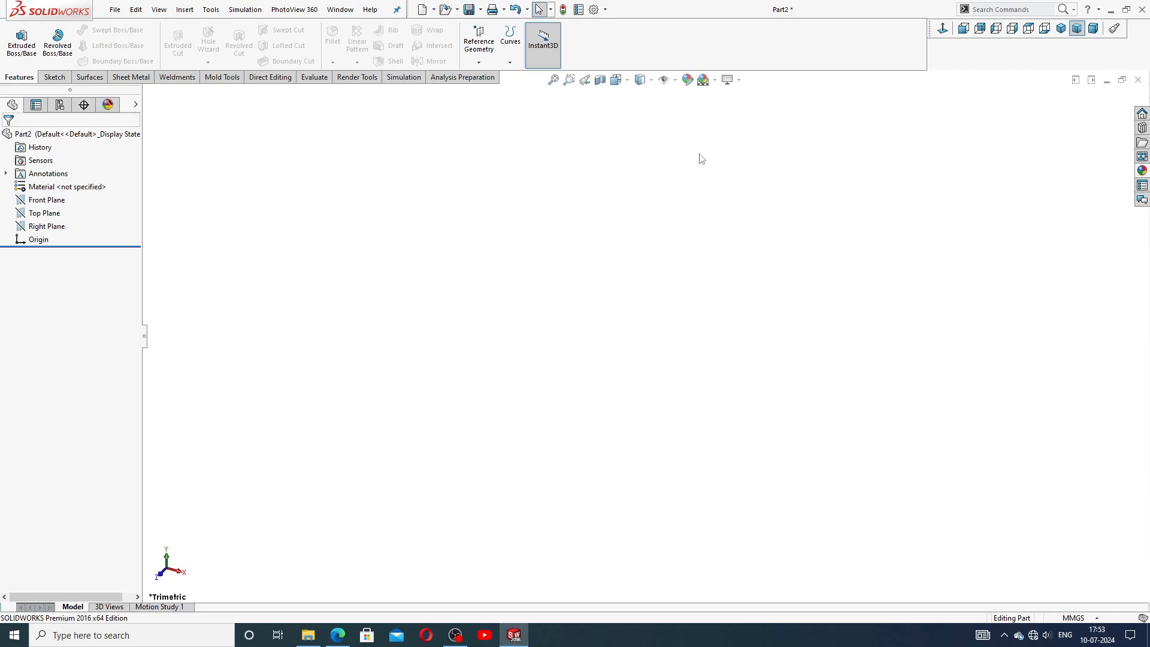
# Set both image quality resolution sliders in the document properties to maximum and apply.
pyautogui.click(594, 9)
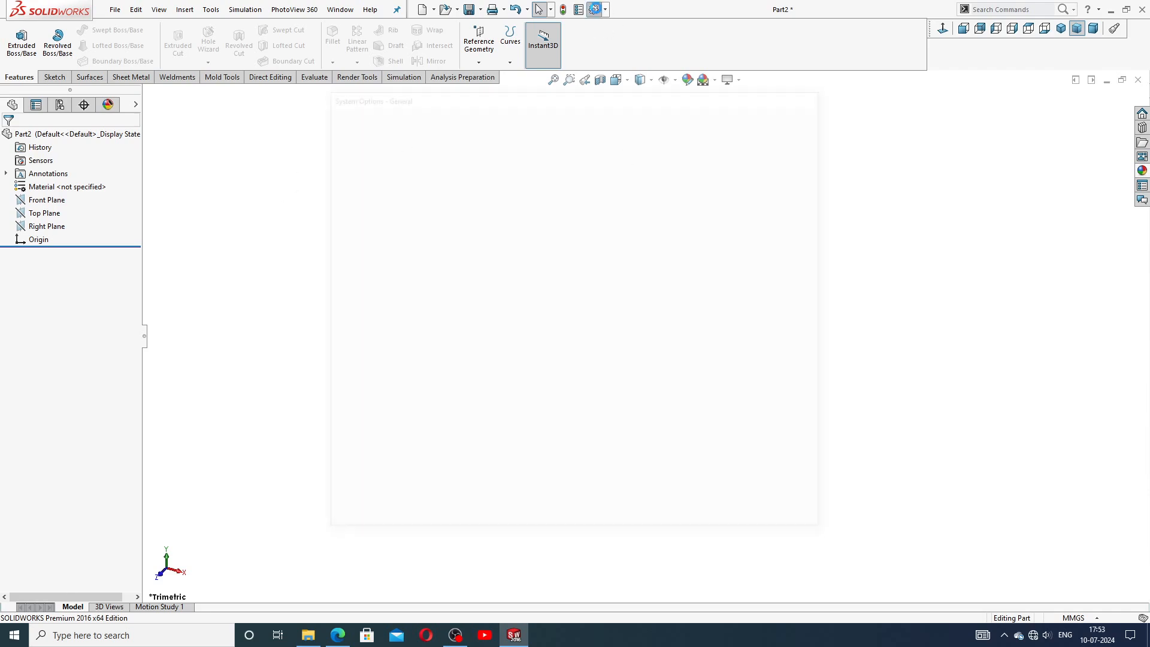
pyautogui.click(426, 116)
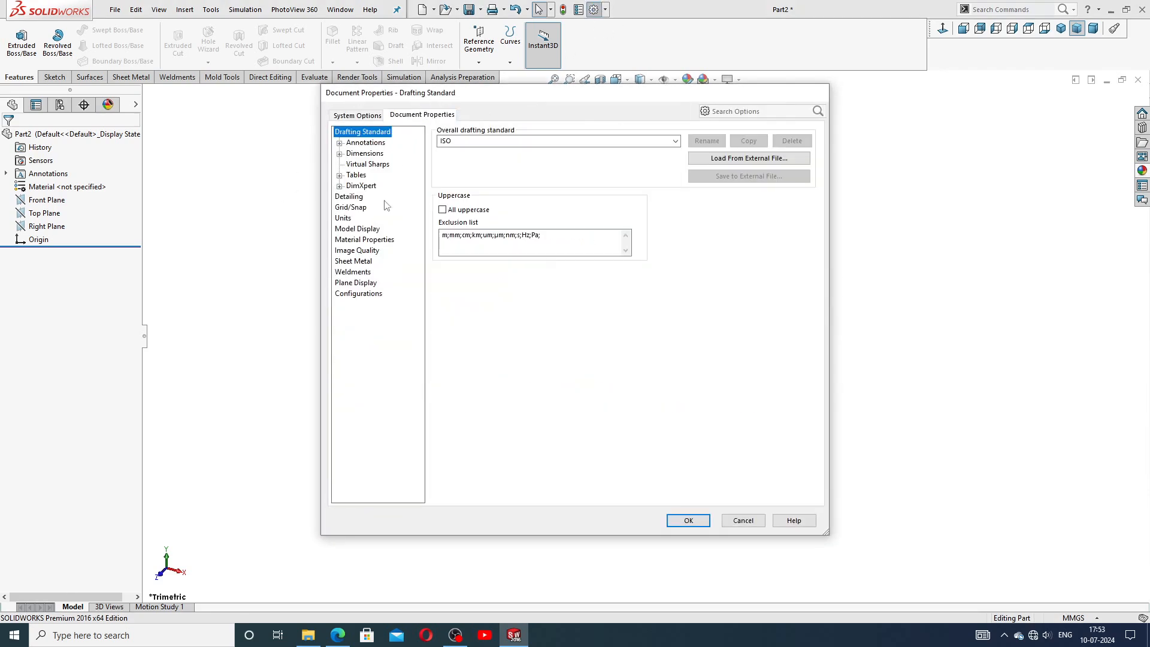
pyautogui.click(380, 245)
pyautogui.moveTo(537, 150); pyautogui.dragTo(665, 157)
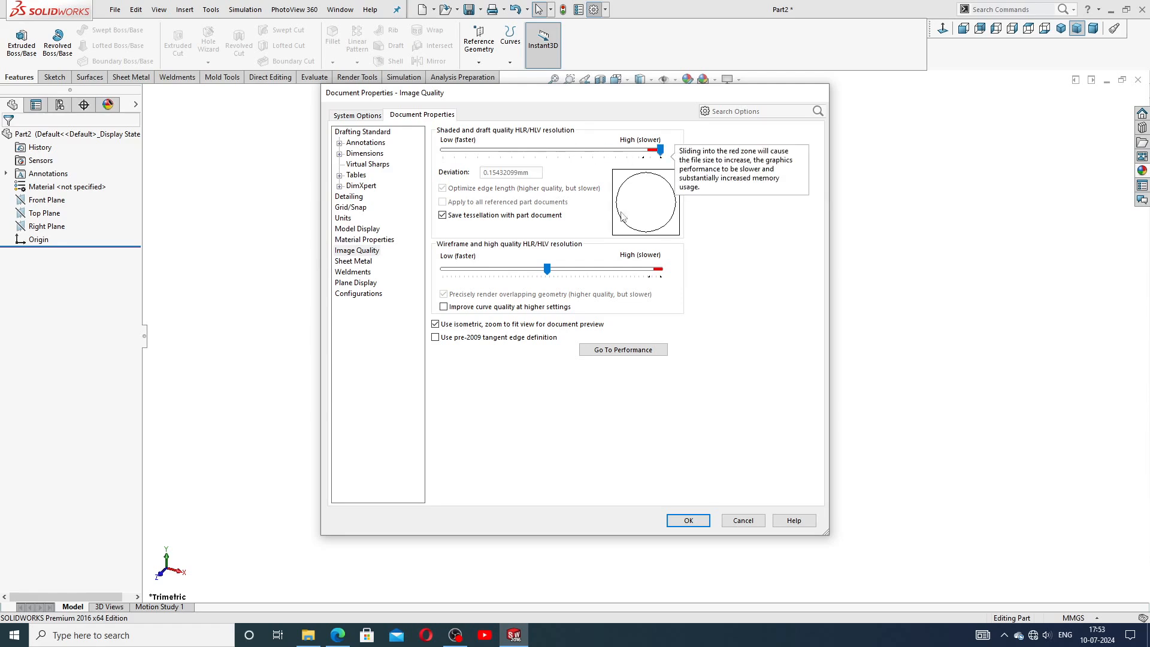
pyautogui.moveTo(547, 269); pyautogui.dragTo(660, 269)
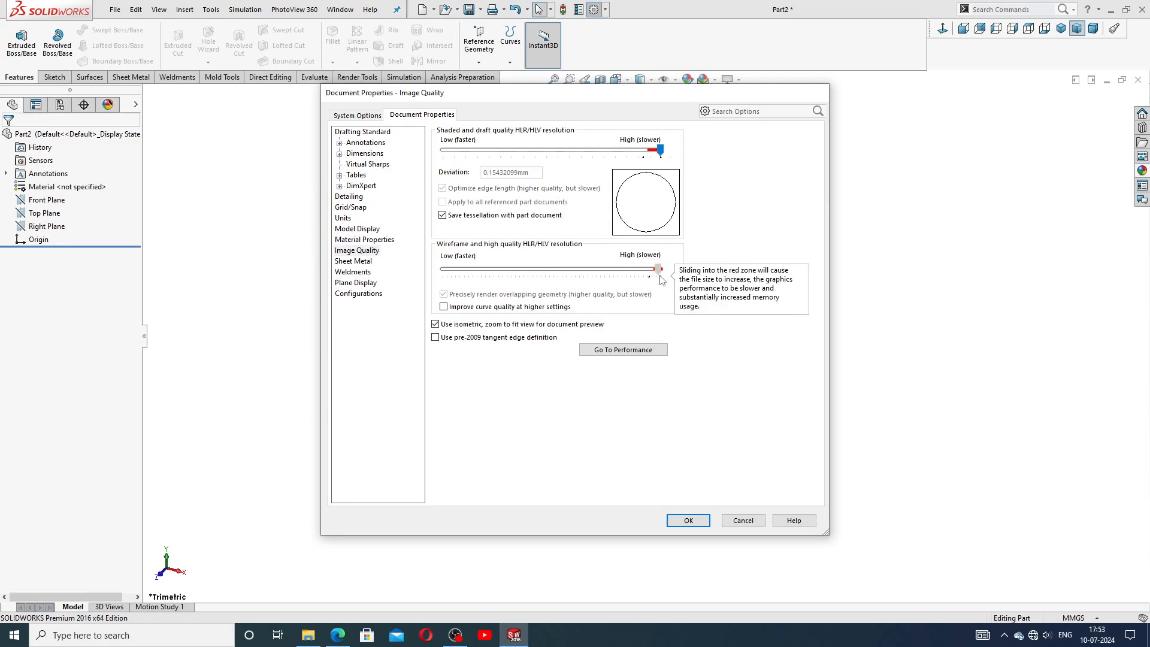
pyautogui.click(688, 521)
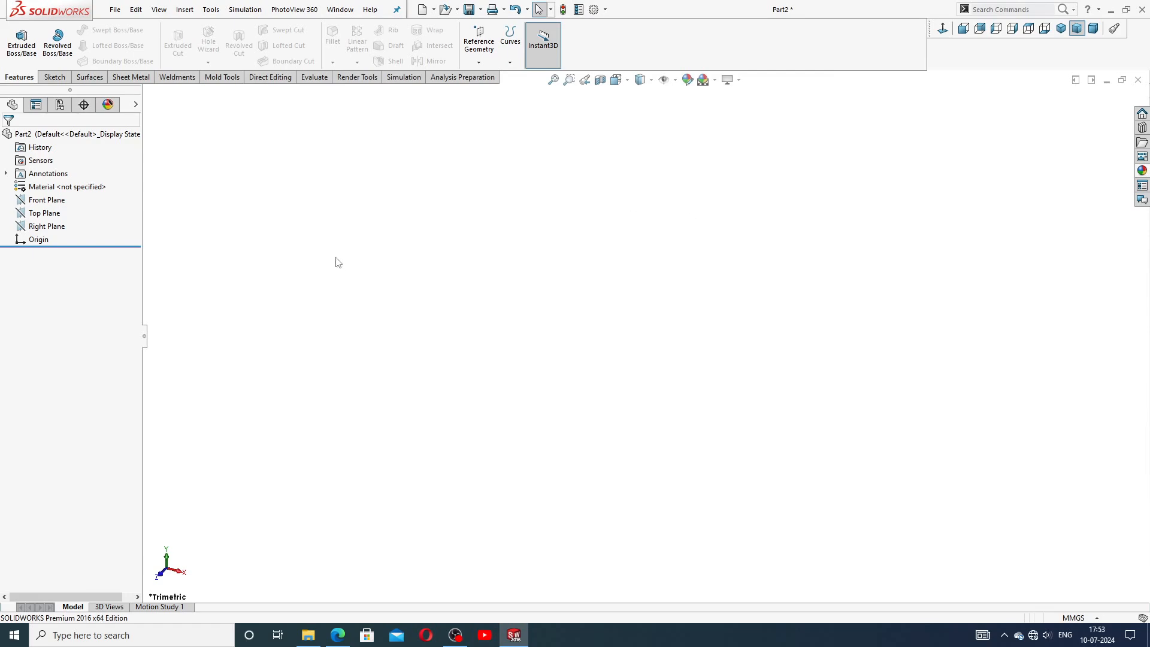
# Sketch a stepped open line profile on the Front Plane from the origin, with a base line about 152 mm long.
pyautogui.click(338, 636)
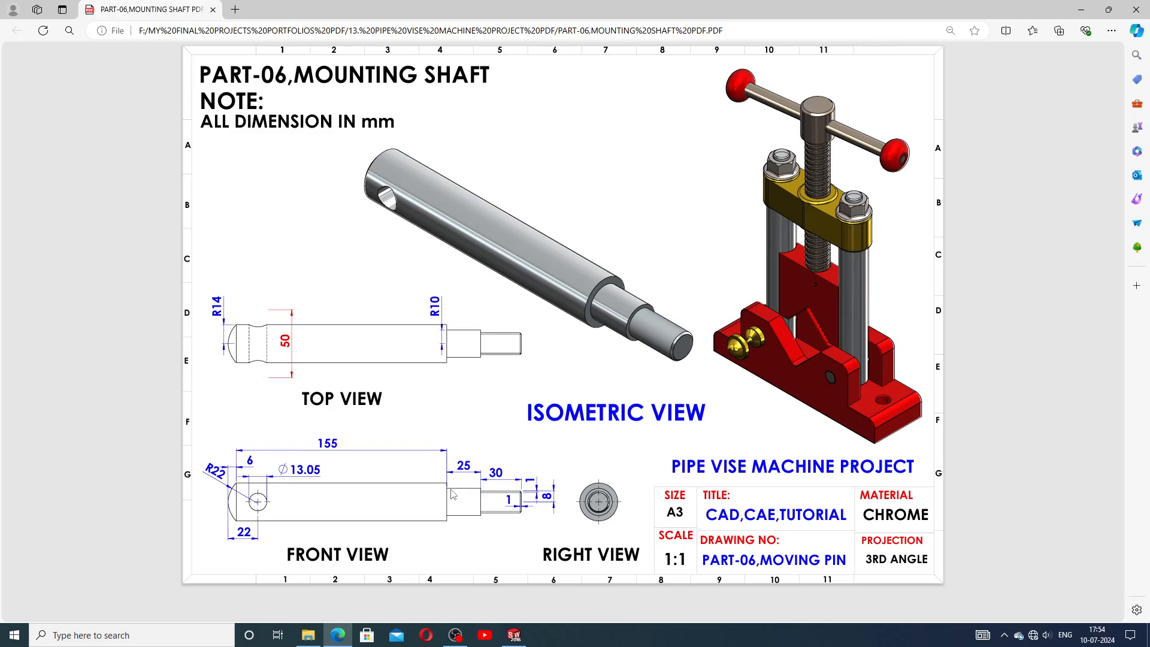
pyautogui.click(514, 635)
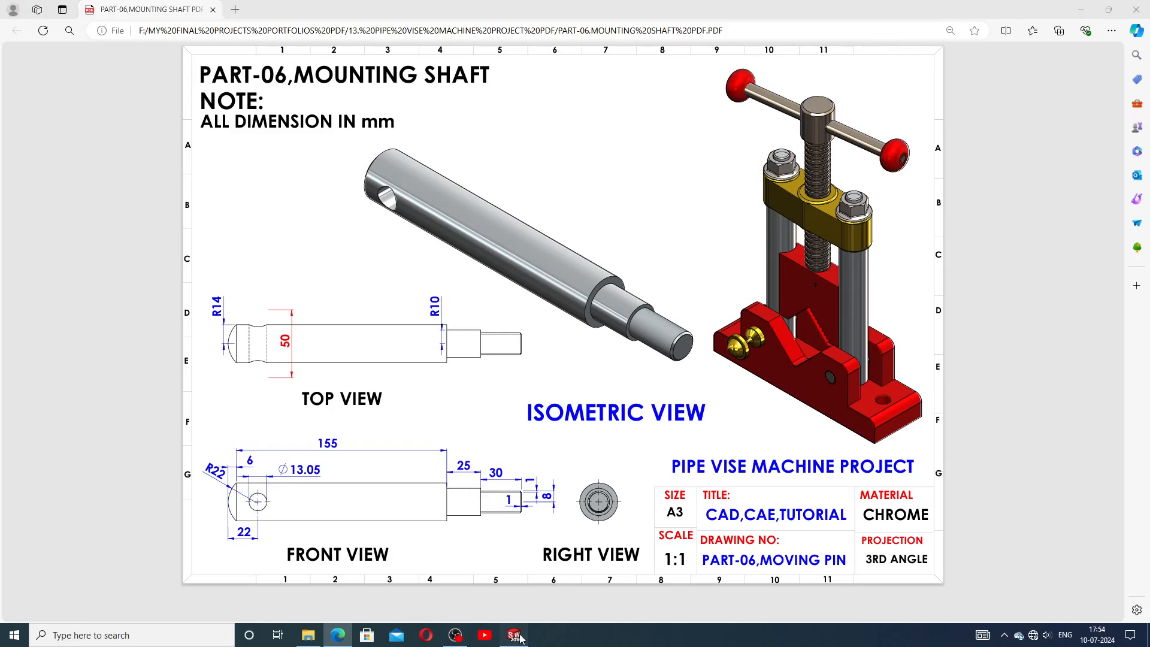
pyautogui.click(54, 200)
pyautogui.click(69, 189)
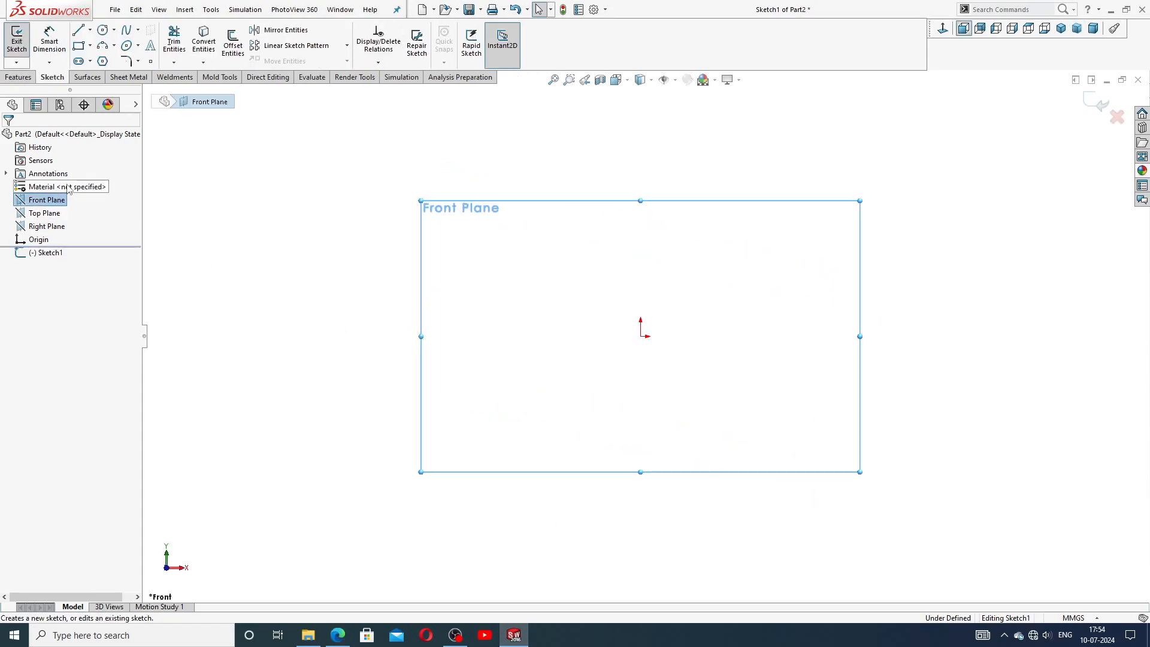
pyautogui.click(78, 30)
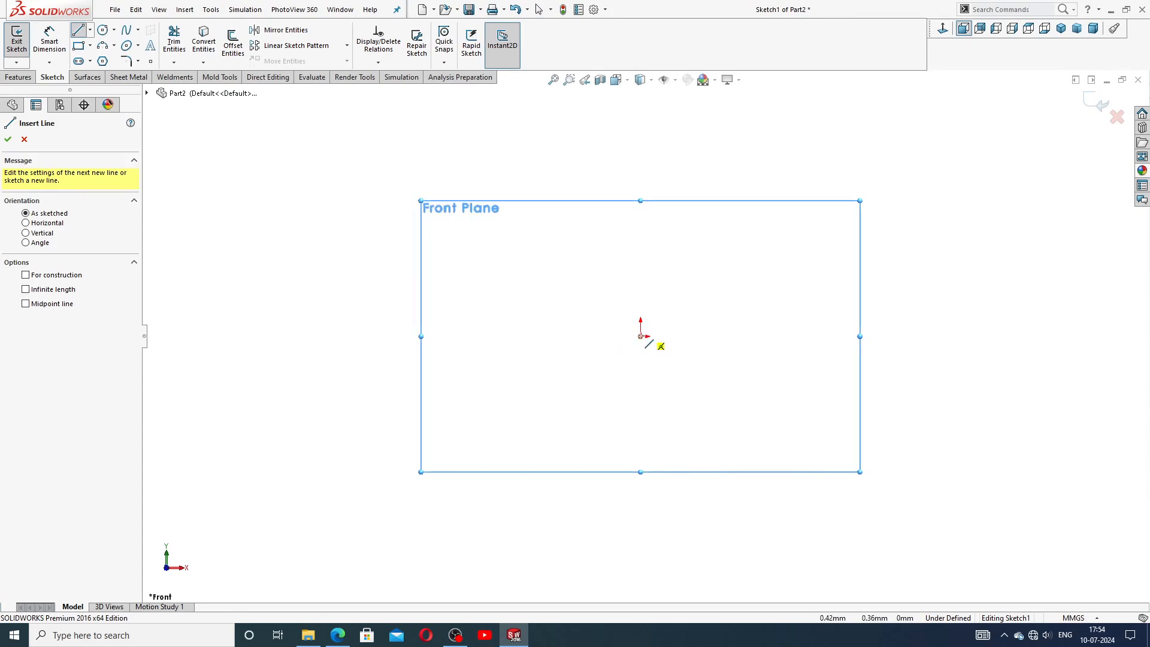
pyautogui.click(647, 336)
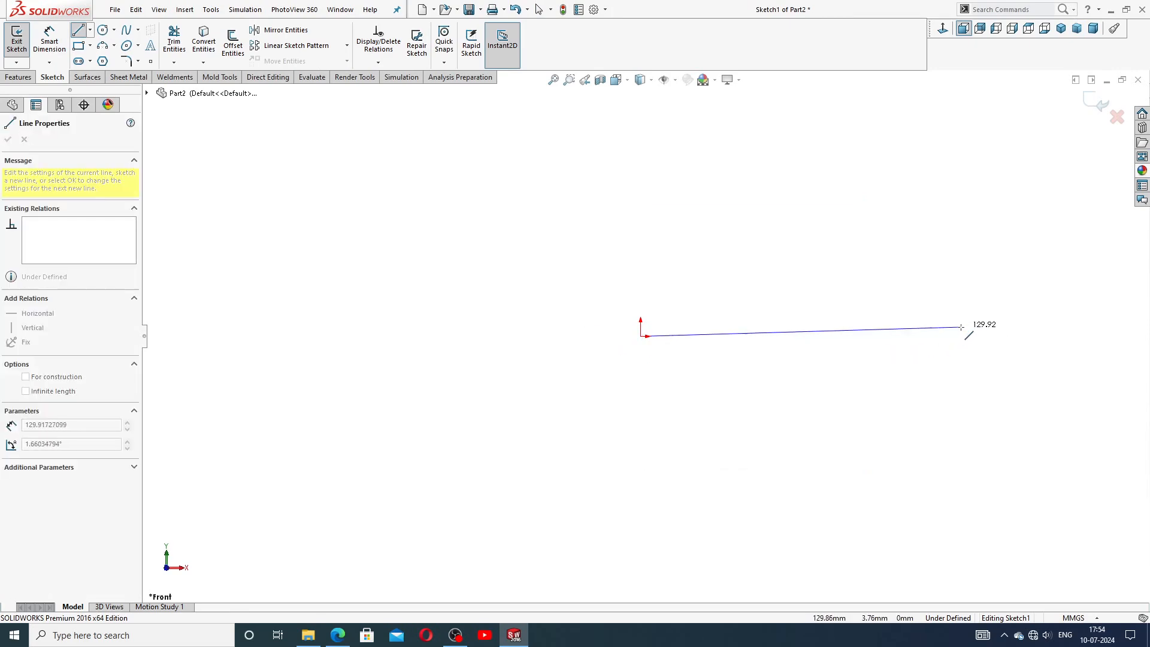
pyautogui.click(1014, 336)
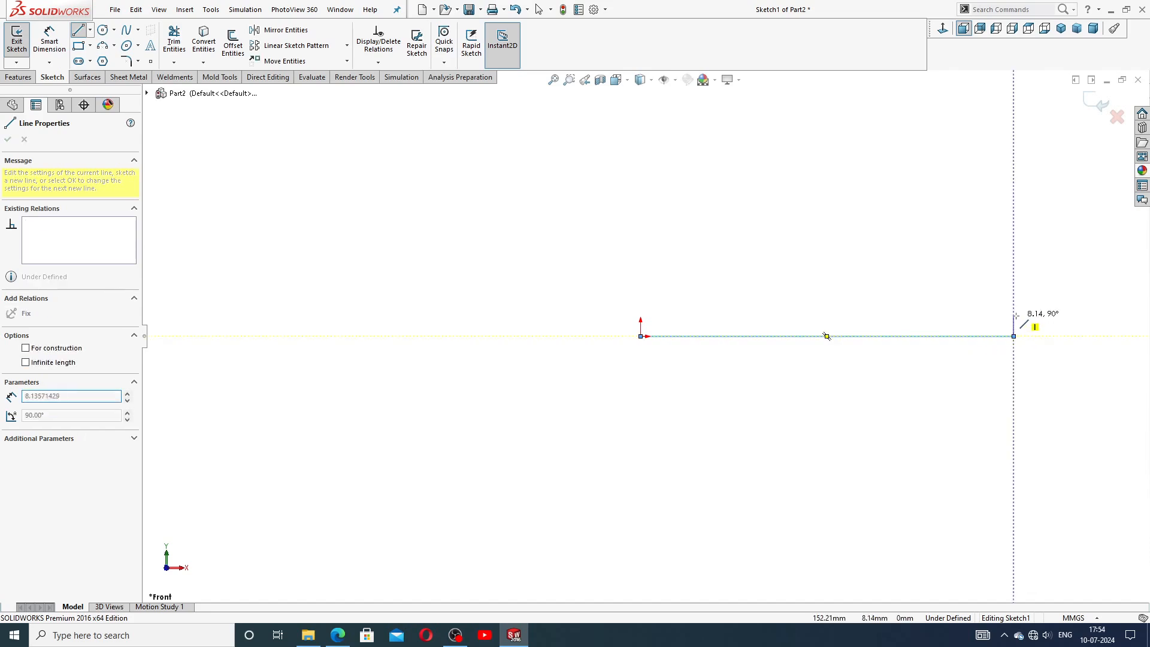
pyautogui.click(1015, 303)
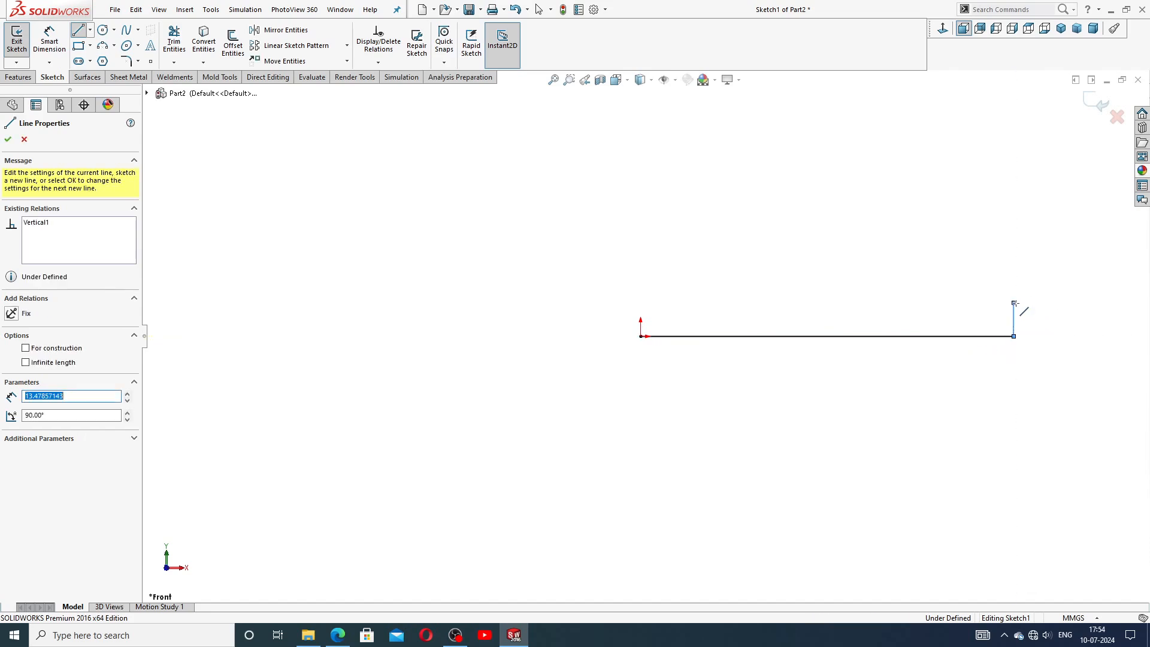
pyautogui.click(977, 303)
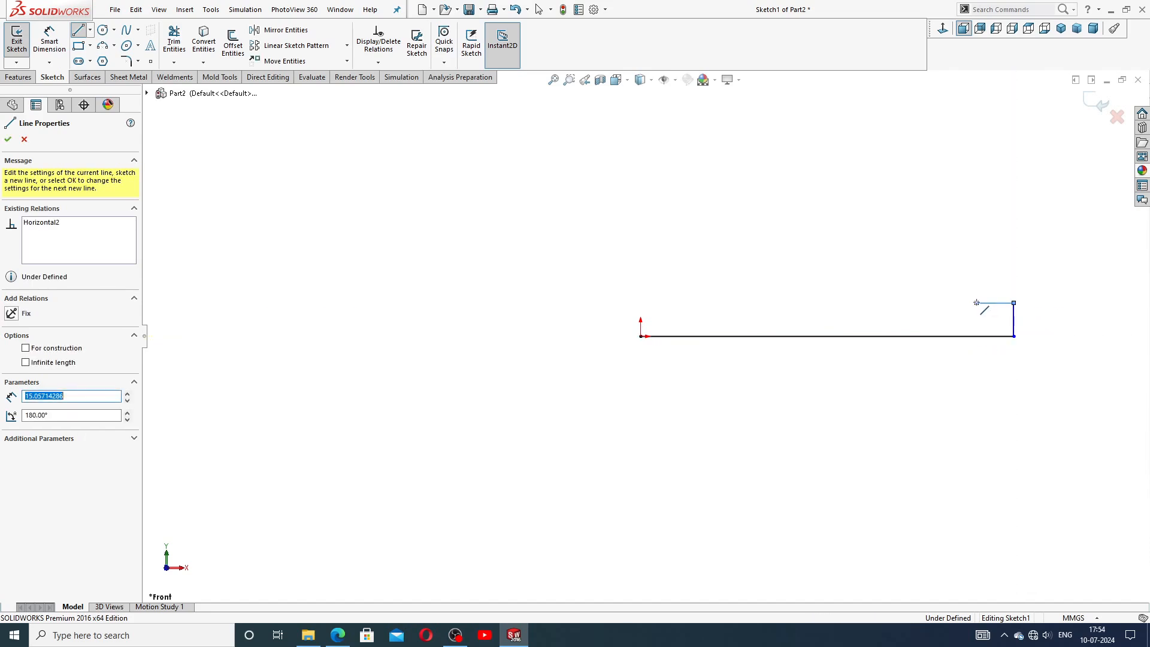
pyautogui.click(977, 272)
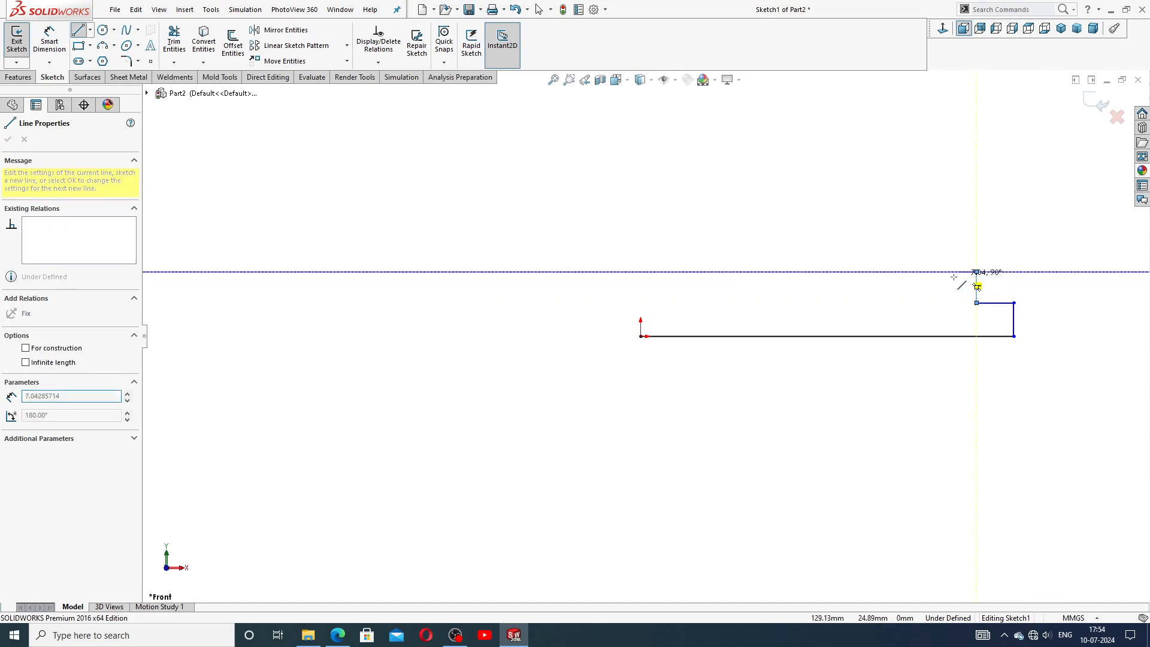
pyautogui.click(919, 272)
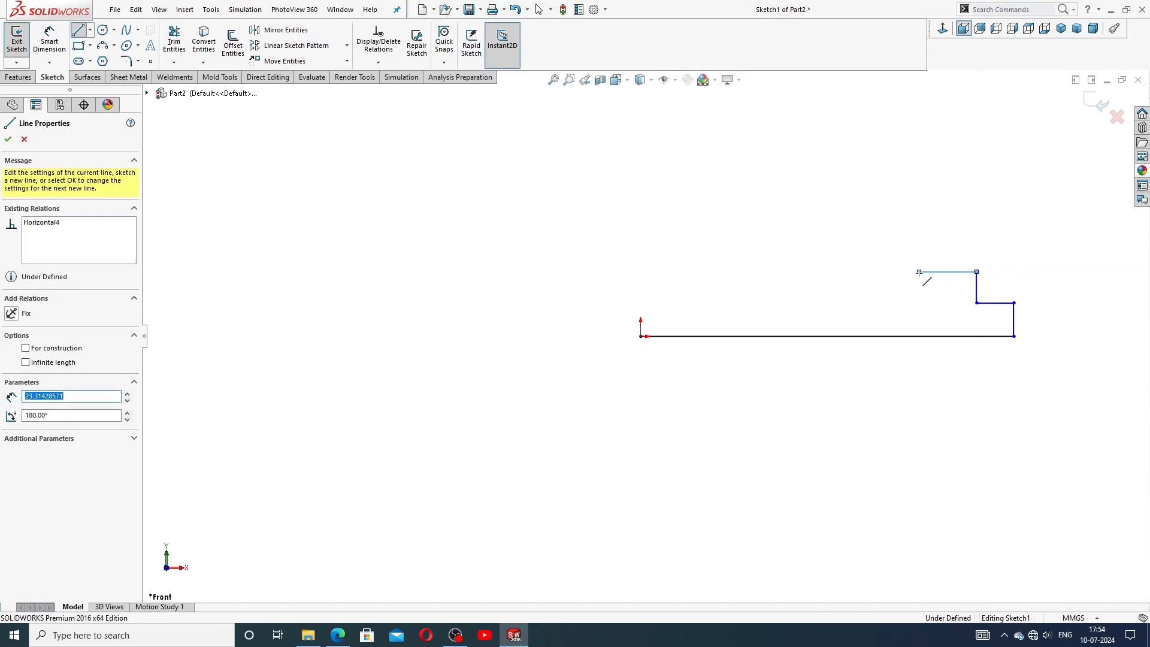
pyautogui.click(919, 238)
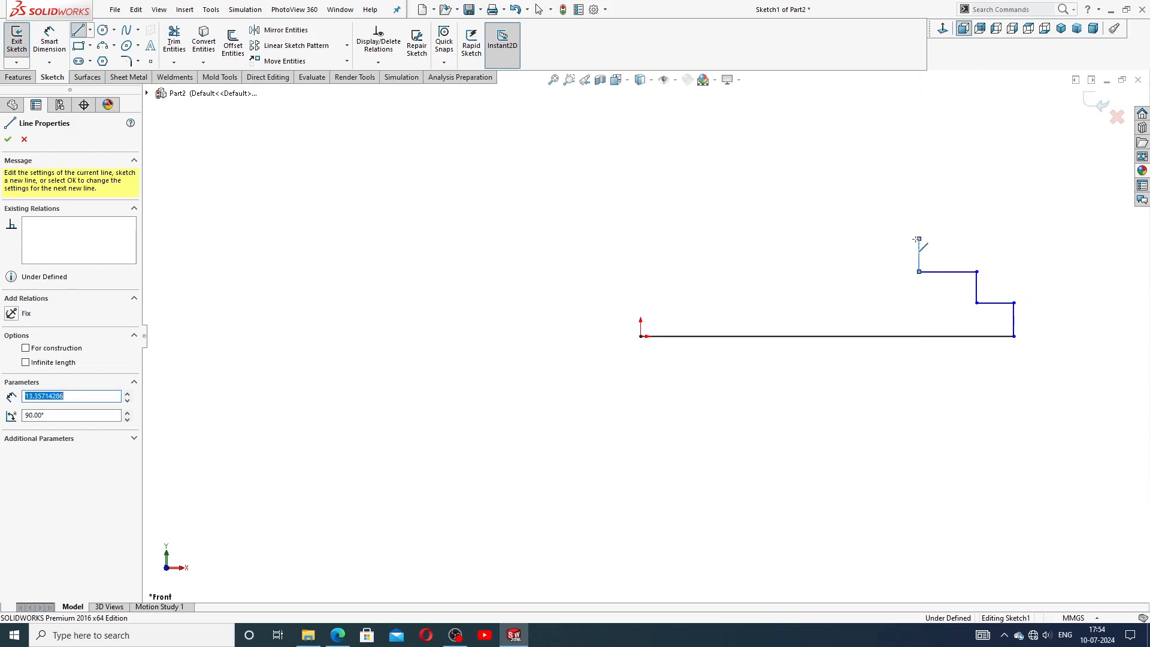
pyautogui.click(680, 238)
pyautogui.rightClick(737, 274)
pyautogui.click(766, 280)
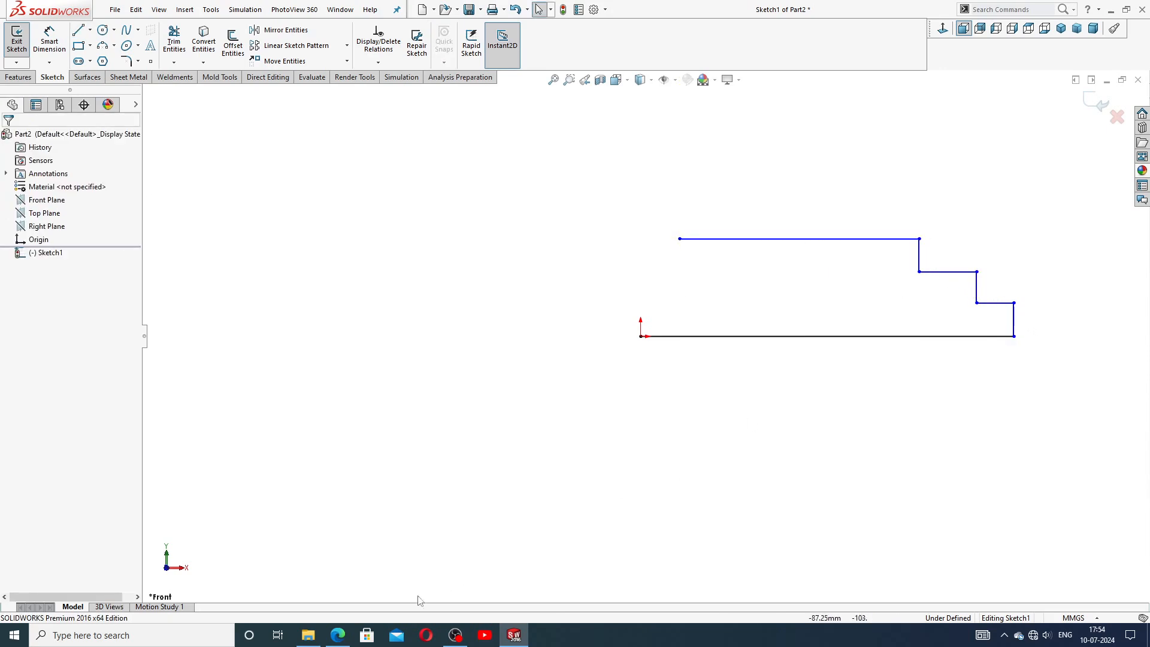
# Consult the mounting shaft reference drawing and return to the sketch.
pyautogui.click(340, 636)
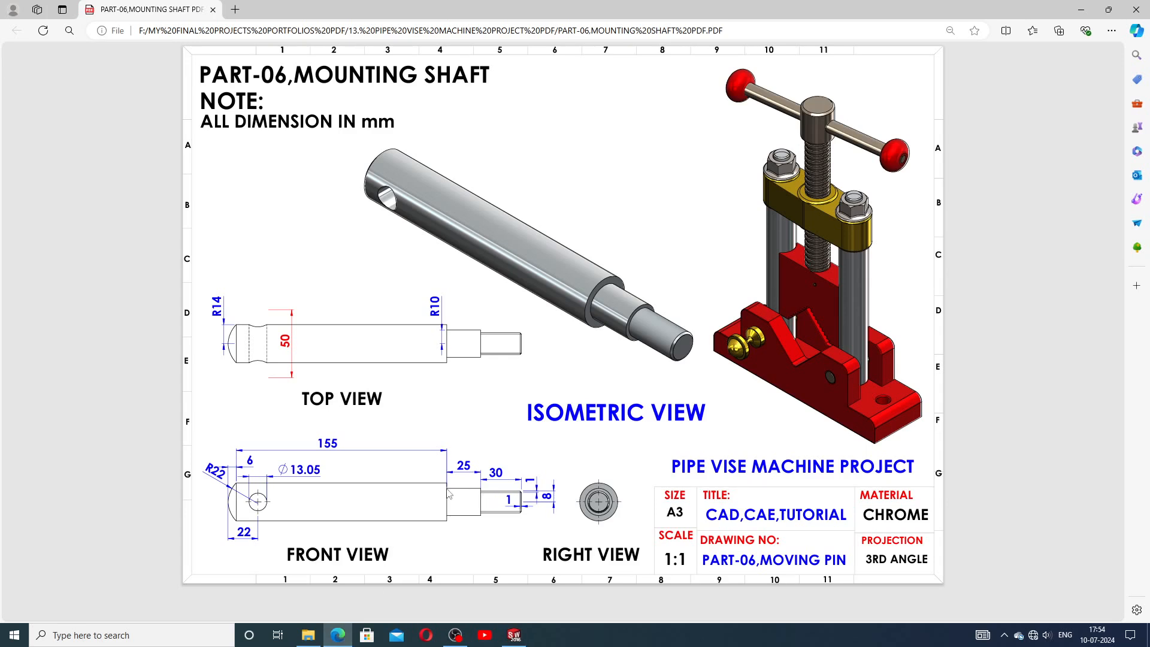
pyautogui.click(514, 635)
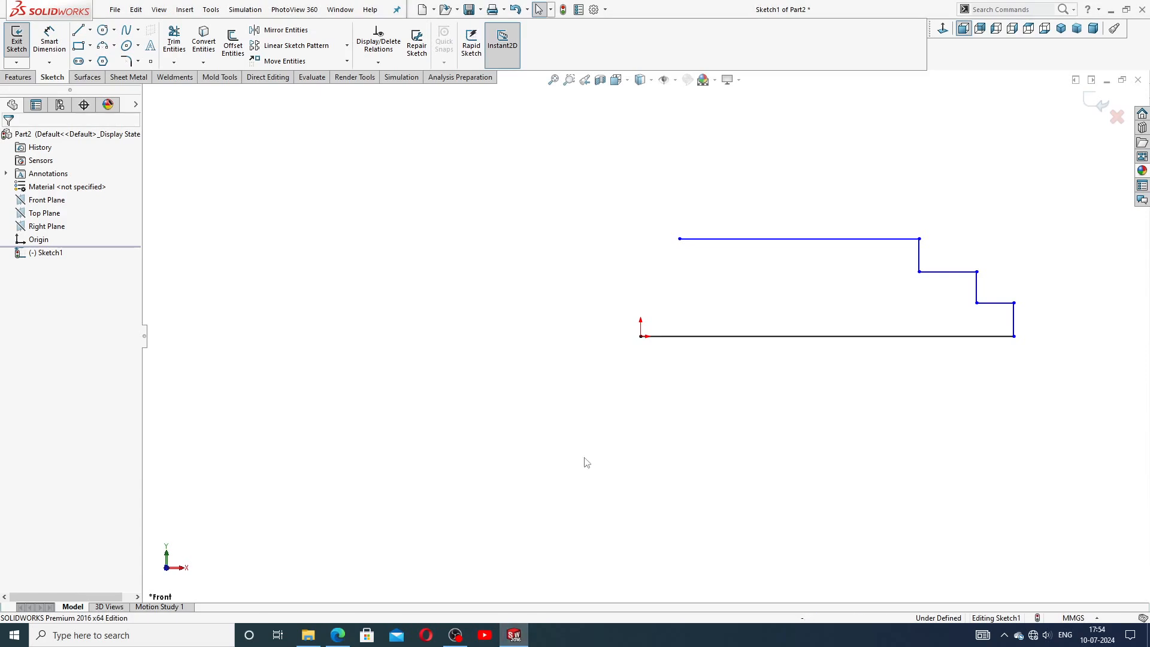
# Close the profile with a 3-point arc from the top line's left end to the origin, radius about 30 mm.
pyautogui.click(114, 45)
pyautogui.click(133, 89)
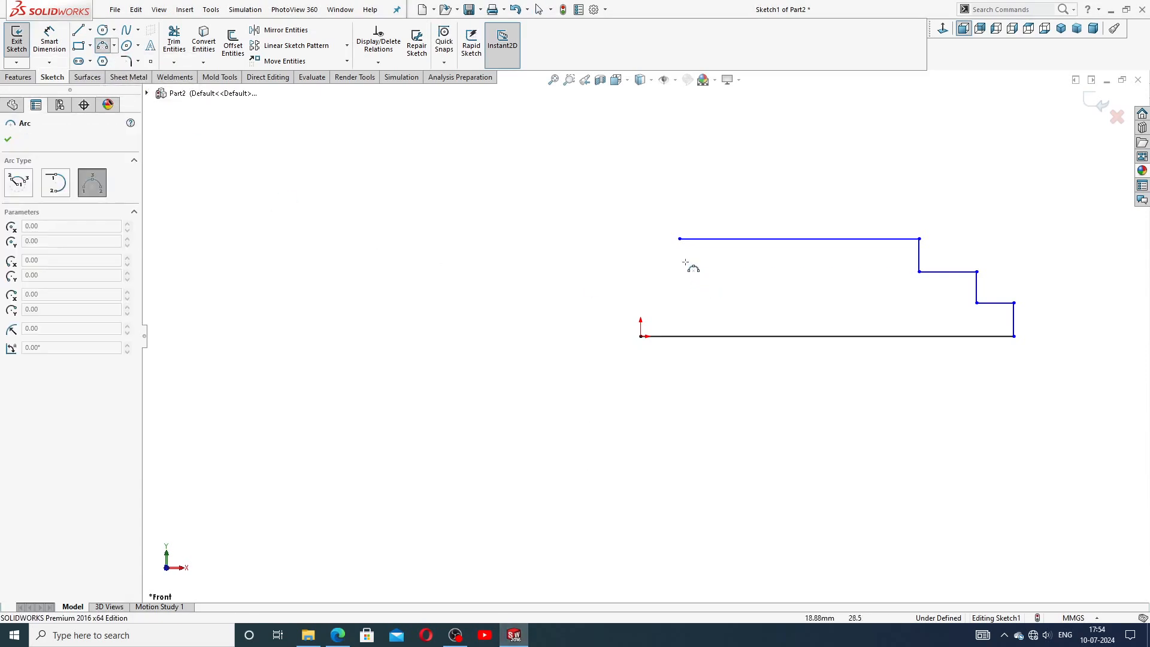
pyautogui.click(679, 239)
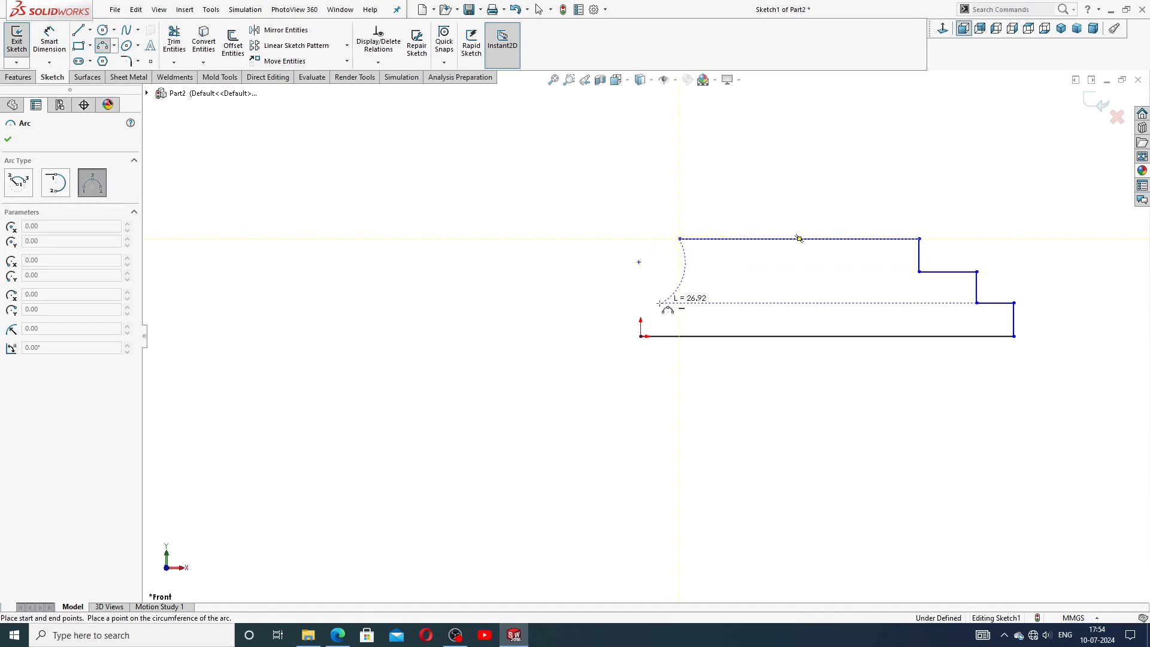
pyautogui.click(641, 336)
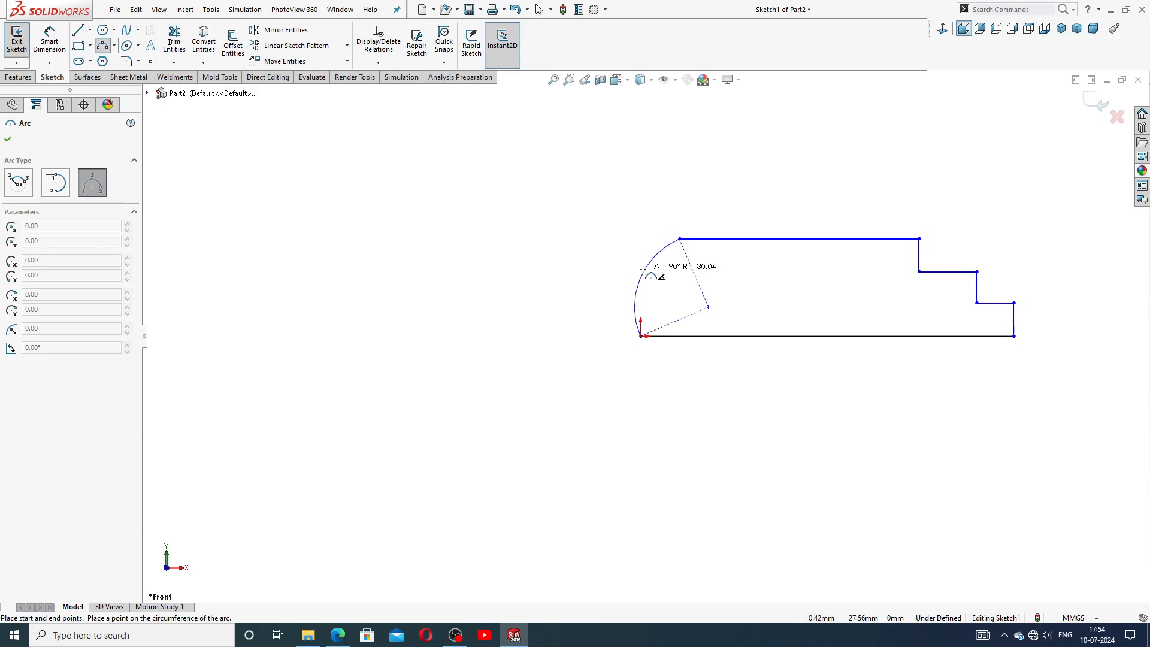
pyautogui.click(644, 270)
pyautogui.rightClick(749, 277)
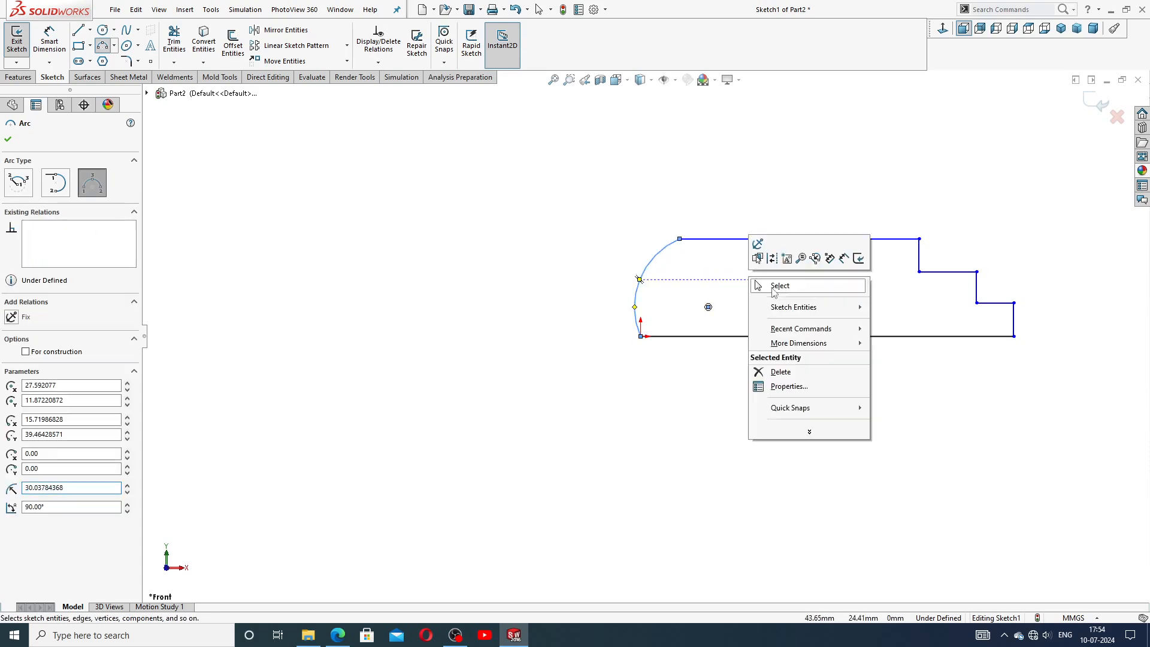
pyautogui.click(781, 293)
# Dimension the top horizontal line's length as 155 mm, checking the reference drawing.
pyautogui.scroll(3, 801, 288)
pyautogui.scroll(-3, 801, 293)
pyautogui.scroll(1, 692, 325)
pyautogui.scroll(-1, 689, 326)
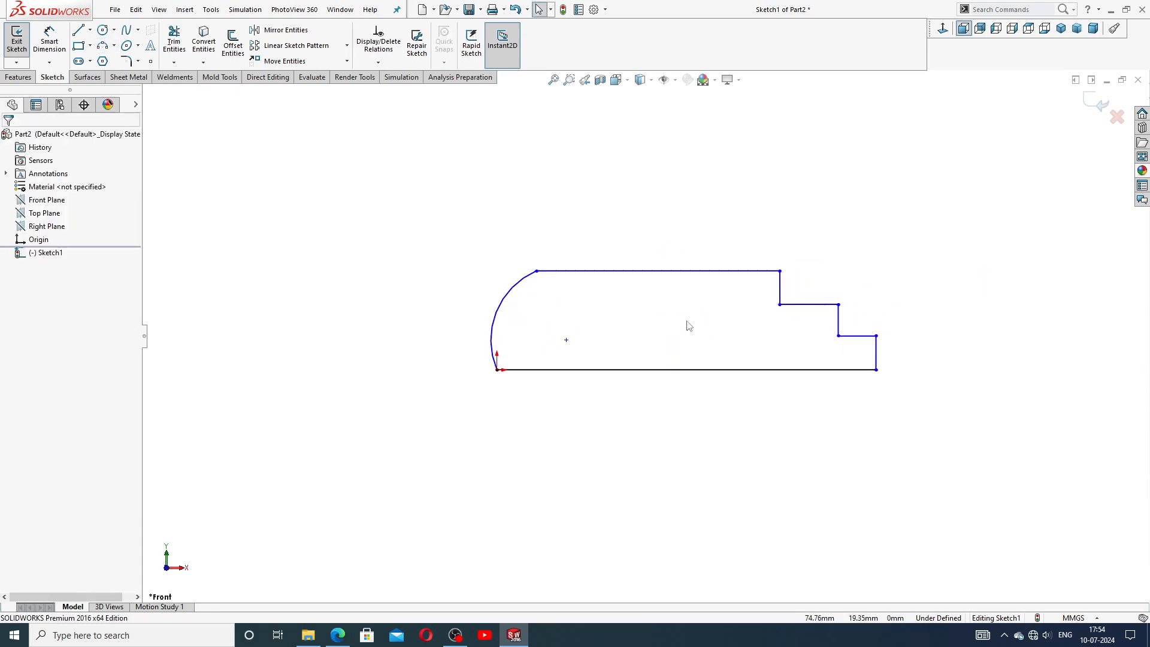
pyautogui.scroll(-1, 687, 328)
pyautogui.scroll(-2, 686, 329)
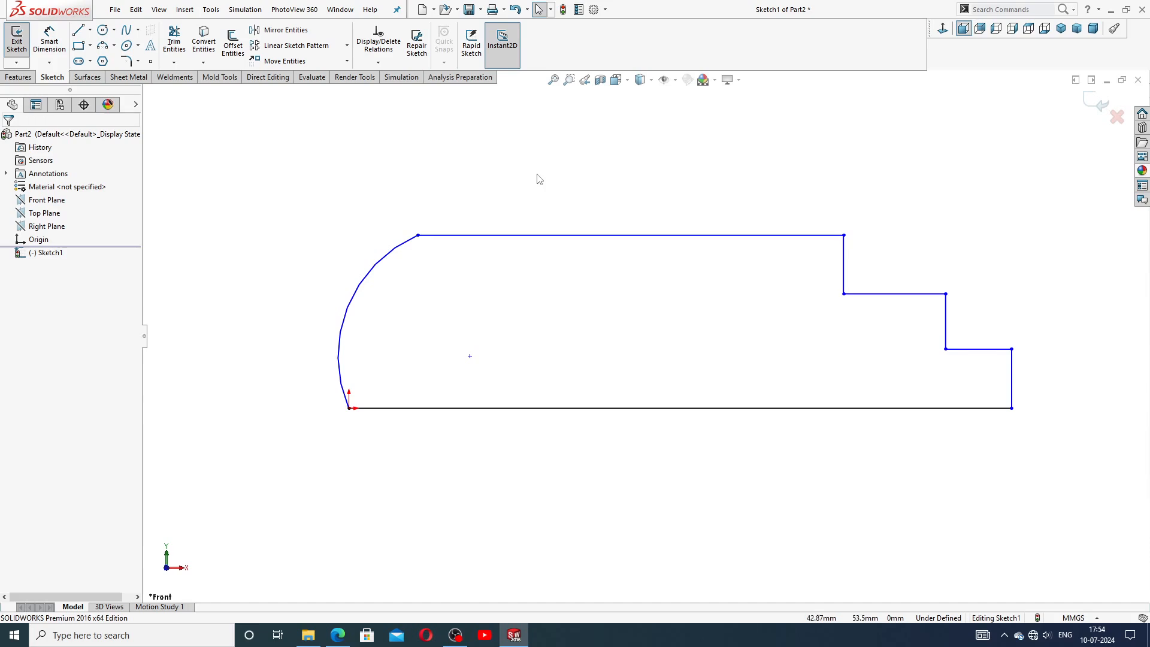
pyautogui.click(48, 45)
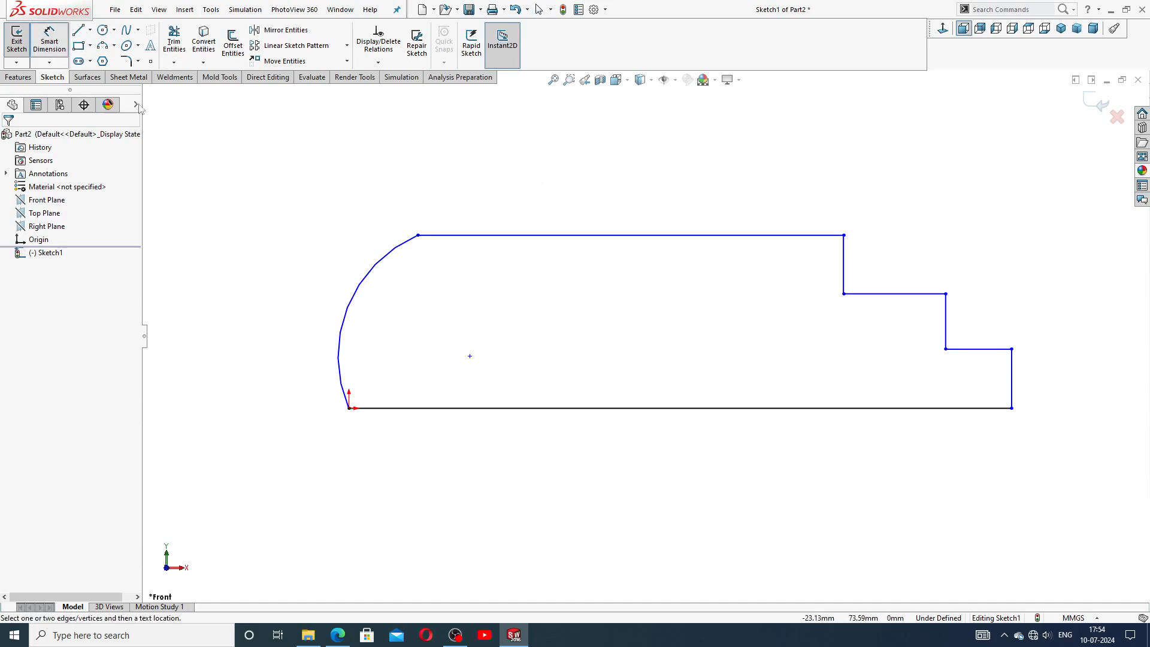
pyautogui.click(605, 235)
pyautogui.click(608, 219)
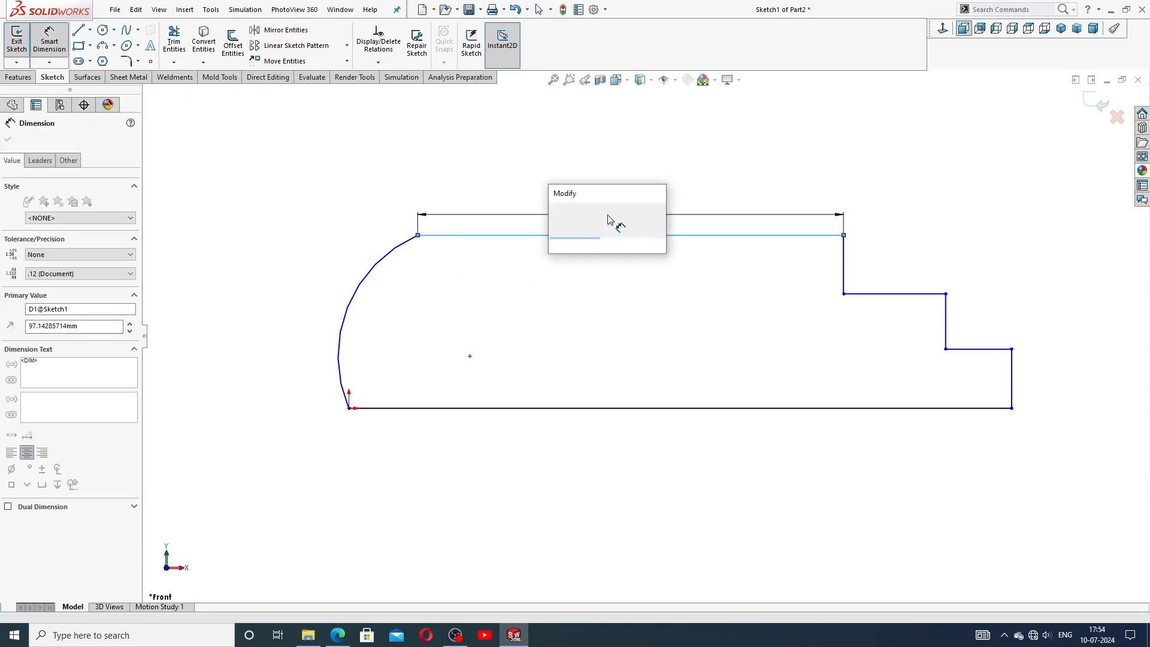
pyautogui.click(340, 635)
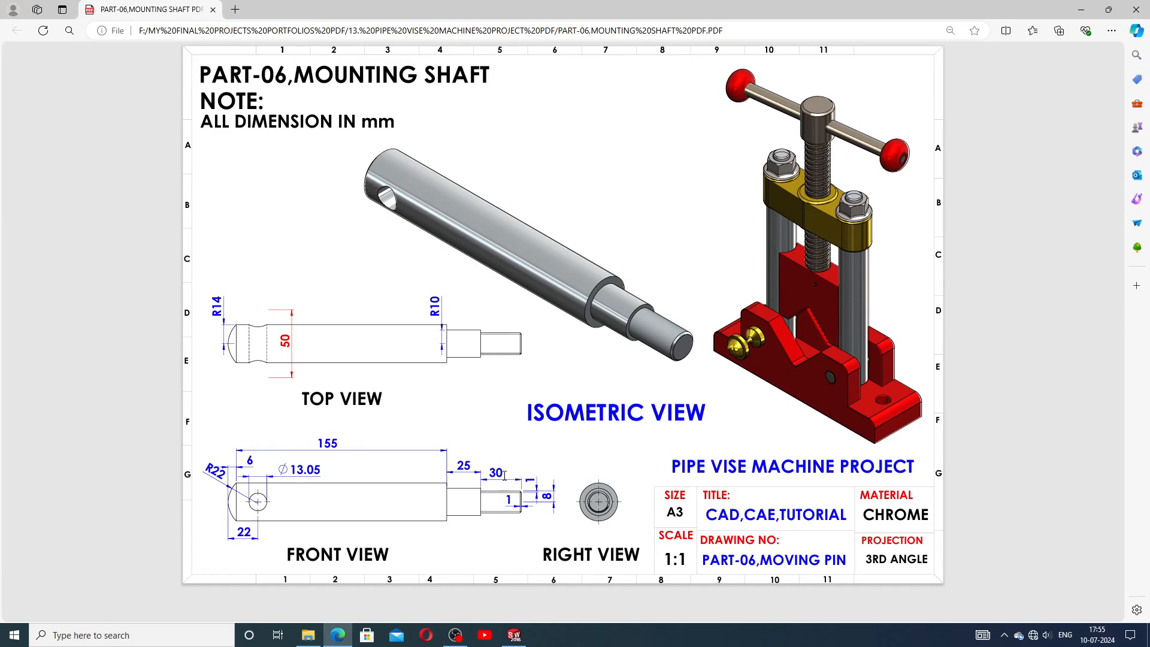
pyautogui.click(514, 635)
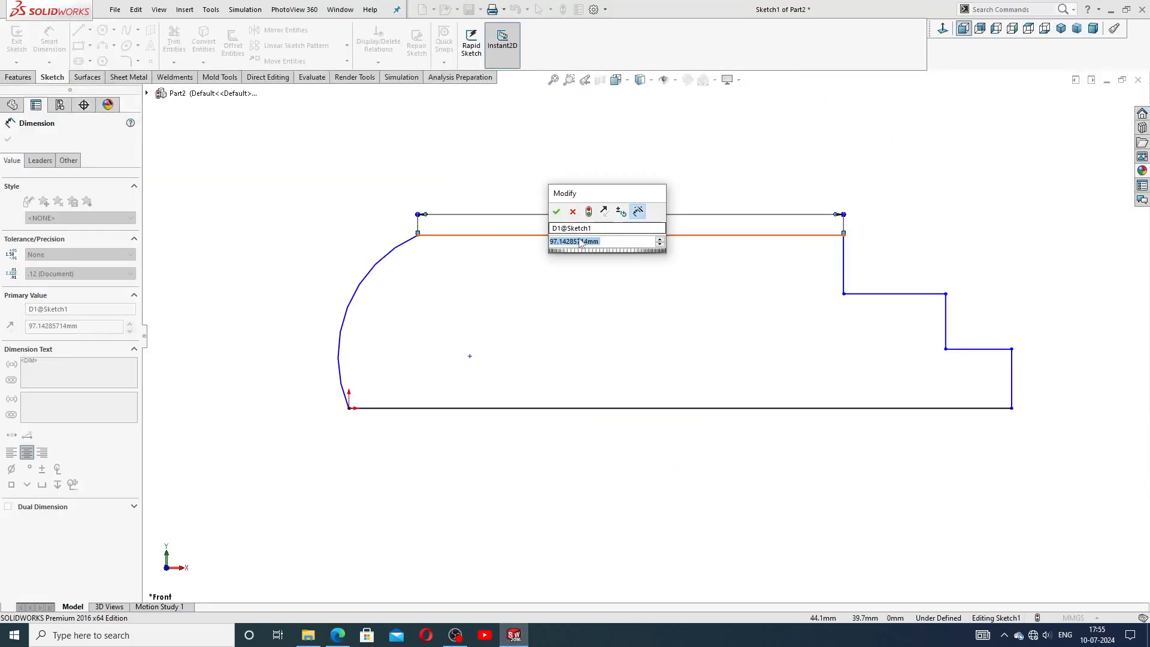
pyautogui.write('155')
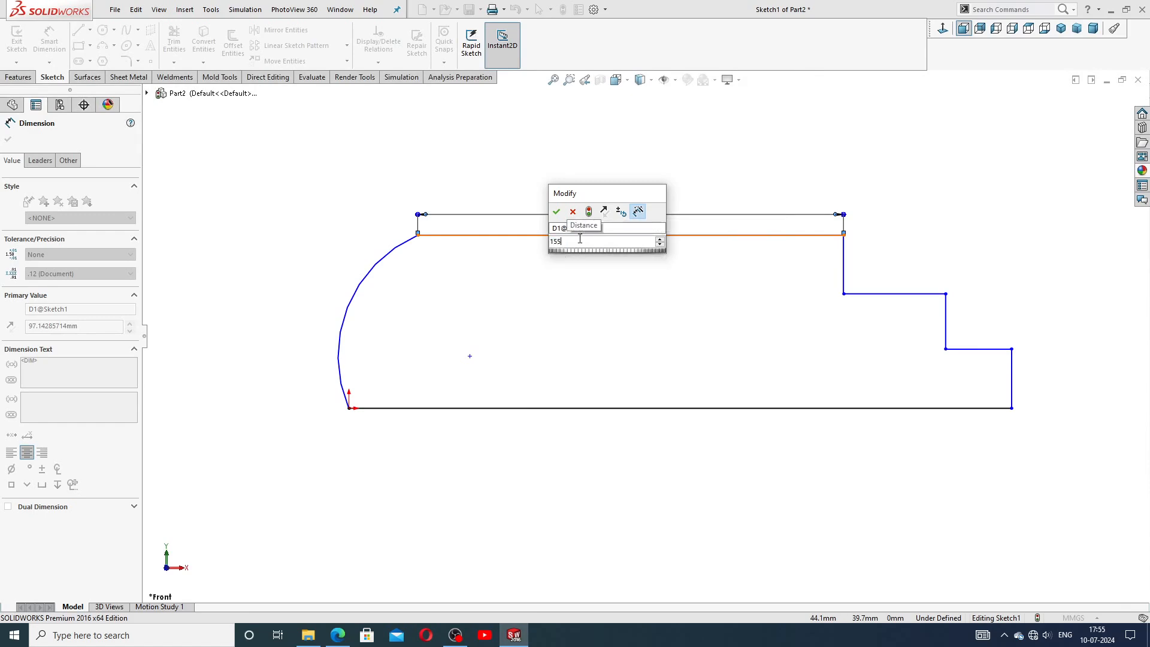
pyautogui.press('Return')
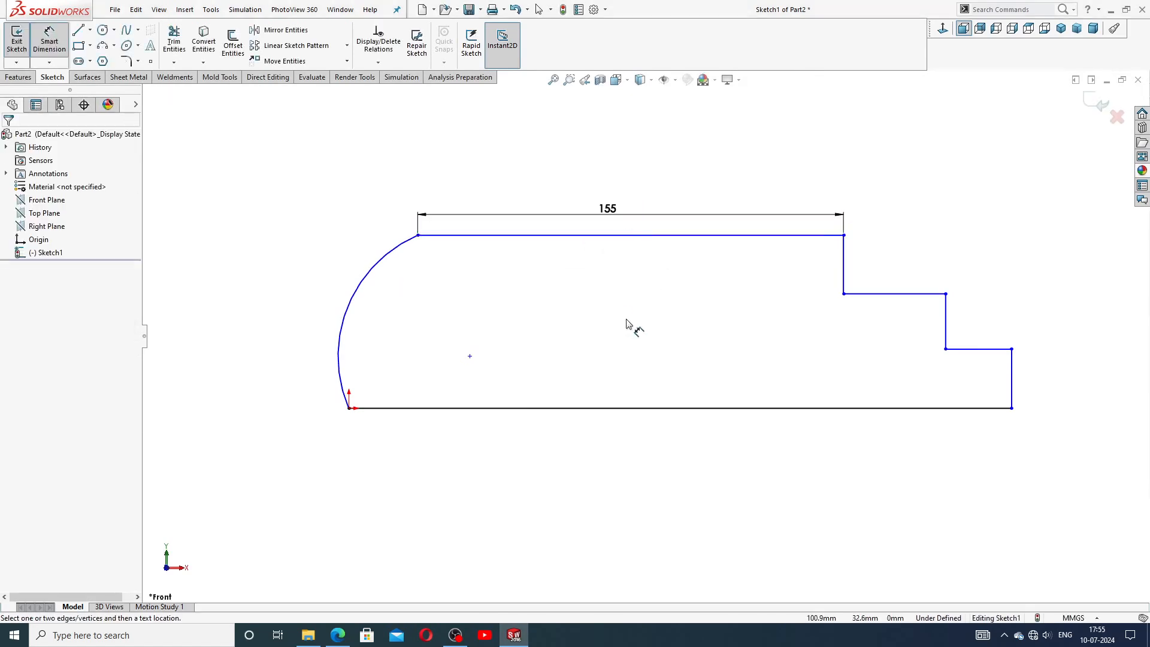
# Dimension the horizontal offset between the arc's upper end and the origin as 6 mm.
pyautogui.click(418, 236)
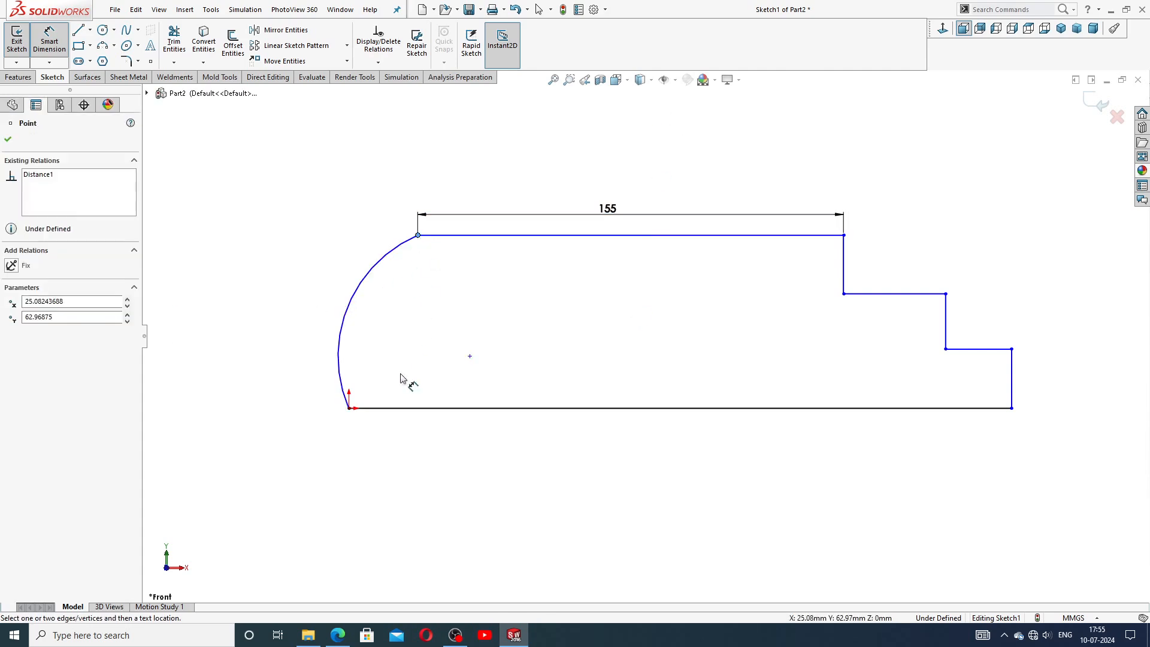
pyautogui.click(348, 411)
pyautogui.click(391, 227)
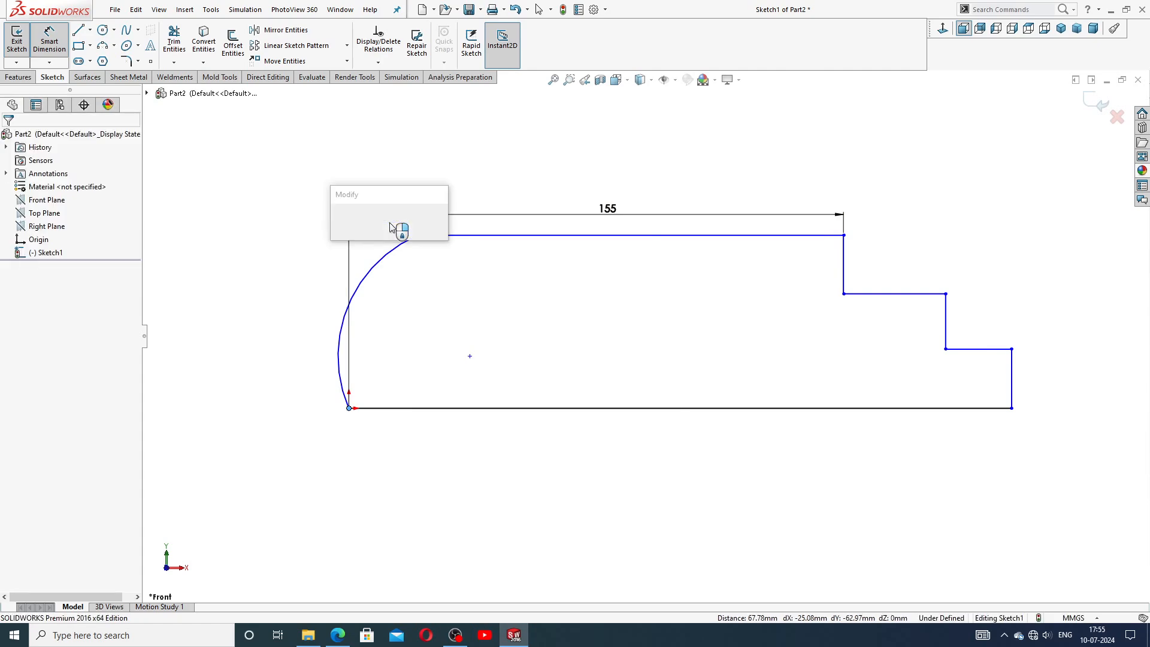
pyautogui.press('Return')
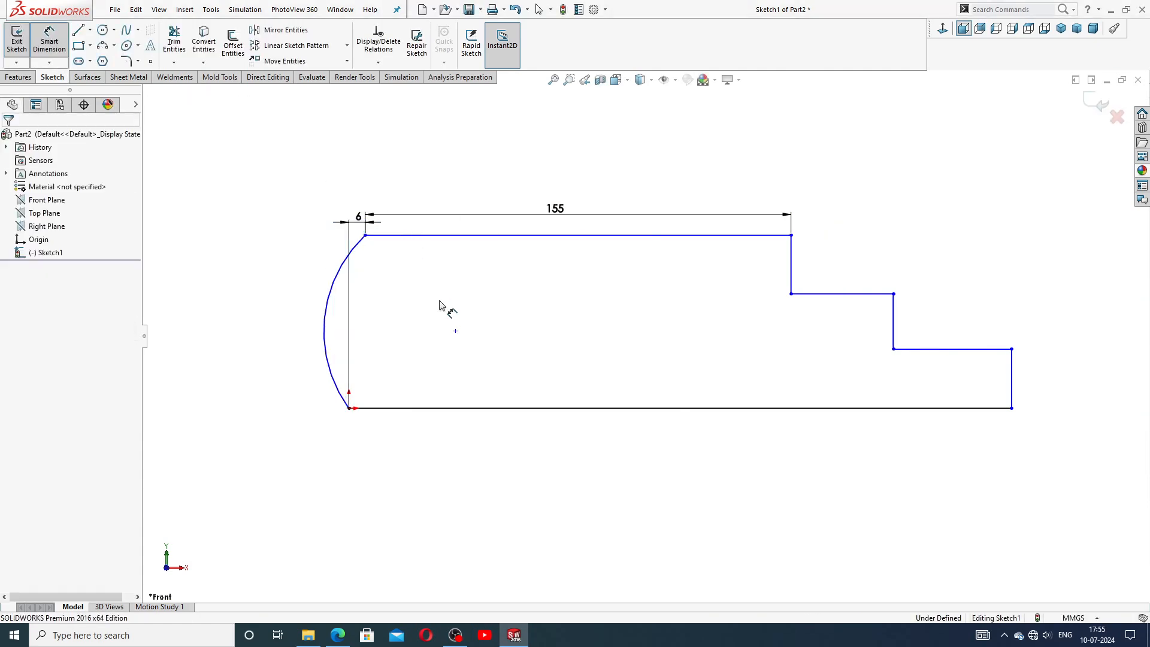
# Dimension the first step's horizontal length as 25 mm.
pyautogui.click(851, 293)
pyautogui.click(839, 259)
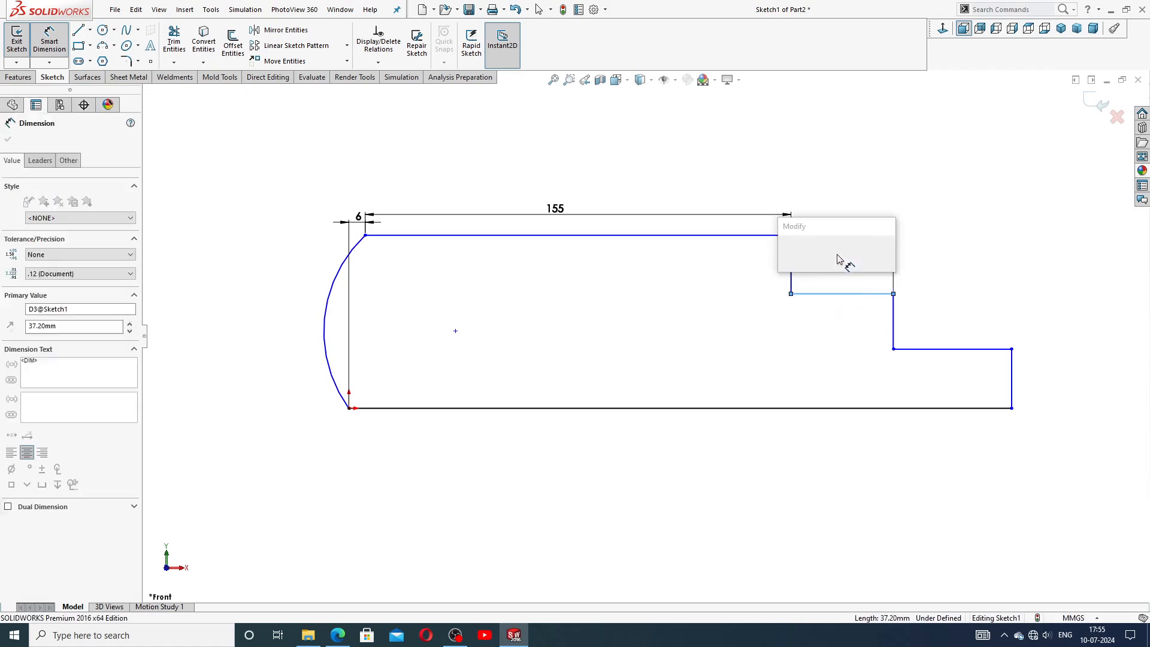
pyautogui.write('25')
pyautogui.press('Return')
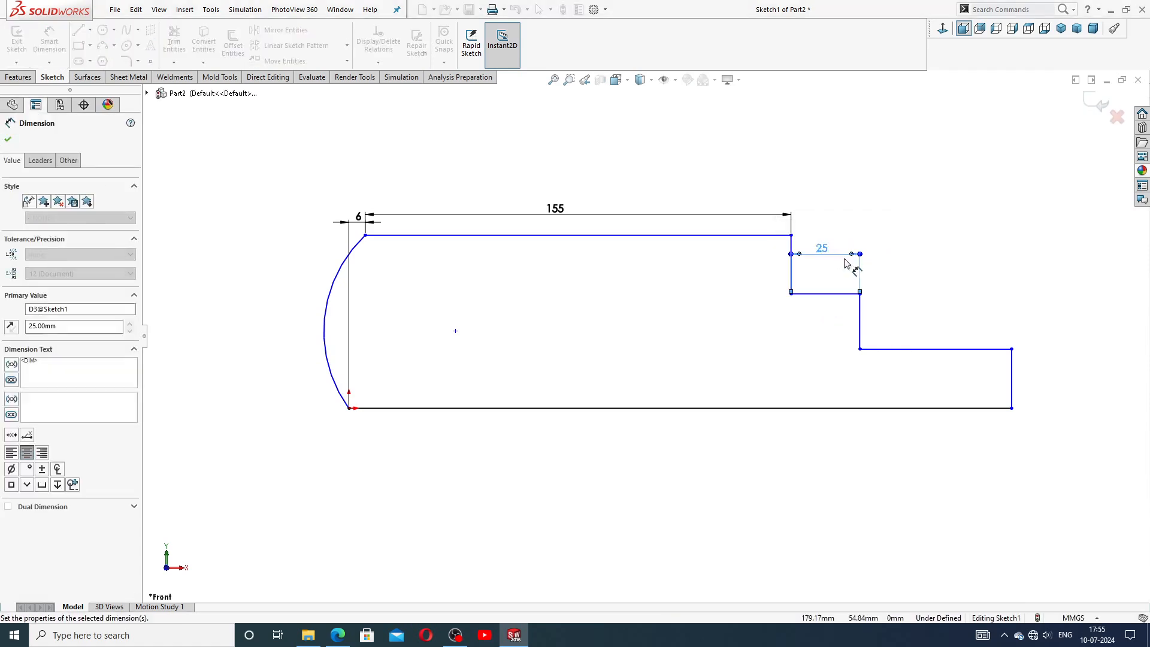
# Consult the reference drawing and dimension the second step's horizontal length as 30 mm.
pyautogui.click(338, 635)
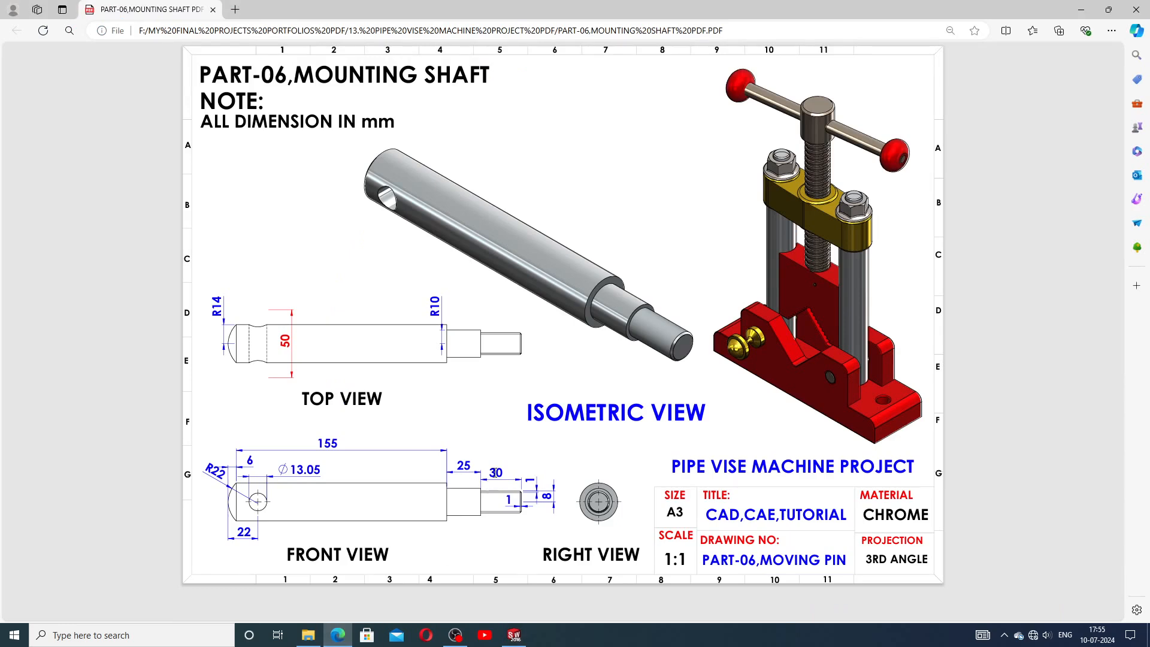
pyautogui.click(344, 629)
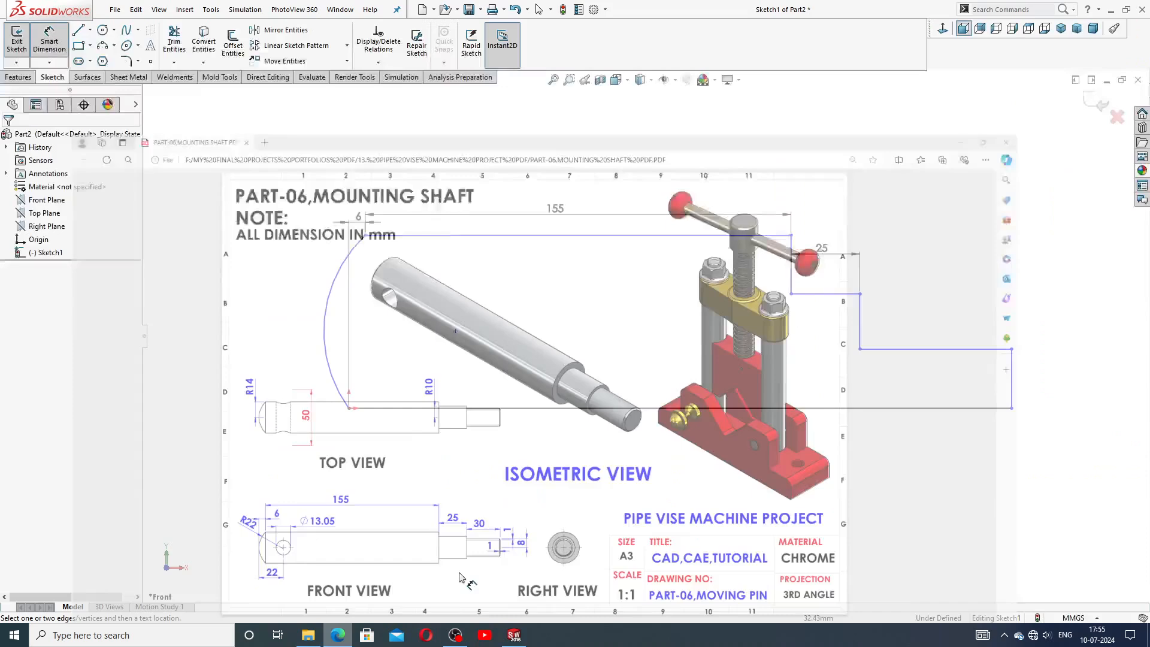
pyautogui.click(895, 349)
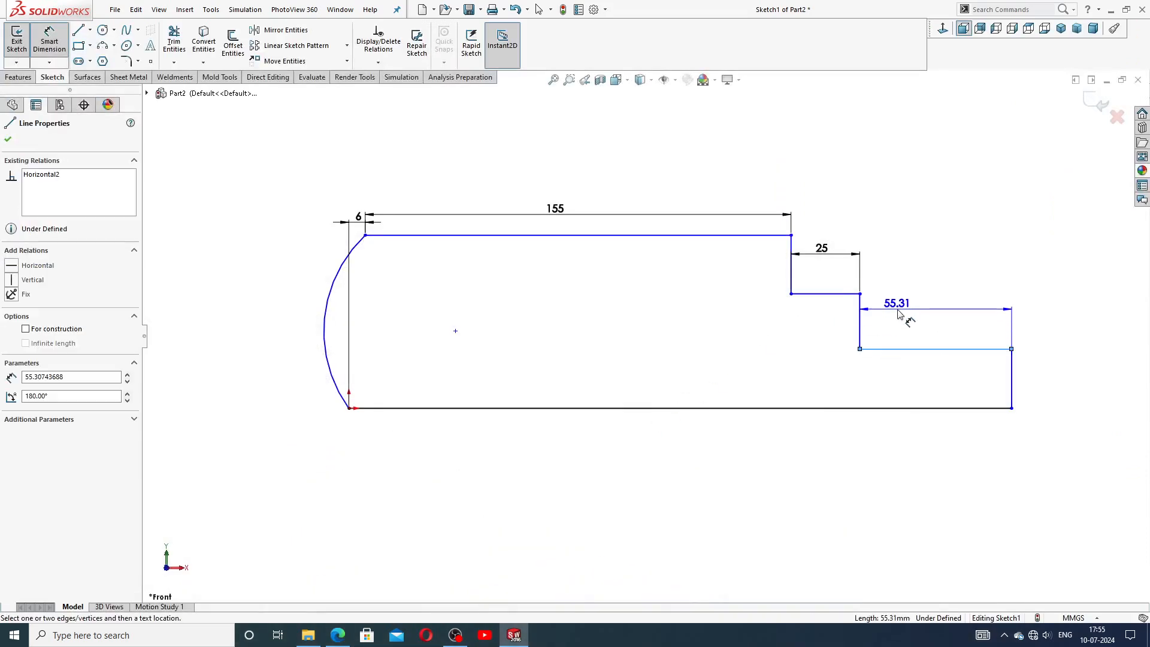
pyautogui.click(902, 318)
pyautogui.write('30')
pyautogui.press('Return')
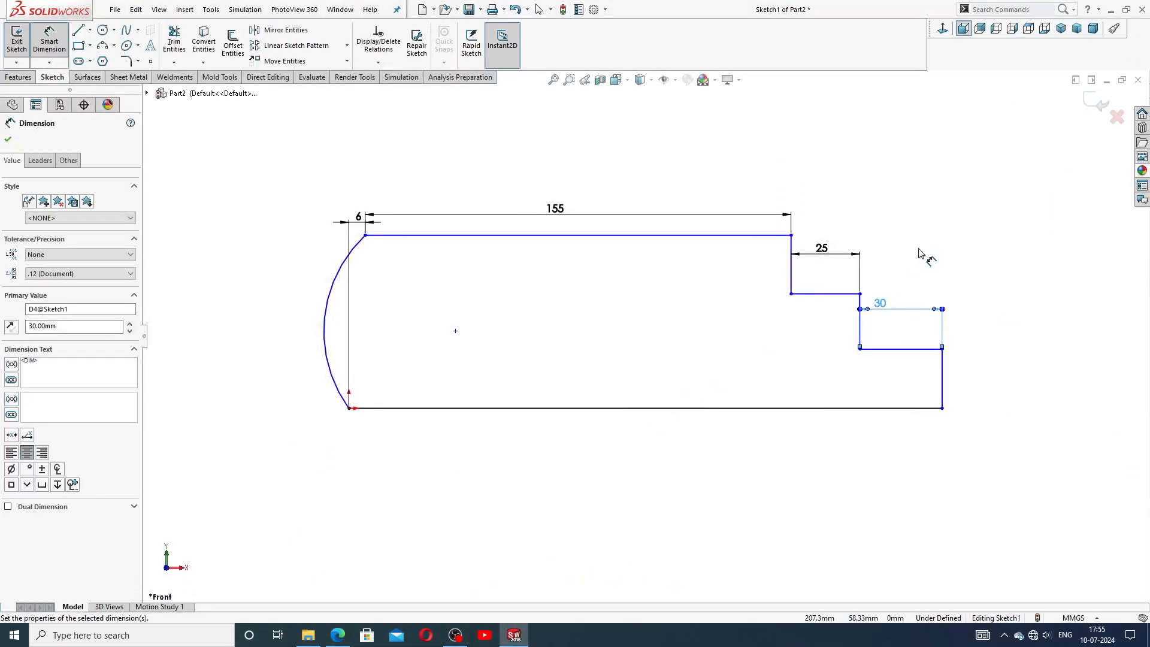
# Dimension the end vertical line's height as 8 mm.
pyautogui.click(943, 363)
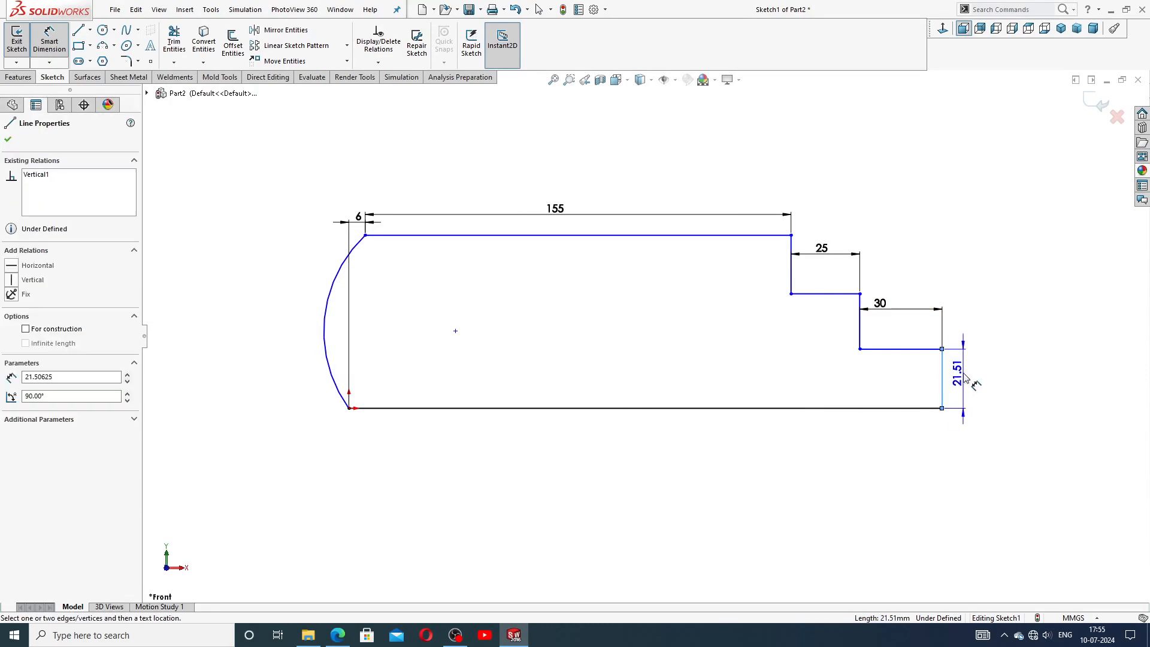
pyautogui.click(963, 375)
pyautogui.write('8')
pyautogui.press('Return')
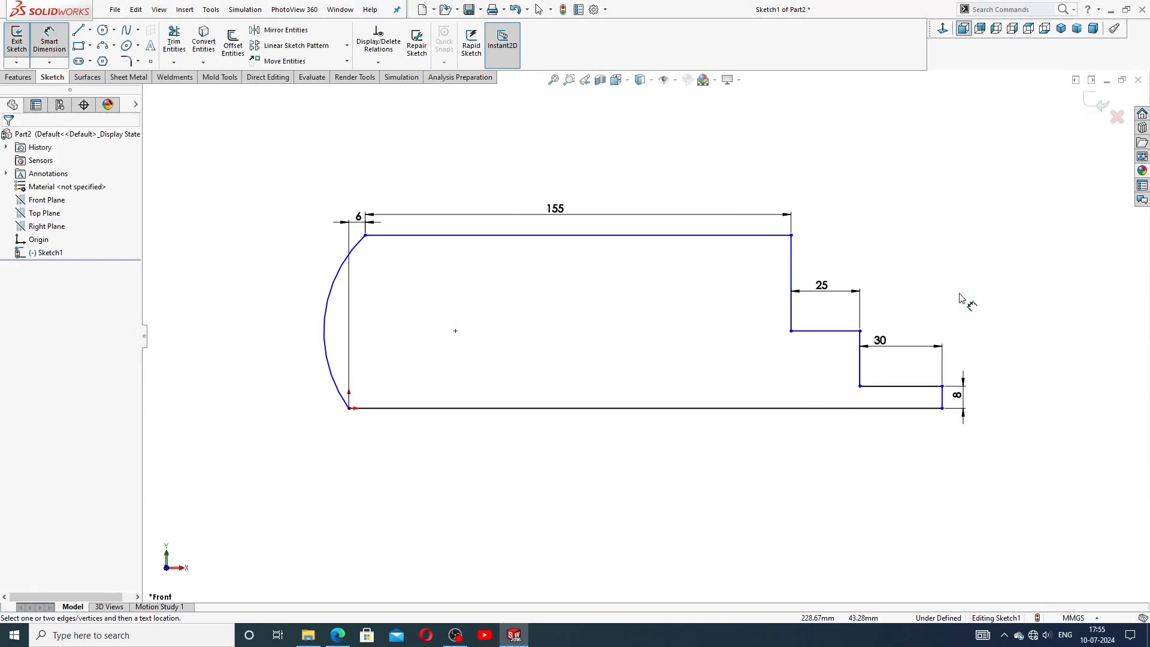
# Dimension the distance between the first step line and the base line as 10 mm.
pyautogui.click(833, 331)
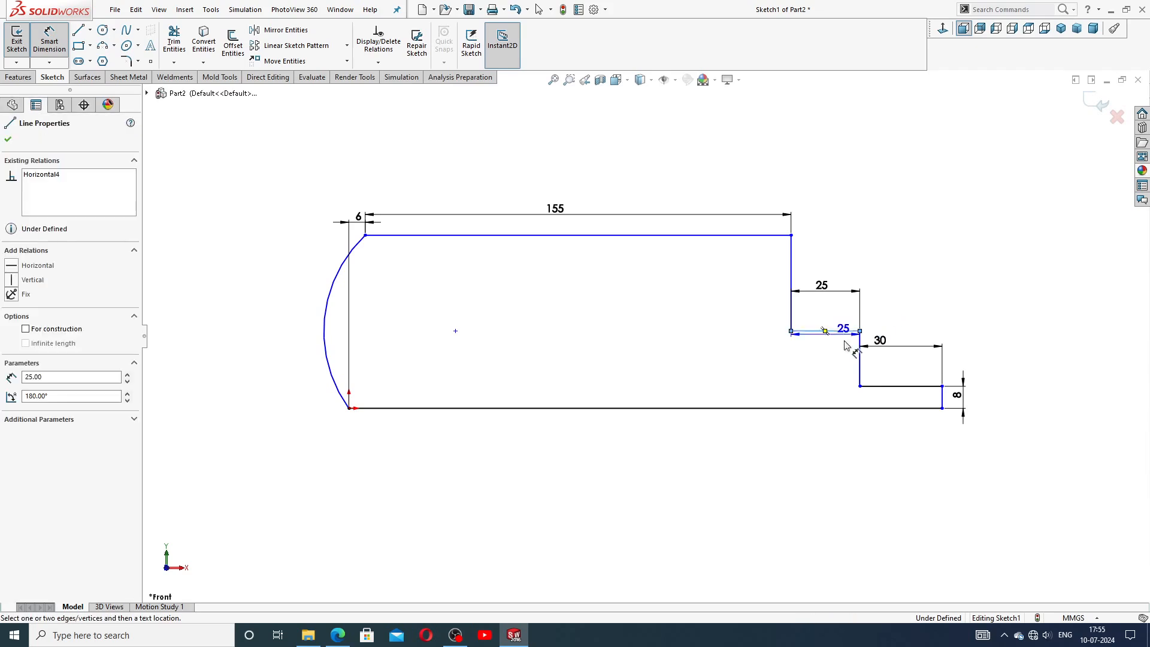
pyautogui.click(644, 408)
pyautogui.click(837, 377)
pyautogui.write('10')
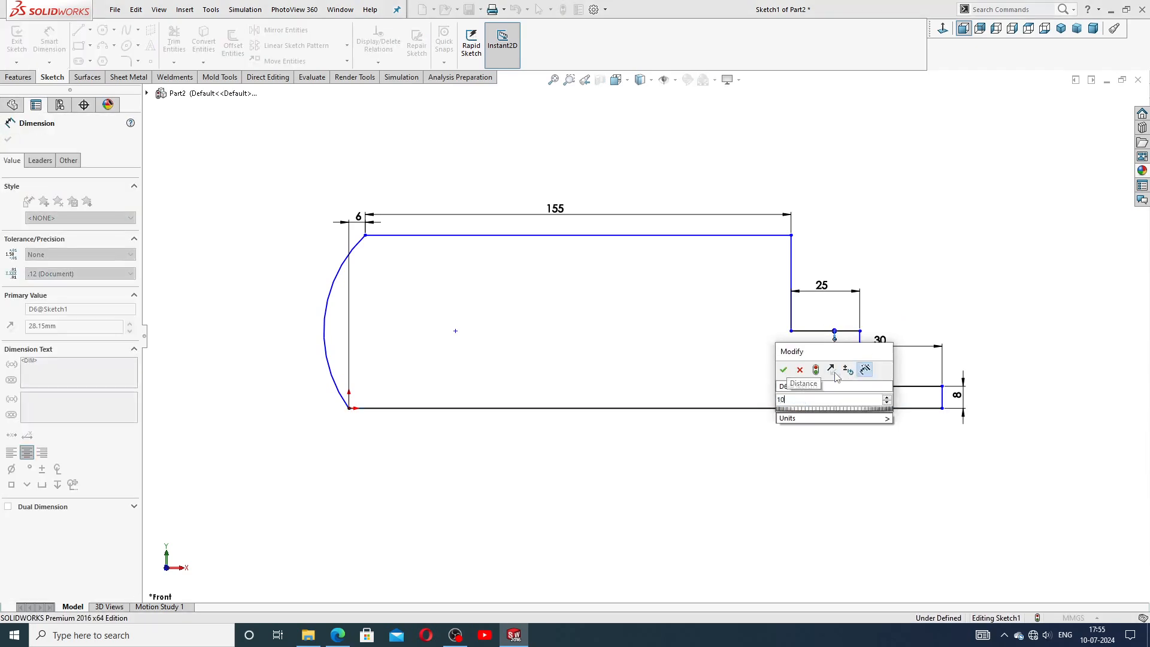
pyautogui.press('Return')
# Dimension the distance between the top line and the base line as 14 mm.
pyautogui.click(757, 236)
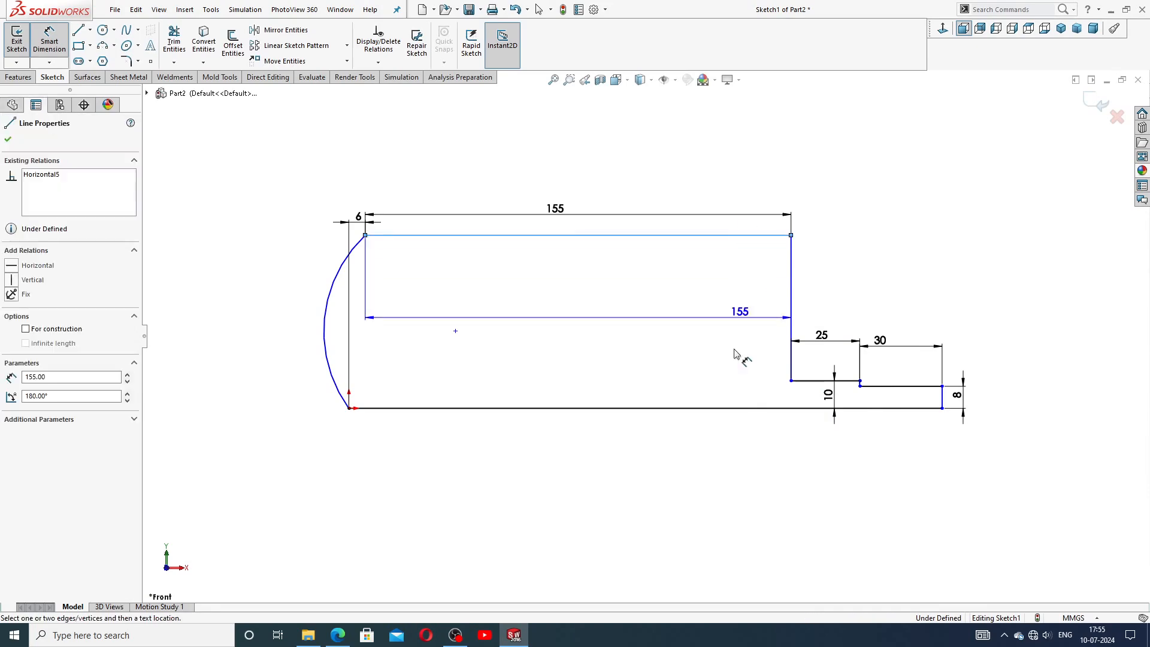
pyautogui.click(726, 409)
pyautogui.click(713, 336)
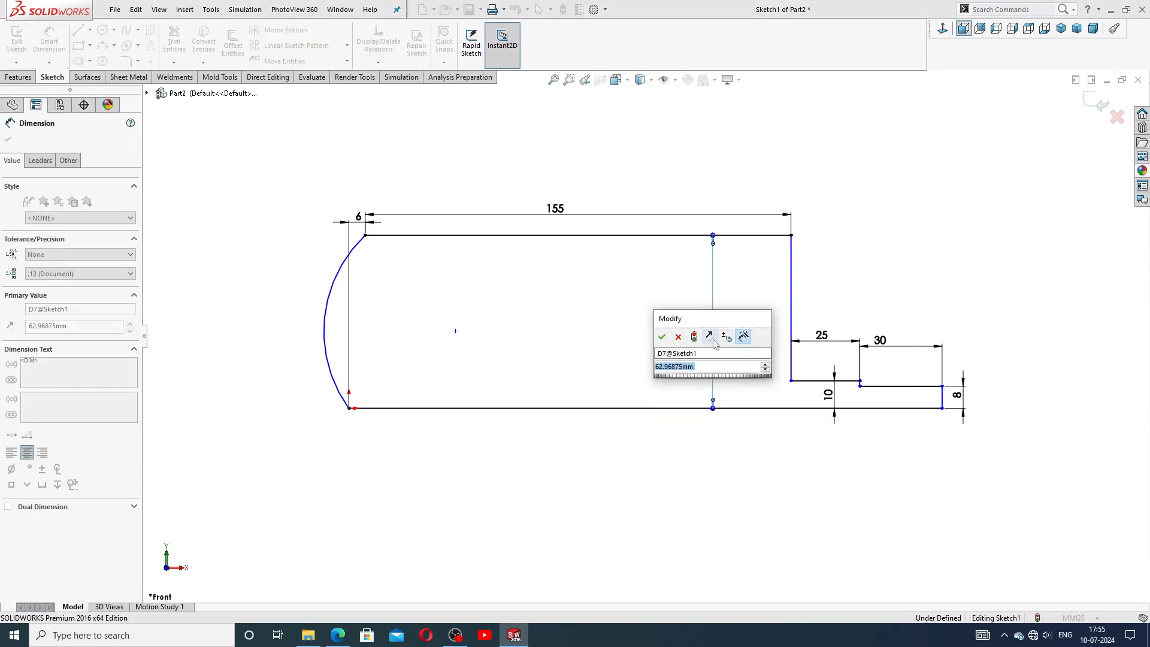
pyautogui.write('14')
pyautogui.press('Return')
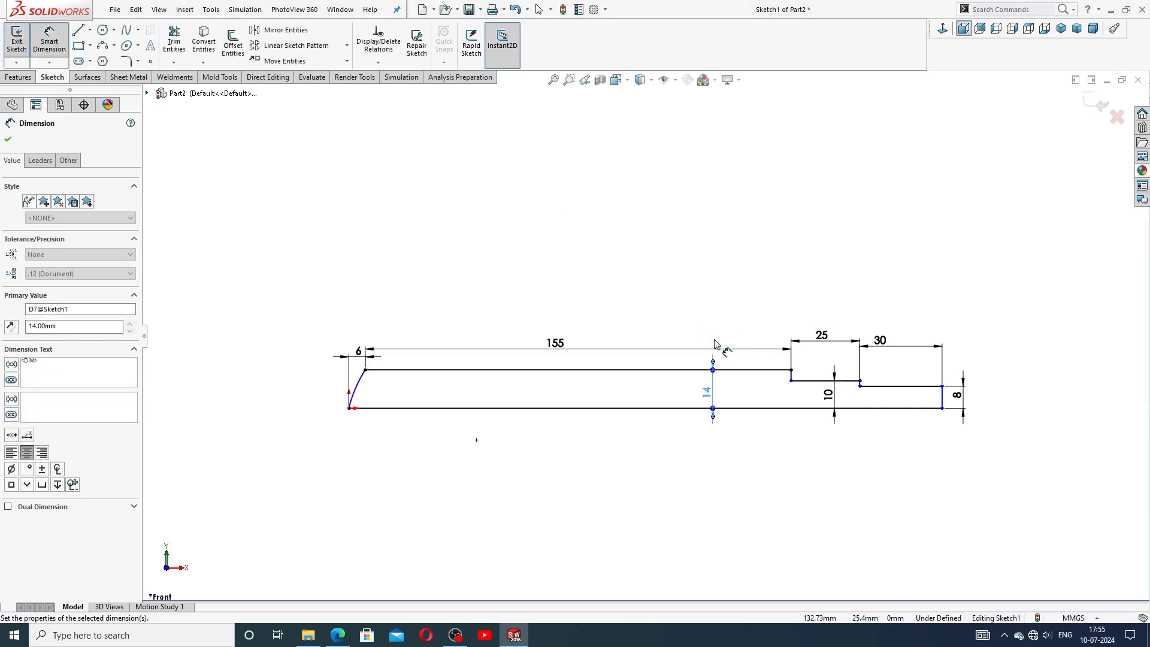
# Dimension the arc's radius as 22 mm.
pyautogui.click(766, 276)
pyautogui.scroll(-3, 794, 412)
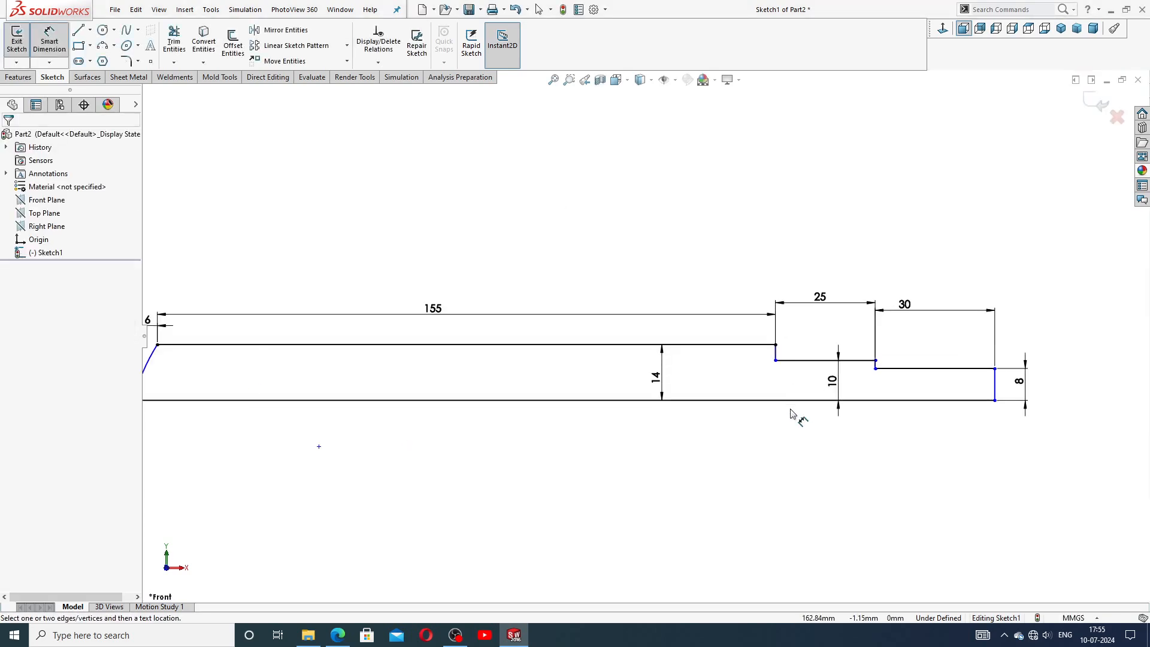
pyautogui.scroll(-3, 293, 371)
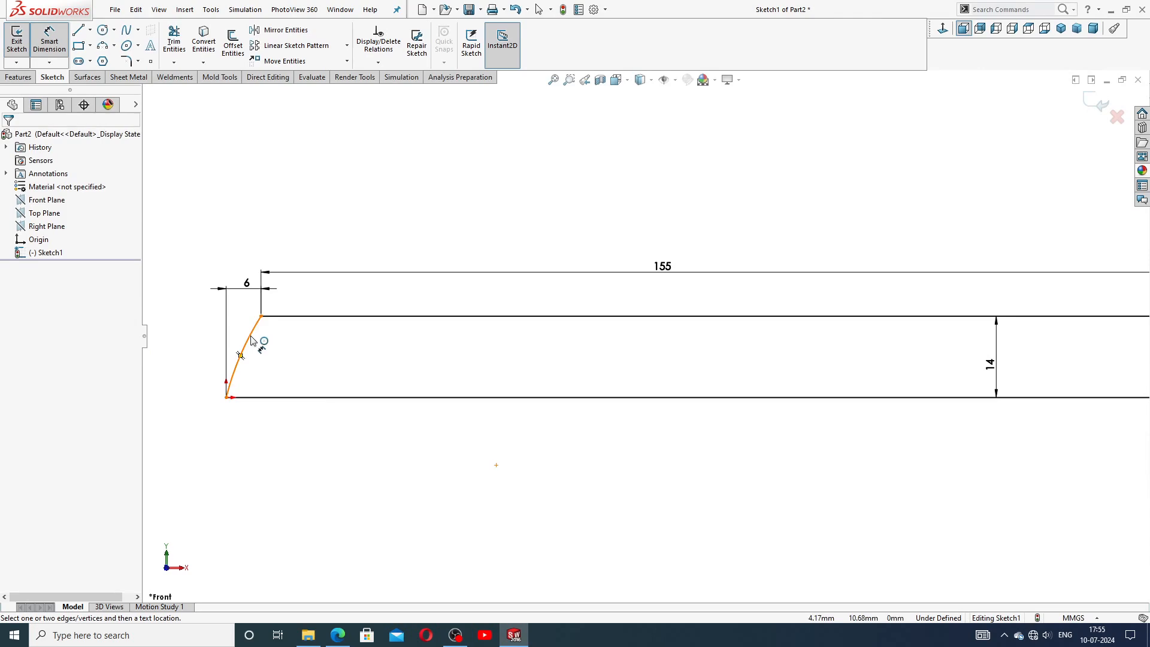
pyautogui.click(252, 338)
pyautogui.click(211, 333)
pyautogui.write('25')
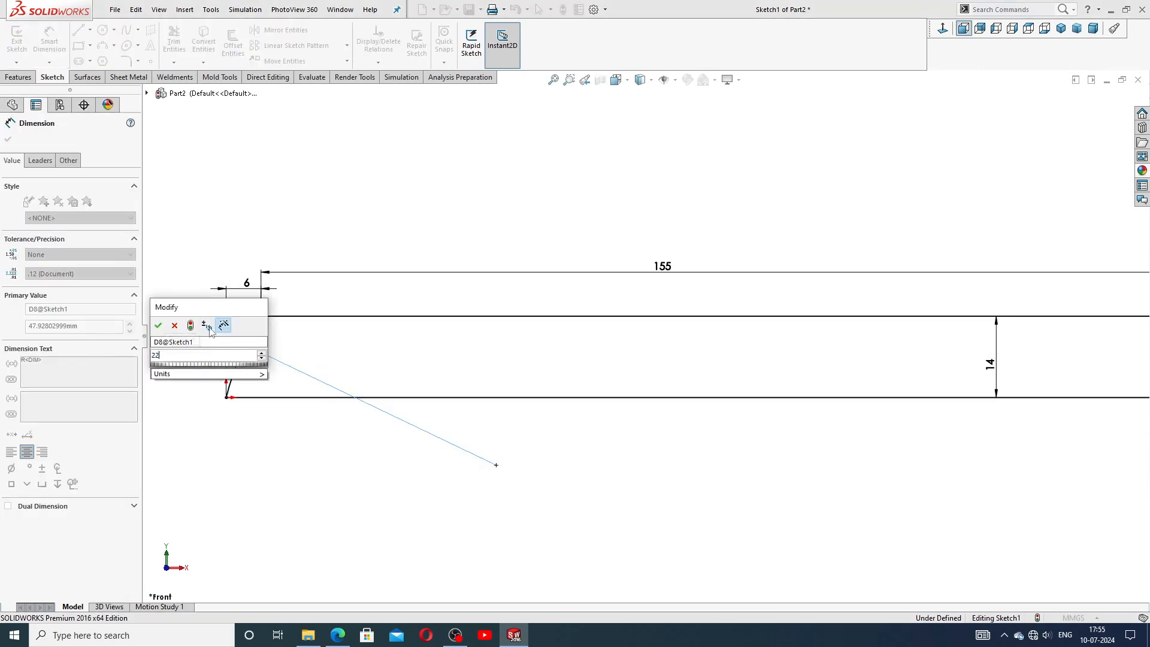
pyautogui.press('Return')
pyautogui.click(360, 462)
# Reposition the R22 radius dimension label beside the arc.
pyautogui.scroll(2, 393, 377)
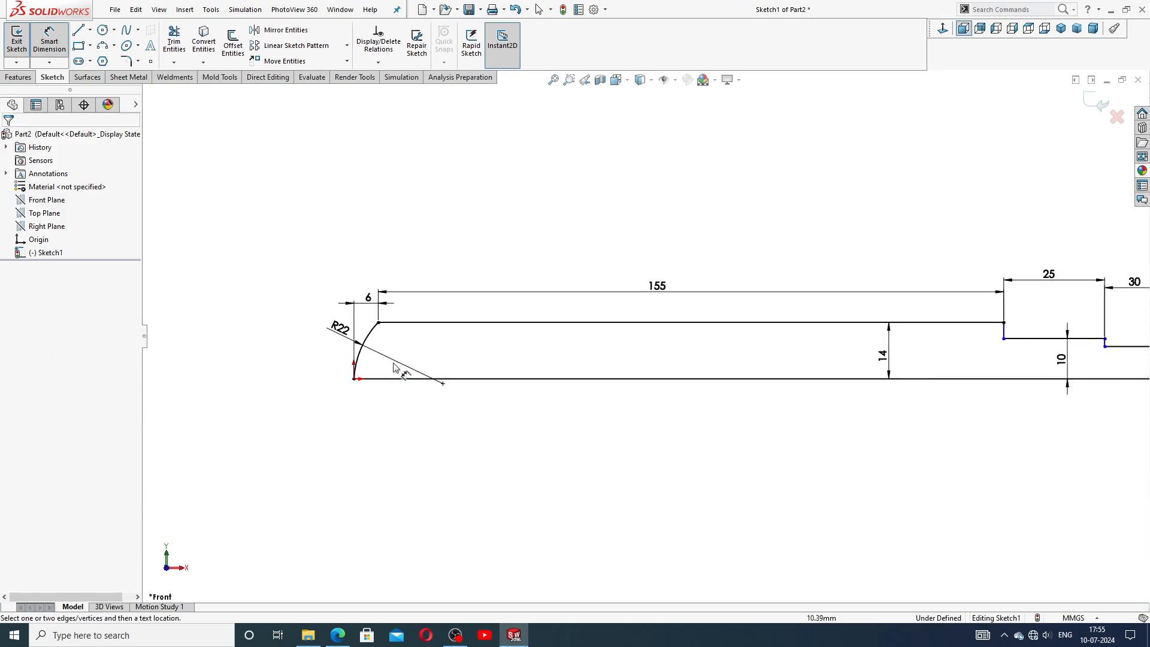
pyautogui.moveTo(338, 335); pyautogui.dragTo(324, 323)
pyautogui.click(605, 459)
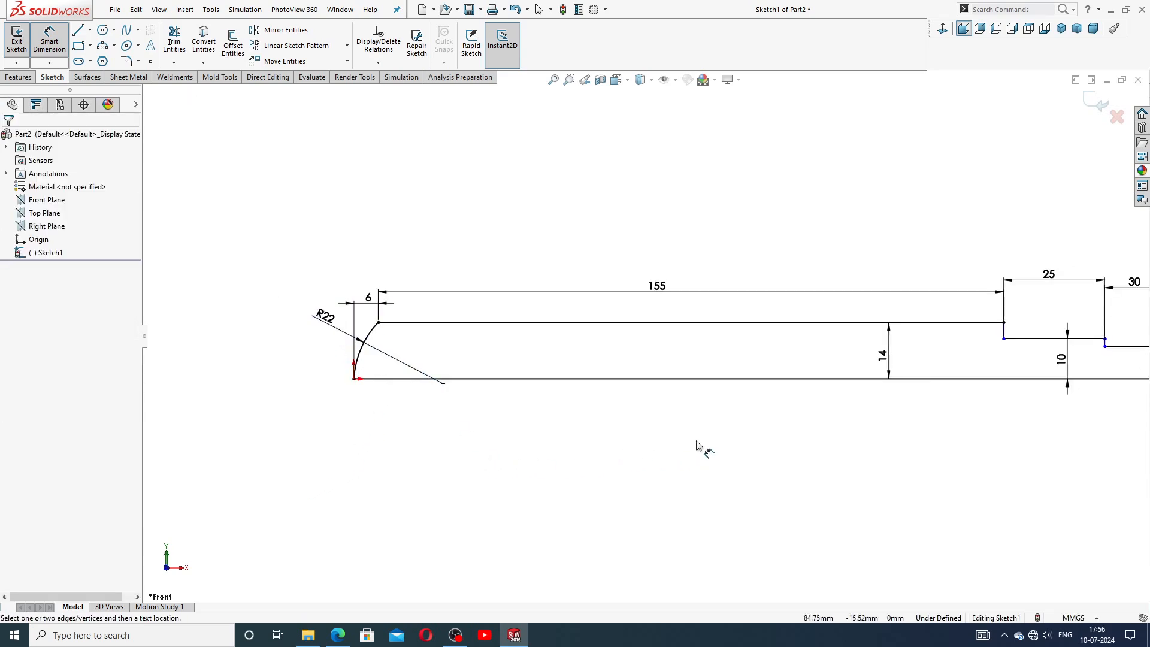
pyautogui.scroll(2, 698, 446)
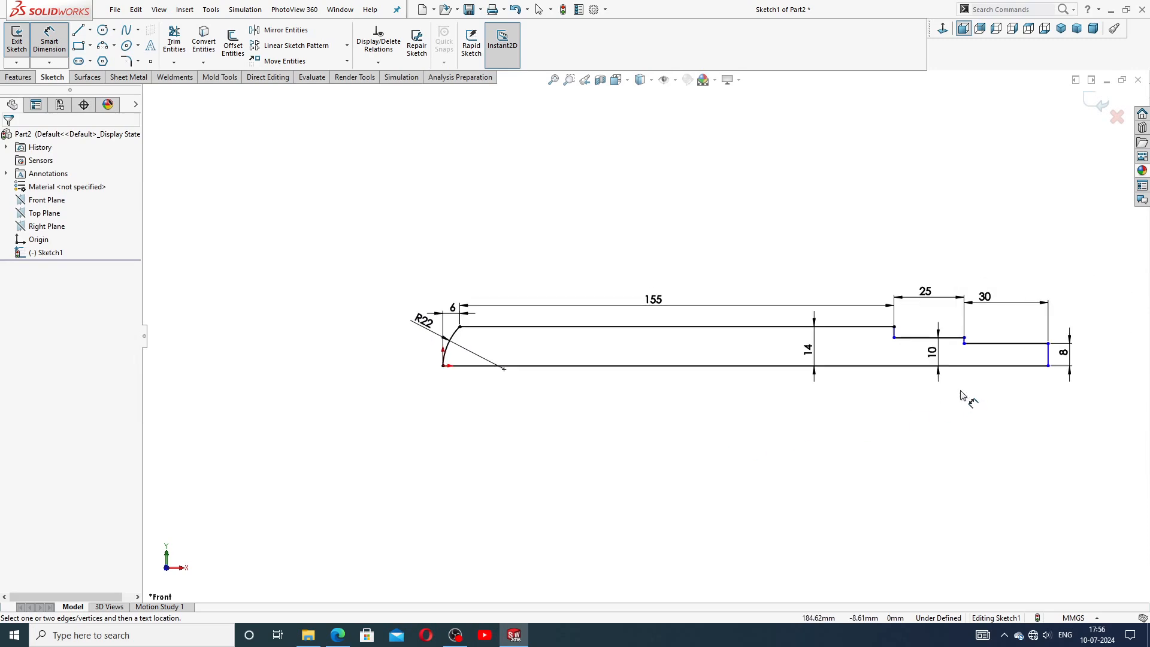
pyautogui.scroll(-2, 962, 397)
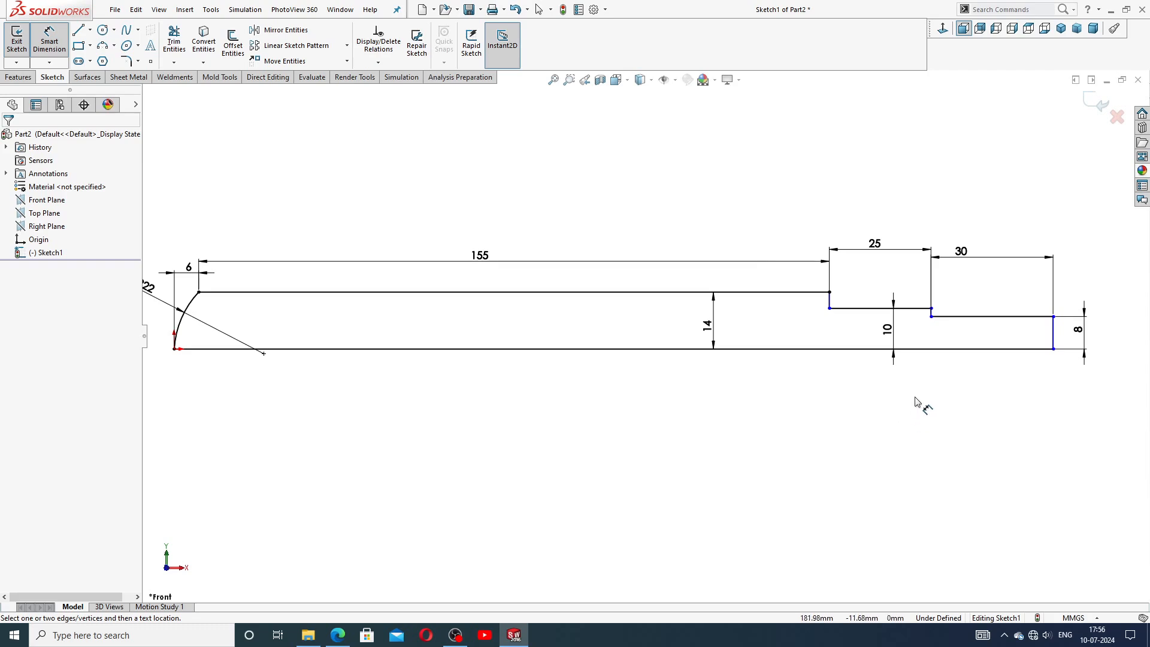
# Leave the dimension tool and inspect the line at the shaft's right end.
pyautogui.rightClick(772, 249)
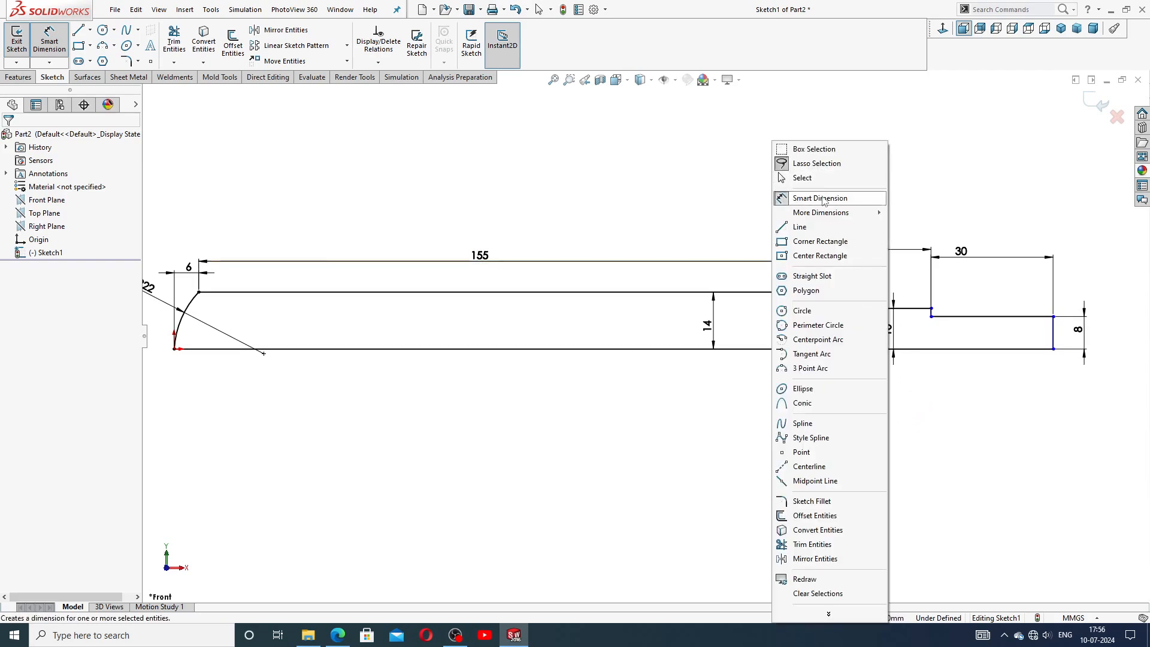
pyautogui.click(802, 177)
pyautogui.scroll(-4, 991, 364)
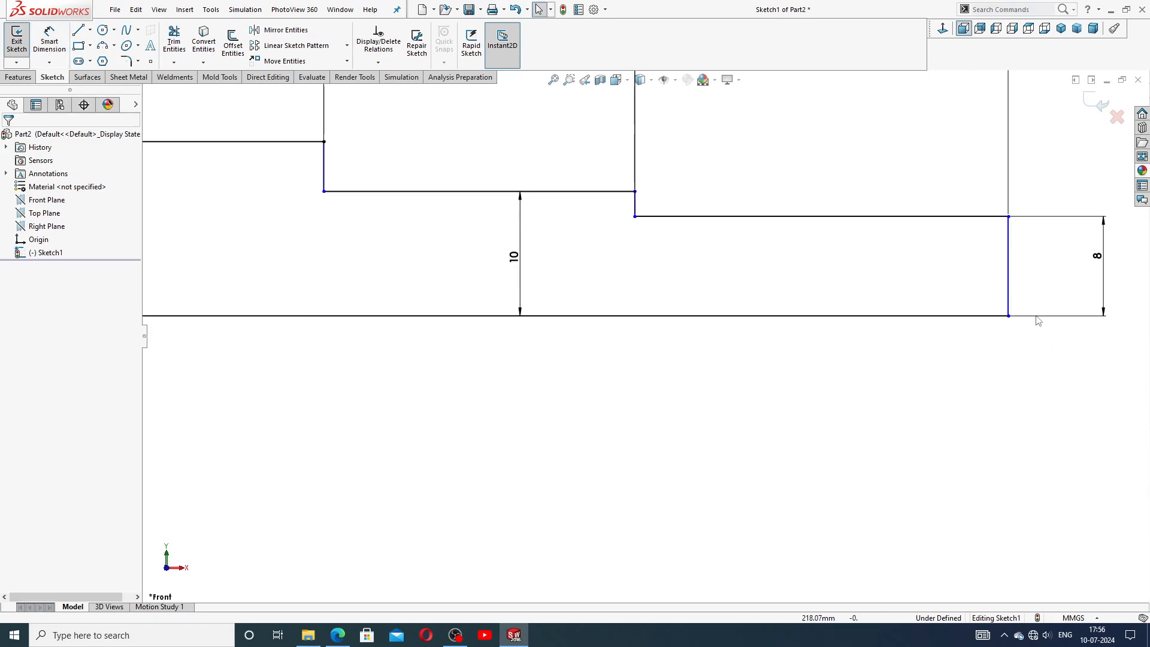
pyautogui.click(1012, 267)
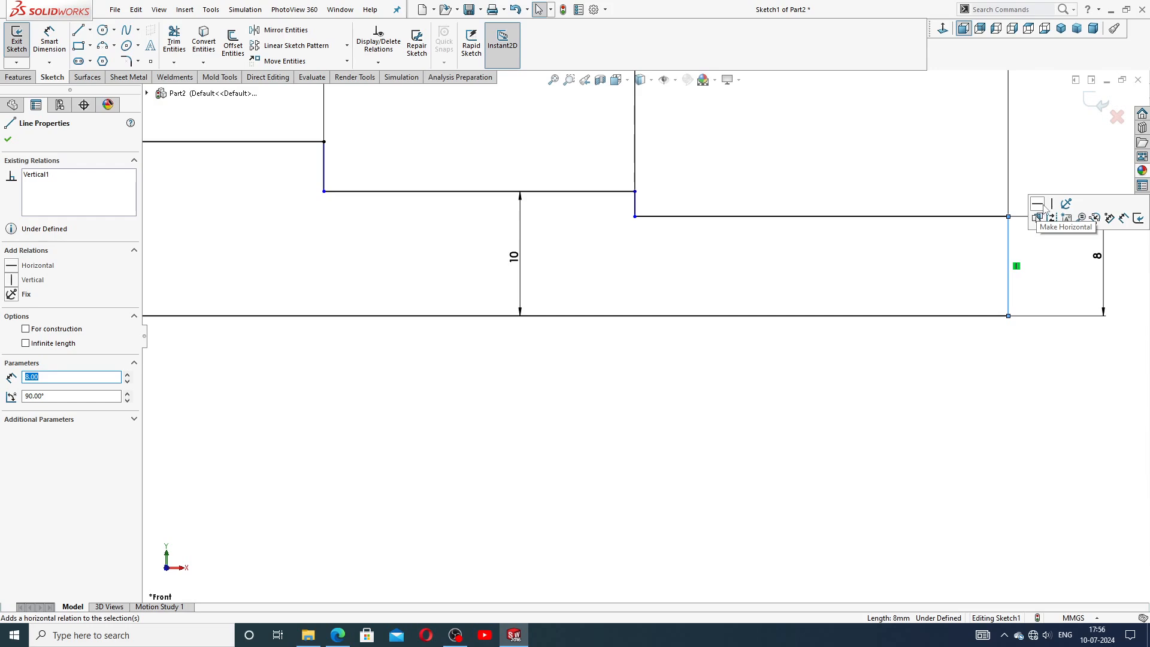
pyautogui.click(968, 424)
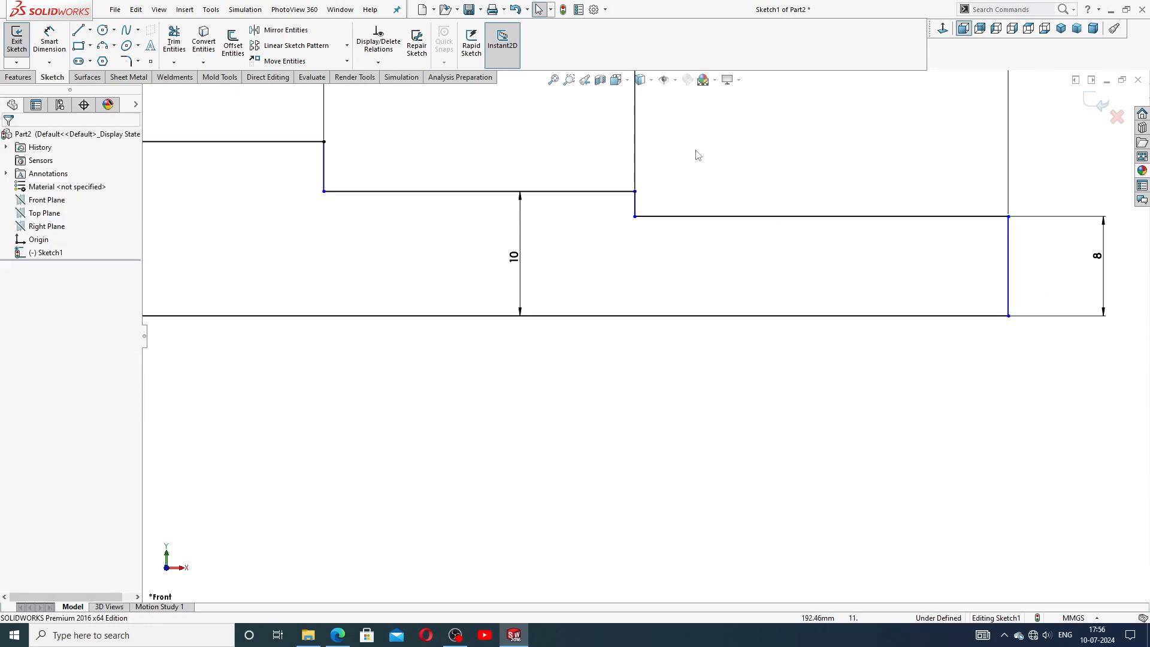
pyautogui.scroll(2, 684, 180)
pyautogui.scroll(-3, 674, 204)
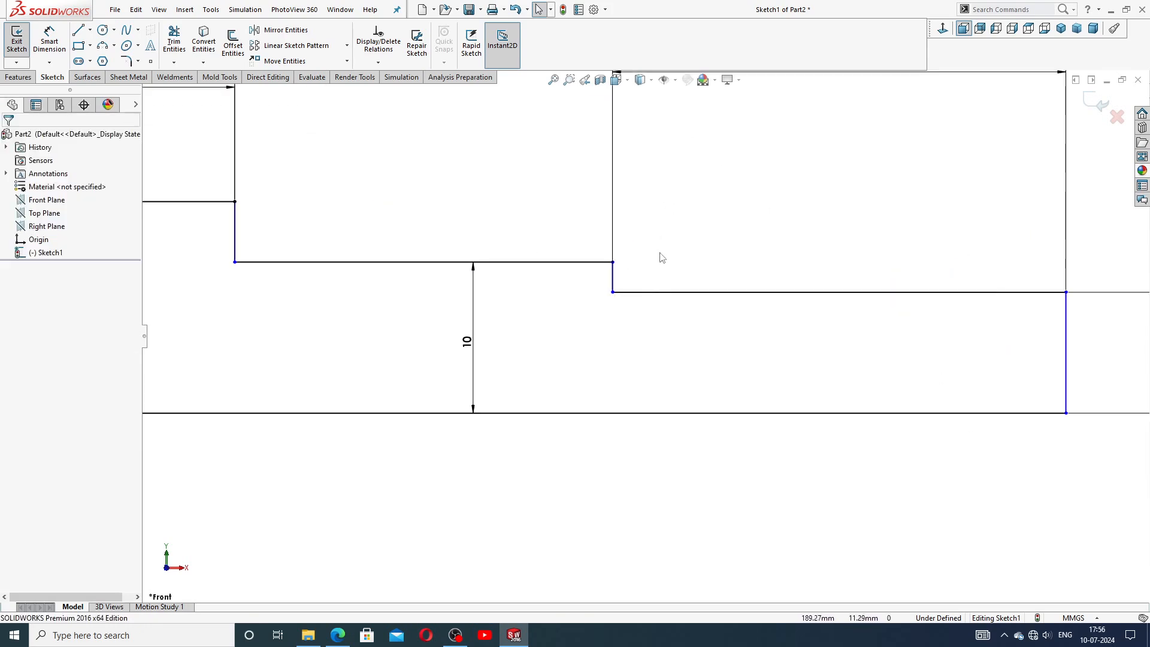
# Inspect the short vertical step lines between the shaft's three diameters and check the sketch's definition.
pyautogui.click(613, 276)
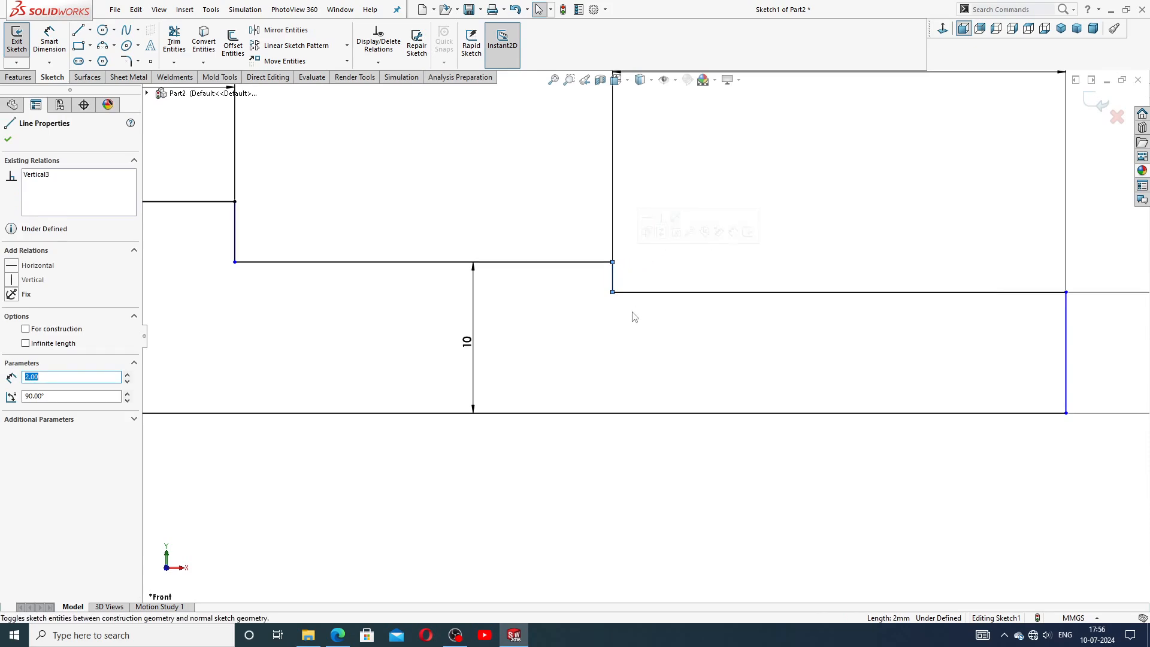
pyautogui.scroll(3, 614, 308)
pyautogui.click(580, 240)
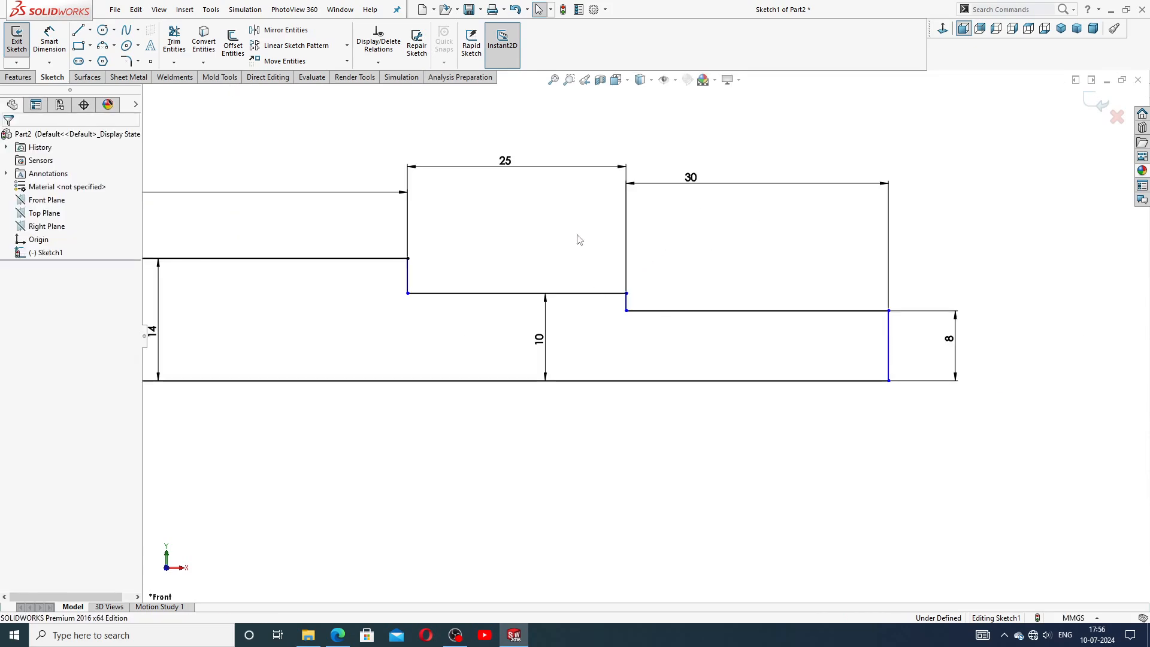
pyautogui.click(408, 275)
pyautogui.click(457, 220)
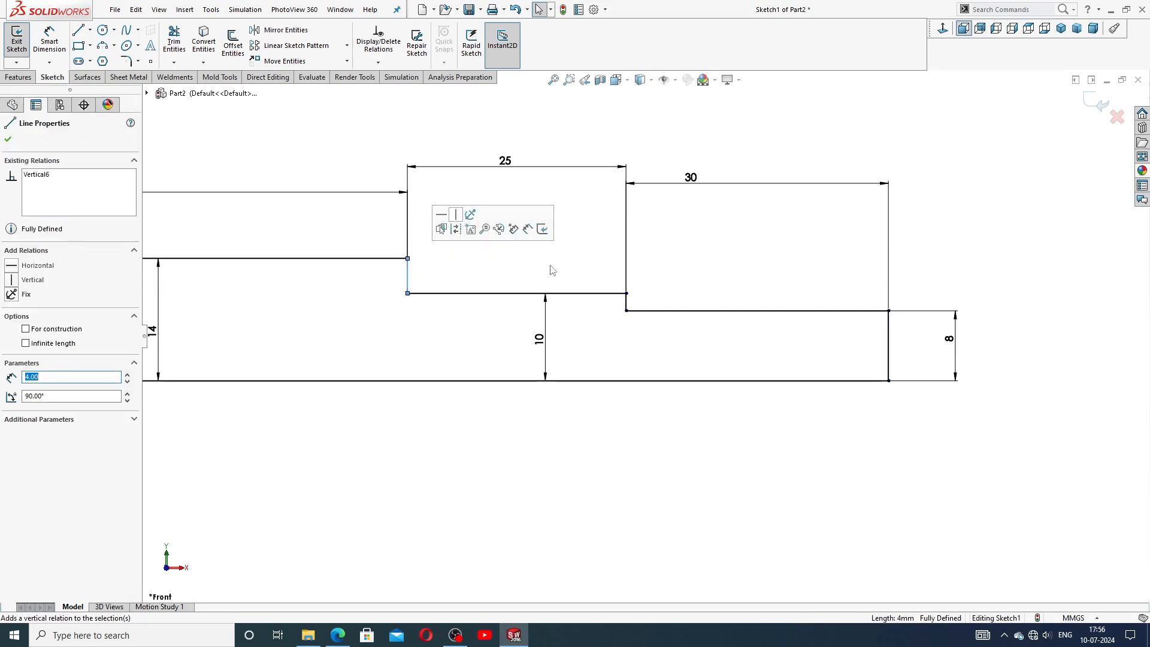
pyautogui.click(556, 269)
pyautogui.scroll(3, 561, 271)
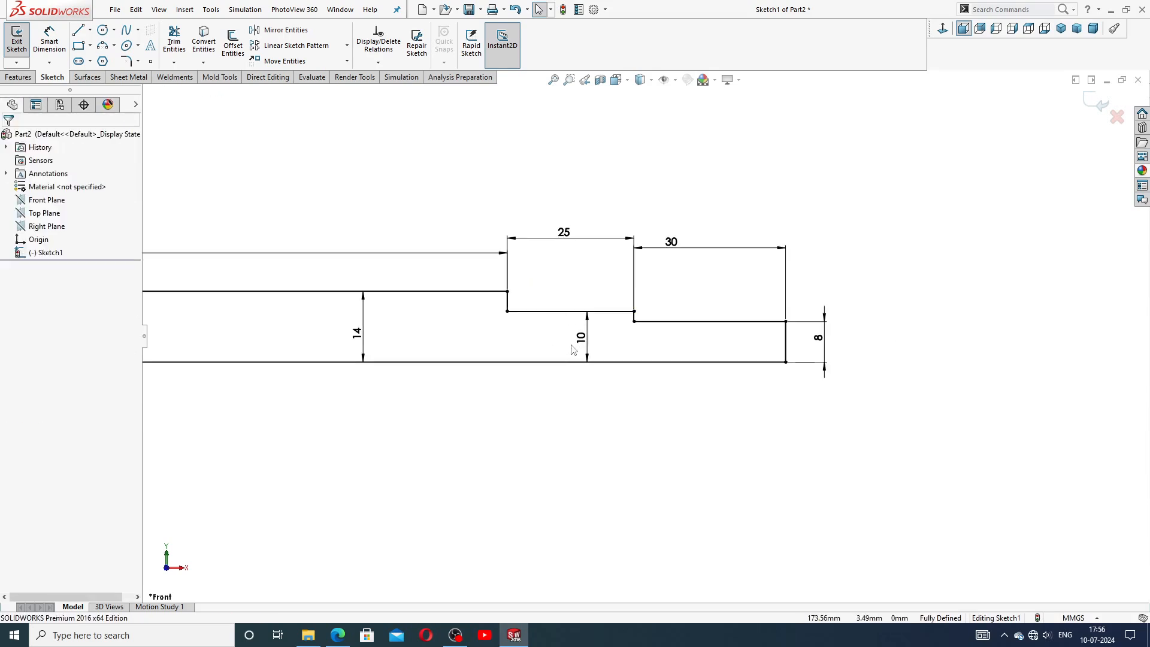
pyautogui.scroll(-3, 497, 284)
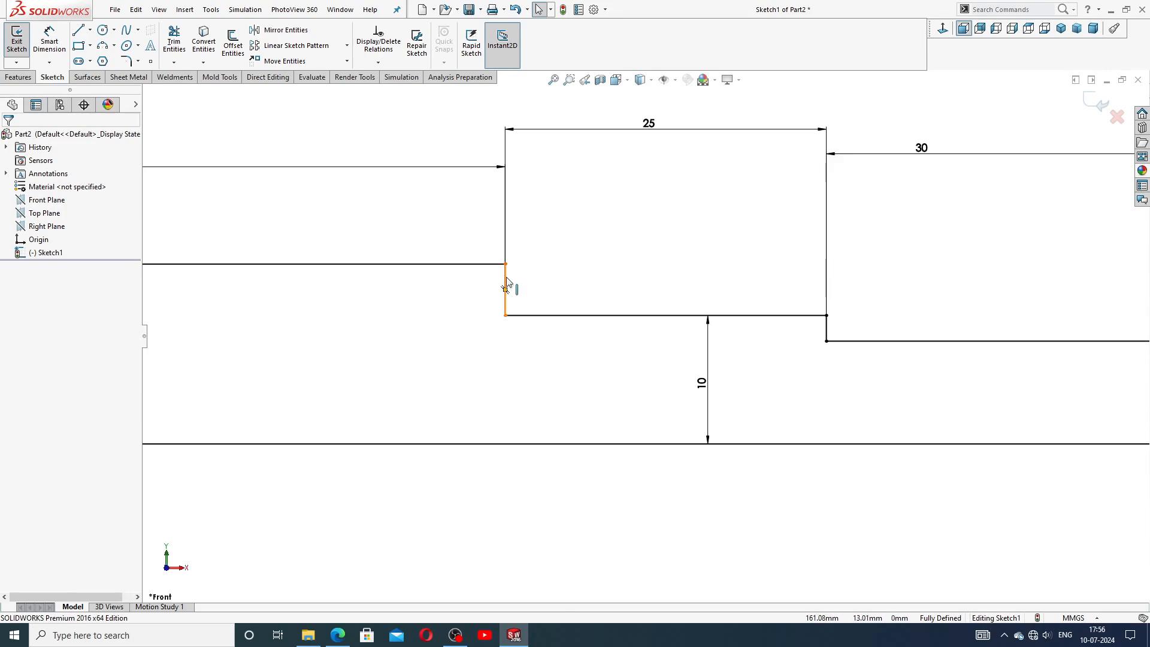
pyautogui.click(506, 286)
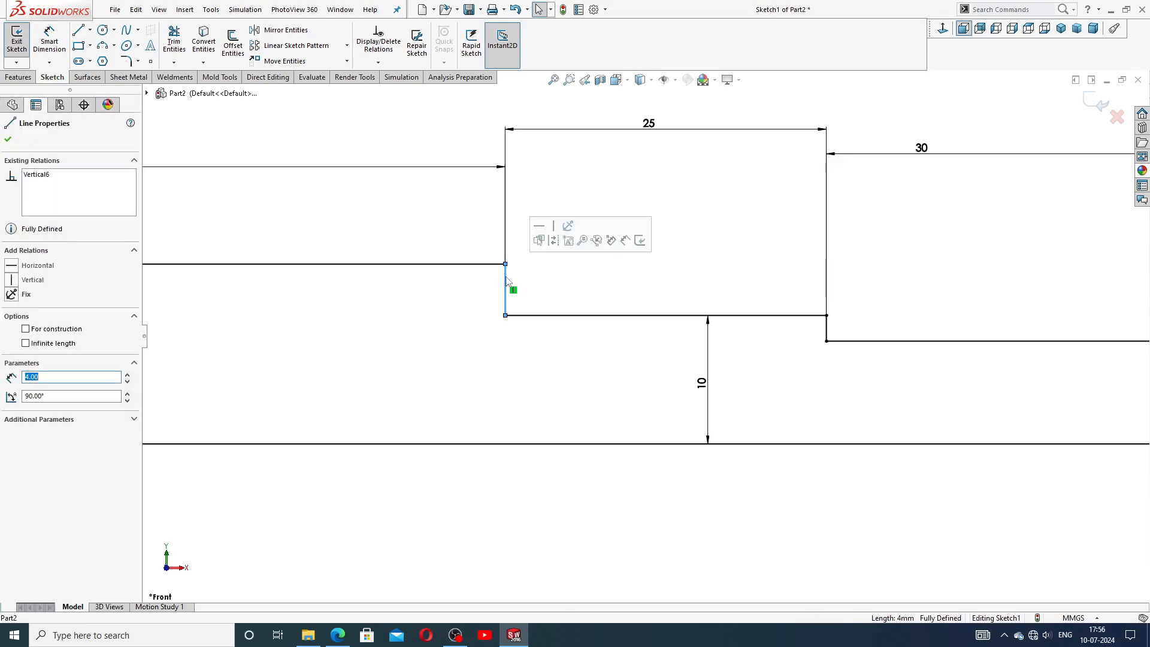
pyautogui.click(827, 329)
pyautogui.scroll(5, 842, 396)
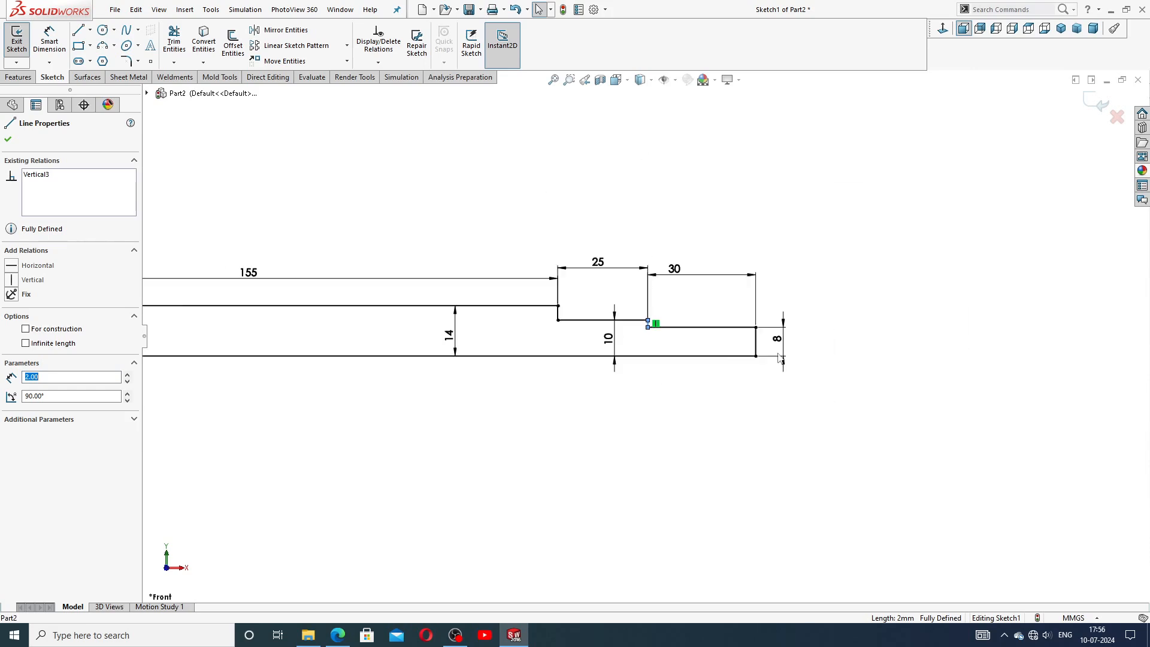
pyautogui.click(695, 219)
pyautogui.scroll(3, 448, 298)
pyautogui.scroll(-2, 374, 336)
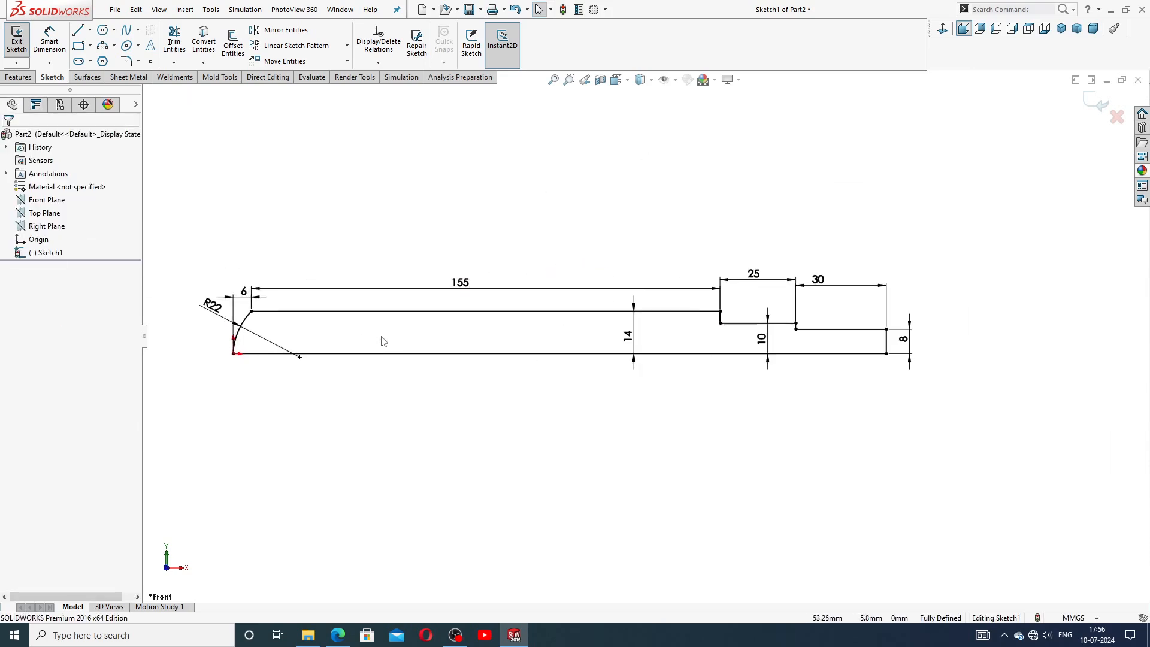
pyautogui.scroll(-2, 372, 339)
pyautogui.scroll(2, 660, 407)
pyautogui.scroll(-2, 509, 348)
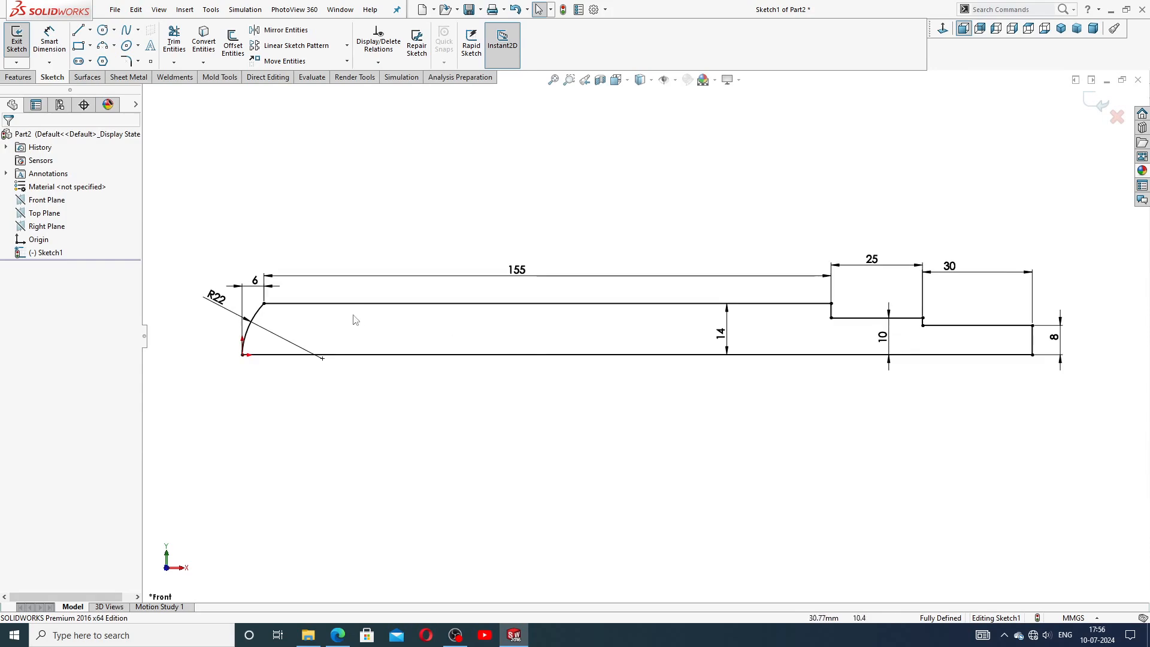
# Reposition the 155, R22 and 14 dimension labels around the sketch.
pyautogui.moveTo(514, 275); pyautogui.dragTo(515, 267)
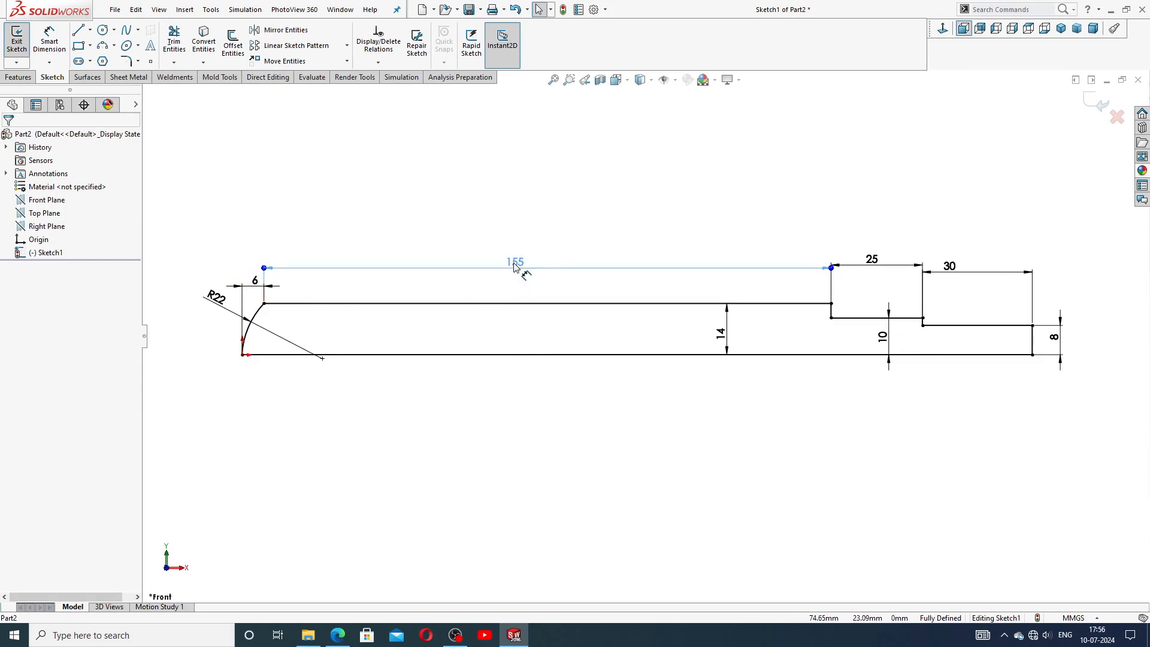
pyautogui.click(512, 216)
pyautogui.moveTo(252, 287); pyautogui.dragTo(196, 288)
pyautogui.click(311, 233)
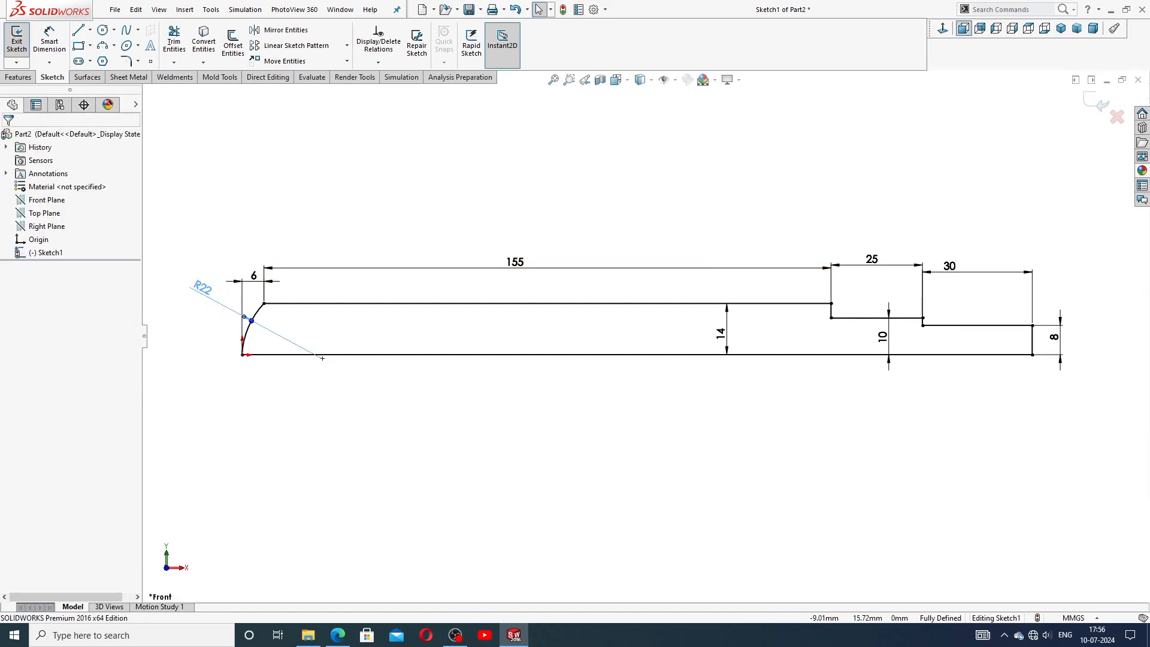
pyautogui.moveTo(726, 333); pyautogui.dragTo(720, 333)
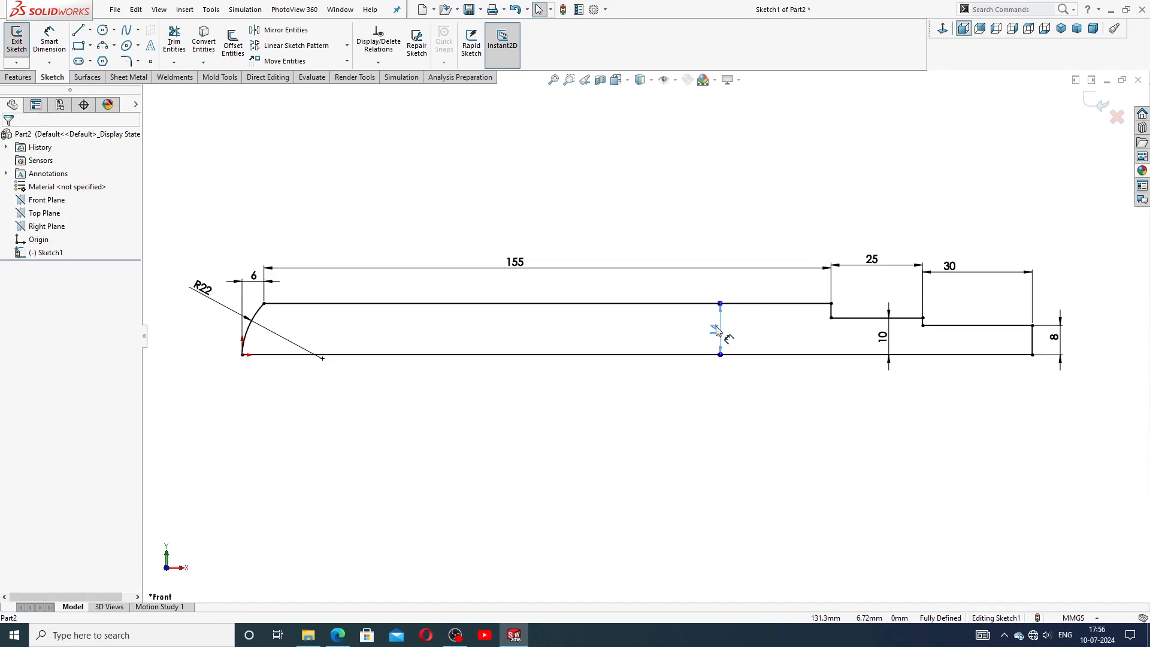
pyautogui.click(721, 414)
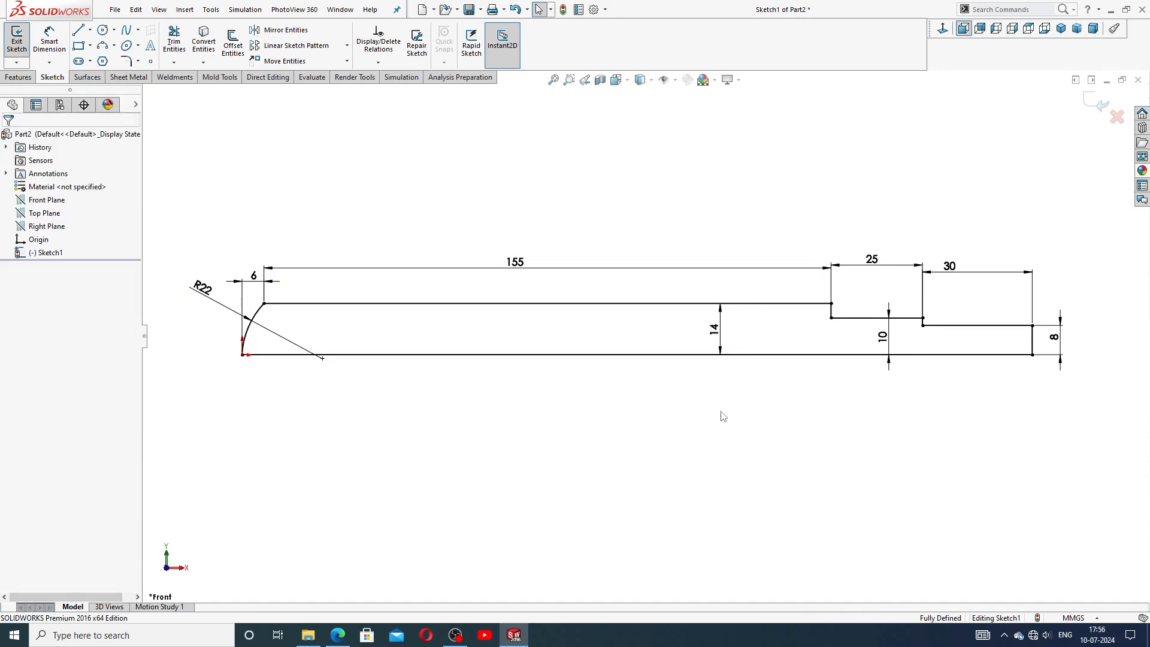
# After checking the reference drawing, add a 1 mm equal-distance sketch chamfer at the shaft's right-end top corner.
pyautogui.click(338, 635)
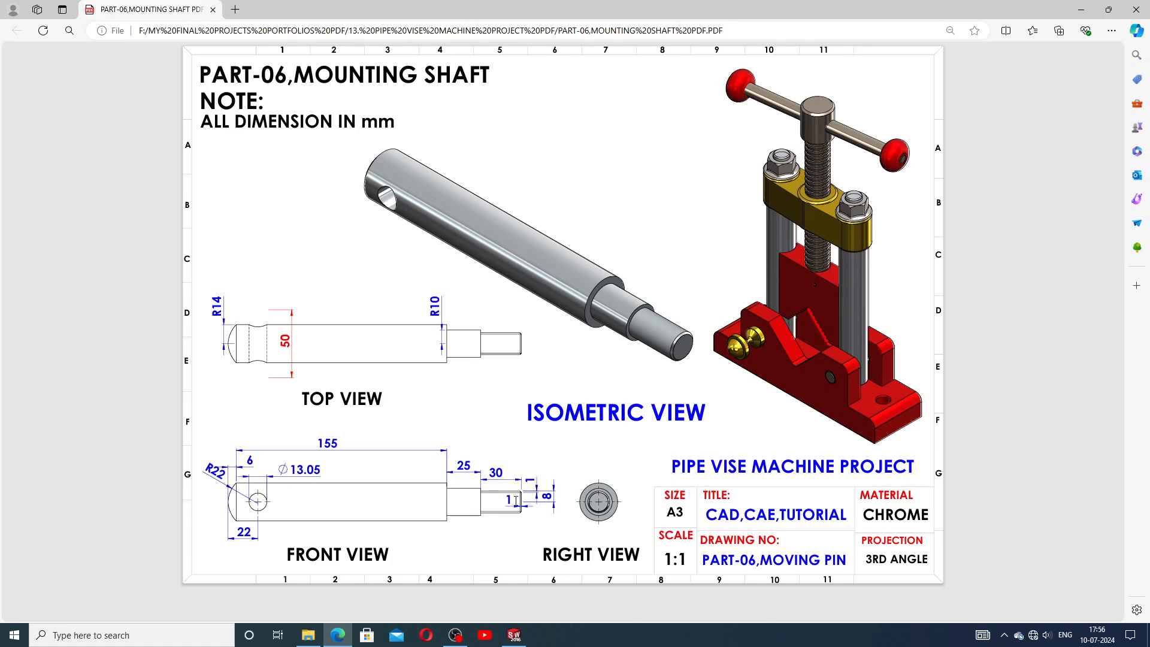
pyautogui.click(514, 636)
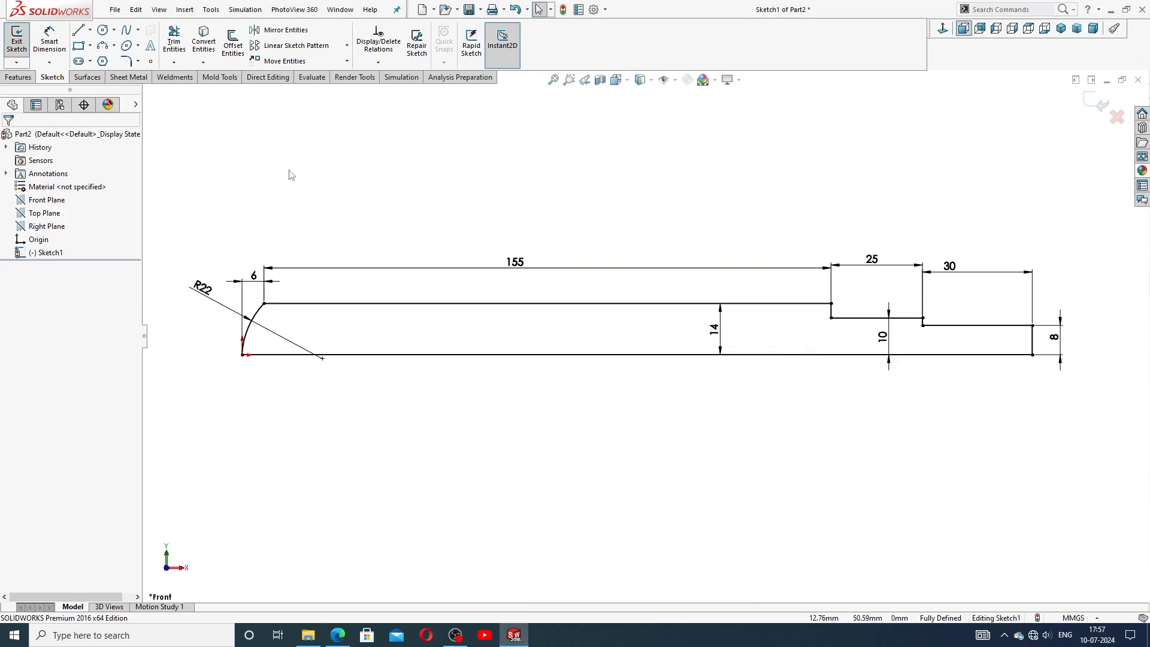
pyautogui.click(138, 61)
pyautogui.click(151, 93)
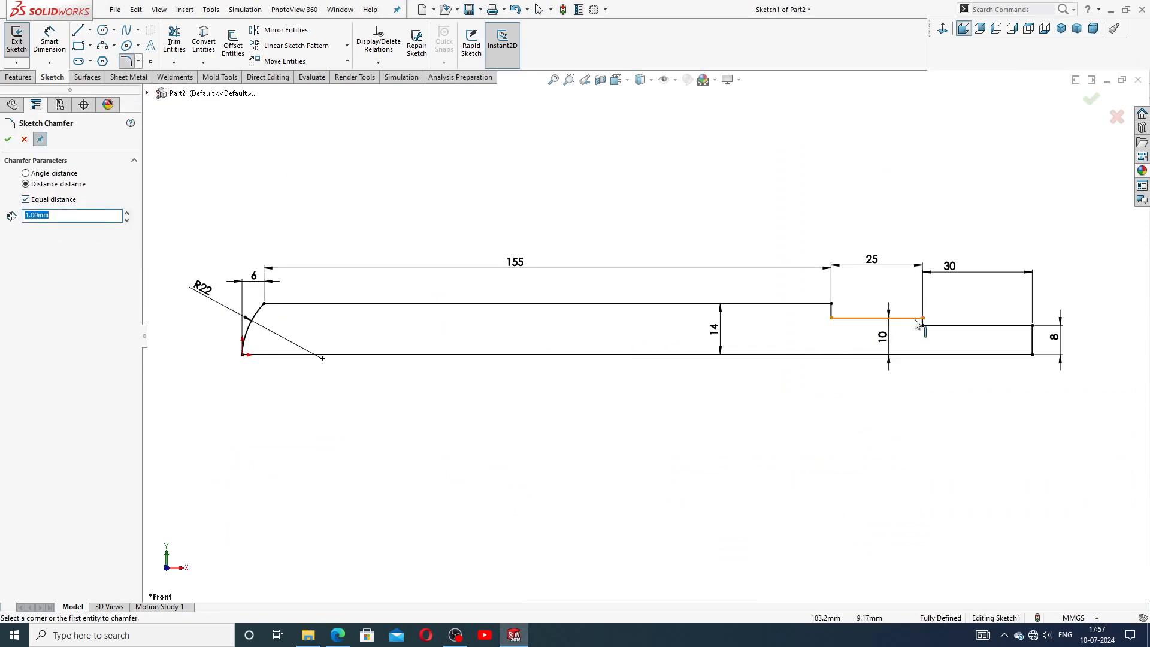
pyautogui.click(1032, 325)
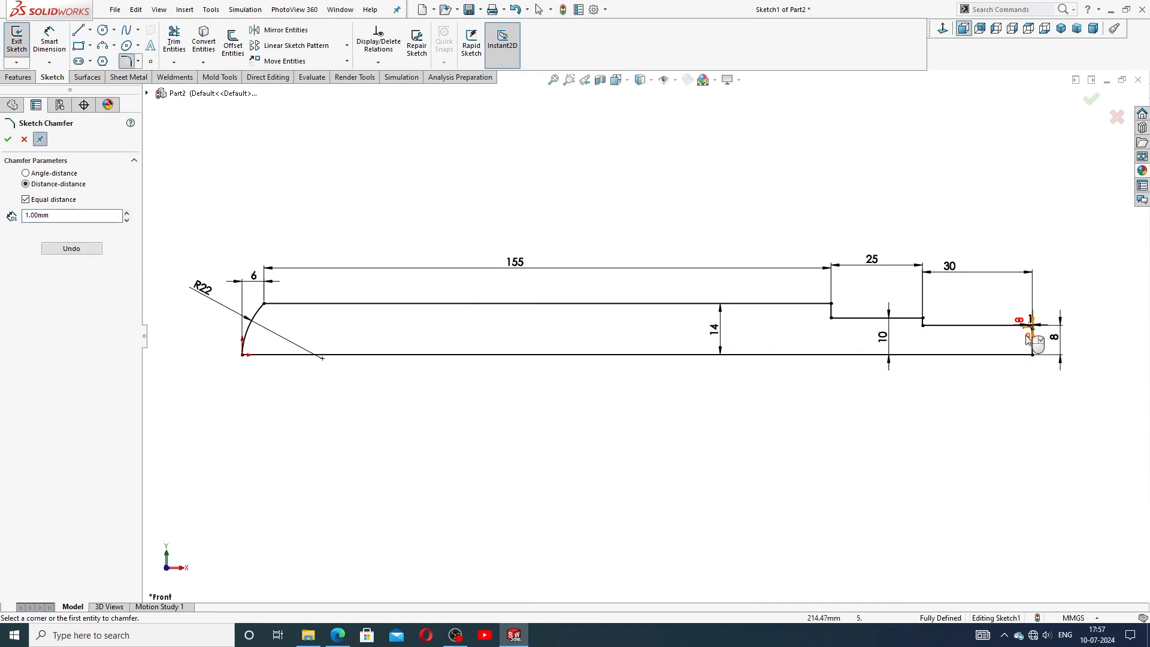
pyautogui.click(8, 139)
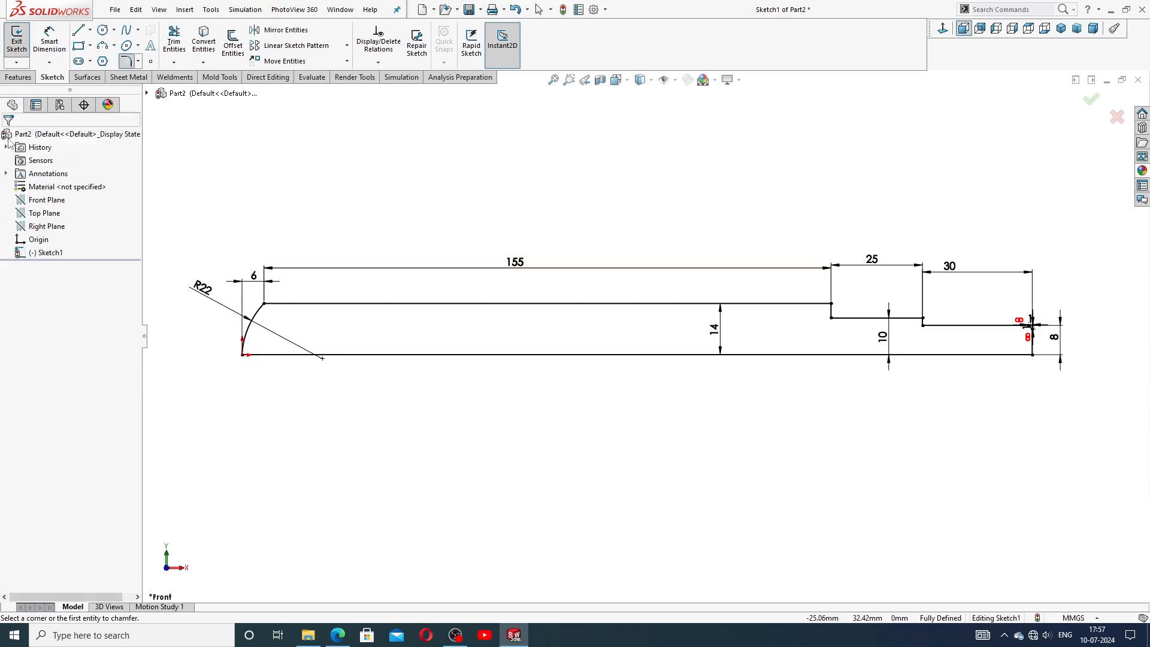
# Reposition the chamfer's dimension labels and the 30 mm dimension near the shaft's right end.
pyautogui.scroll(-4, 966, 330)
pyautogui.scroll(-6, 803, 288)
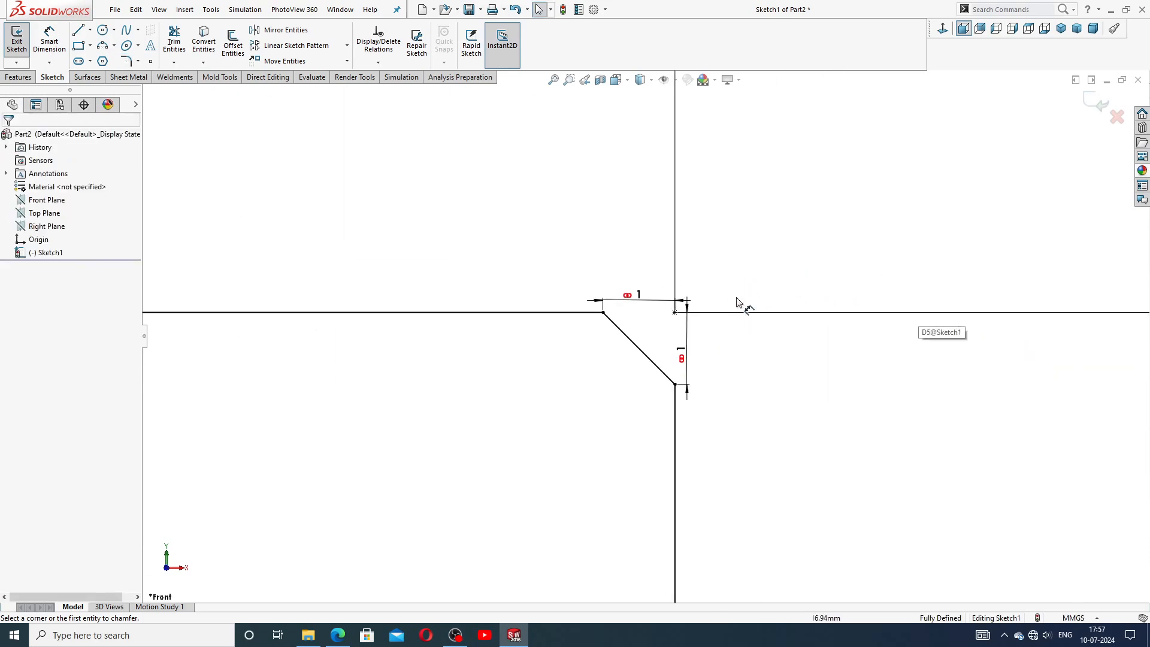
pyautogui.click(638, 283)
pyautogui.moveTo(686, 359); pyautogui.dragTo(701, 360)
pyautogui.click(650, 328)
pyautogui.scroll(8, 650, 328)
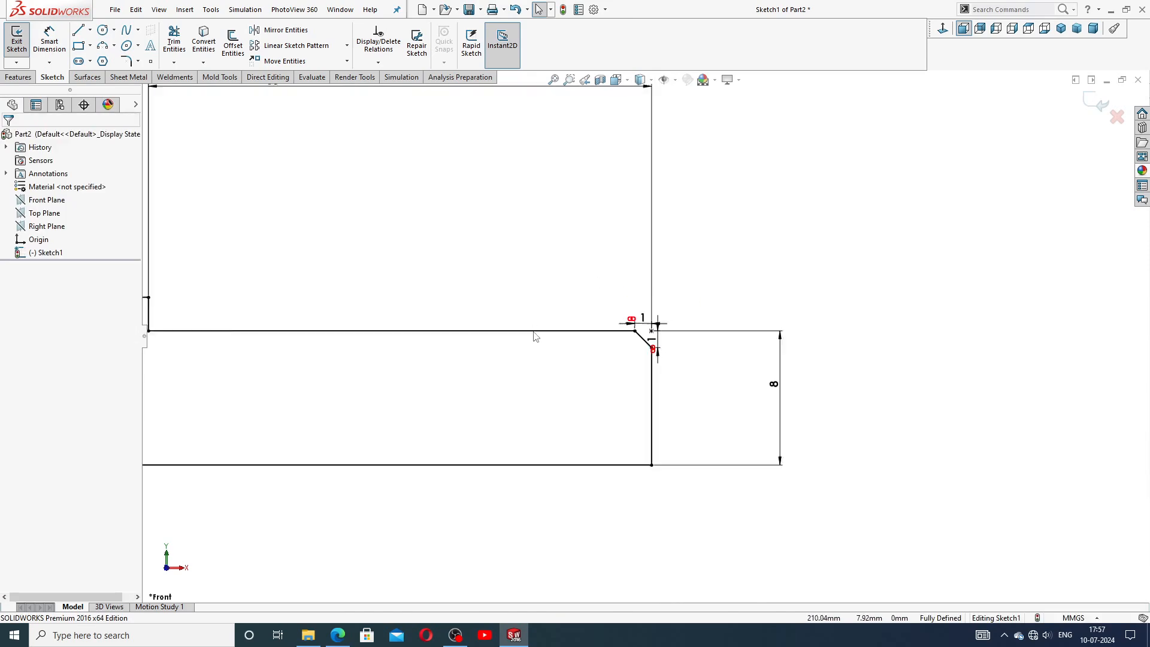
pyautogui.scroll(3, 523, 279)
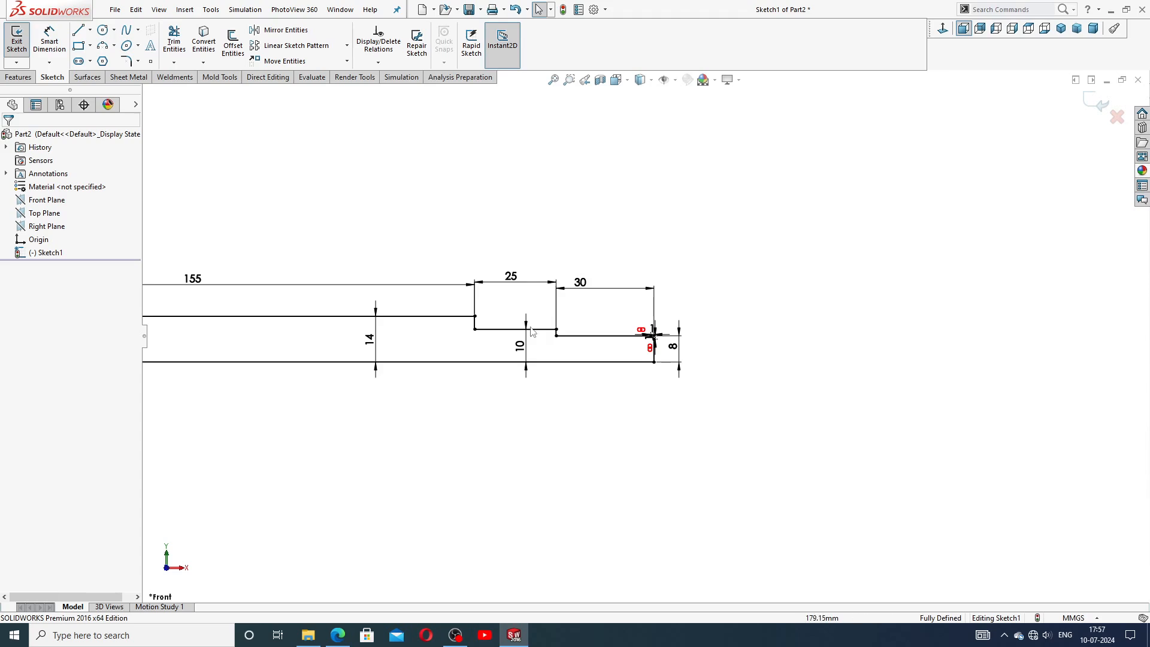
pyautogui.scroll(2, 542, 337)
pyautogui.scroll(2, 413, 363)
pyautogui.scroll(-2, 421, 368)
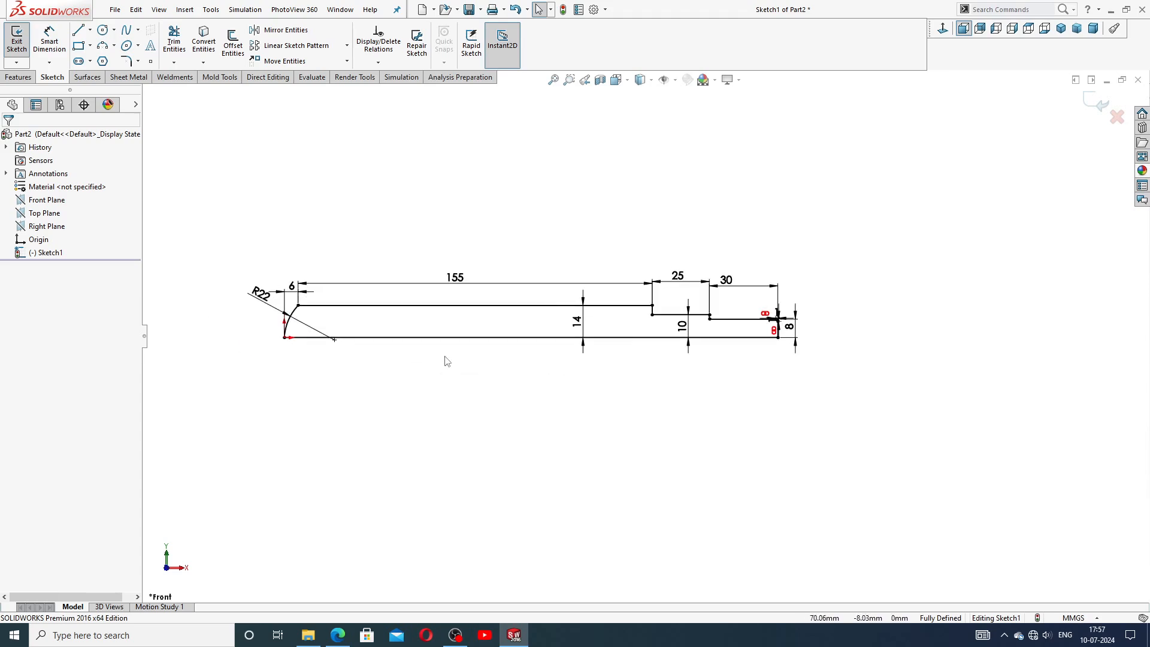
pyautogui.scroll(-2, 444, 360)
pyautogui.moveTo(904, 258); pyautogui.dragTo(887, 273)
pyautogui.click(870, 233)
pyautogui.moveTo(805, 240); pyautogui.dragTo(805, 252)
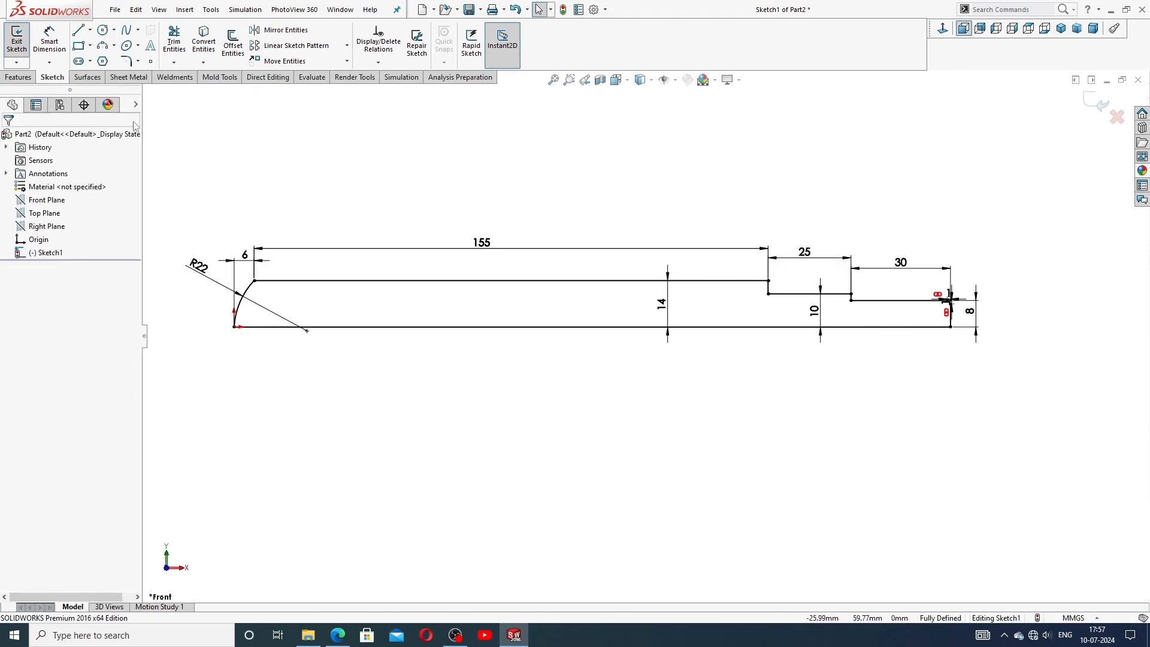
# Revolve the sketch 360 degrees about the shaft's bottom base line.
pyautogui.click(18, 77)
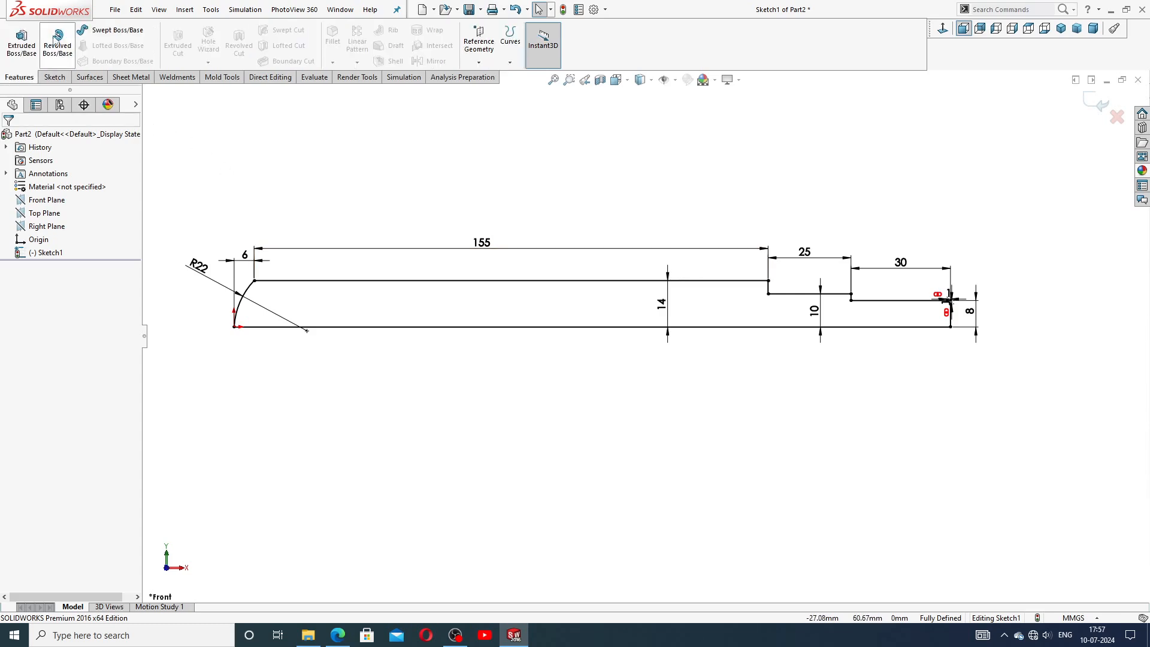
pyautogui.click(58, 42)
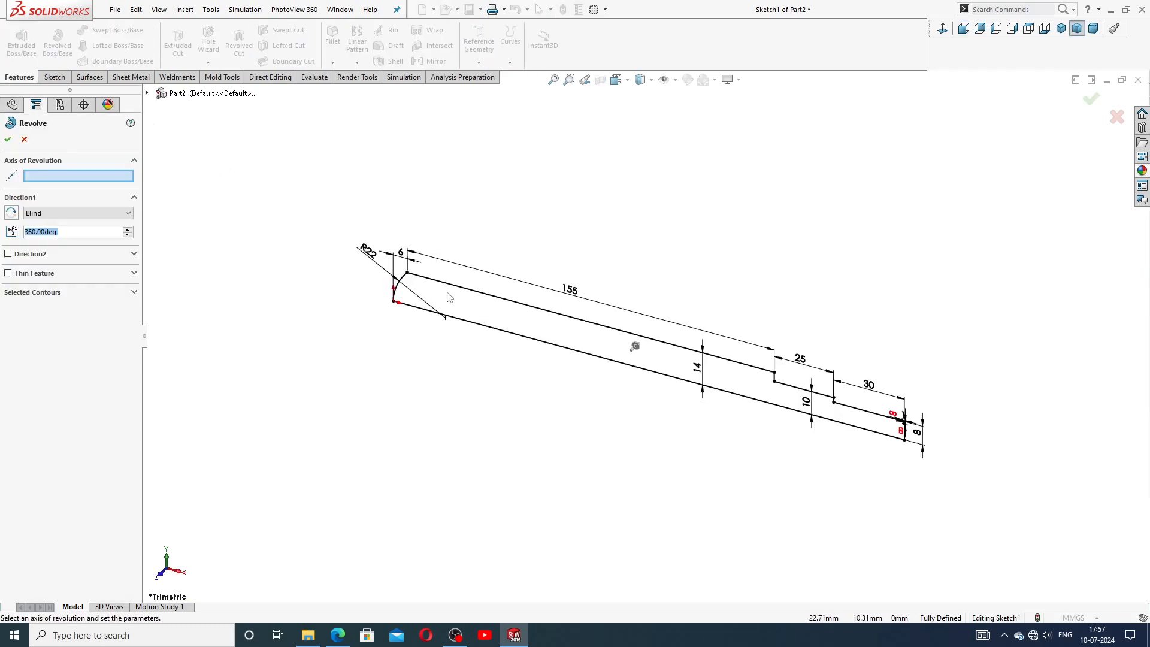
pyautogui.click(520, 339)
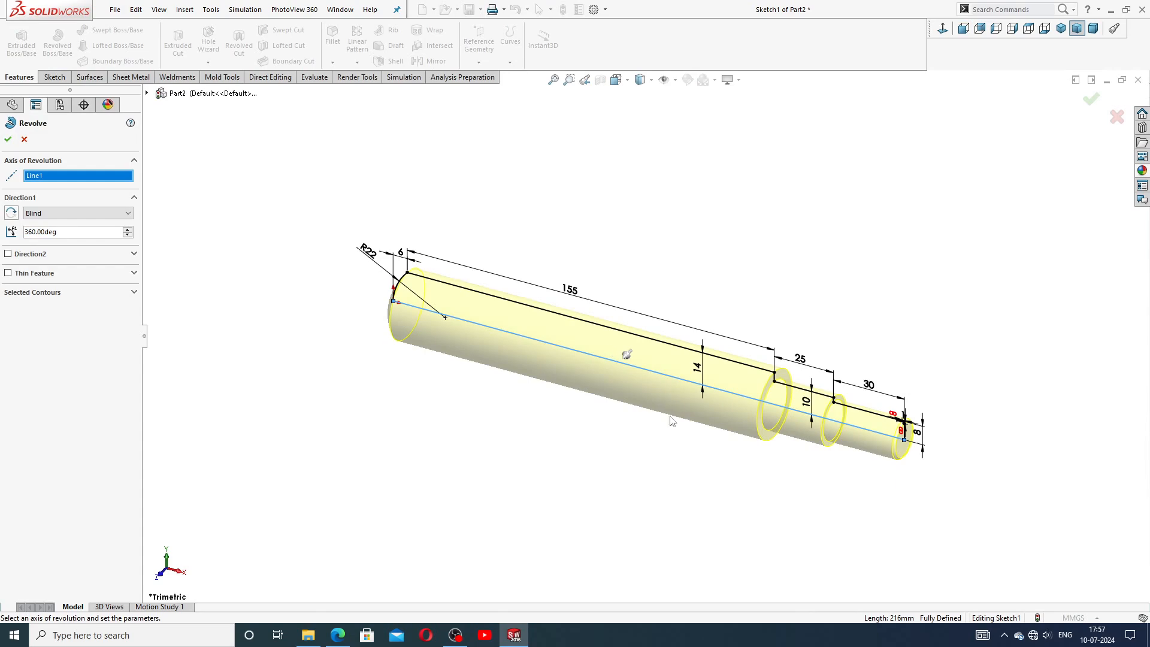
pyautogui.scroll(-2, 672, 421)
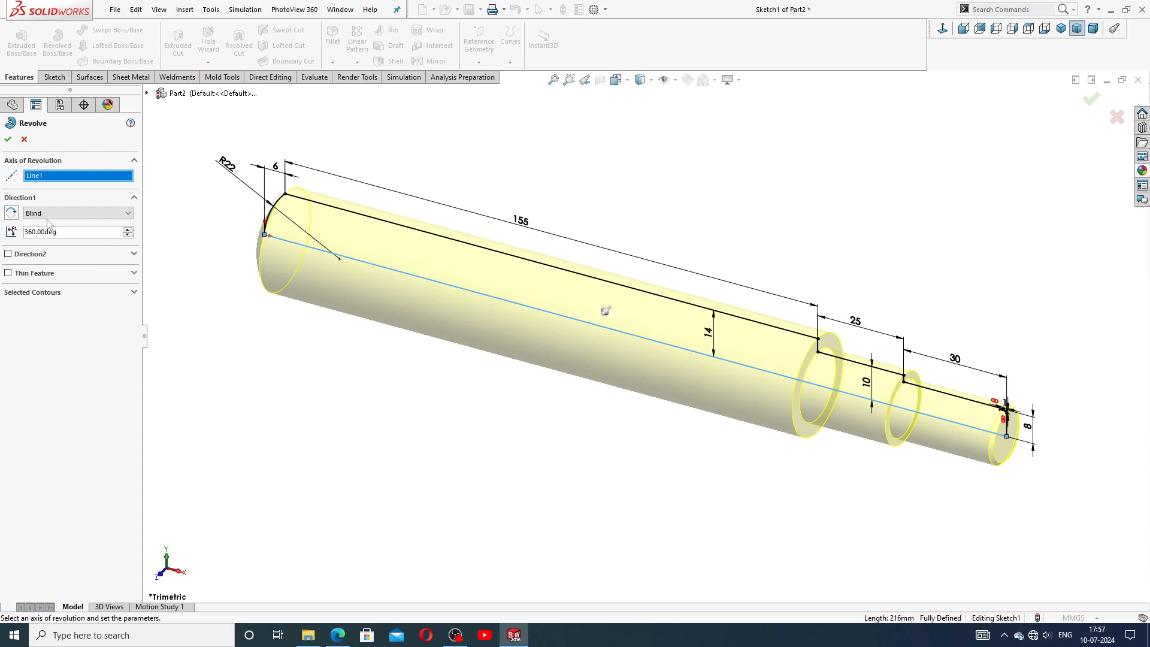
pyautogui.click(8, 140)
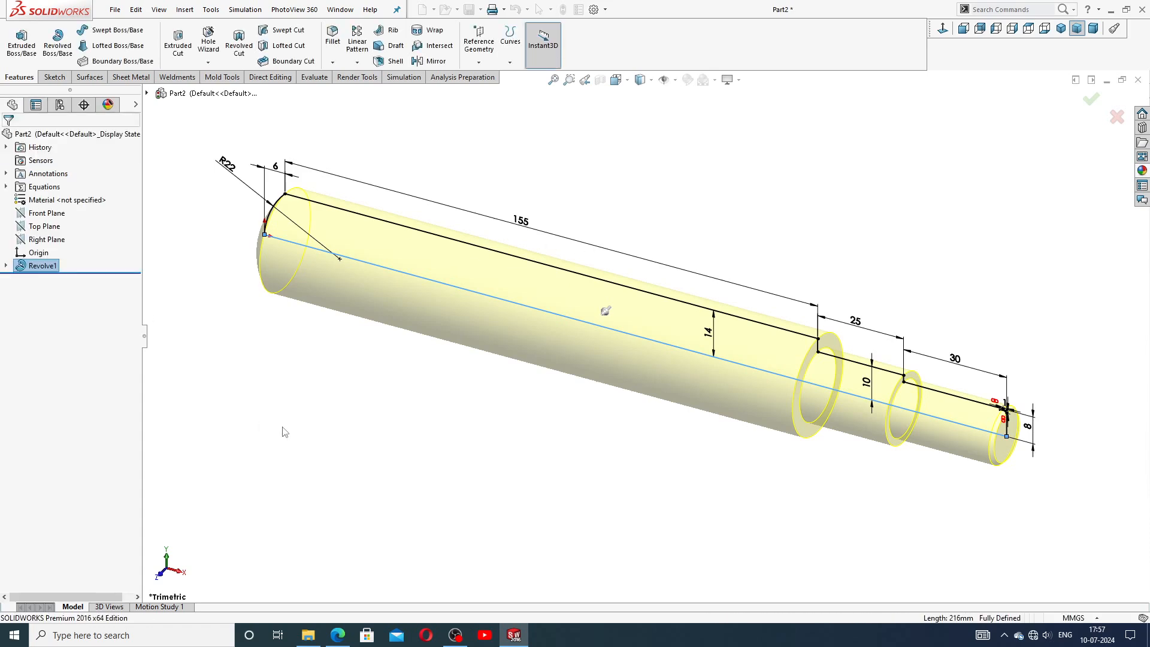
# Rotate the view to examine the revolved shaft, then switch to the reference drawing in the browser.
pyautogui.click(285, 432)
pyautogui.moveTo(532, 432); pyautogui.dragTo(665, 353, button='middle')
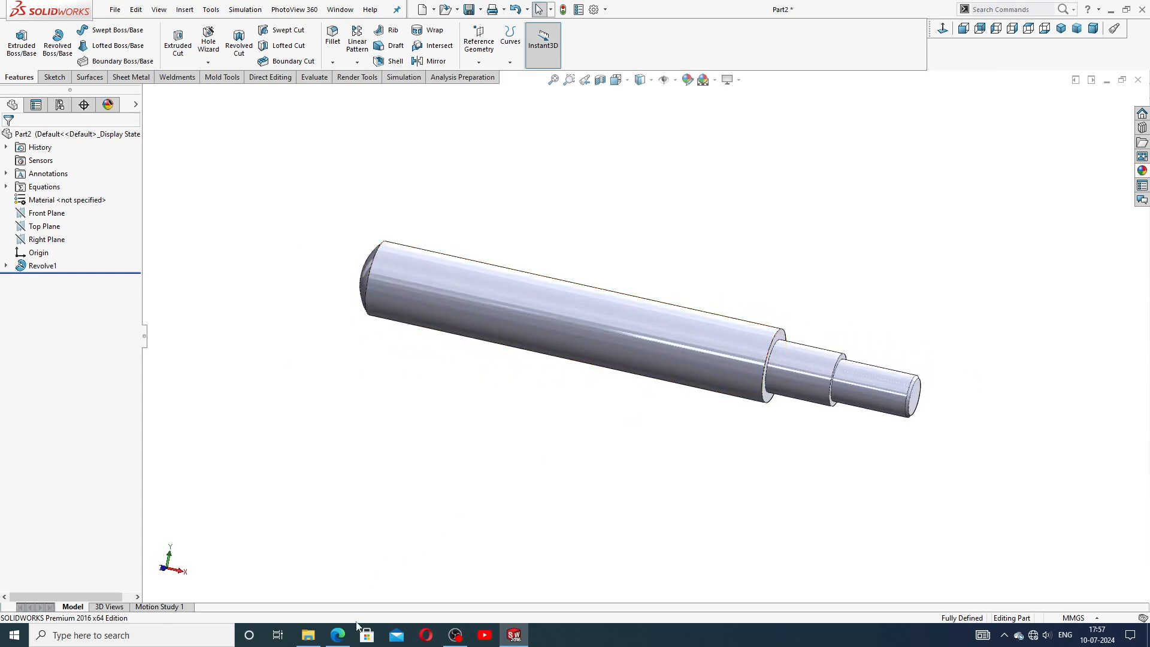
pyautogui.click(338, 635)
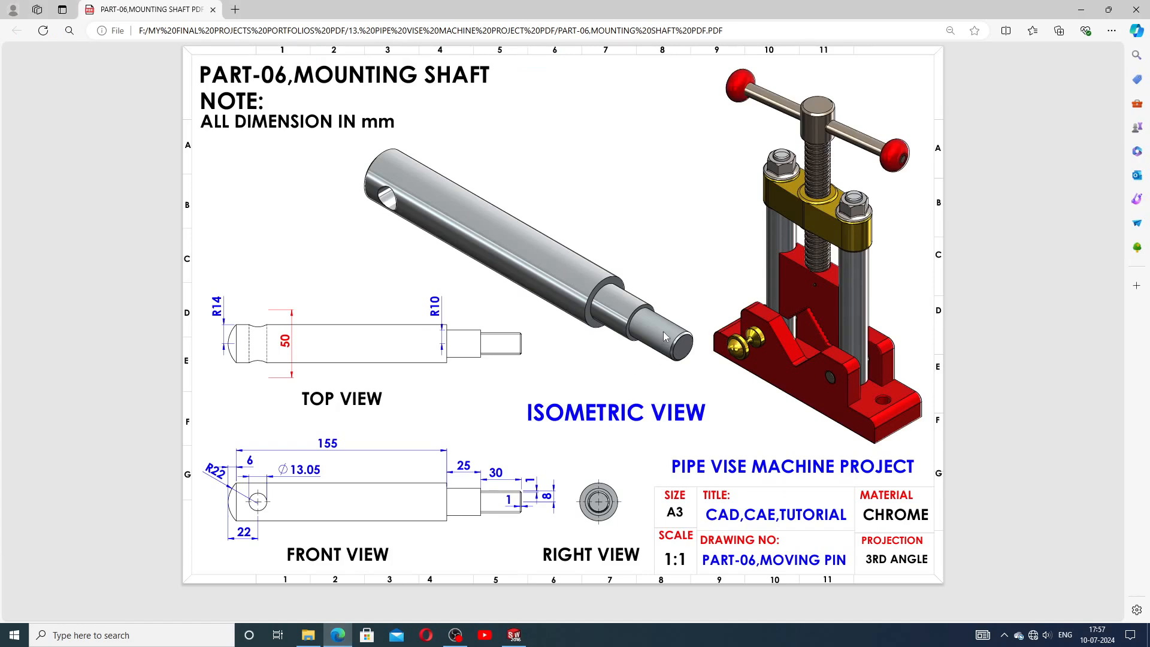
# Return to SolidWorks and add an IS M16 machine-thread cosmetic thread, up to next, on the shaft's right-end circular edge.
pyautogui.click(514, 635)
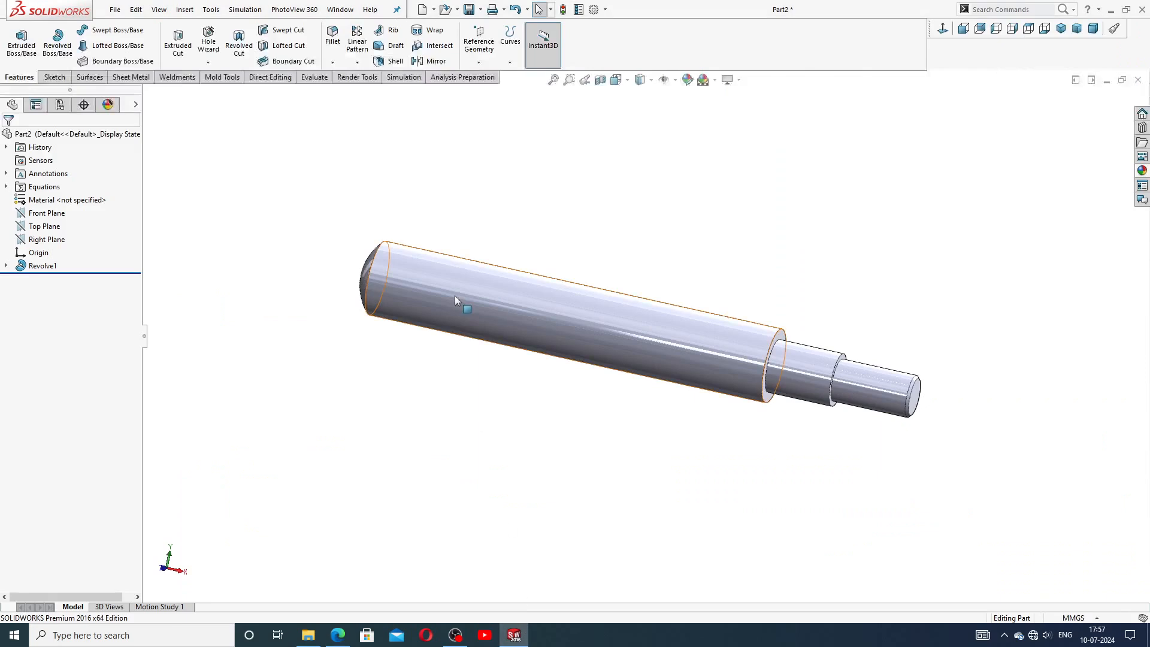
pyautogui.click(184, 10)
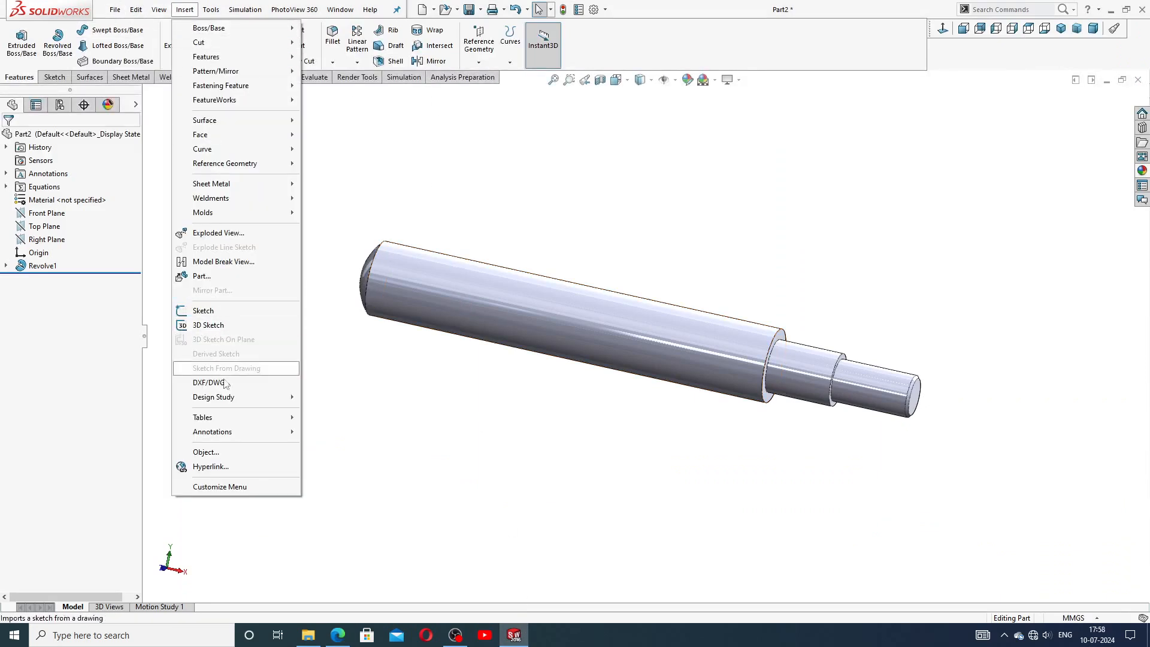
pyautogui.moveTo(226, 436)
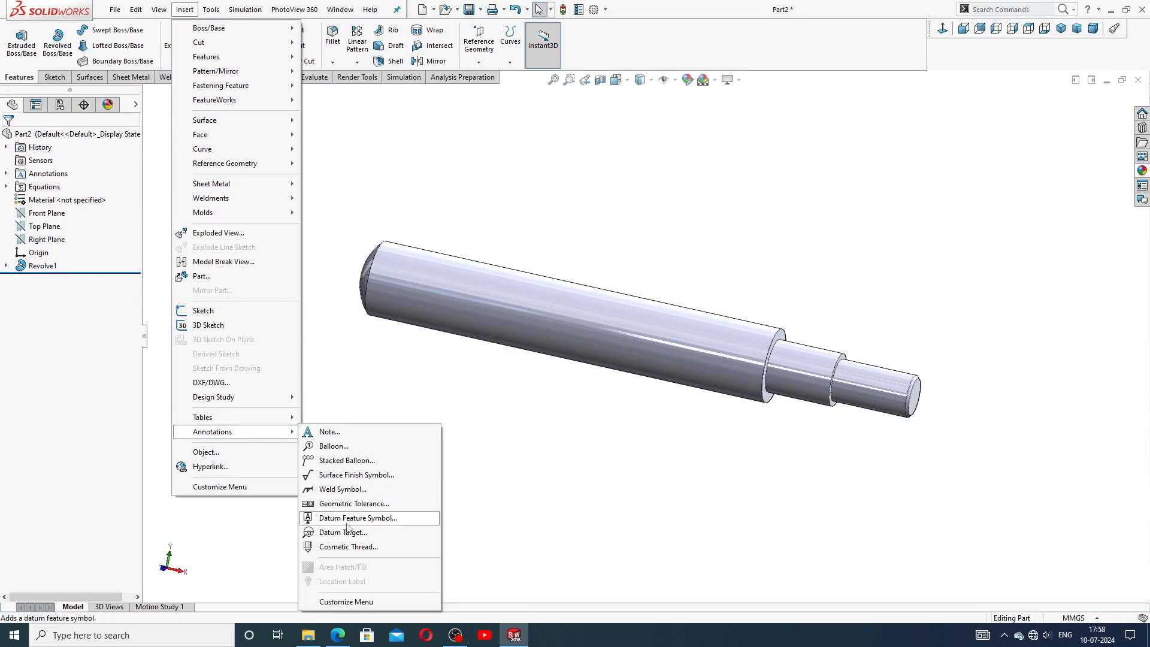
pyautogui.click(349, 546)
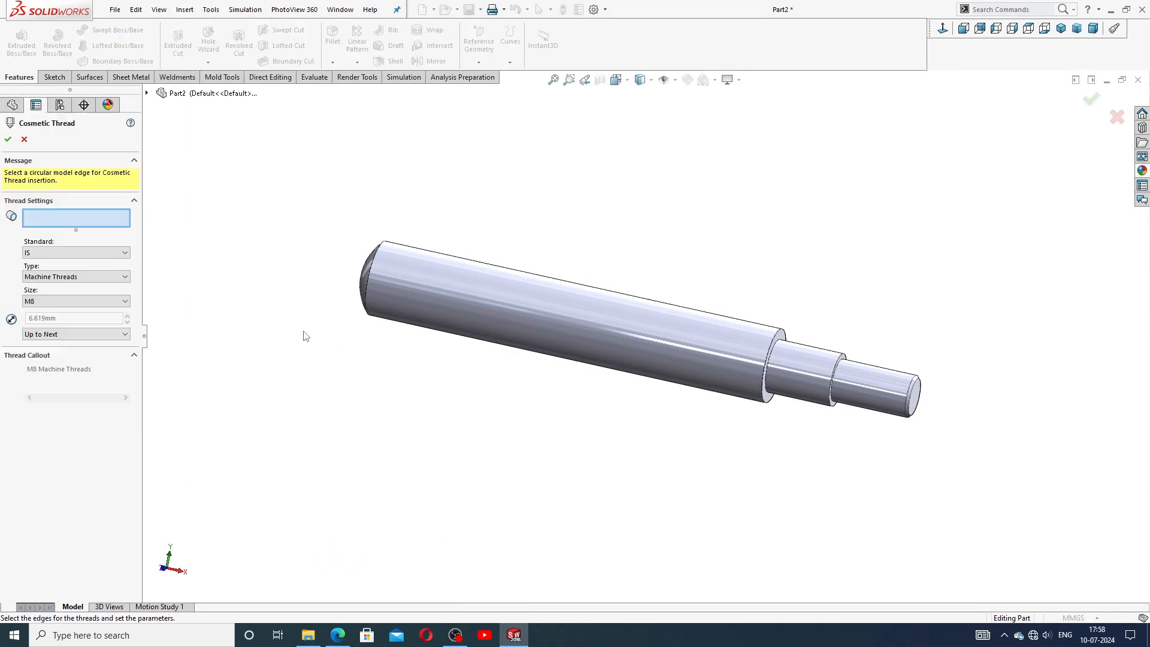
pyautogui.scroll(-5, 897, 384)
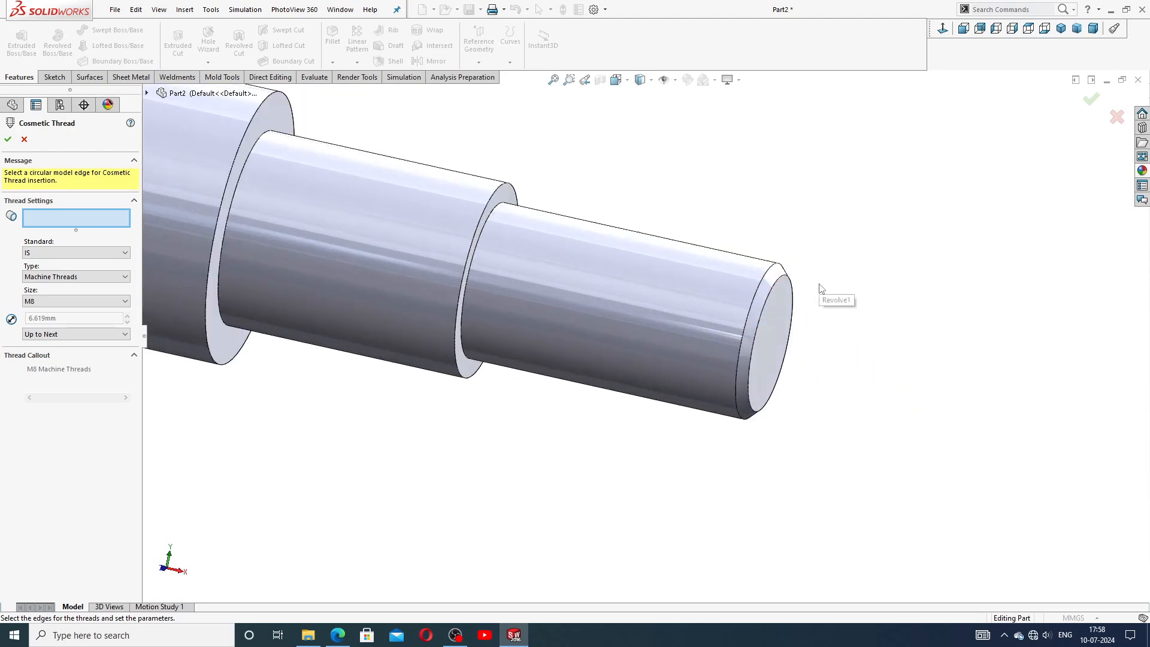
pyautogui.click(773, 301)
pyautogui.scroll(4, 627, 317)
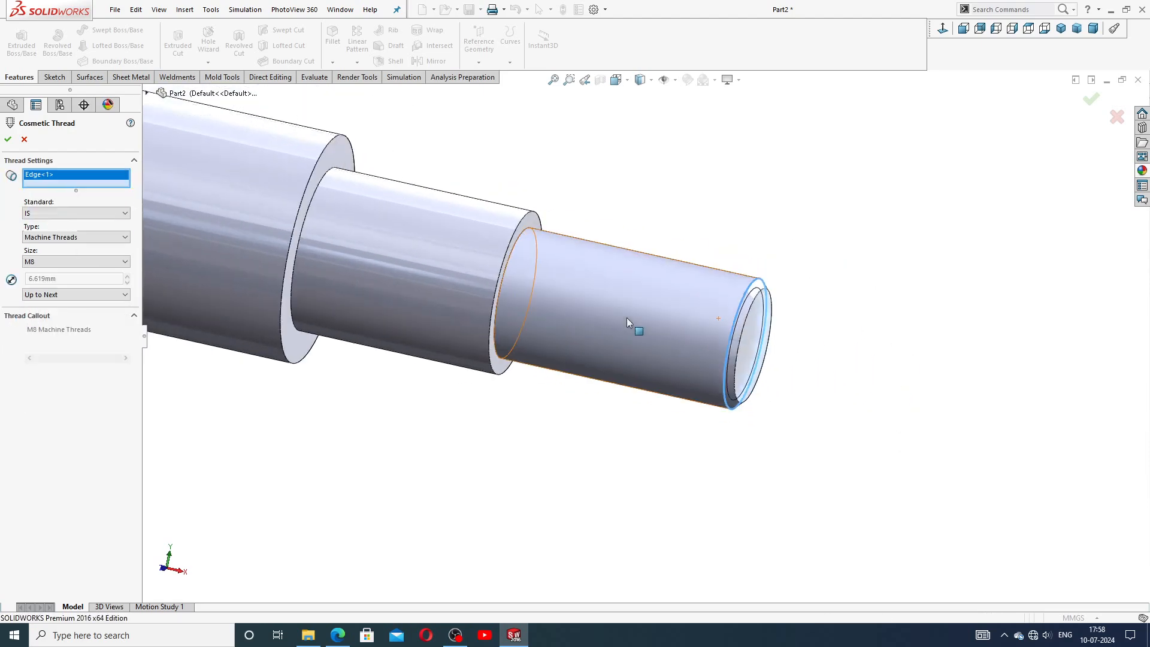
pyautogui.scroll(4, 627, 317)
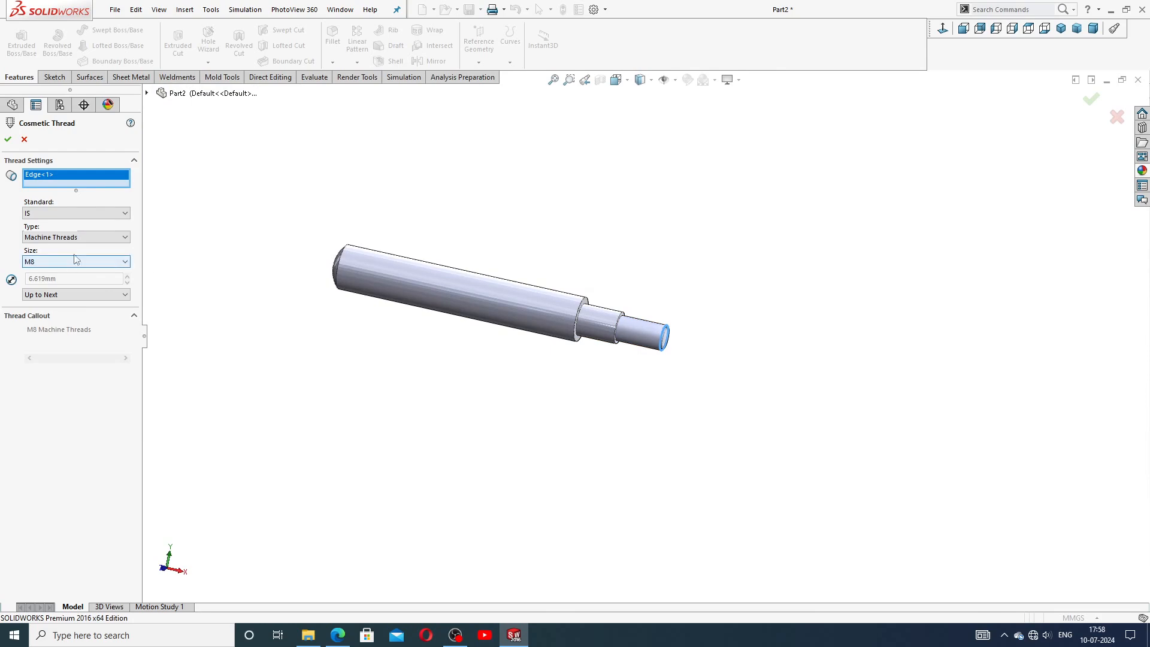
pyautogui.click(66, 216)
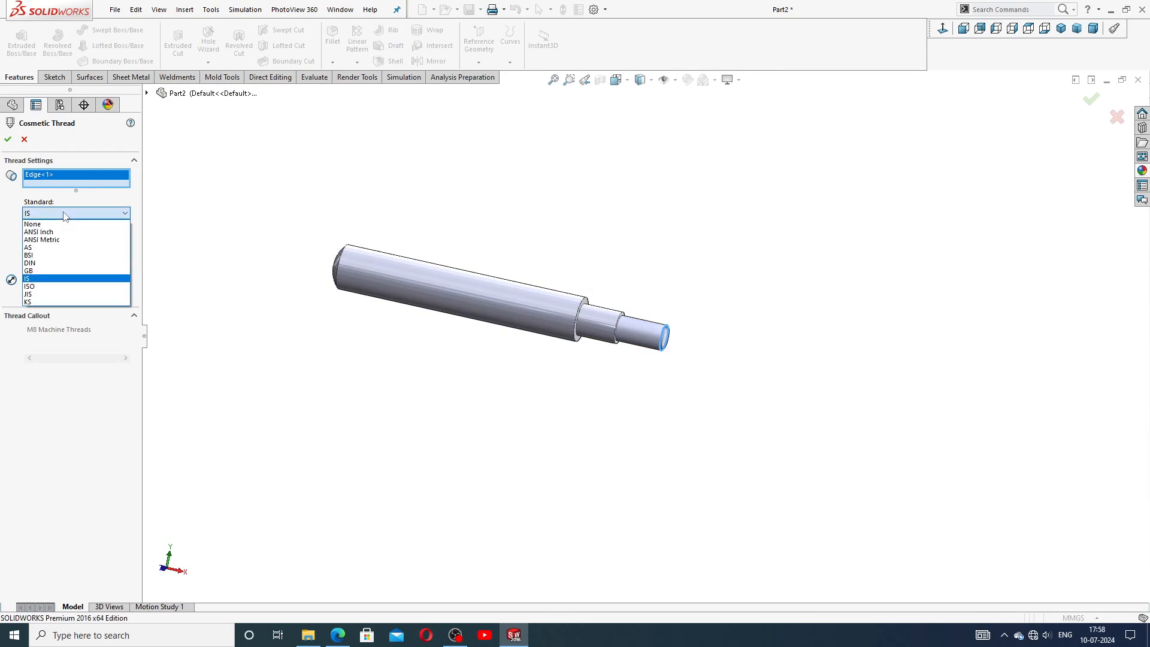
pyautogui.click(62, 278)
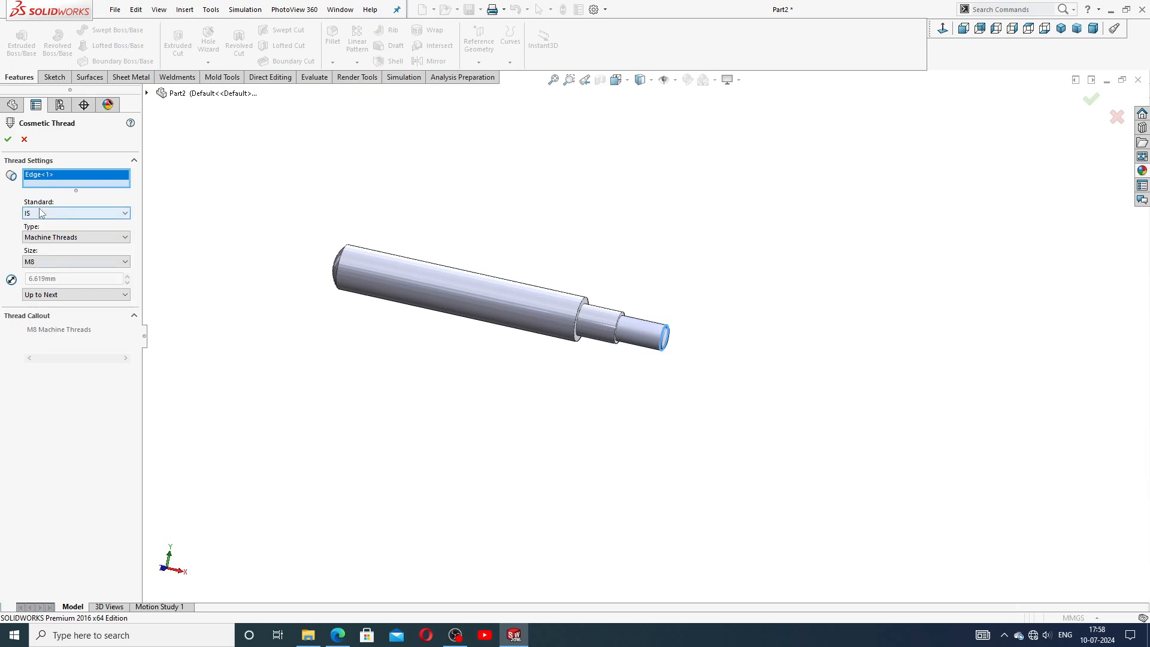
pyautogui.click(74, 238)
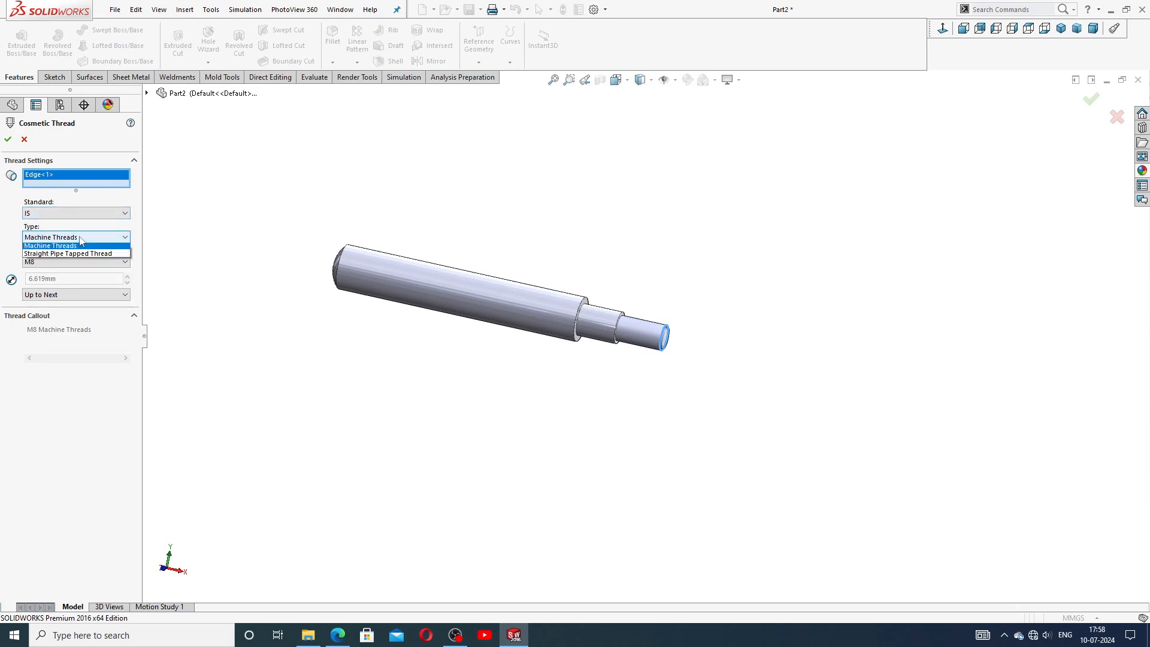
pyautogui.click(86, 246)
pyautogui.click(53, 260)
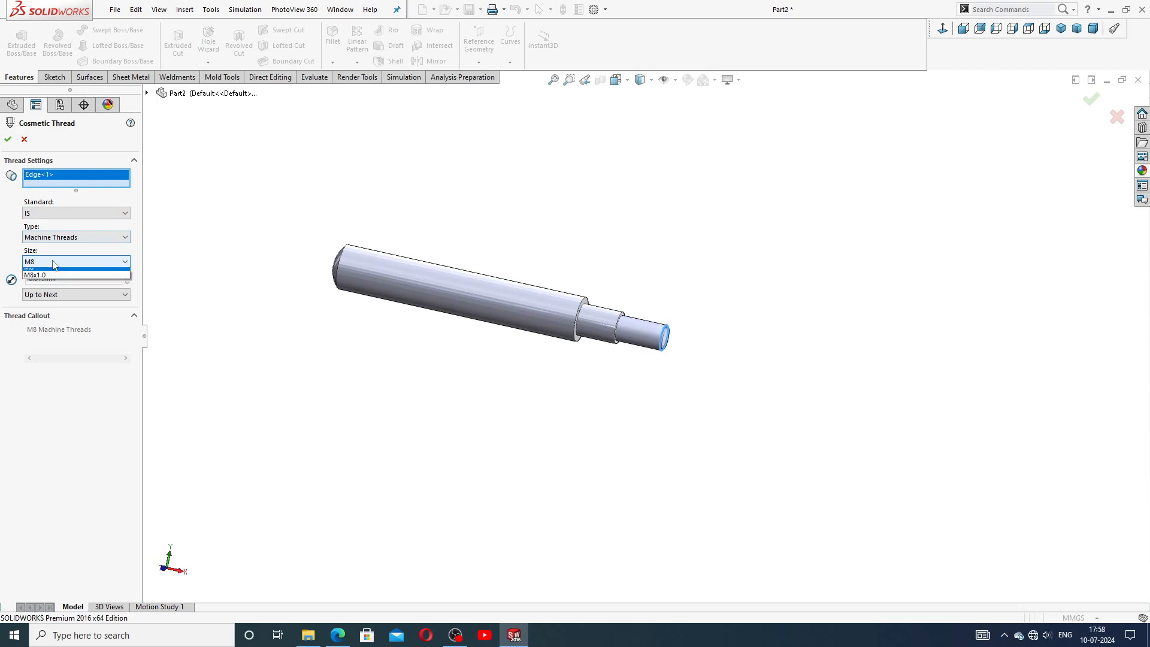
pyautogui.click(53, 336)
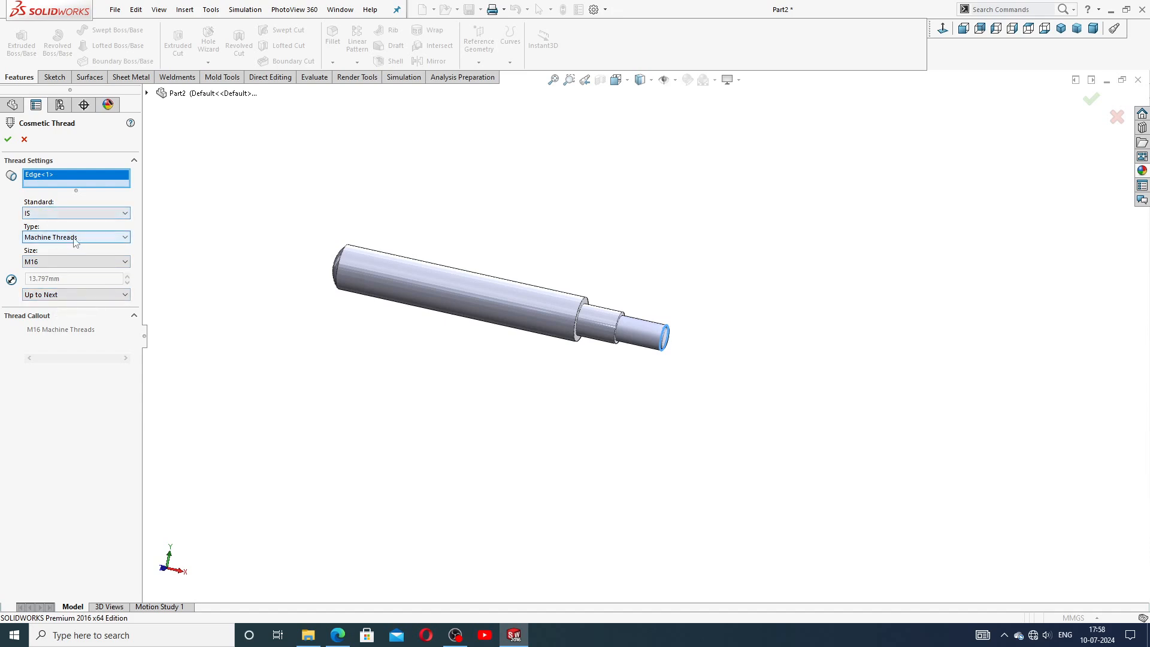
pyautogui.click(7, 140)
# Enable shaded cosmetic threads in the document's Detailing properties.
pyautogui.scroll(-1, 466, 323)
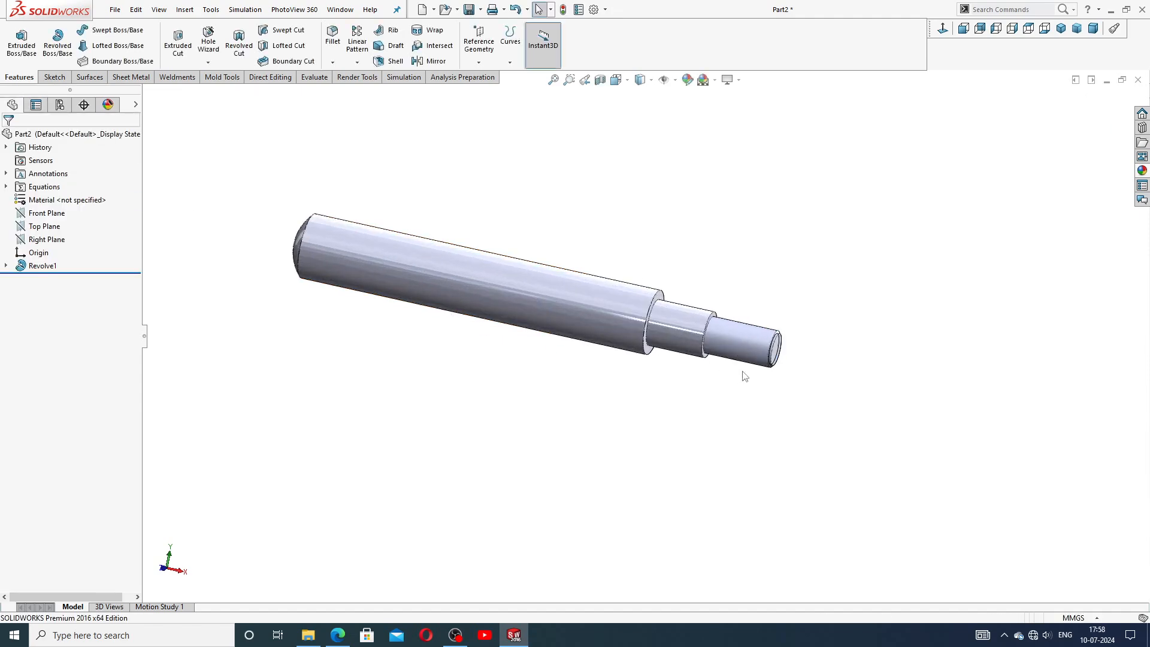
pyautogui.click(593, 9)
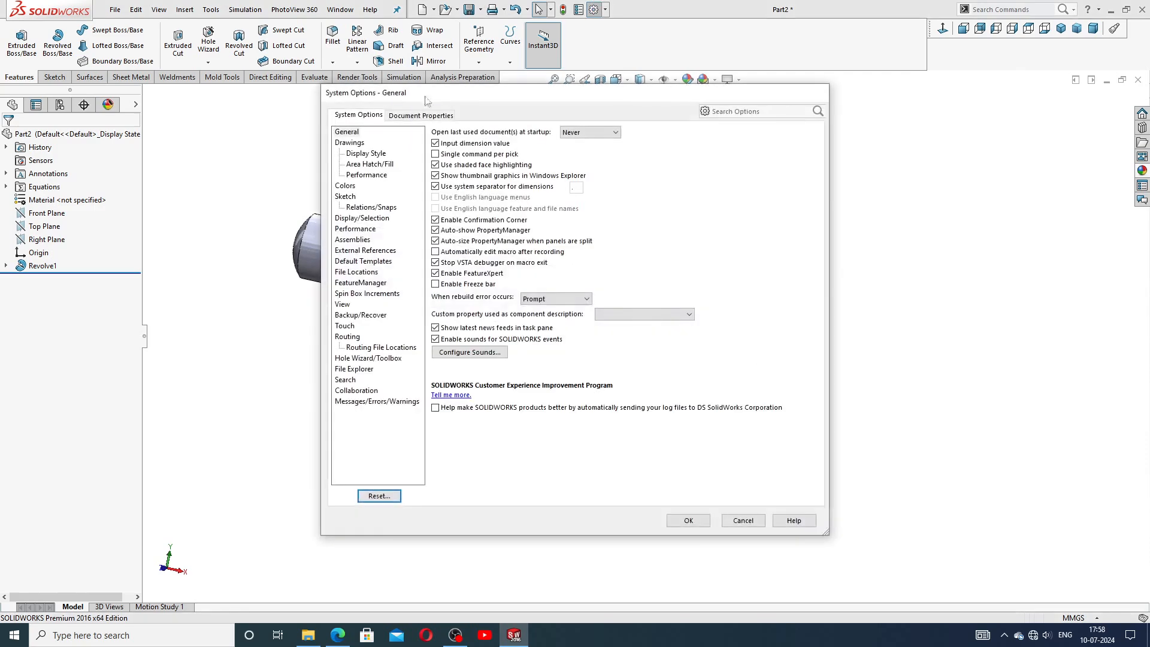
pyautogui.click(407, 116)
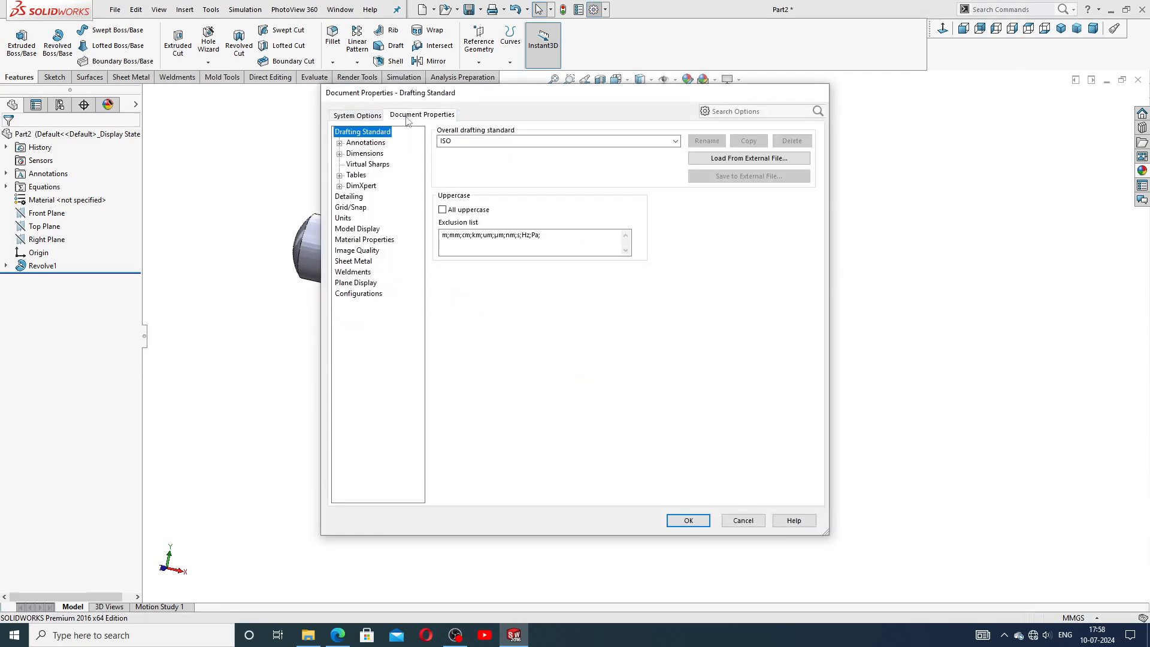
pyautogui.click(349, 197)
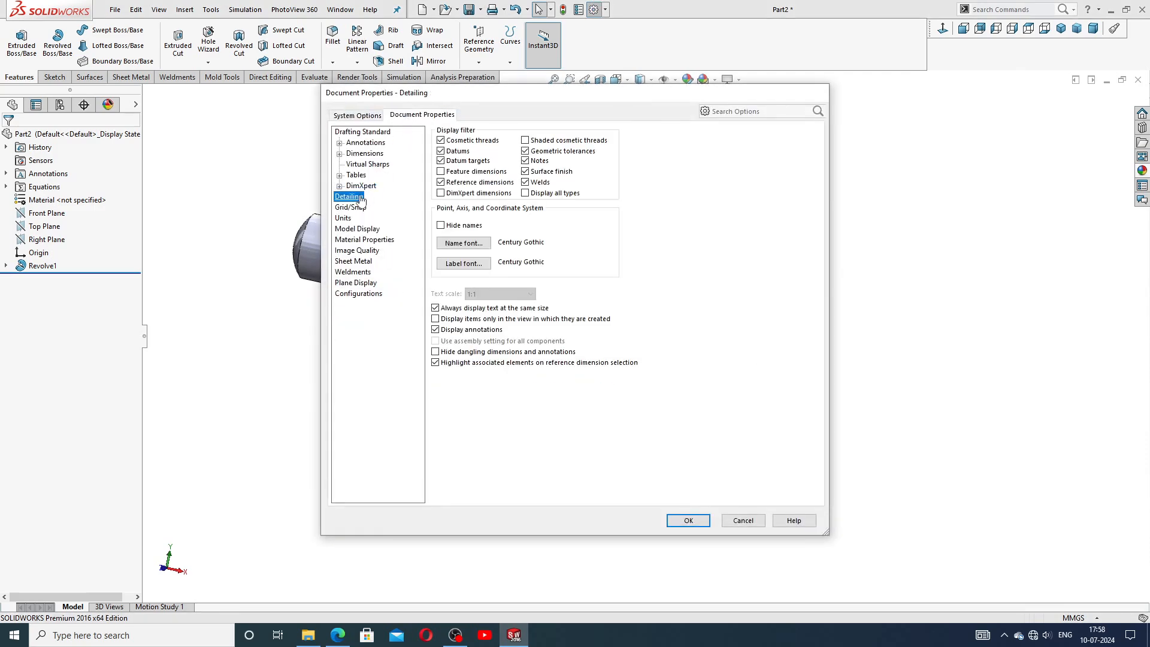
pyautogui.click(525, 140)
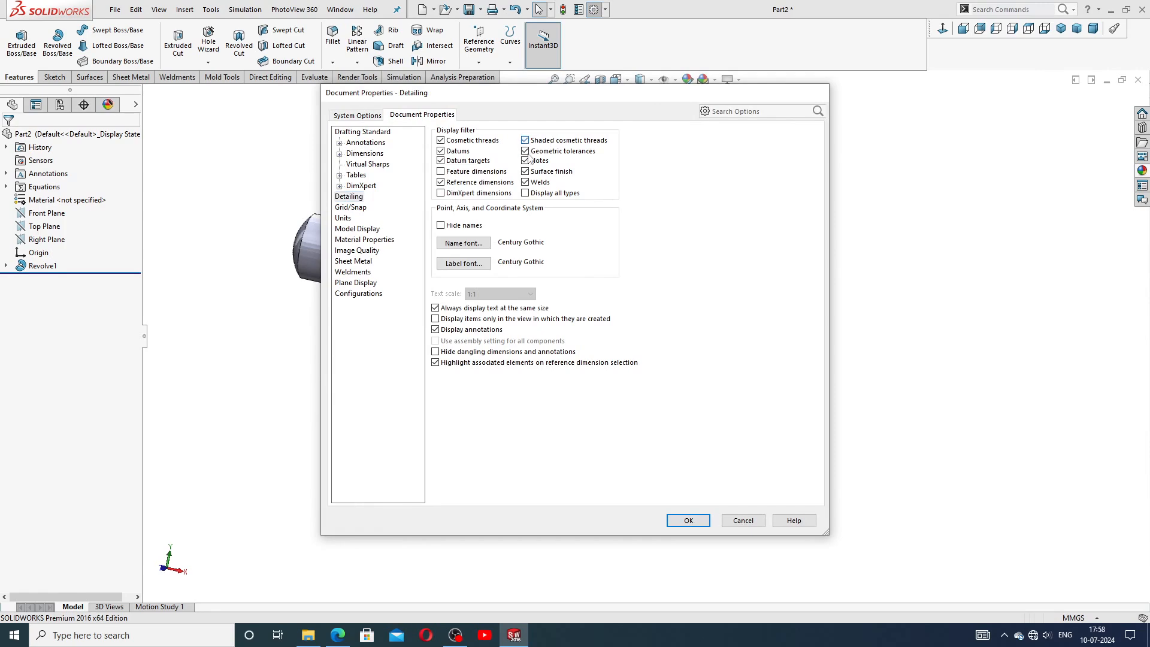
pyautogui.click(695, 521)
# Apply the chromium plate appearance from the Metal > Chrome library to the shaft.
pyautogui.scroll(-5, 689, 393)
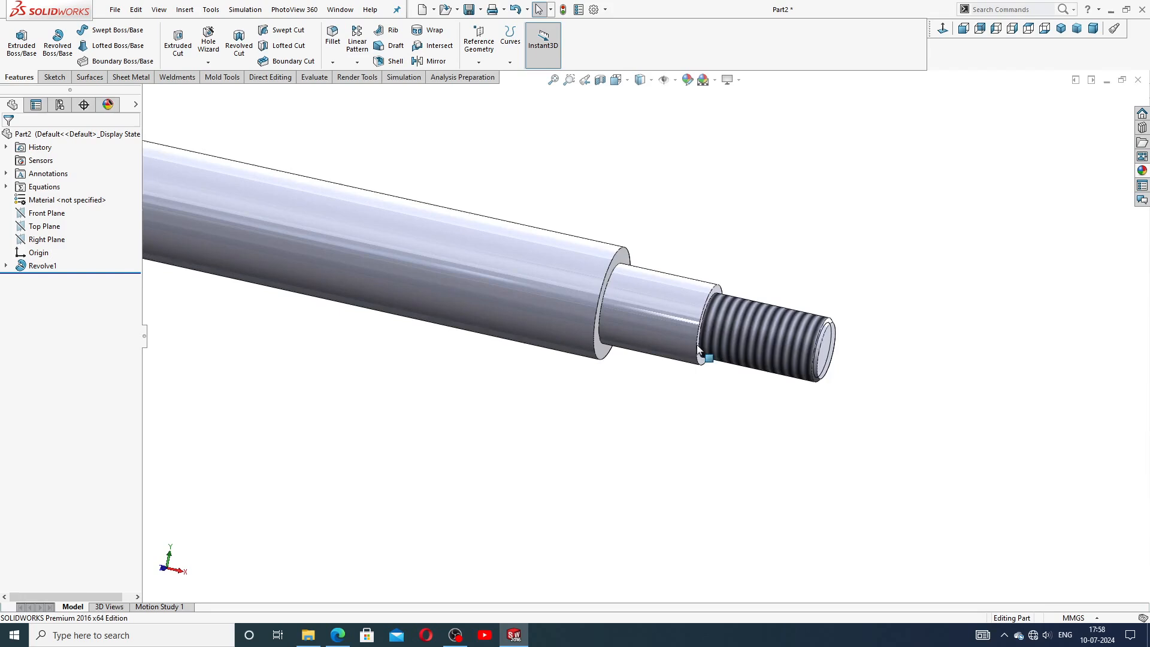
pyautogui.click(824, 332)
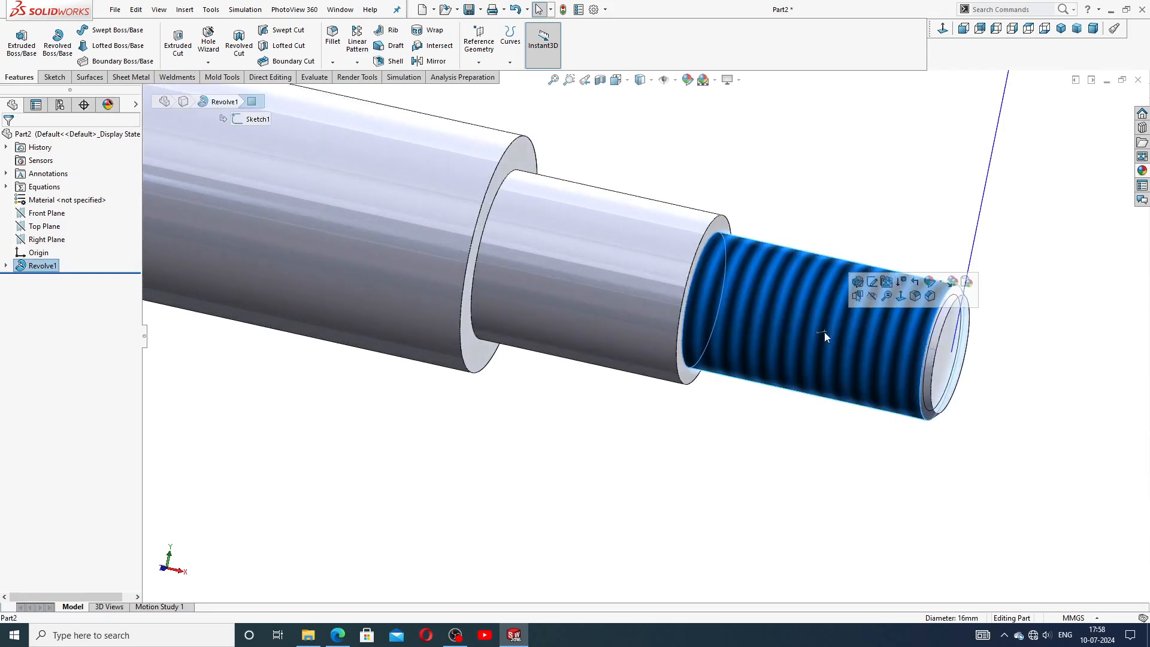
pyautogui.click(856, 214)
pyautogui.scroll(1, 822, 252)
pyautogui.scroll(3, 633, 259)
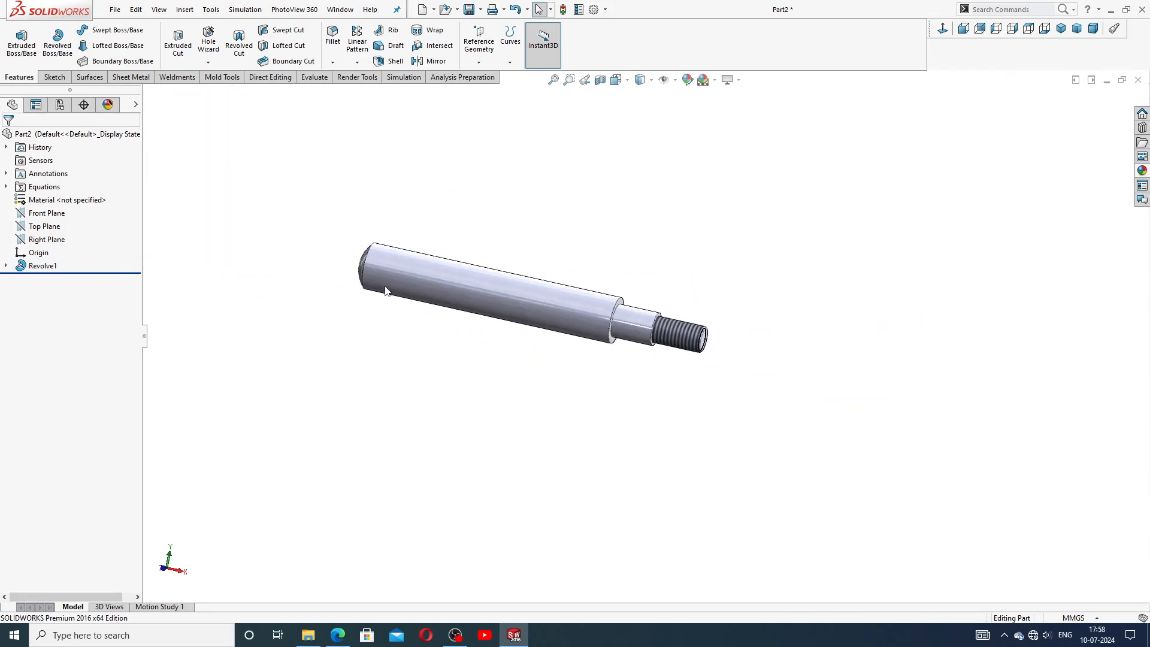
pyautogui.click(1143, 171)
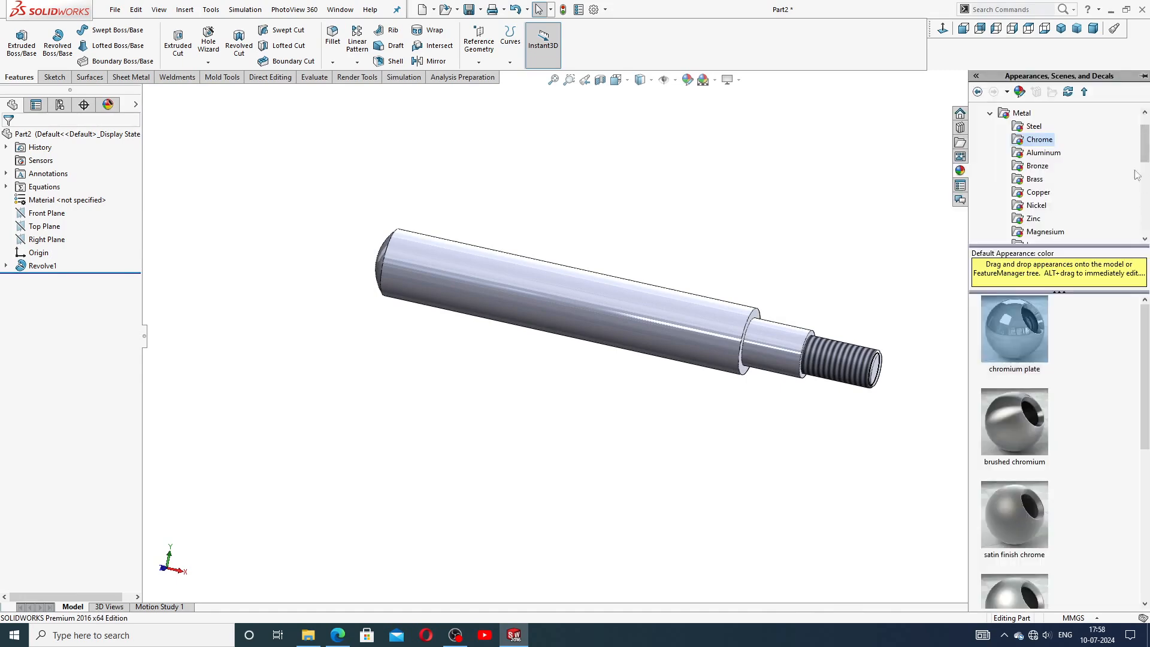
pyautogui.click(1041, 144)
pyautogui.doubleClick(1024, 332)
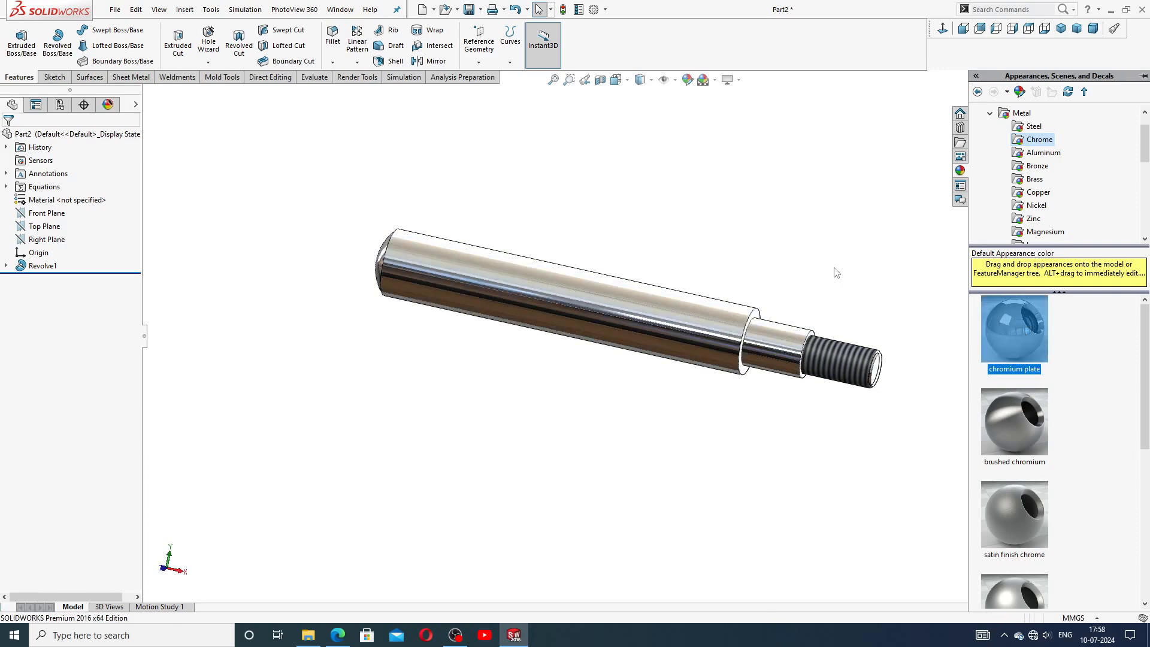
pyautogui.scroll(-2, 513, 318)
pyautogui.moveTo(774, 217); pyautogui.dragTo(792, 347, button='middle')
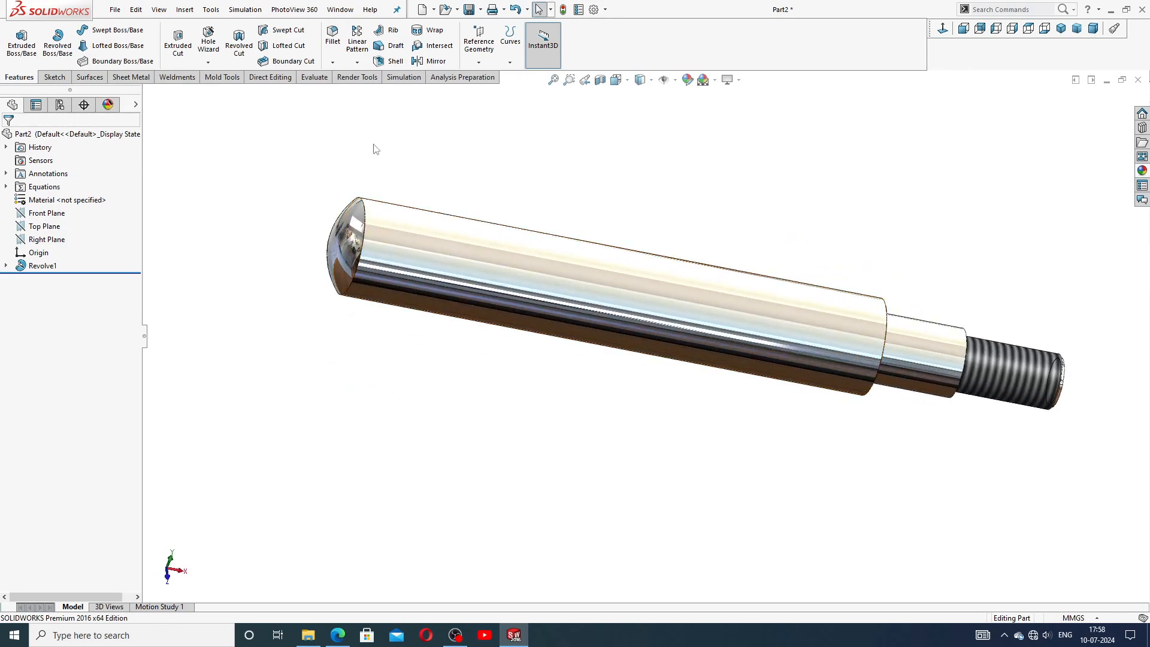
pyautogui.scroll(2, 417, 202)
# Start a sketch on the Front Plane and draw a circle of about 5.8 mm radius near the shaft's left end.
pyautogui.click(47, 213)
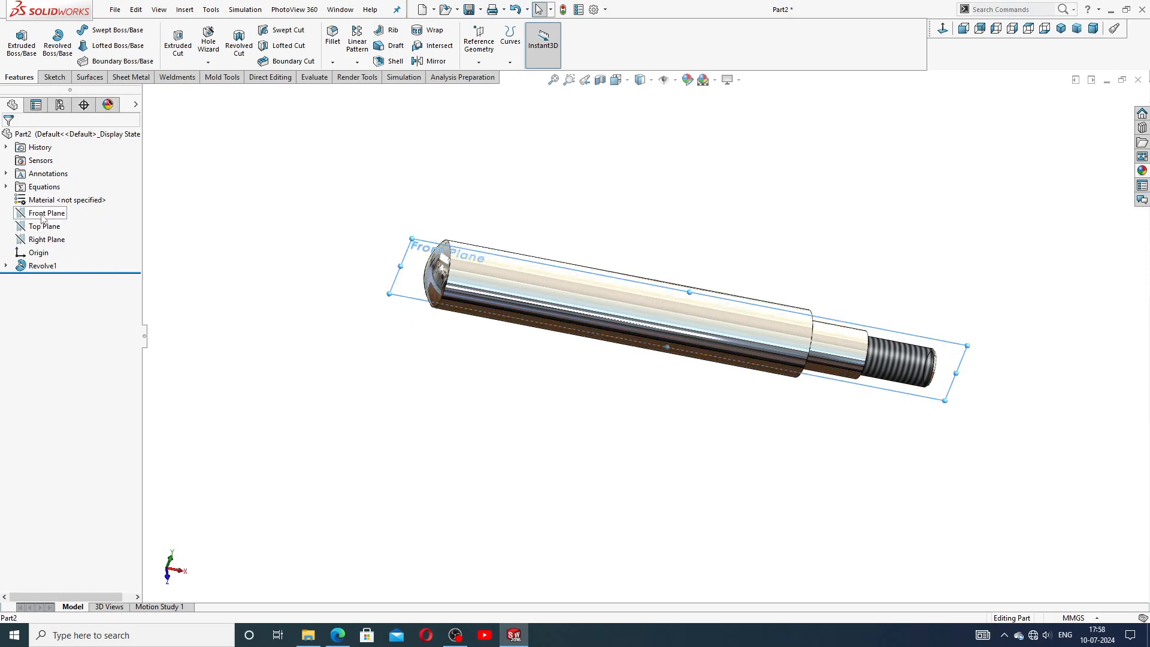
pyautogui.click(55, 205)
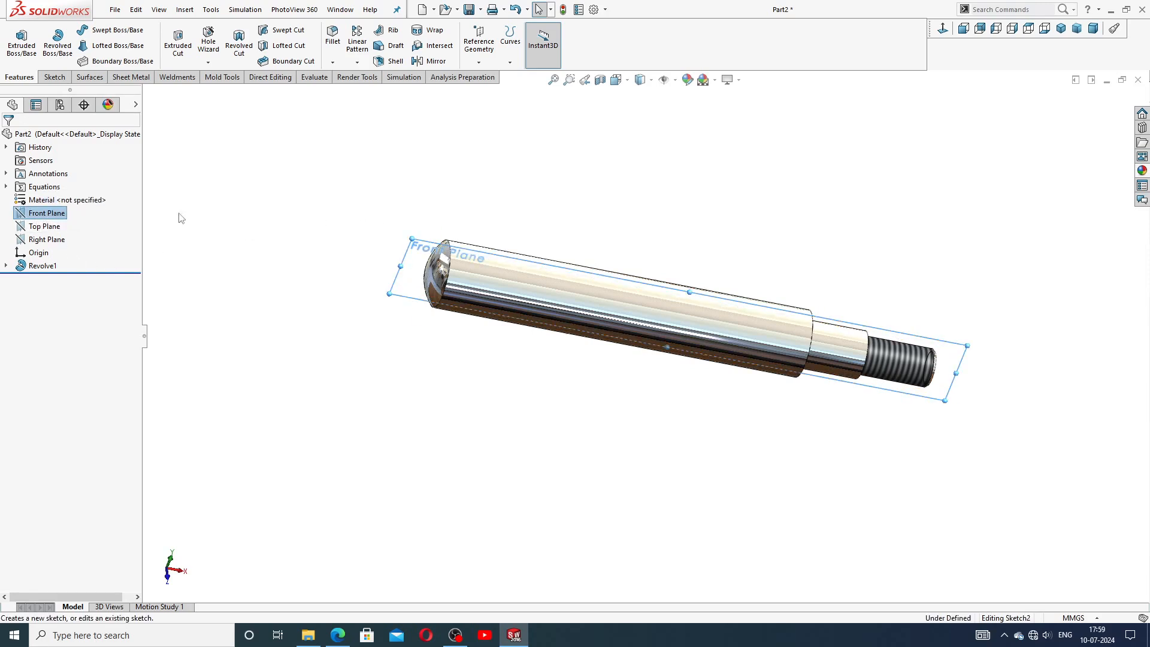
pyautogui.click(943, 32)
pyautogui.scroll(-1, 506, 339)
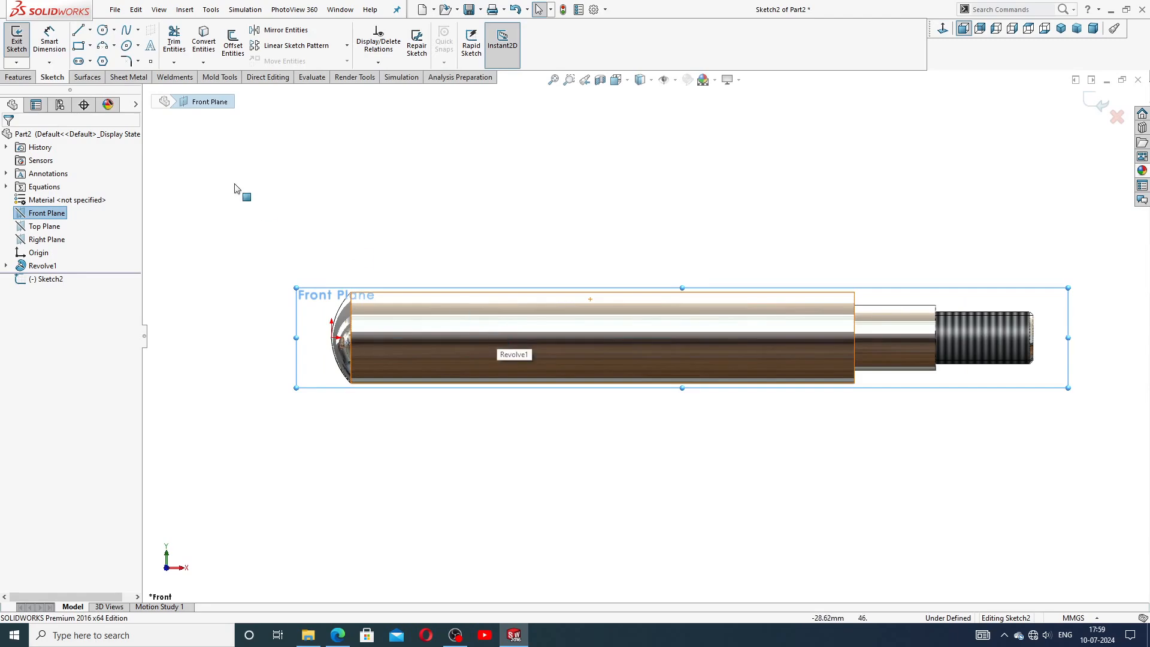
pyautogui.click(103, 31)
pyautogui.scroll(-2, 436, 337)
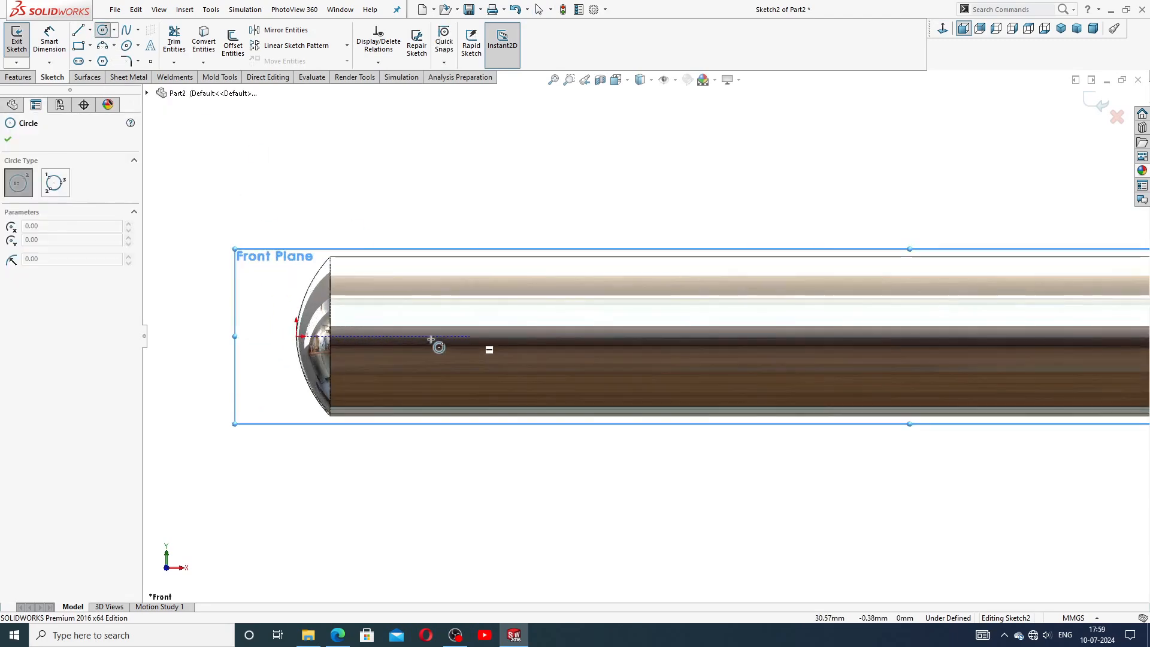
pyautogui.click(404, 336)
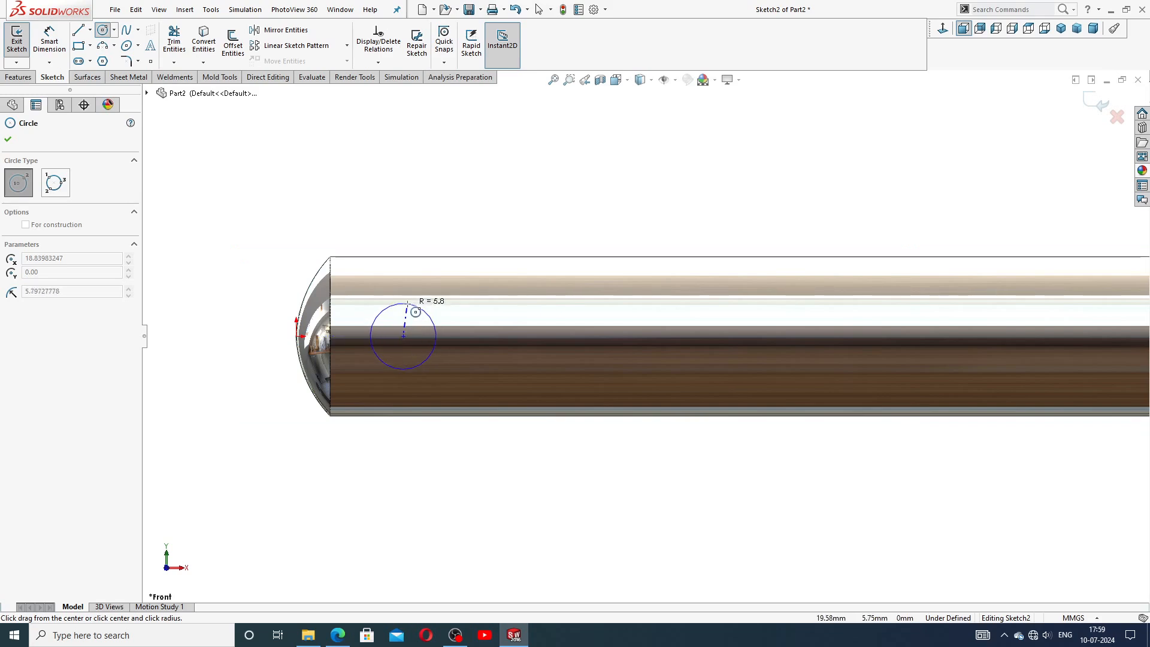
pyautogui.click(422, 309)
pyautogui.press('Escape')
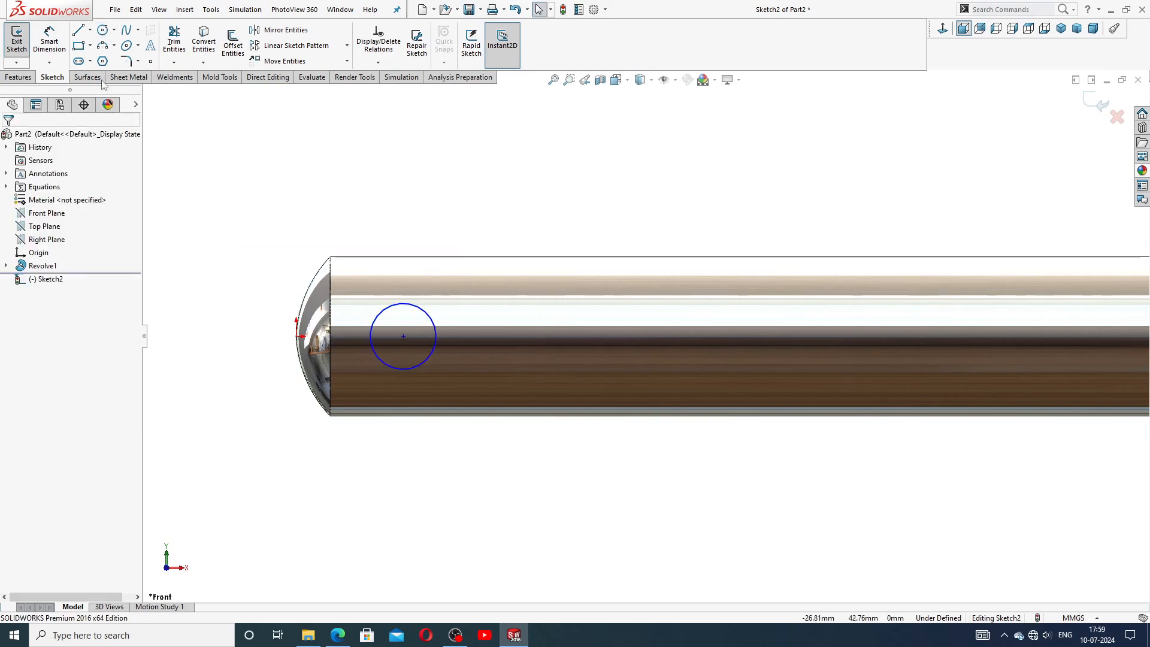
# Dimension the circle's diameter to 13.05 mm and its centre 22 mm from the shaft's left end.
pyautogui.click(49, 39)
pyautogui.click(424, 321)
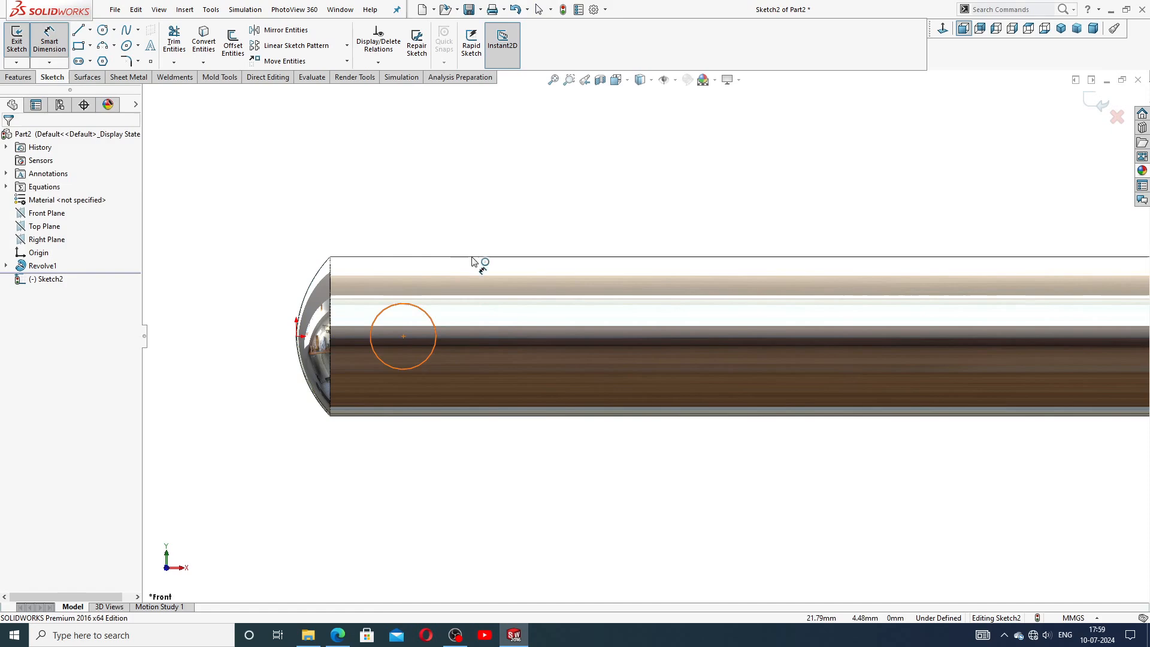
pyautogui.click(477, 231)
pyautogui.write('13')
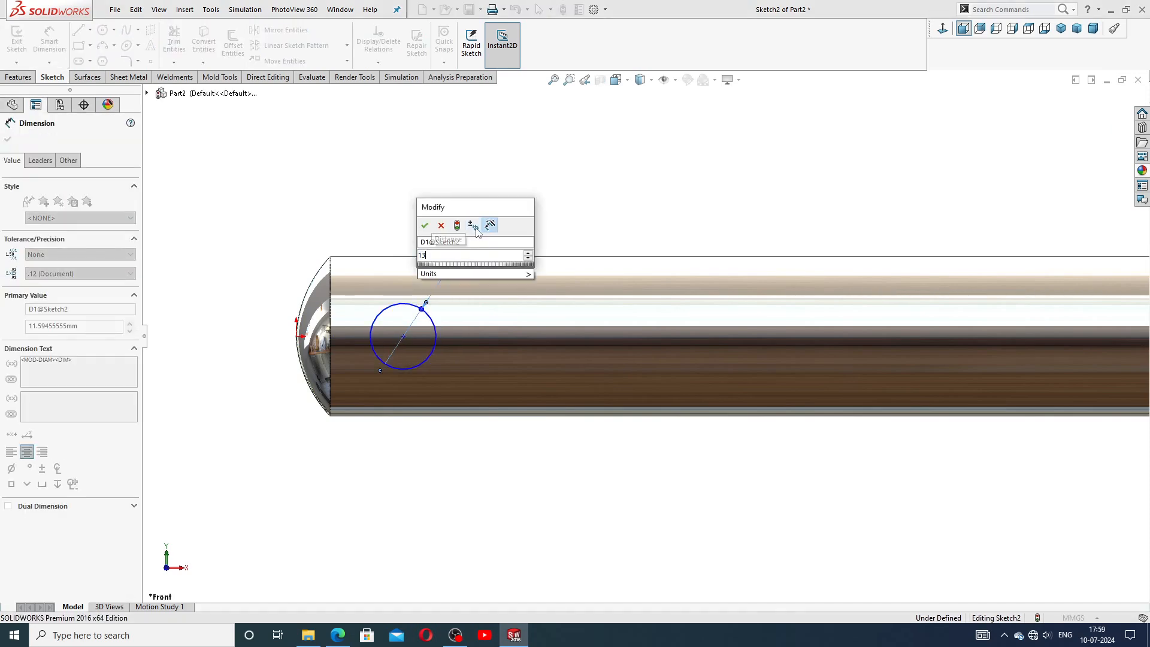
pyautogui.write('.05')
pyautogui.press('Return')
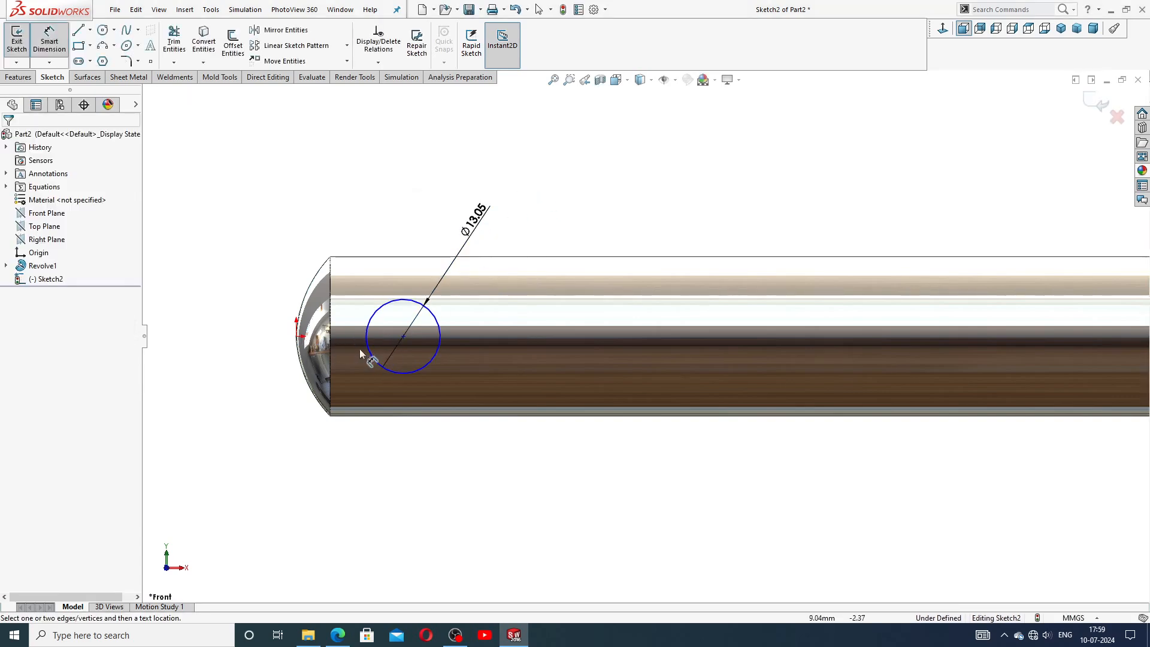
pyautogui.click(403, 336)
pyautogui.click(297, 338)
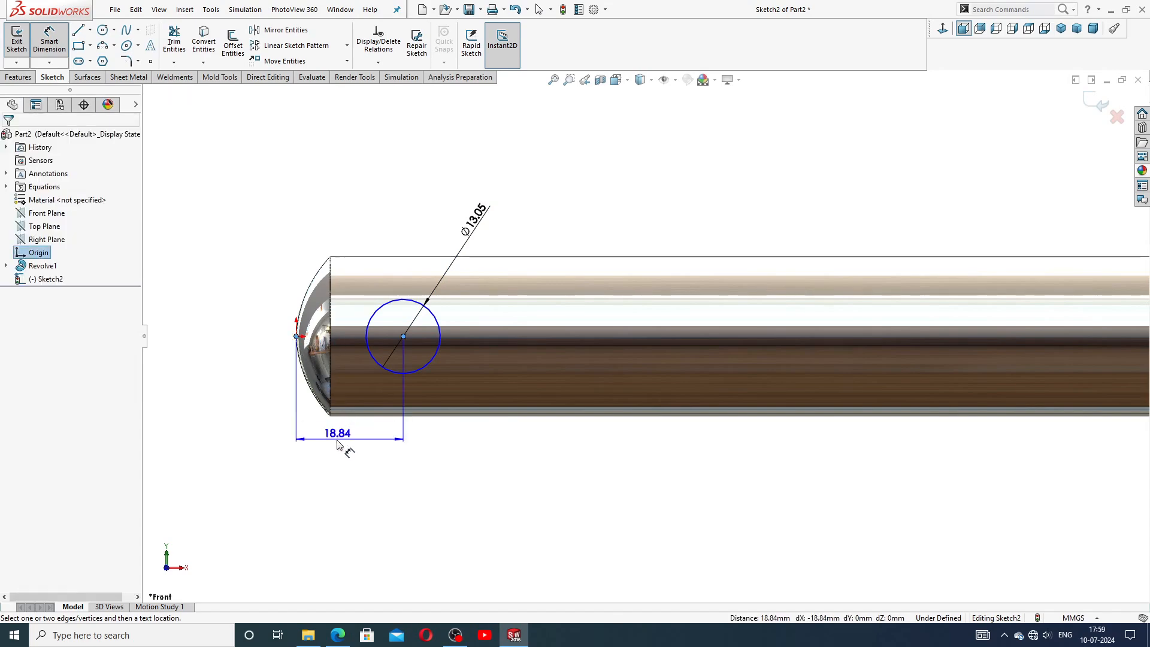
pyautogui.click(336, 438)
pyautogui.write('22')
pyautogui.press('Return')
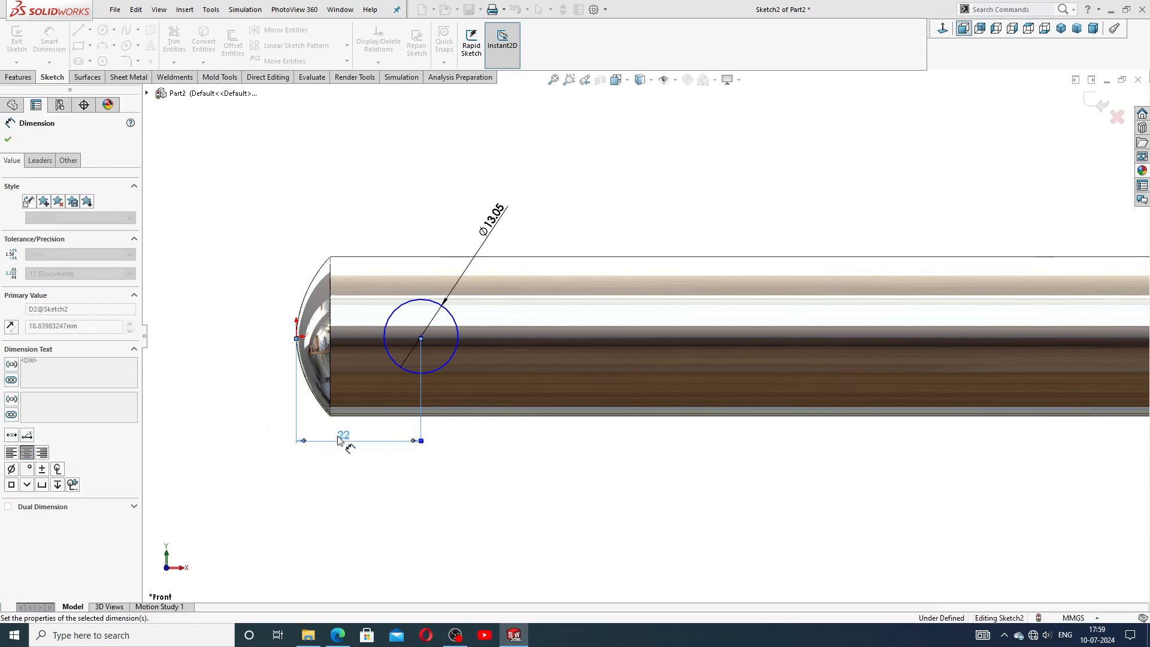
# Add a horizontal relation between the circle's centre point and the origin.
pyautogui.rightClick(575, 200)
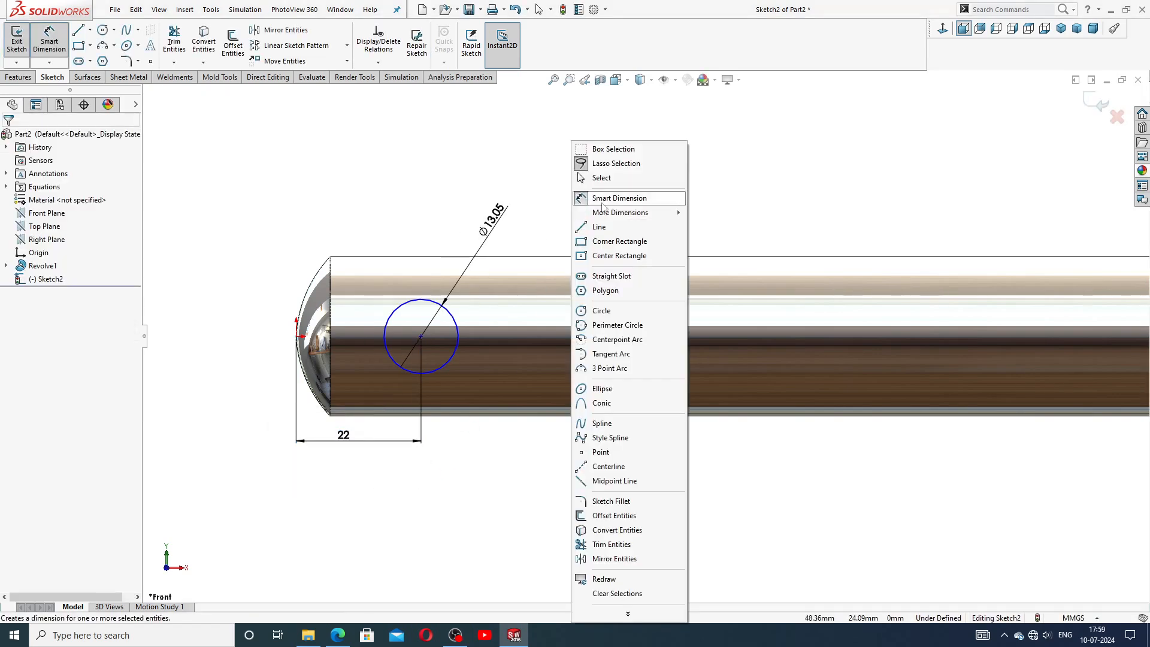
pyautogui.click(599, 177)
pyautogui.click(422, 337)
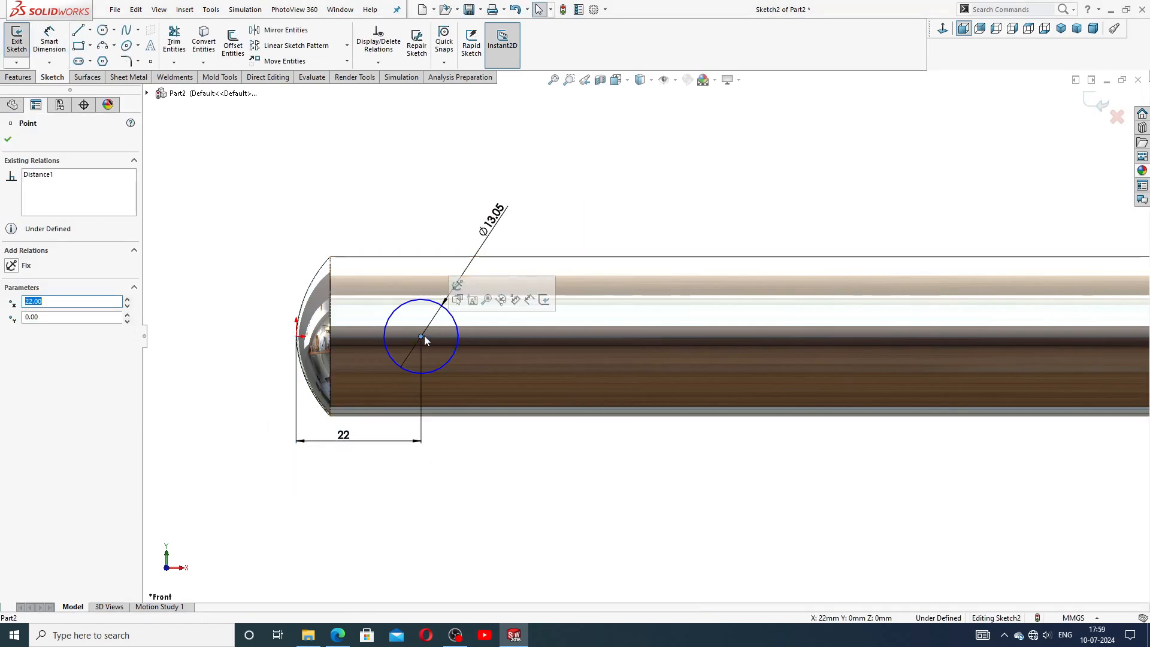
pyautogui.keyDown('ctrl'); pyautogui.click(297, 337); pyautogui.keyUp('ctrl')
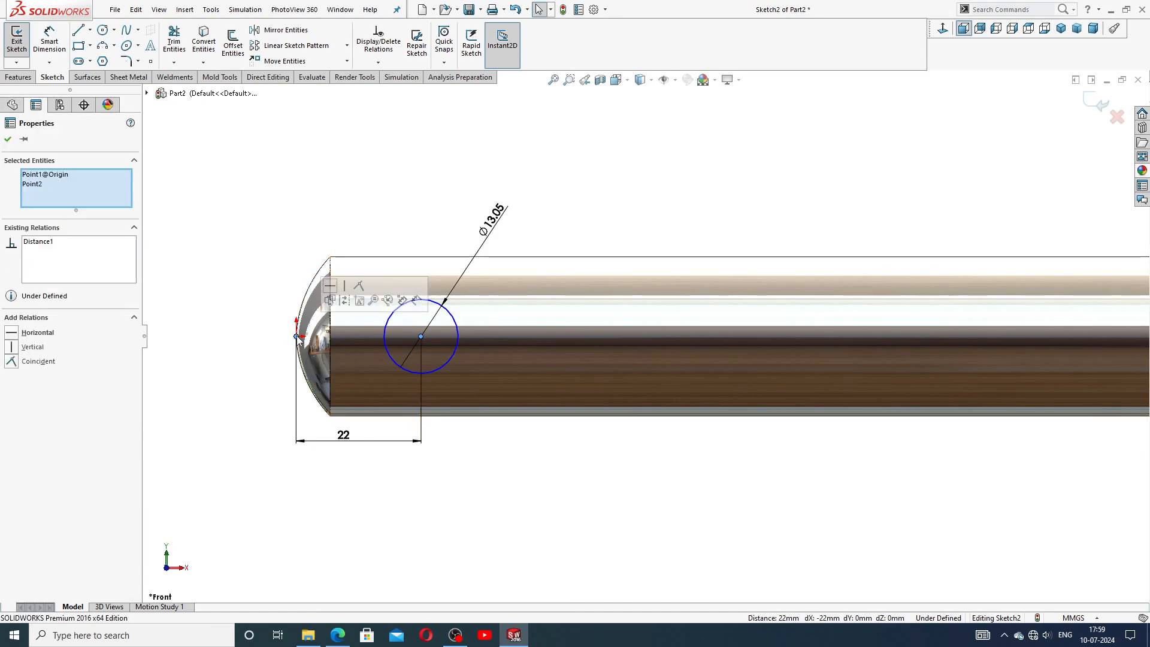
pyautogui.click(333, 288)
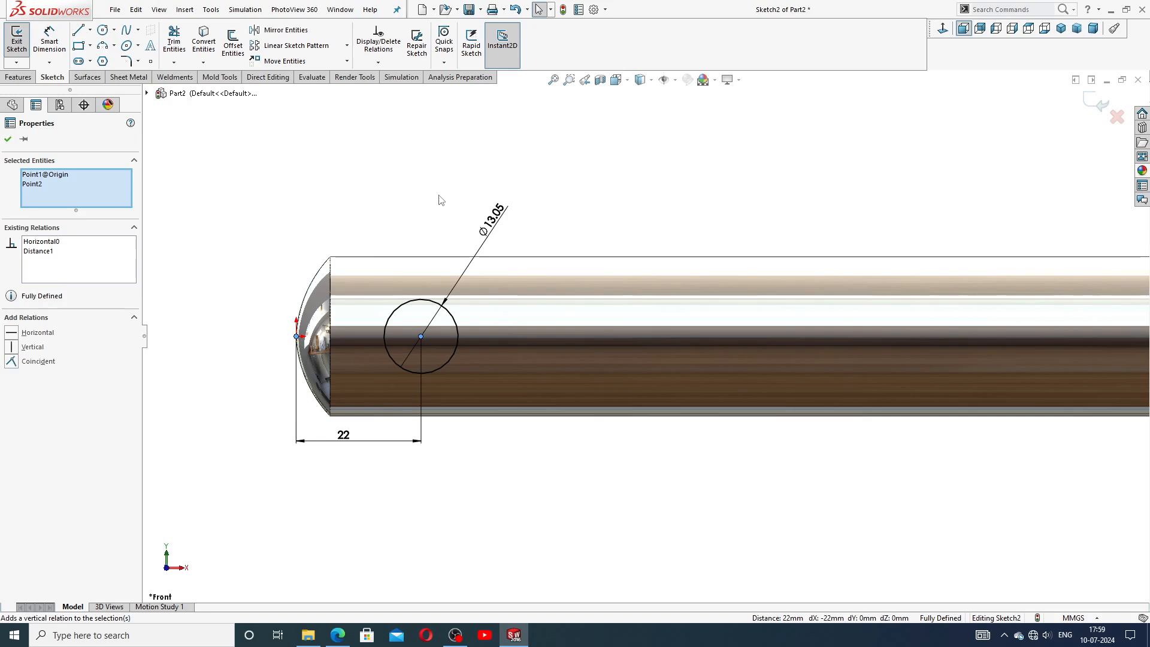
# Reposition the diameter and 22 mm distance dimension labels clear of the shaft.
pyautogui.press('Escape')
pyautogui.moveTo(497, 222); pyautogui.dragTo(481, 236)
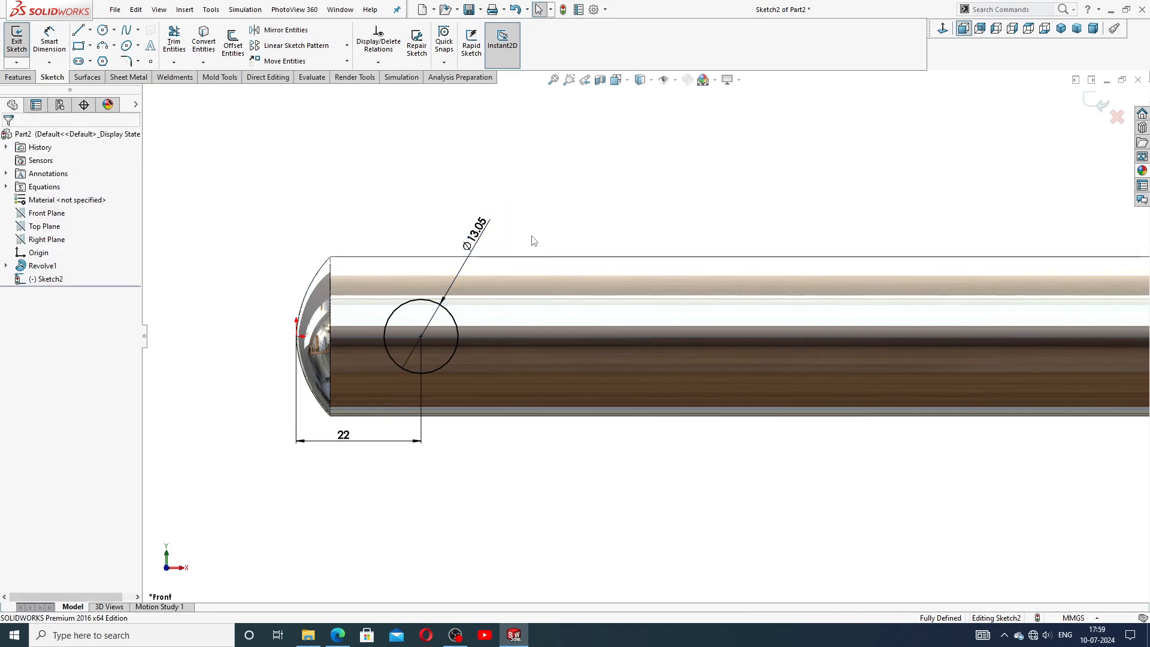
pyautogui.moveTo(342, 439); pyautogui.dragTo(344, 445)
pyautogui.click(441, 440)
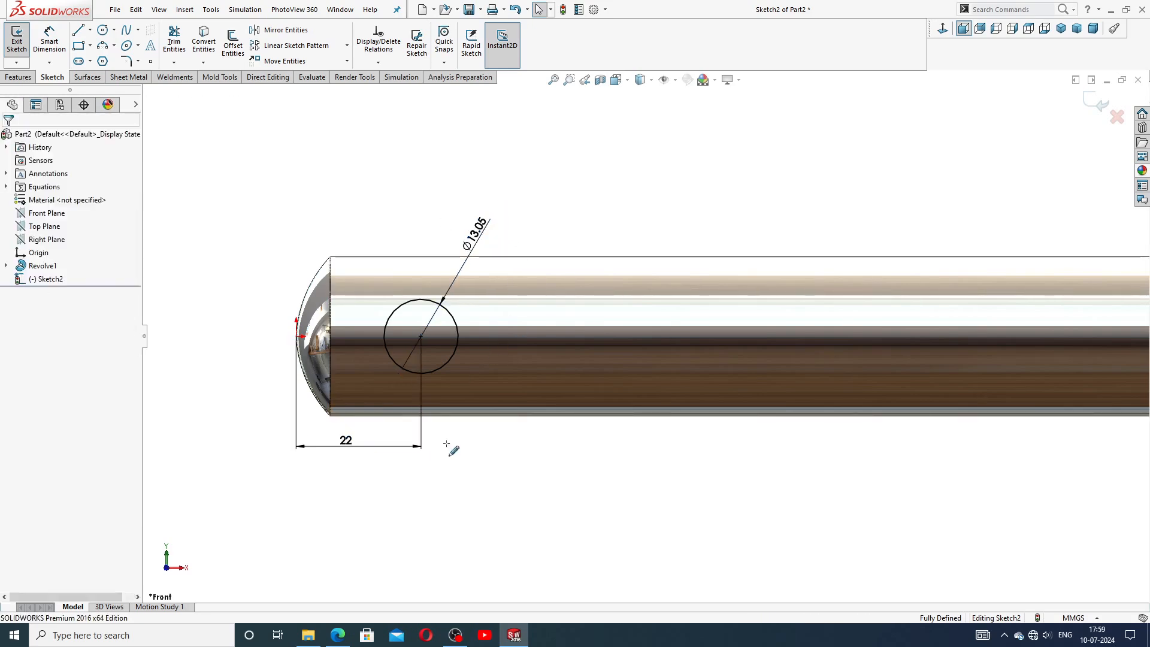
pyautogui.scroll(2, 483, 489)
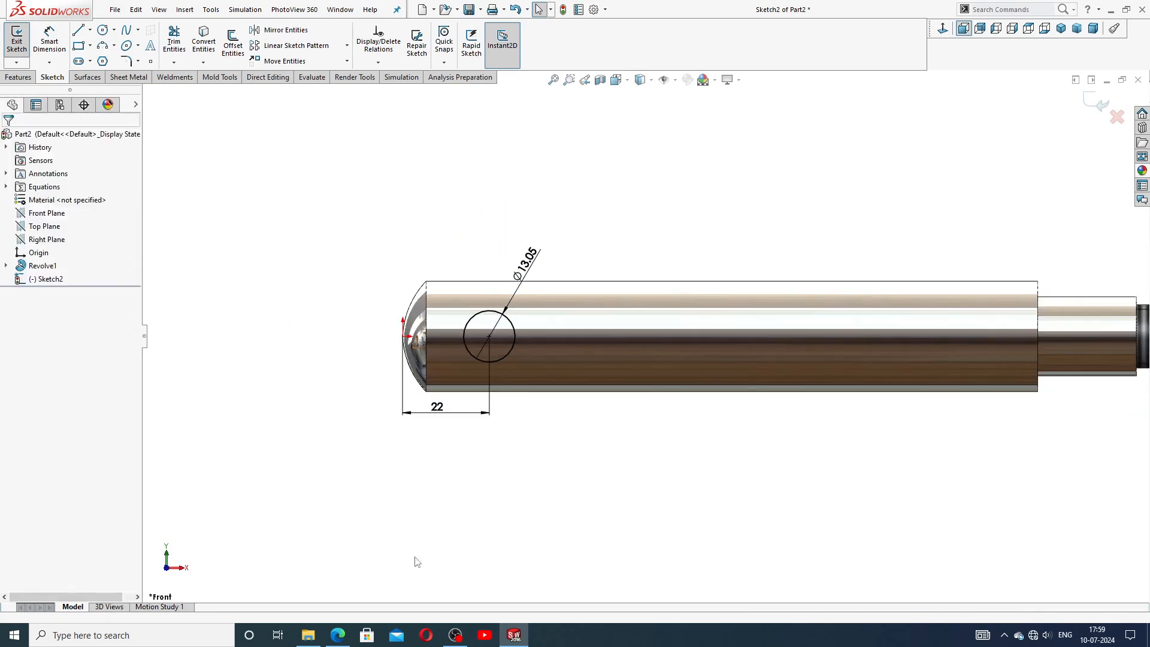
# Cut-extrude the circle through the shaft using the Mid Plane end condition with a depth of 50 mm.
pyautogui.hotkey('alt', 'Tab')
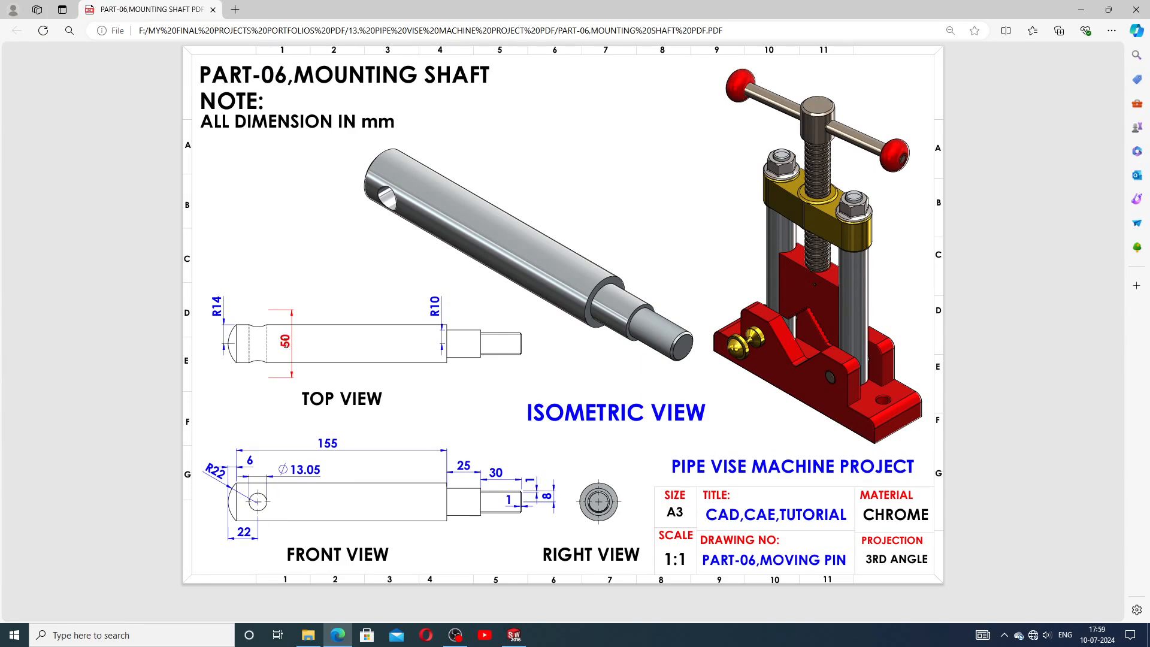
pyautogui.click(514, 635)
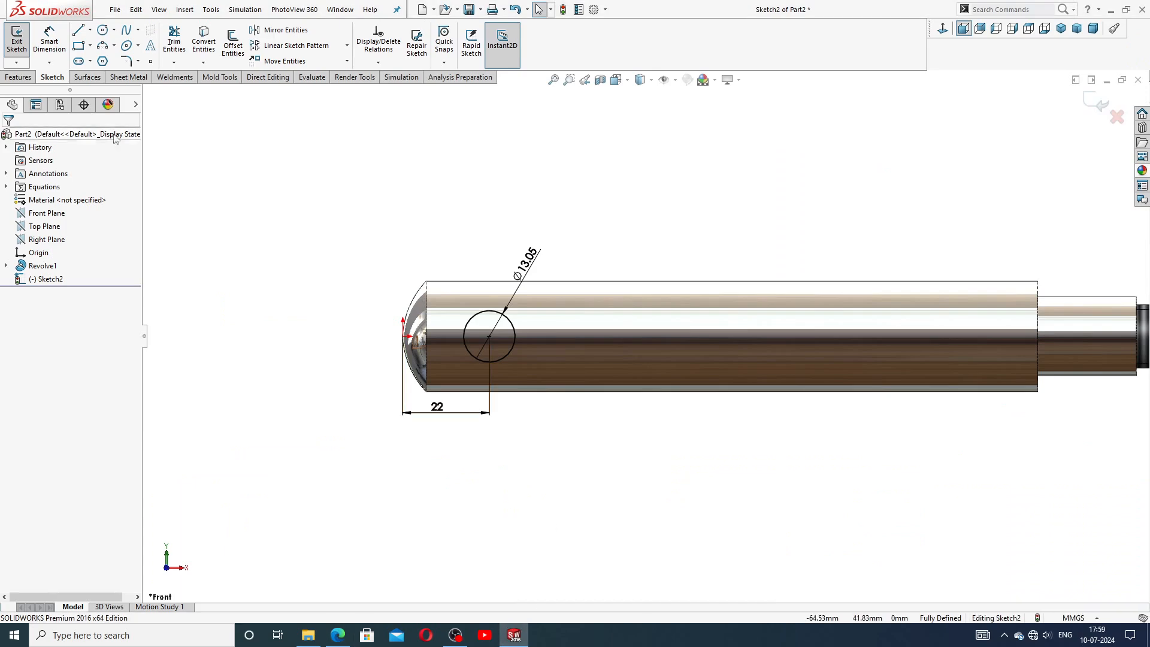
pyautogui.click(27, 78)
pyautogui.click(177, 42)
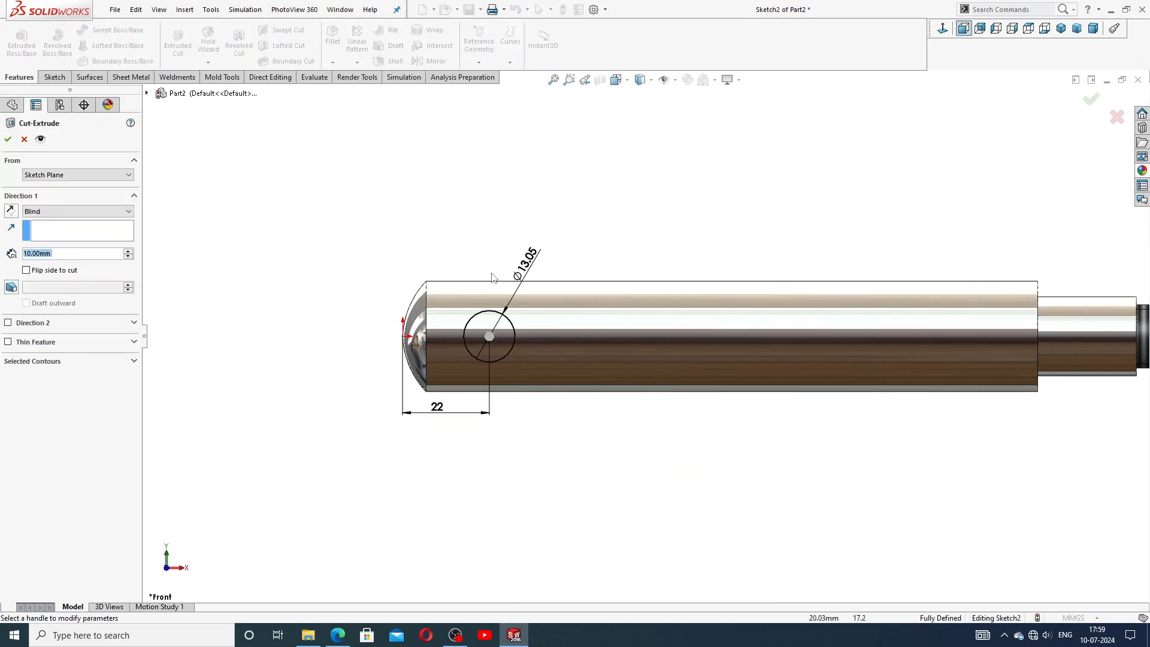
pyautogui.hotkey('ctrl', '7')
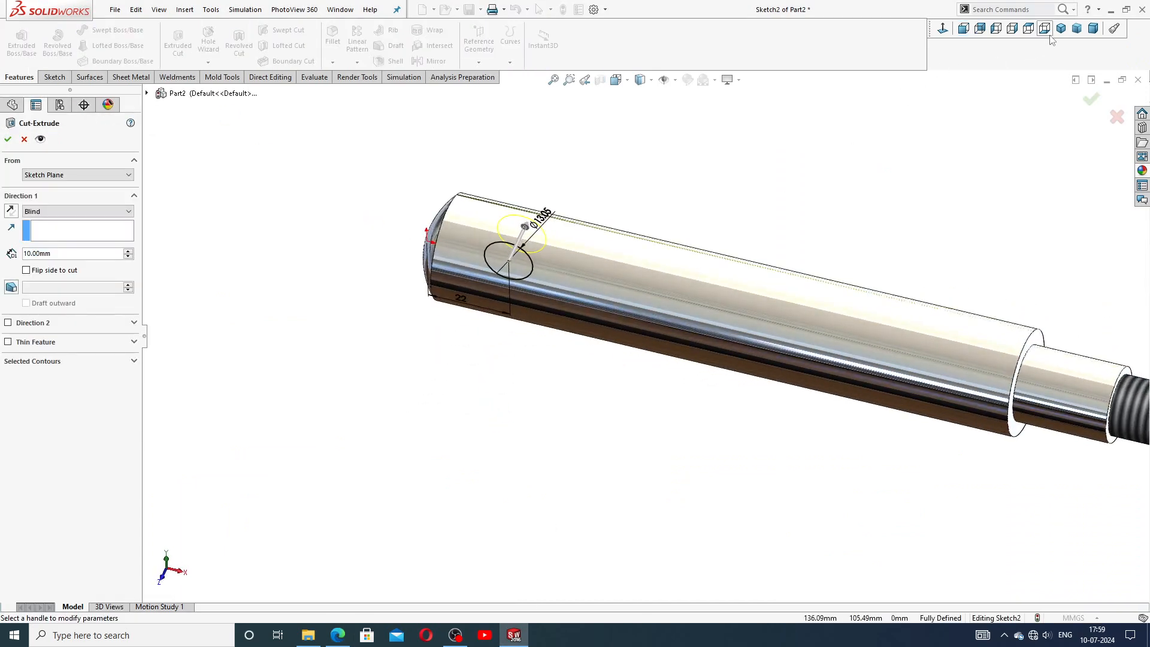
pyautogui.scroll(-1, 429, 173)
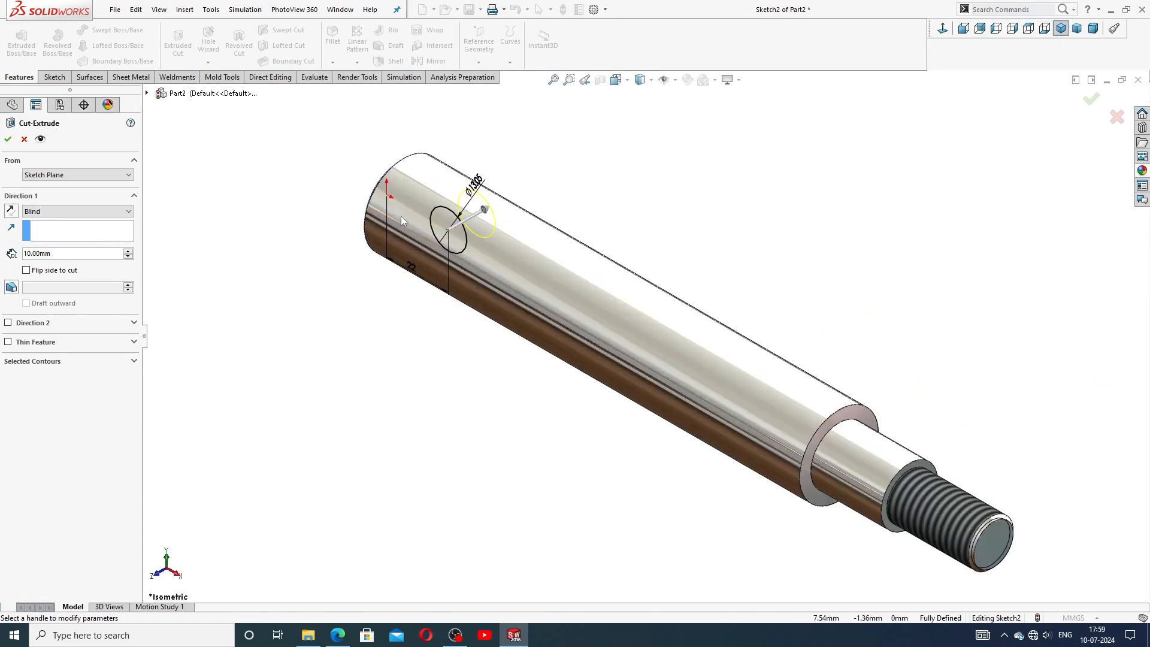
pyautogui.click(48, 211)
pyautogui.click(56, 286)
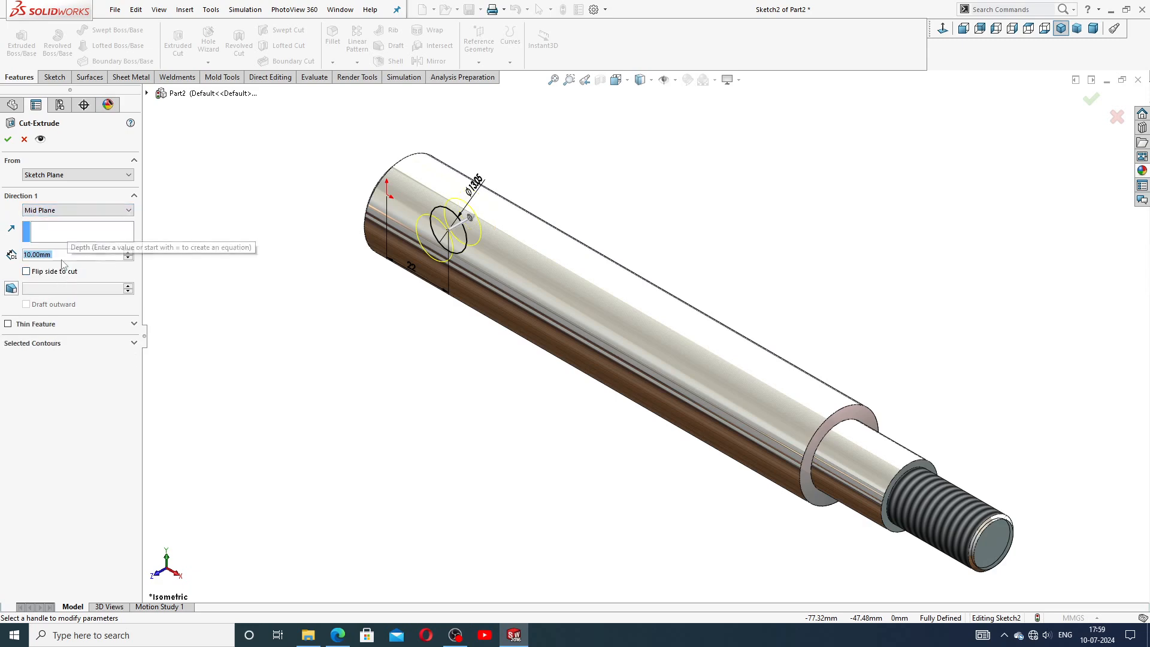
pyautogui.write('50')
pyautogui.press('Return')
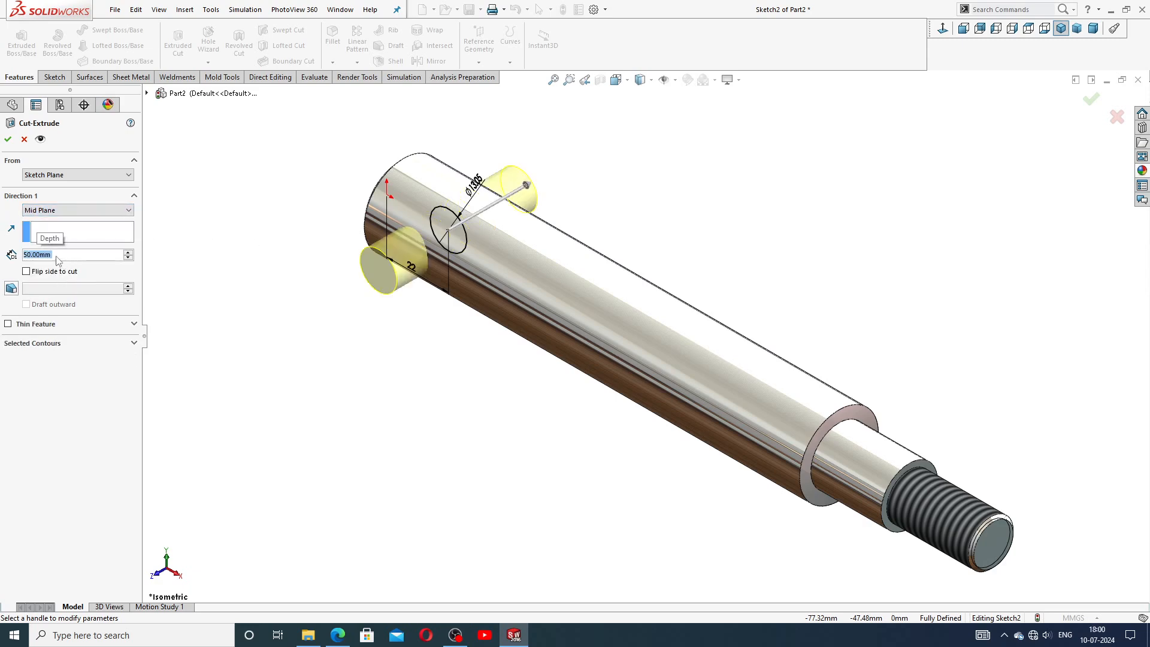
pyautogui.click(8, 139)
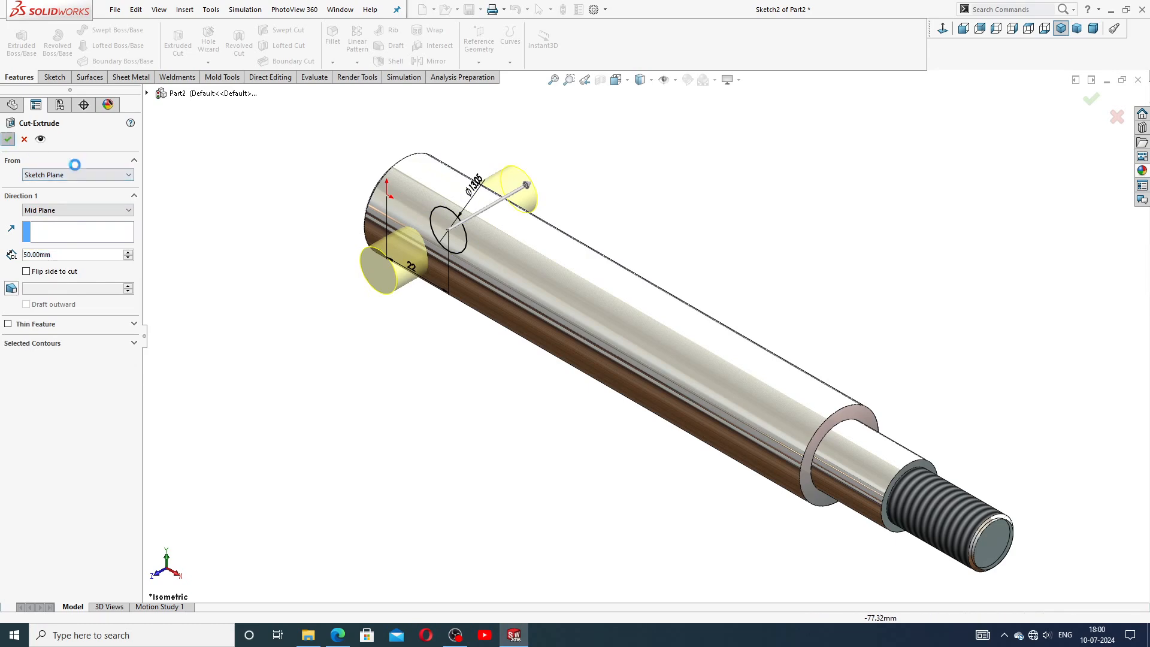
# Orbit and zoom around the finished shaft and compare it with the reference drawing.
pyautogui.click(277, 243)
pyautogui.moveTo(681, 355); pyautogui.dragTo(806, 361, button='middle')
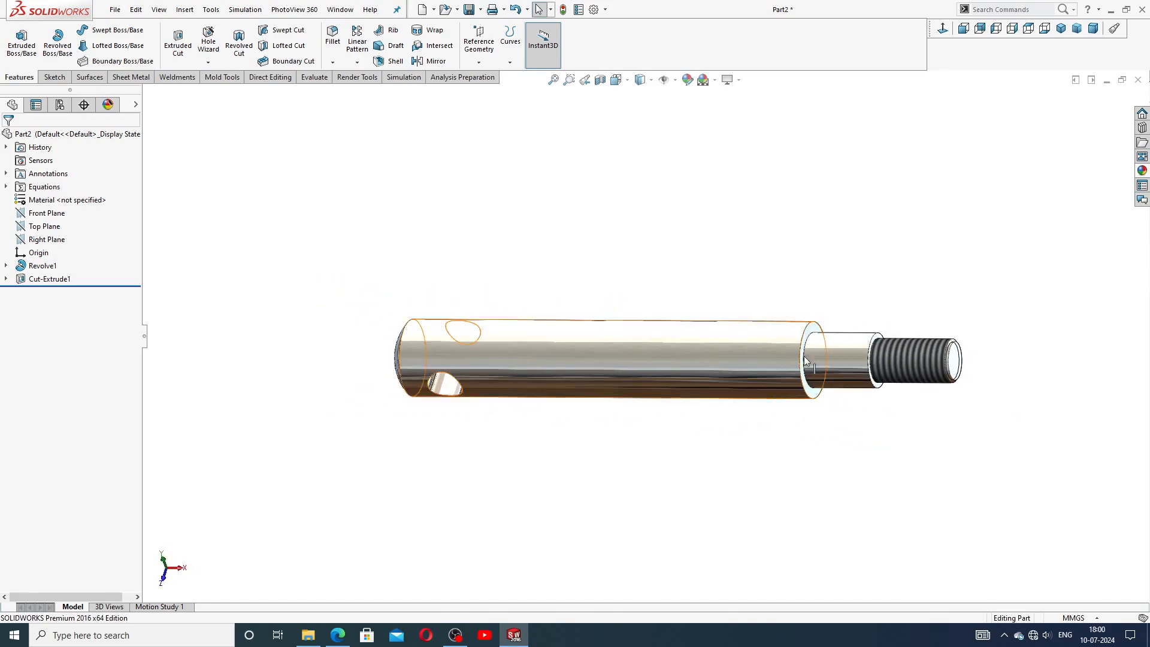
pyautogui.click(1061, 28)
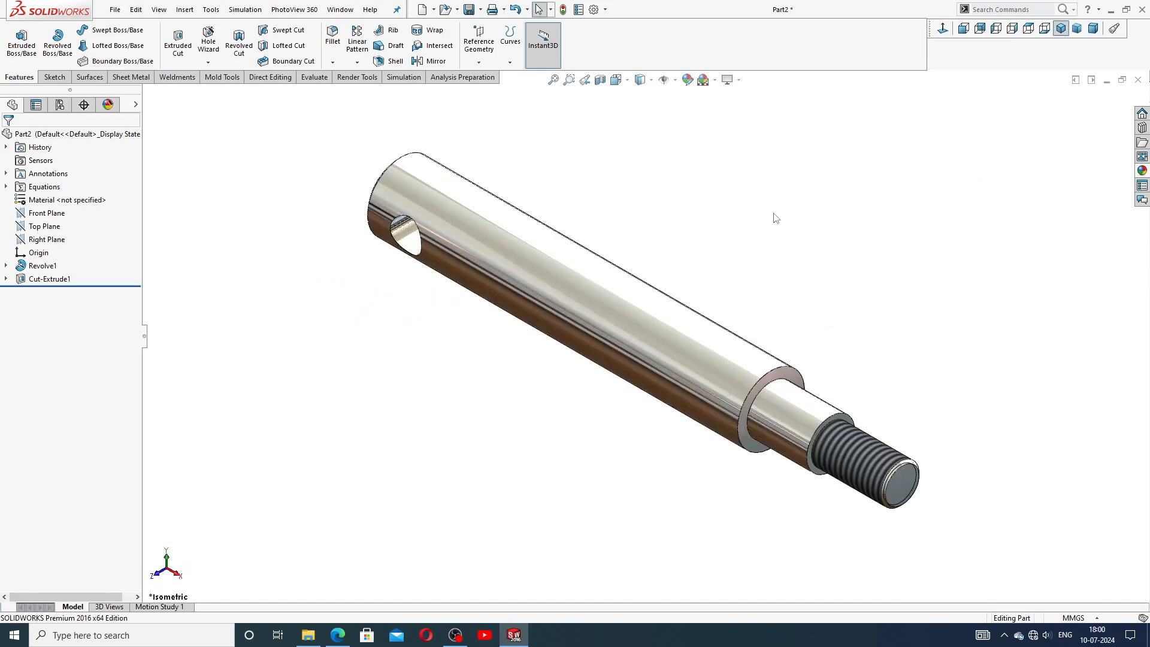
pyautogui.scroll(2, 568, 287)
pyautogui.scroll(-2, 568, 288)
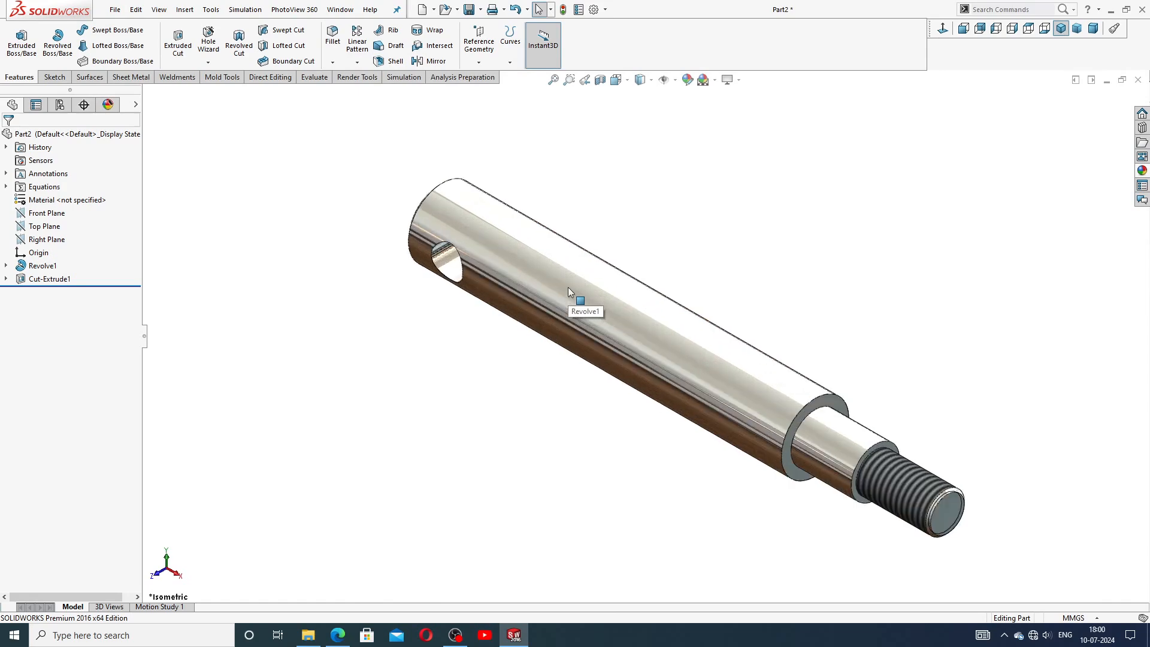
pyautogui.moveTo(568, 286); pyautogui.dragTo(651, 351, button='middle')
pyautogui.scroll(-2, 651, 351)
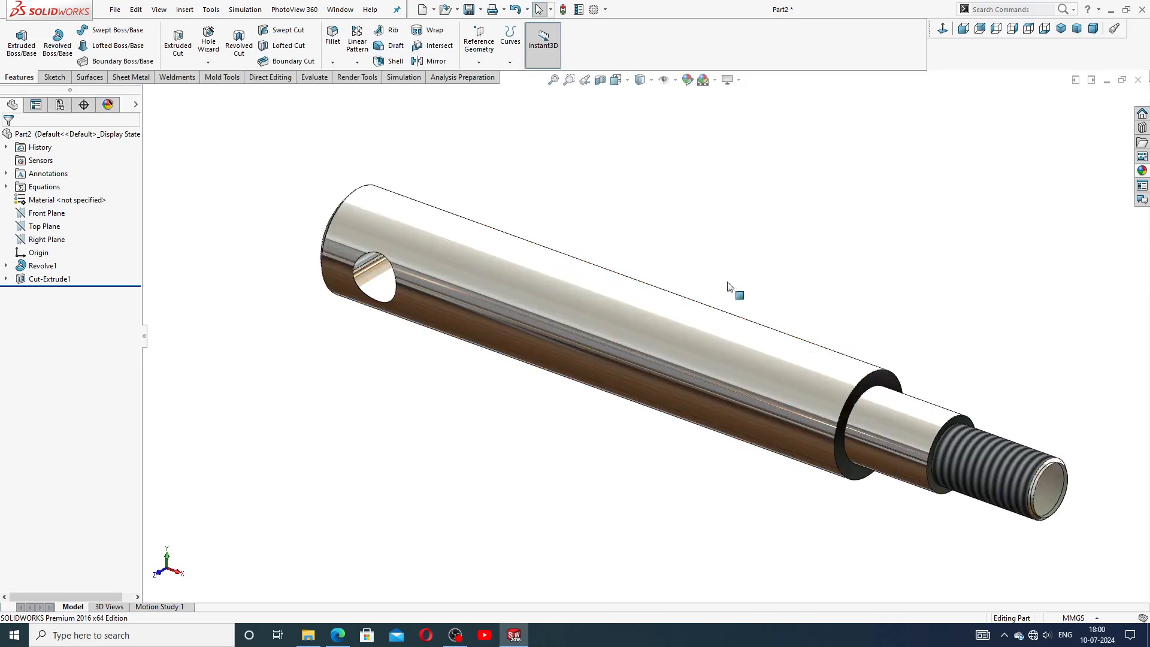
pyautogui.scroll(2, 759, 248)
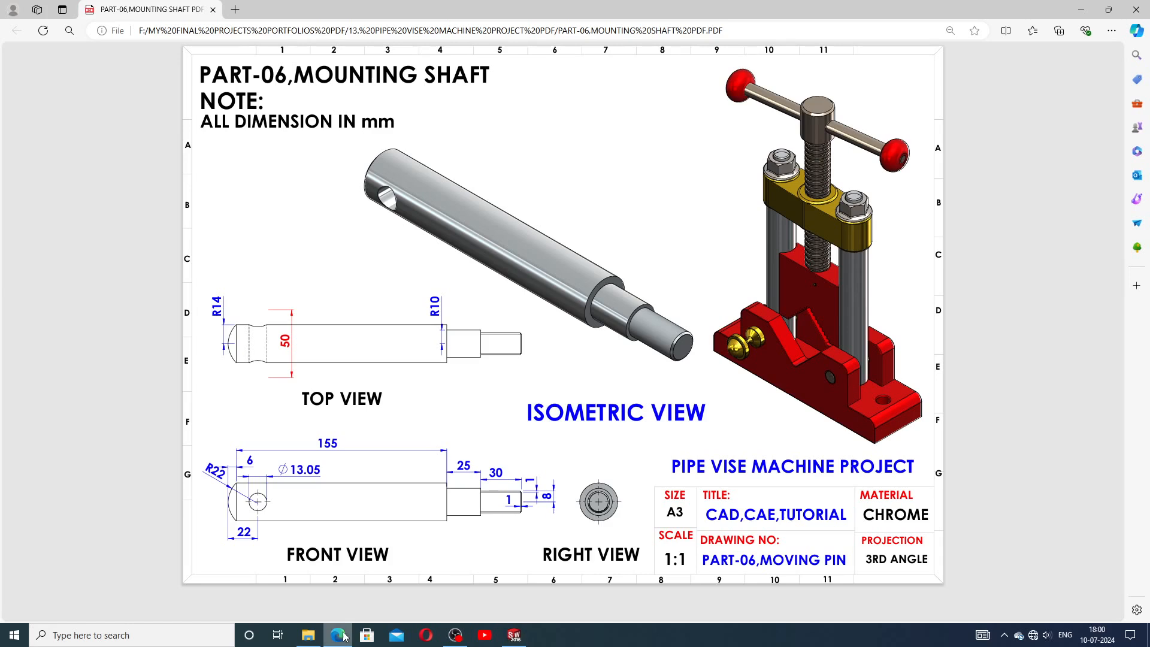
pyautogui.click(340, 634)
pyautogui.click(517, 637)
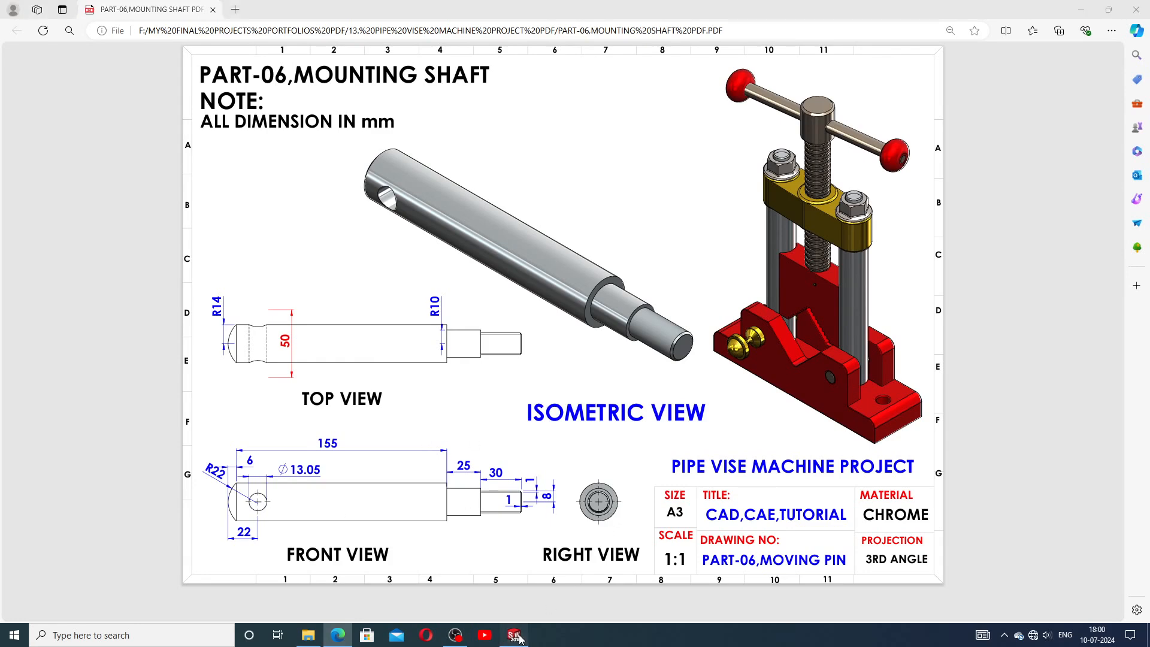
pyautogui.click(1061, 28)
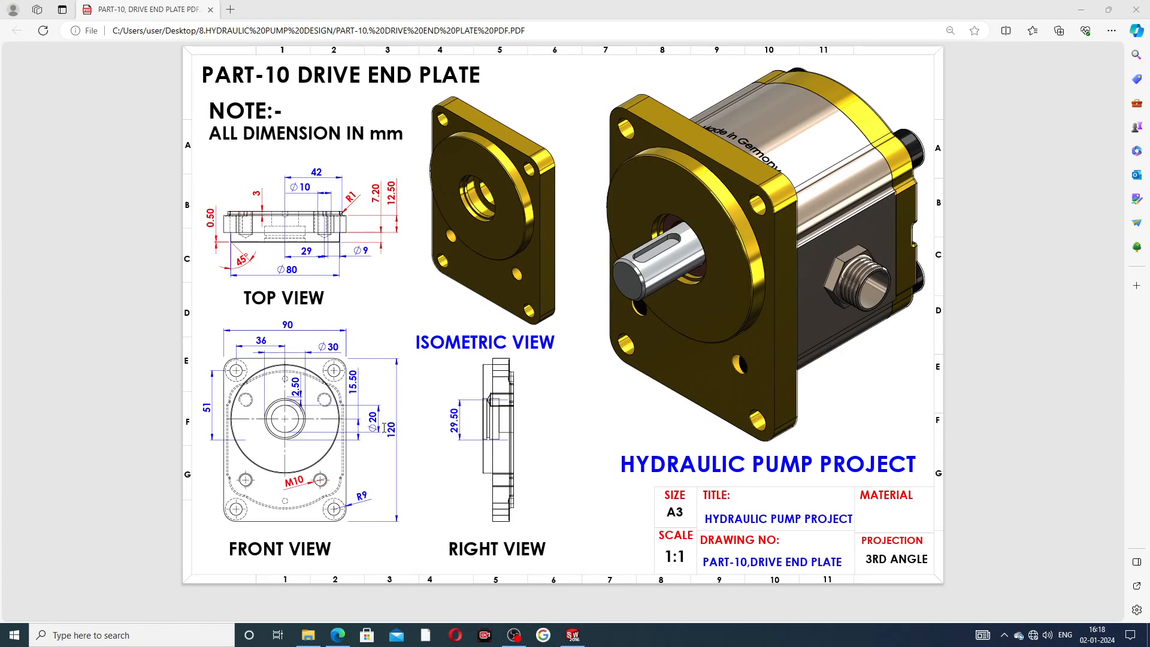
# Orbit around the drive end plate model to examine its features.
pyautogui.click(573, 635)
pyautogui.moveTo(735, 322)
pyautogui.mouseDown(button='middle')
pyautogui.moveTo(662, 141)
pyautogui.moveTo(694, 253)
pyautogui.moveTo(585, 206)
pyautogui.mouseUp(button='middle')
pyautogui.moveTo(817, 262)
pyautogui.mouseDown(button='middle')
pyautogui.moveTo(747, 124)
pyautogui.moveTo(807, 134)
pyautogui.moveTo(834, 154)
pyautogui.moveTo(824, 214)
pyautogui.moveTo(786, 53)
pyautogui.mouseUp(button='middle')
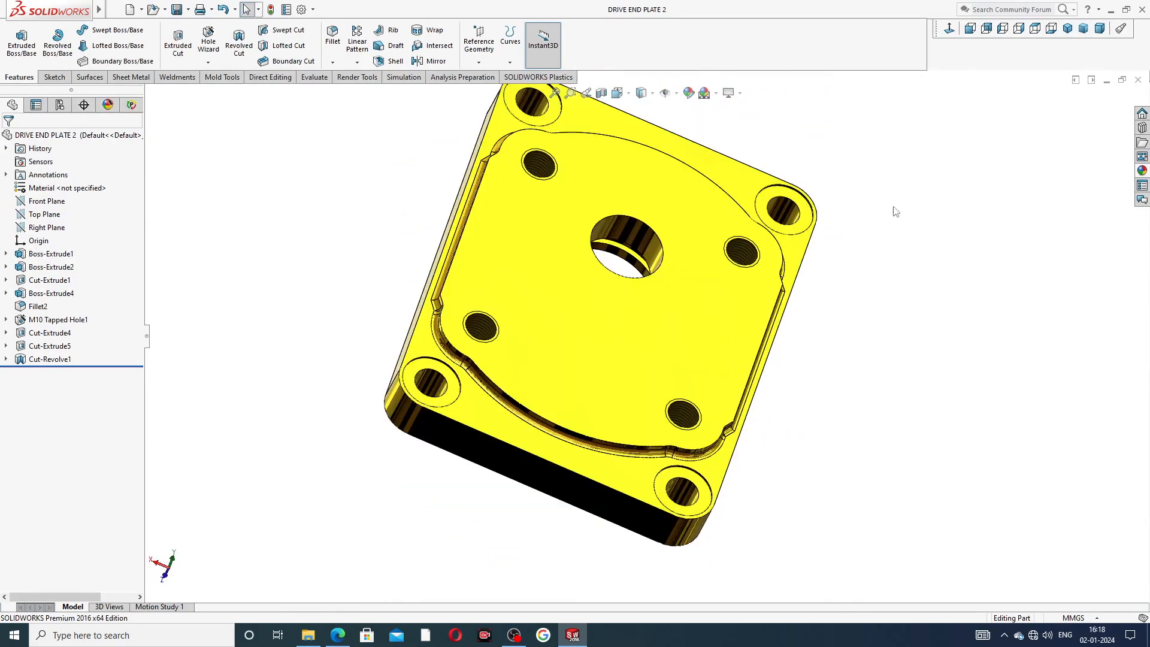
pyautogui.moveTo(831, 211); pyautogui.dragTo(702, 219, button='middle')
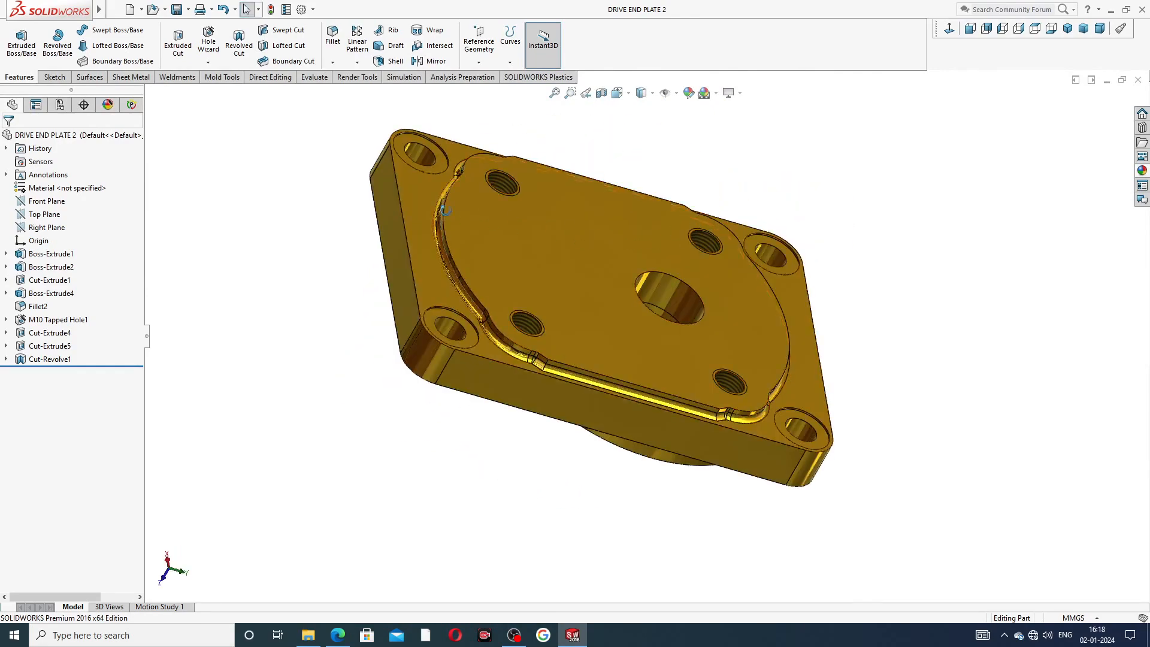
pyautogui.moveTo(591, 233)
pyautogui.mouseDown(button='middle')
pyautogui.moveTo(425, 295)
pyautogui.moveTo(576, 282)
pyautogui.moveTo(865, 216)
pyautogui.moveTo(705, 197)
pyautogui.moveTo(710, 183)
pyautogui.mouseUp(button='middle')
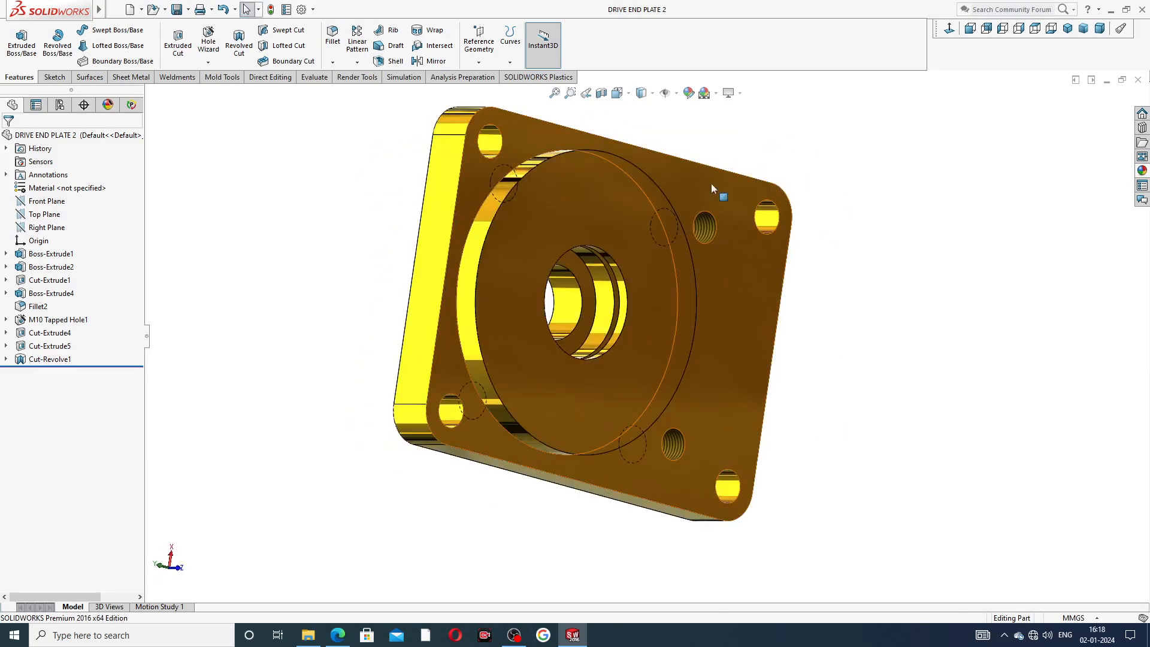
pyautogui.moveTo(584, 230)
pyautogui.mouseDown(button='middle')
pyautogui.moveTo(707, 159)
pyautogui.moveTo(701, 146)
pyautogui.moveTo(616, 199)
pyautogui.moveTo(716, 196)
pyautogui.moveTo(765, 146)
pyautogui.moveTo(812, 148)
pyautogui.moveTo(837, 188)
pyautogui.mouseUp(button='middle')
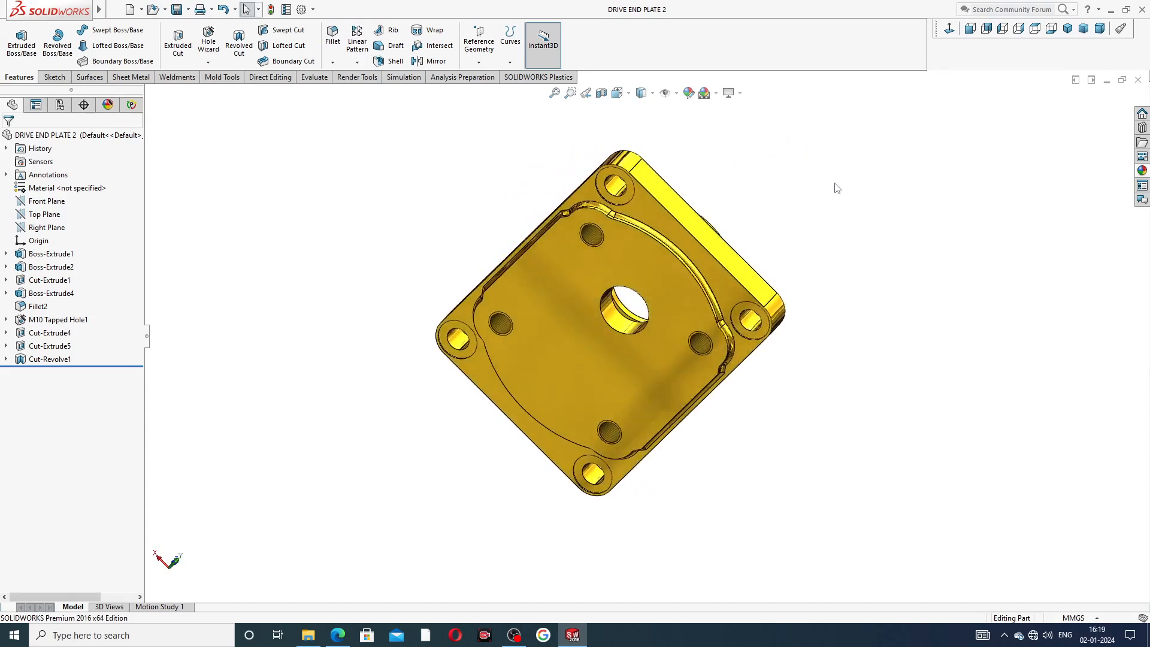
pyautogui.moveTo(811, 295)
pyautogui.mouseDown(button='middle')
pyautogui.moveTo(796, 102)
pyautogui.moveTo(811, 131)
pyautogui.moveTo(616, 170)
pyautogui.moveTo(668, 185)
pyautogui.moveTo(652, 214)
pyautogui.mouseUp(button='middle')
pyautogui.moveTo(547, 226); pyautogui.dragTo(649, 149, button='middle')
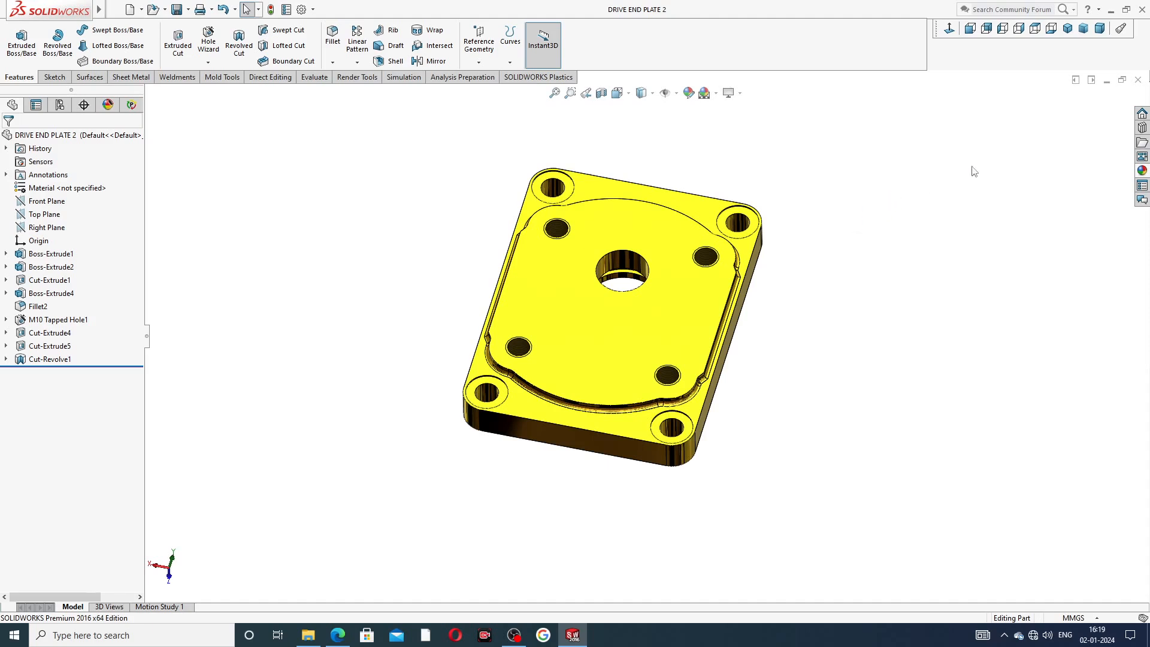
# Close the drive end plate document and create a new part.
pyautogui.click(1138, 80)
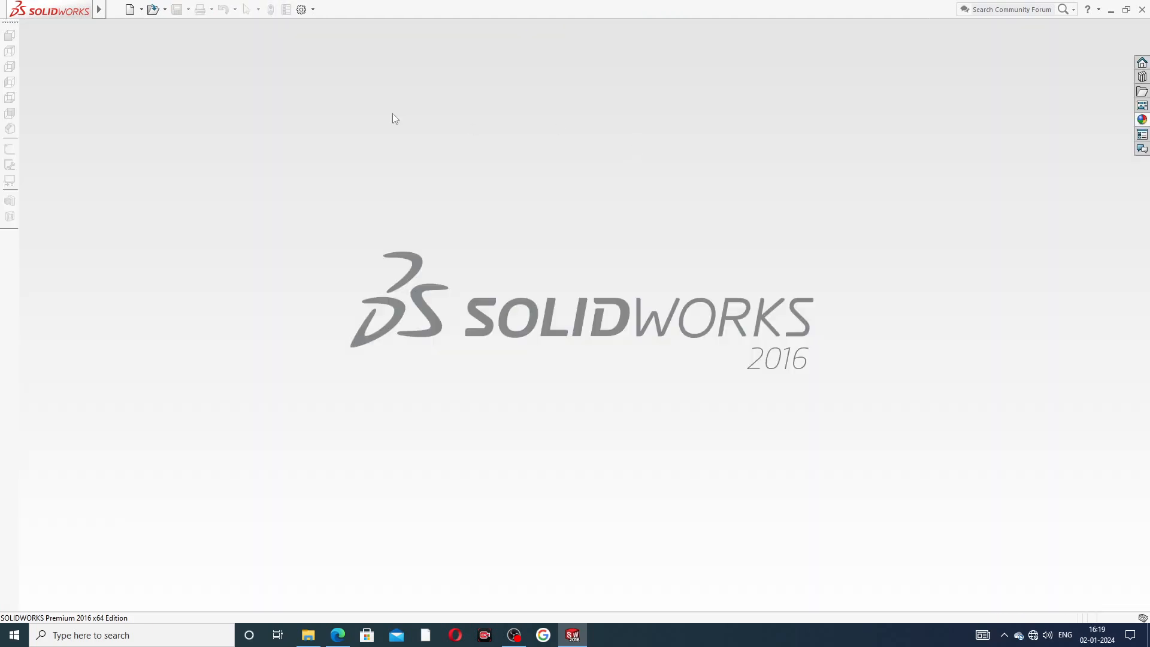
pyautogui.click(130, 10)
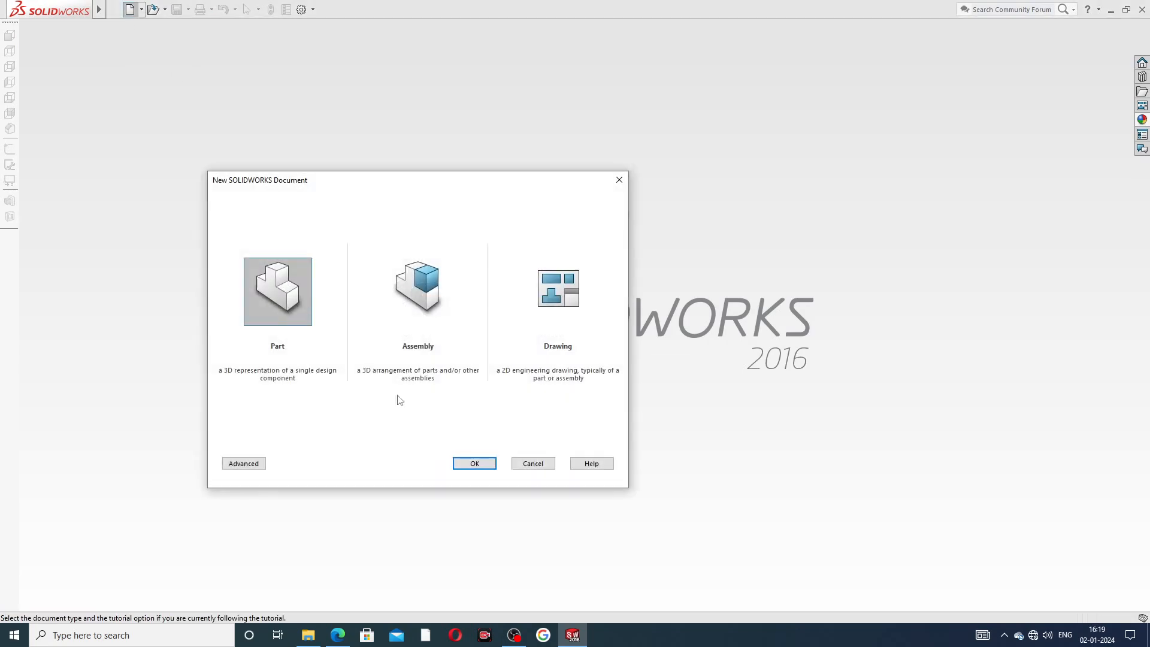
pyautogui.click(471, 463)
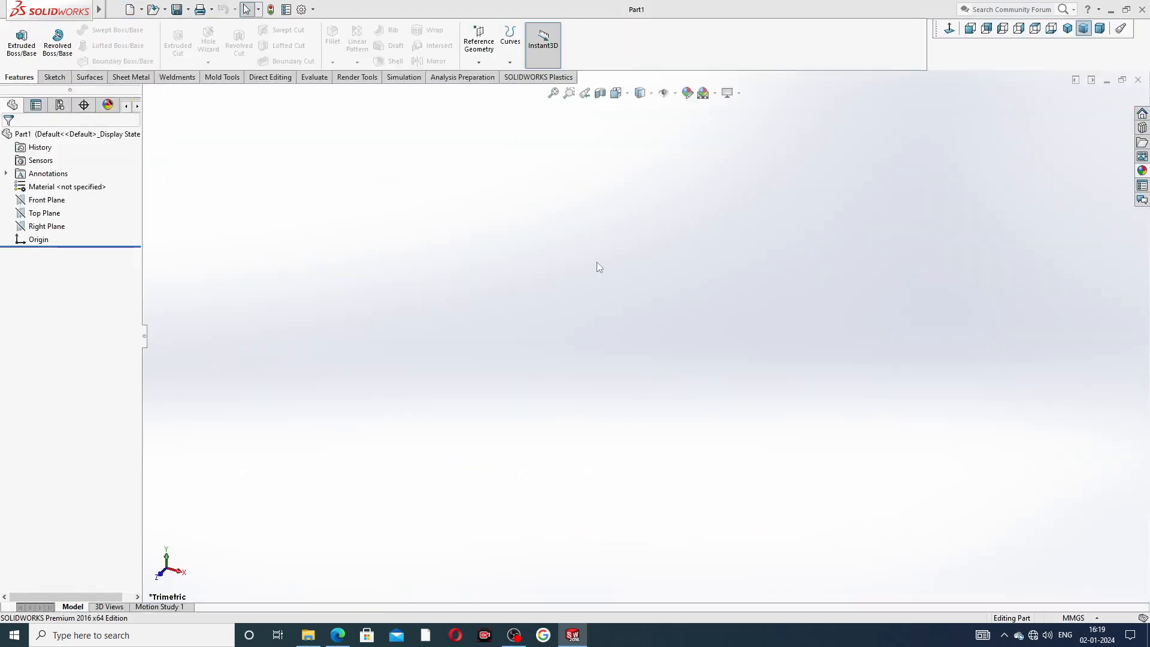
# Set the document's image quality for shaded and wireframe resolution to the highest setting.
pyautogui.click(715, 93)
pyautogui.click(714, 37)
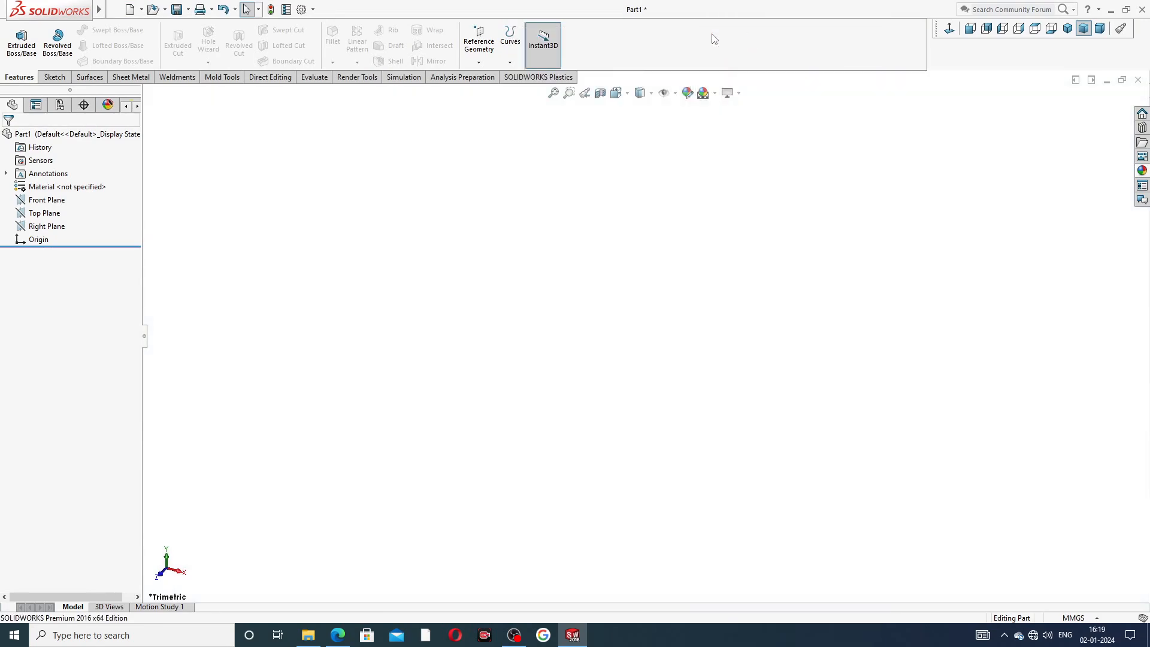
pyautogui.click(302, 10)
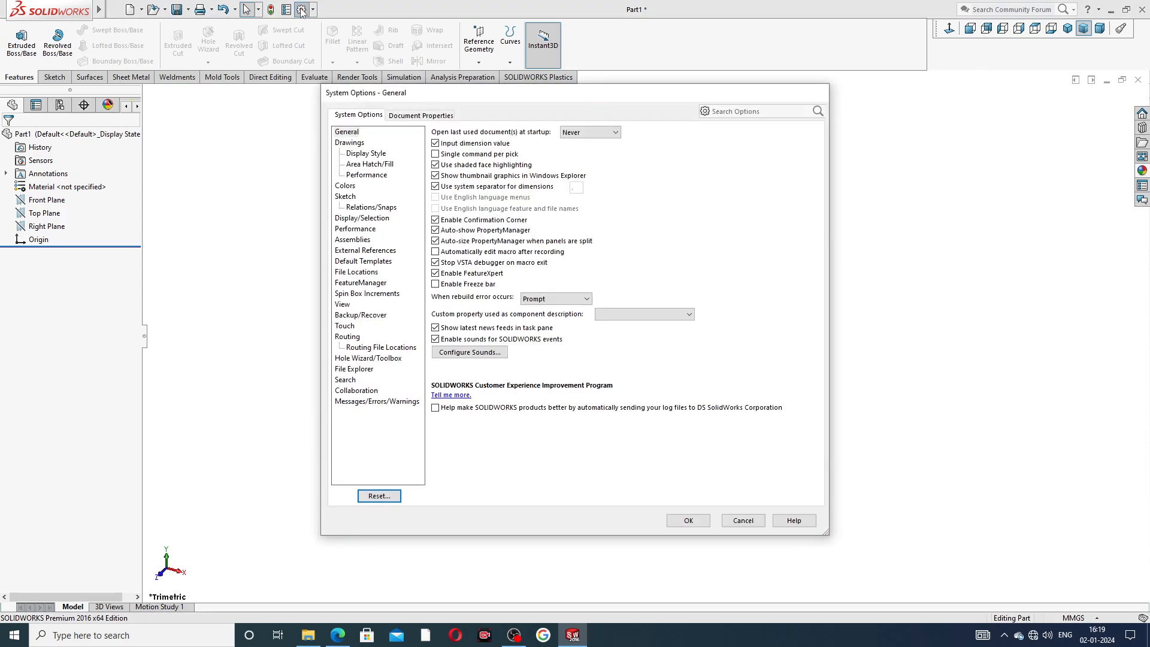
pyautogui.click(446, 117)
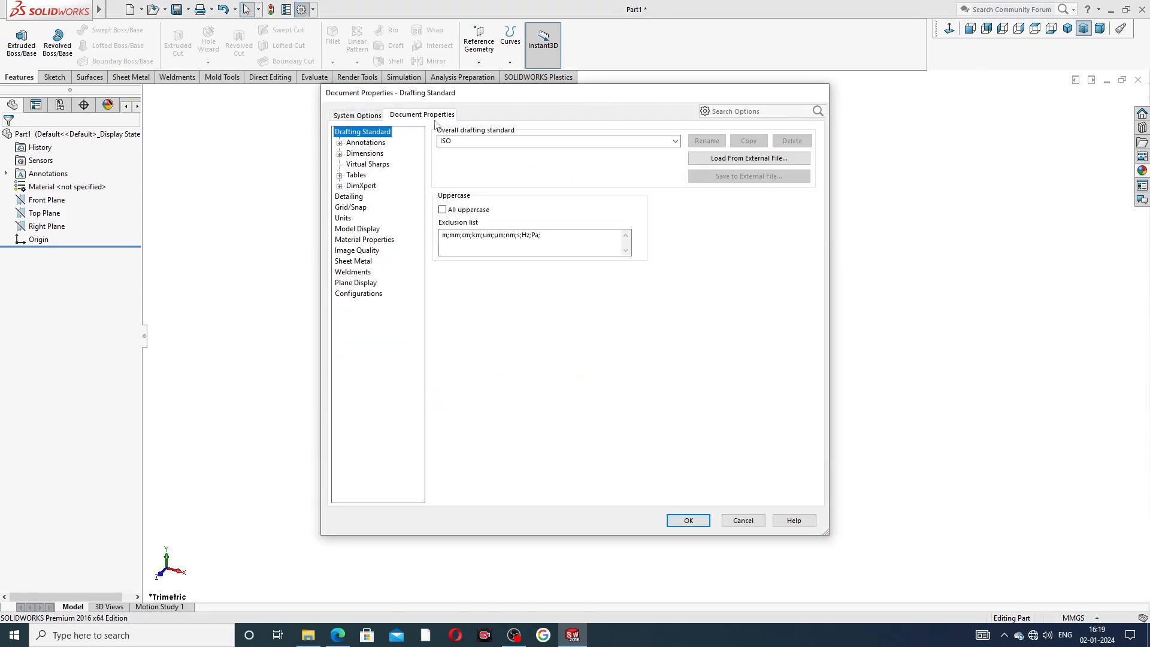
pyautogui.click(359, 251)
pyautogui.moveTo(537, 150); pyautogui.dragTo(660, 149)
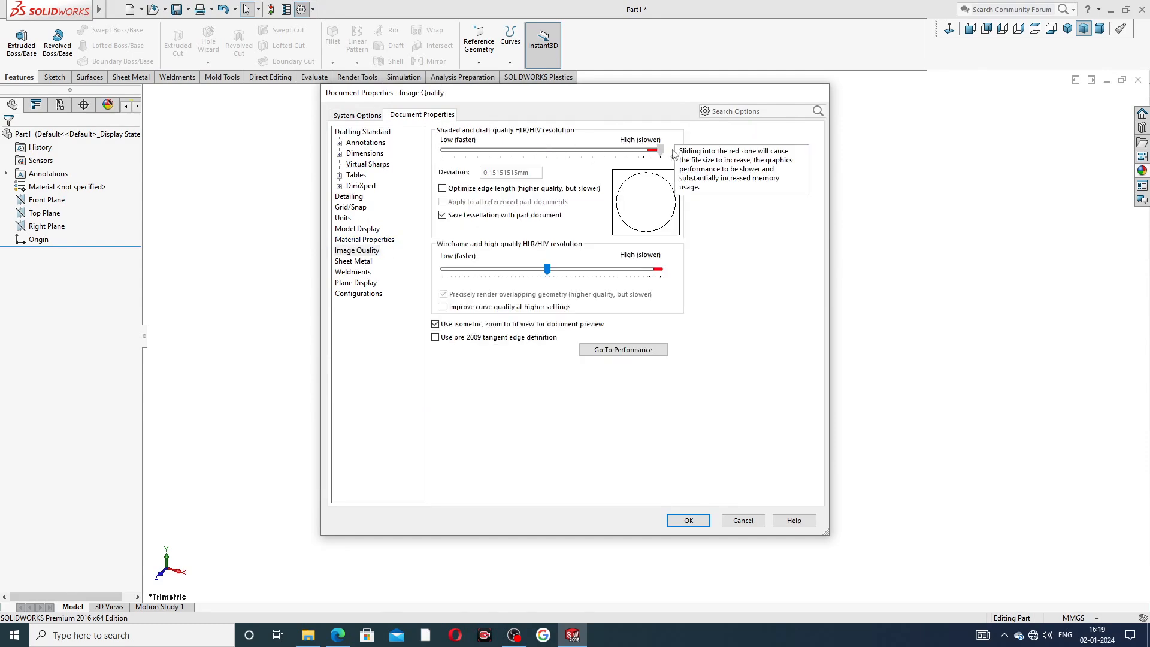
pyautogui.moveTo(548, 270); pyautogui.dragTo(660, 270)
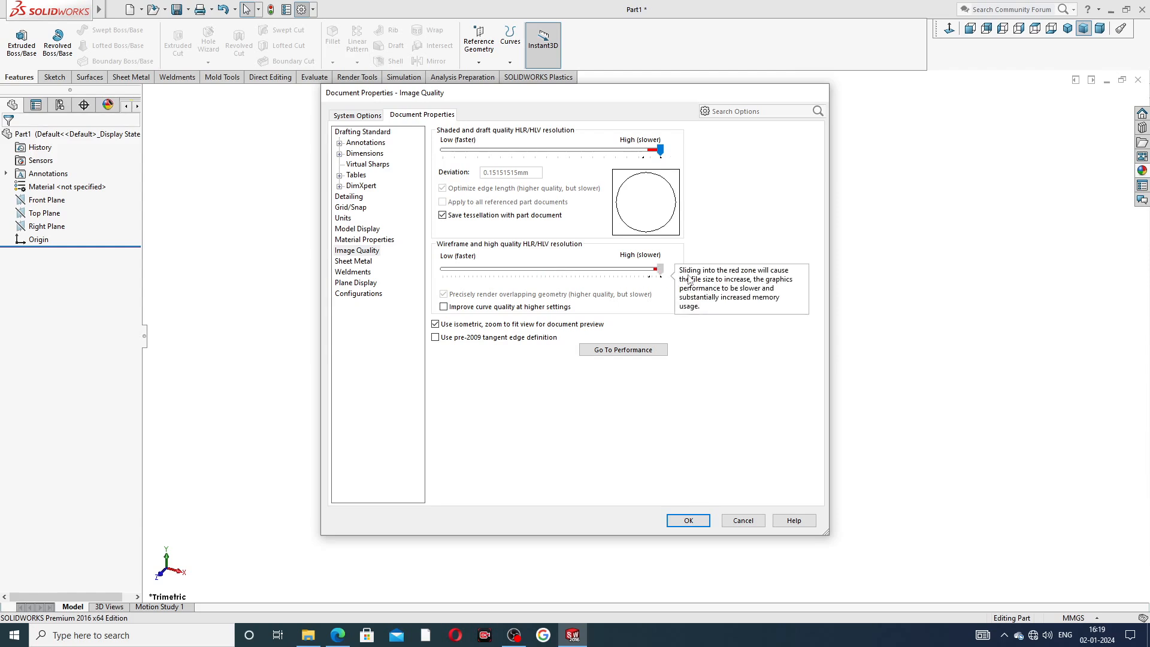
pyautogui.click(688, 520)
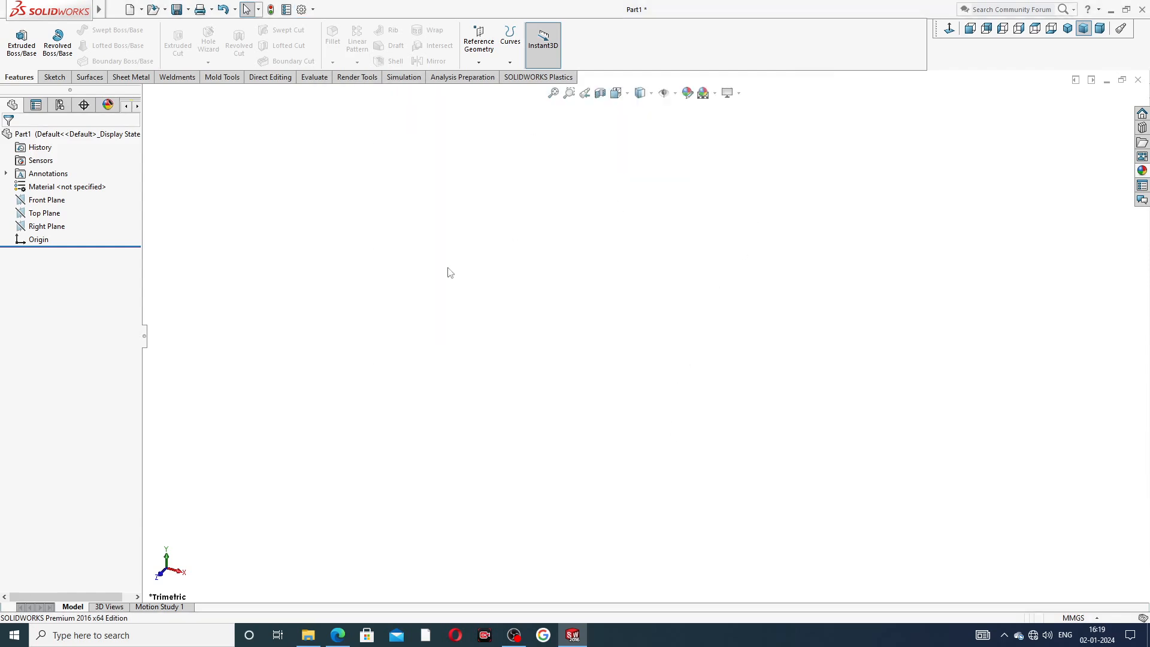
# Check the drive end plate reference drawing for its dimensions.
pyautogui.click(338, 636)
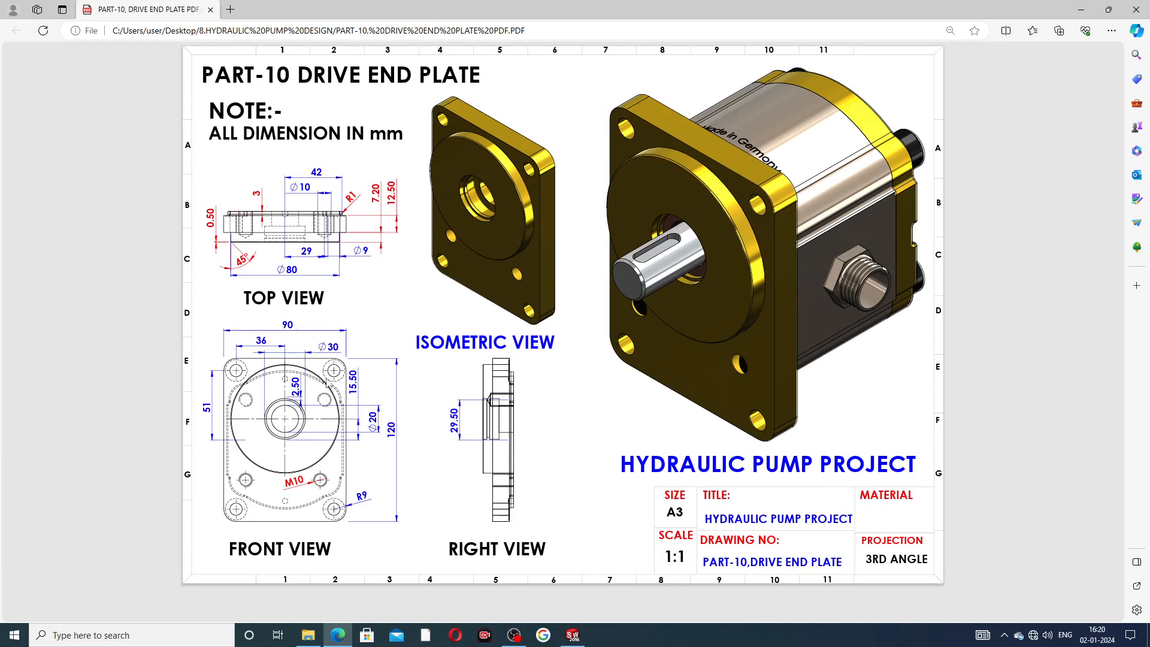
pyautogui.click(338, 635)
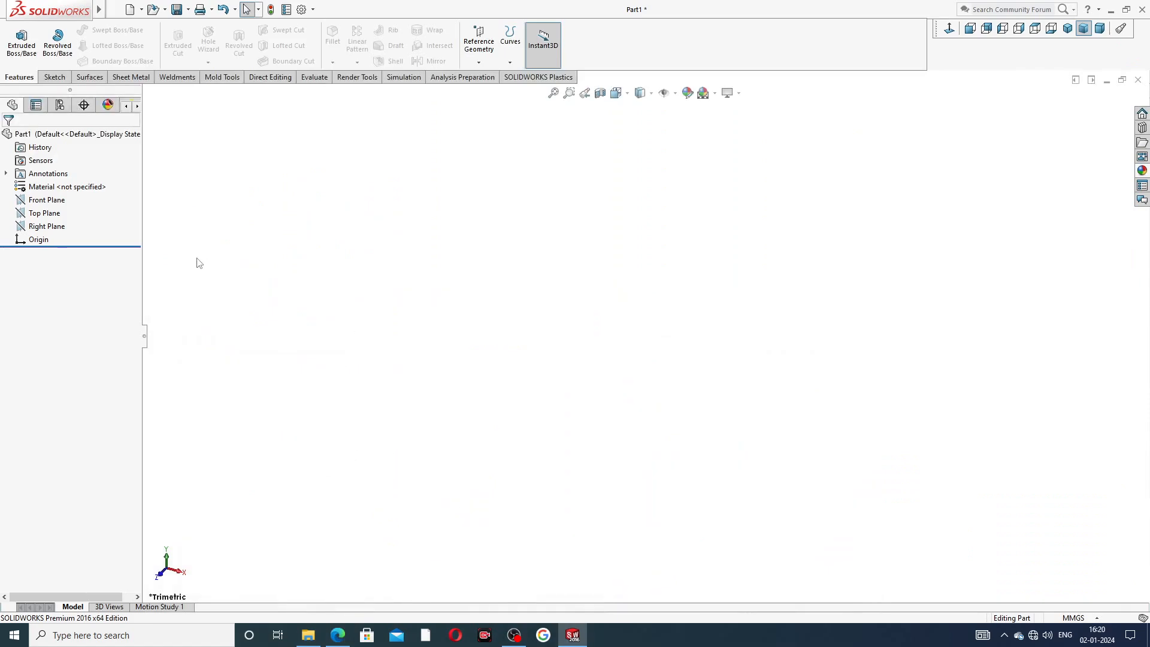
pyautogui.click(338, 635)
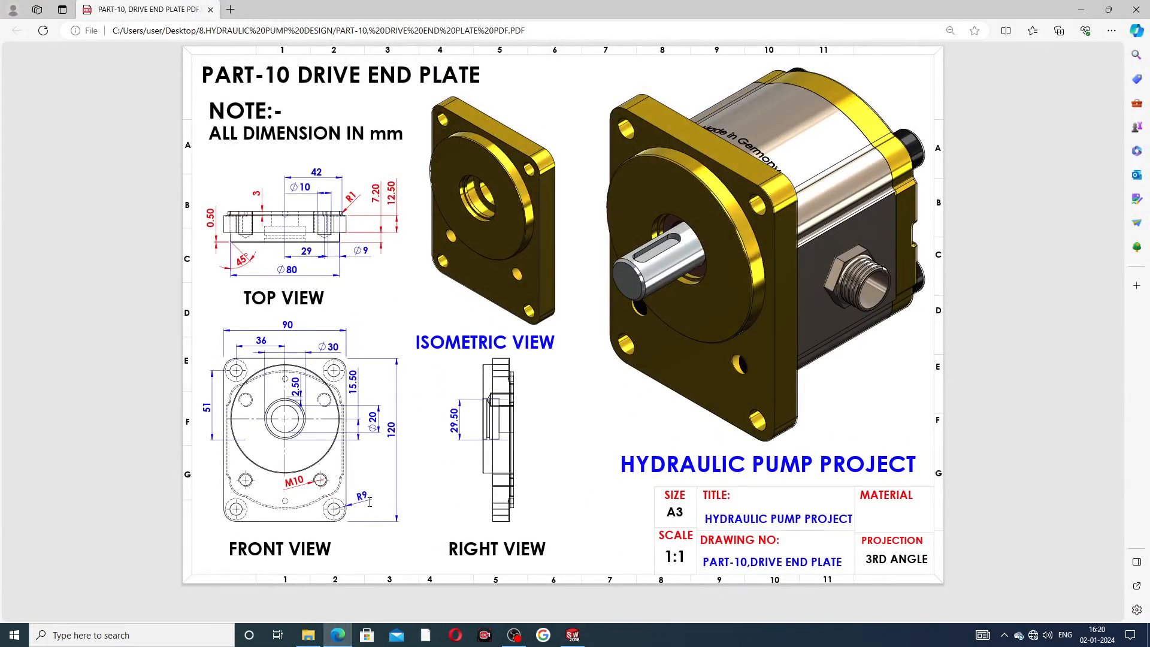
pyautogui.click(338, 635)
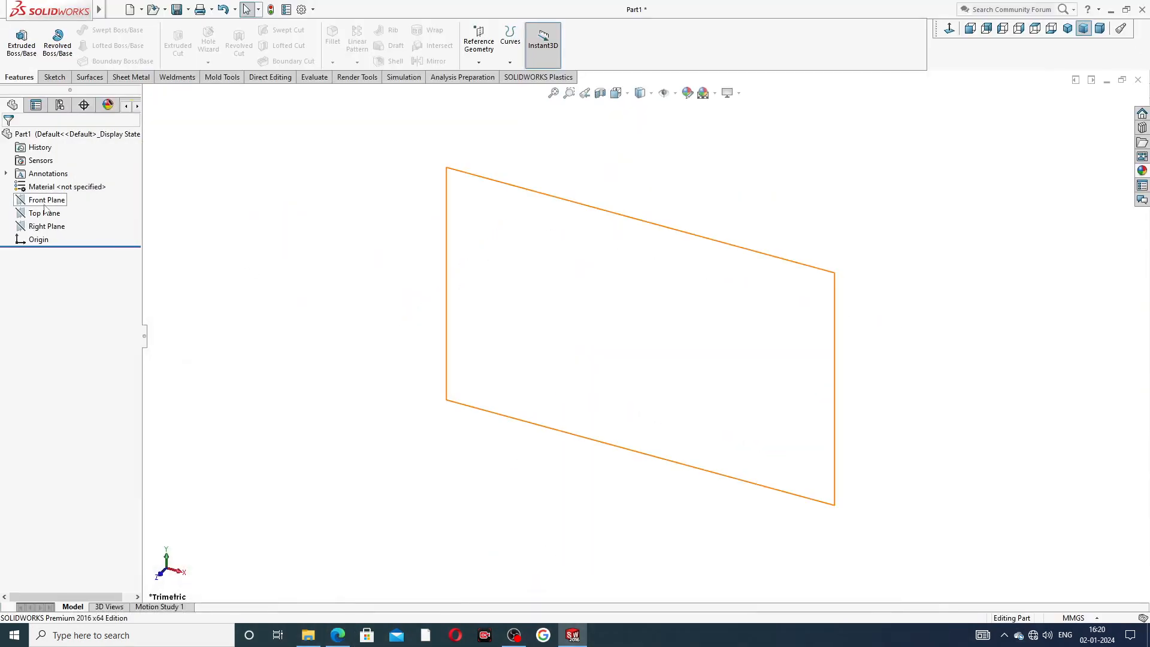
# Start a sketch on the Front Plane and draw a center rectangle at the origin about 86 by 108 mm.
pyautogui.click(46, 201)
pyautogui.click(74, 188)
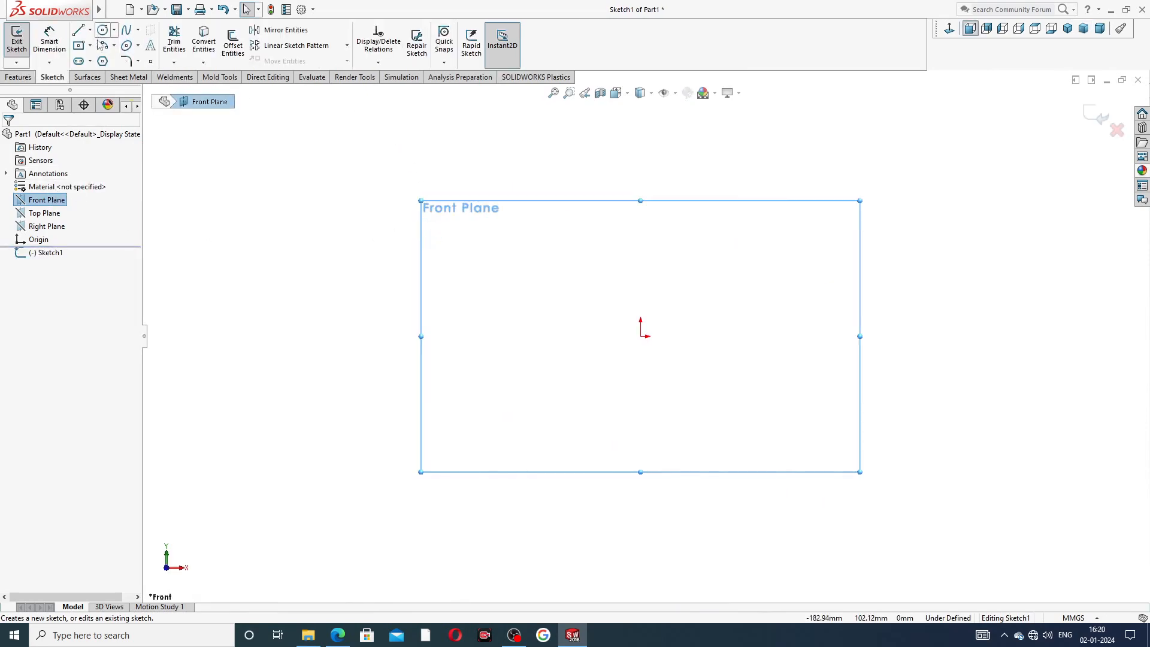
pyautogui.click(90, 46)
pyautogui.click(117, 75)
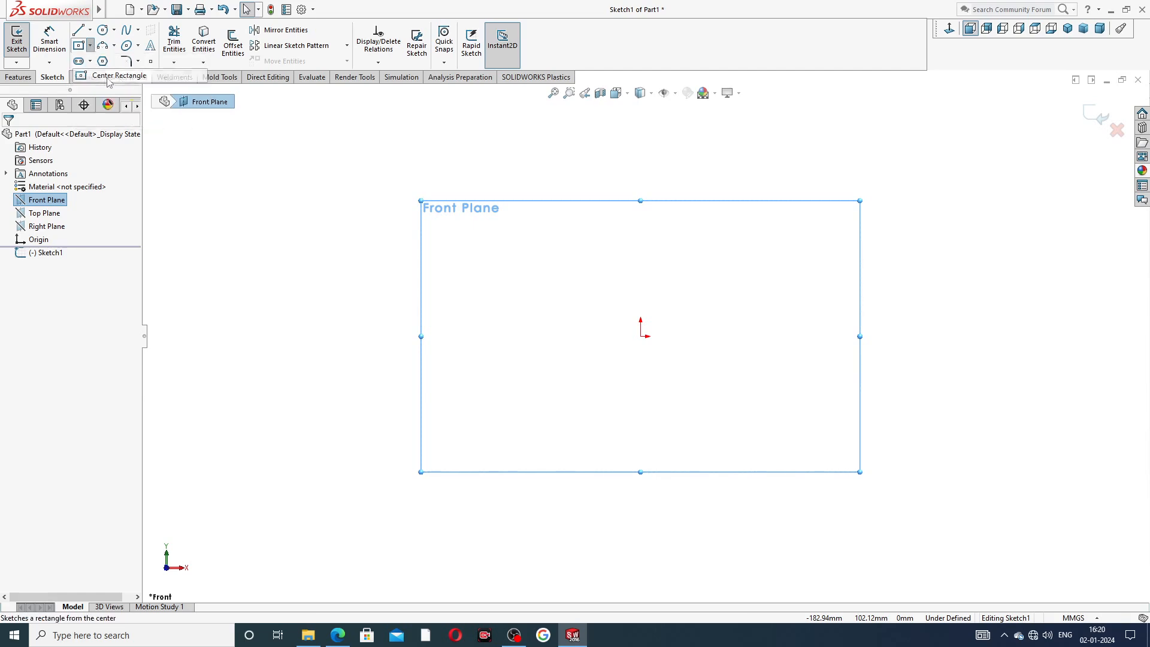
pyautogui.click(641, 336)
pyautogui.click(747, 203)
pyautogui.rightClick(783, 187)
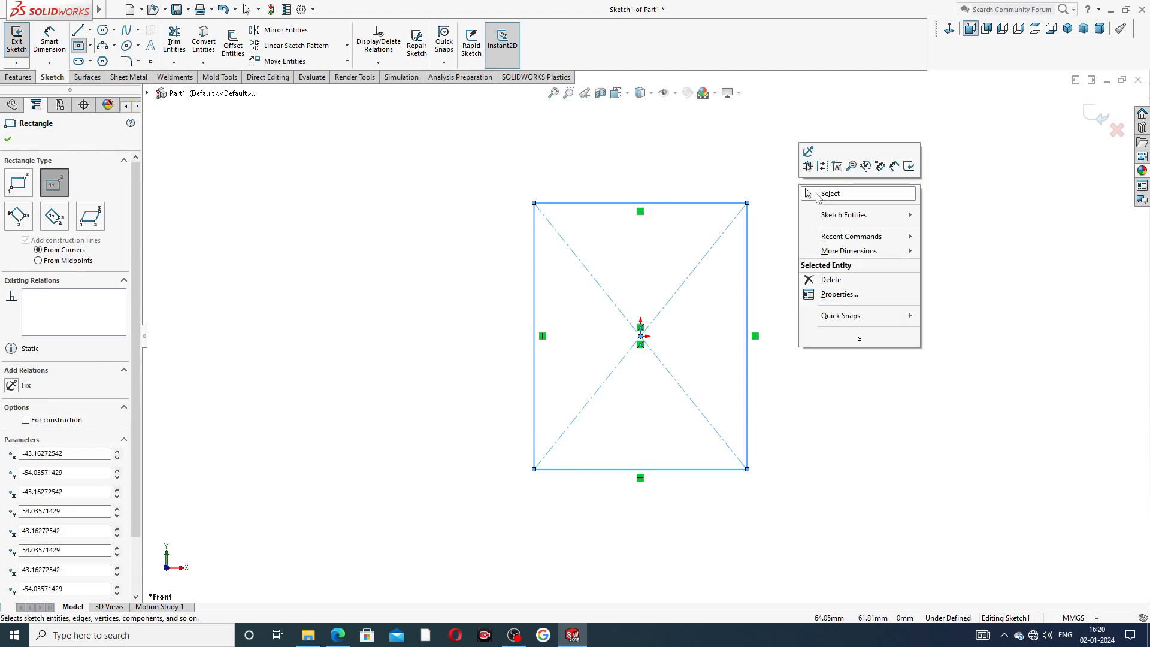
pyautogui.click(819, 196)
# Dimension the rectangle's width to 90 mm and its height to 120 mm.
pyautogui.click(51, 42)
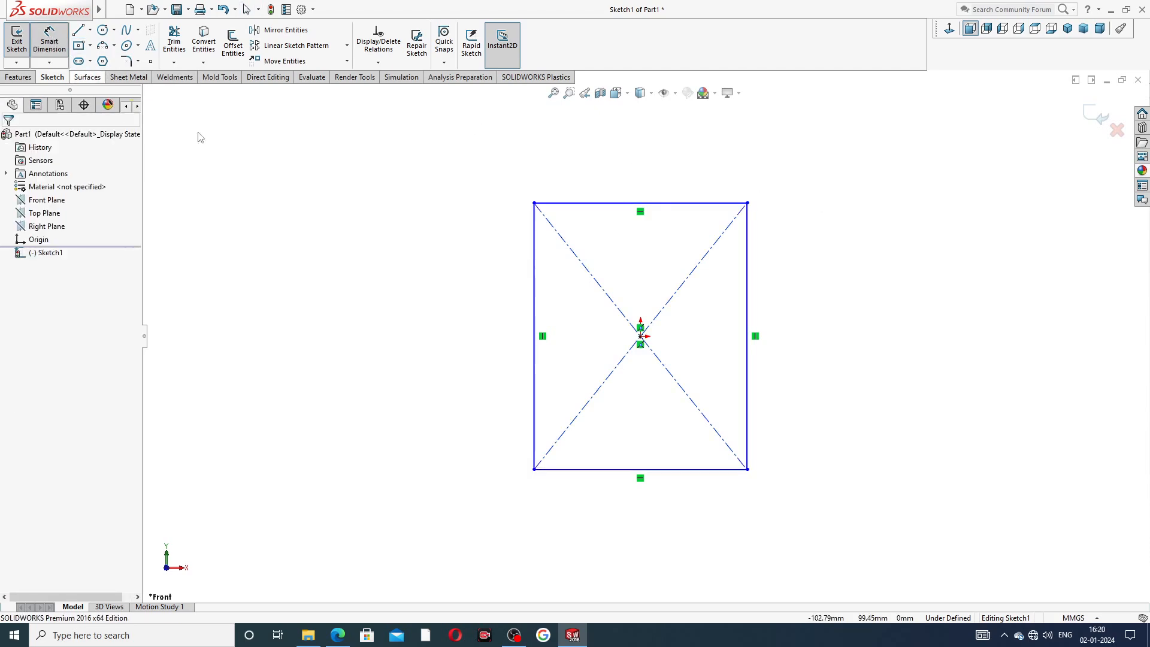
pyautogui.click(610, 204)
pyautogui.click(626, 181)
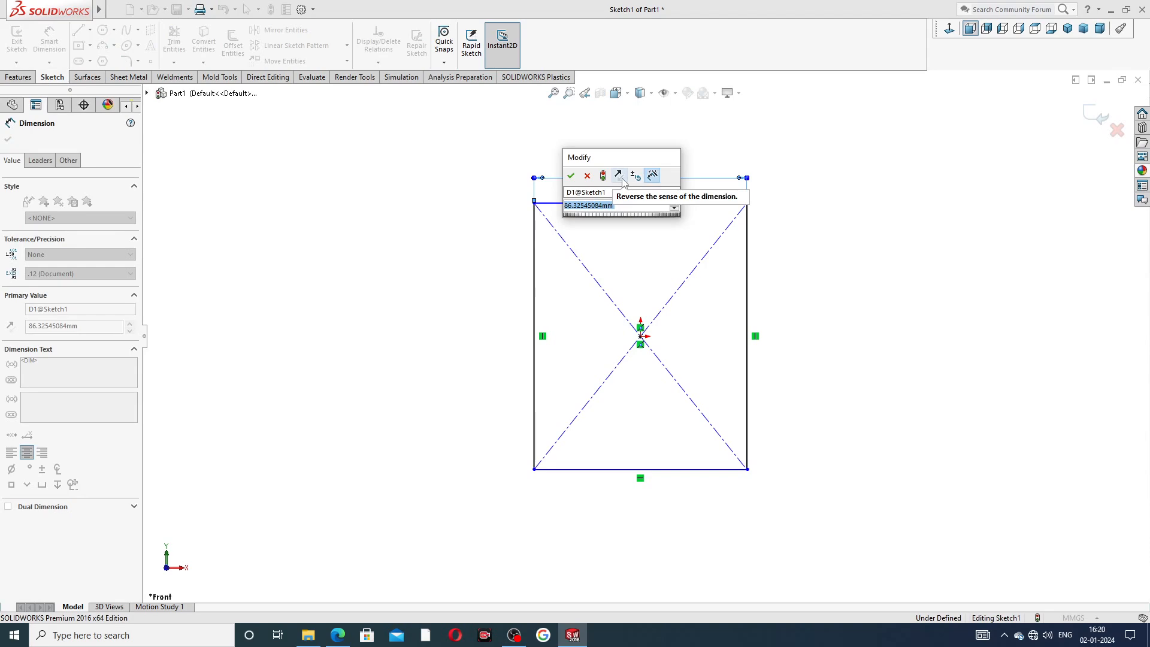
pyautogui.write('90')
pyautogui.press('Return')
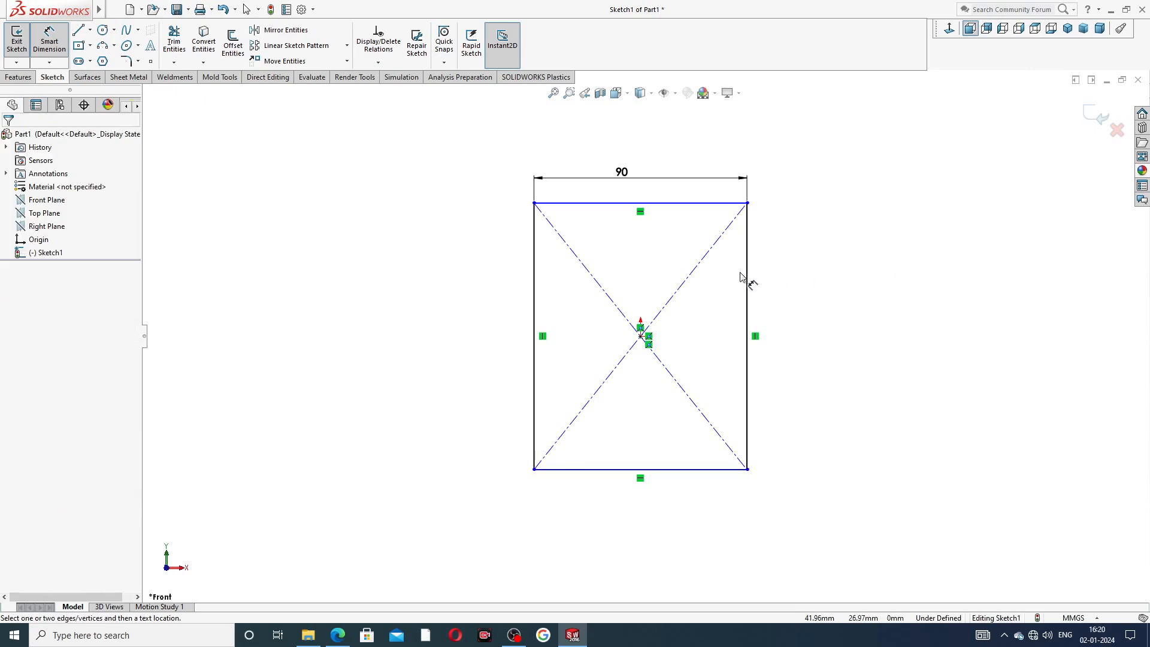
pyautogui.click(743, 278)
pyautogui.click(777, 291)
pyautogui.write('1')
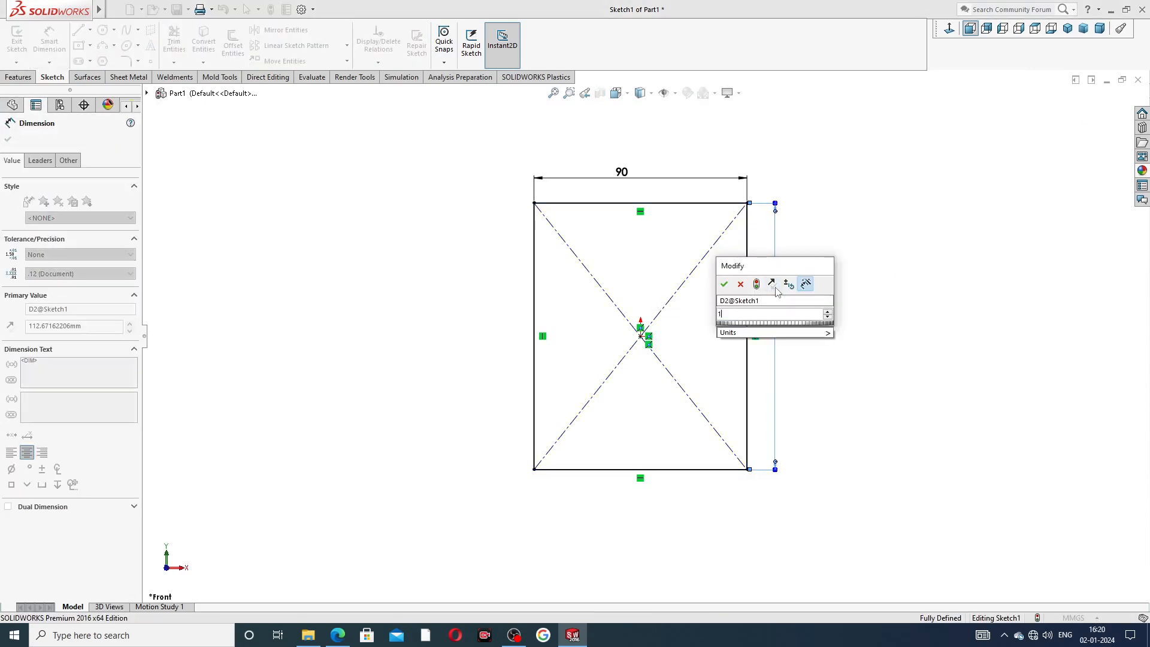
pyautogui.write('20')
pyautogui.press('Return')
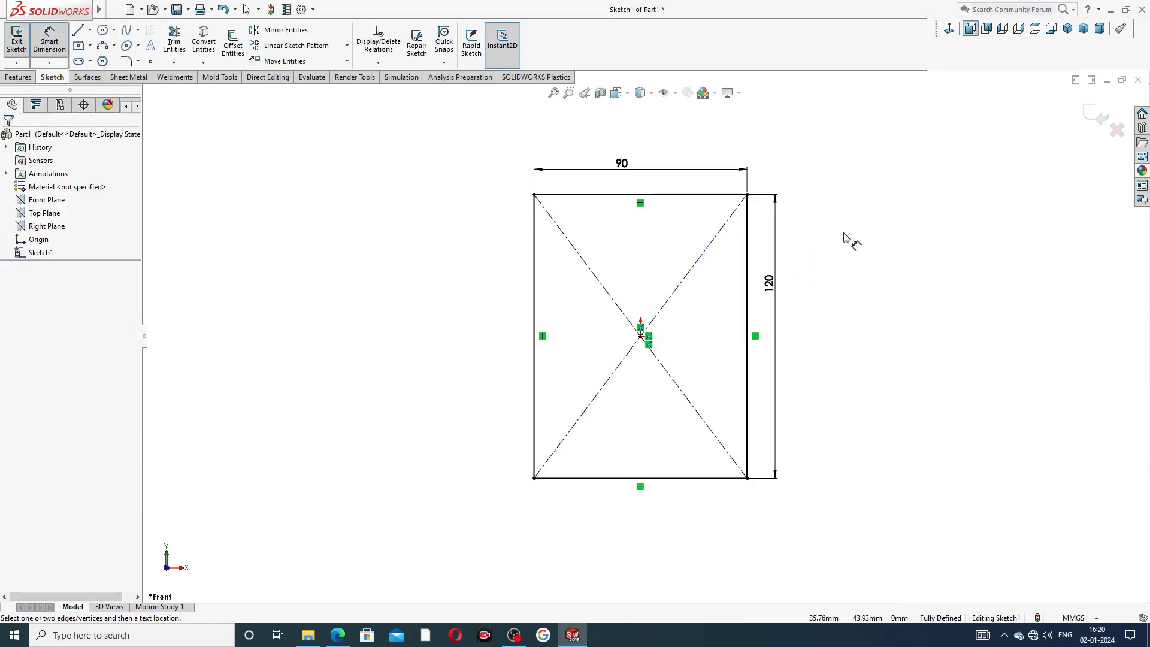
# Reposition the 90 and 120 dimension labels clear of the rectangle.
pyautogui.moveTo(771, 288); pyautogui.dragTo(791, 327)
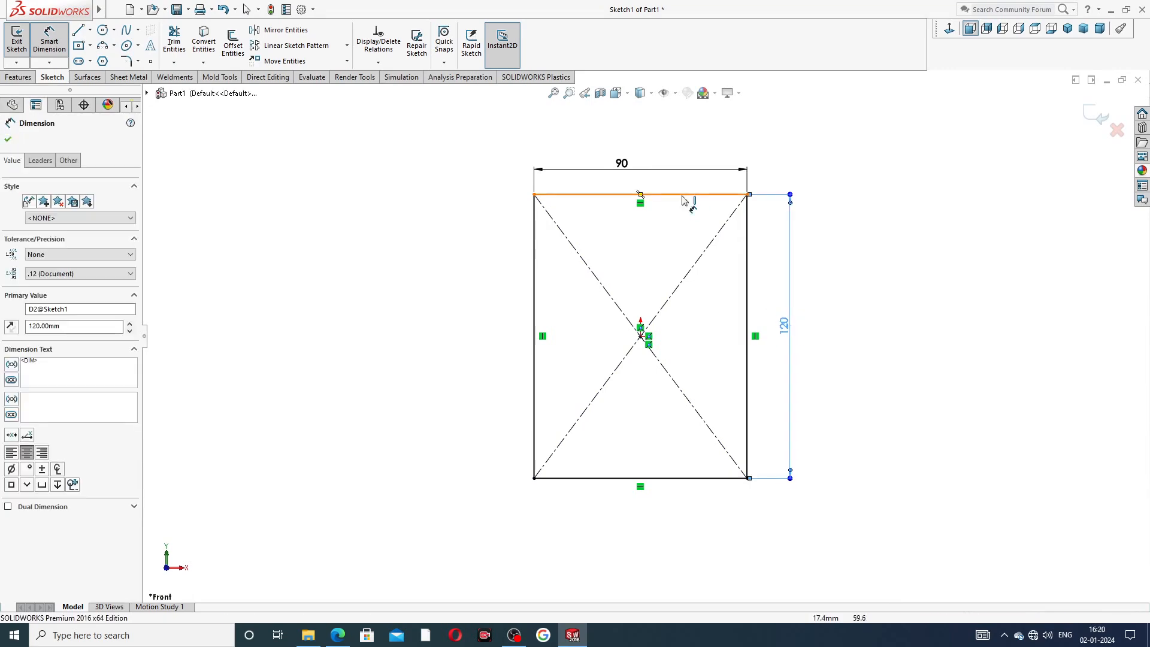
pyautogui.moveTo(622, 164); pyautogui.dragTo(642, 161)
pyautogui.click(816, 163)
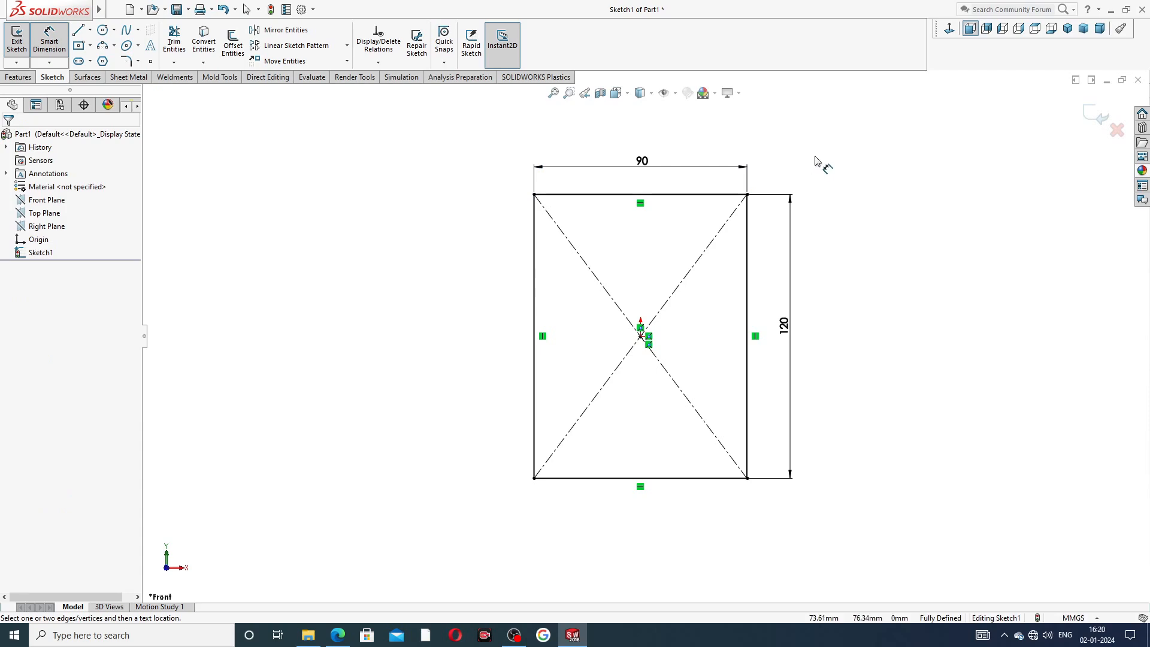
pyautogui.rightClick(816, 161)
pyautogui.click(849, 175)
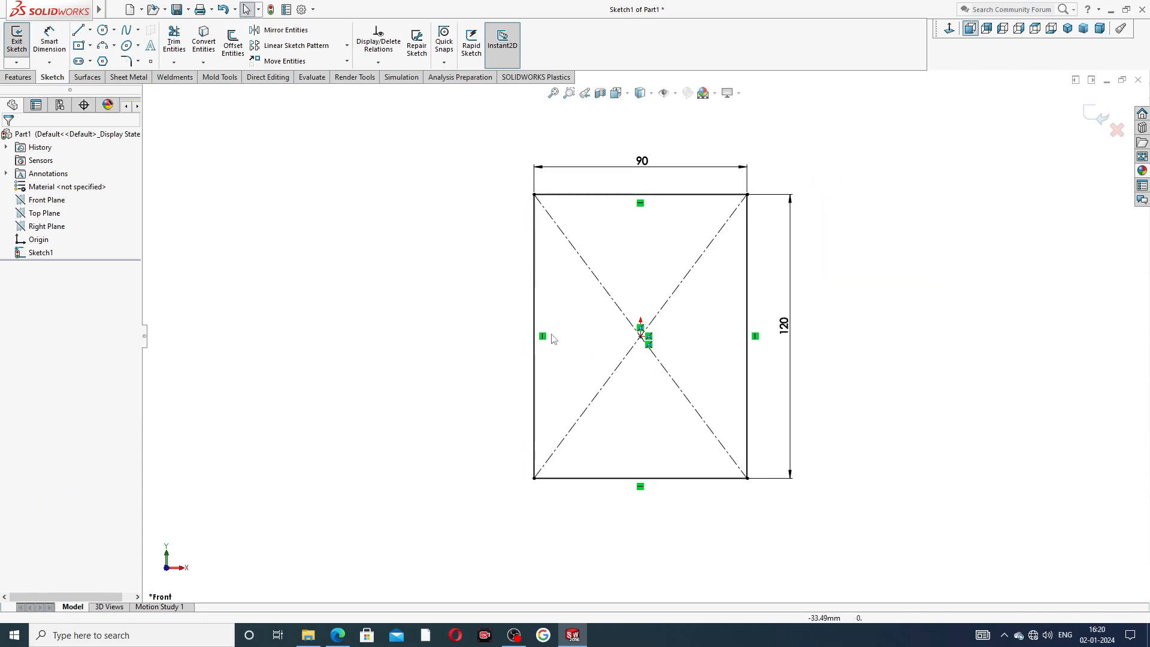
# Round all four rectangle corners with a 9 mm sketch fillet.
pyautogui.click(337, 634)
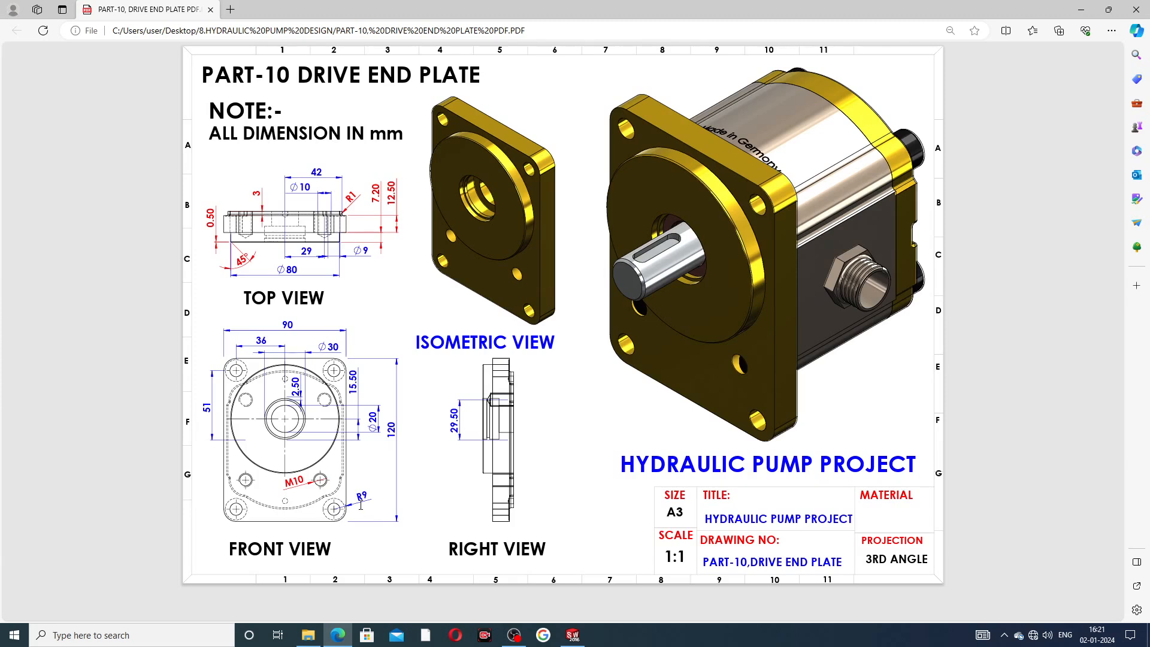
pyautogui.click(573, 635)
pyautogui.click(138, 61)
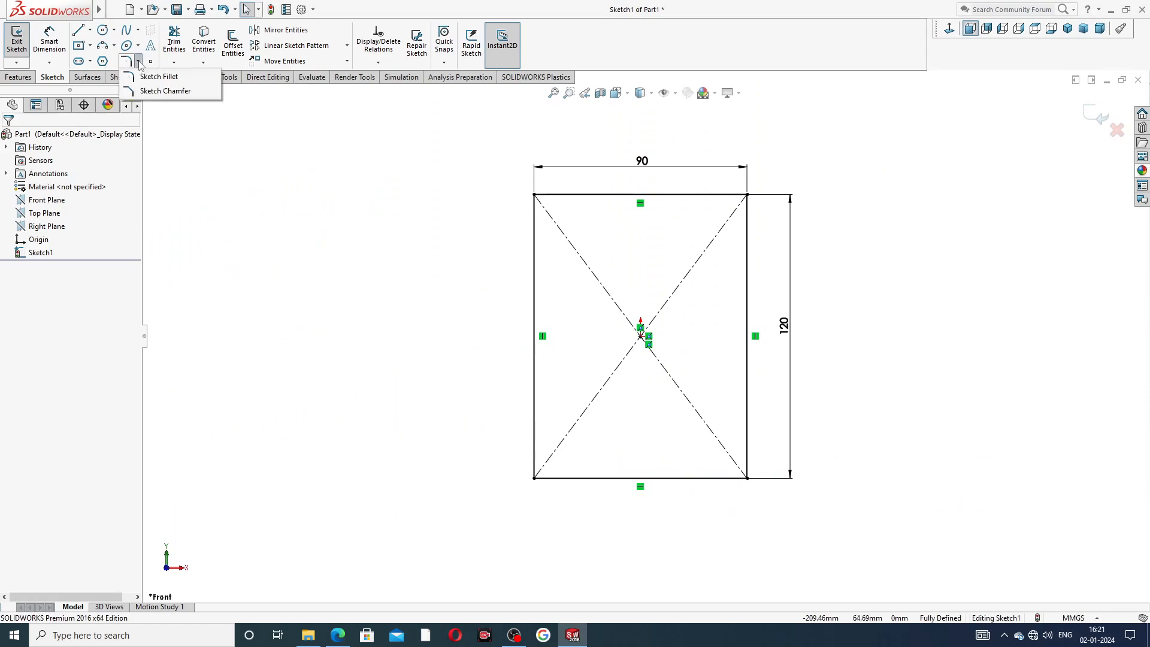
pyautogui.click(150, 79)
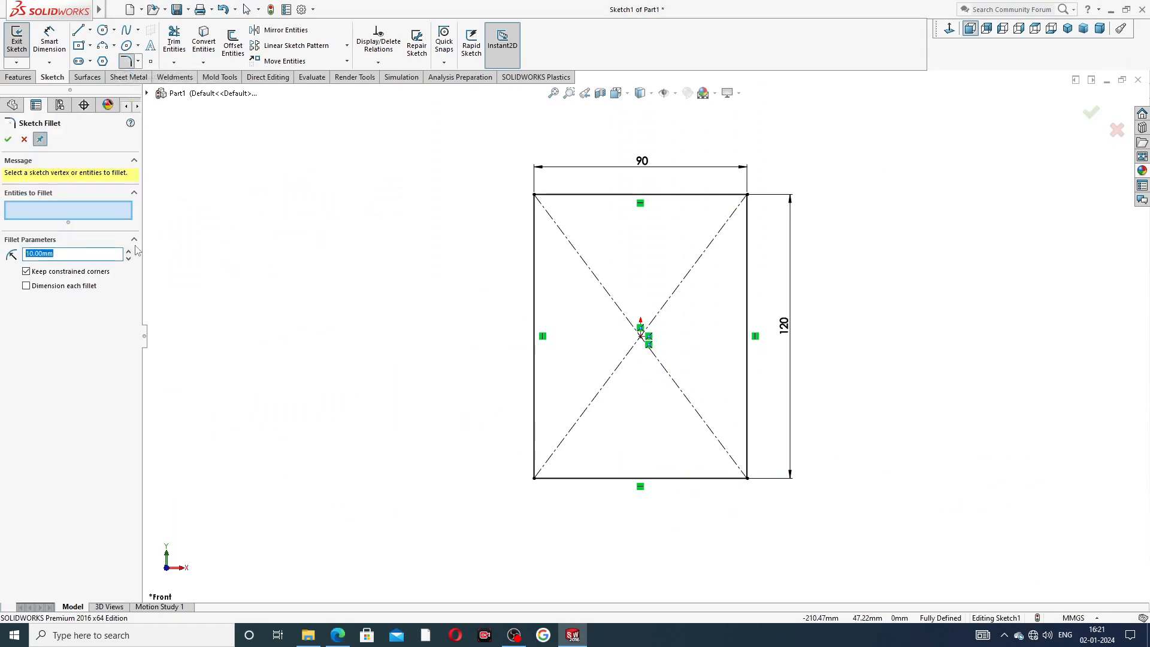
pyautogui.write('8')
pyautogui.click(538, 203)
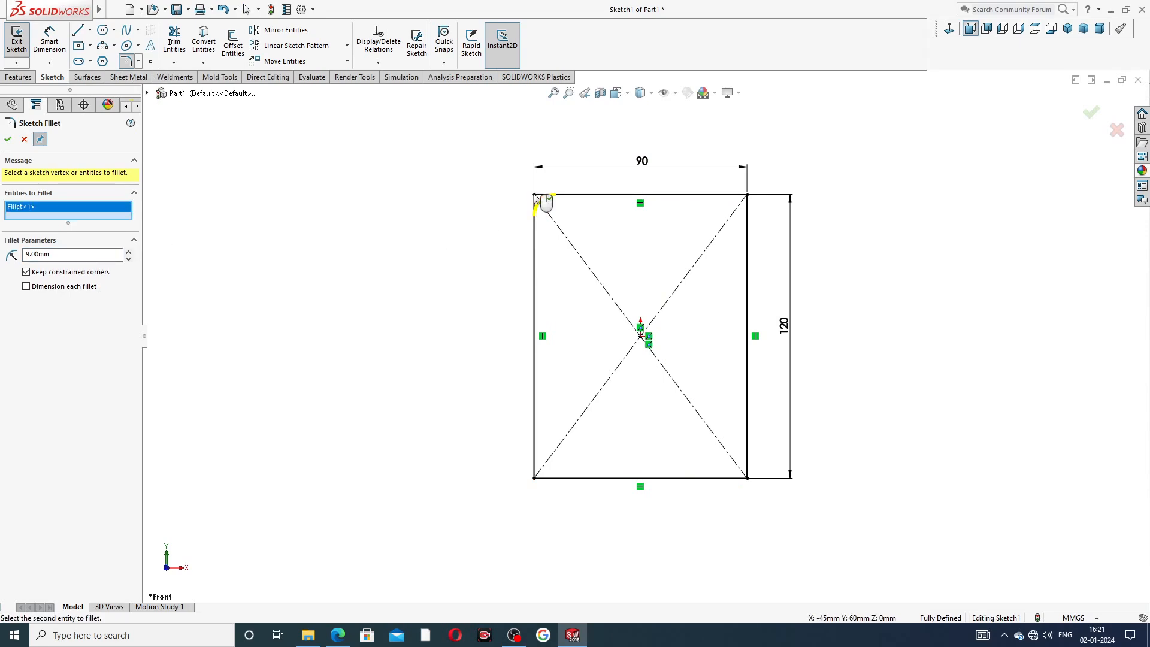
pyautogui.rightClick(95, 211)
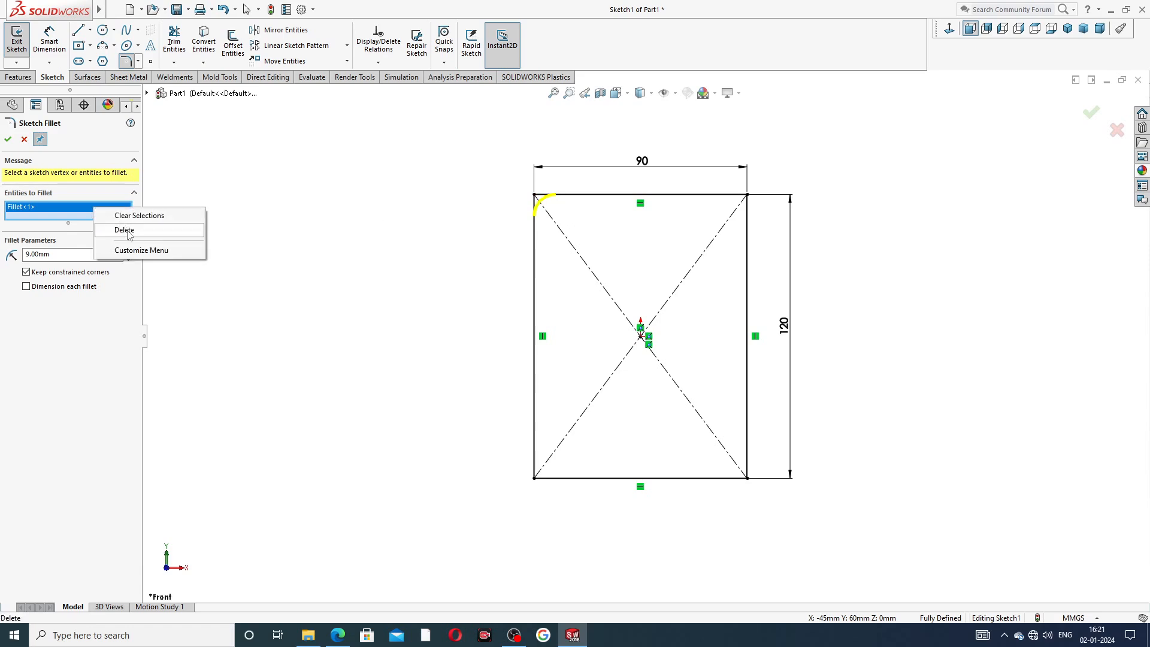
pyautogui.click(125, 230)
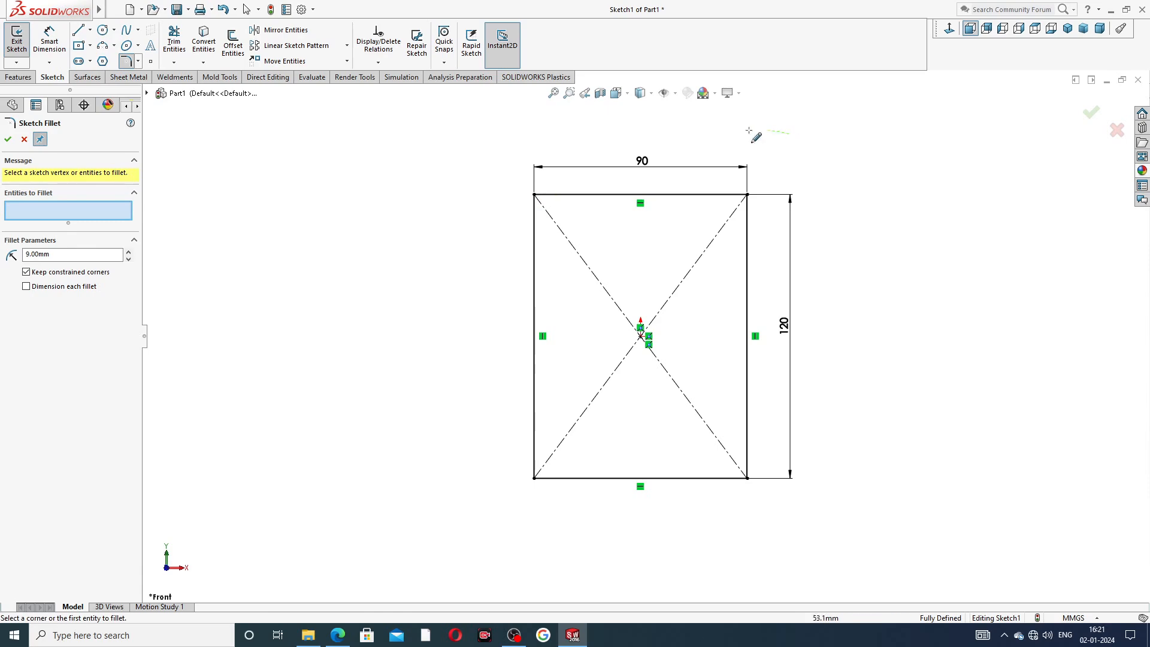
pyautogui.moveTo(789, 133)
pyautogui.mouseDown()
pyautogui.moveTo(488, 210)
pyautogui.moveTo(587, 545)
pyautogui.moveTo(837, 432)
pyautogui.moveTo(831, 414)
pyautogui.mouseUp()
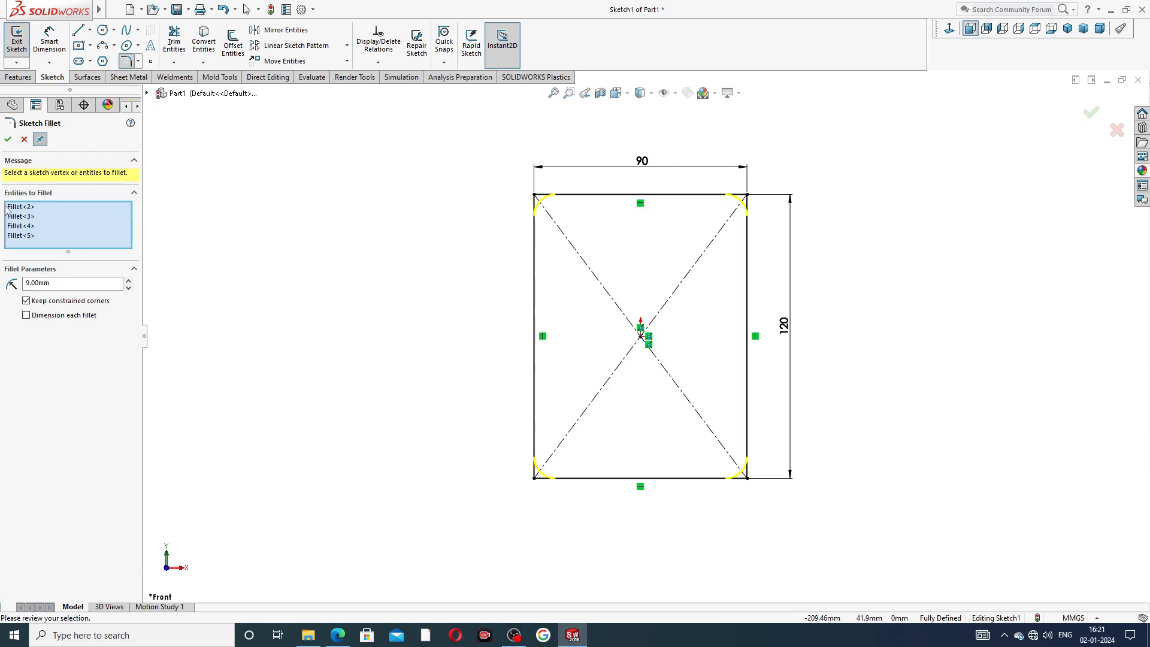
pyautogui.click(8, 139)
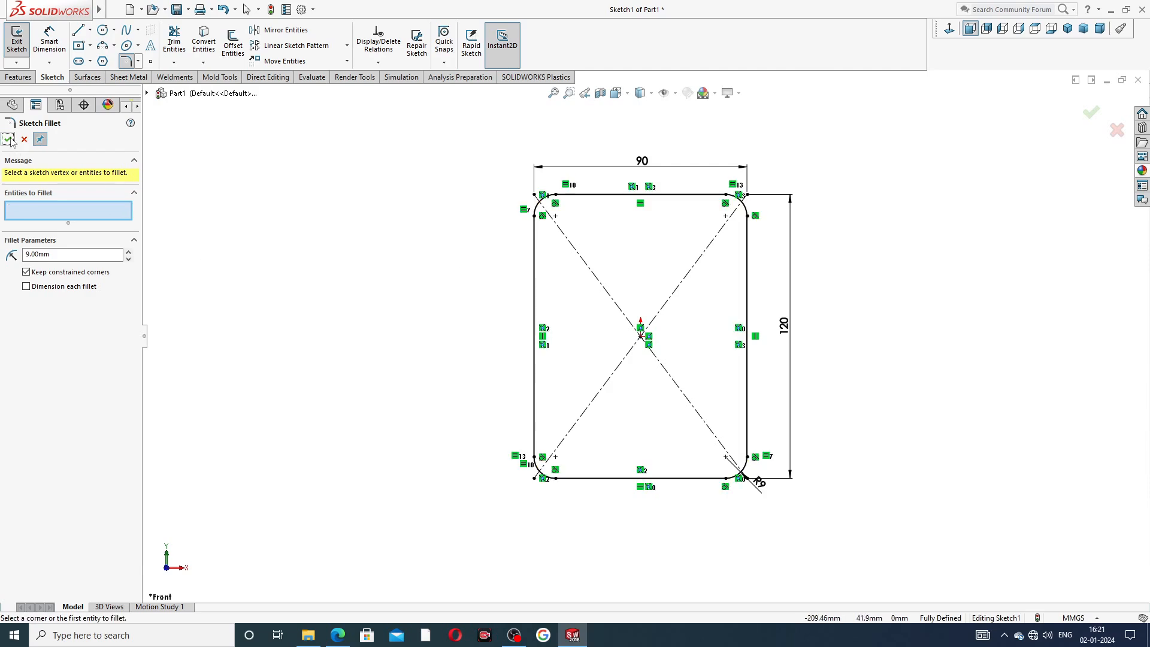
pyautogui.click(9, 139)
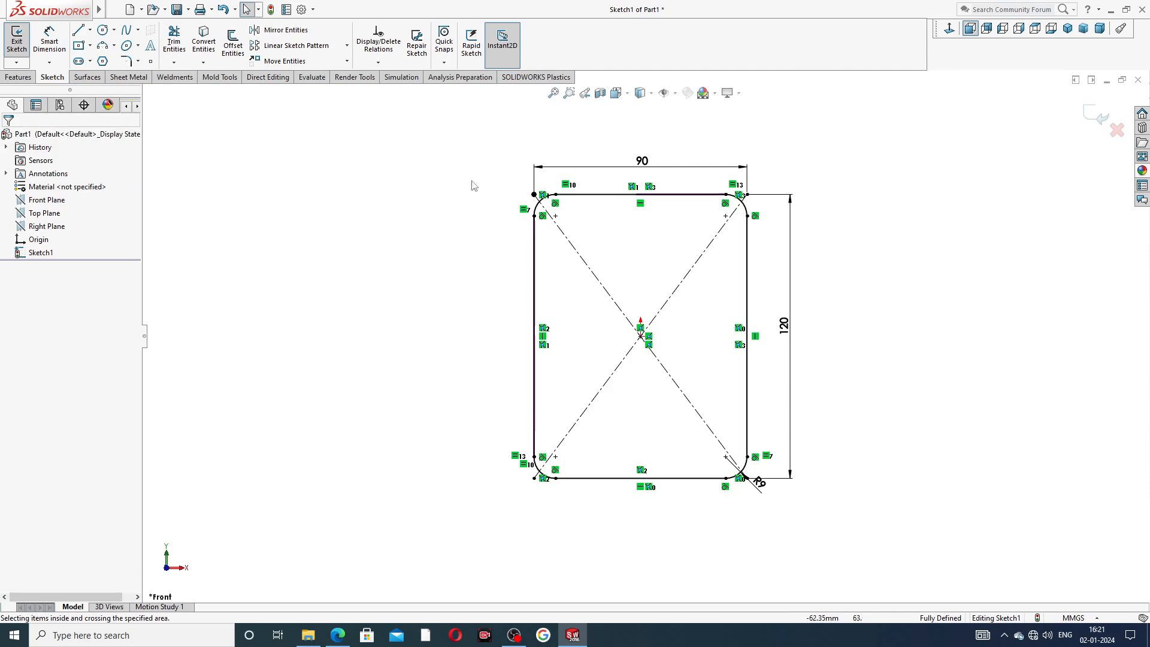
# Review the drive end plate reference drawing in the PDF viewer.
pyautogui.click(337, 635)
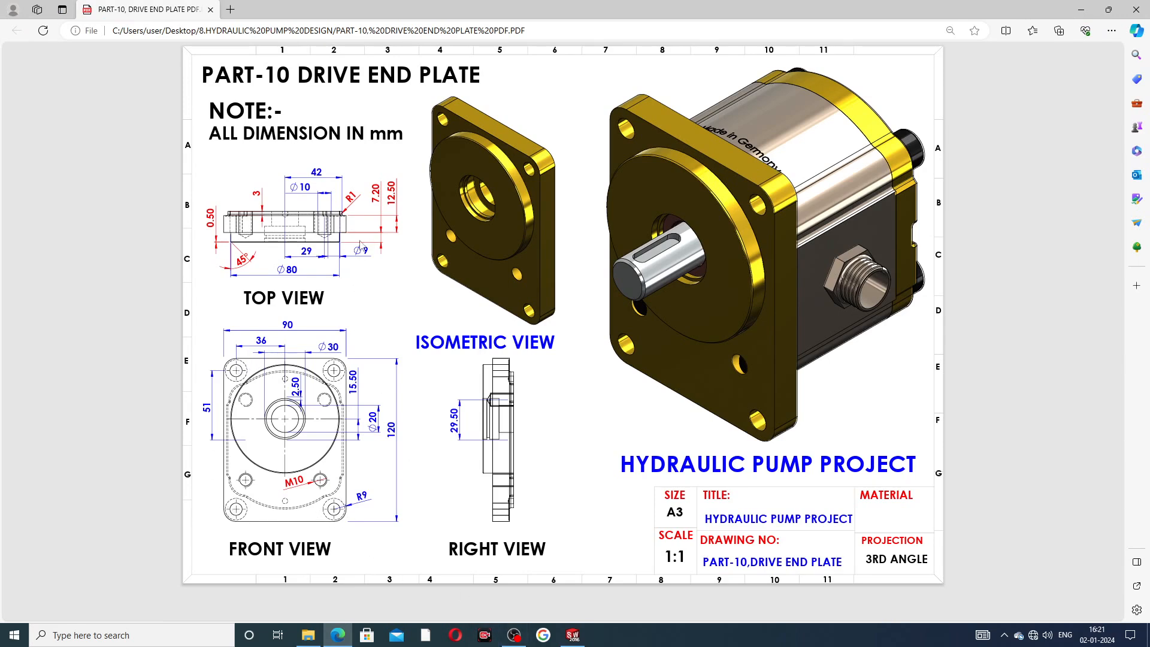
pyautogui.click(572, 635)
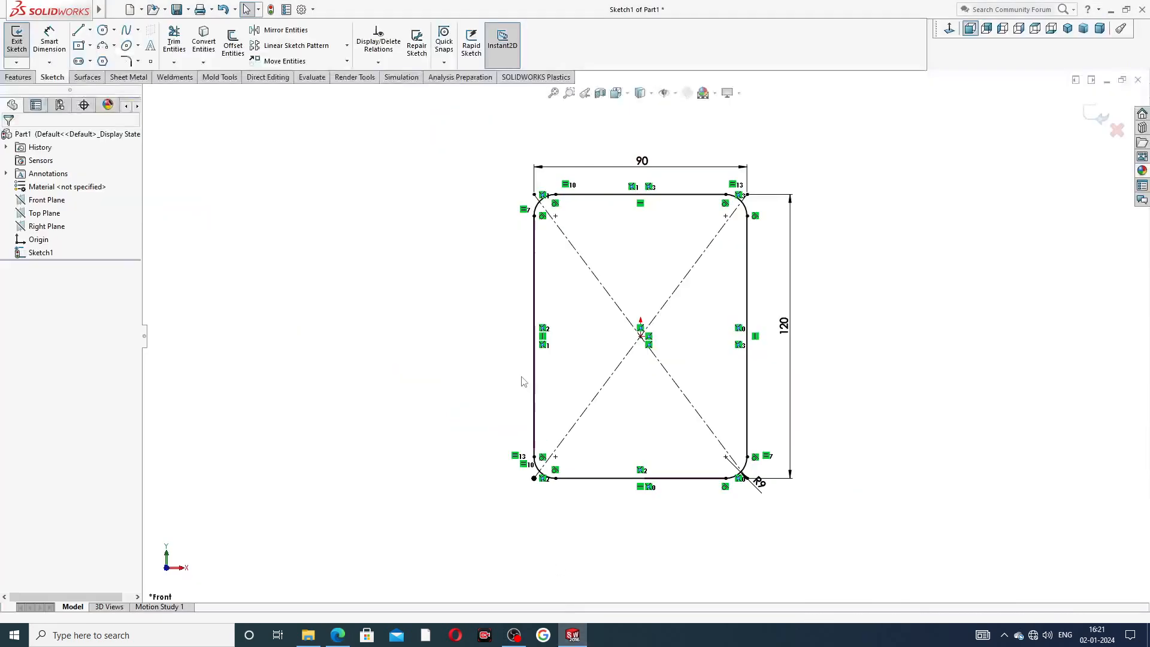
# Draw four circles centred on the diagonal construction line ends near each corner, at ±36 and ±51.
pyautogui.click(102, 30)
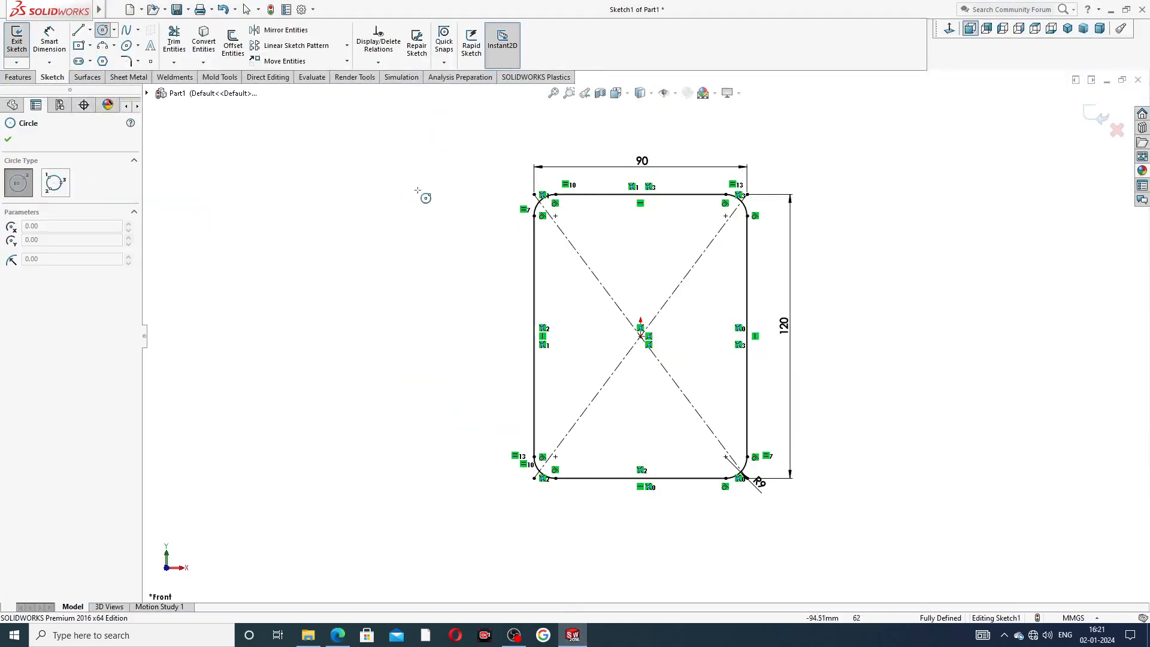
pyautogui.click(555, 216)
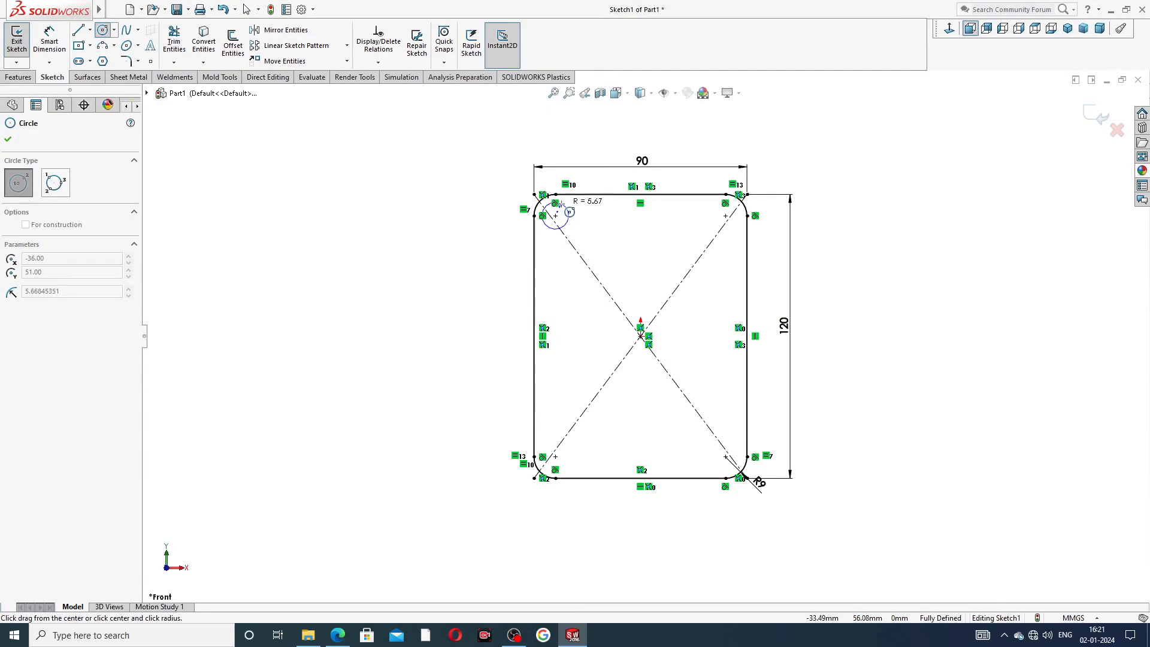
pyautogui.click(566, 226)
pyautogui.click(726, 215)
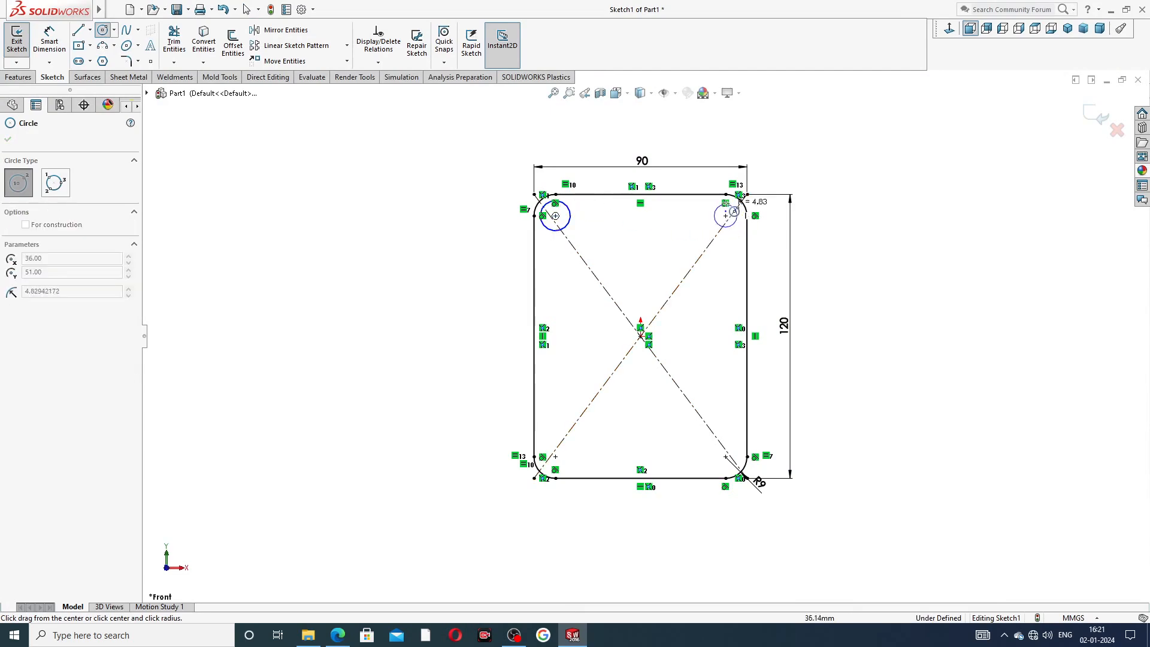
pyautogui.click(739, 213)
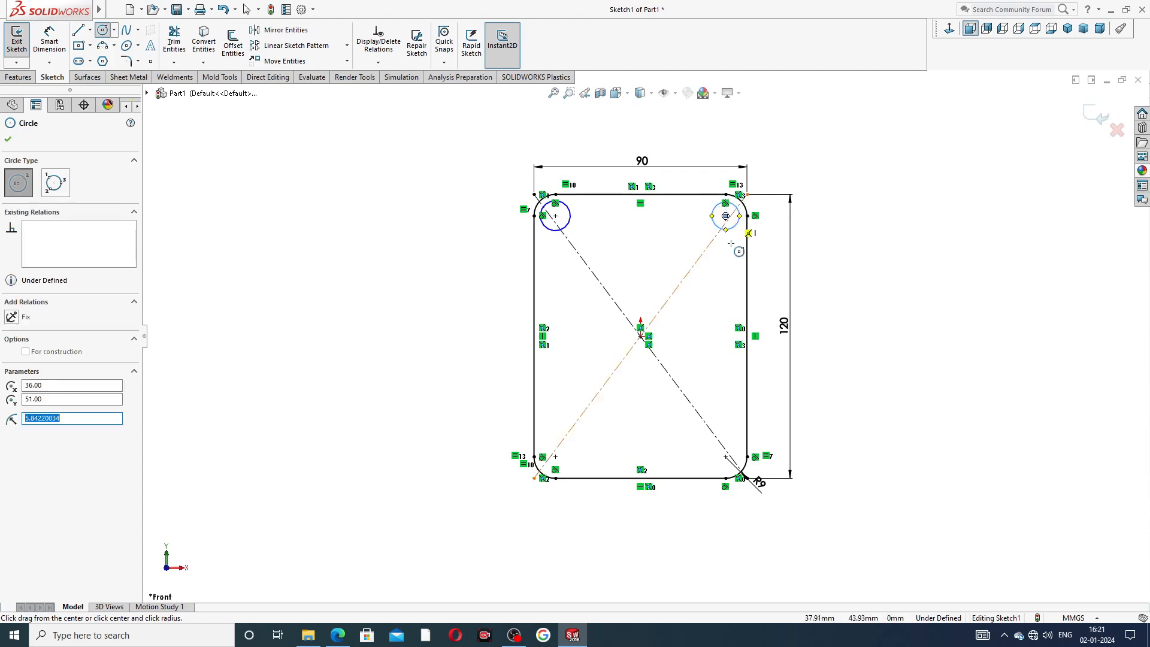
pyautogui.click(726, 456)
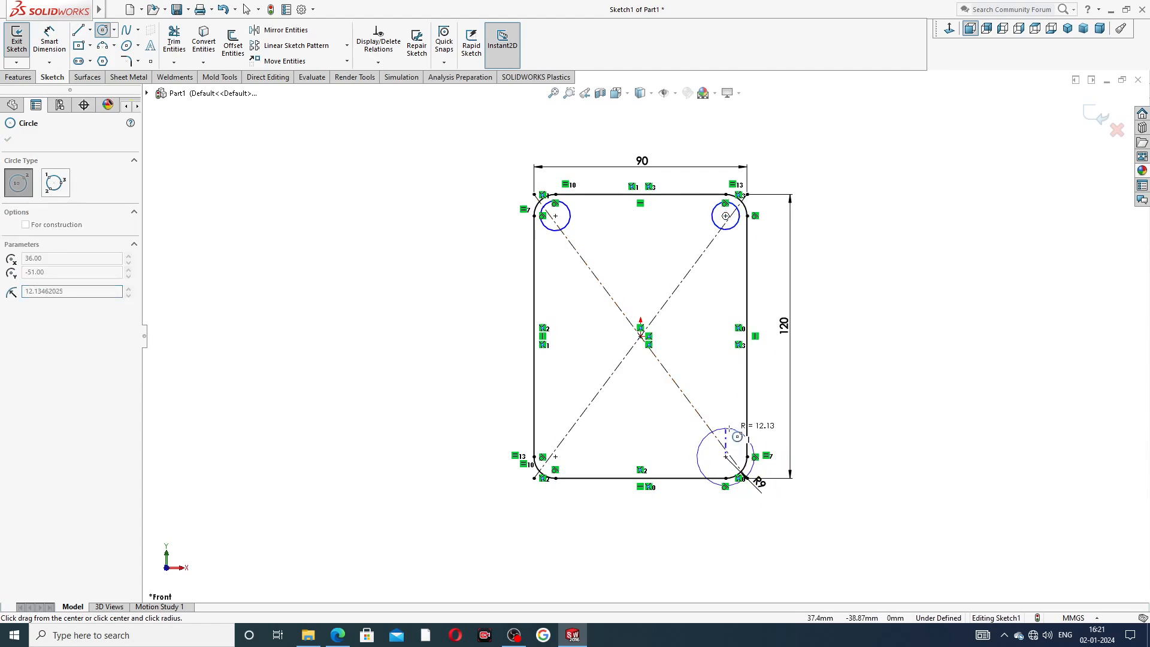
pyautogui.click(735, 451)
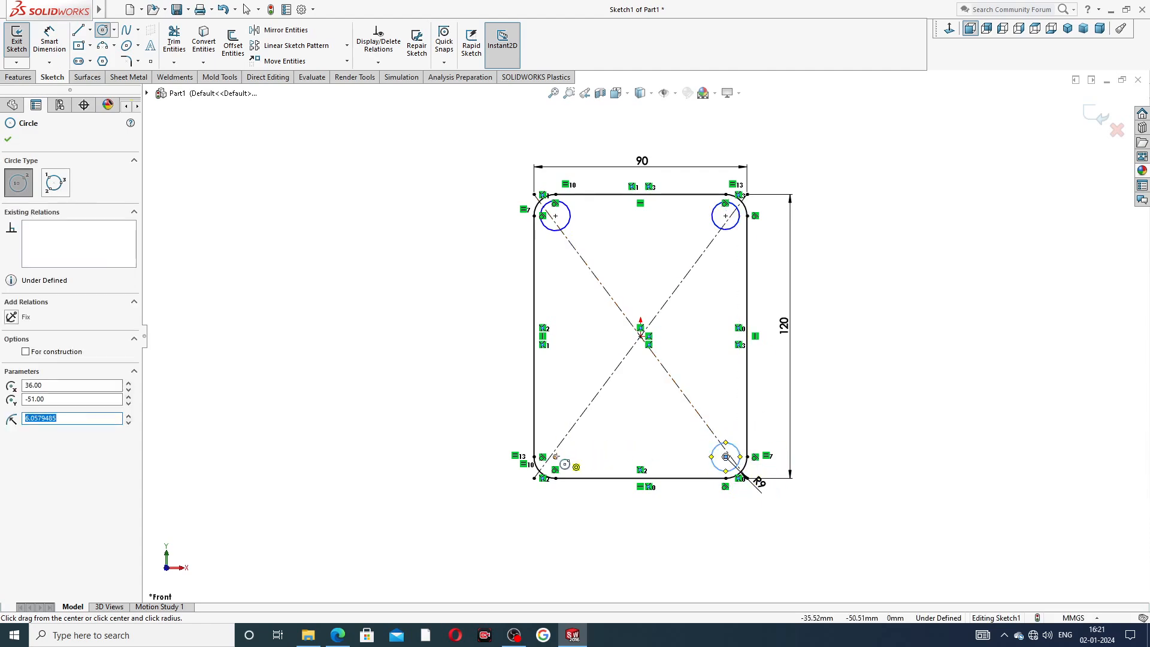
pyautogui.click(556, 456)
pyautogui.click(566, 448)
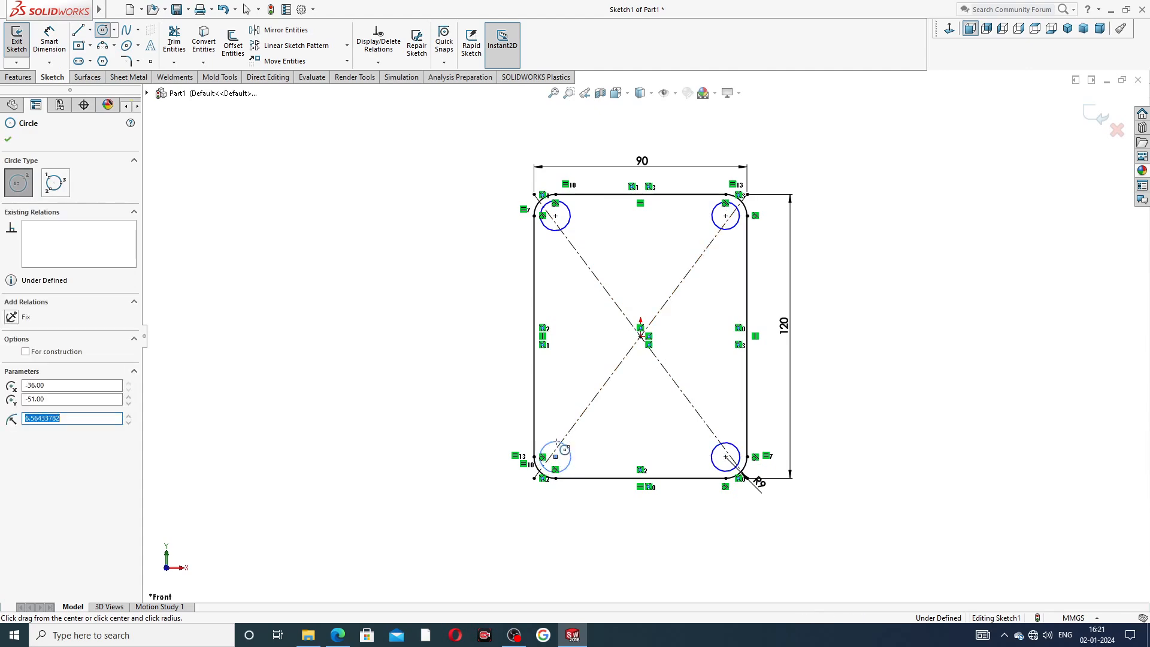
pyautogui.rightClick(879, 304)
pyautogui.click(903, 304)
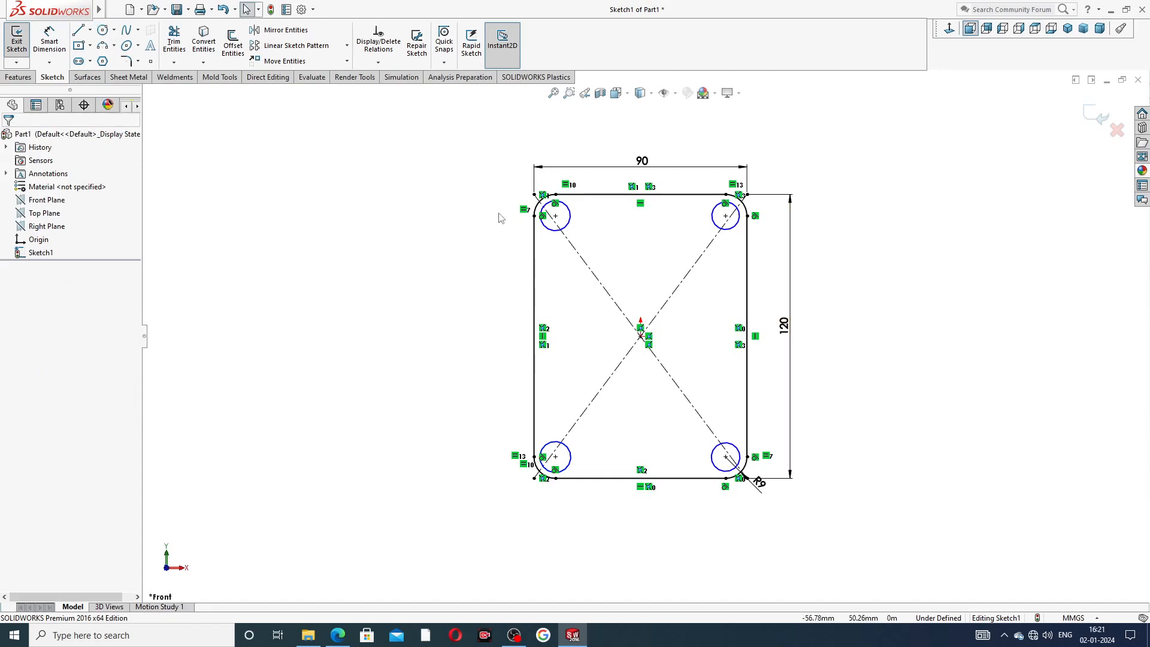
# Dimension the top-left circle's diameter as 9 mm.
pyautogui.click(46, 52)
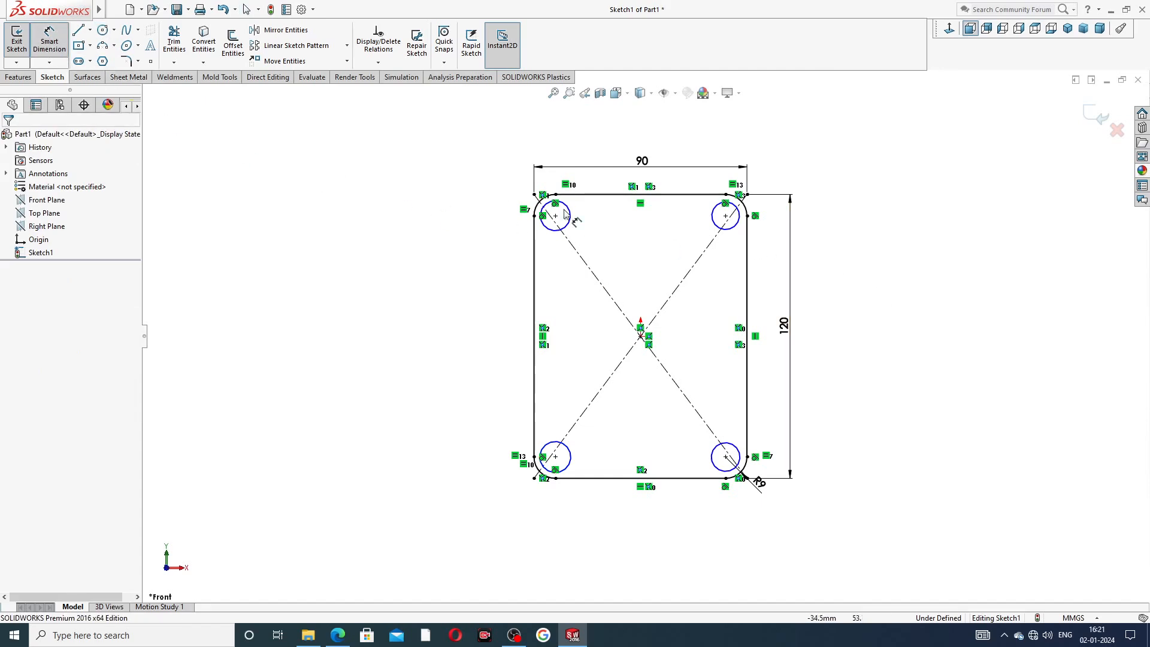
pyautogui.click(569, 217)
pyautogui.click(506, 191)
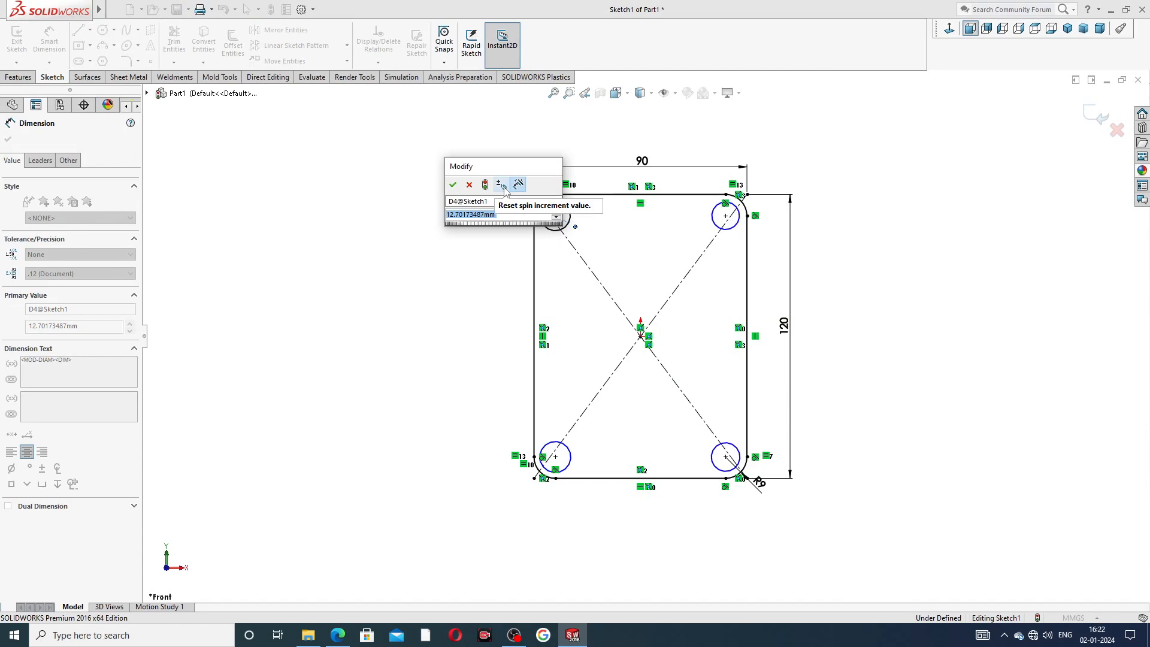
pyautogui.write('9')
pyautogui.press('Return')
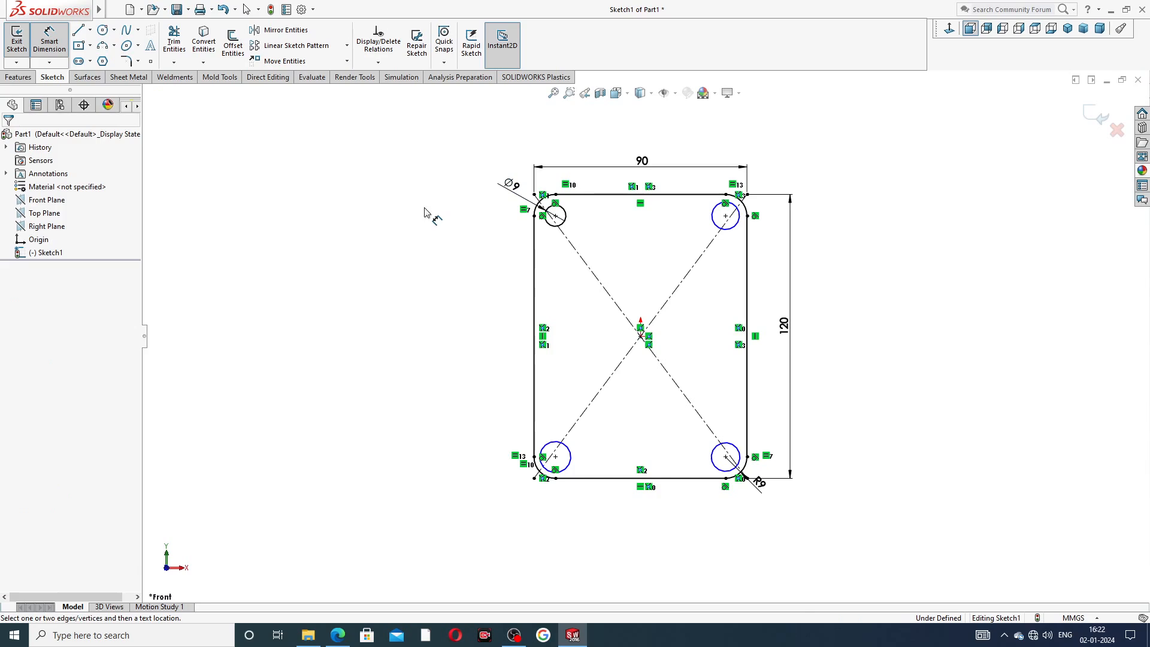
pyautogui.rightClick(440, 190)
pyautogui.click(510, 183)
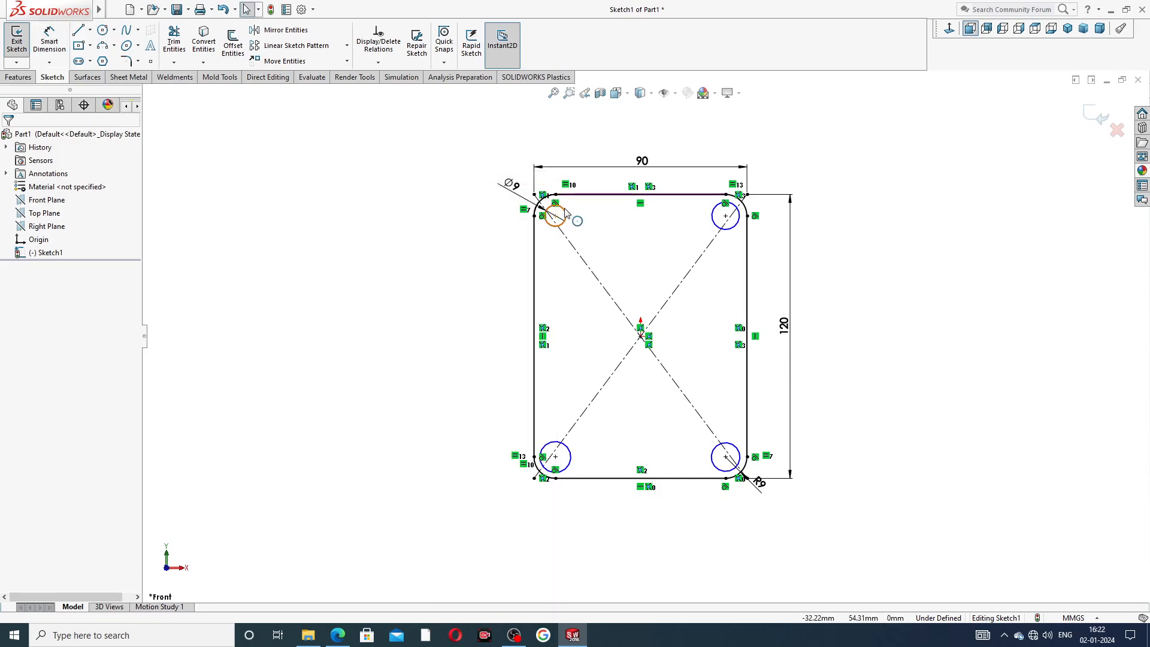
# Select all four corner circles and make them equal.
pyautogui.click(566, 213)
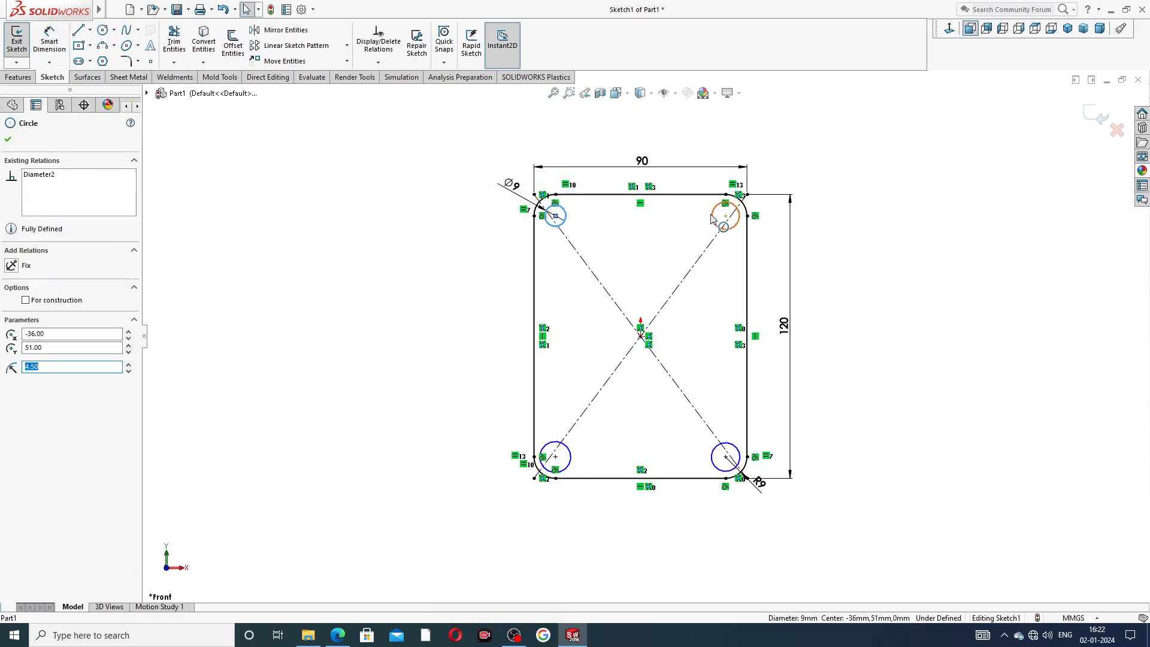
pyautogui.keyDown('ctrl'); pyautogui.click(739, 220); pyautogui.keyUp('ctrl')
pyautogui.keyDown('ctrl'); pyautogui.click(732, 446); pyautogui.keyUp('ctrl')
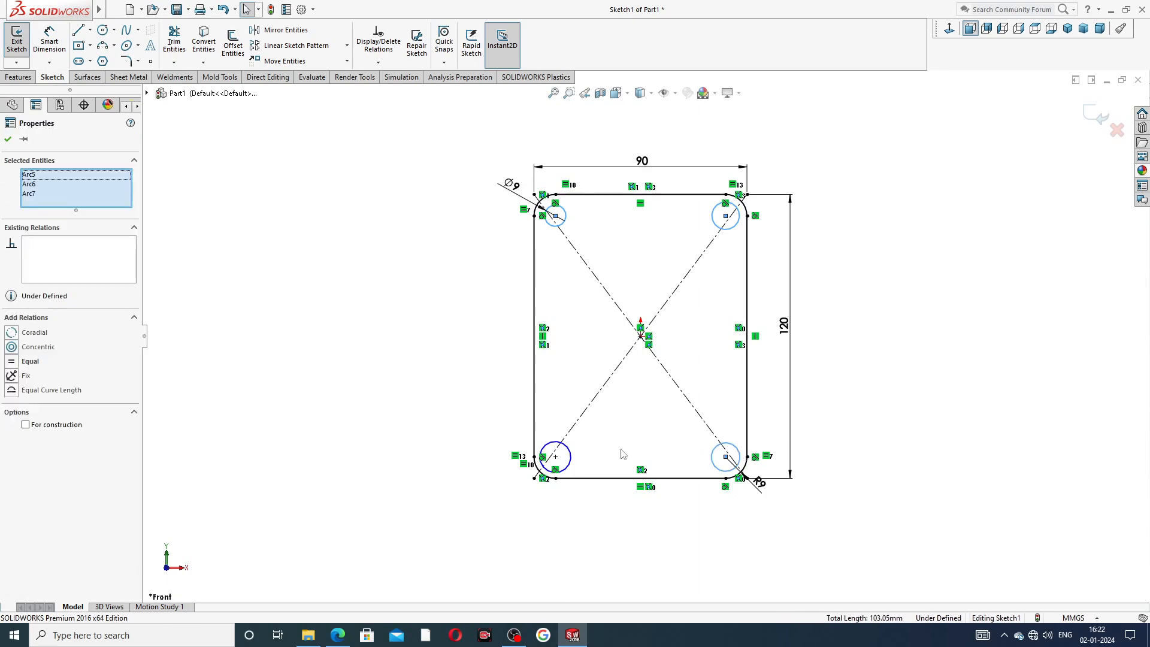
pyautogui.keyDown('ctrl'); pyautogui.click(569, 456); pyautogui.keyUp('ctrl')
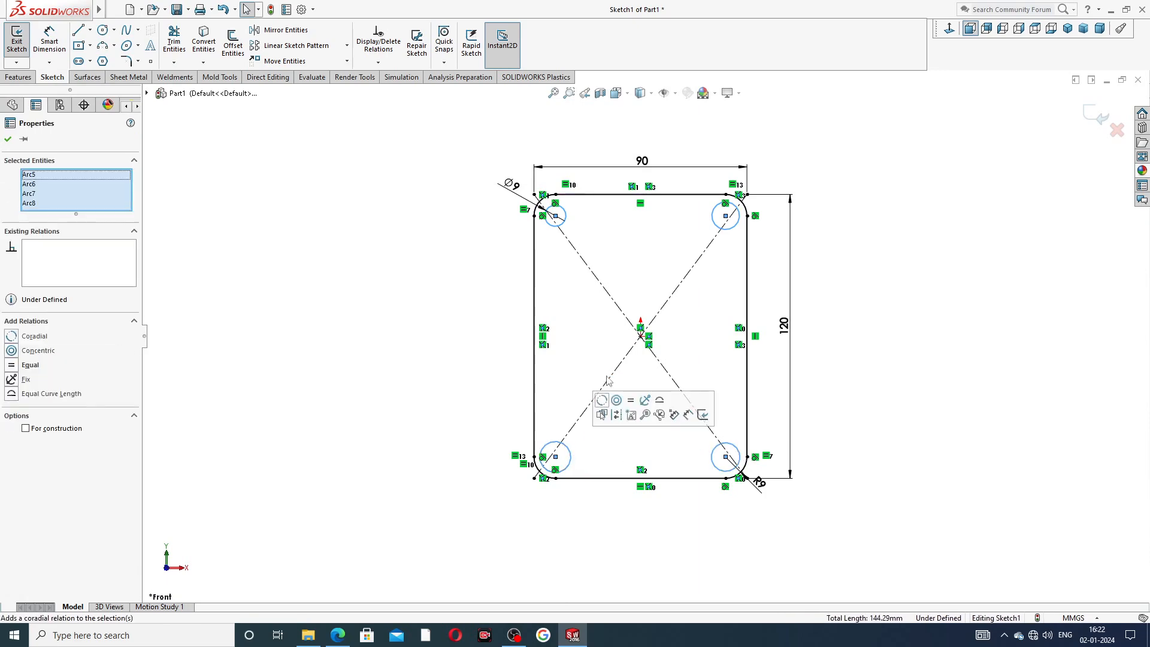
pyautogui.click(633, 402)
pyautogui.click(852, 250)
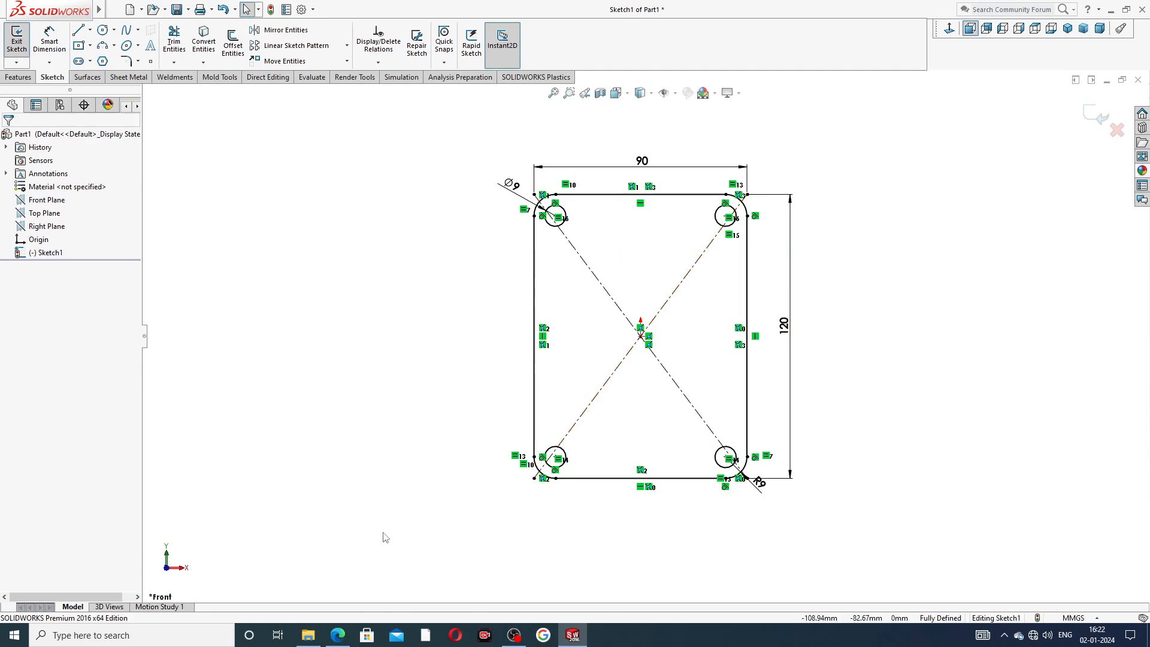
# Check the reference drawing again in the PDF viewer.
pyautogui.click(338, 635)
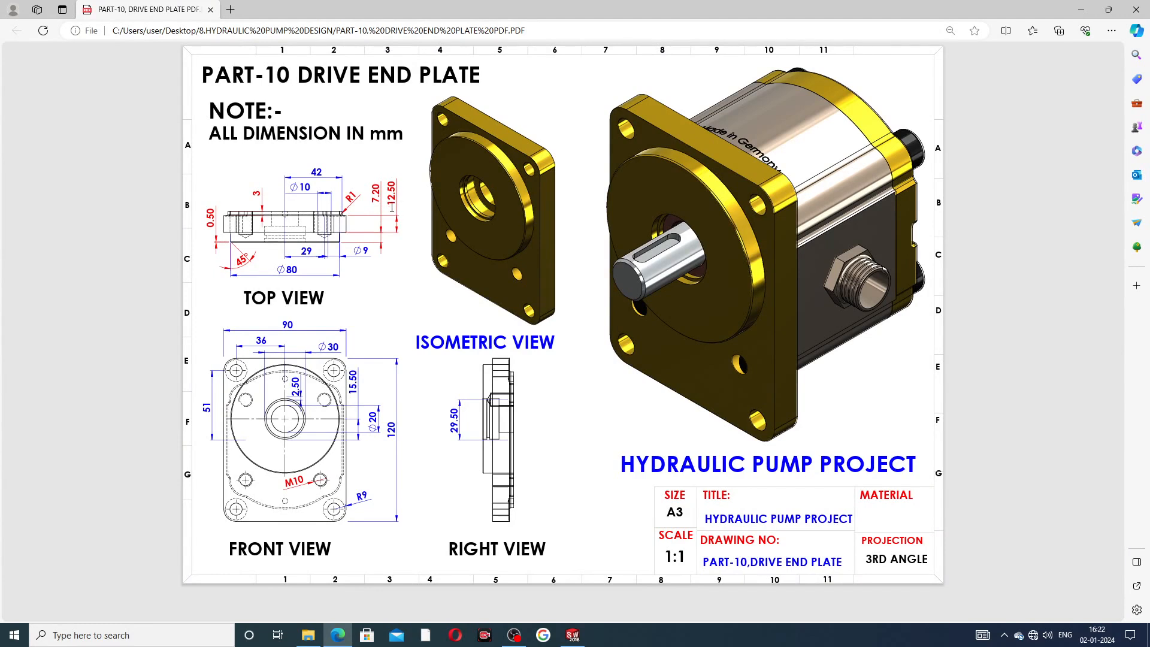
pyautogui.click(572, 635)
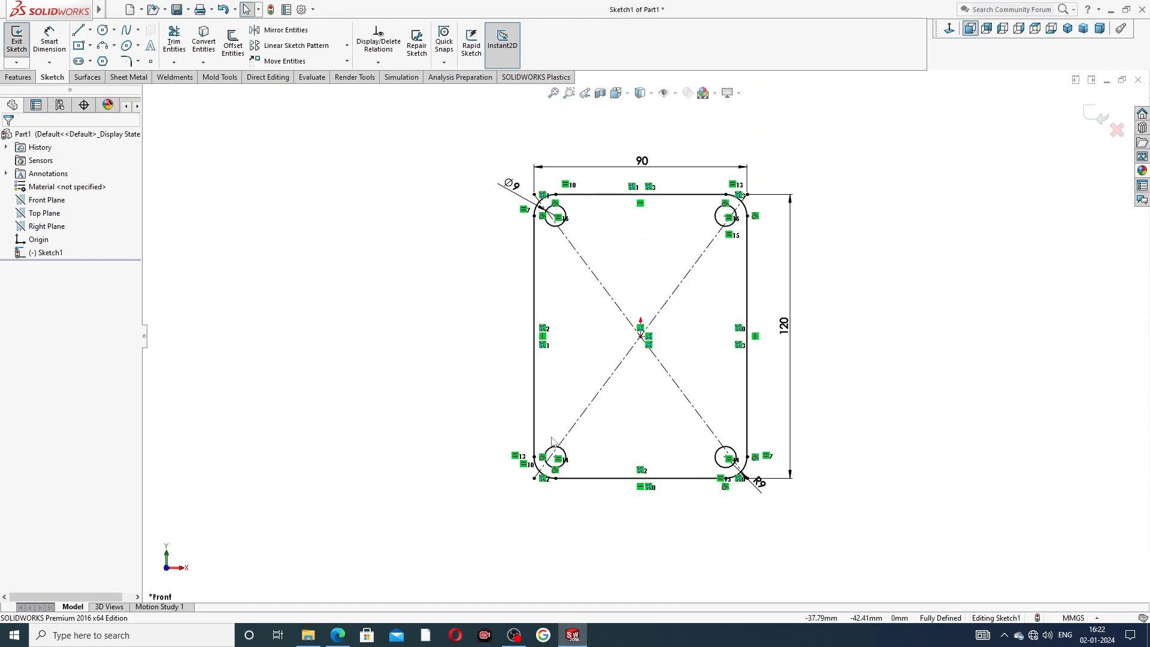
# Extrude the sketch as a boss with a blind depth of 12.5 mm.
pyautogui.click(18, 77)
pyautogui.click(25, 55)
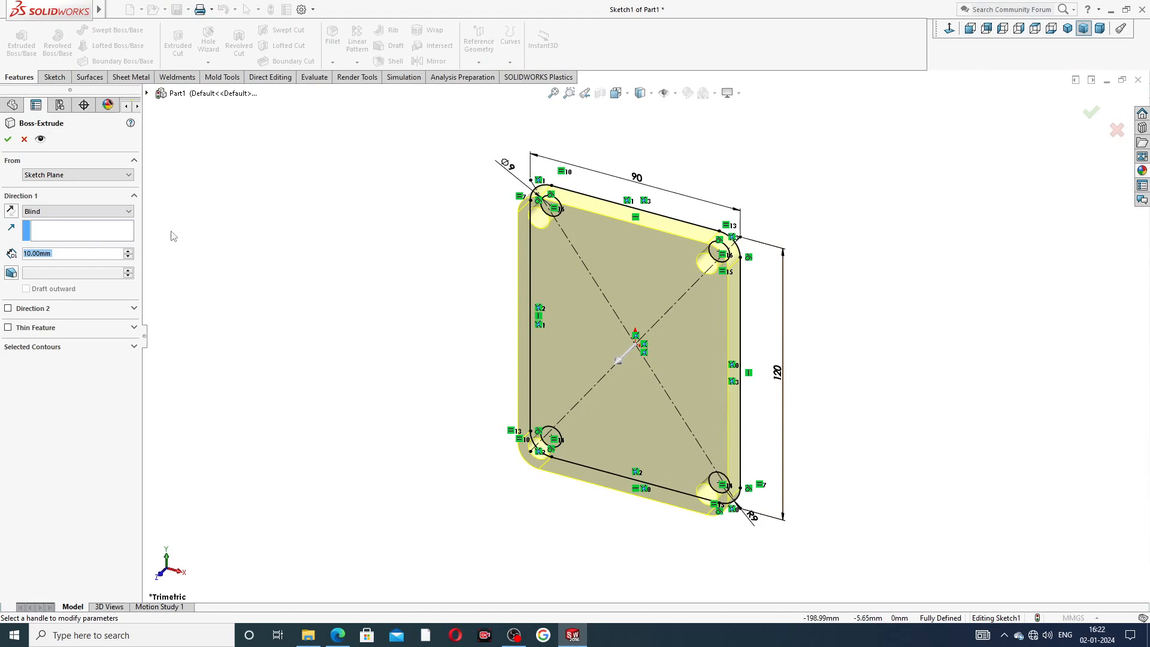
pyautogui.write('12.5')
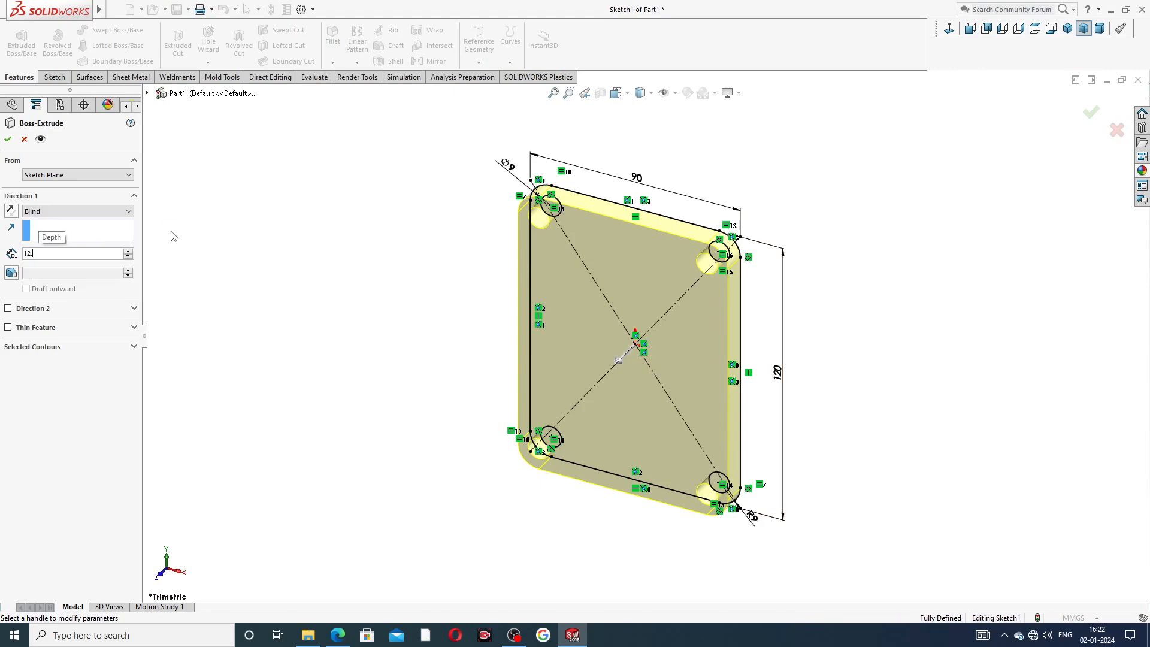
pyautogui.press('Return')
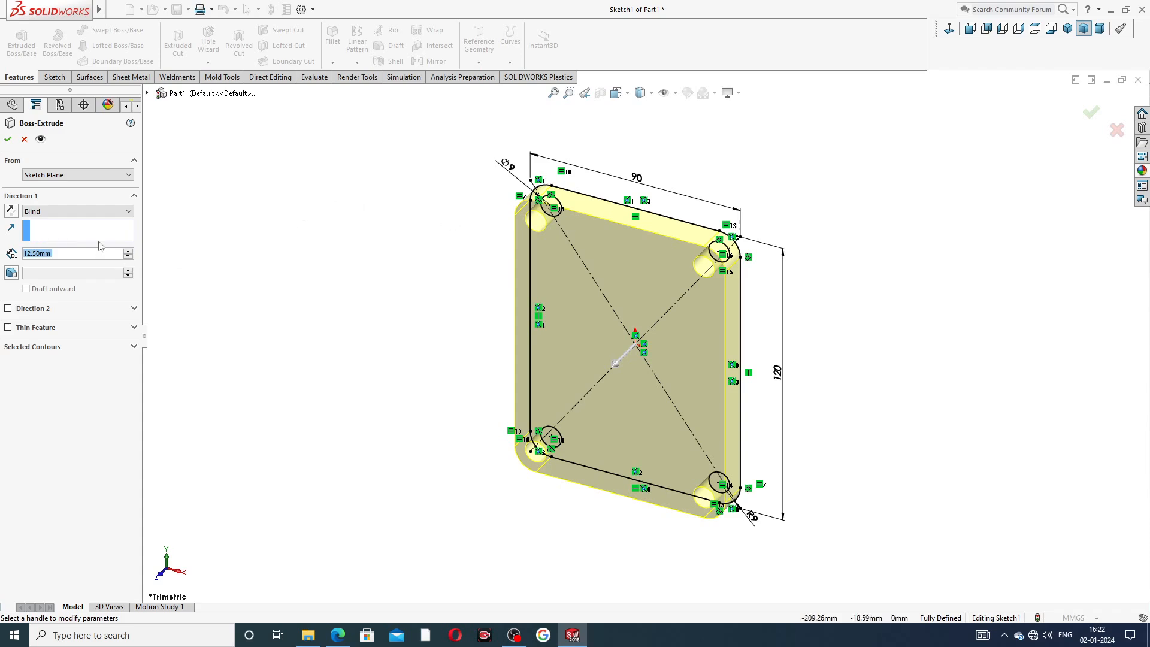
pyautogui.click(8, 139)
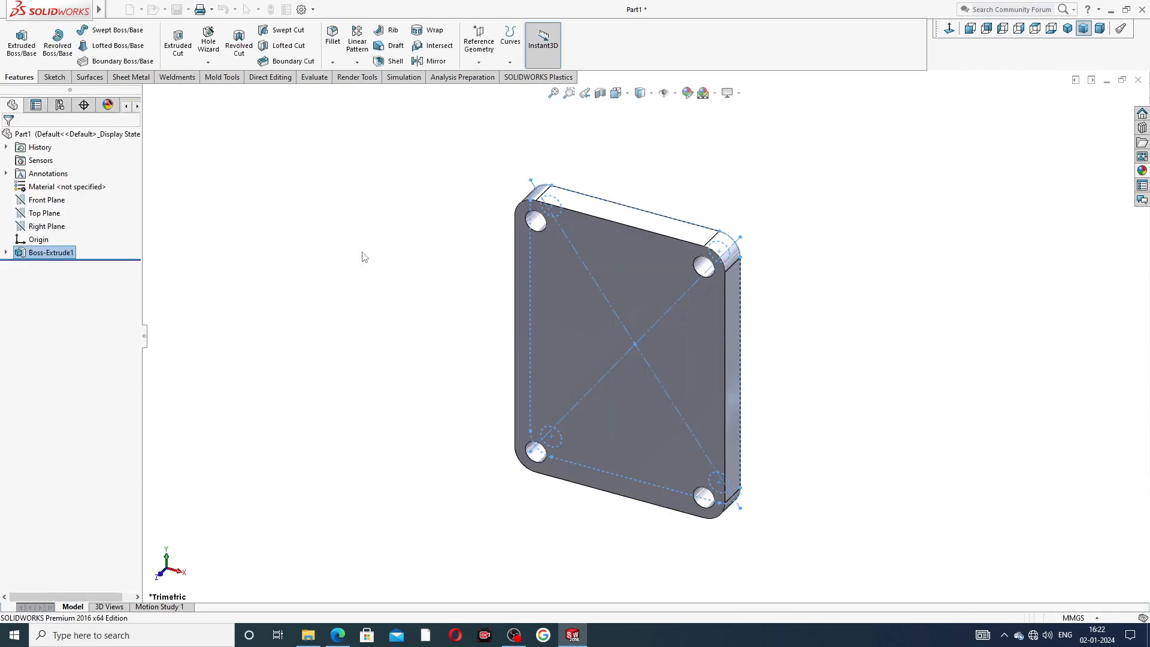
# Compare the extruded plate against the reference drawing.
pyautogui.moveTo(843, 292)
pyautogui.mouseDown(button='middle')
pyautogui.moveTo(694, 307)
pyautogui.moveTo(845, 250)
pyautogui.moveTo(823, 233)
pyautogui.moveTo(824, 283)
pyautogui.moveTo(724, 306)
pyautogui.moveTo(648, 480)
pyautogui.mouseUp(button='middle')
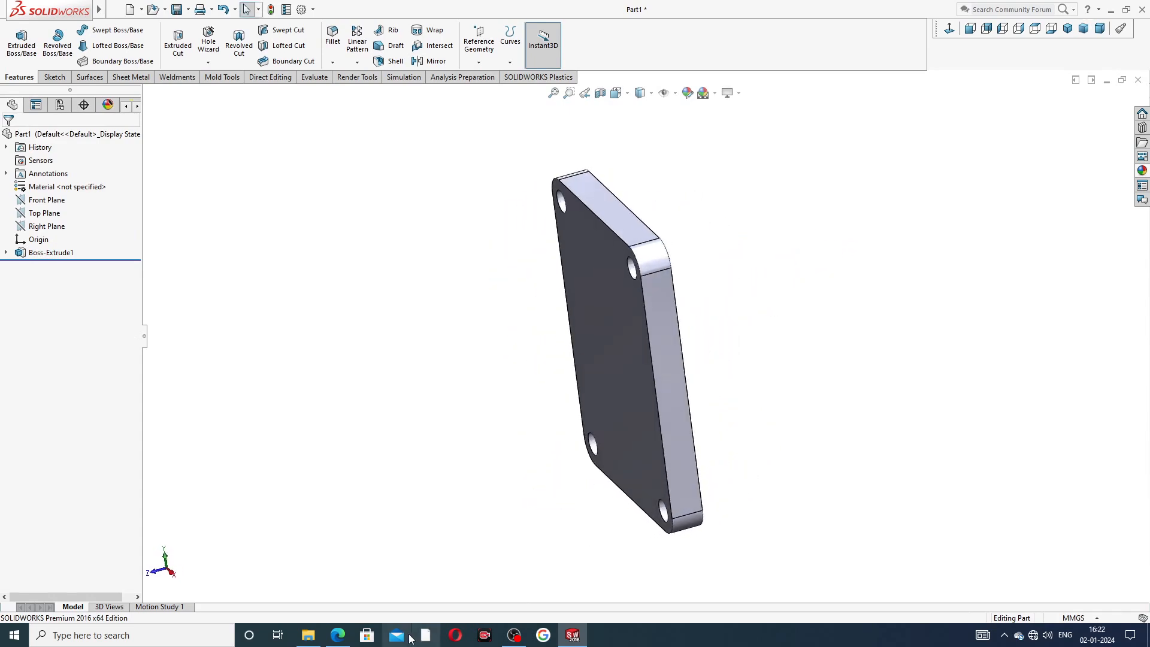
pyautogui.click(339, 636)
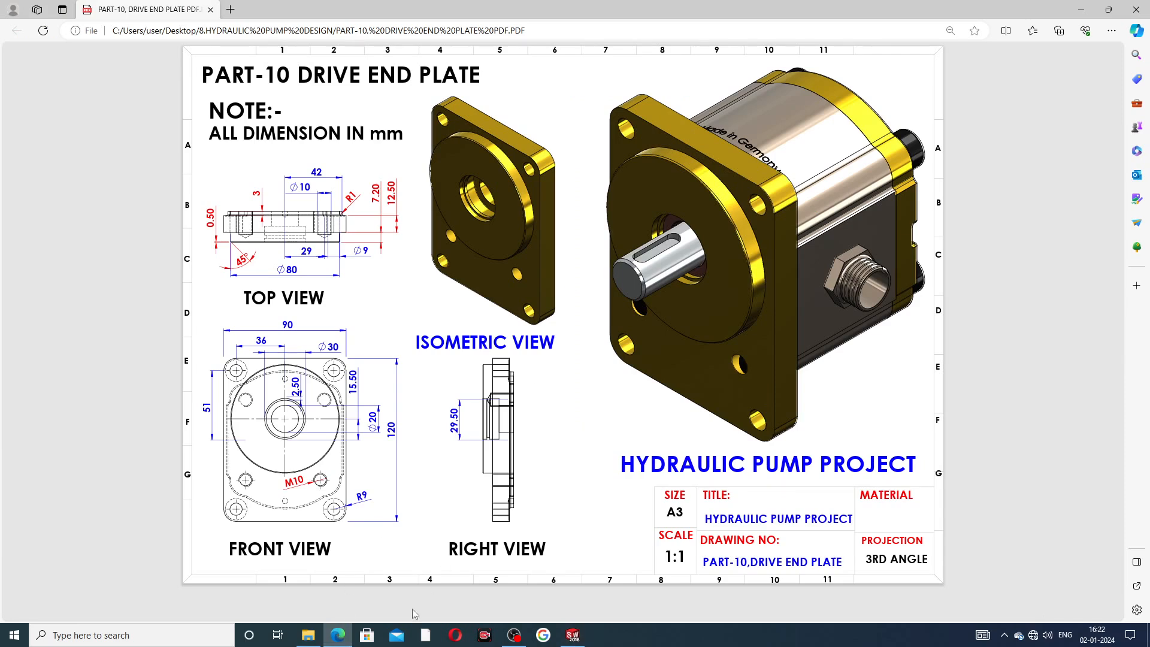
pyautogui.click(338, 635)
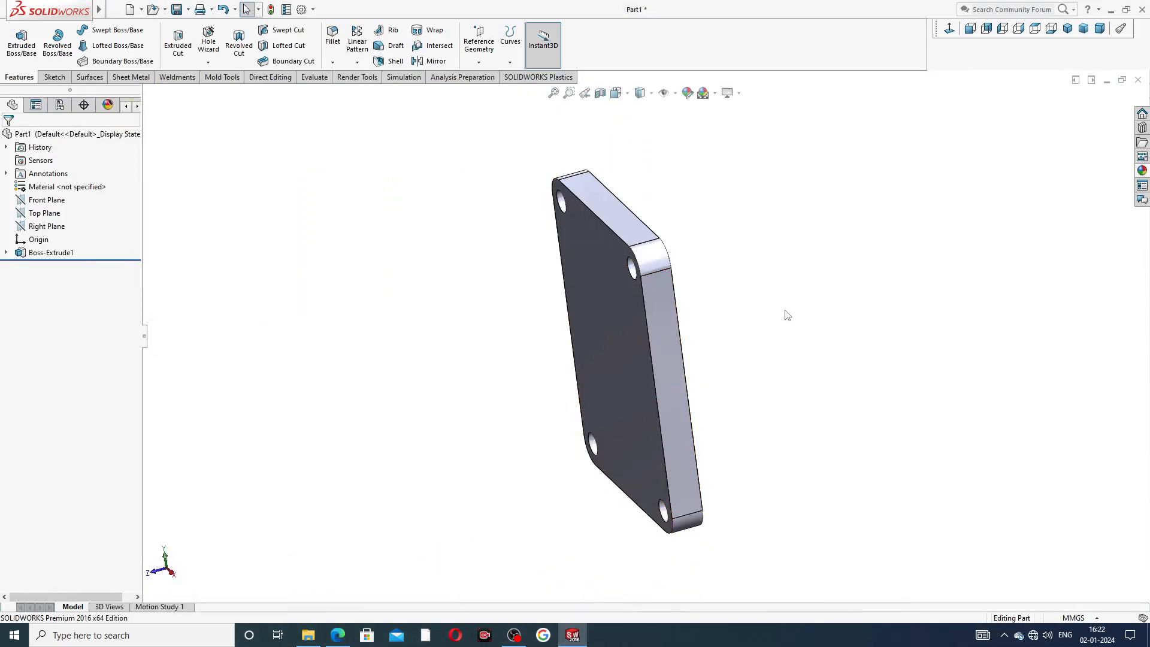
# Start a sketch on the plate's front face and draw a vertical centerline about 48 mm long down to the origin.
pyautogui.moveTo(784, 314); pyautogui.dragTo(816, 298, button='middle')
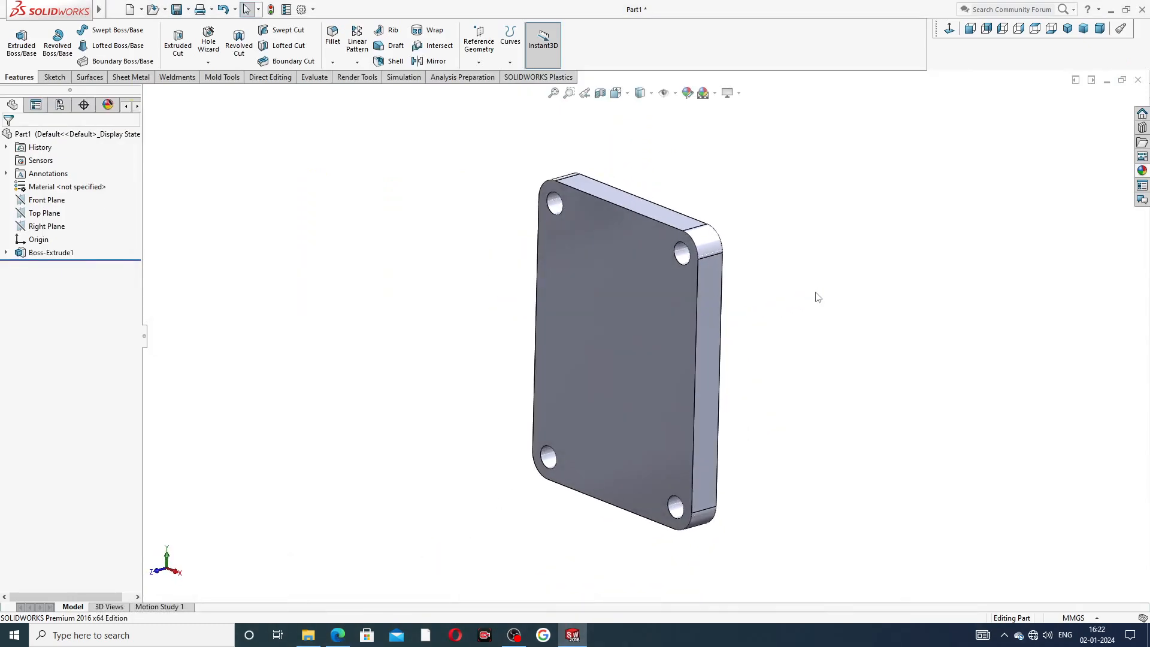
pyautogui.click(638, 303)
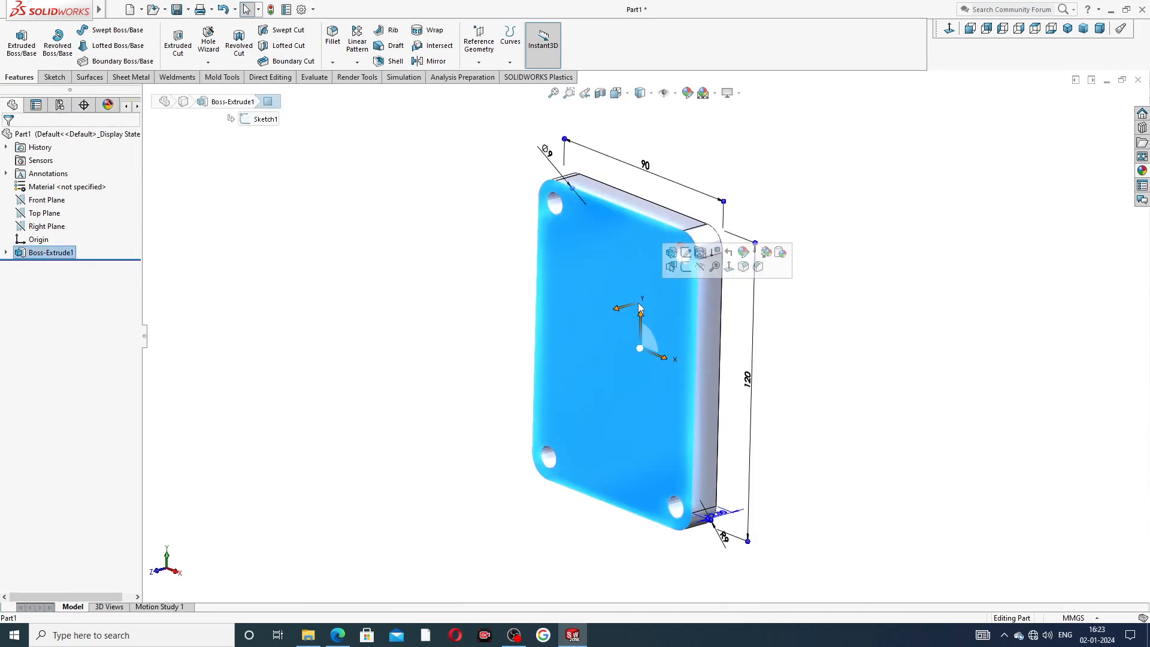
pyautogui.click(687, 267)
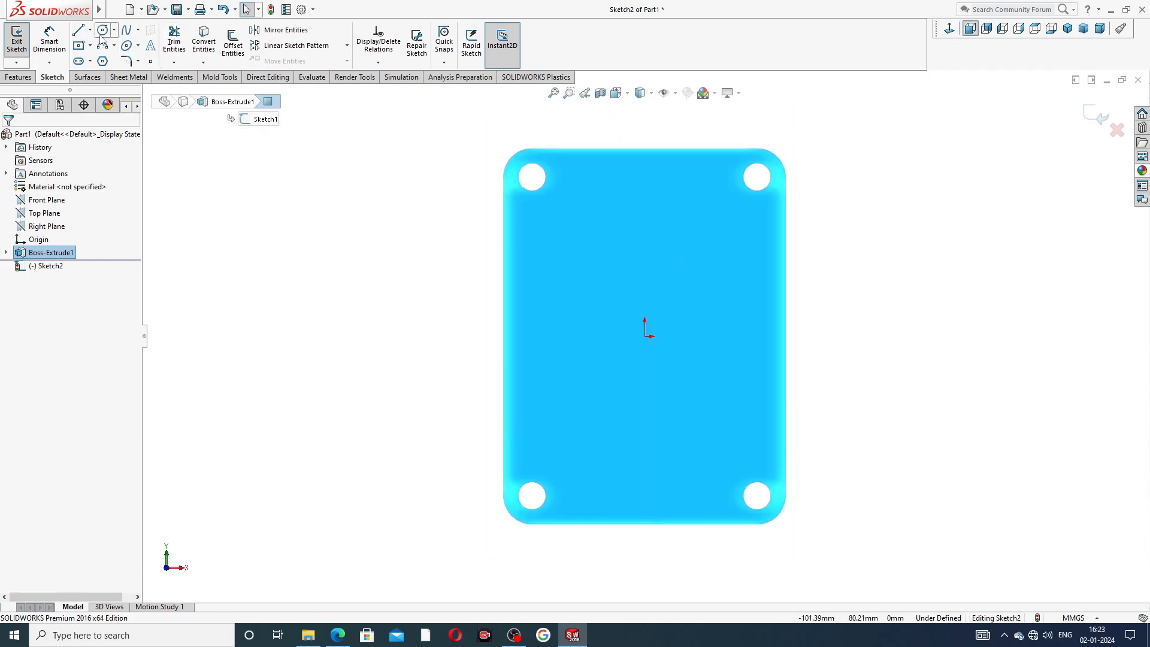
pyautogui.click(90, 30)
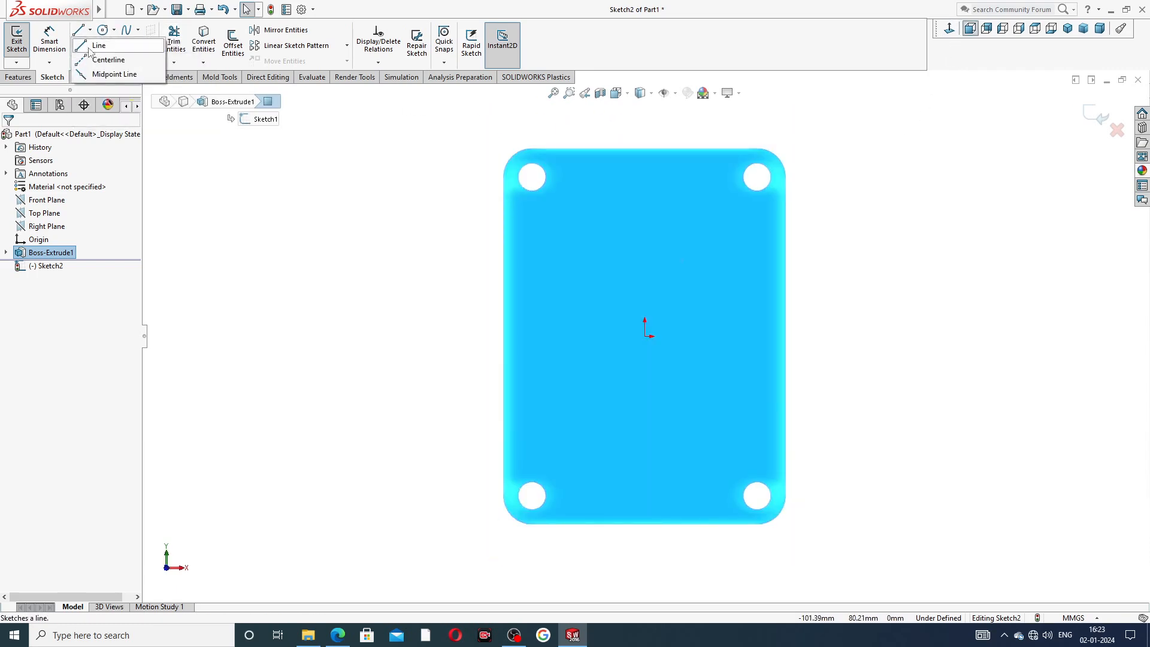
pyautogui.click(101, 61)
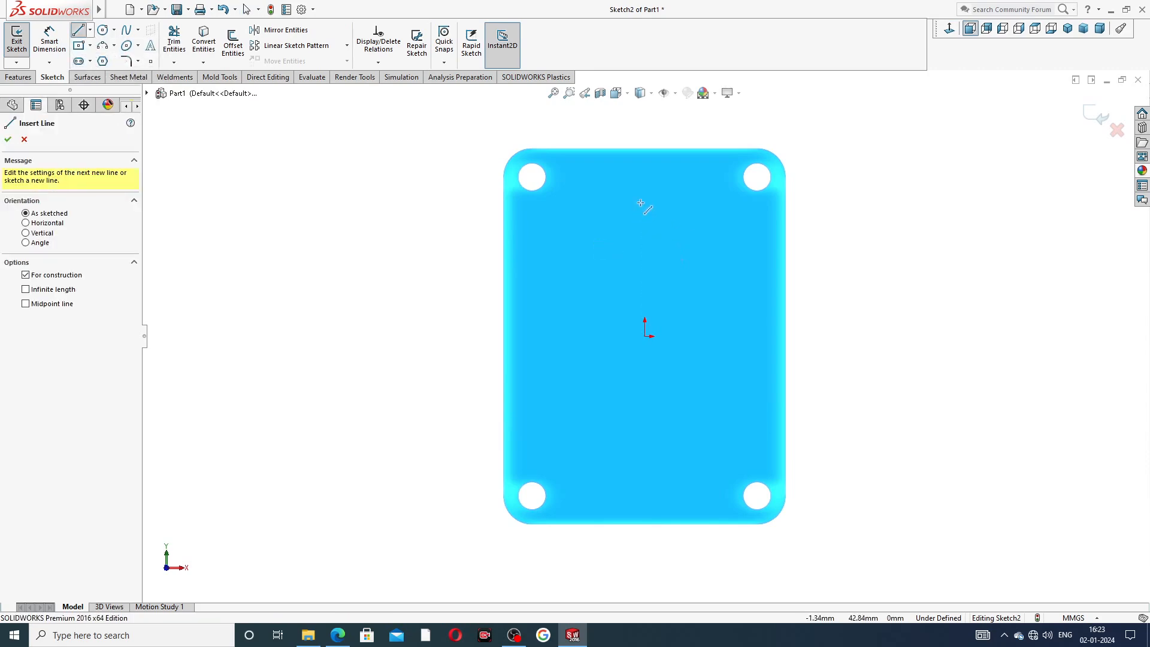
pyautogui.moveTo(644, 188); pyautogui.dragTo(644, 336)
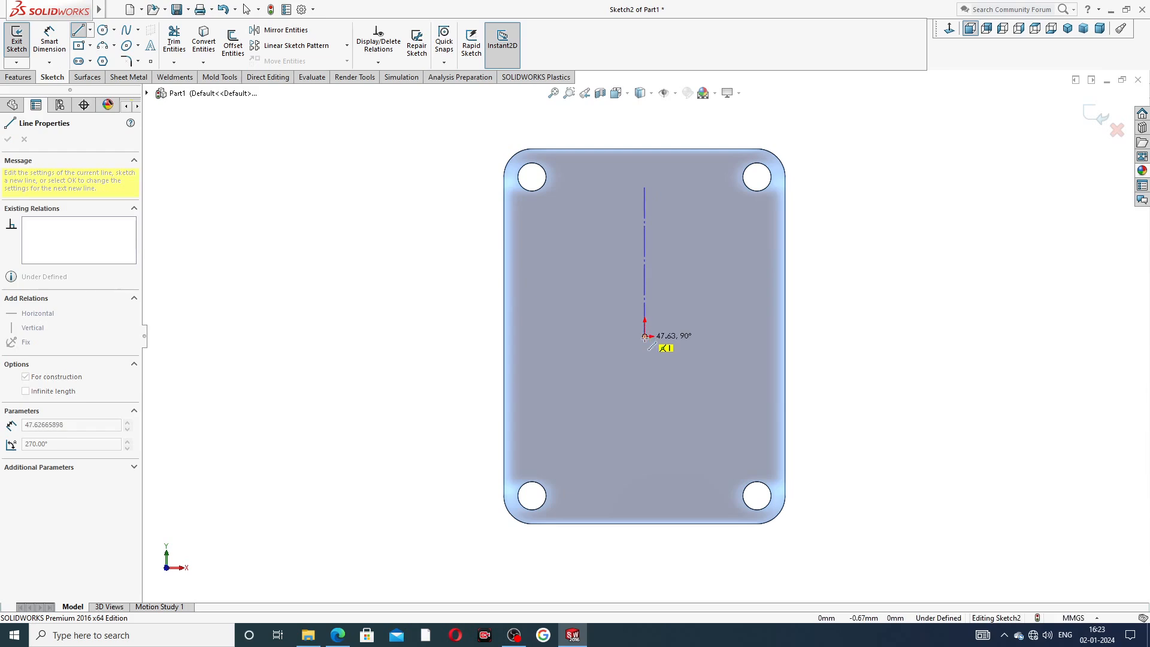
pyautogui.click(644, 336)
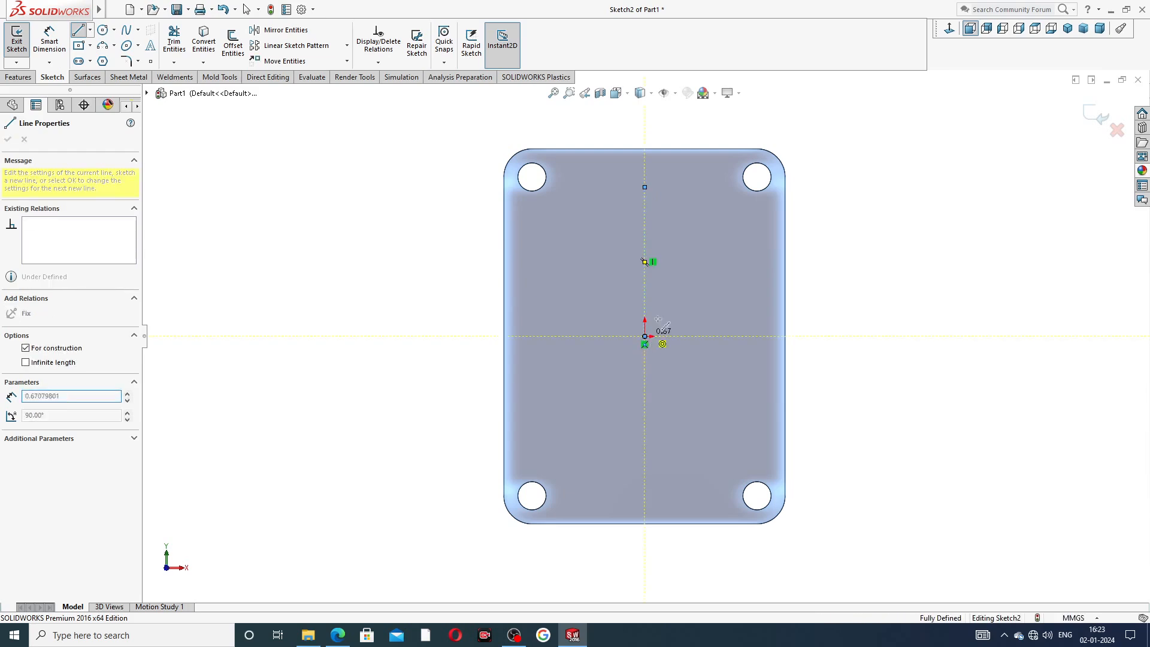
pyautogui.rightClick(705, 285)
pyautogui.click(737, 294)
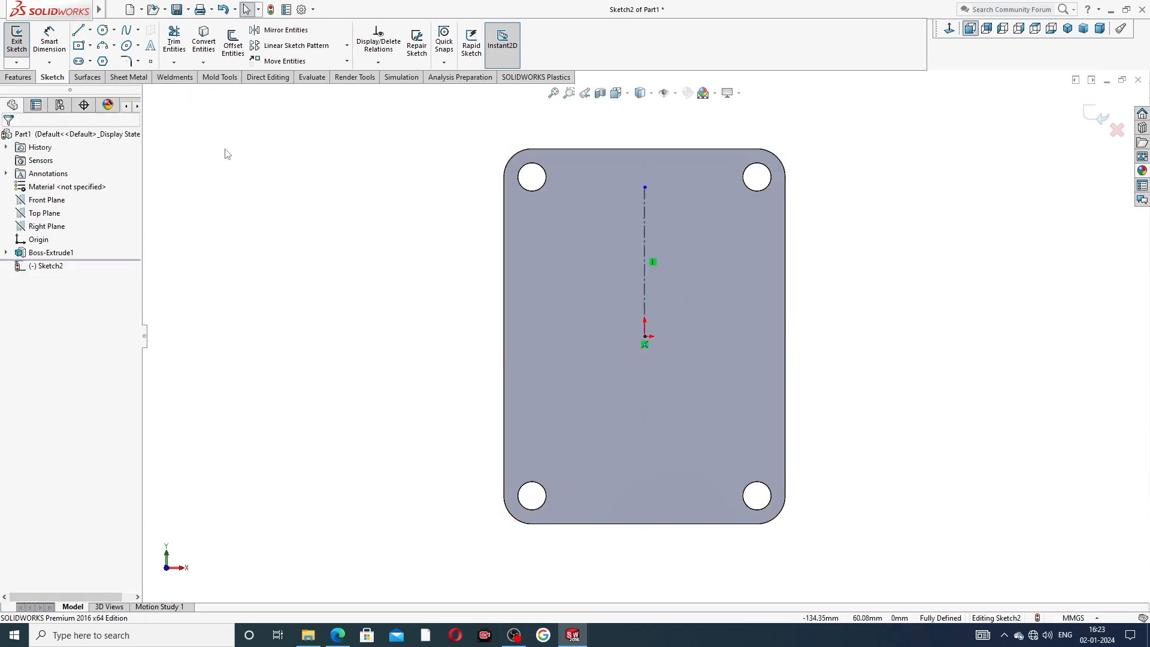
# Draw a circle centered on the vertical centerline above the origin, radius about 31 mm.
pyautogui.click(103, 30)
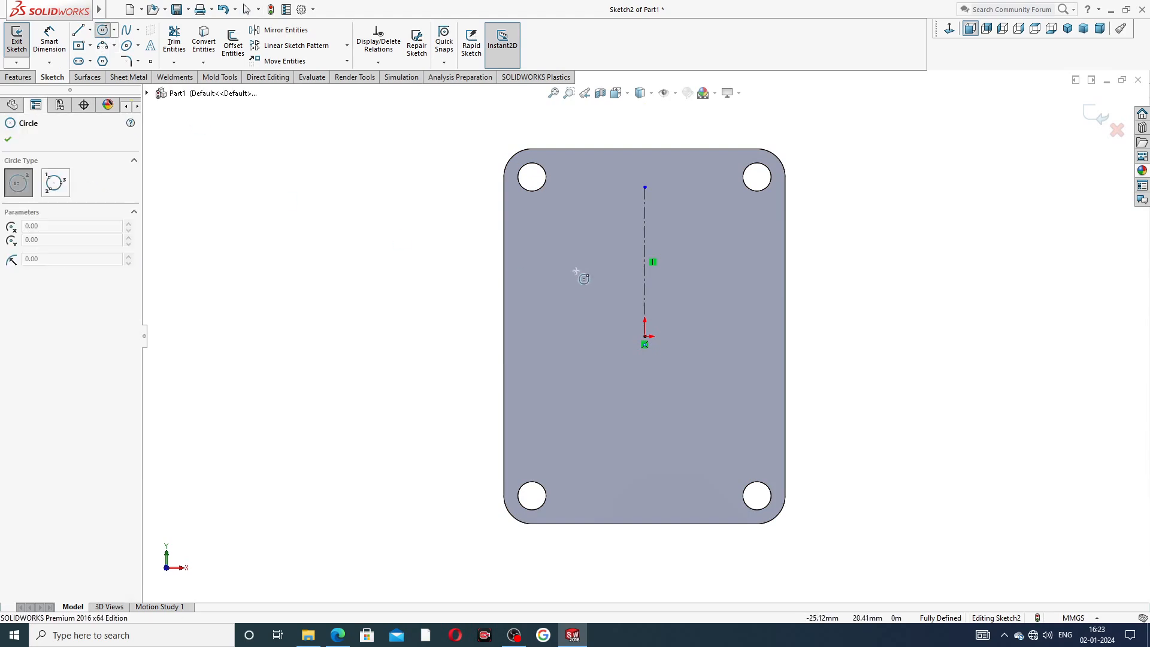
pyautogui.click(645, 275)
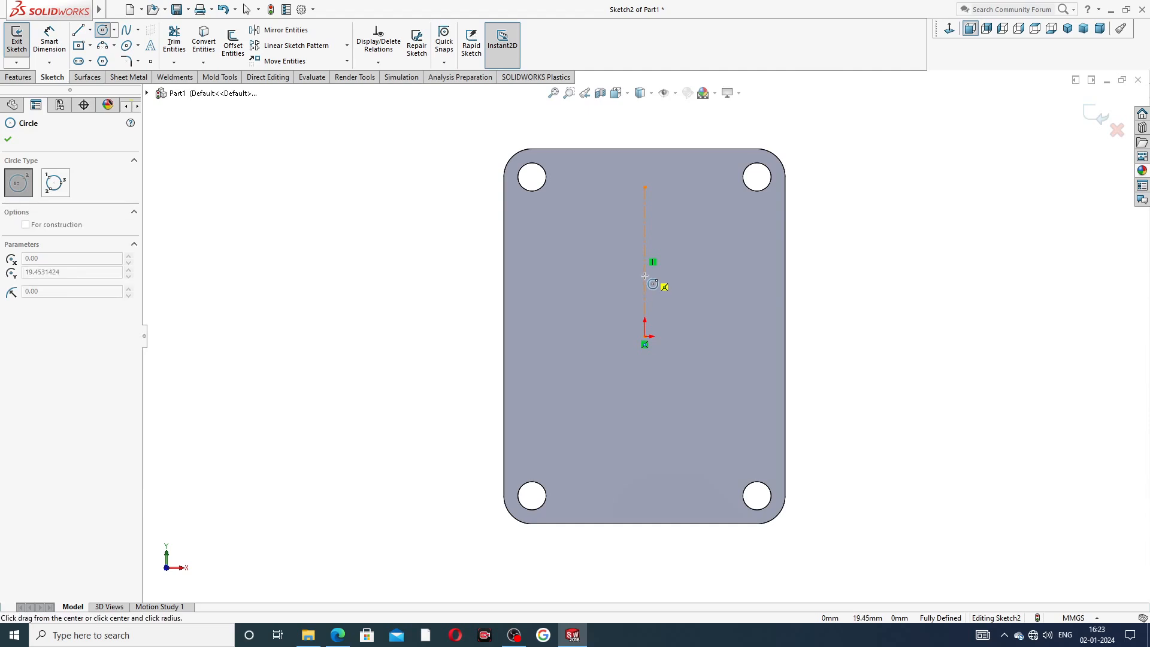
pyautogui.click(682, 186)
pyautogui.click(840, 191)
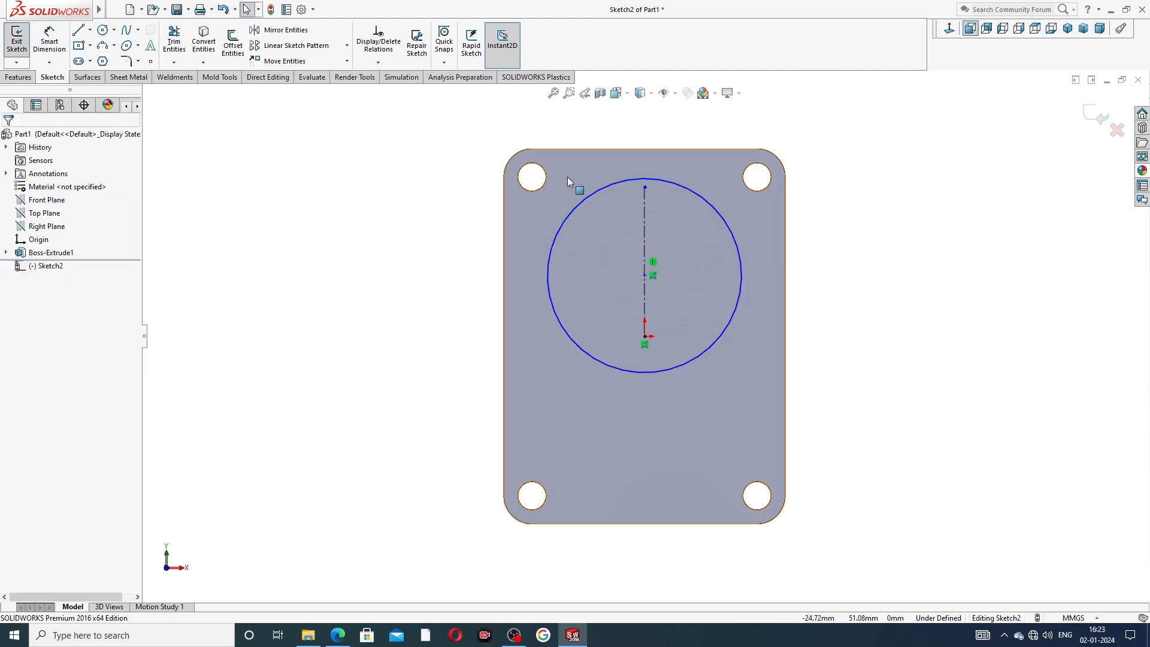
# Dimension the circle's center 15.5 mm above the origin.
pyautogui.click(50, 40)
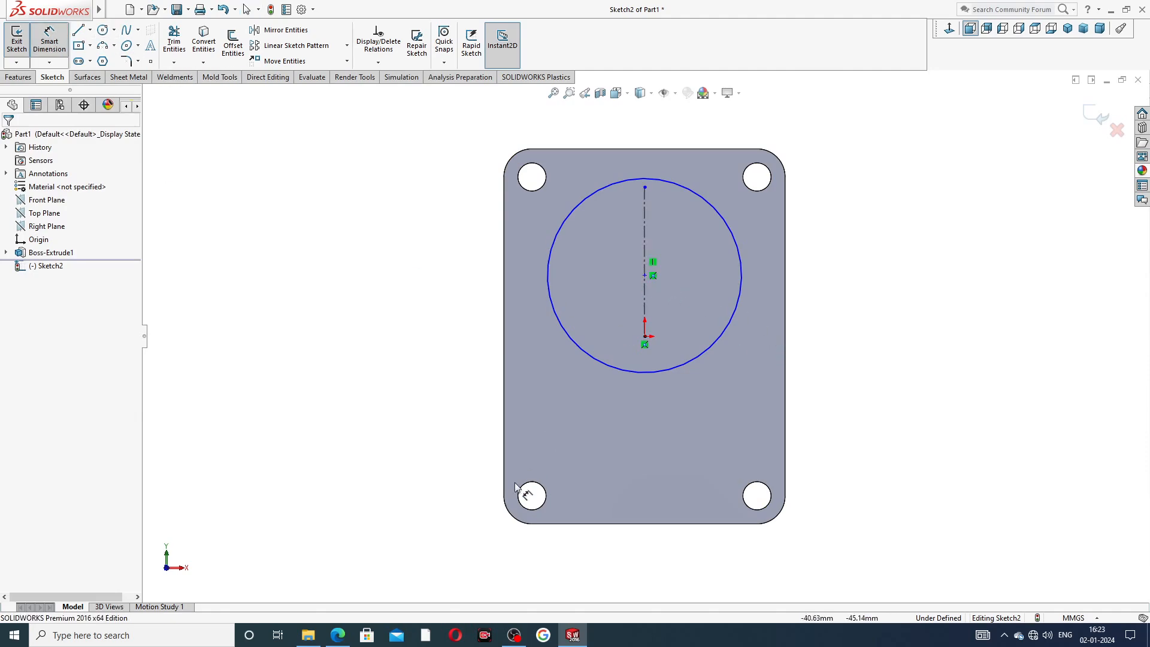
pyautogui.click(338, 635)
pyautogui.click(645, 275)
pyautogui.click(646, 338)
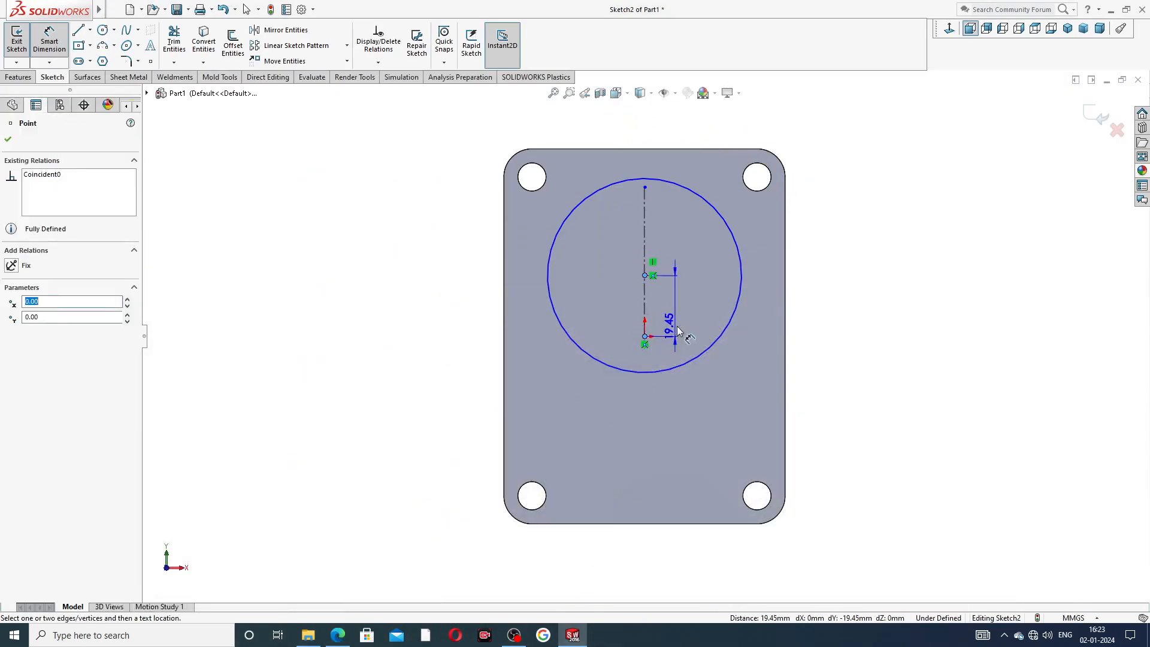
pyautogui.click(812, 306)
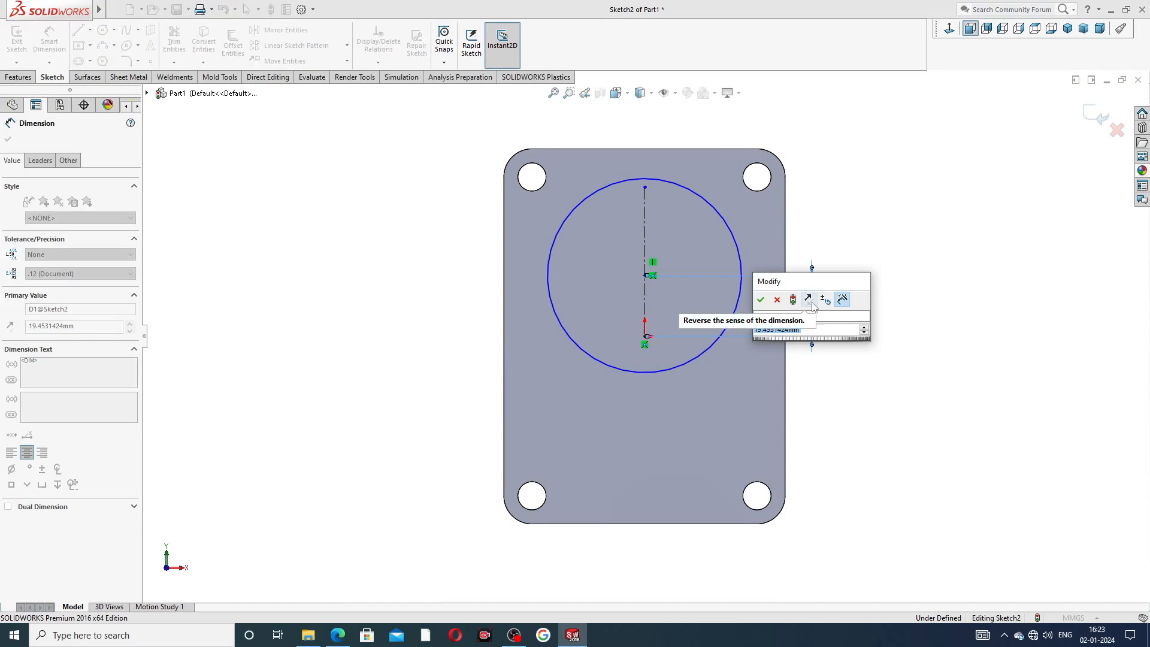
pyautogui.write('15.5')
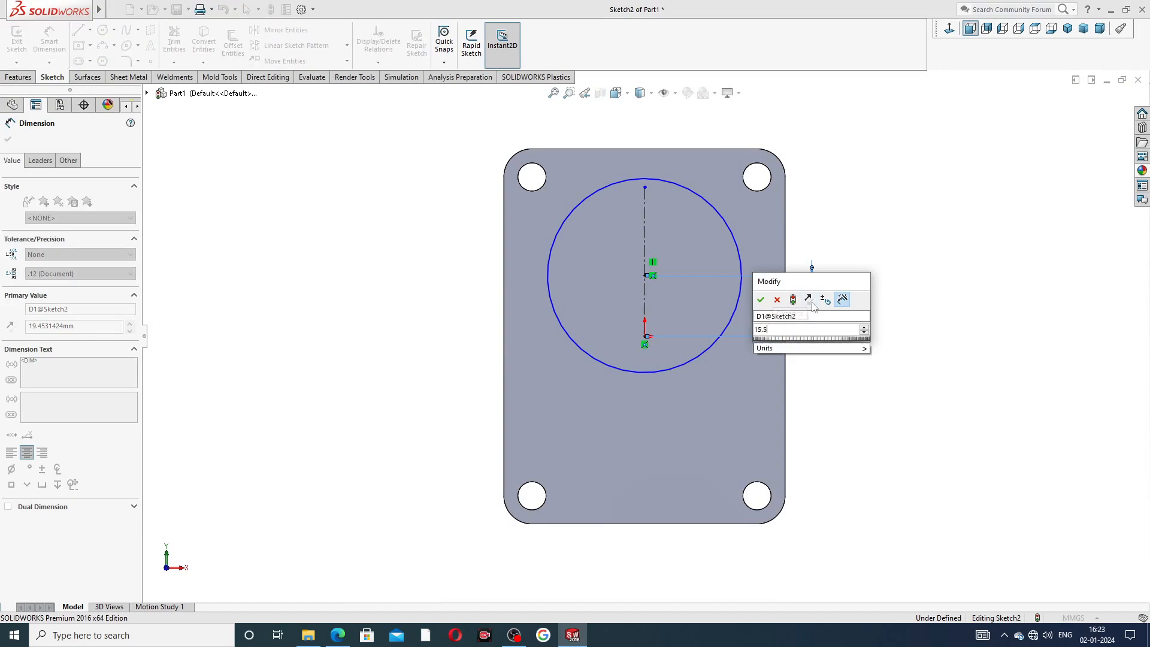
pyautogui.press('Return')
pyautogui.press('Escape')
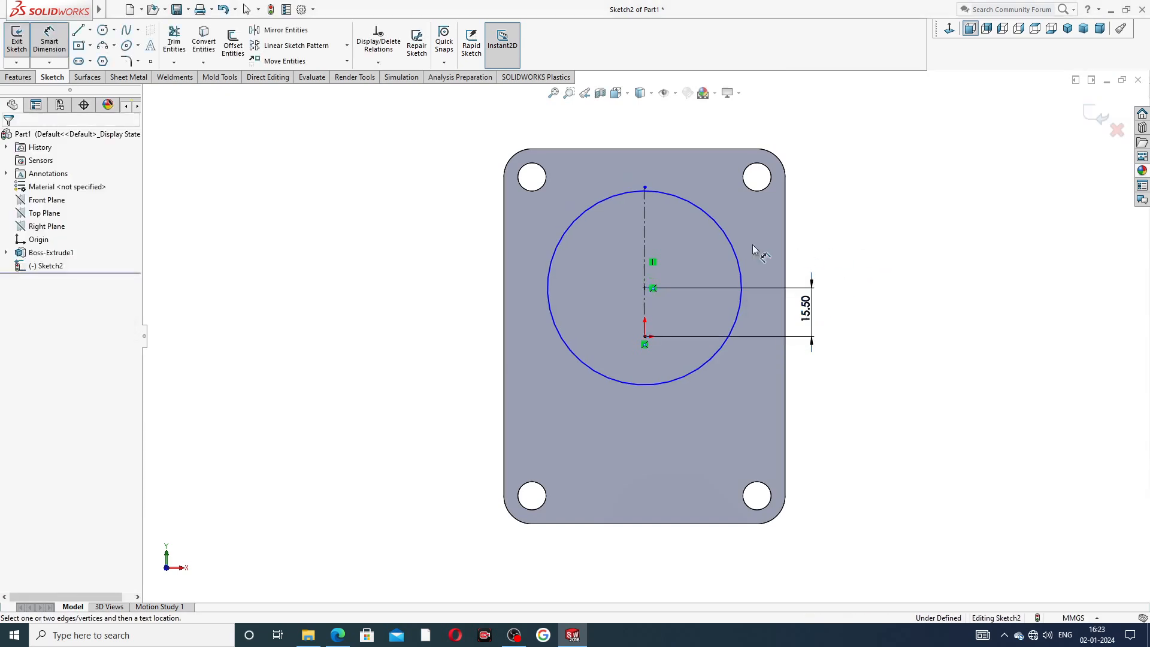
# Set the circle's diameter to 80 mm.
pyautogui.click(731, 235)
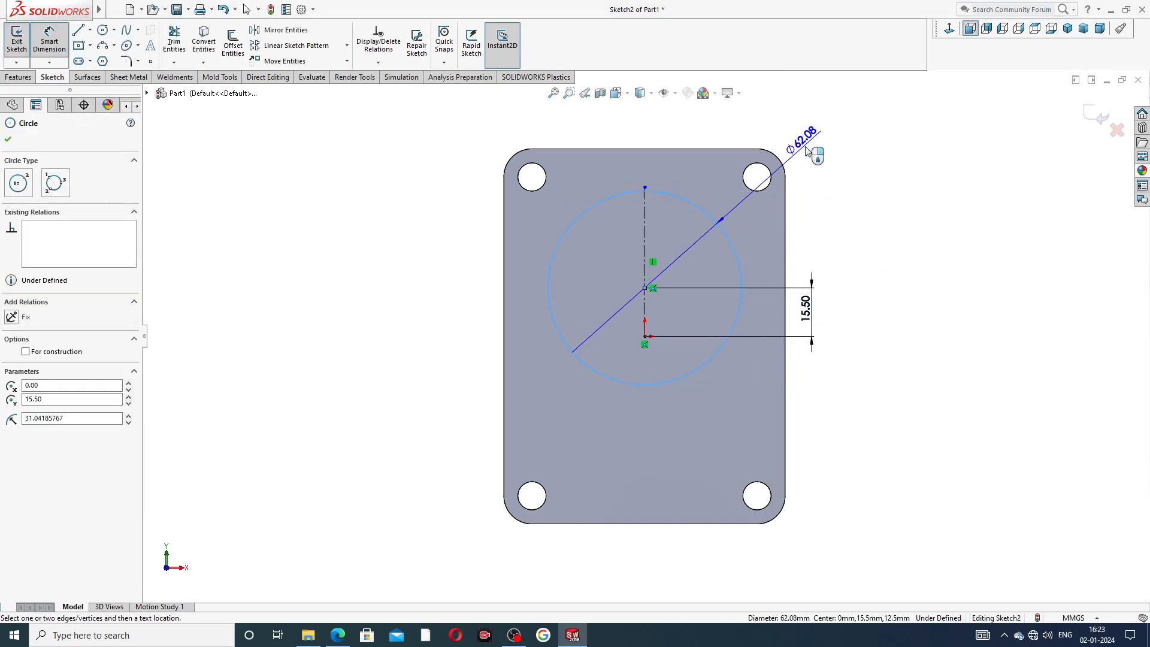
pyautogui.click(811, 154)
pyautogui.write('80')
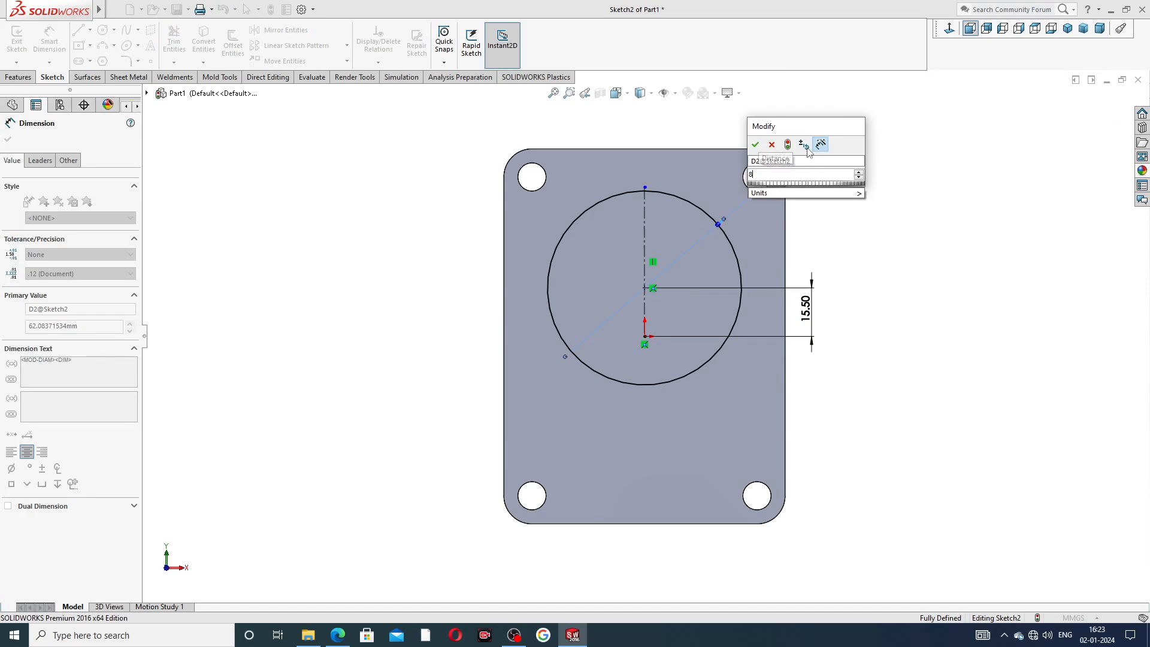
pyautogui.press('Return')
pyautogui.rightClick(901, 157)
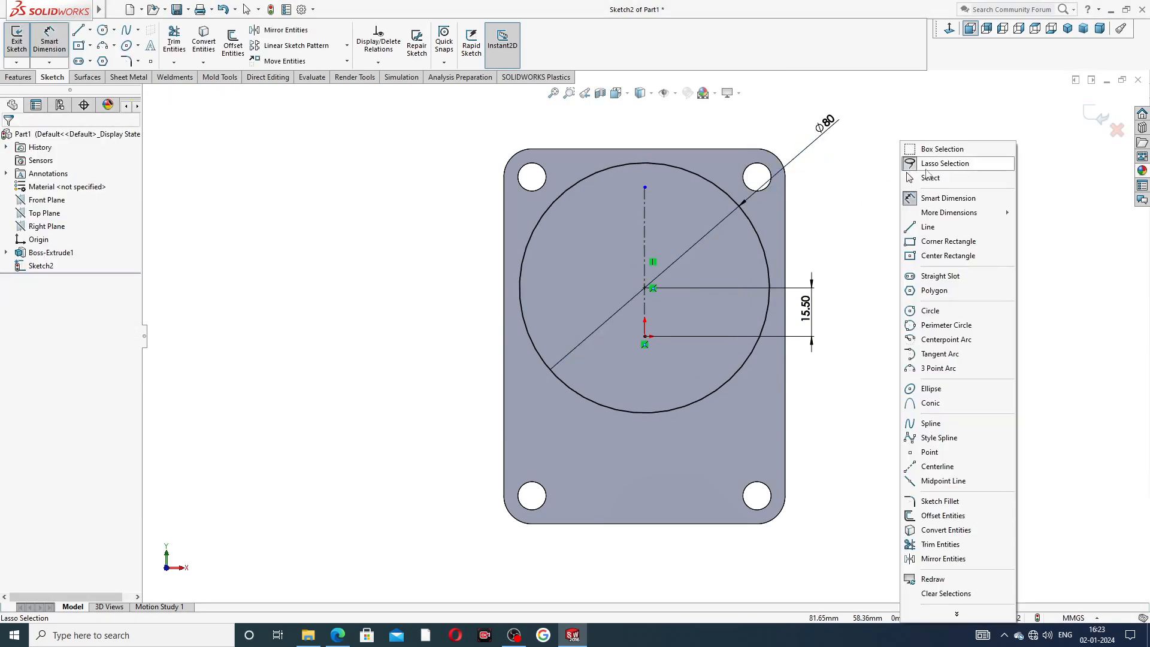
pyautogui.click(911, 171)
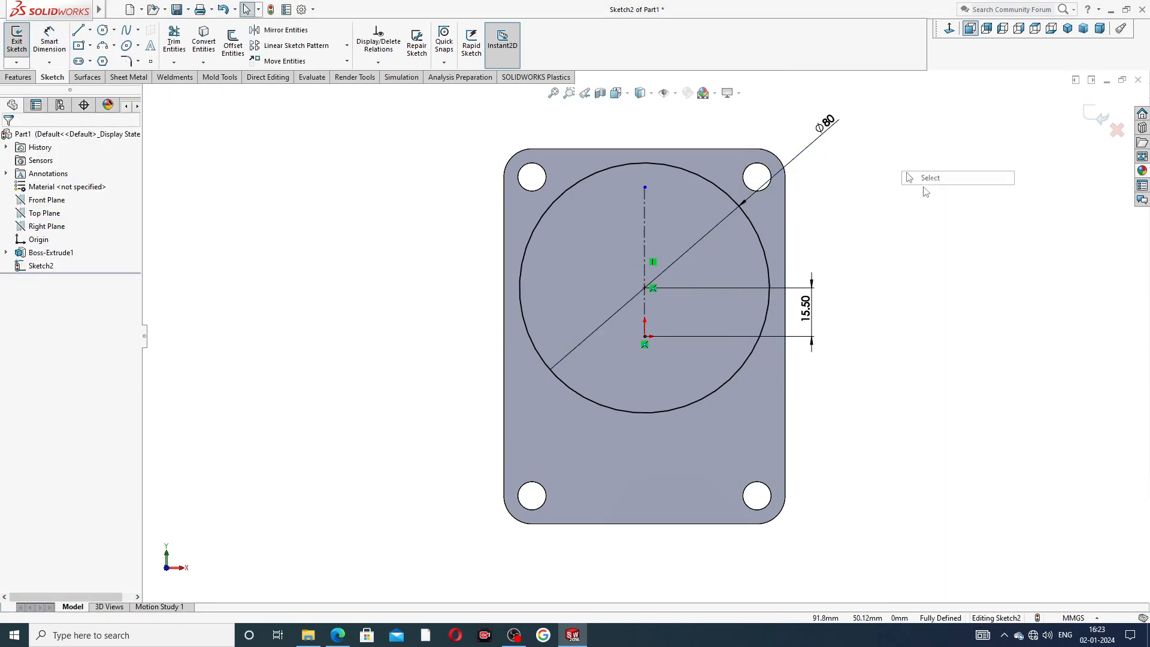
# Switch to the PDF viewer to check the reference drawing.
pyautogui.click(338, 635)
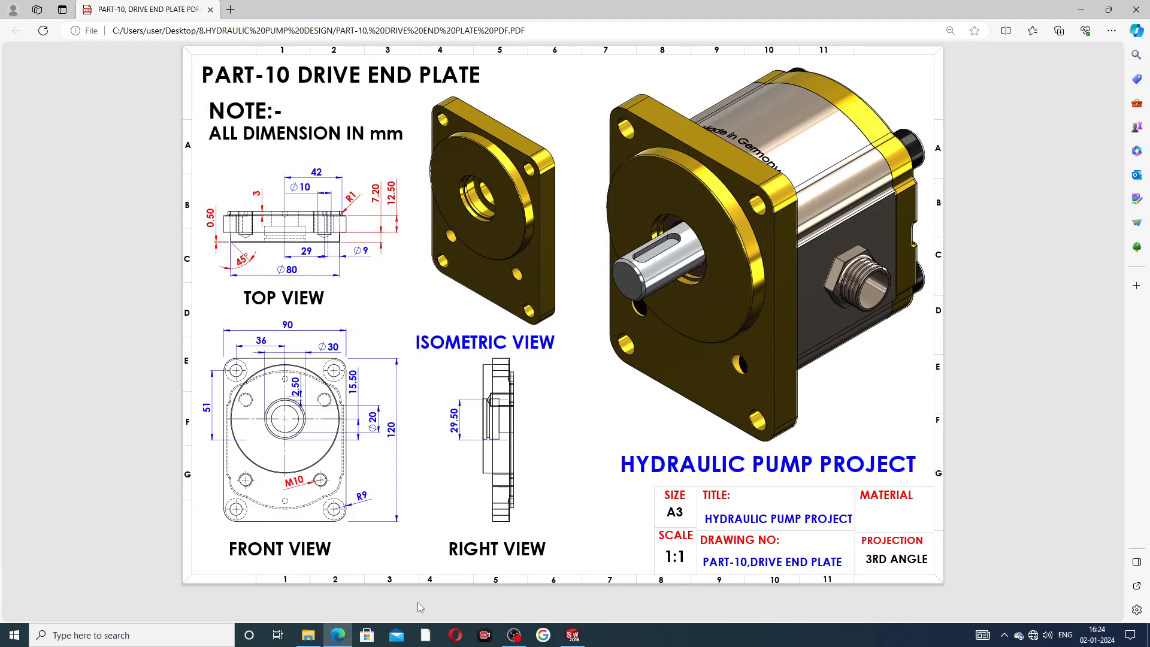
# Check the reference drawing, then extrude the 80 mm circle outward as a 7.2 mm boss.
pyautogui.click(573, 635)
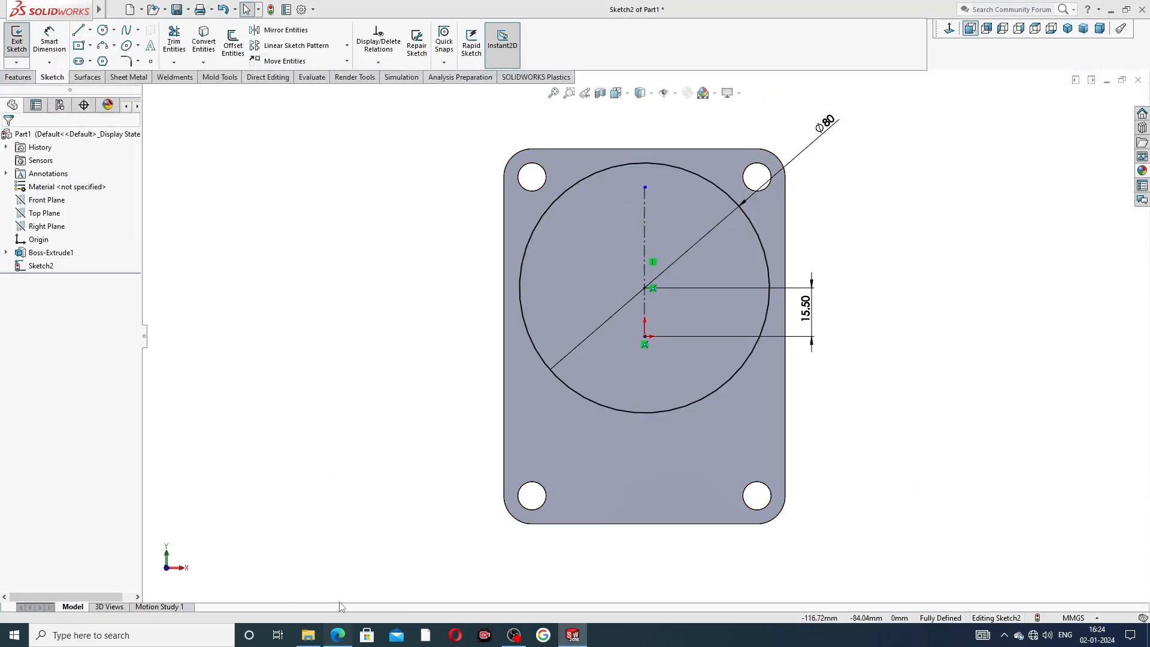
pyautogui.click(338, 636)
pyautogui.rightClick(339, 634)
pyautogui.click(417, 413)
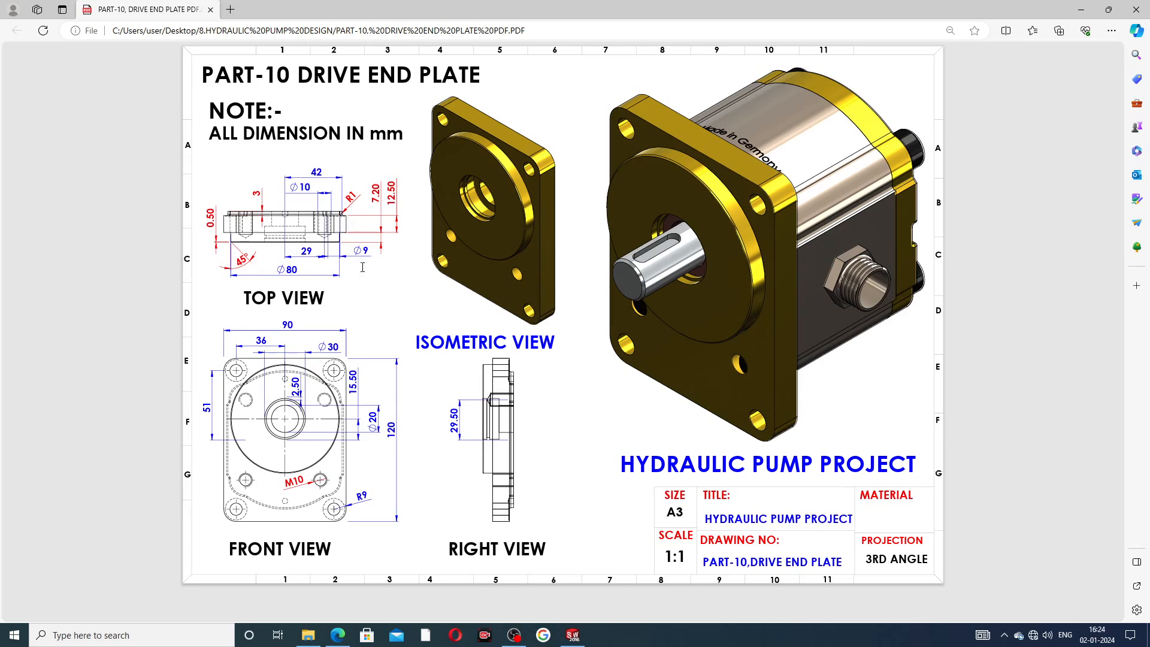
pyautogui.click(573, 635)
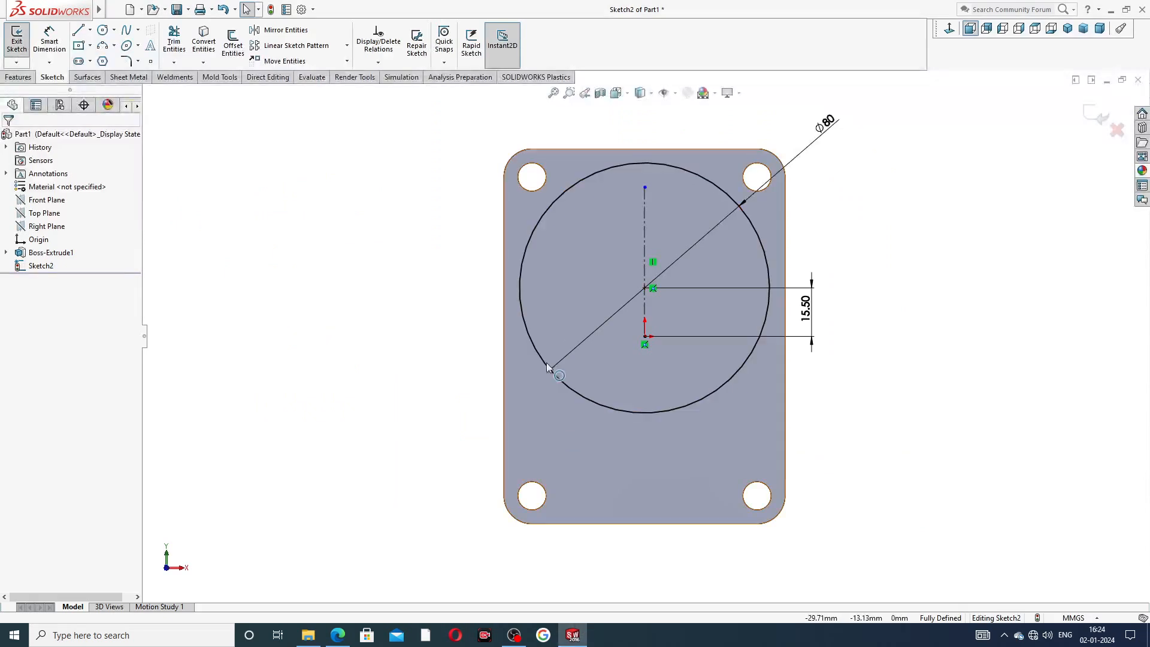
pyautogui.click(18, 77)
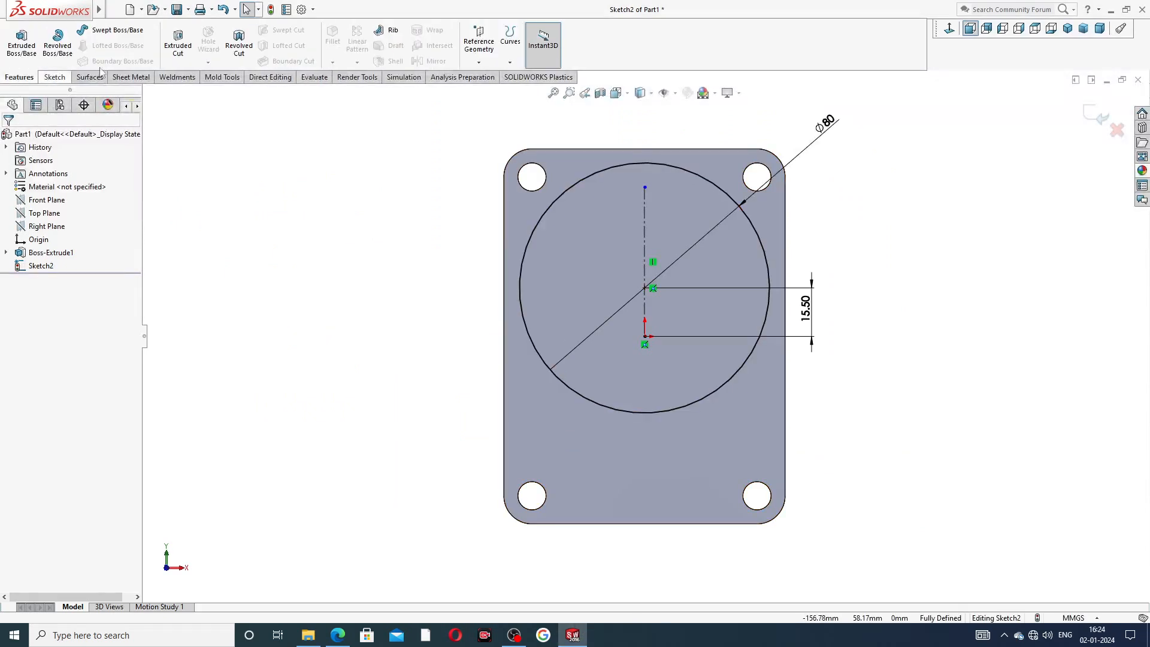
pyautogui.click(22, 42)
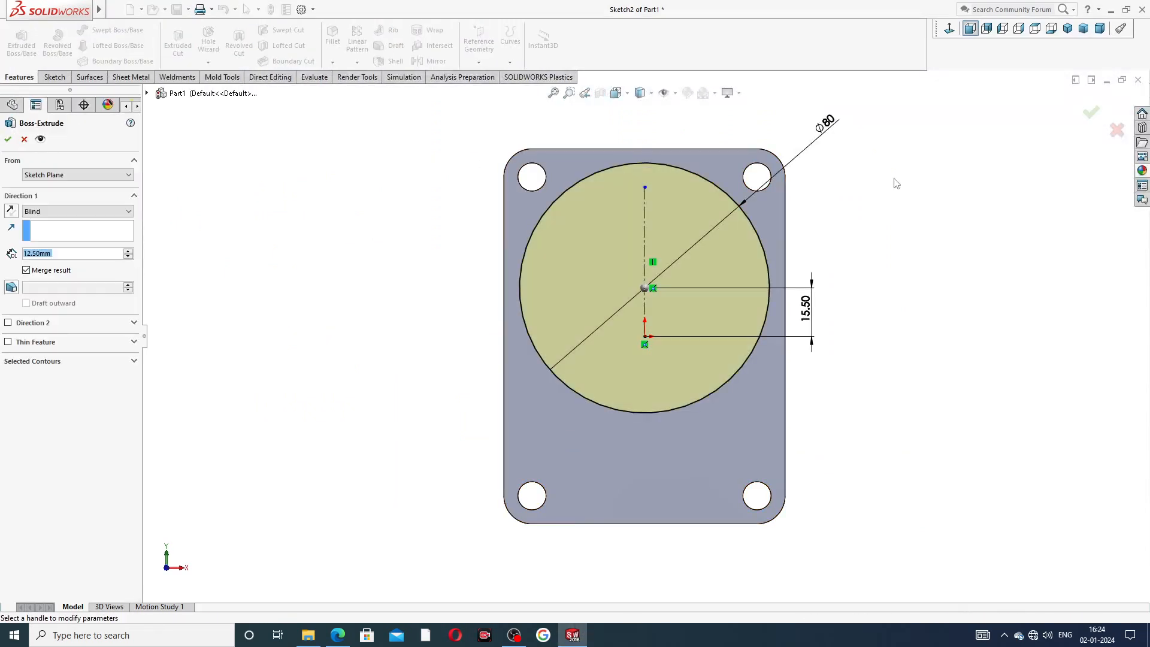
pyautogui.moveTo(893, 181); pyautogui.dragTo(770, 233, button='middle')
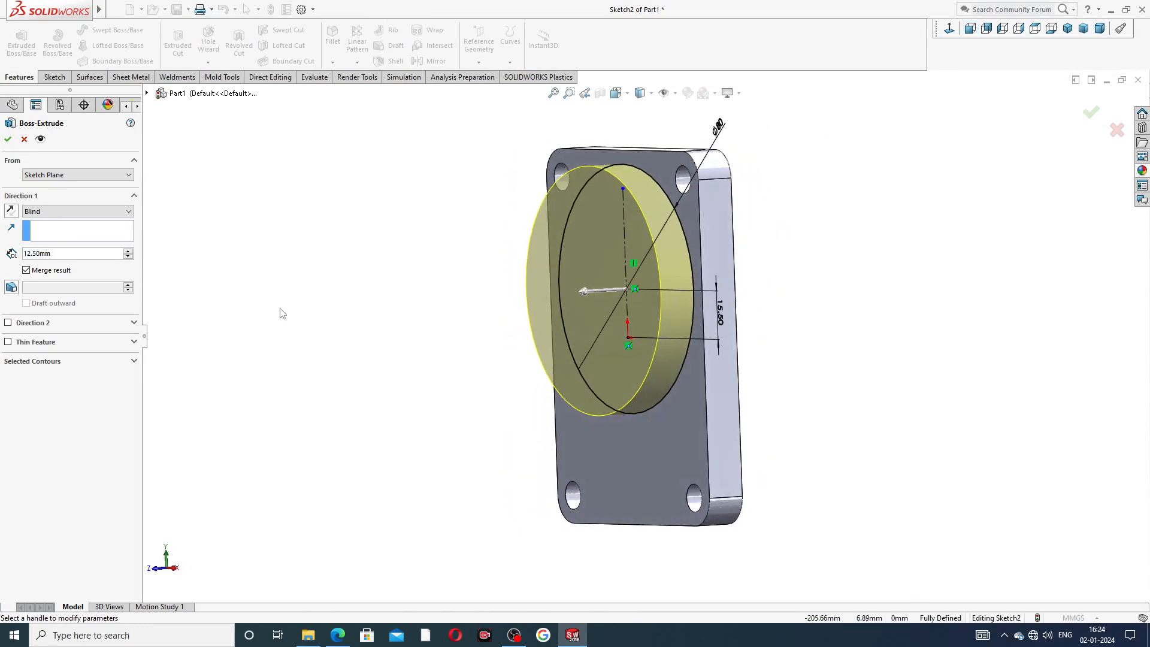
pyautogui.click(66, 254)
pyautogui.write('7.2')
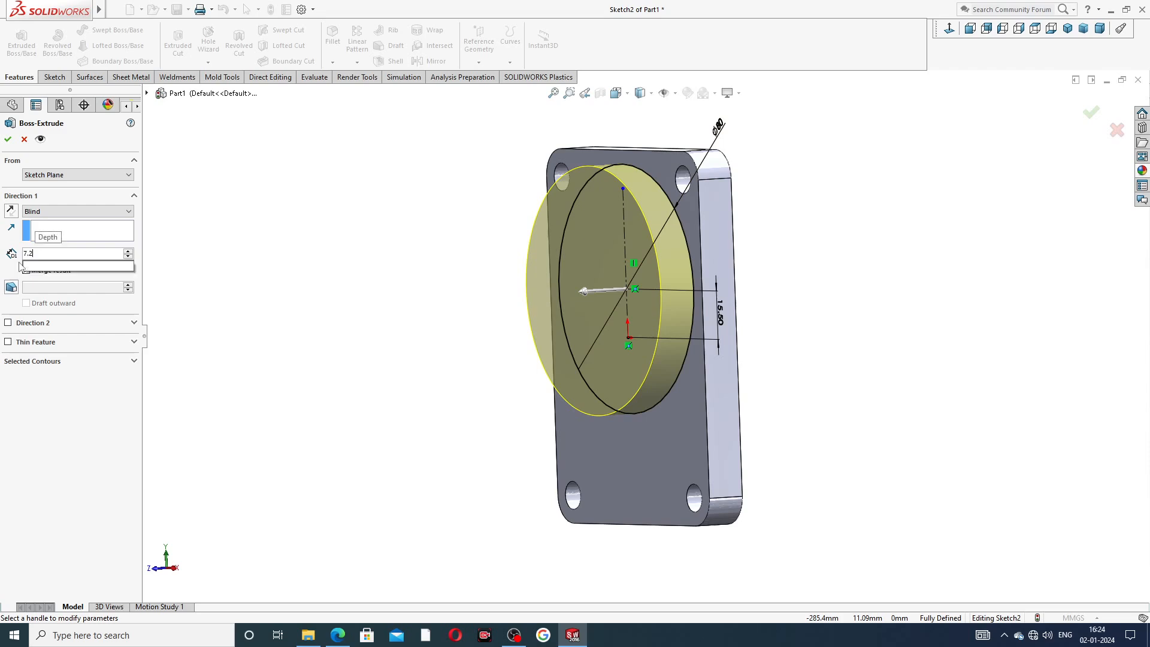
pyautogui.press('Return')
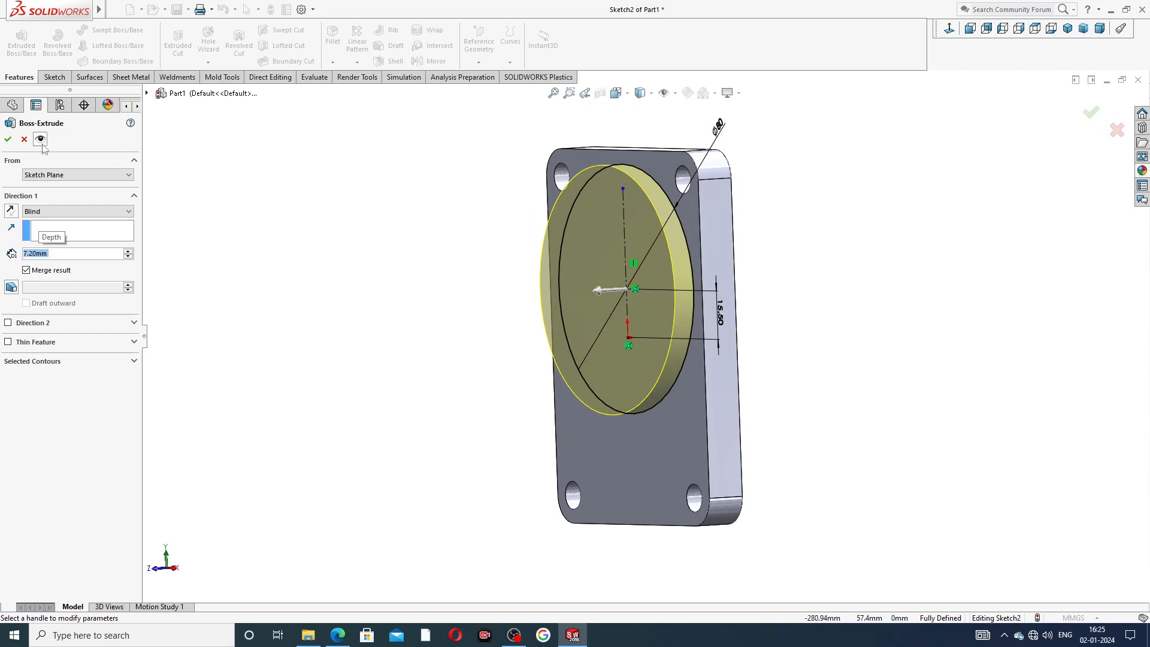
pyautogui.click(8, 139)
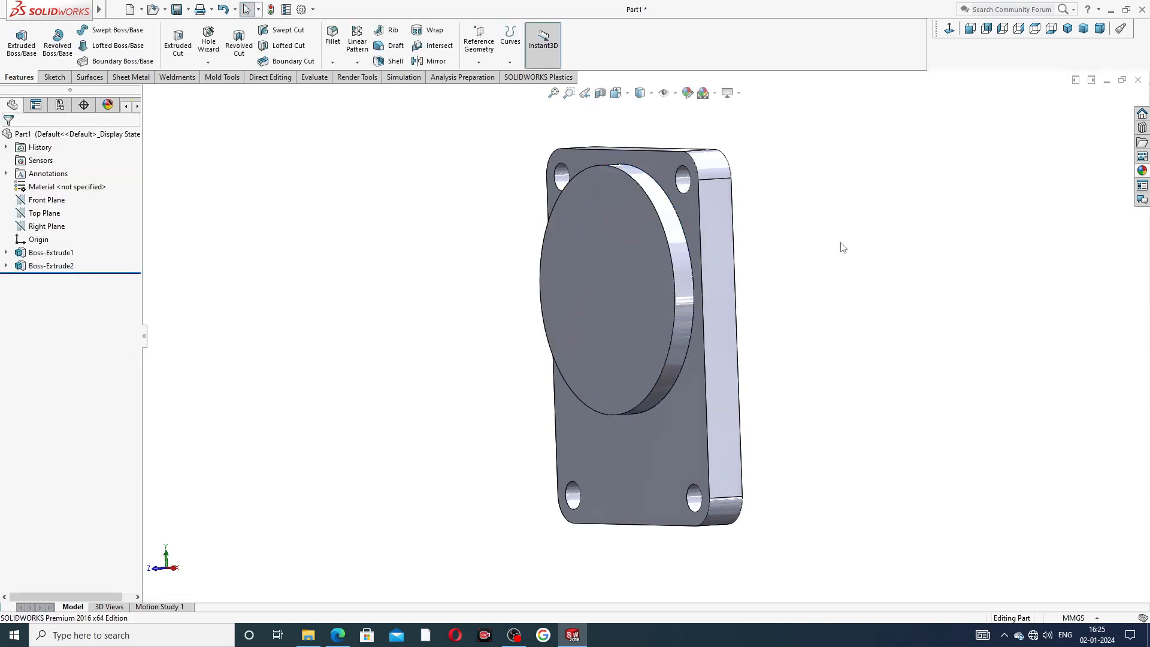
# Start a sketch on the boss face and draw a circle at its center, radius about 11.6 mm.
pyautogui.moveTo(782, 255); pyautogui.dragTo(886, 232, button='middle')
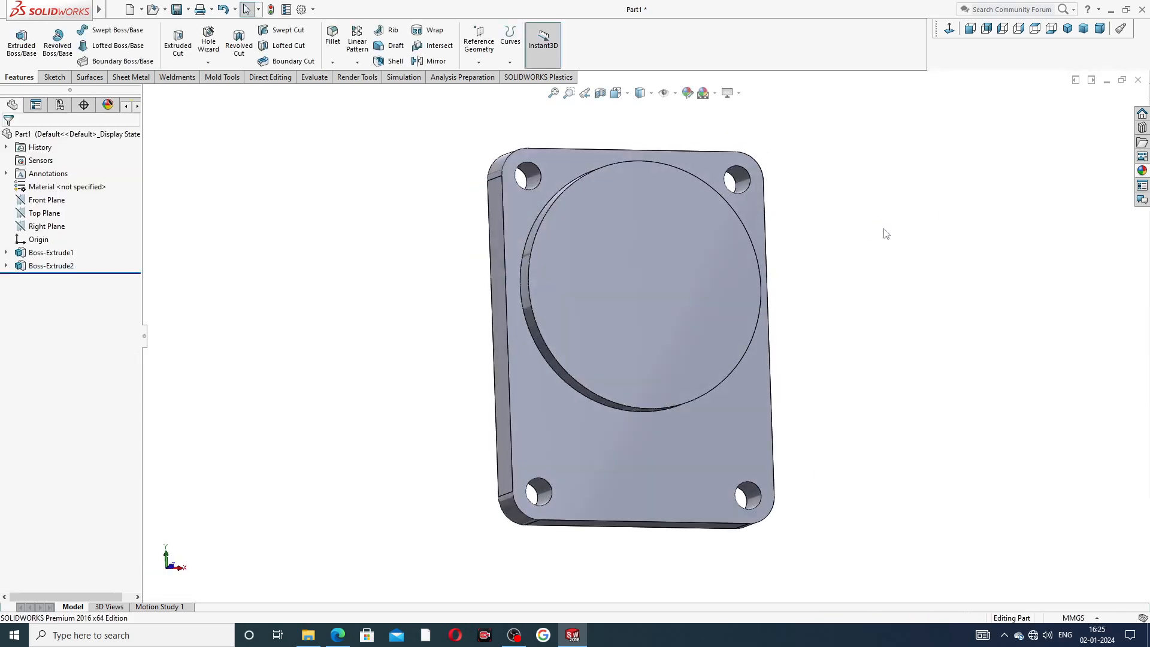
pyautogui.click(670, 254)
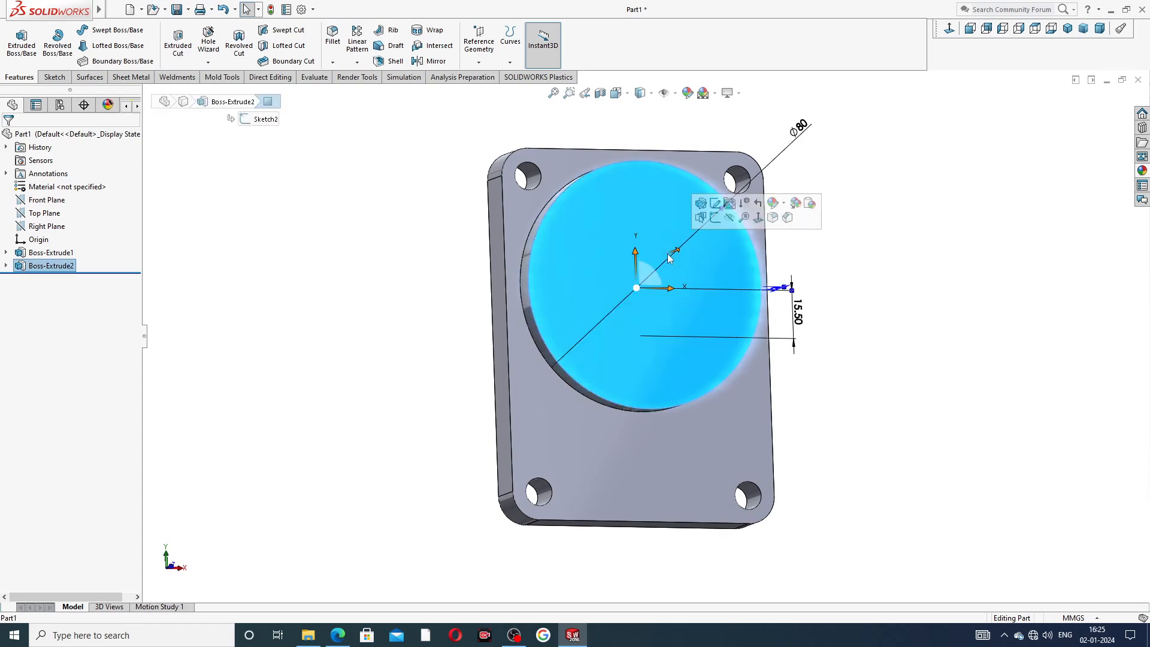
pyautogui.click(714, 218)
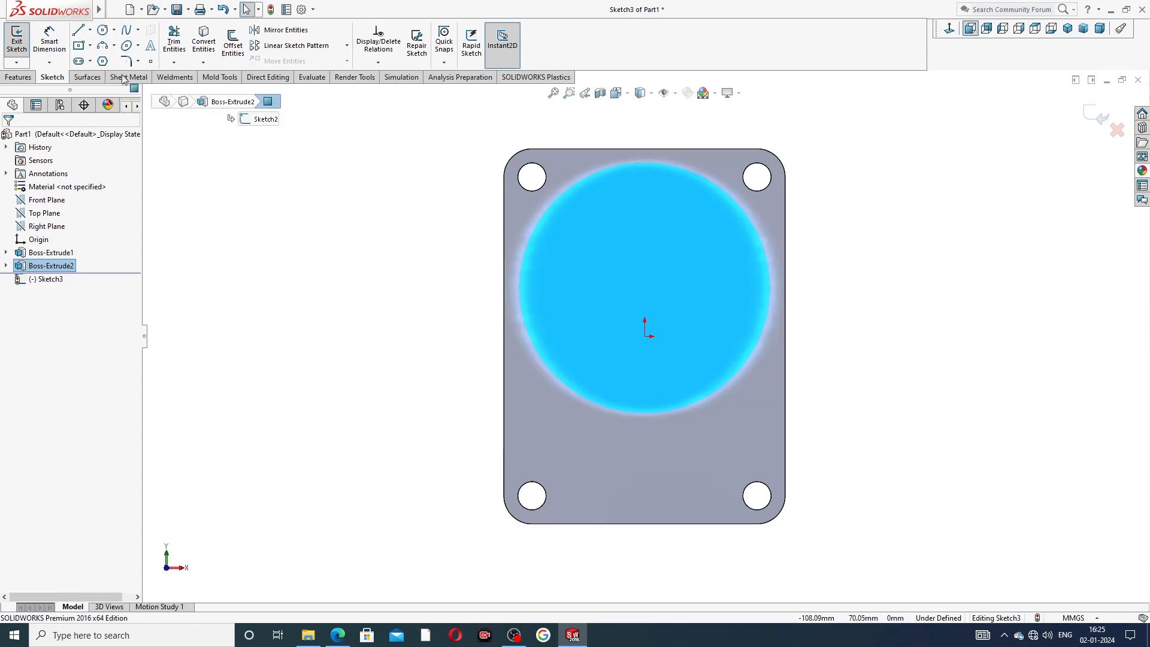
pyautogui.click(102, 29)
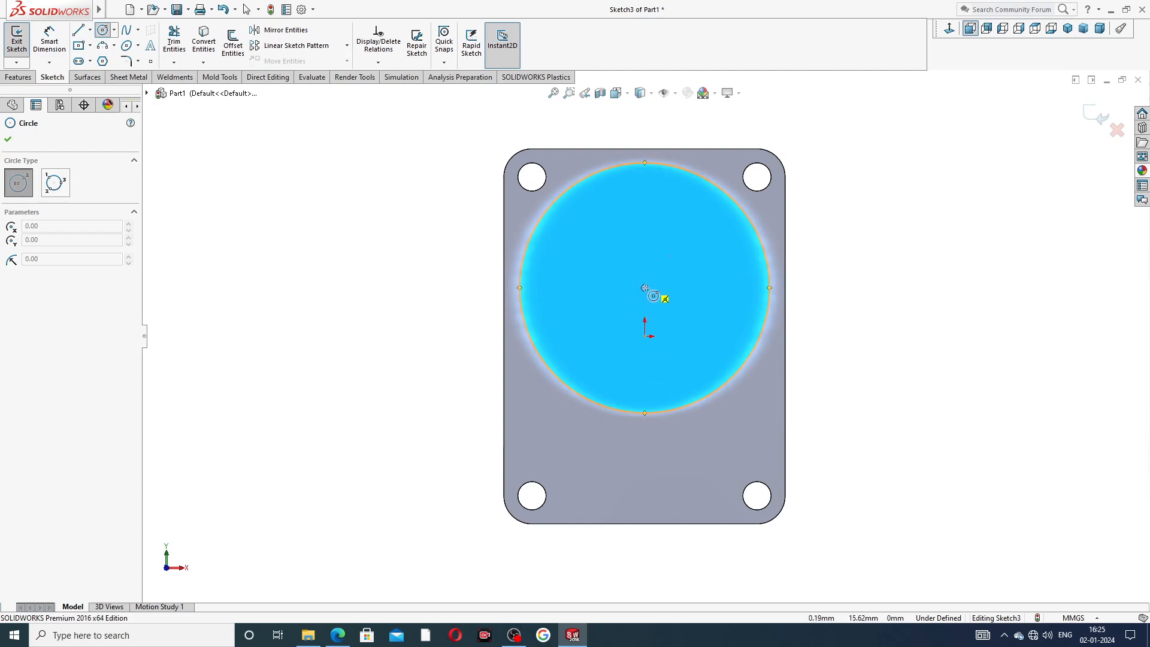
pyautogui.moveTo(645, 287); pyautogui.dragTo(666, 262)
pyautogui.rightClick(849, 184)
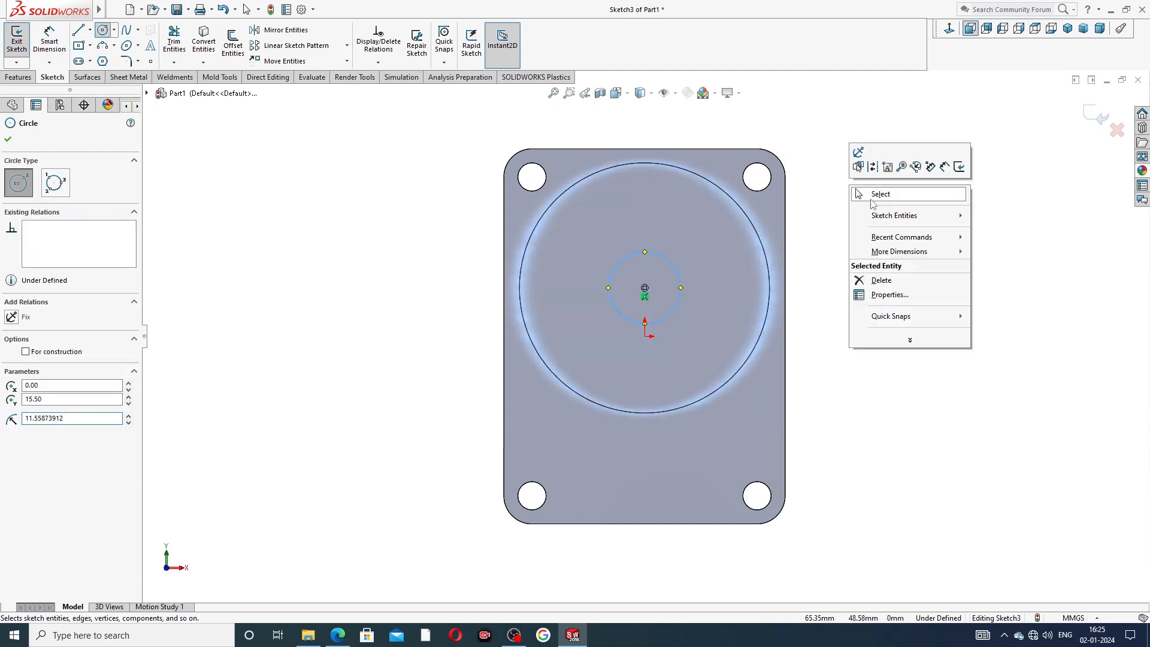
pyautogui.click(874, 193)
# Consult the reference drawing and set the center circle's diameter to 20 mm.
pyautogui.click(350, 633)
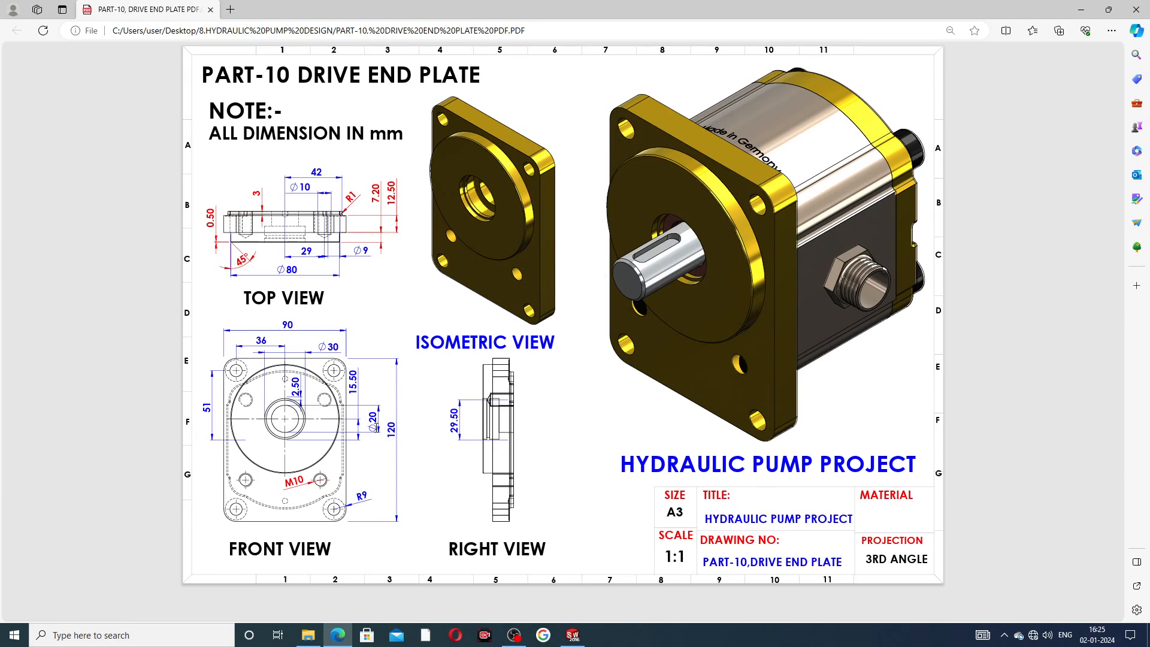
pyautogui.click(338, 635)
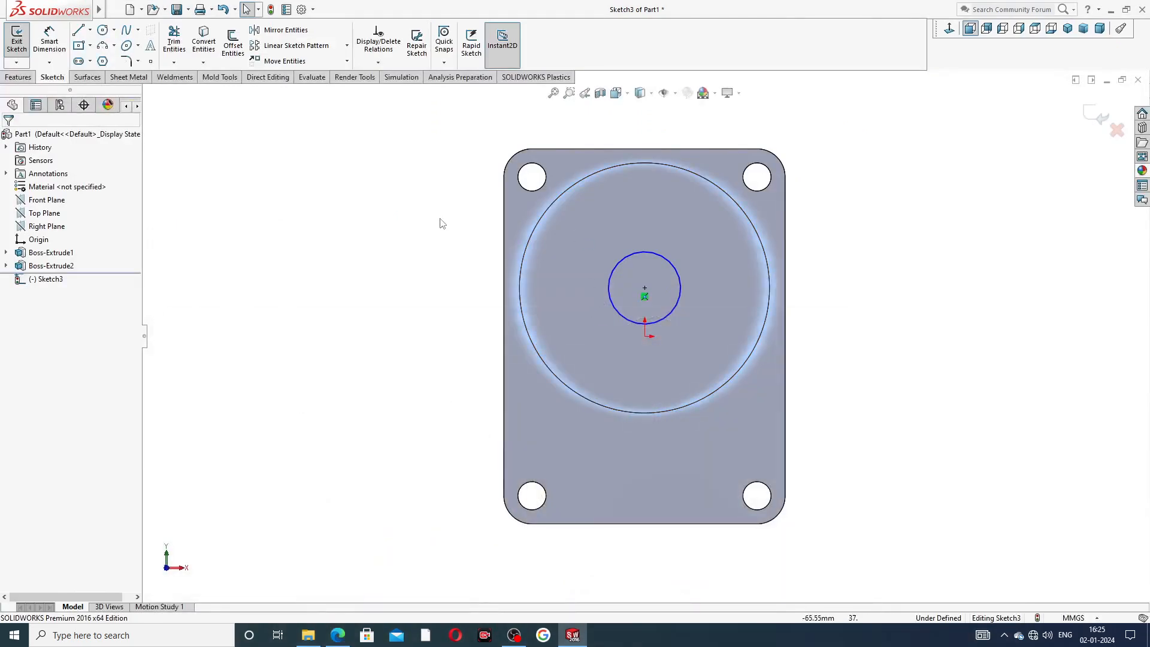
pyautogui.click(49, 41)
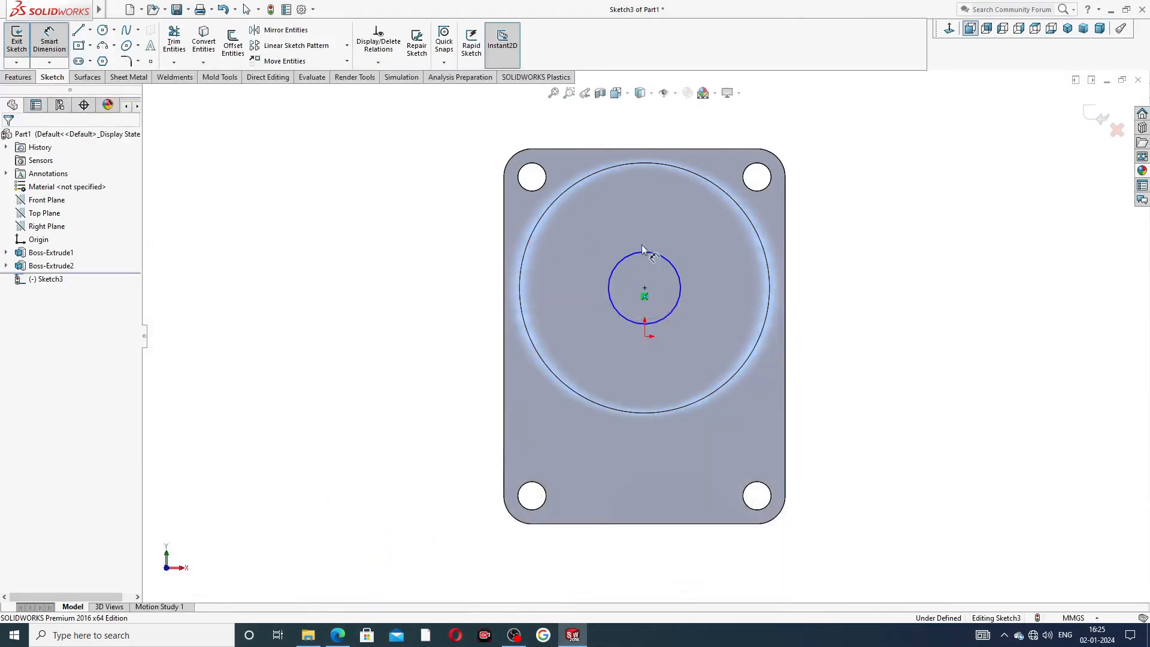
pyautogui.click(642, 254)
pyautogui.click(622, 225)
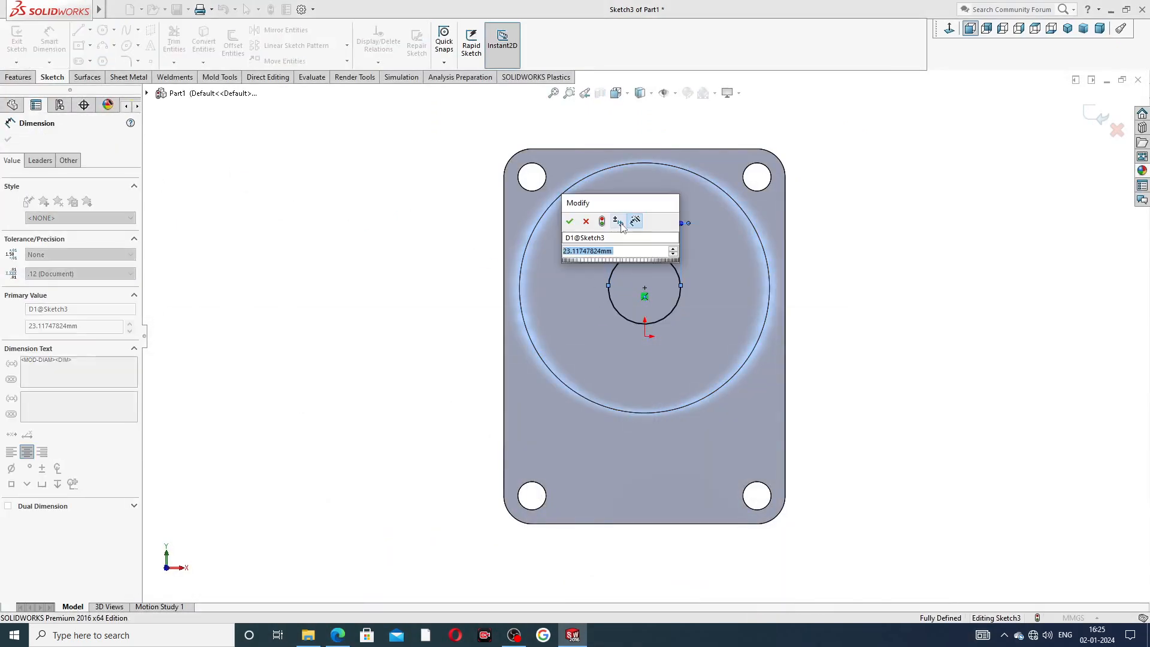
pyautogui.write('20')
pyautogui.press('Return')
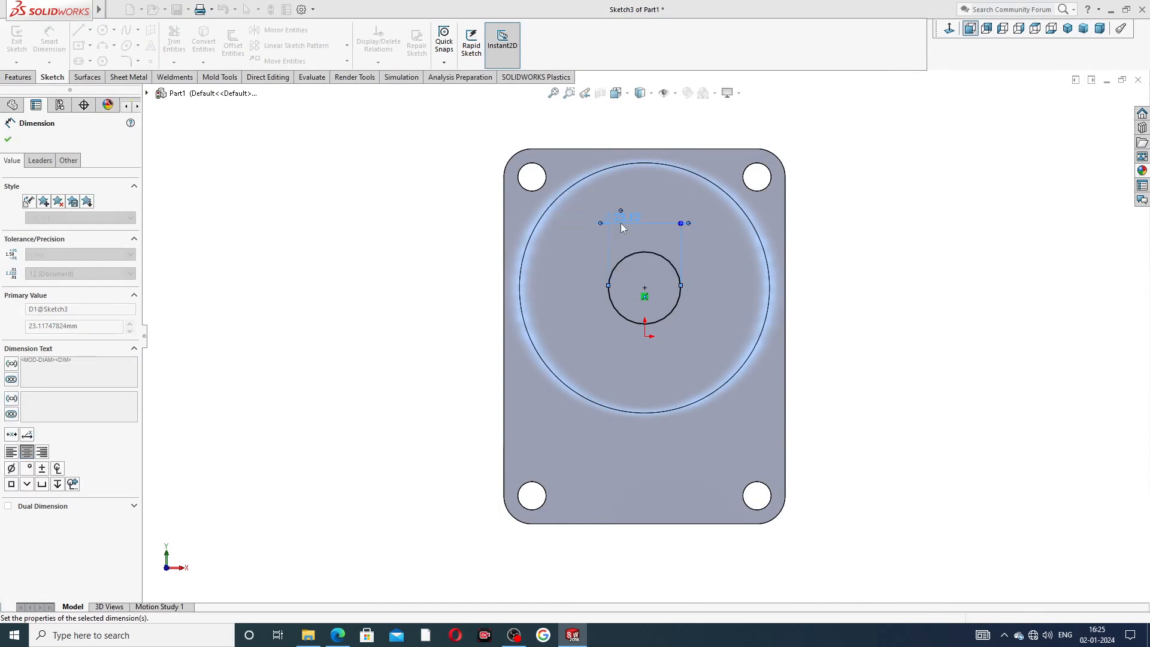
pyautogui.rightClick(426, 229)
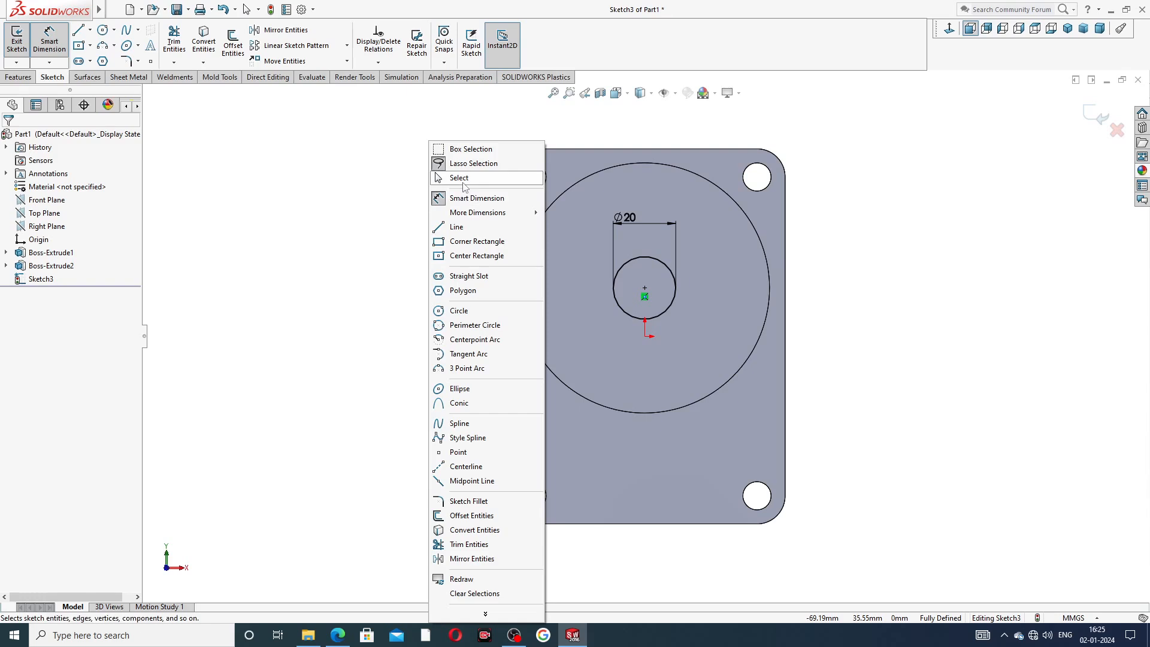
pyautogui.click(463, 178)
# Cut-extrude the 20 mm circle through all.
pyautogui.click(22, 77)
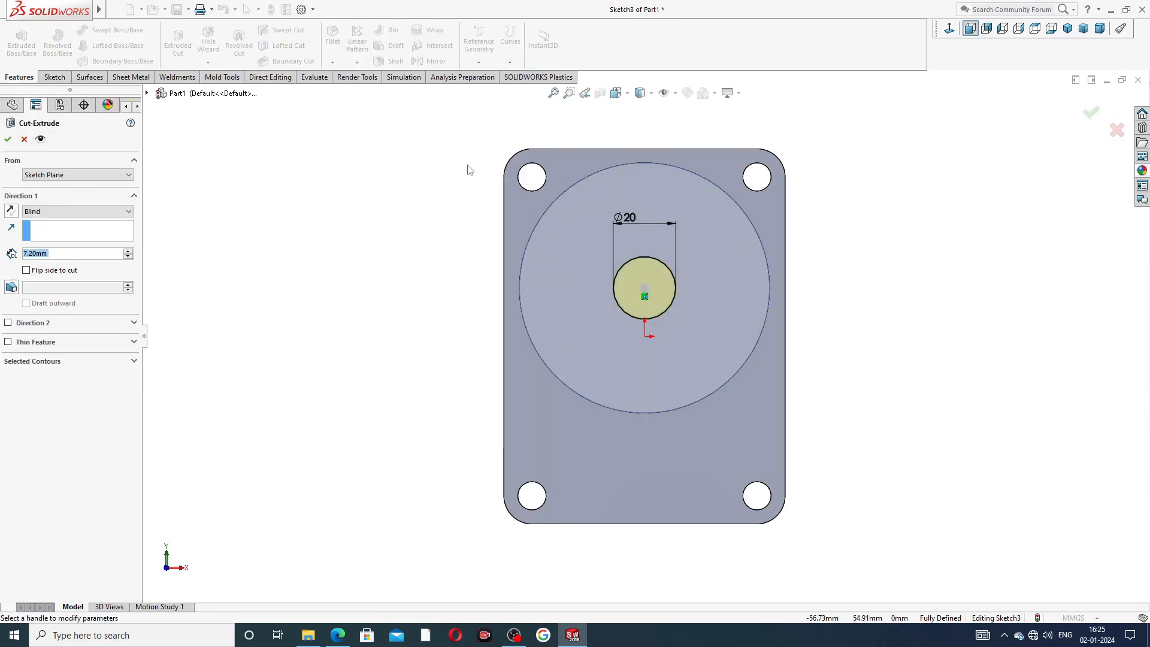
pyautogui.click(99, 211)
pyautogui.click(90, 231)
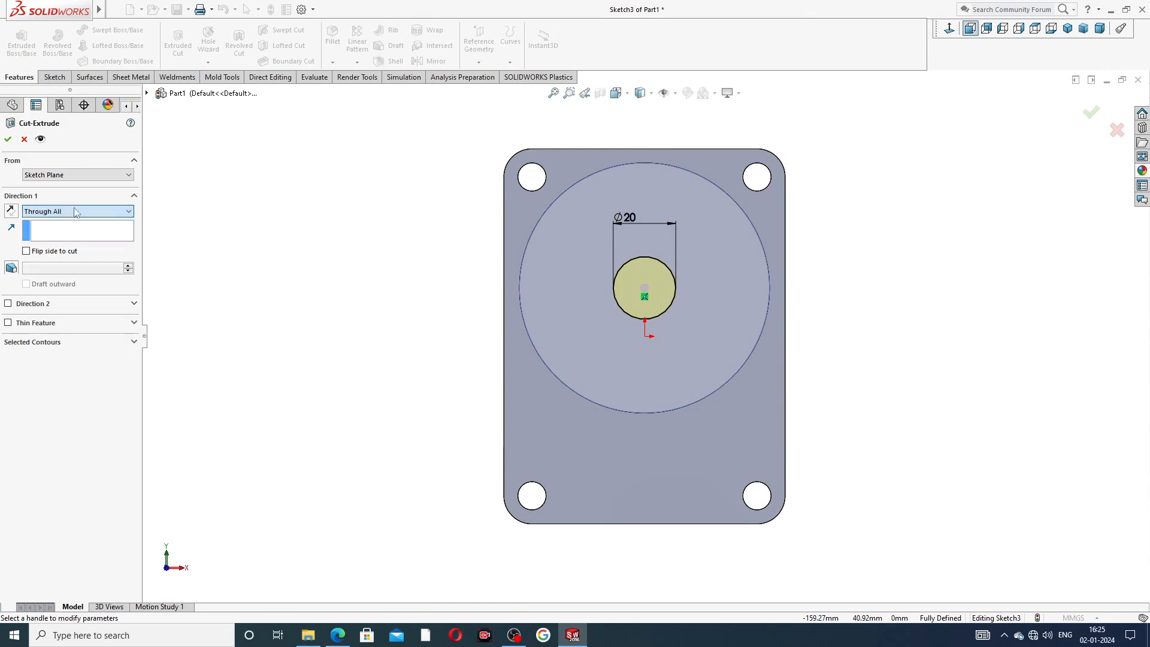
pyautogui.click(8, 139)
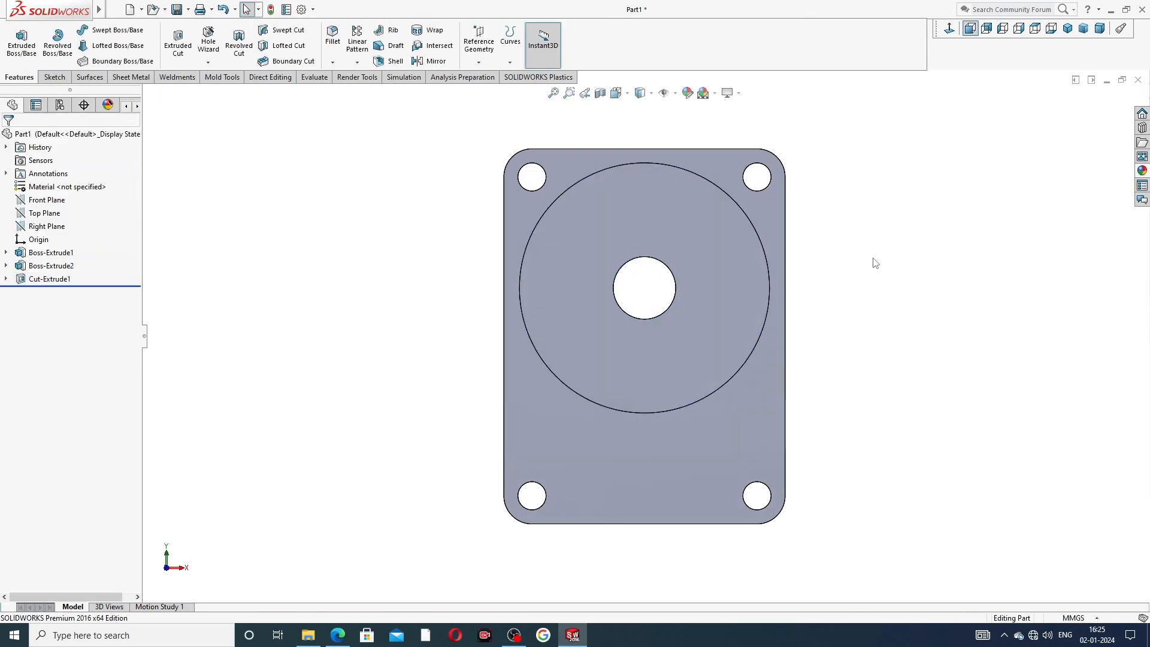
# Start a new sketch on the boss face and draw a circle concentric with the hole, radius about 16.6 mm.
pyautogui.moveTo(843, 267); pyautogui.dragTo(779, 316, button='middle')
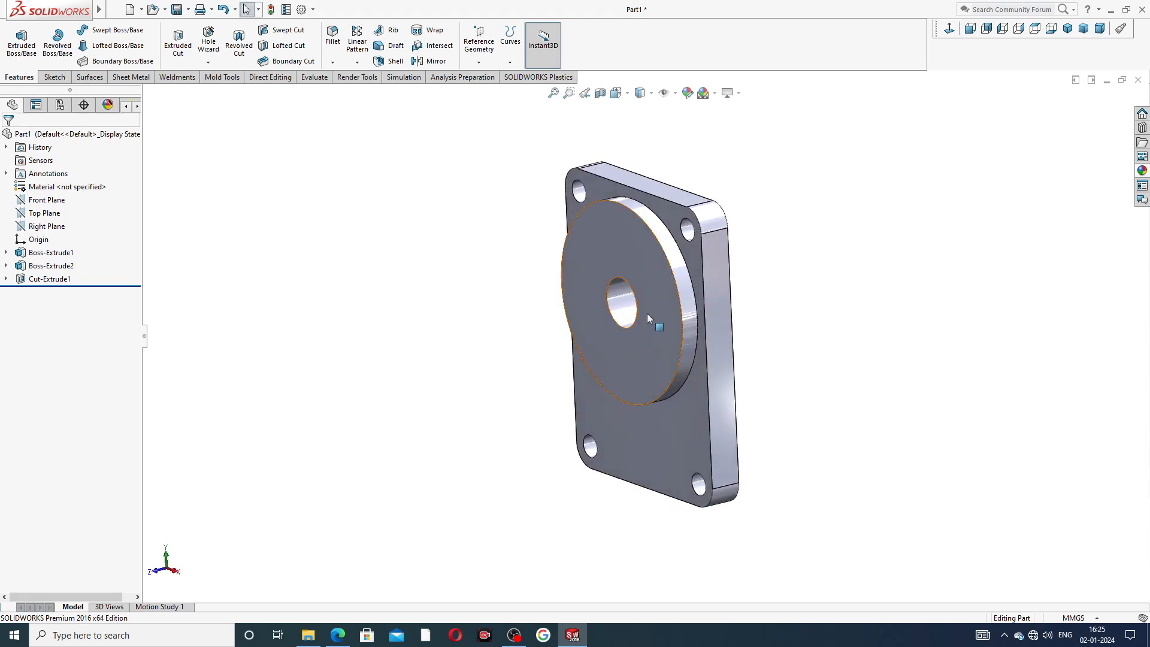
pyautogui.click(330, 635)
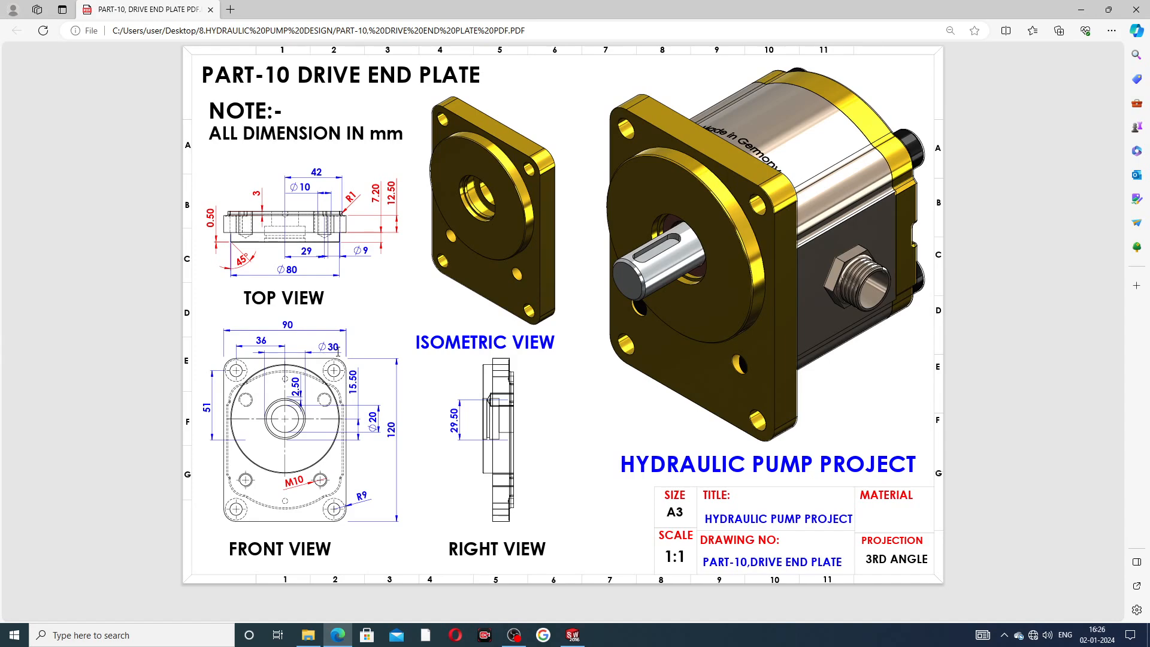
pyautogui.click(330, 638)
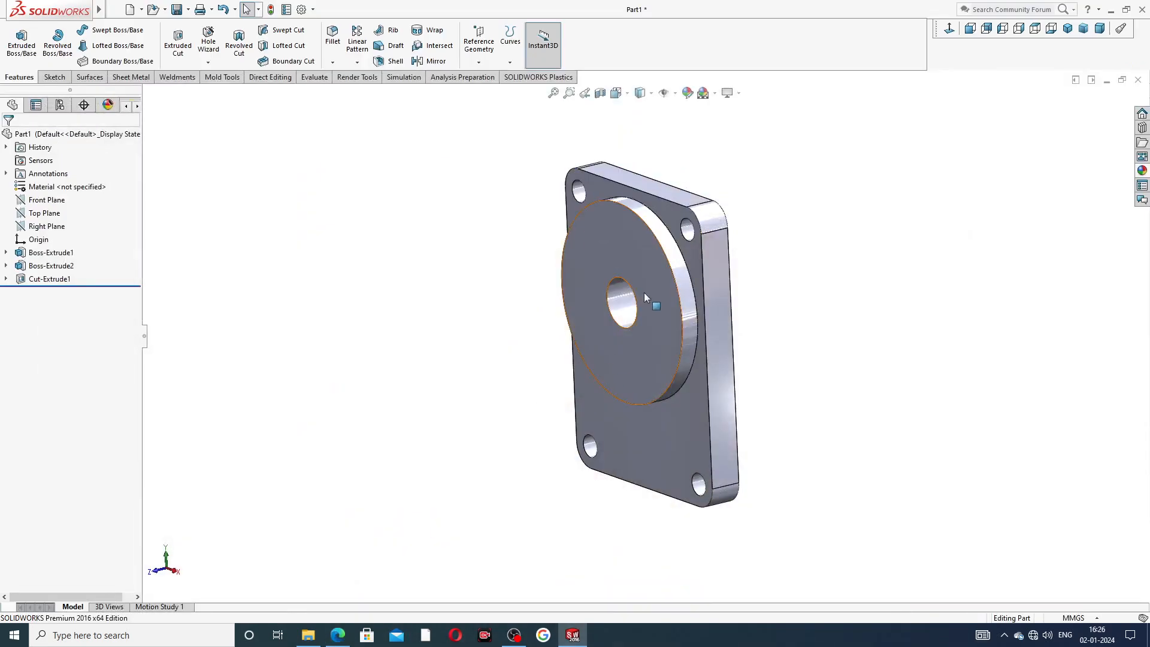
pyautogui.click(644, 292)
pyautogui.click(677, 259)
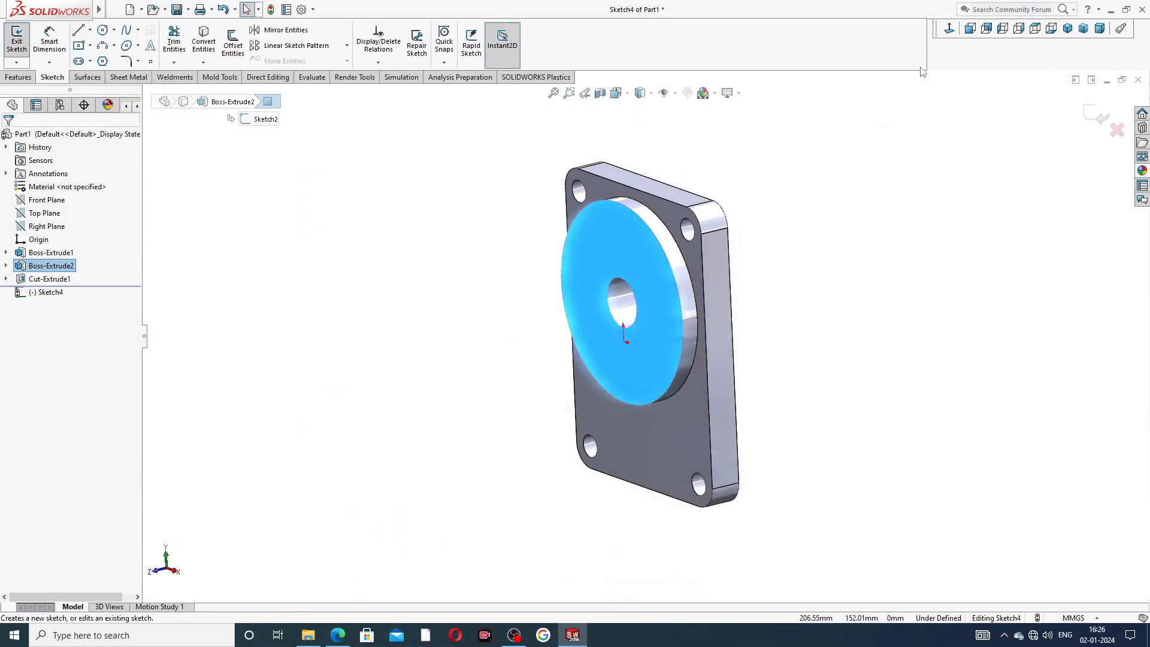
pyautogui.click(950, 29)
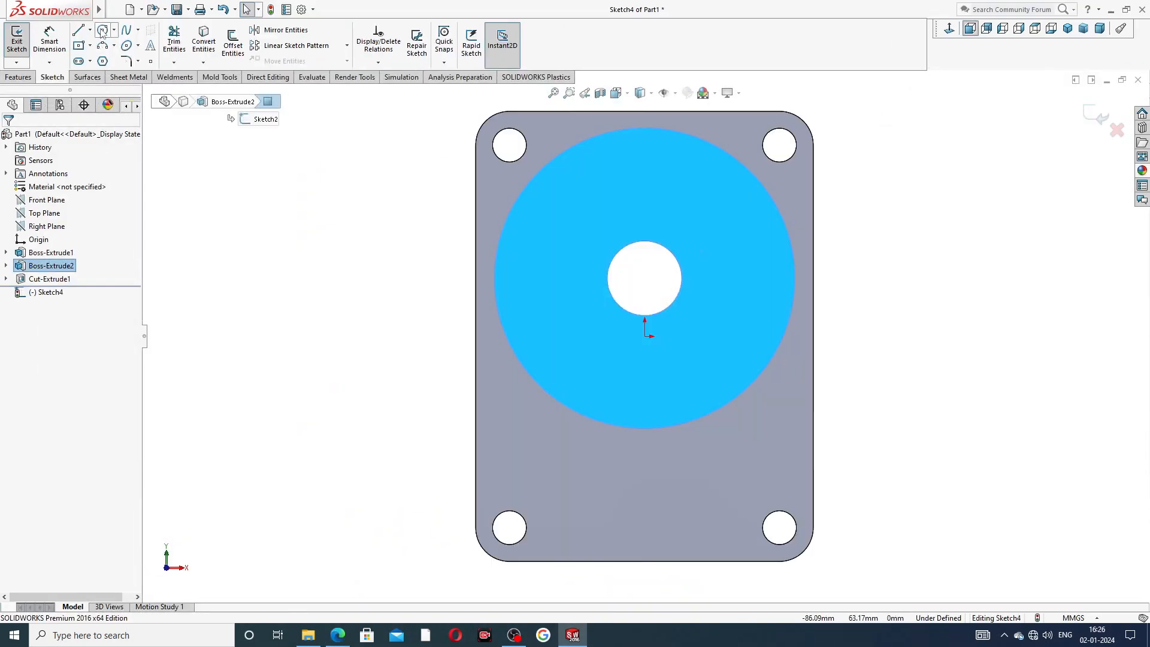
pyautogui.click(103, 30)
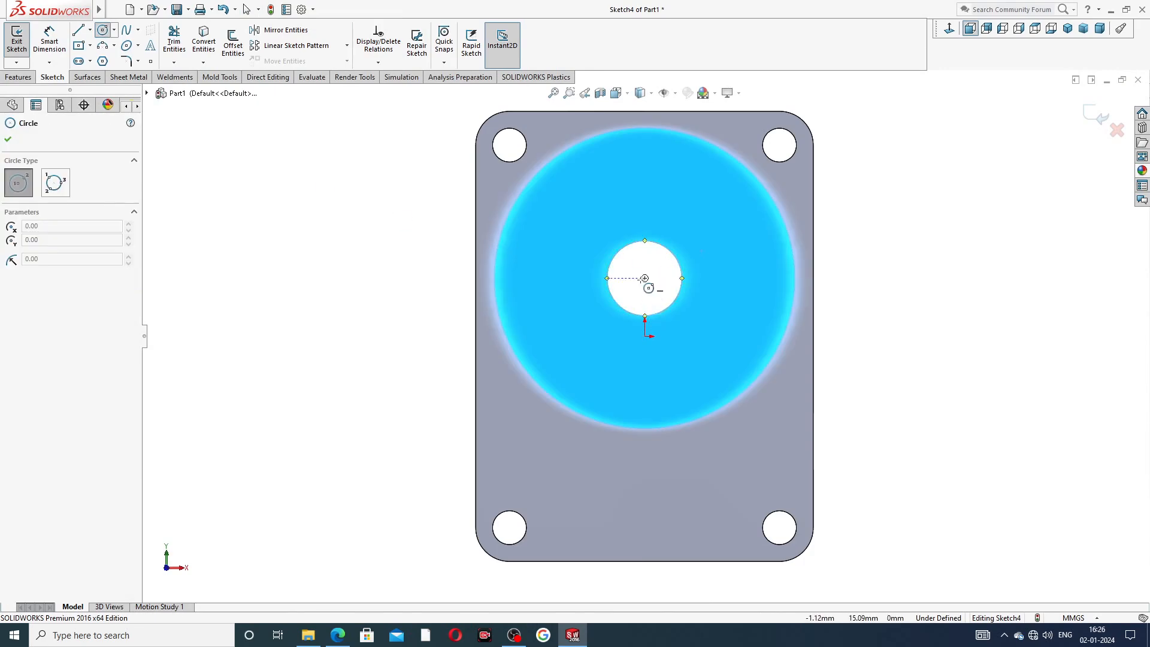
pyautogui.click(645, 278)
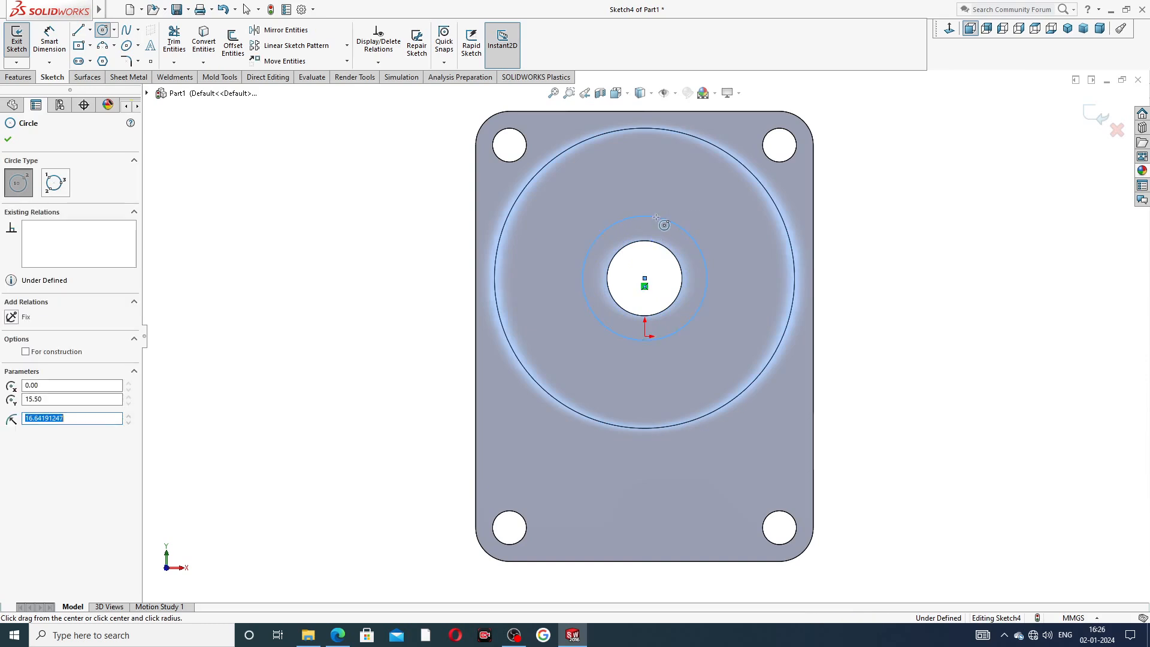
pyautogui.click(656, 217)
pyautogui.rightClick(712, 220)
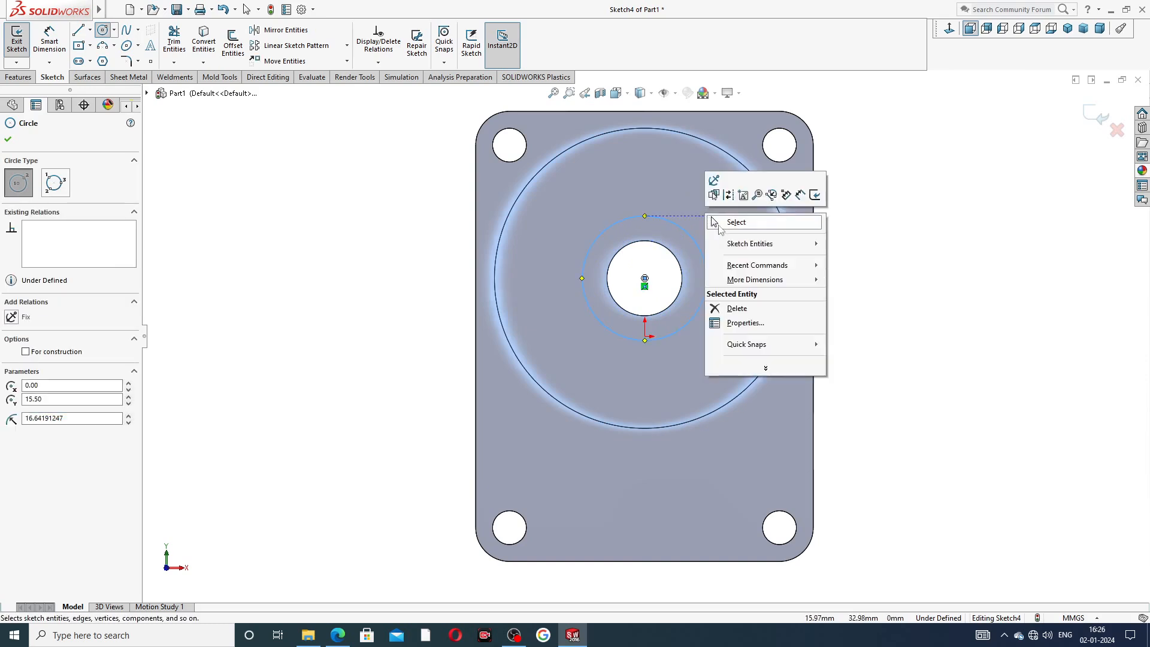
pyautogui.click(714, 222)
# Set the new circle's diameter to 30 mm.
pyautogui.press('d')
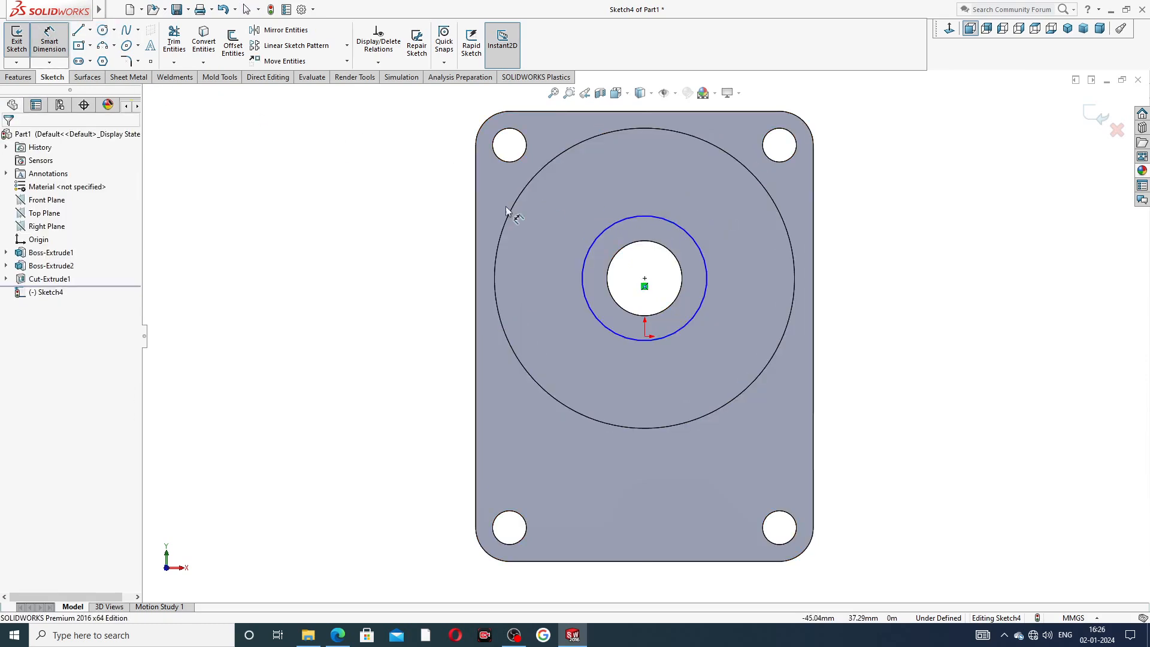
pyautogui.click(600, 232)
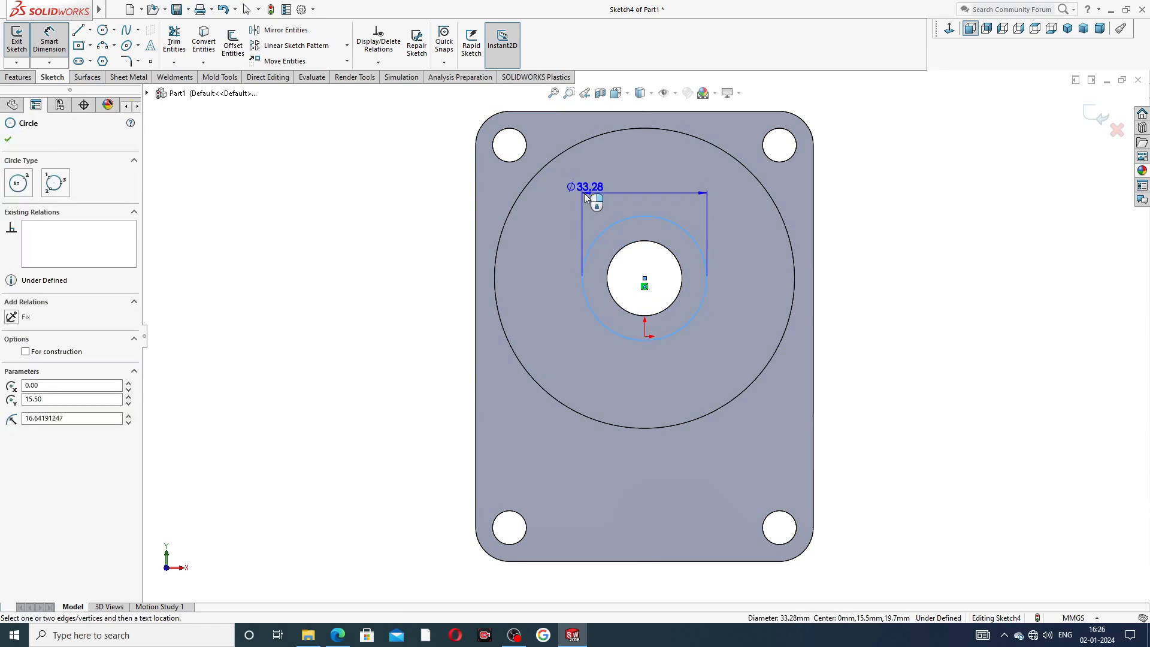
pyautogui.click(615, 173)
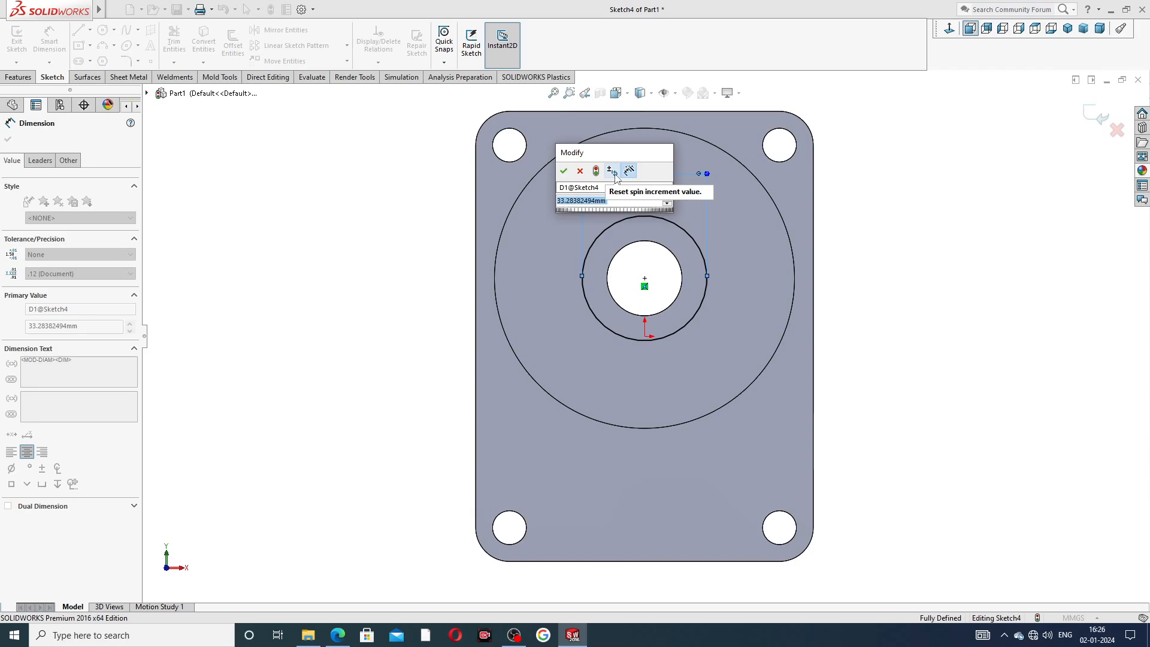
pyautogui.write('30')
pyautogui.press('Return')
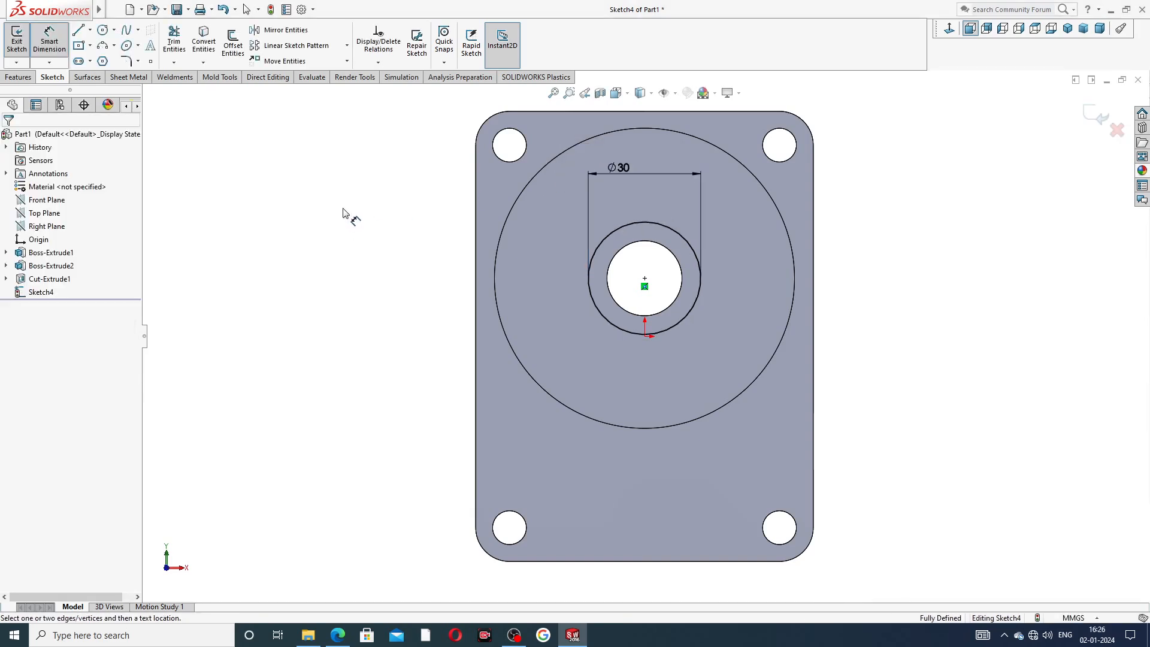
# Cut-extrude the 30 mm circle to a blind depth of 12.5 mm.
pyautogui.rightClick(343, 212)
pyautogui.click(369, 182)
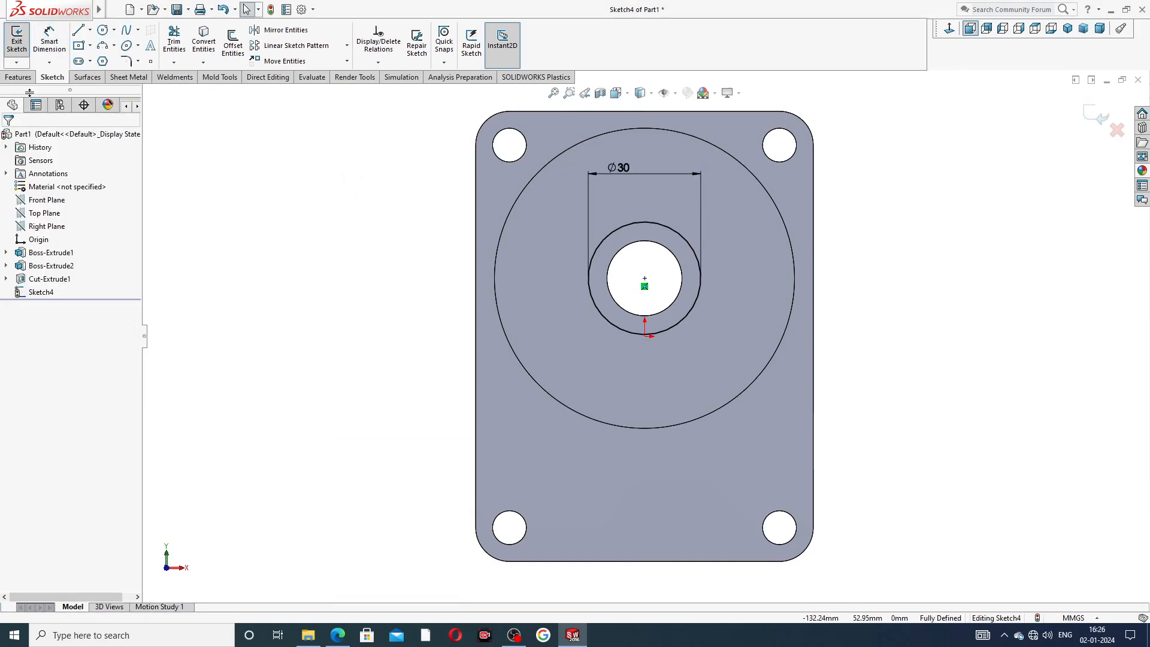
pyautogui.click(18, 76)
pyautogui.click(178, 45)
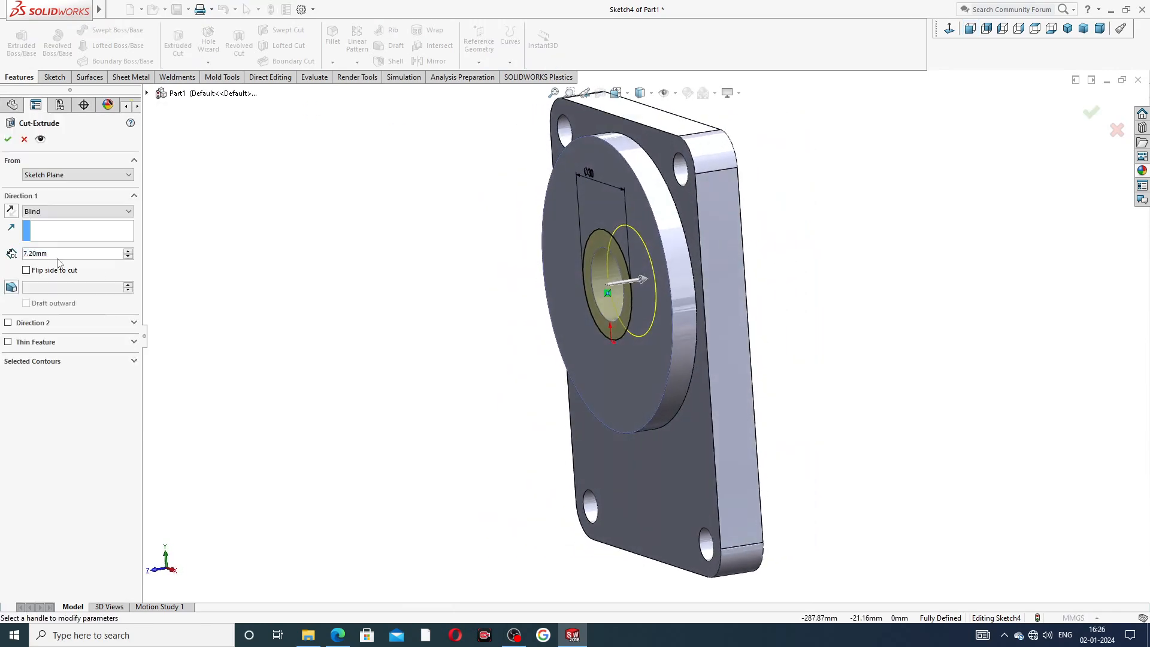
pyautogui.doubleClick(28, 253)
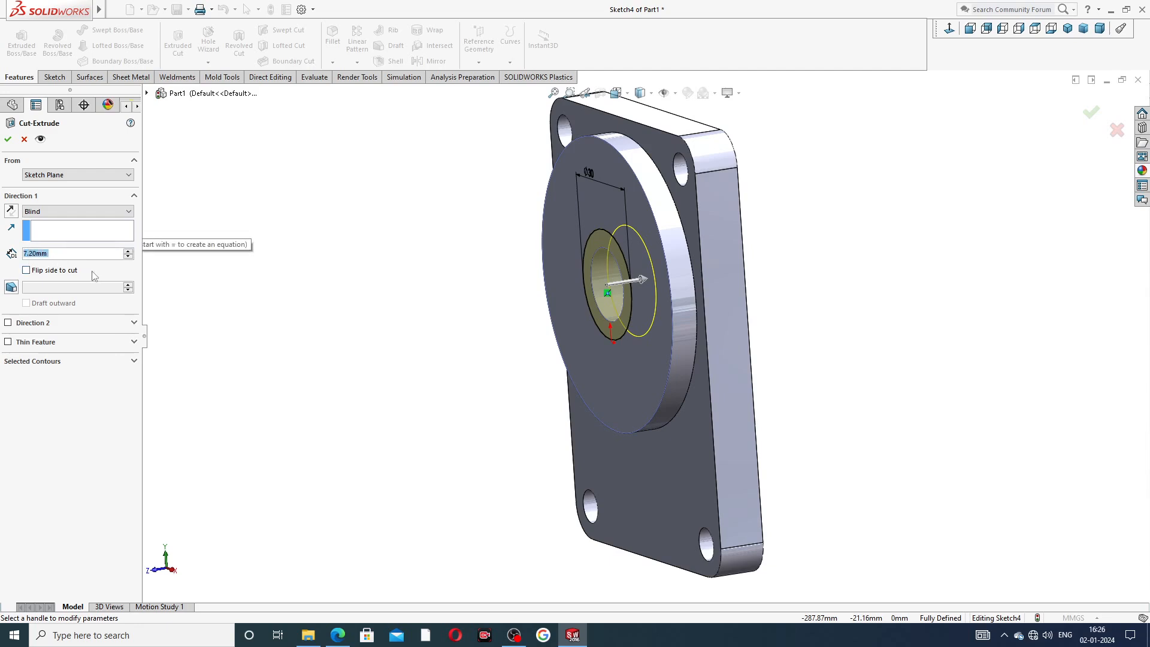
pyautogui.write('12.5')
pyautogui.press('Return')
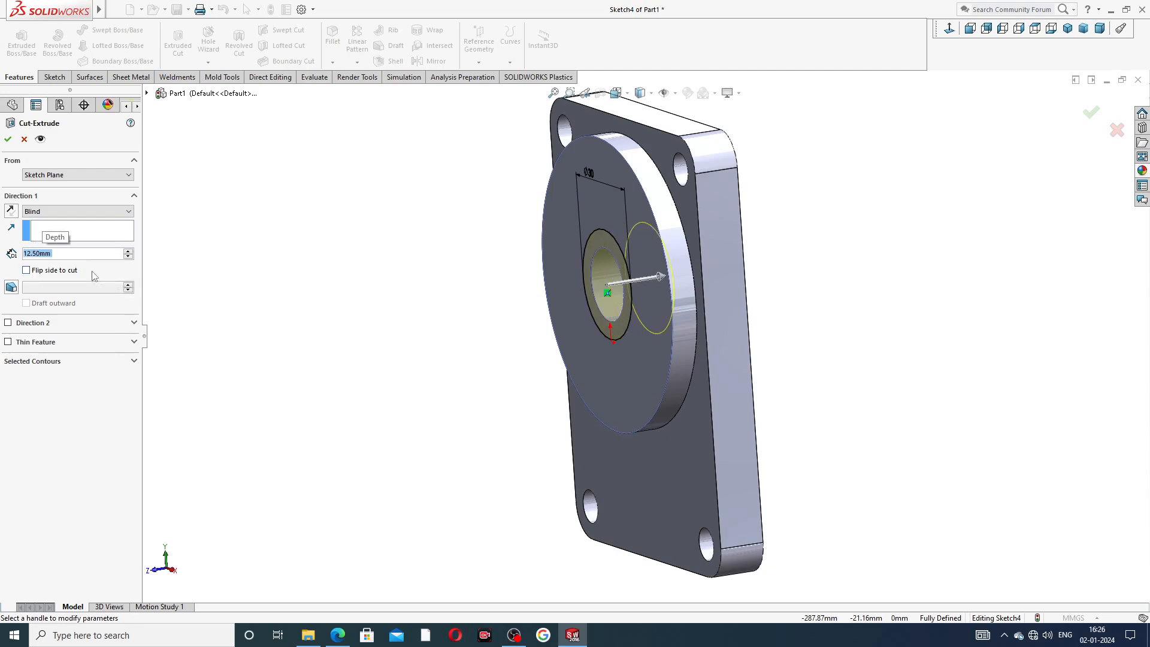
pyautogui.moveTo(789, 213)
pyautogui.mouseDown(button='middle')
pyautogui.moveTo(744, 233)
pyautogui.moveTo(796, 213)
pyautogui.mouseUp(button='middle')
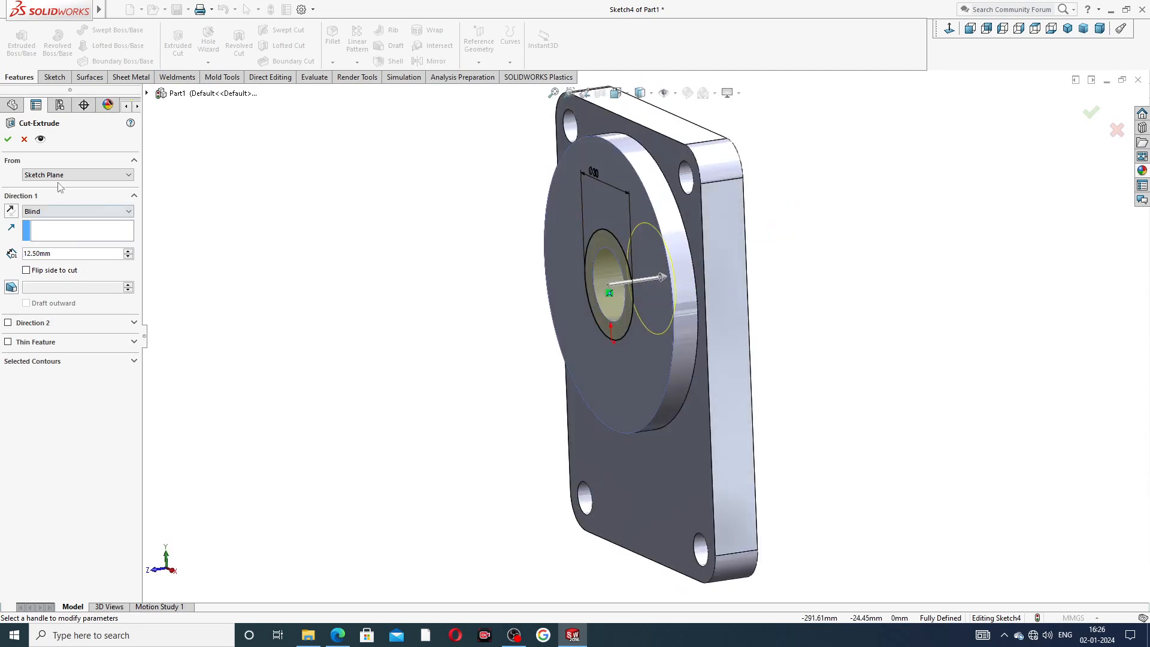
pyautogui.click(8, 141)
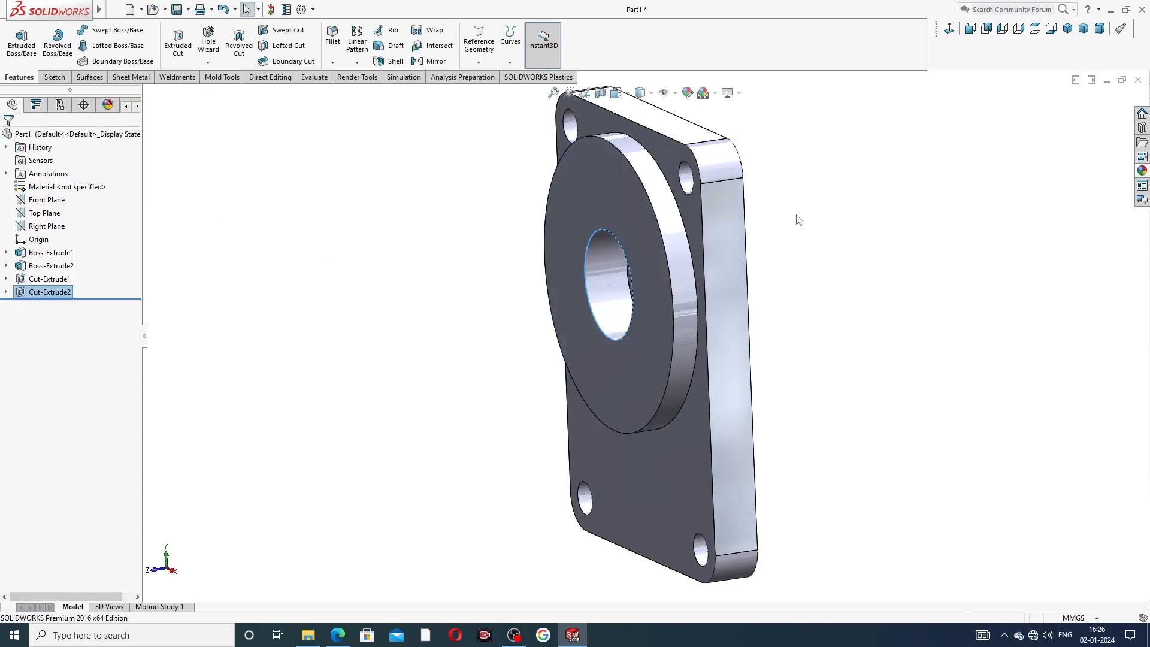
# Start a sketch on the plate's back face and draw vertical and horizontal construction centerlines from the origin.
pyautogui.moveTo(848, 259); pyautogui.dragTo(831, 283, button='middle')
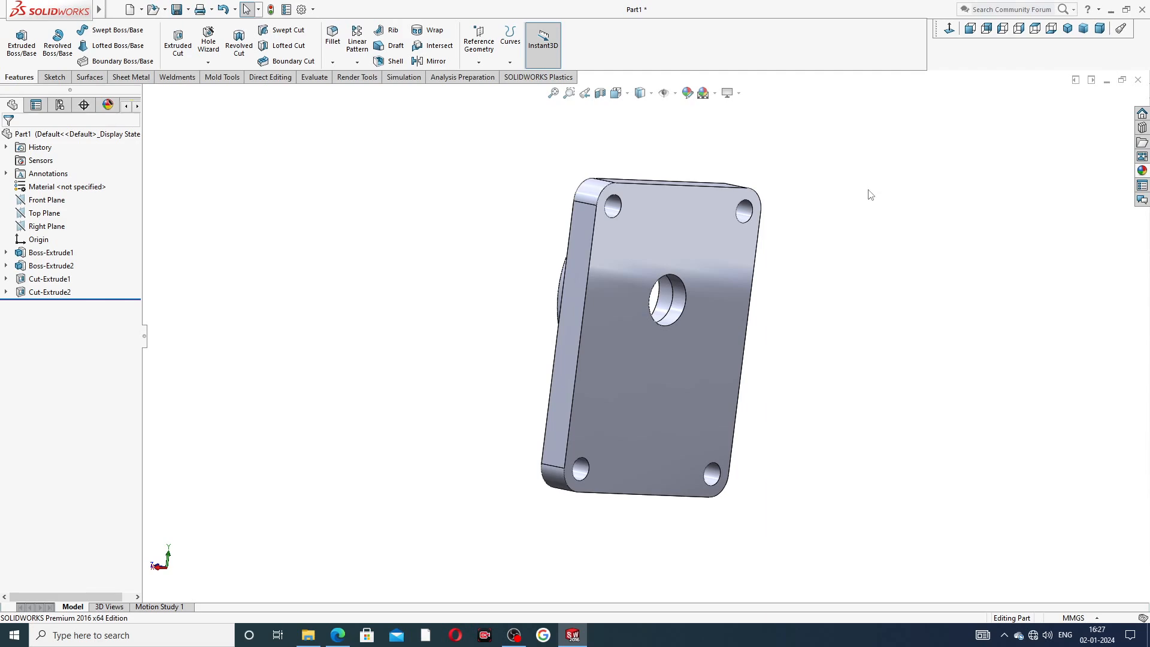
pyautogui.click(719, 249)
pyautogui.click(752, 211)
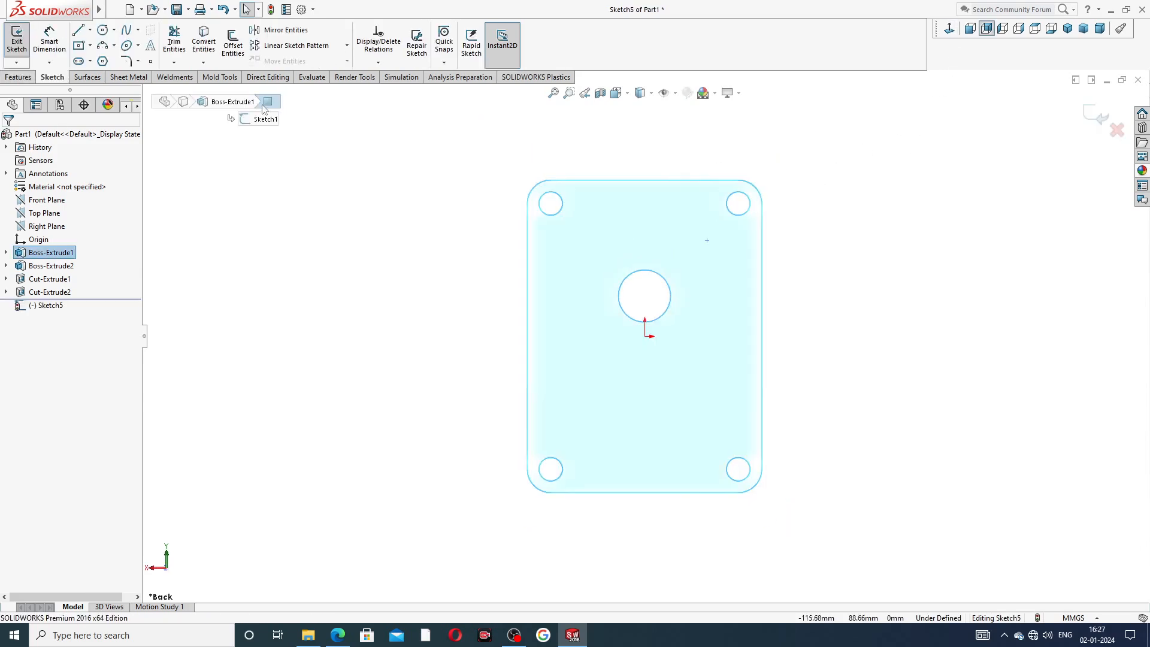
pyautogui.click(90, 30)
pyautogui.click(114, 30)
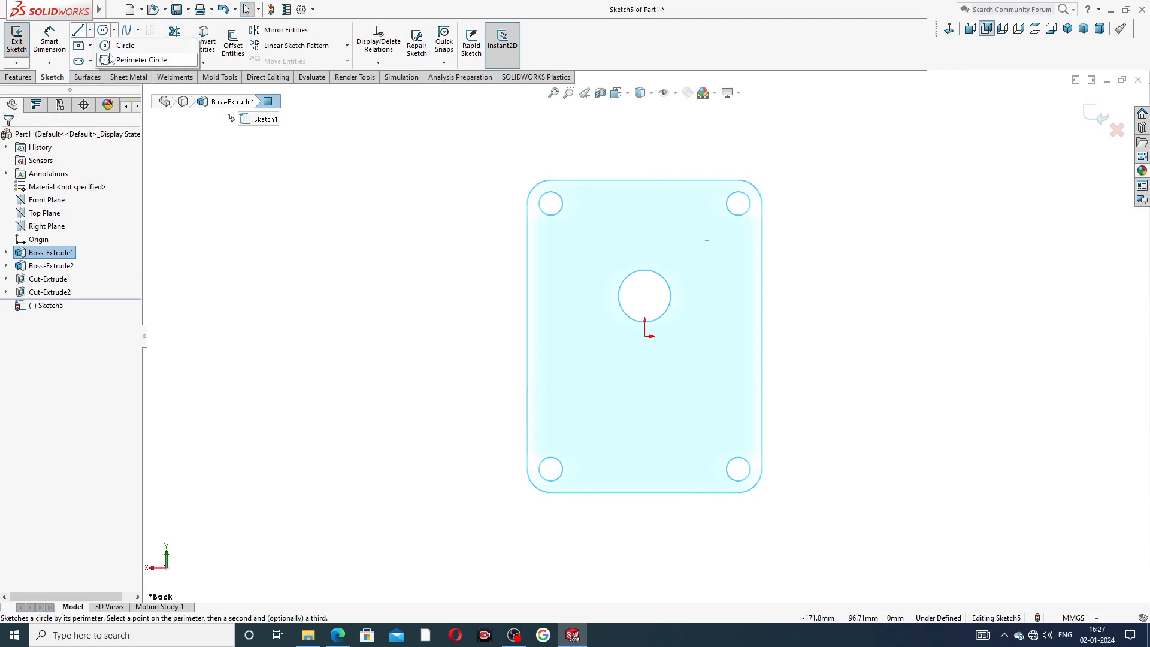
pyautogui.click(90, 30)
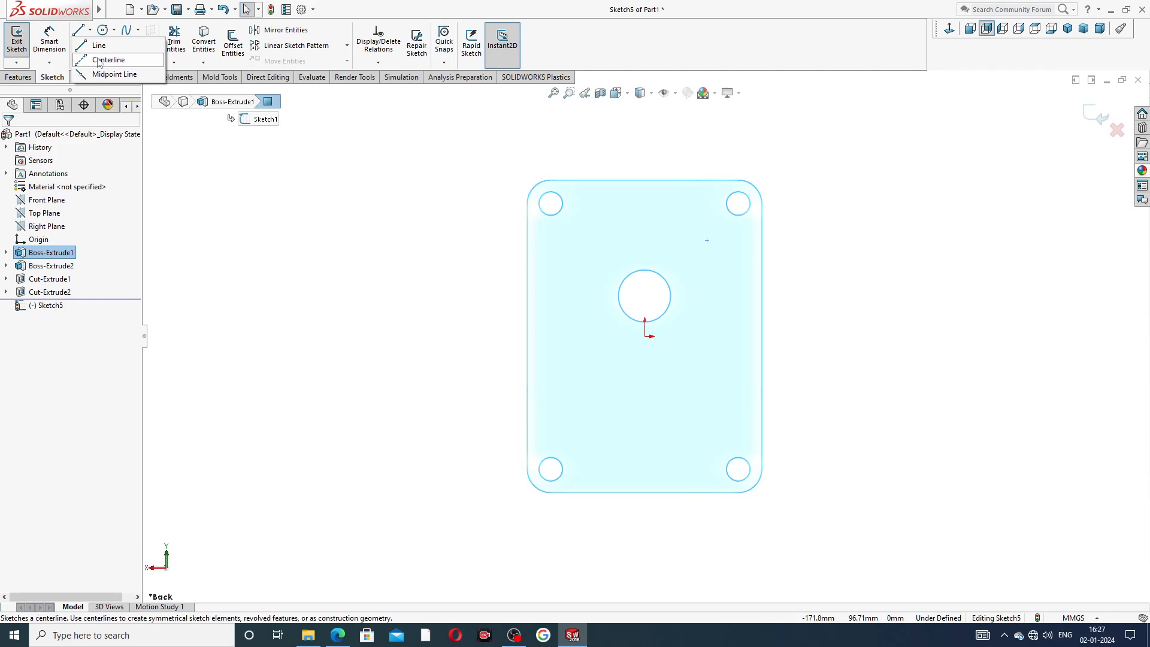
pyautogui.click(123, 59)
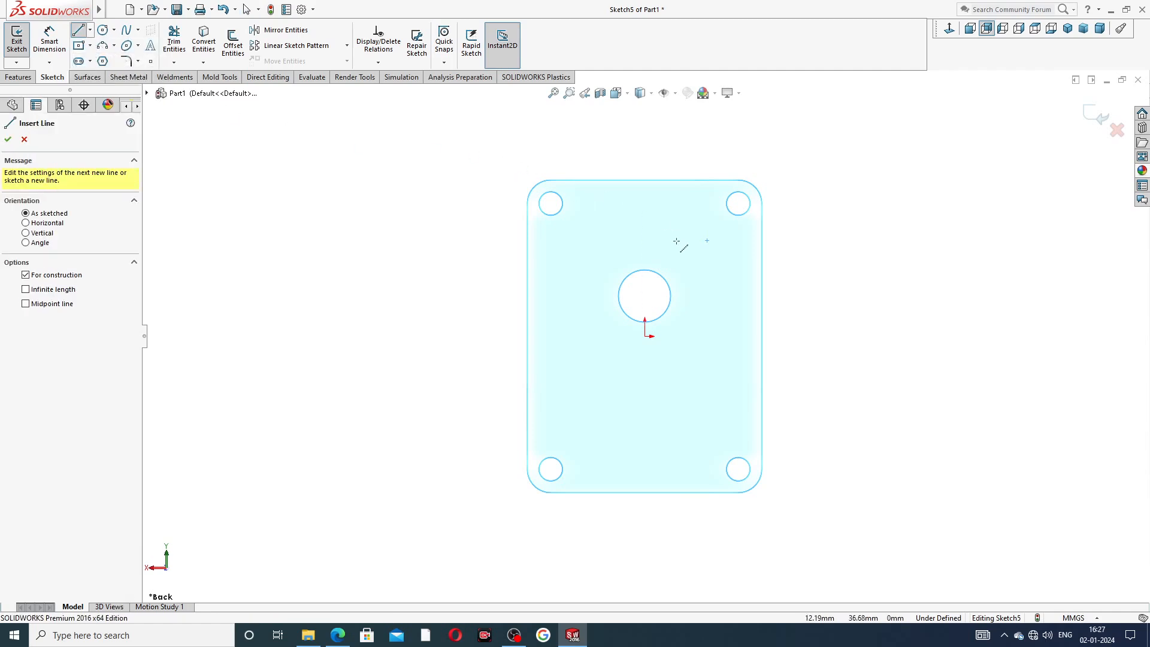
pyautogui.click(645, 221)
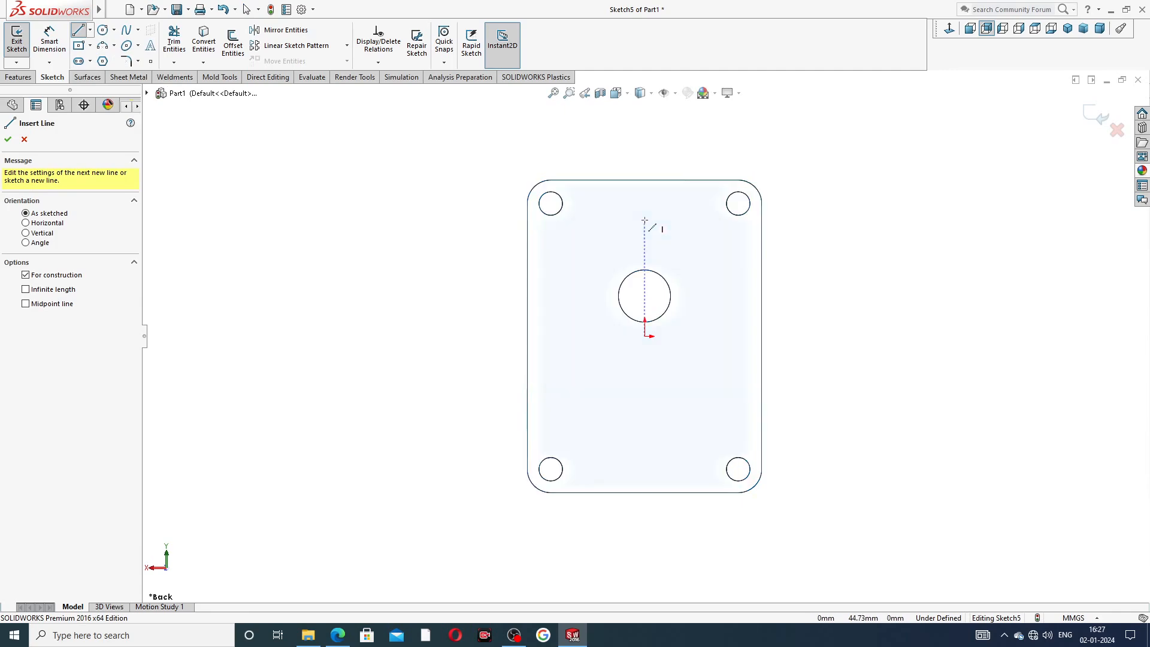
pyautogui.click(644, 335)
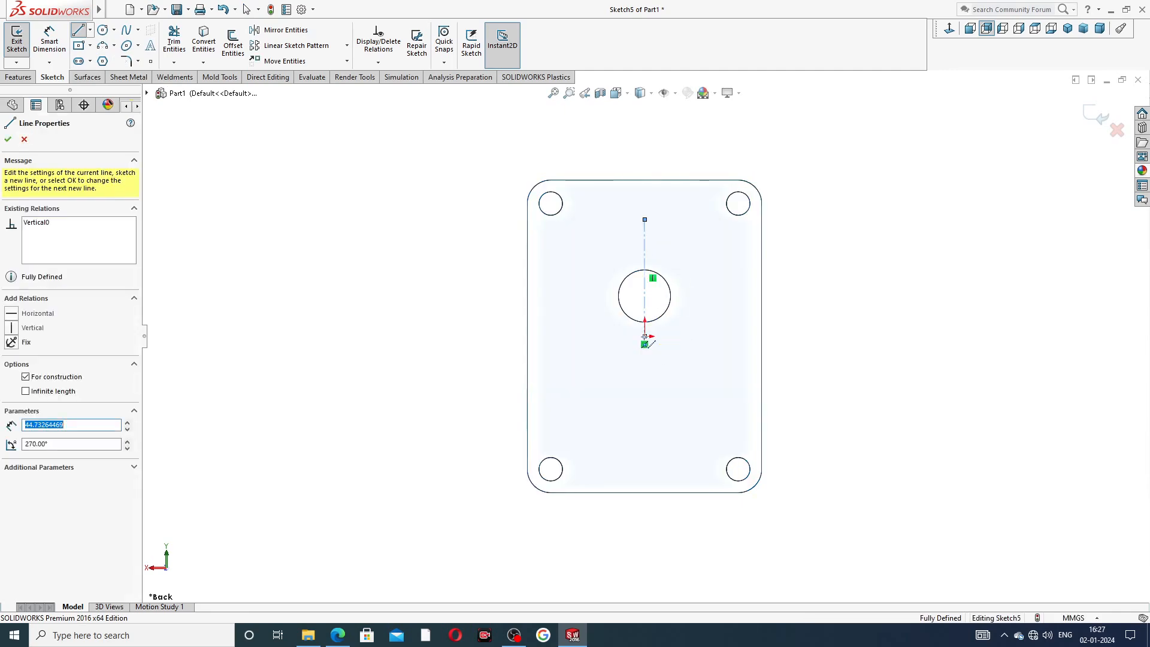
pyautogui.click(549, 337)
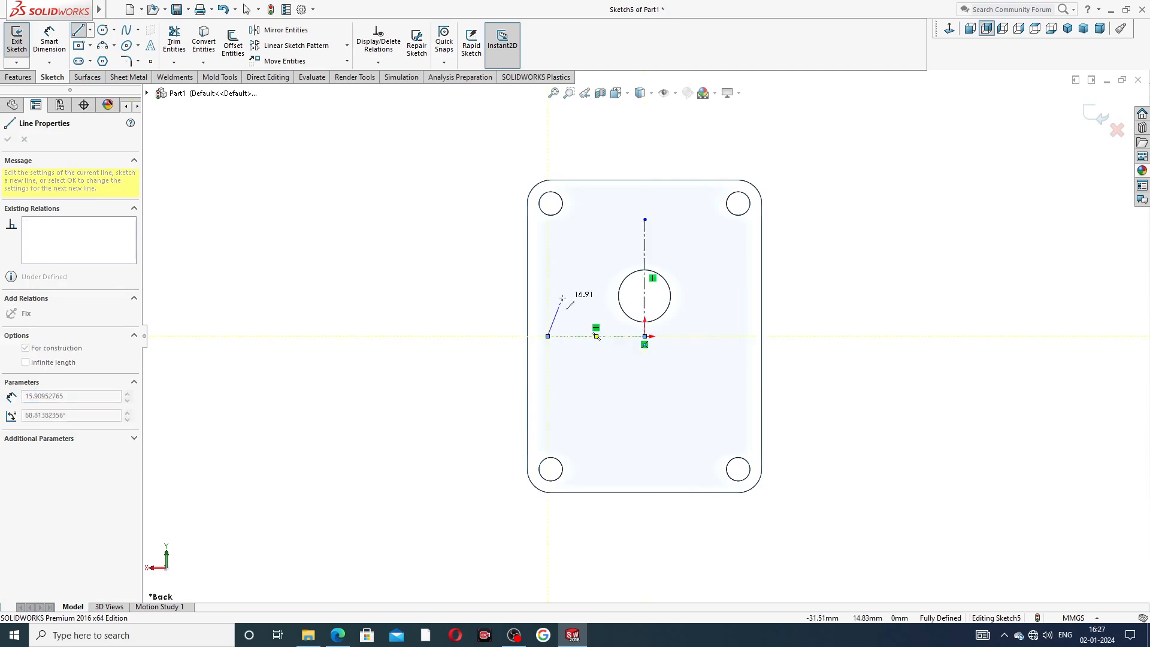
pyautogui.rightClick(566, 300)
pyautogui.click(606, 314)
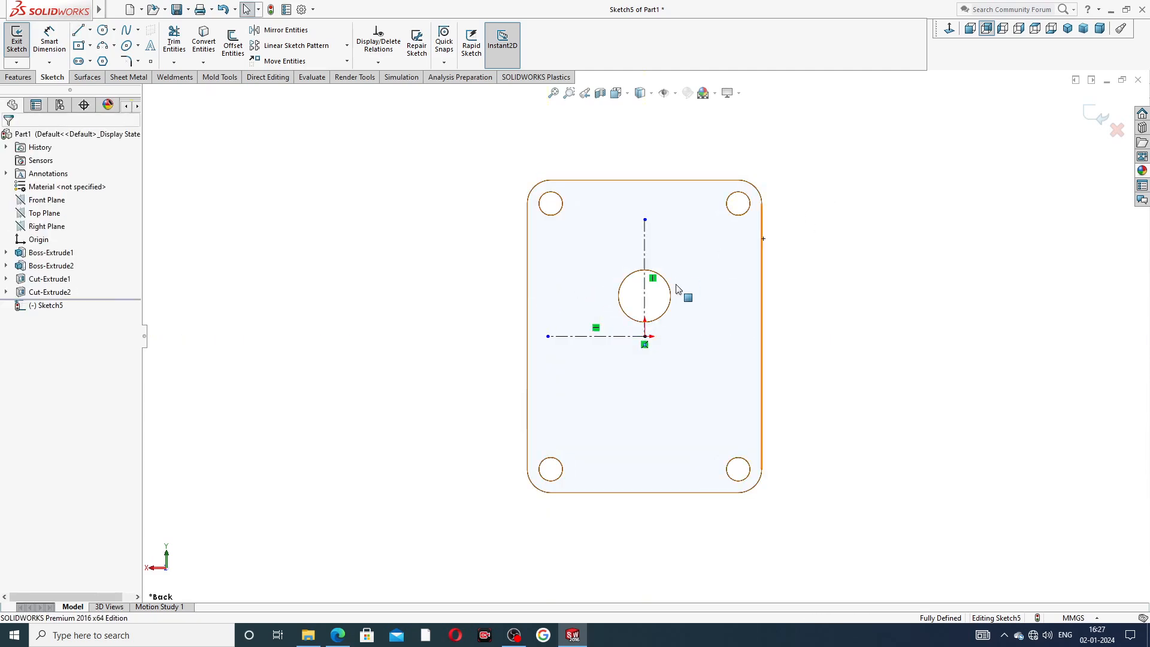
# Draw a centerpoint arc centered at the origin above the hole, radius about 42 mm.
pyautogui.scroll(-1, 638, 325)
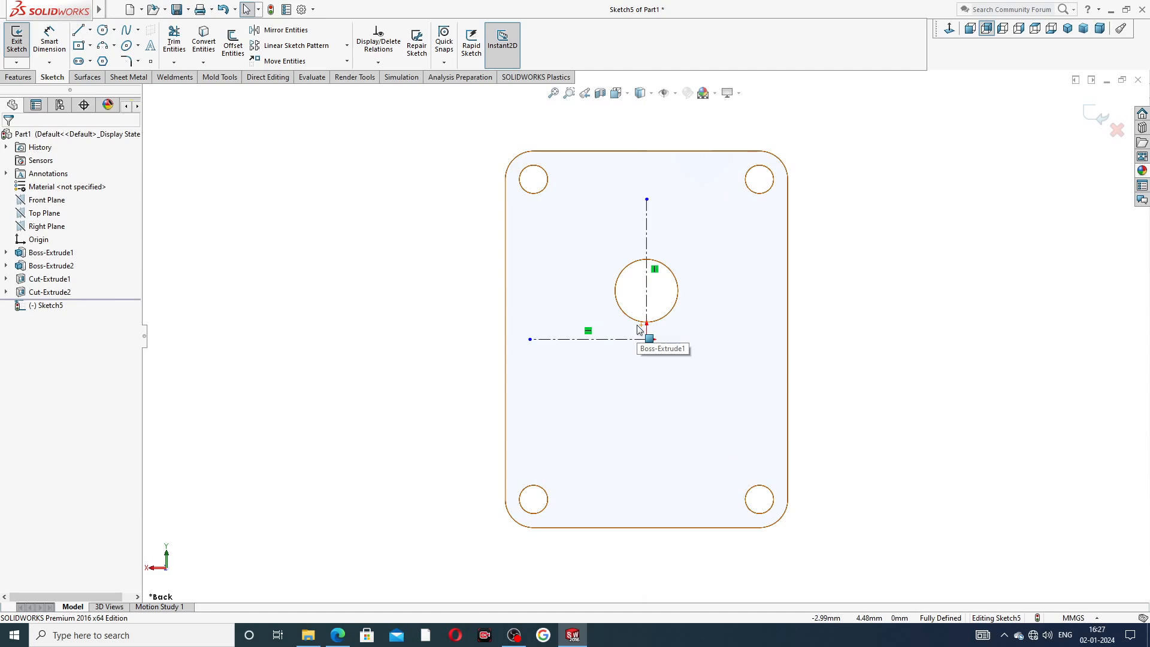
pyautogui.click(114, 47)
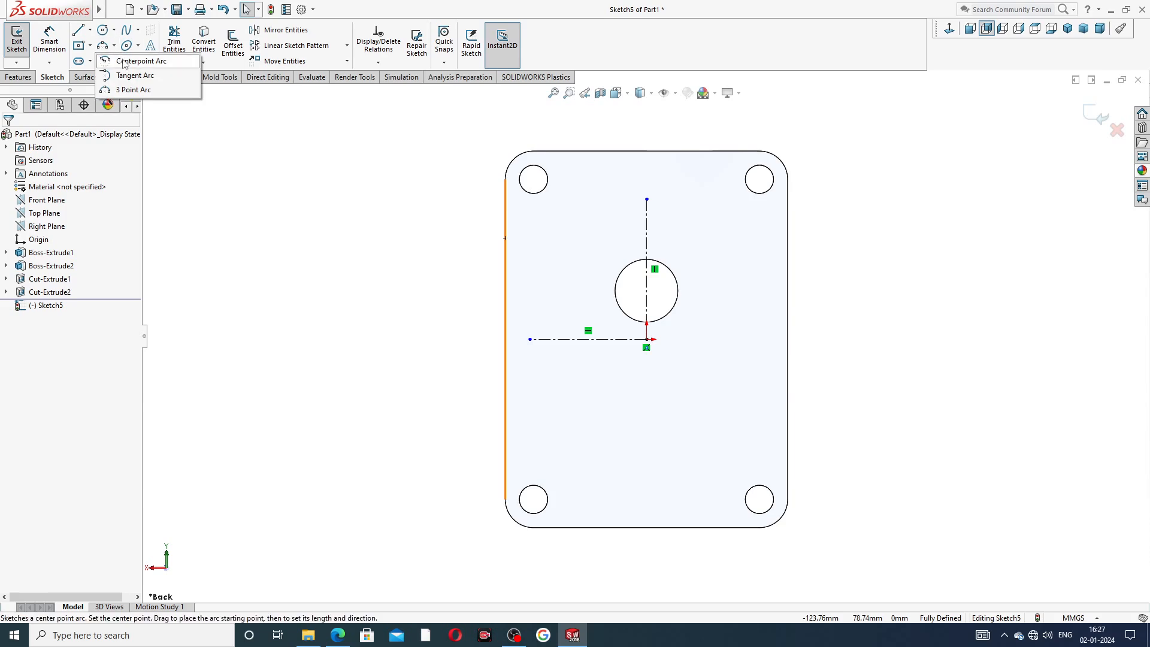
pyautogui.click(124, 62)
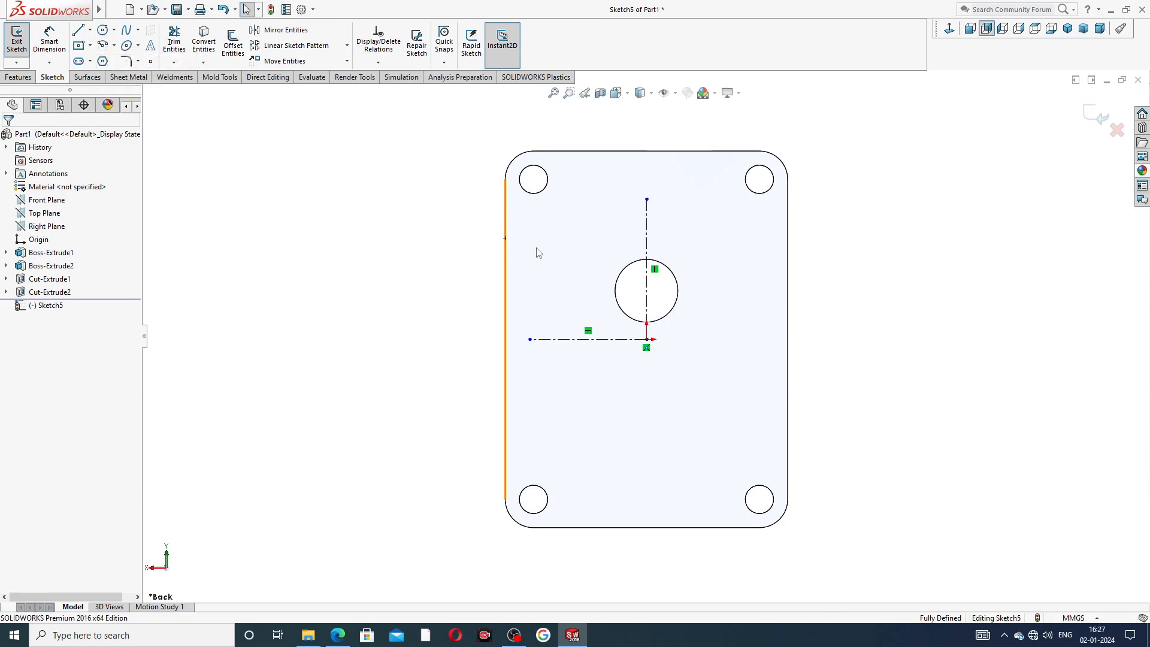
pyautogui.click(647, 340)
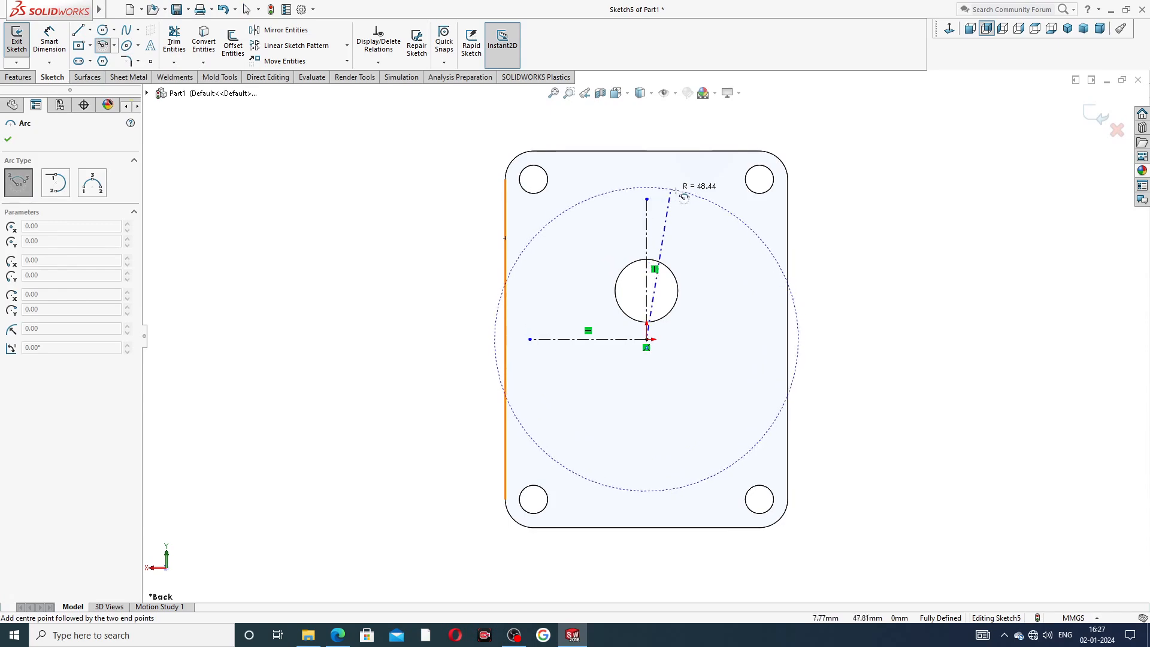
pyautogui.click(710, 192)
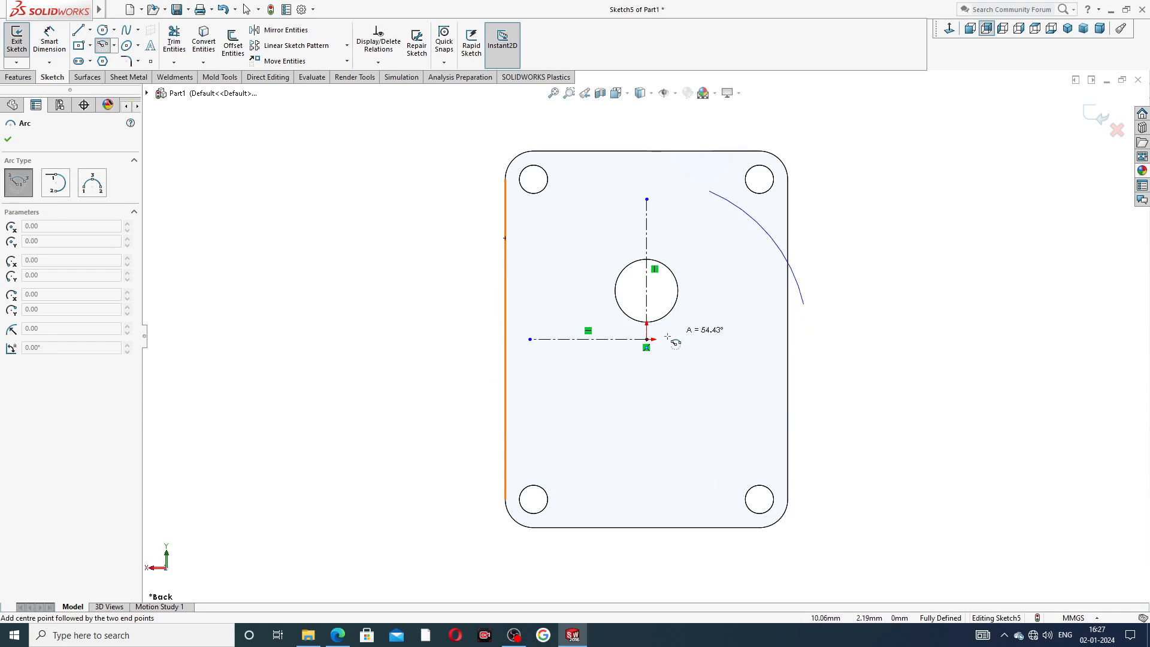
pyautogui.click(575, 223)
pyautogui.rightClick(840, 157)
pyautogui.click(866, 162)
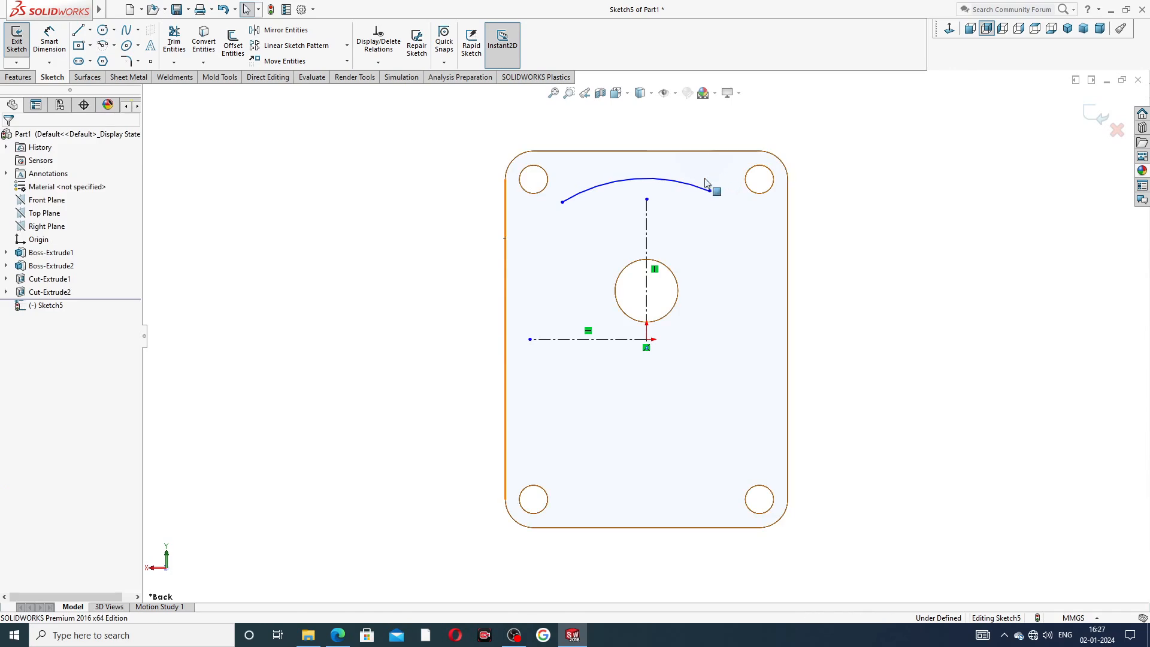
pyautogui.moveTo(691, 195); pyautogui.dragTo(700, 226)
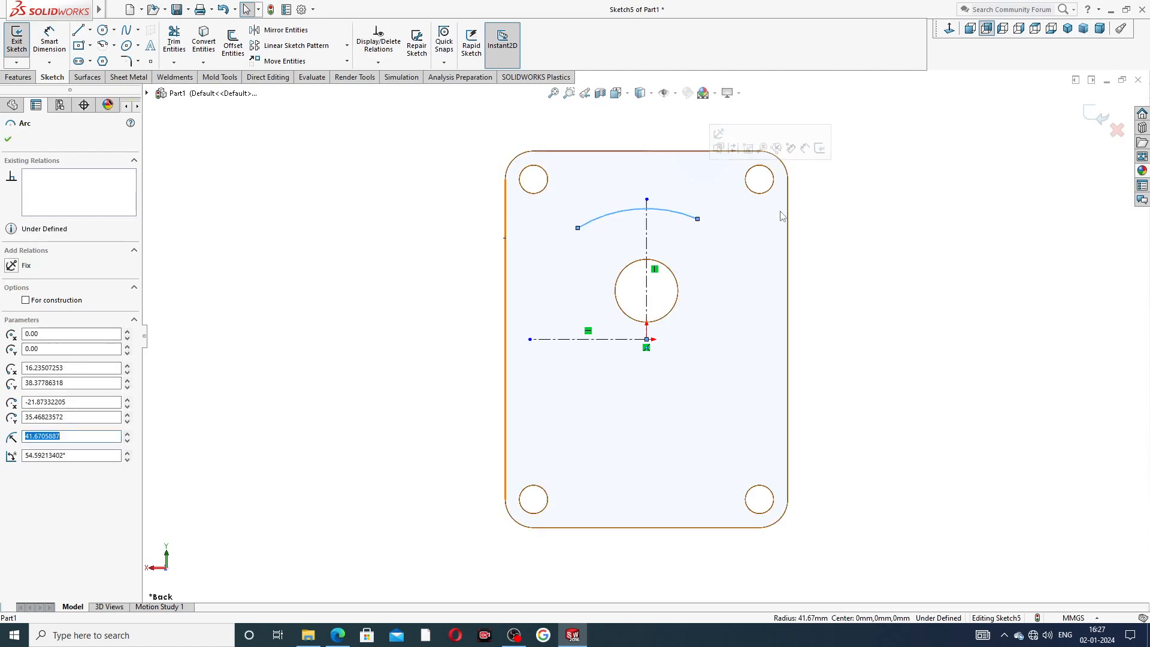
# Make the arc's two endpoints horizontal to each other.
pyautogui.click(697, 220)
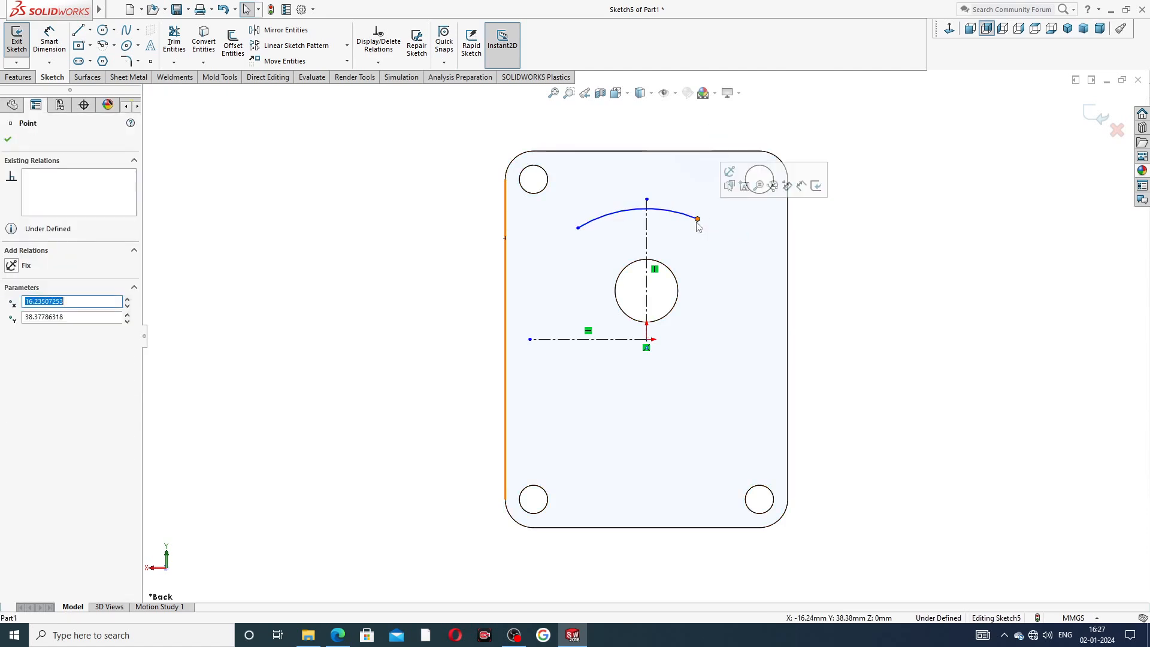
pyautogui.keyDown('ctrl'); pyautogui.click(577, 227); pyautogui.keyUp('ctrl')
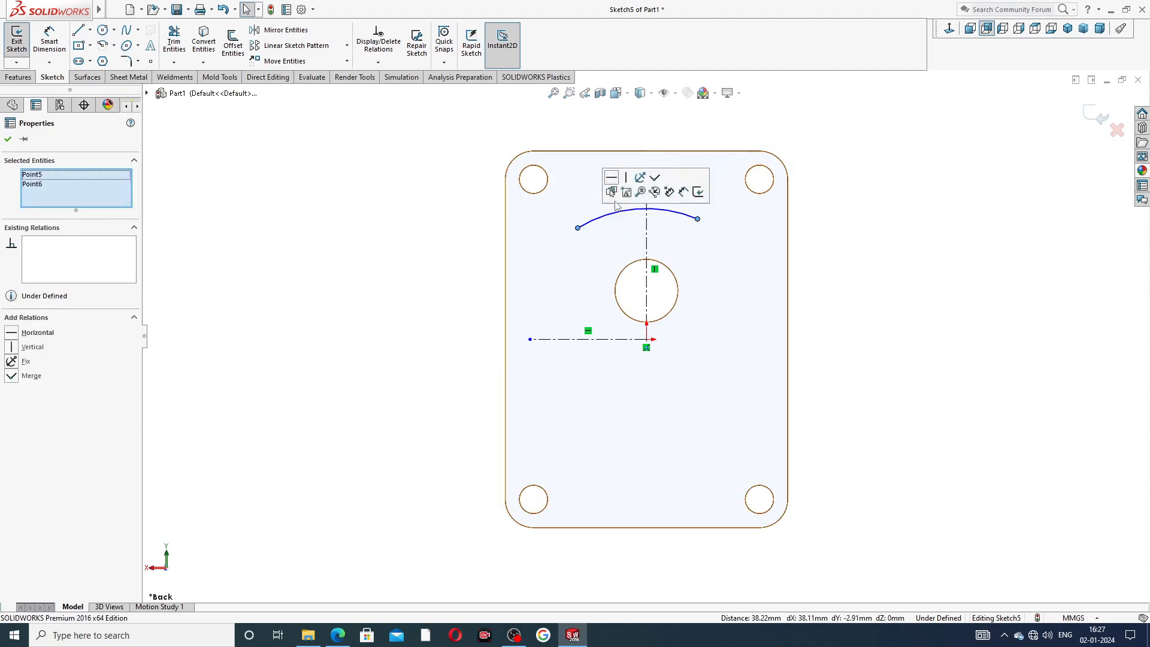
pyautogui.click(612, 179)
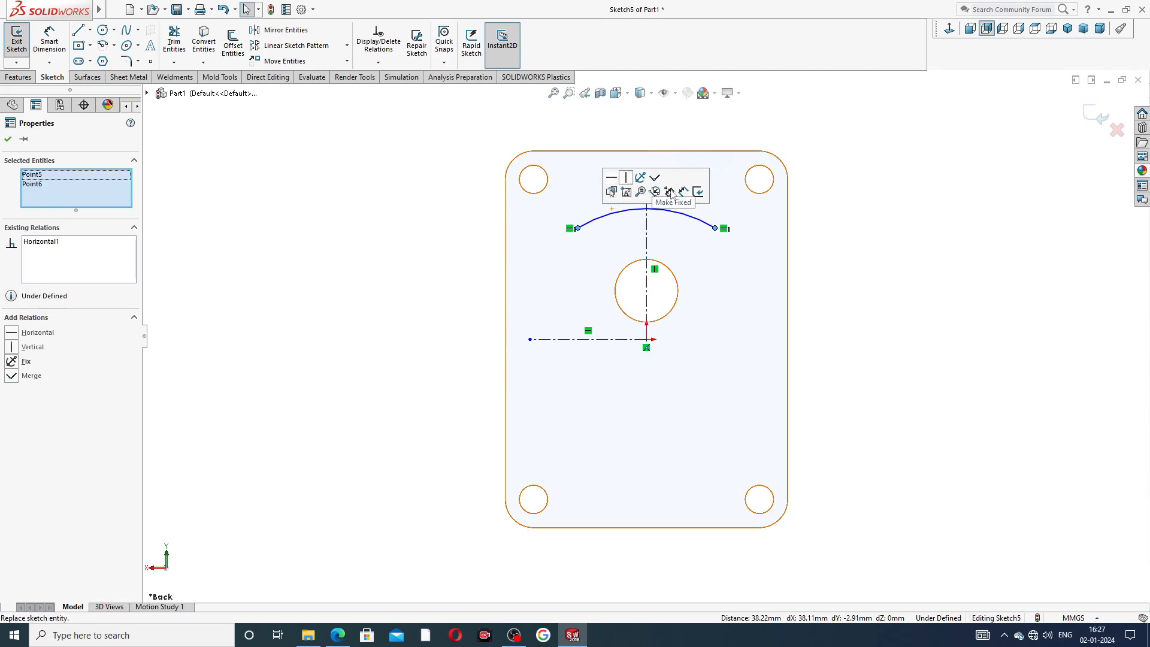
pyautogui.click(827, 190)
# Consult the reference drawing and set the arc's radius to 50 mm.
pyautogui.scroll(-2, 642, 263)
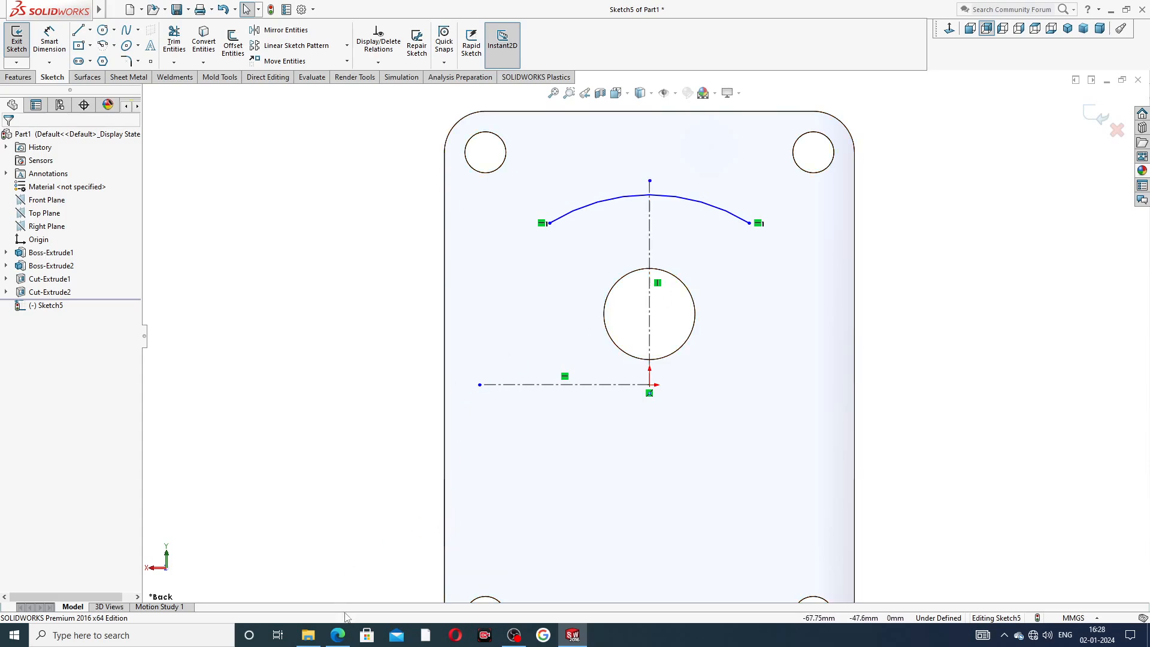
pyautogui.click(338, 635)
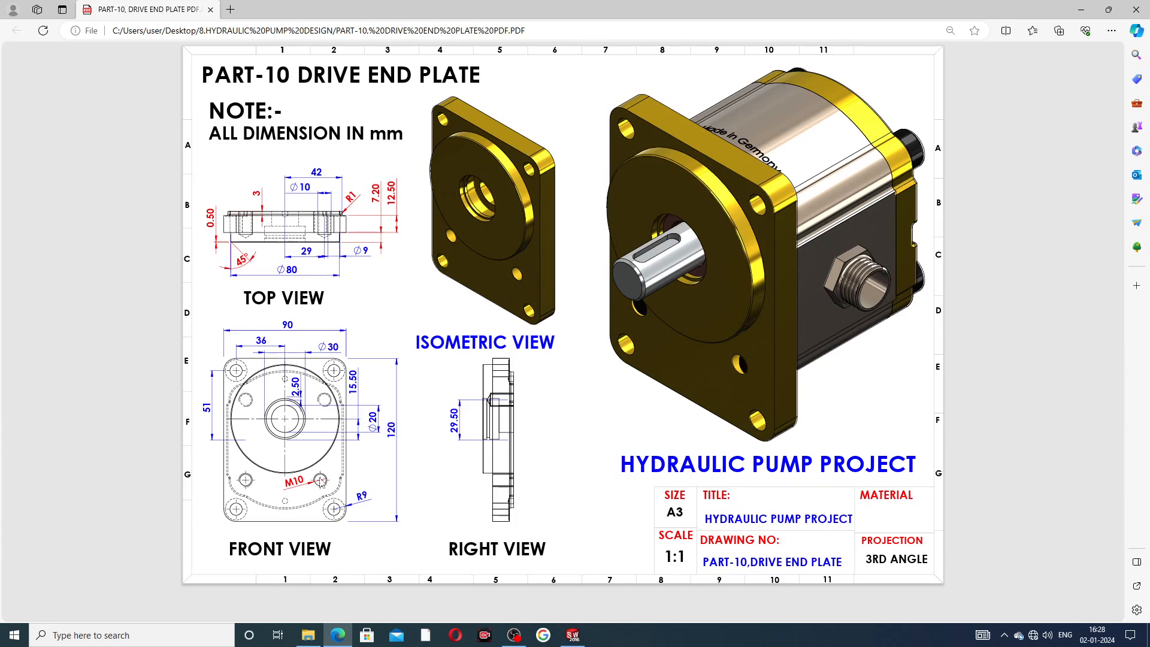
pyautogui.click(337, 635)
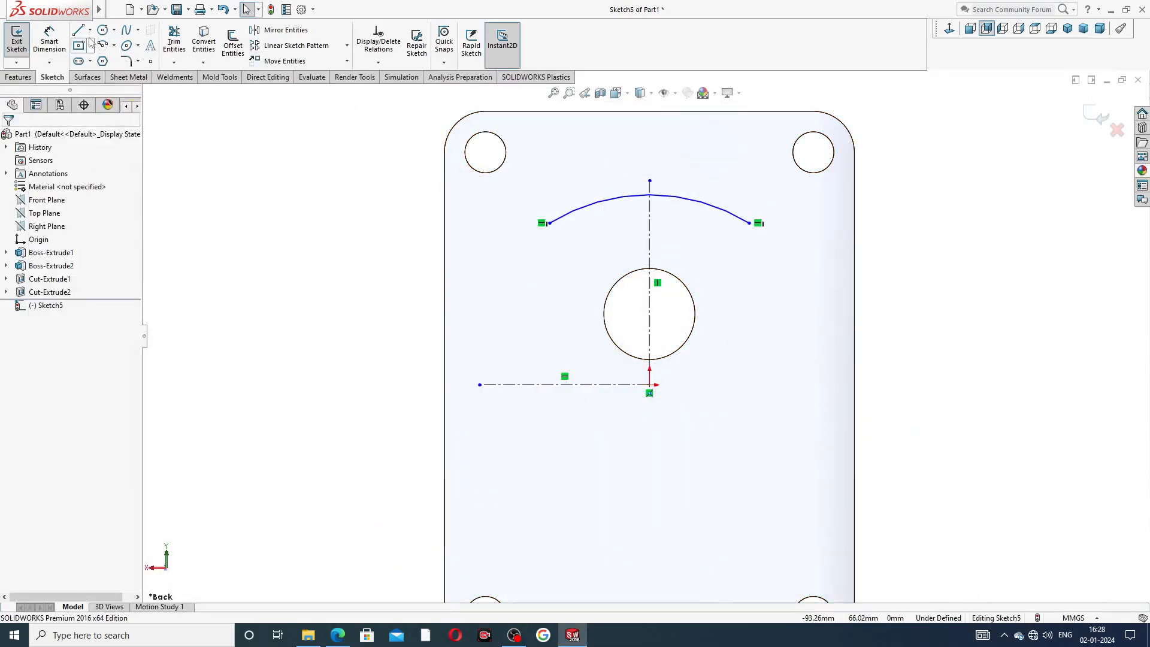
pyautogui.click(50, 47)
pyautogui.click(607, 201)
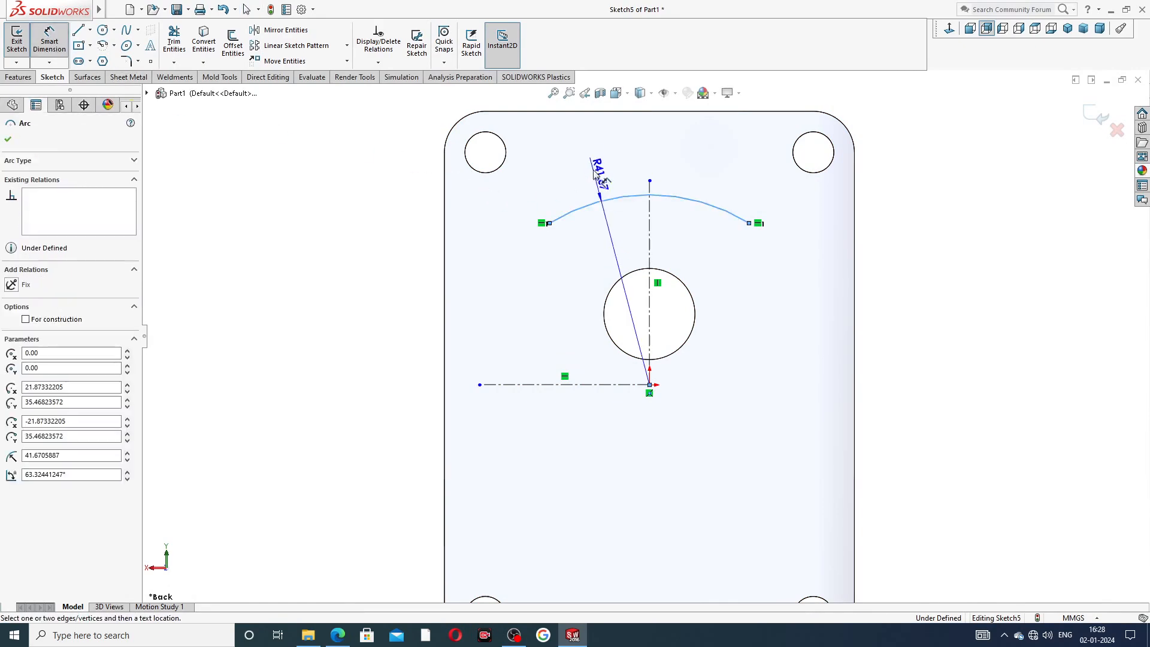
pyautogui.click(591, 168)
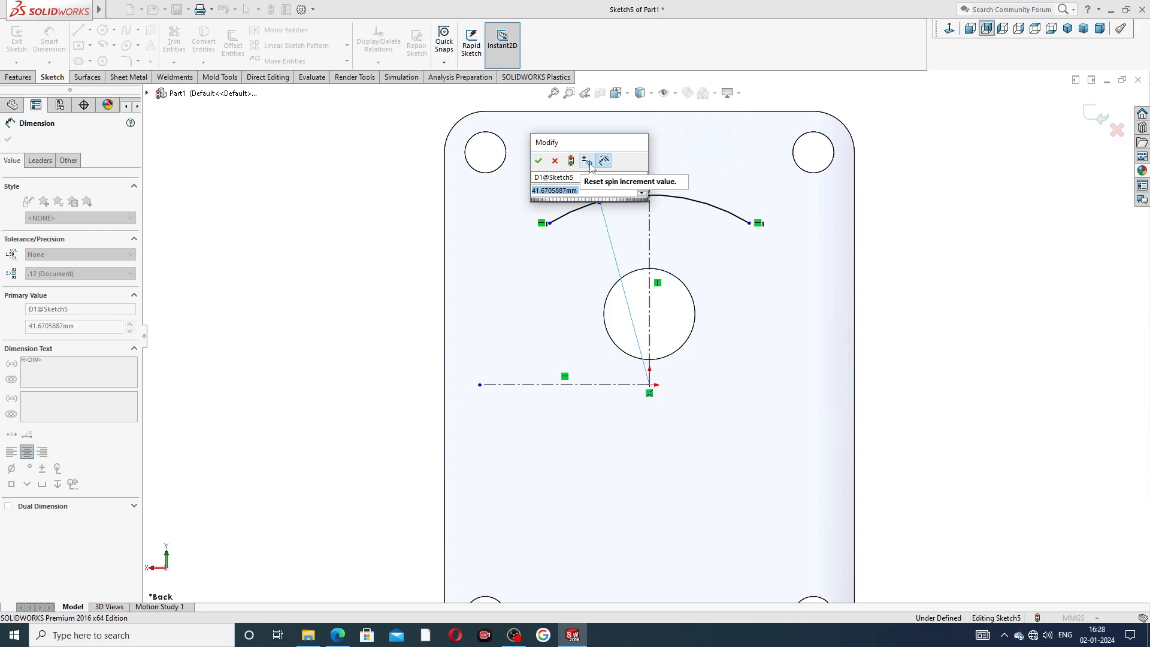
pyautogui.write('50')
pyautogui.press('Return')
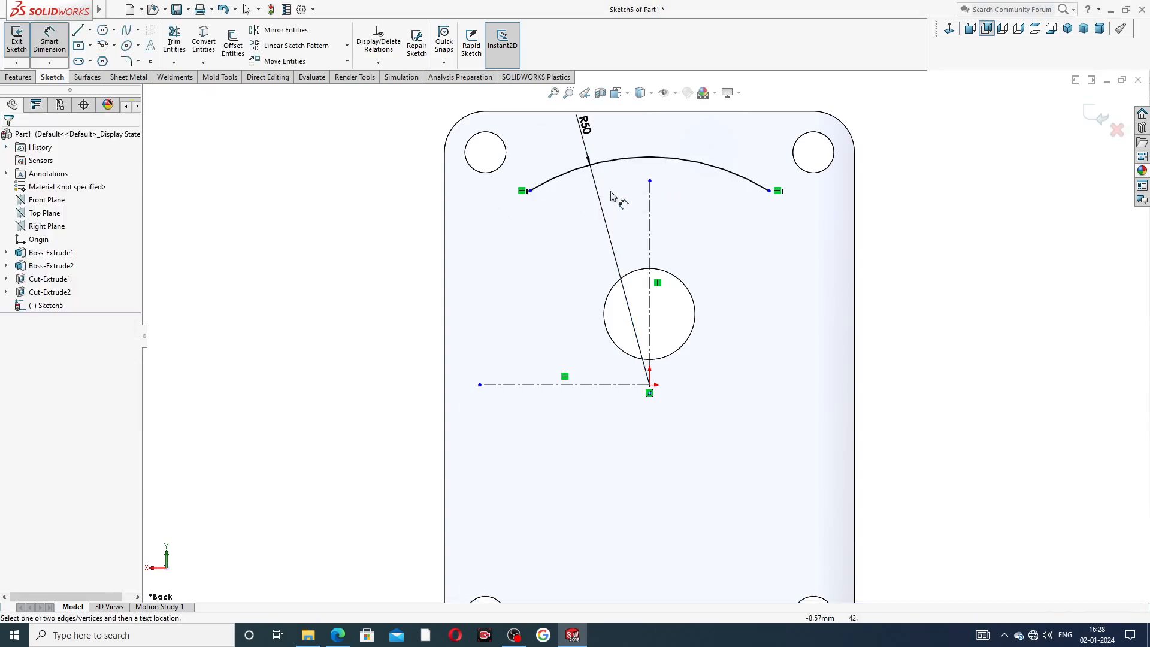
# Draw a circle about 10 mm in diameter left of the hole, just below the arc's left end.
pyautogui.press('f')
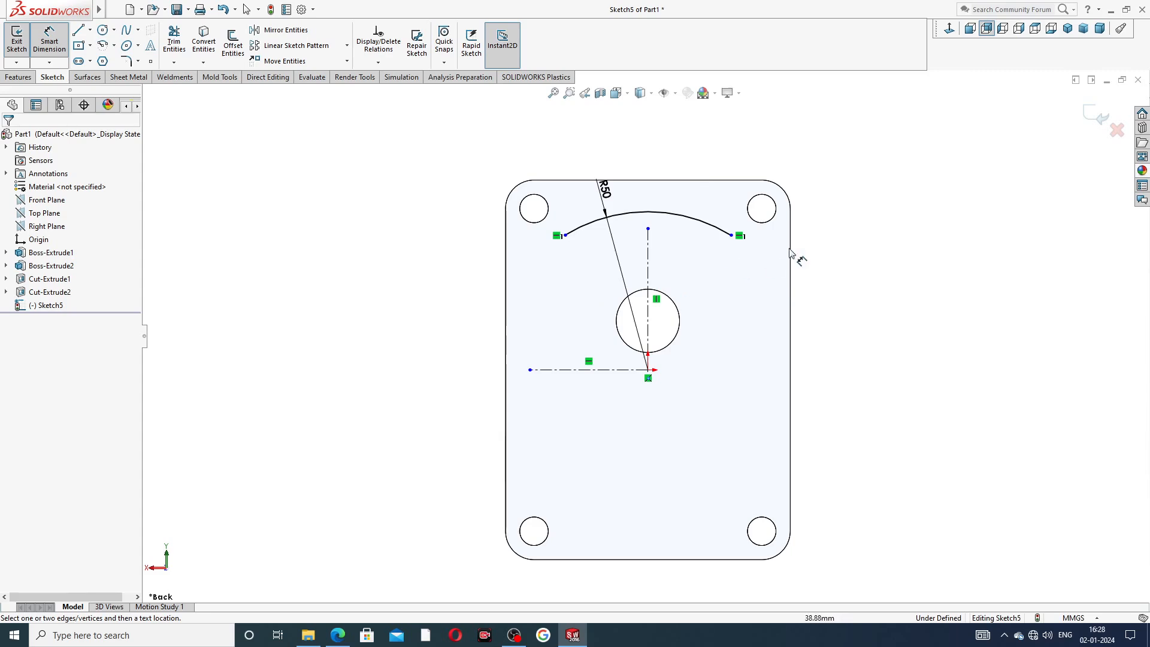
pyautogui.rightClick(847, 187)
pyautogui.click(875, 179)
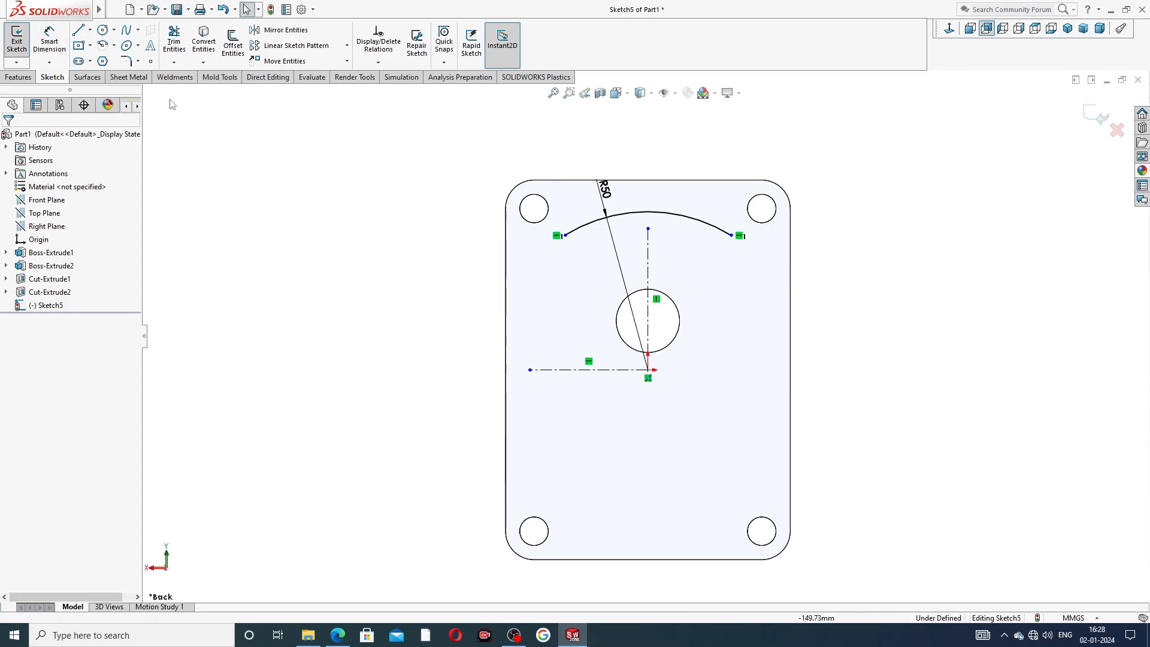
pyautogui.click(104, 30)
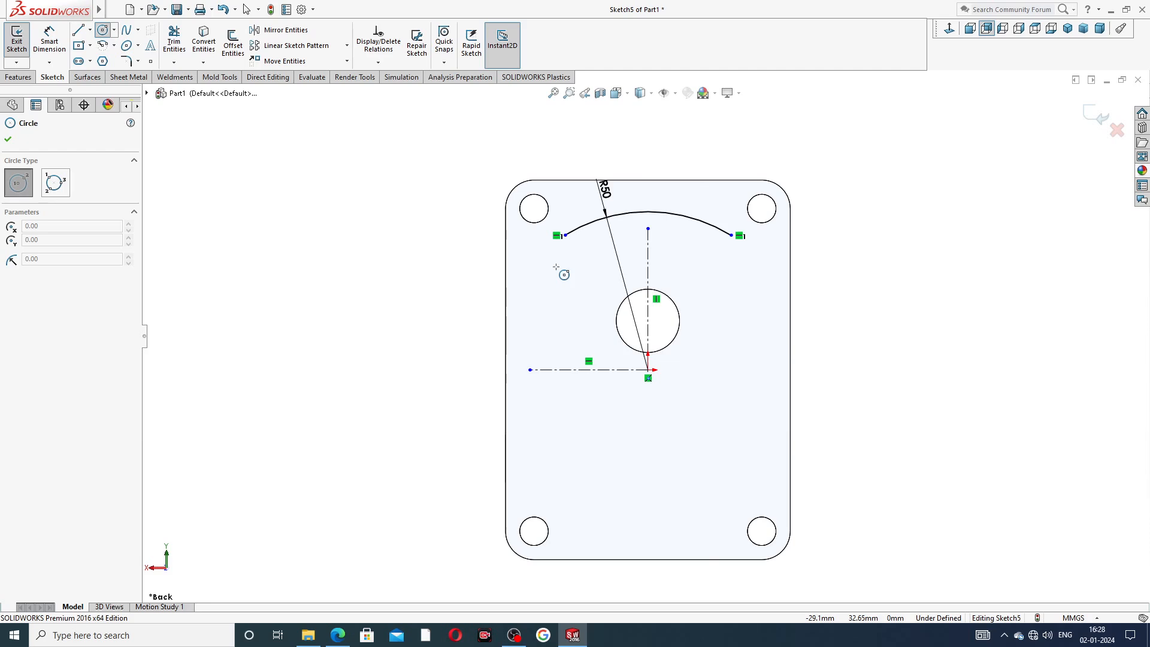
pyautogui.click(558, 270)
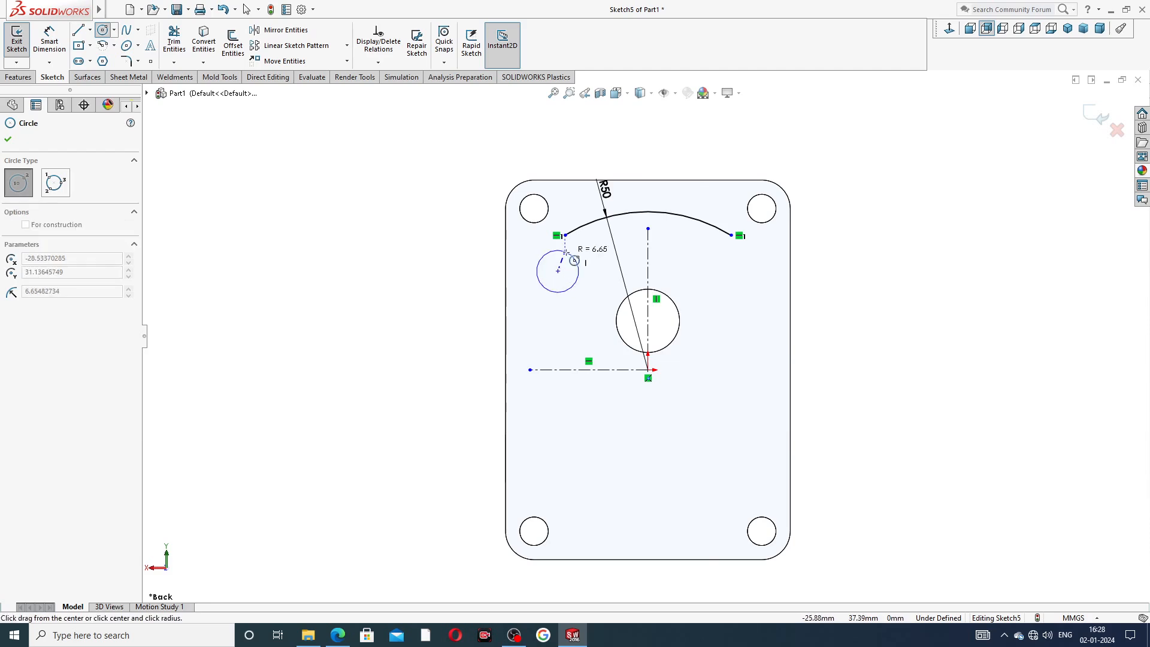
pyautogui.click(572, 267)
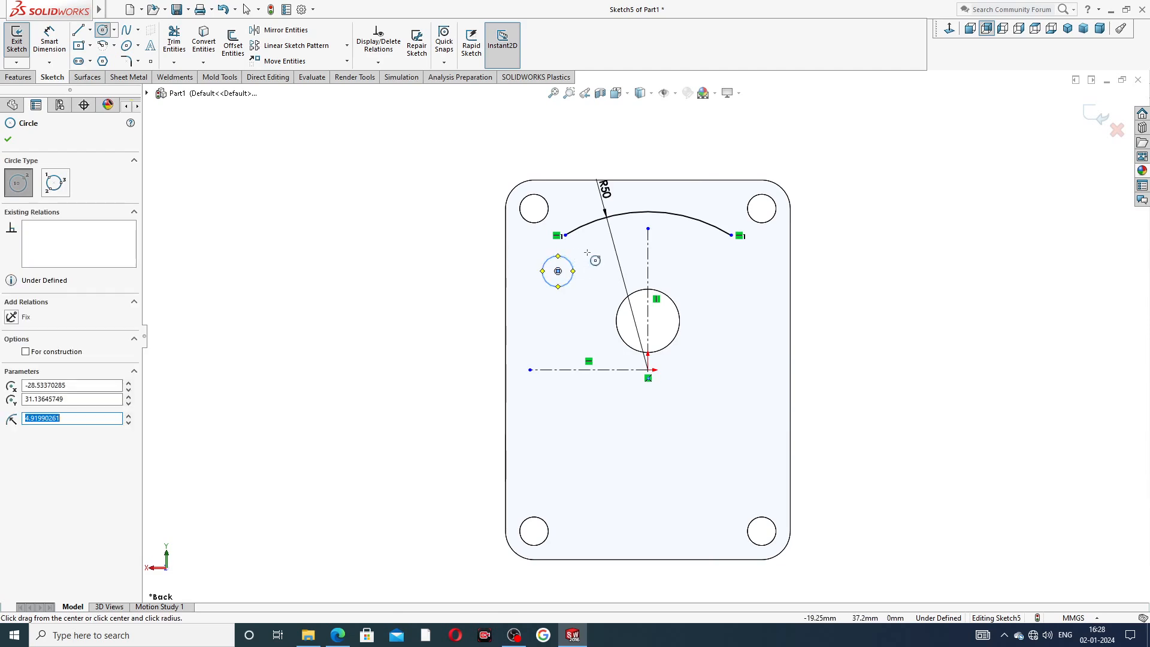
pyautogui.rightClick(592, 255)
pyautogui.click(604, 260)
# Dimension the small circle's diameter as 10 mm.
pyautogui.click(49, 42)
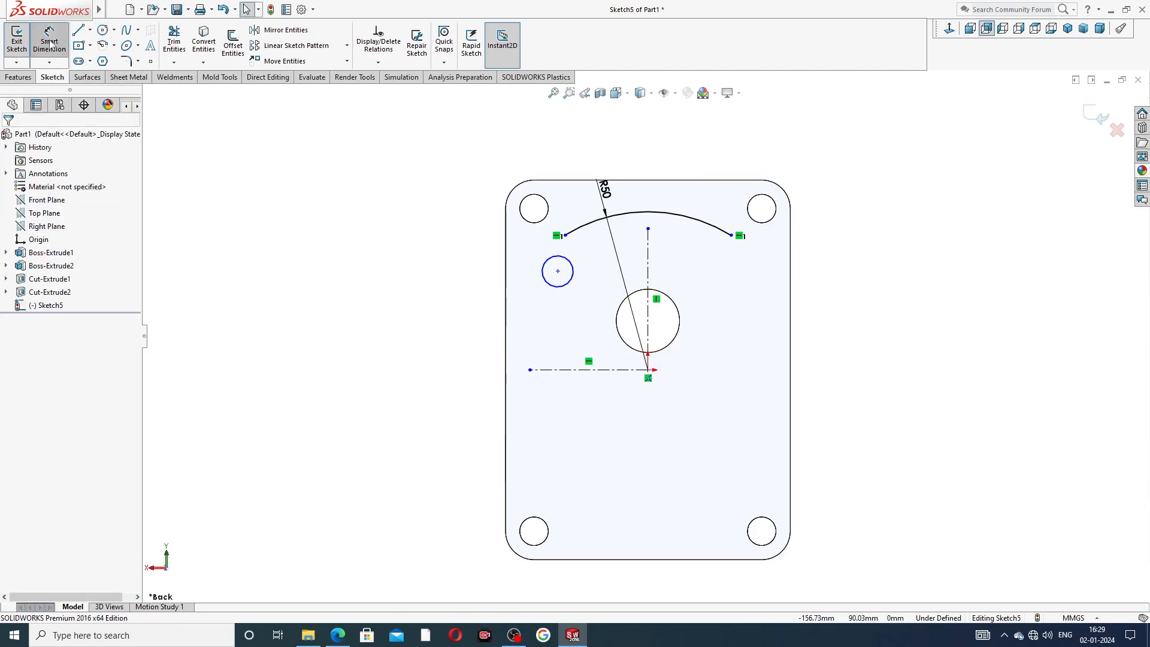
pyautogui.click(547, 282)
pyautogui.click(487, 246)
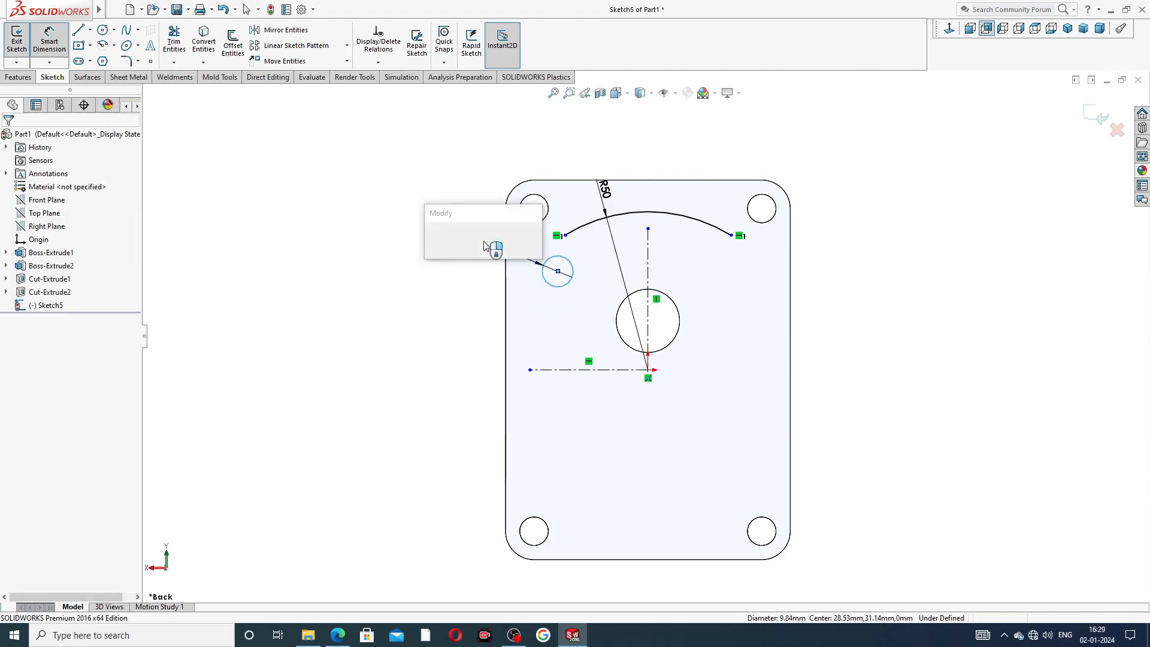
pyautogui.write('10')
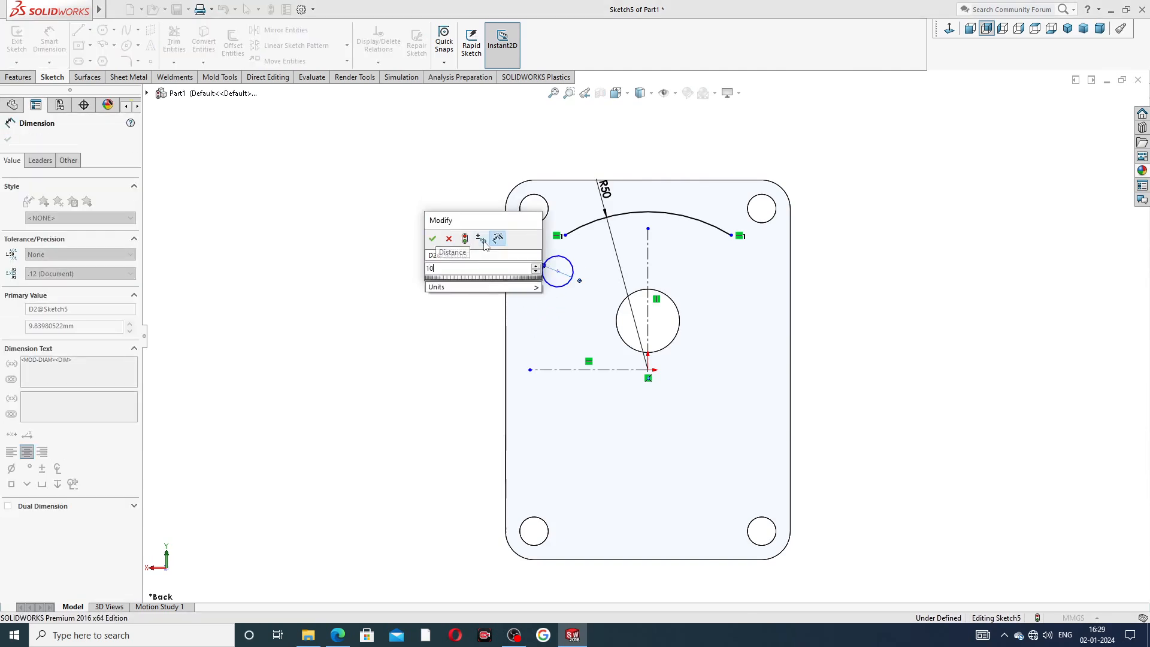
pyautogui.press('Return')
pyautogui.press('Escape')
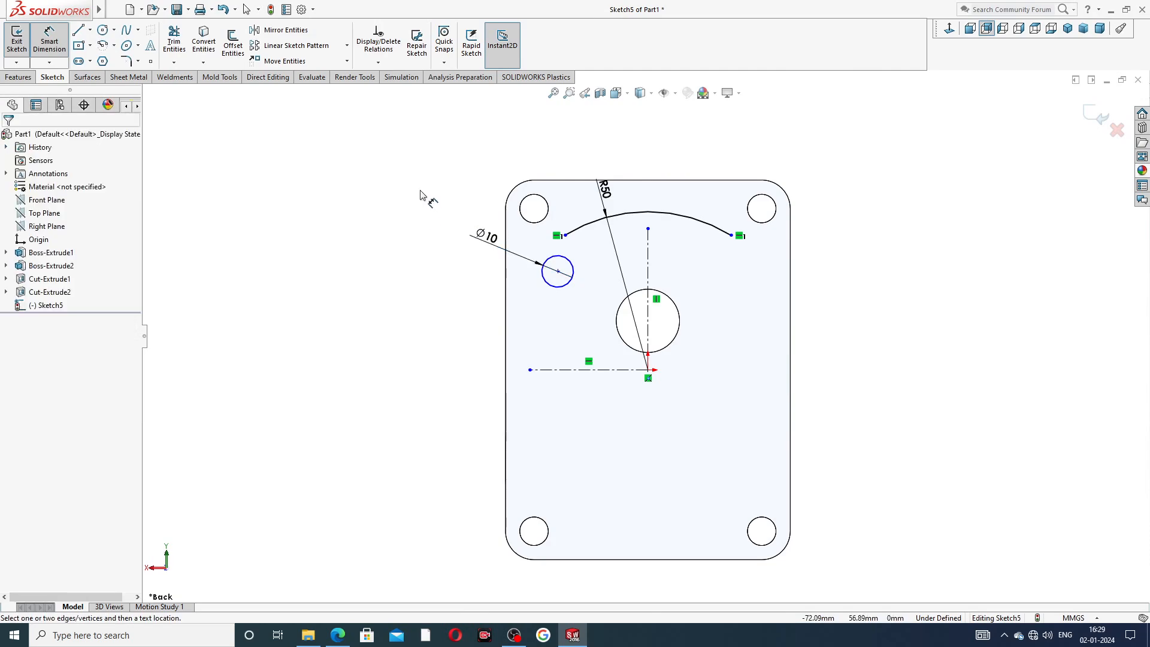
# Dimension the horizontal distance from the small circle's center to the origin as 29 mm.
pyautogui.rightClick(421, 201)
pyautogui.click(452, 180)
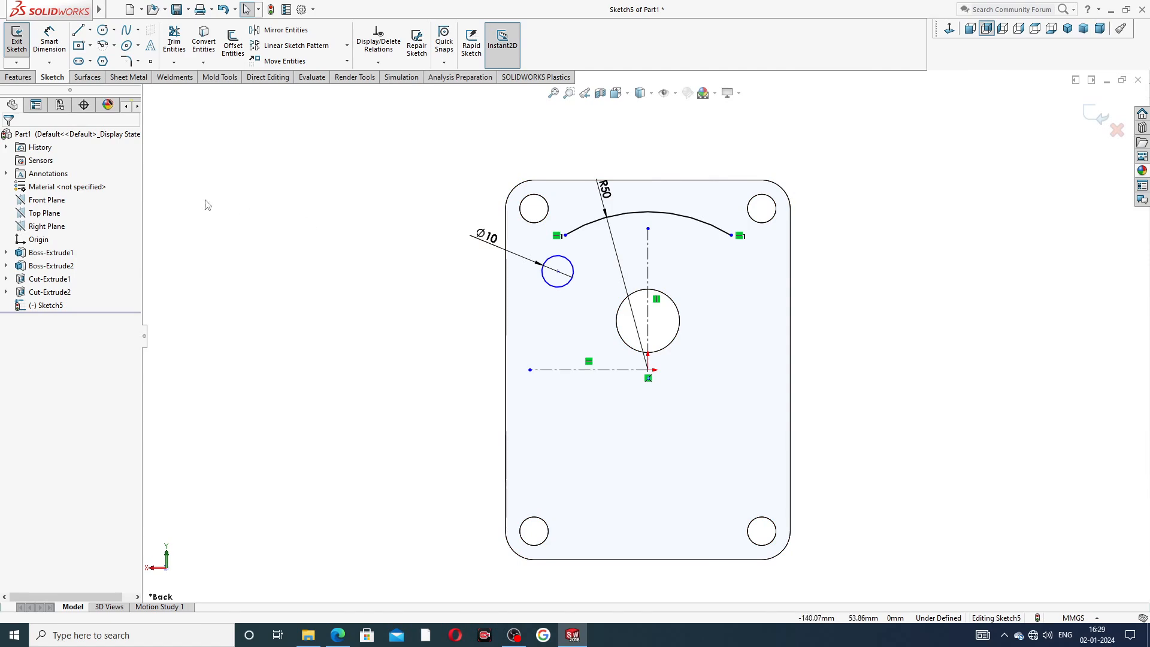
pyautogui.click(49, 42)
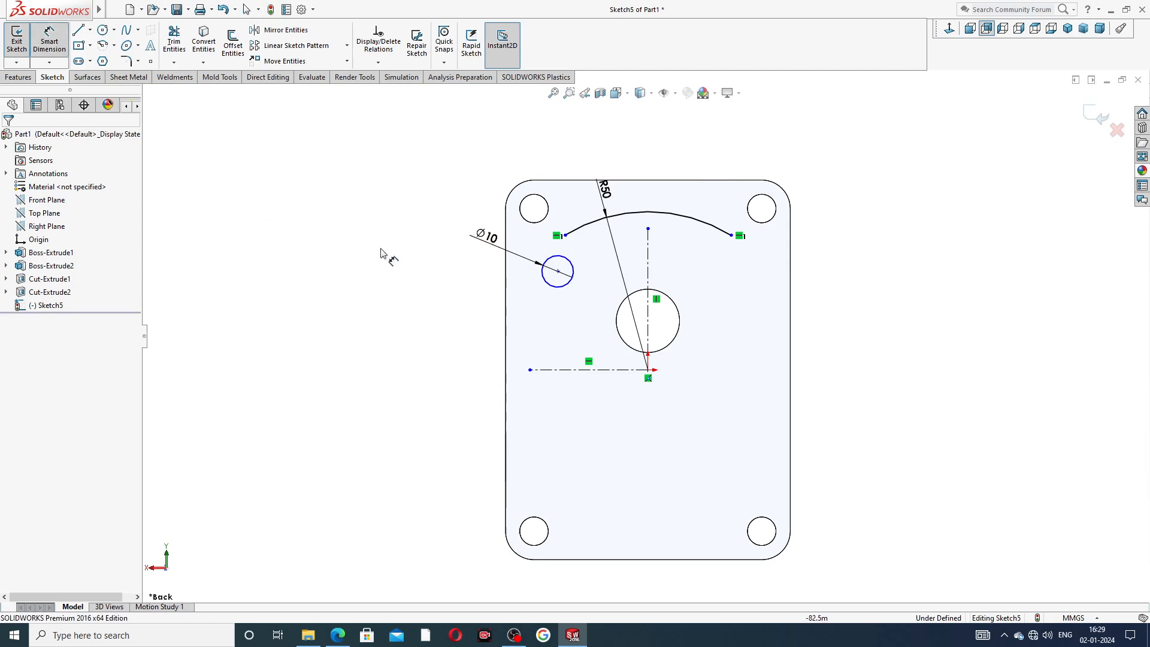
pyautogui.click(558, 272)
pyautogui.click(649, 284)
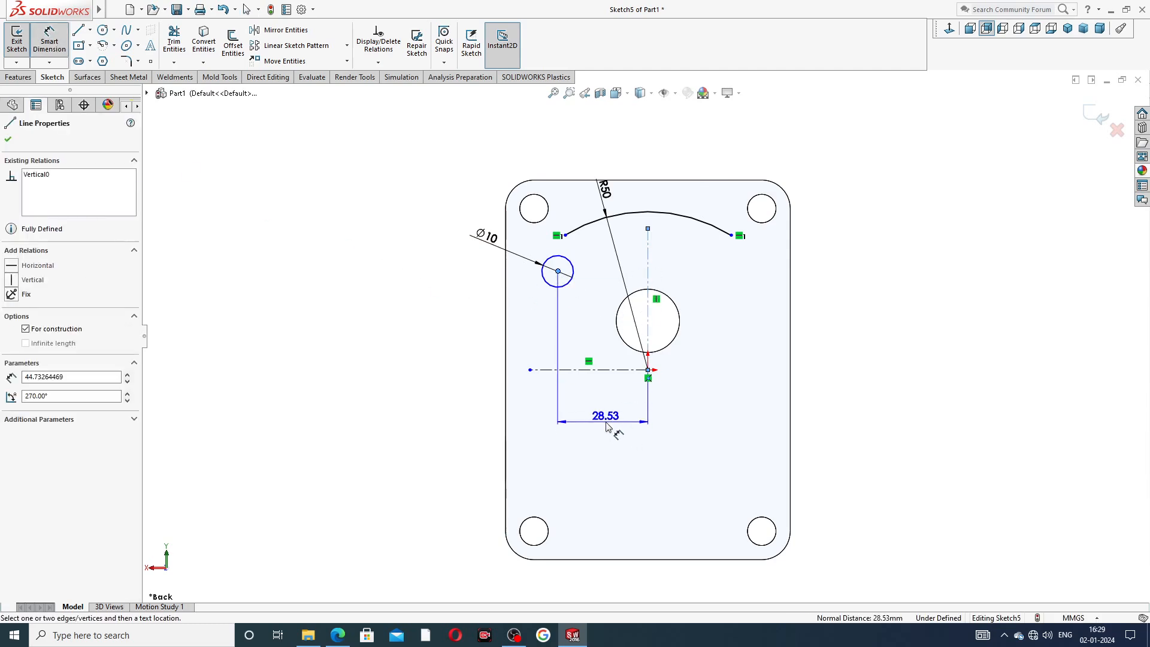
pyautogui.click(607, 423)
pyautogui.write('30')
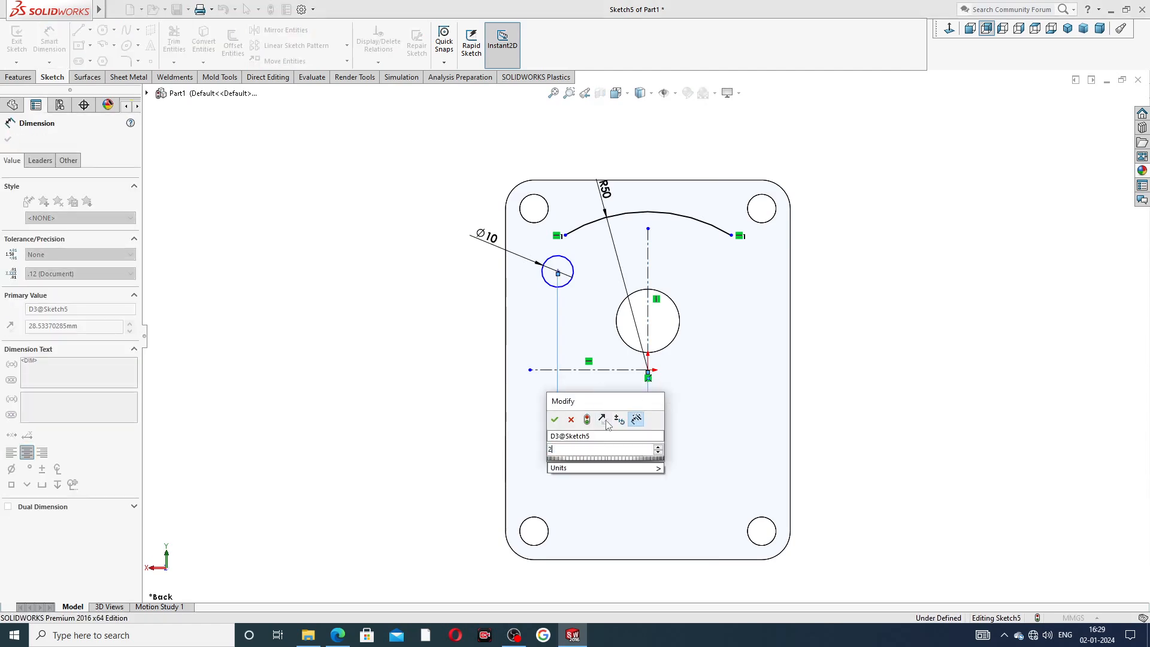
pyautogui.press('Return')
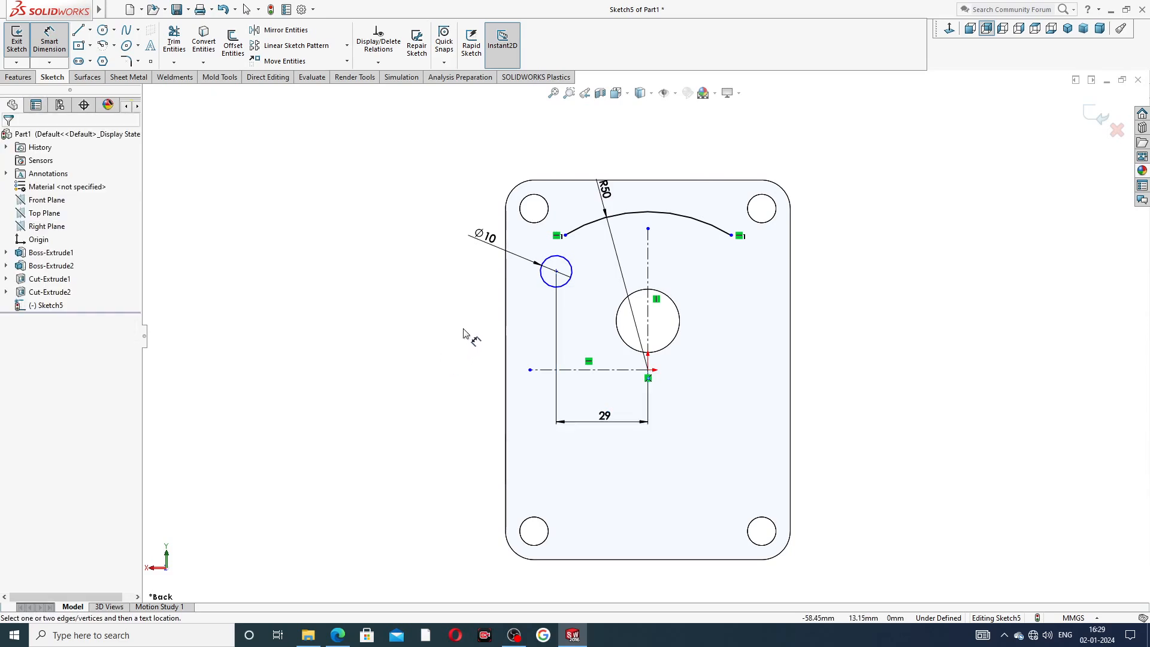
# Dimension the small circle's center 29.50 mm above the horizontal centerline.
pyautogui.click(556, 271)
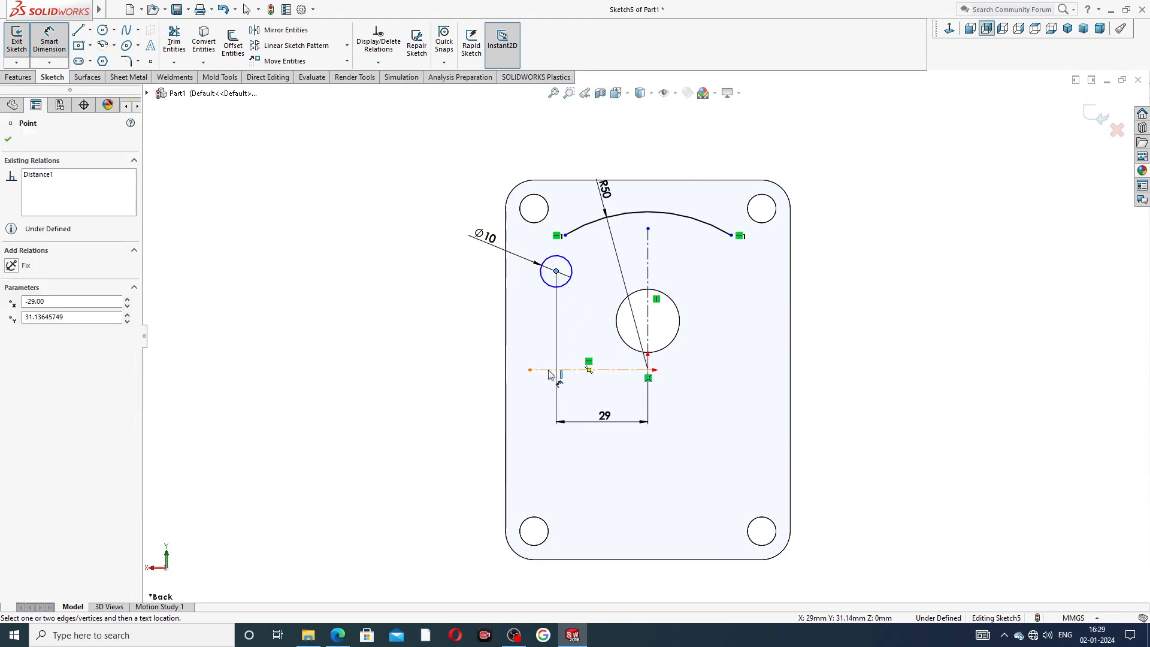
pyautogui.click(554, 370)
pyautogui.click(488, 319)
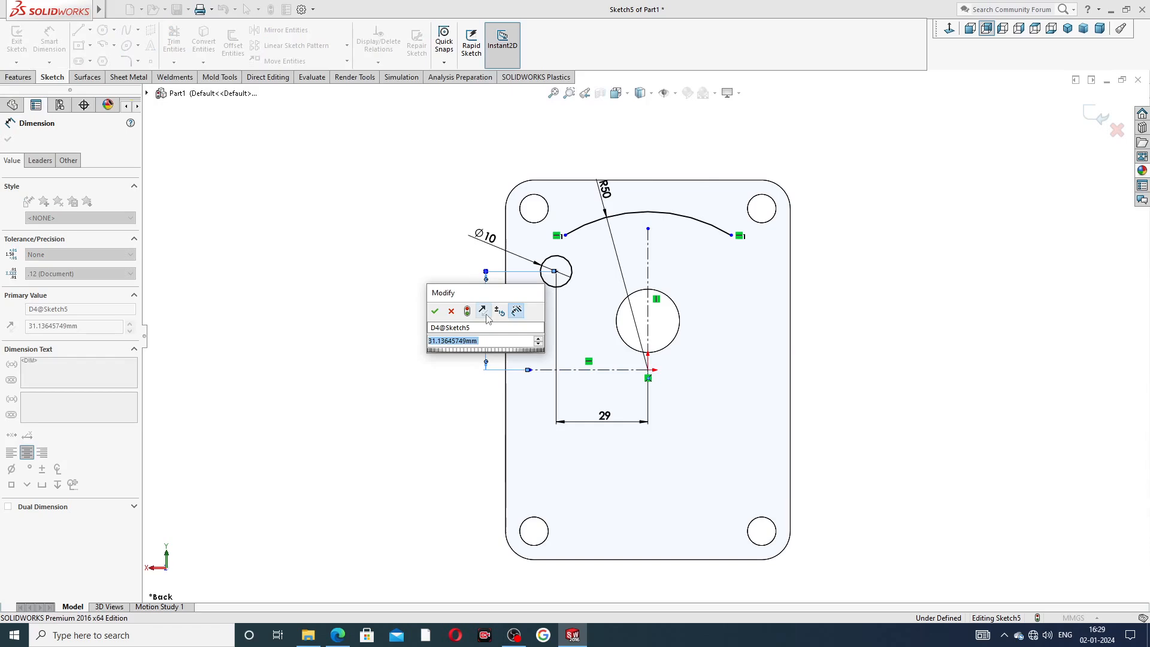
pyautogui.write('29')
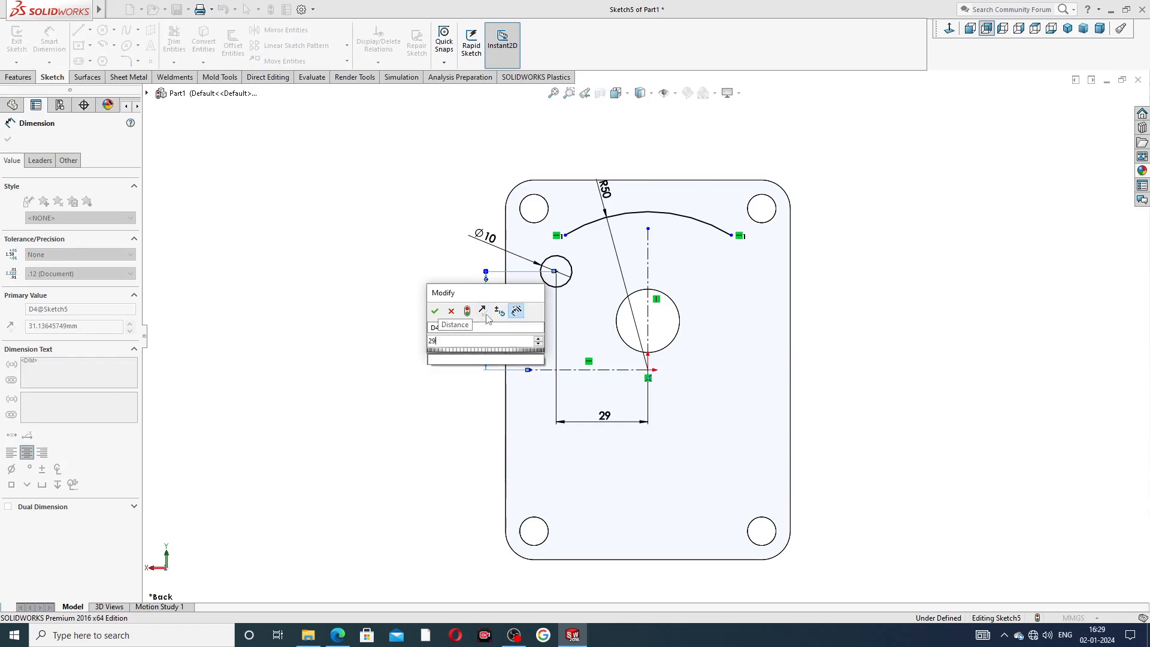
pyautogui.write('.5')
pyautogui.press('Return')
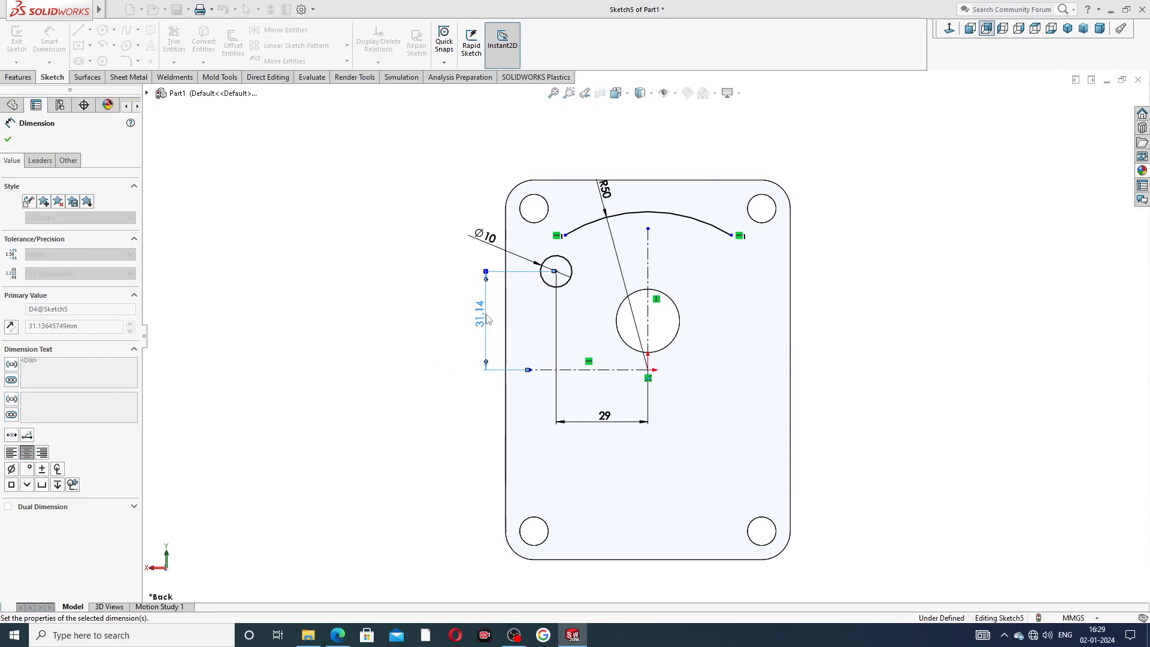
pyautogui.rightClick(396, 310)
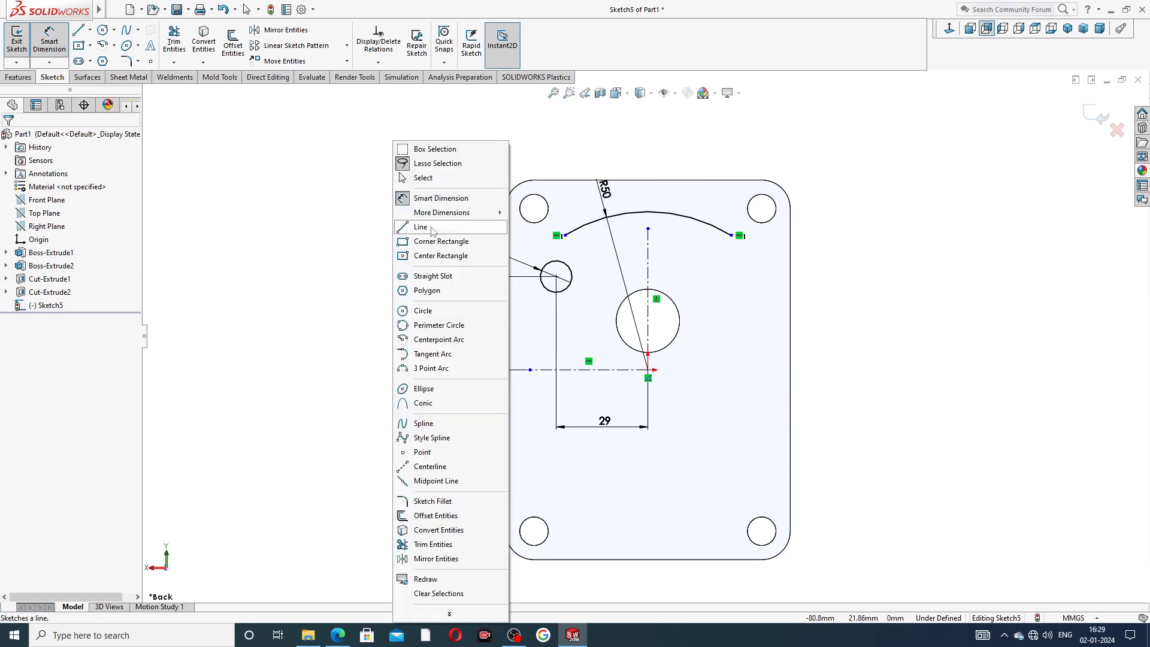
pyautogui.click(422, 178)
# Consult the reference drawing and make the arc's left endpoint vertical with the small circle's center.
pyautogui.click(337, 635)
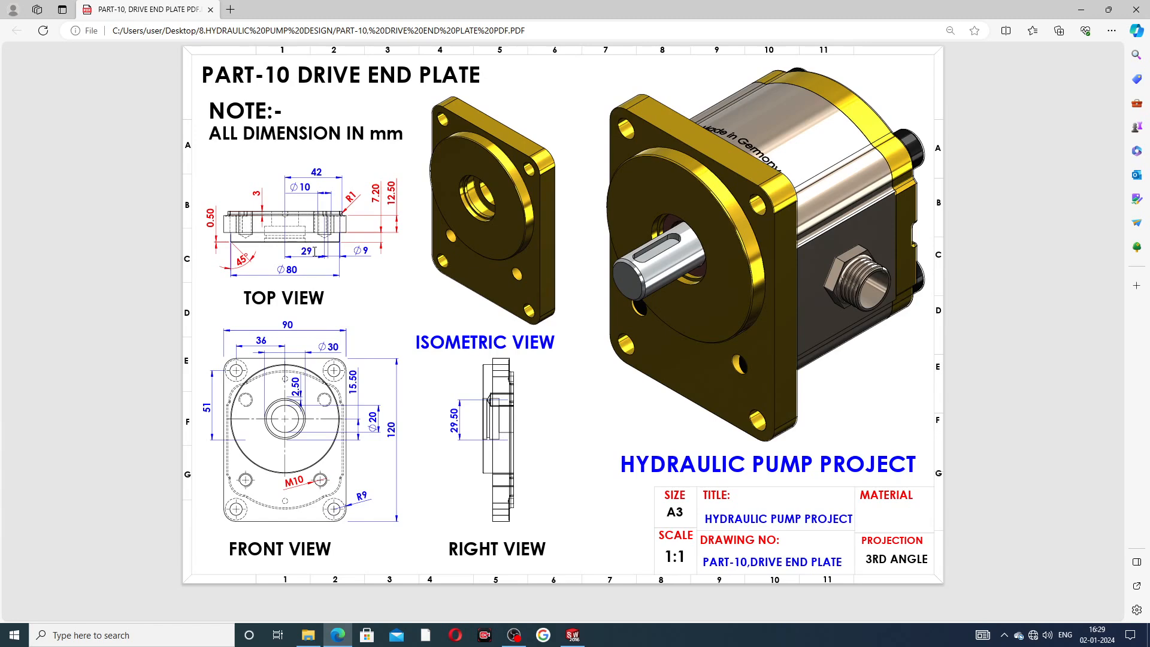
pyautogui.click(573, 635)
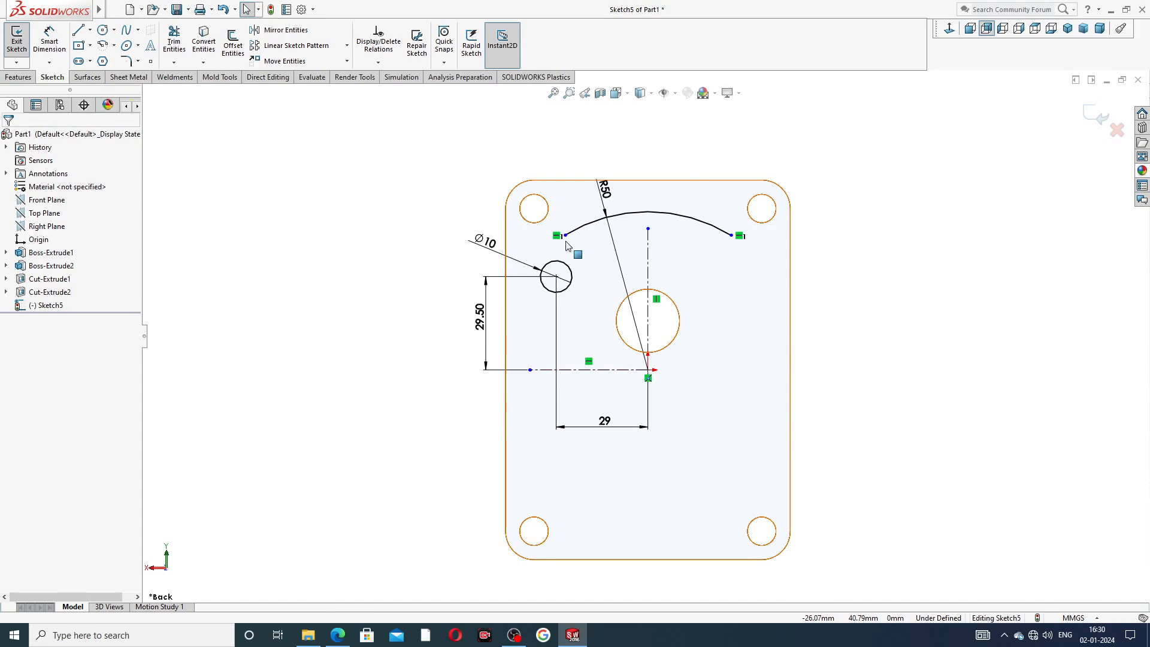
pyautogui.scroll(-2, 568, 245)
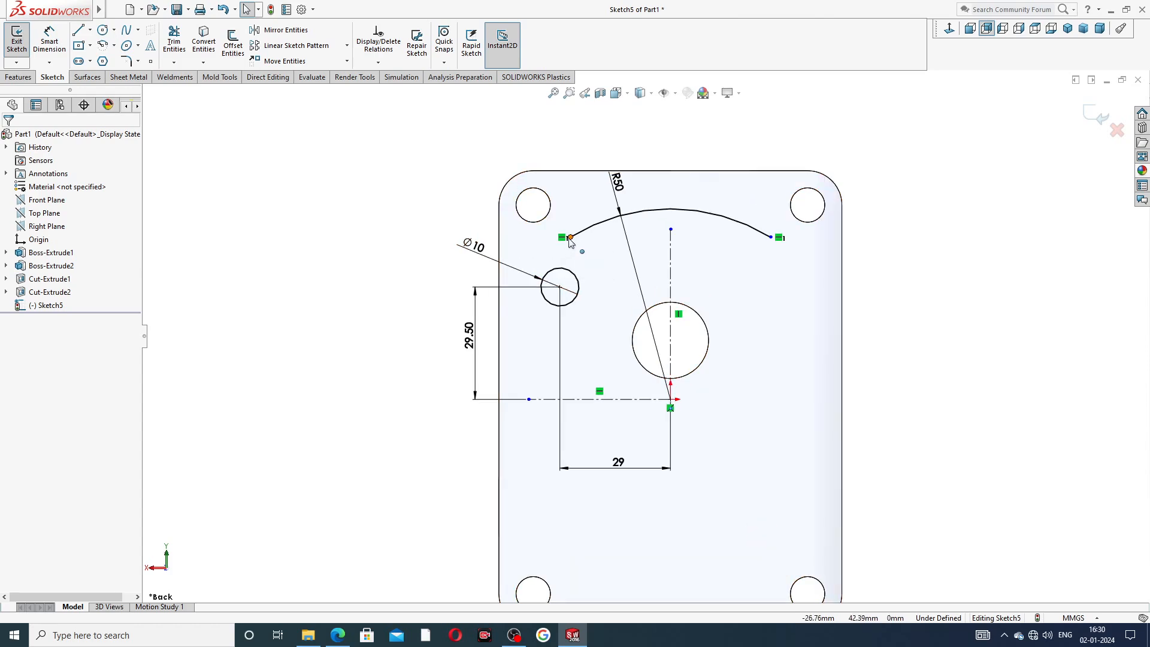
pyautogui.click(570, 239)
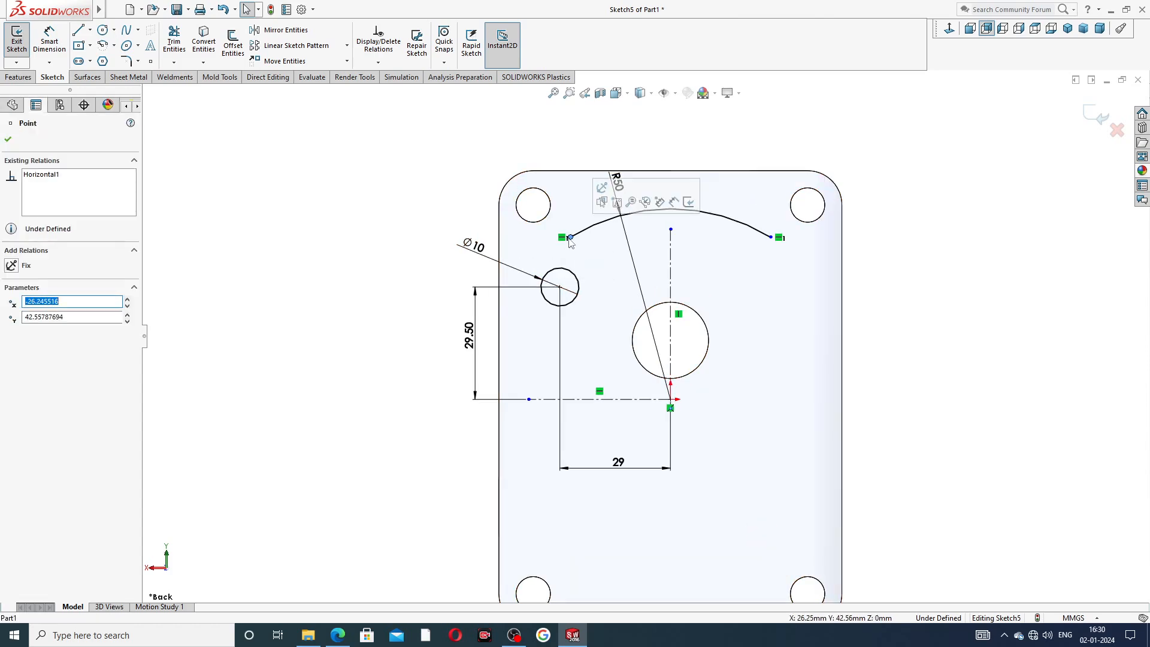
pyautogui.keyDown('ctrl'); pyautogui.click(560, 288); pyautogui.keyUp('ctrl')
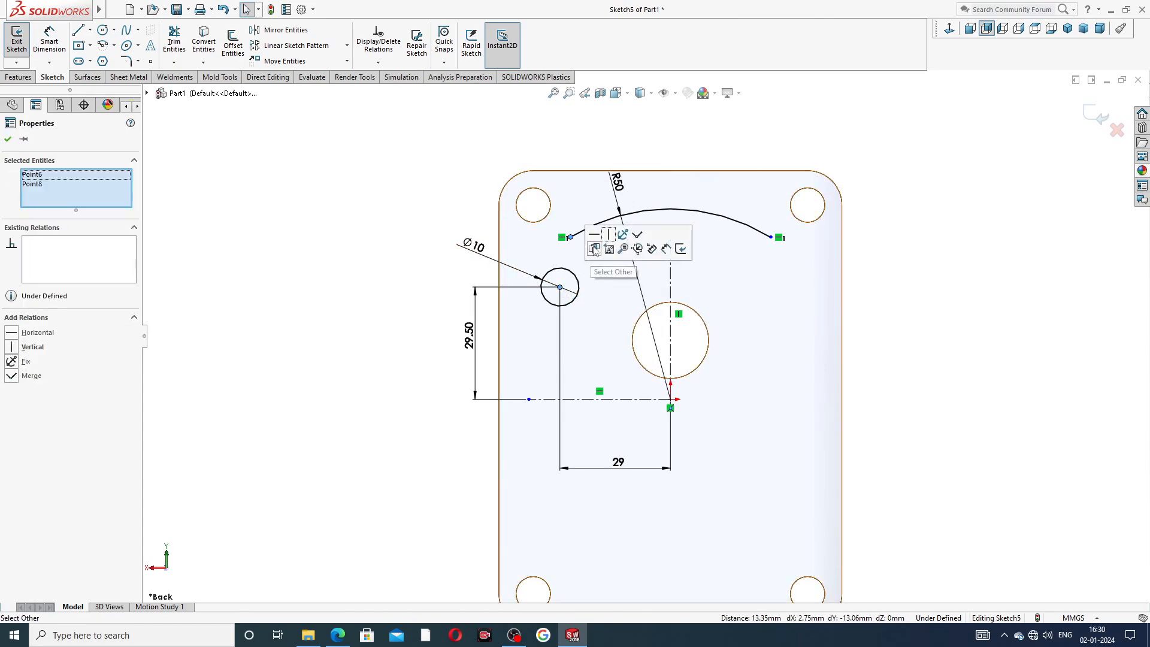
pyautogui.click(609, 236)
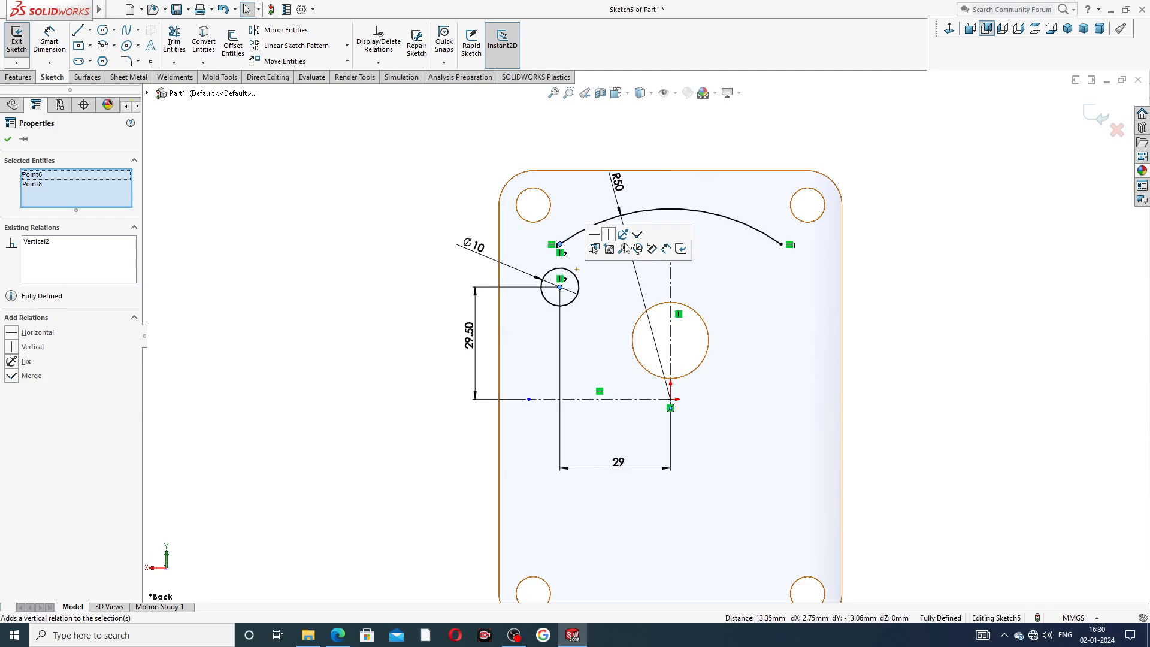
pyautogui.click(891, 277)
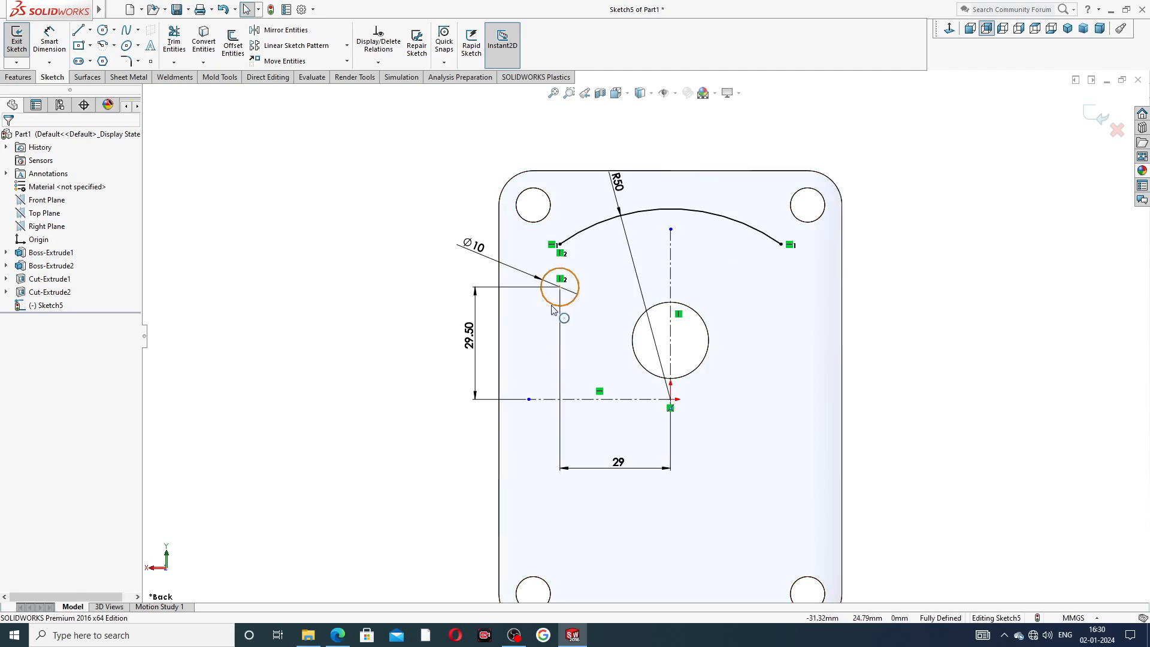
# Draw a three-point arc from the large arc's left endpoint curving down around the small circle's left side.
pyautogui.scroll(-1, 559, 300)
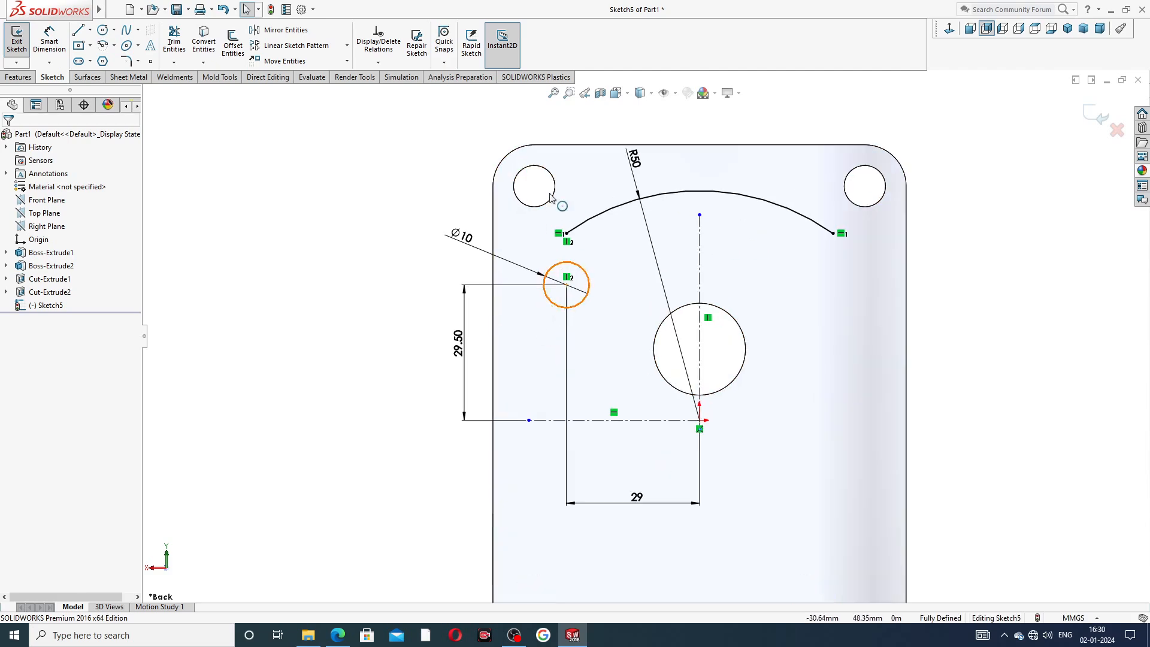
pyautogui.click(114, 46)
pyautogui.click(133, 90)
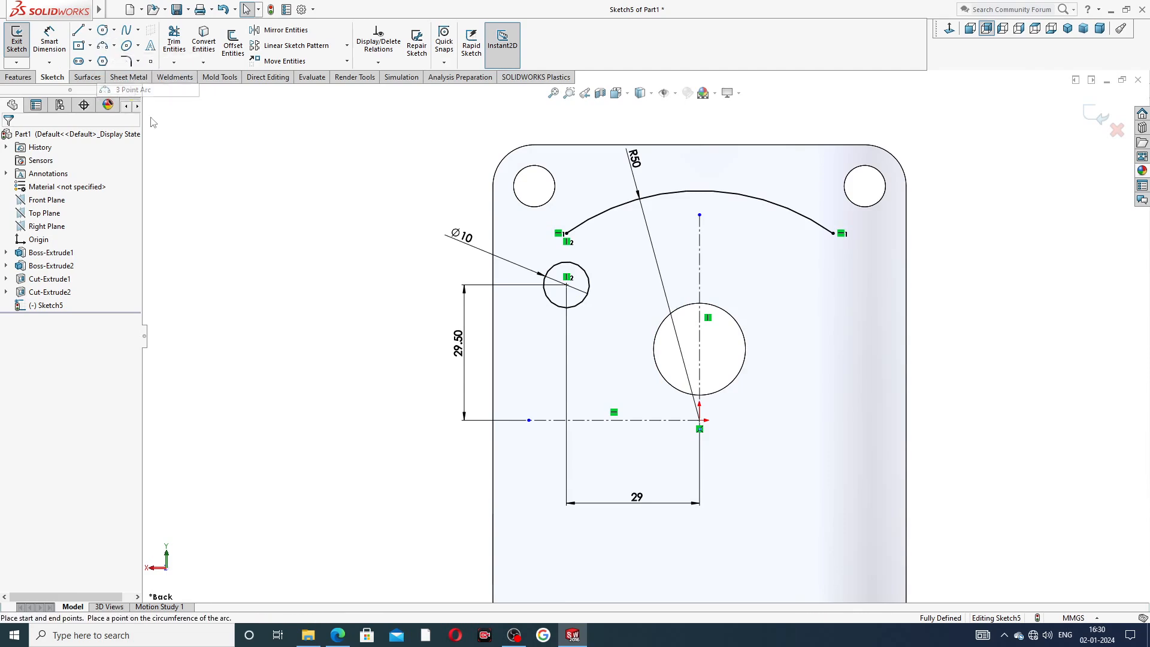
pyautogui.click(566, 233)
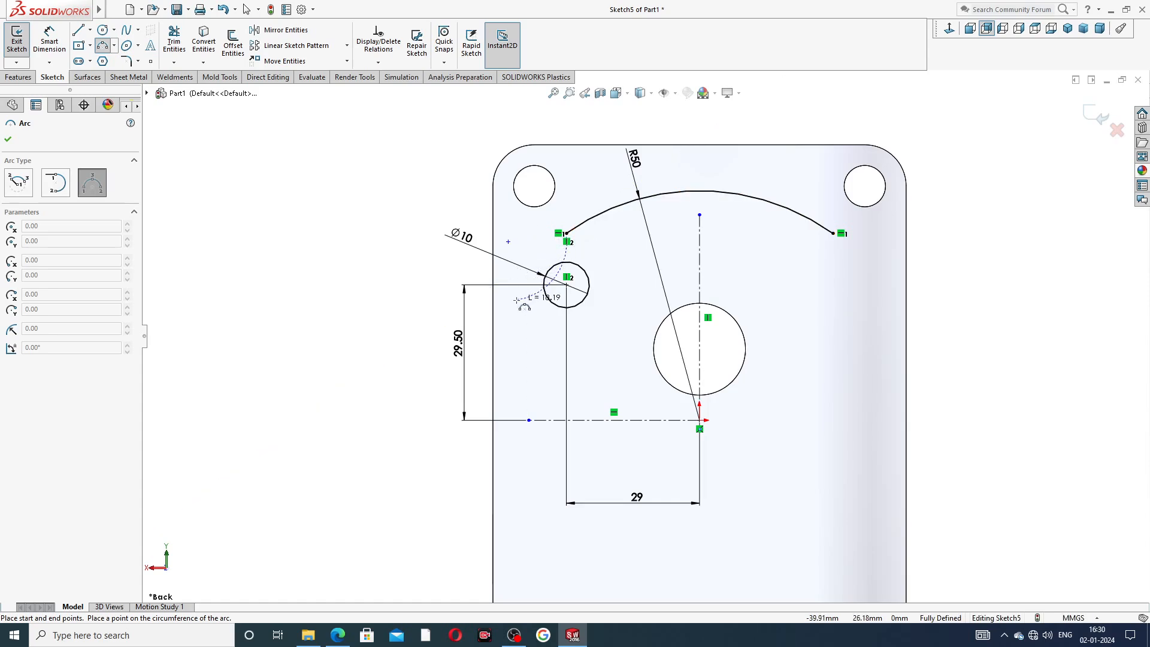
pyautogui.click(515, 298)
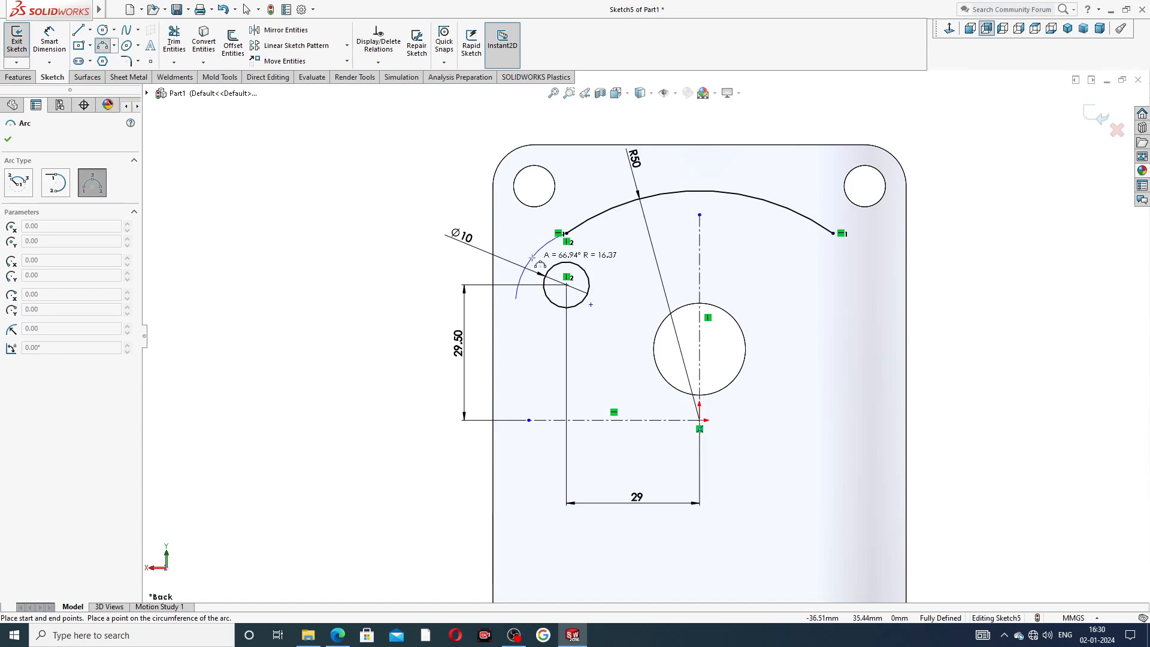
pyautogui.click(529, 257)
pyautogui.rightClick(520, 217)
pyautogui.click(549, 225)
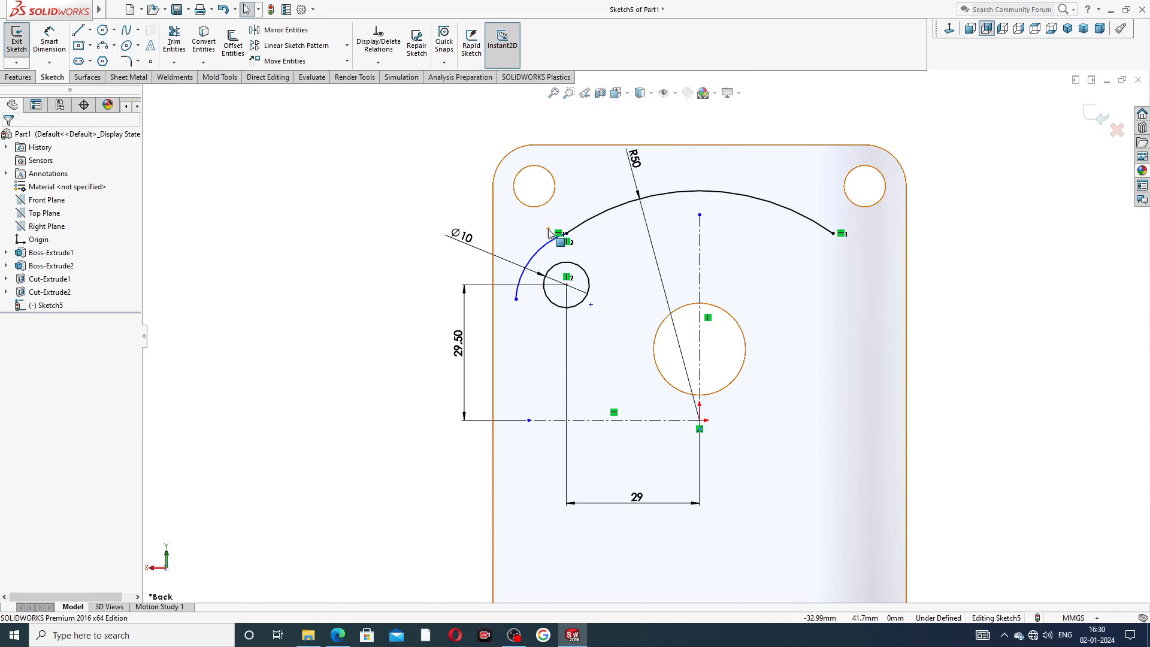
# Merge the new arc's center point with the small circle's center.
pyautogui.scroll(-2, 537, 300)
pyautogui.scroll(-1, 535, 296)
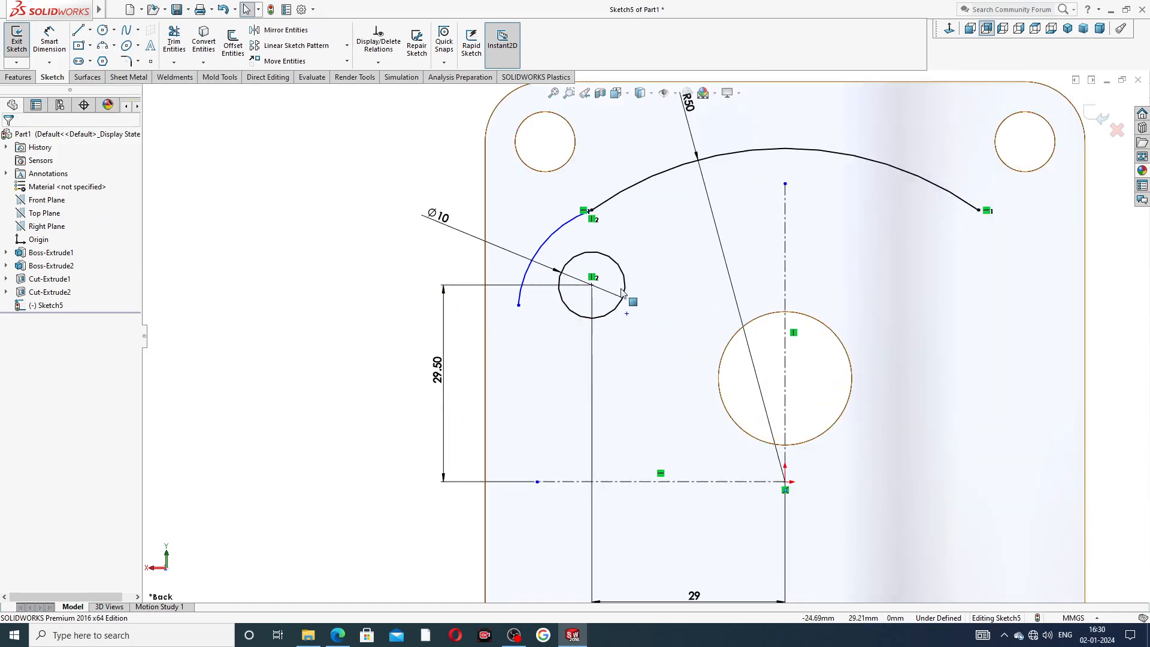
pyautogui.click(626, 312)
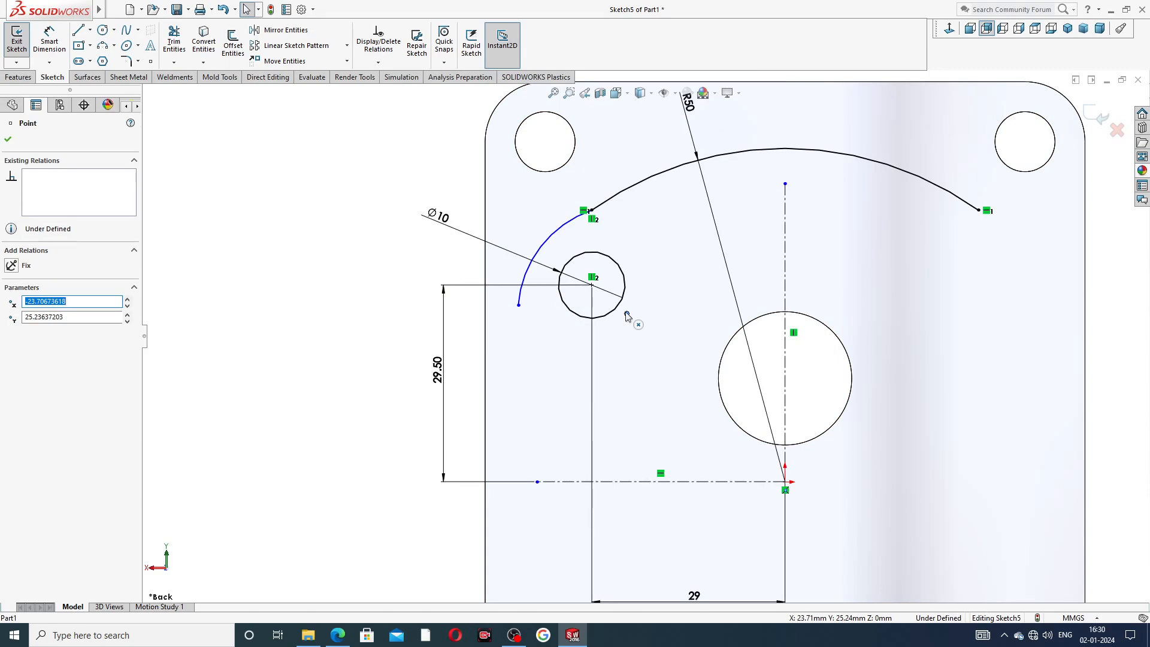
pyautogui.moveTo(628, 314); pyautogui.dragTo(592, 285)
pyautogui.keyDown('ctrl'); pyautogui.click(593, 286); pyautogui.keyUp('ctrl')
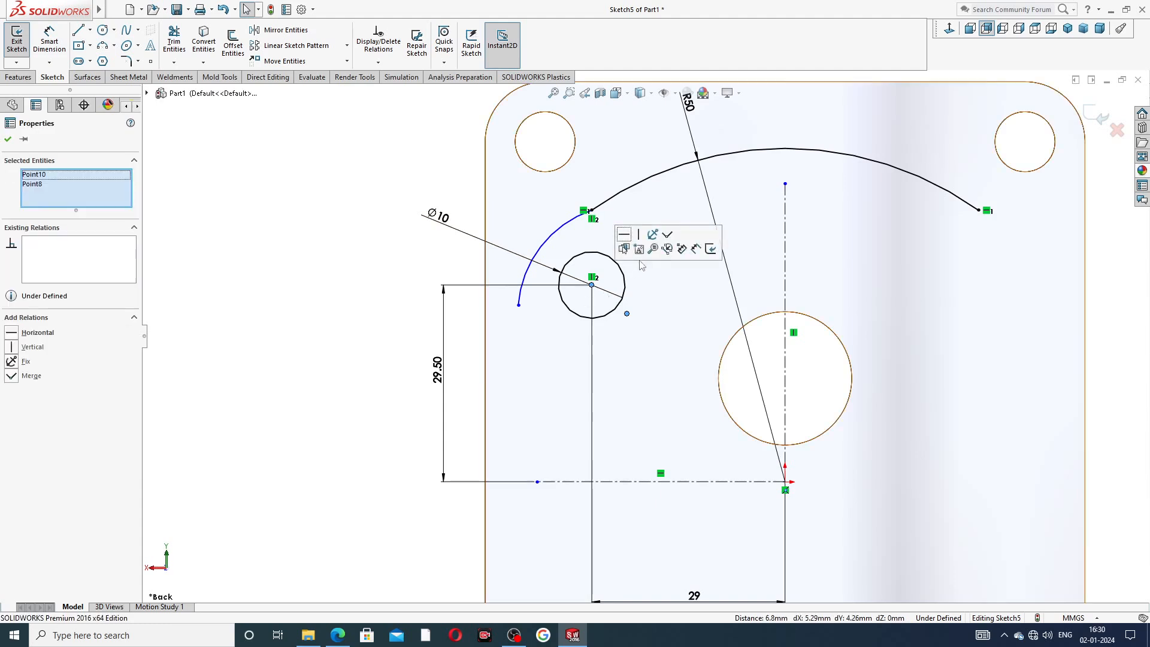
pyautogui.click(668, 235)
pyautogui.click(418, 277)
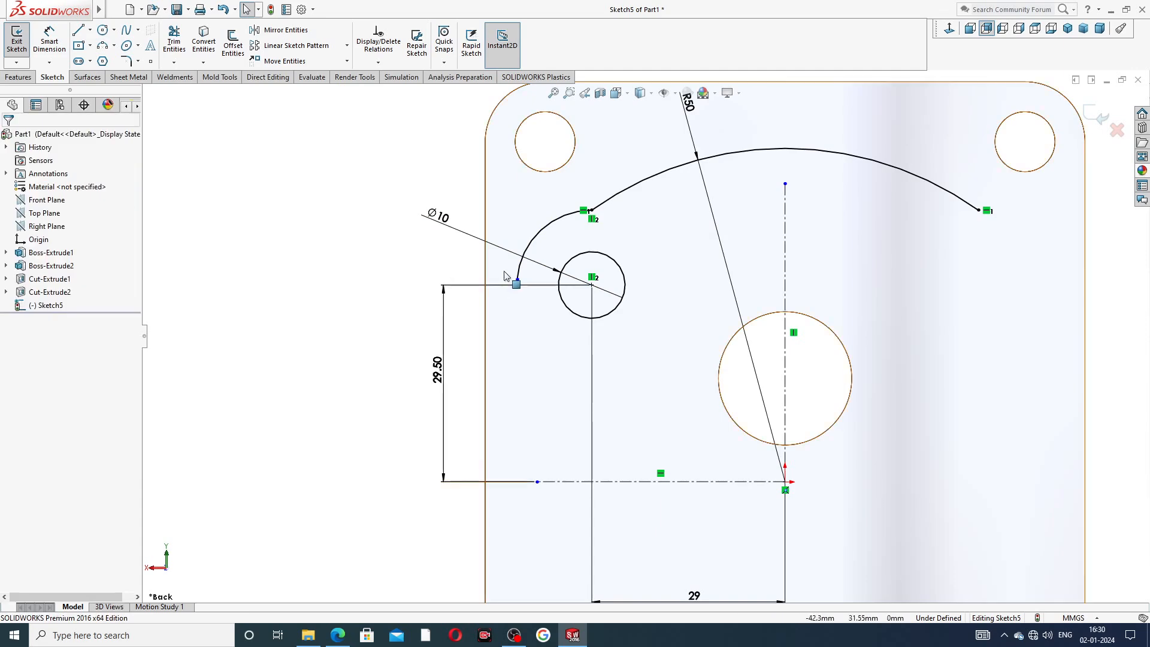
# Make the arc's left endpoint horizontal with the small circle's center.
pyautogui.click(517, 282)
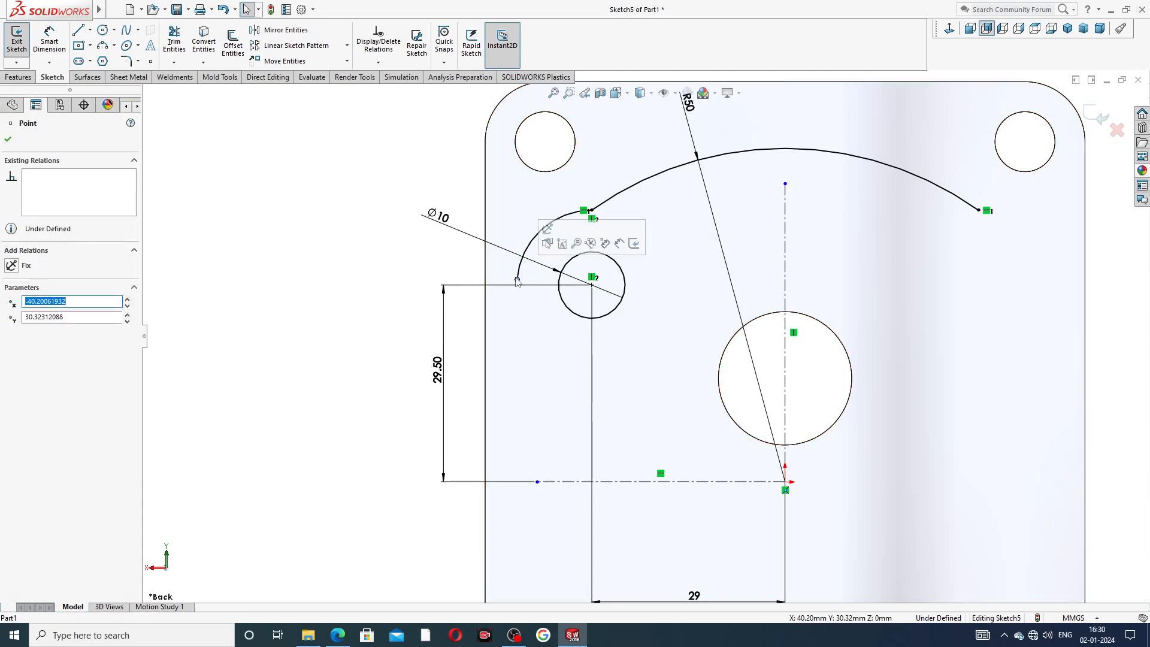
pyautogui.keyDown('ctrl'); pyautogui.click(592, 285); pyautogui.keyUp('ctrl')
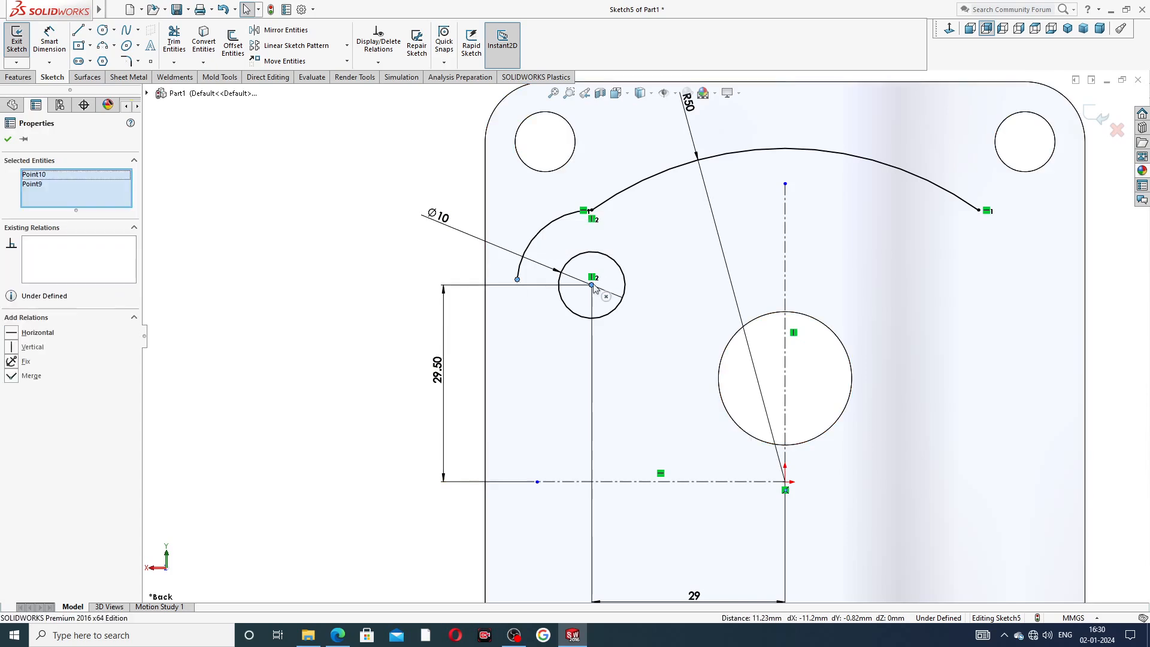
pyautogui.click(626, 233)
pyautogui.click(418, 259)
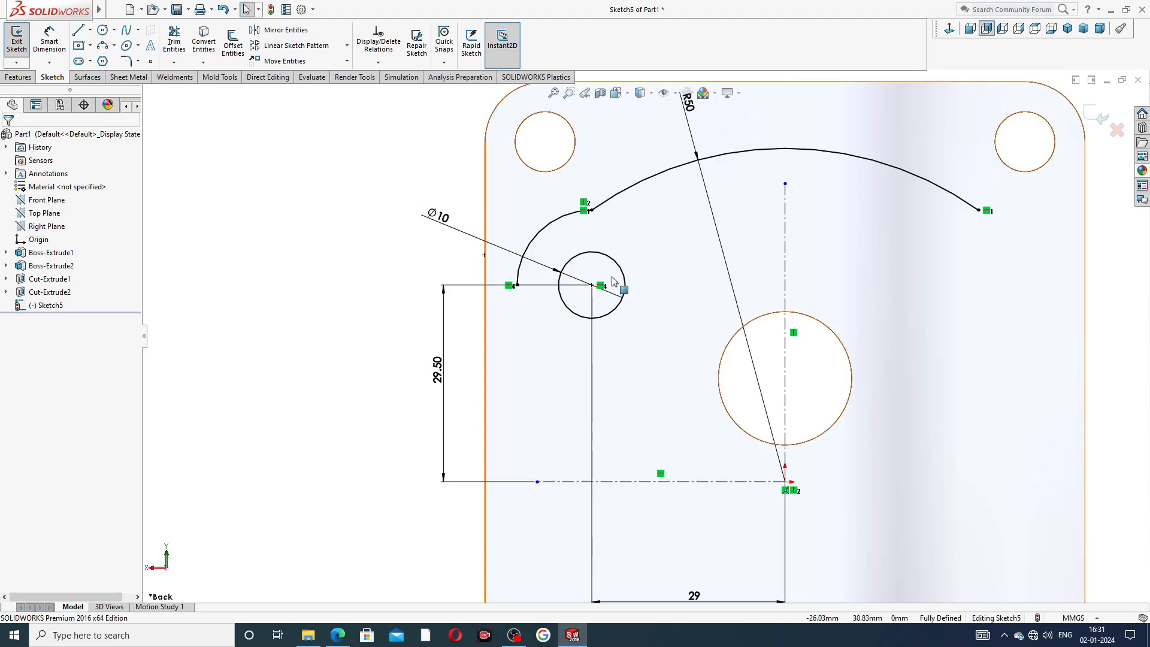
# Replace the small circle's diameter dimension with a new Ø10 dimension placed to the circle's left.
pyautogui.click(505, 252)
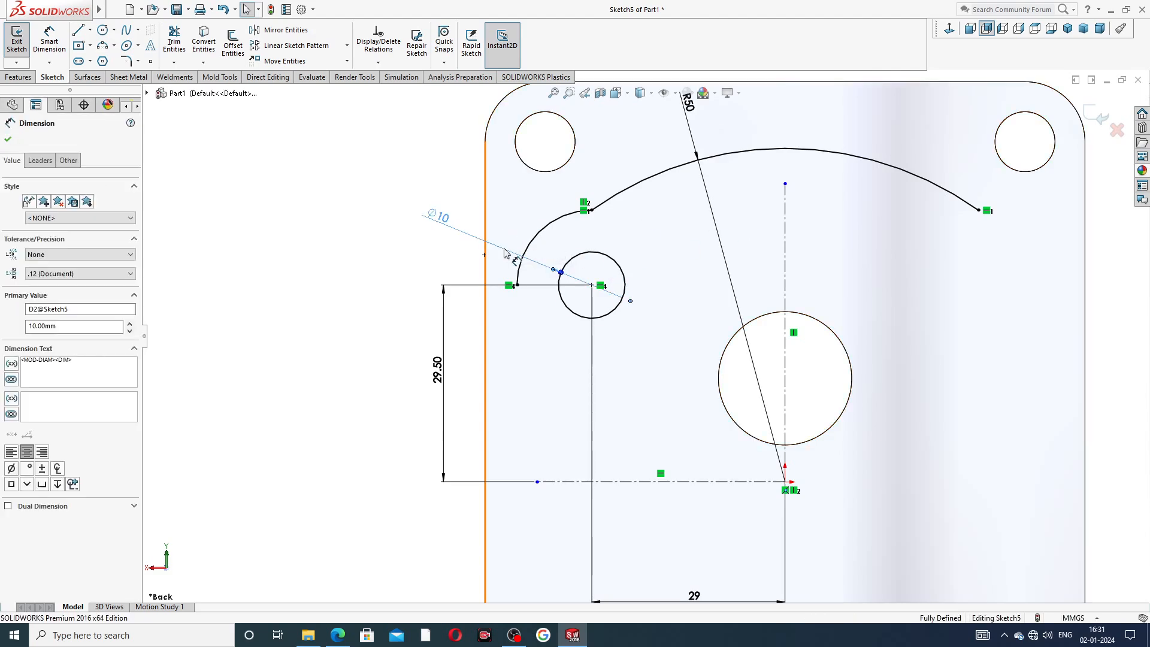
pyautogui.press('Delete')
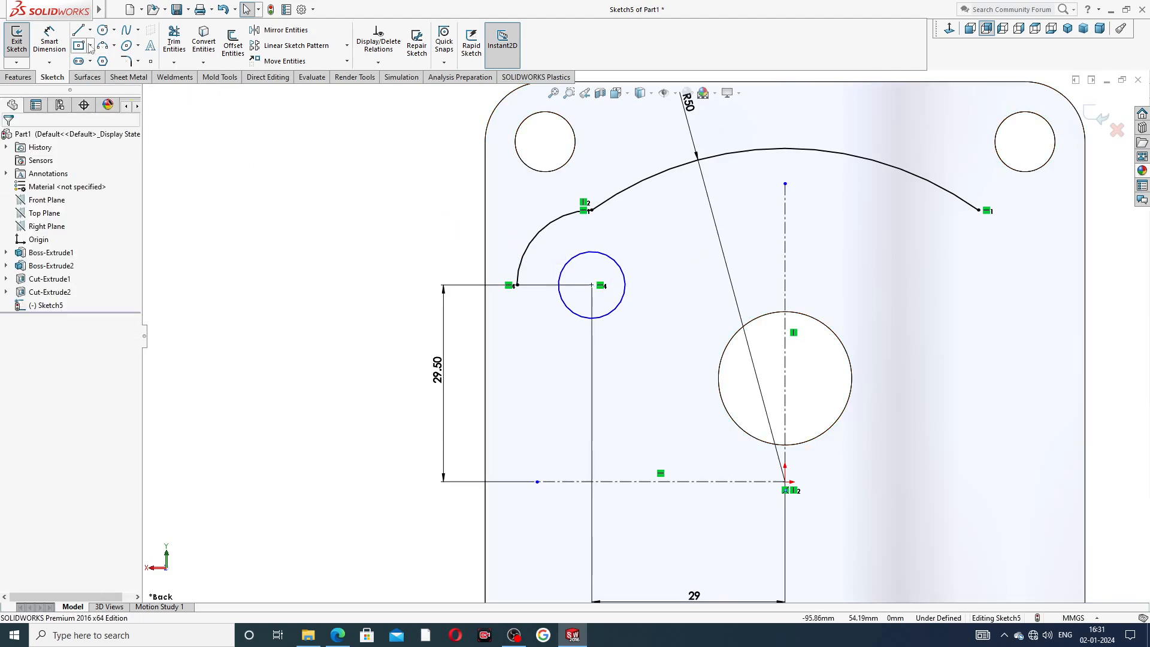
pyautogui.click(49, 42)
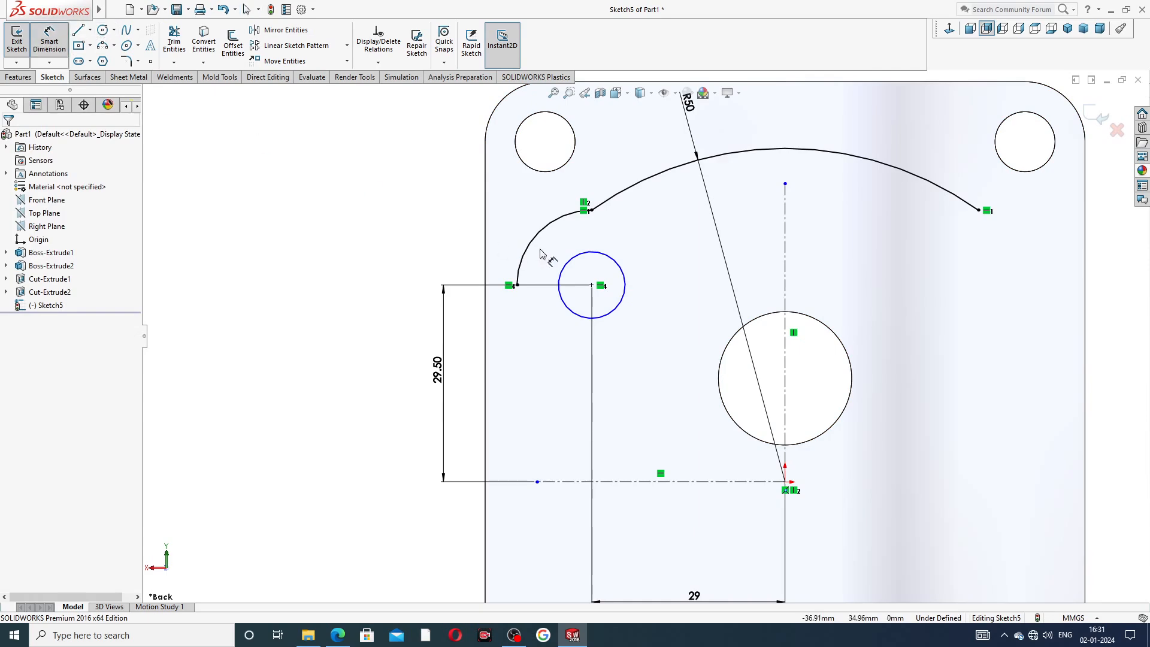
pyautogui.click(570, 264)
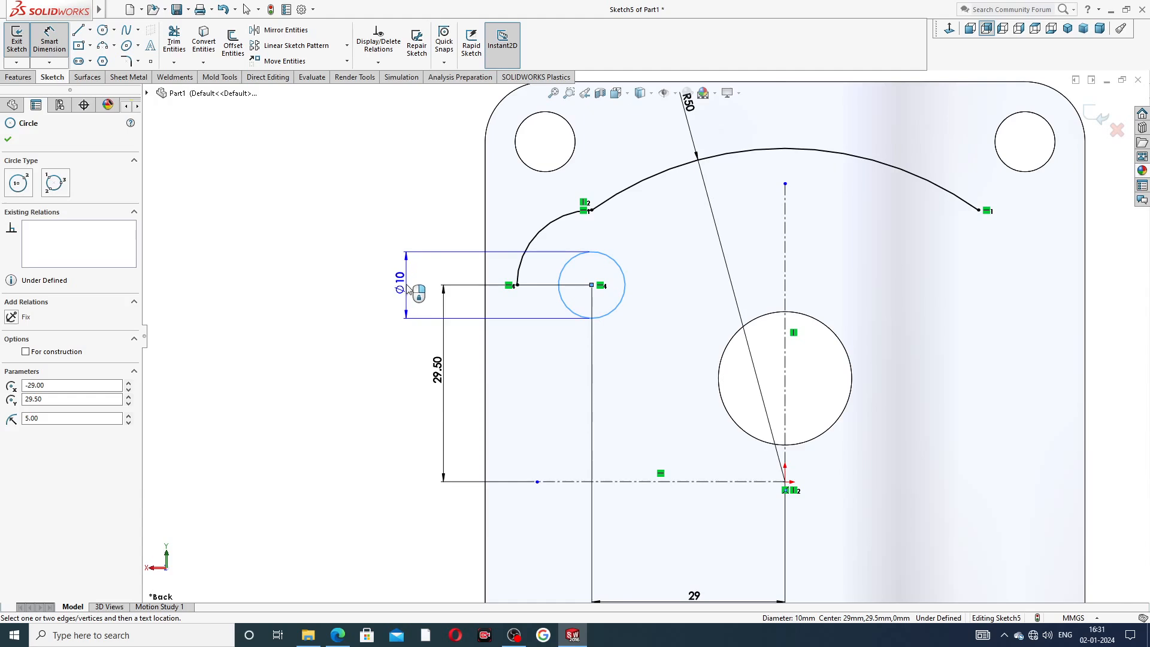
pyautogui.click(407, 290)
pyautogui.click(356, 289)
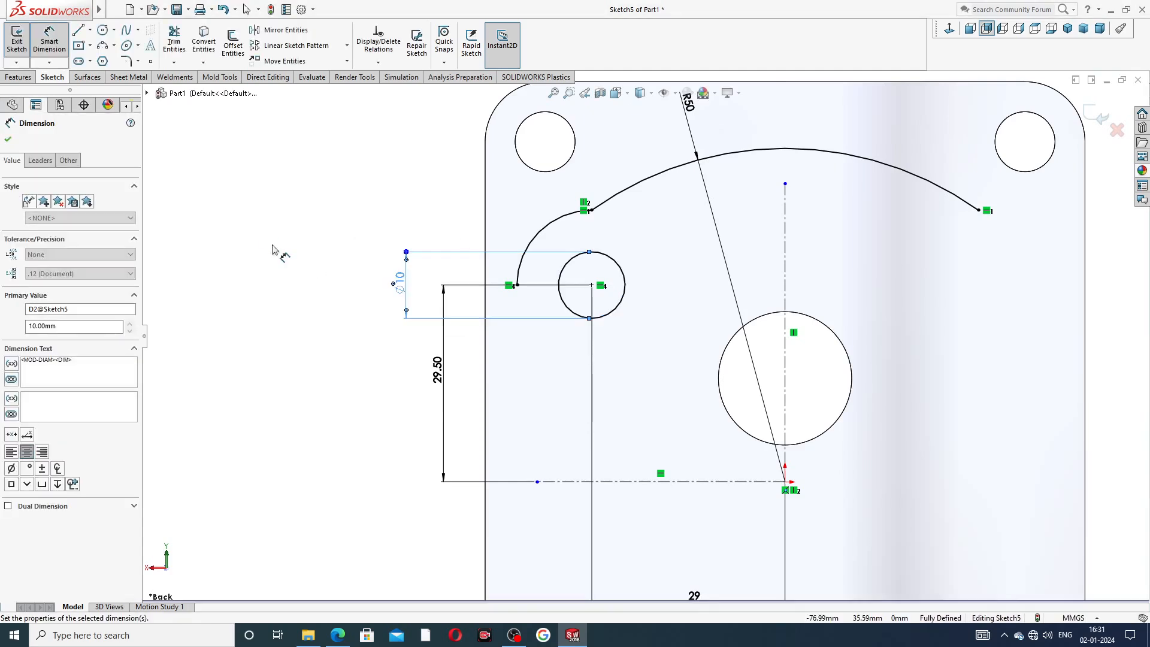
pyautogui.rightClick(320, 197)
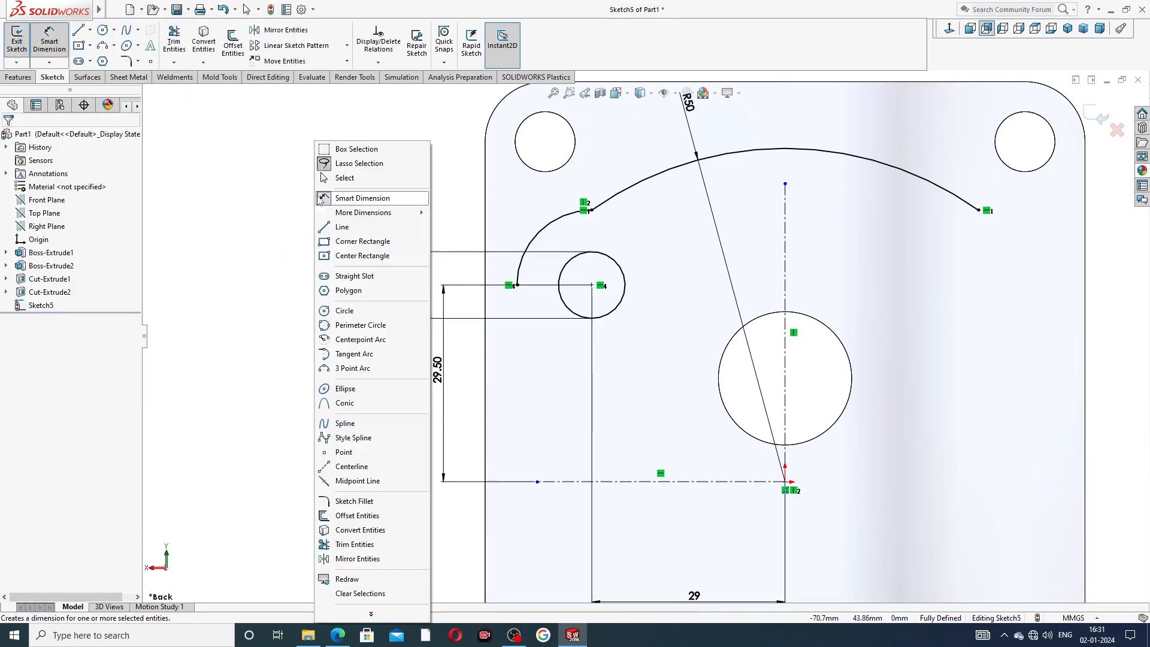
pyautogui.click(351, 178)
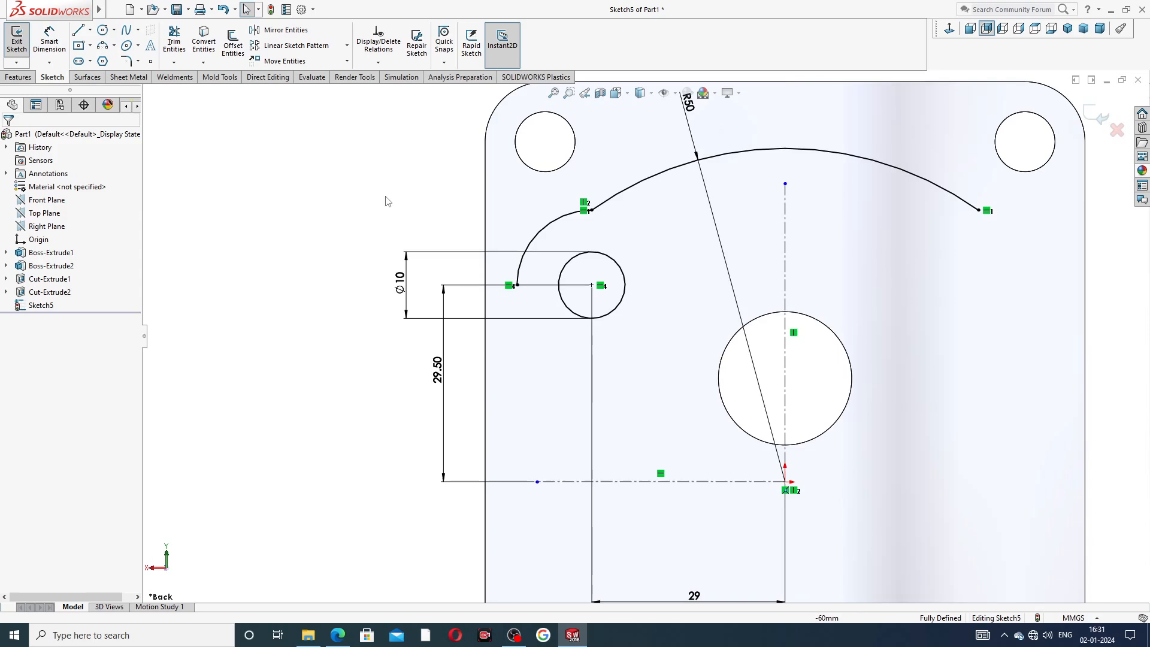
# Draw a line chain from the arc's left endpoint down to the horizontal centerline, starting with a short angled segment.
pyautogui.click(78, 30)
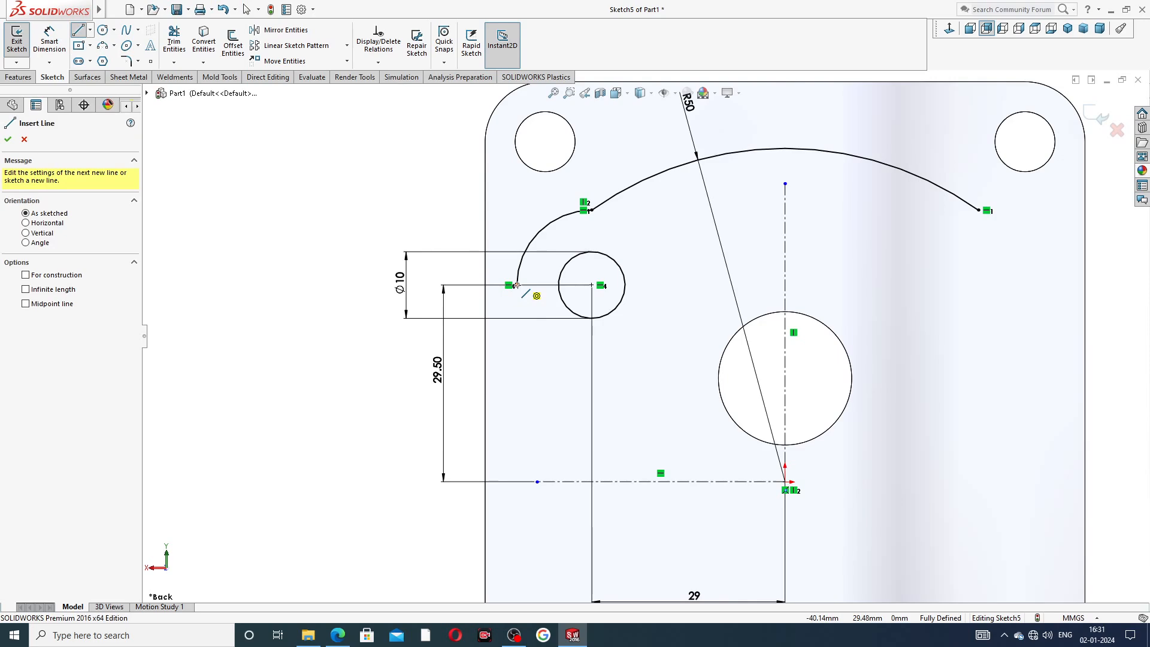
pyautogui.click(517, 285)
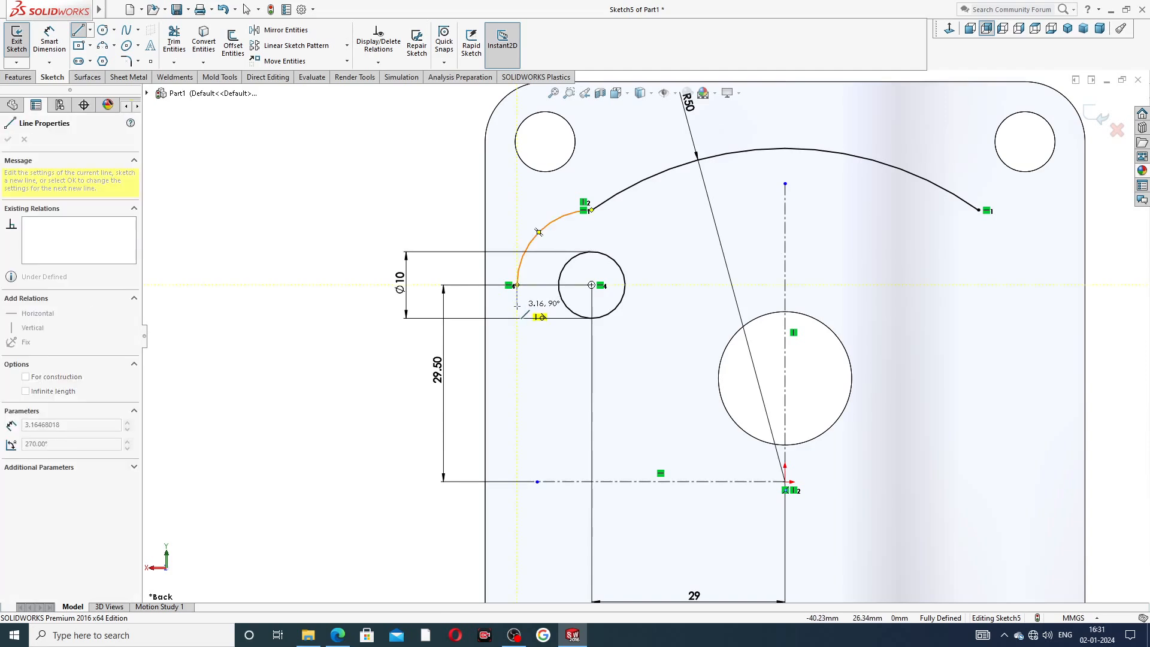
pyautogui.click(517, 292)
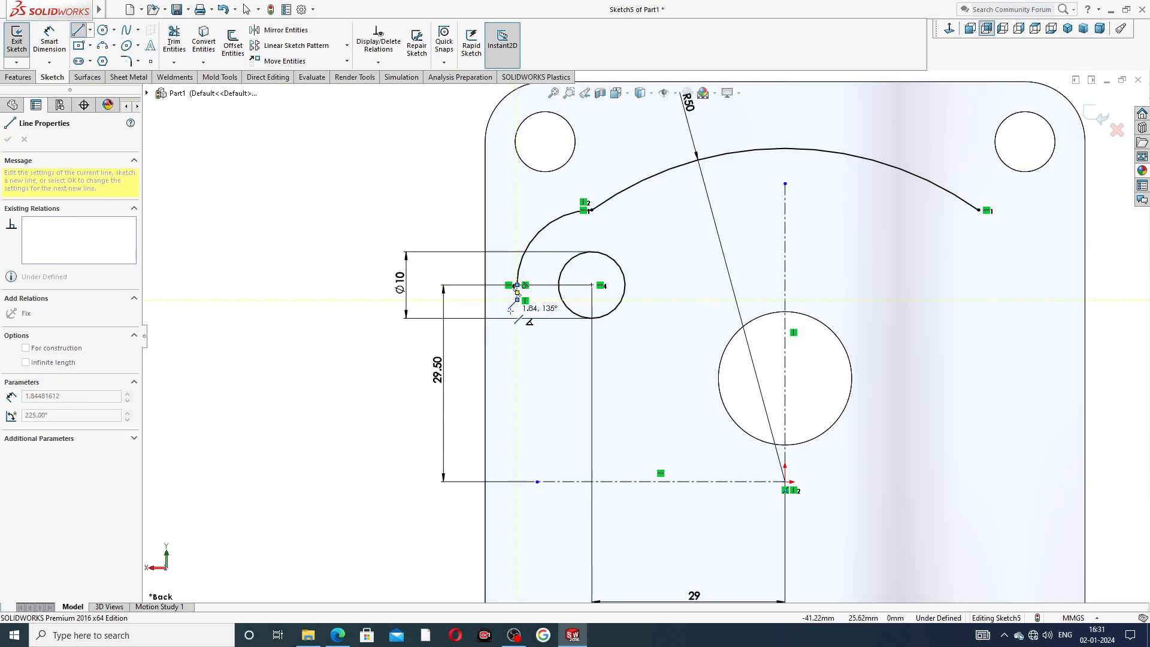
pyautogui.click(509, 309)
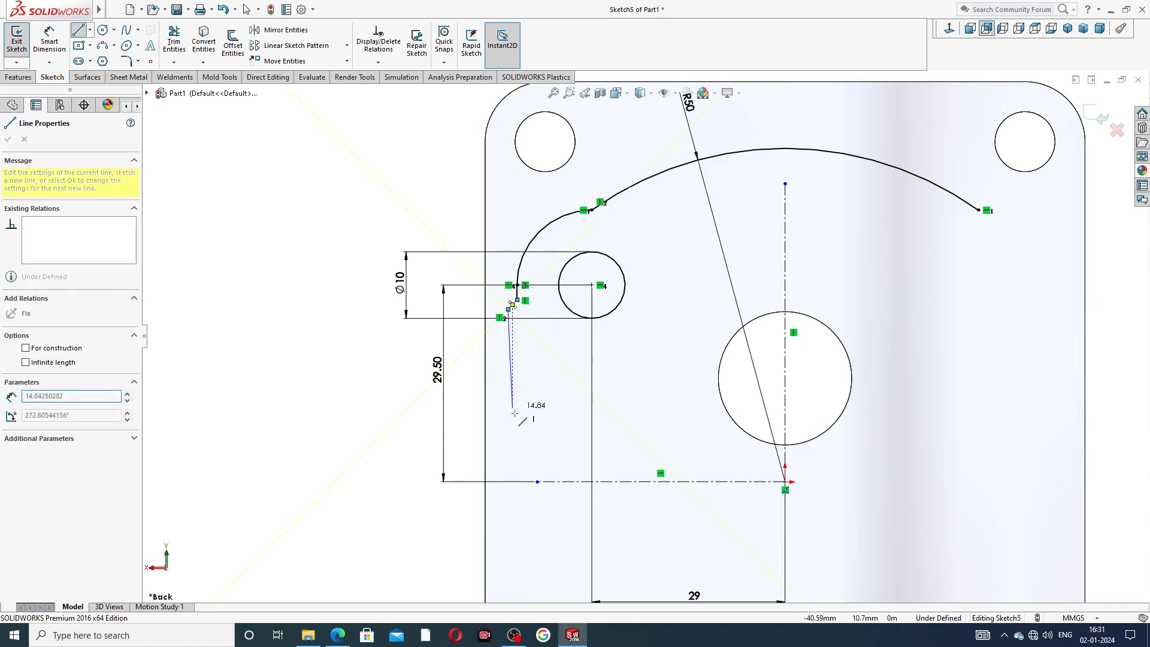
pyautogui.click(508, 481)
pyautogui.rightClick(509, 411)
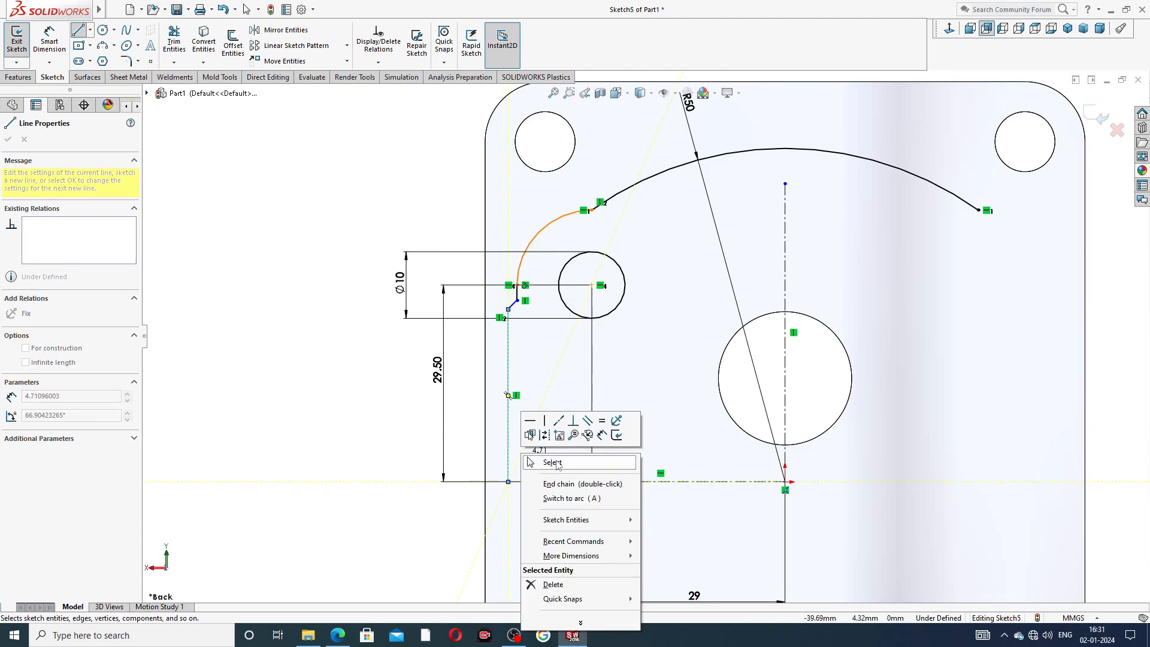
pyautogui.click(554, 440)
# Adjust the endpoints of the short angled segment below the arc's end to reshape the chamfer-like transition.
pyautogui.scroll(-5, 552, 336)
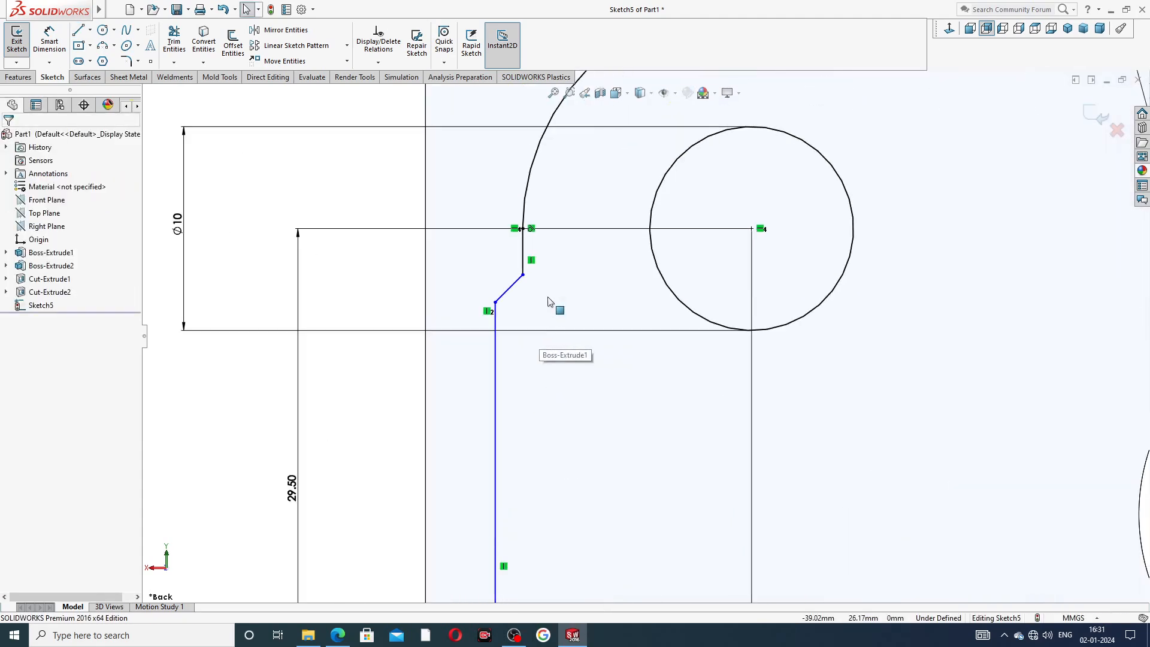
pyautogui.click(524, 275)
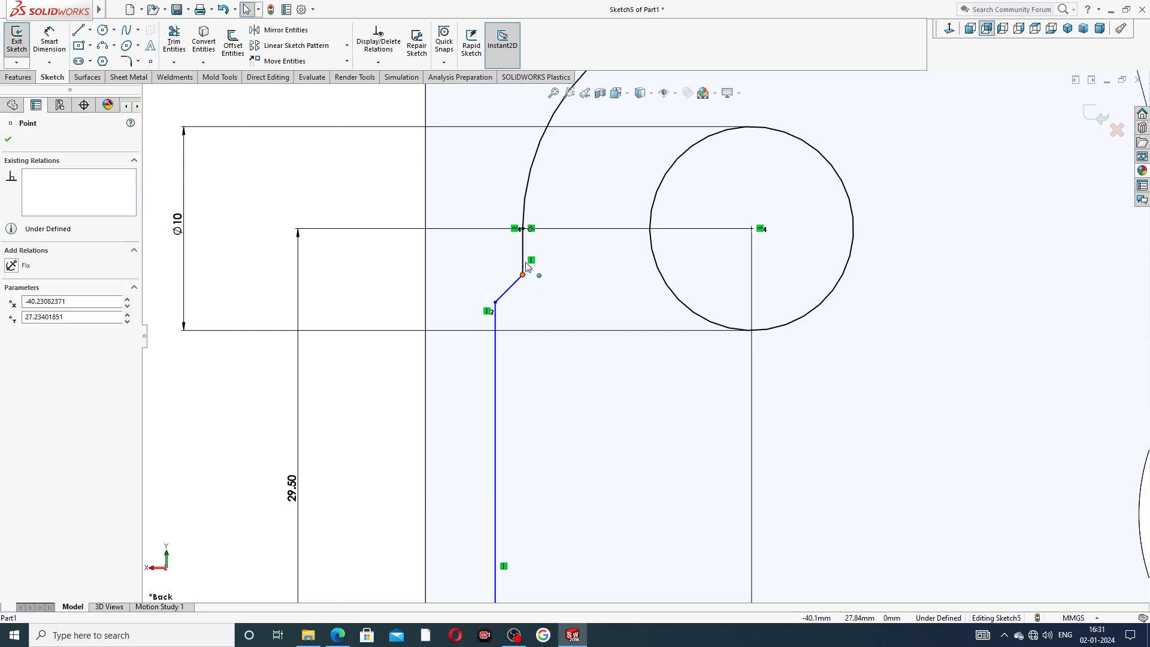
pyautogui.moveTo(523, 275); pyautogui.dragTo(530, 258)
pyautogui.moveTo(500, 310); pyautogui.dragTo(499, 317)
pyautogui.click(545, 378)
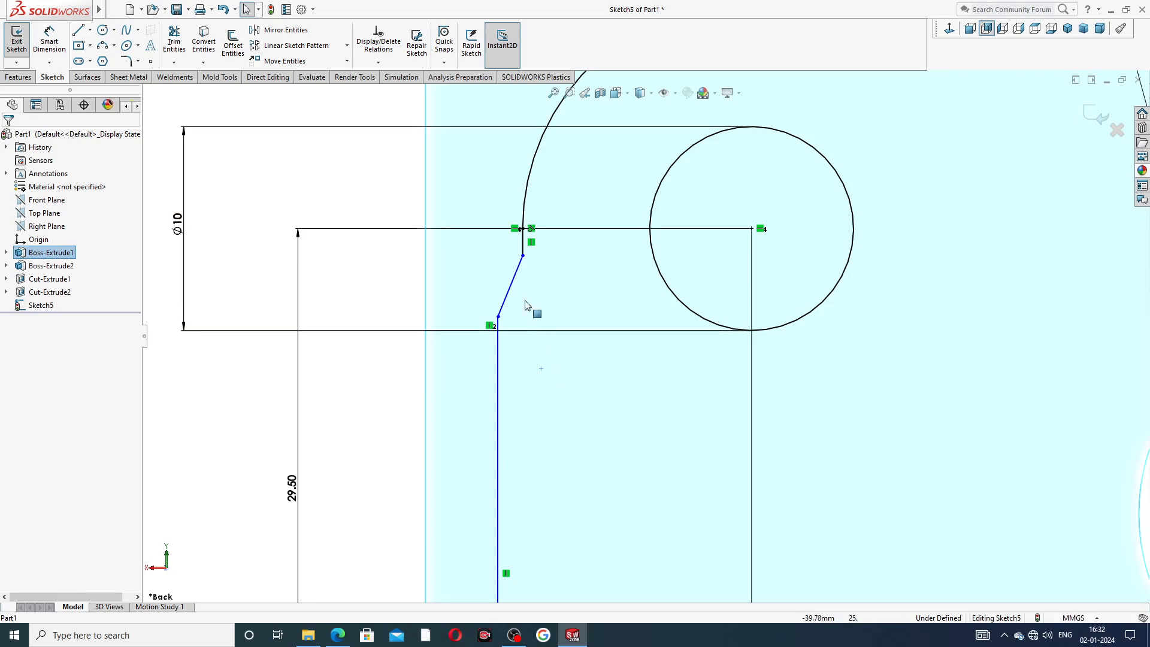
pyautogui.click(523, 256)
pyautogui.moveTo(524, 262); pyautogui.dragTo(524, 267)
pyautogui.click(396, 268)
pyautogui.scroll(6, 586, 341)
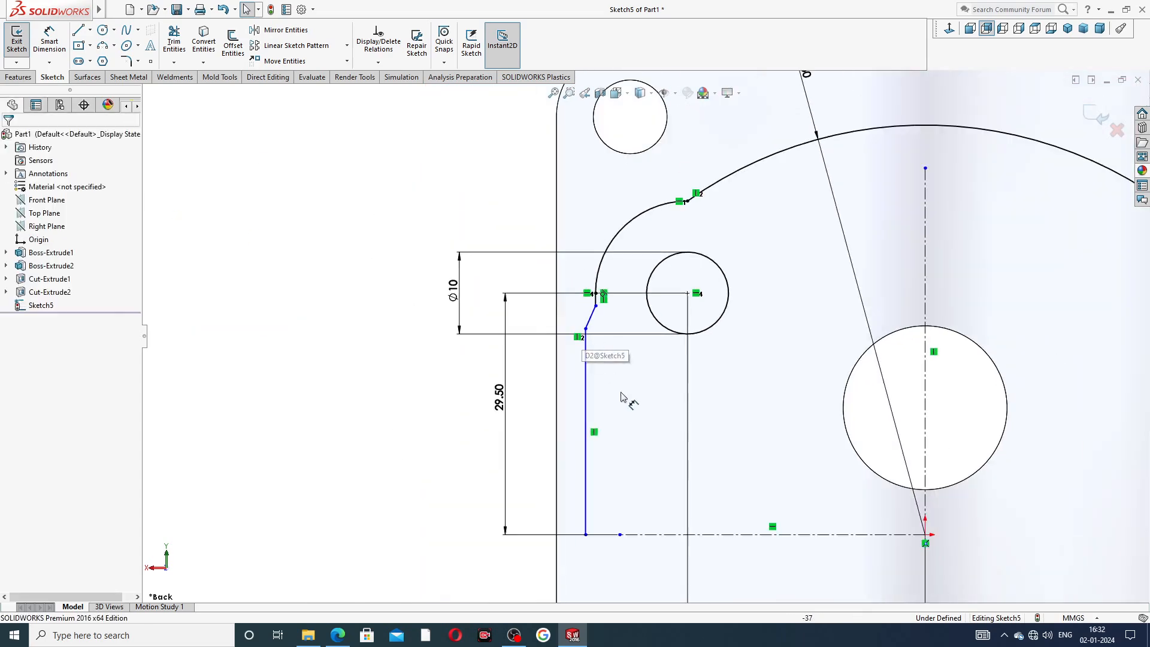
pyautogui.scroll(-1, 632, 413)
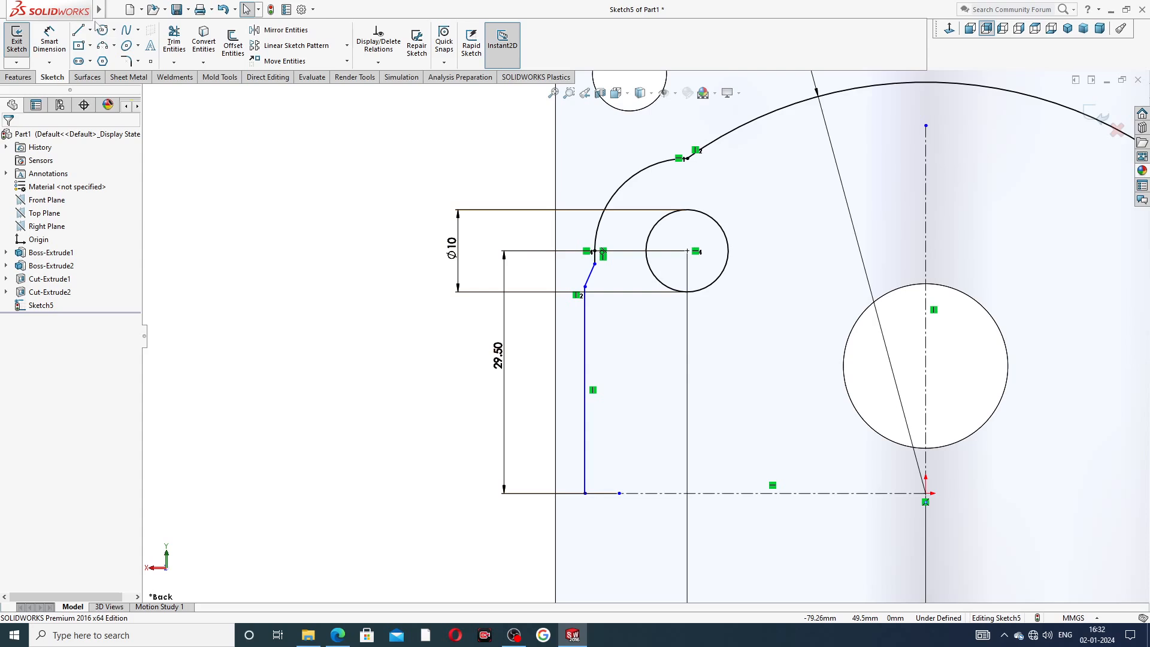
# Dimension the vertical line's distance from the vertical centerline as 42 mm.
pyautogui.click(49, 42)
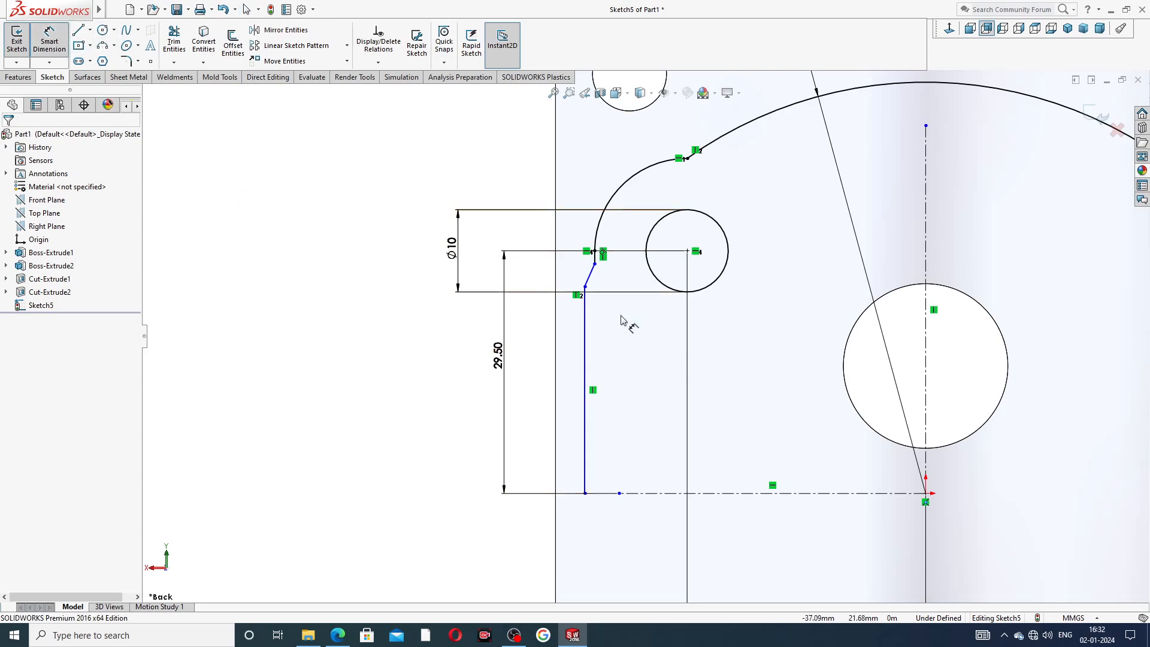
pyautogui.click(586, 420)
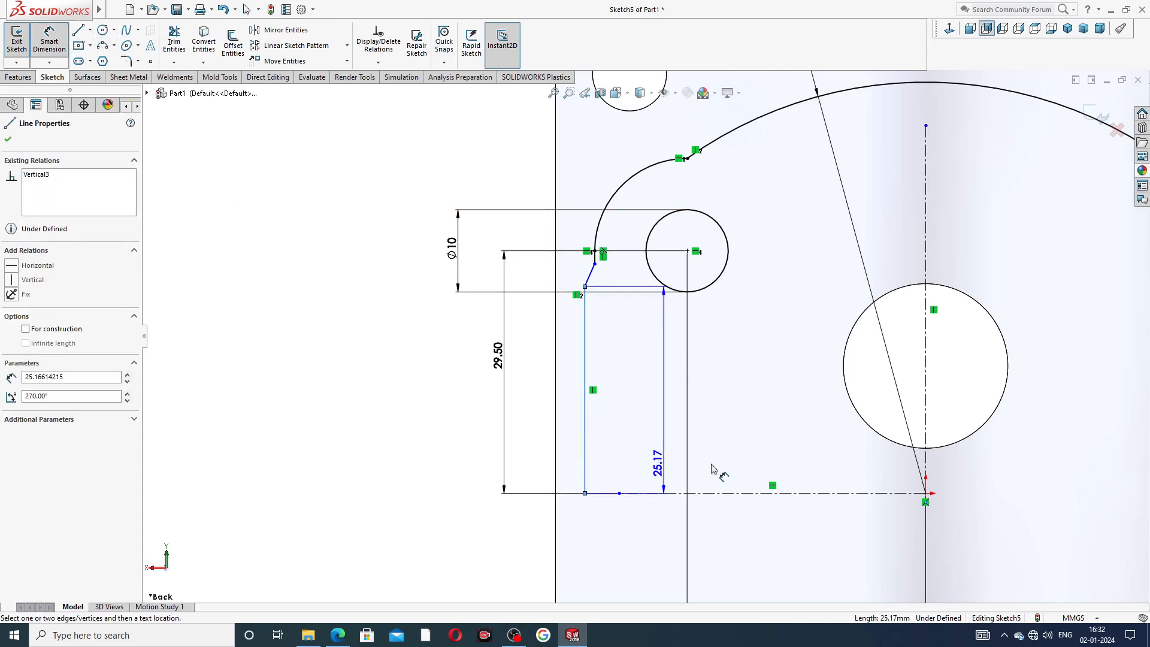
pyautogui.click(926, 453)
pyautogui.click(772, 522)
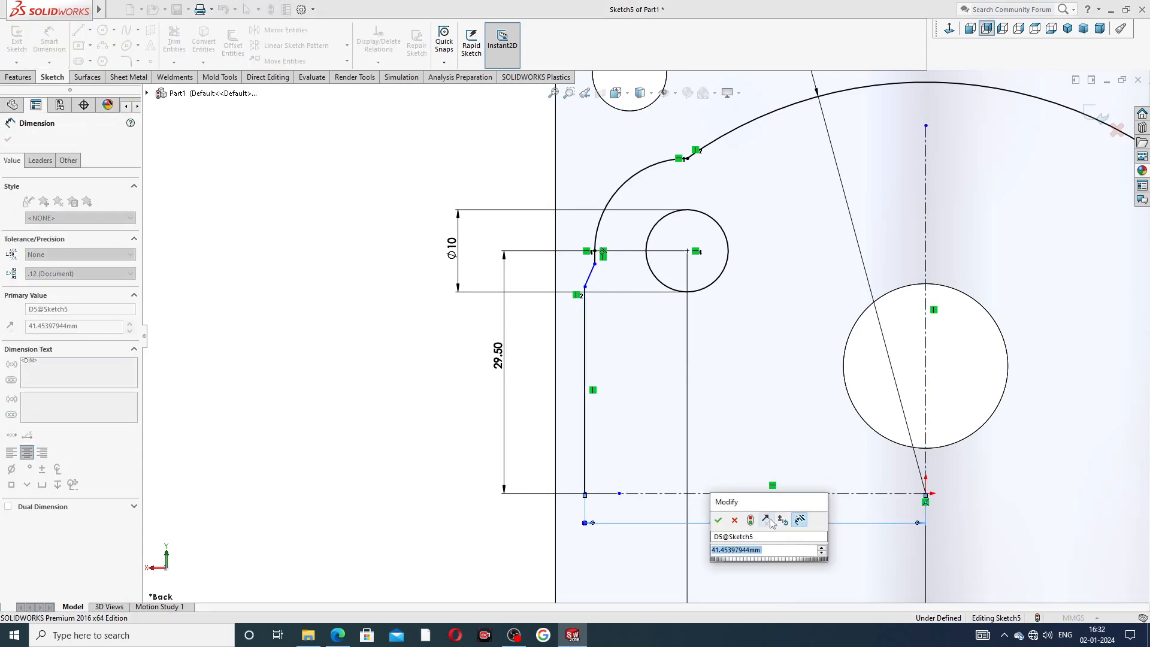
pyautogui.write('42')
pyautogui.press('Return')
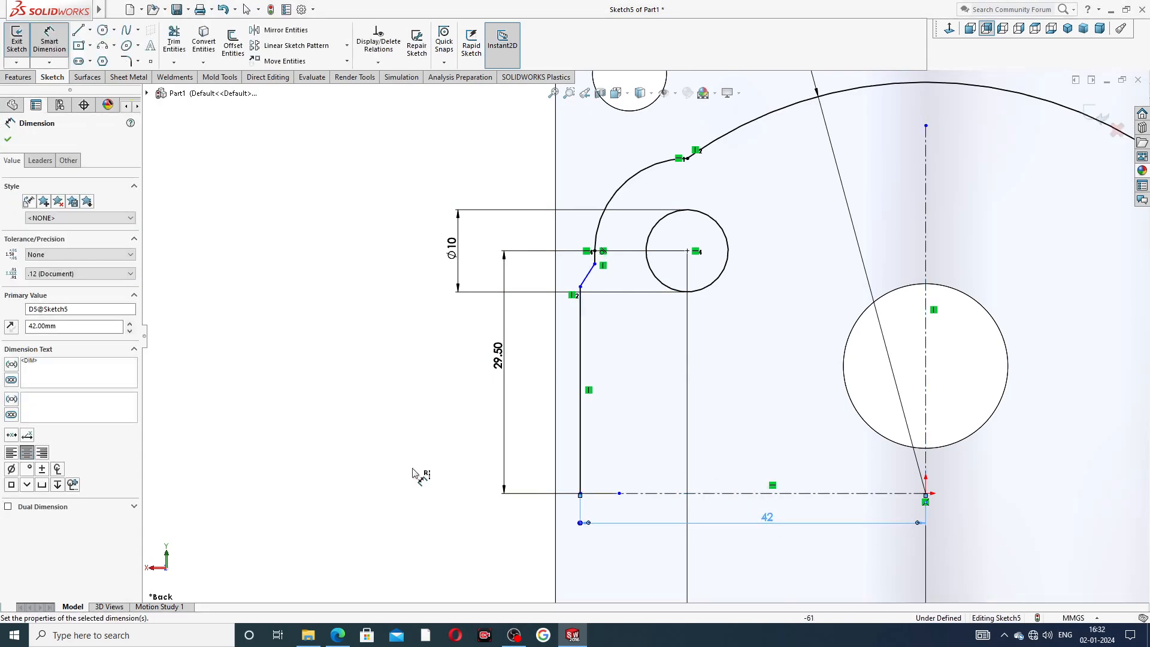
pyautogui.click(411, 468)
# Rearrange the 29 and 42 mm dimensions below the horizontal centerline so they do not overlap.
pyautogui.scroll(3, 617, 385)
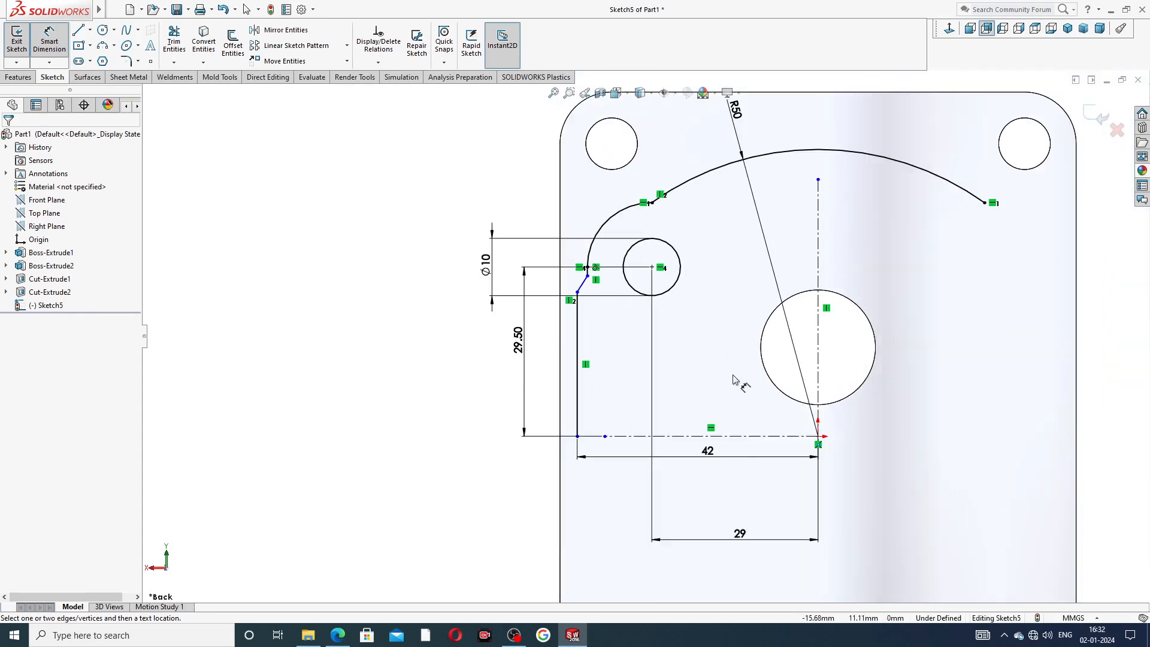
pyautogui.scroll(-2, 735, 379)
pyautogui.moveTo(711, 457); pyautogui.dragTo(710, 480)
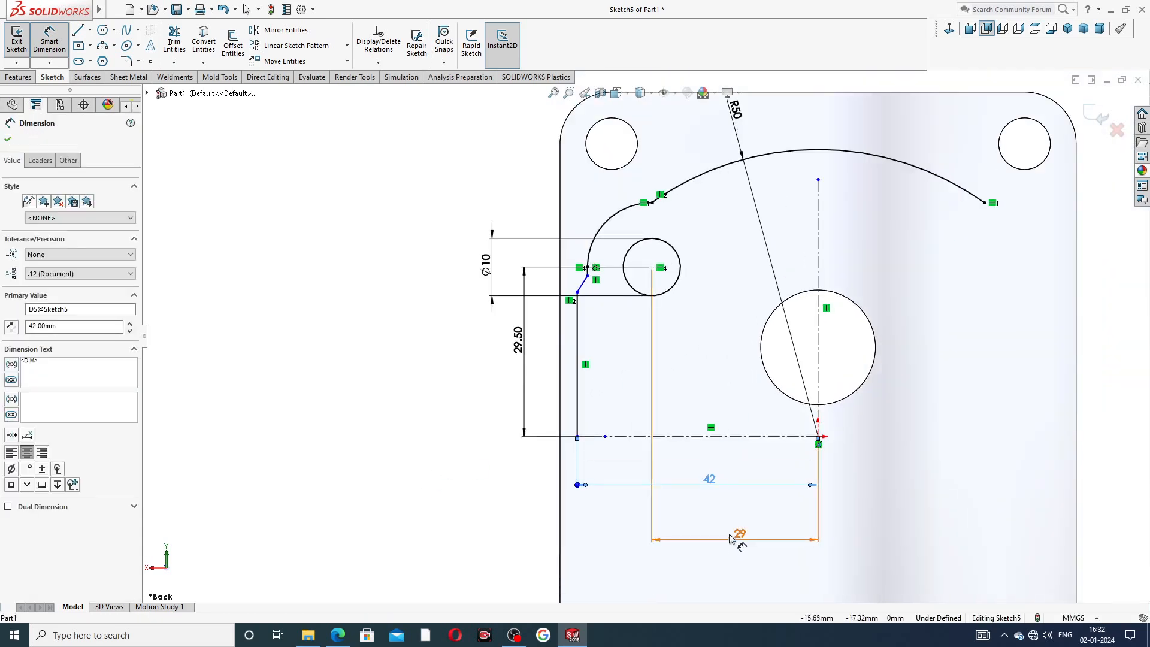
pyautogui.moveTo(737, 536); pyautogui.dragTo(709, 504)
pyautogui.moveTo(729, 457); pyautogui.dragTo(732, 471)
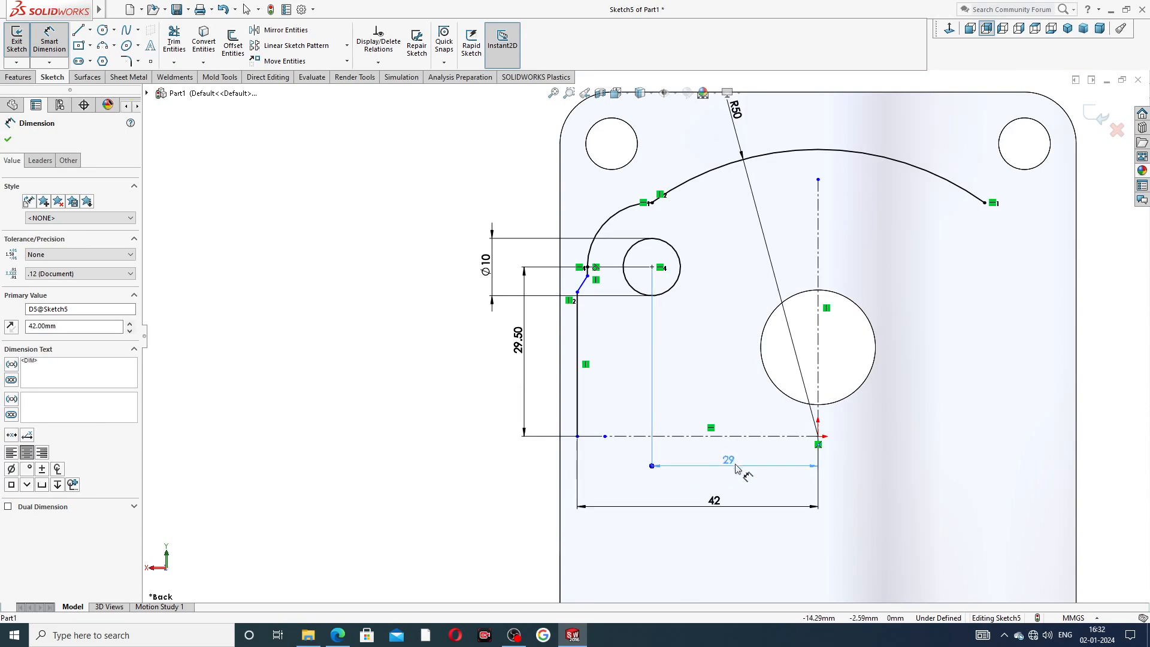
pyautogui.click(477, 393)
pyautogui.rightClick(314, 264)
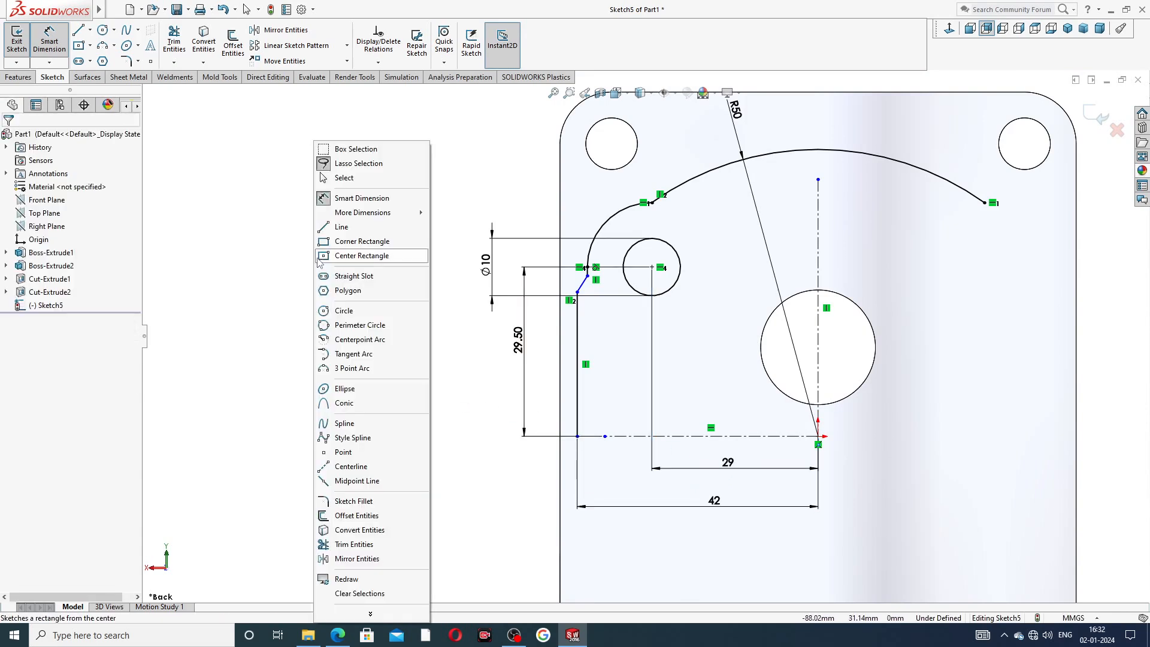
pyautogui.click(347, 179)
# Consult the drive end plate reference drawing and return to the sketch.
pyautogui.click(338, 635)
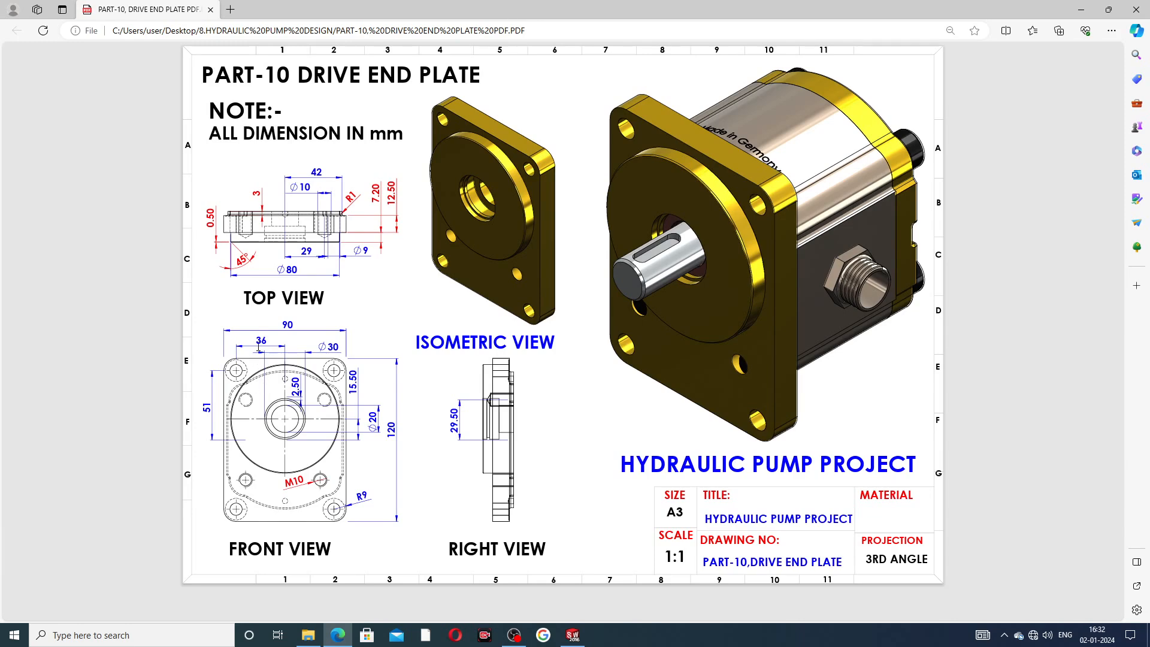
pyautogui.hotkey('alt', 'Tab')
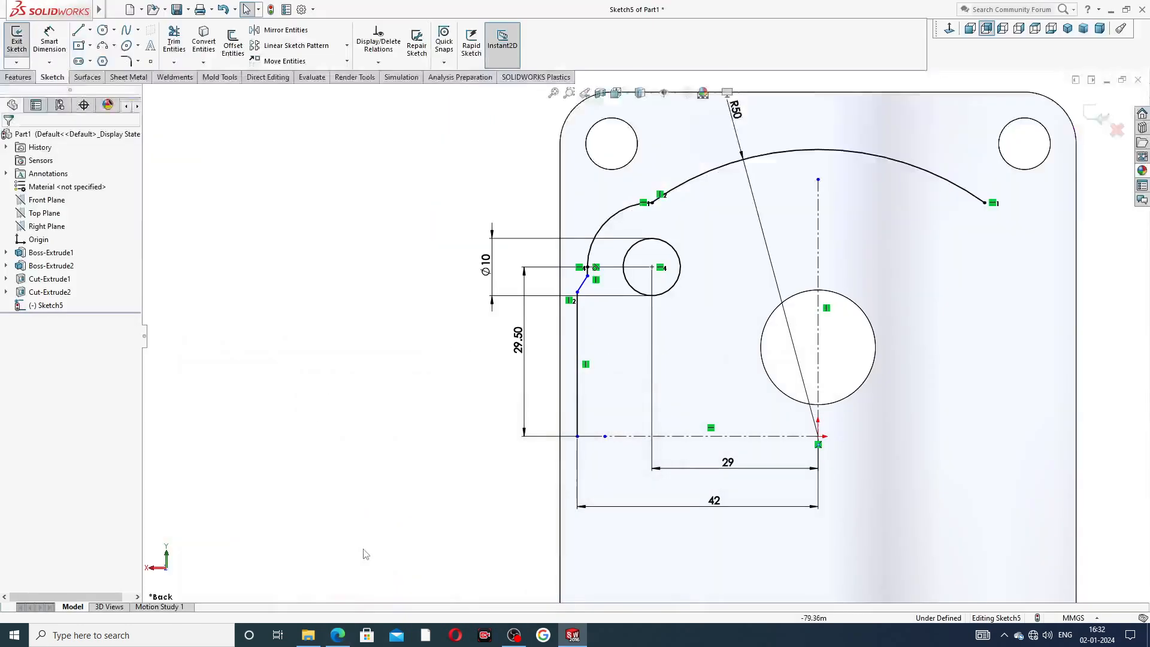
pyautogui.scroll(-6, 599, 288)
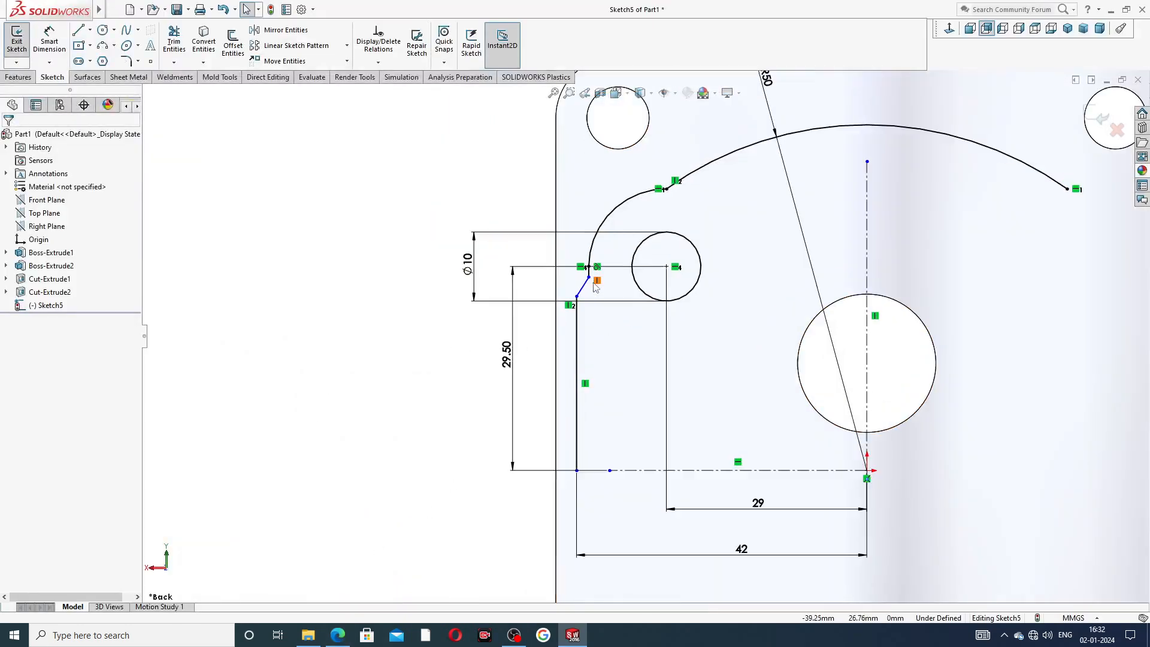
pyautogui.scroll(3, 653, 251)
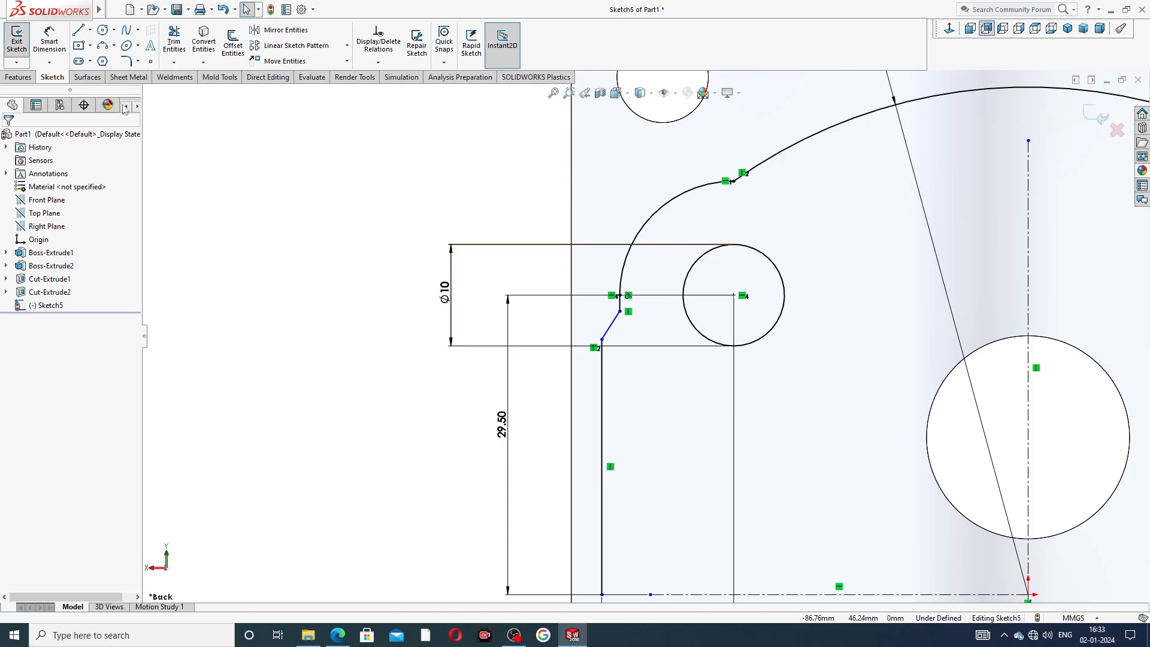
# Apply a 5 mm sketch fillet at the junction between the small arc and the large R50 arc.
pyautogui.click(138, 62)
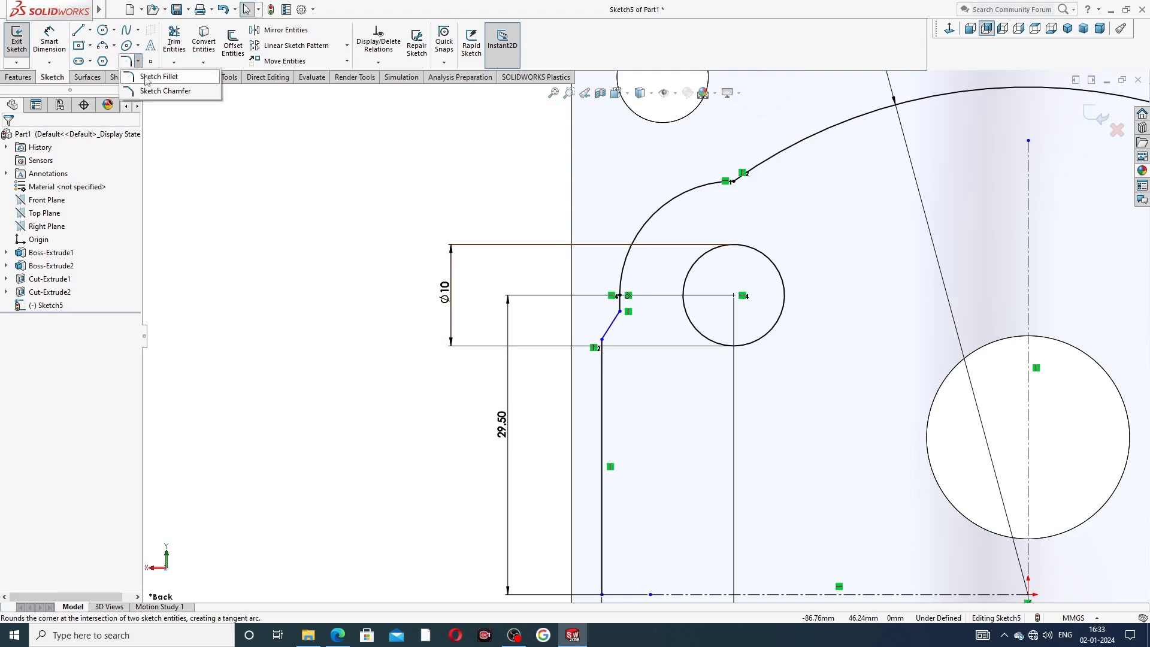
pyautogui.click(173, 76)
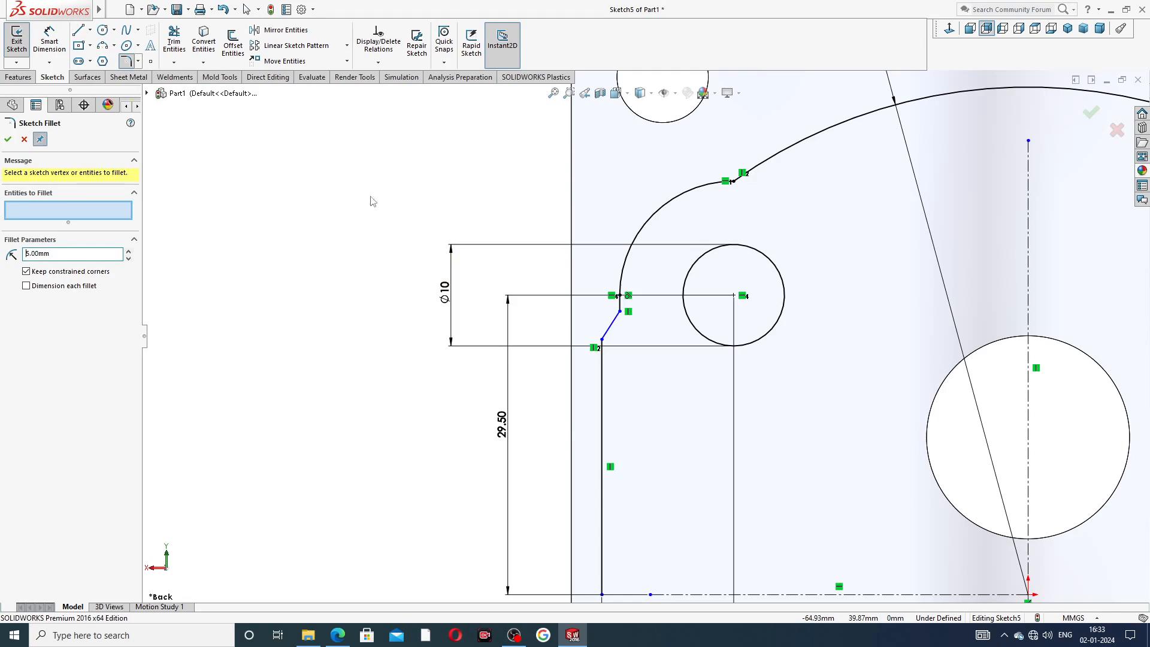
pyautogui.click(734, 182)
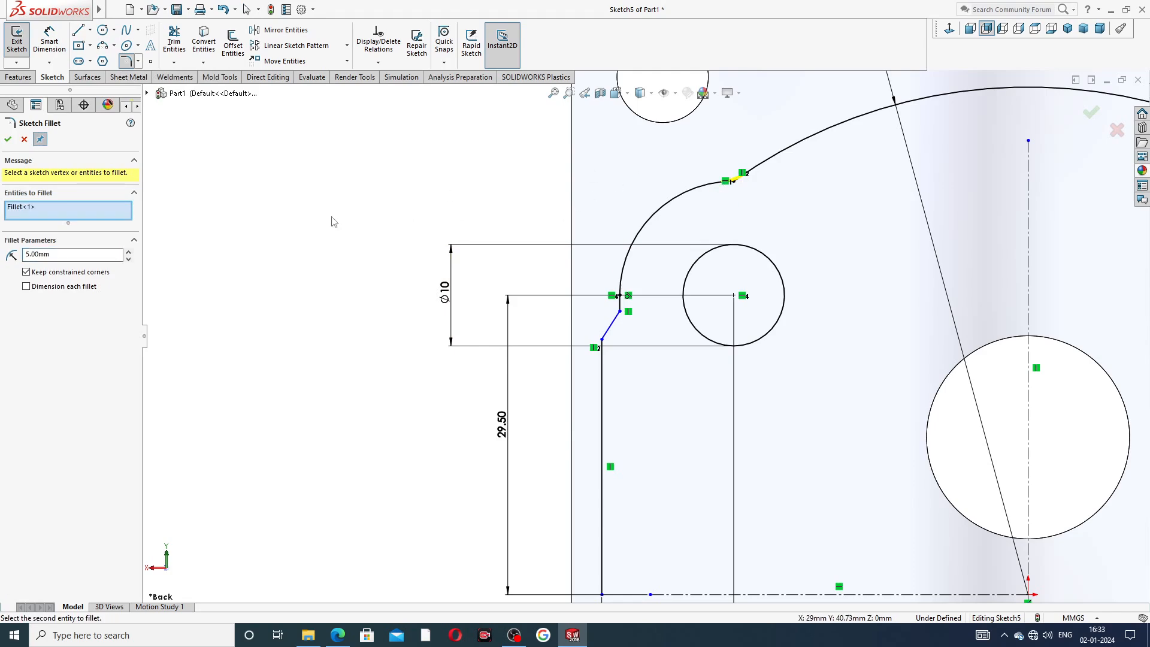
pyautogui.click(8, 139)
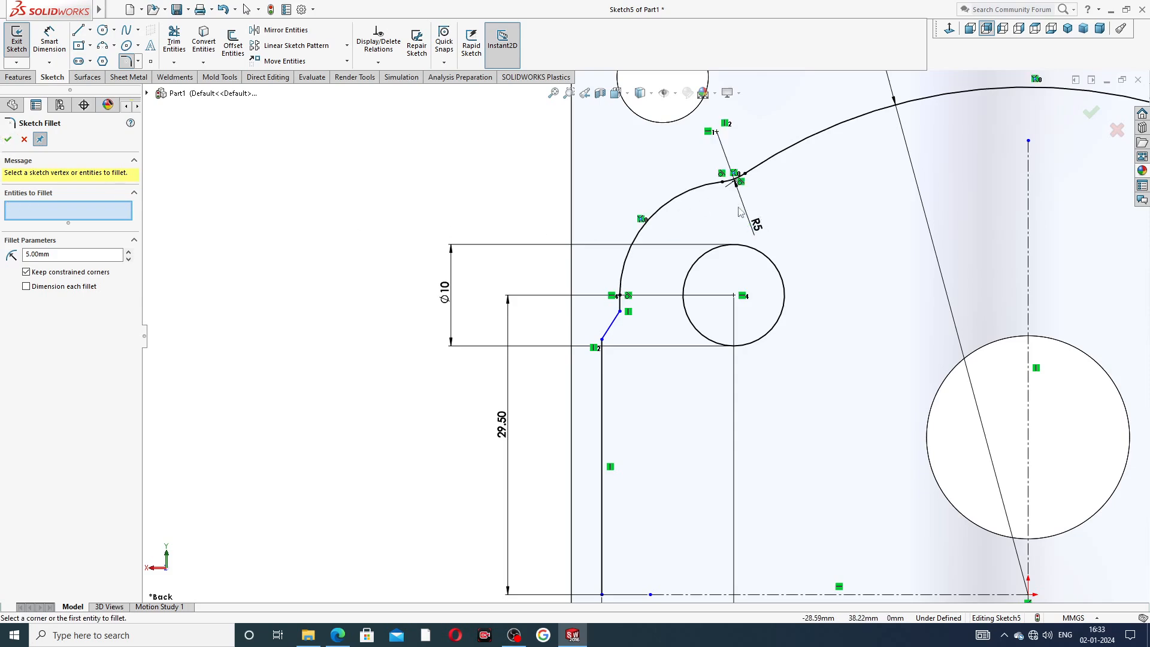
# Fillet the corner between the arc and the angled segment with a 1.50 mm radius.
pyautogui.doubleClick(42, 254)
pyautogui.scroll(-3, 595, 335)
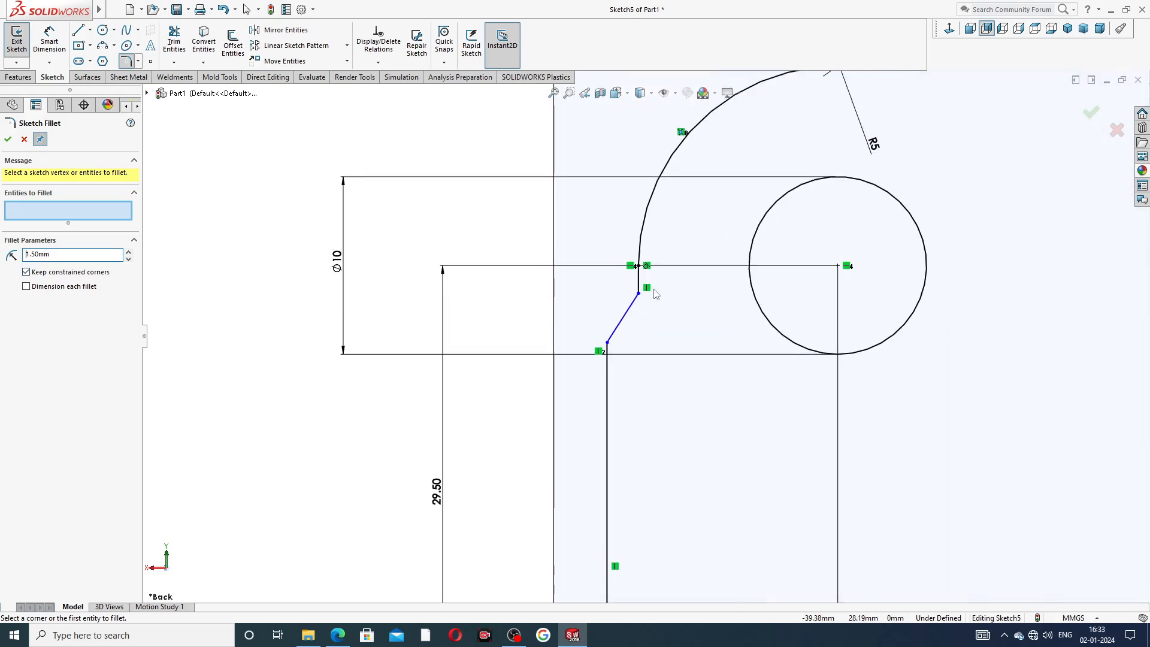
pyautogui.click(640, 295)
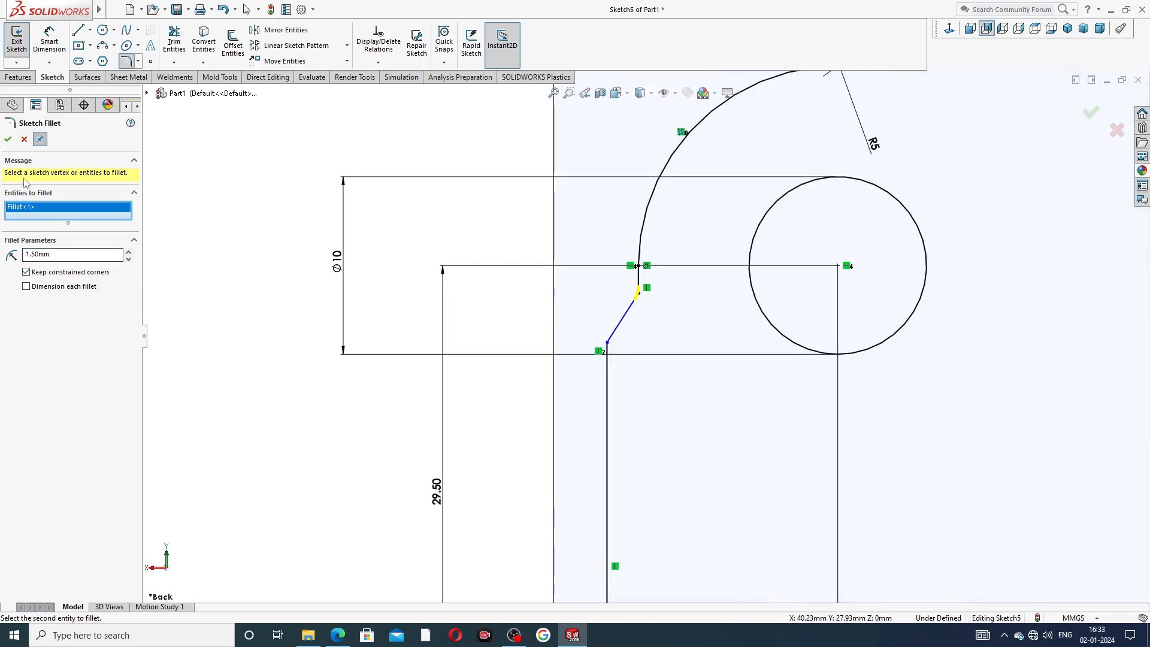
pyautogui.click(8, 139)
pyautogui.click(8, 139)
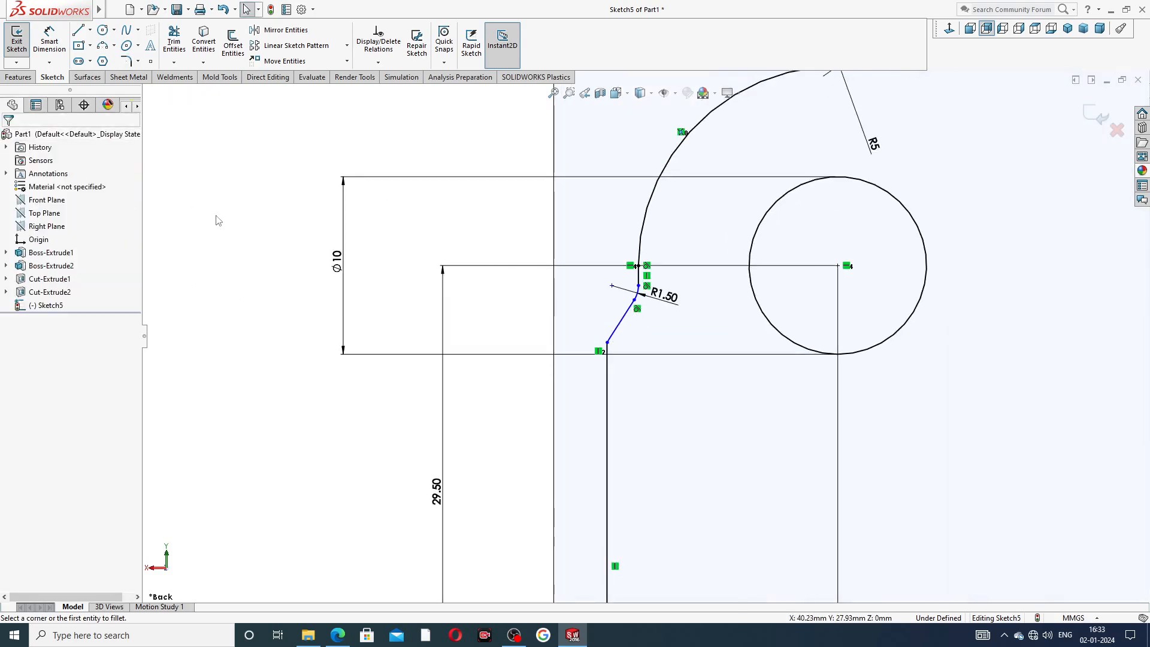
# Reposition the R1.50 and R5 fillet dimension labels so they sit clear of the geometry.
pyautogui.moveTo(669, 297); pyautogui.dragTo(685, 307)
pyautogui.moveTo(867, 144); pyautogui.dragTo(851, 109)
pyautogui.scroll(3, 801, 146)
pyautogui.scroll(3, 638, 334)
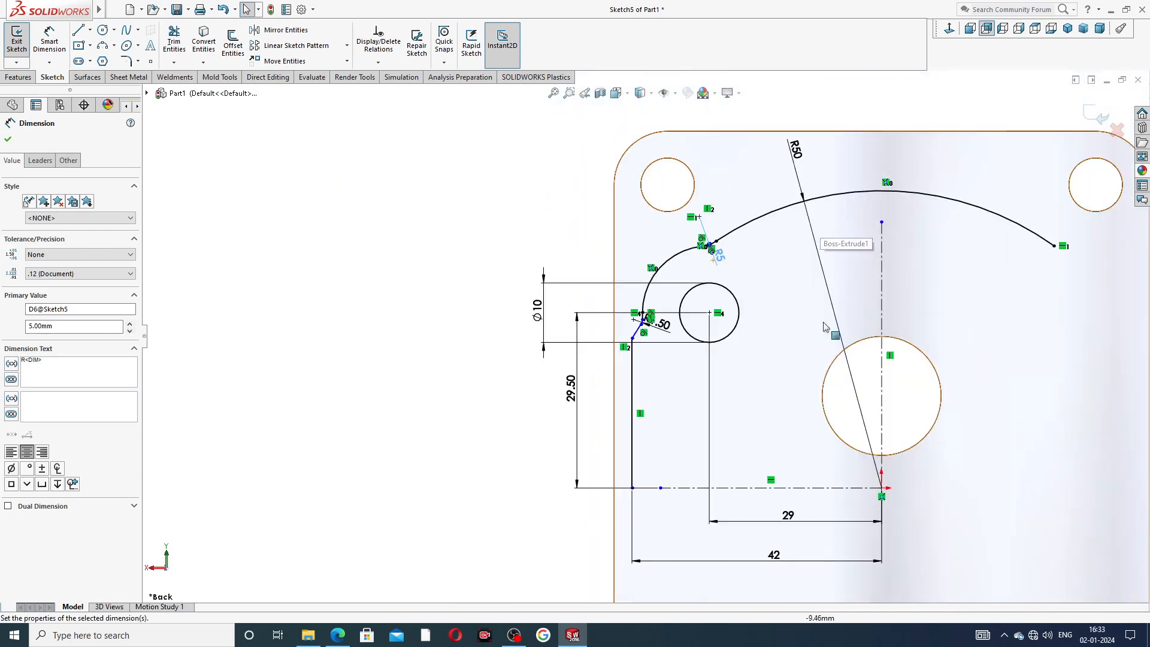
pyautogui.moveTo(722, 255); pyautogui.dragTo(739, 265)
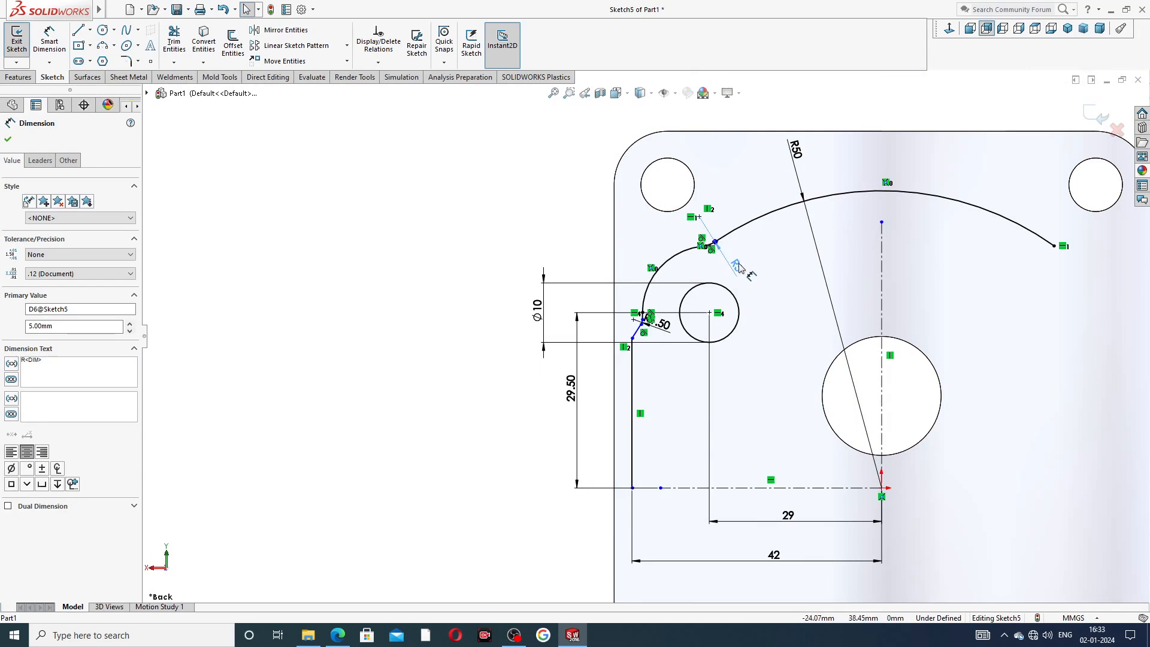
pyautogui.click(874, 382)
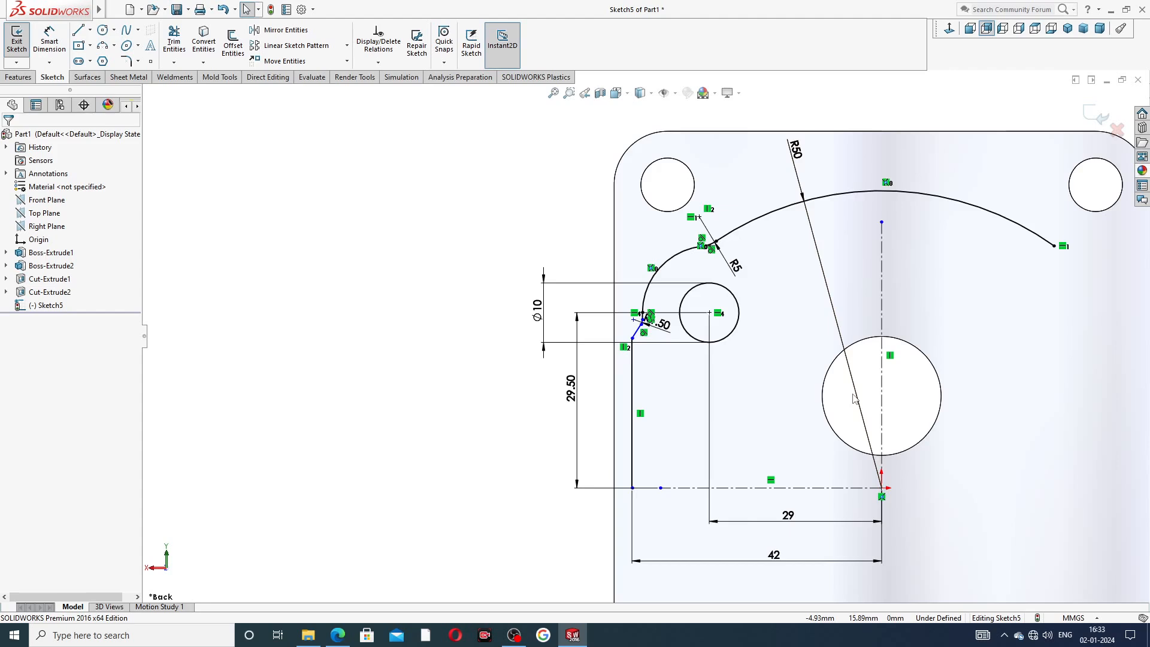
# Mirror the left arcs, fillets, angled and vertical lines, and the small circle about the vertical centerline.
pyautogui.scroll(2, 856, 396)
pyautogui.scroll(-2, 880, 375)
pyautogui.scroll(2, 834, 358)
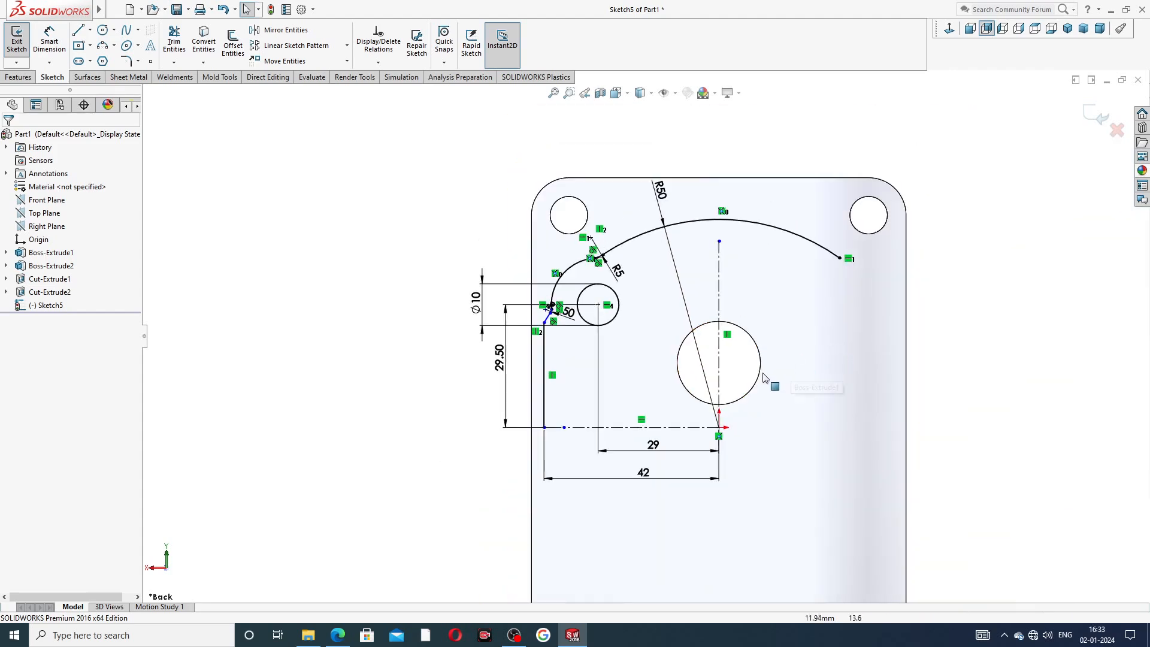
pyautogui.scroll(-1, 771, 372)
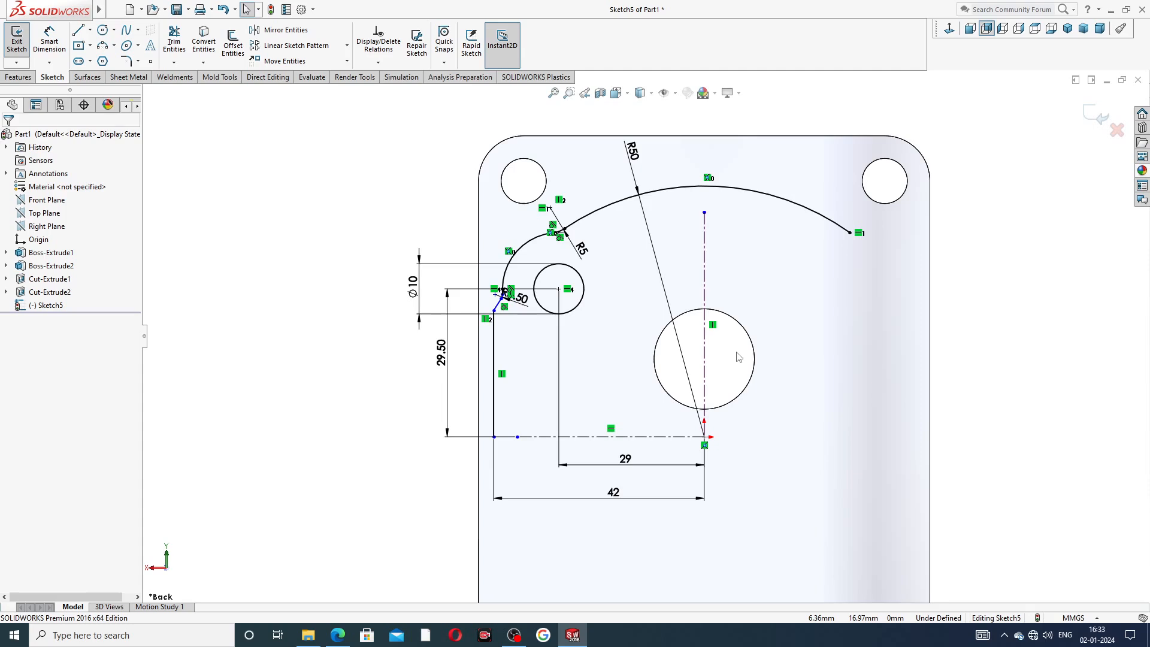
pyautogui.click(285, 30)
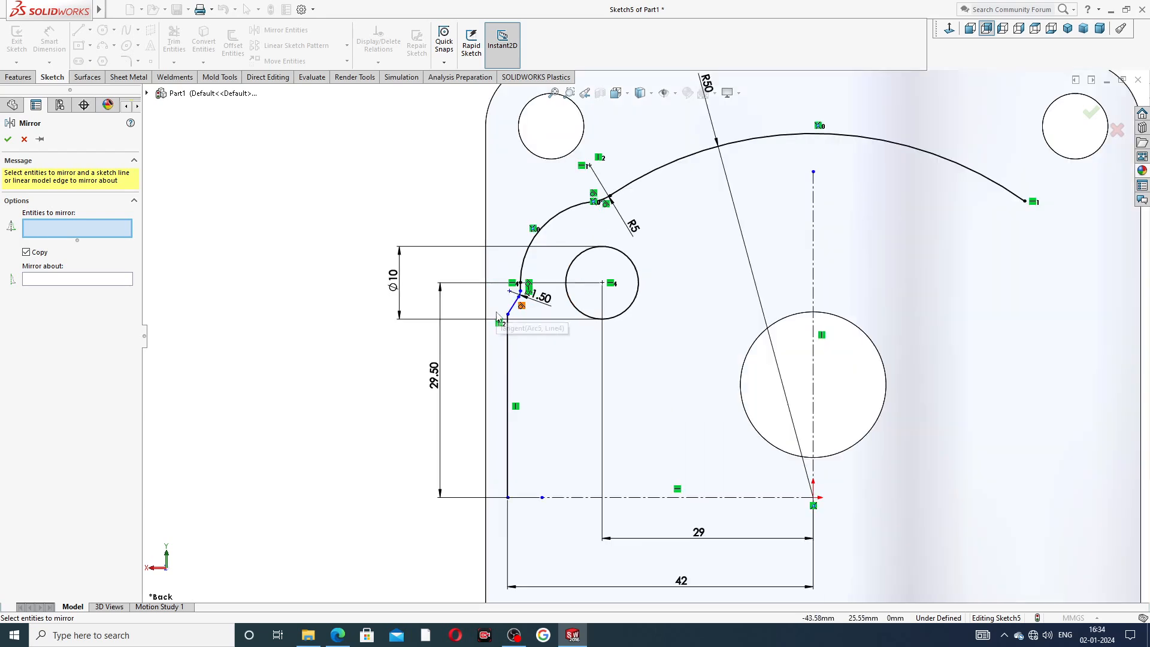
pyautogui.scroll(-6, 499, 316)
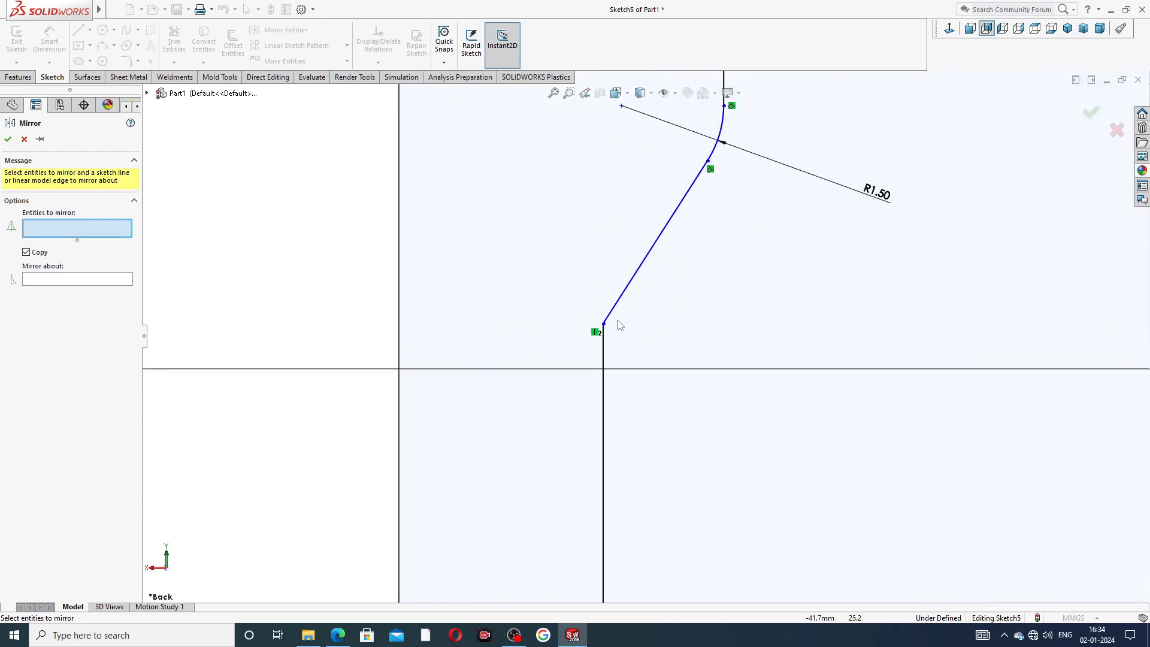
pyautogui.scroll(4, 722, 273)
pyautogui.scroll(5, 725, 269)
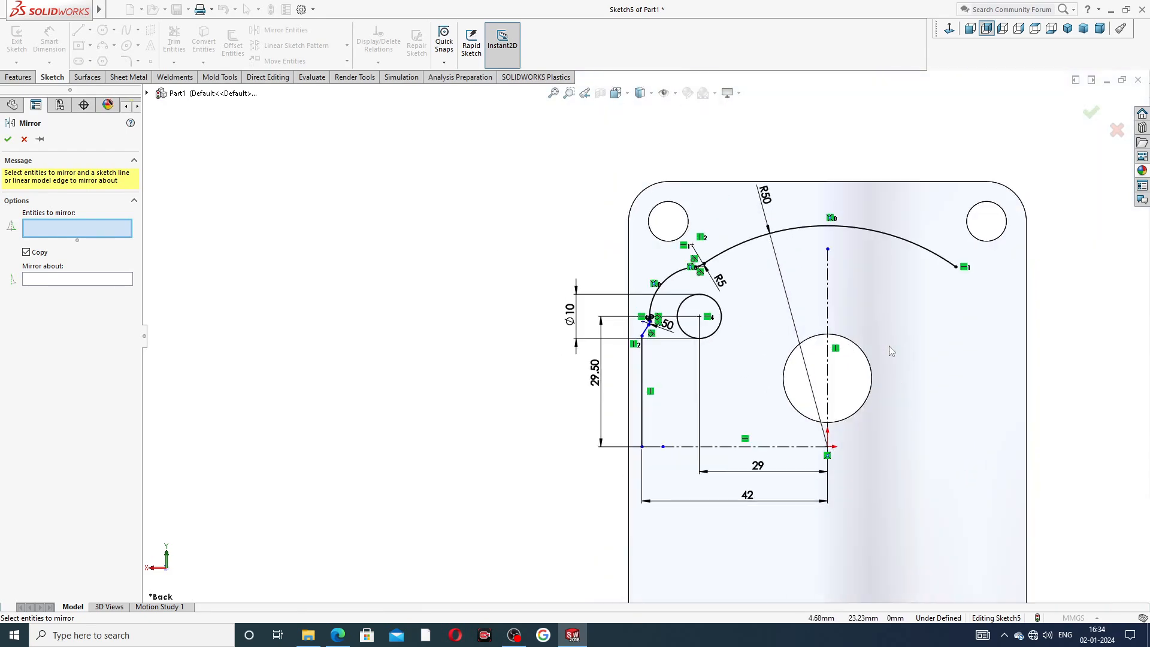
pyautogui.press('z')
pyautogui.scroll(-5, 700, 293)
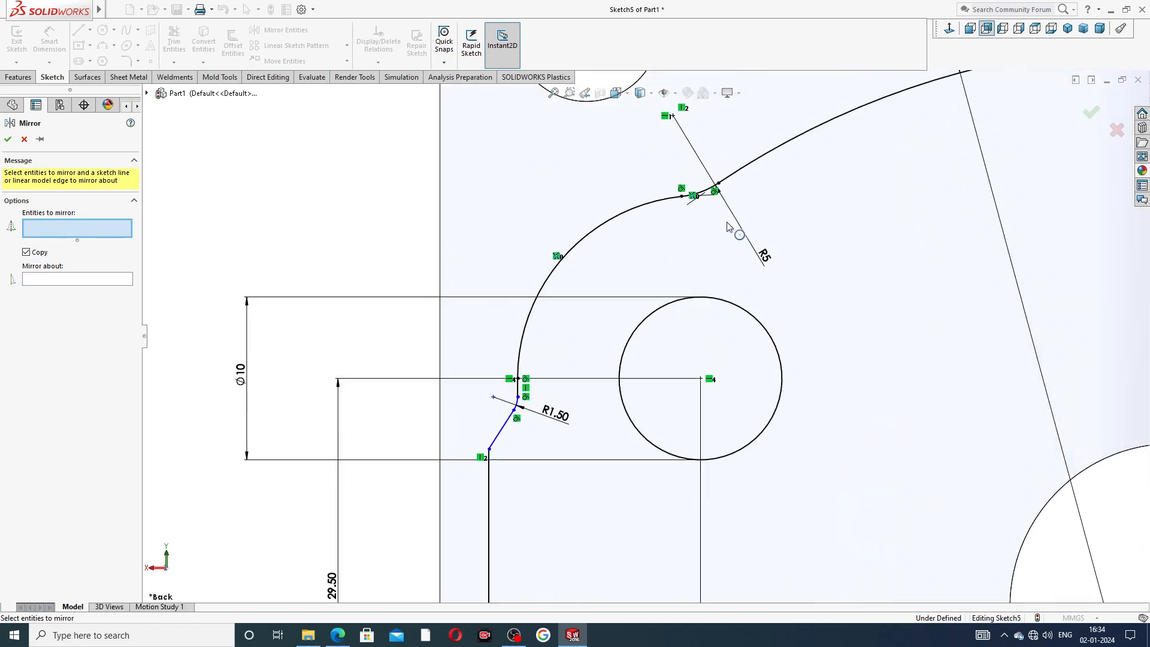
pyautogui.click(710, 192)
pyautogui.click(666, 202)
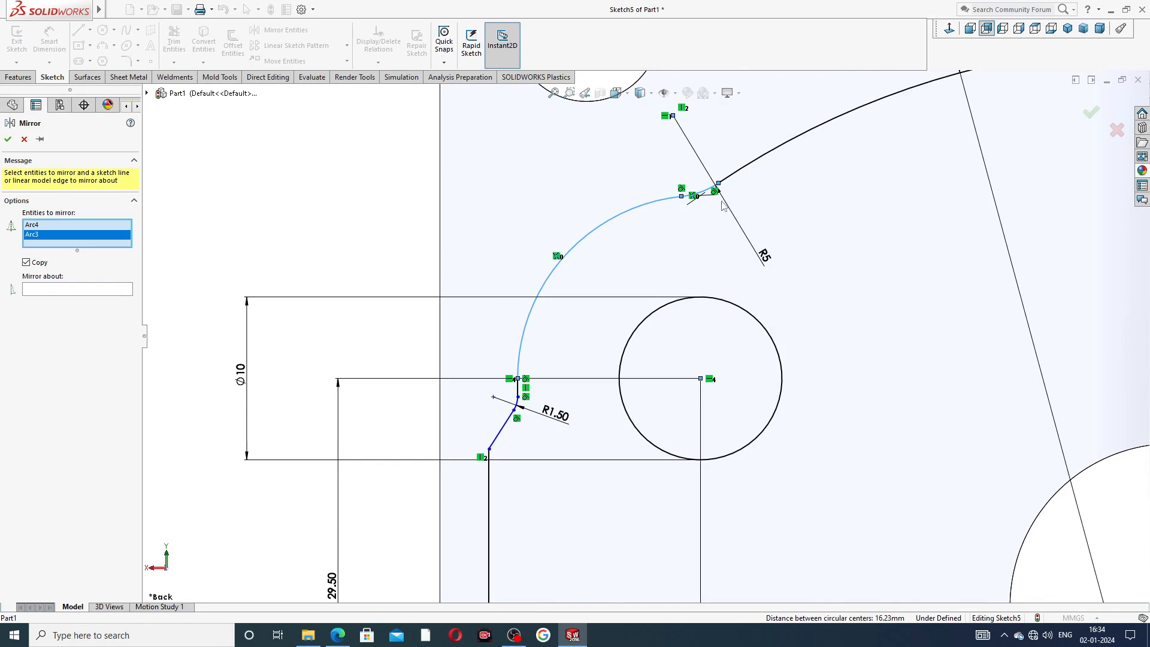
pyautogui.scroll(-5, 723, 205)
pyautogui.scroll(5, 601, 387)
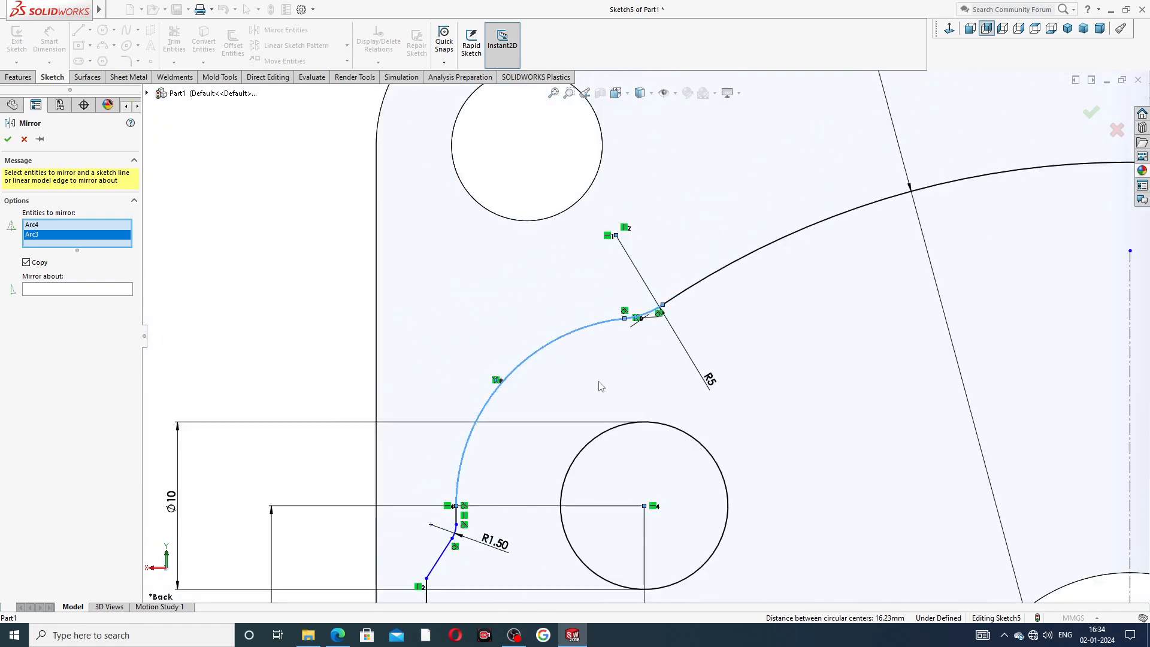
pyautogui.scroll(3, 601, 386)
pyautogui.scroll(-8, 552, 437)
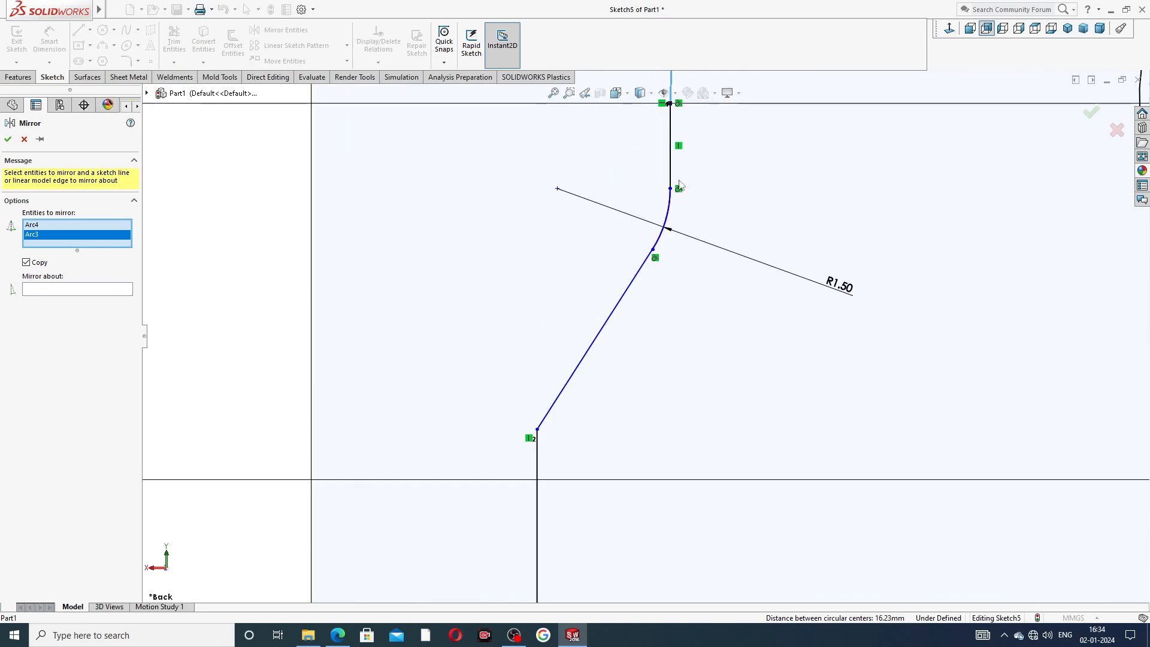
pyautogui.click(672, 179)
pyautogui.click(668, 217)
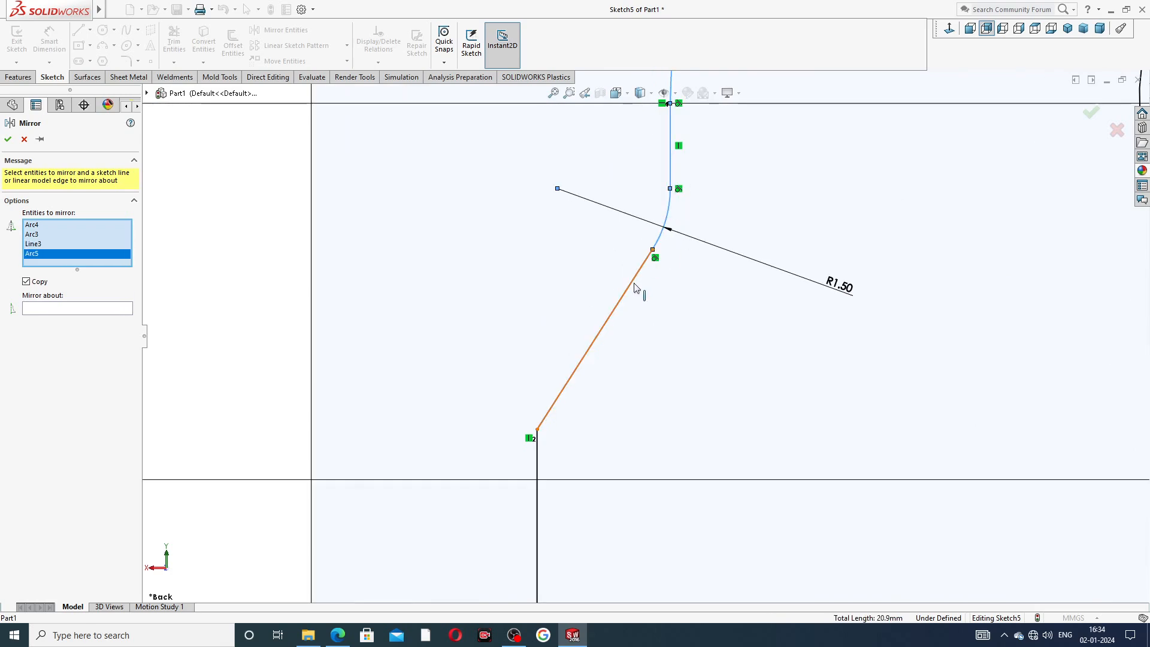
pyautogui.click(636, 288)
pyautogui.click(539, 475)
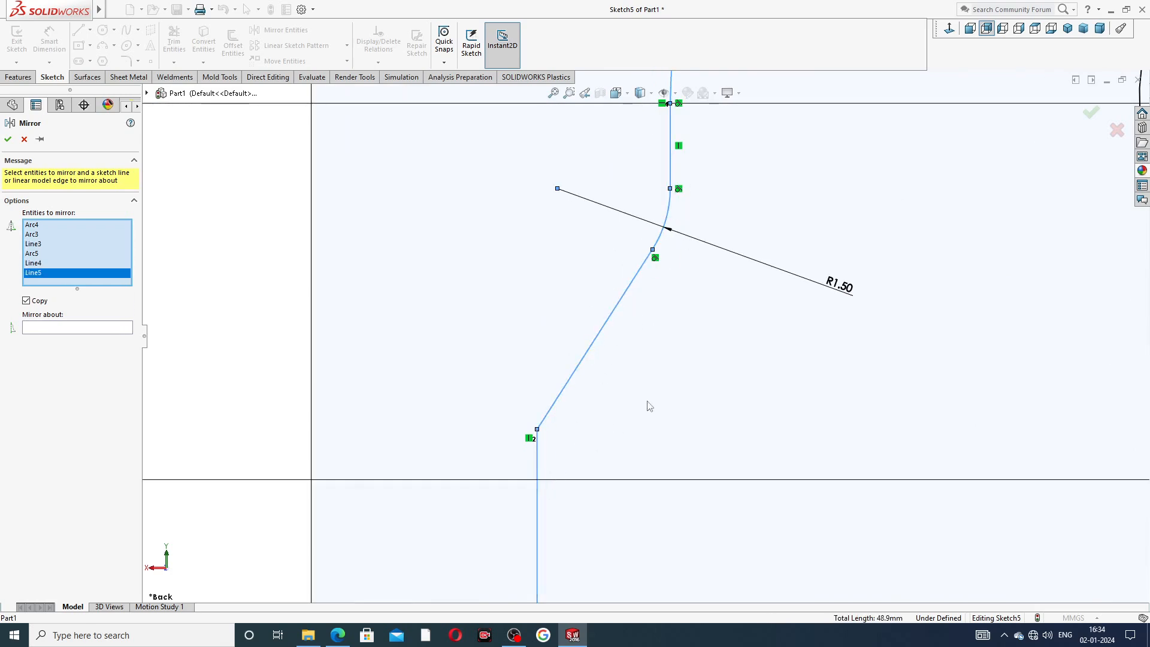
pyautogui.scroll(6, 650, 407)
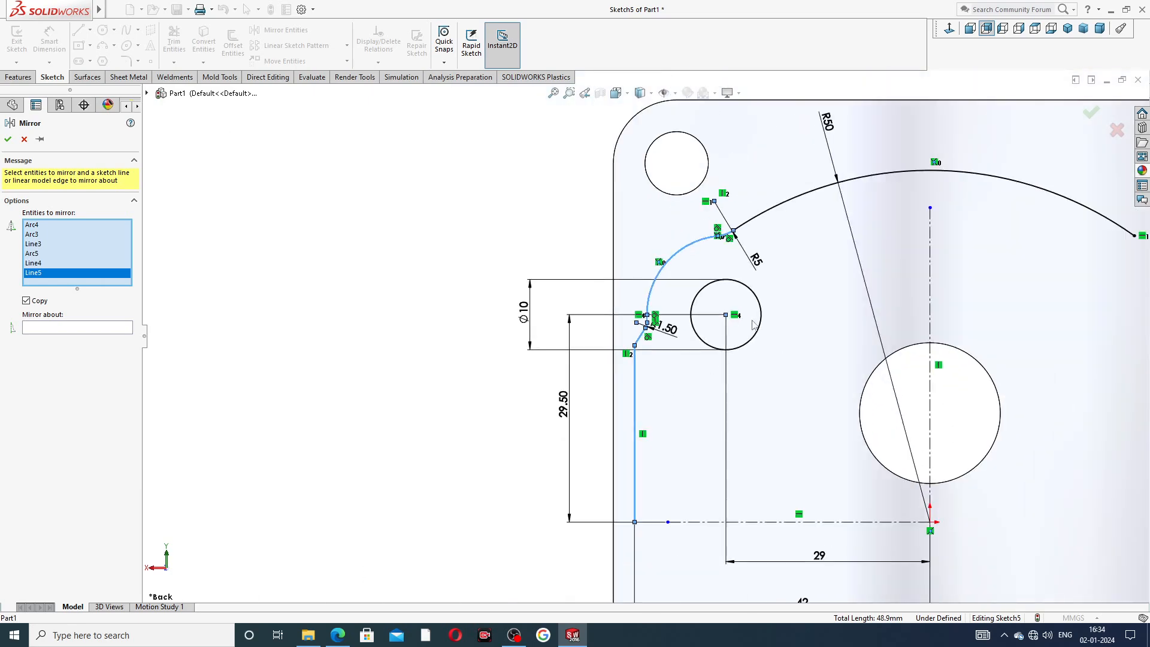
pyautogui.click(760, 306)
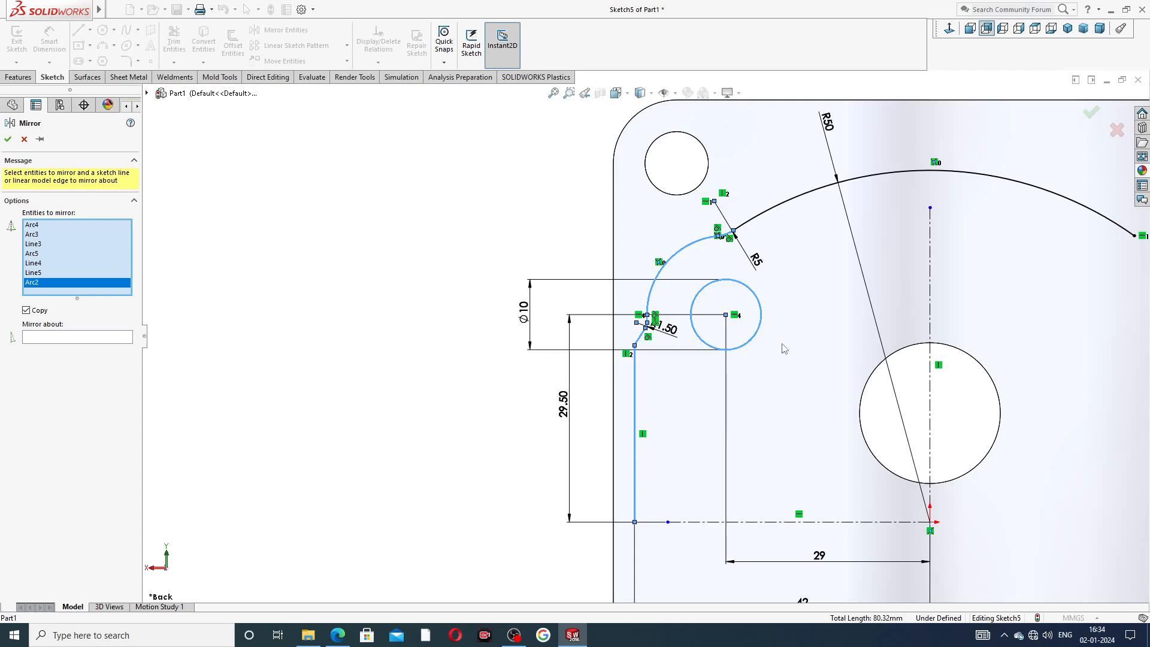
pyautogui.scroll(3, 784, 350)
pyautogui.scroll(-2, 734, 392)
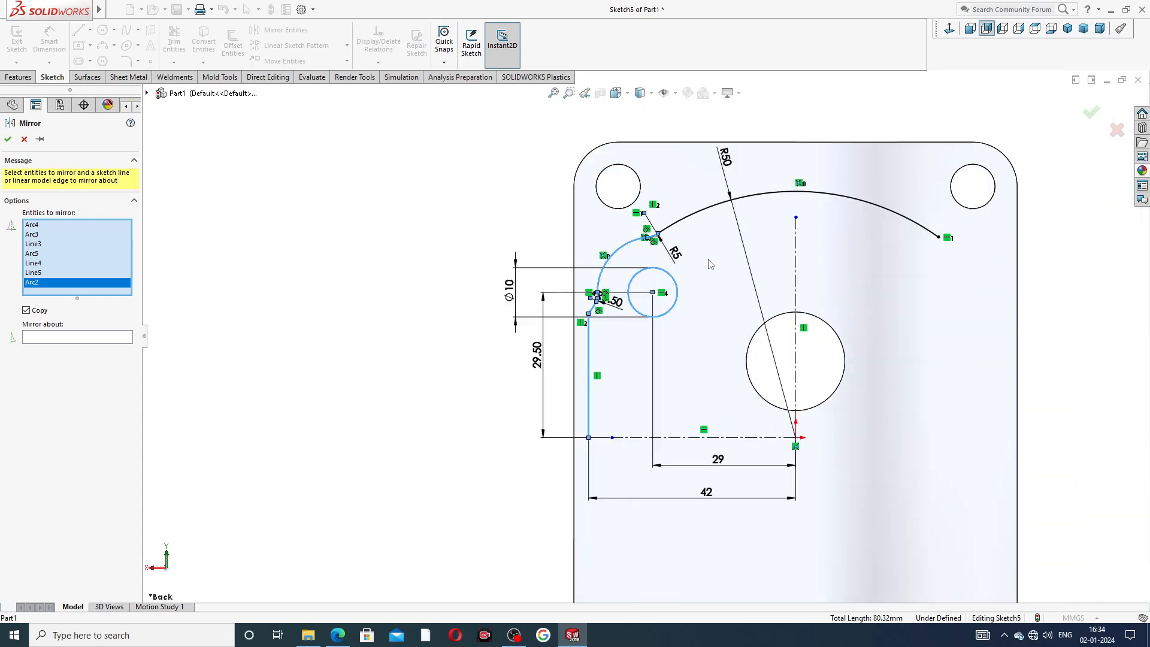
pyautogui.click(127, 340)
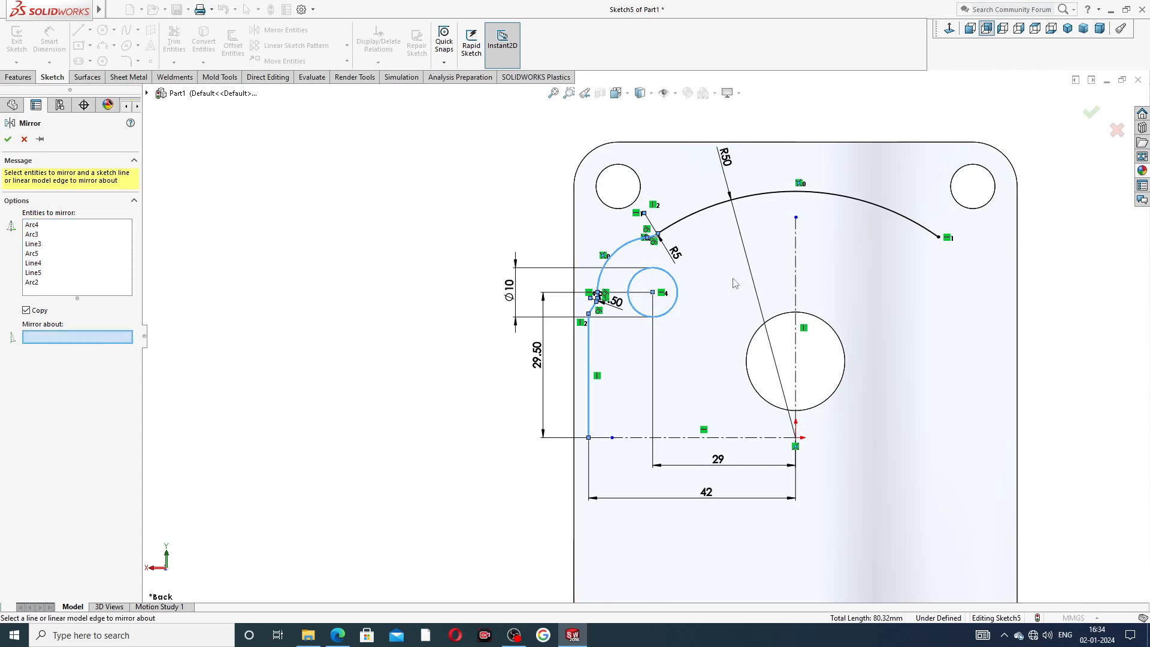
pyautogui.click(800, 245)
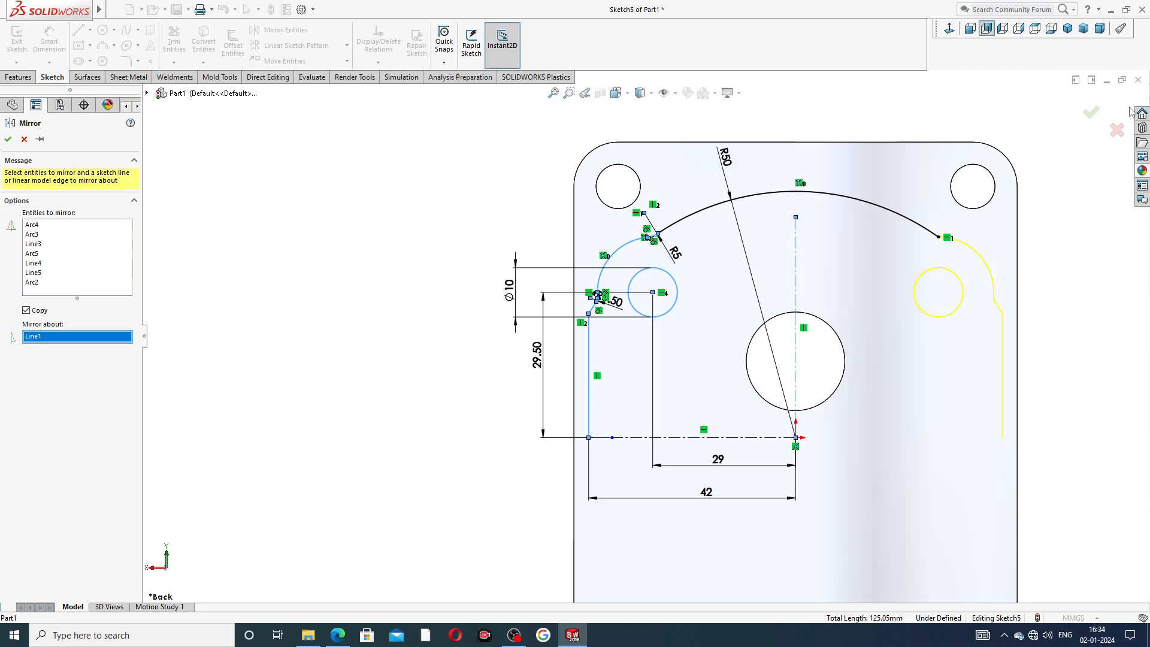
pyautogui.click(1092, 113)
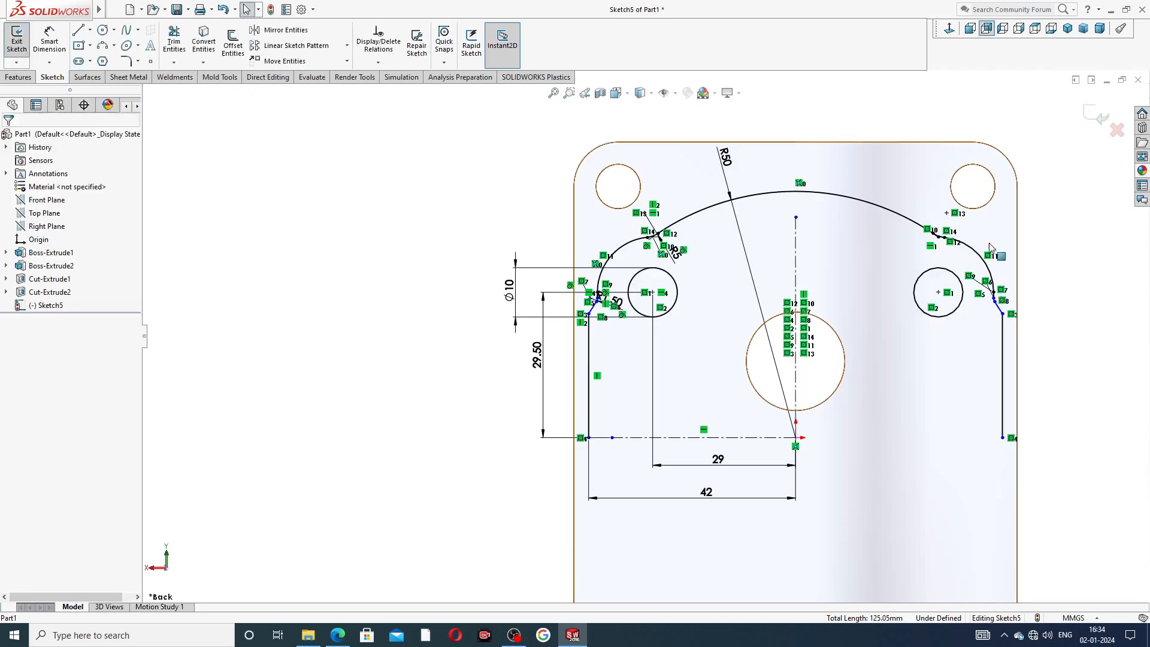
# Trim away the leftover short line at the mirrored fillet junction on the right side.
pyautogui.scroll(-8, 697, 286)
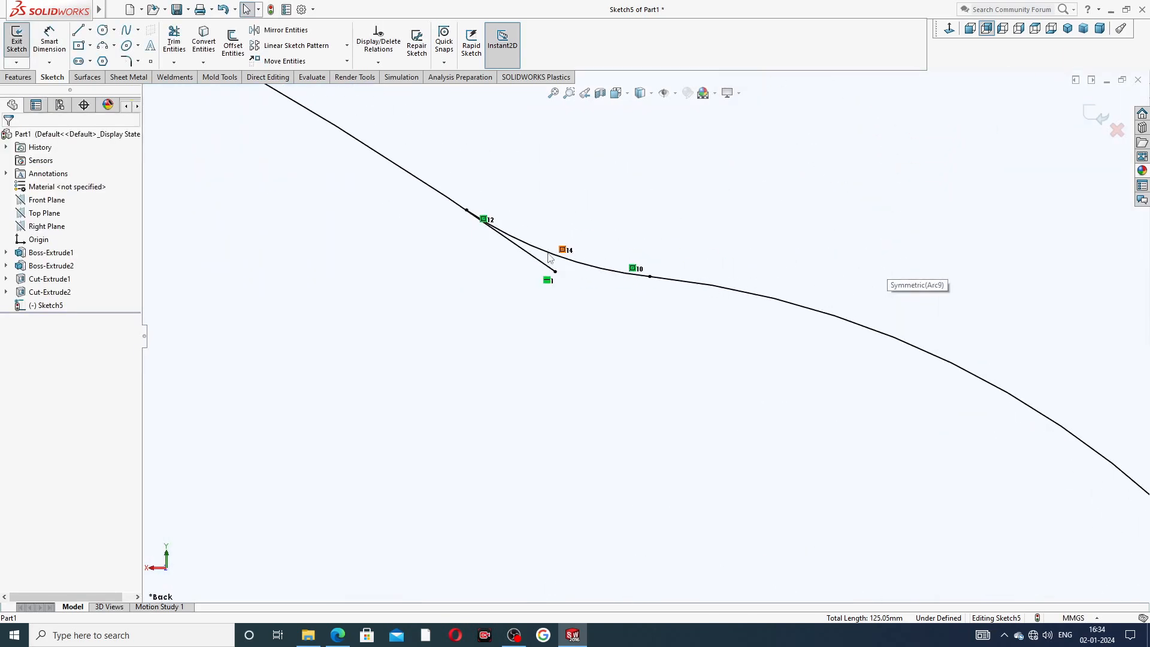
pyautogui.click(388, 161)
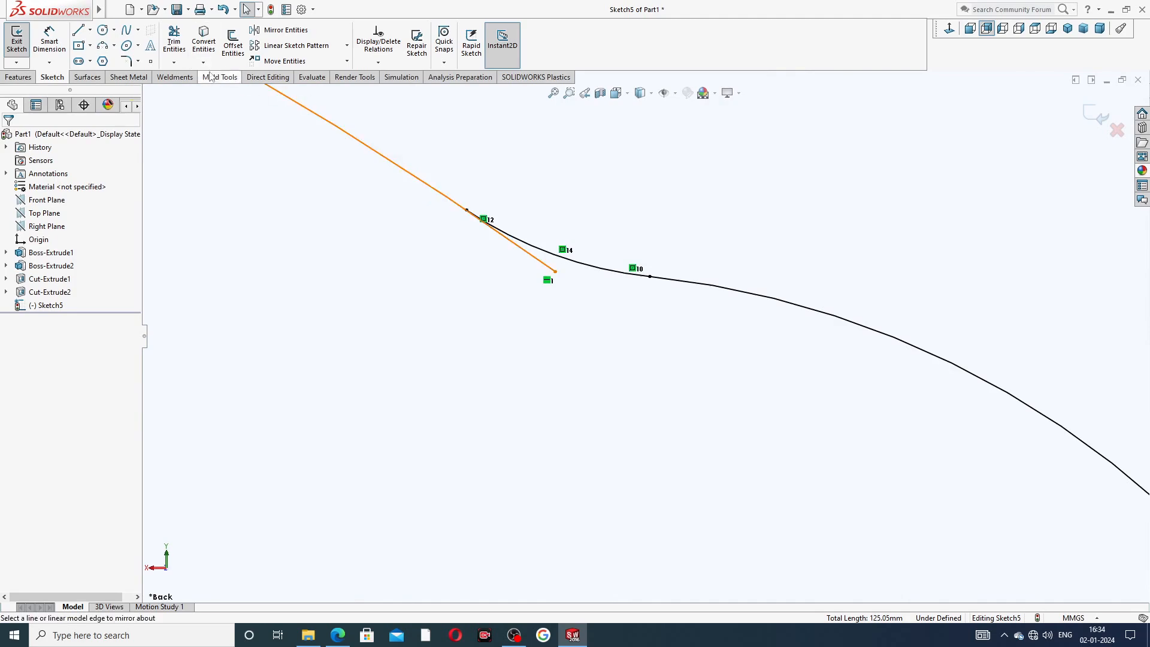
pyautogui.click(174, 49)
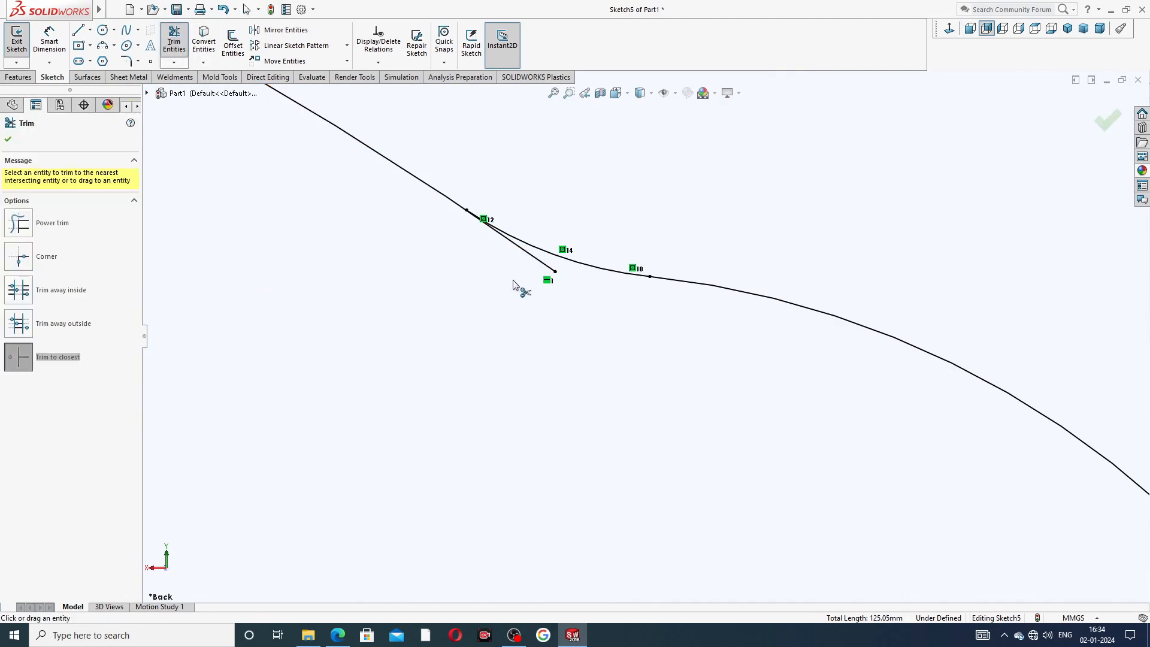
pyautogui.click(533, 256)
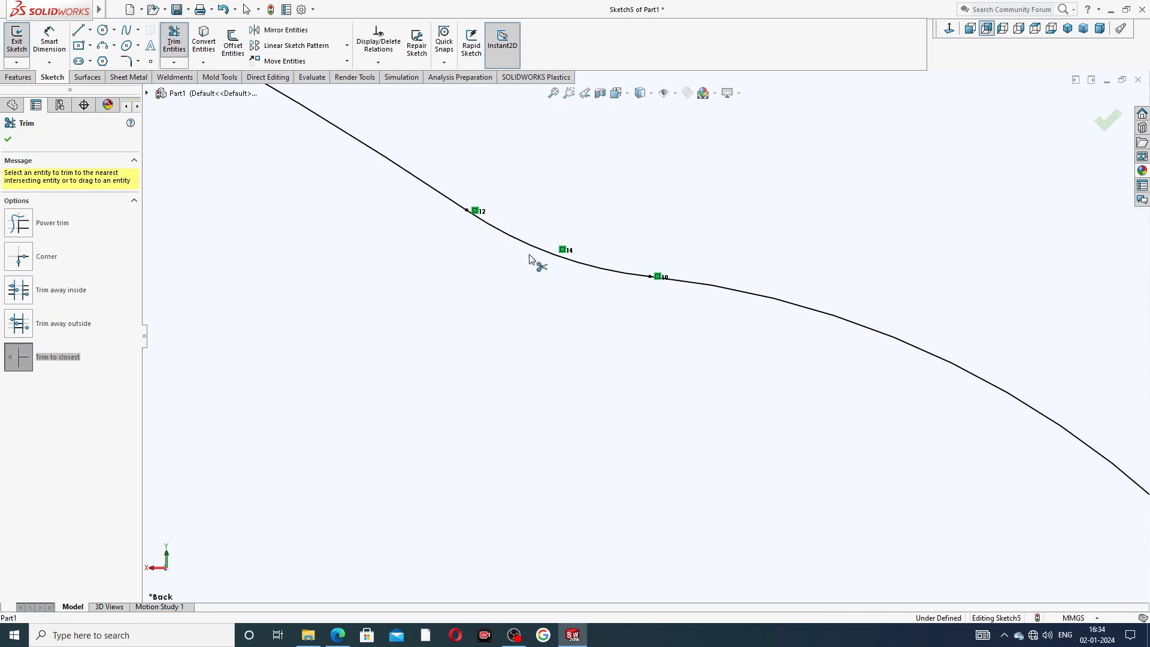
pyautogui.scroll(3, 653, 336)
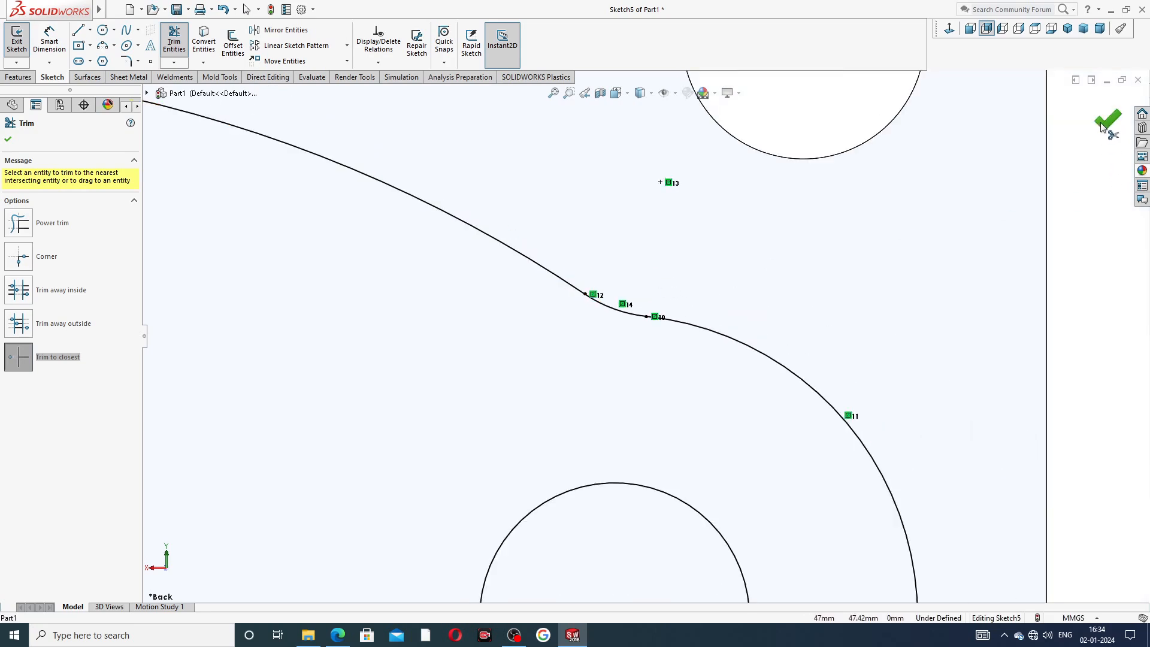
pyautogui.press('Escape')
pyautogui.scroll(2, 643, 351)
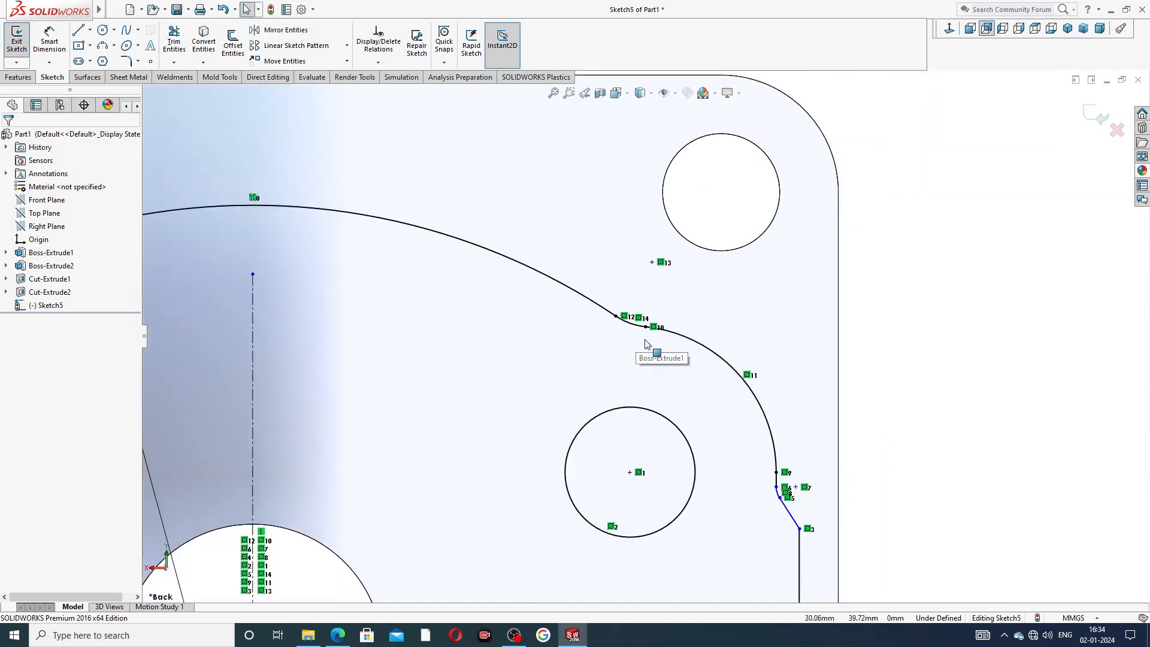
pyautogui.scroll(2, 640, 469)
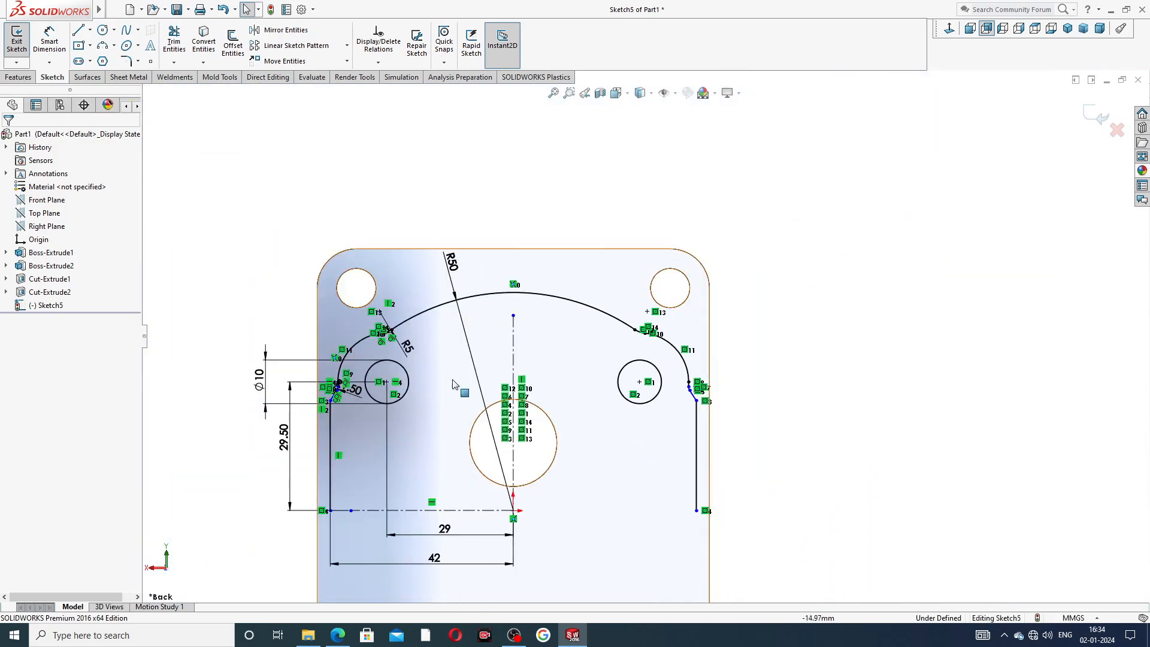
# Convert both small circles on the sketch to construction geometry.
pyautogui.click(405, 375)
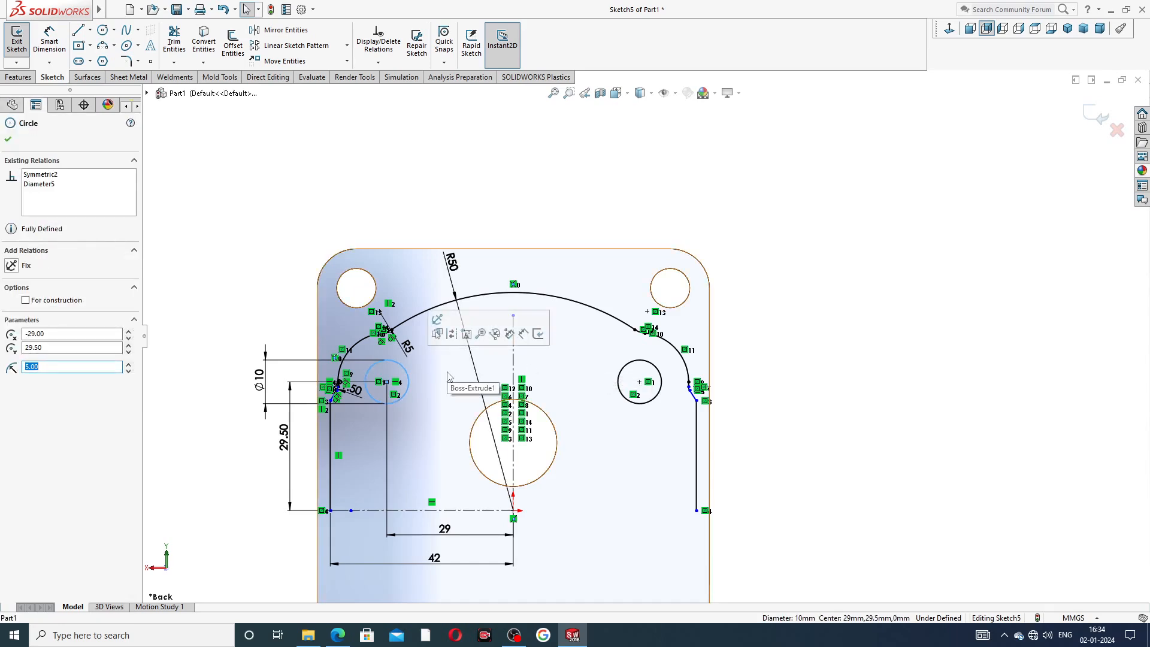
pyautogui.keyDown('ctrl'); pyautogui.click(624, 370); pyautogui.keyUp('ctrl')
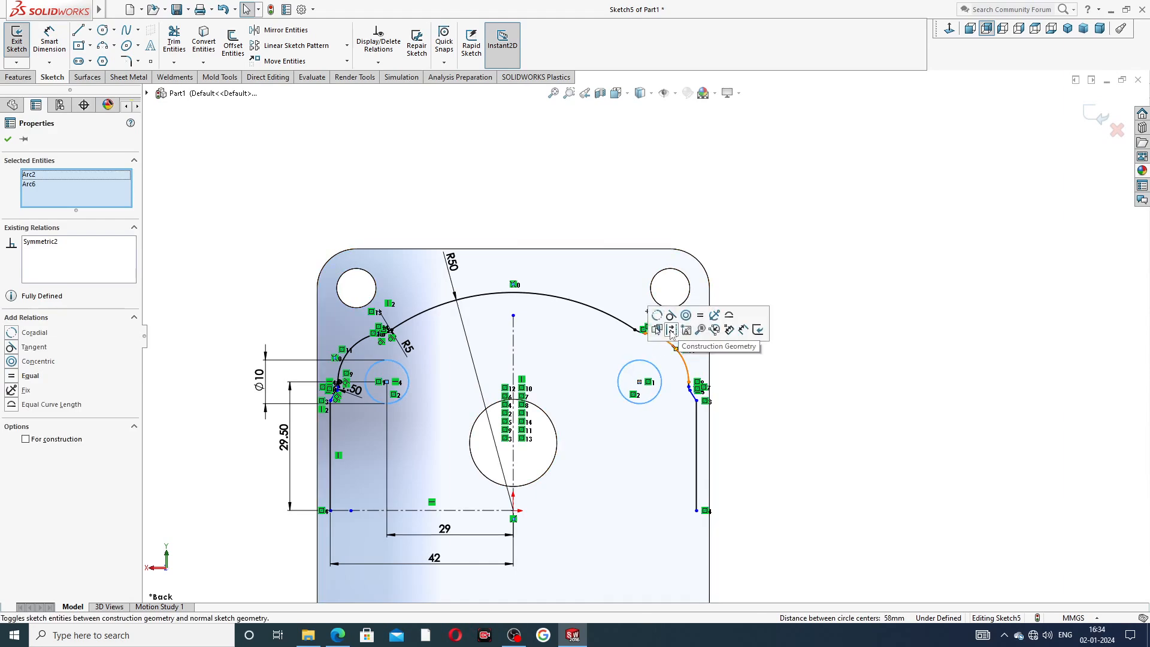
pyautogui.click(671, 330)
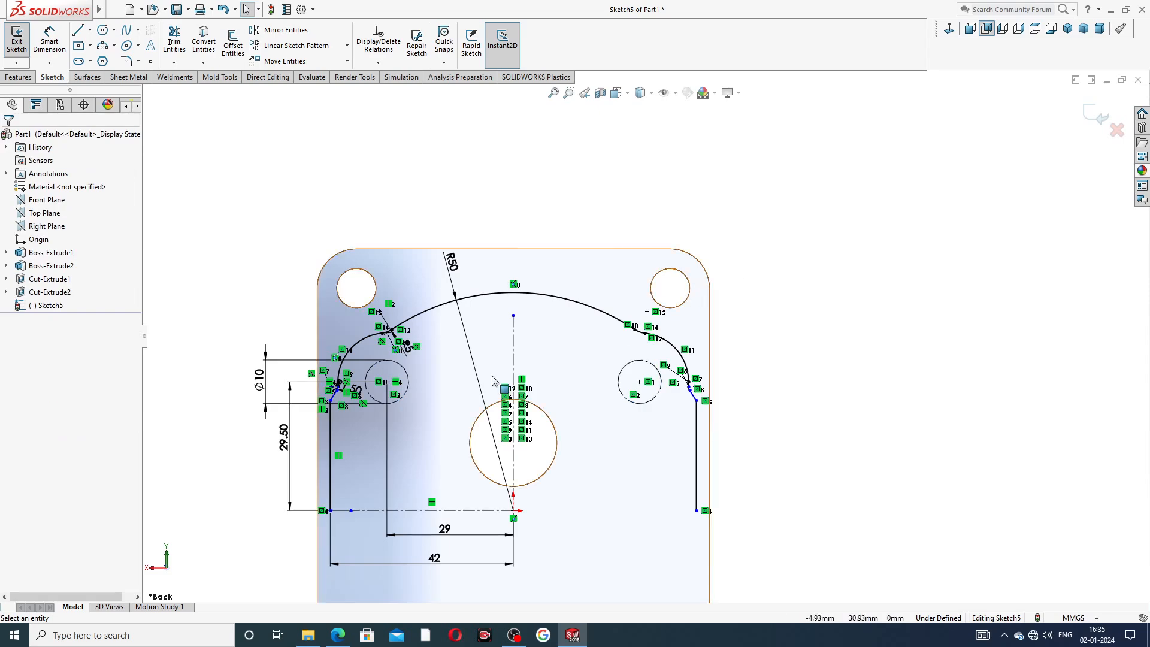
# Zoom in to examine the left fillet and angled-line junction, then fit the whole sketch in view.
pyautogui.scroll(2, 757, 266)
pyautogui.scroll(-5, 536, 347)
pyautogui.scroll(-4, 537, 346)
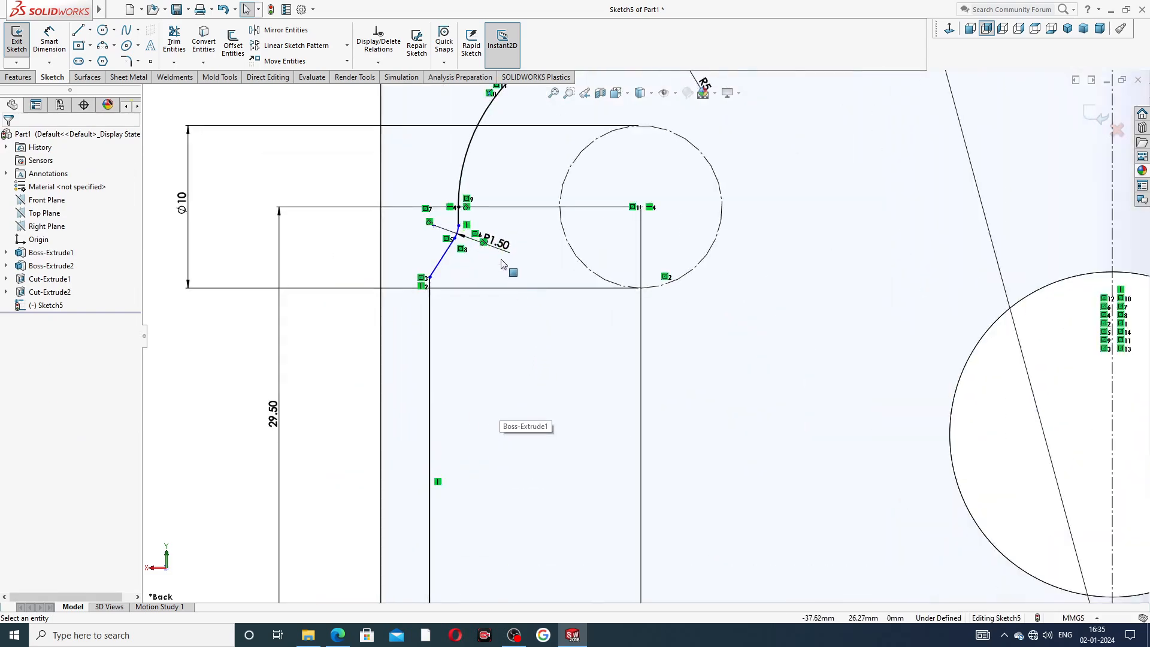
pyautogui.scroll(2, 514, 254)
pyautogui.scroll(1, 809, 317)
pyautogui.press('f')
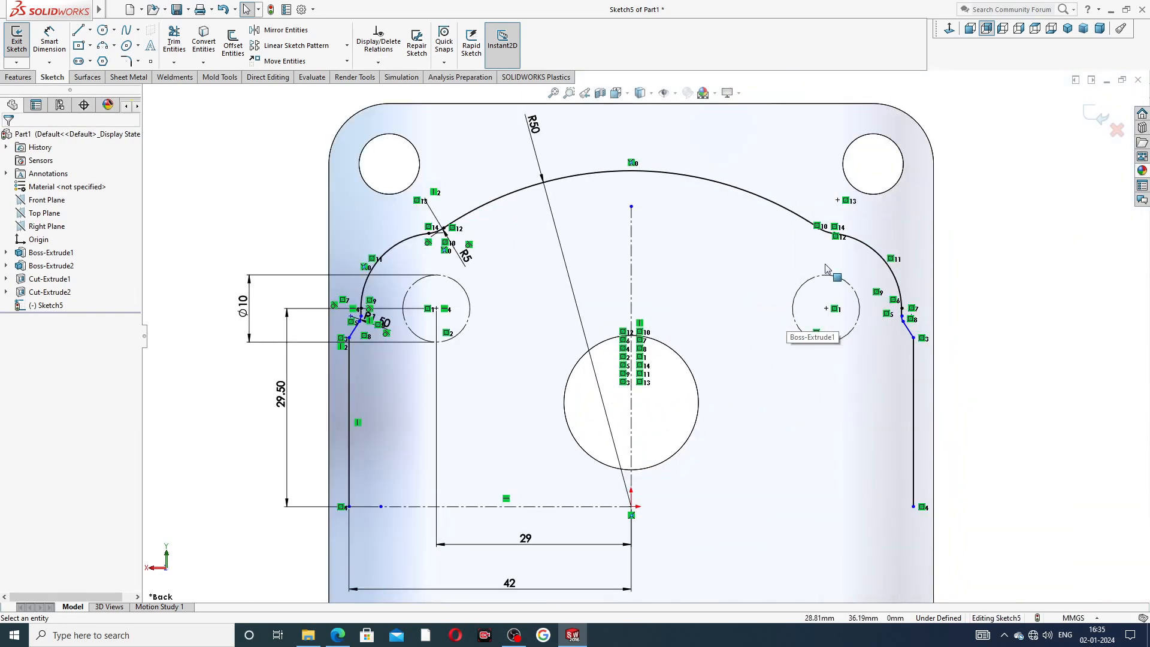
pyautogui.scroll(3, 665, 312)
pyautogui.scroll(-1, 494, 335)
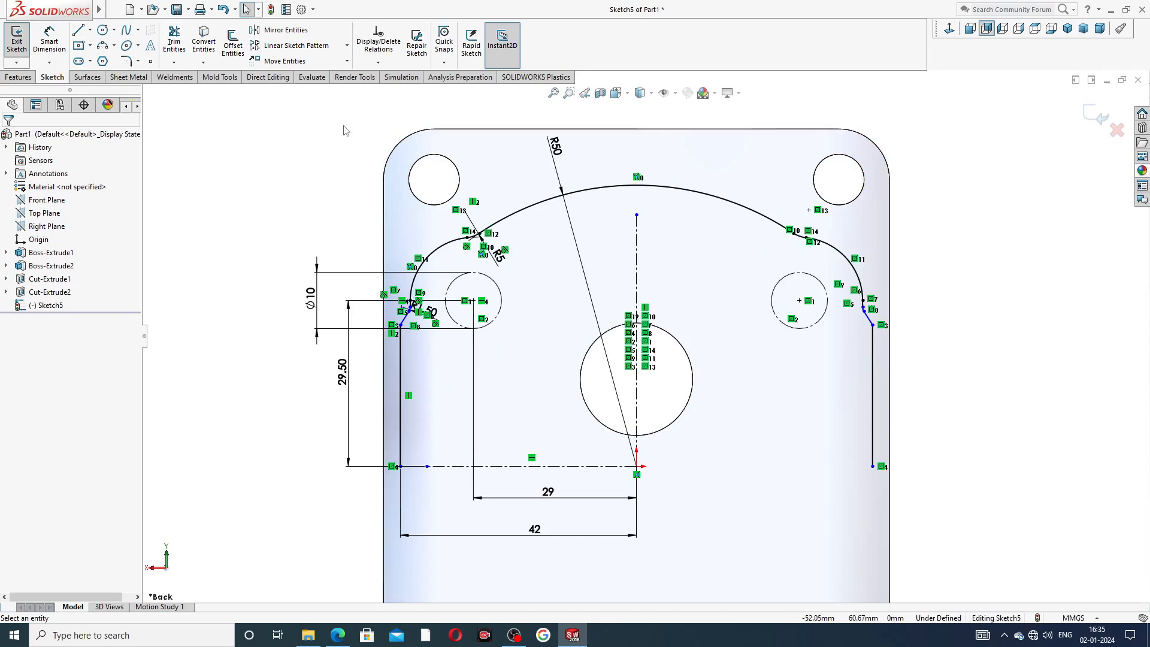
pyautogui.click(280, 30)
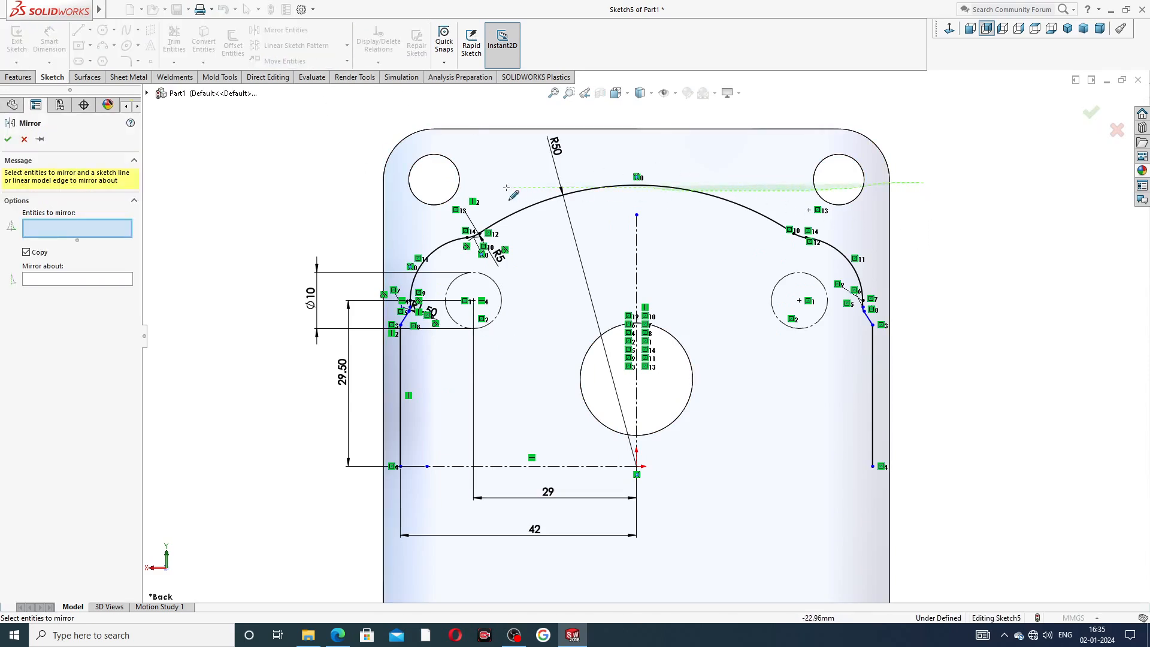
pyautogui.moveTo(441, 189)
pyautogui.mouseDown()
pyautogui.moveTo(383, 251)
pyautogui.moveTo(399, 371)
pyautogui.moveTo(599, 422)
pyautogui.moveTo(911, 311)
pyautogui.moveTo(919, 321)
pyautogui.mouseUp()
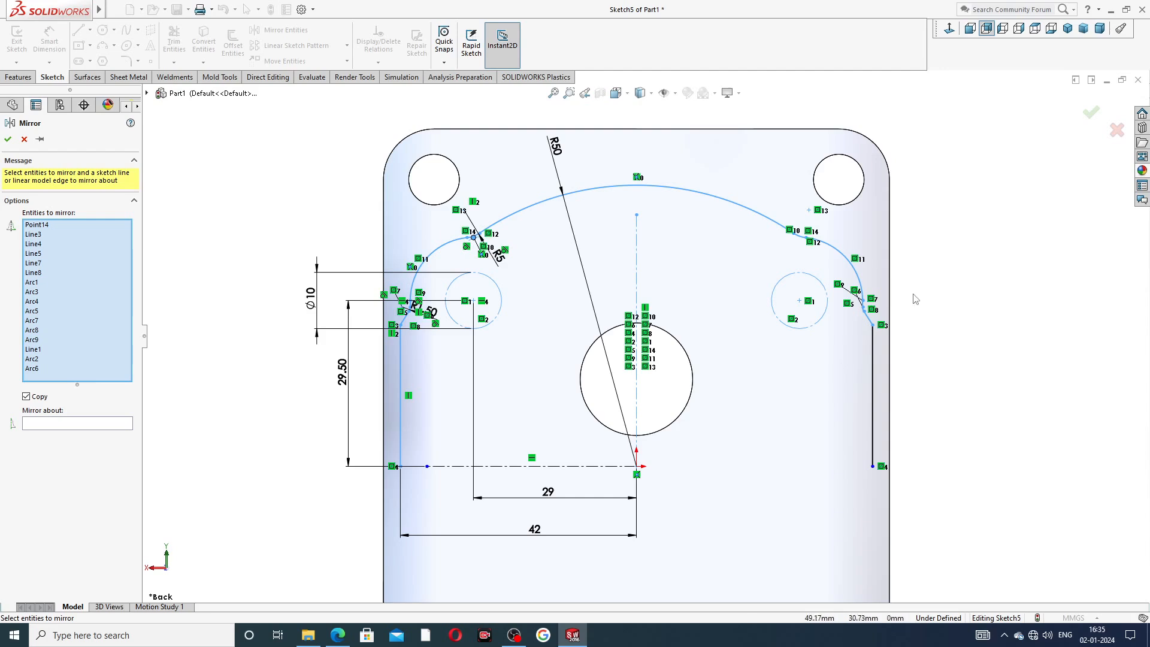
pyautogui.click(24, 139)
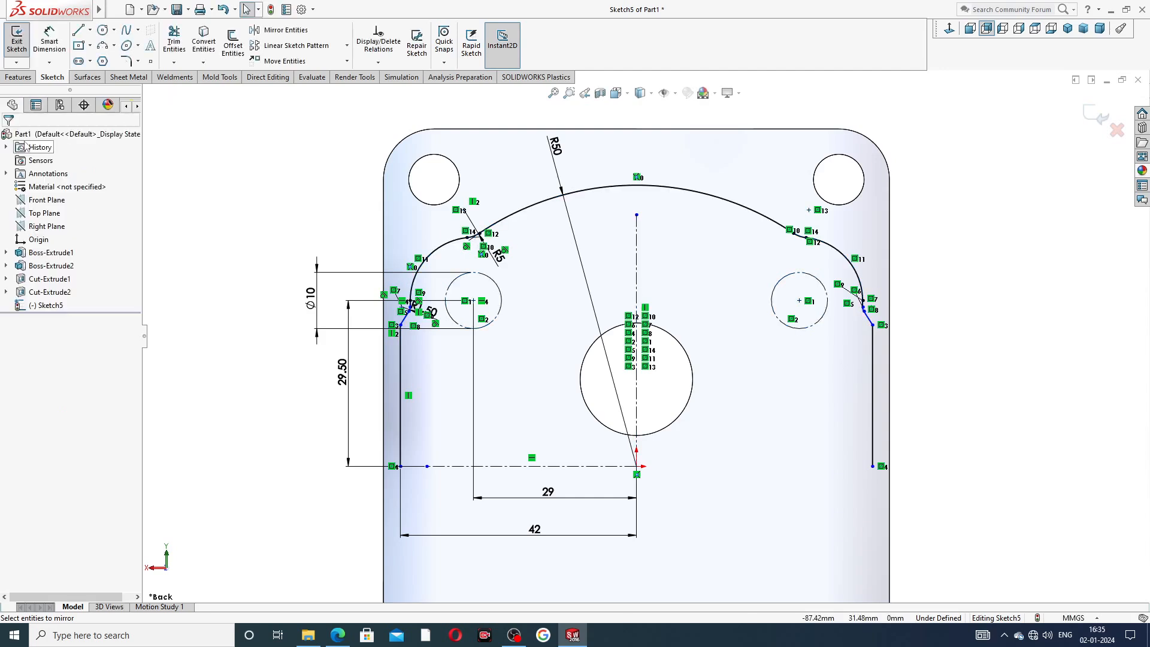
# Mirror the upper profile entities about the horizontal centerline to form the lower half.
pyautogui.click(281, 30)
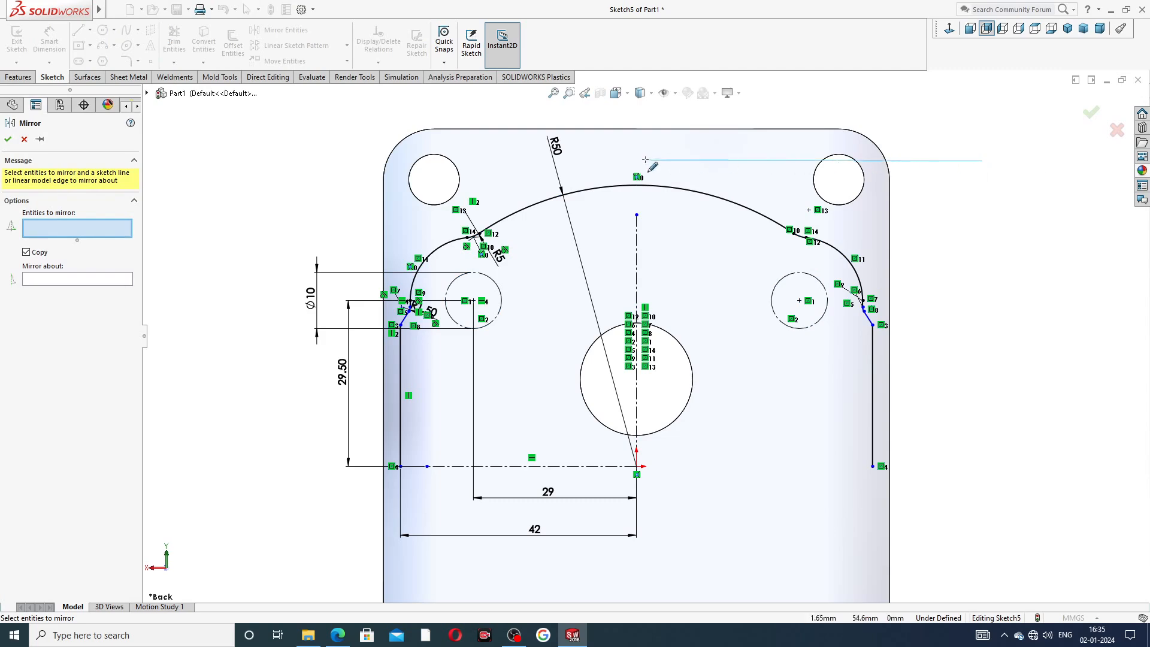
pyautogui.moveTo(503, 166)
pyautogui.mouseDown()
pyautogui.moveTo(455, 216)
pyautogui.moveTo(386, 227)
pyautogui.moveTo(345, 273)
pyautogui.moveTo(524, 430)
pyautogui.moveTo(958, 363)
pyautogui.mouseUp()
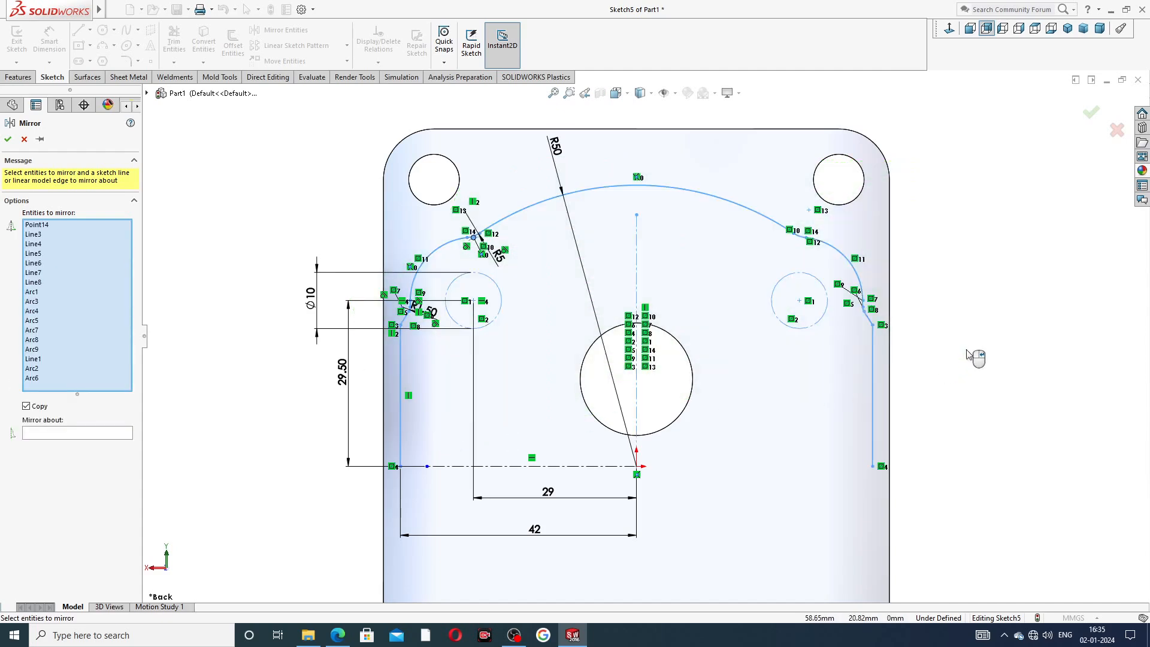
pyautogui.click(87, 432)
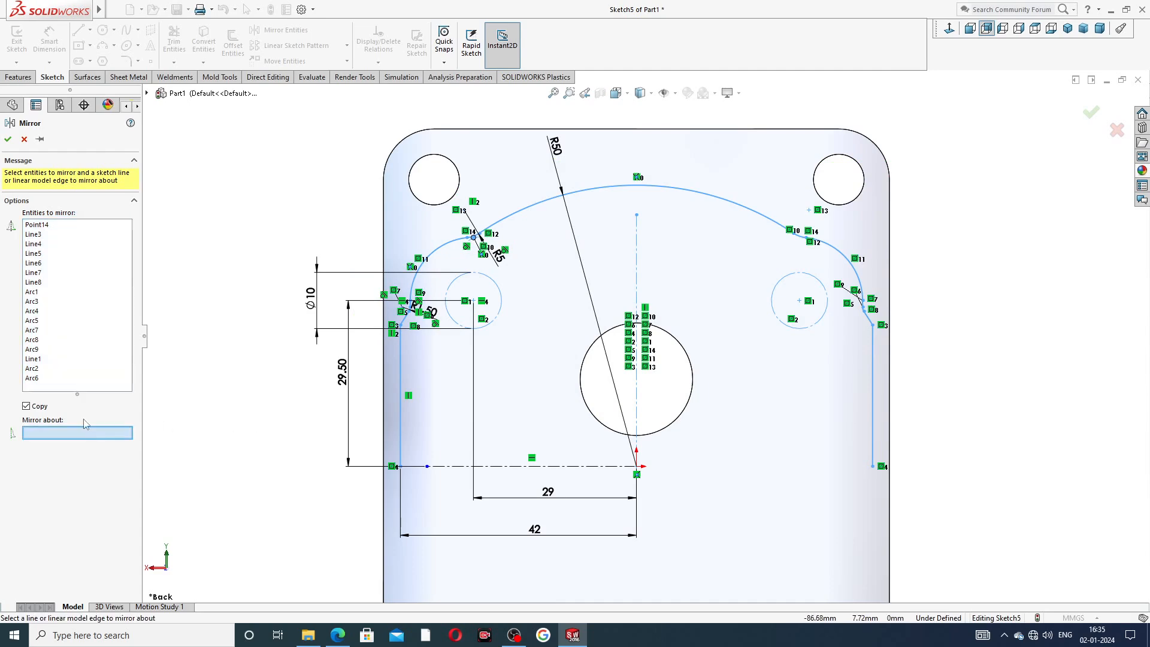
pyautogui.click(542, 469)
pyautogui.scroll(3, 604, 436)
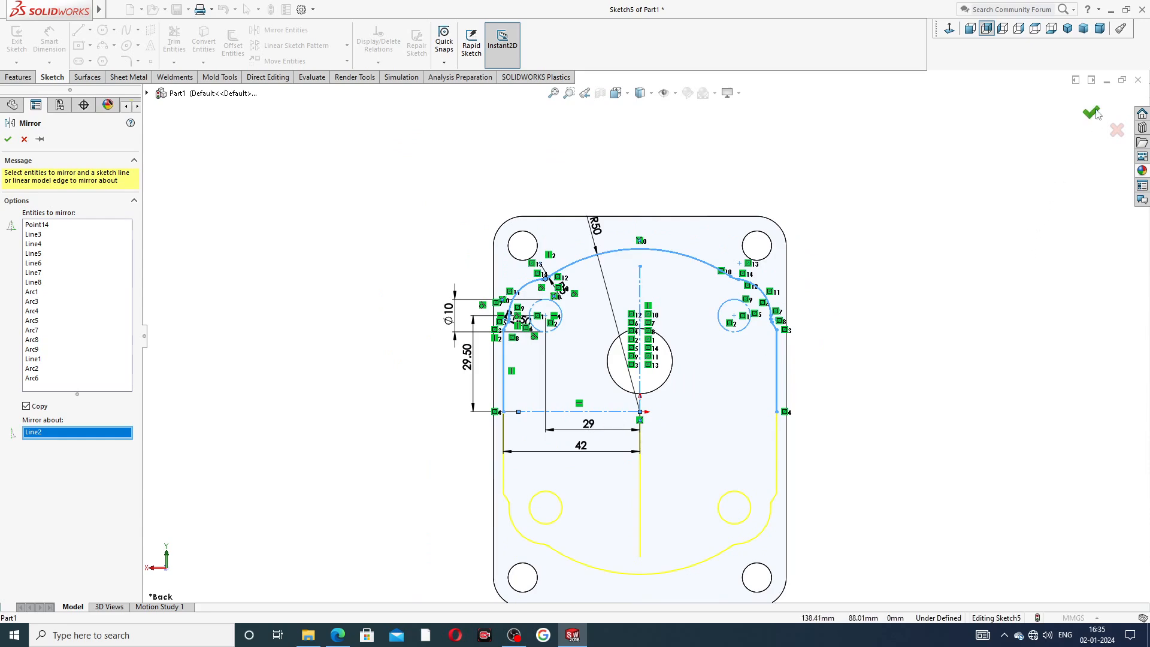
# Zoom around the mirrored sketch to inspect the lower junctions and overall closed profile.
pyautogui.scroll(-7, 520, 505)
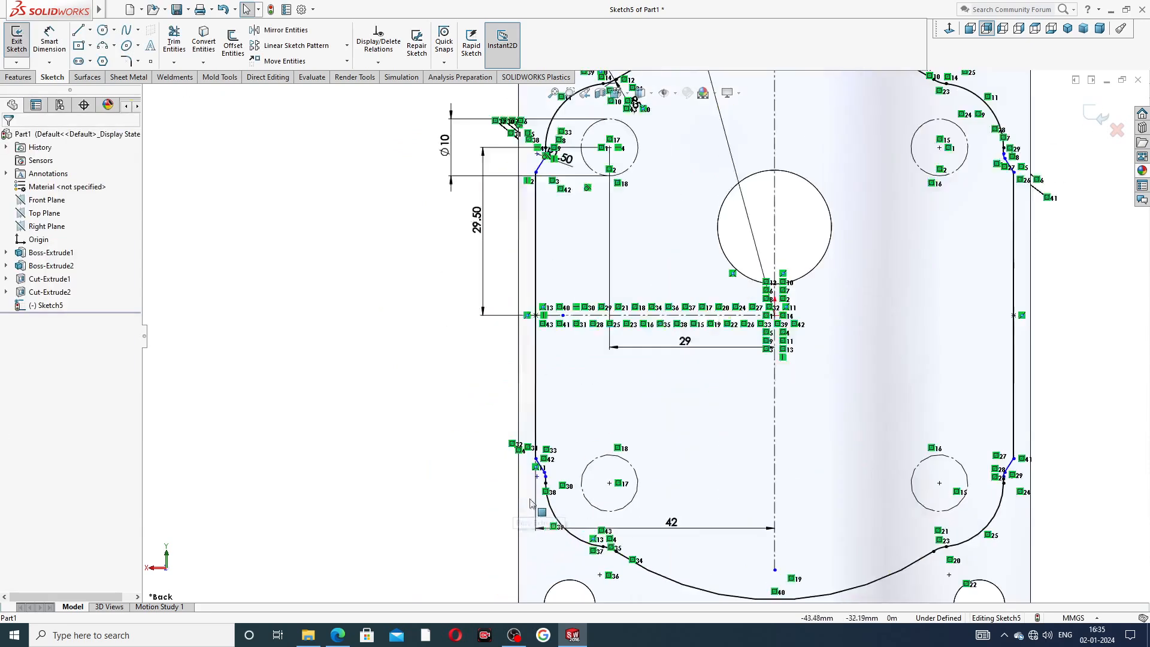
pyautogui.scroll(-2, 595, 359)
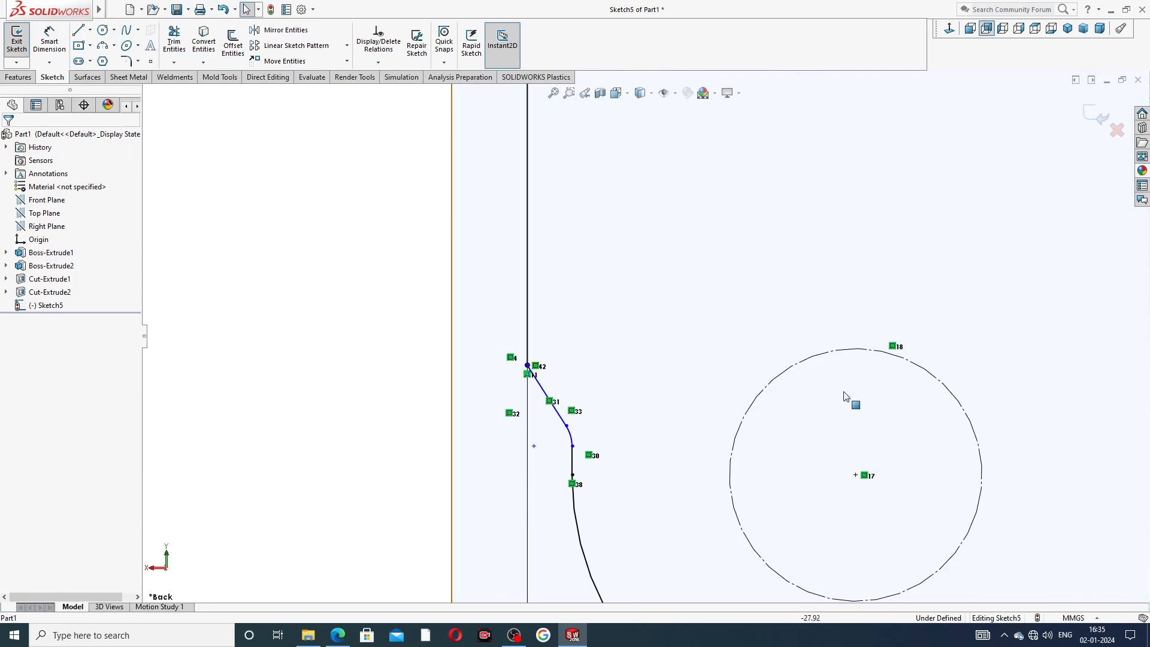
pyautogui.scroll(4, 848, 390)
pyautogui.scroll(2, 849, 391)
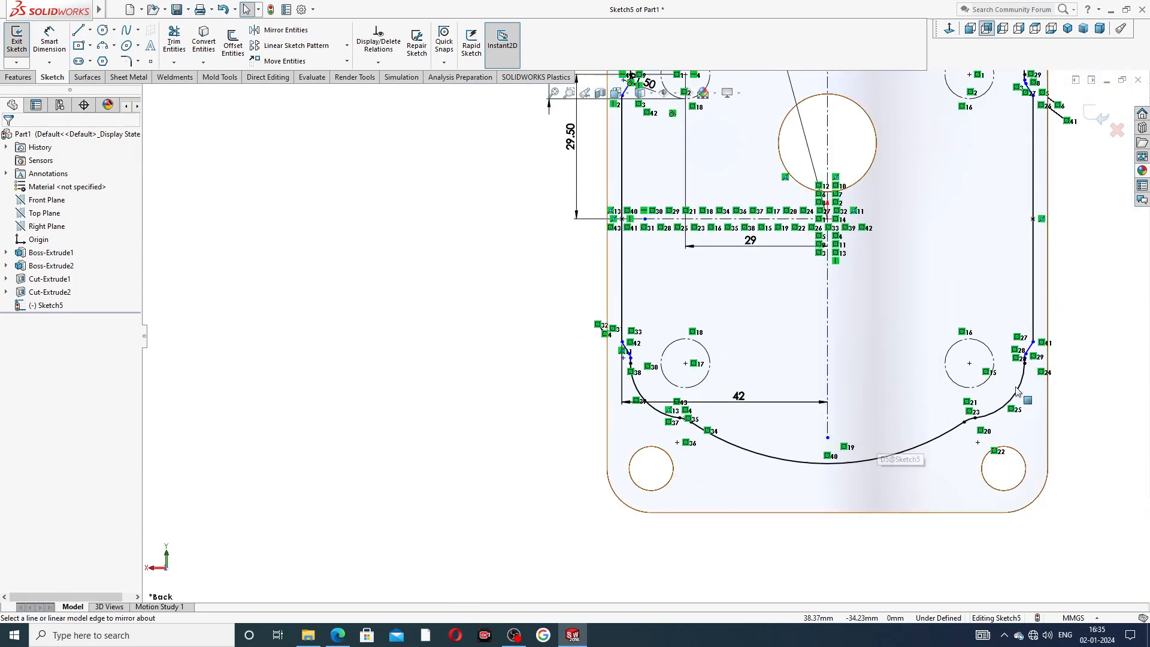
pyautogui.scroll(-2, 1032, 351)
pyautogui.scroll(4, 902, 284)
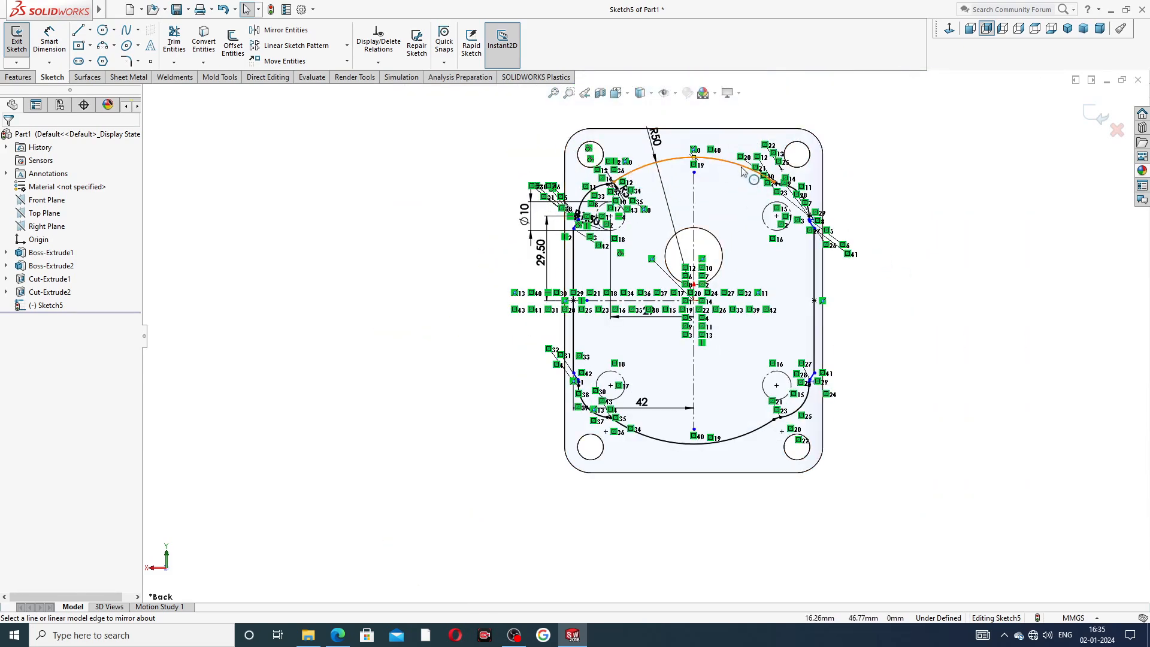
pyautogui.scroll(-1, 731, 206)
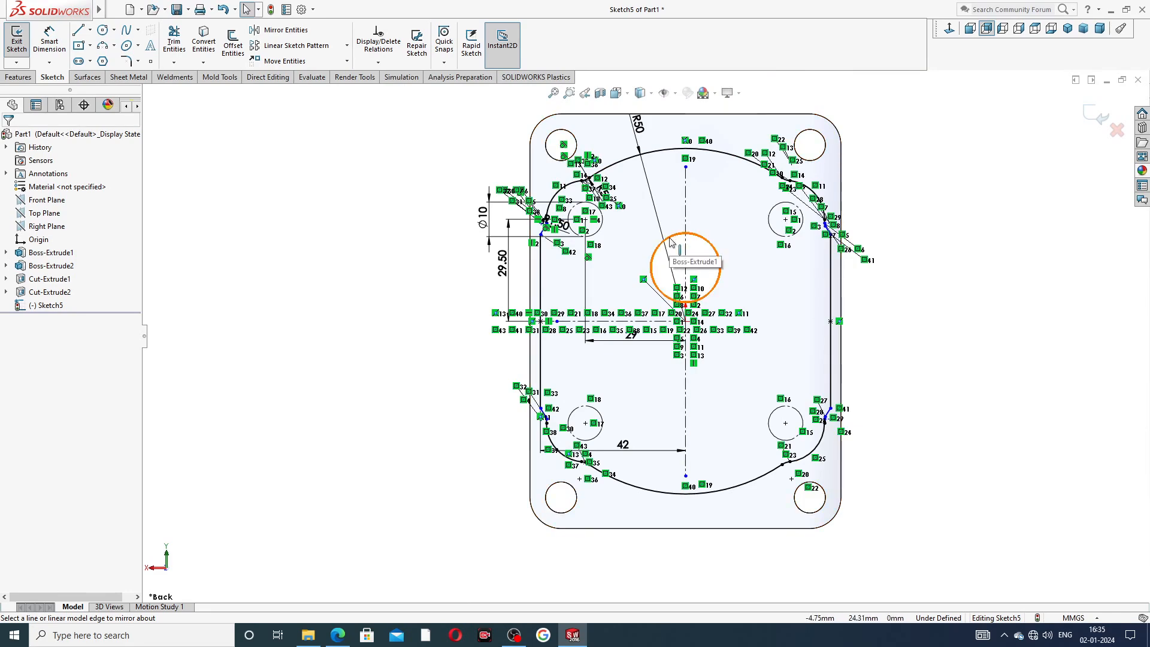
pyautogui.scroll(-1, 671, 242)
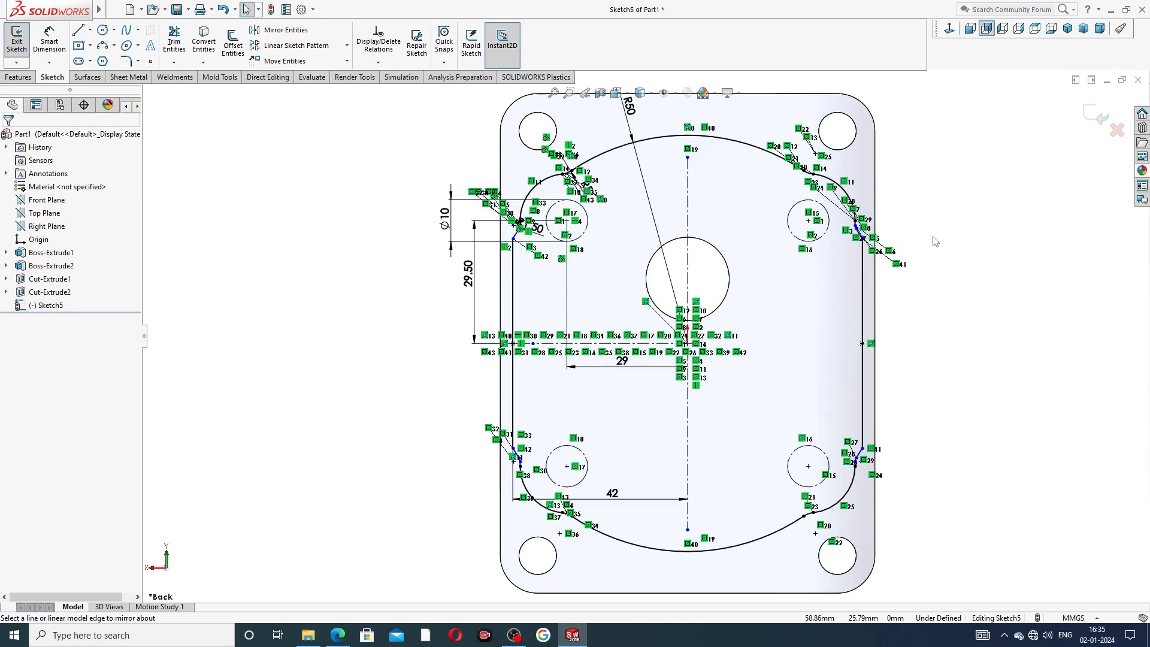
pyautogui.press('z')
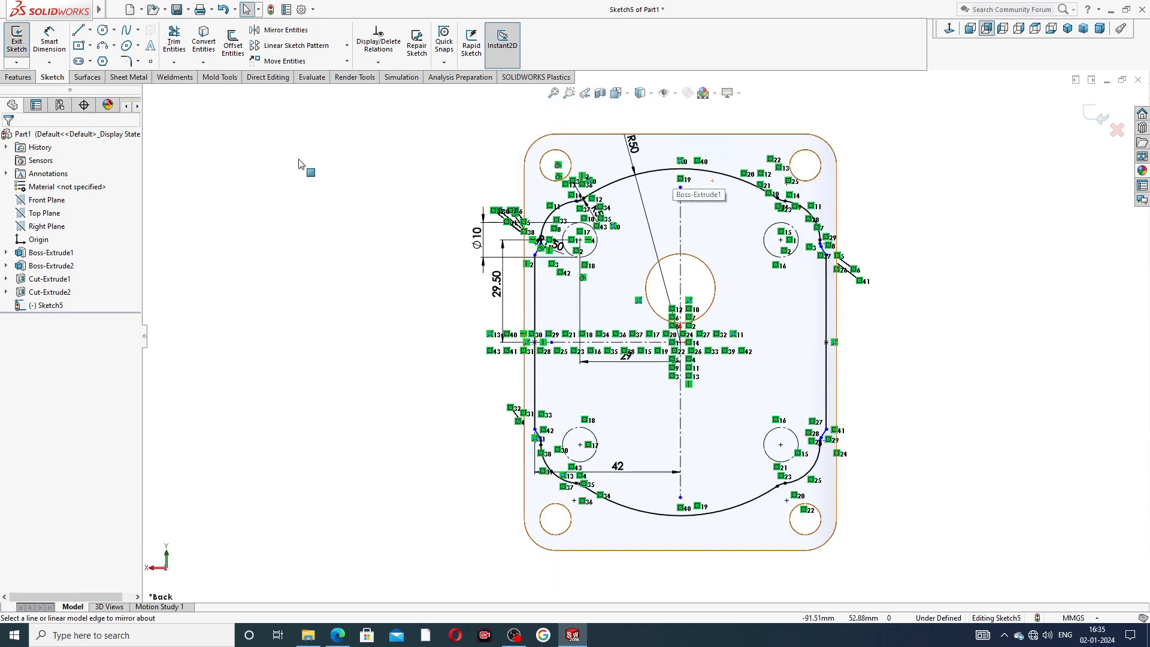
# Extrude the enclosed inner region of the sketch as a 3 mm boss, checking the reference drawing.
pyautogui.click(19, 78)
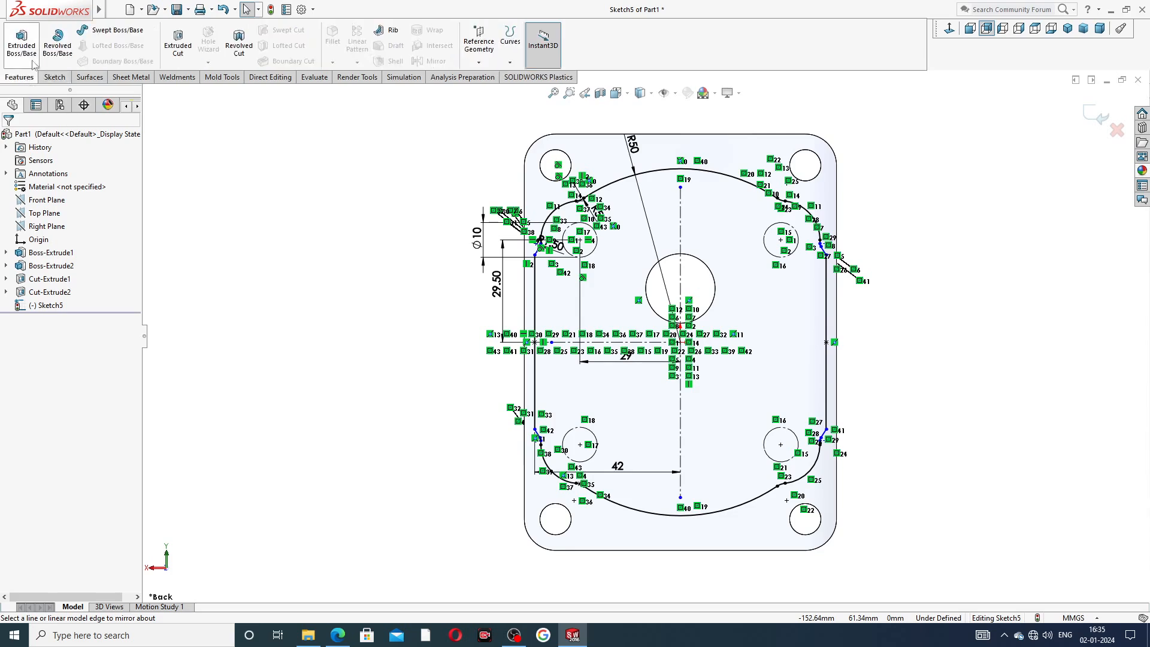
pyautogui.click(33, 57)
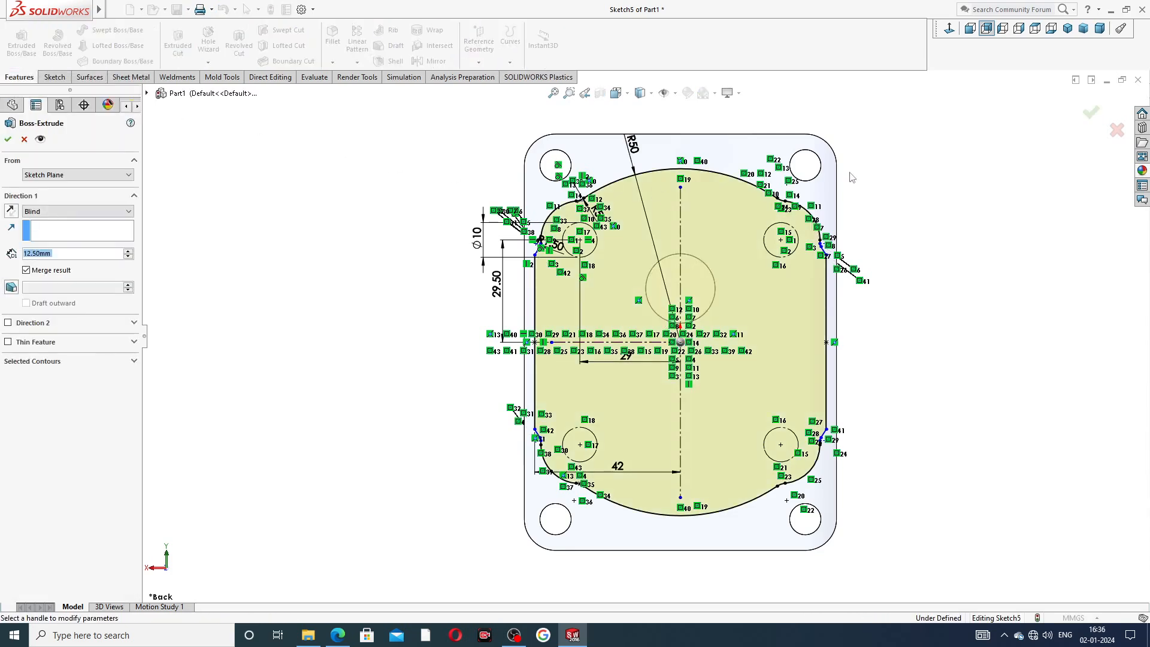
pyautogui.click(58, 363)
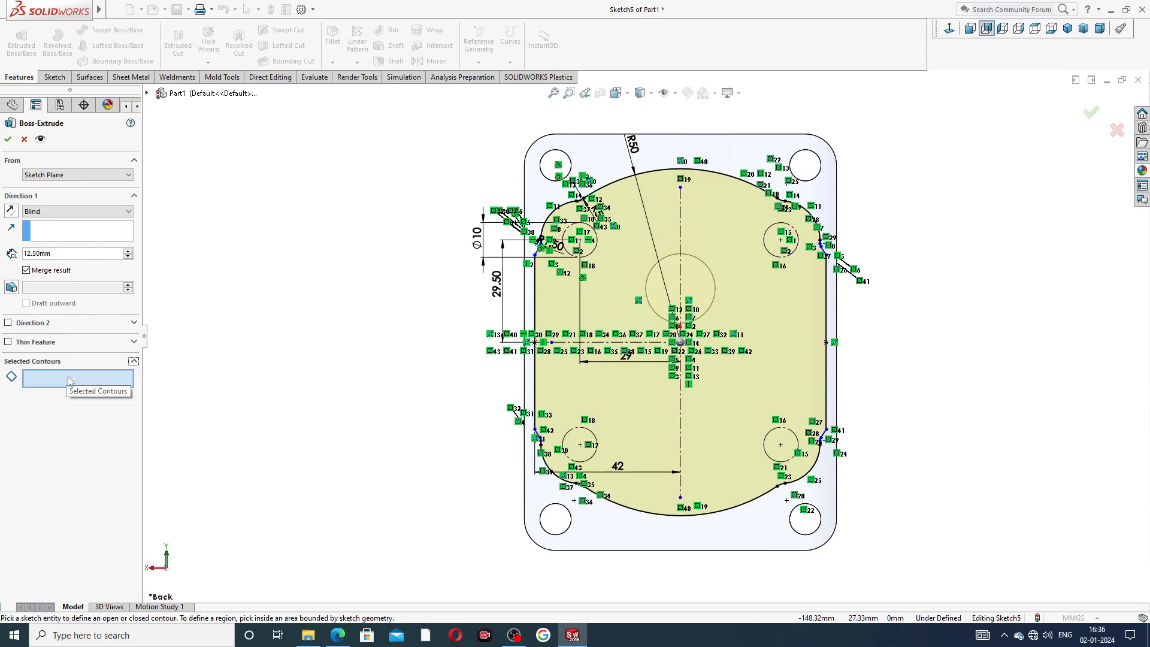
pyautogui.click(617, 294)
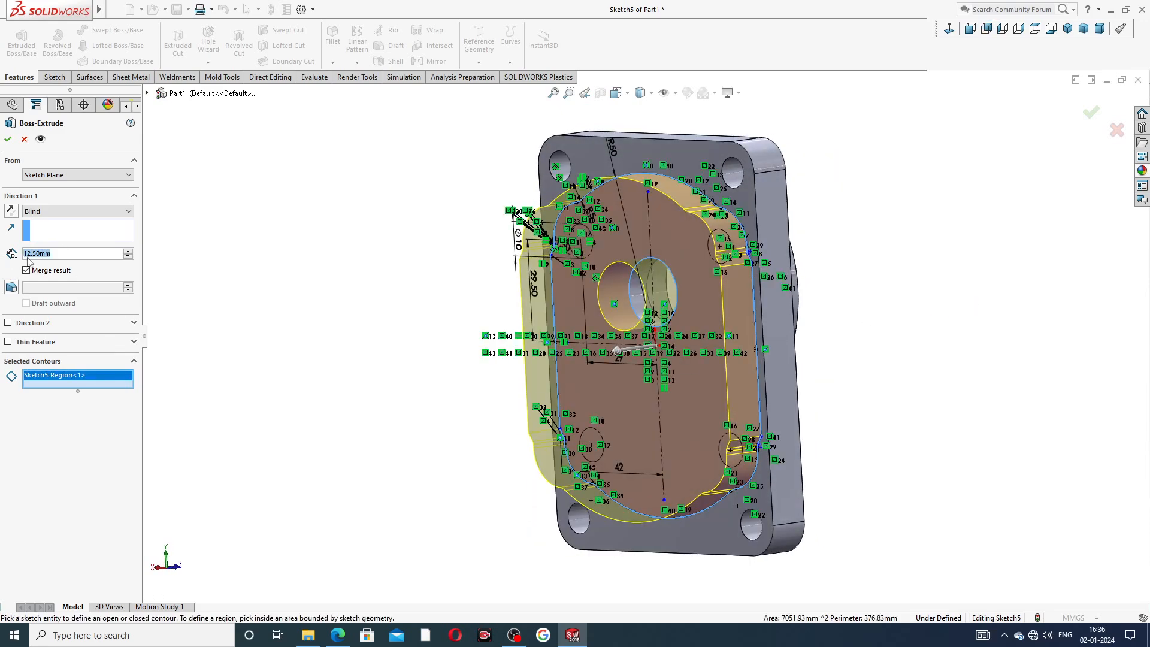
pyautogui.write('3')
pyautogui.press('Return')
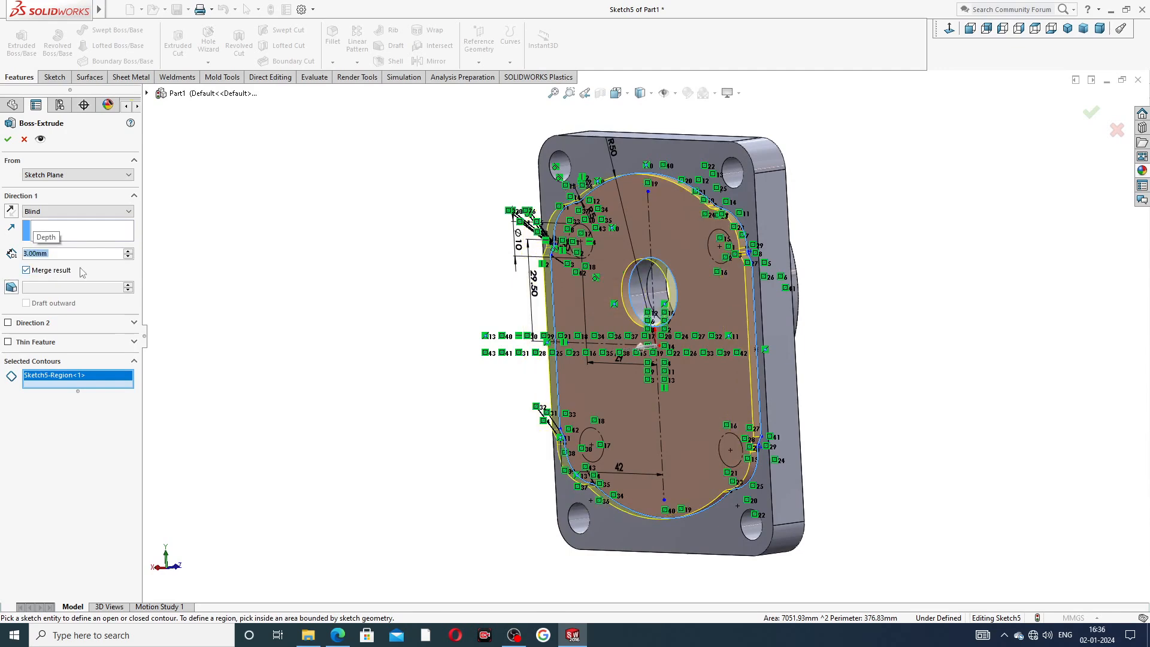
pyautogui.click(337, 635)
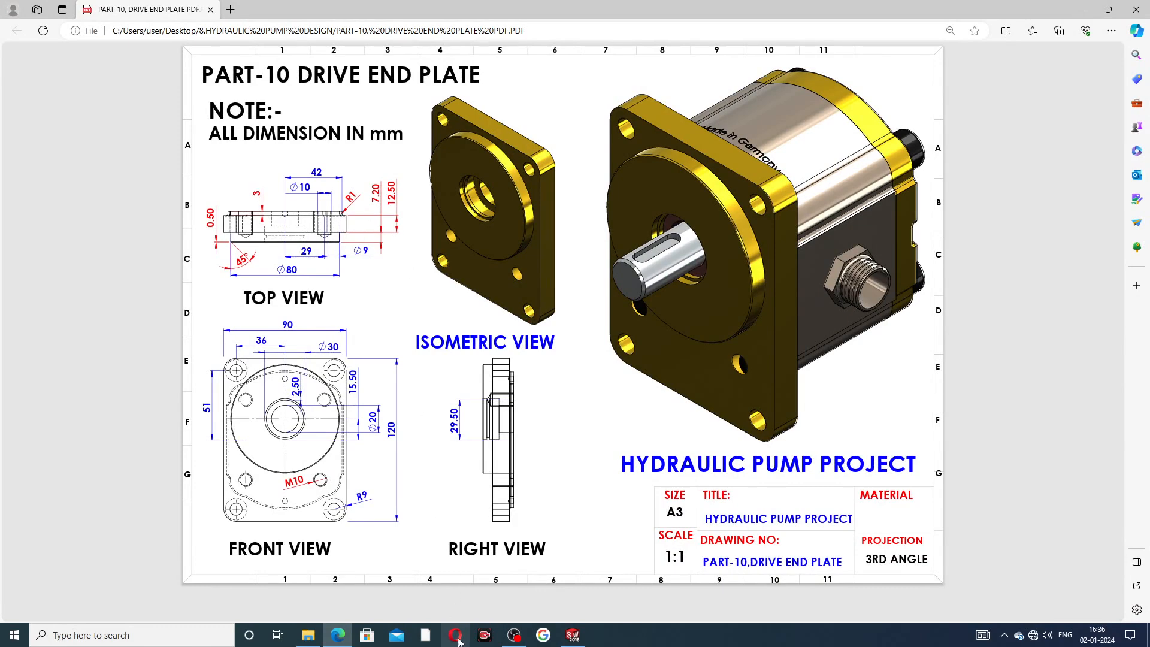
pyautogui.click(341, 635)
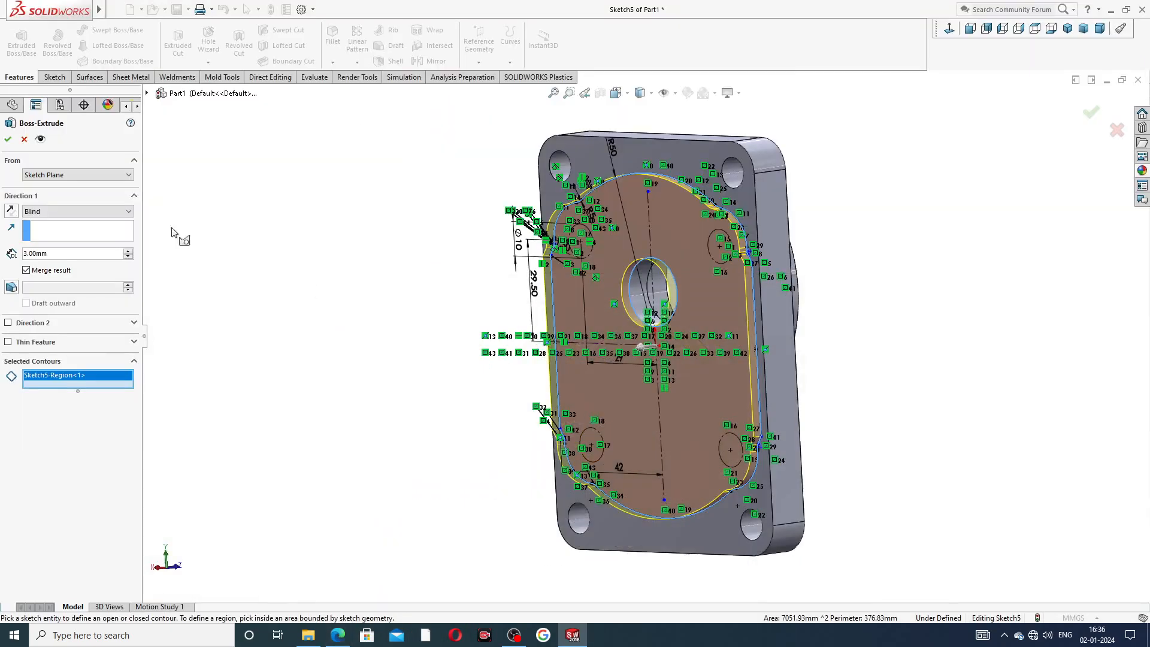
pyautogui.click(8, 140)
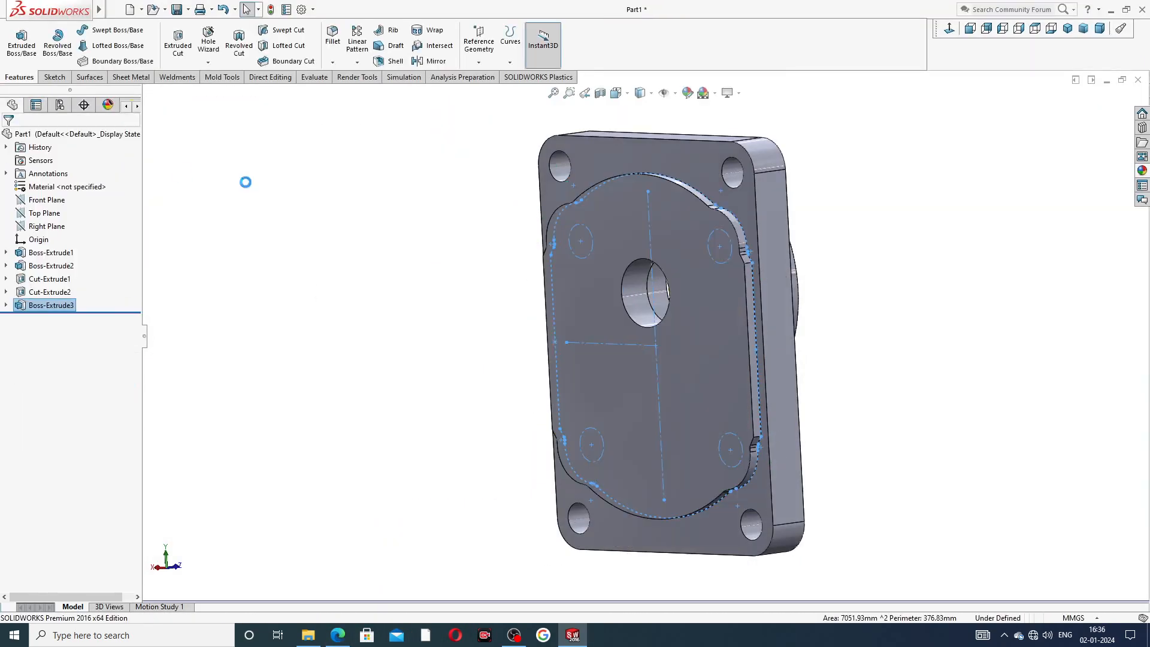
# Fillet the edges all around the raised back-face profile with a 1.5 mm radius, checking the reference drawing.
pyautogui.moveTo(873, 236); pyautogui.dragTo(857, 252, button='middle')
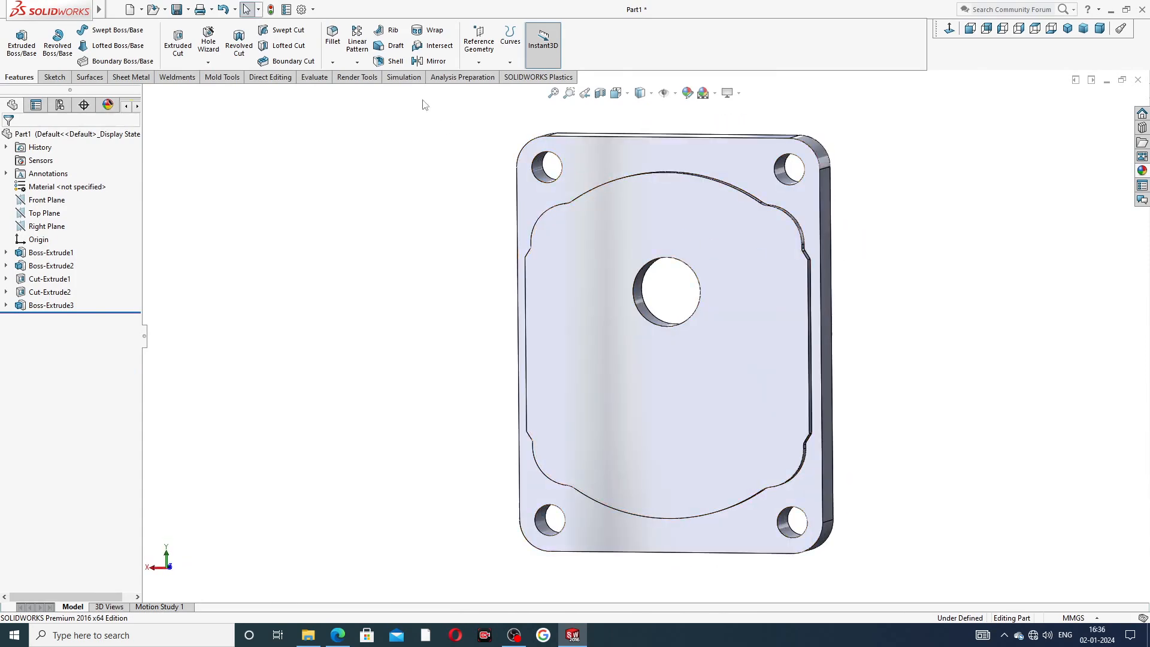
pyautogui.click(332, 62)
pyautogui.click(351, 76)
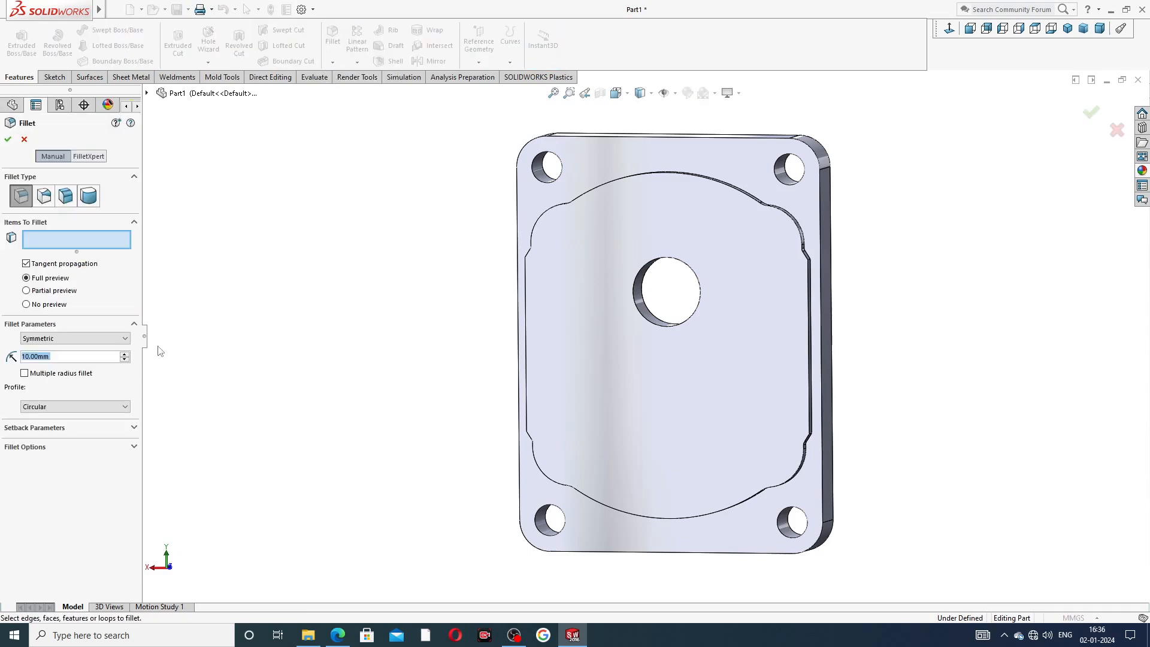
pyautogui.write('1.5')
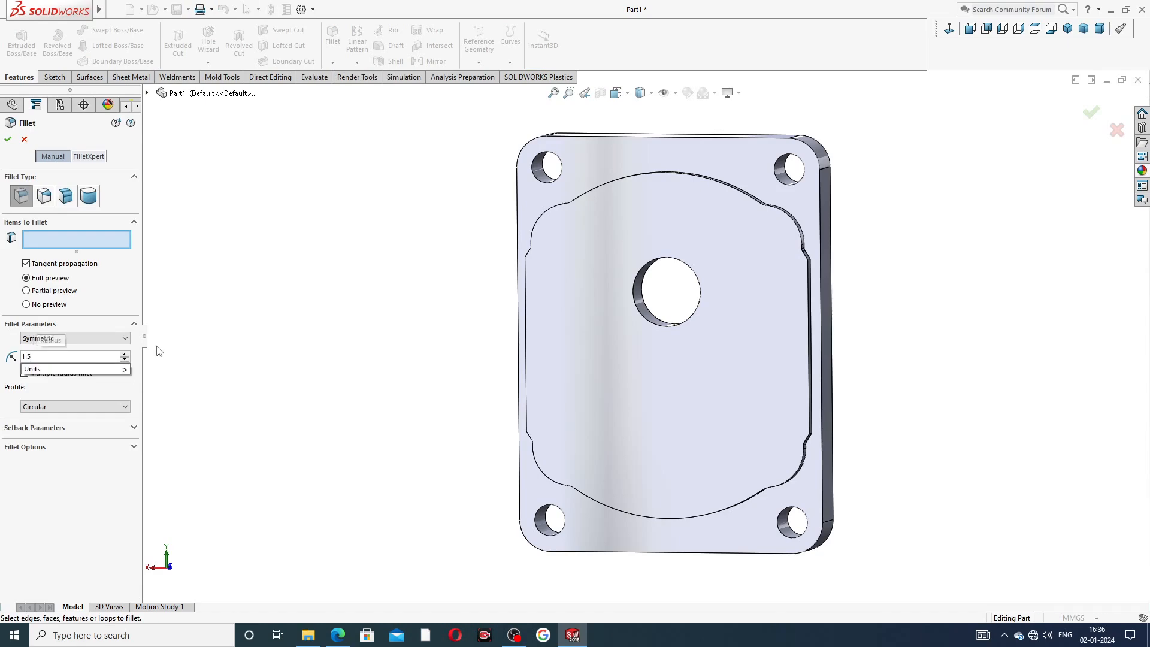
pyautogui.press('Return')
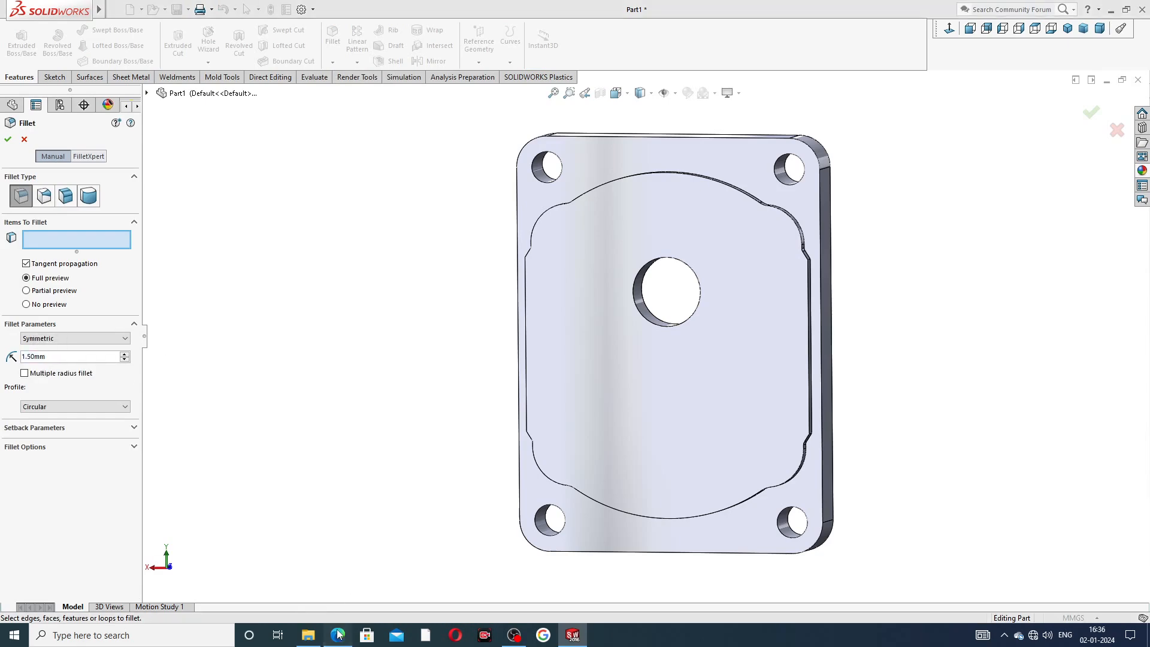
pyautogui.click(337, 636)
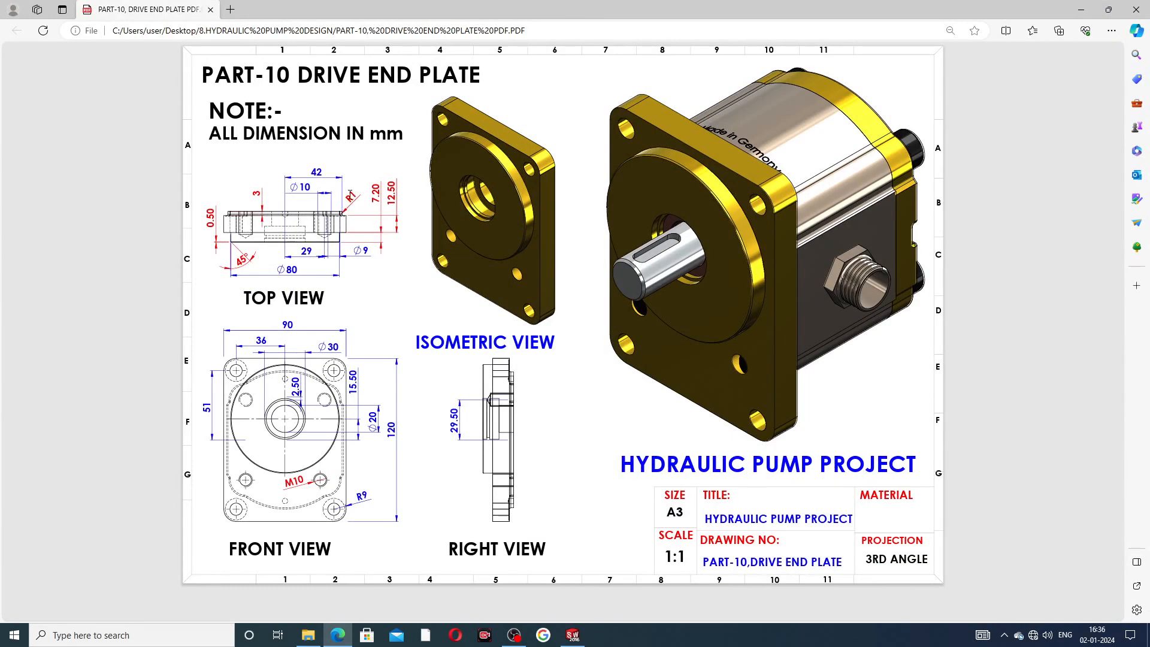
pyautogui.click(338, 634)
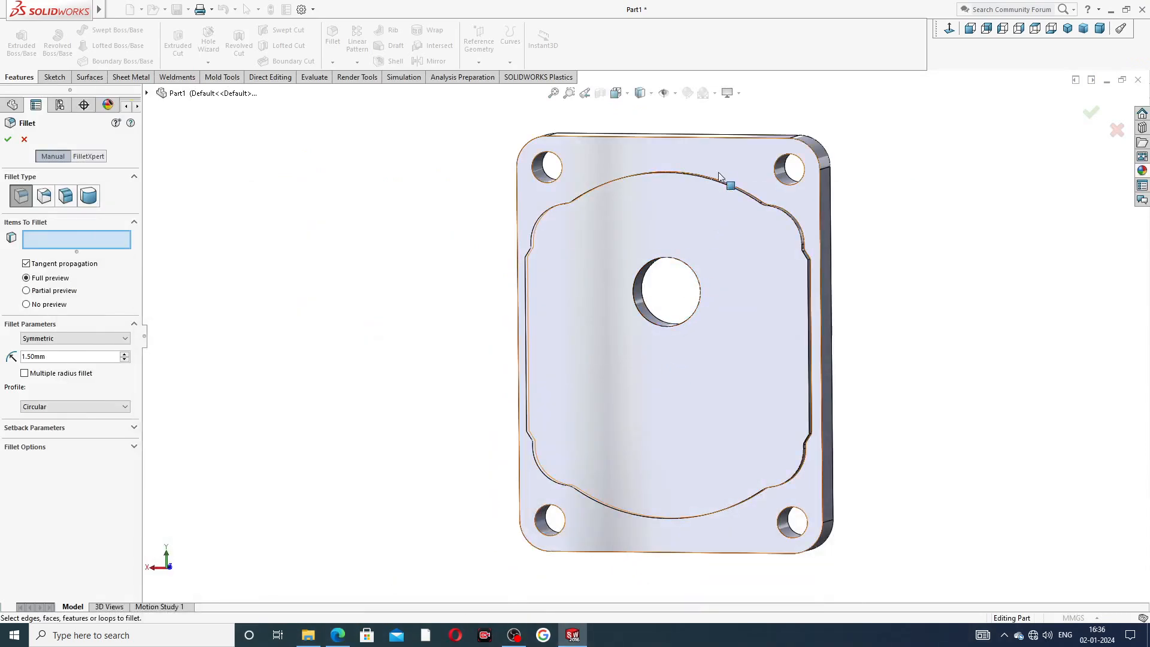
pyautogui.scroll(-3, 732, 199)
pyautogui.moveTo(740, 339); pyautogui.dragTo(750, 288, button='middle')
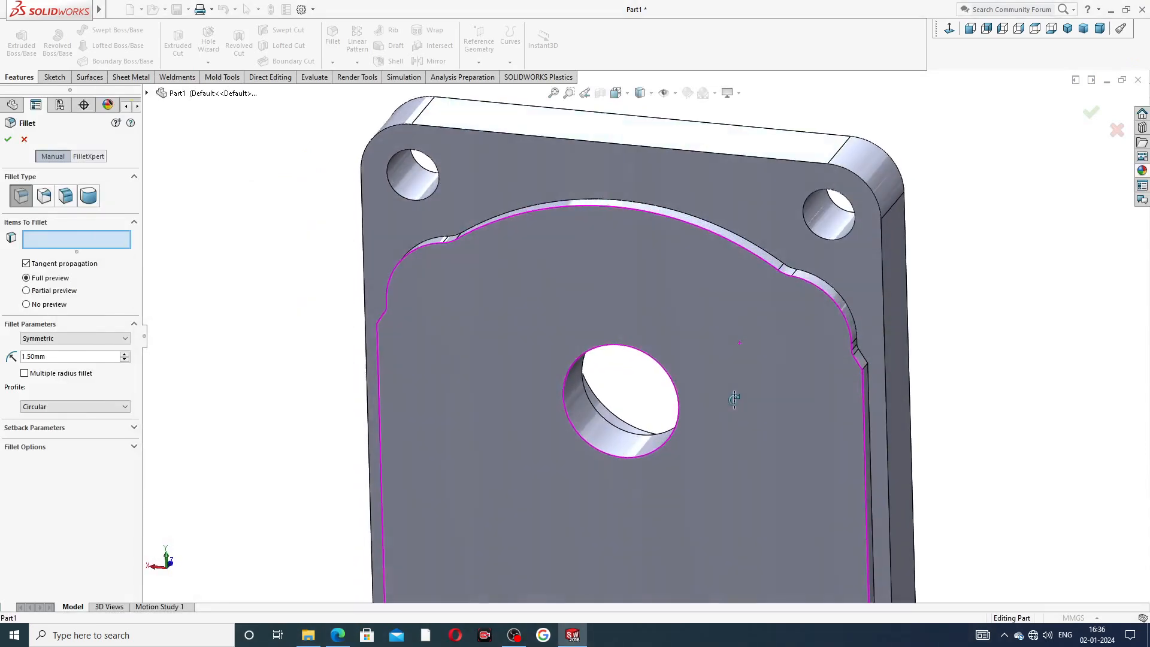
pyautogui.click(762, 253)
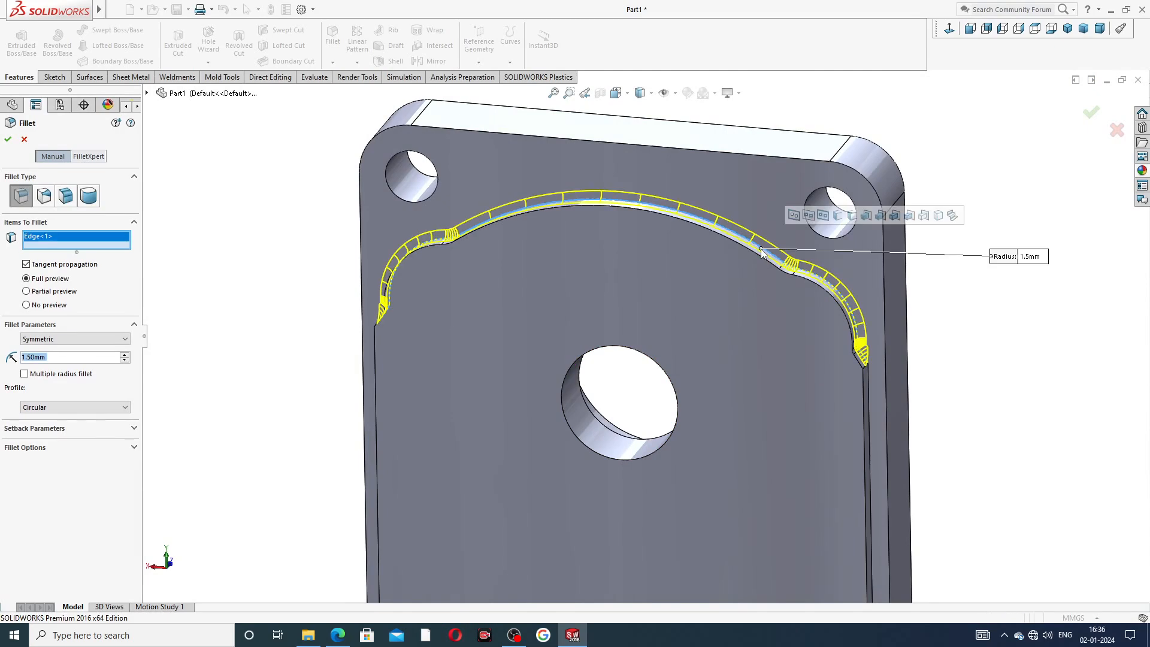
pyautogui.click(871, 421)
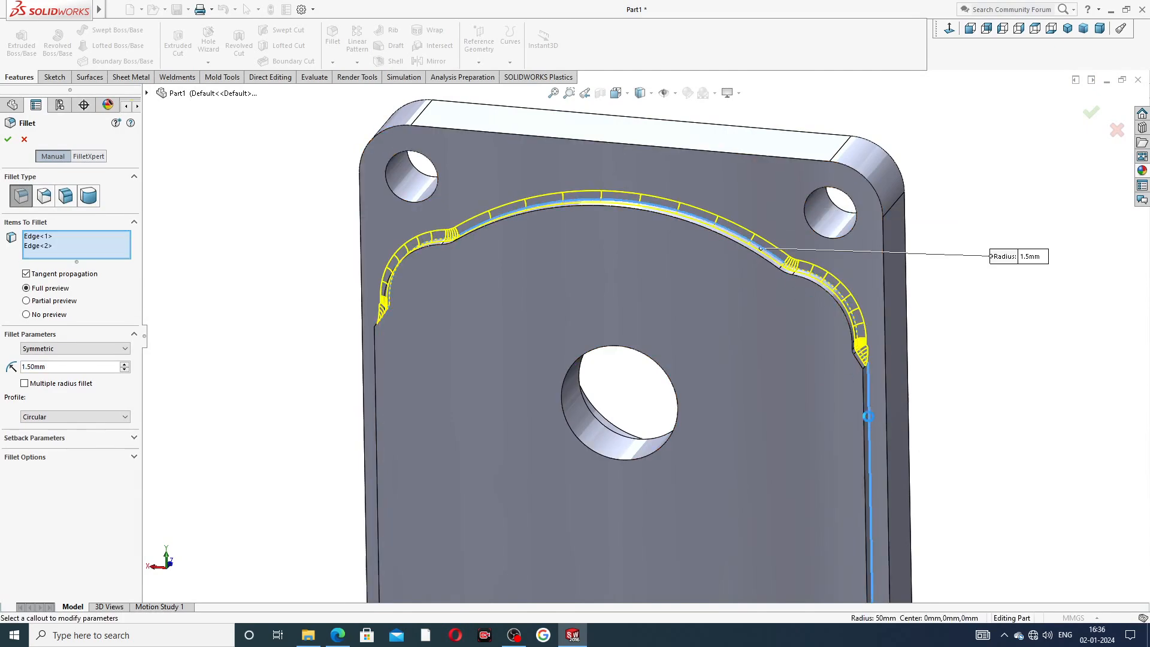
pyautogui.moveTo(519, 364); pyautogui.dragTo(580, 349, button='middle')
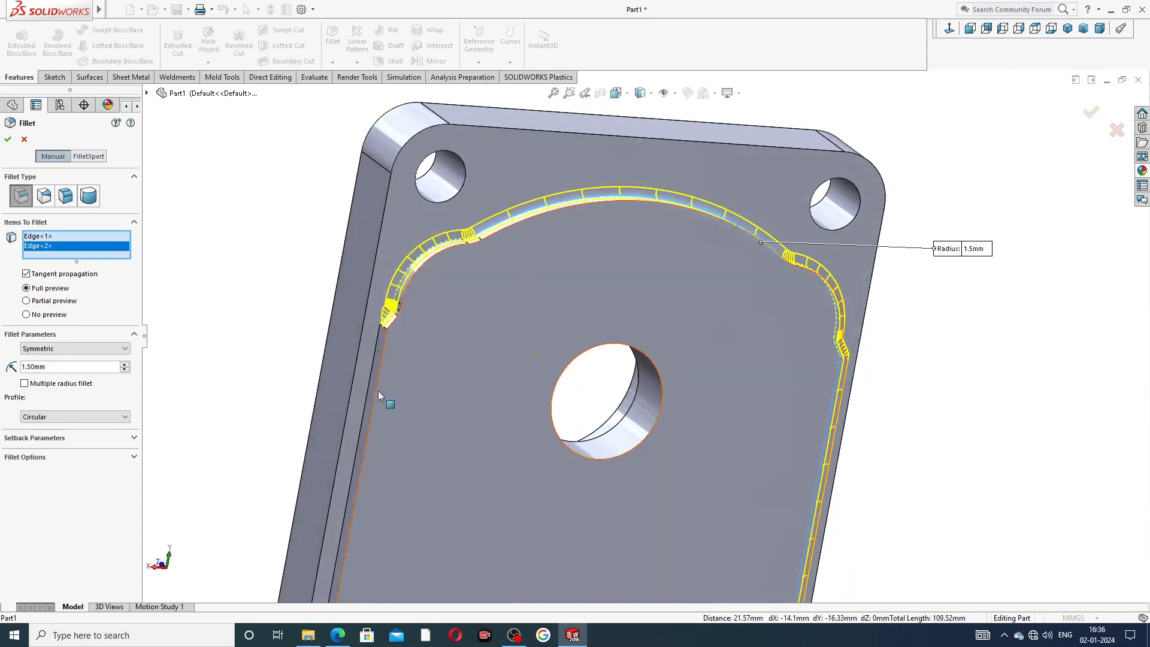
pyautogui.click(372, 365)
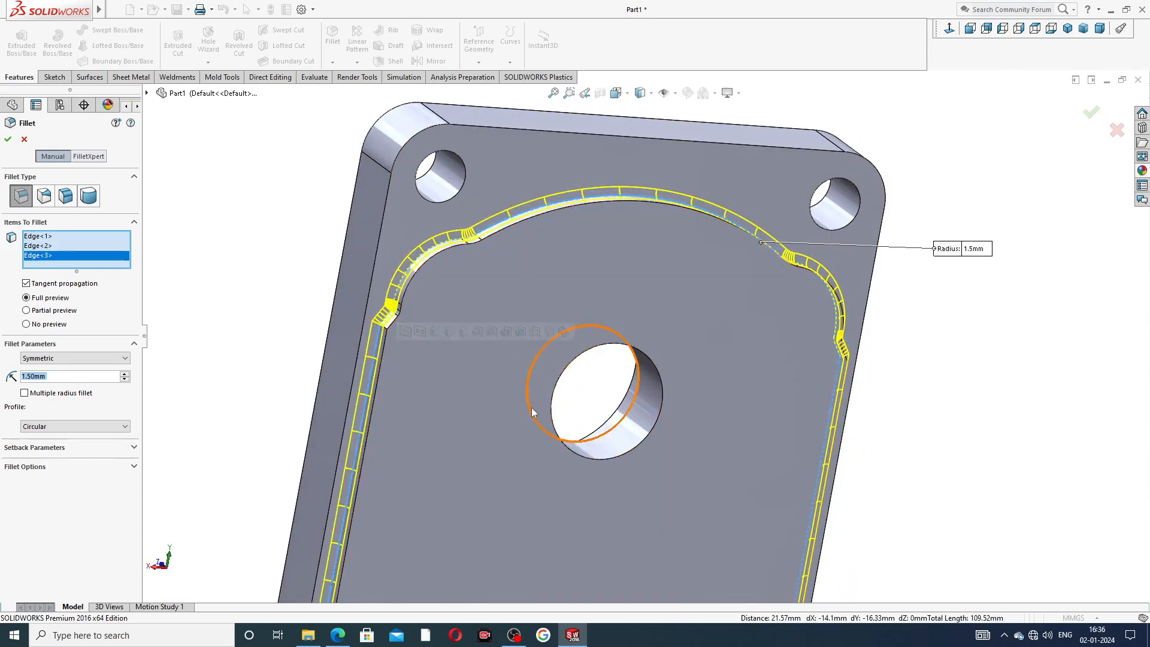
pyautogui.scroll(3, 531, 407)
pyautogui.moveTo(530, 407); pyautogui.dragTo(569, 454, button='middle')
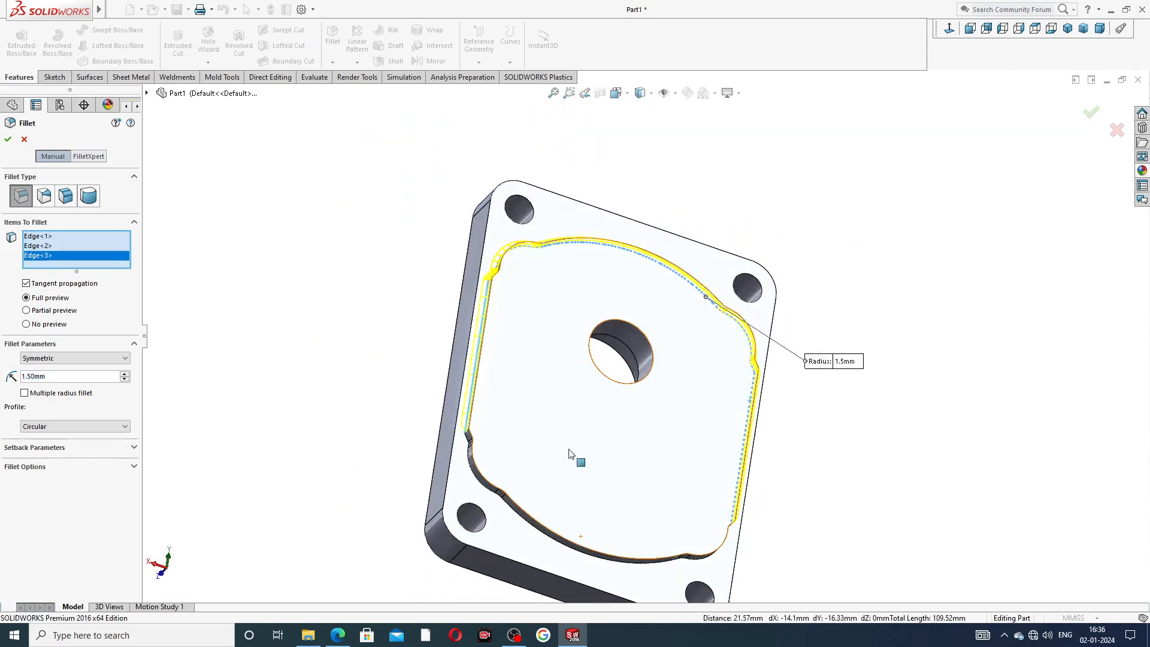
pyautogui.click(547, 540)
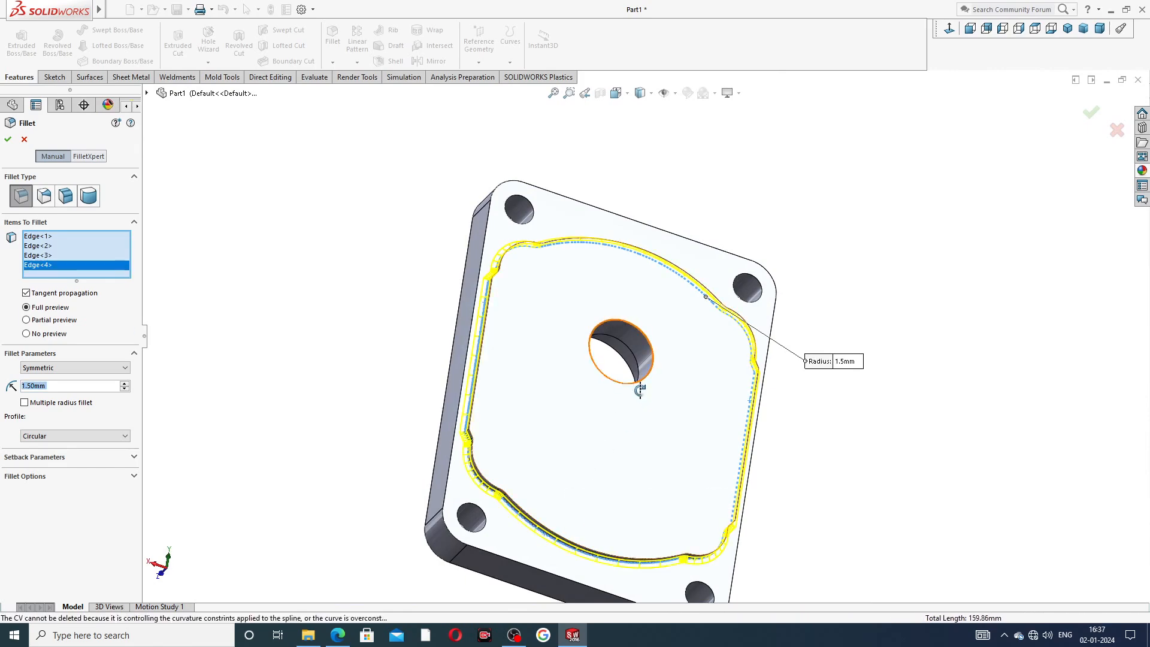
pyautogui.moveTo(629, 392); pyautogui.dragTo(156, 334, button='middle')
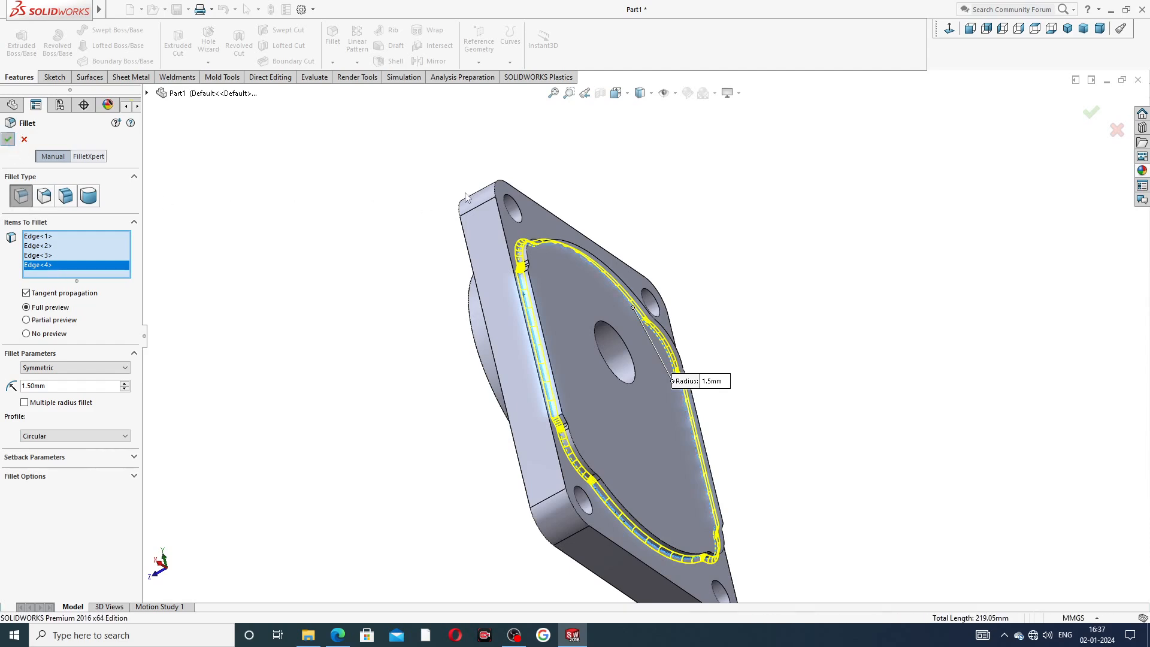
pyautogui.click(9, 140)
# Open the base plate's original sketch to examine its dimensions, then close it.
pyautogui.moveTo(767, 299); pyautogui.dragTo(495, 383, button='middle')
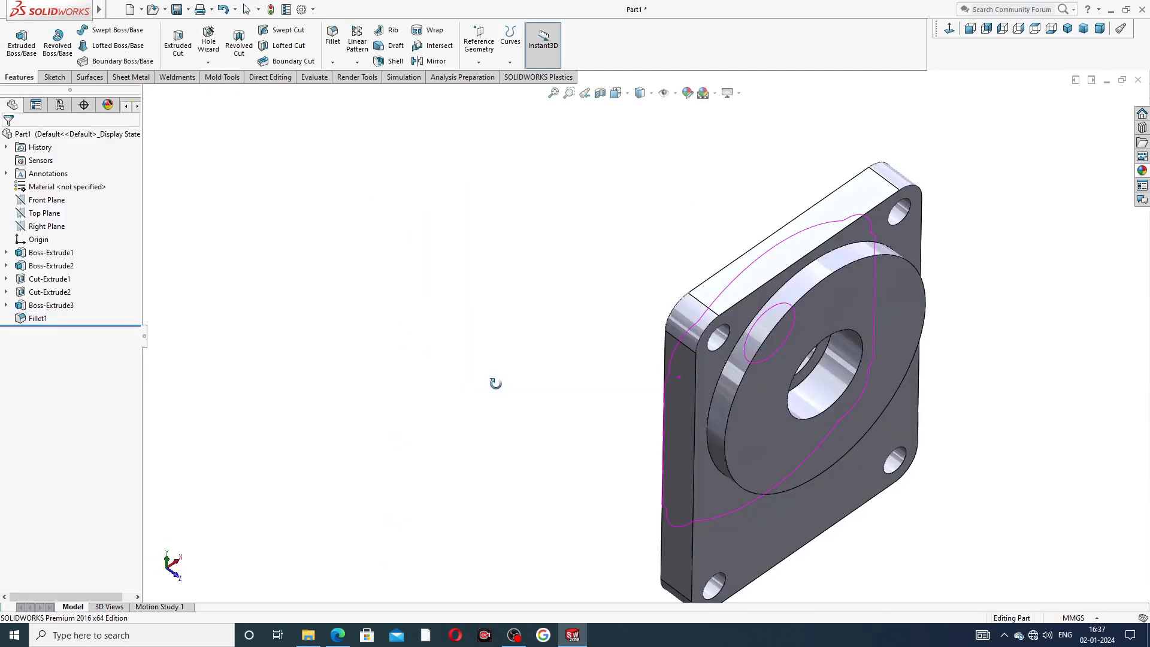
pyautogui.moveTo(786, 329); pyautogui.dragTo(733, 265, button='middle')
pyautogui.moveTo(885, 265); pyautogui.dragTo(821, 329, button='middle')
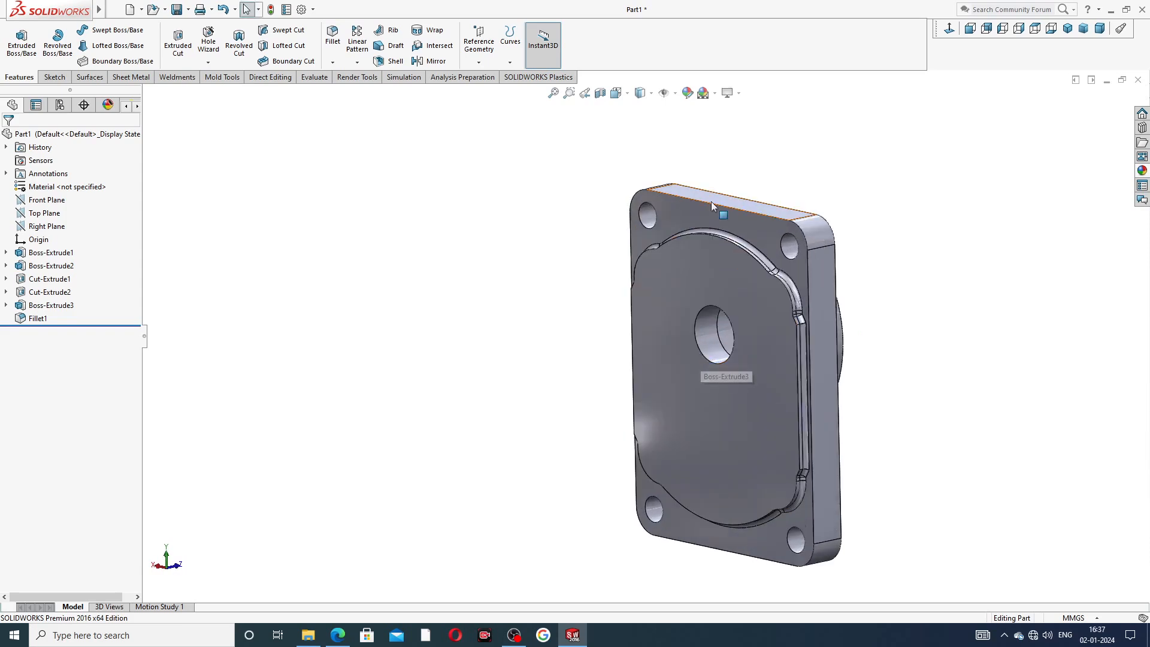
pyautogui.click(712, 219)
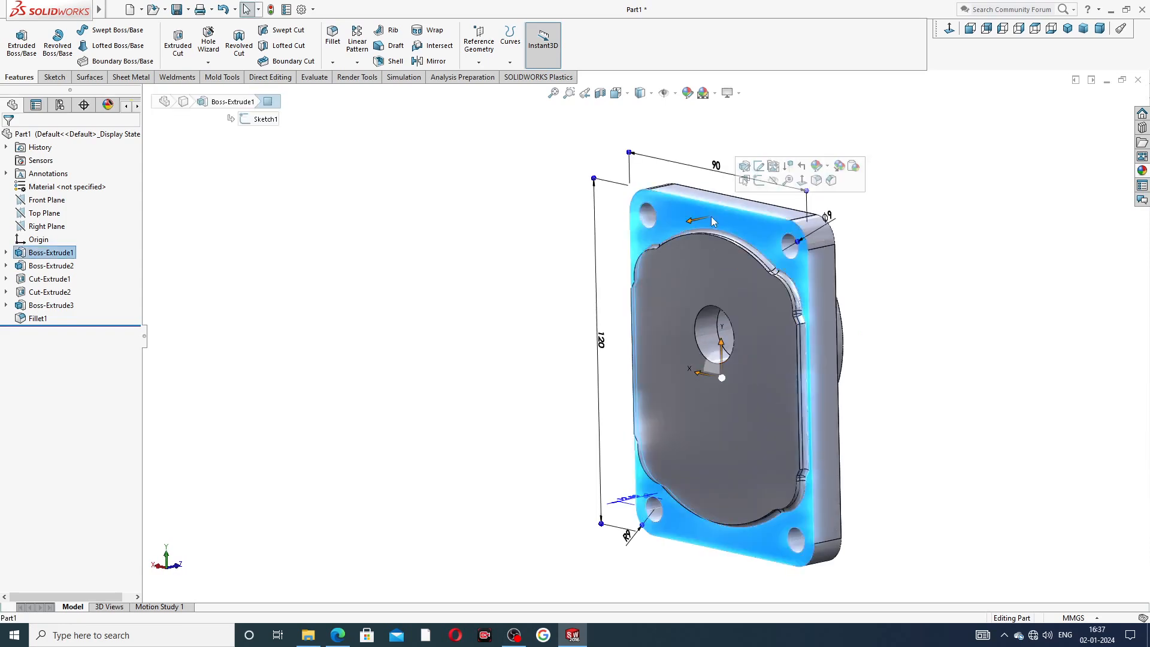
pyautogui.click(759, 165)
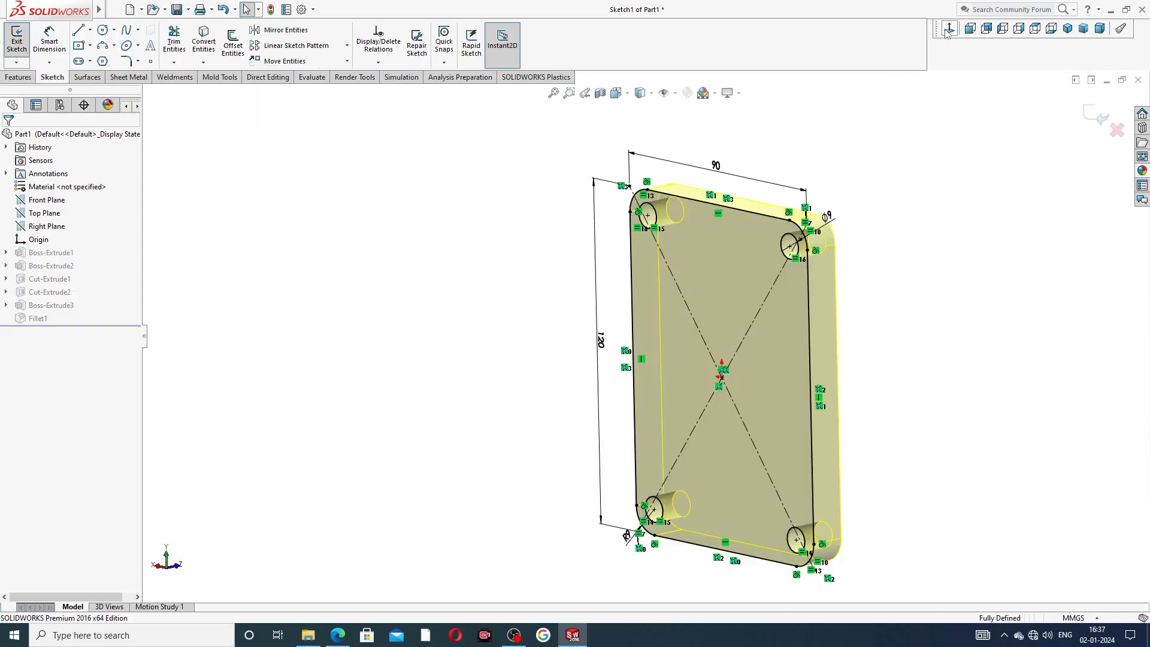
pyautogui.click(946, 29)
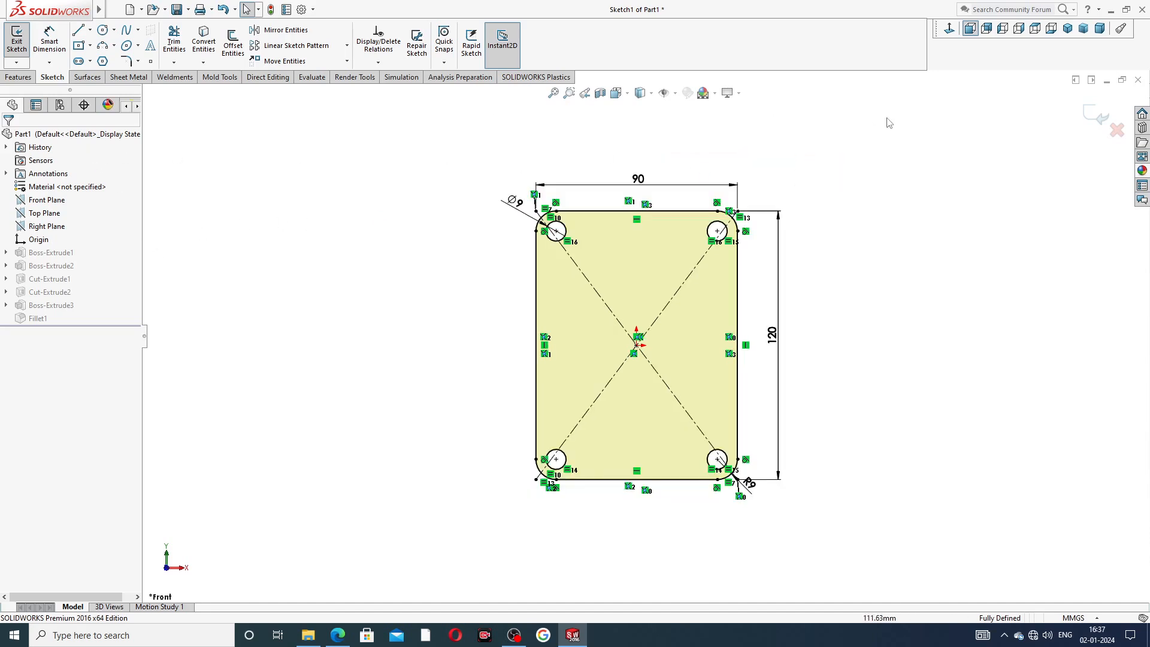
pyautogui.click(1100, 117)
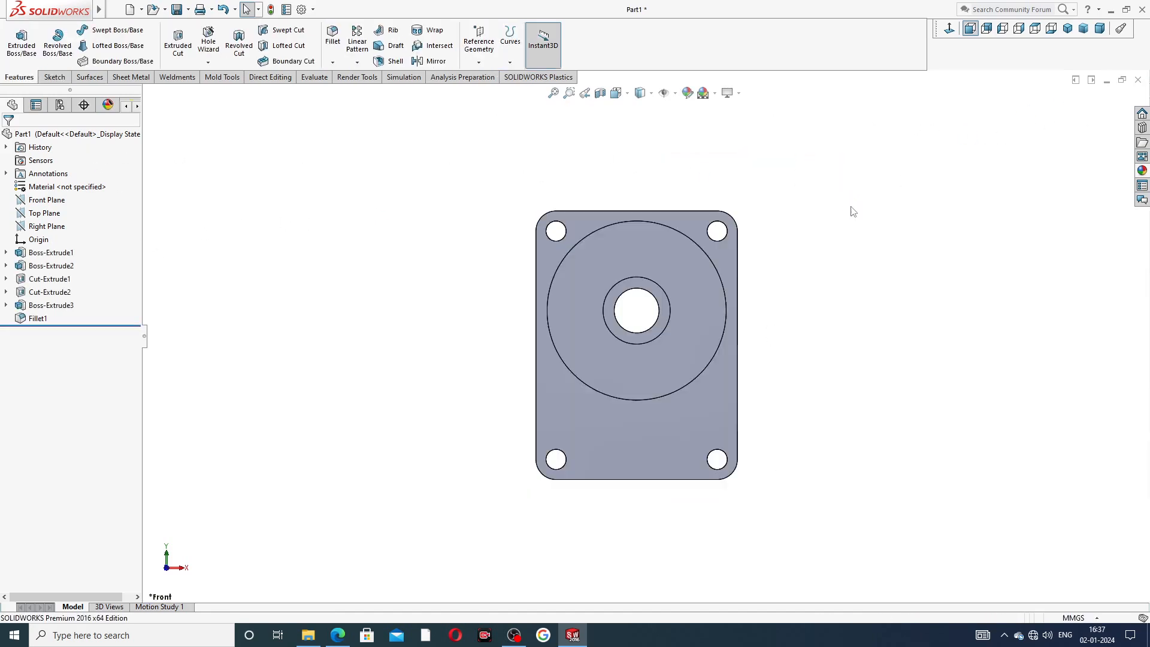
# Start a new sketch on the plate's front face and draw four circles centred on the corner holes.
pyautogui.click(728, 254)
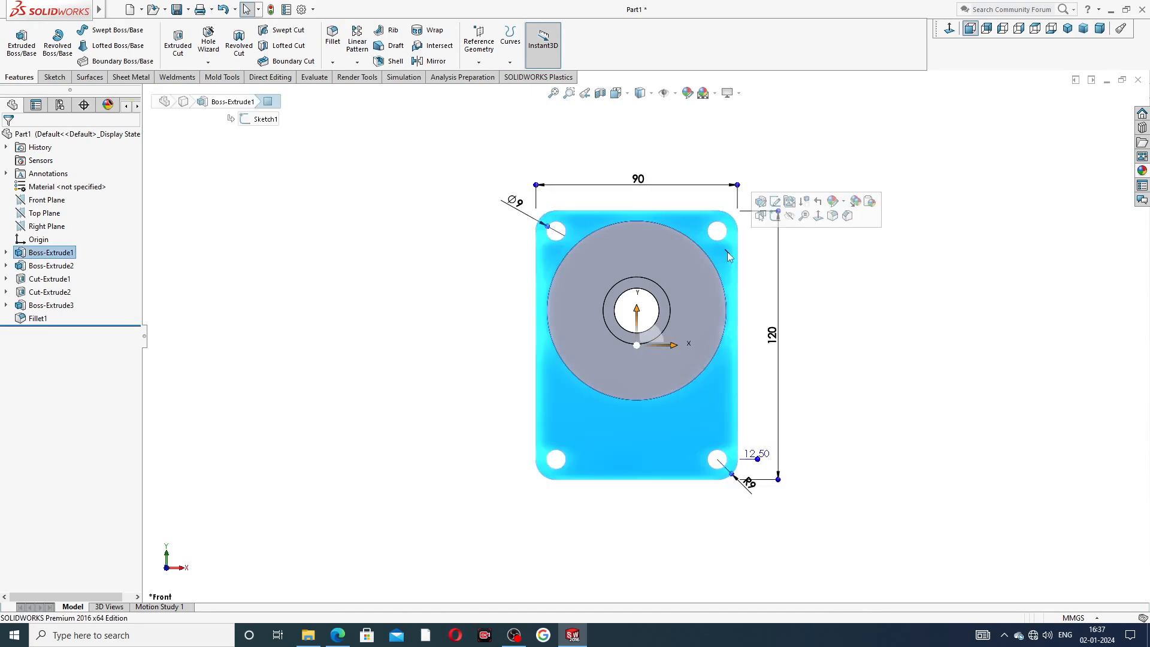
pyautogui.click(775, 215)
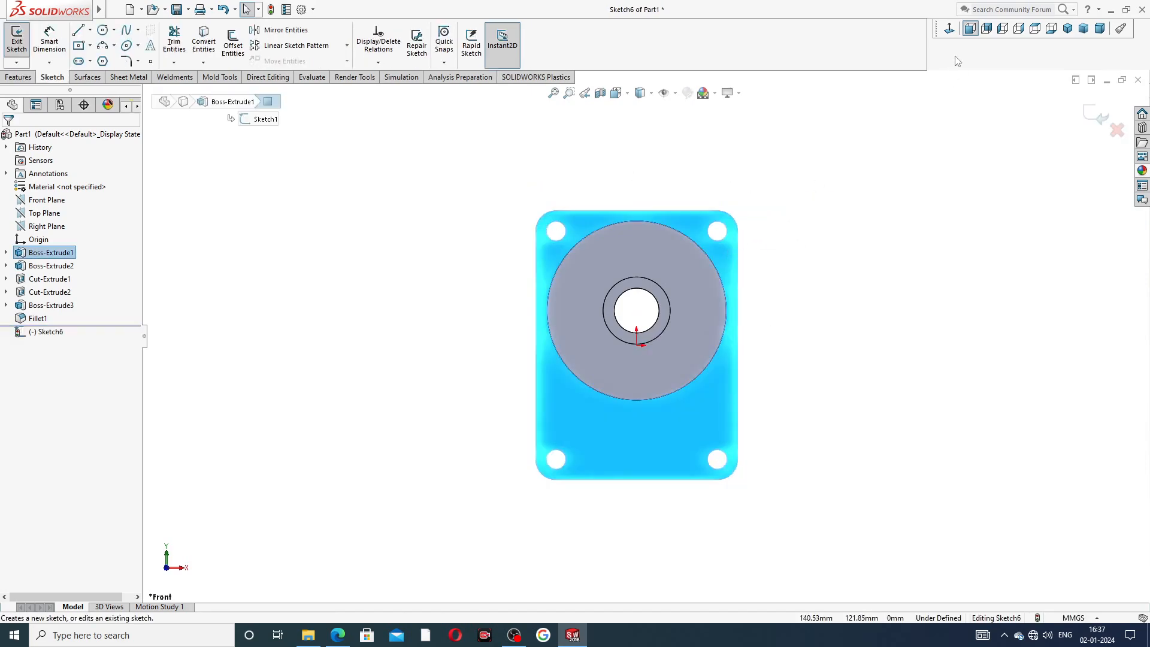
pyautogui.click(951, 30)
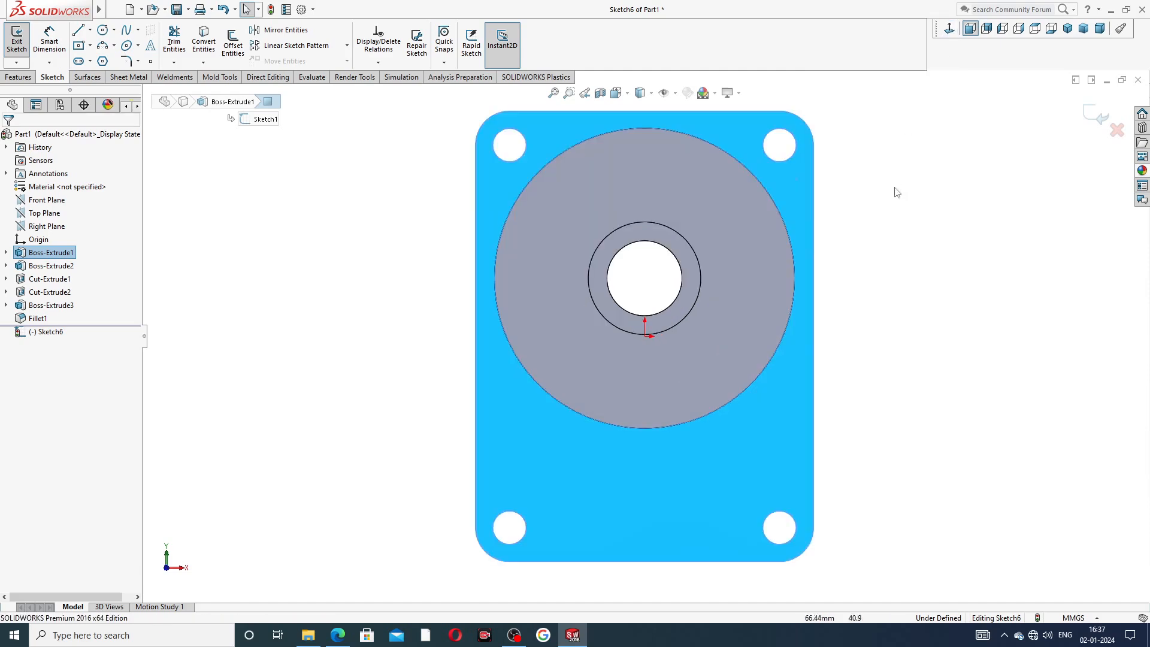
pyautogui.moveTo(895, 216); pyautogui.dragTo(845, 257, button='middle')
pyautogui.click(951, 28)
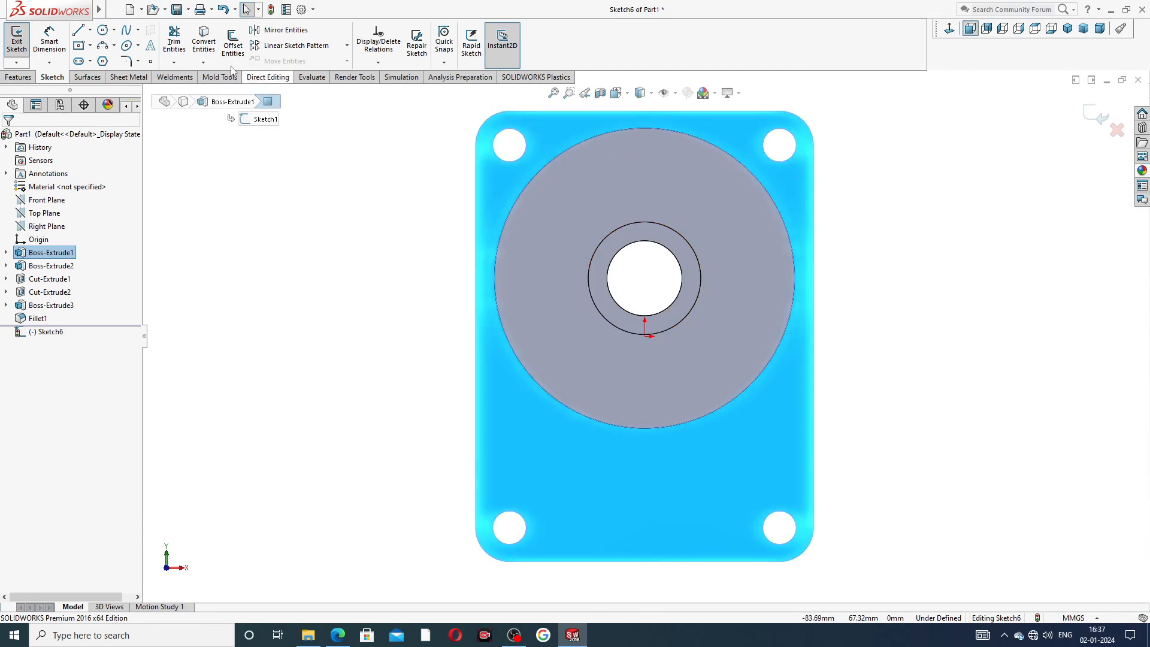
pyautogui.click(106, 30)
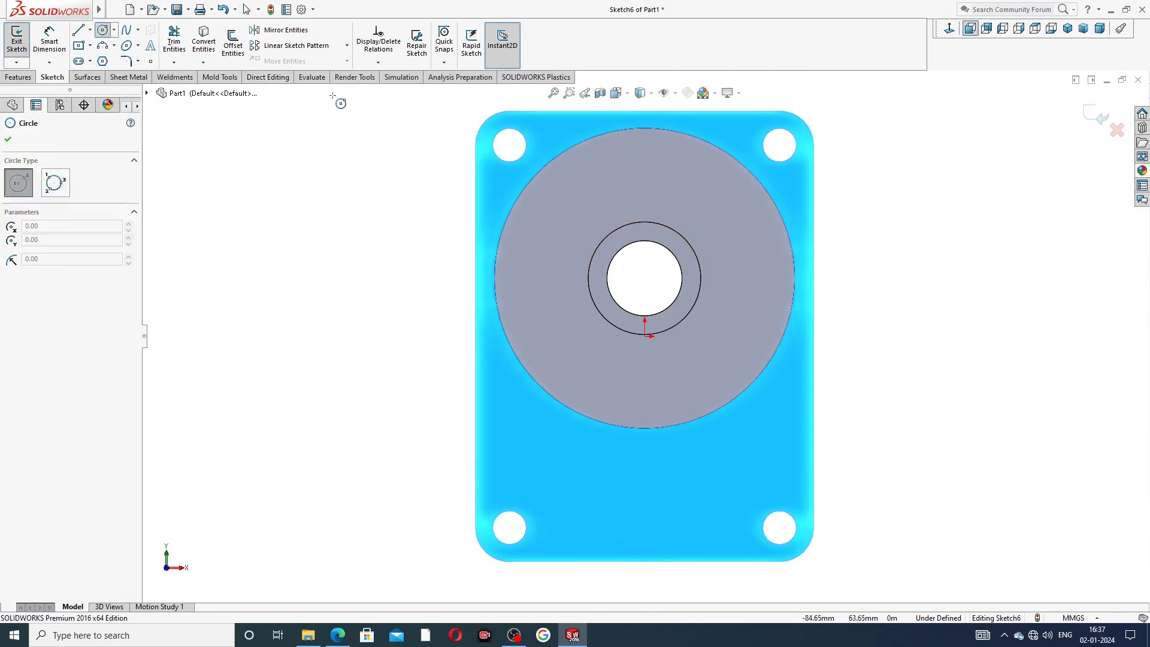
pyautogui.click(509, 145)
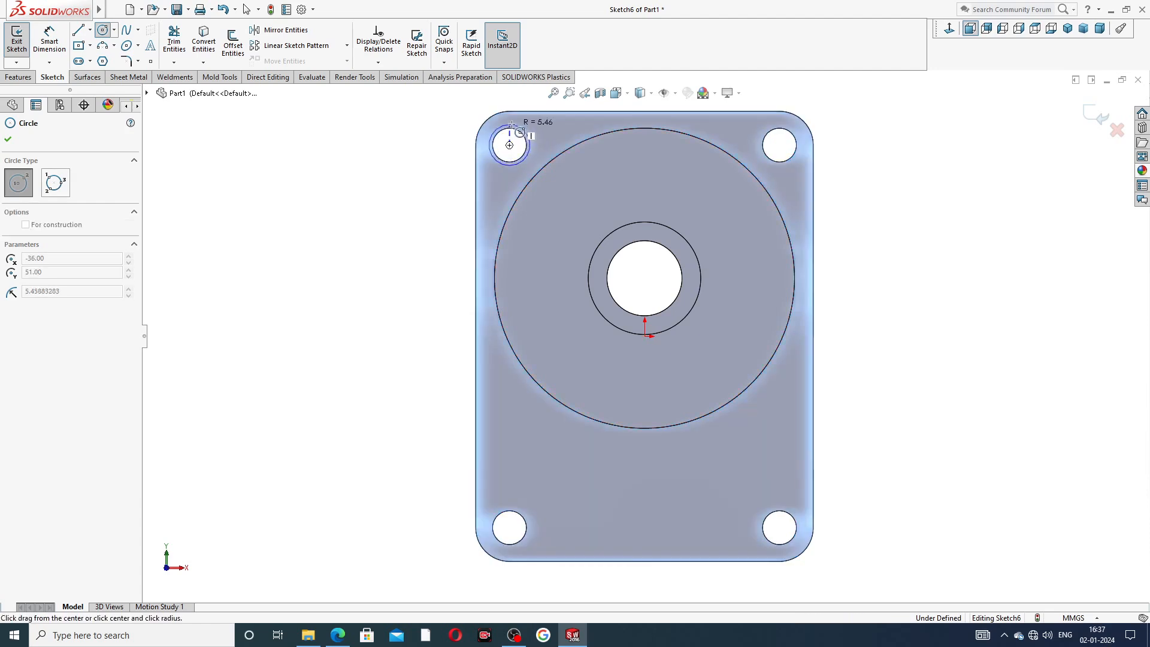
pyautogui.click(512, 121)
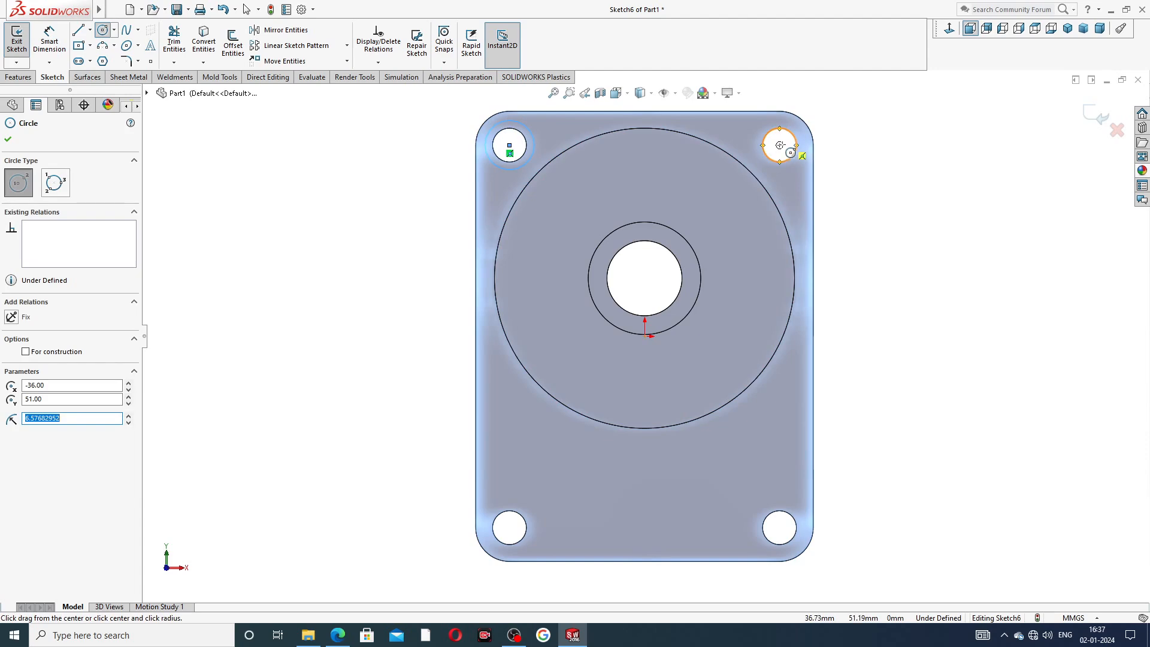
pyautogui.click(780, 145)
pyautogui.click(782, 120)
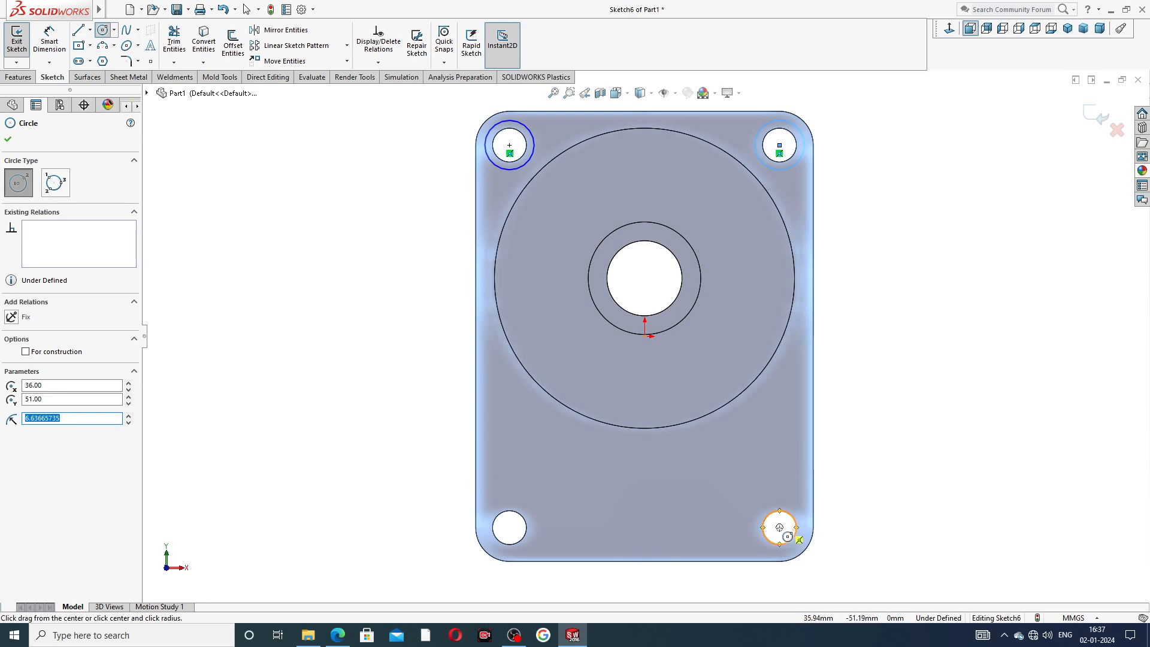
pyautogui.click(780, 527)
pyautogui.click(774, 501)
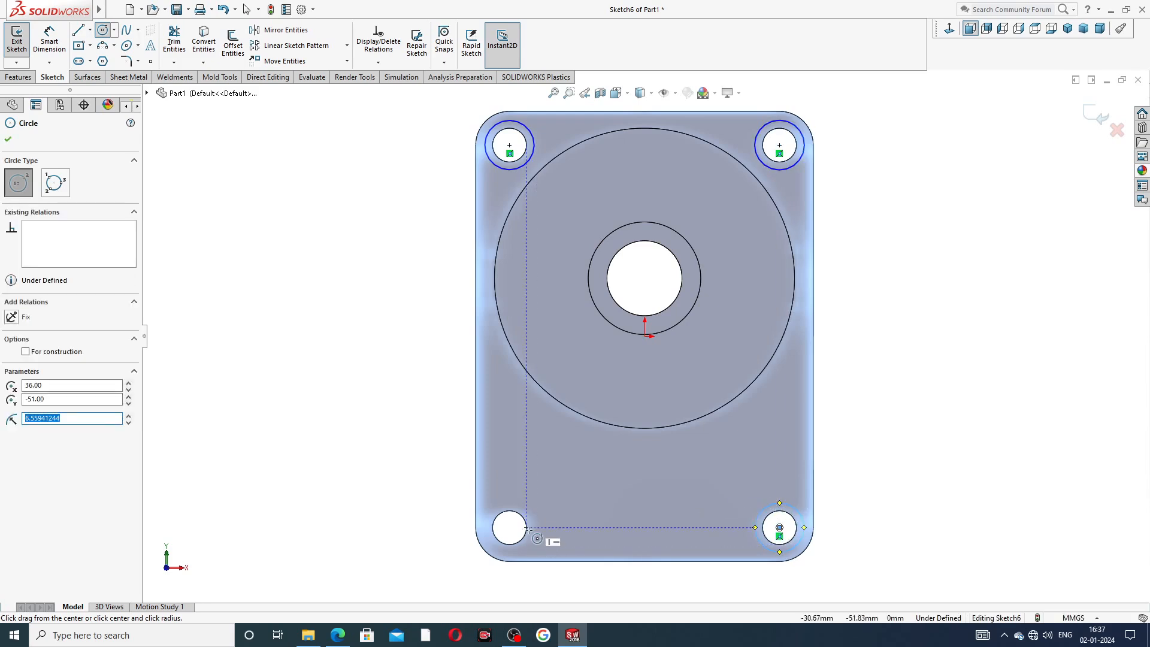
pyautogui.click(510, 527)
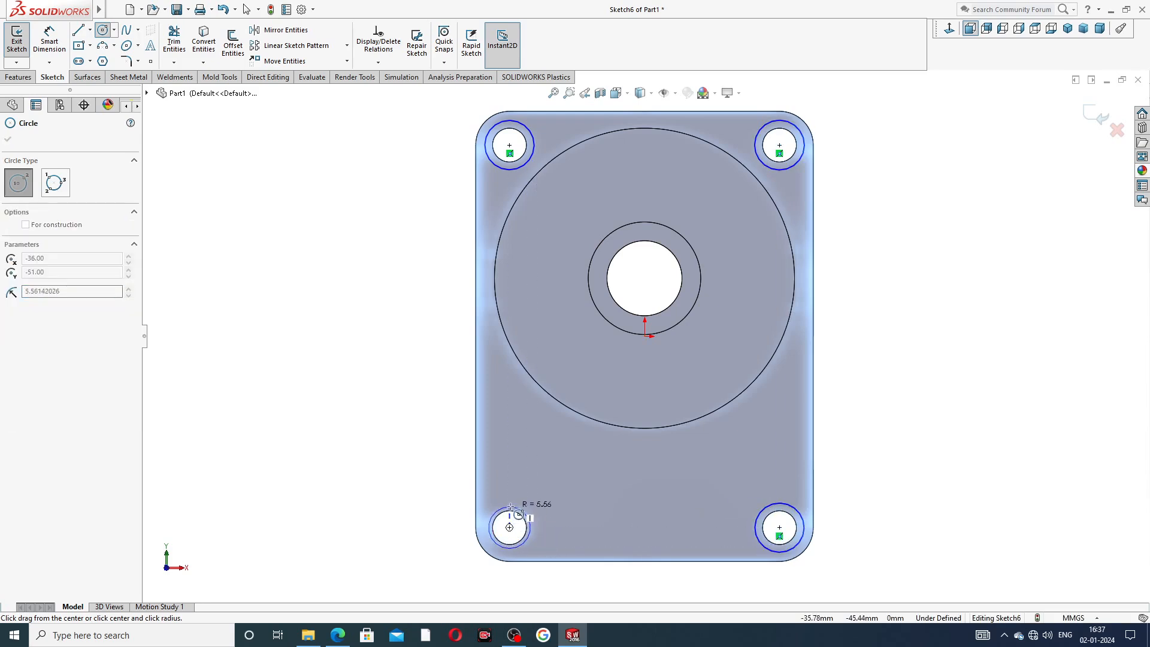
pyautogui.click(494, 505)
pyautogui.rightClick(859, 352)
pyautogui.click(859, 352)
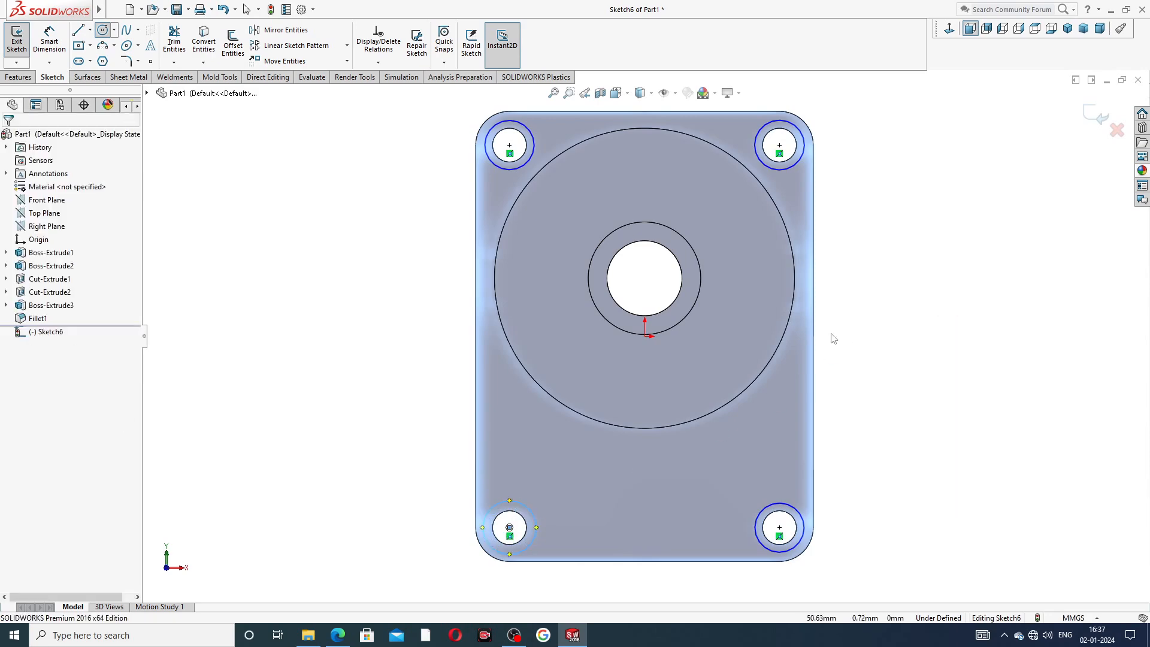
# Dimension the top-left corner circle's diameter as 16 mm.
pyautogui.click(43, 48)
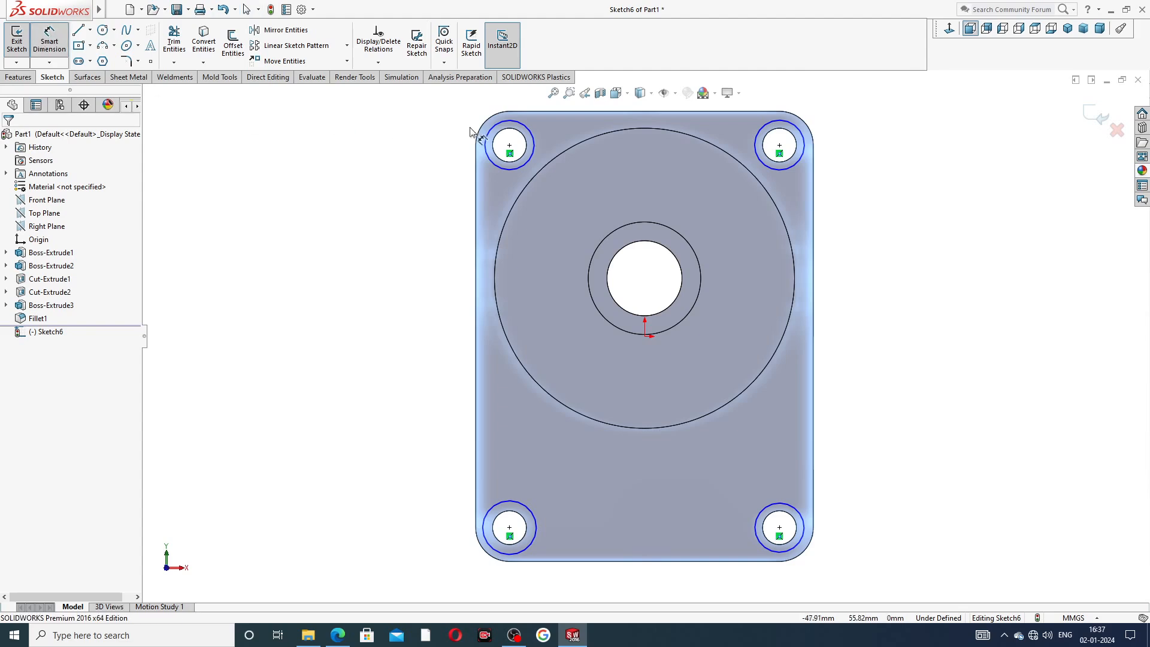
pyautogui.click(488, 136)
pyautogui.click(441, 147)
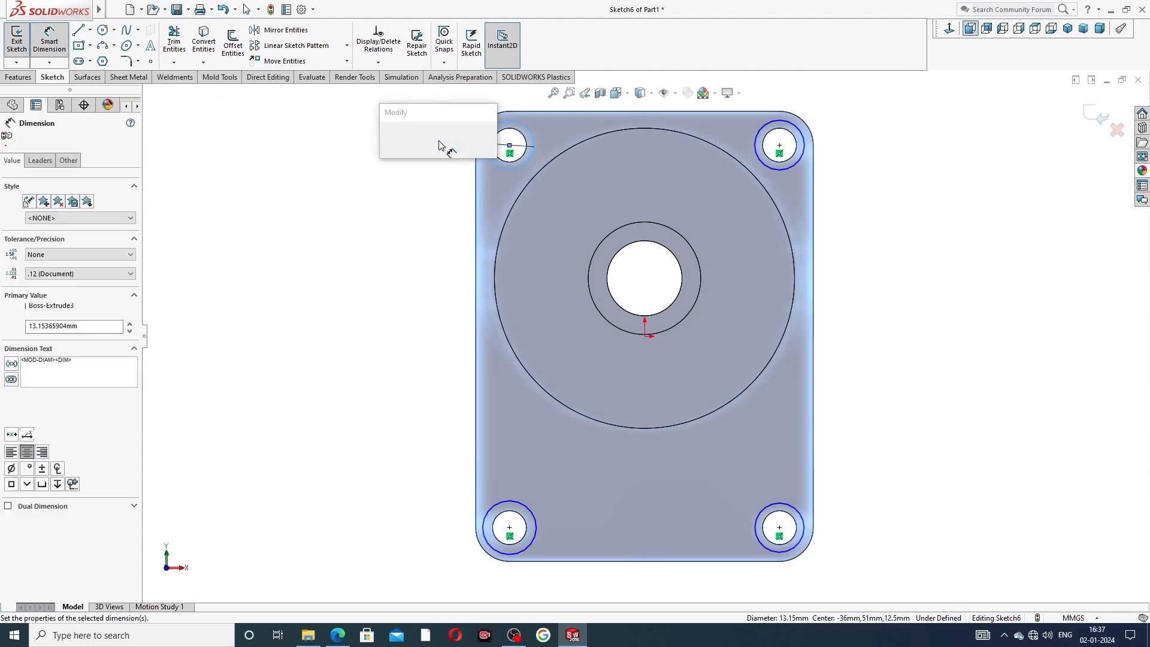
pyautogui.write('1')
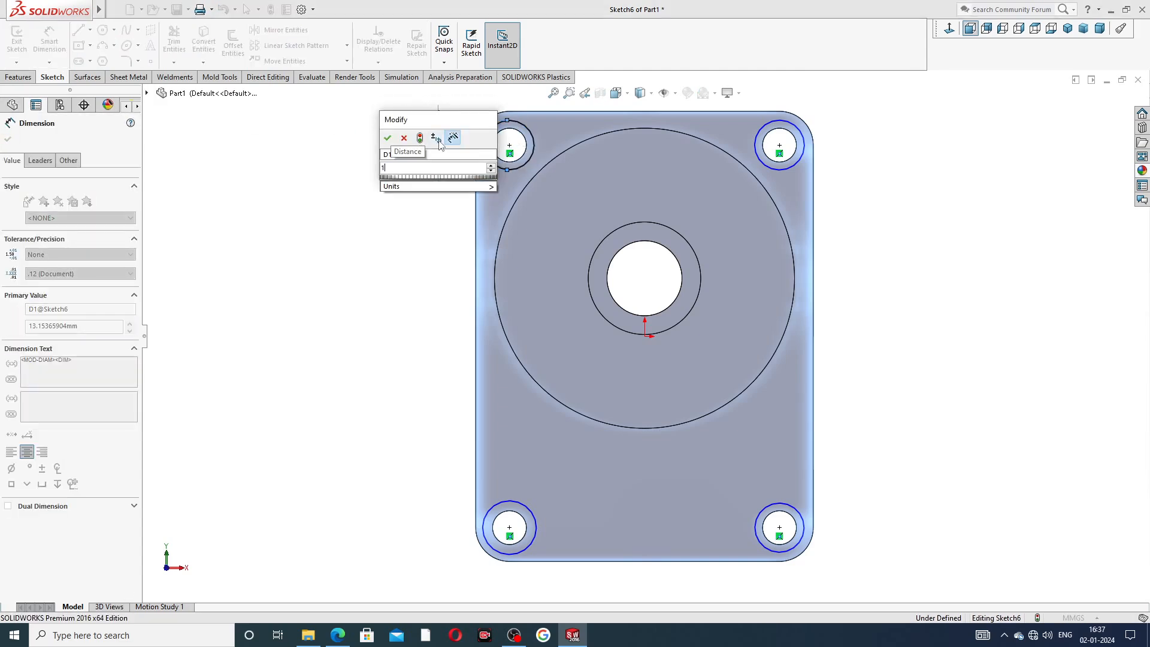
pyautogui.write('6')
pyautogui.press('Return')
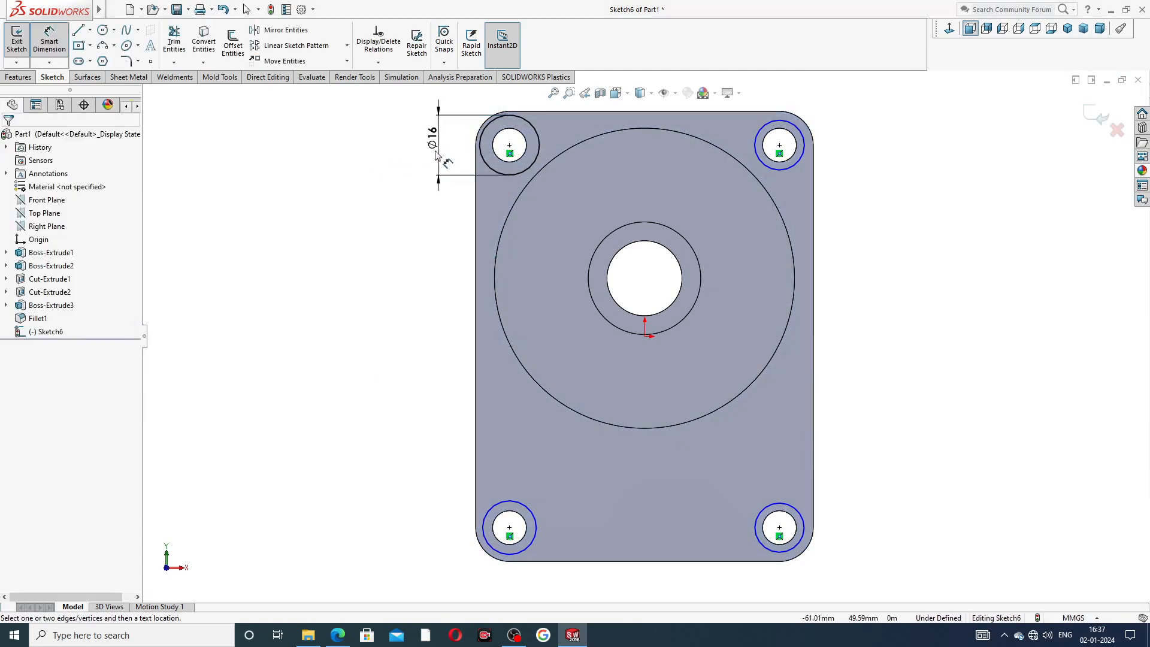
# Apply an Equal relation to all four corner circles so they share the 16 mm diameter.
pyautogui.rightClick(913, 118)
pyautogui.click(951, 154)
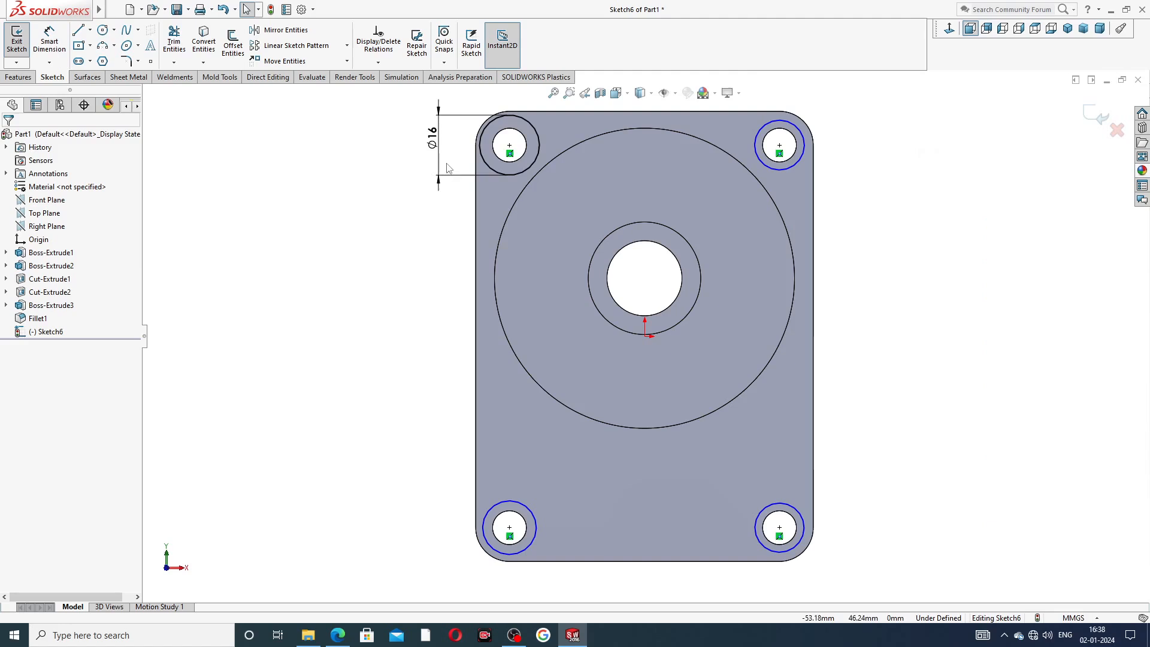
pyautogui.click(530, 129)
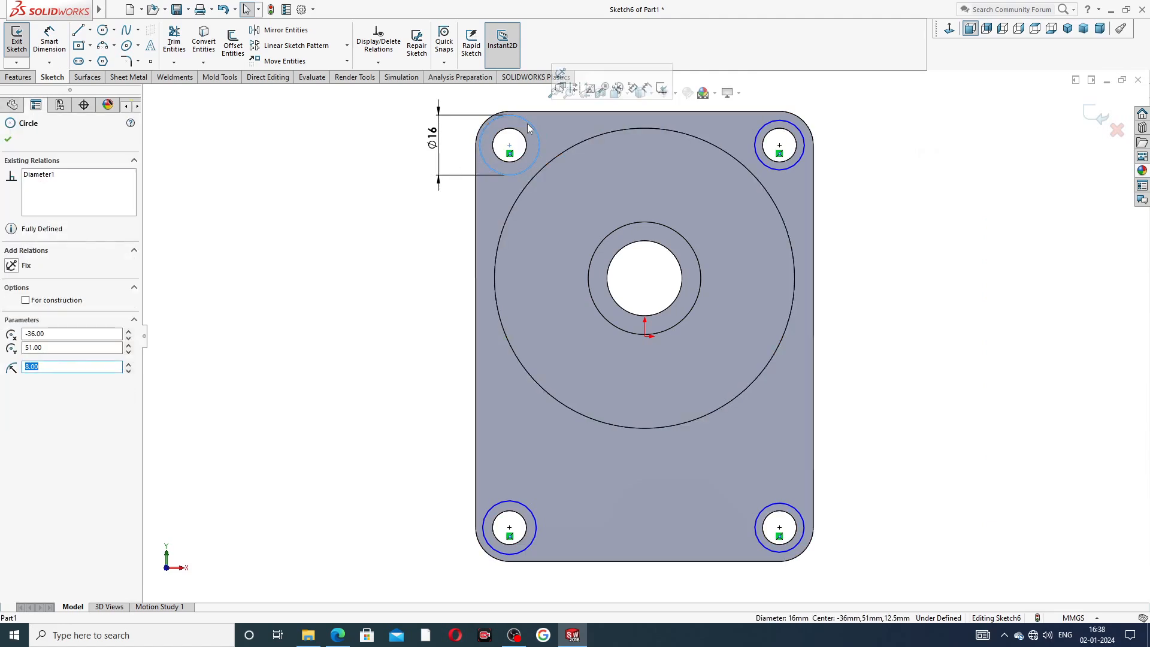
pyautogui.keyDown('ctrl'); pyautogui.click(792, 126); pyautogui.keyUp('ctrl')
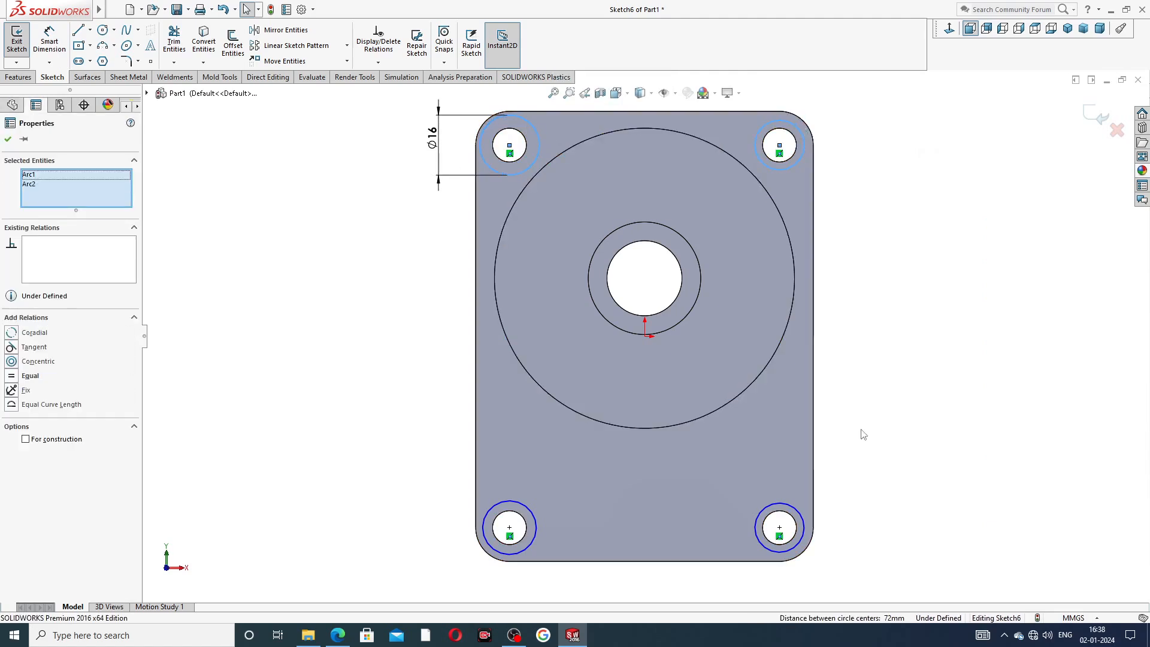
pyautogui.keyDown('ctrl'); pyautogui.click(790, 506); pyautogui.keyUp('ctrl')
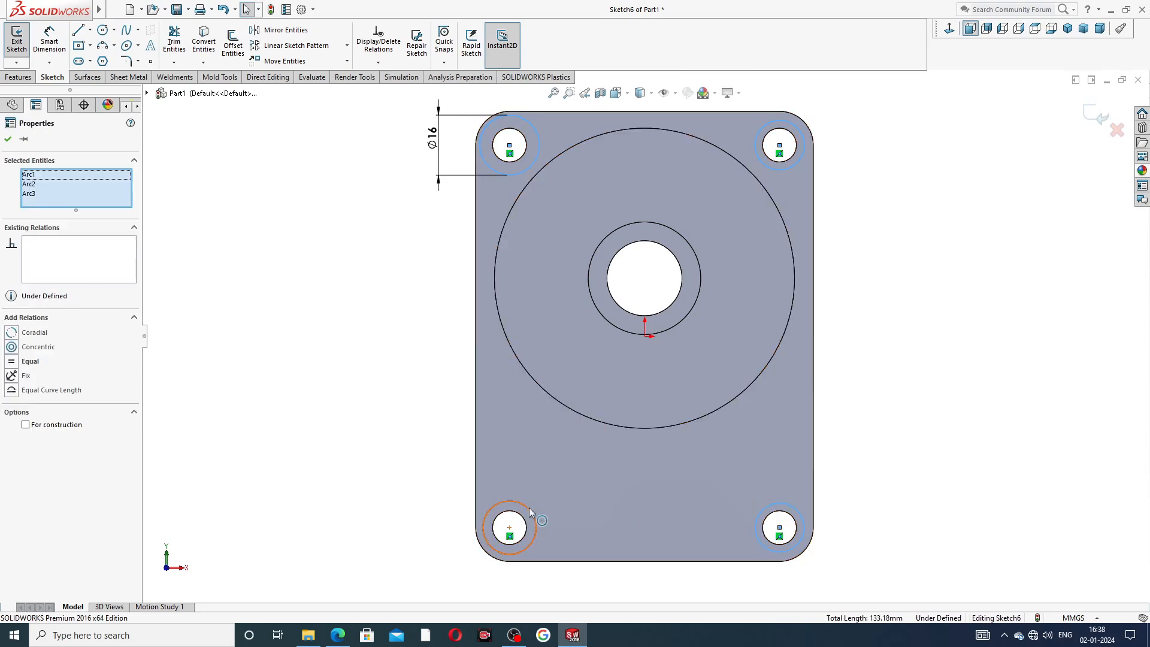
pyautogui.keyDown('ctrl'); pyautogui.click(530, 508); pyautogui.keyUp('ctrl')
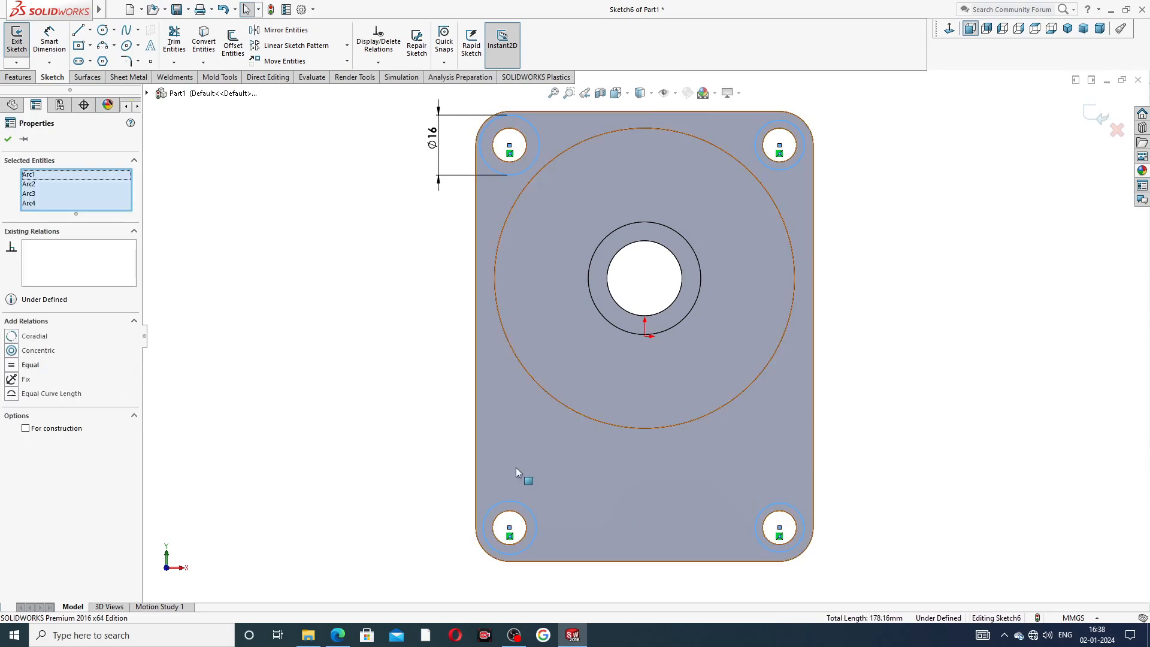
pyautogui.click(30, 366)
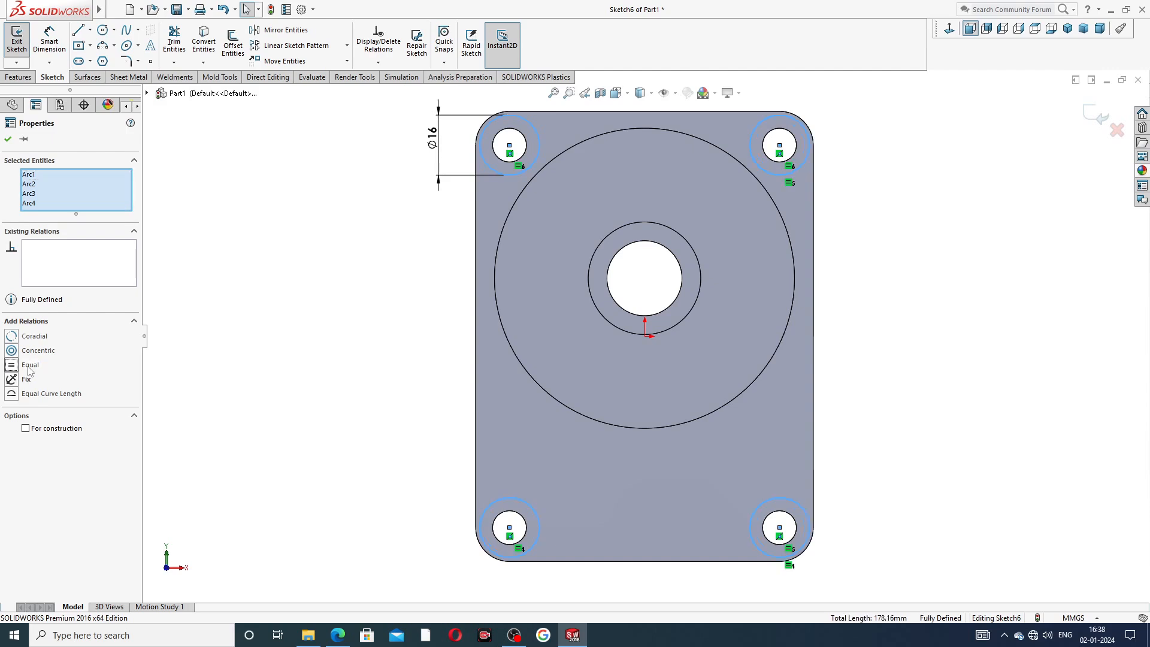
pyautogui.click(351, 330)
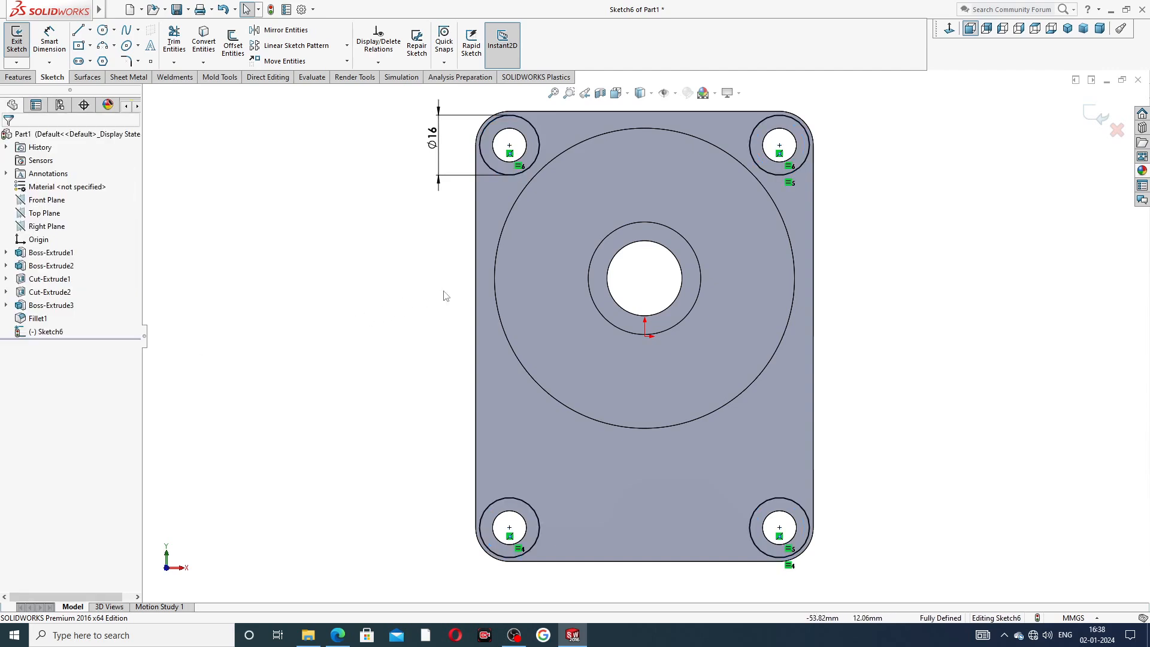
# Cut-extrude the four corner circles 0.5 mm deep into the front face, checking the reference drawing.
pyautogui.click(18, 76)
pyautogui.click(179, 57)
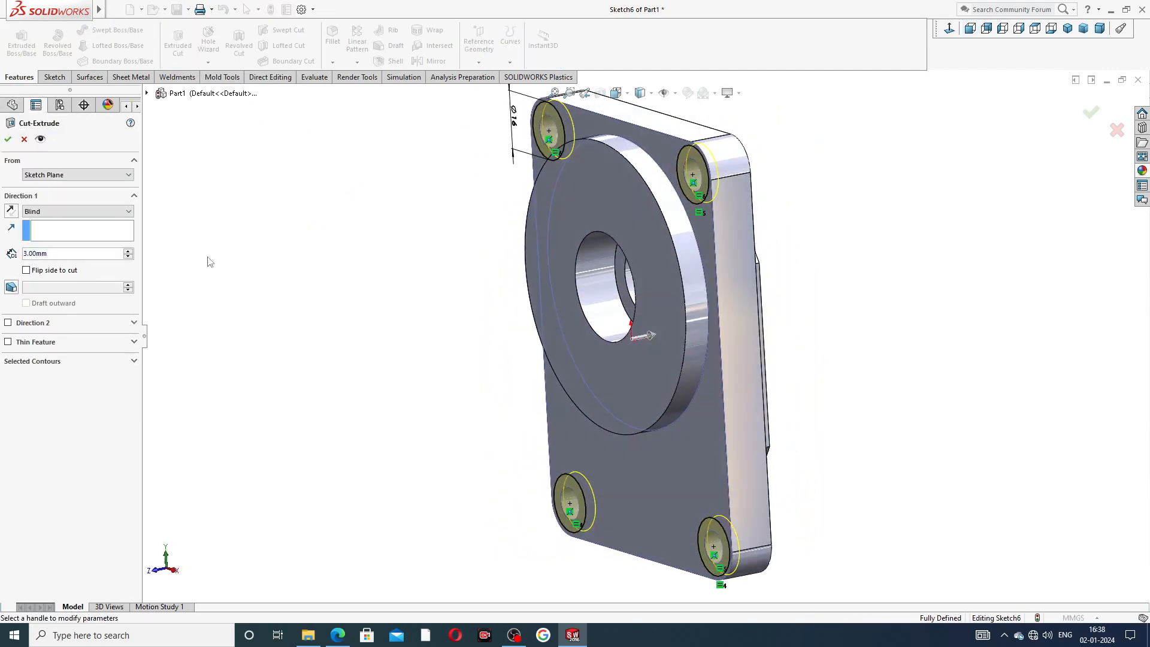
pyautogui.click(337, 637)
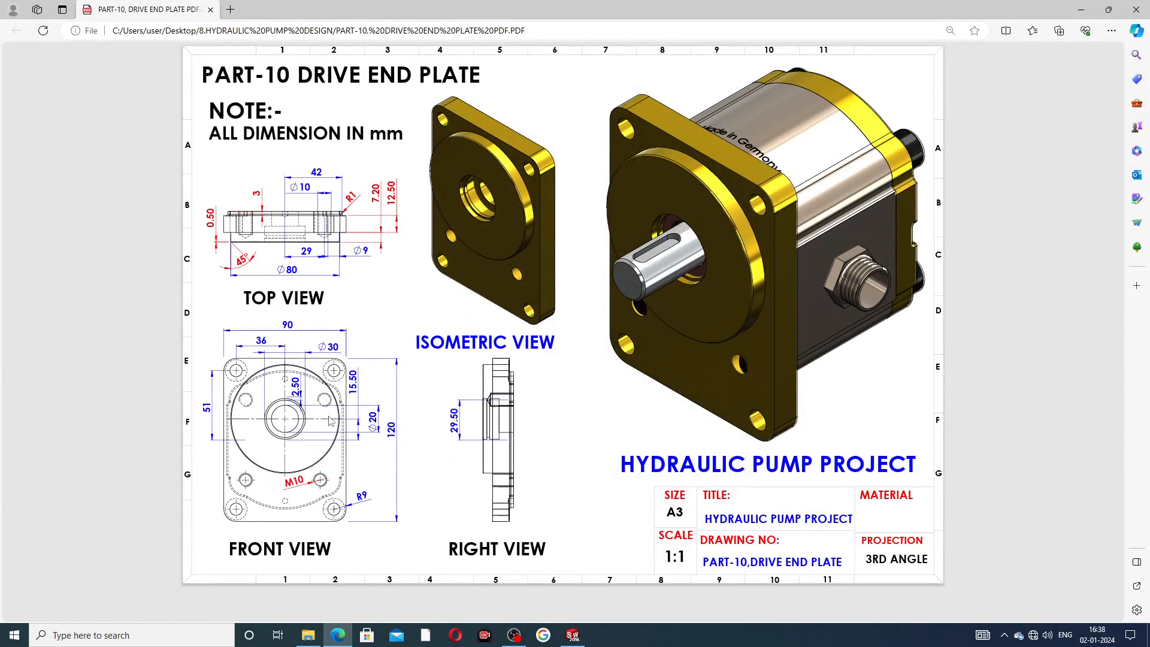
pyautogui.click(337, 635)
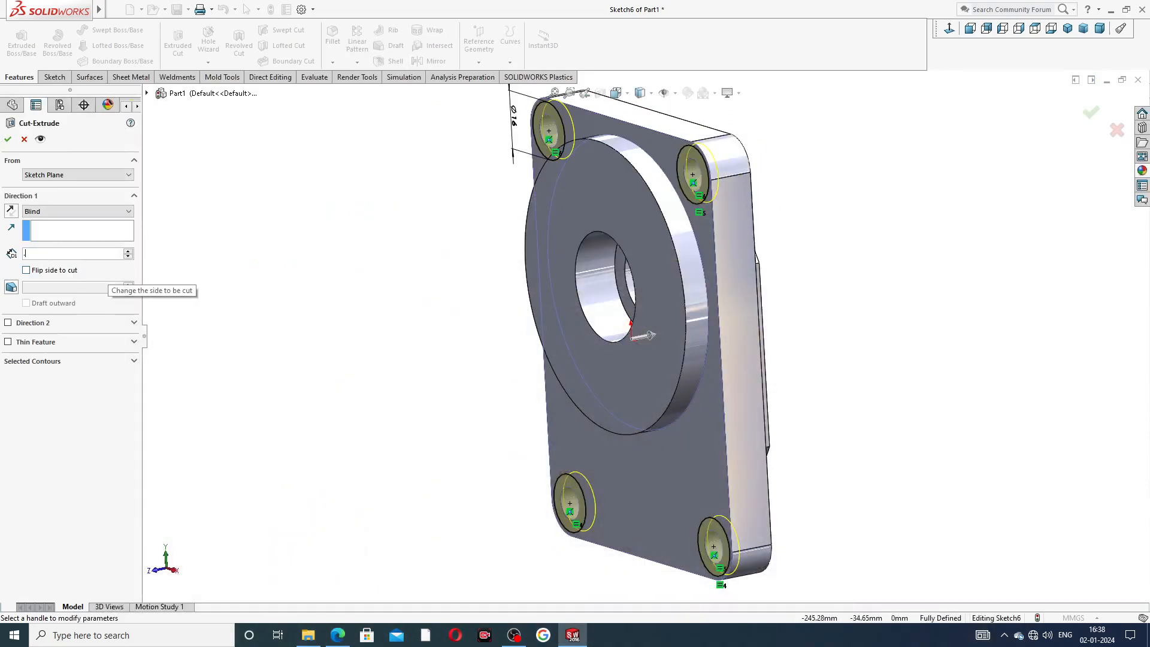
pyautogui.write('0.5')
pyautogui.press('Return')
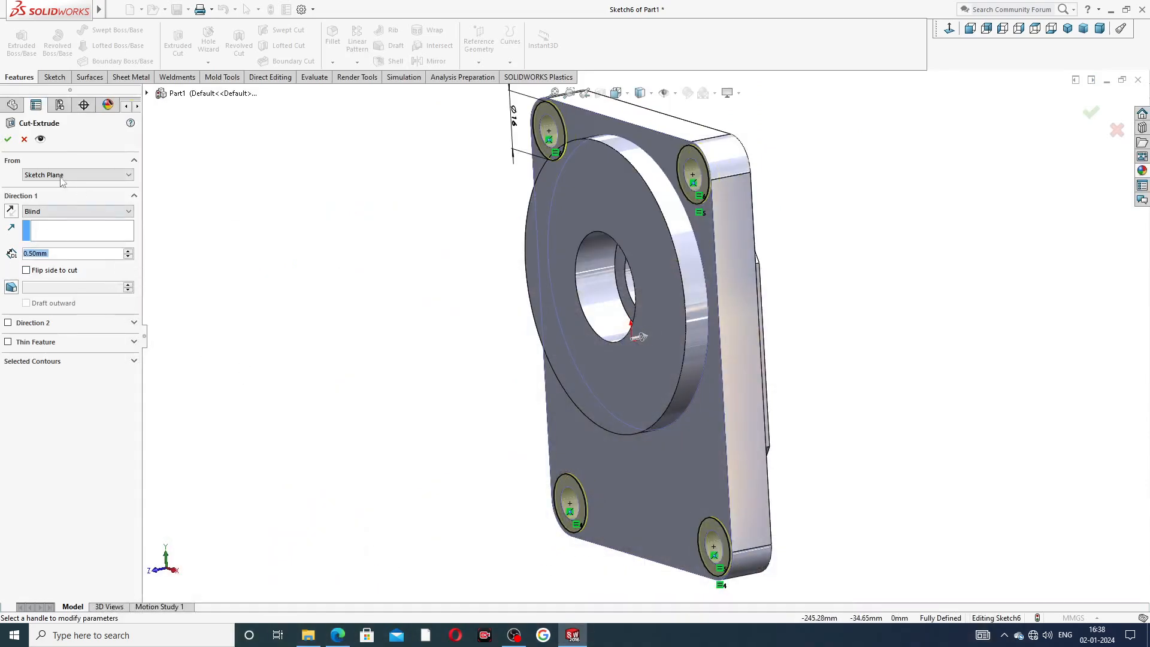
pyautogui.click(8, 140)
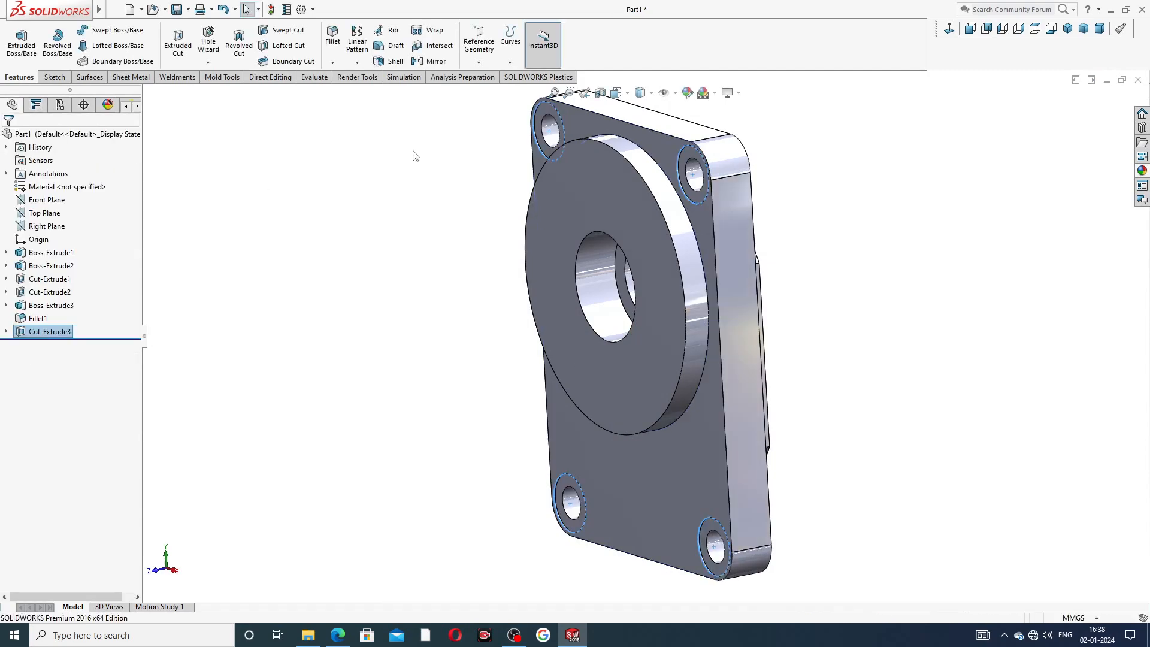
pyautogui.moveTo(797, 180)
pyautogui.mouseDown(button='middle')
pyautogui.moveTo(757, 200)
pyautogui.moveTo(834, 120)
pyautogui.moveTo(788, 213)
pyautogui.moveTo(739, 259)
pyautogui.moveTo(807, 204)
pyautogui.moveTo(765, 321)
pyautogui.moveTo(699, 315)
pyautogui.moveTo(713, 287)
pyautogui.moveTo(685, 278)
pyautogui.moveTo(480, 321)
pyautogui.moveTo(485, 357)
pyautogui.moveTo(497, 329)
pyautogui.moveTo(502, 362)
pyautogui.mouseUp(button='middle')
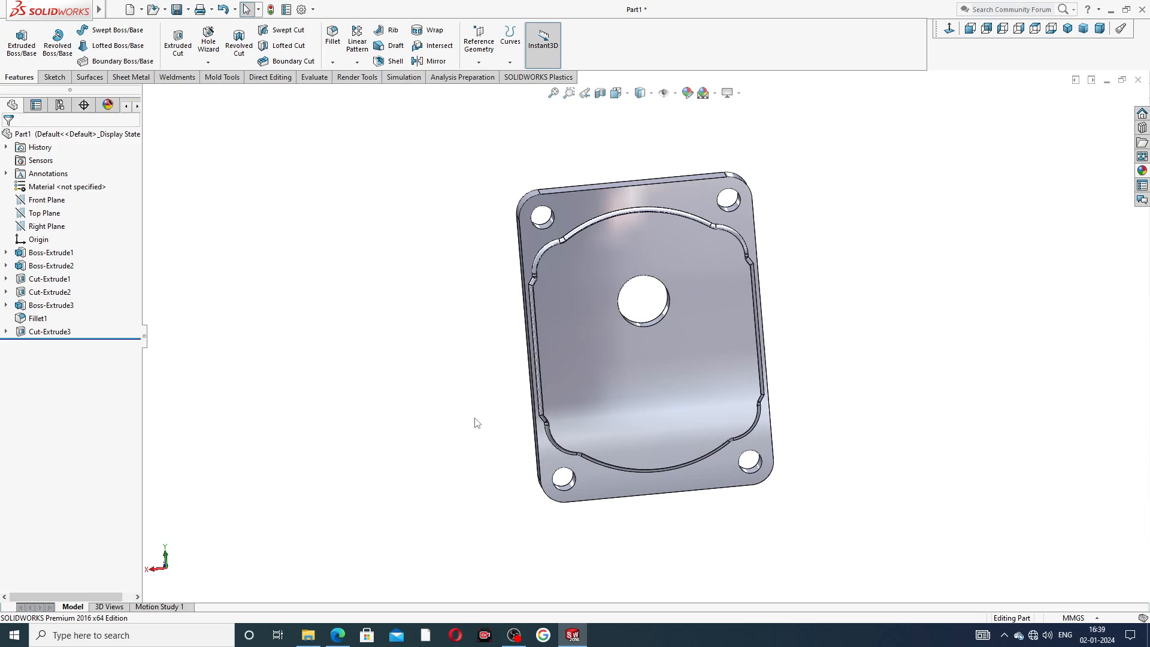
# Start a Hole Wizard ISO M10 bottoming tapped hole on the recessed face and set its blind hole depth to 17 mm.
pyautogui.click(698, 262)
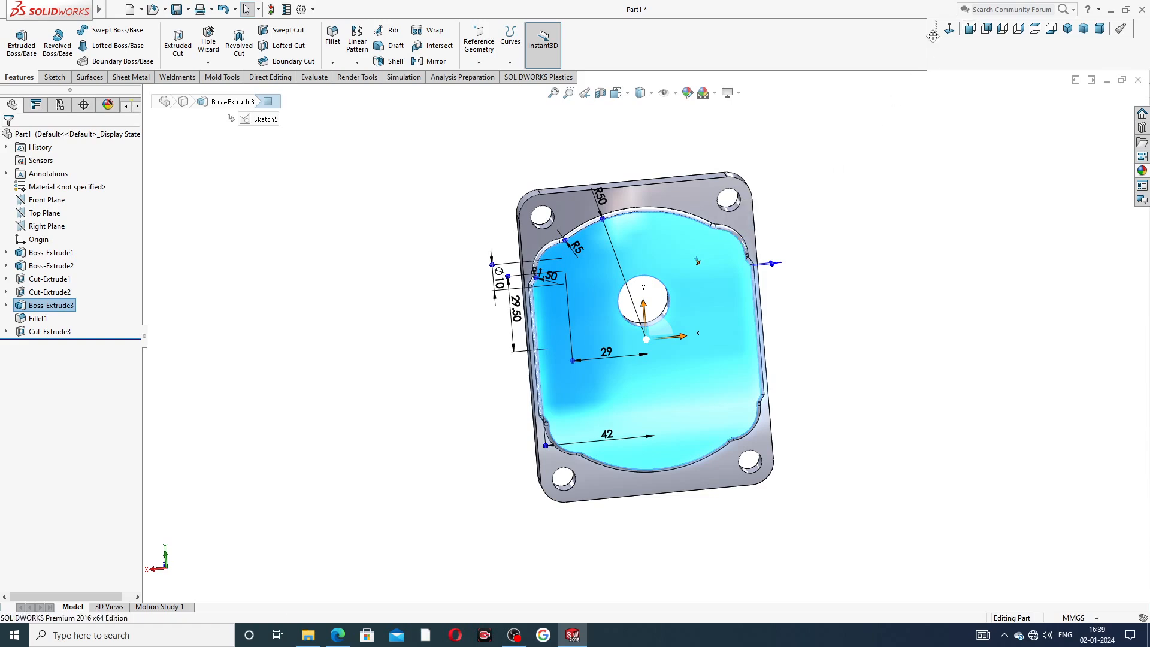
pyautogui.click(987, 28)
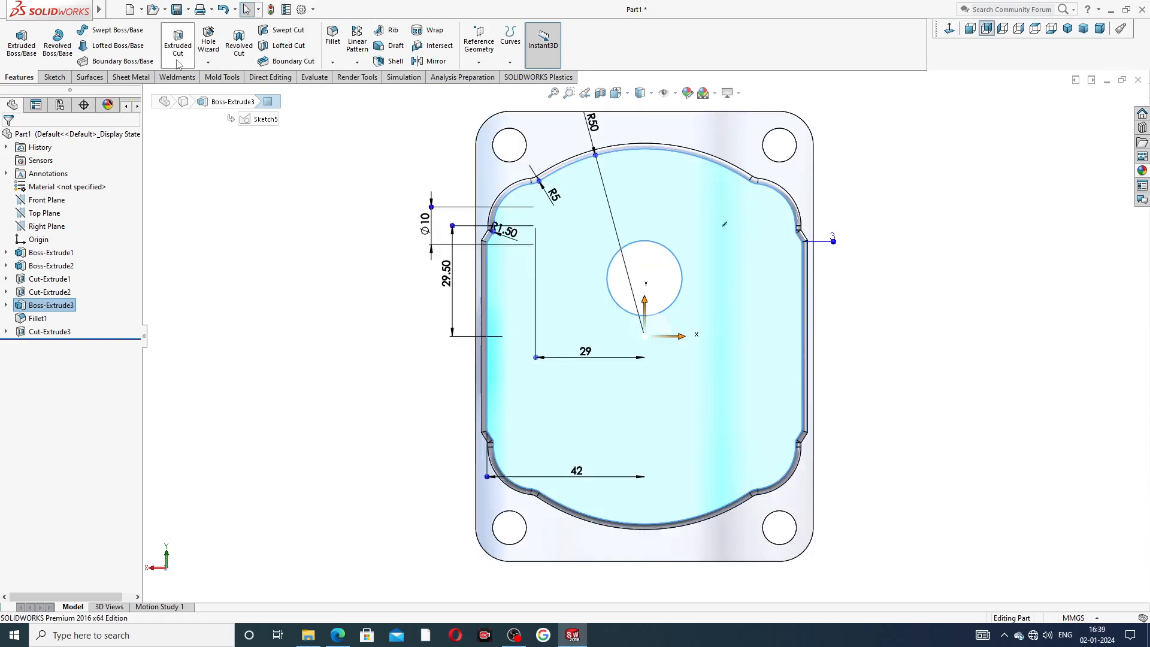
pyautogui.click(215, 50)
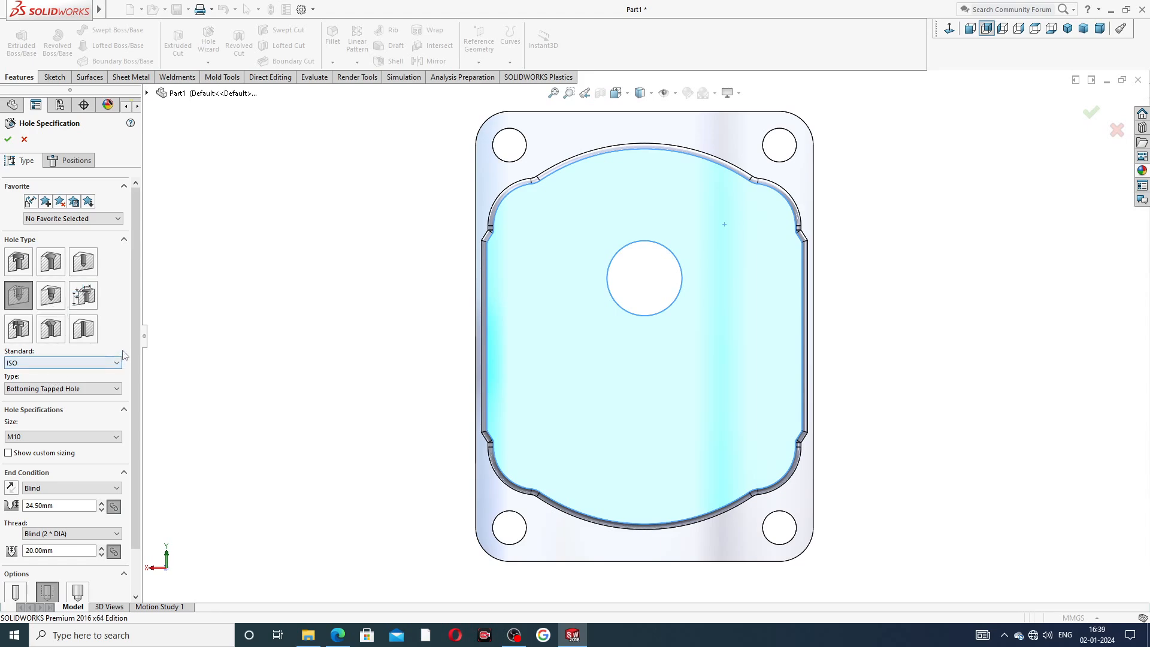
pyautogui.scroll(-3, 145, 390)
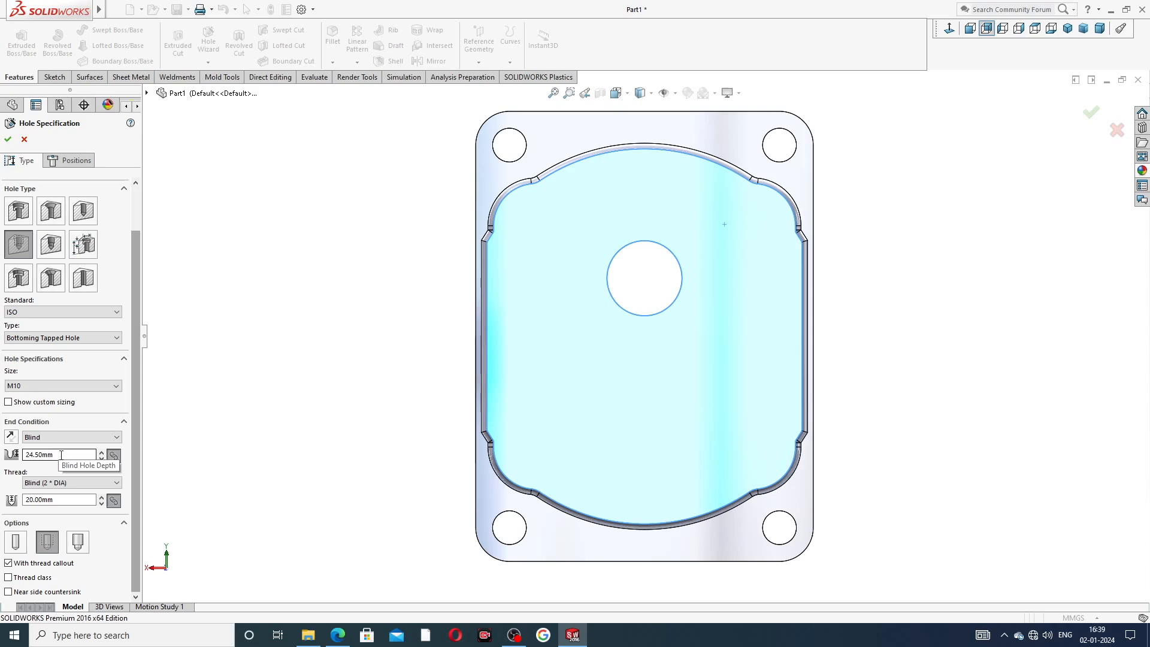
pyautogui.moveTo(60, 453); pyautogui.dragTo(4, 454)
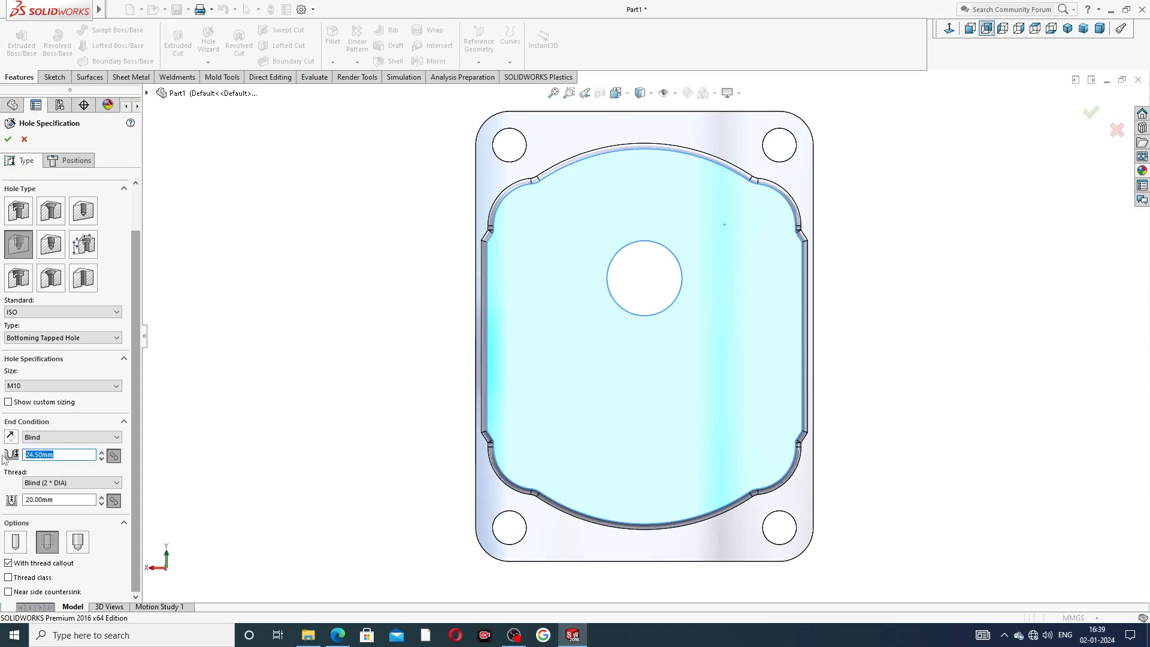
pyautogui.write('17')
pyautogui.press('Return')
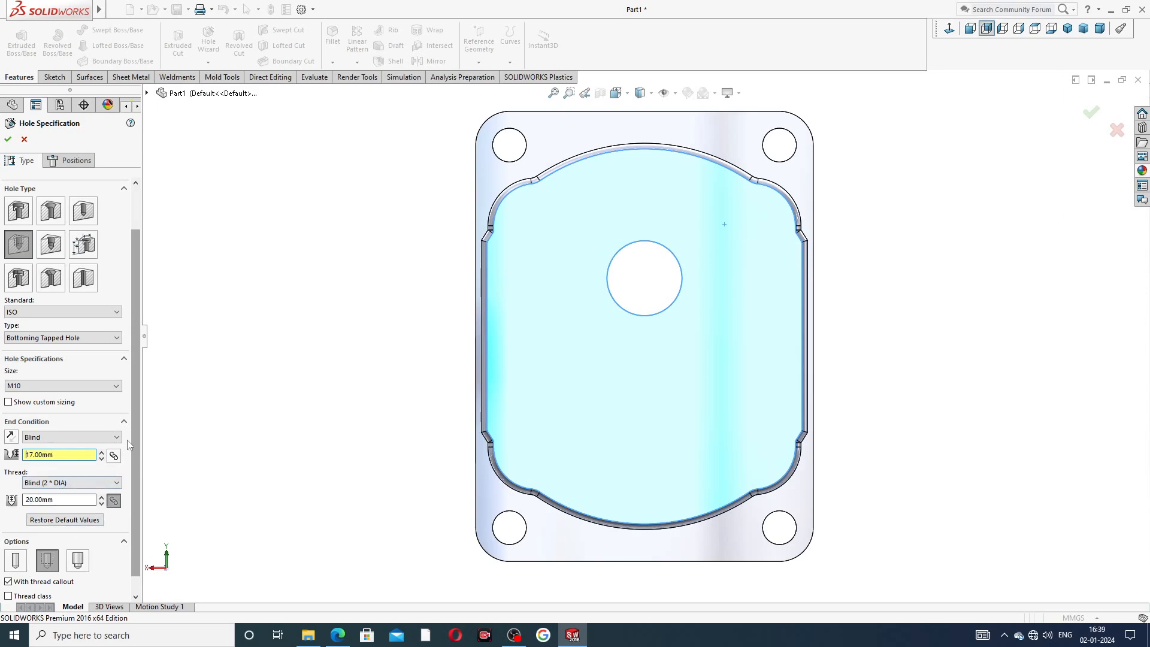
pyautogui.scroll(-1, 131, 440)
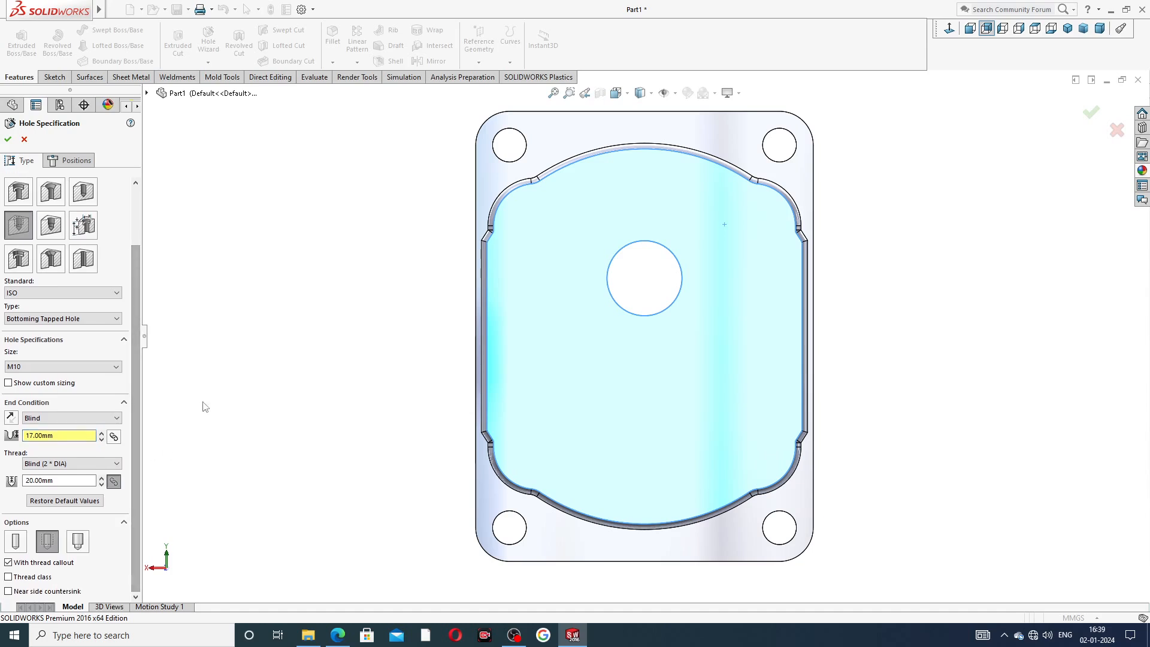
# Place four hole centre points in a rectangle around the central bore on the recessed face.
pyautogui.click(77, 160)
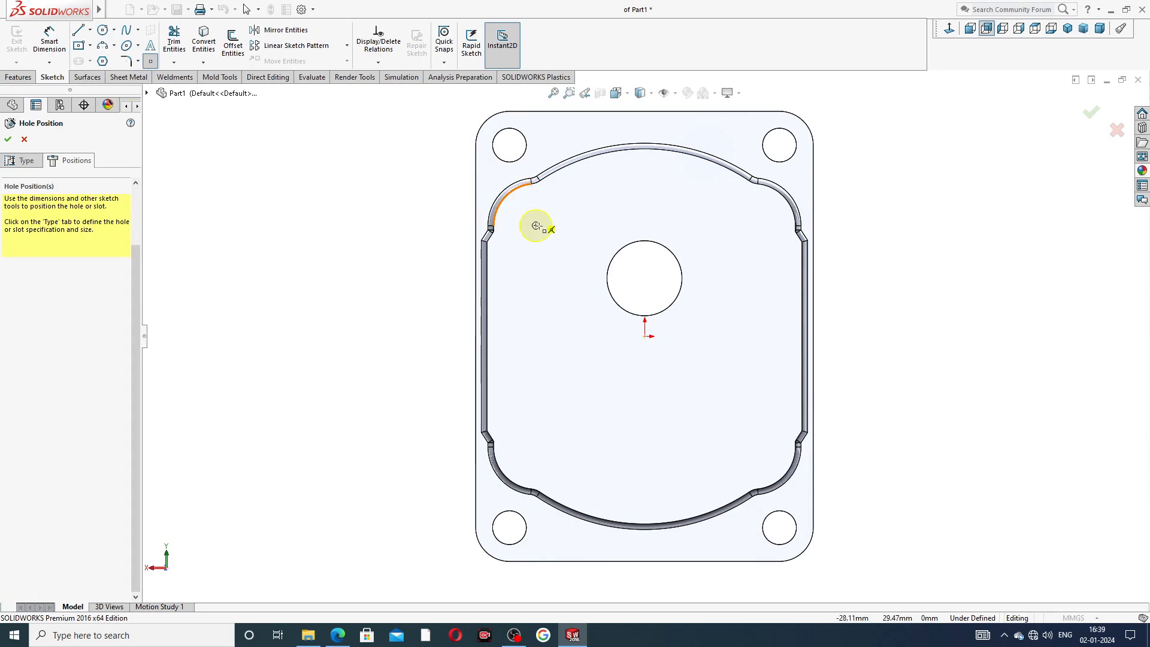
pyautogui.click(536, 226)
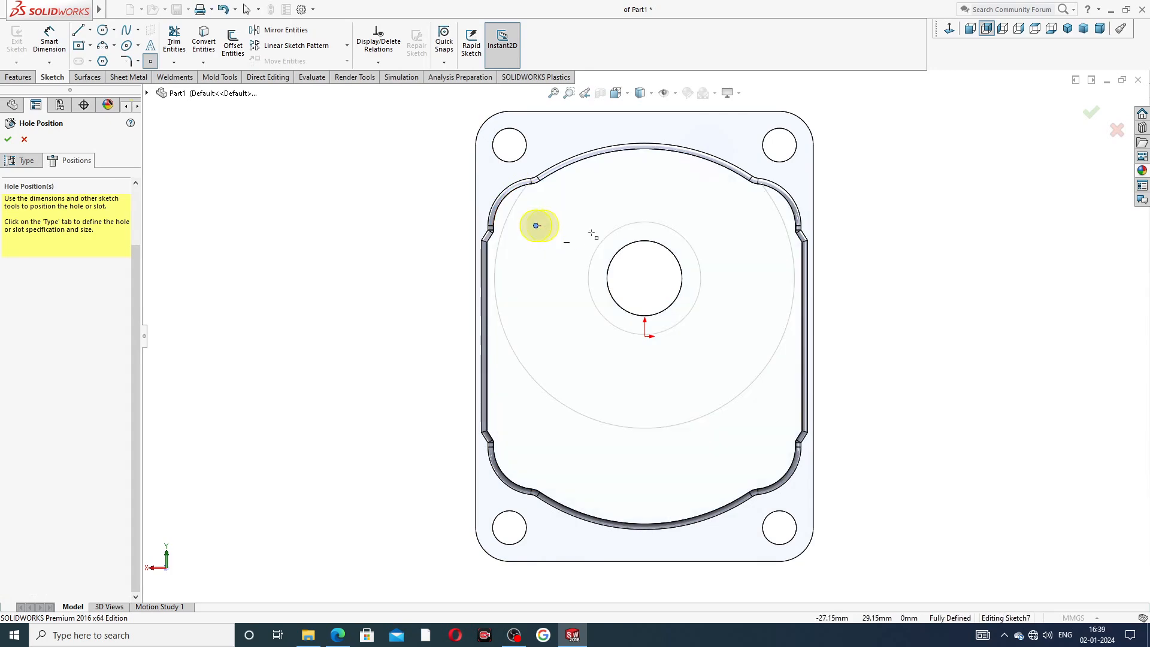
pyautogui.click(766, 226)
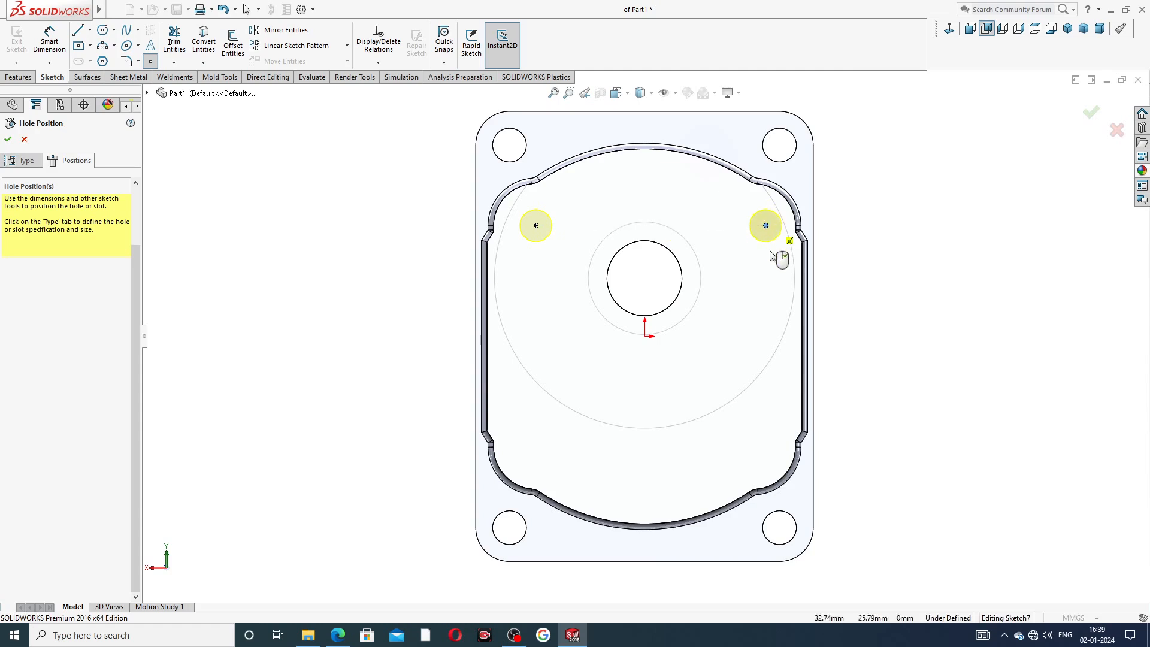
pyautogui.click(767, 451)
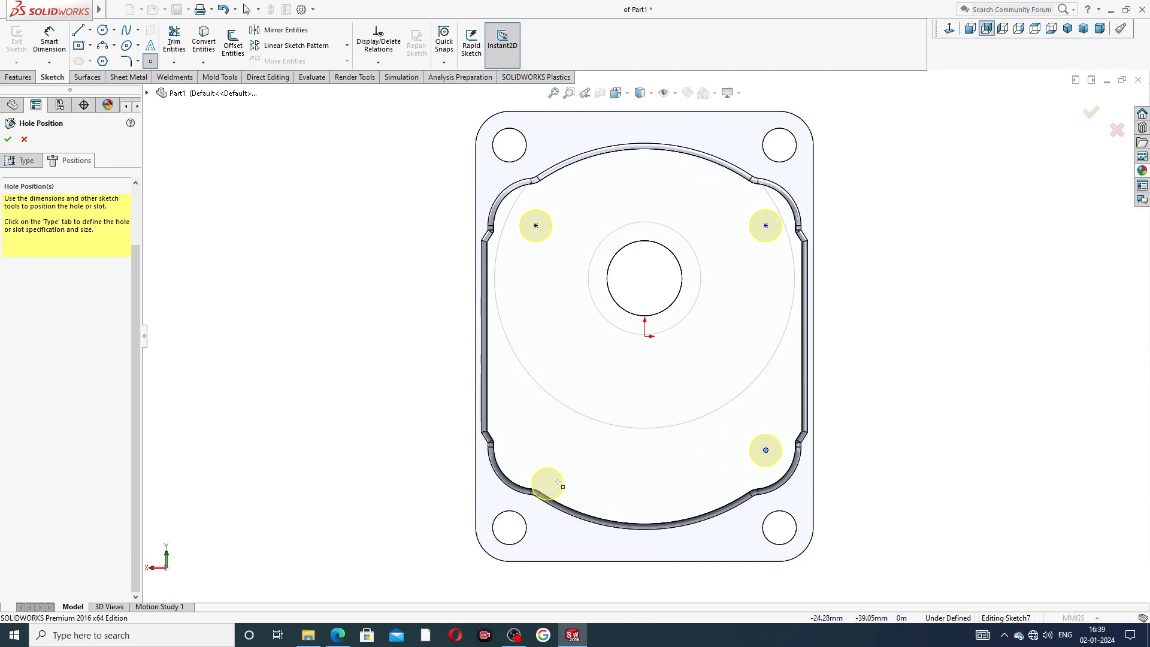
pyautogui.click(535, 450)
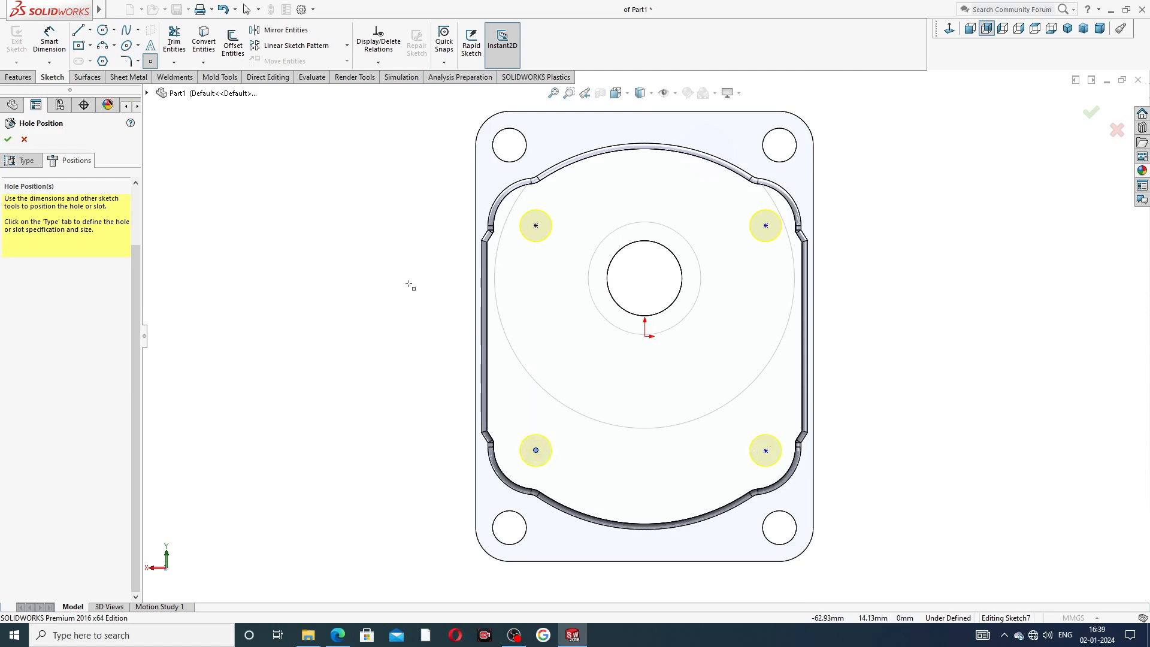
pyautogui.rightClick(367, 179)
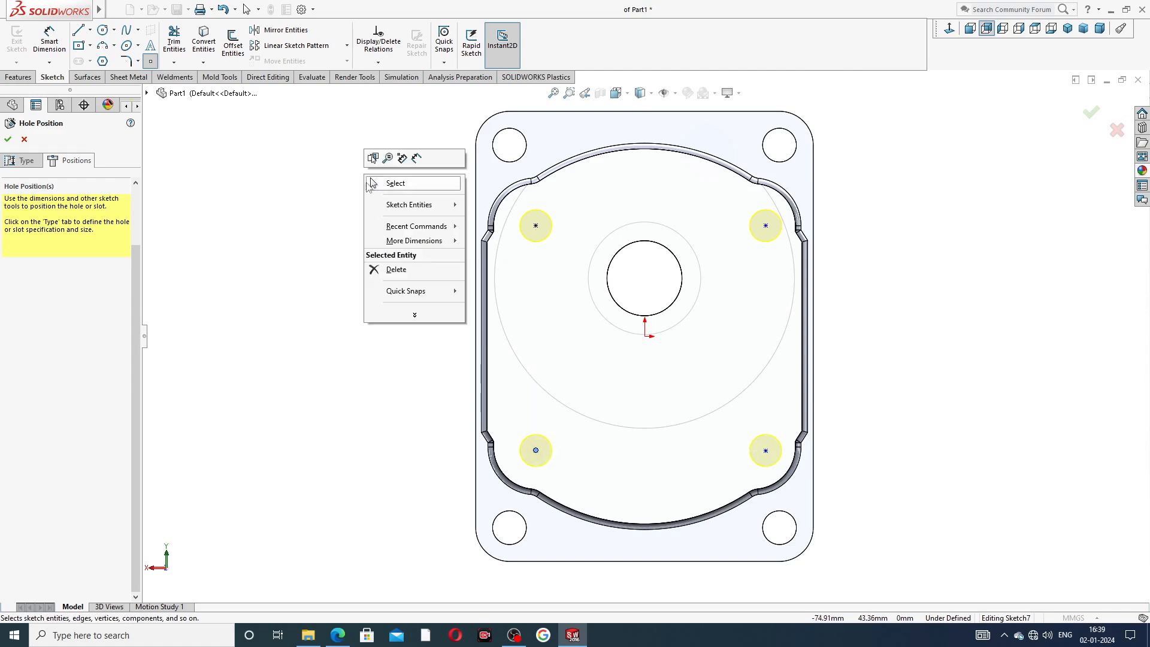
pyautogui.click(392, 183)
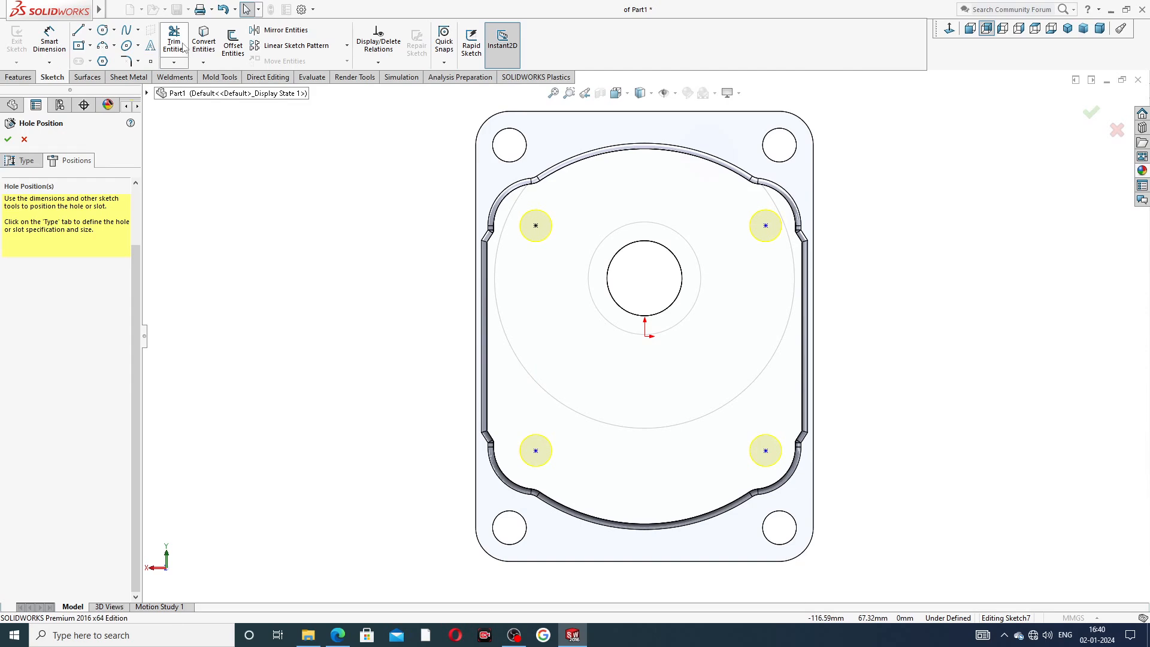
# Dimension the horizontal distance between the two upper hole points as 58 mm.
pyautogui.click(49, 40)
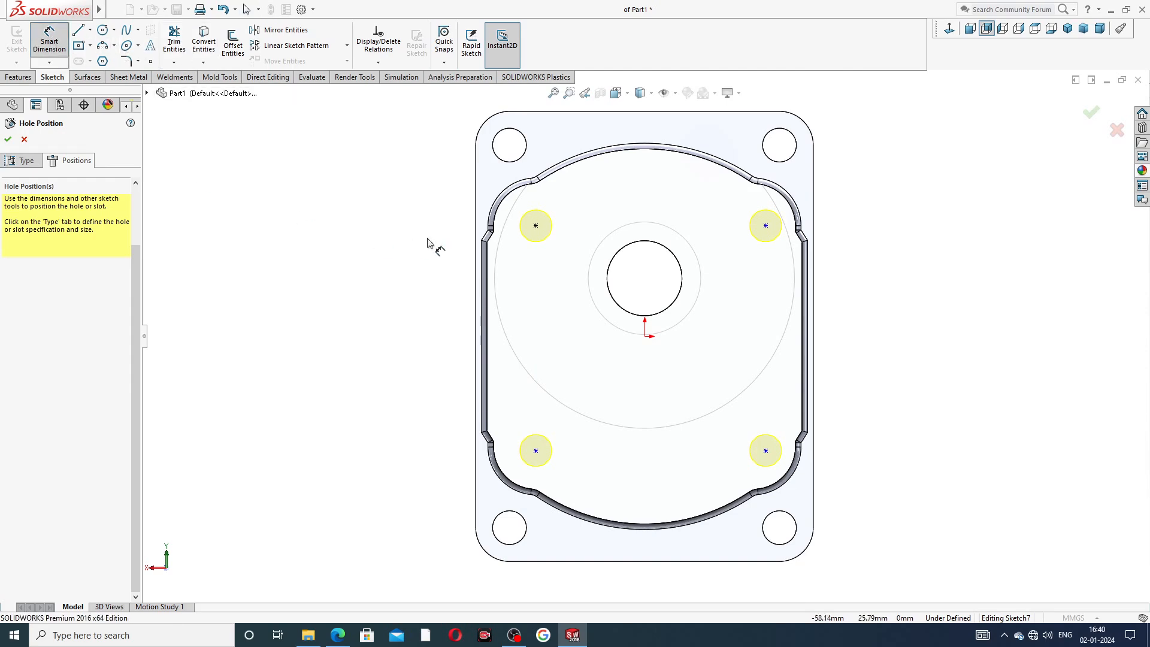
pyautogui.click(536, 226)
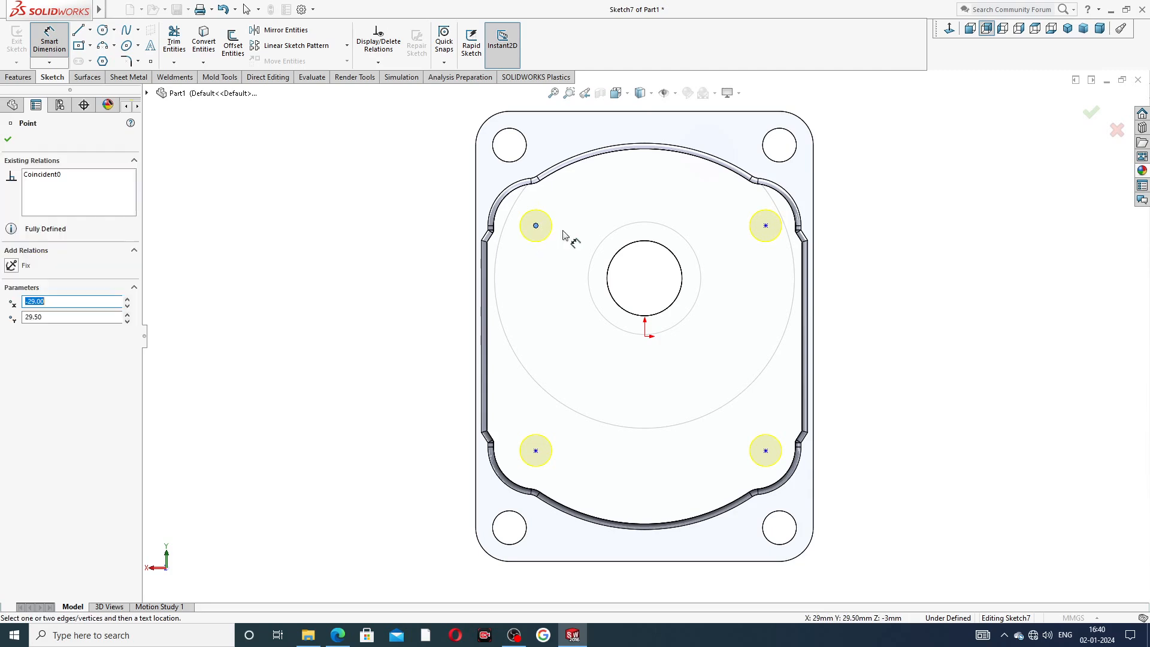
pyautogui.click(766, 226)
pyautogui.click(655, 191)
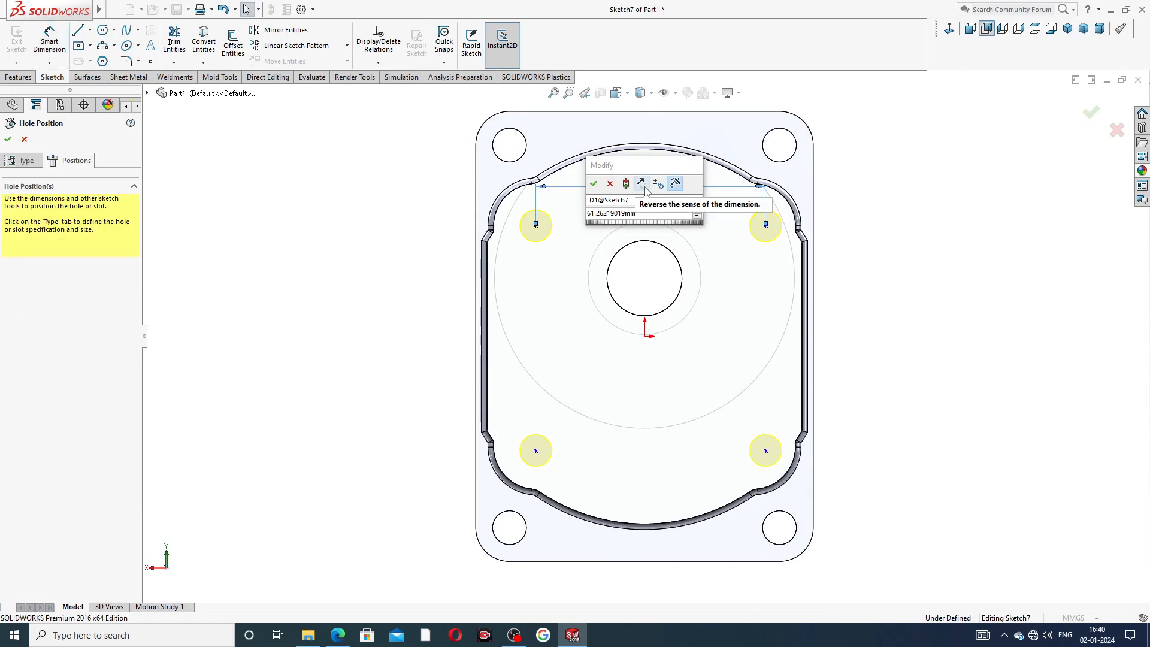
pyautogui.press('Return')
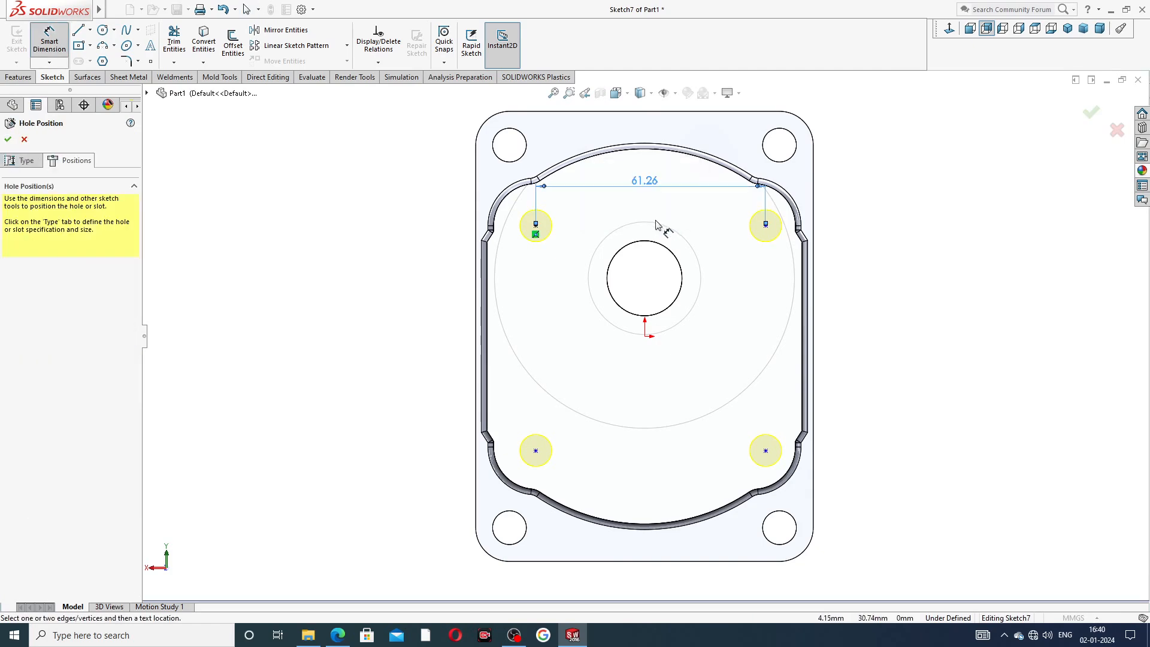
pyautogui.doubleClick(647, 186)
pyautogui.write('58')
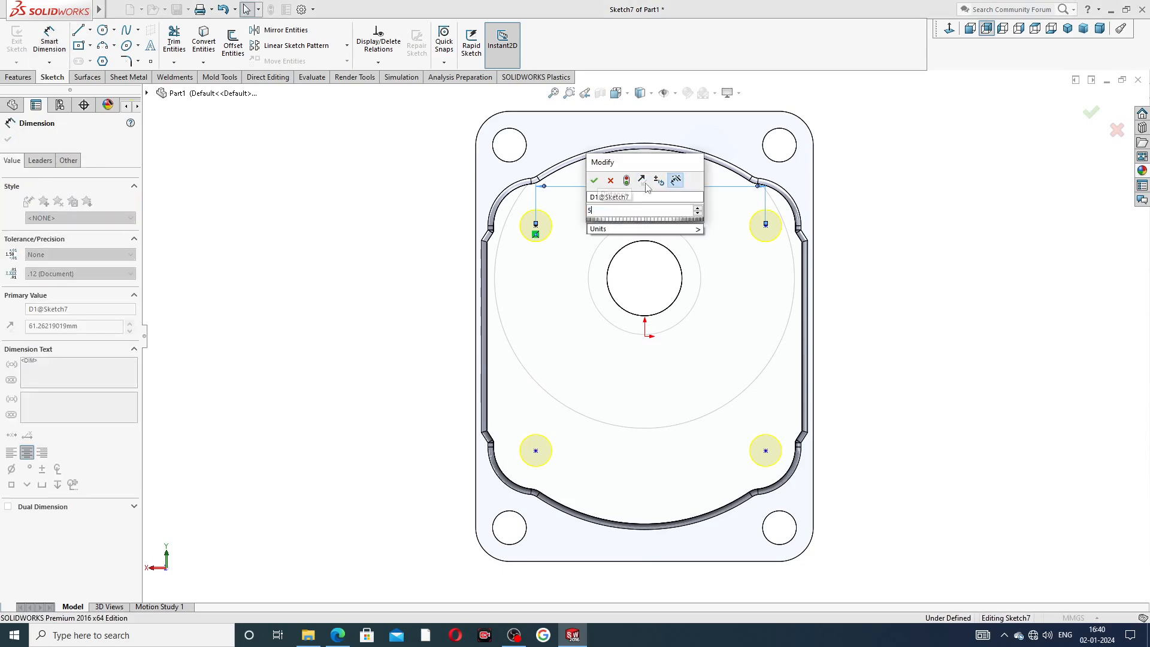
pyautogui.click(593, 180)
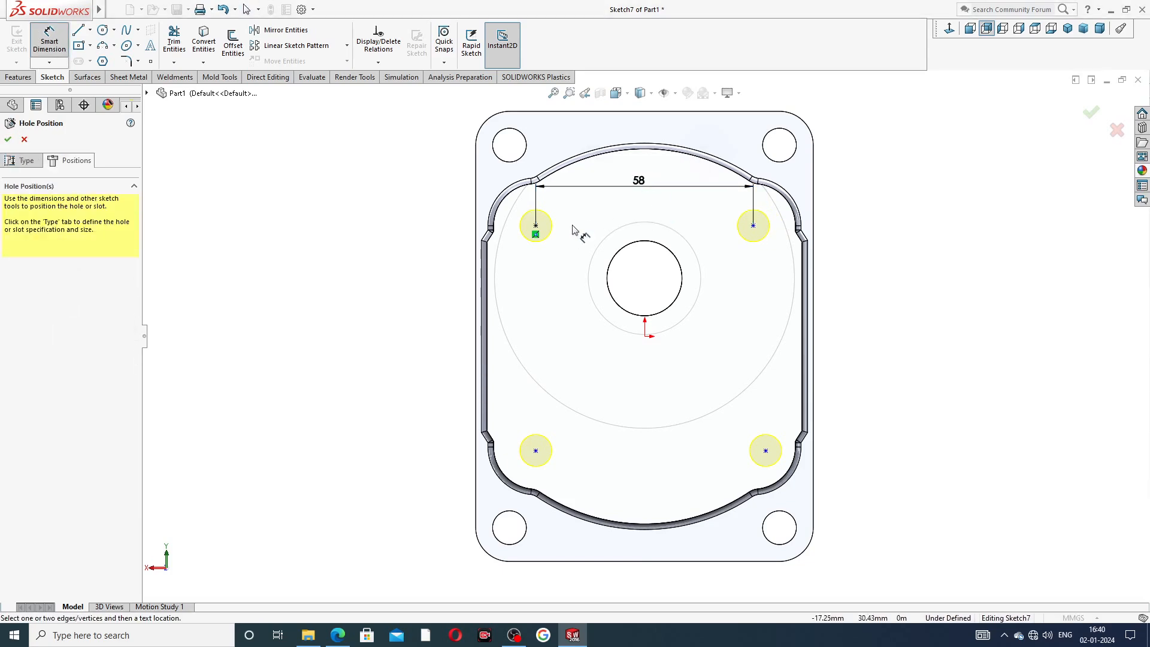
# Dimension the top-left hole point's horizontal distance from the origin.
pyautogui.click(536, 227)
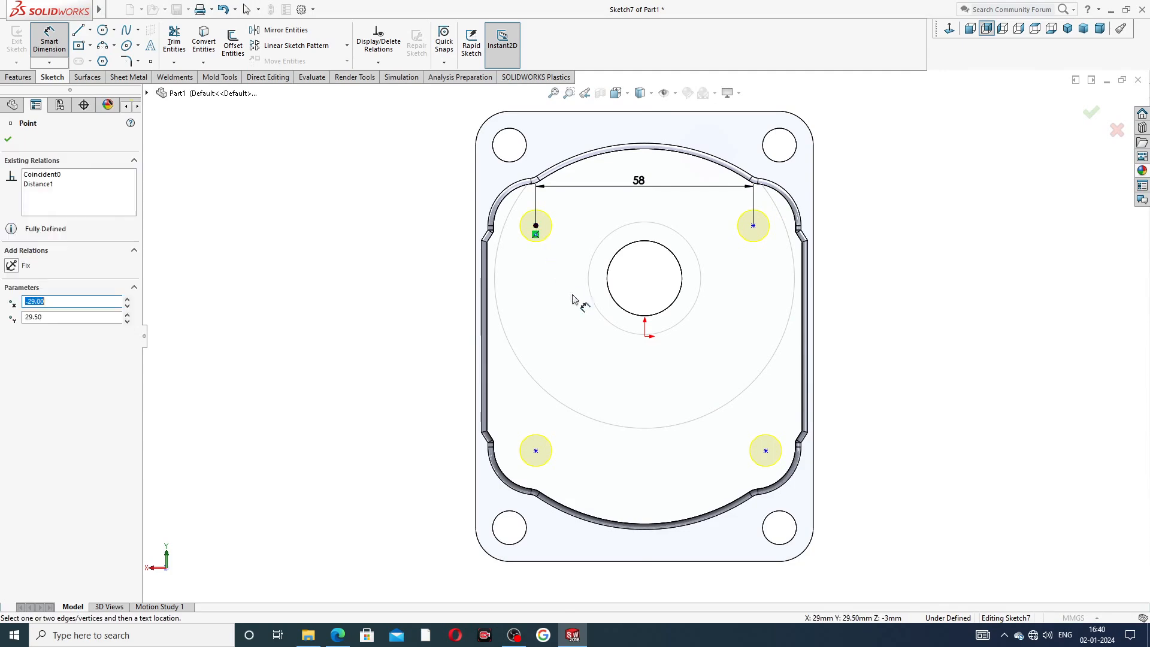
pyautogui.click(645, 337)
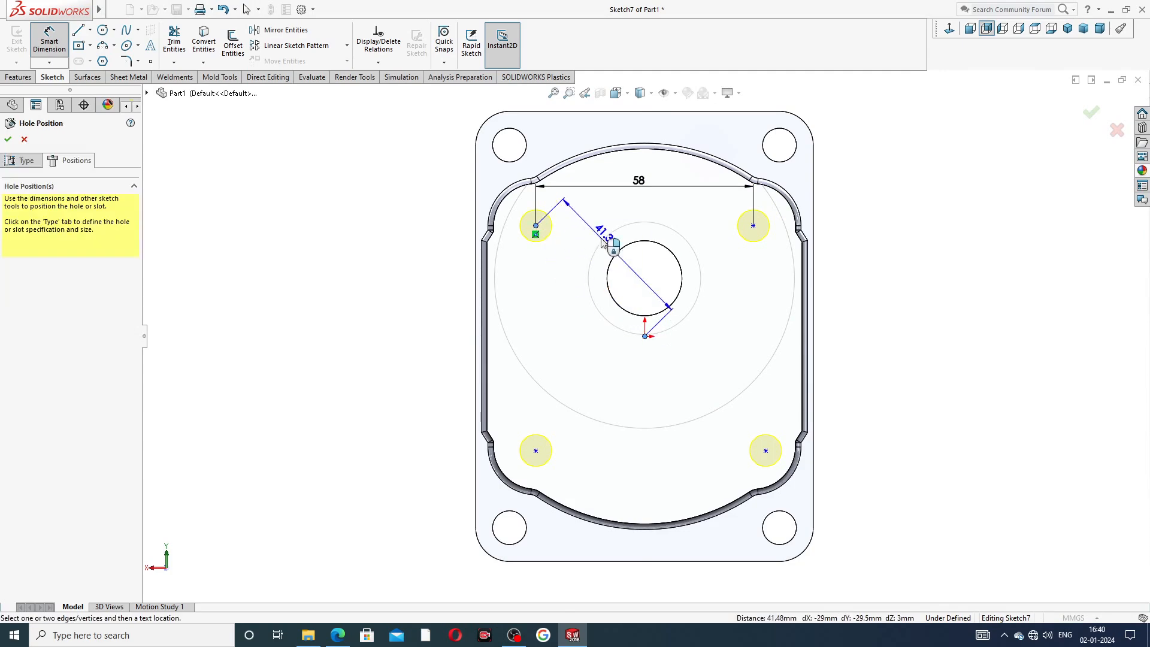
pyautogui.click(586, 220)
pyautogui.click(637, 313)
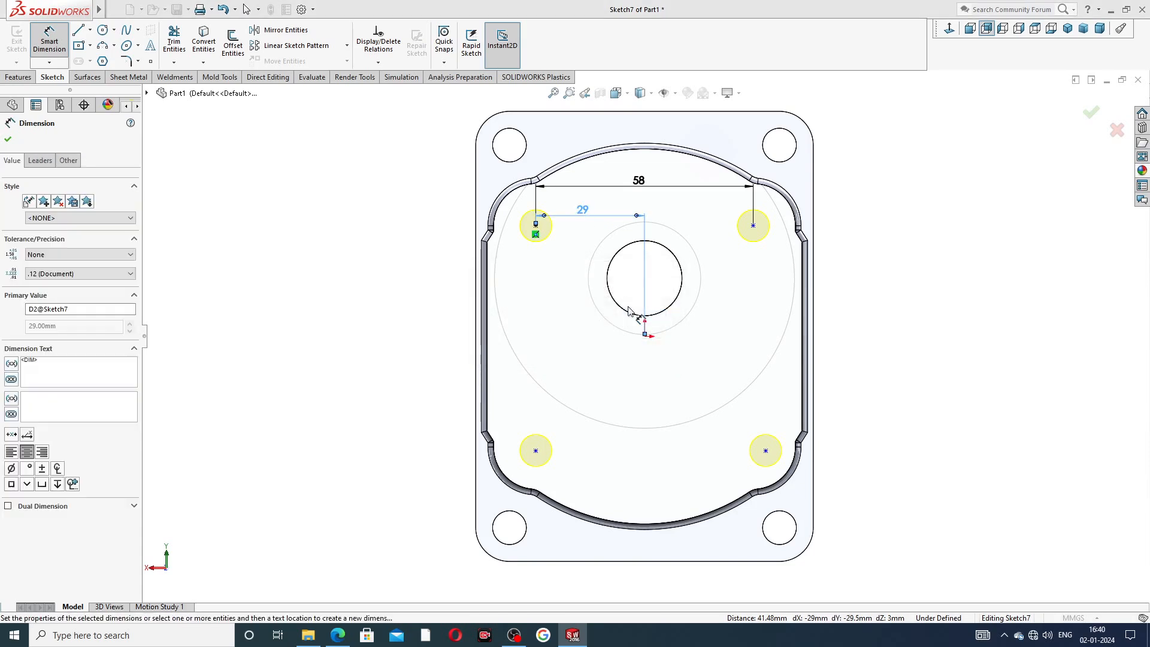
pyautogui.press('Escape')
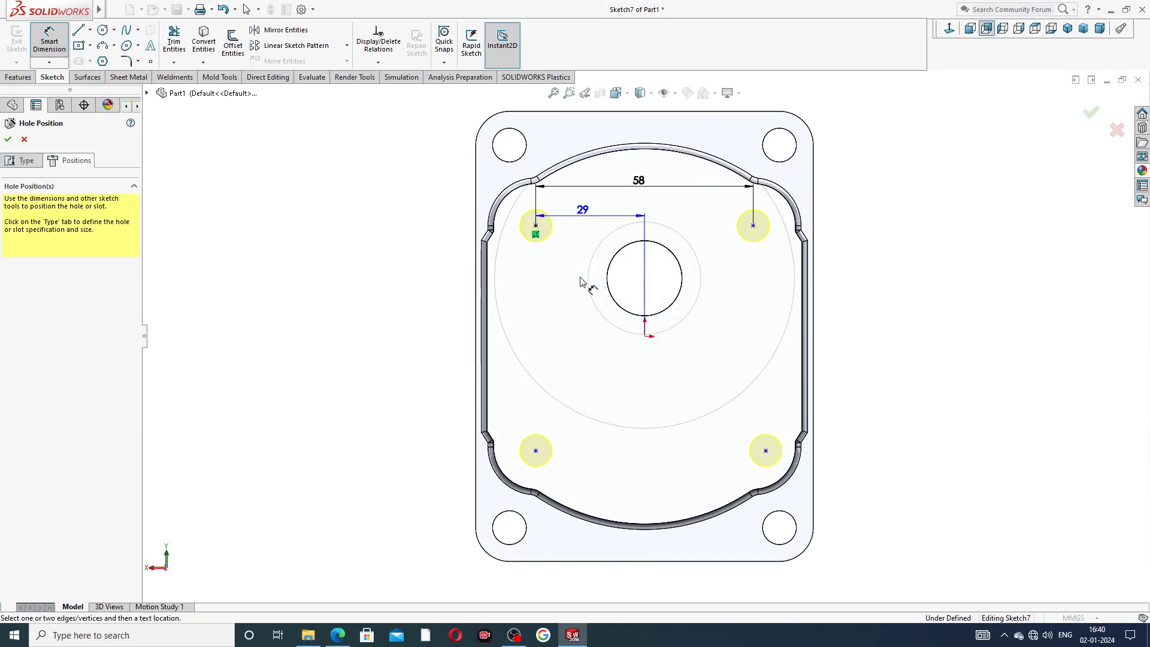
# Dimension the vertical distance between the two left hole points as 59 mm.
pyautogui.click(536, 226)
pyautogui.click(537, 453)
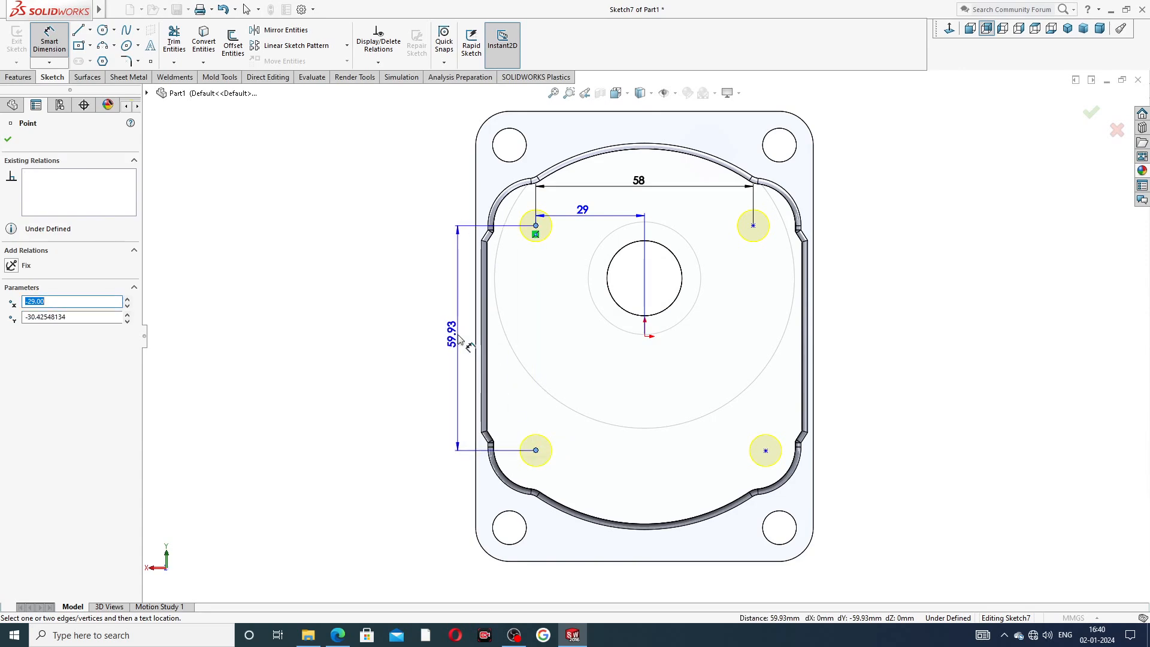
pyautogui.click(457, 335)
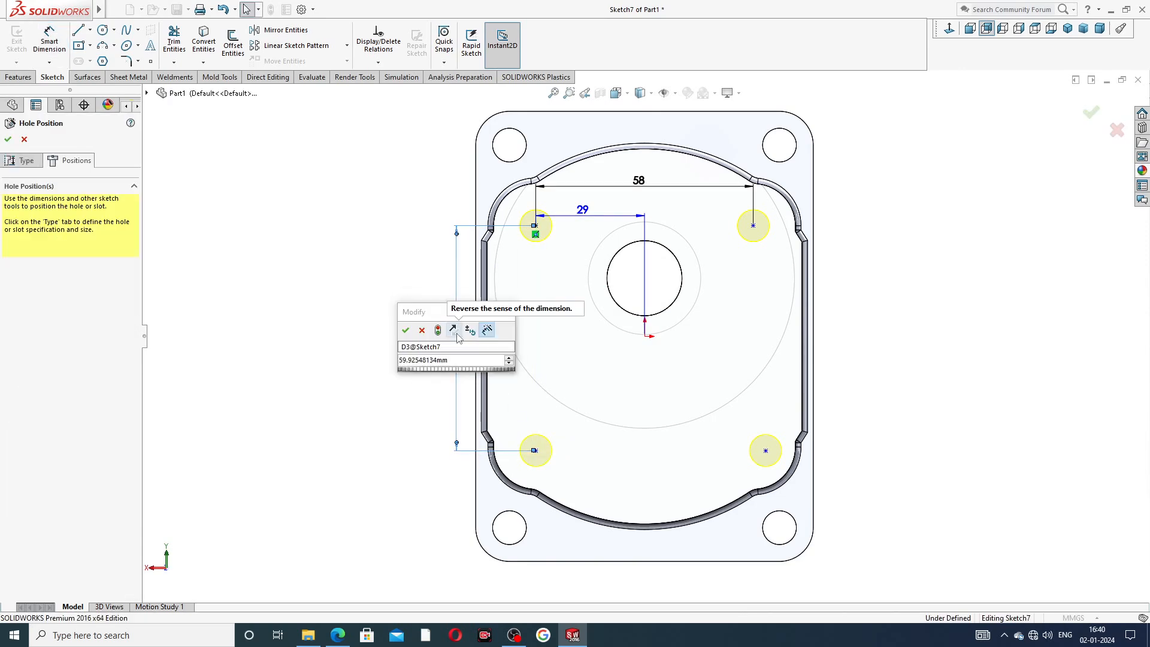
pyautogui.press('Return')
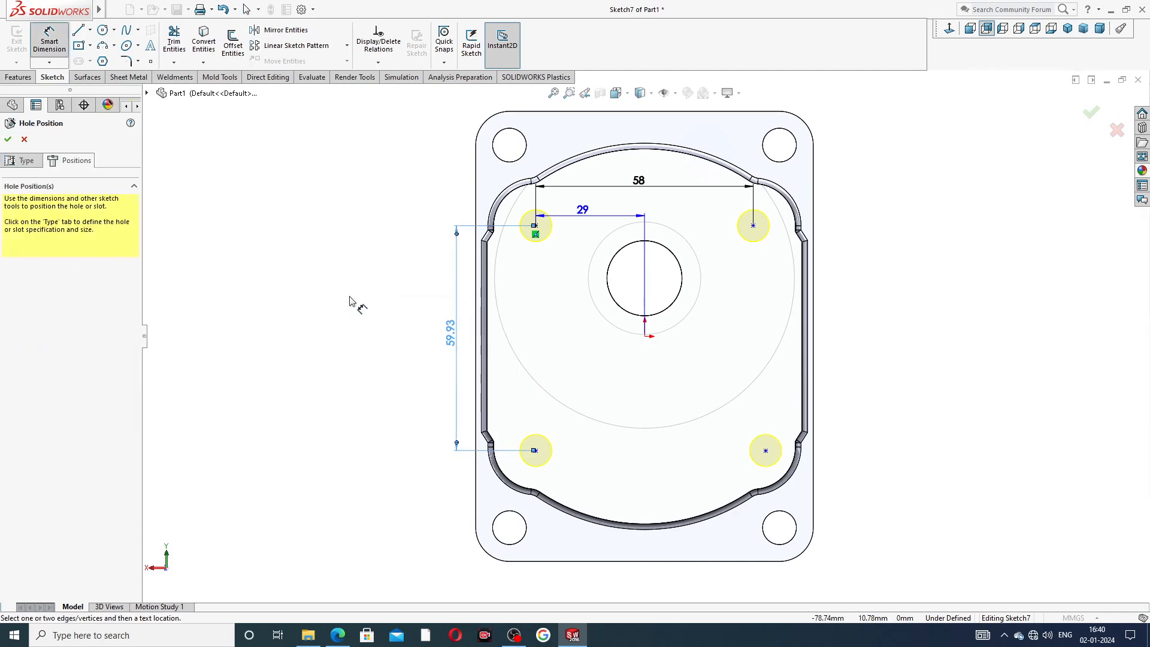
pyautogui.click(448, 331)
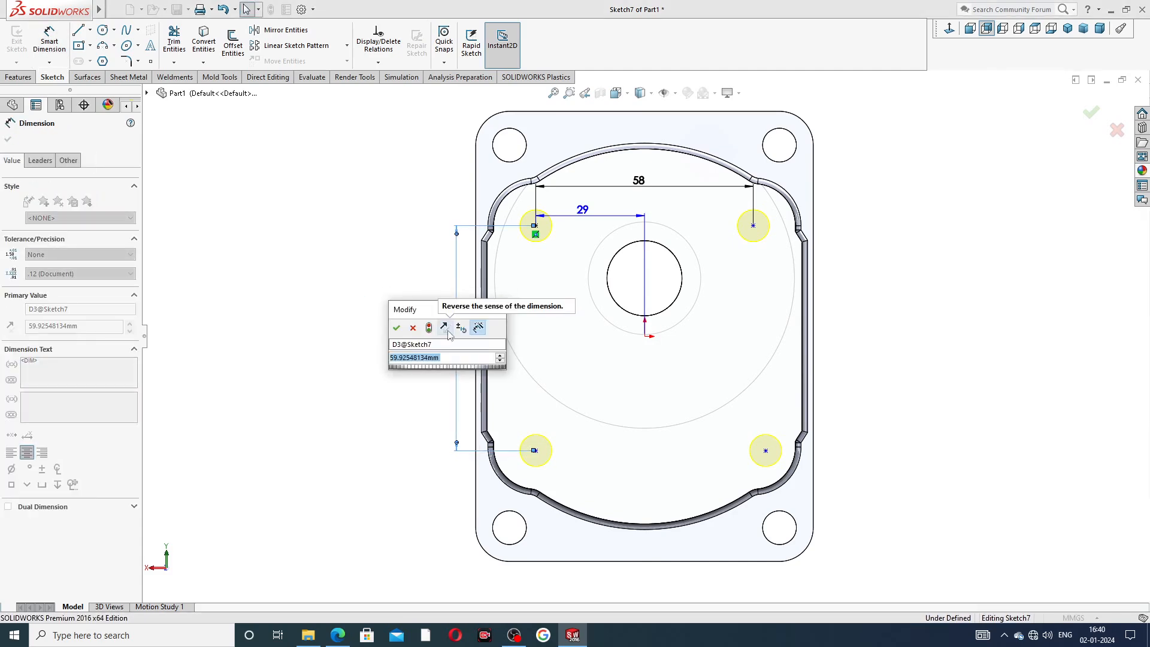
pyautogui.write('59')
pyautogui.press('Return')
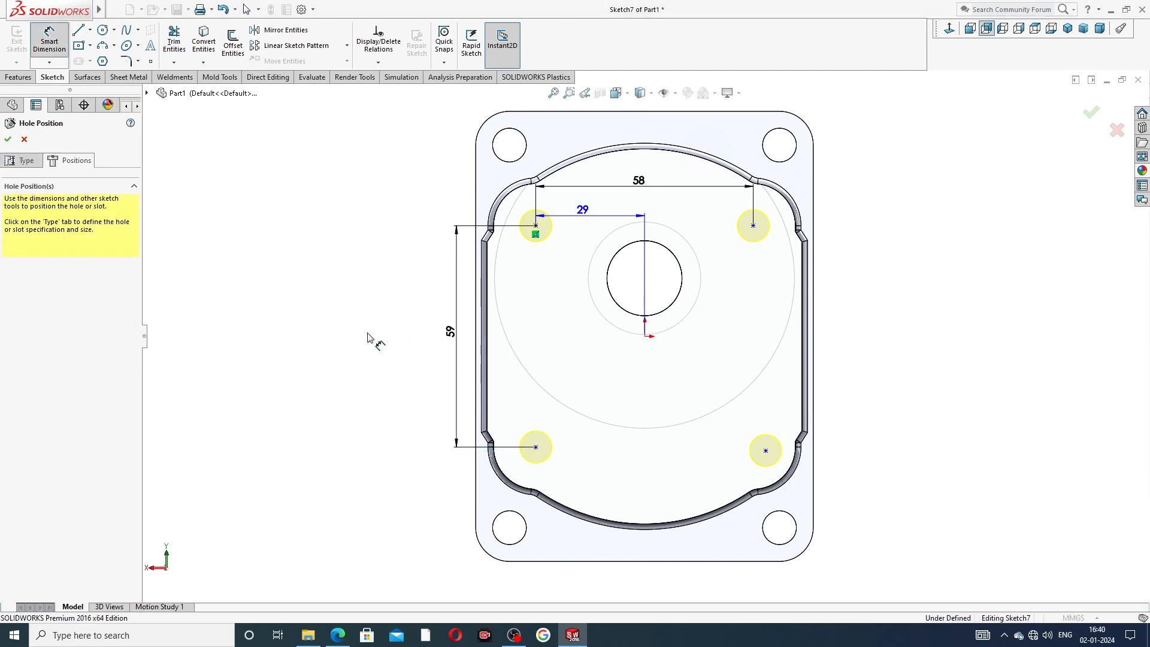
# Dimension the bottom-left hole point's vertical distance from the origin and tidy the dimension placements.
pyautogui.click(536, 448)
pyautogui.click(645, 336)
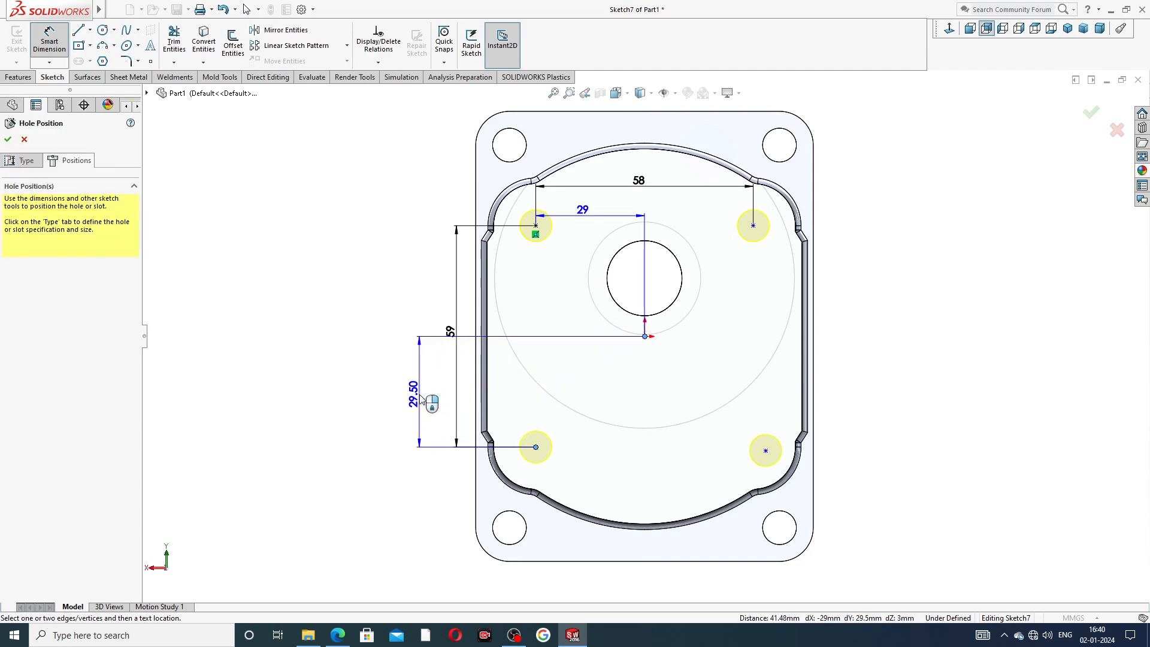
pyautogui.click(419, 392)
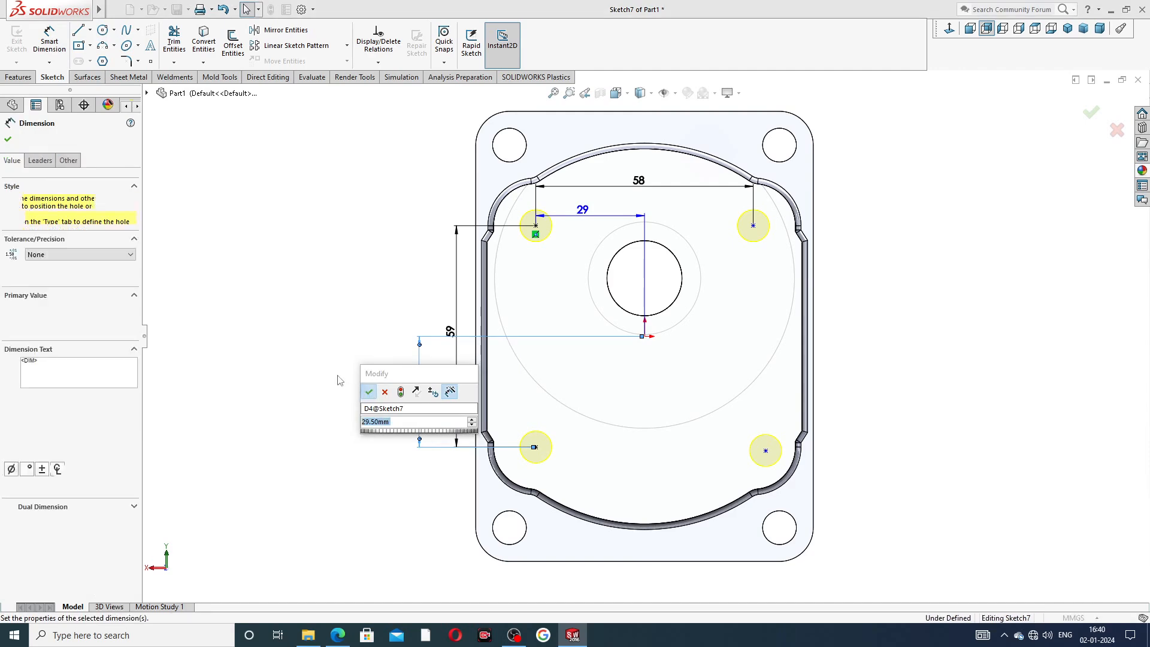
pyautogui.click(369, 393)
pyautogui.moveTo(409, 346); pyautogui.dragTo(394, 349)
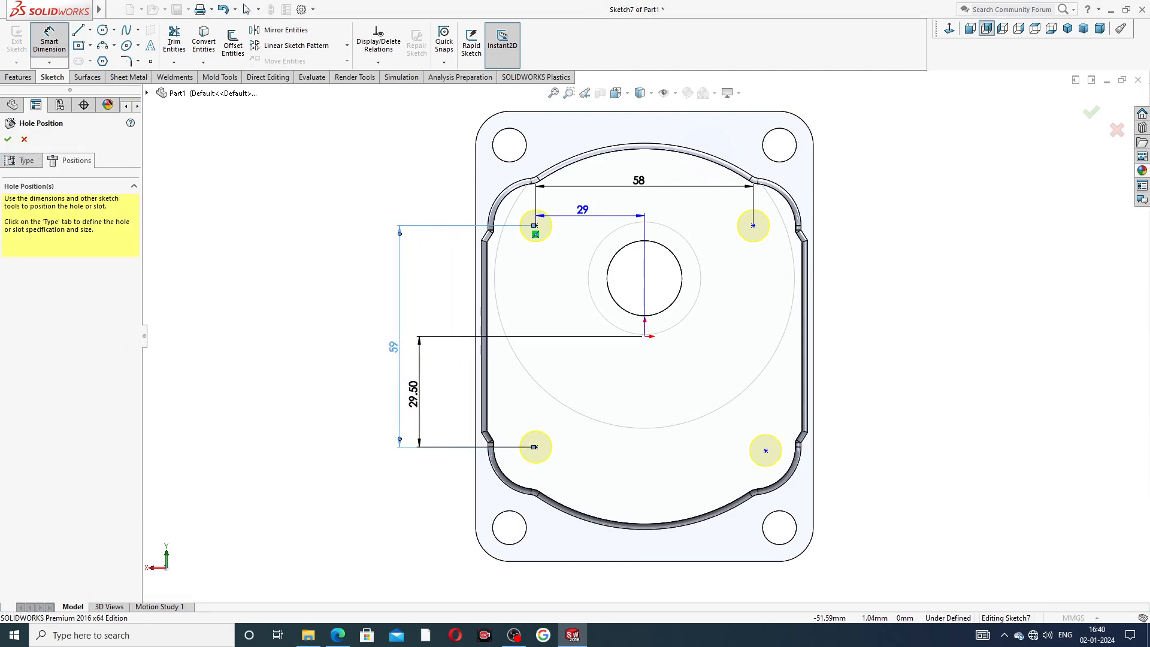
pyautogui.moveTo(416, 393); pyautogui.dragTo(436, 394)
pyautogui.moveTo(394, 349); pyautogui.dragTo(407, 354)
pyautogui.click(379, 350)
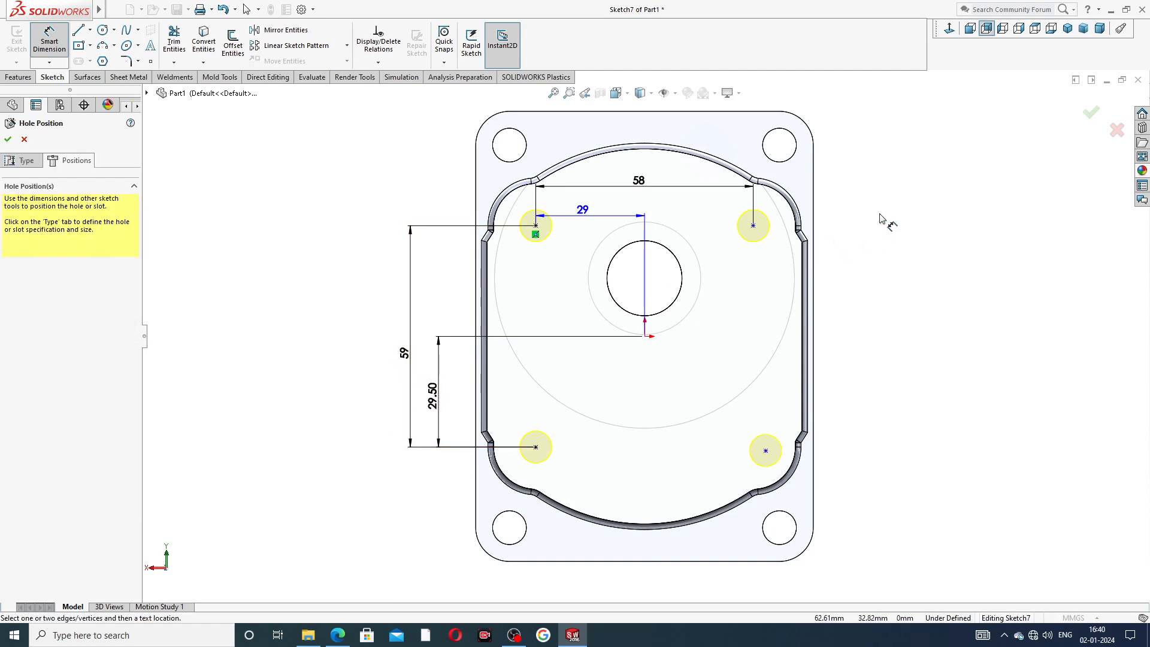
pyautogui.rightClick(881, 173)
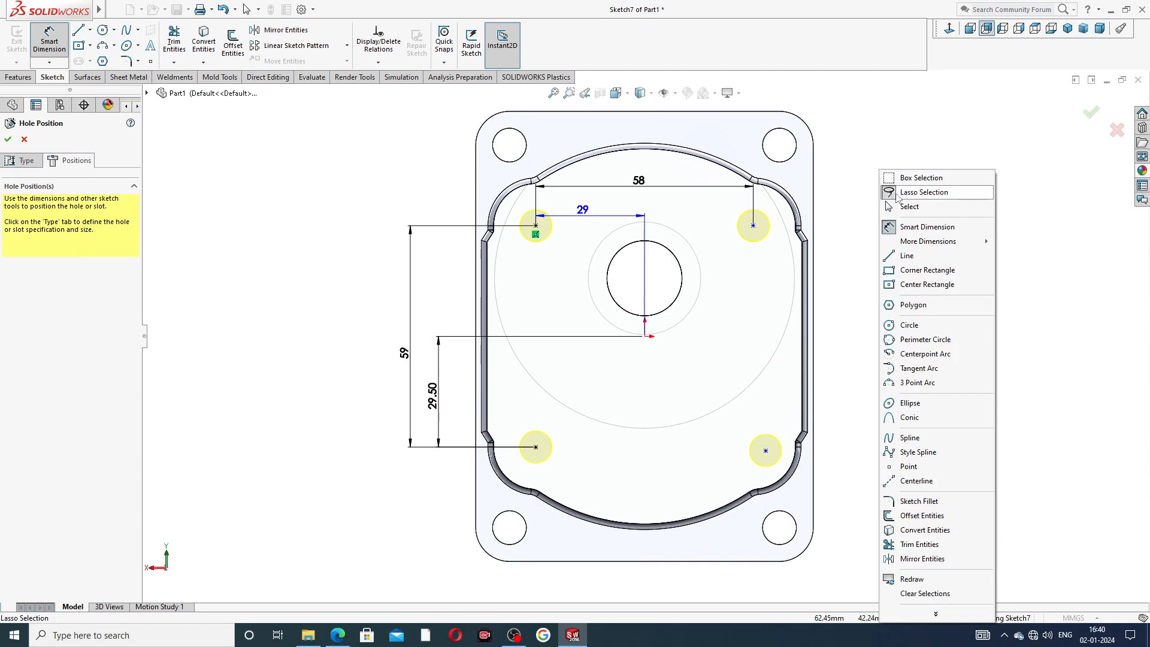
pyautogui.click(899, 210)
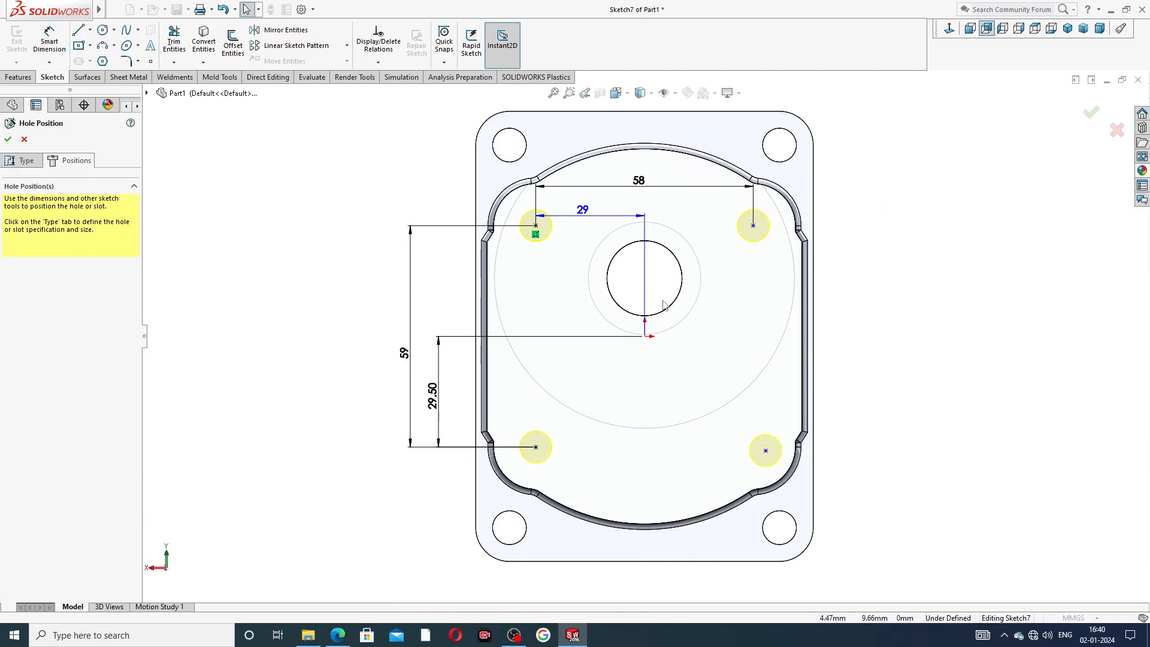
# Make the two lower hole points horizontal to each other.
pyautogui.click(535, 447)
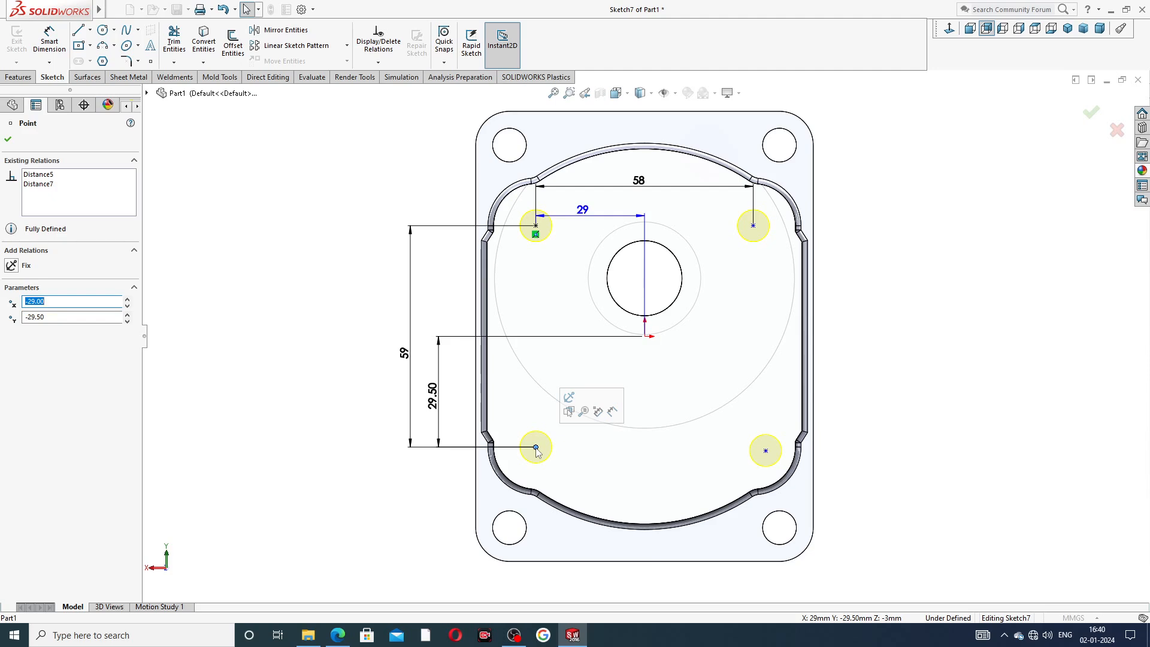
pyautogui.keyDown('ctrl'); pyautogui.click(766, 452); pyautogui.keyUp('ctrl')
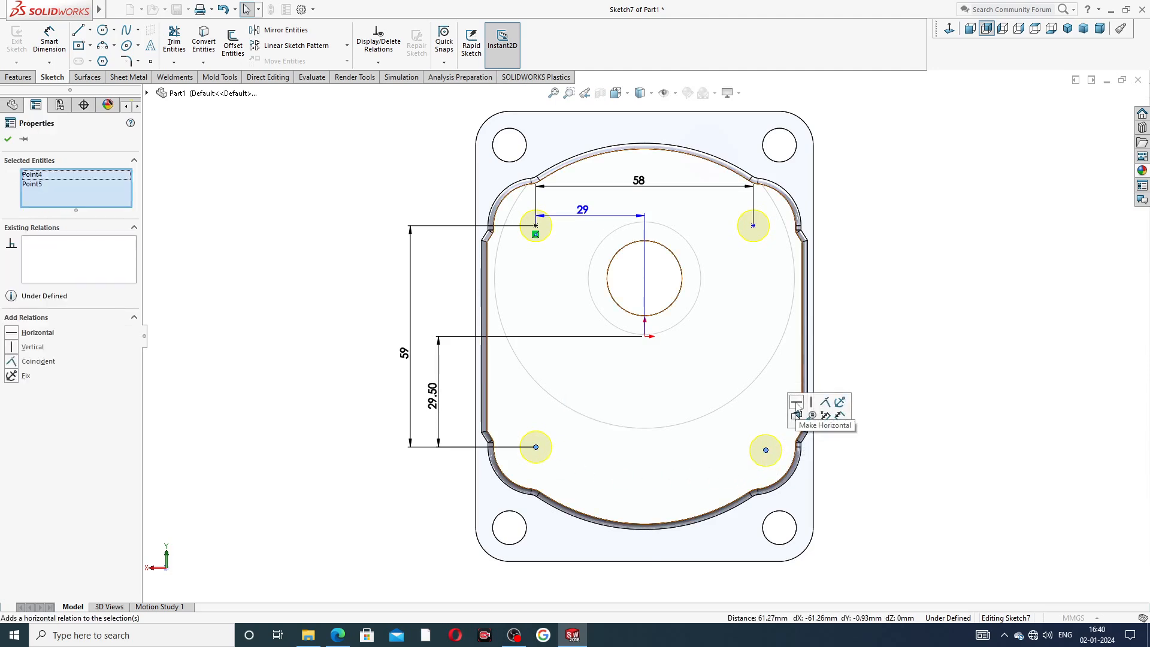
pyautogui.click(797, 404)
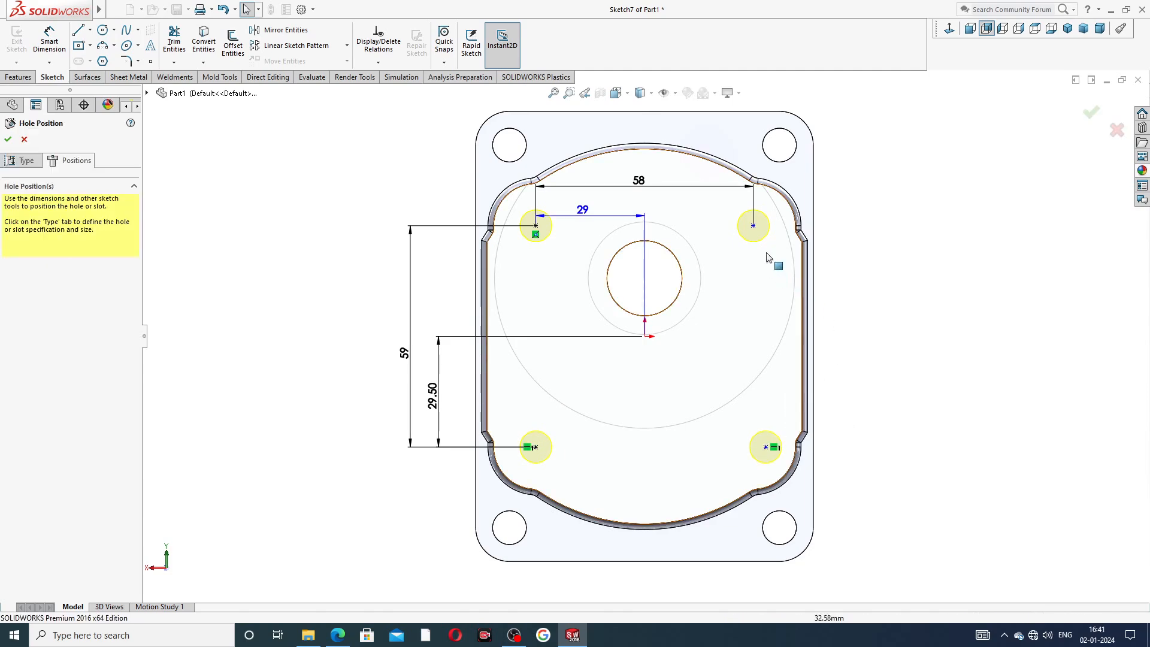
# Make the two right-hand hole points vertical to each other.
pyautogui.click(754, 226)
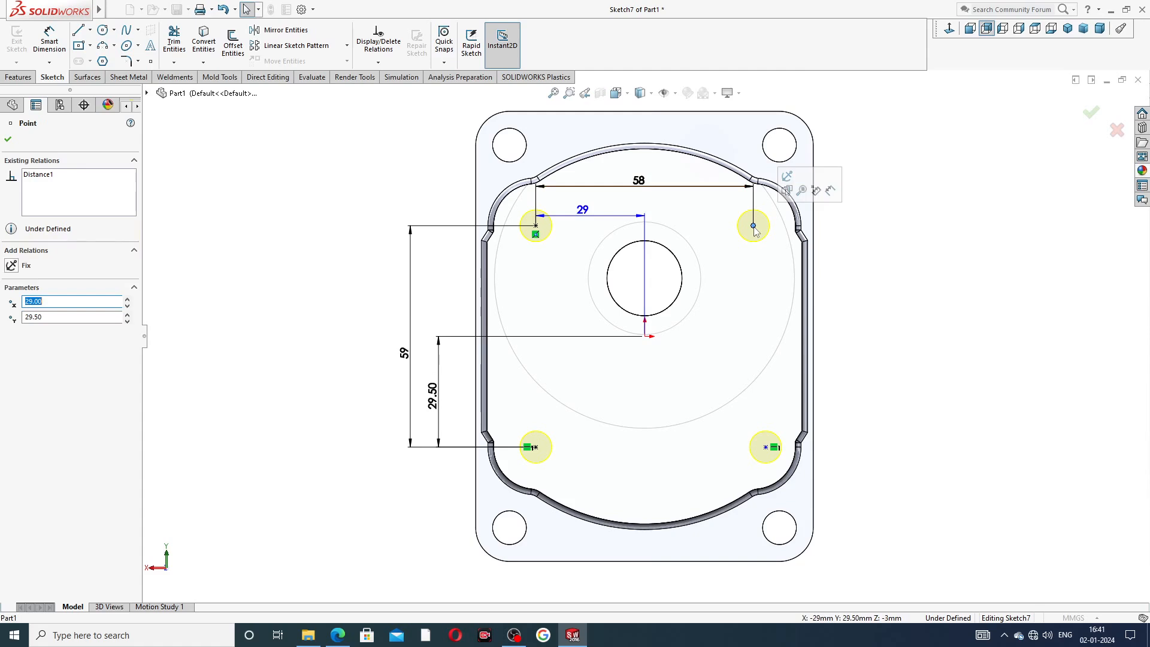
pyautogui.keyDown('ctrl'); pyautogui.click(767, 447); pyautogui.keyUp('ctrl')
pyautogui.click(813, 396)
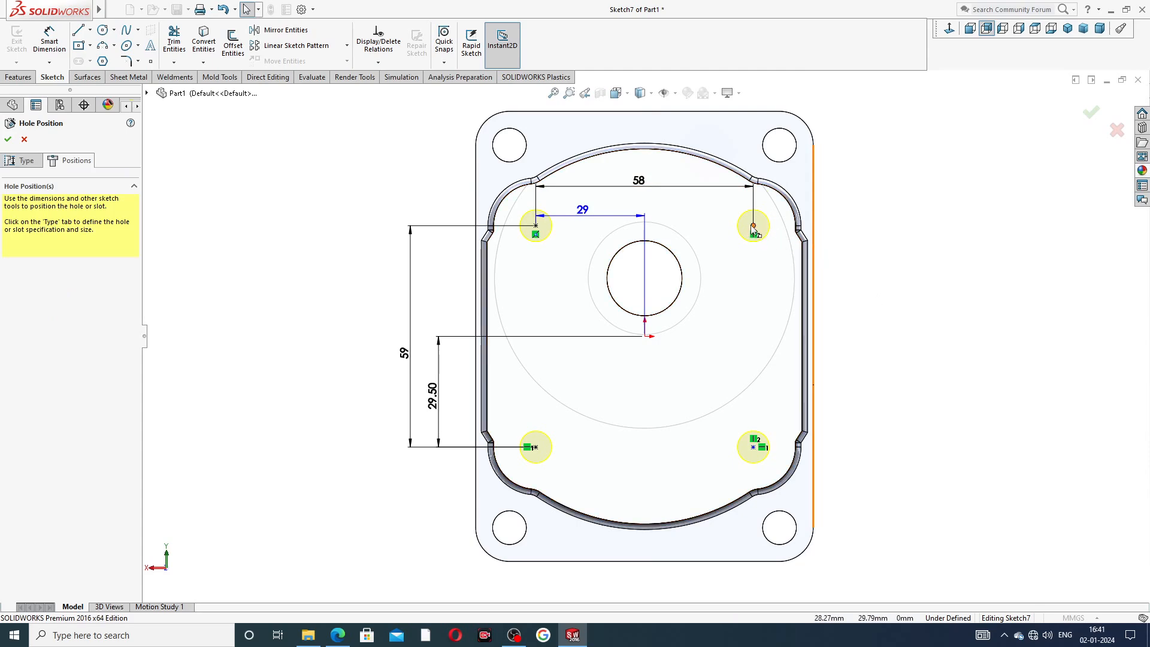
# Make the two upper hole points horizontal to each other and finish the M10 tapped hole feature.
pyautogui.click(754, 227)
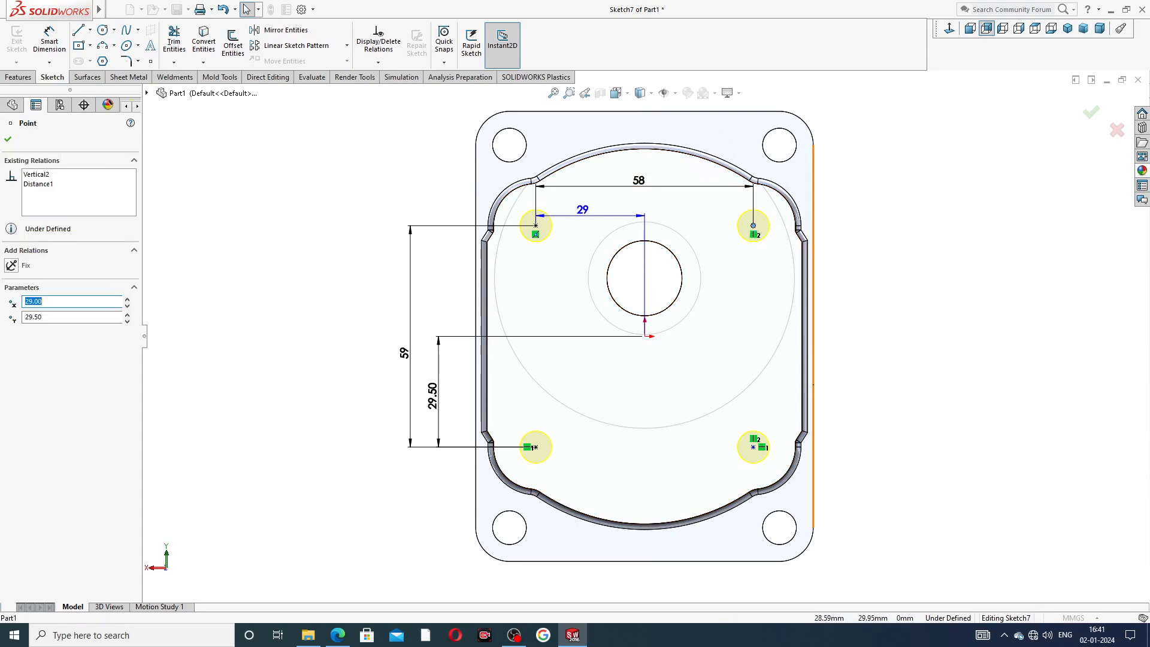
pyautogui.keyDown('ctrl'); pyautogui.click(536, 226); pyautogui.keyUp('ctrl')
pyautogui.click(570, 176)
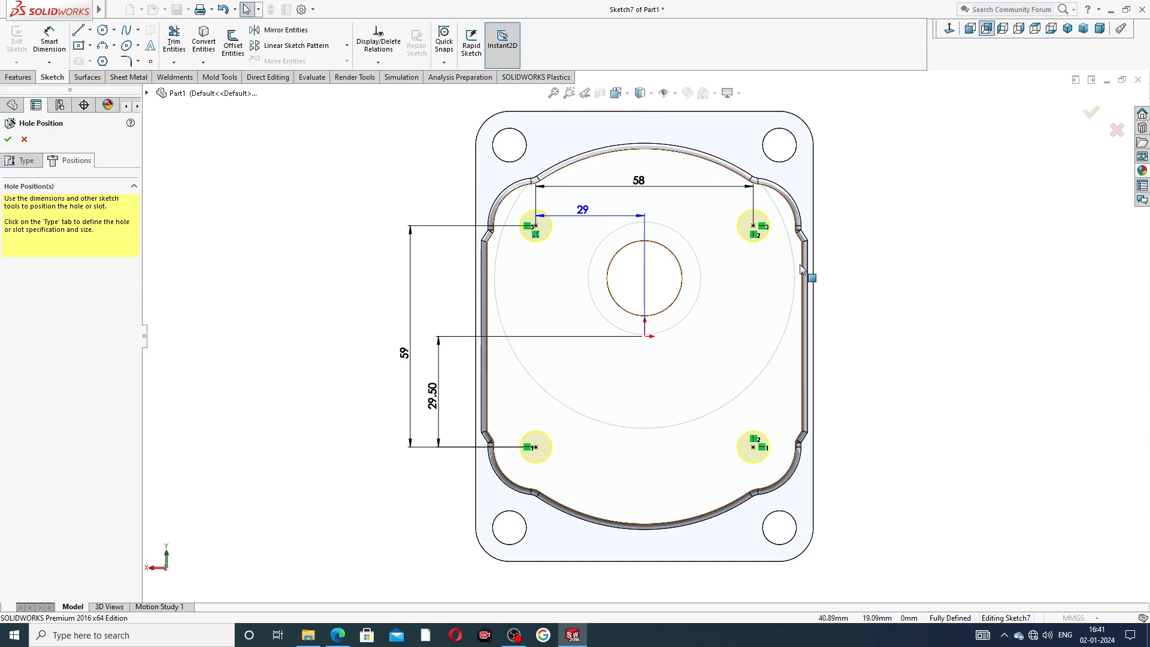
pyautogui.click(7, 139)
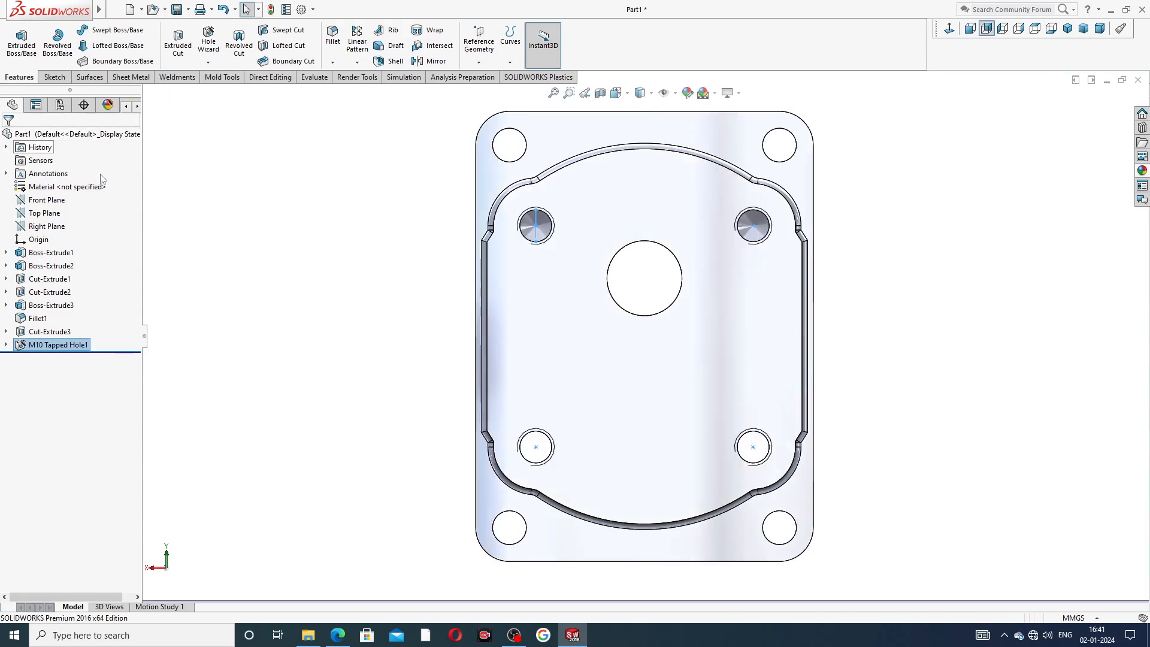
# Turn on shaded cosmetic threads in the document's detailing properties.
pyautogui.moveTo(875, 241)
pyautogui.mouseDown(button='middle')
pyautogui.moveTo(815, 249)
pyautogui.moveTo(797, 282)
pyautogui.moveTo(856, 243)
pyautogui.moveTo(868, 252)
pyautogui.mouseUp(button='middle')
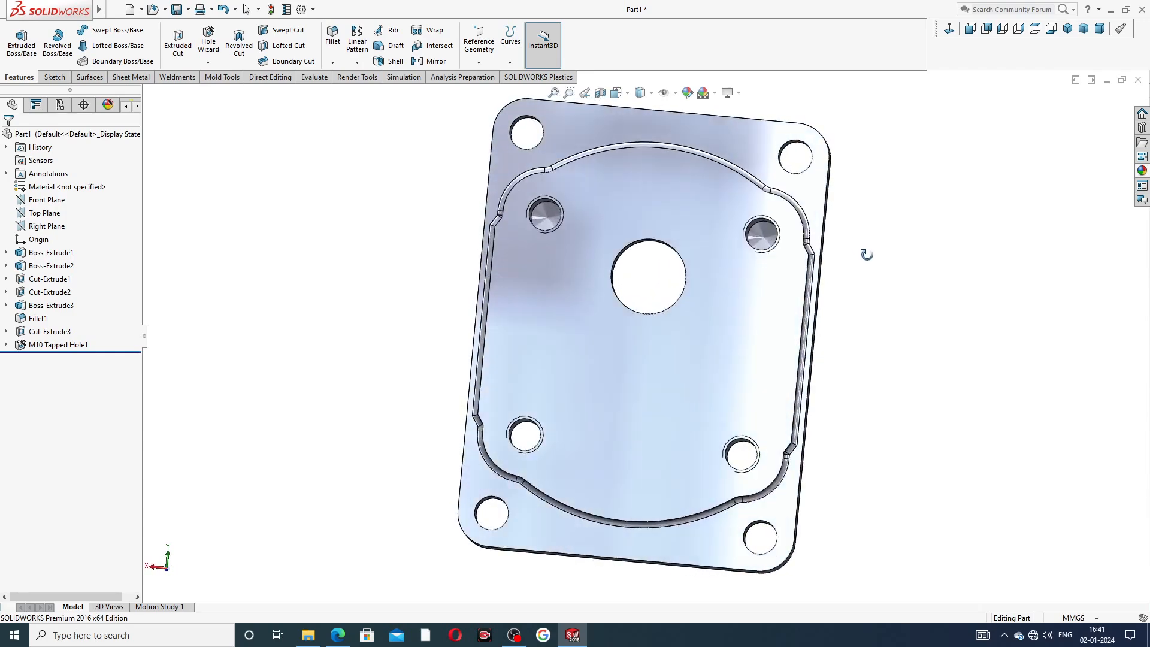
pyautogui.click(301, 9)
pyautogui.click(422, 115)
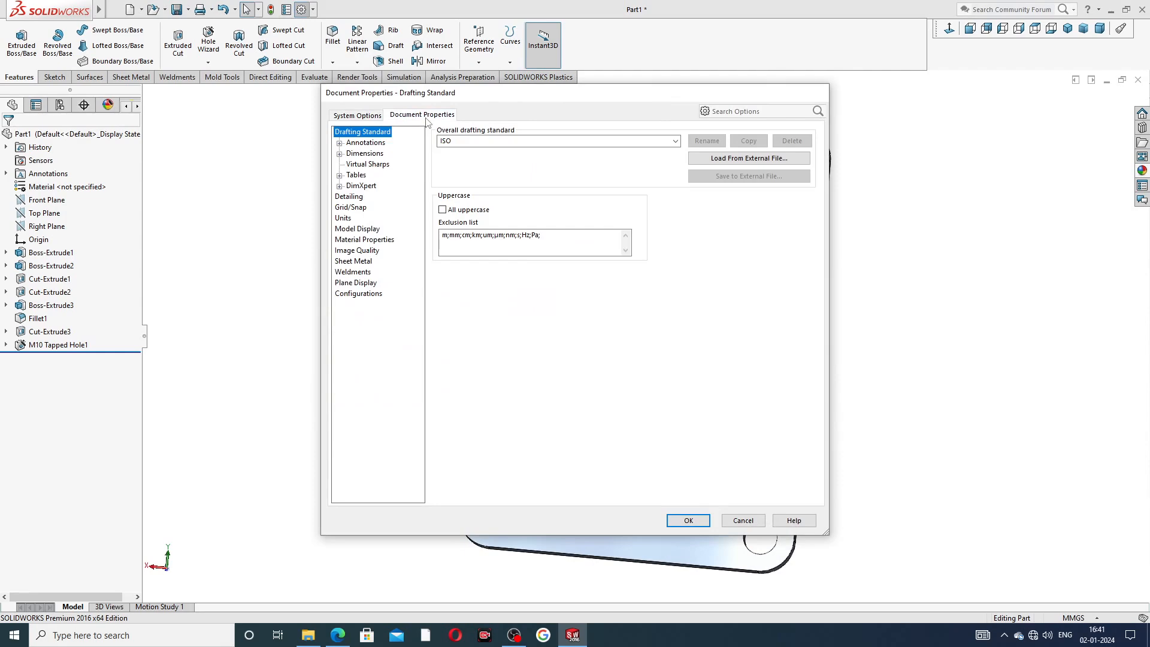
pyautogui.click(364, 251)
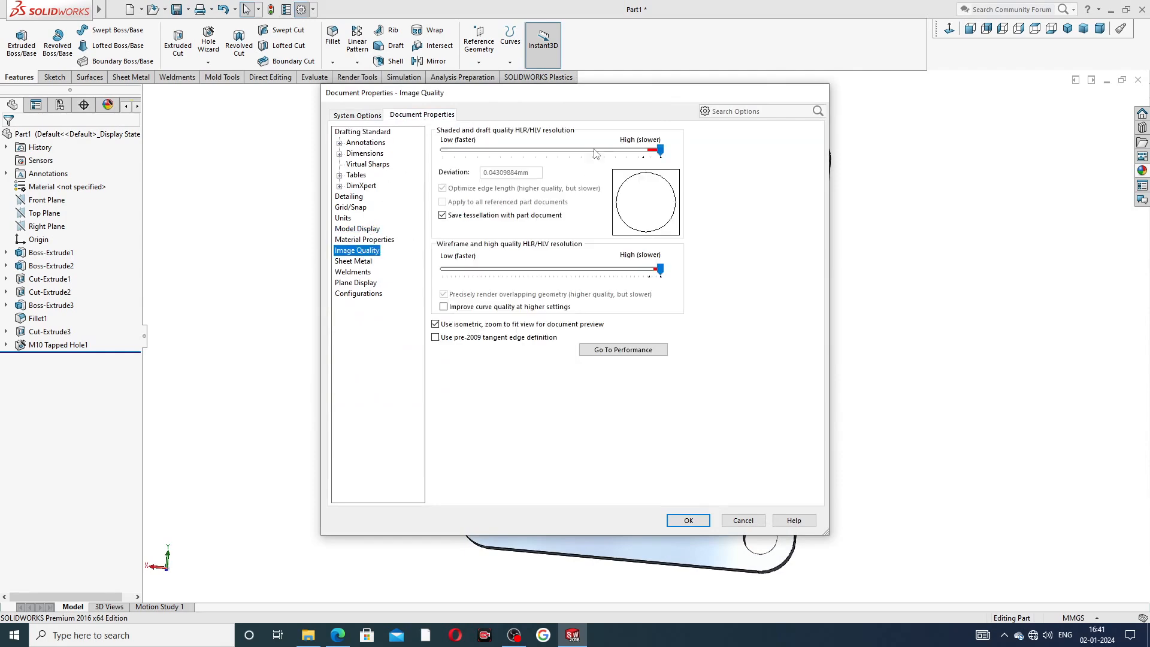
pyautogui.click(353, 197)
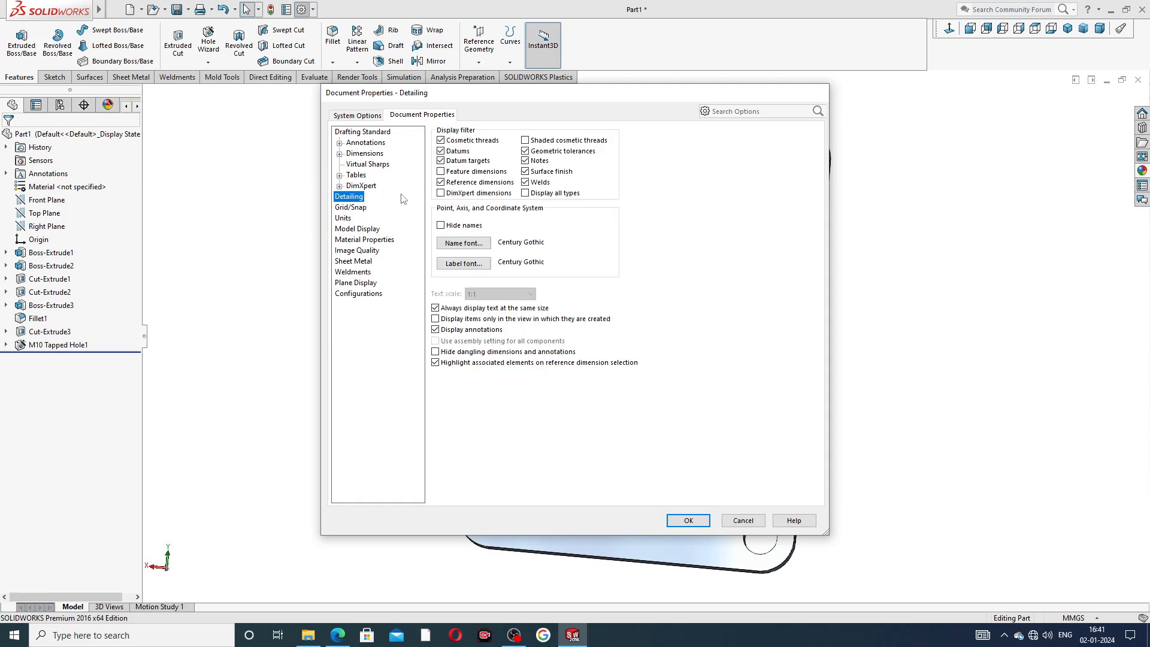
pyautogui.click(540, 140)
pyautogui.click(683, 520)
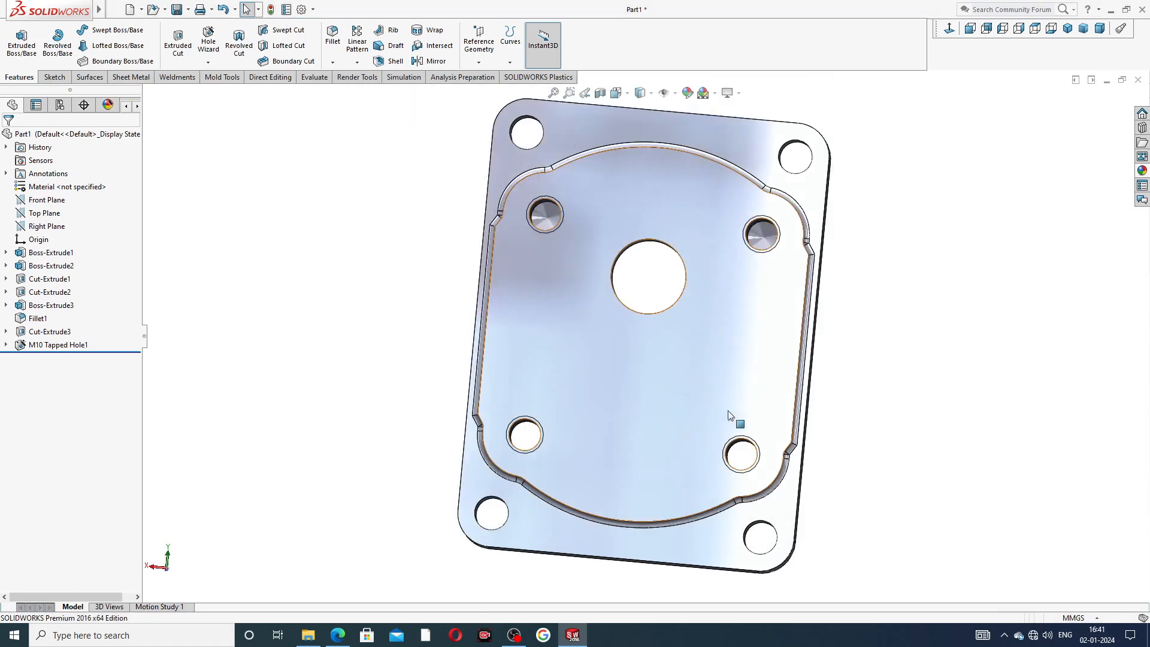
# Orbit and zoom around the part to inspect the threaded holes from front and back.
pyautogui.moveTo(836, 233); pyautogui.dragTo(702, 264, button='middle')
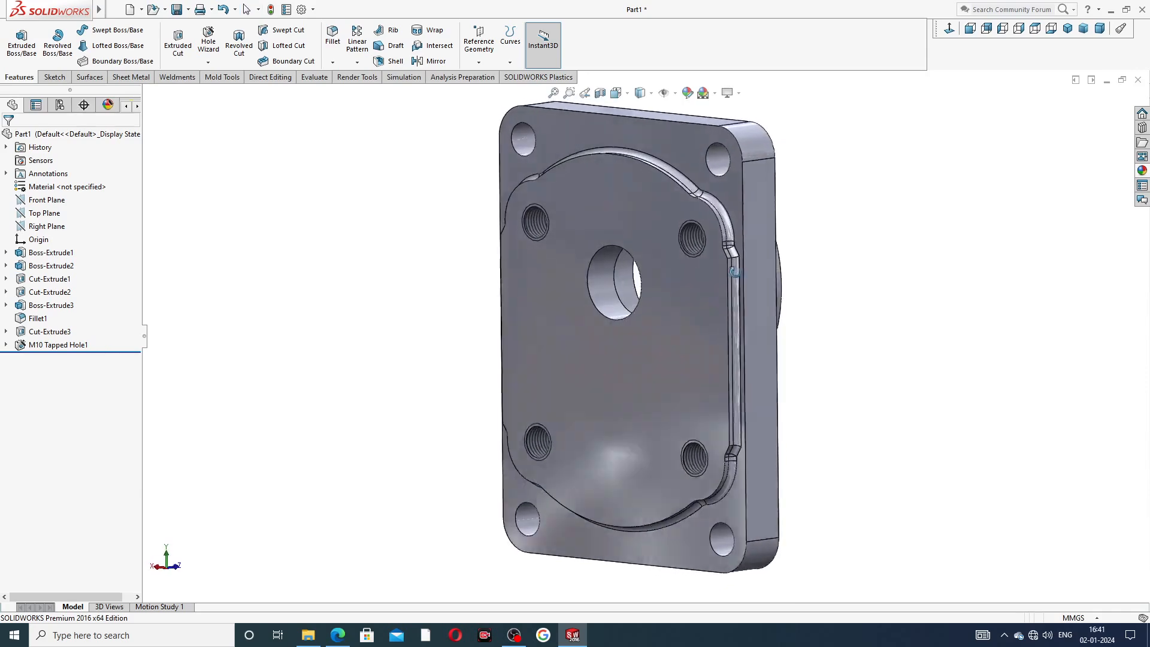
pyautogui.scroll(-6, 695, 244)
pyautogui.scroll(2, 689, 243)
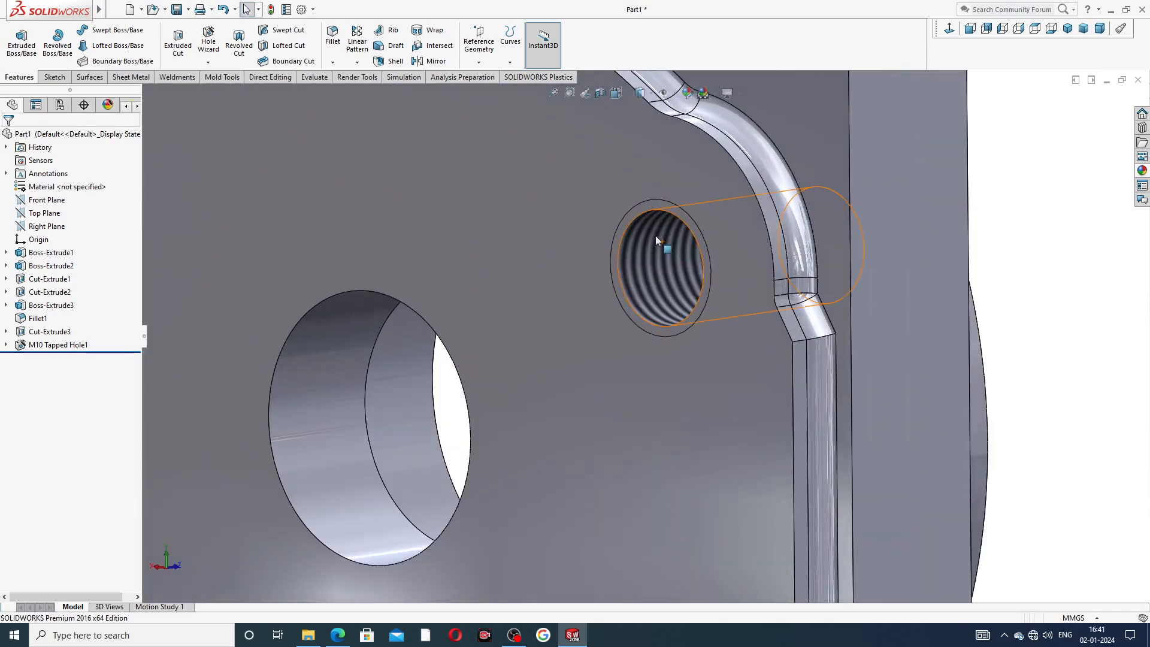
pyautogui.scroll(2, 657, 258)
pyautogui.scroll(5, 659, 266)
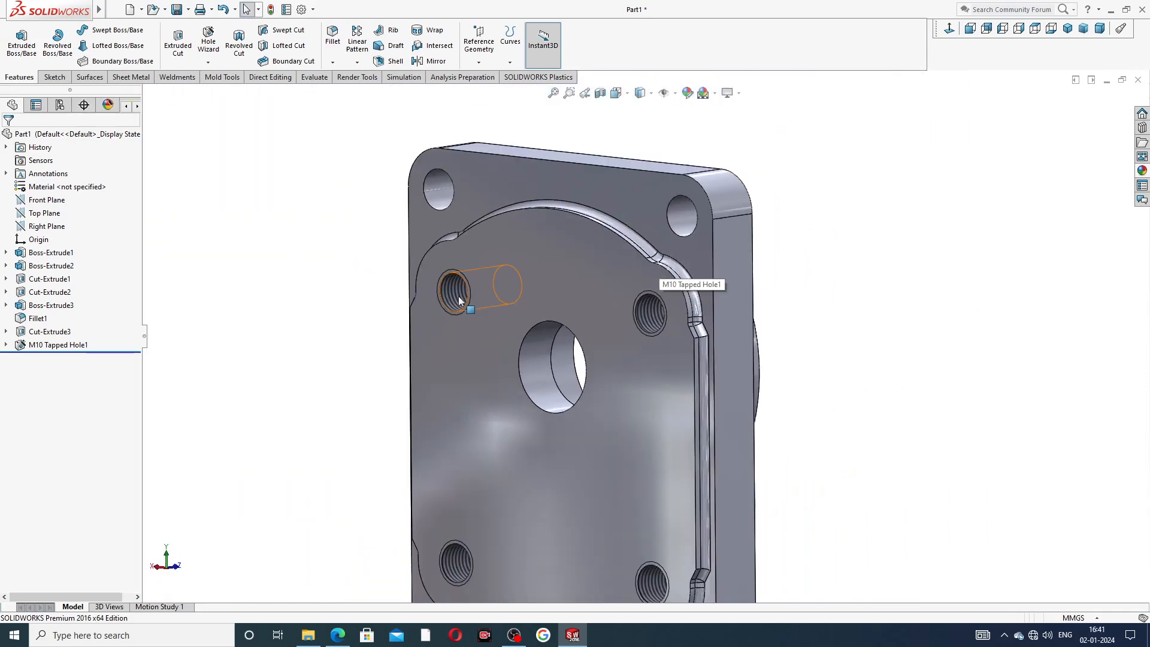
pyautogui.moveTo(543, 408); pyautogui.dragTo(653, 391, button='middle')
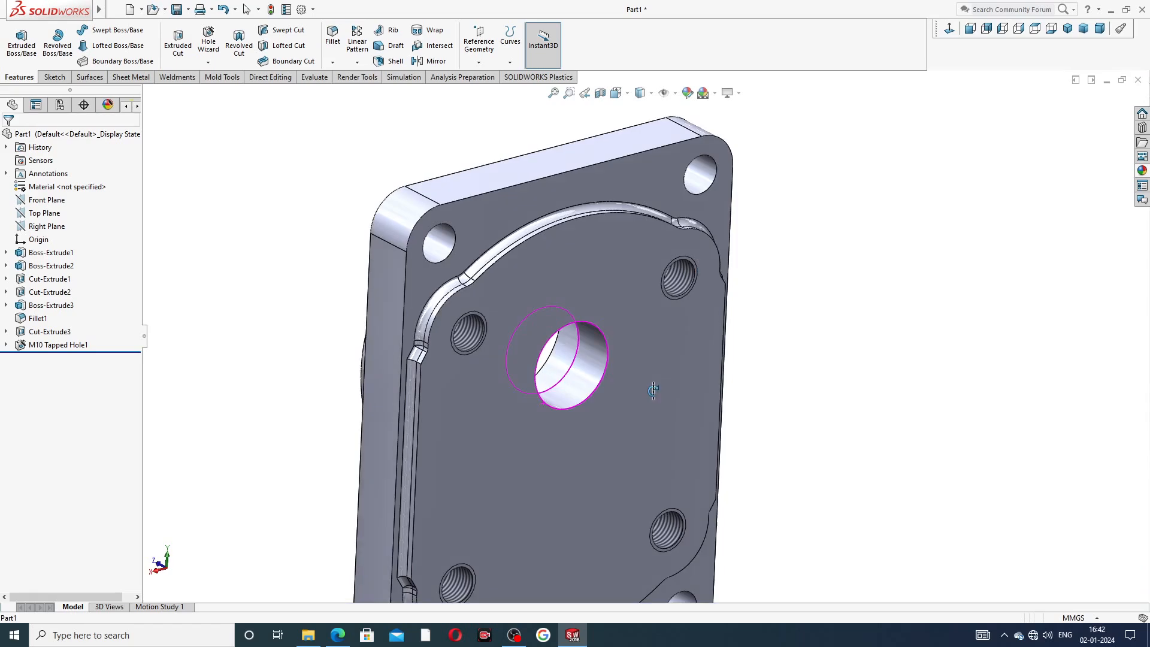
pyautogui.scroll(2, 616, 461)
pyautogui.scroll(-6, 565, 461)
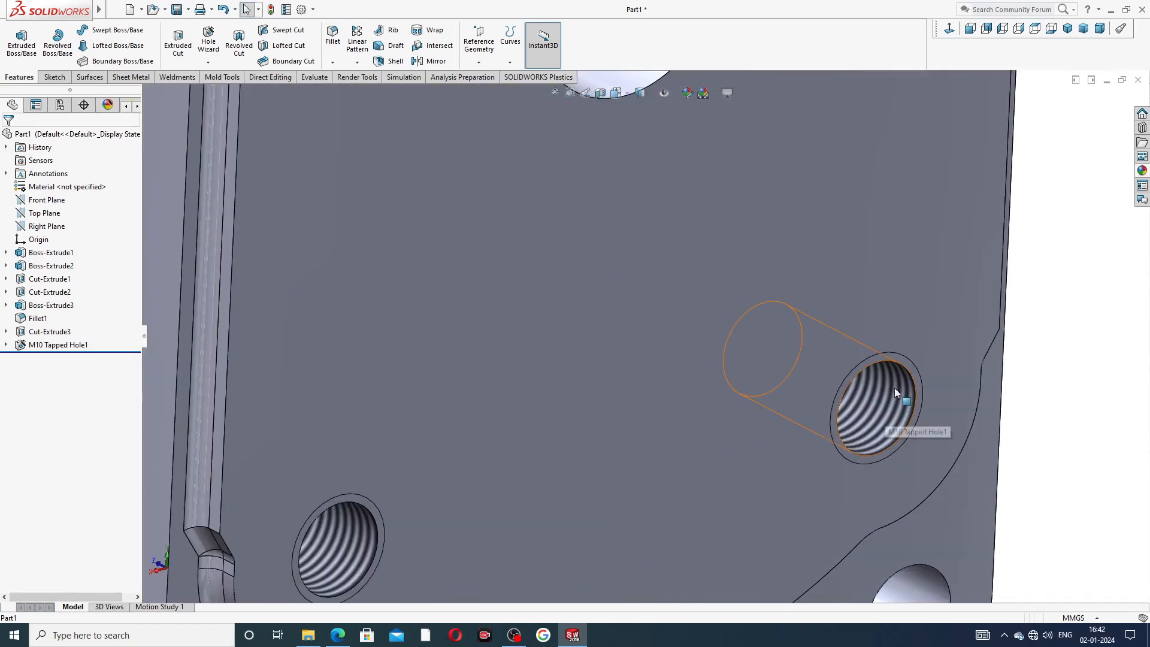
pyautogui.click(881, 412)
pyautogui.click(1041, 330)
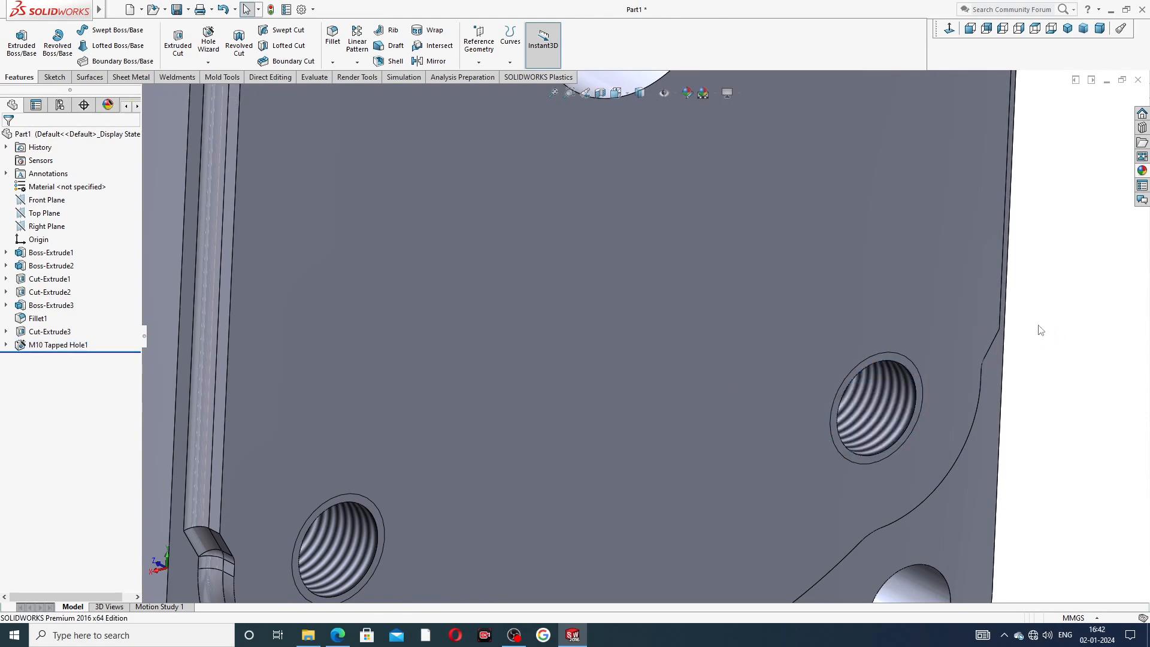
pyautogui.scroll(10, 1018, 328)
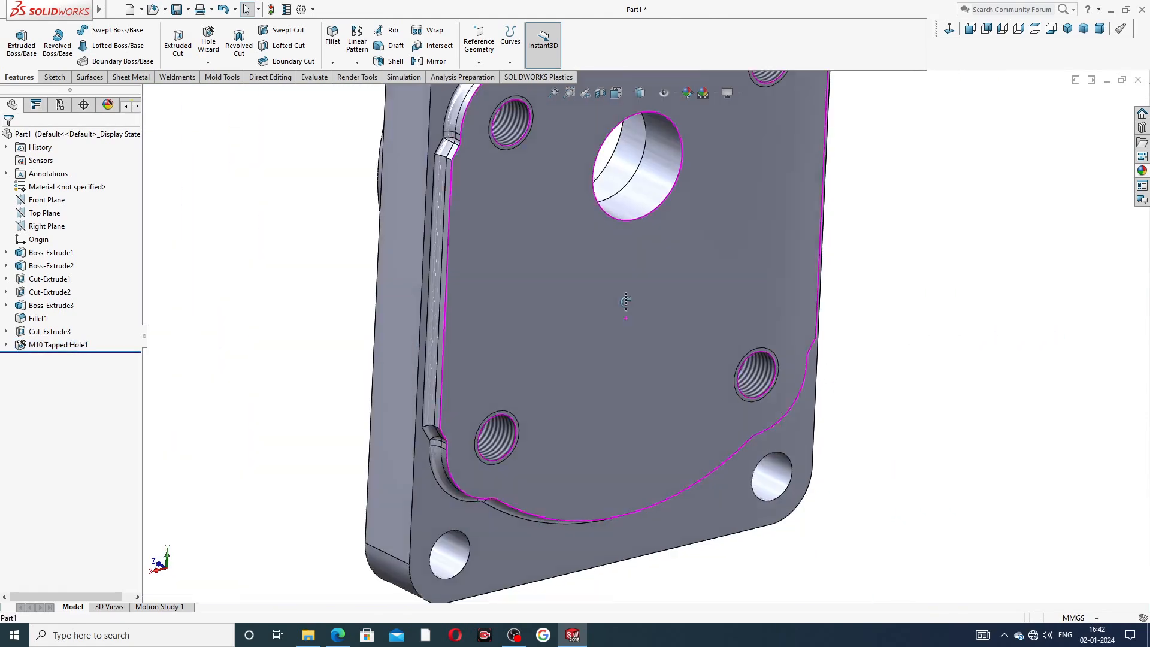
pyautogui.moveTo(625, 319); pyautogui.dragTo(629, 260, button='middle')
pyautogui.scroll(5, 629, 260)
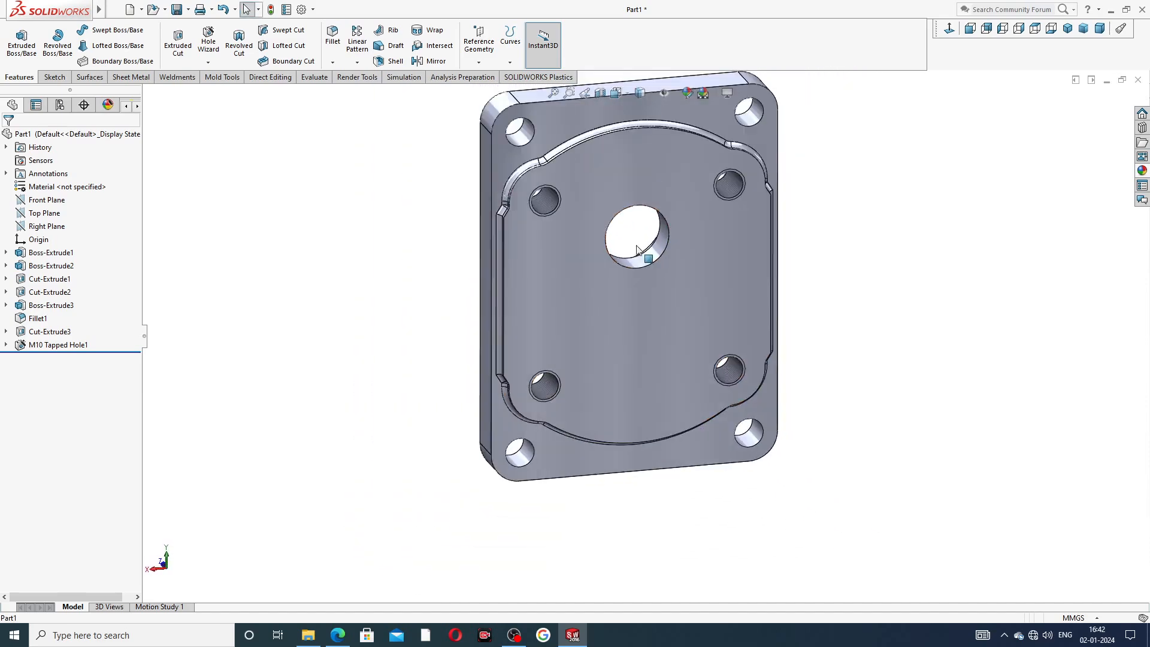
pyautogui.scroll(2, 664, 228)
pyautogui.moveTo(675, 299); pyautogui.dragTo(652, 286, button='middle')
pyautogui.scroll(-2, 771, 259)
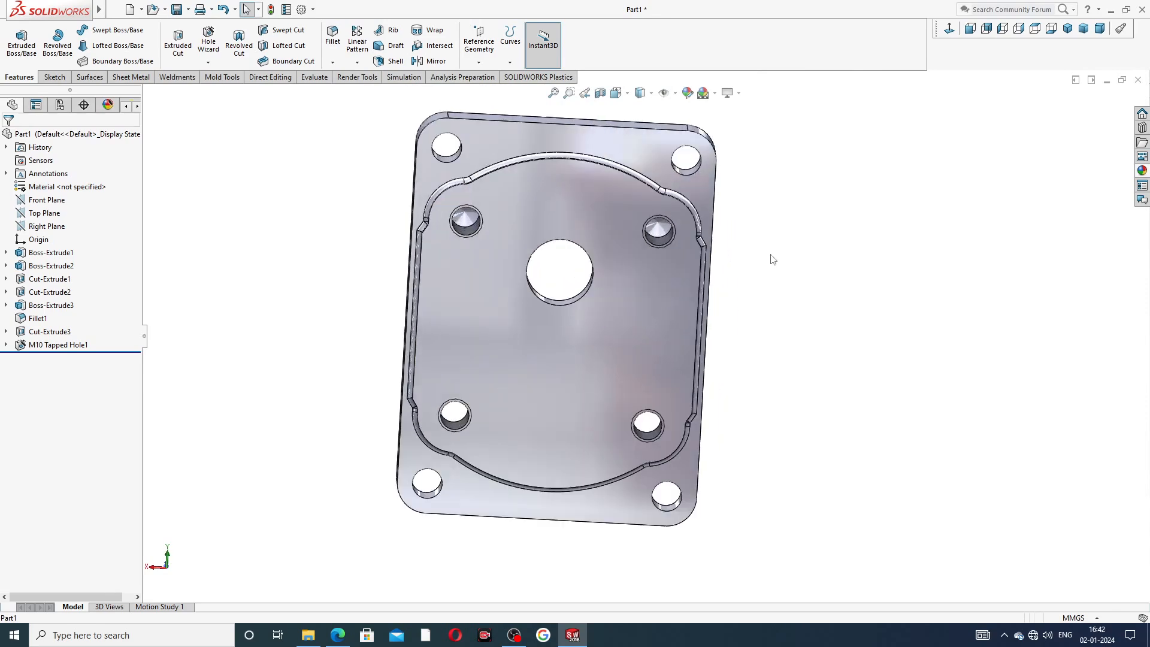
pyautogui.scroll(3, 767, 270)
pyautogui.moveTo(764, 288); pyautogui.dragTo(717, 277, button='middle')
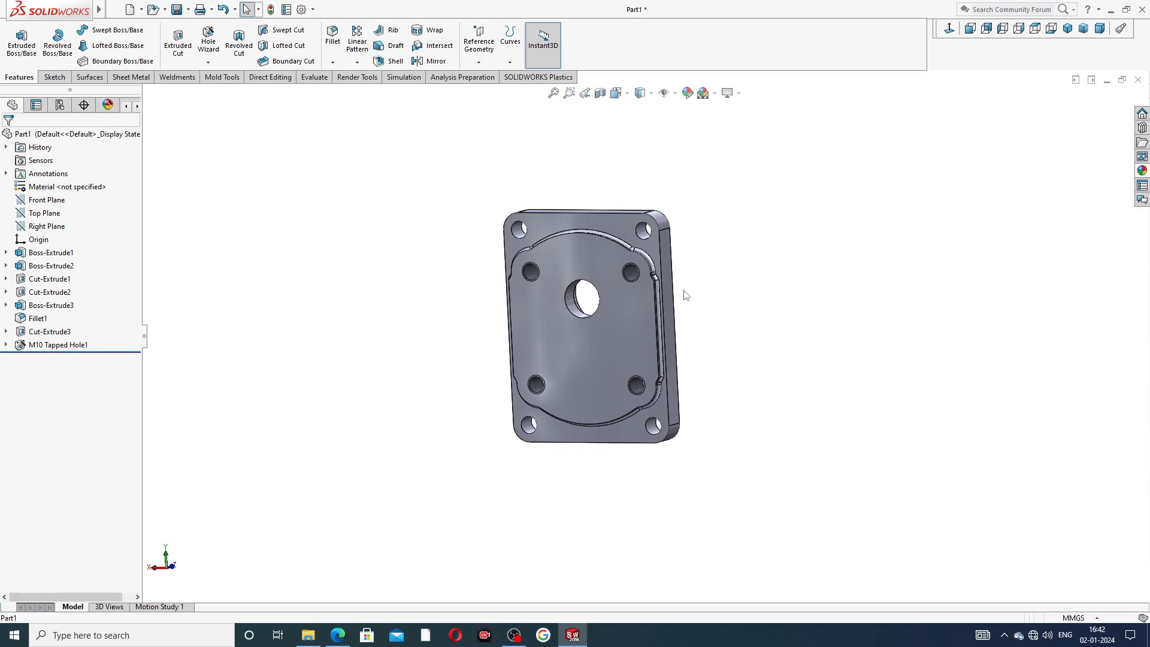
pyautogui.moveTo(576, 327); pyautogui.dragTo(842, 344, button='middle')
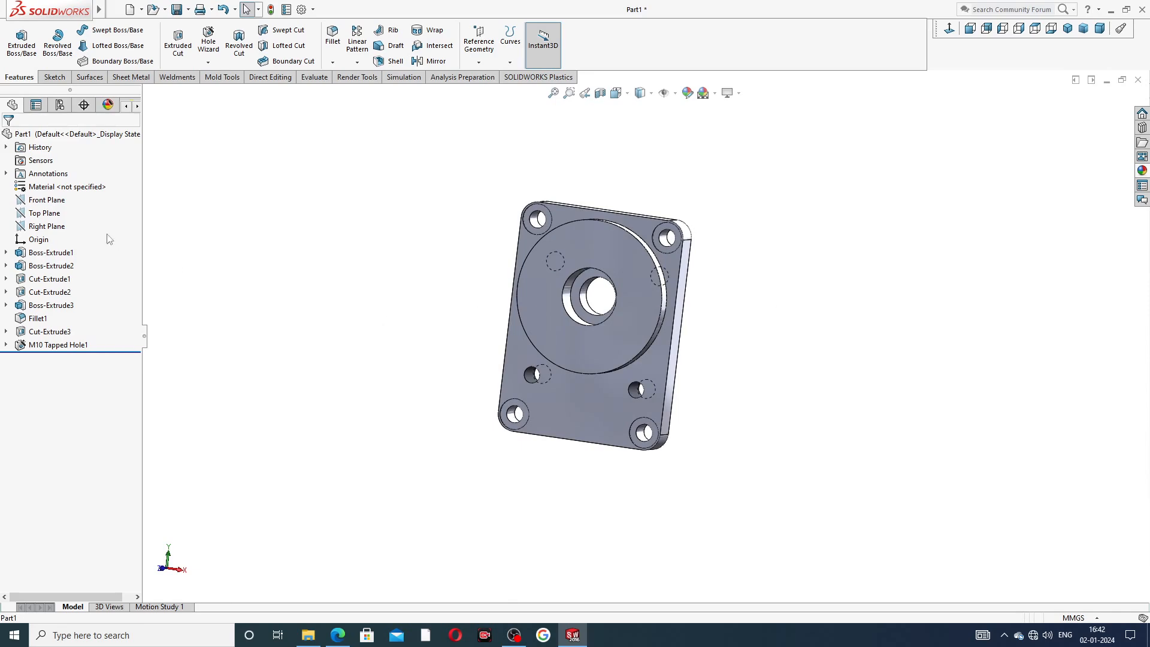
# Start a new sketch on the Right Plane and view it face-on.
pyautogui.click(59, 227)
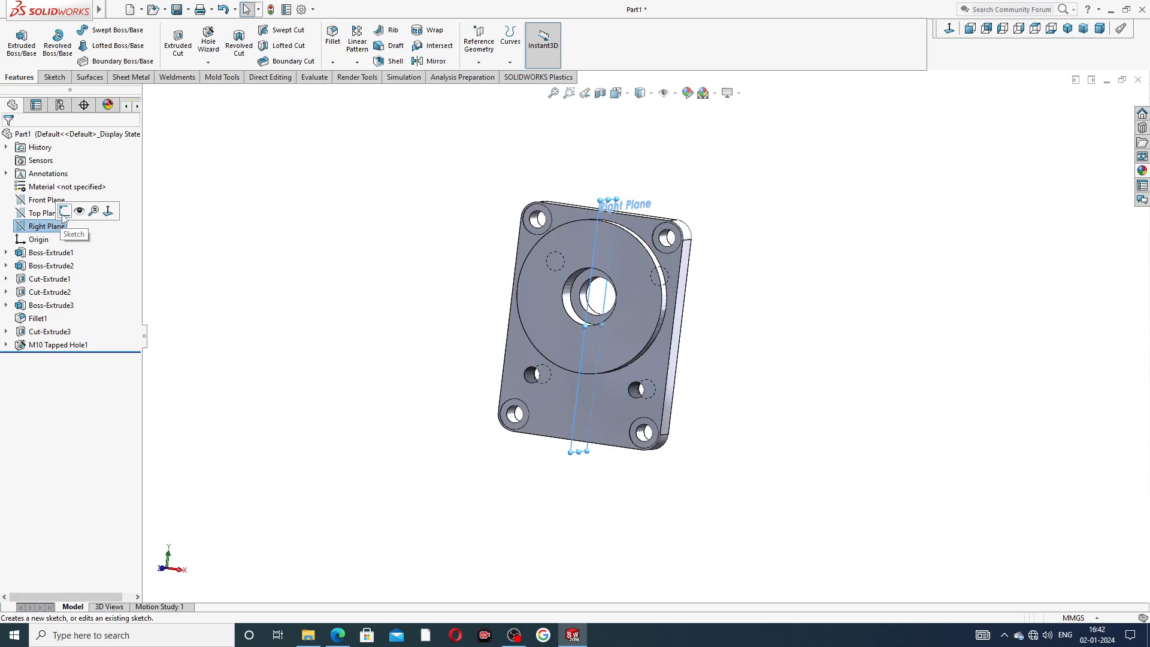
pyautogui.click(64, 213)
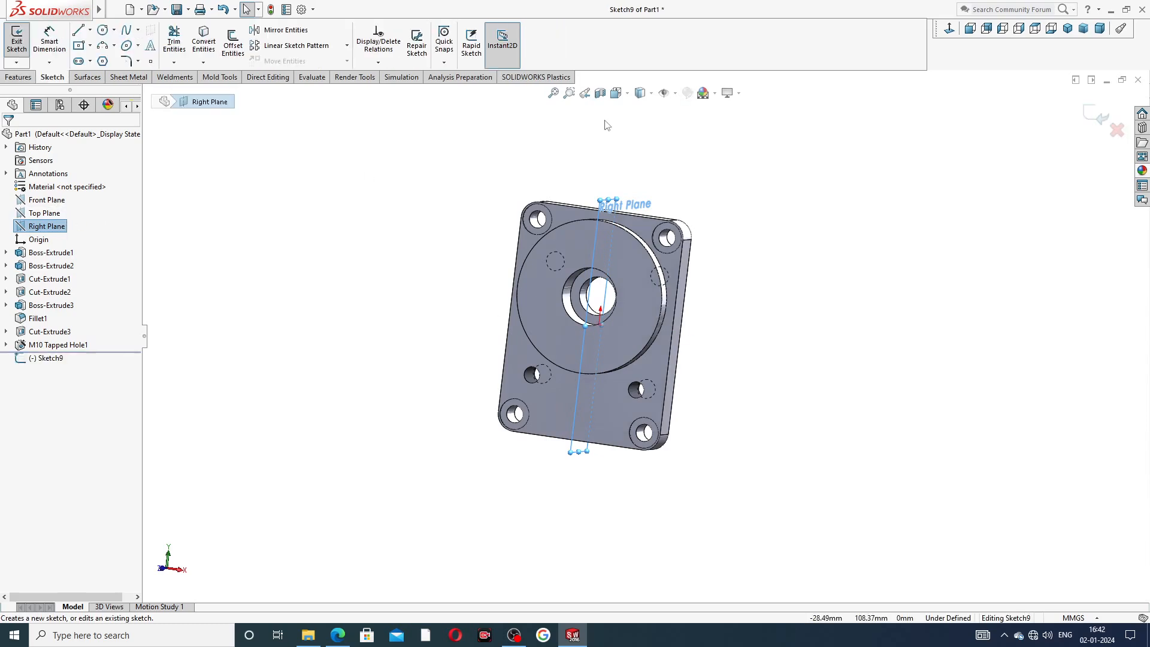
pyautogui.click(949, 30)
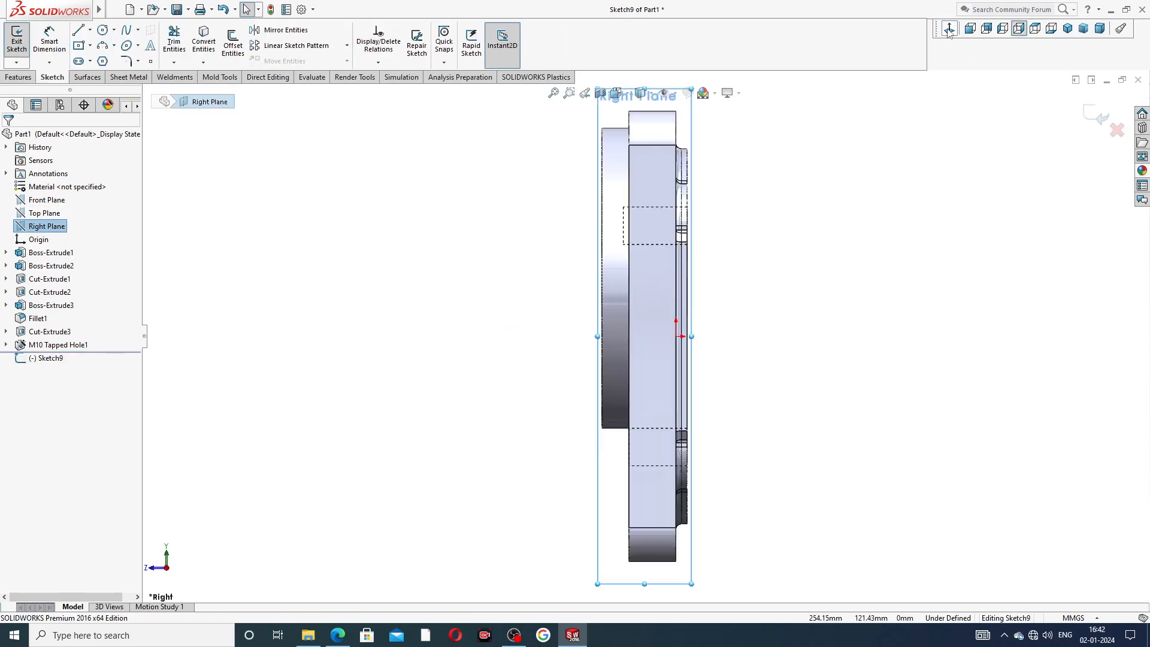
# Switch the display style to show hidden lines.
pyautogui.click(651, 95)
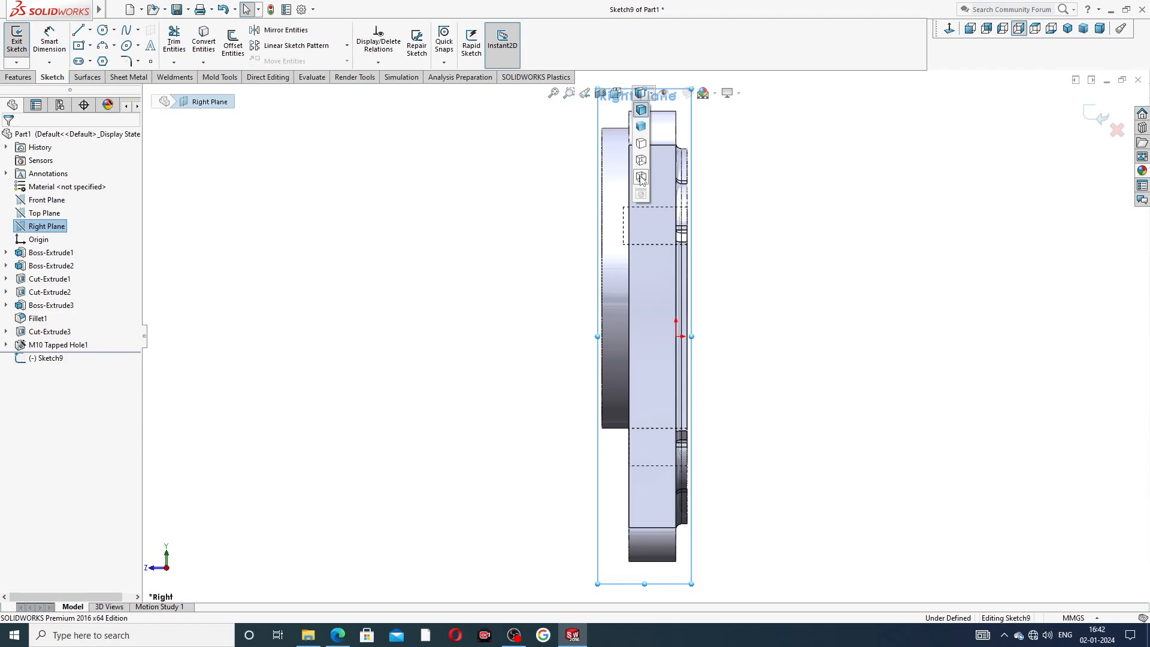
pyautogui.click(641, 160)
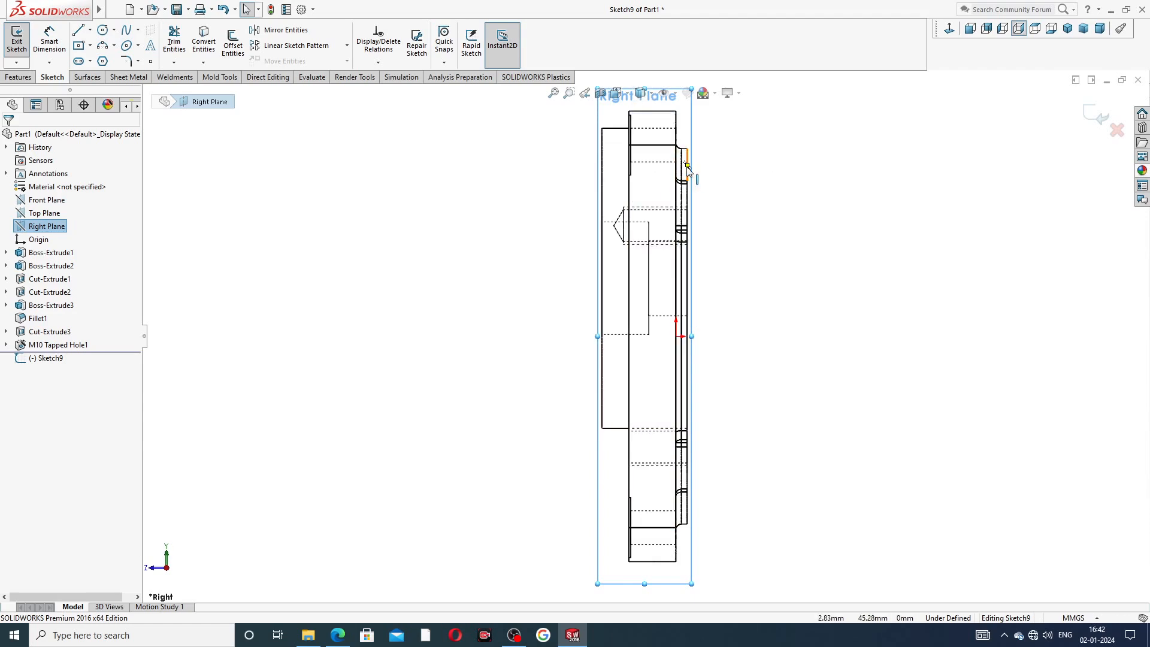
# Draw a narrow center rectangle about 1.6 mm wide and 5.7 mm tall on the upper tapped hole's axis line, left of the plate.
pyautogui.scroll(-2, 639, 226)
pyautogui.scroll(-2, 641, 234)
pyautogui.scroll(-2, 569, 267)
pyautogui.scroll(-2, 574, 274)
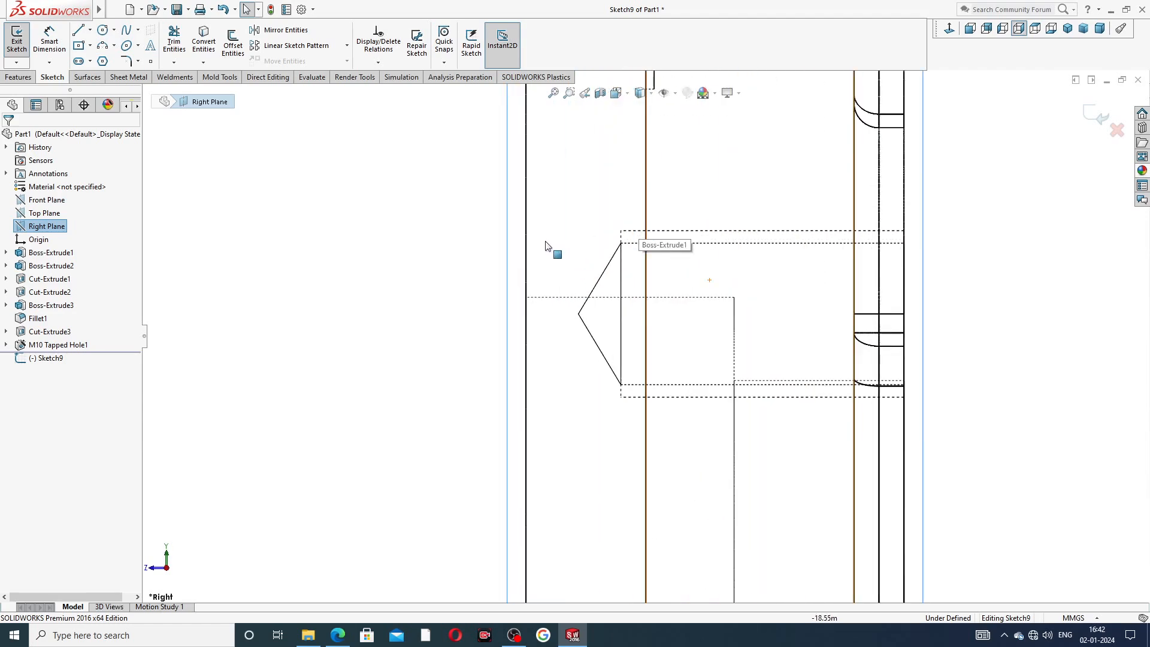
pyautogui.scroll(-2, 551, 248)
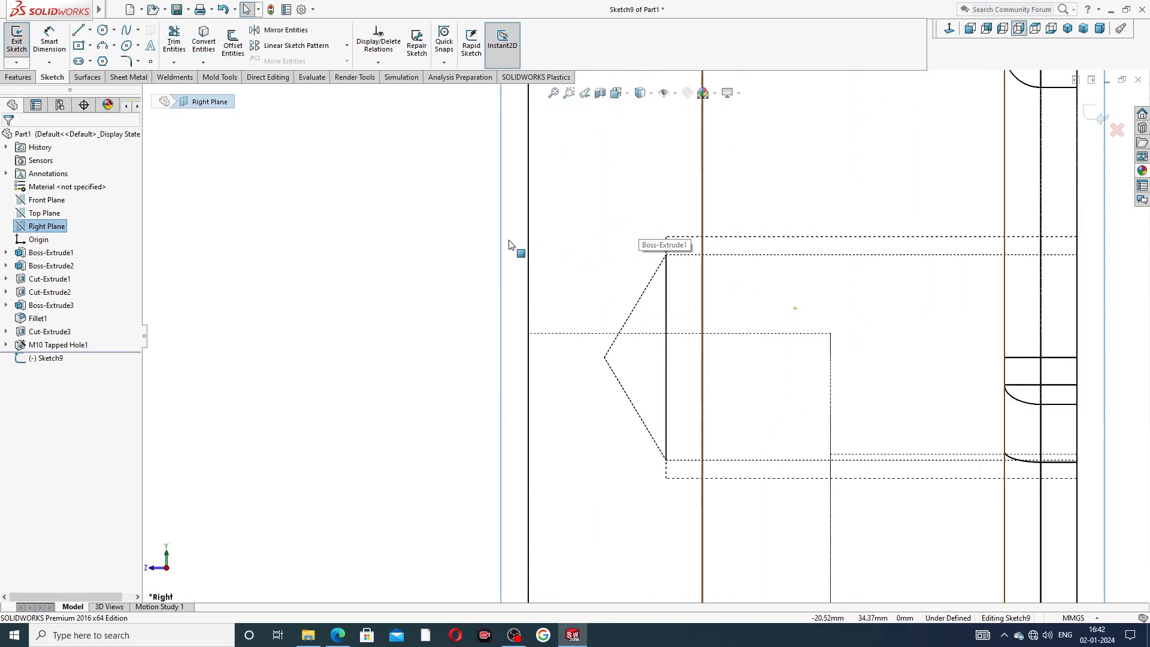
pyautogui.click(90, 46)
pyautogui.click(114, 75)
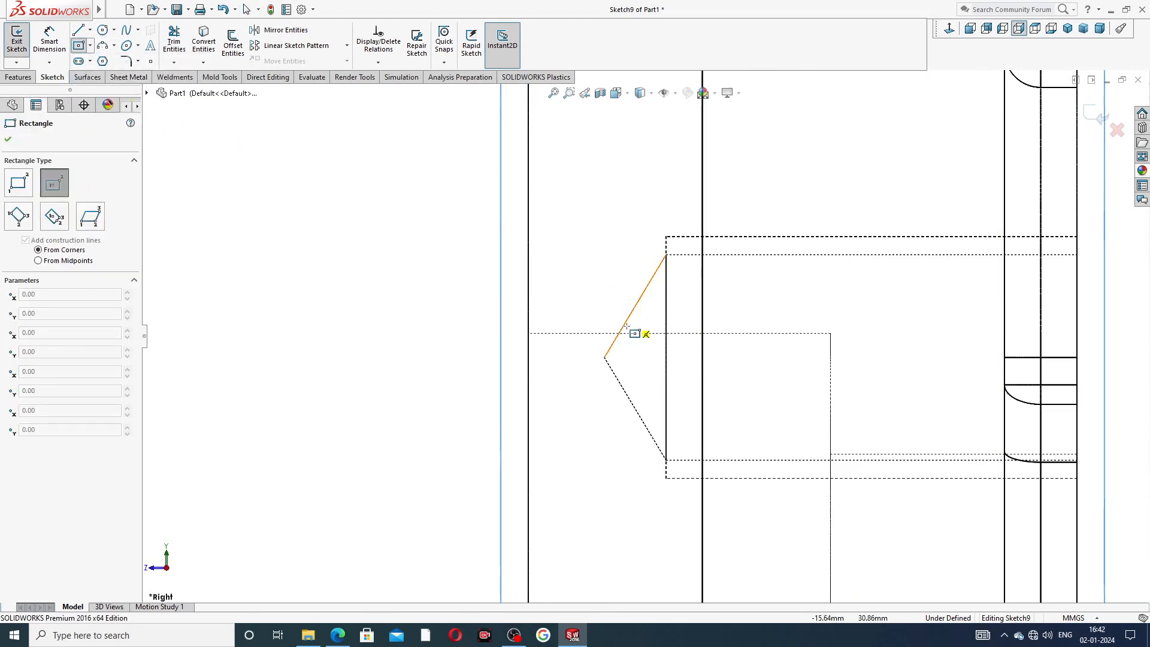
pyautogui.scroll(-3, 624, 327)
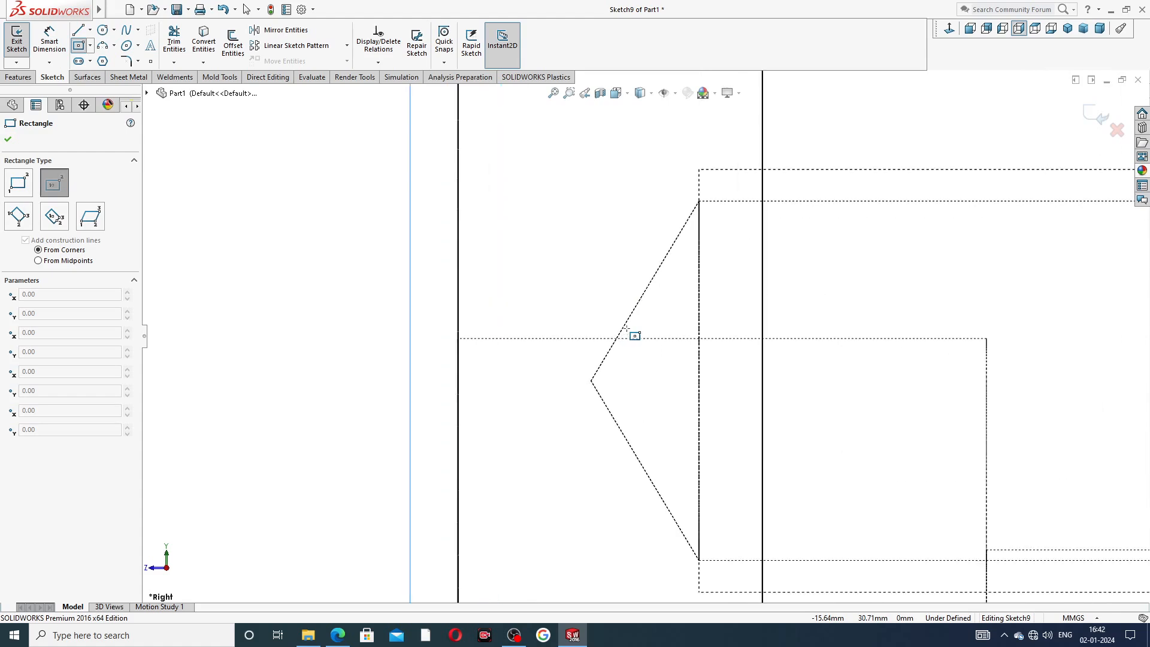
pyautogui.click(524, 339)
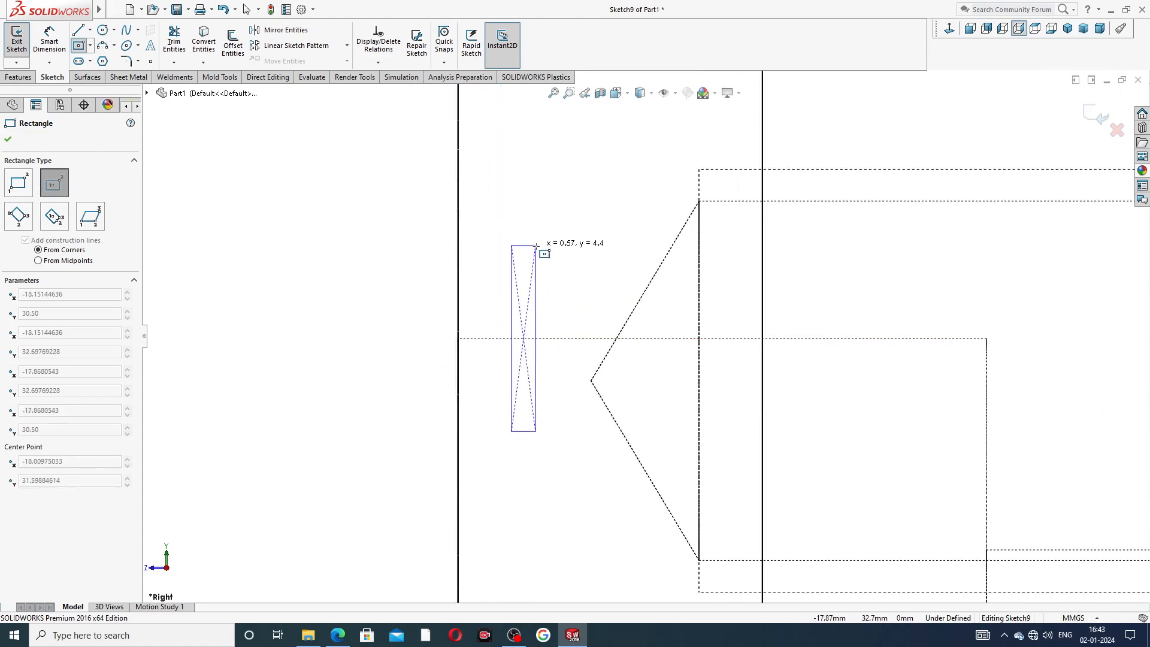
pyautogui.click(557, 218)
pyautogui.rightClick(595, 202)
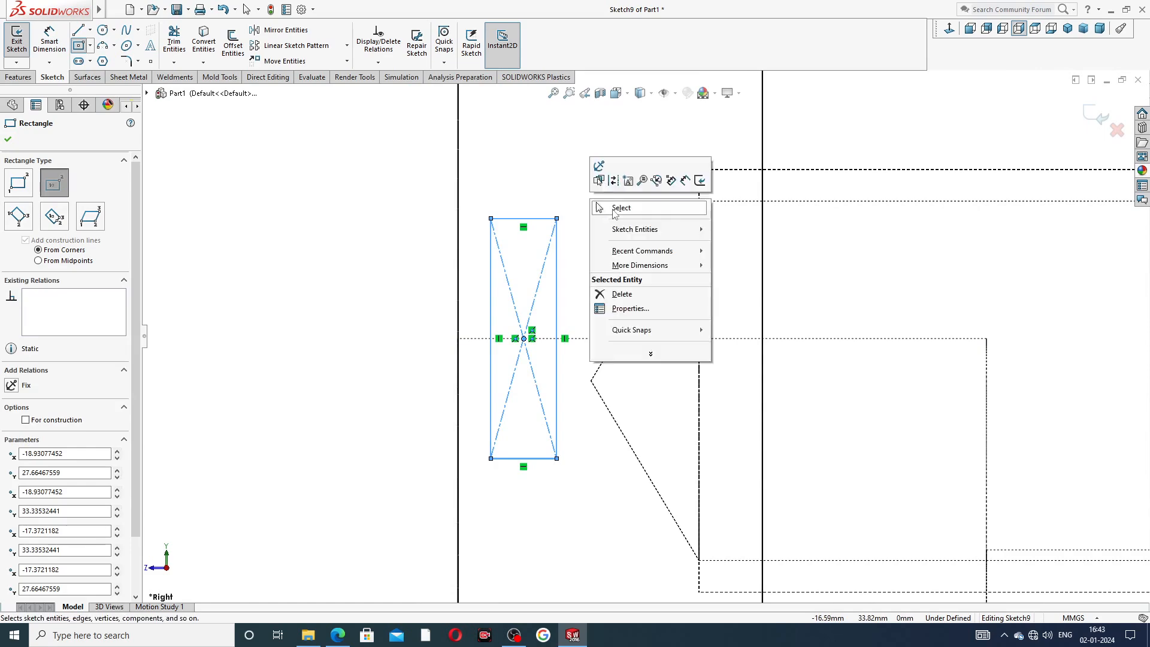
# Dimension the rectangle's width to 2 mm.
pyautogui.click(617, 208)
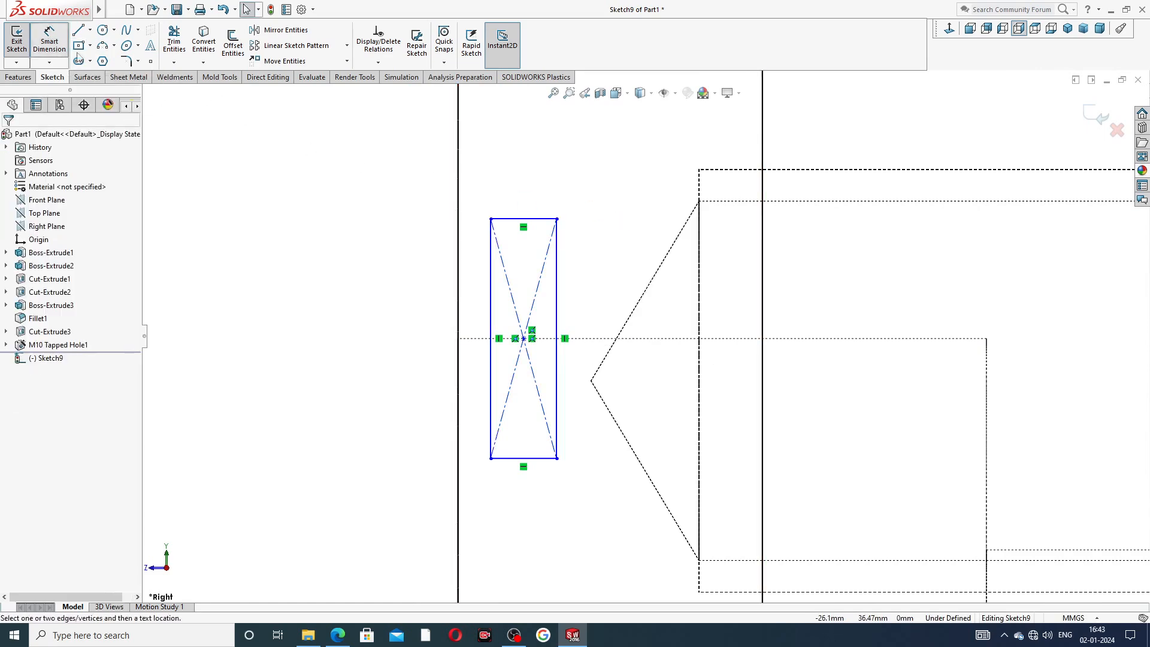
pyautogui.click(542, 219)
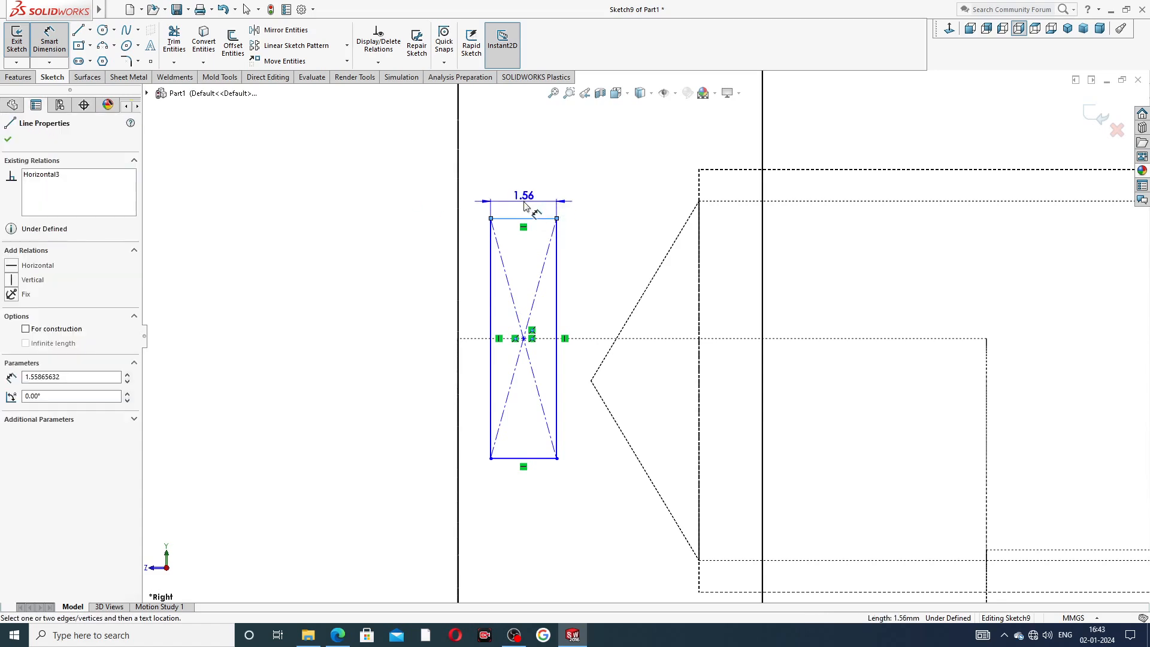
pyautogui.click(525, 205)
pyautogui.write('2')
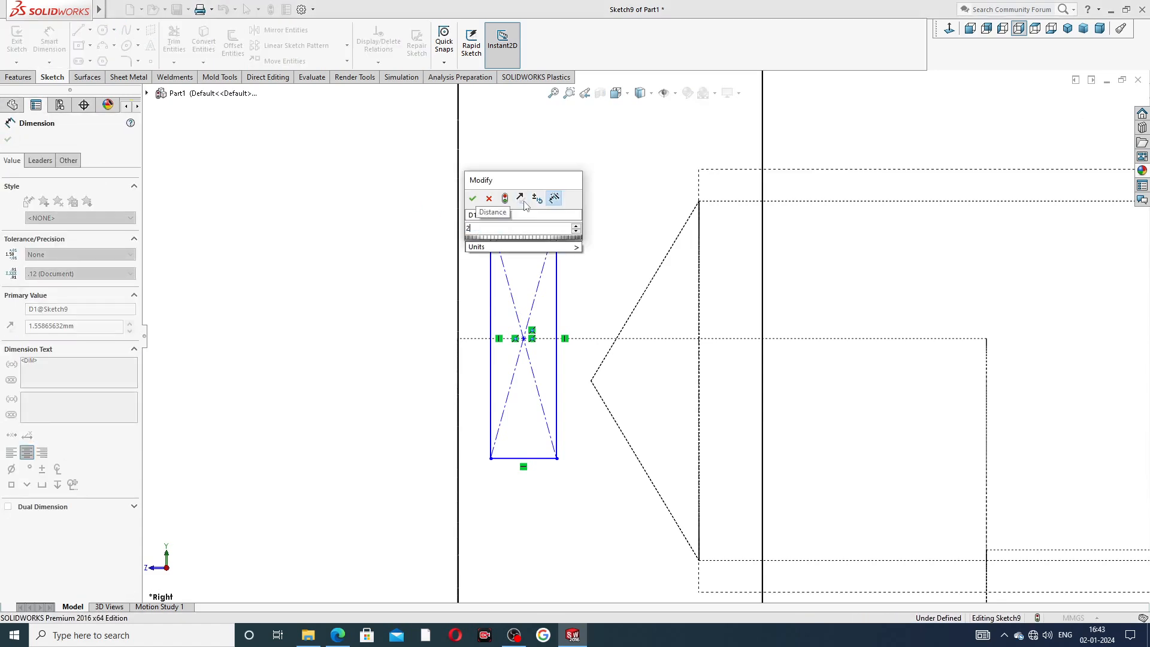
pyautogui.press('Return')
# Dimension the rectangle's top edge 2.5 mm from its center point on the hole axis.
pyautogui.click(512, 218)
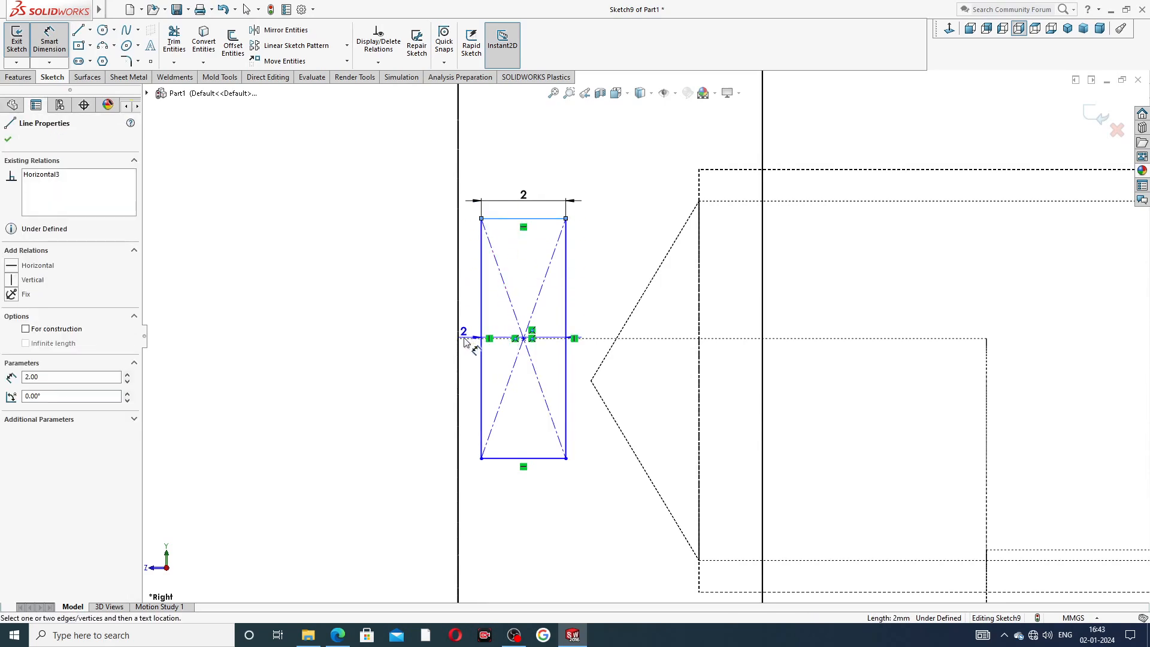
pyautogui.scroll(-5, 530, 337)
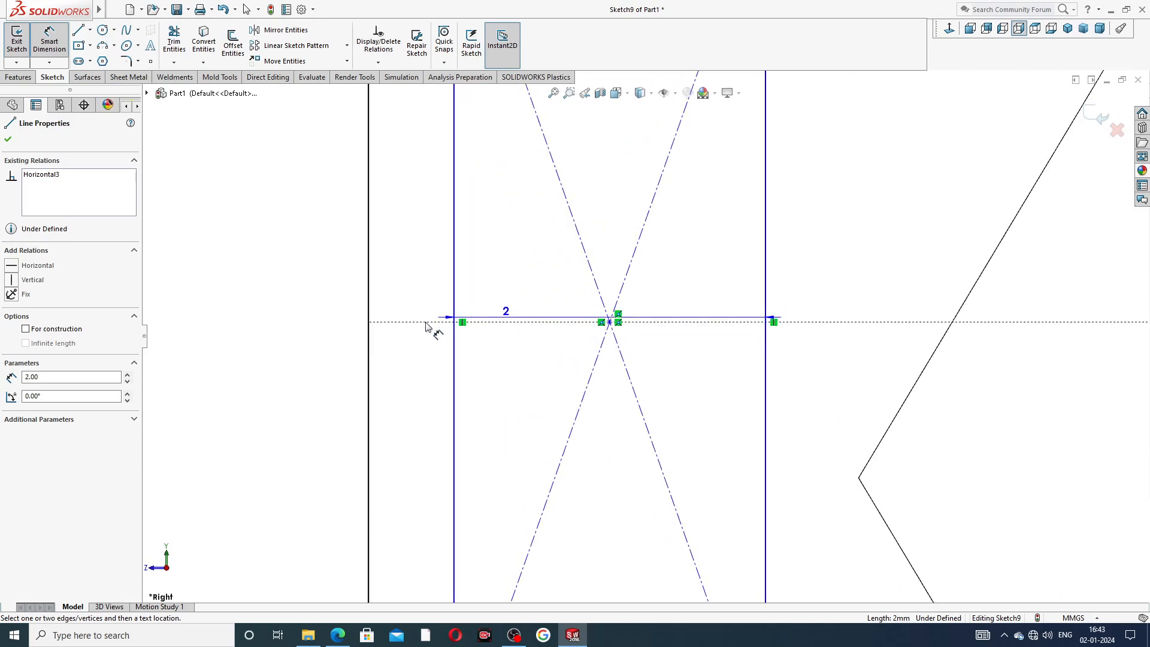
pyautogui.click(611, 322)
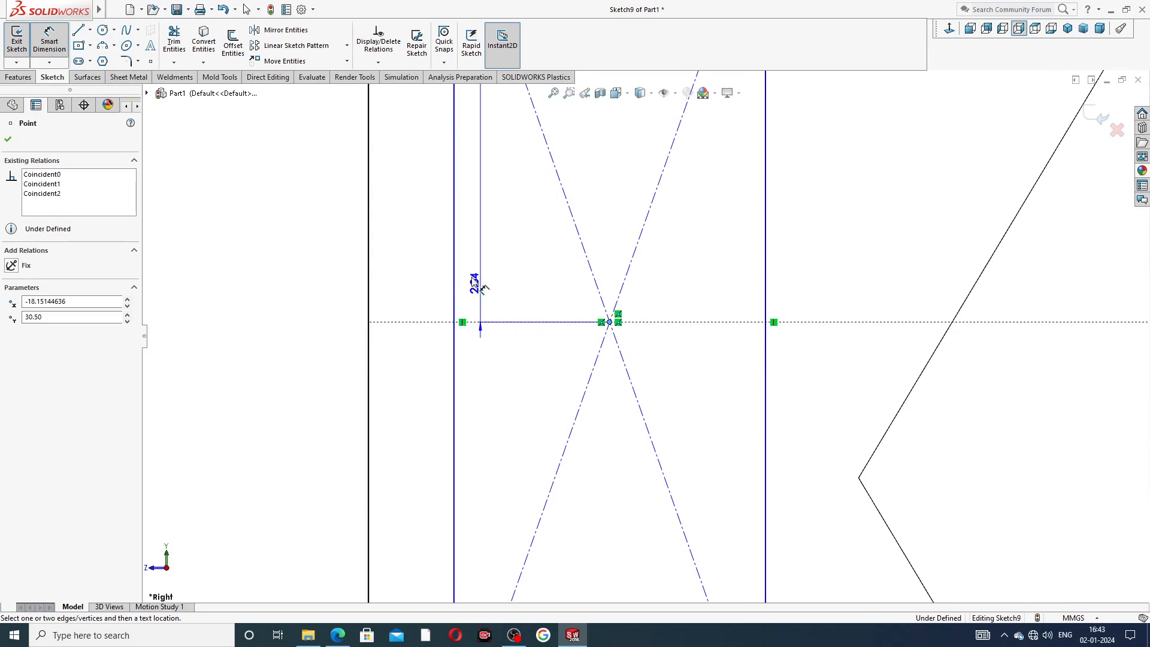
pyautogui.scroll(2, 402, 237)
pyautogui.click(417, 215)
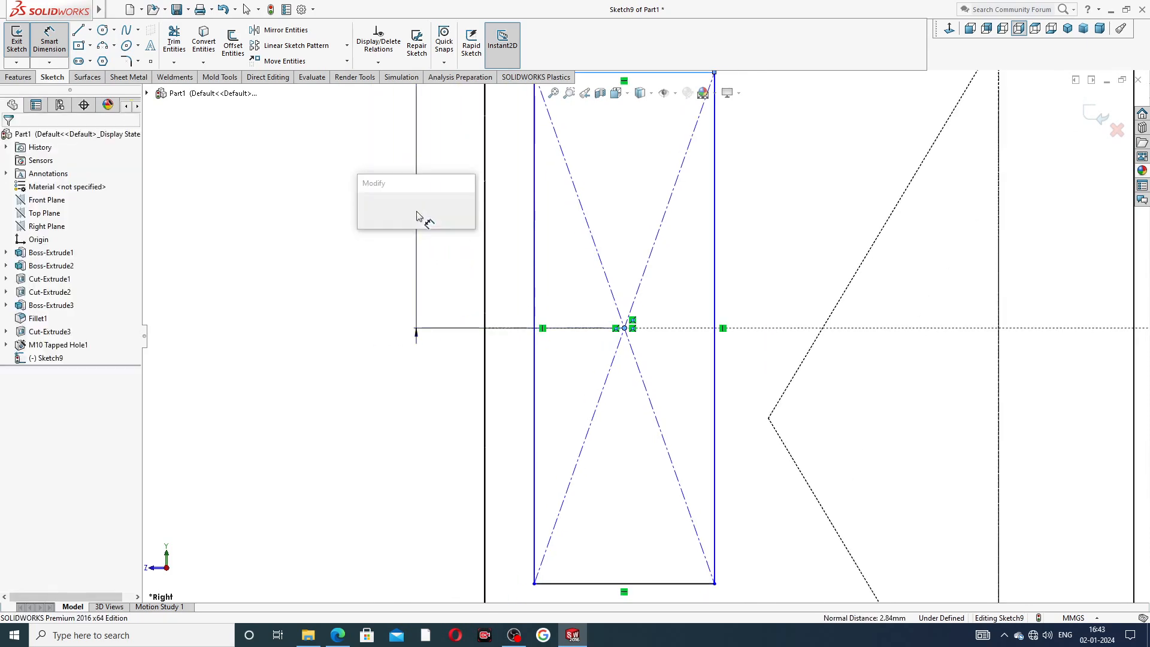
pyautogui.write('2')
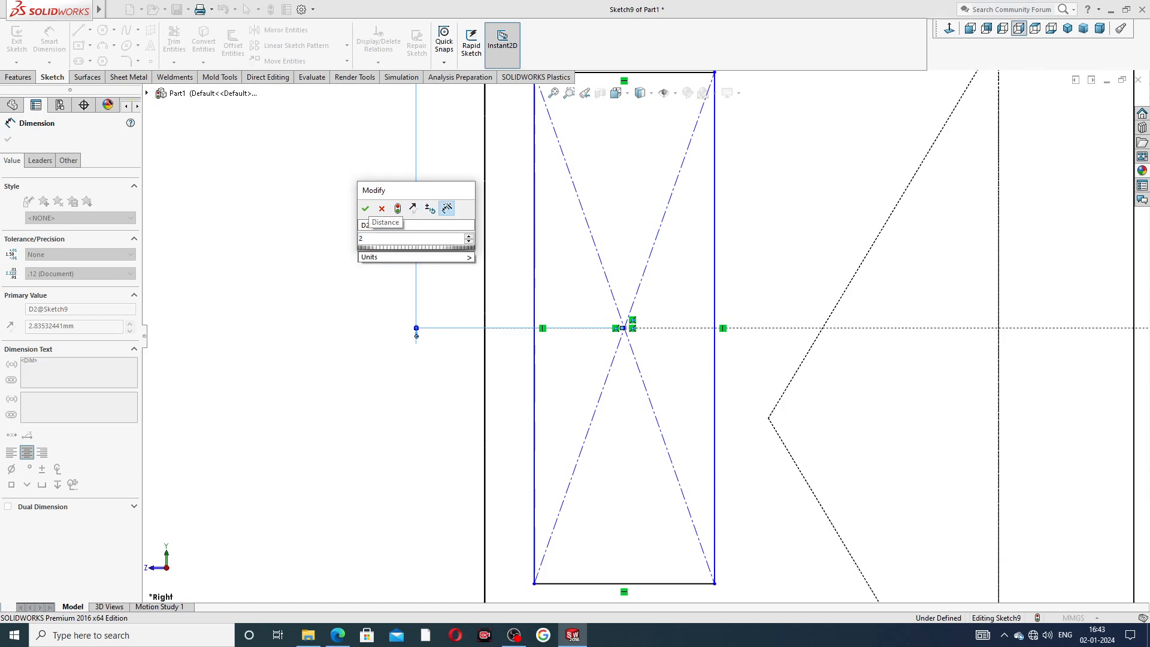
pyautogui.write('.5')
pyautogui.press('Return')
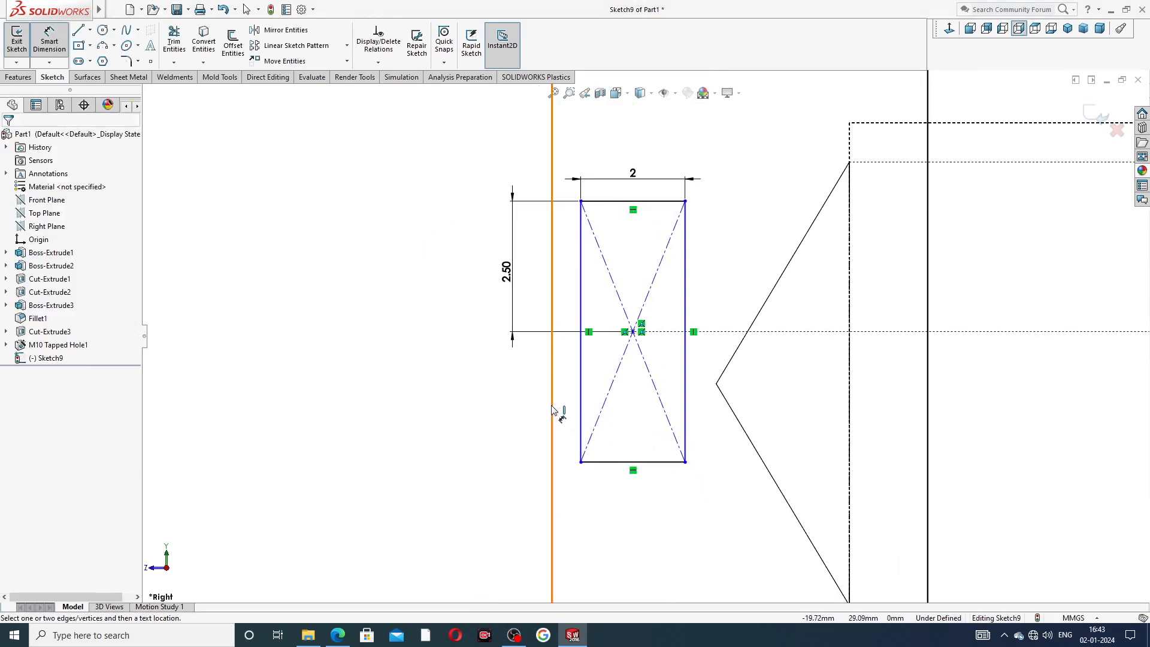
# Dimension the rectangle's left edge 3 mm from the plate's face.
pyautogui.click(553, 410)
pyautogui.click(580, 400)
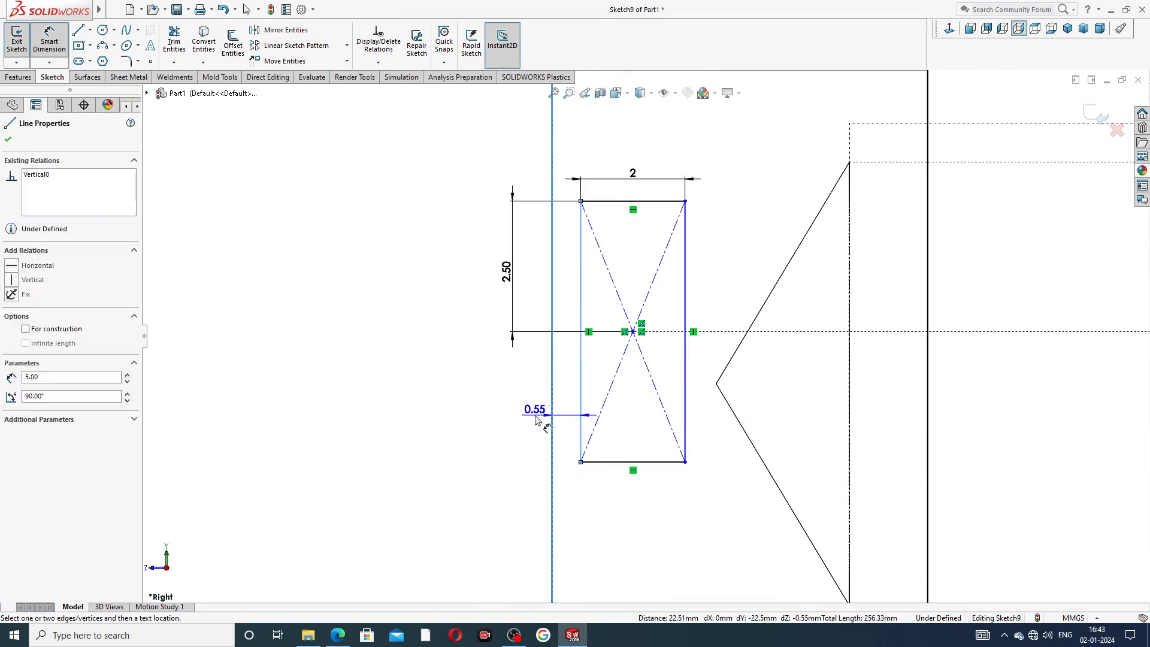
pyautogui.click(554, 413)
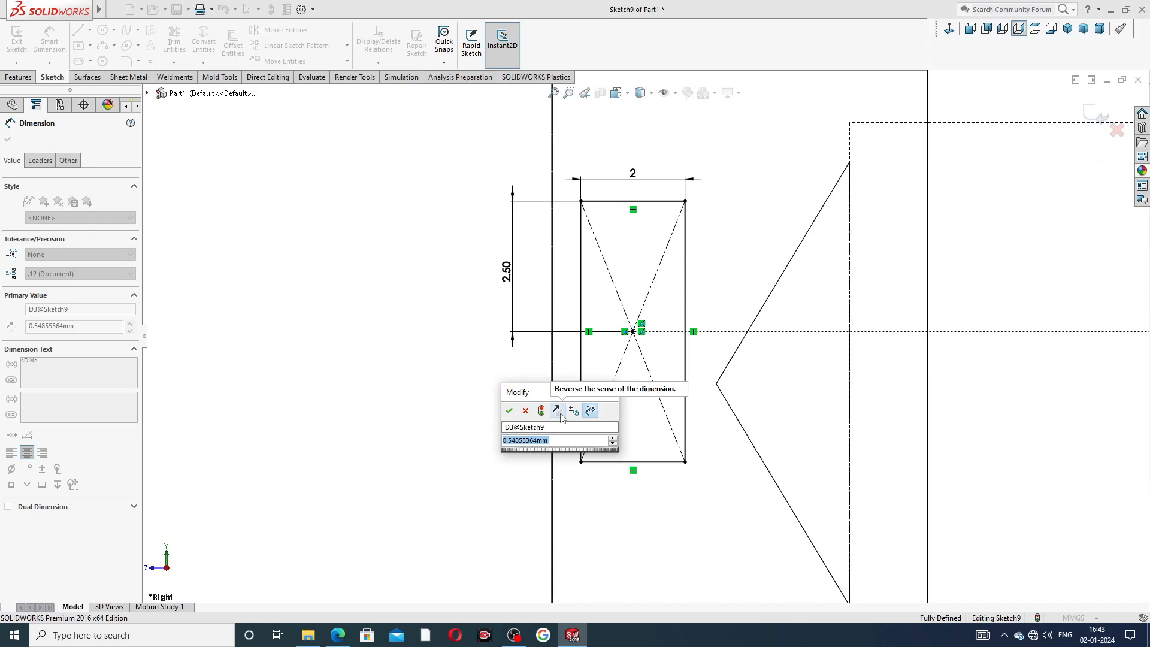
pyautogui.write('3')
pyautogui.press('Return')
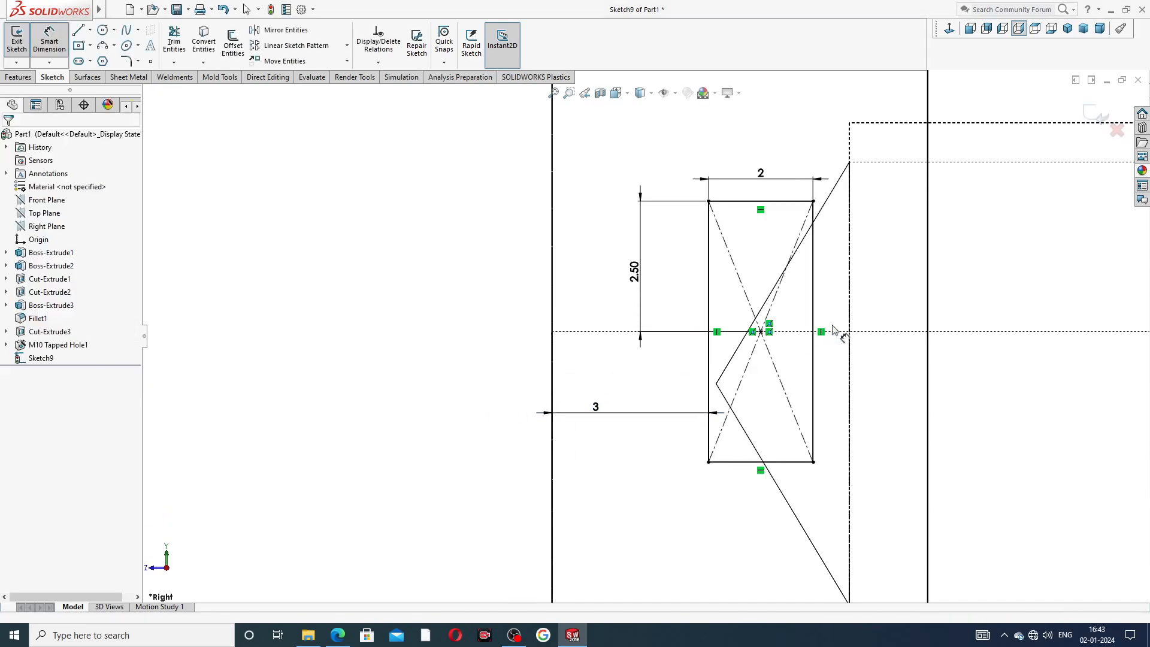
# Move the 2, 2.50 and 3 dimension labels clear of the rectangle.
pyautogui.scroll(3, 842, 321)
pyautogui.scroll(-2, 734, 313)
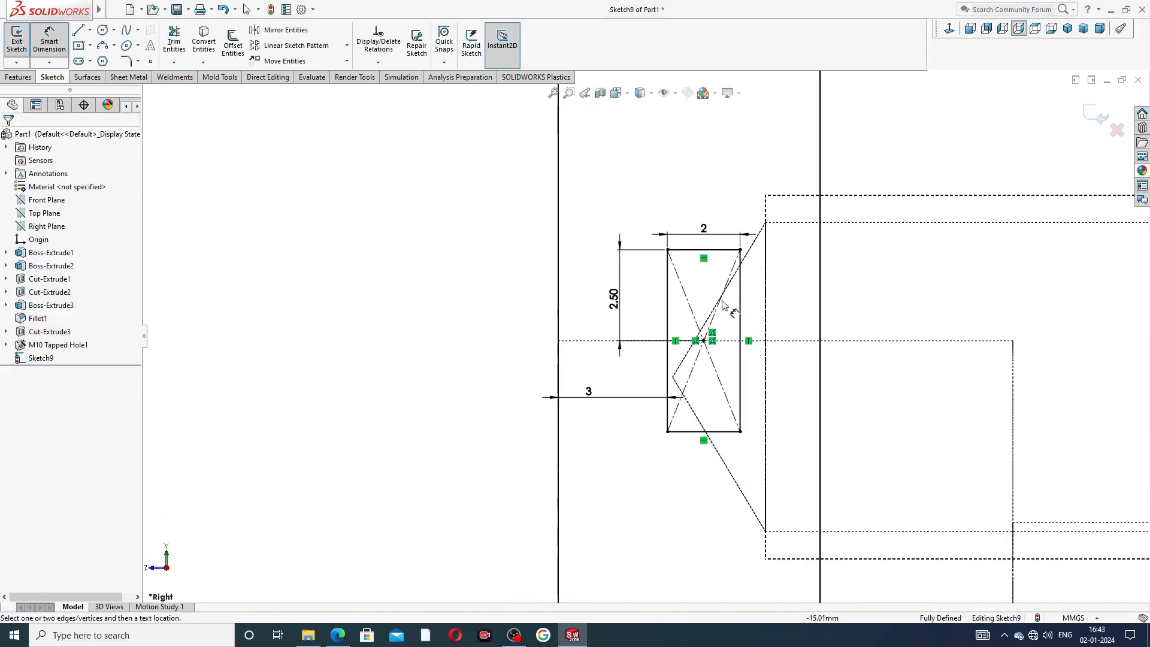
pyautogui.moveTo(704, 229); pyautogui.dragTo(699, 209)
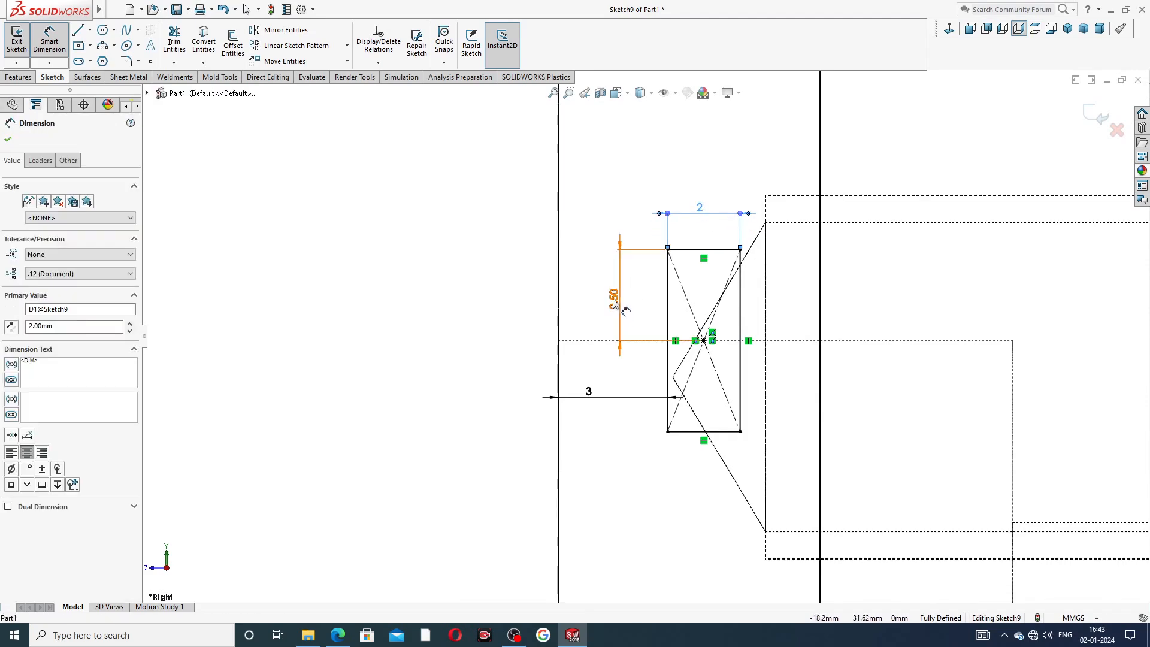
pyautogui.moveTo(614, 304); pyautogui.dragTo(606, 299)
pyautogui.moveTo(591, 393); pyautogui.dragTo(597, 447)
pyautogui.press('Escape')
pyautogui.scroll(5, 872, 257)
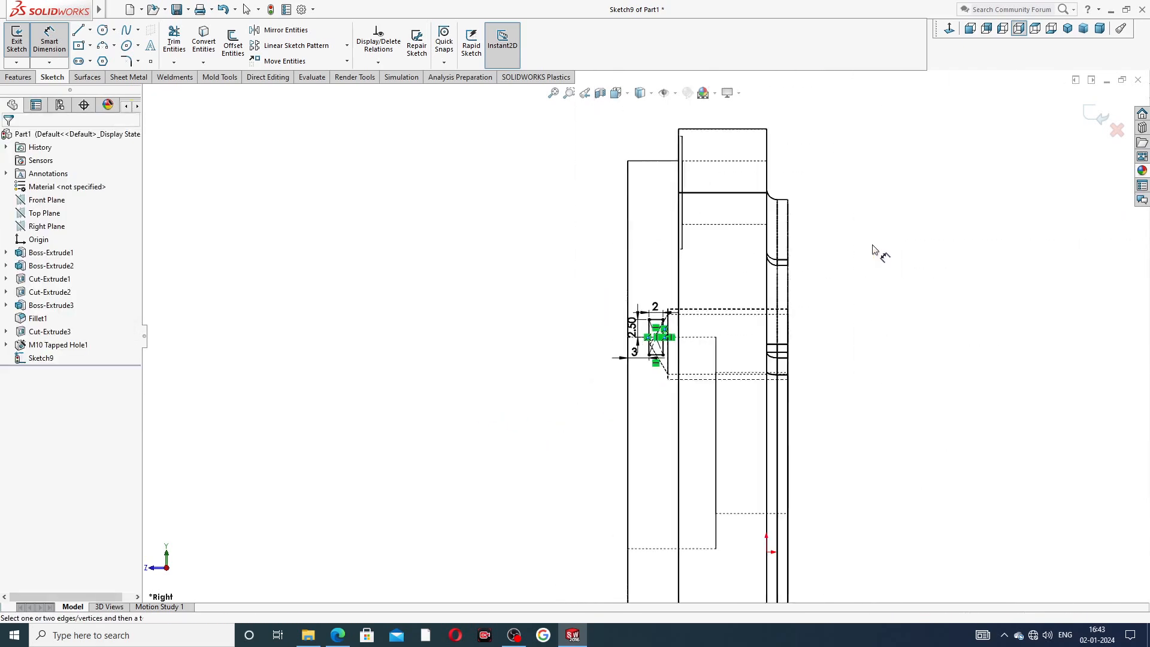
# Draw a horizontal centerline about 22.5 mm long along the central bore's axis.
pyautogui.rightClick(792, 209)
pyautogui.click(833, 180)
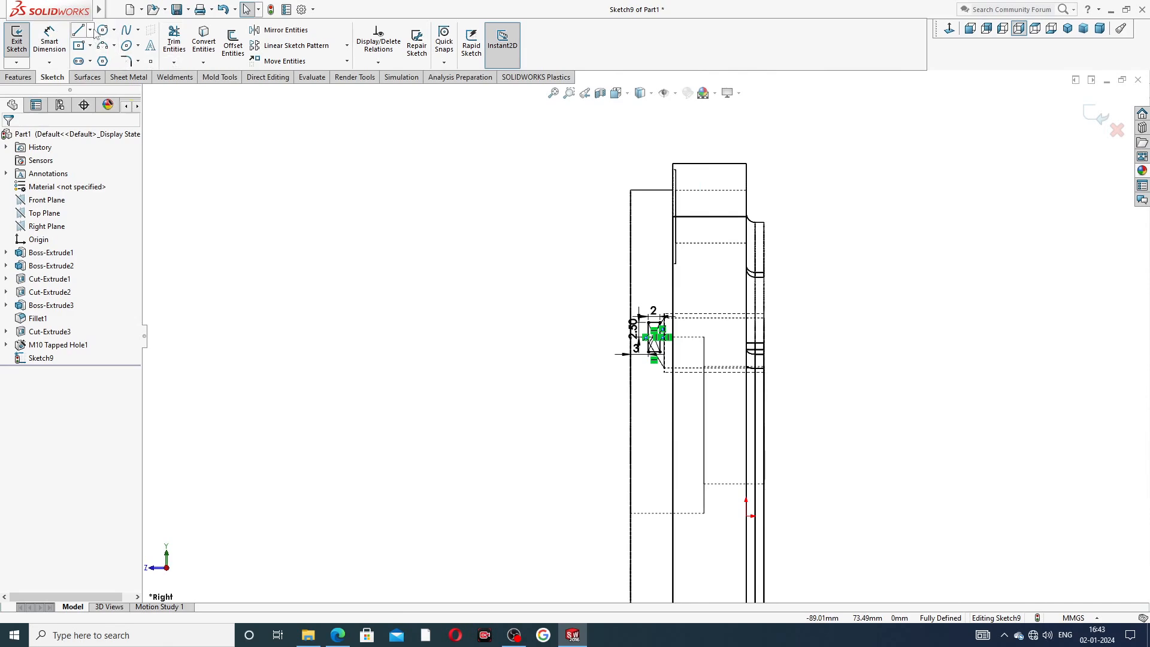
pyautogui.click(90, 30)
pyautogui.click(101, 58)
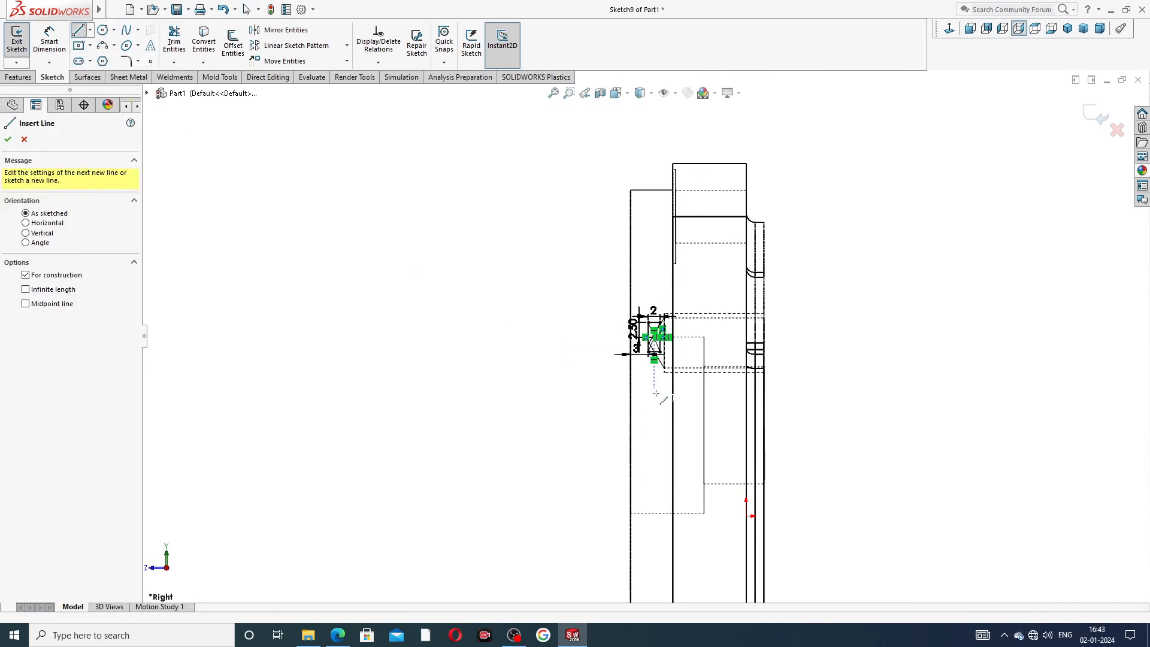
pyautogui.scroll(-2, 656, 394)
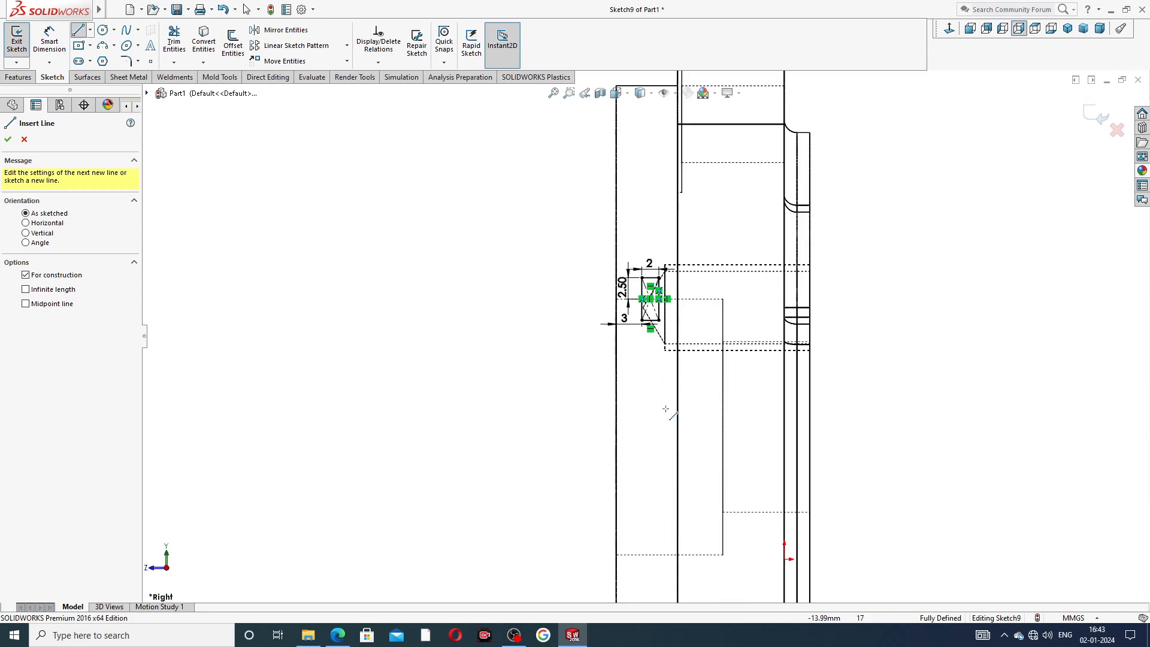
pyautogui.click(723, 426)
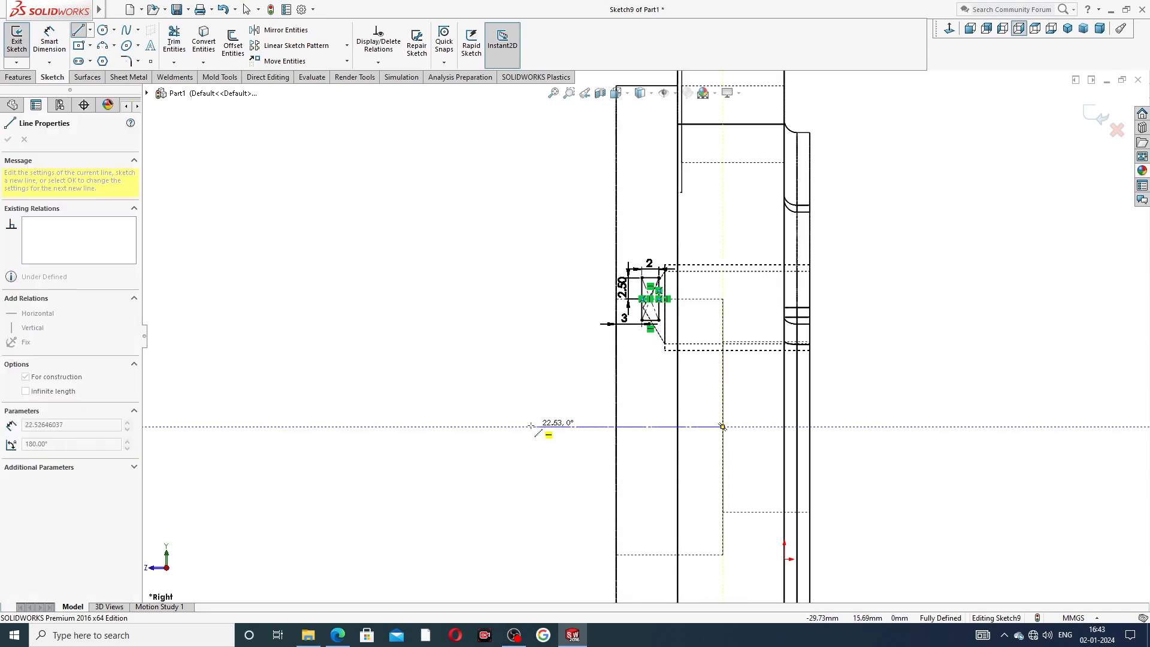
pyautogui.click(532, 426)
pyautogui.rightClick(532, 400)
pyautogui.click(575, 420)
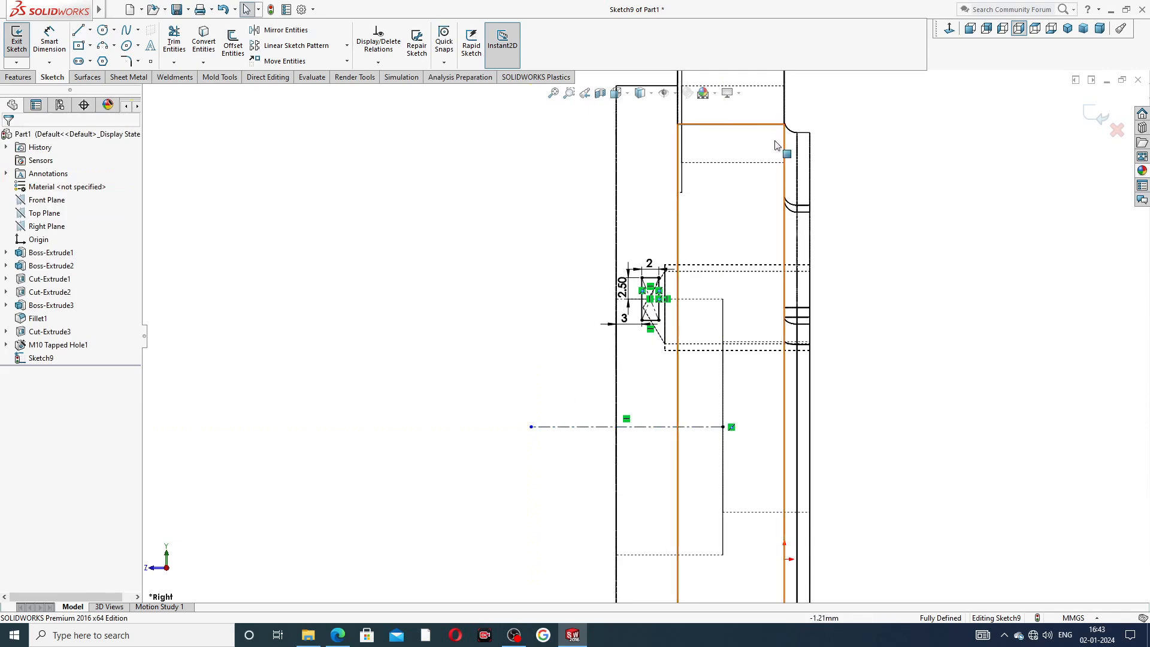
# Switch the display style to Shaded With Edges.
pyautogui.scroll(4, 749, 139)
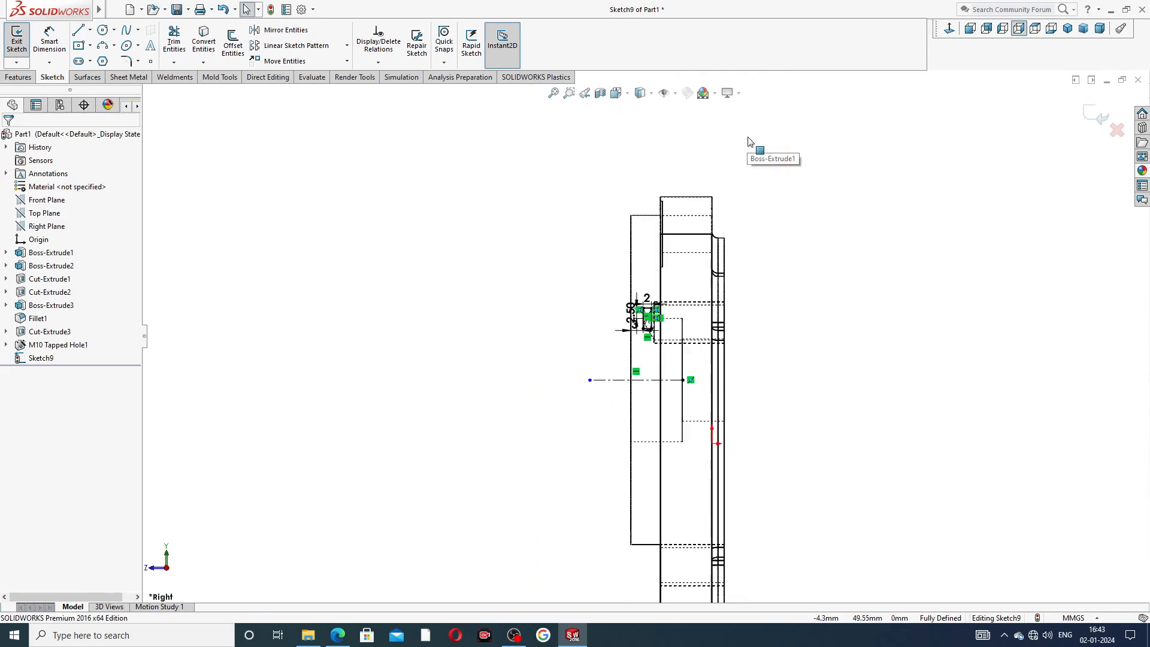
pyautogui.click(653, 95)
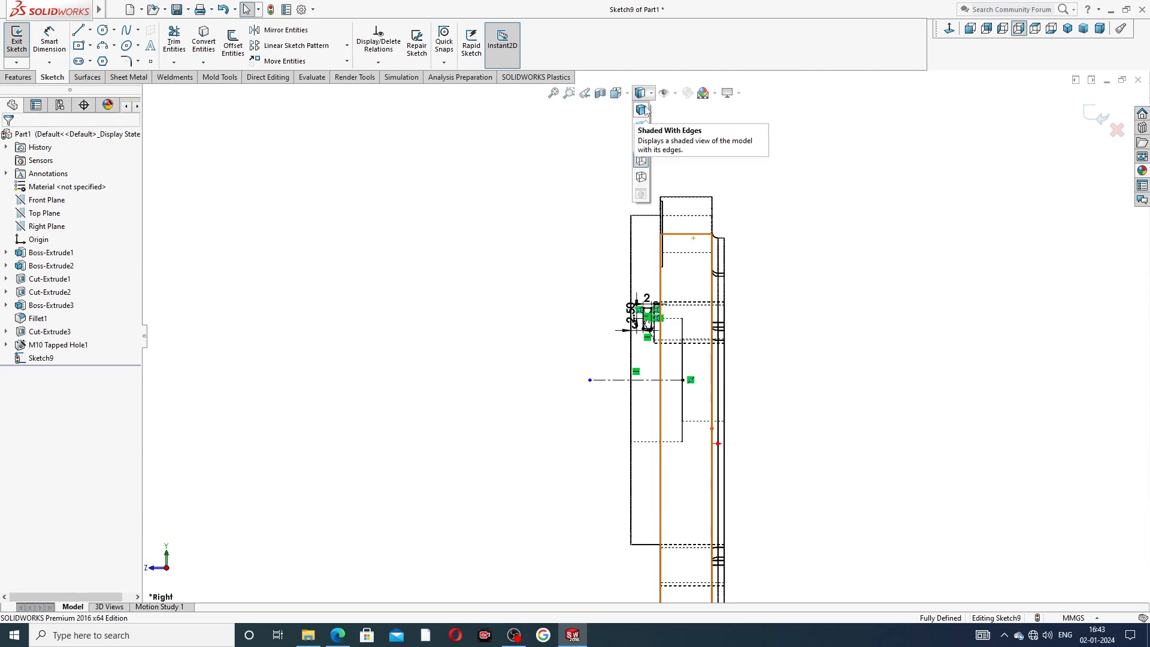
pyautogui.click(642, 110)
# Revolve-cut the rectangle 360 degrees around the centerline to form a groove in the central bore.
pyautogui.click(28, 79)
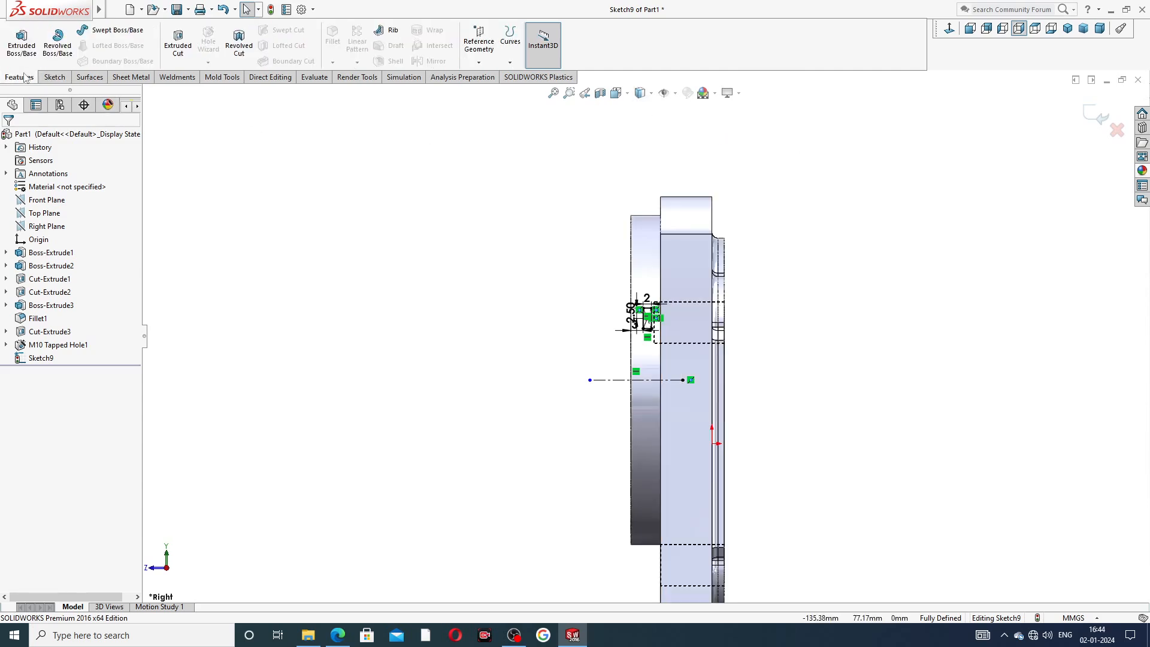
pyautogui.click(239, 54)
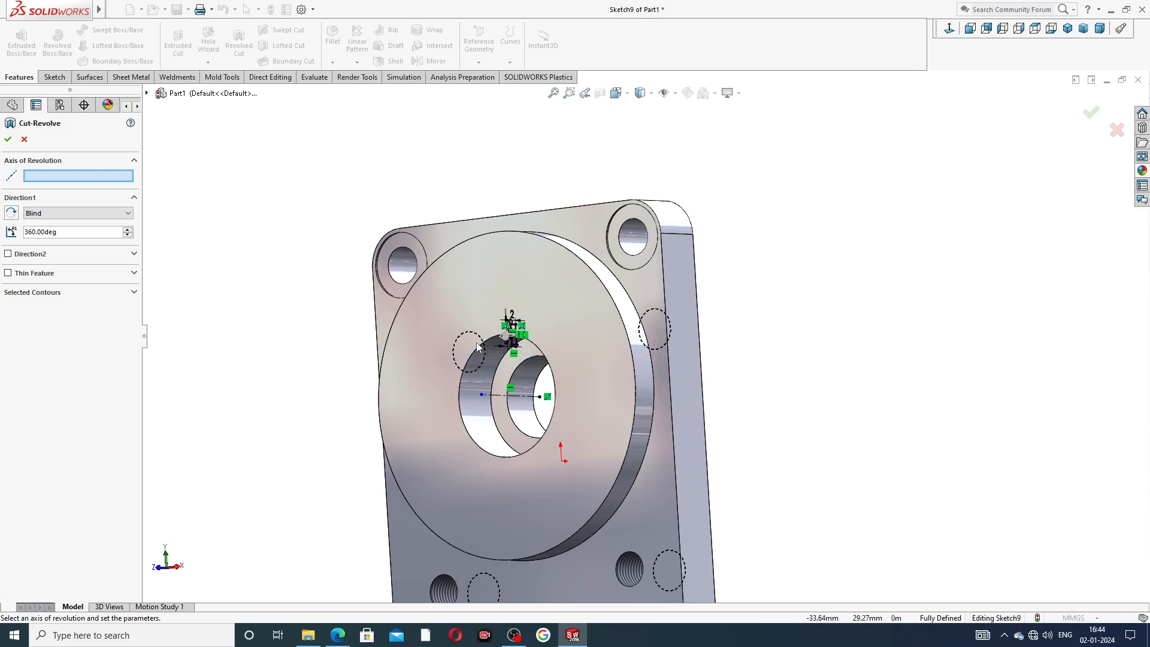
pyautogui.scroll(-4, 478, 346)
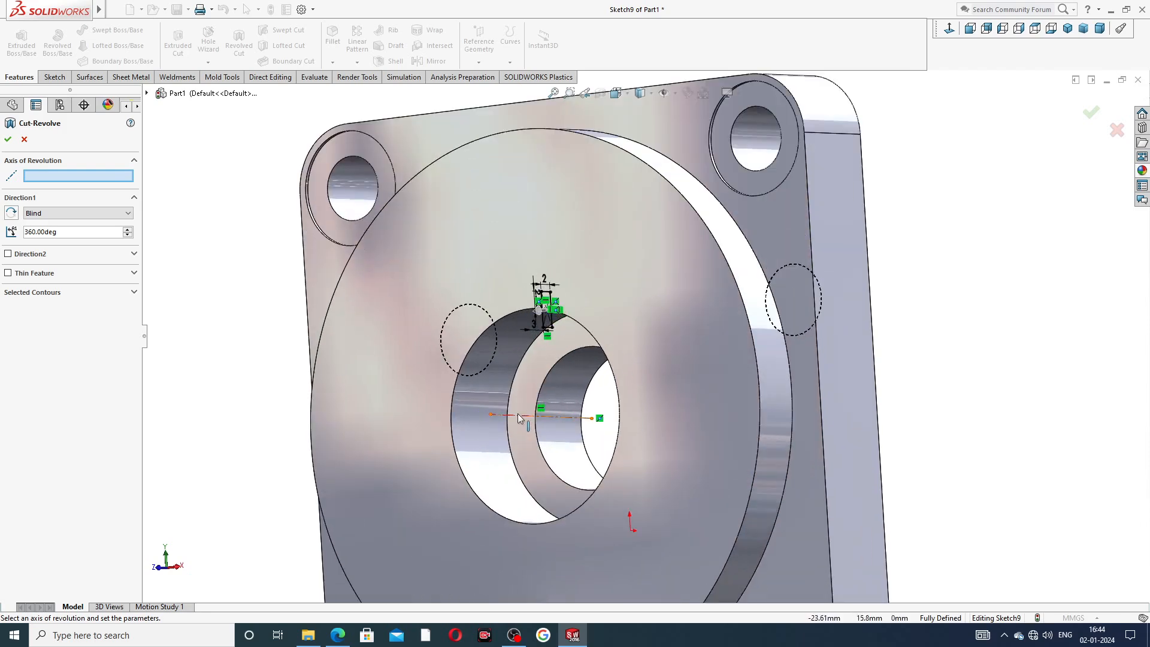
pyautogui.click(517, 415)
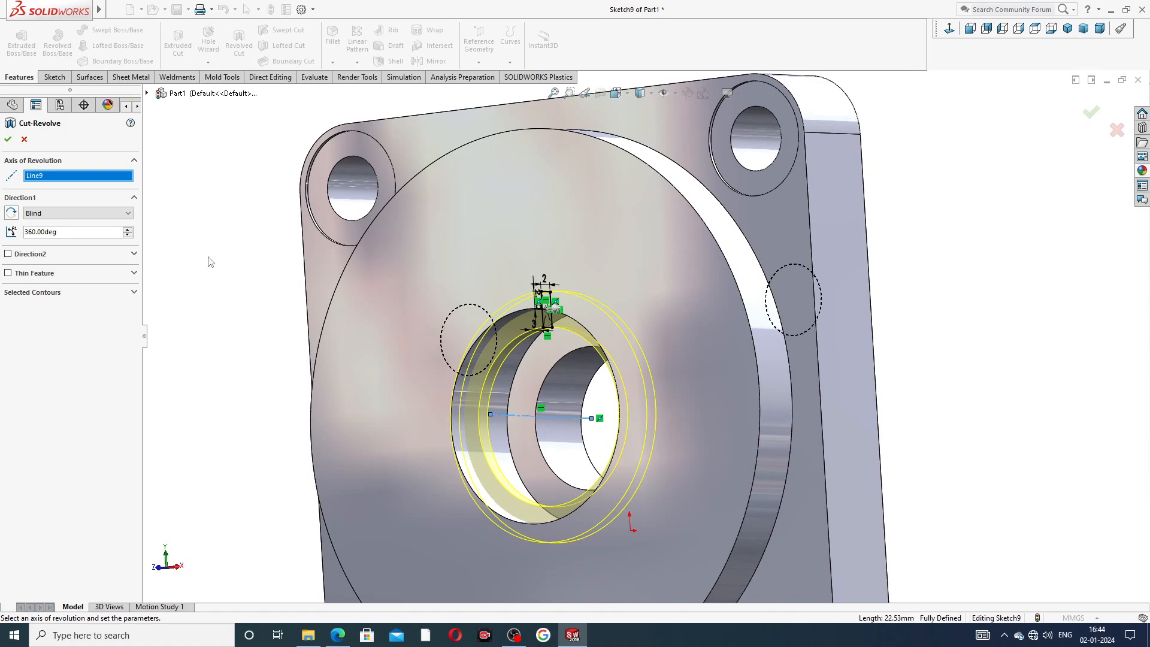
pyautogui.click(8, 140)
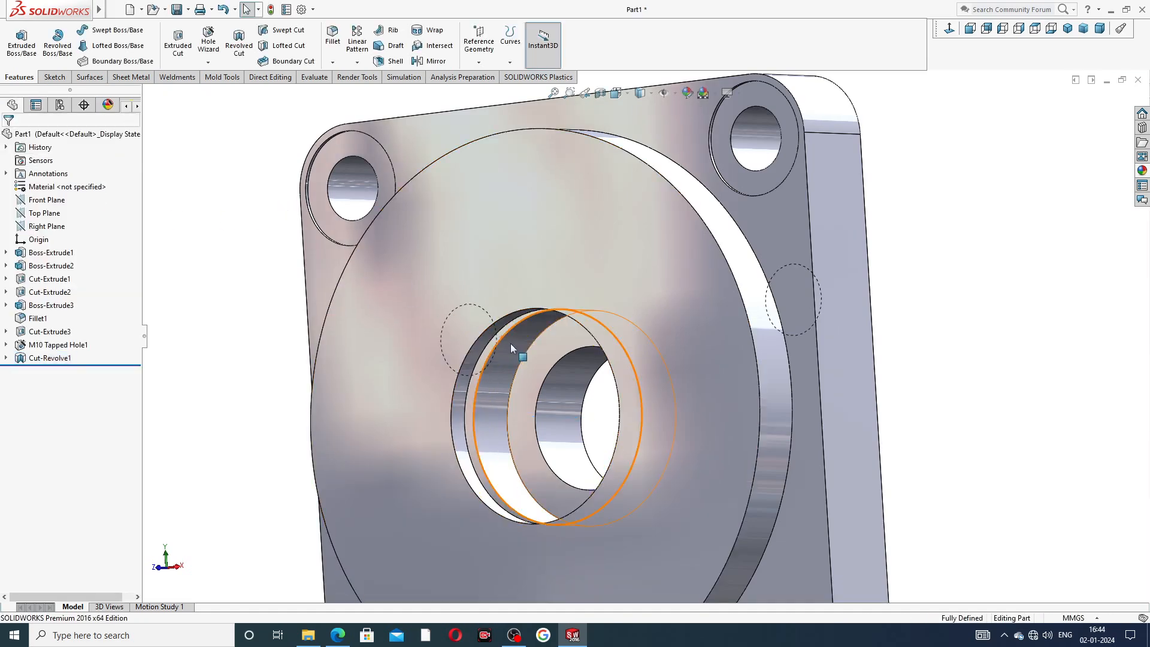
# Orbit and zoom around the part to inspect the new bore groove from front and back.
pyautogui.scroll(5, 510, 343)
pyautogui.moveTo(635, 400); pyautogui.dragTo(659, 357, button='middle')
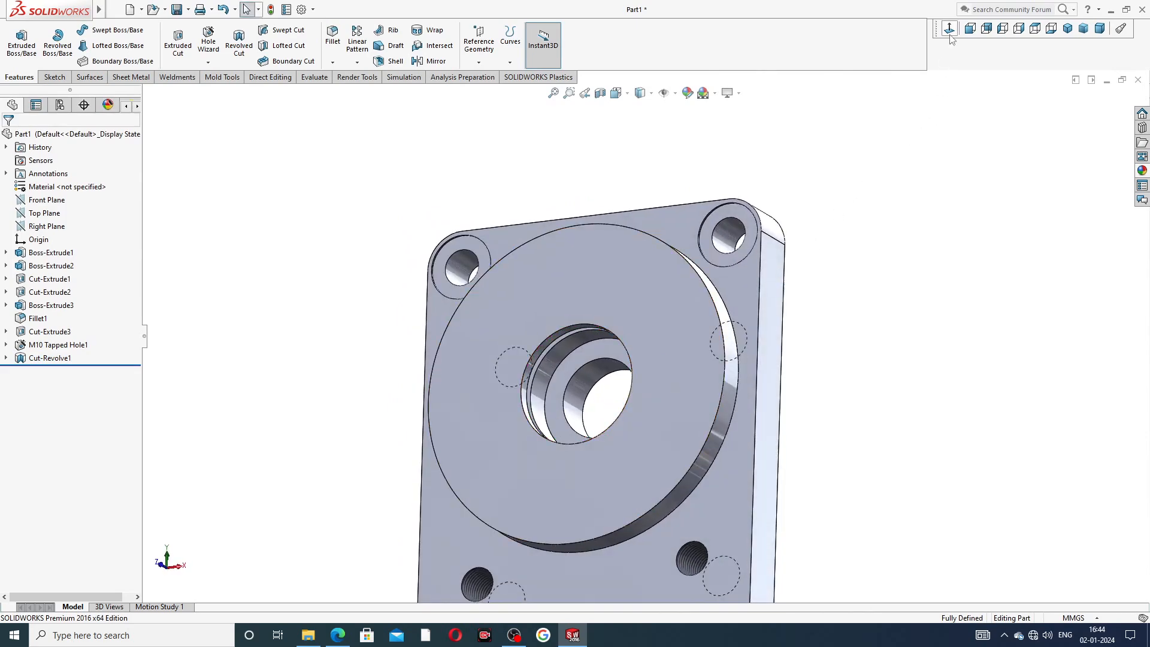
pyautogui.click(971, 28)
pyautogui.moveTo(806, 343); pyautogui.dragTo(735, 378, button='middle')
pyautogui.moveTo(816, 382); pyautogui.dragTo(658, 437, button='middle')
pyautogui.scroll(-2, 657, 437)
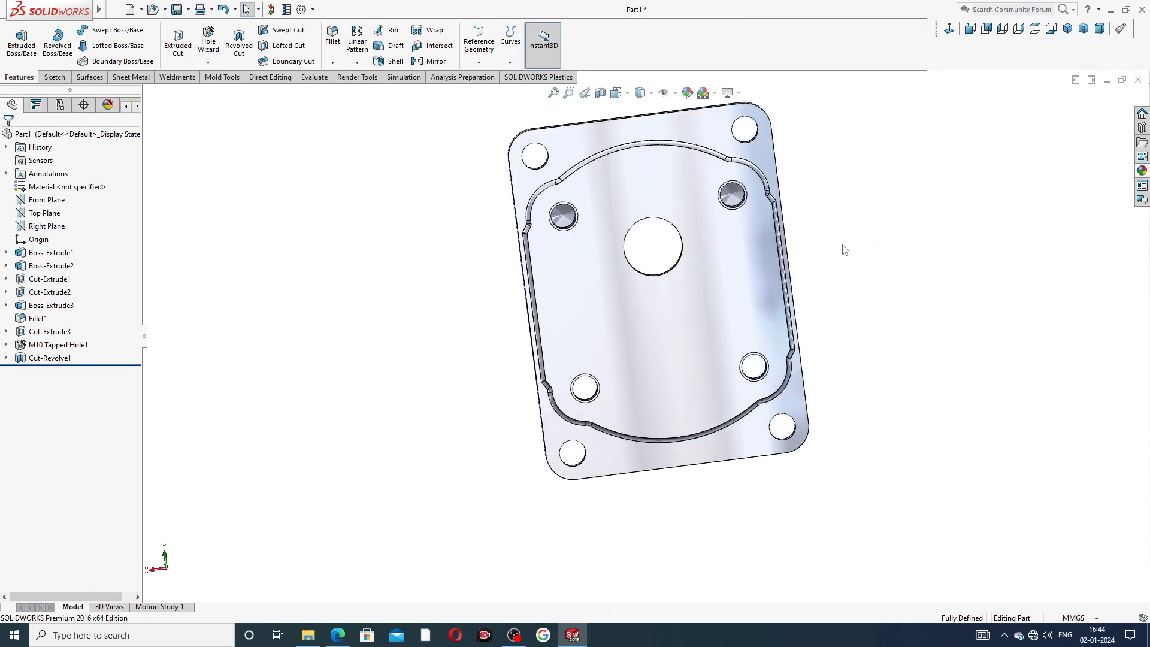
pyautogui.scroll(3, 844, 250)
pyautogui.moveTo(825, 272)
pyautogui.mouseDown(button='middle')
pyautogui.moveTo(869, 208)
pyautogui.moveTo(857, 172)
pyautogui.moveTo(851, 239)
pyautogui.moveTo(834, 231)
pyautogui.moveTo(874, 233)
pyautogui.mouseUp(button='middle')
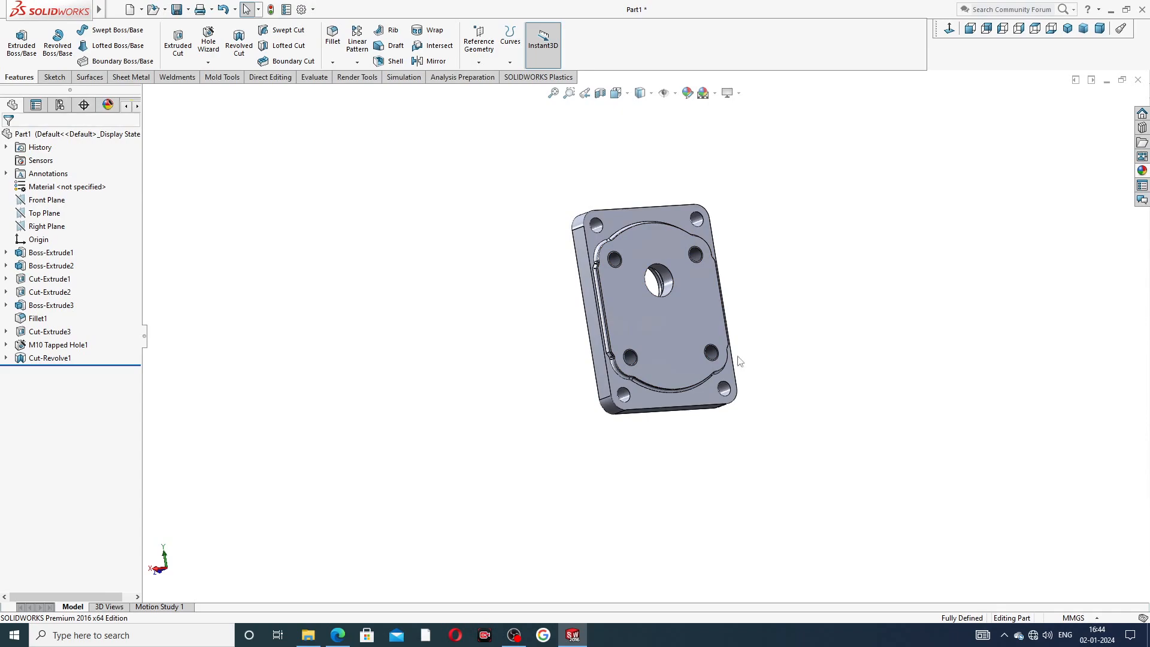
# Check the drive end plate drawing in the PDF, then return to the part.
pyautogui.click(338, 635)
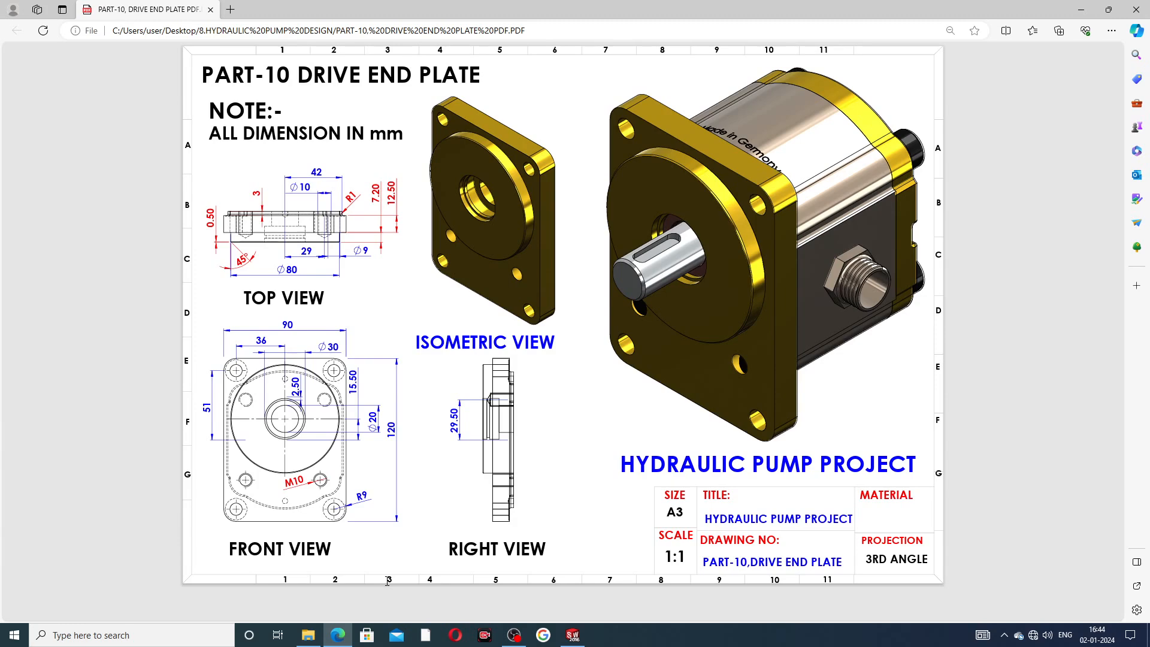
pyautogui.click(337, 635)
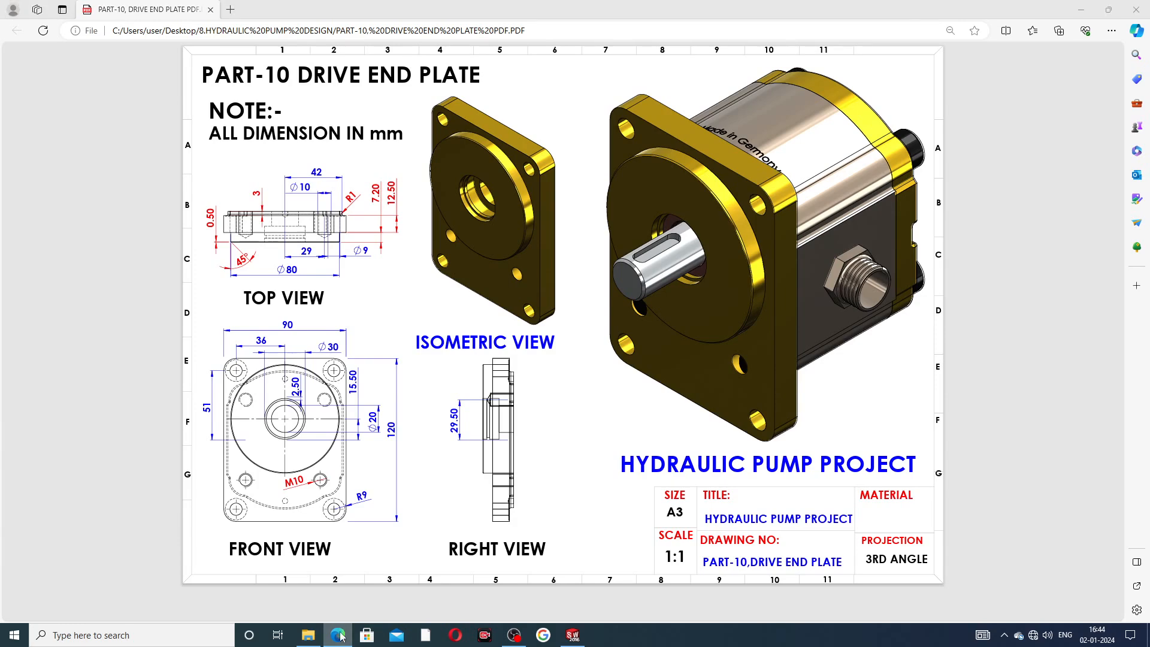
pyautogui.moveTo(557, 305); pyautogui.dragTo(683, 216, button='middle')
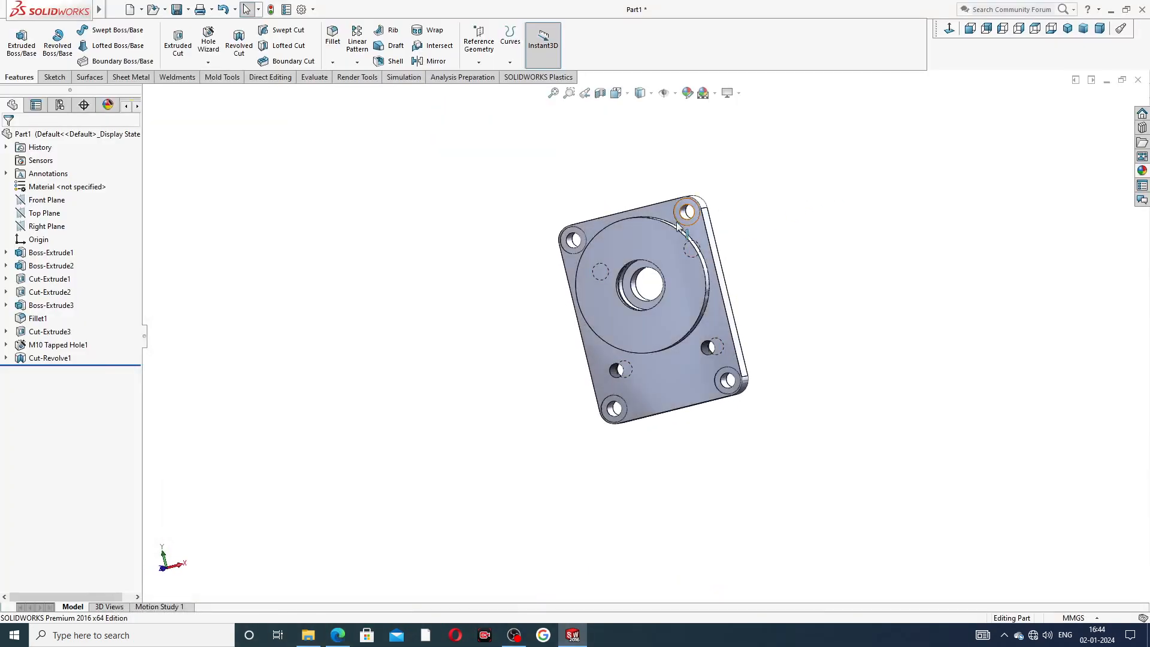
# Chamfer the outer circular edge of the boss with a 0.5 mm distance at 45 degrees.
pyautogui.click(333, 61)
pyautogui.click(361, 92)
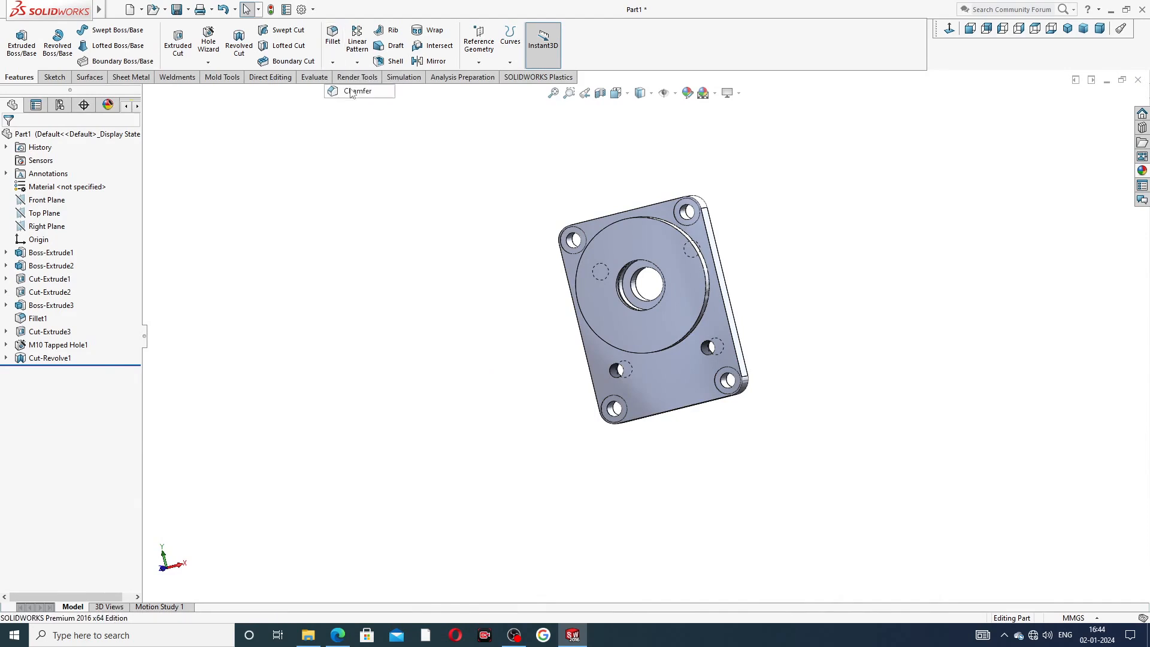
pyautogui.write('0.5')
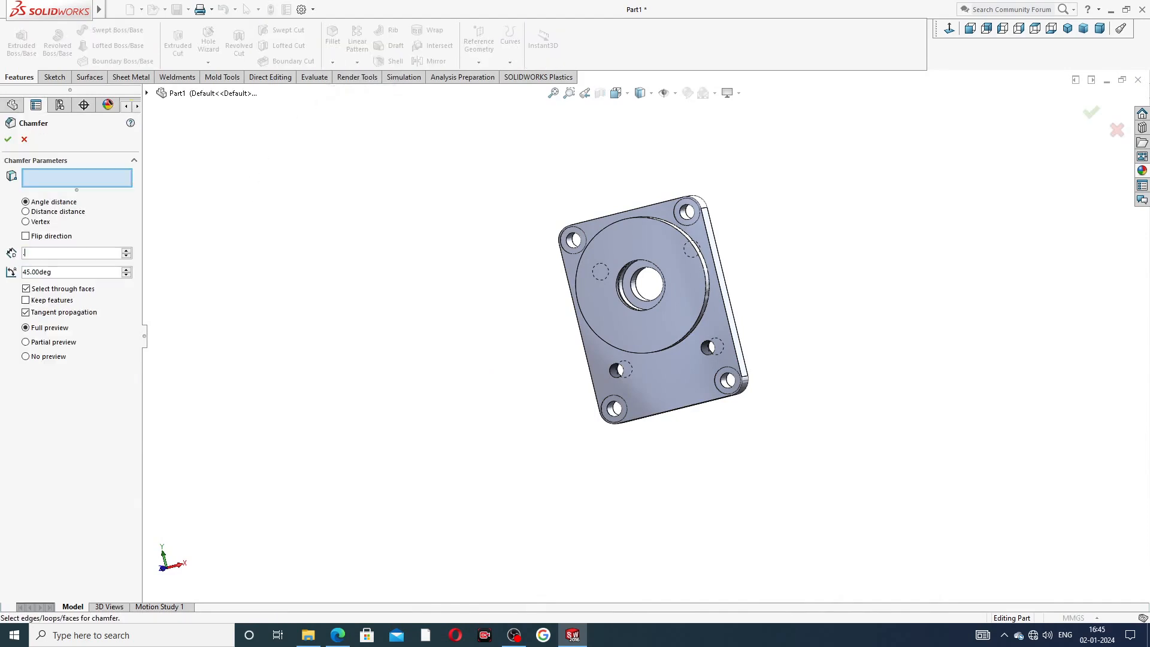
pyautogui.press('Return')
pyautogui.click(338, 635)
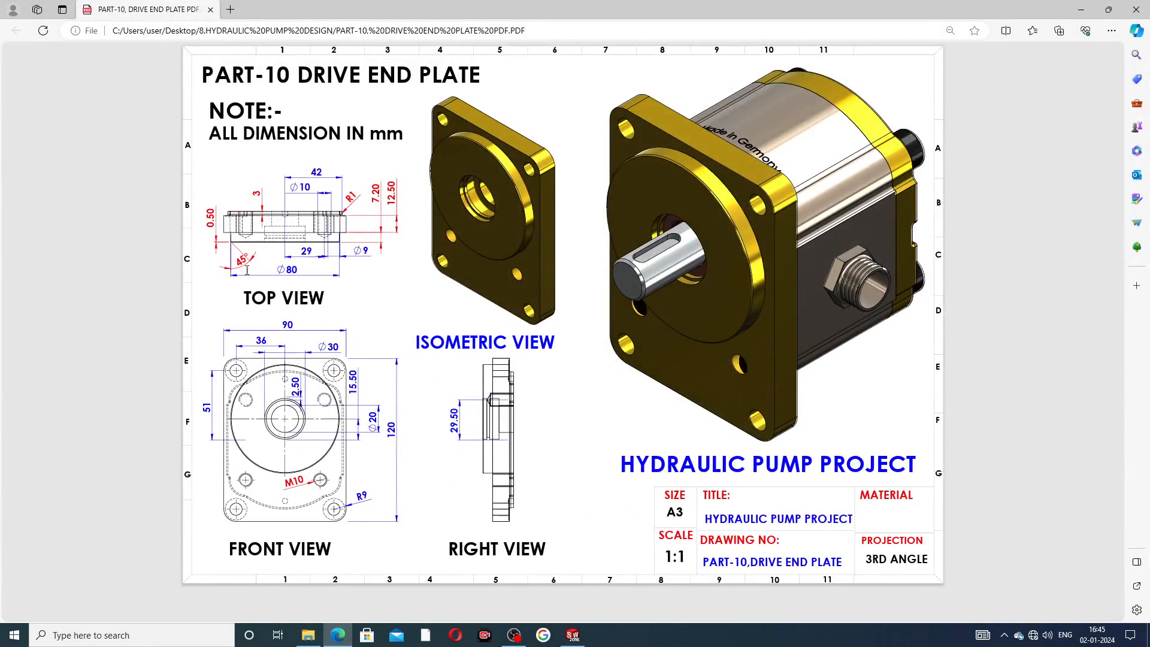
pyautogui.click(338, 635)
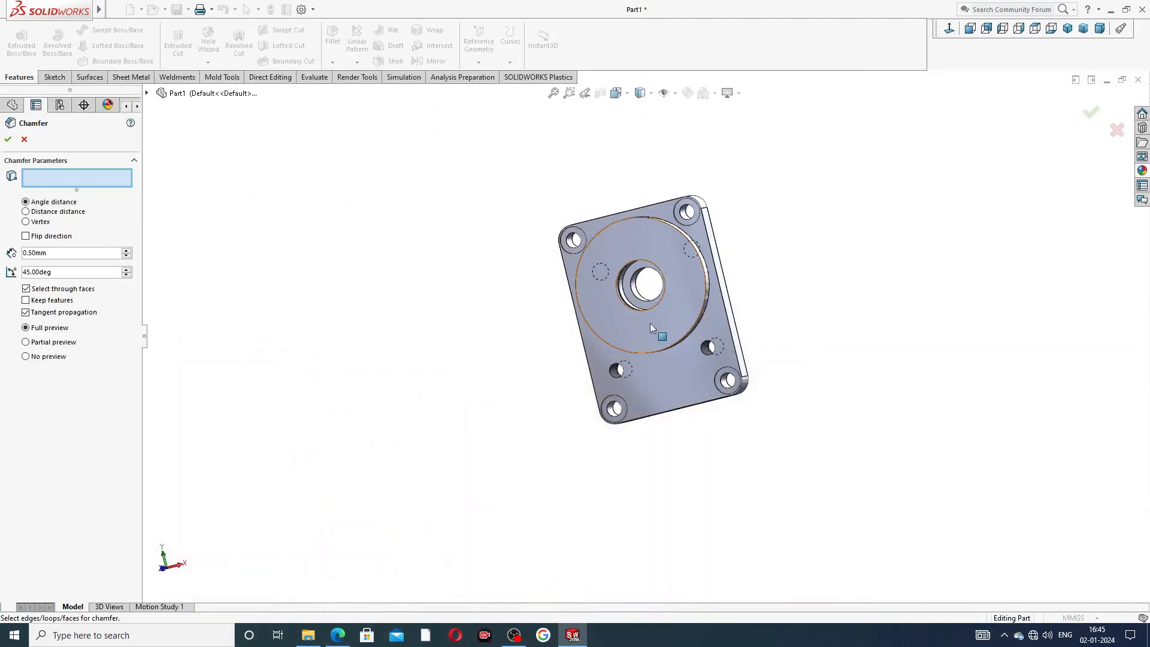
pyautogui.scroll(-3, 667, 238)
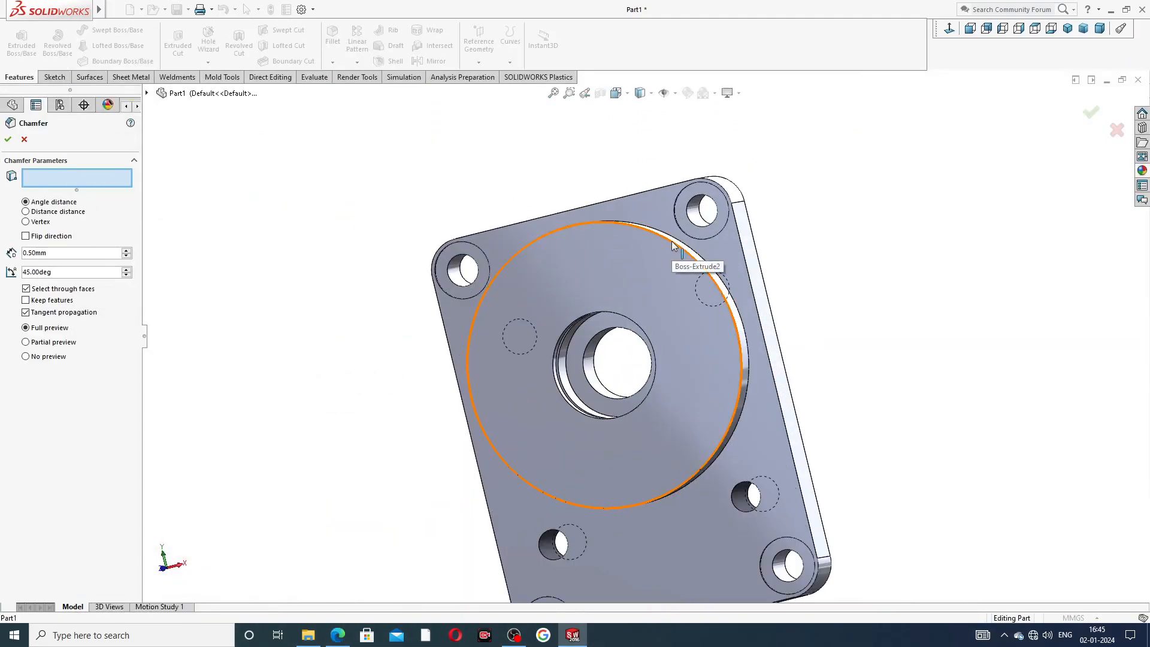
pyautogui.click(670, 241)
pyautogui.moveTo(826, 271); pyautogui.dragTo(776, 314, button='middle')
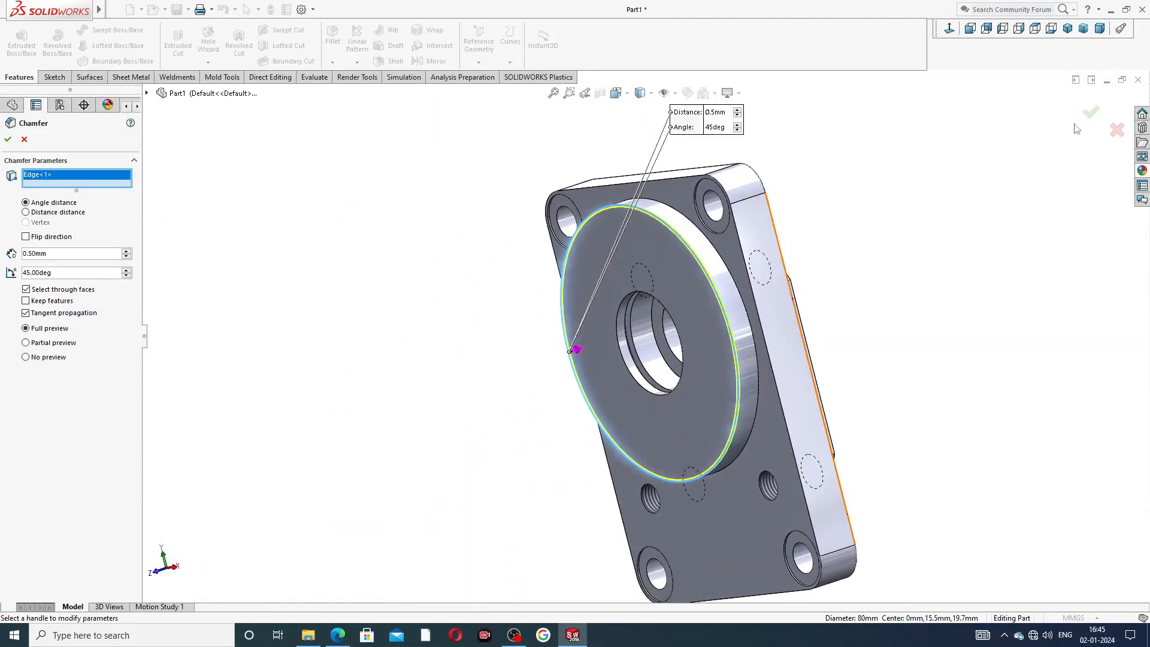
pyautogui.press('Return')
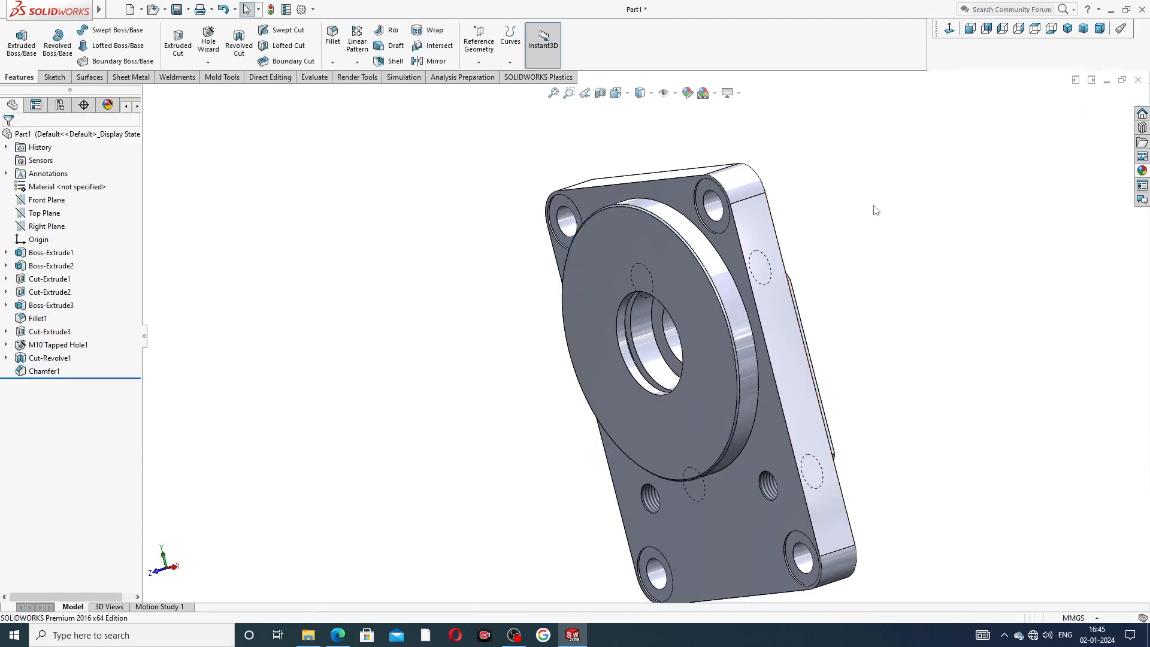
# Start a Hole Wizard hole on the back face of the raised profile, choosing the plain Hole type with ISO Drill sizes.
pyautogui.moveTo(651, 256); pyautogui.dragTo(536, 390, button='middle')
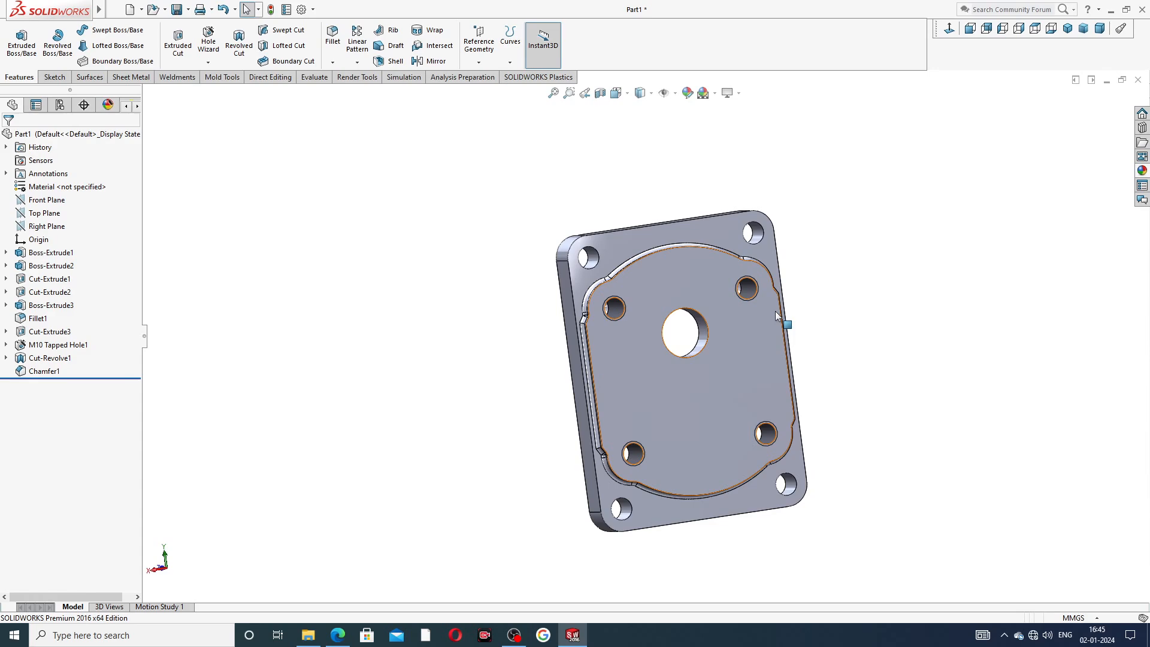
pyautogui.click(678, 275)
pyautogui.click(950, 29)
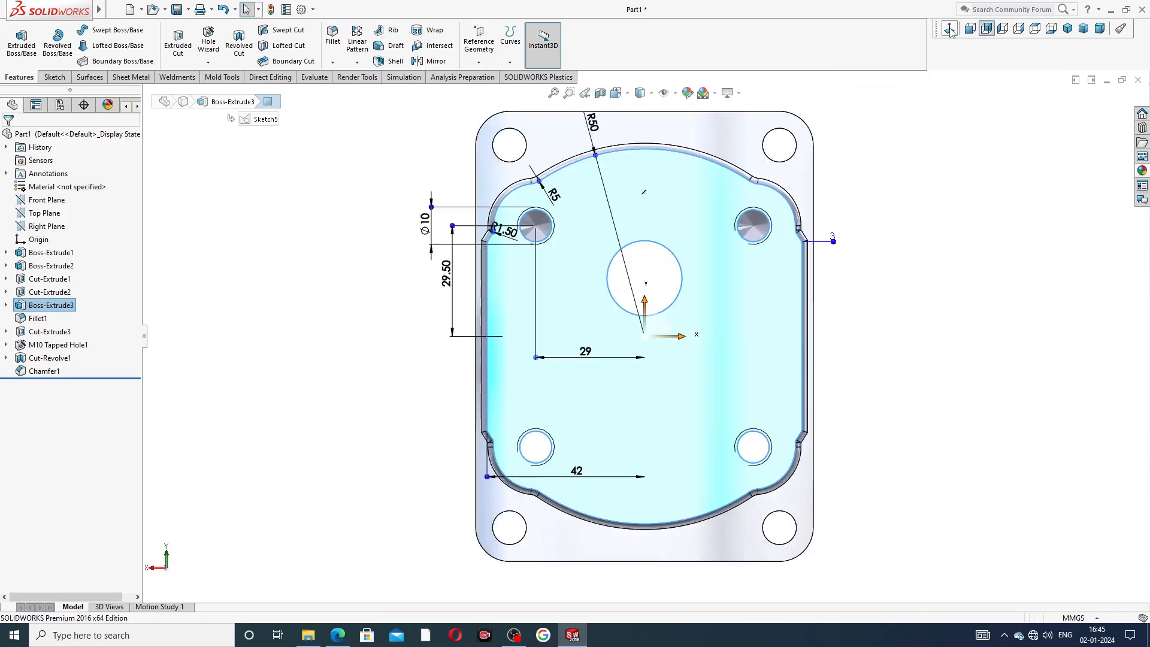
pyautogui.scroll(2, 649, 136)
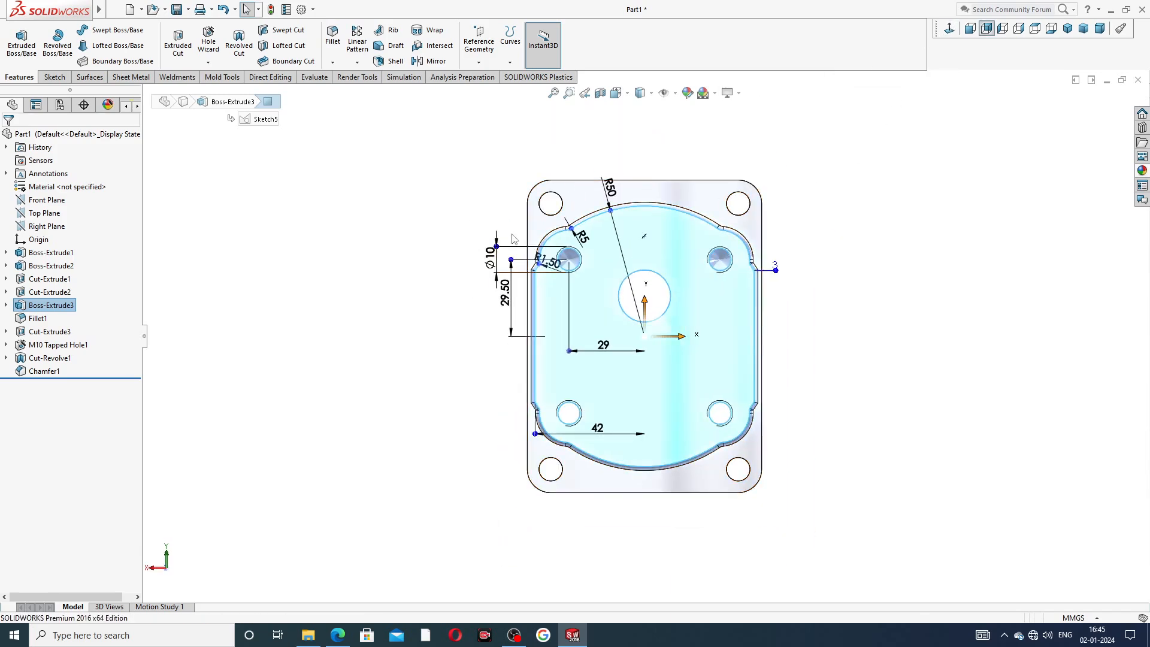
pyautogui.click(209, 41)
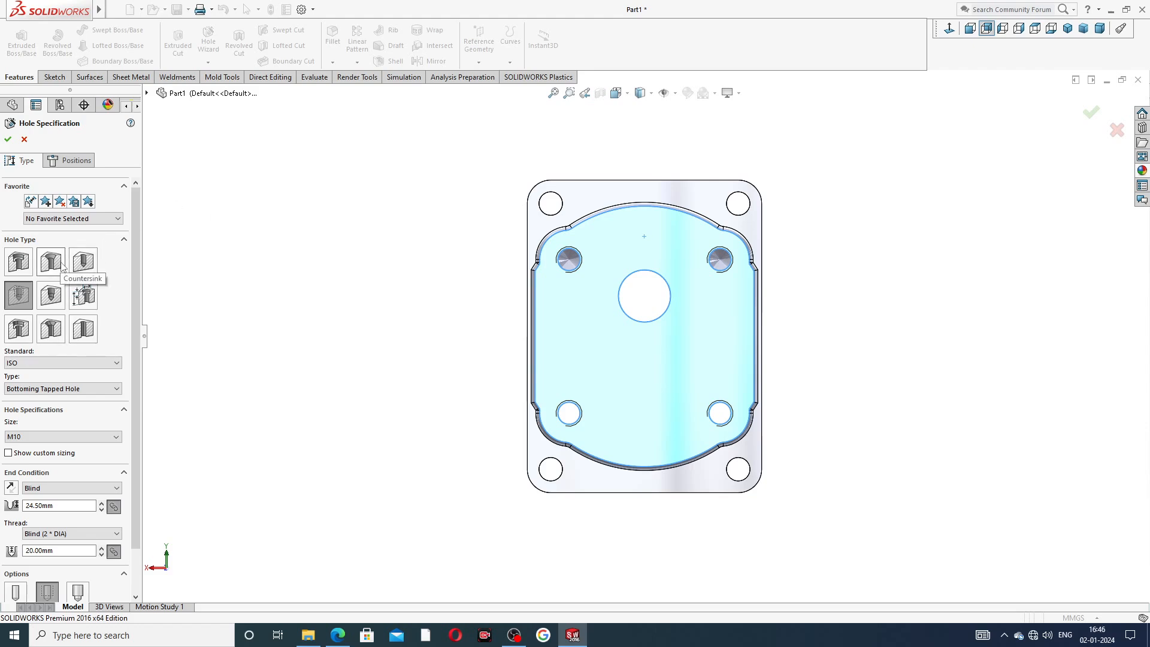
pyautogui.click(82, 262)
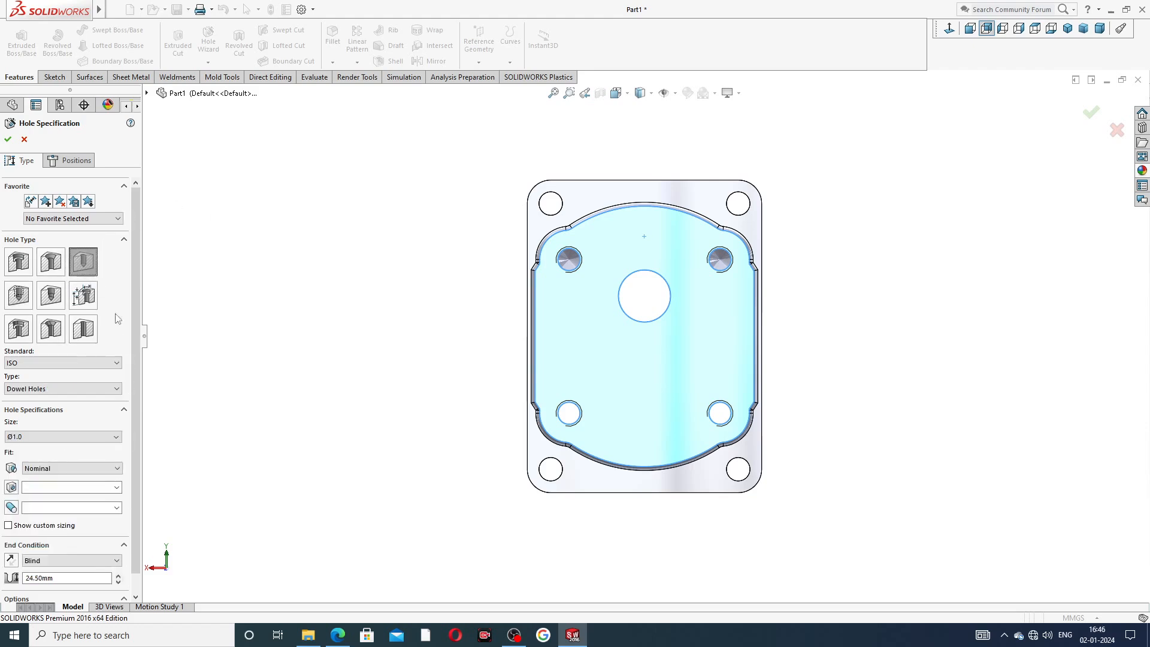
pyautogui.scroll(-1, 139, 423)
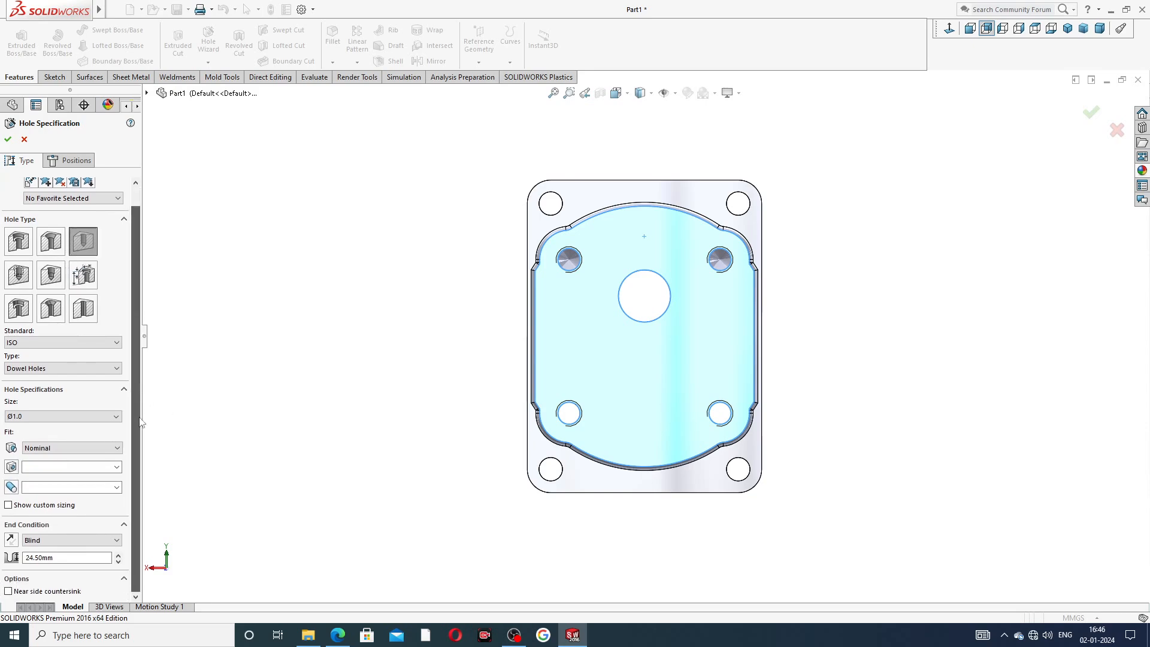
pyautogui.click(49, 369)
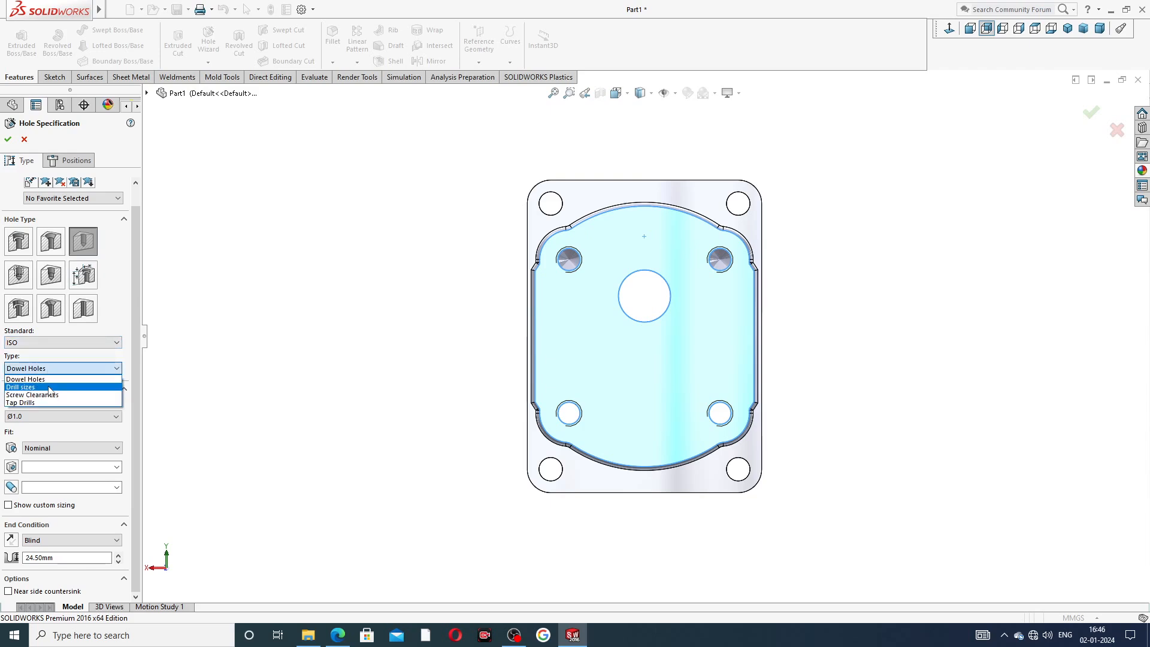
pyautogui.click(49, 387)
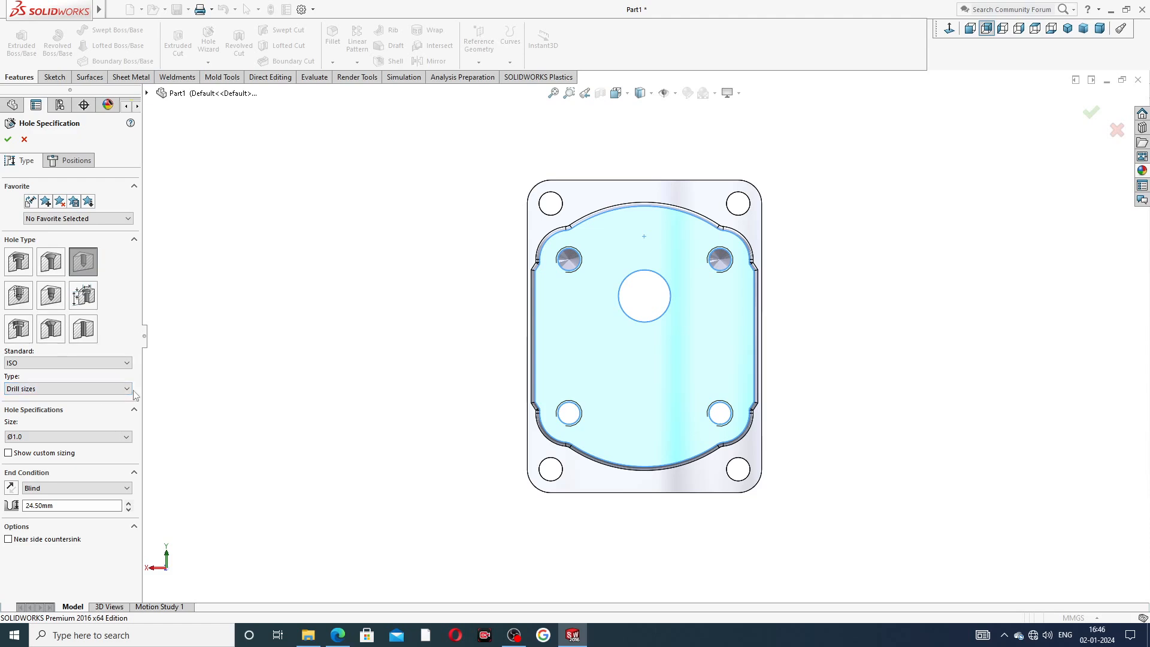
# Set the hole size to Ø4.0 and the blind depth to 3 mm.
pyautogui.click(48, 436)
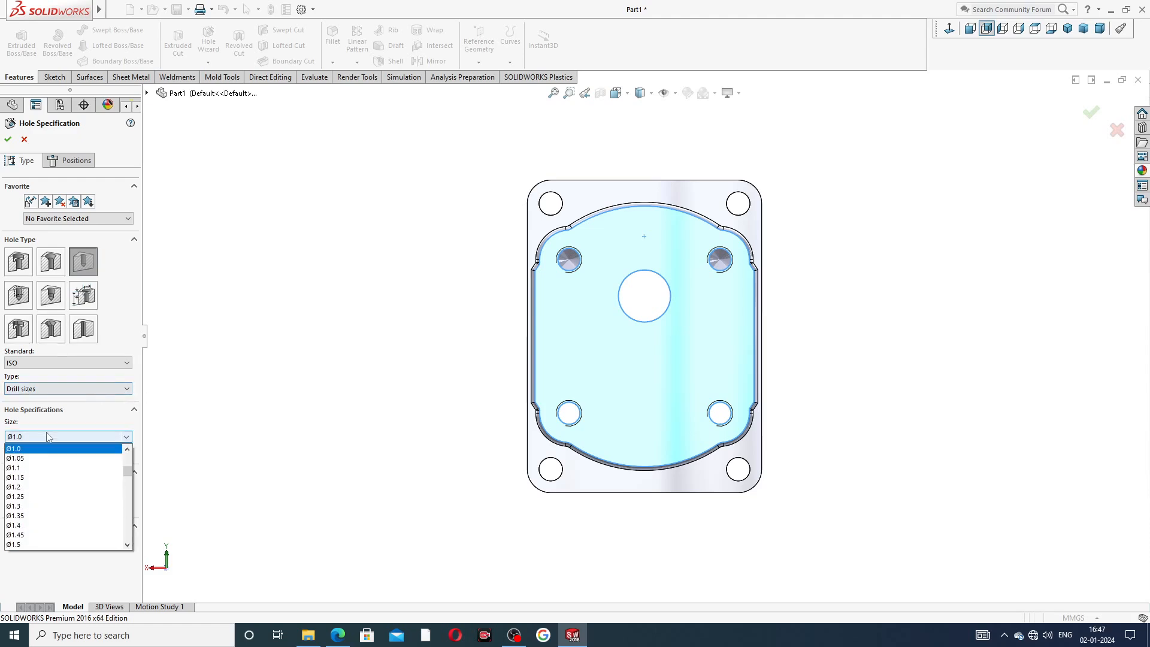
pyautogui.scroll(-4, 37, 513)
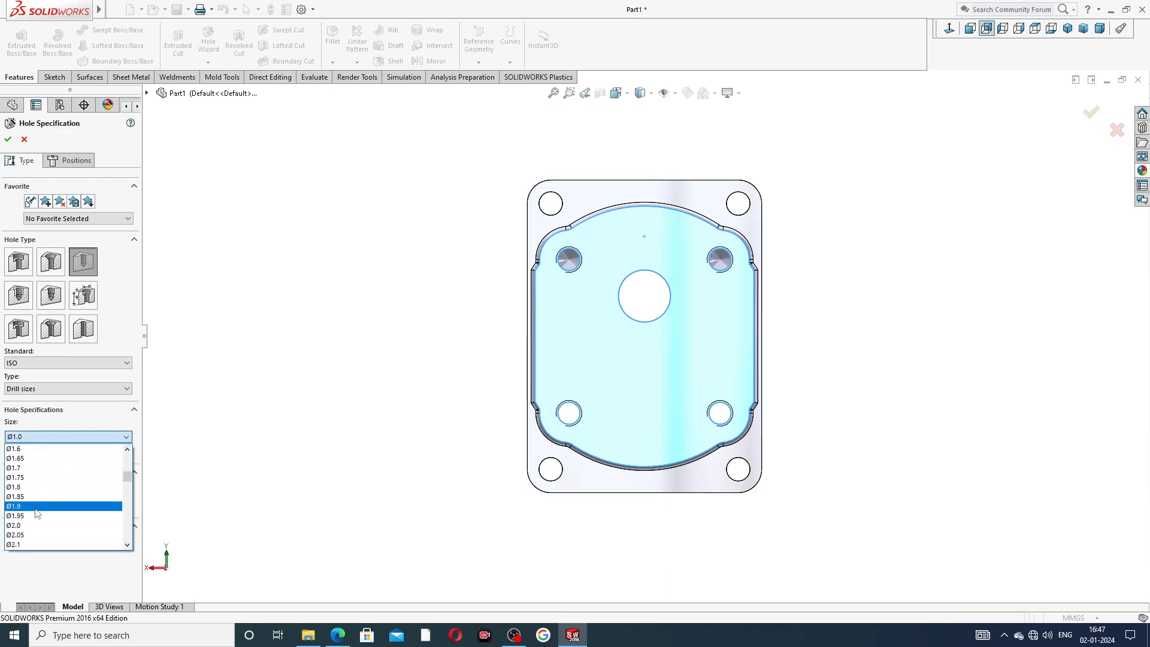
pyautogui.scroll(-5, 37, 514)
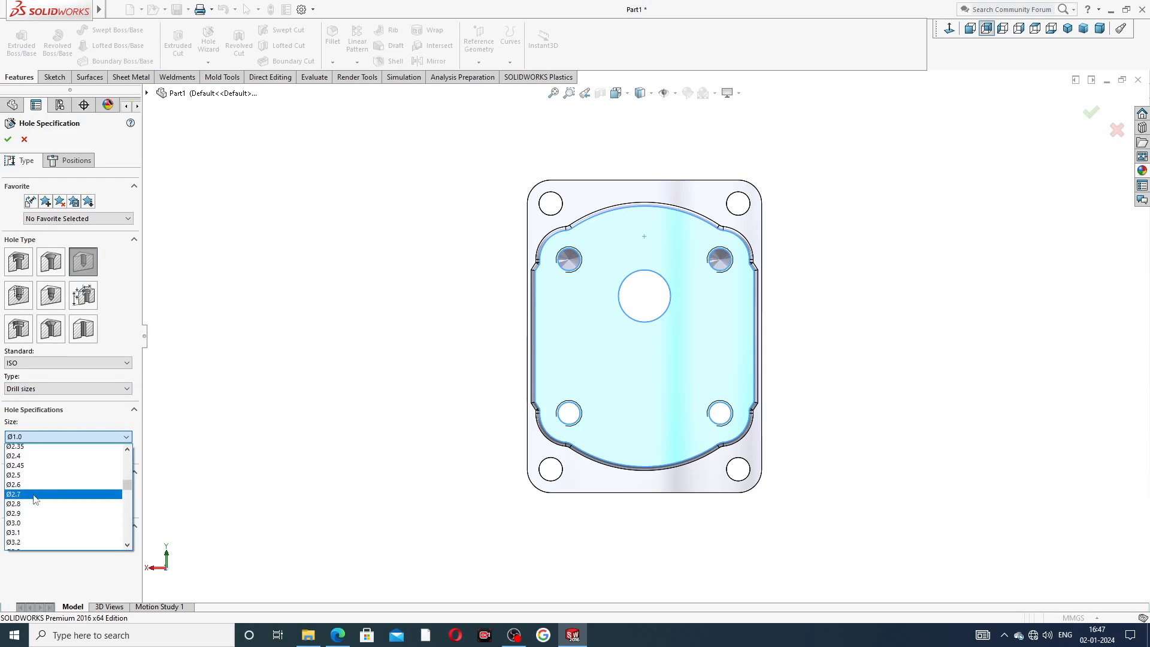
pyautogui.scroll(-7, 35, 499)
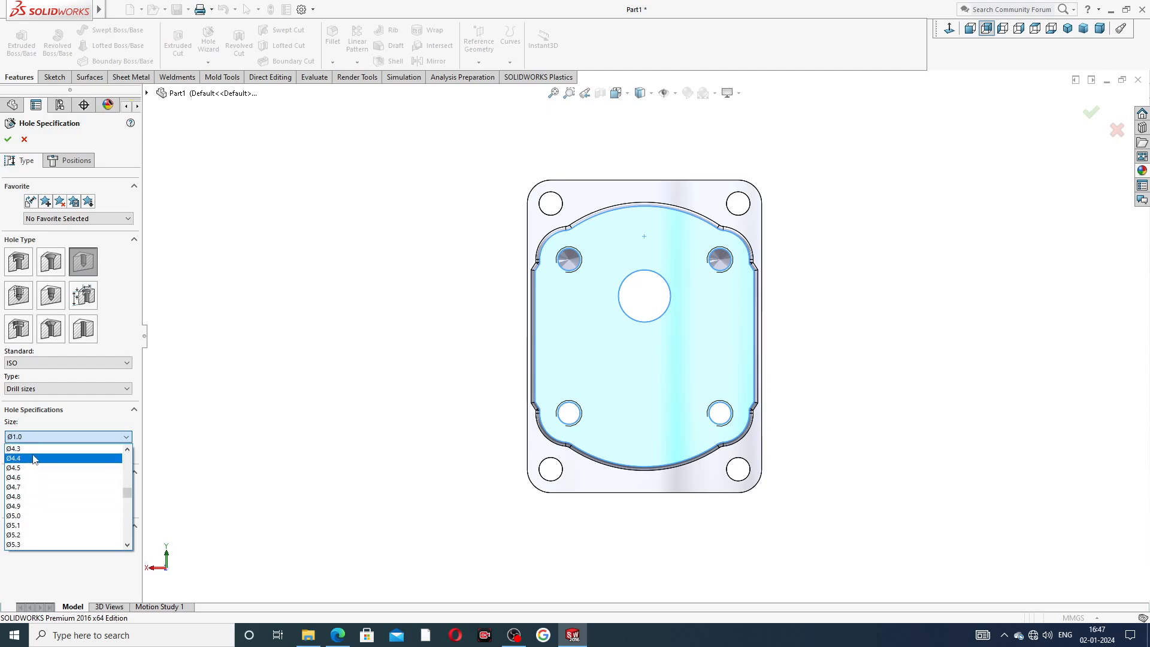
pyautogui.scroll(3, 34, 474)
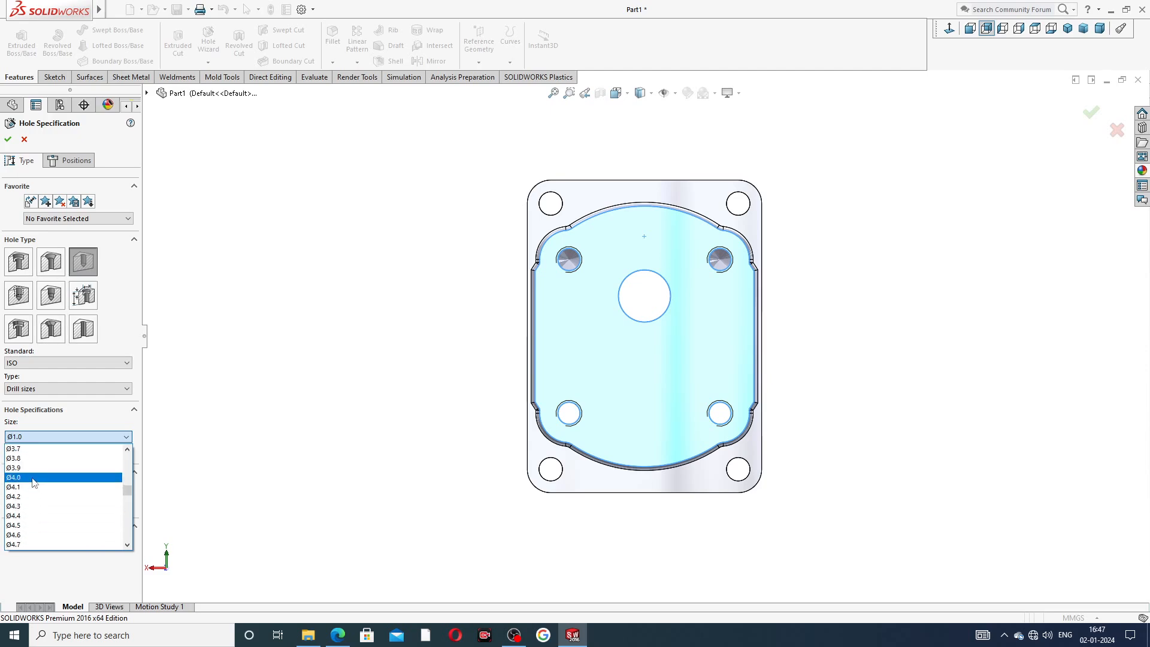
pyautogui.click(34, 478)
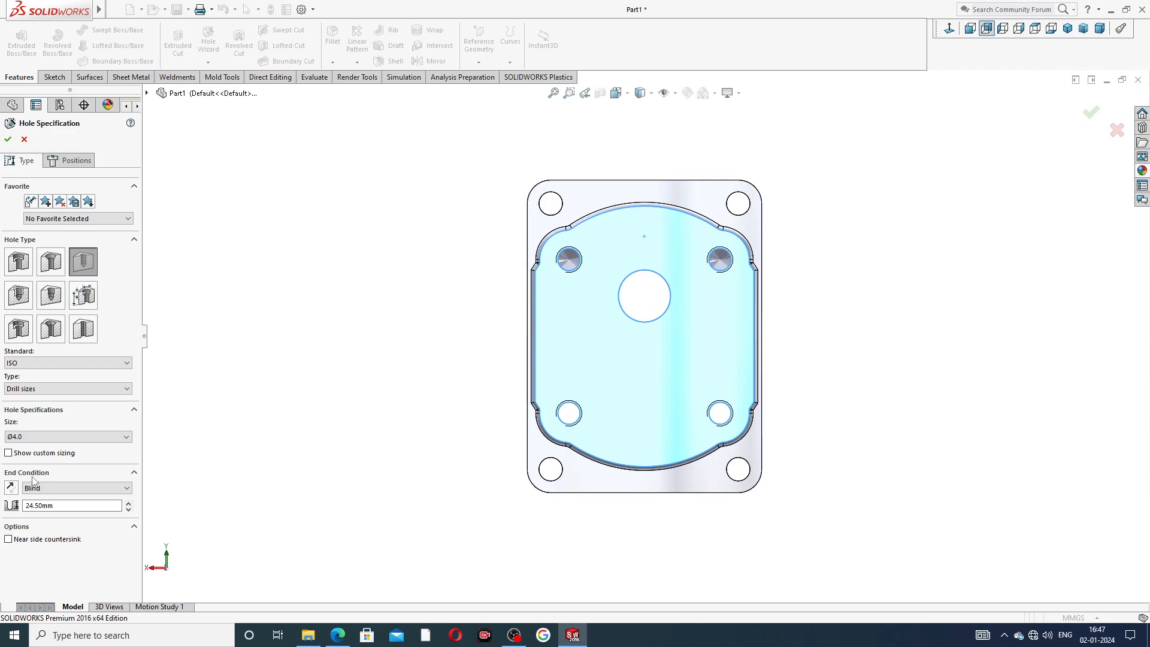
pyautogui.click(59, 505)
pyautogui.write('3')
pyautogui.press('Return')
# Place two hole points on the vertical centerline, one above and one below the central bore.
pyautogui.click(70, 161)
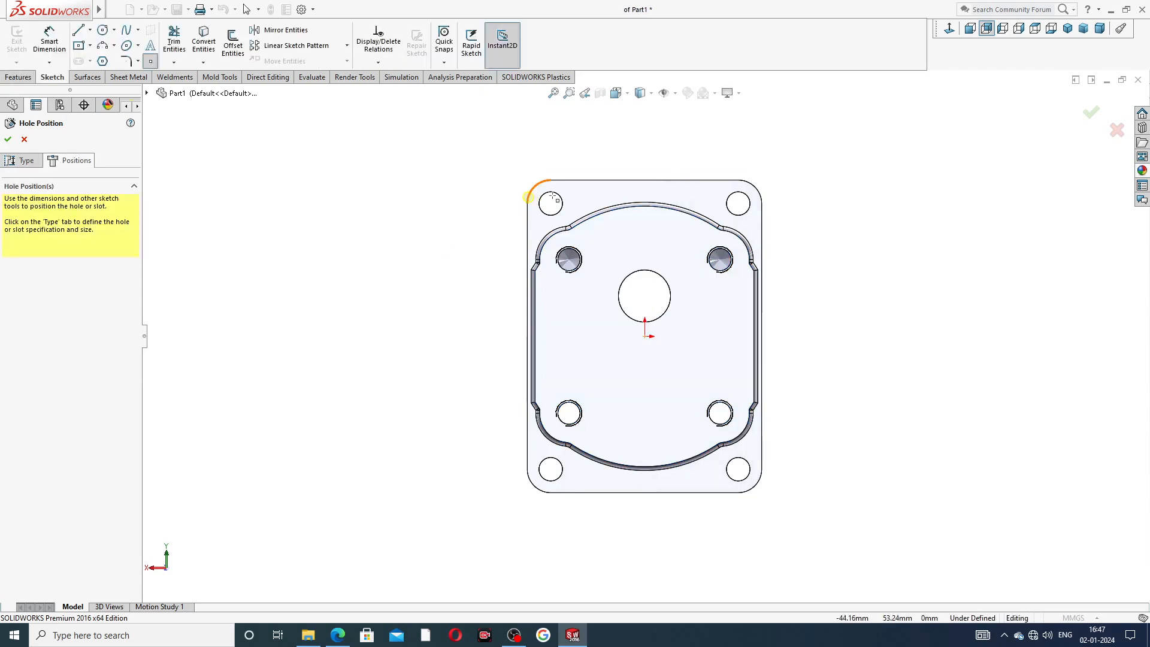
pyautogui.click(645, 226)
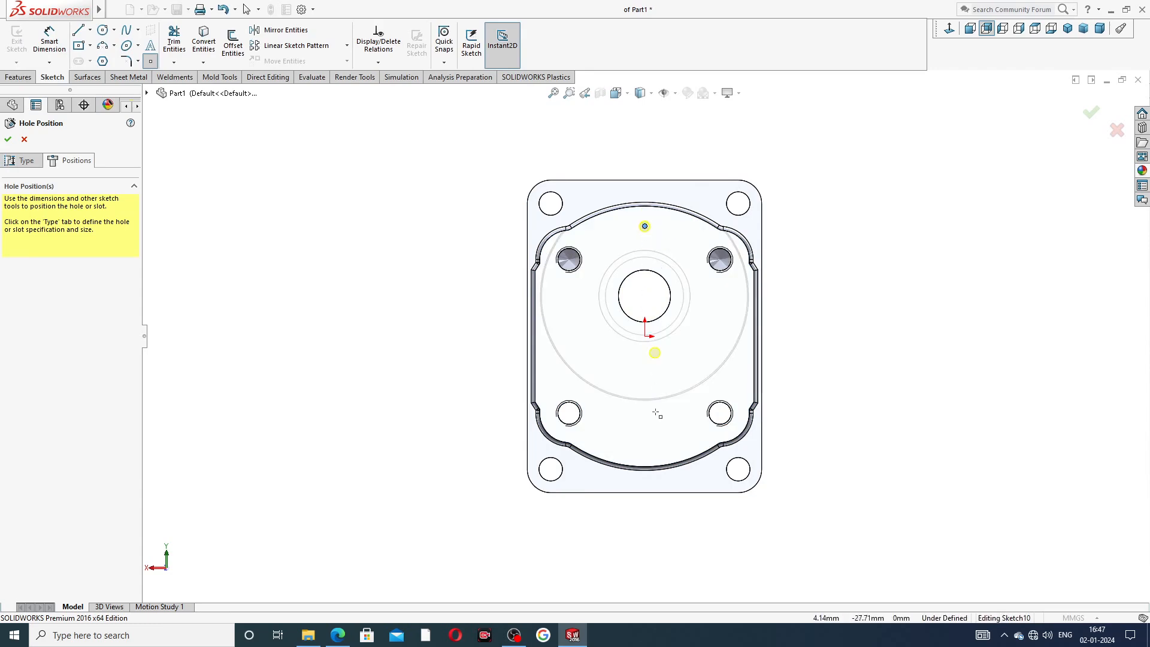
pyautogui.click(645, 450)
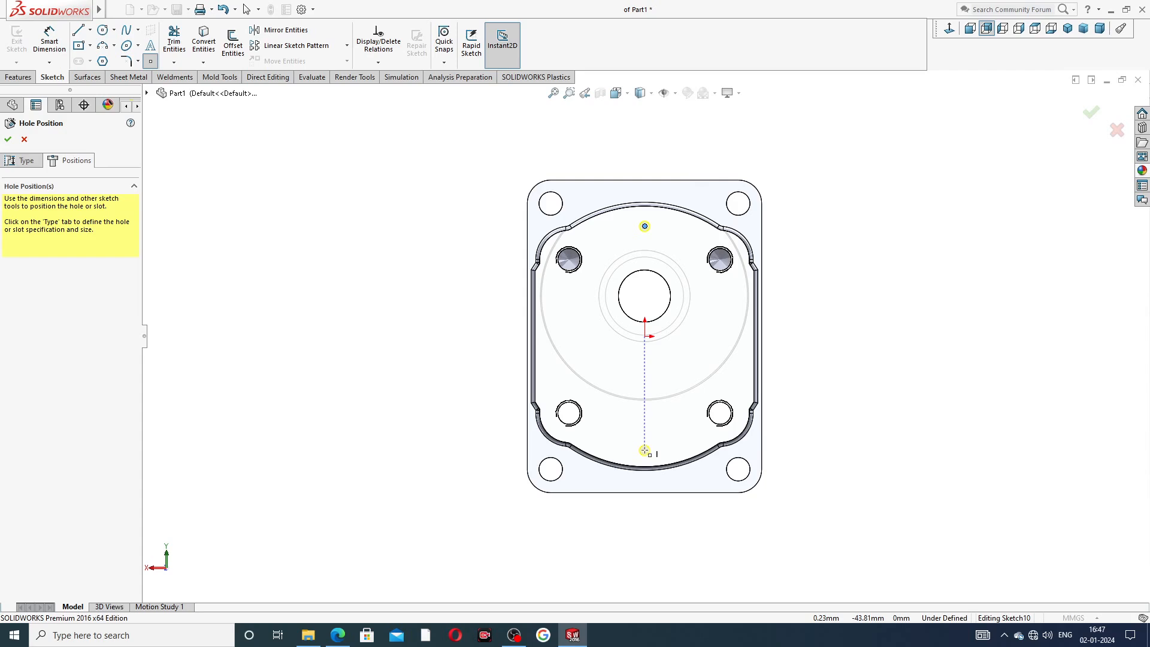
pyautogui.click(664, 180)
pyautogui.rightClick(358, 146)
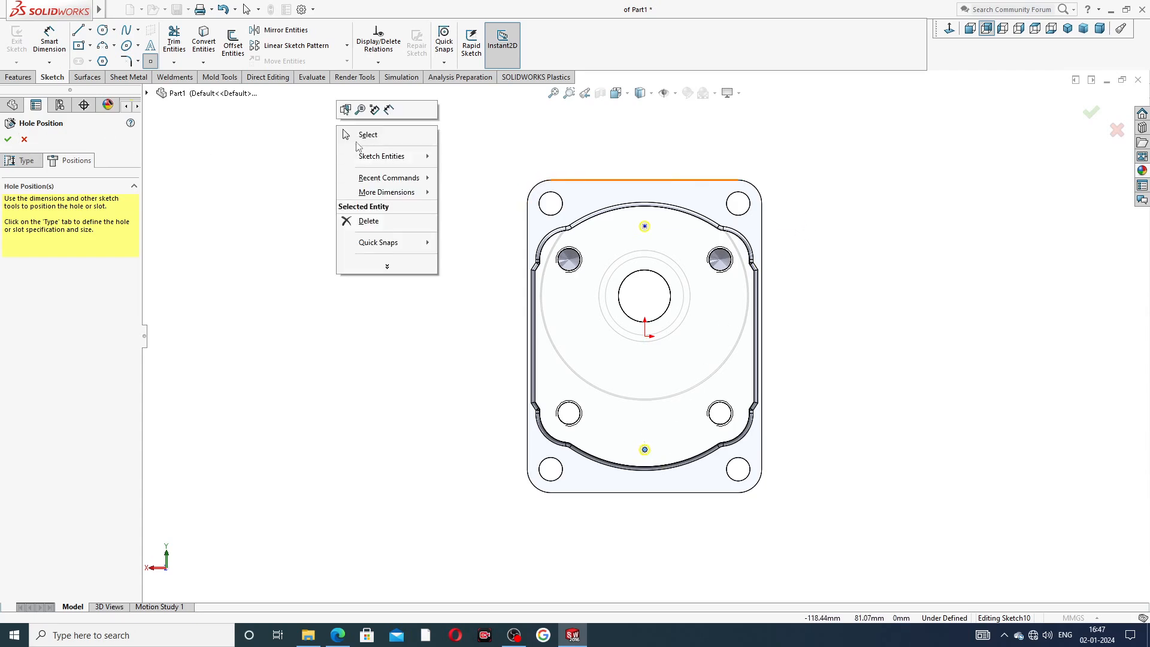
# Dimension the upper hole point 45 mm vertically from the origin.
pyautogui.click(49, 39)
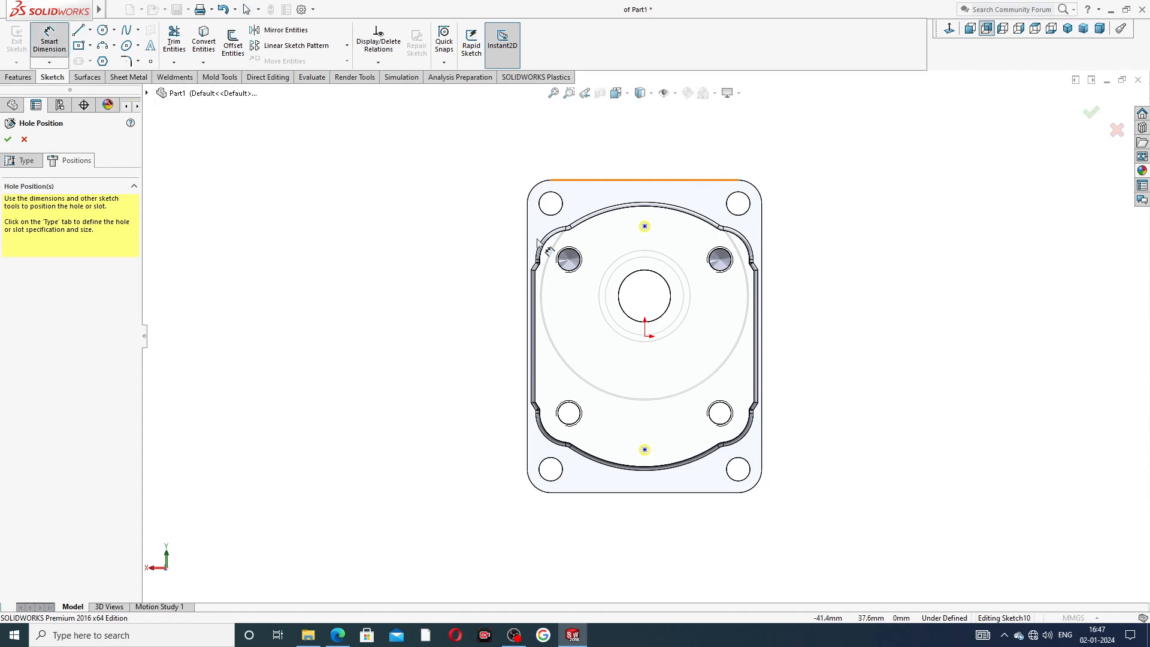
pyautogui.click(645, 226)
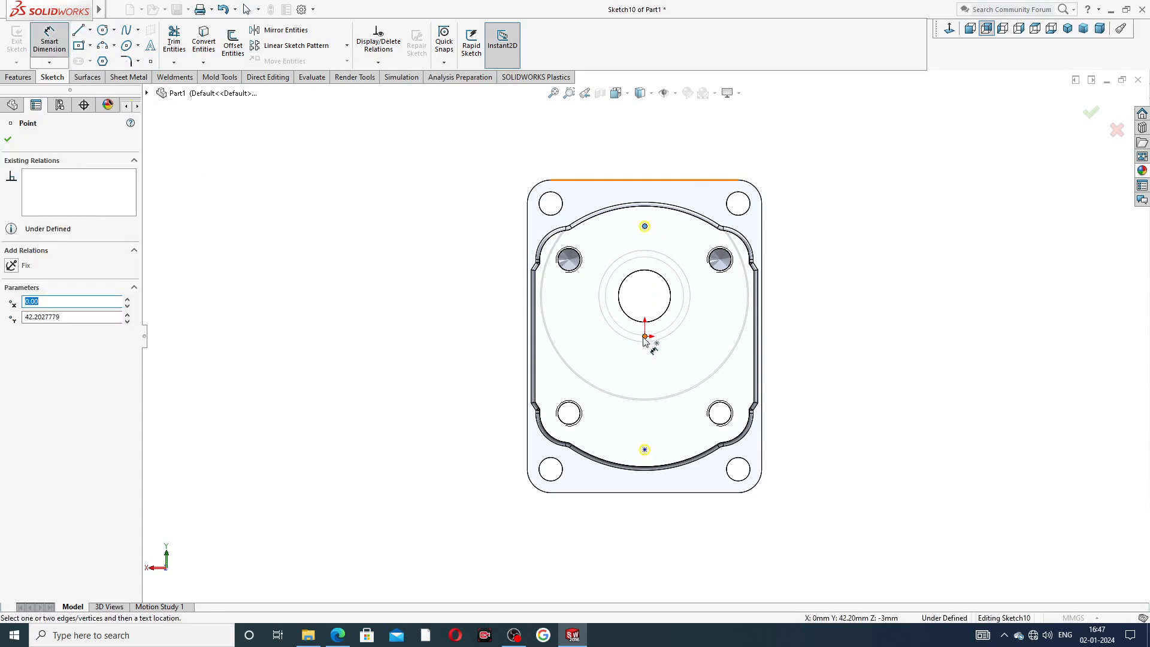
pyautogui.click(645, 337)
pyautogui.click(507, 279)
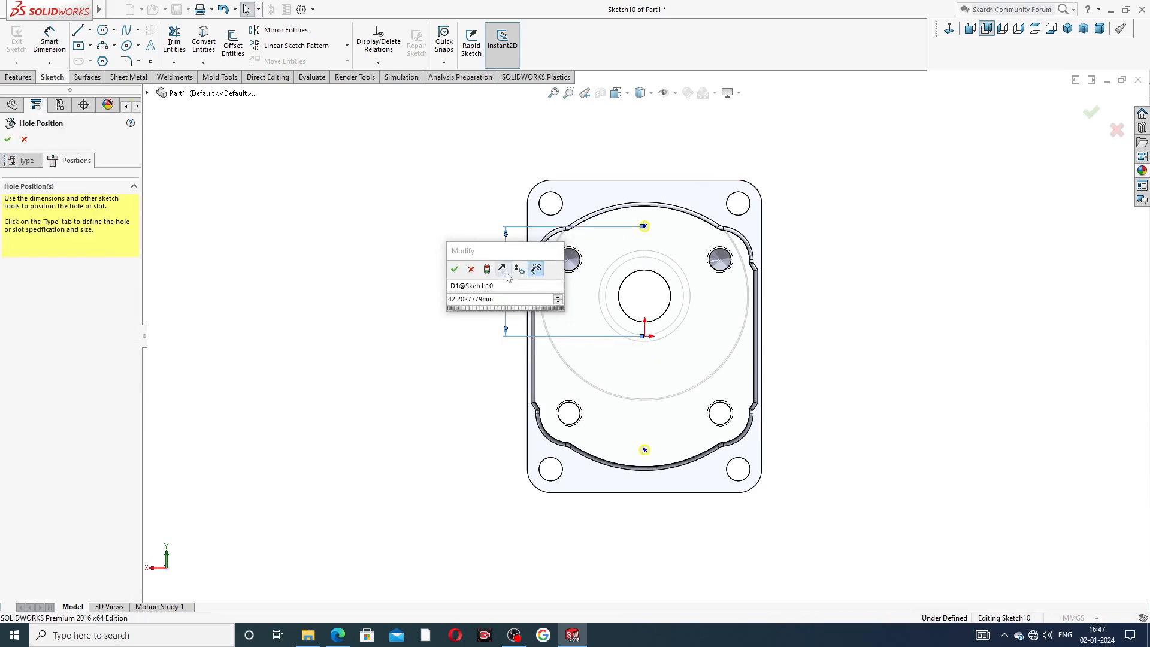
pyautogui.press('Return')
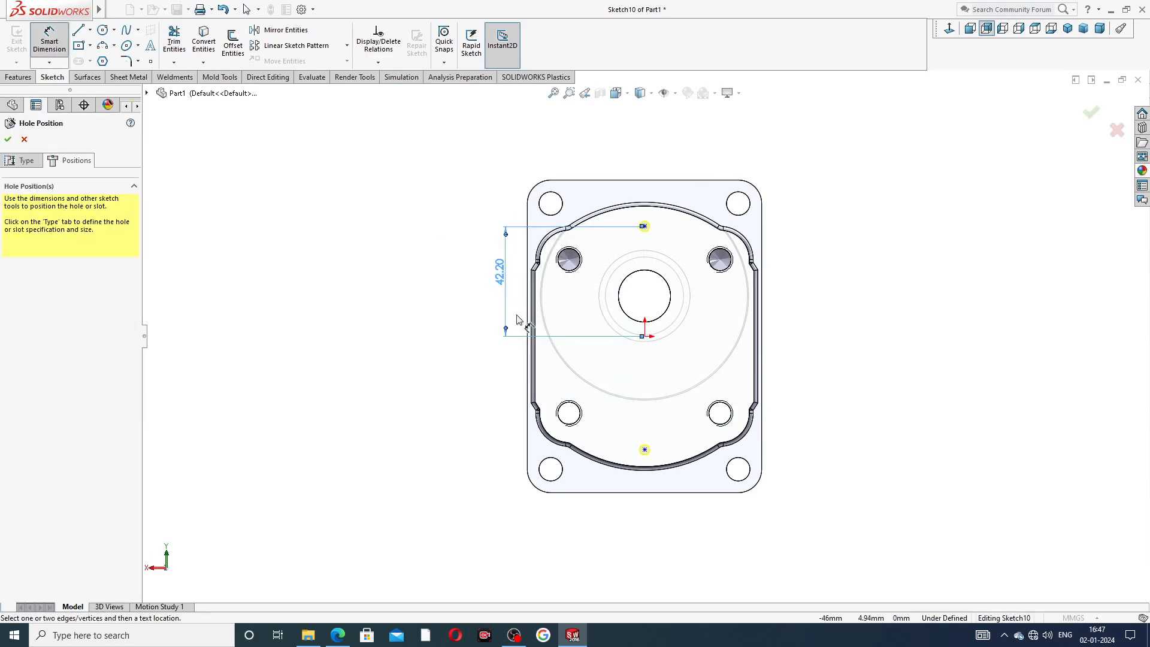
pyautogui.doubleClick(500, 274)
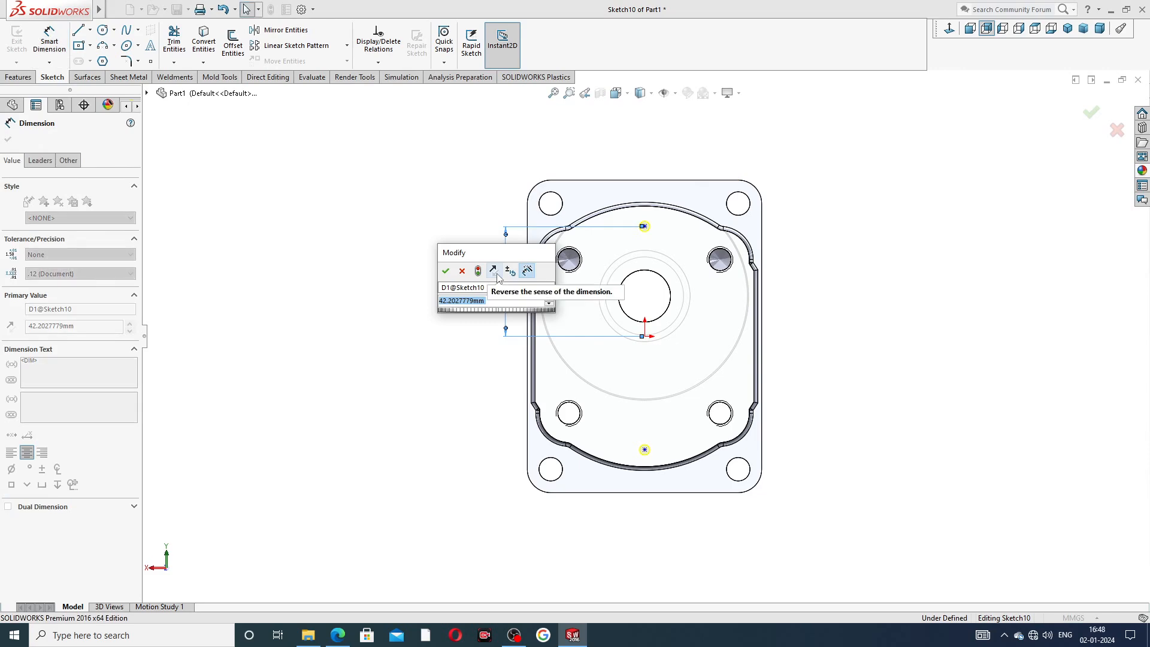
pyautogui.write('45')
pyautogui.press('Return')
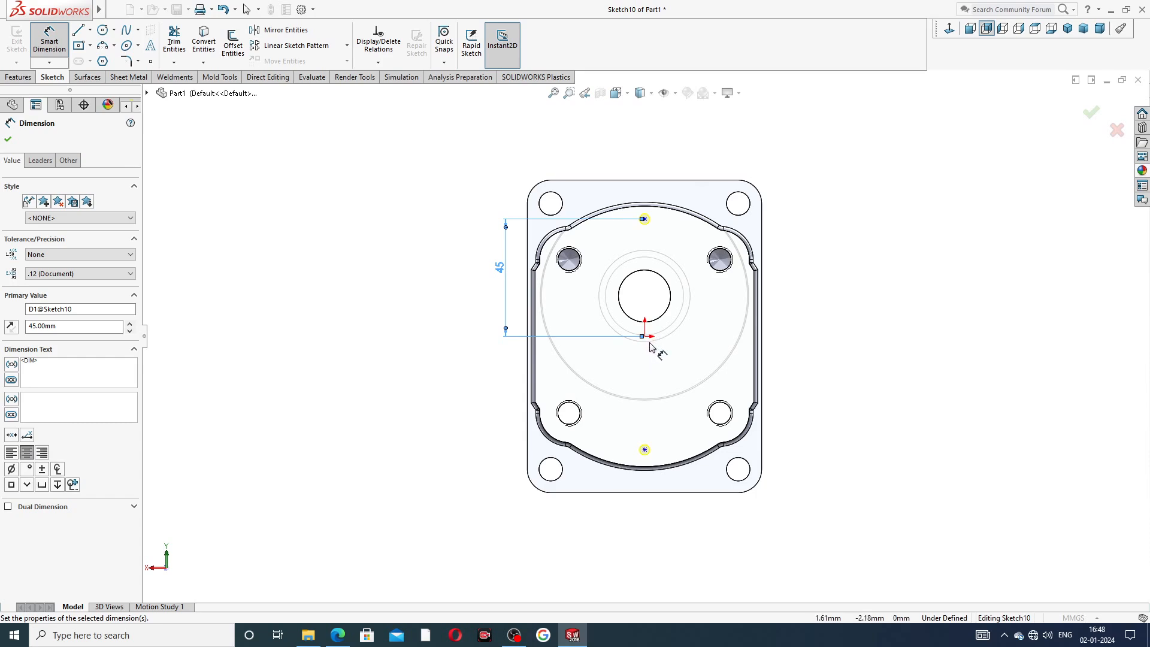
pyautogui.press('Escape')
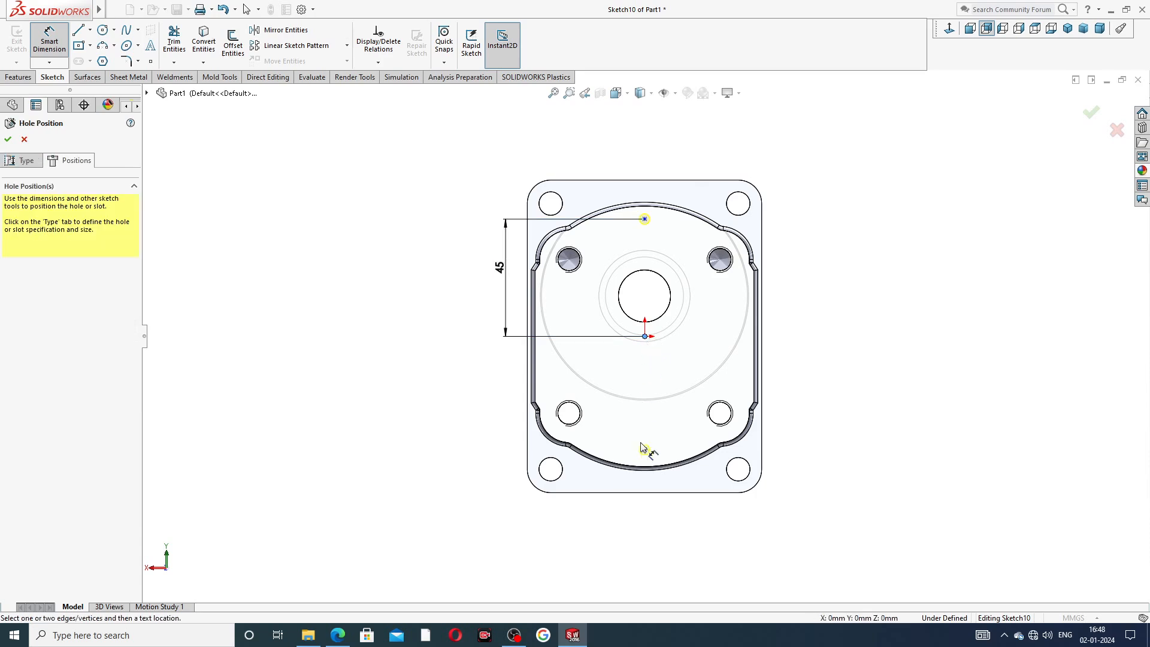
# Dimension the lower hole point 45 mm vertically from the origin and complete the Ø4.0 hole feature.
pyautogui.click(645, 450)
pyautogui.click(503, 402)
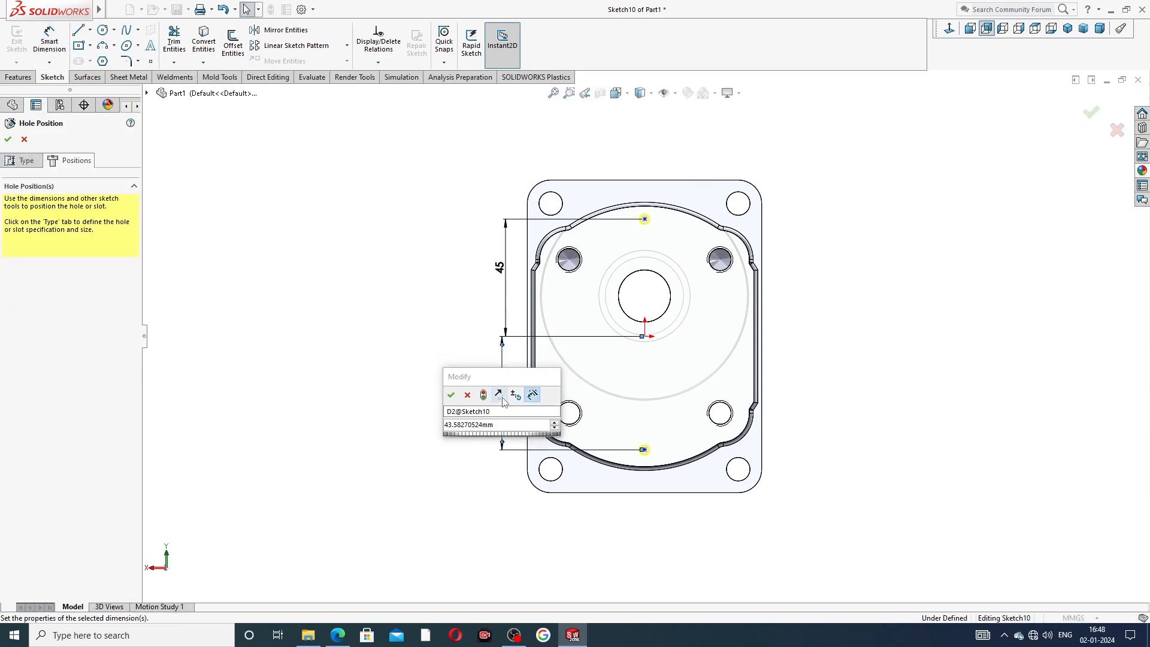
pyautogui.doubleClick(498, 396)
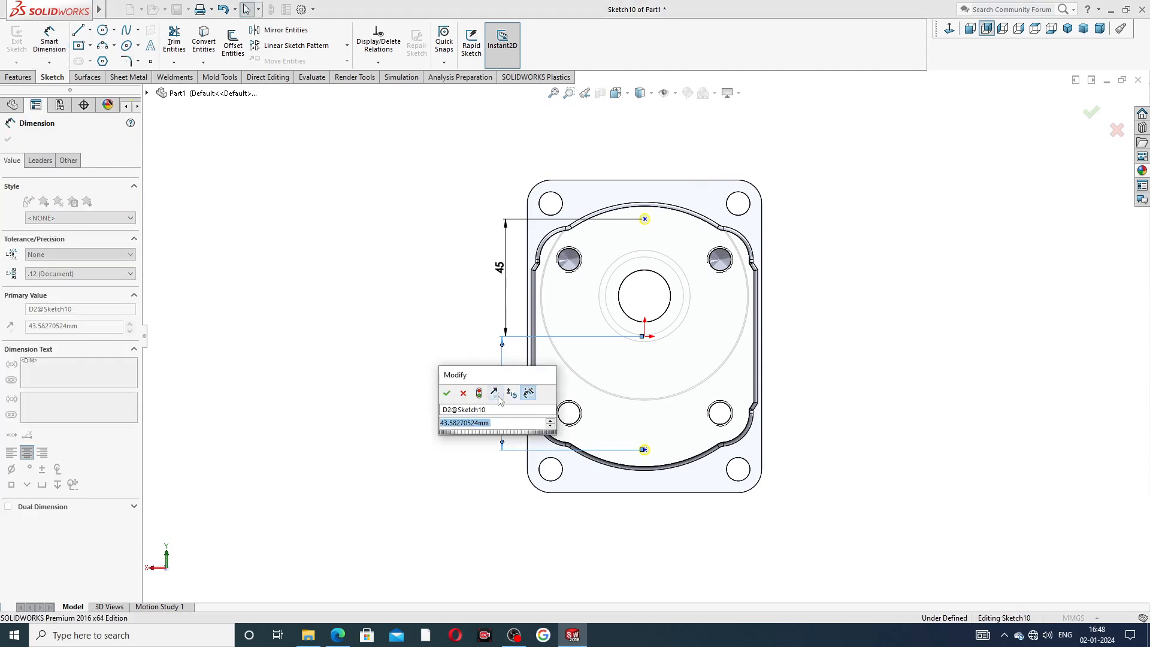
pyautogui.write('45')
pyautogui.press('Return')
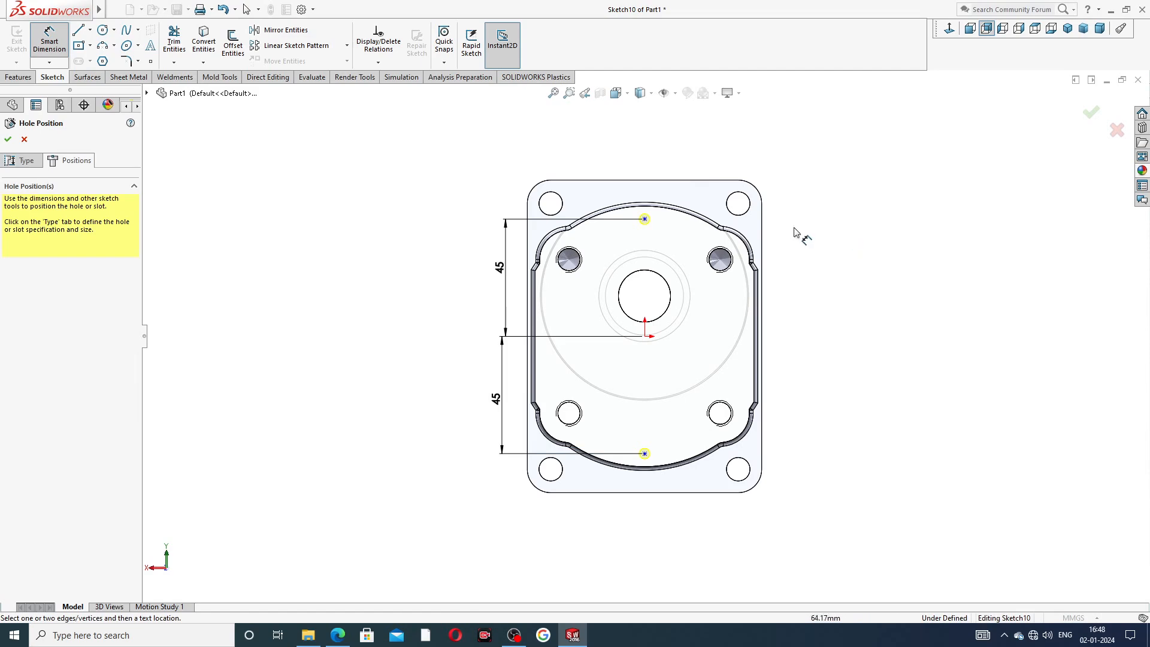
pyautogui.rightClick(855, 198)
pyautogui.click(886, 207)
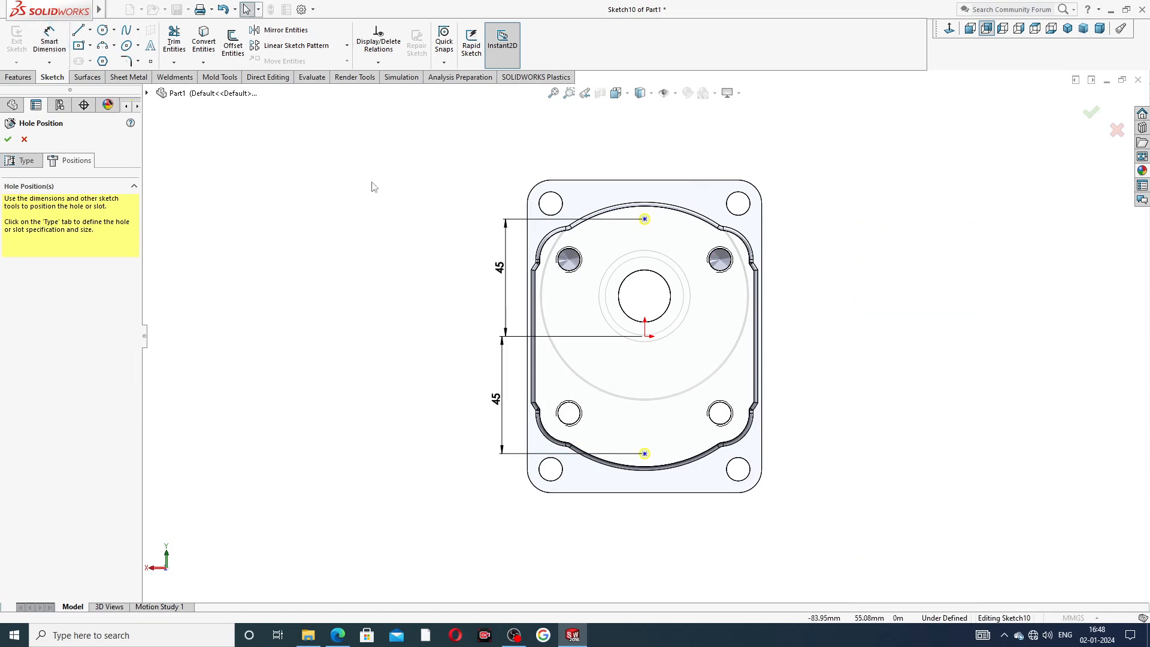
pyautogui.click(9, 140)
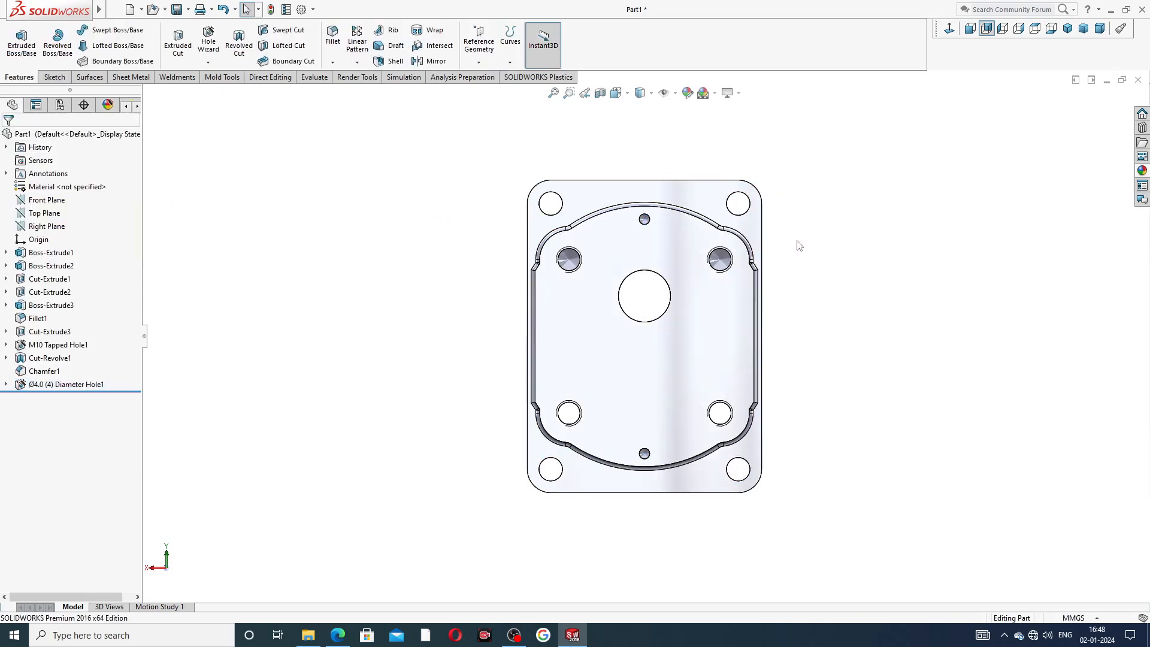
# Review the document's Detailing properties in the options dialog without changing them.
pyautogui.moveTo(796, 246); pyautogui.dragTo(624, 237, button='middle')
pyautogui.scroll(-6, 623, 239)
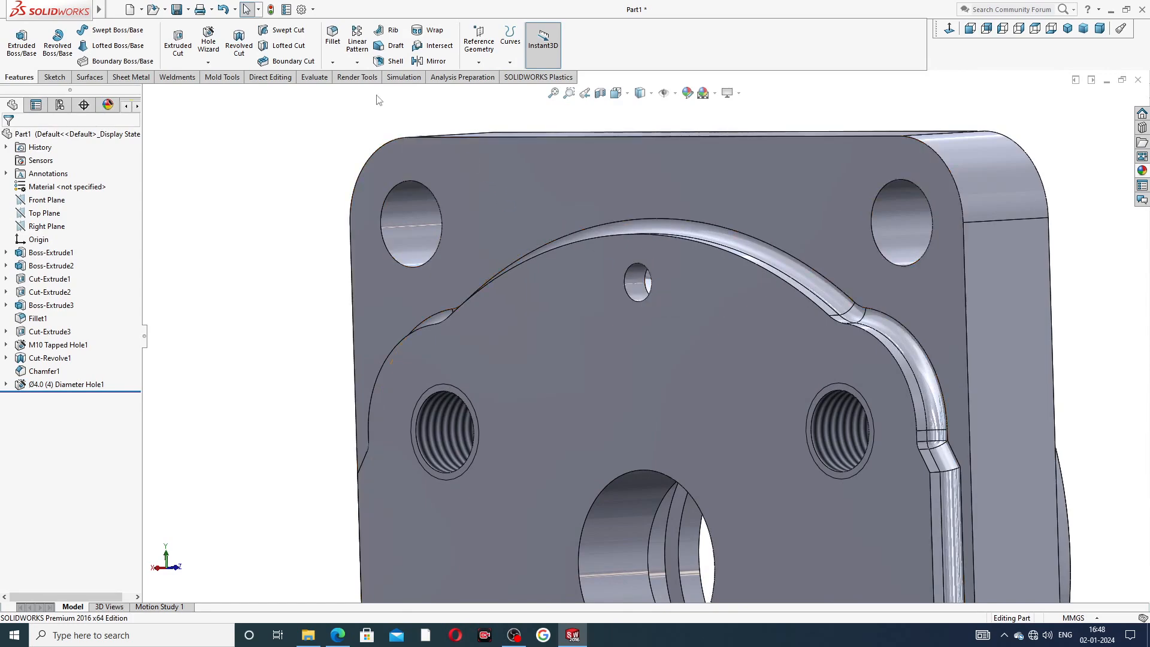
pyautogui.click(302, 10)
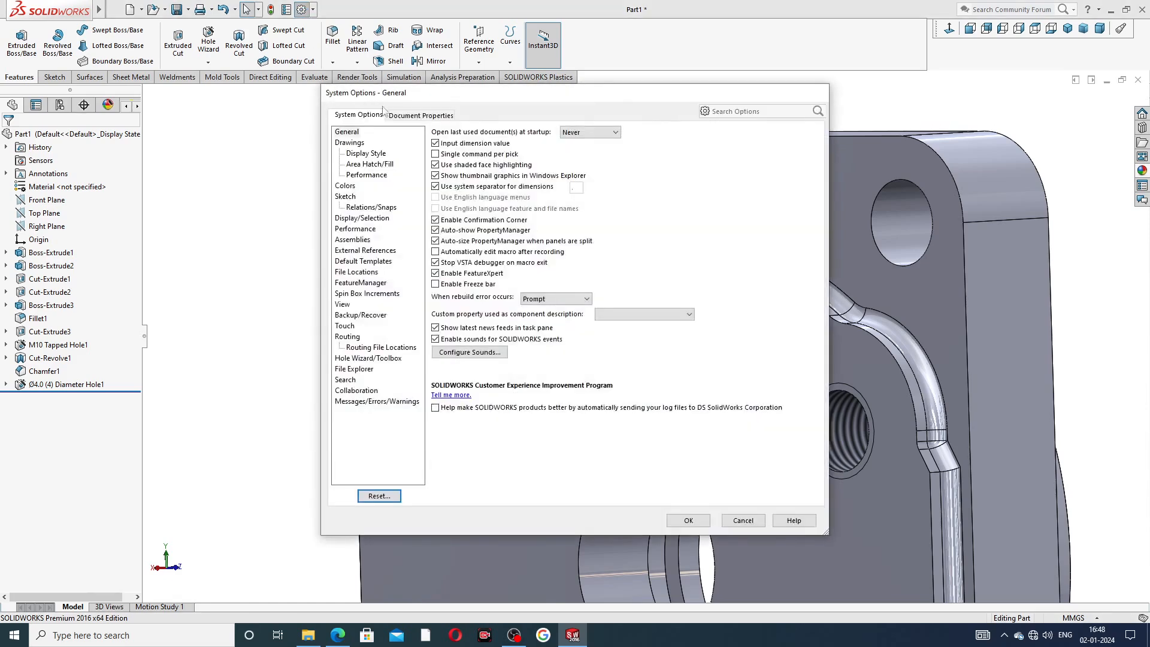
pyautogui.click(405, 114)
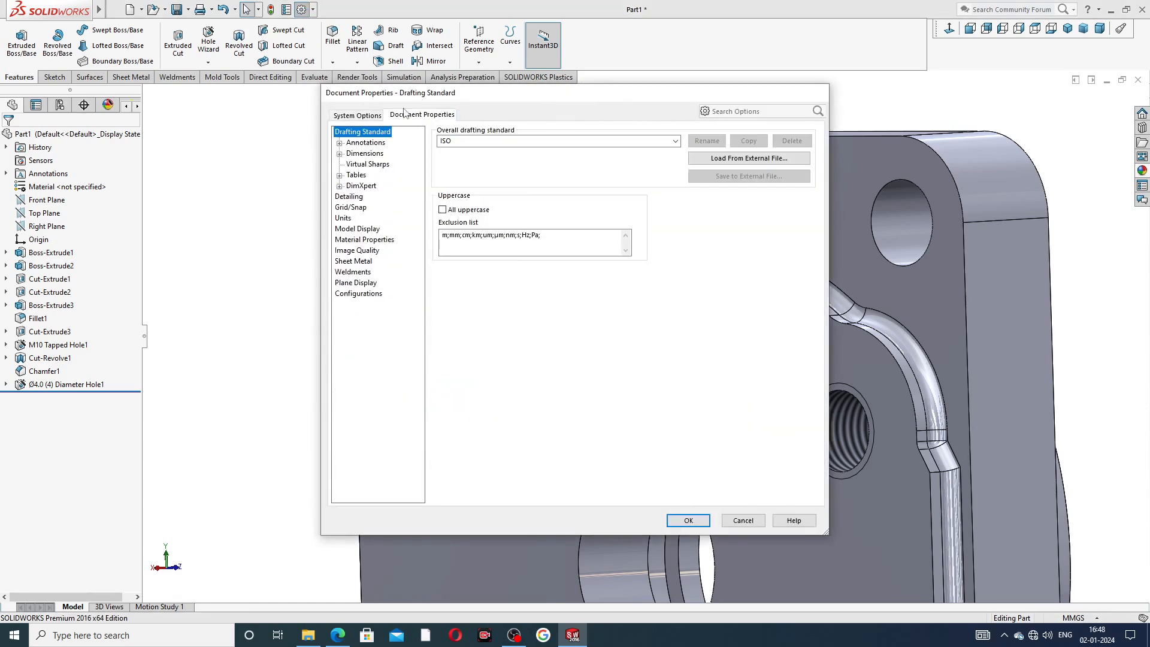
pyautogui.click(357, 198)
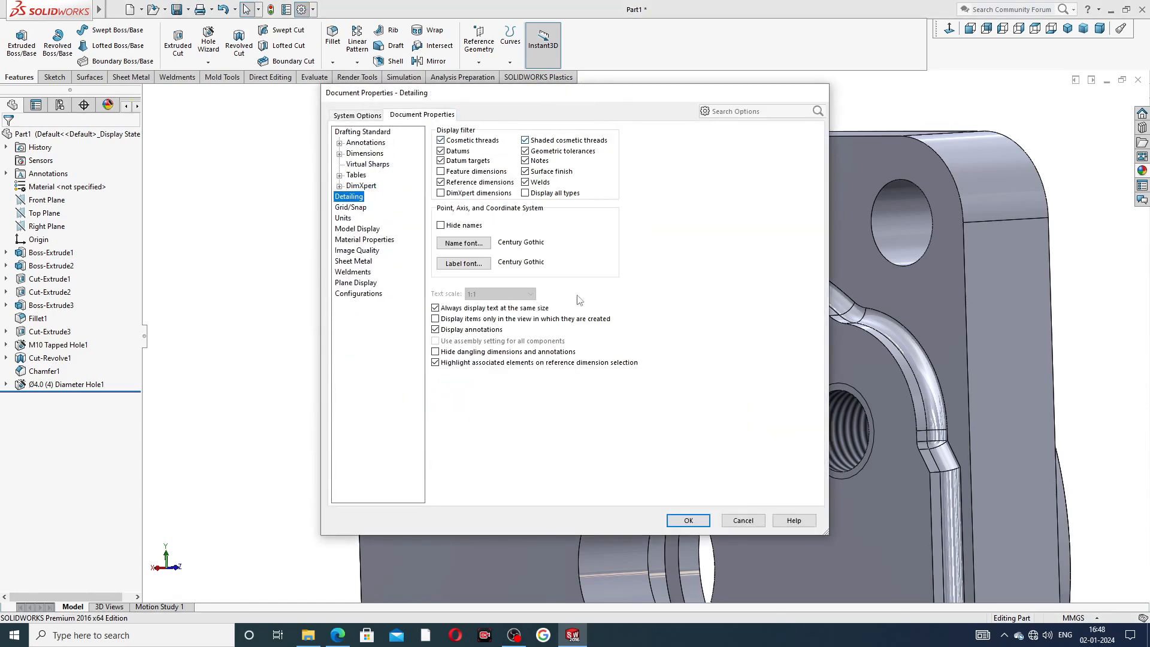
pyautogui.click(674, 519)
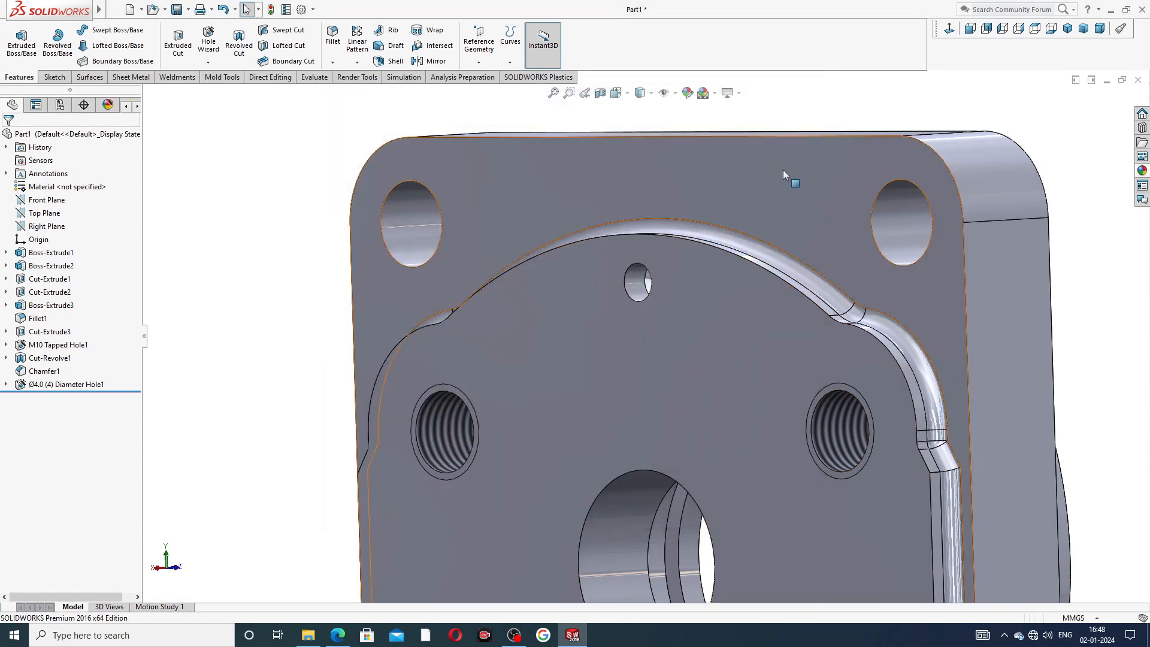
# Compare the model against the drive end plate reference drawing PDF.
pyautogui.scroll(5, 712, 272)
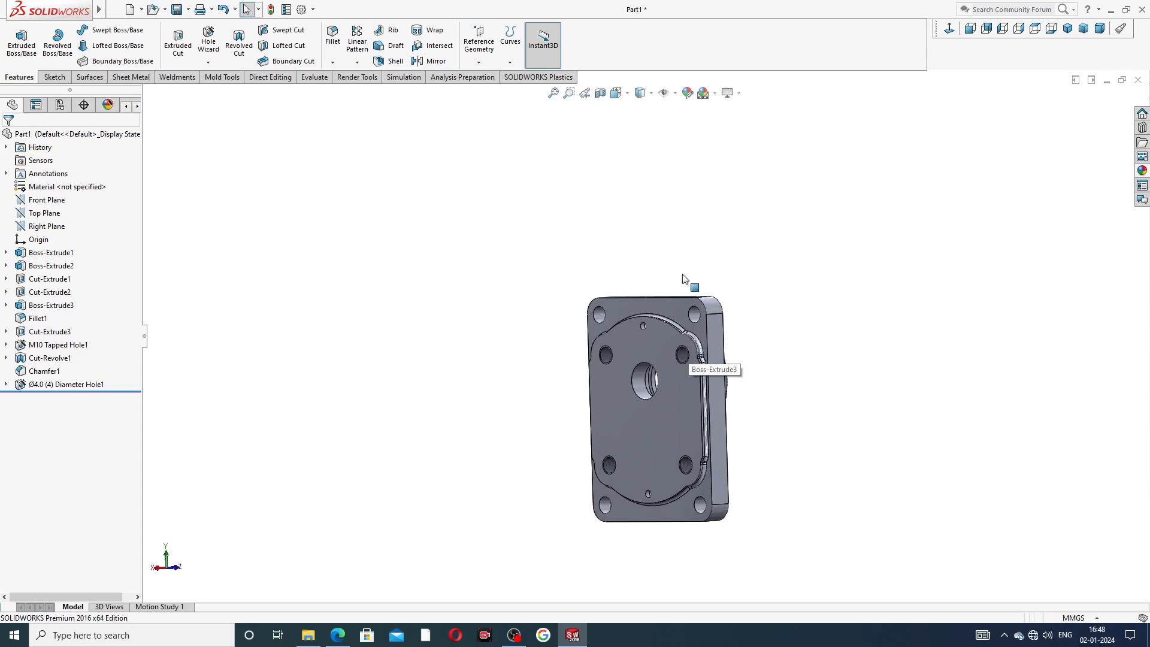
pyautogui.moveTo(678, 407); pyautogui.dragTo(504, 395, button='middle')
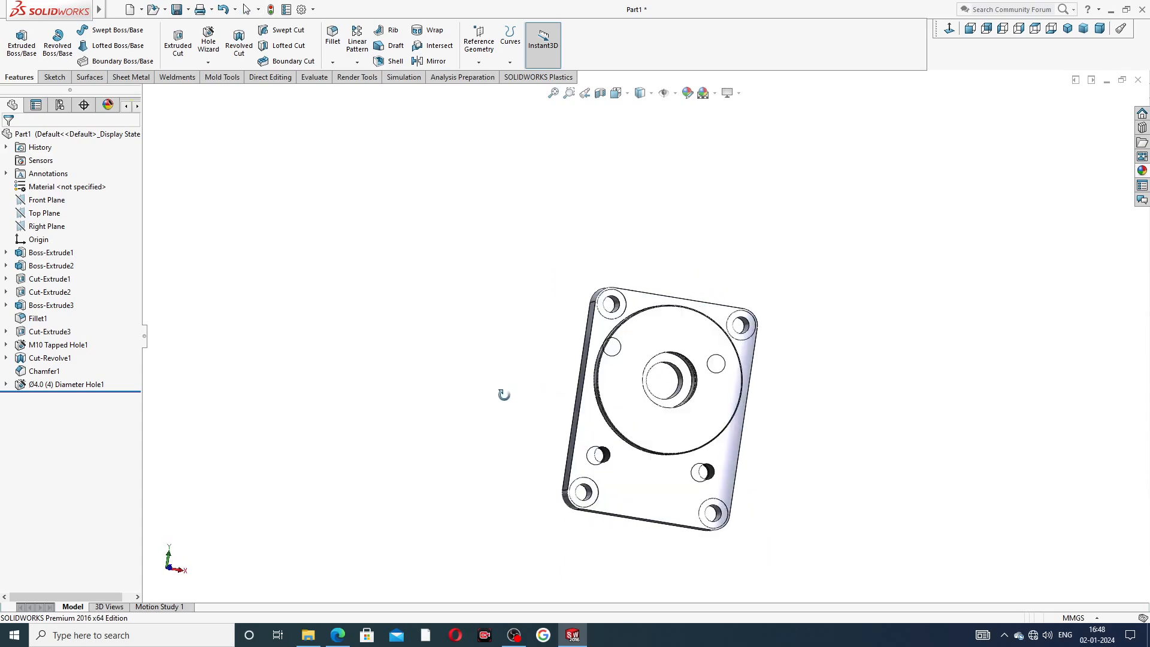
pyautogui.click(338, 636)
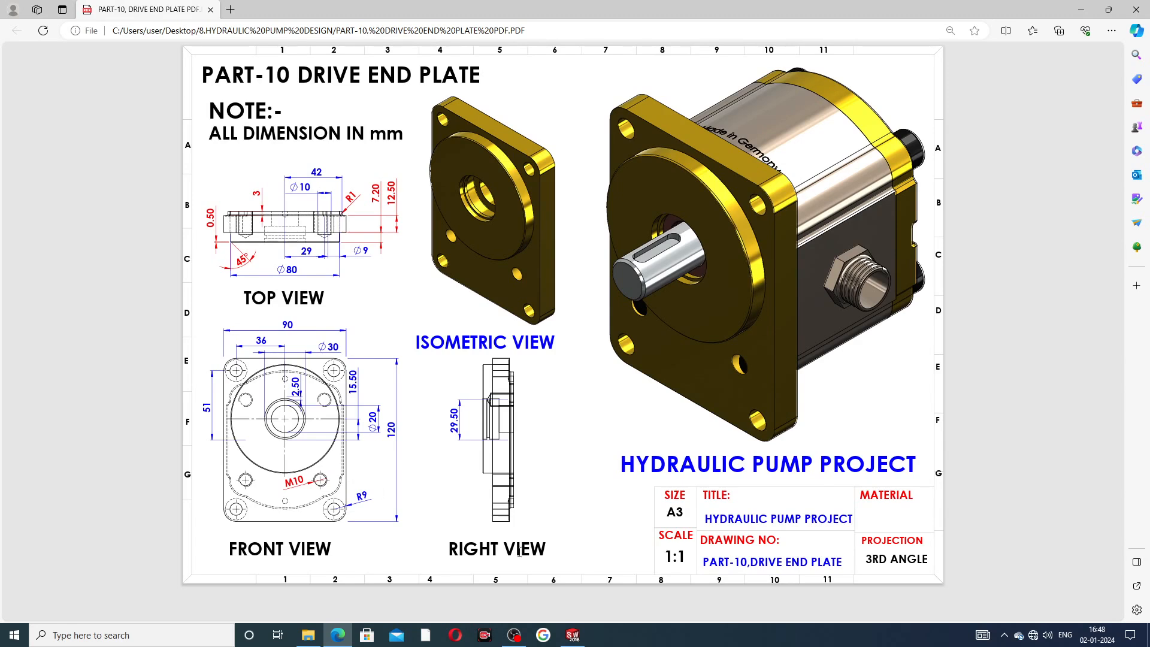
pyautogui.click(573, 635)
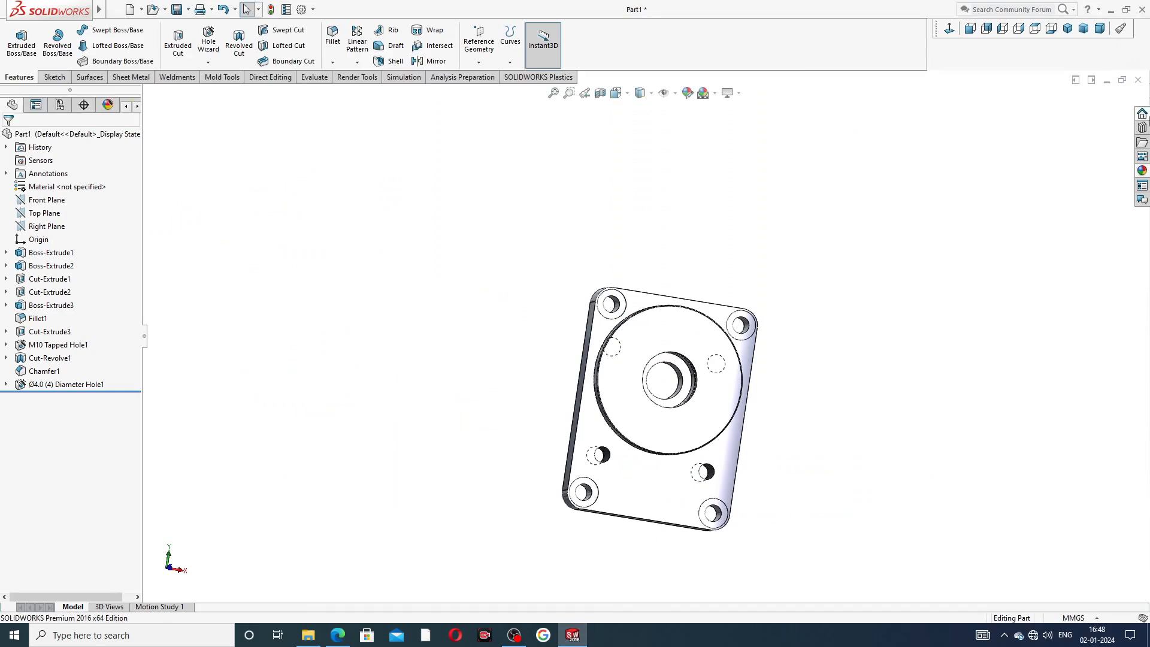
# Apply the polished brass appearance from the Metal appearances library to the part.
pyautogui.click(1142, 171)
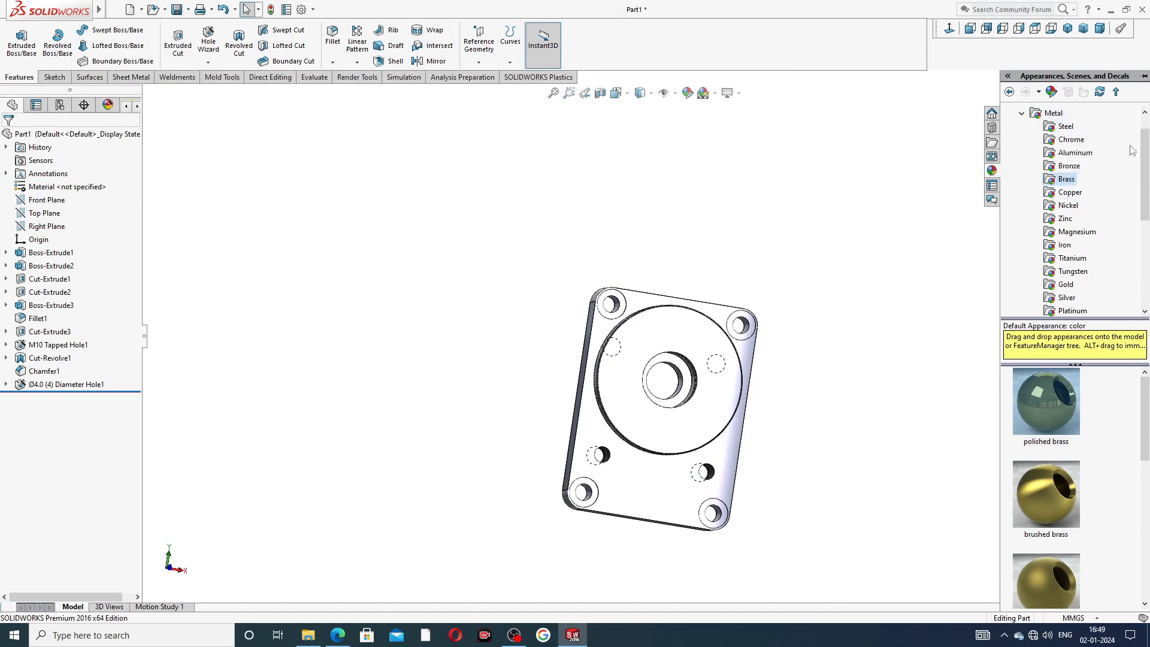
pyautogui.scroll(1, 1140, 124)
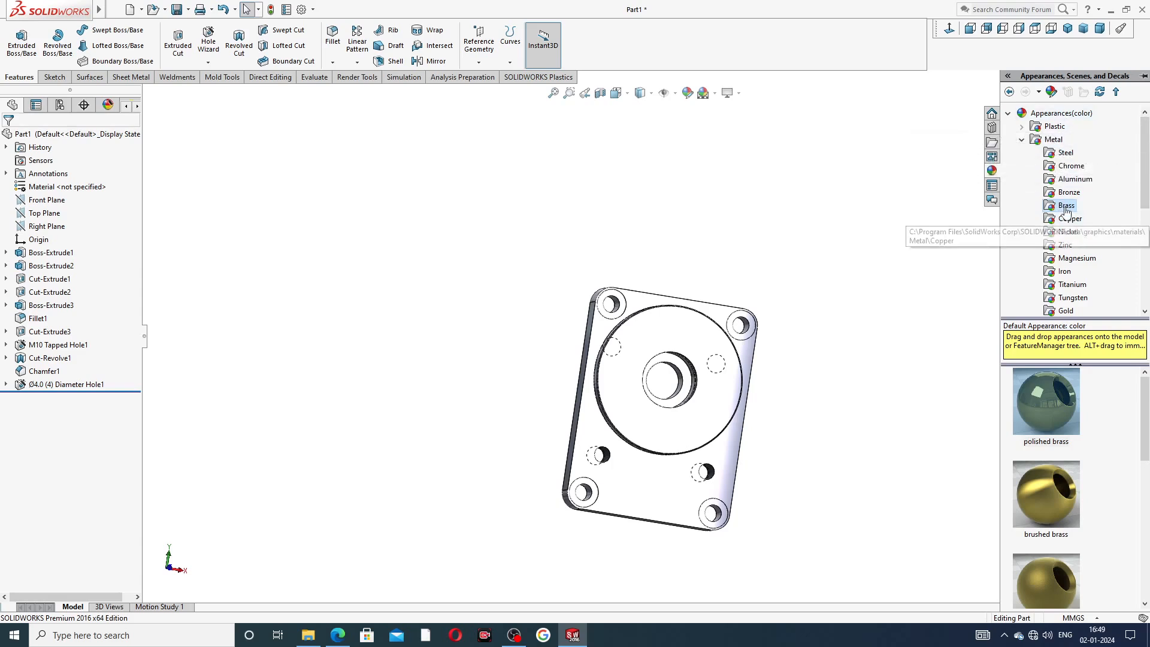
pyautogui.click(1054, 401)
pyautogui.doubleClick(1052, 395)
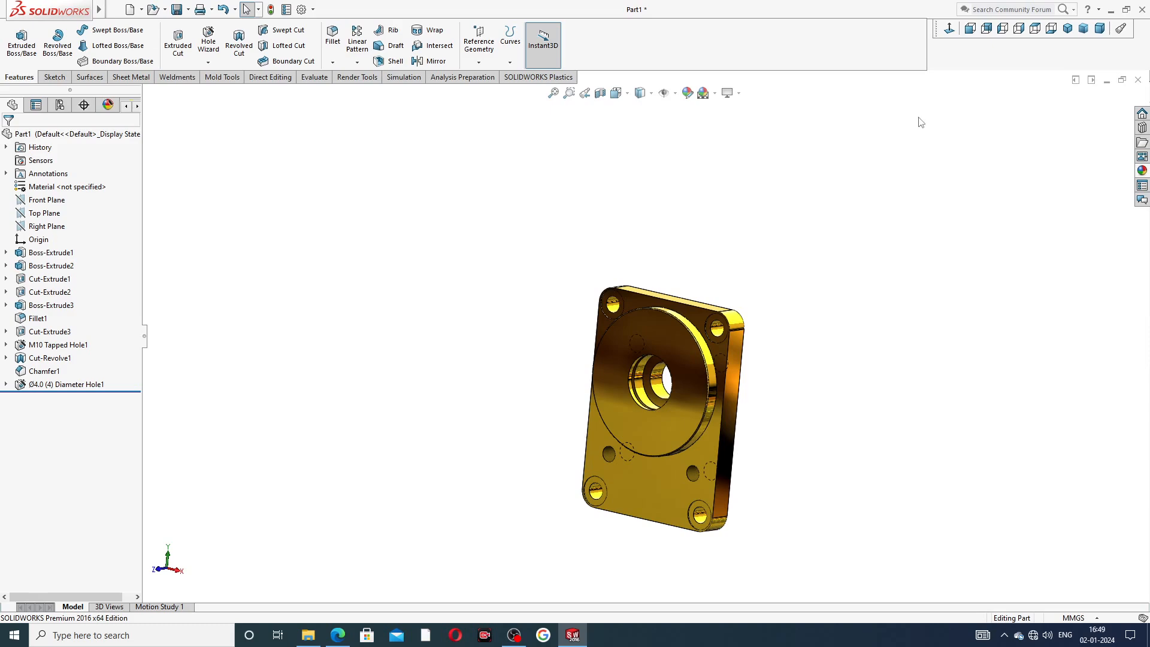
# Rotate and zoom around the finished end plate to inspect it from front and back.
pyautogui.click(951, 29)
pyautogui.scroll(-3, 709, 452)
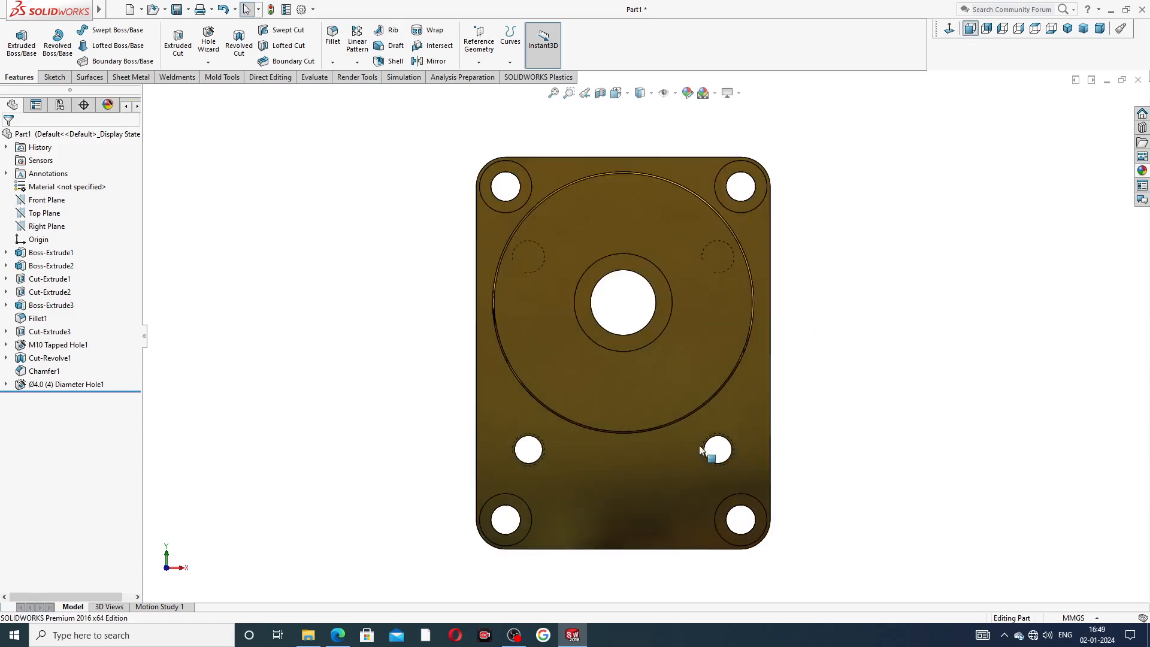
pyautogui.moveTo(706, 457)
pyautogui.mouseDown(button='middle')
pyautogui.moveTo(904, 289)
pyautogui.moveTo(817, 185)
pyautogui.moveTo(945, 246)
pyautogui.moveTo(1037, 249)
pyautogui.mouseUp(button='middle')
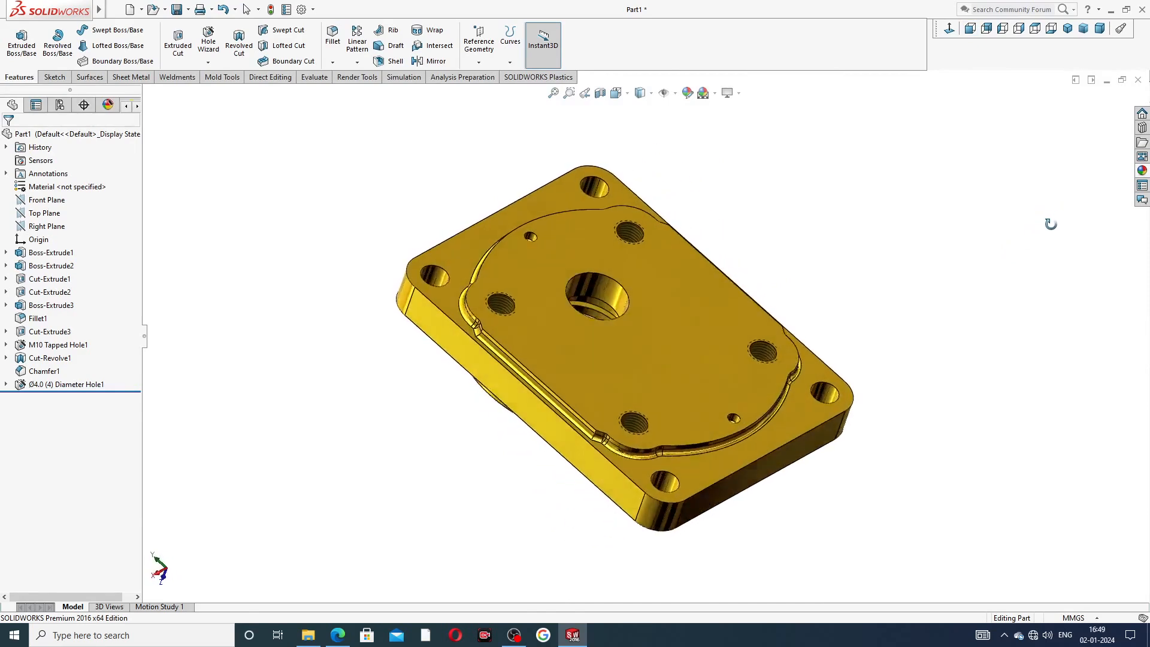
pyautogui.scroll(-2, 639, 419)
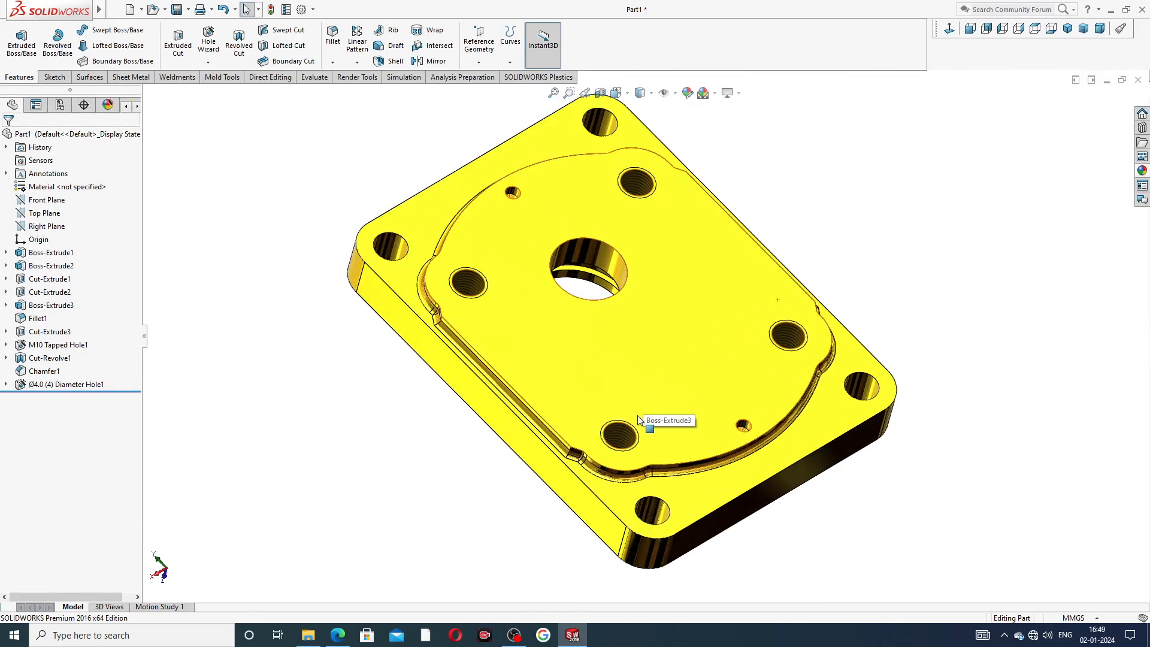
pyautogui.scroll(2, 640, 419)
pyautogui.moveTo(640, 419)
pyautogui.mouseDown(button='middle')
pyautogui.moveTo(599, 443)
pyautogui.moveTo(611, 216)
pyautogui.moveTo(530, 318)
pyautogui.moveTo(799, 154)
pyautogui.moveTo(789, 308)
pyautogui.moveTo(680, 306)
pyautogui.moveTo(753, 311)
pyautogui.moveTo(835, 192)
pyautogui.moveTo(793, 349)
pyautogui.moveTo(763, 251)
pyautogui.moveTo(722, 285)
pyautogui.mouseUp(button='middle')
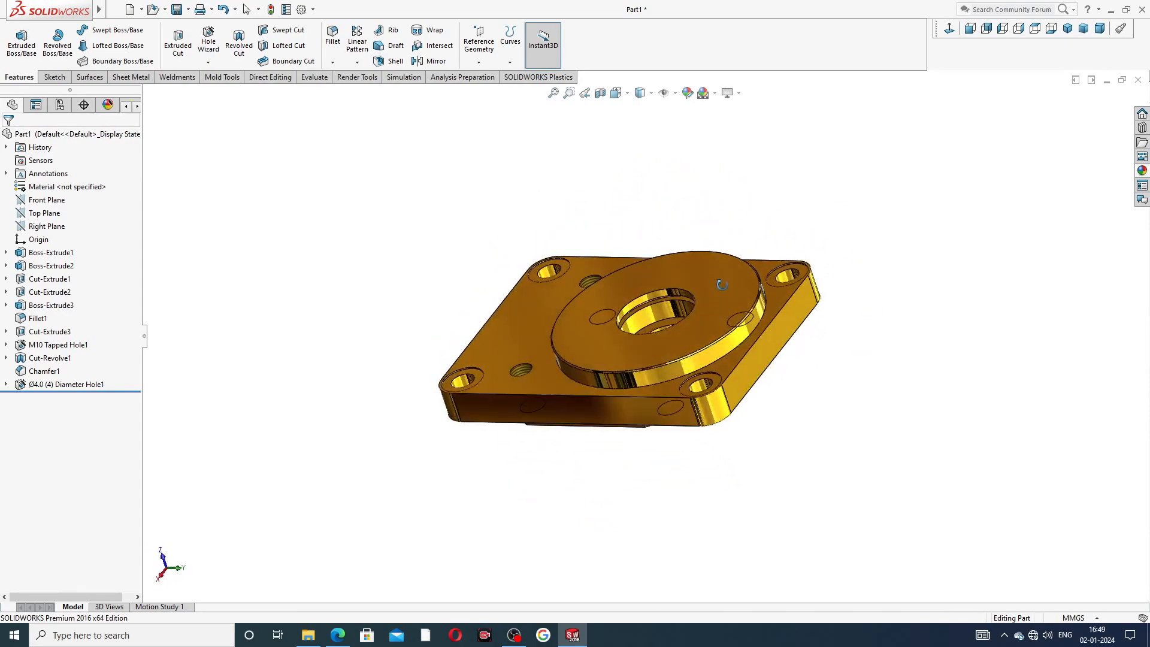
pyautogui.moveTo(840, 273); pyautogui.dragTo(732, 462, button='middle')
pyautogui.moveTo(631, 350); pyautogui.dragTo(572, 498, button='middle')
pyautogui.scroll(-3, 599, 509)
pyautogui.scroll(3, 707, 352)
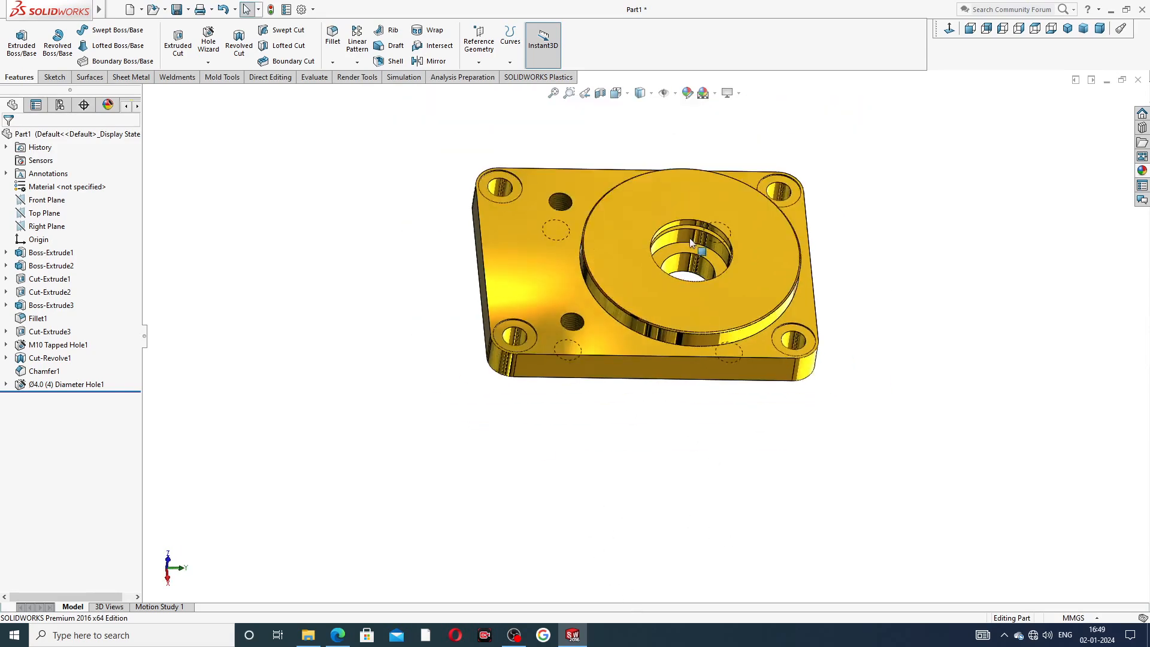
pyautogui.scroll(-2, 688, 236)
pyautogui.scroll(-1, 683, 431)
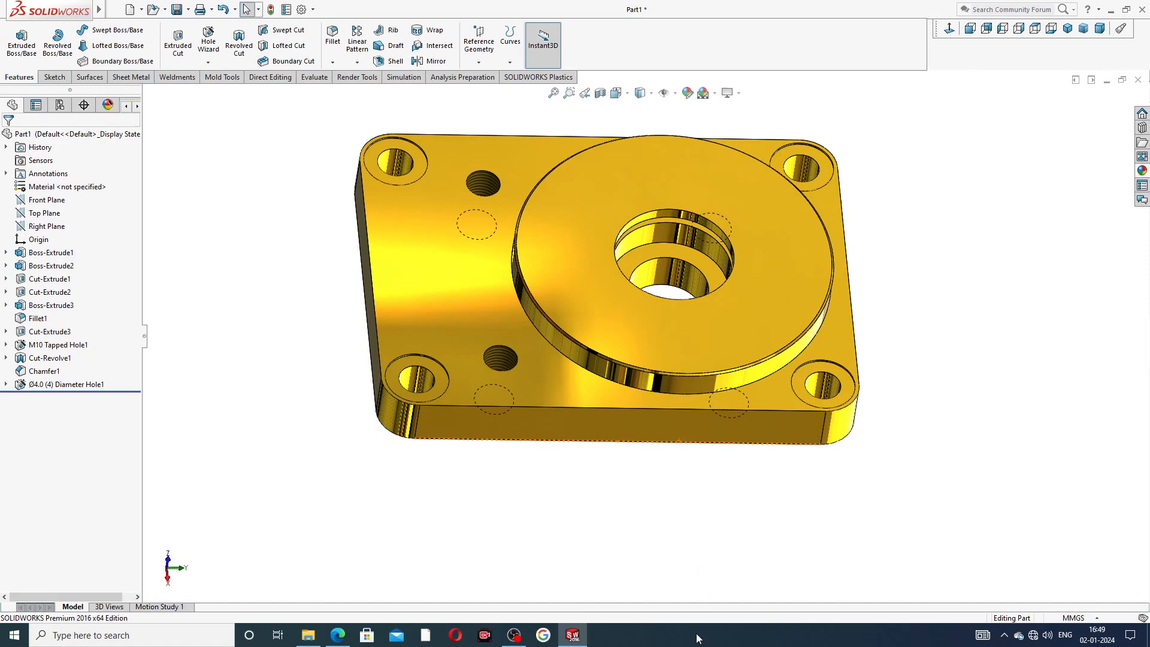
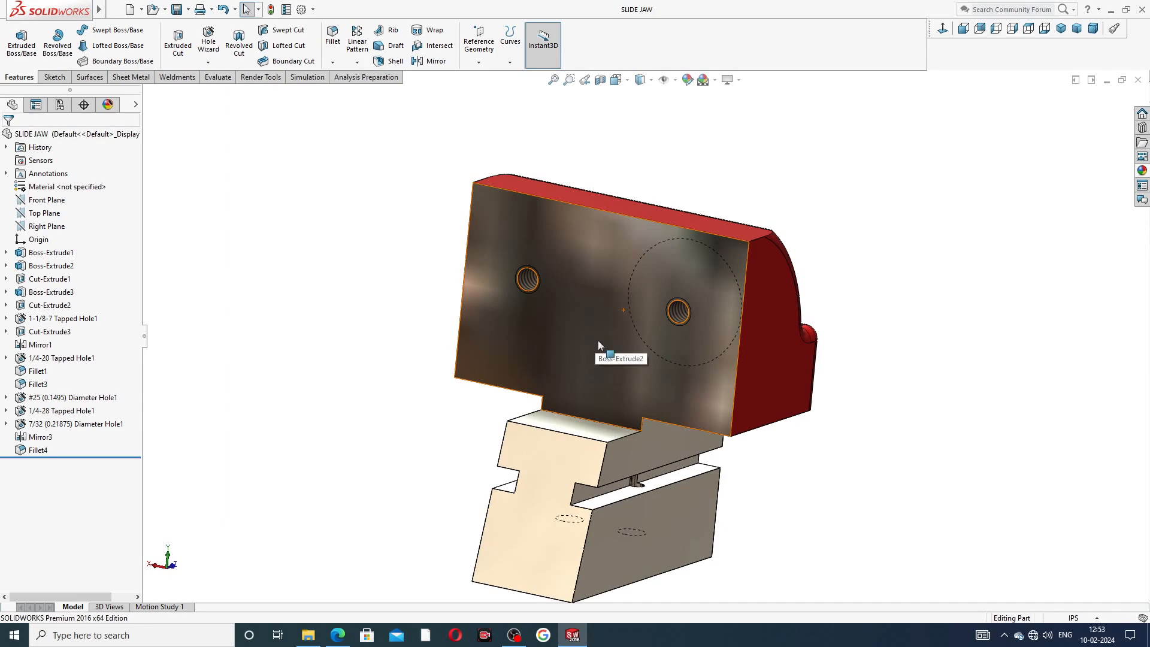
# Rotate, zoom and switch to the isometric view to inspect the finished slide jaw model.
pyautogui.moveTo(652, 383)
pyautogui.mouseDown(button='middle')
pyautogui.moveTo(541, 335)
pyautogui.moveTo(516, 379)
pyautogui.moveTo(480, 403)
pyautogui.moveTo(571, 428)
pyautogui.moveTo(668, 390)
pyautogui.moveTo(611, 413)
pyautogui.moveTo(498, 391)
pyautogui.moveTo(661, 379)
pyautogui.mouseUp(button='middle')
pyautogui.scroll(3, 751, 433)
pyautogui.moveTo(749, 429); pyautogui.dragTo(743, 288, button='middle')
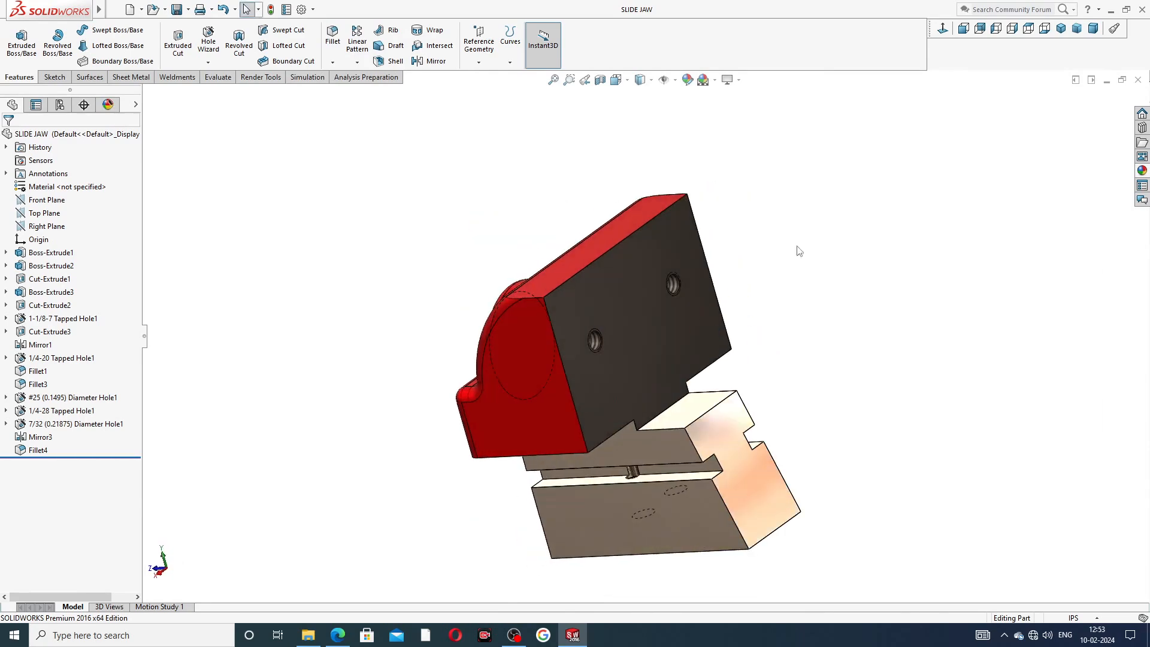
pyautogui.click(1061, 28)
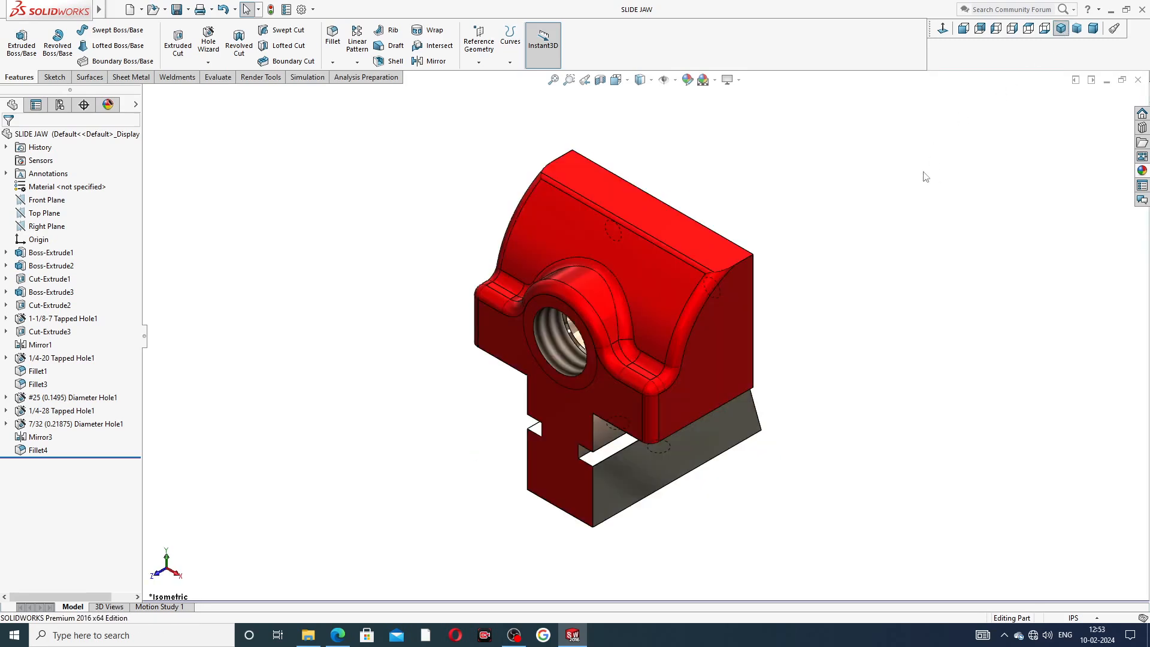
pyautogui.scroll(-1, 769, 259)
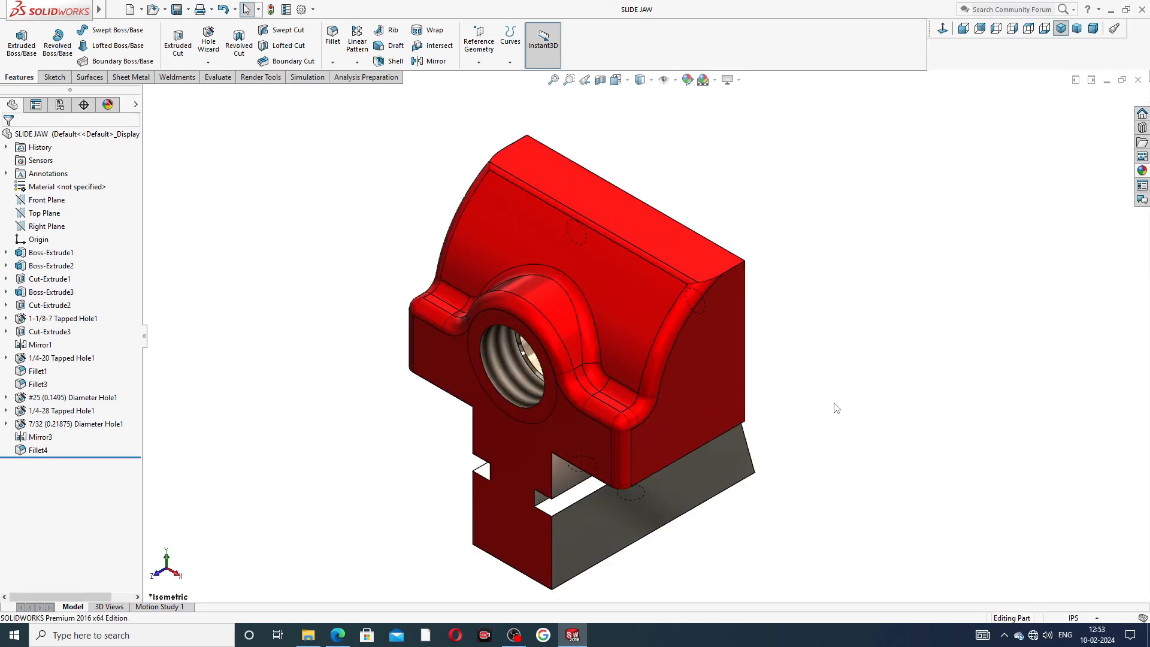
# Close the slide jaw document and start a new part document.
pyautogui.click(1139, 79)
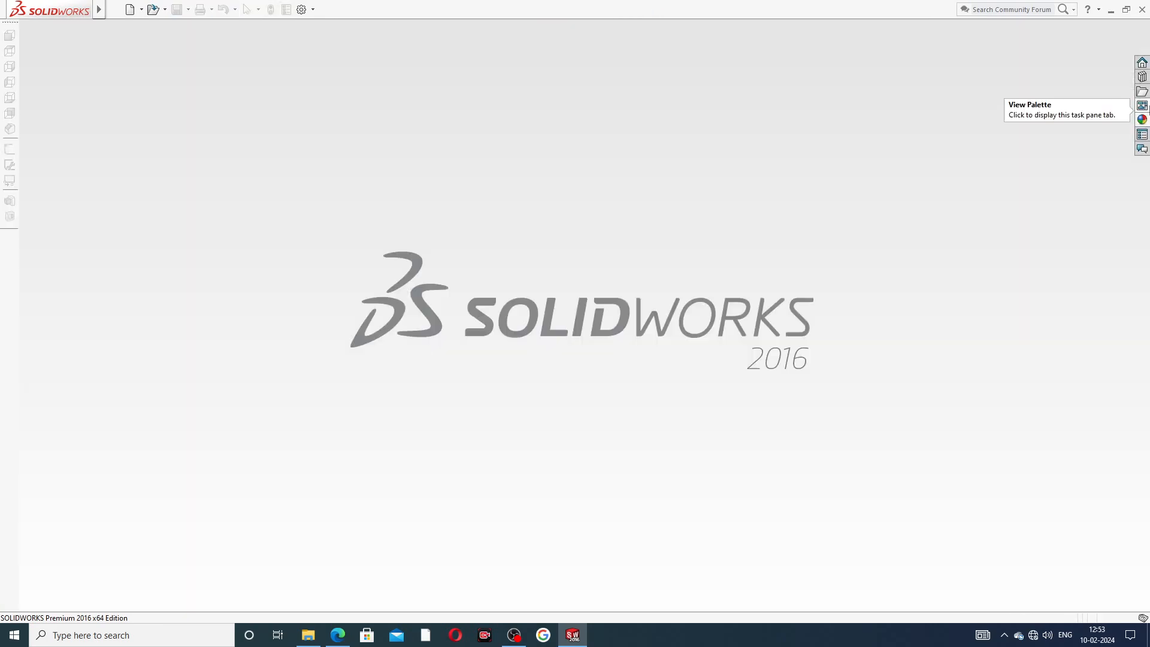
pyautogui.click(130, 9)
pyautogui.click(465, 464)
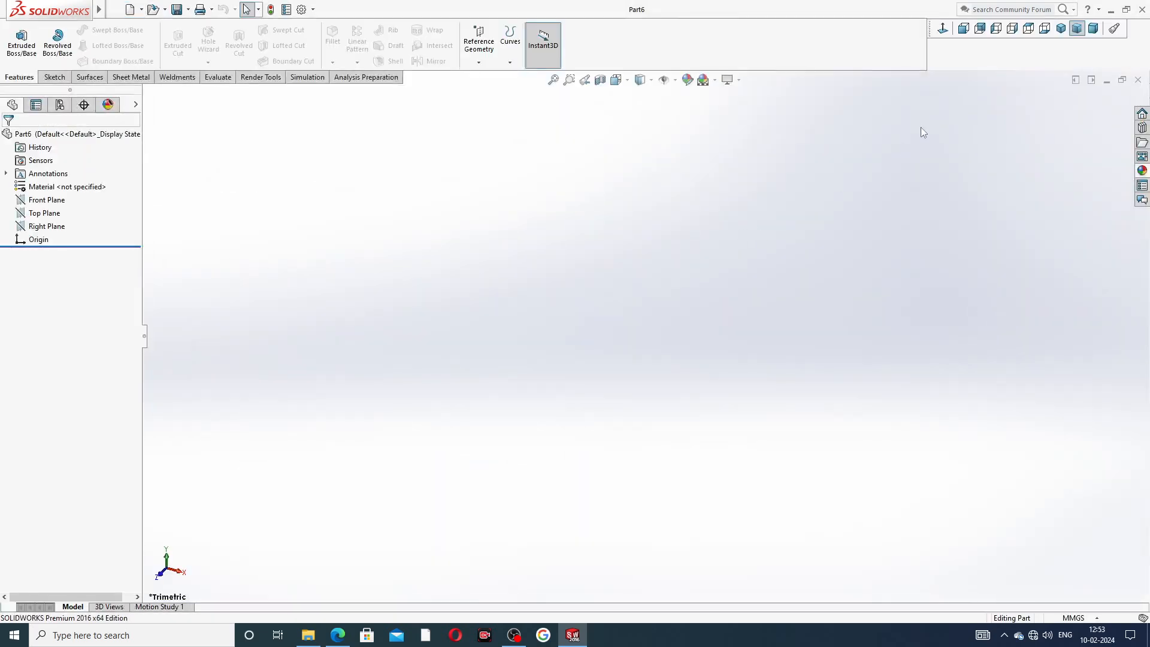
# Set the new part's unit system to IPS and apply the Plain White scene.
pyautogui.click(1072, 618)
pyautogui.click(1059, 585)
pyautogui.click(704, 80)
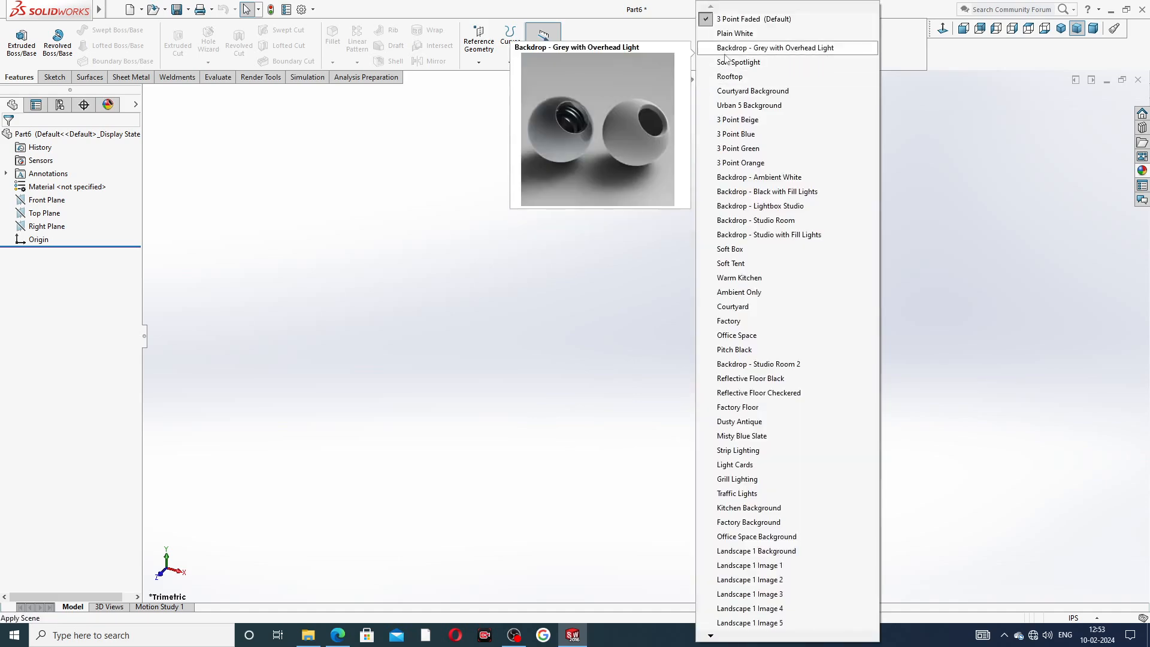
pyautogui.click(728, 33)
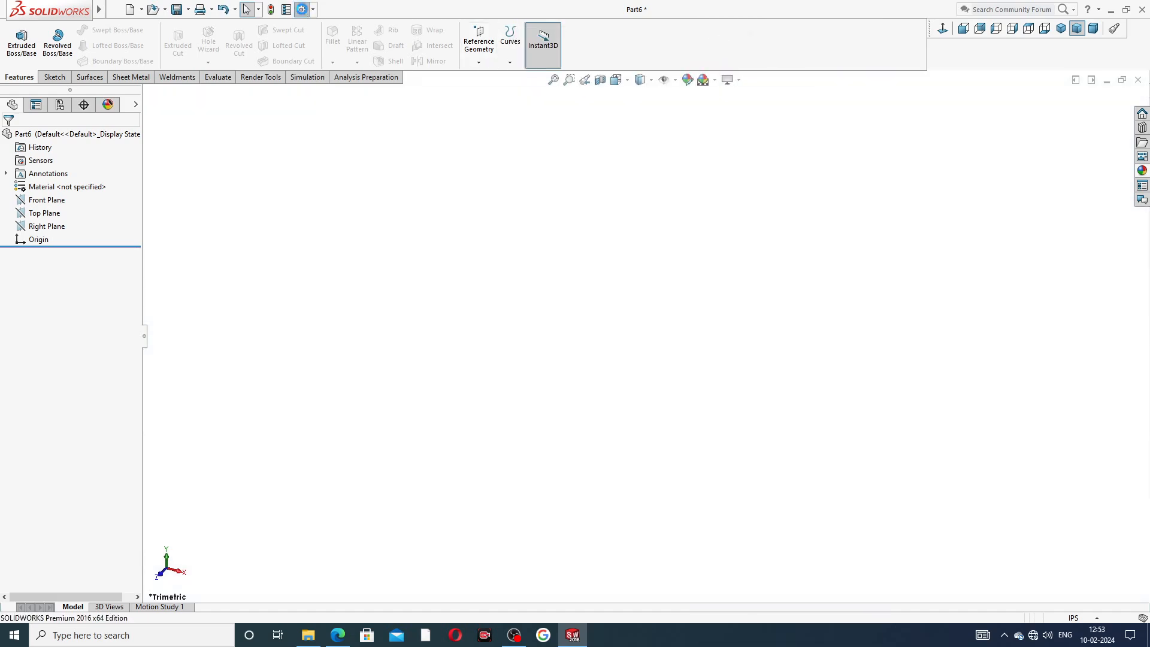
# Raise both image quality resolution sliders to the highest setting in the document properties.
pyautogui.click(302, 9)
pyautogui.click(436, 117)
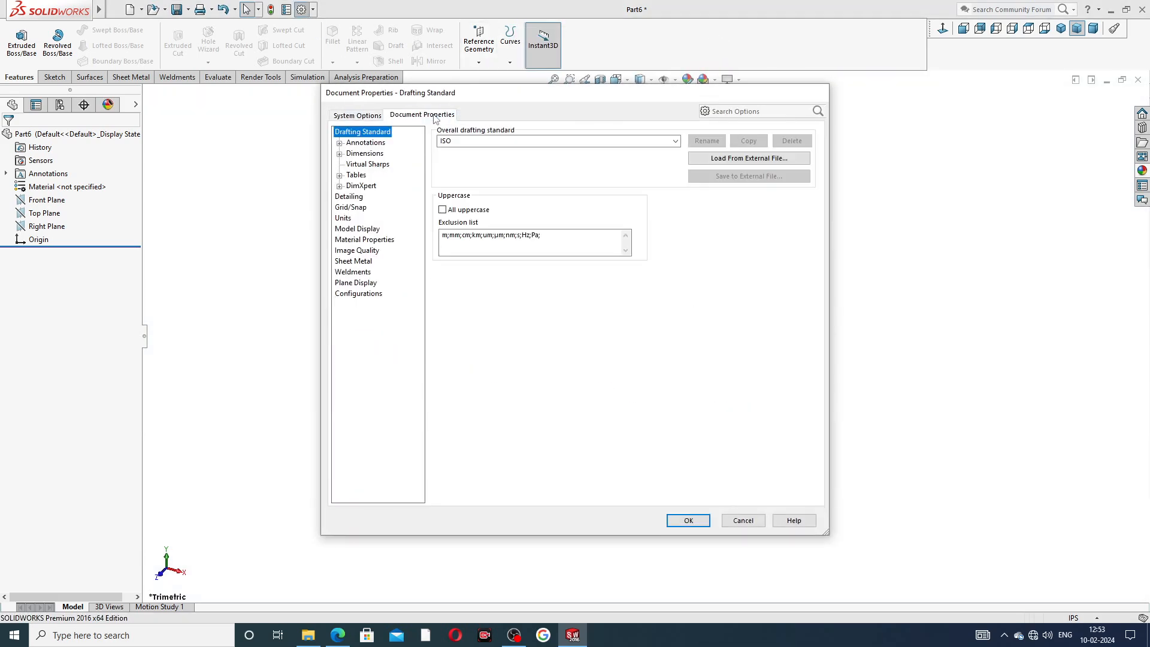
pyautogui.click(365, 250)
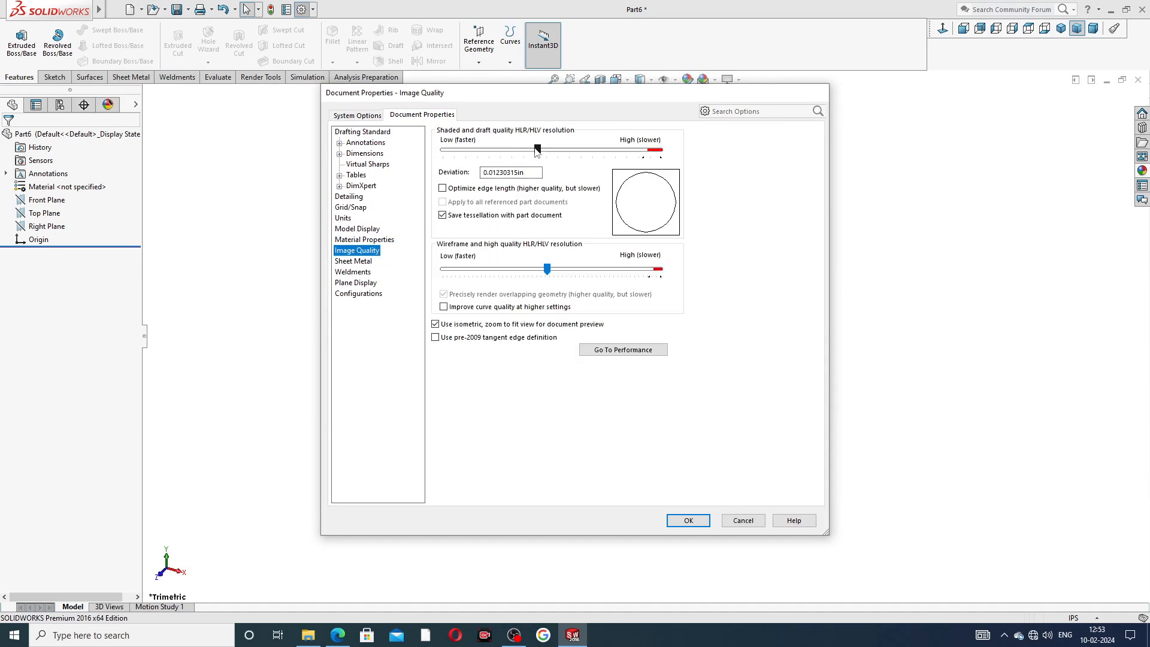
pyautogui.moveTo(537, 150); pyautogui.dragTo(660, 150)
pyautogui.moveTo(547, 270); pyautogui.dragTo(660, 269)
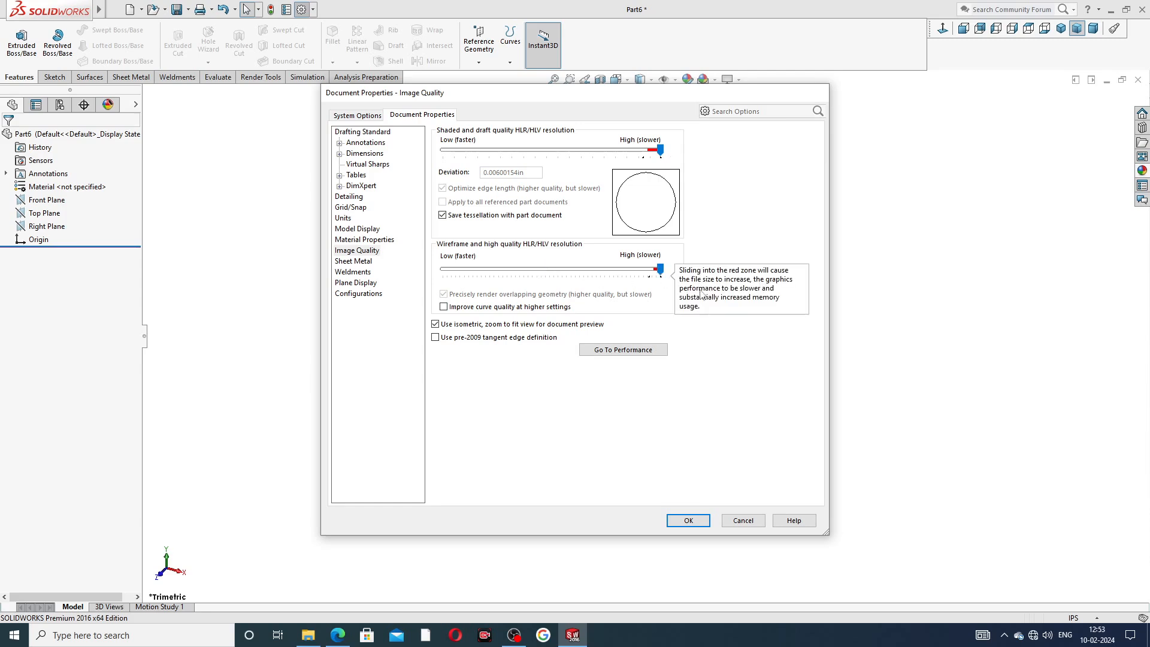
pyautogui.click(689, 519)
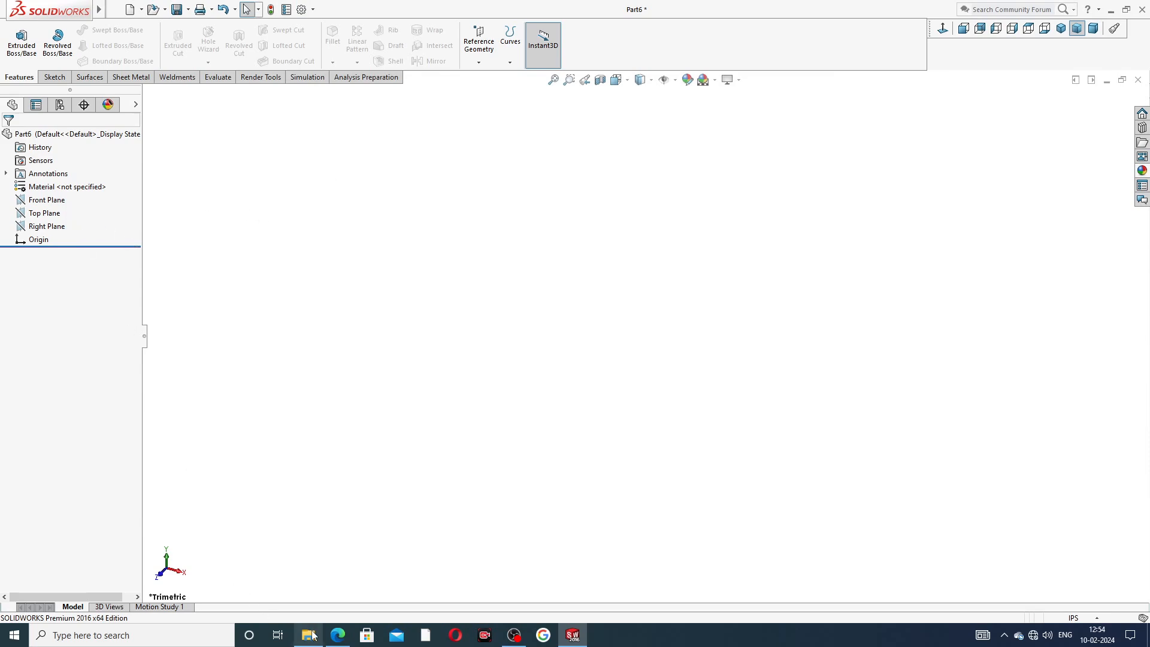
# Check the sliding jaw reference drawing PDF.
pyautogui.click(338, 635)
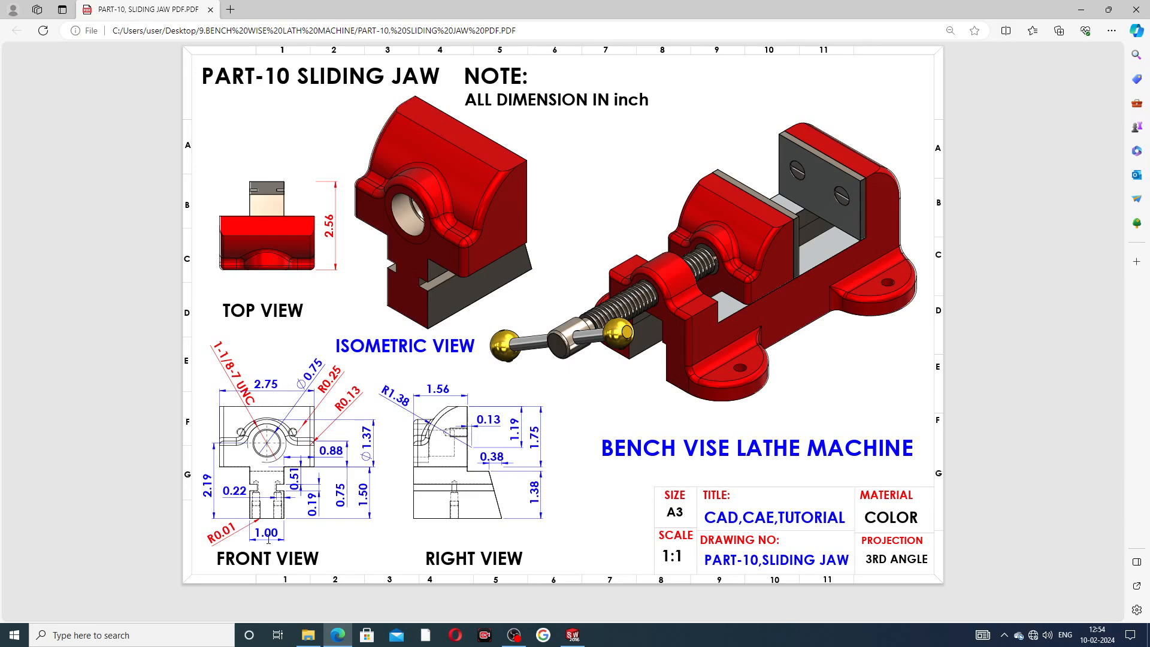
pyautogui.click(573, 635)
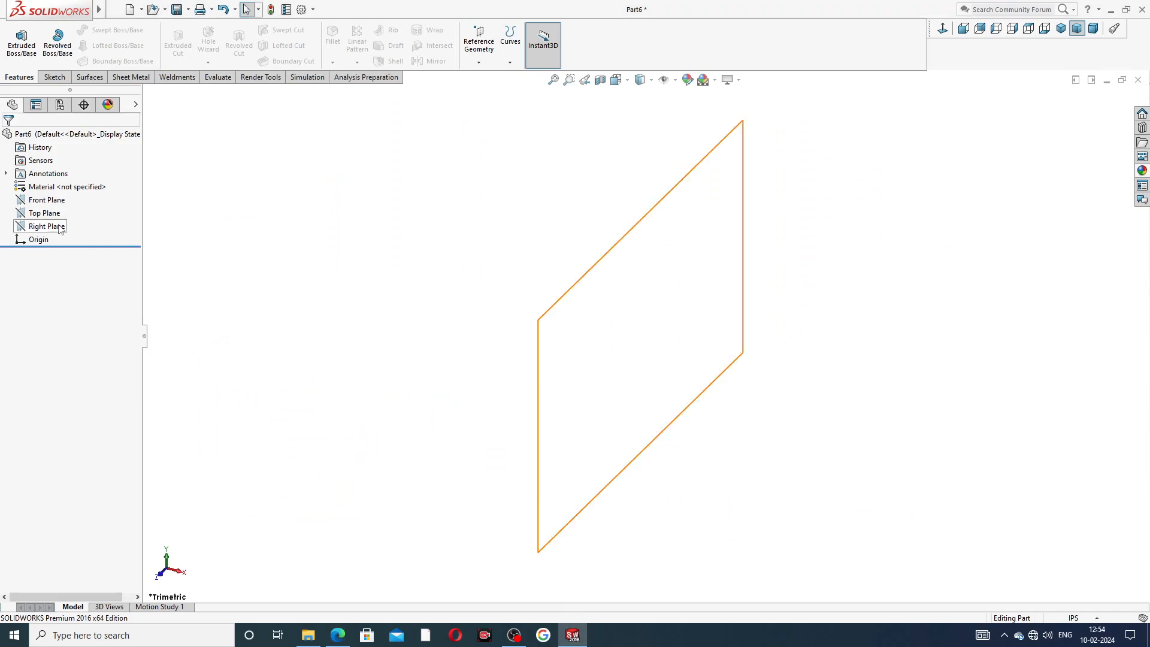
# Start a sketch on the Front Plane and draw a vertical centerline from above down to the origin.
pyautogui.click(53, 201)
pyautogui.click(60, 185)
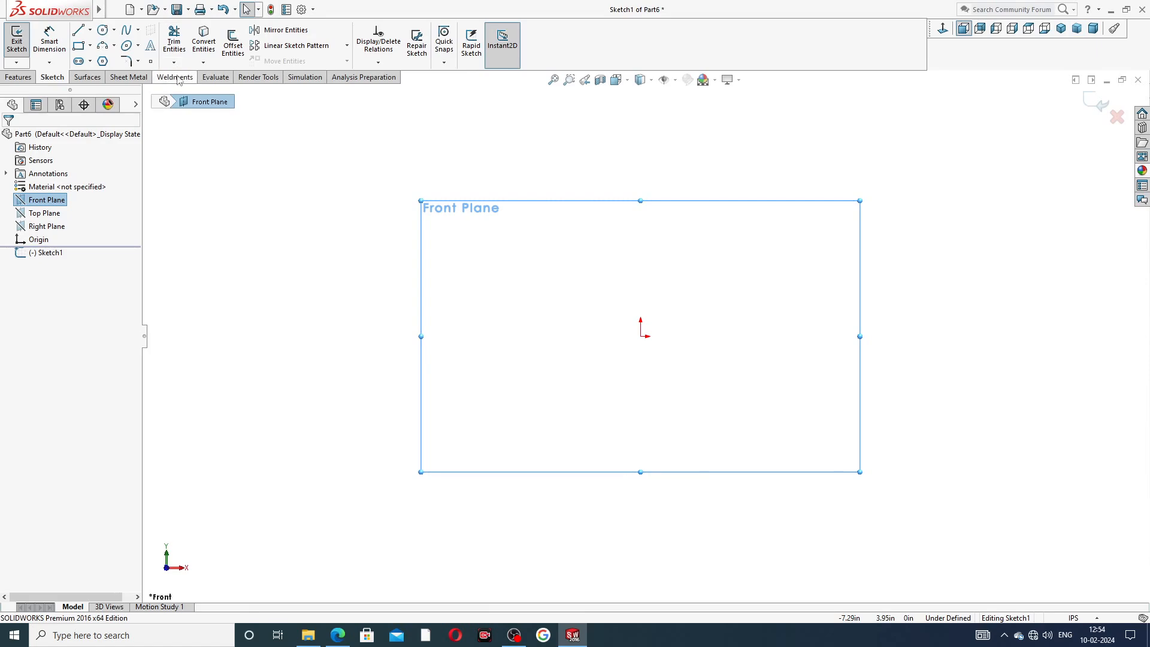
pyautogui.click(90, 29)
pyautogui.click(101, 56)
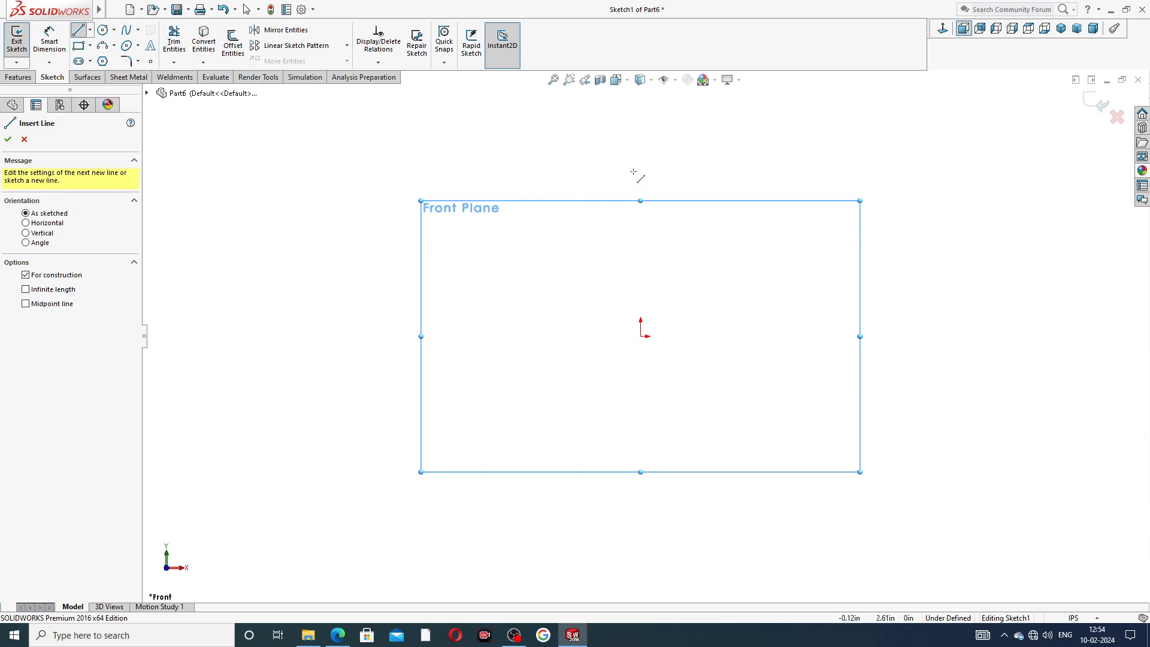
pyautogui.click(639, 141)
pyautogui.click(640, 336)
pyautogui.rightClick(717, 247)
pyautogui.click(745, 255)
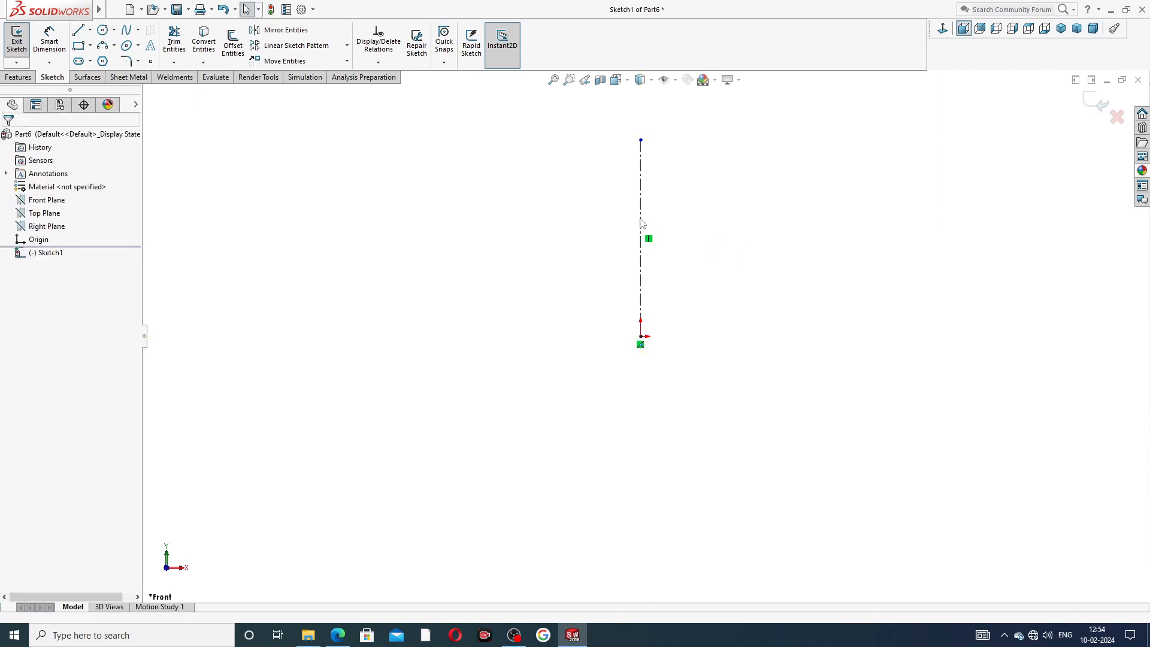
# Draw a stepped profile of three lines beside the centerline: vertical up, horizontal right, then vertical up.
pyautogui.click(78, 30)
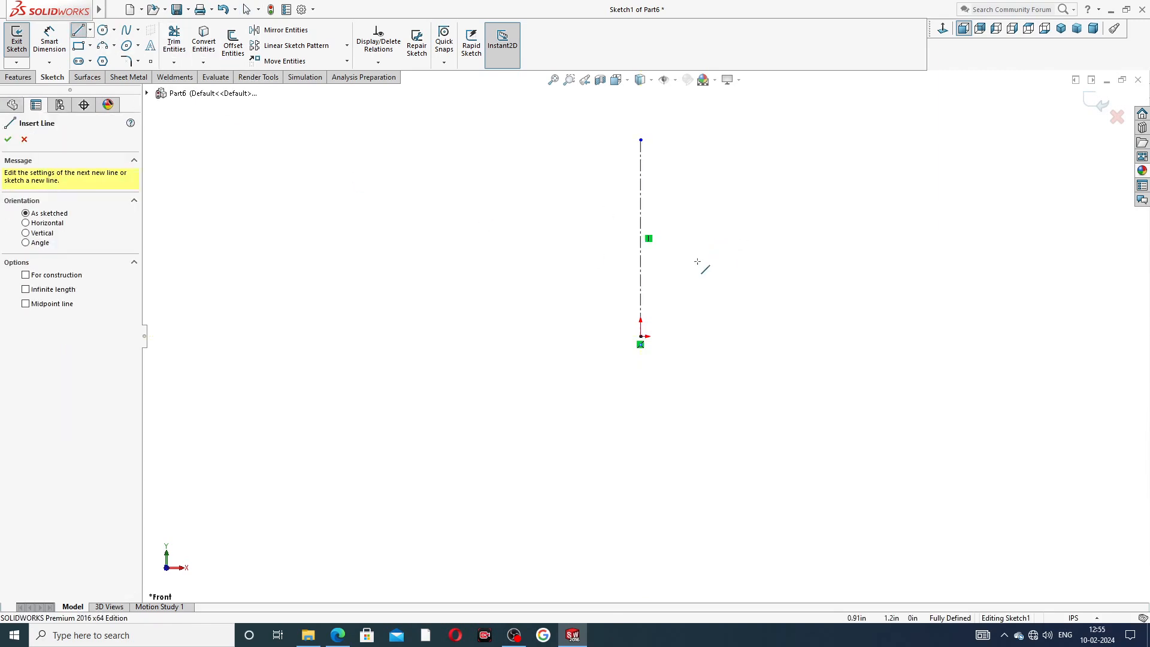
pyautogui.click(706, 336)
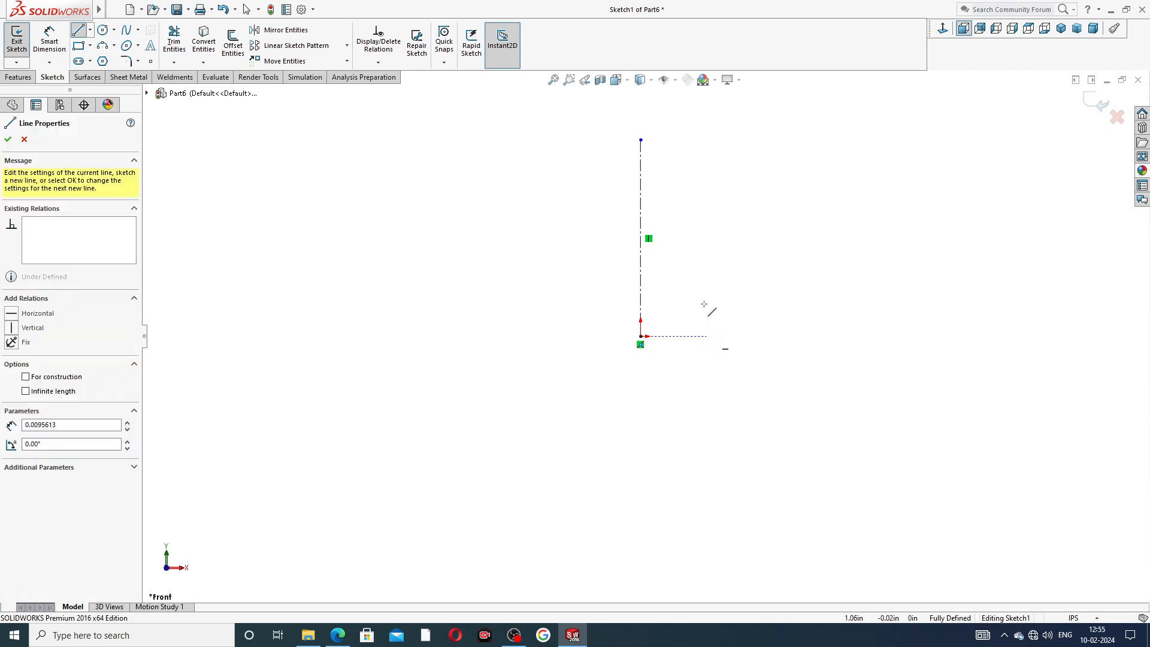
pyautogui.click(706, 253)
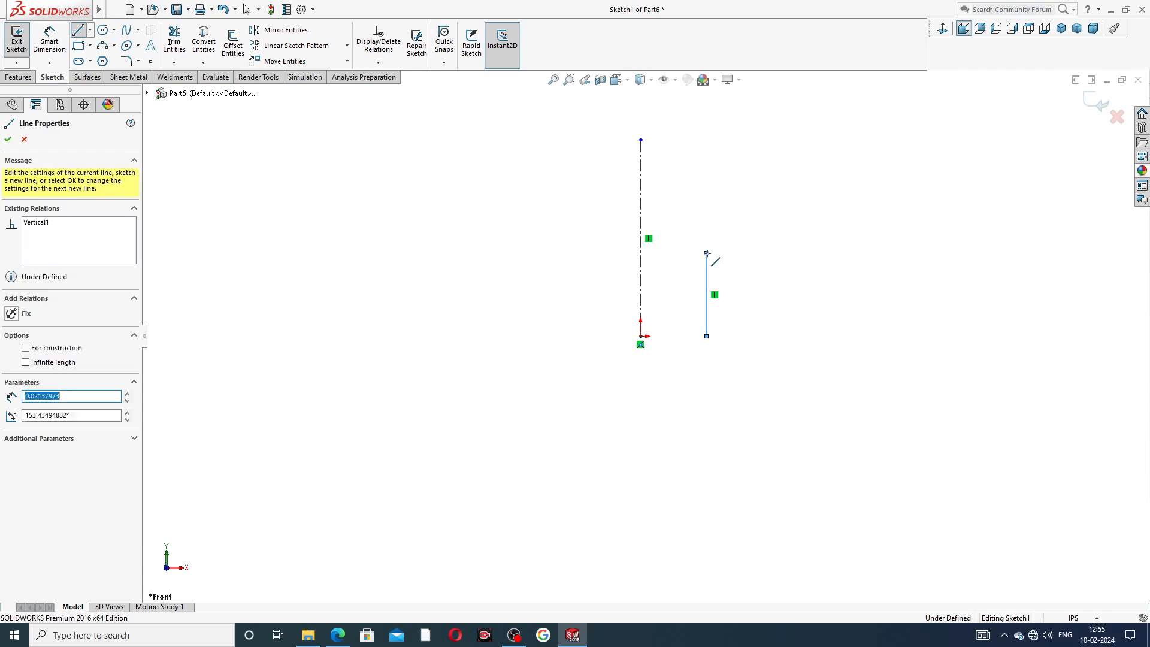
pyautogui.click(760, 254)
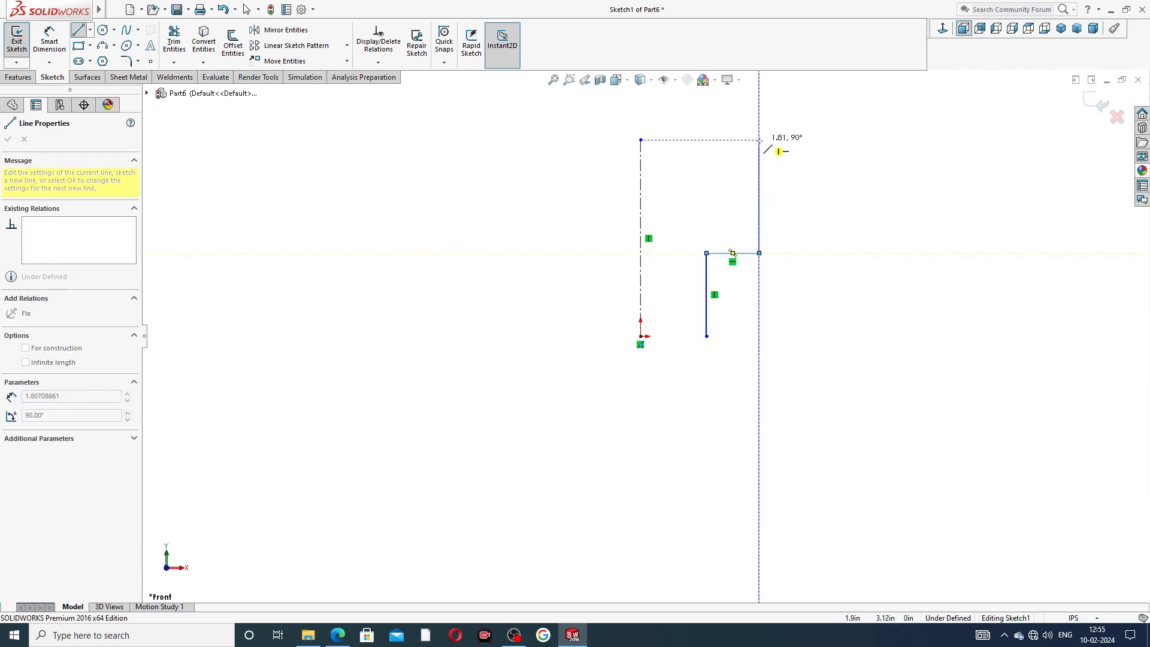
pyautogui.click(760, 140)
pyautogui.rightClick(826, 170)
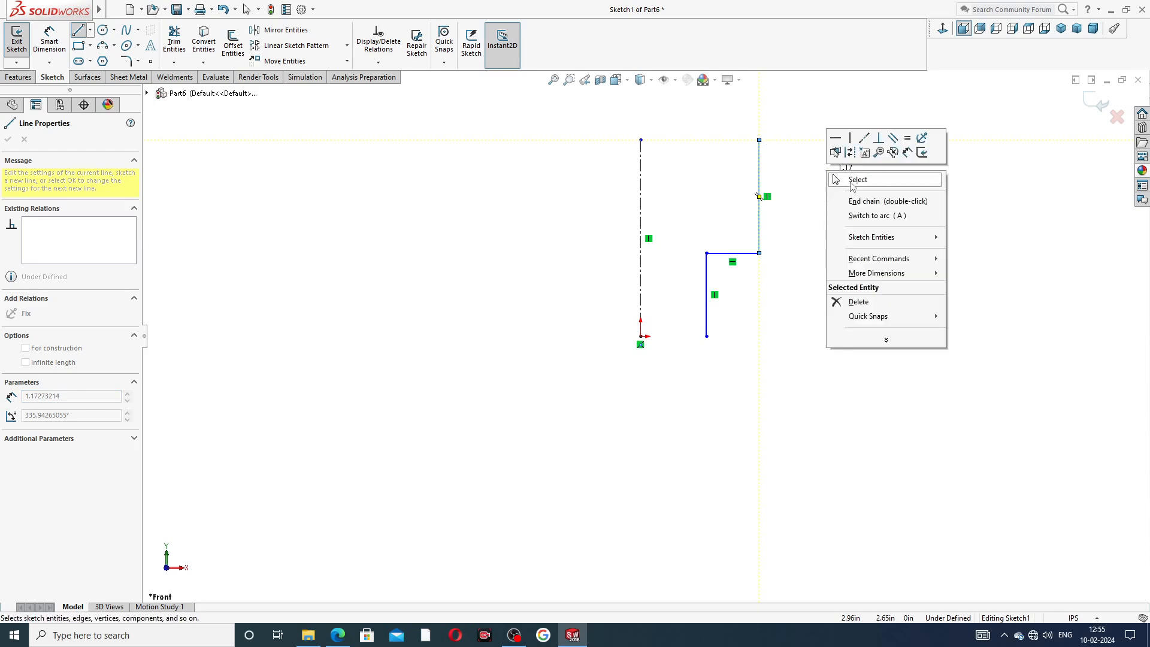
pyautogui.click(855, 186)
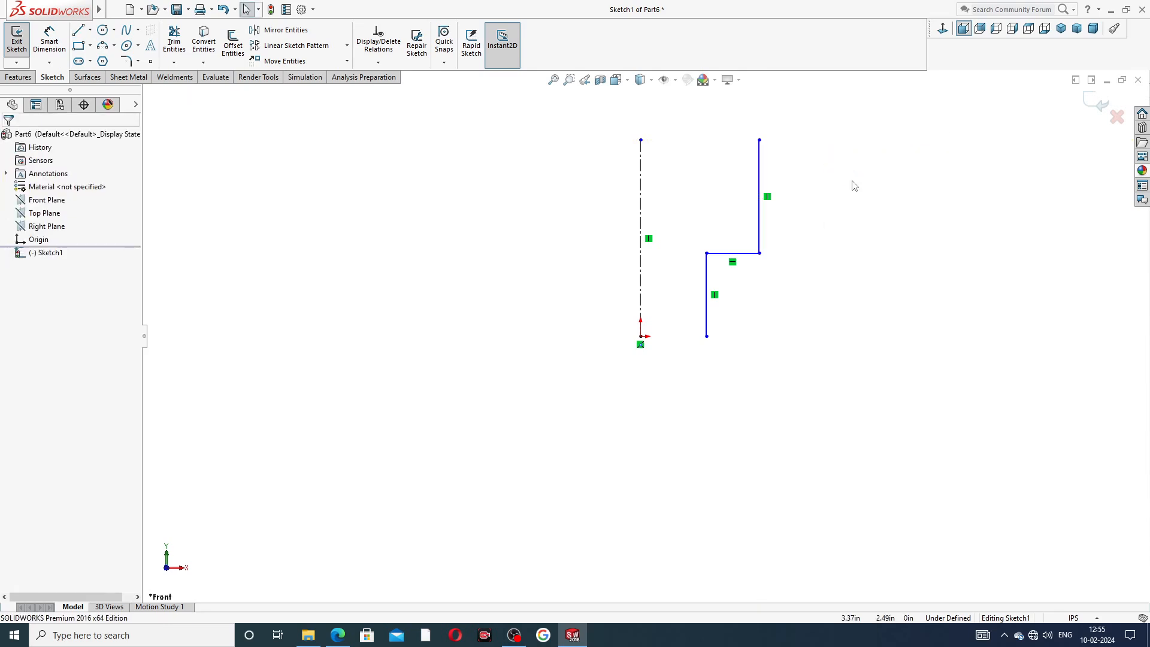
# Dimension the lower vertical line of the profile to 1.5 in.
pyautogui.scroll(1, 788, 120)
pyautogui.scroll(-1, 773, 181)
pyautogui.scroll(-1, 801, 234)
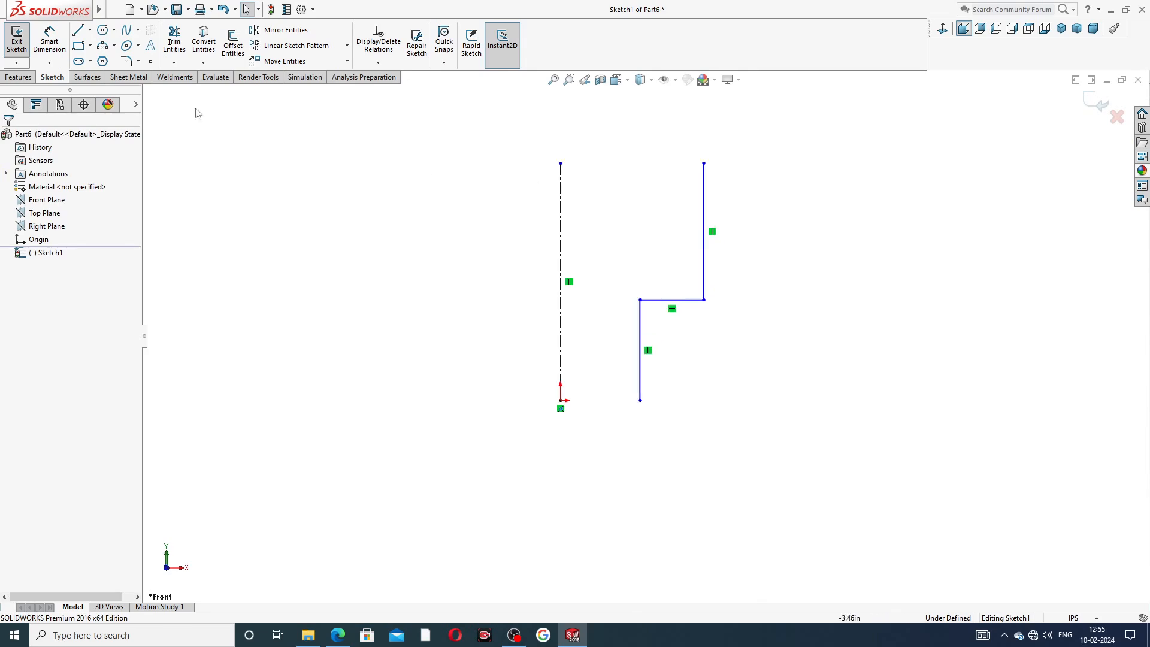
pyautogui.click(51, 44)
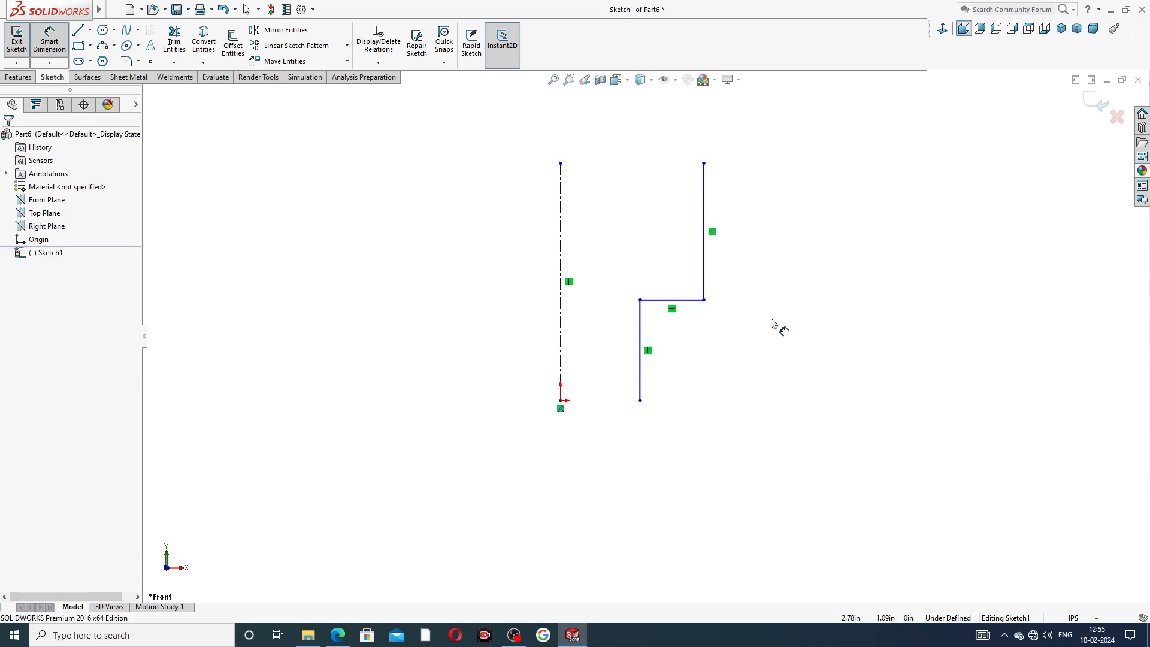
pyautogui.click(641, 343)
pyautogui.click(732, 358)
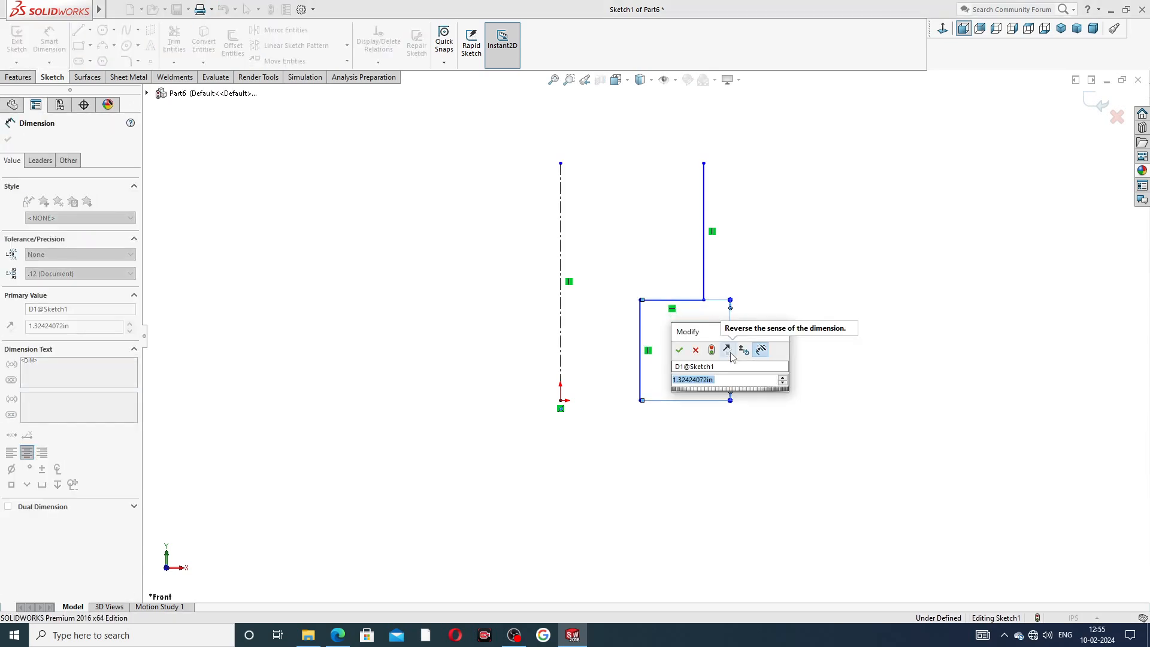
pyautogui.write('1.5')
pyautogui.press('Return')
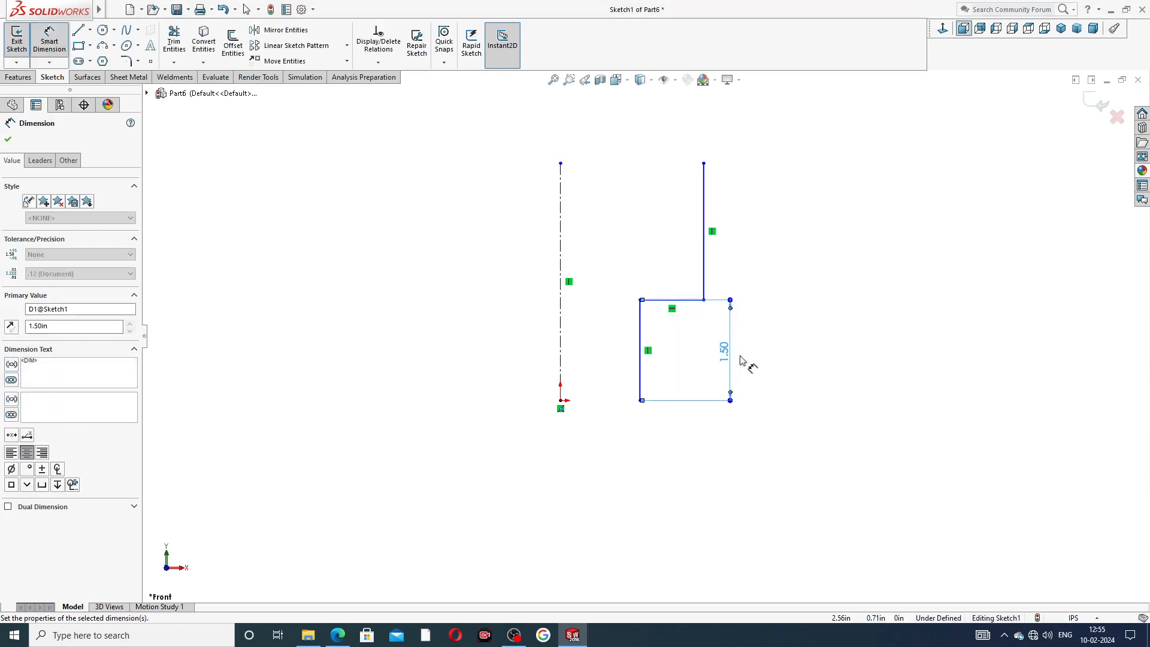
# Dimension the horizontal step line to 0.875 in.
pyautogui.click(692, 300)
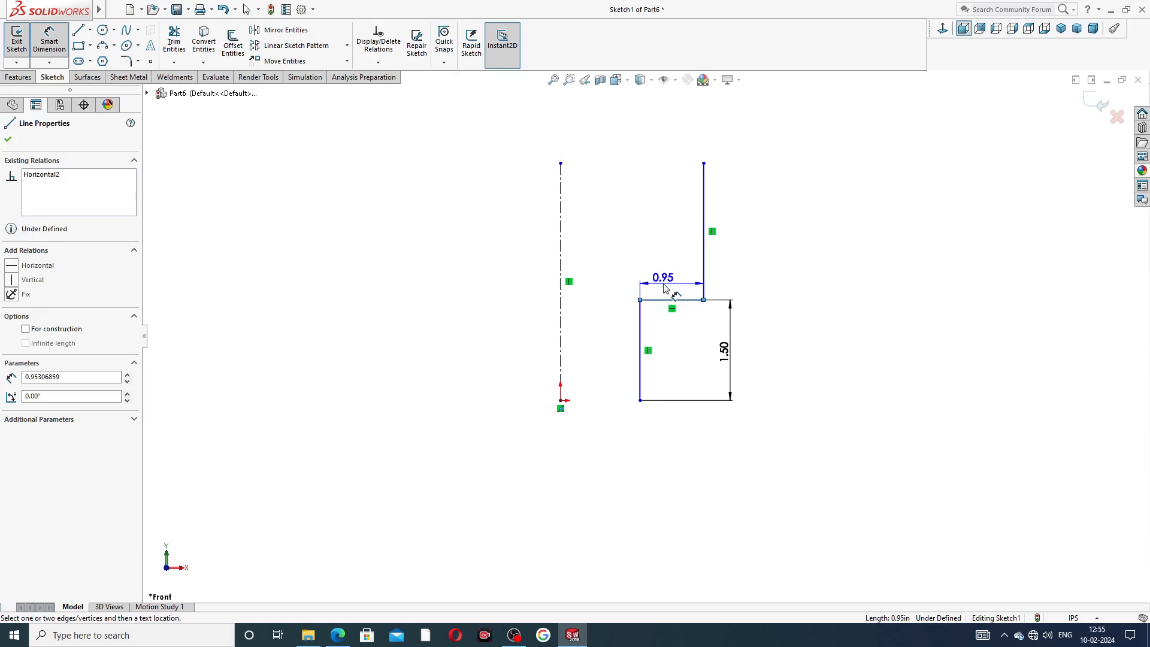
pyautogui.click(666, 287)
pyautogui.write('.')
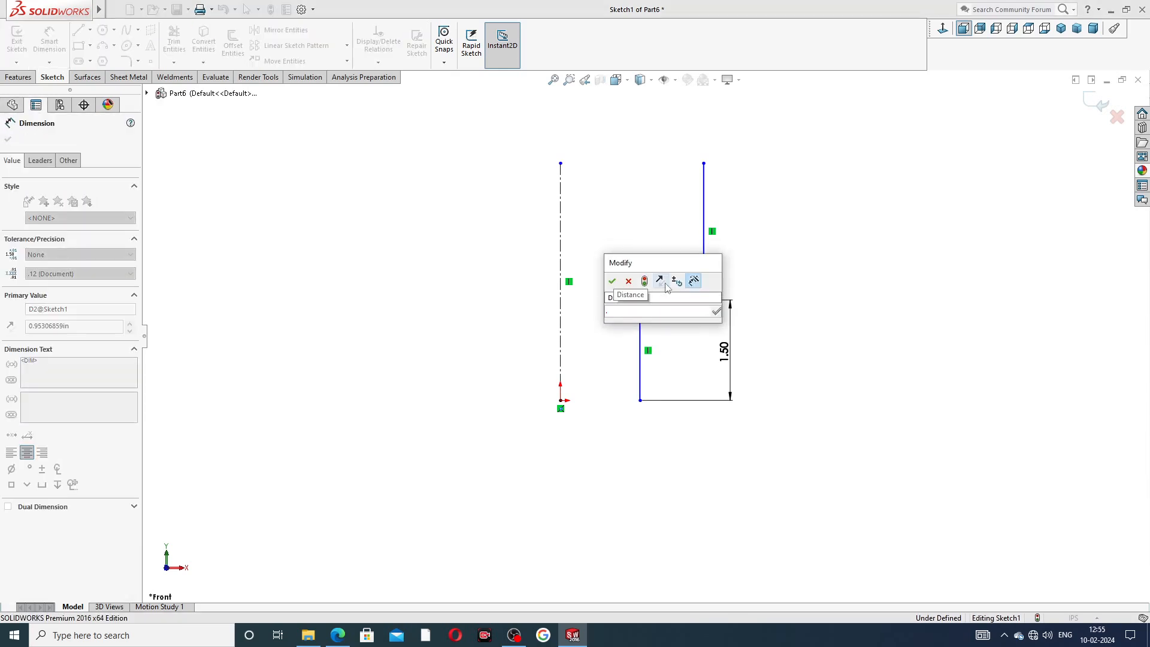
pyautogui.write('87')
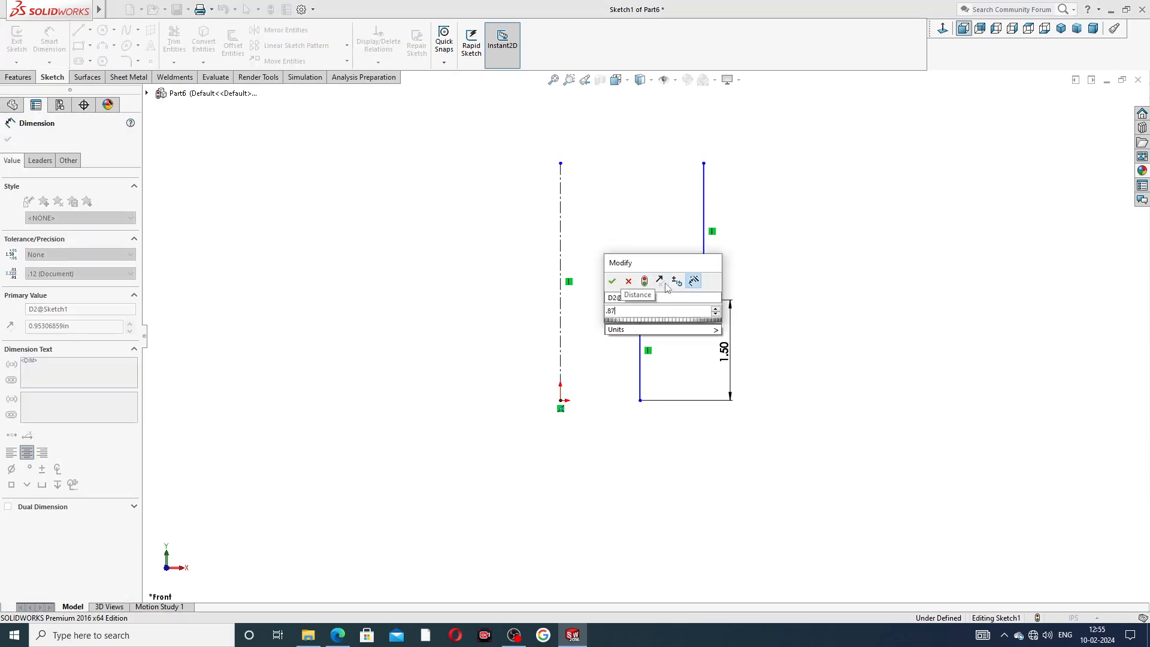
pyautogui.write('5')
pyautogui.press('Return')
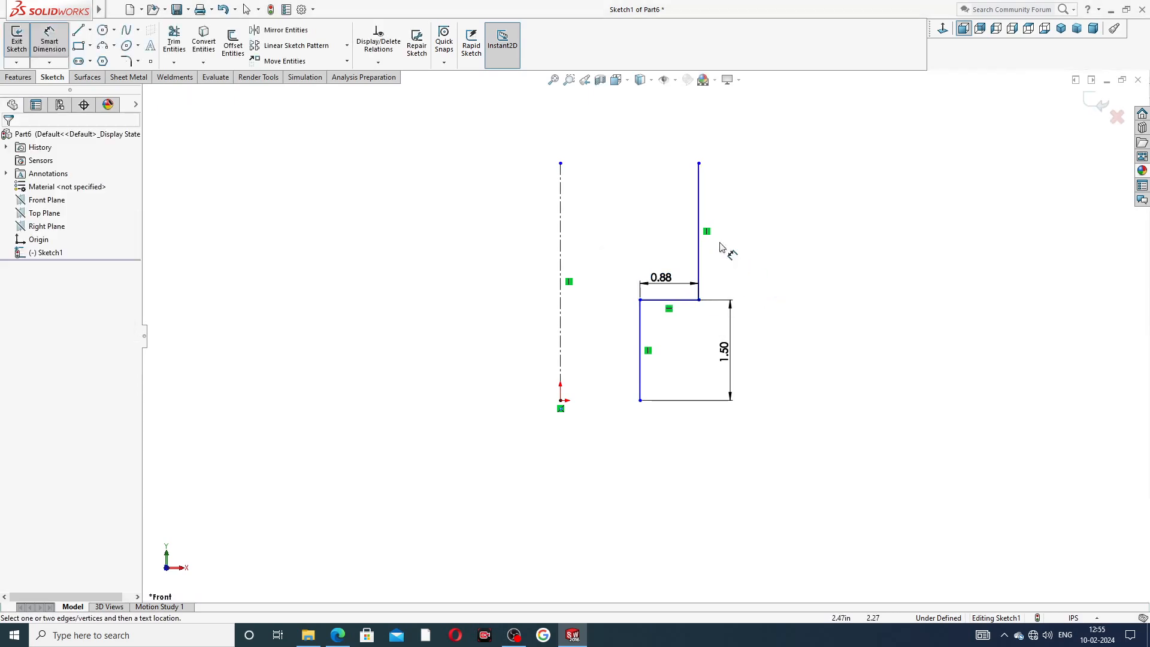
# Dimension the upper vertical line of the profile to 0.75 in.
pyautogui.click(700, 215)
pyautogui.click(731, 231)
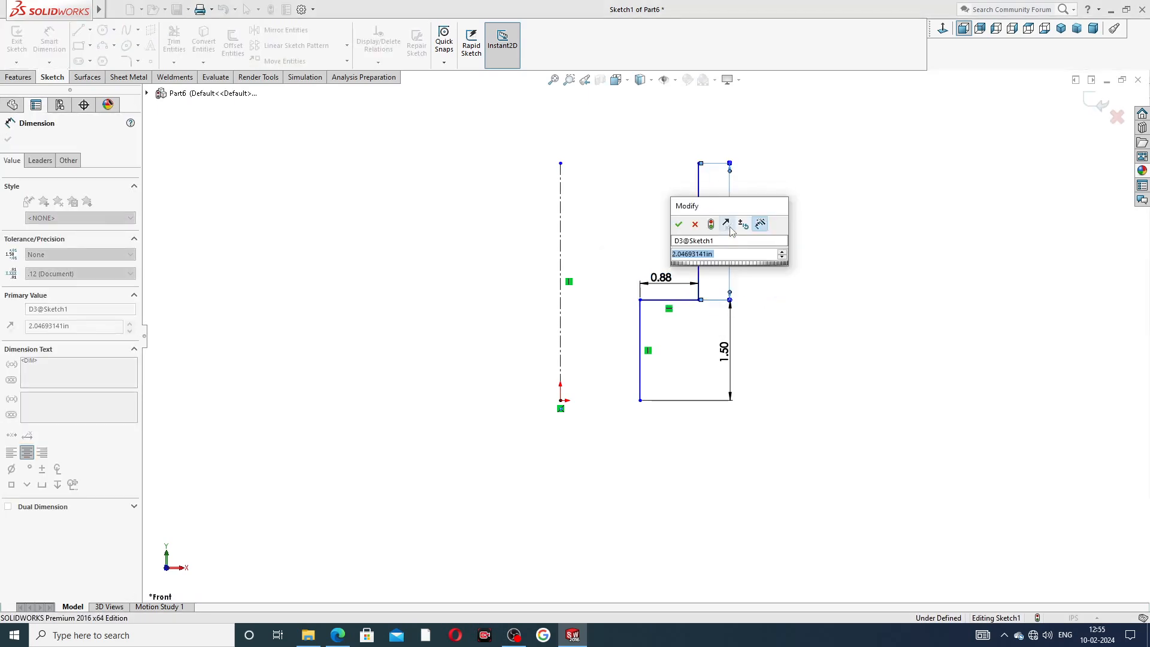
pyautogui.write('.75')
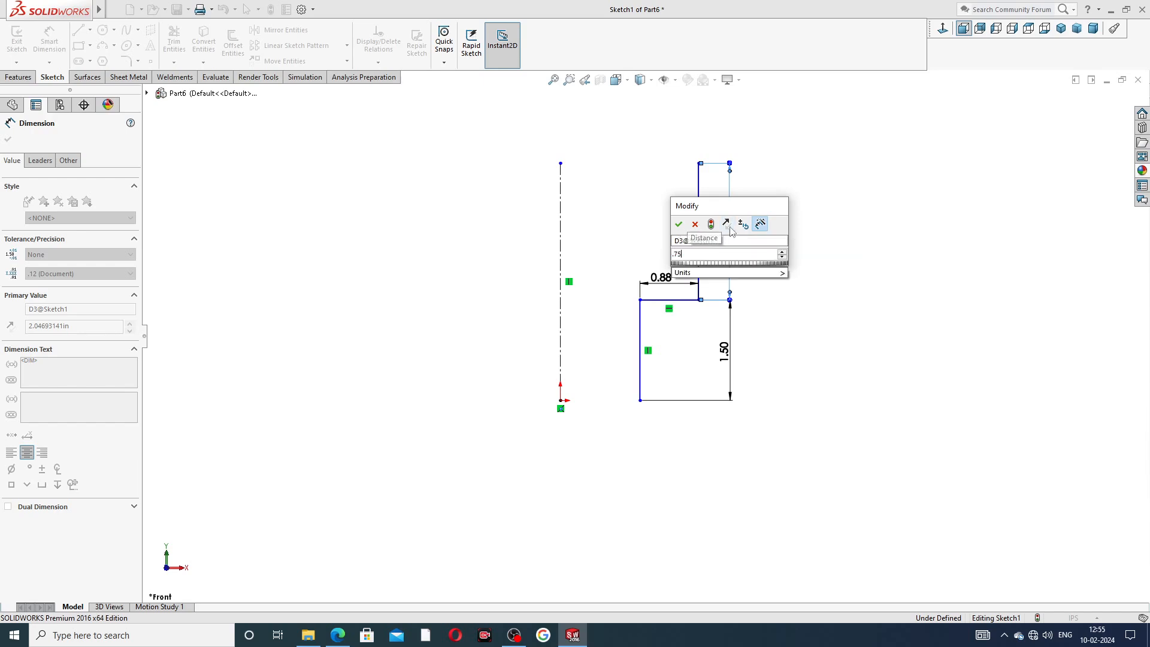
pyautogui.press('Return')
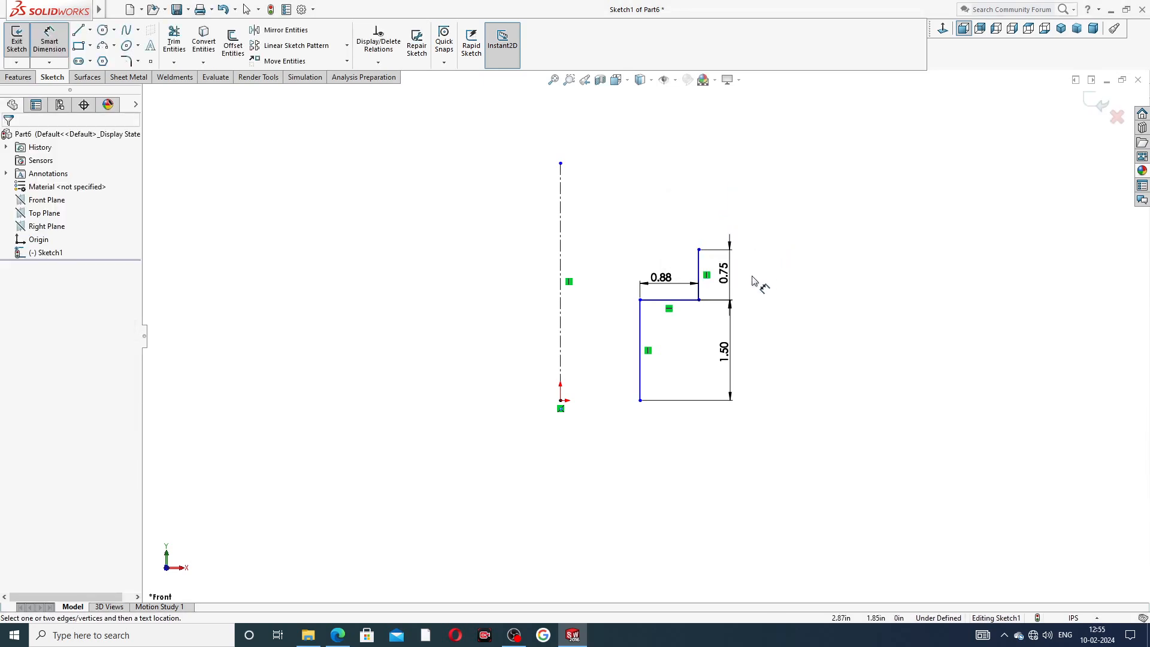
pyautogui.rightClick(666, 180)
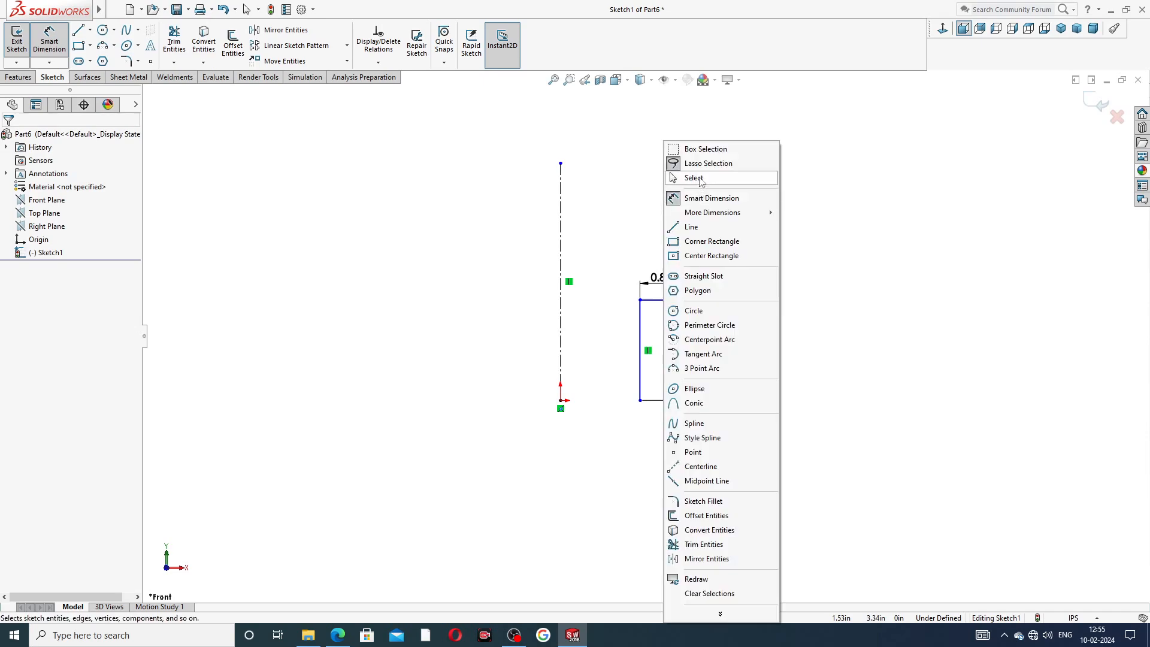
# Move the 1.50 dimension of the lower vertical line closer to the profile.
pyautogui.click(689, 175)
pyautogui.moveTo(561, 165); pyautogui.dragTo(586, 260)
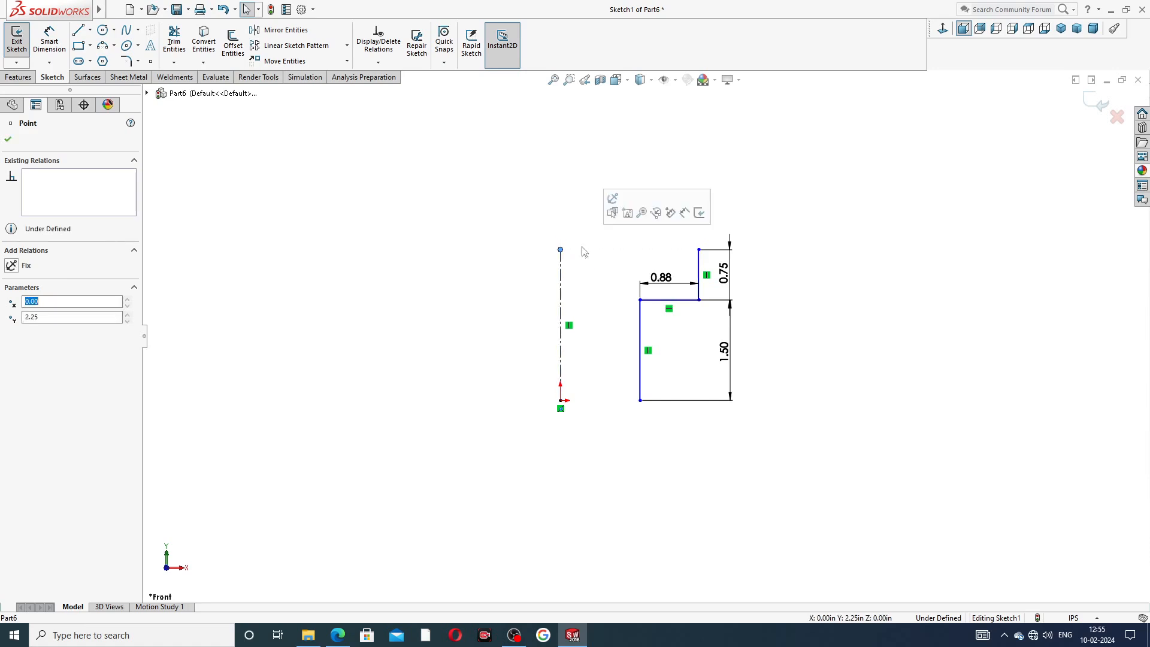
pyautogui.moveTo(641, 400)
pyautogui.mouseDown()
pyautogui.moveTo(638, 386)
pyautogui.moveTo(640, 400)
pyautogui.mouseUp()
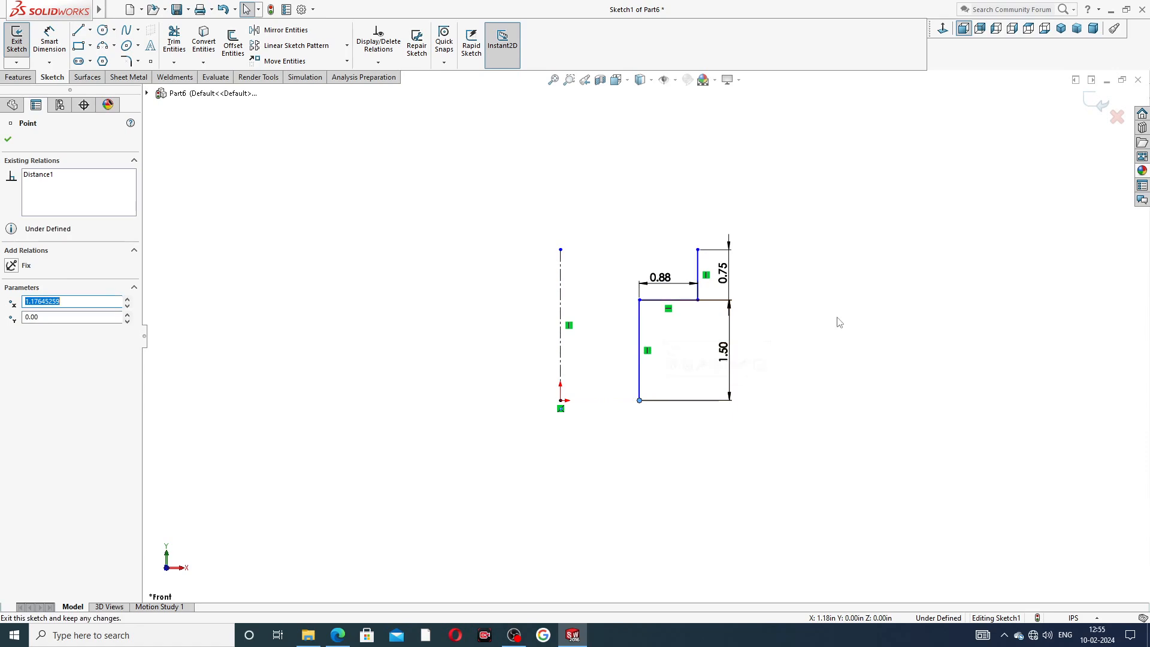
pyautogui.click(832, 322)
pyautogui.moveTo(732, 360); pyautogui.dragTo(684, 368)
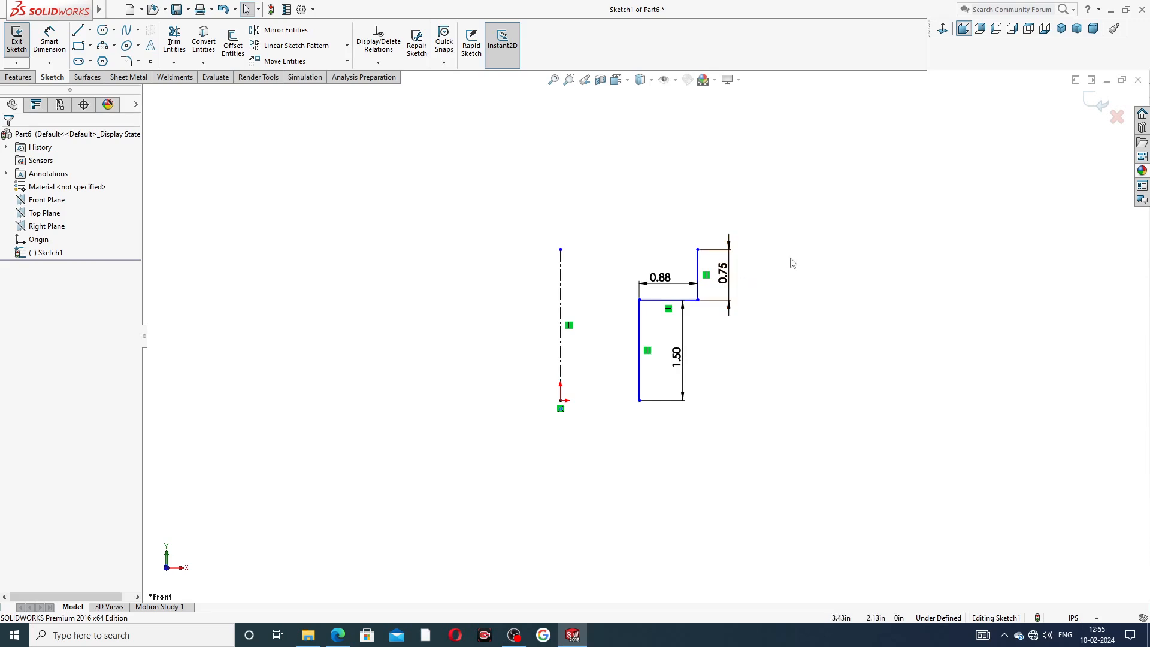
# Mirror the three profile lines about the vertical centerline.
pyautogui.click(338, 635)
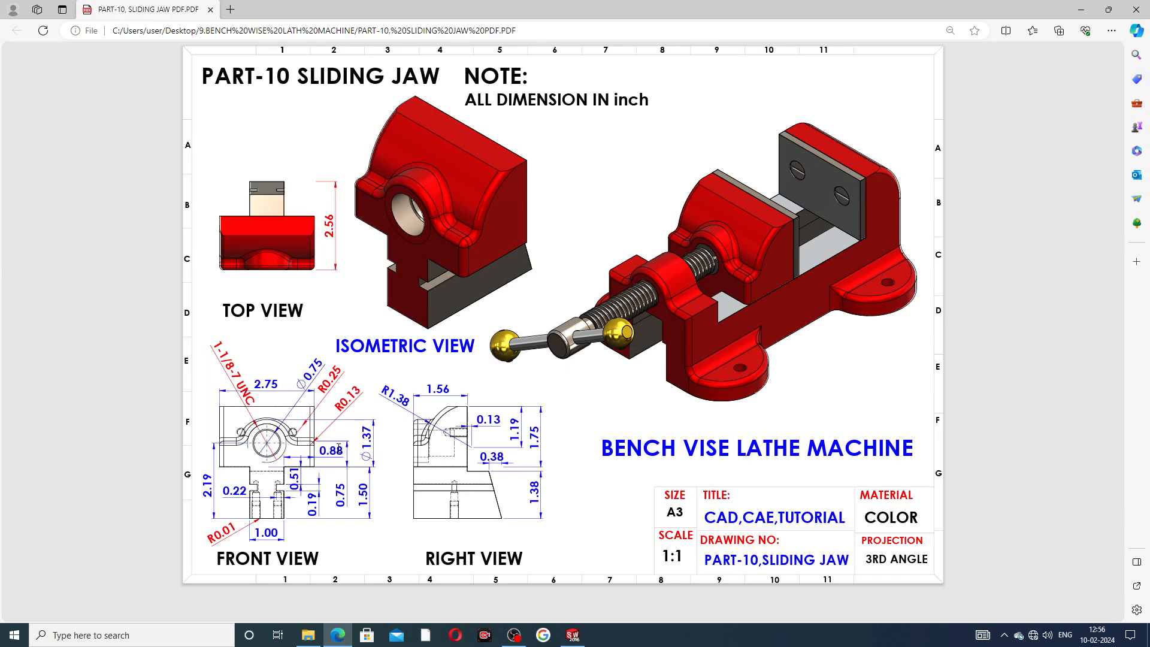
pyautogui.click(573, 636)
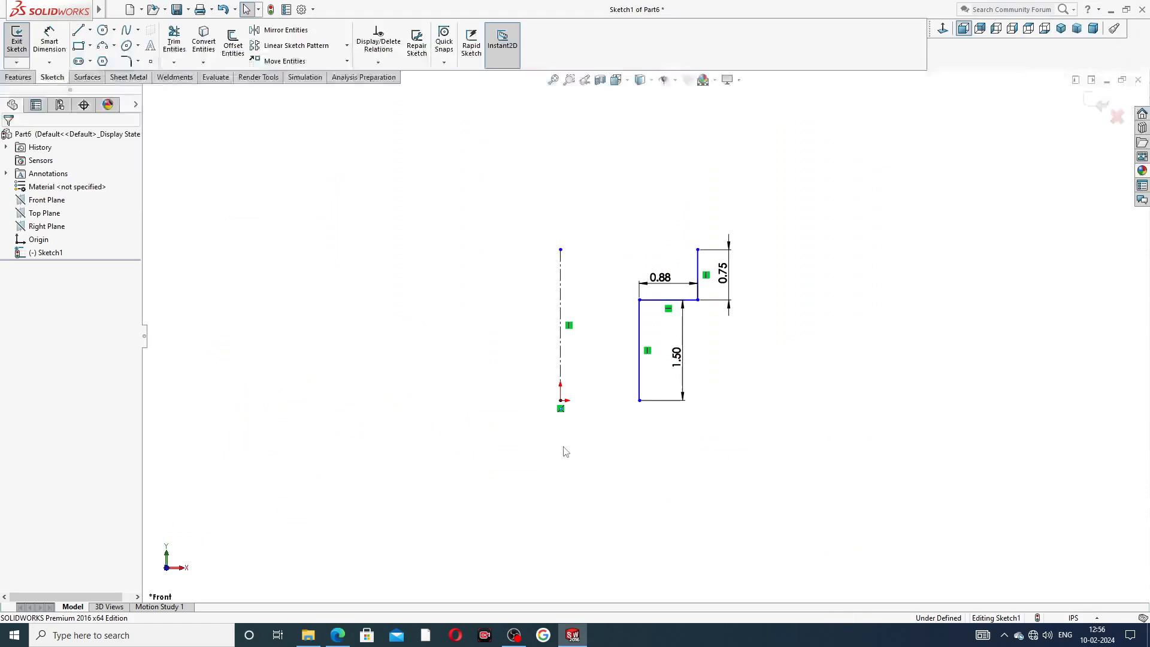
pyautogui.click(286, 30)
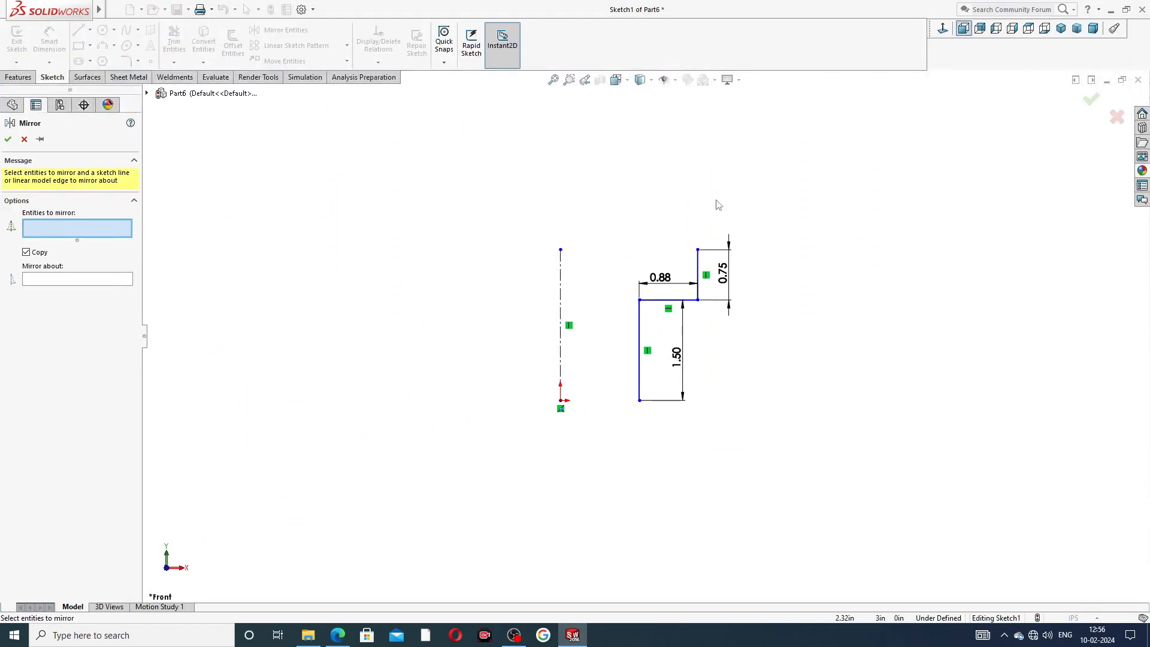
pyautogui.moveTo(710, 201)
pyautogui.mouseDown()
pyautogui.moveTo(599, 297)
pyautogui.moveTo(767, 470)
pyautogui.moveTo(786, 313)
pyautogui.mouseUp()
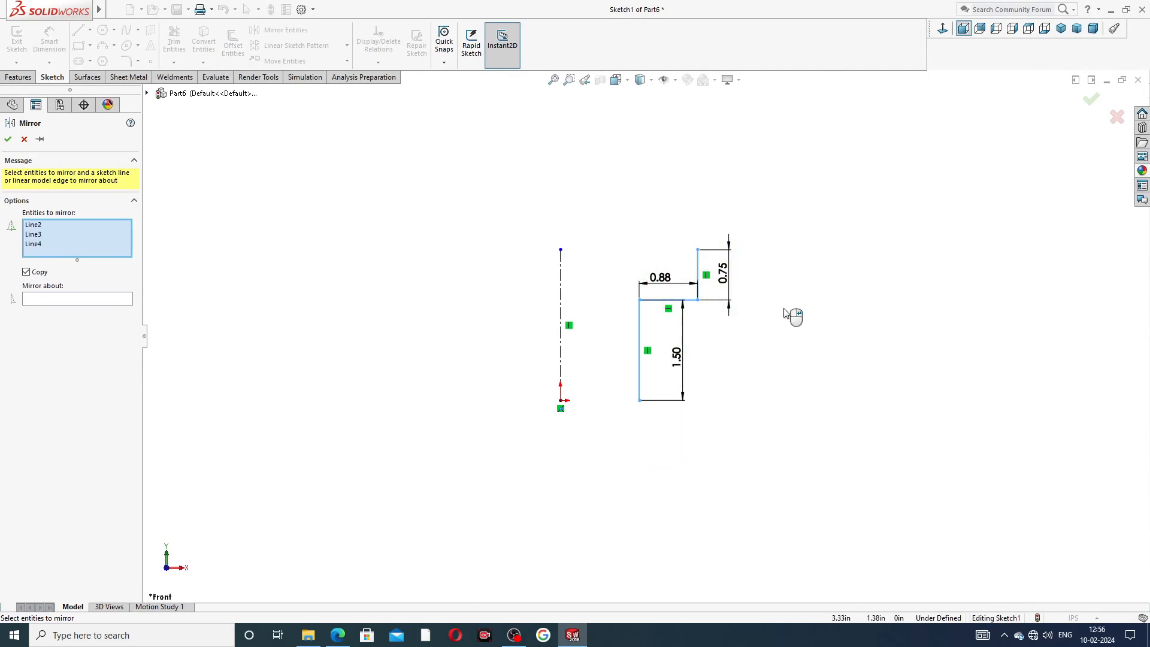
pyautogui.click(111, 299)
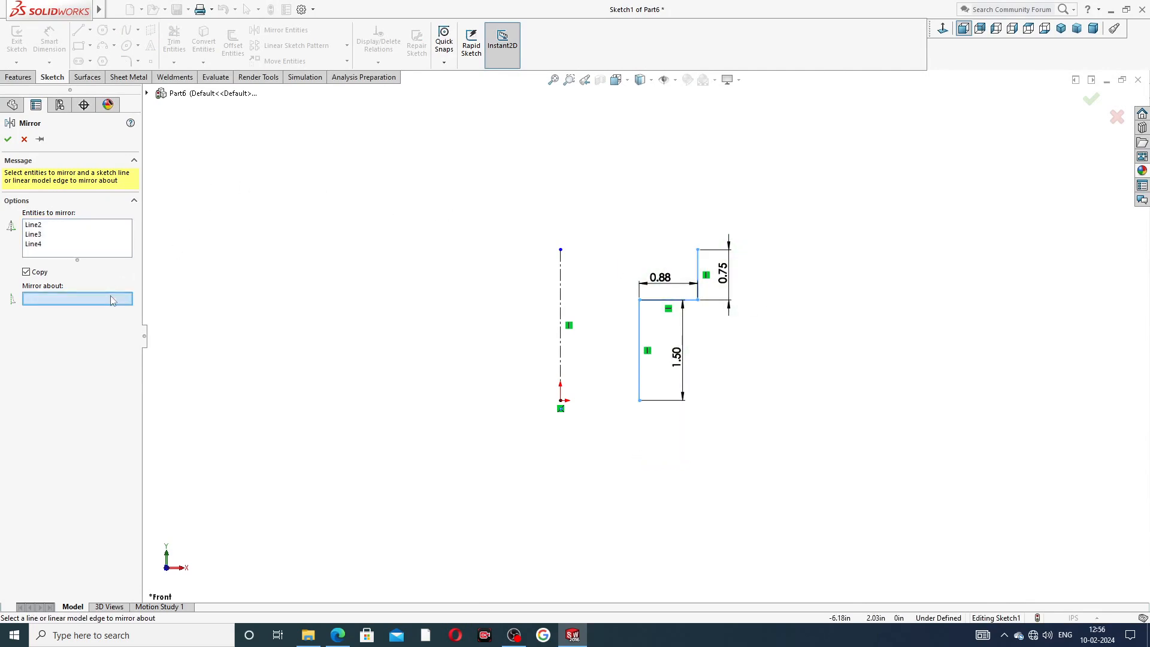
pyautogui.click(561, 289)
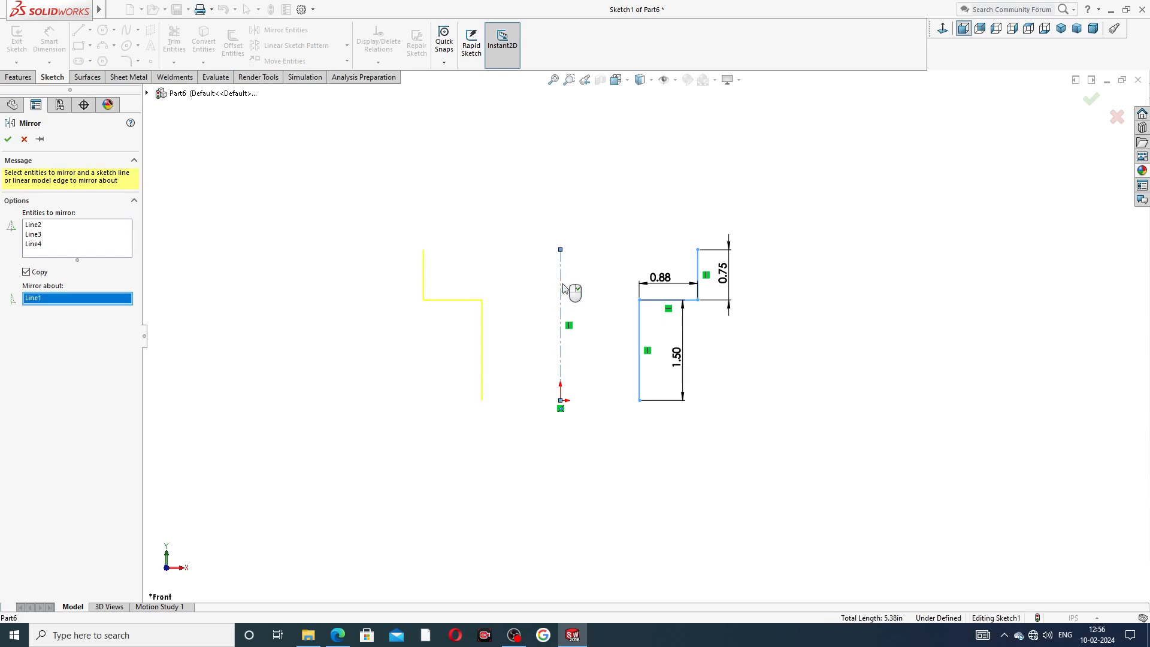
pyautogui.click(8, 140)
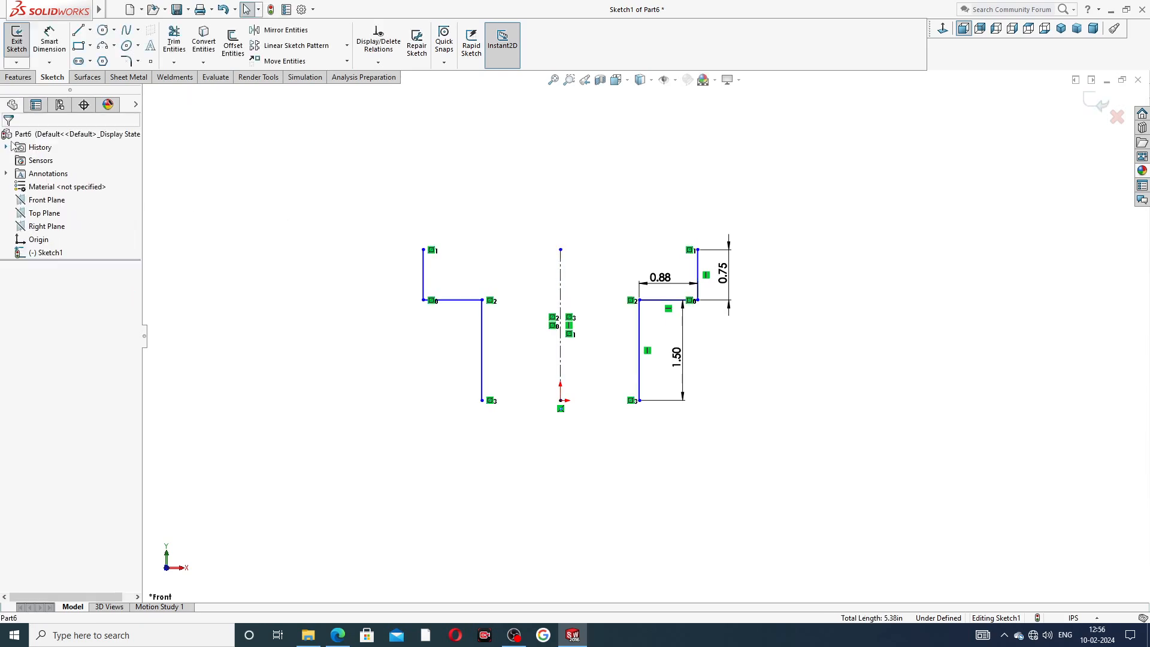
# Close the profile with a bottom line joining the two lower ends and a top line joining the upper ends.
pyautogui.click(78, 30)
pyautogui.click(482, 401)
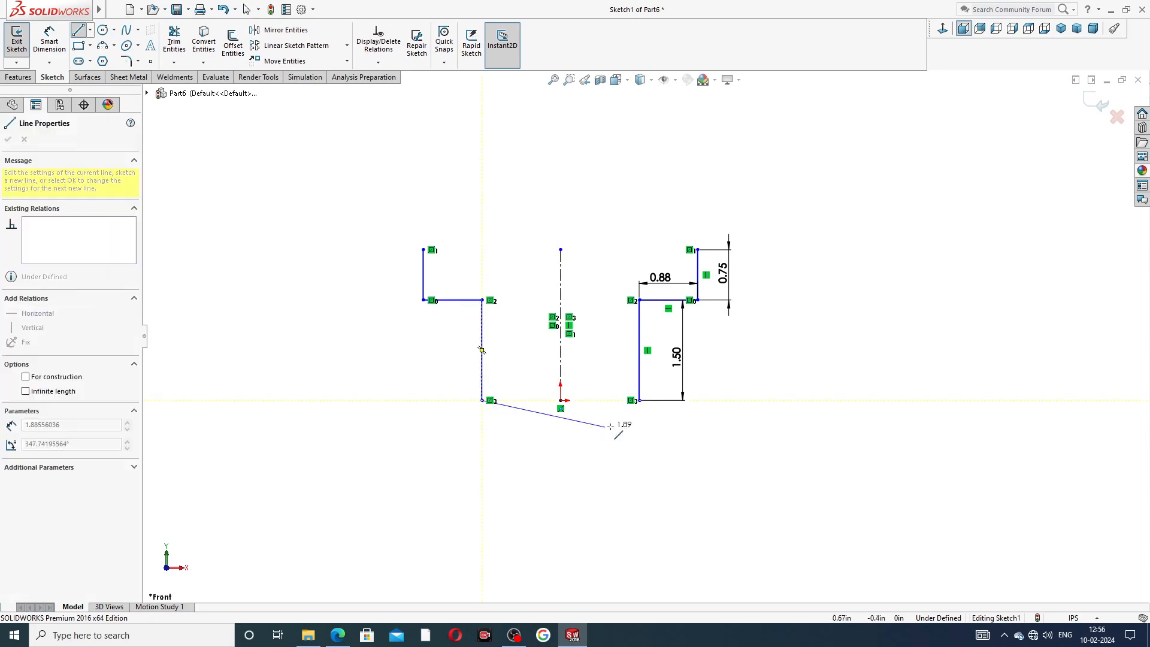
pyautogui.click(639, 400)
pyautogui.click(641, 401)
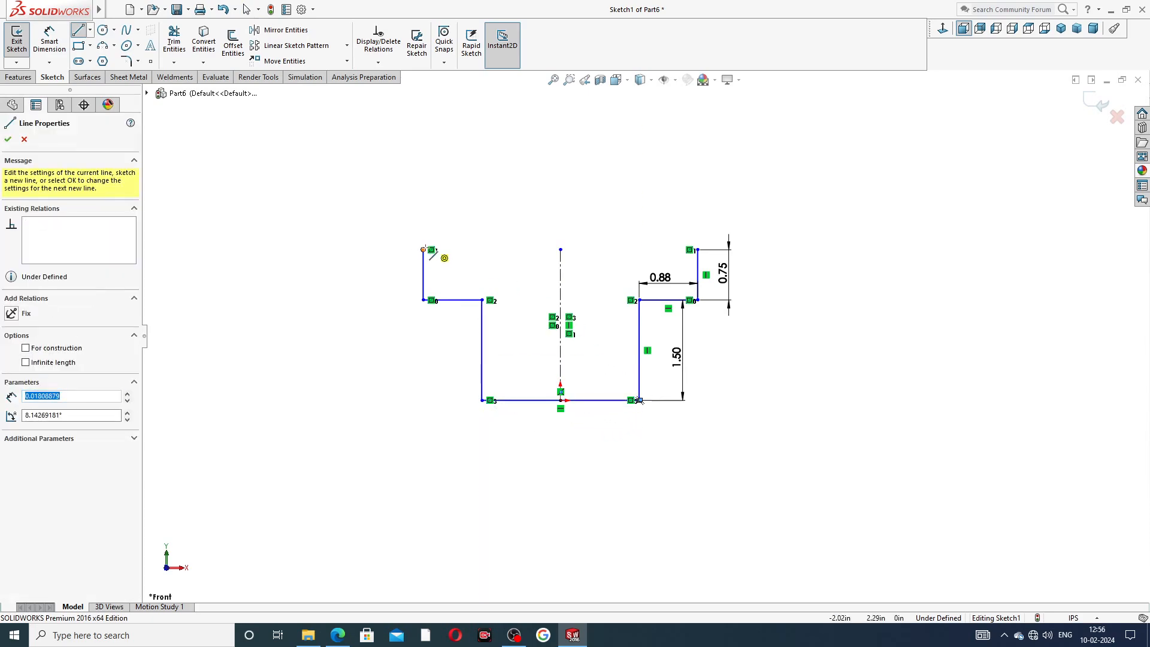
pyautogui.click(423, 250)
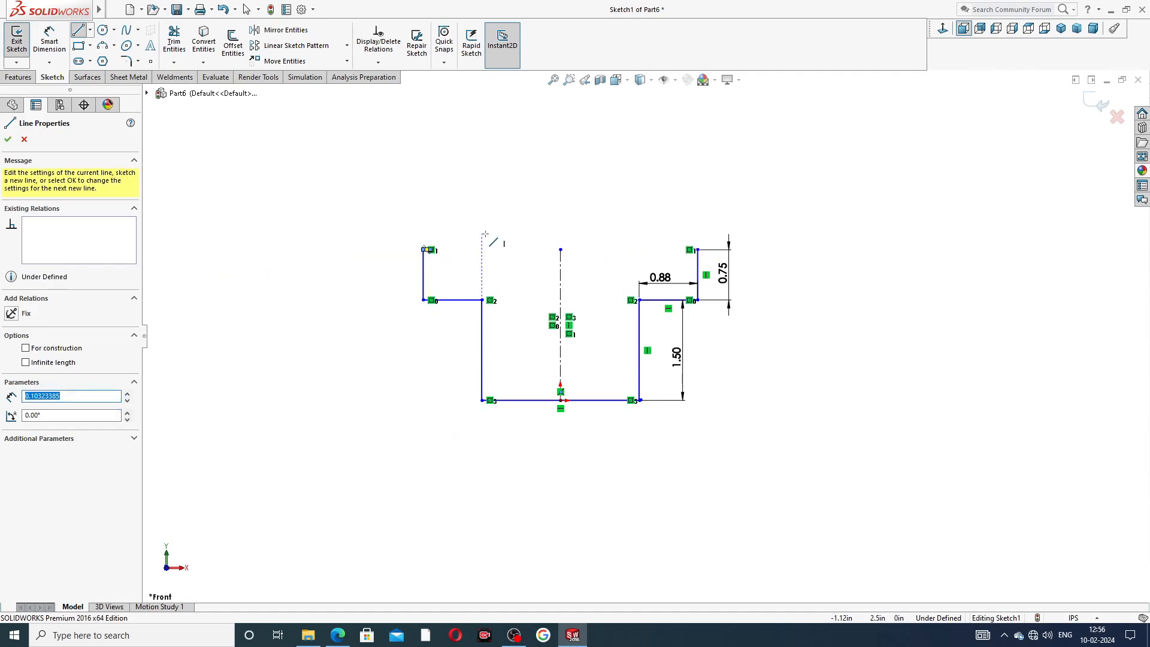
pyautogui.rightClick(471, 206)
pyautogui.click(503, 214)
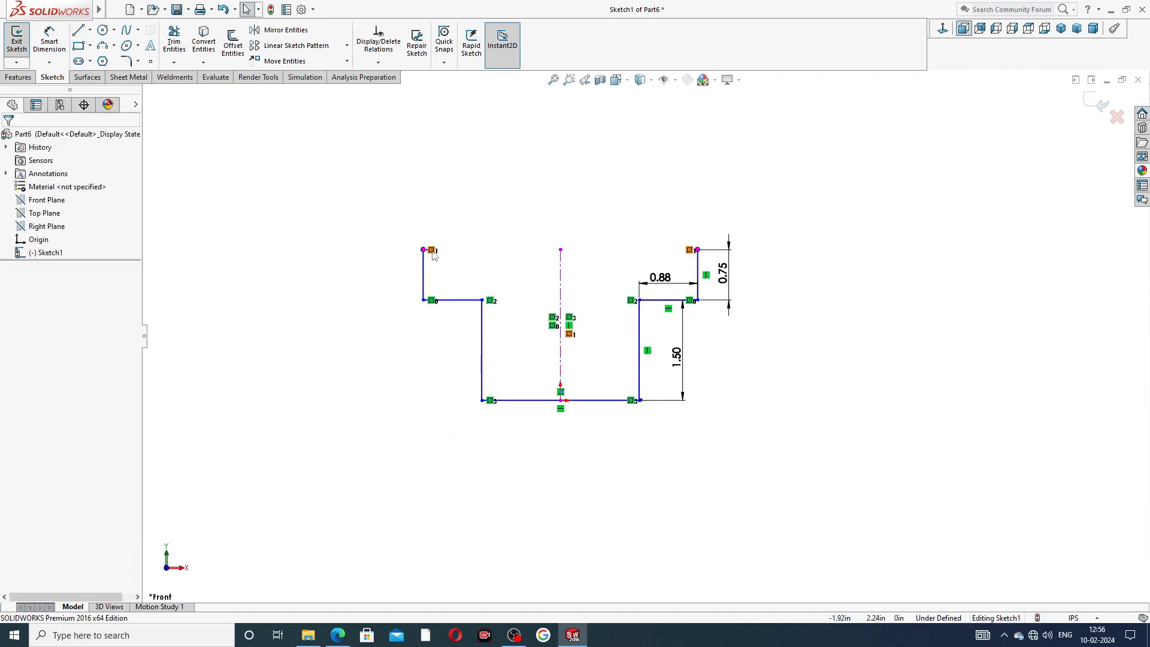
pyautogui.scroll(-2, 436, 262)
pyautogui.scroll(-1, 435, 261)
pyautogui.moveTo(496, 275); pyautogui.dragTo(1051, 267)
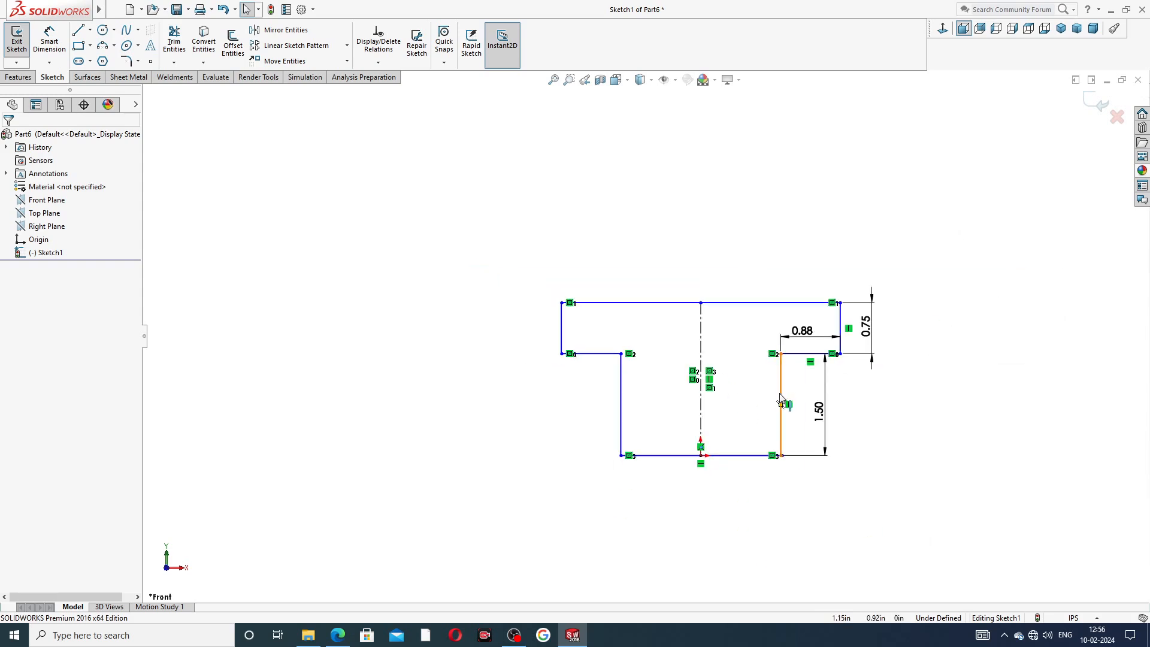
# Dimension the bottom line of the profile to 1 in.
pyautogui.scroll(-3, 812, 406)
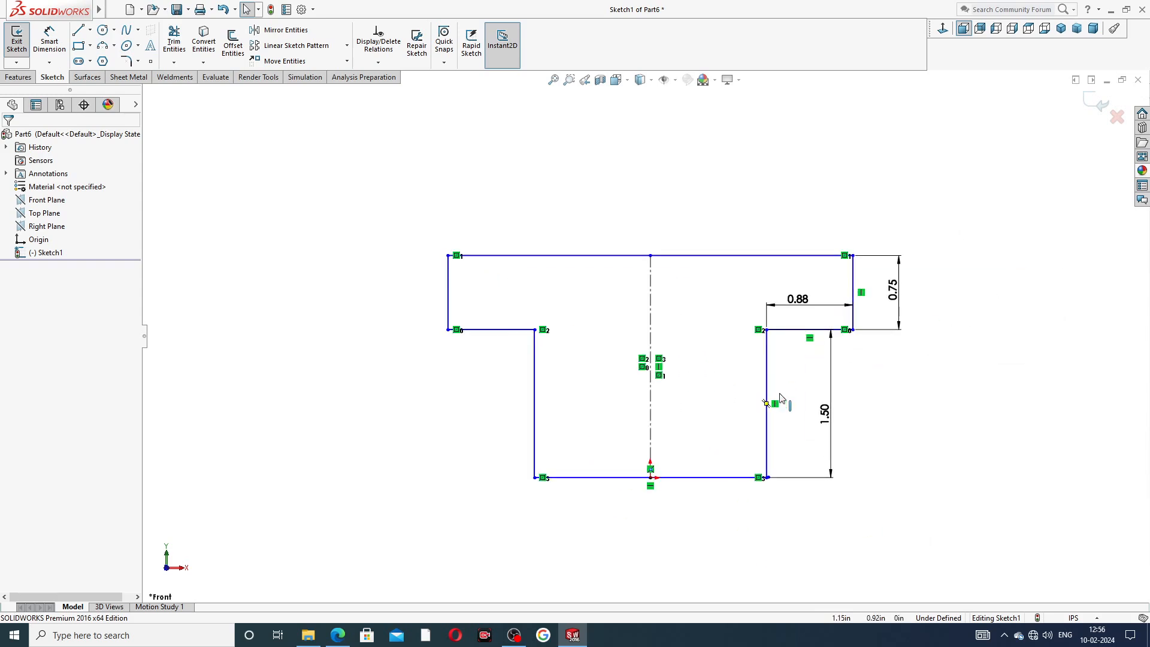
pyautogui.click(49, 41)
pyautogui.click(684, 500)
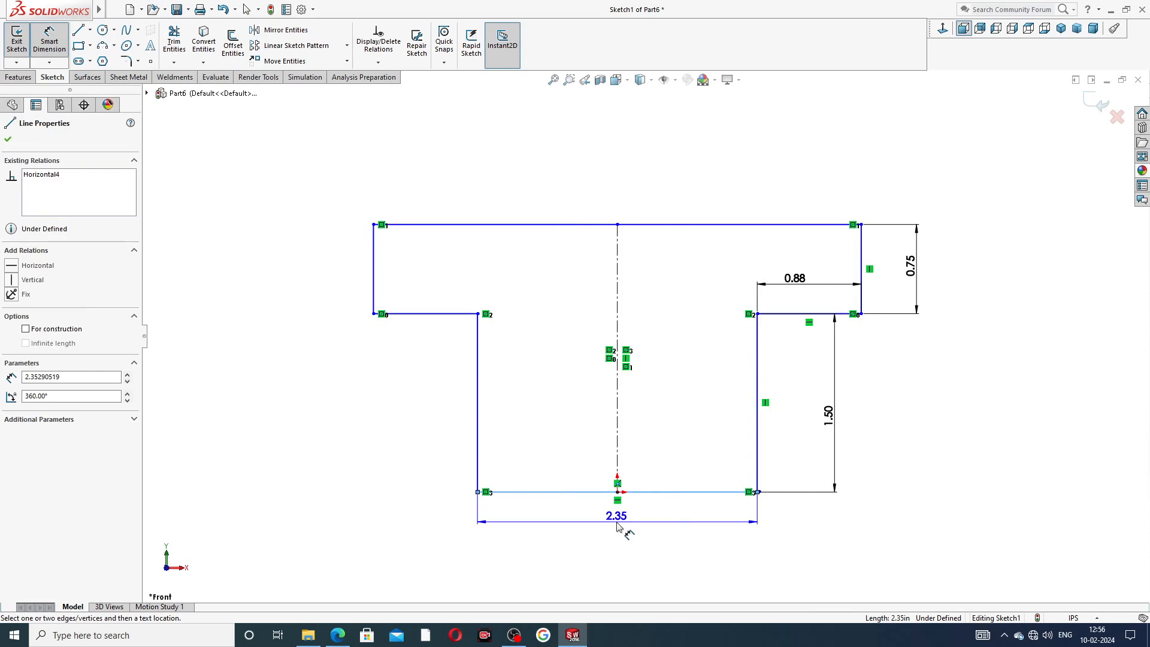
pyautogui.click(617, 523)
pyautogui.write('1')
pyautogui.press('Return')
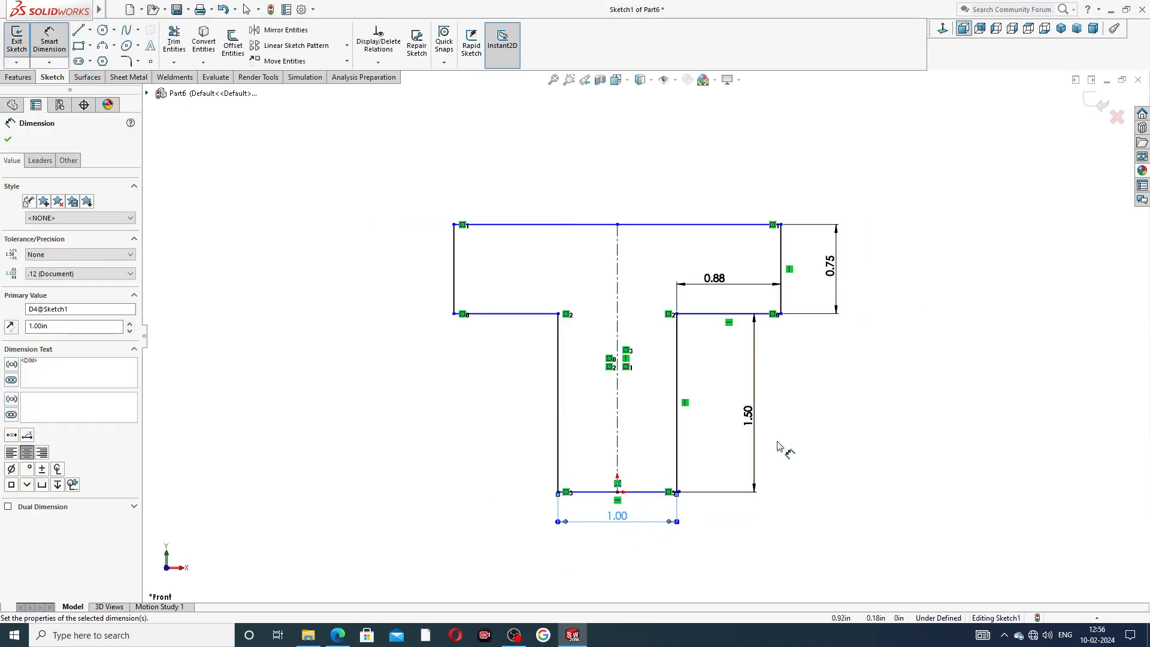
# Add a driven dimension for the top line's overall width and tidy the 0.88 dimension placement.
pyautogui.click(696, 225)
pyautogui.click(652, 196)
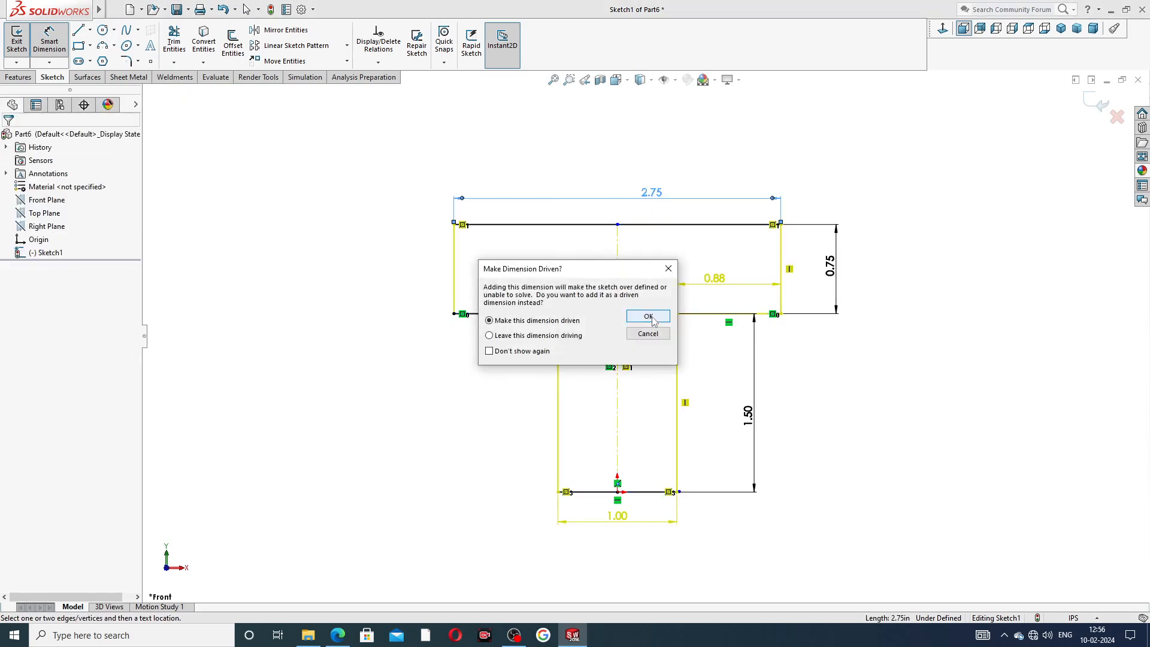
pyautogui.click(650, 317)
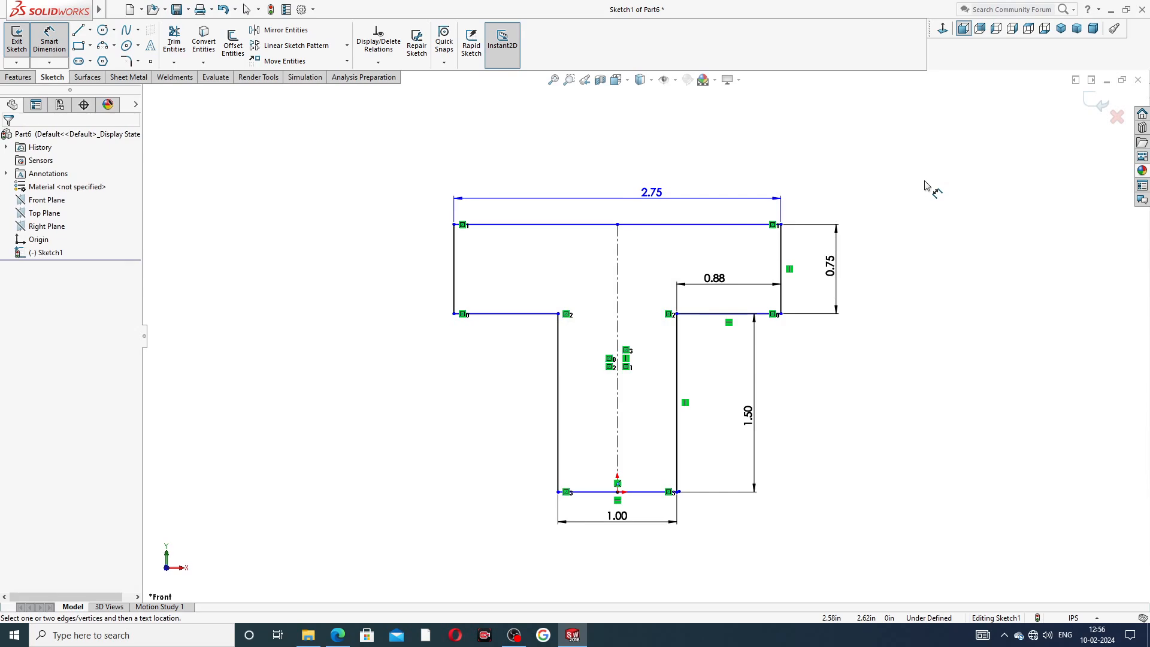
pyautogui.moveTo(716, 279); pyautogui.dragTo(725, 283)
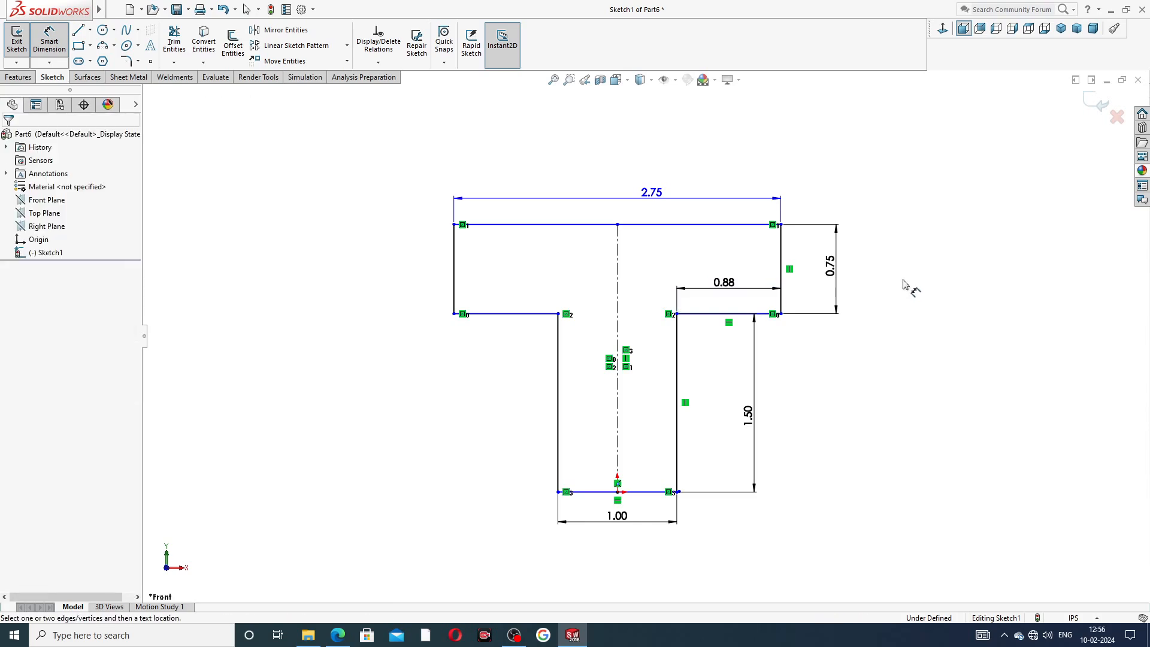
pyautogui.rightClick(881, 188)
pyautogui.click(893, 178)
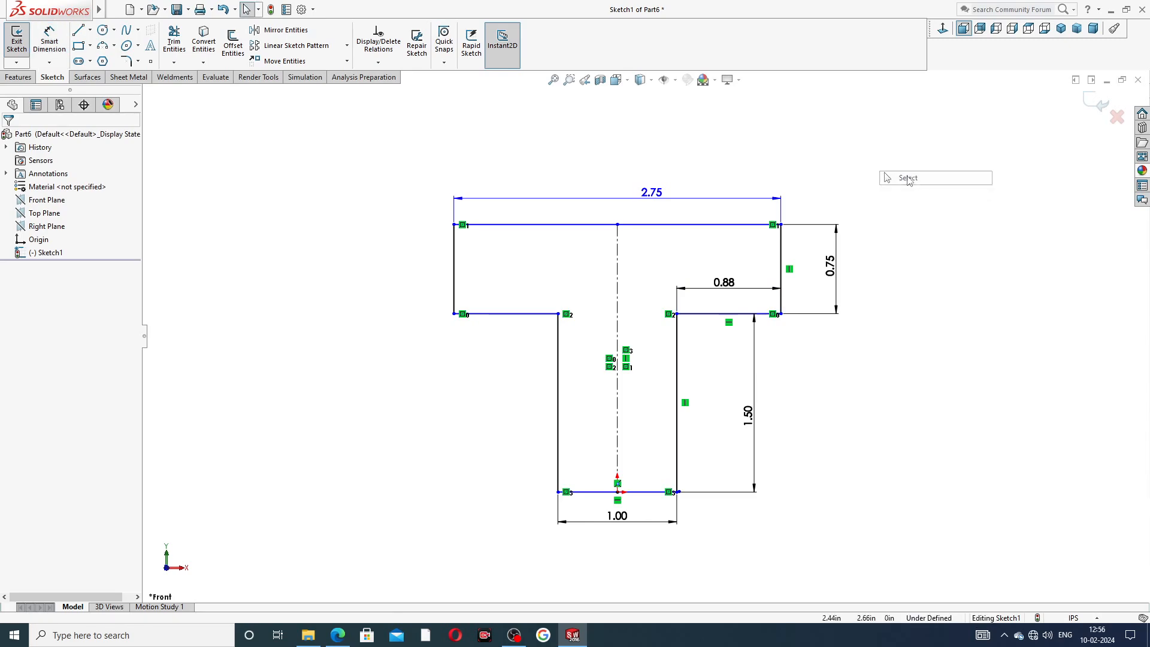
# Start a Boss-Extrude and select both regions of the sketch profile.
pyautogui.click(21, 76)
pyautogui.click(23, 42)
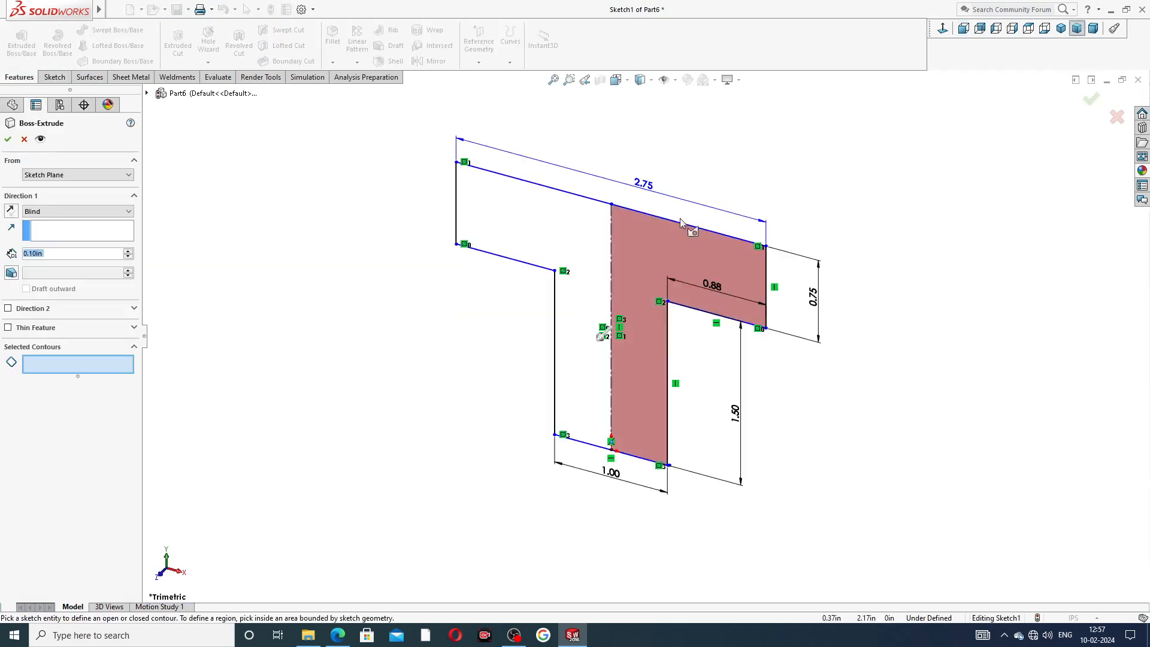
pyautogui.click(646, 232)
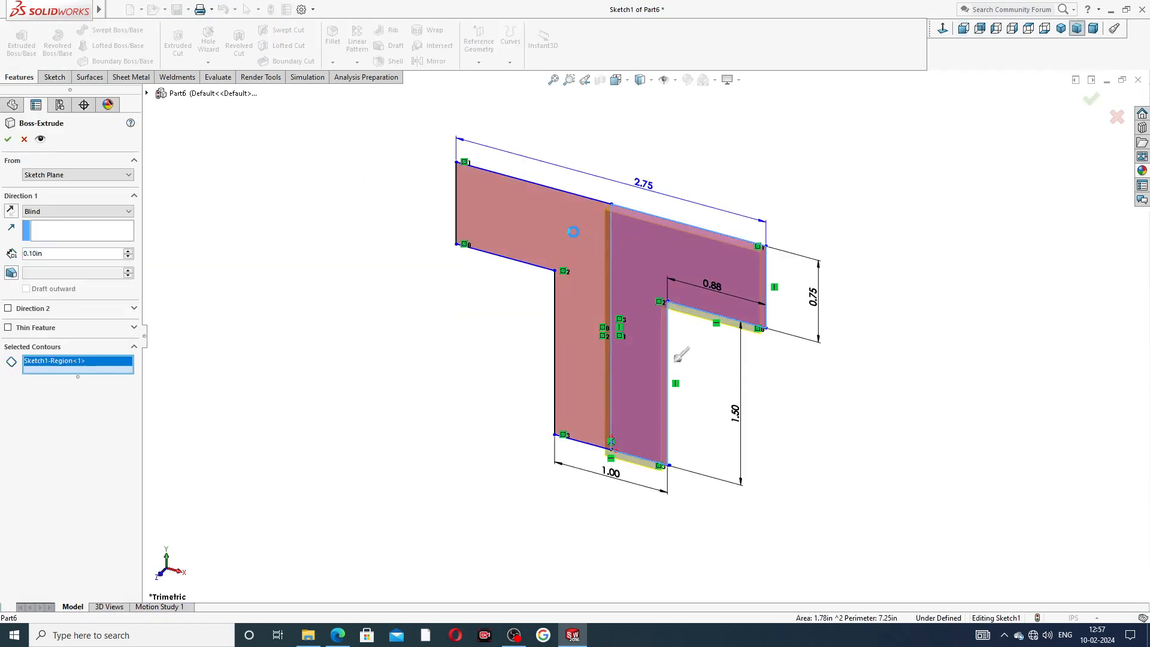
pyautogui.click(586, 281)
pyautogui.moveTo(711, 336)
pyautogui.mouseDown(button='middle')
pyautogui.moveTo(732, 278)
pyautogui.moveTo(662, 324)
pyautogui.moveTo(694, 324)
pyautogui.mouseUp(button='middle')
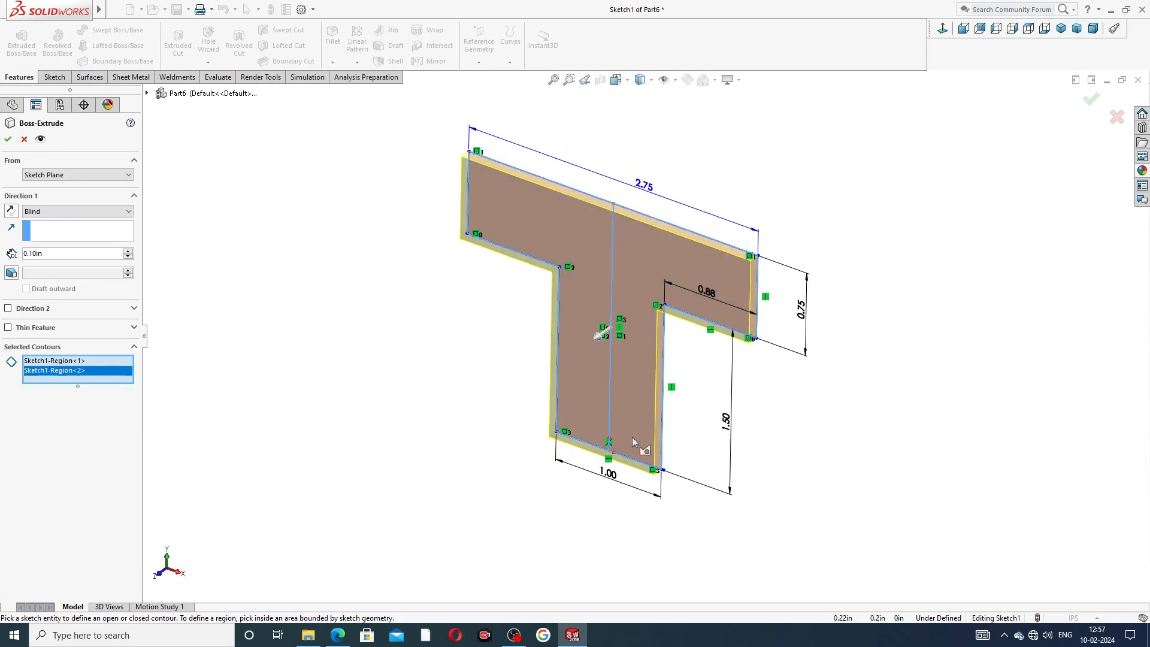
pyautogui.doubleClick(51, 253)
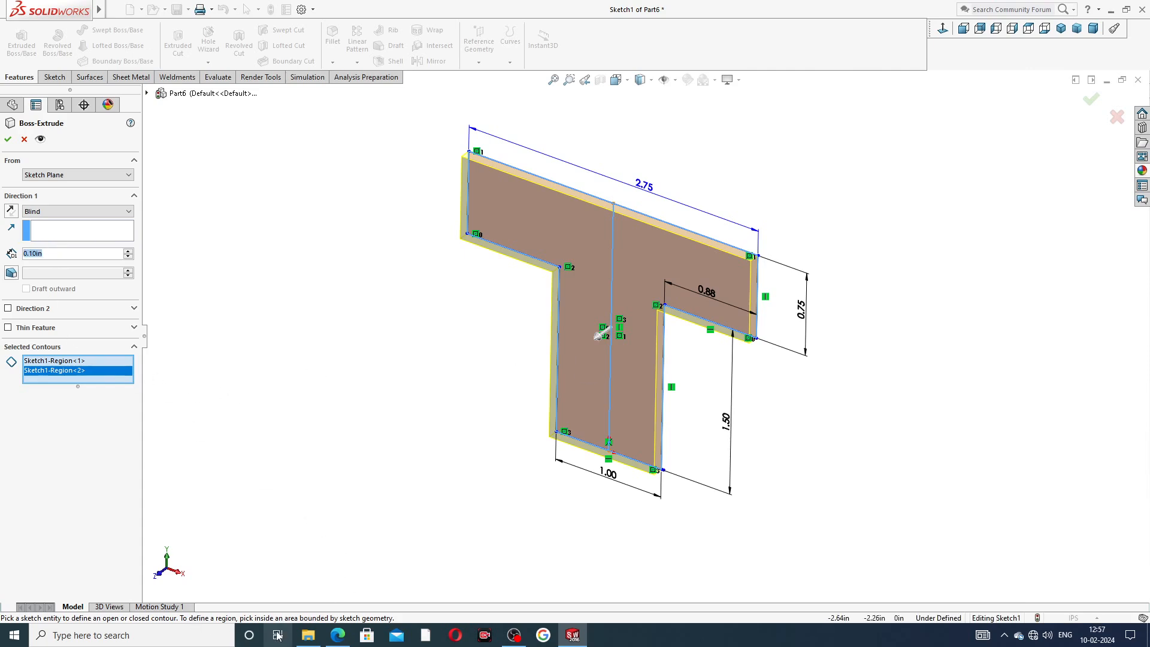
# Check the reference drawing for the extrusion depth.
pyautogui.click(340, 636)
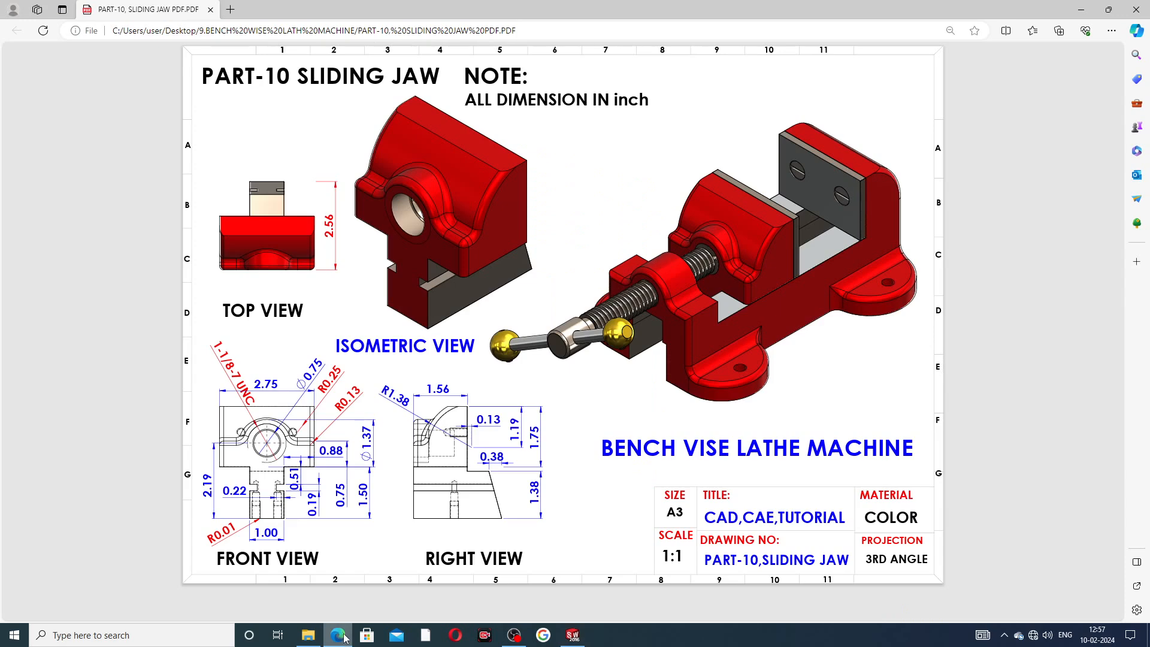
pyautogui.click(339, 636)
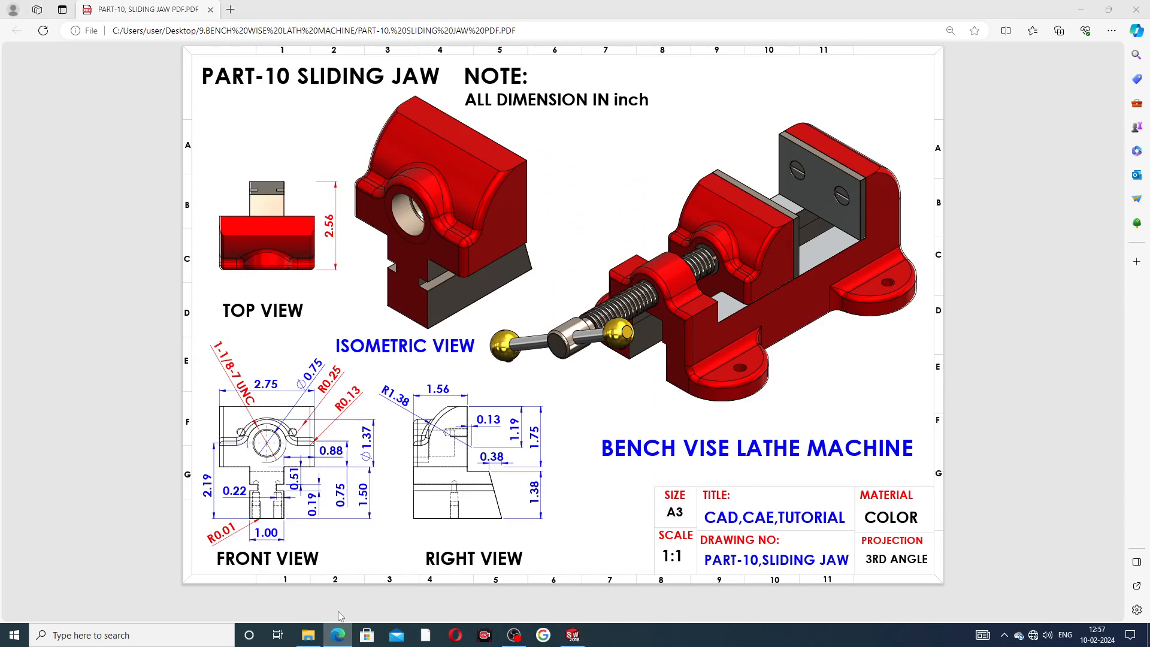
pyautogui.click(349, 625)
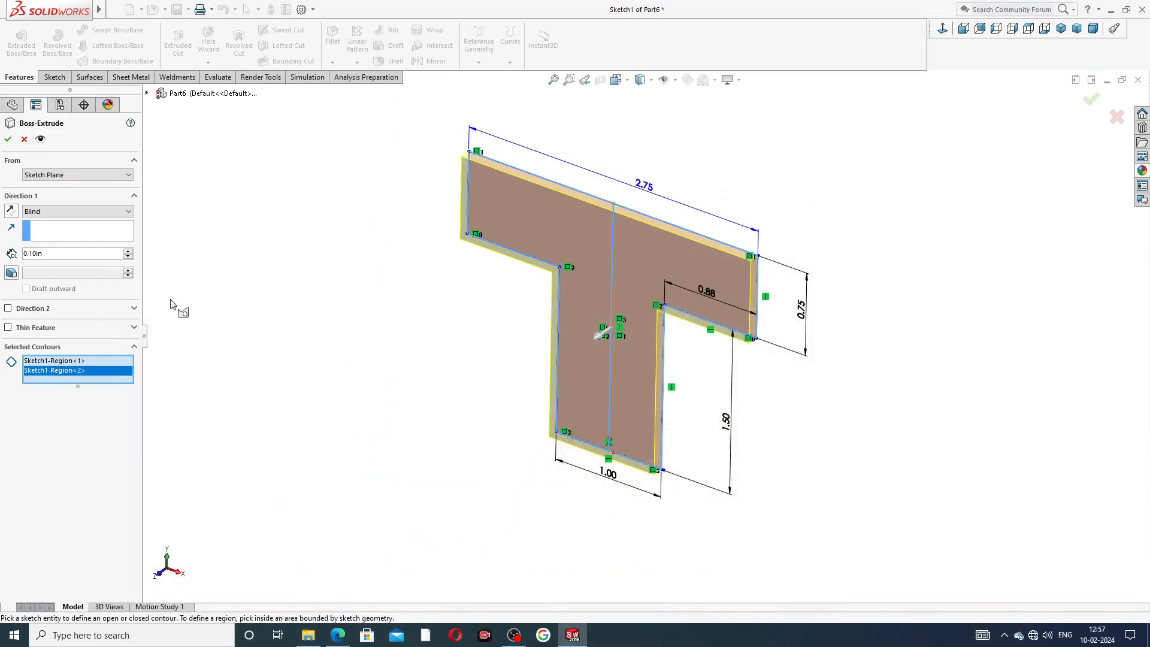
# Extrude the profile 2.56 in with the direction reversed.
pyautogui.moveTo(48, 252); pyautogui.dragTo(2, 257)
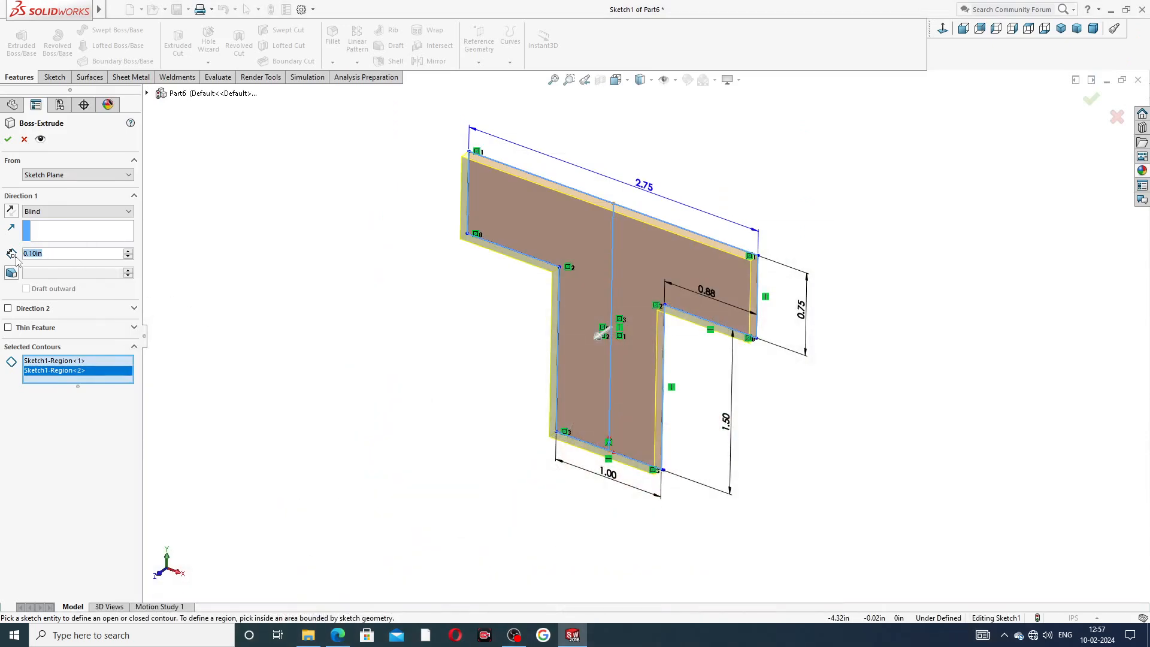
pyautogui.write('2.56')
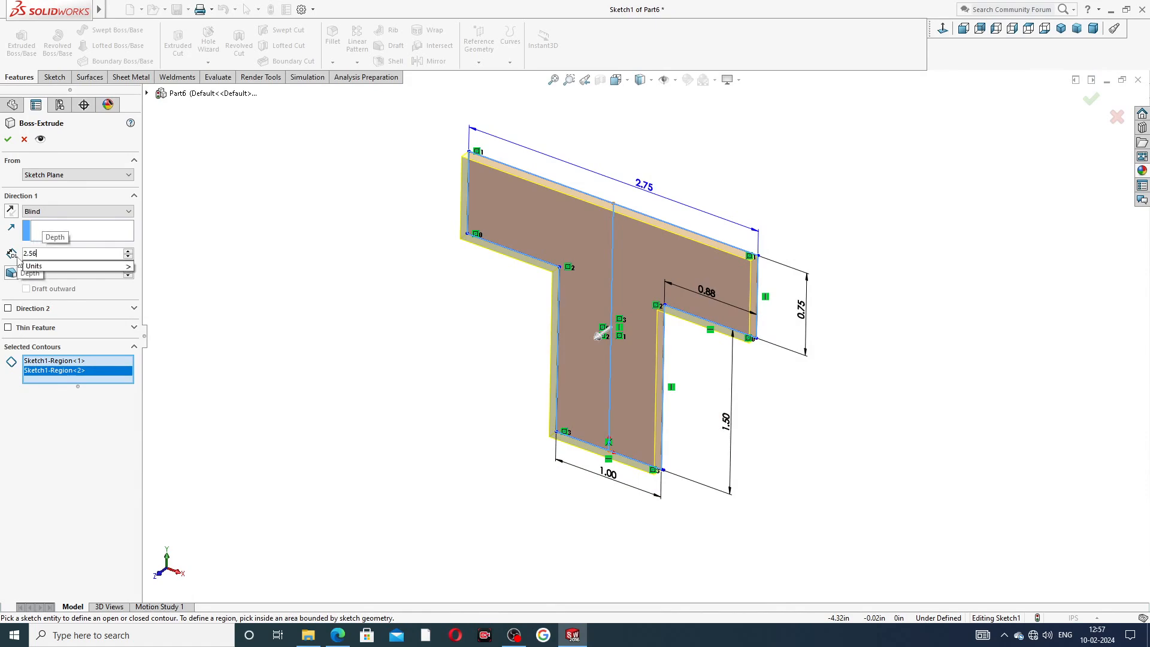
pyautogui.press('Return')
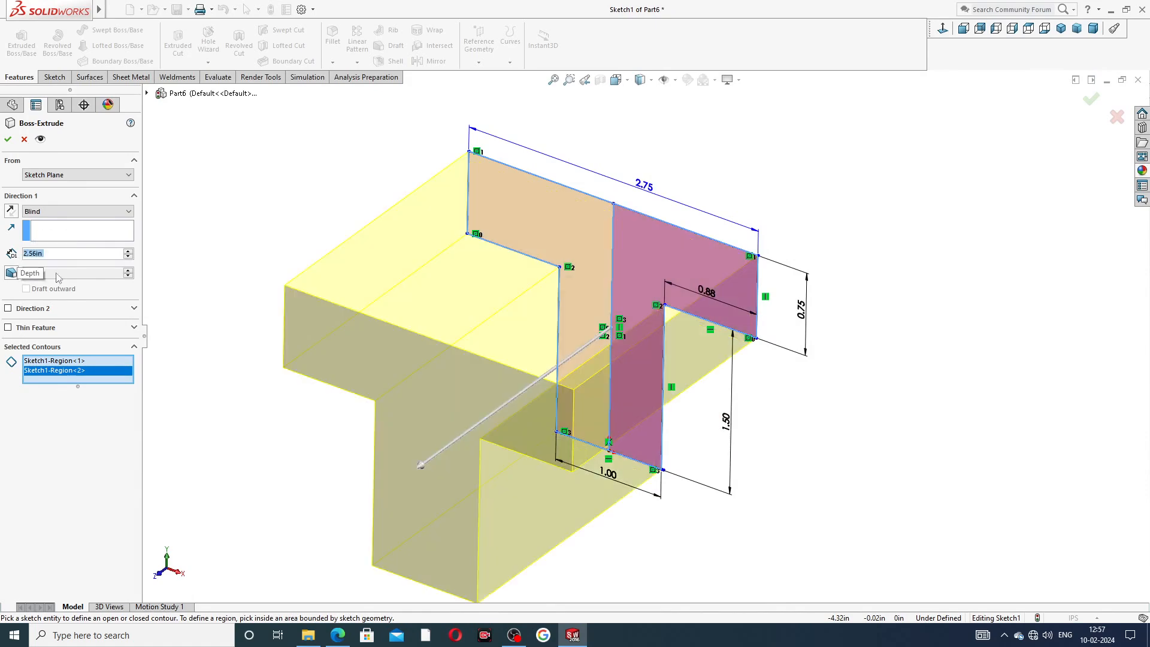
pyautogui.click(9, 207)
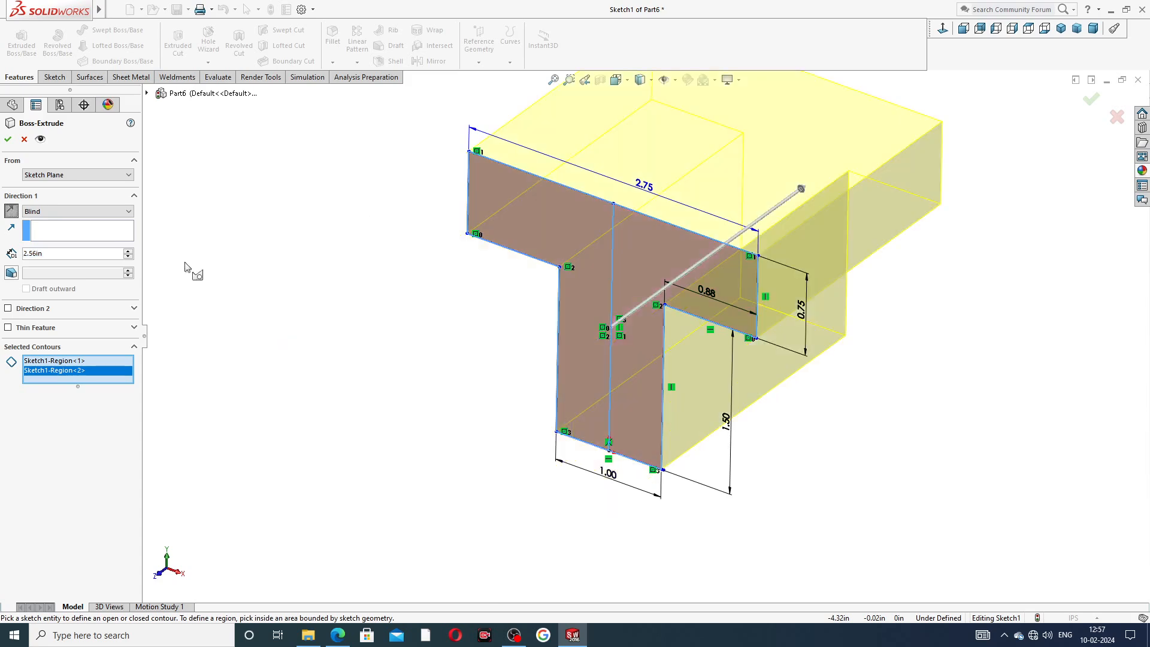
pyautogui.scroll(2, 645, 336)
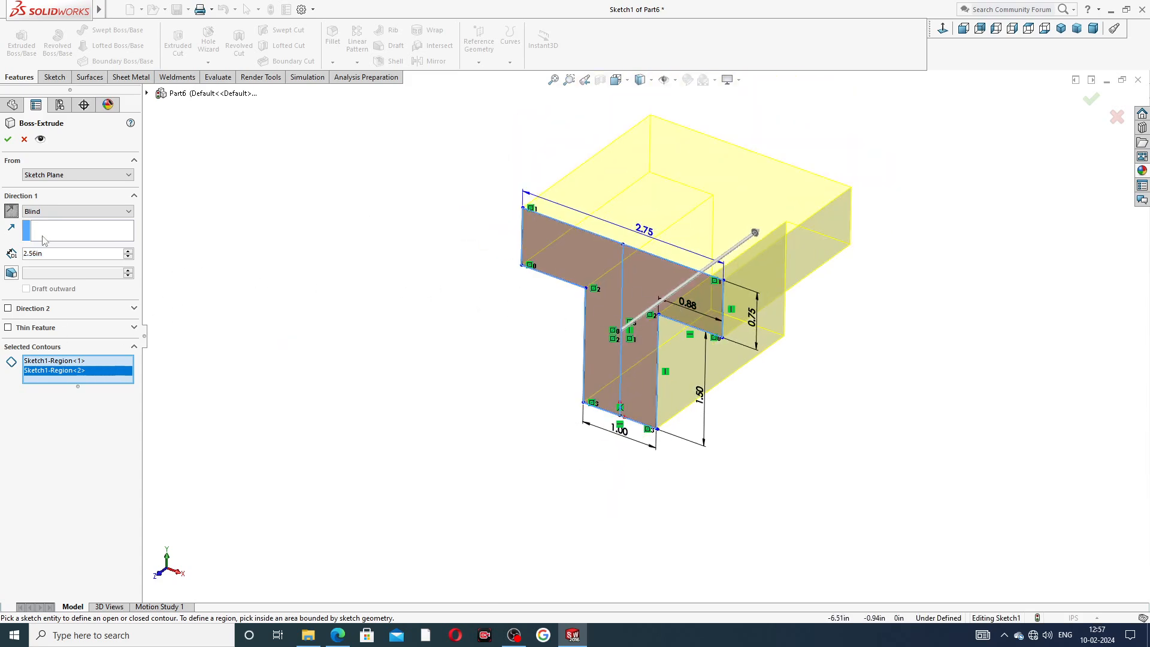
pyautogui.rightClick(336, 264)
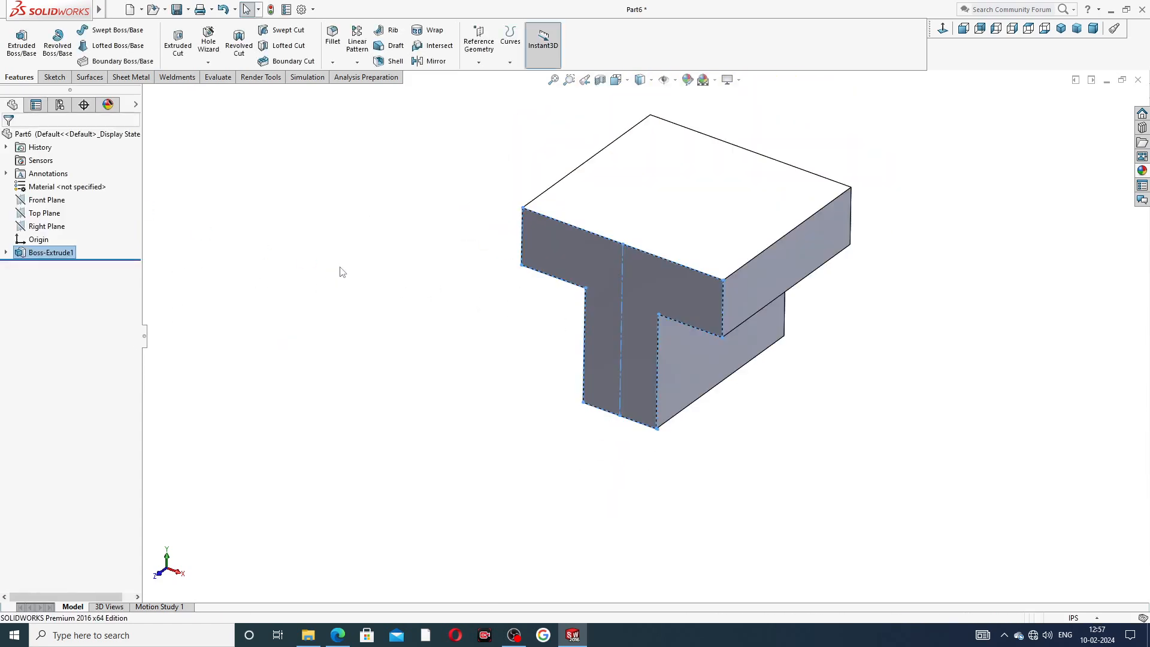
# Apply the polished nickel appearance to the part.
pyautogui.moveTo(793, 275); pyautogui.dragTo(932, 210, button='middle')
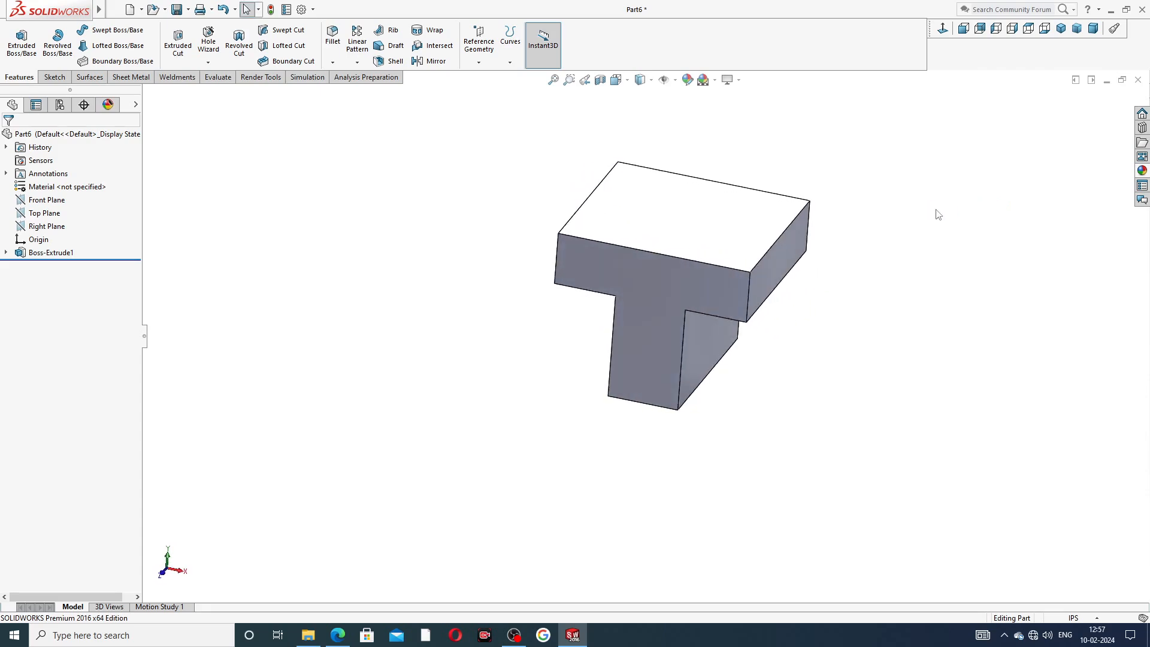
pyautogui.click(337, 635)
pyautogui.click(573, 635)
pyautogui.click(1144, 174)
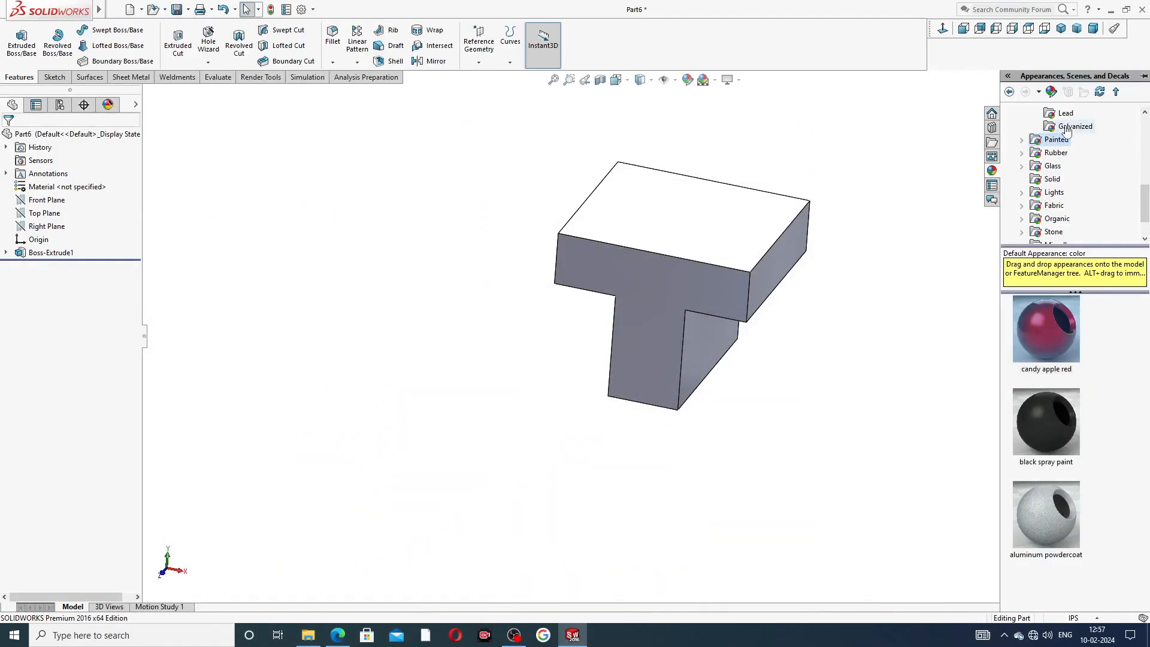
pyautogui.scroll(2, 1083, 139)
pyautogui.scroll(4, 1083, 139)
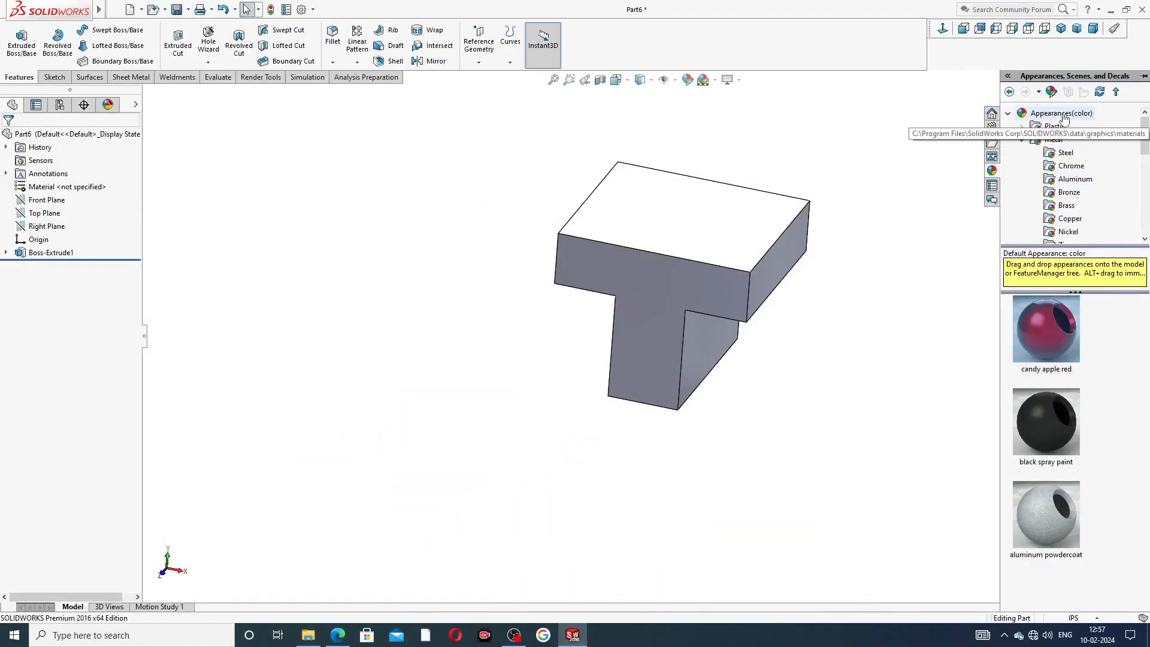
pyautogui.click(1069, 233)
pyautogui.doubleClick(1047, 320)
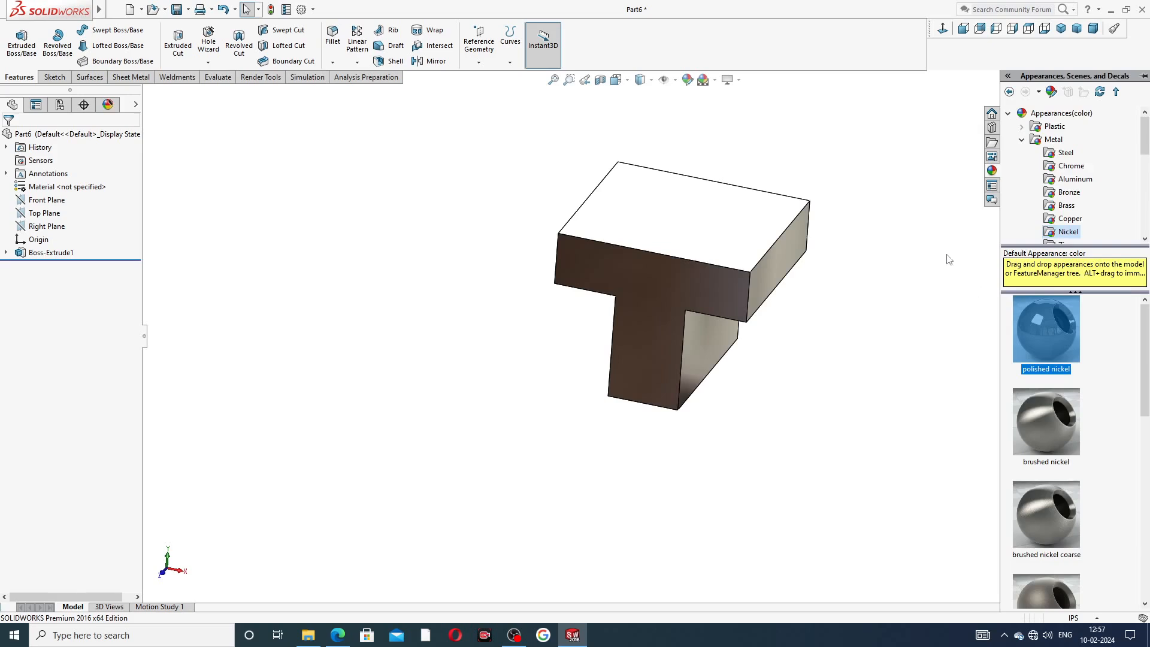
# Apply a different scene to the view.
pyautogui.moveTo(908, 199); pyautogui.dragTo(821, 182, button='middle')
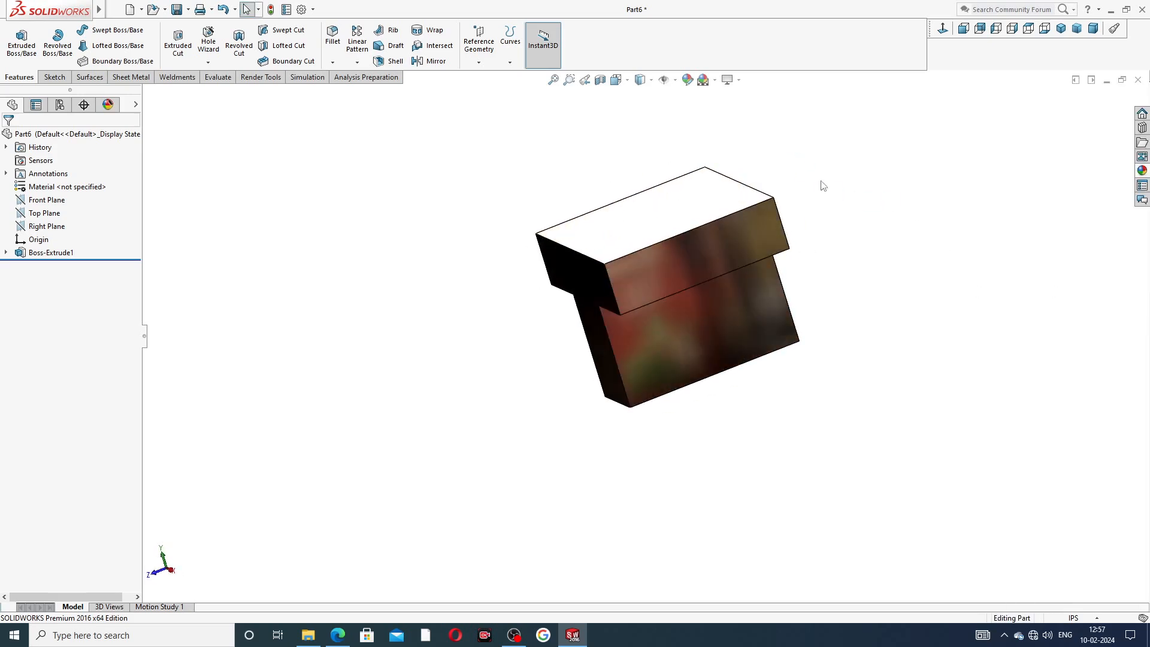
pyautogui.click(716, 80)
pyautogui.click(742, 210)
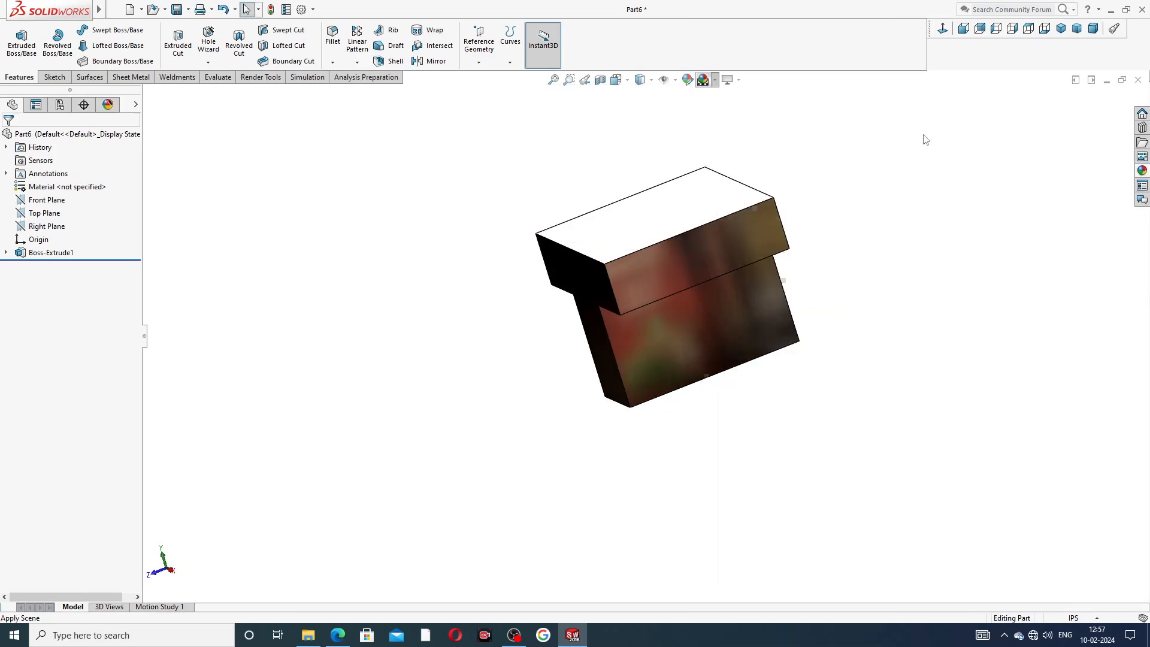
pyautogui.moveTo(742, 210)
pyautogui.mouseDown(button='middle')
pyautogui.moveTo(772, 305)
pyautogui.moveTo(822, 213)
pyautogui.moveTo(827, 285)
pyautogui.moveTo(911, 242)
pyautogui.mouseUp(button='middle')
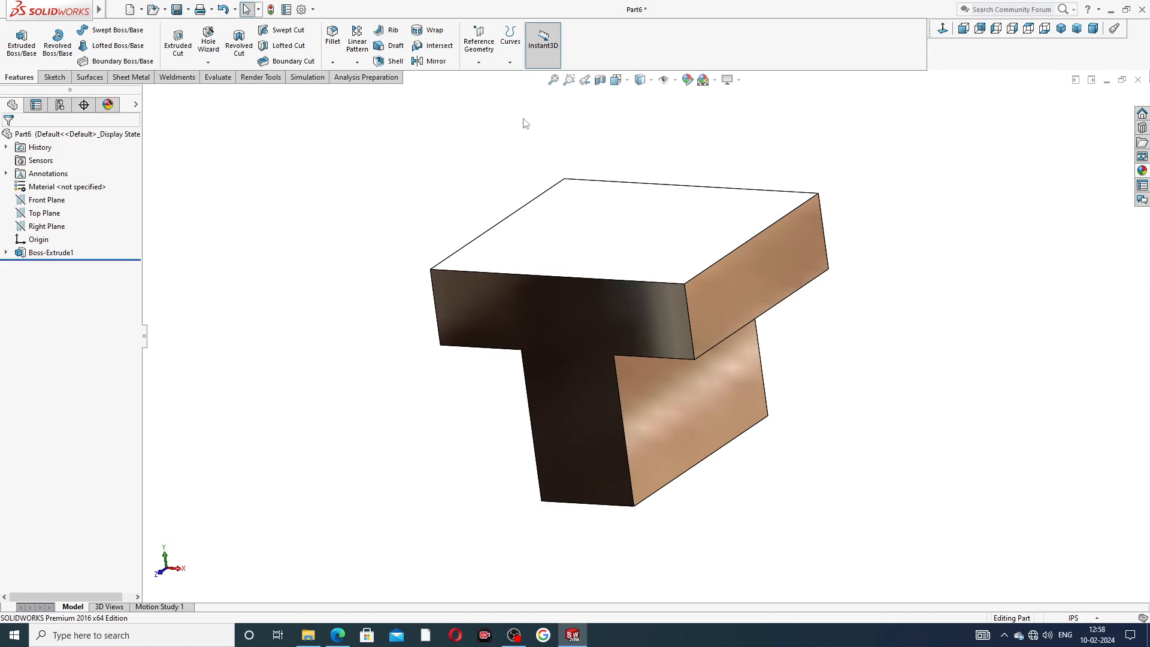
# Open a new sketch on the side face of the top flange and view it normal to the screen.
pyautogui.moveTo(421, 261); pyautogui.dragTo(515, 239, button='middle')
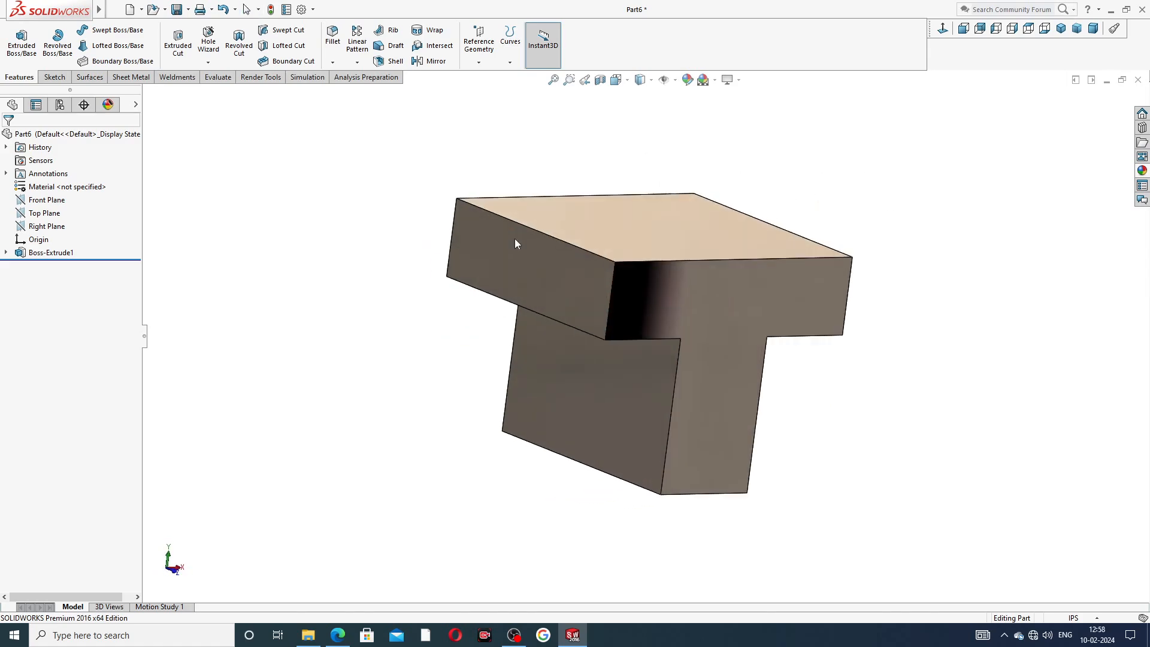
pyautogui.click(552, 270)
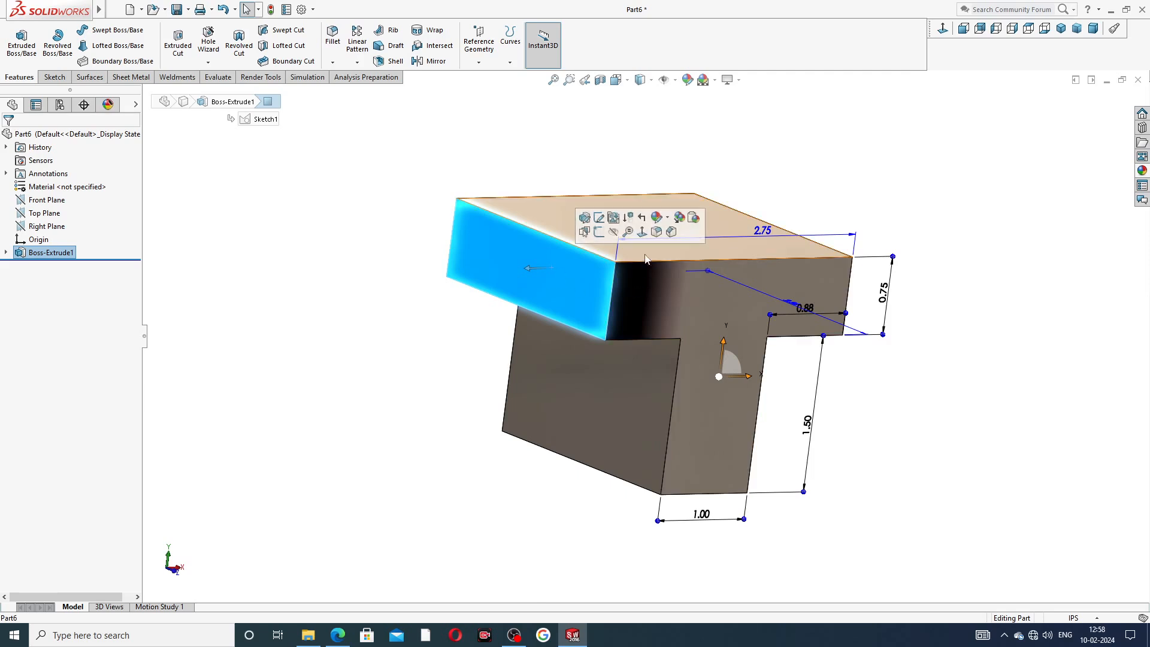
pyautogui.click(943, 31)
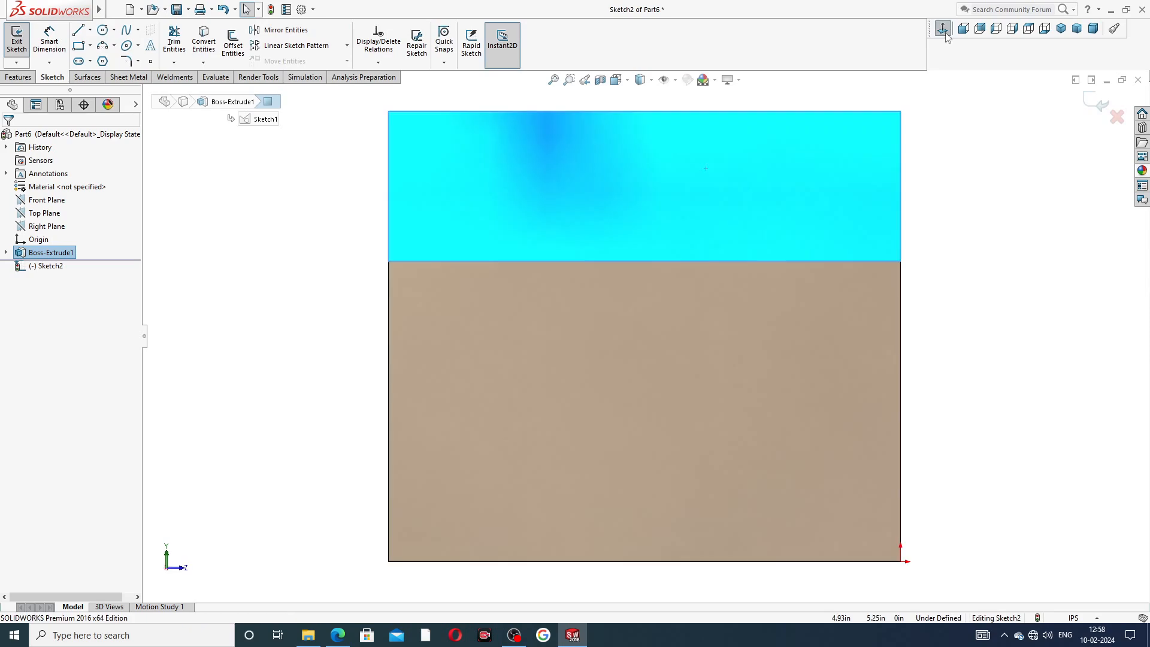
pyautogui.scroll(2, 884, 145)
pyautogui.scroll(2, 883, 145)
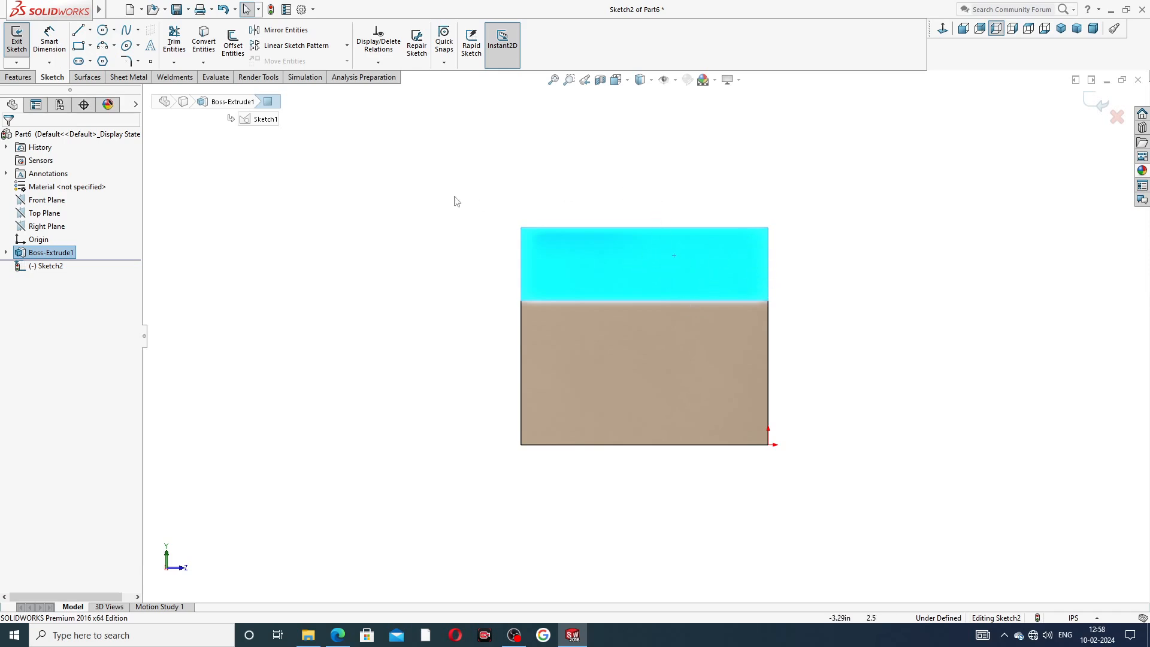
# Sketch connected lines along the flange's top edge, about 0.95 in up, and about 0.56 in across.
pyautogui.click(340, 634)
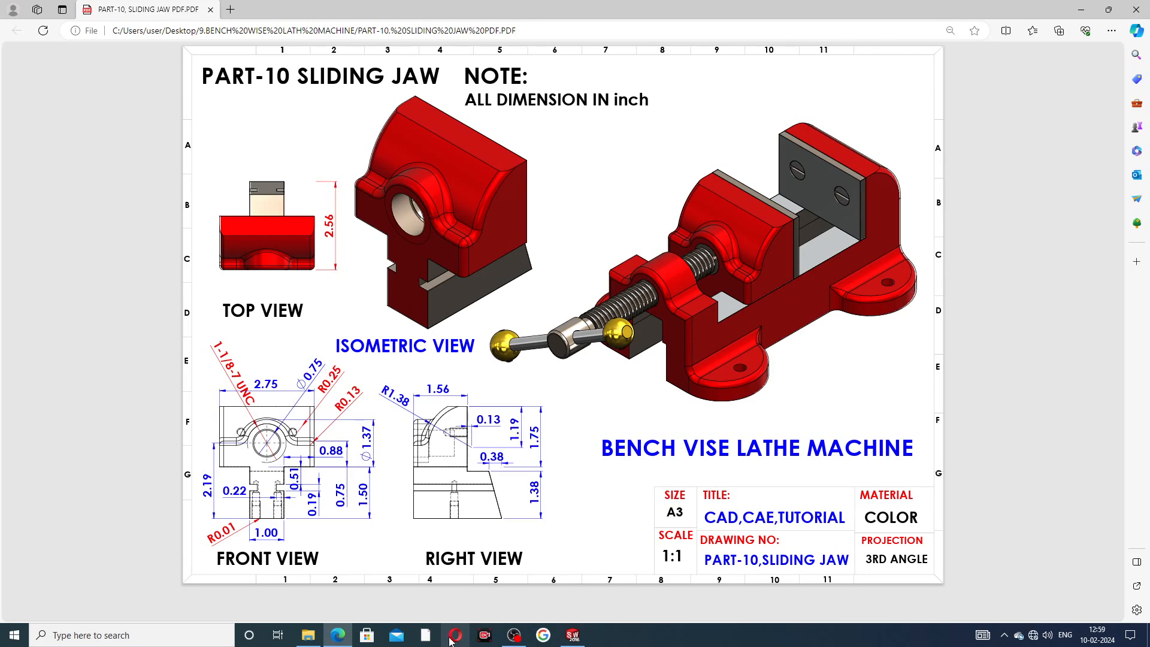
pyautogui.click(337, 635)
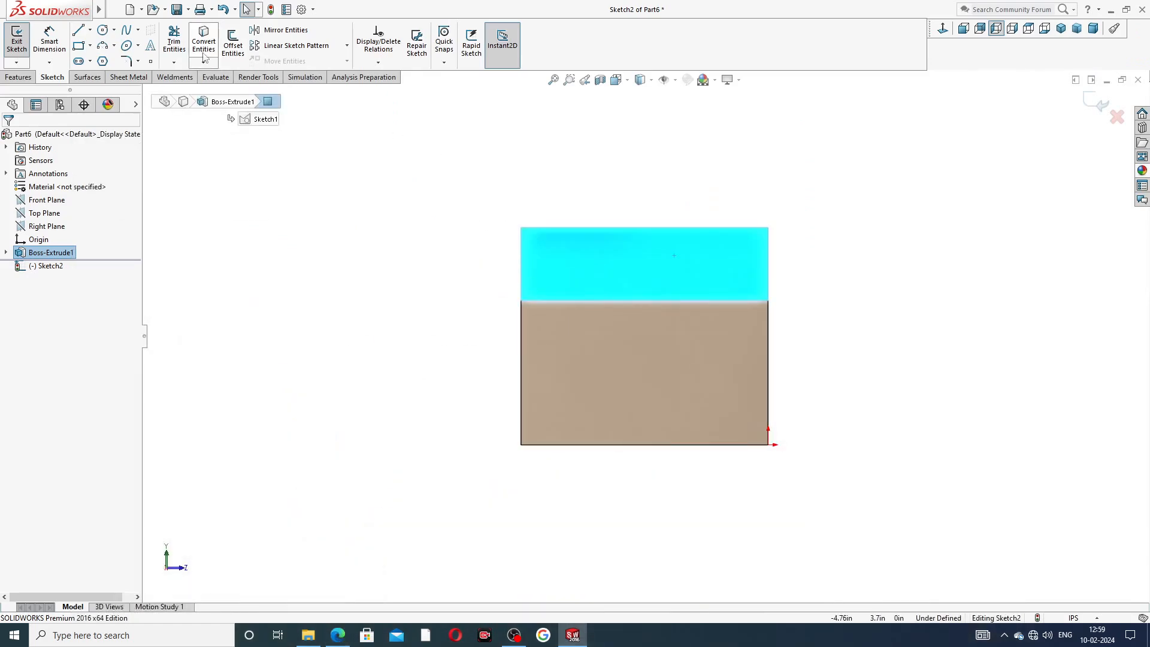
pyautogui.click(78, 31)
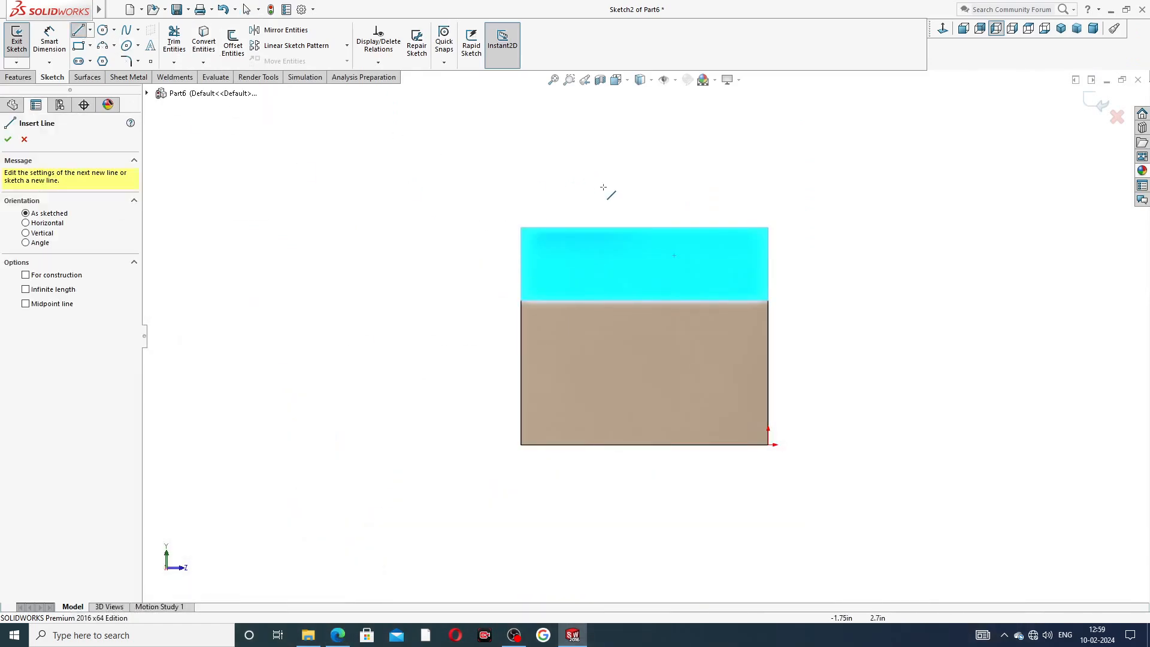
pyautogui.scroll(-2, 705, 215)
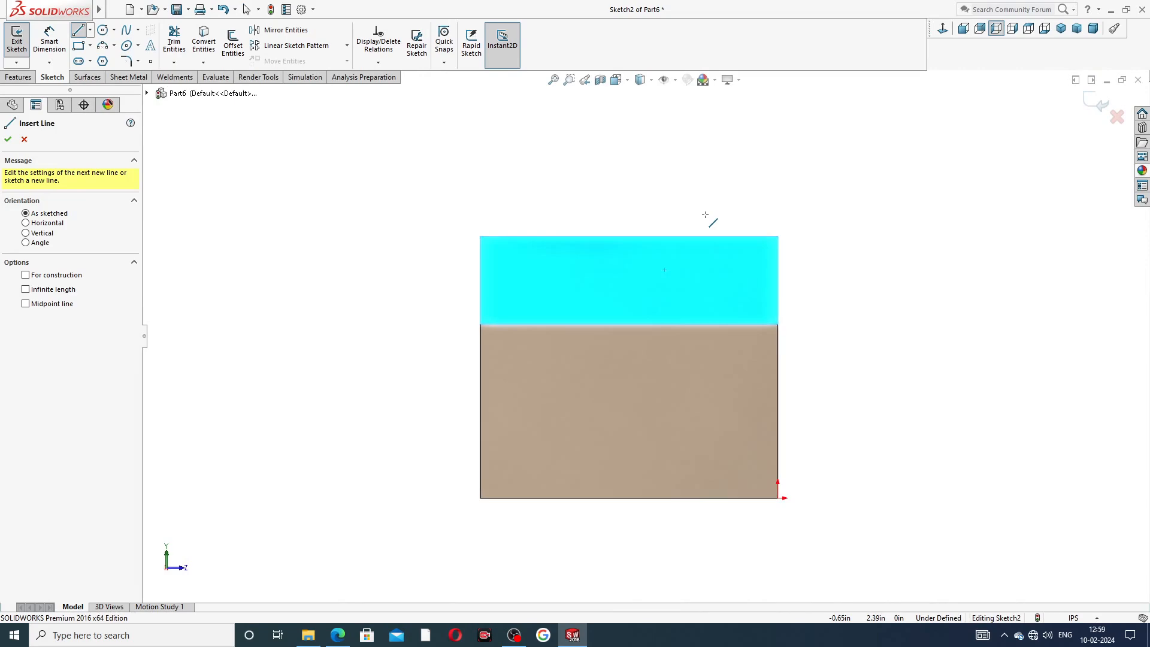
pyautogui.scroll(-1, 707, 243)
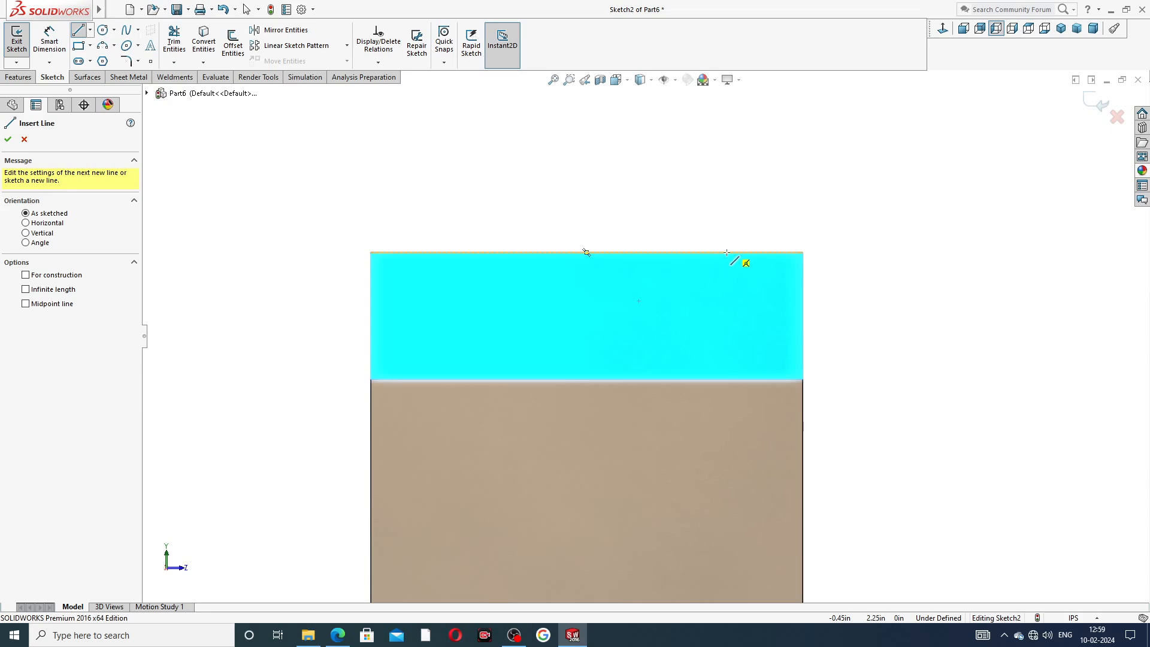
pyautogui.click(726, 254)
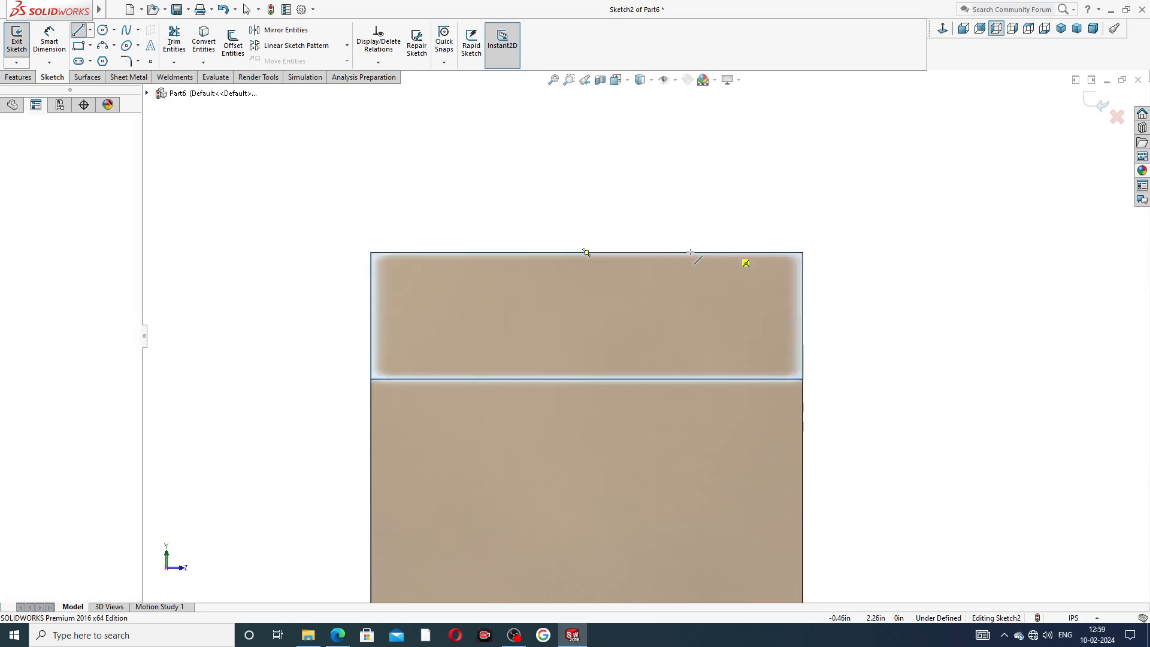
pyautogui.click(595, 253)
pyautogui.scroll(1, 597, 174)
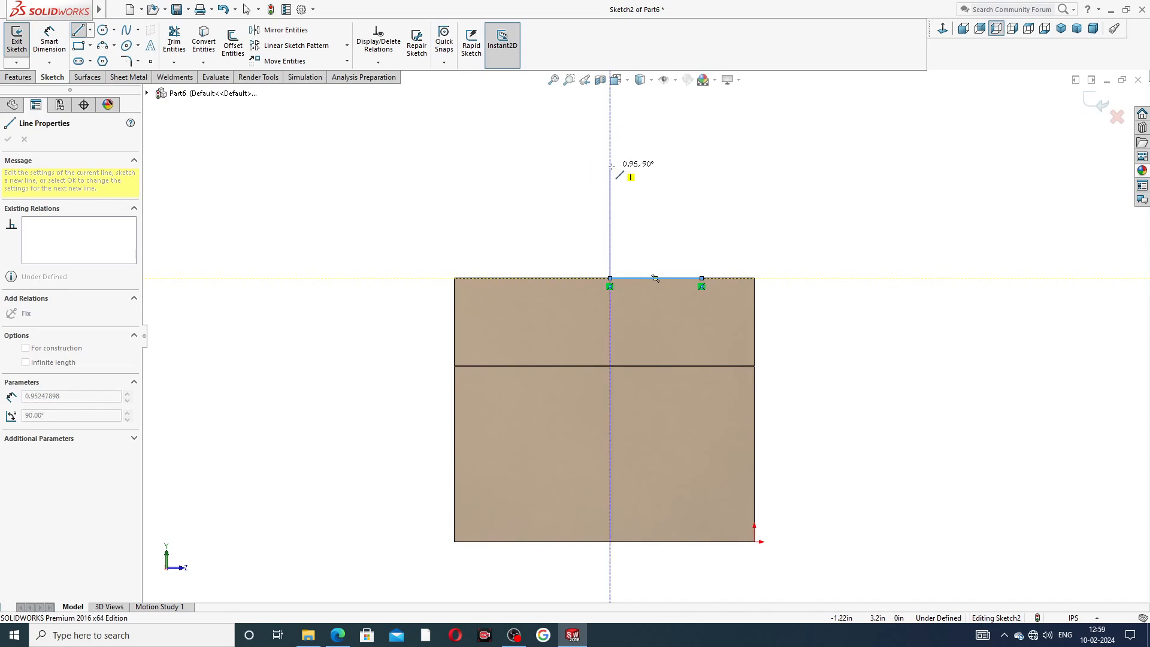
pyautogui.doubleClick(610, 167)
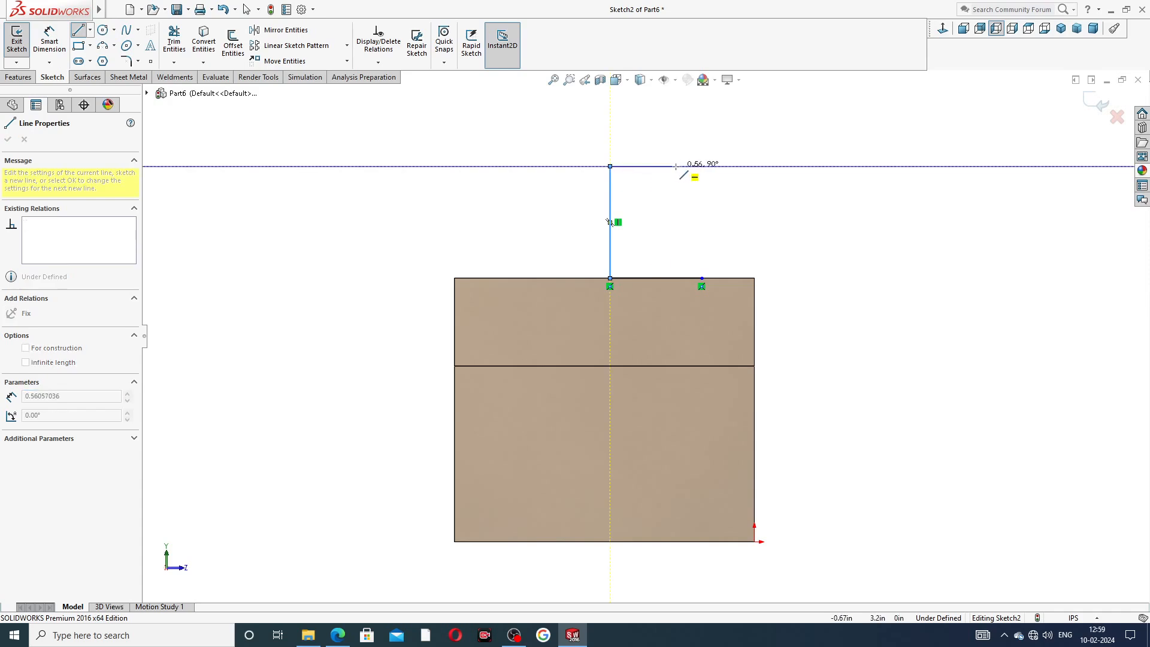
pyautogui.doubleClick(676, 166)
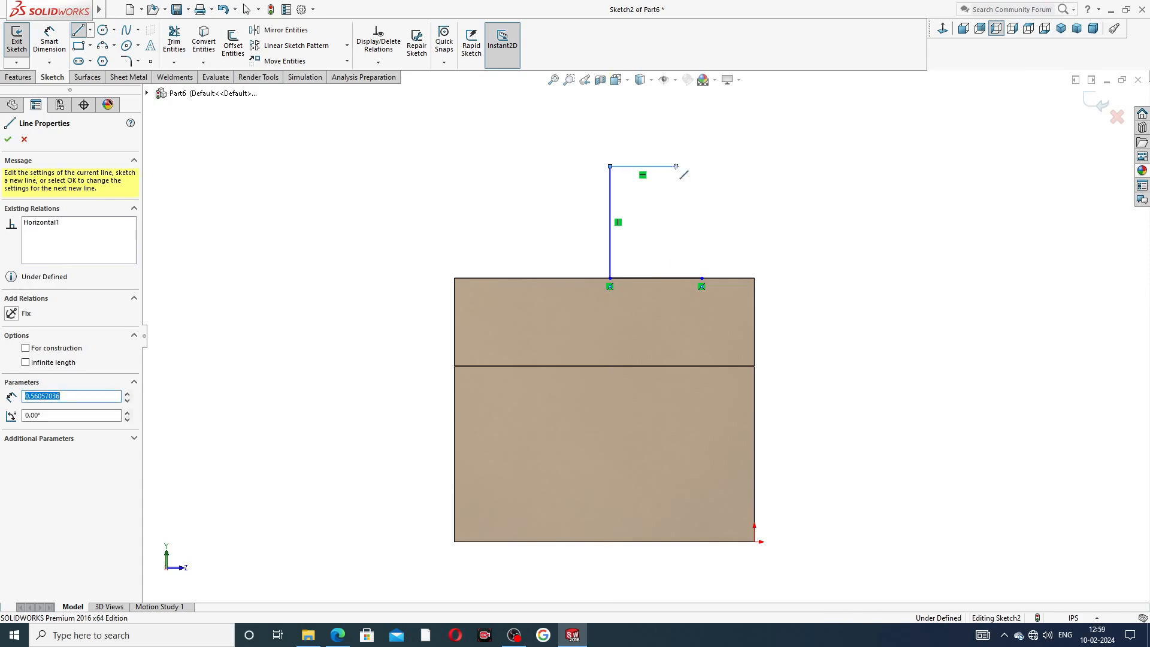
pyautogui.click(676, 166)
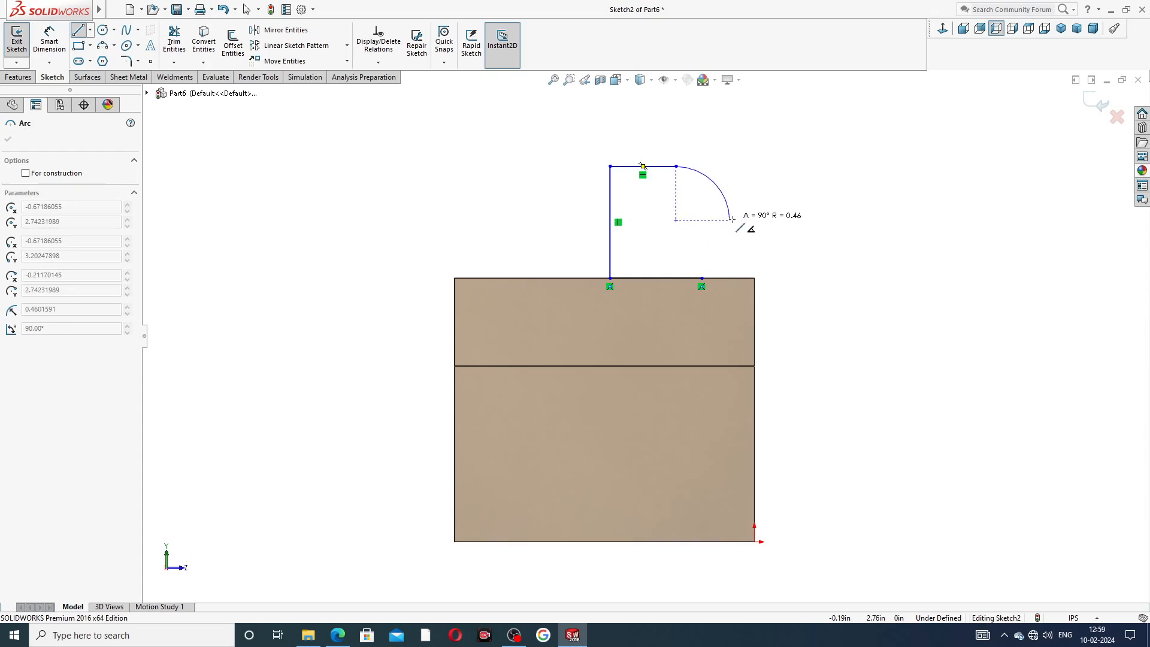
pyautogui.press('Escape')
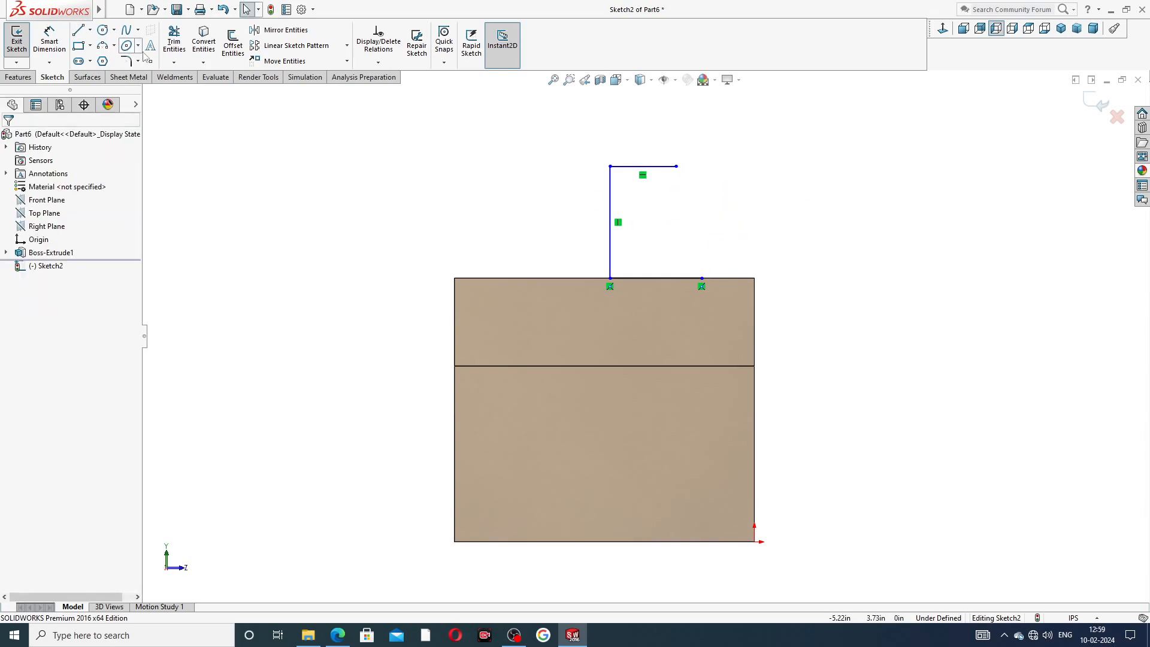
# Draw a 3 Point Arc from the horizontal line's end down to the flange's top edge.
pyautogui.click(114, 46)
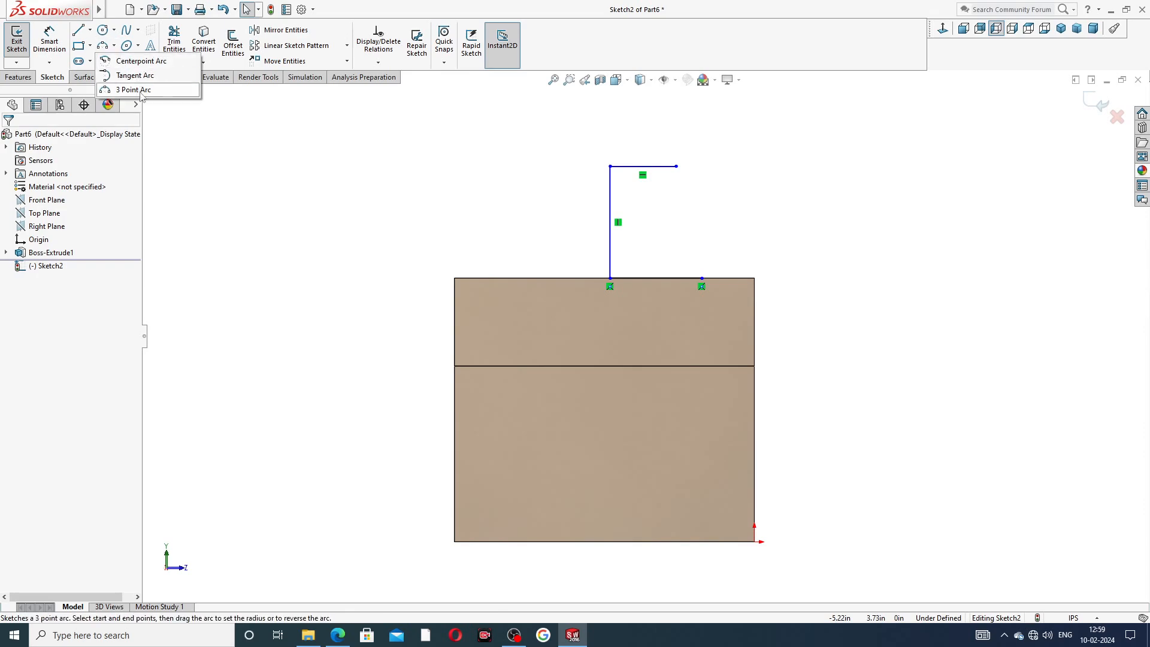
pyautogui.click(135, 90)
pyautogui.scroll(-3, 734, 181)
pyautogui.moveTo(644, 182); pyautogui.dragTo(681, 345)
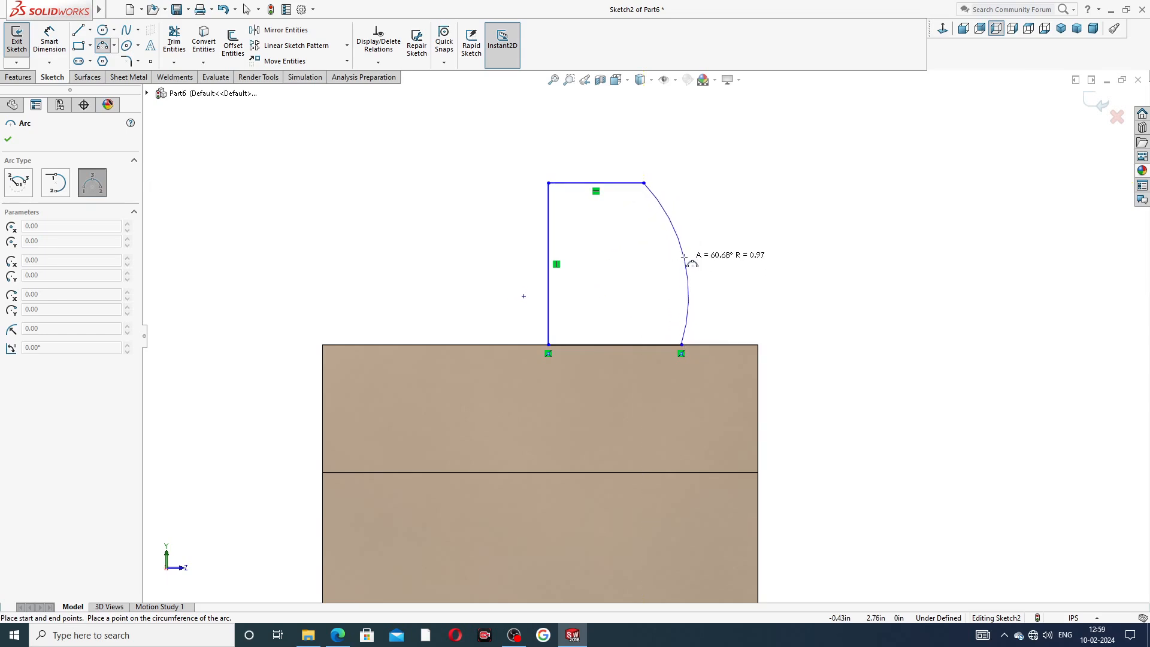
pyautogui.click(685, 259)
pyautogui.rightClick(741, 234)
pyautogui.click(757, 241)
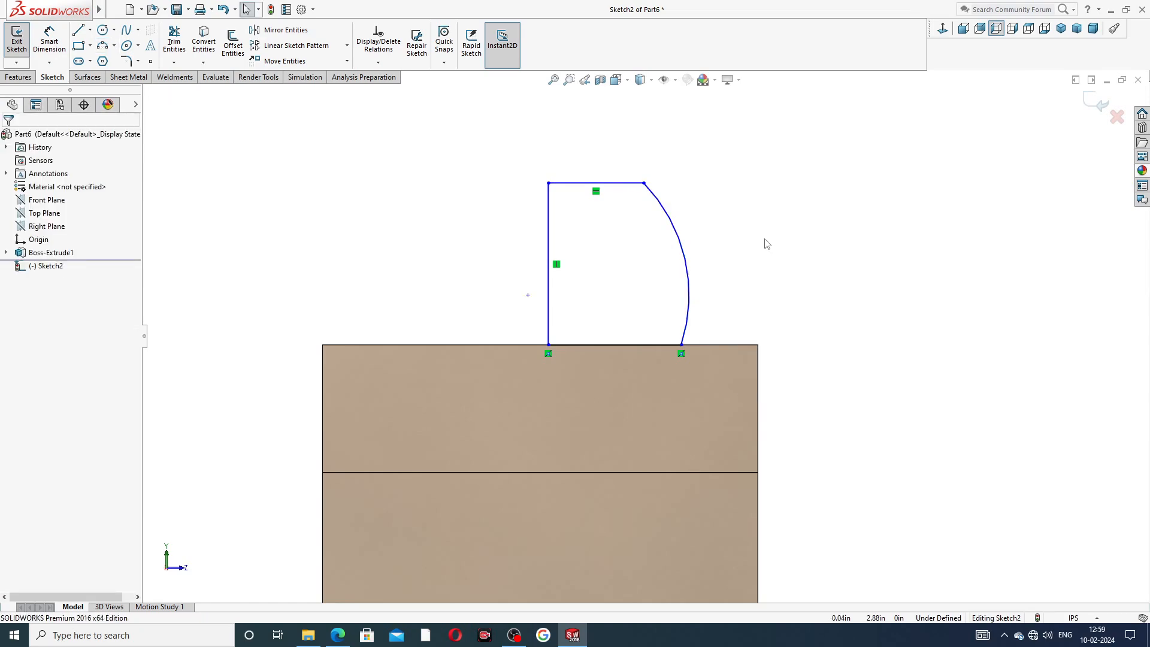
# Reposition the arc's lower endpoint along the flange's top edge.
pyautogui.moveTo(682, 345); pyautogui.dragTo(709, 345)
pyautogui.click(788, 235)
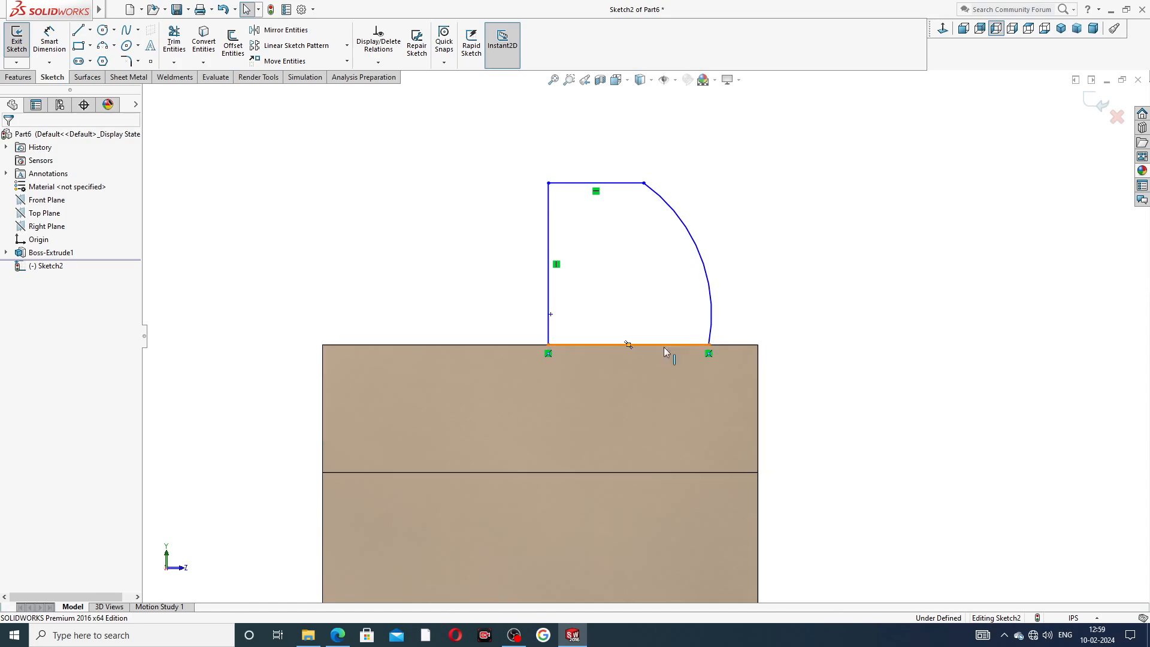
pyautogui.click(710, 346)
pyautogui.moveTo(710, 348); pyautogui.dragTo(694, 346)
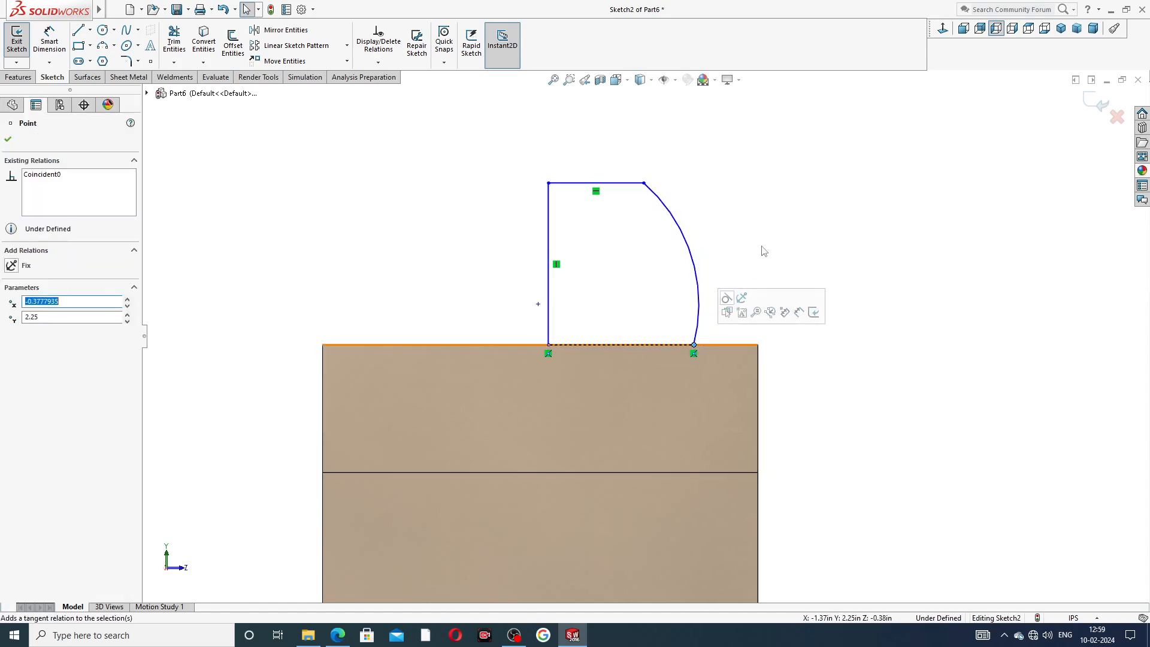
pyautogui.click(761, 250)
pyautogui.press('z')
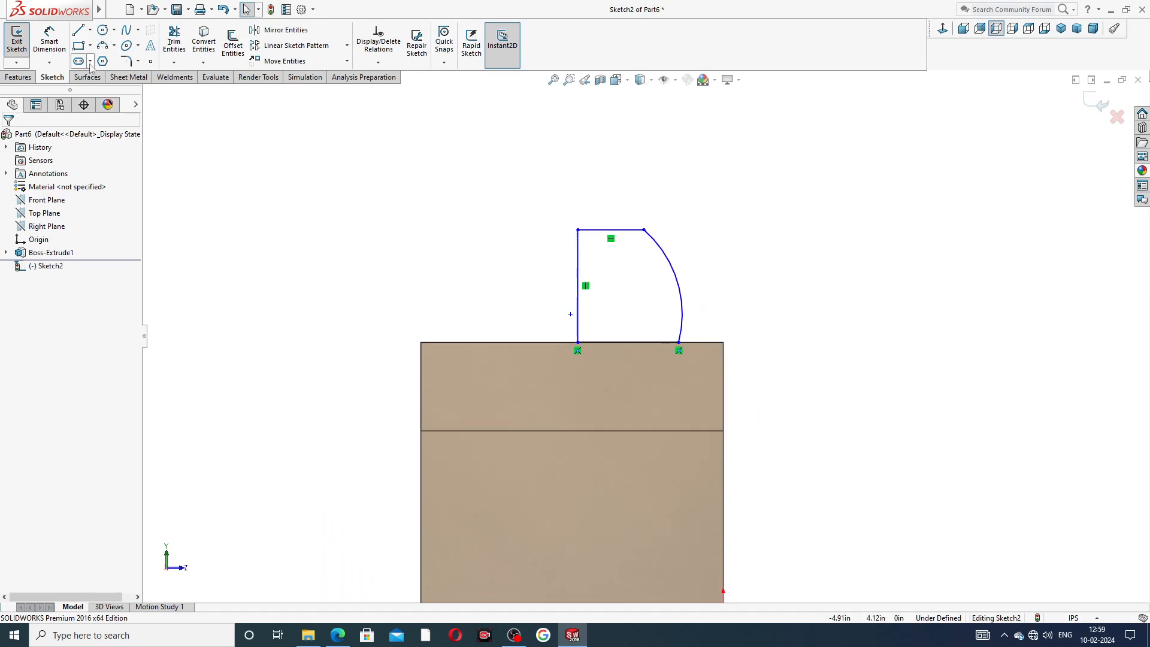
# Dimension the top line's height above the flange's lower edge as 1.75 in.
pyautogui.click(49, 41)
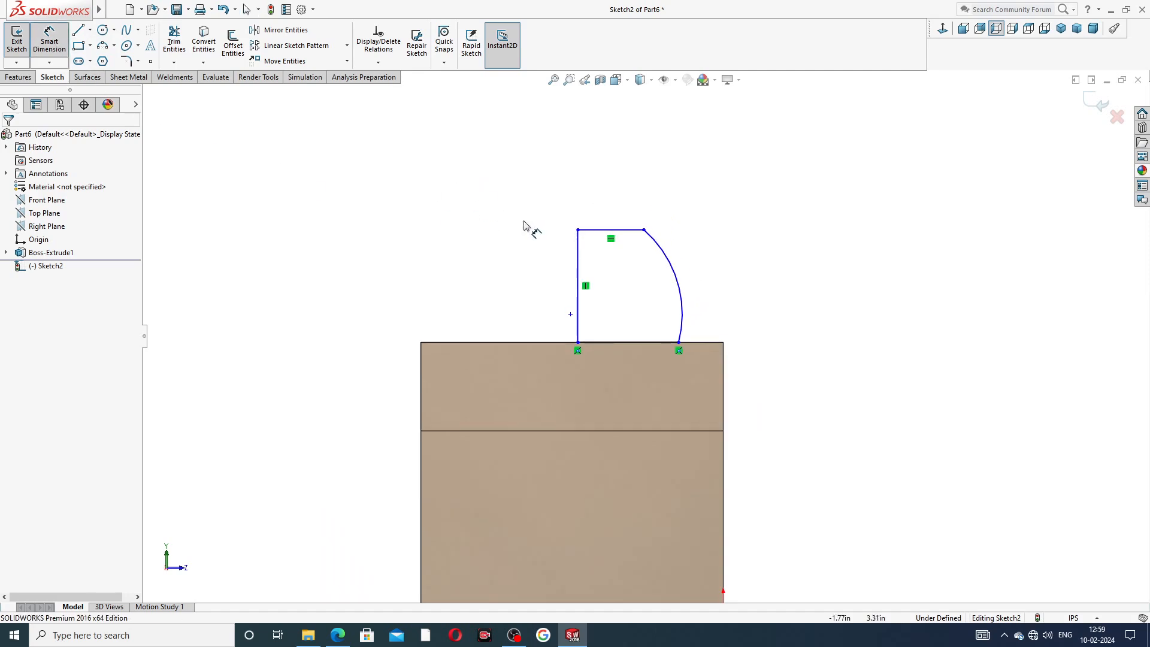
pyautogui.click(603, 231)
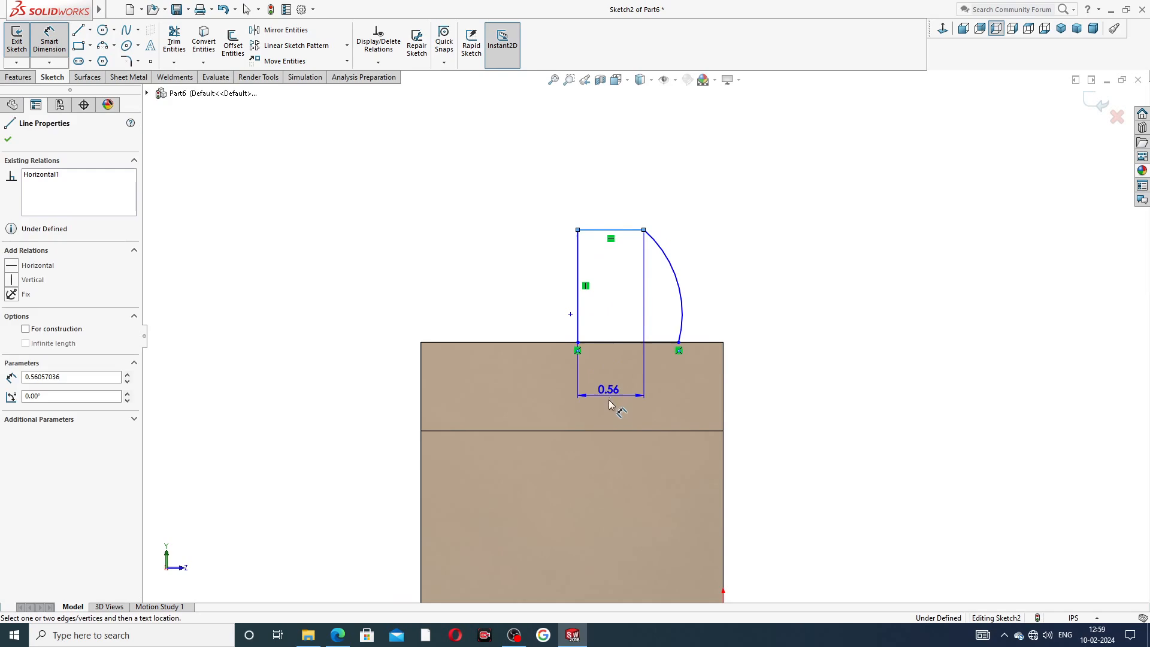
pyautogui.click(610, 431)
pyautogui.click(358, 341)
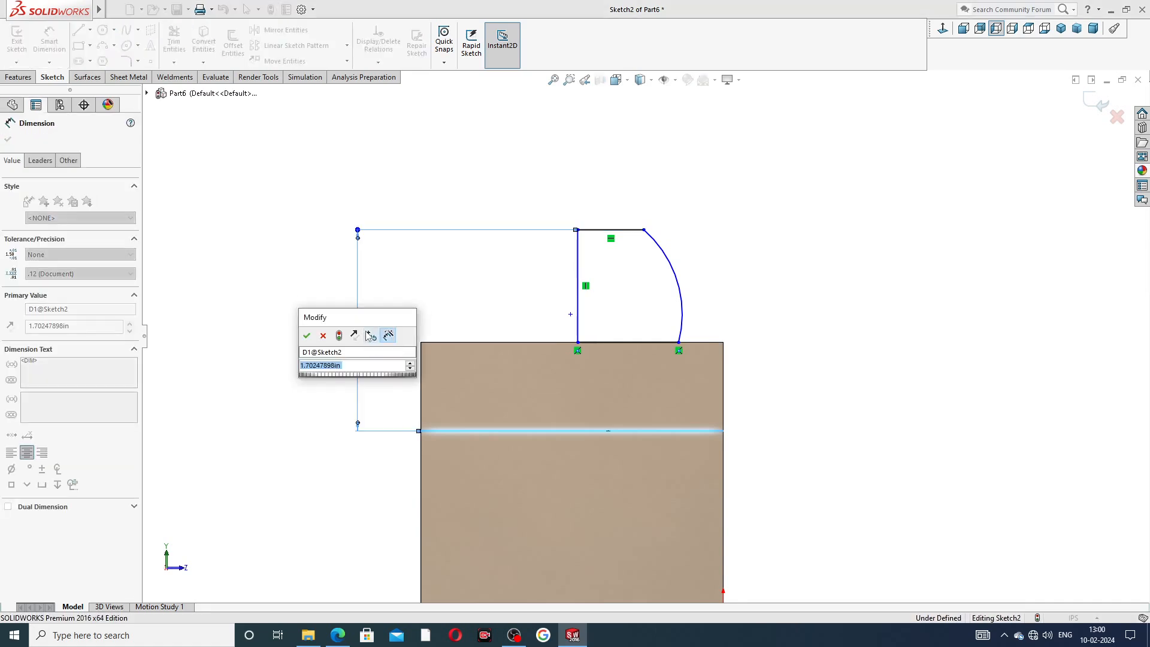
pyautogui.write('1.75')
pyautogui.press('Return')
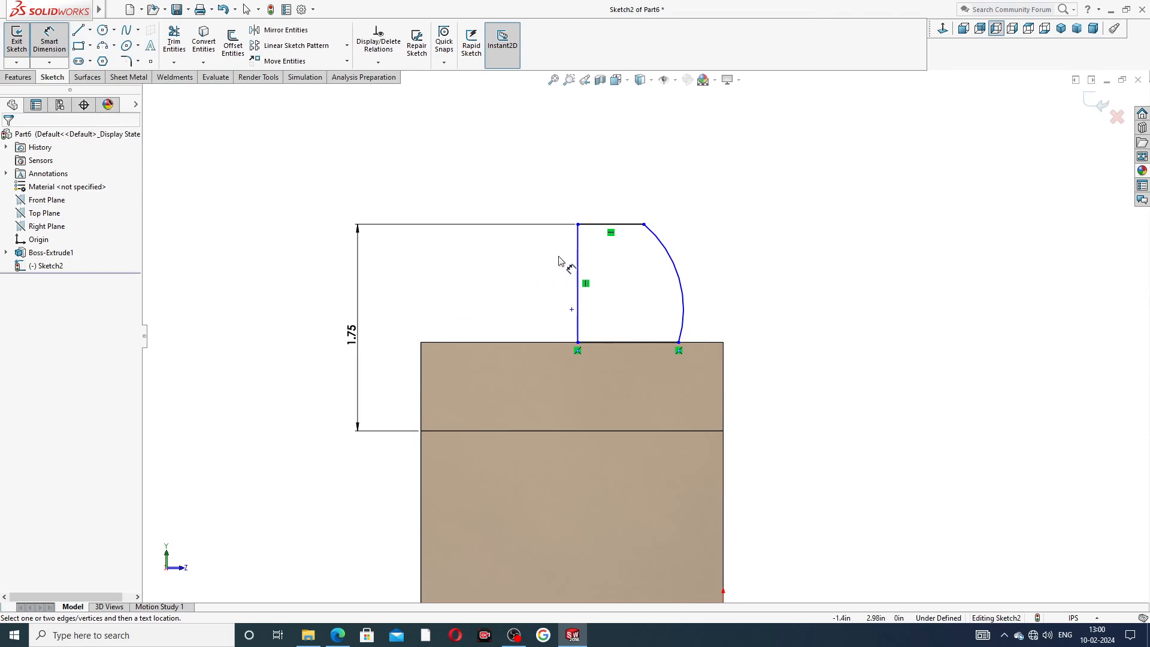
# Dimension the vertical line's distance from the part's side edge as 1.56 in.
pyautogui.click(577, 252)
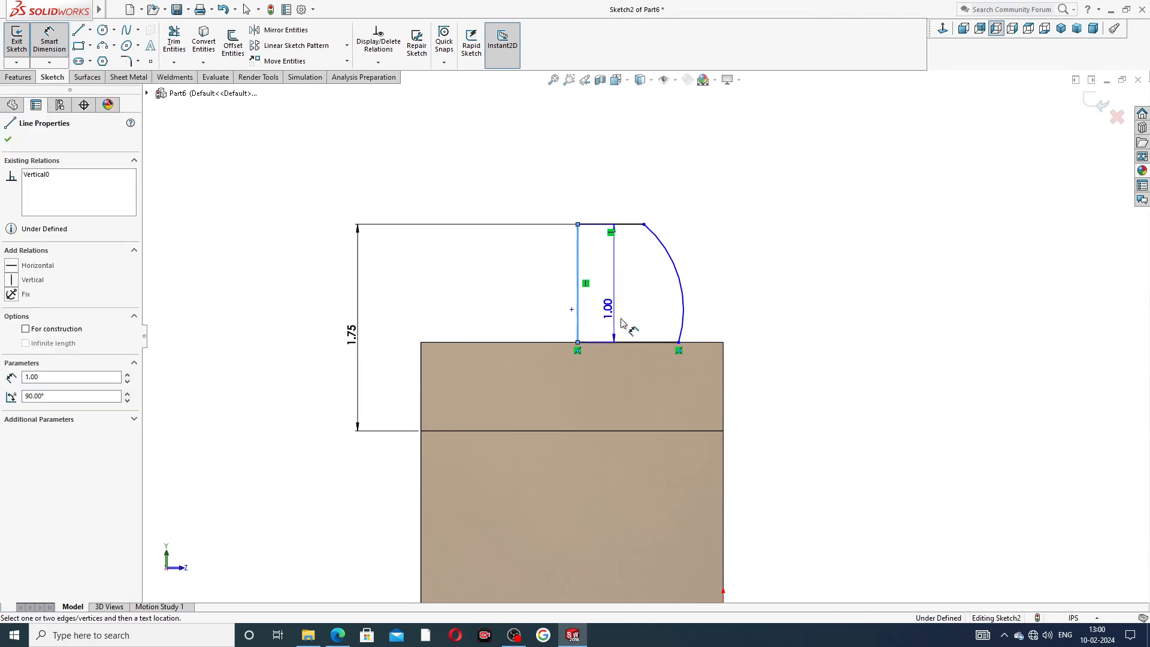
pyautogui.click(724, 361)
pyautogui.click(664, 200)
pyautogui.write('1.56')
pyautogui.press('Return')
pyautogui.click(767, 217)
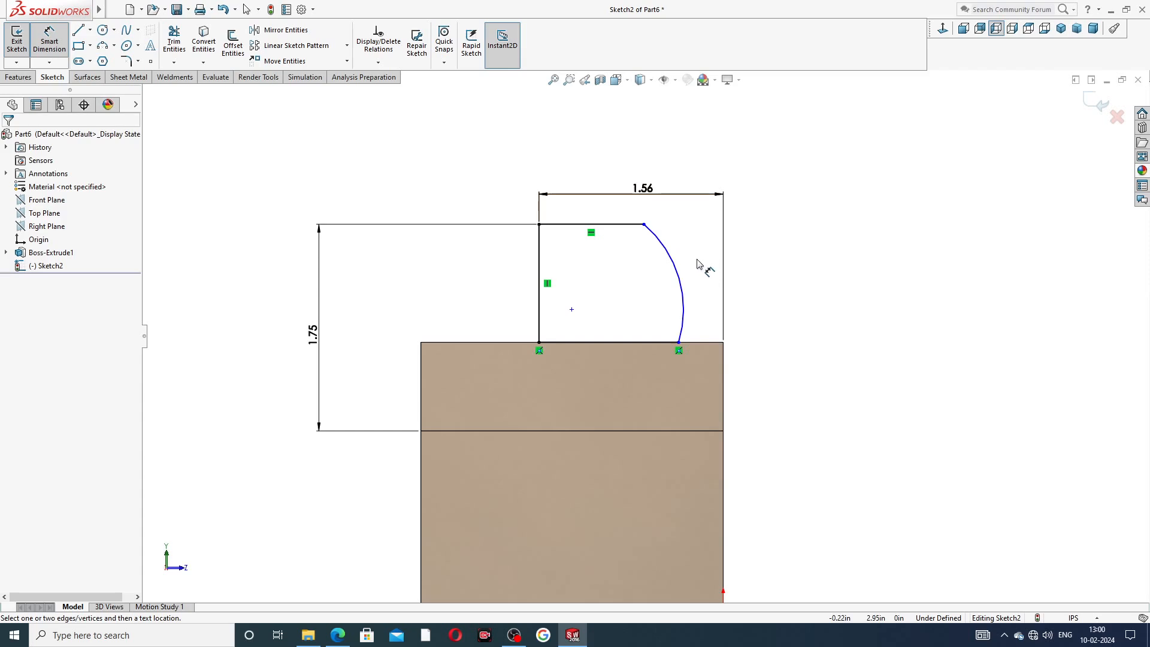
# Dimension the arc's radius as 1.38 in.
pyautogui.click(659, 241)
pyautogui.click(743, 235)
pyautogui.write('1.')
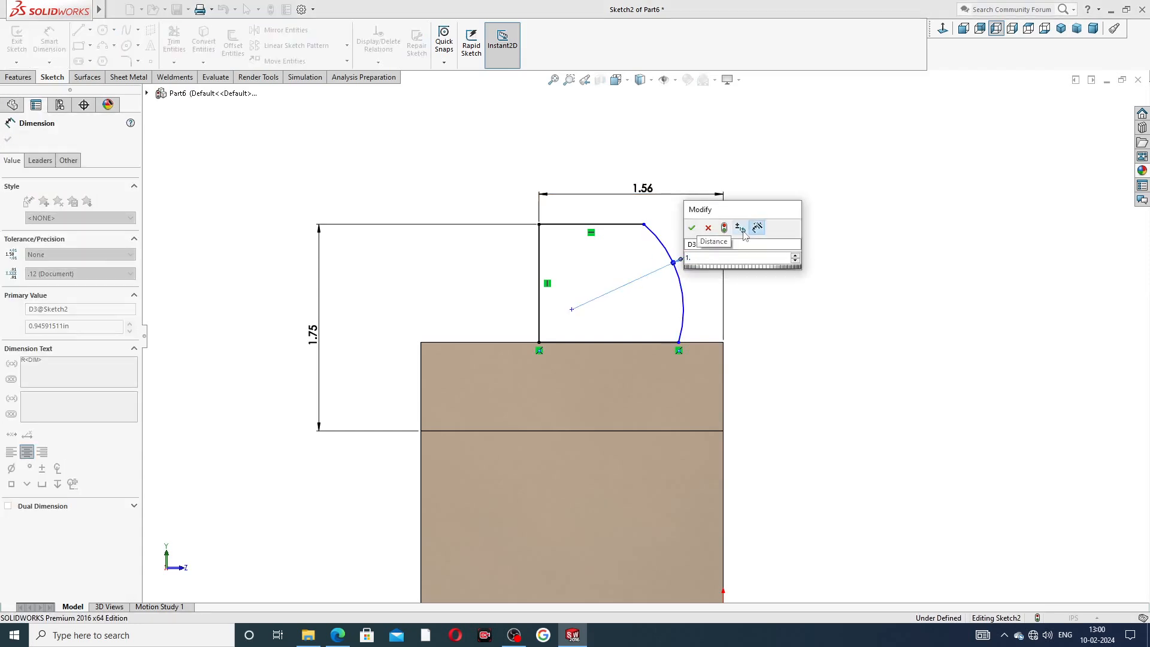
pyautogui.write('38')
pyautogui.press('Return')
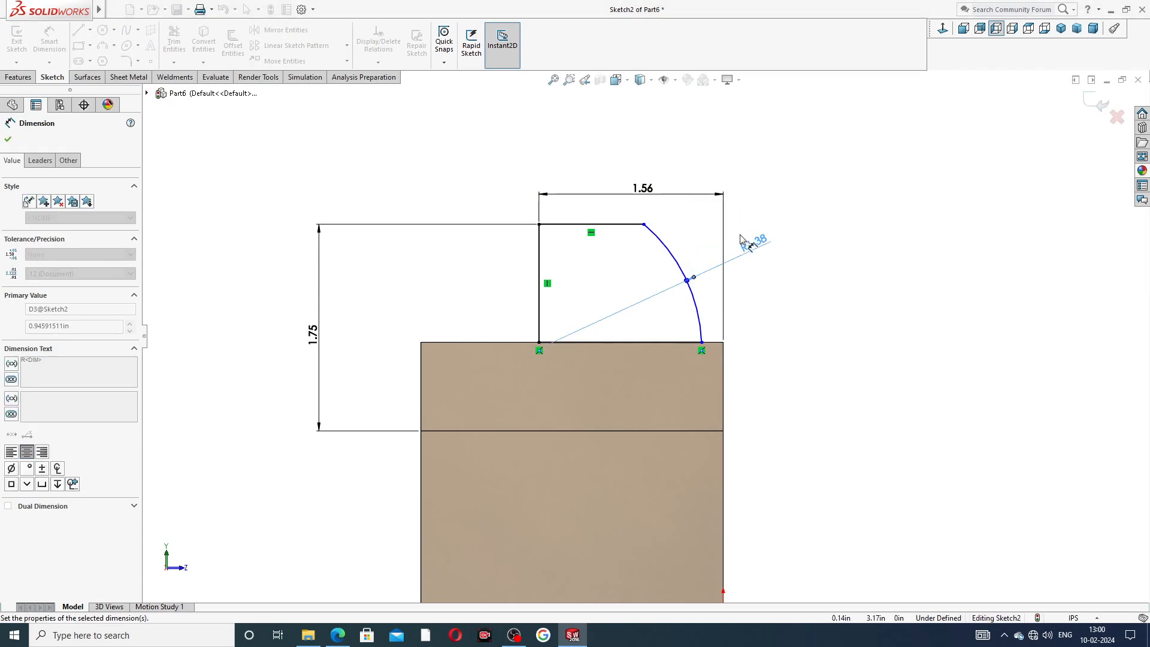
# Drag the arc's center point outward past the vertical line, just below the flange's top edge.
pyautogui.rightClick(785, 195)
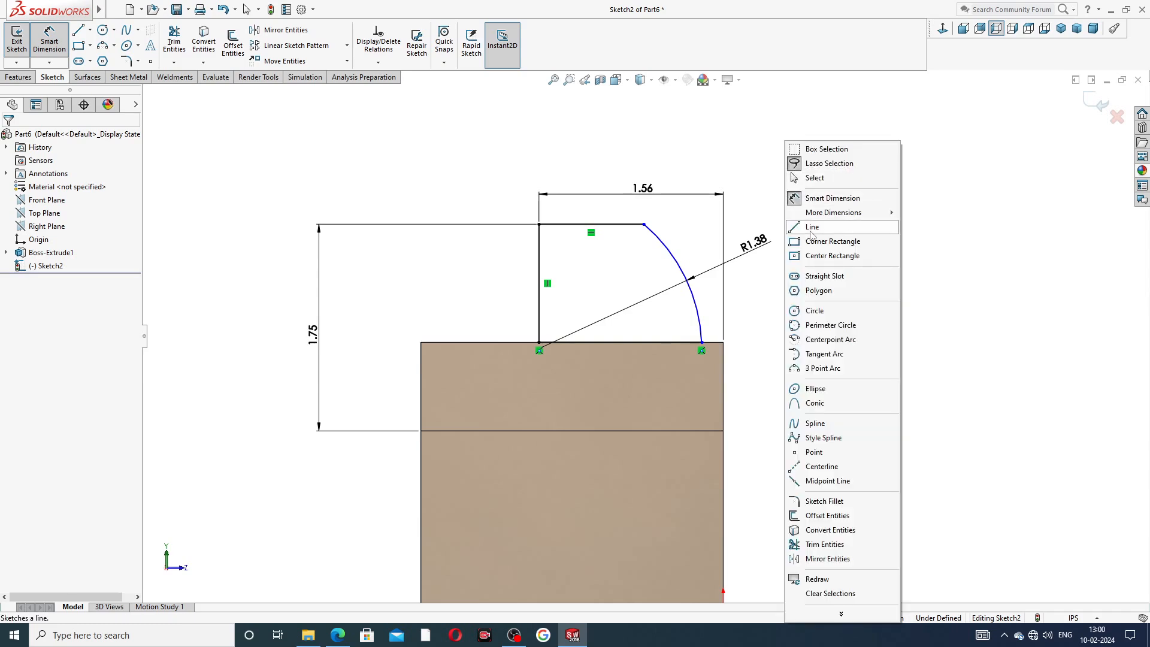
pyautogui.click(811, 233)
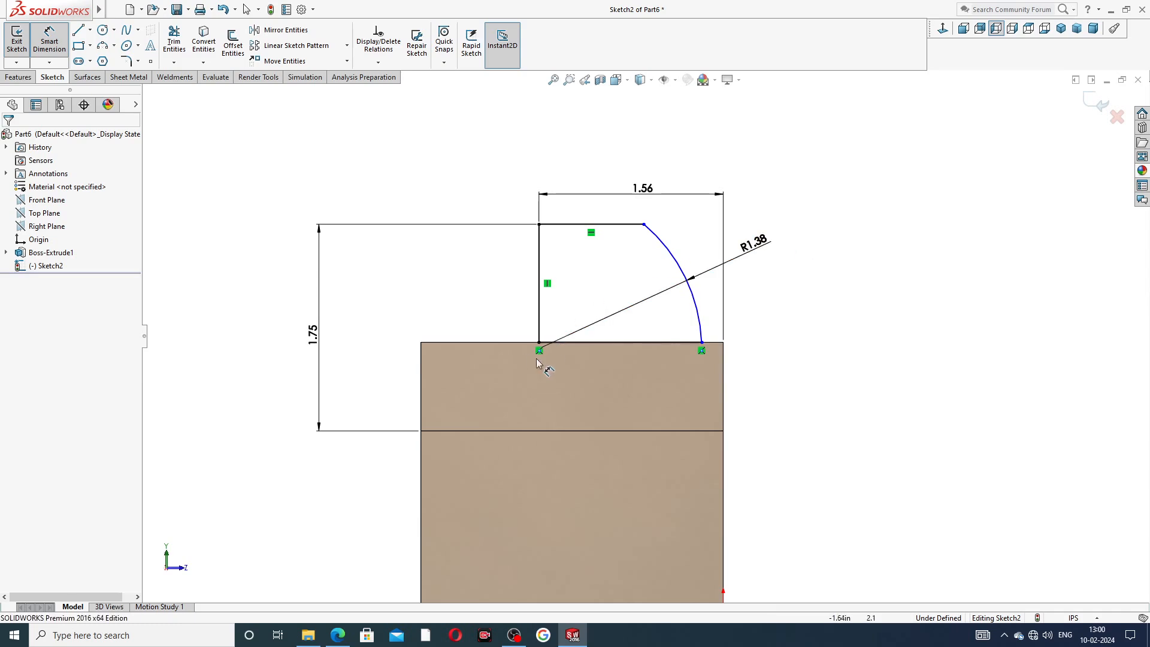
pyautogui.scroll(-2, 550, 350)
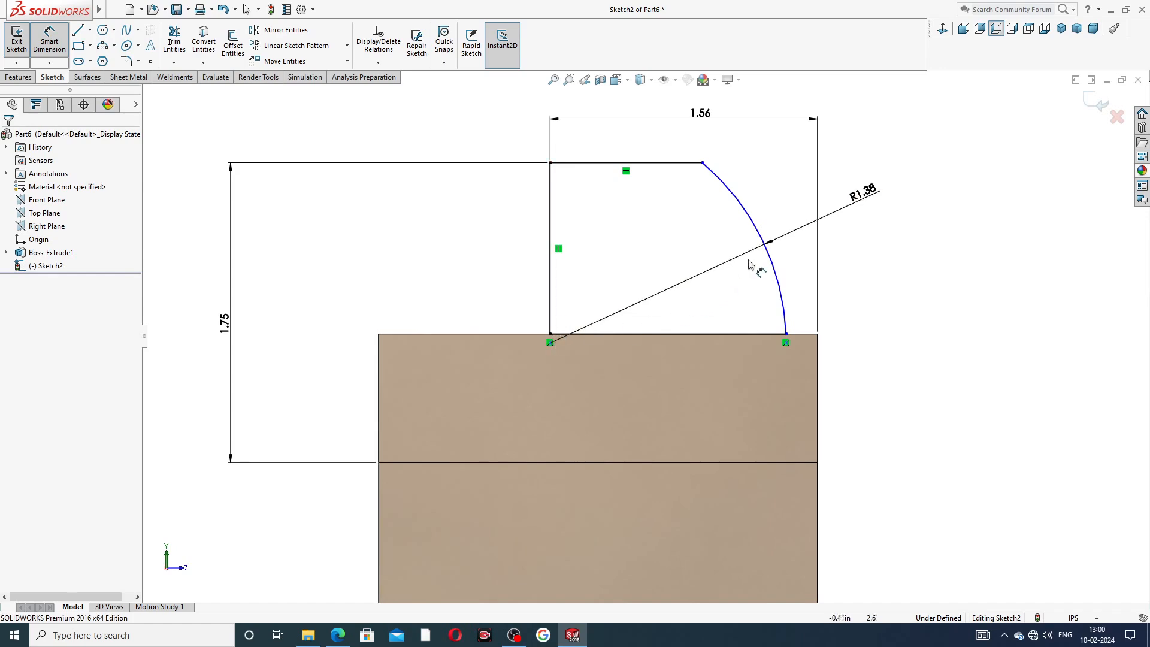
pyautogui.click(771, 258)
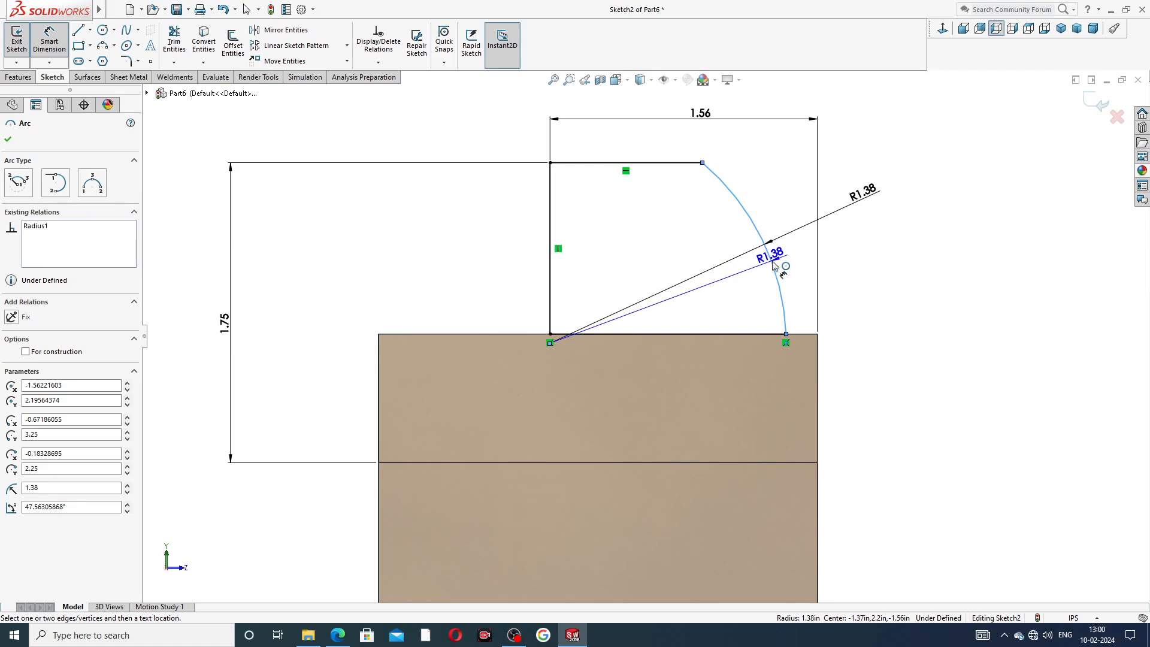
pyautogui.press('Escape')
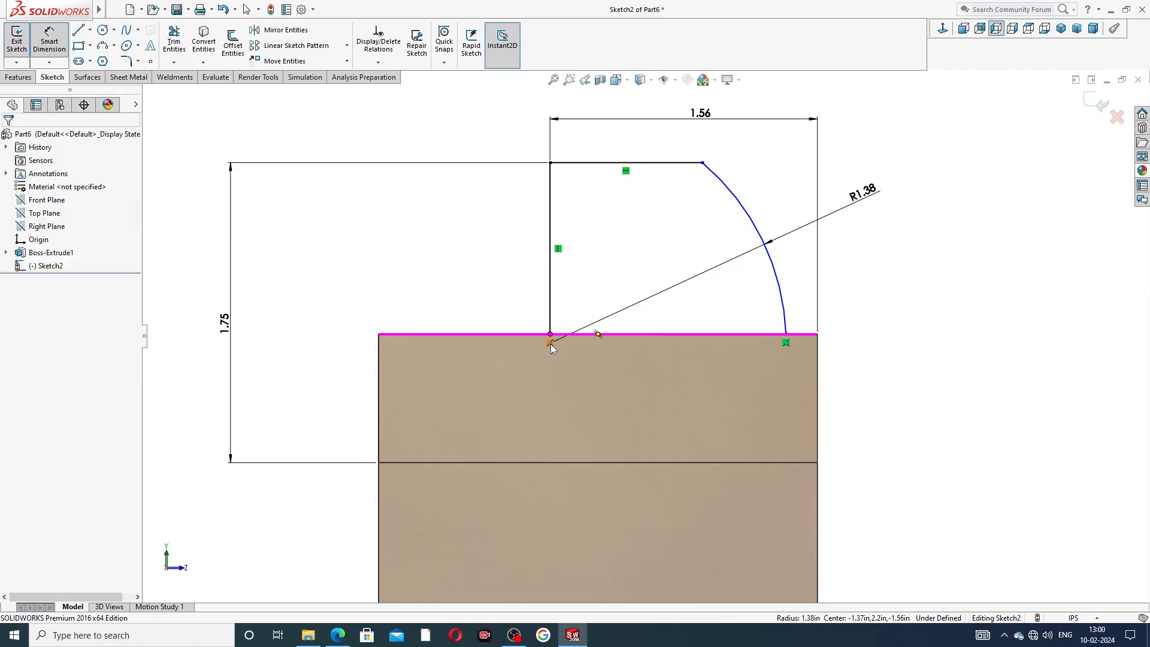
pyautogui.rightClick(845, 252)
pyautogui.click(879, 178)
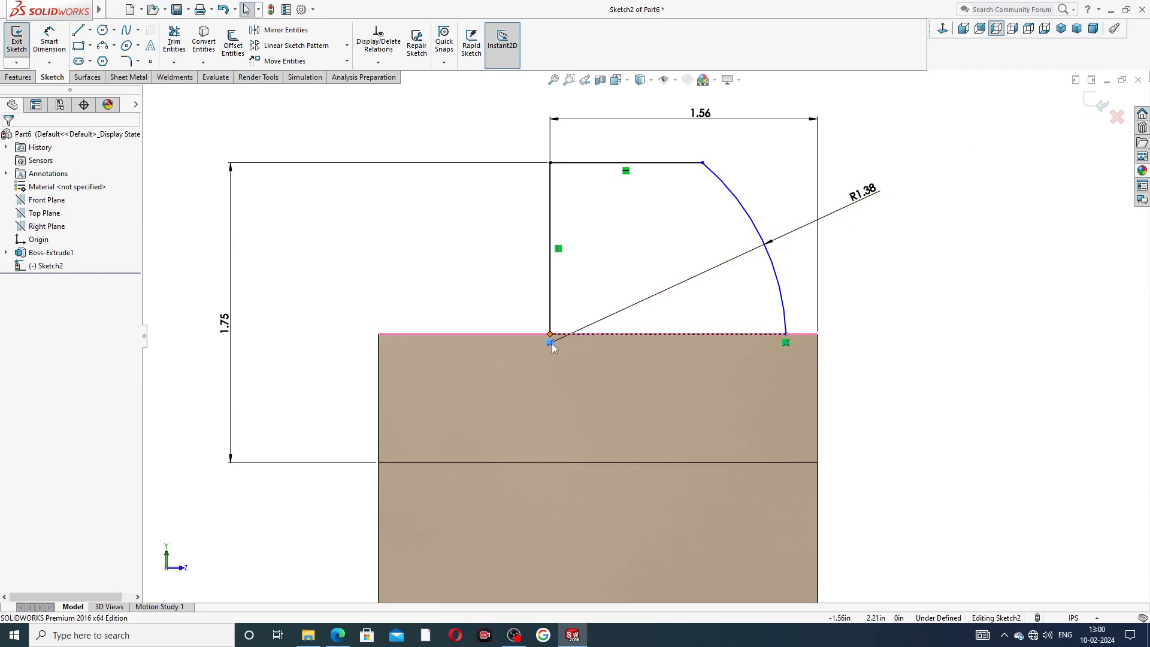
pyautogui.moveTo(548, 343); pyautogui.dragTo(521, 316)
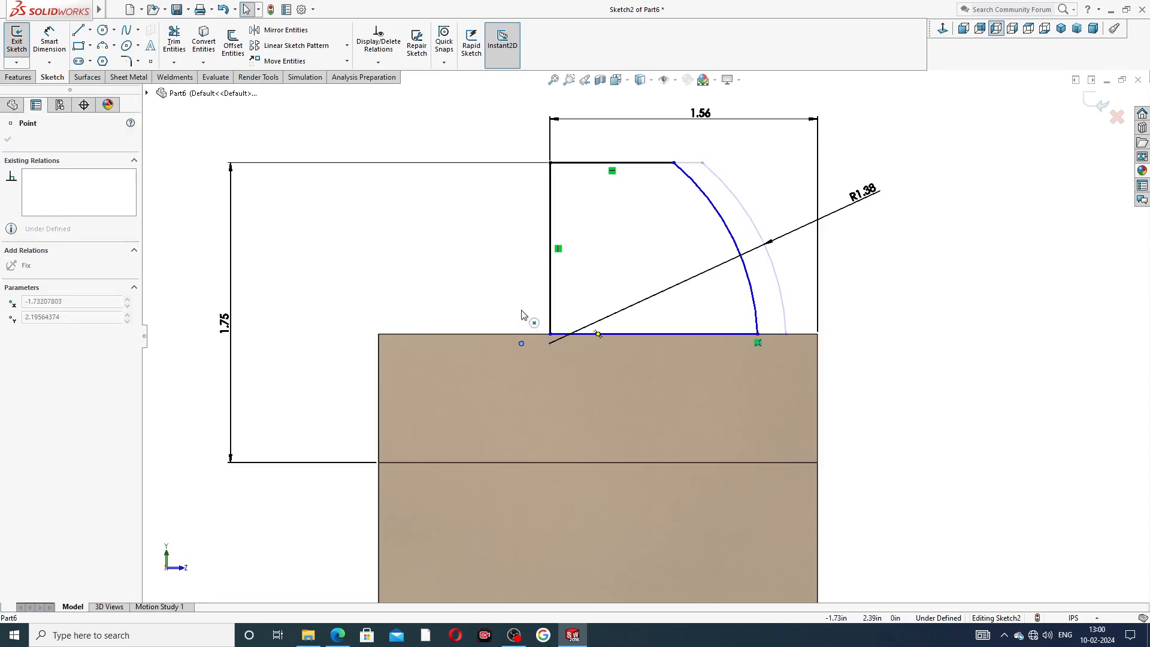
pyautogui.press('Escape')
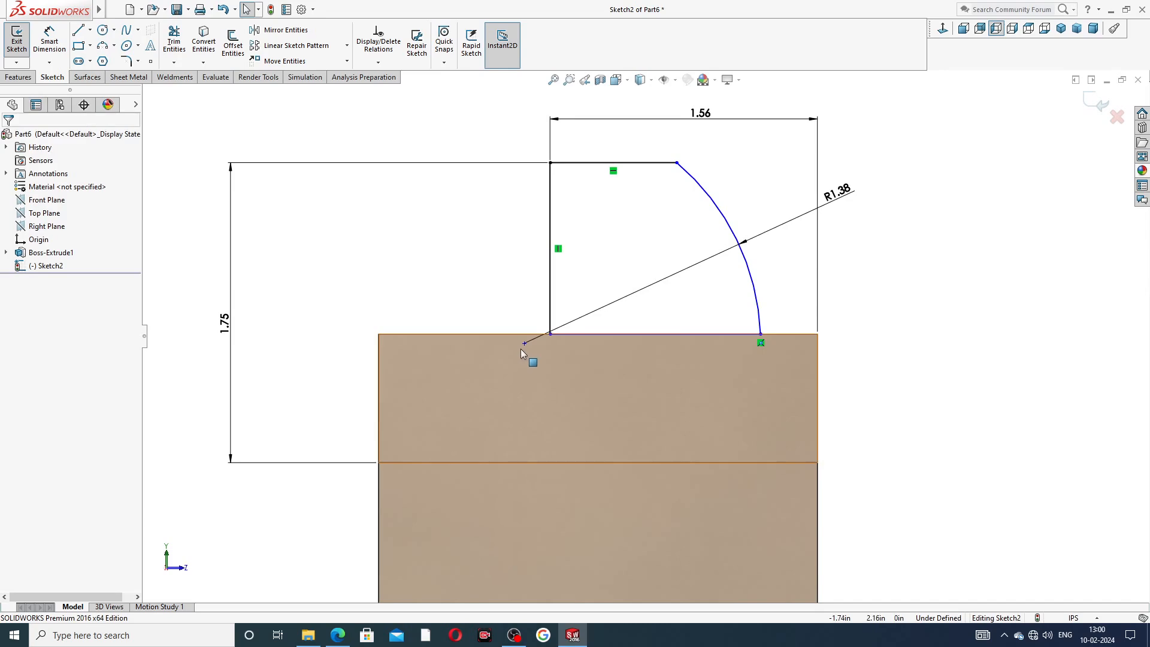
# Drag the arc to reshape it and move the R1.38 dimension label clear of the sketch.
pyautogui.moveTo(523, 343); pyautogui.dragTo(527, 307)
pyautogui.click(878, 277)
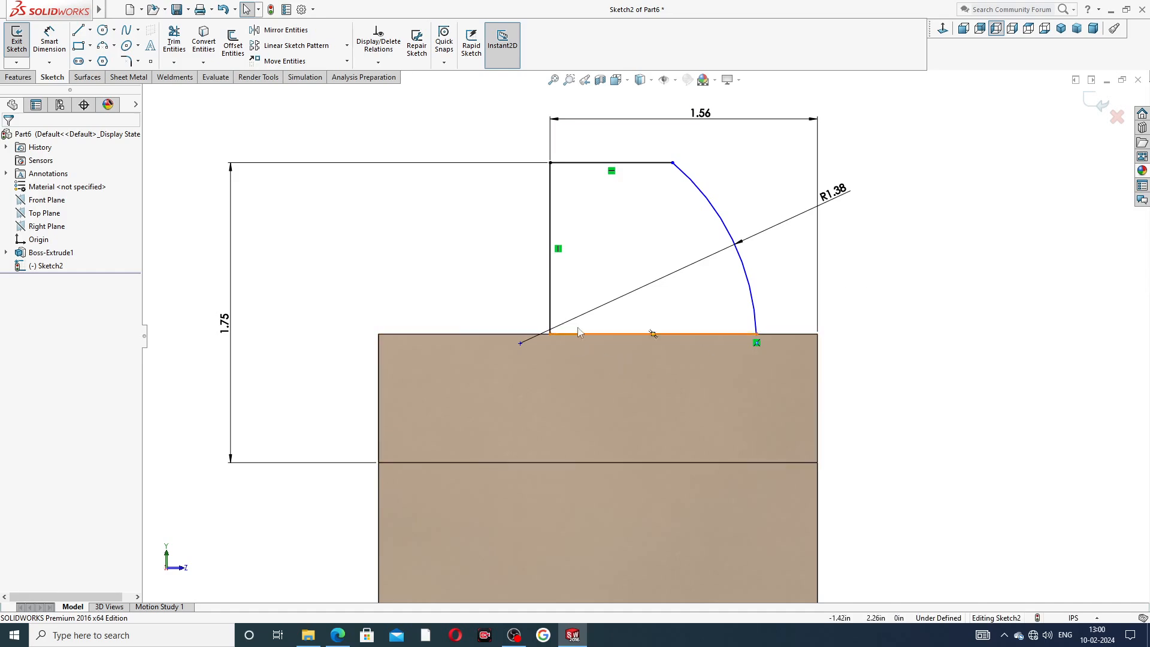
pyautogui.click(736, 271)
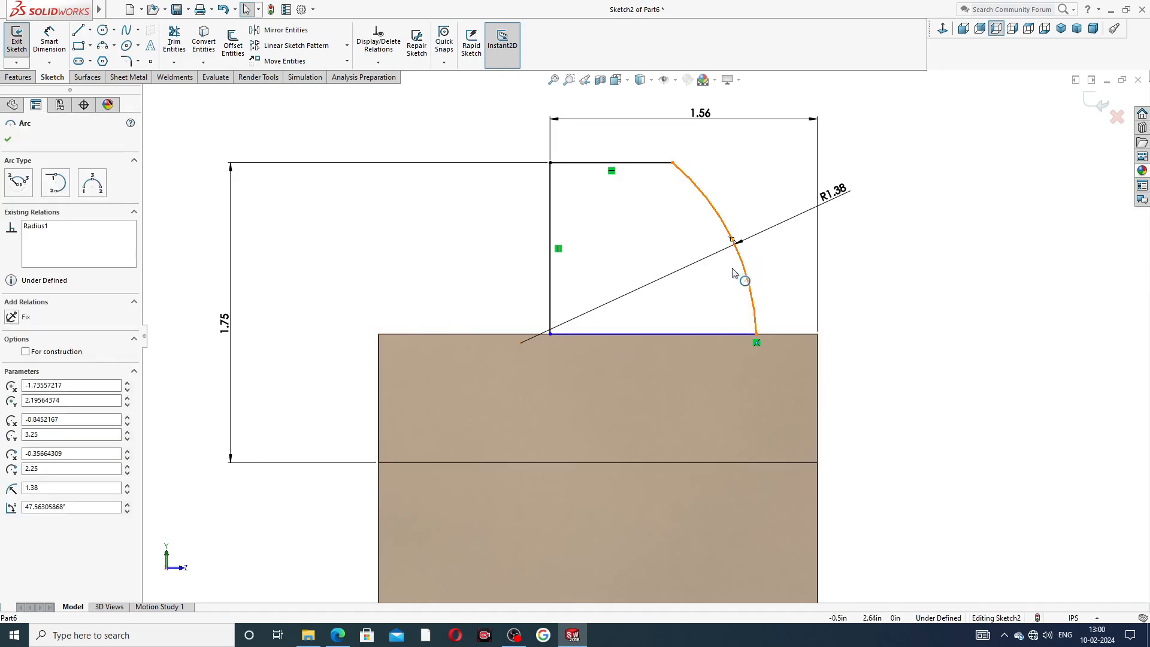
pyautogui.moveTo(732, 284); pyautogui.dragTo(760, 292)
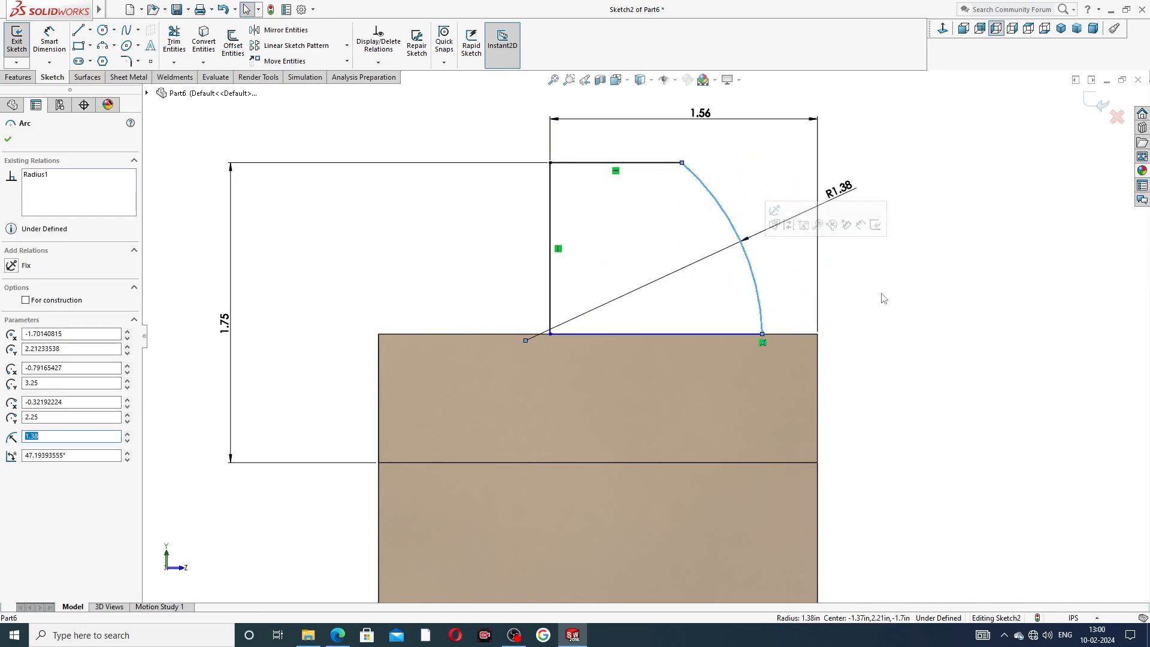
pyautogui.click(883, 298)
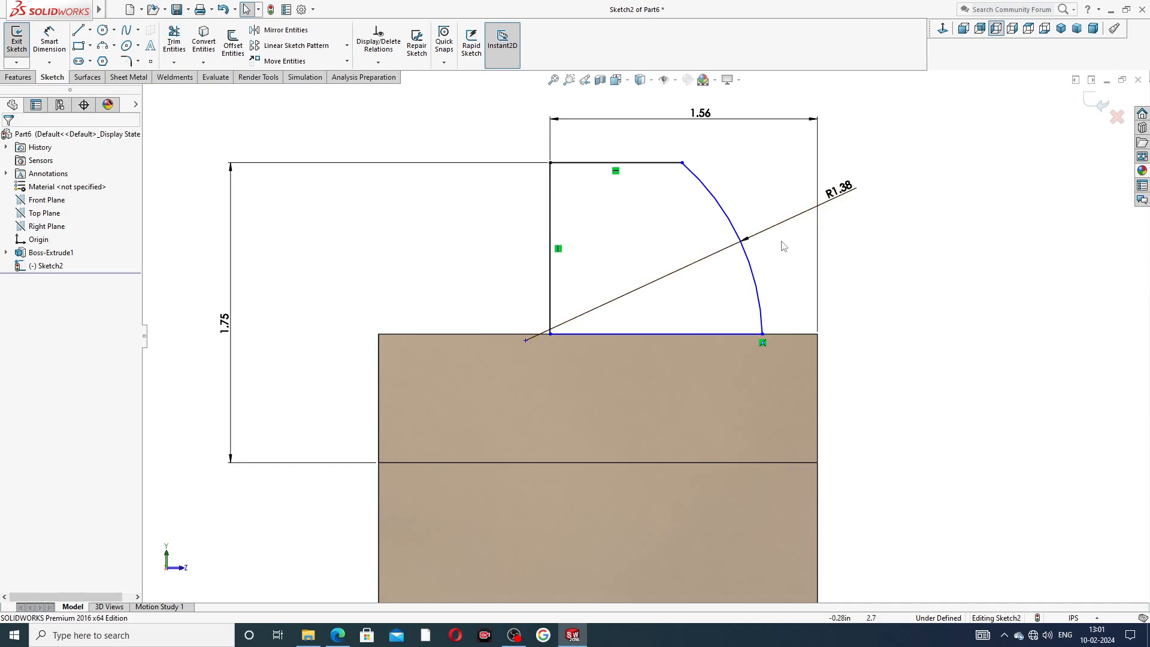
pyautogui.moveTo(838, 189); pyautogui.dragTo(851, 160)
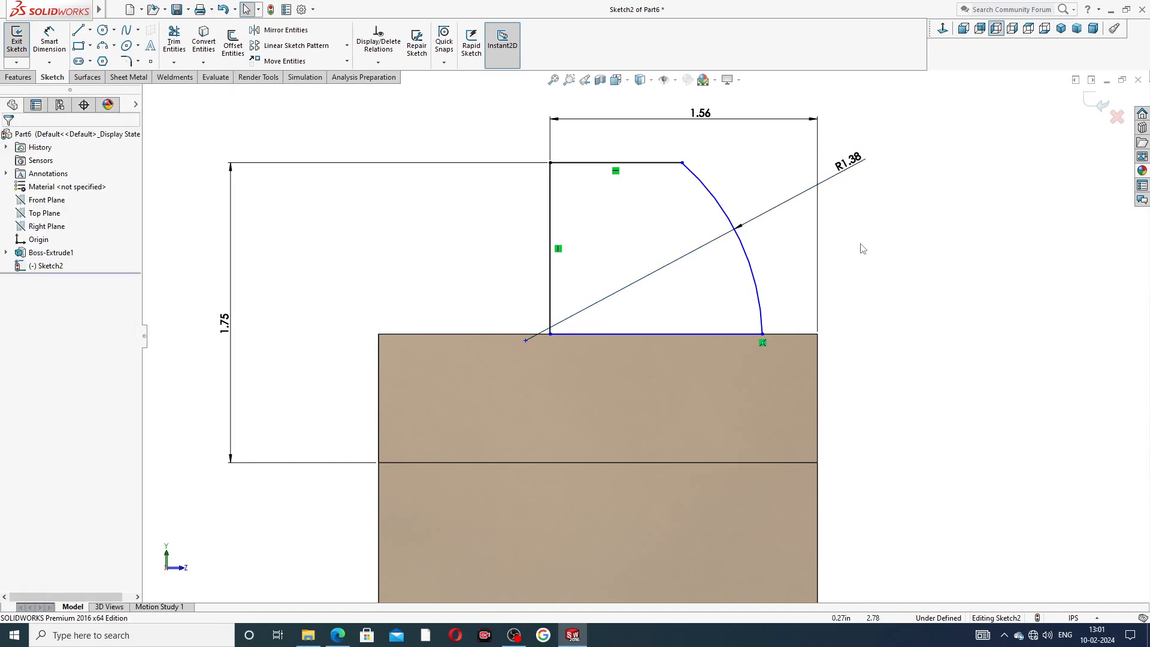
# Dimension the arc center's horizontal offset from the vertical line as 0.13 in.
pyautogui.click(49, 40)
pyautogui.click(526, 341)
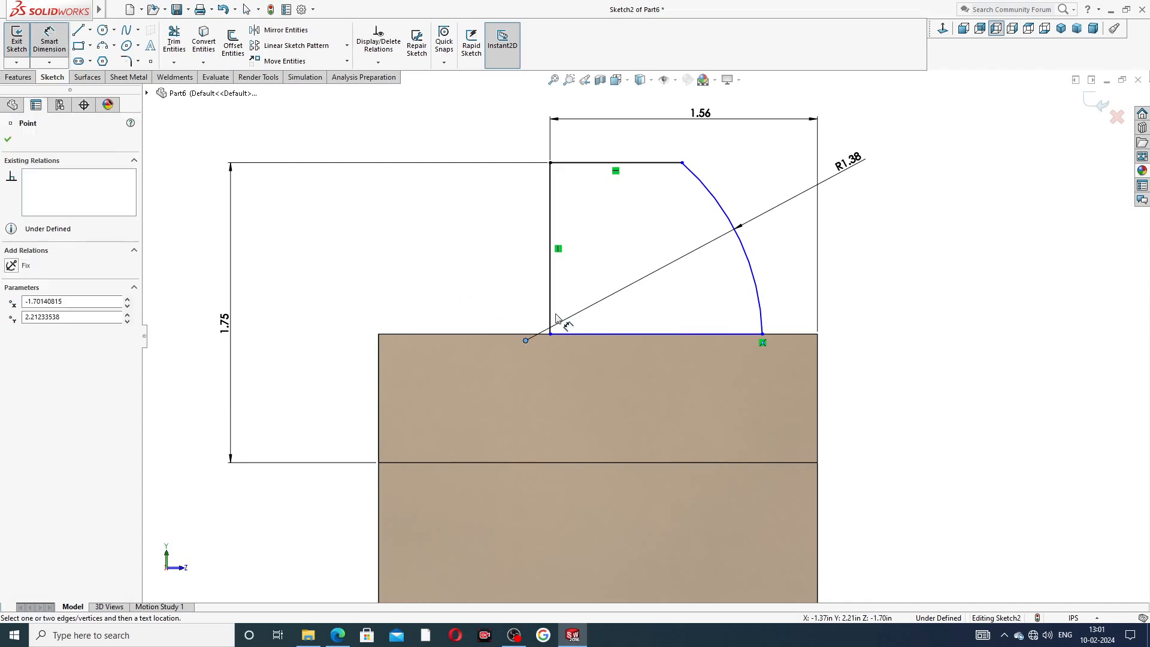
pyautogui.click(551, 314)
pyautogui.click(537, 308)
pyautogui.write('.13')
pyautogui.press('Return')
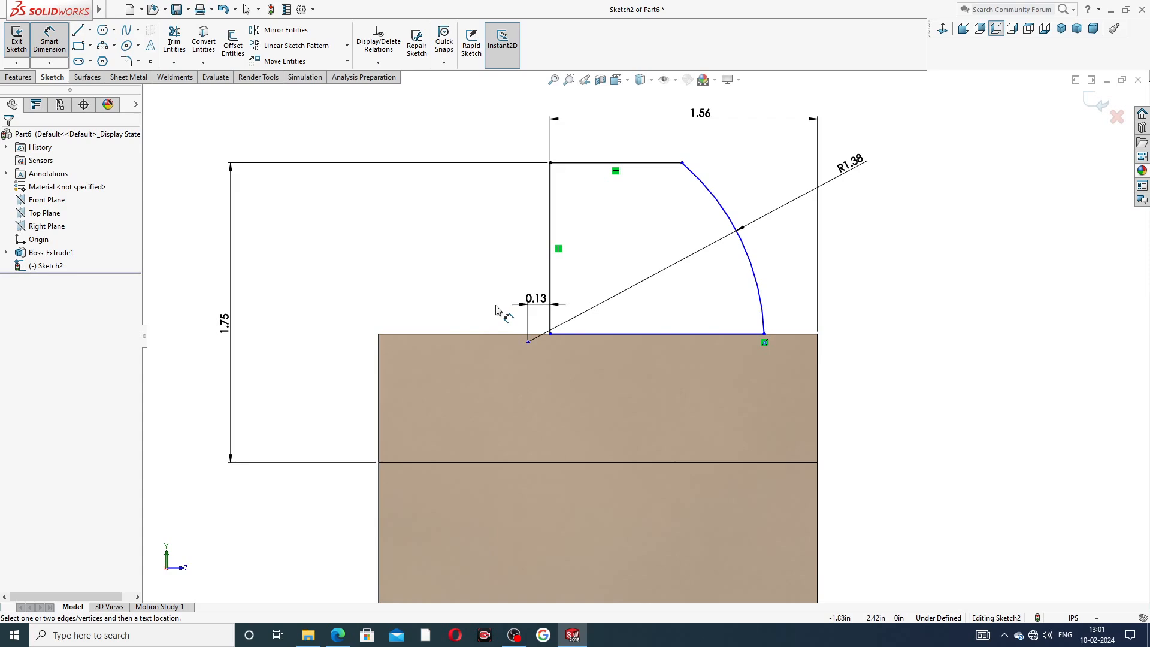
# Dimension the arc center's vertical distance below the top line as 1.19 in.
pyautogui.click(611, 163)
pyautogui.click(528, 341)
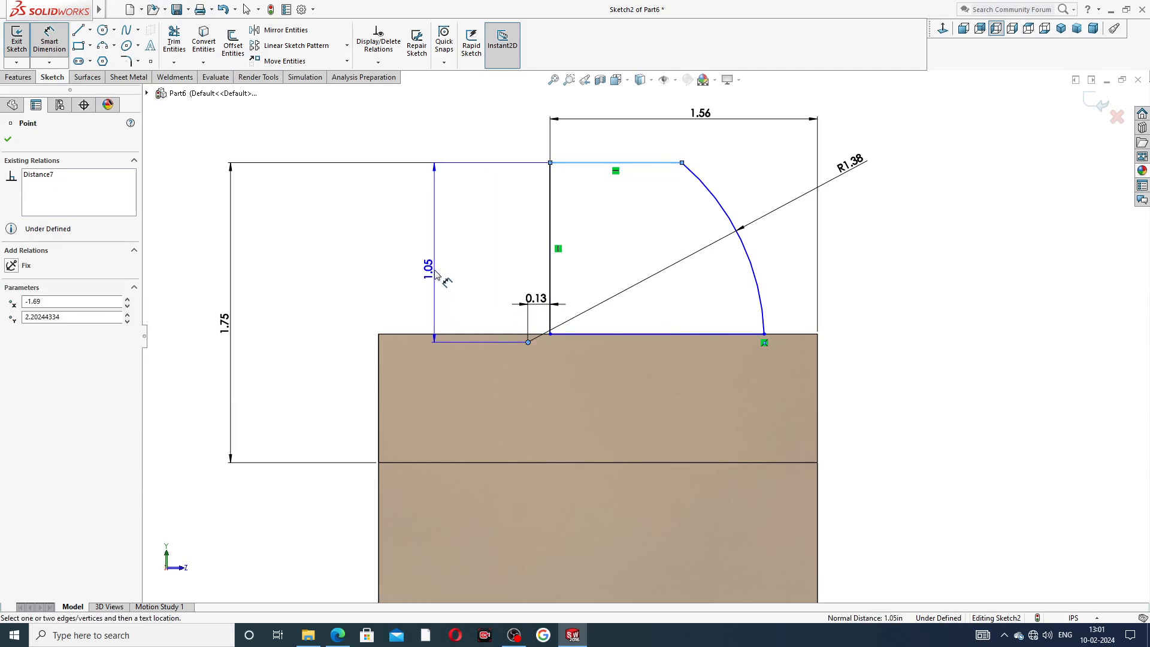
pyautogui.click(366, 265)
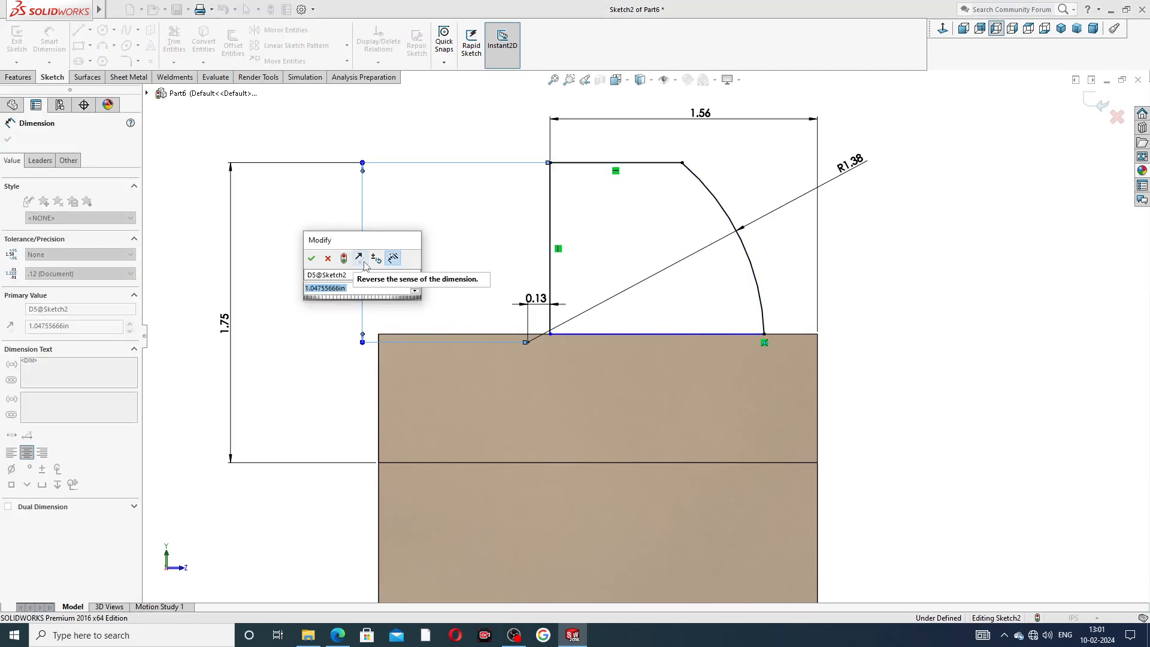
pyautogui.write('1.19')
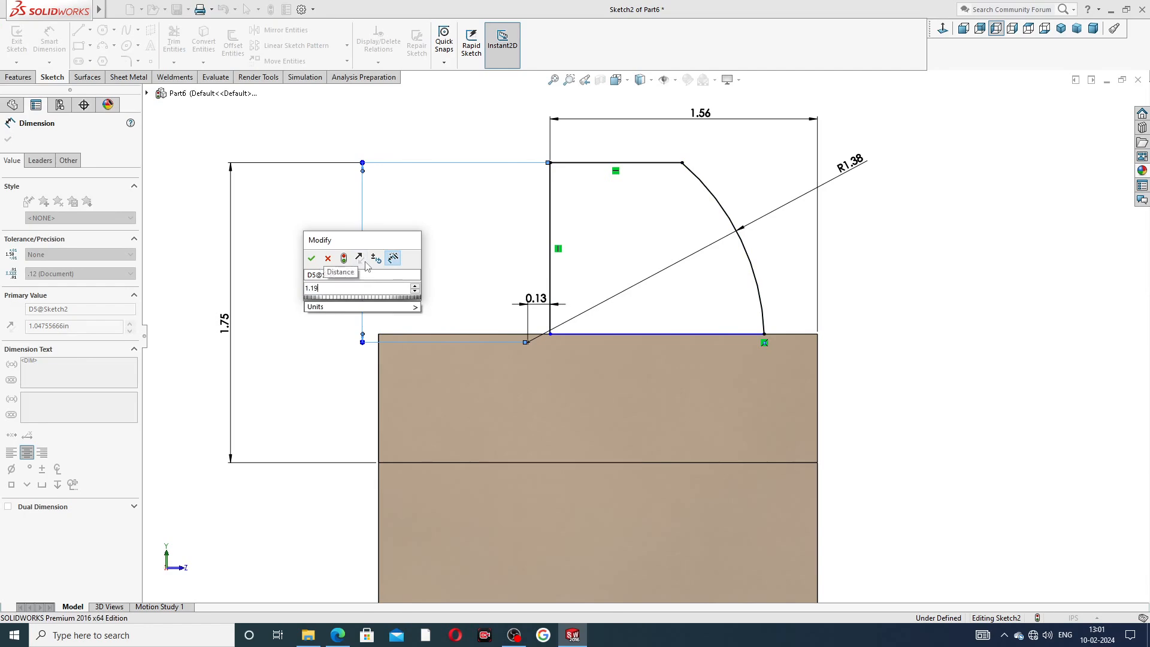
pyautogui.press('Return')
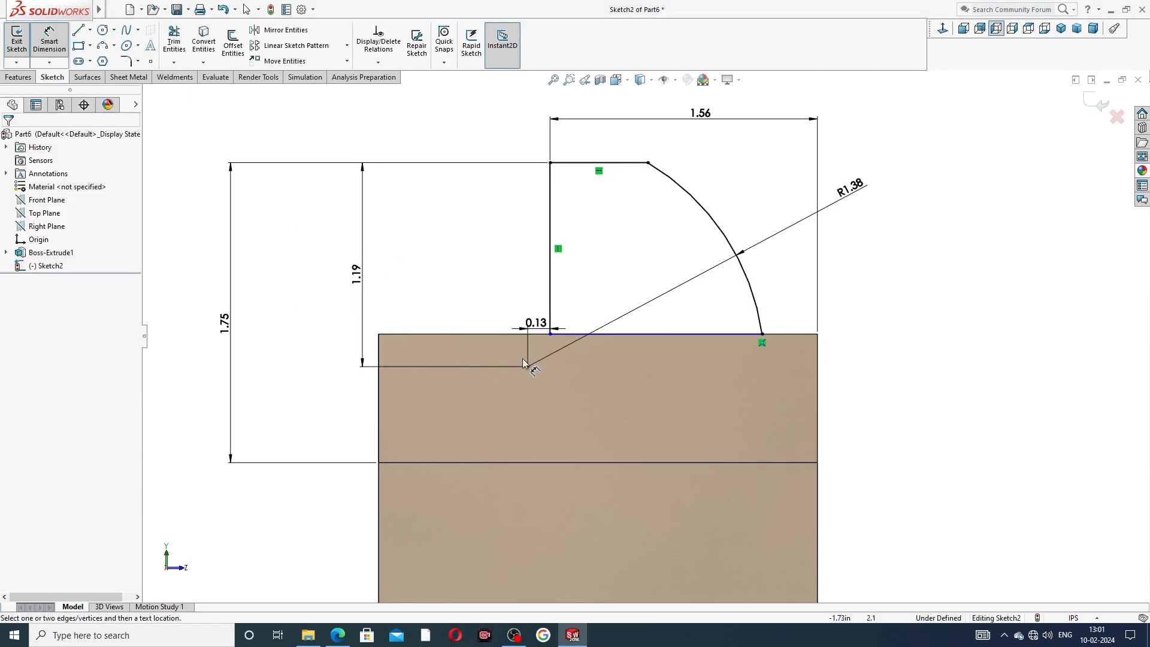
# Move the 0.13 dimension label up and away from the arc center.
pyautogui.rightClick(920, 223)
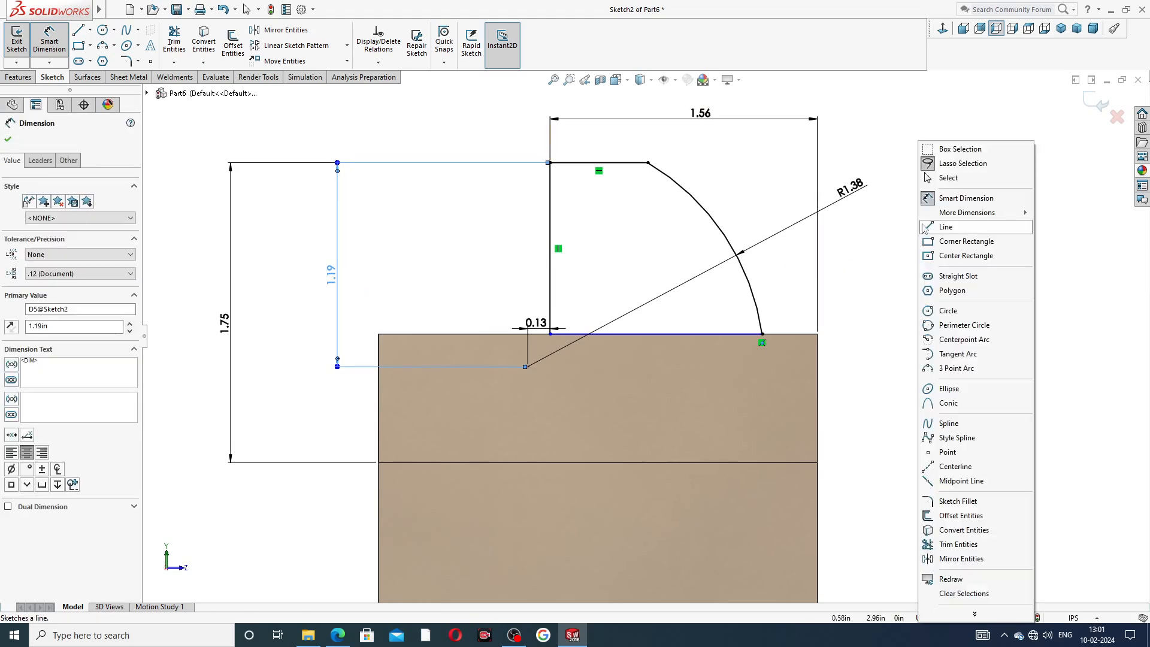
pyautogui.click(948, 178)
pyautogui.moveTo(537, 323); pyautogui.dragTo(502, 290)
pyautogui.click(917, 294)
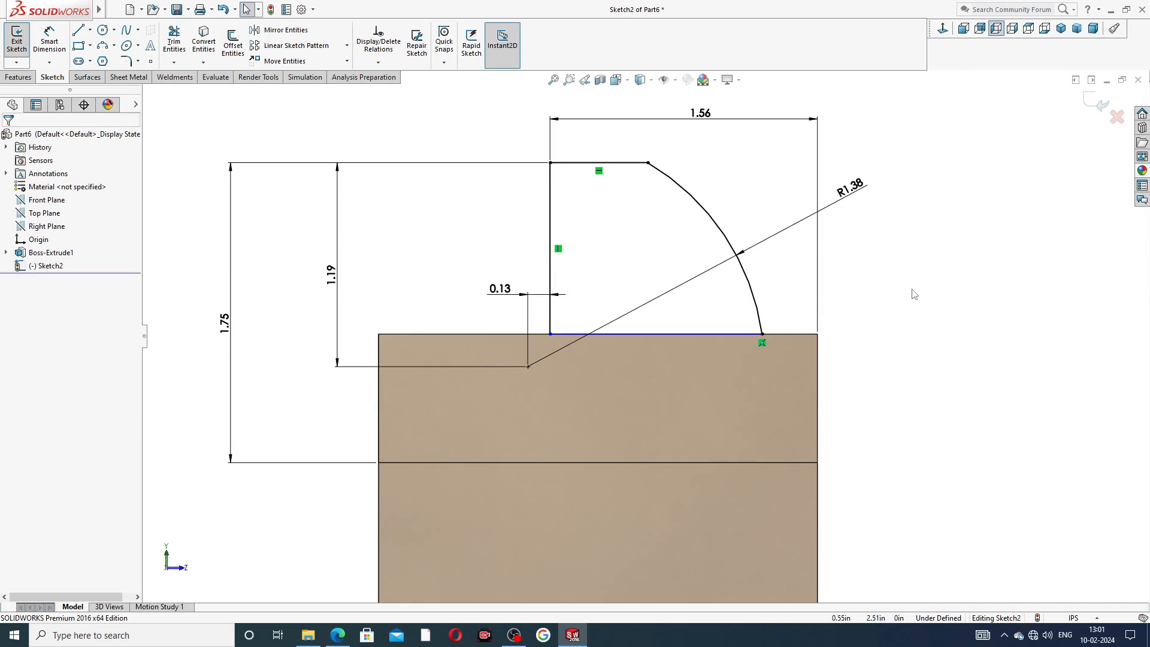
# Make the sketch's bottom line collinear with the flange's top edge.
pyautogui.scroll(-3, 695, 331)
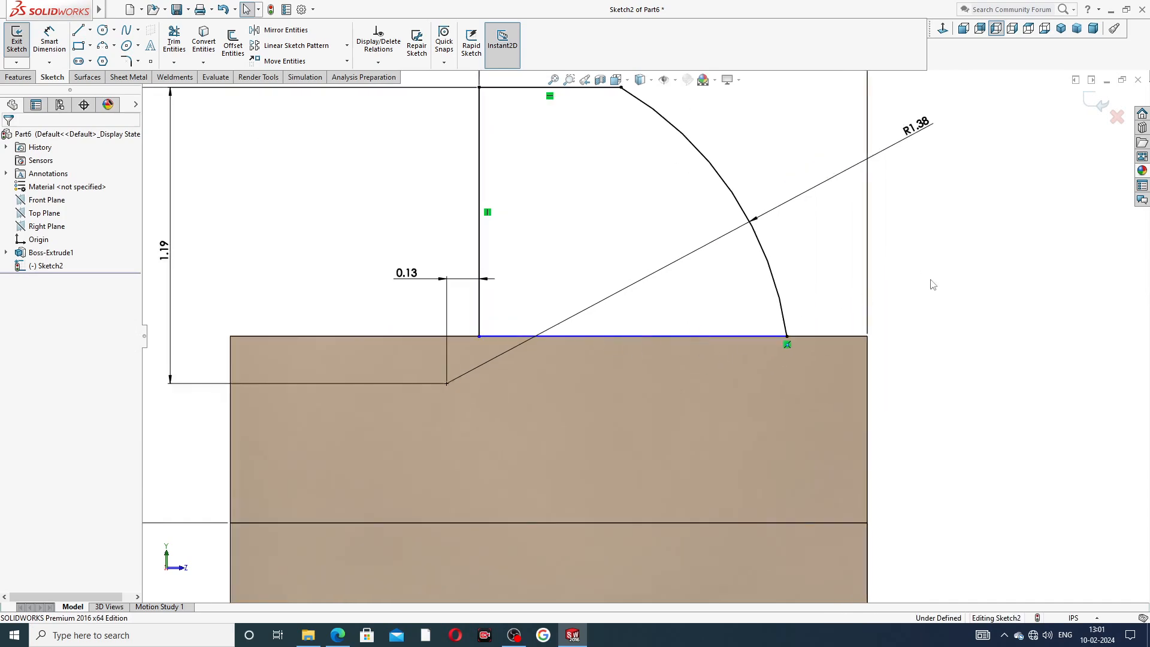
pyautogui.click(753, 337)
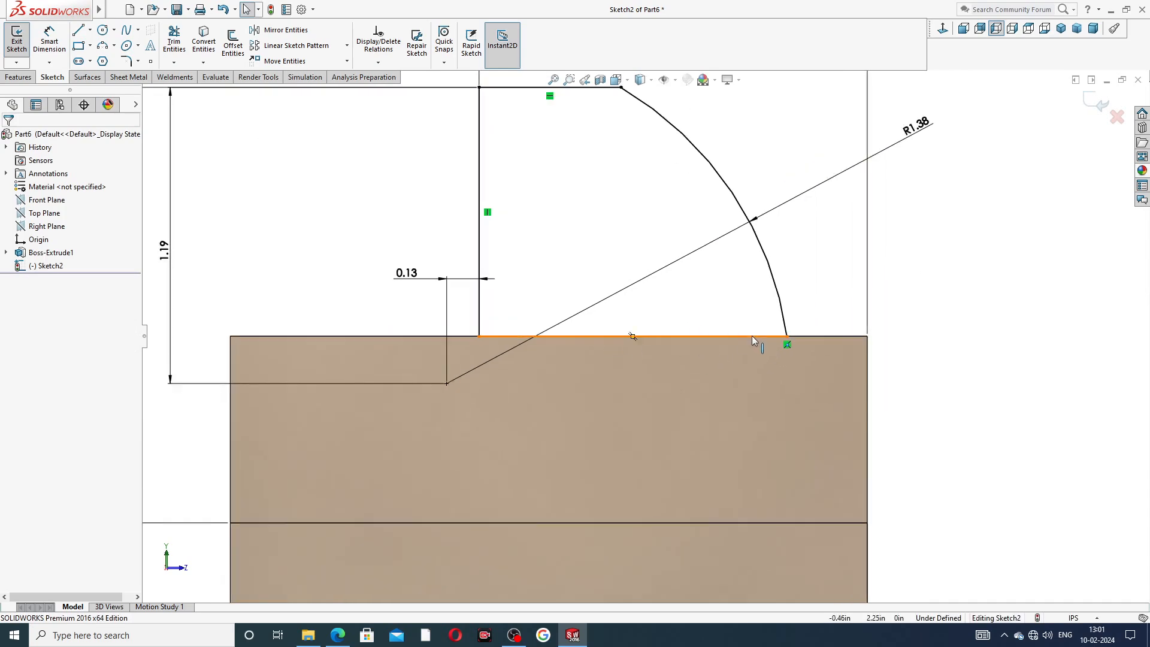
pyautogui.keyDown('ctrl'); pyautogui.click(801, 336); pyautogui.keyUp('ctrl')
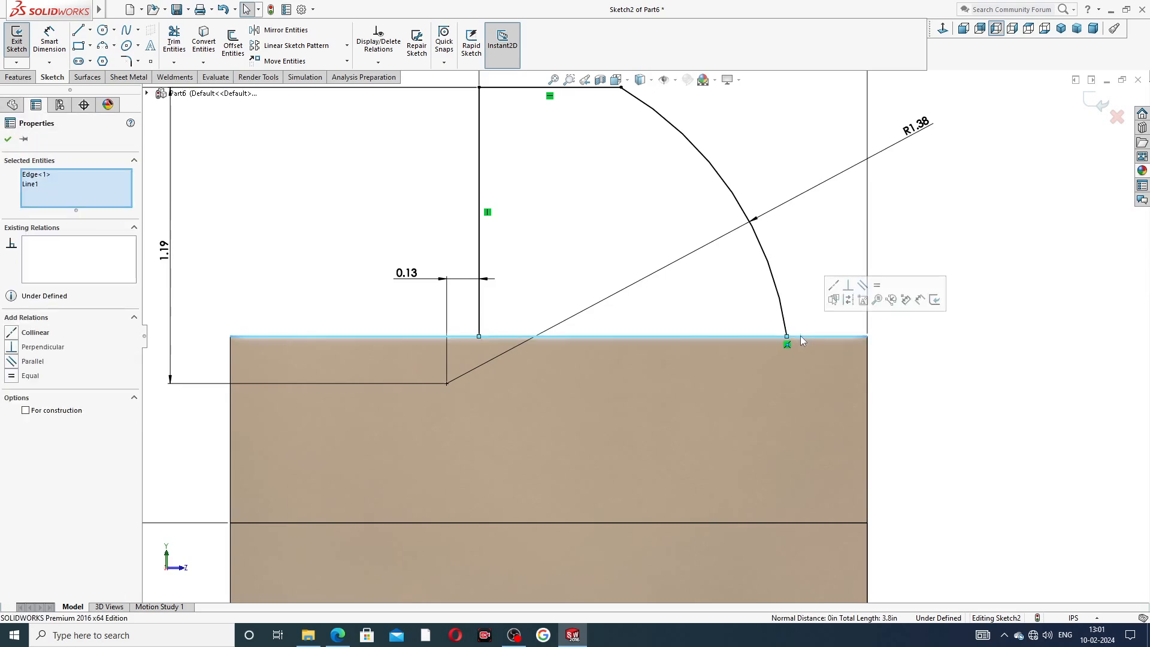
pyautogui.click(834, 290)
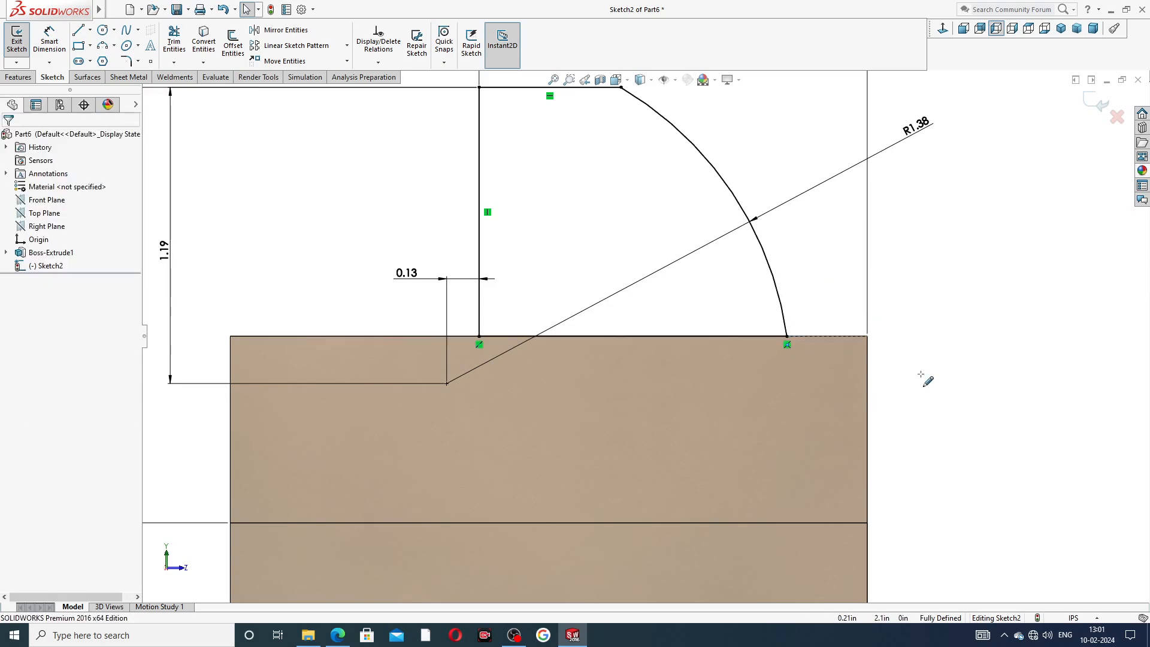
# Compare the sketch with the right view on the reference drawing.
pyautogui.press('f')
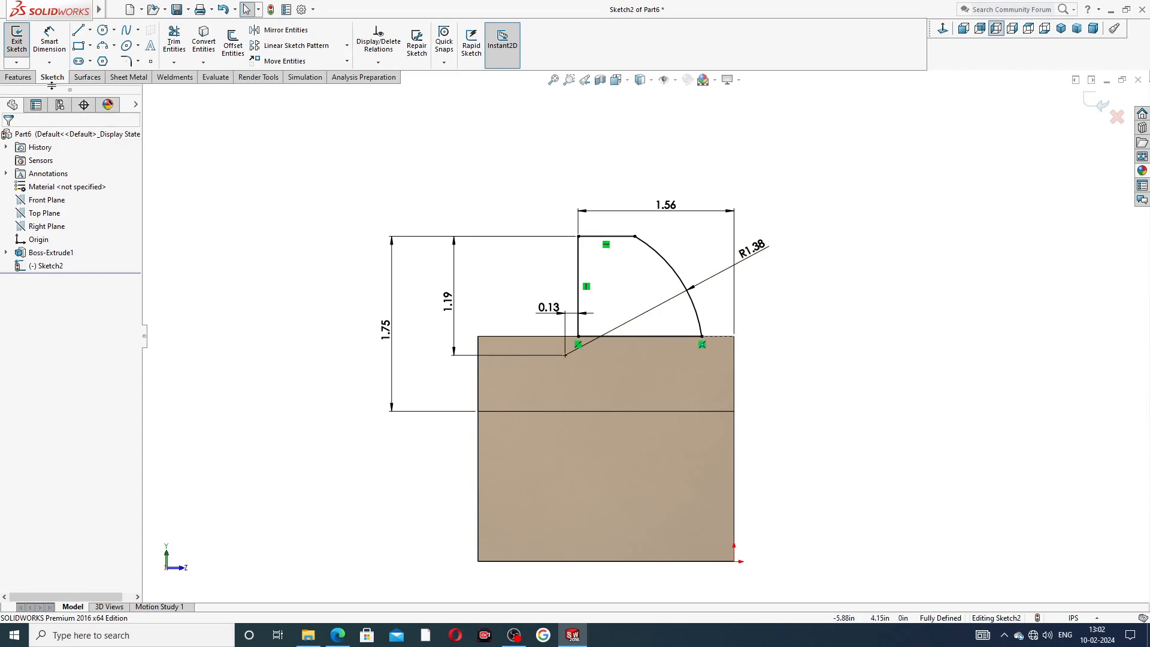
pyautogui.click(22, 77)
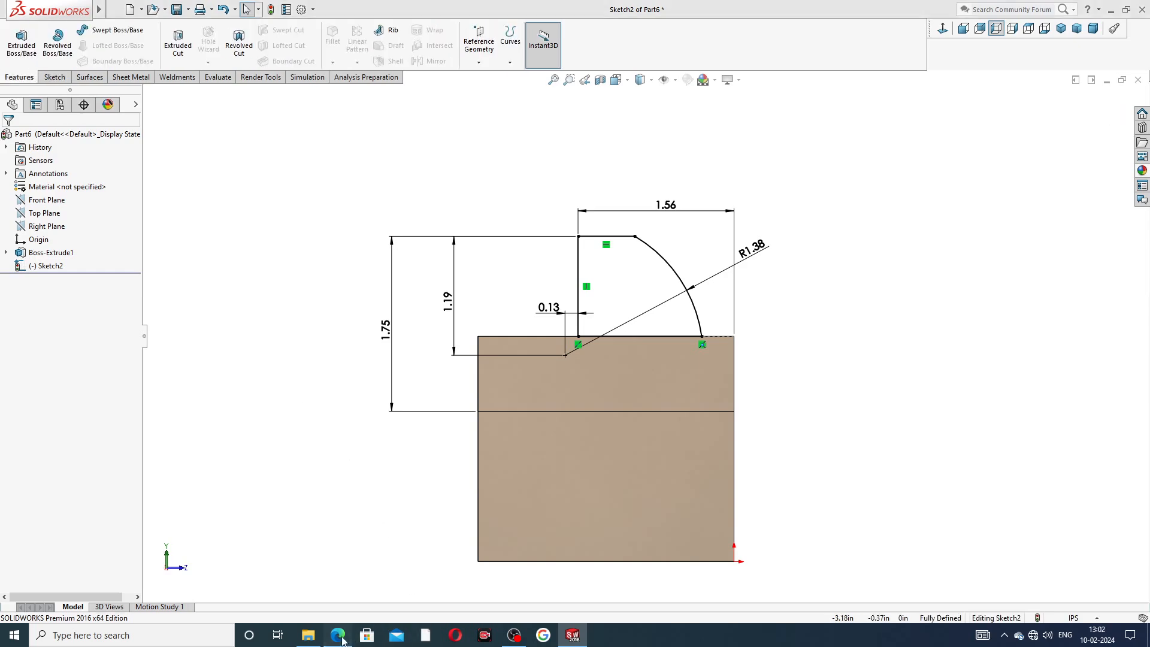
pyautogui.click(339, 637)
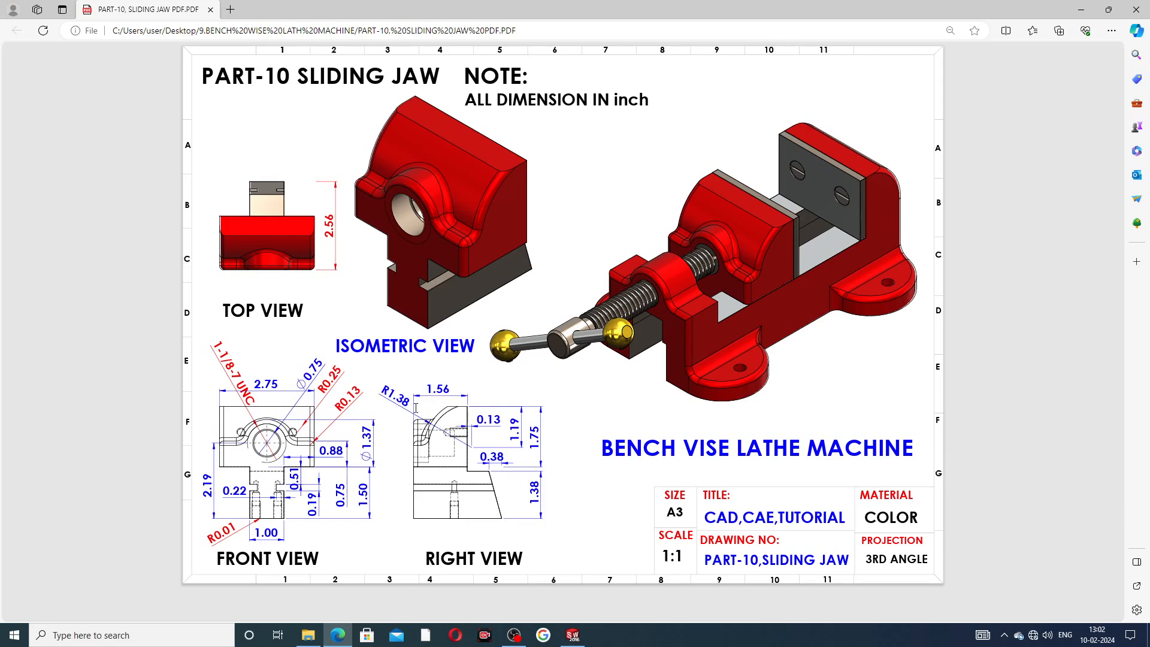
pyautogui.click(343, 636)
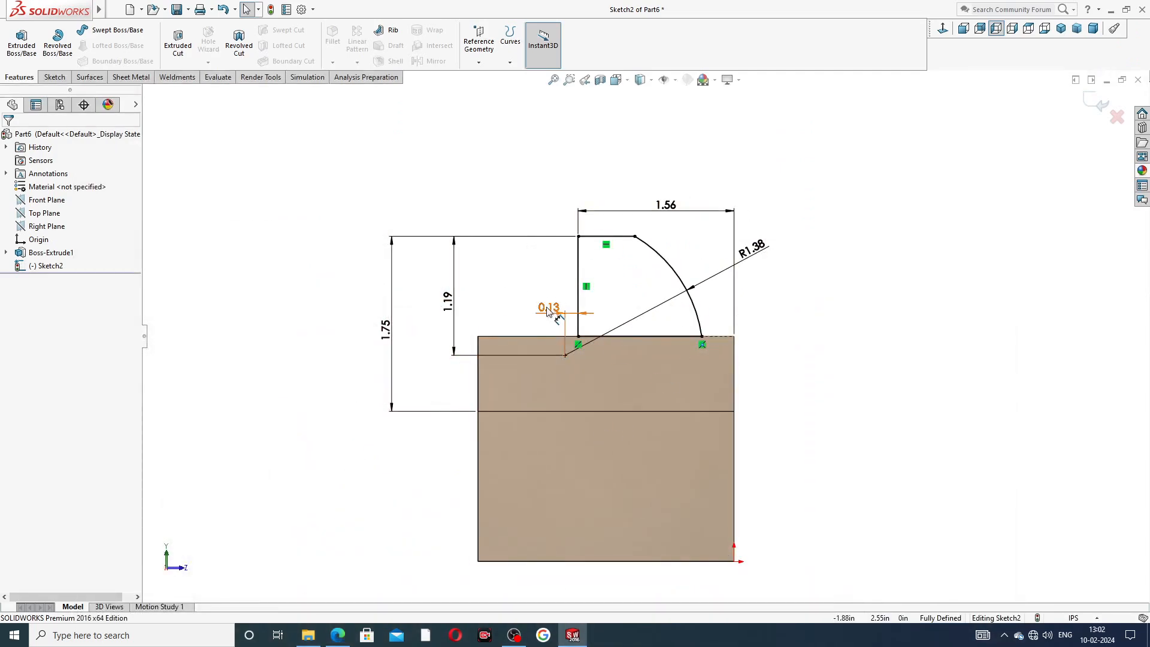
# Extrude the sketch Up To Surface, ending at the base's opposite end face.
pyautogui.click(22, 39)
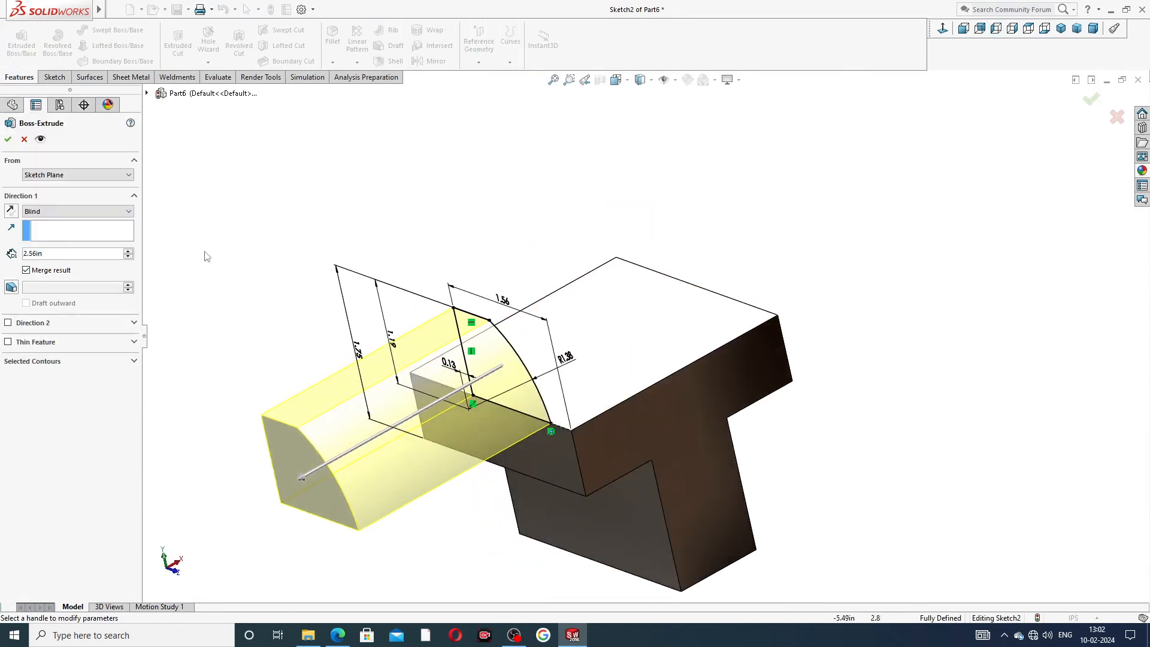
pyautogui.click(78, 211)
pyautogui.click(80, 246)
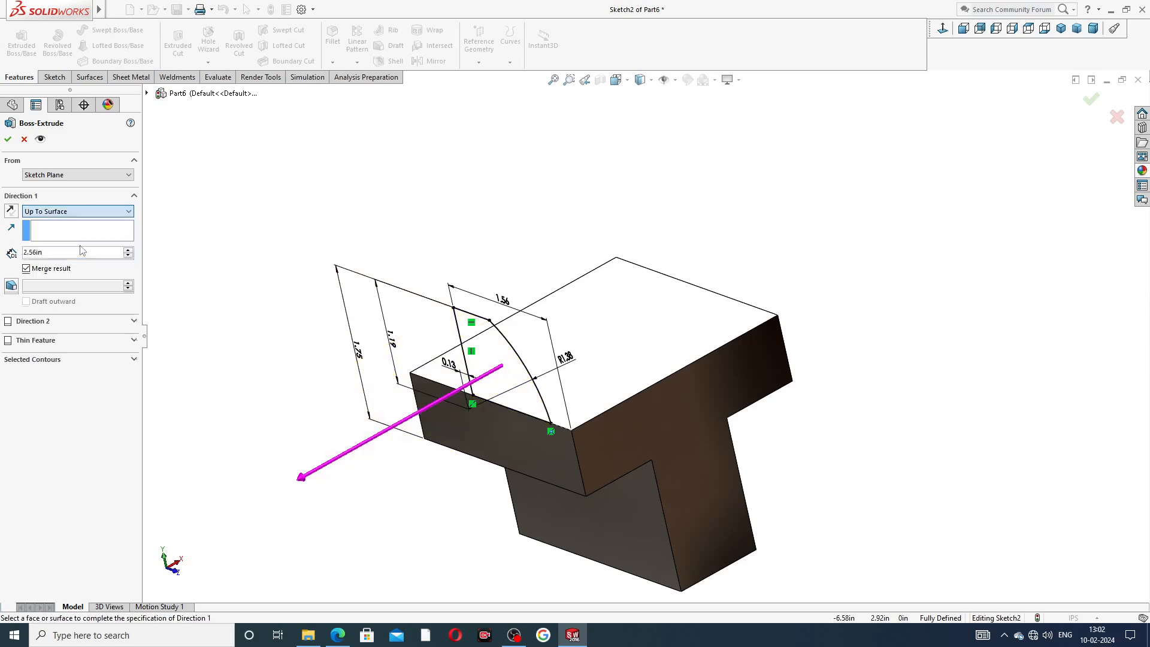
pyautogui.moveTo(920, 266); pyautogui.dragTo(953, 303, button='middle')
pyautogui.click(711, 316)
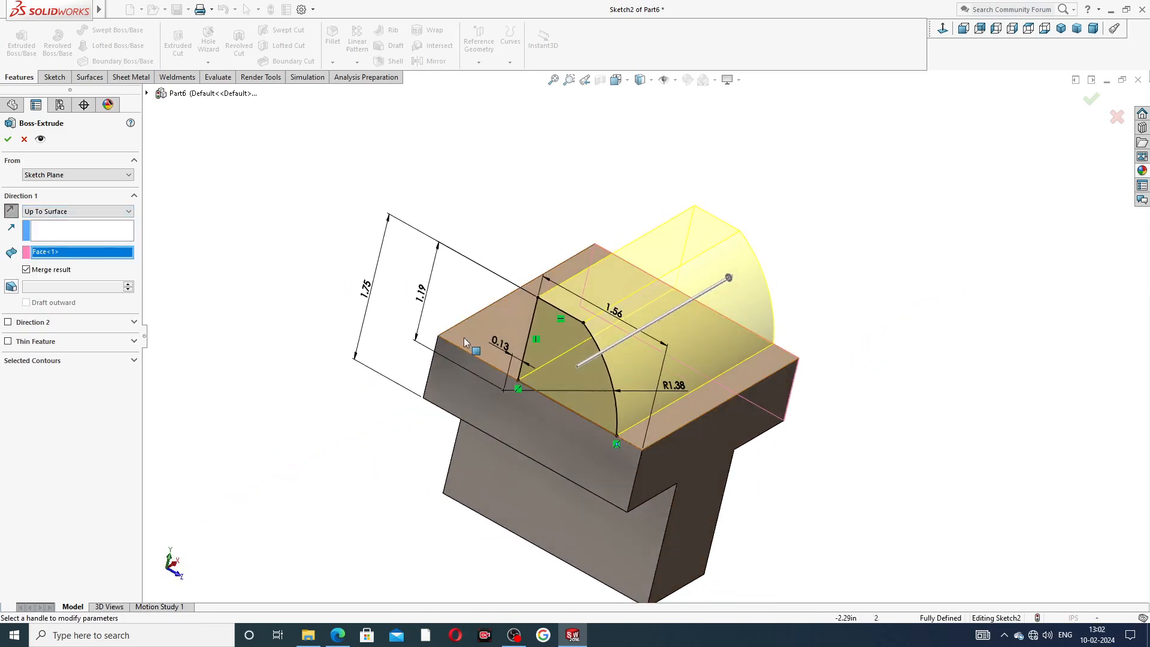
pyautogui.click(8, 139)
pyautogui.click(324, 236)
pyautogui.moveTo(376, 220); pyautogui.dragTo(301, 187, button='middle')
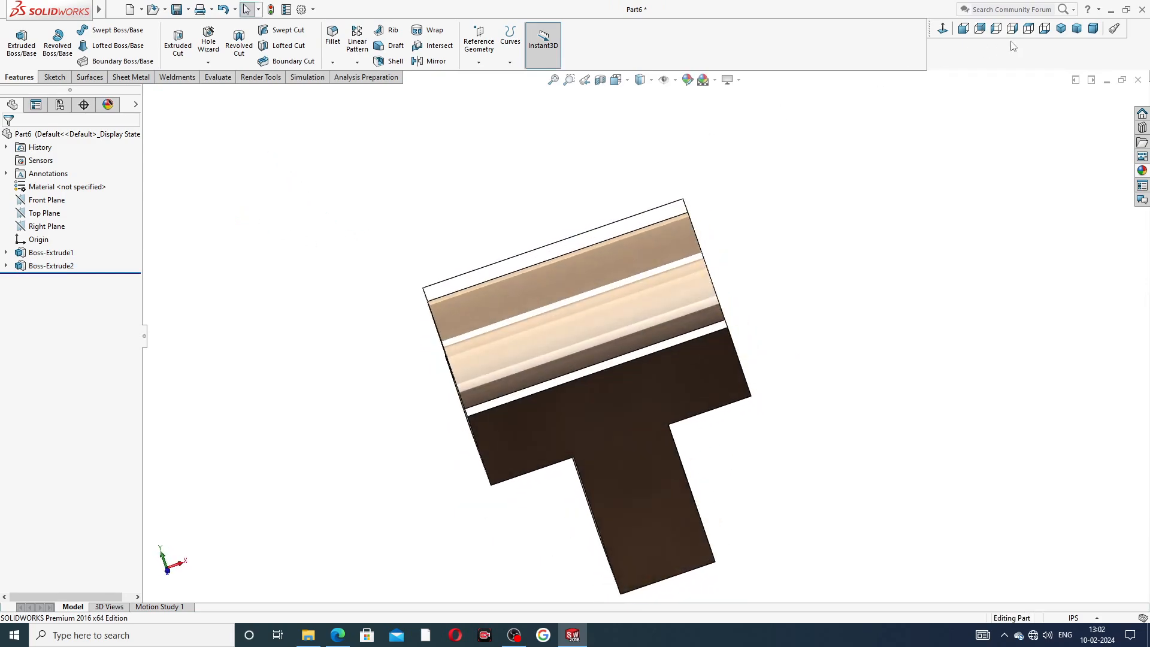
# Compare the model with the sliding jaw reference drawing.
pyautogui.click(1061, 28)
pyautogui.moveTo(986, 121); pyautogui.dragTo(876, 182, button='middle')
pyautogui.moveTo(654, 232); pyautogui.dragTo(566, 241, button='middle')
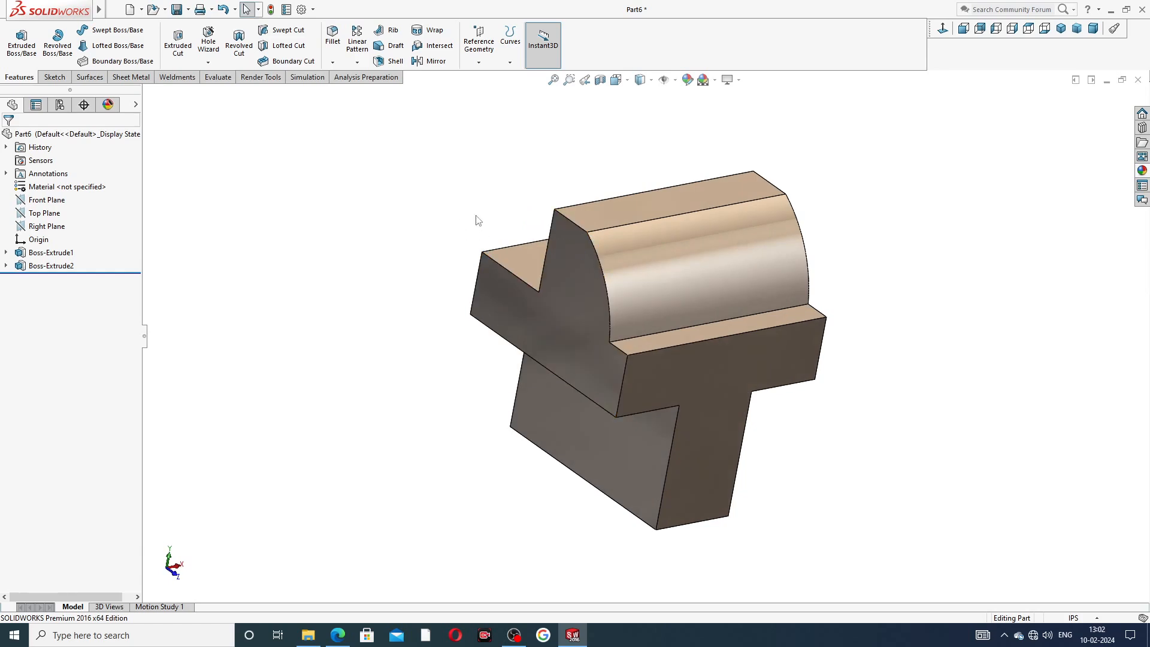
pyautogui.click(337, 635)
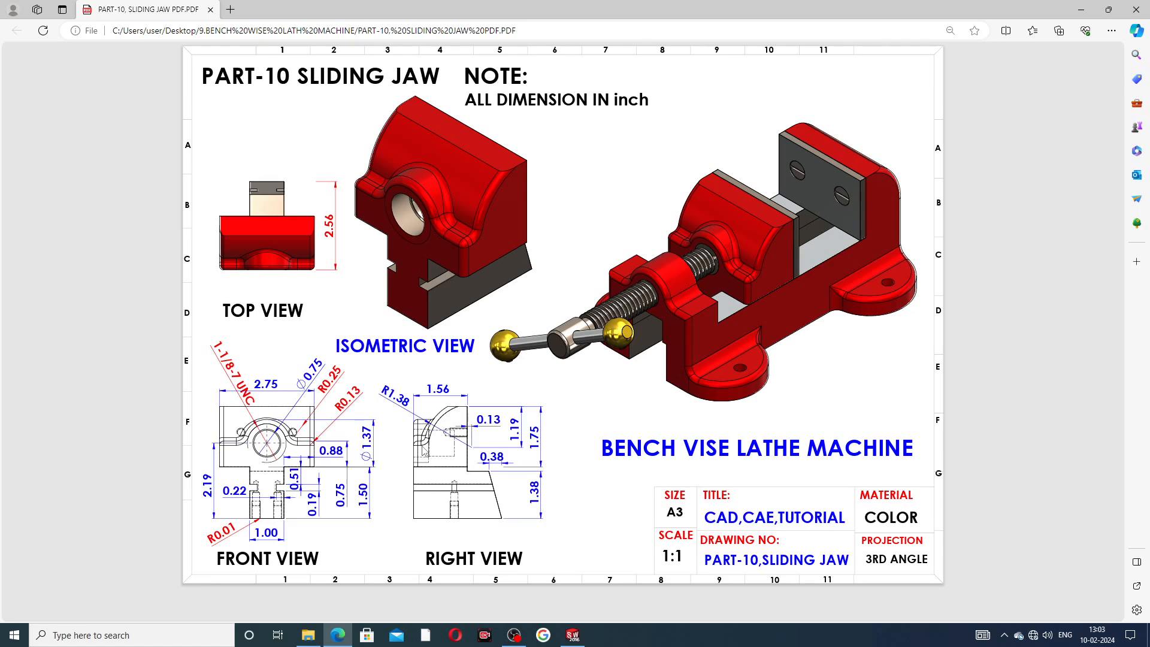
pyautogui.click(573, 635)
# Sketch on the base's side face an open profile: a line down from the jaw step, one left, and a slanted line to the bottom corner.
pyautogui.click(581, 301)
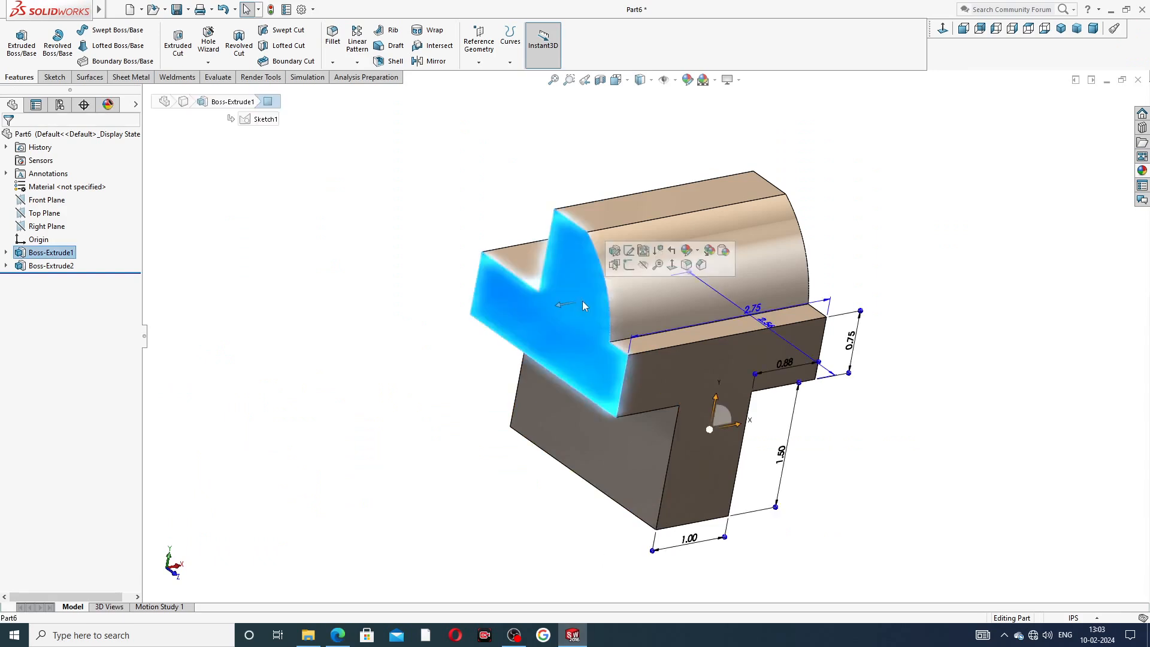
pyautogui.click(658, 265)
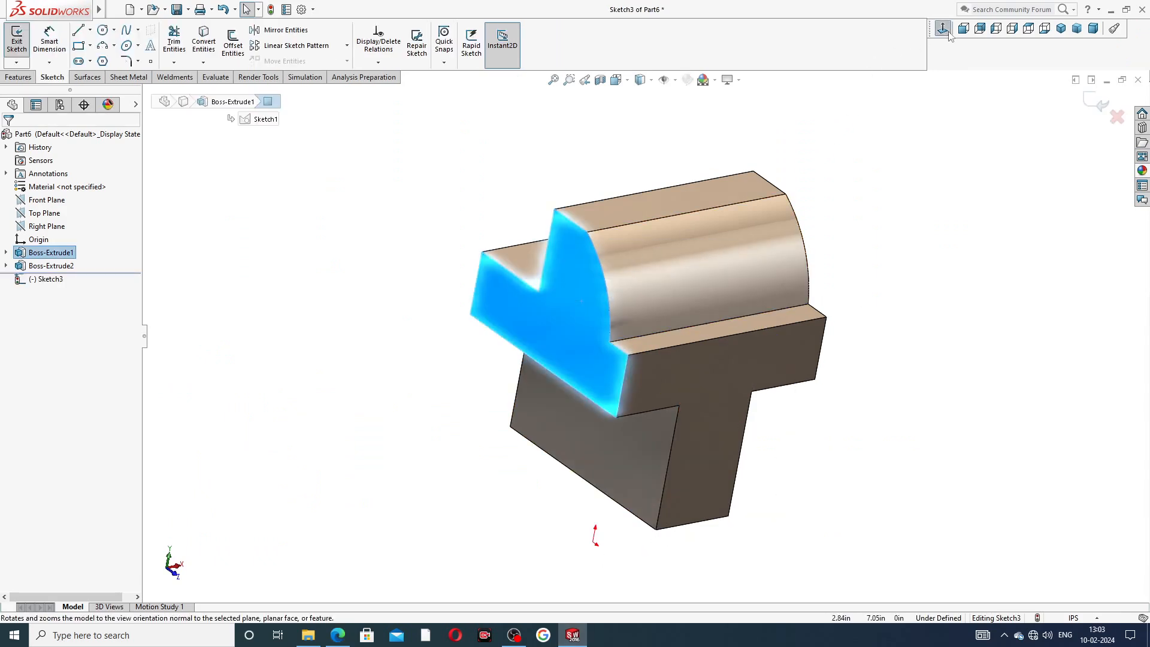
pyautogui.click(997, 28)
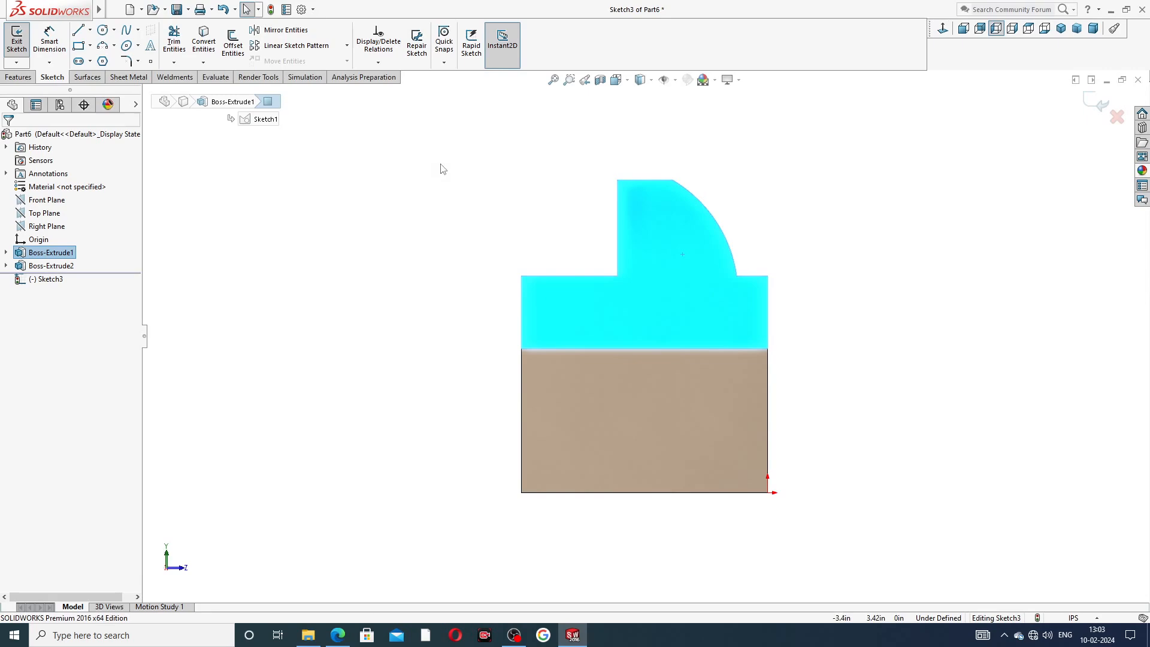
pyautogui.click(81, 31)
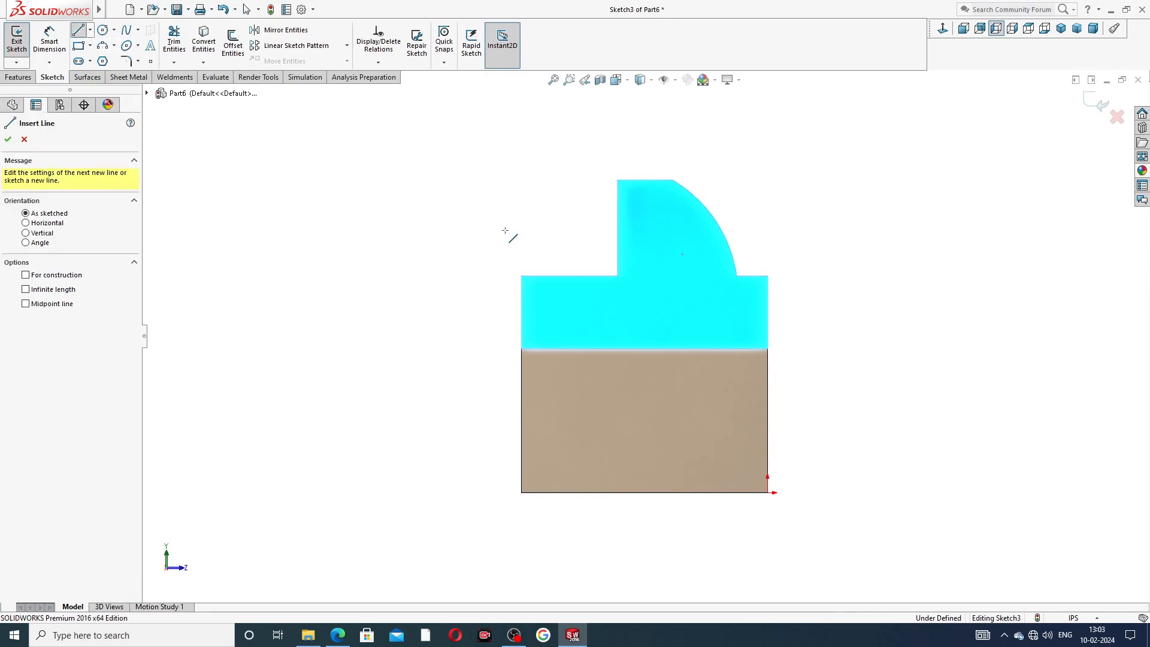
pyautogui.click(618, 276)
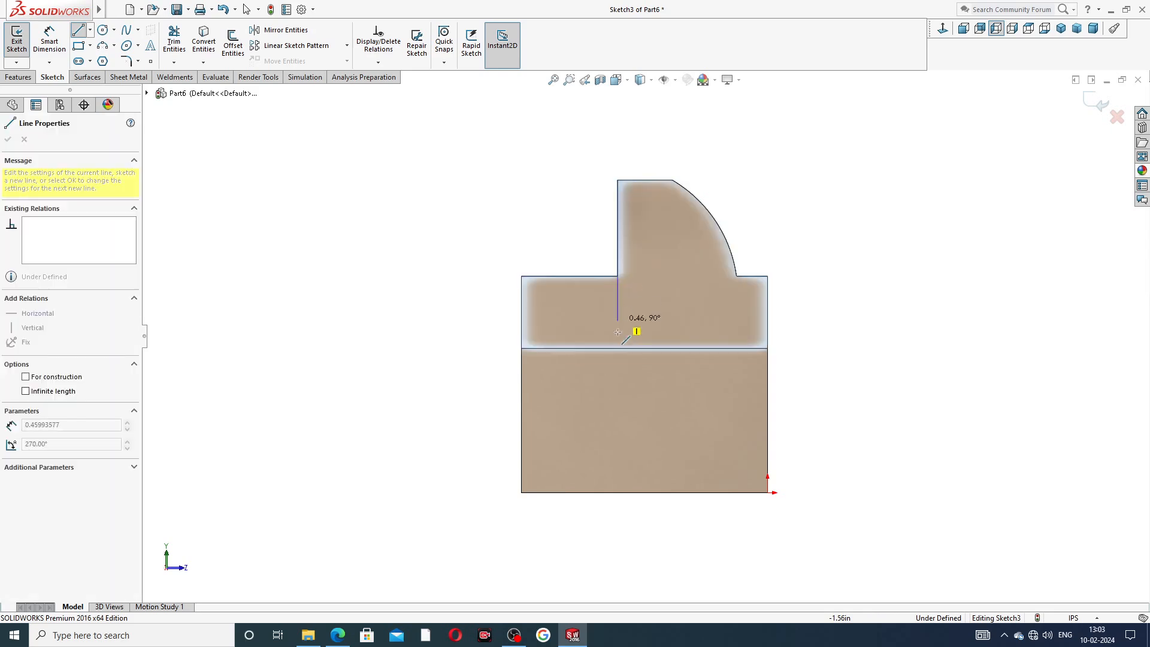
pyautogui.click(618, 378)
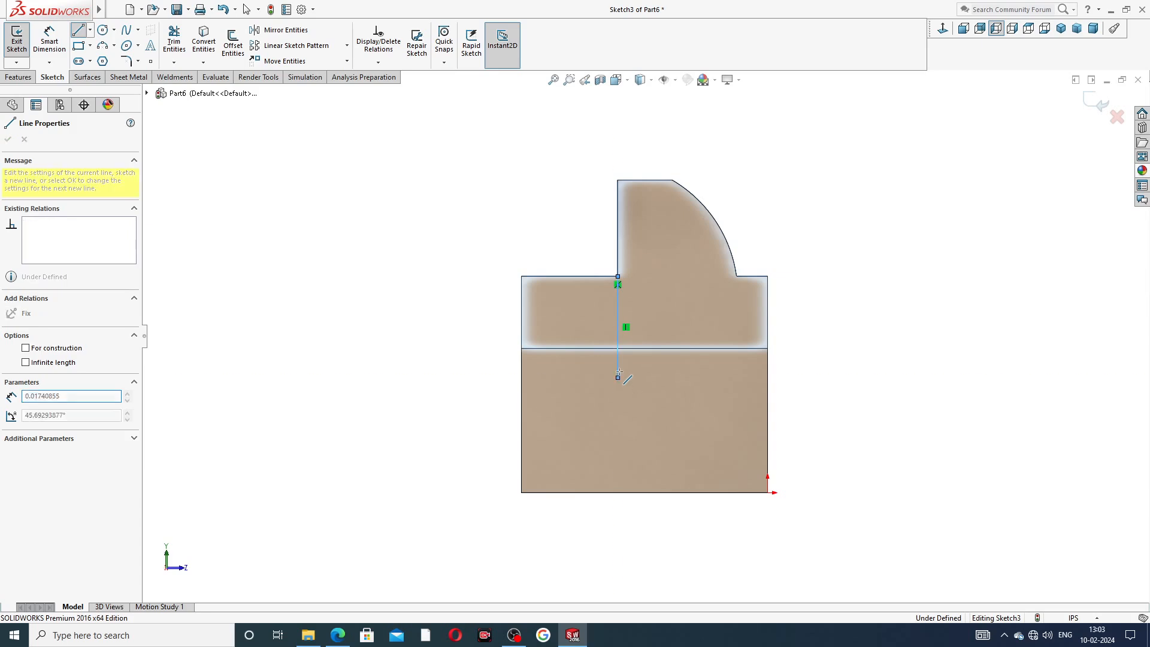
pyautogui.click(578, 378)
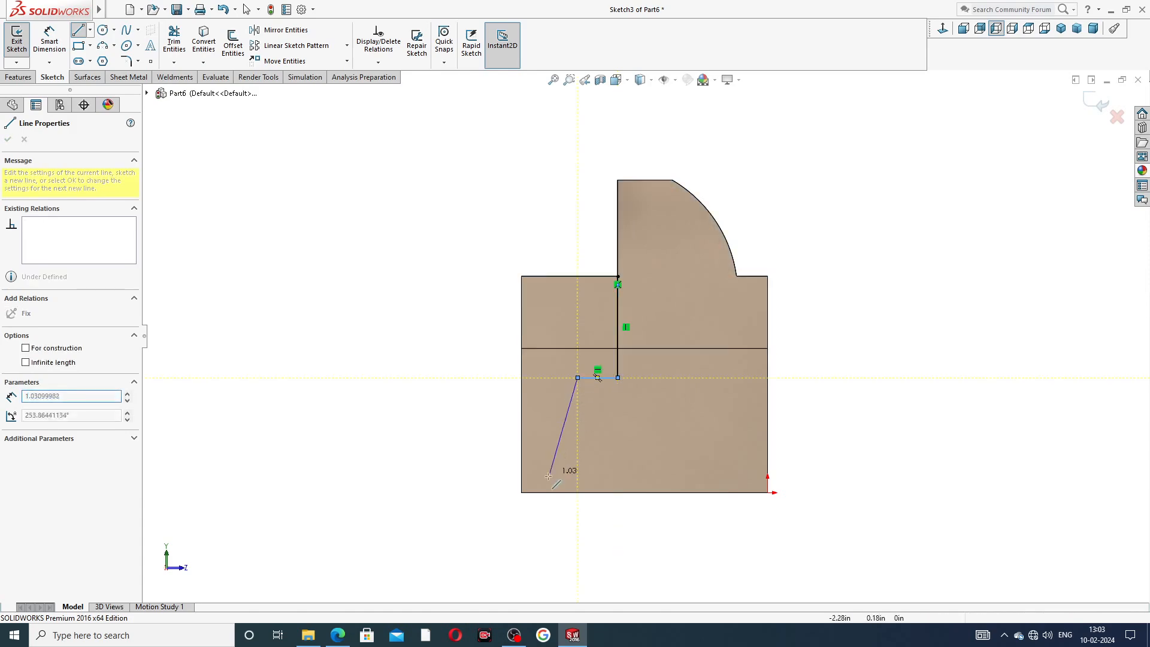
pyautogui.click(521, 492)
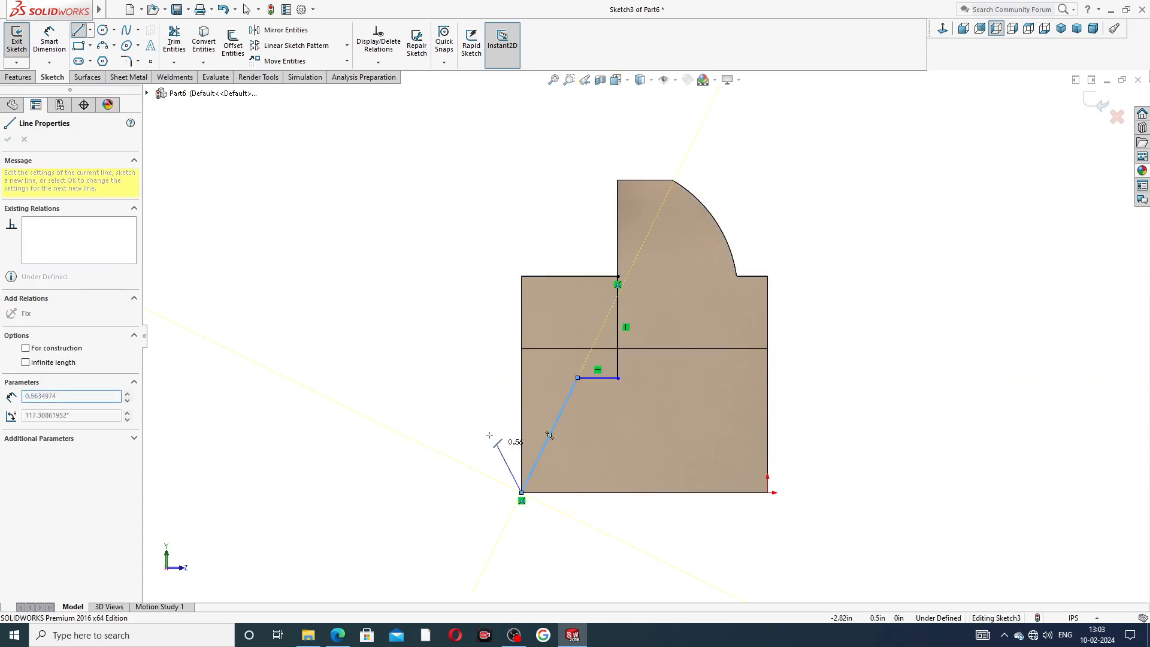
pyautogui.rightClick(463, 386)
pyautogui.click(480, 397)
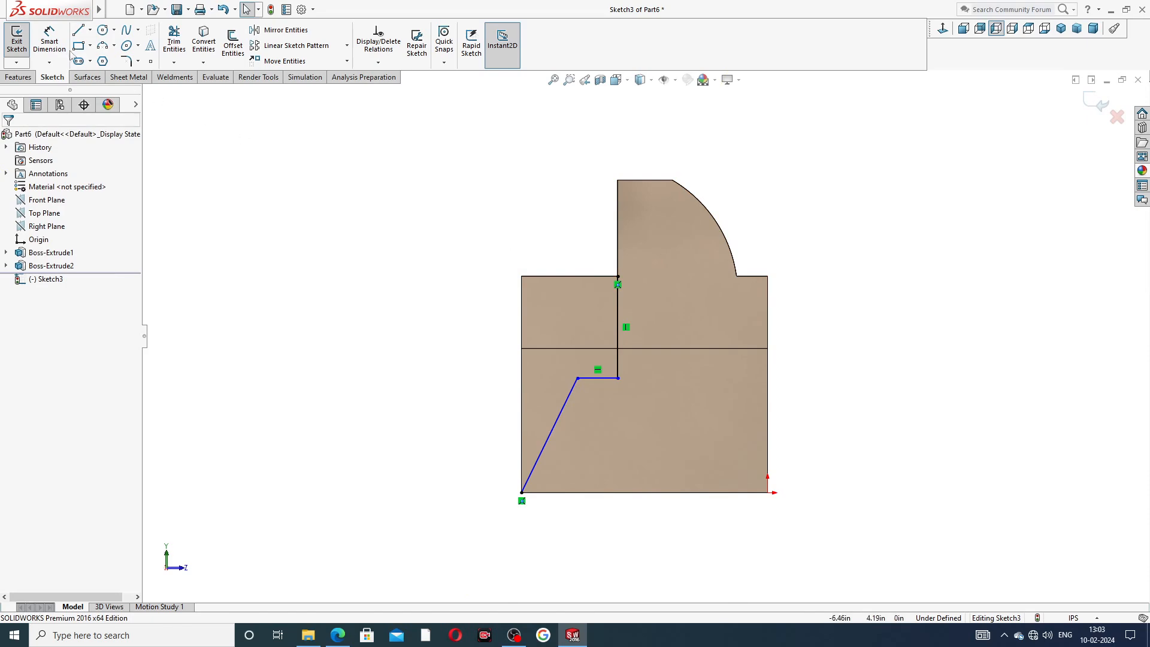
# Dimension the slanted line's upper end 0.38 in from the sketch's left edge.
pyautogui.click(50, 39)
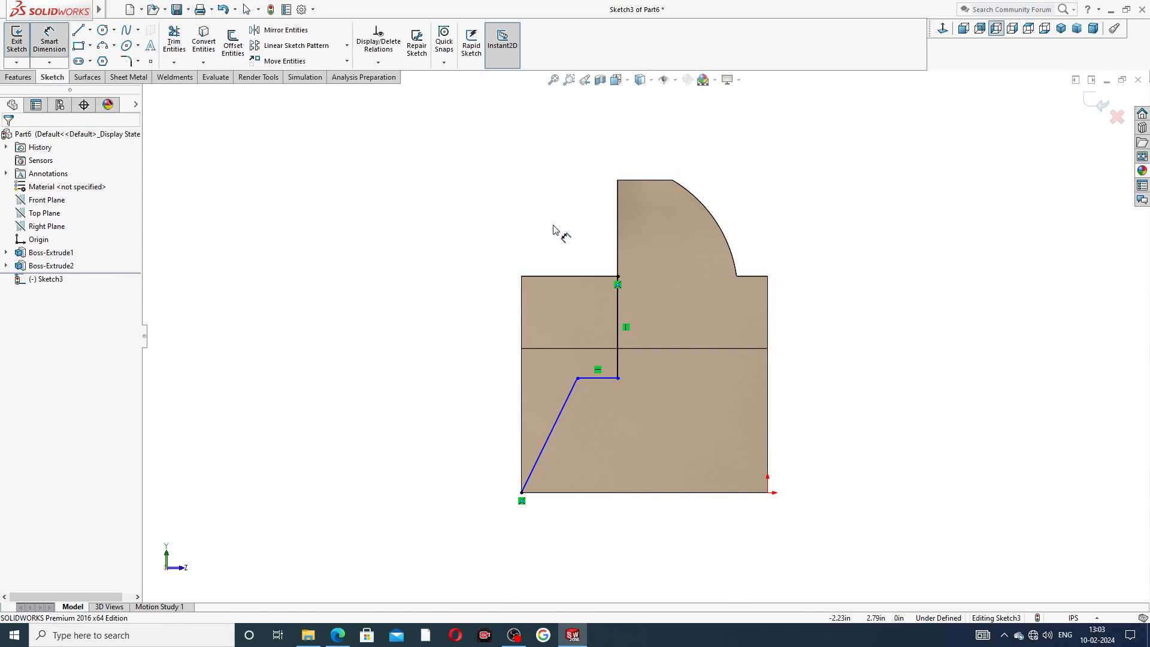
pyautogui.click(578, 379)
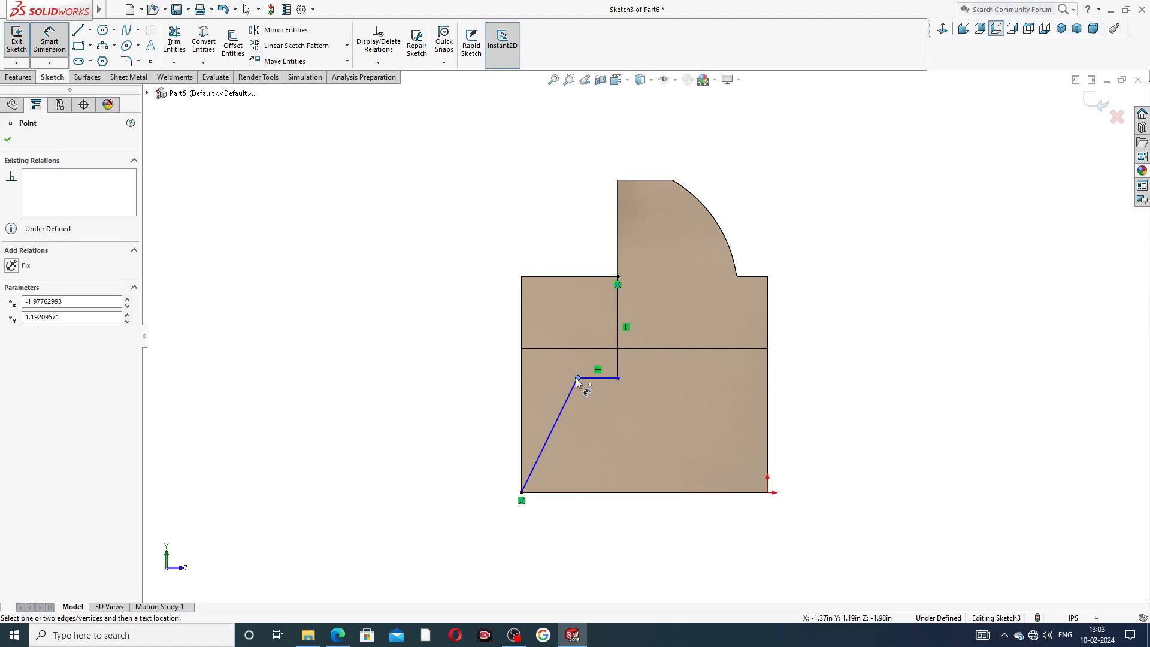
pyautogui.click(521, 378)
pyautogui.click(550, 247)
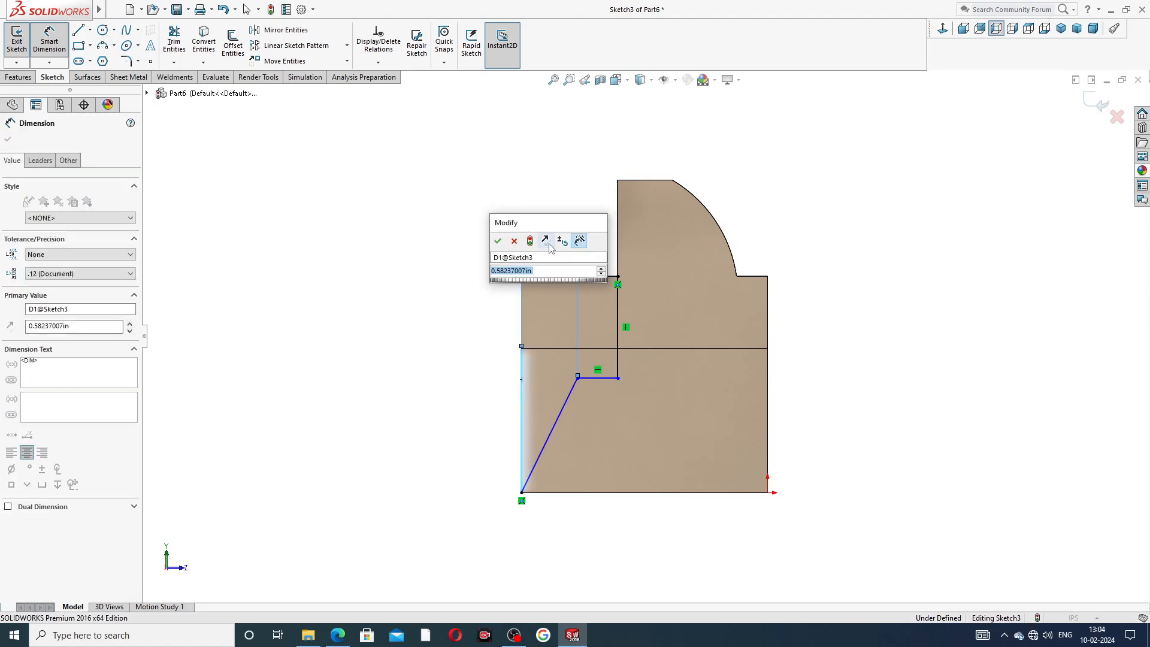
pyautogui.write('.38')
pyautogui.press('Return')
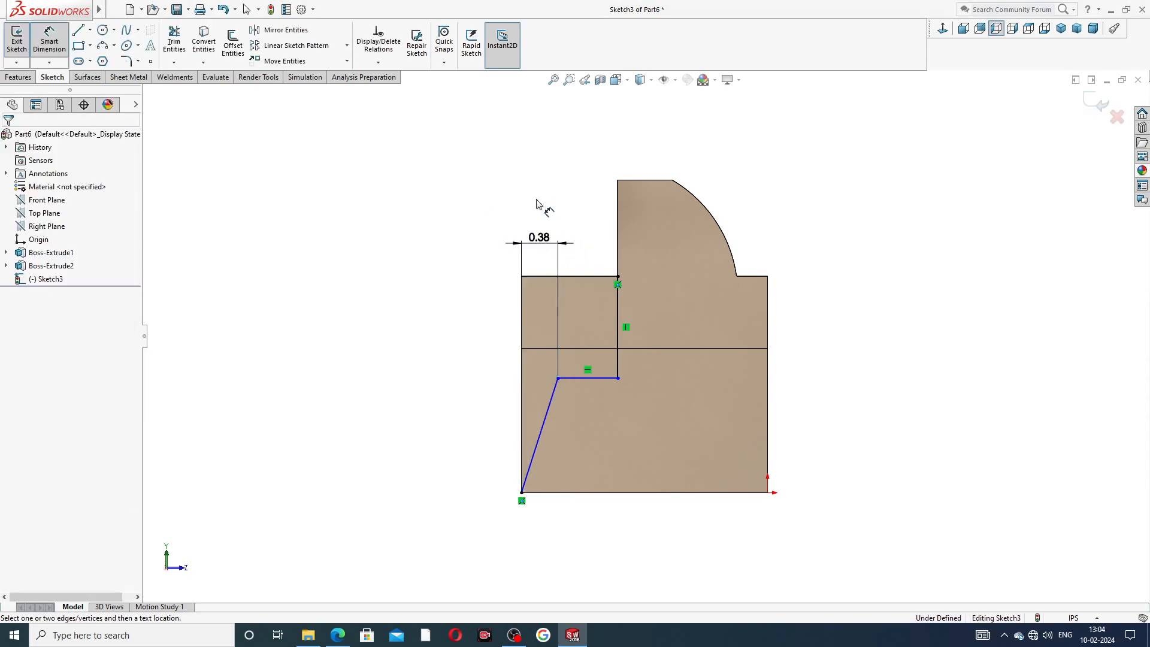
# Dimension the slanted line's upper end 1.24 in above the bottom edge.
pyautogui.click(557, 378)
pyautogui.click(546, 493)
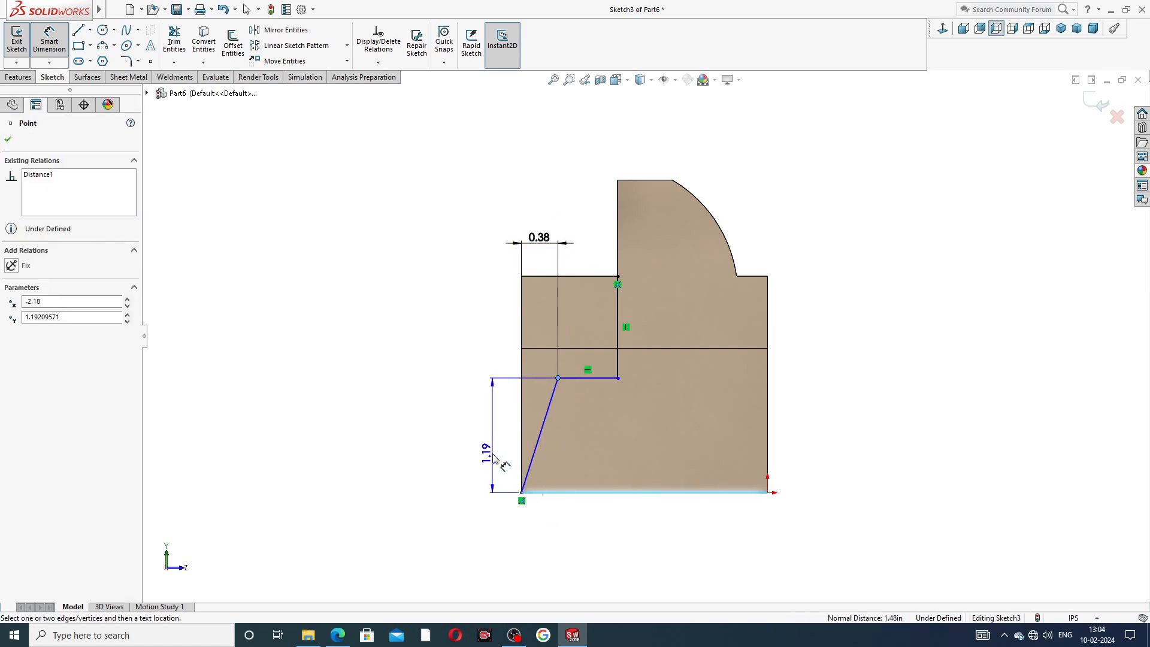
pyautogui.click(490, 451)
pyautogui.write('1')
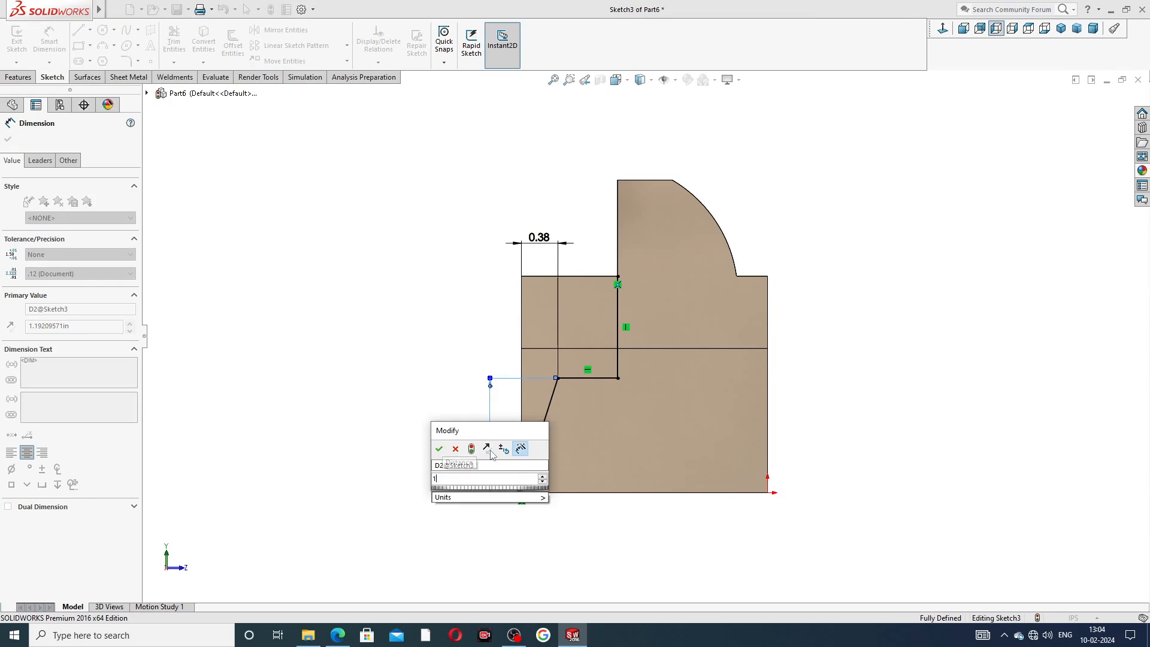
pyautogui.write('.24')
pyautogui.press('Return')
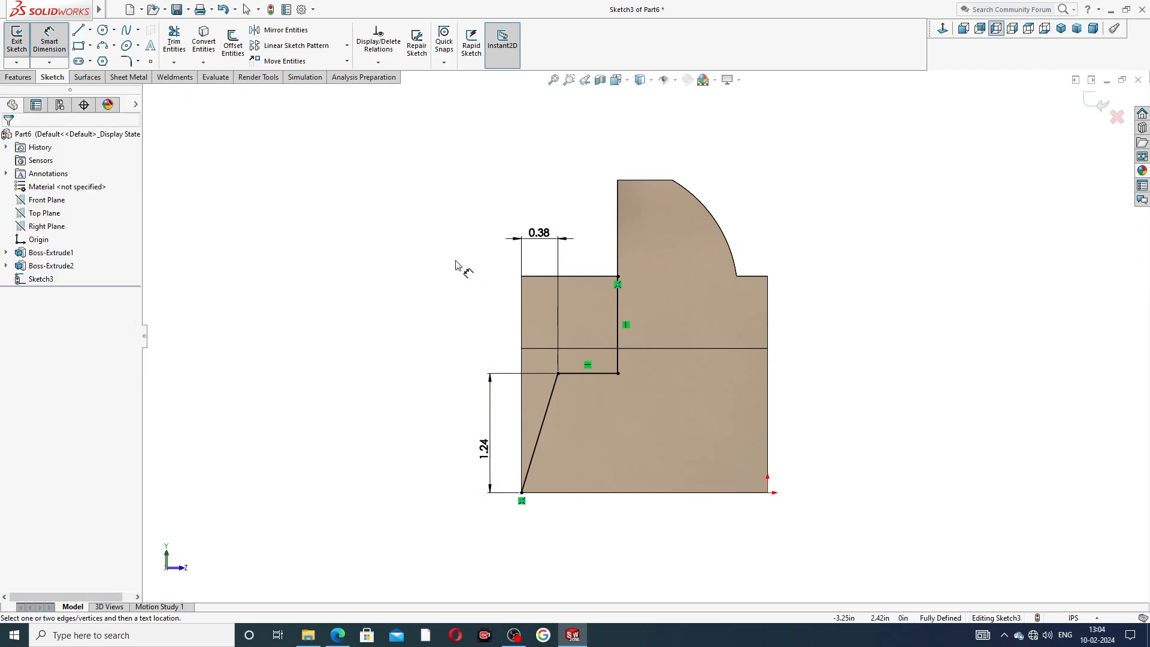
# Check the reference drawing's right view and set the vertical dimension to 1.38 in.
pyautogui.click(337, 635)
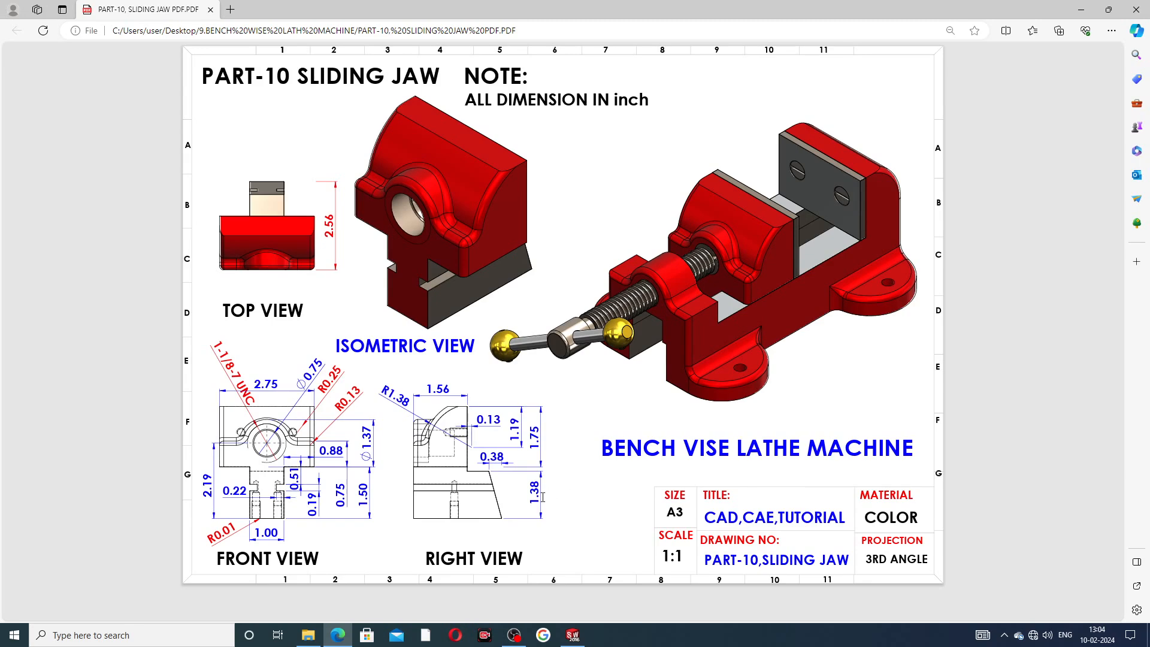
pyautogui.hotkey('alt', 'Tab')
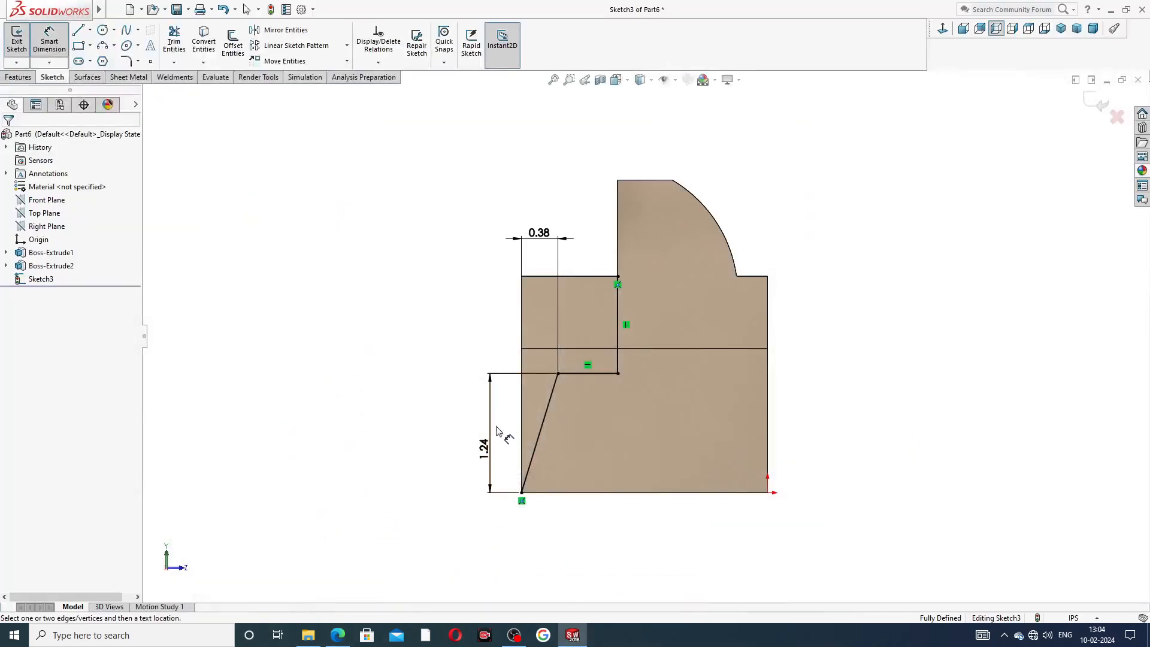
pyautogui.click(470, 465)
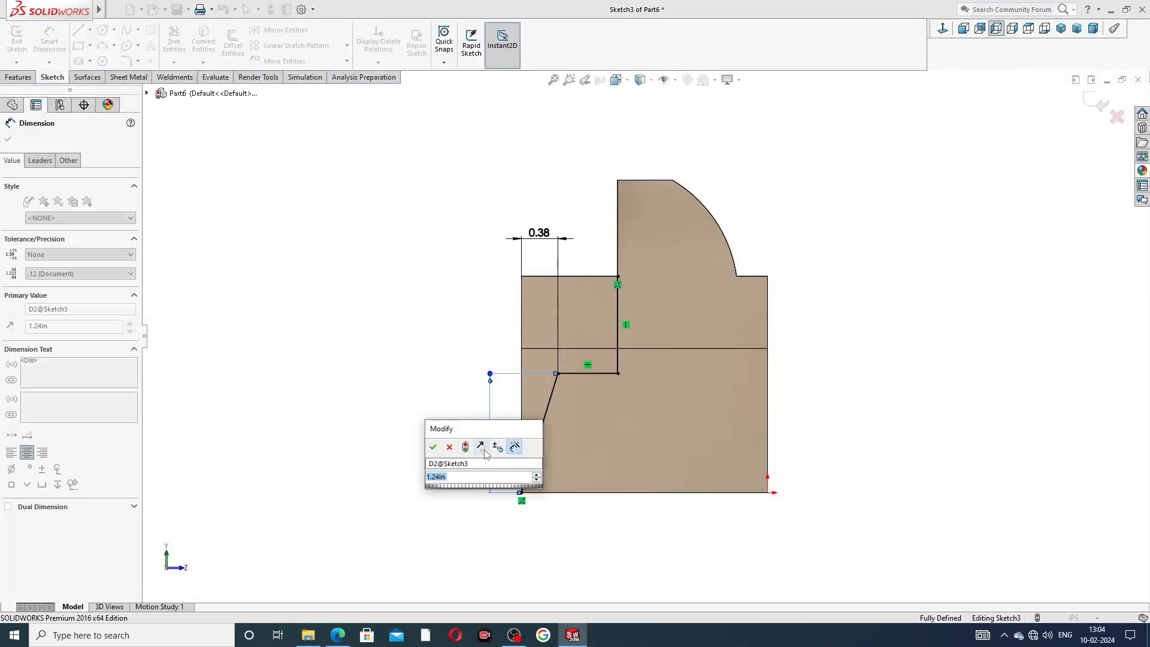
pyautogui.write('1.38')
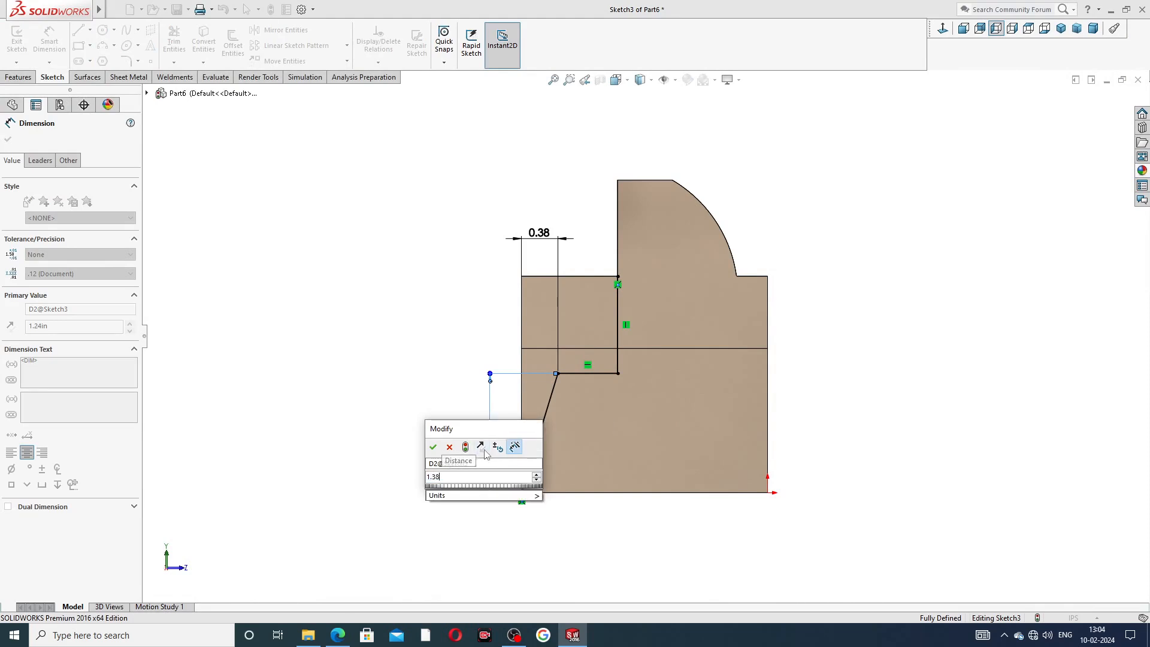
pyautogui.press('Return')
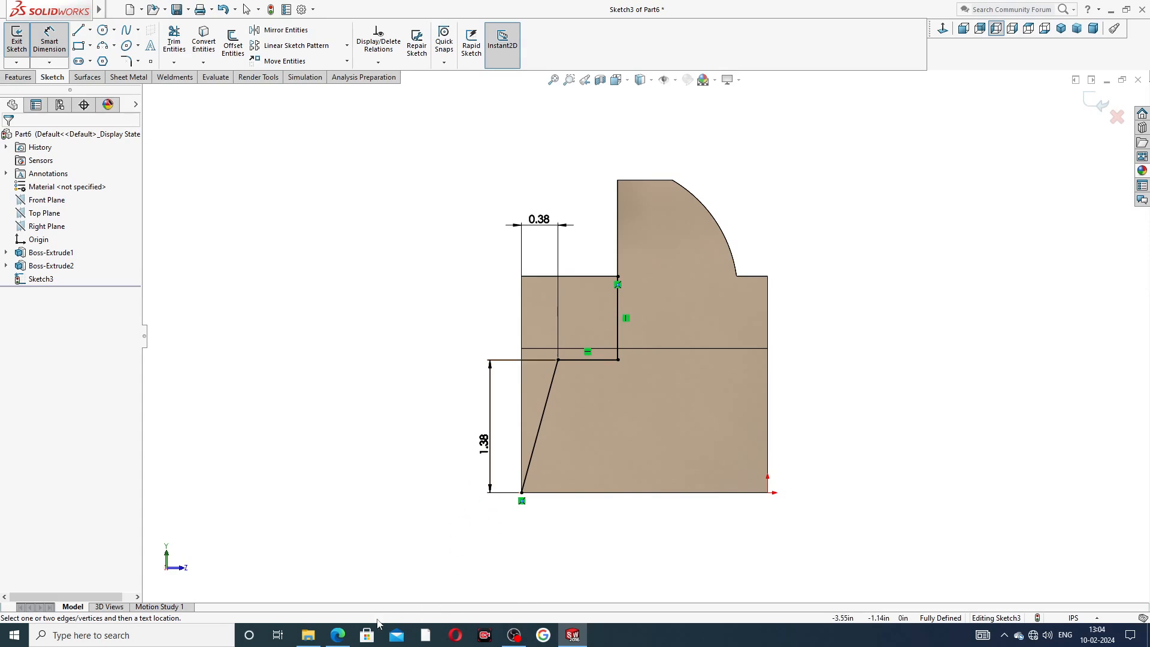
pyautogui.click(349, 639)
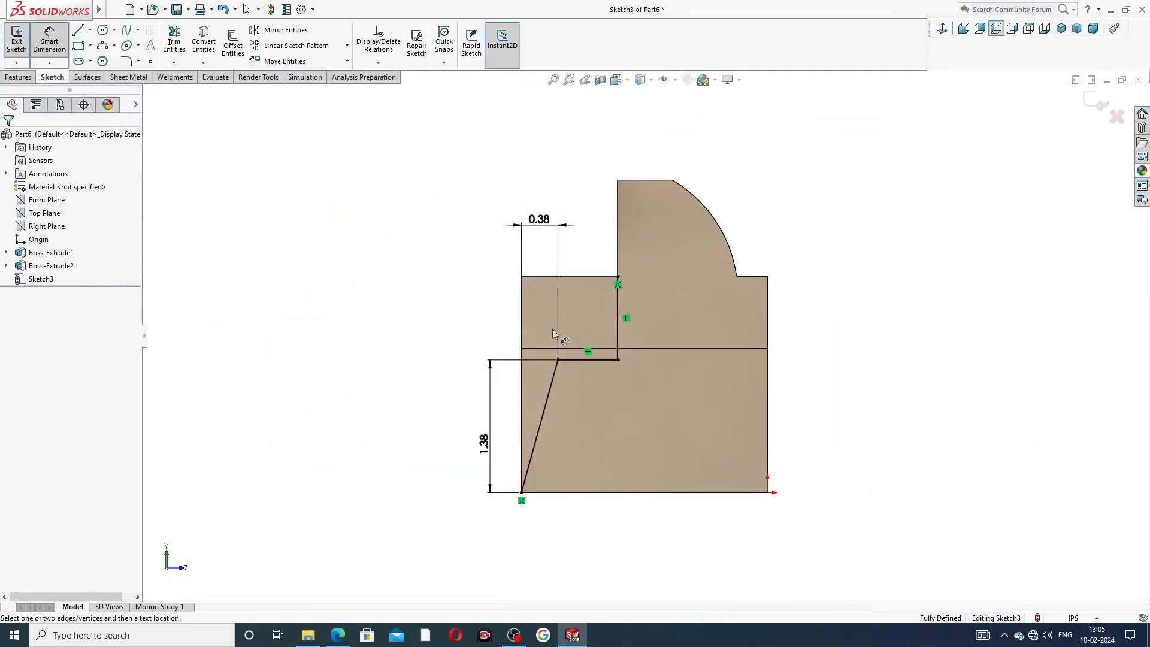
pyautogui.rightClick(863, 171)
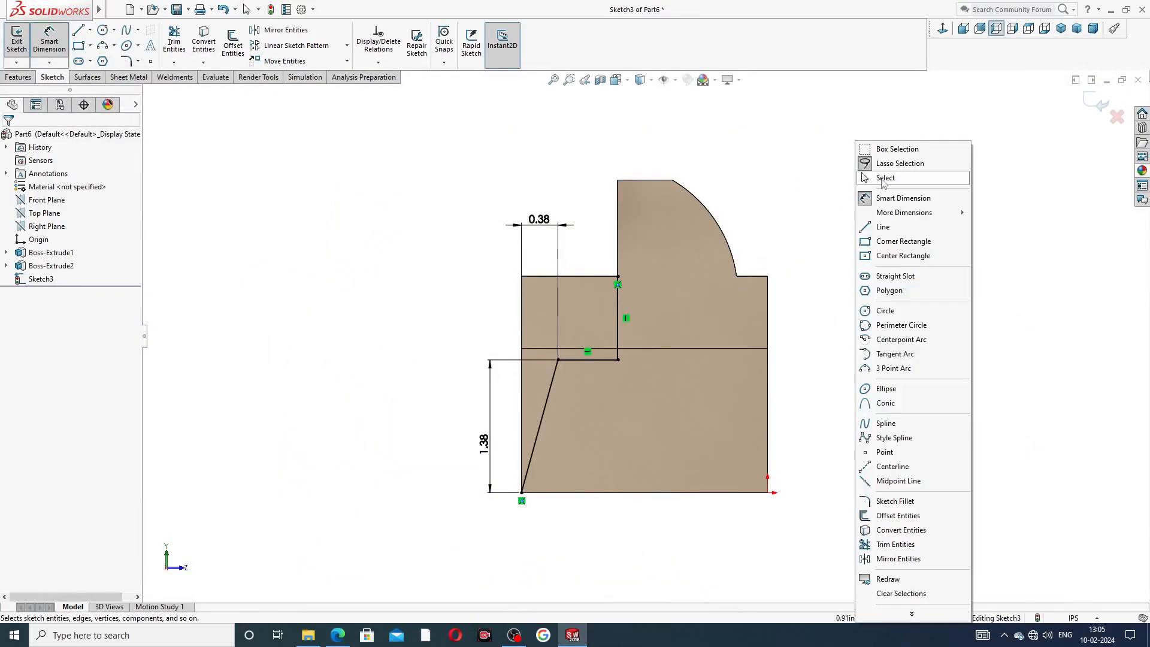
pyautogui.click(885, 178)
# Start an Extruded Cut from the sketch and flip the side to cut.
pyautogui.click(18, 78)
pyautogui.click(174, 47)
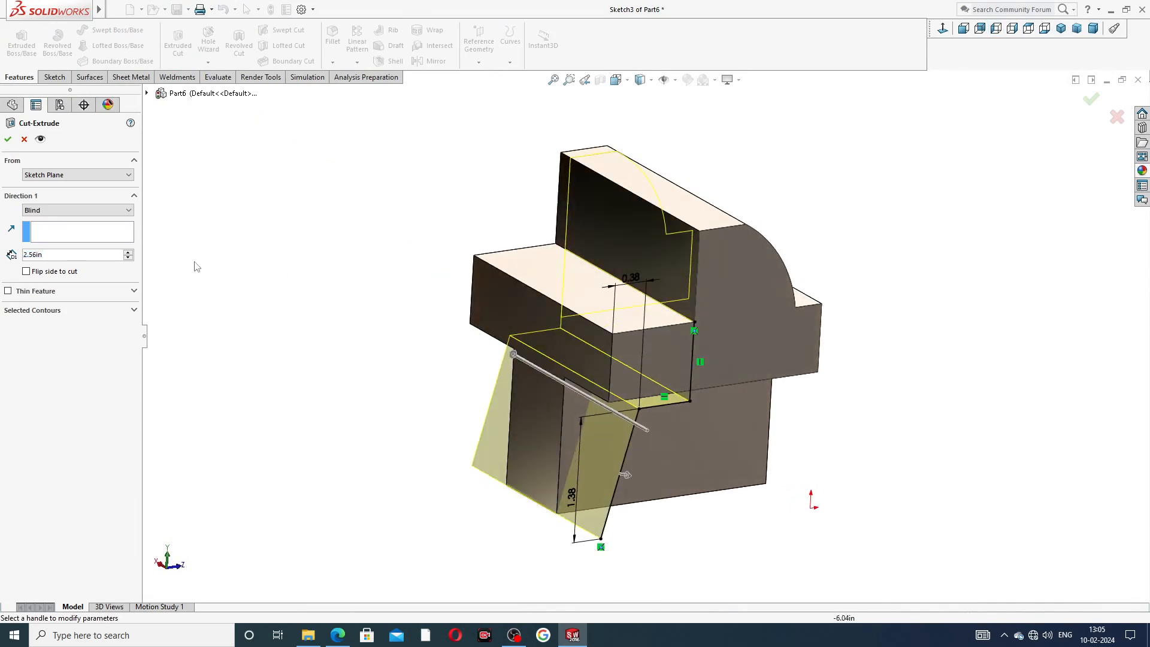
pyautogui.click(52, 213)
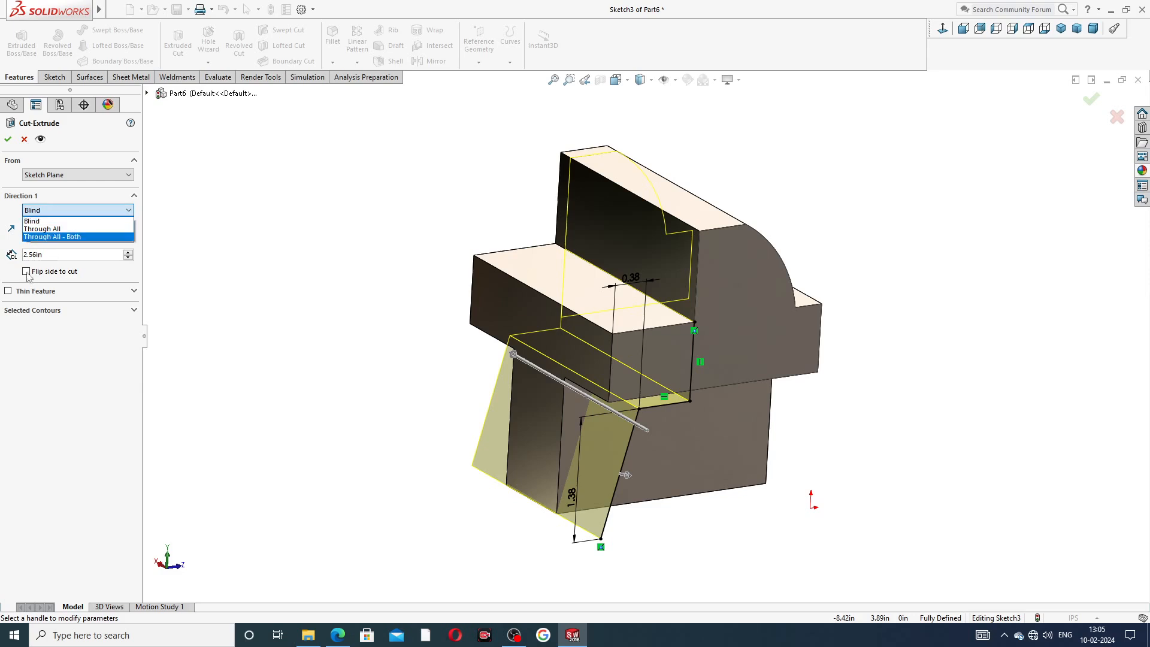
pyautogui.click(211, 263)
pyautogui.click(27, 272)
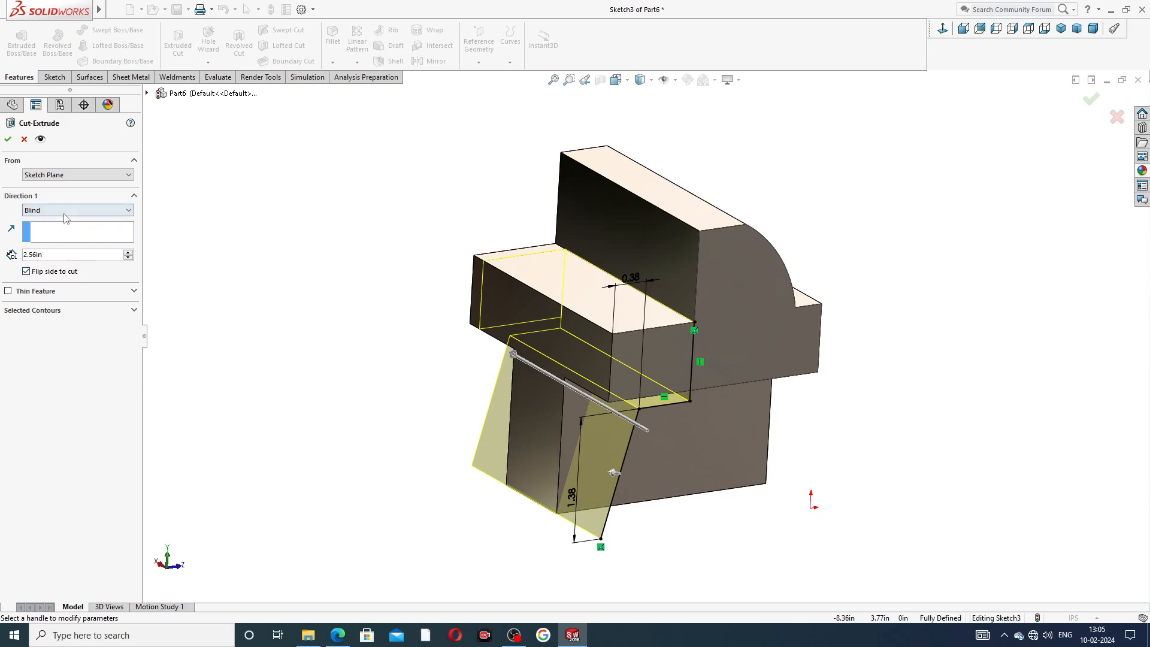
pyautogui.moveTo(310, 285); pyautogui.dragTo(436, 316, button='middle')
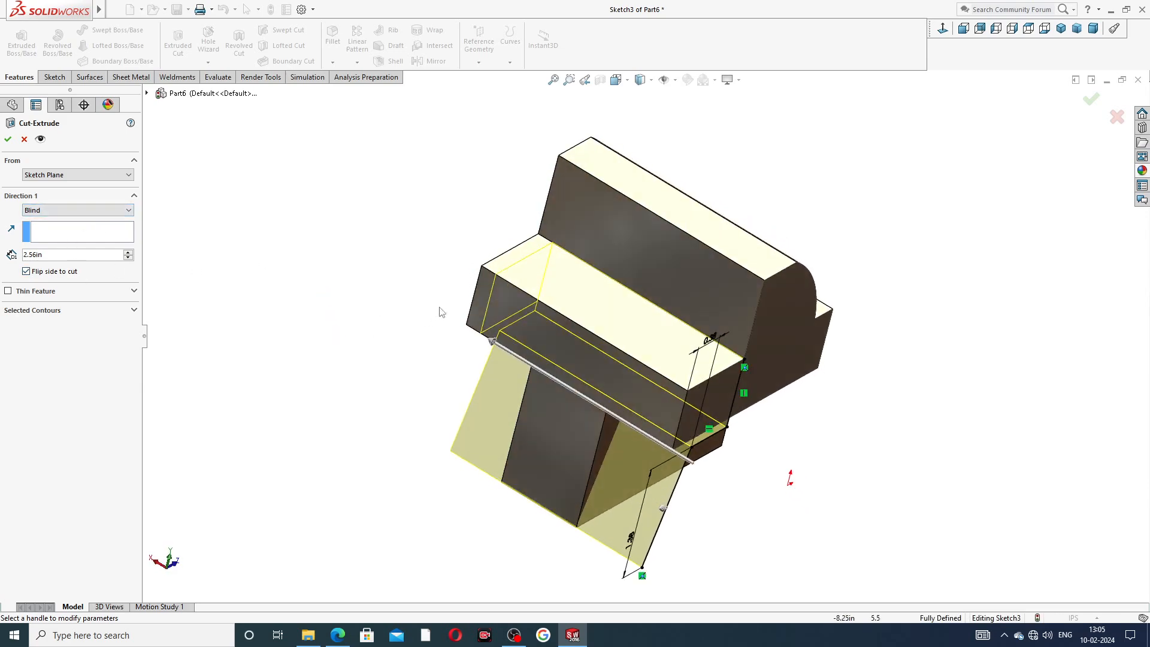
# Set the cut's end condition to Through All and confirm the cut.
pyautogui.click(82, 211)
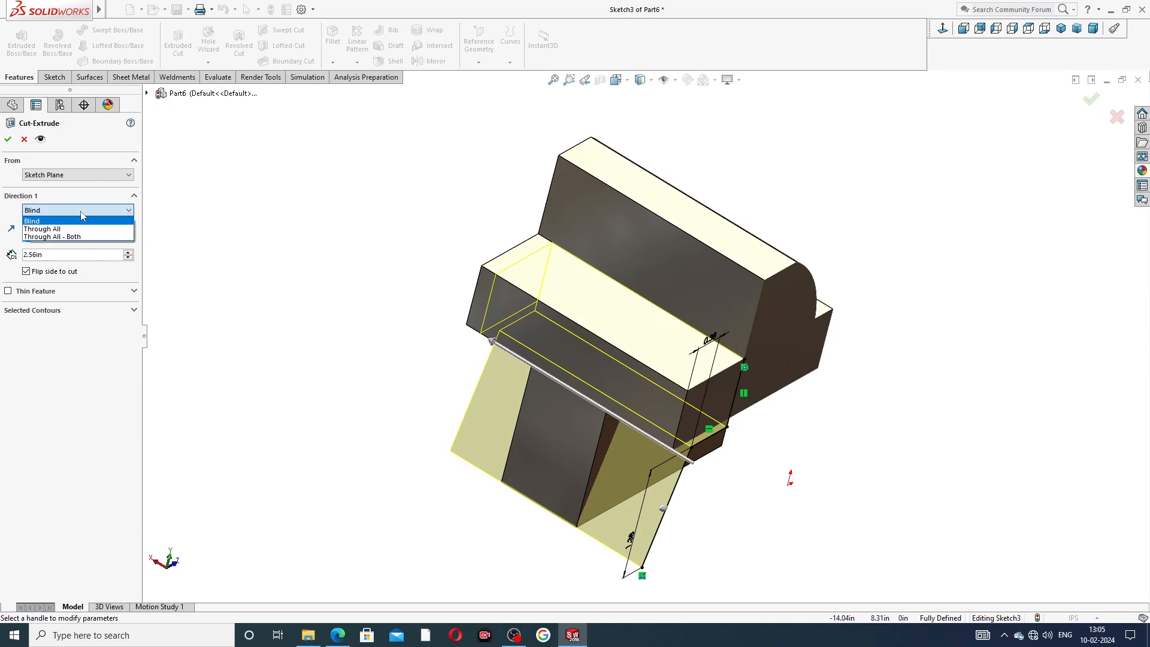
pyautogui.click(82, 215)
pyautogui.click(128, 252)
pyautogui.click(129, 253)
pyautogui.click(128, 253)
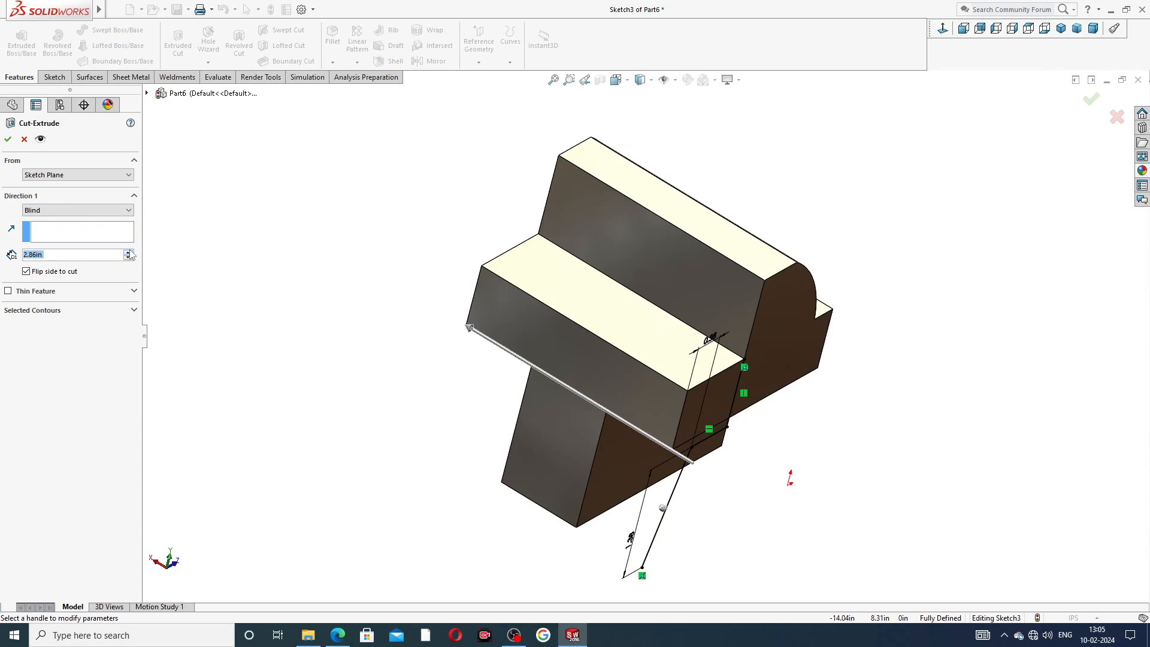
pyautogui.click(128, 252)
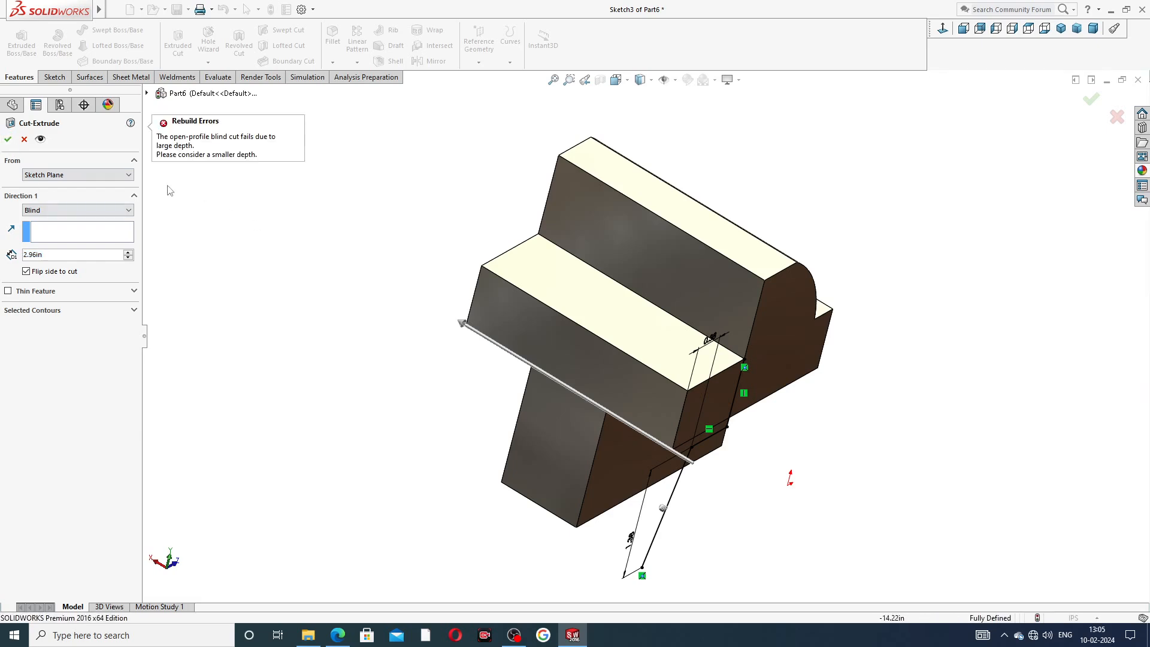
pyautogui.click(60, 211)
pyautogui.click(60, 229)
pyautogui.click(8, 139)
# Apply the painted candy apple red appearance to both boss extrusions of the jaw.
pyautogui.moveTo(509, 269); pyautogui.dragTo(465, 207, button='middle')
pyautogui.moveTo(791, 267); pyautogui.dragTo(824, 292, button='middle')
pyautogui.moveTo(897, 253); pyautogui.dragTo(821, 257, button='middle')
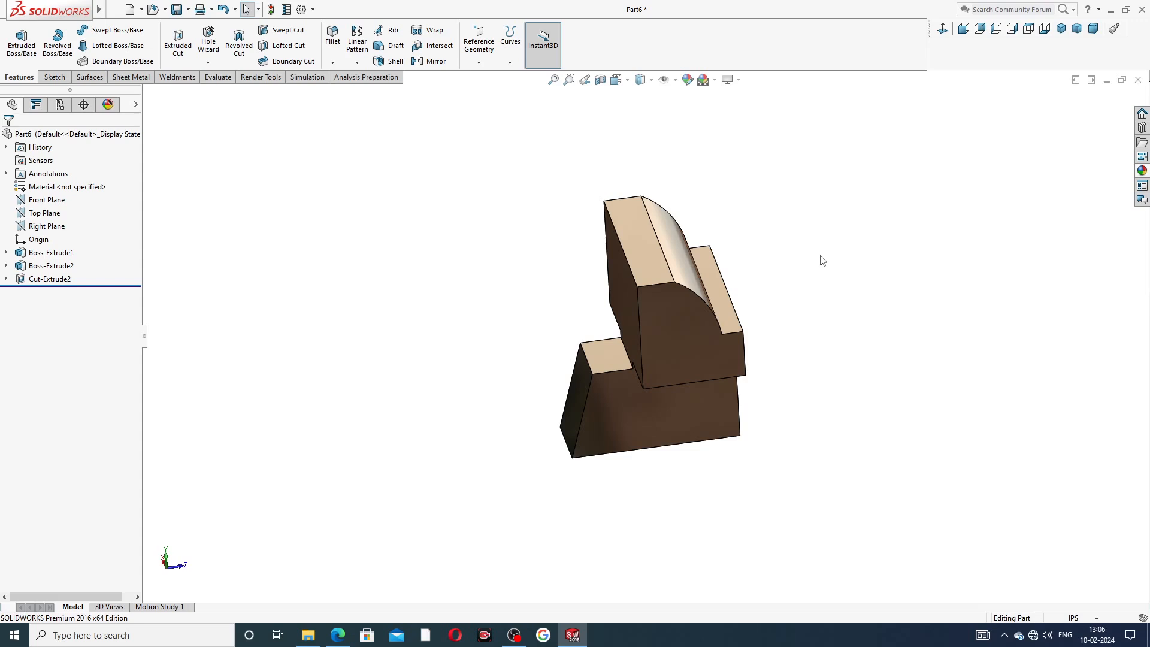
pyautogui.moveTo(870, 259); pyautogui.dragTo(799, 273, button='middle')
pyautogui.click(721, 268)
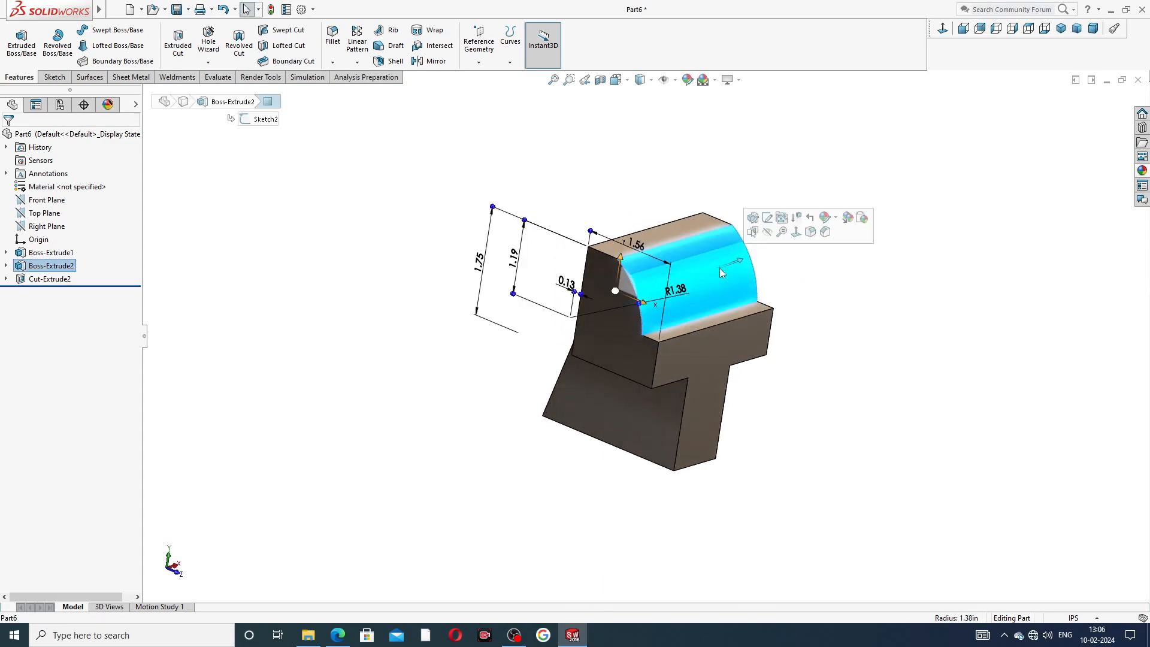
pyautogui.keyDown('ctrl'); pyautogui.click(688, 232); pyautogui.keyUp('ctrl')
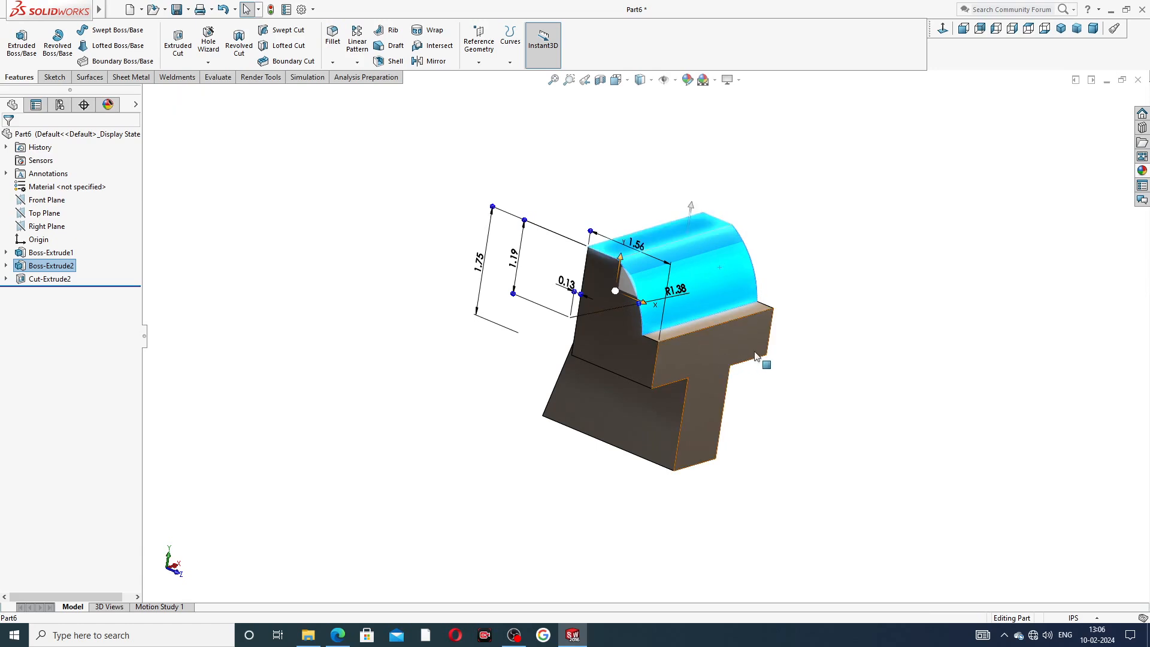
pyautogui.moveTo(760, 362); pyautogui.dragTo(643, 383, button='middle')
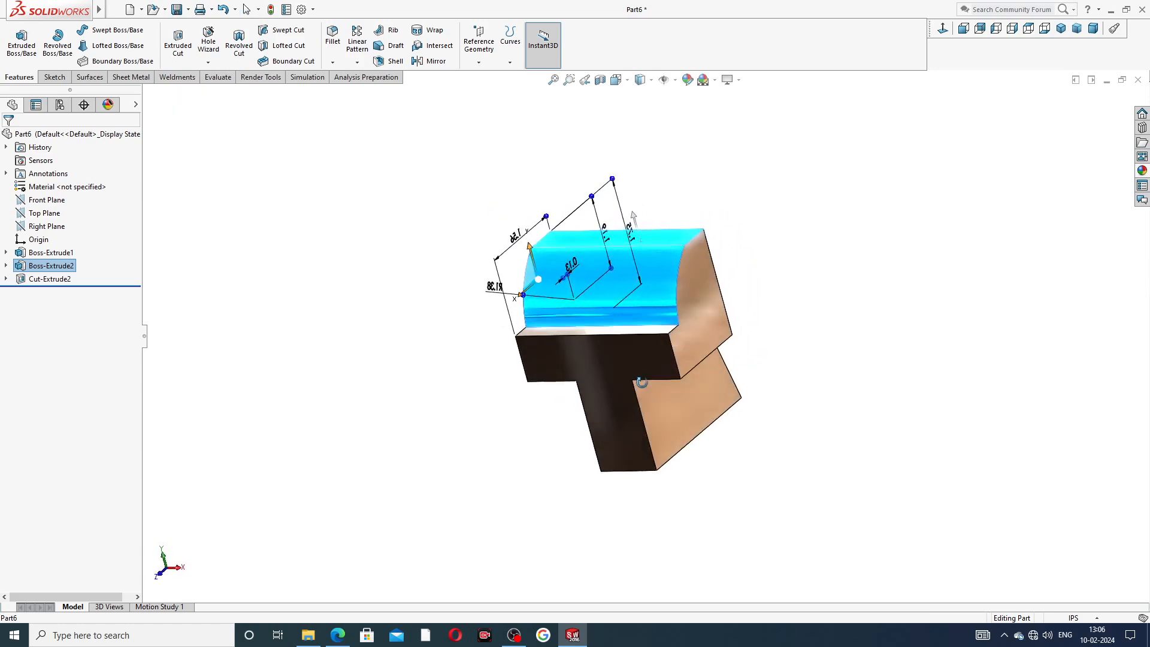
pyautogui.keyDown('ctrl'); pyautogui.click(622, 336); pyautogui.keyUp('ctrl')
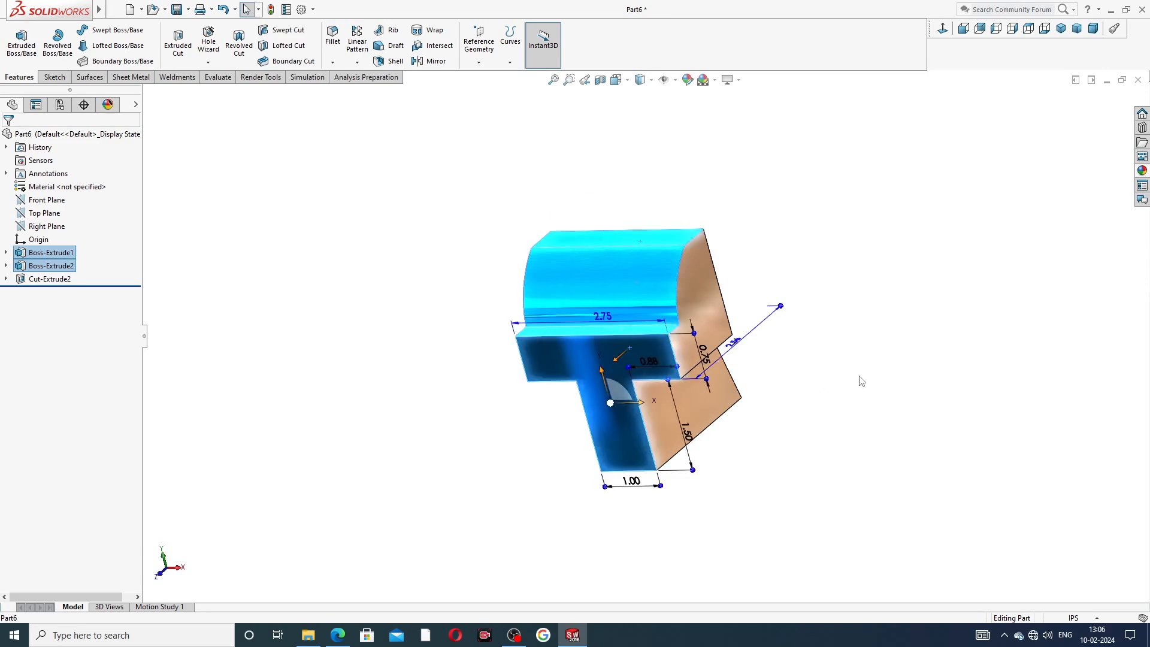
pyautogui.click(1143, 171)
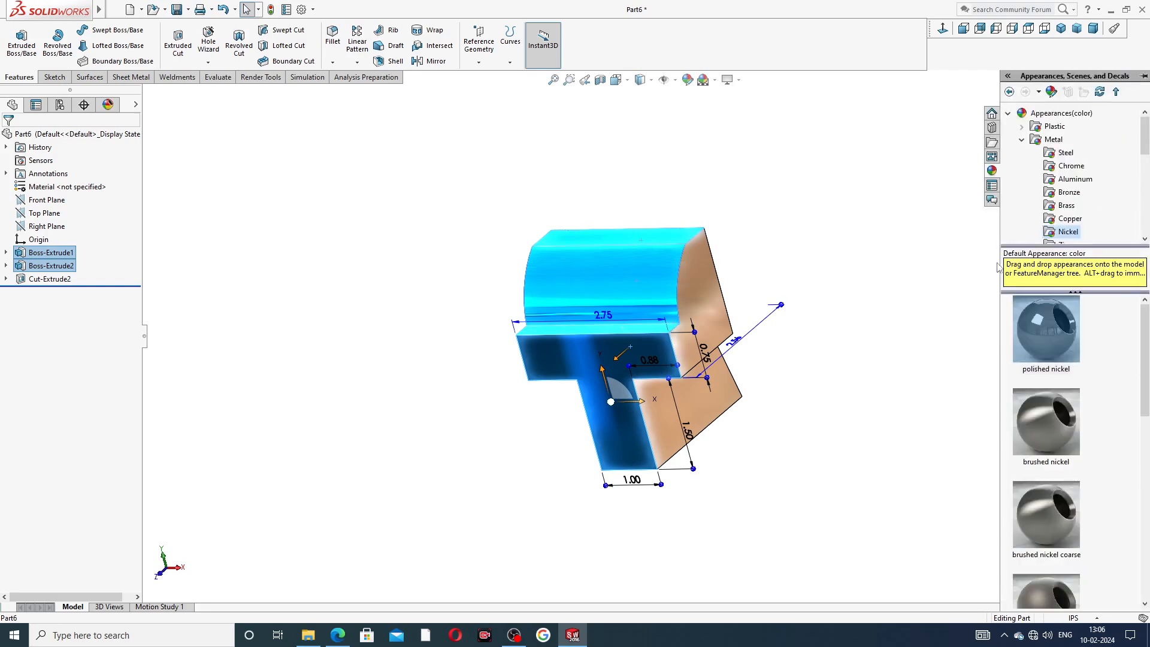
pyautogui.scroll(-2, 1036, 191)
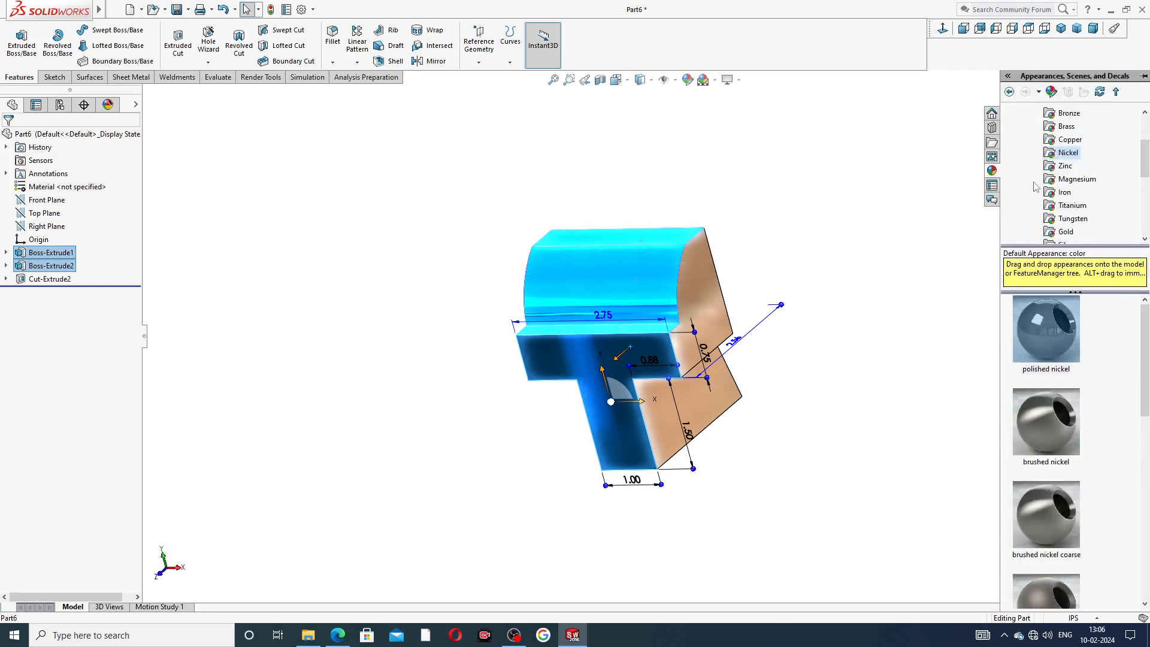
pyautogui.scroll(-2, 1037, 192)
pyautogui.click(1056, 218)
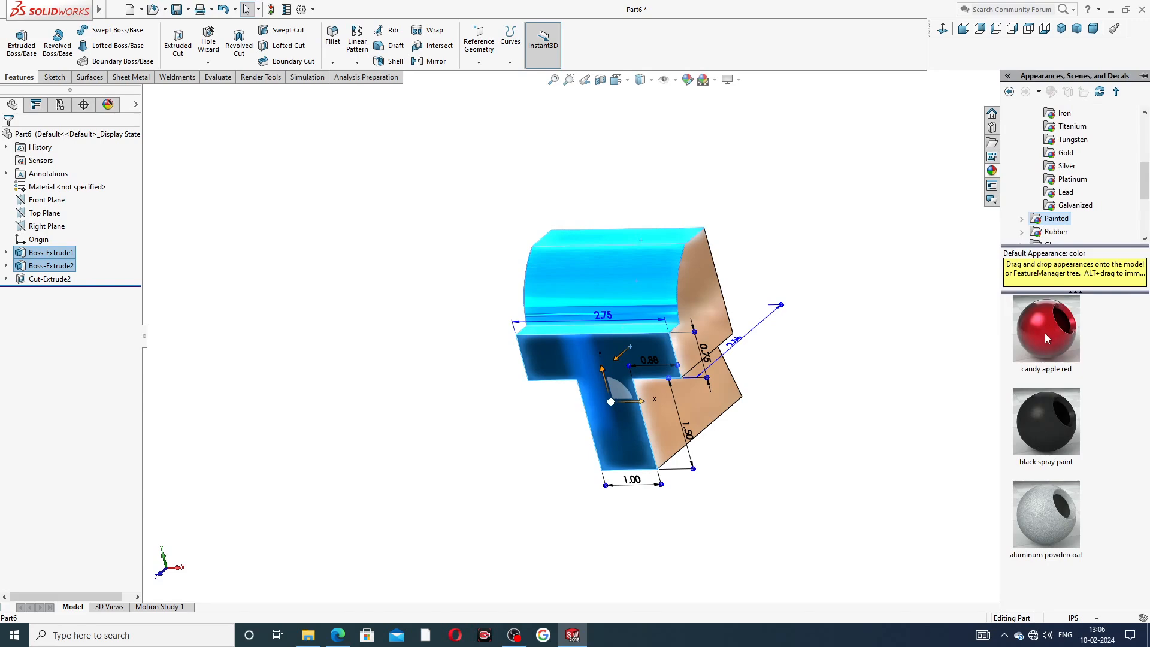
pyautogui.moveTo(1046, 337)
pyautogui.doubleClick(1045, 333)
pyautogui.moveTo(781, 239); pyautogui.dragTo(811, 277, button='middle')
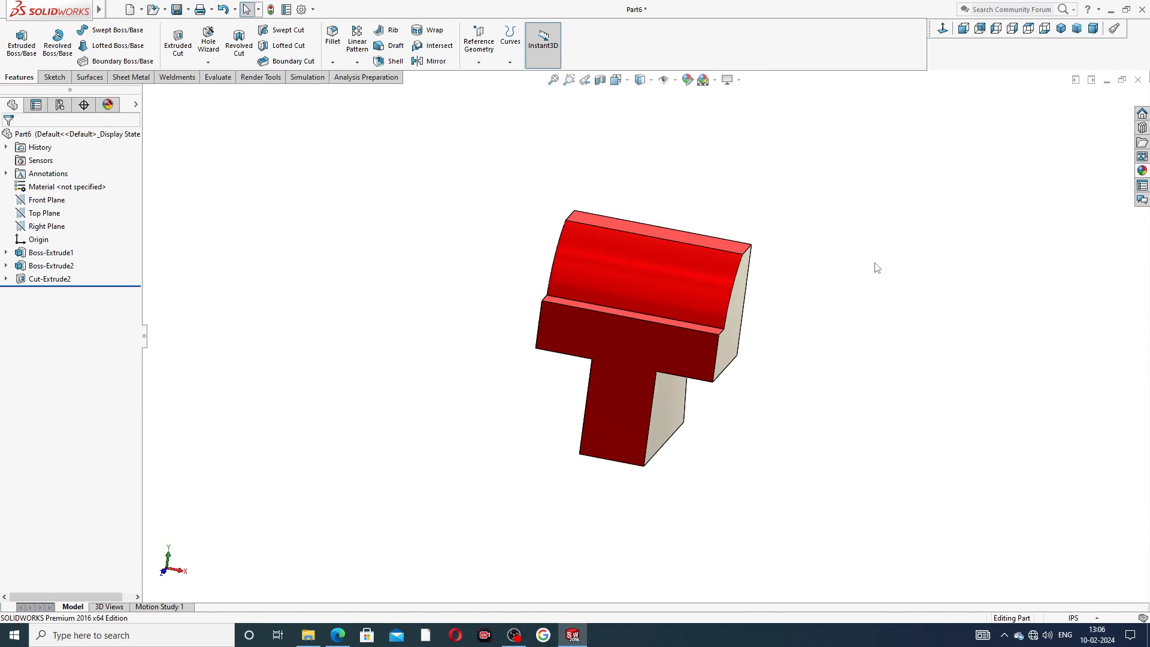
# Start a sketch on the jaw's front face and draw a vertical centerline up from the origin.
pyautogui.click(619, 339)
pyautogui.click(697, 283)
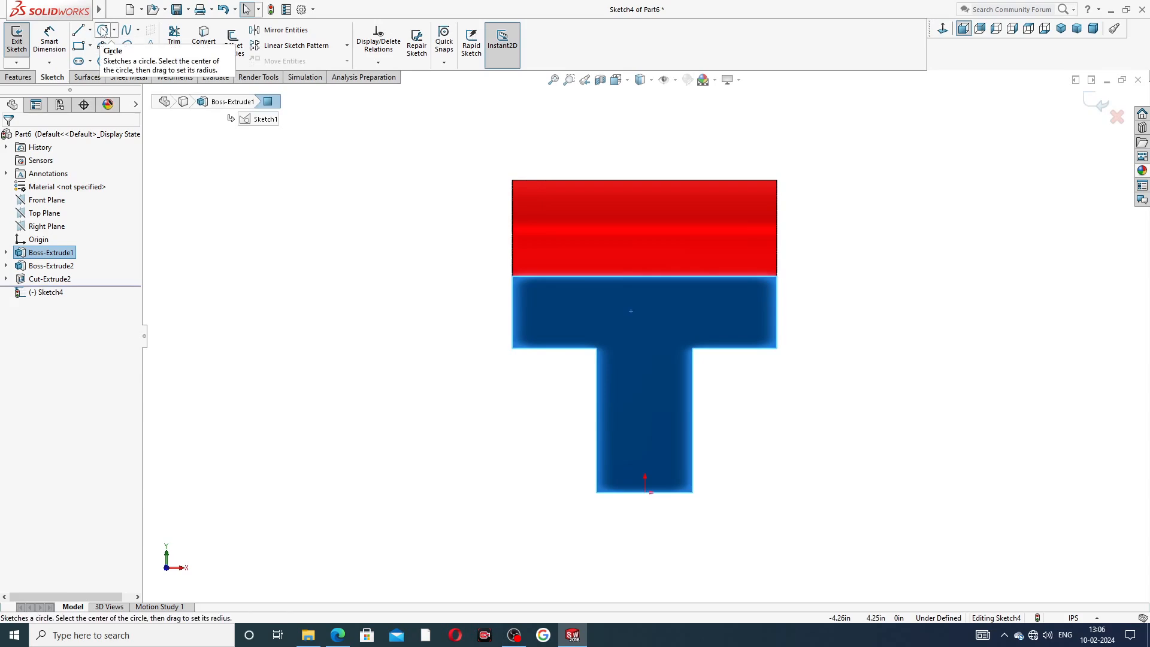
pyautogui.click(90, 30)
pyautogui.click(105, 56)
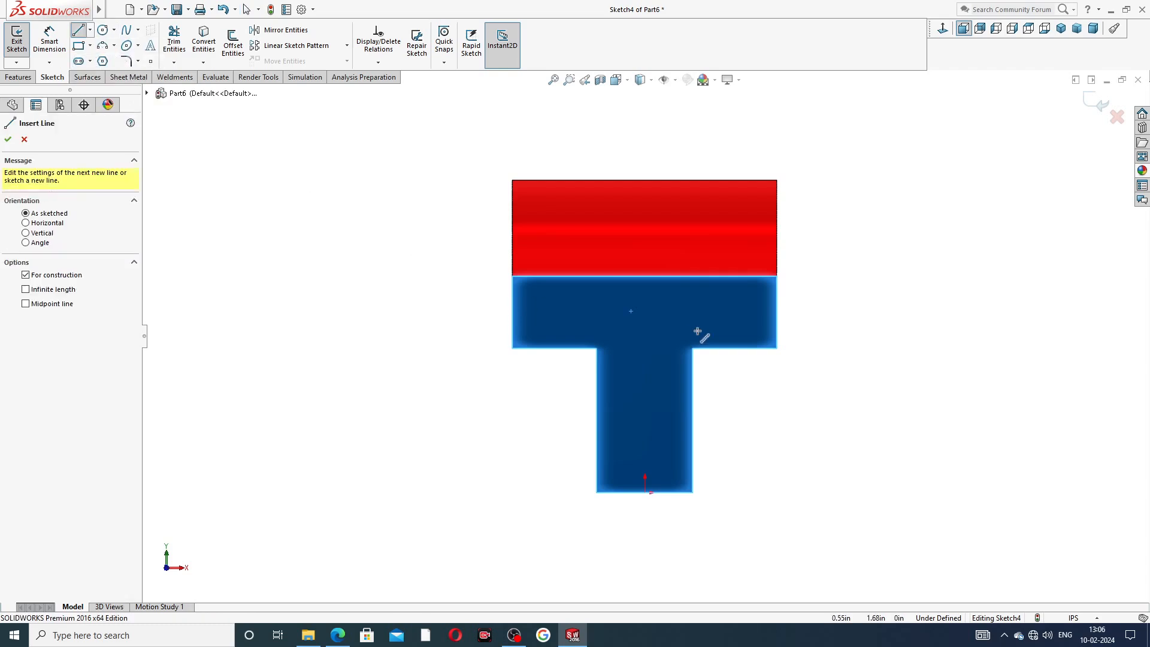
pyautogui.click(646, 493)
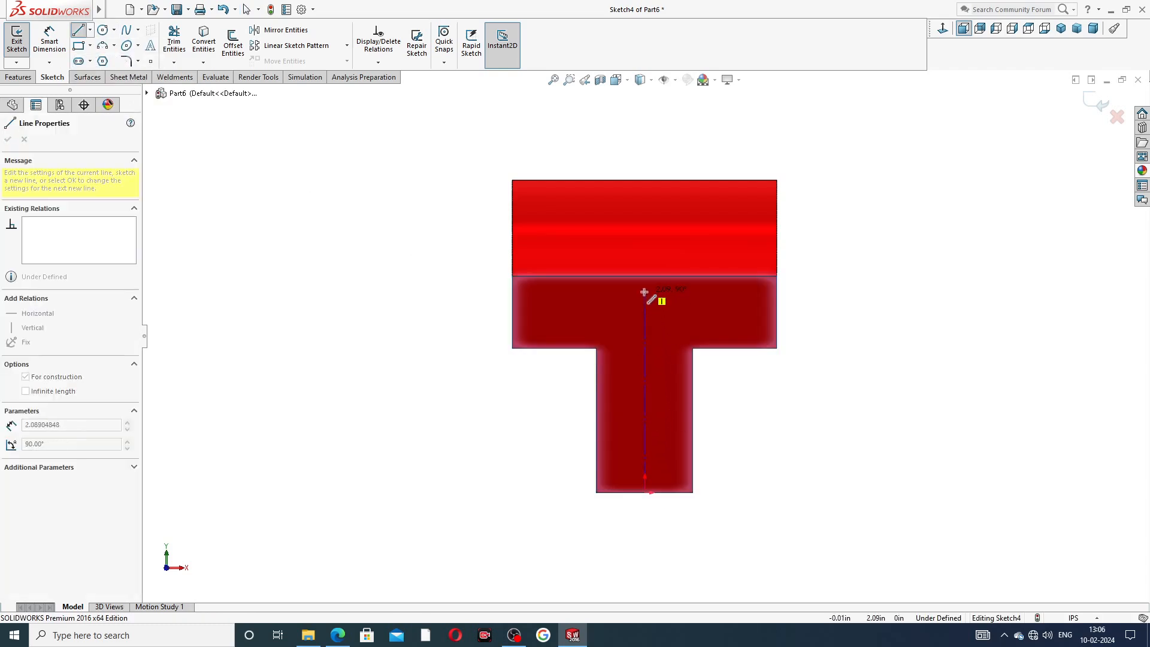
pyautogui.click(644, 291)
pyautogui.rightClick(701, 321)
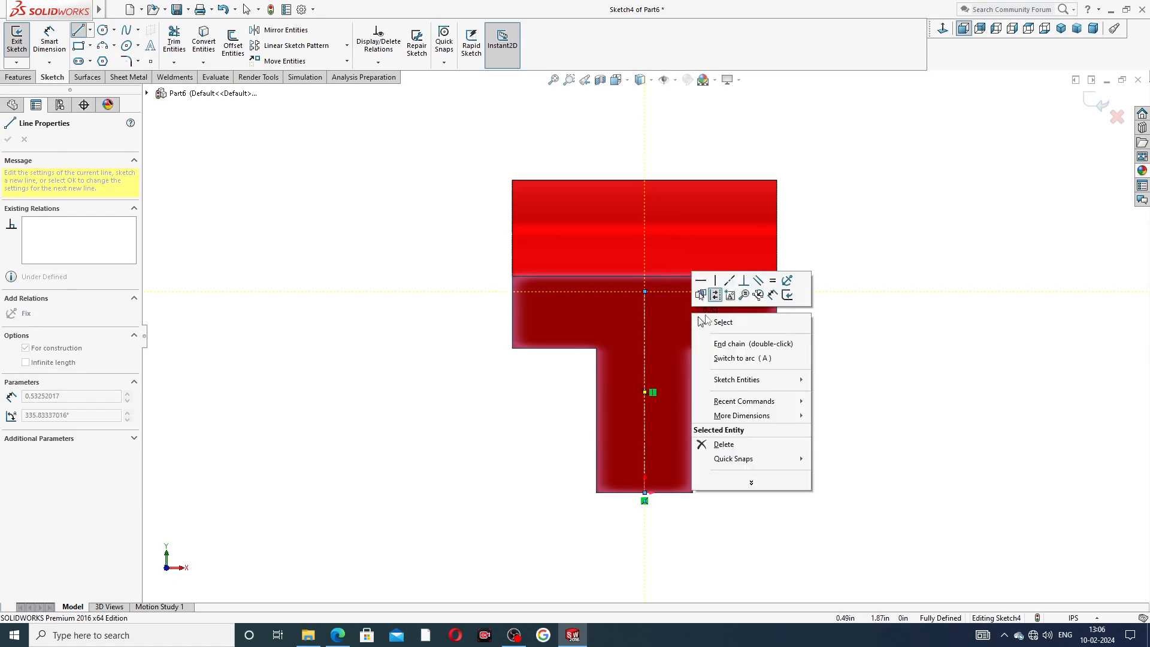
pyautogui.click(722, 322)
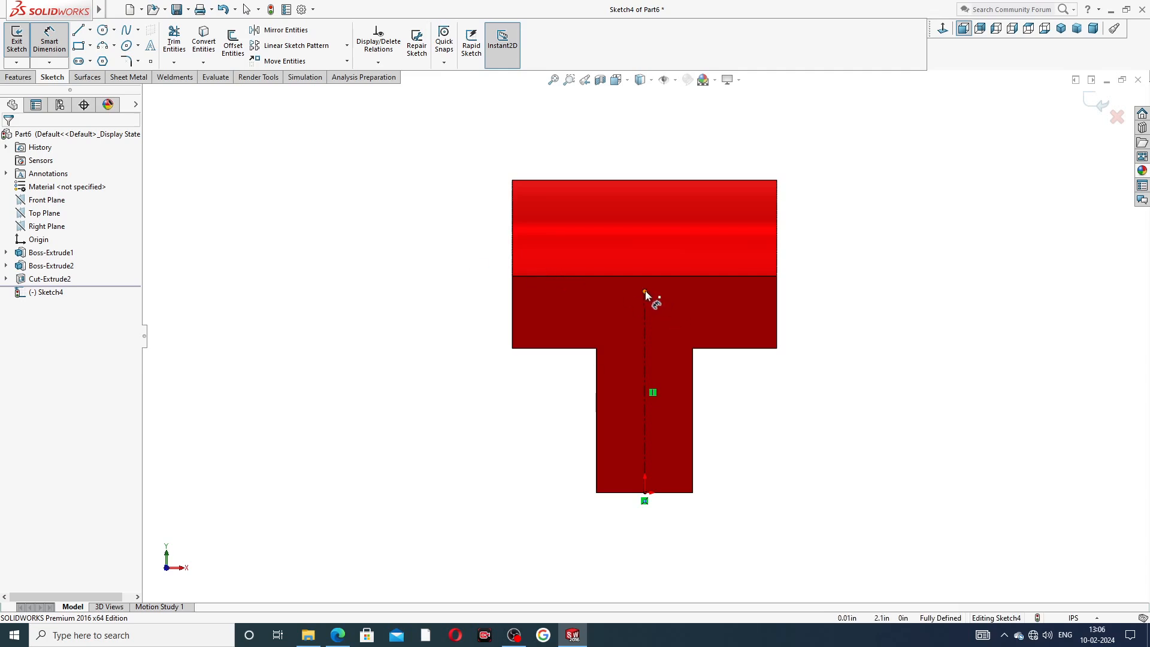
# Dimension the centerline's height as 2.19 in.
pyautogui.click(645, 292)
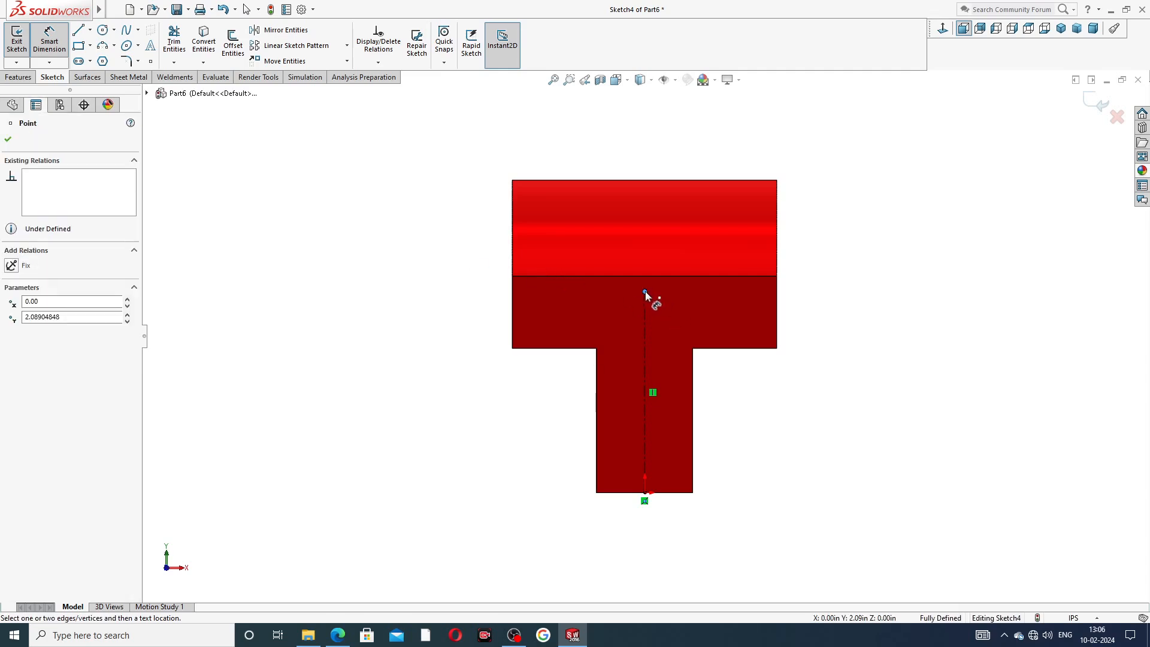
pyautogui.click(645, 408)
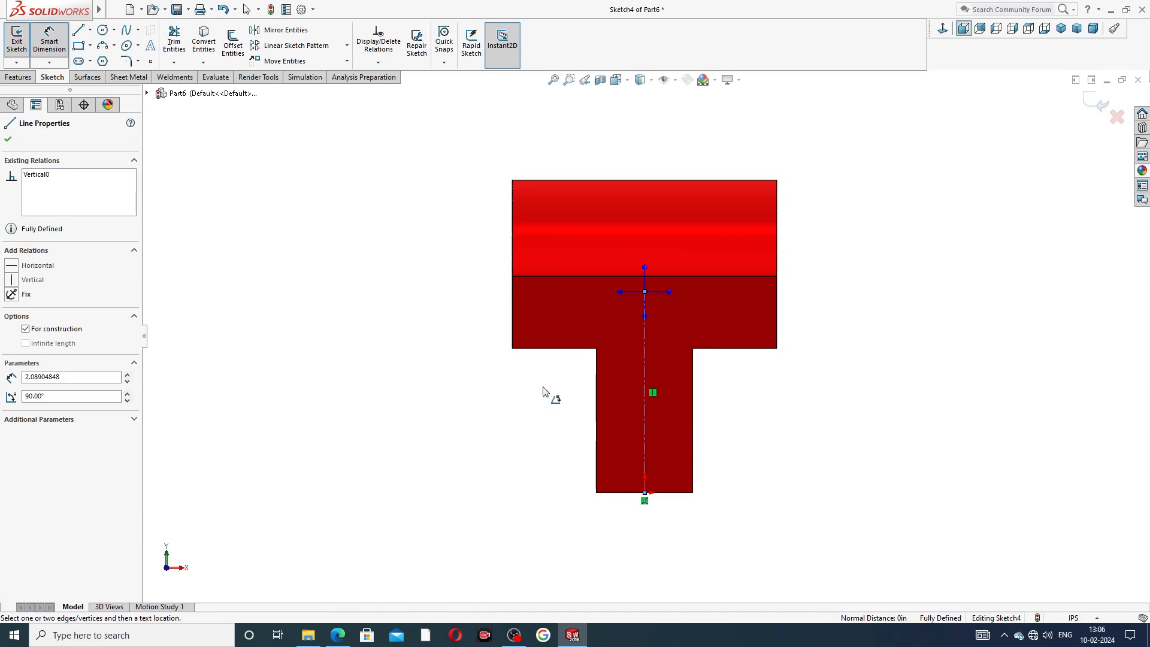
pyautogui.click(543, 391)
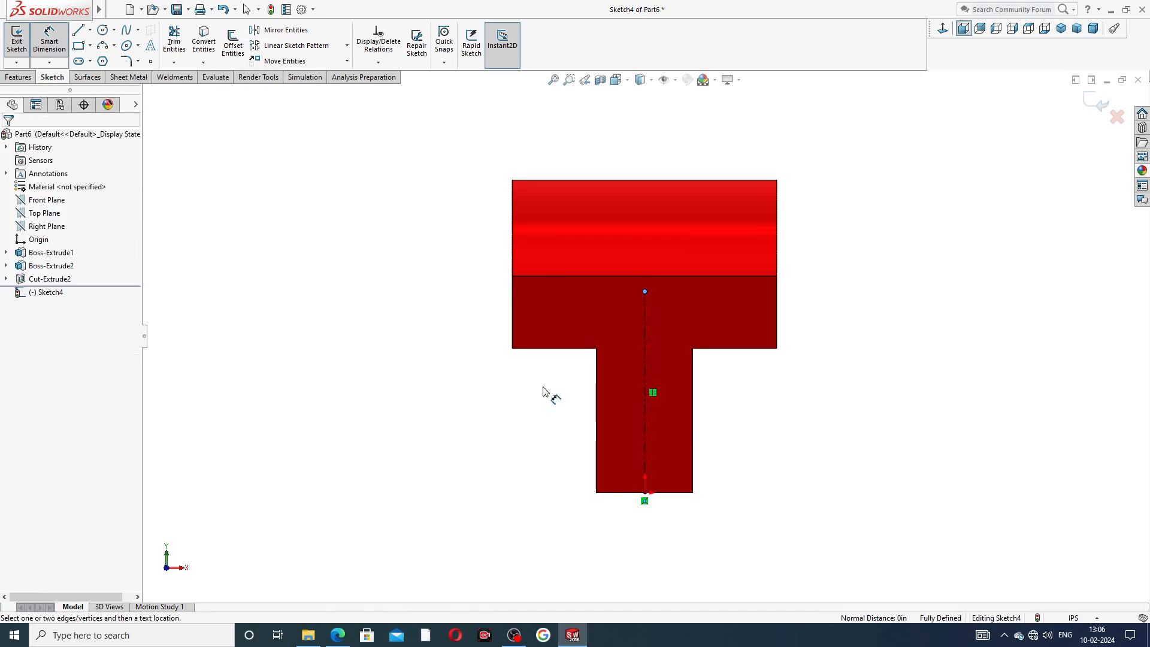
pyautogui.click(646, 347)
pyautogui.click(485, 381)
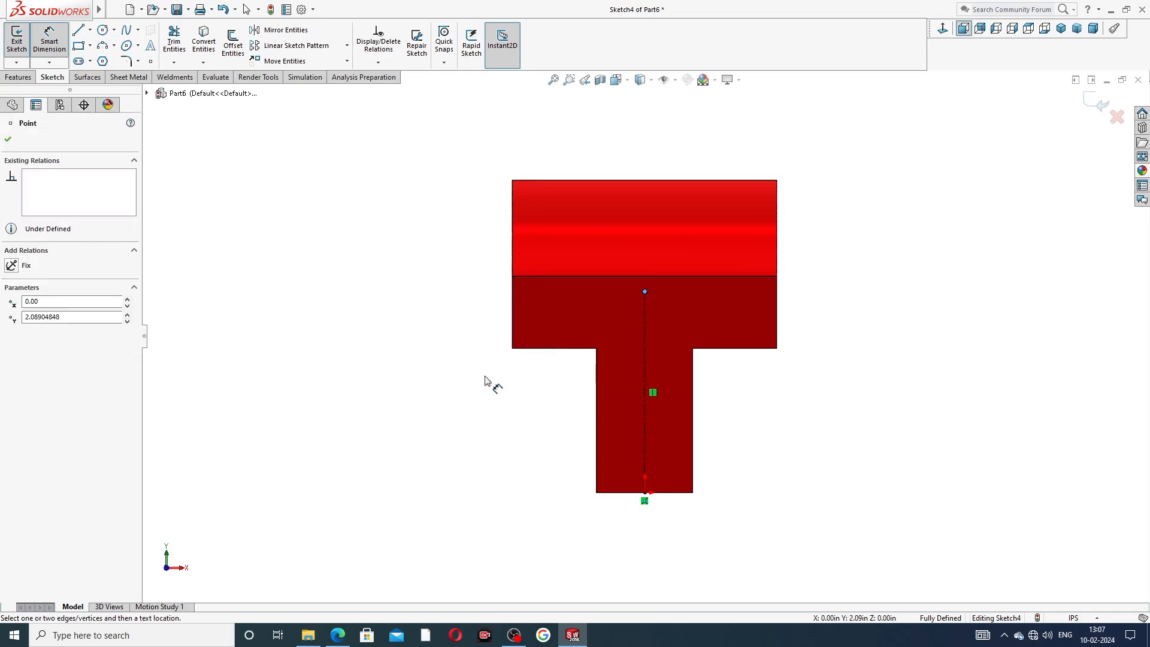
pyautogui.press('Escape')
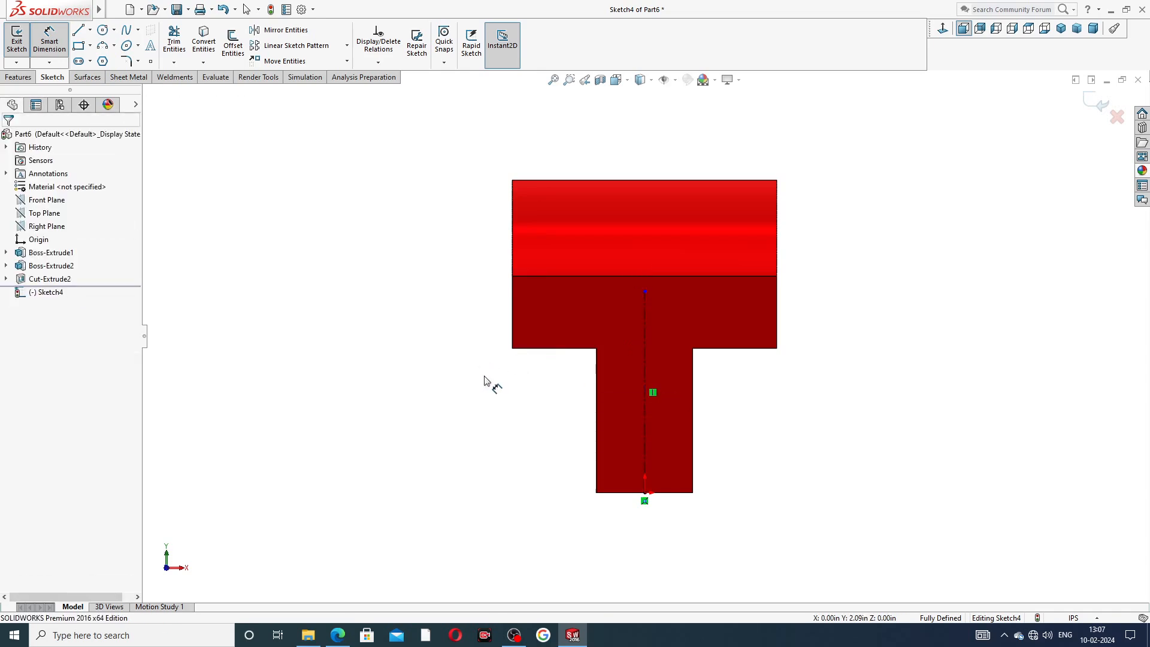
pyautogui.click(644, 333)
pyautogui.click(473, 368)
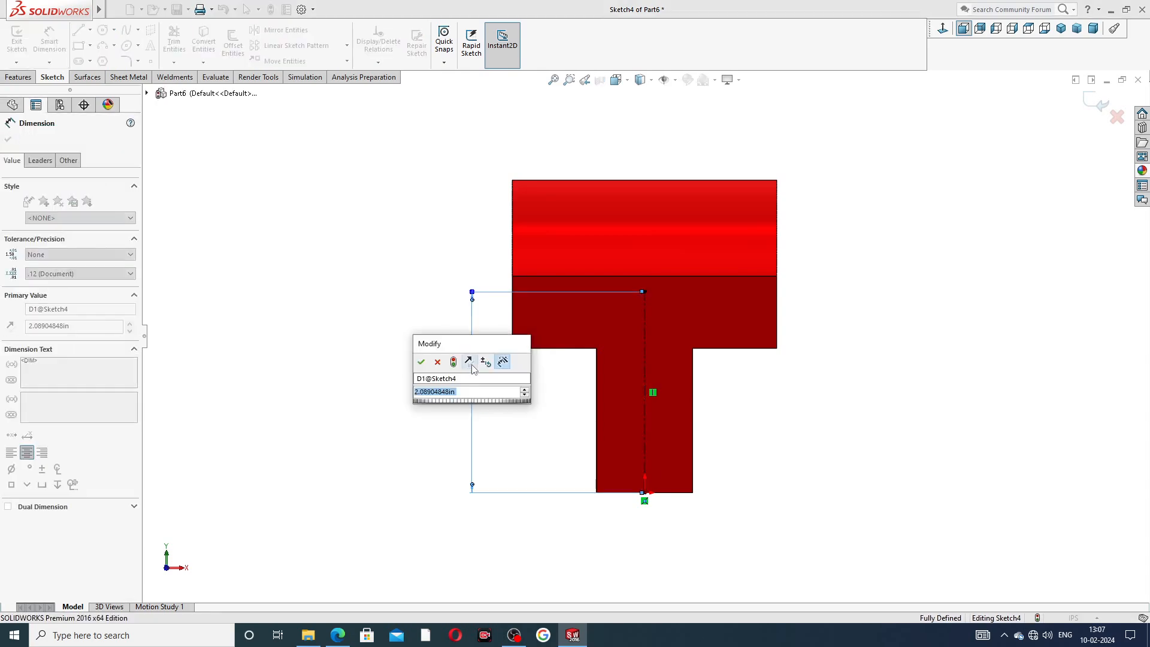
pyautogui.write('2.19')
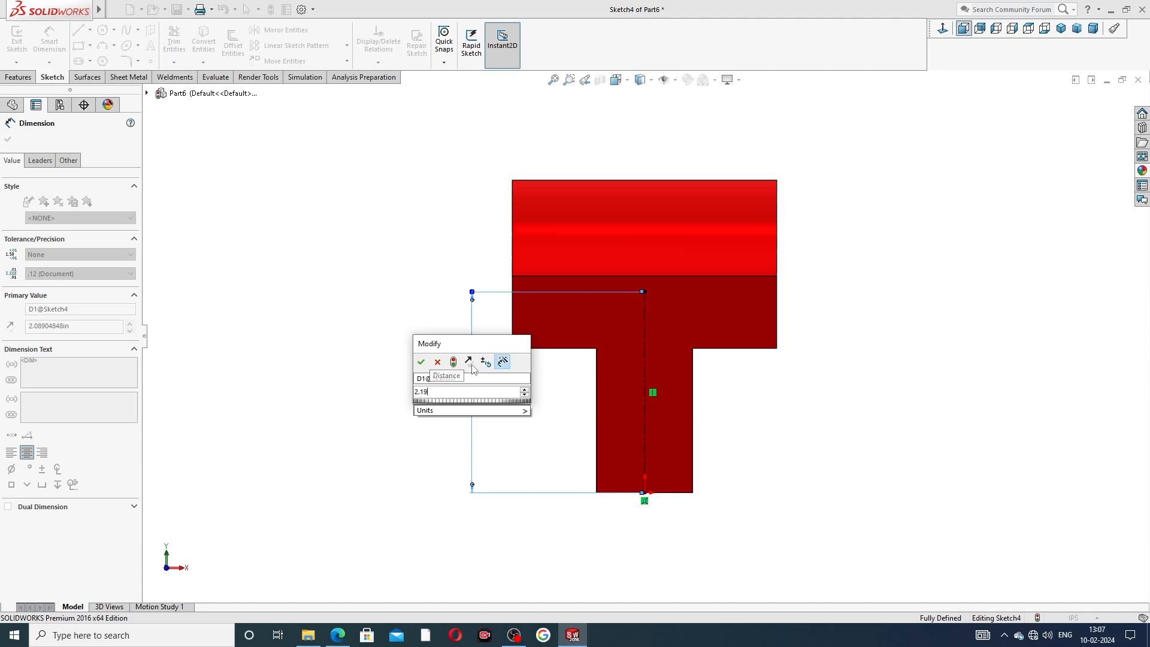
pyautogui.press('Return')
pyautogui.click(420, 326)
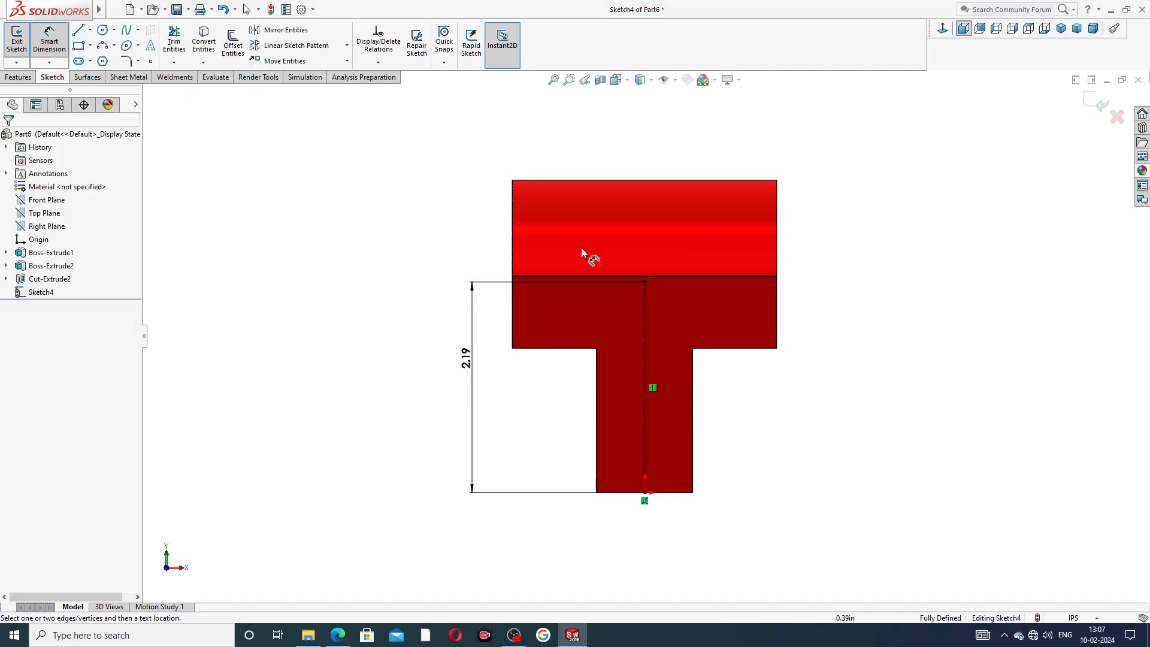
# Check the reference drawing's front view for the hole's position and size.
pyautogui.click(337, 635)
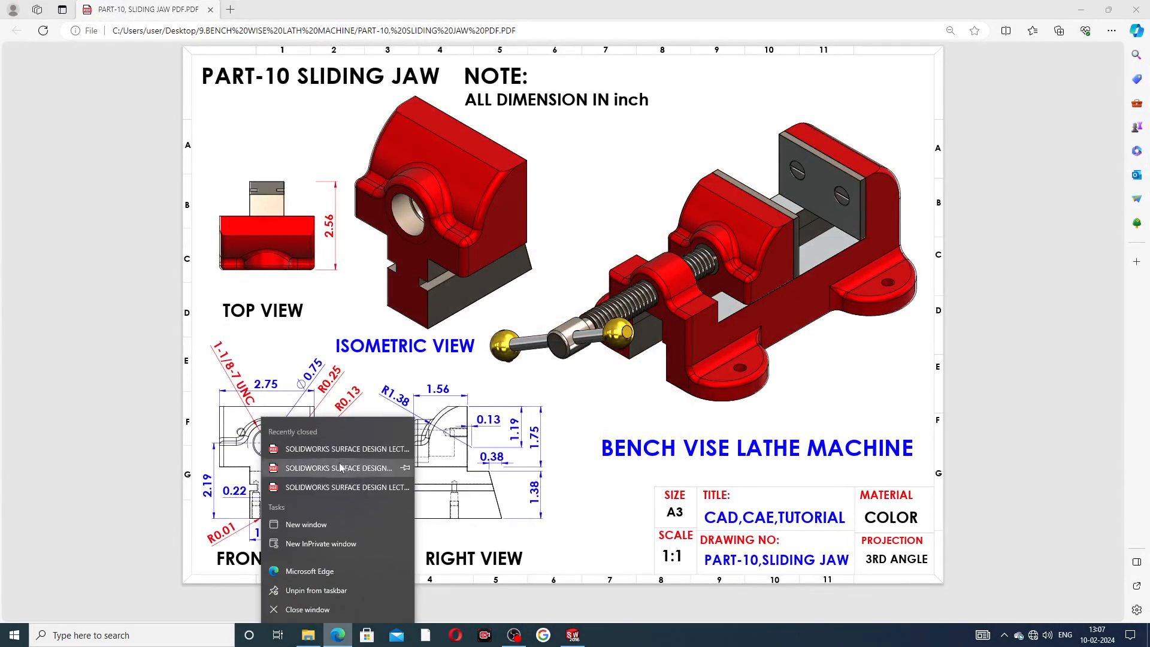
pyautogui.click(573, 482)
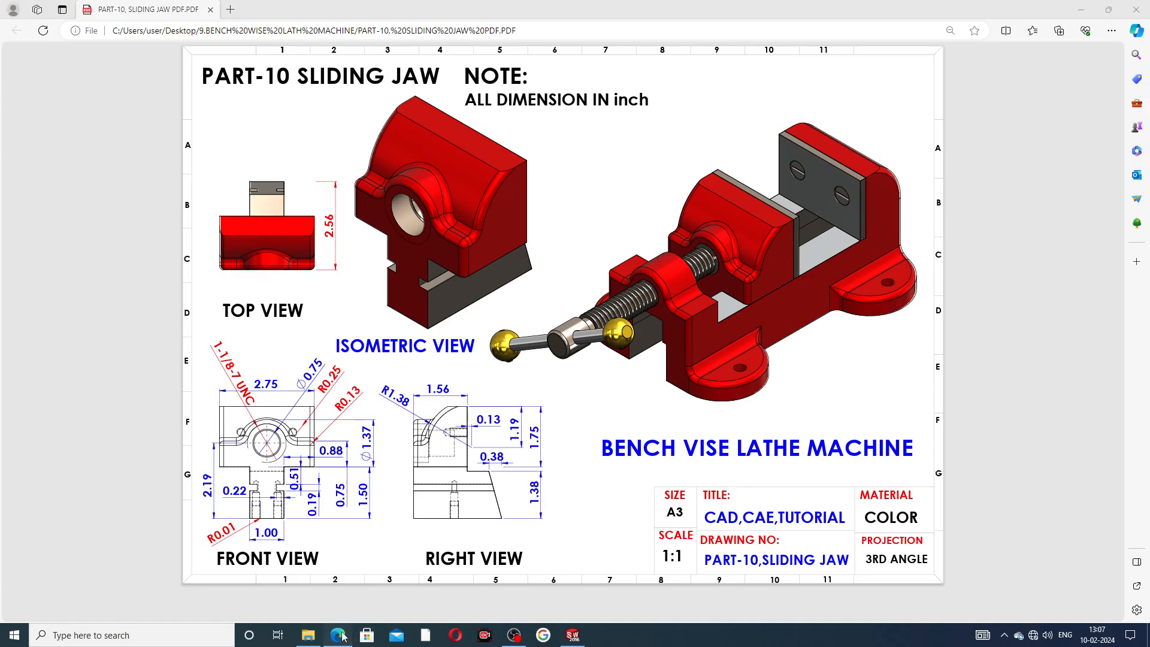
pyautogui.click(572, 633)
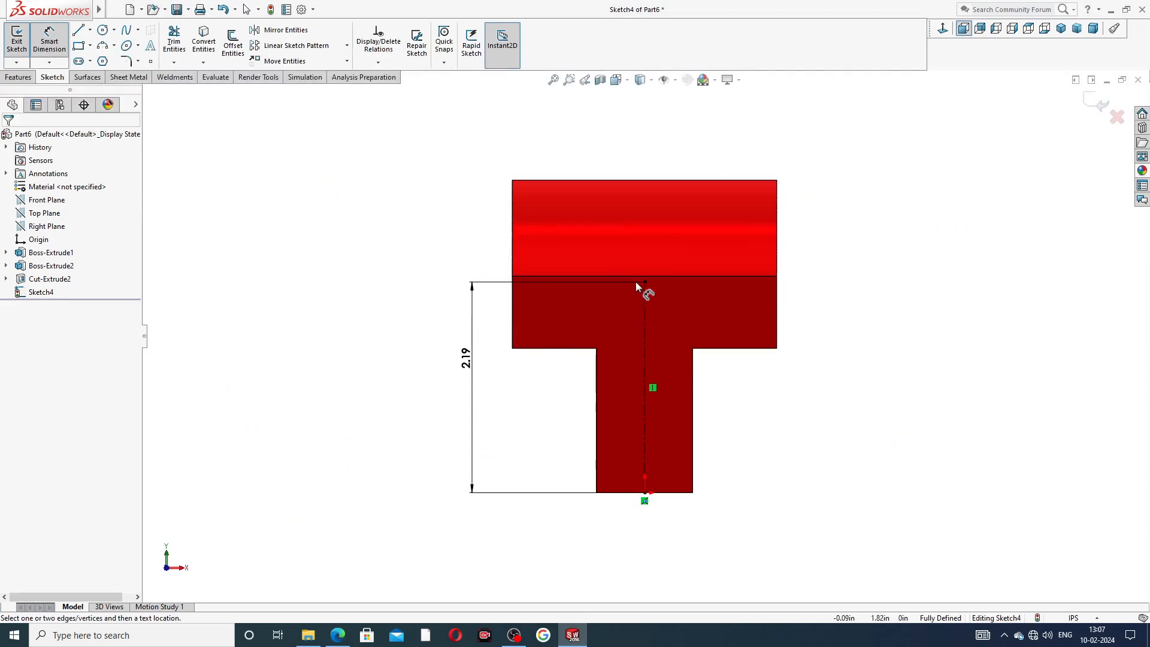
# Draw a circle centred on the centerline's upper end, about 1.15 in in diameter.
pyautogui.rightClick(442, 198)
pyautogui.click(461, 193)
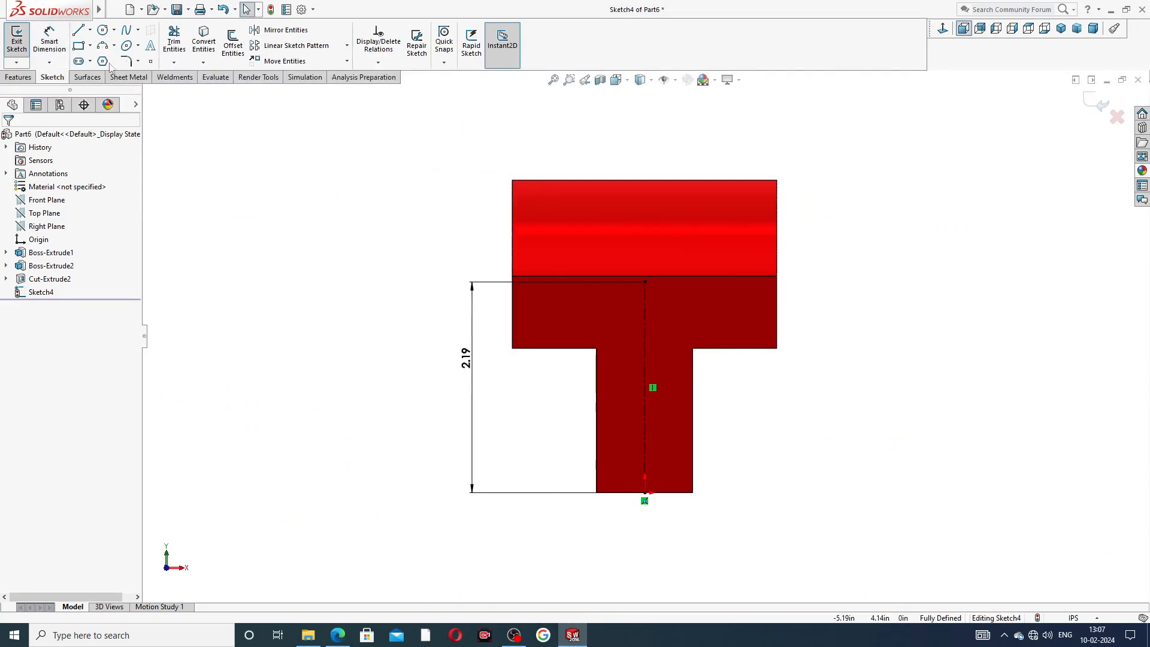
pyautogui.click(104, 30)
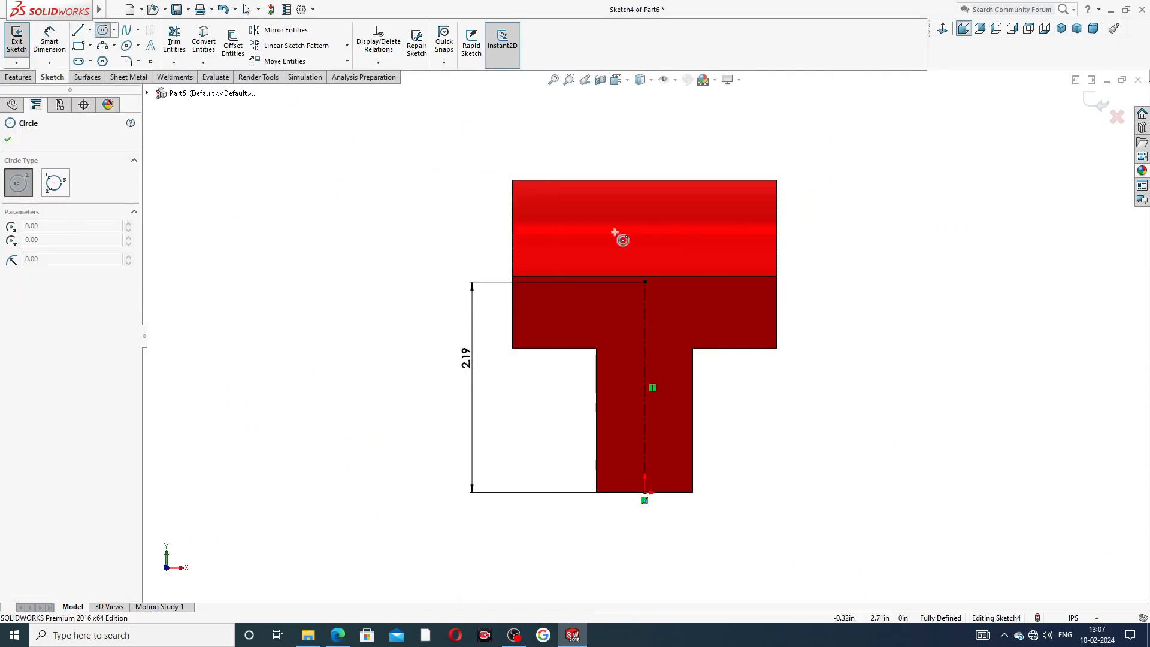
pyautogui.click(645, 283)
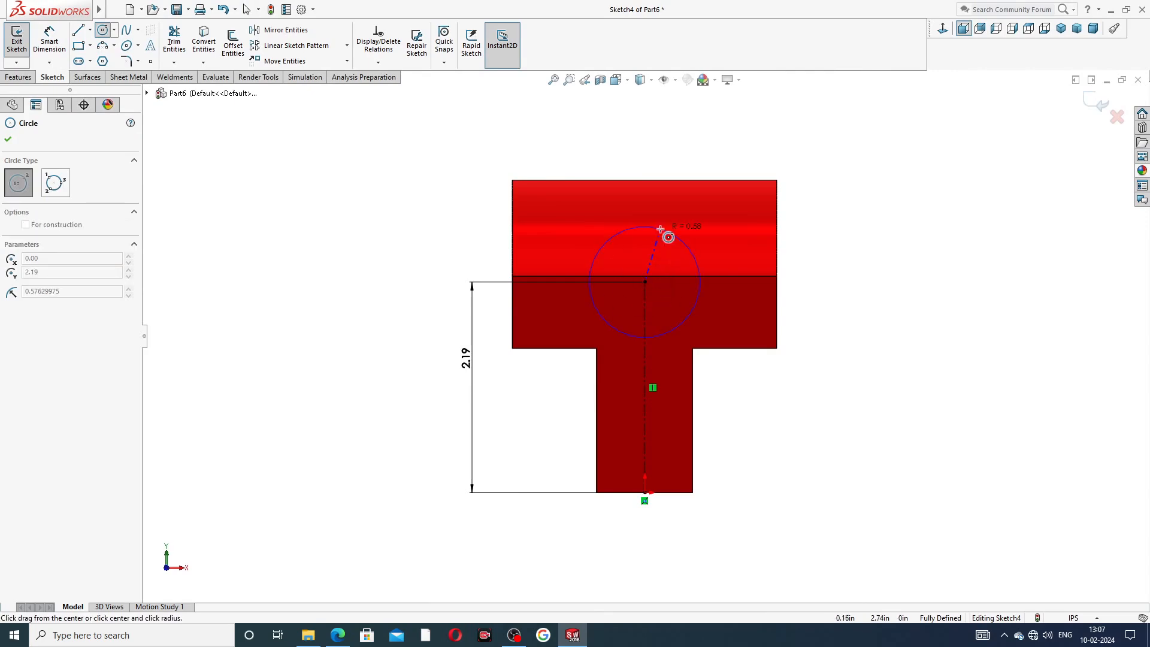
pyautogui.click(668, 231)
pyautogui.click(802, 195)
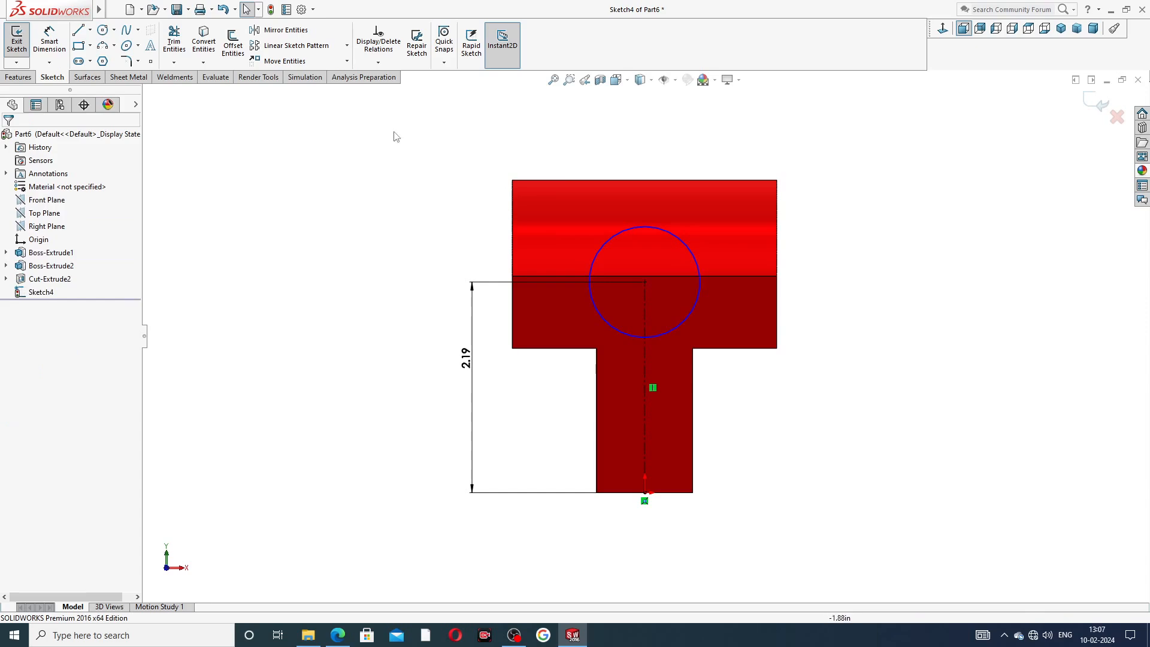
# Set the circle's diameter to 1.37 in and compare it with the reference drawing.
pyautogui.click(50, 43)
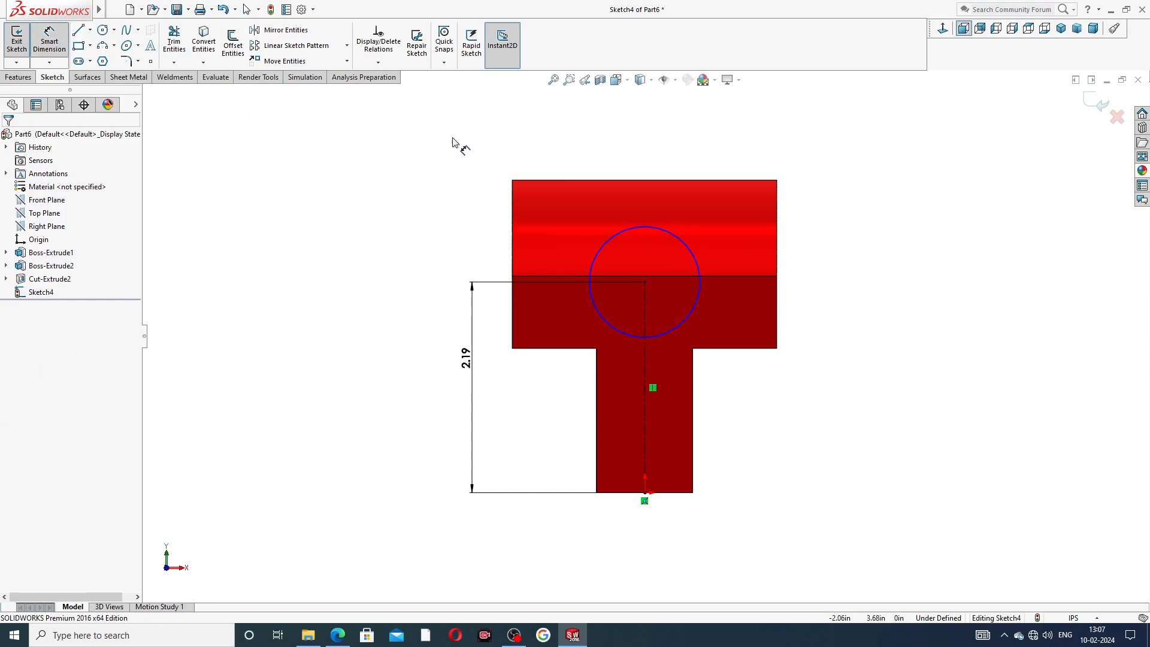
pyautogui.click(689, 246)
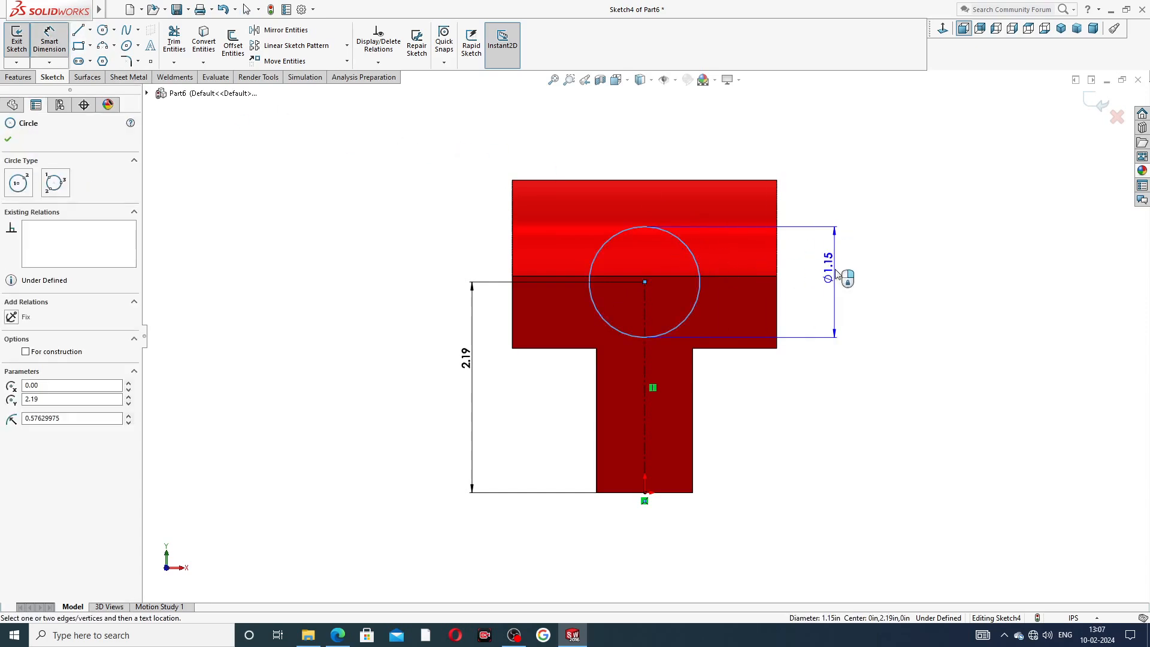
pyautogui.click(824, 268)
pyautogui.write('1.37')
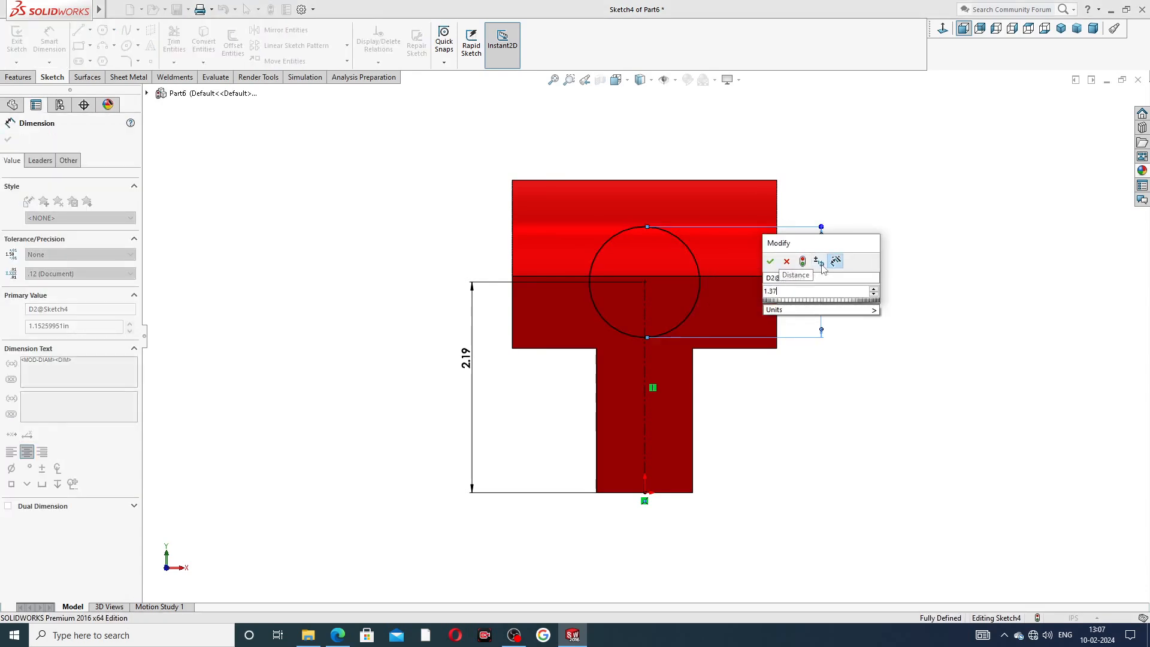
pyautogui.press('Return')
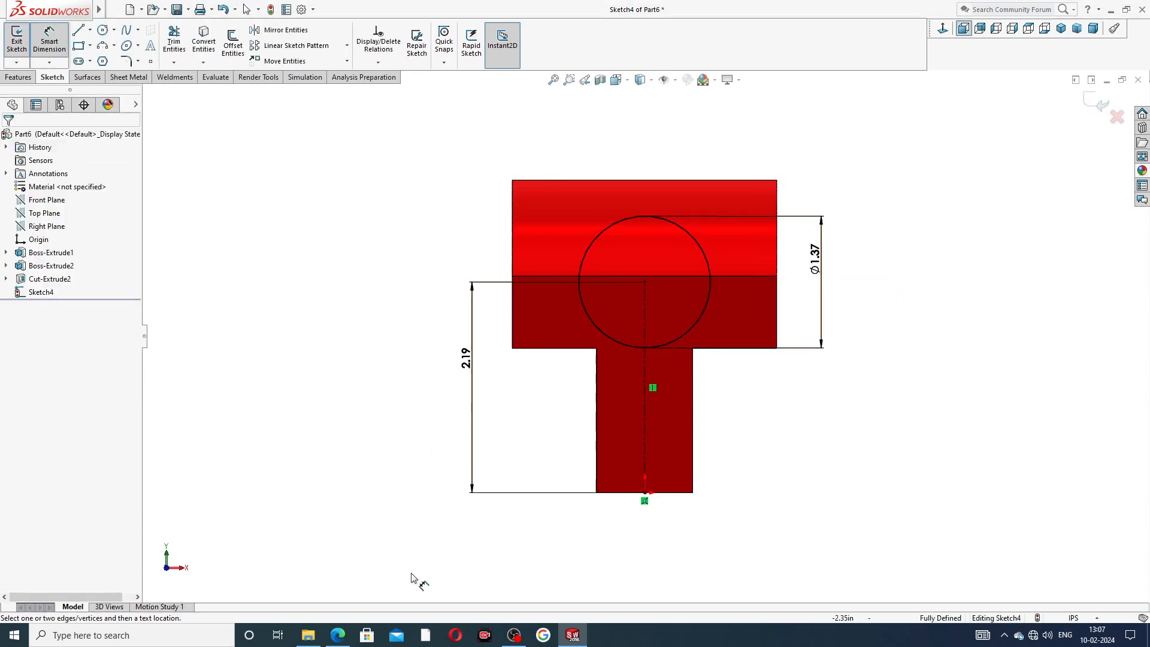
pyautogui.click(340, 636)
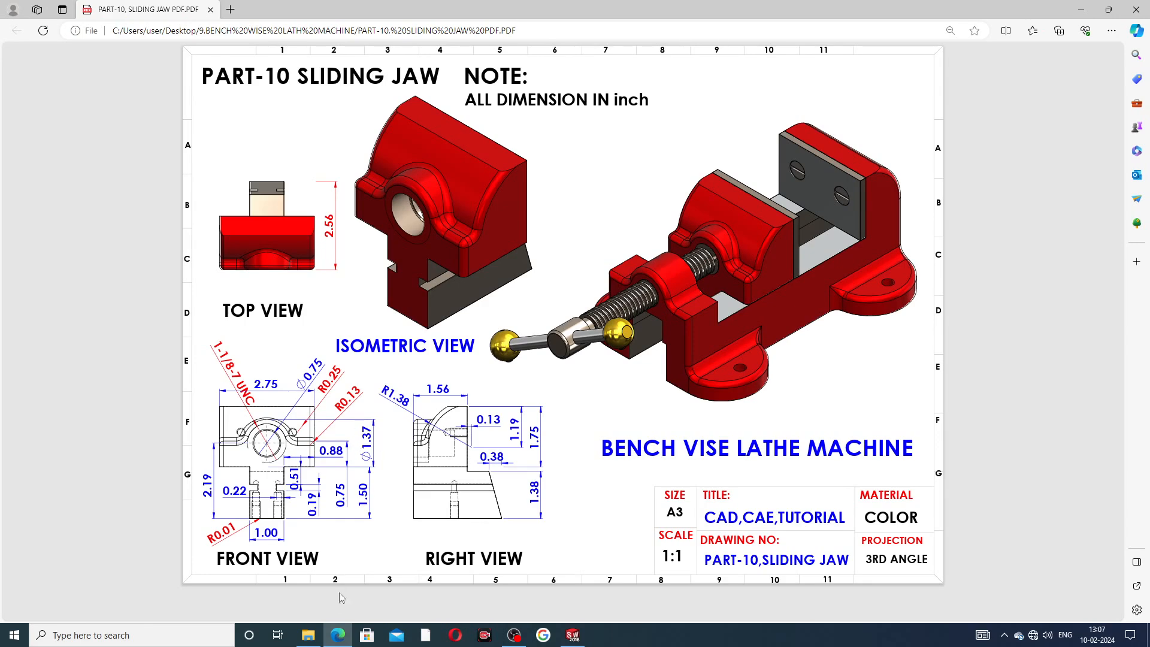
pyautogui.click(340, 635)
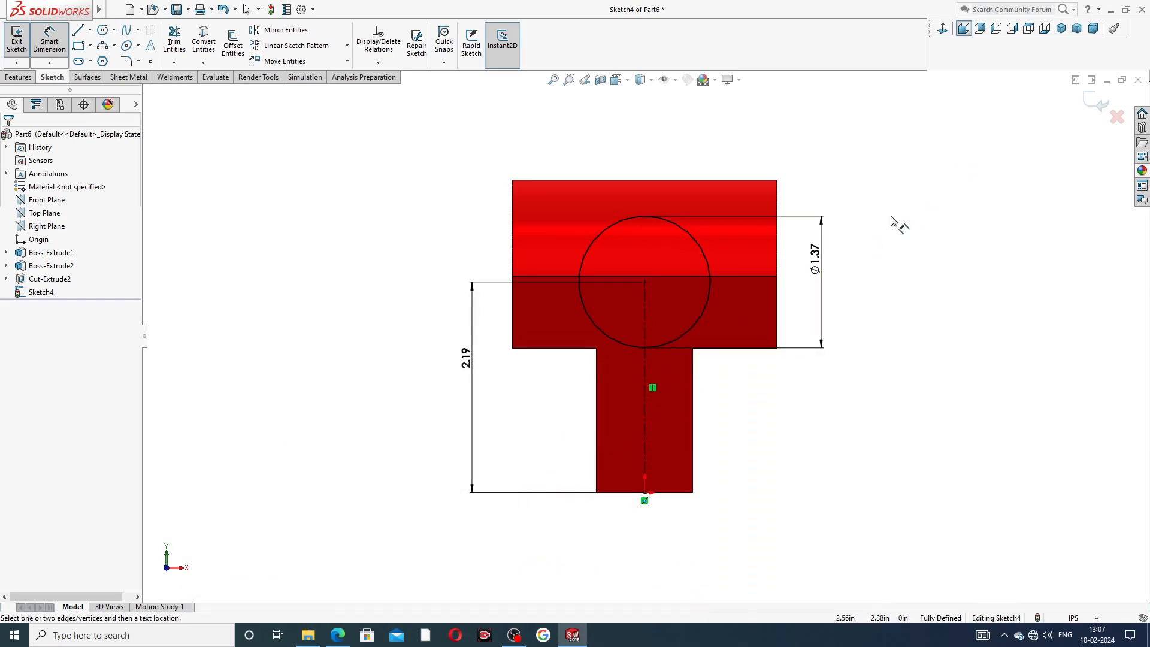
pyautogui.rightClick(893, 222)
pyautogui.click(921, 180)
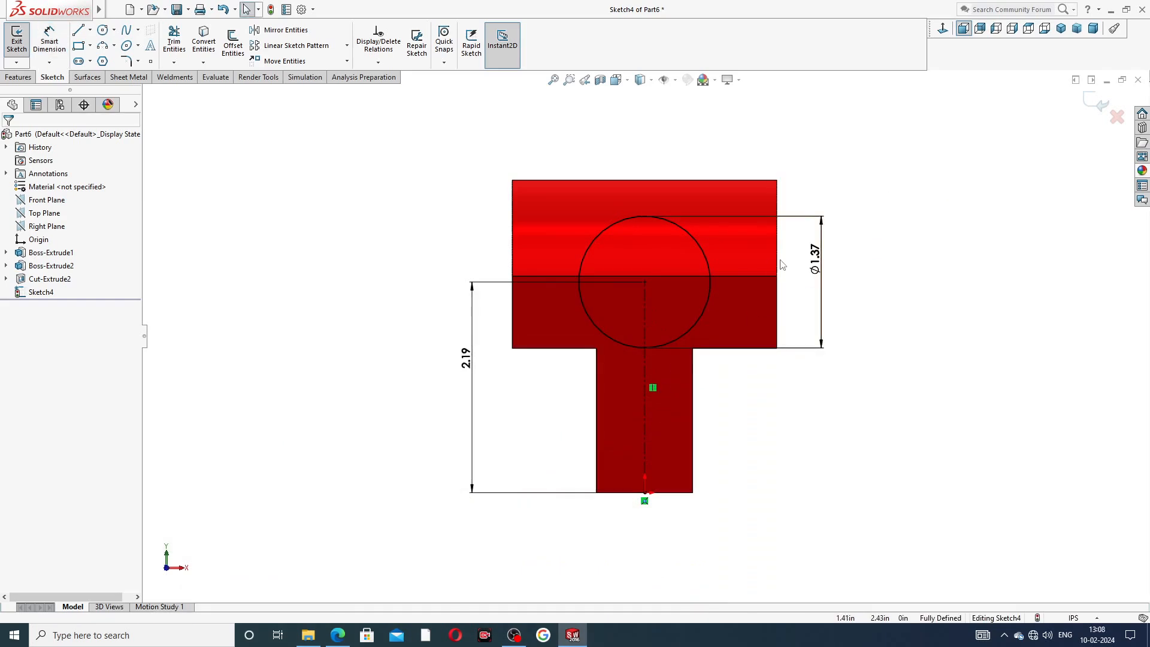
pyautogui.click(18, 77)
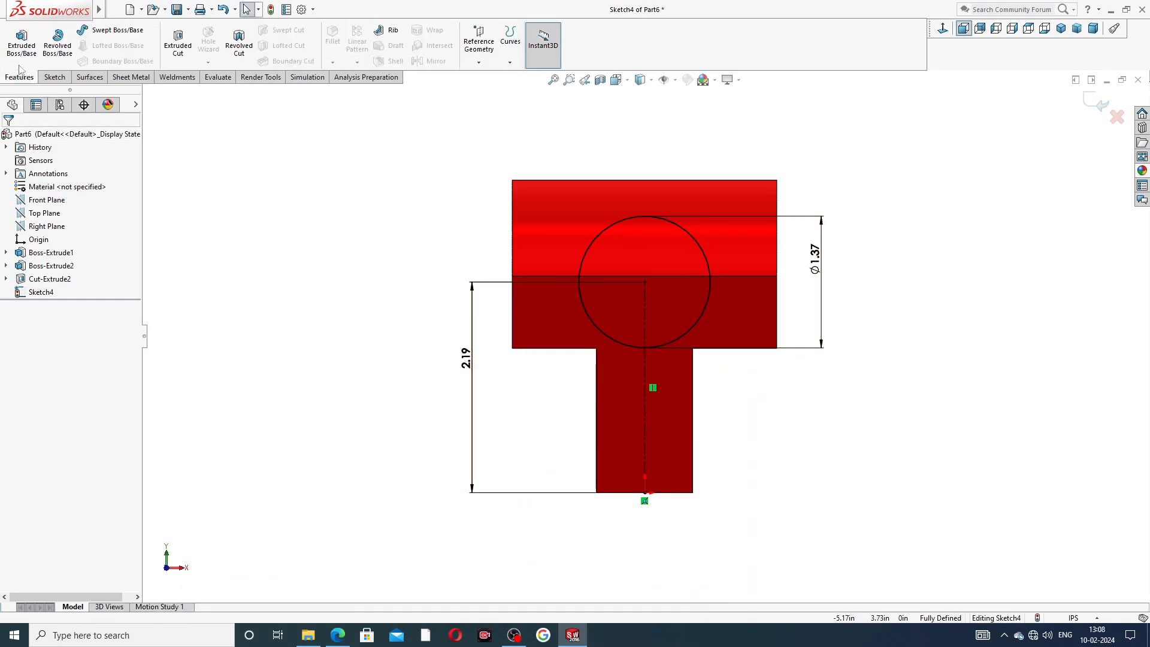
pyautogui.click(22, 40)
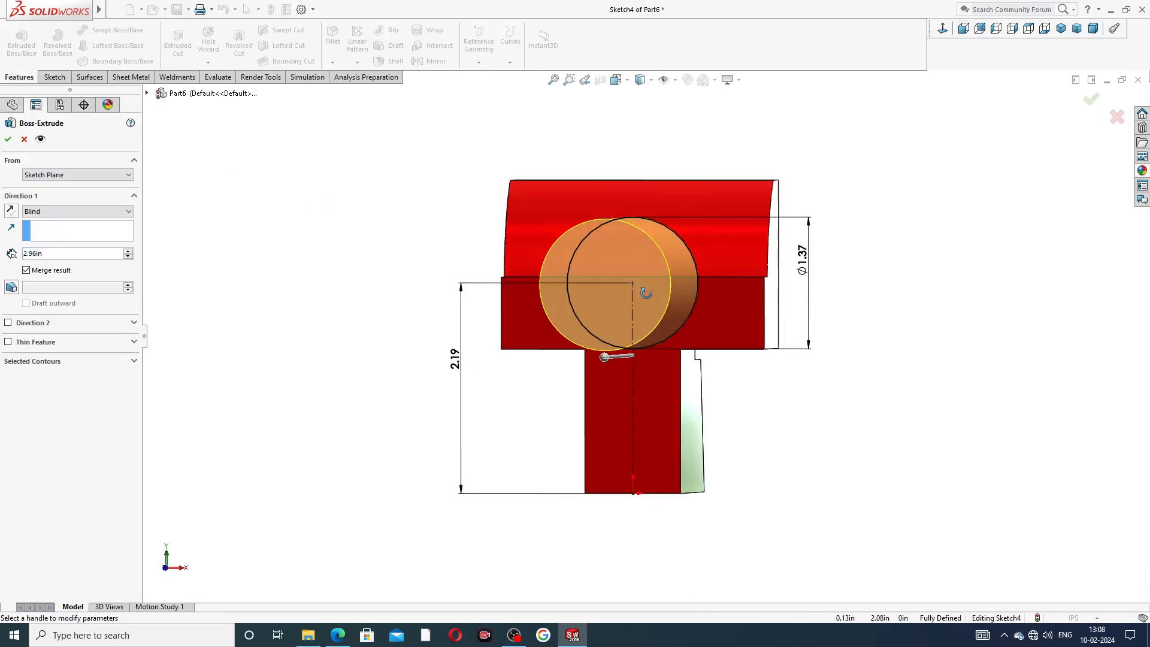
pyautogui.click(24, 139)
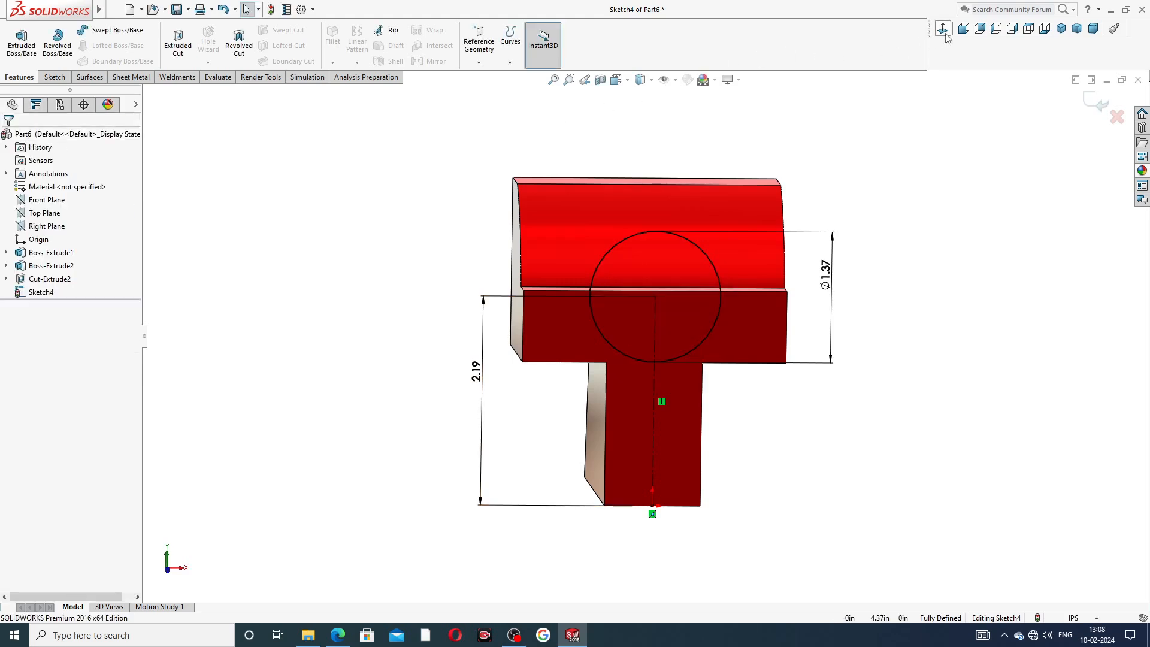
# Draw a horizontal line across the circle through the centerline's upper end in front view.
pyautogui.click(944, 33)
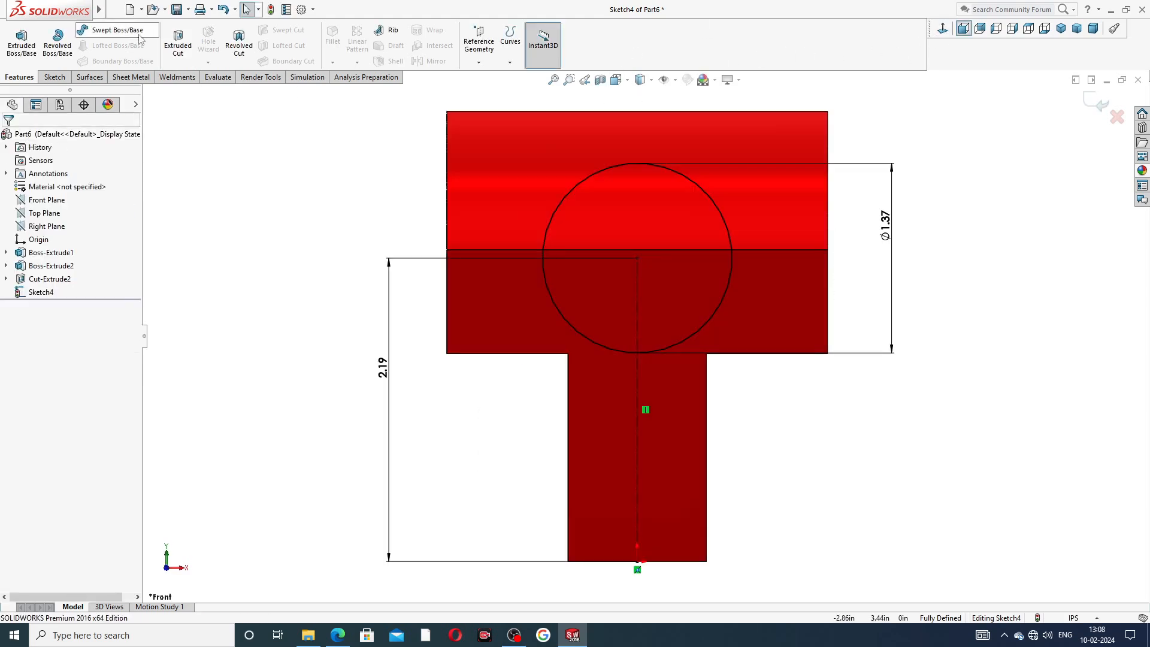
pyautogui.click(59, 77)
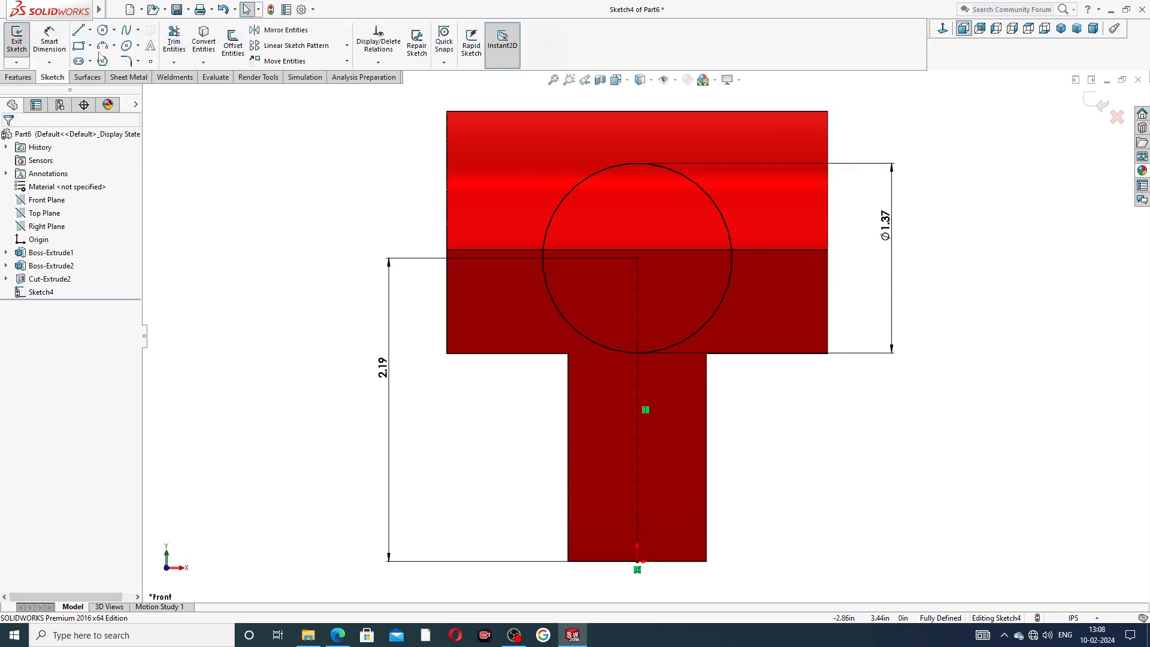
pyautogui.click(78, 30)
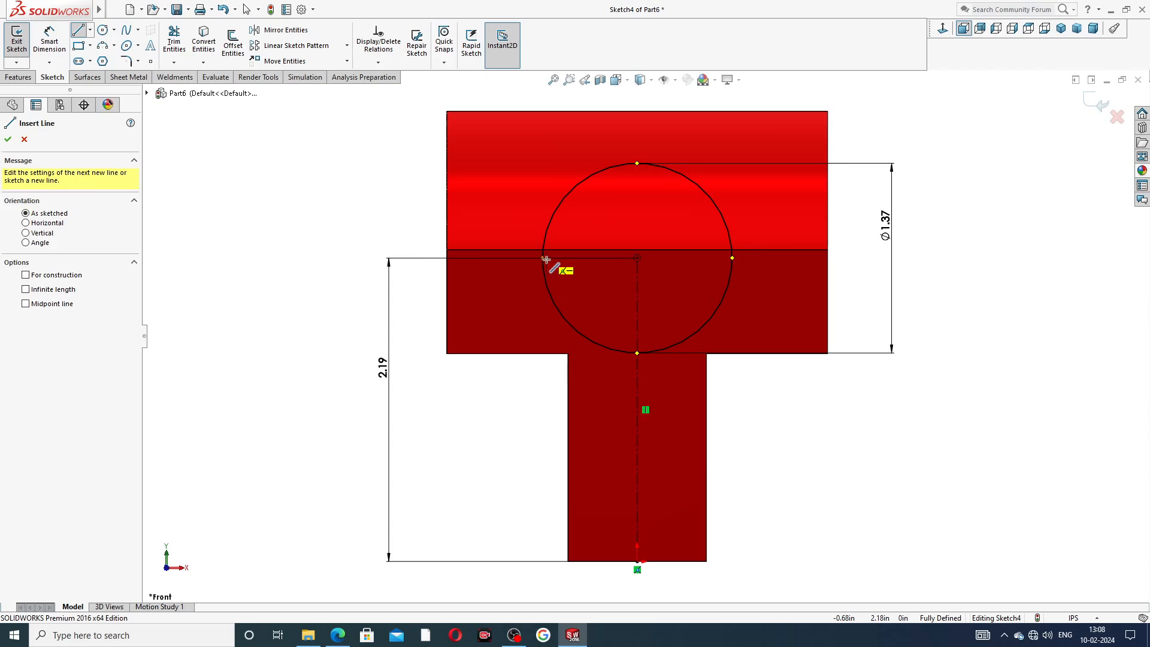
pyautogui.click(543, 260)
pyautogui.click(732, 259)
pyautogui.rightClick(870, 175)
pyautogui.click(884, 182)
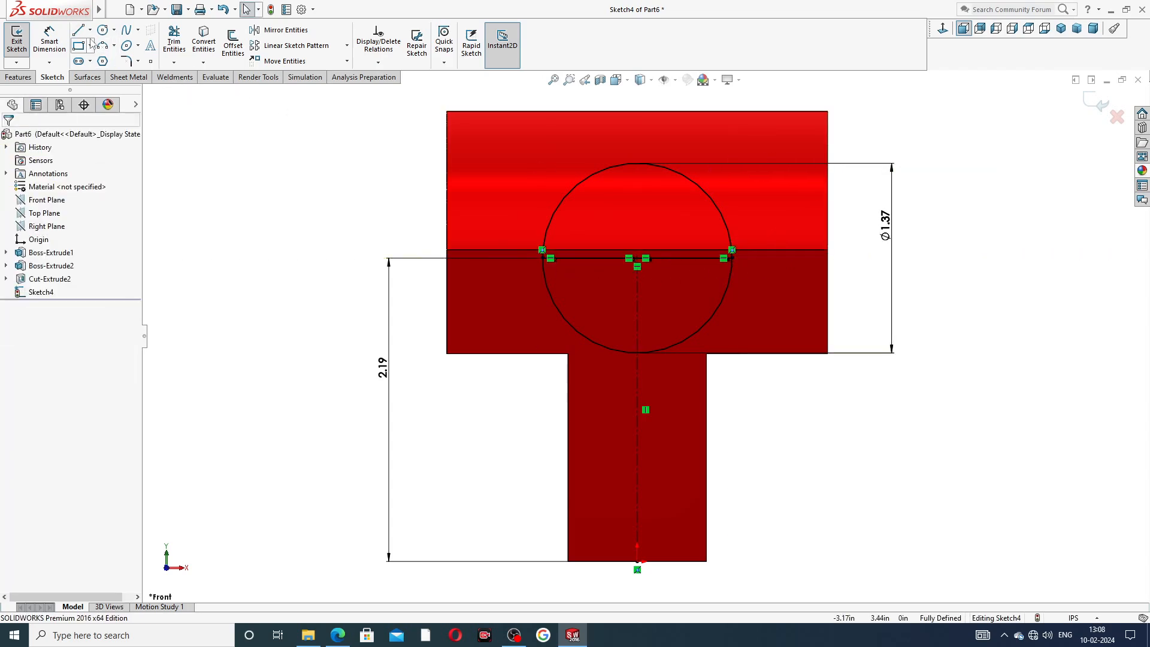
# Trim away the circle's lower half so a semicircle remains above the line.
pyautogui.click(174, 41)
pyautogui.click(574, 336)
pyautogui.click(698, 331)
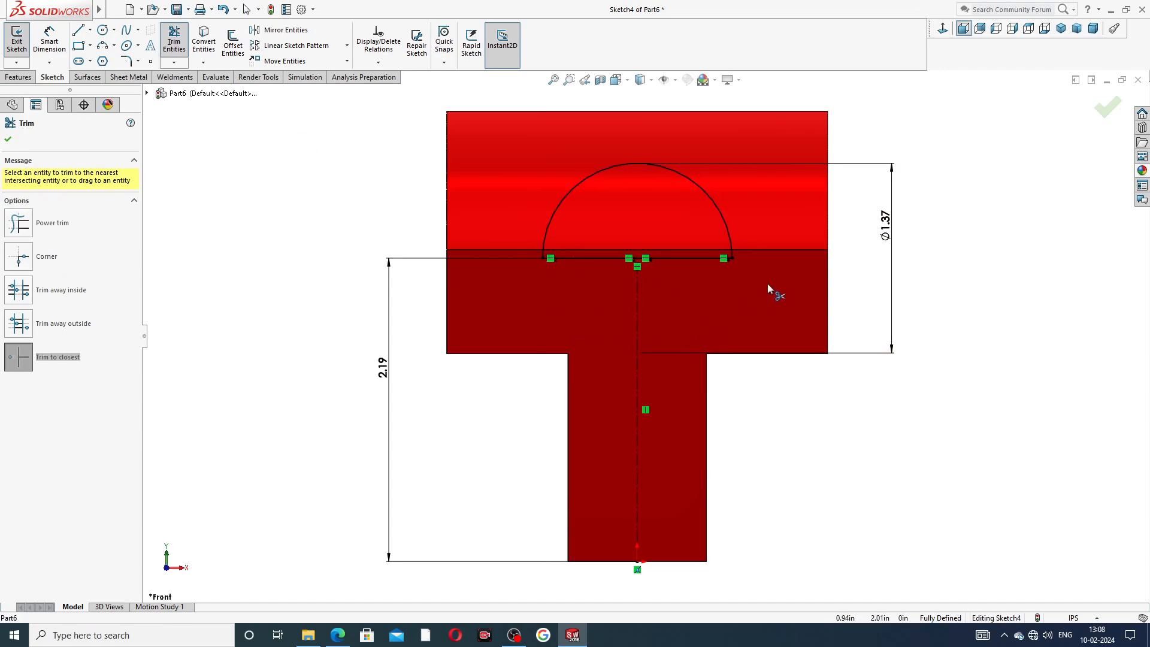
pyautogui.press('f')
pyautogui.rightClick(861, 204)
pyautogui.click(880, 183)
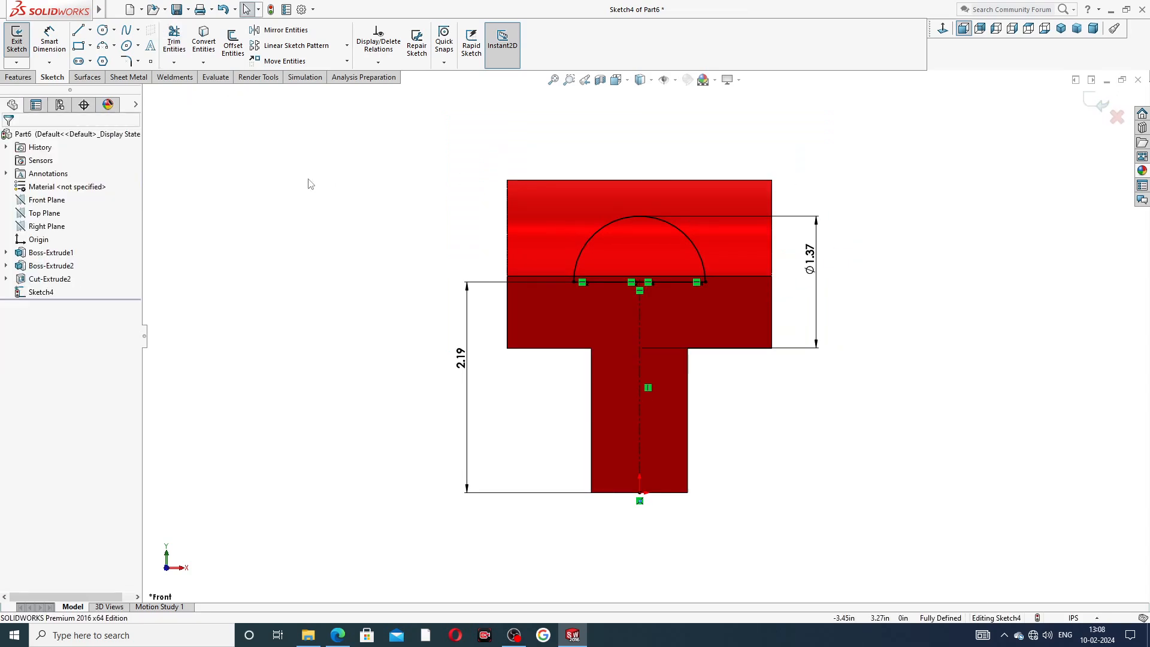
# Extrude the semicircle profile with end condition Up To Surface, ending at the jaw's curved top face.
pyautogui.click(27, 78)
pyautogui.click(22, 41)
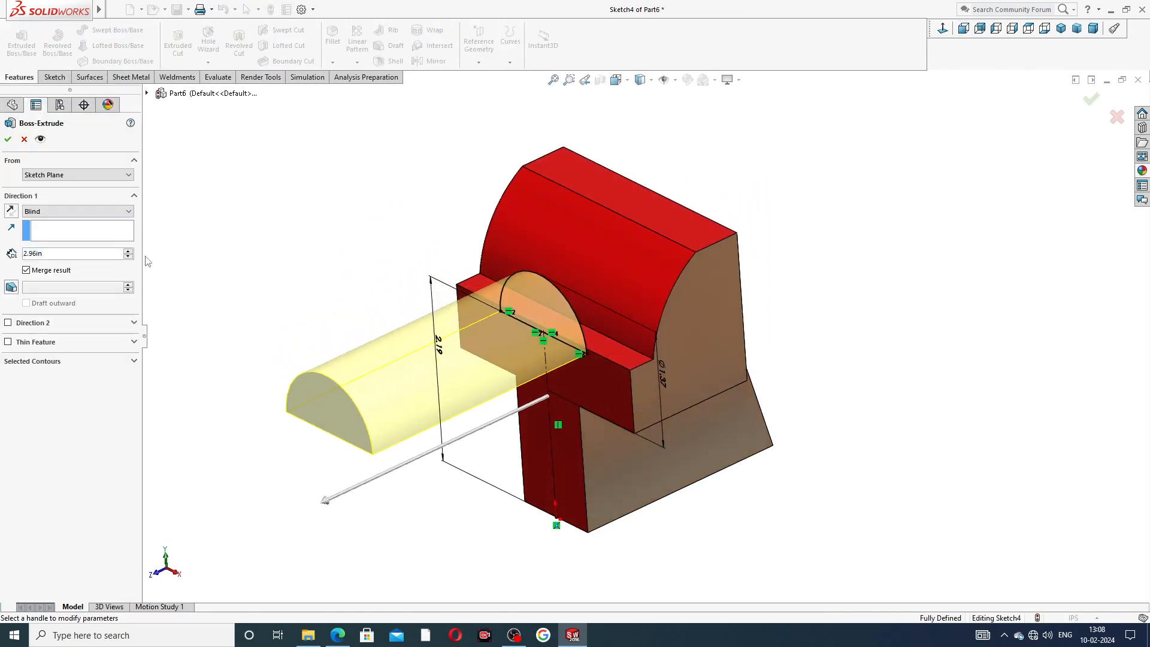
pyautogui.click(92, 212)
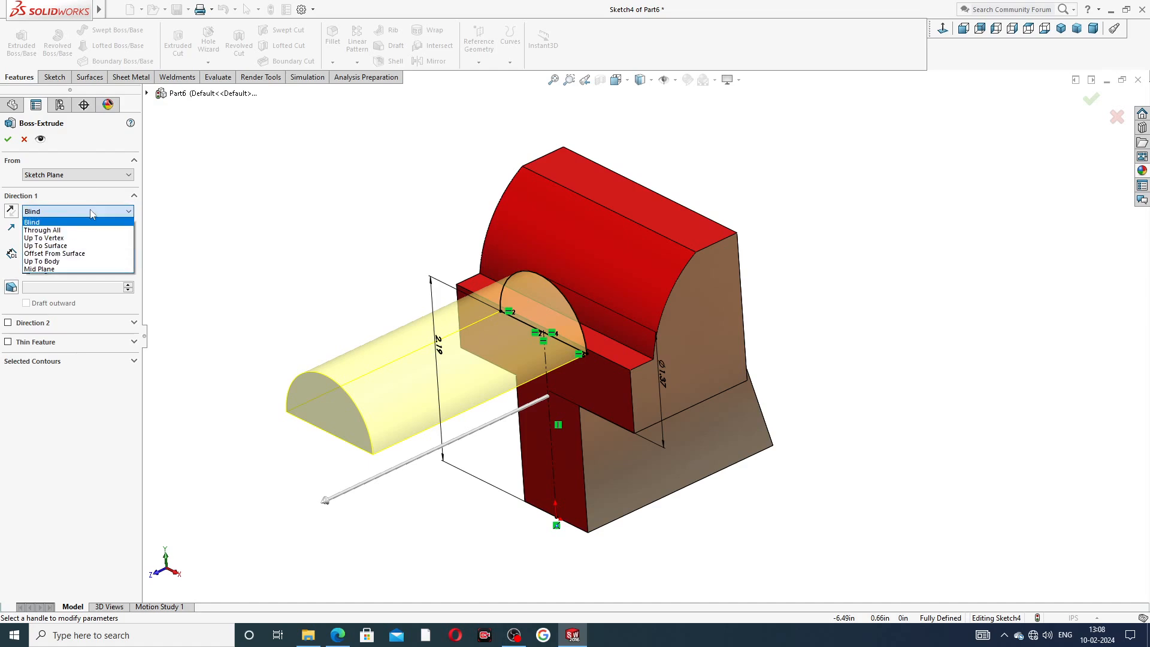
pyautogui.click(77, 247)
pyautogui.click(599, 271)
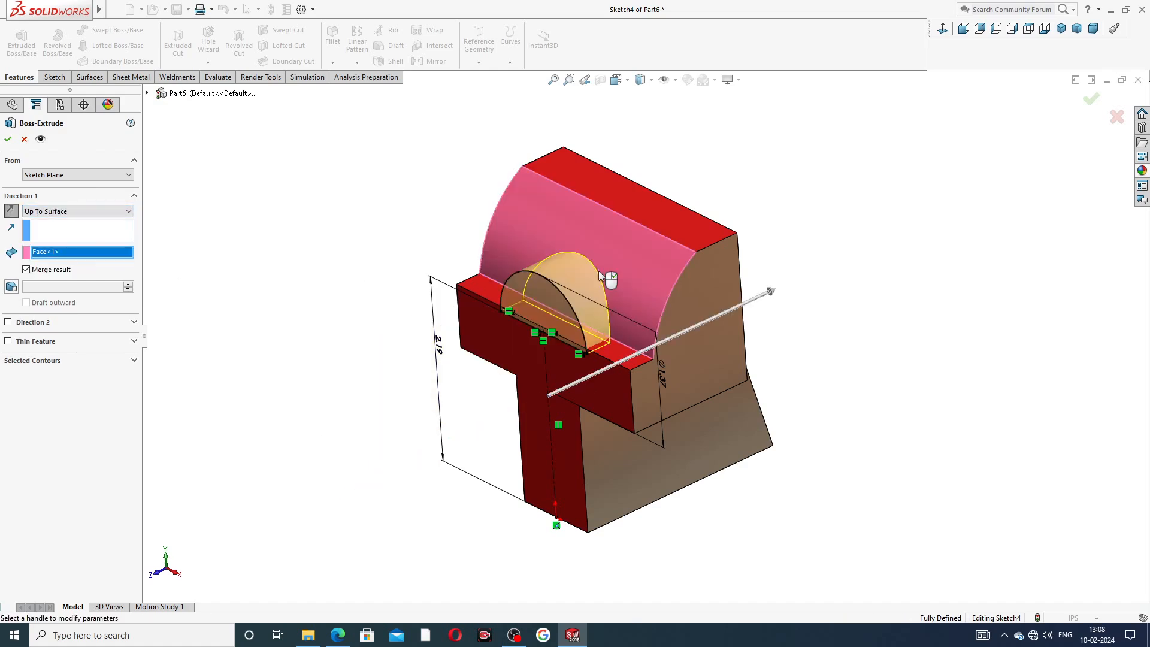
pyautogui.moveTo(599, 271); pyautogui.dragTo(527, 335, button='middle')
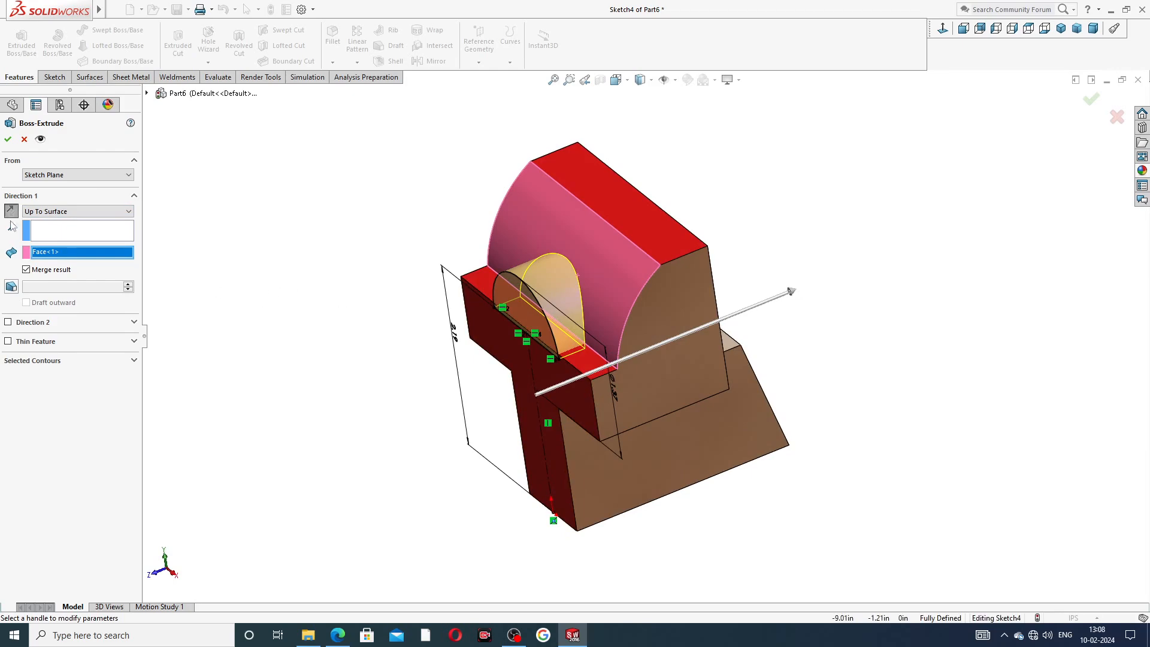
pyautogui.click(7, 139)
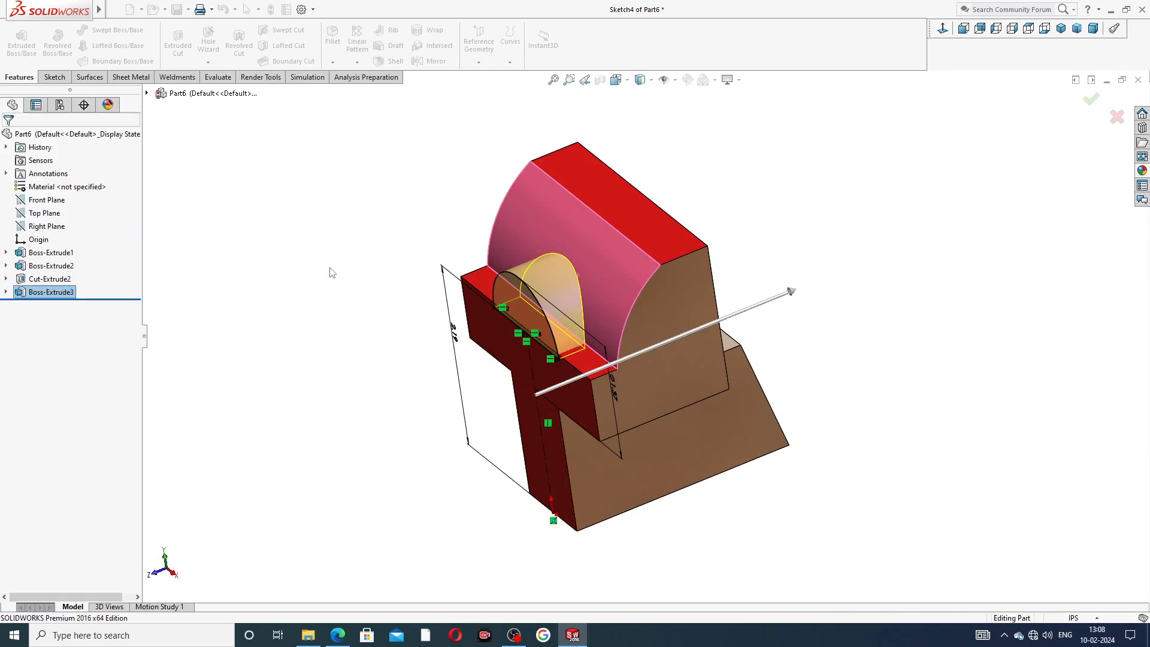
# Apply the candy apple red appearance to the new boss's curved face.
pyautogui.moveTo(357, 324); pyautogui.dragTo(393, 342, button='middle')
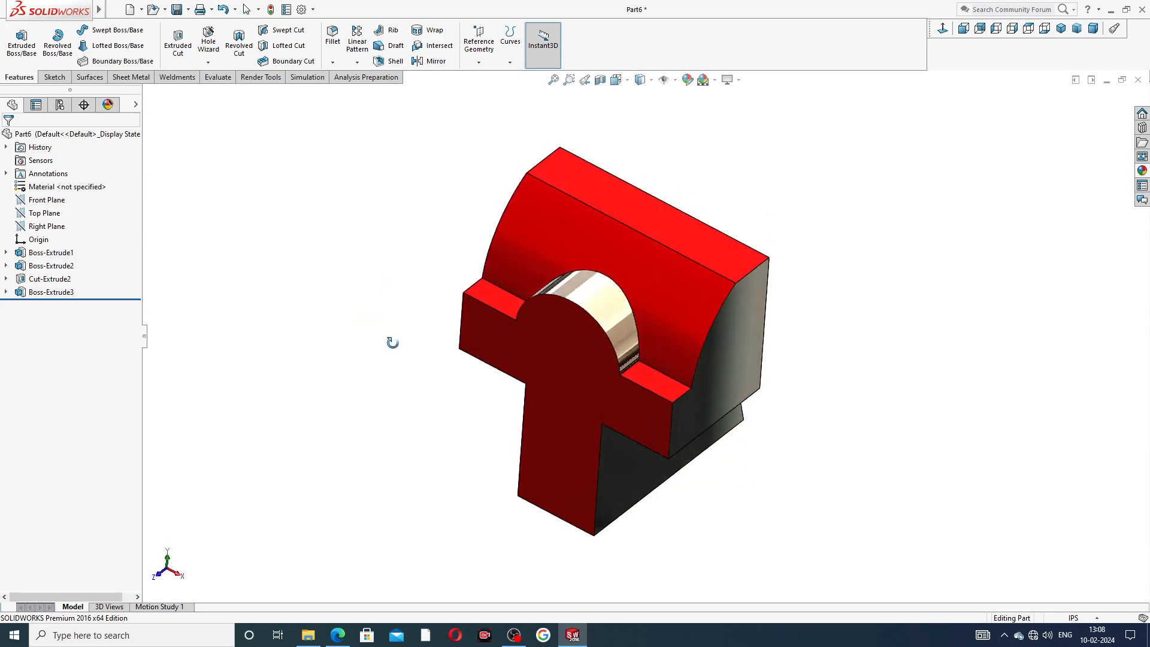
pyautogui.click(606, 312)
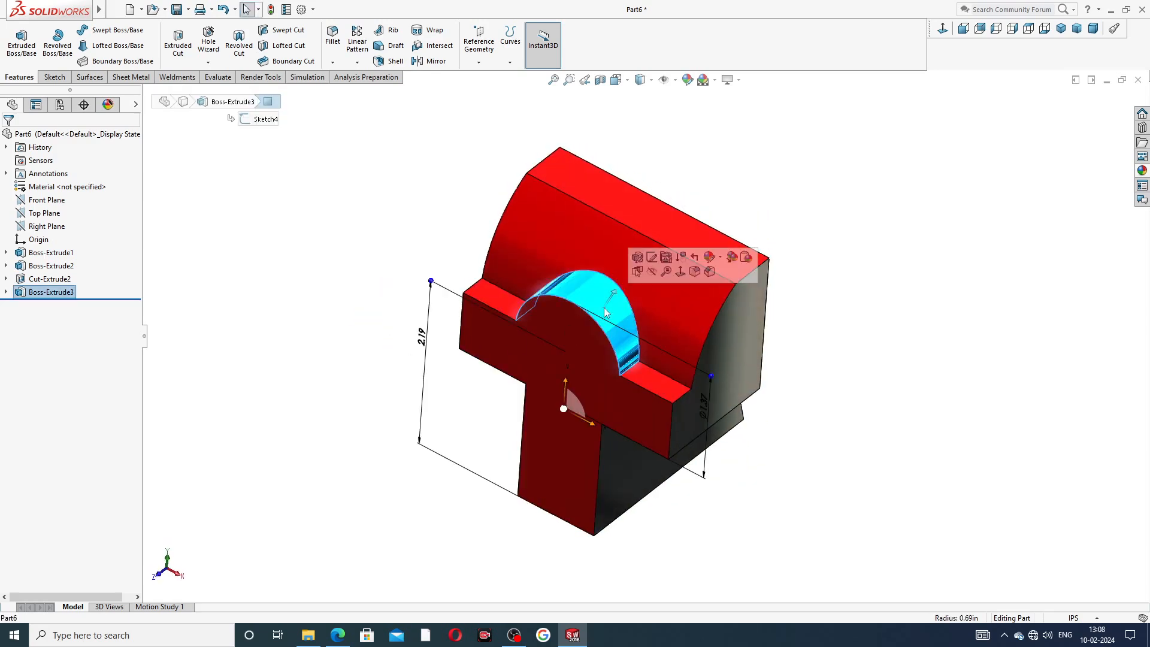
pyautogui.click(1142, 171)
pyautogui.click(1024, 318)
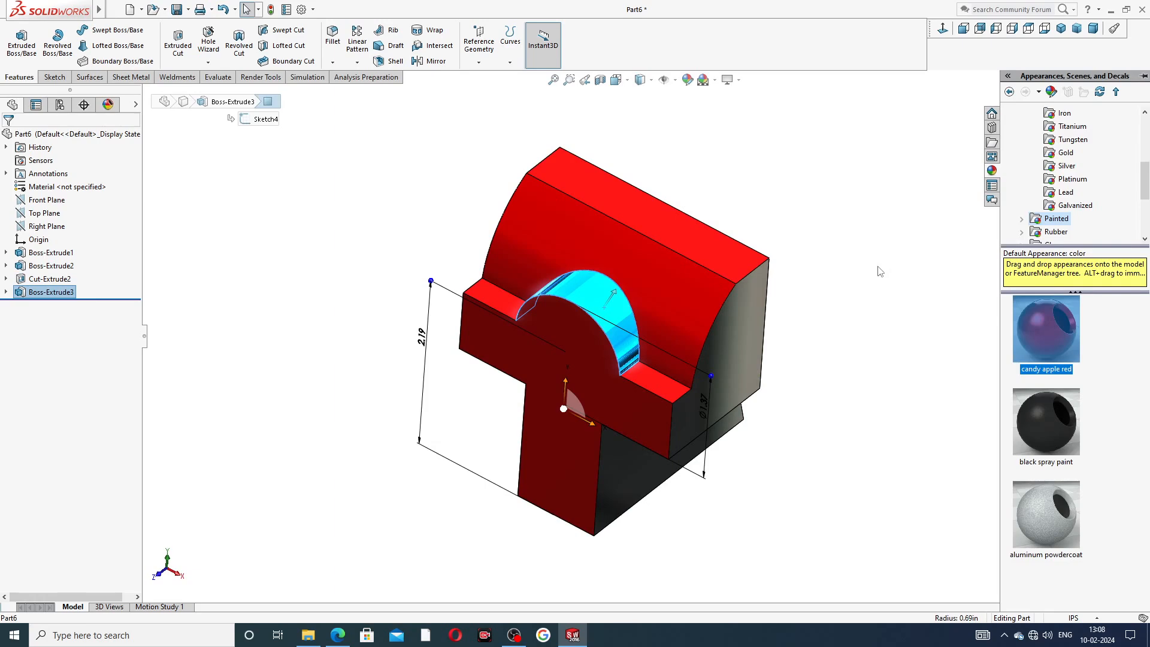
pyautogui.doubleClick(1041, 330)
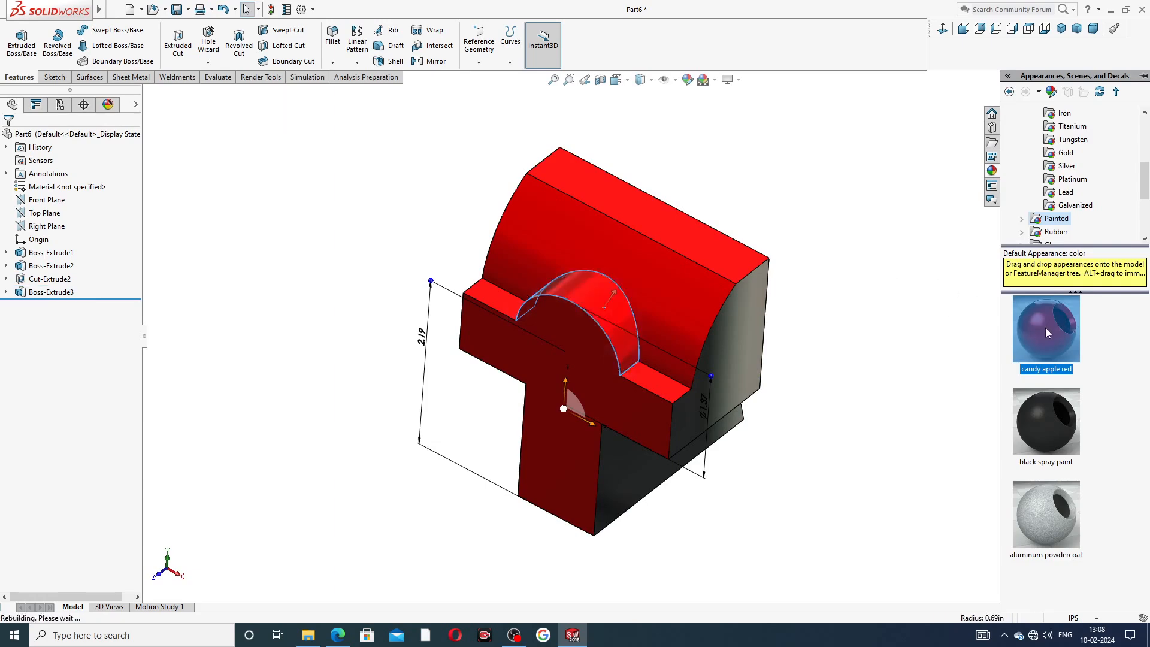
# Start a new sketch on the jaw's front face.
pyautogui.click(930, 316)
pyautogui.scroll(2, 896, 299)
pyautogui.moveTo(899, 326)
pyautogui.mouseDown(button='middle')
pyautogui.moveTo(881, 185)
pyautogui.moveTo(778, 249)
pyautogui.mouseUp(button='middle')
pyautogui.click(604, 317)
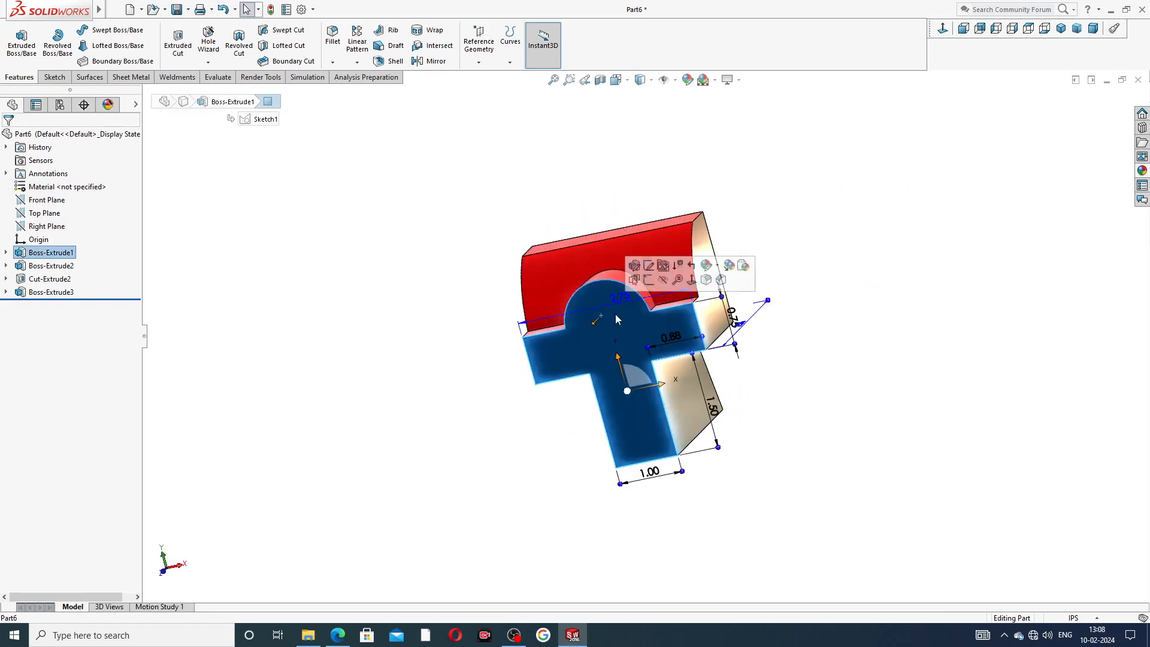
pyautogui.click(649, 280)
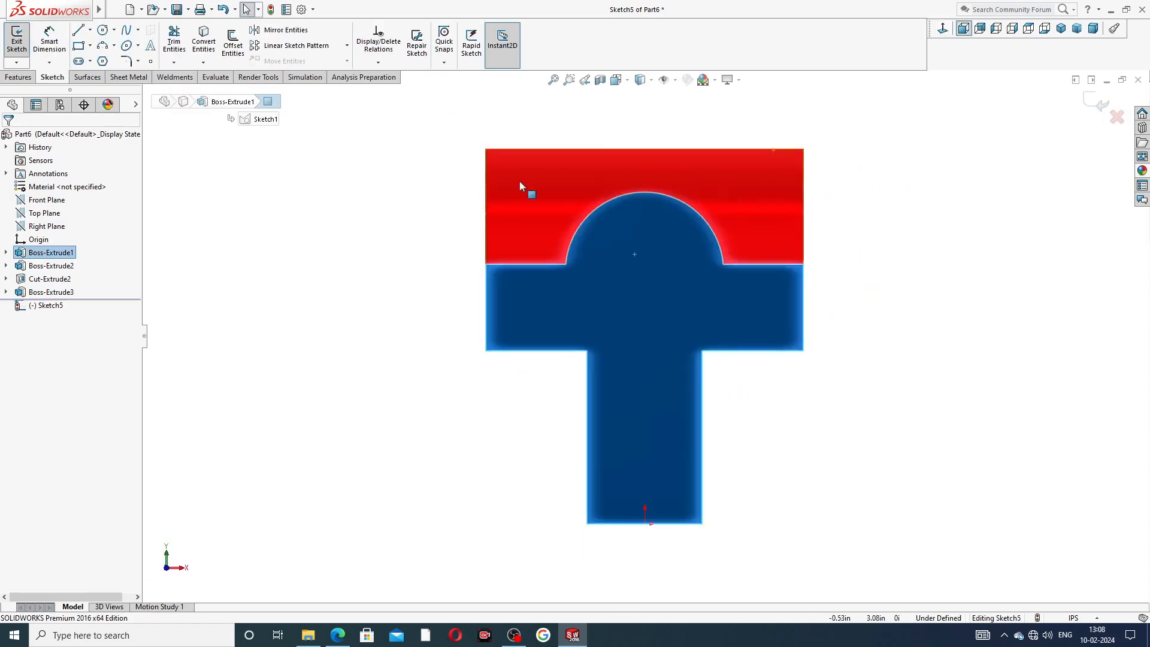
# Draw a circle concentric with the semicircular boss, about 0.99 in in diameter.
pyautogui.click(103, 30)
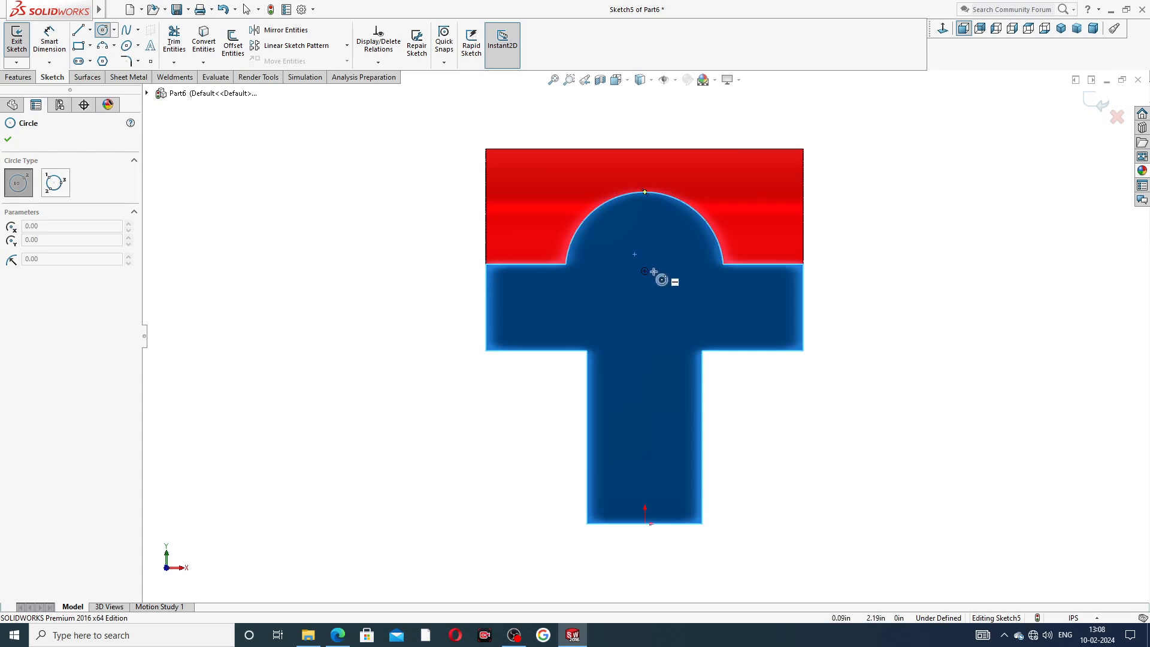
pyautogui.click(645, 270)
pyautogui.click(645, 214)
pyautogui.rightClick(855, 193)
pyautogui.click(878, 199)
# Dimension the circle's diameter as 0.75 in.
pyautogui.click(49, 39)
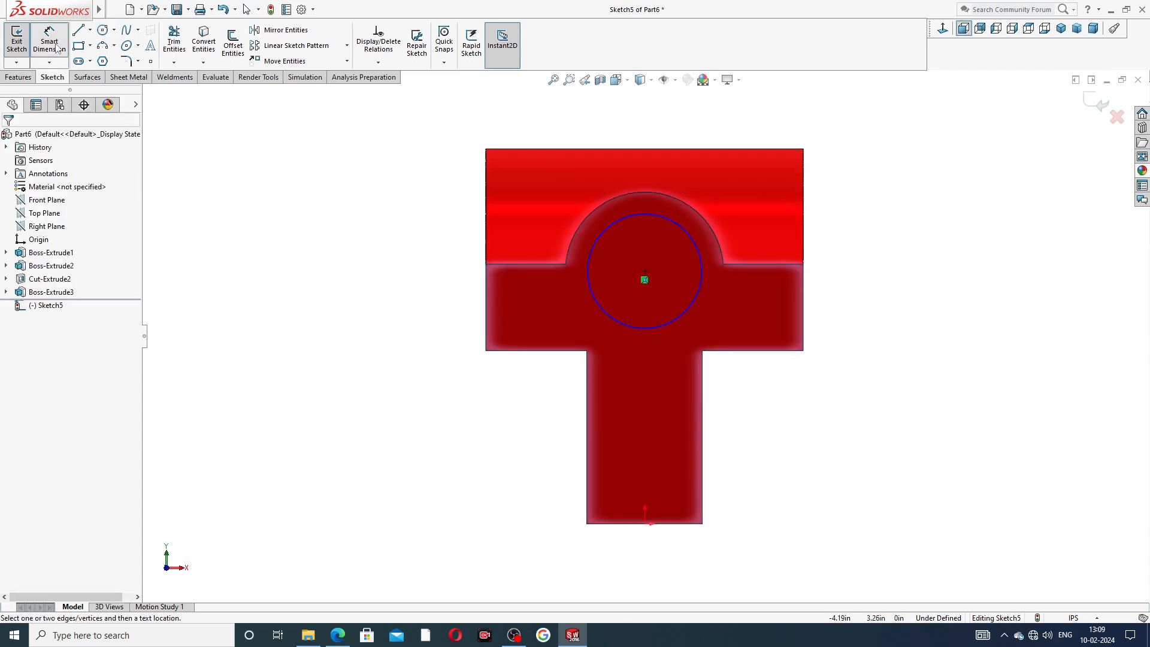
pyautogui.click(695, 246)
pyautogui.click(828, 267)
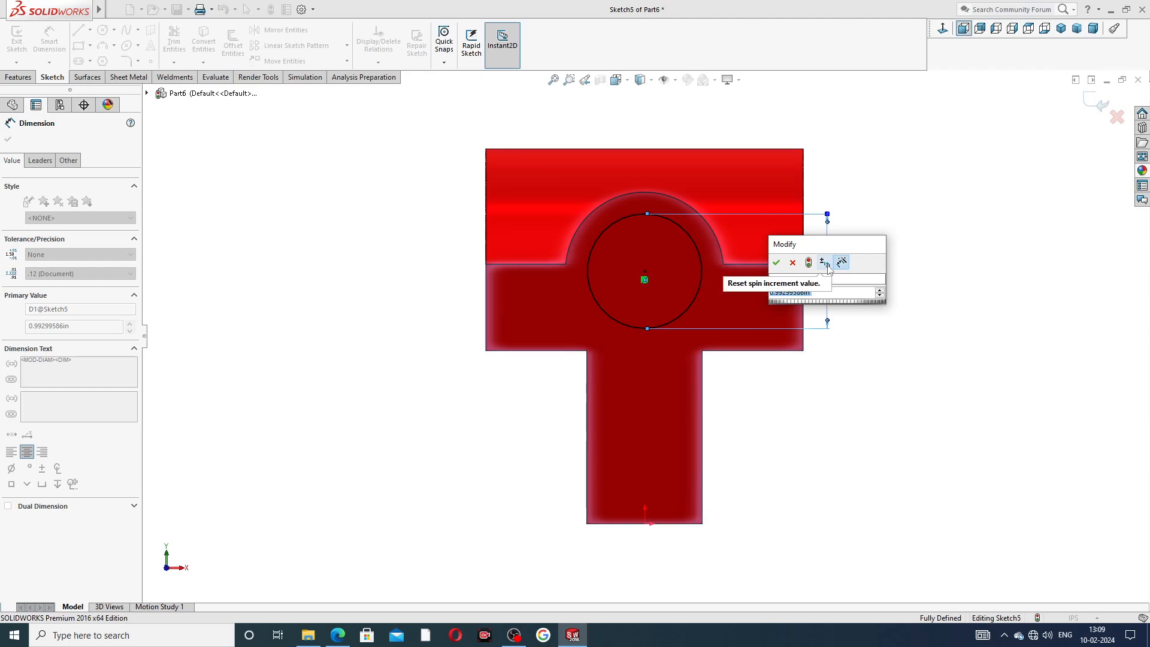
pyautogui.write('0.75')
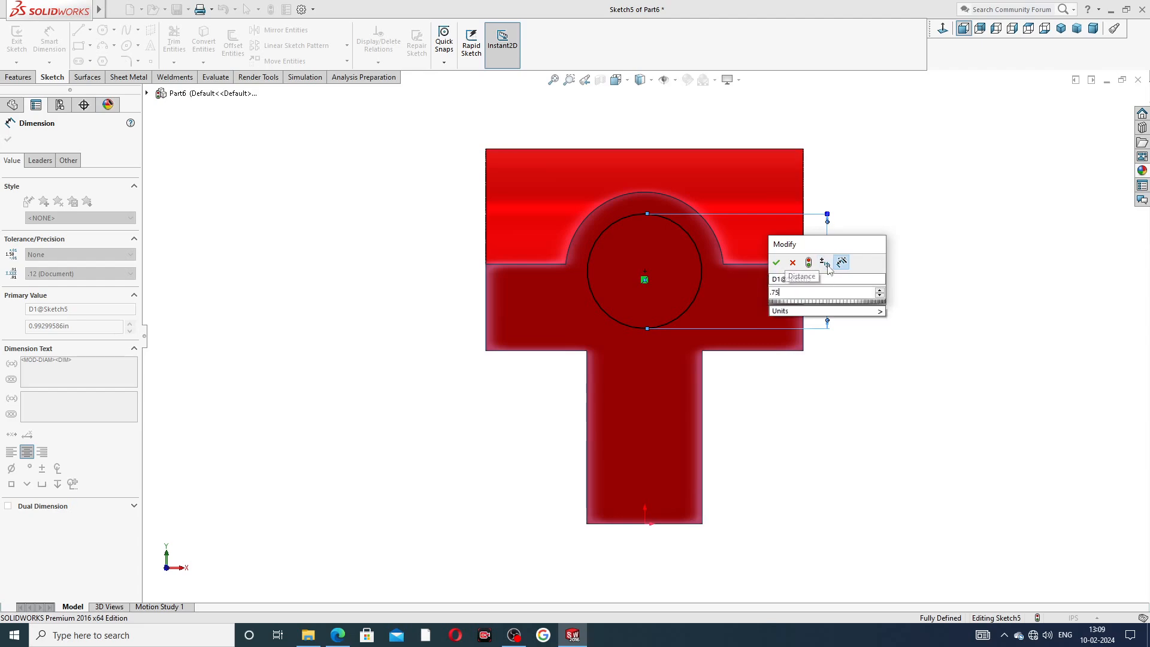
pyautogui.press('Return')
pyautogui.press('Escape')
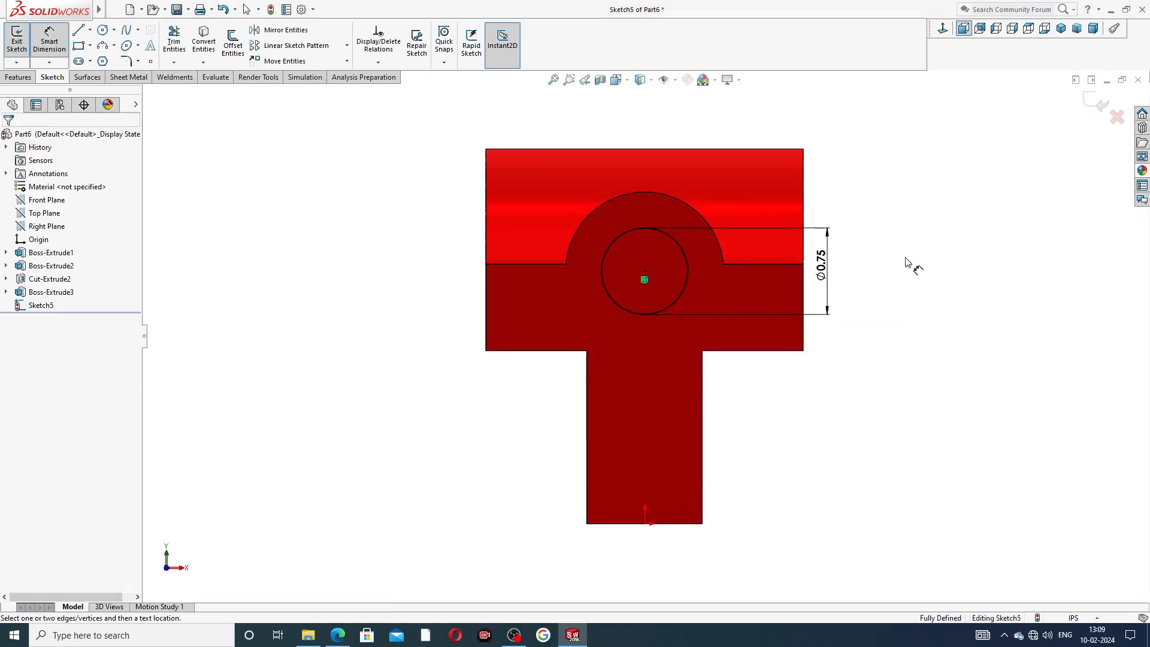
# Check the reference drawing's front view for the hole's size and depth.
pyautogui.click(339, 634)
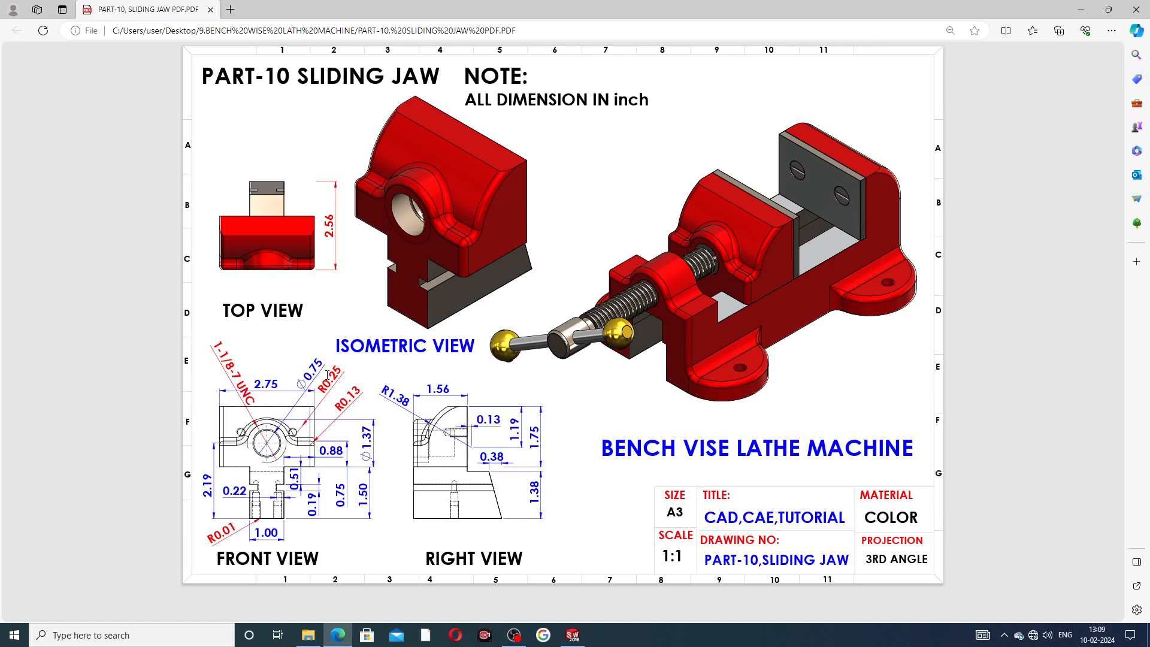
pyautogui.click(580, 636)
pyautogui.rightClick(866, 142)
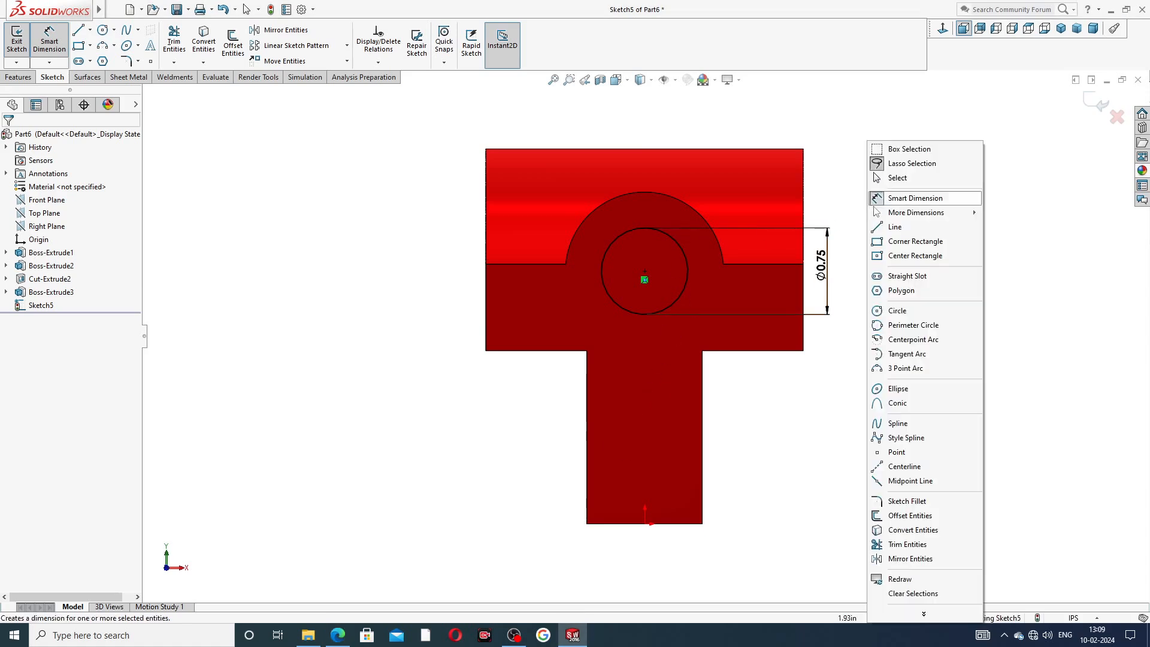
pyautogui.click(898, 181)
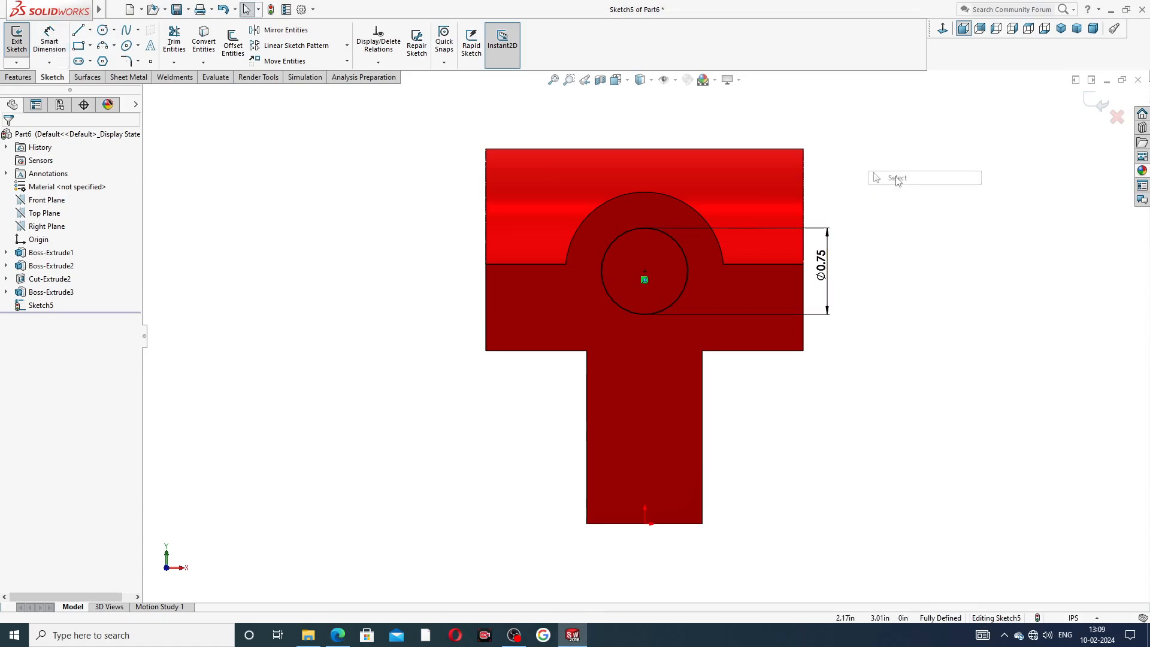
# Cut-extrude the 0.75 in circle 1.187 in deep into the jaw, checking the reference drawing before confirming.
pyautogui.click(18, 77)
pyautogui.click(178, 44)
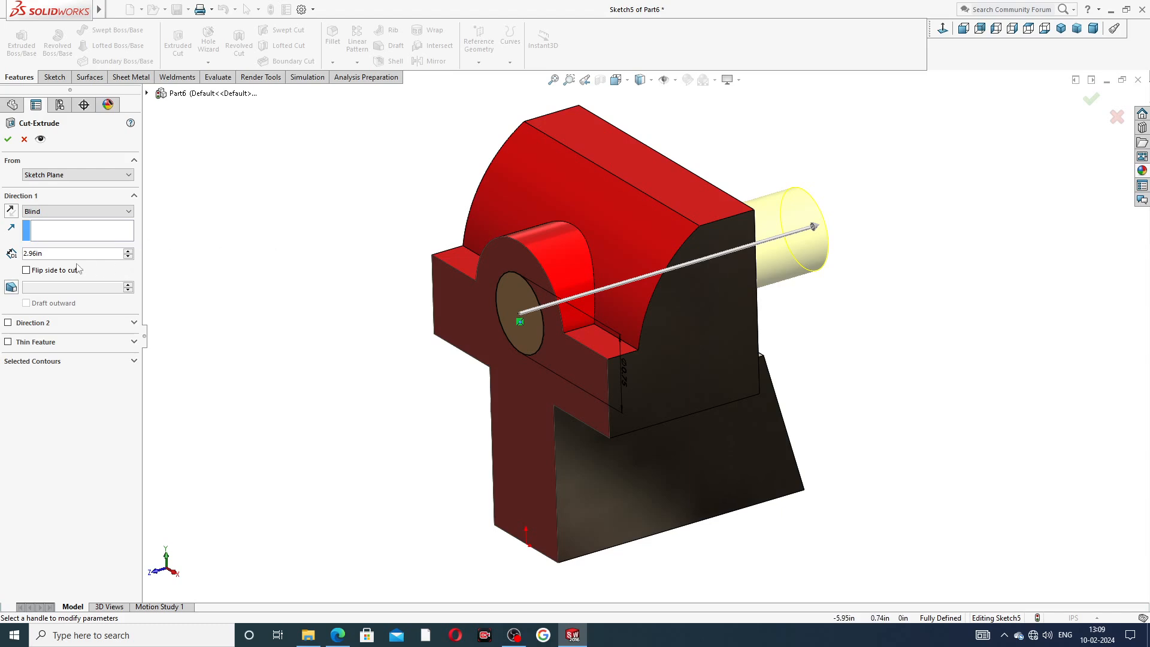
pyautogui.moveTo(50, 254); pyautogui.dragTo(12, 263)
pyautogui.write('1')
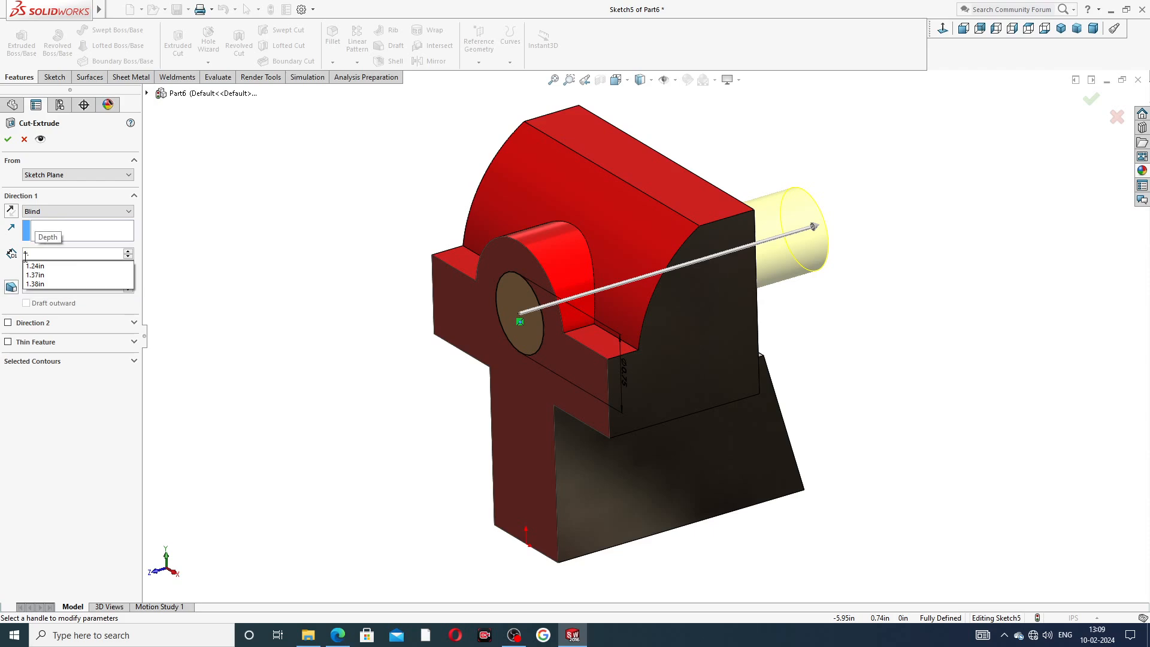
pyautogui.write('.17')
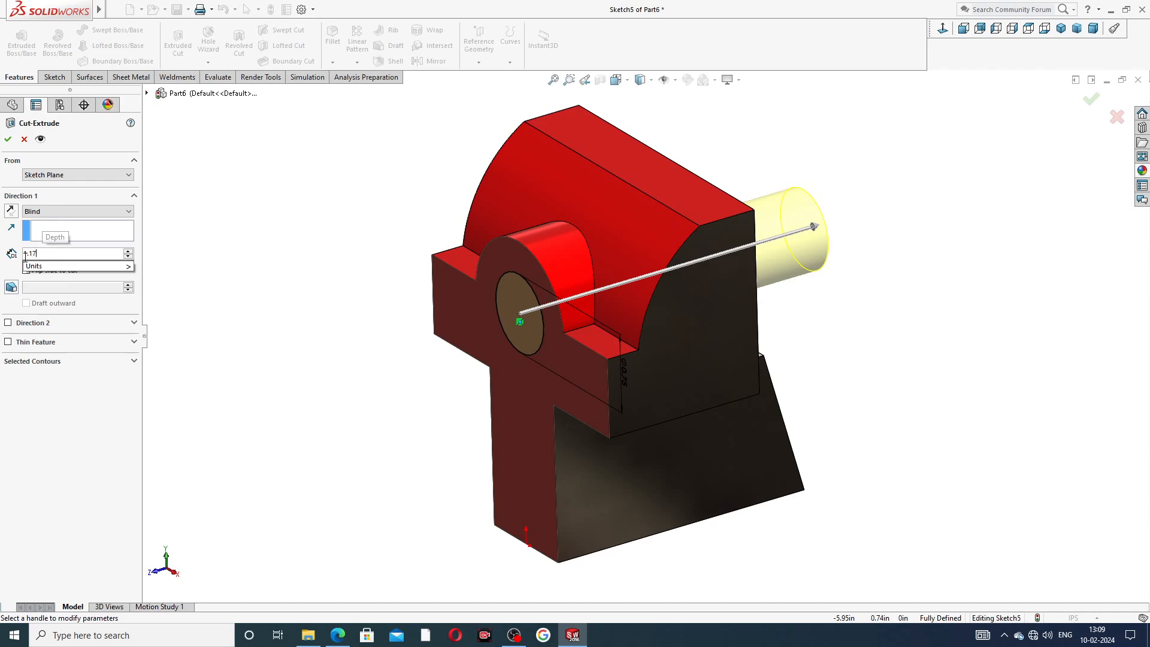
pyautogui.write('87')
pyautogui.press('Return')
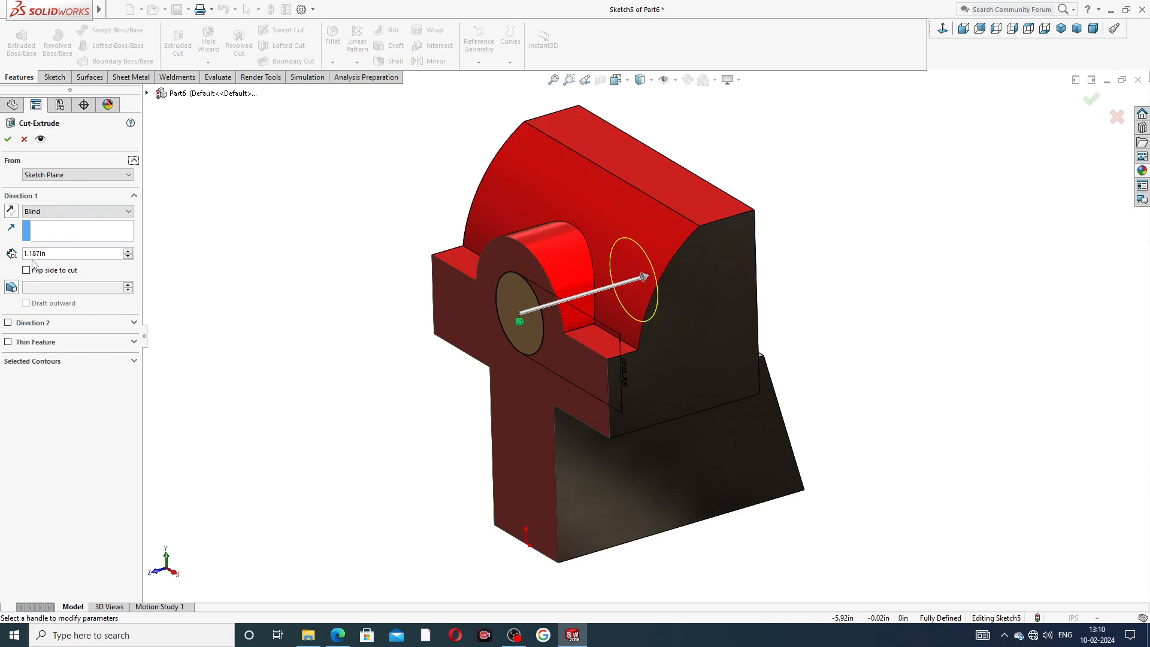
pyautogui.click(337, 635)
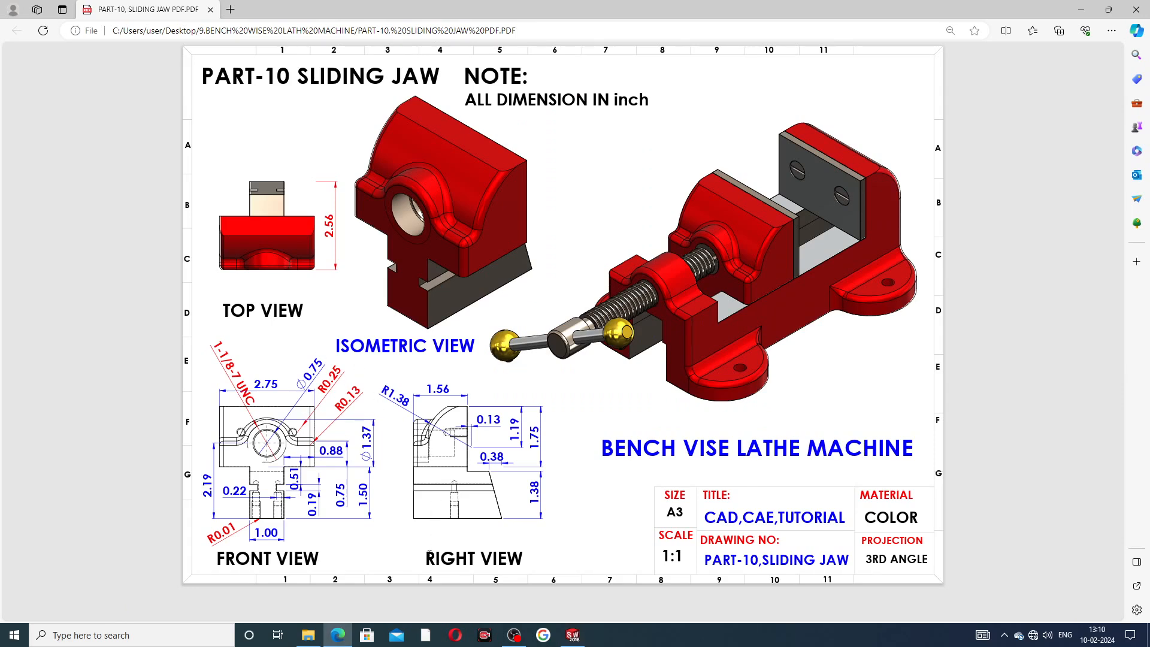
pyautogui.click(572, 636)
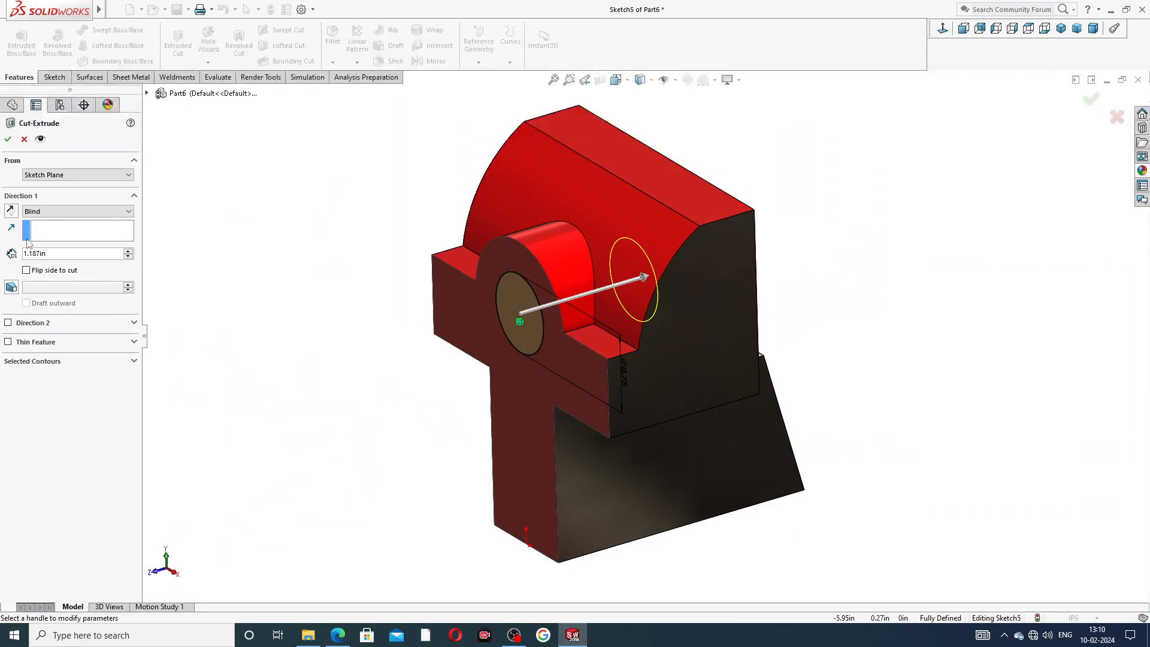
pyautogui.click(8, 140)
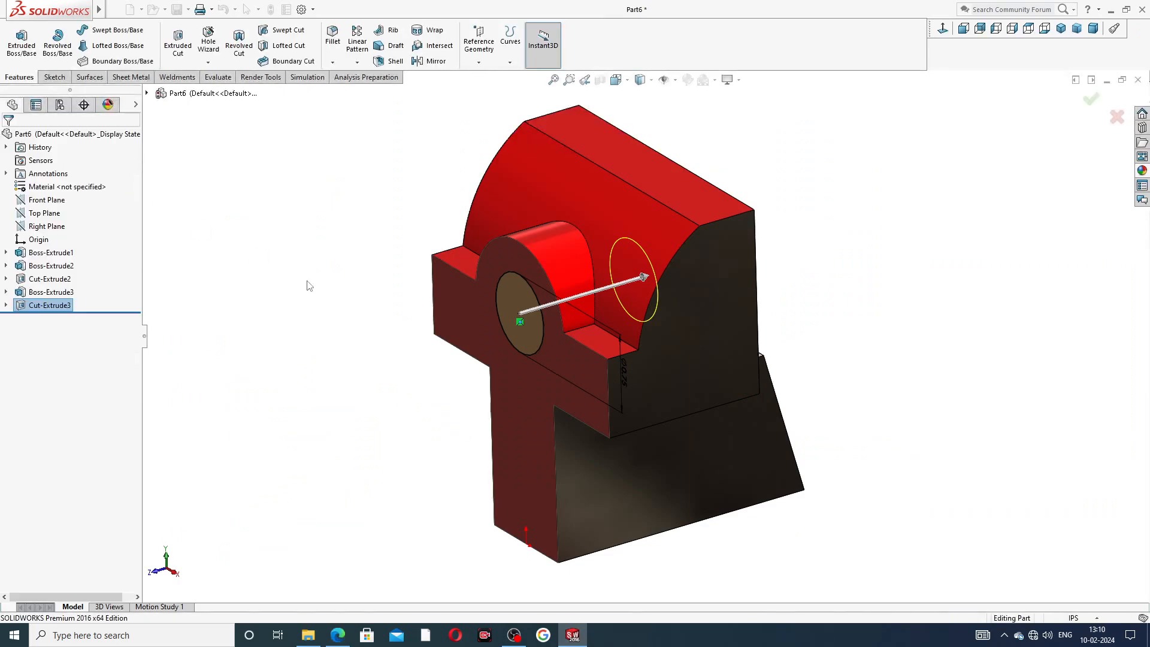
# Start a Hole Wizard straight tap hole on the jaw's front face, viewed normal to it.
pyautogui.moveTo(397, 321); pyautogui.dragTo(437, 296, button='middle')
pyautogui.scroll(3, 593, 264)
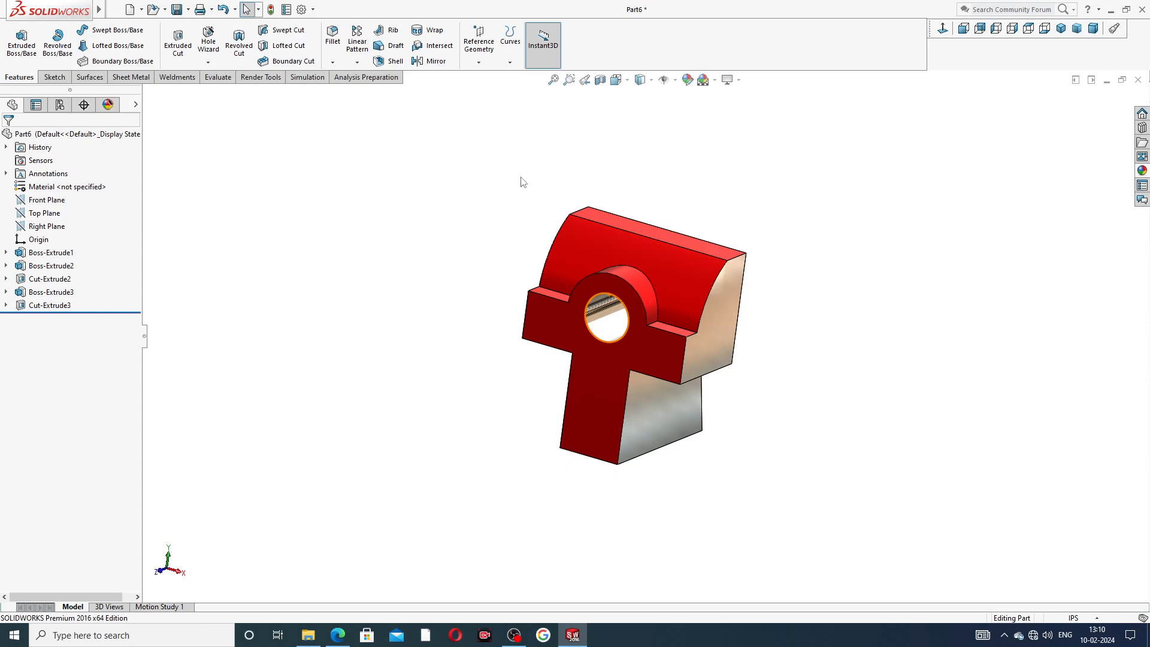
pyautogui.moveTo(672, 299); pyautogui.dragTo(643, 268, button='middle')
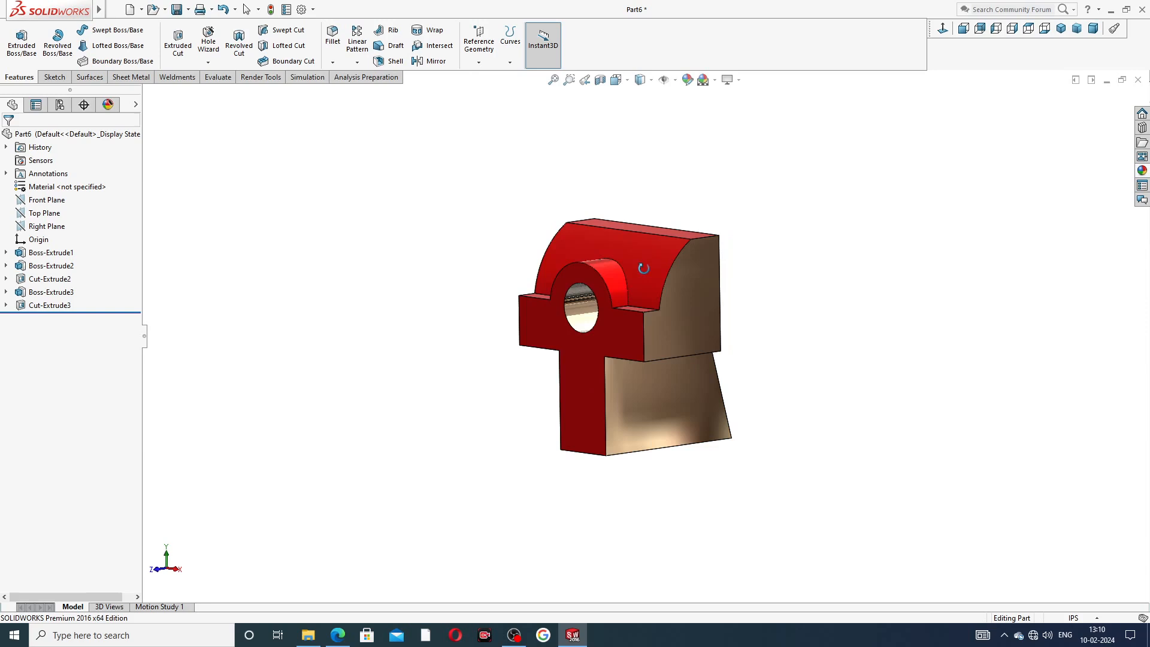
pyautogui.scroll(-3, 581, 297)
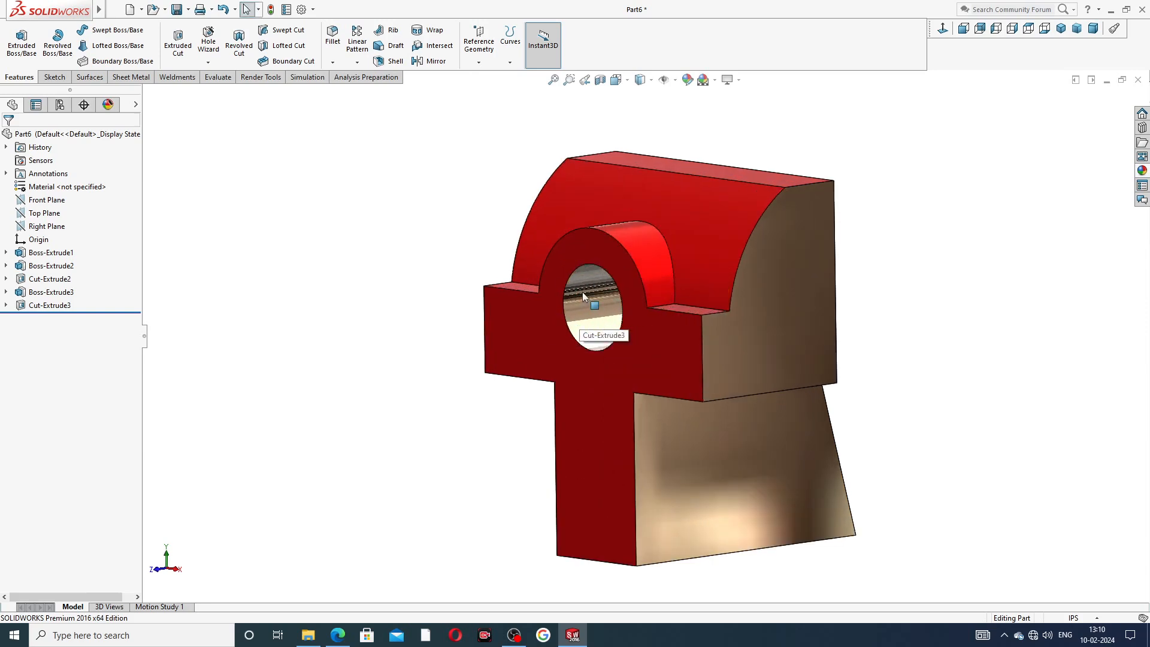
pyautogui.moveTo(591, 303)
pyautogui.mouseDown(button='middle')
pyautogui.moveTo(604, 293)
pyautogui.moveTo(584, 306)
pyautogui.mouseUp(button='middle')
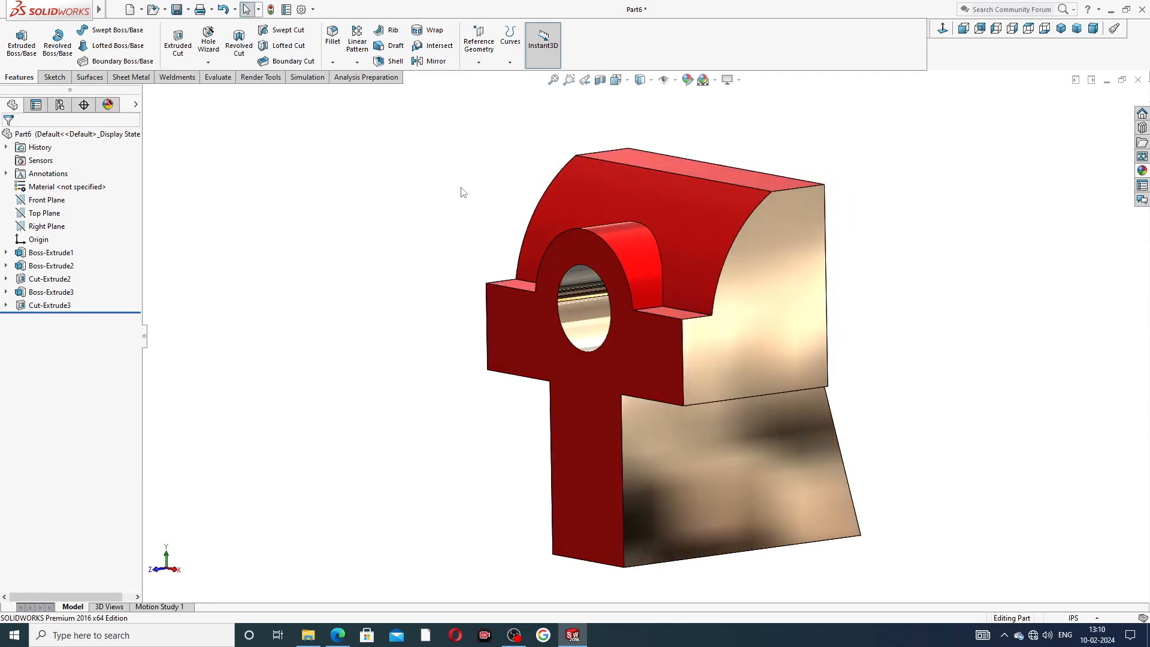
pyautogui.click(625, 360)
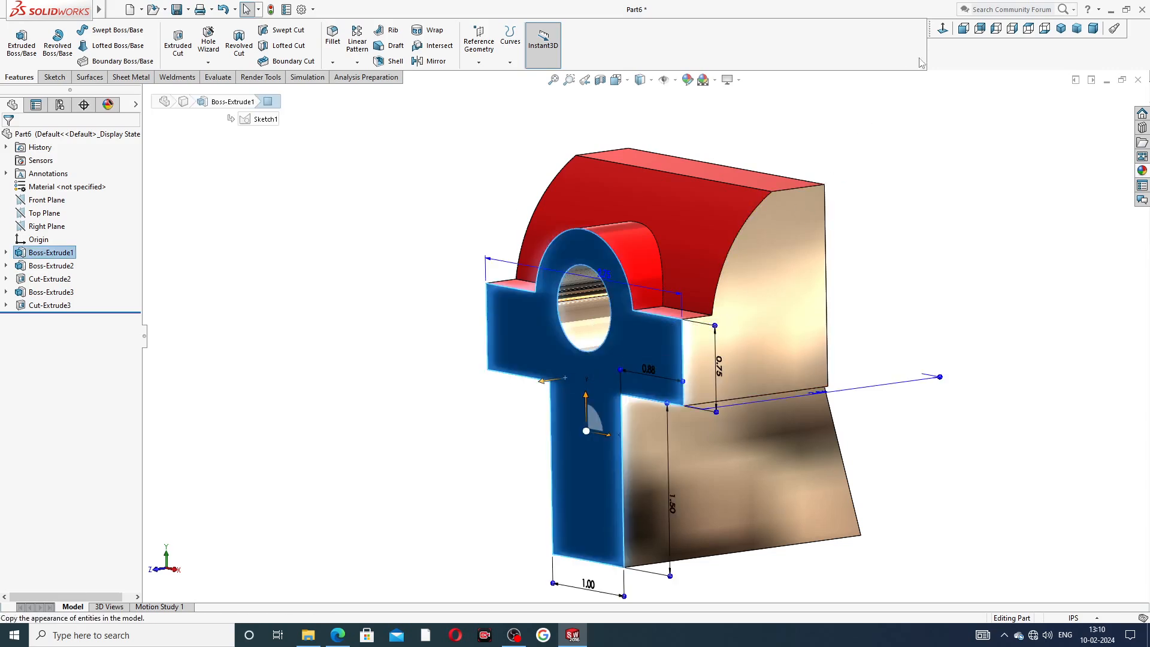
pyautogui.click(962, 28)
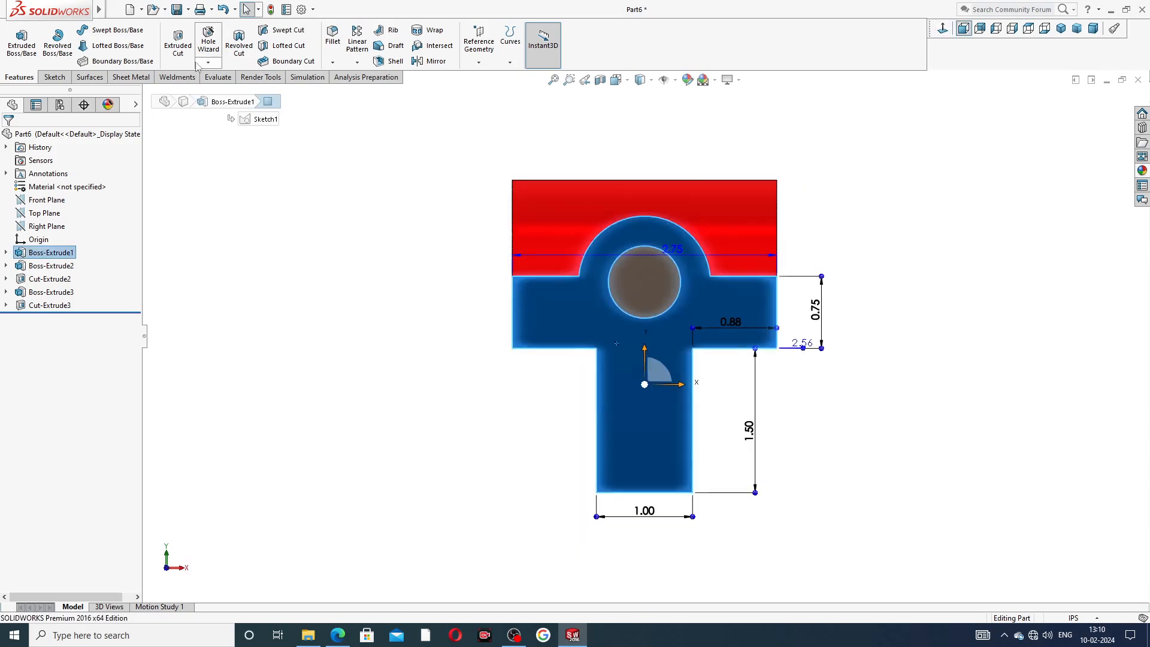
pyautogui.click(208, 42)
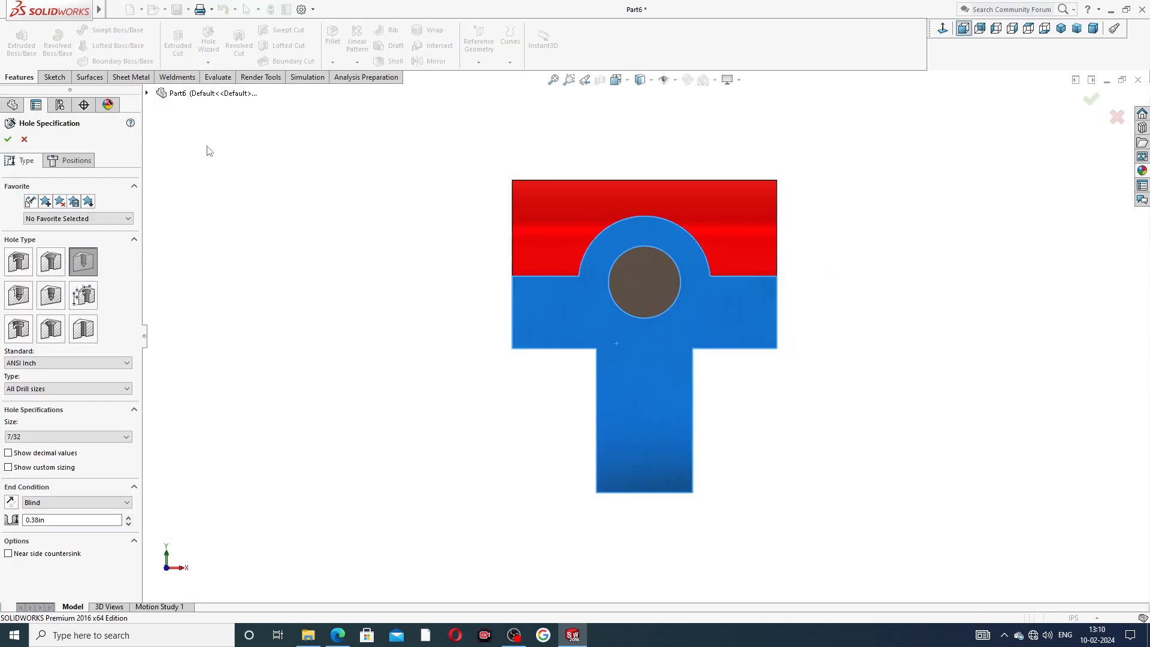
pyautogui.click(17, 301)
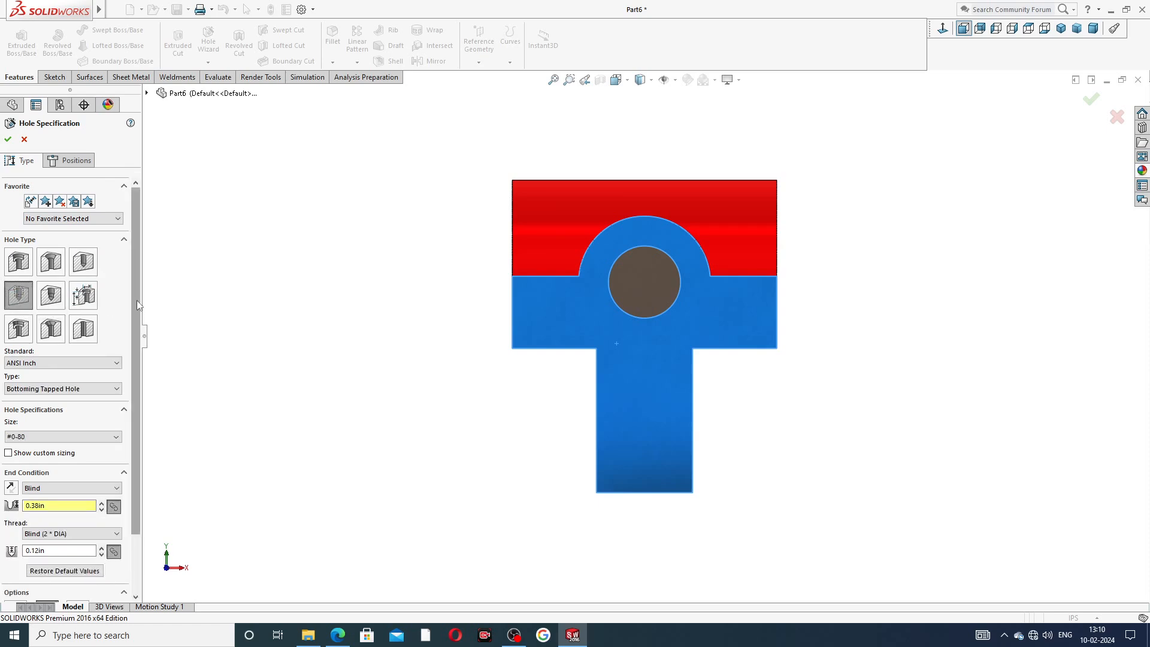
# Set the hole type to Tapped hole with ANSI Inch size 1-1/8-7.
pyautogui.moveTo(137, 300); pyautogui.dragTo(137, 357)
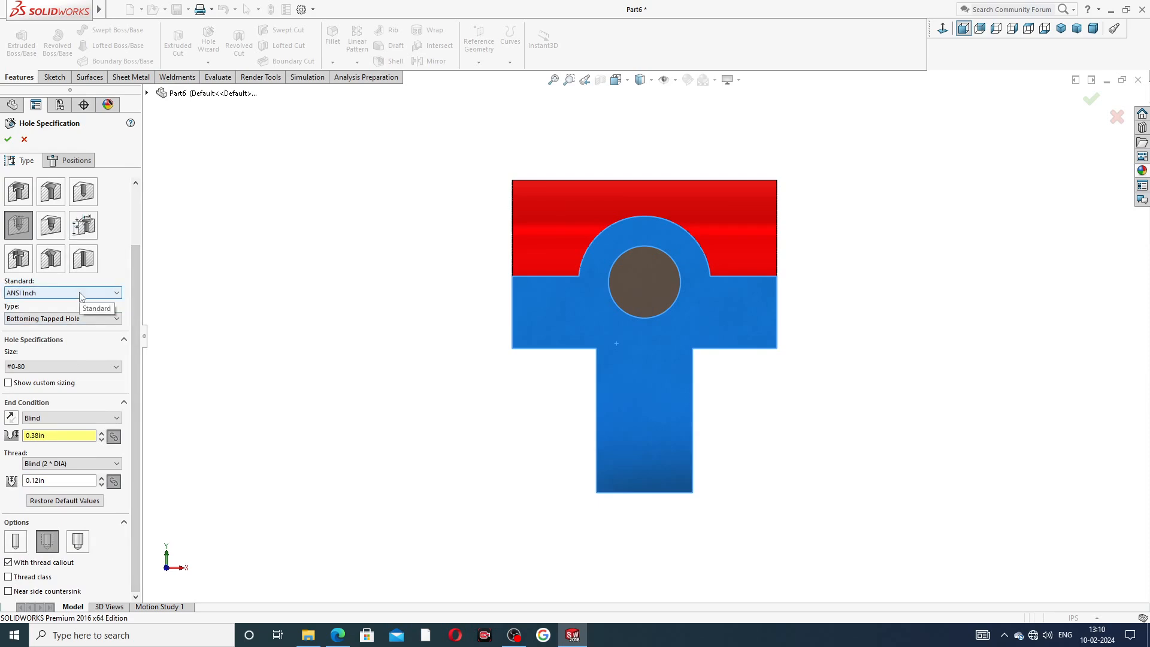
pyautogui.click(53, 316)
pyautogui.click(45, 345)
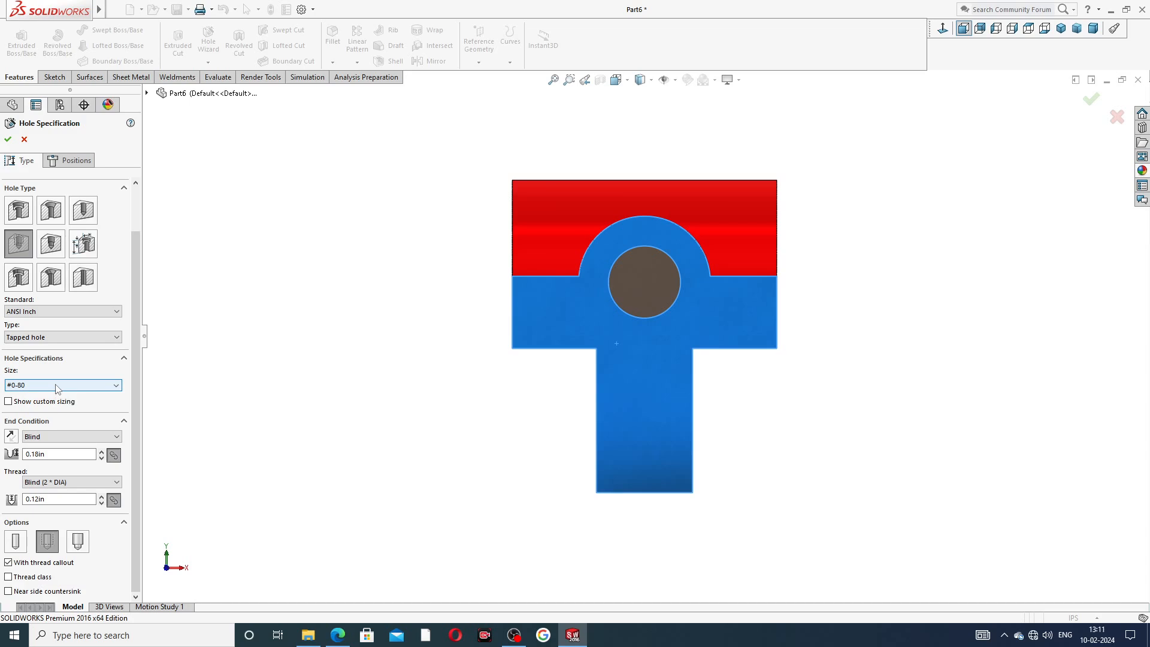
pyautogui.click(57, 386)
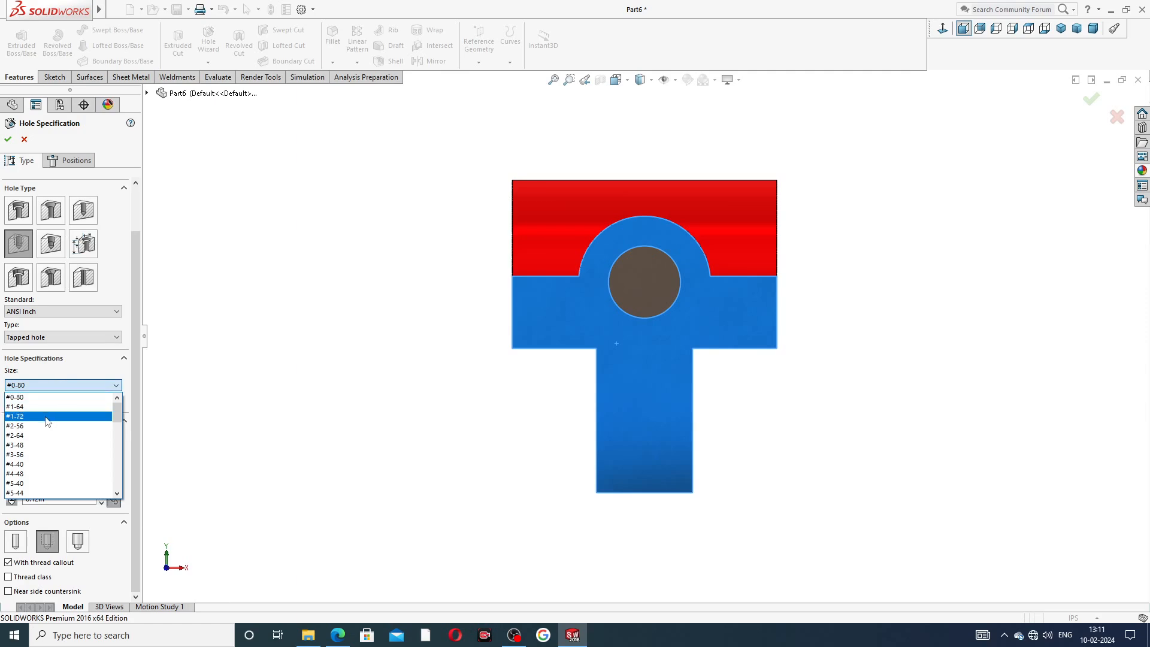
pyautogui.scroll(-6, 50, 424)
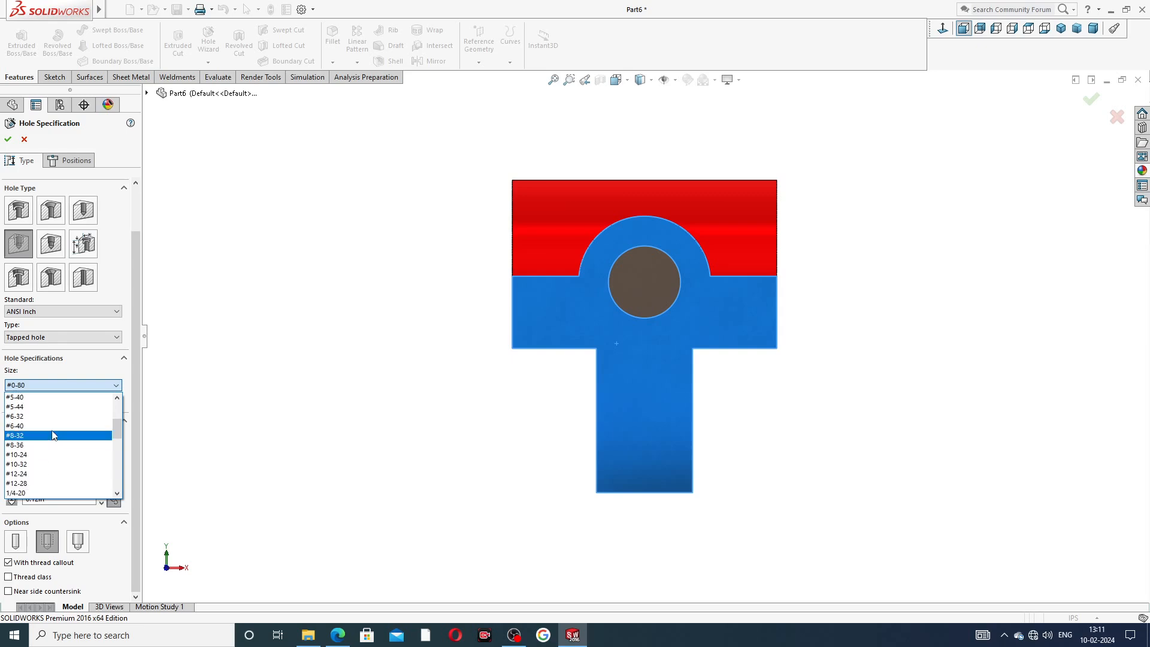
pyautogui.scroll(-2, 55, 428)
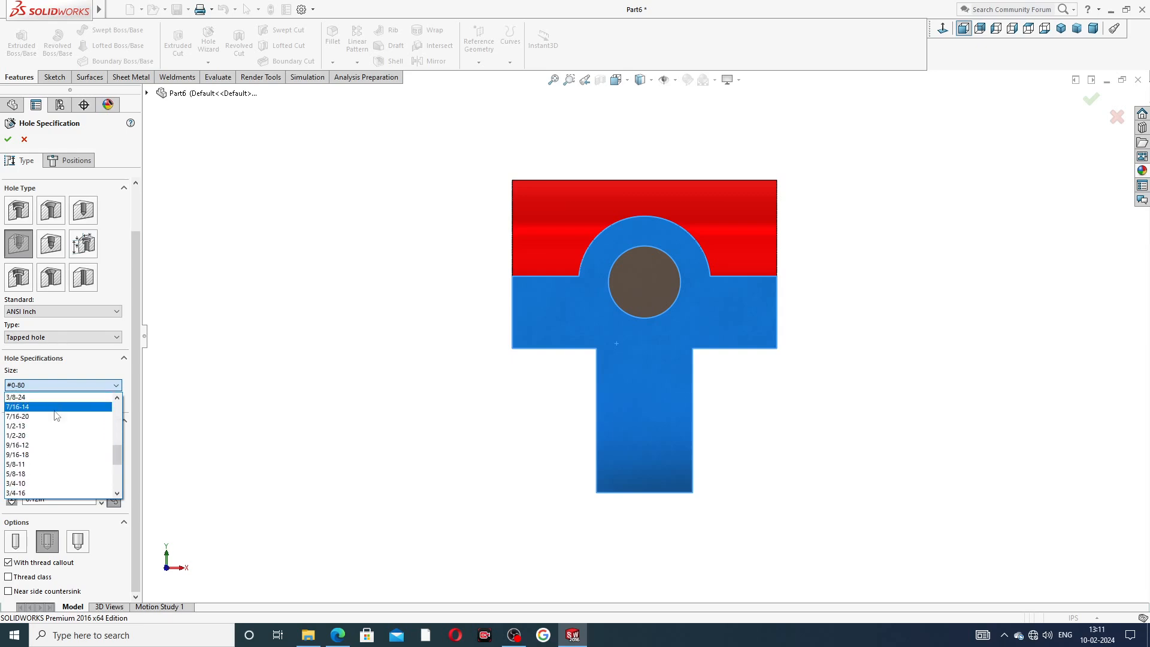
pyautogui.scroll(1, 57, 416)
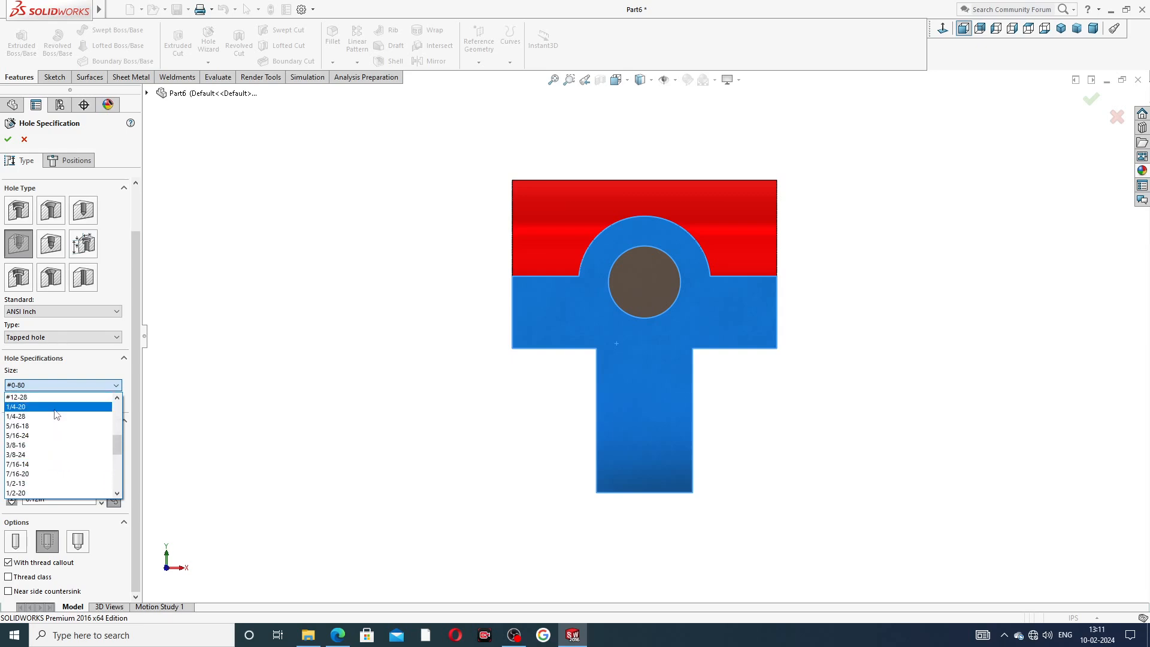
pyautogui.scroll(-3, 56, 413)
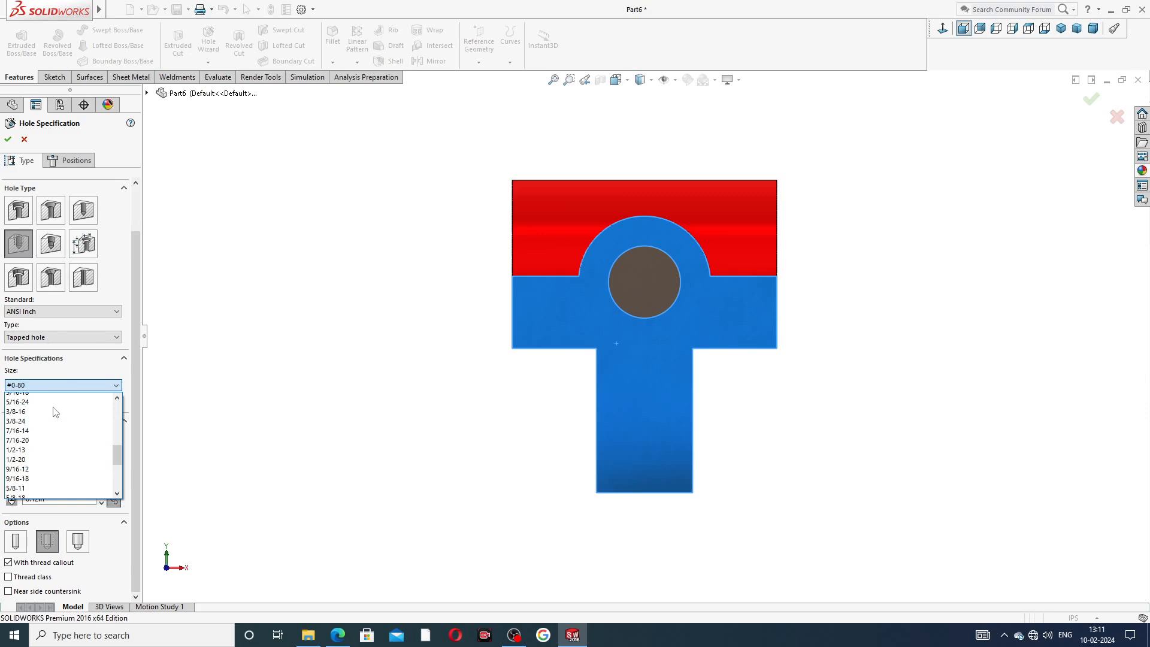
pyautogui.scroll(-3, 54, 420)
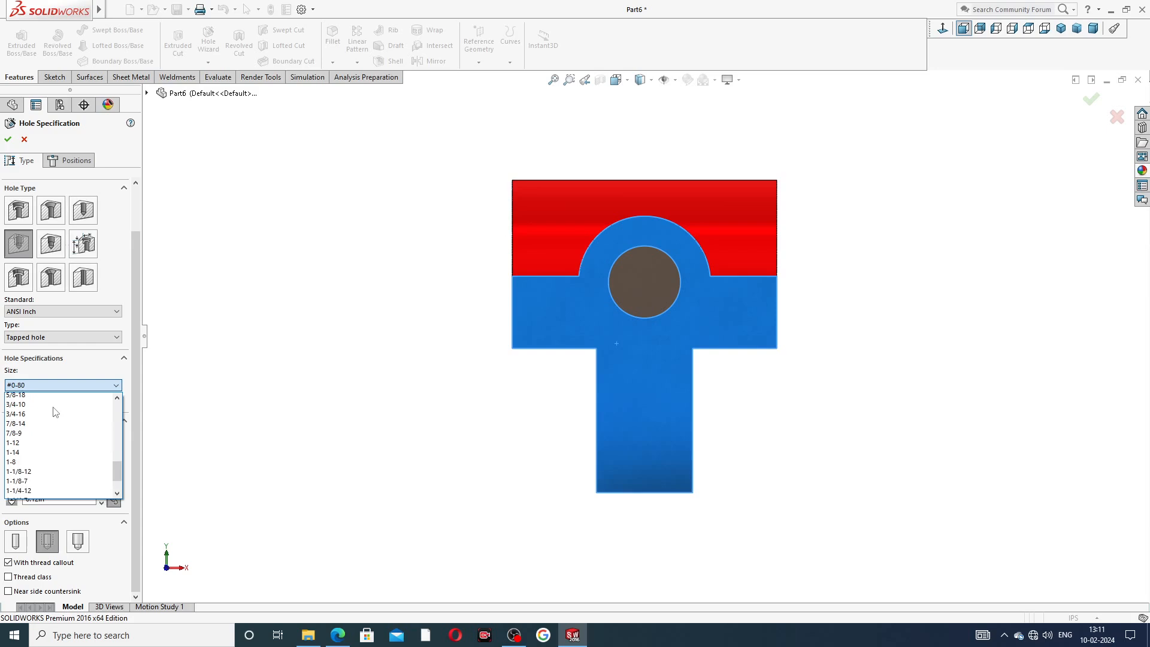
pyautogui.click(50, 445)
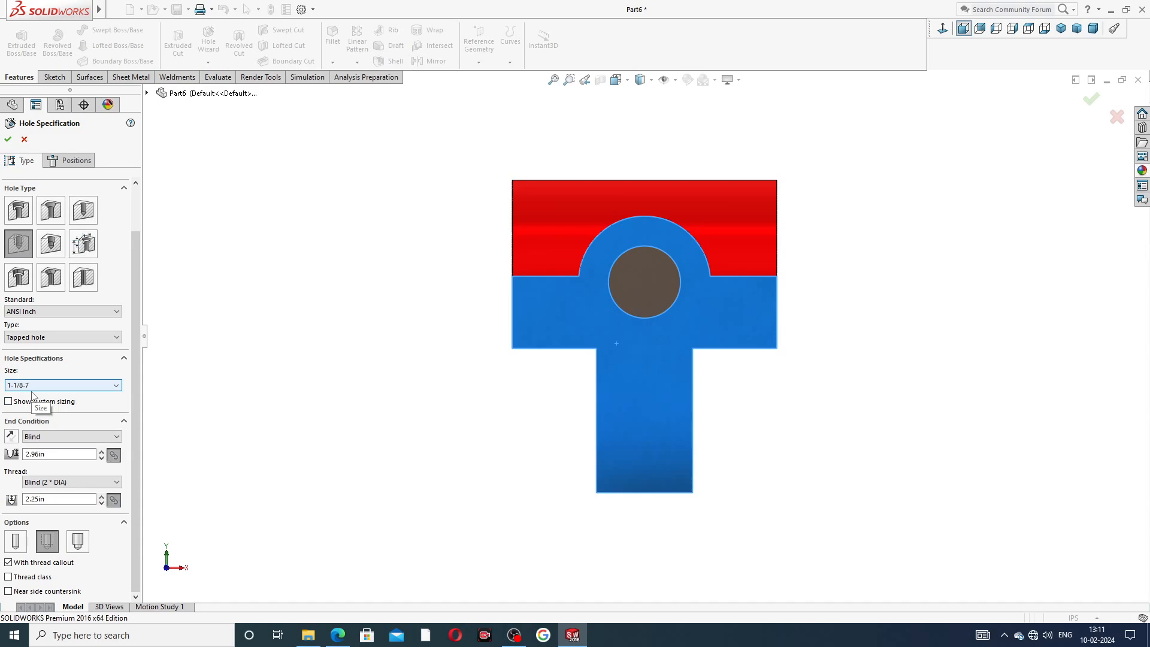
# Enable custom sizing and set the tap drill diameter to 0.813 in.
pyautogui.click(9, 402)
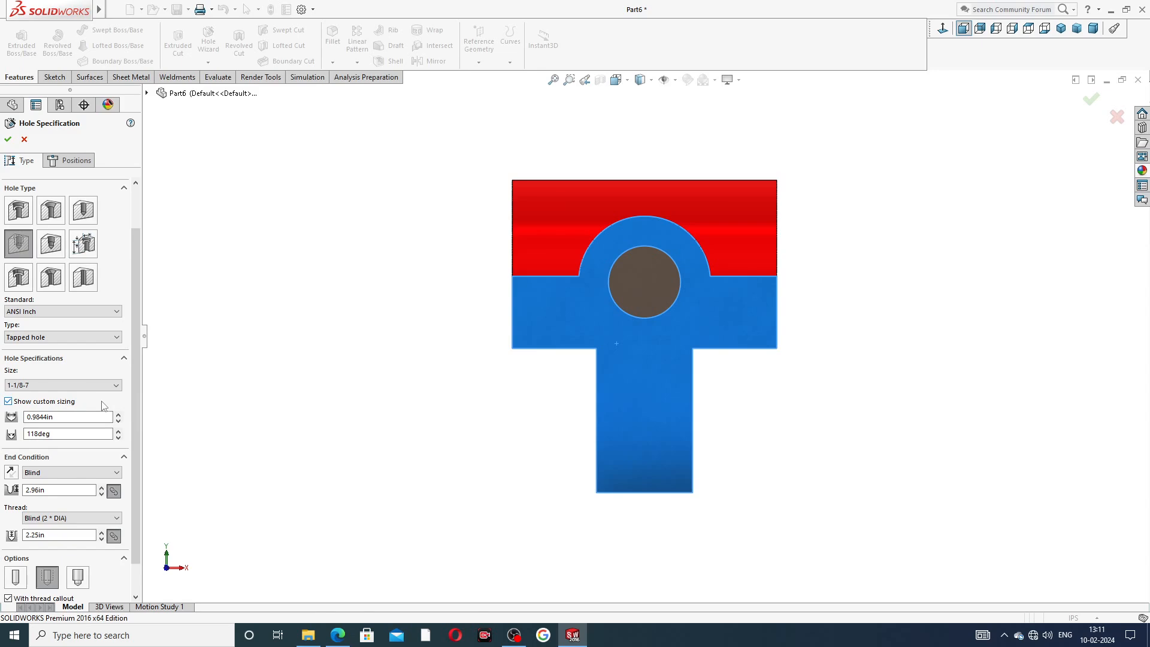
pyautogui.moveTo(61, 417); pyautogui.dragTo(1, 420)
pyautogui.write('.81')
pyautogui.press('Return')
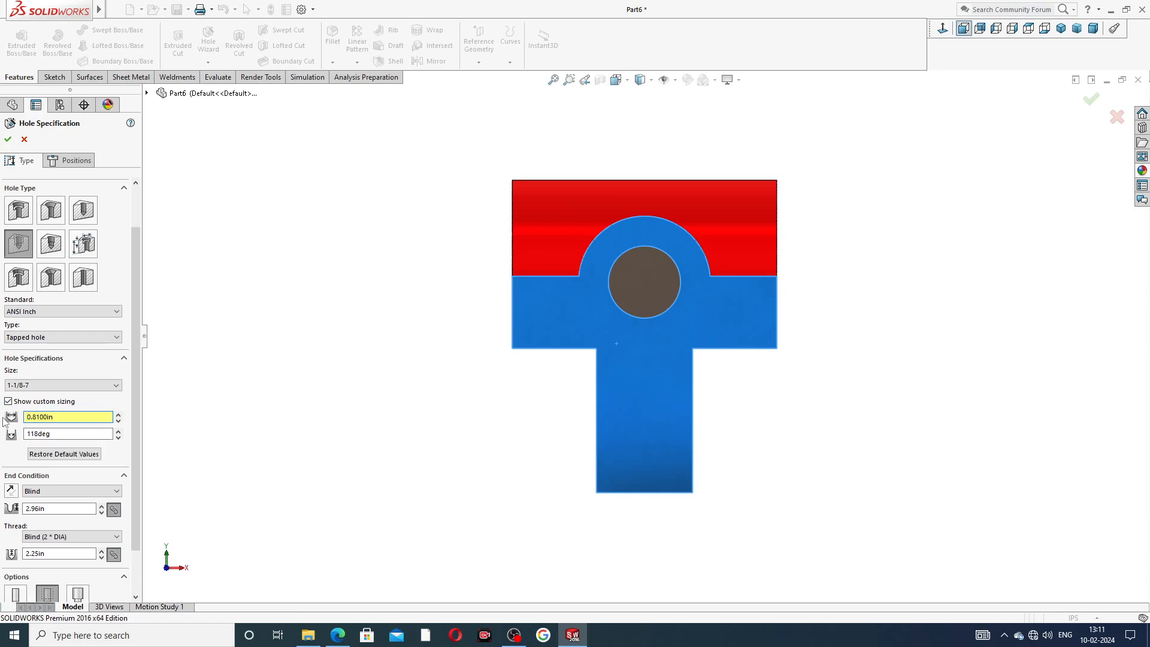
pyautogui.hotkey('ctrl', 'a')
pyautogui.write('.')
pyautogui.press('Return')
# Set the blind hole depth to 0.44 in.
pyautogui.scroll(-2, 136, 397)
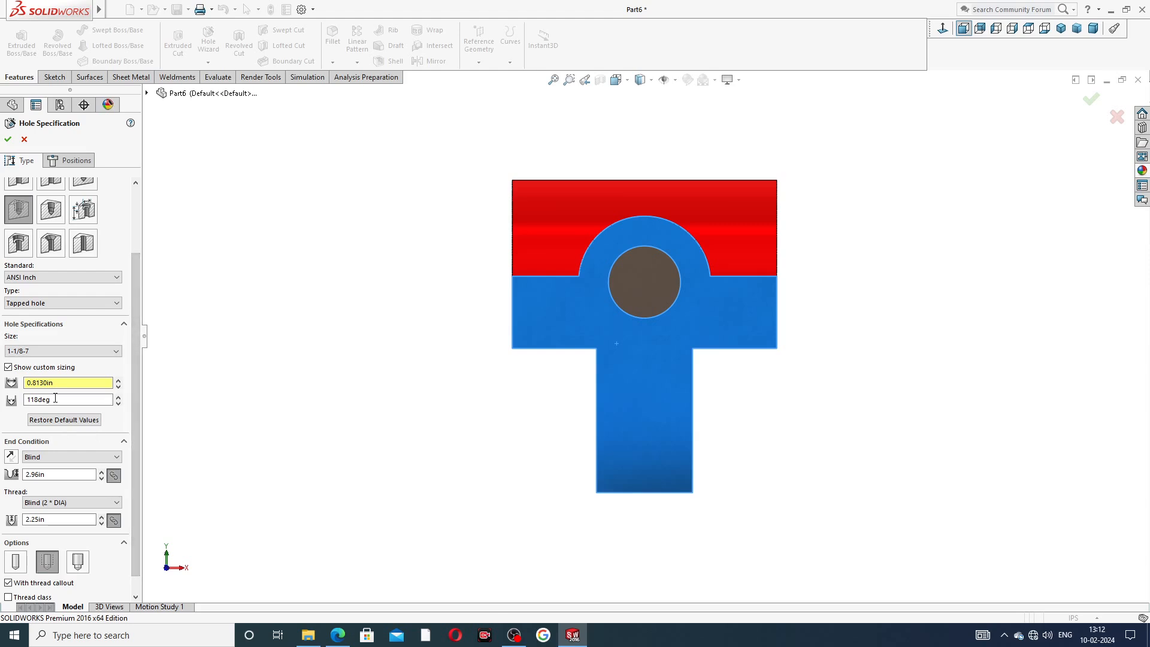
pyautogui.moveTo(47, 475); pyautogui.dragTo(2, 483)
pyautogui.write('.44')
pyautogui.press('Return')
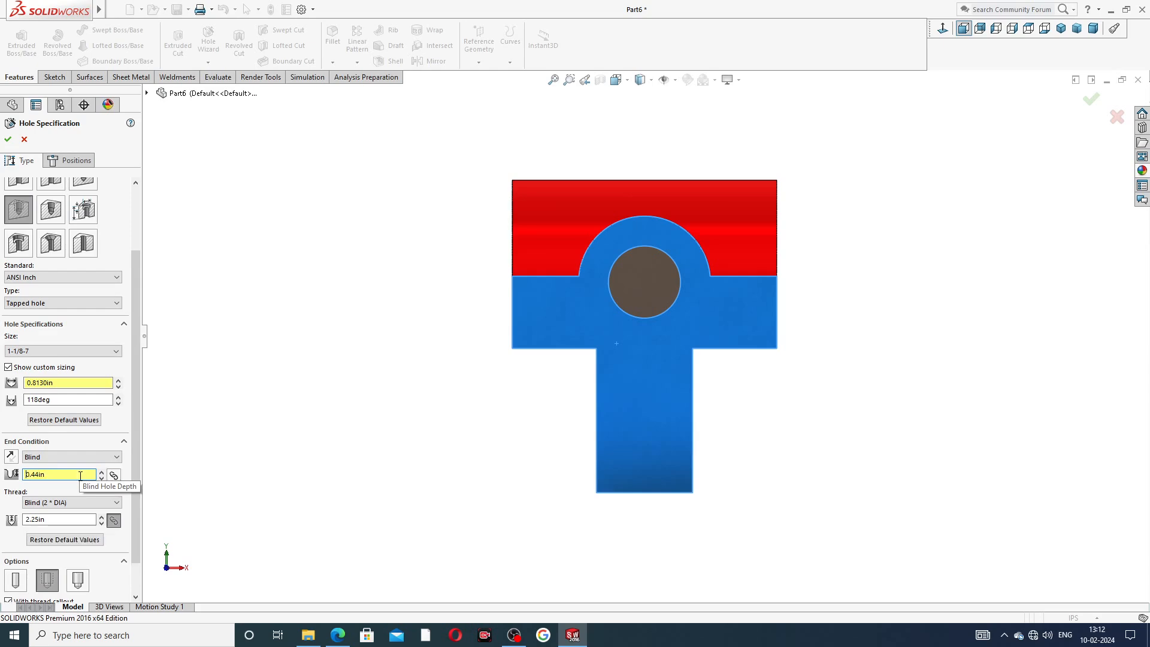
pyautogui.scroll(-2, 137, 431)
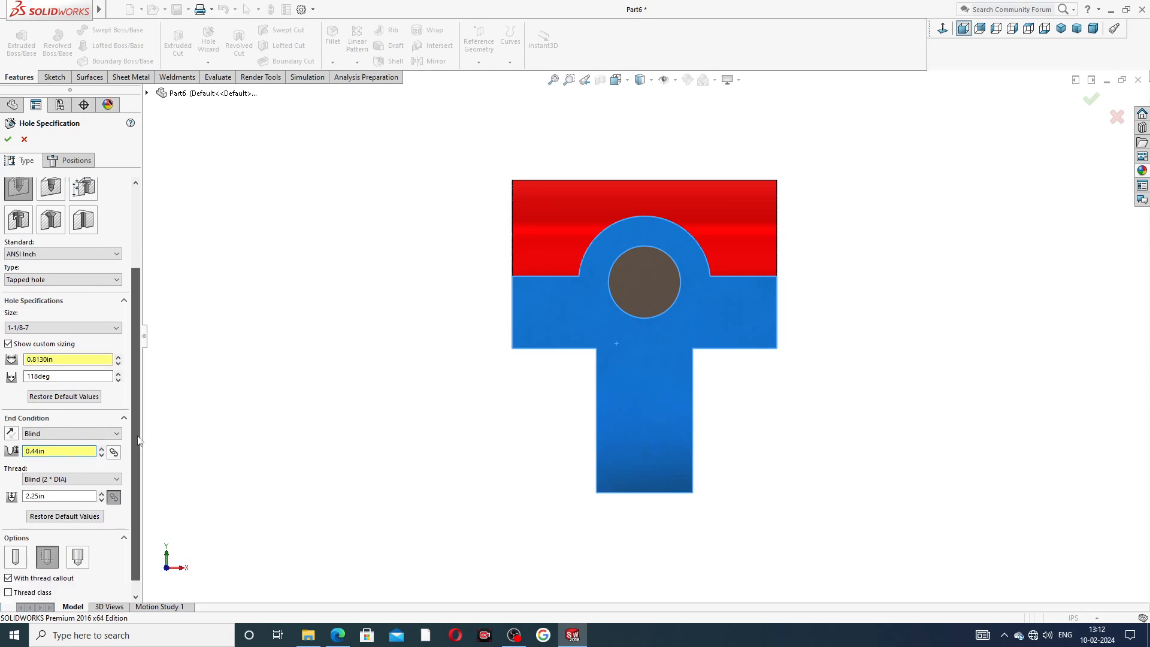
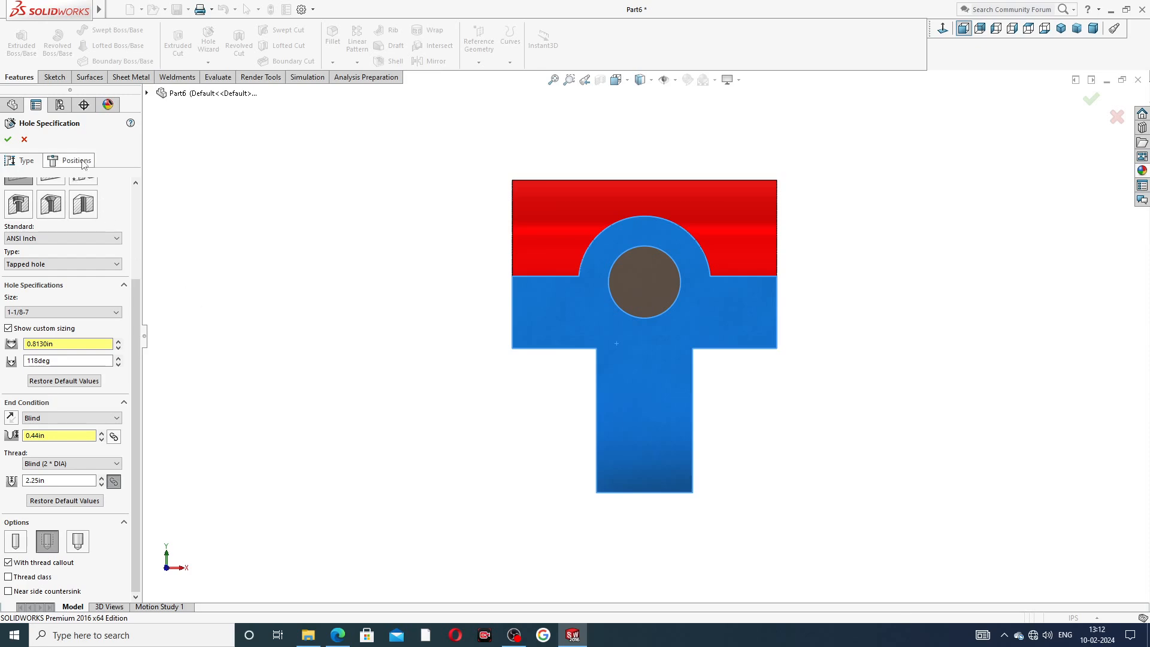
# Position the tapped hole at the center of the arched boss and confirm the Hole Wizard feature.
pyautogui.scroll(5, 134, 268)
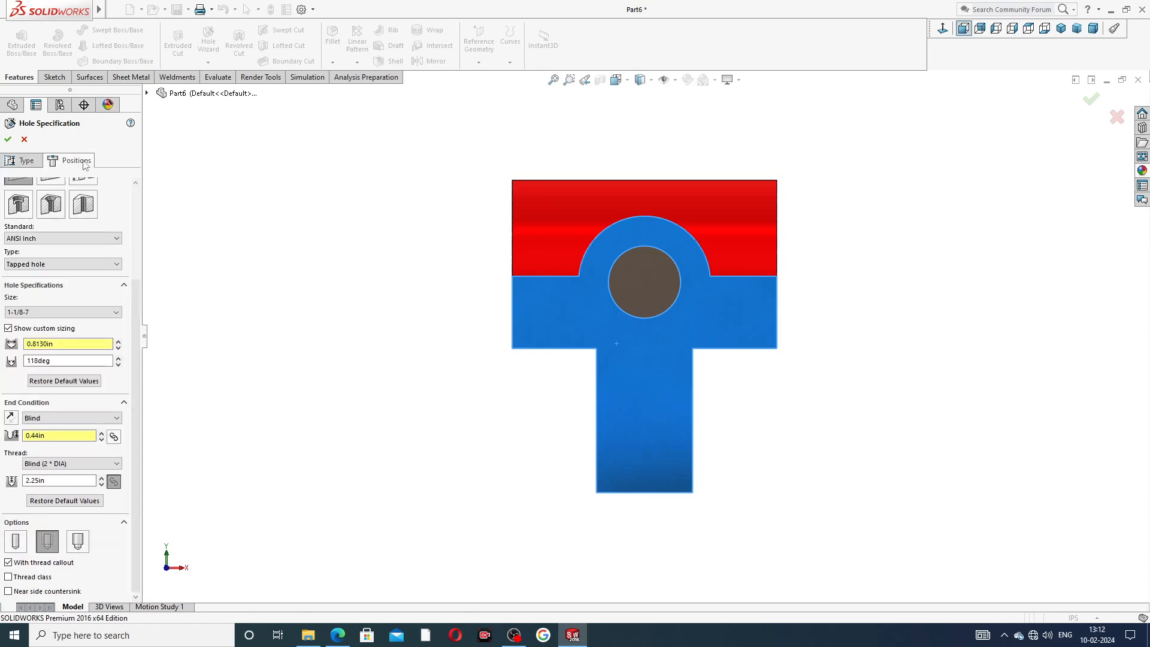
pyautogui.click(70, 160)
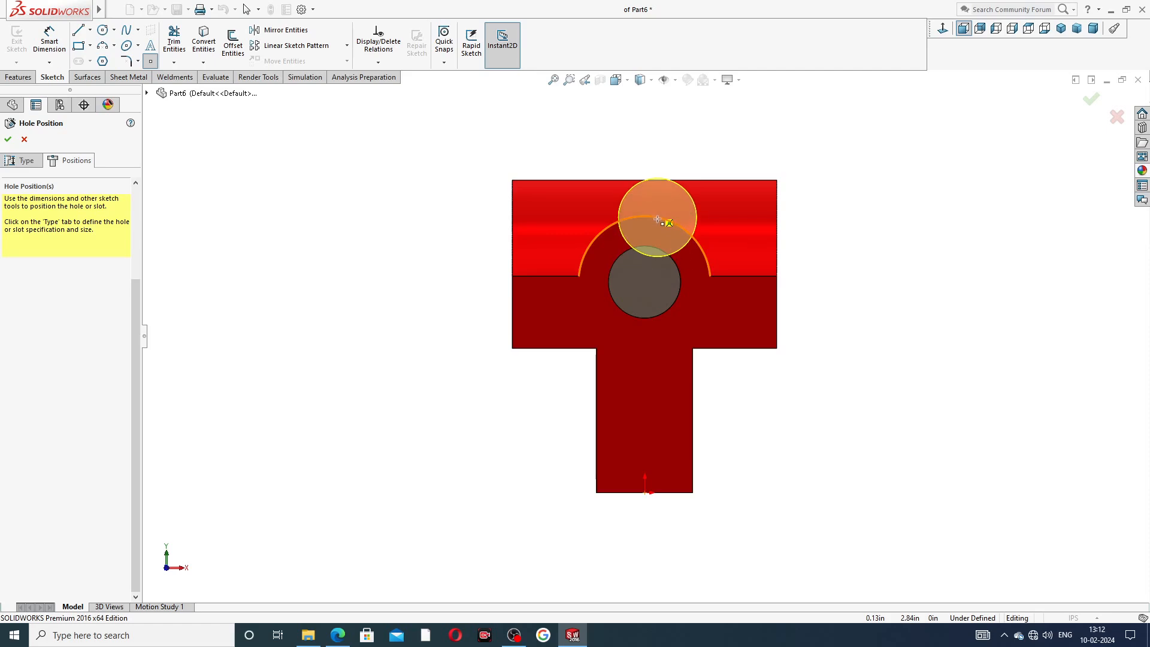
pyautogui.click(645, 283)
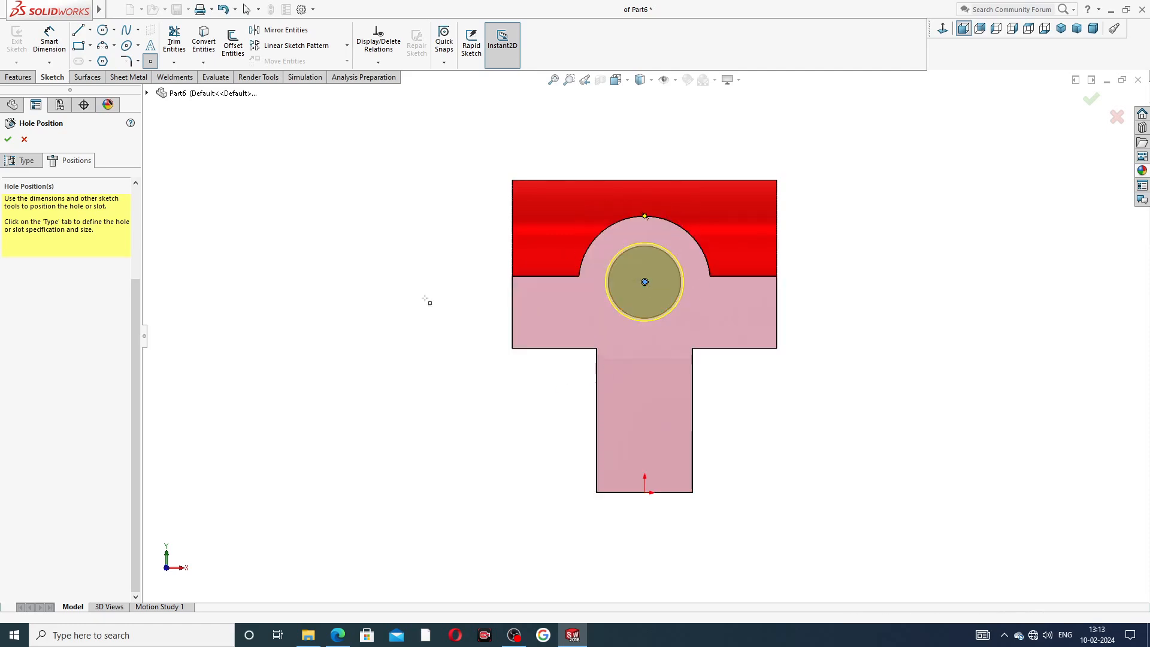
pyautogui.click(8, 139)
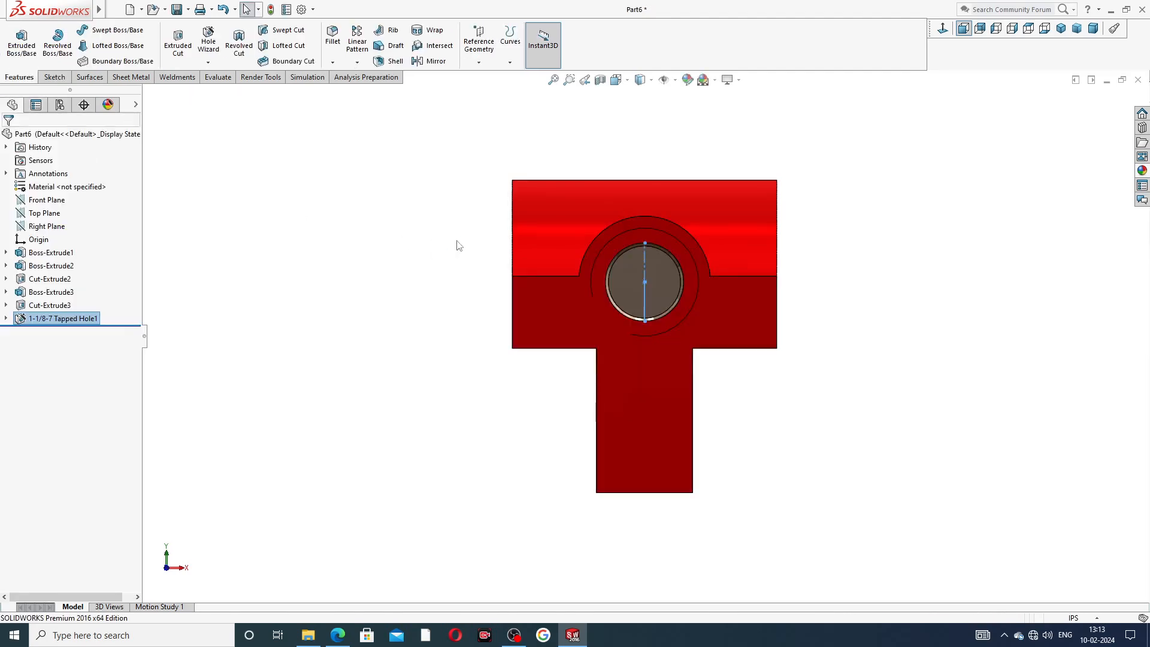
# Edit the tapped hole feature and clear its near side countersink option, then confirm the changes.
pyautogui.moveTo(906, 239); pyautogui.dragTo(656, 306, button='middle')
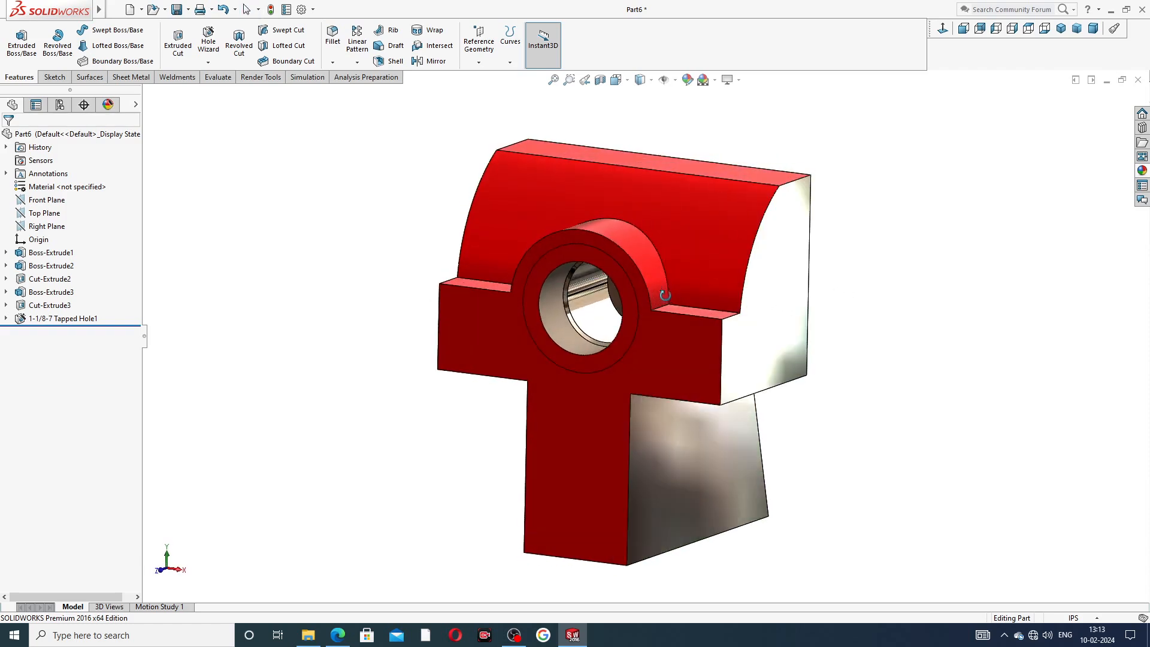
pyautogui.click(60, 319)
pyautogui.click(72, 292)
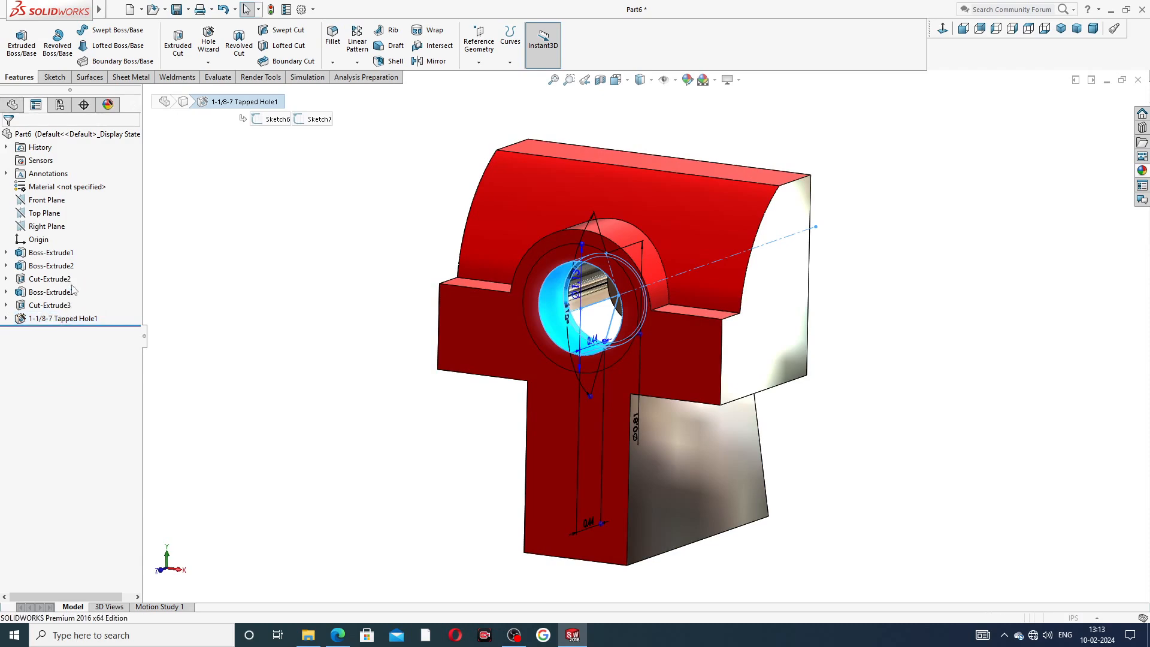
pyautogui.scroll(-3, 134, 459)
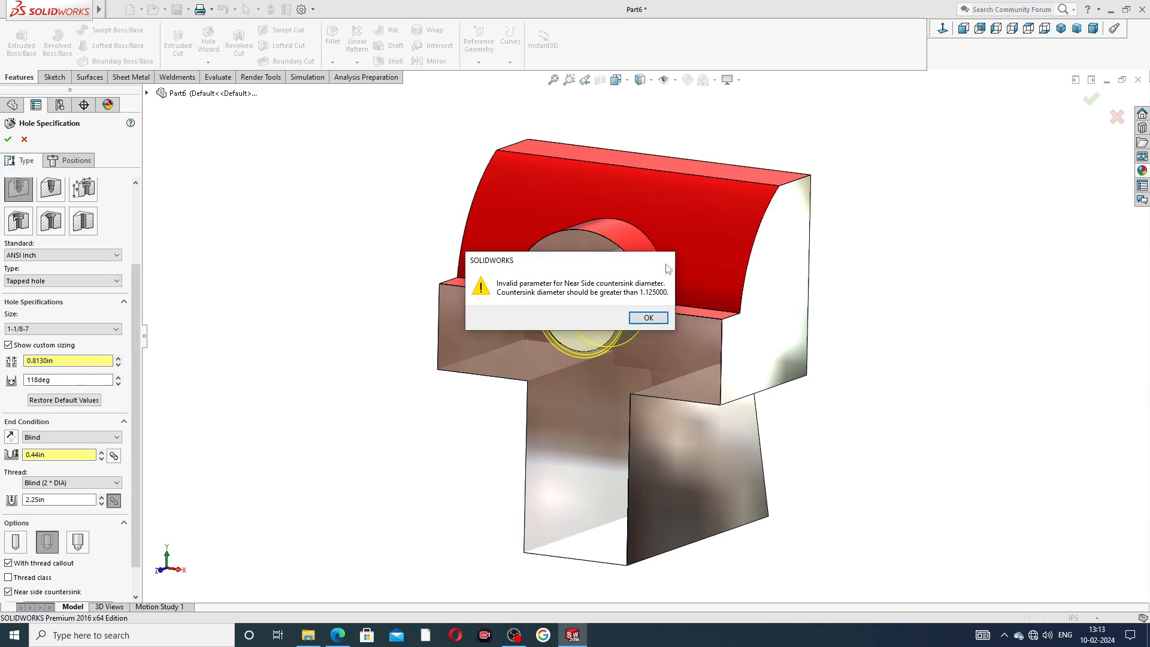
pyautogui.click(667, 262)
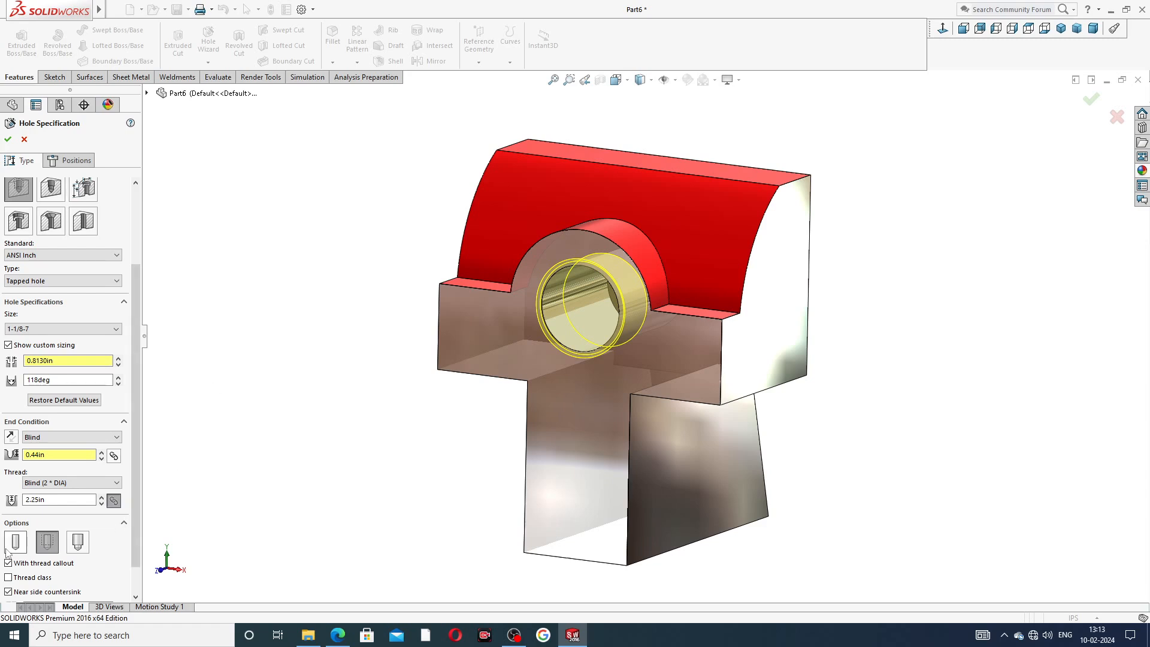
pyautogui.click(32, 578)
pyautogui.click(31, 594)
pyautogui.click(32, 578)
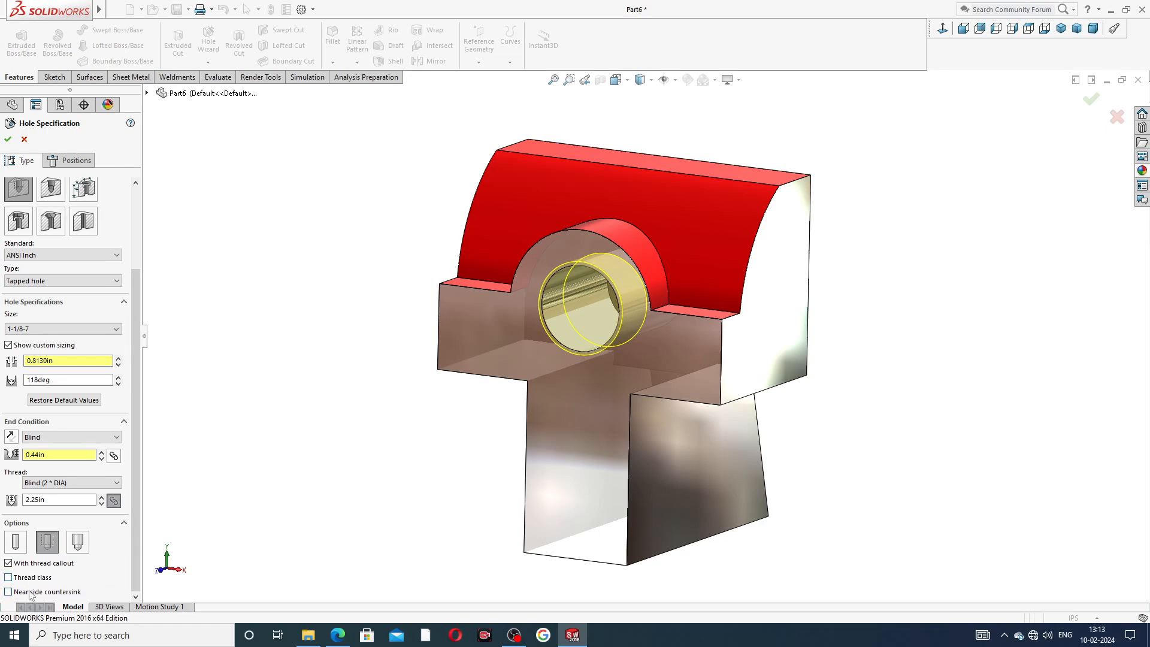
pyautogui.click(31, 595)
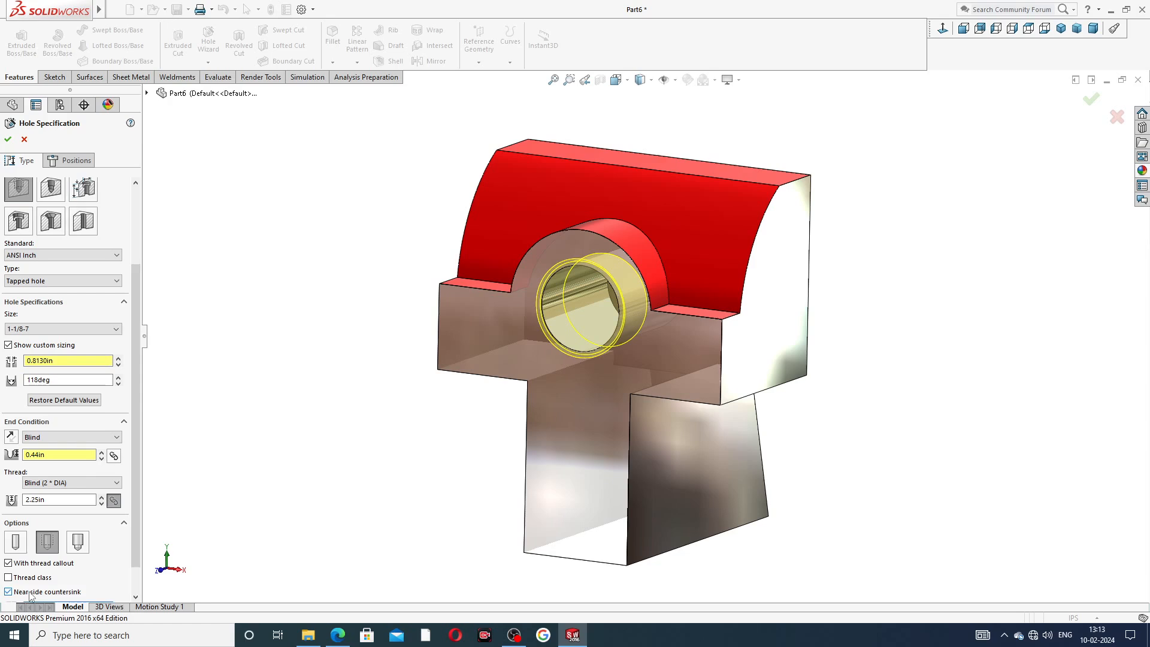
pyautogui.click(31, 595)
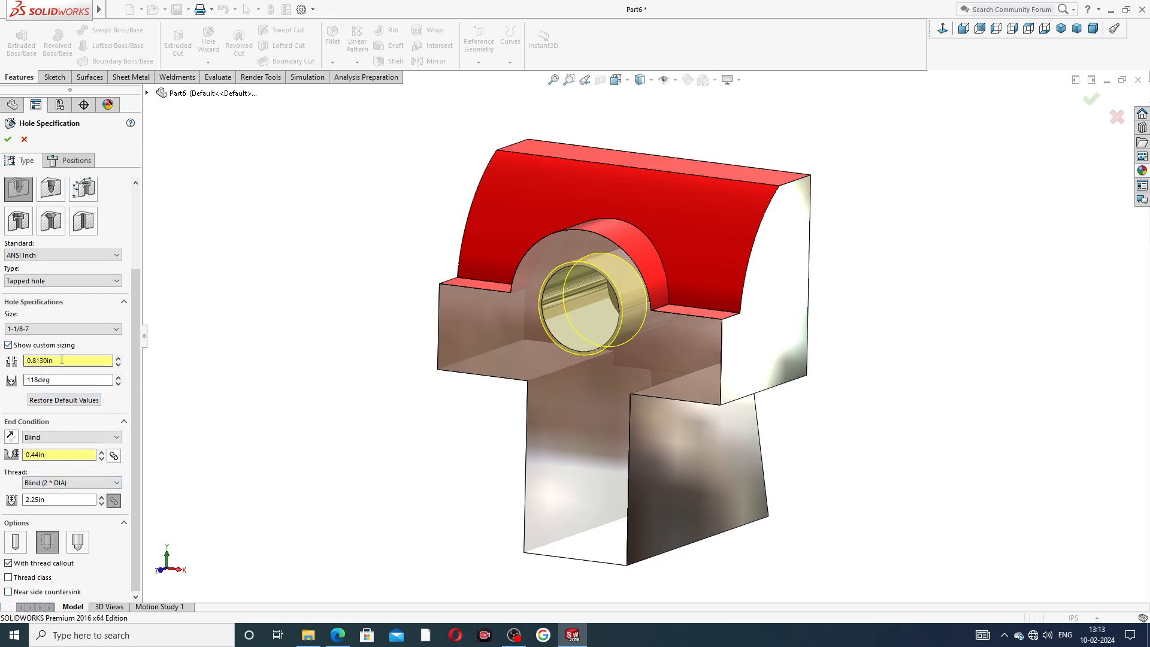
pyautogui.click(9, 139)
# Start a new sketch on the front face of the T-shaped body.
pyautogui.moveTo(807, 245); pyautogui.dragTo(831, 219, button='middle')
pyautogui.scroll(2, 831, 223)
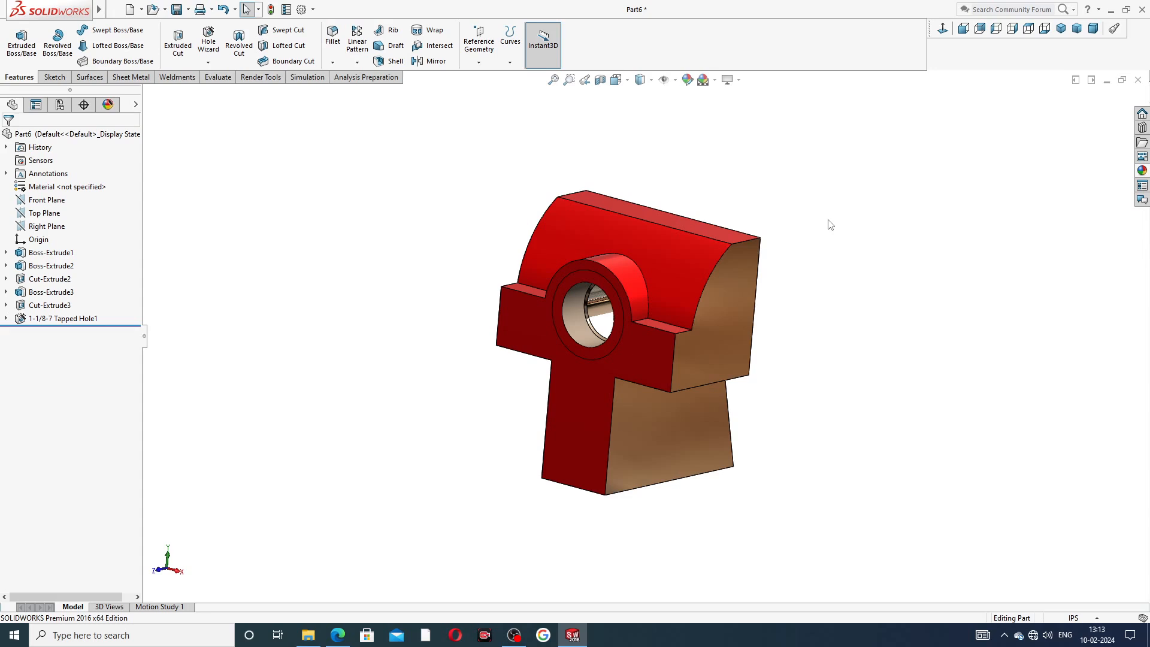
pyautogui.moveTo(793, 352); pyautogui.dragTo(852, 335, button='middle')
pyautogui.moveTo(701, 423); pyautogui.dragTo(611, 435, button='middle')
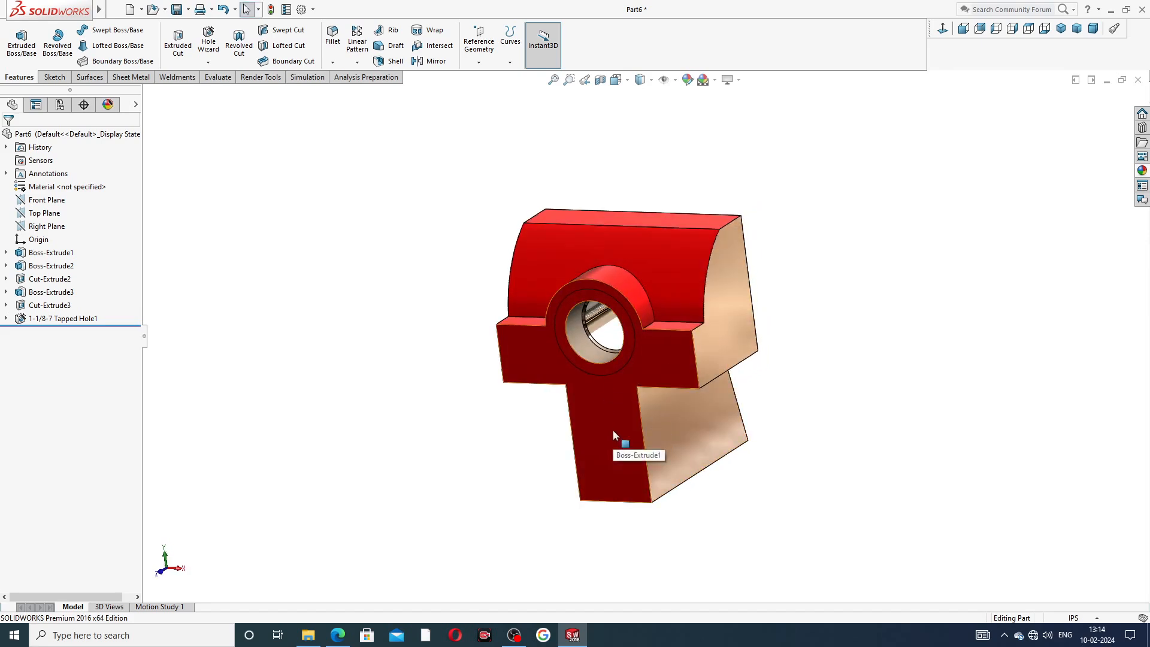
pyautogui.click(613, 429)
pyautogui.click(661, 395)
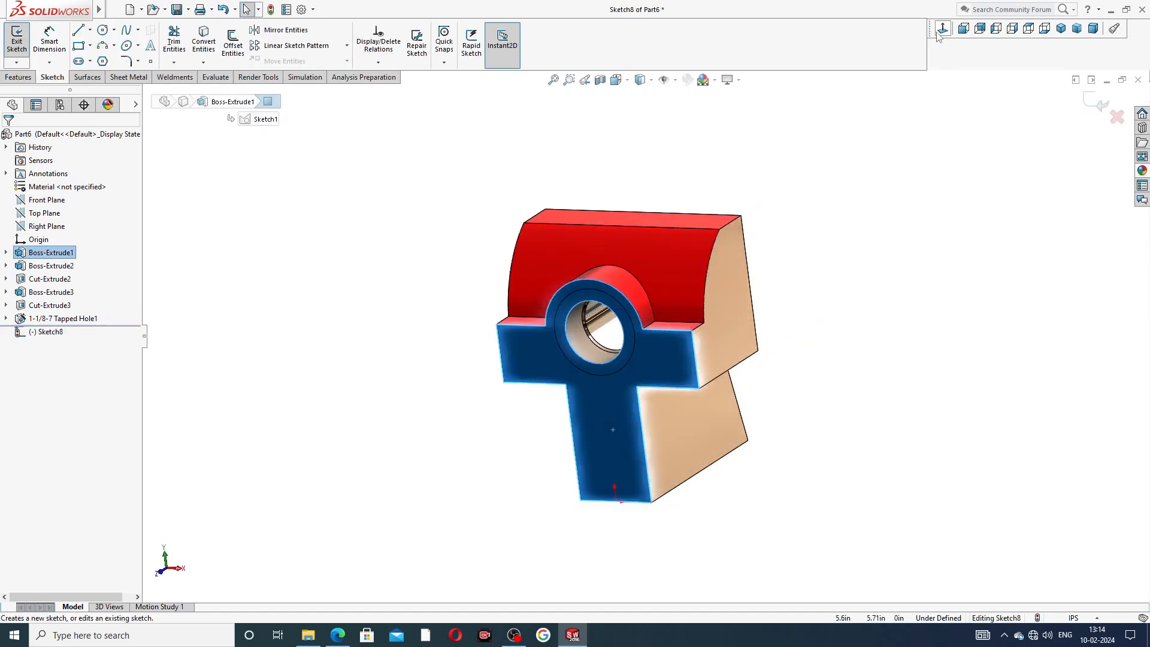
pyautogui.scroll(1, 797, 267)
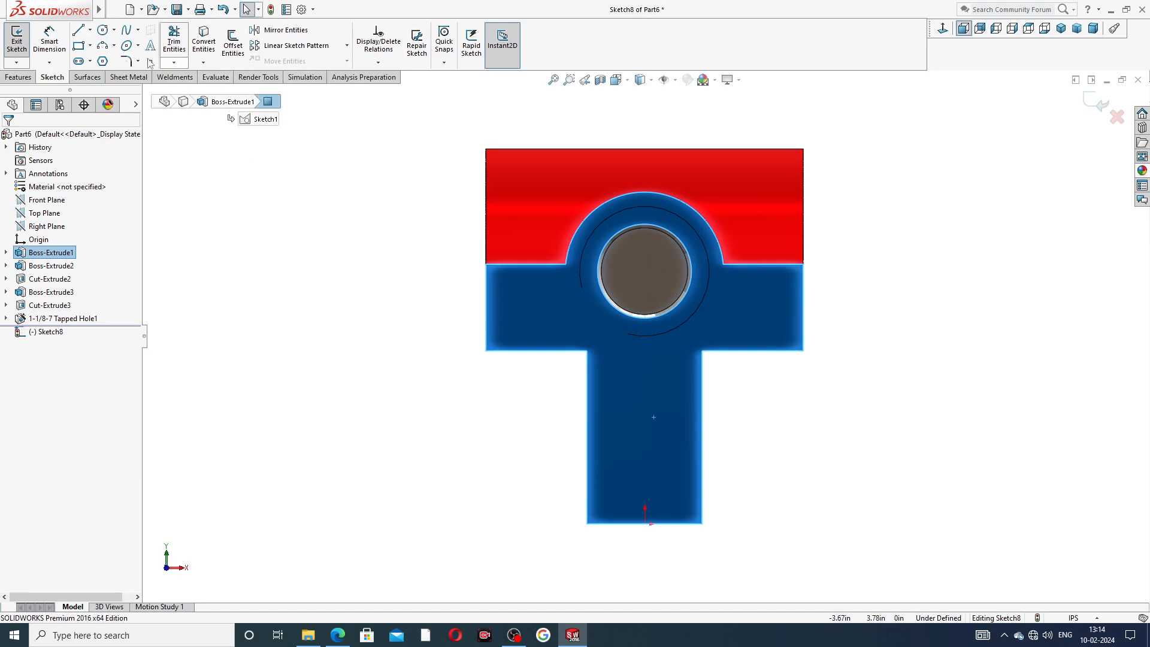
# Draw a vertical construction centerline from the origin up along the stem of the T.
pyautogui.click(90, 30)
pyautogui.click(99, 54)
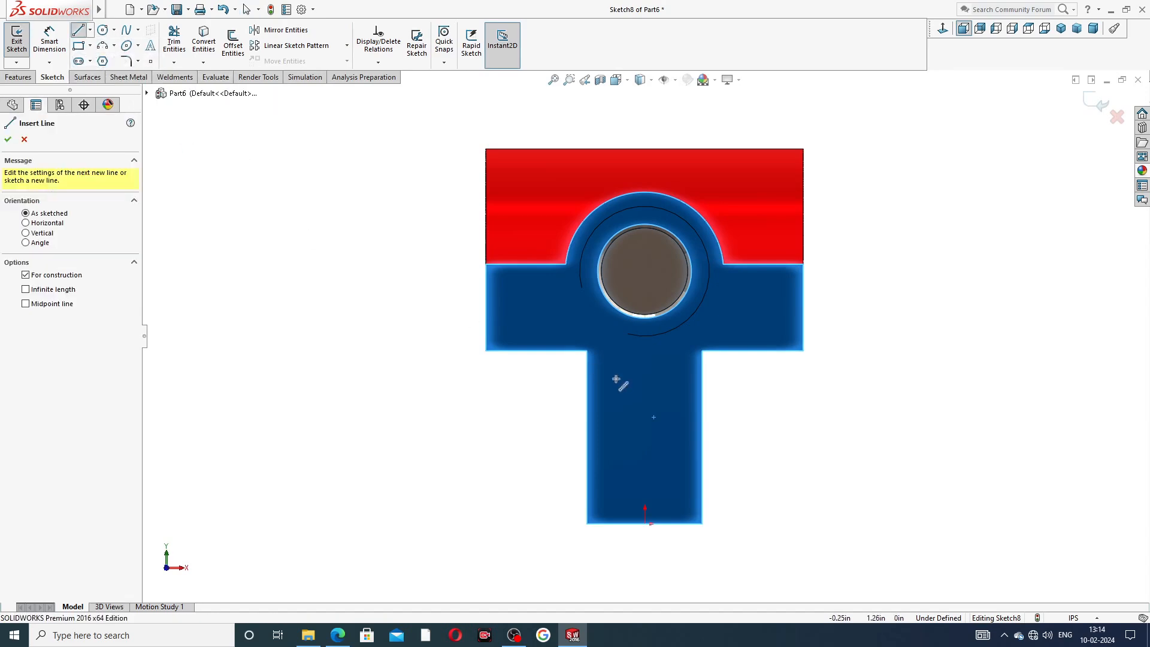
pyautogui.click(644, 522)
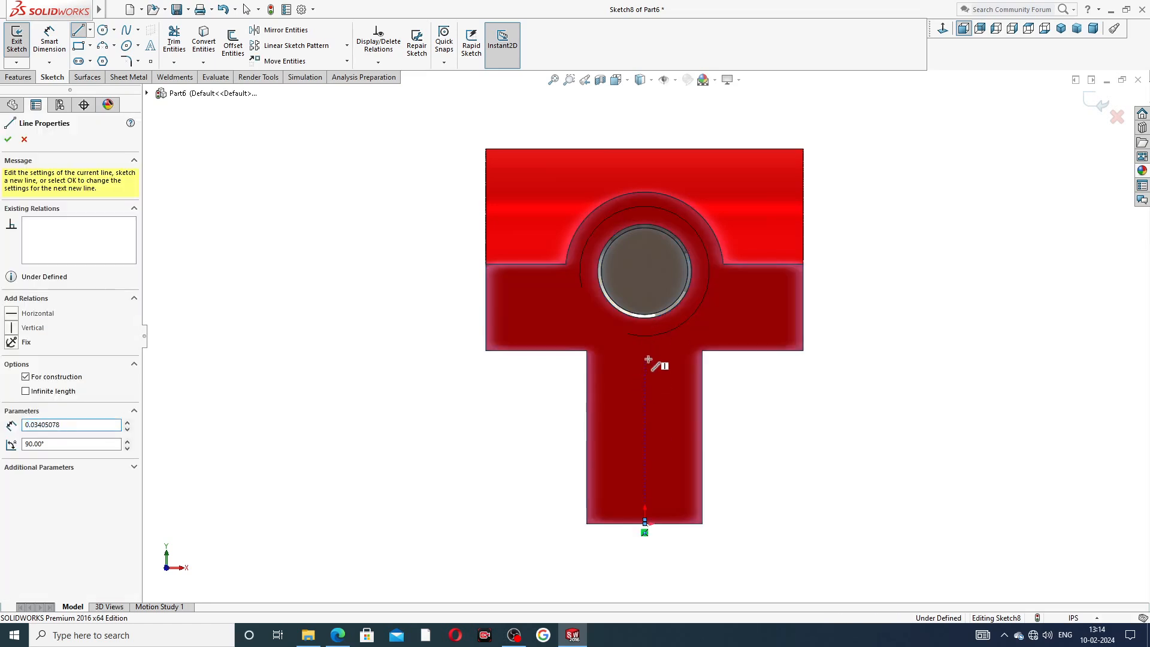
pyautogui.click(645, 356)
pyautogui.rightClick(740, 377)
pyautogui.click(768, 388)
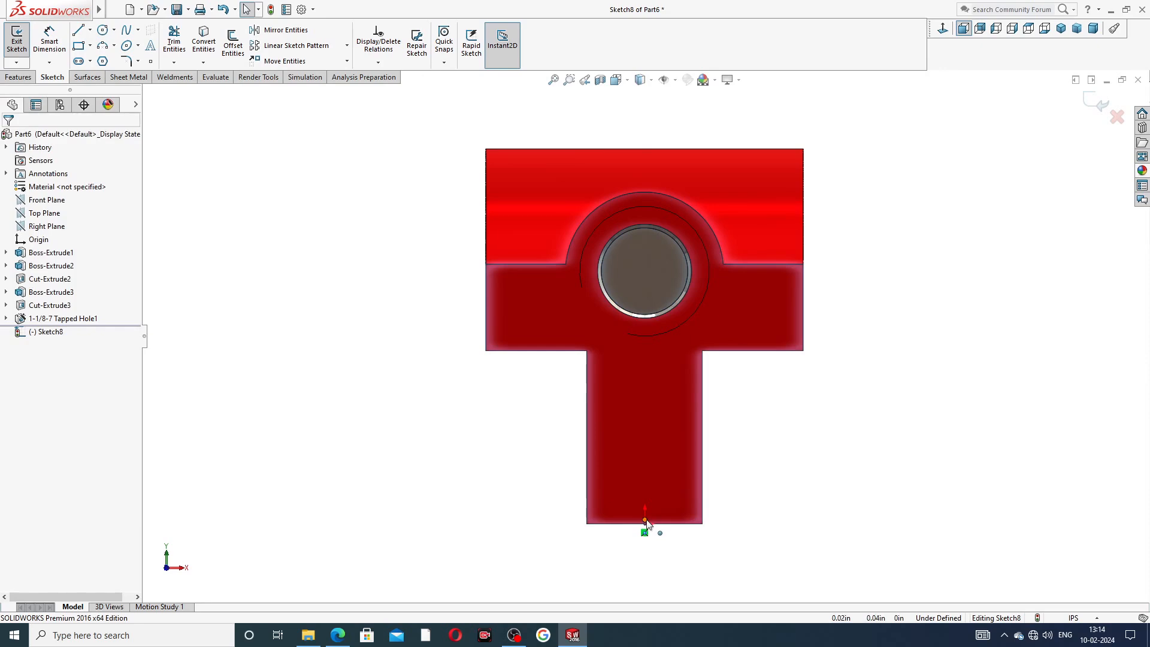
pyautogui.click(645, 489)
pyautogui.moveTo(646, 488); pyautogui.dragTo(649, 365)
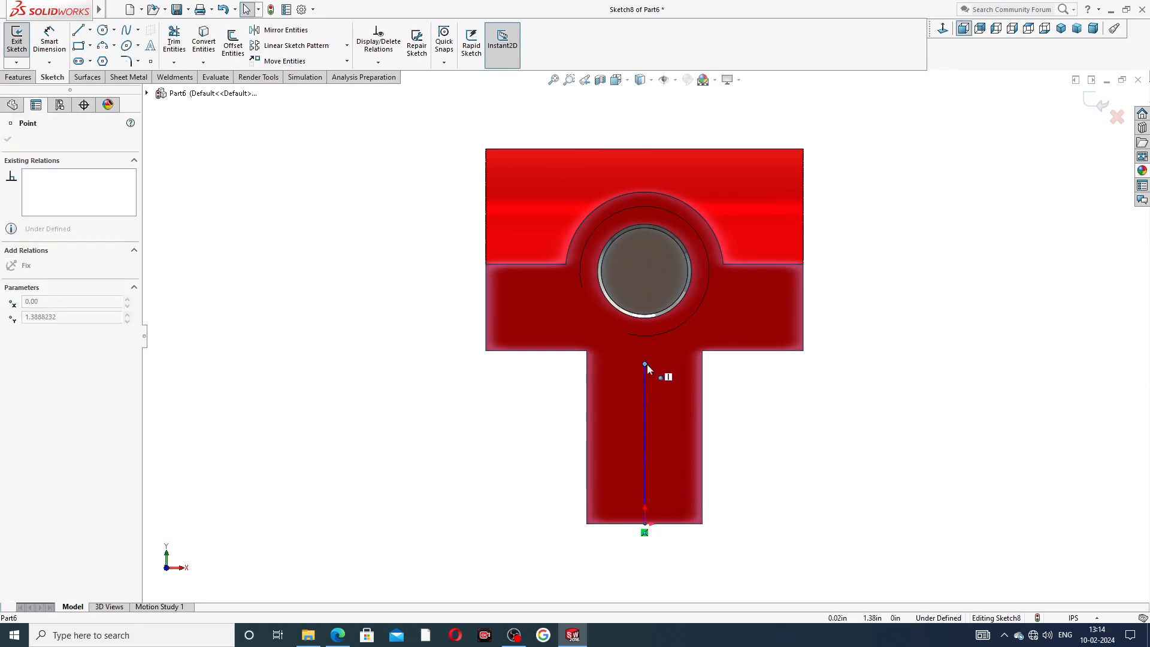
pyautogui.click(757, 433)
pyautogui.click(645, 412)
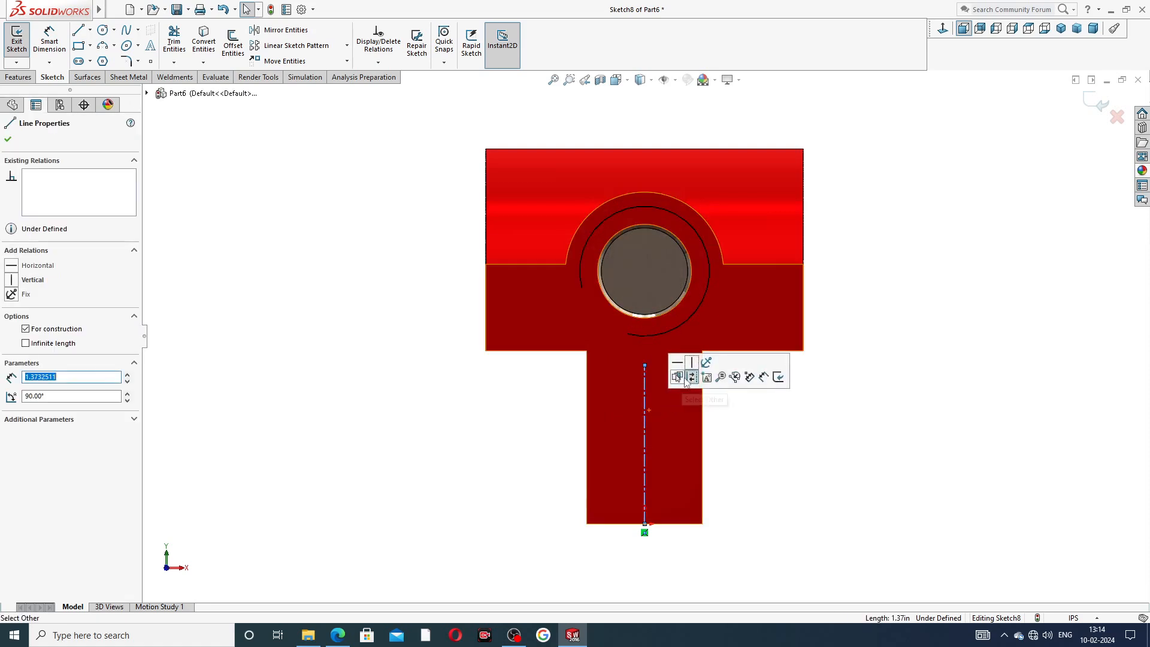
pyautogui.click(692, 364)
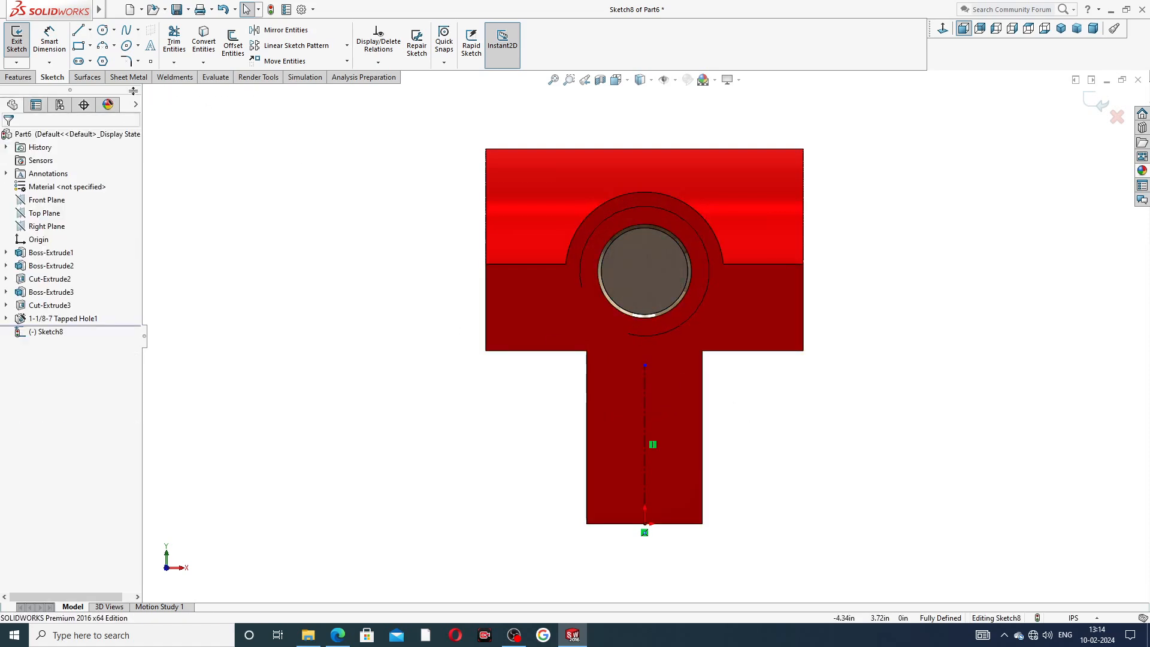
# Sketch a corner rectangle about 0.25 in wide and 0.57 in tall on the stem, right of the centerline.
pyautogui.click(90, 45)
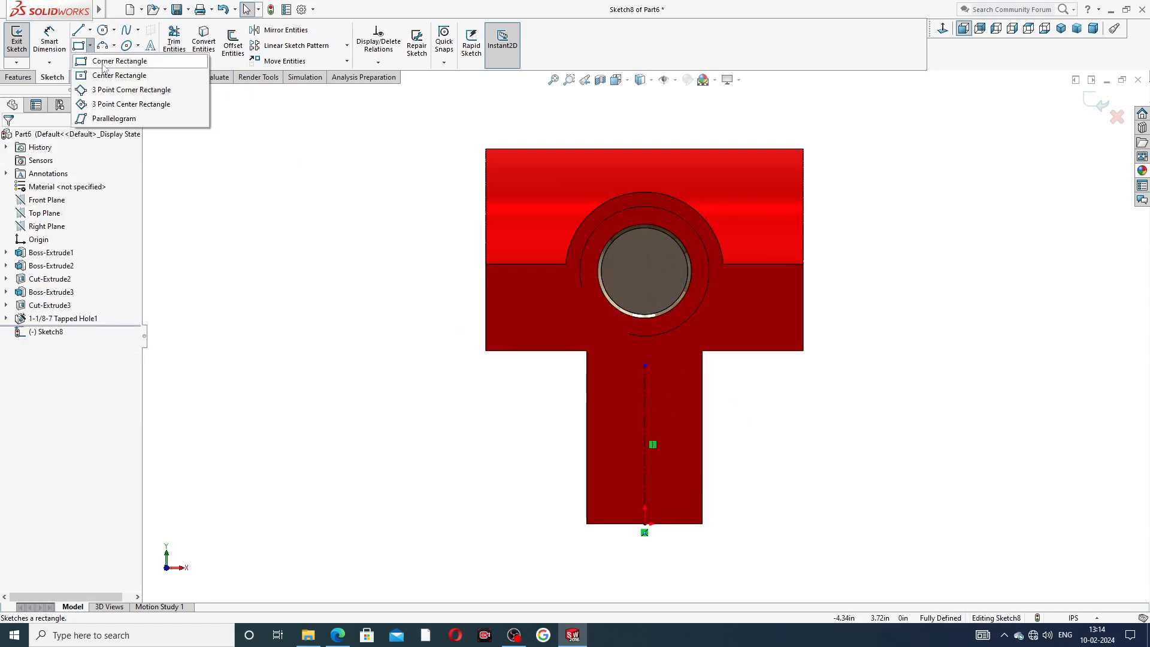
pyautogui.click(103, 61)
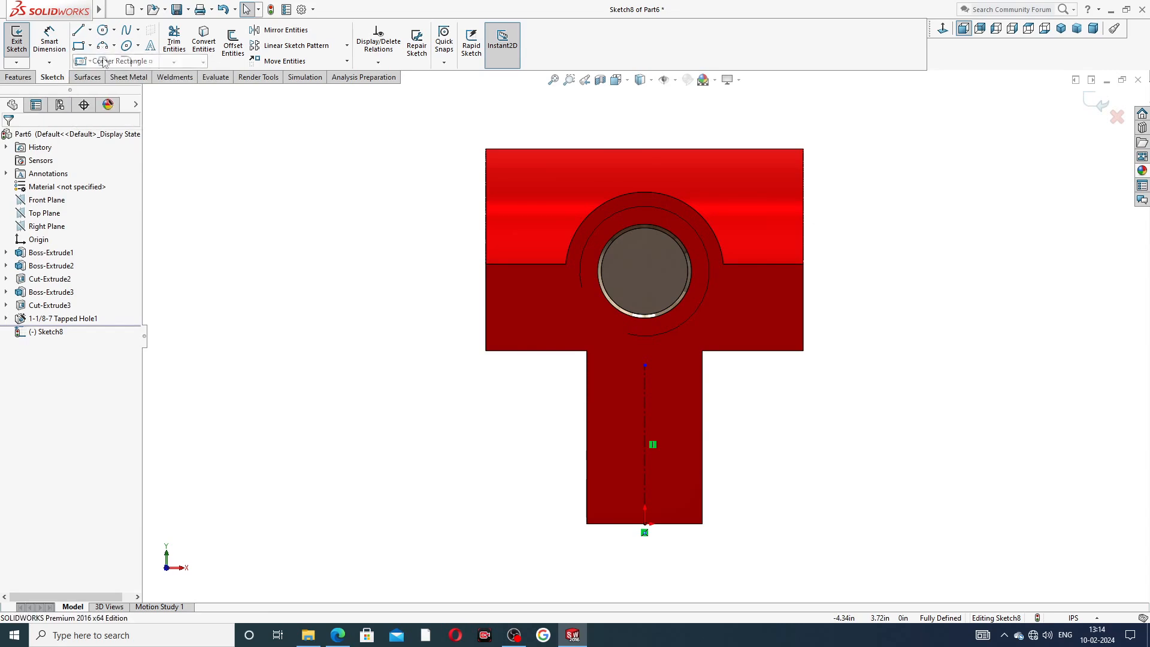
pyautogui.click(703, 415)
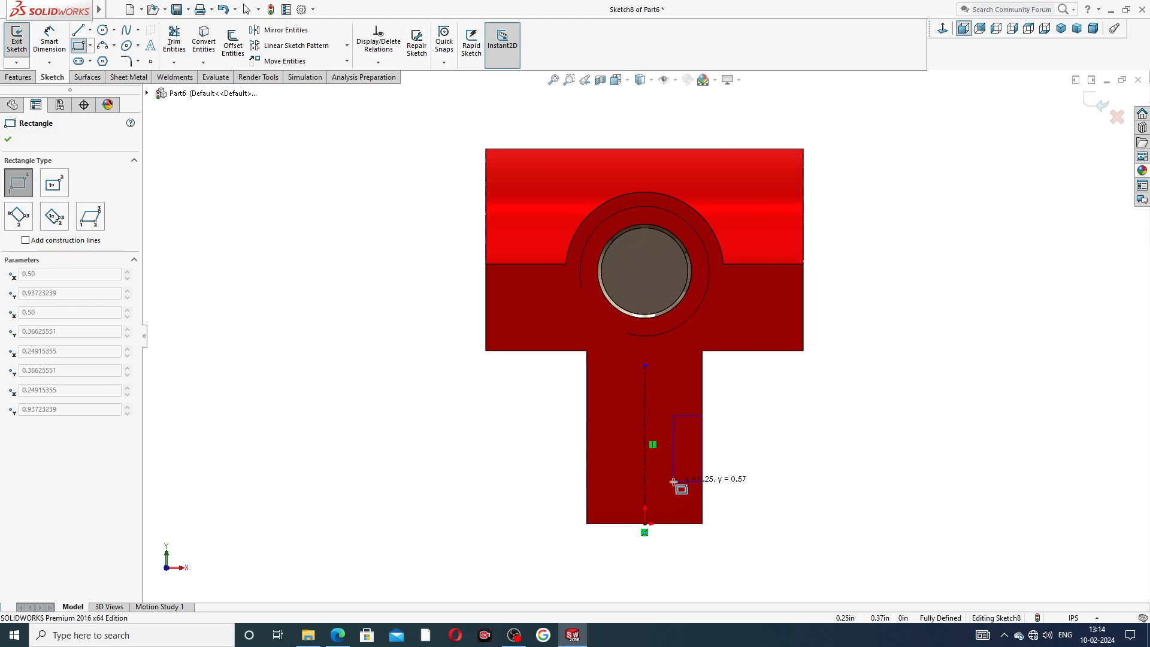
pyautogui.click(668, 480)
pyautogui.rightClick(746, 439)
pyautogui.click(756, 448)
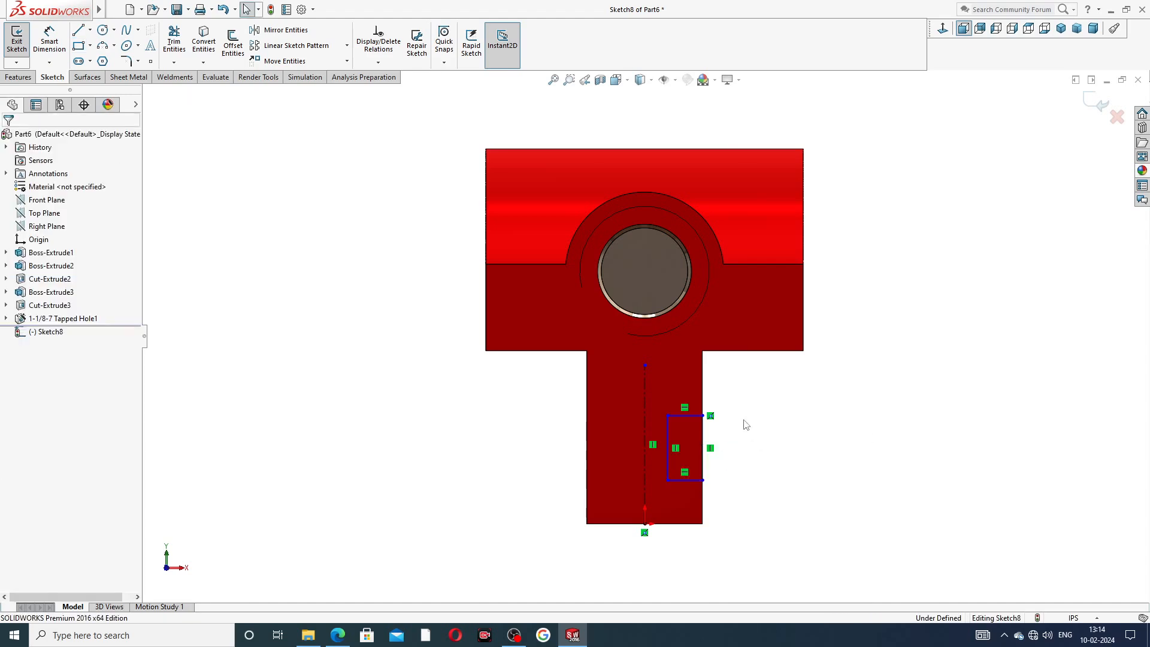
# Dimension the rectangle's width as 0.22 in.
pyautogui.scroll(-2, 743, 434)
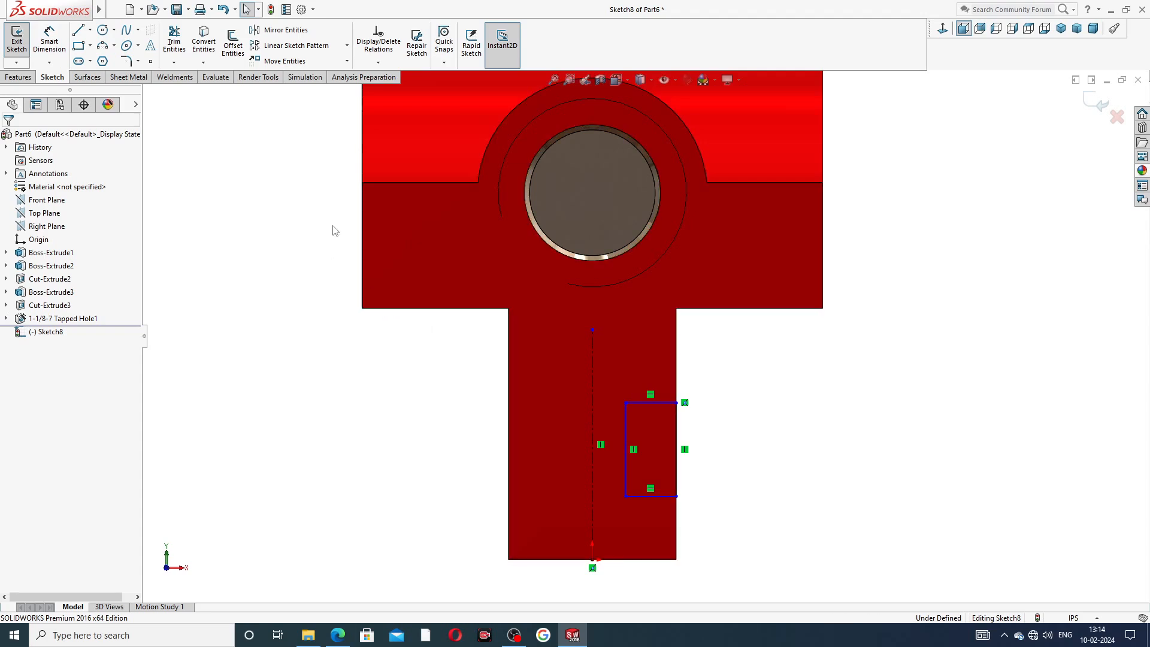
pyautogui.click(58, 43)
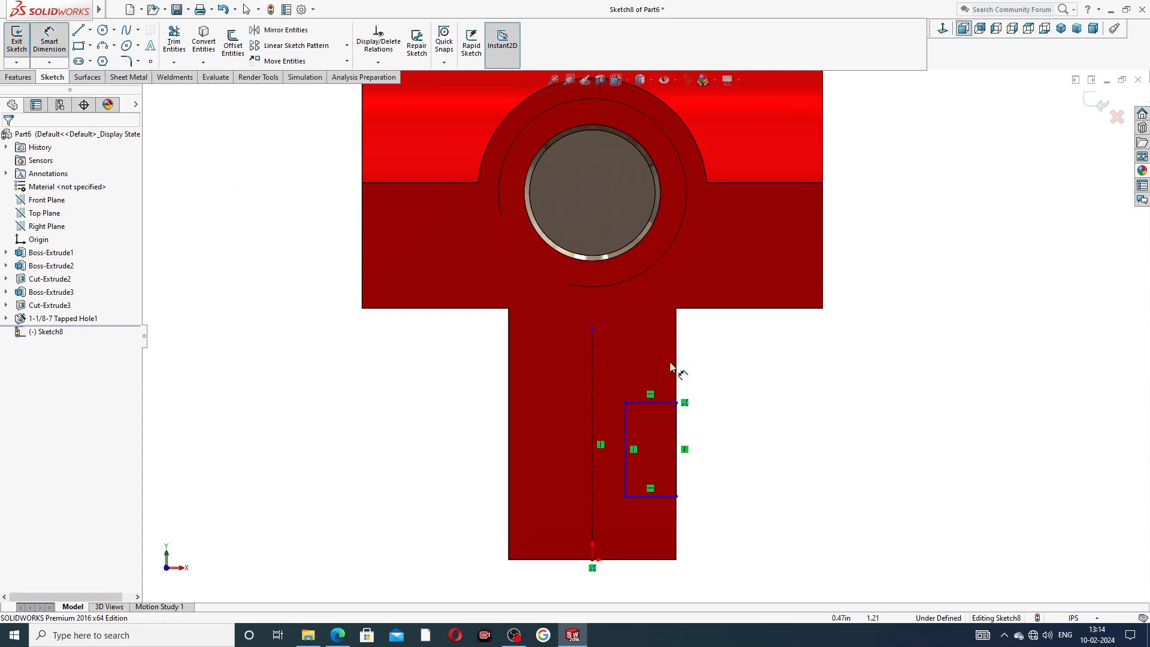
pyautogui.click(636, 498)
pyautogui.click(648, 525)
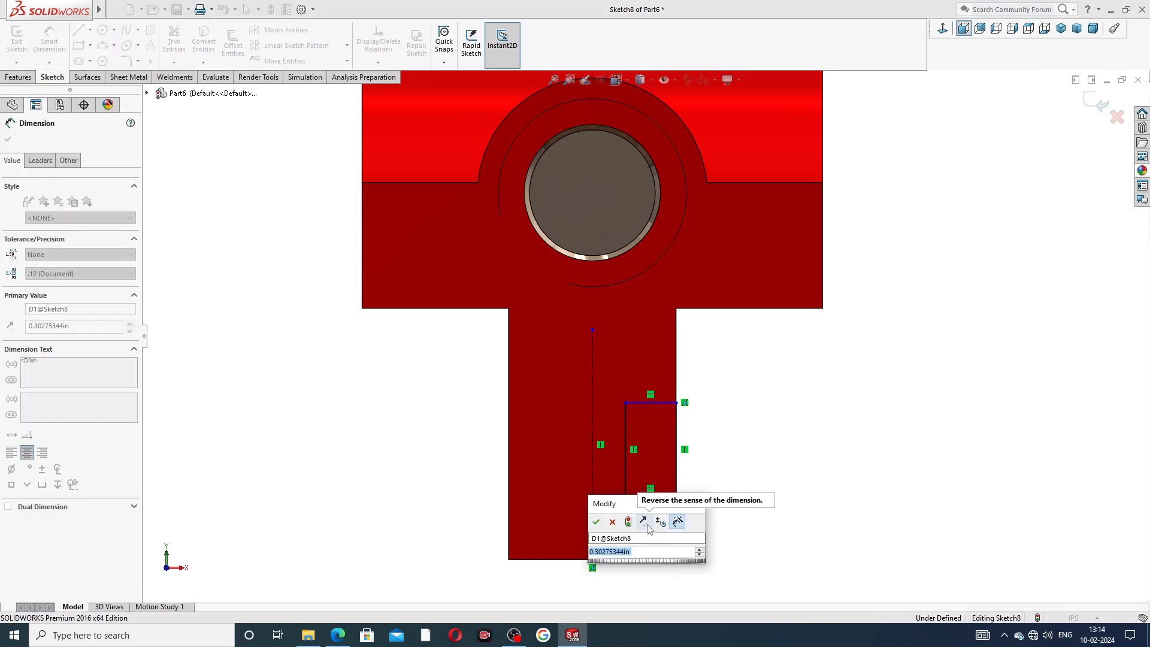
pyautogui.write('0.22')
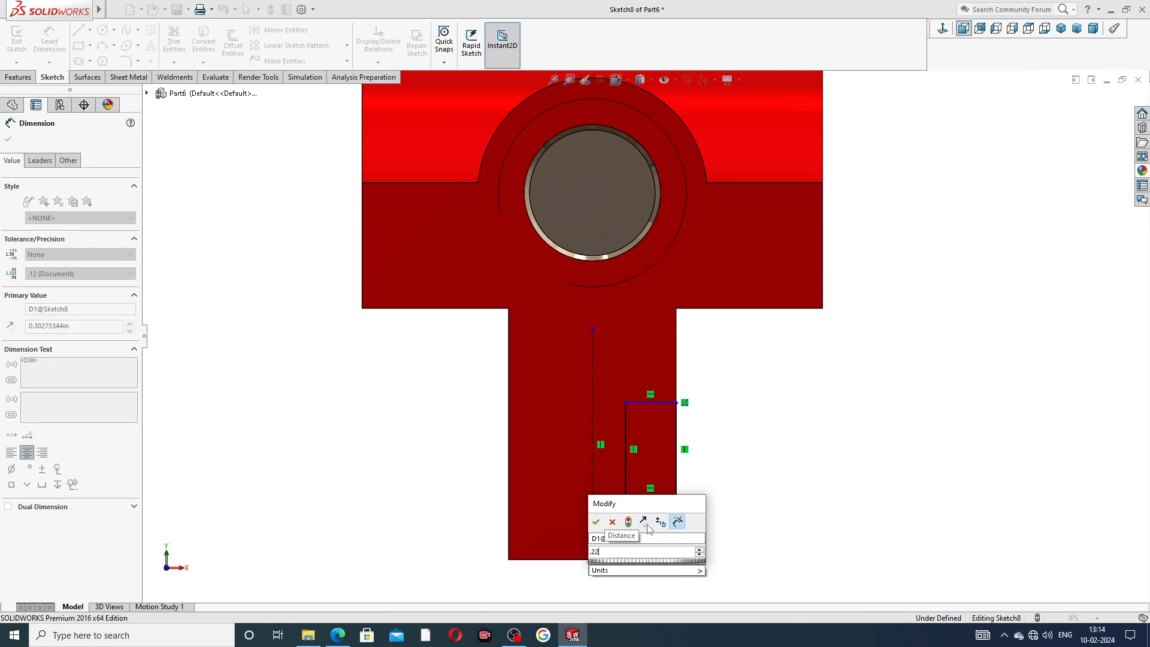
pyautogui.press('Return')
# Dimension the rectangle's height as 0.19 in.
pyautogui.click(679, 450)
pyautogui.click(695, 451)
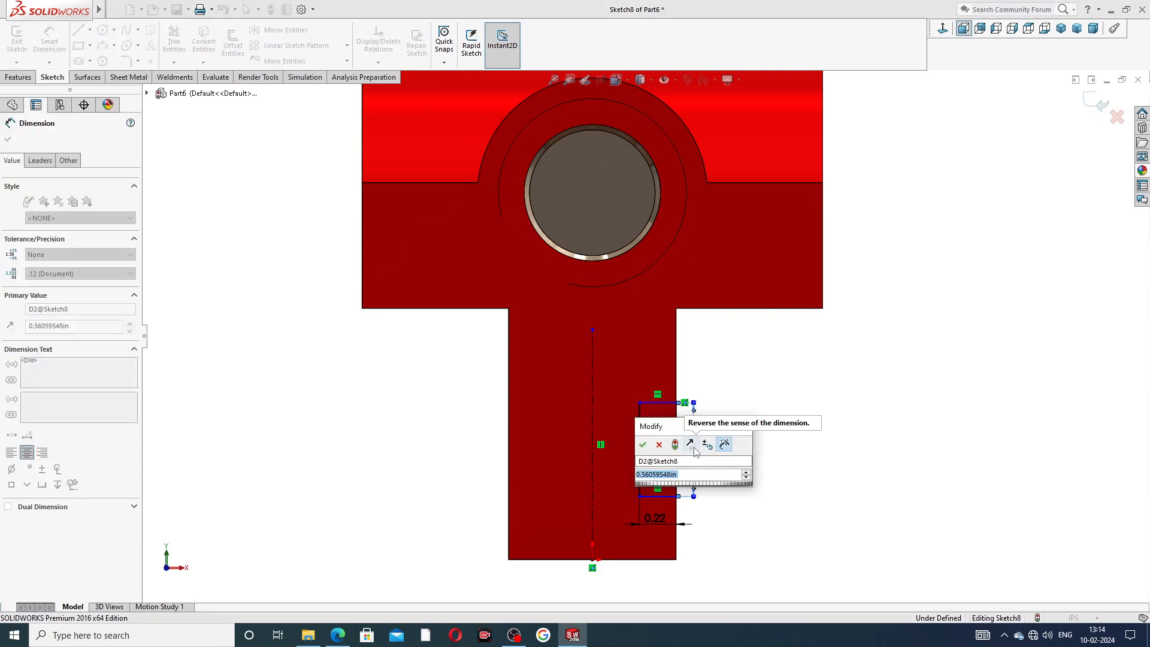
pyautogui.write('0.19')
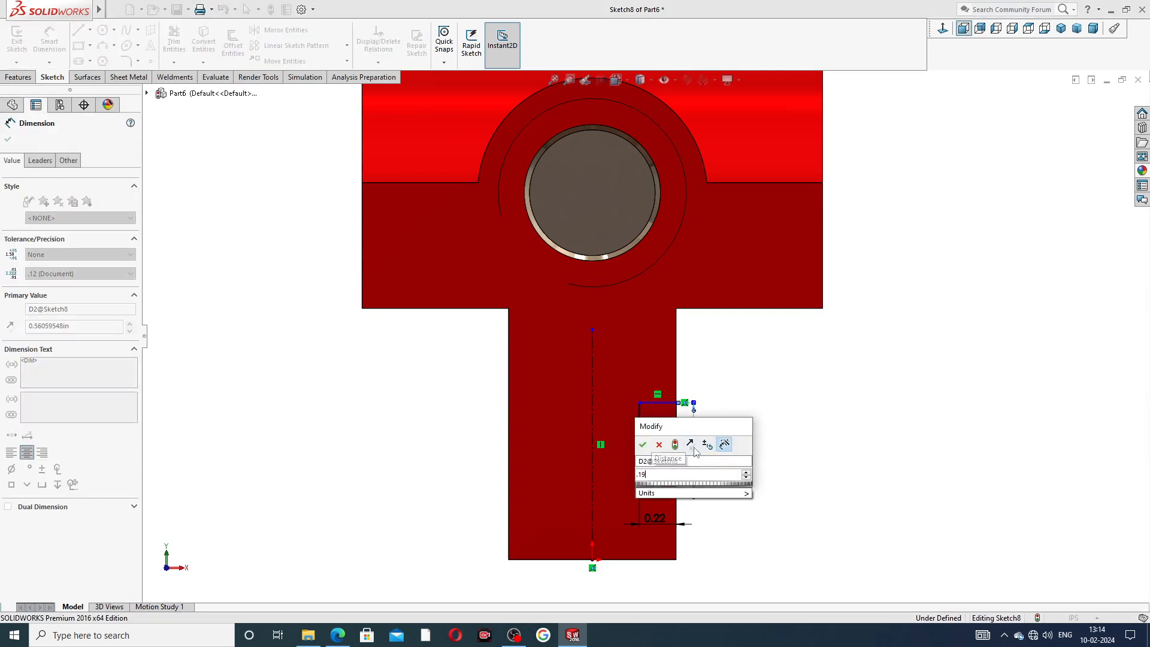
pyautogui.press('Return')
# Dimension the distance from the crossbar's lower edge to the rectangle's top edge as 0.51 in.
pyautogui.click(749, 427)
pyautogui.click(707, 309)
pyautogui.click(655, 465)
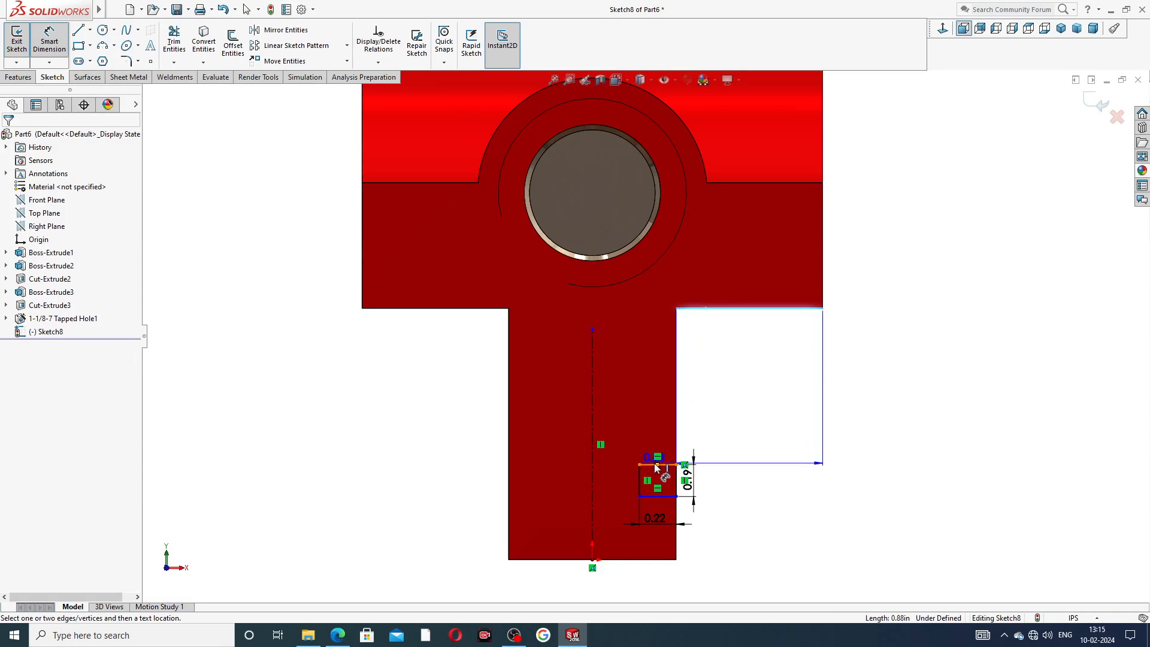
pyautogui.click(713, 389)
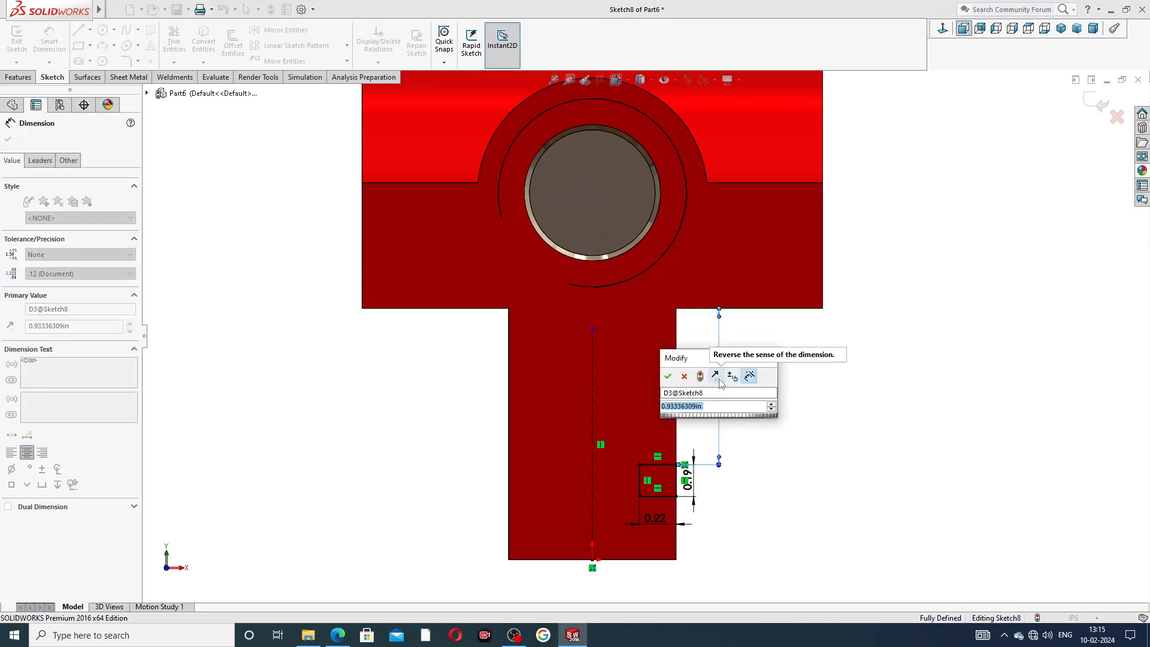
pyautogui.write('.51')
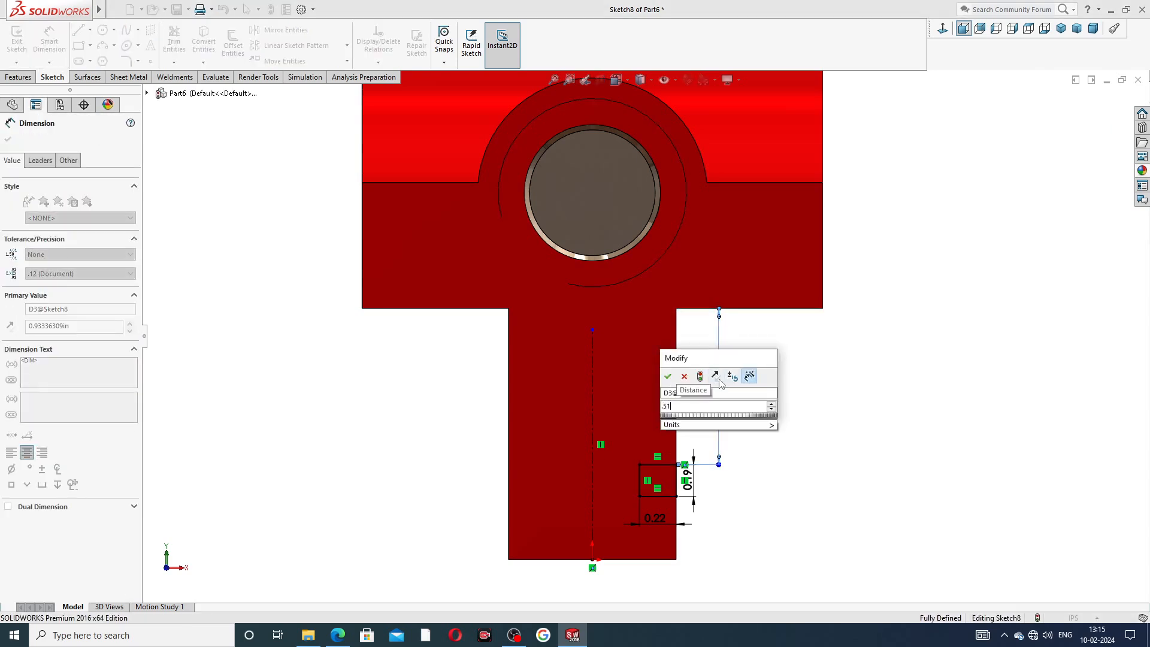
pyautogui.press('Return')
pyautogui.click(770, 379)
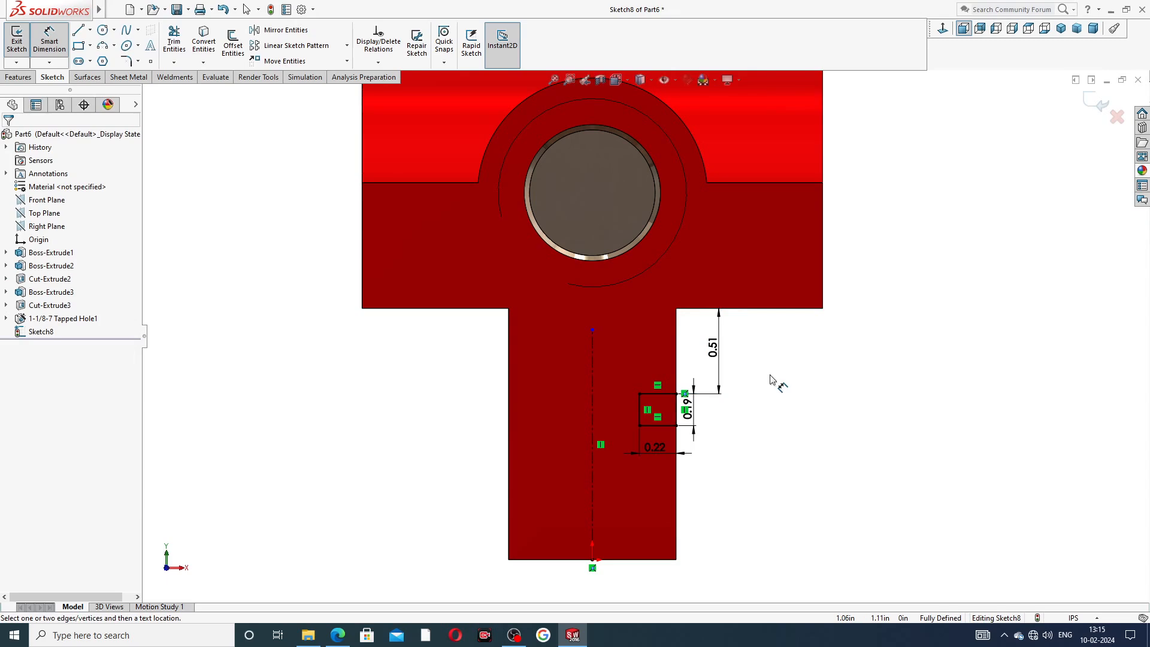
# Reposition the rectangle's 0.51, 0.19 and 0.22 dimension labels clear of the sketch geometry.
pyautogui.moveTo(723, 337); pyautogui.dragTo(737, 344)
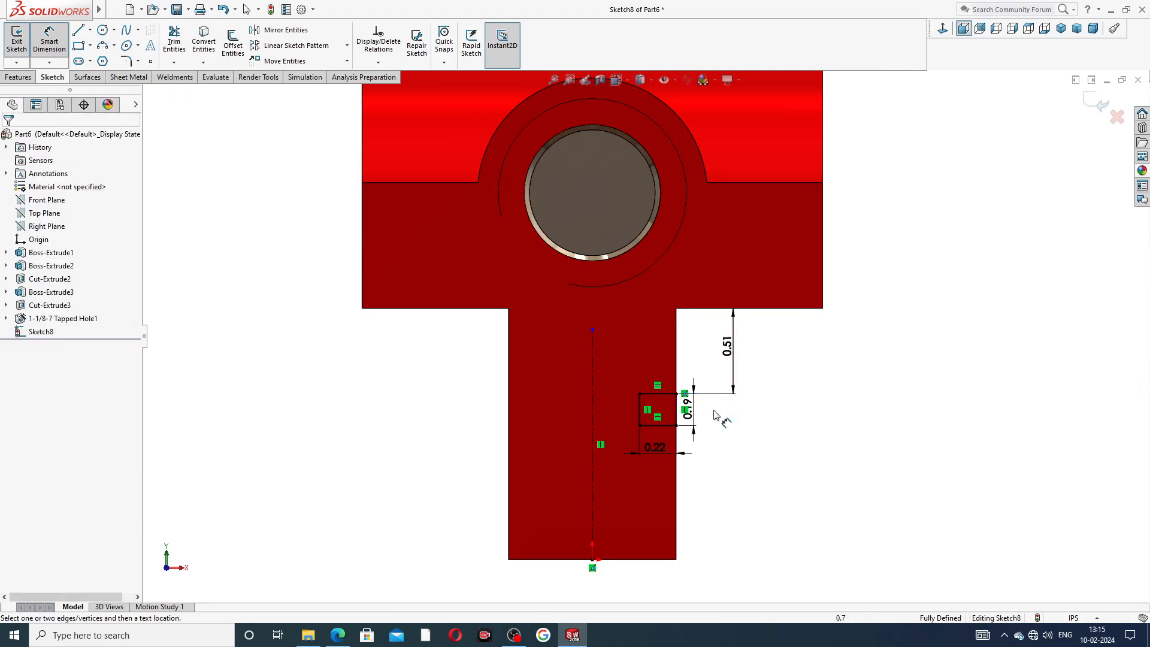
pyautogui.moveTo(688, 410); pyautogui.dragTo(713, 412)
pyautogui.moveTo(653, 450); pyautogui.dragTo(654, 456)
pyautogui.click(801, 403)
pyautogui.rightClick(378, 499)
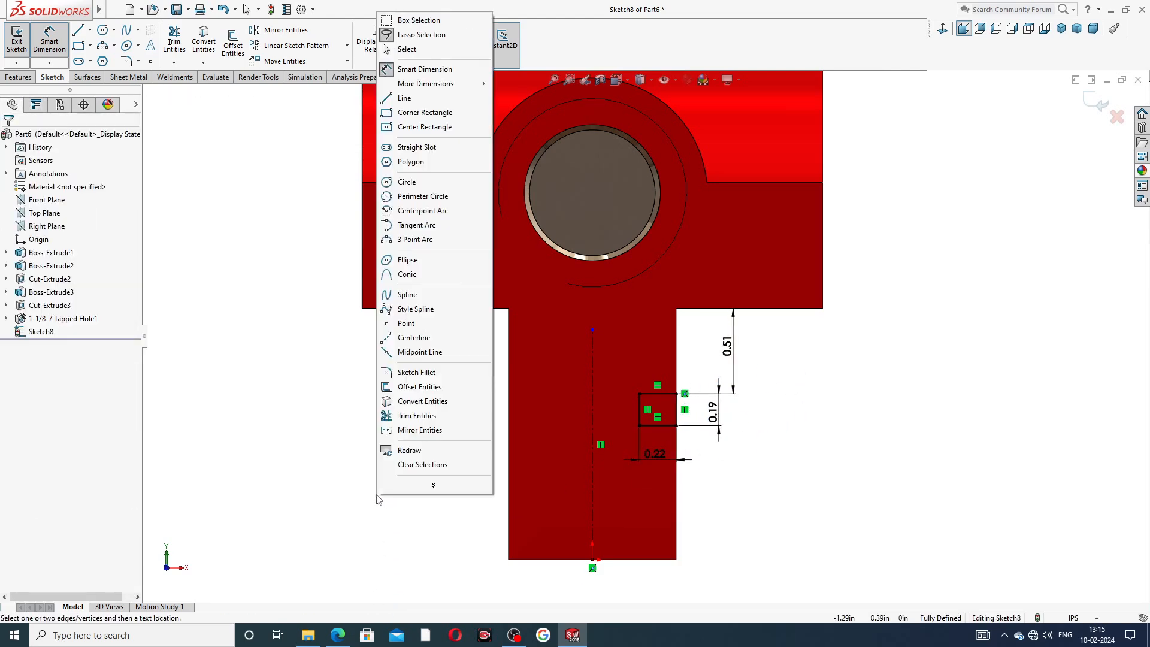
pyautogui.click(407, 48)
# Check the reference drawing, then cut-extrude the rectangle through all of the part.
pyautogui.click(337, 636)
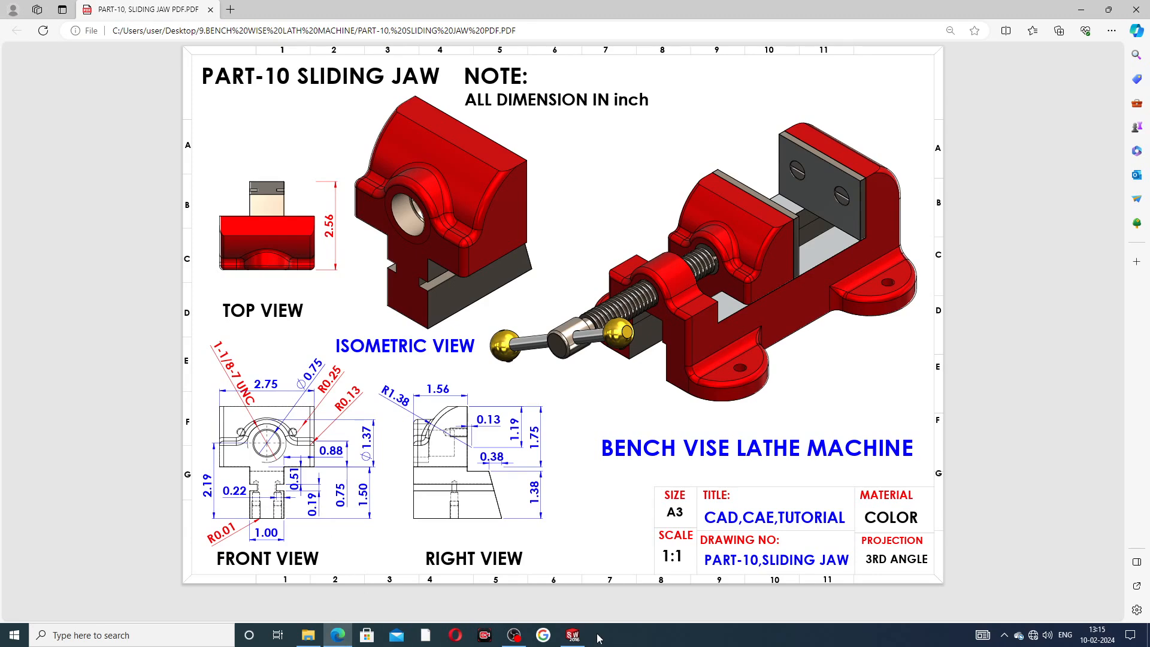
pyautogui.click(573, 635)
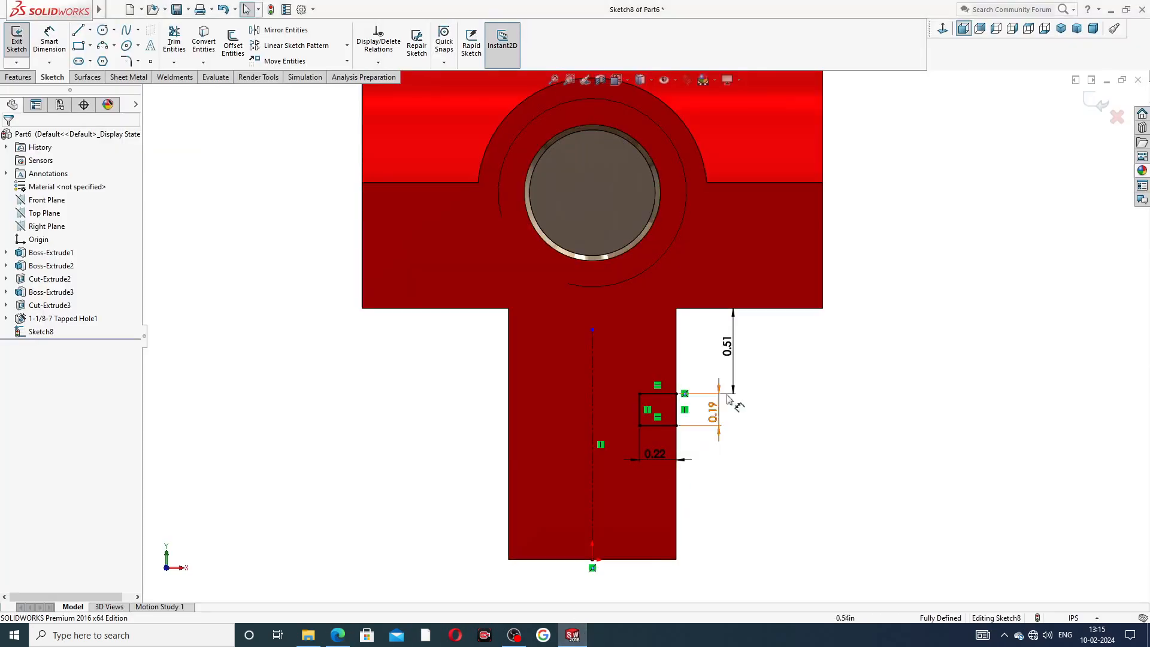
pyautogui.click(17, 77)
pyautogui.click(178, 43)
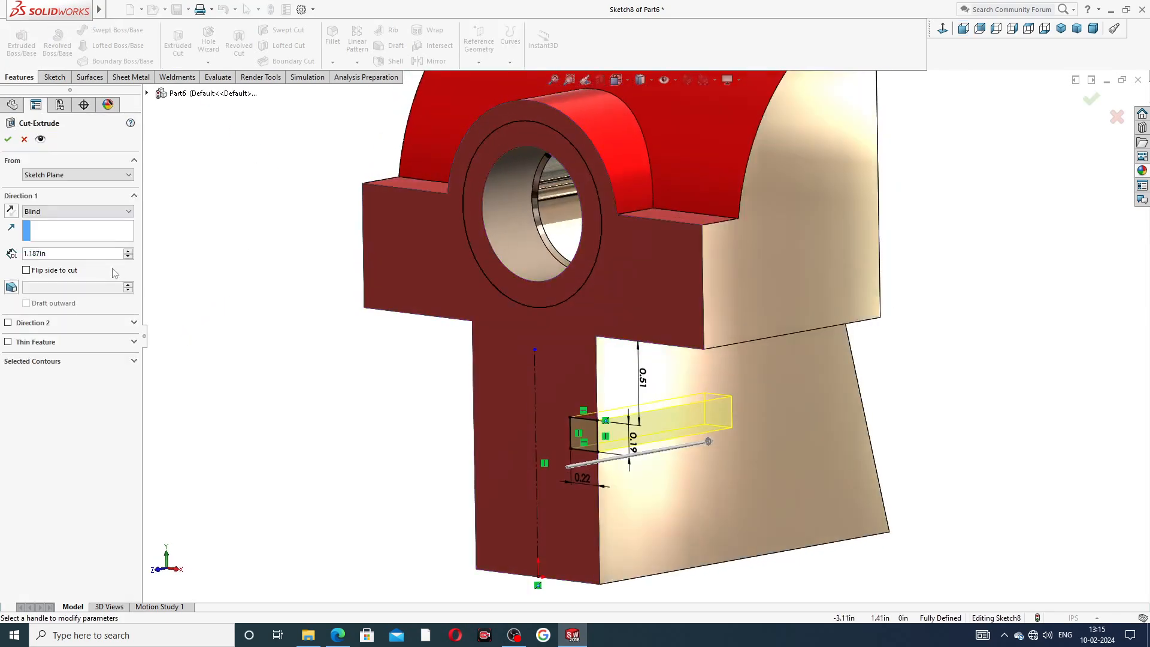
pyautogui.click(54, 211)
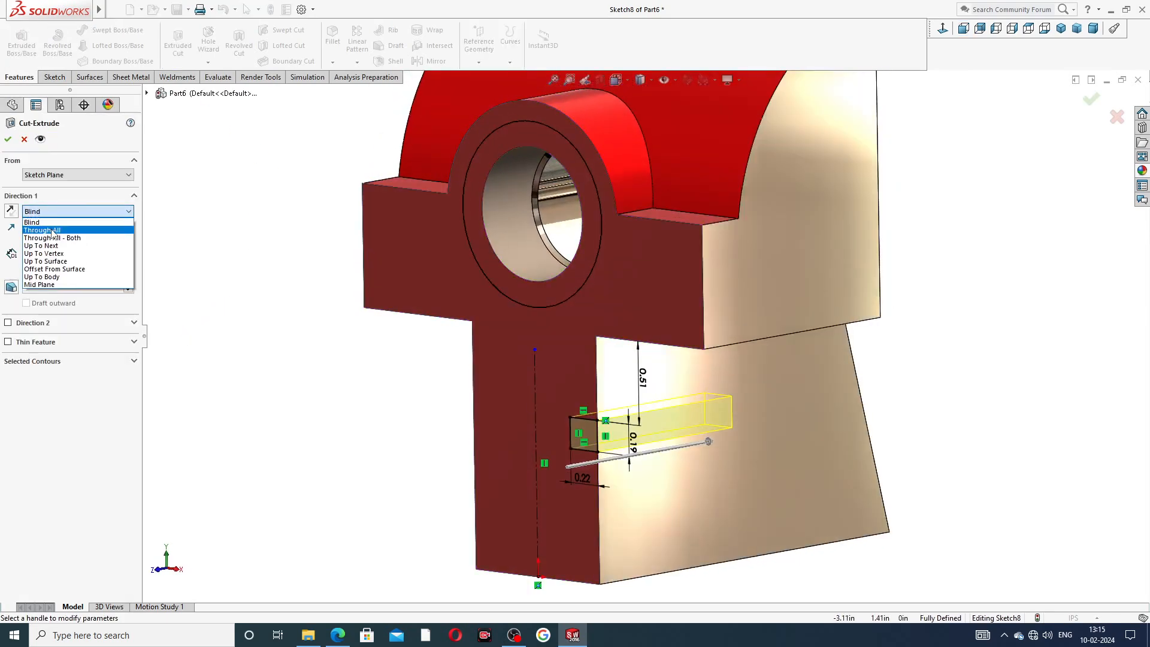
pyautogui.click(54, 231)
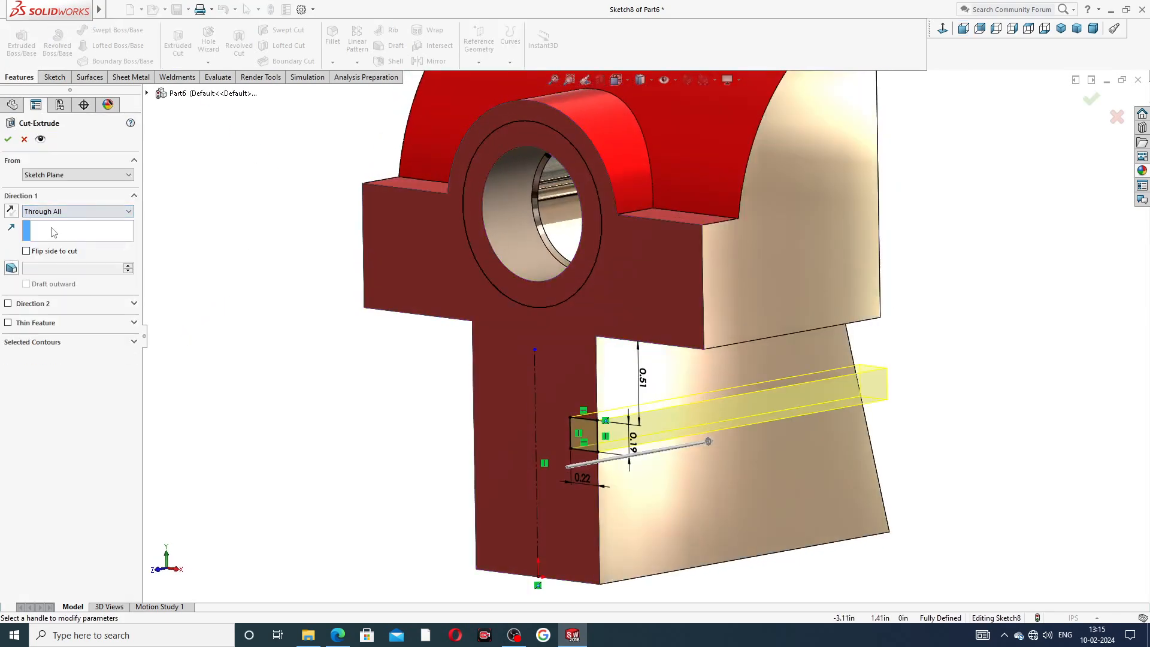
pyautogui.click(8, 139)
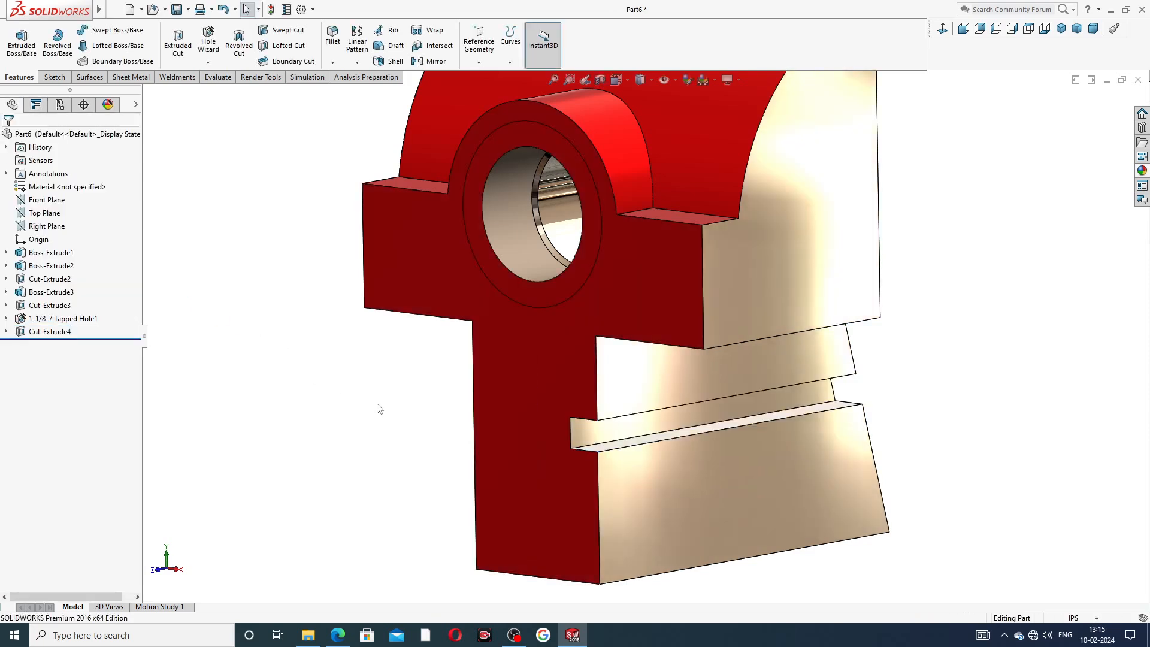
# Mirror the new rectangular cut about the Right Plane to the other side of the stem.
pyautogui.scroll(1, 381, 410)
pyautogui.scroll(1, 389, 364)
pyautogui.moveTo(626, 367); pyautogui.dragTo(461, 172, button='middle')
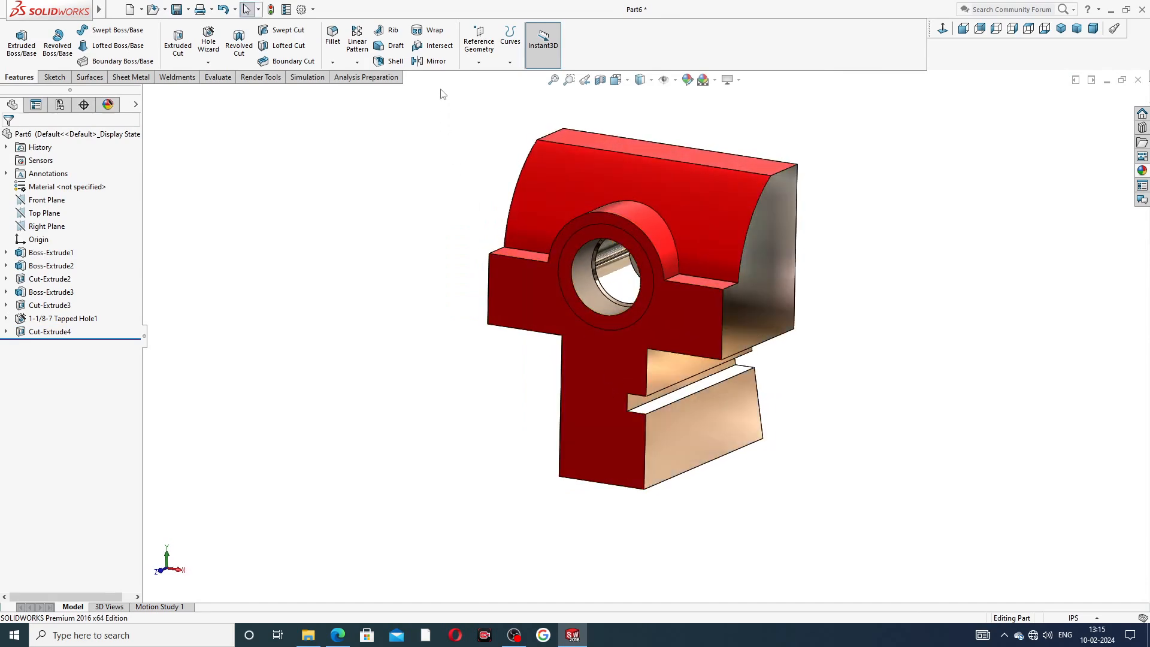
pyautogui.click(53, 226)
pyautogui.moveTo(403, 359); pyautogui.dragTo(444, 346, button='middle')
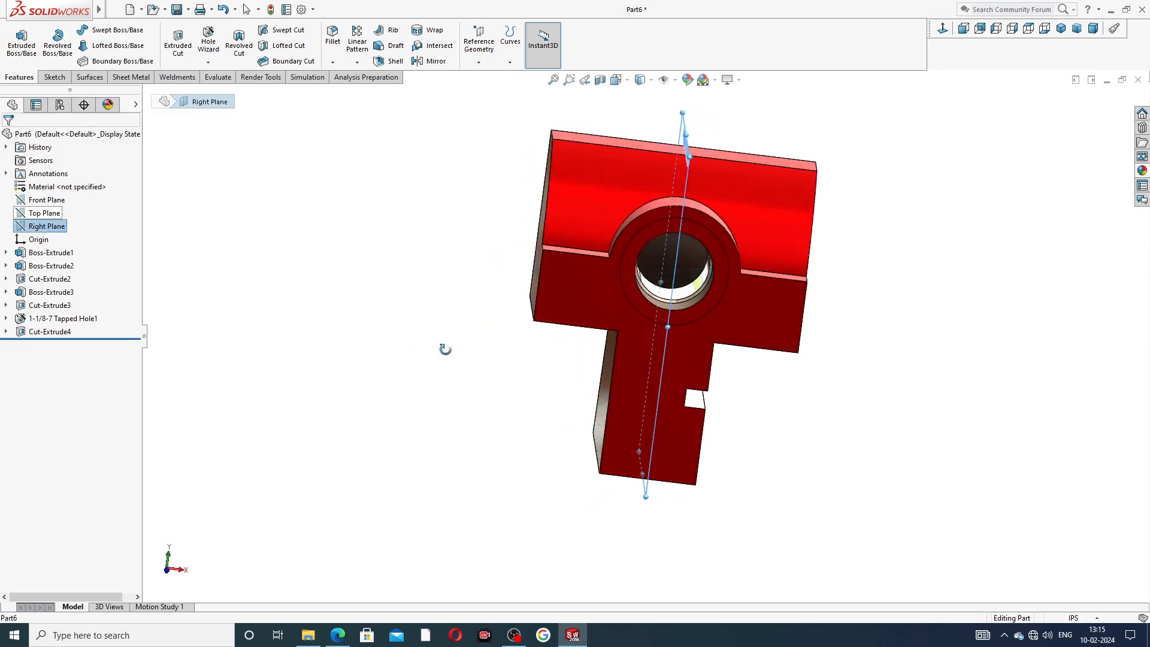
pyautogui.click(434, 60)
pyautogui.moveTo(540, 361); pyautogui.dragTo(630, 397, button='middle')
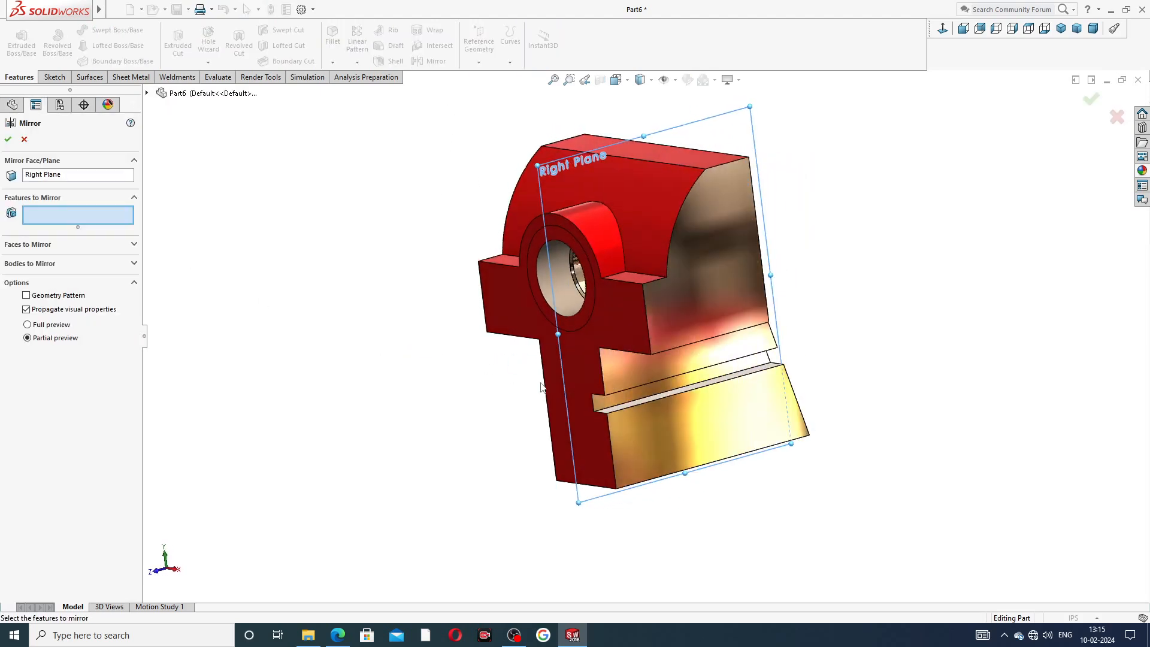
pyautogui.click(630, 397)
pyautogui.moveTo(454, 416); pyautogui.dragTo(536, 421, button='middle')
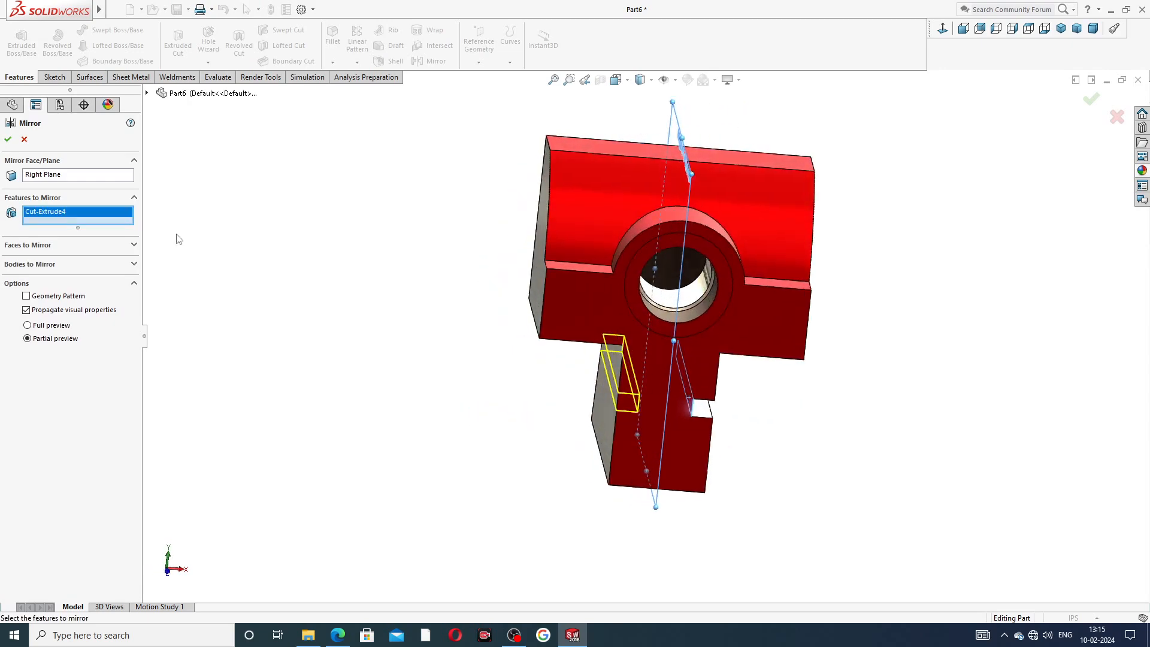
pyautogui.click(8, 139)
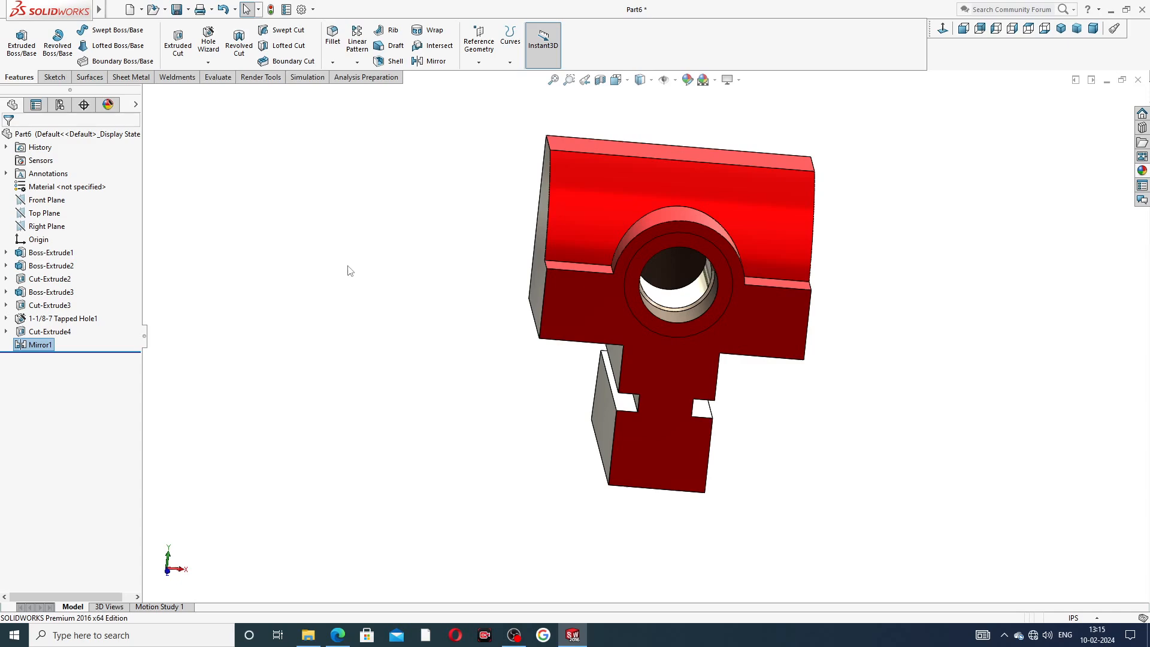
# Start a Hole Wizard tapped hole on the crossbar's front face and choose size 1/4-20.
pyautogui.moveTo(423, 366); pyautogui.dragTo(617, 360, button='middle')
pyautogui.click(795, 355)
pyautogui.moveTo(796, 354); pyautogui.dragTo(844, 197, button='middle')
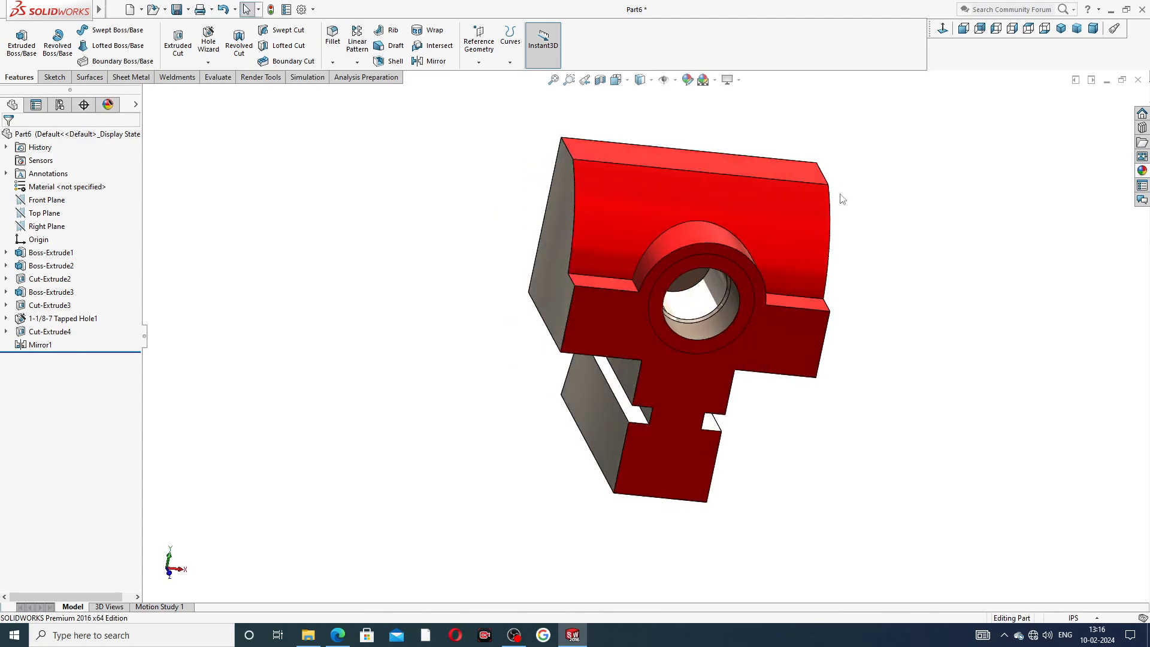
pyautogui.moveTo(861, 337)
pyautogui.mouseDown(button='middle')
pyautogui.moveTo(899, 275)
pyautogui.moveTo(842, 324)
pyautogui.mouseUp(button='middle')
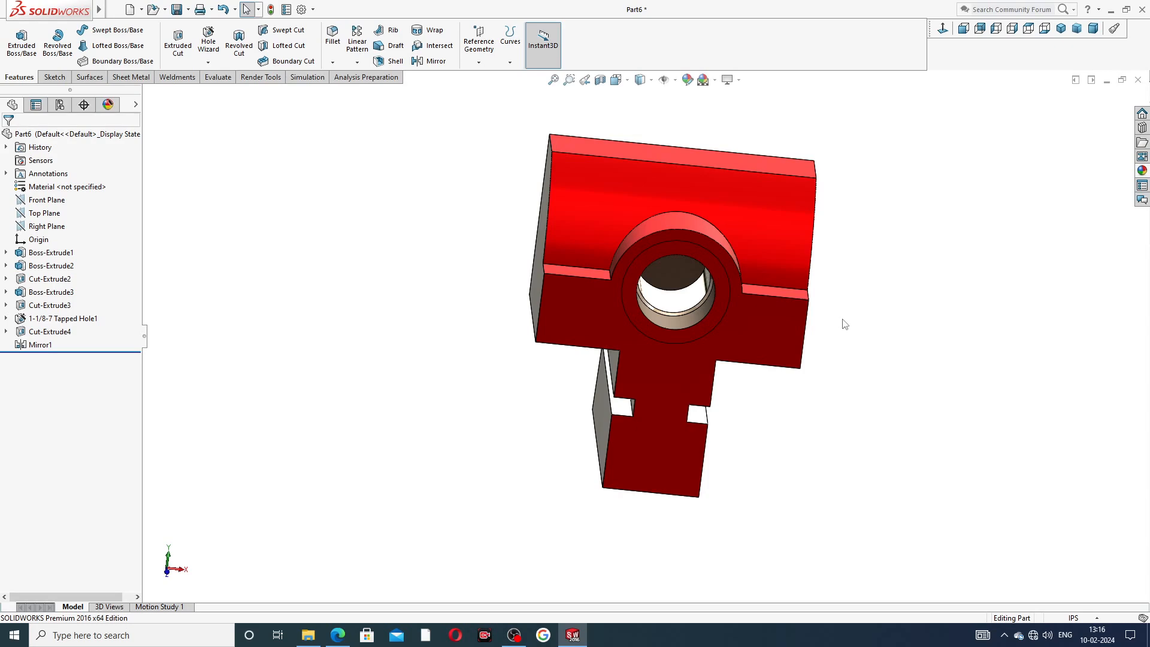
pyautogui.moveTo(860, 249); pyautogui.dragTo(652, 260, button='middle')
pyautogui.click(660, 218)
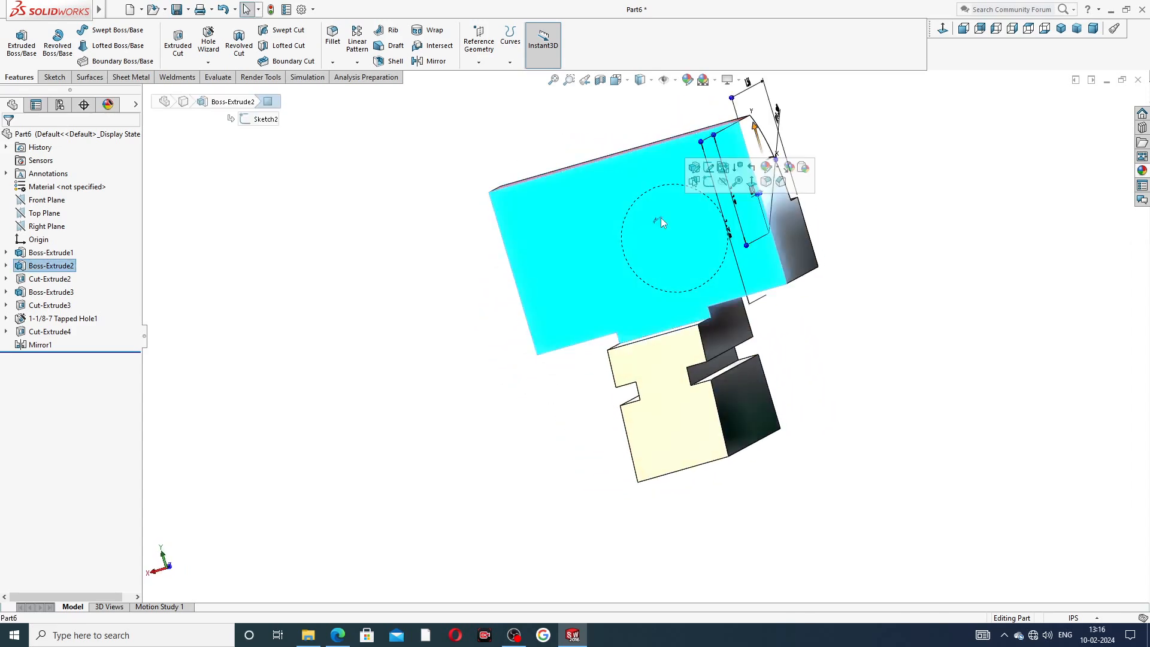
pyautogui.hotkey('ctrl', '8')
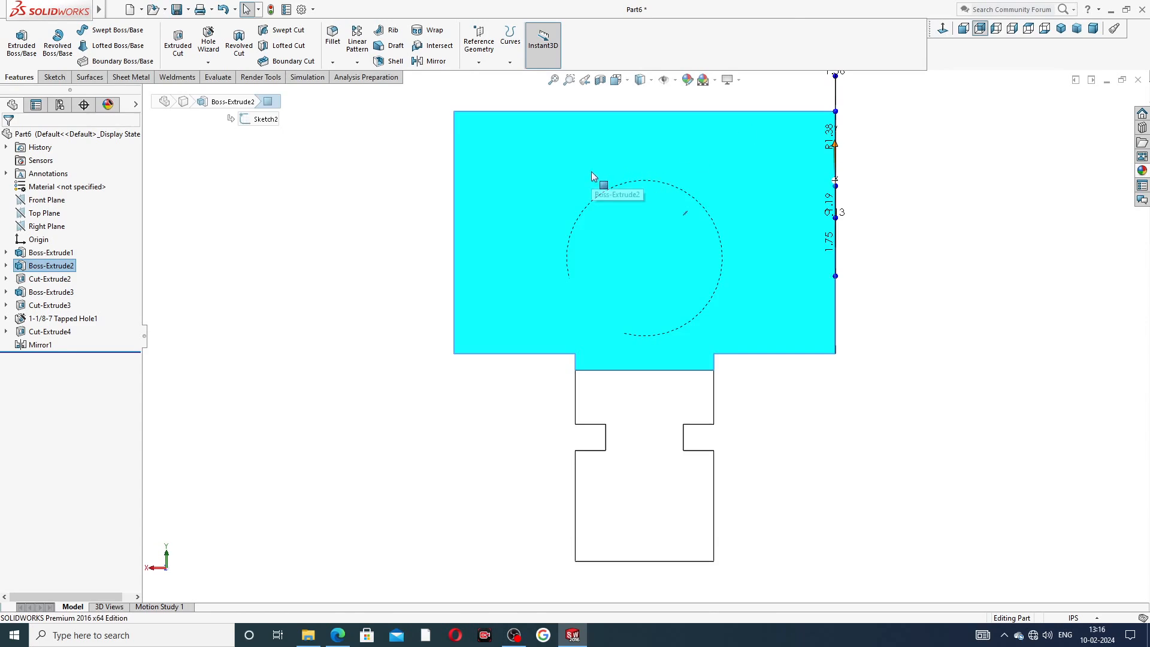
pyautogui.click(210, 40)
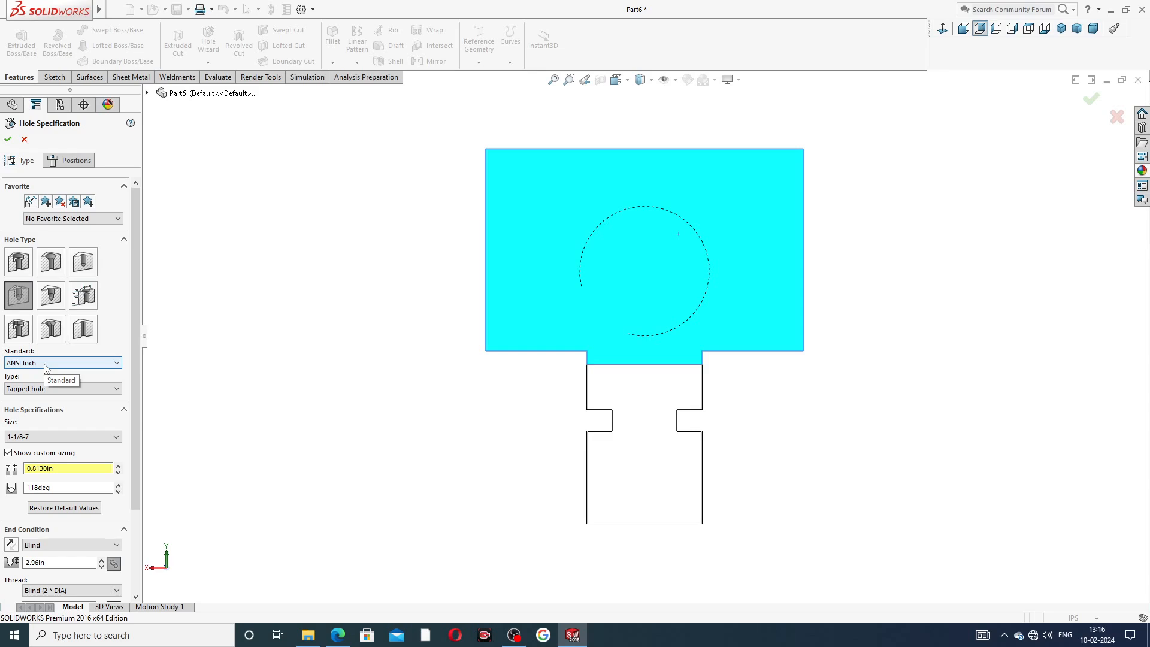
pyautogui.click(64, 442)
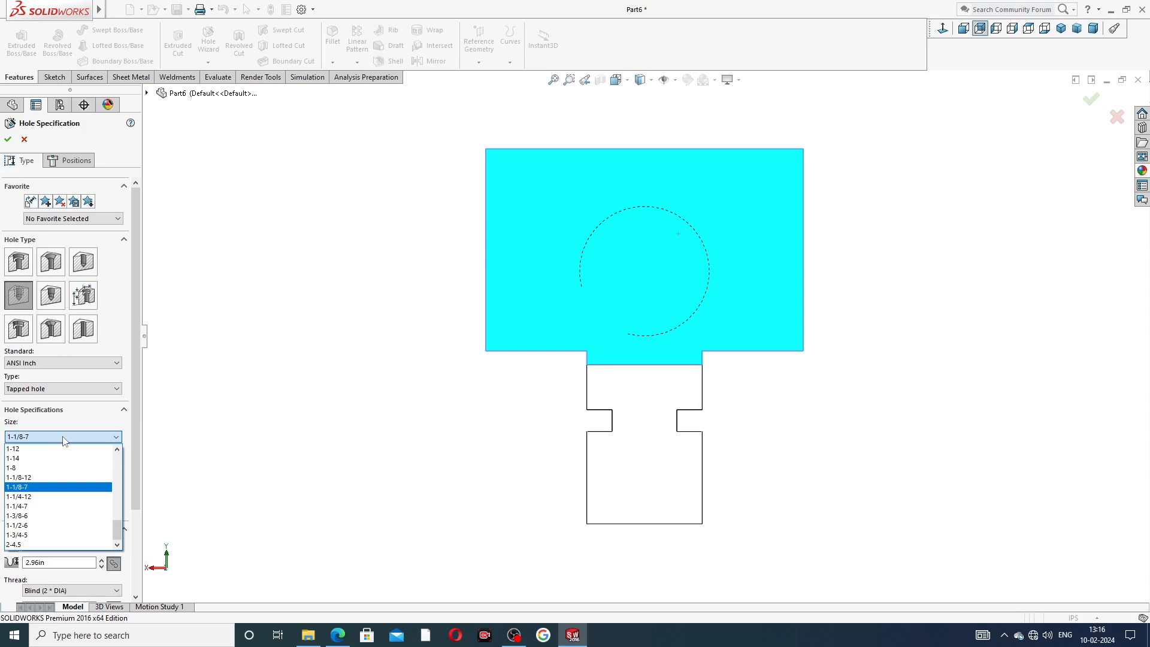
pyautogui.click(65, 441)
pyautogui.click(66, 442)
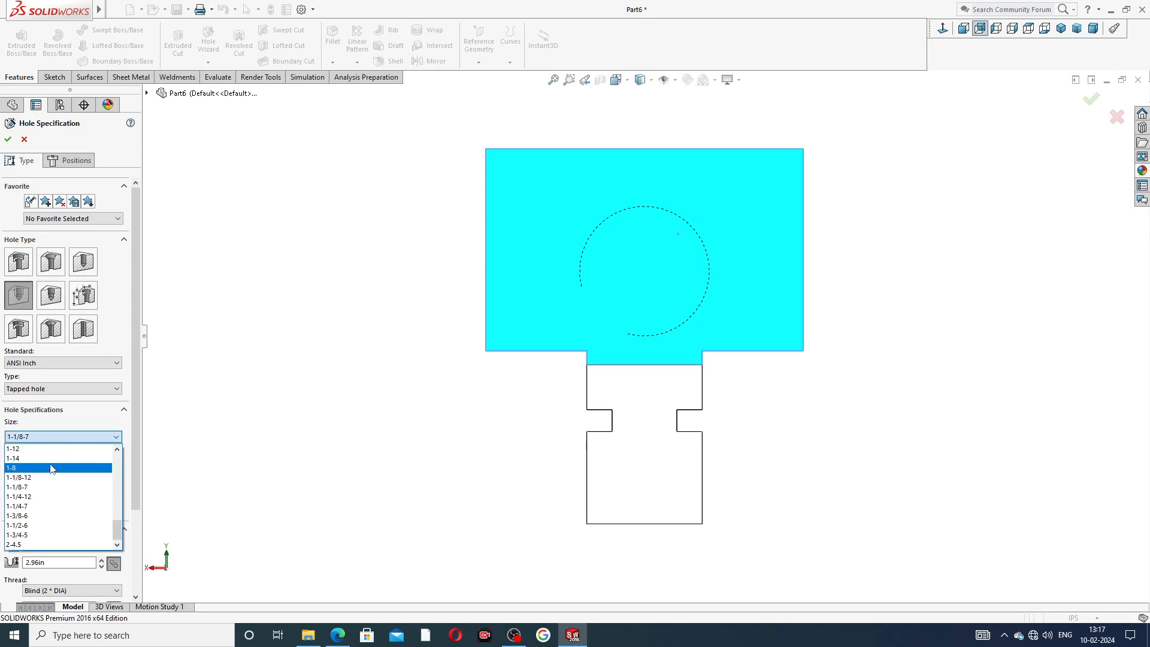
pyautogui.scroll(3, 51, 460)
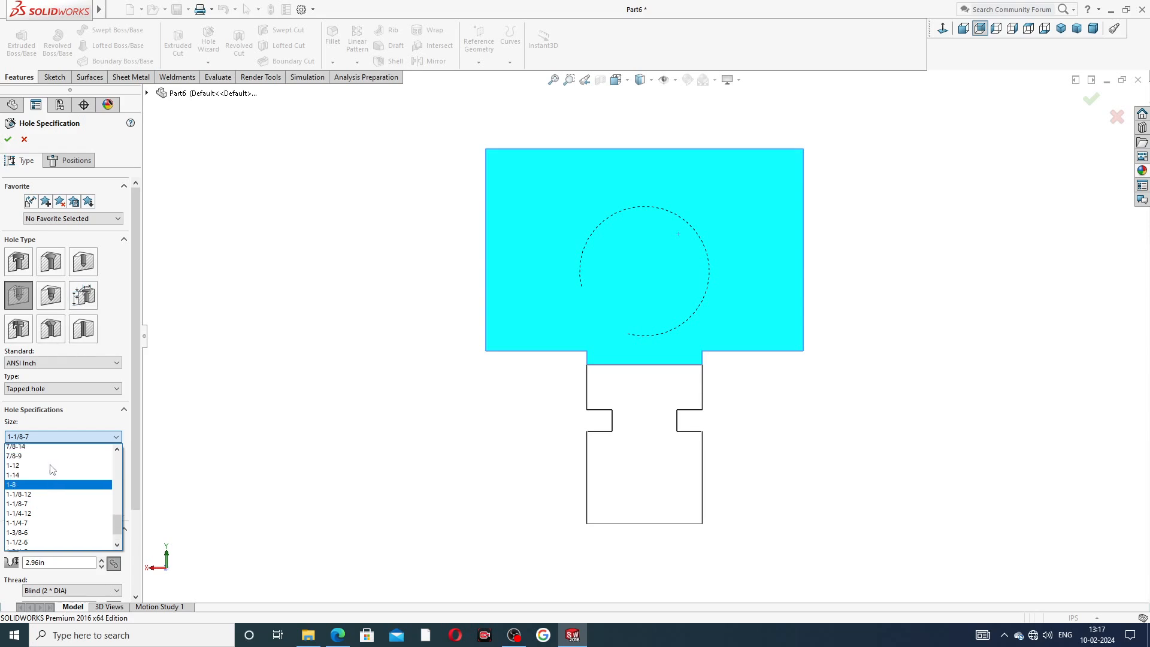
pyautogui.scroll(2, 50, 473)
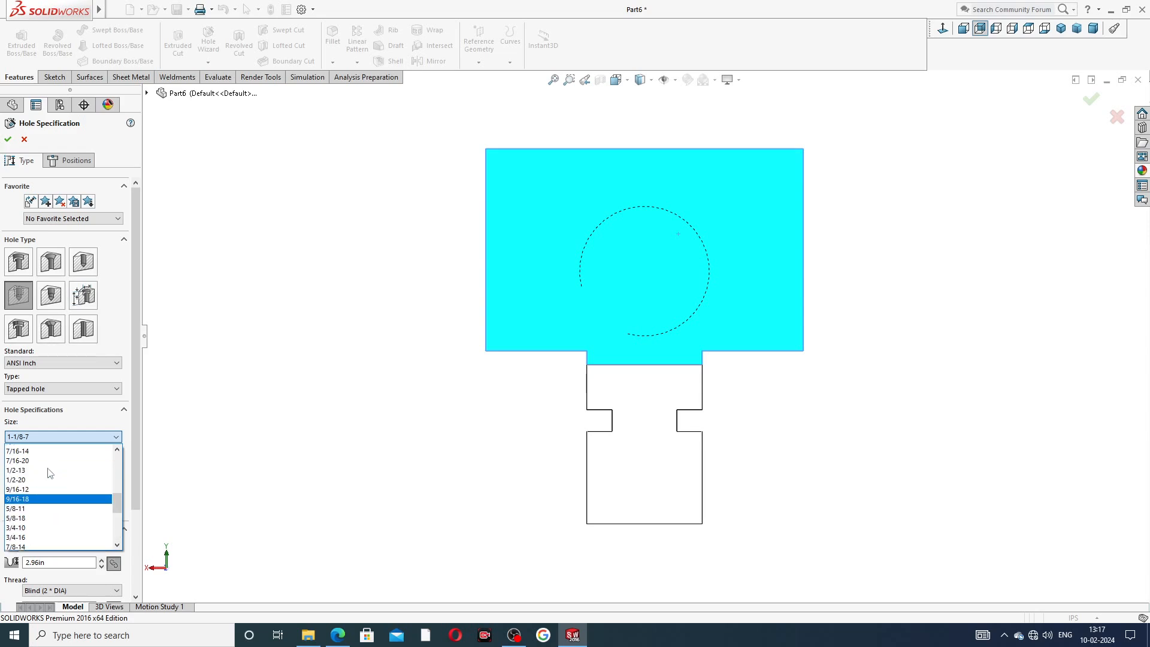
pyautogui.scroll(2, 48, 489)
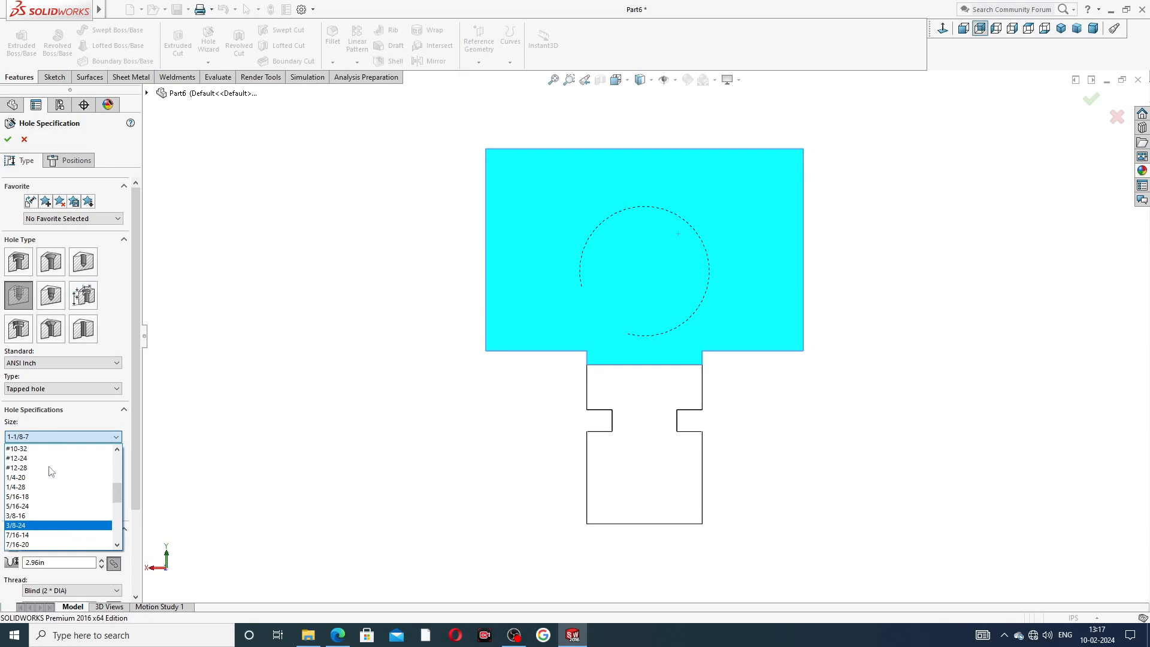
pyautogui.click(45, 480)
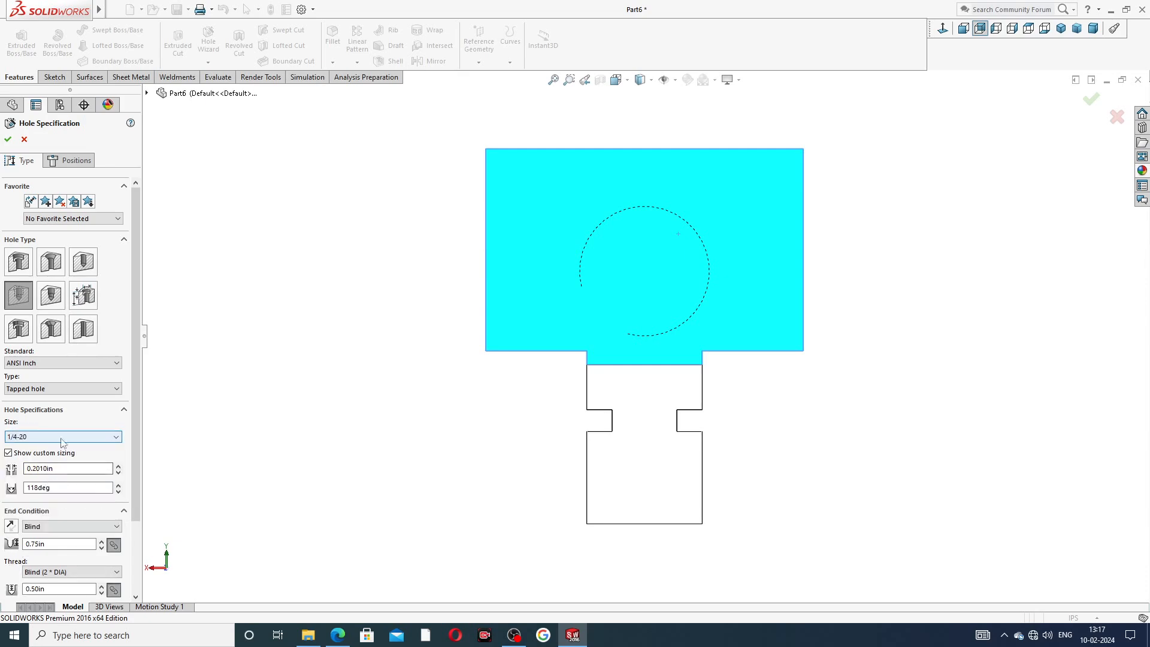
# Turn off custom sizing and set the blind hole depth to 0.63 in.
pyautogui.moveTo(134, 422); pyautogui.dragTo(147, 493)
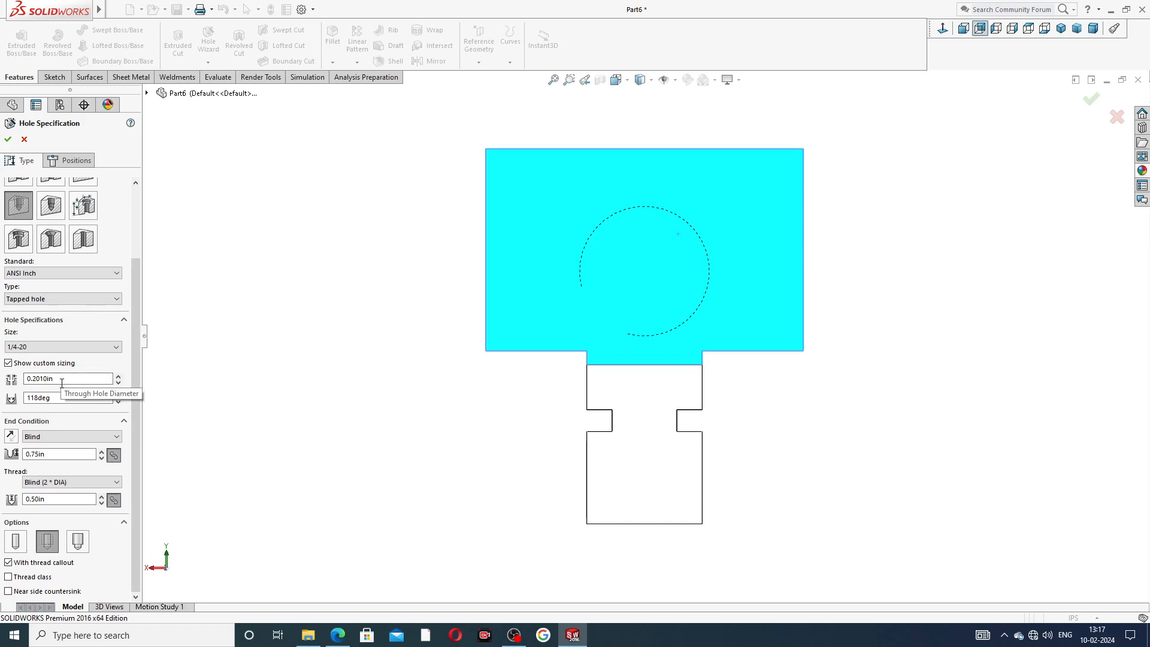
pyautogui.click(9, 364)
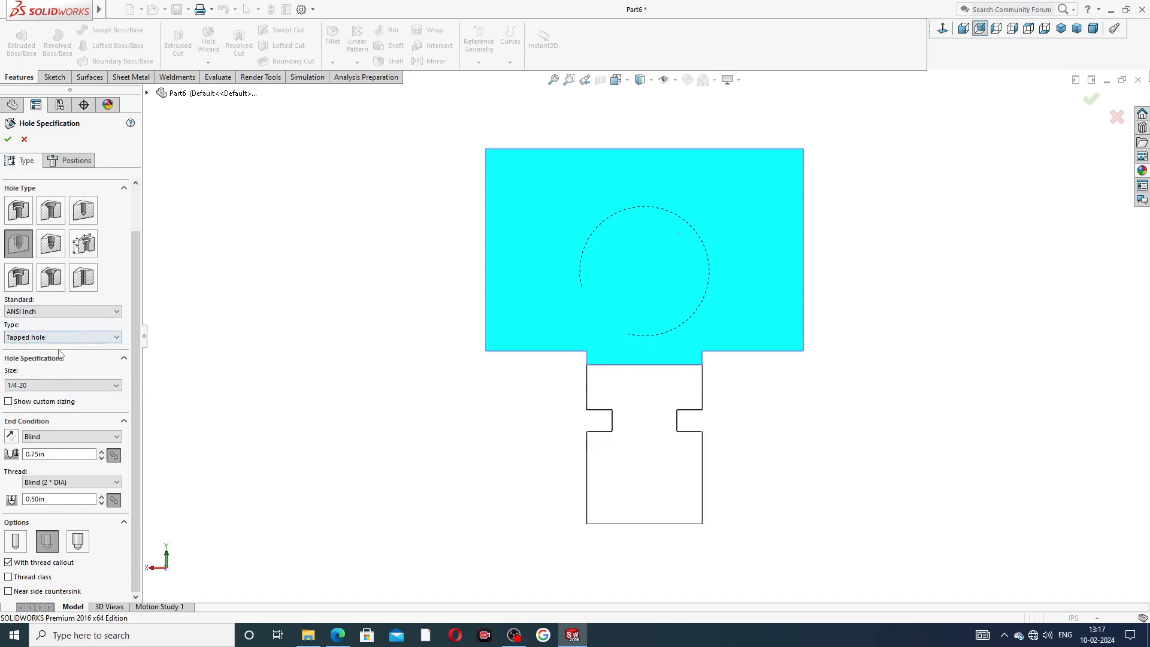
pyautogui.click(56, 455)
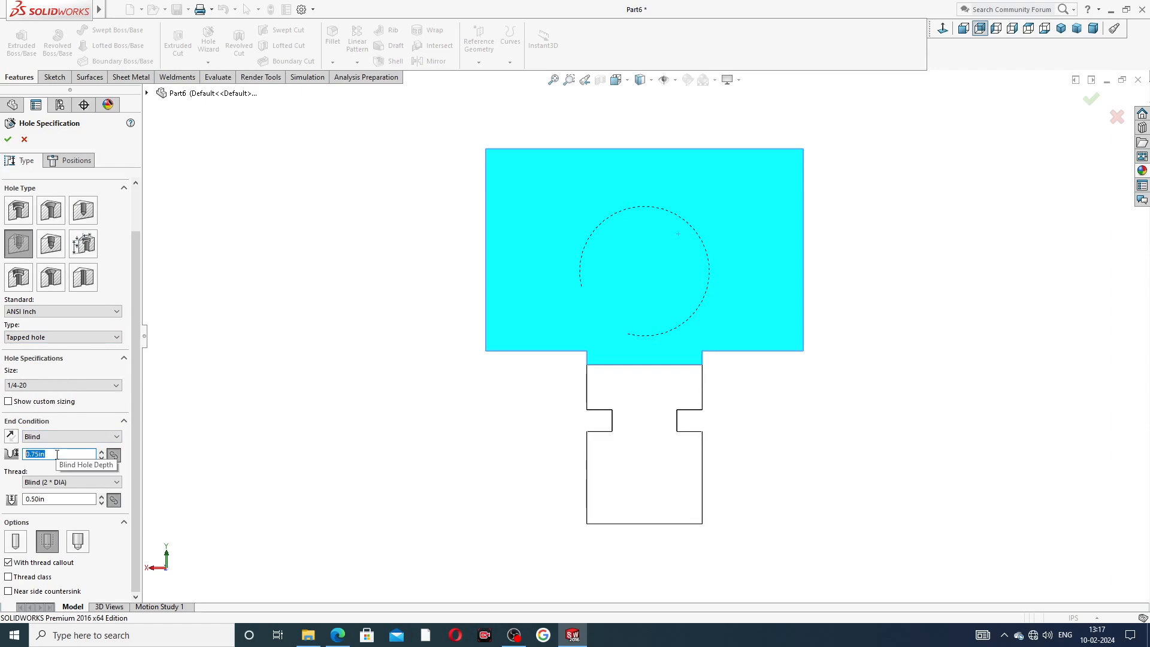
pyautogui.write('.63')
pyautogui.press('Return')
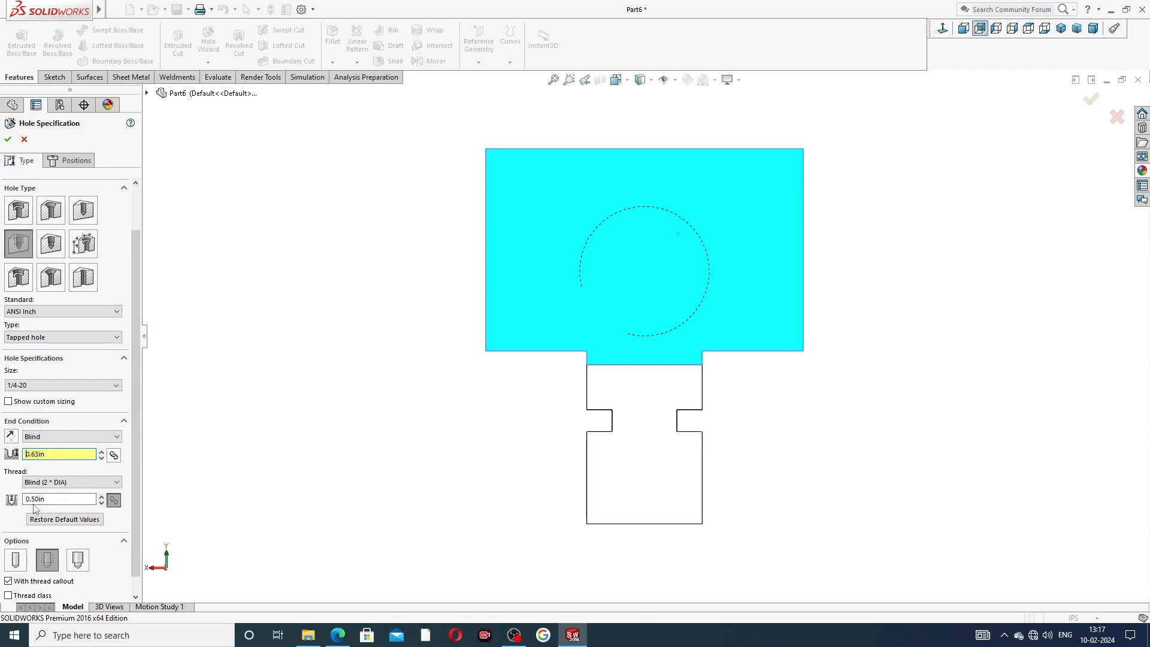
pyautogui.moveTo(135, 503); pyautogui.dragTo(134, 519)
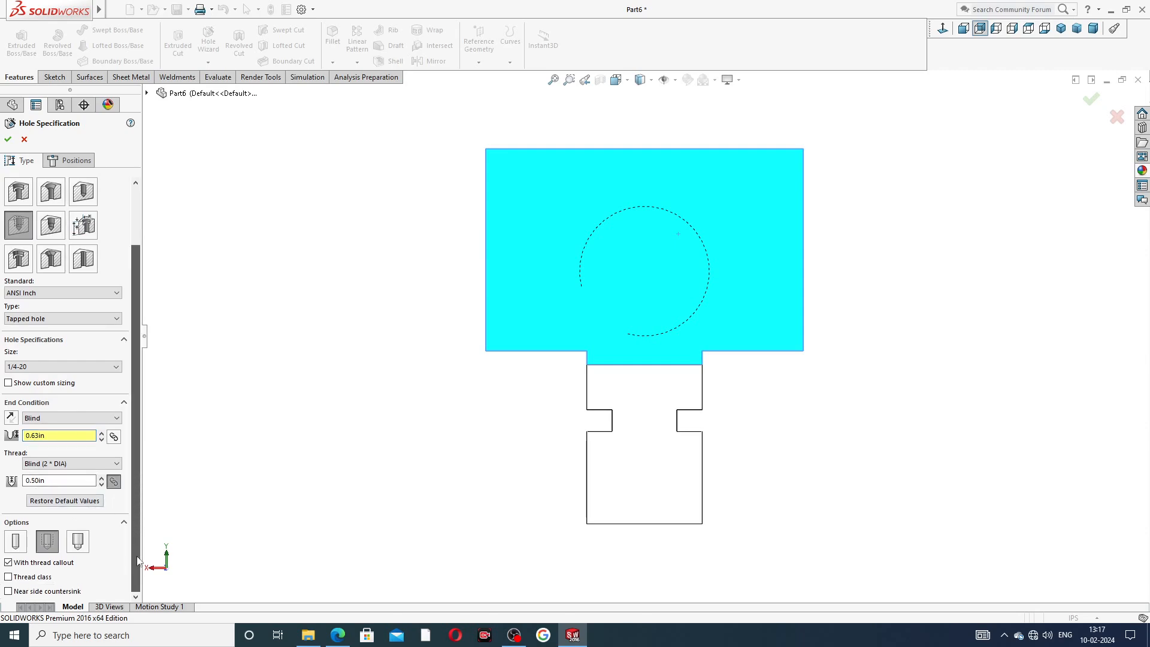
pyautogui.moveTo(136, 363); pyautogui.dragTo(139, 308)
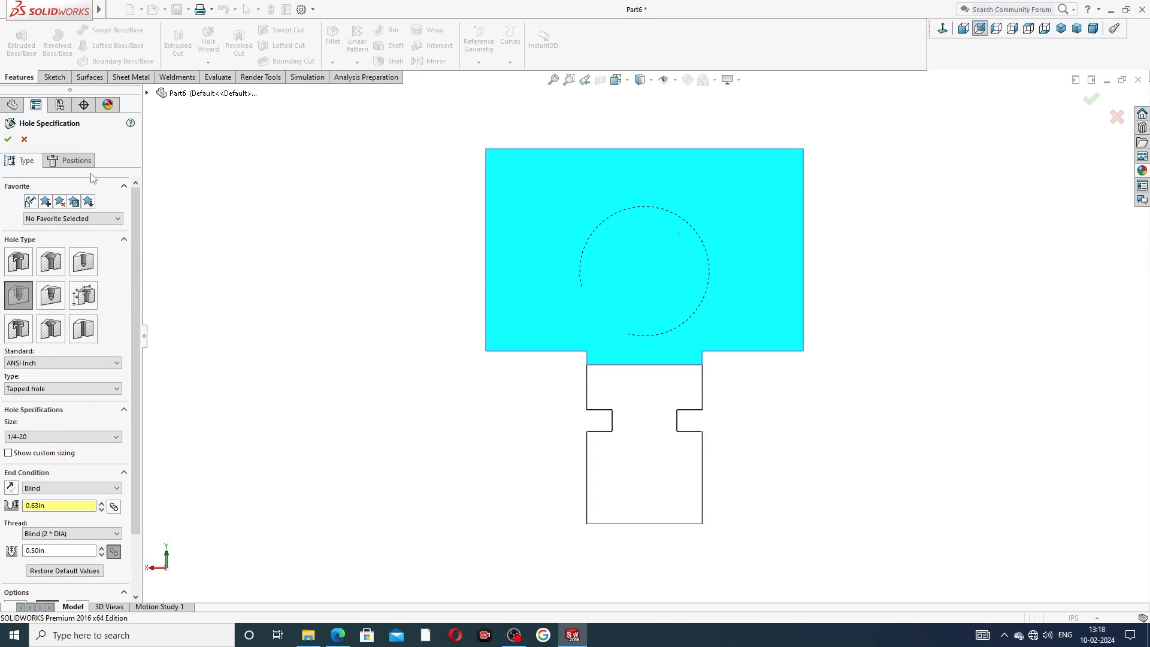
# Place the hole's center point on the crossbar face, up and left of the bore.
pyautogui.click(81, 161)
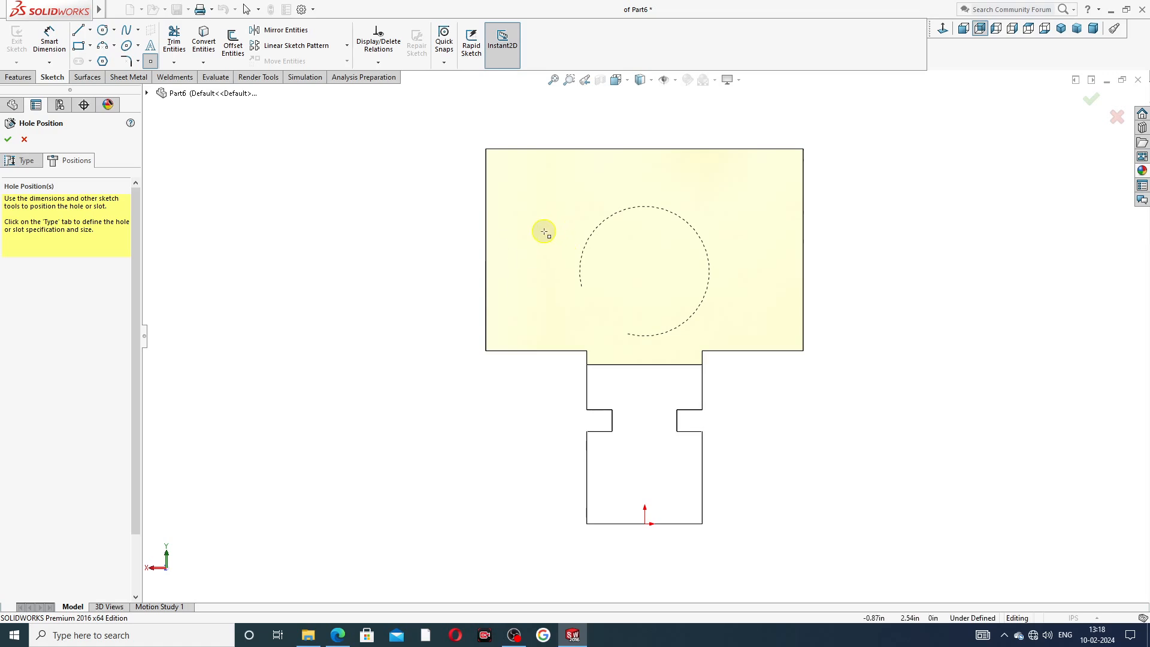
pyautogui.click(544, 232)
pyautogui.rightClick(405, 174)
pyautogui.click(441, 189)
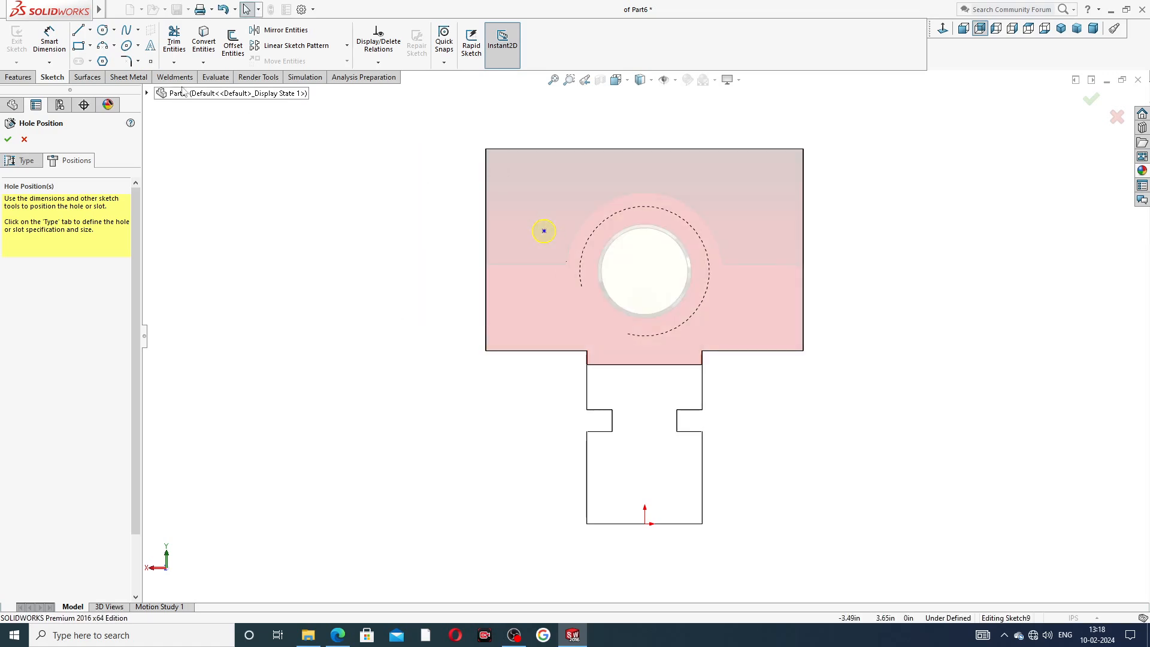
# Draw a vertical construction centerline from the crossbar's top edge down to the bore center.
pyautogui.click(90, 30)
pyautogui.click(108, 61)
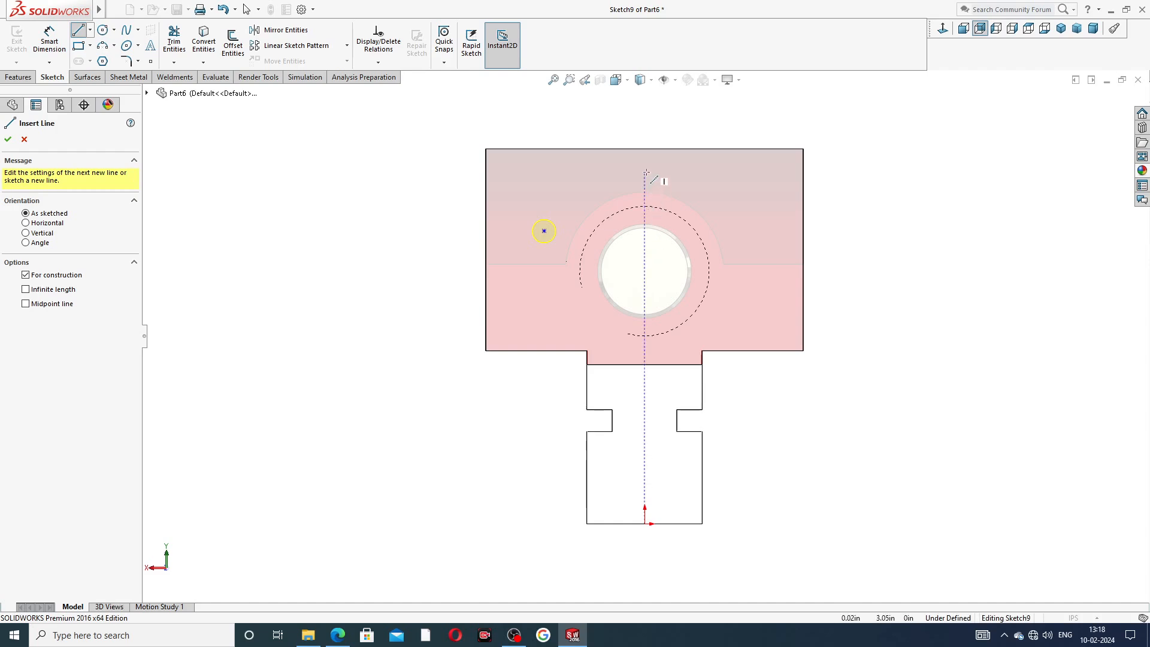
pyautogui.click(644, 149)
pyautogui.click(645, 304)
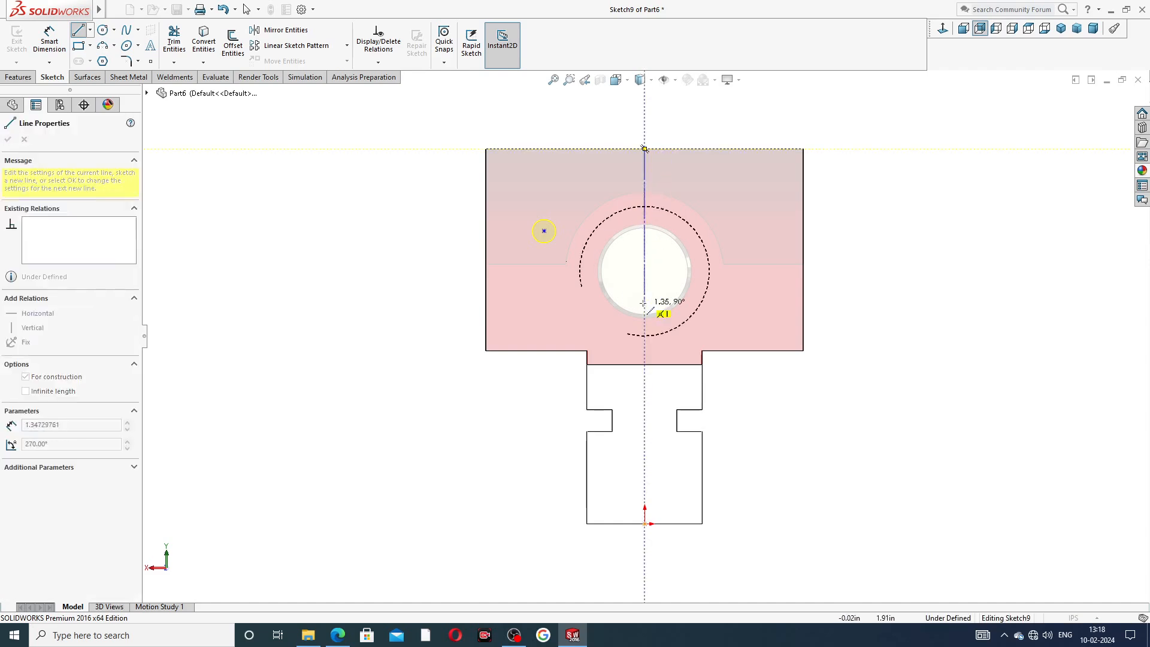
pyautogui.rightClick(662, 276)
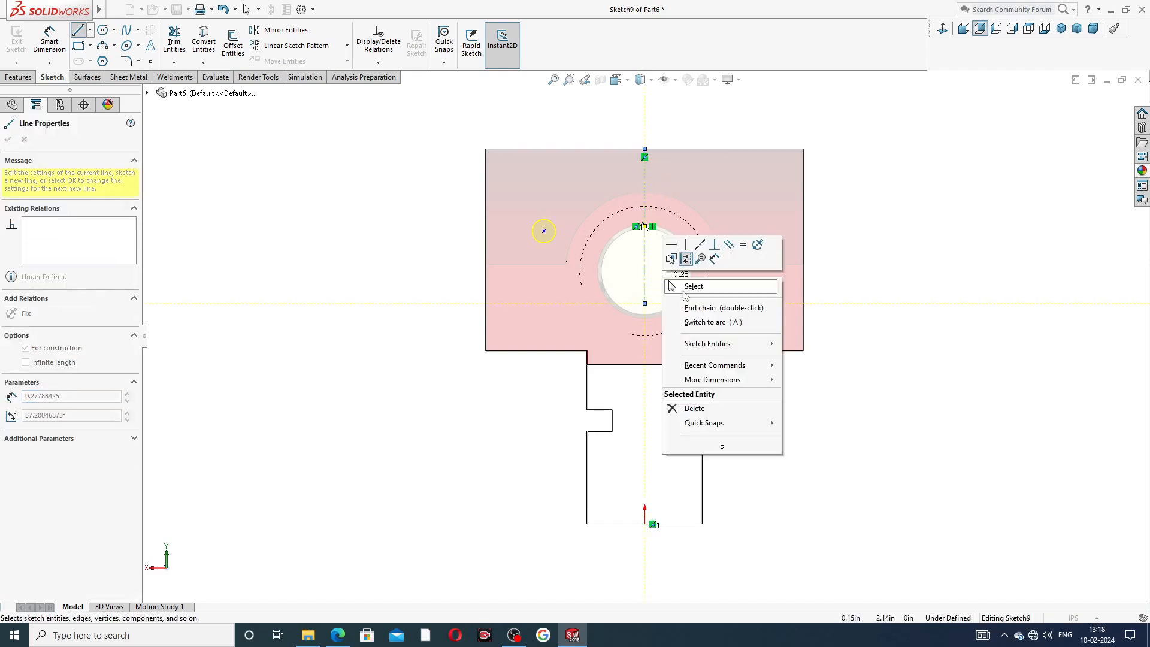
pyautogui.click(684, 282)
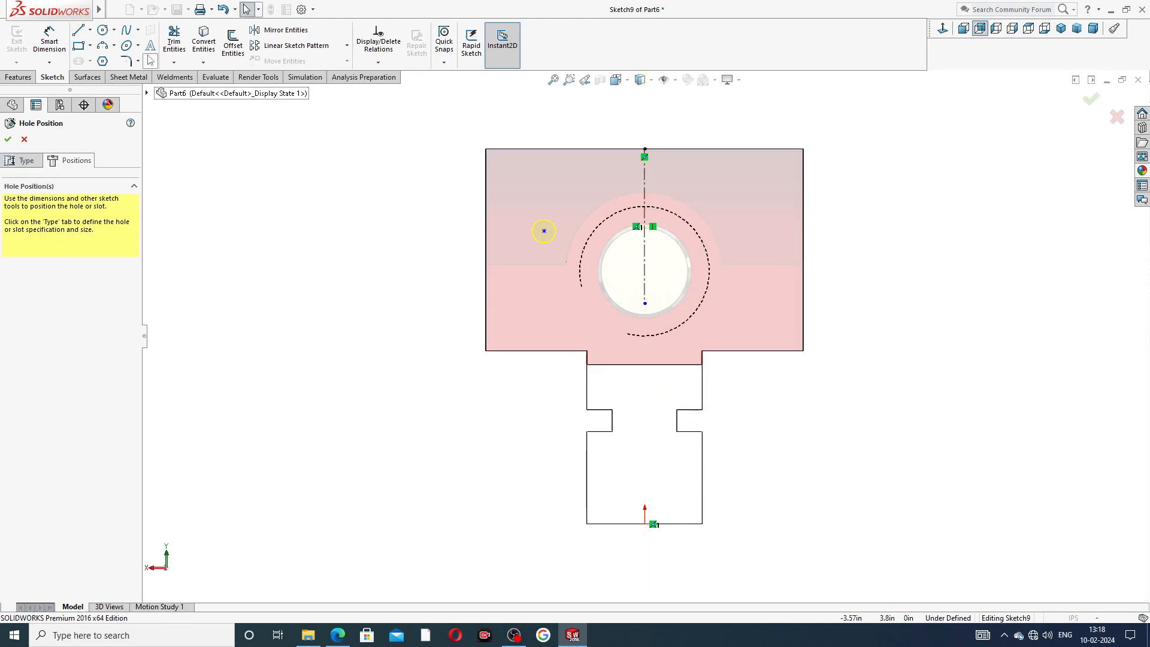
# Add a second hole center point on the crossbar face, up and right of the bore.
pyautogui.click(151, 61)
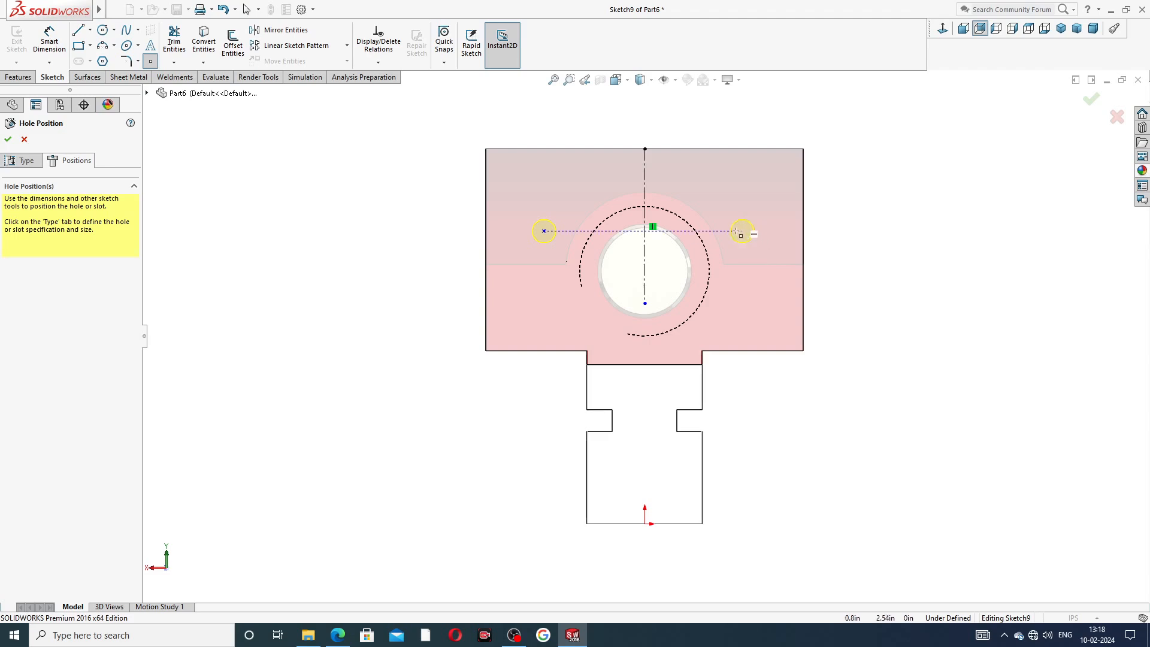
pyautogui.click(755, 231)
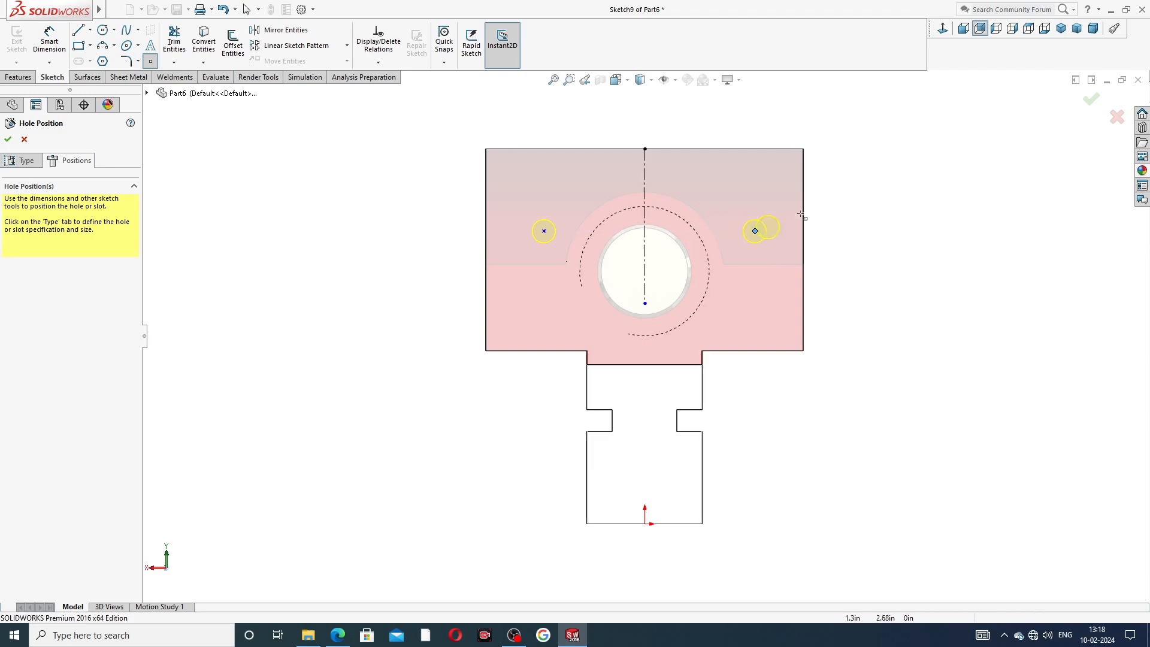
pyautogui.rightClick(838, 217)
pyautogui.click(859, 222)
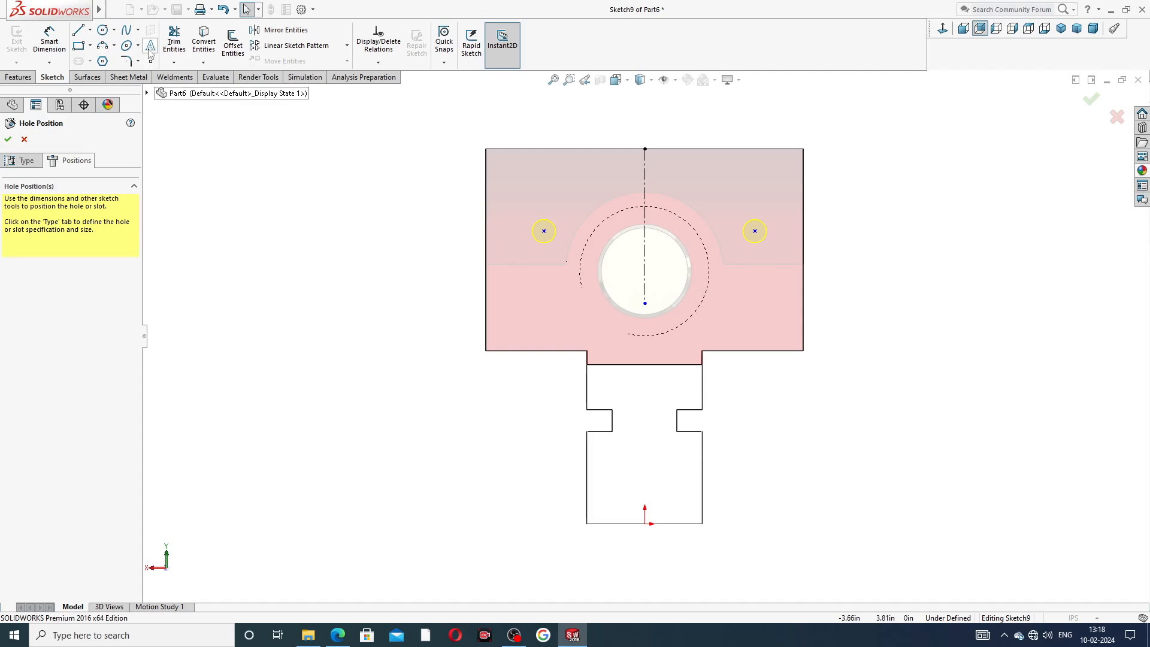
# Dimension the horizontal distance between the two hole points and set it to 1.5 in.
pyautogui.click(49, 41)
pyautogui.click(545, 233)
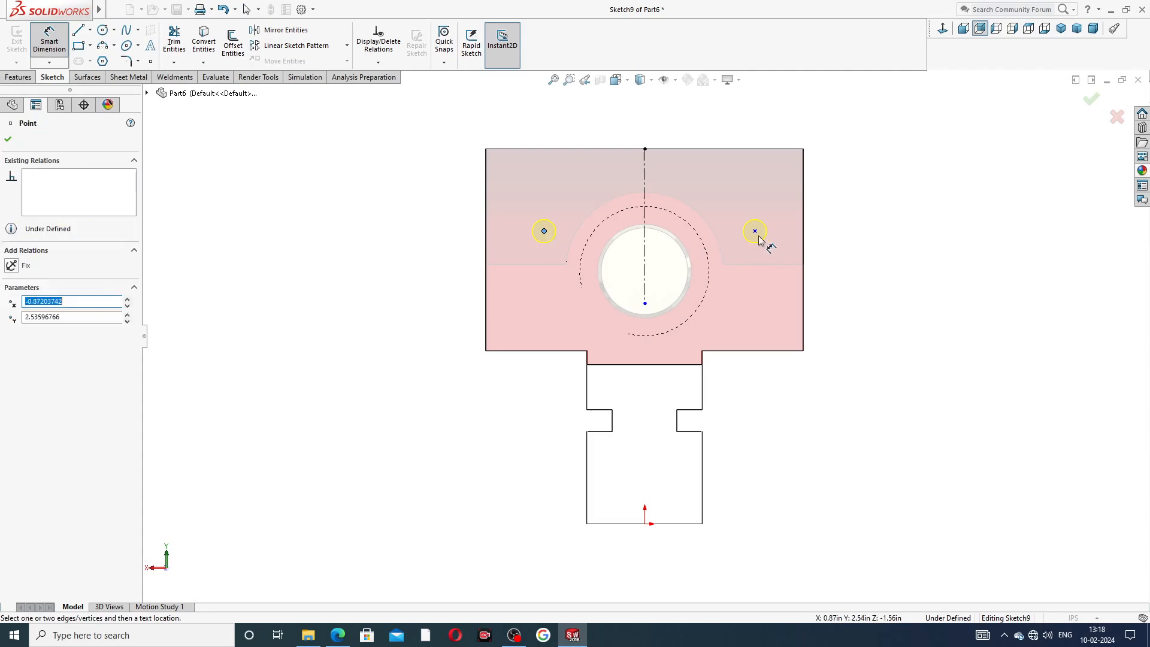
pyautogui.click(755, 231)
pyautogui.click(658, 127)
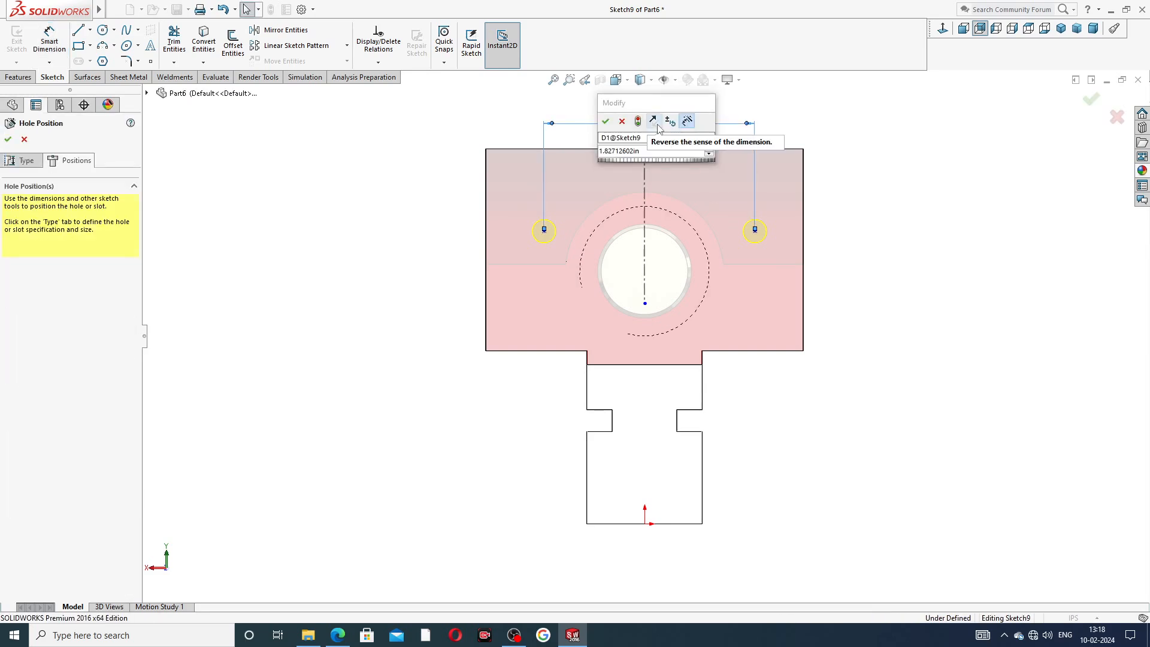
pyautogui.press('Return')
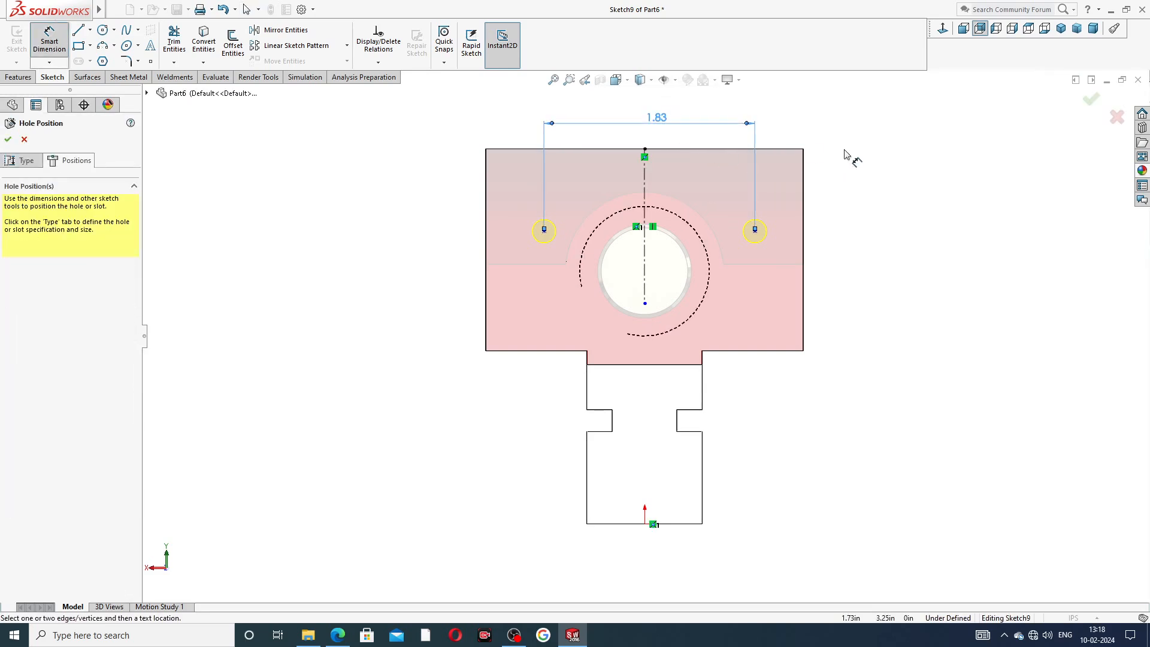
pyautogui.doubleClick(655, 123)
pyautogui.write('1.5')
pyautogui.press('Return')
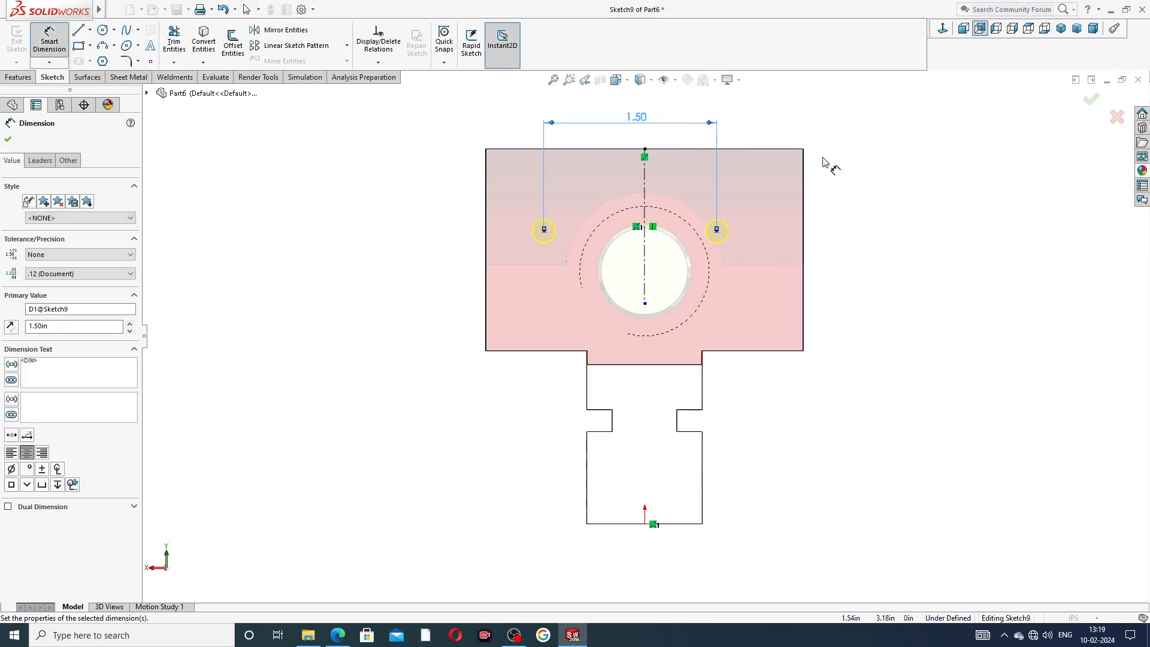
# Dimension the right hole point's height above the crossbar's lower edge and set it to 1 in.
pyautogui.click(717, 232)
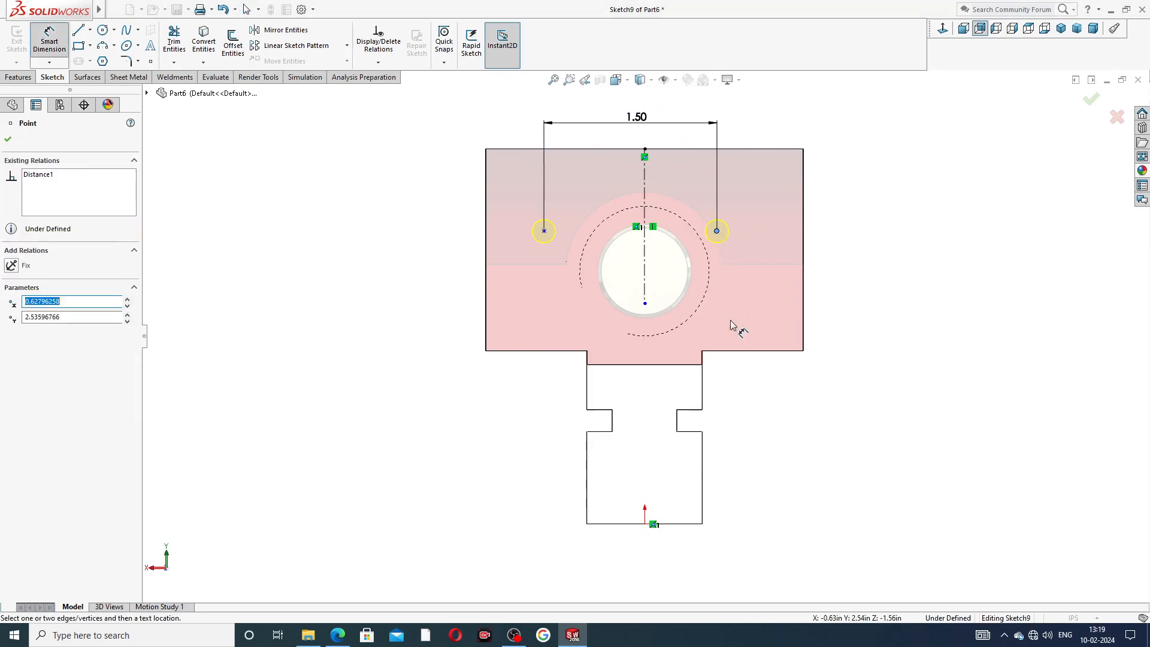
pyautogui.click(743, 351)
pyautogui.click(831, 309)
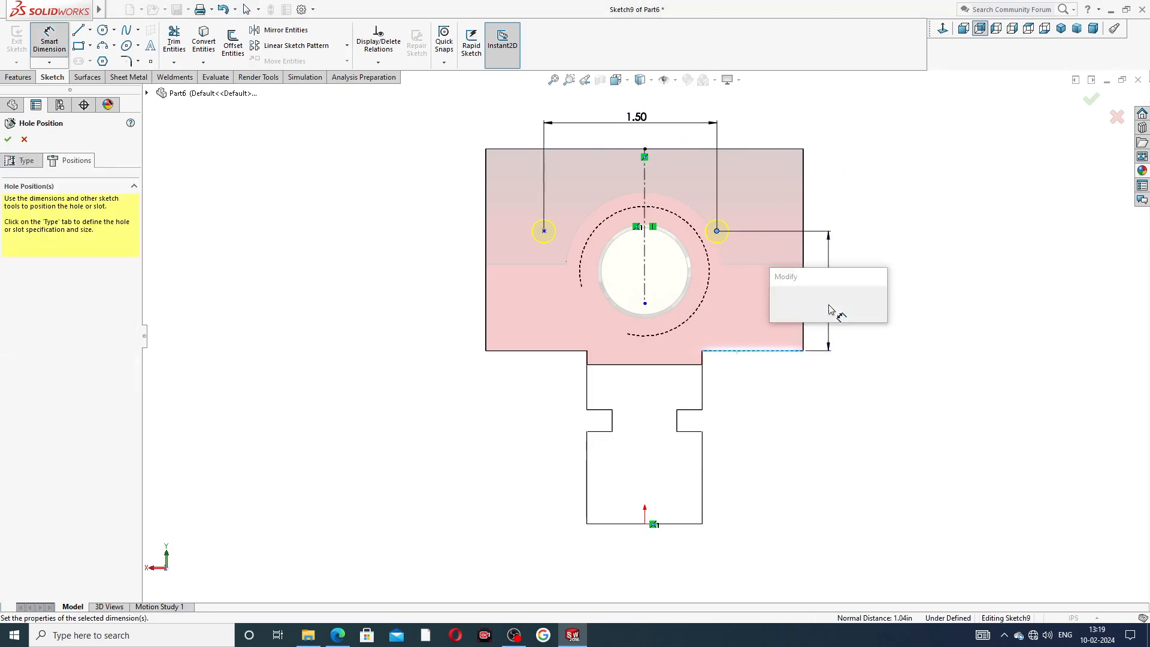
pyautogui.press('Return')
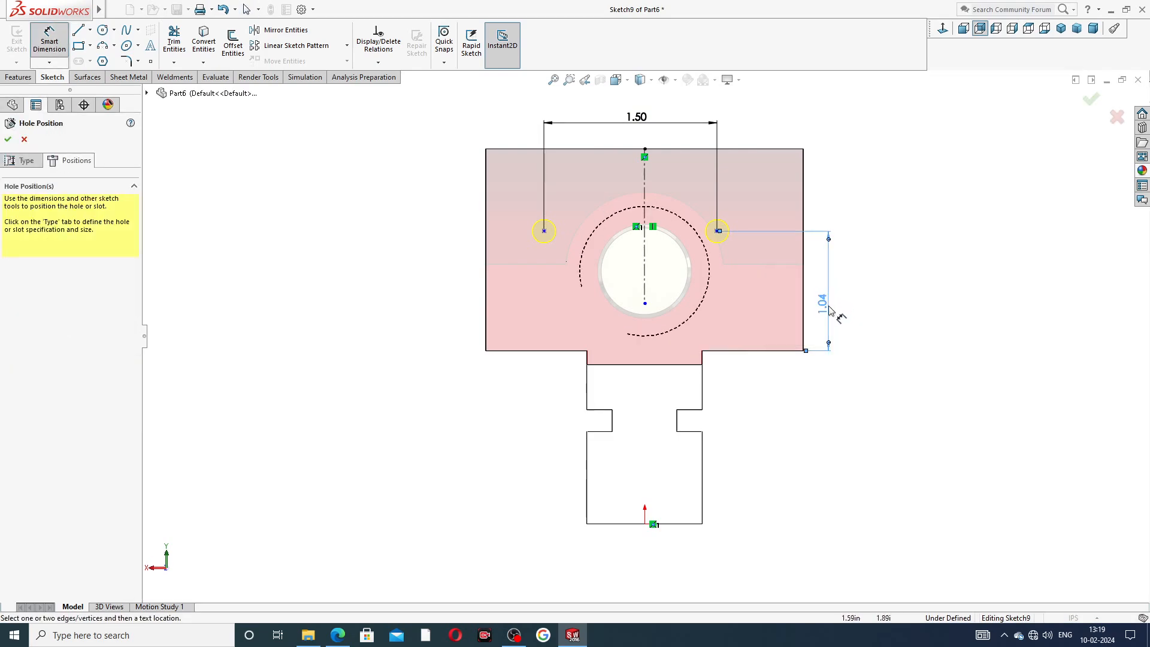
pyautogui.doubleClick(827, 306)
pyautogui.write('1')
pyautogui.press('Return')
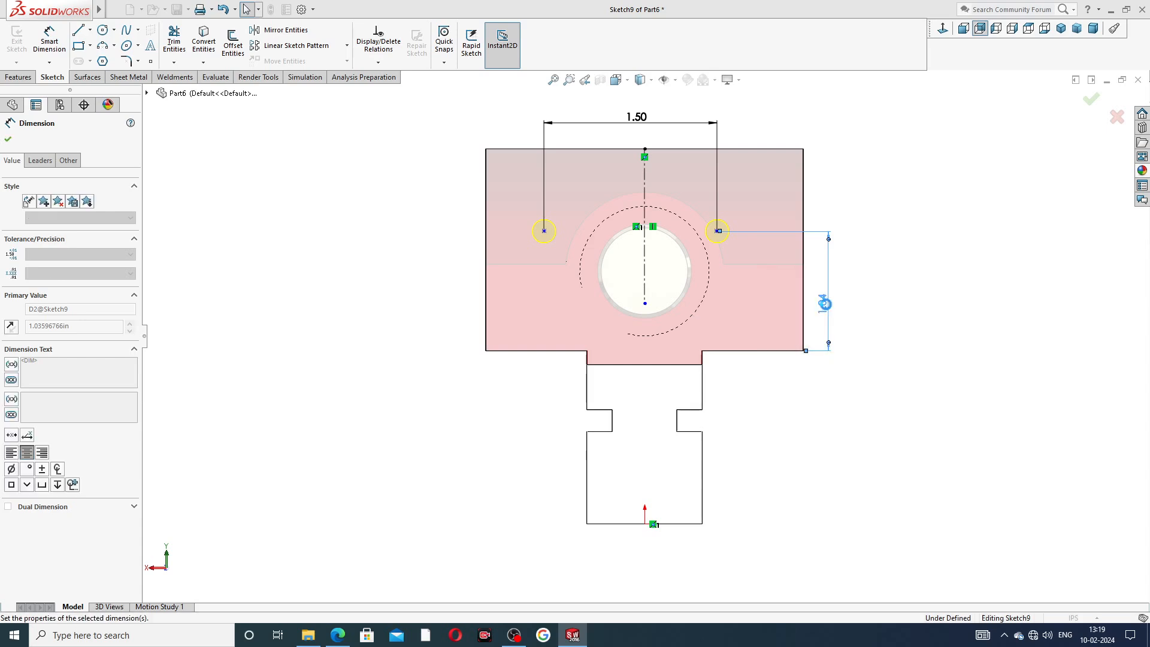
# Make the two hole points symmetric about the centerline and finish the 1/4-20 tapped holes.
pyautogui.rightClick(852, 207)
pyautogui.click(885, 208)
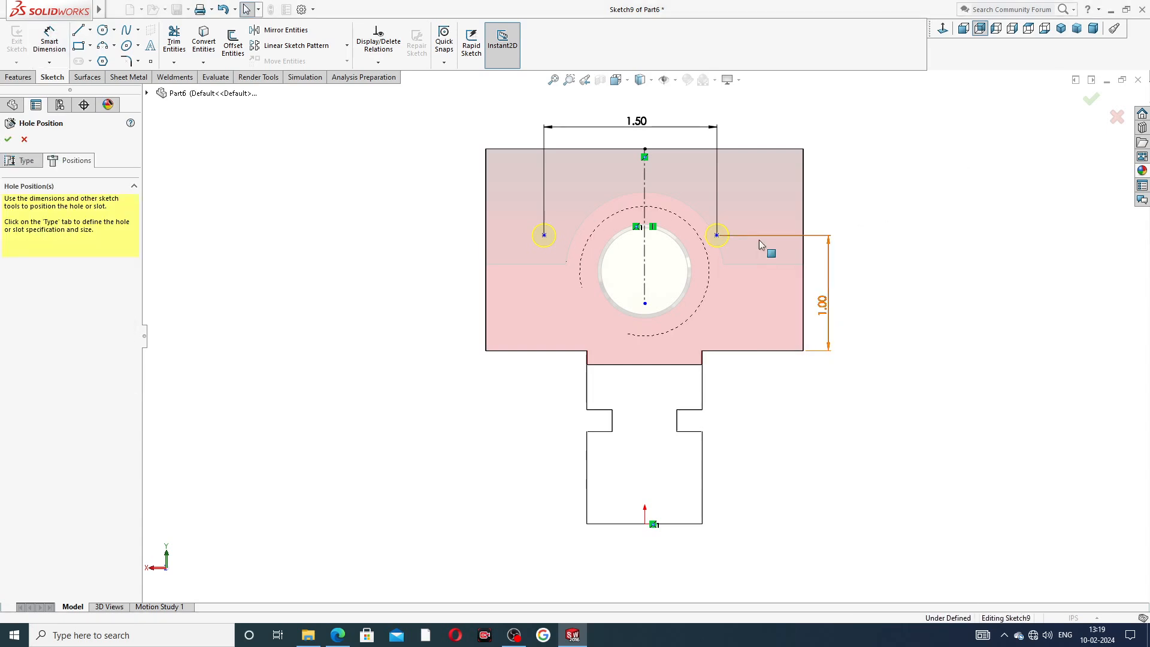
pyautogui.click(718, 236)
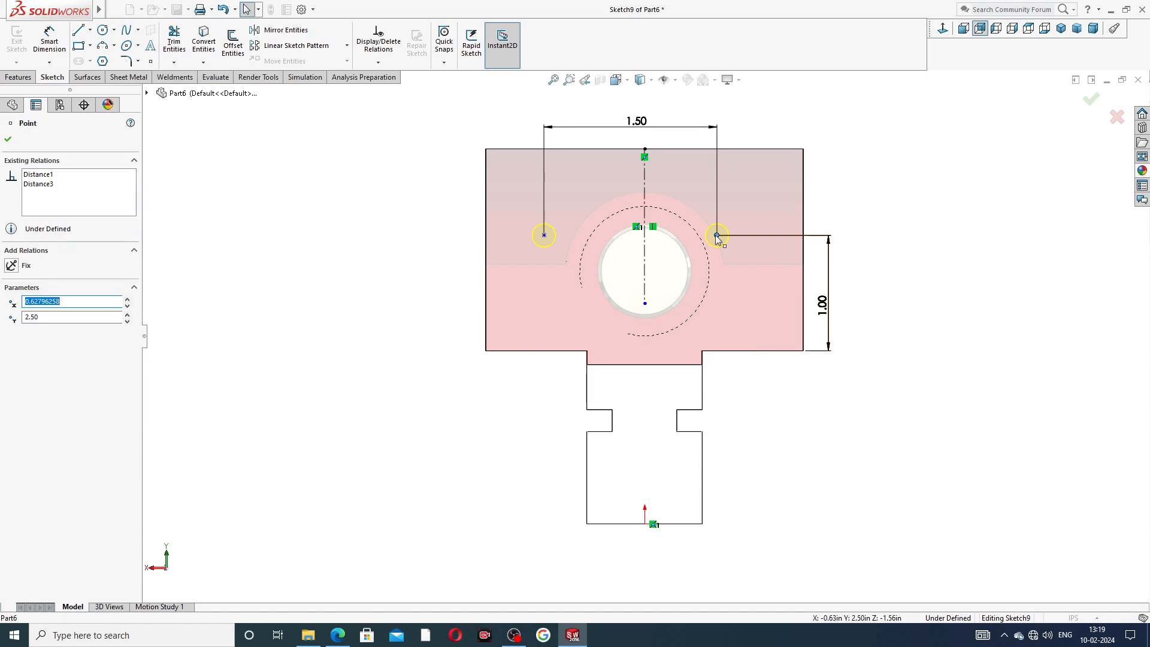
pyautogui.keyDown('ctrl'); pyautogui.click(644, 253); pyautogui.keyUp('ctrl')
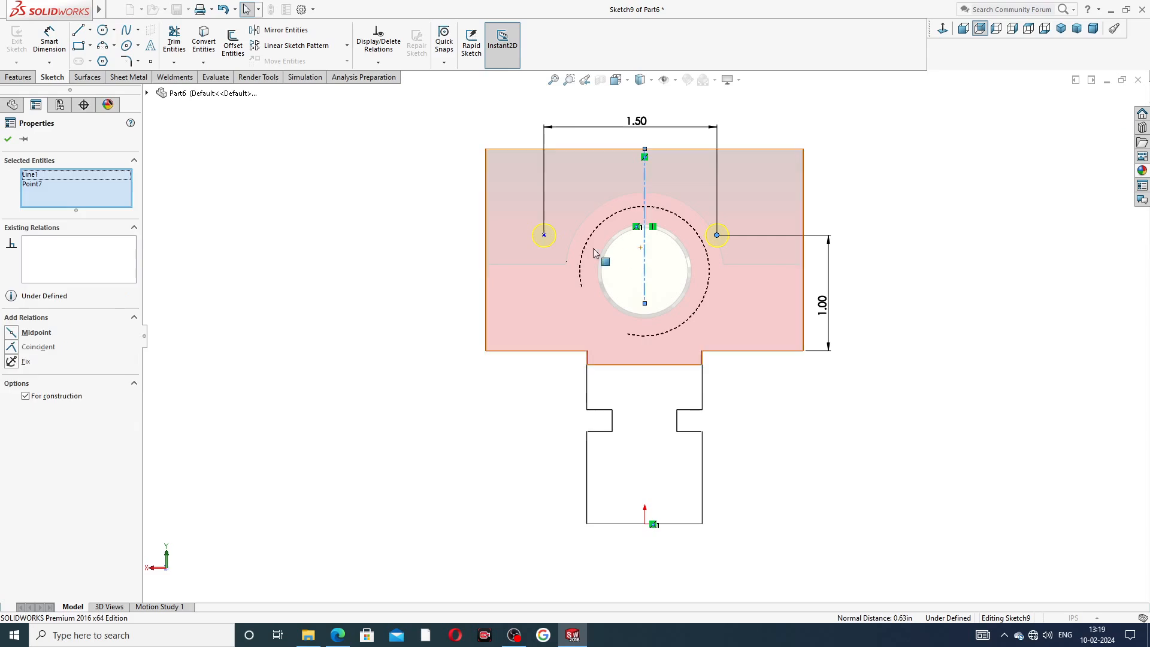
pyautogui.keyDown('ctrl'); pyautogui.click(544, 236); pyautogui.keyUp('ctrl')
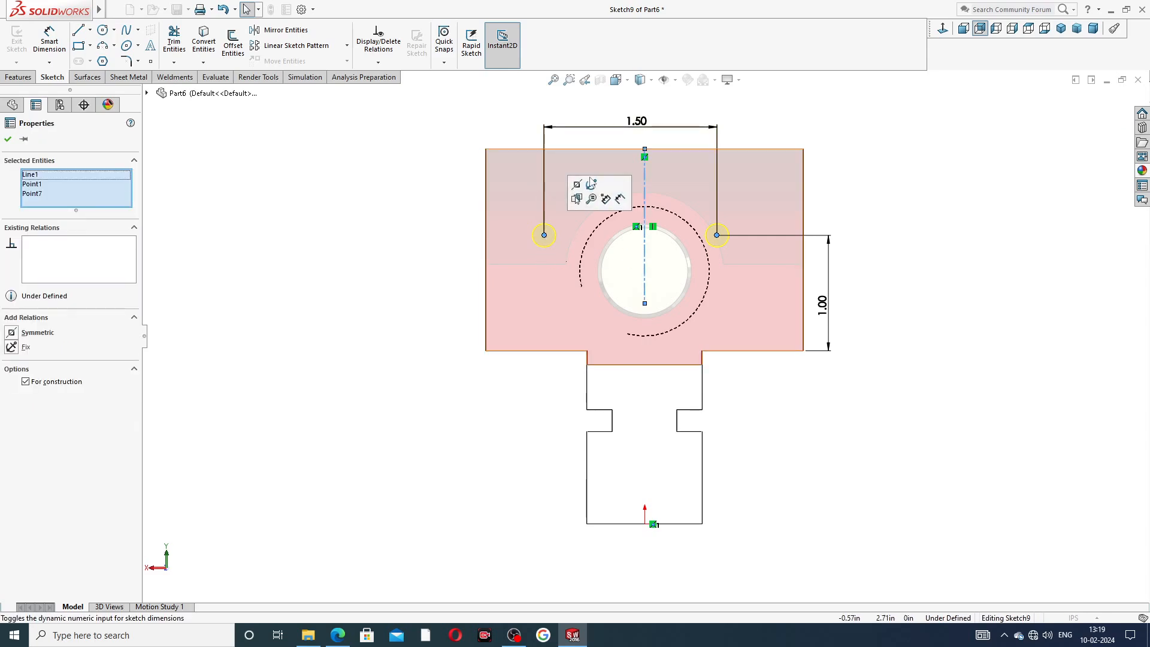
pyautogui.click(577, 185)
pyautogui.click(844, 214)
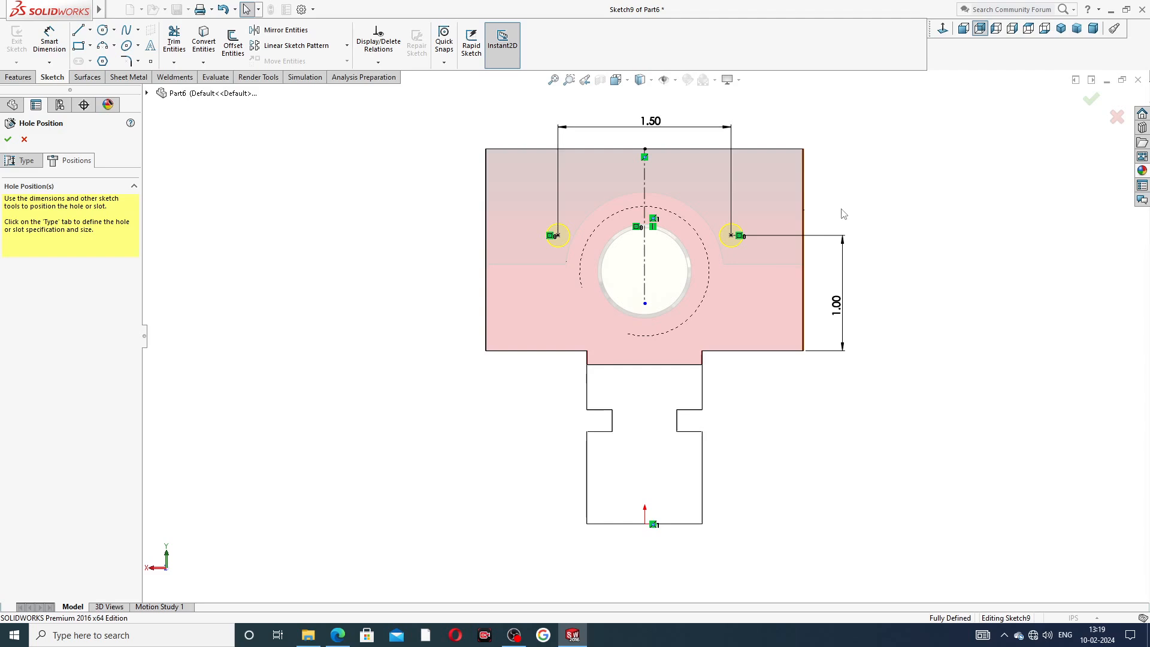
pyautogui.click(8, 139)
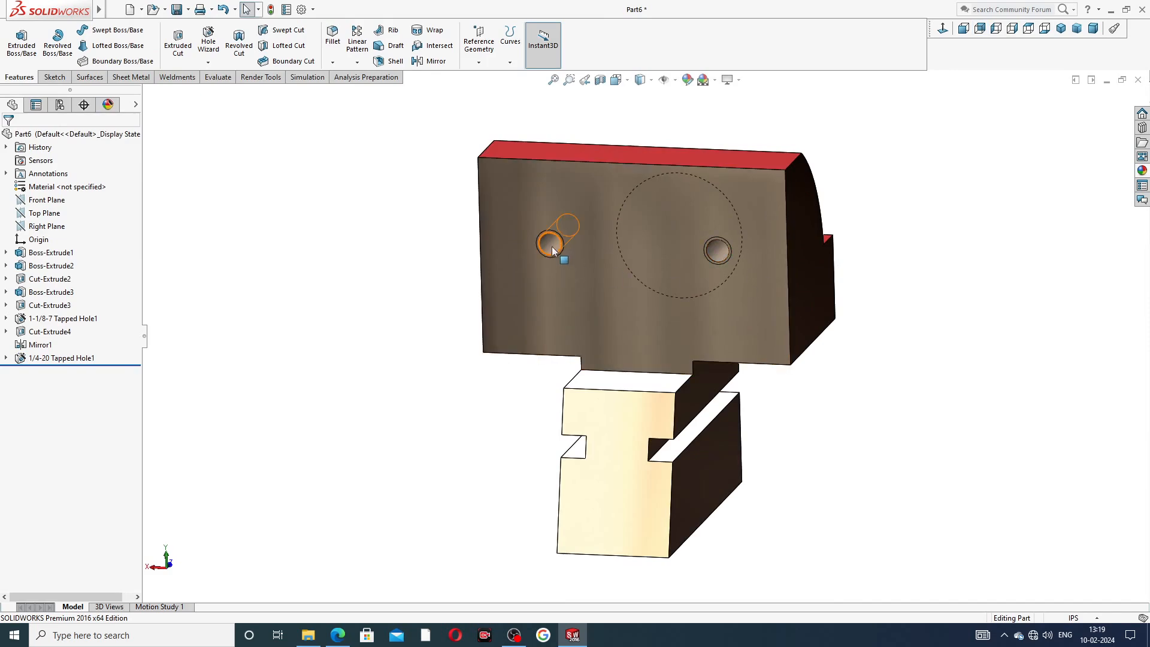
# Turn on Shaded cosmetic threads in the document's Detailing properties.
pyautogui.scroll(-4, 557, 251)
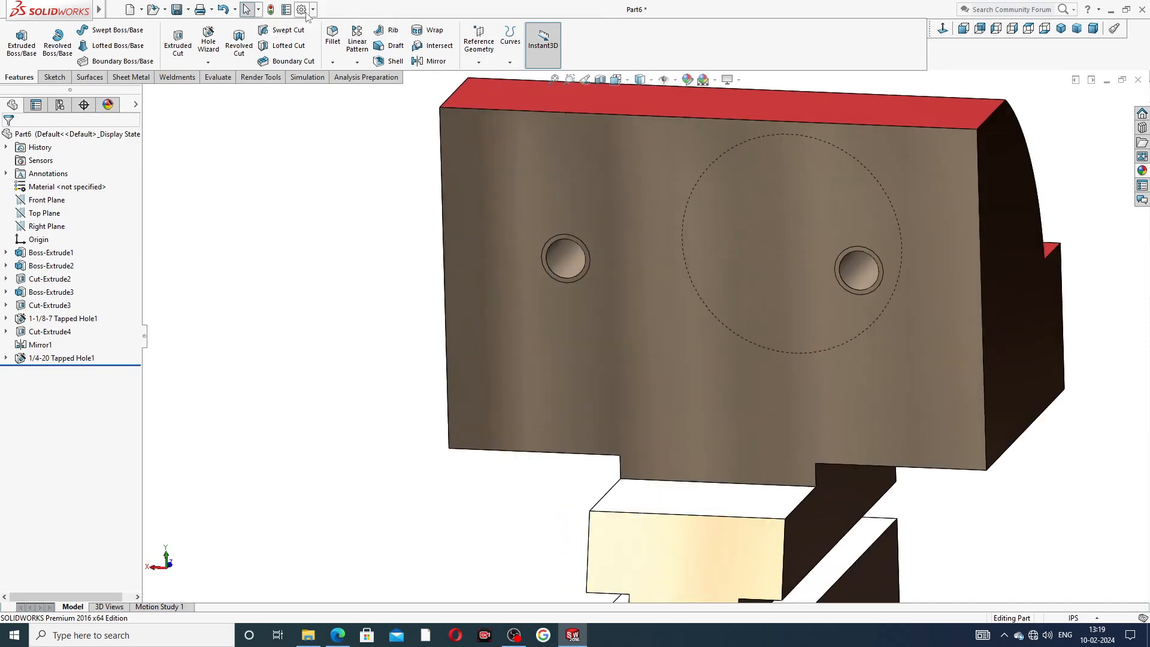
pyautogui.click(301, 9)
pyautogui.click(428, 115)
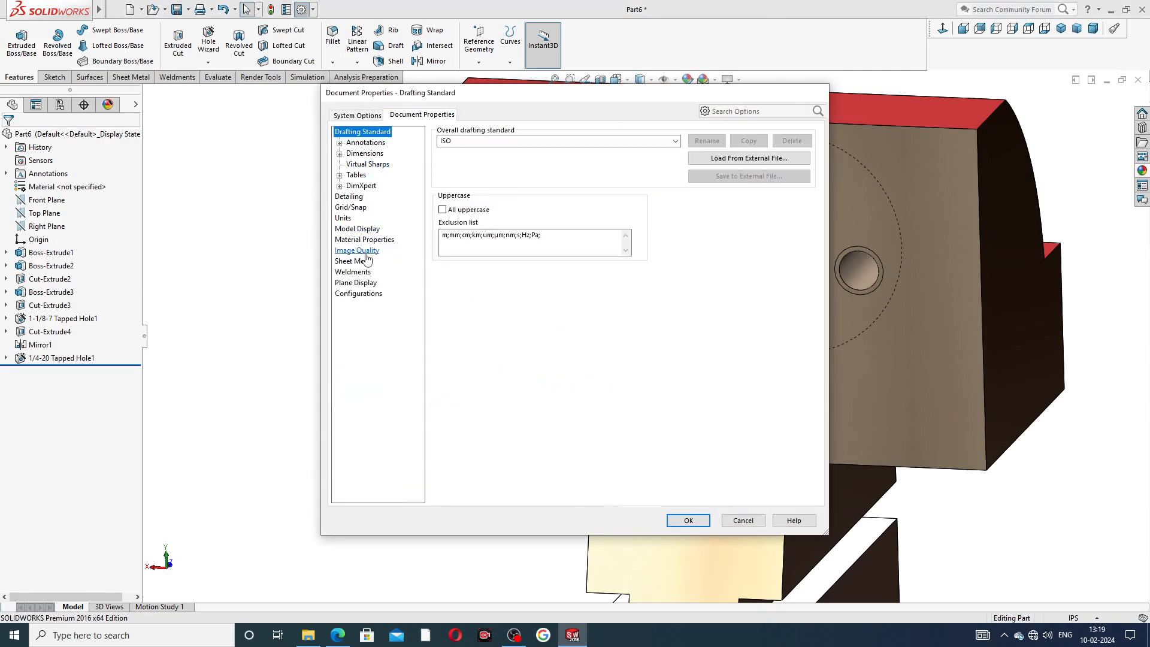
pyautogui.click(356, 200)
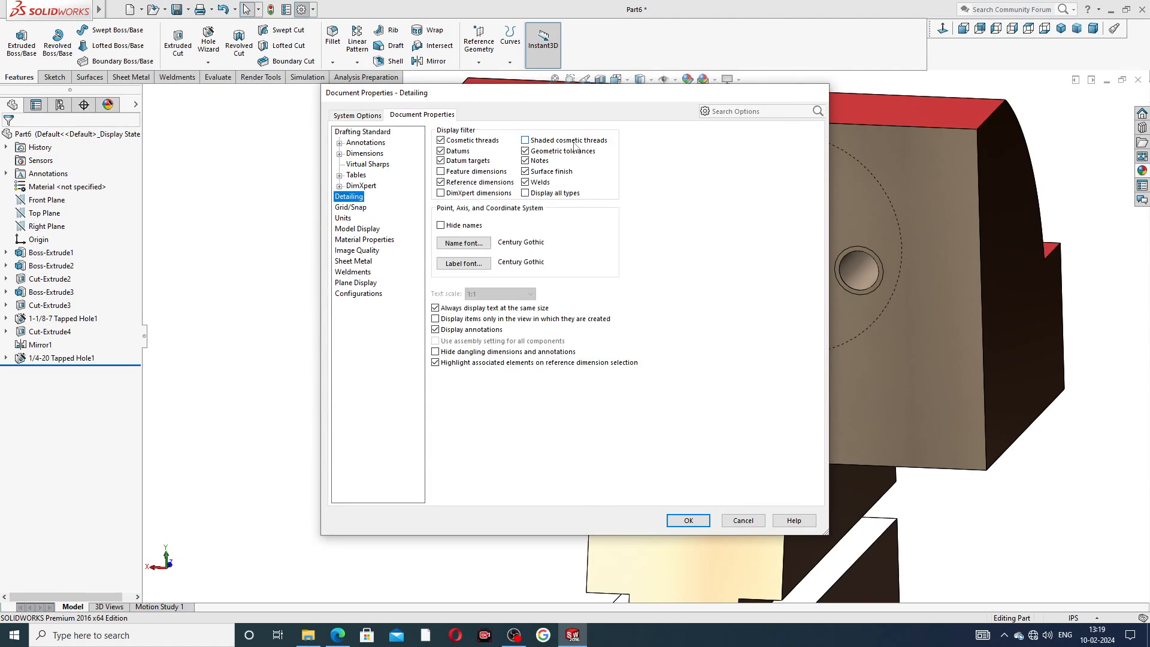
pyautogui.click(525, 141)
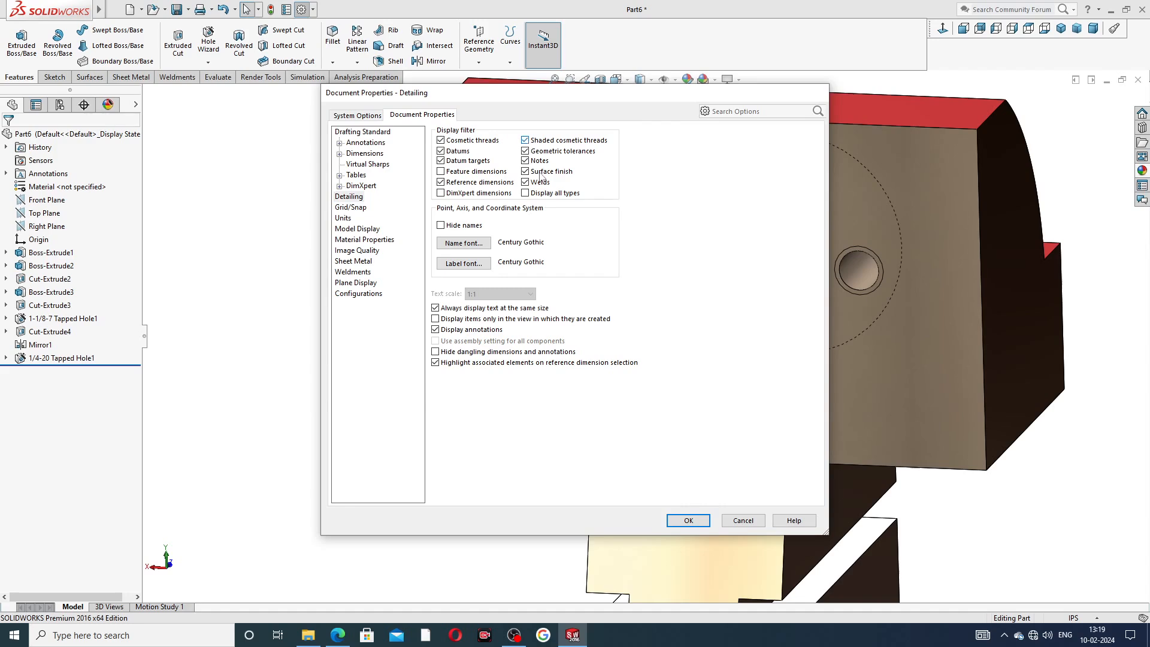
pyautogui.click(689, 520)
# Inspect the part from several angles and compare it against the reference drawing of the sliding jaw.
pyautogui.scroll(-5, 851, 278)
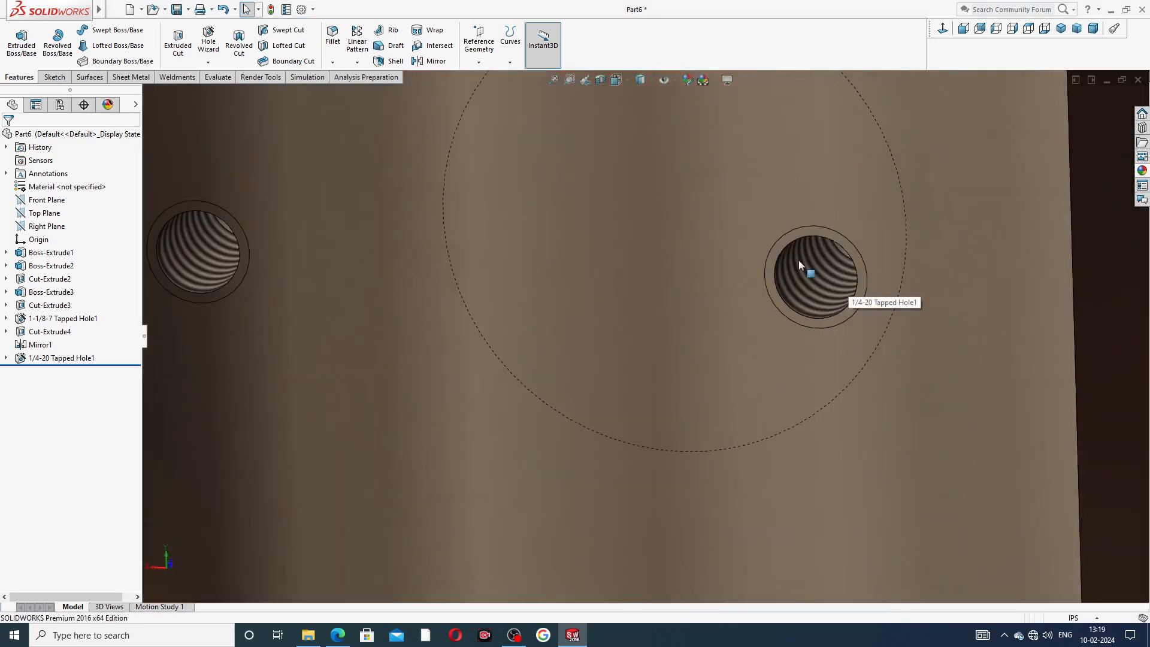
pyautogui.scroll(7, 822, 269)
pyautogui.moveTo(800, 305); pyautogui.dragTo(635, 402, button='middle')
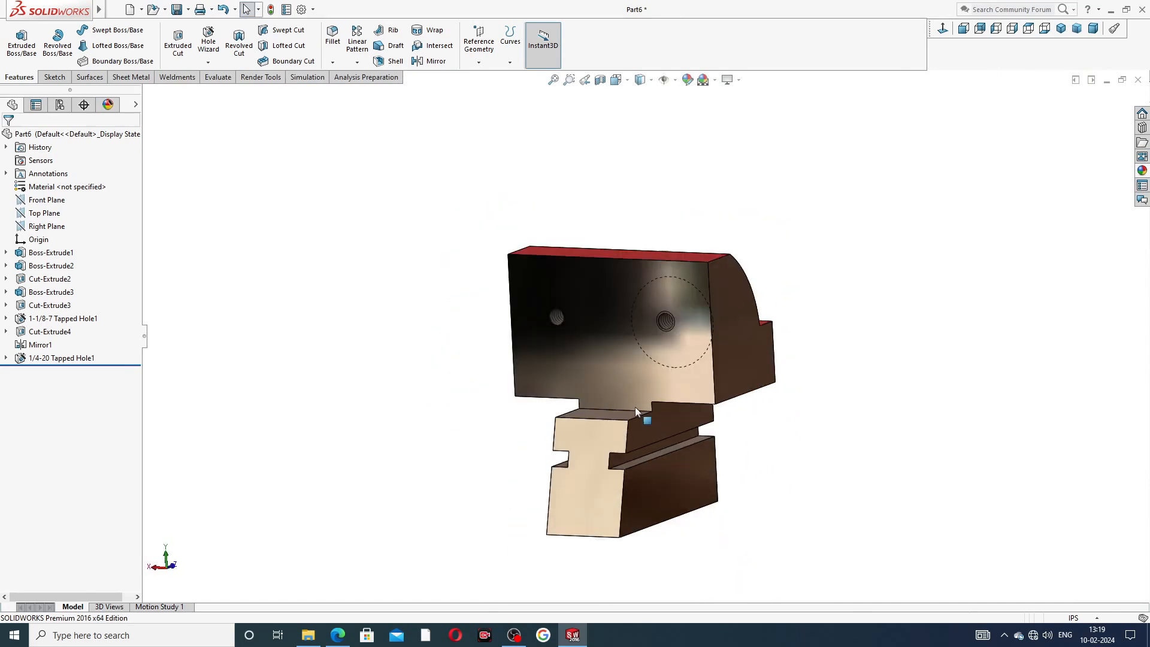
pyautogui.scroll(-3, 636, 420)
pyautogui.moveTo(859, 337); pyautogui.dragTo(994, 325, button='middle')
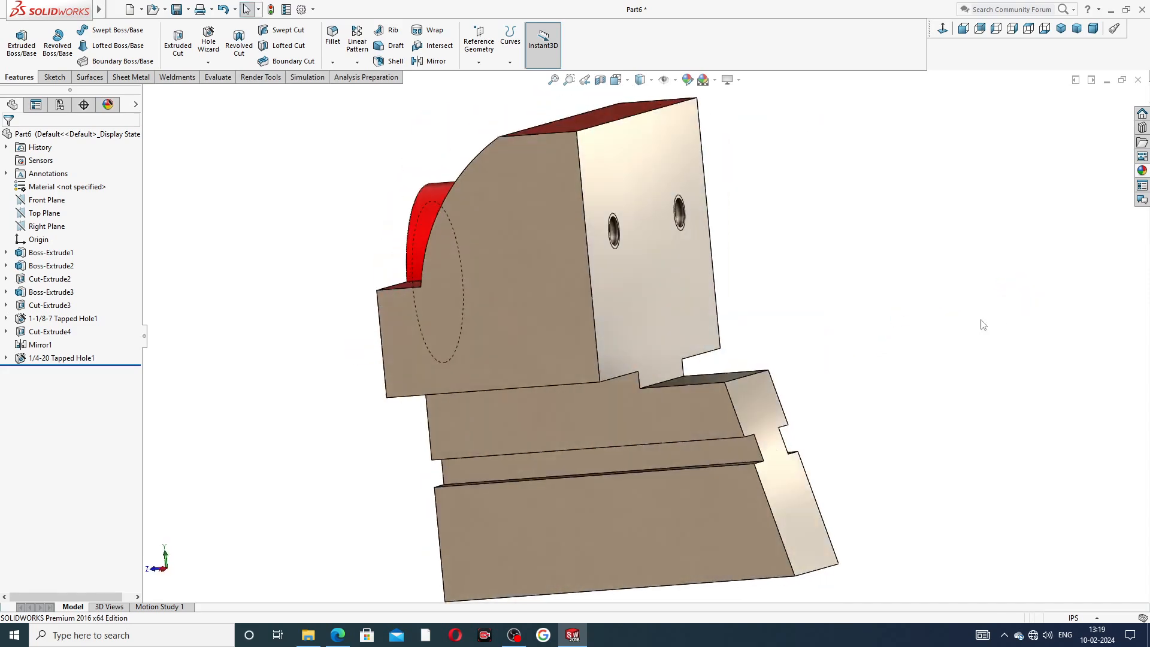
pyautogui.moveTo(860, 180); pyautogui.dragTo(897, 257, button='middle')
pyautogui.scroll(3, 891, 260)
pyautogui.moveTo(836, 246); pyautogui.dragTo(898, 223, button='middle')
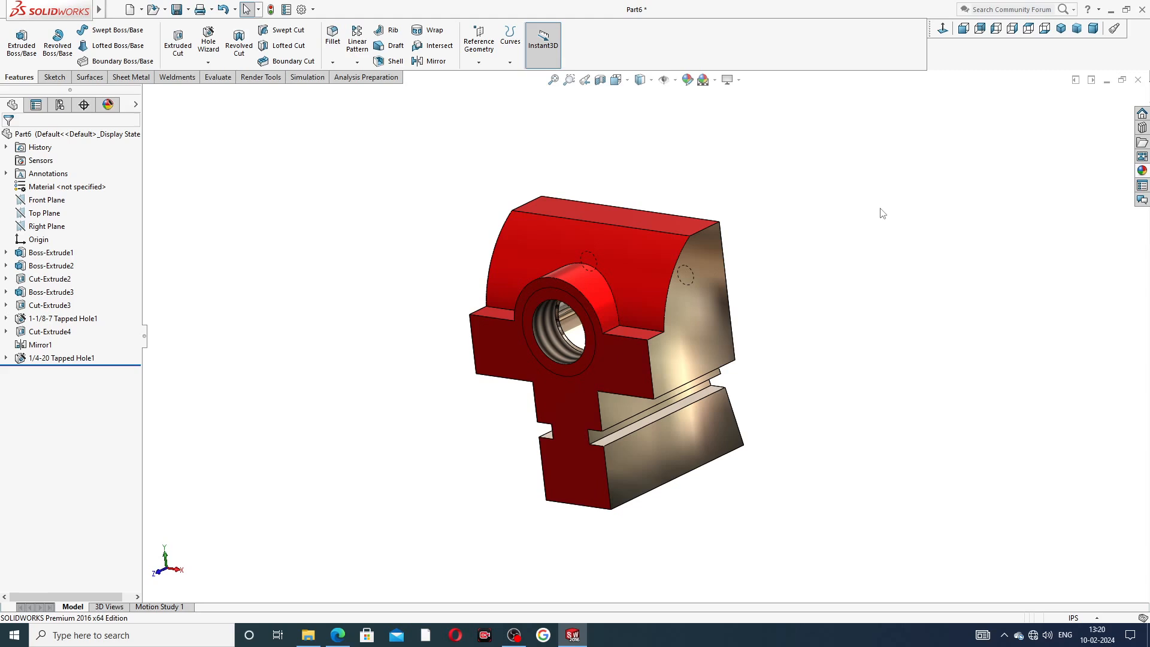
pyautogui.click(338, 635)
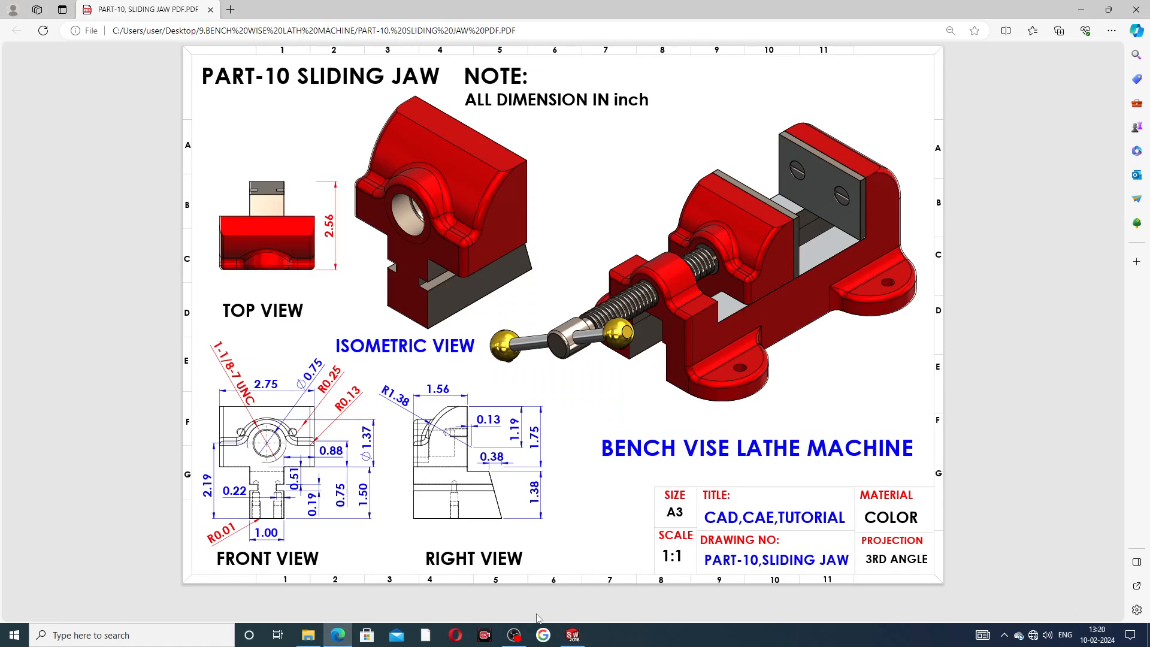
pyautogui.click(573, 635)
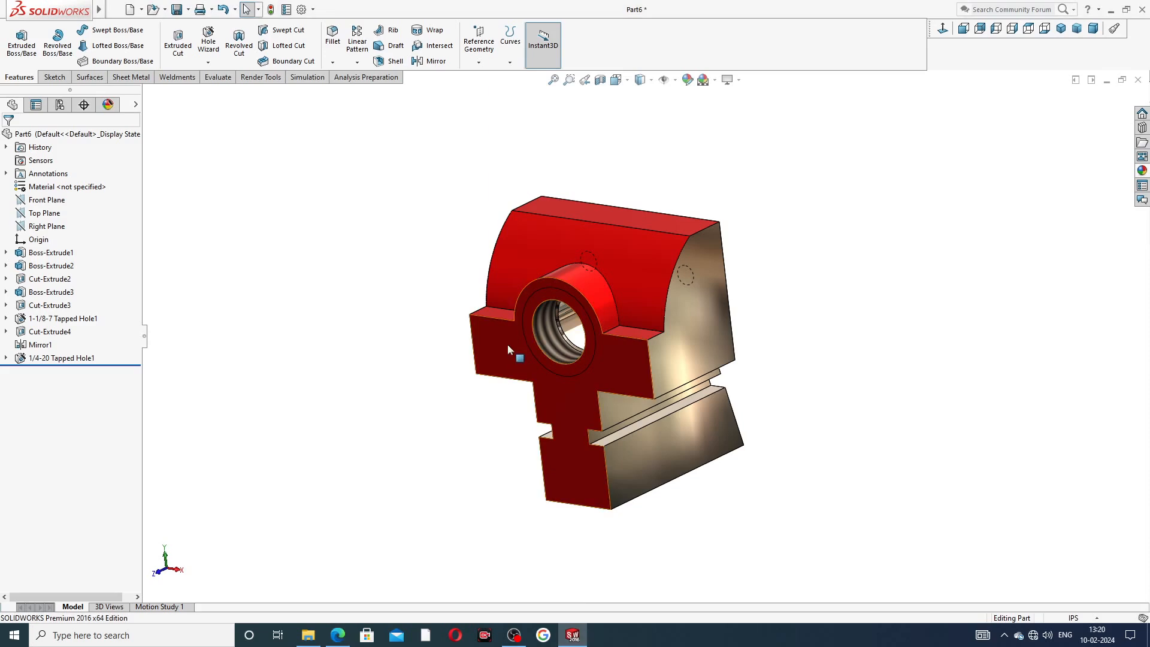
# Fillet the two edges where the bore boss meets the crossbar with a 0.25 in radius.
pyautogui.click(333, 36)
pyautogui.scroll(-2, 623, 335)
pyautogui.scroll(-3, 623, 336)
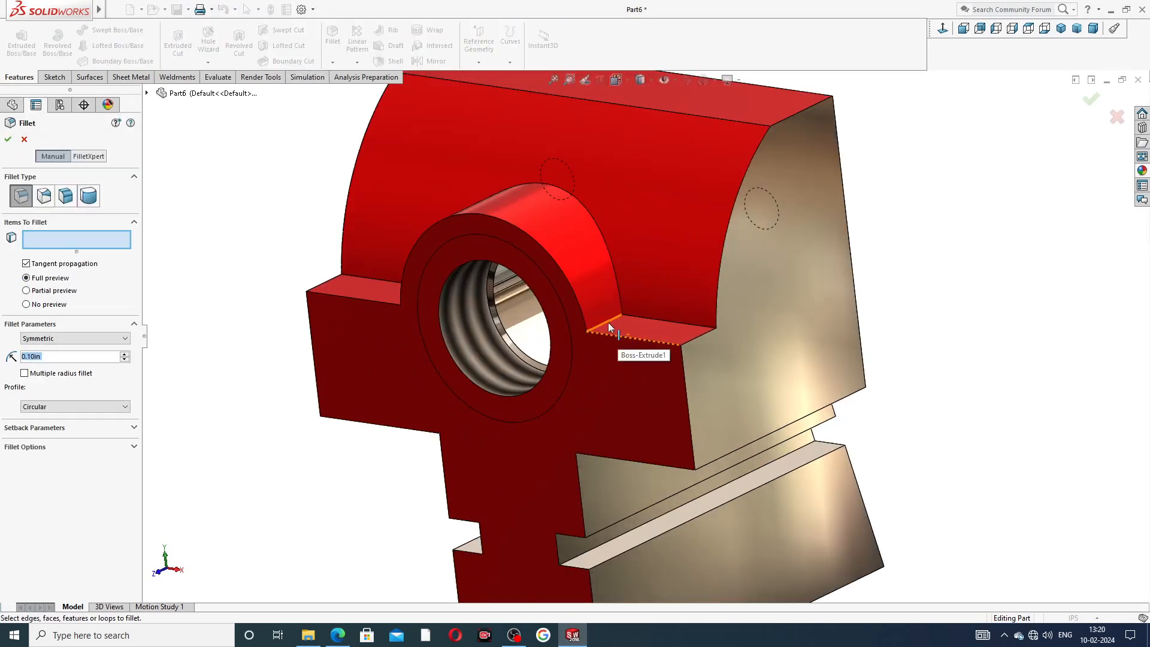
pyautogui.click(609, 322)
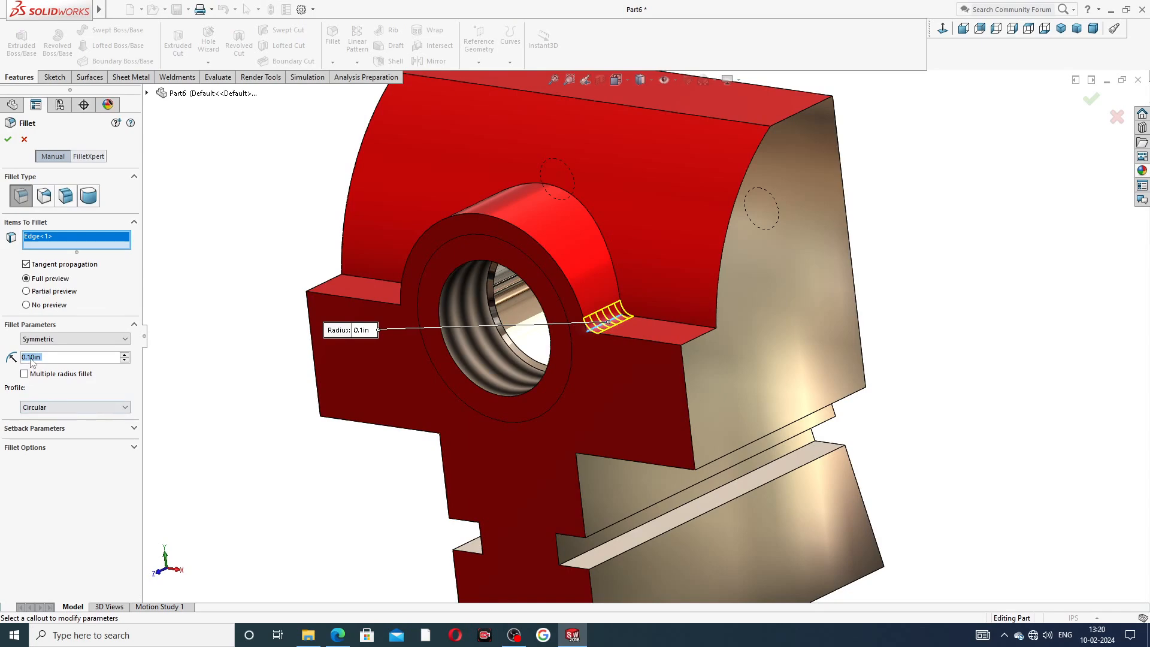
pyautogui.write('0.25')
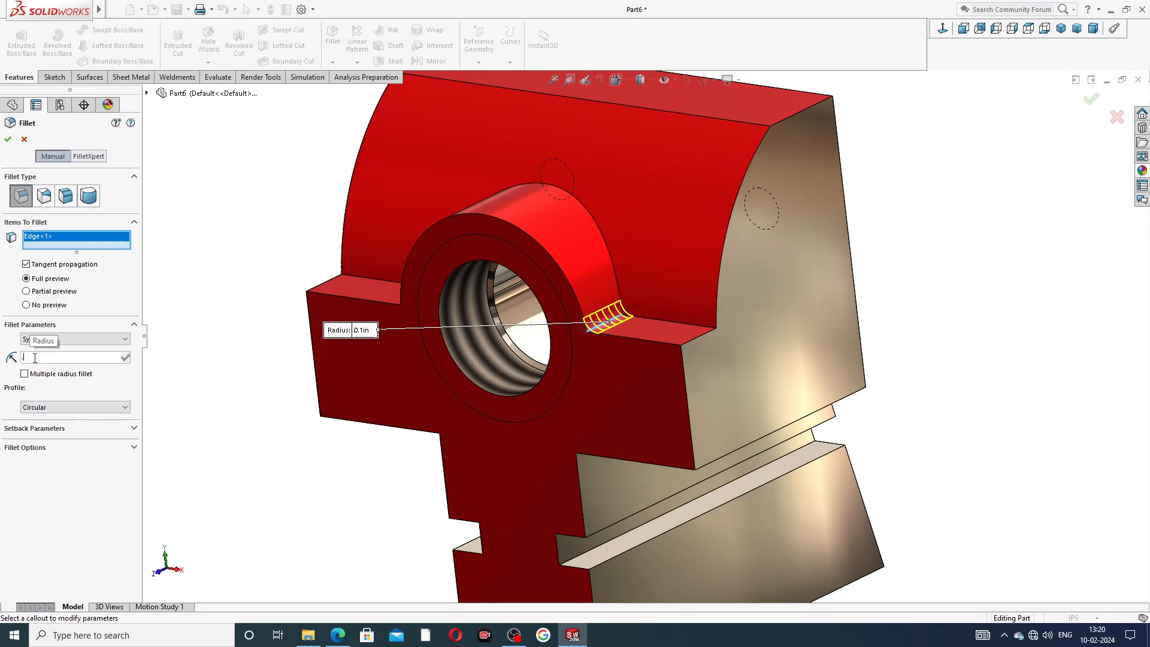
pyautogui.press('Return')
pyautogui.moveTo(199, 317); pyautogui.dragTo(289, 377, button='middle')
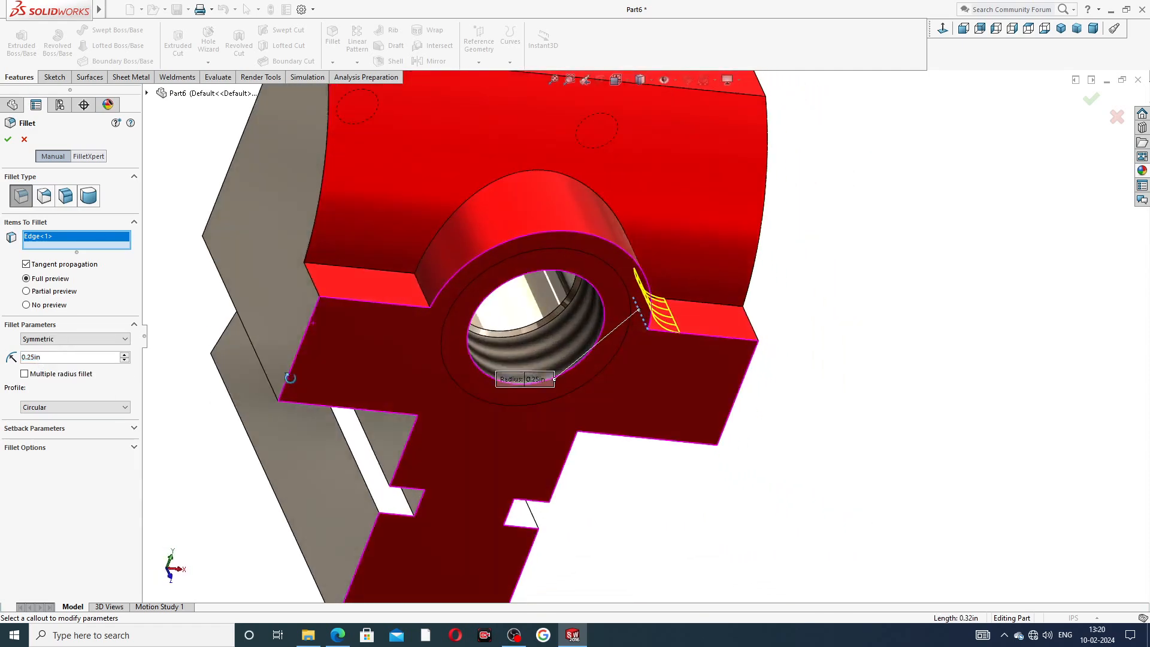
pyautogui.click(419, 289)
pyautogui.click(8, 141)
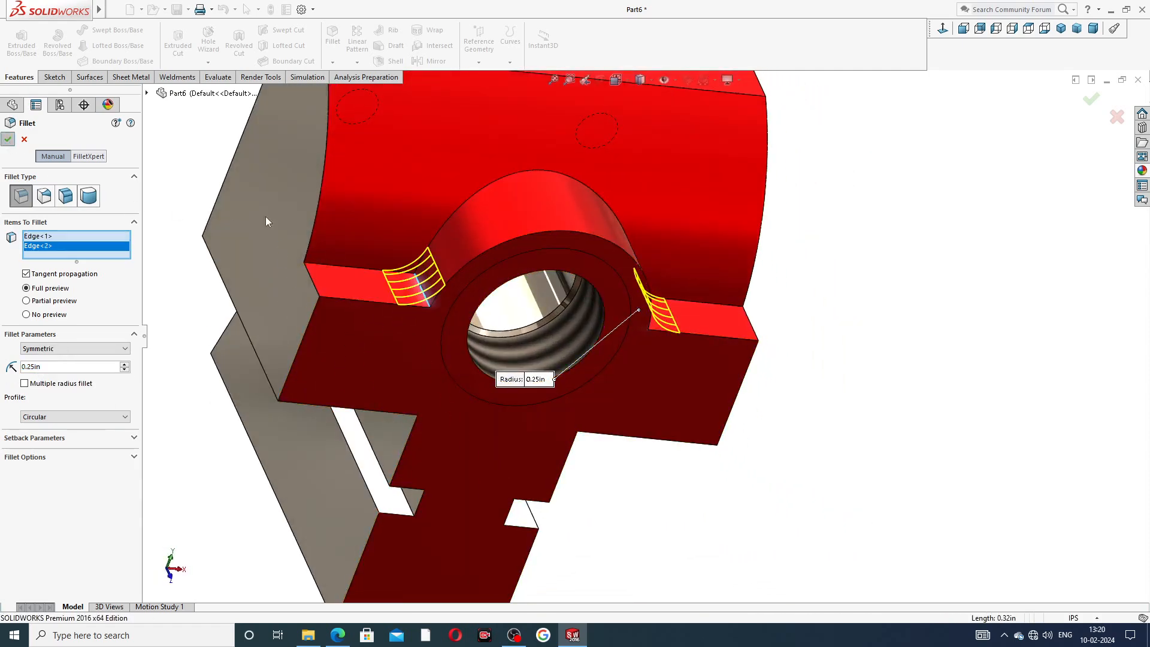
# Start a second fillet with a 0.125 in radius, checking the reference drawing, and select the edges around the bore boss and crossbar.
pyautogui.scroll(3, 574, 219)
pyautogui.moveTo(616, 235); pyautogui.dragTo(588, 213, button='middle')
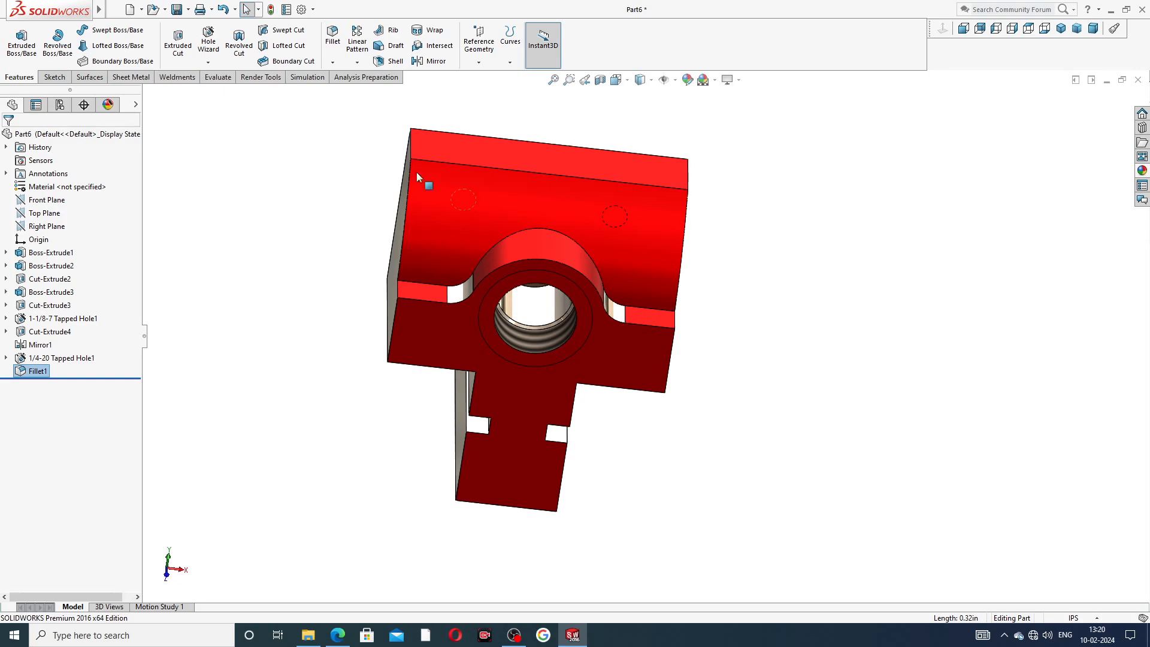
pyautogui.click(333, 37)
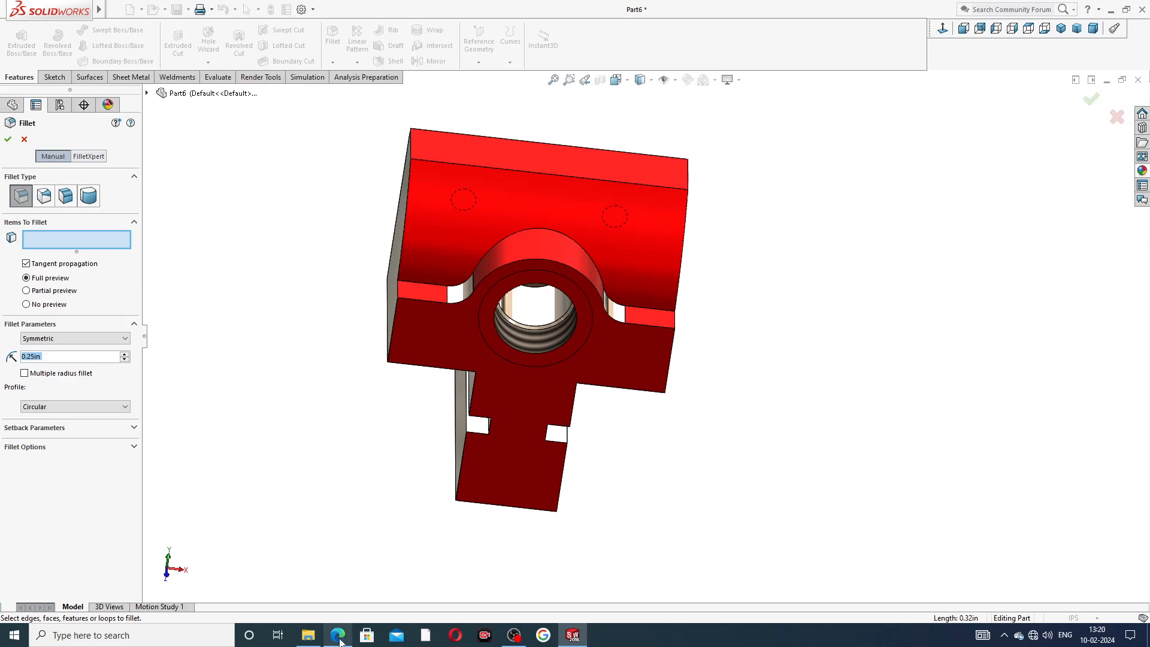
pyautogui.moveTo(340, 640)
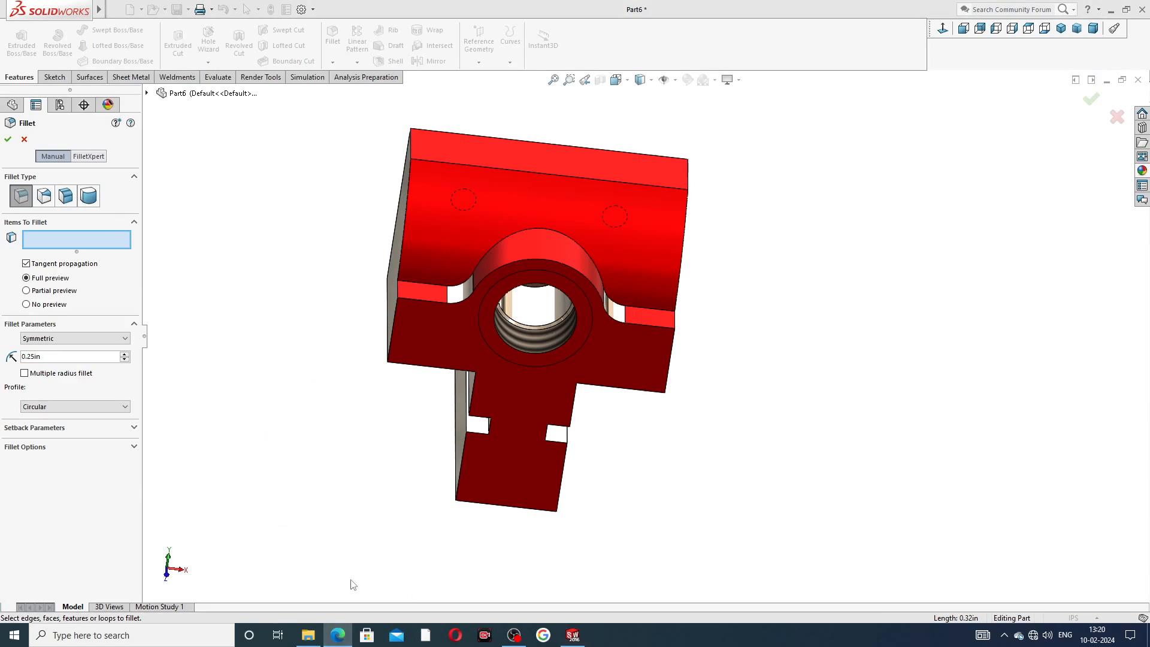
pyautogui.click(338, 636)
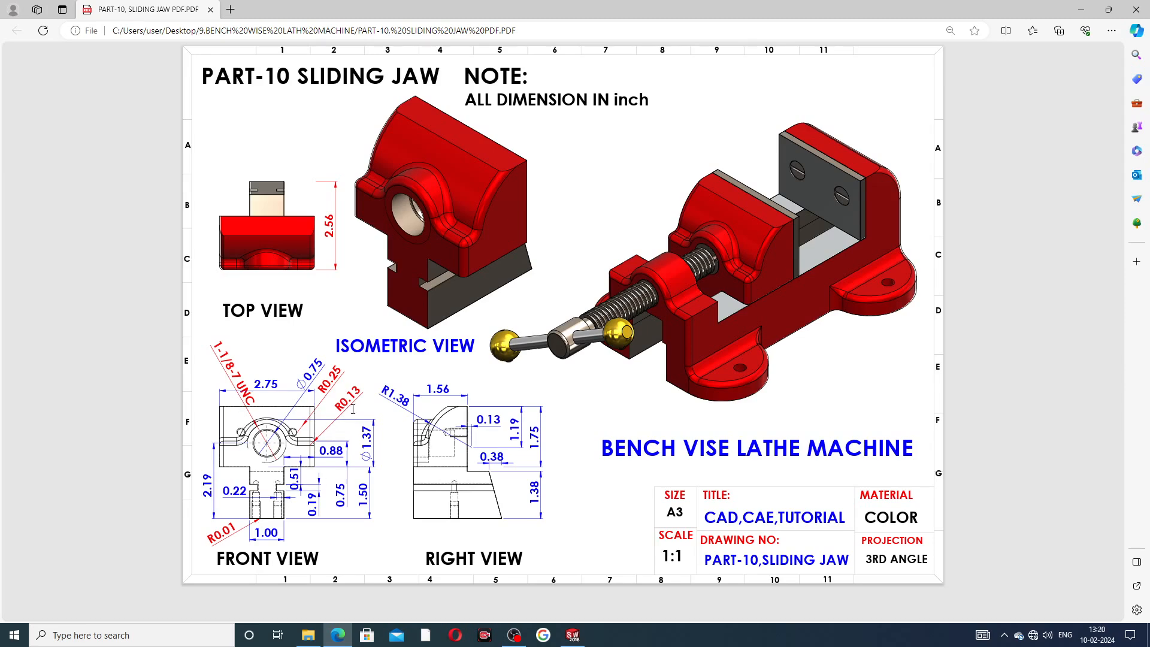
pyautogui.click(338, 635)
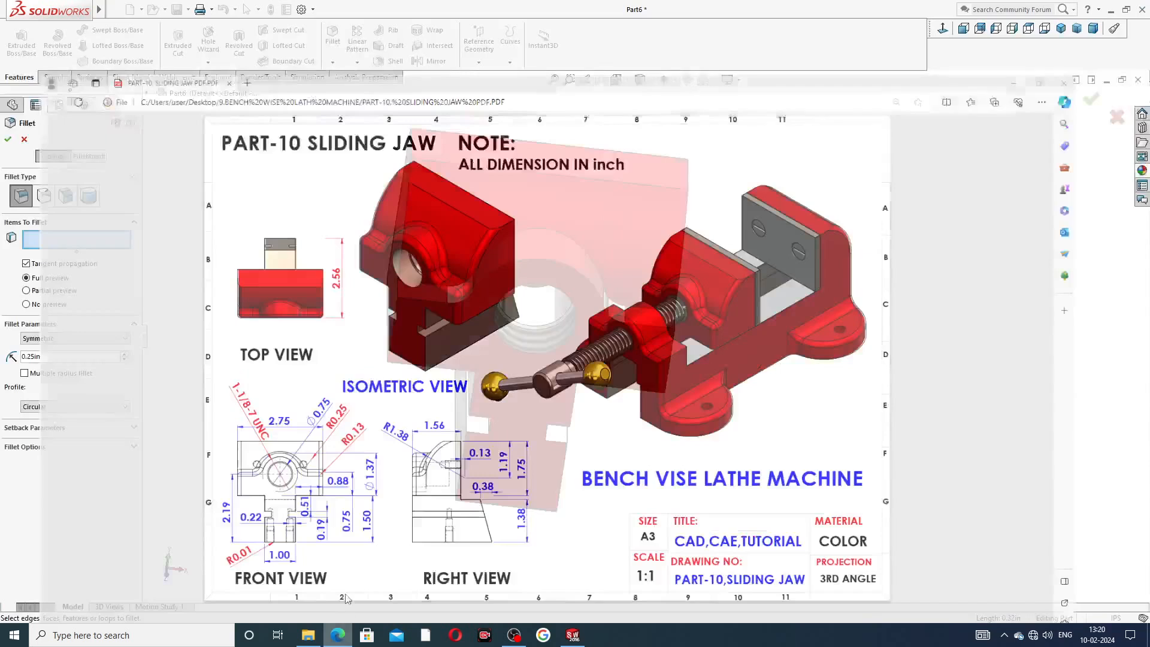
pyautogui.click(51, 358)
pyautogui.write('.')
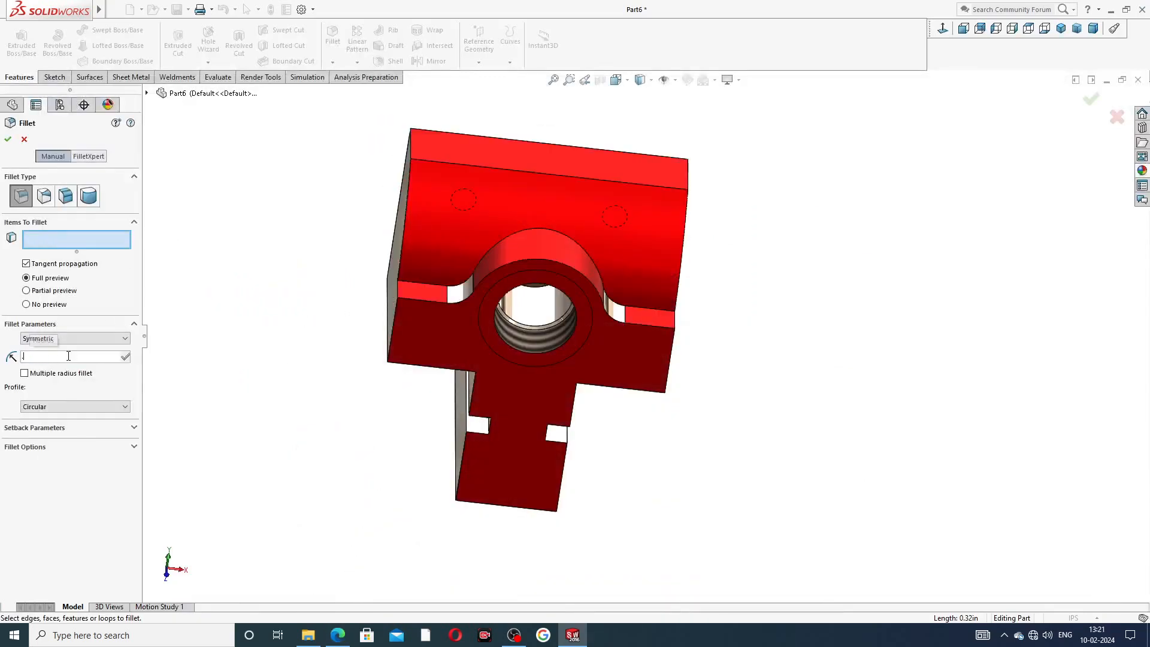
pyautogui.write('125')
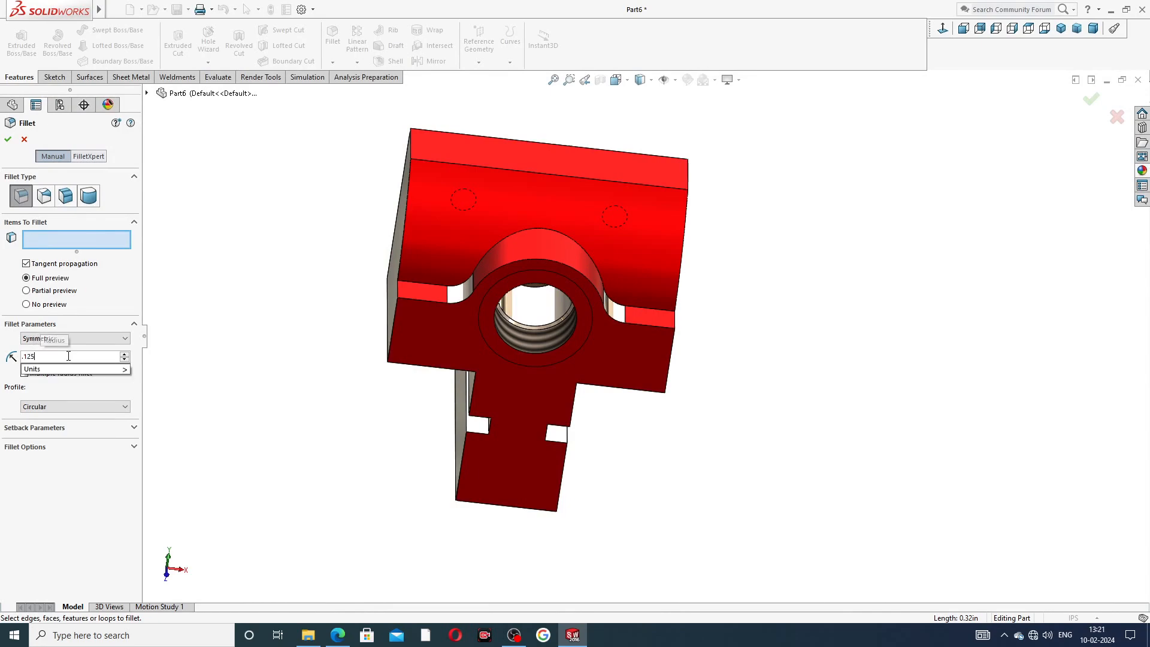
pyautogui.press('Return')
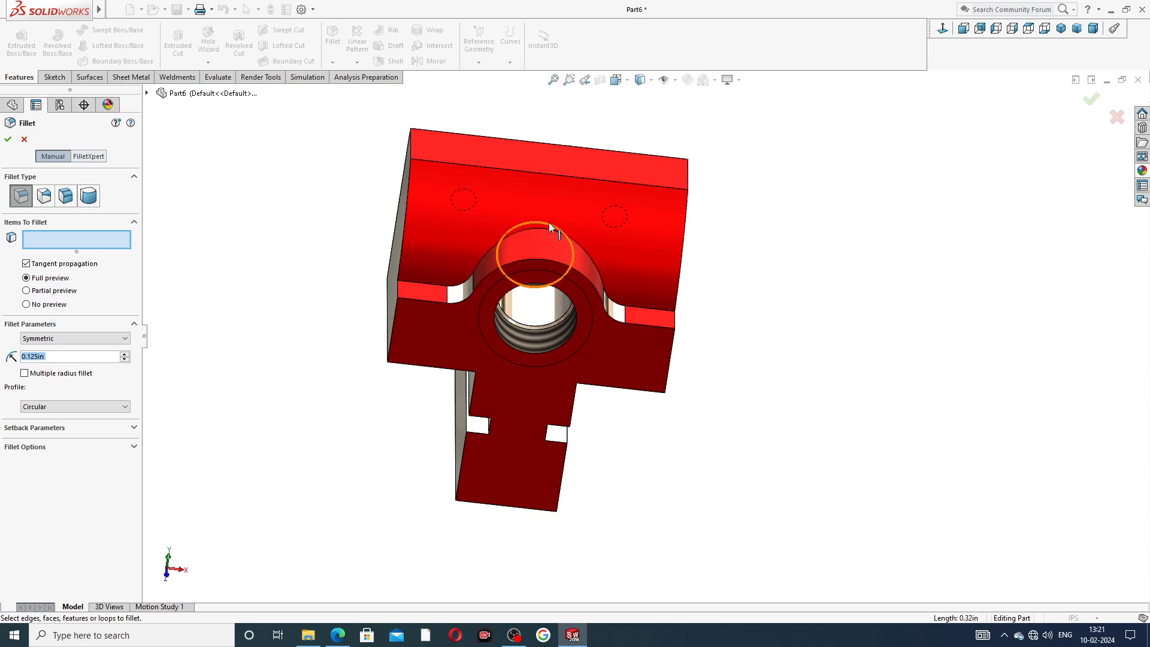
pyautogui.scroll(-3, 559, 282)
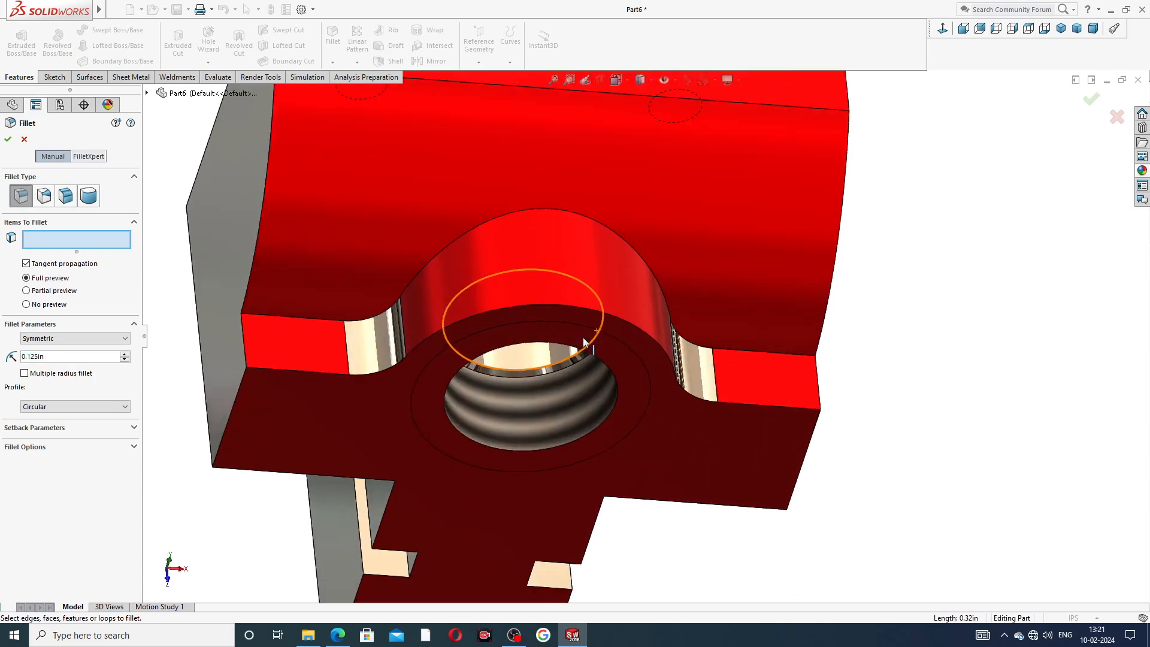
pyautogui.click(568, 305)
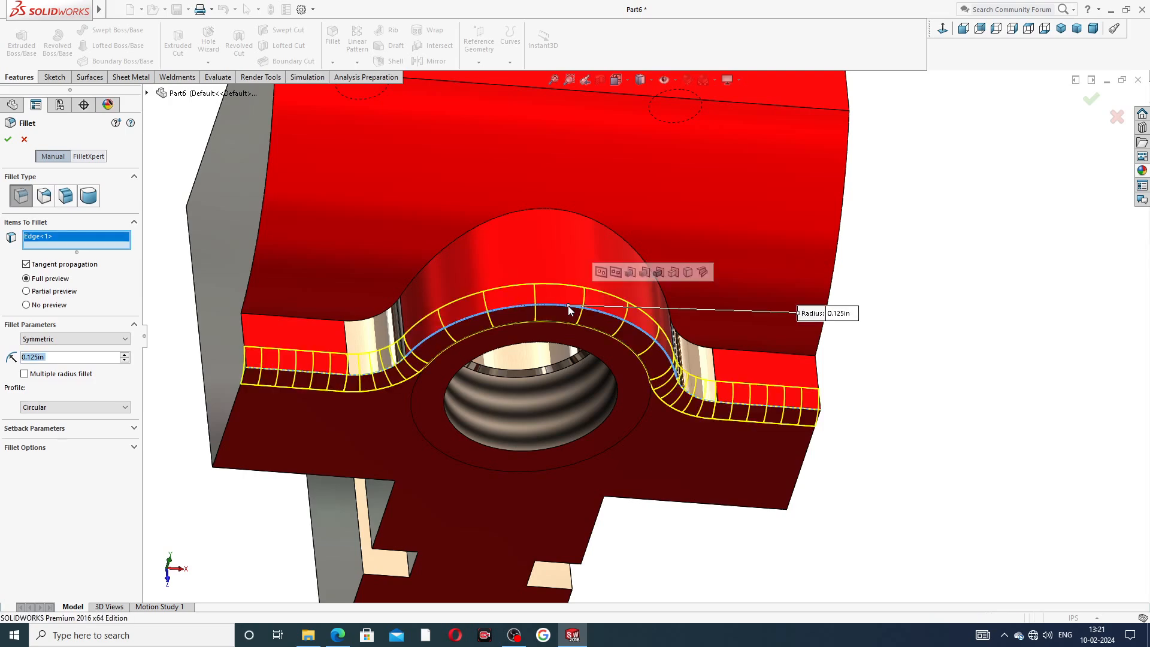
pyautogui.click(552, 210)
pyautogui.scroll(3, 480, 296)
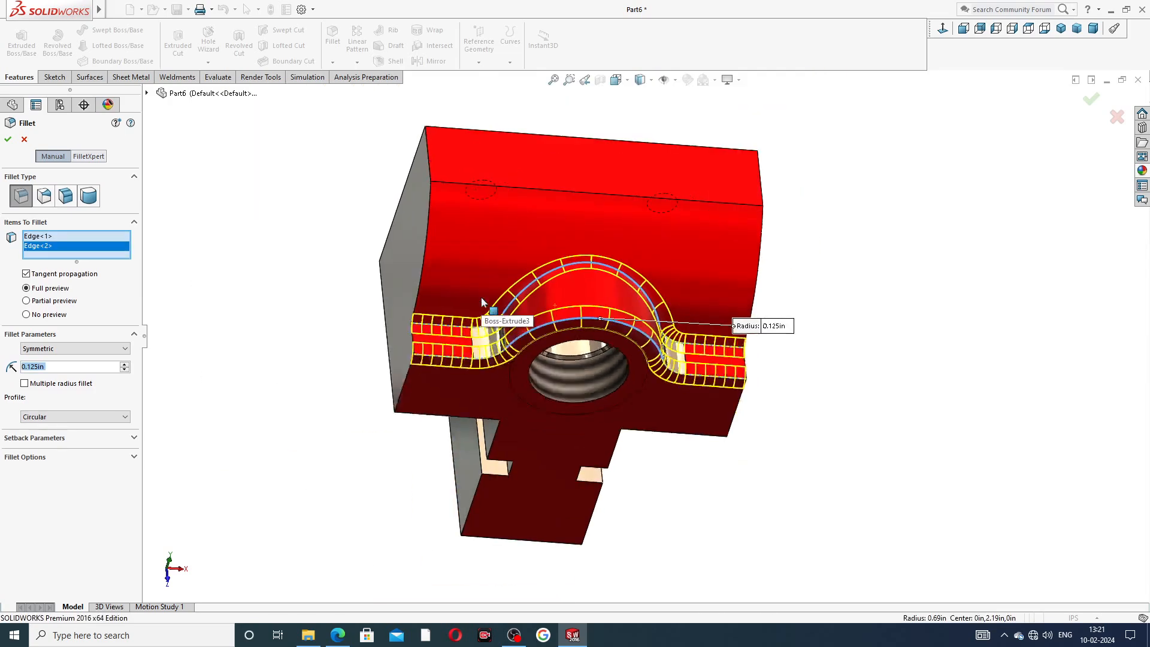
# Add the top block's outer side edges to the 0.125 in fillet and apply it.
pyautogui.click(427, 233)
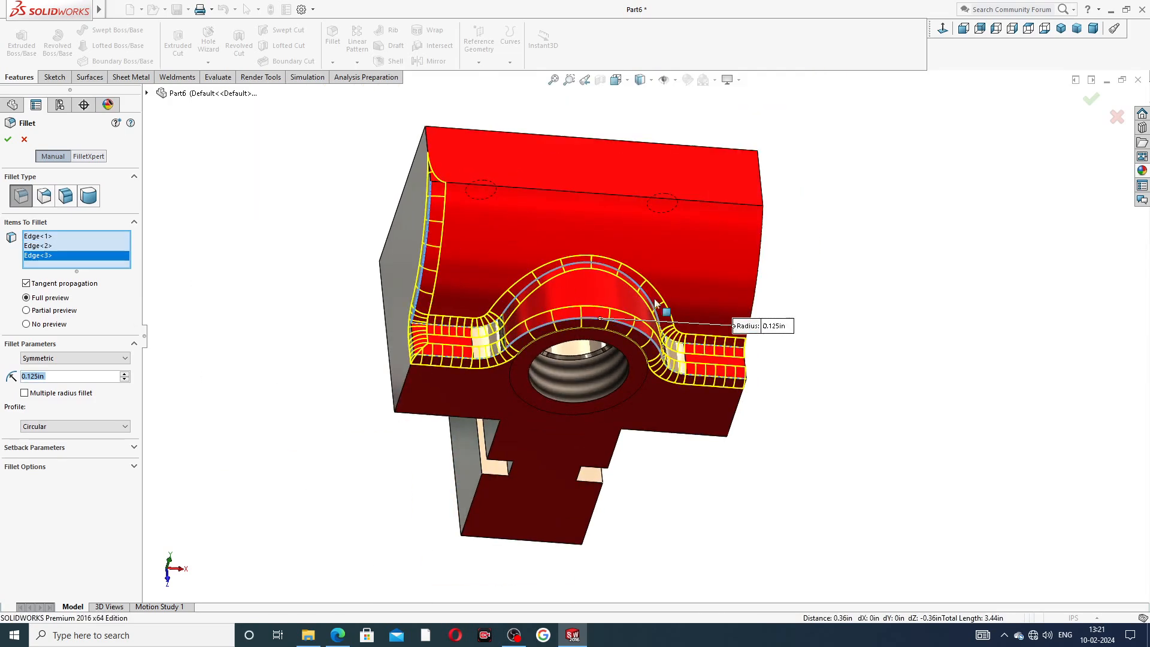
pyautogui.click(765, 237)
pyautogui.moveTo(832, 300); pyautogui.dragTo(775, 318, button='middle')
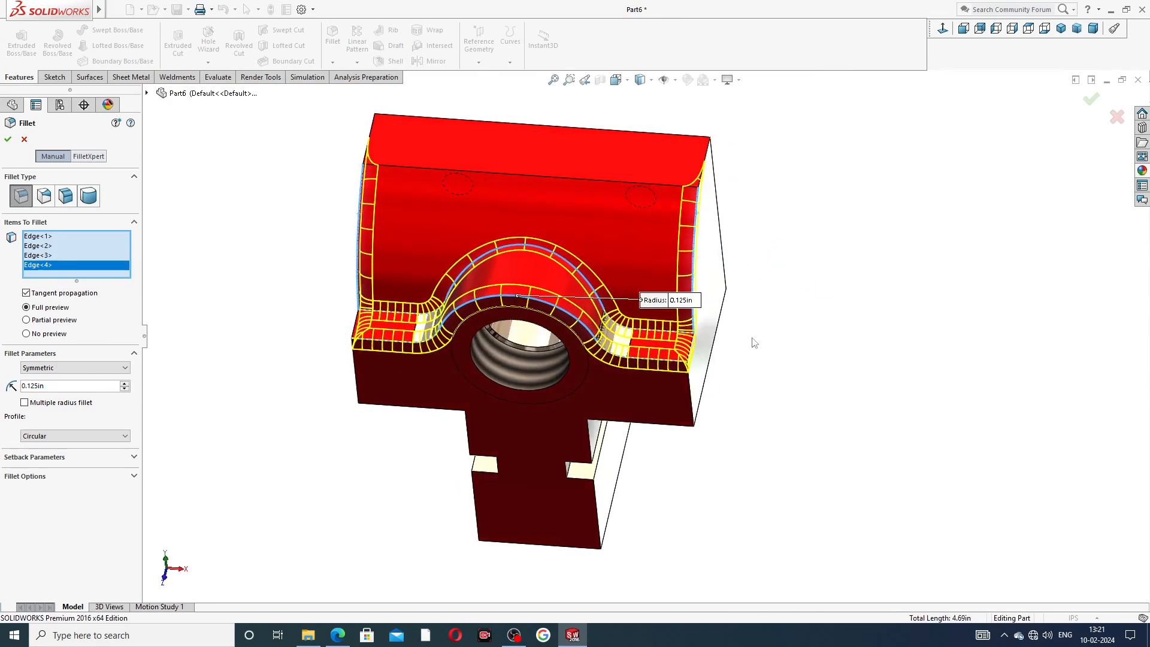
pyautogui.click(691, 400)
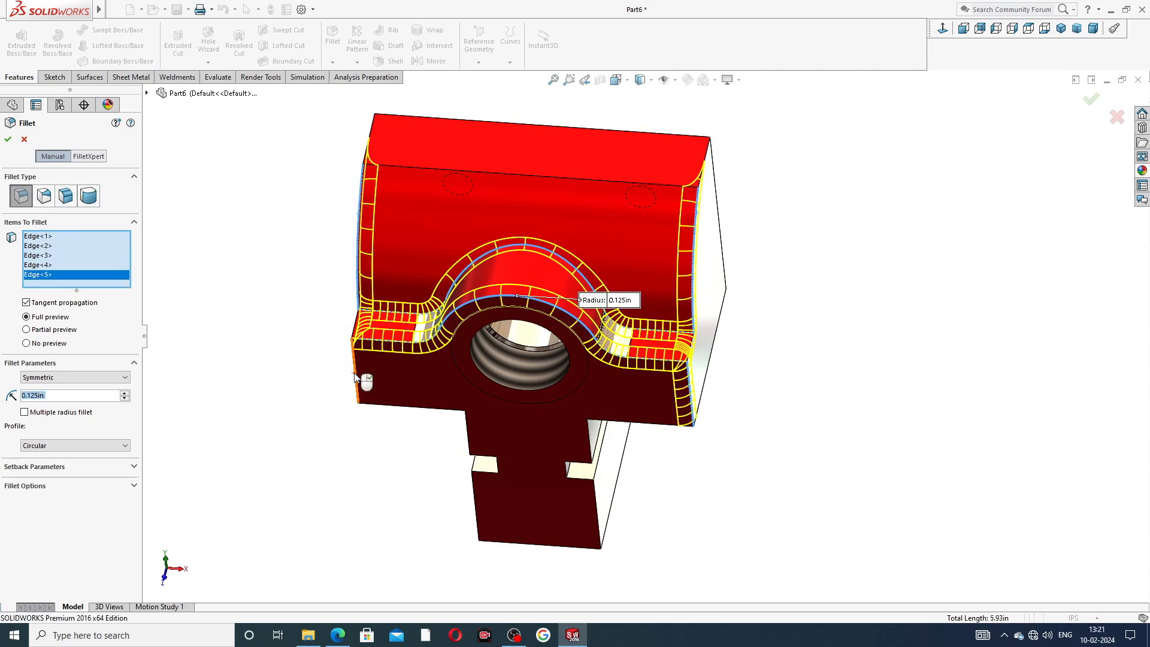
pyautogui.click(355, 373)
pyautogui.moveTo(295, 429); pyautogui.dragTo(337, 457, button='middle')
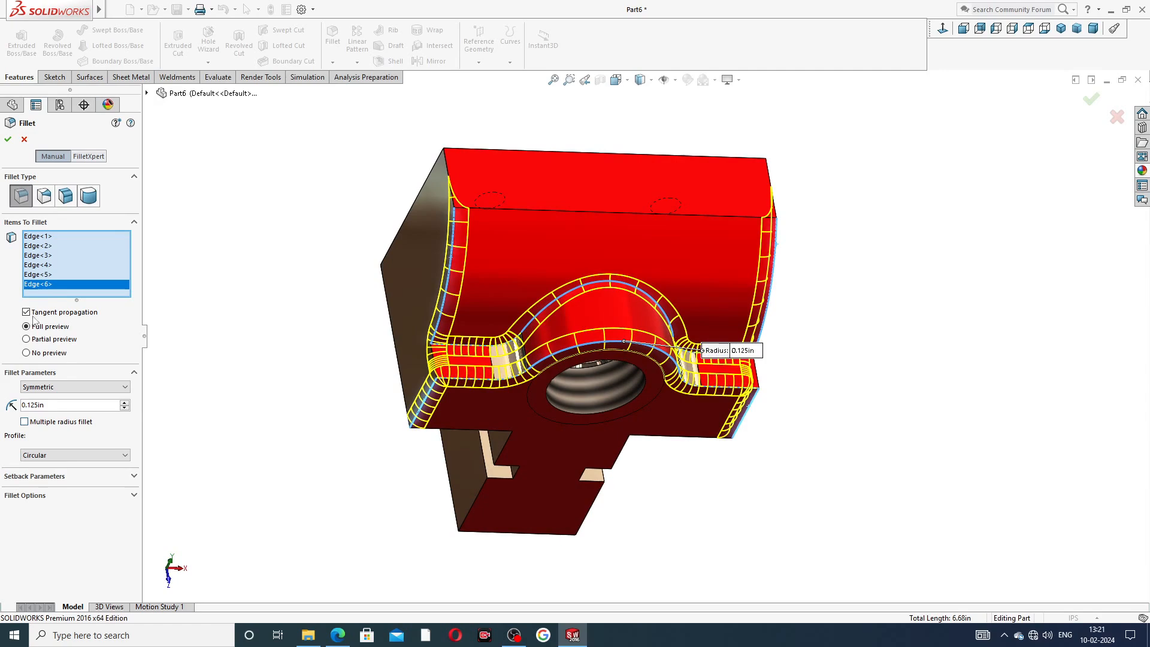
pyautogui.click(8, 139)
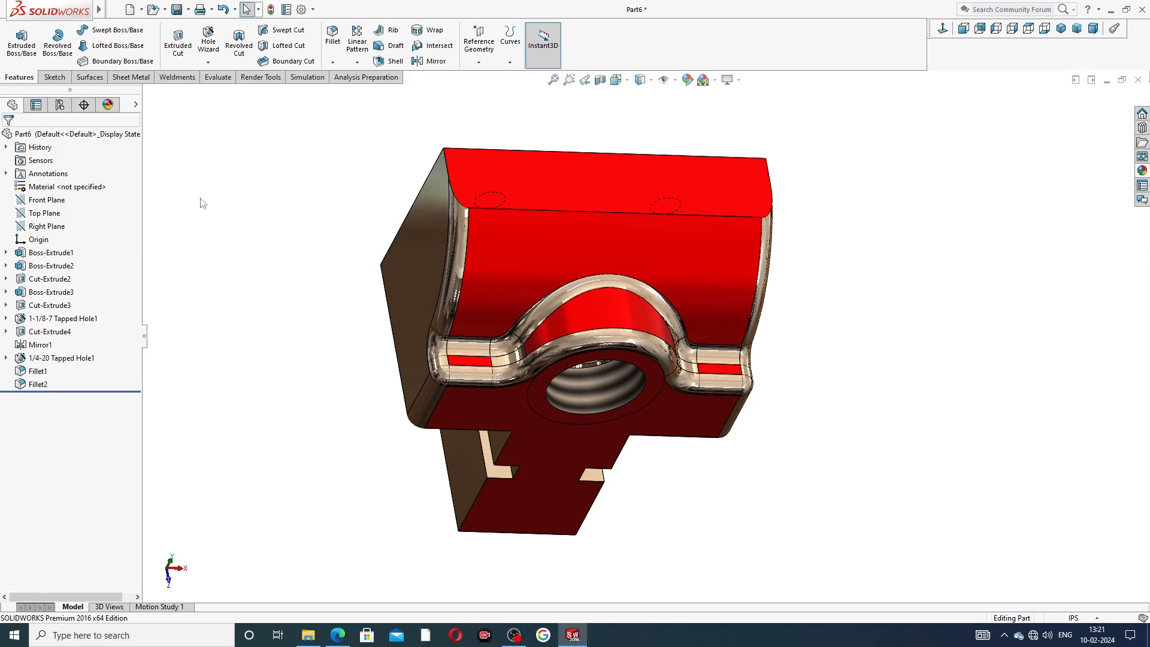
# Apply the candy apple red appearance to both fillet features.
pyautogui.click(40, 372)
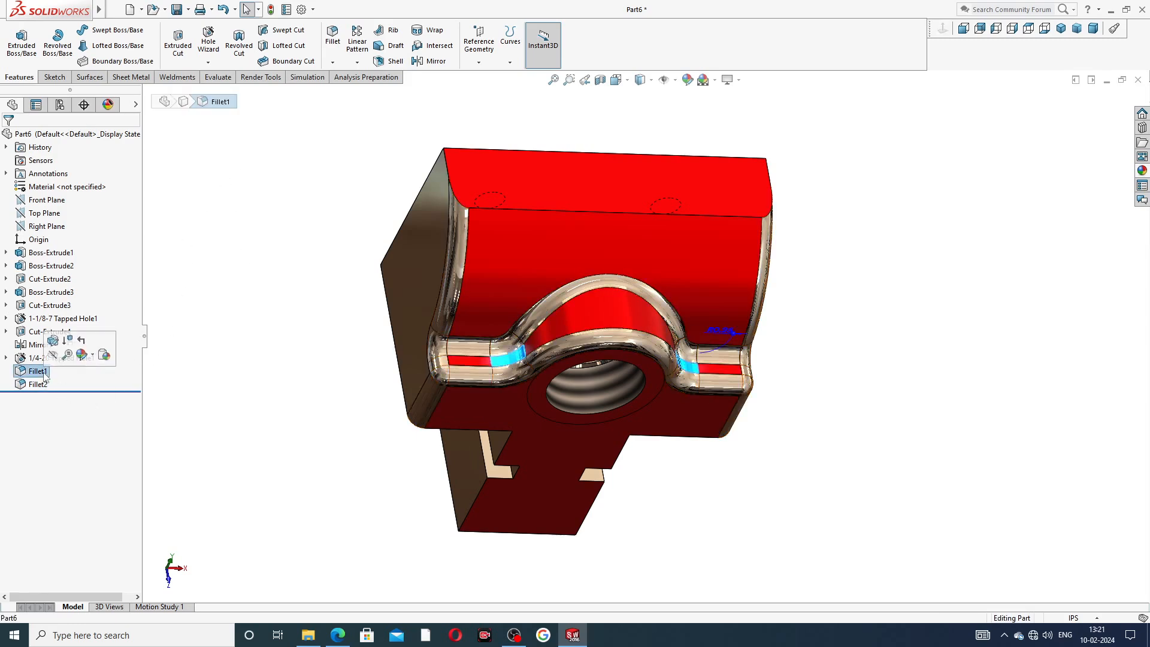
pyautogui.keyDown('ctrl'); pyautogui.click(37, 384); pyautogui.keyUp('ctrl')
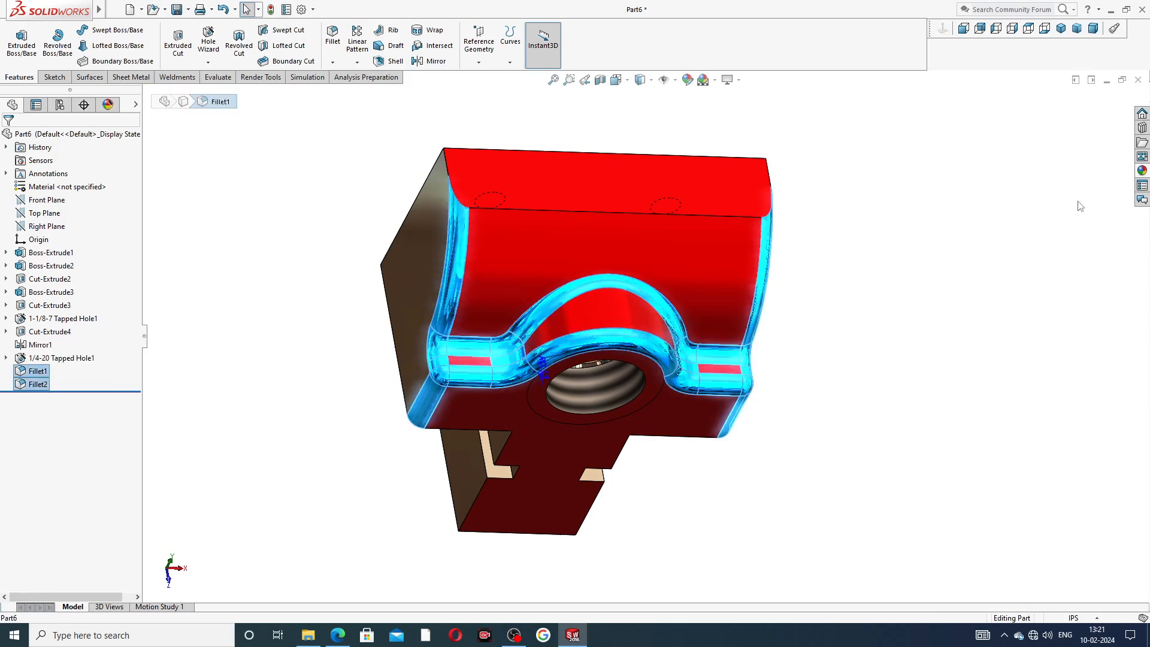
pyautogui.click(1142, 170)
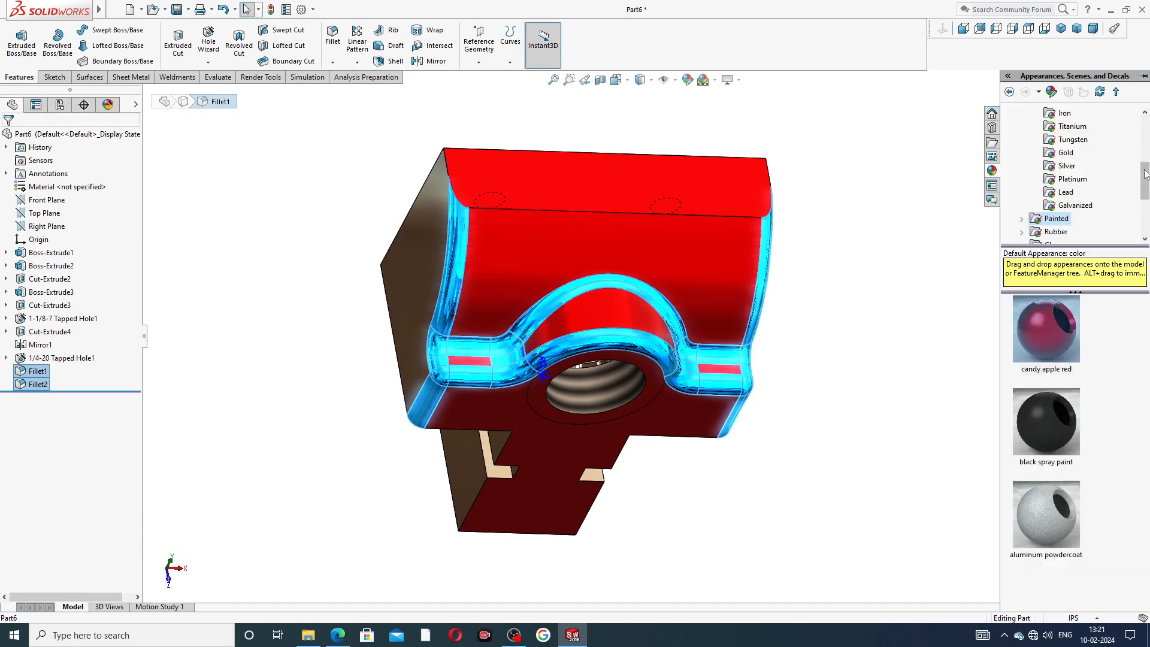
pyautogui.click(1045, 336)
pyautogui.moveTo(904, 283); pyautogui.dragTo(838, 233, button='middle')
pyautogui.hotkey('ctrl', 's')
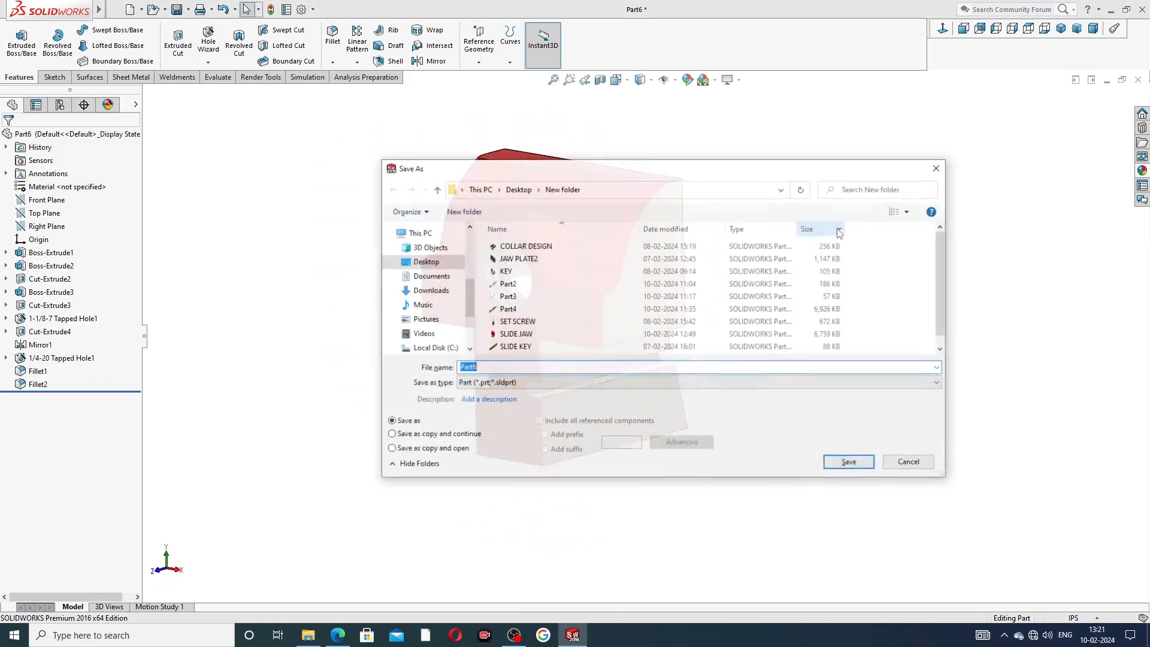
pyautogui.click(939, 168)
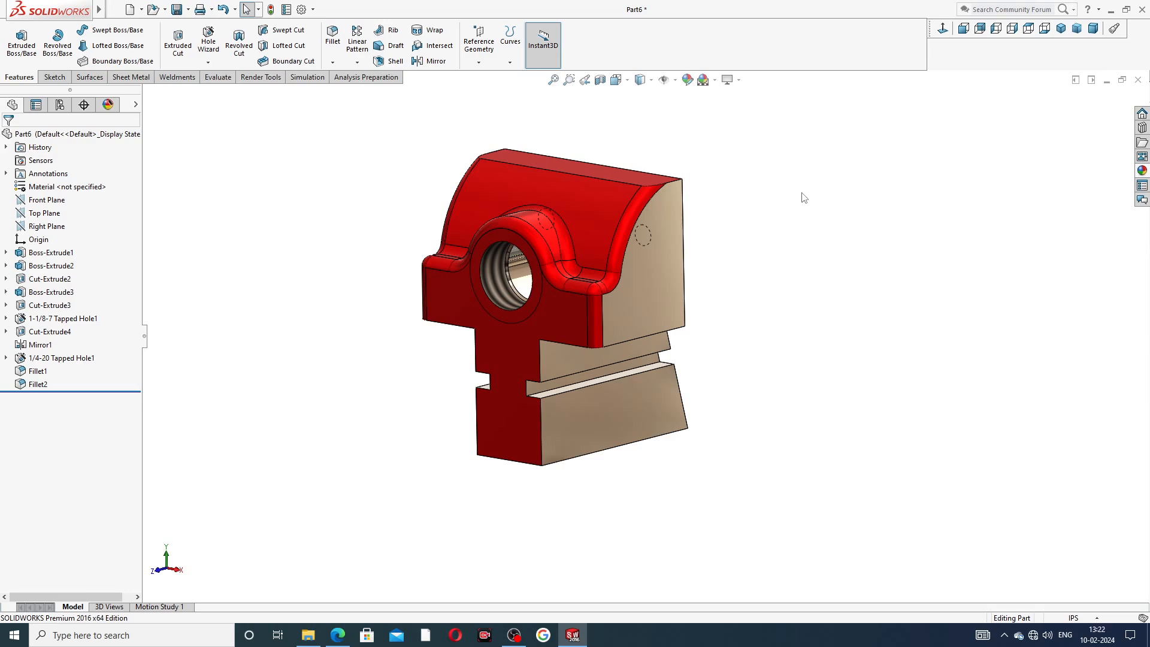
# Start a Hole Wizard hole on the stem's face, choosing the plain Hole type.
pyautogui.moveTo(781, 228); pyautogui.dragTo(668, 160, button='middle')
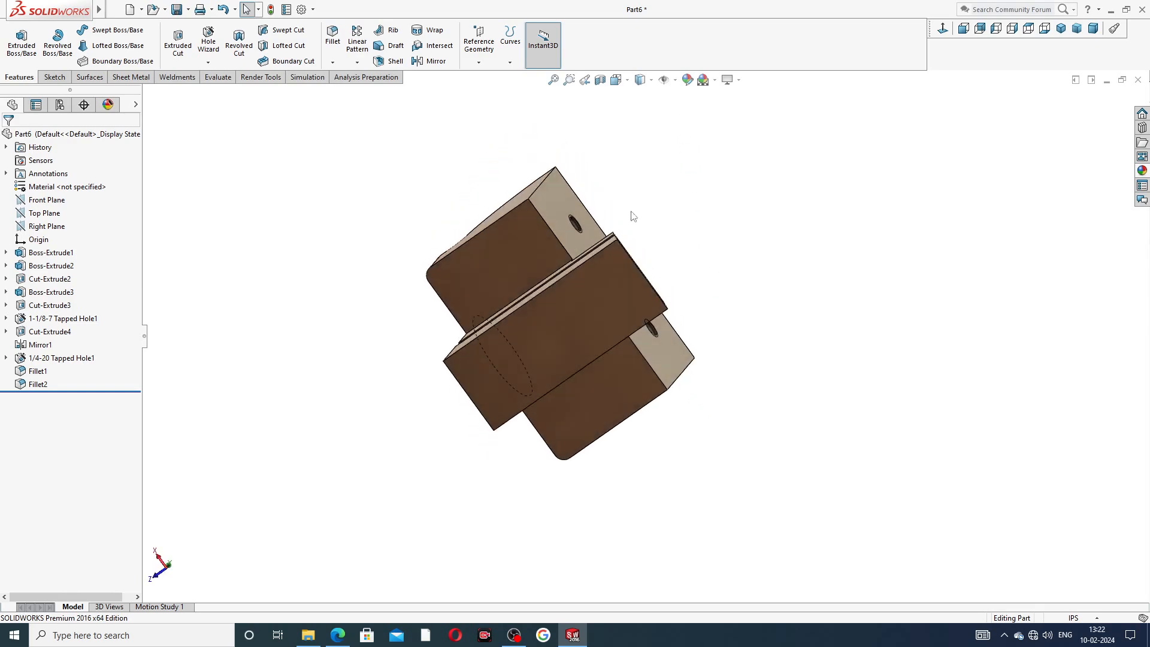
pyautogui.click(573, 315)
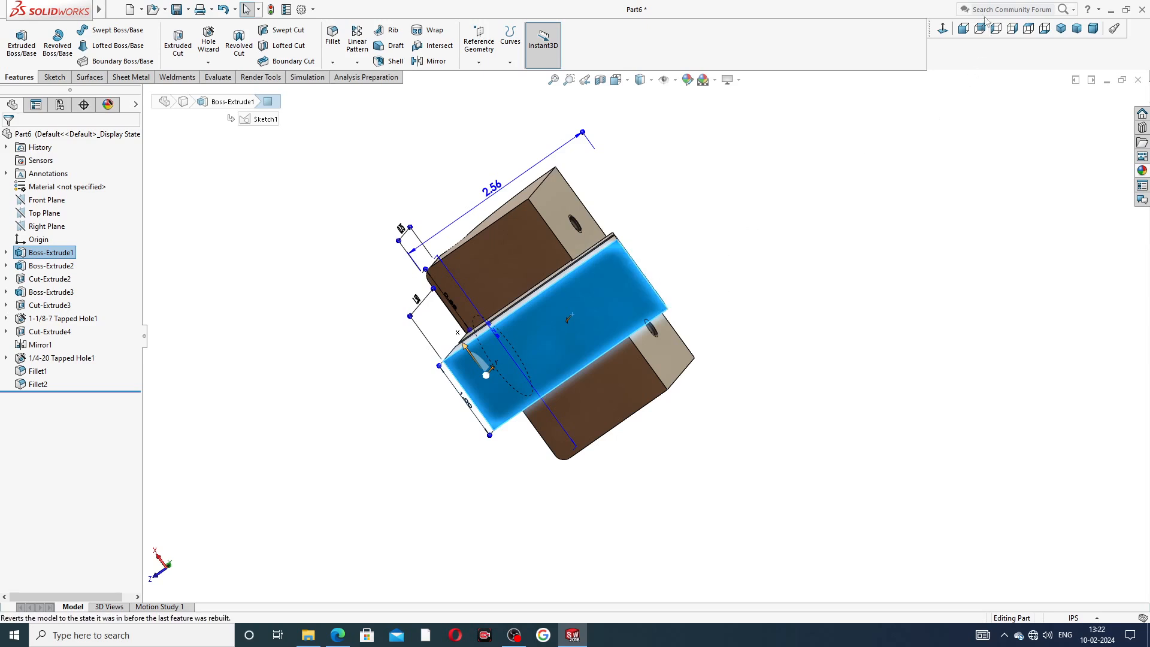
pyautogui.click(943, 28)
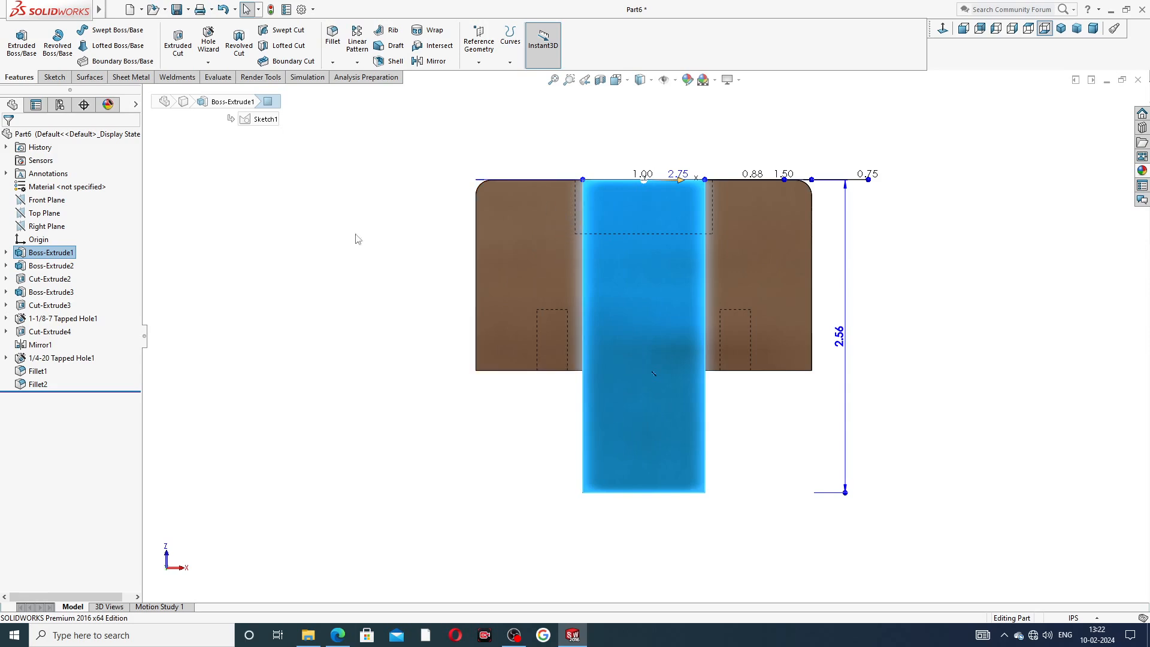
pyautogui.click(209, 41)
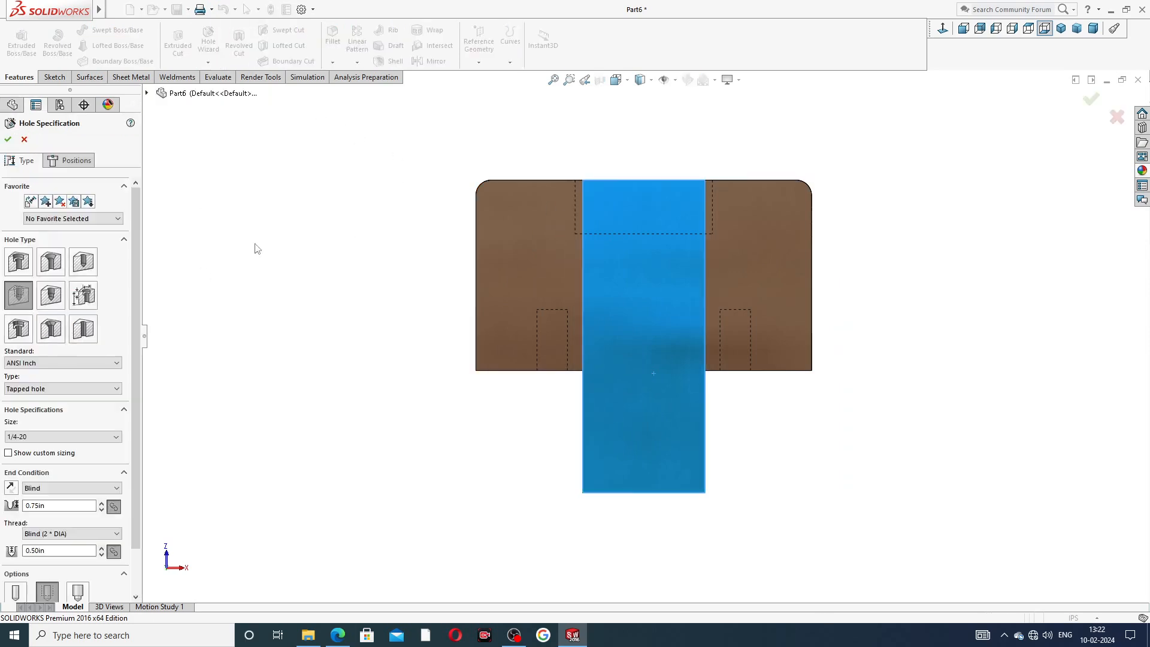
pyautogui.click(84, 261)
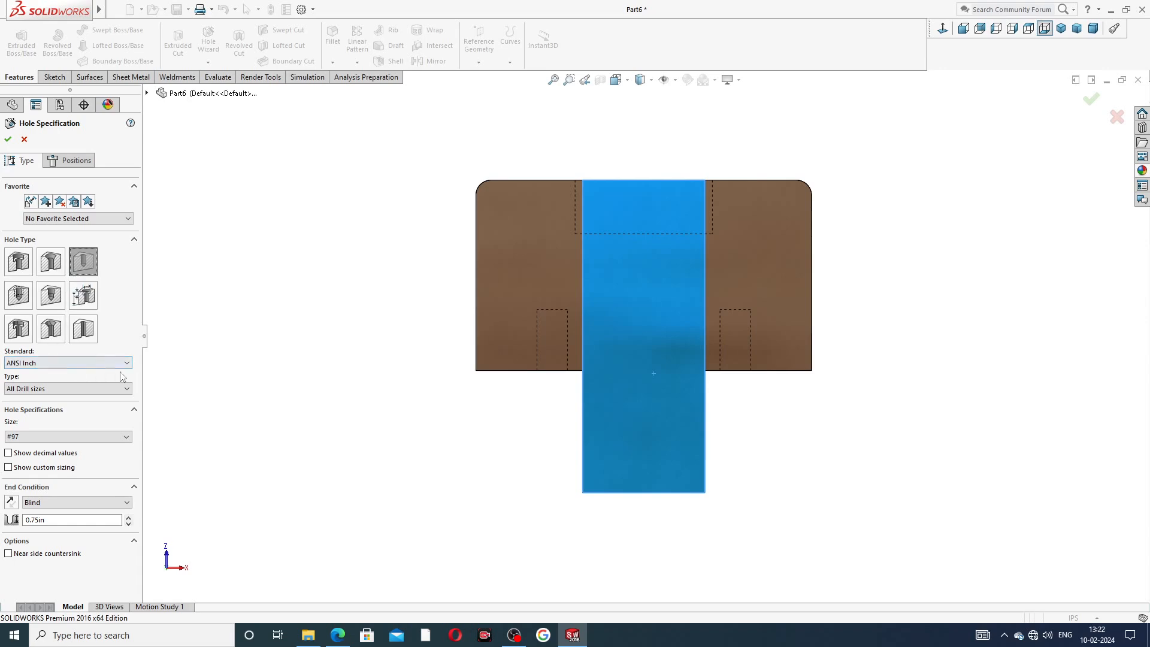
# Set the hole to drill size #25 with a blind depth of 1.06 in.
pyautogui.click(53, 438)
pyautogui.scroll(-5, 48, 480)
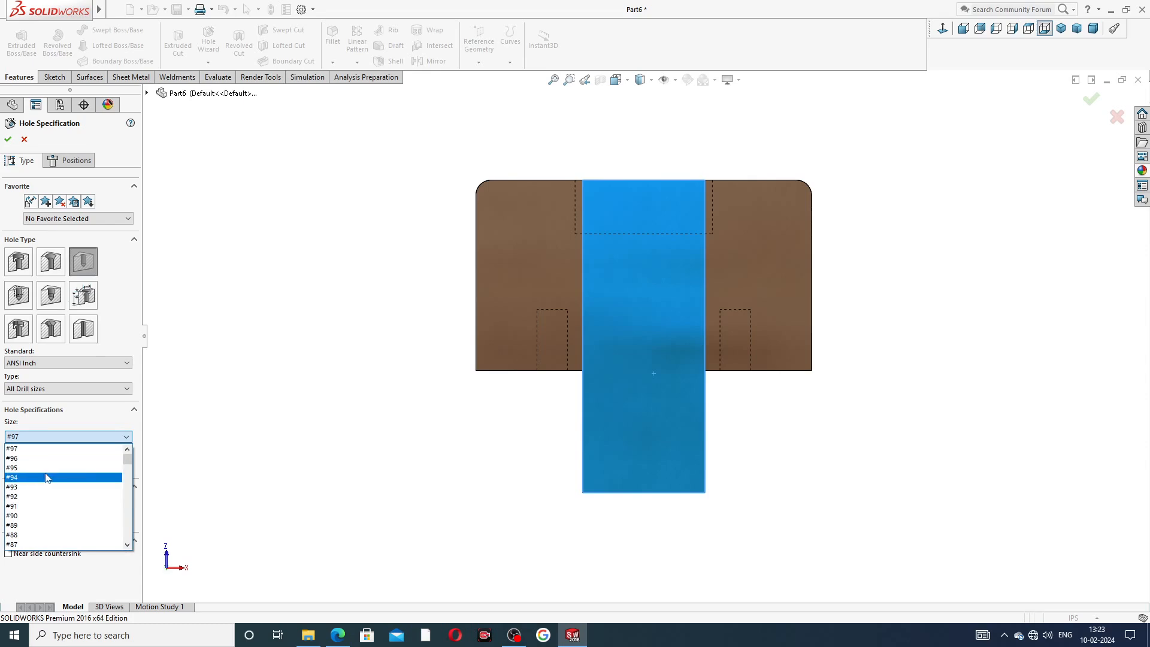
pyautogui.scroll(-6, 48, 479)
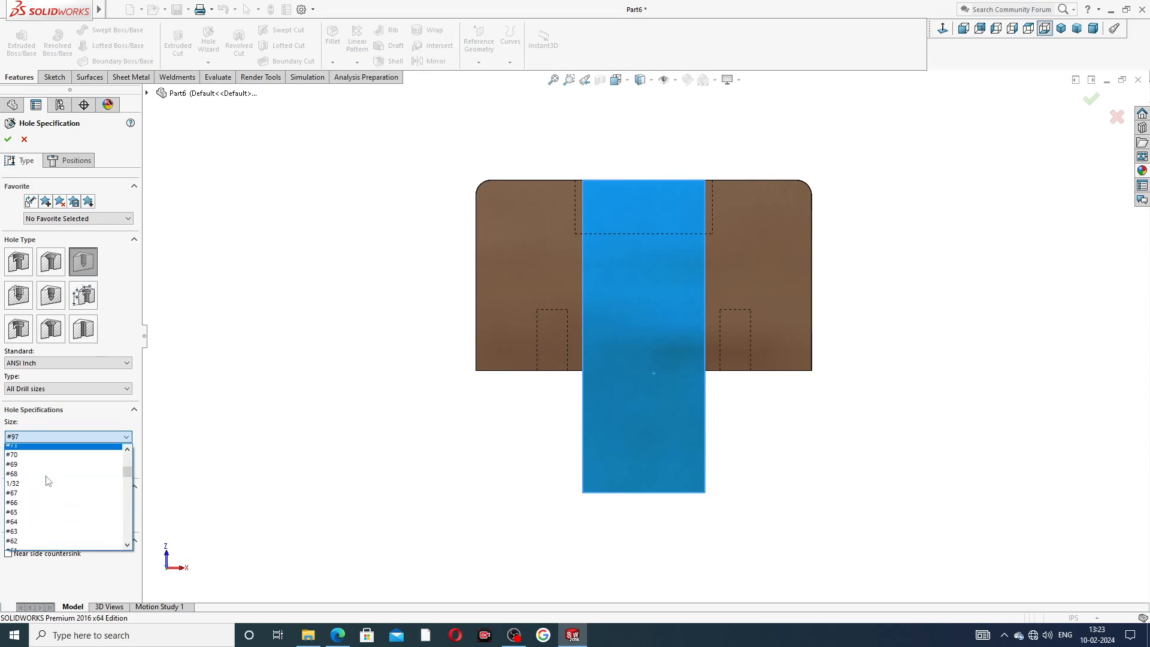
pyautogui.scroll(-5, 48, 480)
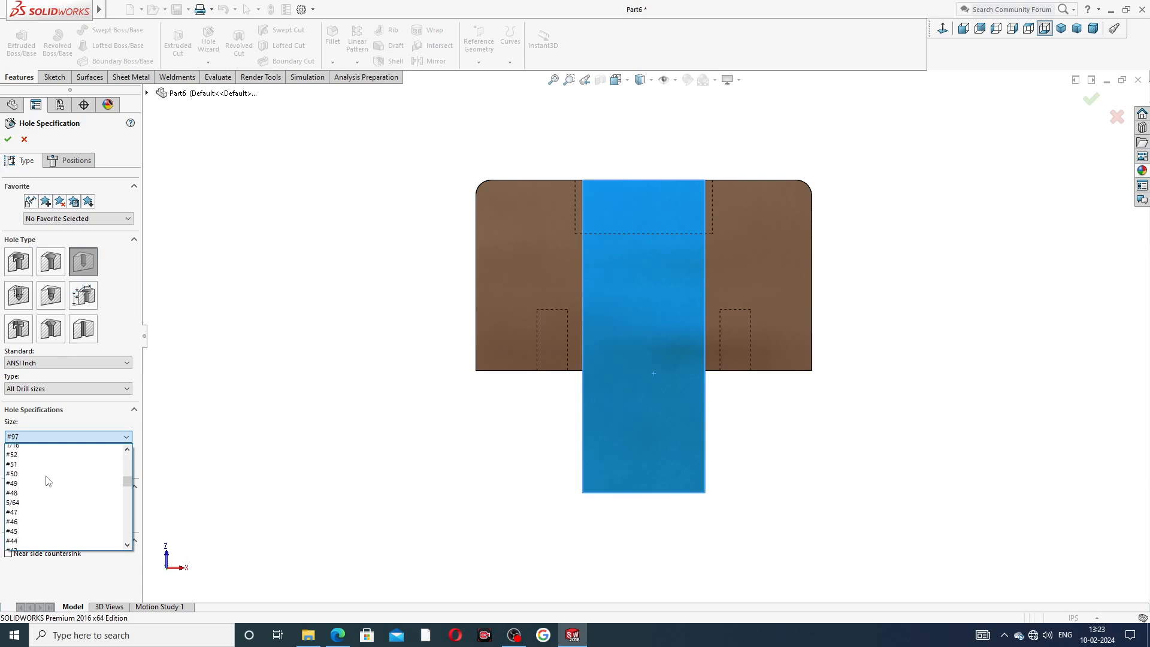
pyautogui.scroll(-3, 48, 481)
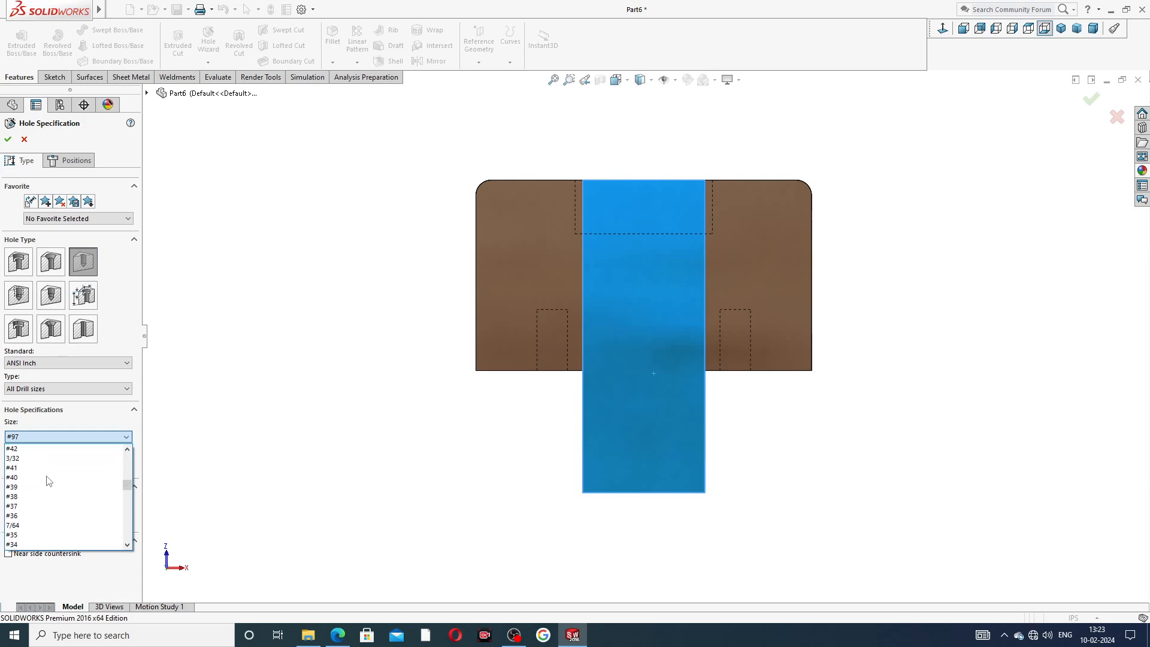
pyautogui.scroll(-4, 41, 498)
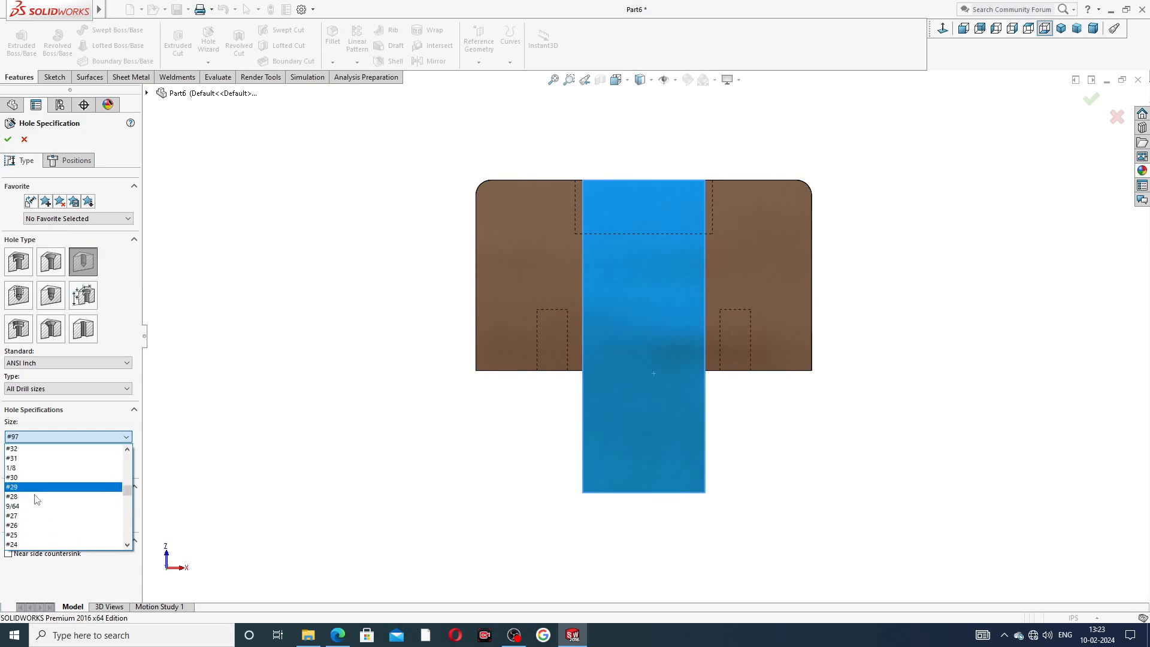
pyautogui.click(33, 535)
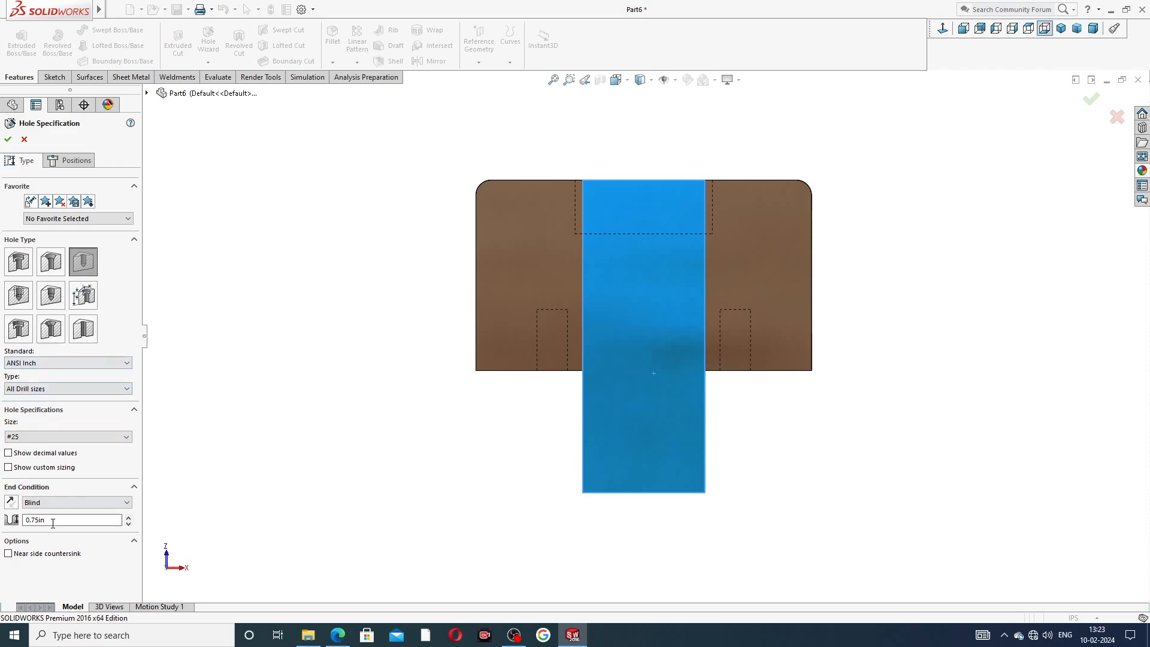
pyautogui.moveTo(50, 521); pyautogui.dragTo(2, 521)
pyautogui.write('1.06')
pyautogui.press('Return')
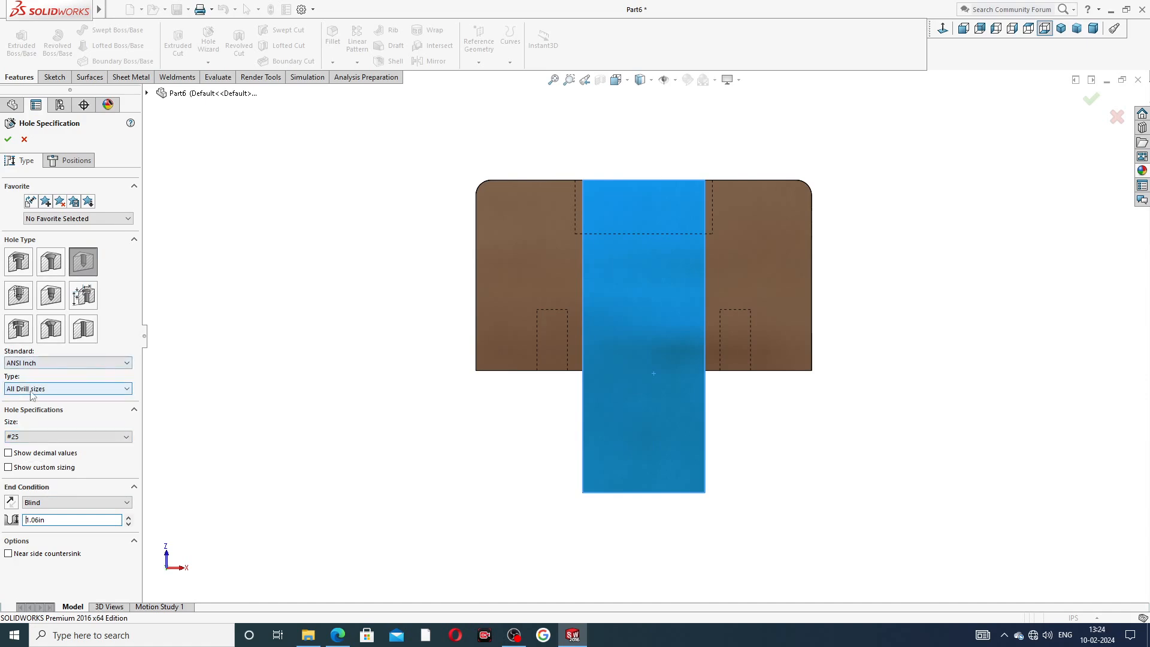
# Place the hole point on the stem and sketch a vertical centerline down from the top edge's midpoint.
pyautogui.click(71, 160)
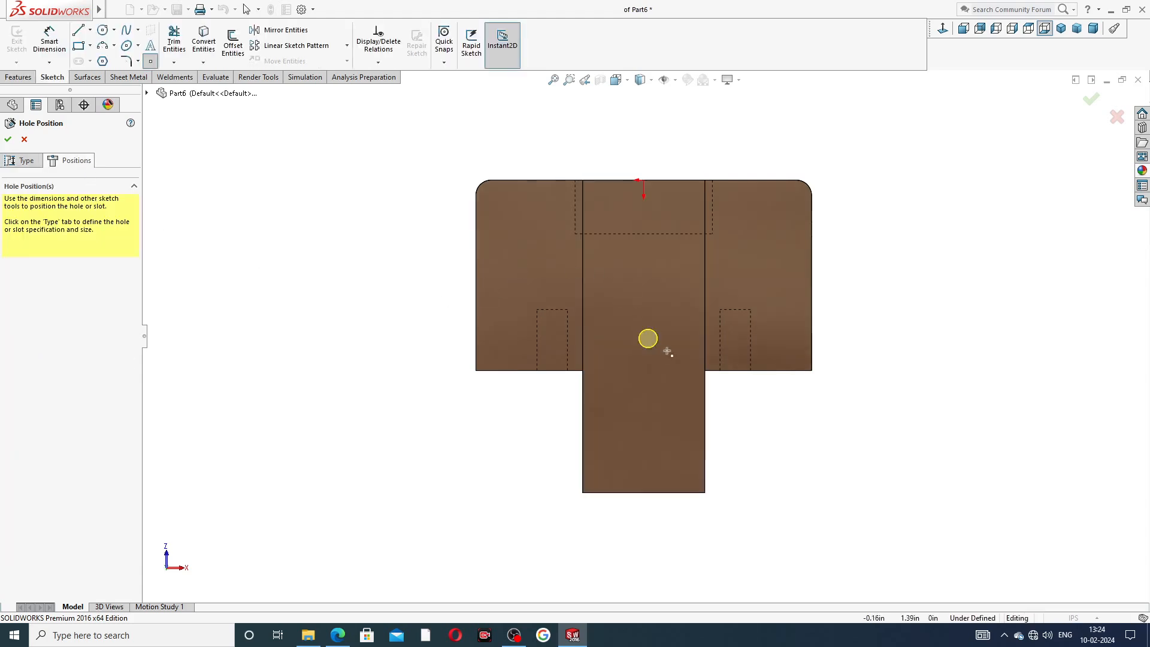
pyautogui.click(686, 325)
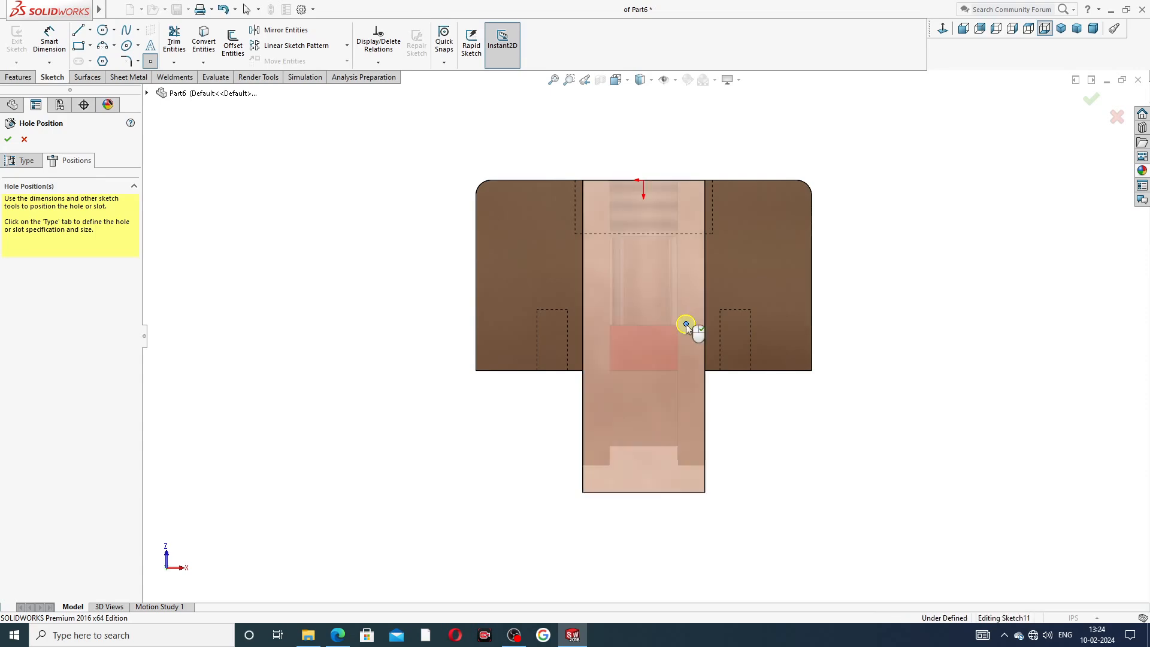
pyautogui.rightClick(381, 144)
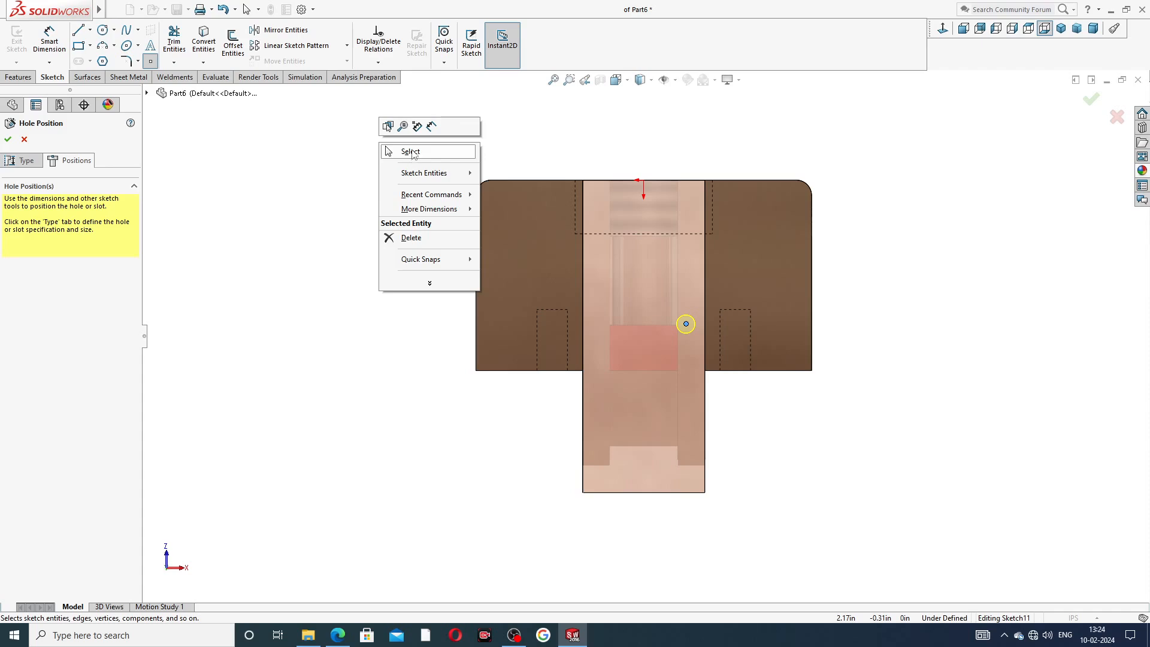
pyautogui.click(90, 30)
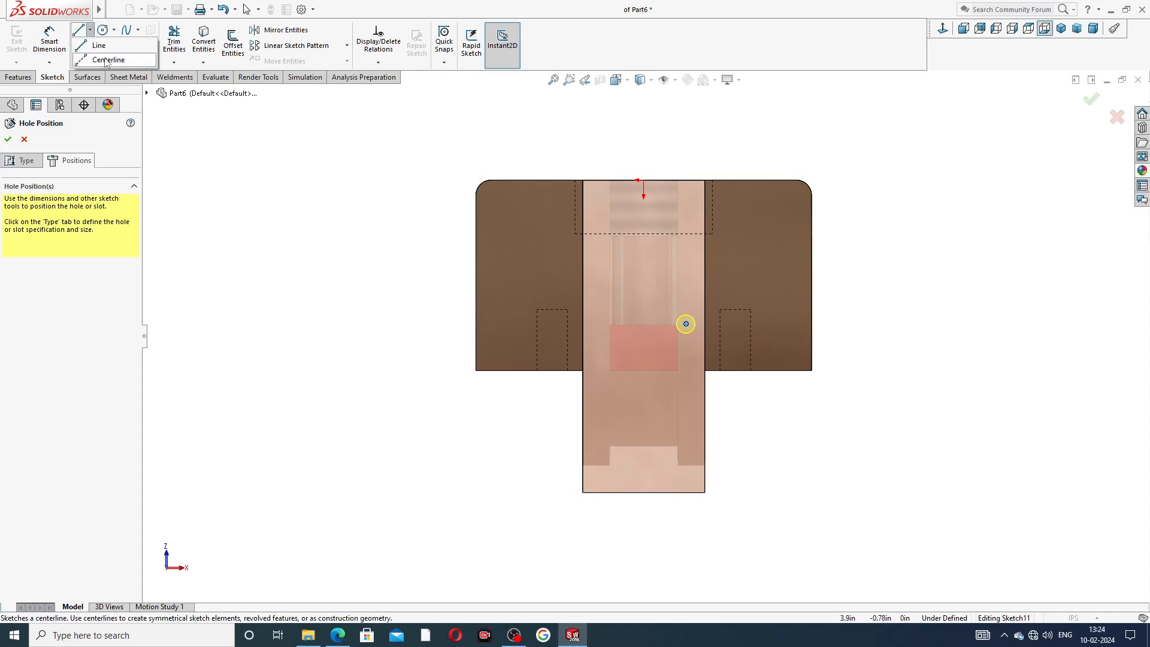
pyautogui.click(107, 60)
pyautogui.click(644, 181)
pyautogui.click(644, 360)
pyautogui.rightClick(664, 255)
pyautogui.click(683, 297)
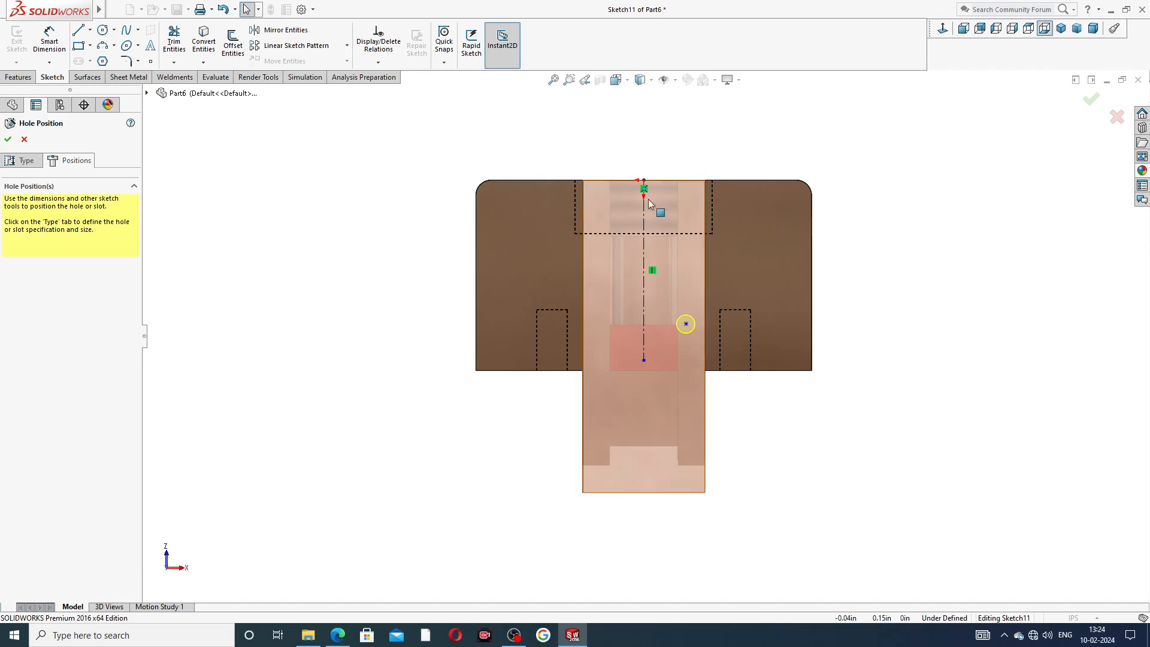
# Dimension the hole point from the top edge and set the distance to 1.19 in.
pyautogui.click(49, 44)
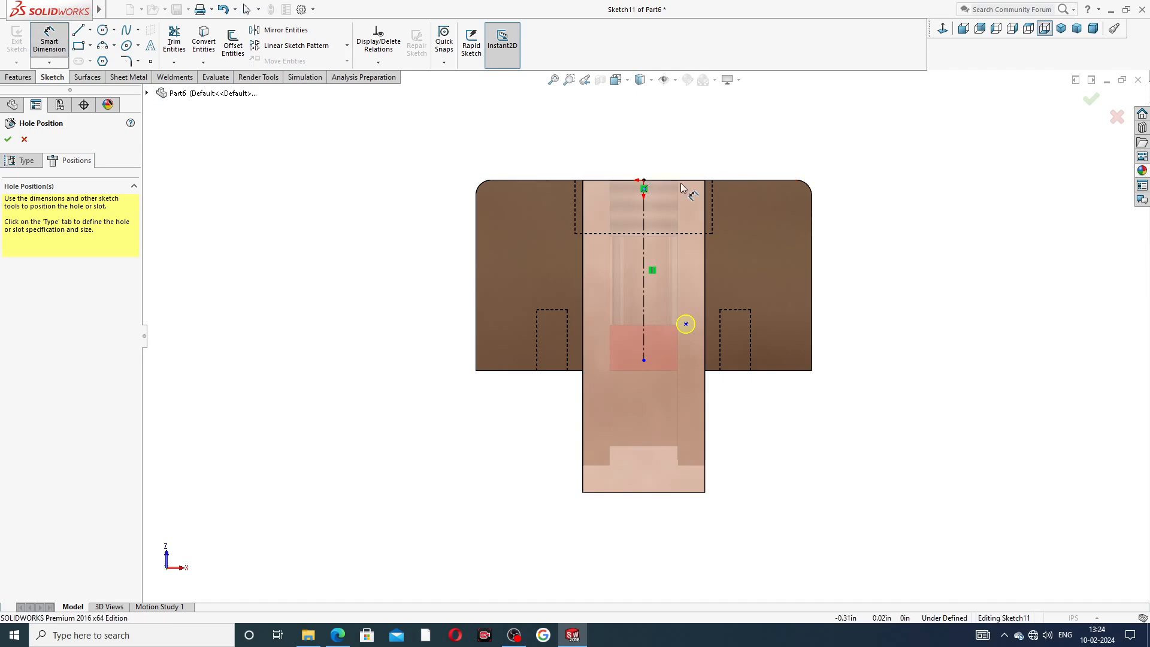
pyautogui.click(686, 324)
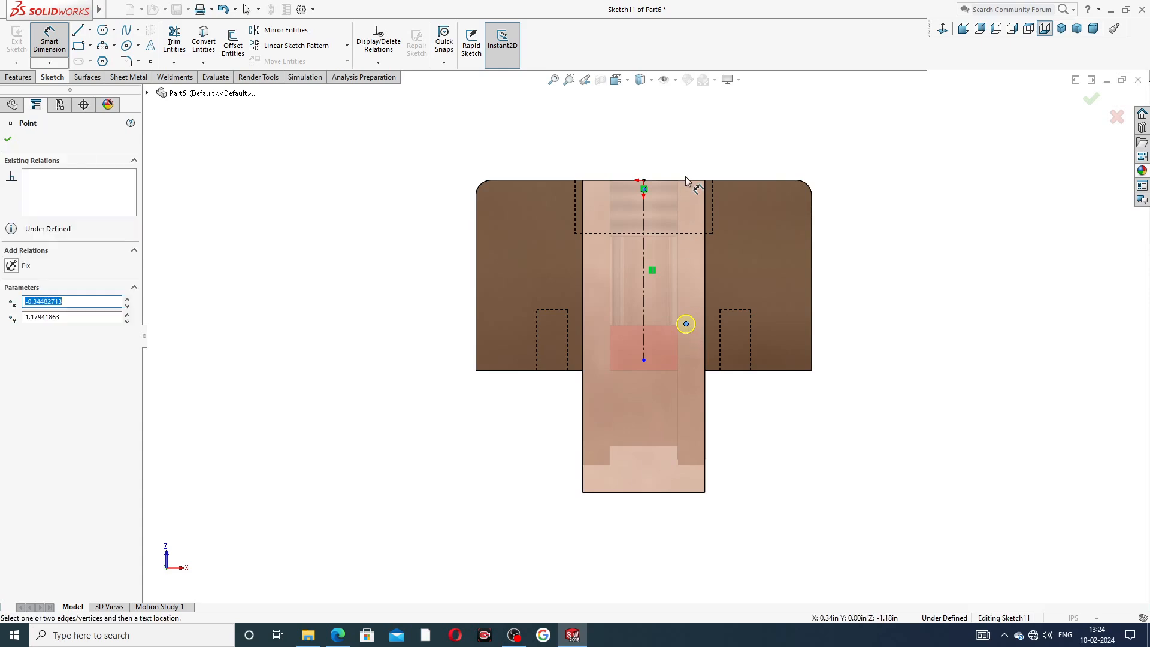
pyautogui.click(686, 181)
pyautogui.click(864, 276)
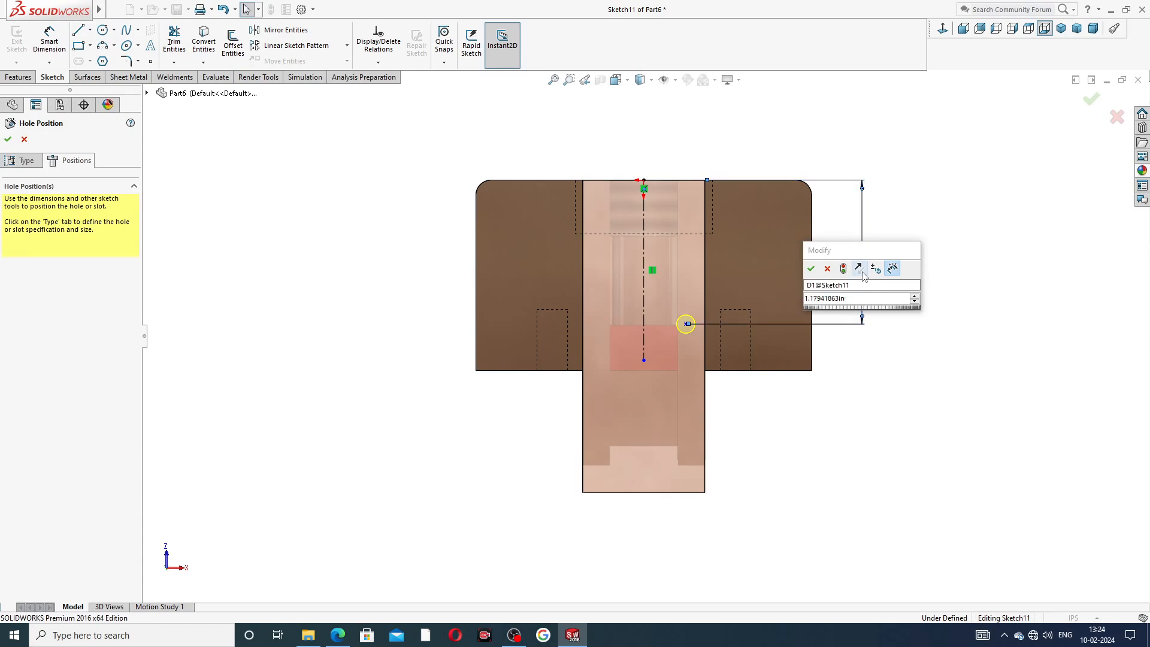
pyautogui.press('Return')
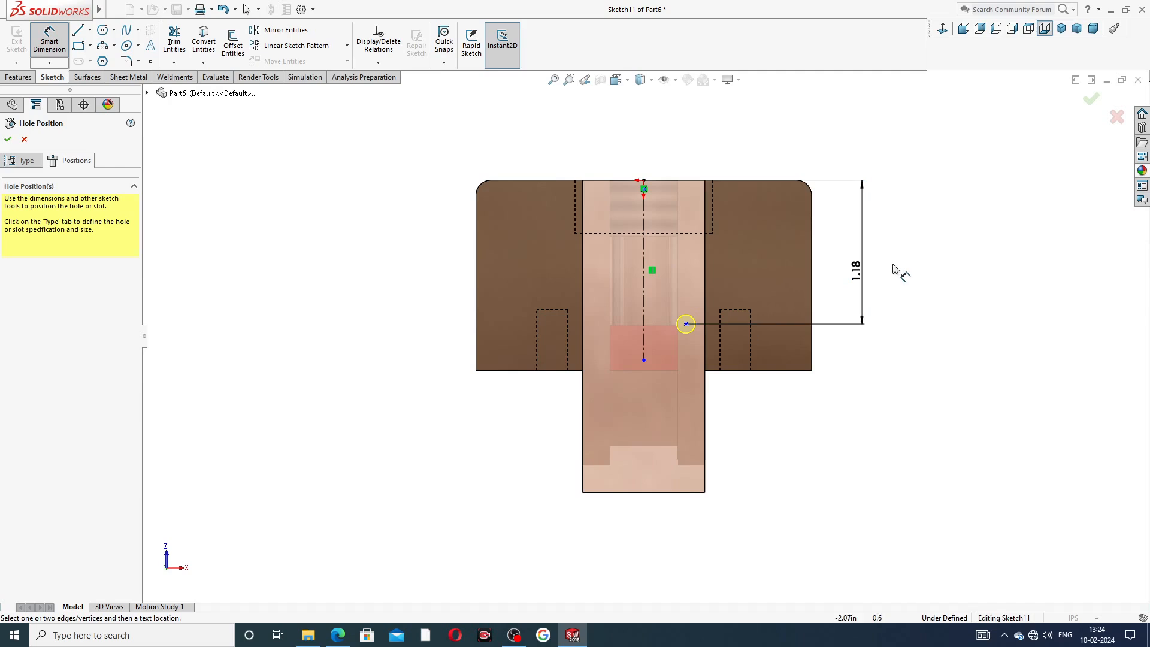
pyautogui.doubleClick(858, 271)
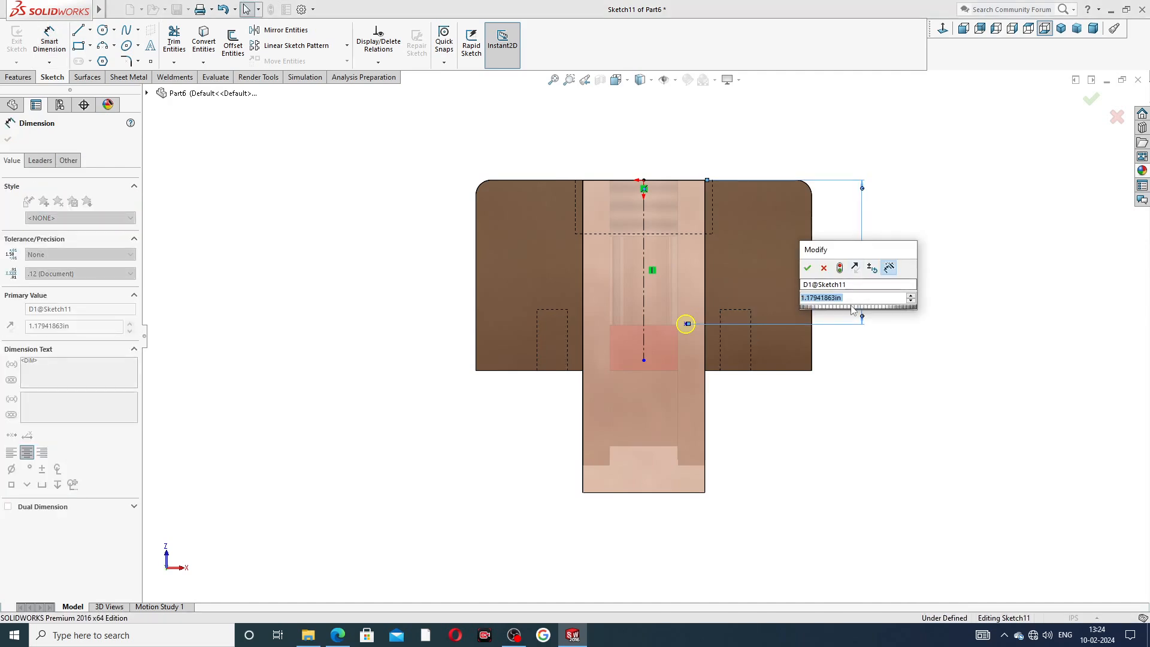
pyautogui.write('1.')
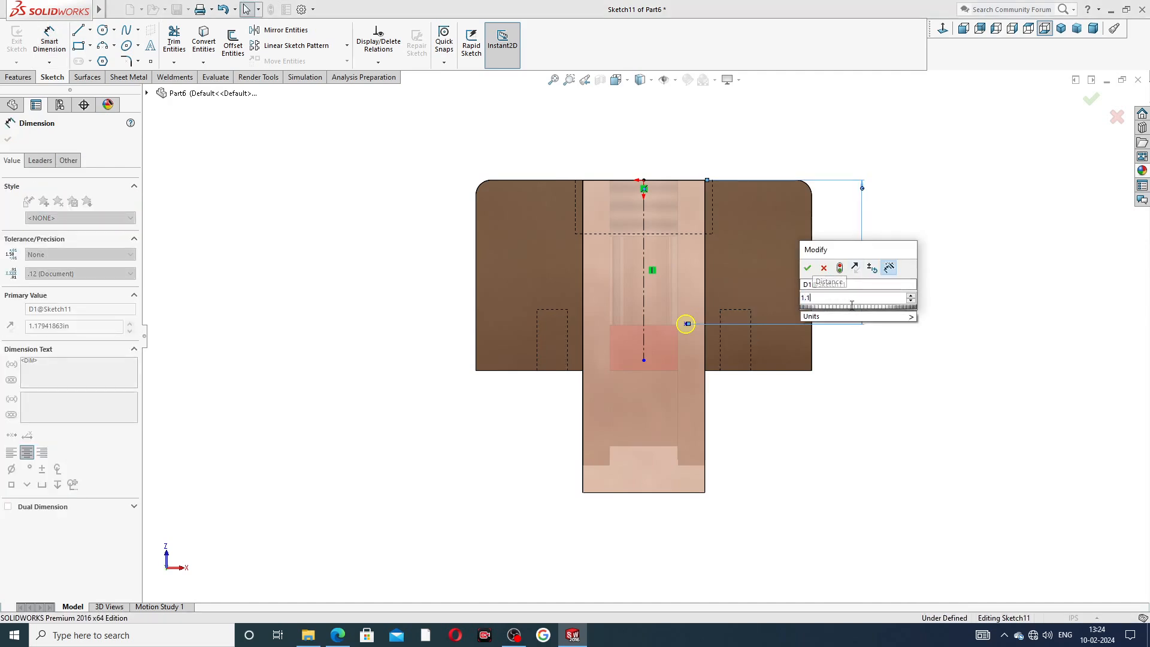
pyautogui.write('19')
pyautogui.press('Return')
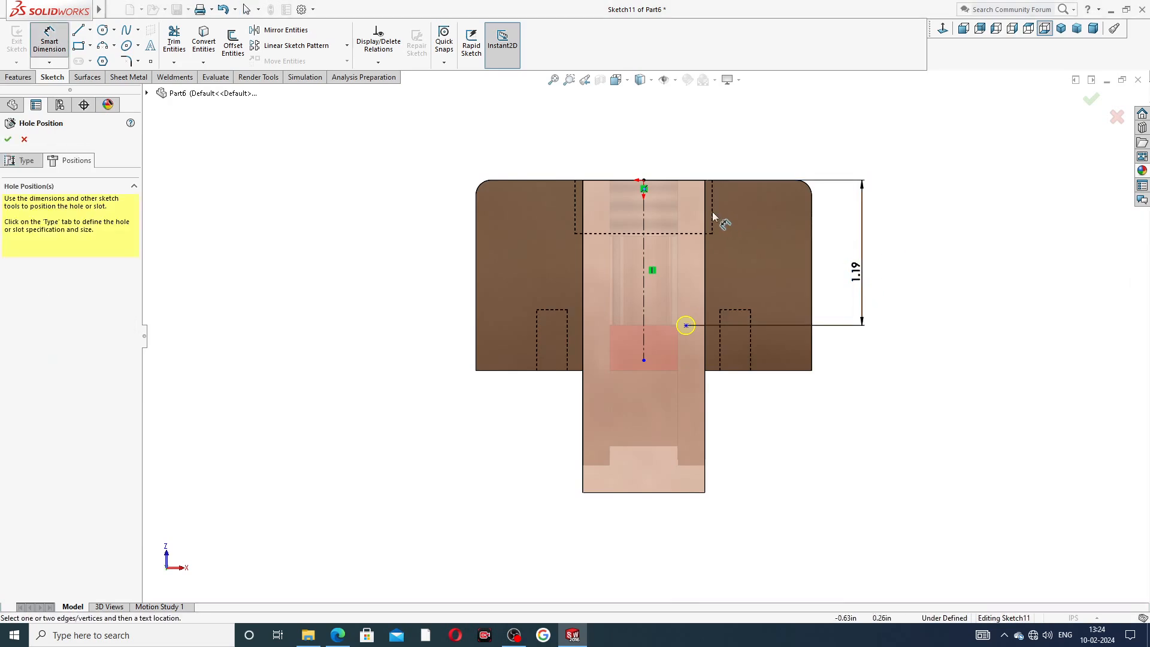
# Dimension the hole point 0.31 in from the centerline and complete the #25 hole.
pyautogui.click(687, 326)
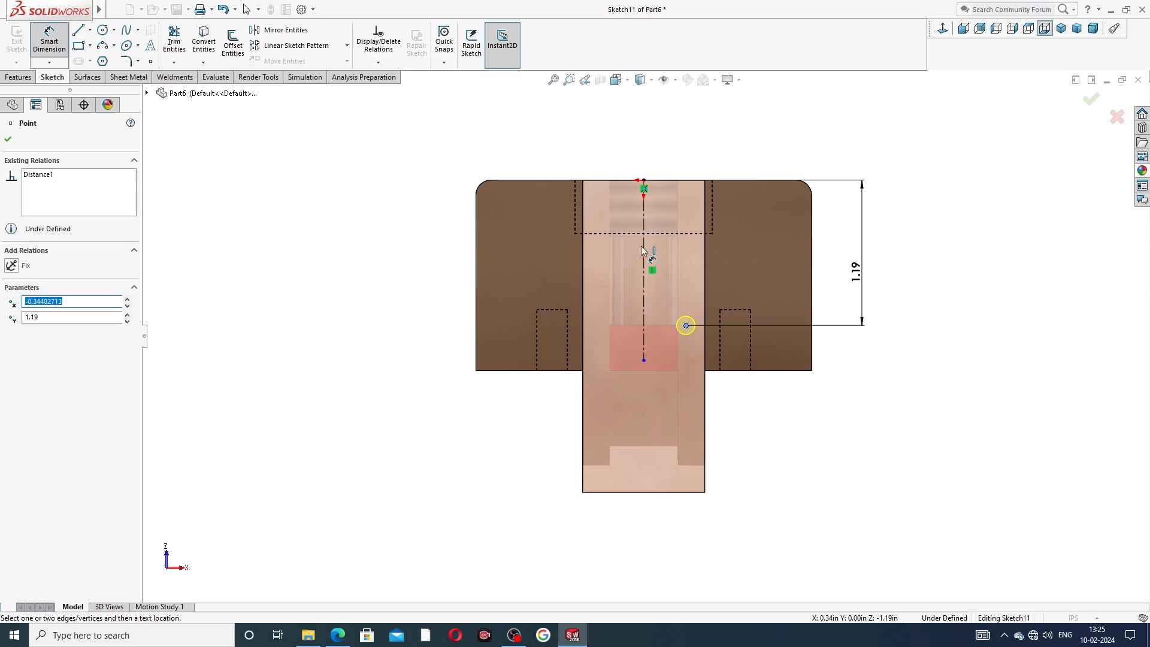
pyautogui.click(645, 259)
pyautogui.click(669, 155)
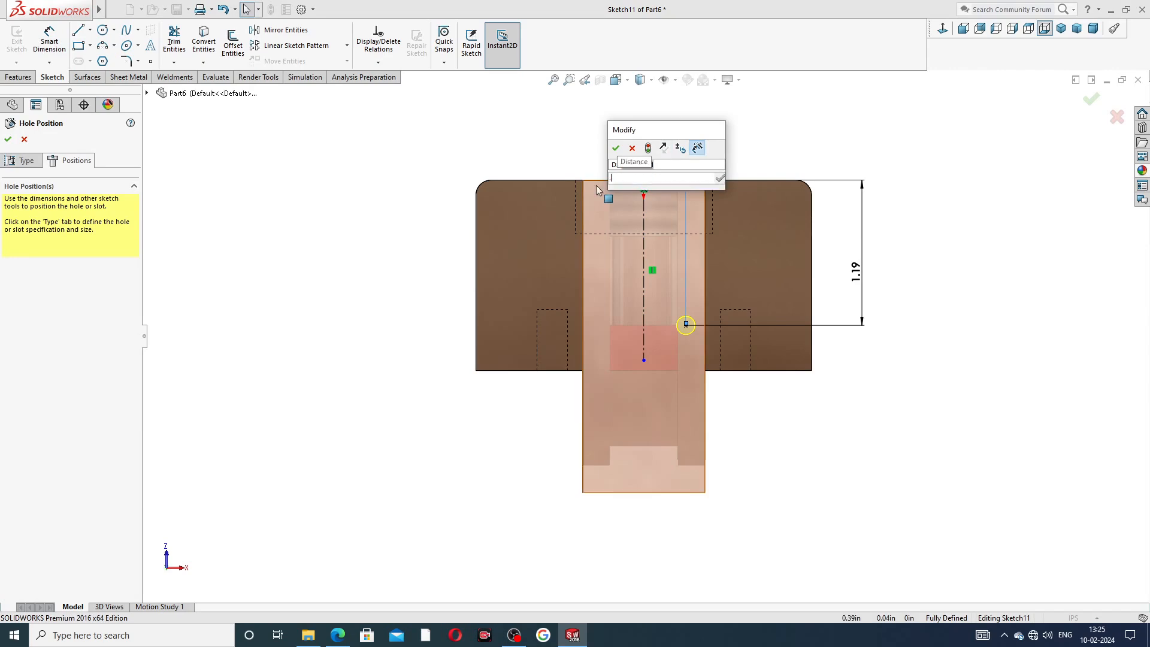
pyautogui.press('Return')
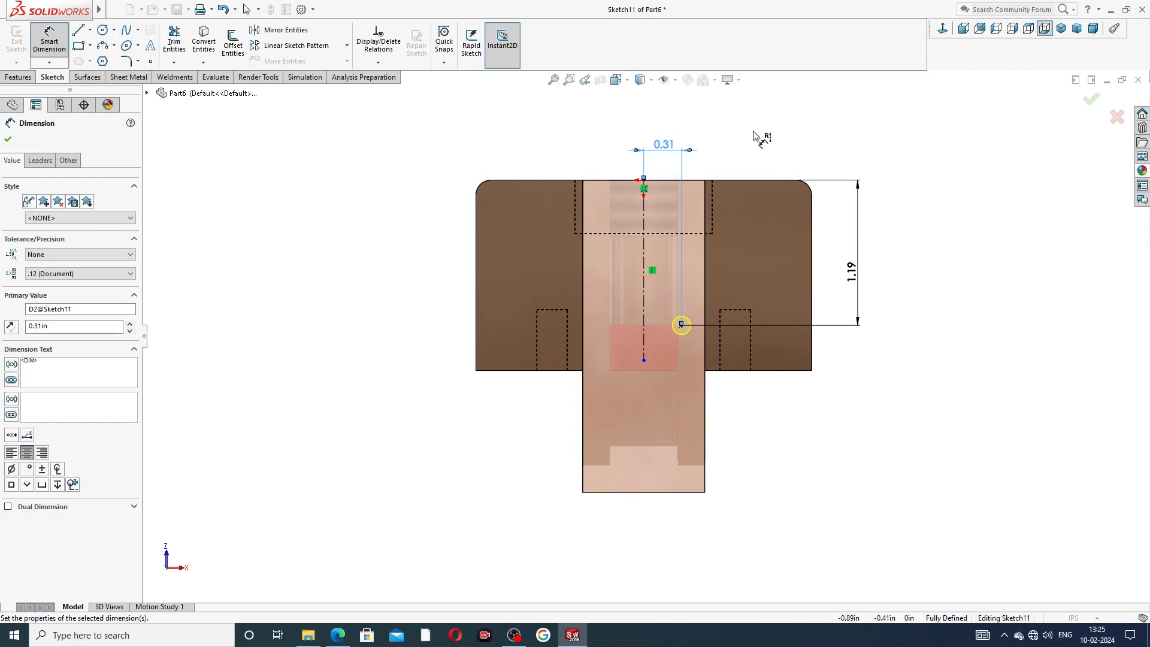
pyautogui.click(754, 131)
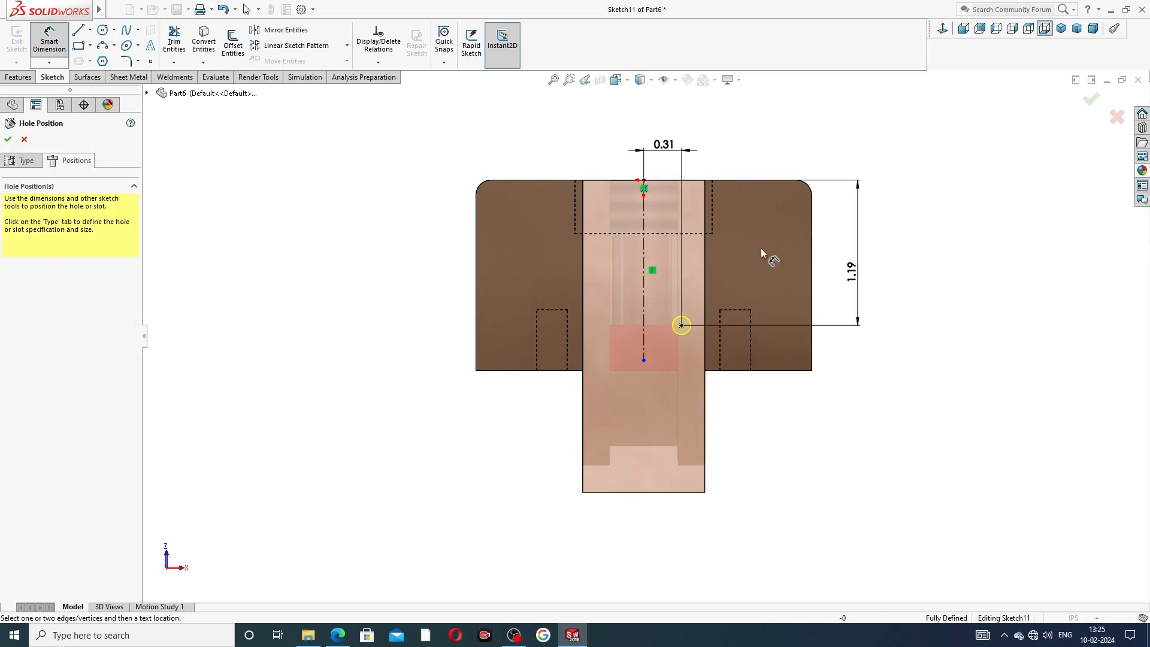
pyautogui.rightClick(777, 158)
pyautogui.click(797, 190)
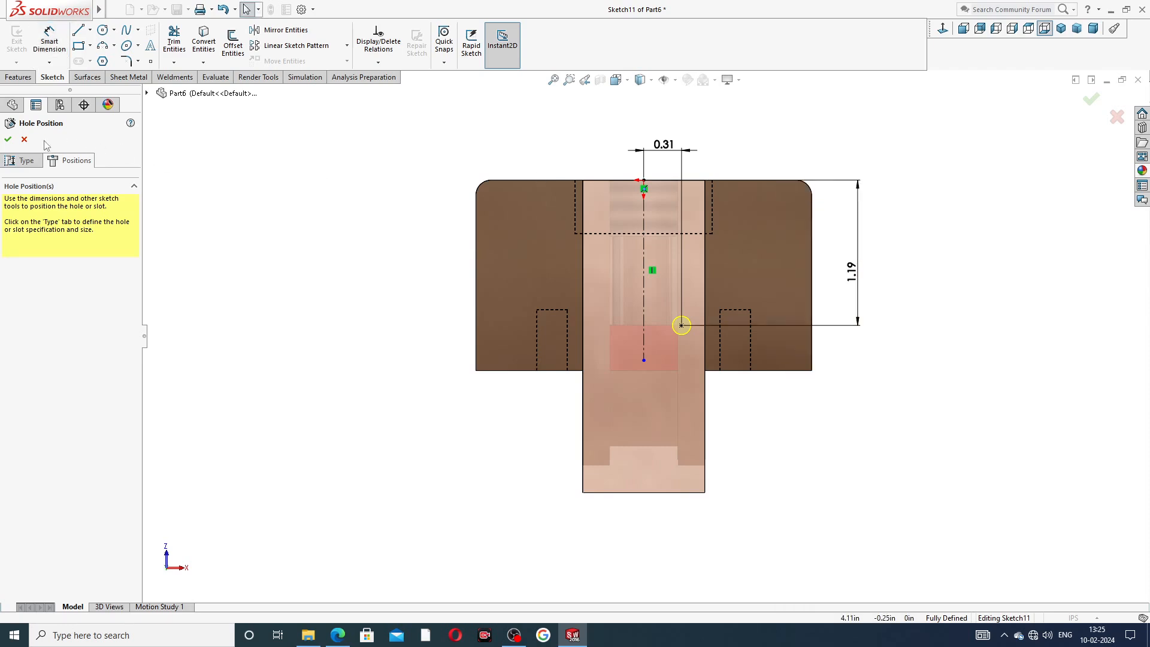
pyautogui.click(8, 139)
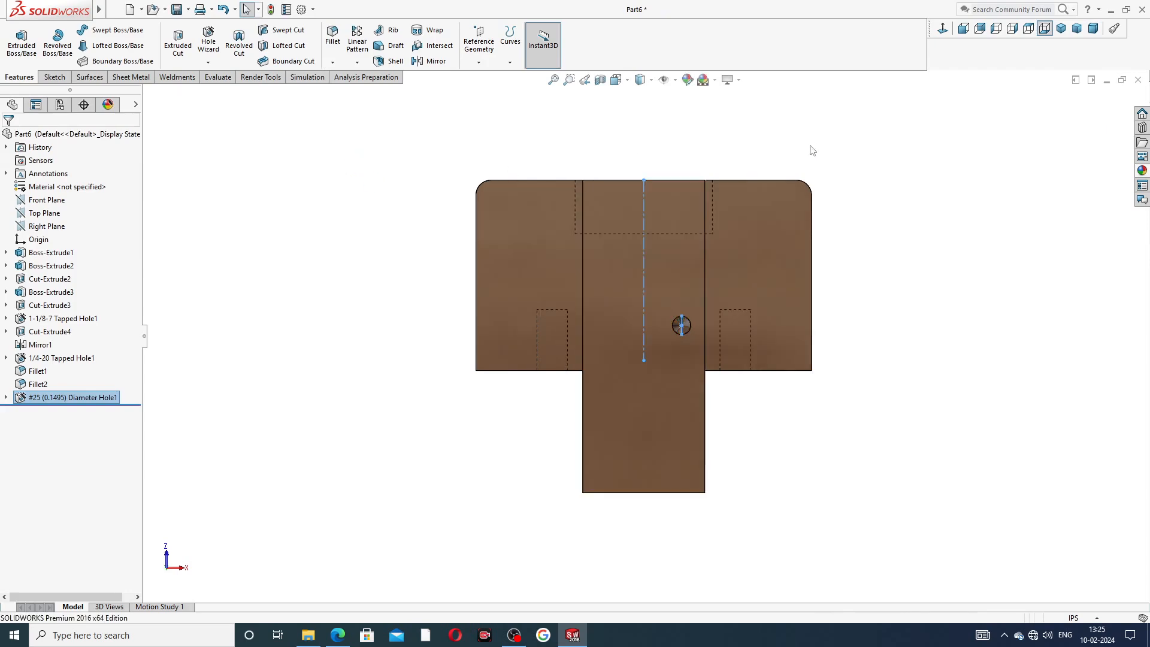
# Rotate and zoom the model to examine the new drilled hole.
pyautogui.moveTo(719, 305); pyautogui.dragTo(635, 323, button='middle')
pyautogui.scroll(-5, 576, 337)
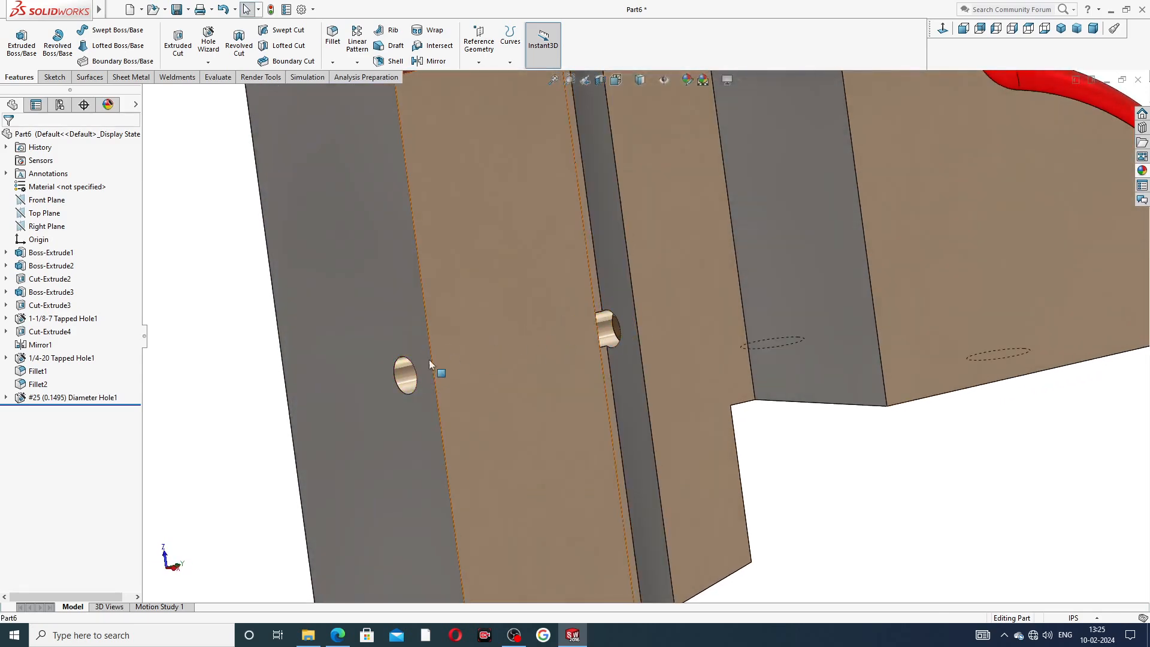
pyautogui.click(401, 372)
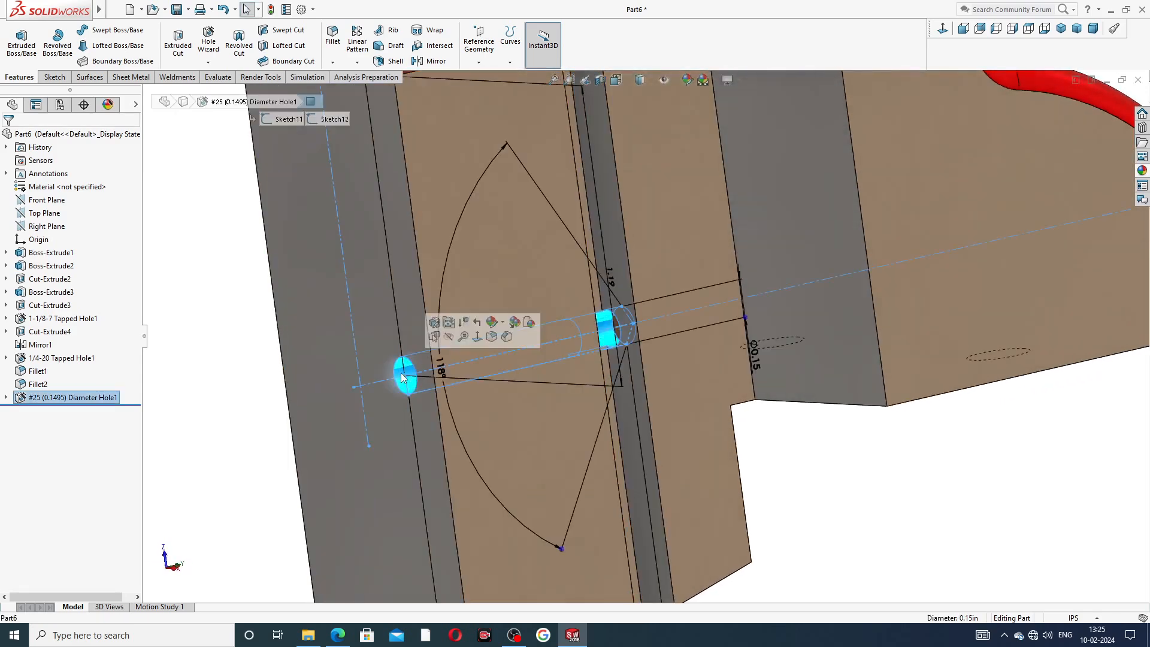
pyautogui.click(782, 448)
pyautogui.scroll(5, 564, 281)
pyautogui.moveTo(587, 281); pyautogui.dragTo(688, 243, button='middle')
pyautogui.click(688, 244)
# Start a Hole Wizard feature on the front face and set it to an ANSI Inch tapped hole, size 1/4-20.
pyautogui.click(942, 30)
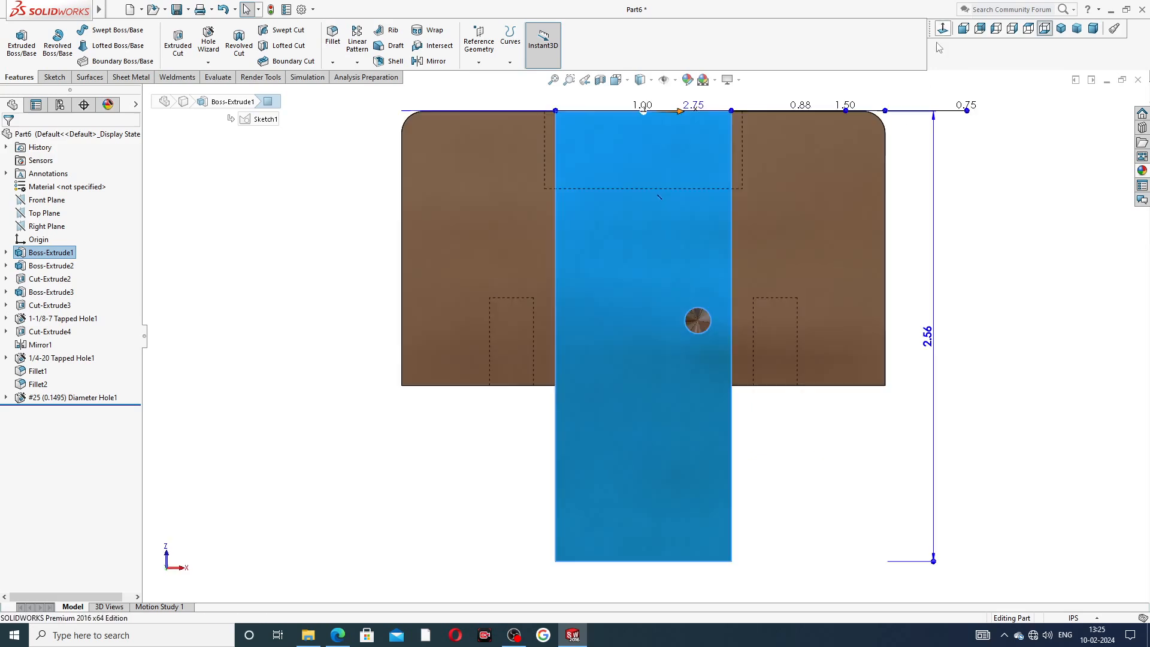
pyautogui.click(208, 46)
pyautogui.click(15, 304)
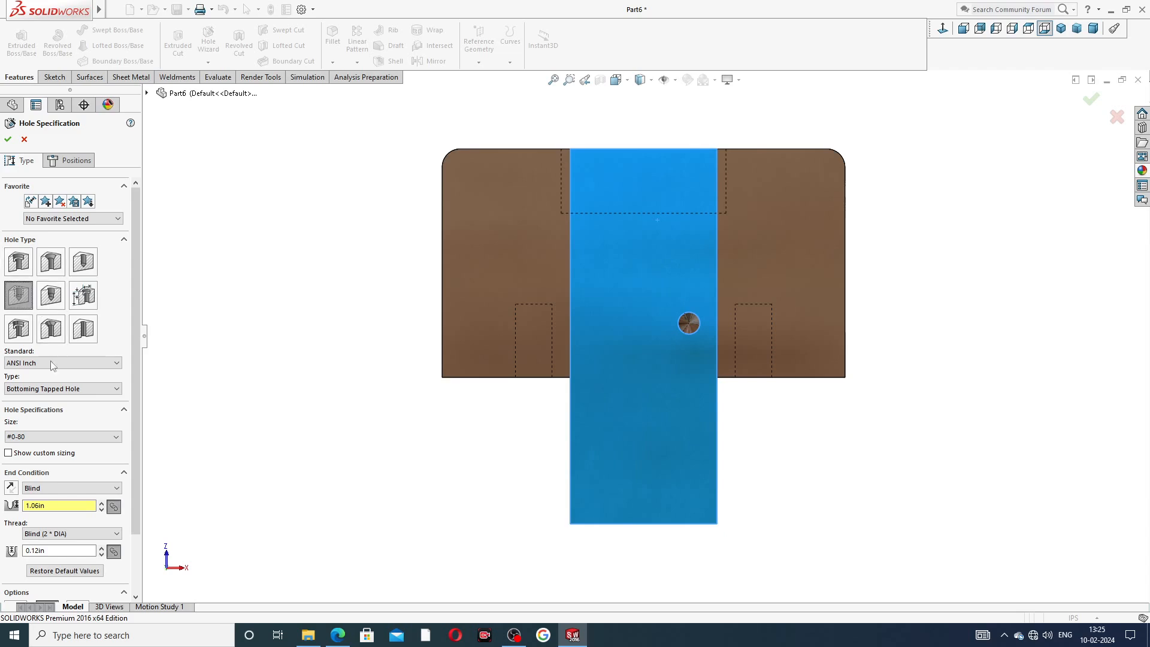
pyautogui.click(65, 389)
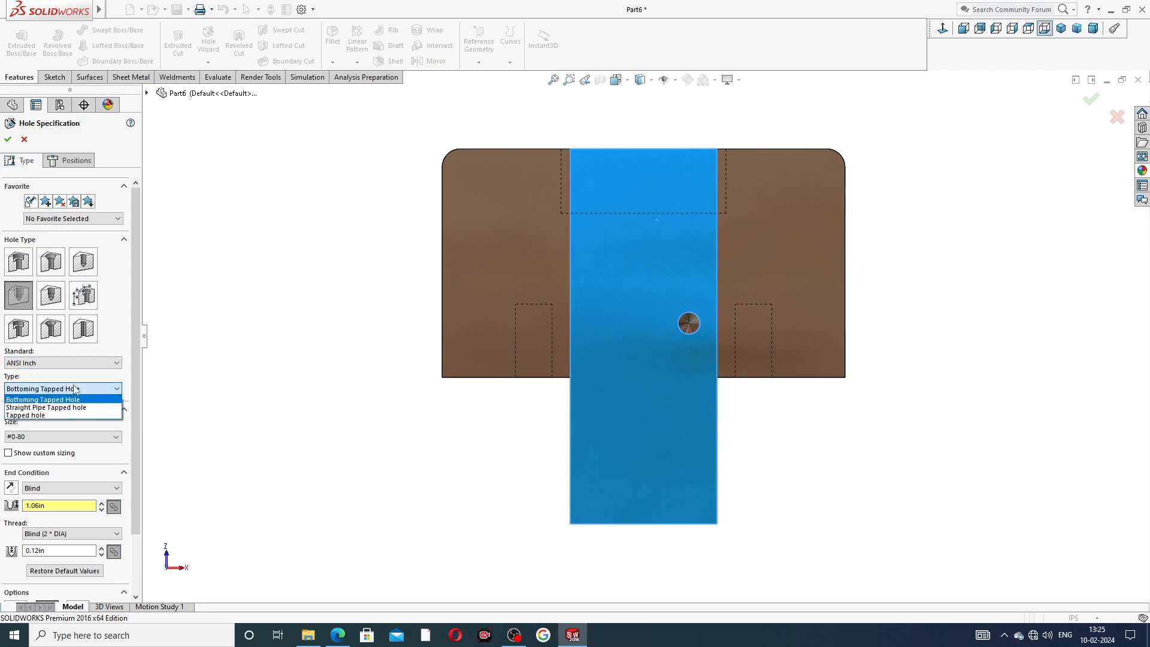
pyautogui.click(61, 415)
pyautogui.scroll(-2, 133, 386)
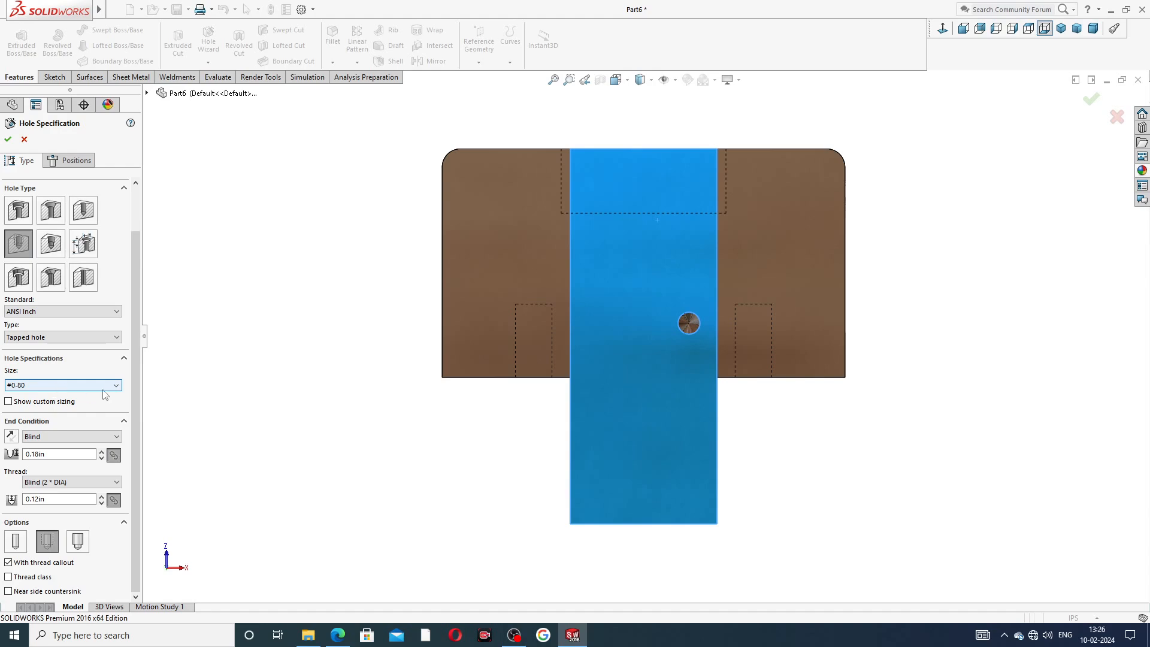
pyautogui.click(68, 386)
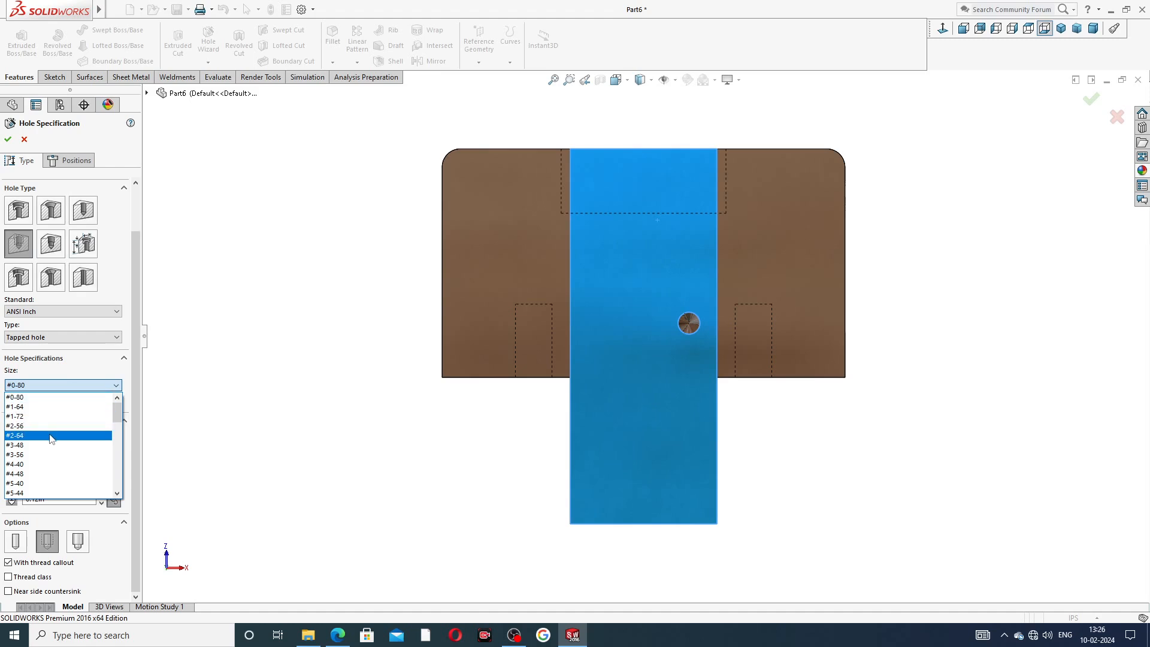
pyautogui.scroll(-4, 51, 432)
pyautogui.scroll(-2, 51, 439)
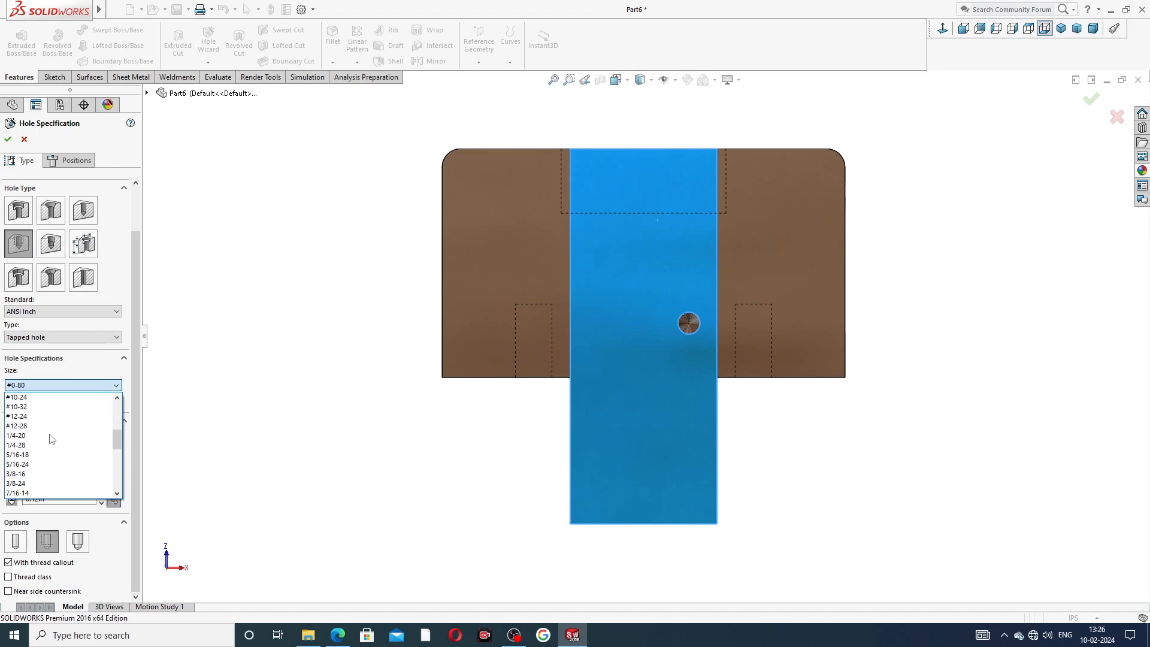
pyautogui.click(50, 438)
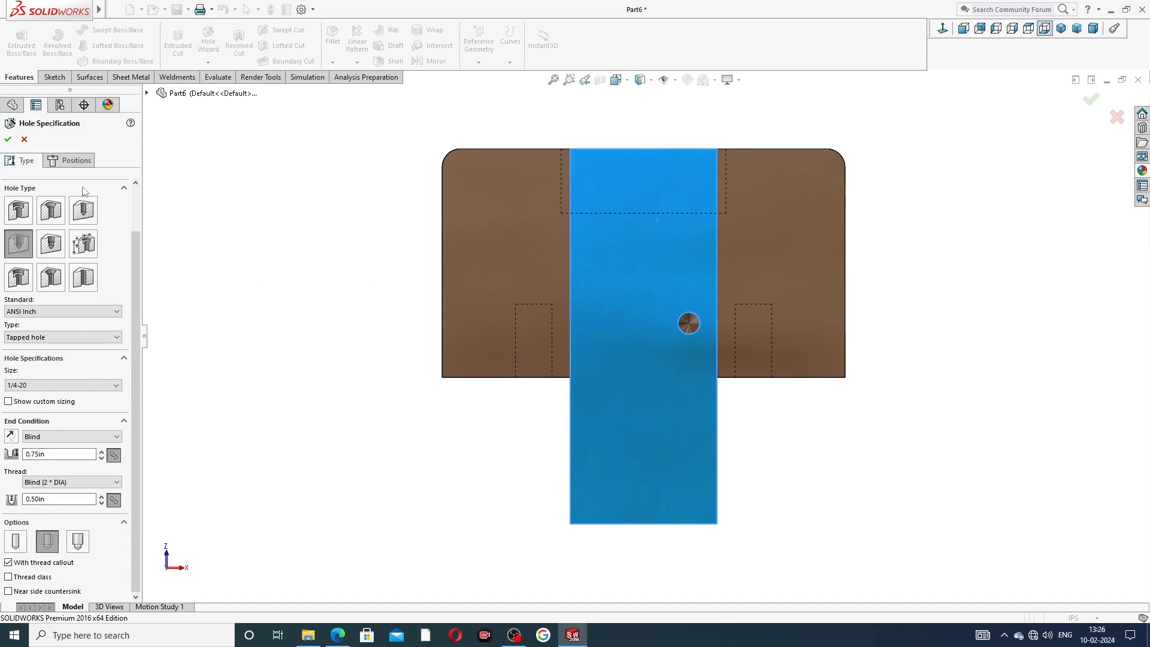
# Position the tapped hole at the center of the existing drilled hole and complete the feature.
pyautogui.click(72, 160)
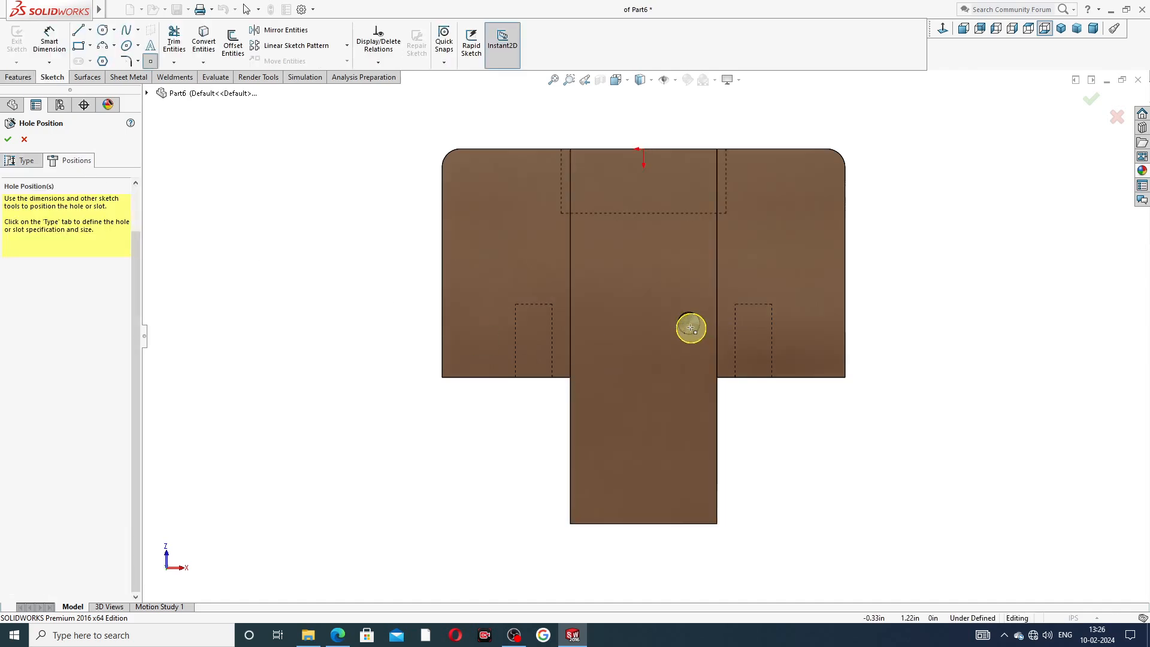
pyautogui.scroll(-5, 692, 329)
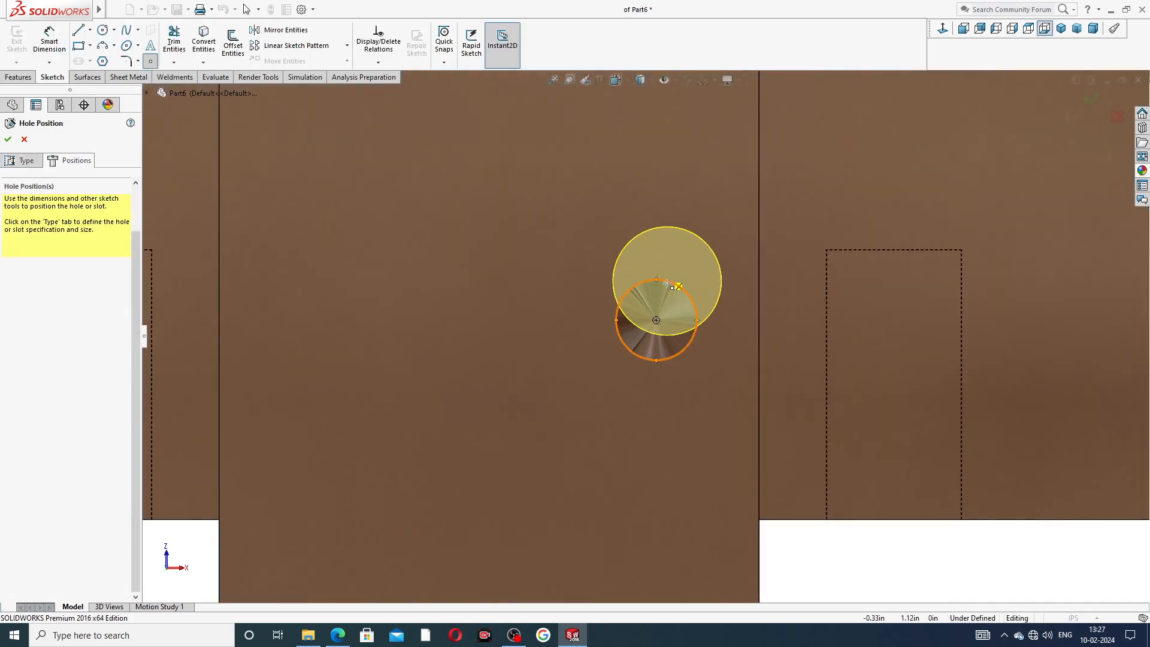
pyautogui.click(657, 321)
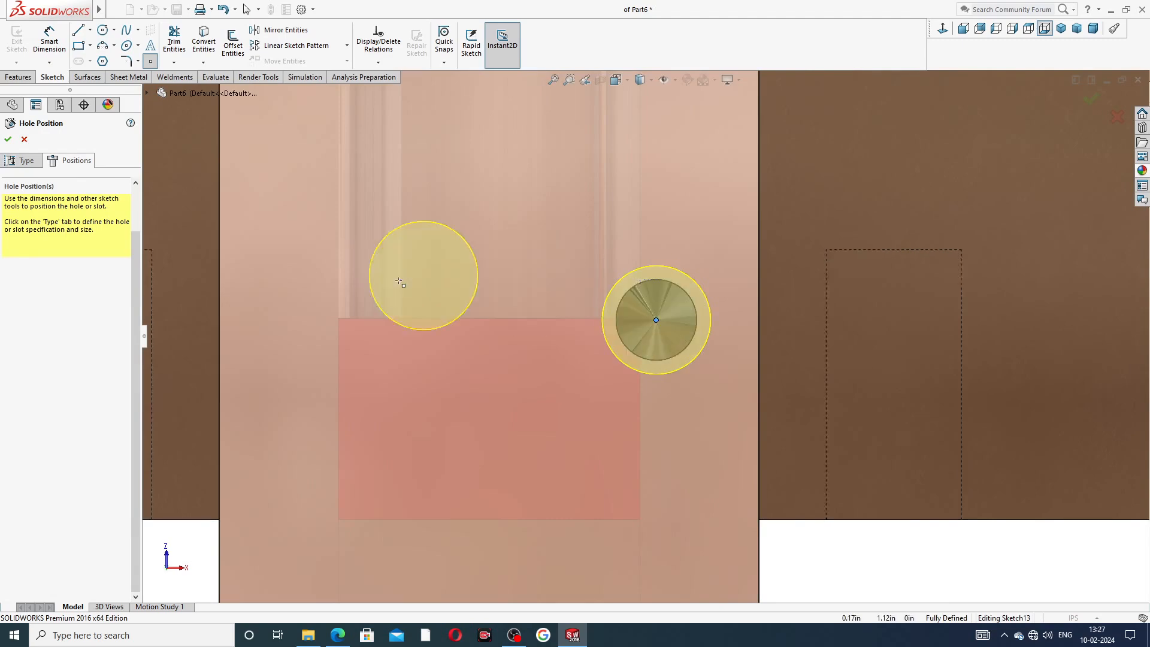
pyautogui.click(8, 139)
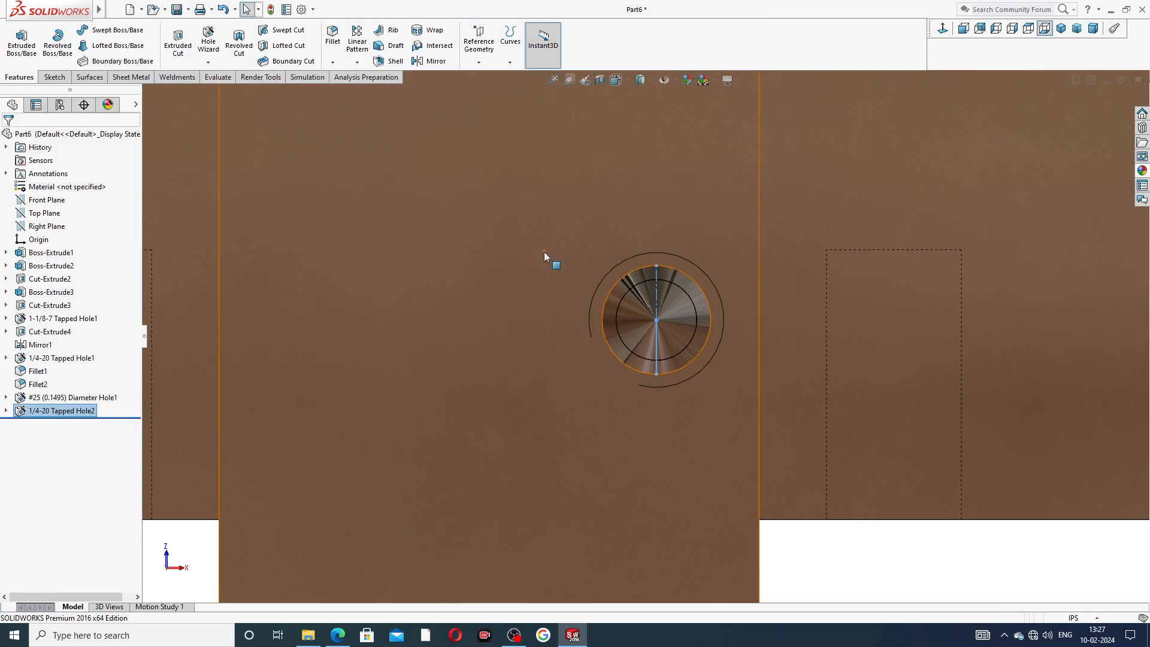
# Select the stem face and start another Hole Wizard hole using a plain drill hole of size 7/32.
pyautogui.scroll(5, 544, 251)
pyautogui.moveTo(667, 274); pyautogui.dragTo(638, 247, button='middle')
pyautogui.scroll(-3, 548, 298)
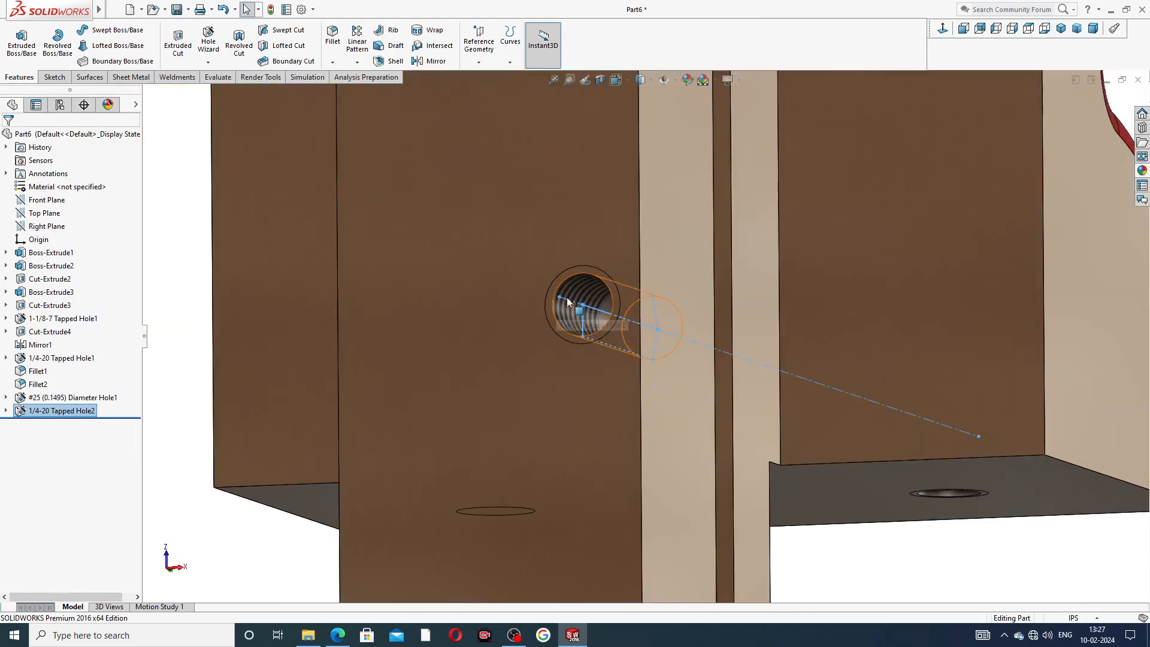
pyautogui.click(584, 221)
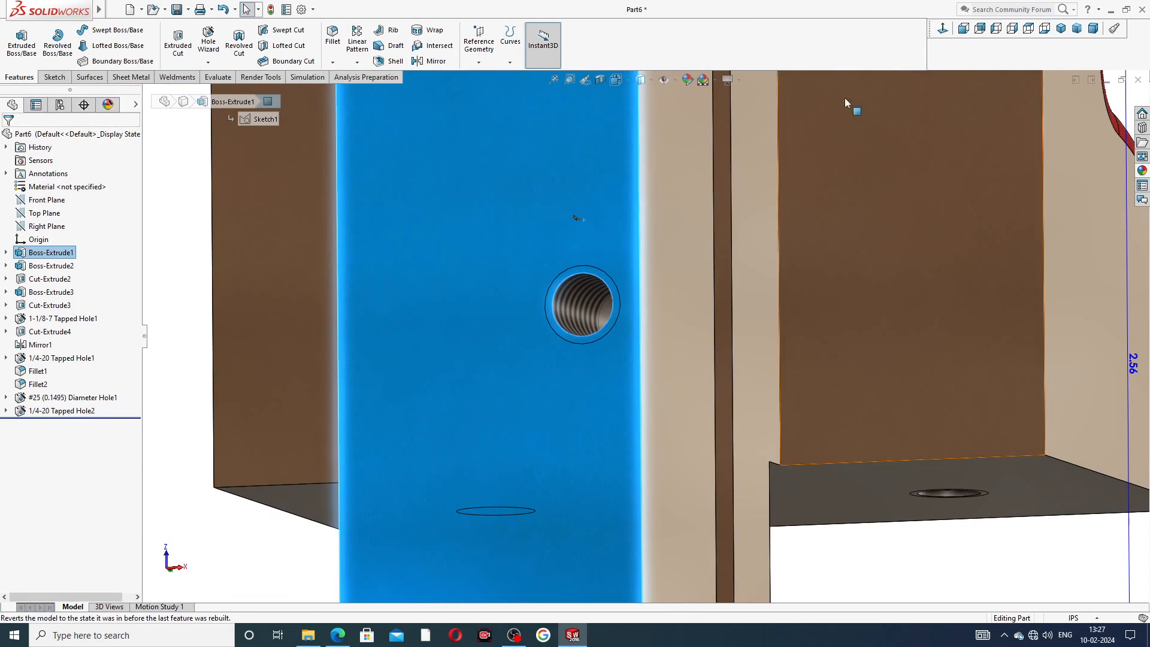
pyautogui.click(1045, 29)
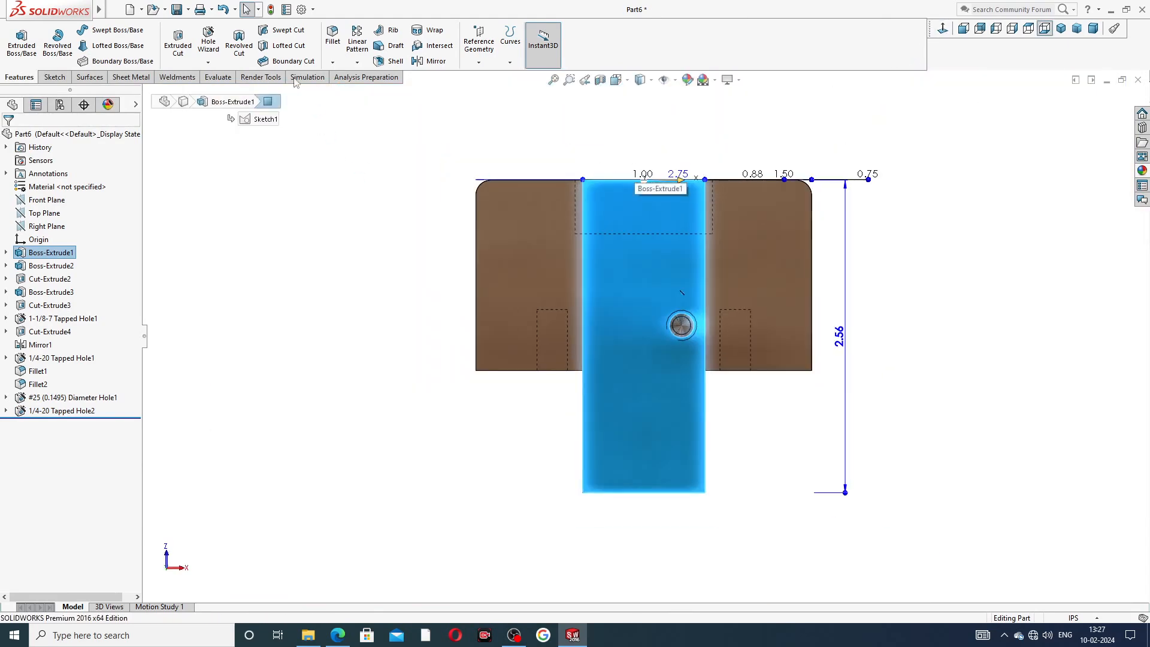
pyautogui.click(209, 43)
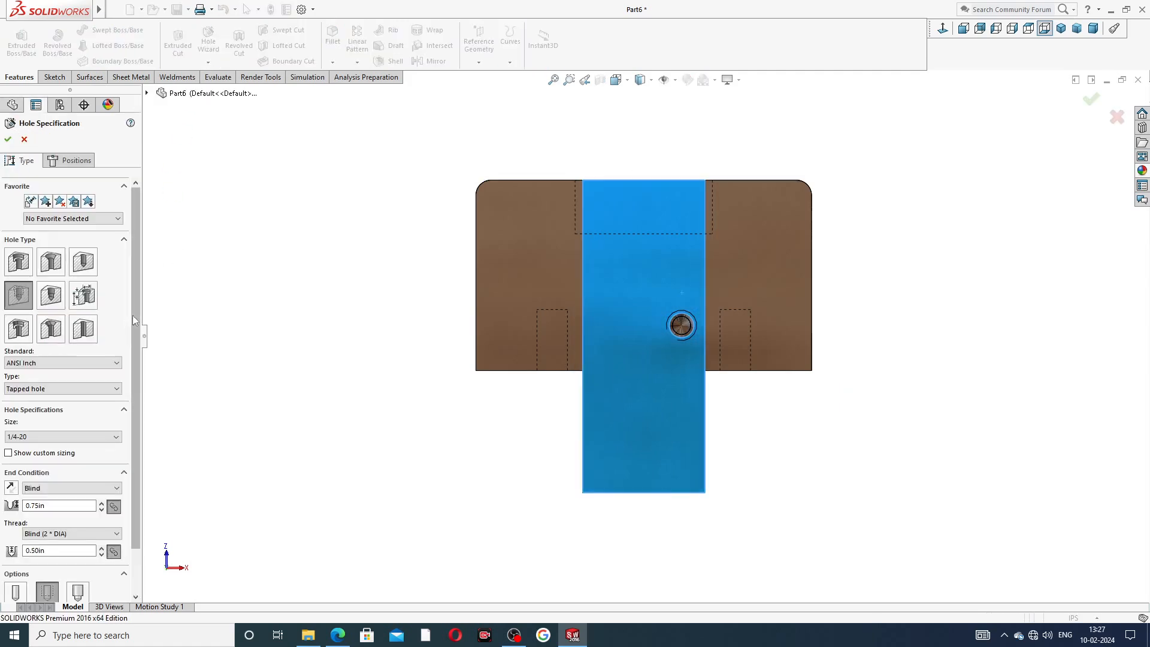
pyautogui.click(83, 261)
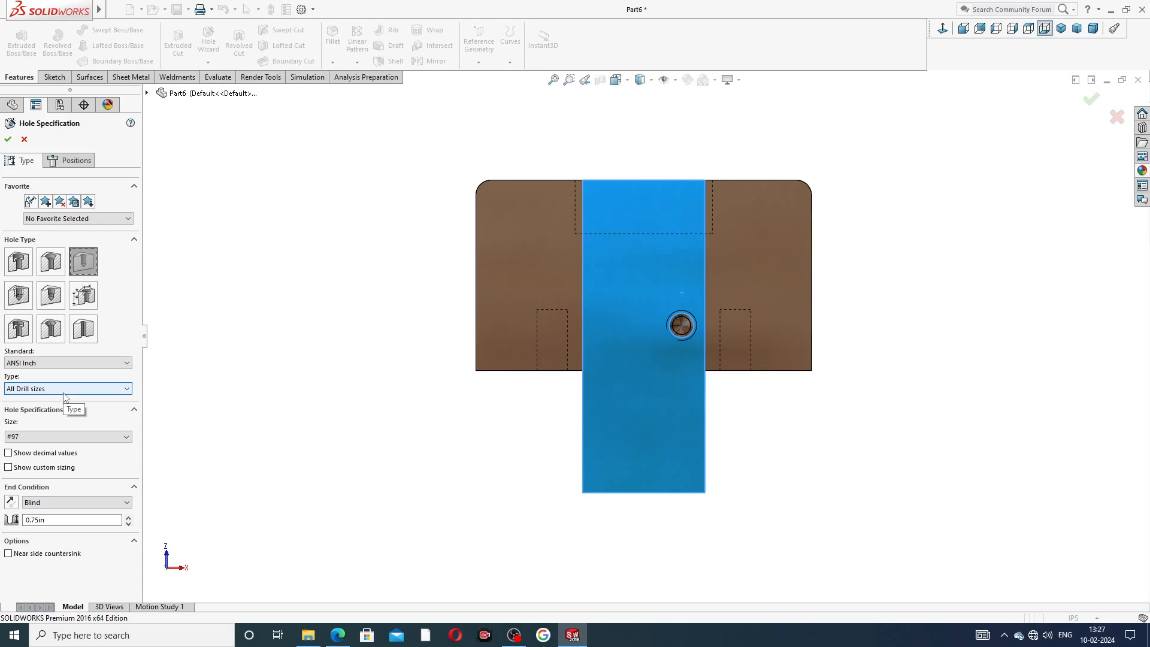
pyautogui.click(67, 437)
pyautogui.scroll(-8, 66, 476)
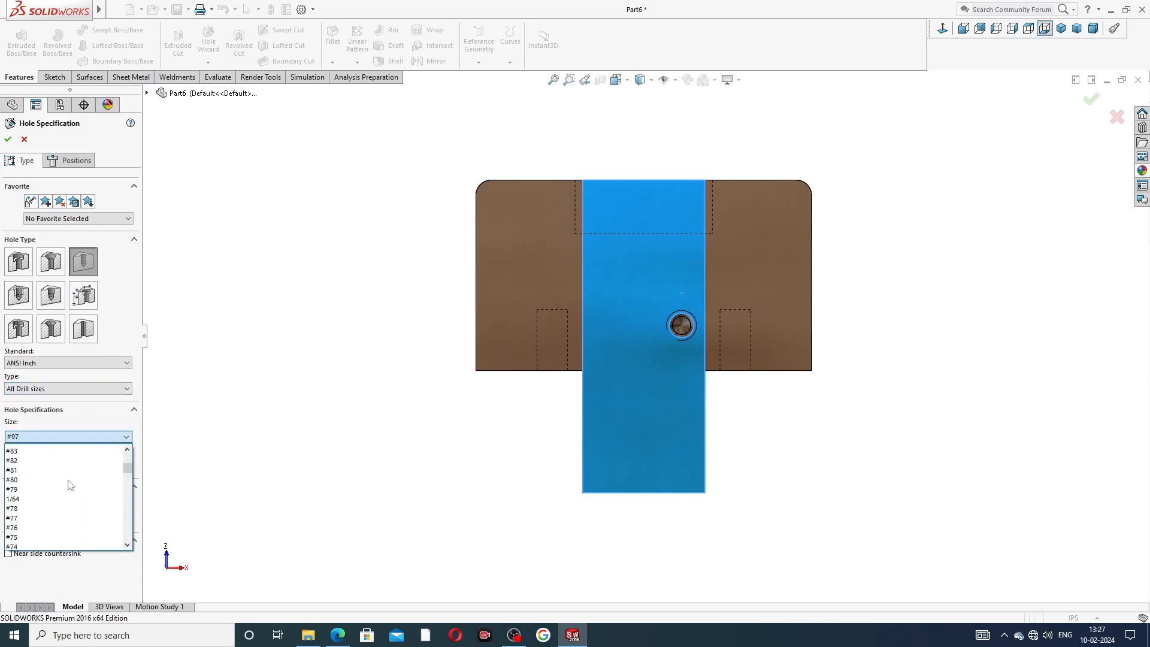
pyautogui.scroll(-3, 70, 486)
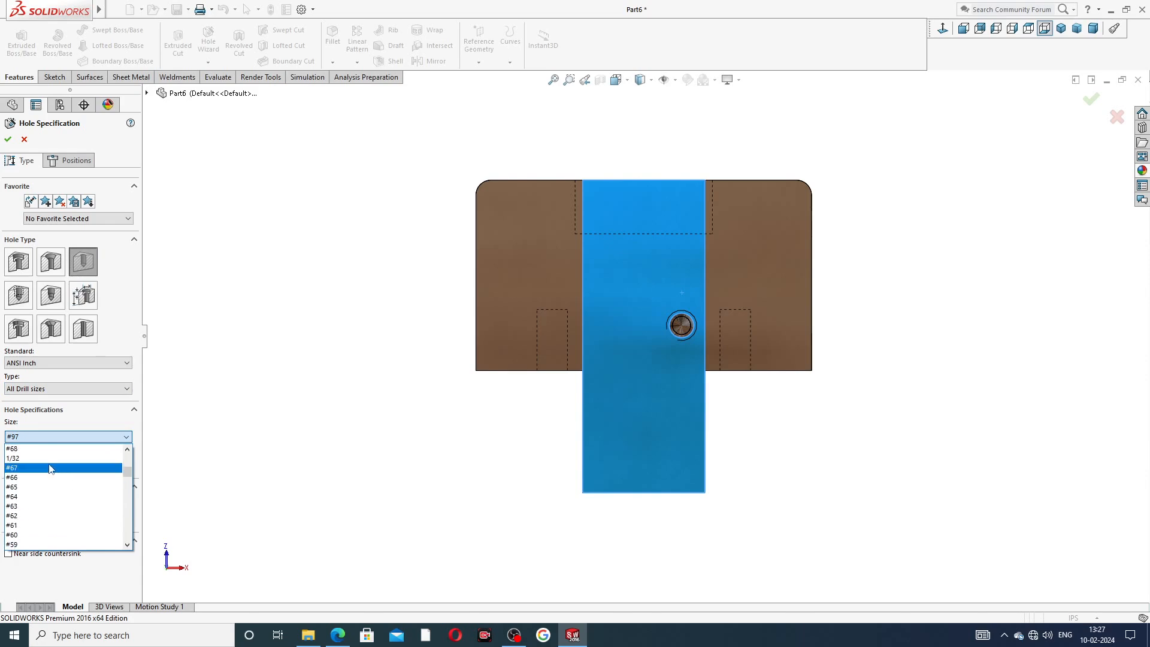
pyautogui.scroll(-7, 50, 486)
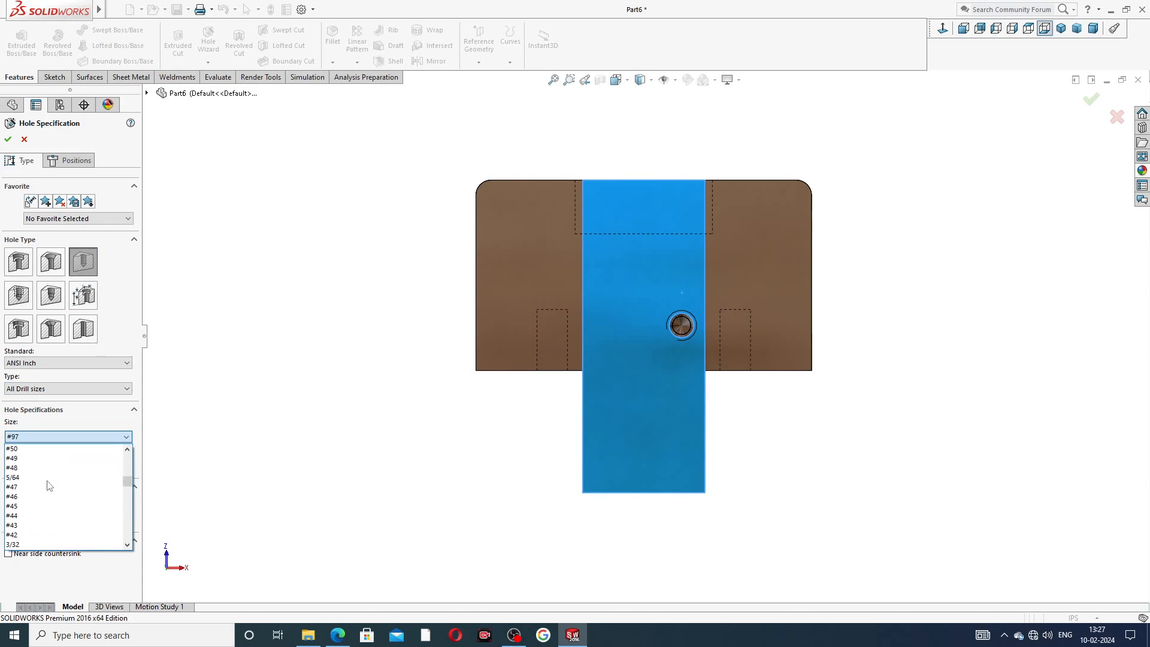
pyautogui.scroll(-4, 50, 486)
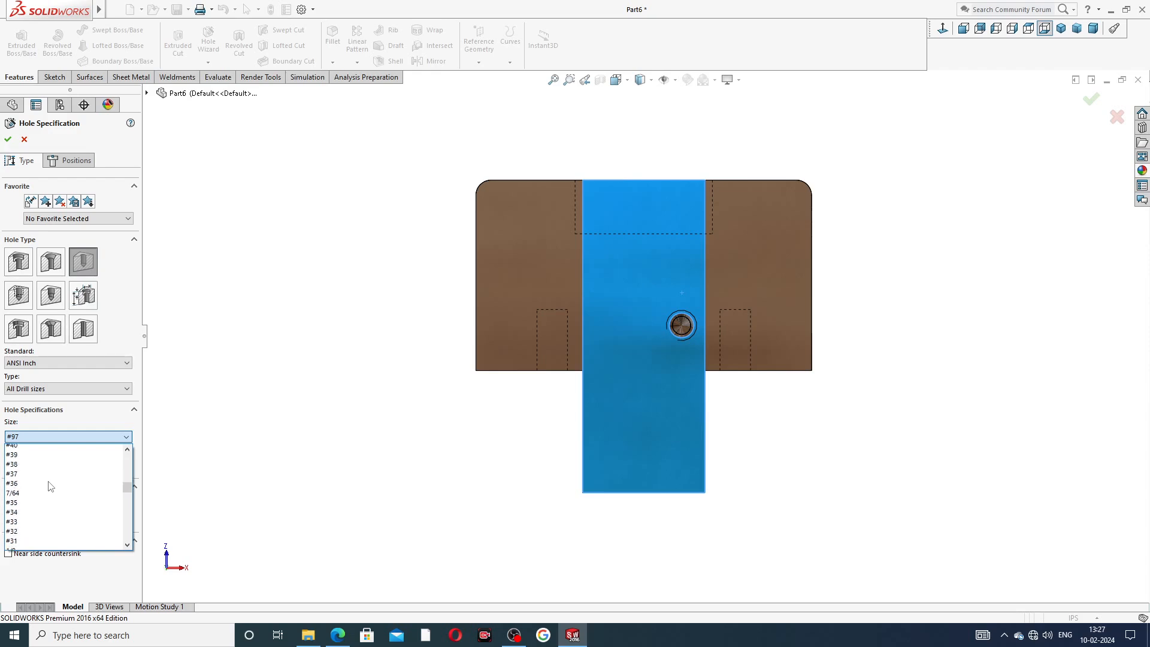
pyautogui.scroll(-3, 53, 474)
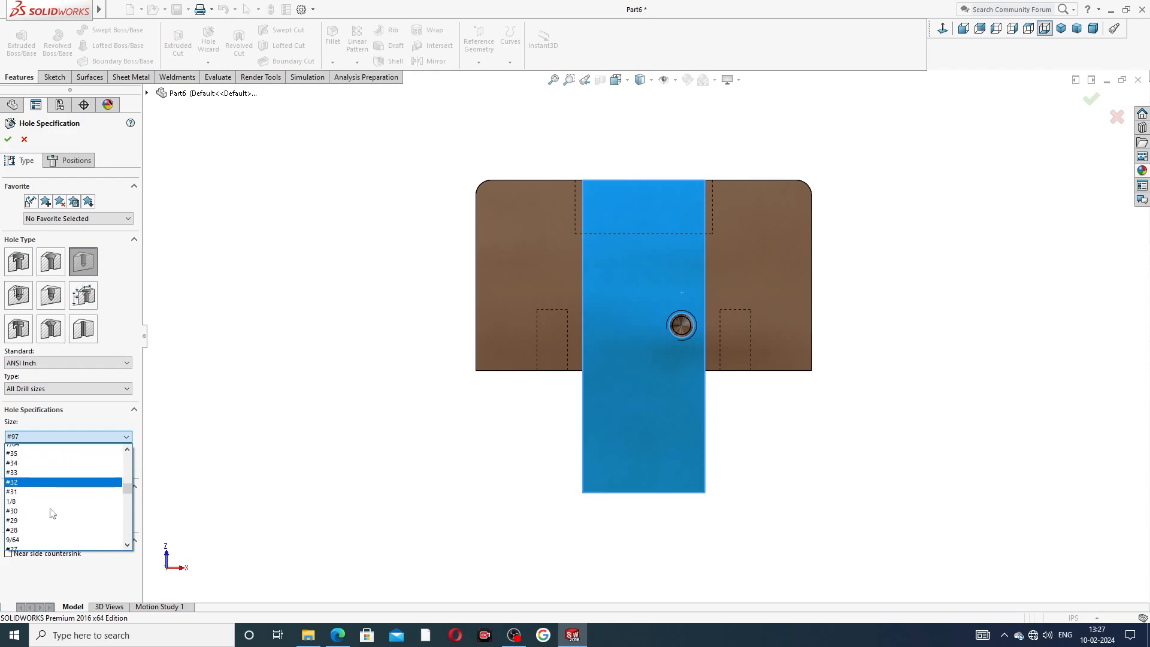
pyautogui.scroll(-2, 50, 485)
pyautogui.scroll(-3, 50, 486)
pyautogui.scroll(-5, 51, 489)
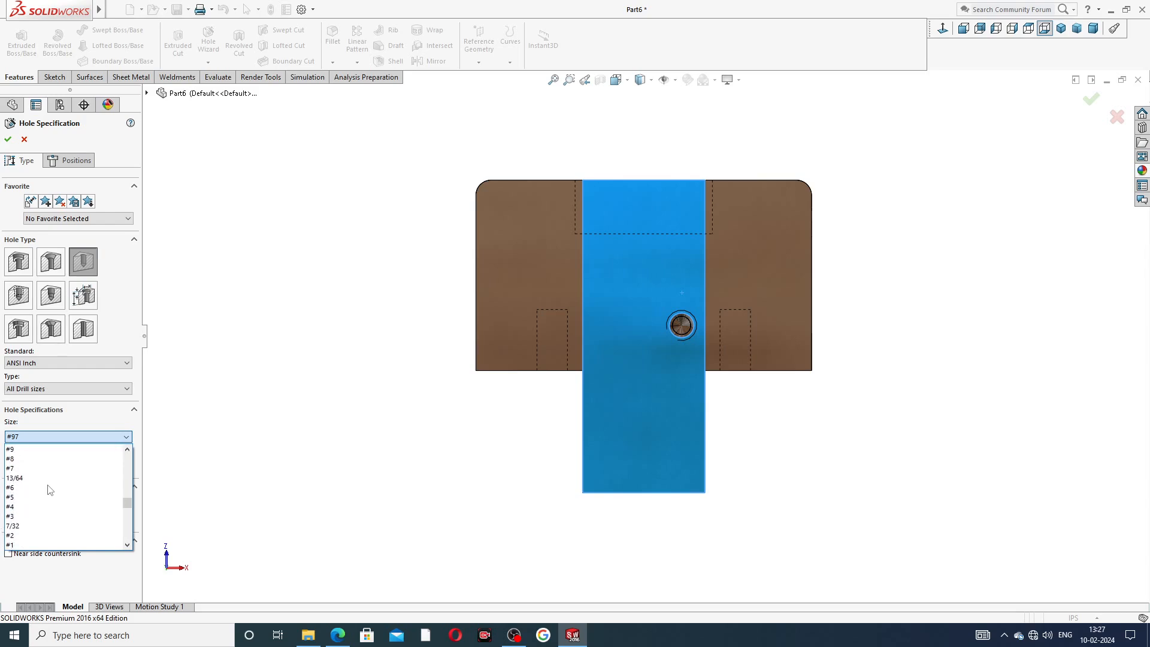
pyautogui.click(48, 510)
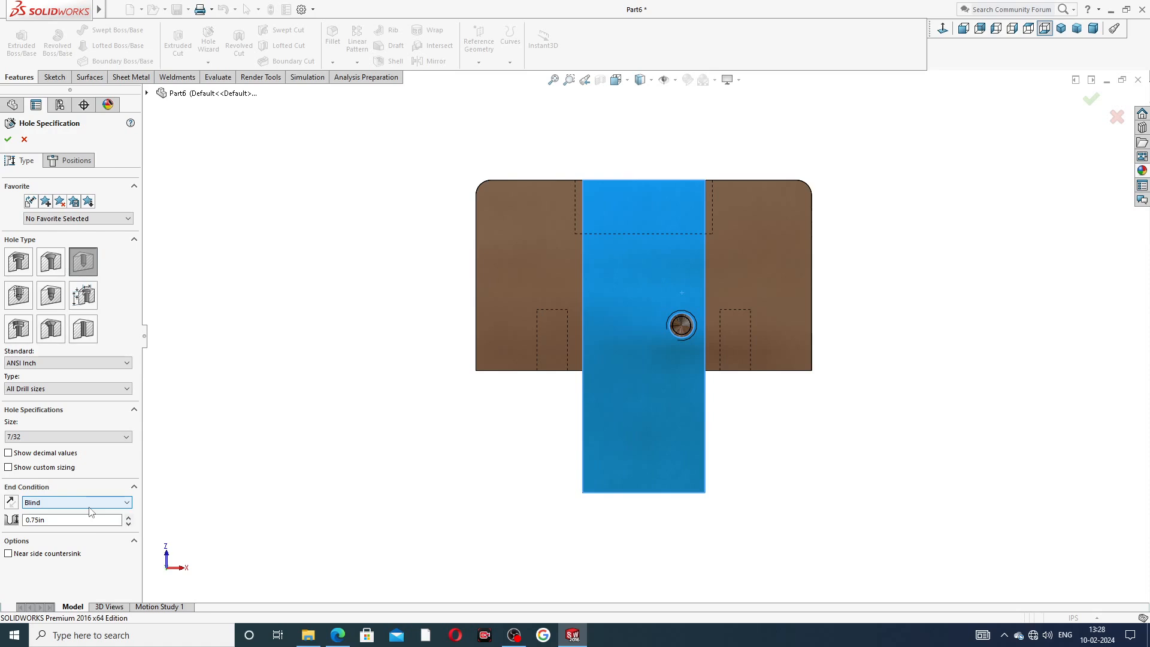
# Set the drill depth to 0.38 in, place the hole concentric with the existing hole, and complete it.
pyautogui.click(23, 520)
pyautogui.write('.')
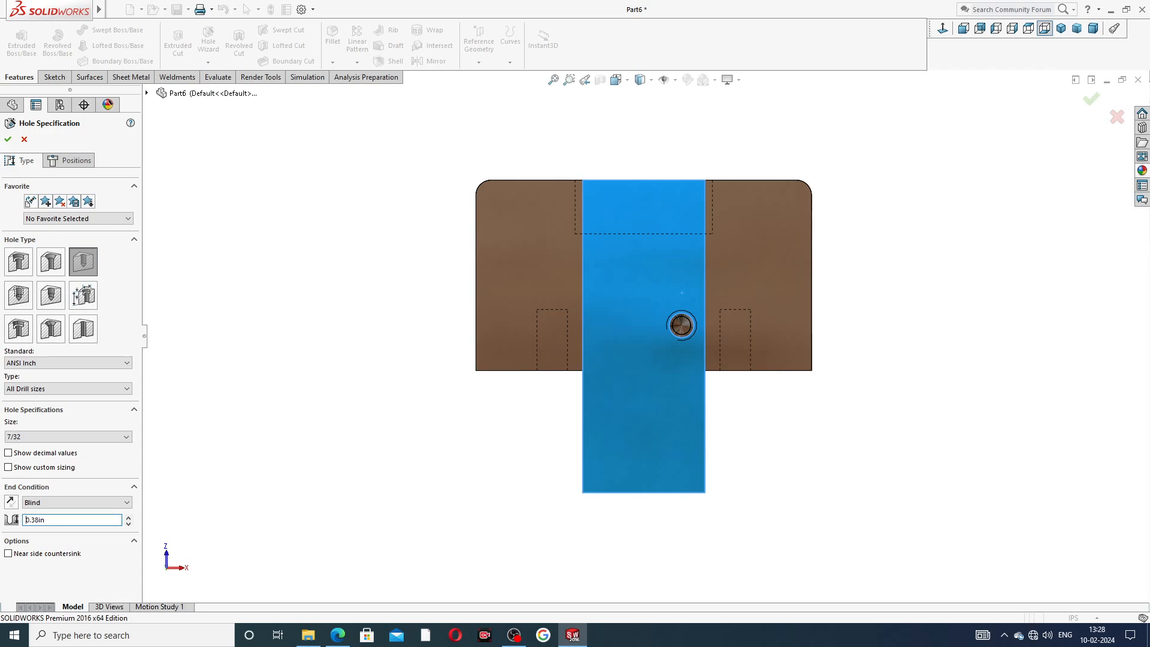
pyautogui.click(74, 160)
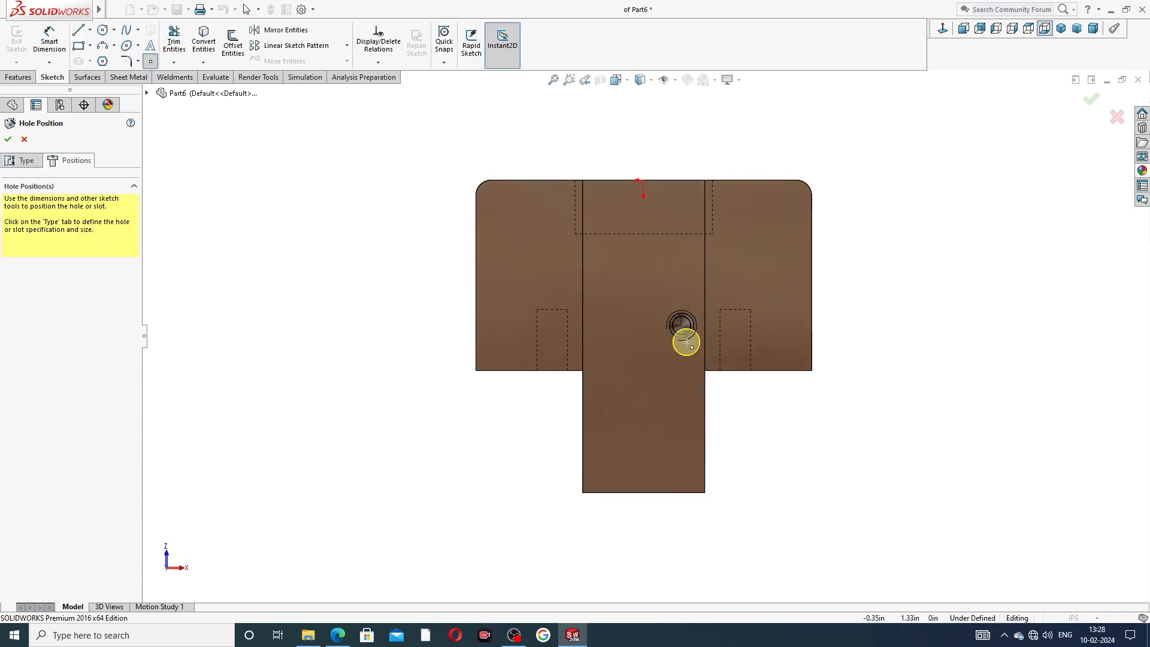
pyautogui.scroll(-5, 686, 317)
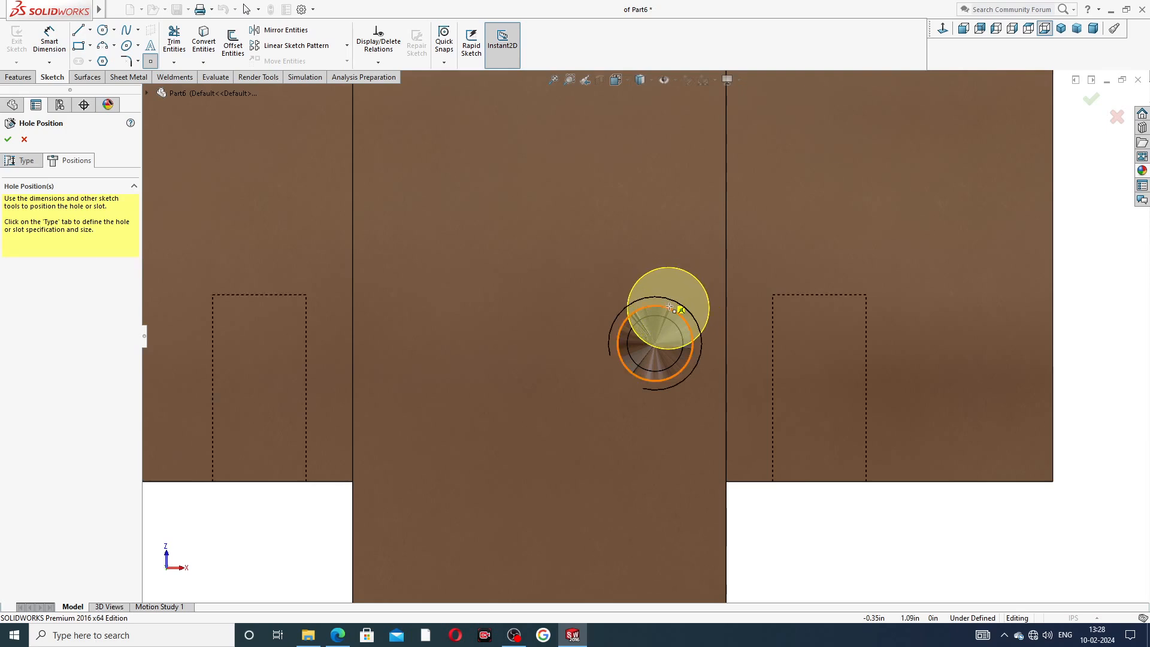
pyautogui.click(655, 344)
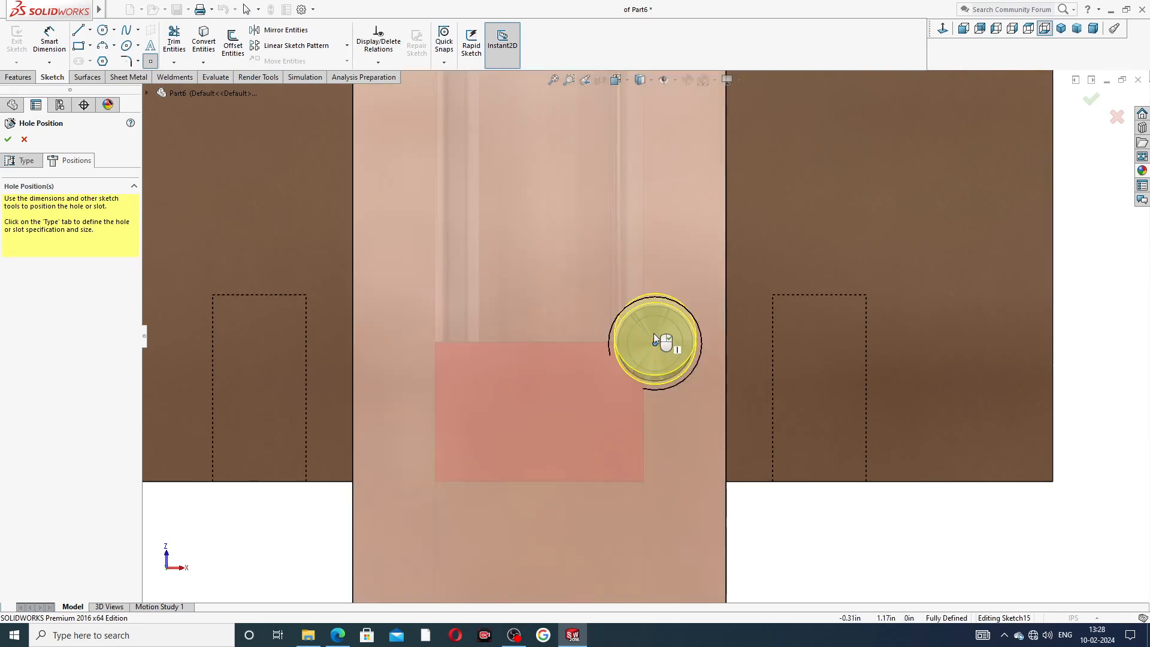
pyautogui.click(8, 139)
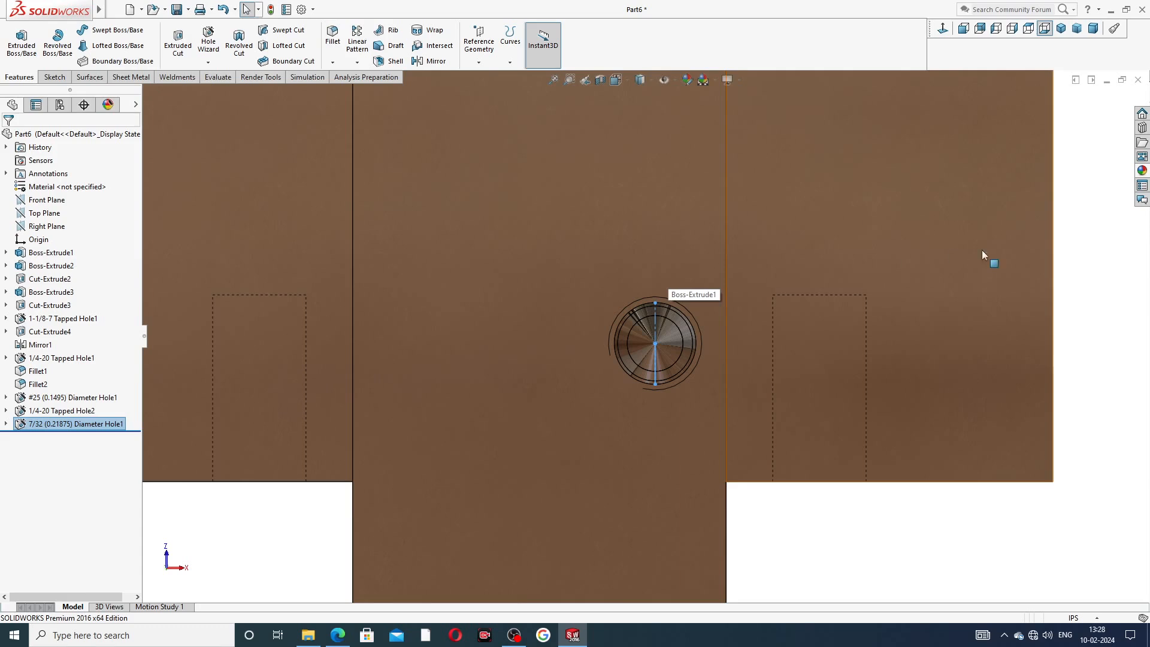
# Mirror the #25 hole, the 1/4-20 Tapped Hole2 and the 7/32 hole about the Right Plane.
pyautogui.click(1102, 247)
pyautogui.scroll(7, 948, 264)
pyautogui.moveTo(889, 272); pyautogui.dragTo(767, 326, button='middle')
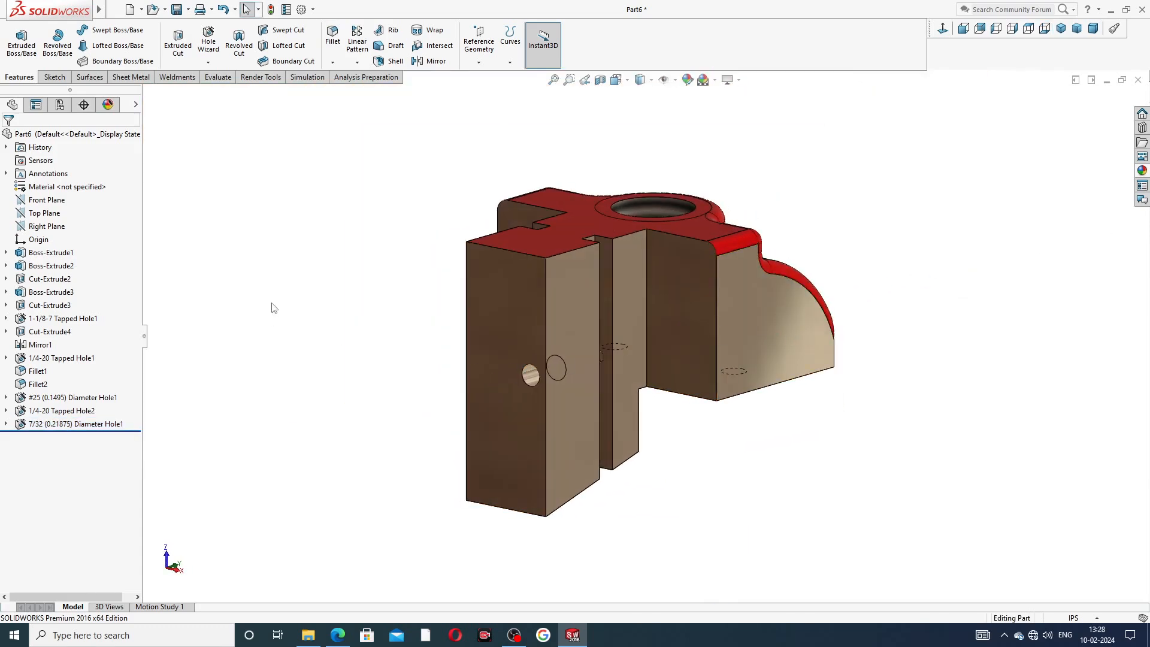
pyautogui.click(48, 227)
pyautogui.click(431, 61)
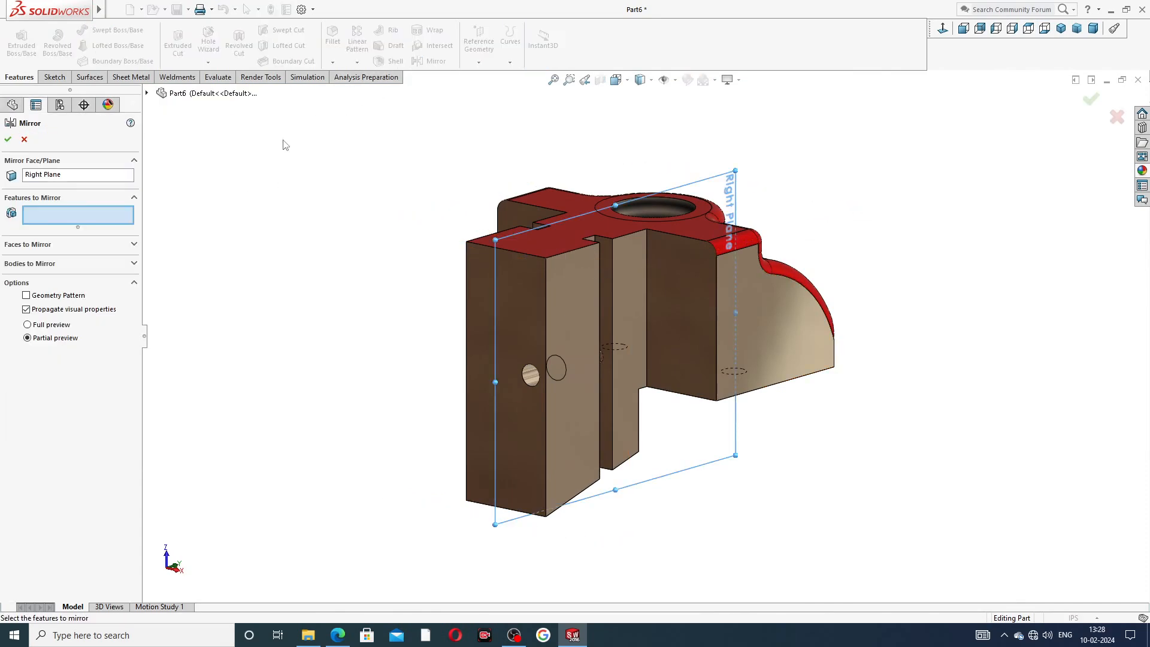
pyautogui.click(146, 93)
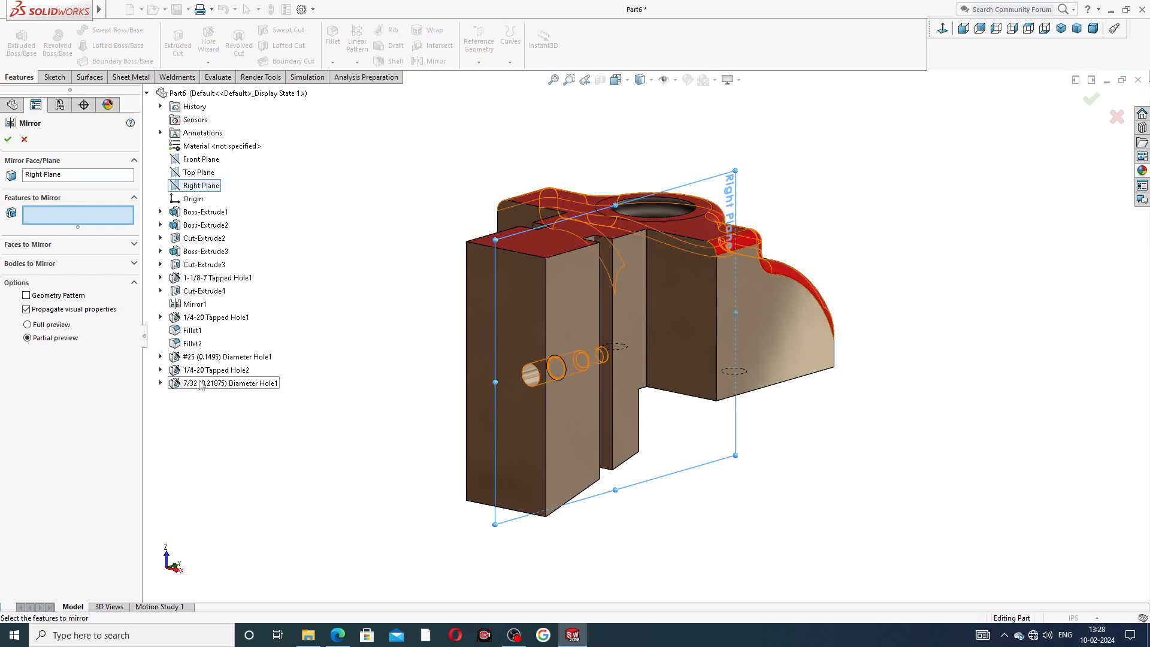
pyautogui.click(208, 357)
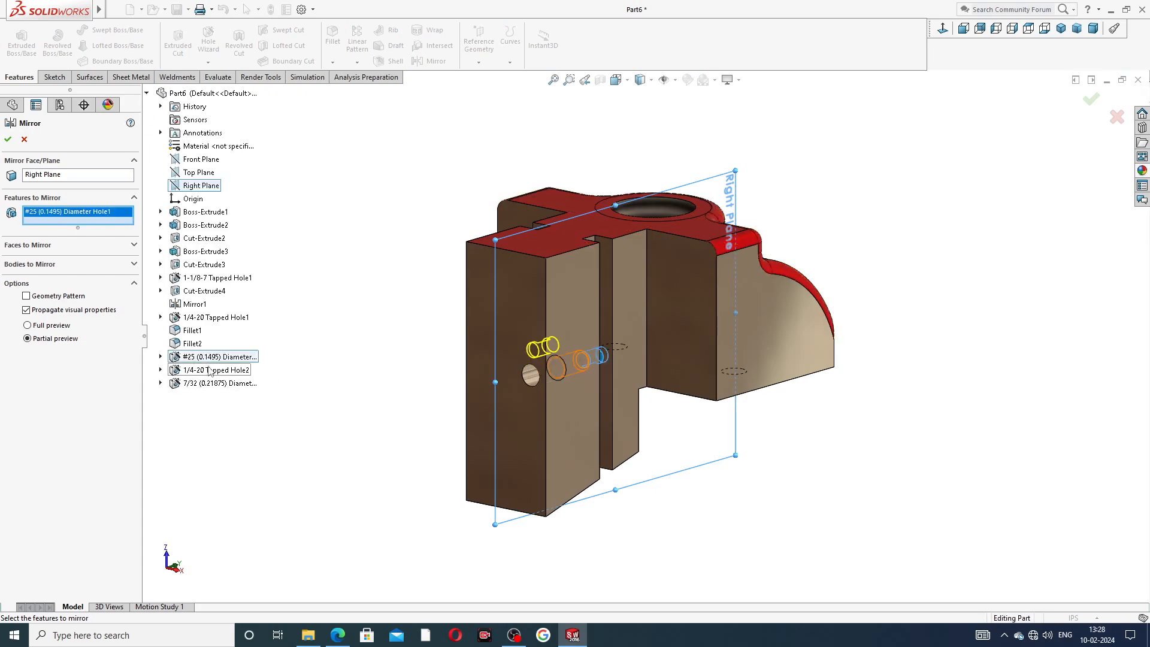
pyautogui.click(211, 371)
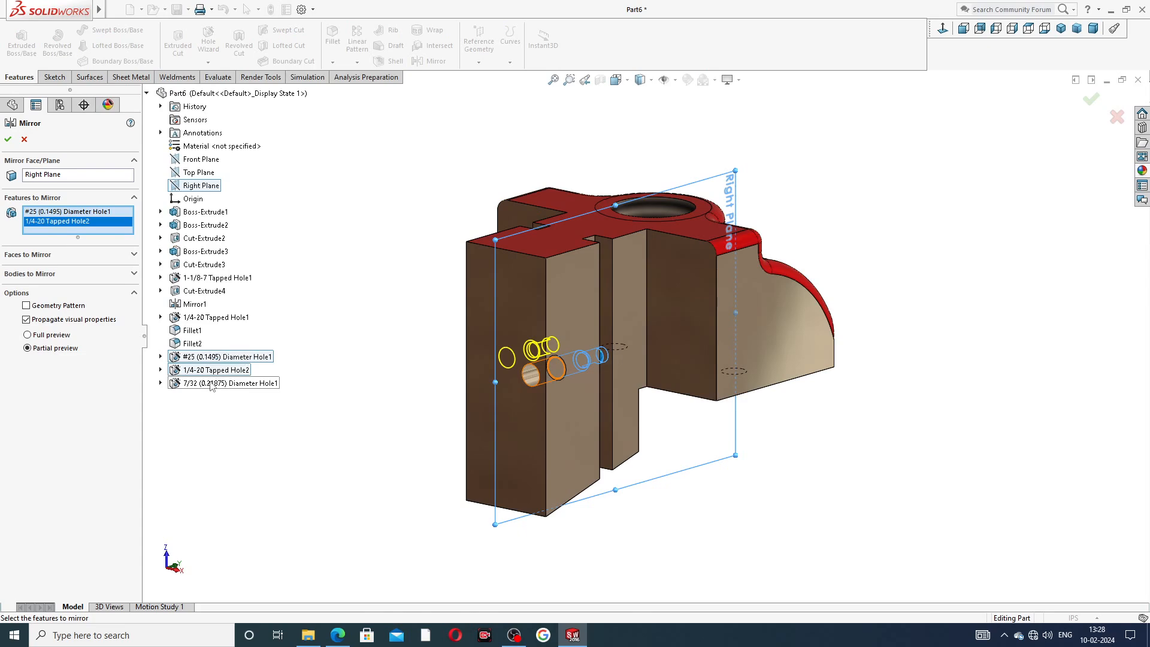
pyautogui.click(211, 384)
pyautogui.click(8, 141)
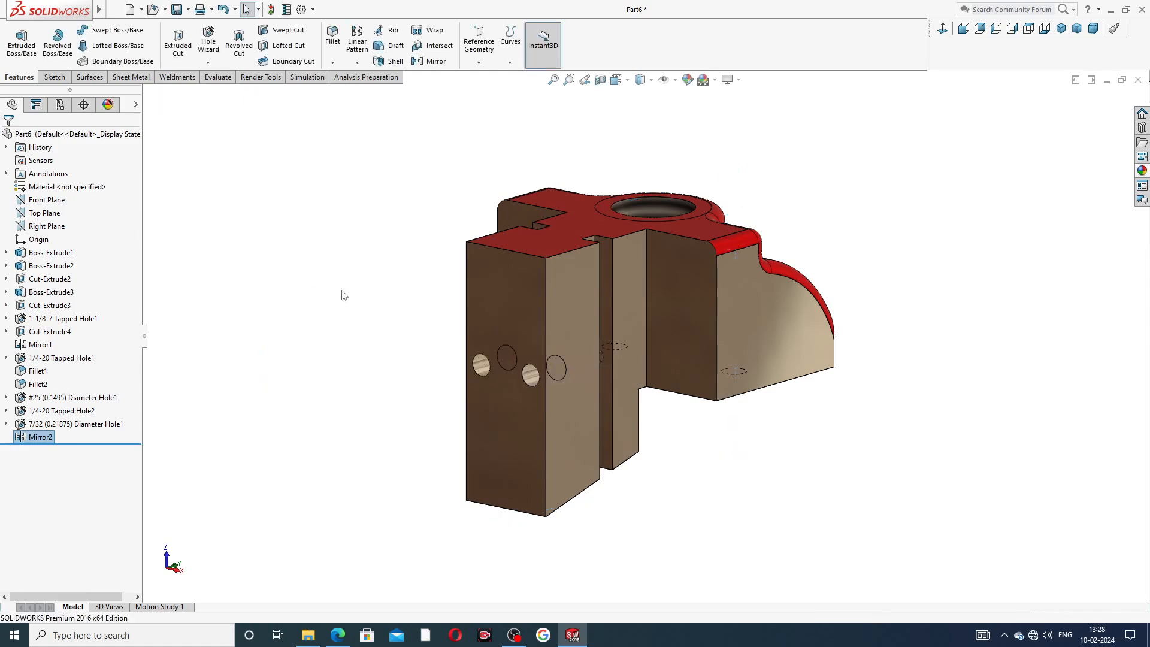
pyautogui.moveTo(487, 299); pyautogui.dragTo(518, 220, button='middle')
pyautogui.click(333, 36)
pyautogui.click(77, 361)
pyautogui.press('BackSpace')
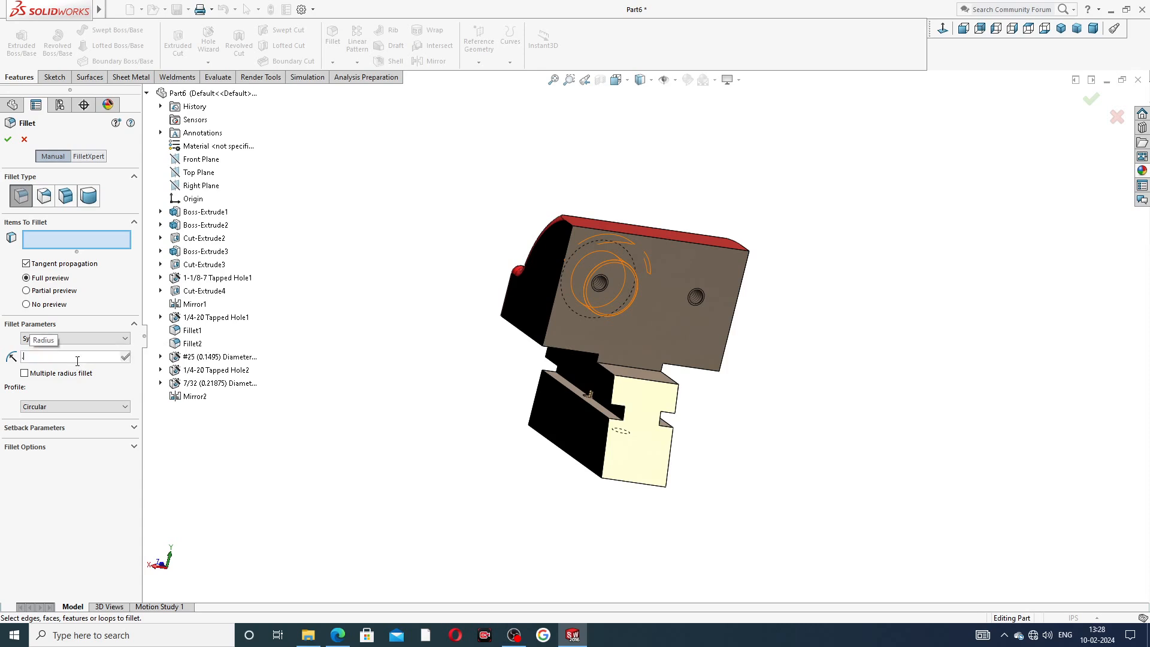
pyautogui.write('.001')
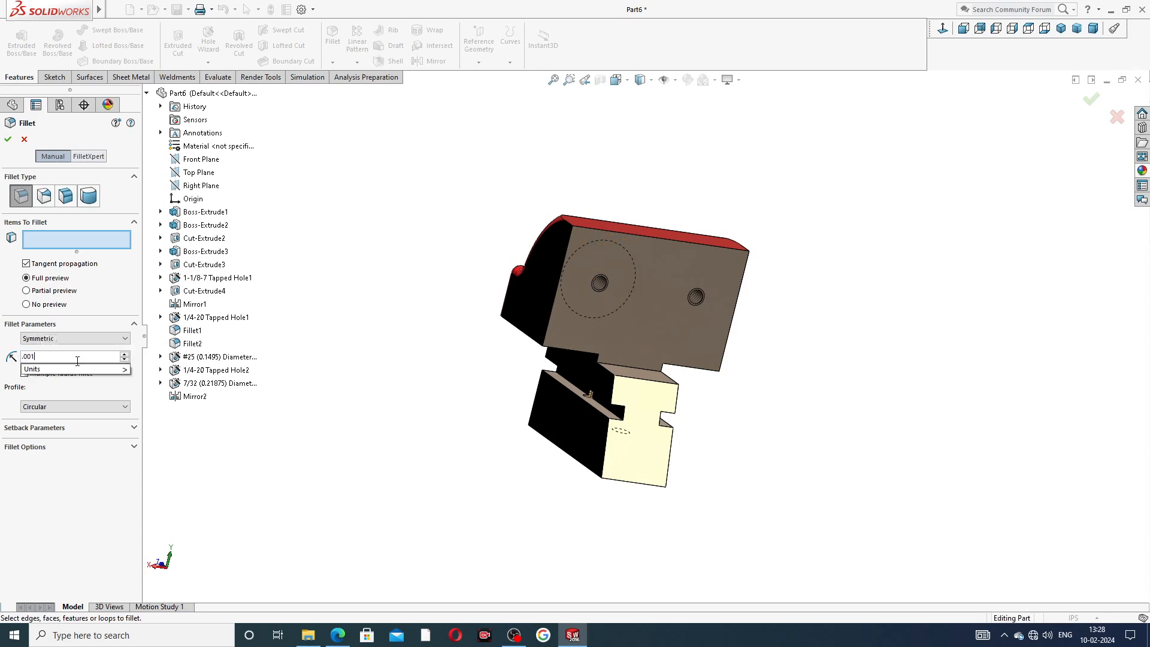
pyautogui.press('Return')
pyautogui.scroll(-3, 633, 345)
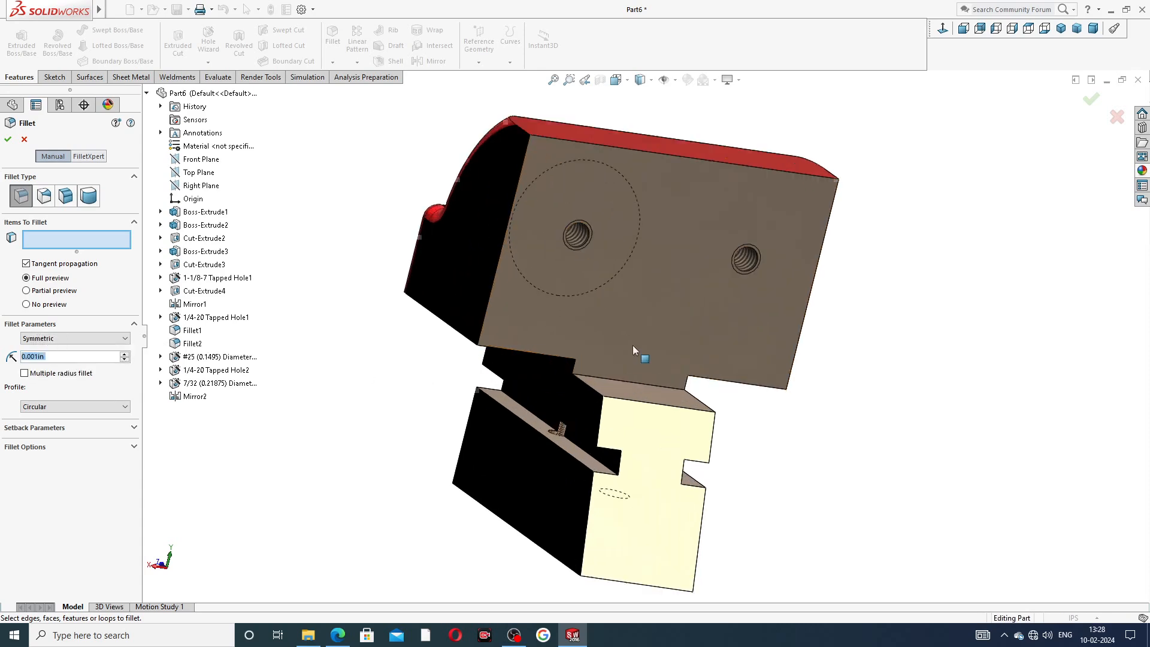
pyautogui.click(681, 265)
pyautogui.scroll(-2, 611, 373)
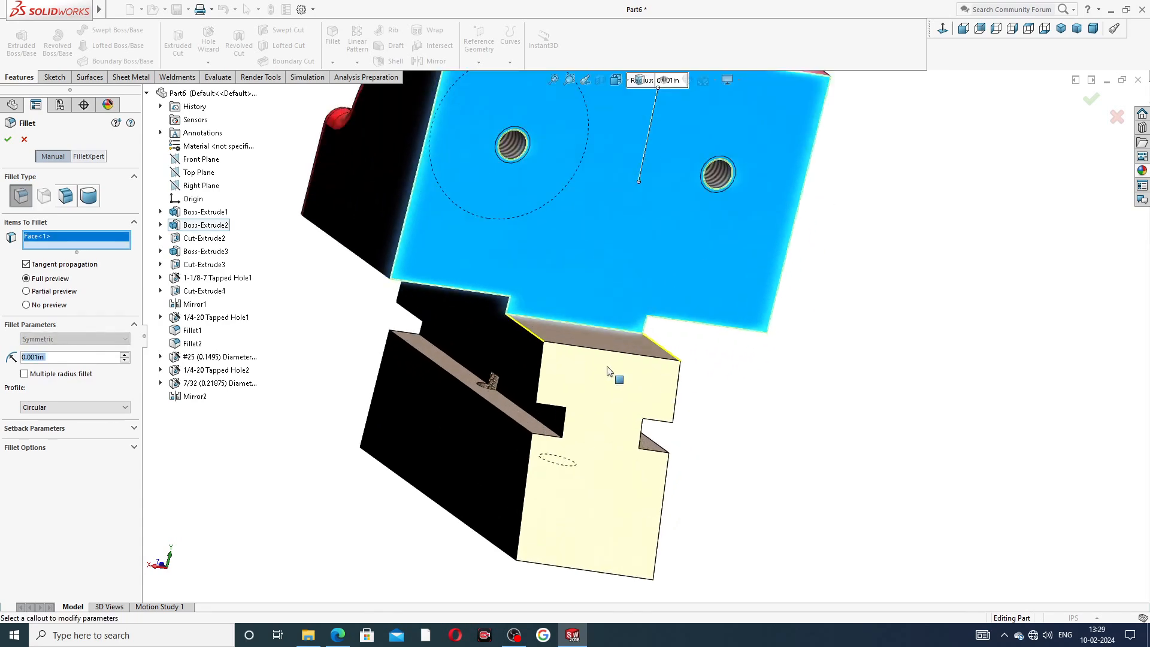
pyautogui.moveTo(709, 354); pyautogui.dragTo(636, 316, button='middle')
pyautogui.click(827, 234)
pyautogui.moveTo(873, 352); pyautogui.dragTo(482, 258, button='middle')
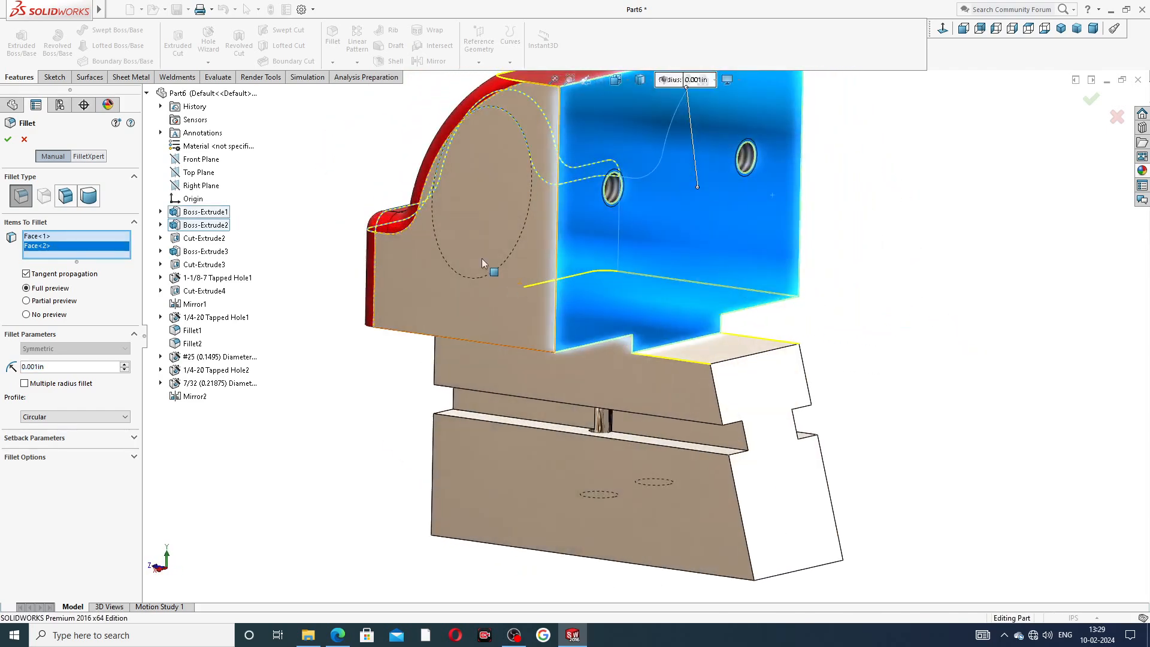
pyautogui.click(482, 258)
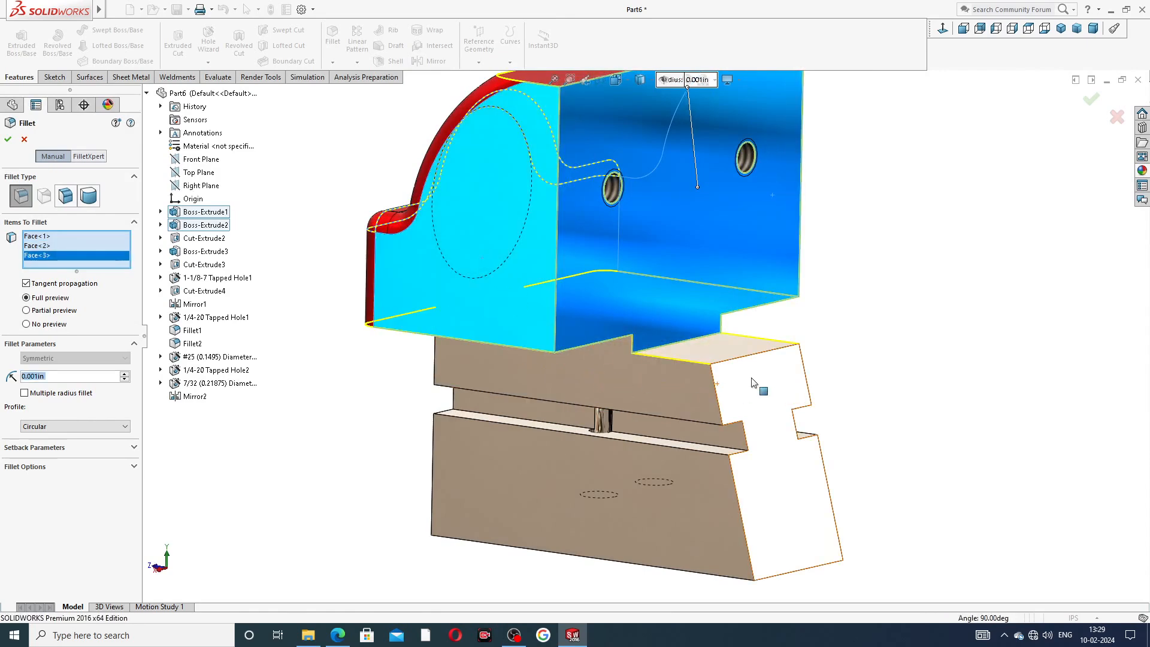
pyautogui.moveTo(764, 372); pyautogui.dragTo(814, 277, button='middle')
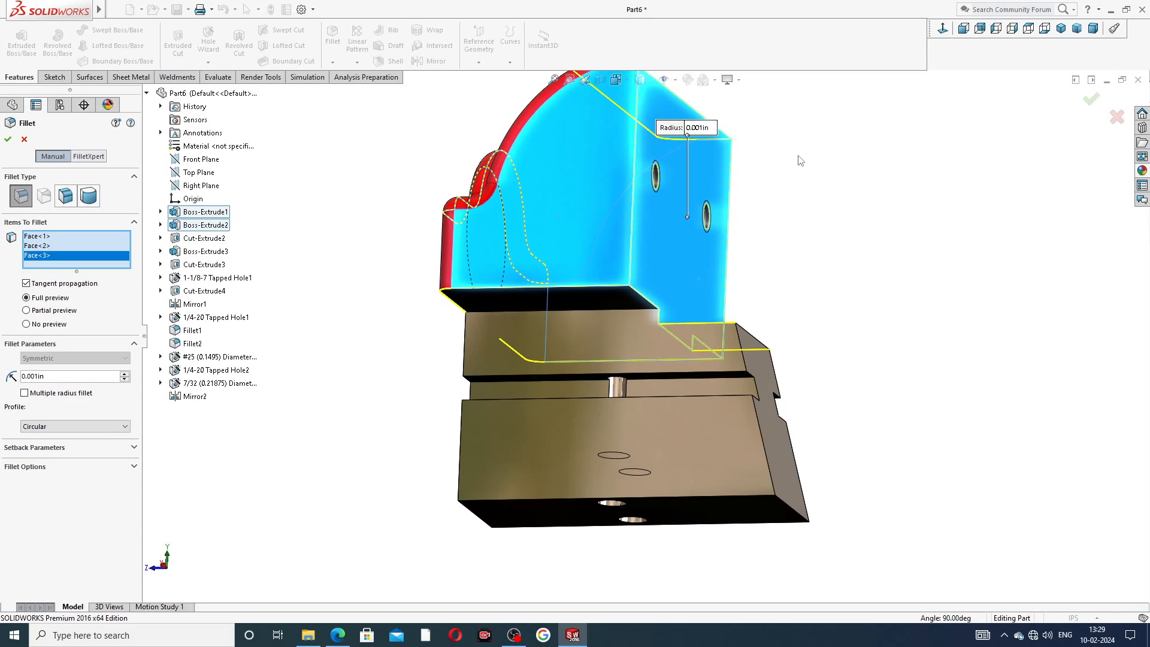
pyautogui.moveTo(835, 205); pyautogui.dragTo(839, 260, button='middle')
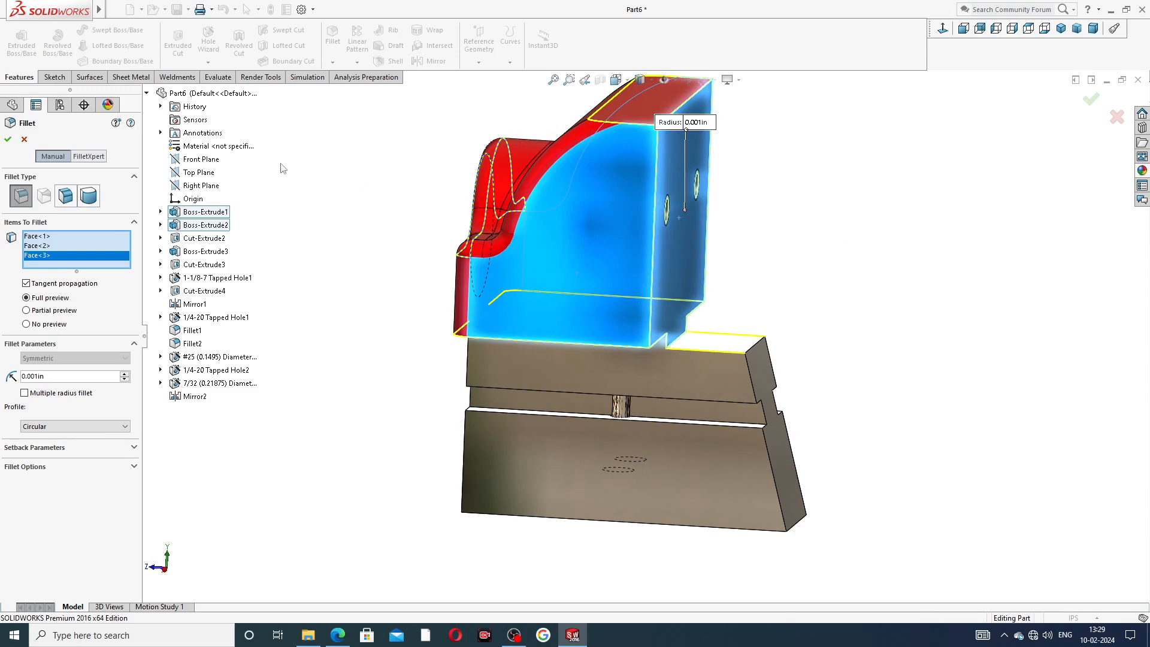
pyautogui.click(24, 141)
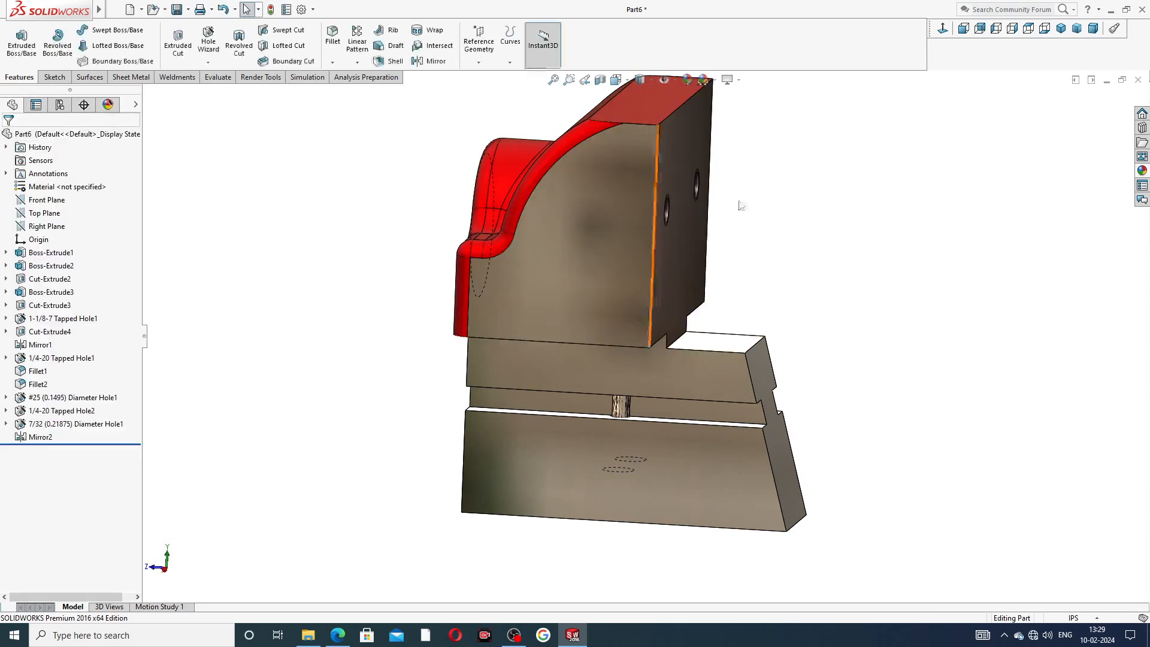
# Apply the candy apple red appearance to the side profile face of the jaw body.
pyautogui.click(623, 189)
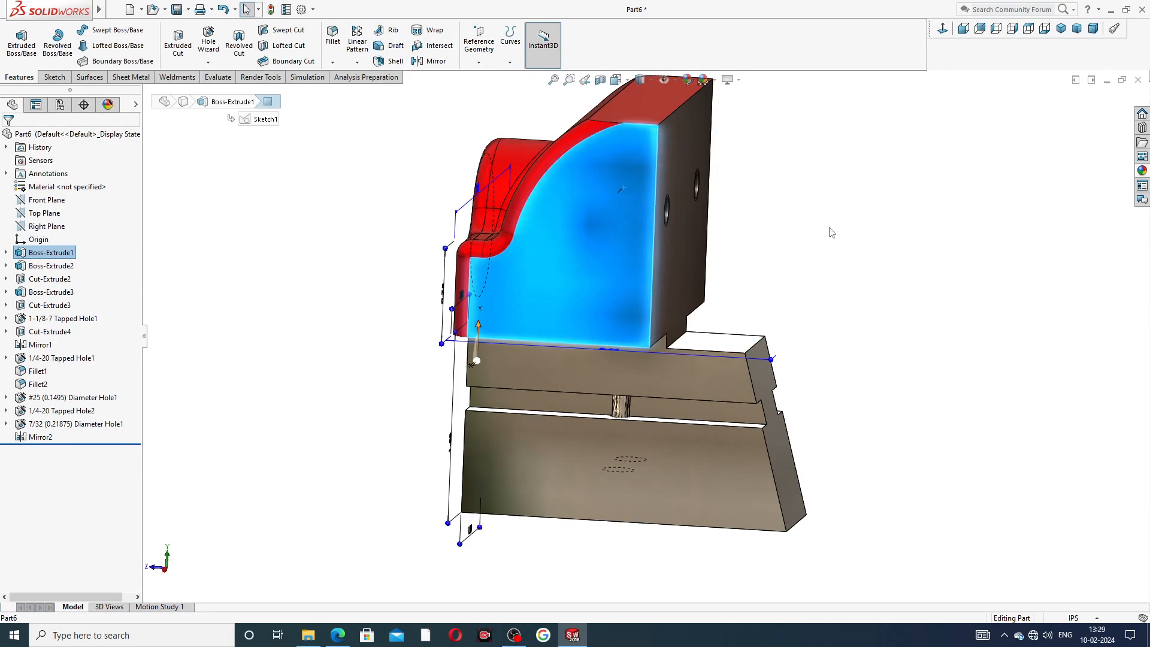
pyautogui.moveTo(821, 231); pyautogui.dragTo(764, 199, button='middle')
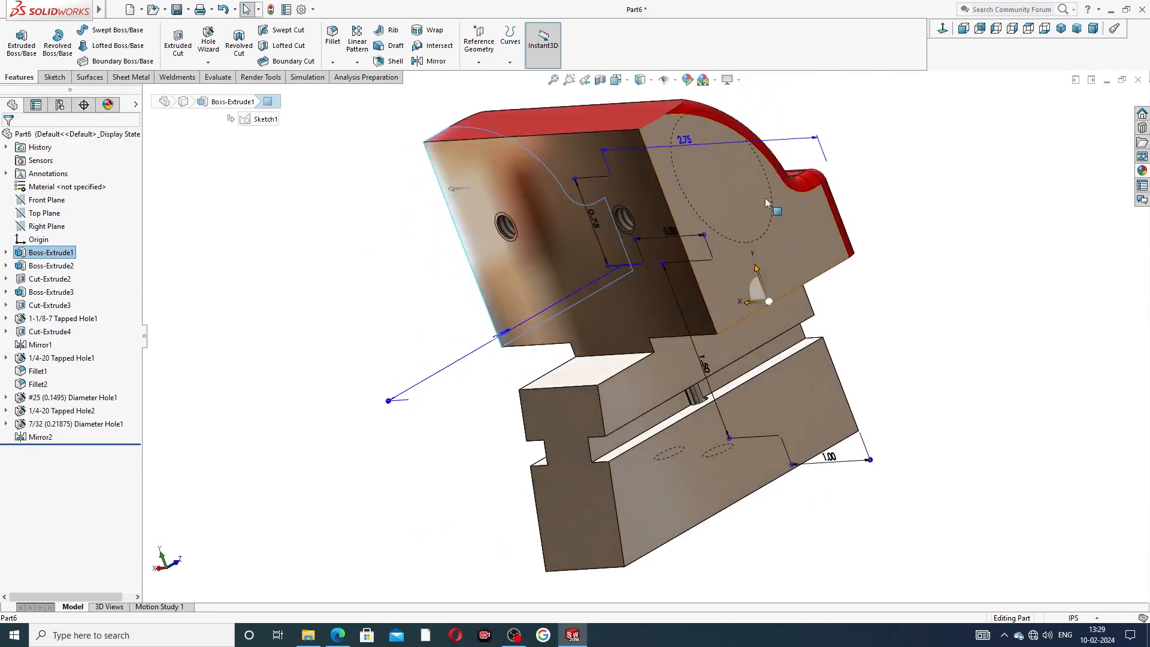
pyautogui.click(1143, 171)
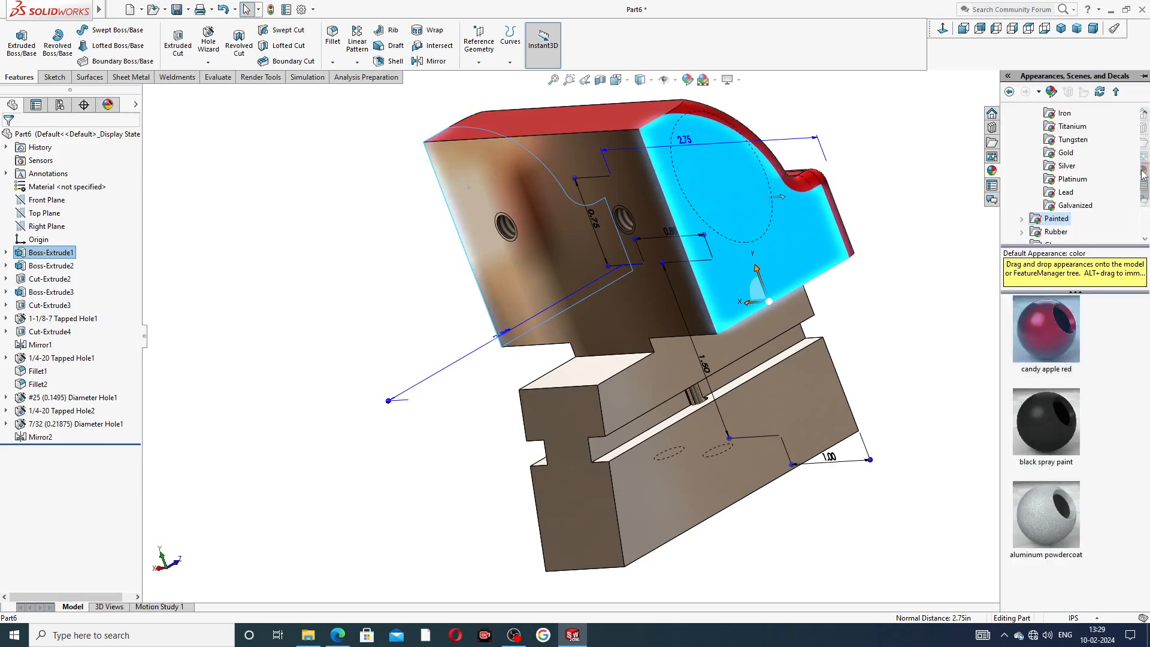
pyautogui.click(1055, 301)
pyautogui.moveTo(933, 246)
pyautogui.mouseDown(button='middle')
pyautogui.moveTo(767, 324)
pyautogui.moveTo(888, 249)
pyautogui.moveTo(835, 272)
pyautogui.moveTo(711, 365)
pyautogui.moveTo(797, 336)
pyautogui.moveTo(799, 250)
pyautogui.moveTo(783, 239)
pyautogui.mouseUp(button='middle')
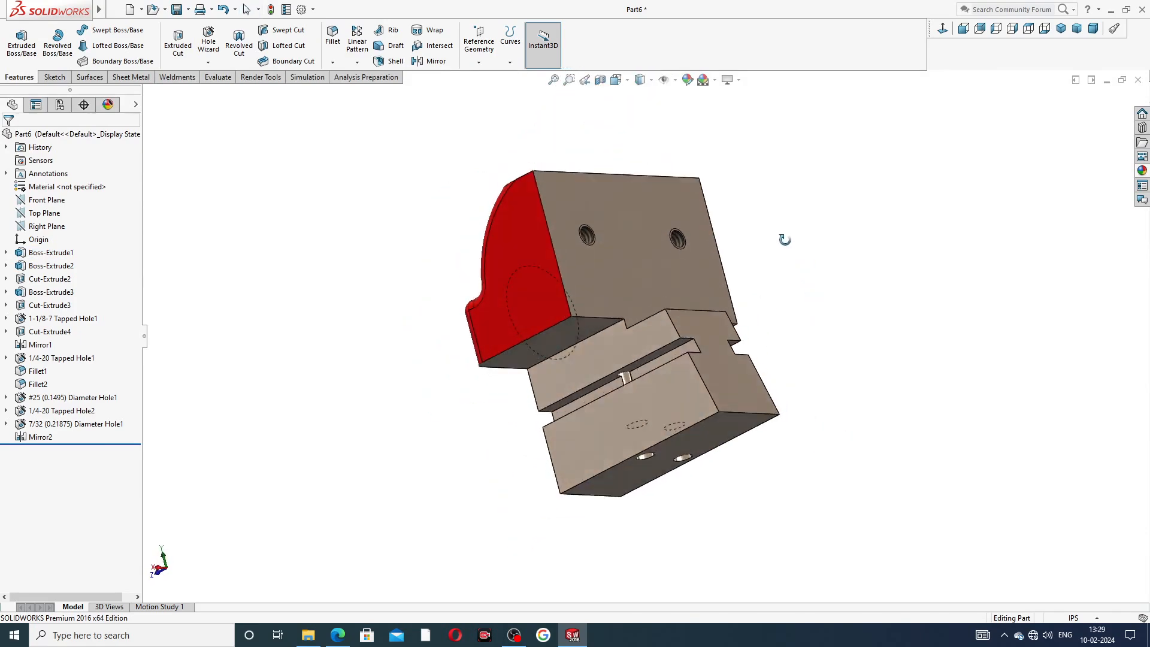
# Fillet nine faces around the jaw body and stem with a 0.001 in radius.
pyautogui.moveTo(815, 334); pyautogui.dragTo(786, 334, button='middle')
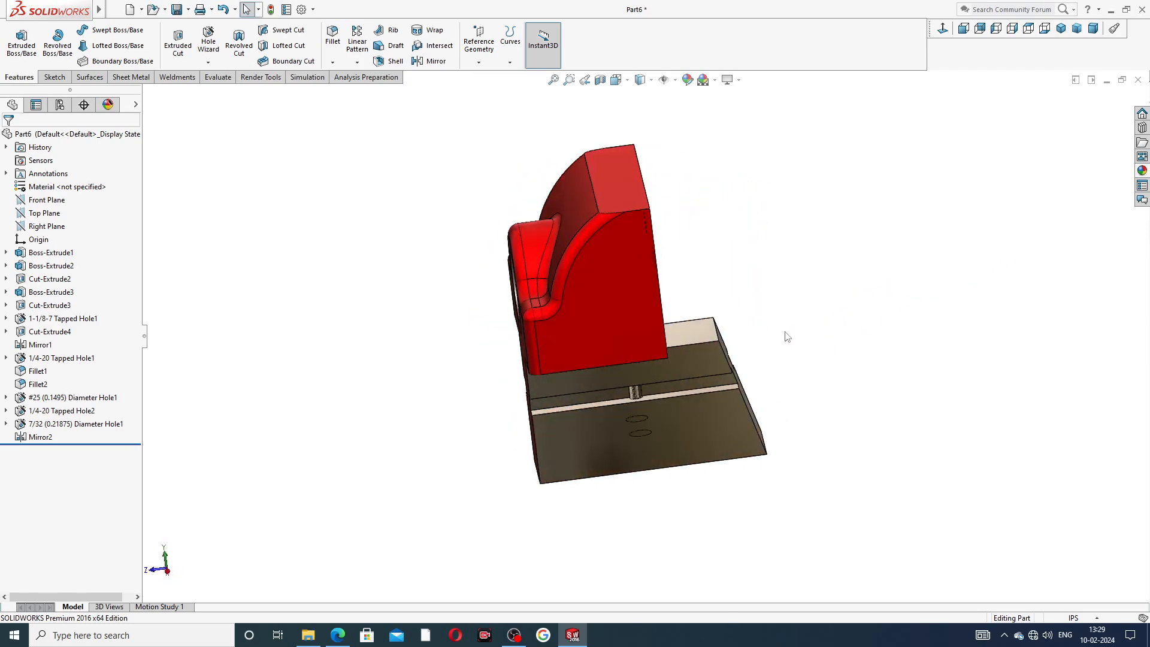
pyautogui.click(333, 37)
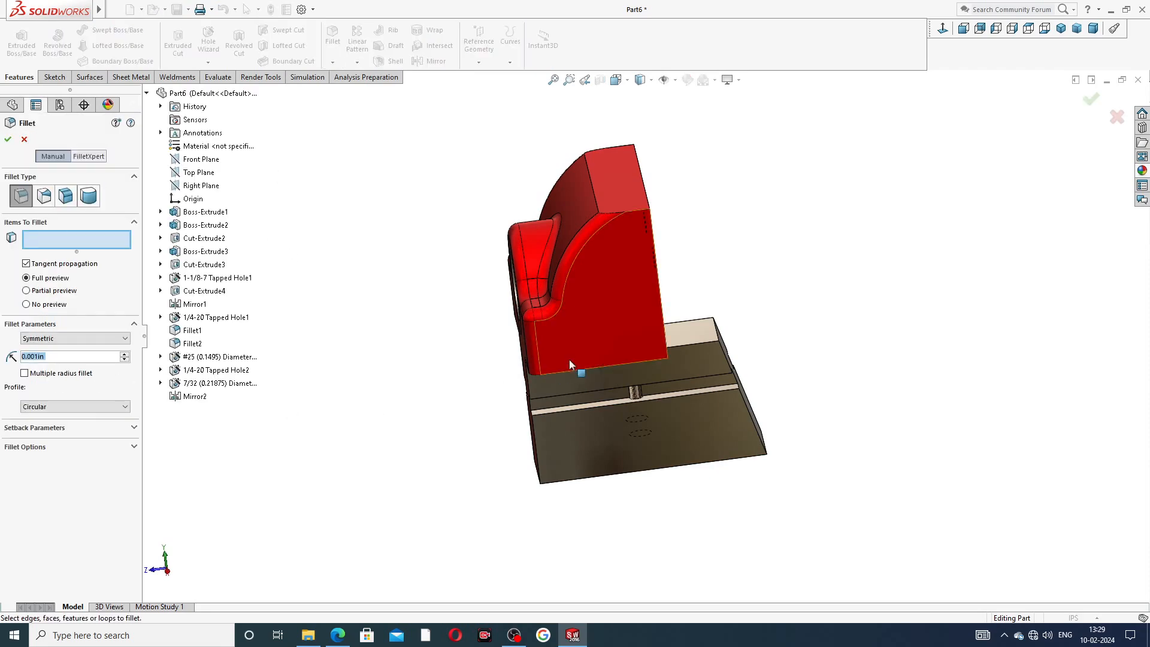
pyautogui.moveTo(785, 342); pyautogui.dragTo(662, 288, button='middle')
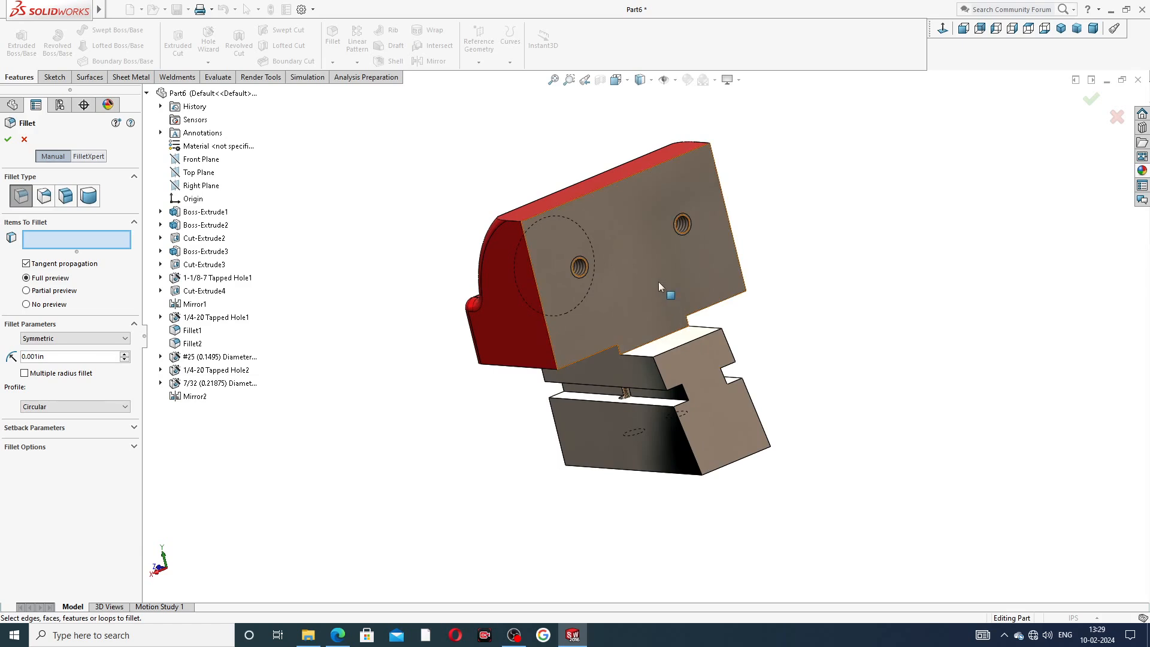
pyautogui.click(660, 283)
pyautogui.moveTo(742, 313); pyautogui.dragTo(662, 325, button='middle')
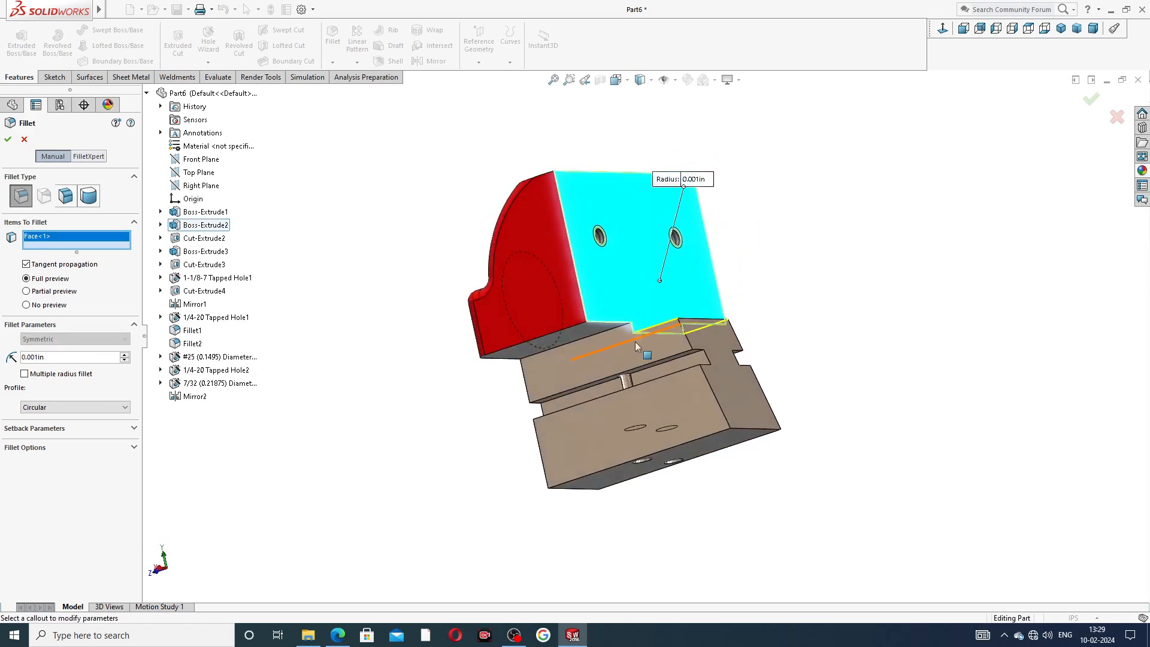
pyautogui.moveTo(634, 361); pyautogui.dragTo(616, 290, button='middle')
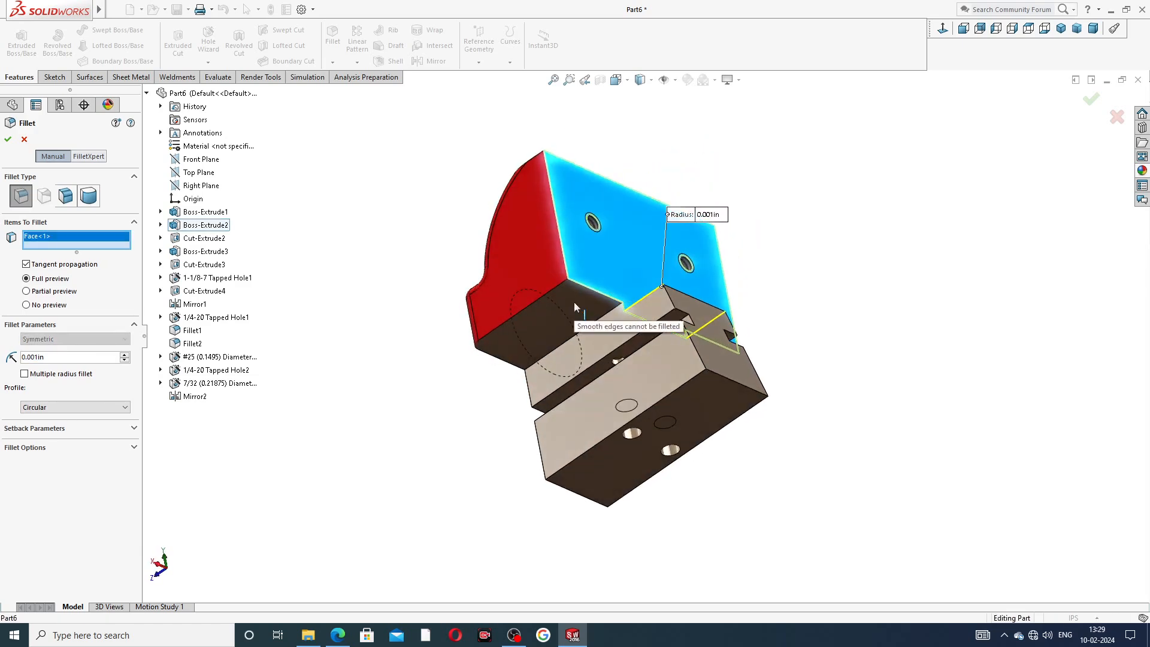
pyautogui.click(547, 323)
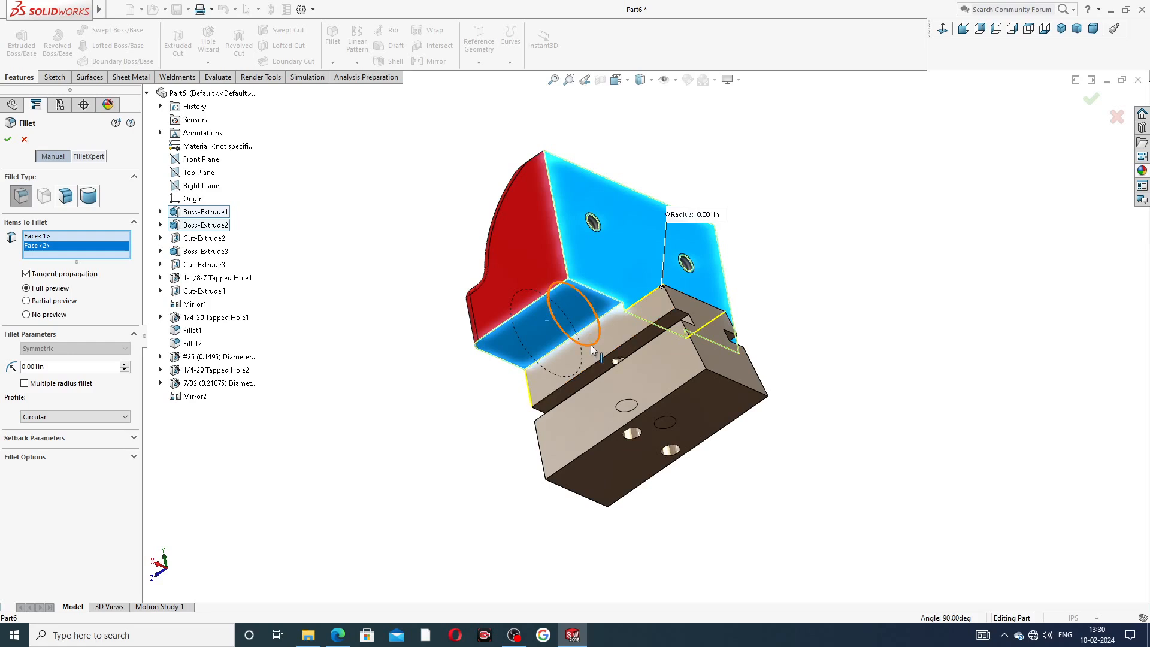
pyautogui.click(617, 335)
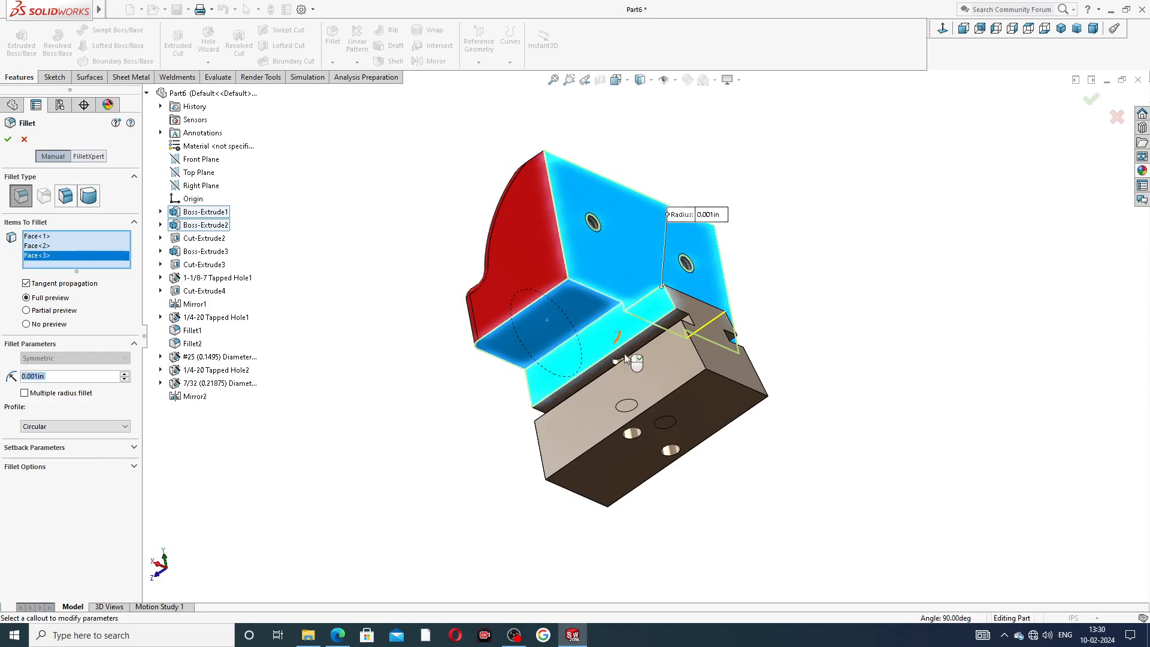
pyautogui.click(699, 398)
pyautogui.click(736, 379)
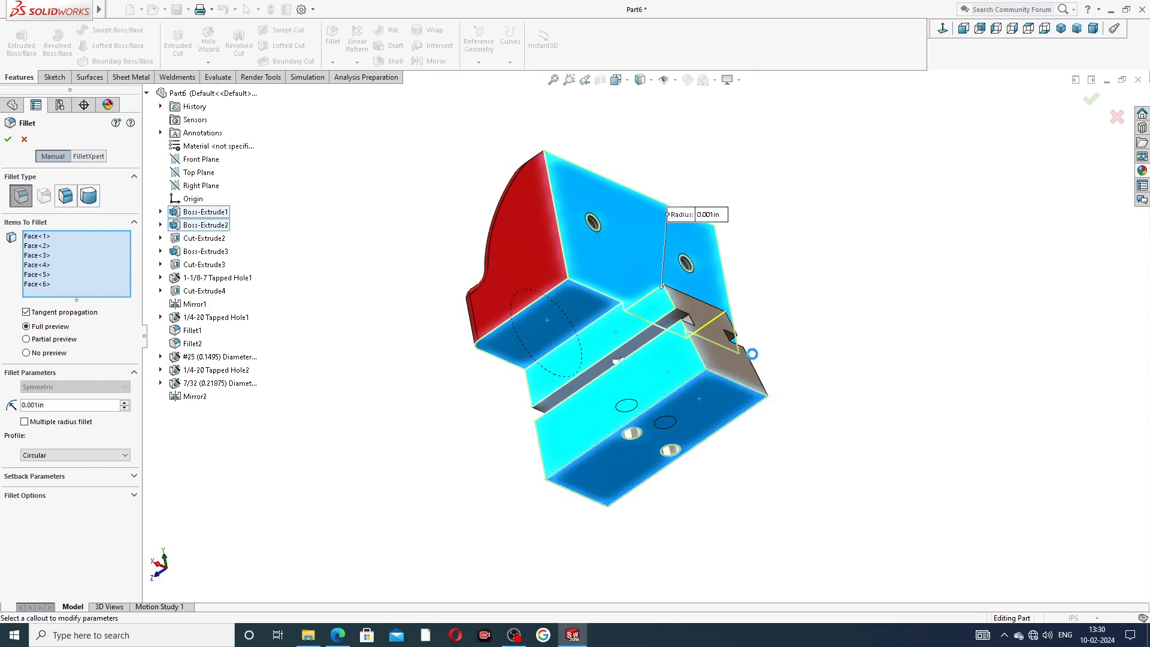
pyautogui.moveTo(781, 351); pyautogui.dragTo(666, 303, button='middle')
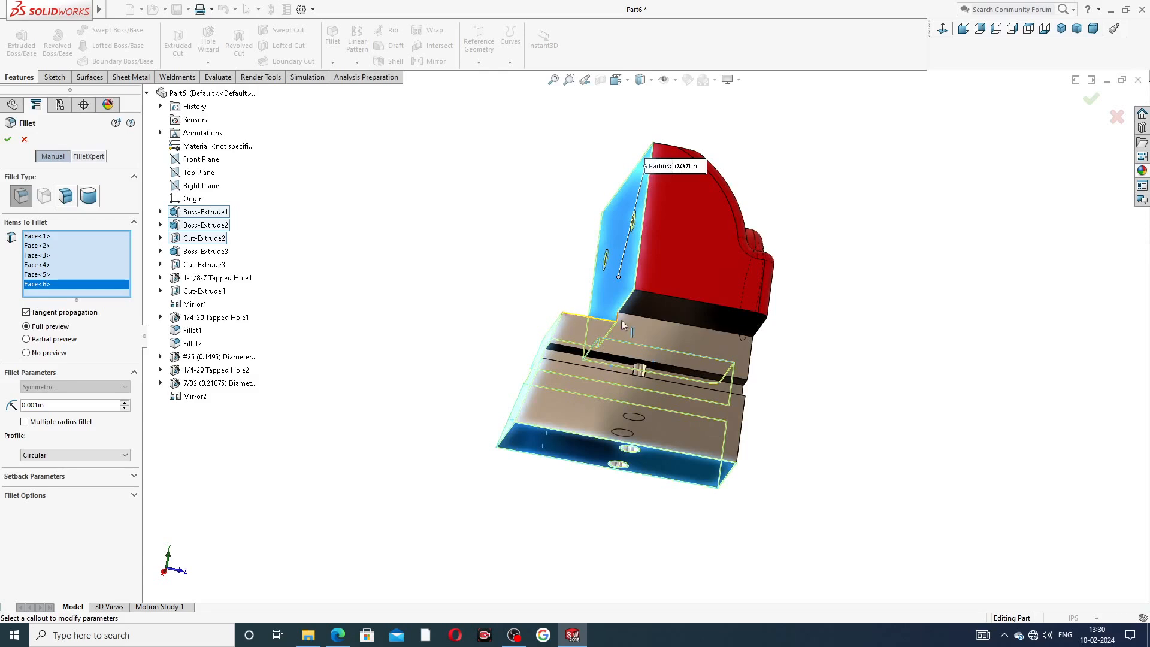
pyautogui.click(668, 302)
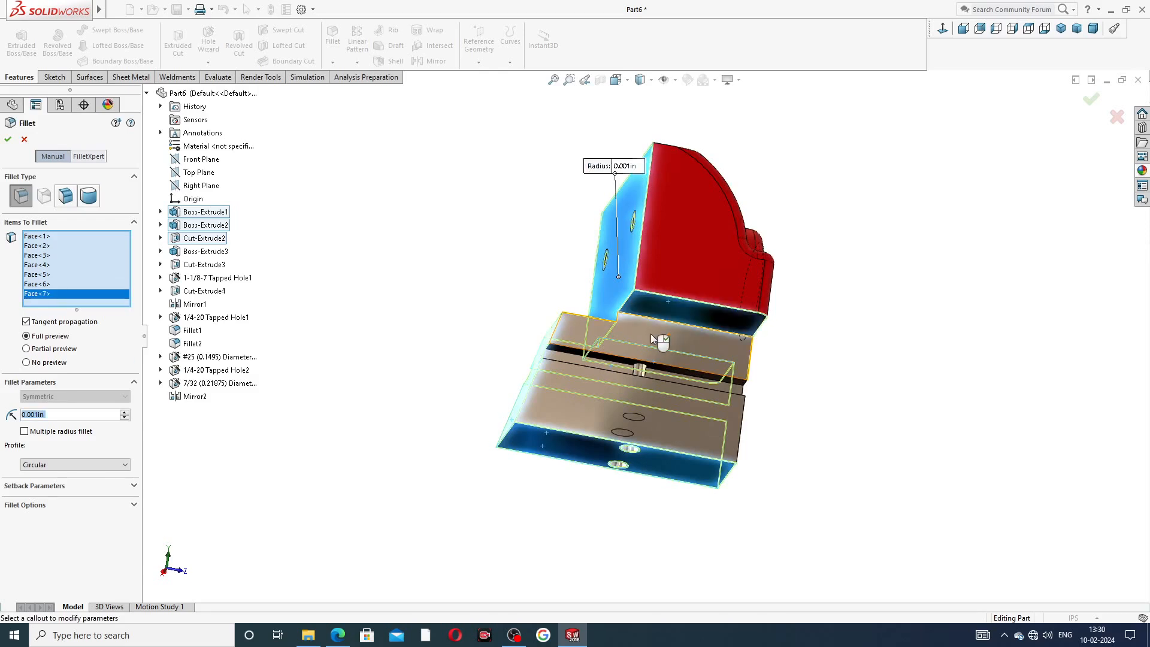
pyautogui.click(670, 342)
pyautogui.moveTo(676, 404); pyautogui.dragTo(948, 308, button='middle')
pyautogui.click(733, 414)
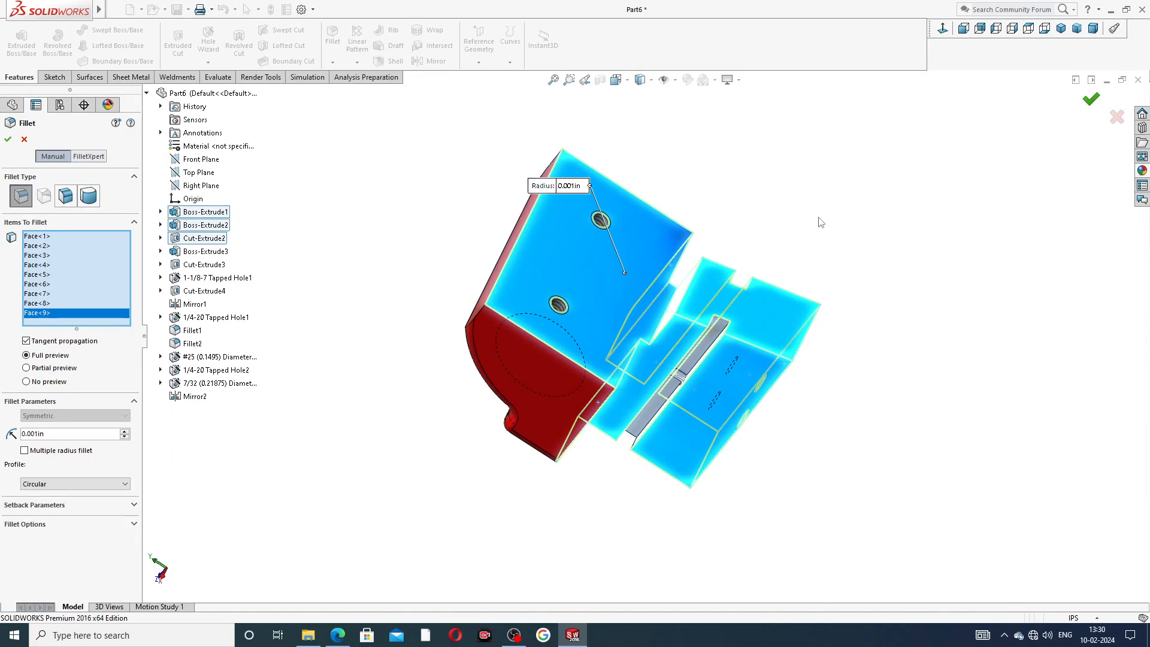
pyautogui.moveTo(834, 231); pyautogui.dragTo(979, 175, button='middle')
pyautogui.click(1062, 30)
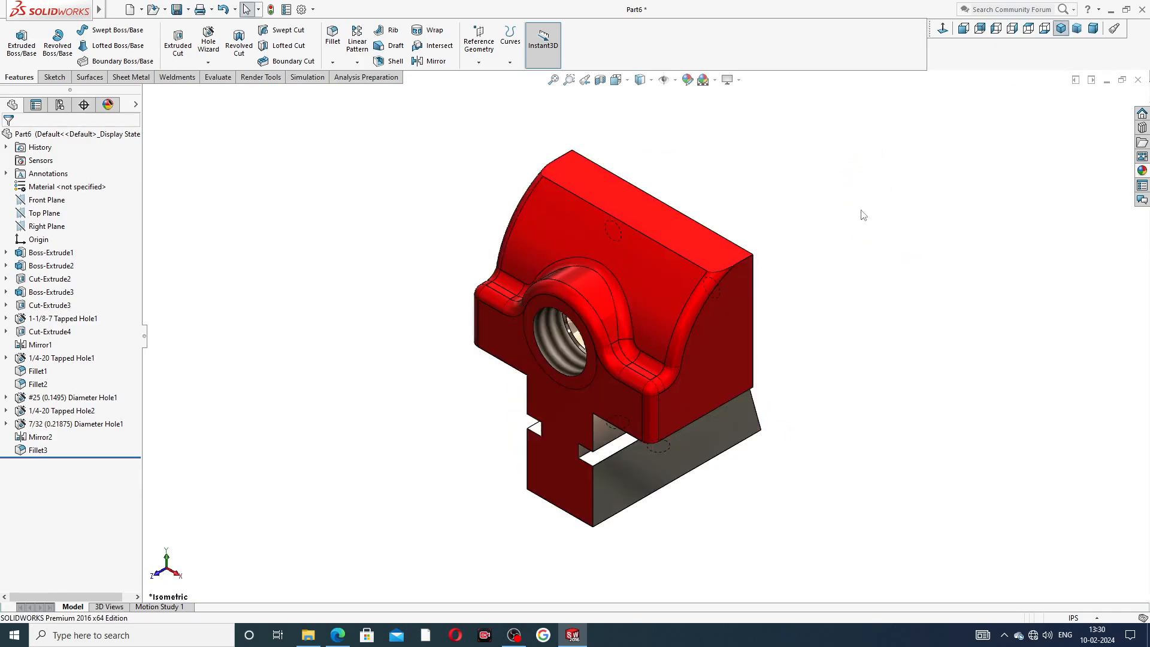
# Apply the chromium plate appearance to the flat jaw face holding the two tapped holes.
pyautogui.moveTo(854, 237); pyautogui.dragTo(669, 259, button='middle')
pyautogui.scroll(-5, 655, 239)
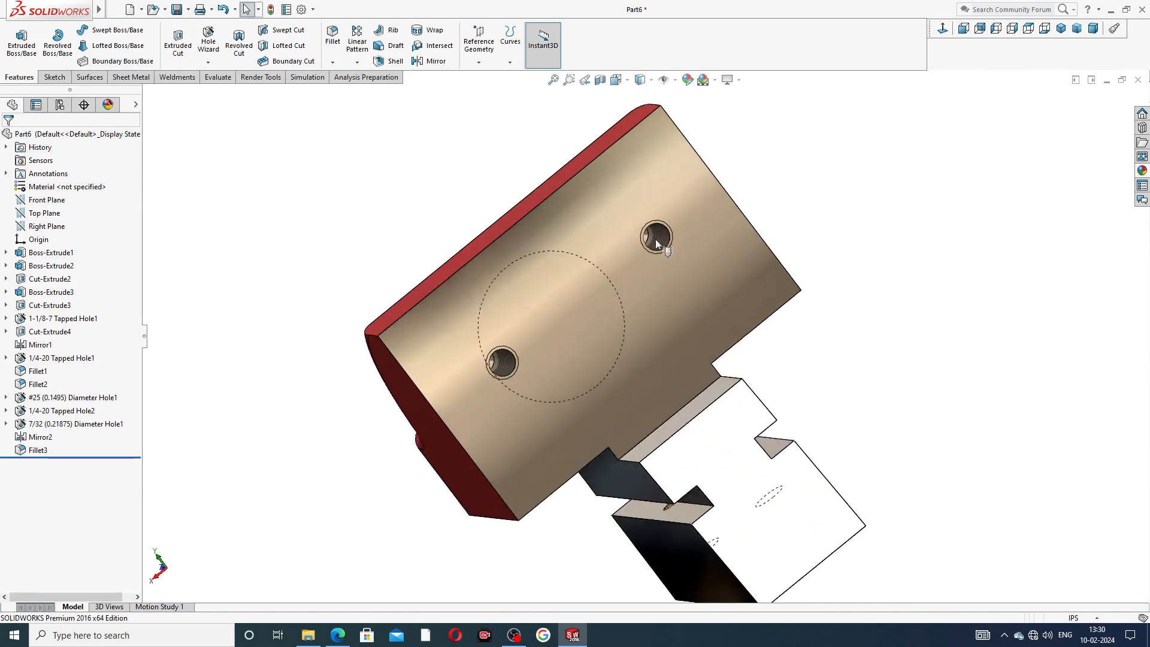
pyautogui.scroll(4, 850, 337)
pyautogui.moveTo(771, 386); pyautogui.dragTo(841, 368, button='middle')
pyautogui.scroll(-2, 773, 395)
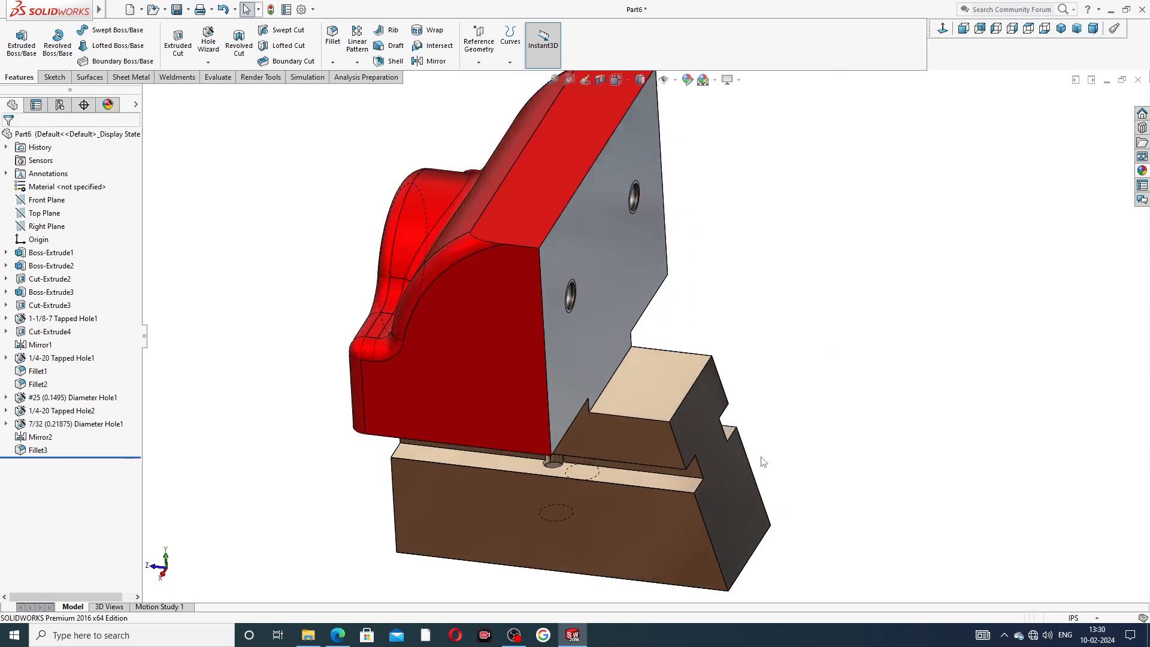
pyautogui.scroll(3, 756, 457)
pyautogui.moveTo(748, 391); pyautogui.dragTo(672, 322, button='middle')
pyautogui.click(671, 323)
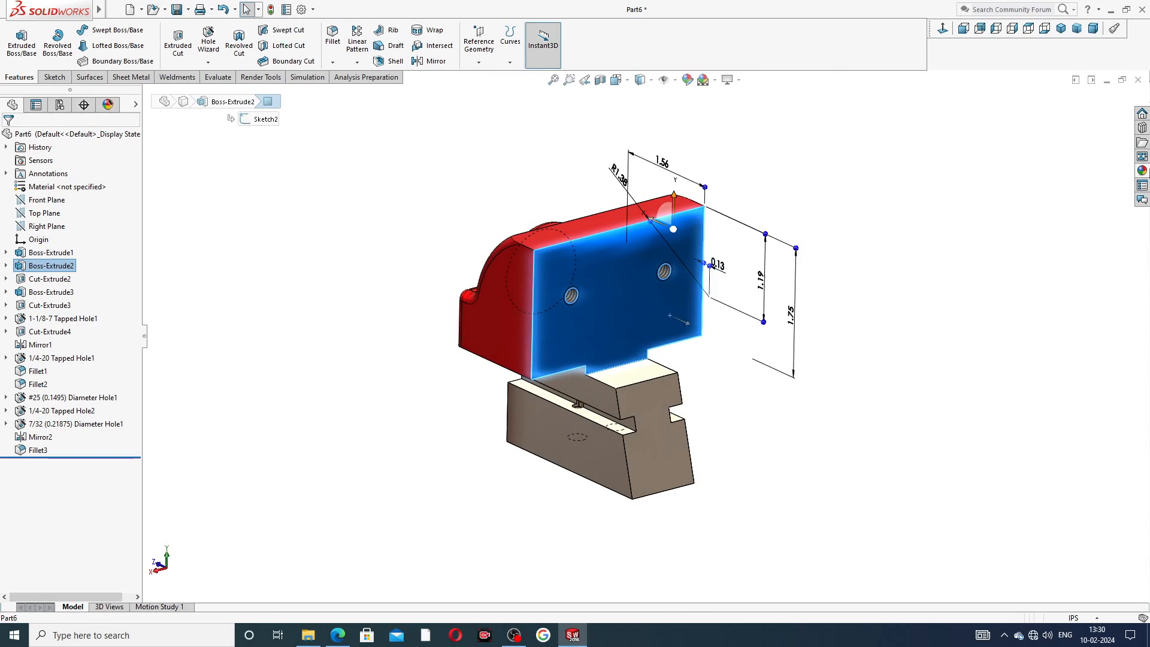
pyautogui.click(1143, 171)
pyautogui.scroll(-3, 1073, 179)
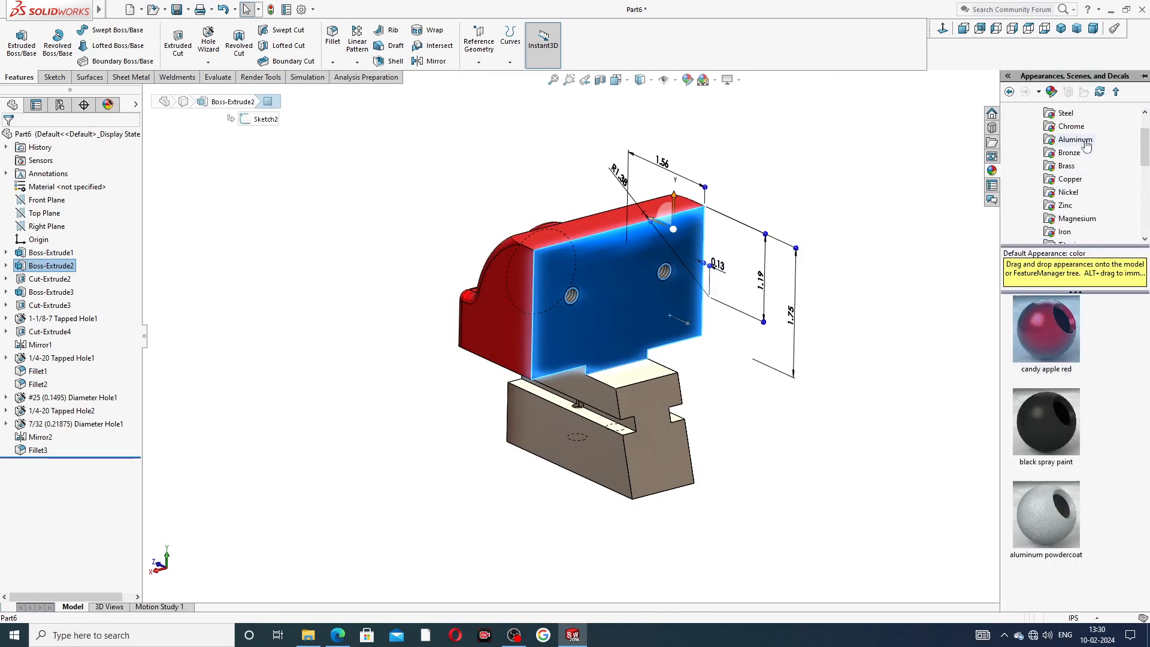
pyautogui.click(1071, 126)
pyautogui.click(1046, 329)
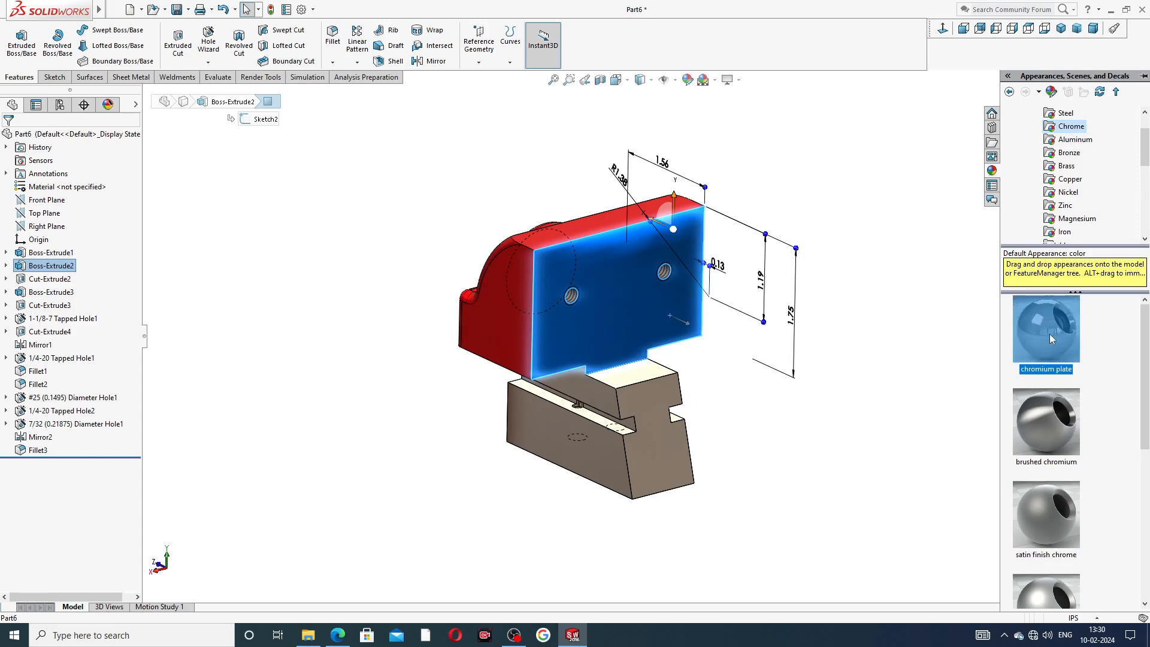
pyautogui.moveTo(928, 322); pyautogui.dragTo(1066, 216, button='middle')
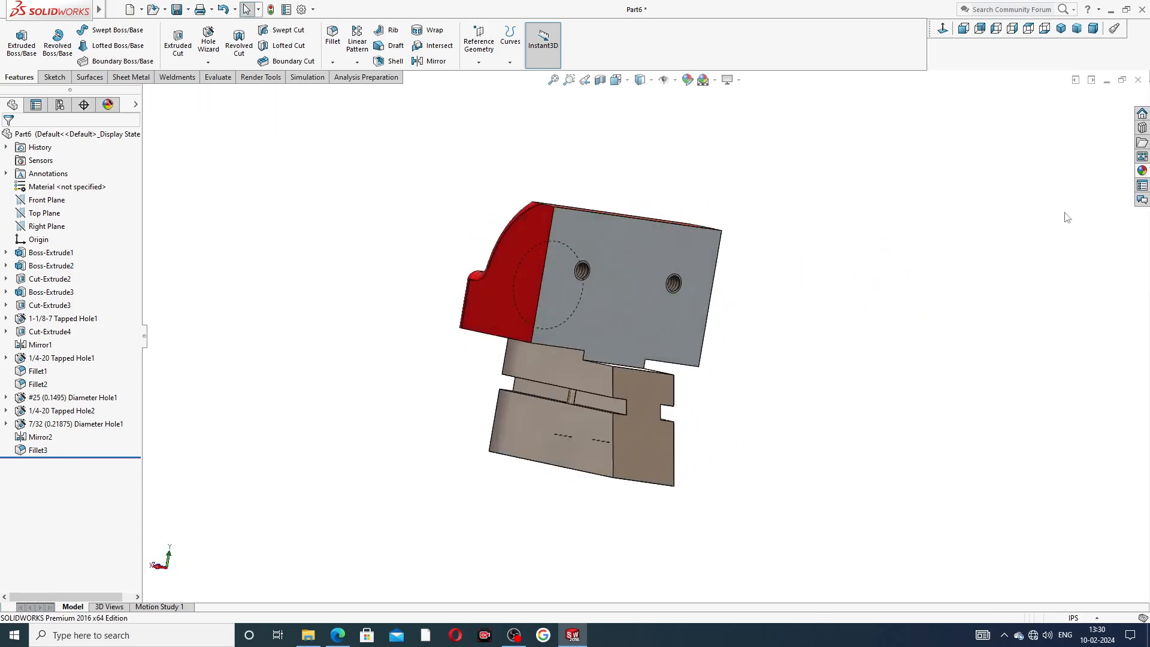
# Review the finished jaw in isometric view, then open the sliding jaw reference drawing PDF in the browser.
pyautogui.click(1065, 33)
pyautogui.moveTo(896, 272); pyautogui.dragTo(932, 238, button='middle')
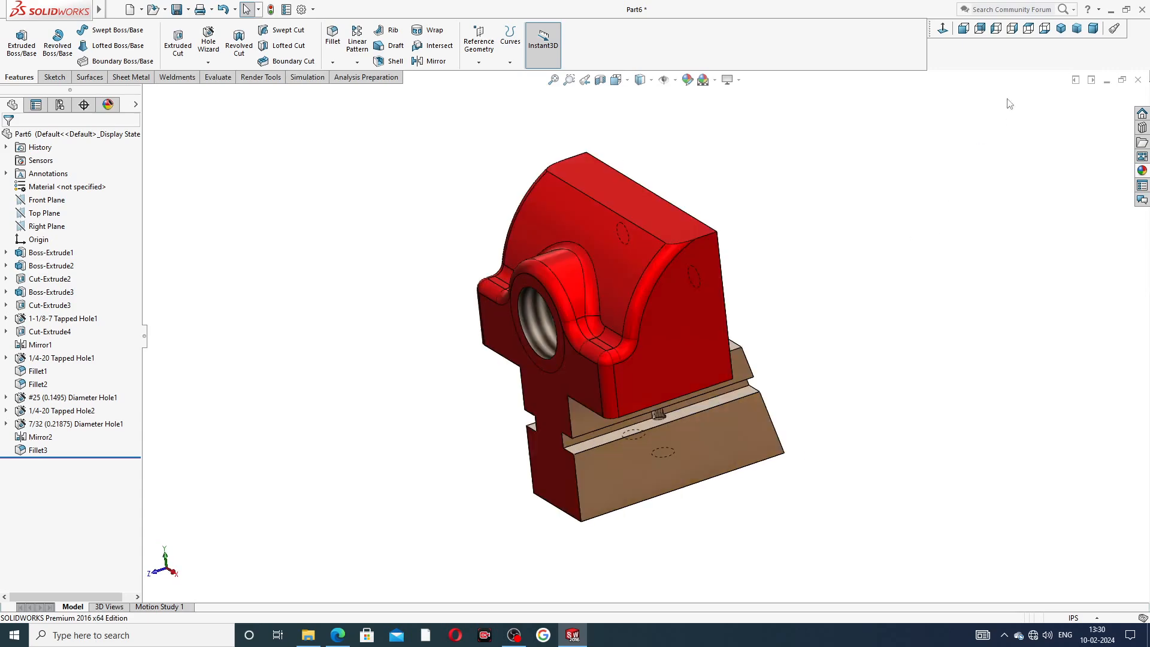
pyautogui.click(1061, 28)
pyautogui.scroll(-3, 719, 363)
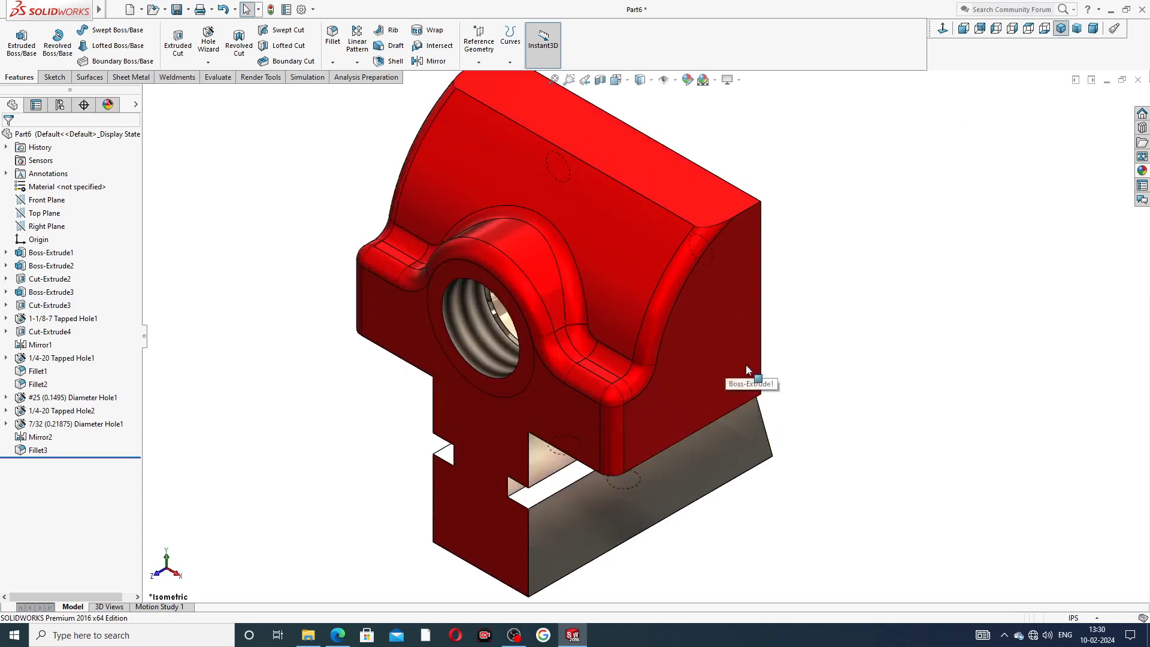
pyautogui.moveTo(800, 361); pyautogui.dragTo(839, 359, button='middle')
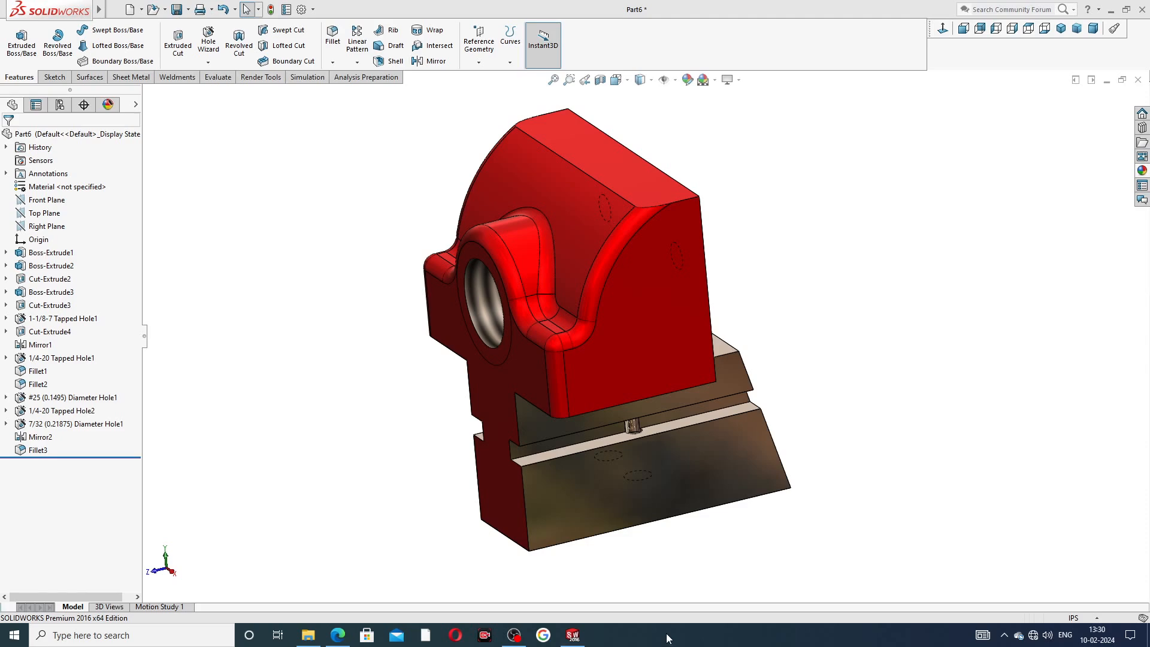
pyautogui.click(337, 635)
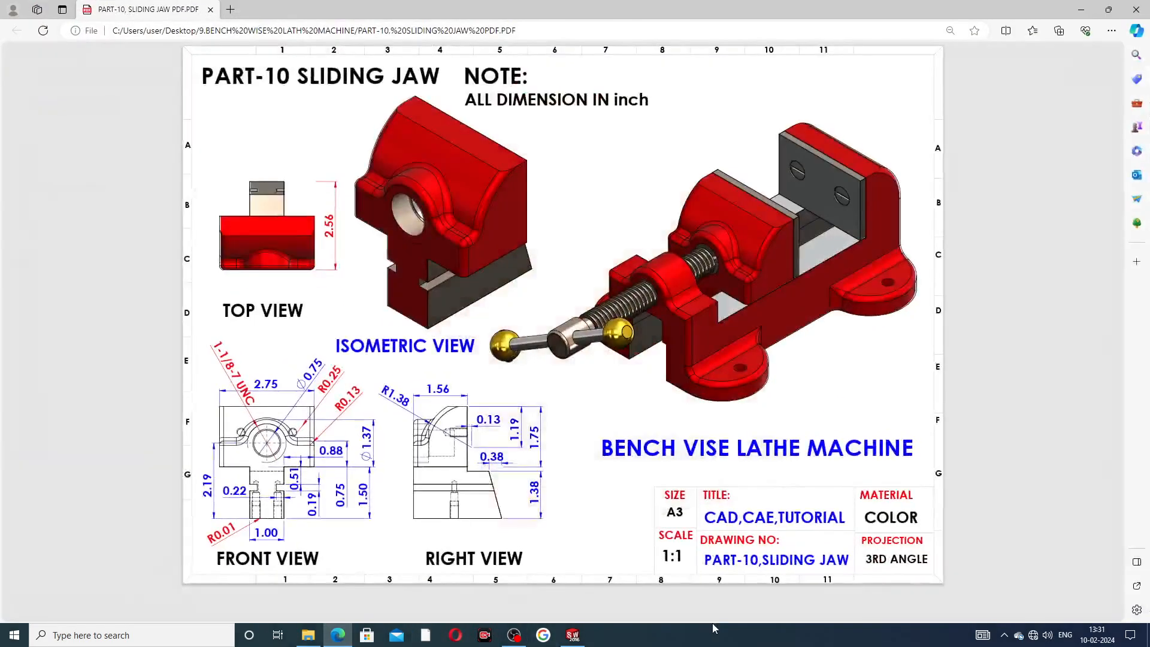
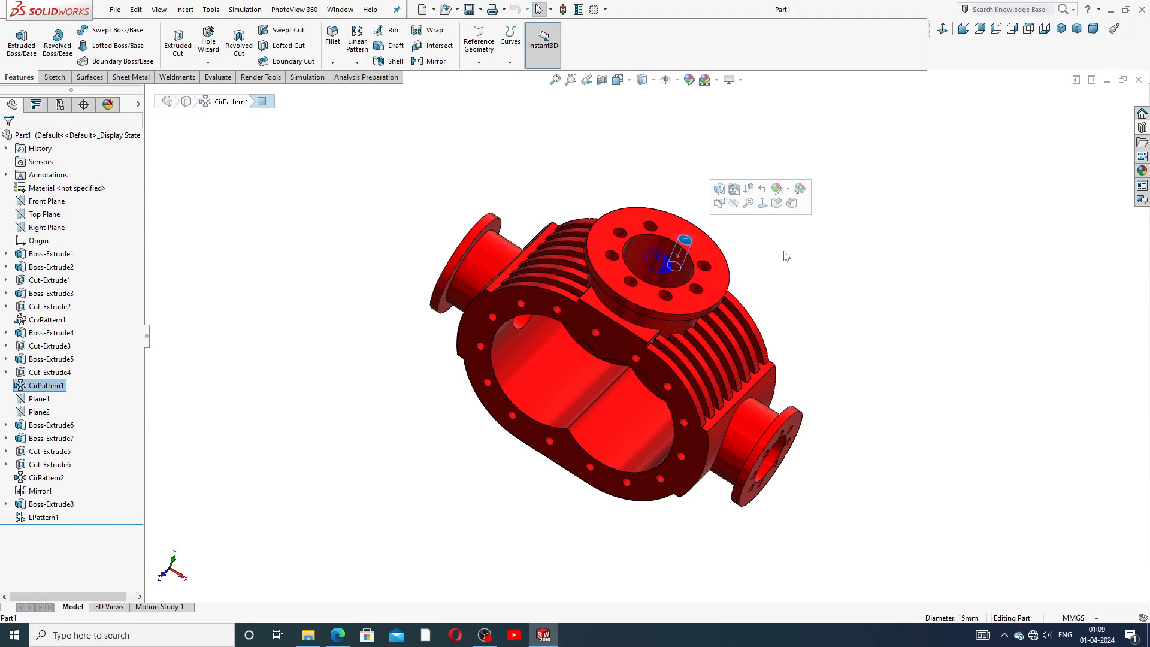
# Inspect the finished blower housing and its cooling fins from several angles and zoom levels.
pyautogui.moveTo(737, 265); pyautogui.dragTo(647, 374, button='middle')
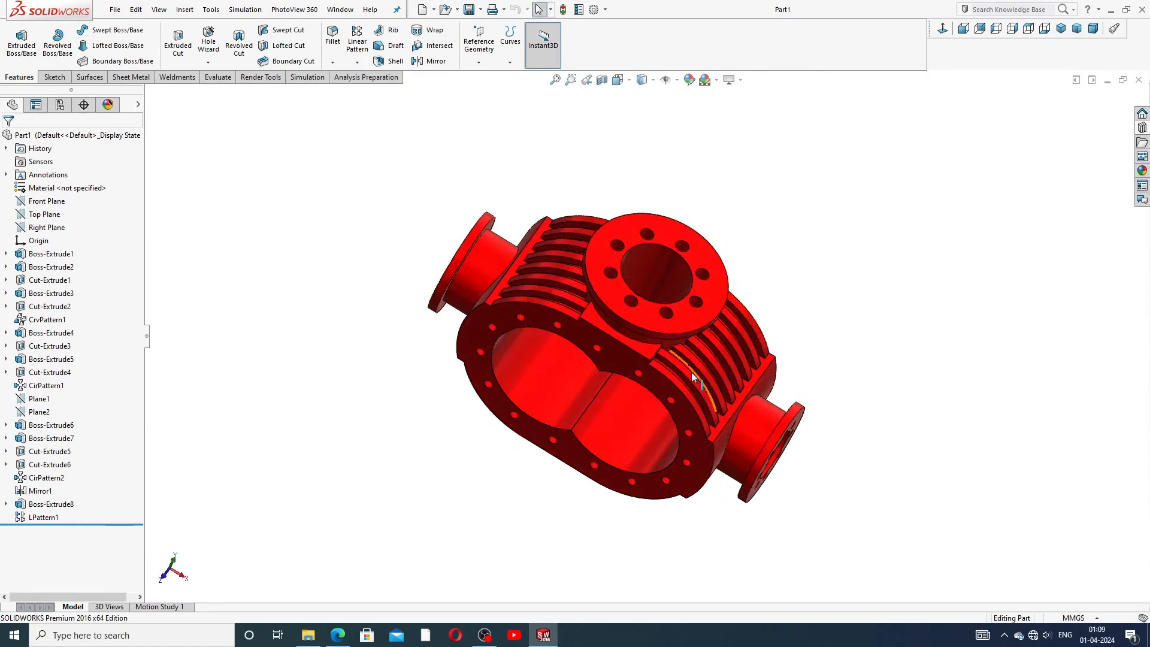
pyautogui.scroll(-3, 689, 372)
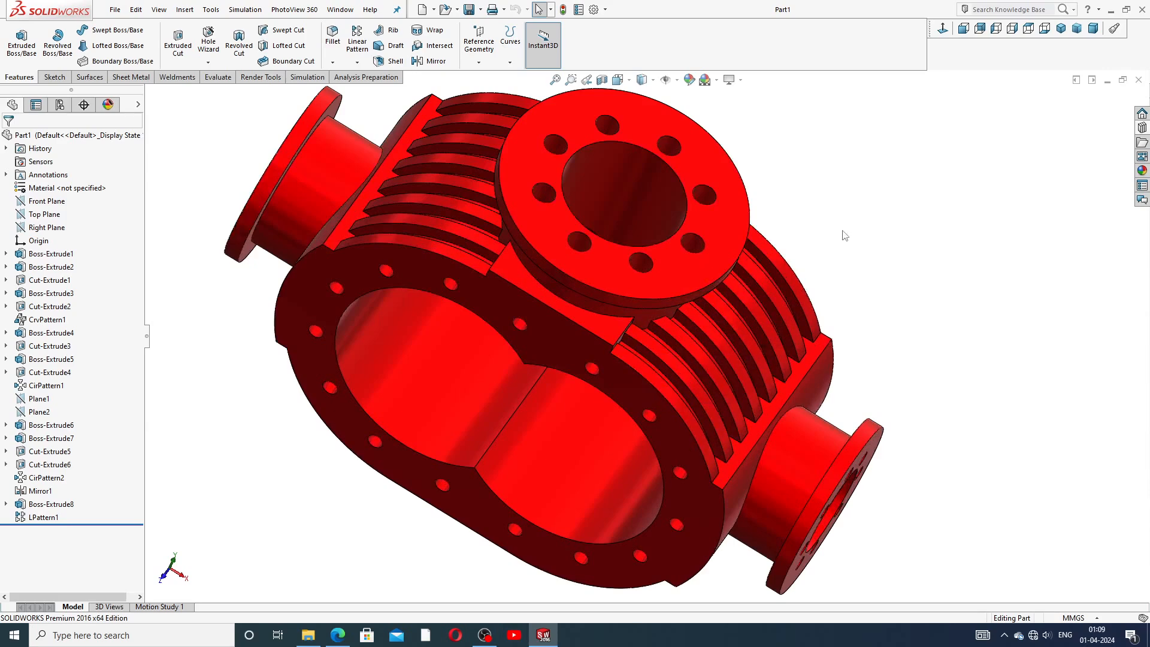
pyautogui.scroll(2, 855, 236)
pyautogui.moveTo(822, 312); pyautogui.dragTo(638, 301, button='middle')
pyautogui.scroll(-2, 638, 301)
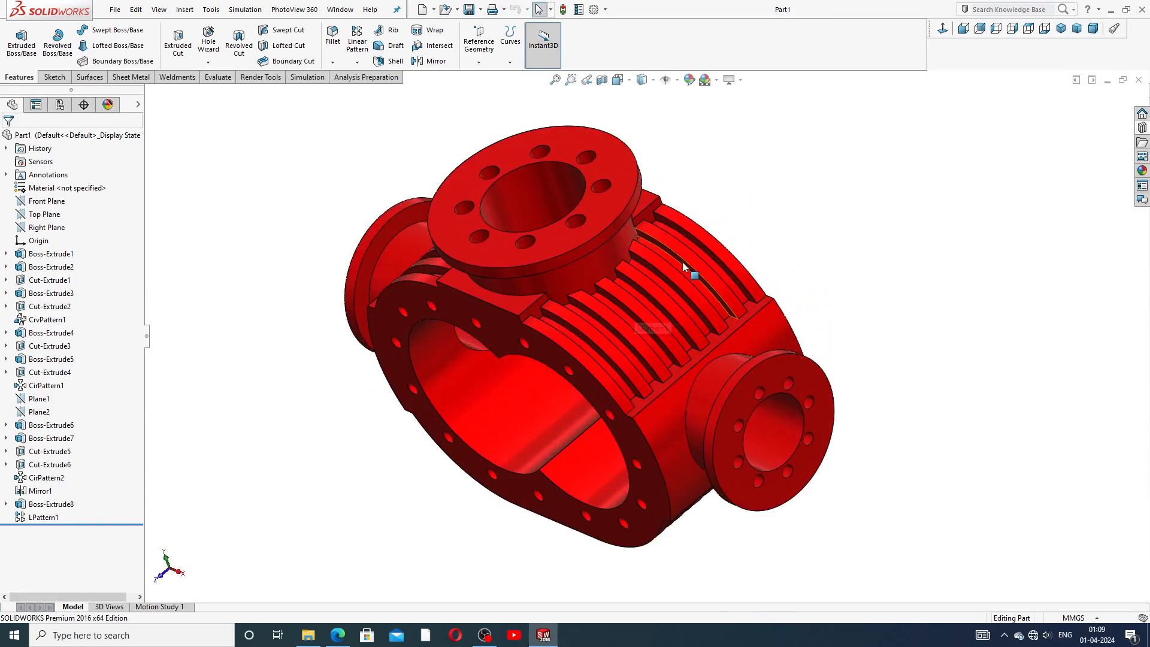
pyautogui.scroll(-3, 609, 322)
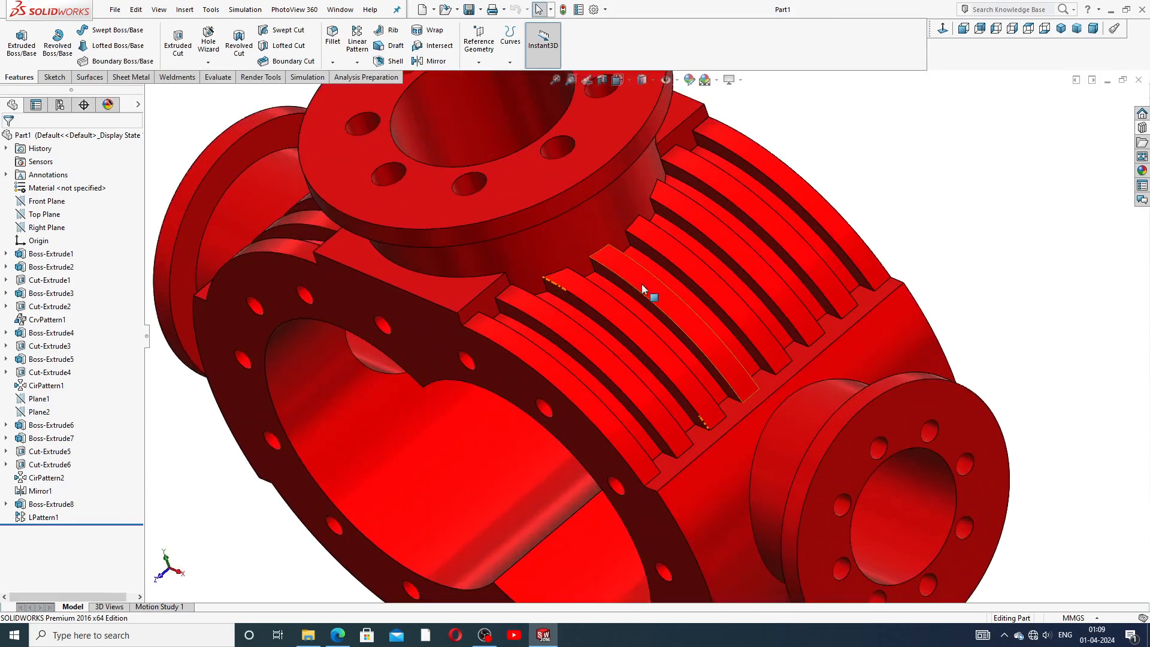
pyautogui.click(642, 283)
pyautogui.click(698, 270)
pyautogui.click(747, 258)
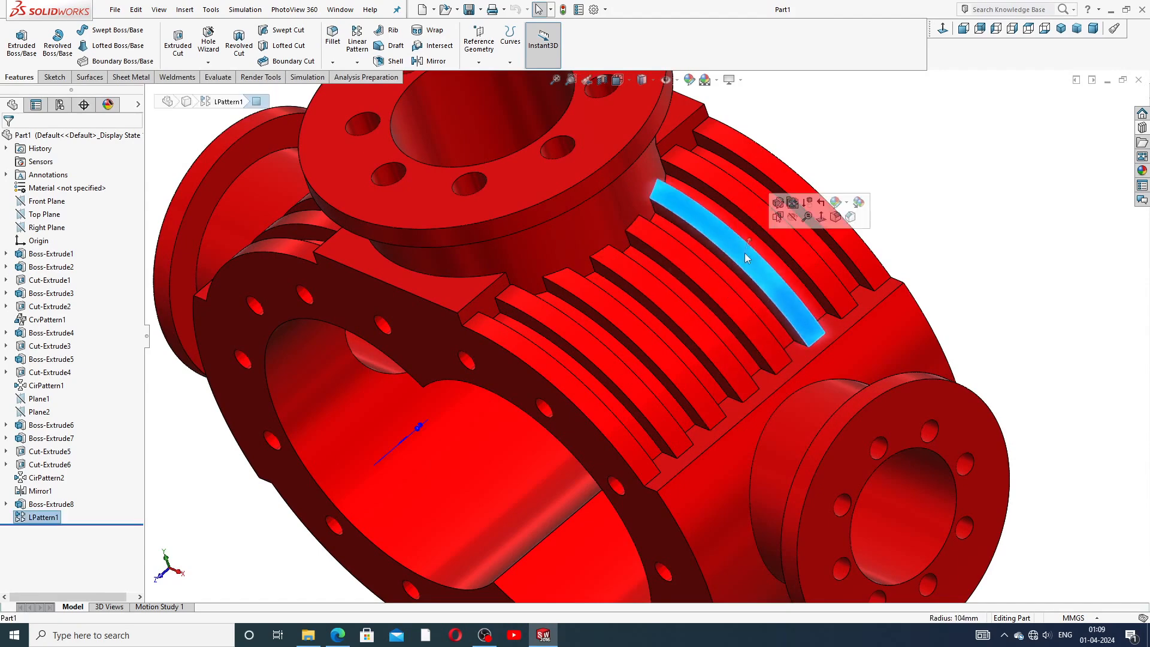
pyautogui.click(802, 244)
pyautogui.scroll(3, 803, 277)
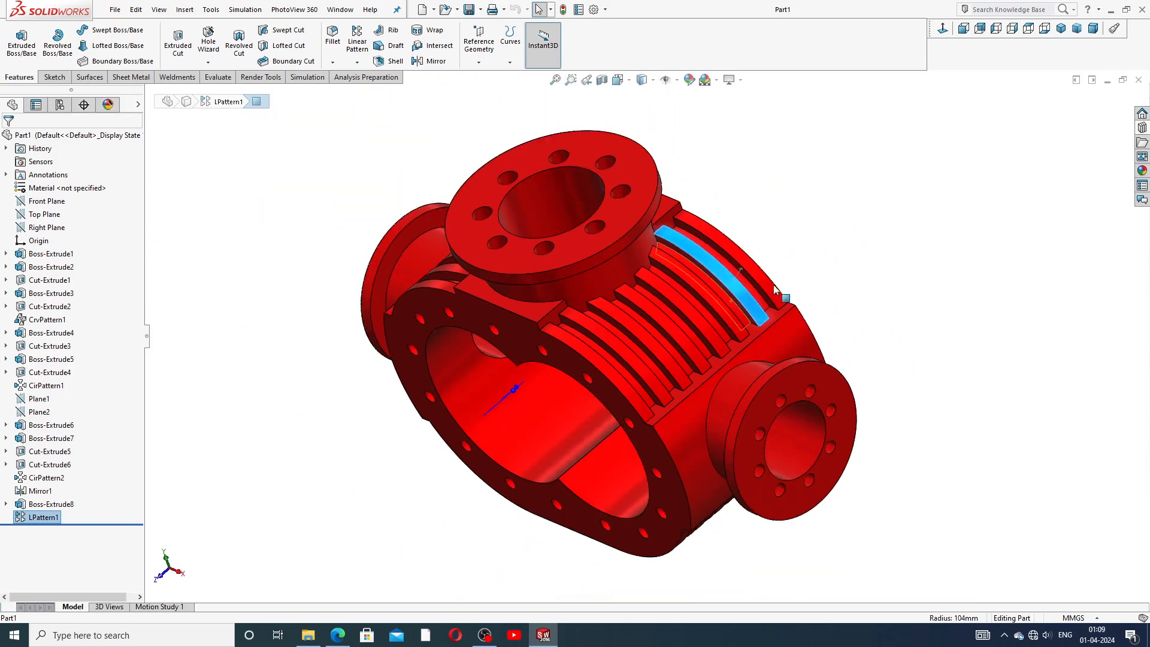
pyautogui.click(860, 203)
pyautogui.moveTo(678, 260); pyautogui.dragTo(684, 271, button='middle')
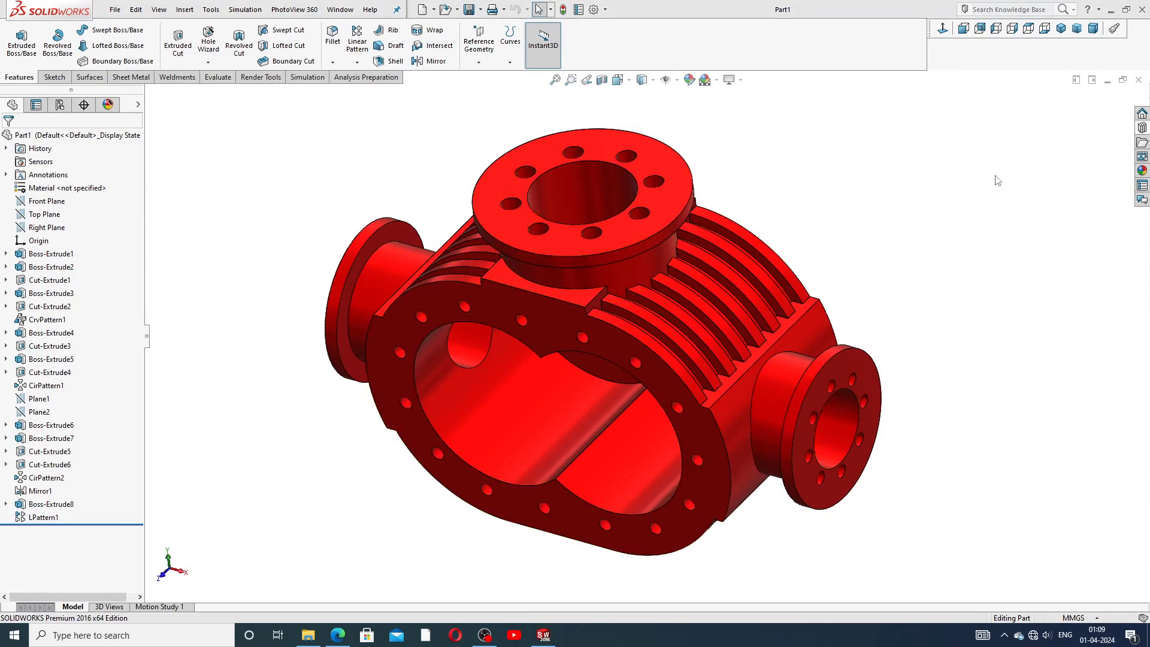
# Close the housing part, create a new part document and apply a plain white scene.
pyautogui.click(1139, 79)
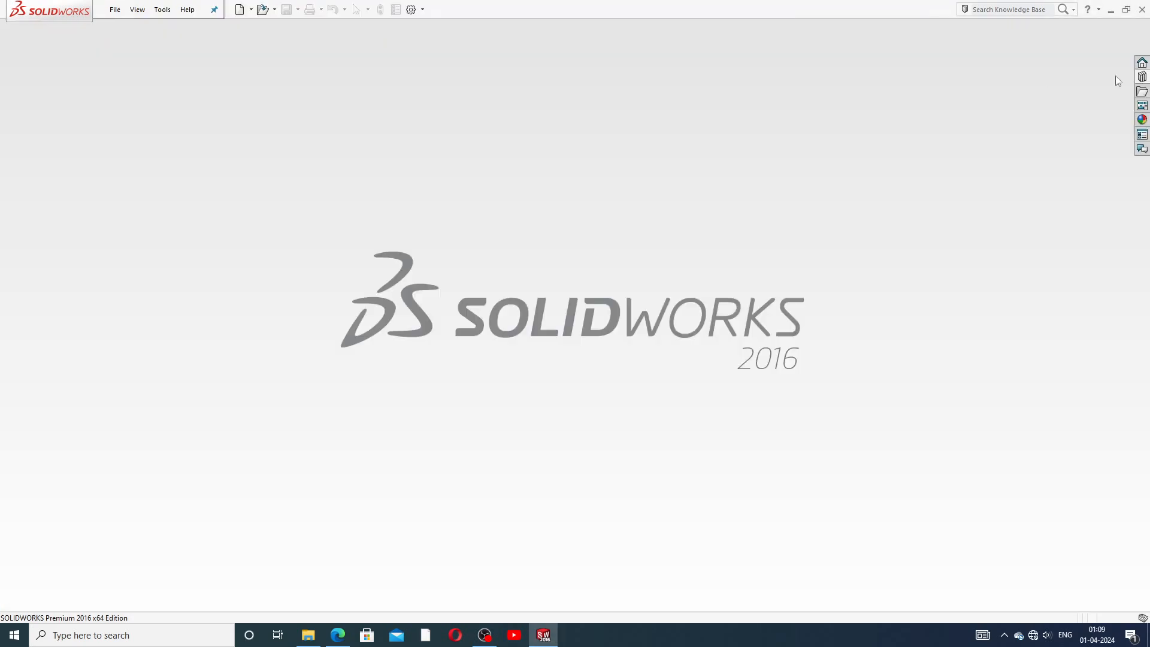
pyautogui.click(240, 10)
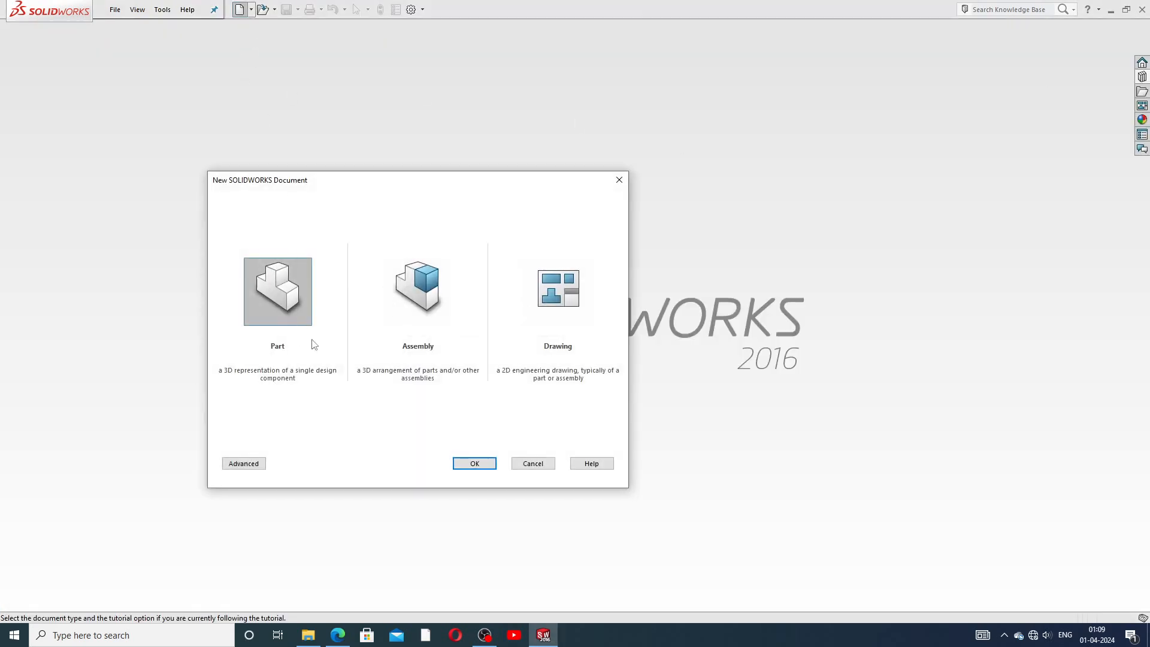
pyautogui.click(463, 463)
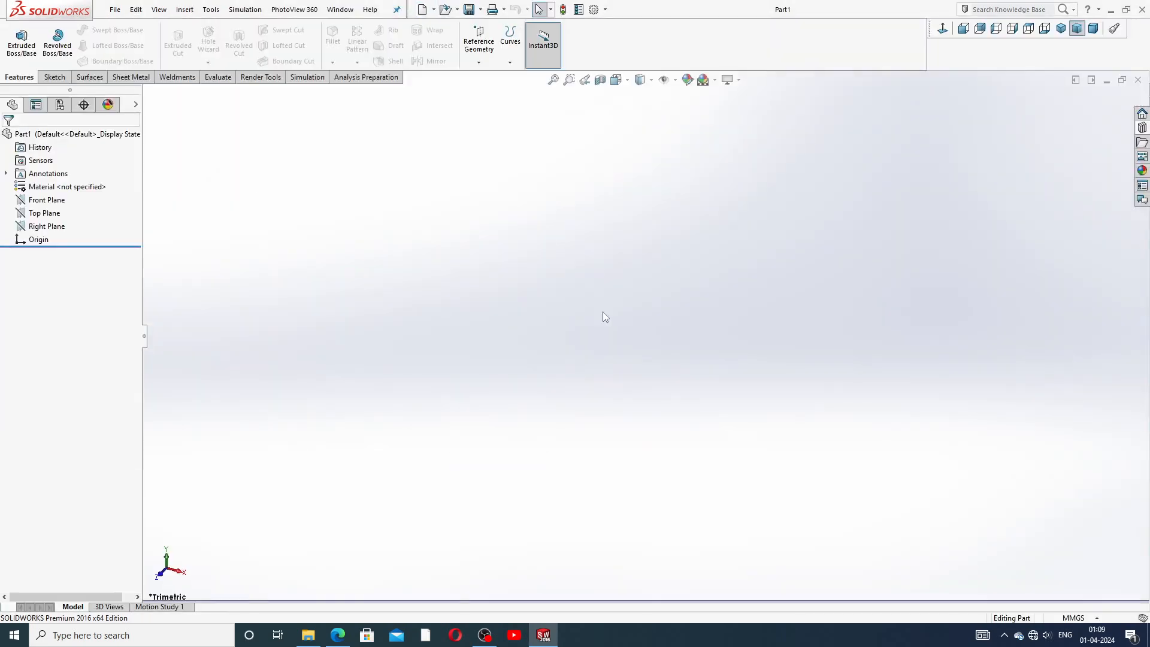
pyautogui.click(706, 79)
pyautogui.click(726, 49)
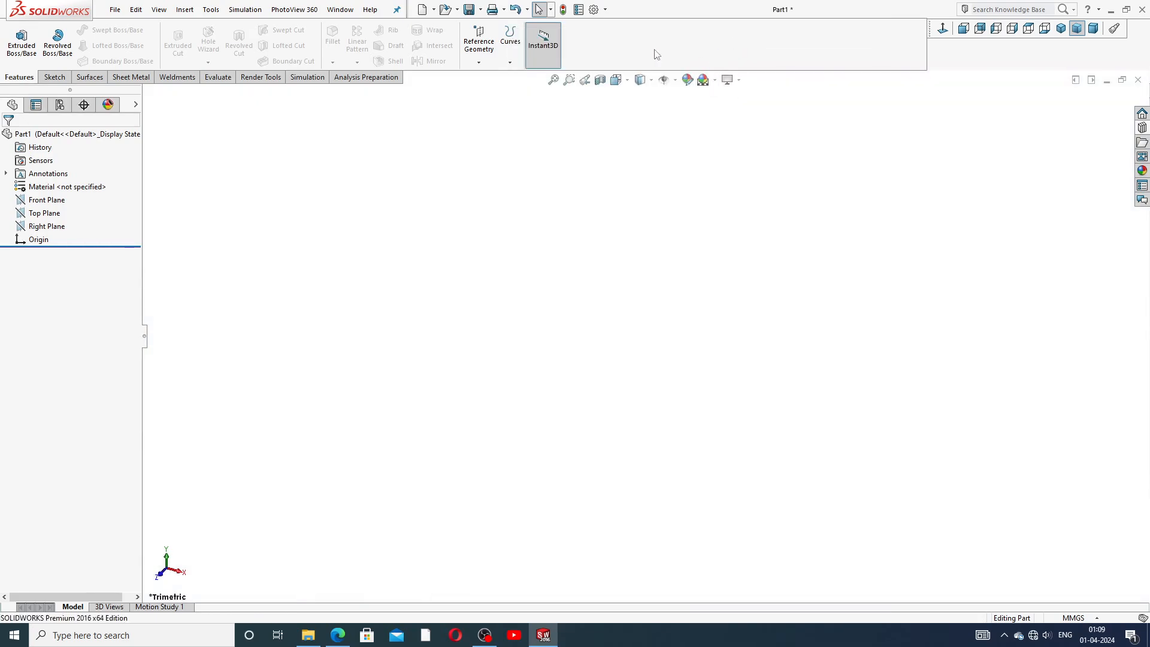
# Set both the shaded and wireframe image quality resolution sliders to maximum in document properties.
pyautogui.click(594, 10)
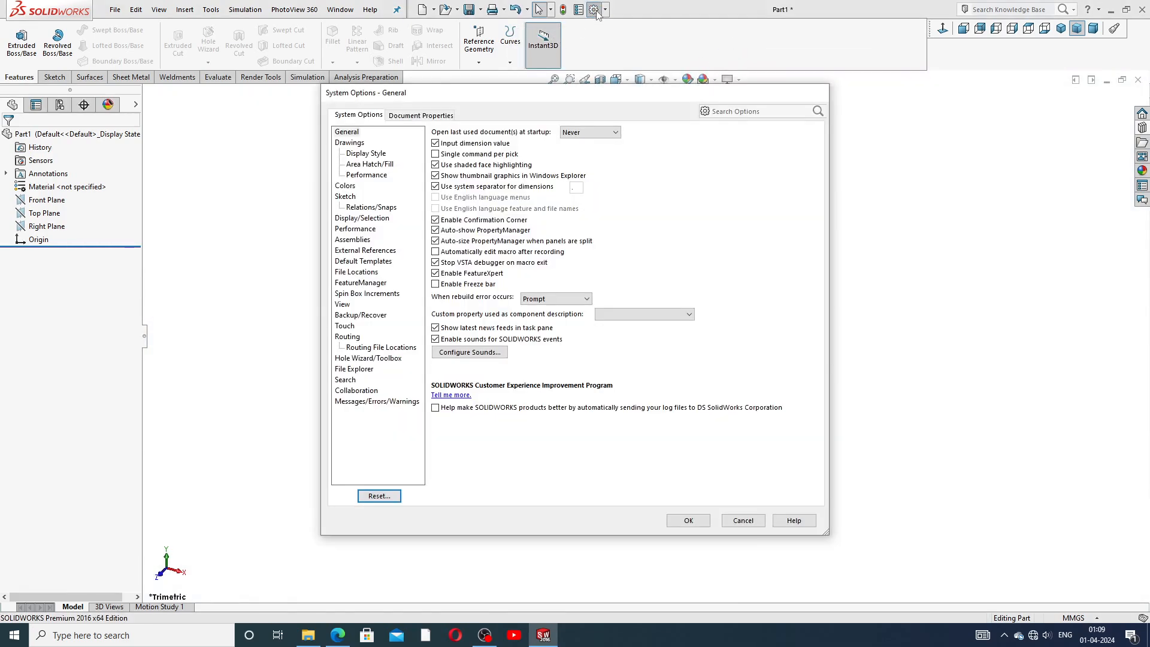
pyautogui.click(435, 115)
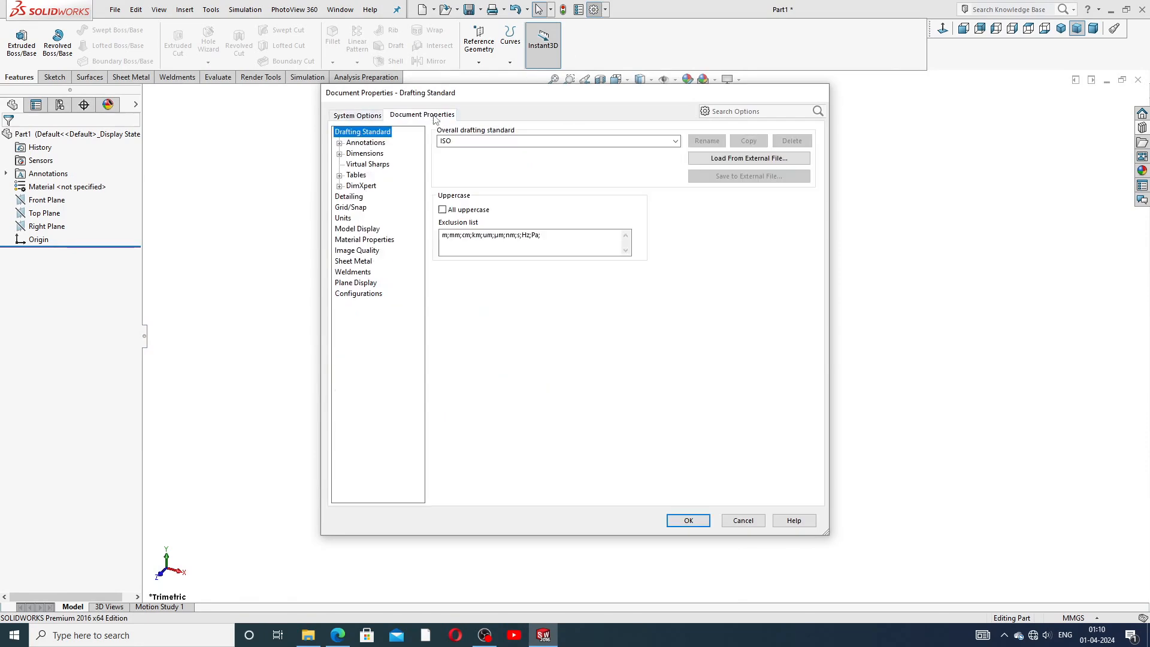
pyautogui.click(361, 252)
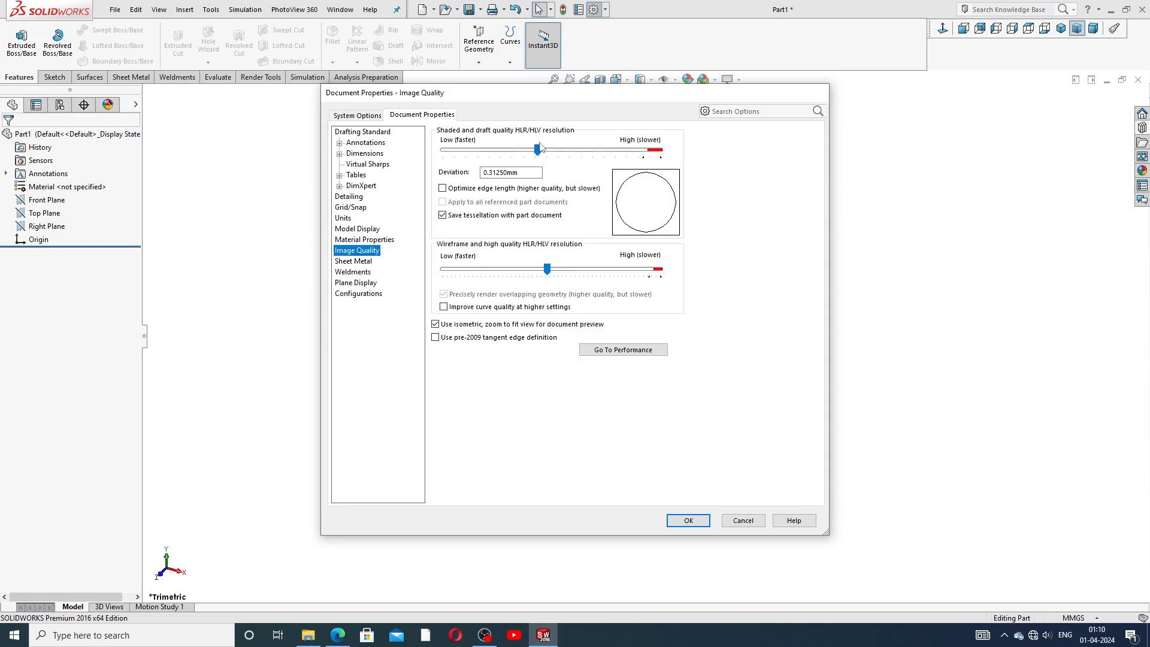
pyautogui.moveTo(539, 150); pyautogui.dragTo(701, 161)
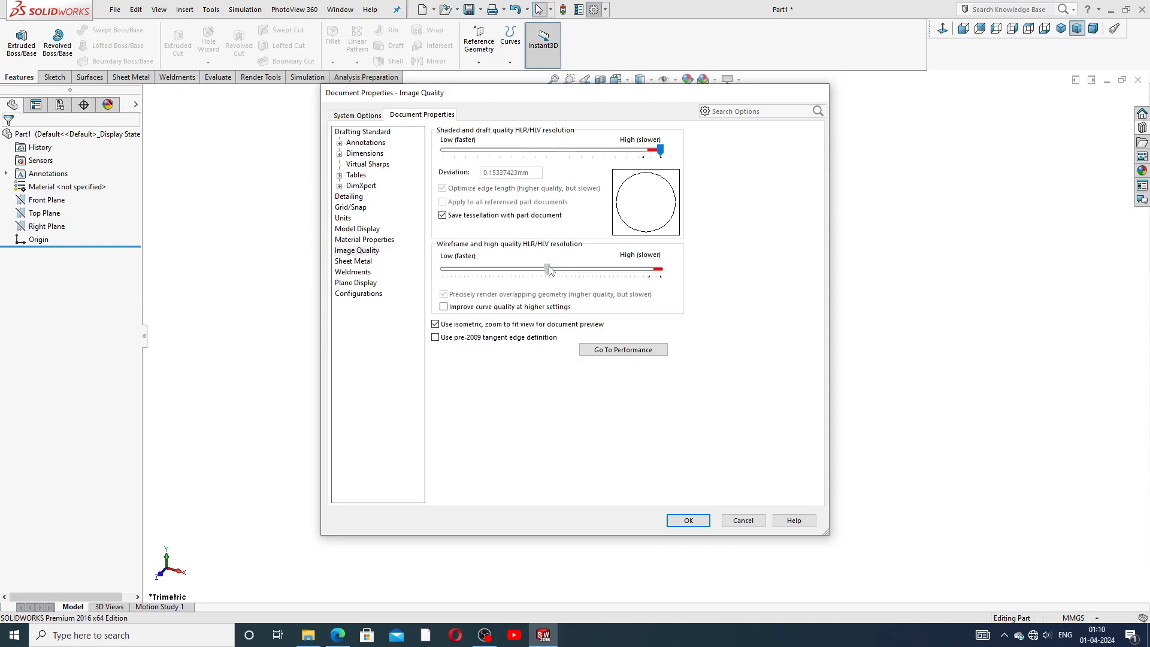
pyautogui.moveTo(553, 272); pyautogui.dragTo(679, 292)
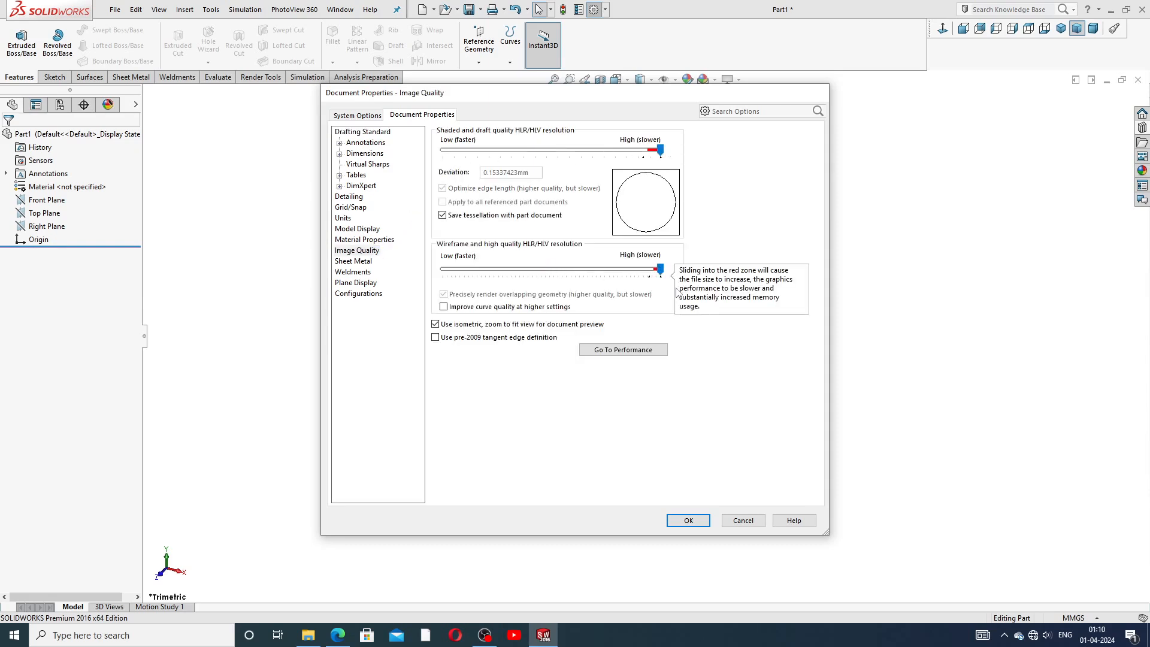
pyautogui.click(689, 521)
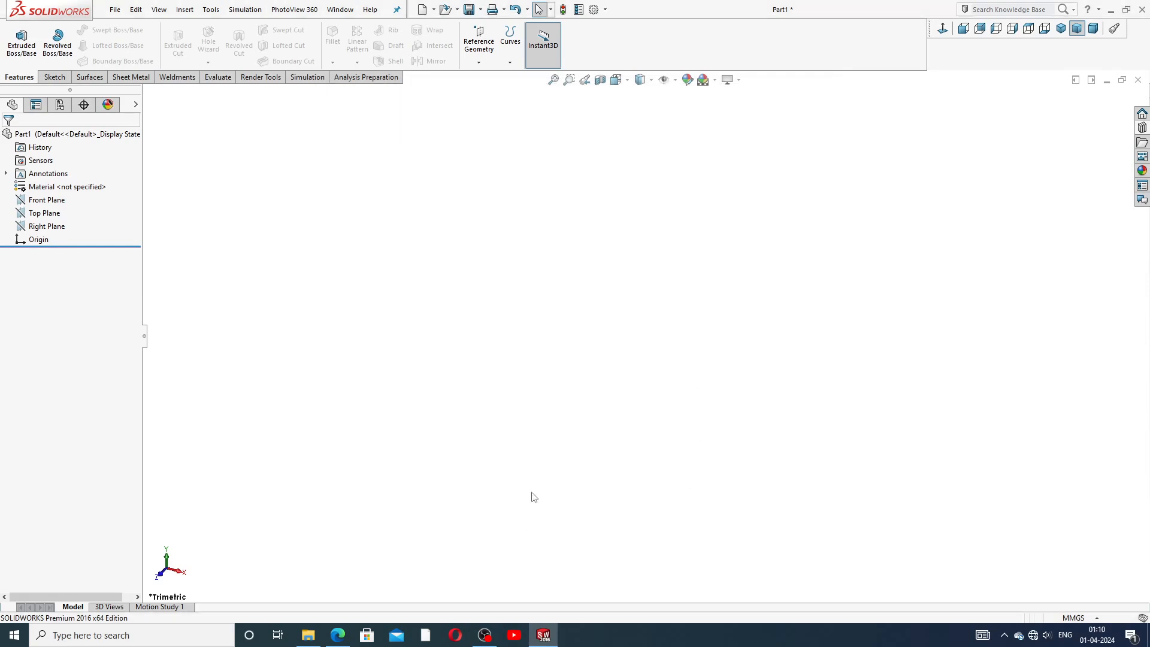
# Review the roots blower housing reference drawing in the browser.
pyautogui.click(337, 635)
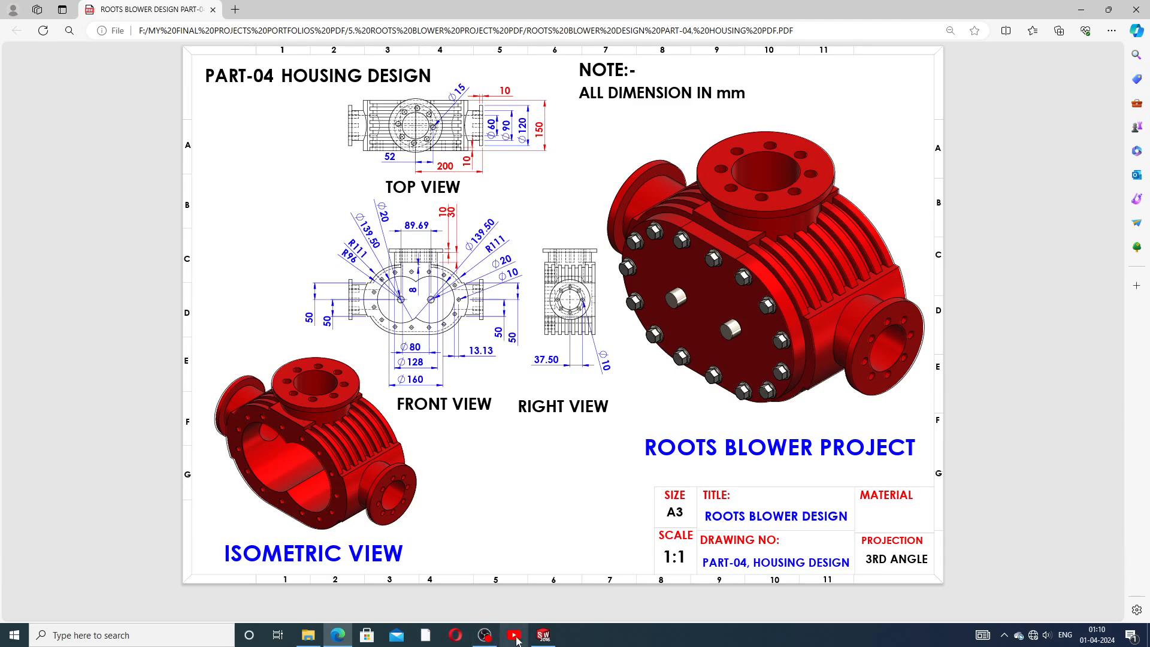
pyautogui.click(544, 635)
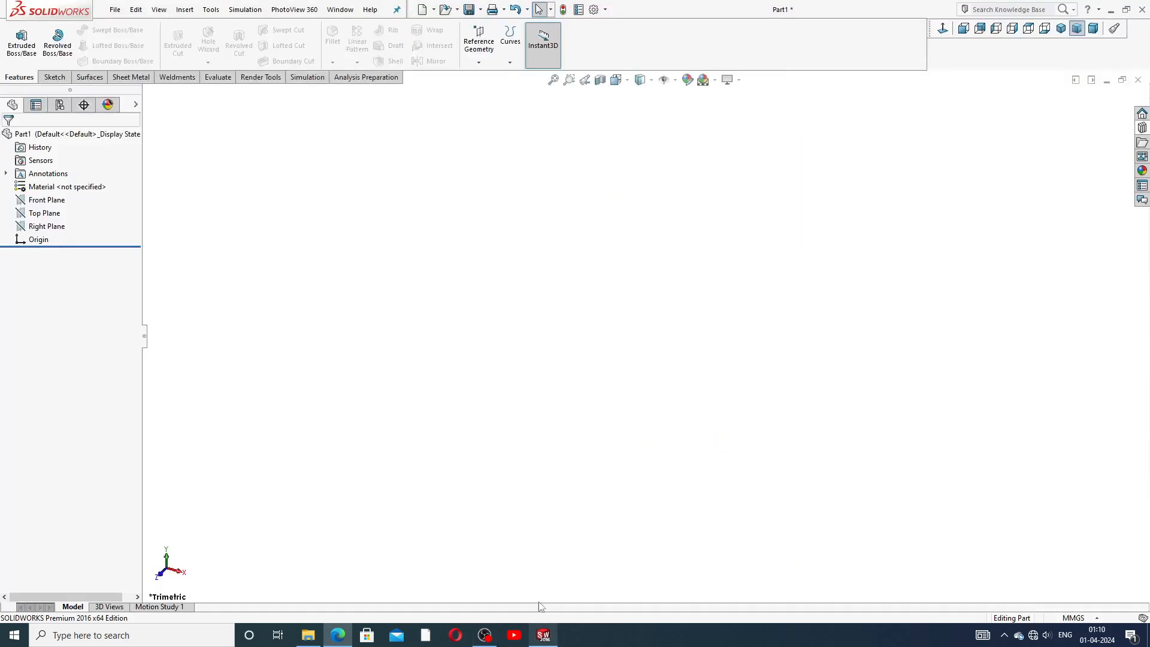
# Sketch a horizontal straight slot on the Front Plane starting at the origin, about 55 mm long and 93 mm wide.
pyautogui.click(62, 201)
pyautogui.click(132, 191)
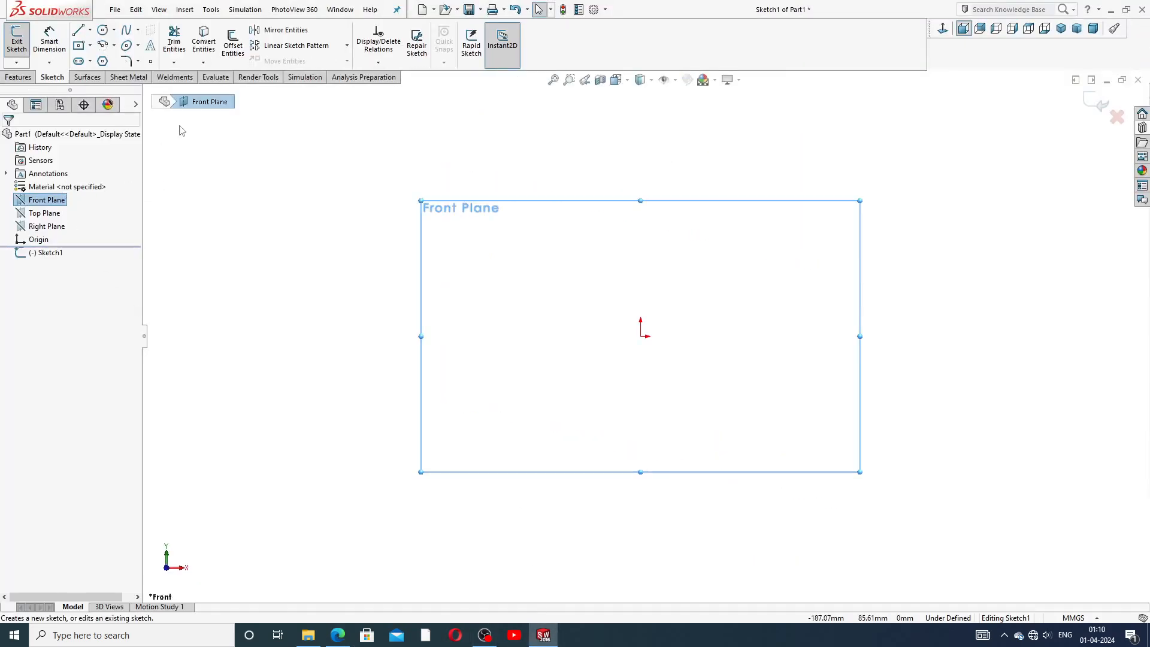
pyautogui.click(91, 61)
pyautogui.click(93, 60)
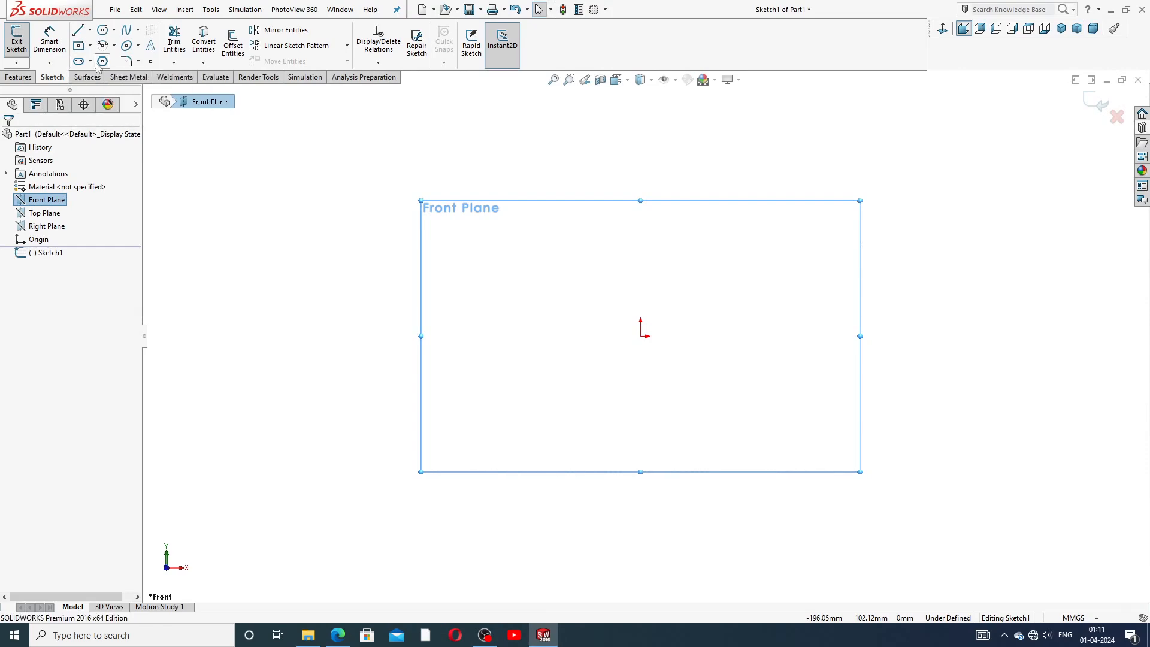
pyautogui.click(90, 61)
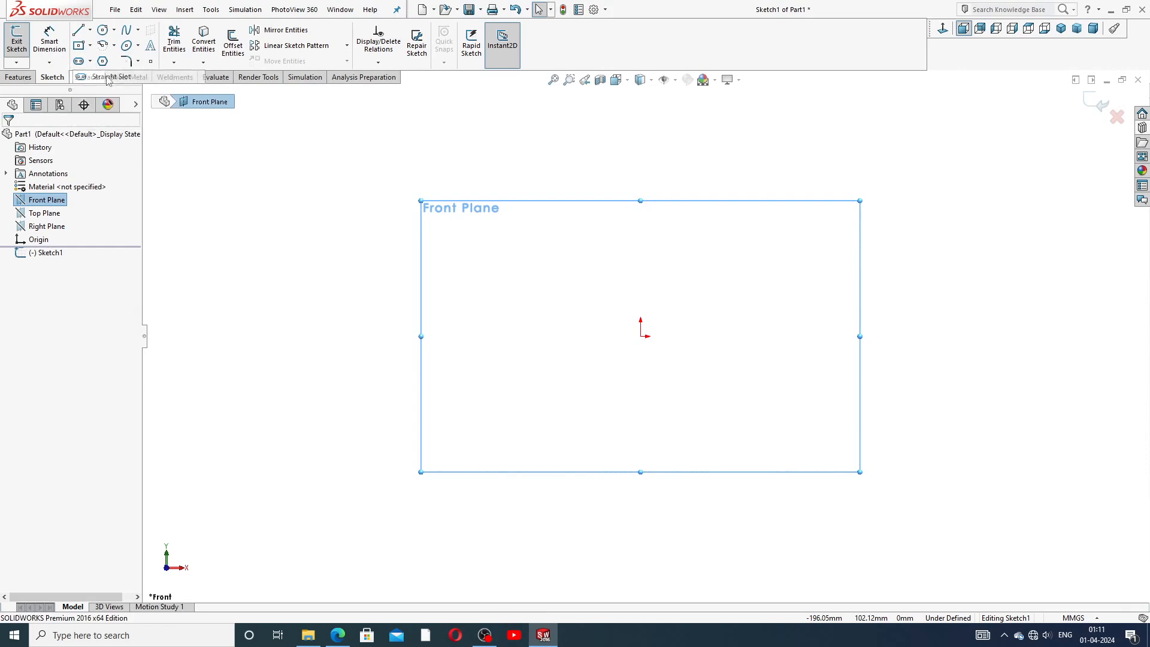
pyautogui.click(103, 78)
pyautogui.click(641, 336)
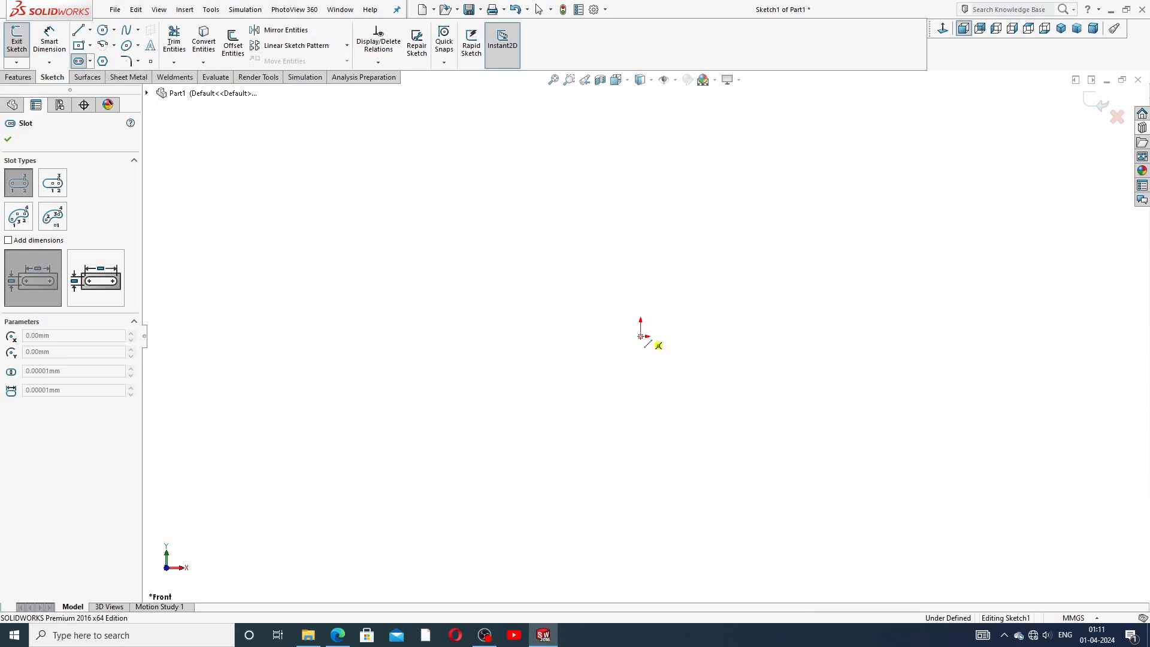
pyautogui.click(777, 336)
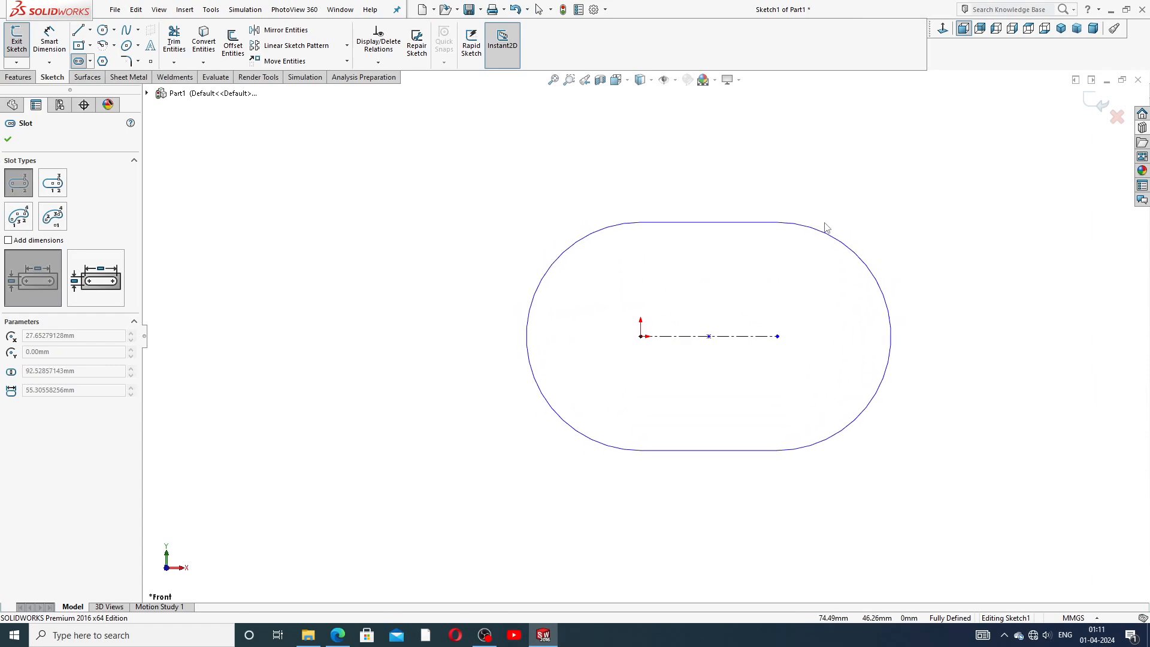
pyautogui.click(861, 218)
pyautogui.rightClick(868, 217)
pyautogui.click(896, 222)
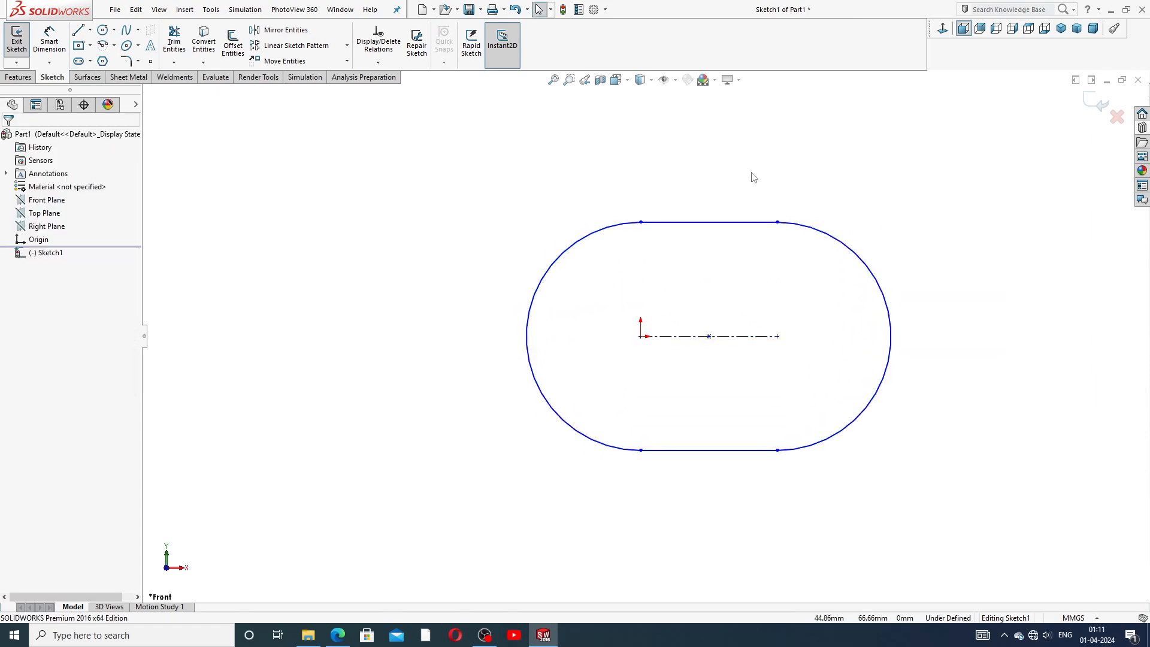
# Dimension the slot's center distance as 89.69 mm.
pyautogui.click(50, 40)
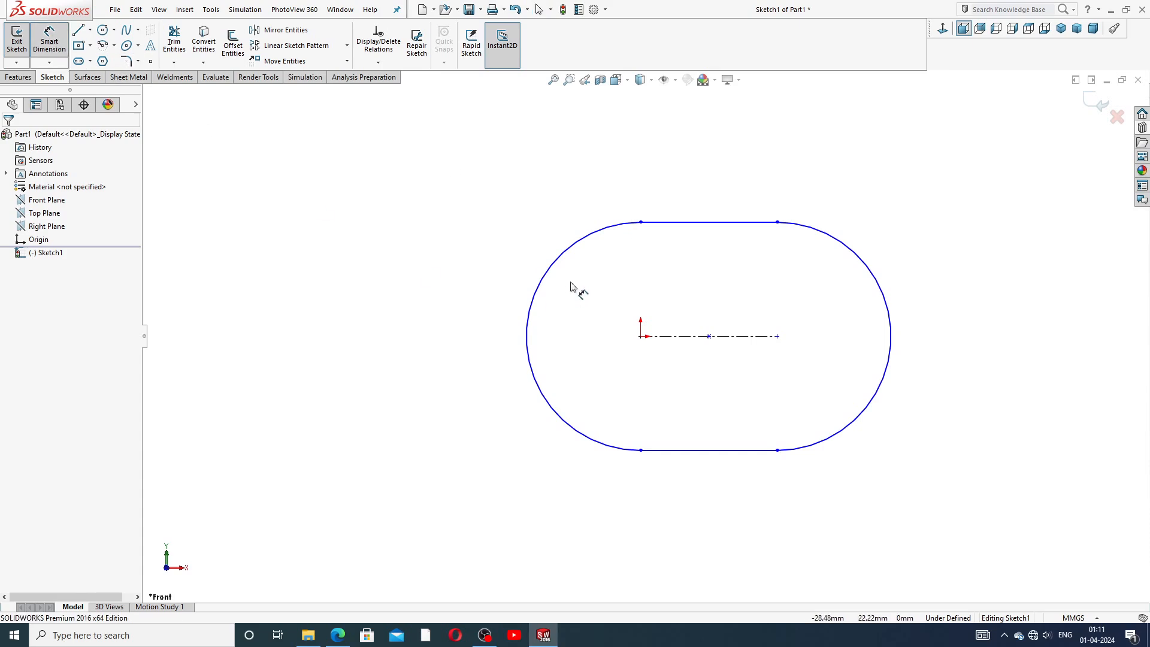
pyautogui.click(699, 339)
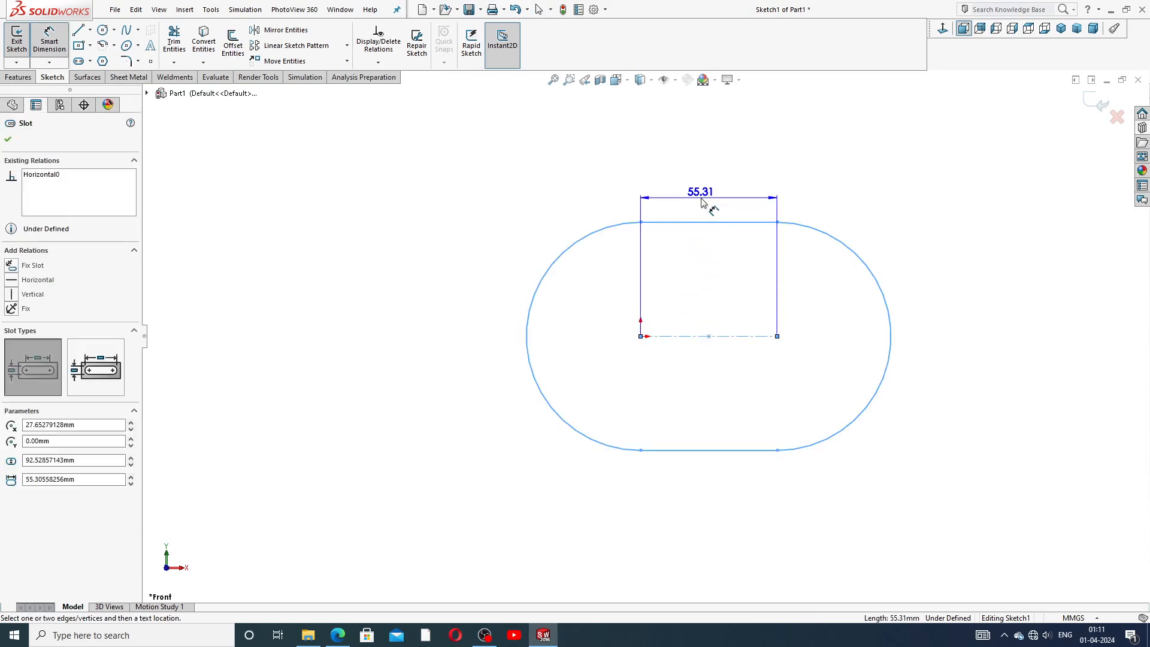
pyautogui.click(704, 202)
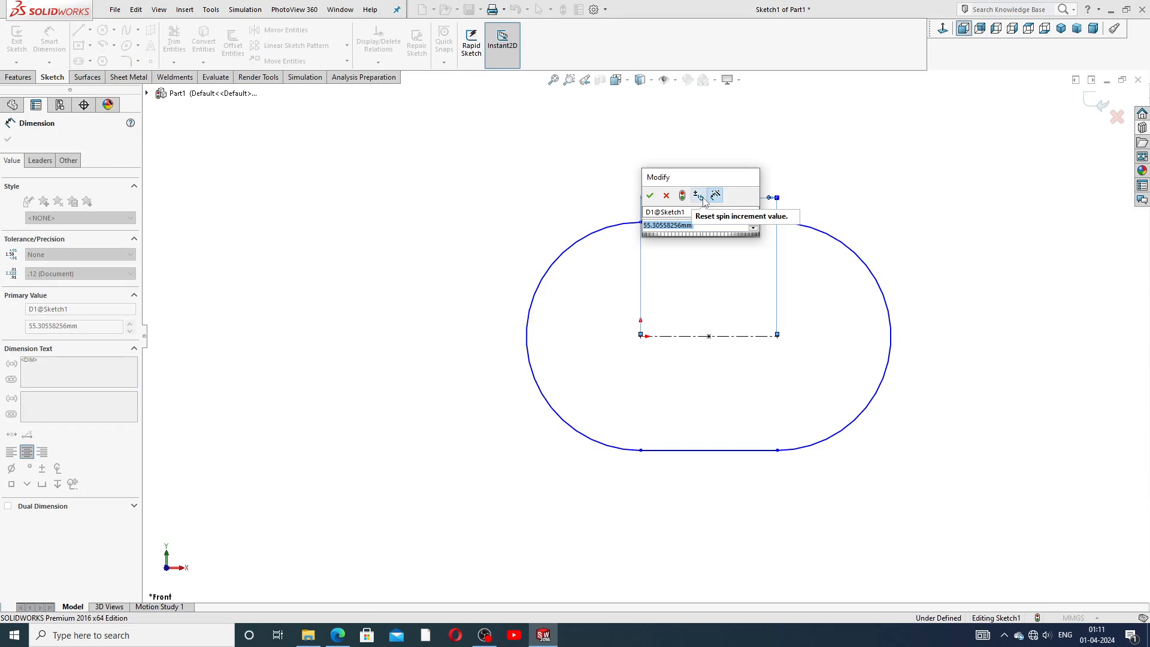
pyautogui.write('89.69')
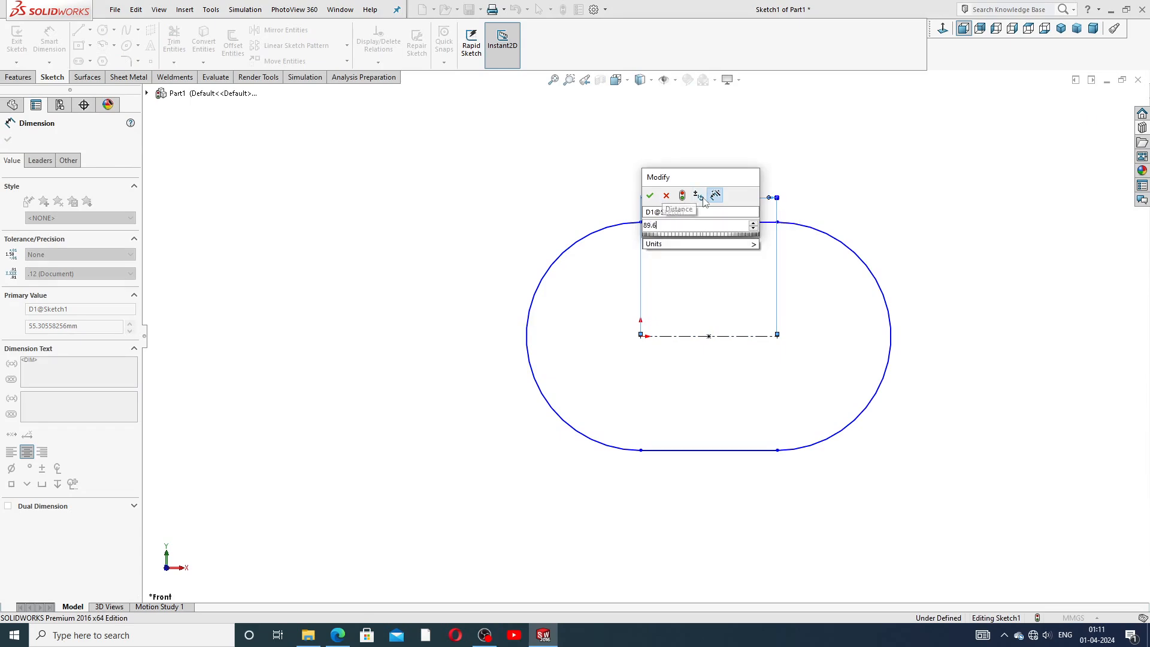
pyautogui.press('Return')
# Dimension the slot's left end arc radius as 96 mm.
pyautogui.click(816, 182)
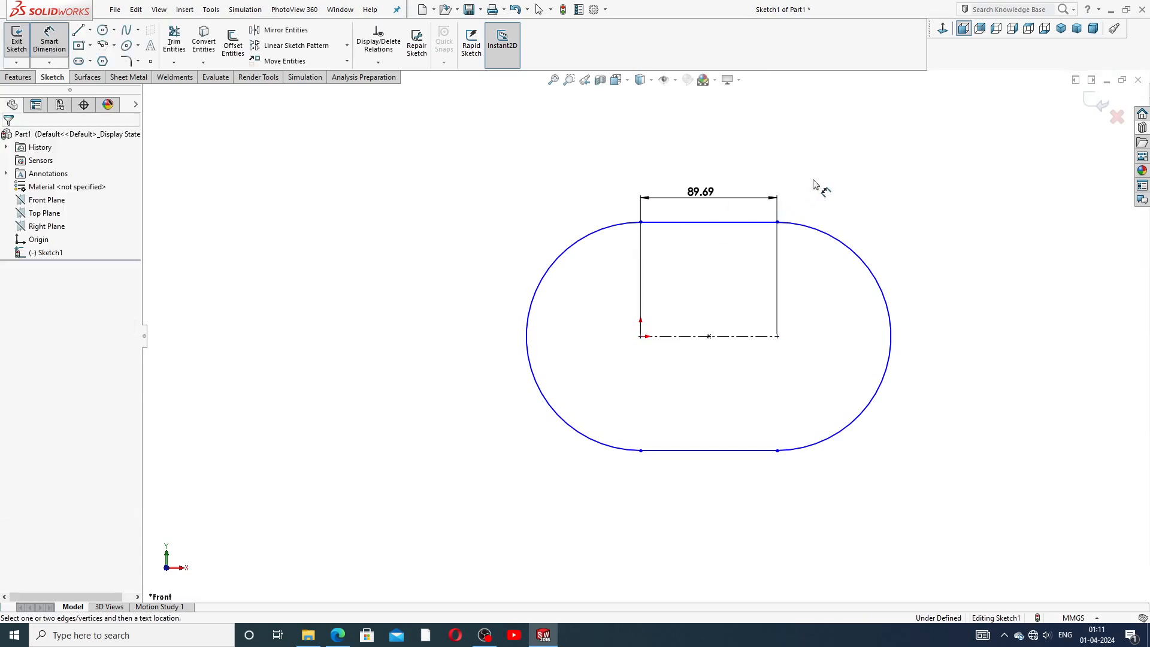
pyautogui.click(547, 272)
pyautogui.click(487, 252)
pyautogui.write('96')
pyautogui.press('Return')
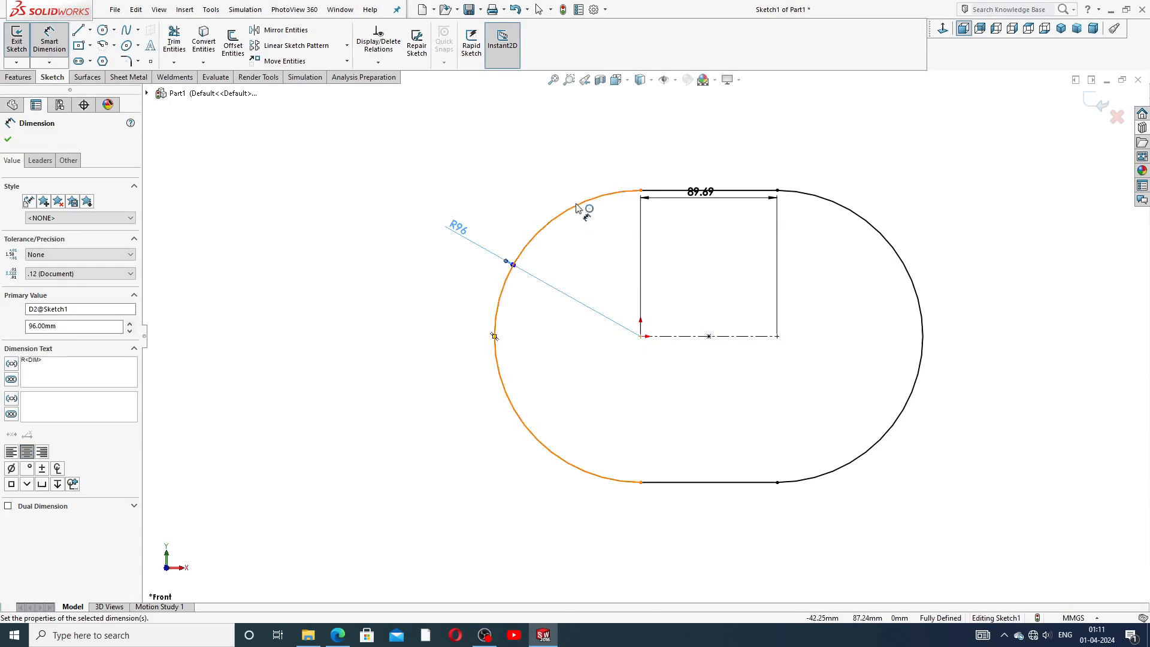
# Move the 89.69 dimension text higher above the slot and leave the dimension tool.
pyautogui.click(548, 184)
pyautogui.moveTo(714, 199); pyautogui.dragTo(718, 161)
pyautogui.click(848, 170)
pyautogui.rightClick(851, 171)
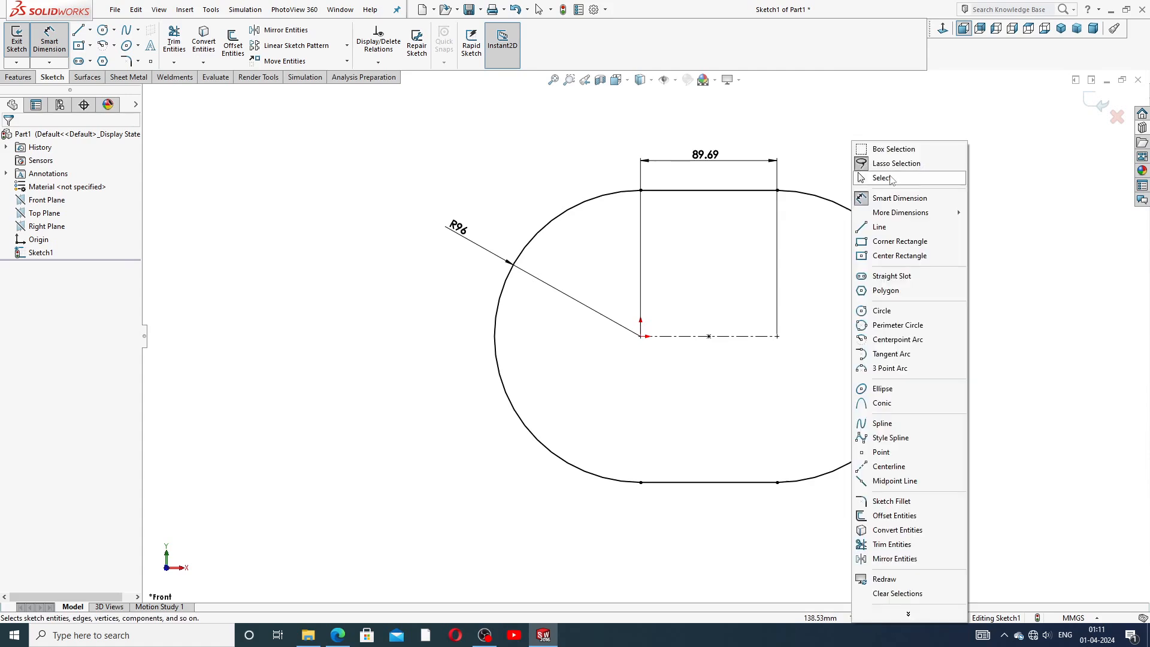
pyautogui.click(890, 178)
pyautogui.scroll(2, 868, 225)
pyautogui.scroll(-2, 801, 297)
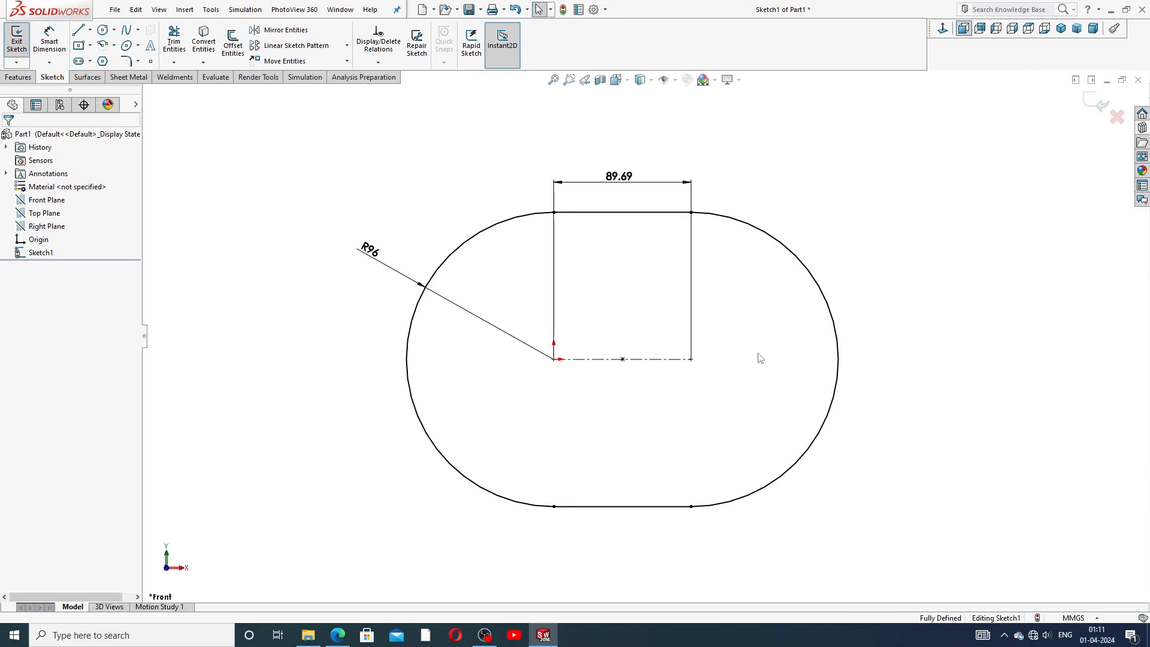
# Extrude the slot sketch as a 10 mm blind boss, checking the reference drawing before confirming.
pyautogui.click(19, 77)
pyautogui.click(22, 43)
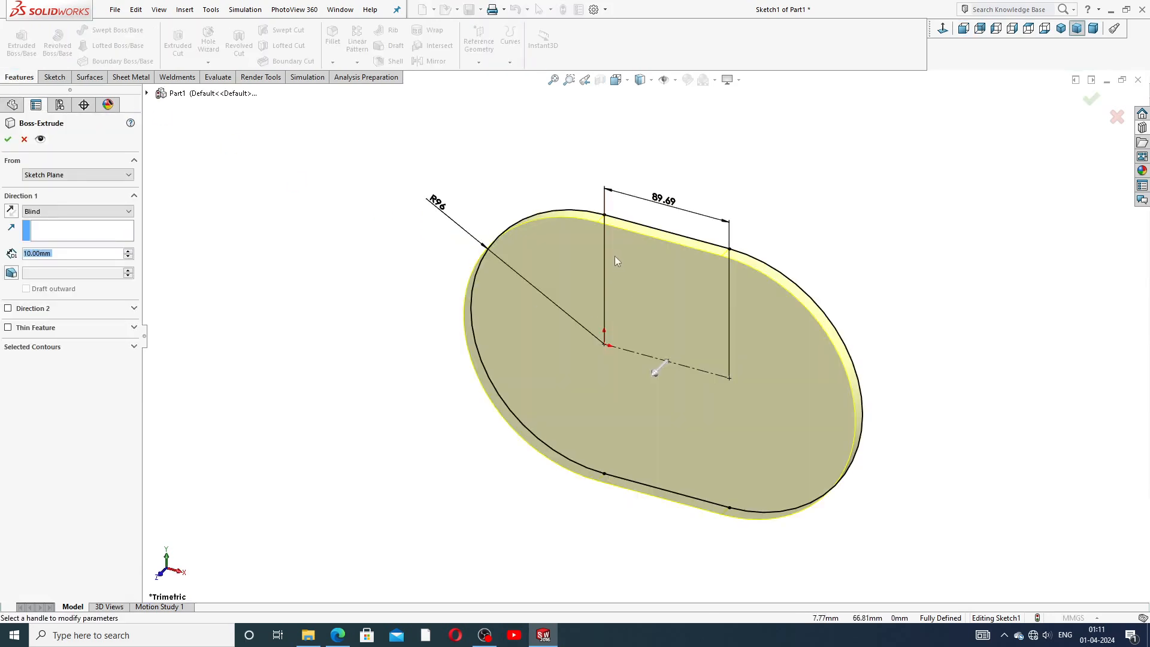
pyautogui.click(338, 635)
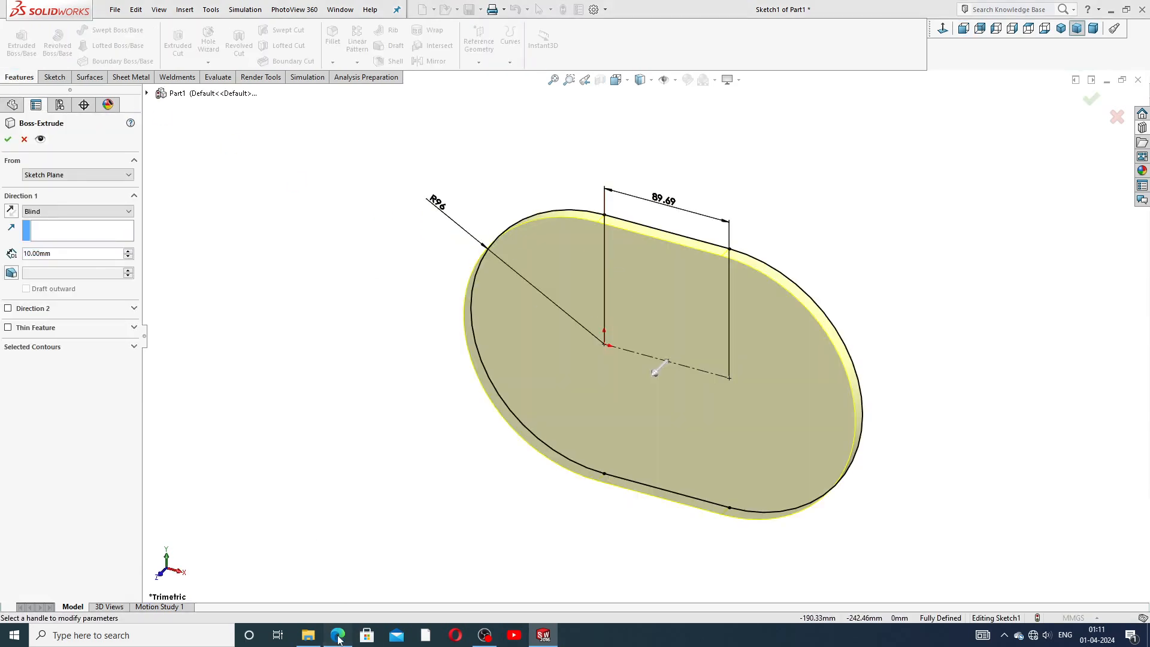
pyautogui.rightClick(338, 635)
pyautogui.click(460, 476)
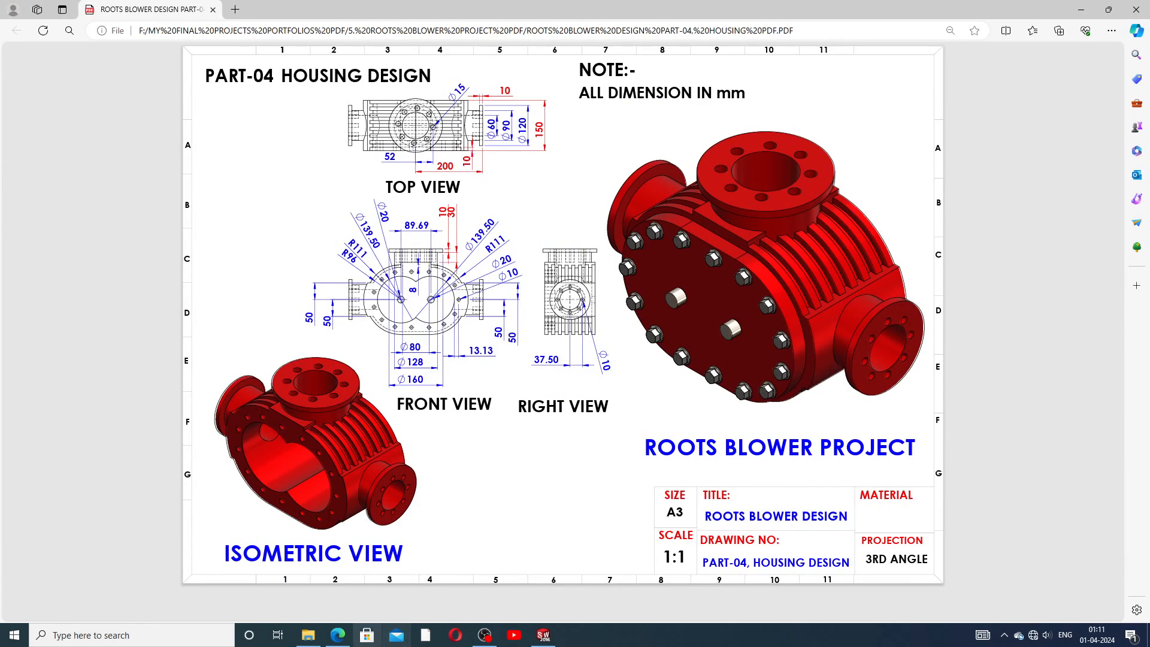
pyautogui.click(544, 636)
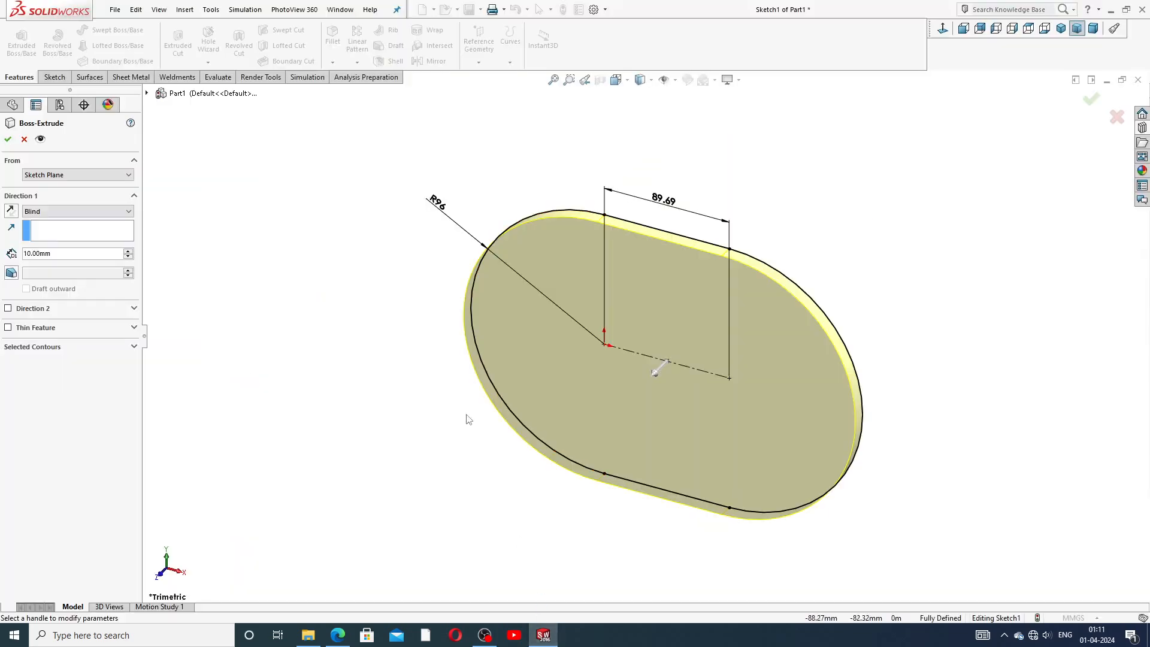
pyautogui.click(9, 138)
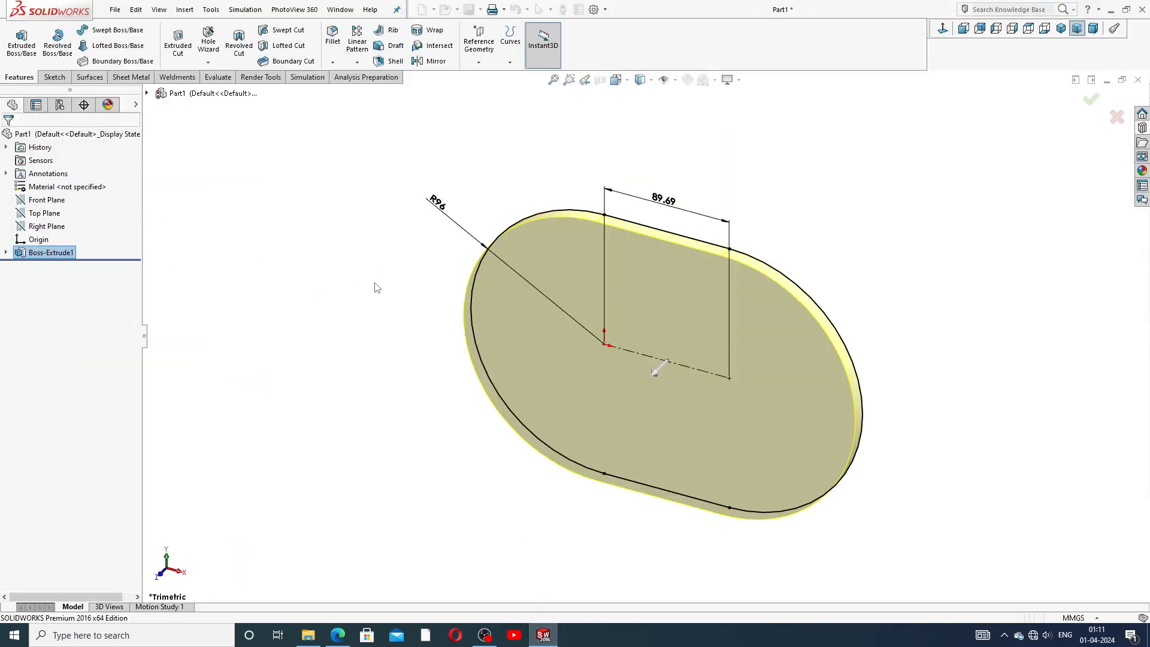
# Start a new sketch on the Front Plane and view it normal to the sketch plane.
pyautogui.click(58, 201)
pyautogui.click(67, 181)
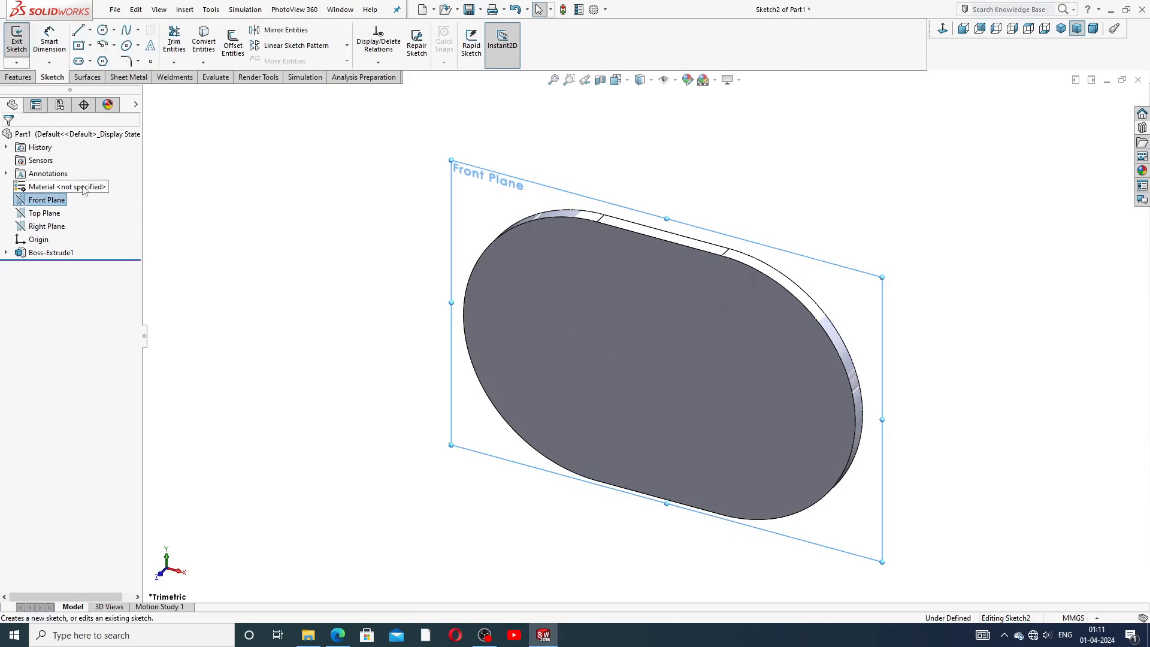
pyautogui.click(943, 29)
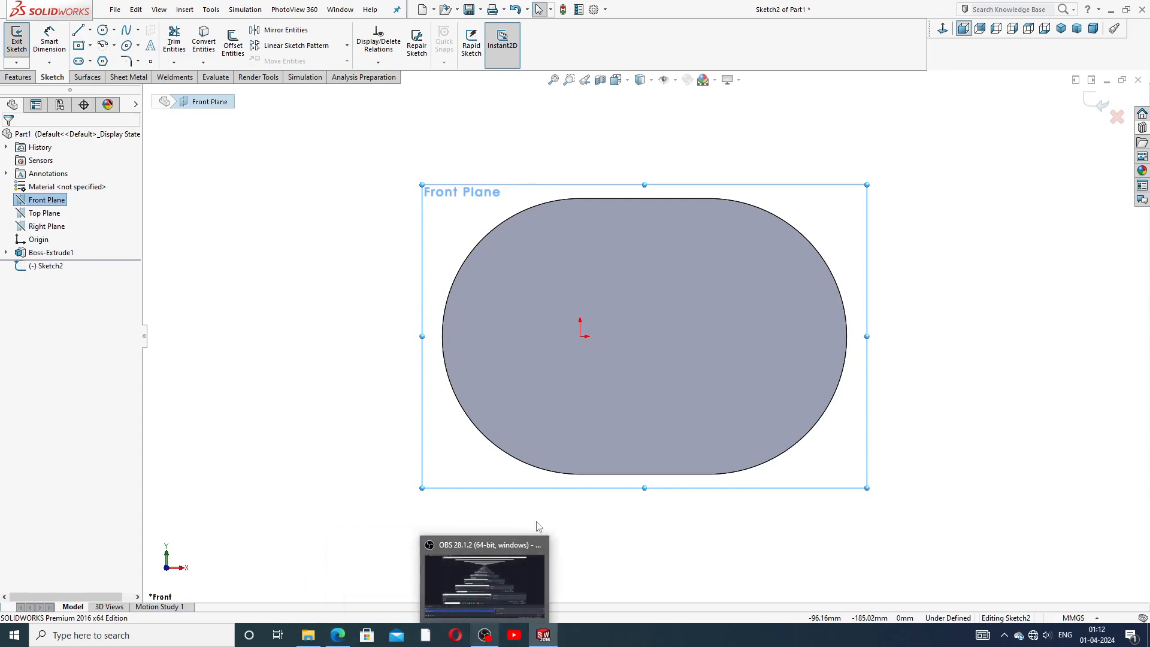
pyautogui.click(547, 507)
# Draw two small circles, one centered at the origin and one at the slot's right arc center.
pyautogui.click(103, 30)
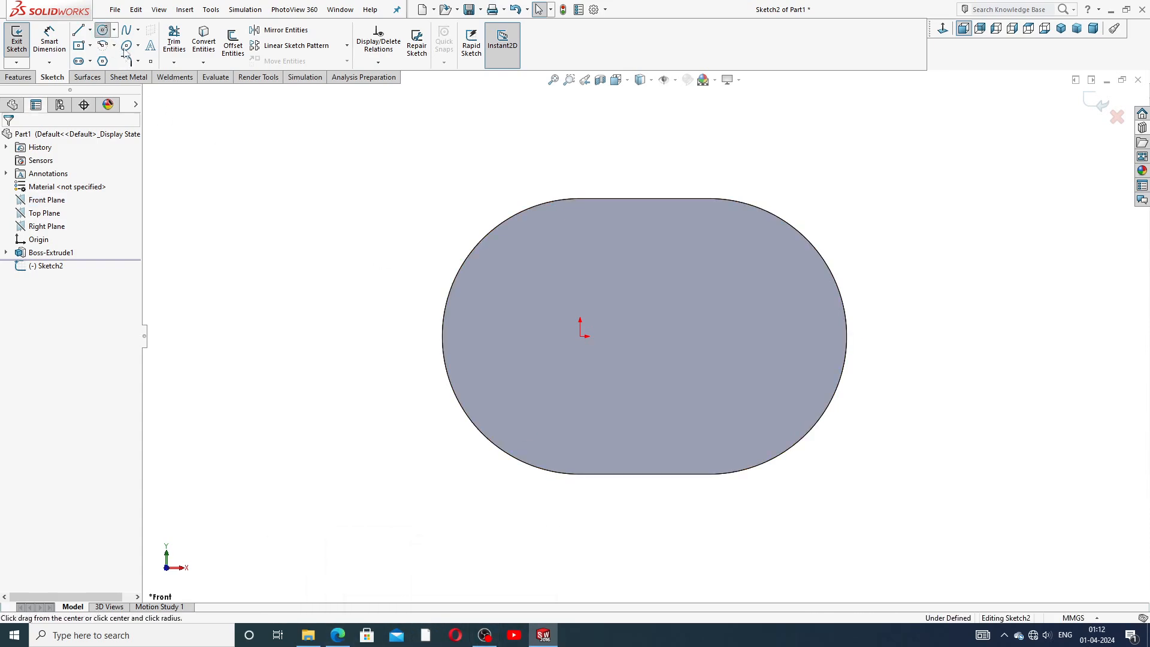
pyautogui.click(580, 335)
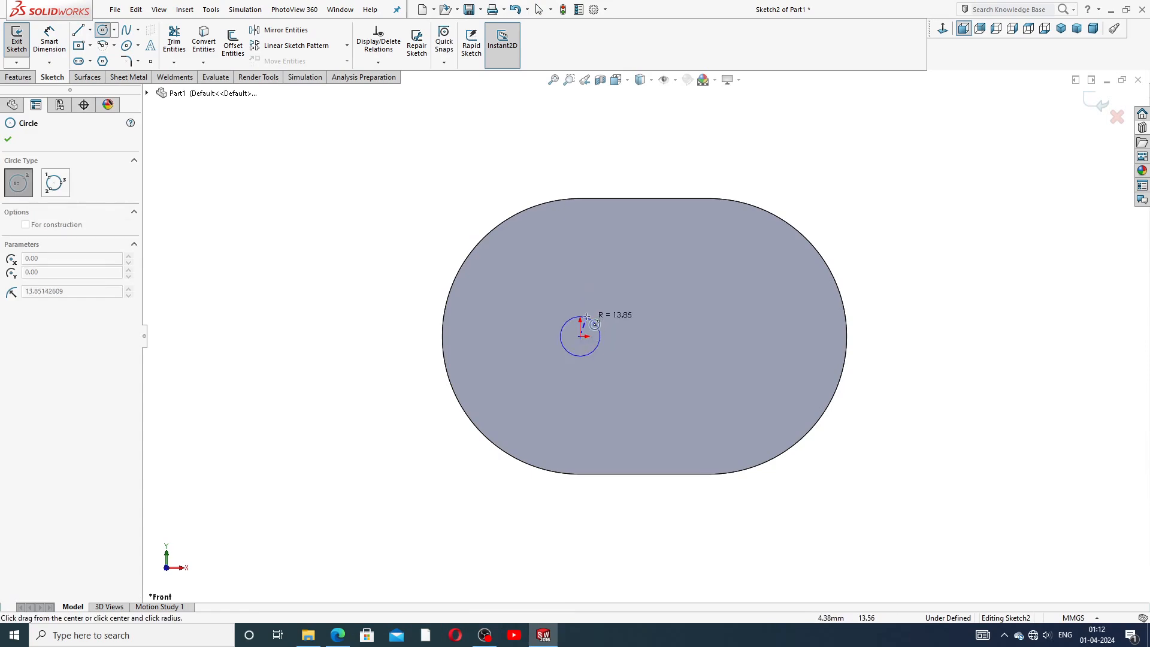
pyautogui.click(588, 315)
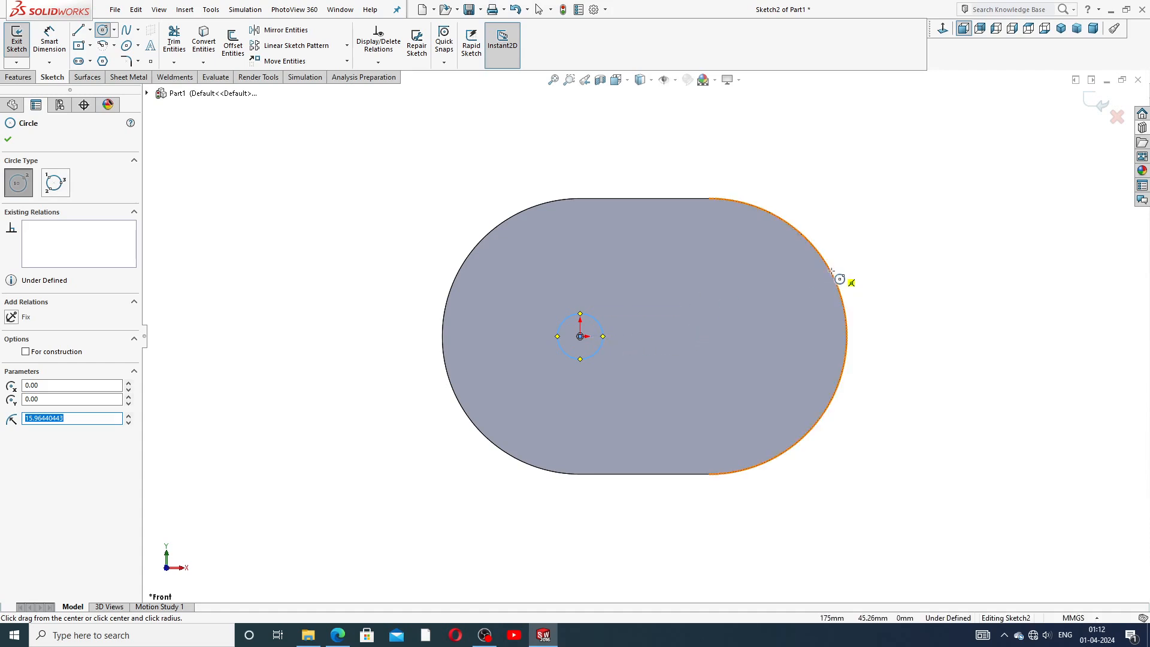
pyautogui.click(709, 336)
pyautogui.click(711, 311)
pyautogui.rightClick(845, 254)
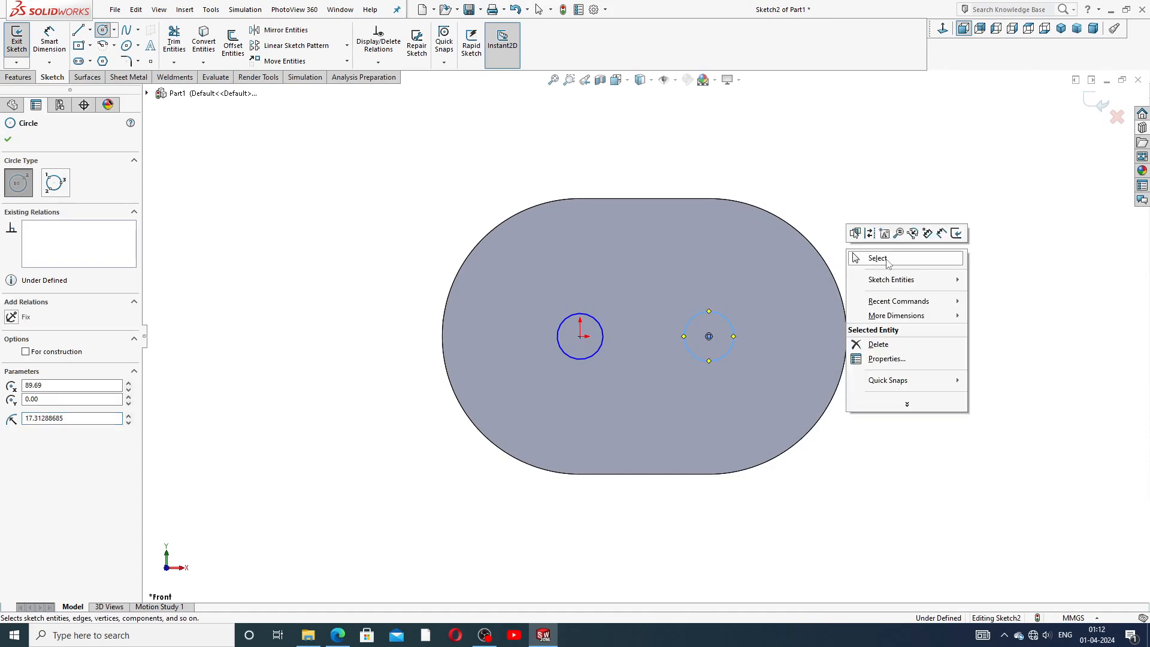
pyautogui.click(873, 258)
# Add an Equal relation between the two small circles.
pyautogui.click(604, 333)
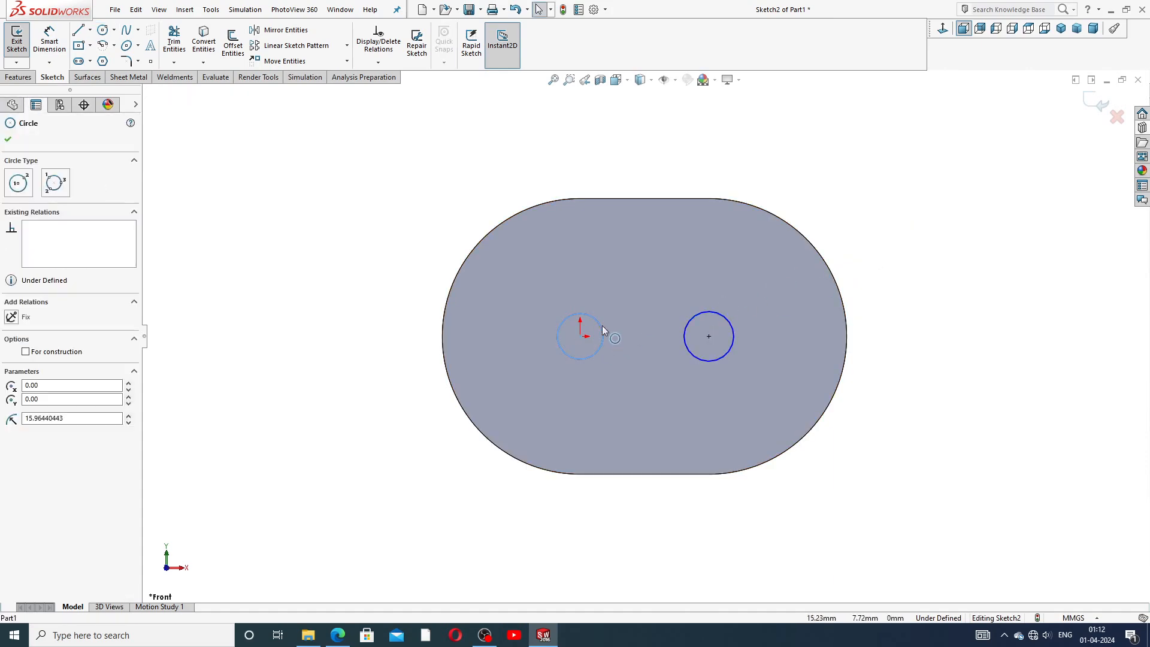
pyautogui.keyDown('ctrl'); pyautogui.click(706, 312); pyautogui.keyUp('ctrl')
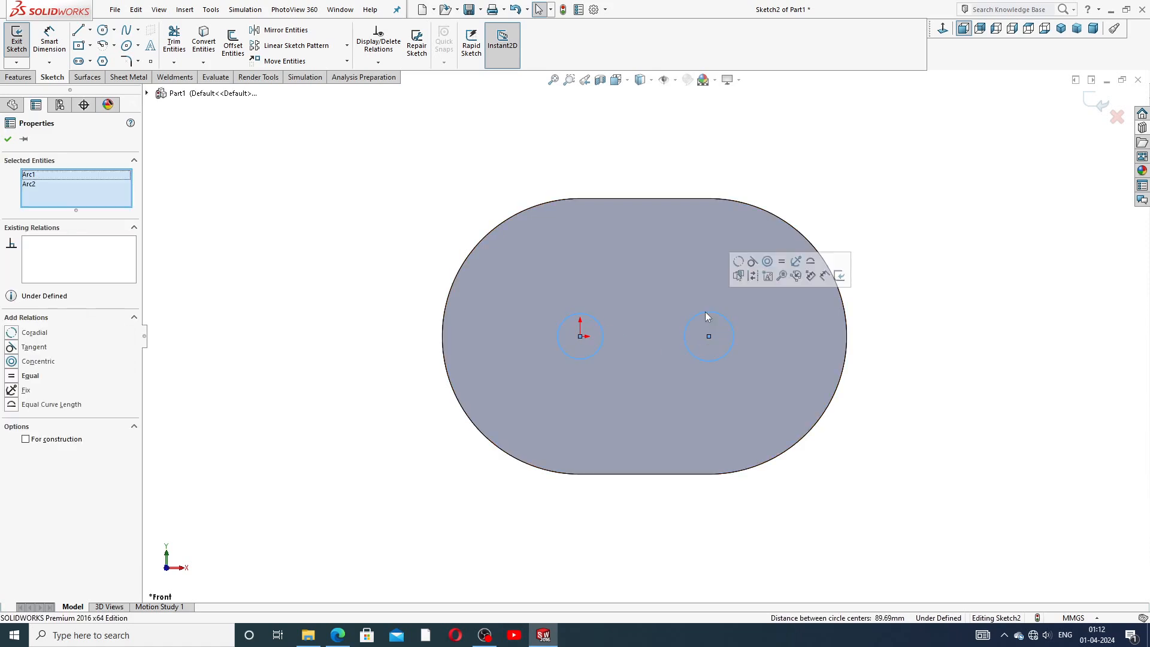
pyautogui.click(783, 263)
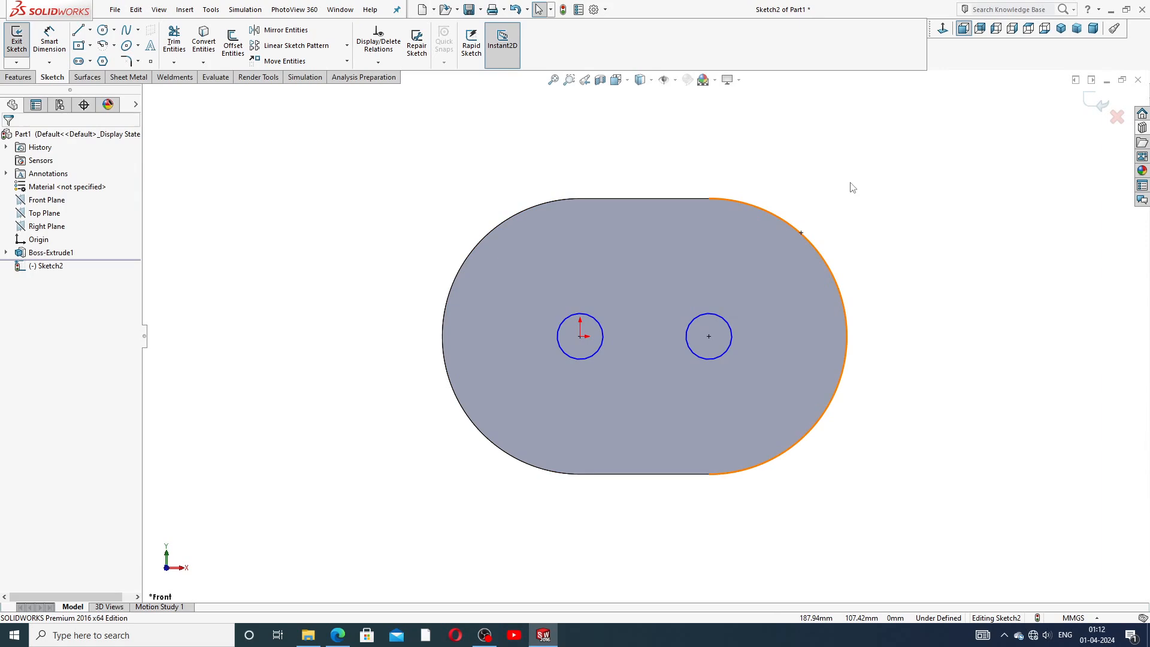
# Dimension the small origin circle's diameter as 20 mm and move its dimension text aside.
pyautogui.click(55, 40)
pyautogui.click(579, 312)
pyautogui.click(571, 287)
pyautogui.write('20')
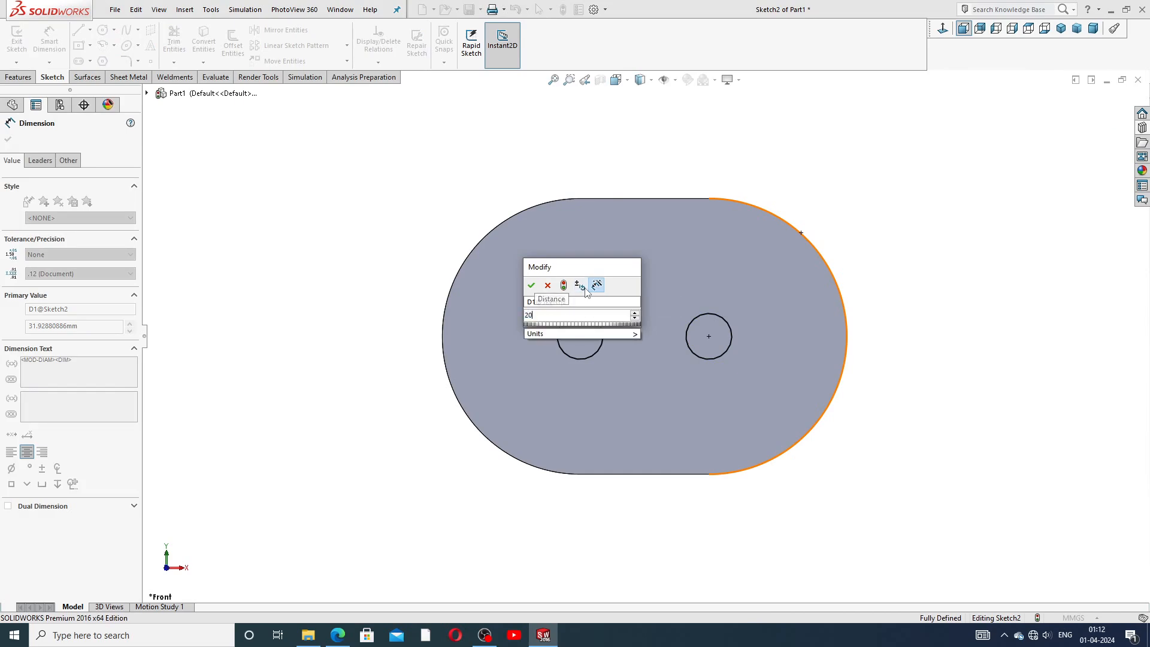
pyautogui.press('Return')
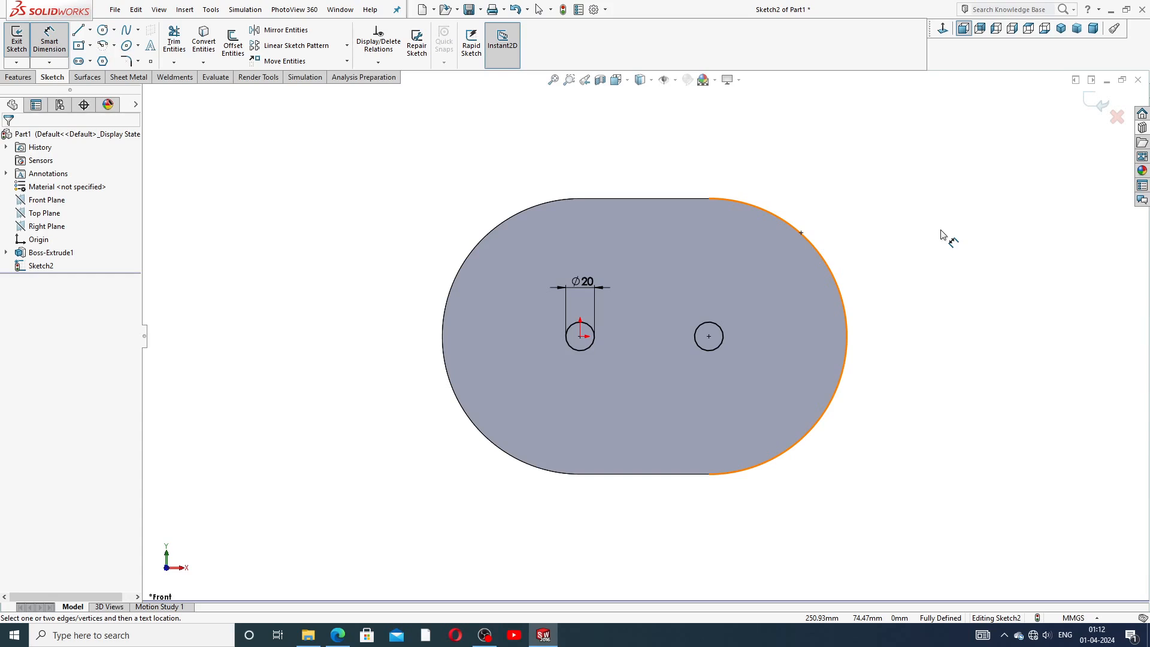
pyautogui.moveTo(584, 282); pyautogui.dragTo(534, 296)
pyautogui.rightClick(933, 199)
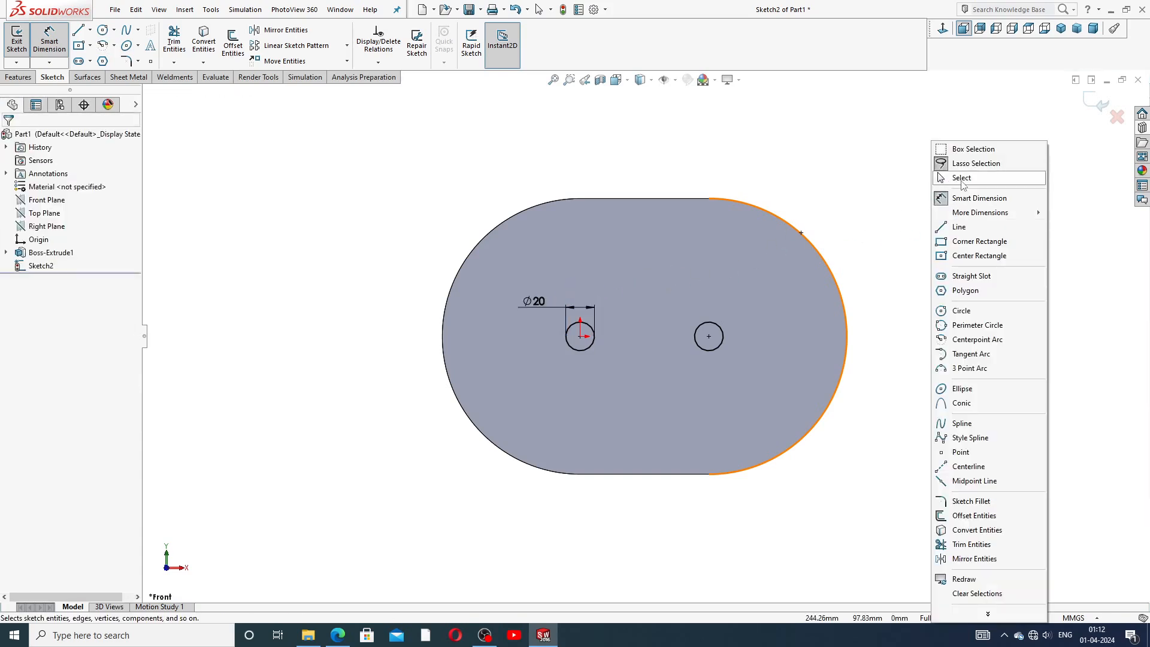
pyautogui.click(962, 181)
# Draw two large overlapping circles, about 130 mm diameter, concentric with the two small circles.
pyautogui.click(343, 638)
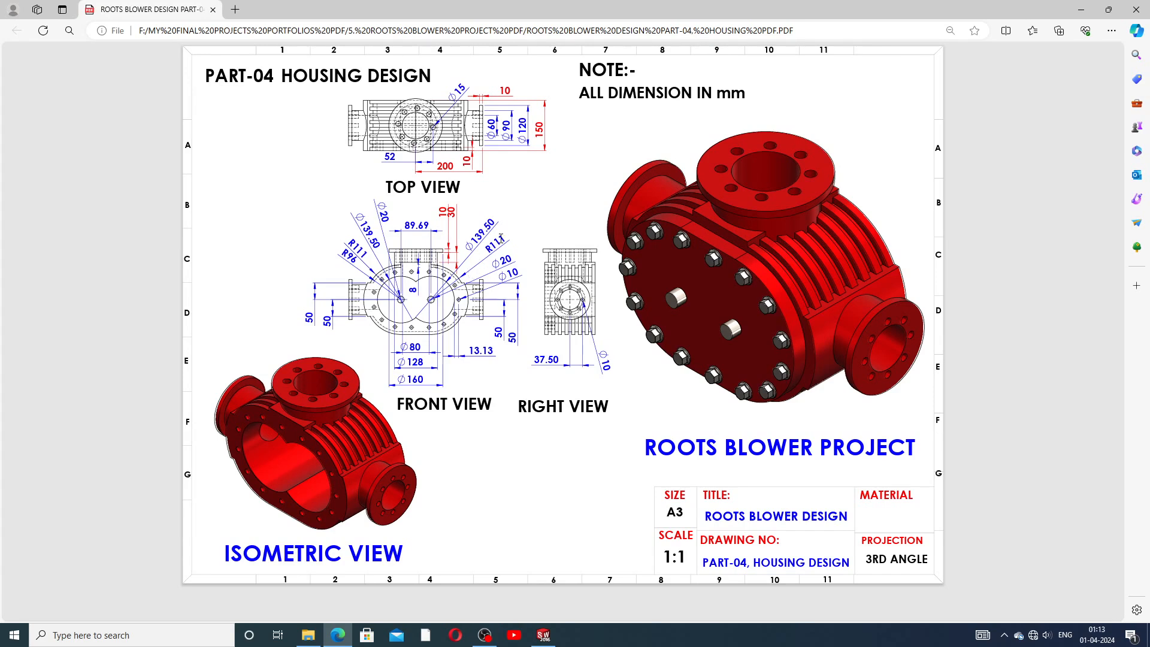
pyautogui.click(544, 635)
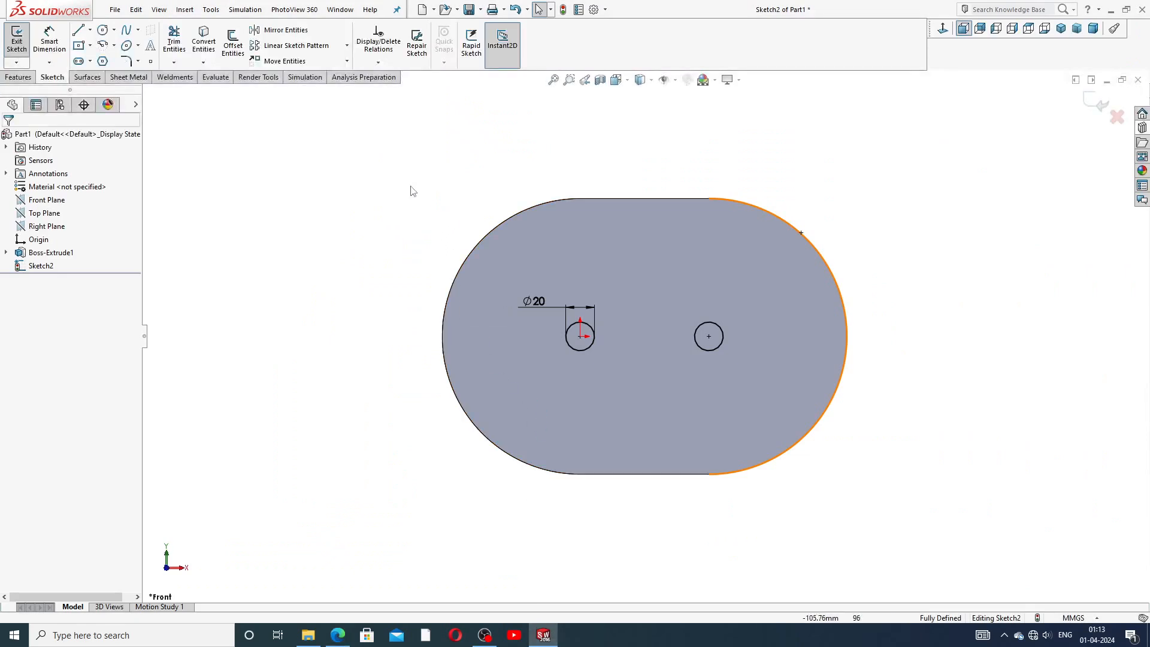
pyautogui.click(102, 29)
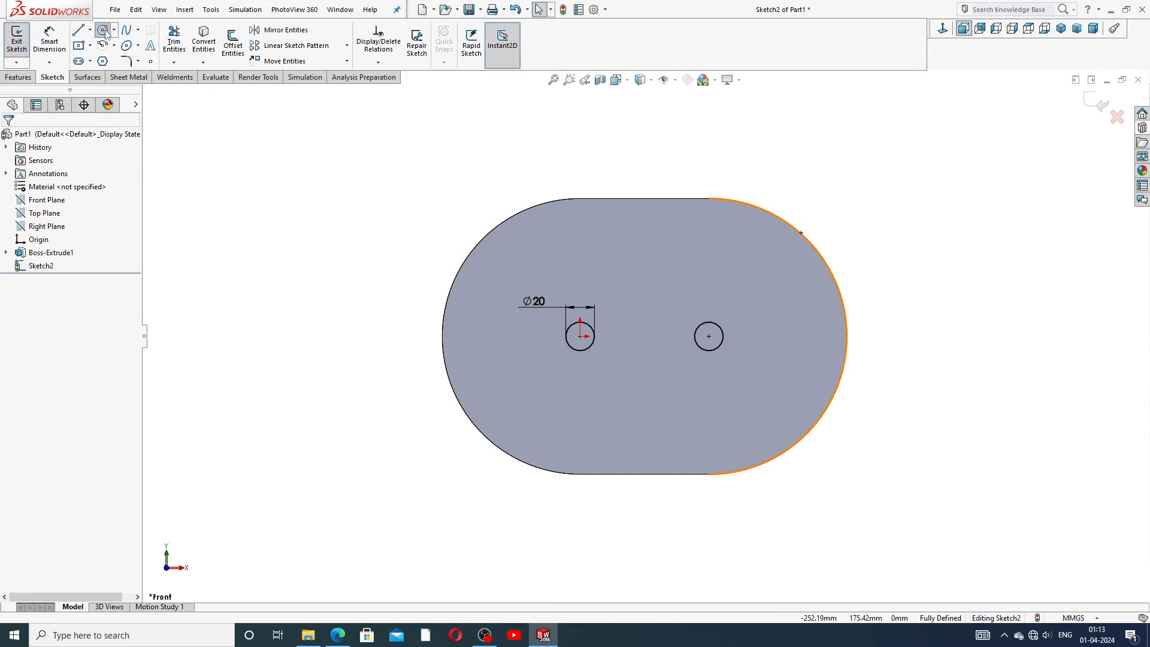
pyautogui.moveTo(581, 336); pyautogui.dragTo(580, 243)
pyautogui.moveTo(709, 337); pyautogui.dragTo(743, 251)
pyautogui.rightClick(839, 220)
pyautogui.click(839, 218)
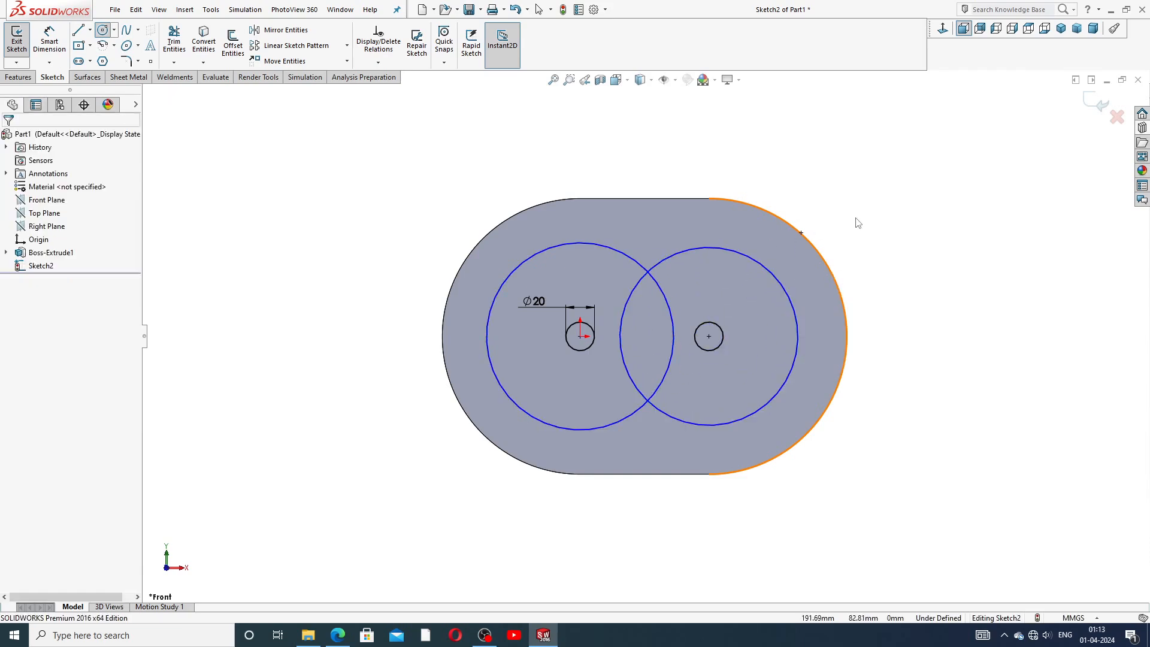
# Add an Equal relation between the two large circles.
pyautogui.click(635, 262)
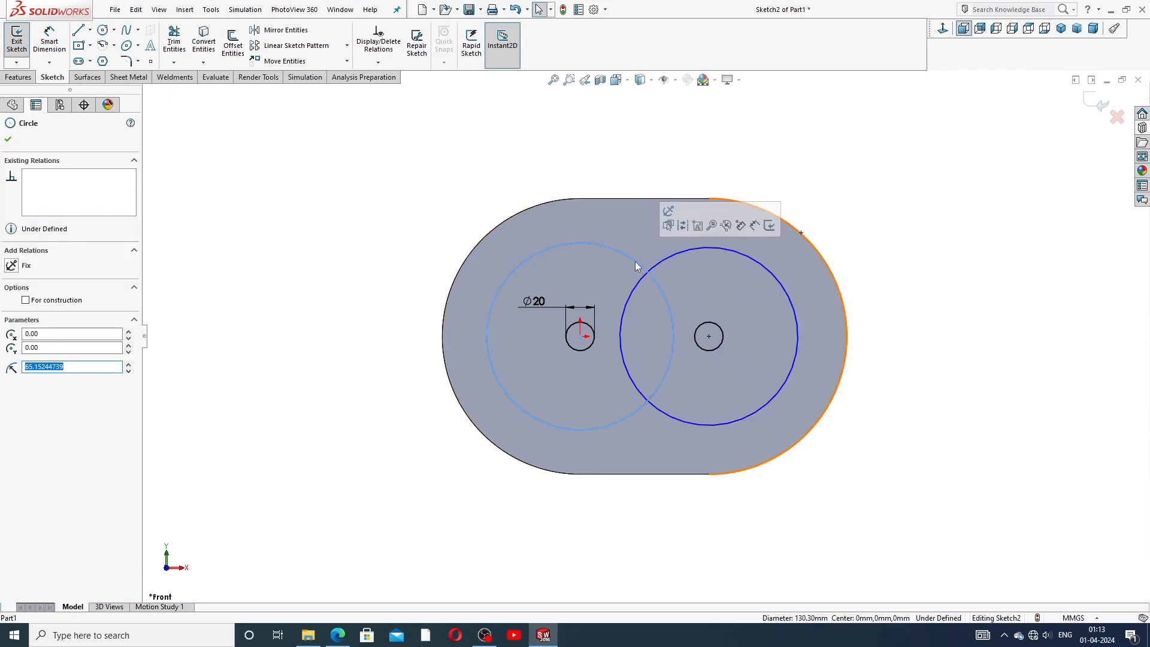
pyautogui.keyDown('ctrl'); pyautogui.click(692, 249); pyautogui.keyUp('ctrl')
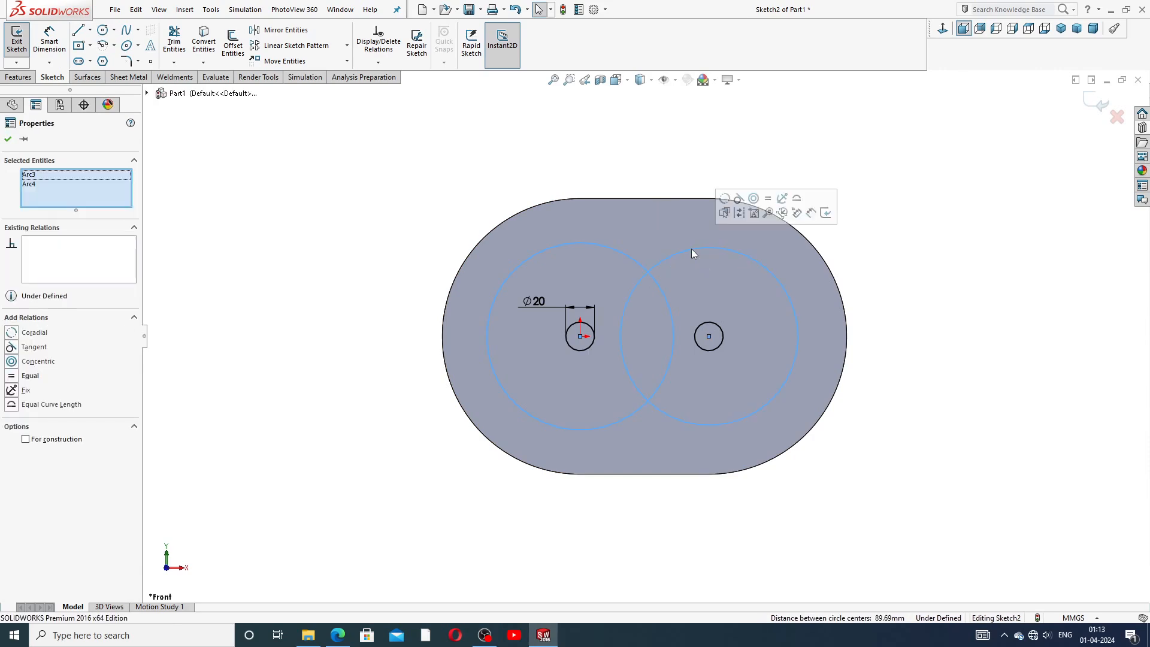
pyautogui.click(768, 201)
pyautogui.click(260, 182)
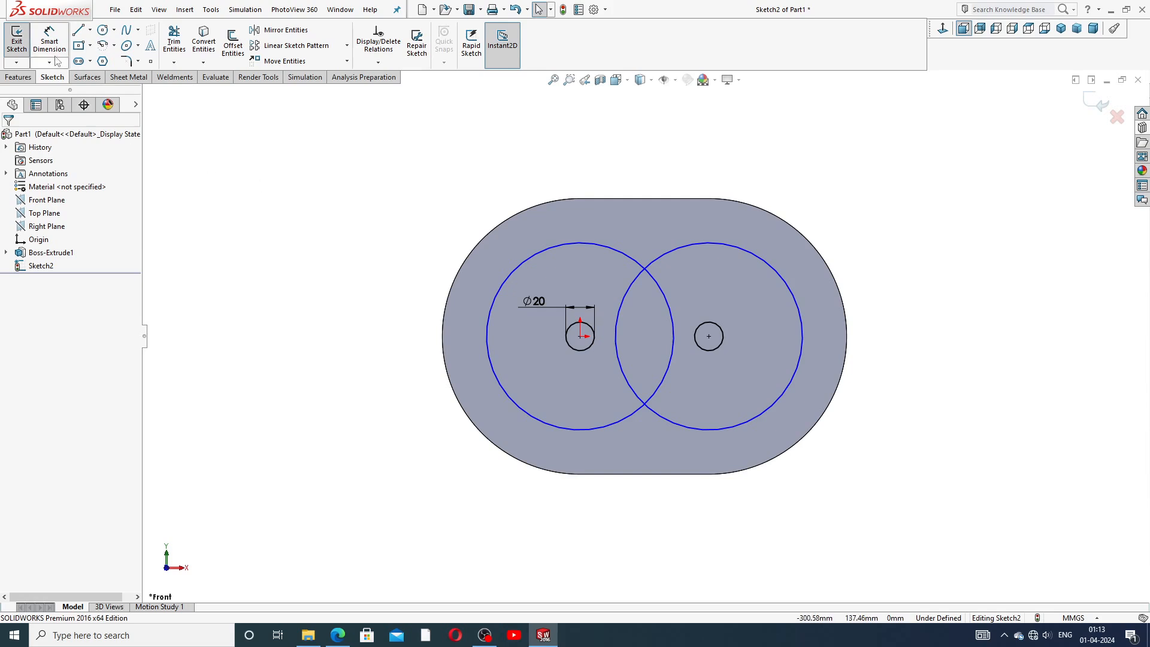
# Dimension the large left circle's diameter as 139.5 mm.
pyautogui.click(49, 39)
pyautogui.click(538, 250)
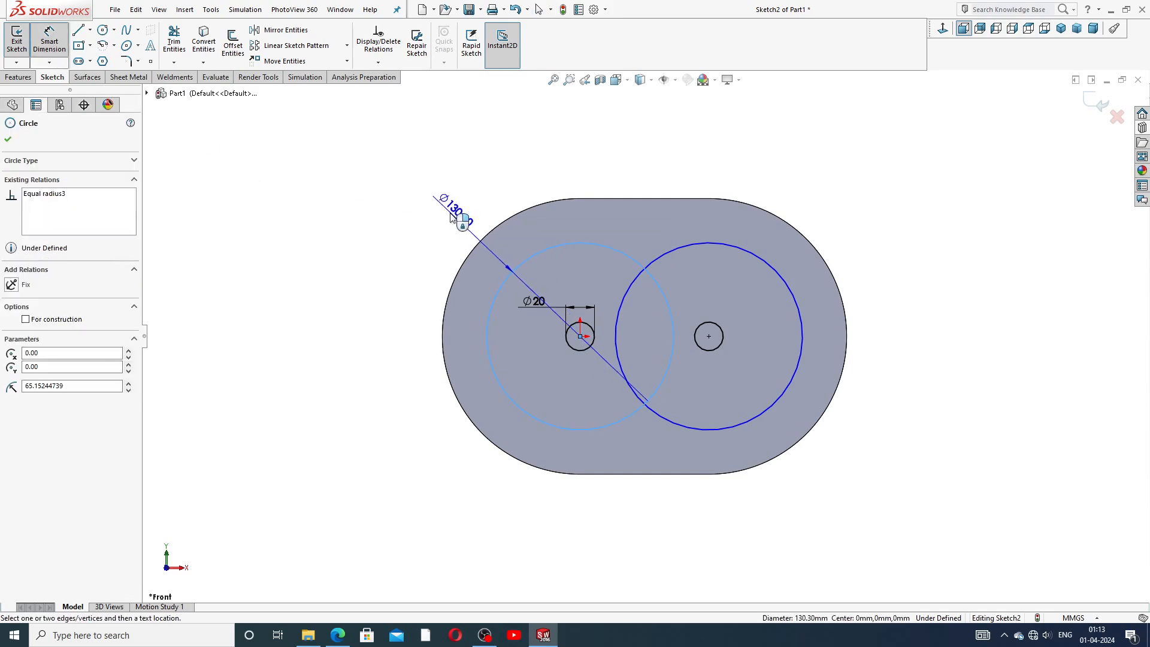
pyautogui.click(450, 217)
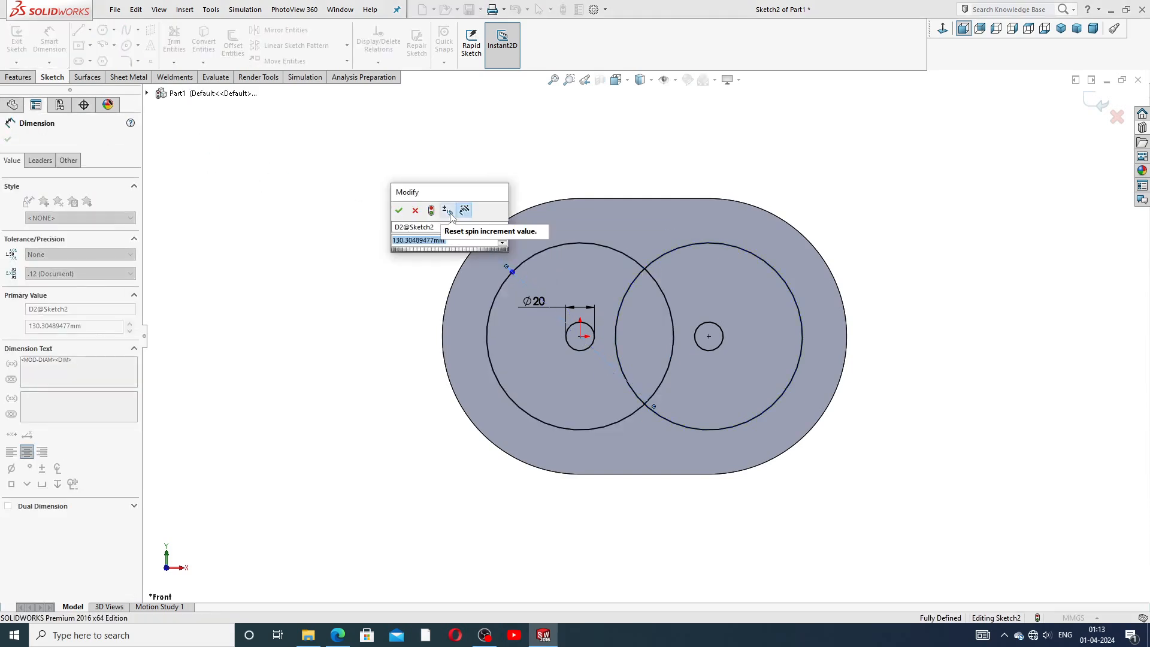
pyautogui.write('139')
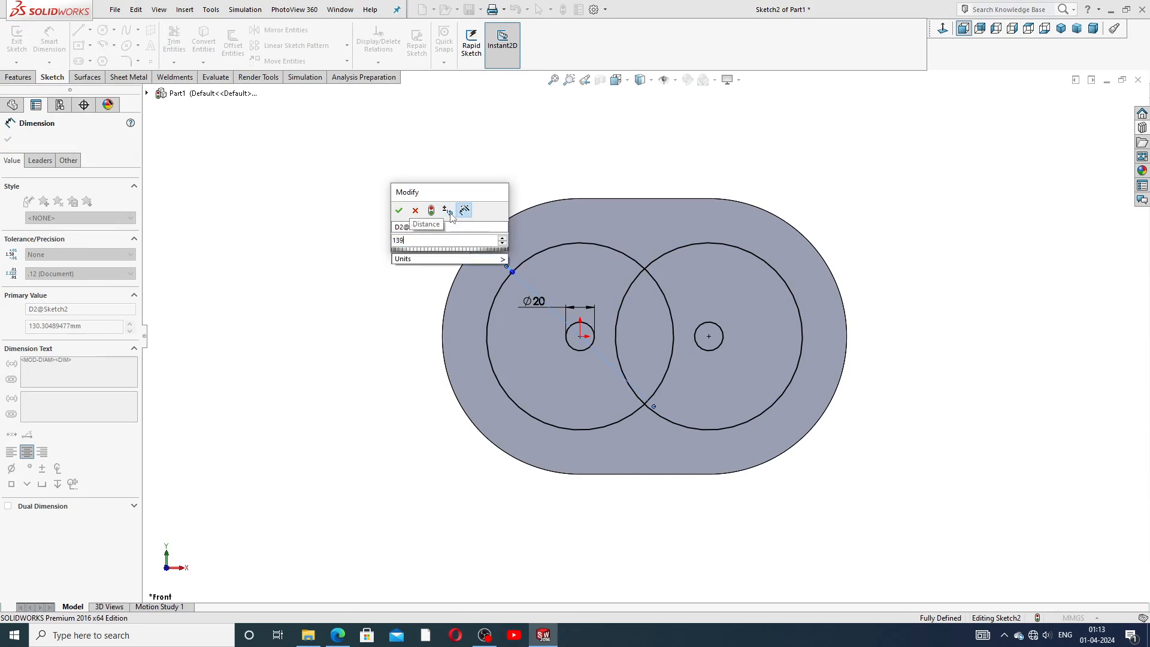
pyautogui.write('.5')
pyautogui.press('Return')
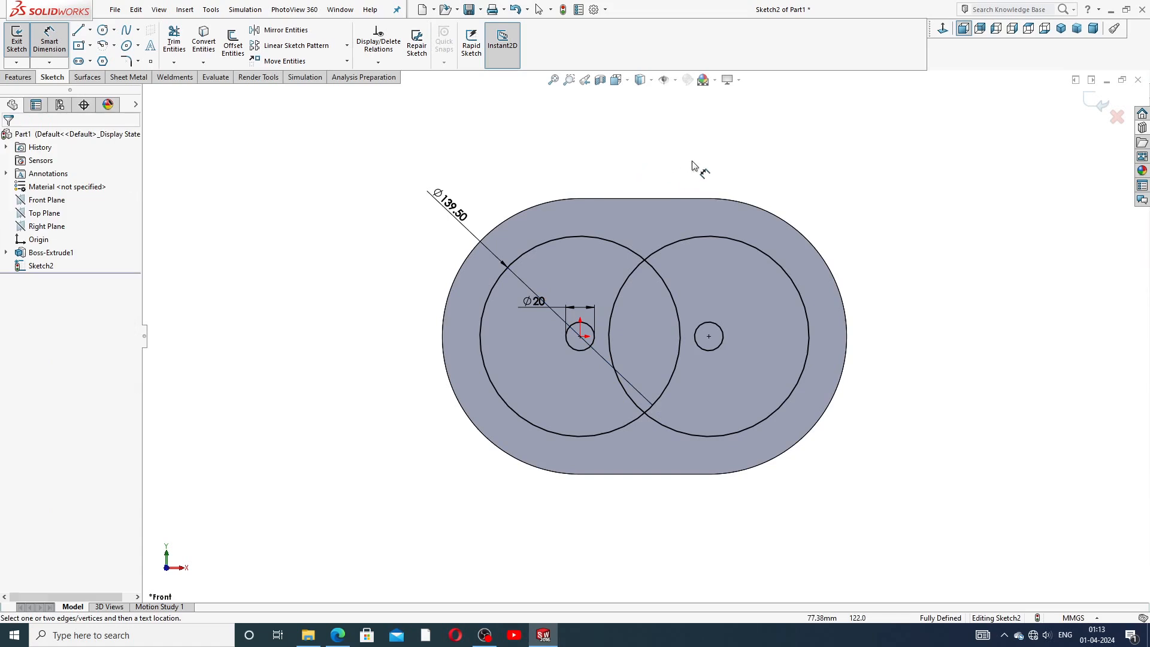
pyautogui.rightClick(695, 171)
pyautogui.click(724, 177)
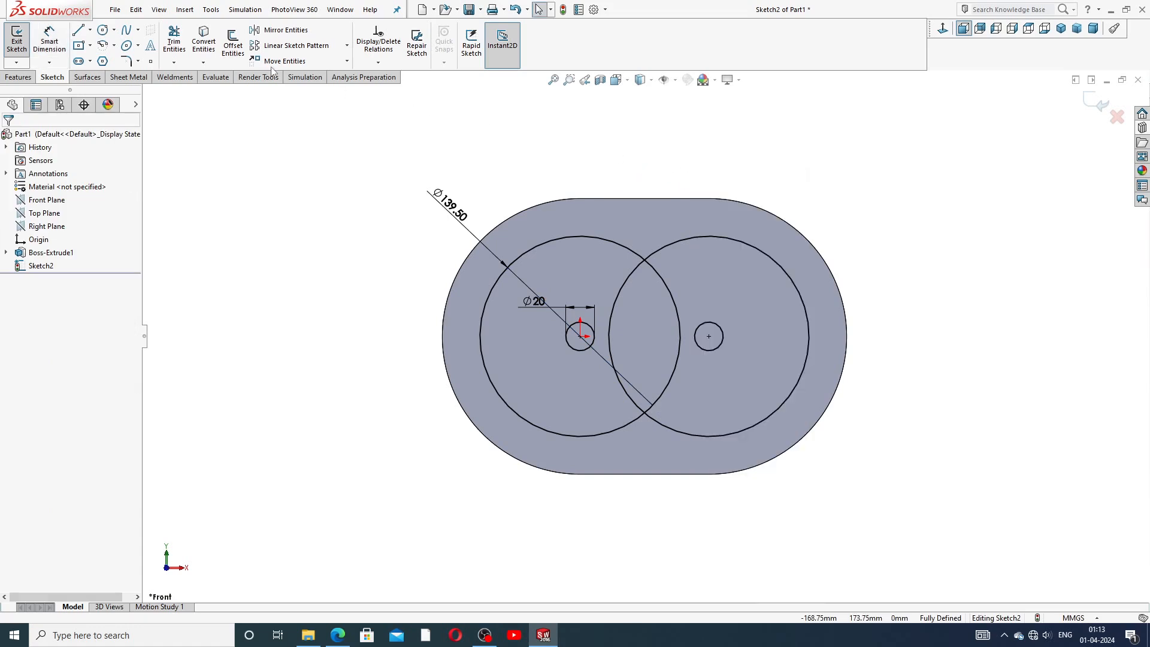
# Trim the inner overlapping arcs of the two large circles to leave a figure-eight outline.
pyautogui.click(175, 43)
pyautogui.scroll(-2, 711, 336)
pyautogui.click(633, 253)
pyautogui.click(591, 242)
pyautogui.rightClick(955, 139)
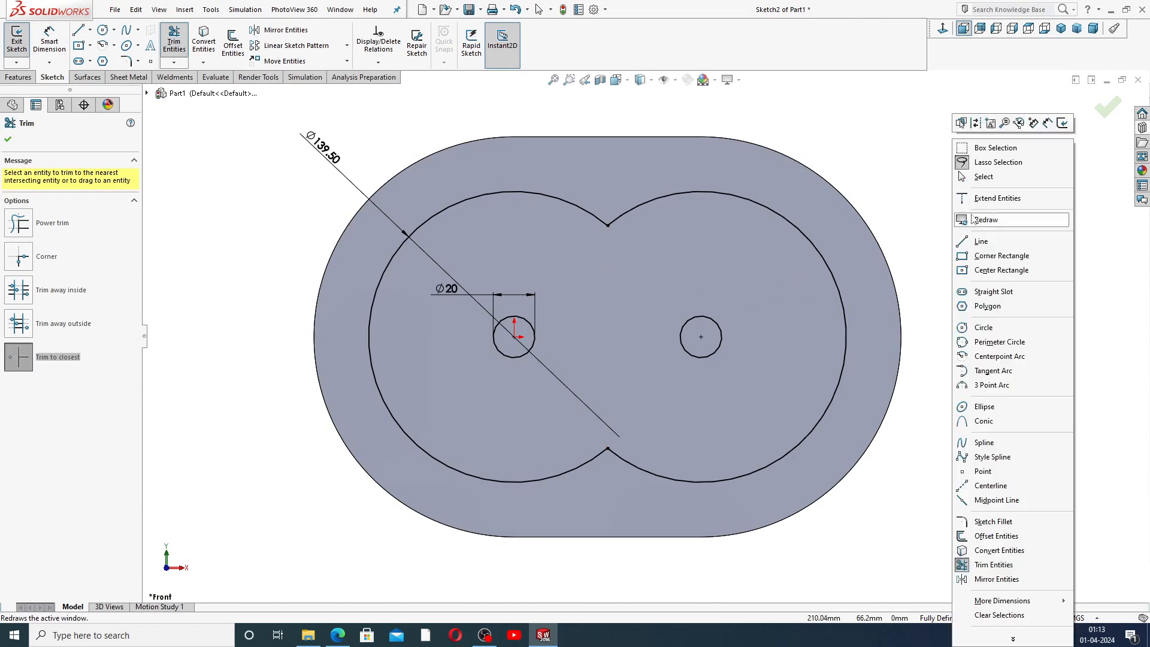
pyautogui.click(983, 177)
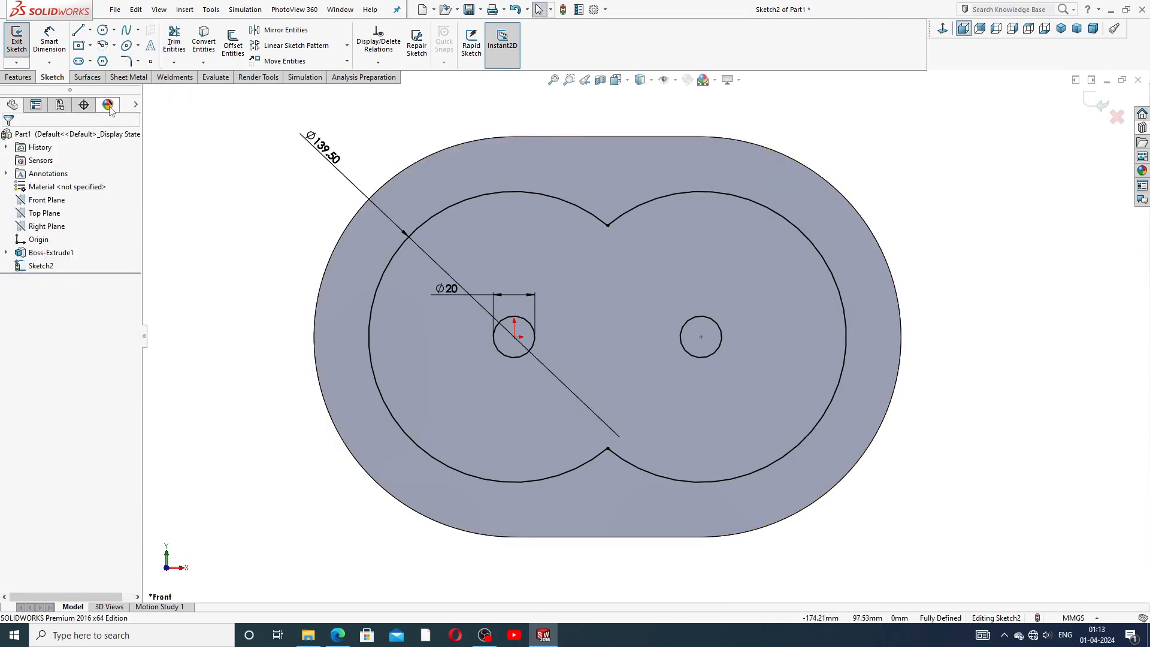
pyautogui.click(24, 77)
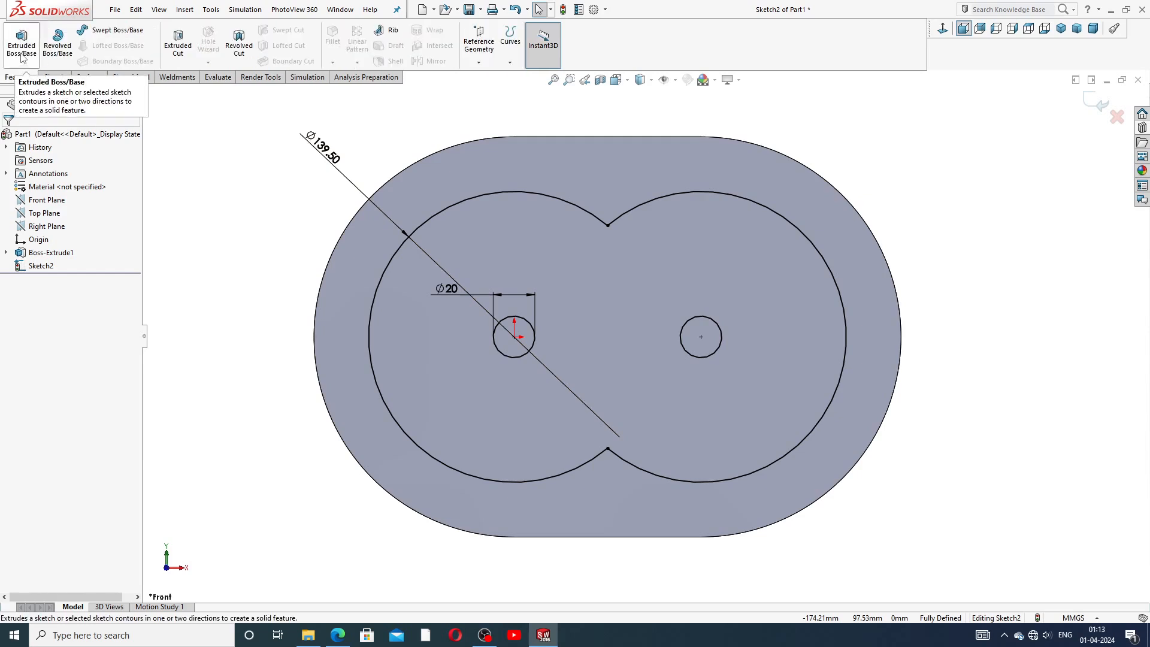
pyautogui.click(22, 48)
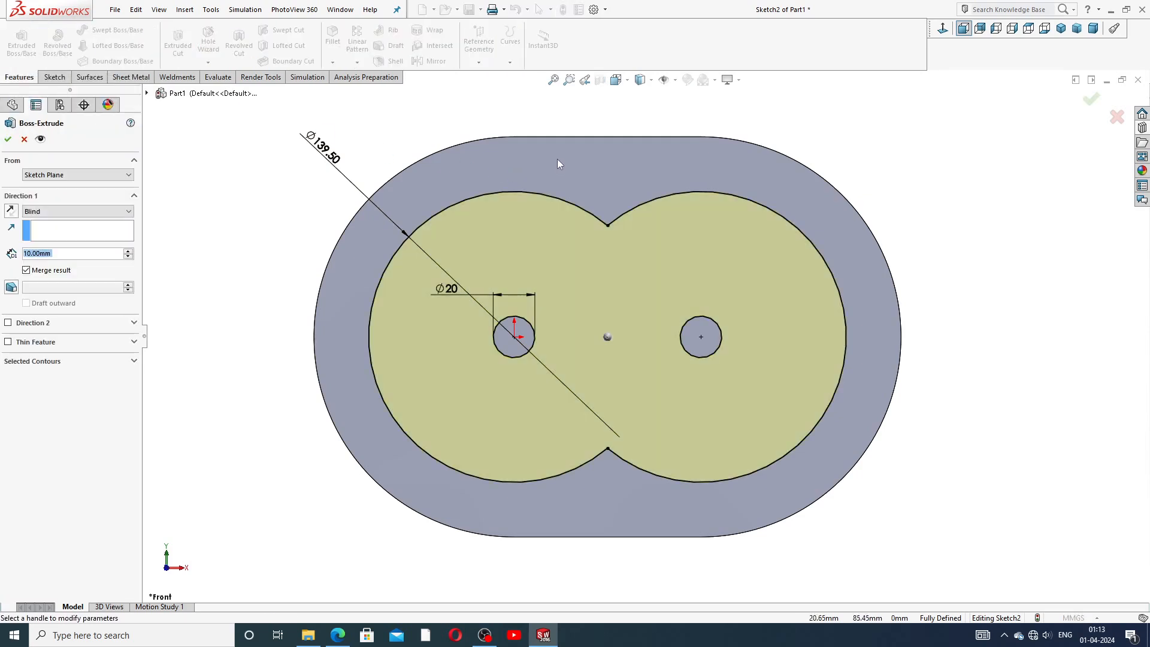
pyautogui.click(58, 362)
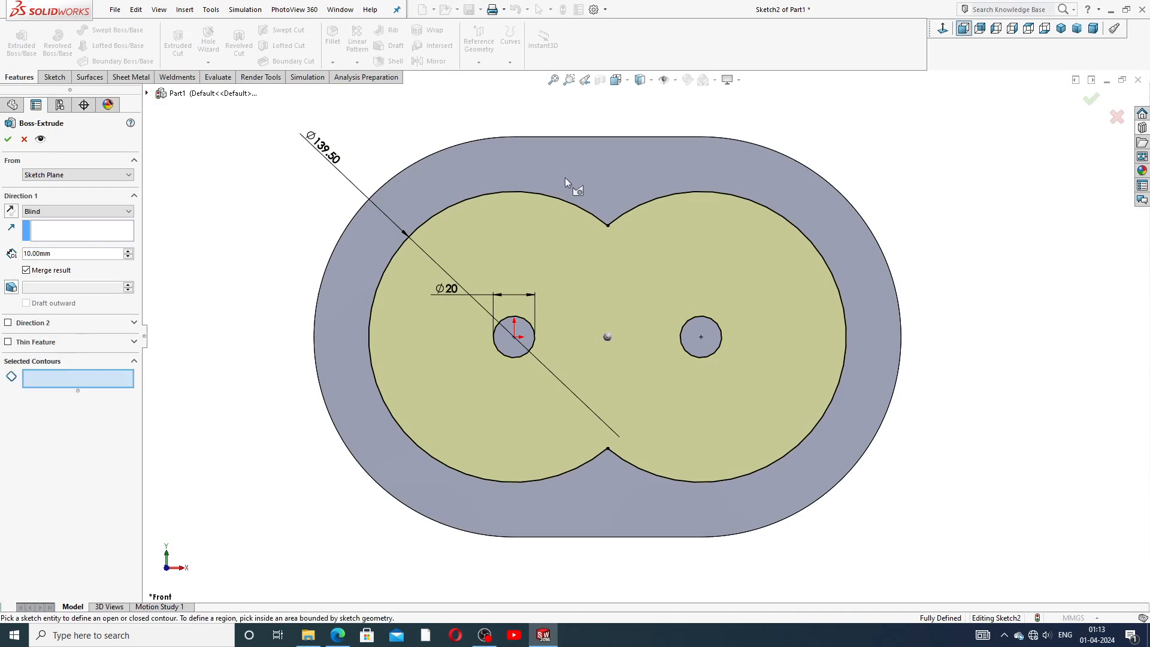
pyautogui.moveTo(616, 201); pyautogui.dragTo(576, 219, button='middle')
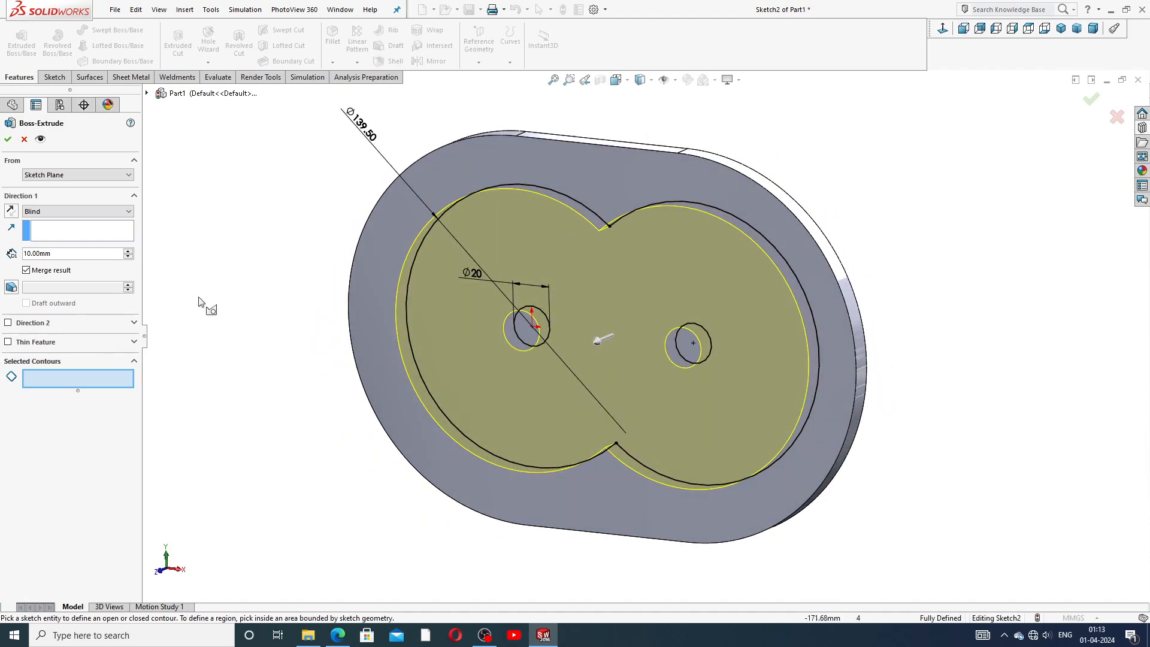
pyautogui.click(57, 386)
pyautogui.click(25, 140)
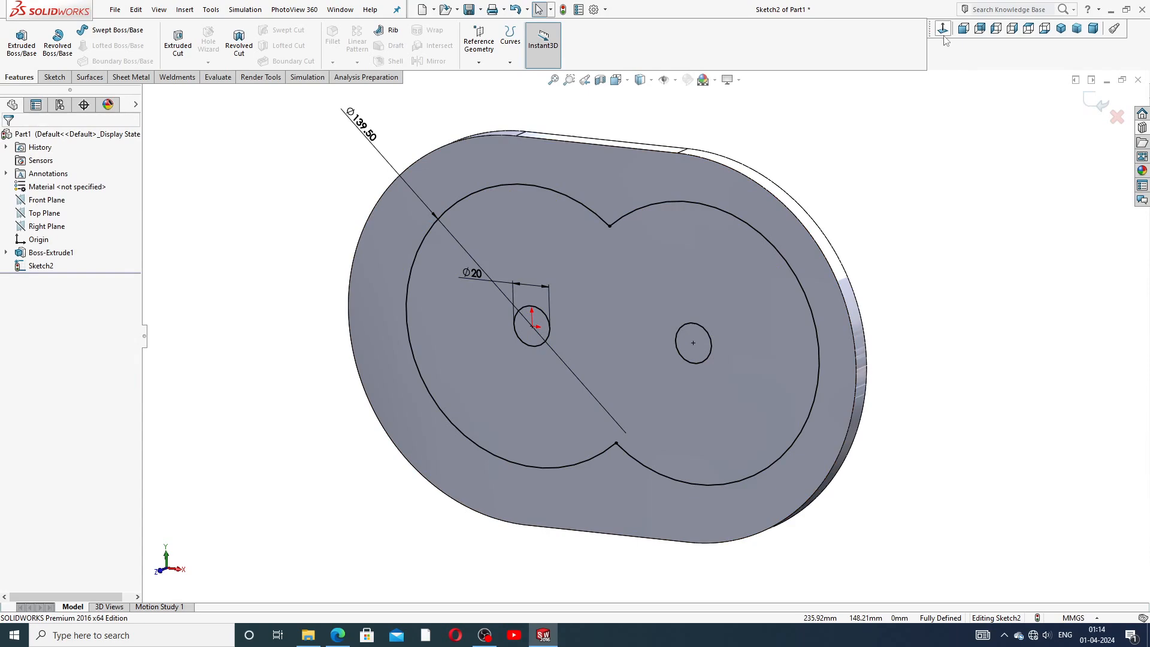
# Convert the body's outer edge loop into the sketch with Convert Entities, viewed from the front.
pyautogui.click(964, 28)
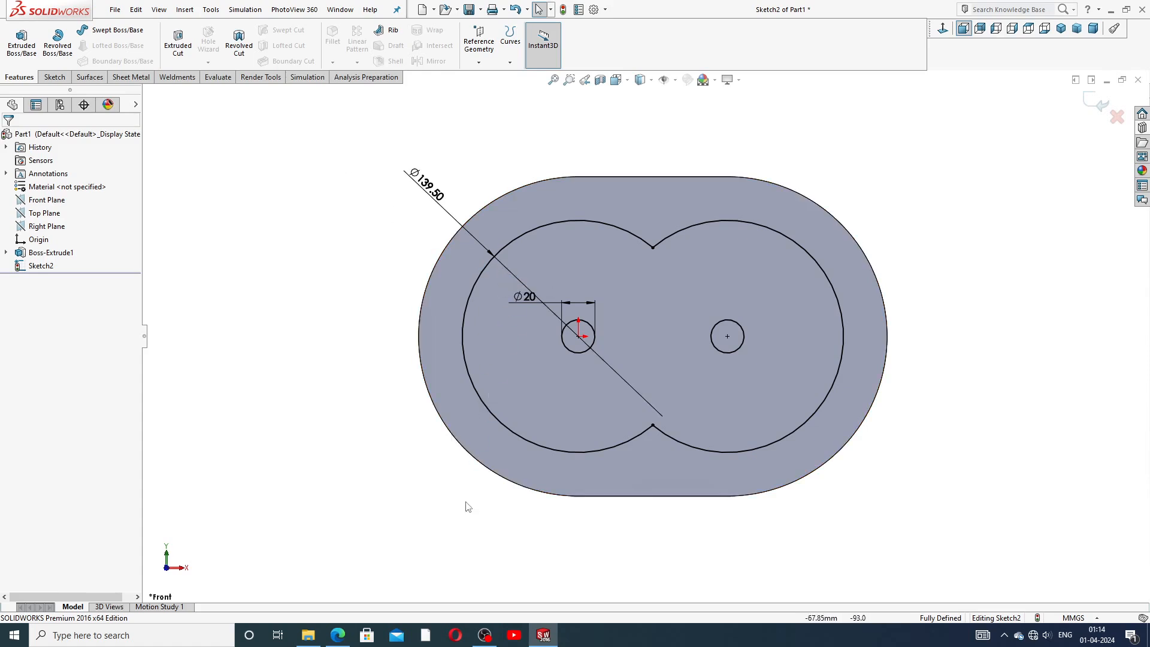
pyautogui.click(337, 636)
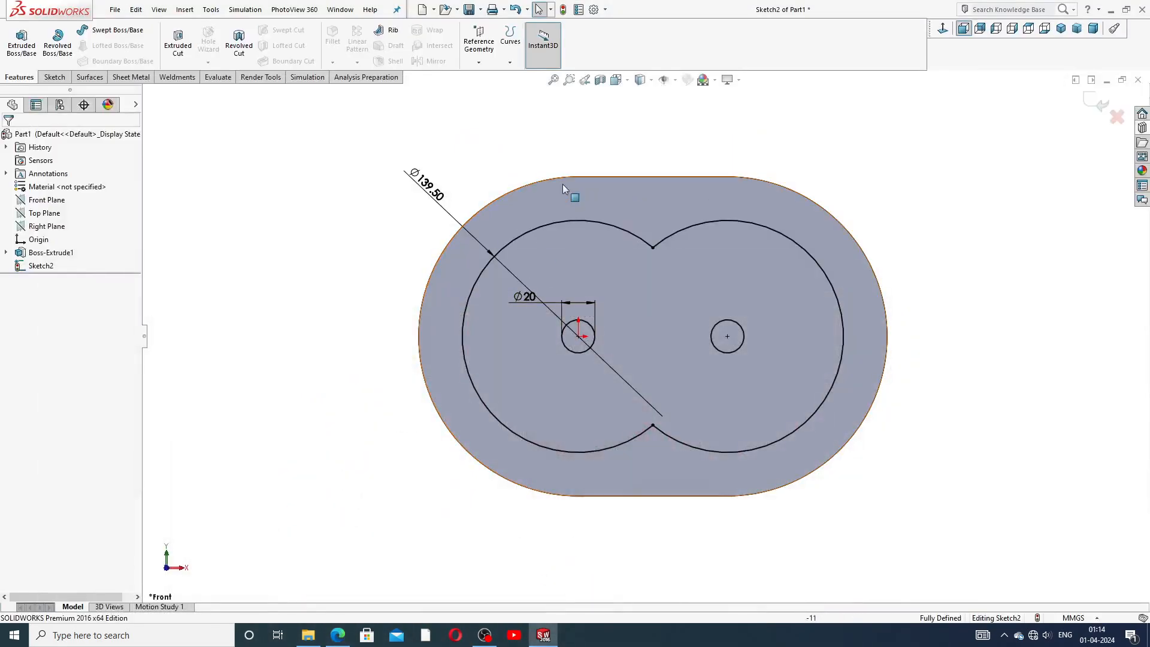
pyautogui.click(559, 177)
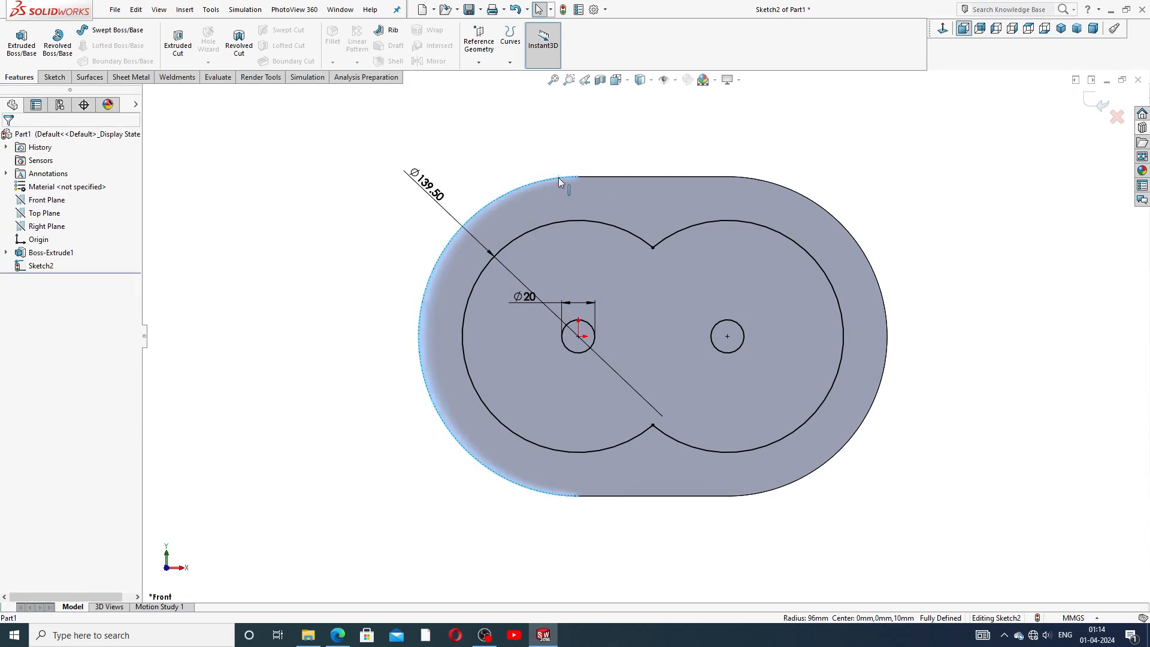
pyautogui.rightClick(558, 177)
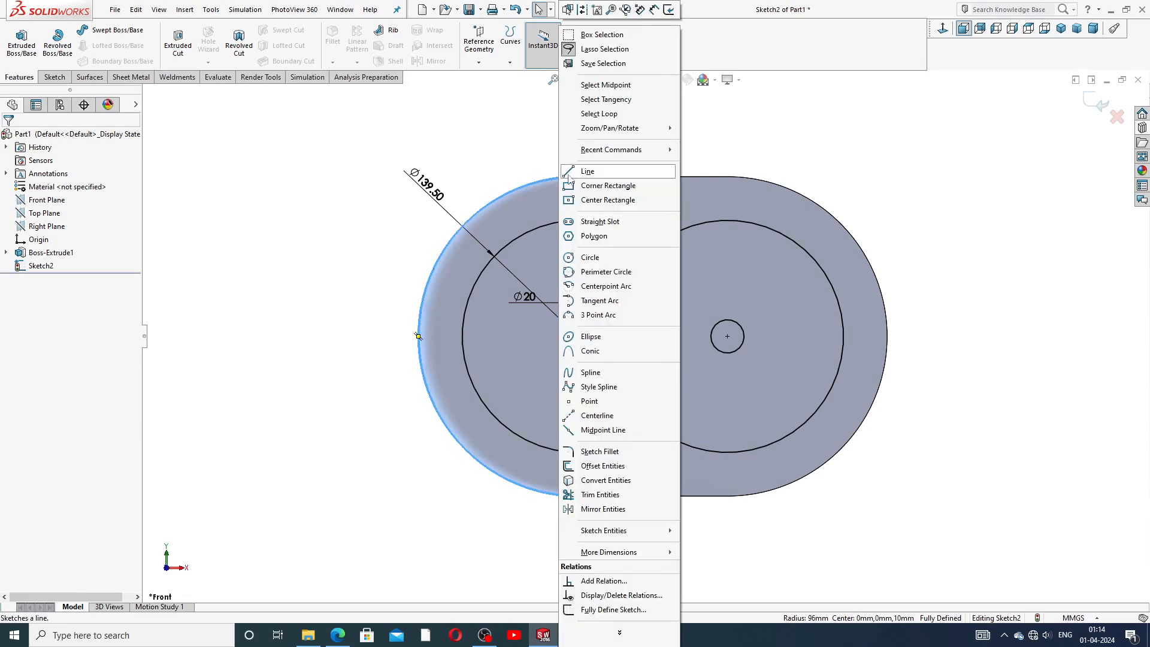
pyautogui.click(598, 114)
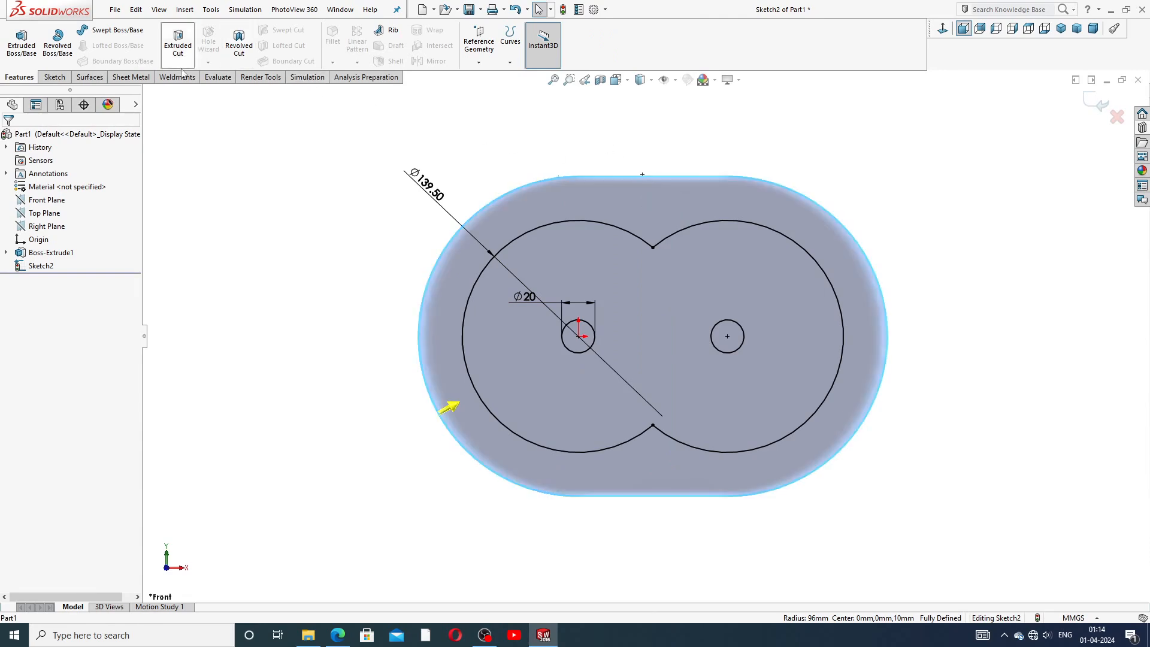
pyautogui.click(54, 76)
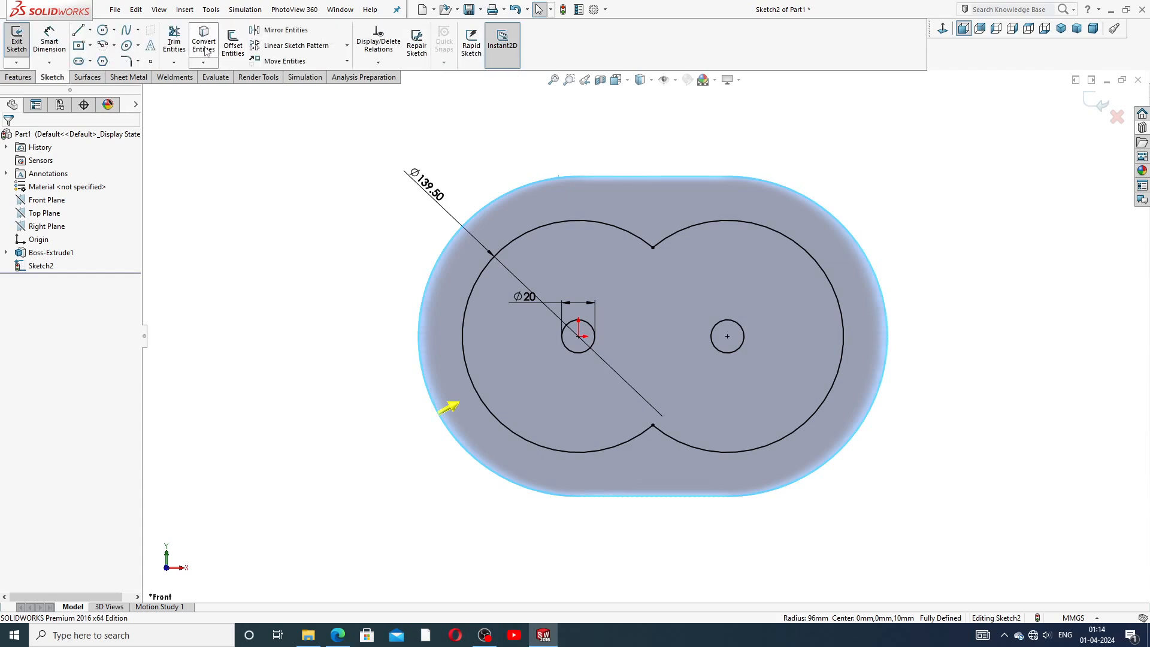
pyautogui.click(205, 47)
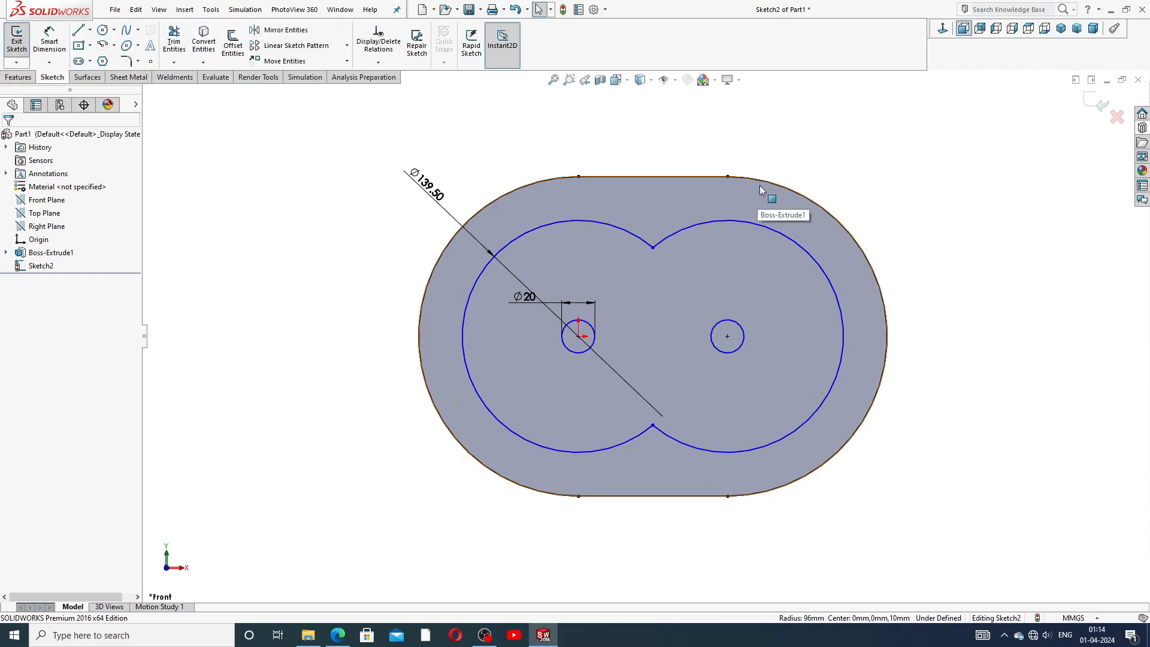
# Boss-extrude the region between the outer outline and the figure-eight cavity to a depth of 150 mm.
pyautogui.scroll(3, 558, 197)
pyautogui.scroll(-5, 665, 293)
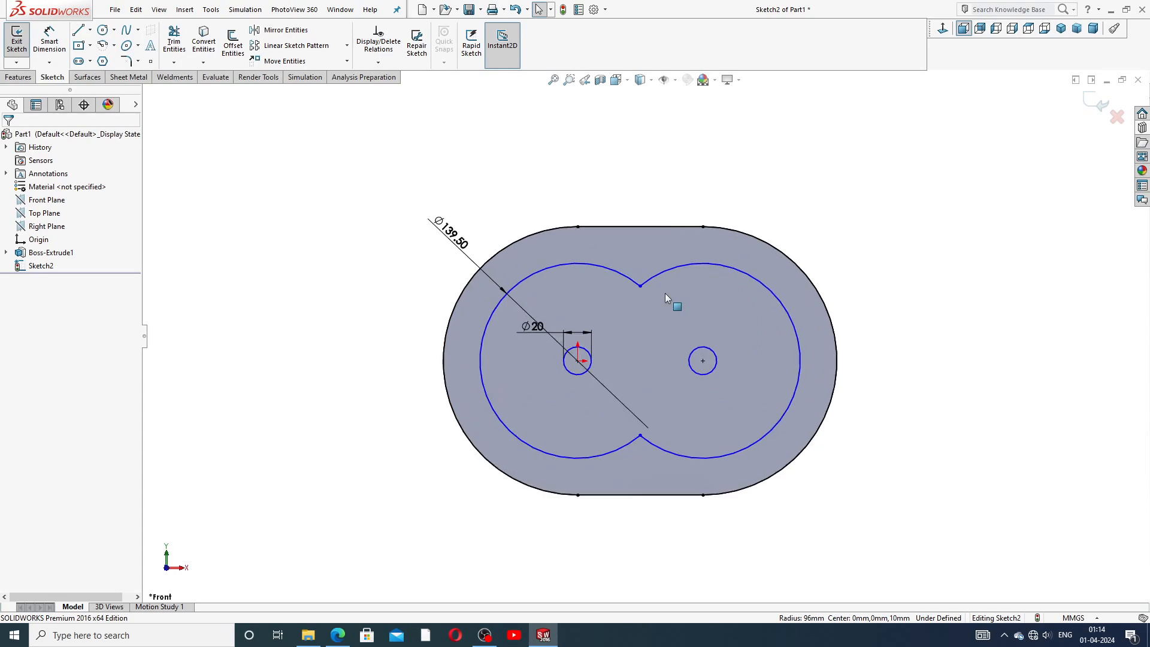
pyautogui.click(18, 76)
pyautogui.click(22, 42)
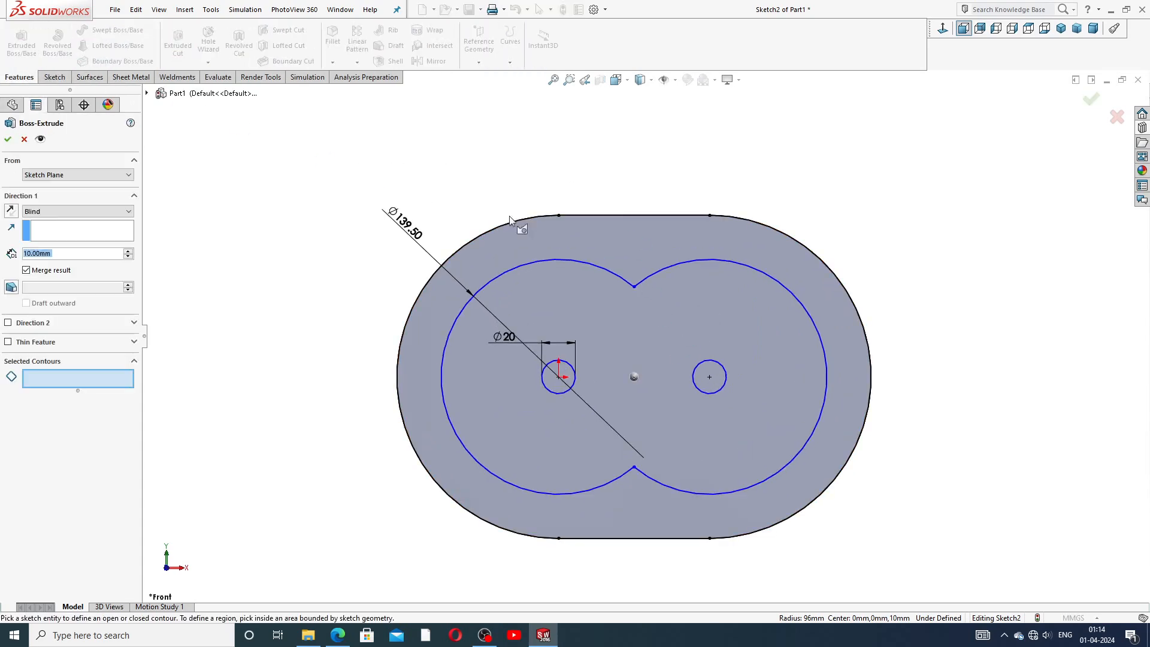
pyautogui.click(596, 244)
pyautogui.moveTo(757, 290); pyautogui.dragTo(679, 337, button='middle')
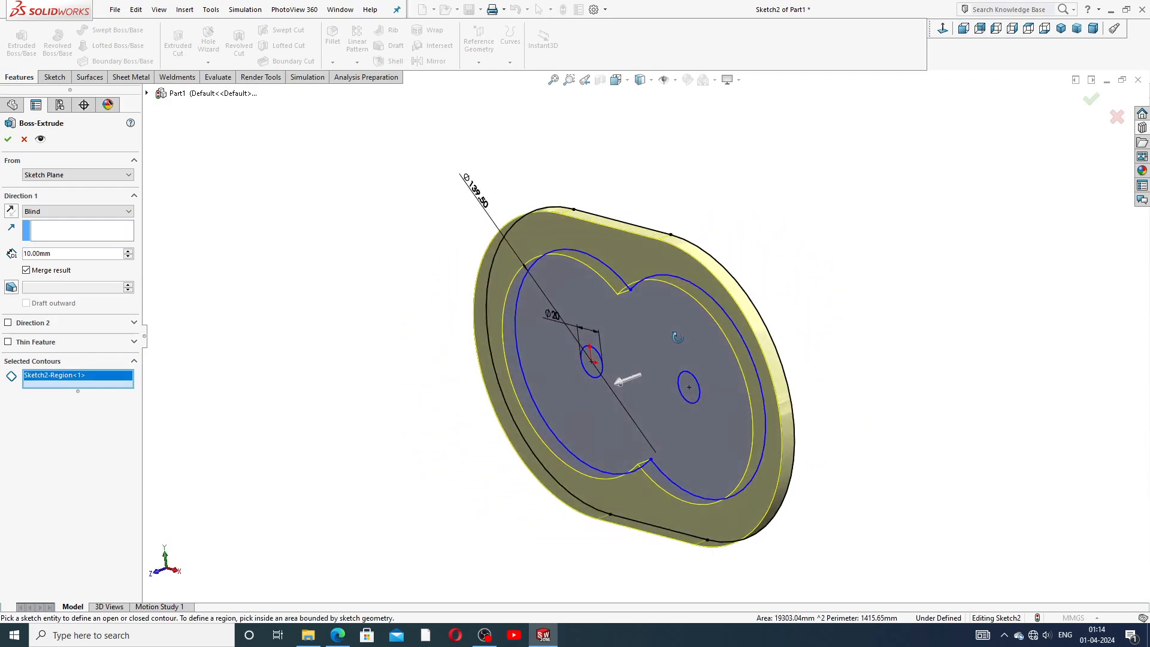
pyautogui.scroll(3, 624, 383)
pyautogui.scroll(-3, 628, 384)
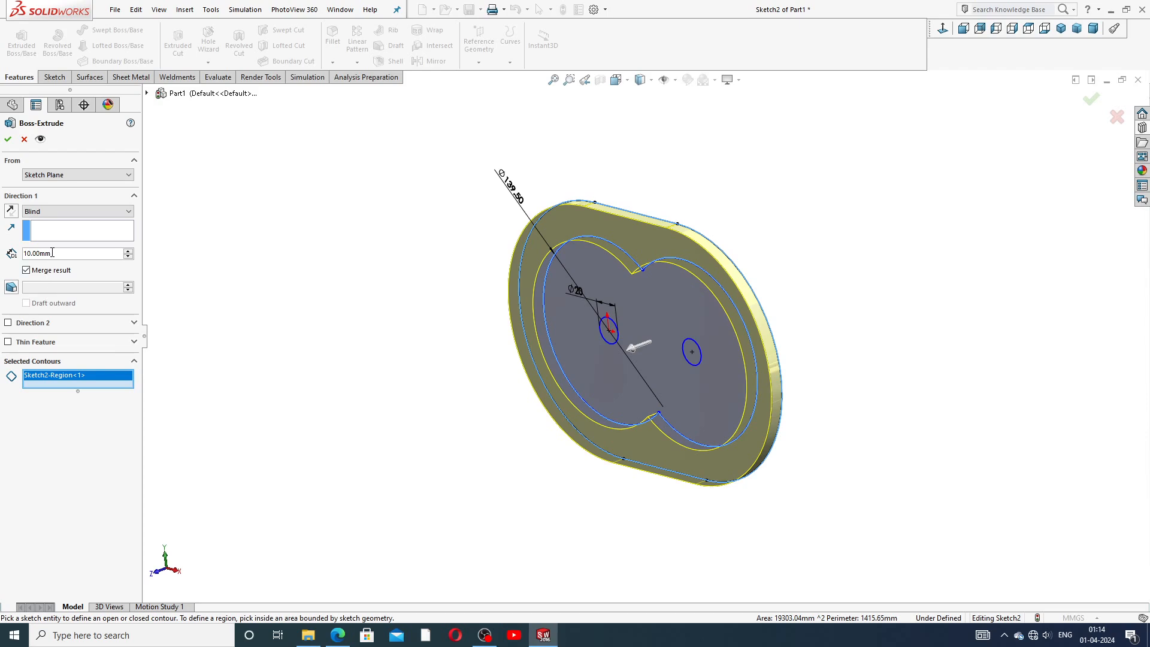
pyautogui.moveTo(51, 255); pyautogui.dragTo(21, 257)
pyautogui.write('150')
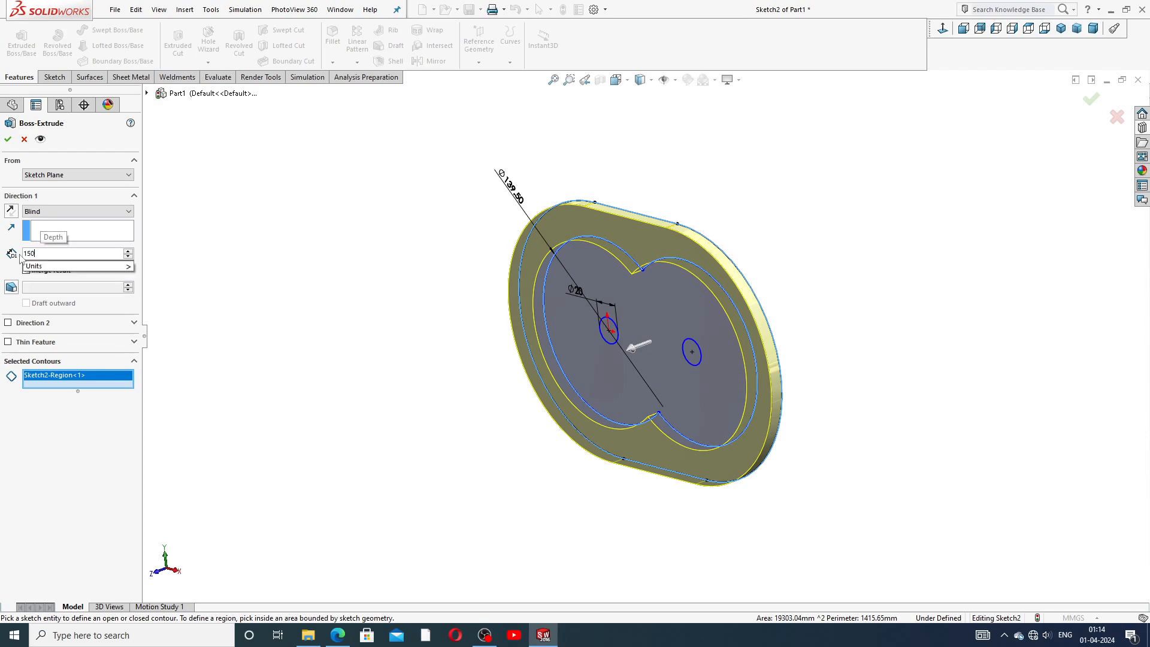
pyautogui.press('Return')
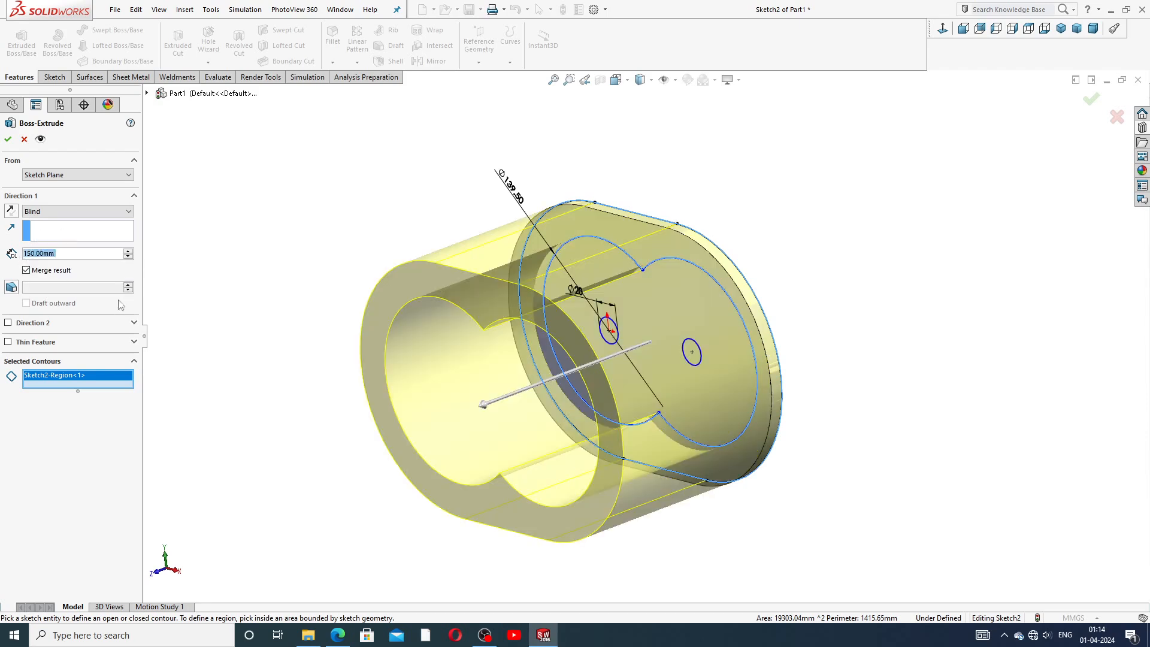
# Compare the extrusion with the reference drawing and confirm the 150 mm boss extrude.
pyautogui.click(339, 634)
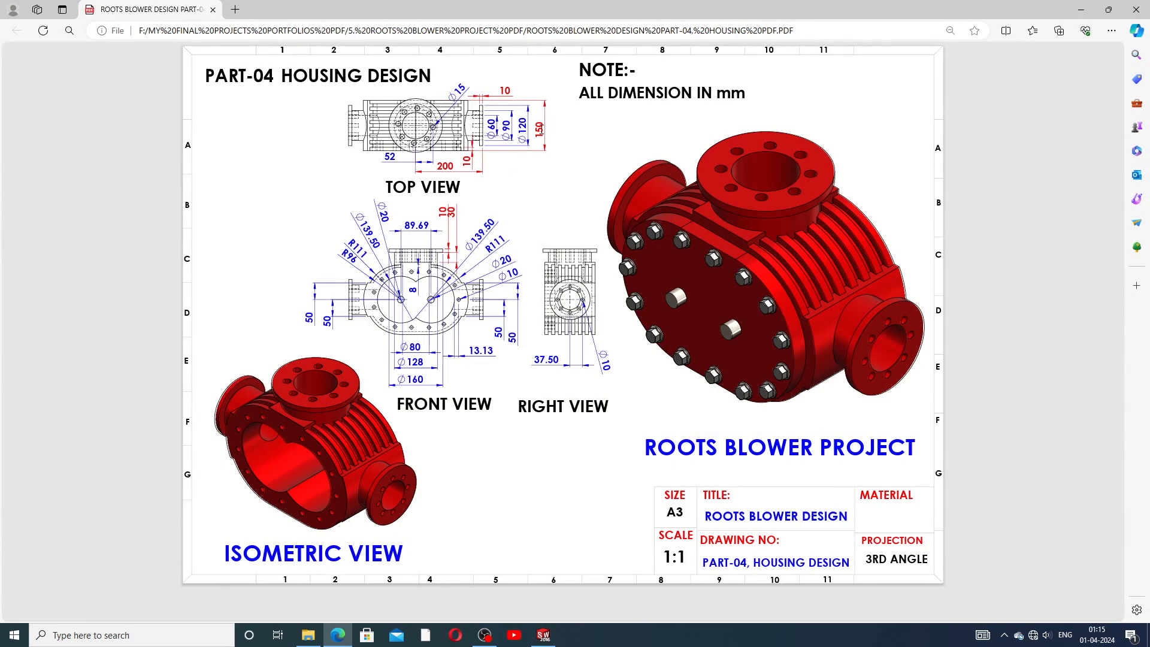
pyautogui.click(340, 636)
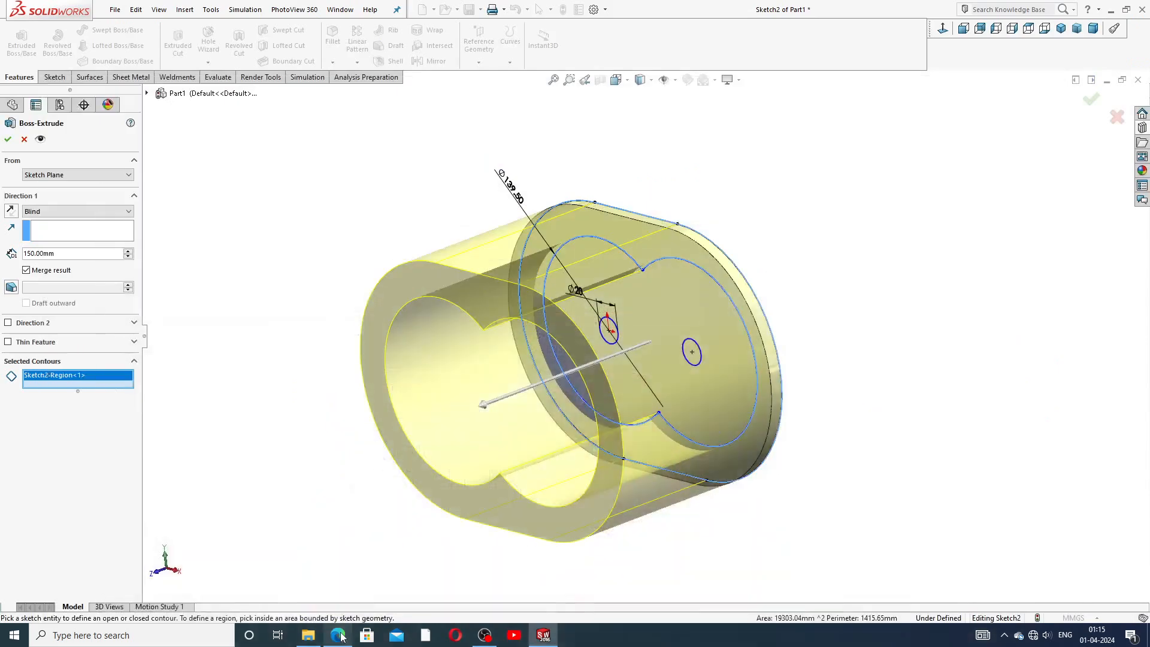
pyautogui.moveTo(581, 333)
pyautogui.mouseDown(button='middle')
pyautogui.moveTo(610, 335)
pyautogui.moveTo(593, 324)
pyautogui.mouseUp(button='middle')
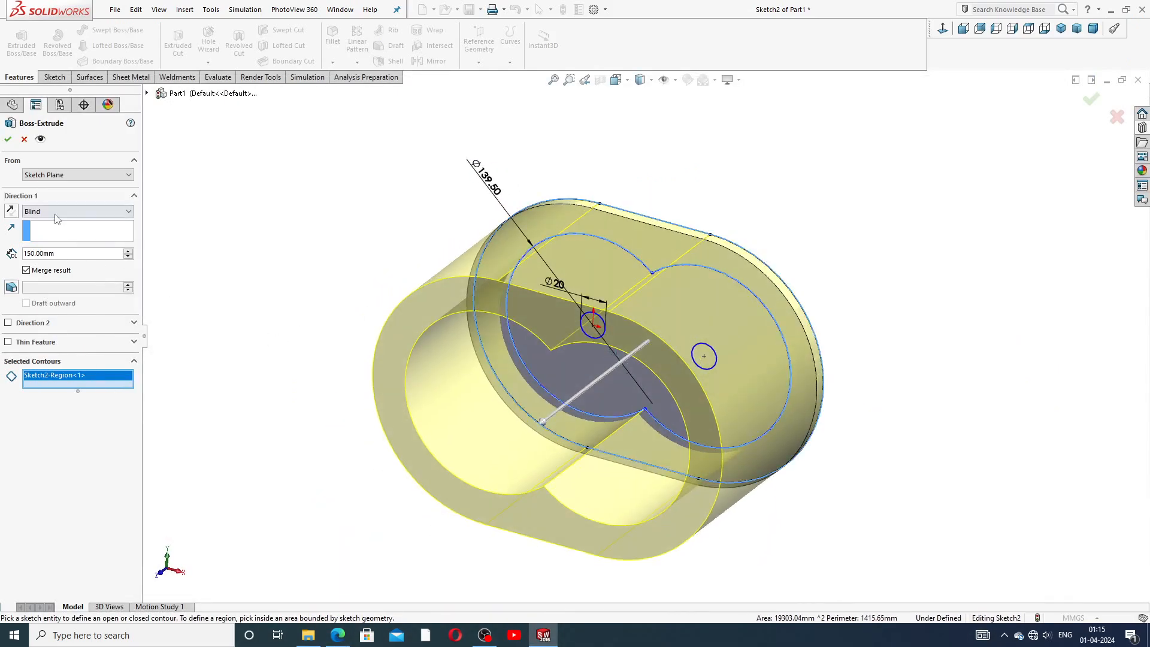
pyautogui.click(8, 139)
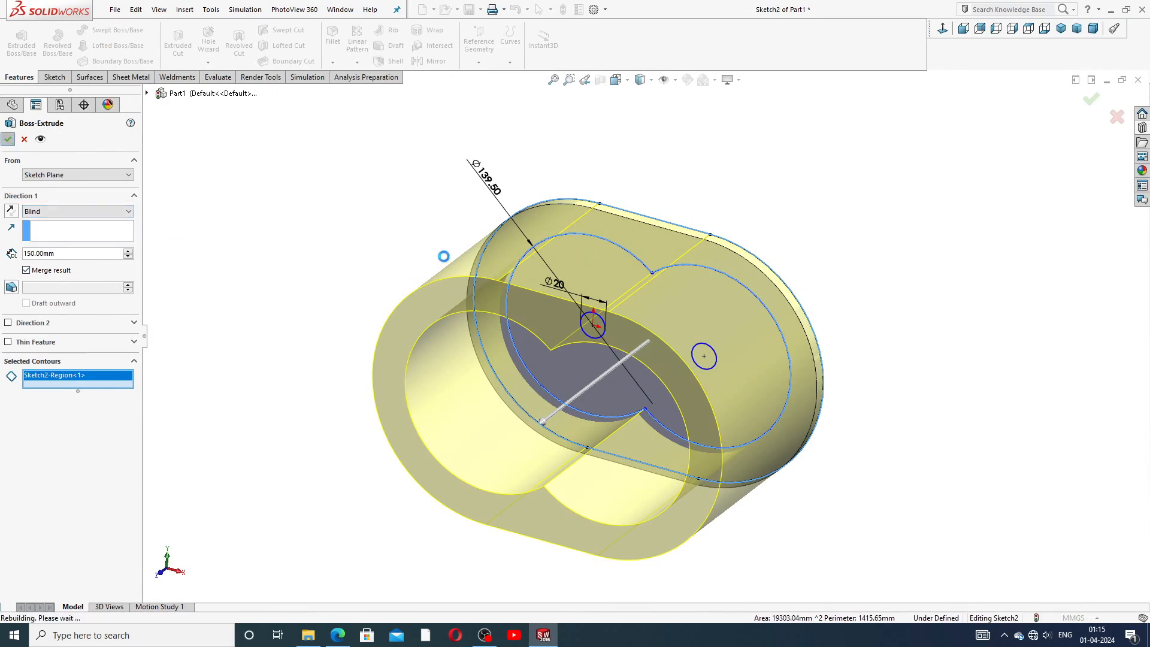
# Cut the two small shaft-hole circles of the shared Sketch2 through all with Extruded Cut.
pyautogui.moveTo(649, 343)
pyautogui.mouseDown(button='middle')
pyautogui.moveTo(638, 247)
pyautogui.moveTo(643, 276)
pyautogui.mouseUp(button='middle')
pyautogui.click(6, 265)
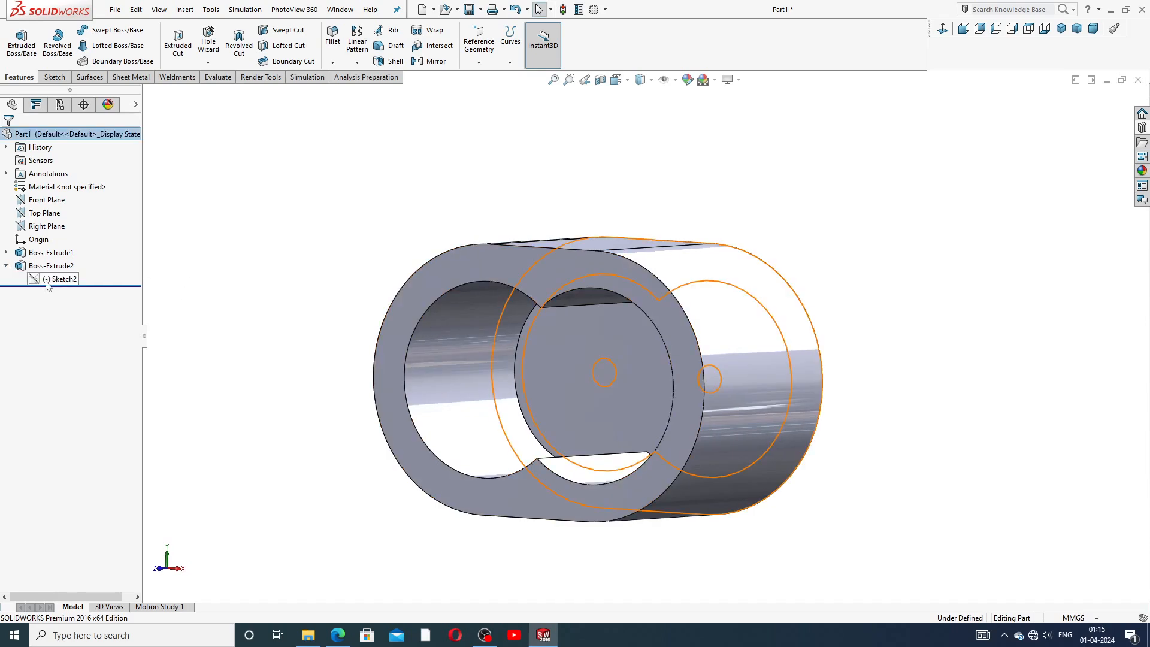
pyautogui.click(55, 278)
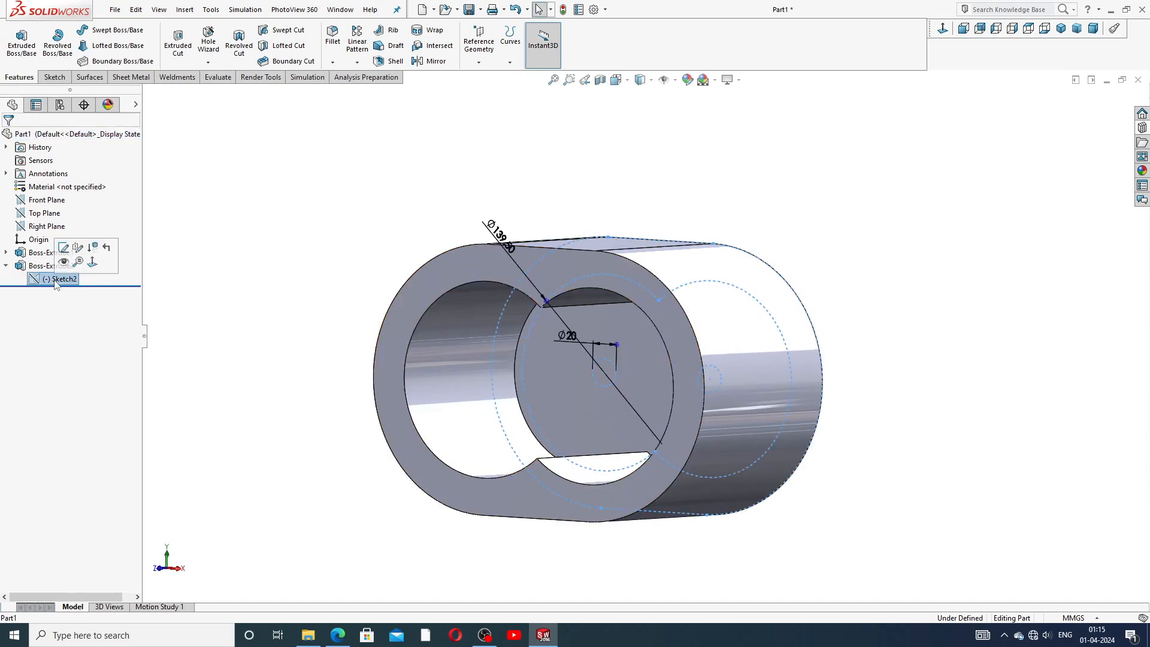
pyautogui.click(178, 42)
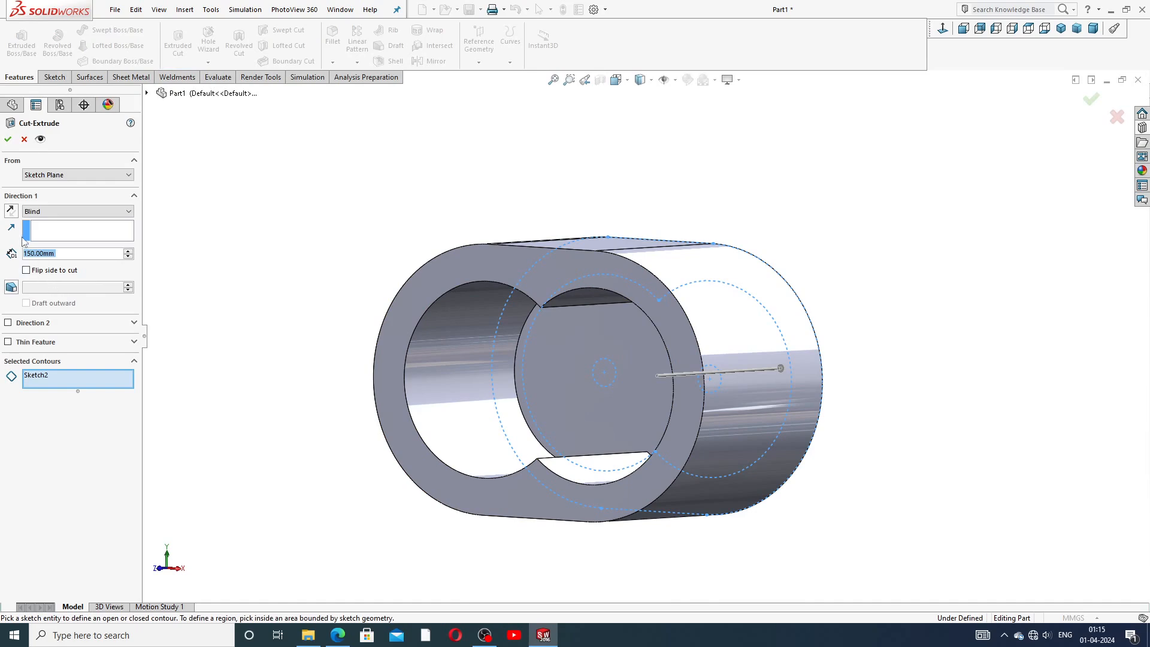
pyautogui.click(11, 211)
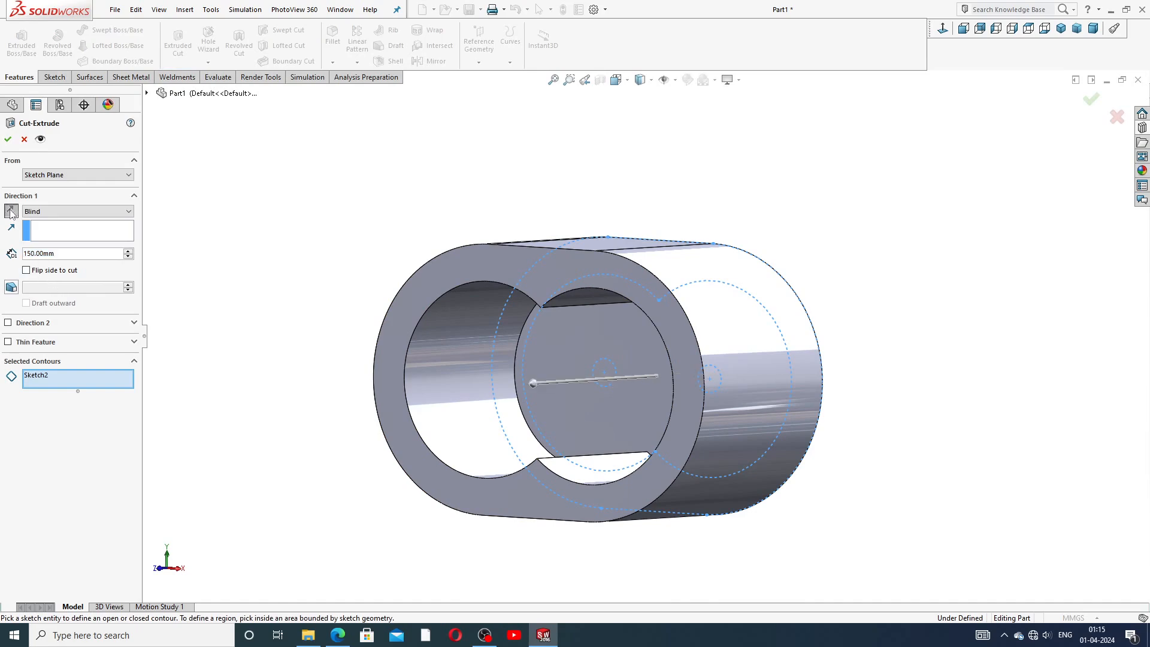
pyautogui.click(60, 211)
pyautogui.click(63, 231)
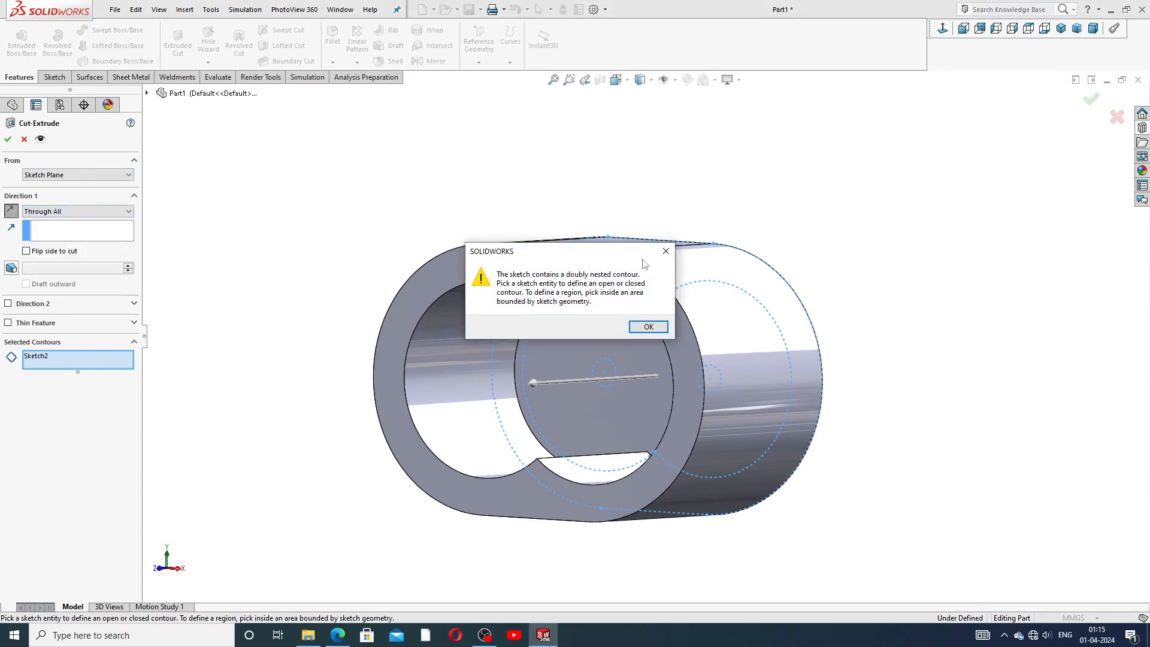
pyautogui.click(648, 326)
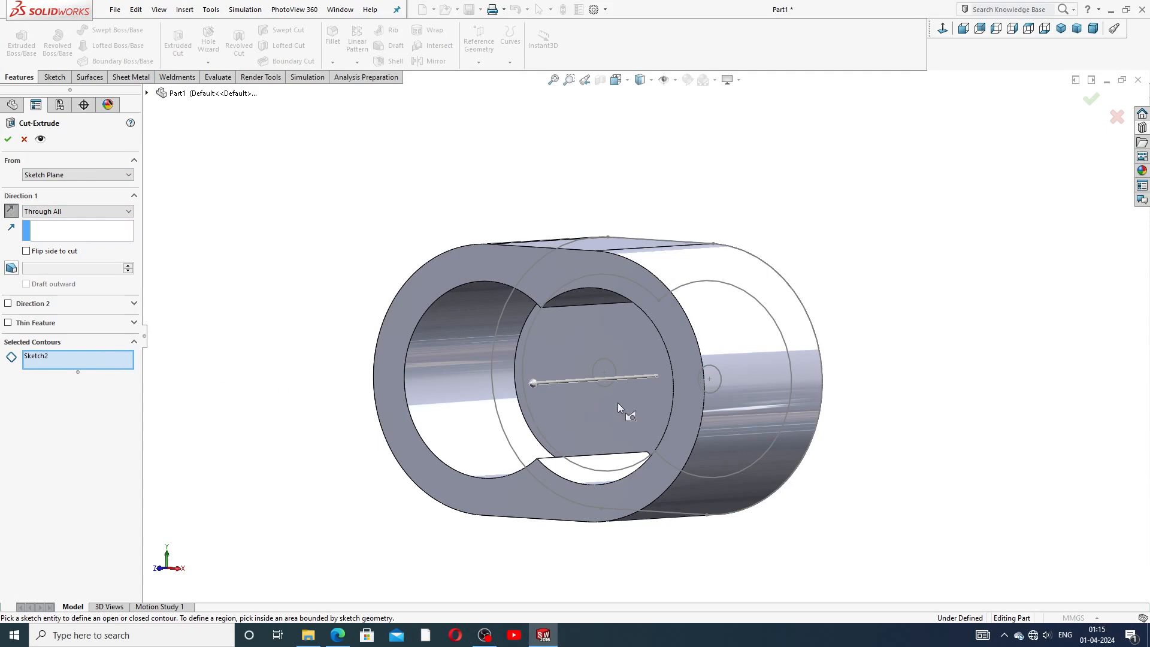
pyautogui.moveTo(617, 372); pyautogui.dragTo(603, 358, button='middle')
pyautogui.click(607, 363)
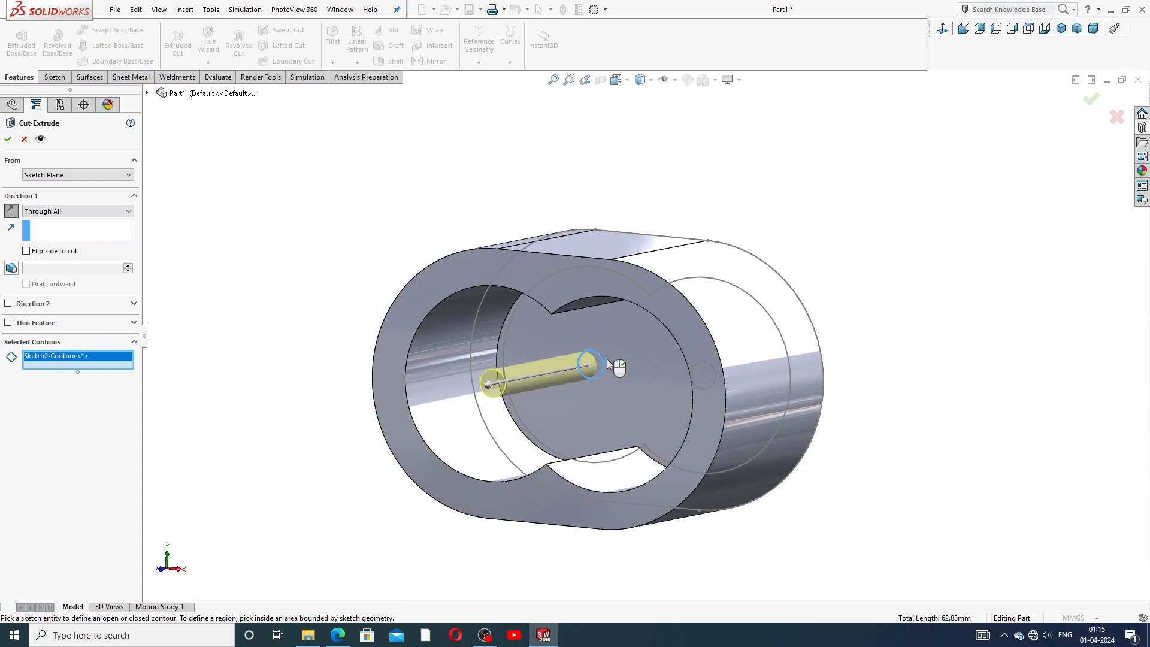
pyautogui.click(701, 368)
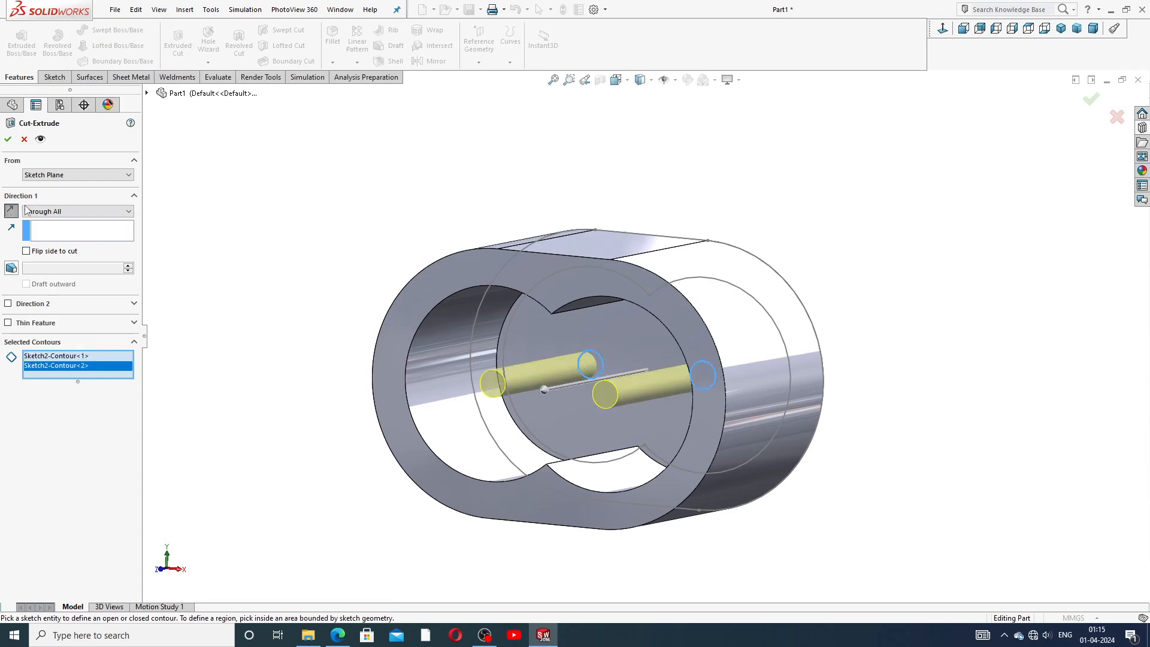
pyautogui.click(8, 139)
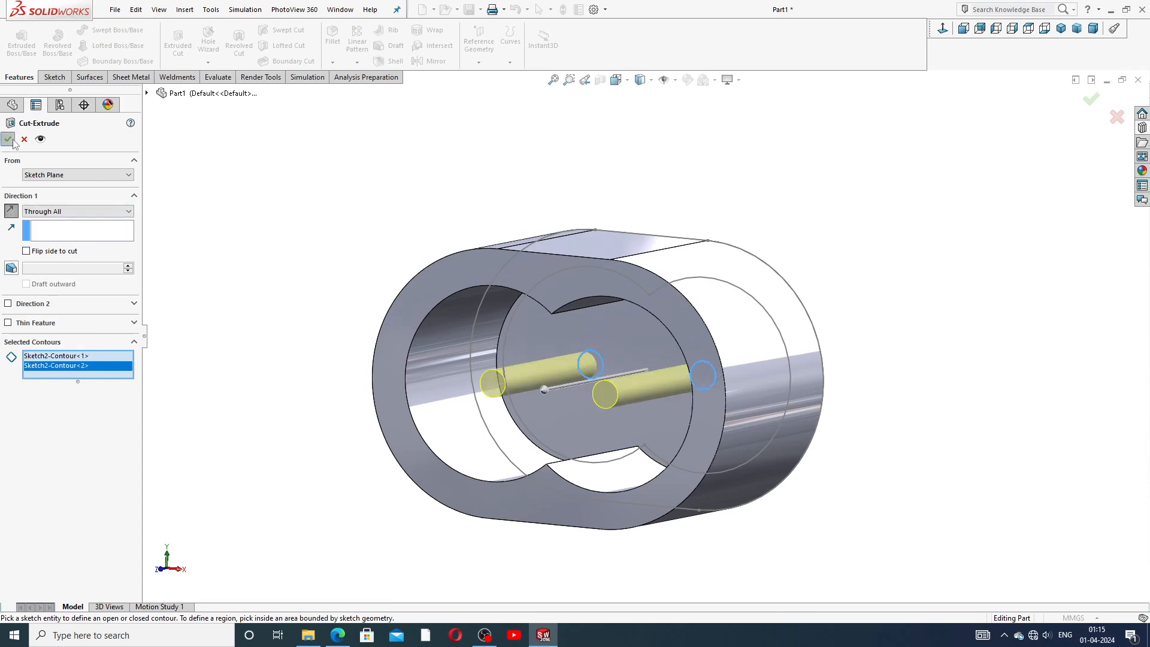
# Open a new sketch on the housing's front face and switch to the reference drawing.
pyautogui.click(273, 270)
pyautogui.moveTo(377, 341)
pyautogui.mouseDown(button='middle')
pyautogui.moveTo(437, 311)
pyautogui.moveTo(660, 278)
pyautogui.moveTo(636, 290)
pyautogui.mouseUp(button='middle')
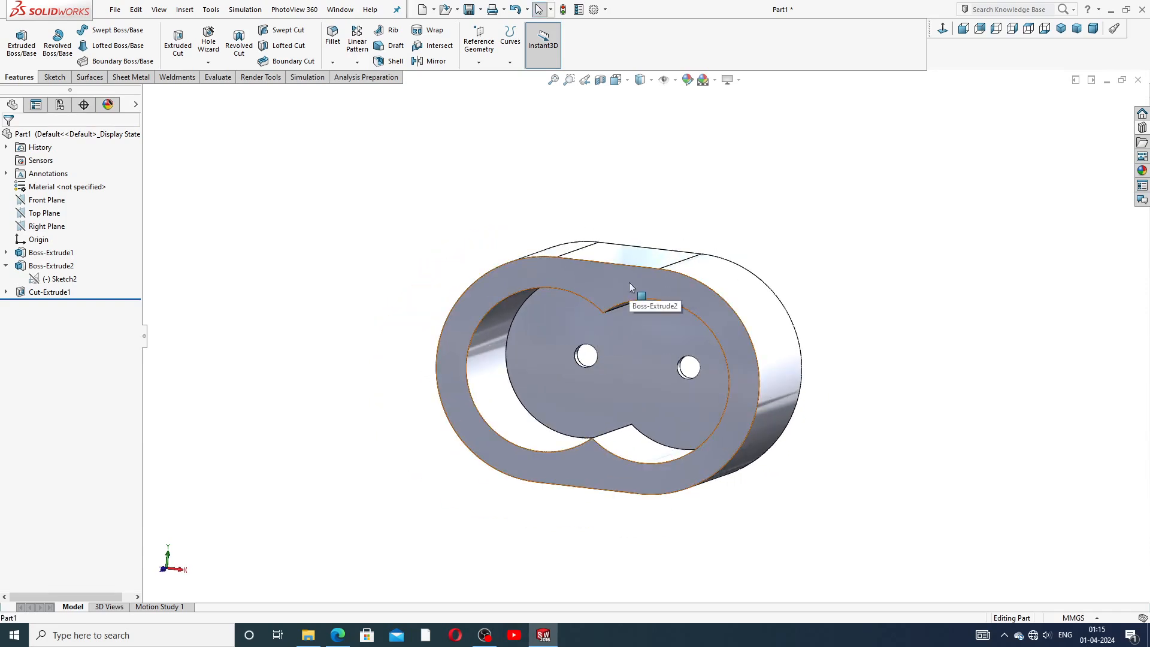
pyautogui.click(630, 283)
pyautogui.click(678, 246)
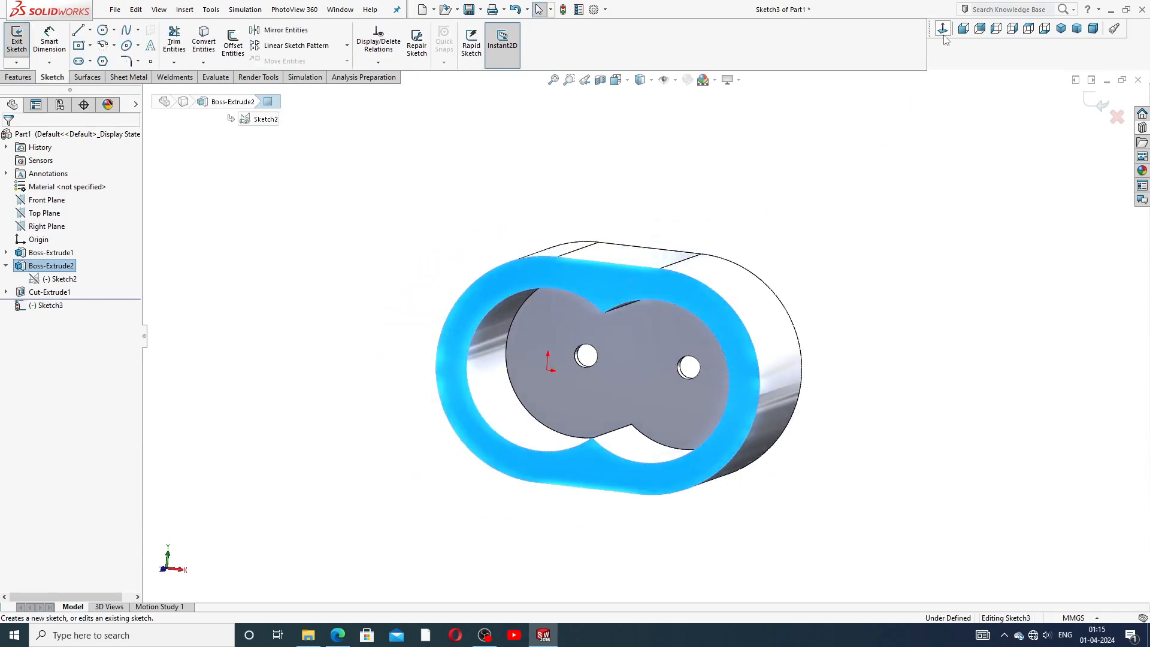
pyautogui.click(337, 636)
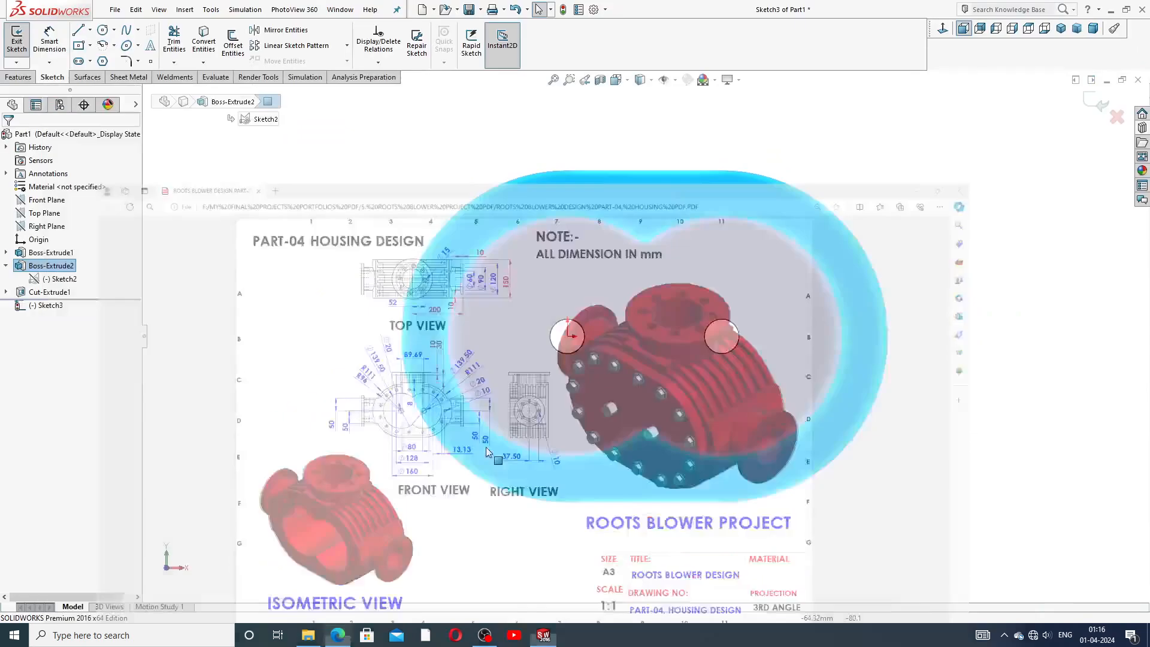
# Sketch a straight slot from the left shaft-hole centre to the right shaft-hole centre, enclosing the housing outline.
pyautogui.click(337, 637)
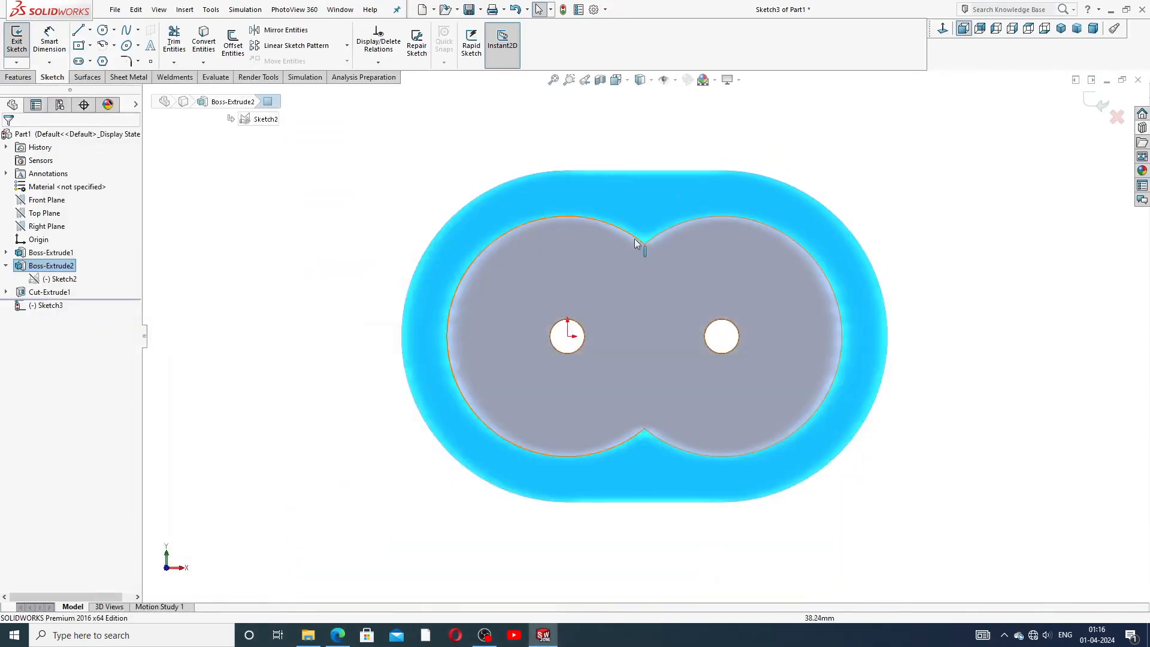
pyautogui.click(91, 61)
pyautogui.click(106, 76)
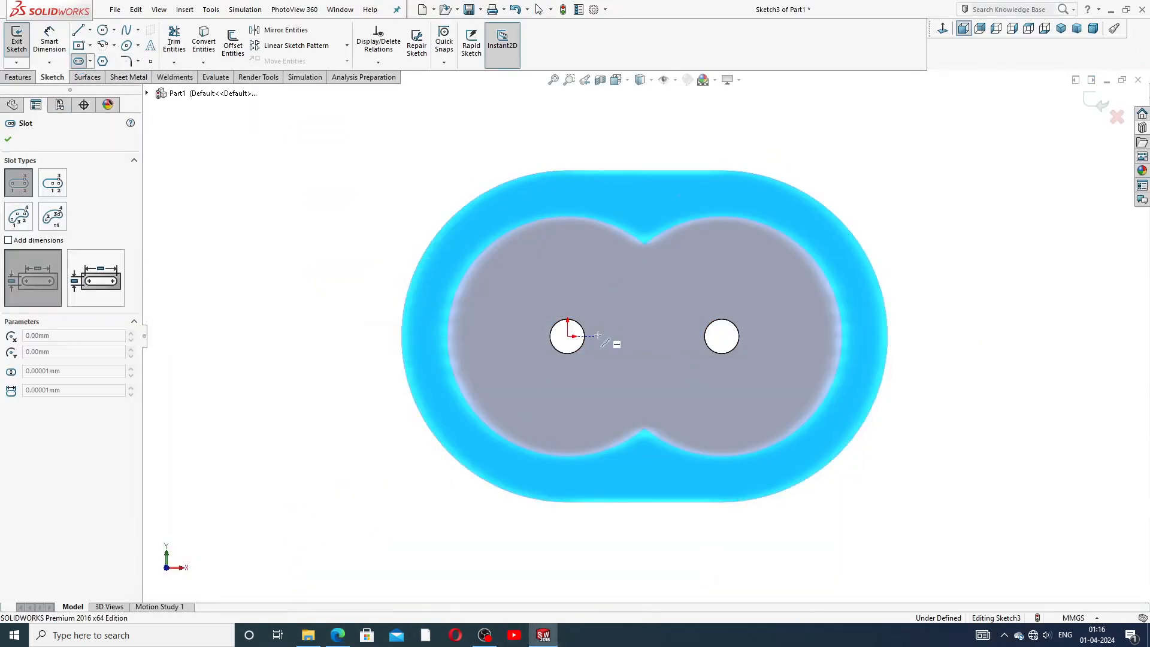
pyautogui.click(567, 337)
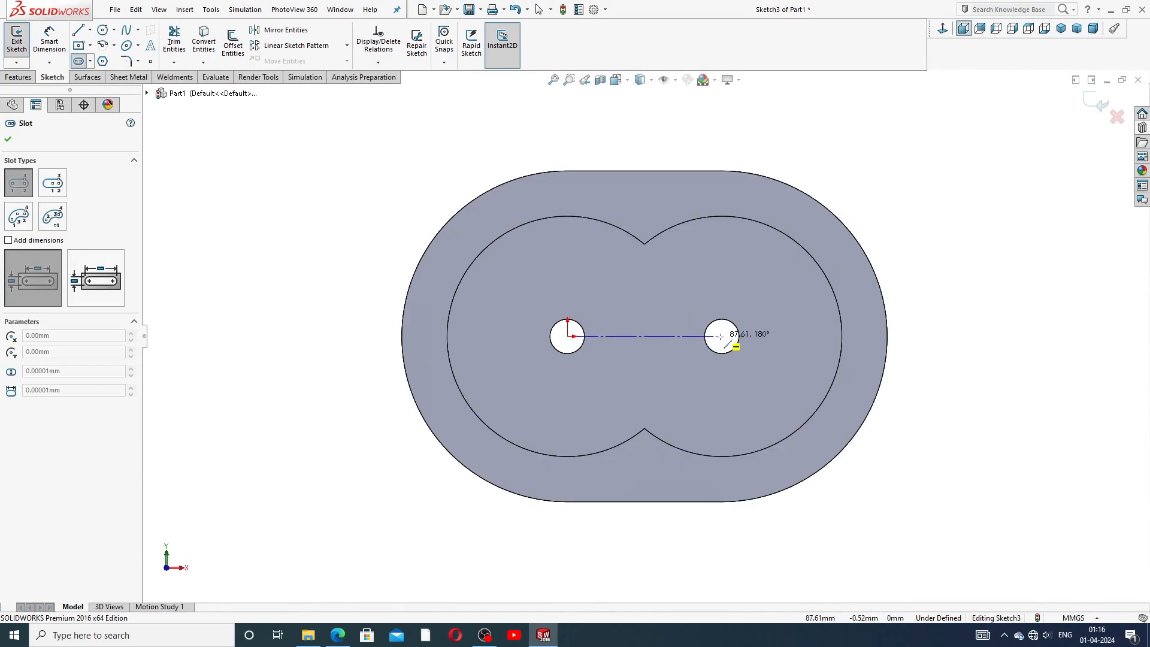
pyautogui.click(721, 337)
pyautogui.click(715, 143)
pyautogui.rightClick(791, 133)
pyautogui.click(822, 146)
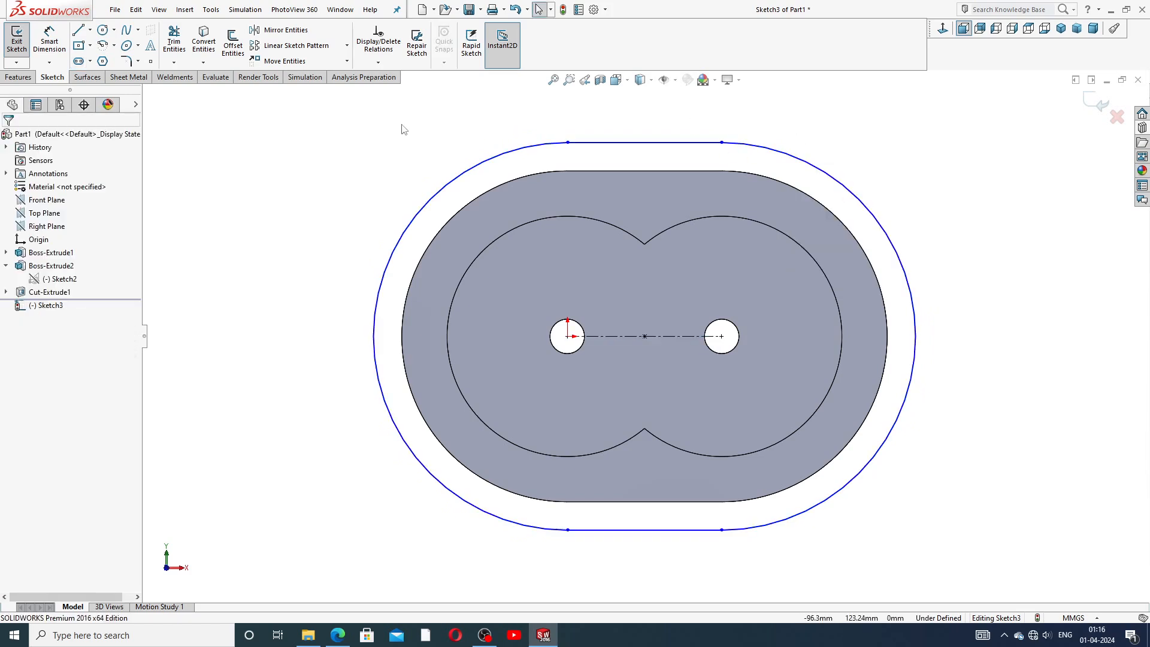
# Dimension the slot's end radius as 111 mm.
pyautogui.click(48, 42)
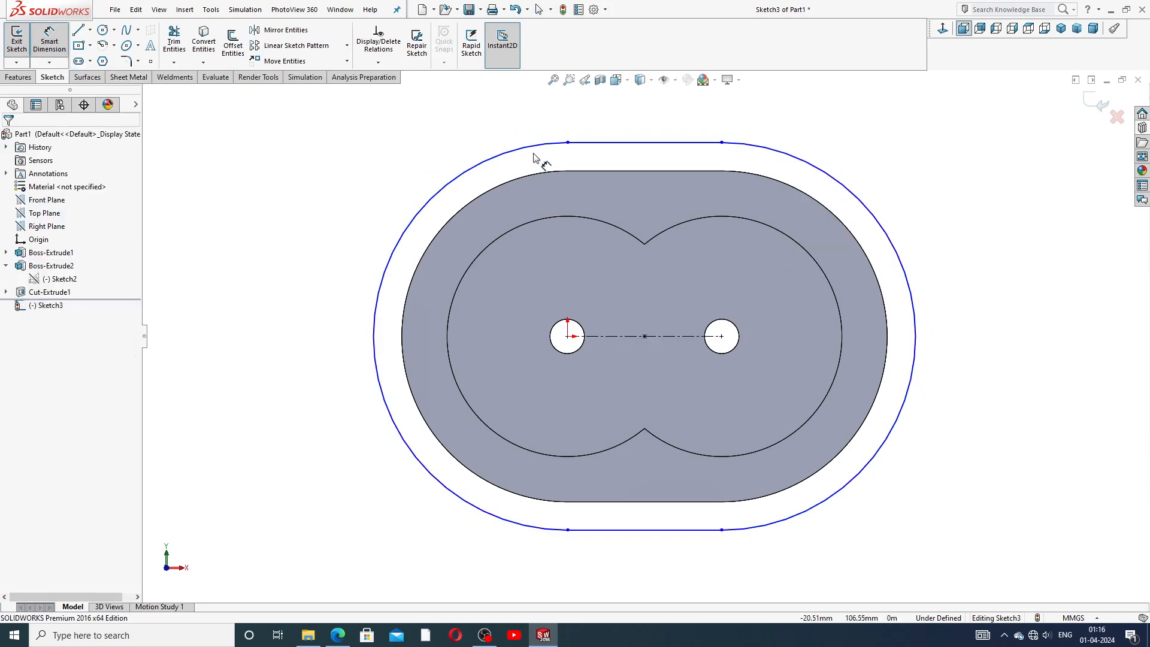
pyautogui.click(538, 146)
pyautogui.click(413, 180)
pyautogui.write('111')
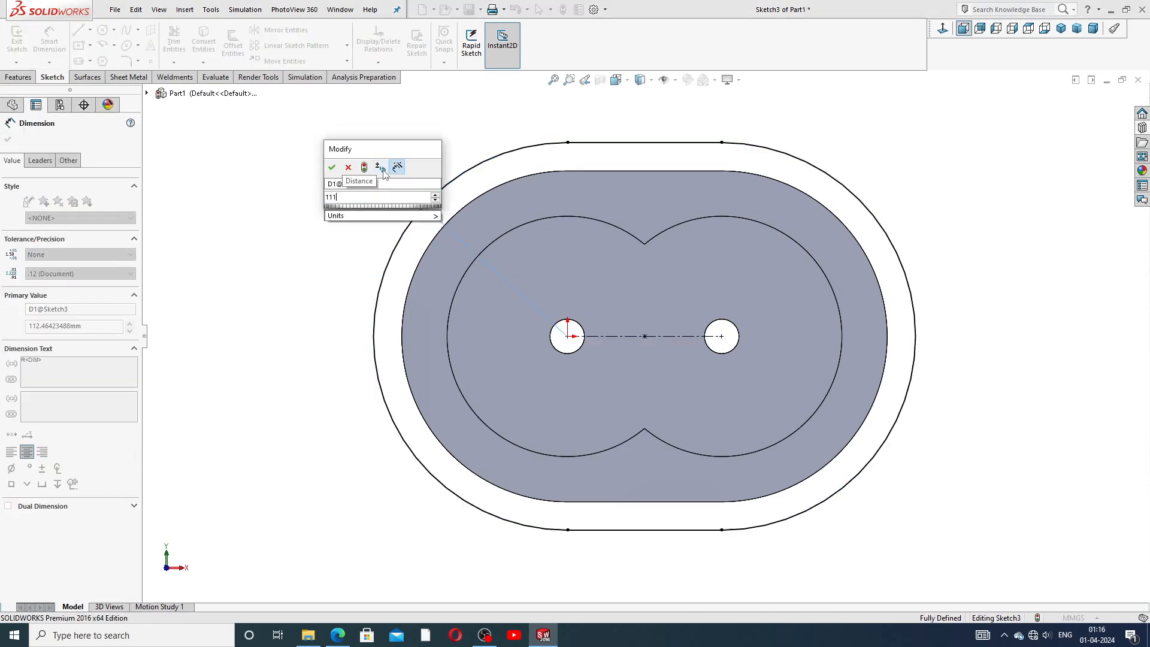
pyautogui.press('Return')
pyautogui.rightClick(864, 146)
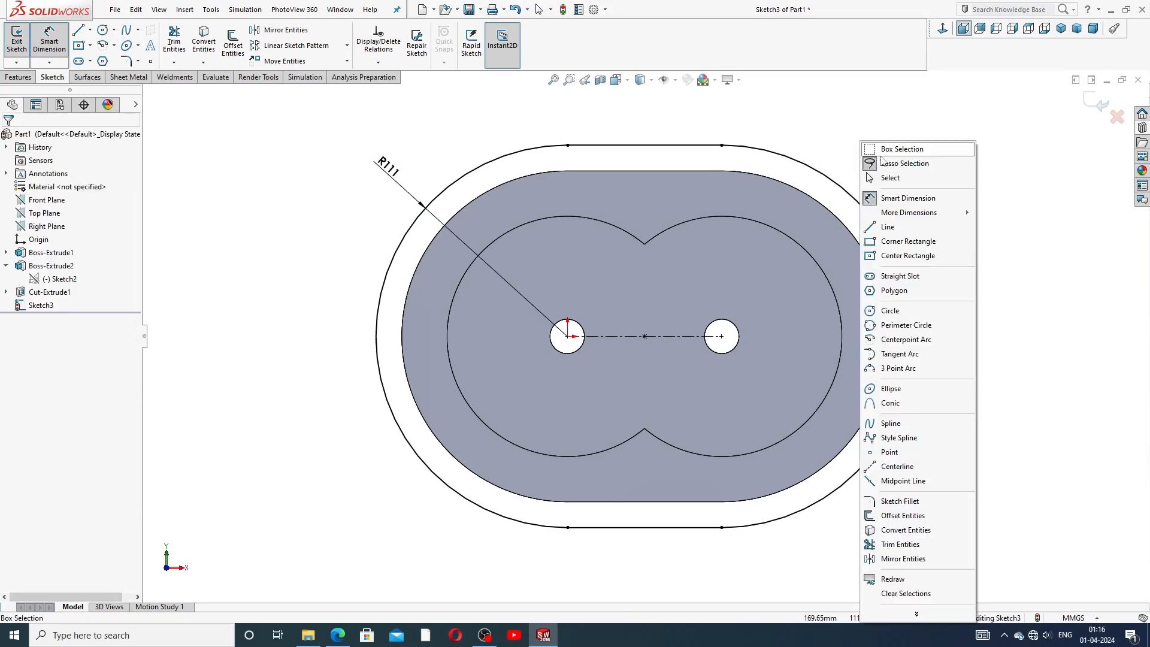
pyautogui.click(889, 178)
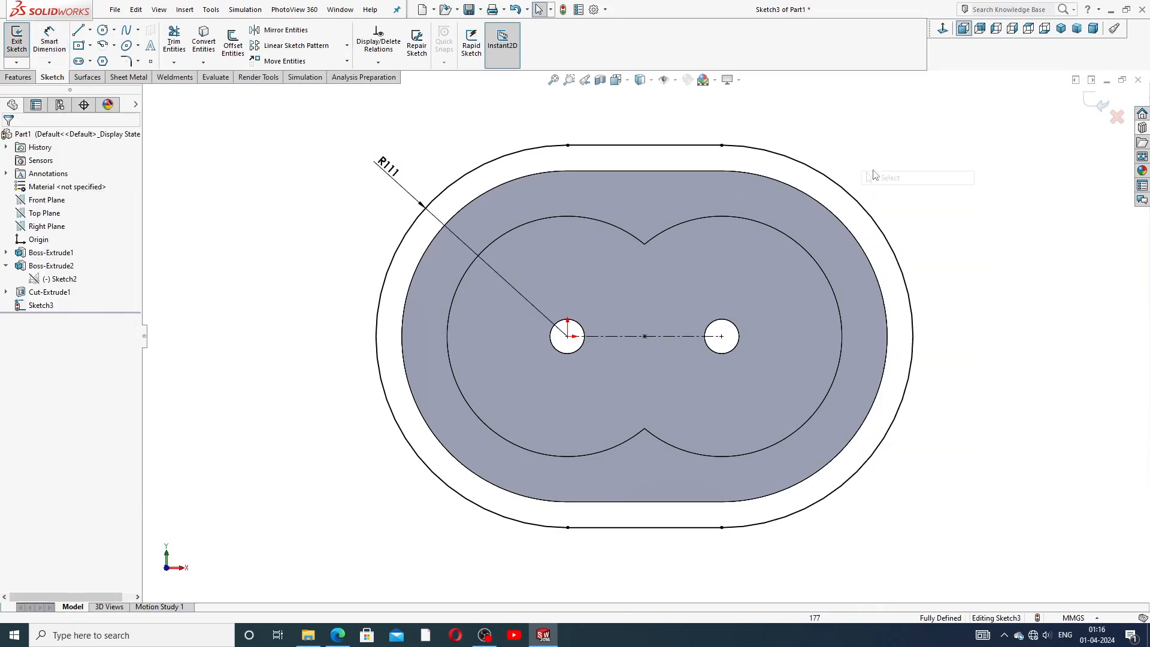
# Select the front face's outer edge loop and convert it into sketch entities.
pyautogui.click(795, 188)
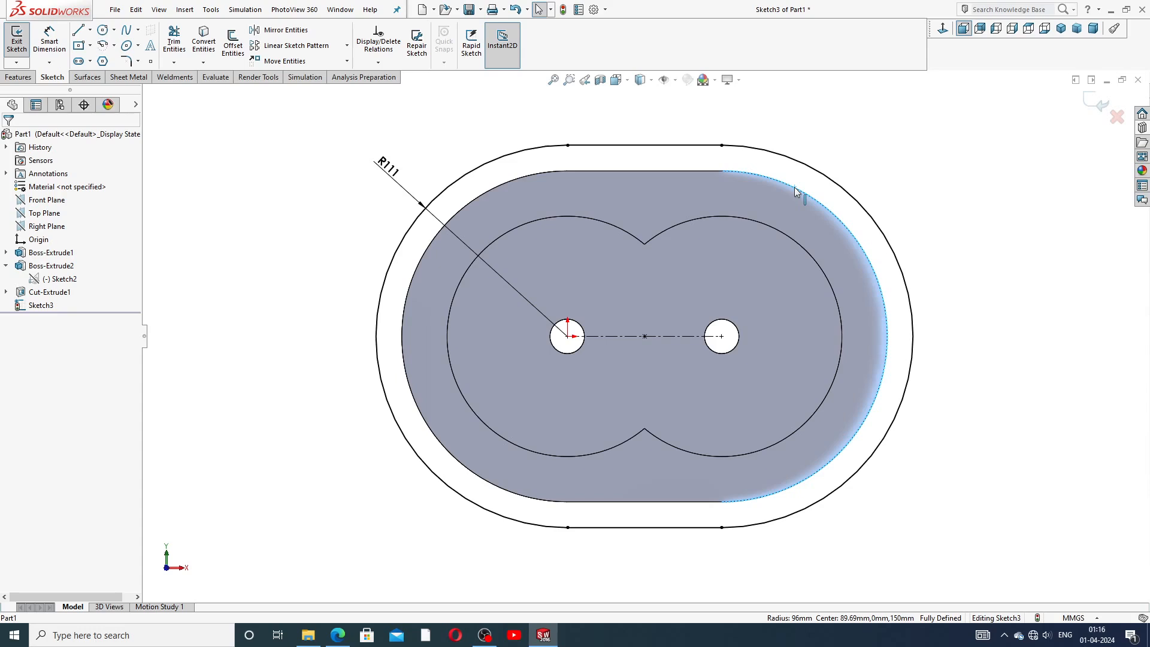
pyautogui.rightClick(794, 187)
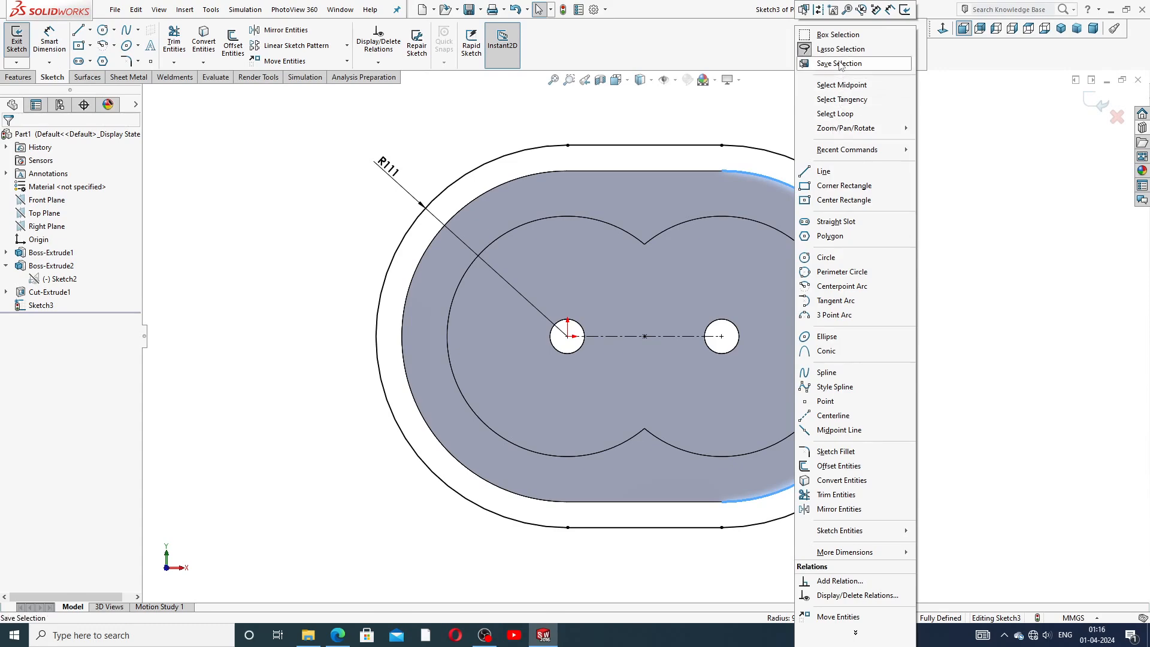
pyautogui.click(838, 113)
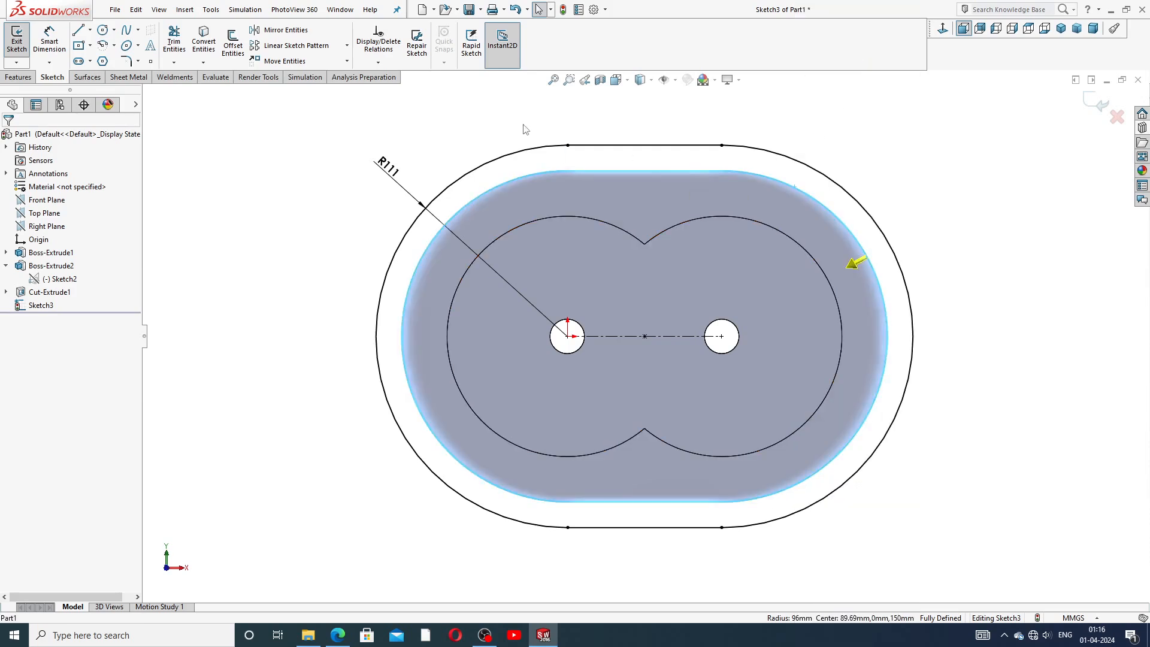
pyautogui.click(204, 44)
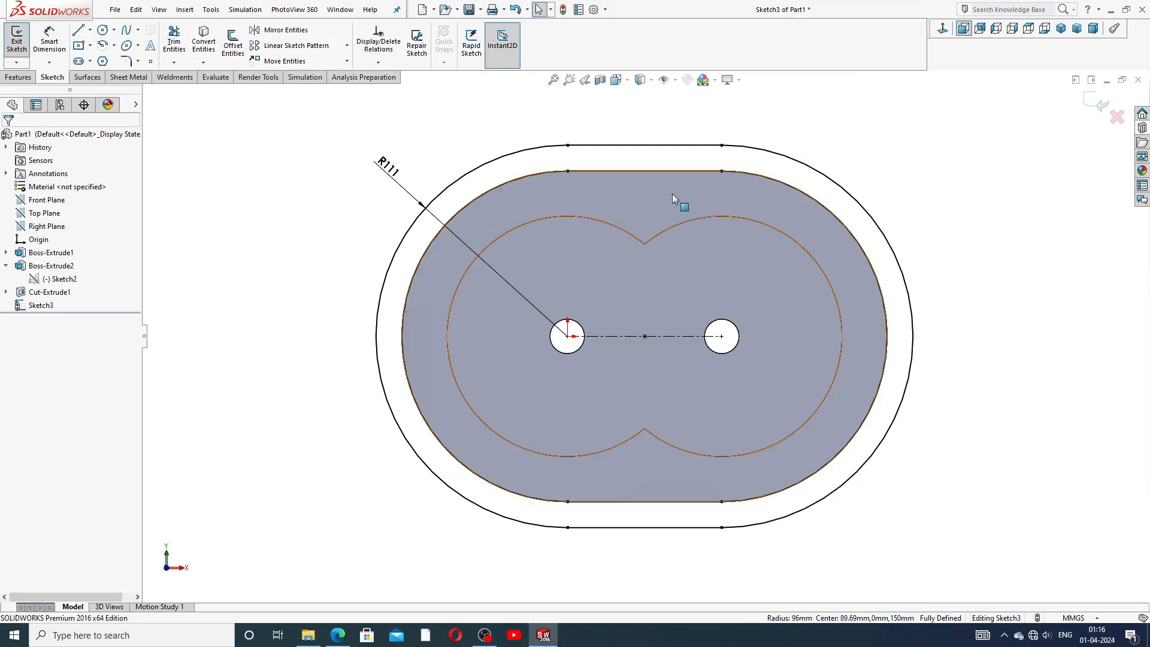
# Draw a vertical centerline between the midpoints of the housing's top and bottom straight edges.
pyautogui.scroll(-2, 913, 203)
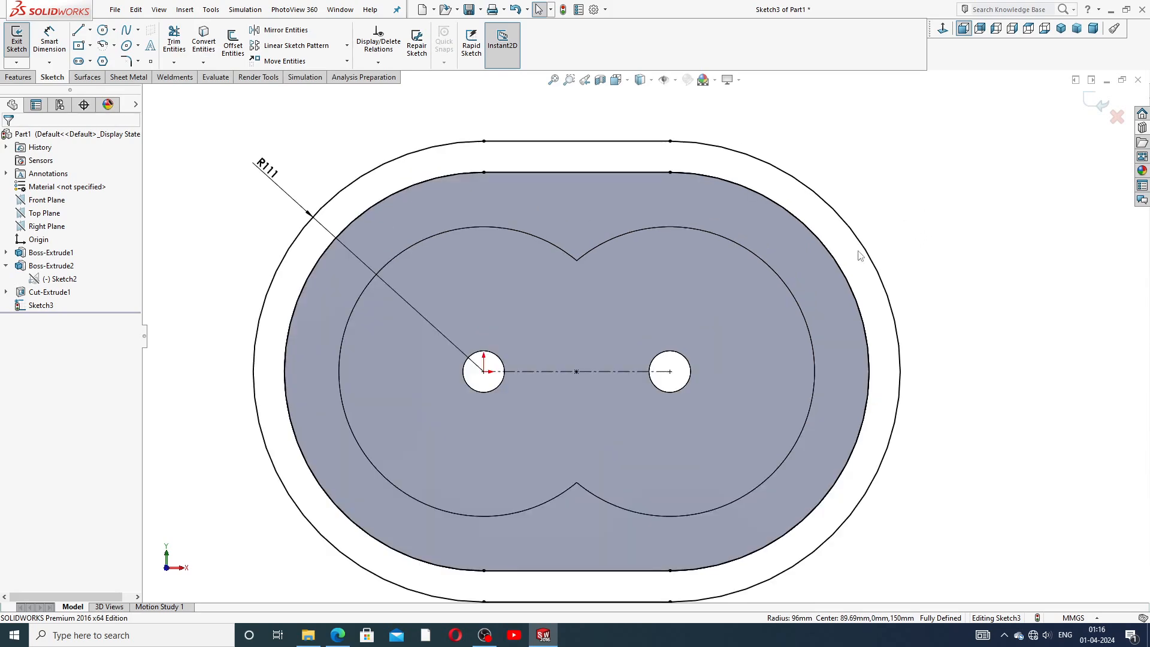
pyautogui.scroll(2, 785, 357)
pyautogui.scroll(2, 785, 357)
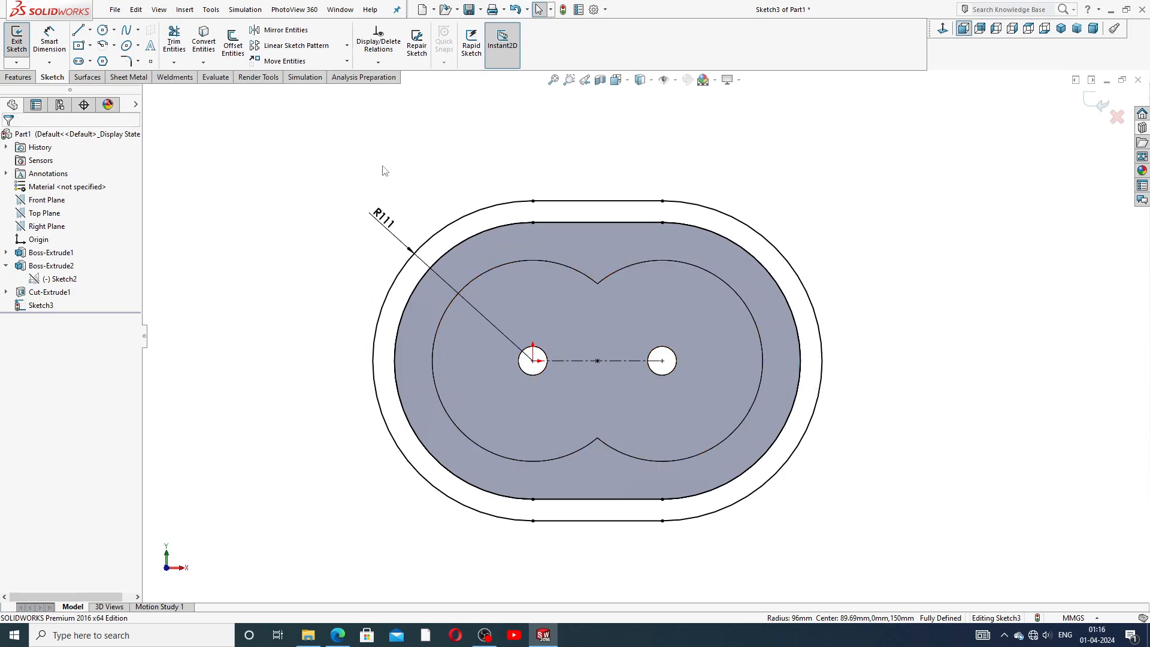
pyautogui.click(90, 30)
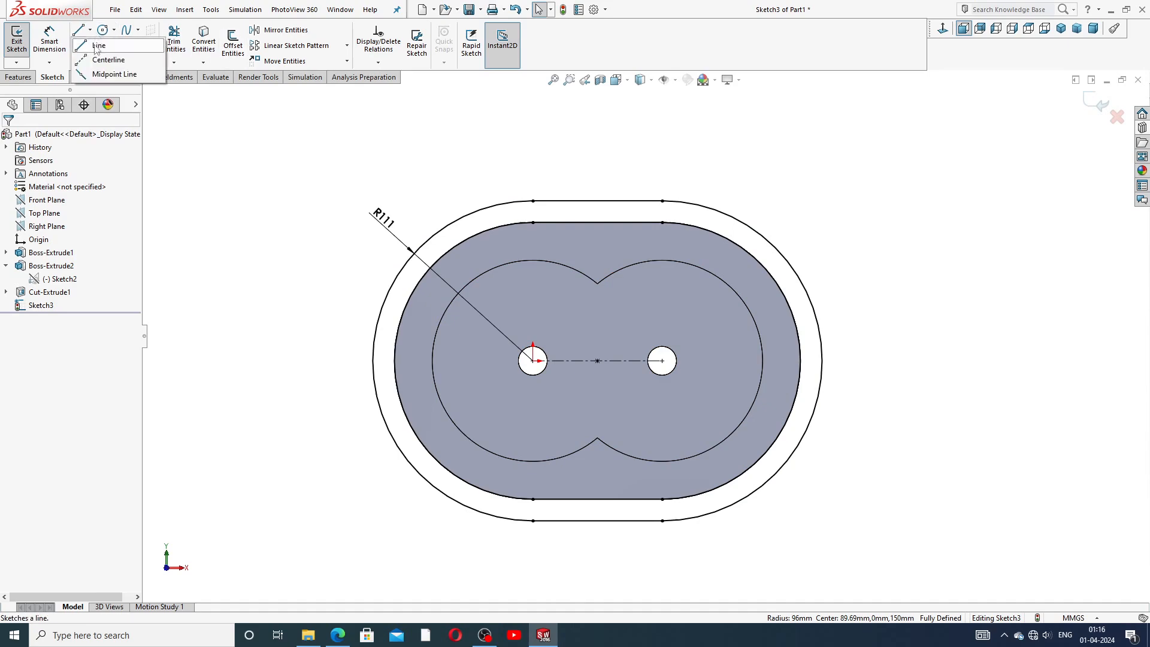
pyautogui.click(105, 54)
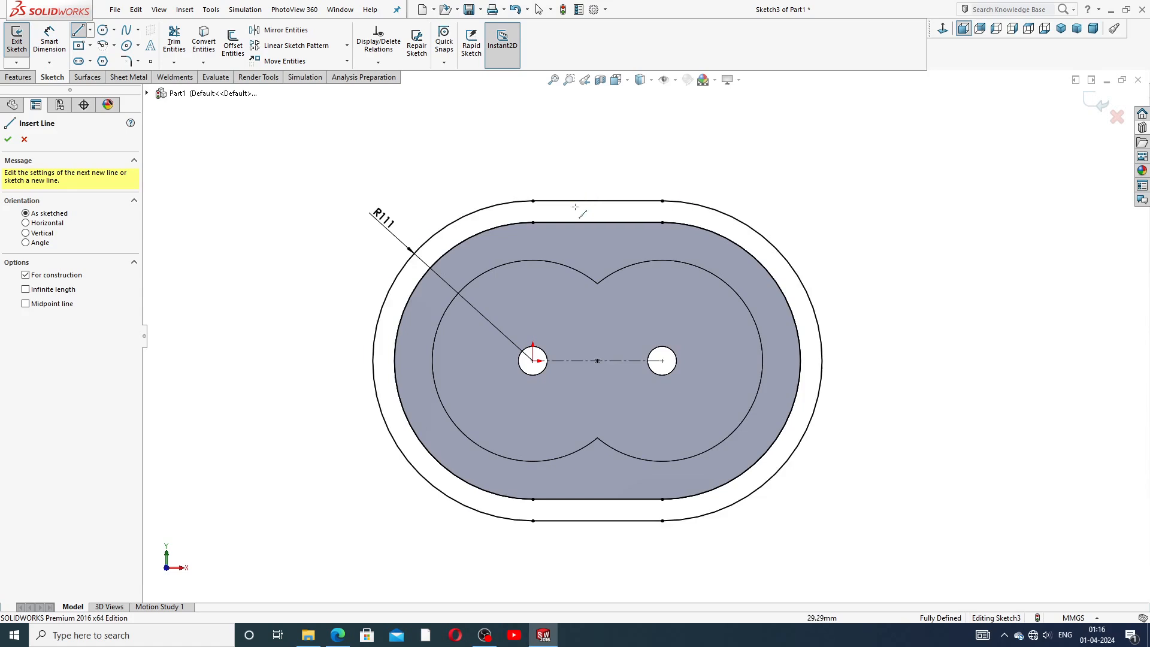
pyautogui.click(598, 200)
pyautogui.click(597, 498)
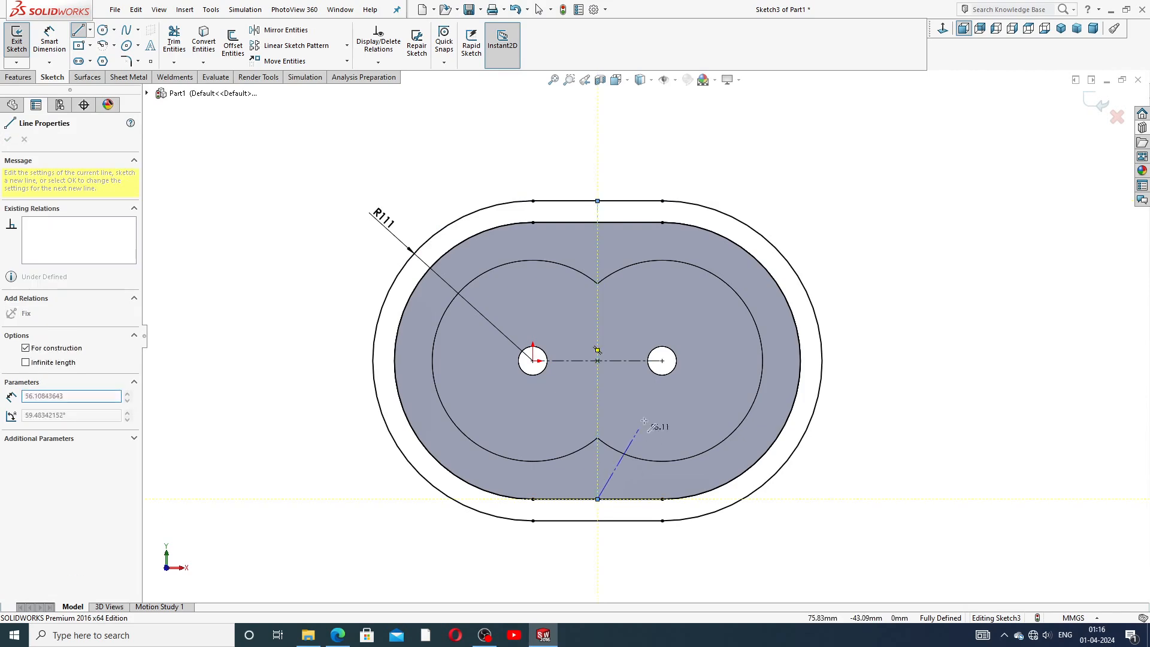
pyautogui.rightClick(655, 425)
pyautogui.click(670, 427)
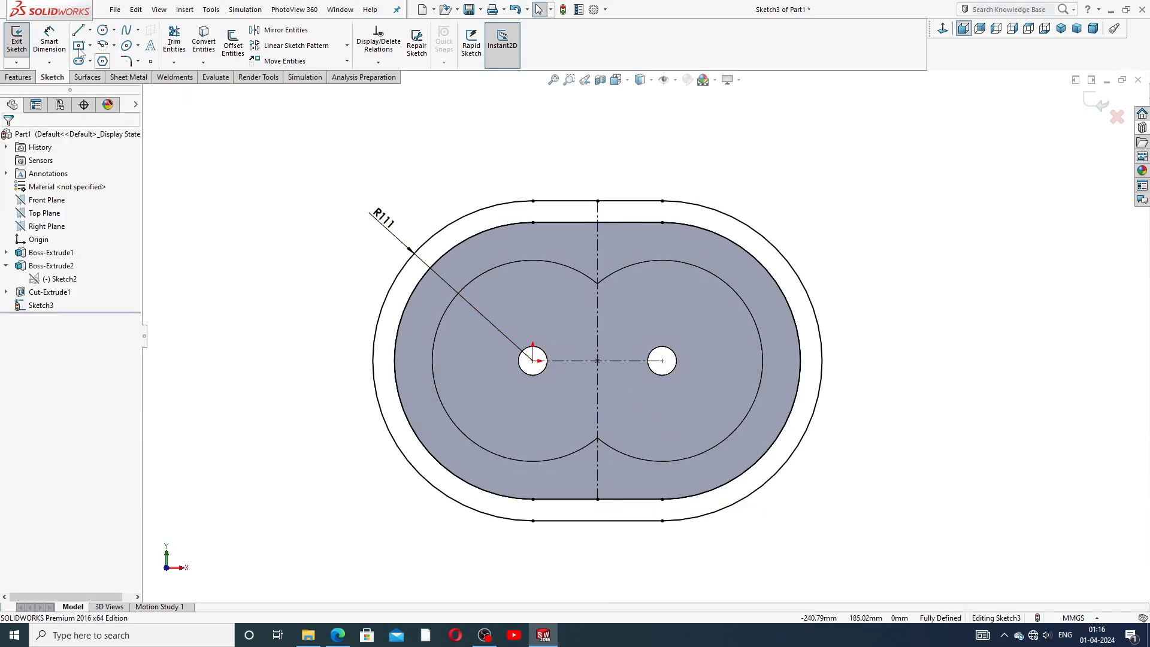
# Draw a horizontal centerline from the right shaft-hole centre, moving its end out to the slot's outer arc.
pyautogui.click(90, 30)
pyautogui.click(108, 59)
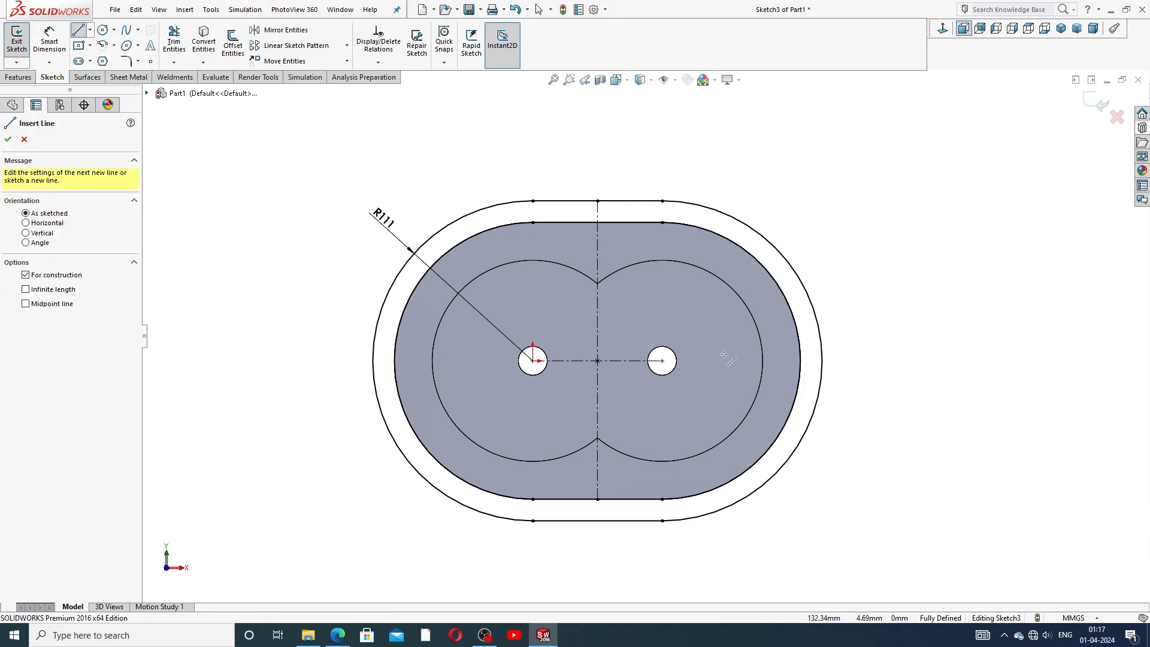
pyautogui.click(662, 361)
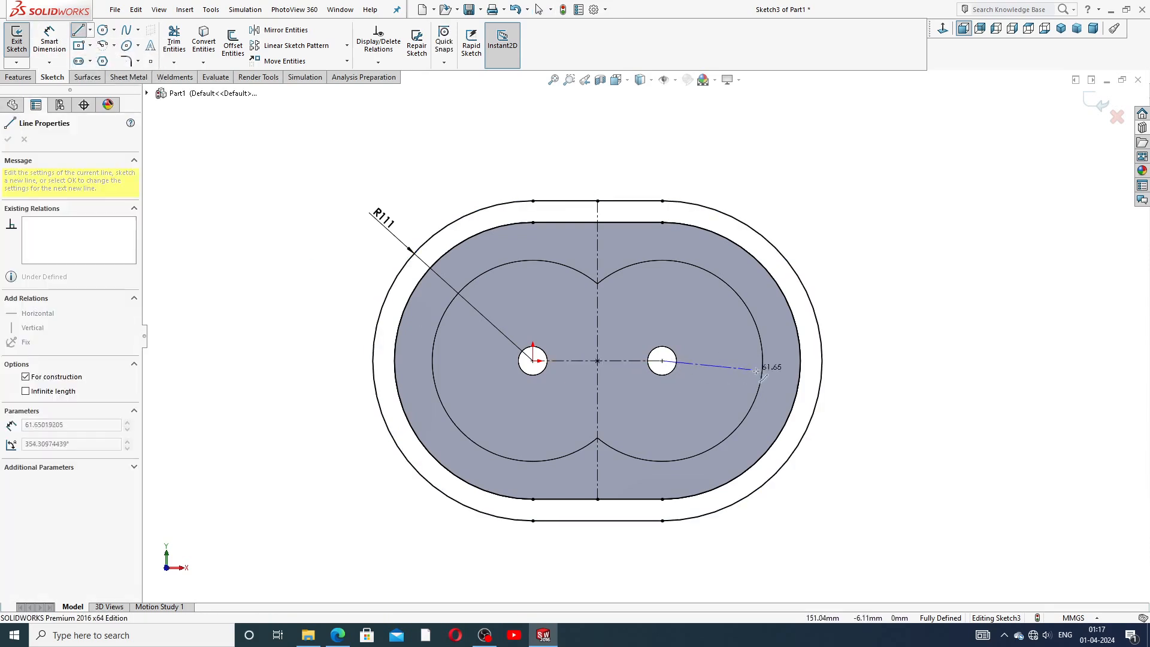
pyautogui.click(801, 361)
pyautogui.rightClick(822, 316)
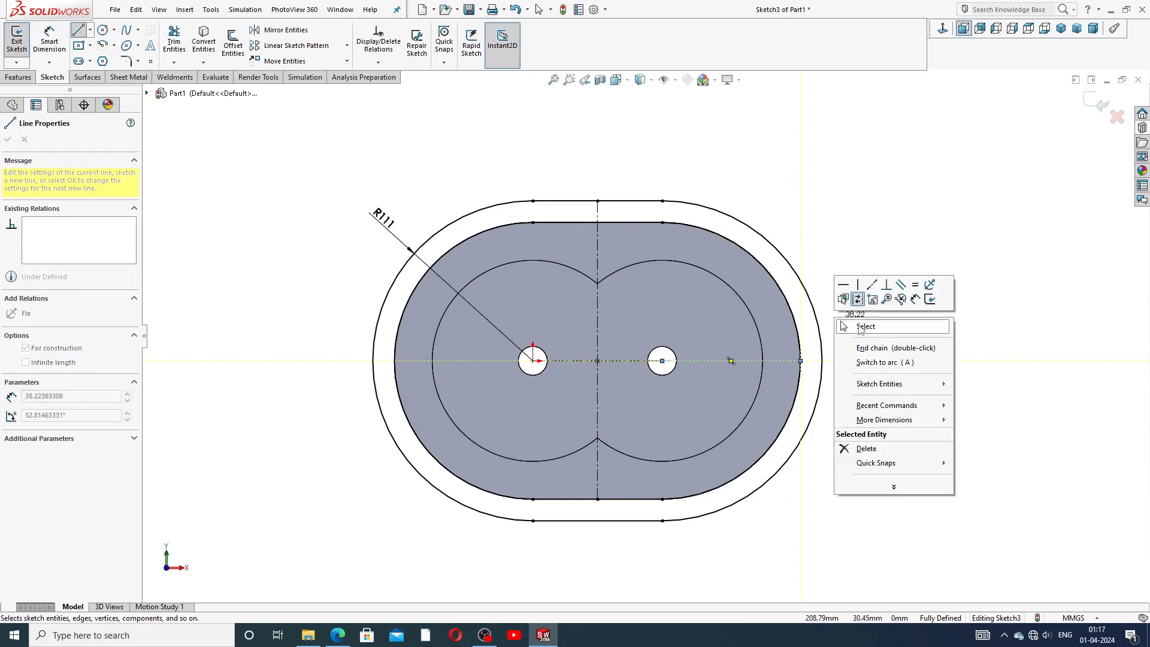
pyautogui.click(862, 326)
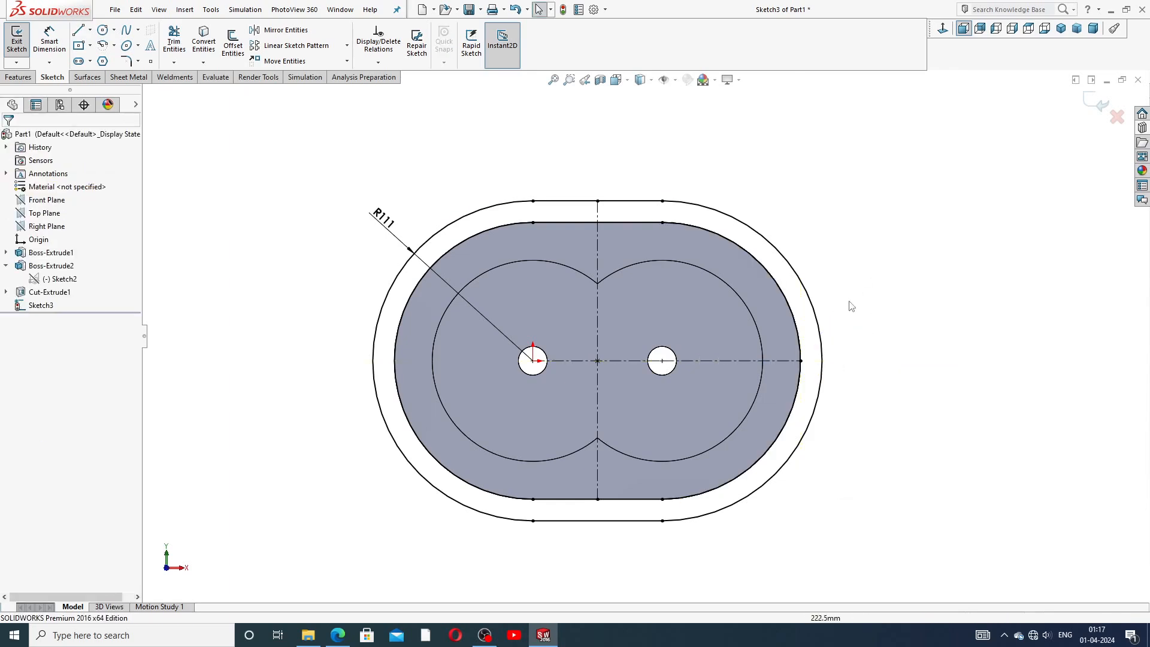
pyautogui.click(801, 361)
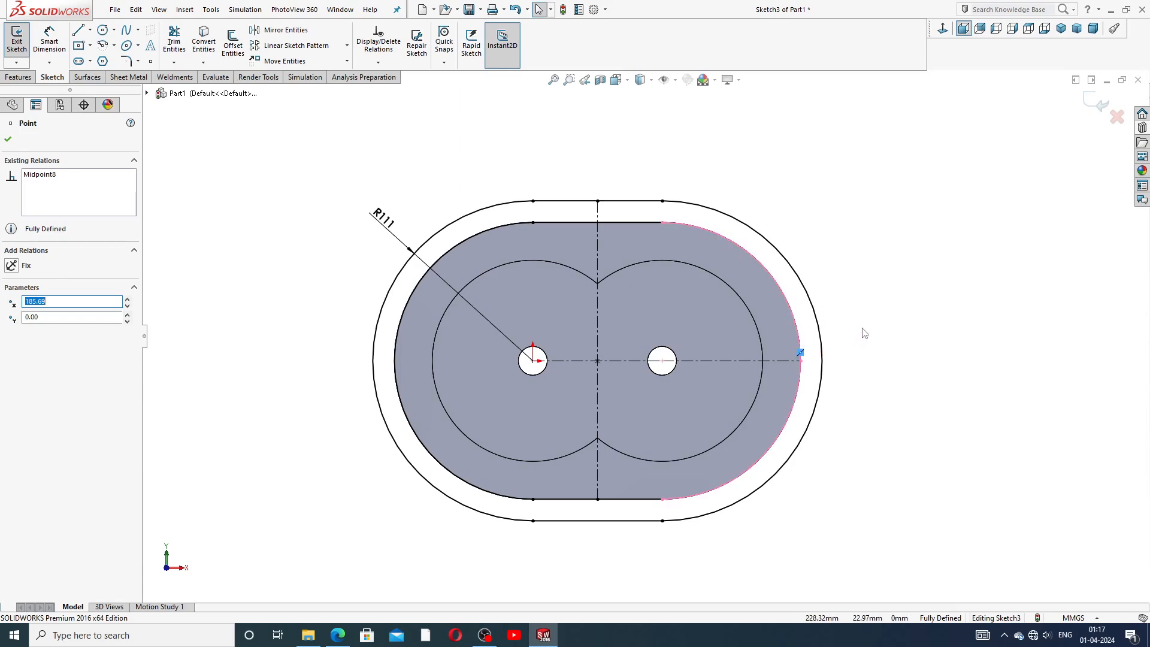
pyautogui.press('Delete')
pyautogui.moveTo(801, 362); pyautogui.dragTo(838, 363)
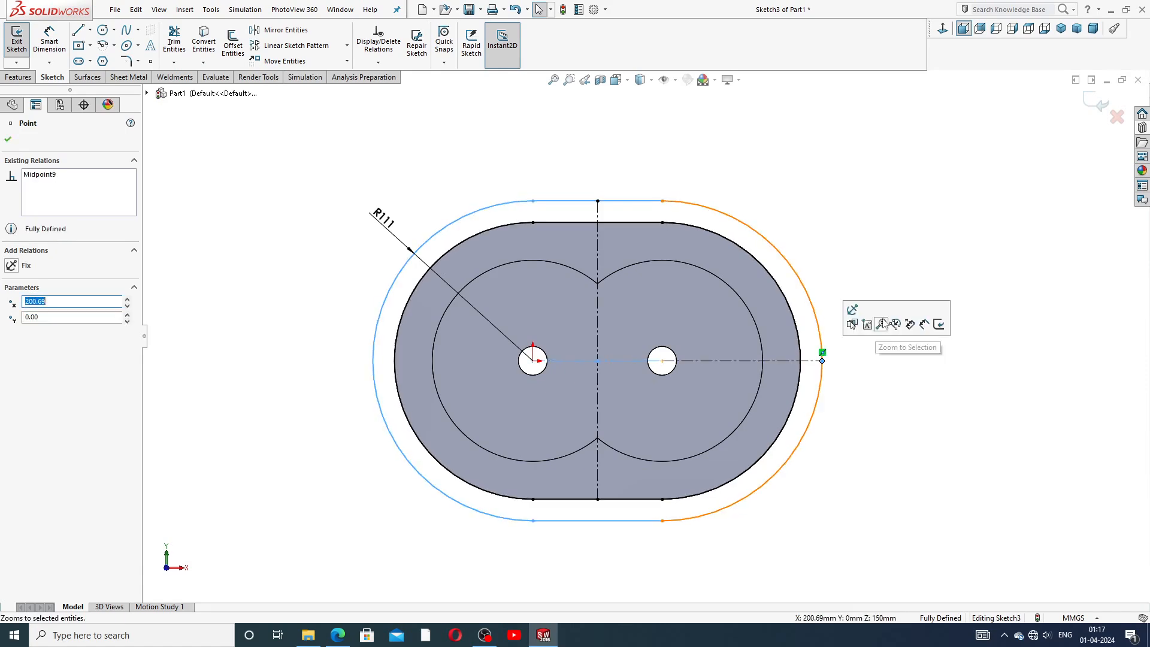
pyautogui.click(843, 252)
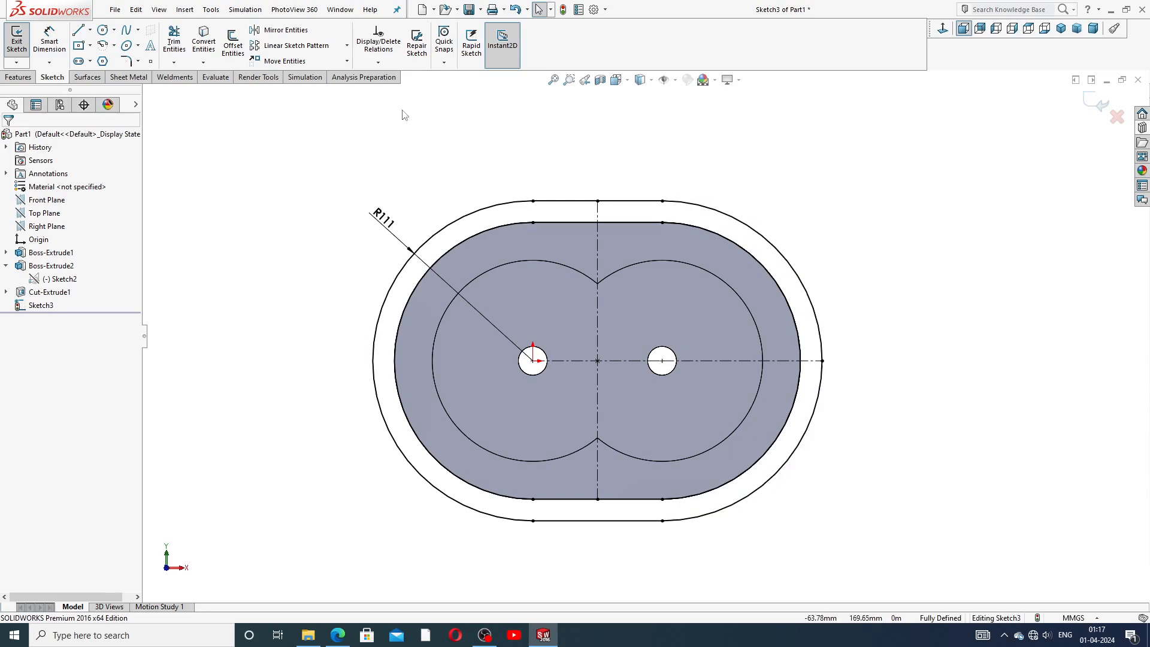
# Draw a horizontal line about 43 mm long from the housing edge to the slot, above the right centerline.
pyautogui.click(79, 30)
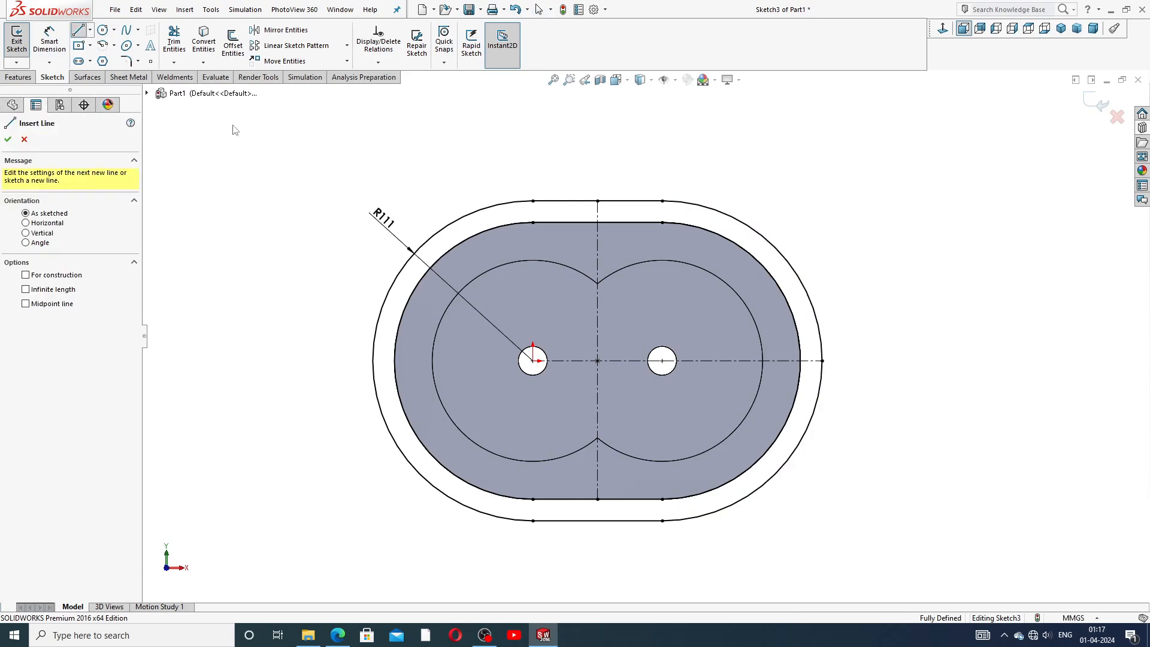
pyautogui.click(773, 301)
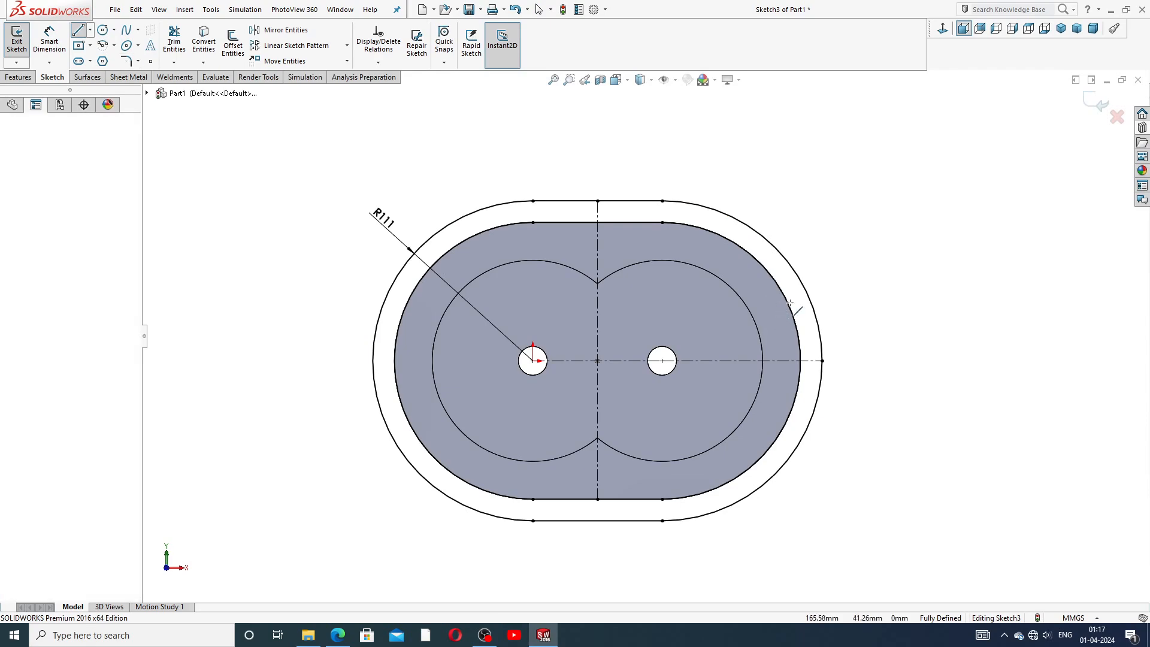
pyautogui.rightClick(834, 301)
pyautogui.click(895, 286)
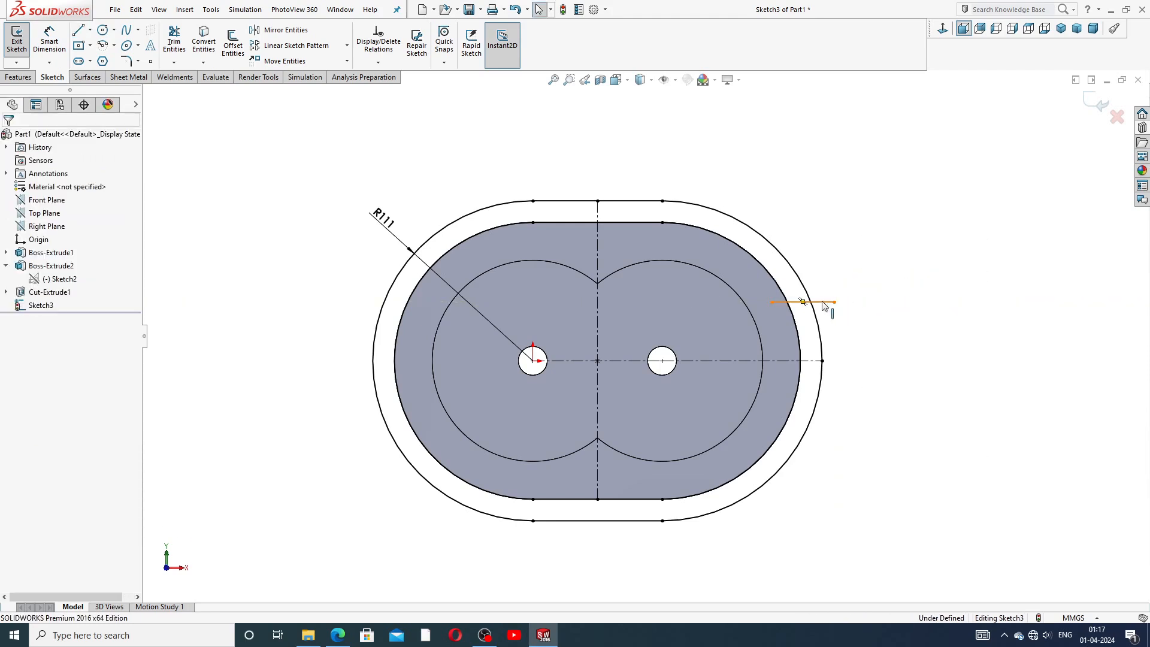
pyautogui.click(803, 302)
pyautogui.click(889, 332)
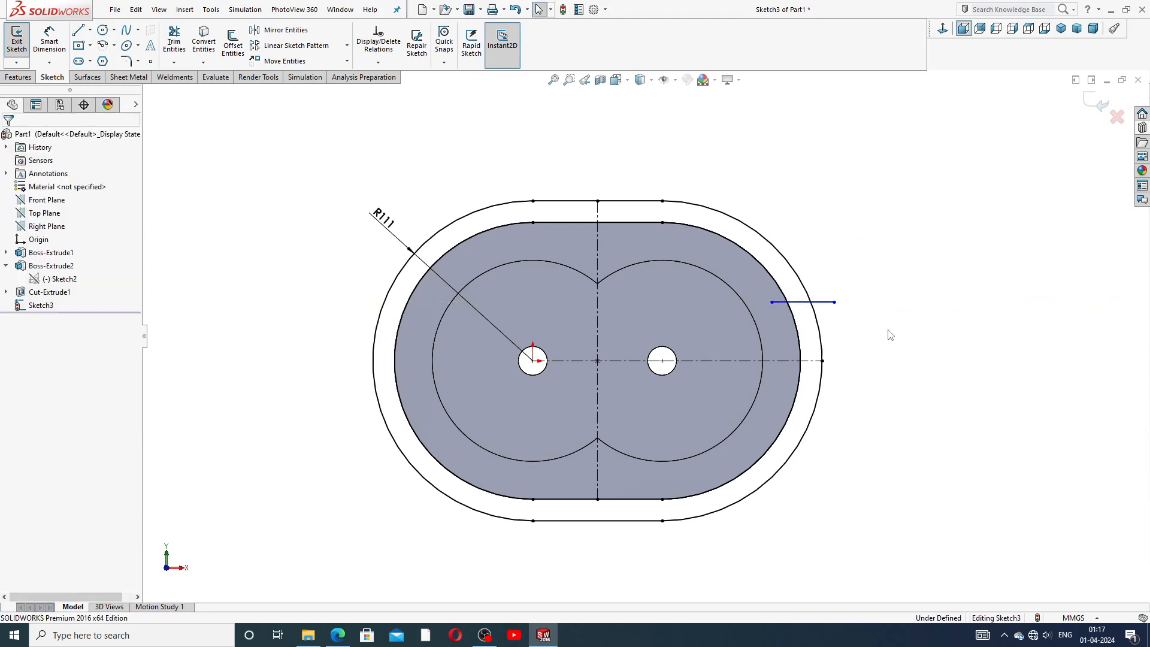
# Mirror the short horizontal line about the horizontal centerline.
pyautogui.click(829, 303)
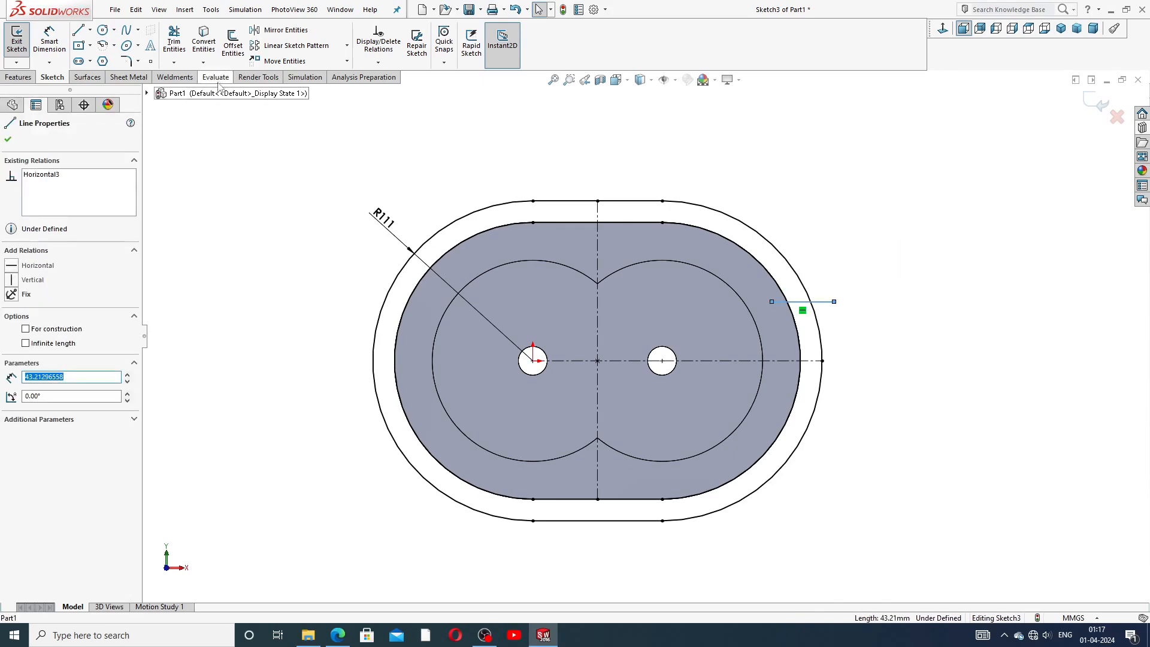
pyautogui.click(282, 30)
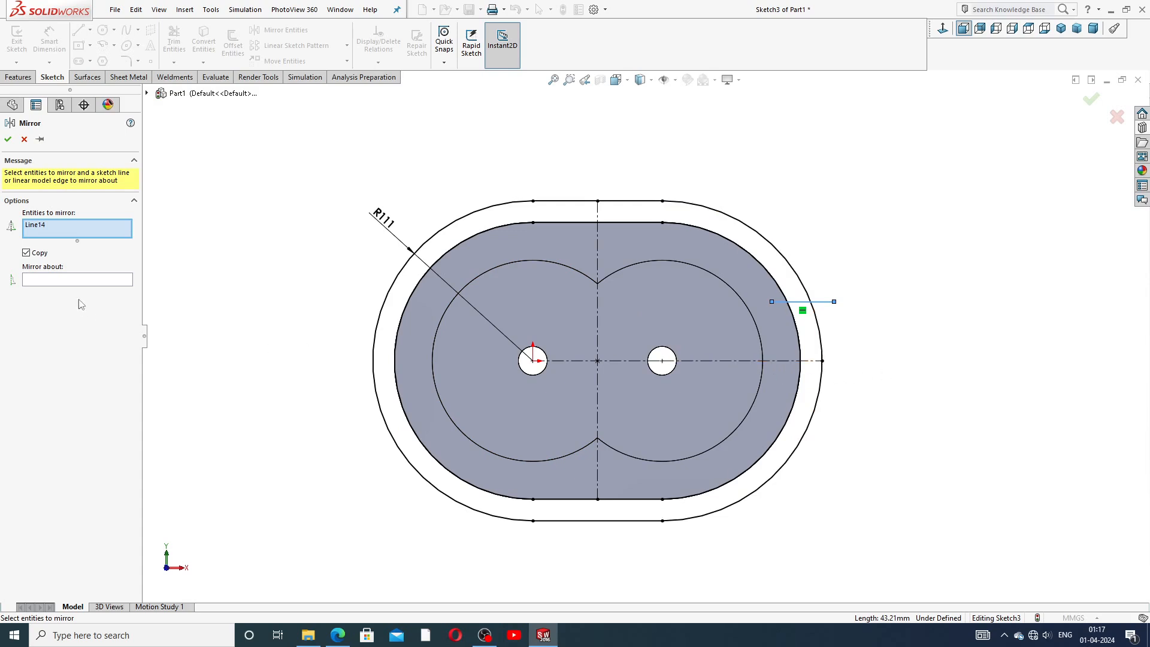
pyautogui.click(78, 280)
pyautogui.click(752, 361)
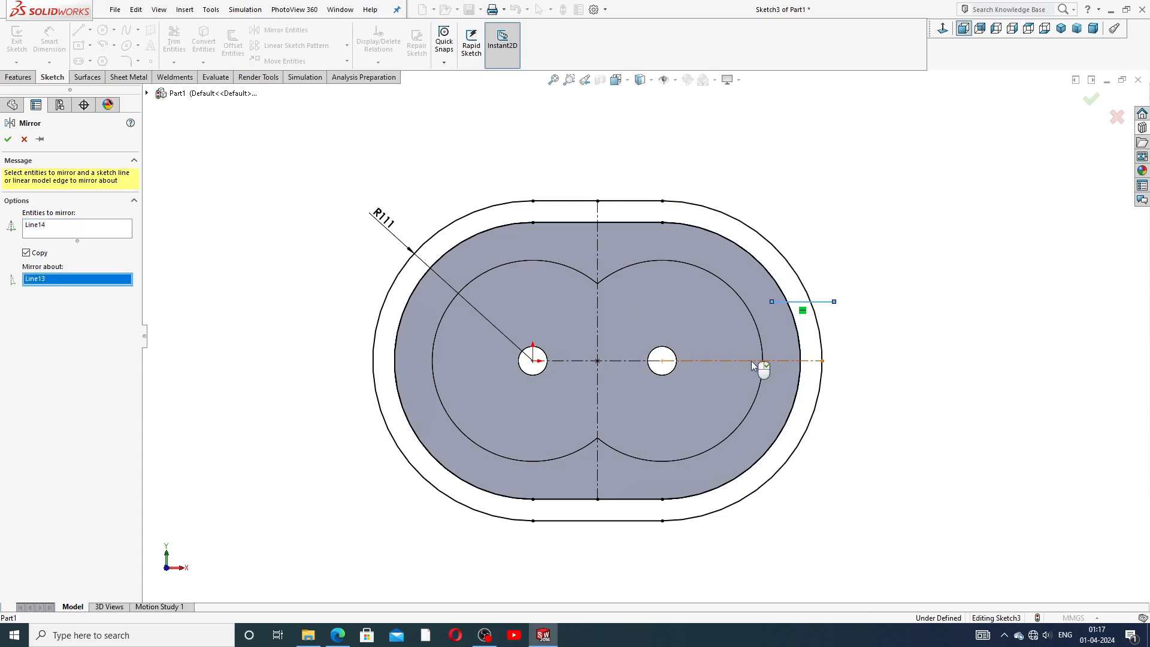
pyautogui.click(8, 139)
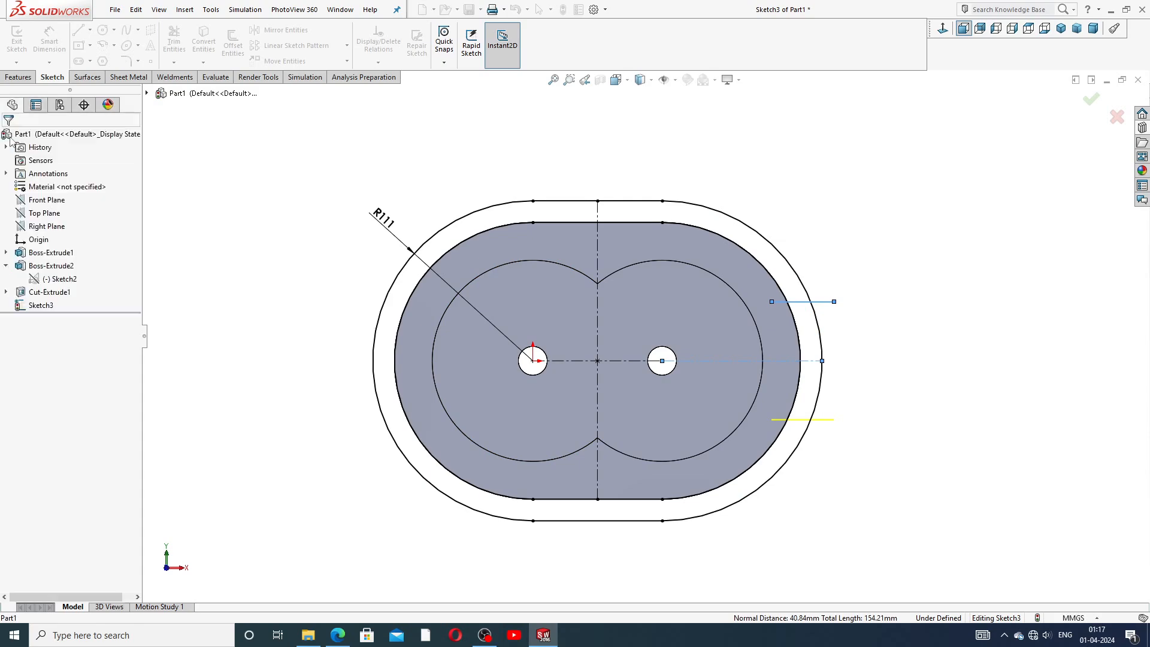
pyautogui.click(826, 303)
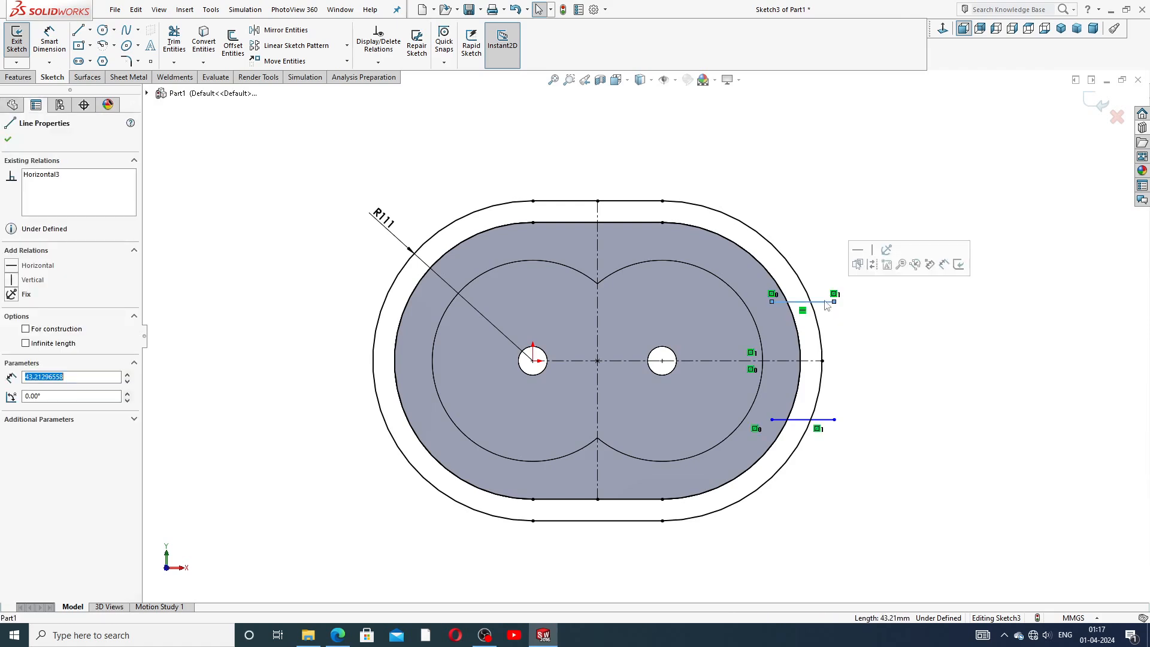
# Mirror the two right-side horizontal lines about the vertical centerline to the left side.
pyautogui.keyDown('ctrl'); pyautogui.click(826, 422); pyautogui.keyUp('ctrl')
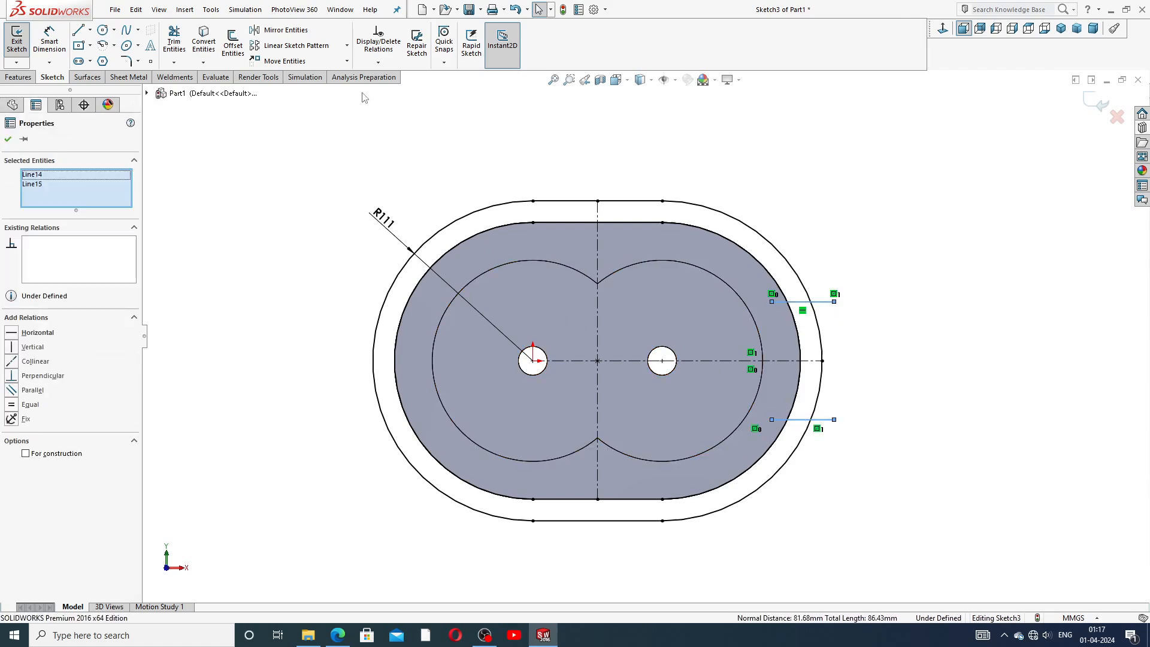
pyautogui.click(302, 33)
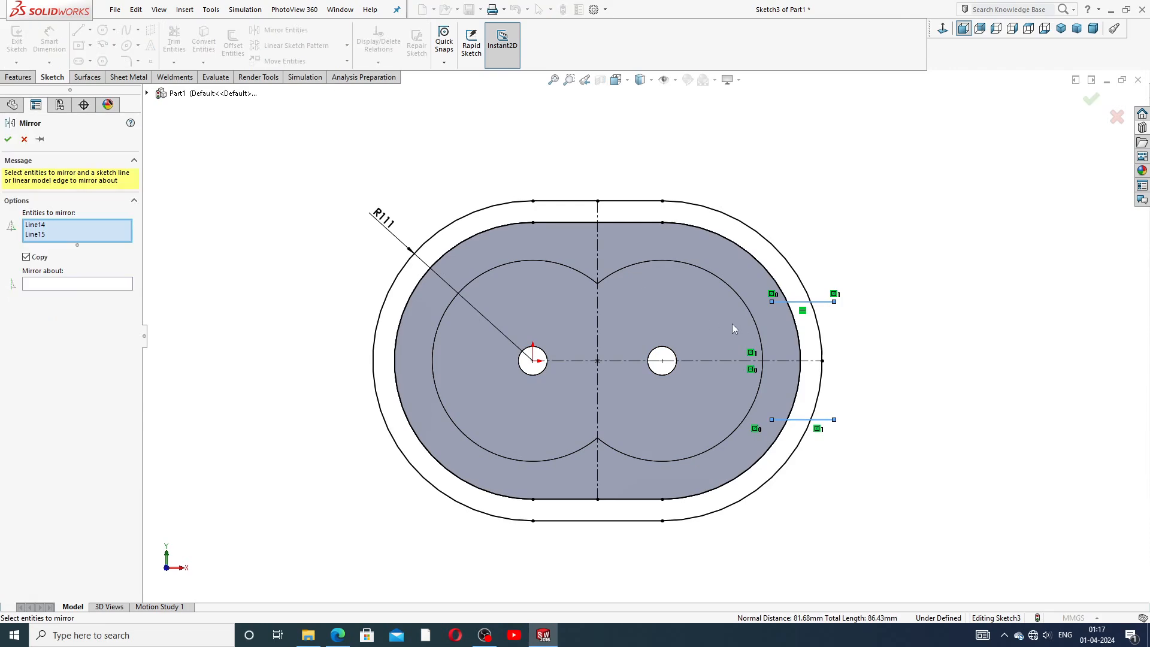
pyautogui.click(130, 285)
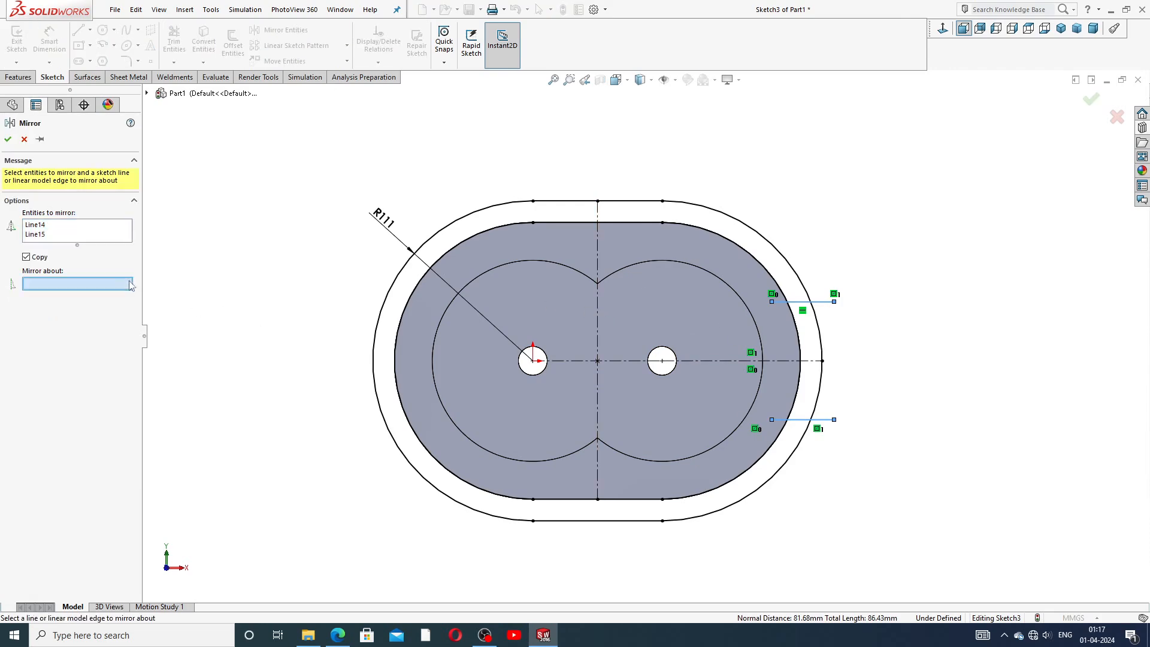
pyautogui.click(602, 304)
pyautogui.click(8, 140)
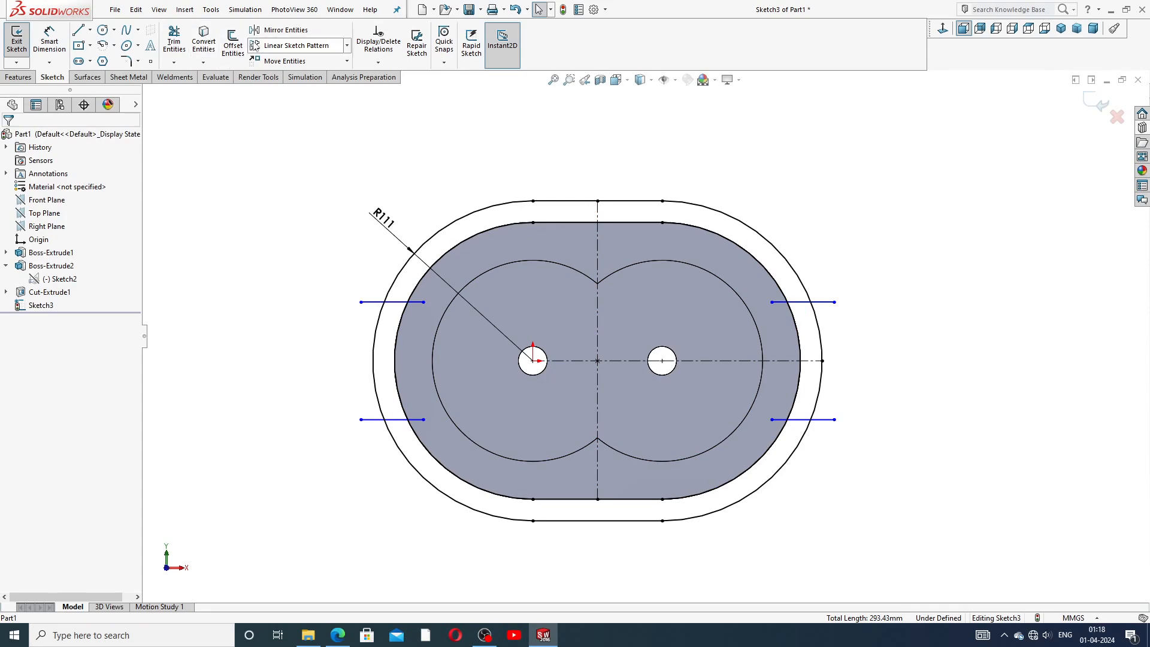
# Trim the four horizontal lines so each spans only between the housing edge and the outer slot arc.
pyautogui.click(175, 42)
pyautogui.scroll(-2, 755, 372)
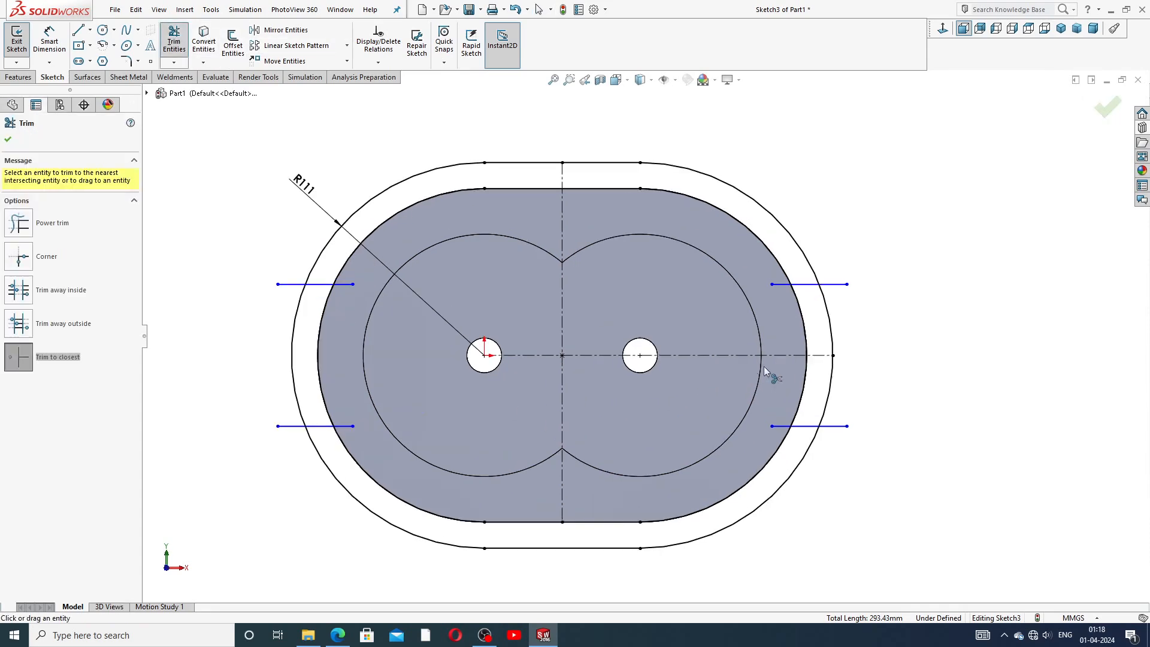
pyautogui.click(780, 285)
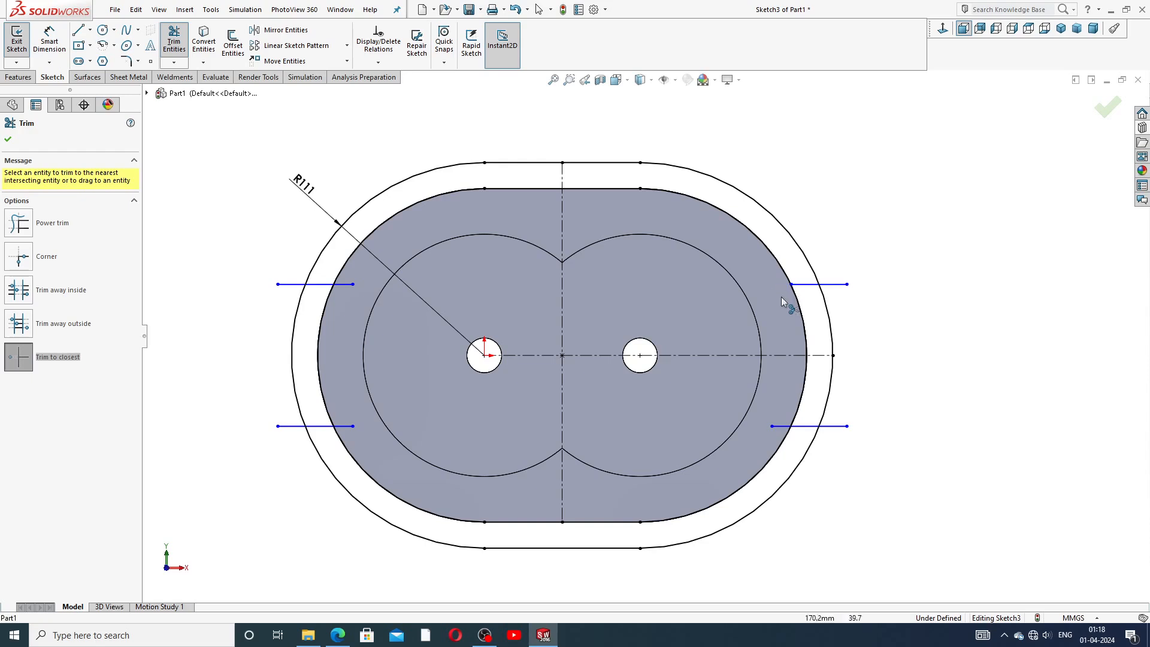
pyautogui.click(780, 427)
pyautogui.click(345, 285)
pyautogui.click(284, 427)
pyautogui.click(289, 284)
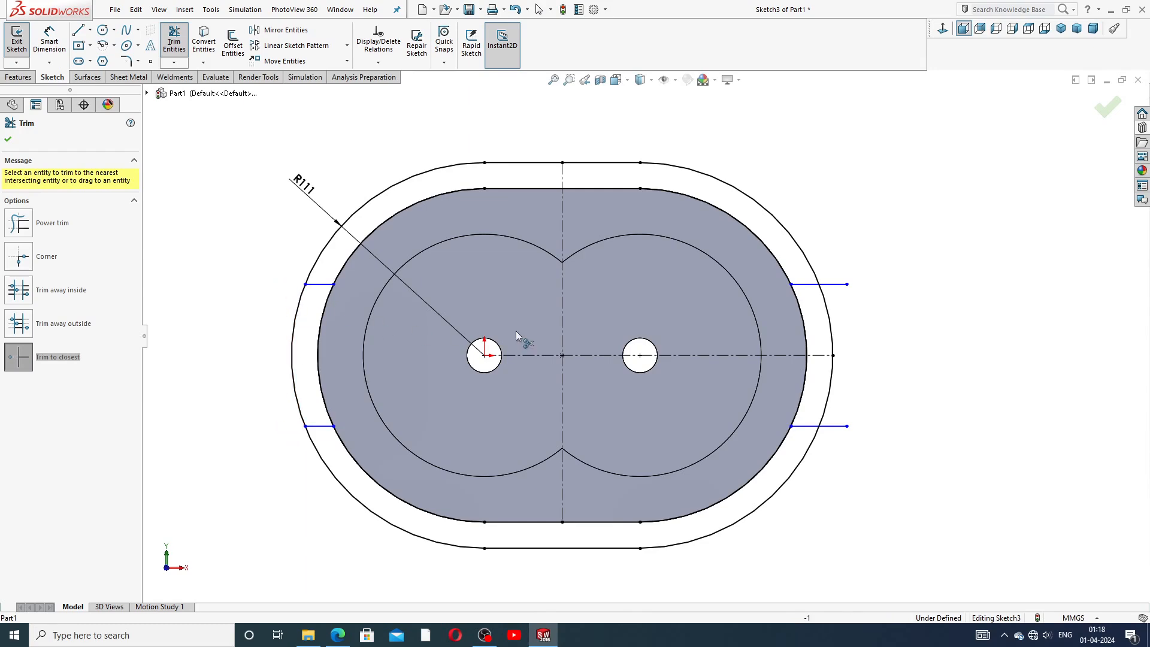
pyautogui.click(839, 284)
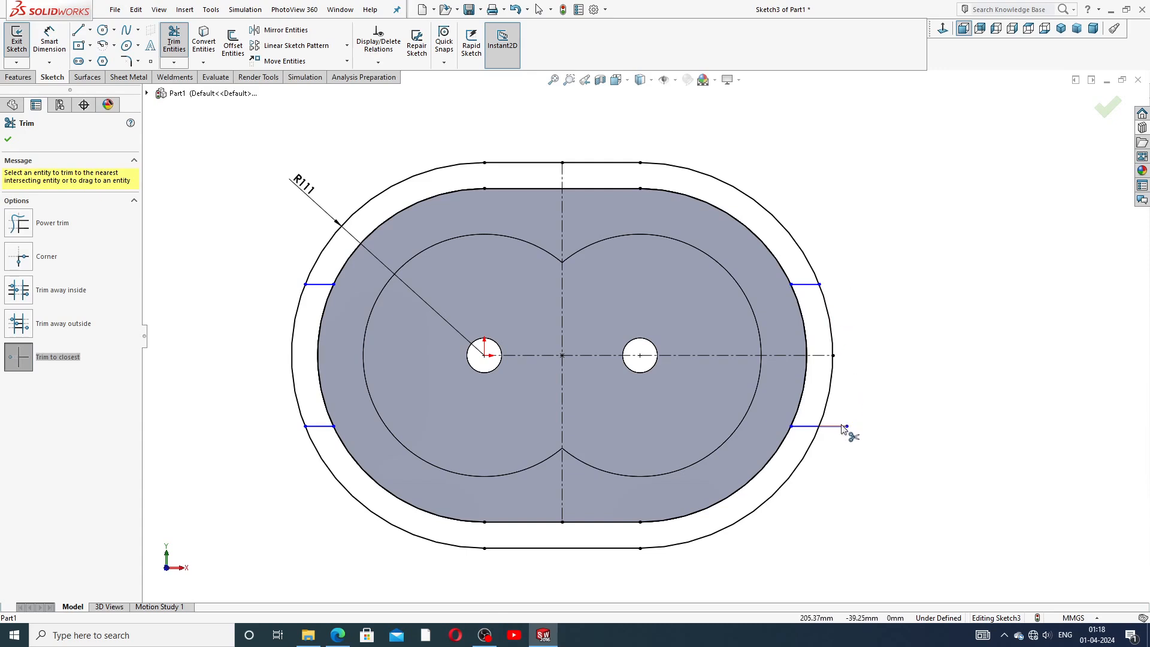
pyautogui.rightClick(897, 269)
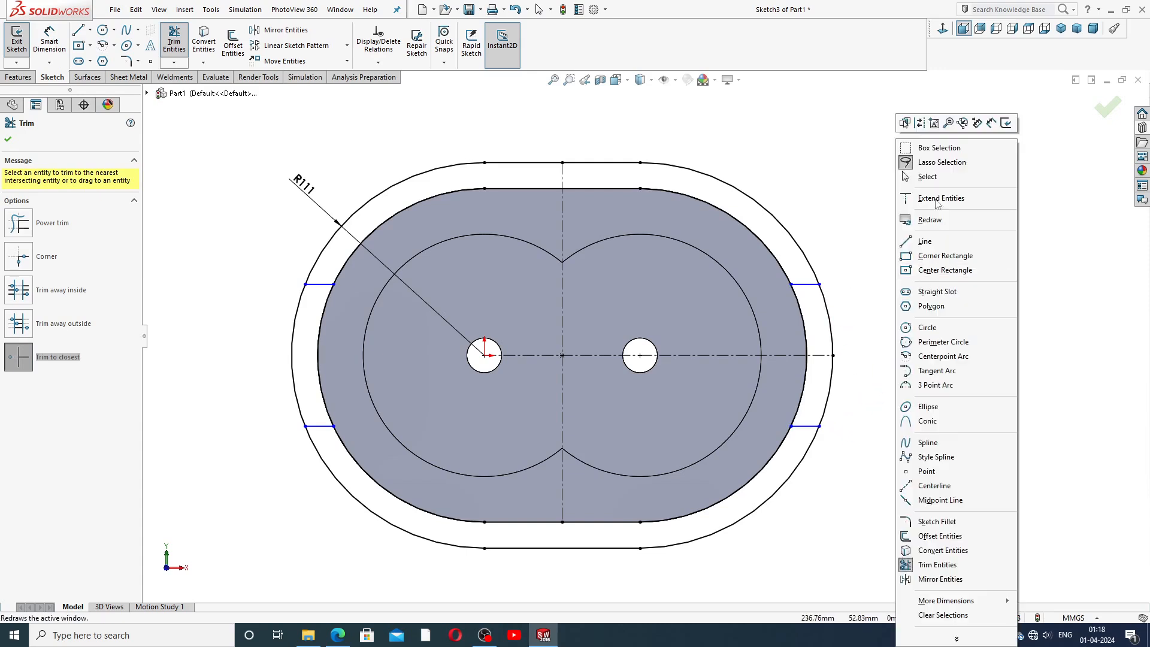
pyautogui.click(906, 174)
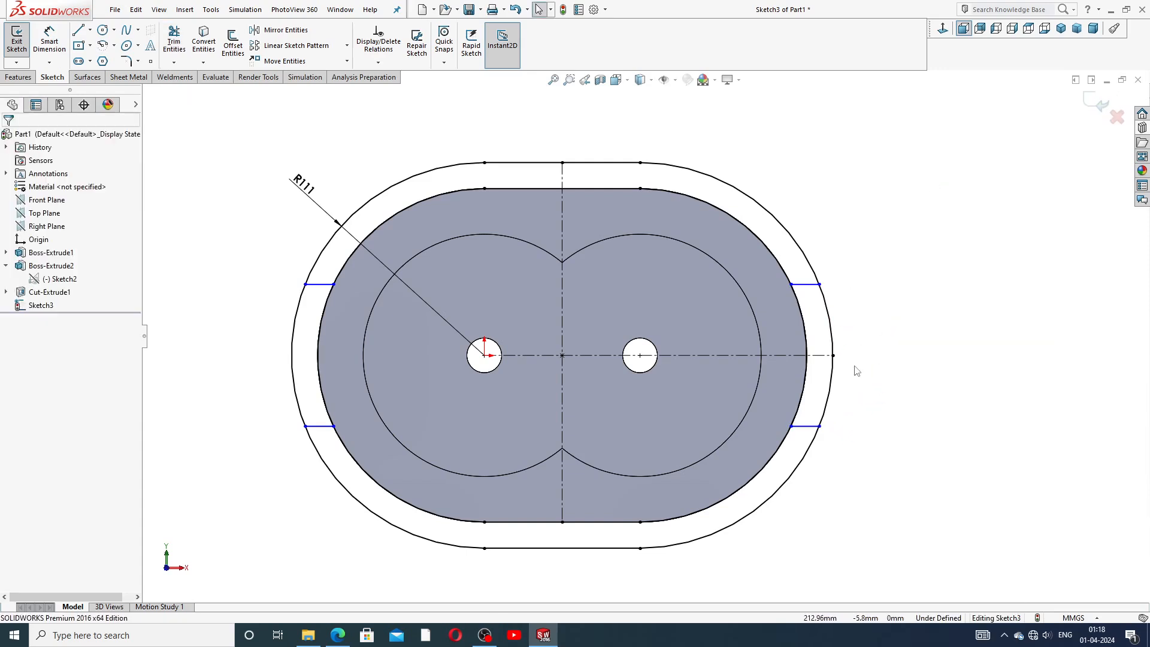
# Dimension the upper-right short line 50 mm above the horizontal centerline.
pyautogui.click(49, 41)
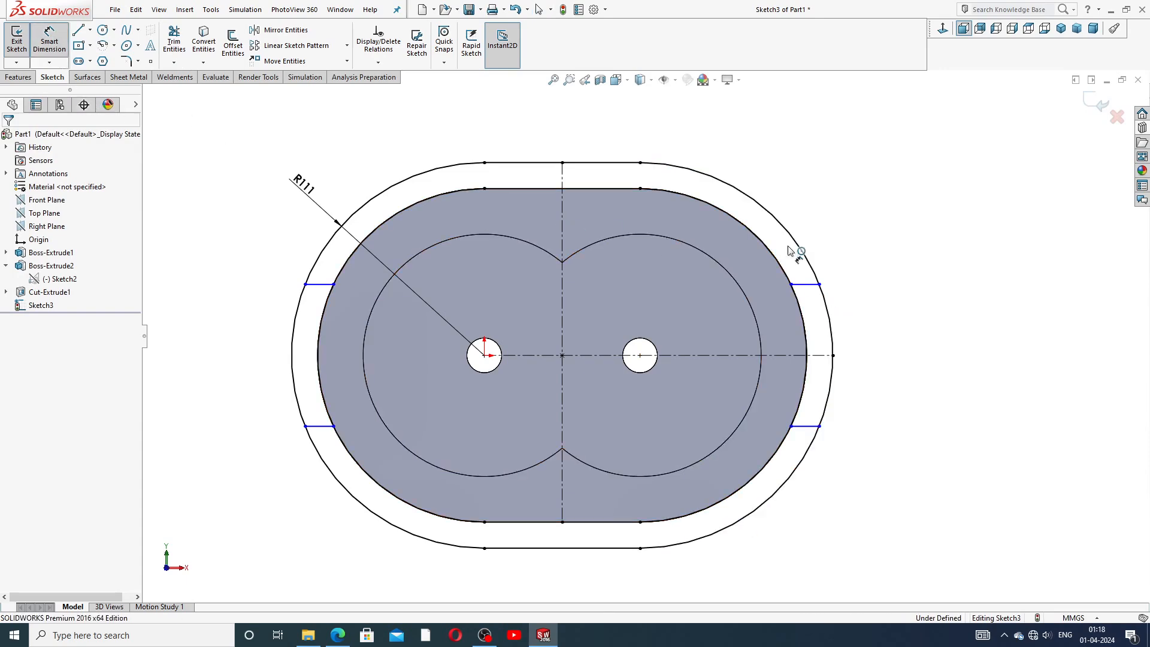
pyautogui.click(813, 285)
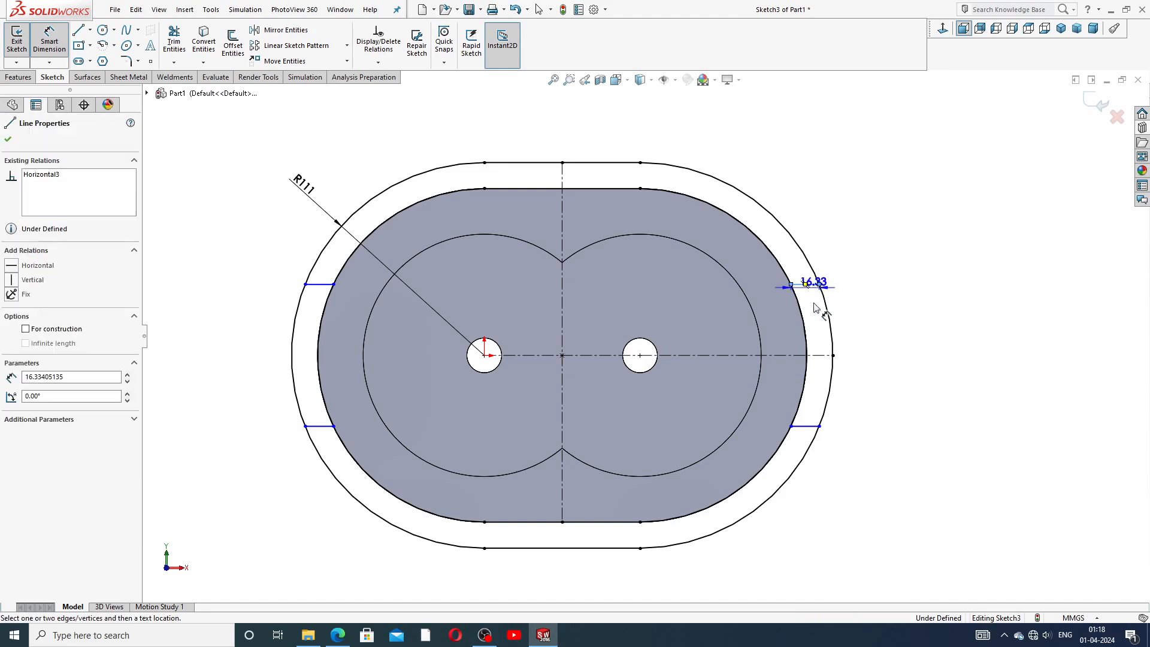
pyautogui.click(821, 355)
pyautogui.click(855, 326)
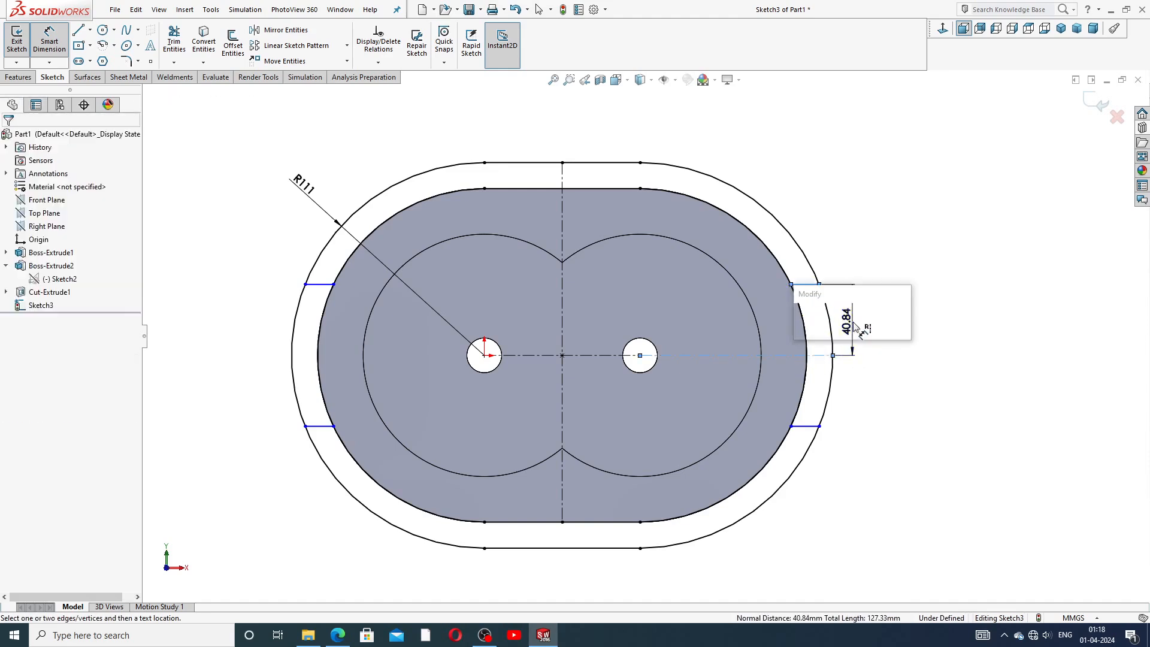
pyautogui.write('50')
pyautogui.press('Return')
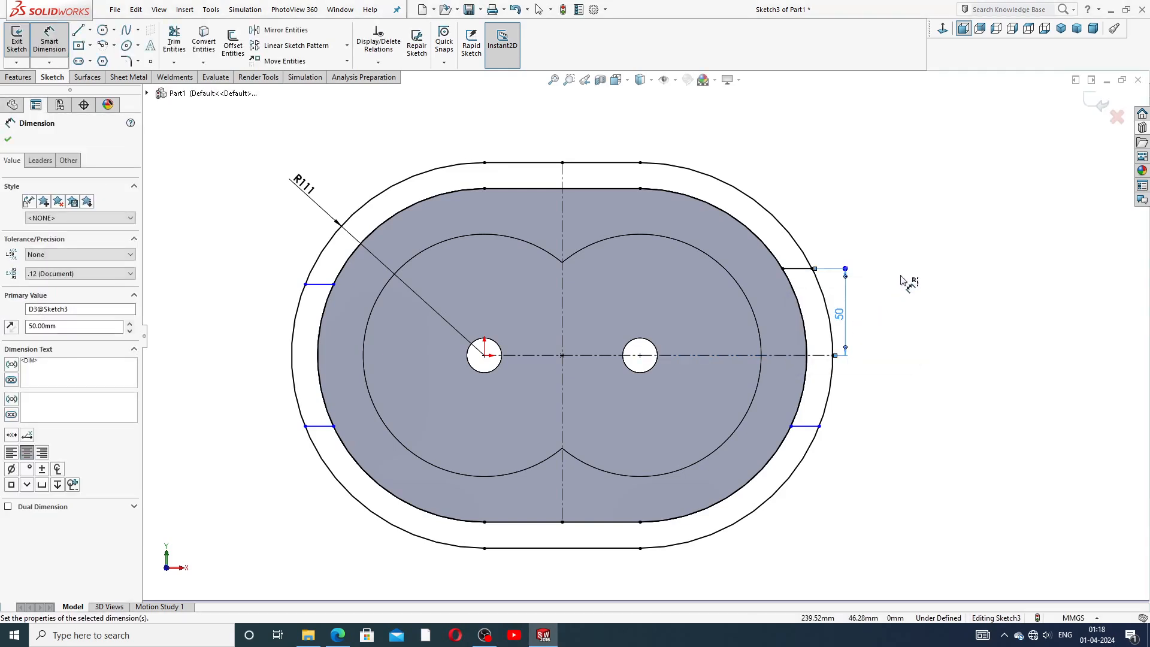
# Dimension the lower-right short line 50 mm below the horizontal centerline.
pyautogui.click(740, 356)
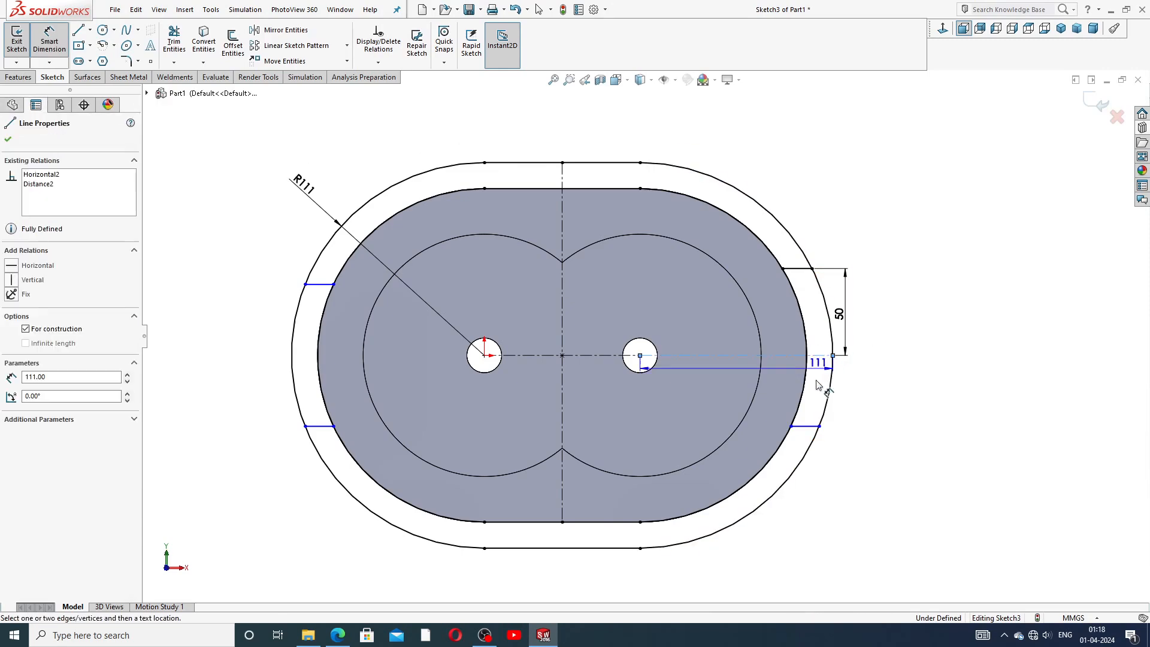
pyautogui.click(807, 426)
pyautogui.click(857, 407)
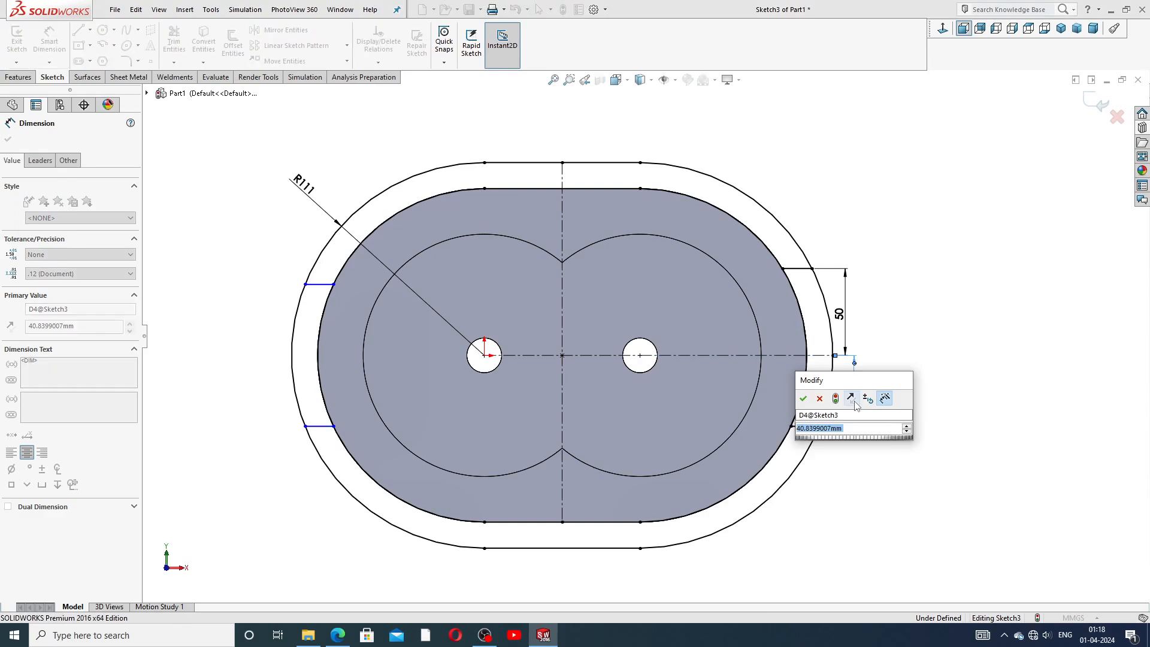
pyautogui.write('50')
pyautogui.press('Return')
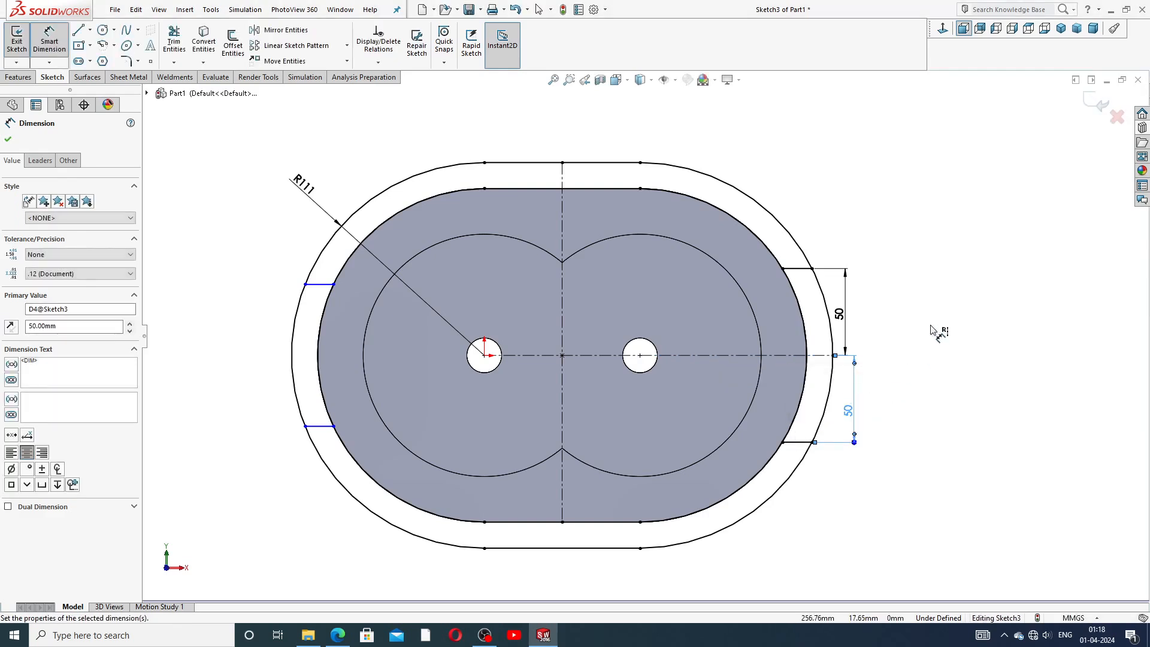
# Dimension the upper-left short line 50 mm above the horizontal centerline.
pyautogui.click(317, 286)
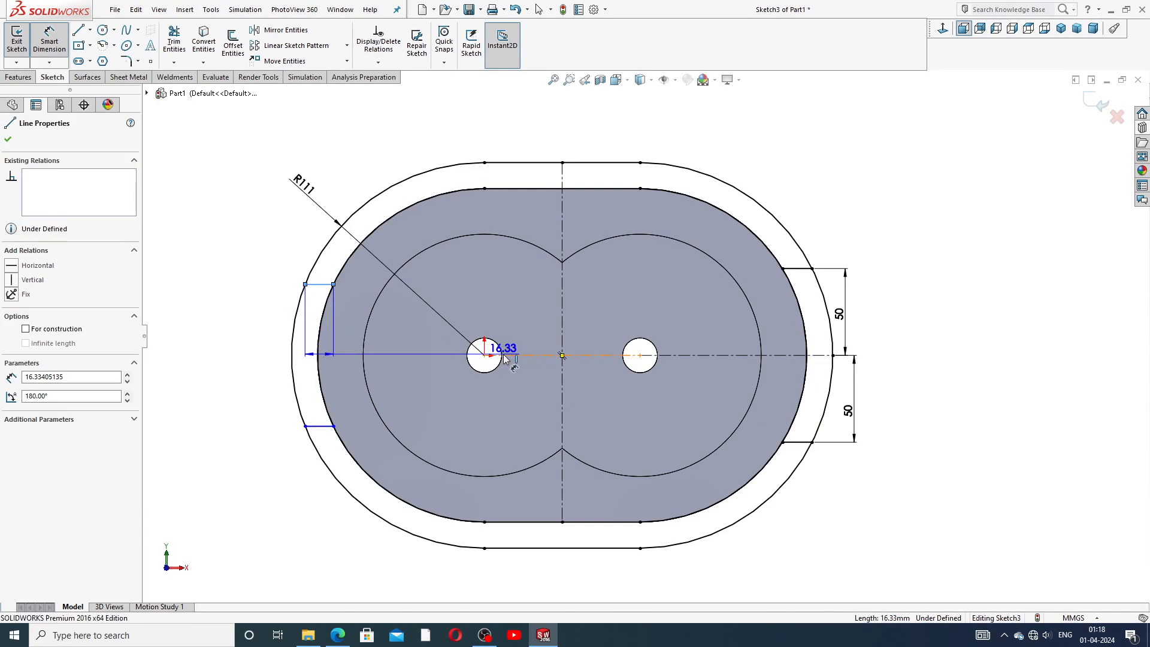
pyautogui.click(319, 353)
pyautogui.click(271, 328)
pyautogui.write('5')
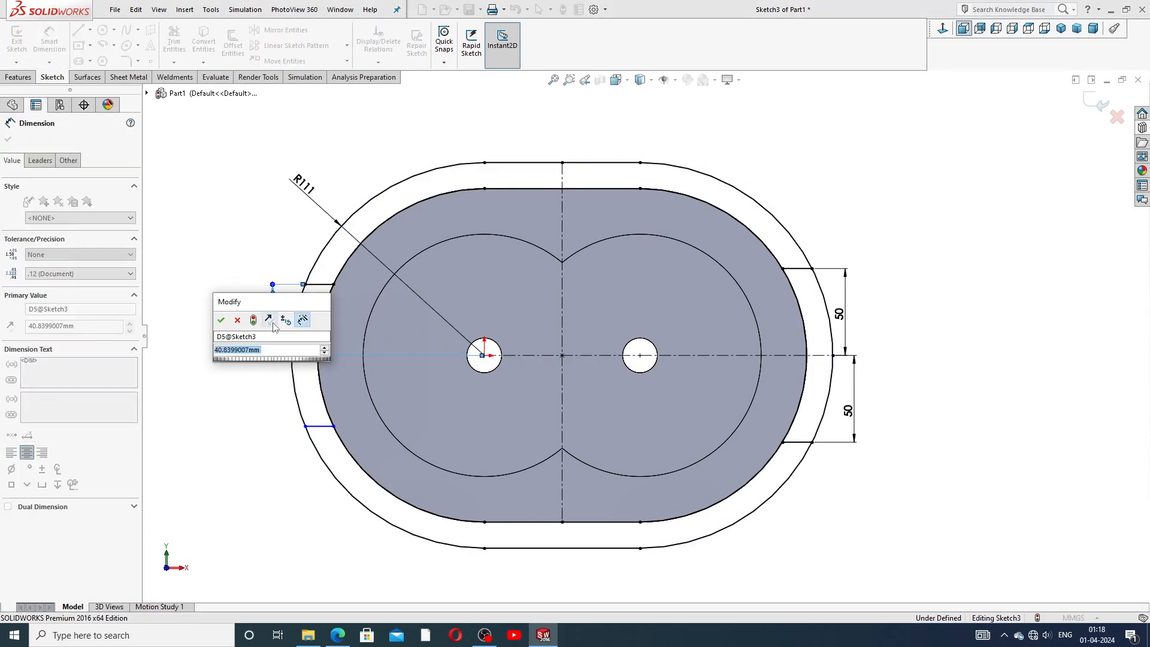
pyautogui.write('0')
pyautogui.press('Return')
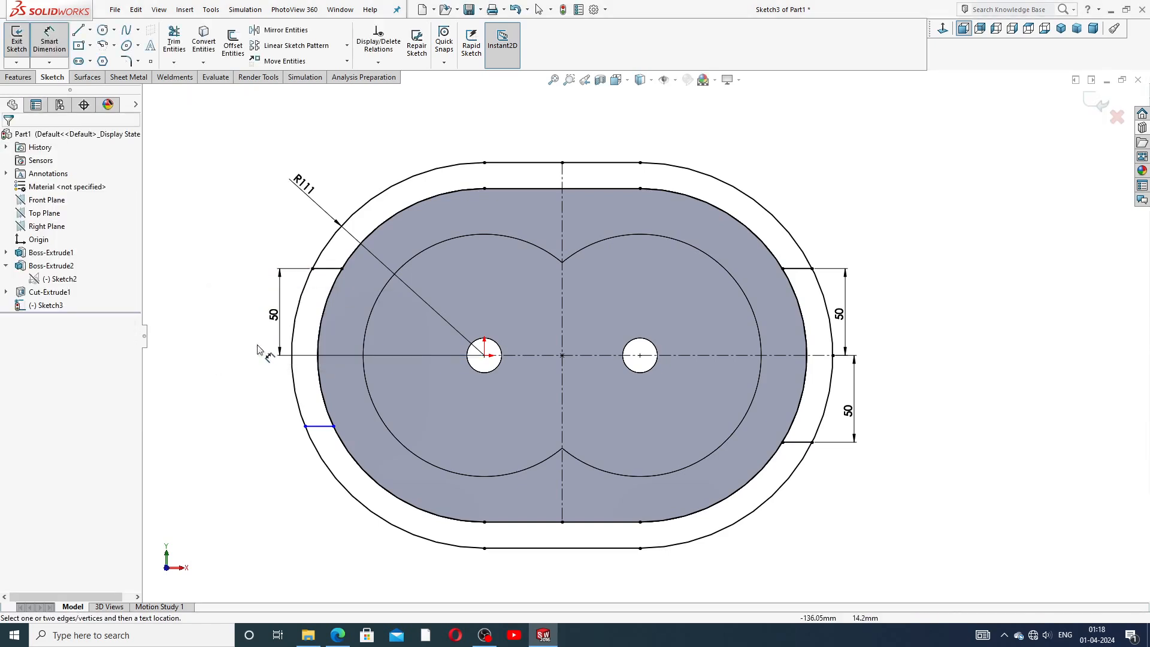
# Dimension the lower-left short line 50 mm below the centerline and shift the side dimension labels outward.
pyautogui.click(515, 357)
pyautogui.click(315, 426)
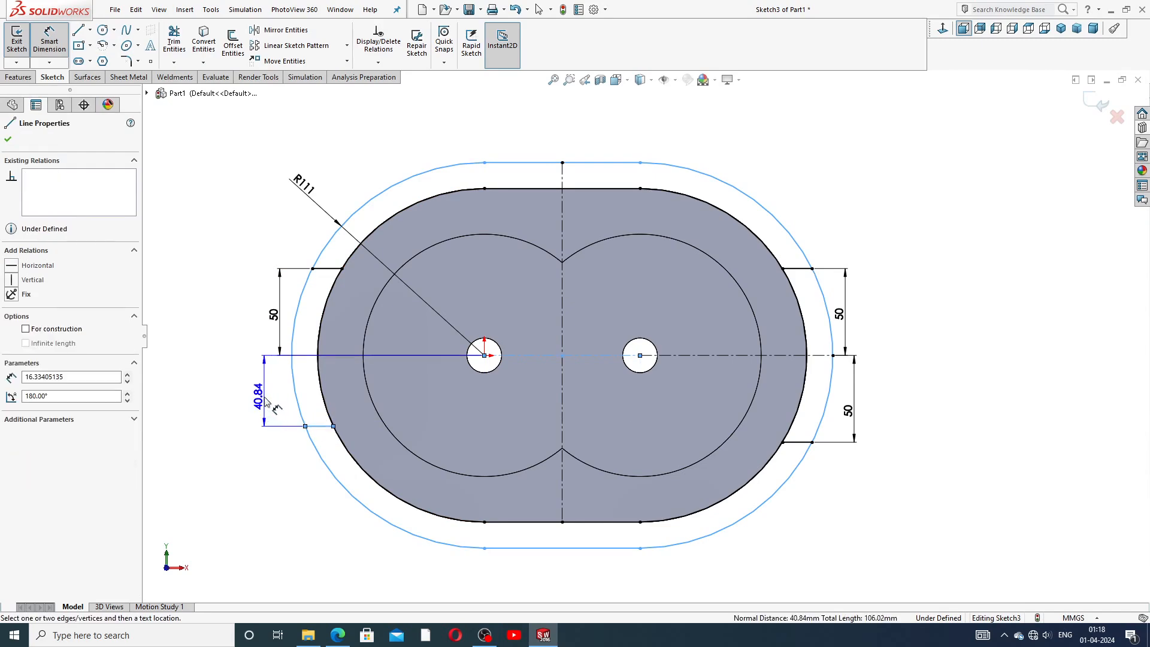
pyautogui.click(268, 399)
pyautogui.write('50')
pyautogui.press('Return')
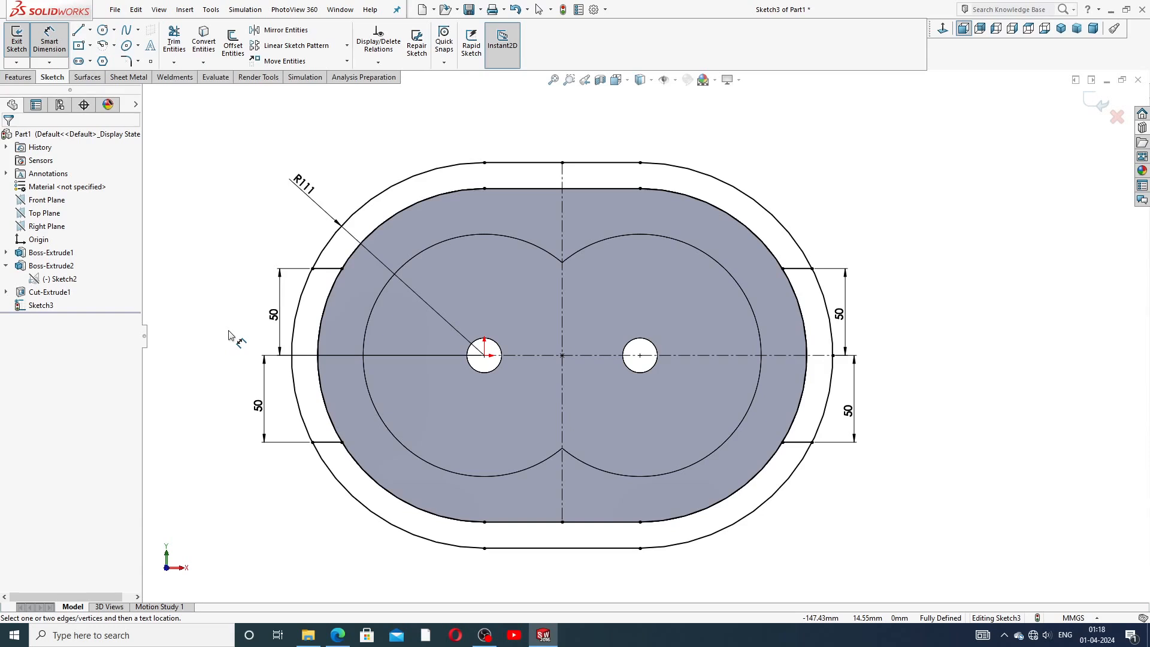
pyautogui.moveTo(845, 312); pyautogui.dragTo(855, 312)
pyautogui.moveTo(274, 315); pyautogui.dragTo(263, 314)
pyautogui.rightClick(864, 160)
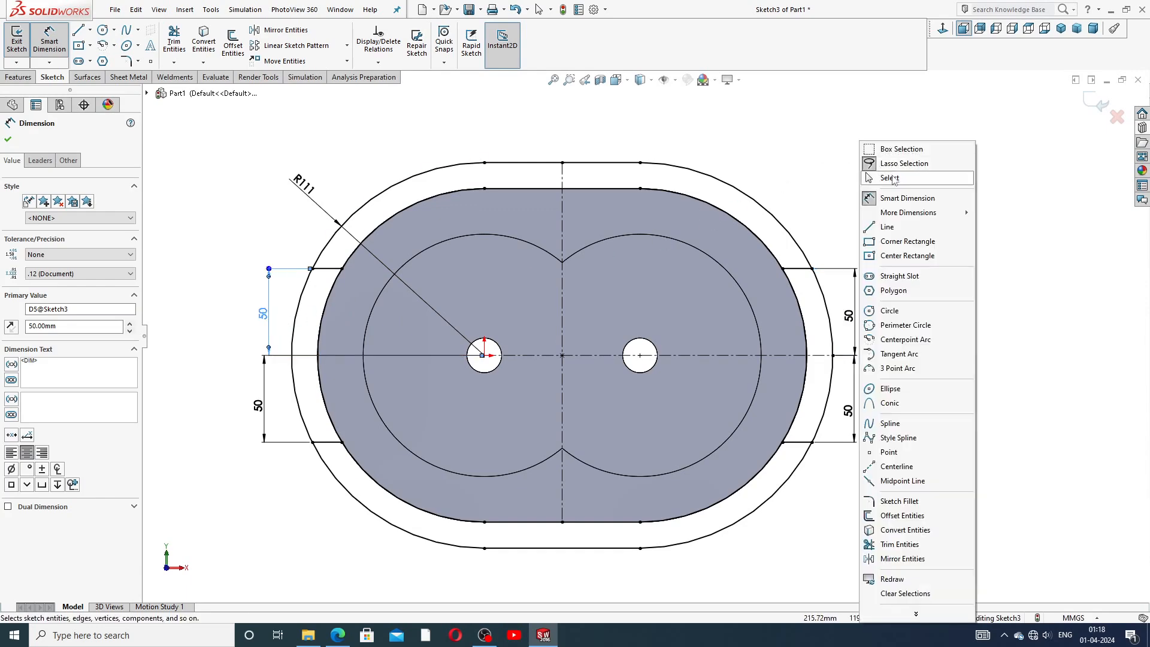
pyautogui.click(887, 164)
# Trim away the outer slot's bottom straight edge and its lower arc portions below the short lines.
pyautogui.click(174, 42)
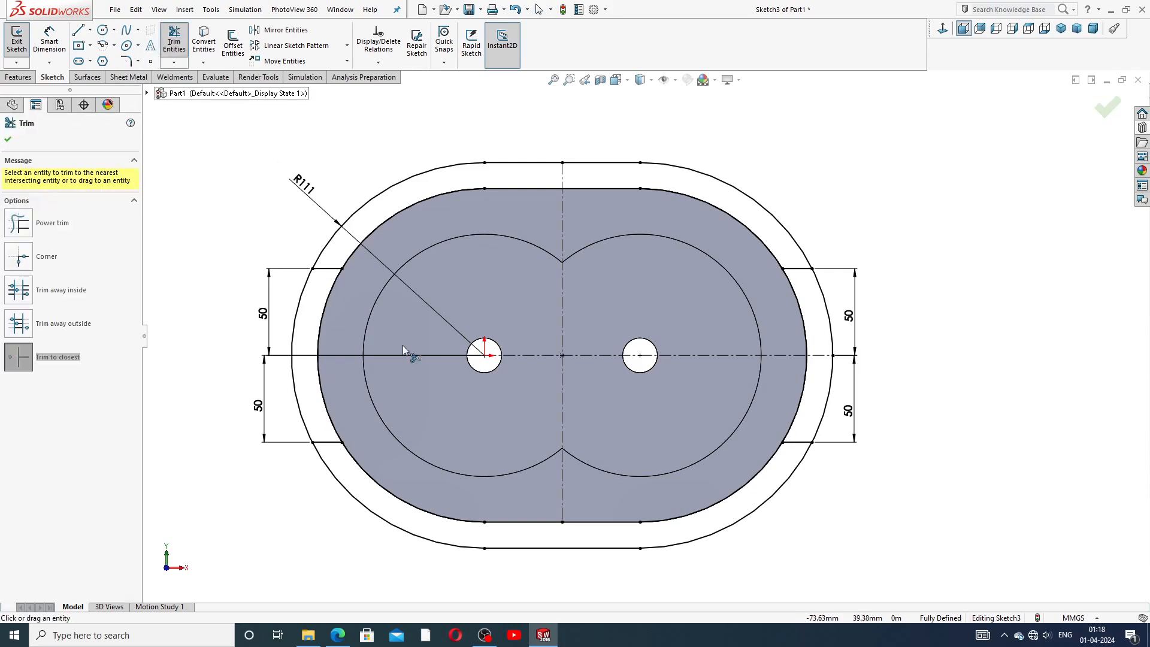
pyautogui.press('z')
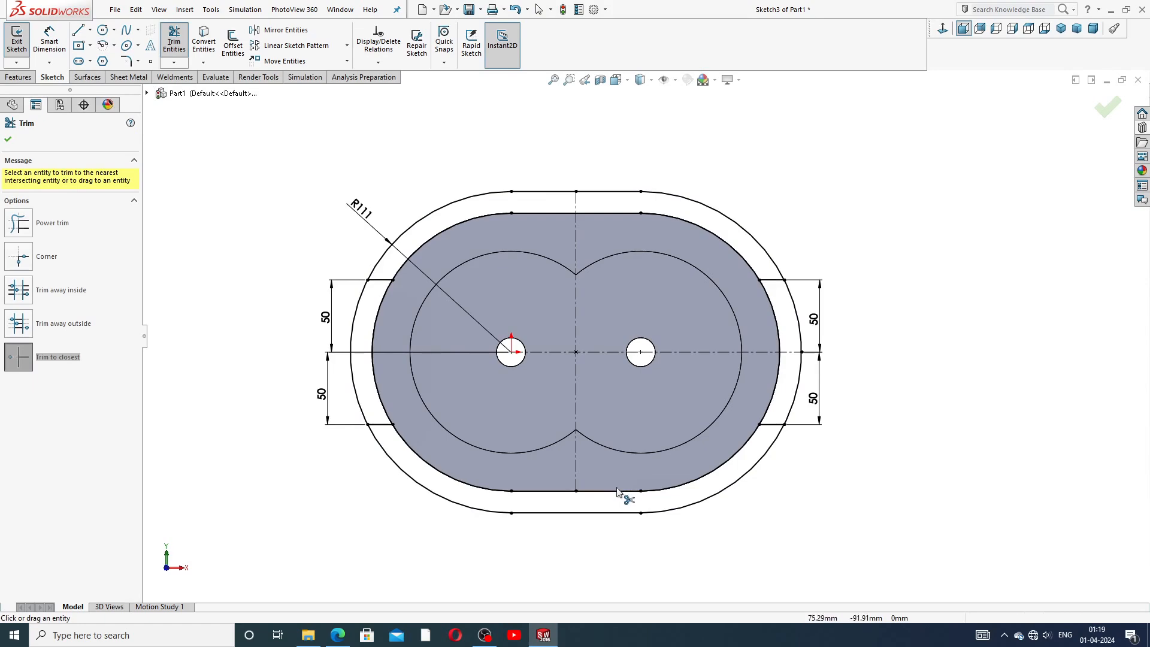
pyautogui.click(626, 513)
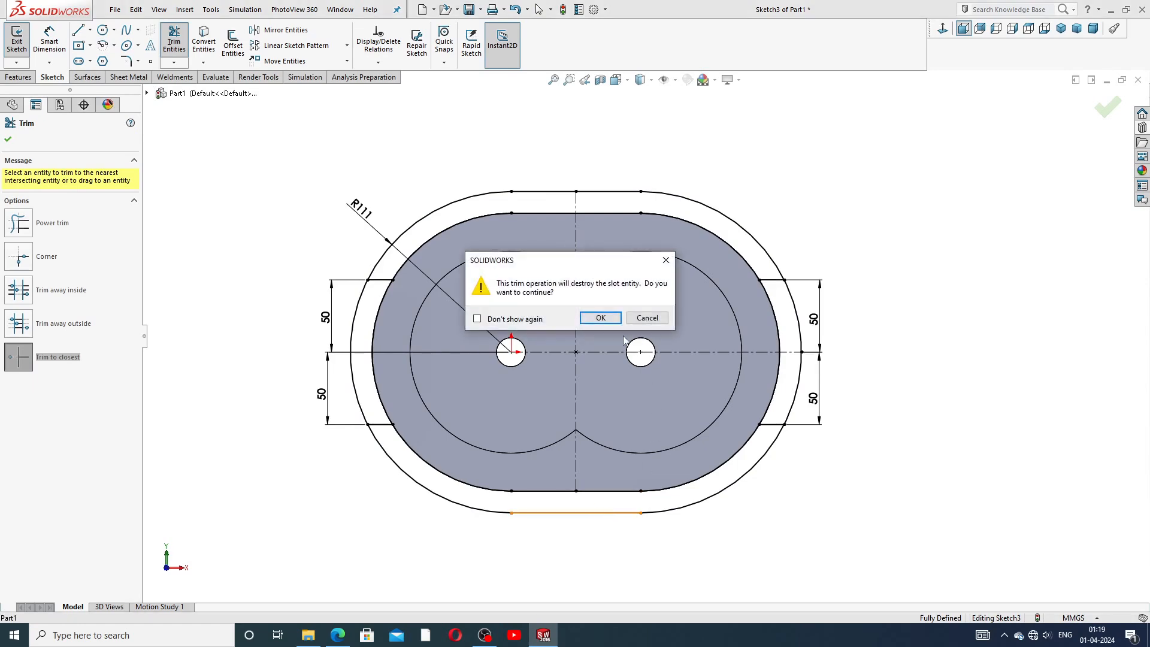
pyautogui.click(601, 317)
pyautogui.click(692, 505)
pyautogui.click(610, 327)
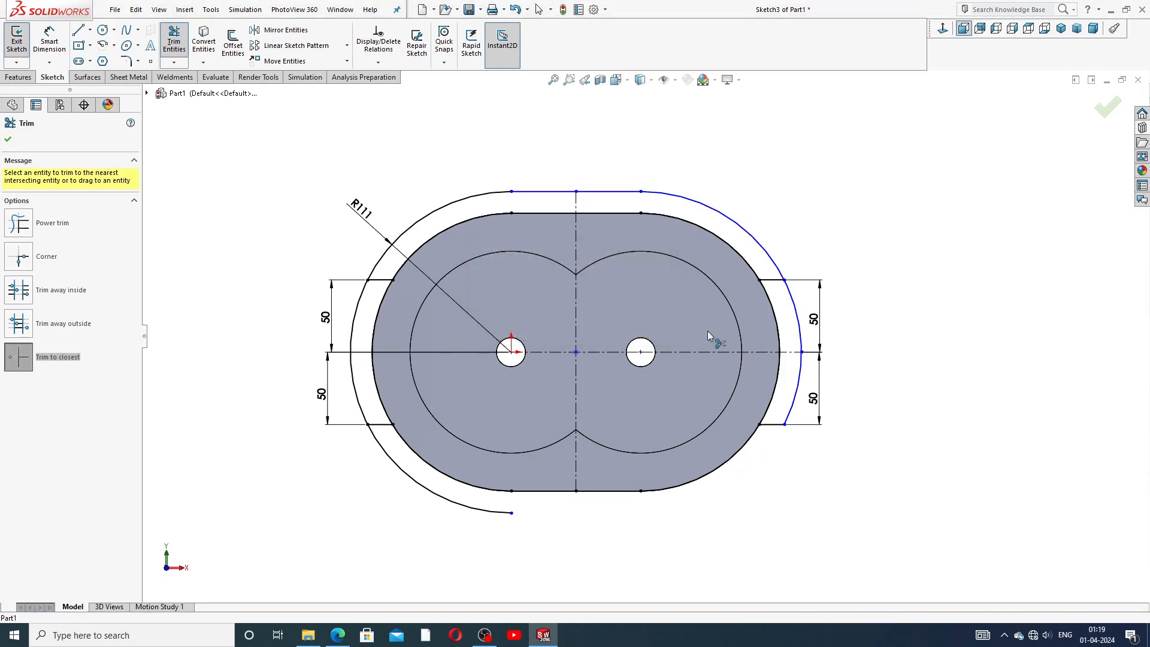
pyautogui.click(484, 509)
pyautogui.rightClick(699, 167)
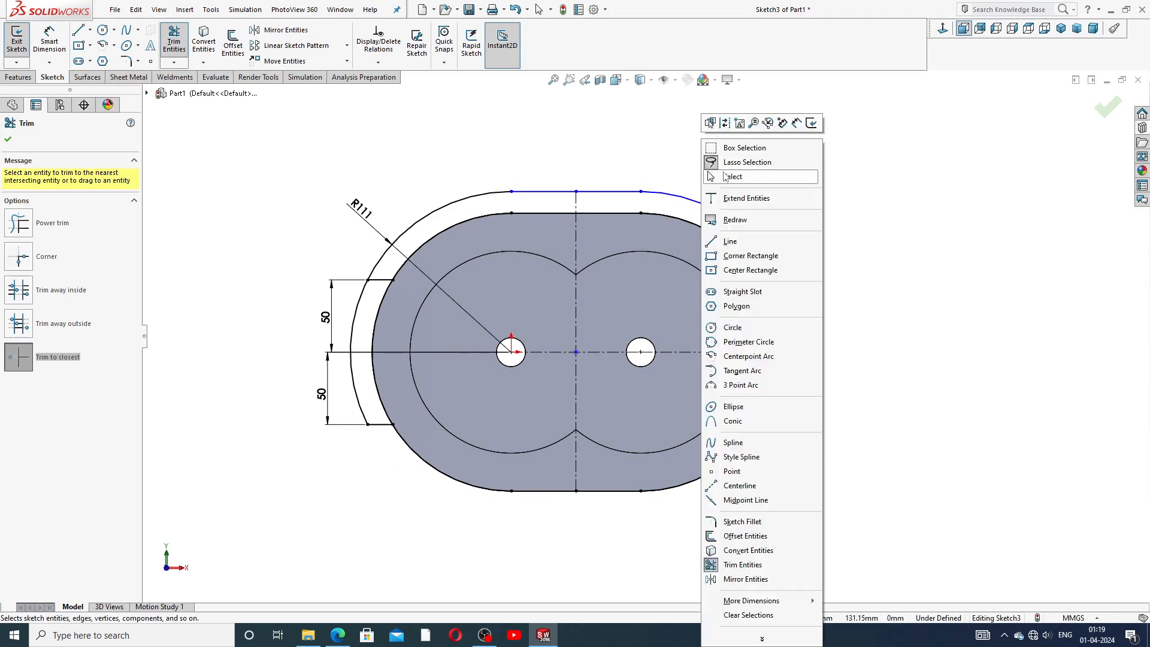
pyautogui.click(743, 180)
# Draw two vertical lines from the ends of the outer slot's top edge down to the housing's top edge.
pyautogui.click(78, 30)
pyautogui.moveTo(511, 192); pyautogui.dragTo(511, 213)
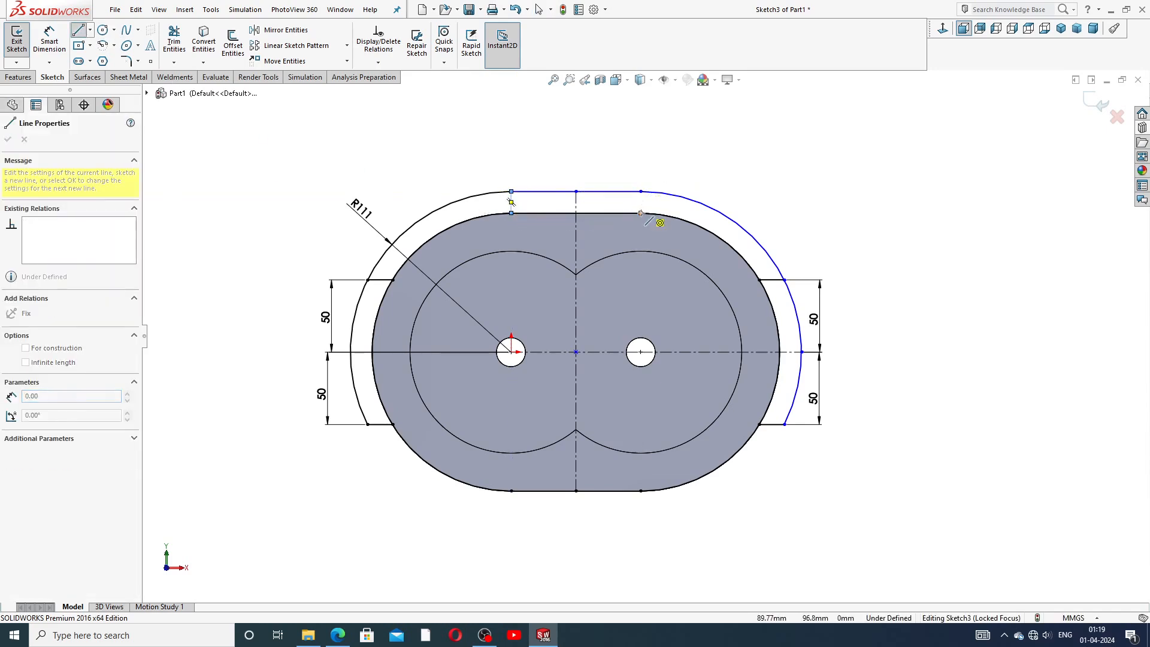
pyautogui.click(641, 213)
pyautogui.click(641, 192)
pyautogui.rightClick(697, 178)
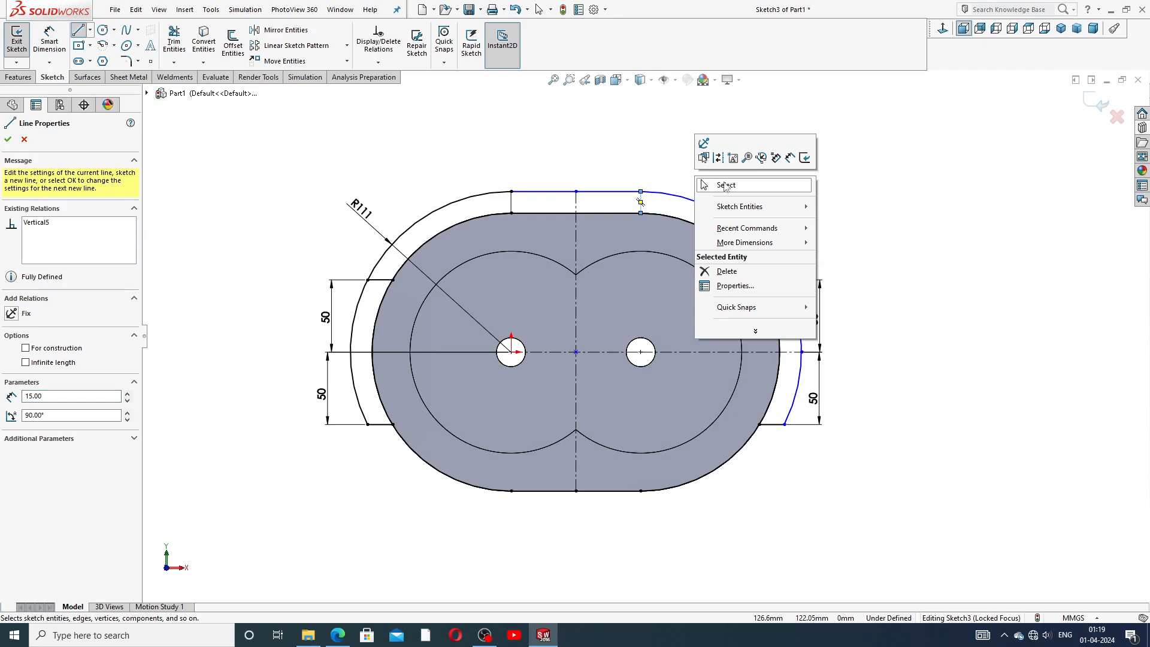
pyautogui.click(725, 185)
pyautogui.press('d')
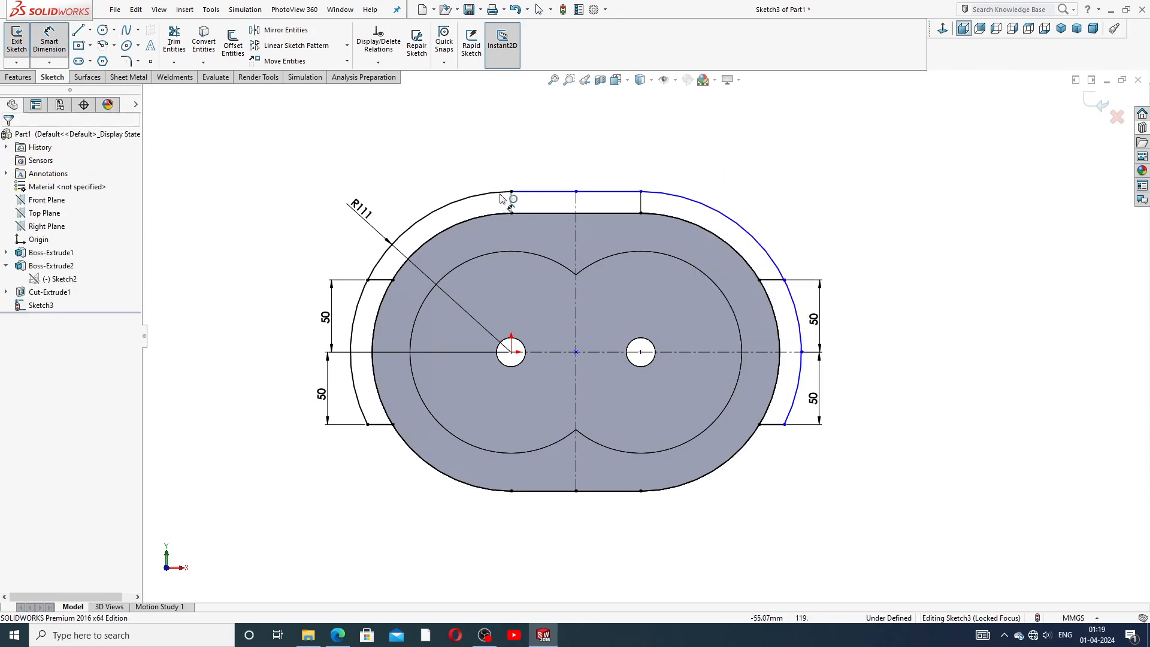
pyautogui.click(749, 231)
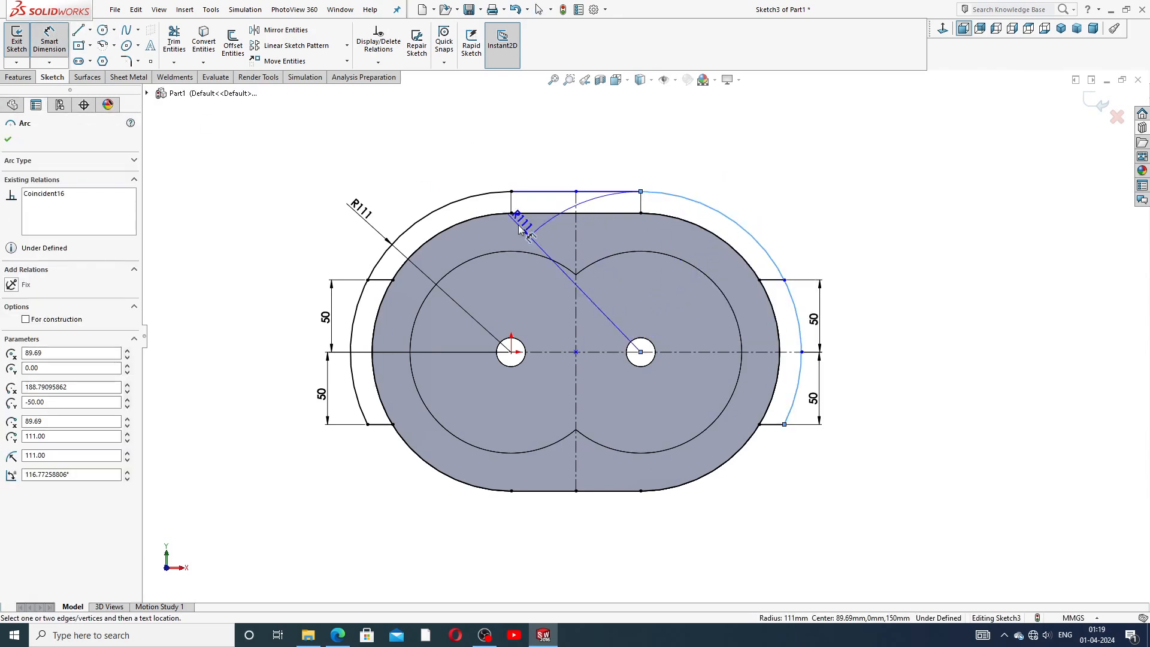
pyautogui.press('Escape')
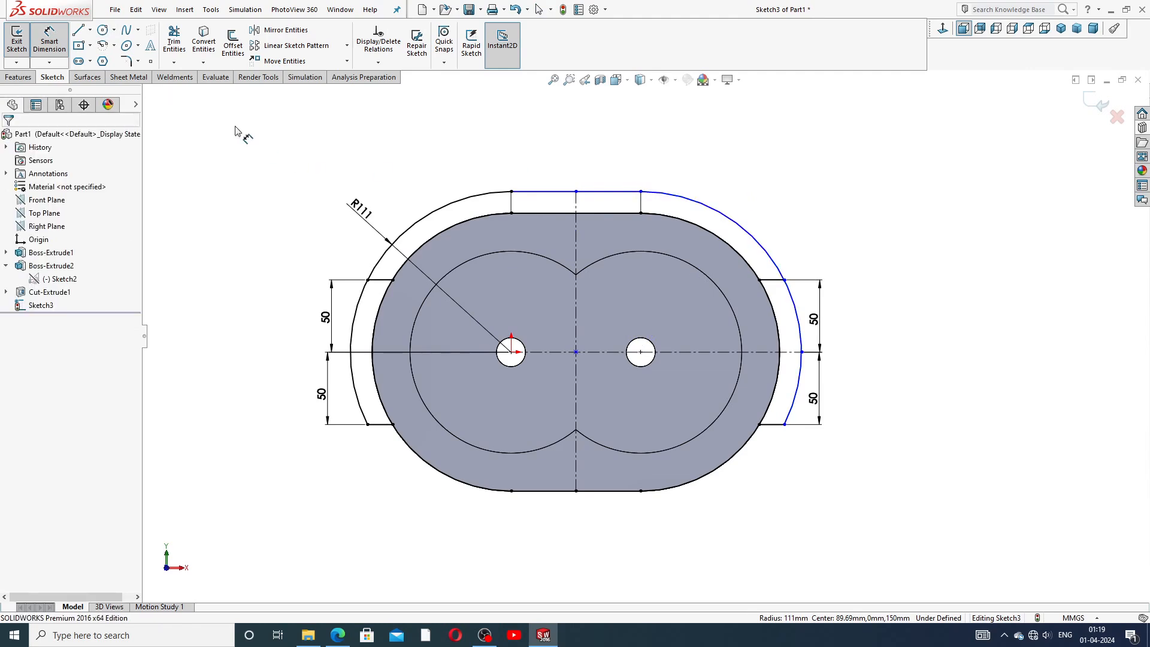
# Trim the outer slot's upper arcs between the top vertical lines and the upper short lines.
pyautogui.click(174, 41)
pyautogui.click(756, 241)
pyautogui.click(470, 198)
pyautogui.rightClick(819, 168)
pyautogui.click(865, 181)
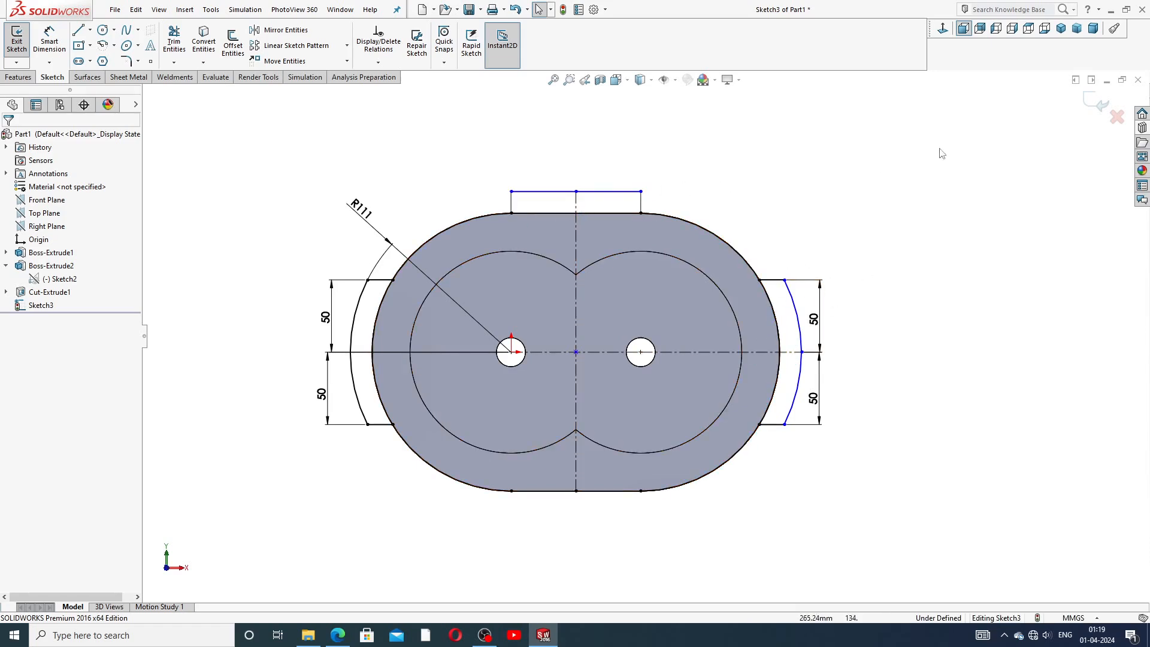
pyautogui.click(18, 76)
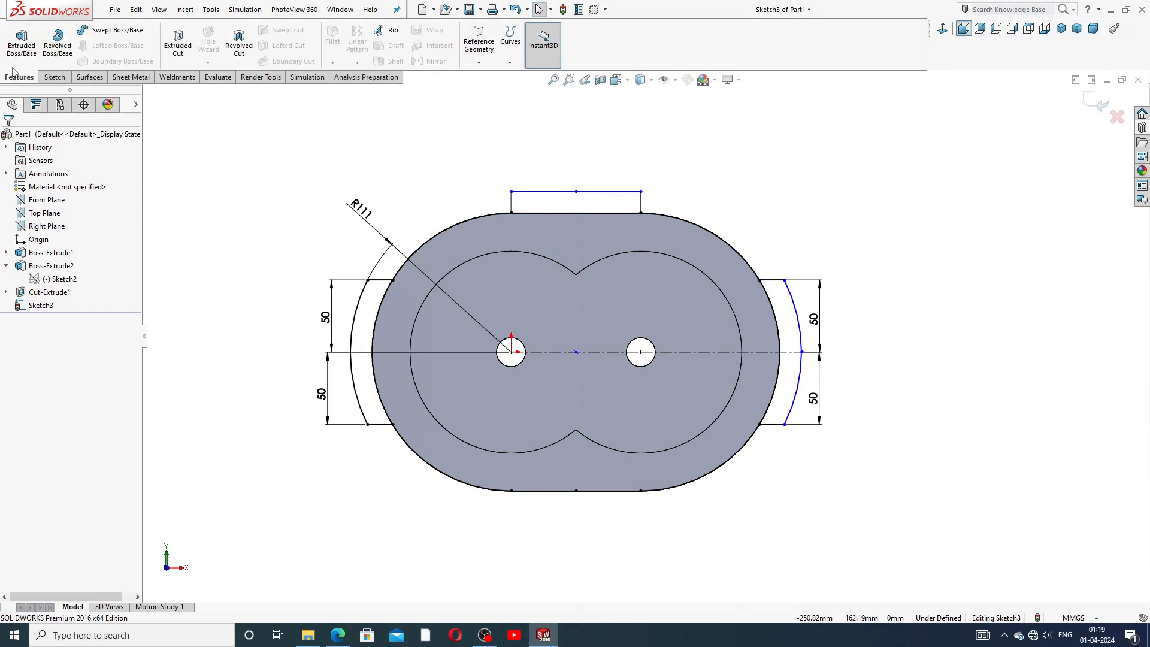
# Extrude the top tab and both side tab regions of the sketch with the Through All end condition.
pyautogui.click(21, 43)
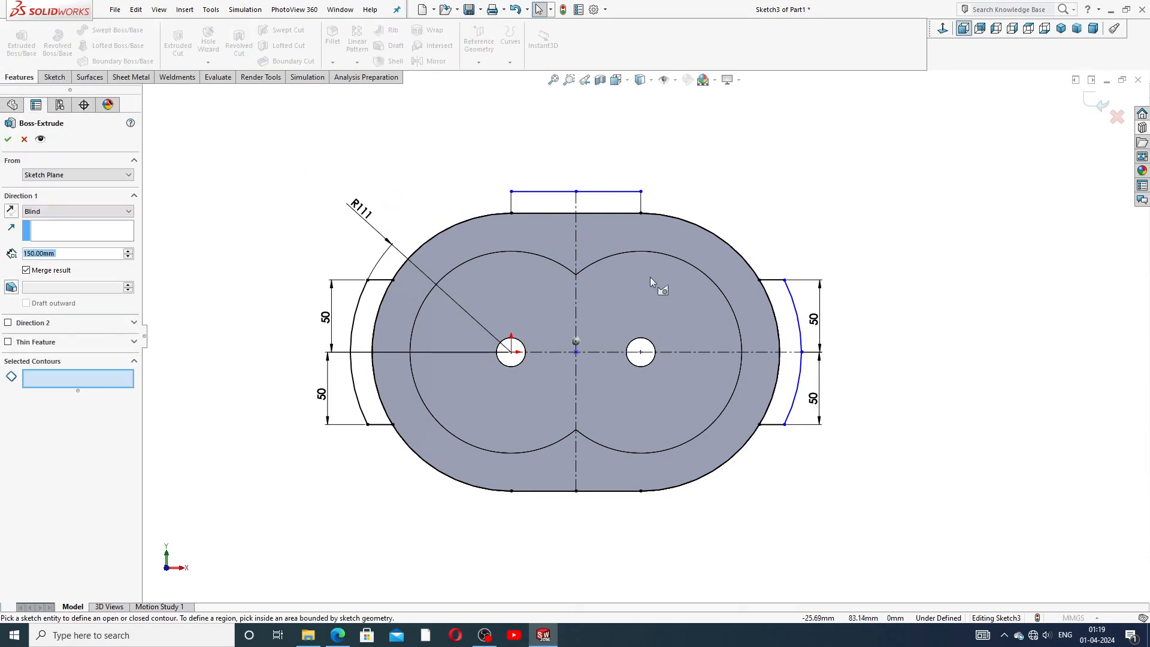
pyautogui.click(630, 204)
pyautogui.click(380, 294)
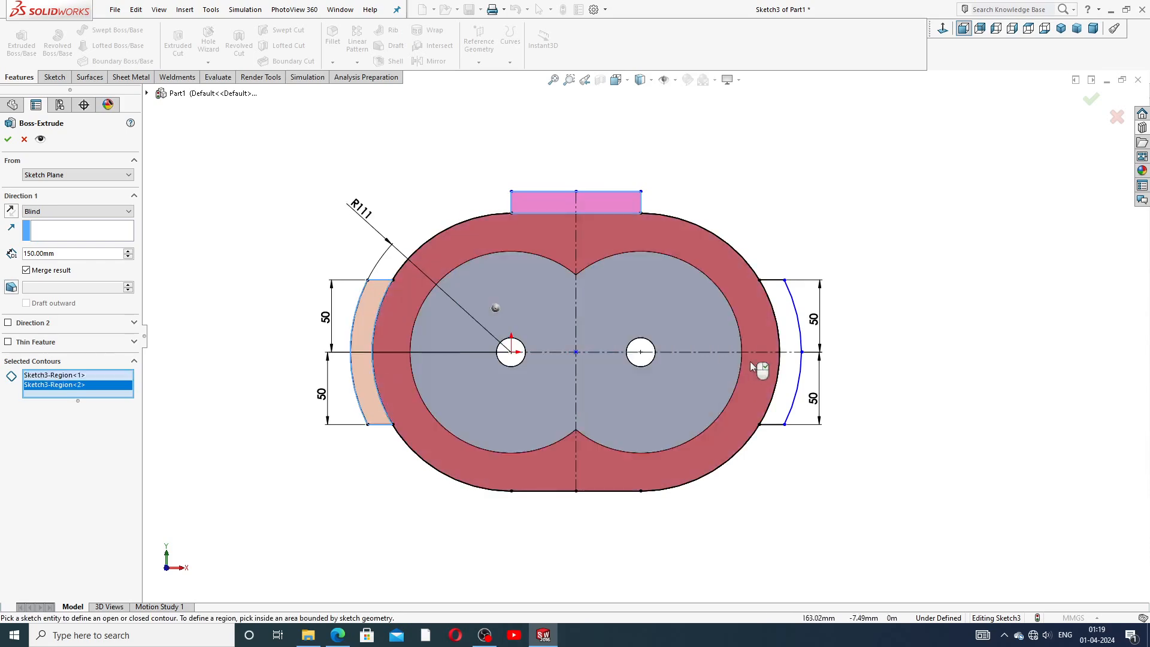
pyautogui.click(789, 320)
pyautogui.moveTo(777, 232); pyautogui.dragTo(710, 301, button='middle')
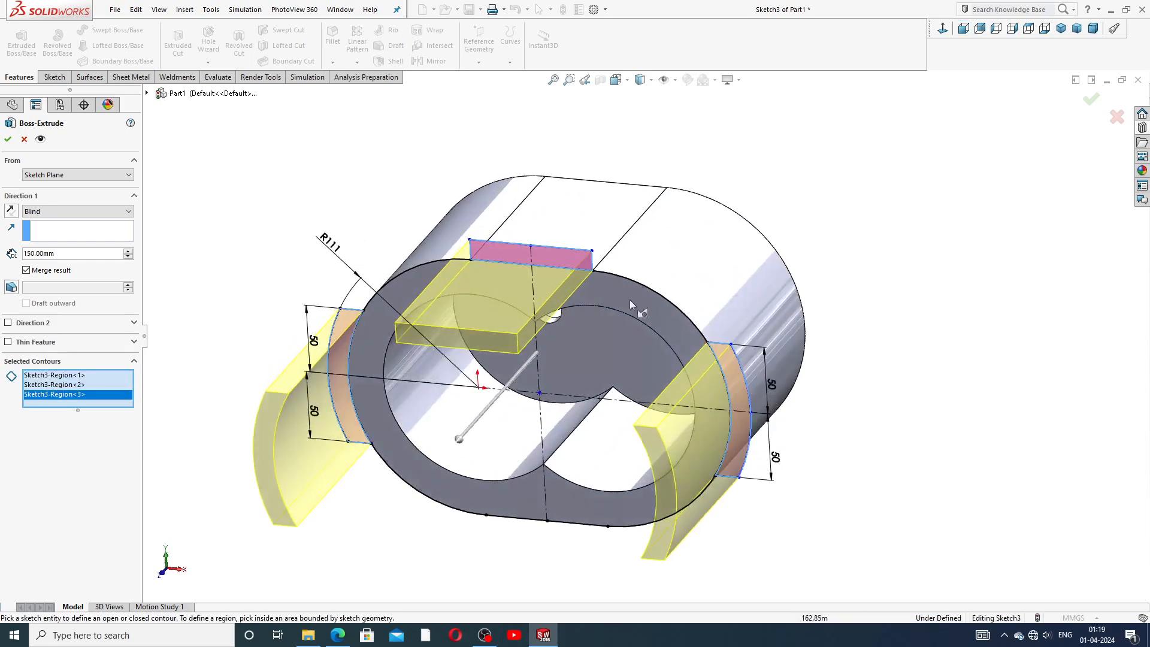
pyautogui.click(10, 211)
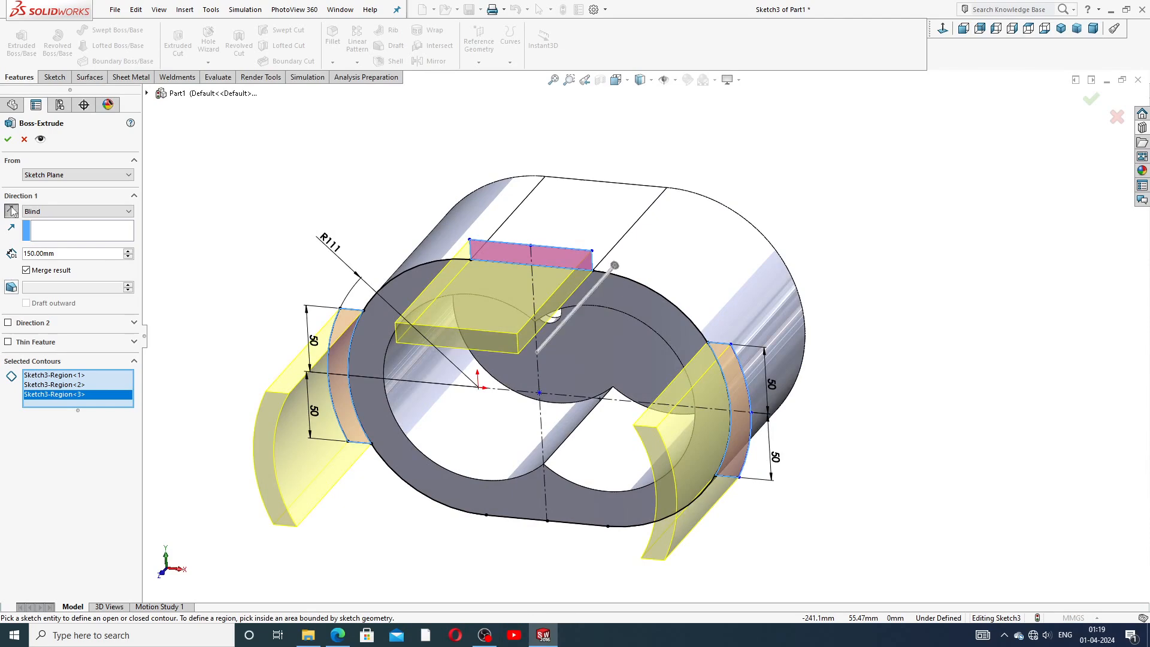
pyautogui.click(52, 211)
pyautogui.click(55, 232)
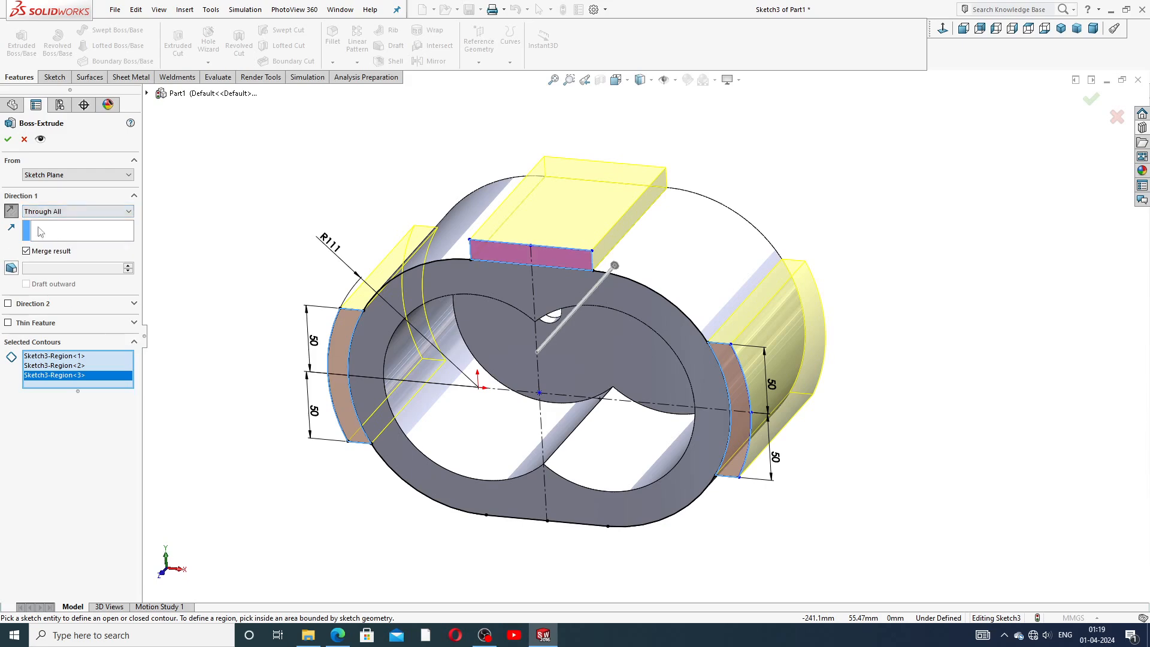
pyautogui.click(7, 140)
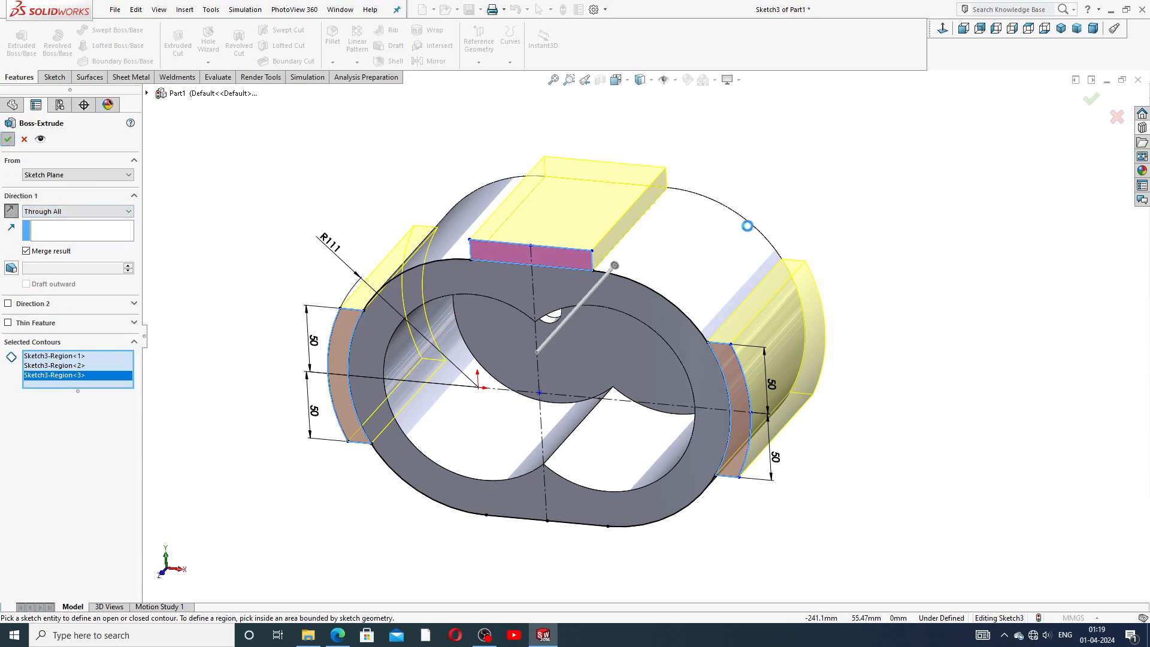
pyautogui.moveTo(818, 226); pyautogui.dragTo(803, 274, button='middle')
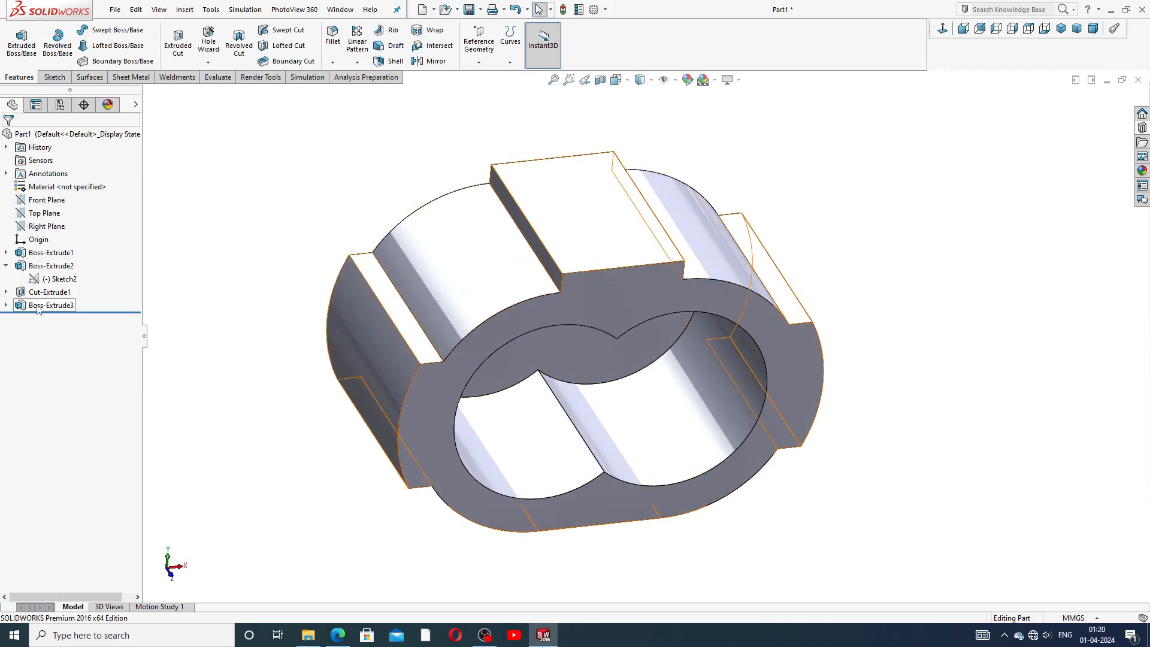
# Reopen the Boss-Extrude3 feature's definition and accept it again.
pyautogui.click(6, 265)
pyautogui.click(46, 294)
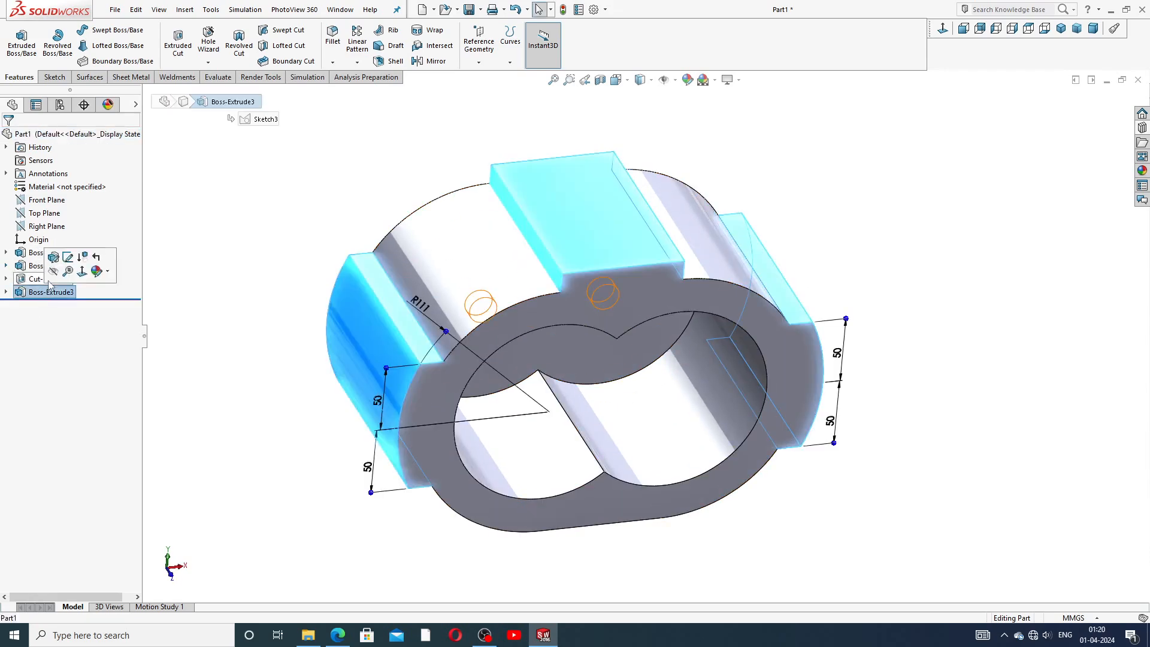
pyautogui.click(58, 285)
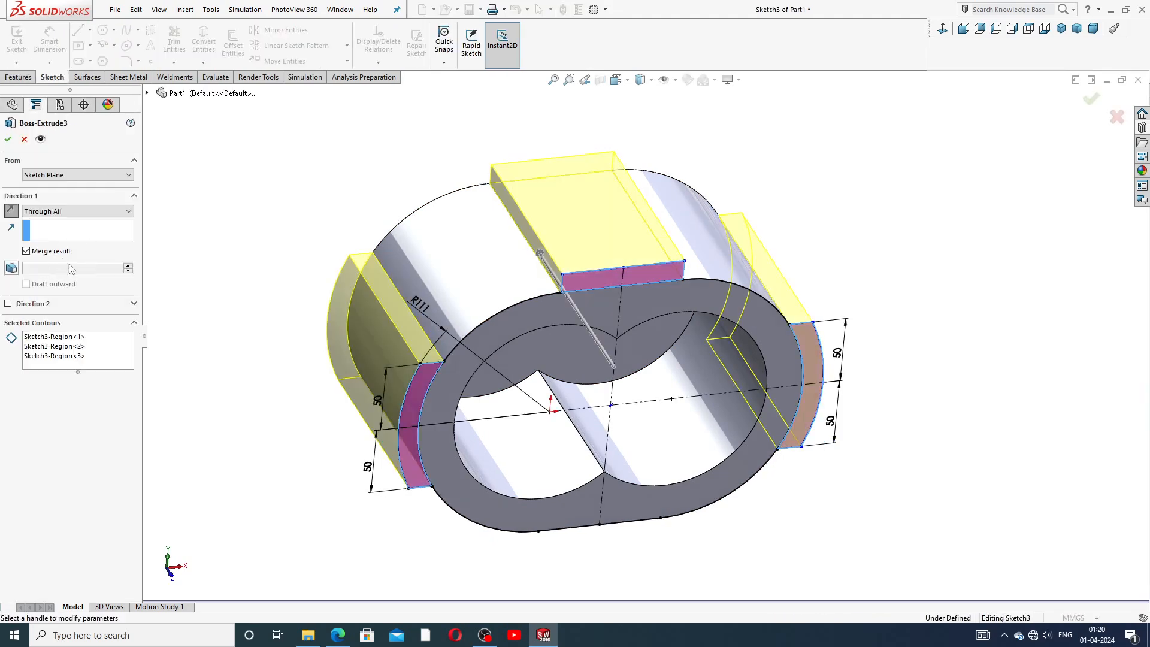
pyautogui.click(8, 139)
pyautogui.moveTo(404, 313)
pyautogui.mouseDown(button='middle')
pyautogui.moveTo(363, 242)
pyautogui.moveTo(411, 326)
pyautogui.mouseUp(button='middle')
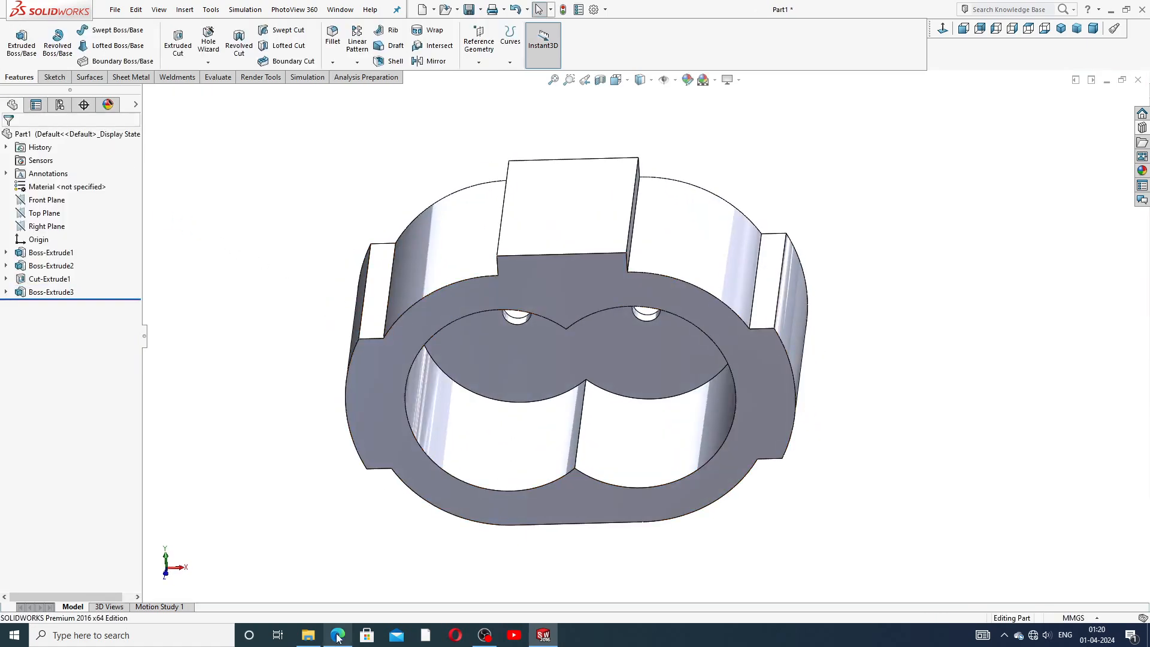
# Review the reference drawing in the browser, then return and start a new sketch on the housing's front face.
pyautogui.click(338, 584)
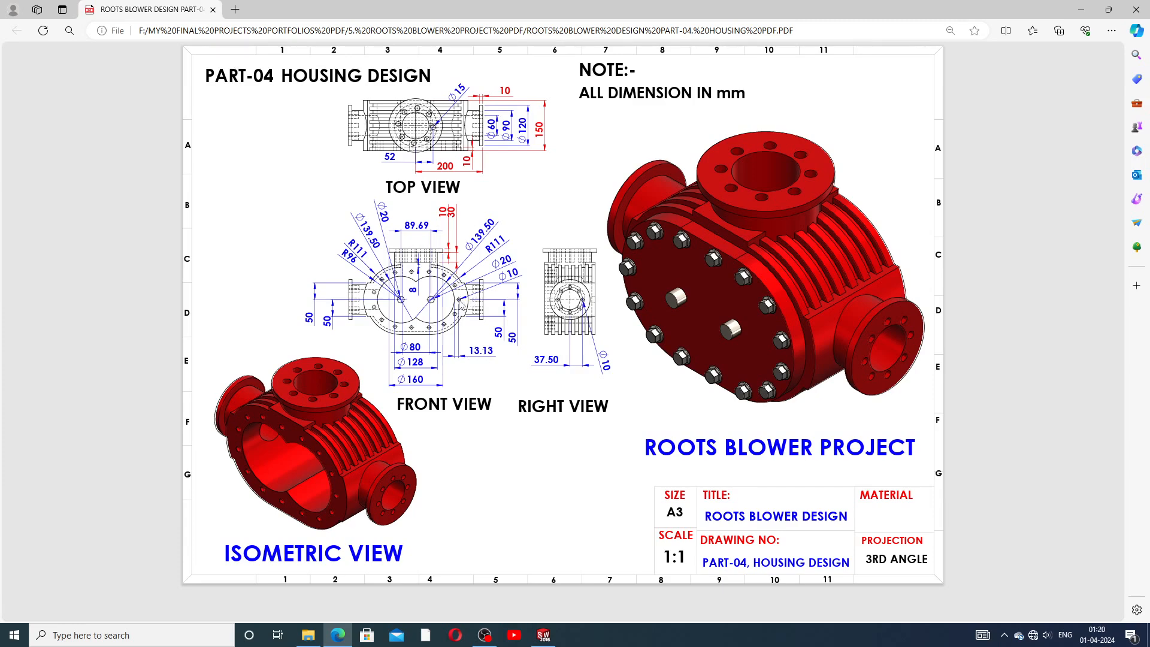
pyautogui.click(544, 635)
pyautogui.click(596, 283)
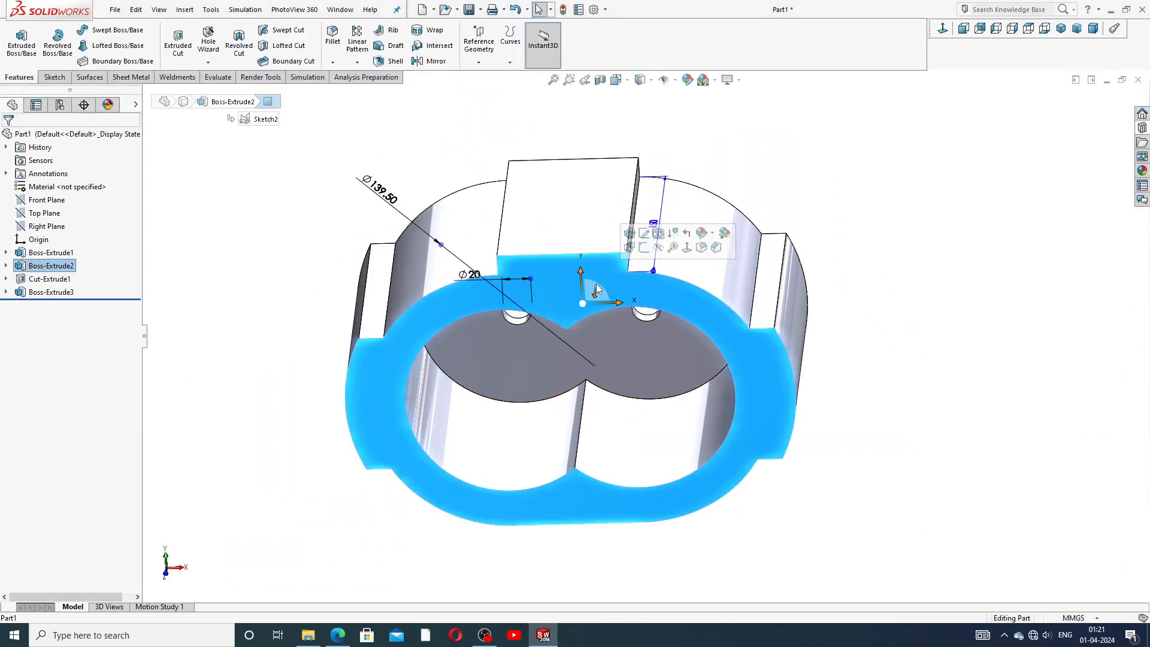
pyautogui.click(643, 248)
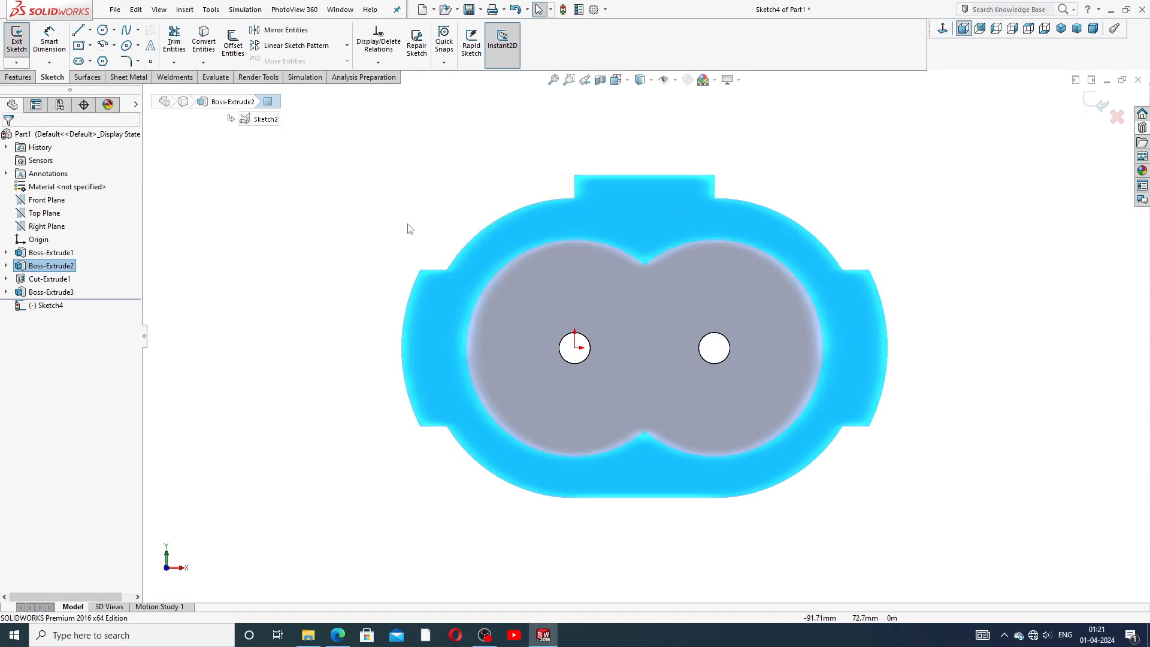
pyautogui.click(89, 30)
pyautogui.click(109, 48)
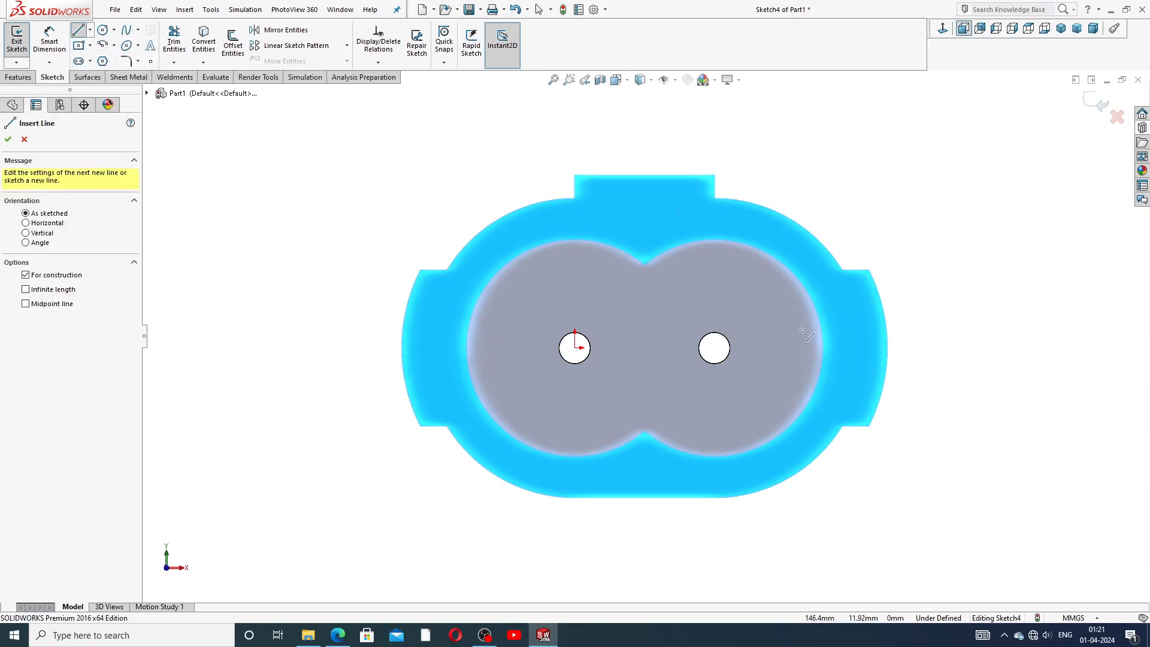
pyautogui.scroll(-2, 802, 331)
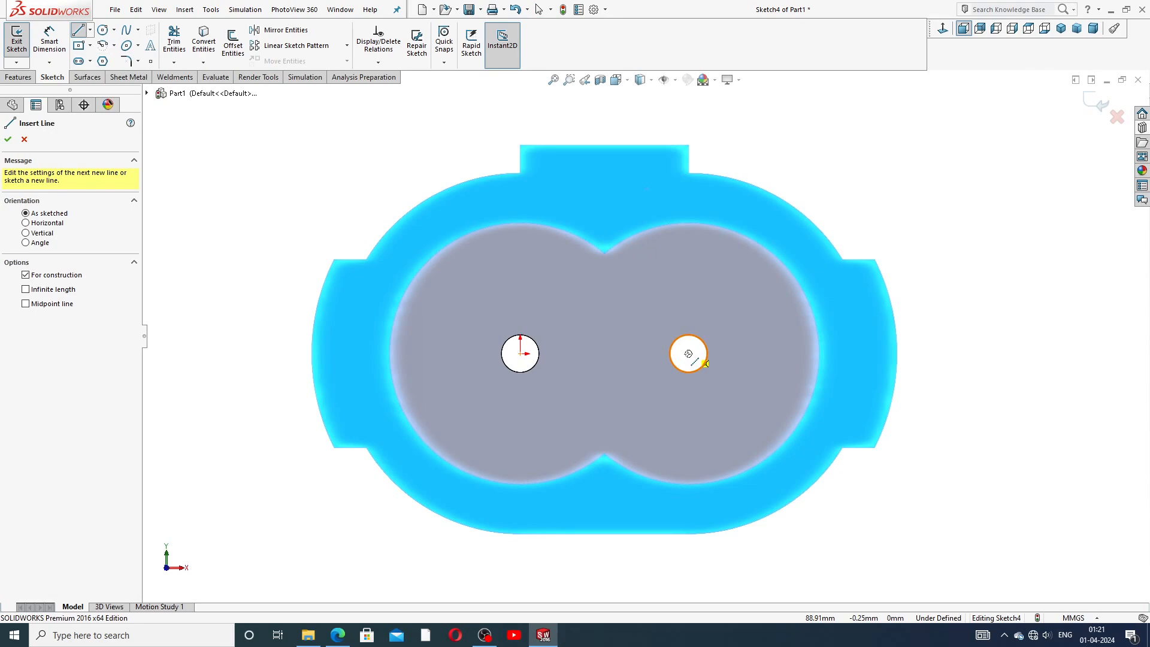
pyautogui.click(688, 354)
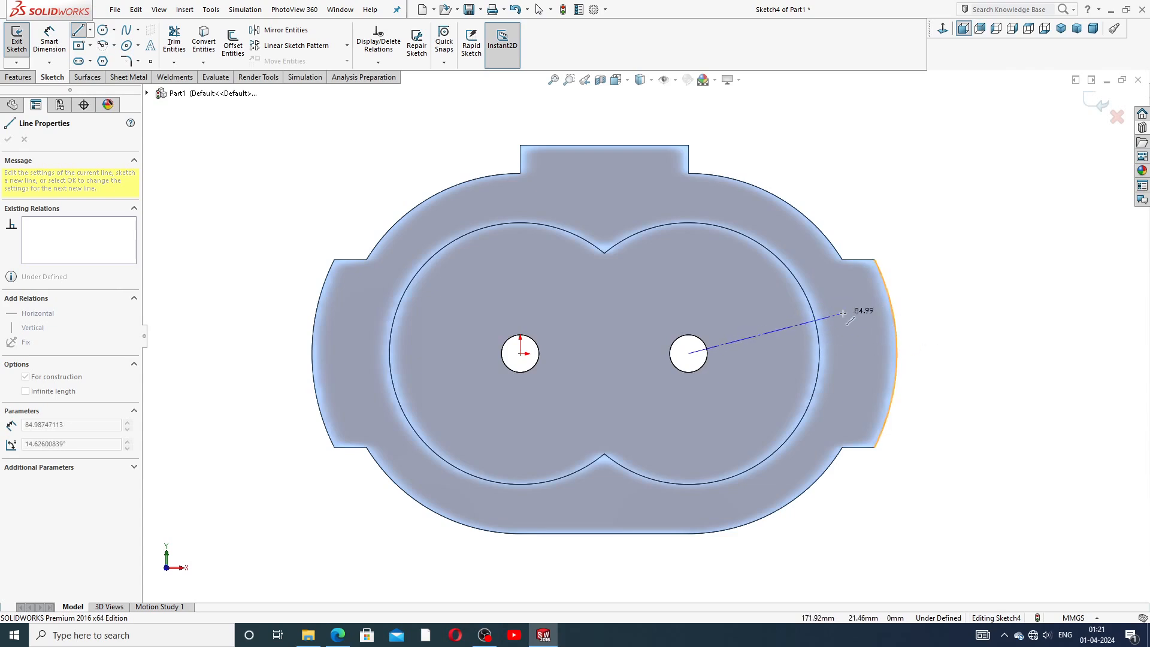
pyautogui.rightClick(896, 237)
pyautogui.click(936, 223)
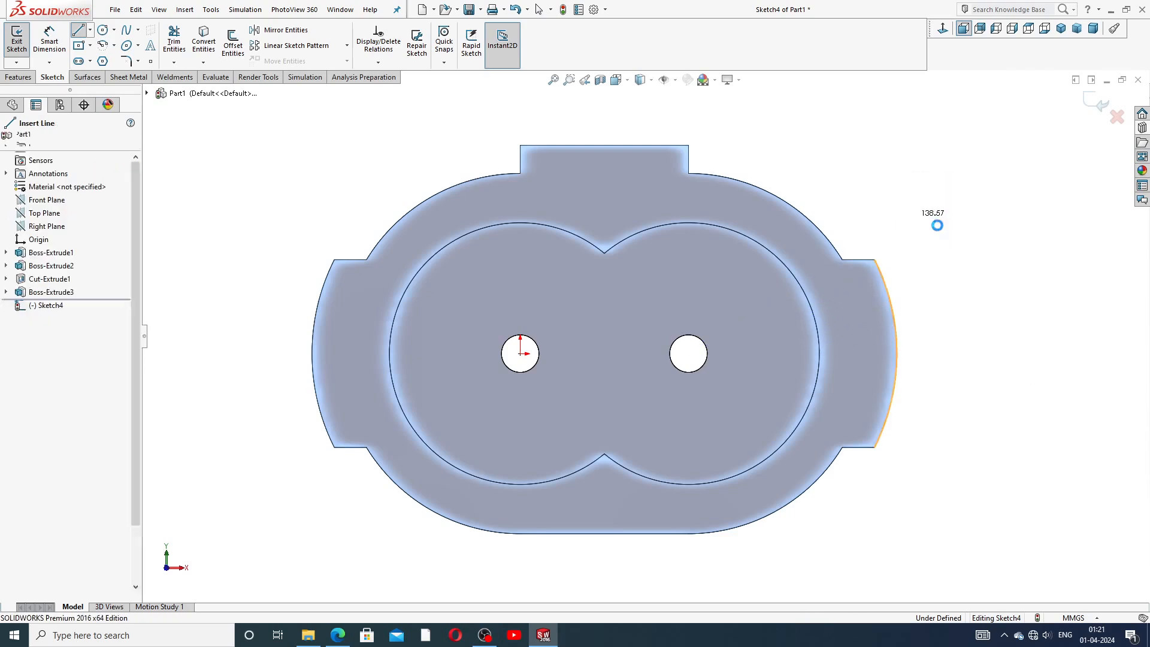
pyautogui.click(838, 168)
pyautogui.scroll(2, 838, 168)
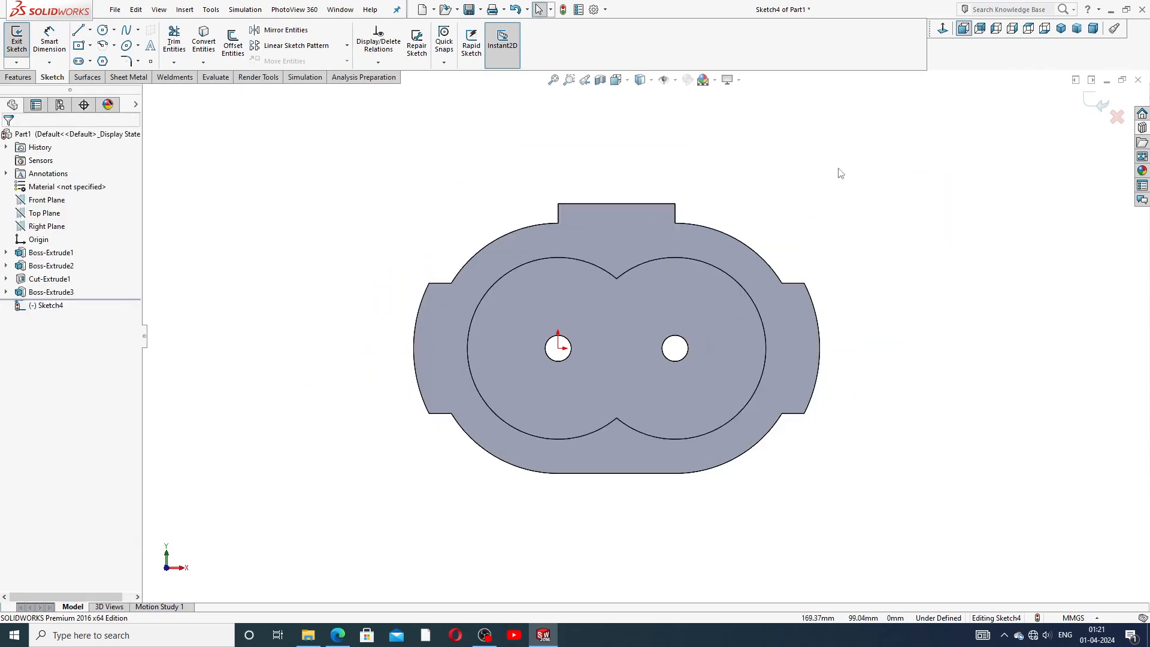
# Show Sketch2 under Boss-Extrude2 so its bore outlines appear on the front face.
pyautogui.click(707, 226)
pyautogui.click(454, 232)
pyautogui.click(6, 266)
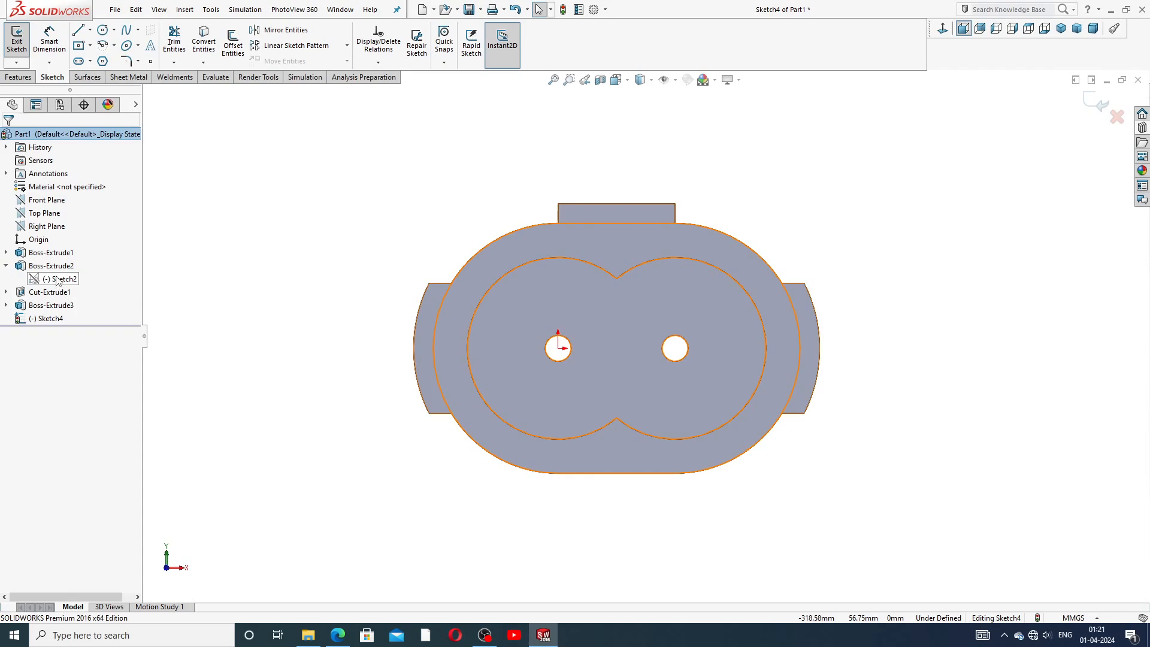
pyautogui.click(58, 280)
pyautogui.click(69, 262)
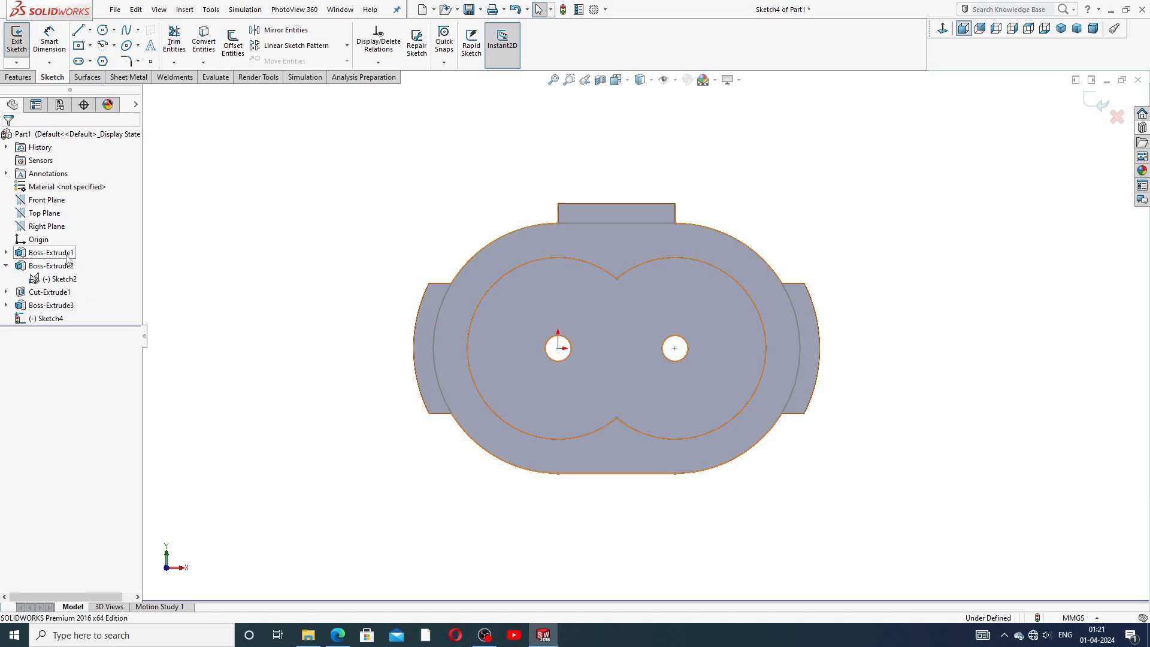
# Draw a horizontal centerline 96 mm long from the right hole's center to the outer arc.
pyautogui.scroll(-2, 779, 293)
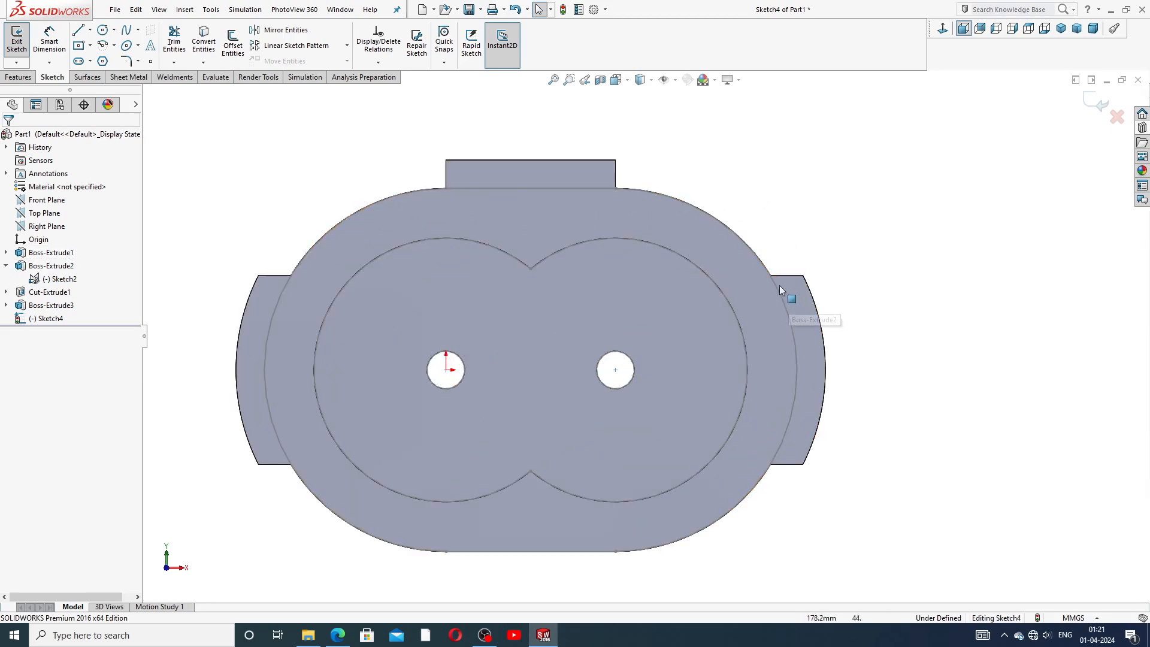
pyautogui.click(90, 31)
pyautogui.click(100, 61)
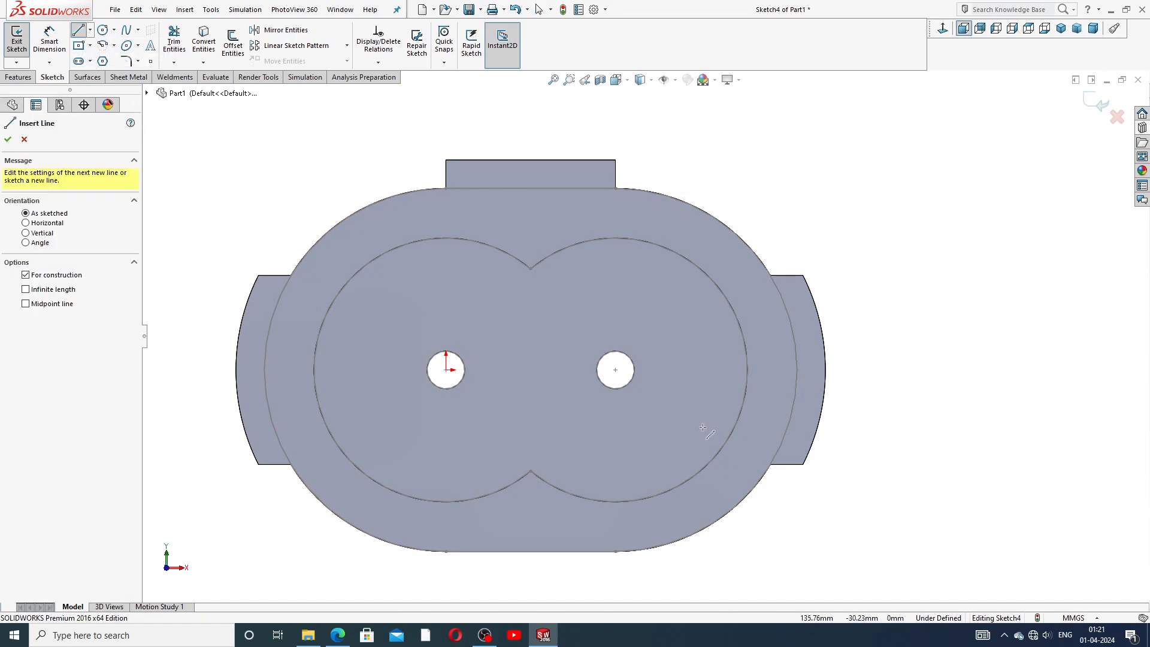
pyautogui.click(616, 370)
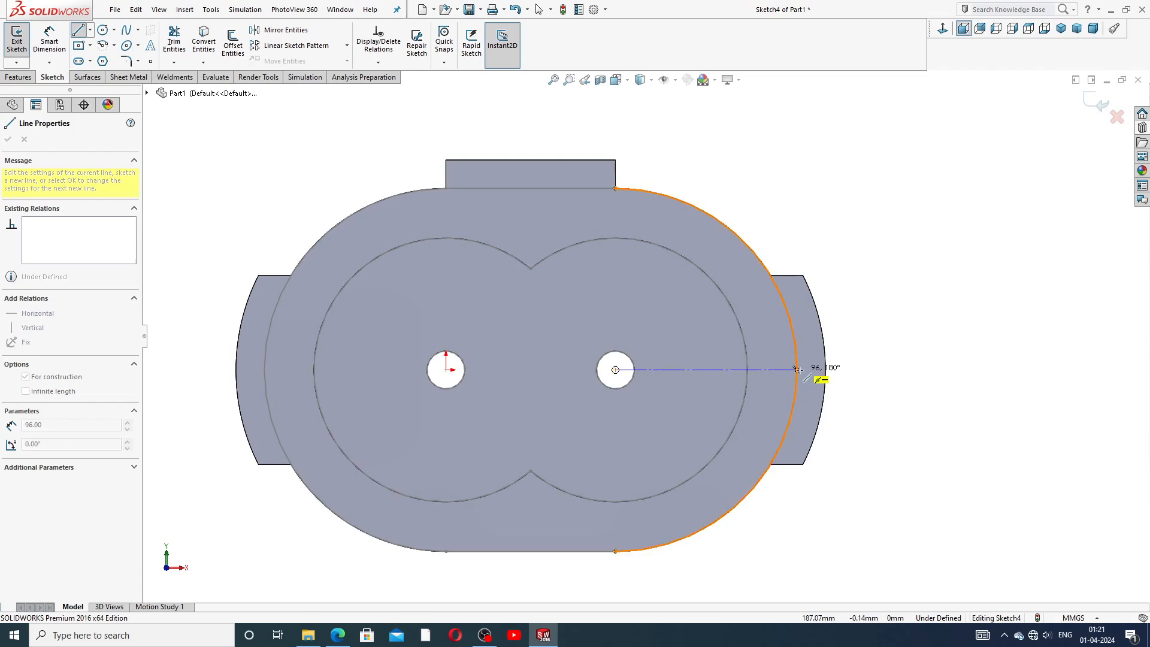
pyautogui.click(797, 370)
pyautogui.rightClick(863, 333)
pyautogui.click(894, 341)
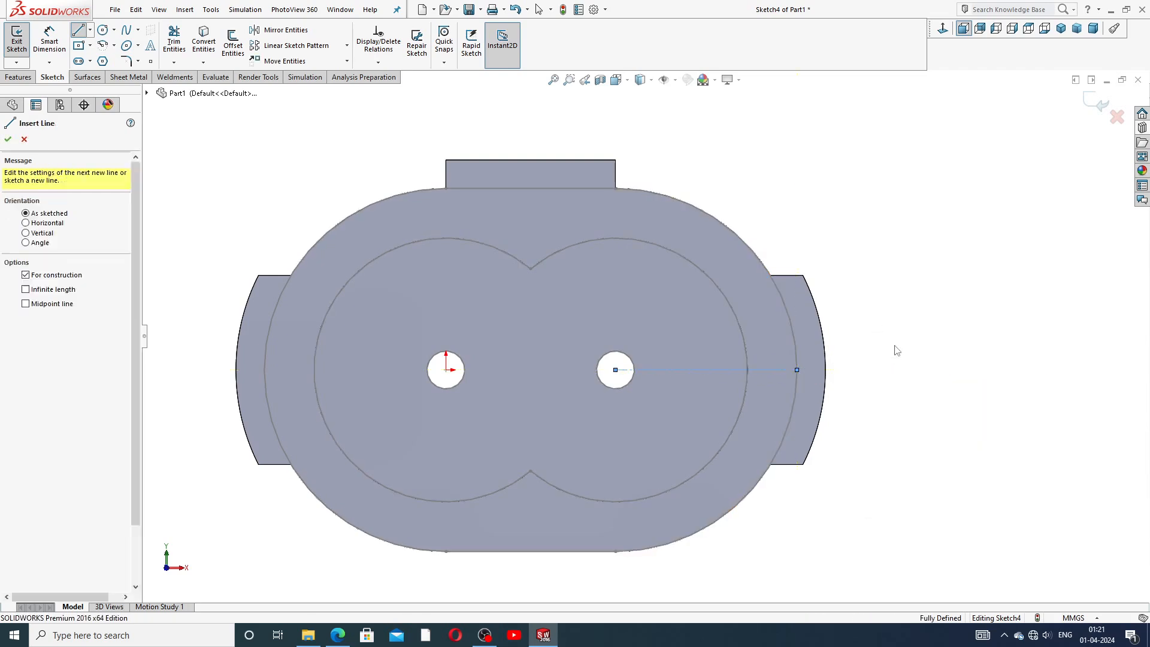
# Draw a small circle of about 6.3 mm radius centered on the centerline near the outer body arc.
pyautogui.click(103, 29)
pyautogui.scroll(-3, 759, 393)
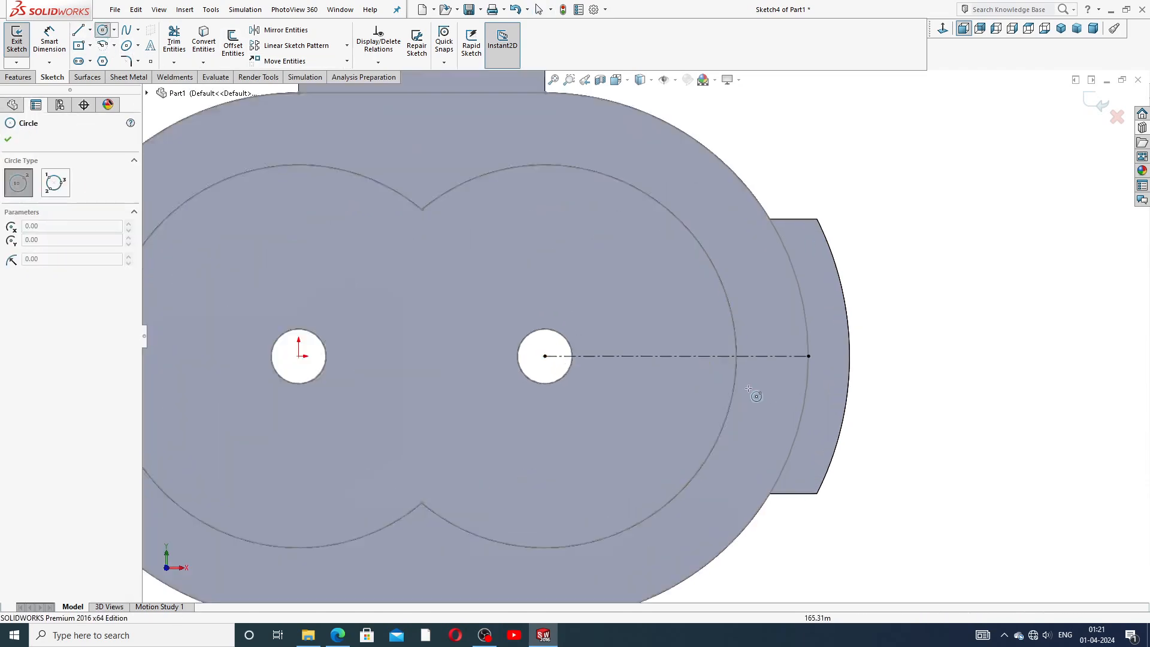
pyautogui.click(772, 347)
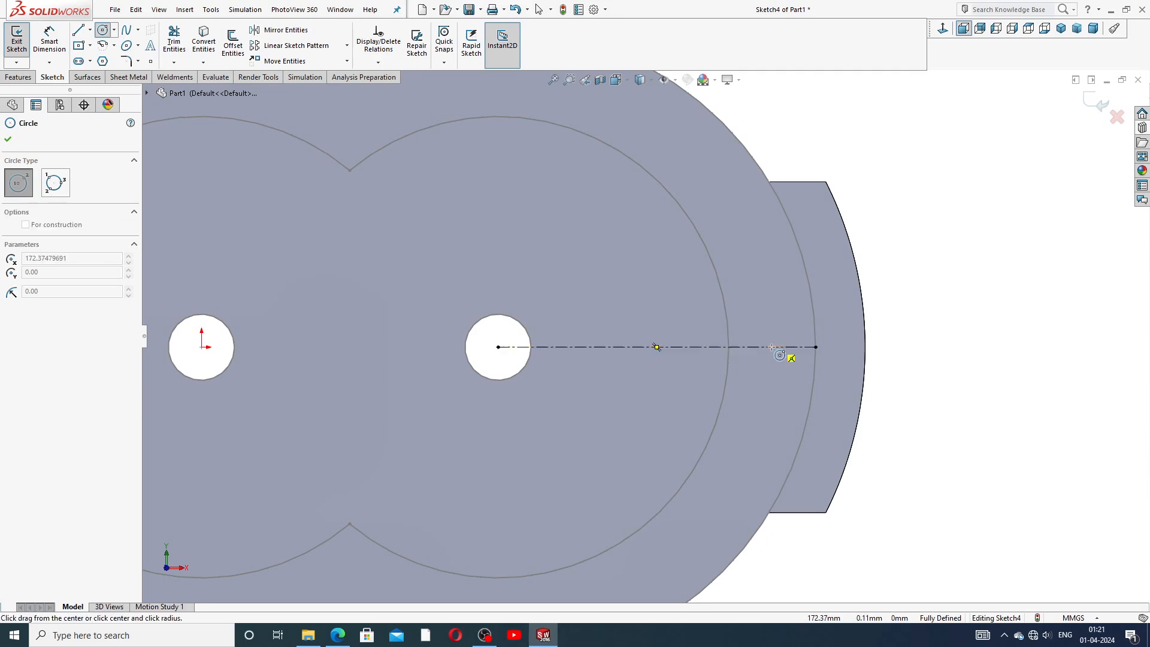
pyautogui.click(773, 328)
pyautogui.rightClick(790, 329)
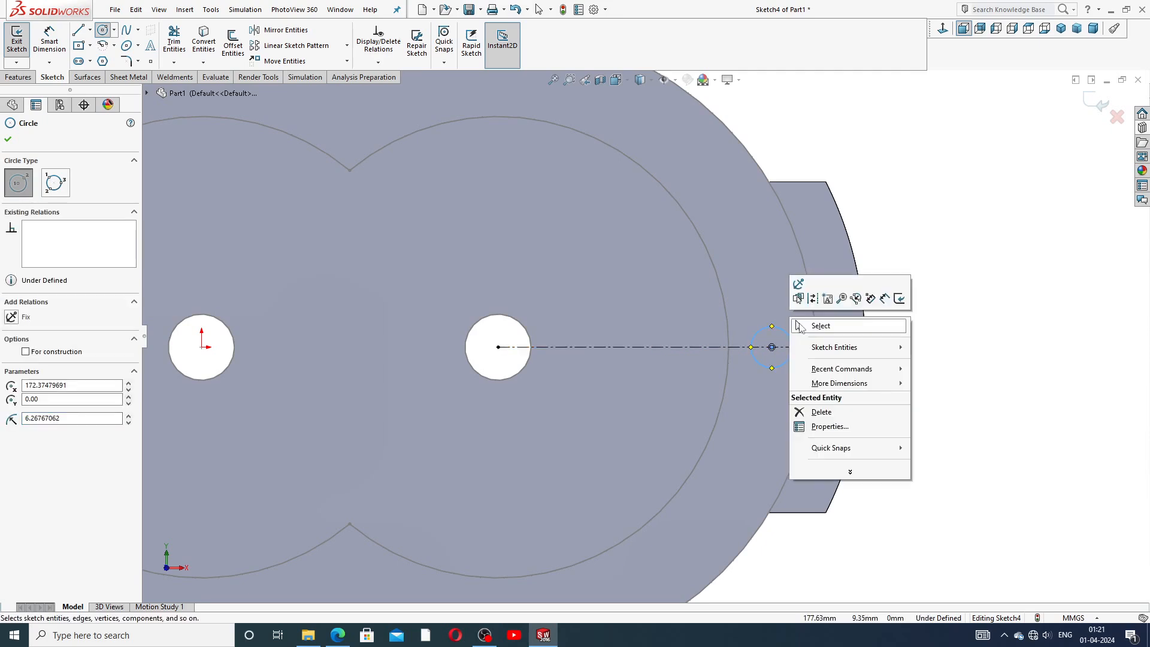
pyautogui.click(803, 330)
pyautogui.click(49, 40)
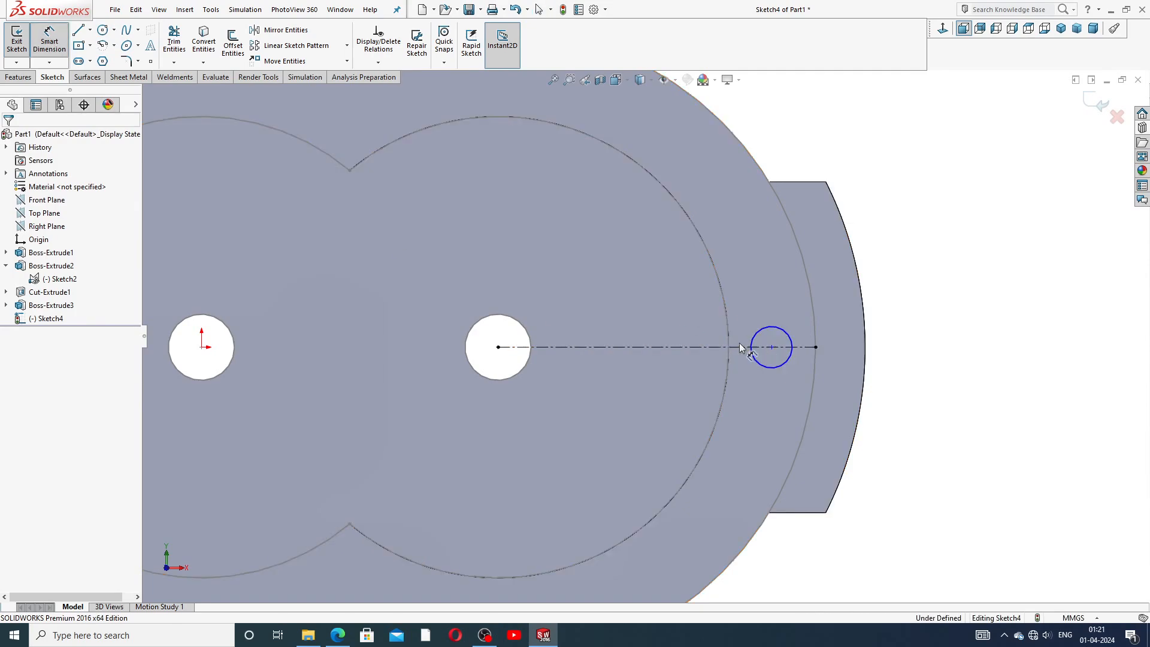
pyautogui.rightClick(937, 257)
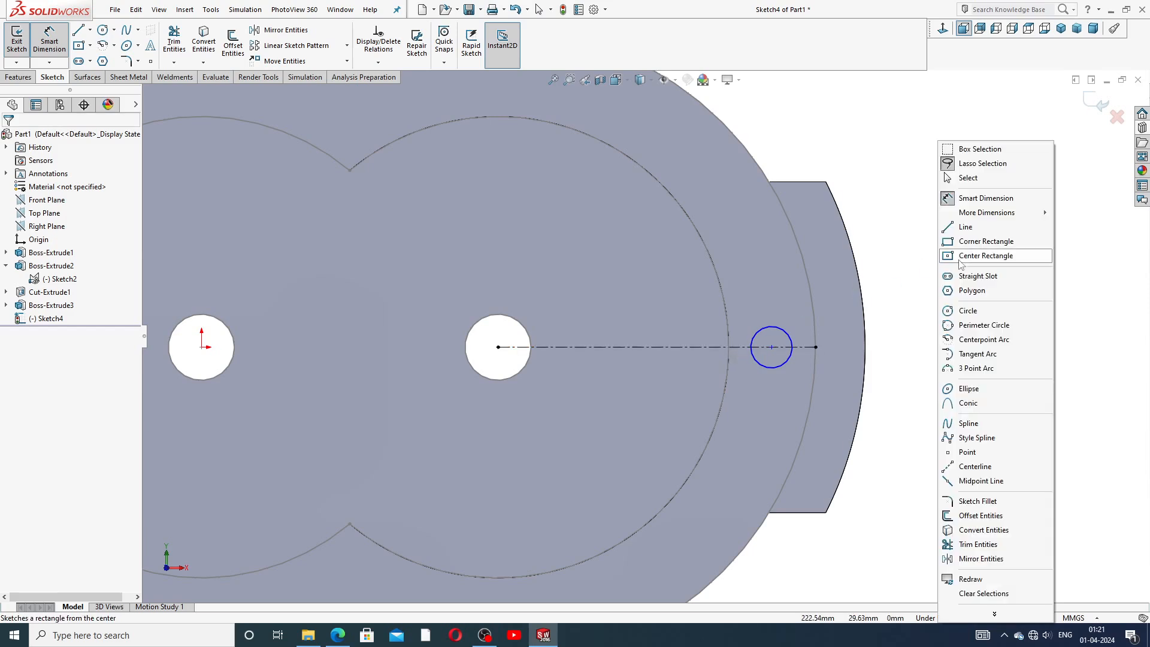
pyautogui.click(971, 180)
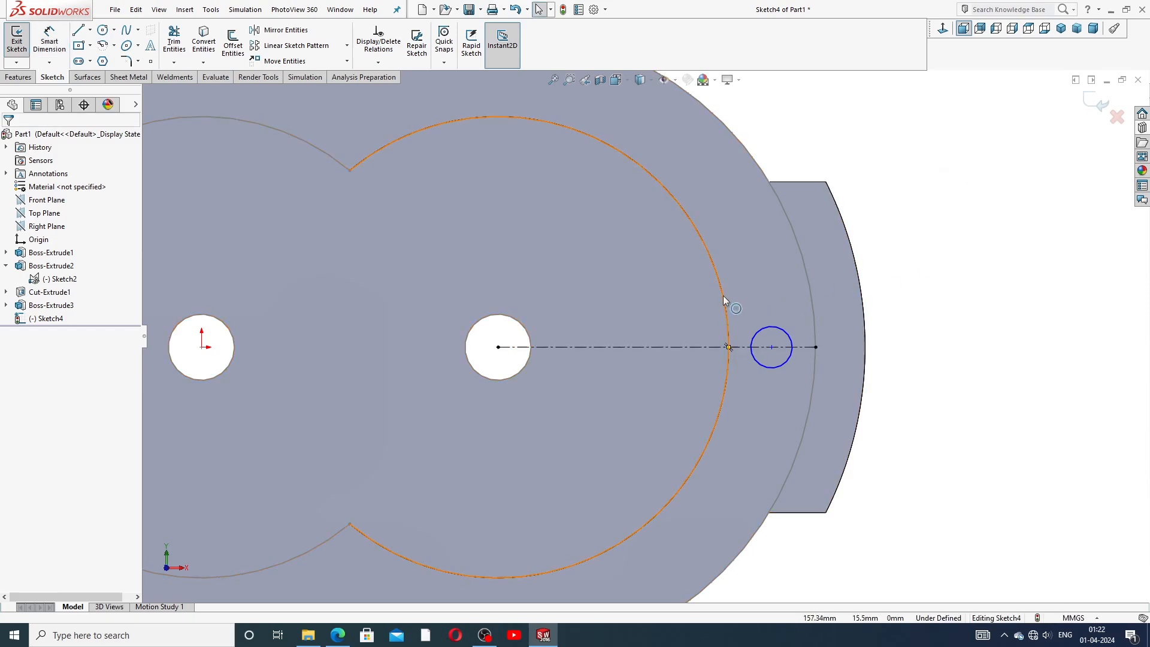
# Convert the right bore arc from Sketch2 into the current sketch.
pyautogui.press('z')
pyautogui.click(662, 258)
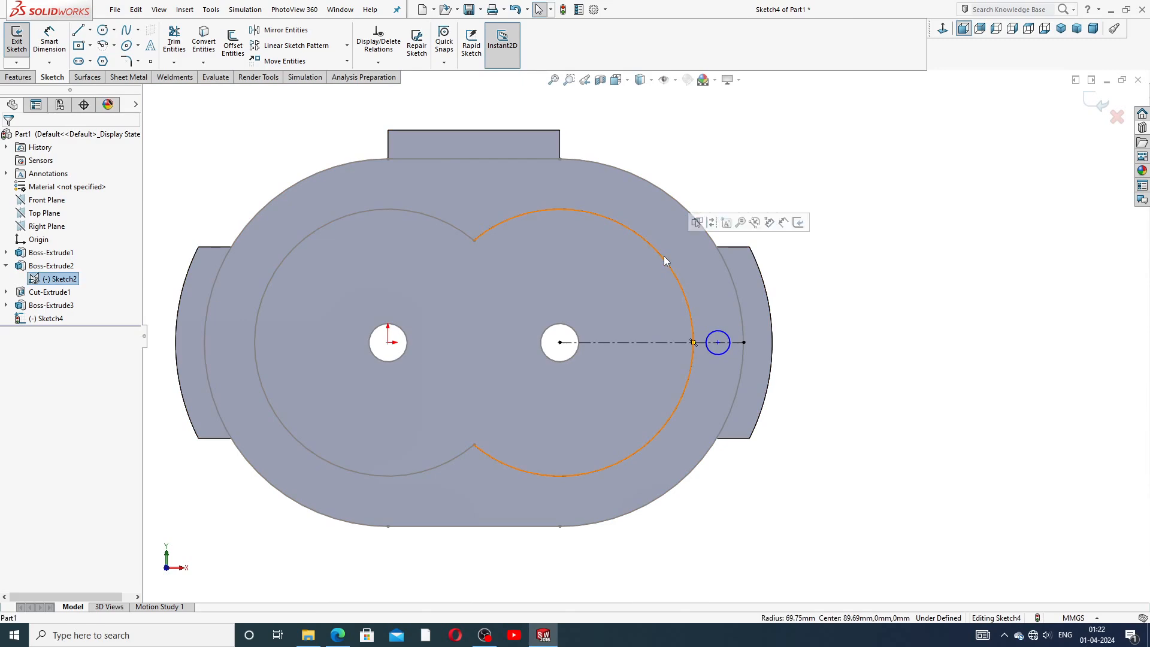
pyautogui.click(667, 267)
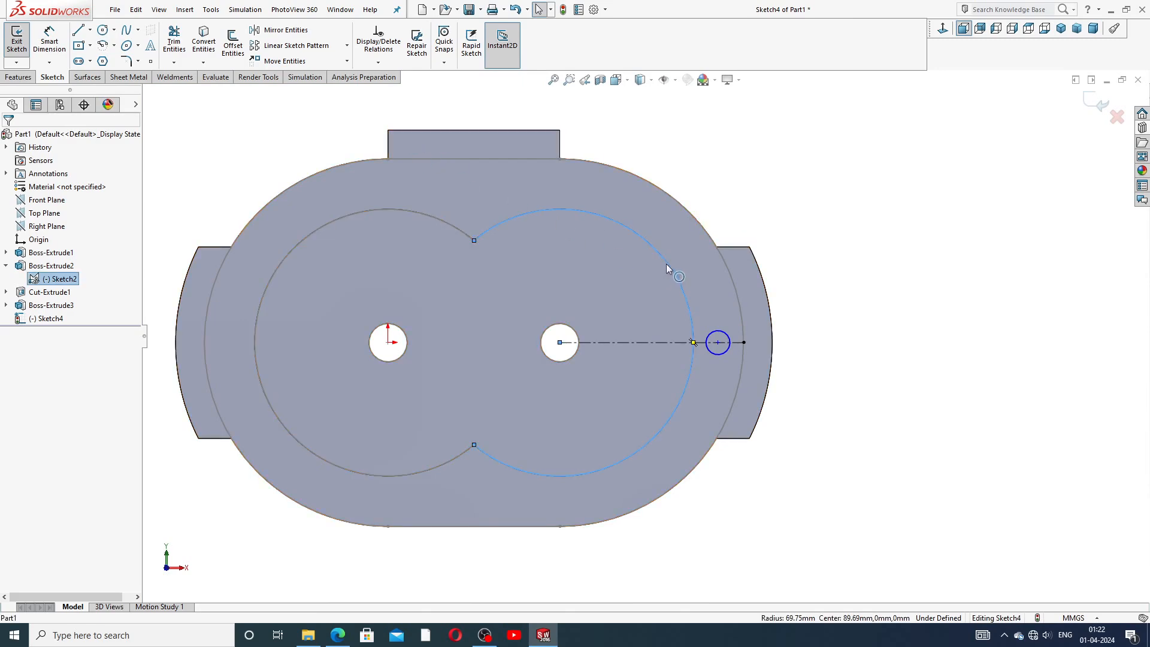
pyautogui.click(205, 45)
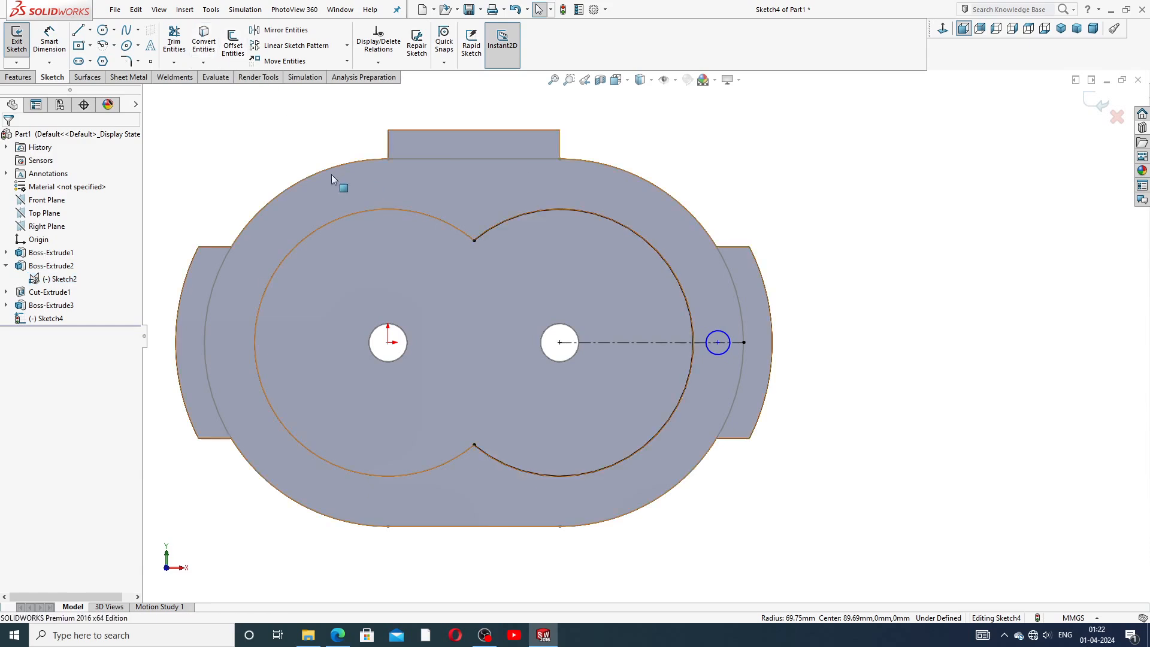
# Dimension the distance from the right bore arc to the small circle's center as 13.13 mm.
pyautogui.click(51, 50)
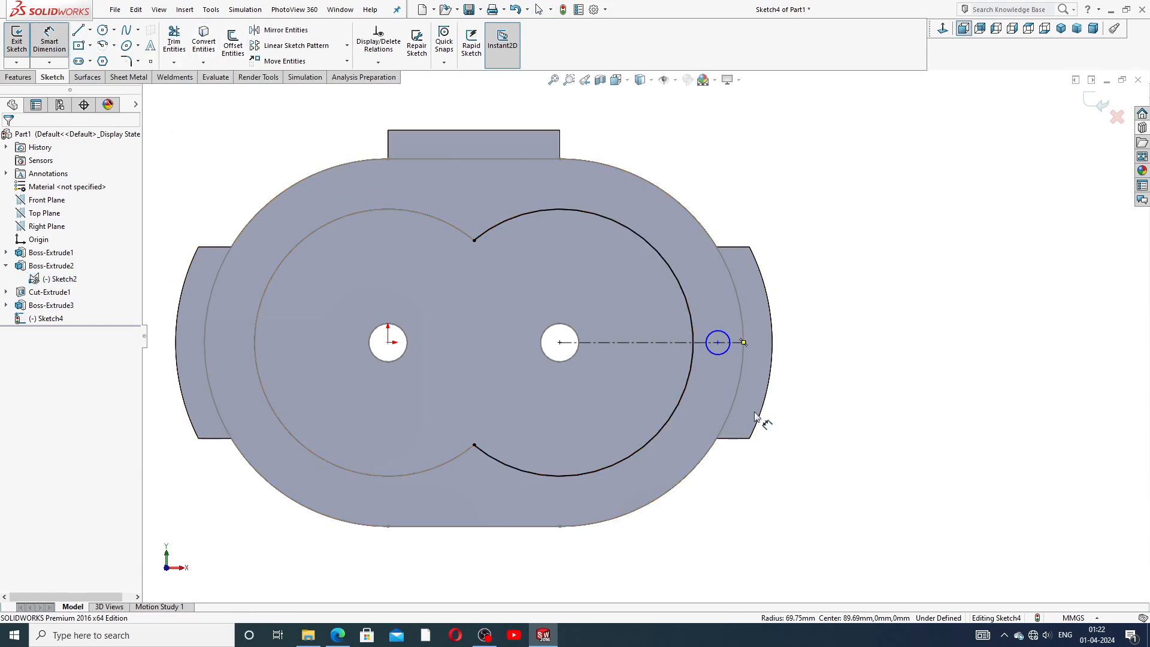
pyautogui.scroll(-2, 728, 419)
pyautogui.click(677, 308)
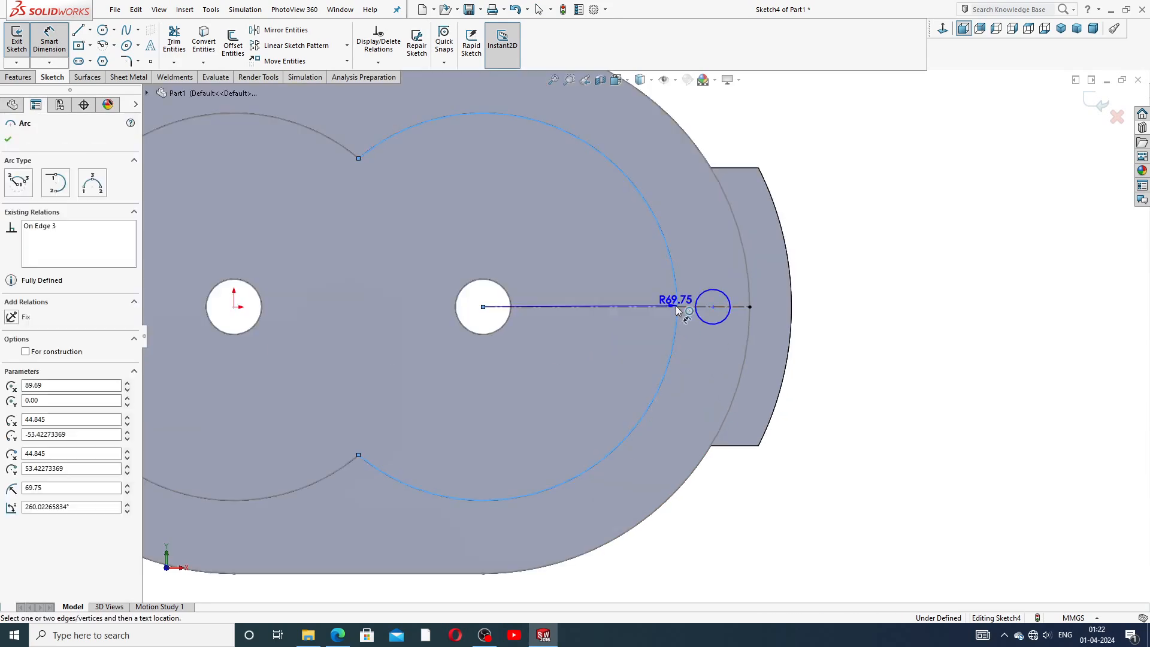
pyautogui.click(714, 308)
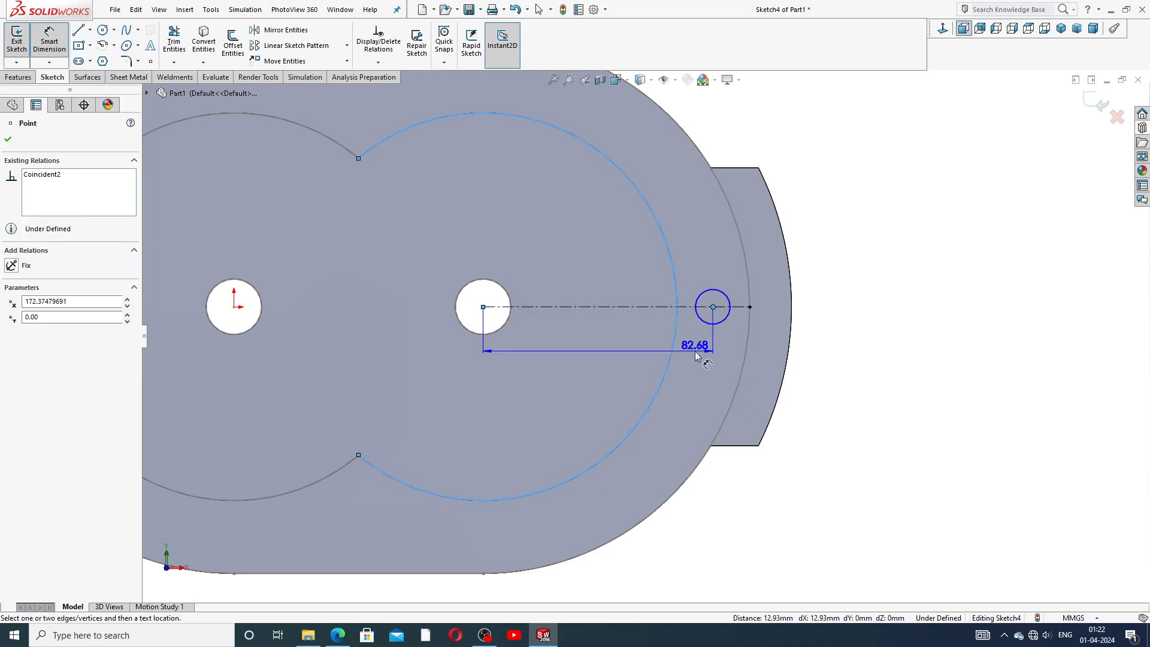
pyautogui.press('Escape')
pyautogui.press('Escape')
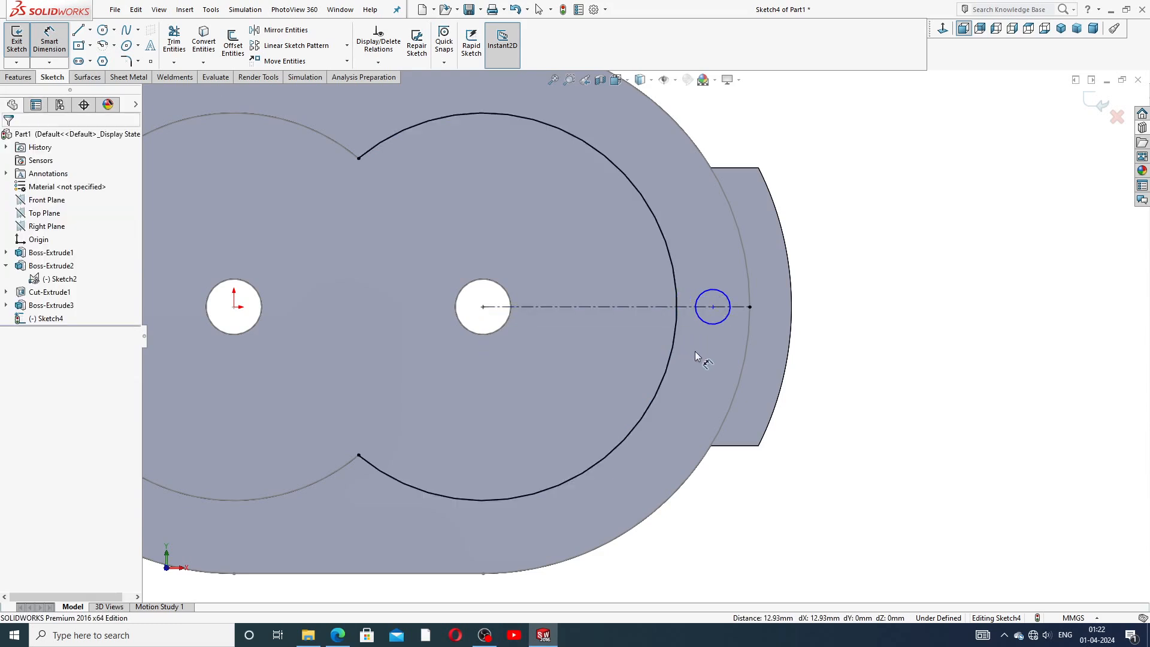
pyautogui.click(677, 308)
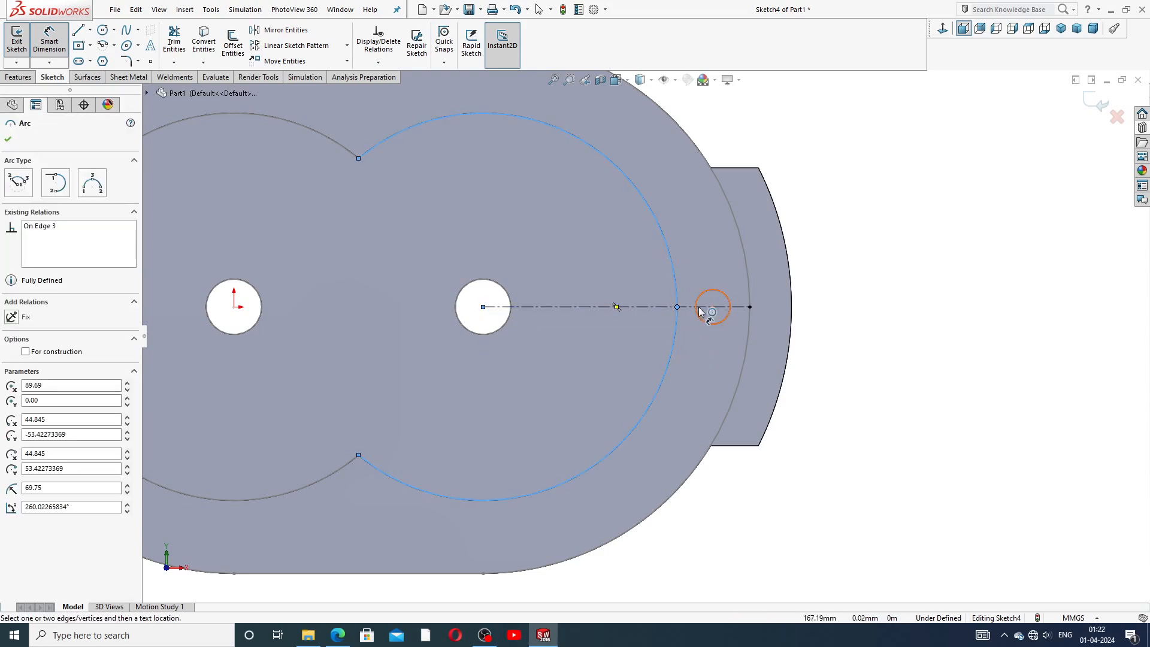
pyautogui.click(713, 307)
pyautogui.click(692, 343)
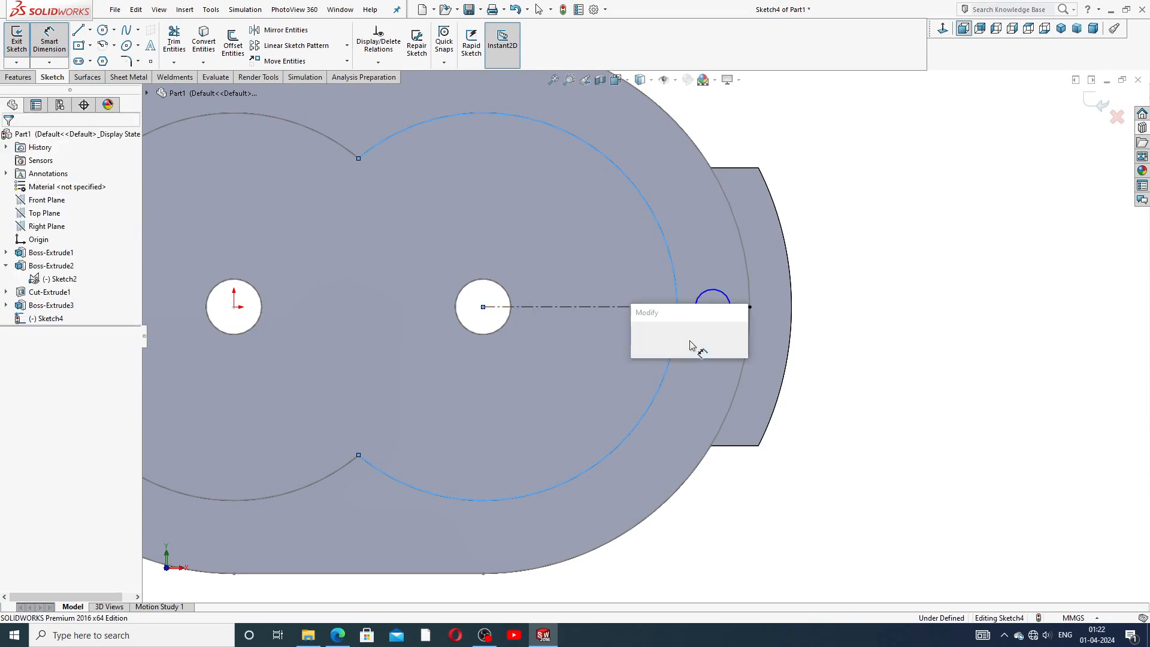
pyautogui.write('13.13')
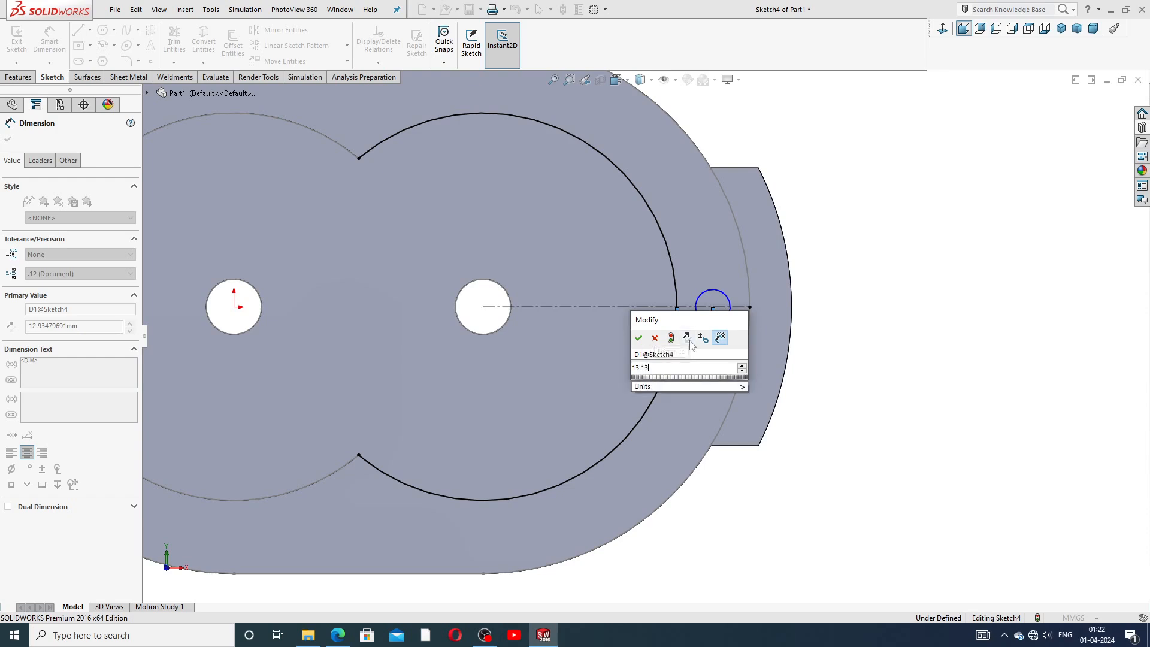
pyautogui.press('Return')
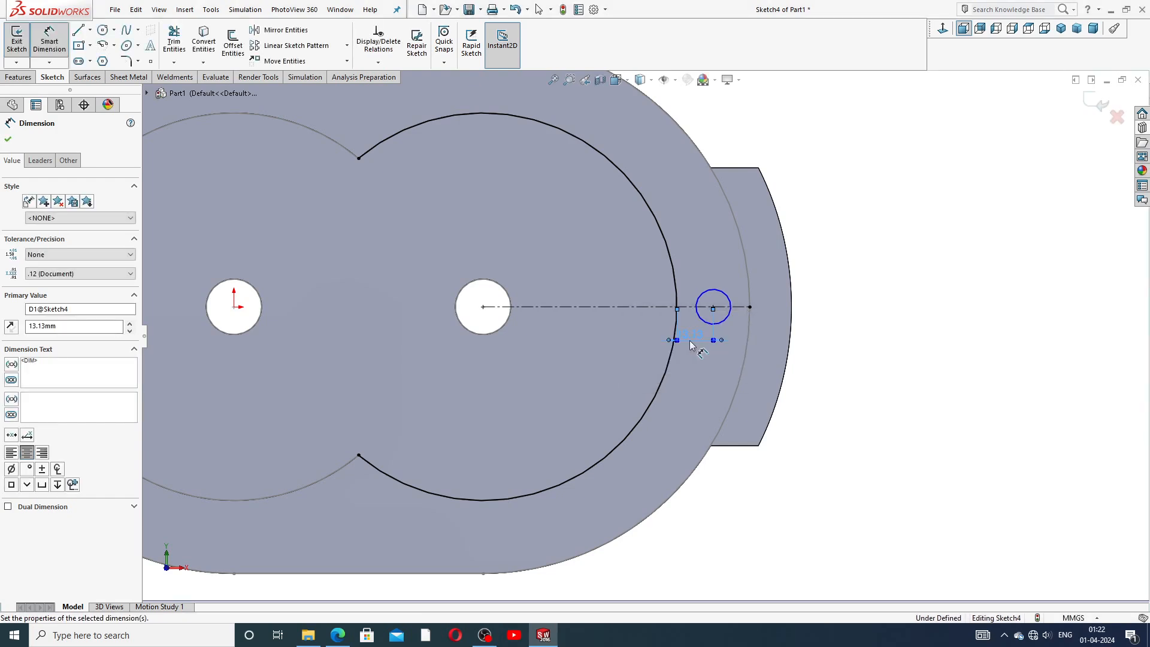
pyautogui.moveTo(691, 346); pyautogui.dragTo(698, 354)
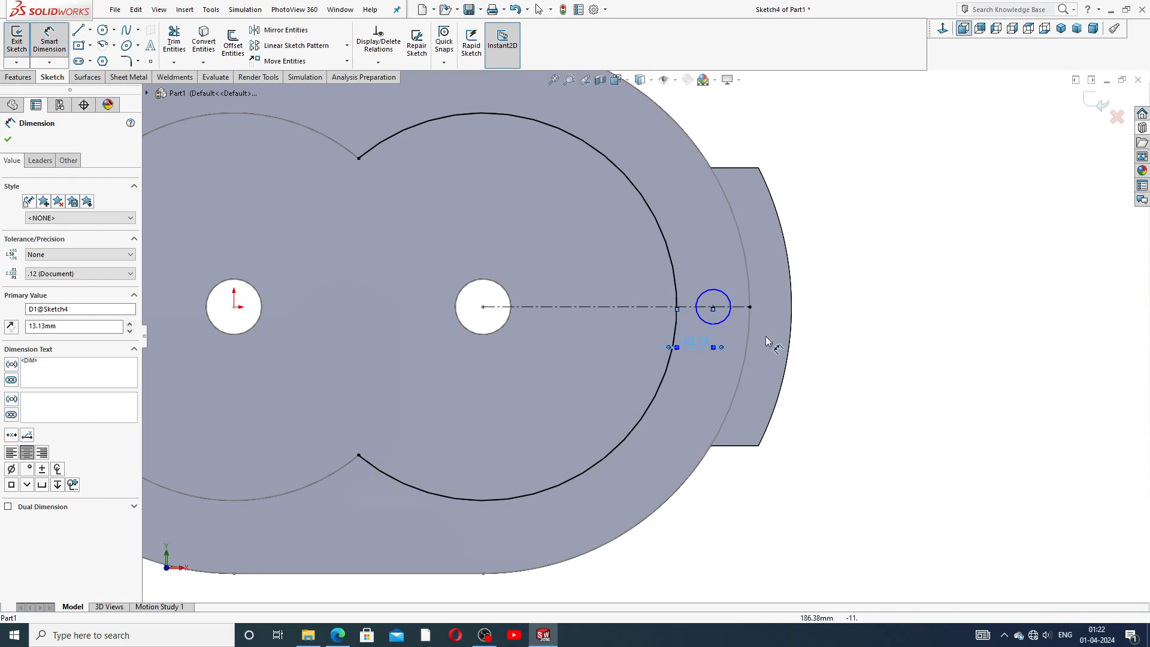
# Dimension the small circle's diameter as 10 mm and reposition its dimension label.
pyautogui.click(849, 321)
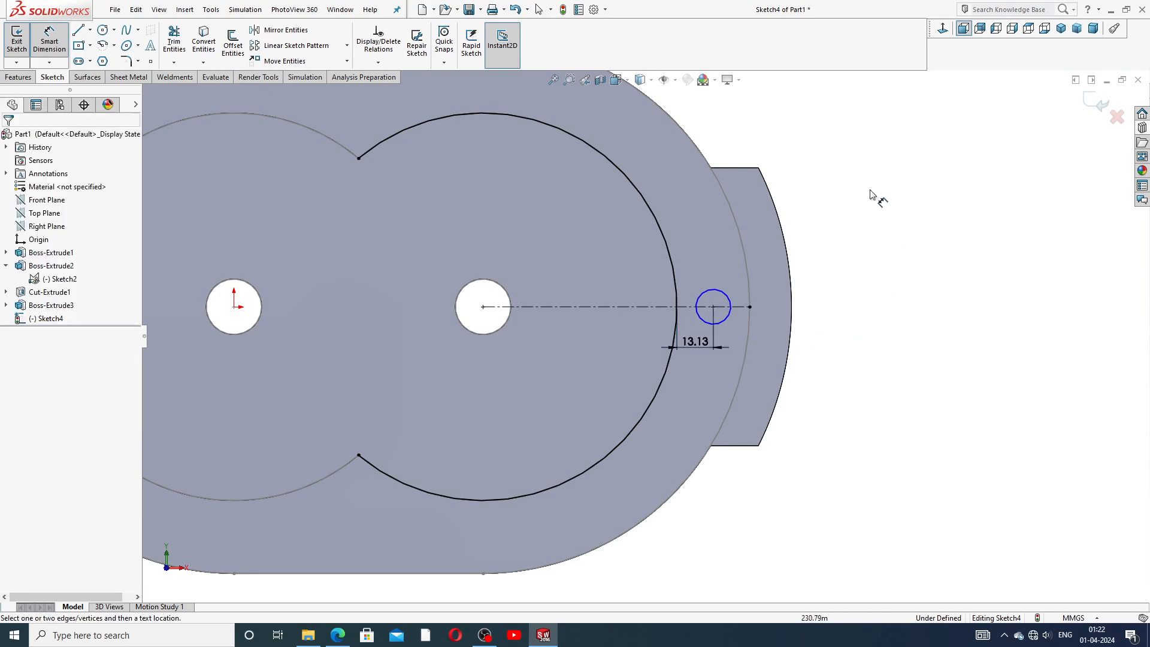
pyautogui.click(728, 300)
pyautogui.click(720, 267)
pyautogui.write('10')
pyautogui.press('Return')
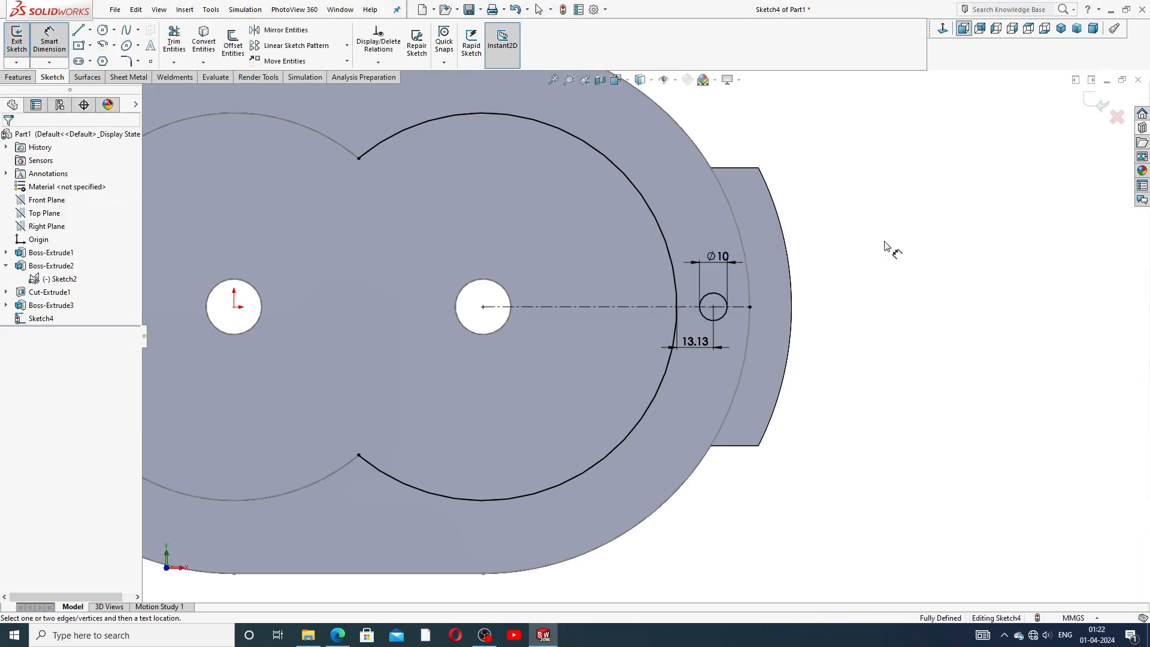
pyautogui.click(719, 256)
pyautogui.click(869, 238)
pyautogui.moveTo(710, 257); pyautogui.dragTo(714, 266)
pyautogui.click(851, 231)
pyautogui.rightClick(857, 227)
pyautogui.click(885, 178)
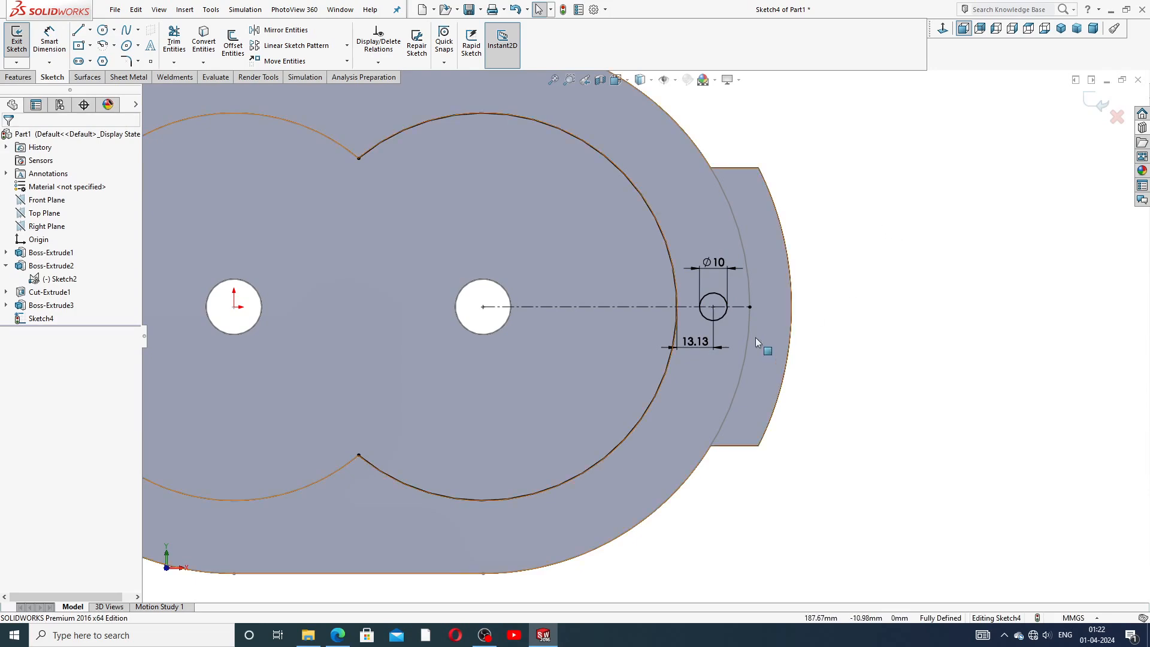
# Convert the copied right bore arc into construction geometry.
pyautogui.scroll(2, 755, 335)
pyautogui.scroll(2, 690, 314)
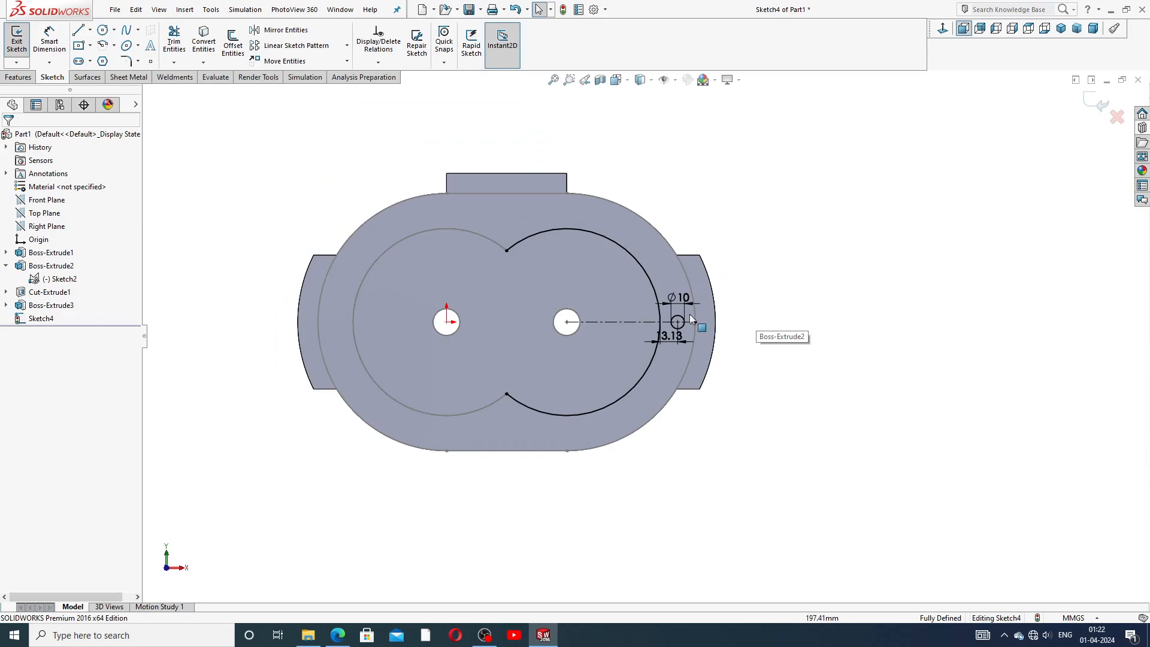
pyautogui.click(643, 266)
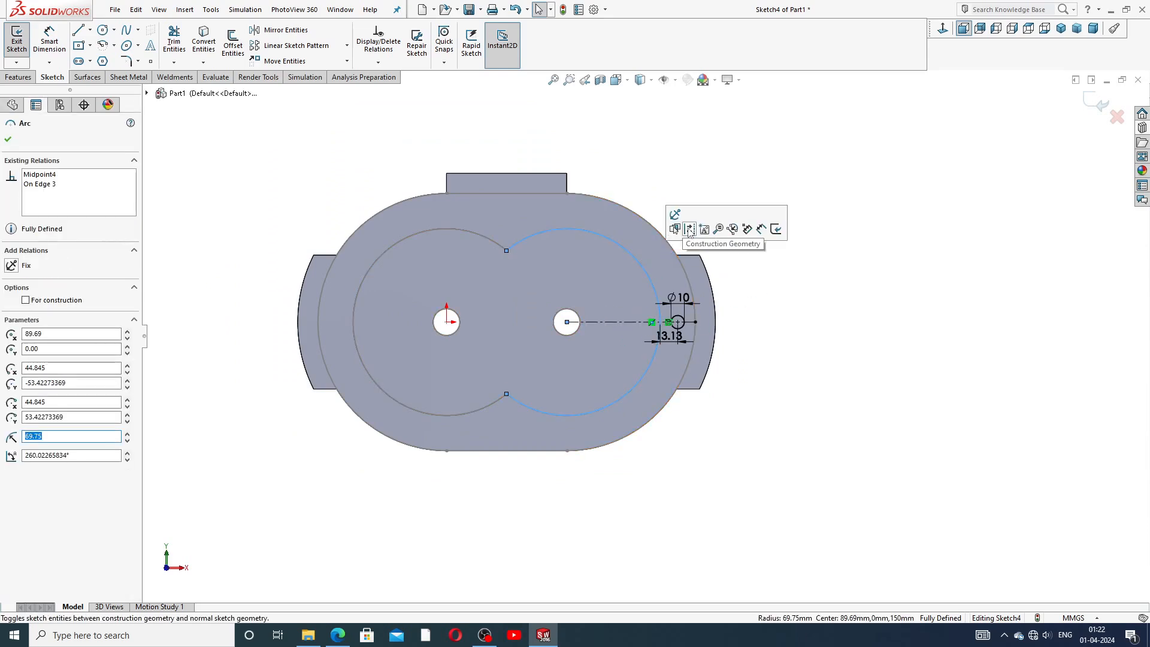
pyautogui.click(689, 231)
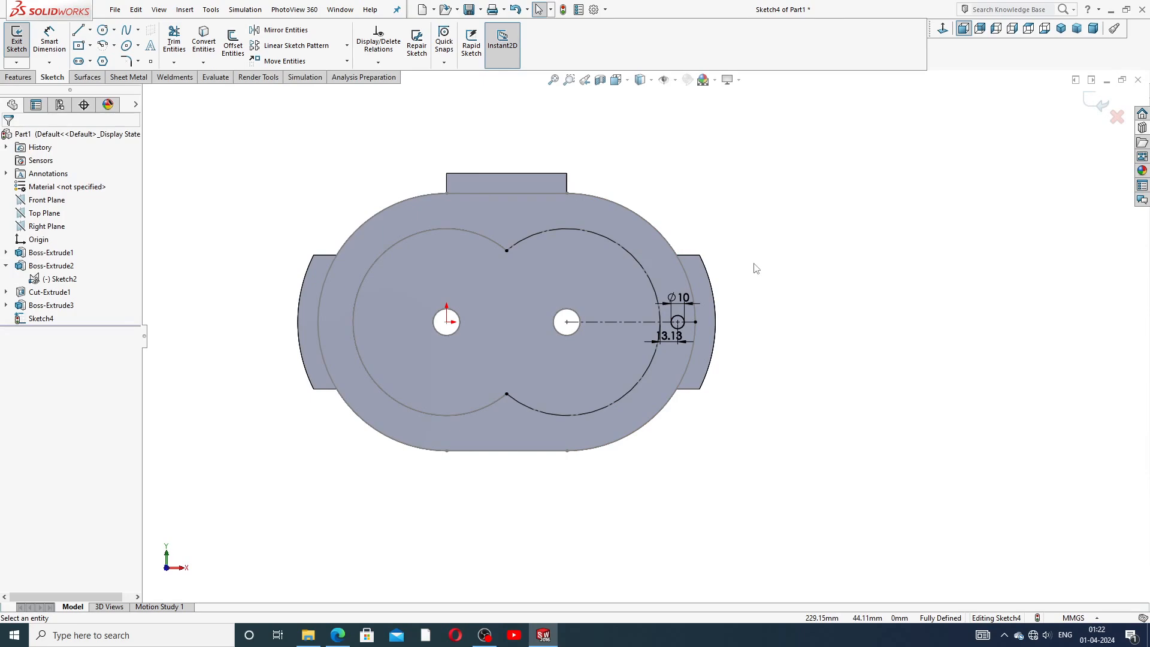
# Cut-extrude the small circle 30 mm deep from the sketch plane.
pyautogui.click(18, 77)
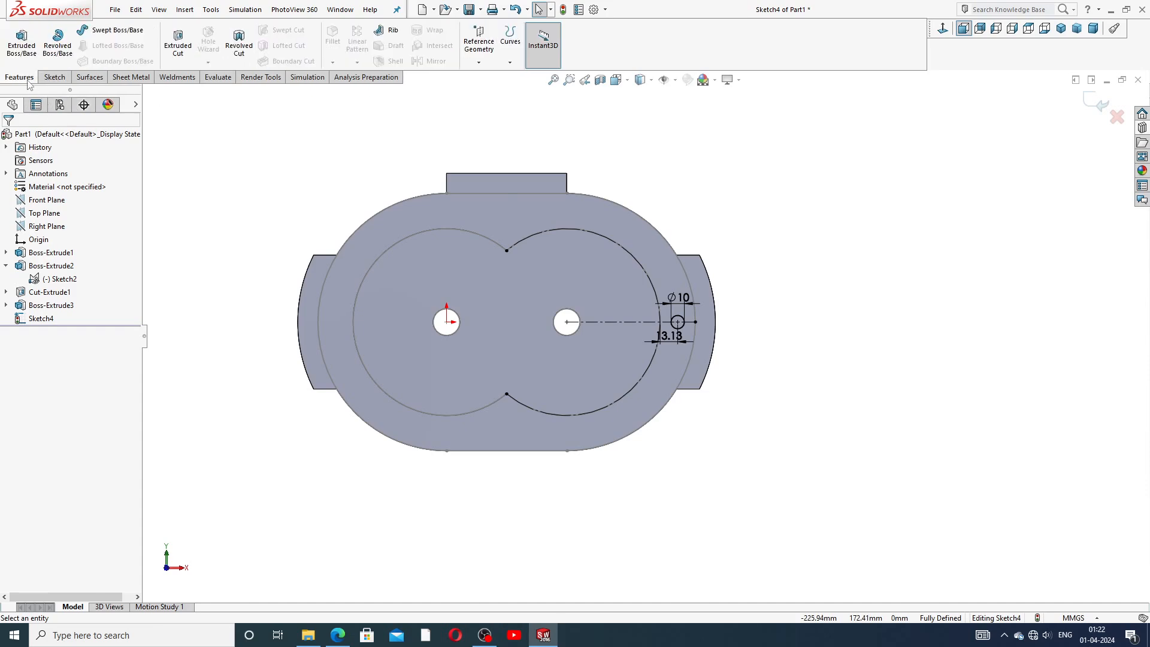
pyautogui.click(175, 43)
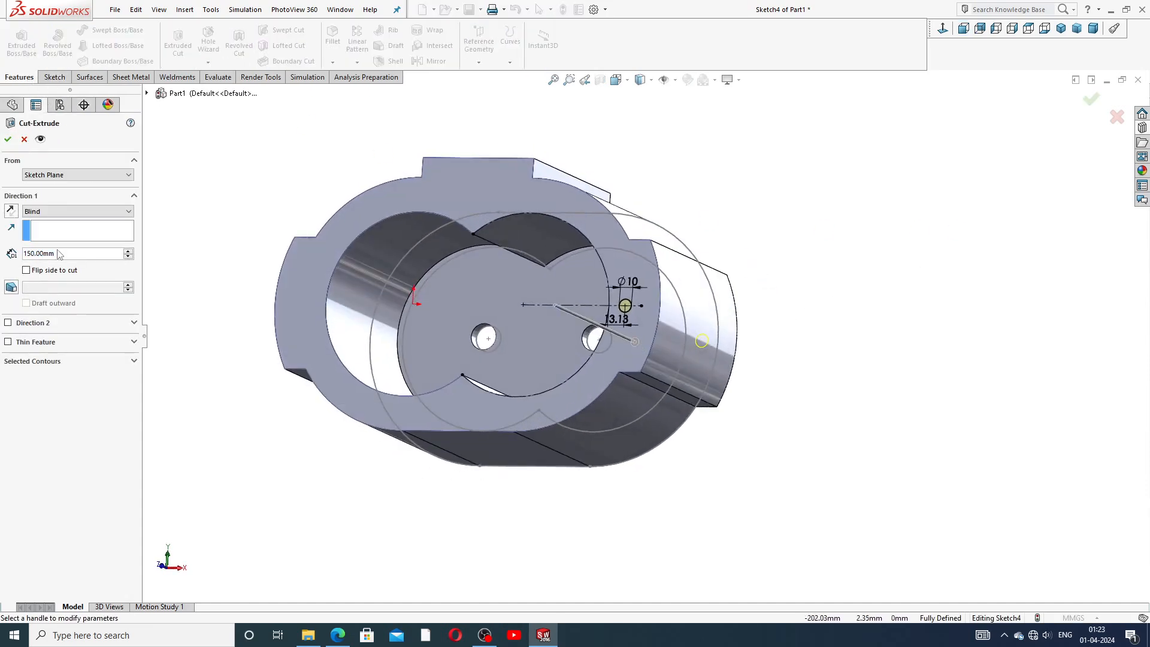
pyautogui.doubleClick(34, 254)
pyautogui.write('3')
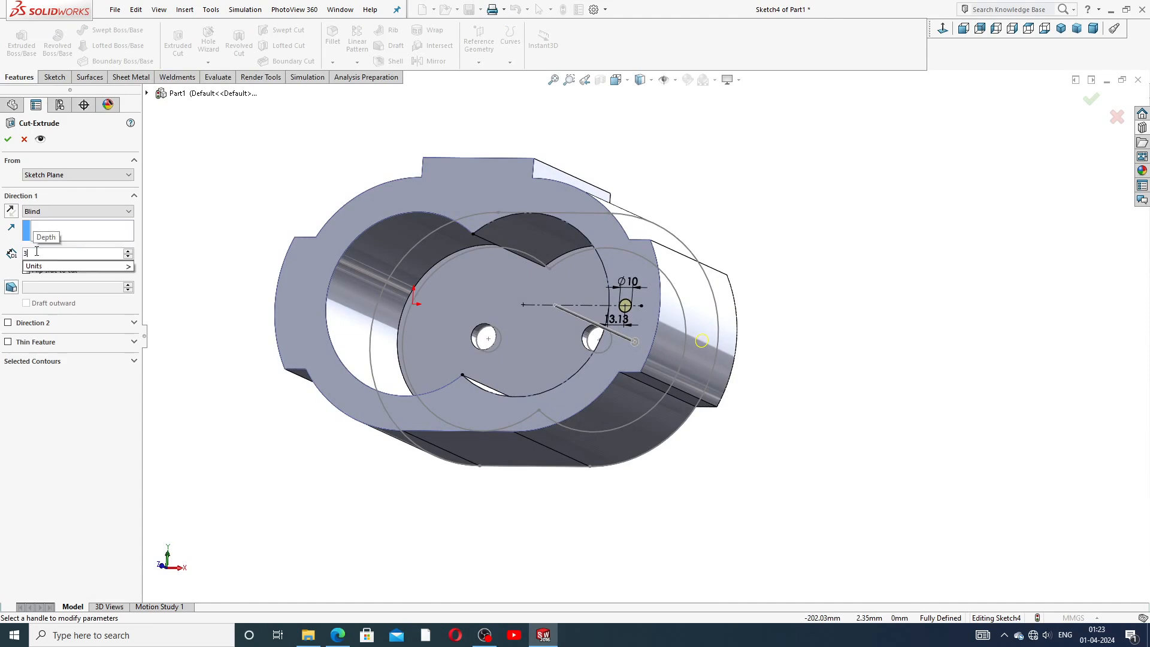
pyautogui.write('0')
pyautogui.press('Return')
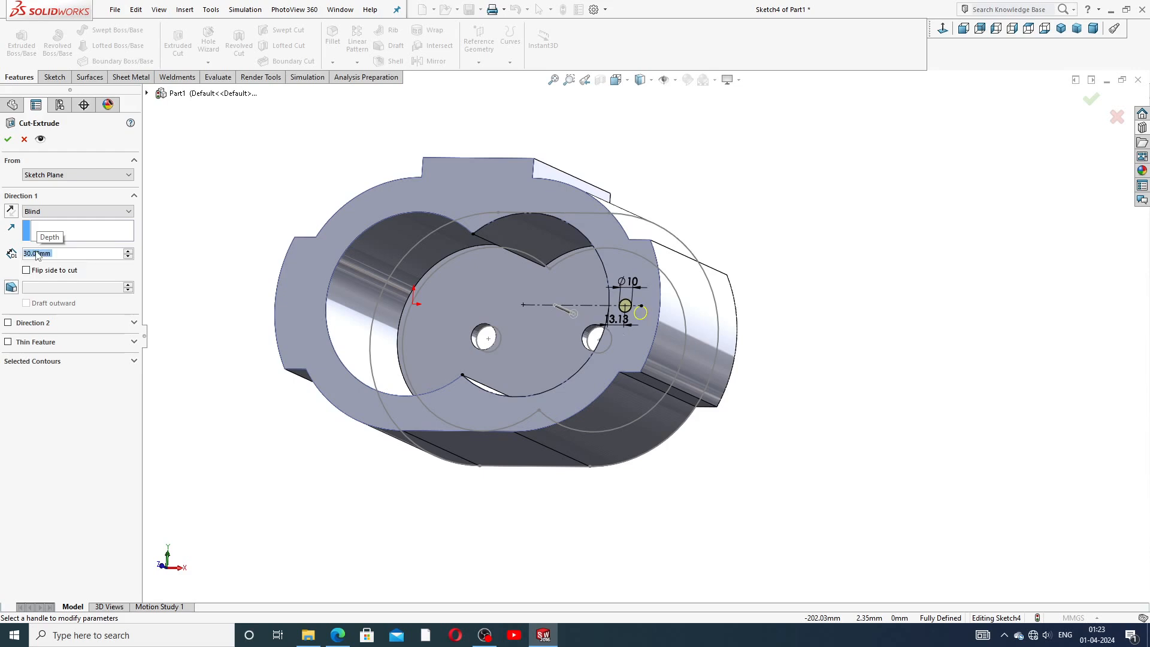
pyautogui.click(8, 139)
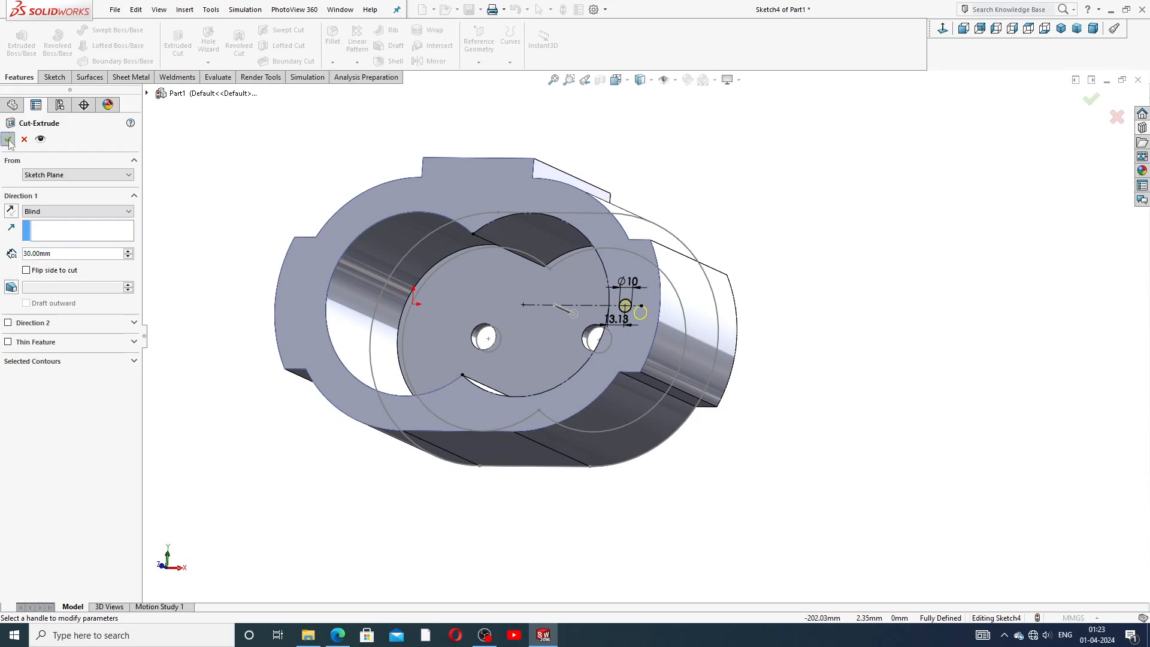
pyautogui.click(771, 233)
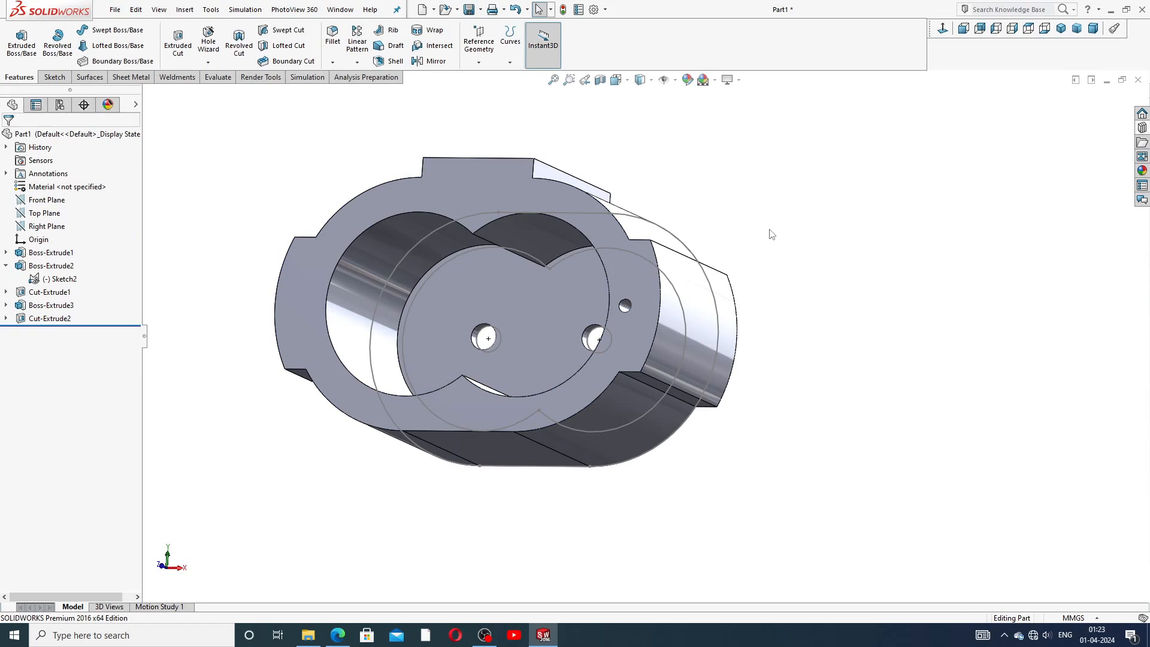
# Edit Cut-Extrude2 and set its depth to 40 mm.
pyautogui.moveTo(727, 243); pyautogui.dragTo(745, 262, button='middle')
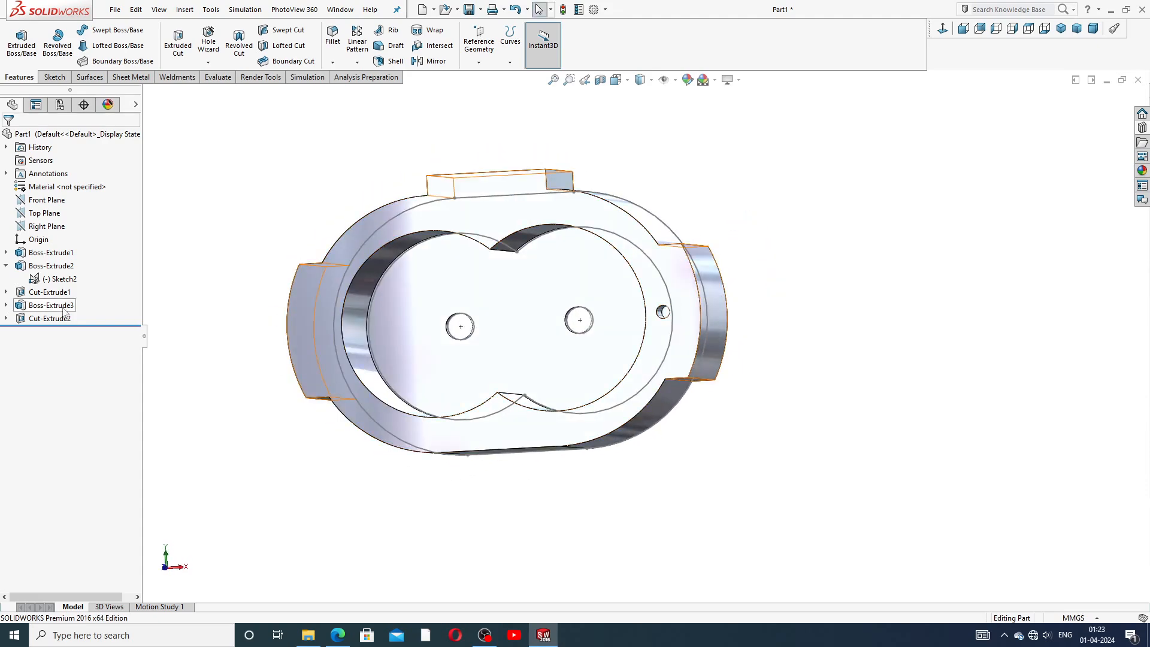
pyautogui.click(46, 324)
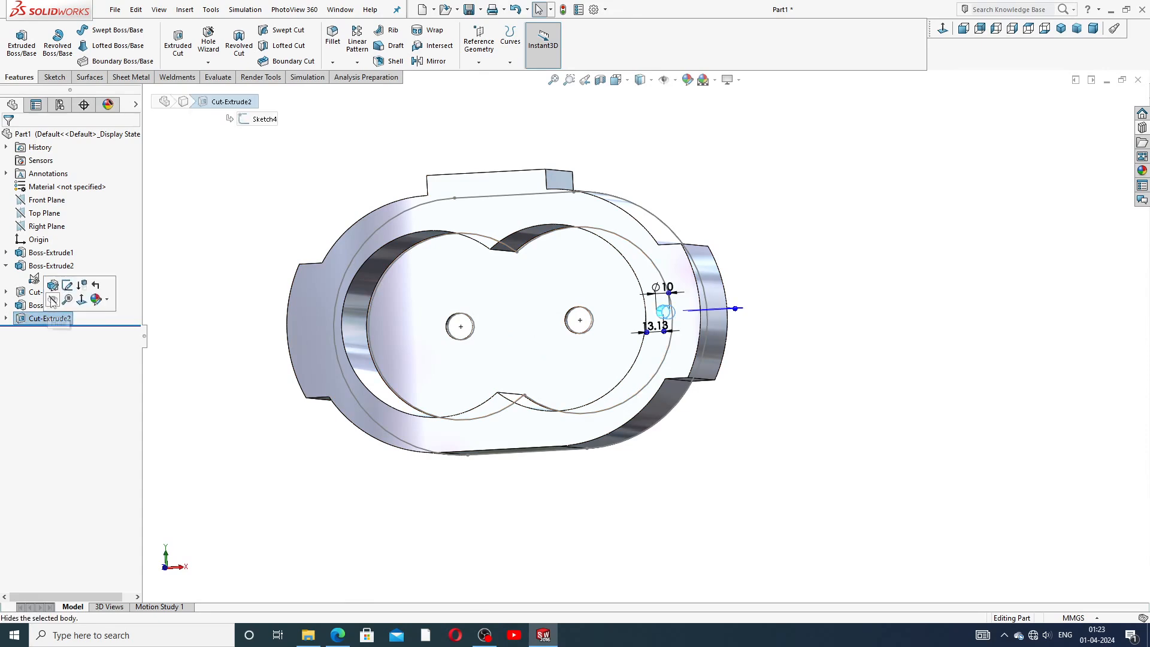
pyautogui.click(57, 291)
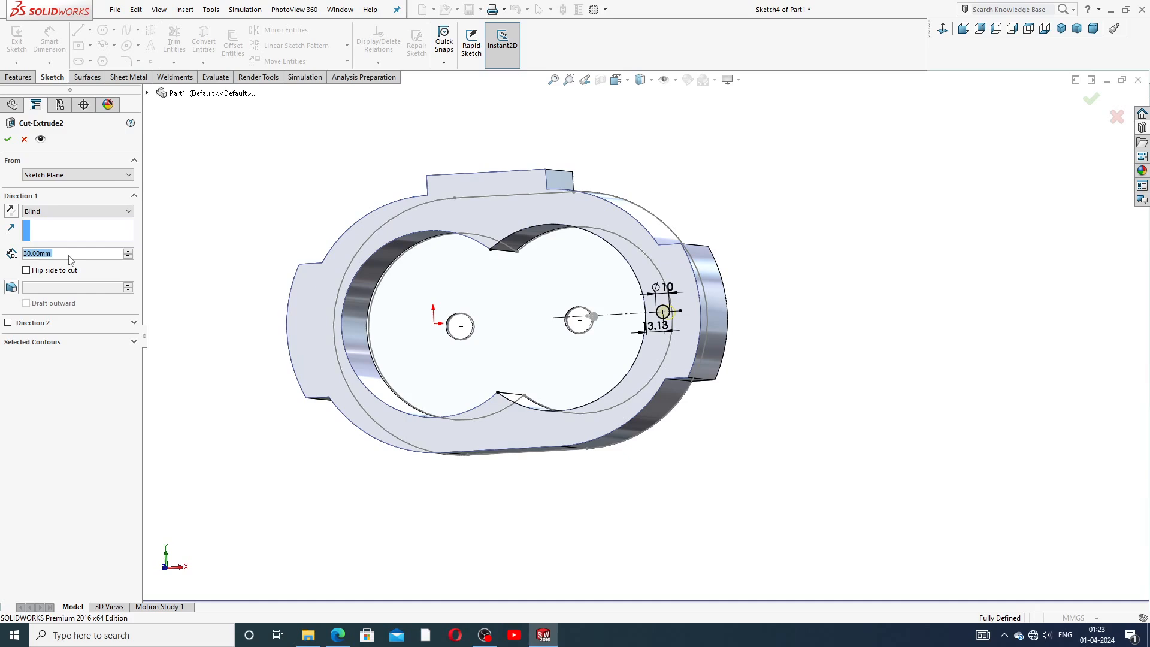
pyautogui.write('40')
pyautogui.press('Return')
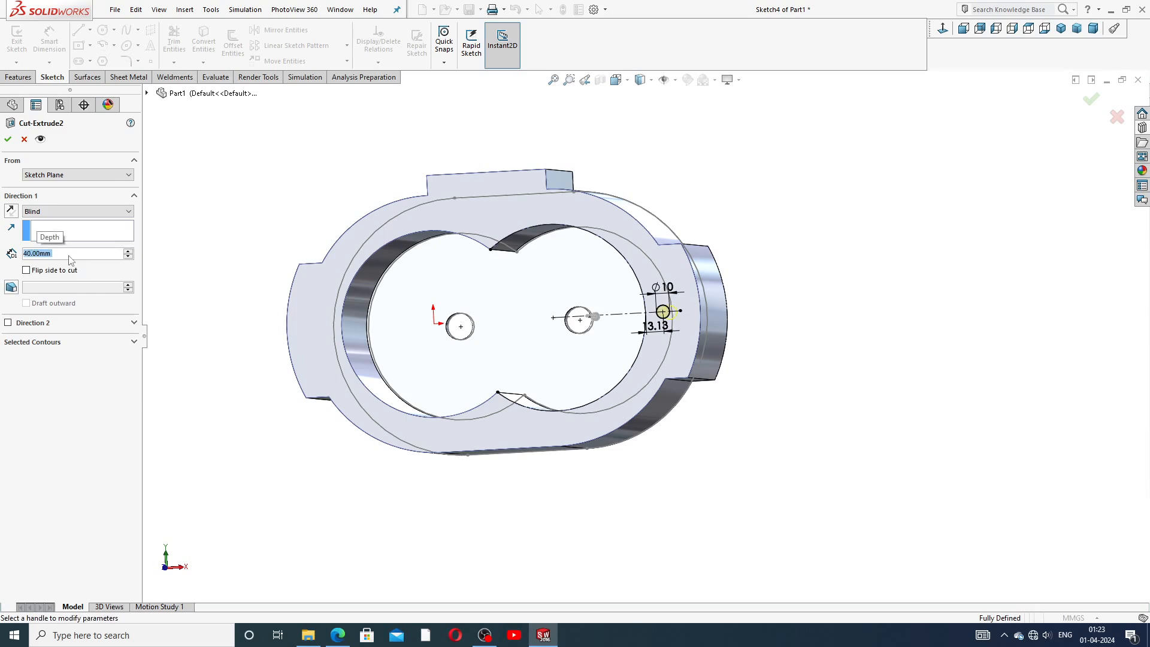
pyautogui.click(8, 139)
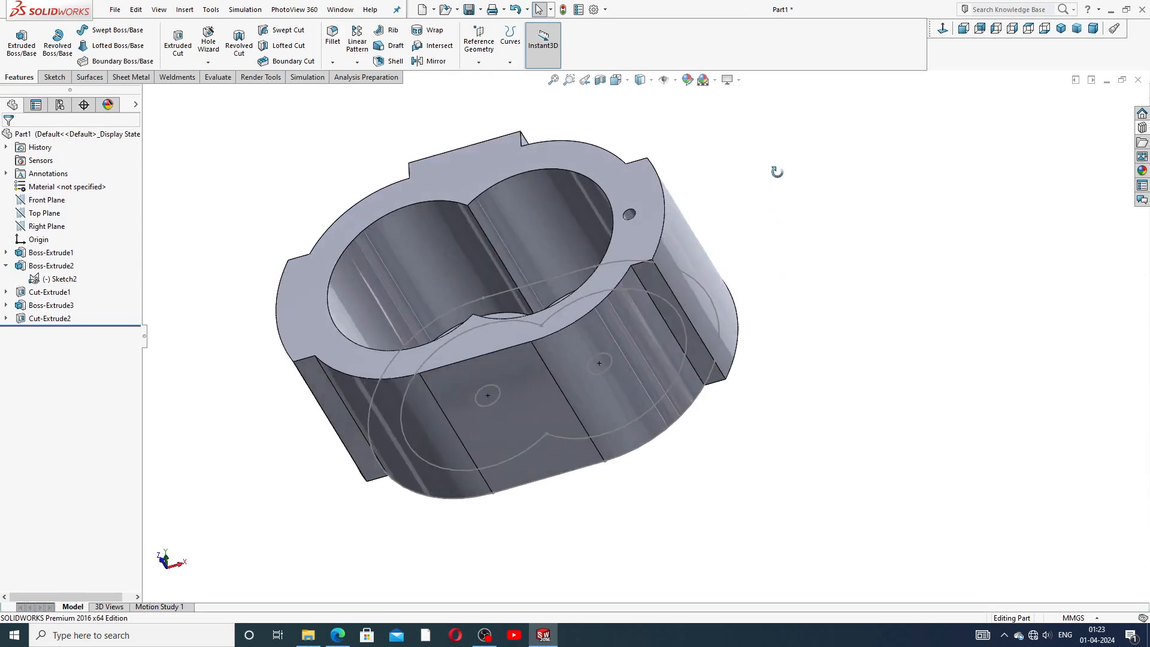
# Hide Sketch2 and collapse Boss-Extrude2 in the feature tree.
pyautogui.click(60, 279)
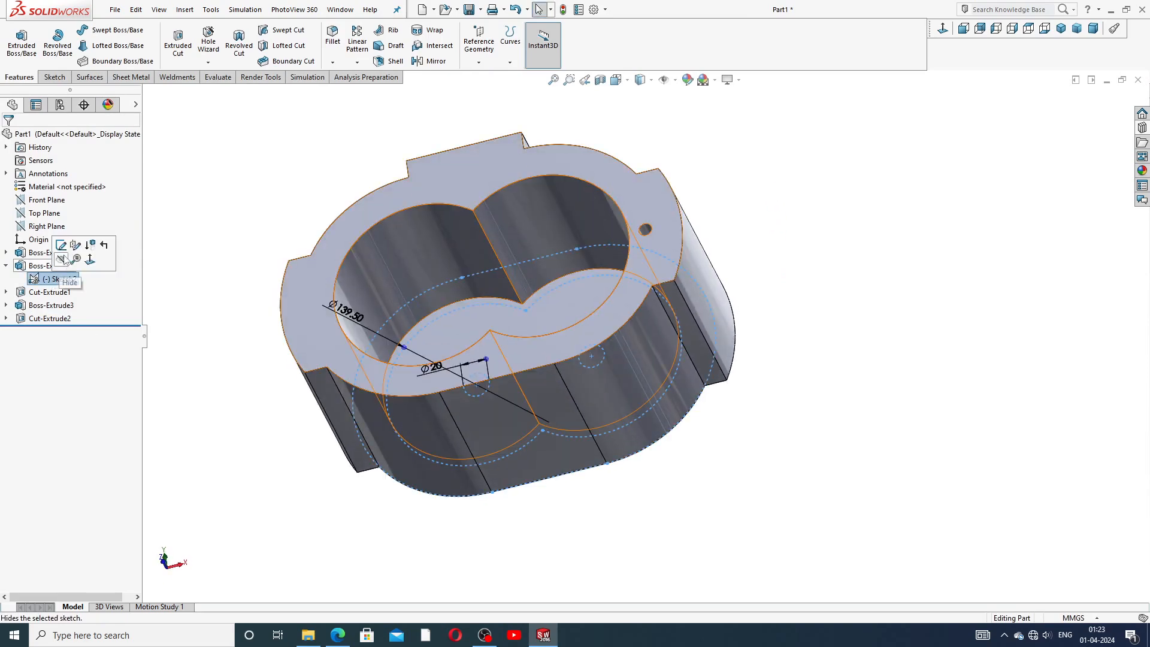
pyautogui.click(61, 260)
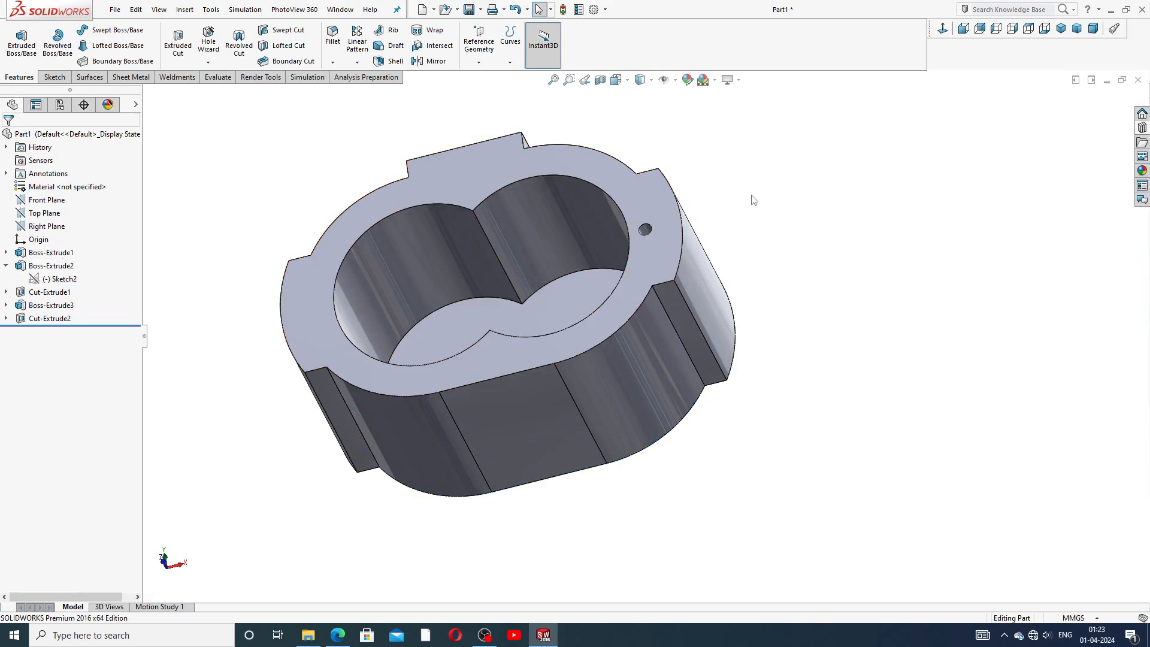
pyautogui.moveTo(771, 198)
pyautogui.mouseDown(button='middle')
pyautogui.moveTo(784, 301)
pyautogui.moveTo(547, 264)
pyautogui.moveTo(600, 210)
pyautogui.moveTo(583, 170)
pyautogui.moveTo(567, 298)
pyautogui.moveTo(581, 341)
pyautogui.moveTo(709, 346)
pyautogui.mouseUp(button='middle')
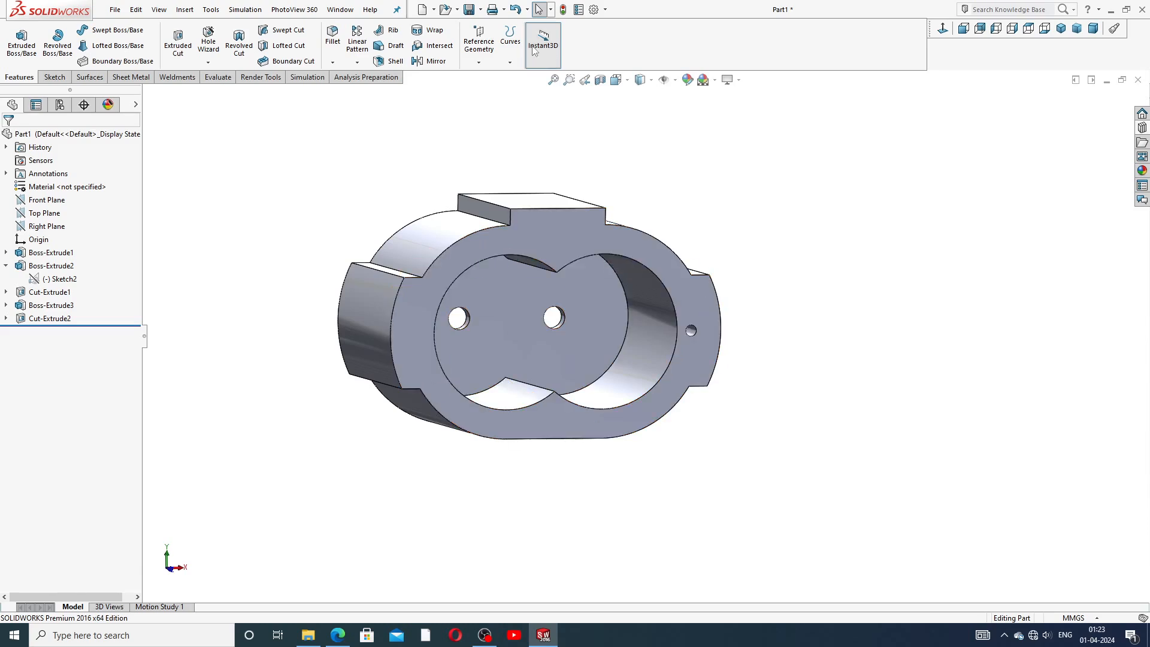
pyautogui.click(7, 267)
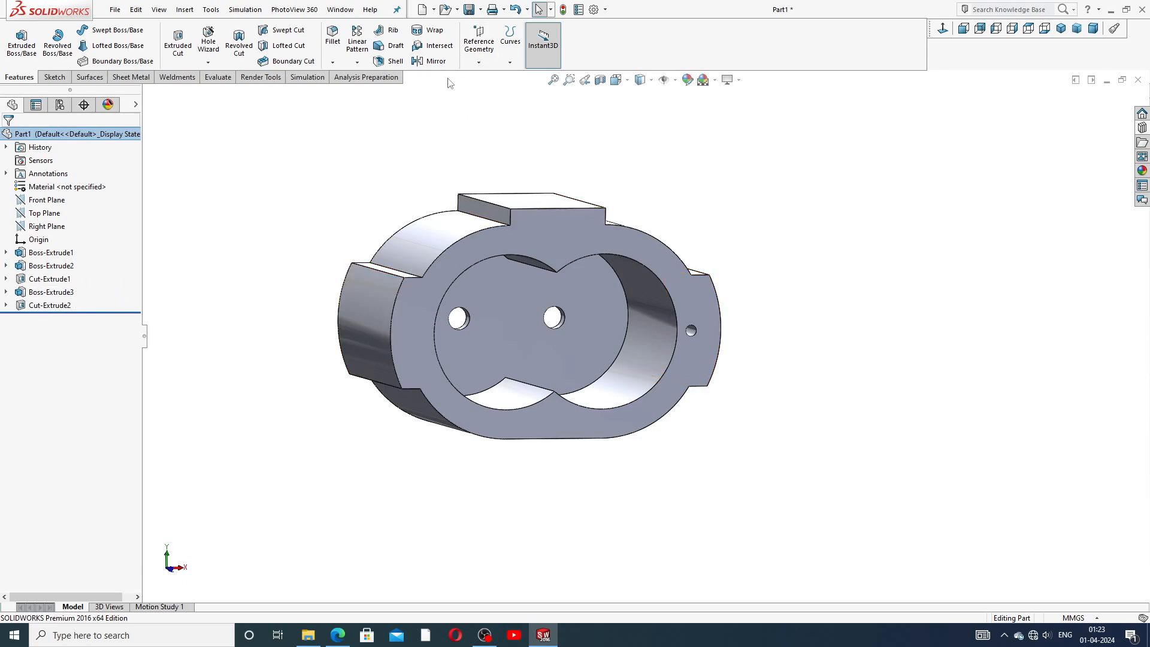
pyautogui.moveTo(302, 276)
pyautogui.mouseDown(button='middle')
pyautogui.moveTo(275, 252)
pyautogui.moveTo(272, 267)
pyautogui.moveTo(254, 243)
pyautogui.moveTo(244, 281)
pyautogui.moveTo(230, 282)
pyautogui.mouseUp(button='middle')
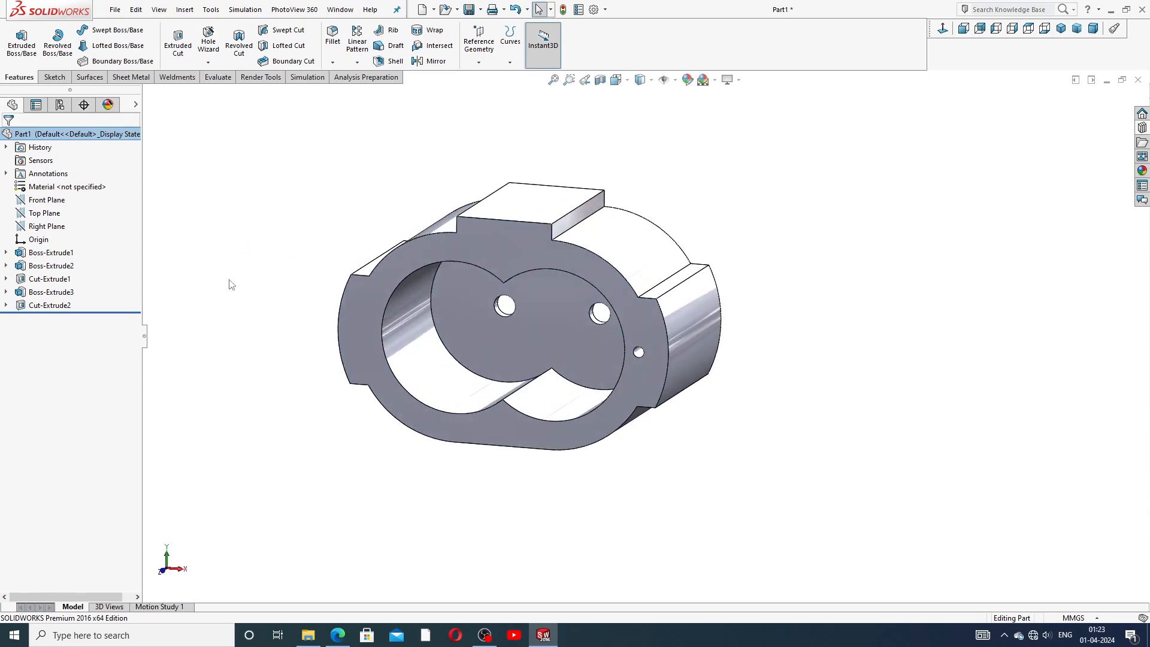
pyautogui.click(6, 253)
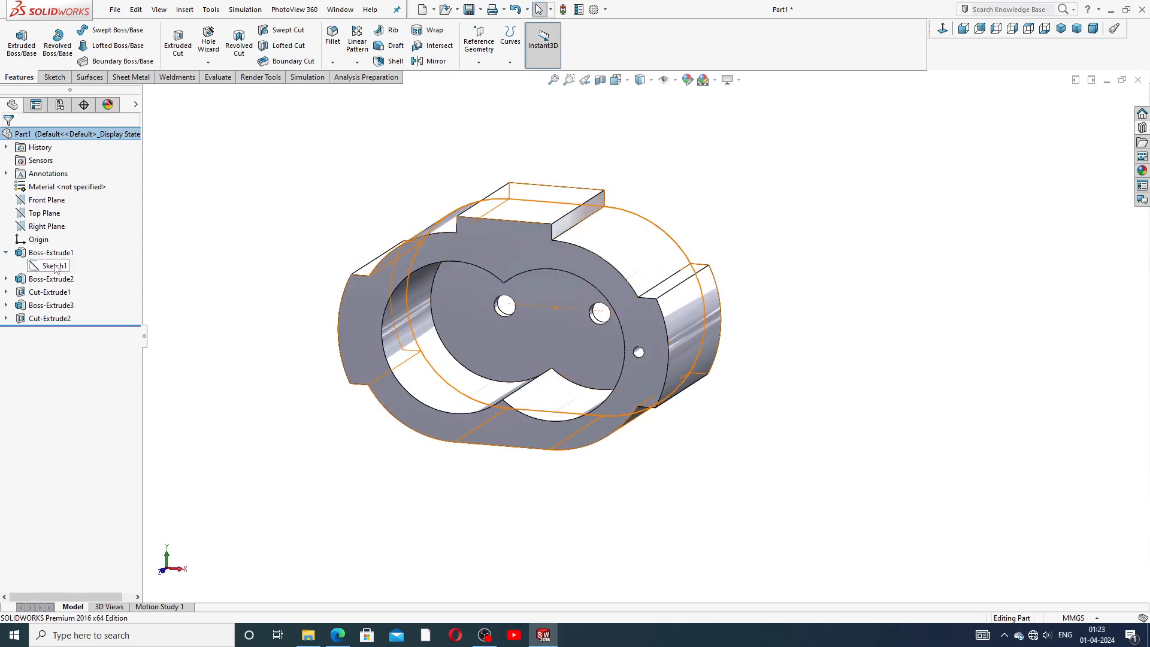
pyautogui.click(55, 266)
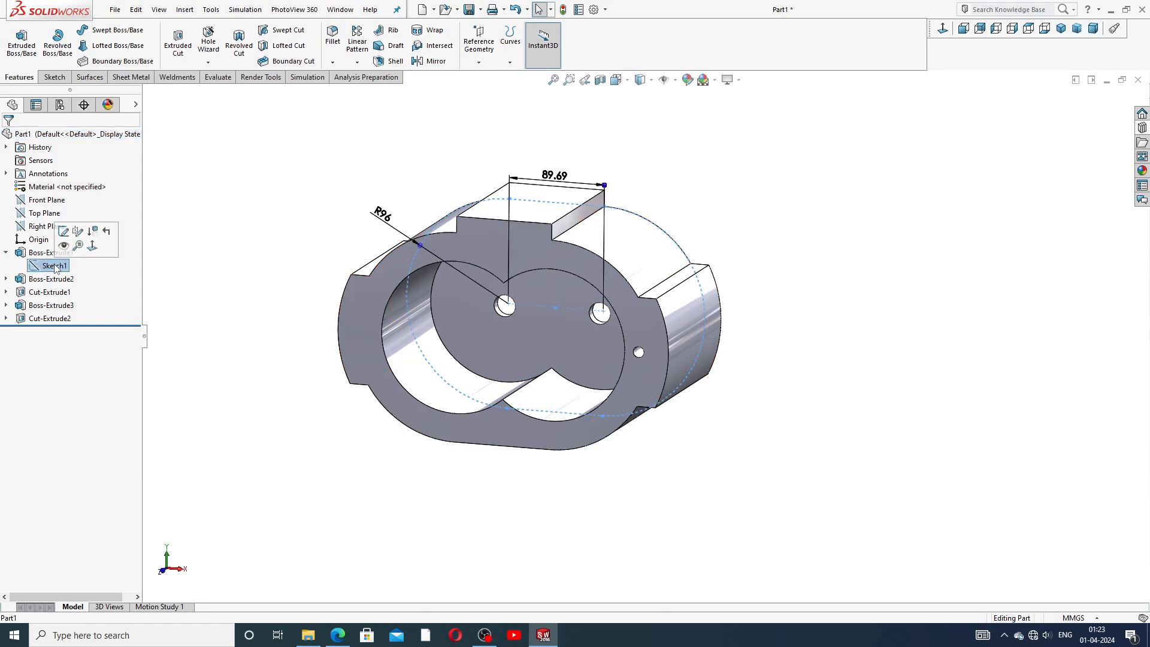
pyautogui.click(433, 61)
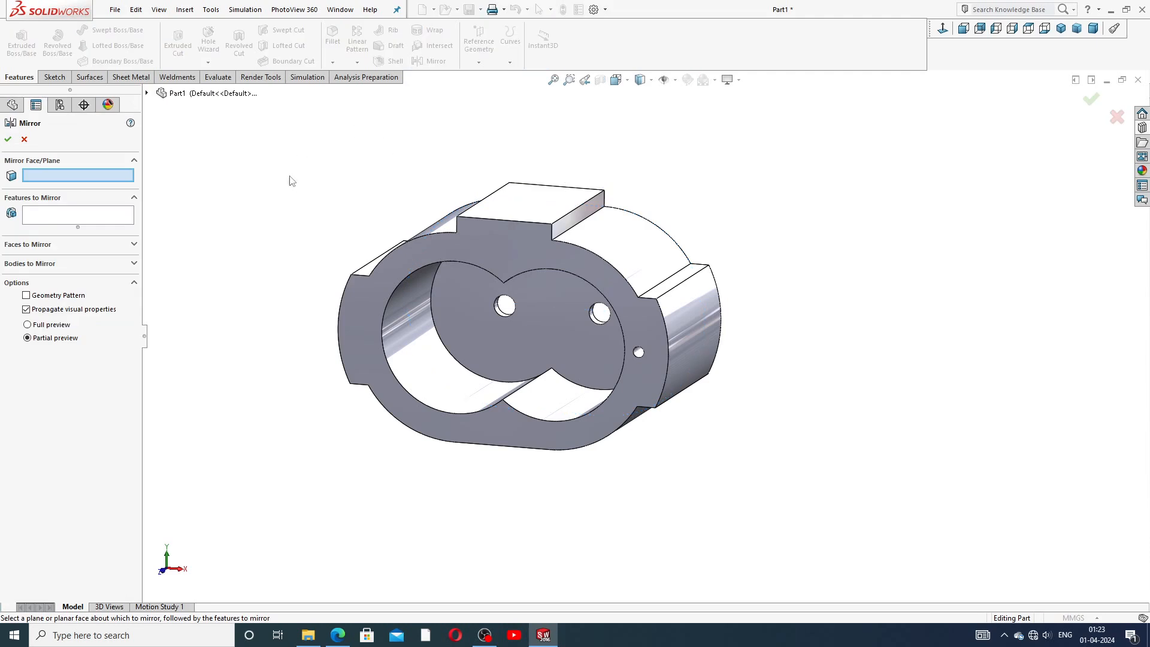
pyautogui.click(148, 93)
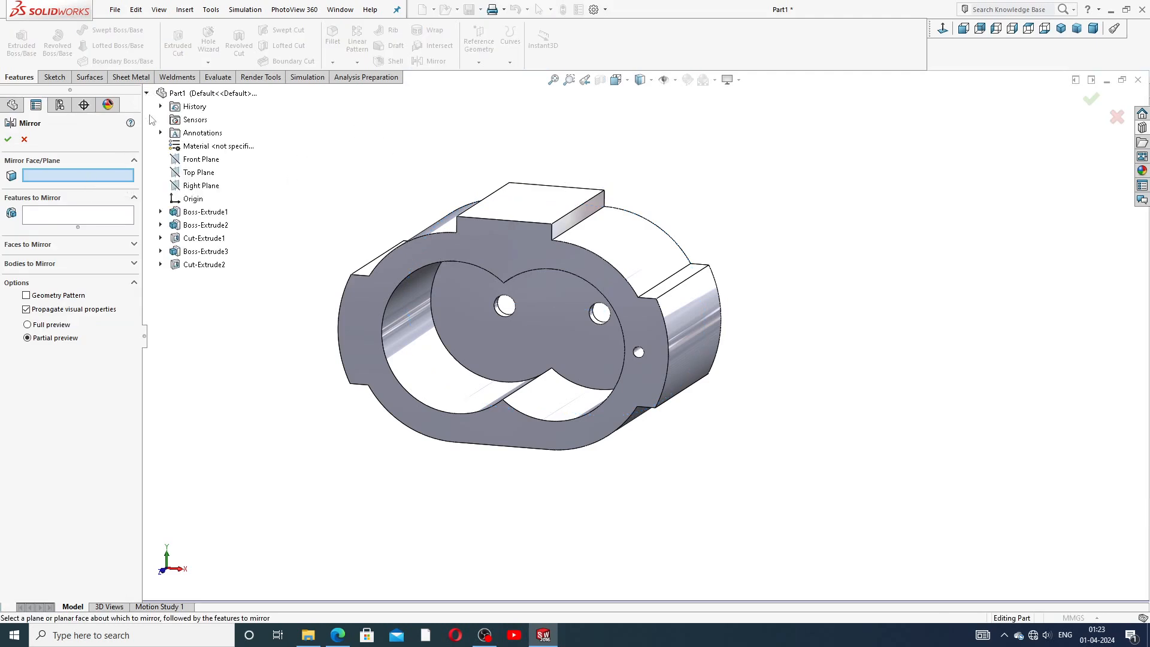
pyautogui.click(160, 211)
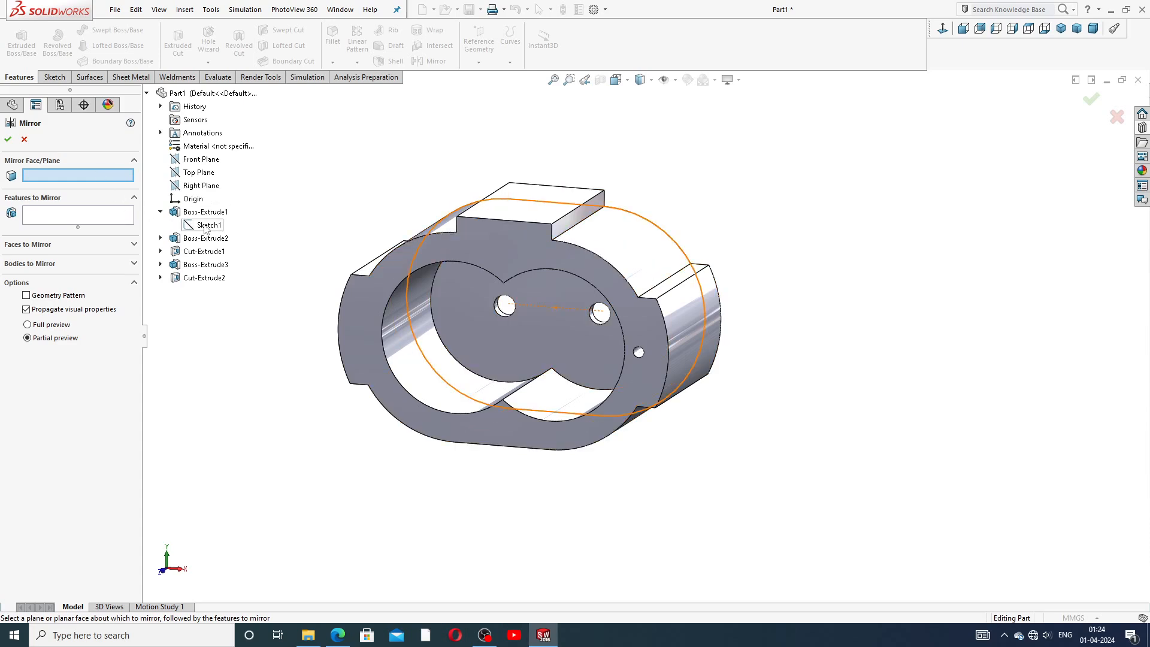
pyautogui.click(24, 139)
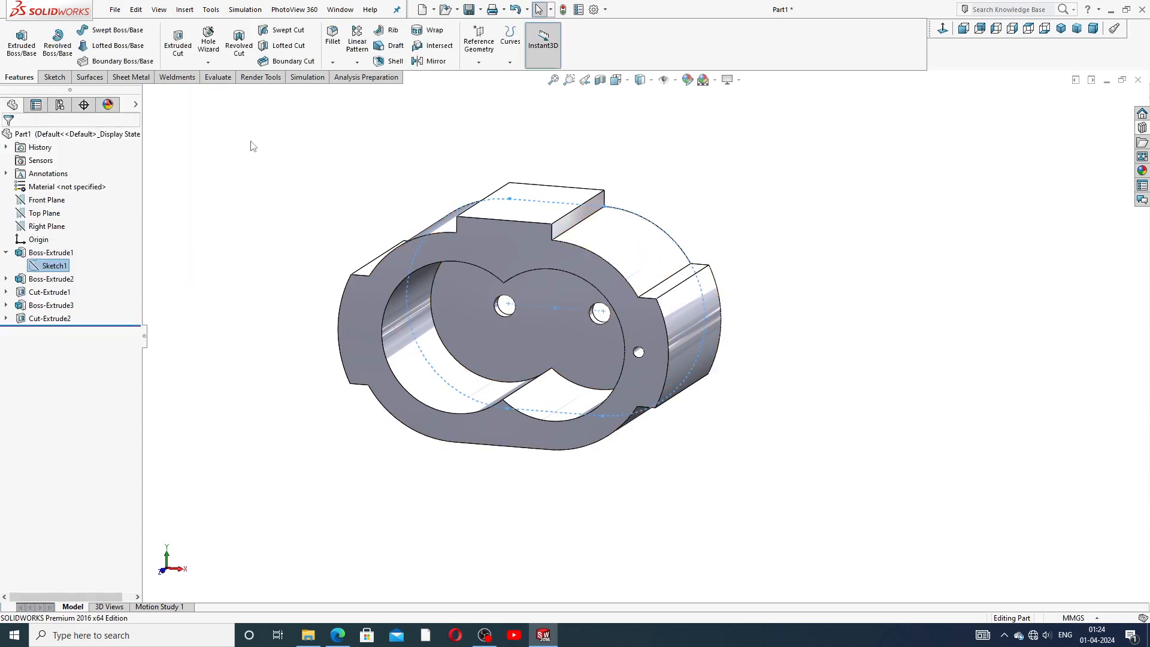
# Try to mirror features about the housing's front face.
pyautogui.click(293, 155)
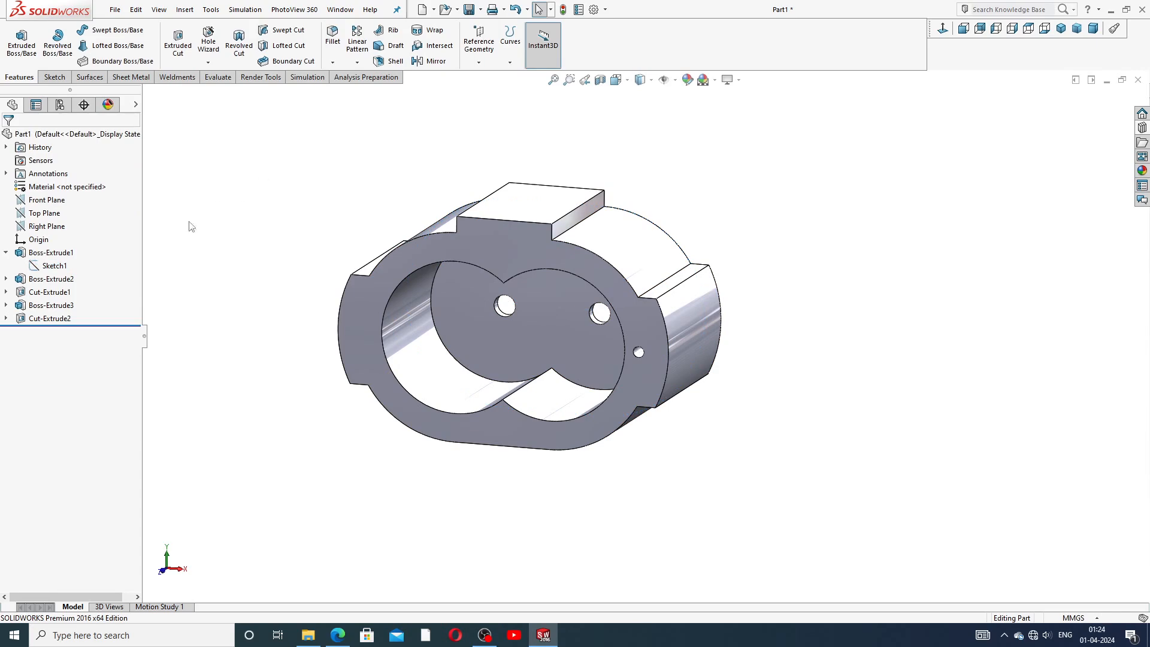
pyautogui.click(6, 251)
pyautogui.click(436, 62)
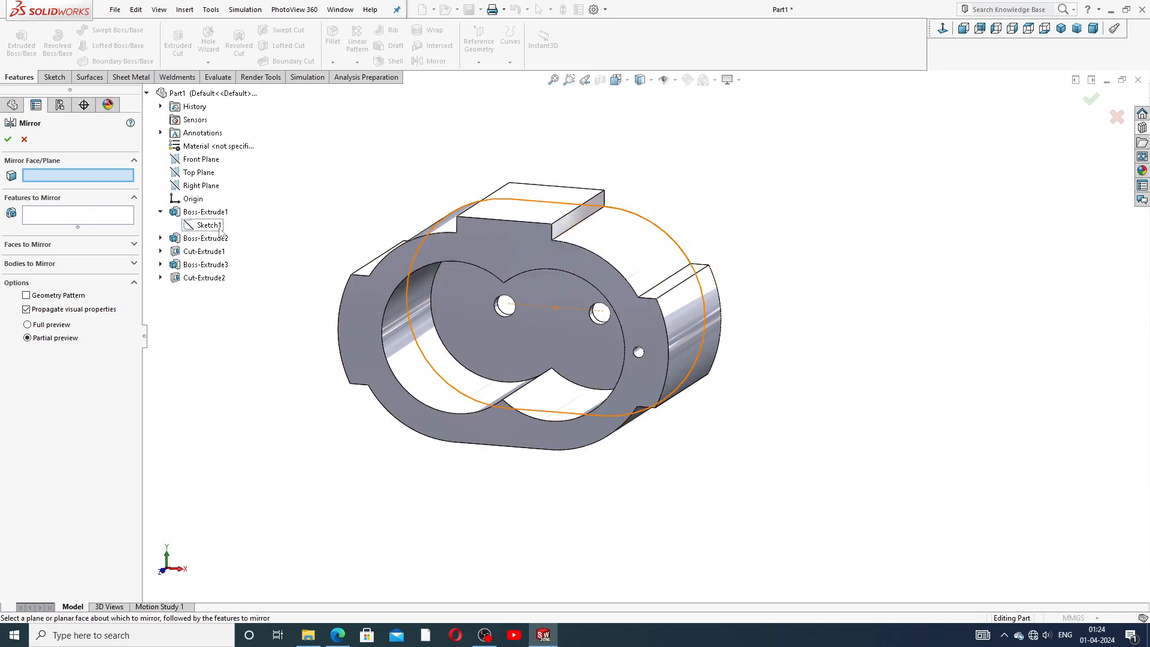
pyautogui.moveTo(531, 306); pyautogui.dragTo(510, 290, button='middle')
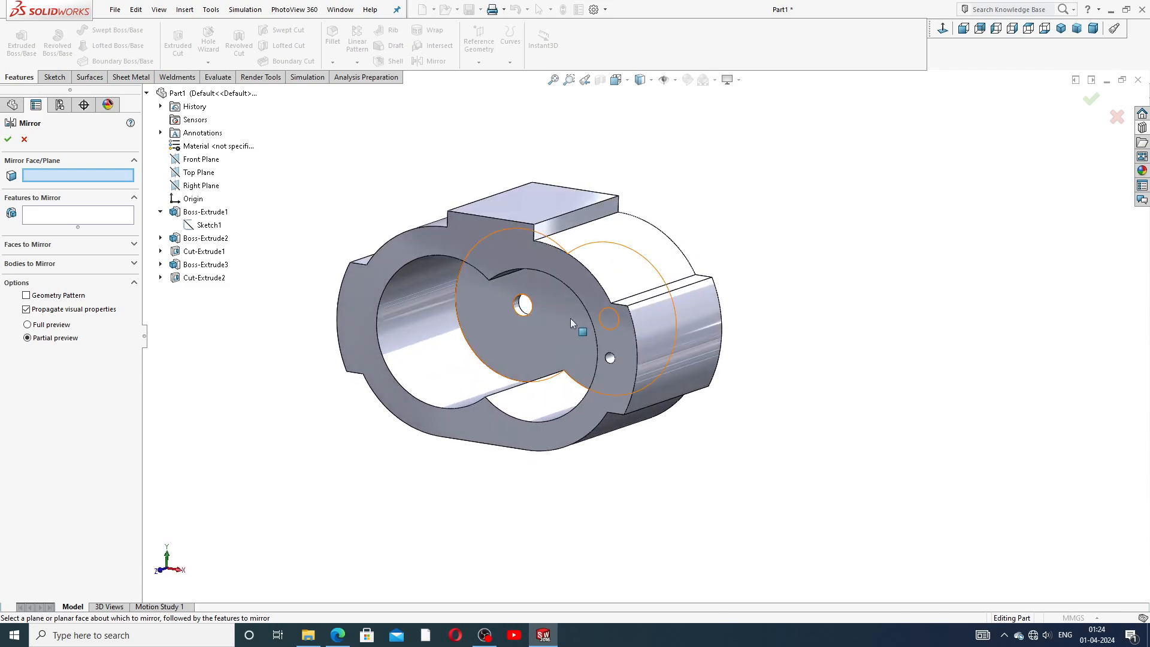
pyautogui.moveTo(610, 309); pyautogui.dragTo(608, 384, button='middle')
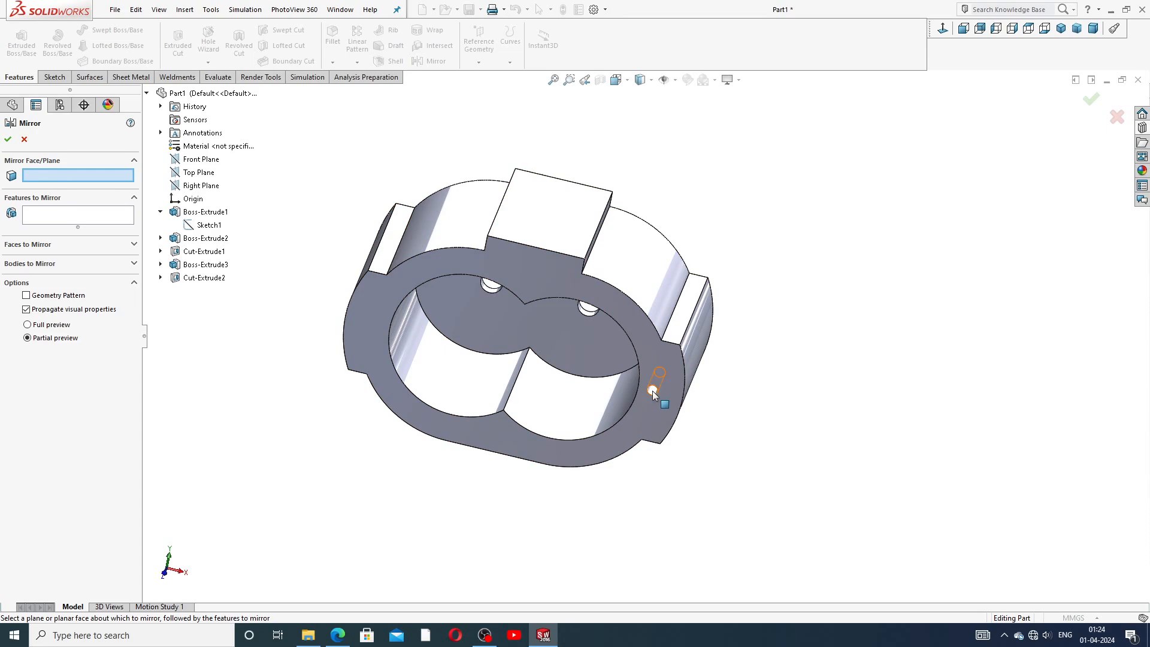
pyautogui.moveTo(586, 347); pyautogui.dragTo(558, 337, button='middle')
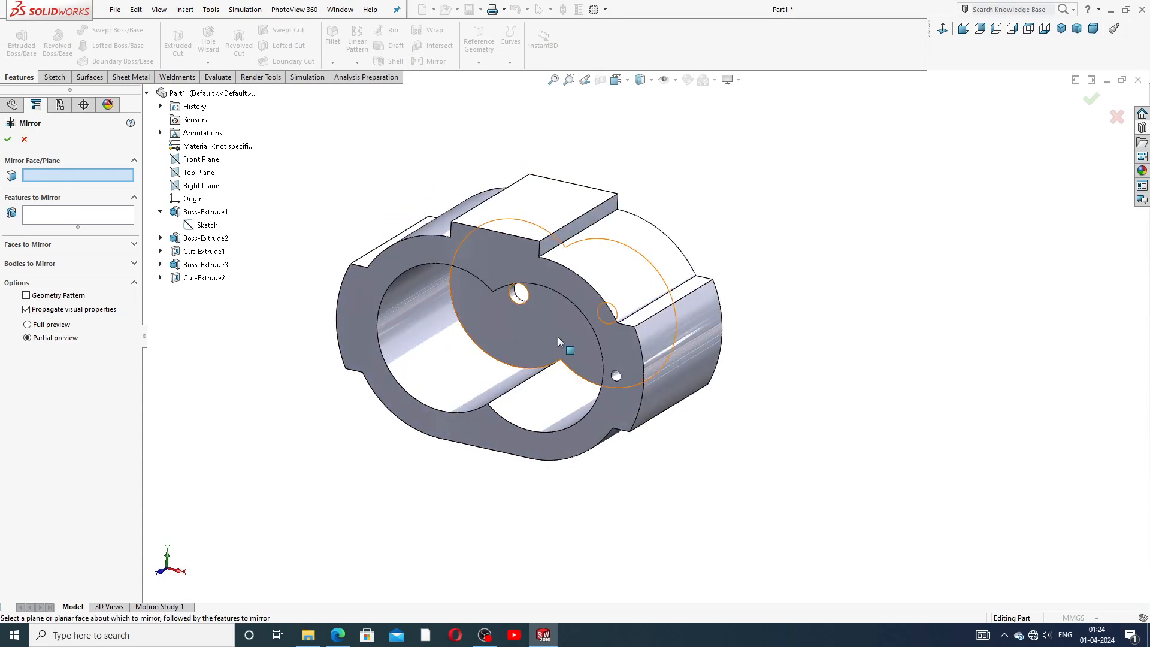
pyautogui.click(481, 261)
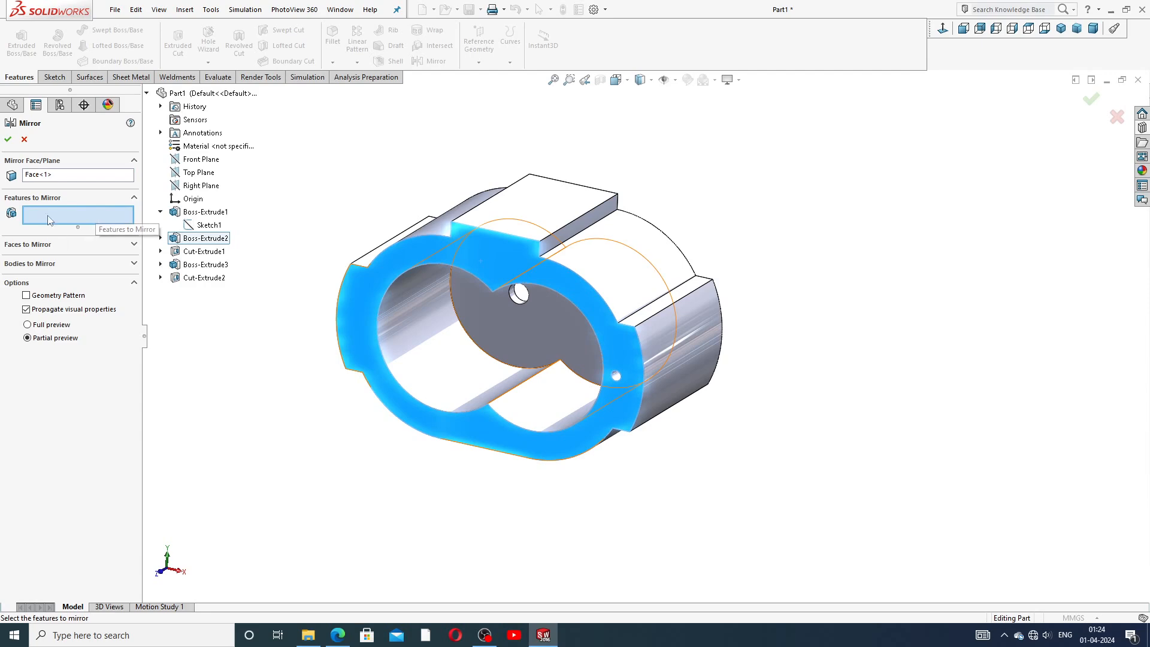
pyautogui.click(133, 161)
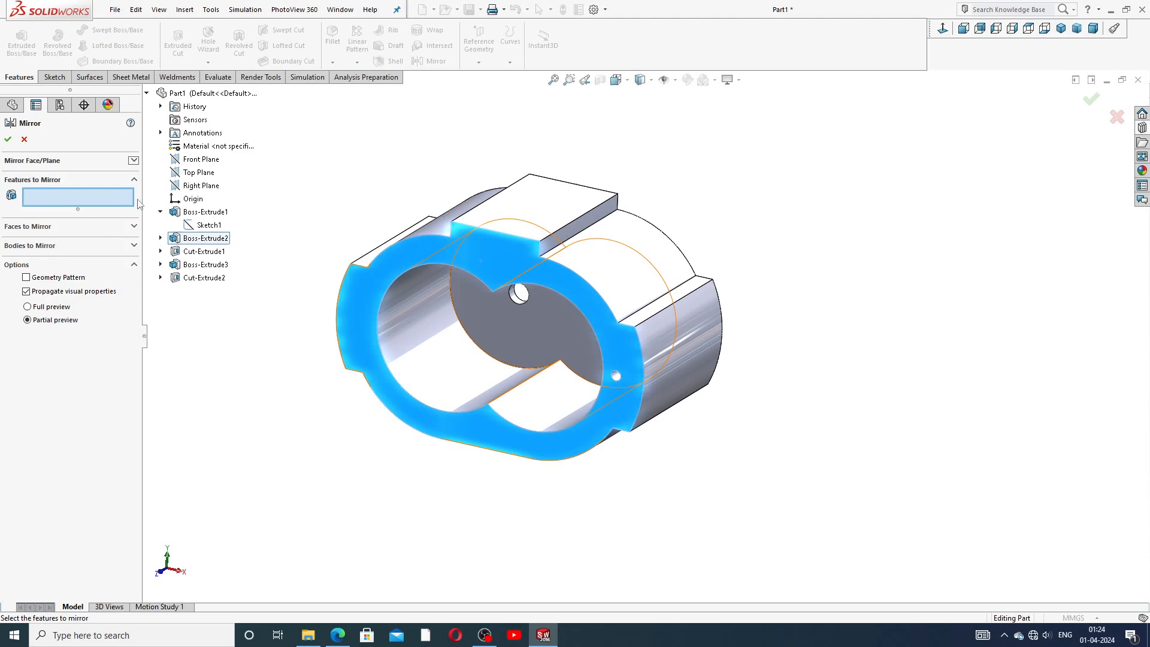
pyautogui.click(24, 139)
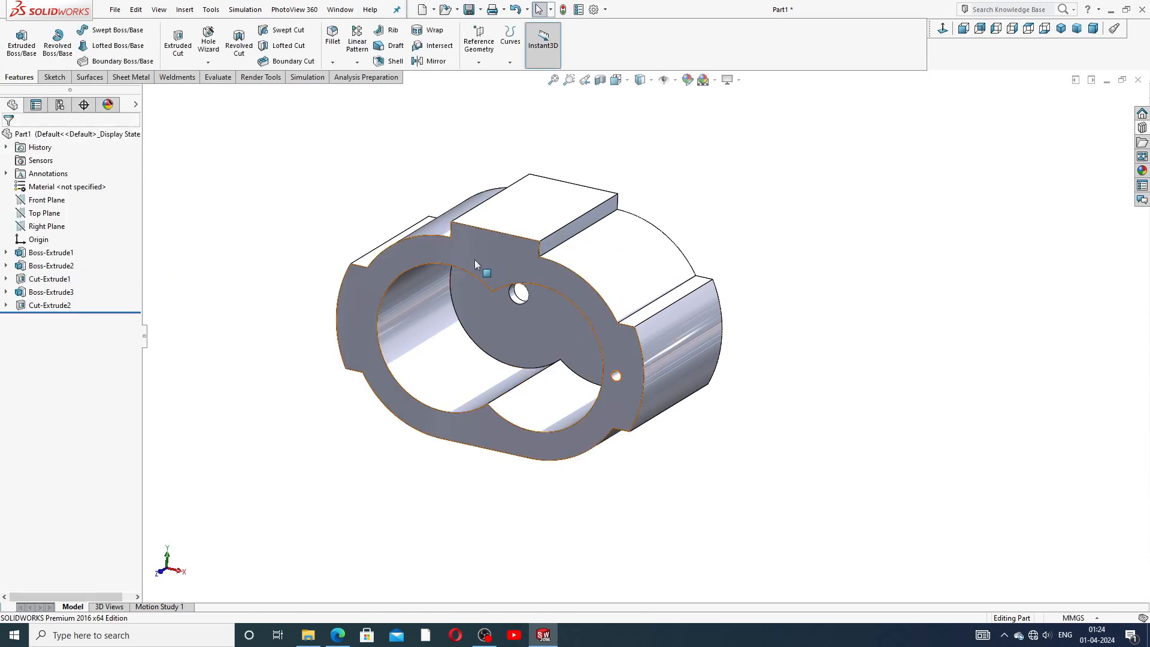
# Pattern the front-face bolt hole along the Sketch1 circle as a curve-driven pattern of 15 equally spaced instances using offset curve.
pyautogui.moveTo(483, 302)
pyautogui.mouseDown(button='middle')
pyautogui.moveTo(494, 282)
pyautogui.moveTo(501, 304)
pyautogui.mouseUp(button='middle')
pyautogui.scroll(-2, 504, 336)
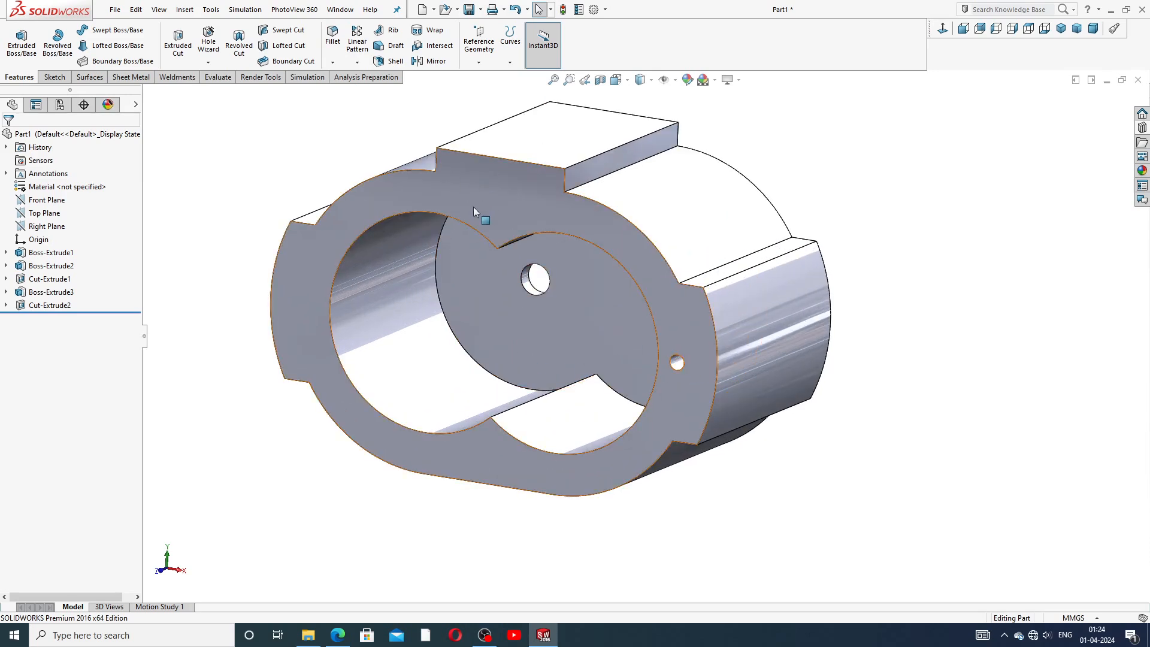
pyautogui.scroll(2, 474, 206)
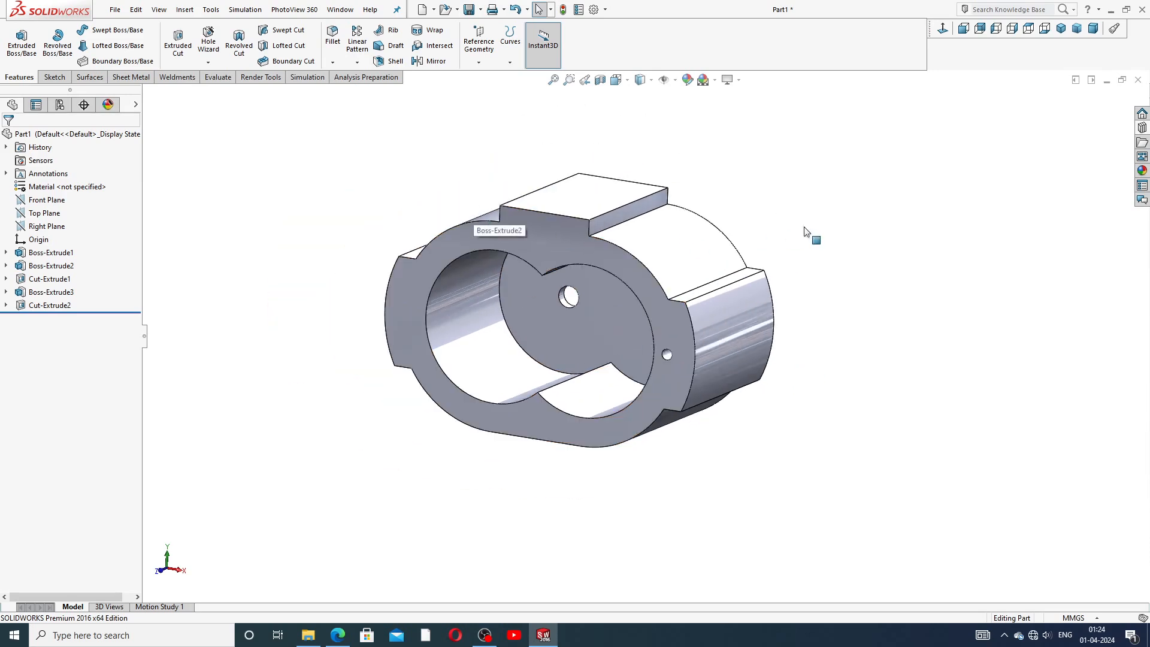
pyautogui.scroll(-1, 548, 265)
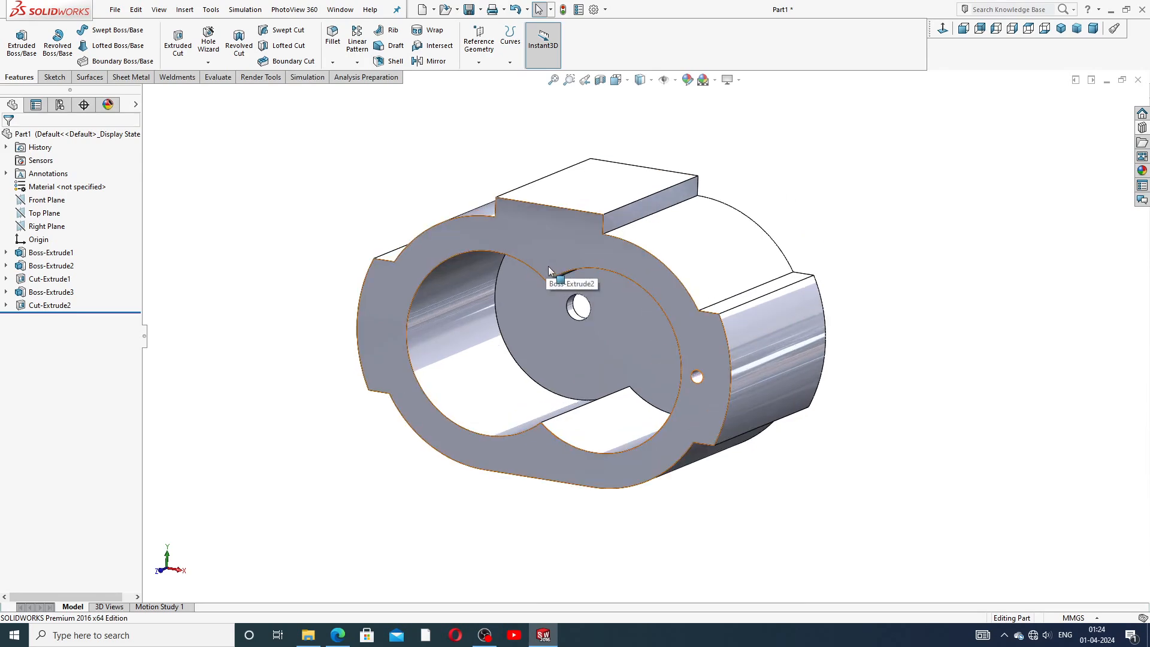
pyautogui.click(357, 62)
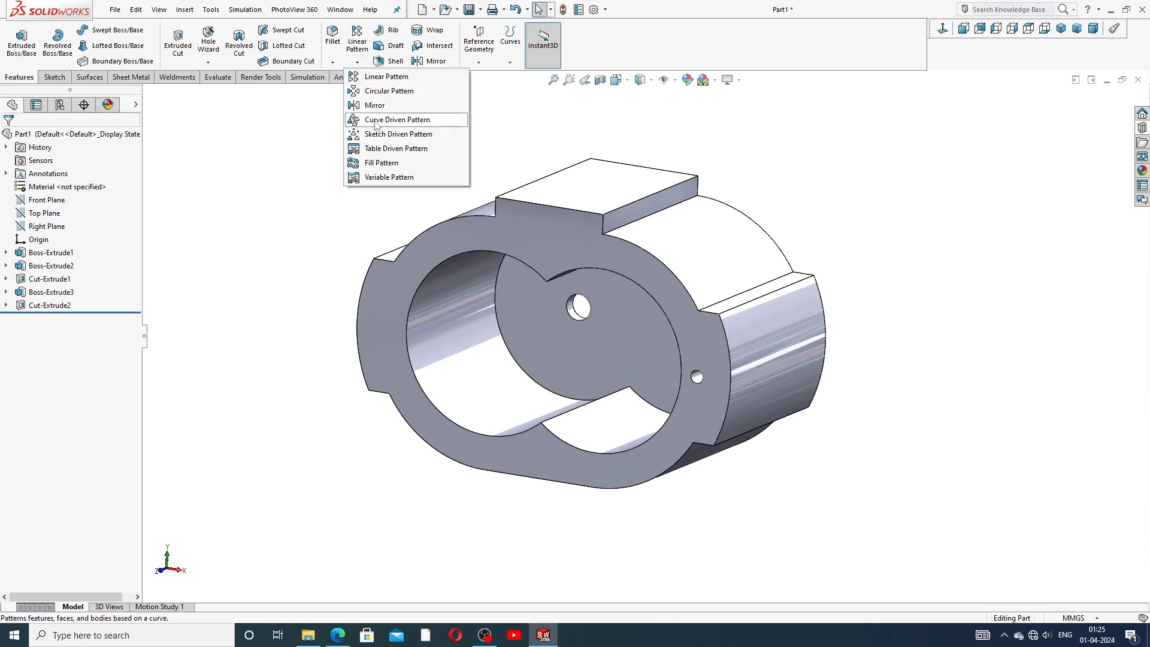
pyautogui.click(416, 120)
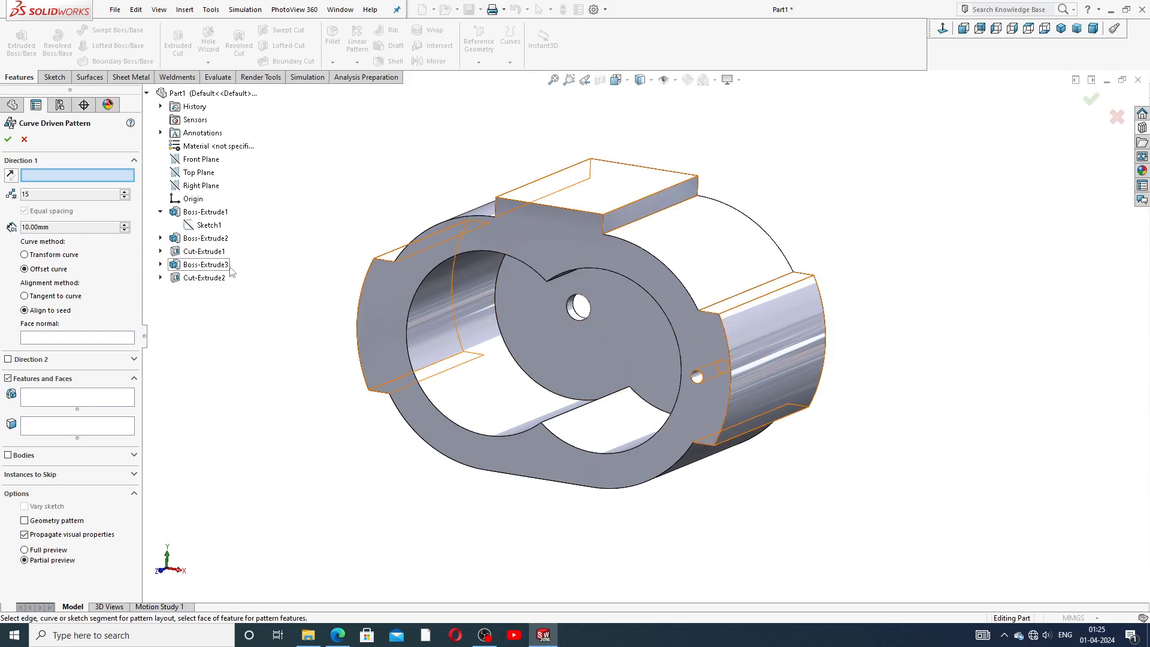
pyautogui.click(209, 225)
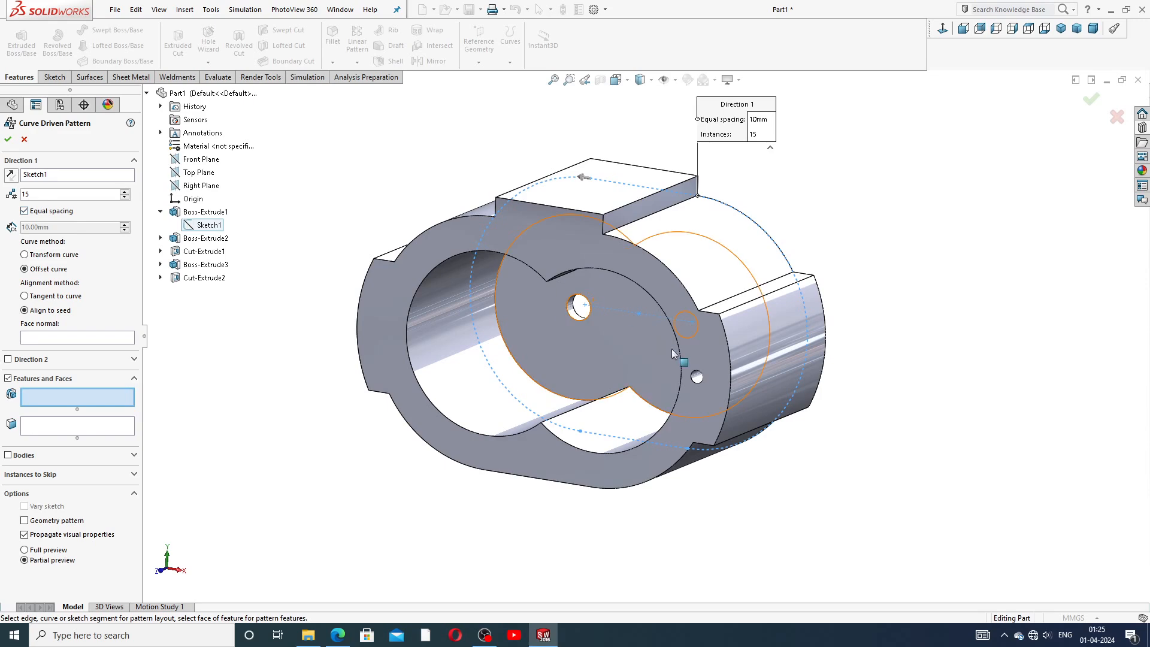
pyautogui.click(697, 377)
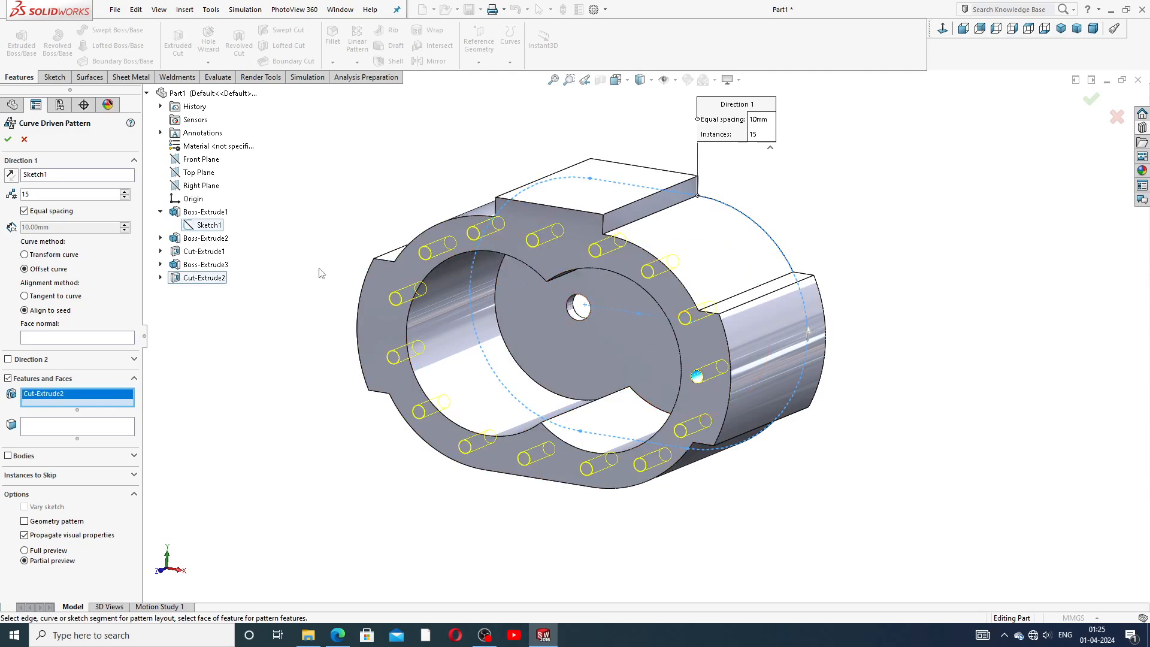
pyautogui.moveTo(364, 292); pyautogui.dragTo(371, 318, button='middle')
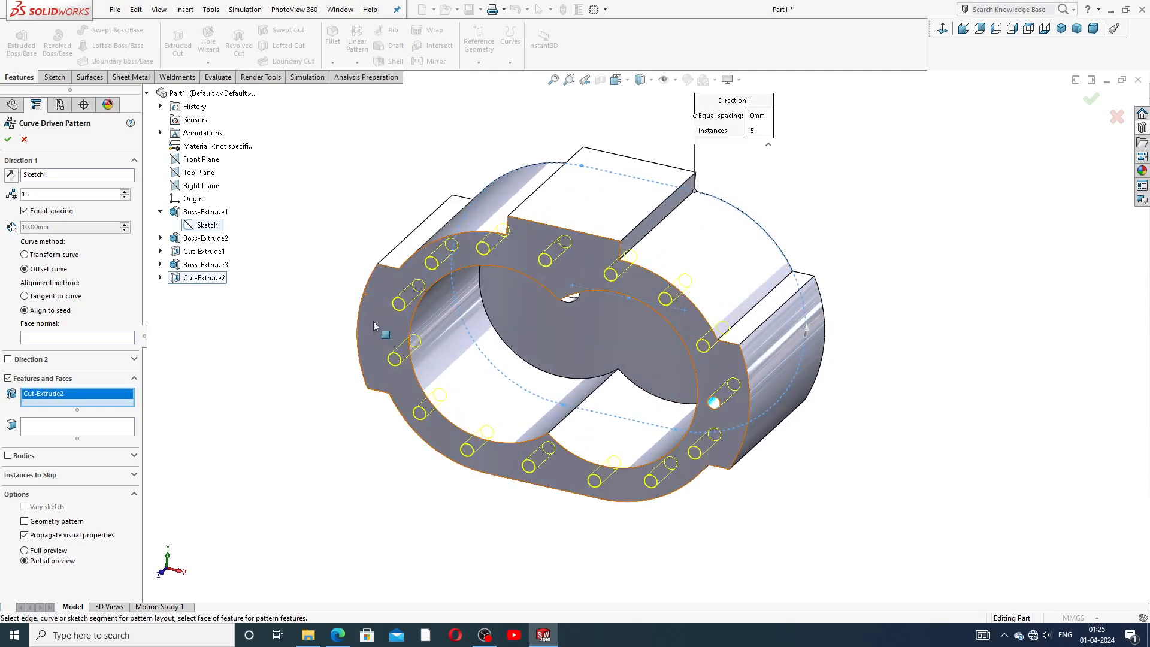
pyautogui.click(46, 258)
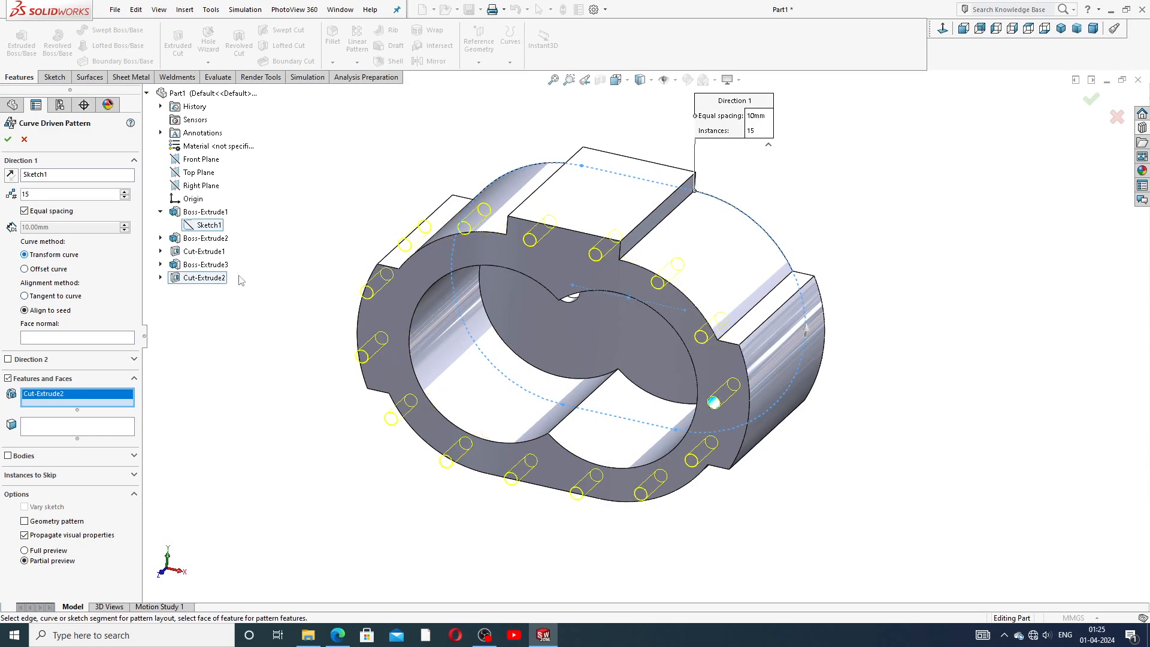
pyautogui.moveTo(319, 257); pyautogui.dragTo(336, 221, button='middle')
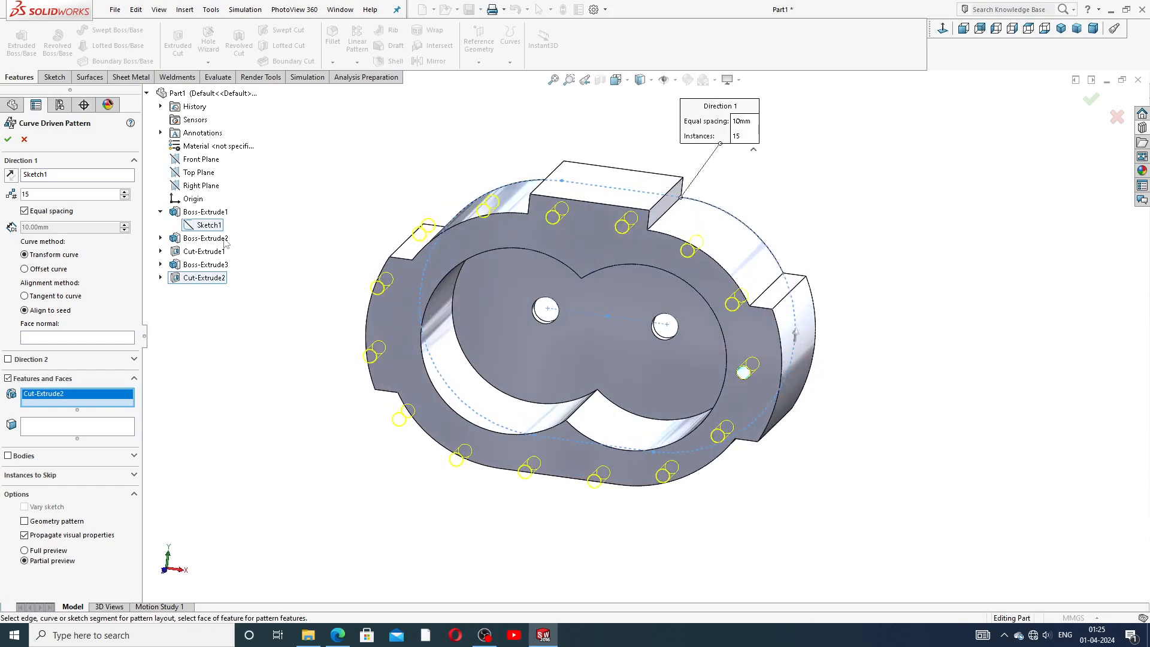
pyautogui.click(43, 270)
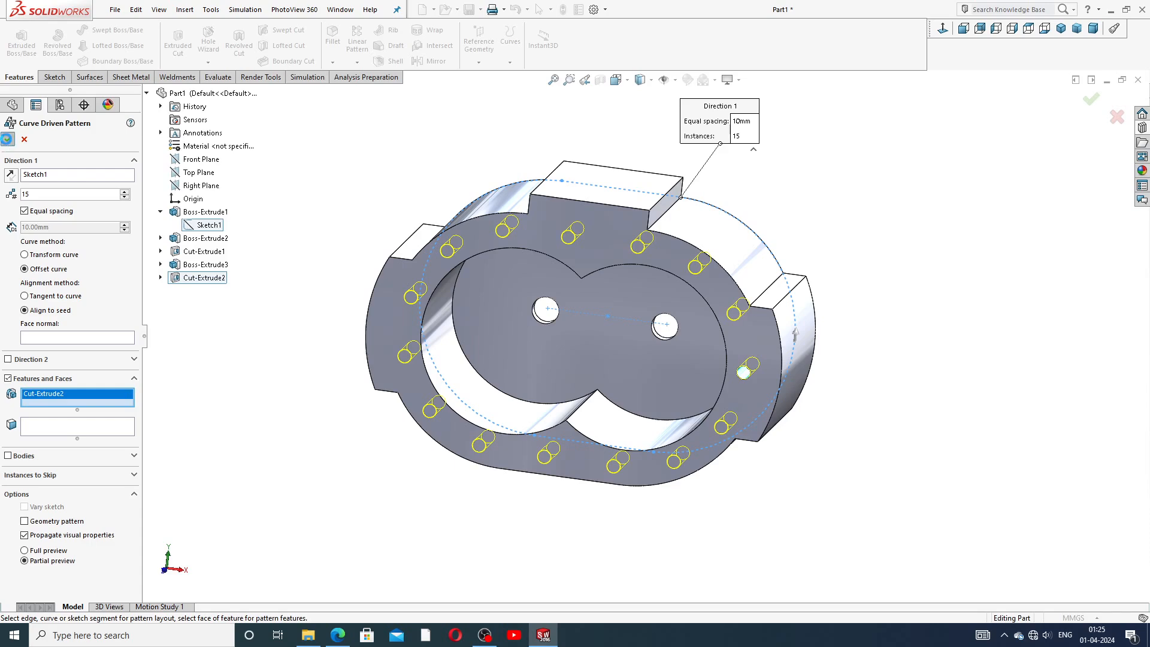
pyautogui.click(8, 139)
# Open a new sketch on the top tab's face and view it normal to the face.
pyautogui.moveTo(811, 263); pyautogui.dragTo(657, 232, button='middle')
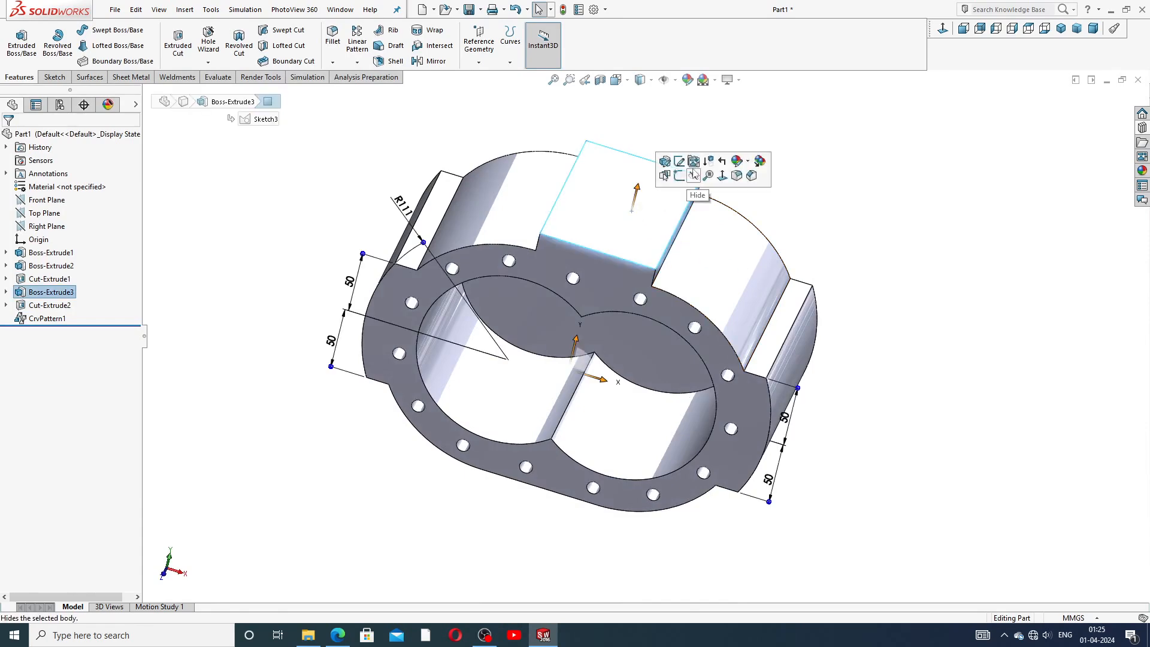
pyautogui.click(680, 175)
pyautogui.click(945, 30)
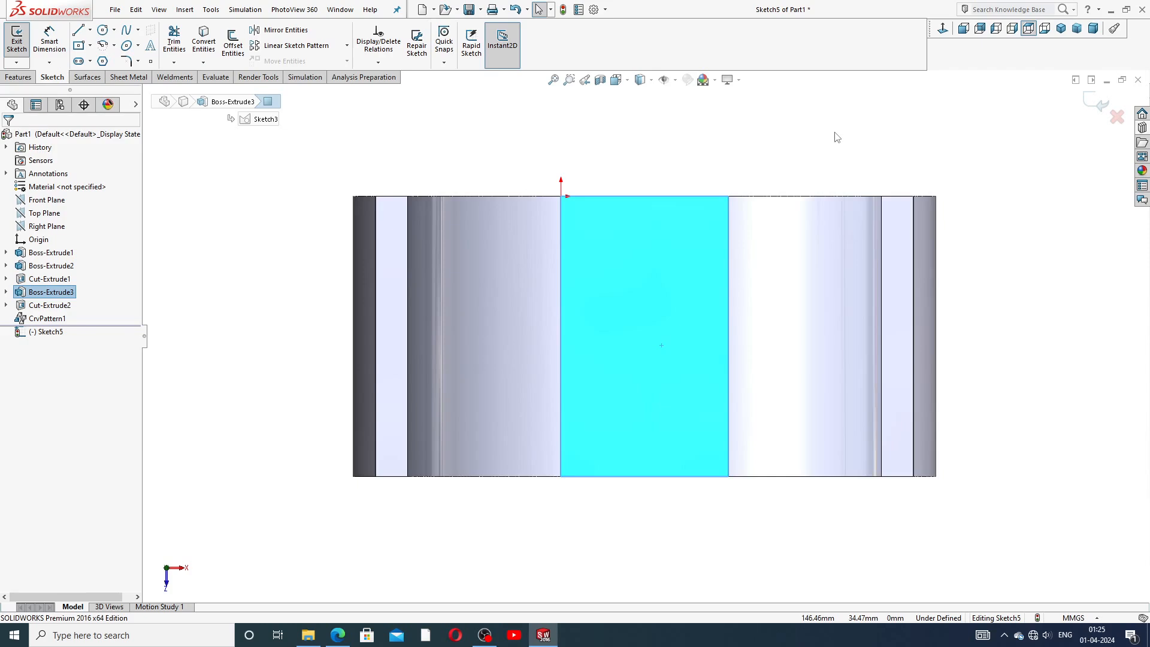
# Draw a diagonal centerline across the tab face between its opposite corners.
pyautogui.click(90, 30)
pyautogui.click(107, 60)
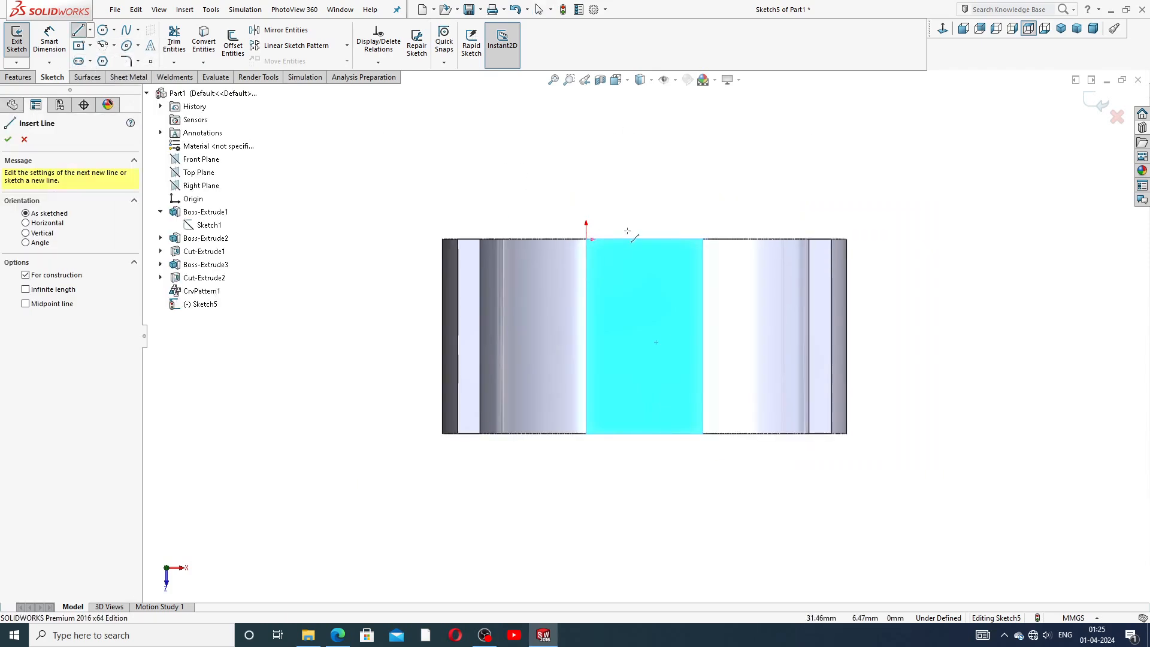
pyautogui.click(703, 239)
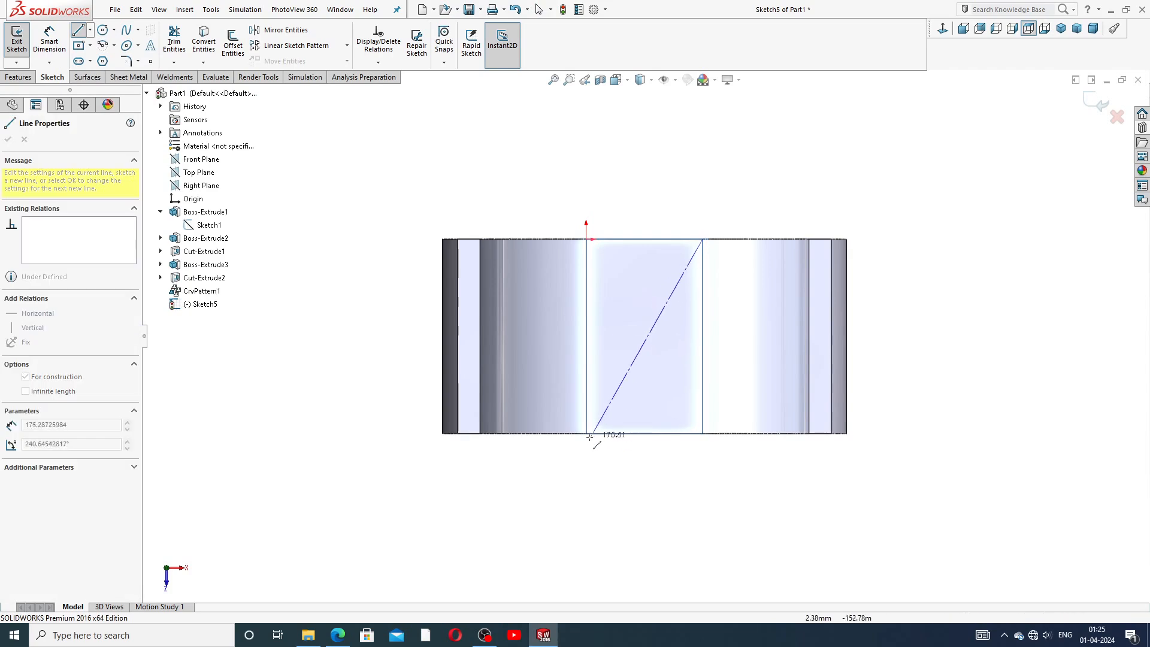
pyautogui.click(587, 434)
pyautogui.rightClick(644, 335)
pyautogui.click(664, 385)
pyautogui.scroll(-2, 630, 394)
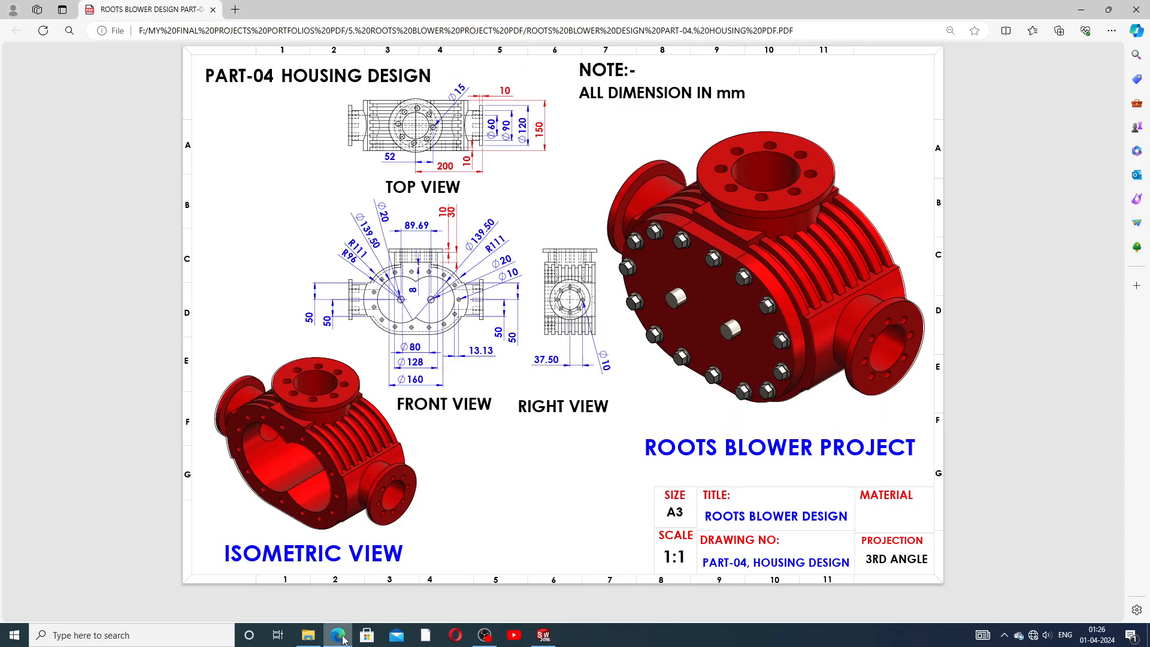
# Switch to the reference drawing PDF in the browser.
pyautogui.click(338, 635)
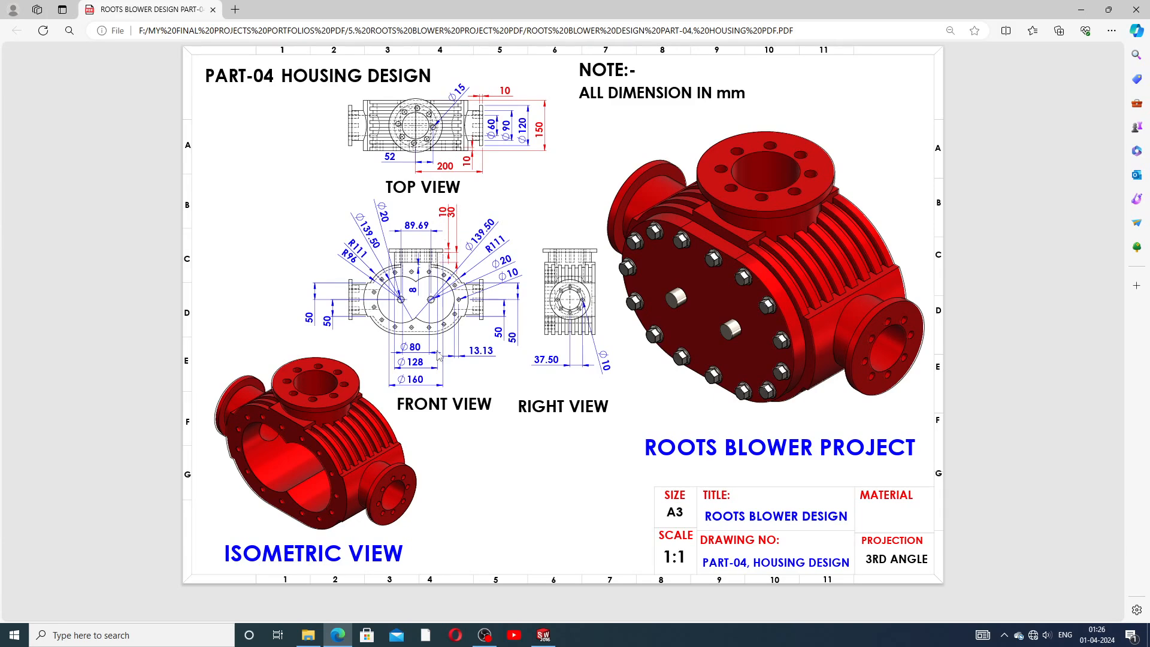
# Switch back to SolidWorks and draw two concentric circles centred on the diagonal centerline's midpoint, about 84 mm and 46 mm across.
pyautogui.click(544, 635)
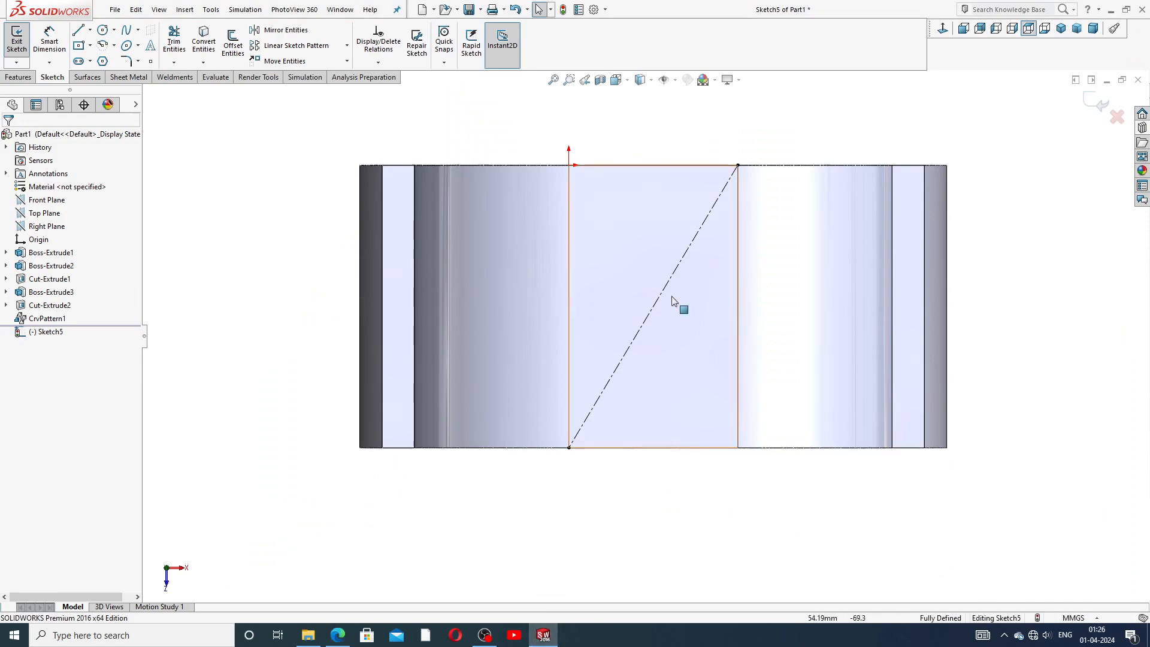
pyautogui.click(103, 30)
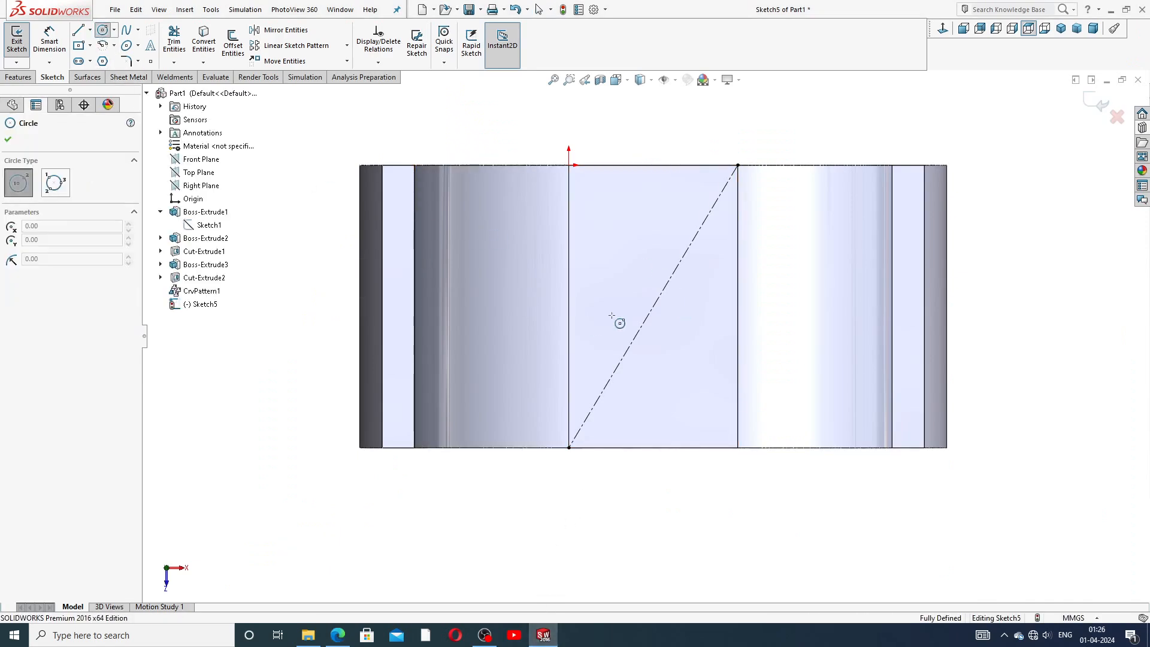
pyautogui.click(653, 306)
pyautogui.click(653, 226)
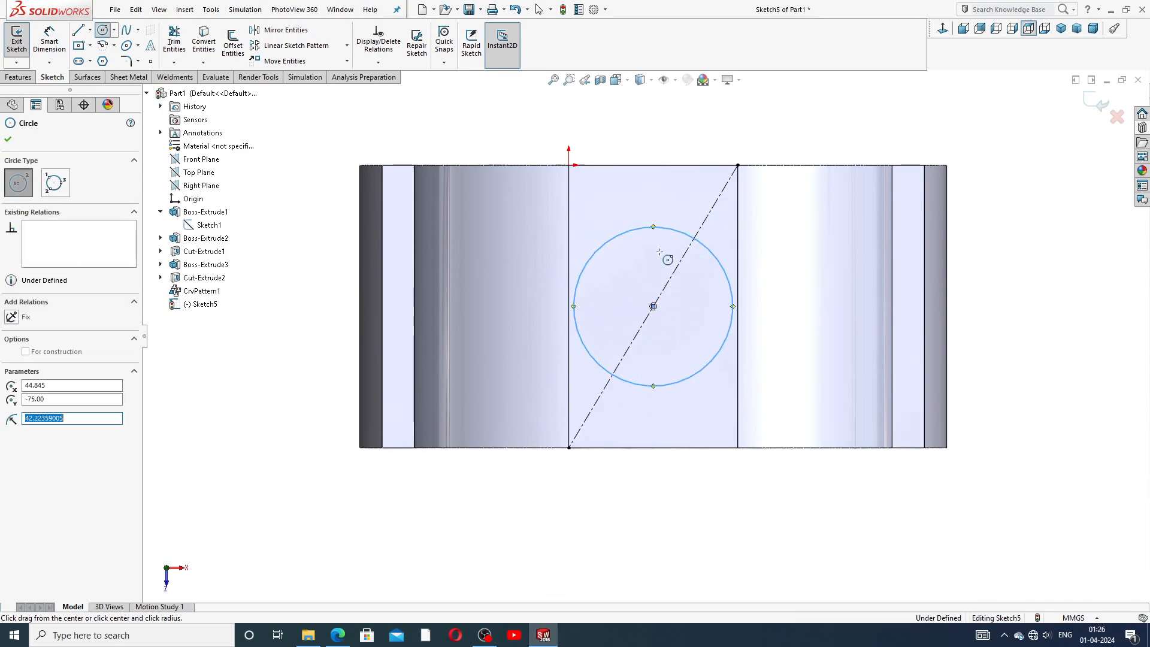
pyautogui.click(653, 306)
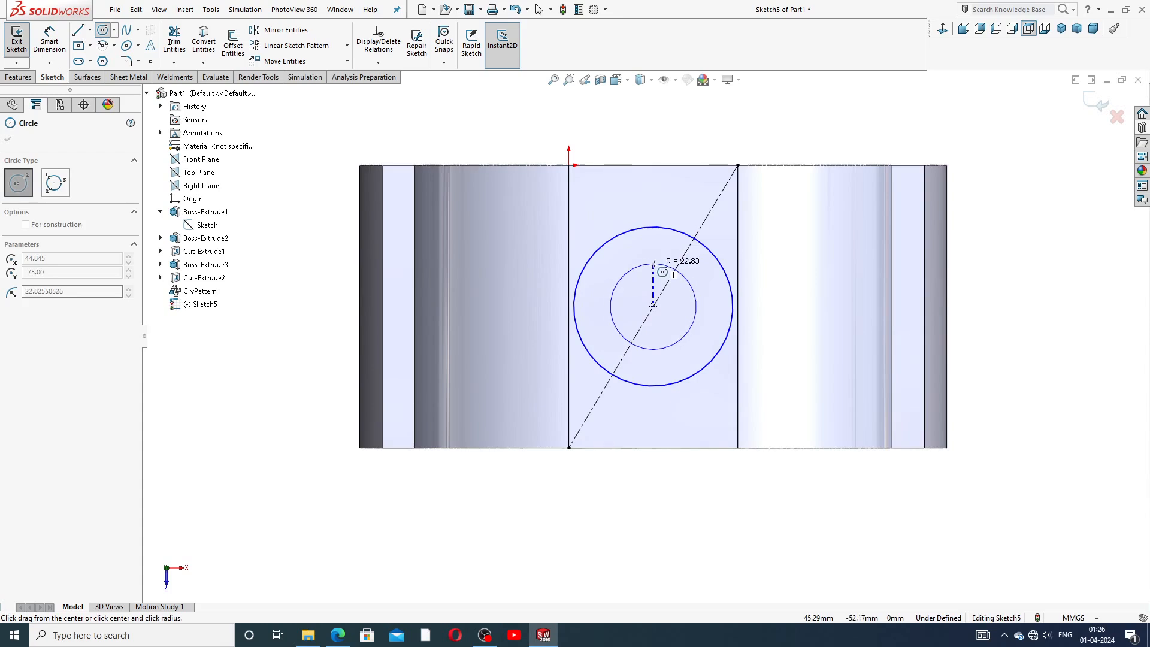
pyautogui.click(674, 270)
pyautogui.rightClick(734, 157)
pyautogui.click(767, 166)
# Dimension the inner circle to 80 mm diameter and the outer circle to 128 mm diameter.
pyautogui.click(49, 42)
pyautogui.click(656, 265)
pyautogui.click(742, 144)
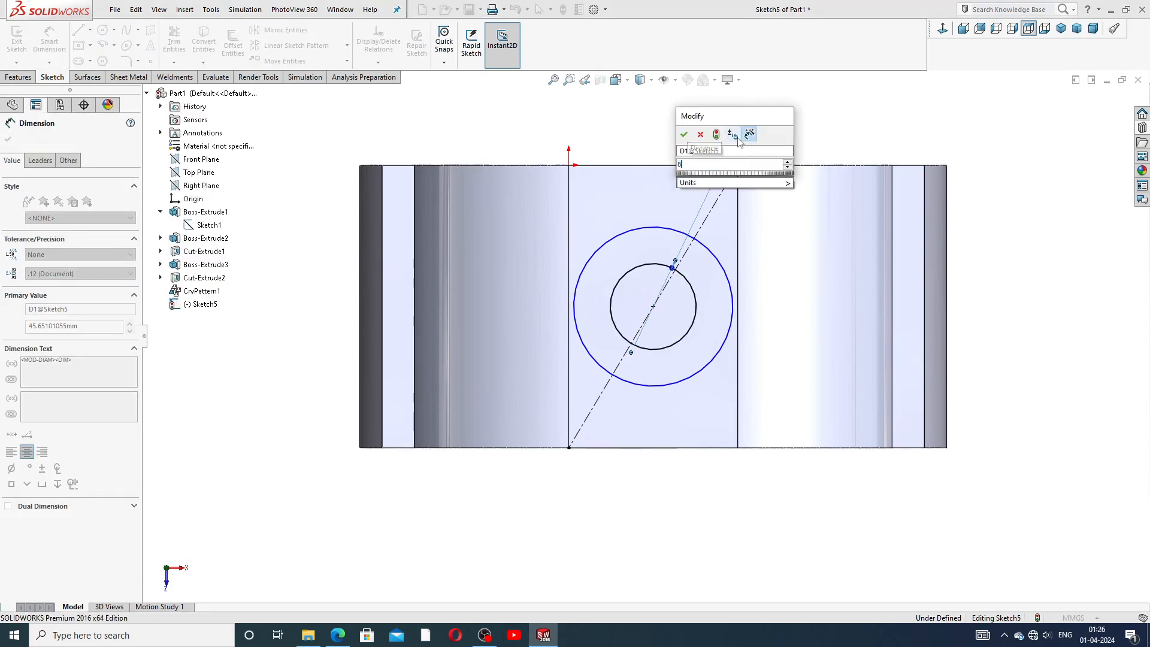
pyautogui.write('80')
pyautogui.press('Return')
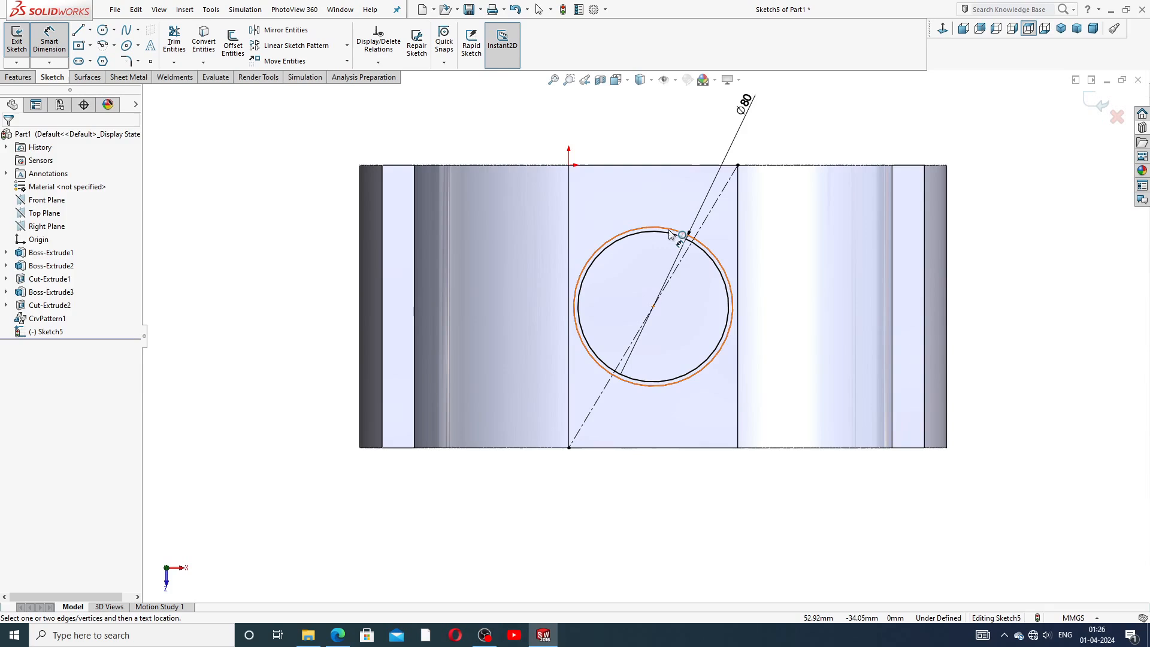
pyautogui.click(686, 234)
pyautogui.click(773, 141)
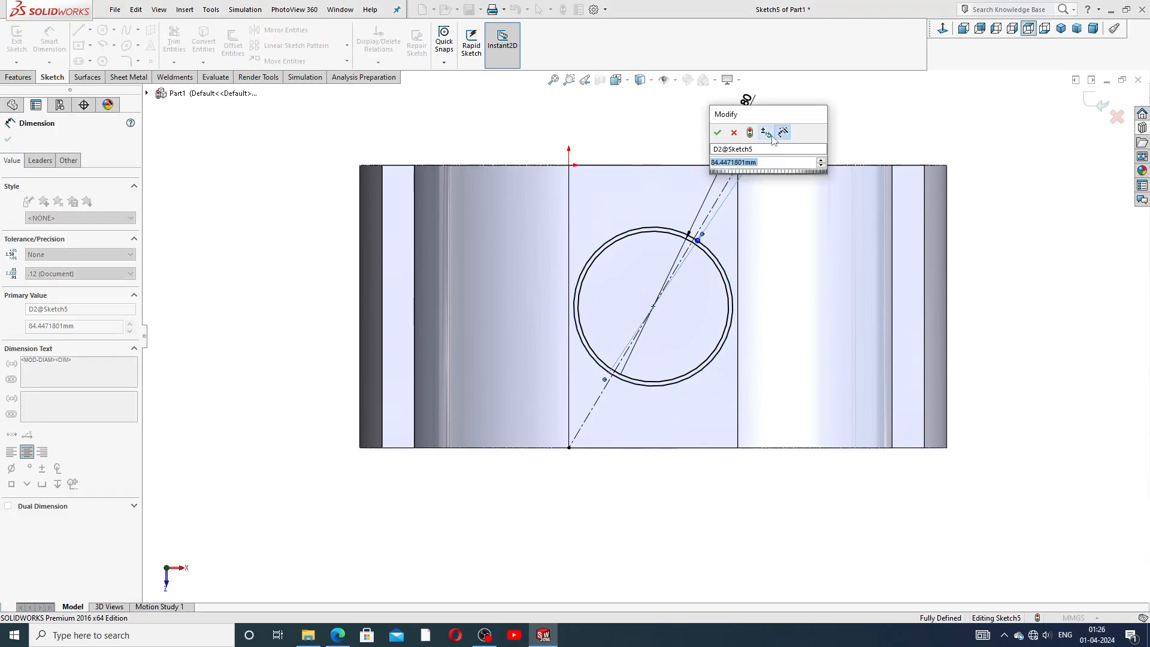
pyautogui.press('Return')
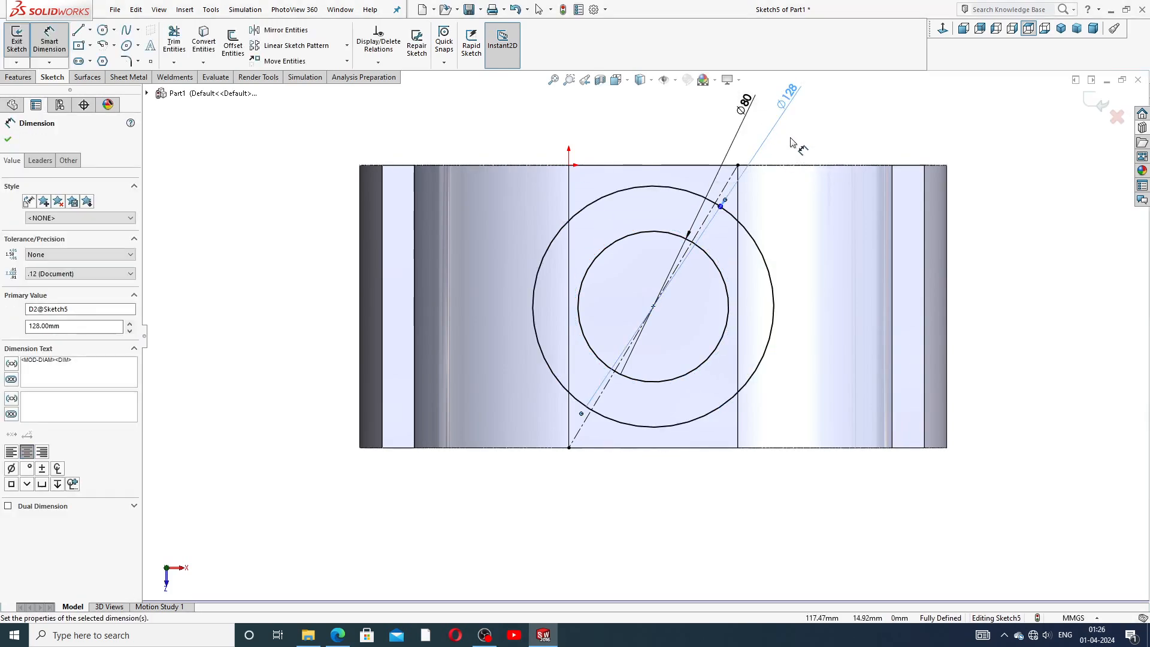
pyautogui.click(789, 160)
pyautogui.scroll(2, 788, 165)
pyautogui.moveTo(713, 170)
pyautogui.mouseDown()
pyautogui.moveTo(688, 158)
pyautogui.moveTo(704, 162)
pyautogui.mouseUp()
pyautogui.rightClick(765, 175)
pyautogui.click(791, 179)
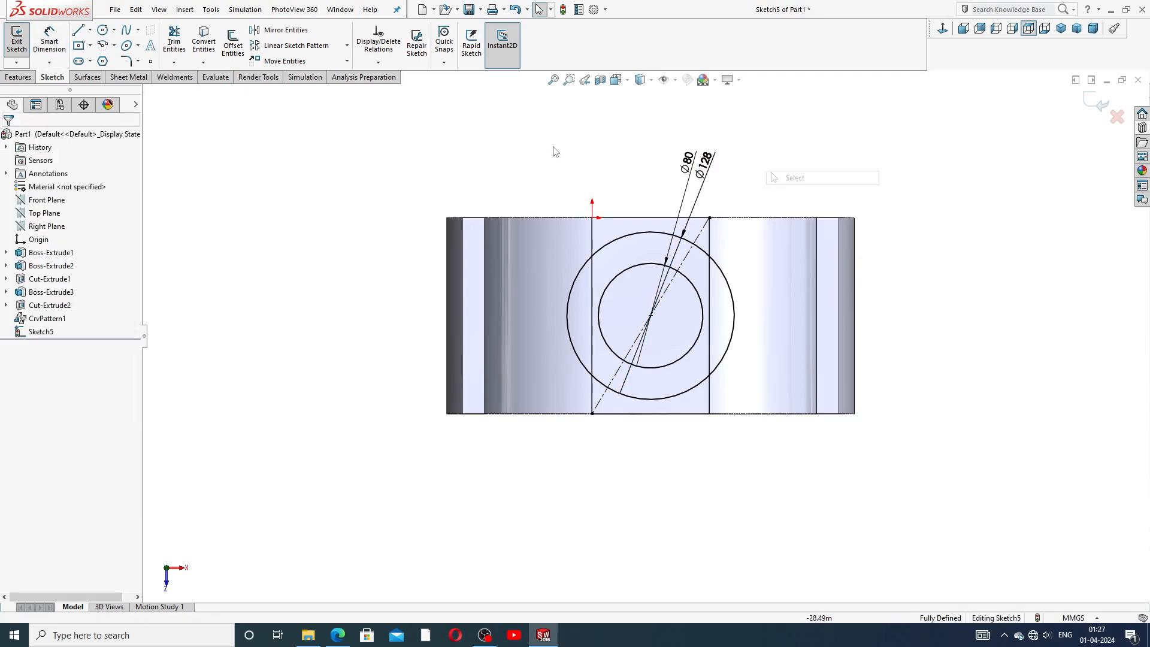
# Extrude the sketch as a boss 30 mm outward, with Direction 2 set to Up To Next.
pyautogui.click(30, 78)
pyautogui.click(21, 42)
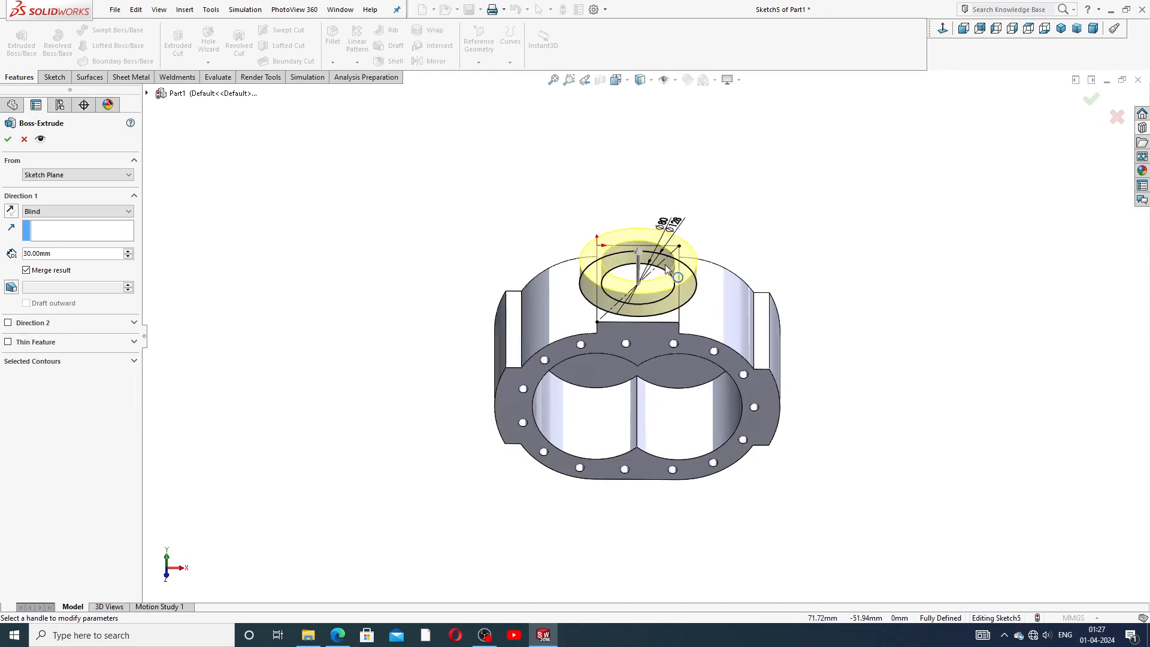
pyautogui.scroll(-3, 665, 297)
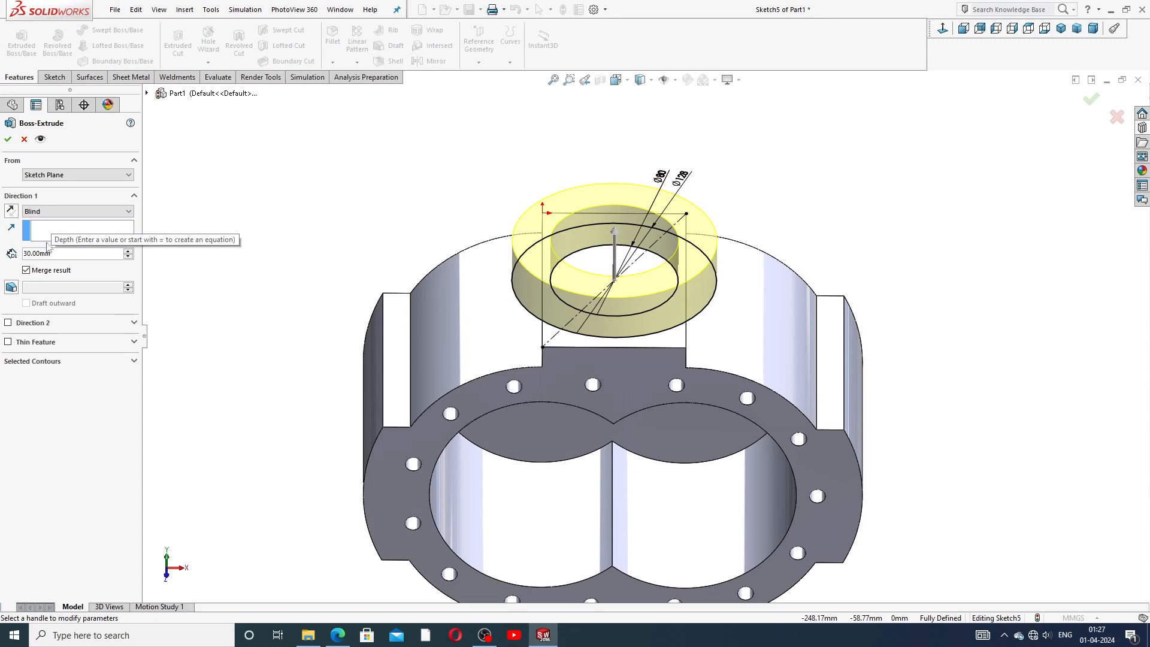
pyautogui.click(8, 324)
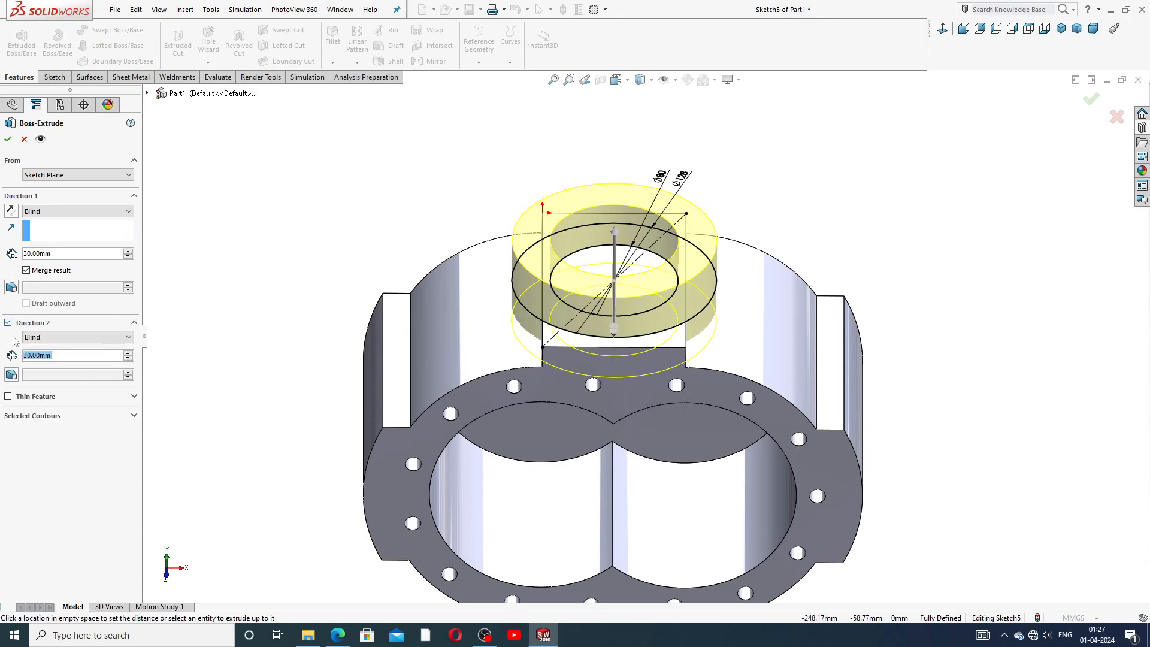
pyautogui.click(72, 338)
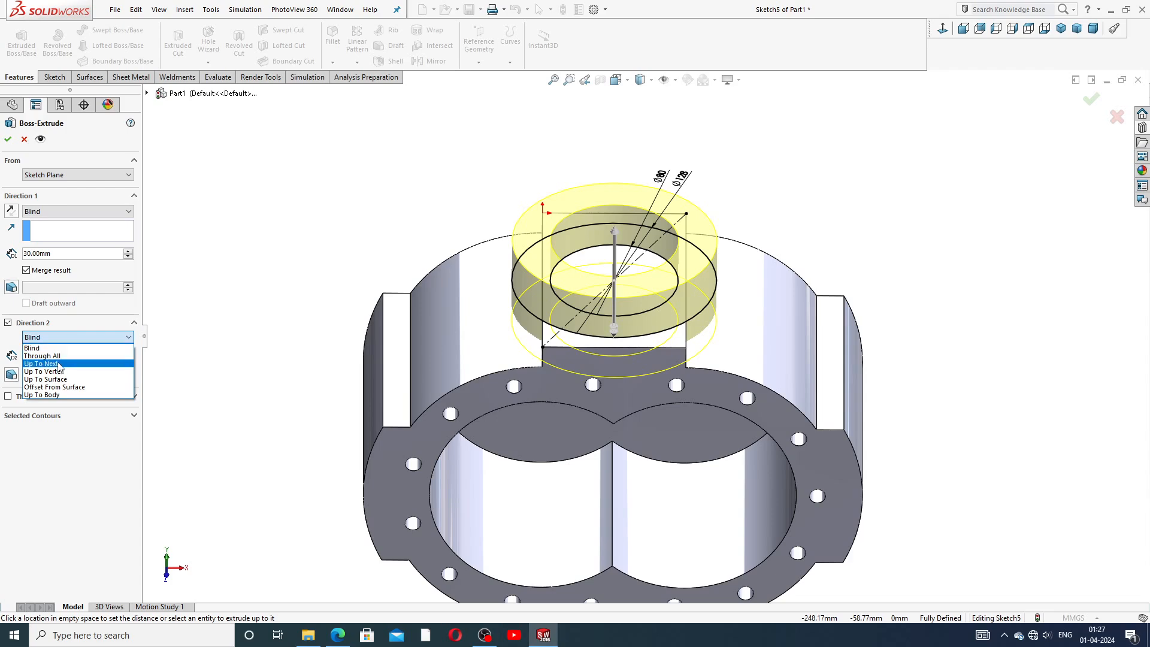
pyautogui.click(60, 364)
pyautogui.moveTo(616, 325); pyautogui.dragTo(610, 300, button='middle')
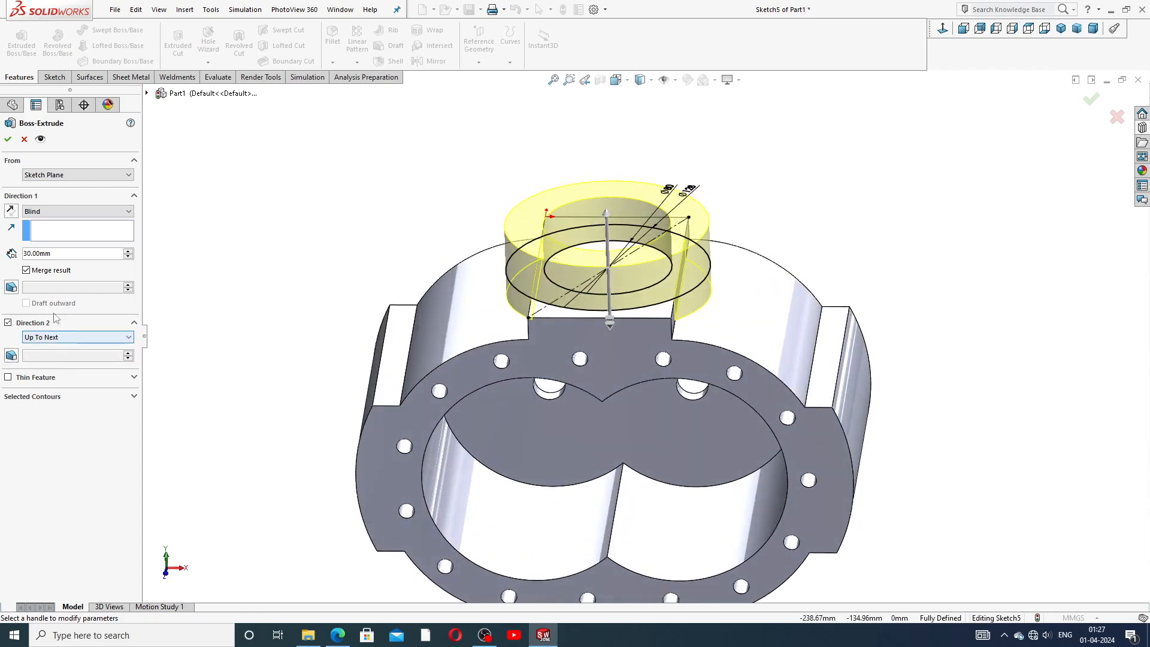
pyautogui.click(7, 140)
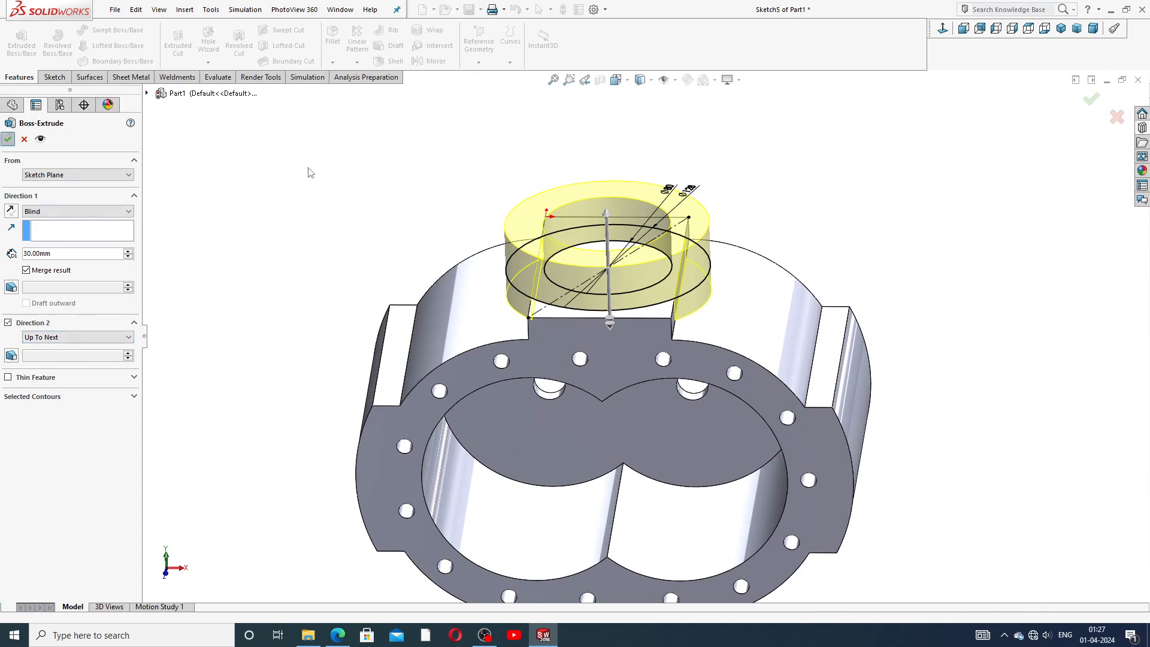
# Cut-extrude both regions inside the 80 mm circle of Sketch5 with end condition Up To Next.
pyautogui.moveTo(420, 179); pyautogui.dragTo(387, 232, button='middle')
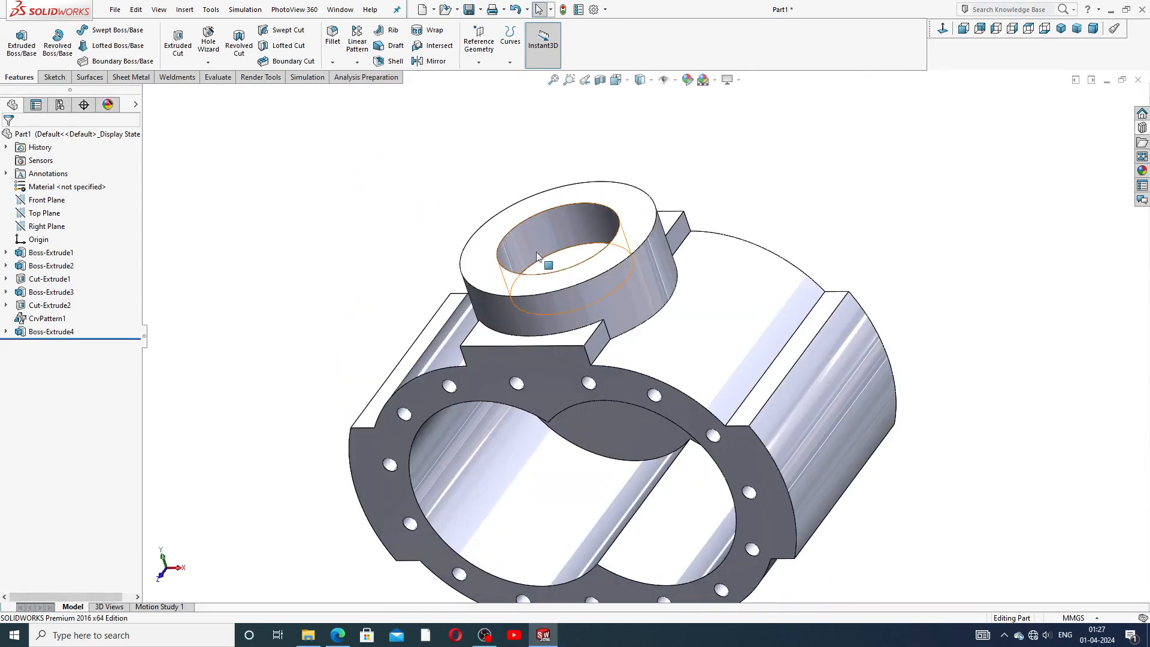
pyautogui.moveTo(570, 257); pyautogui.dragTo(582, 269, button='middle')
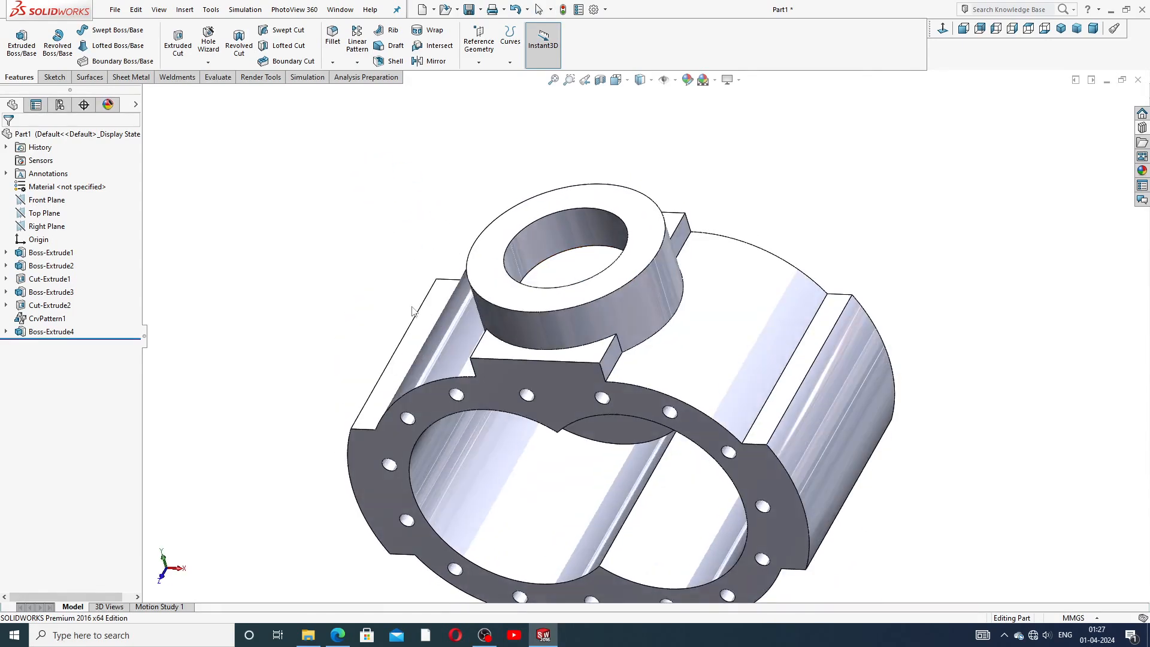
pyautogui.click(6, 331)
pyautogui.click(53, 344)
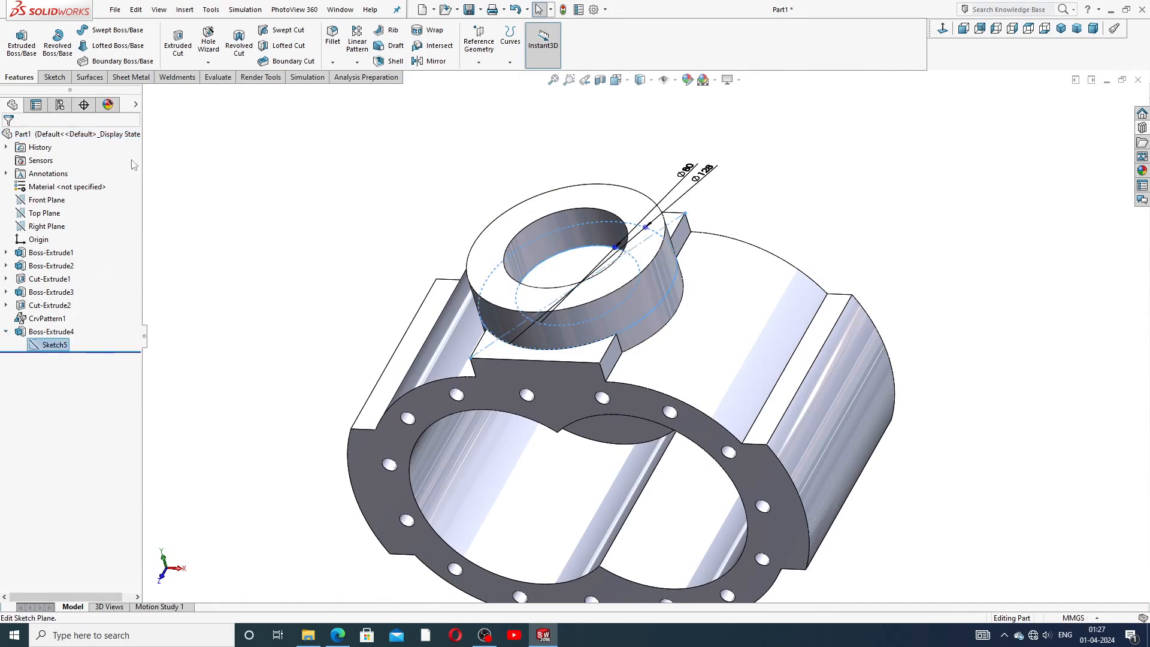
pyautogui.click(178, 50)
pyautogui.moveTo(462, 188); pyautogui.dragTo(587, 301, button='middle')
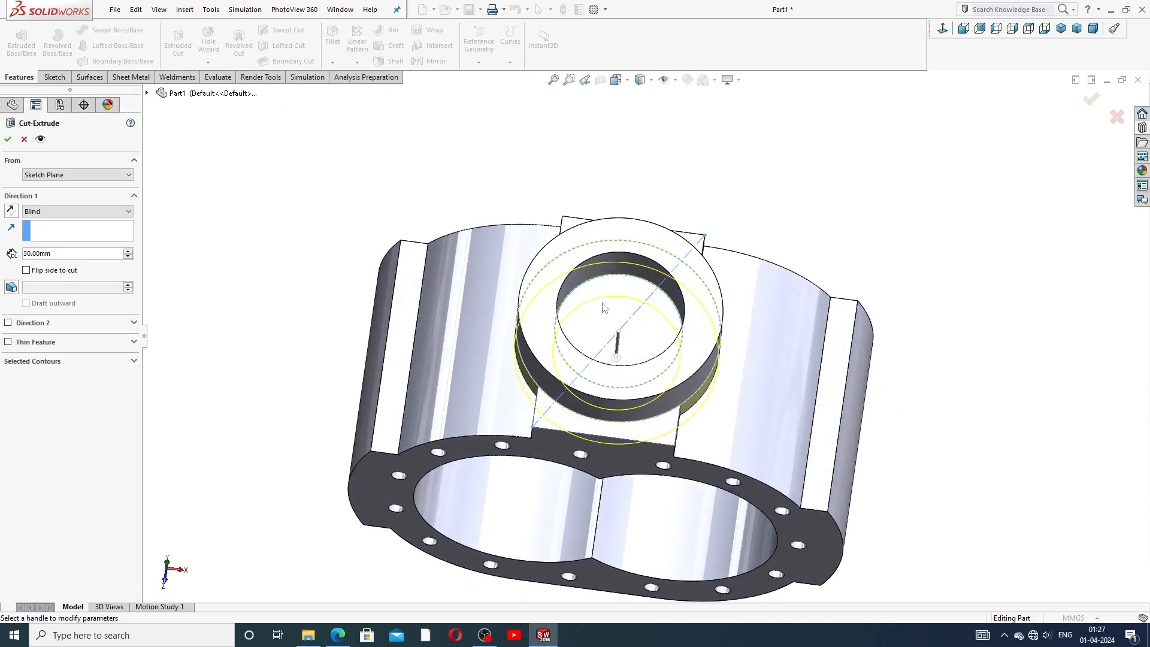
pyautogui.click(73, 364)
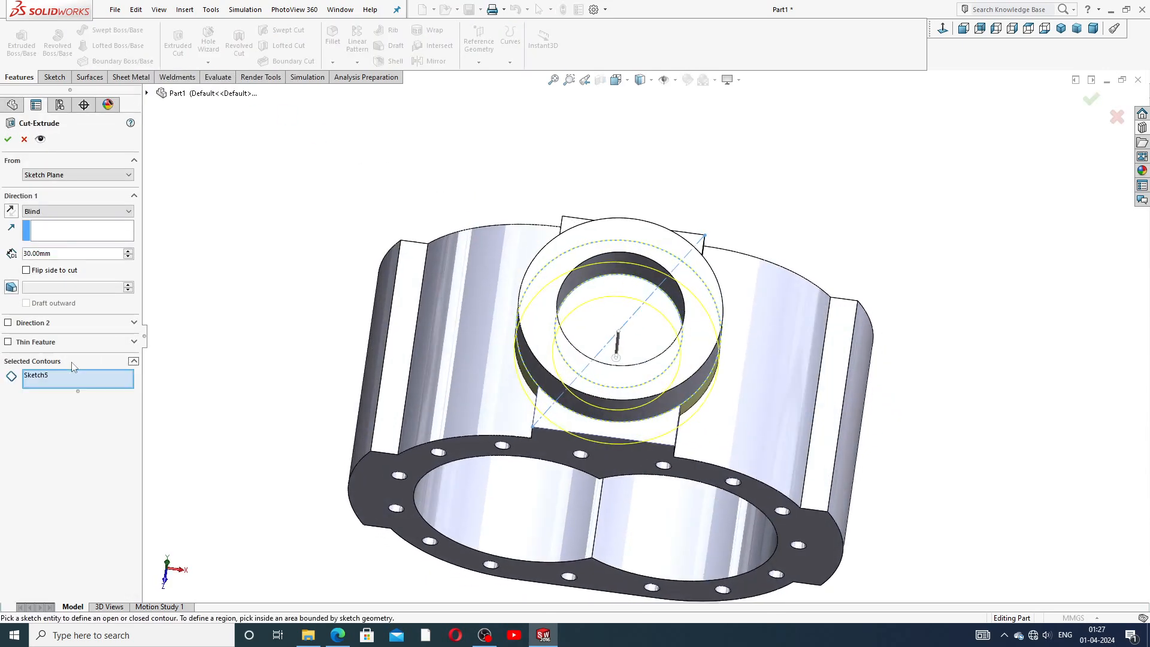
pyautogui.click(577, 321)
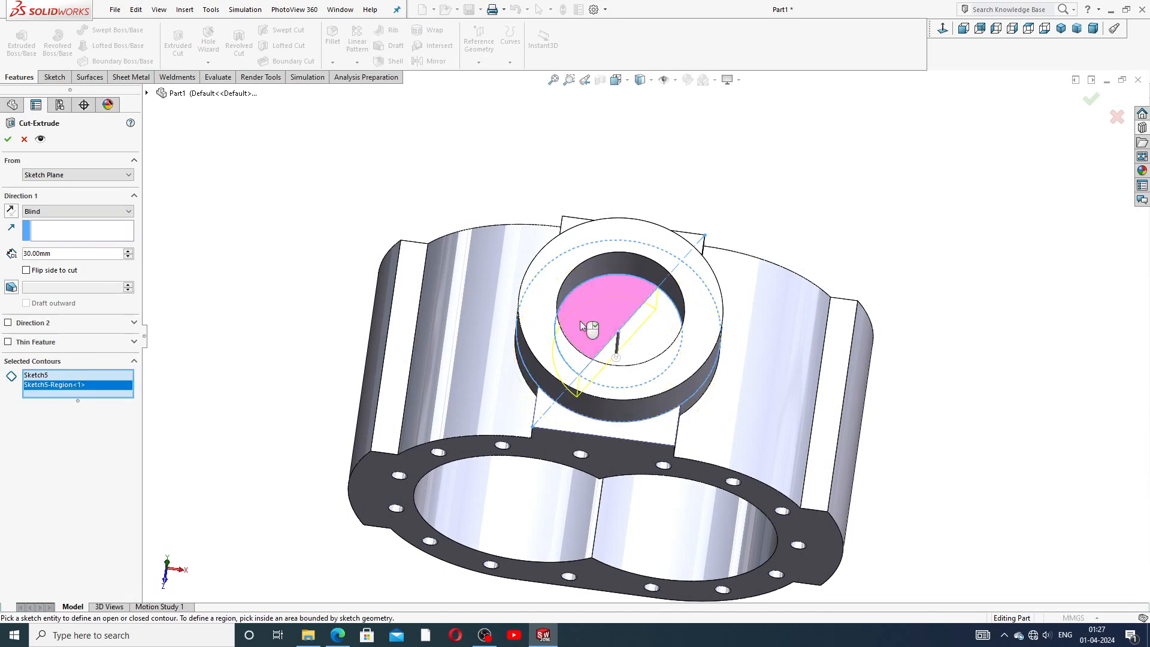
pyautogui.click(644, 332)
pyautogui.moveTo(423, 372)
pyautogui.mouseDown(button='middle')
pyautogui.moveTo(416, 195)
pyautogui.moveTo(199, 204)
pyautogui.mouseUp(button='middle')
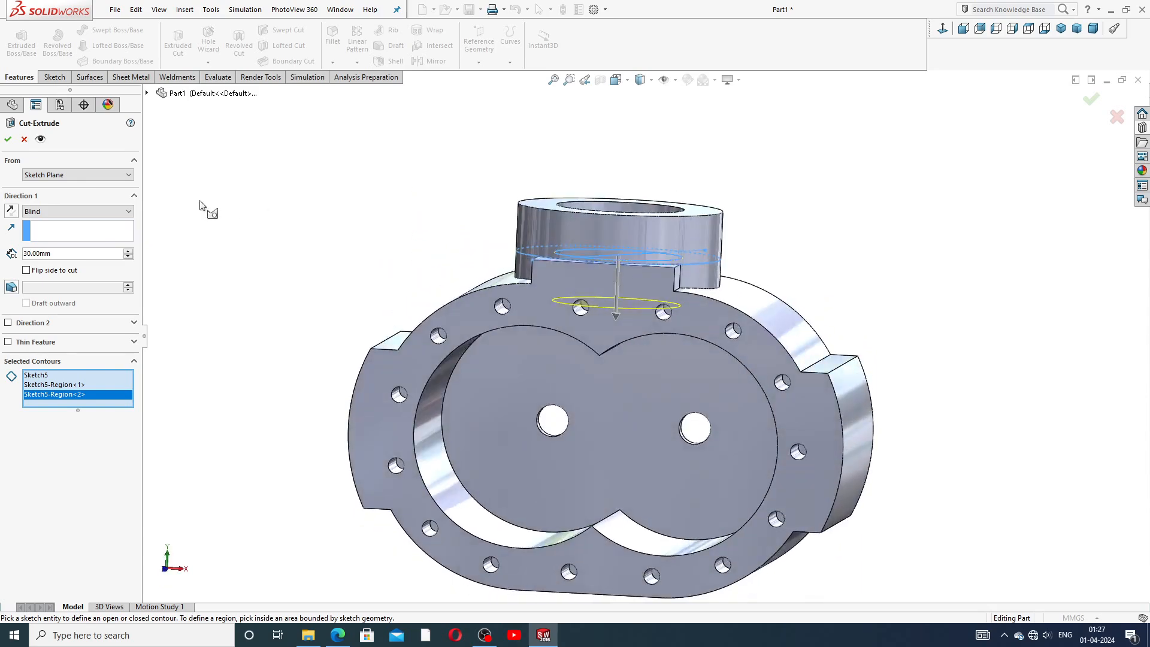
pyautogui.click(53, 213)
pyautogui.click(61, 250)
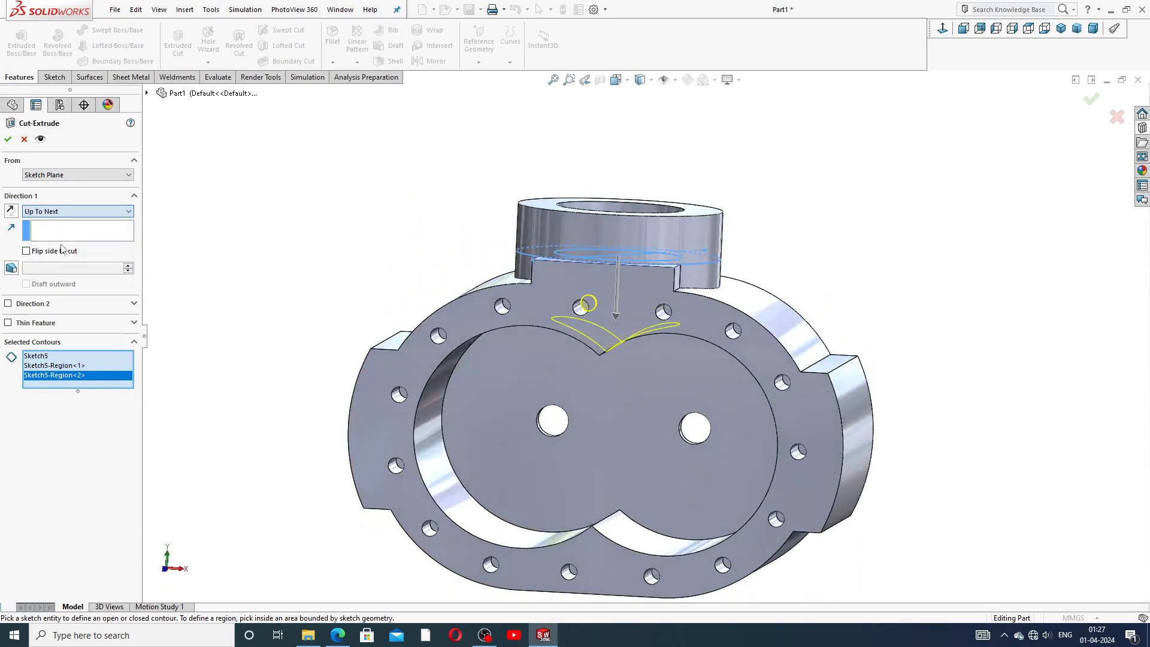
pyautogui.moveTo(353, 302); pyautogui.dragTo(367, 240, button='middle')
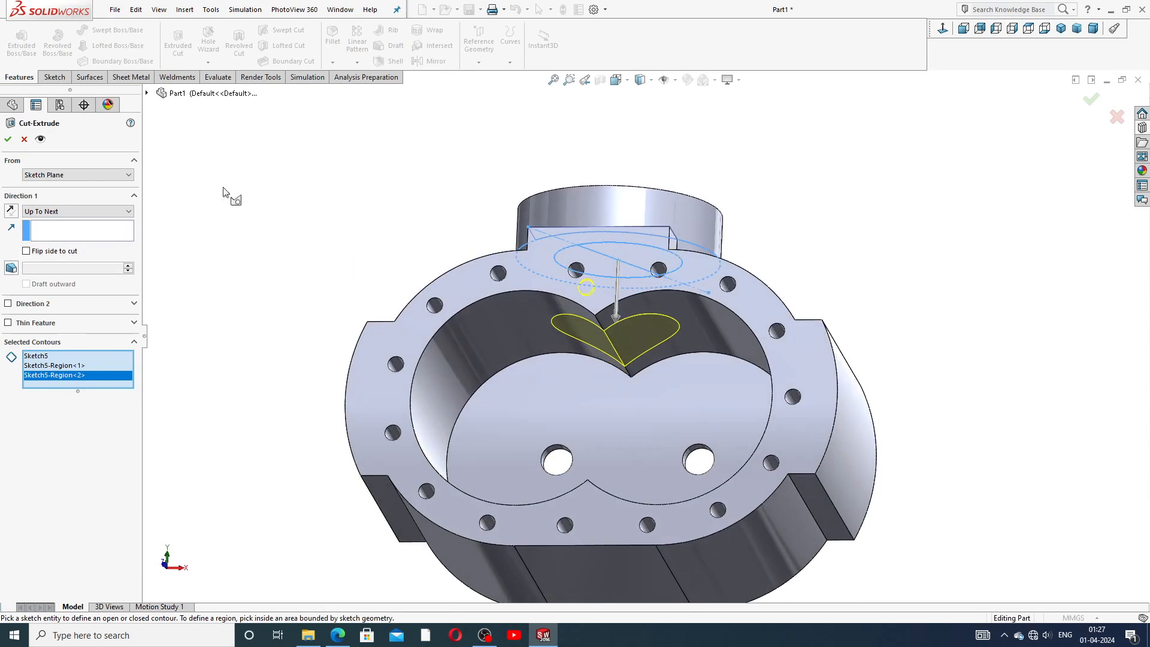
pyautogui.click(8, 140)
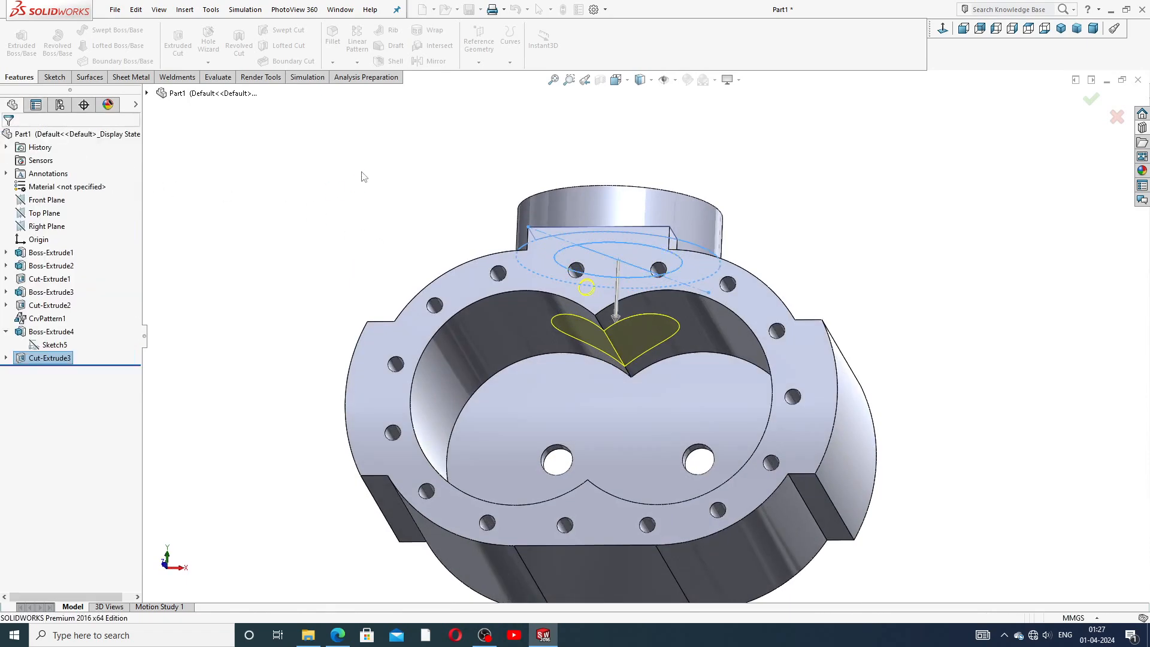
# Open a new sketch on the round boss's top face and view it normal to the face.
pyautogui.moveTo(392, 199); pyautogui.dragTo(414, 385, button='middle')
pyautogui.scroll(3, 586, 365)
pyautogui.moveTo(586, 365); pyautogui.dragTo(594, 392, button='middle')
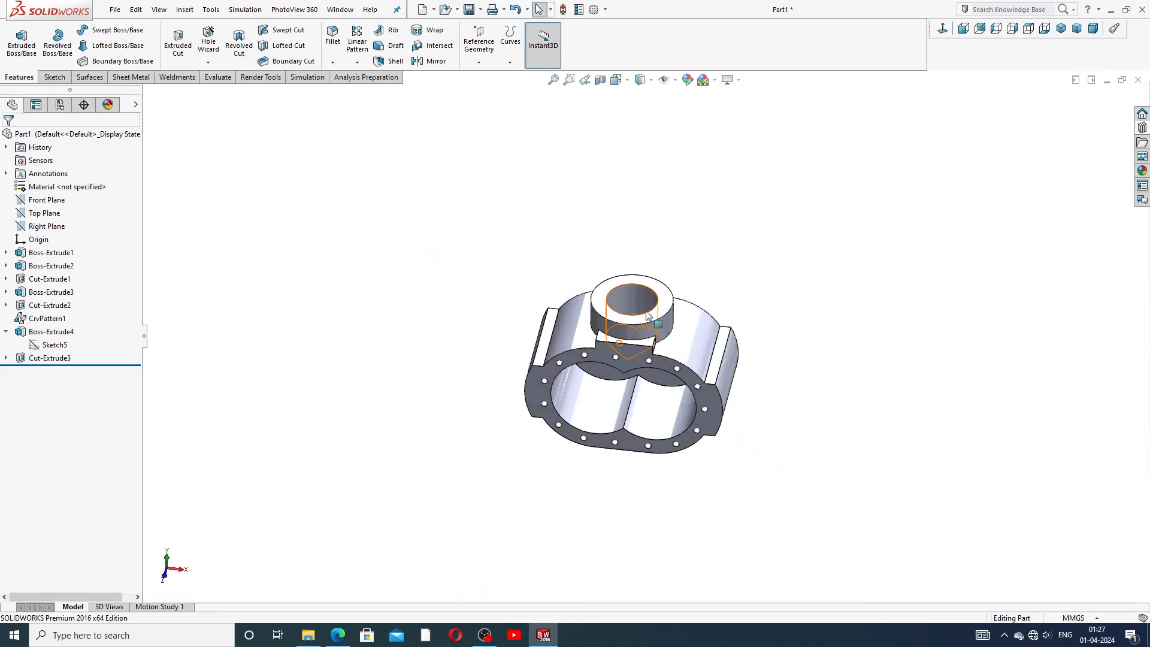
pyautogui.click(666, 310)
pyautogui.click(710, 252)
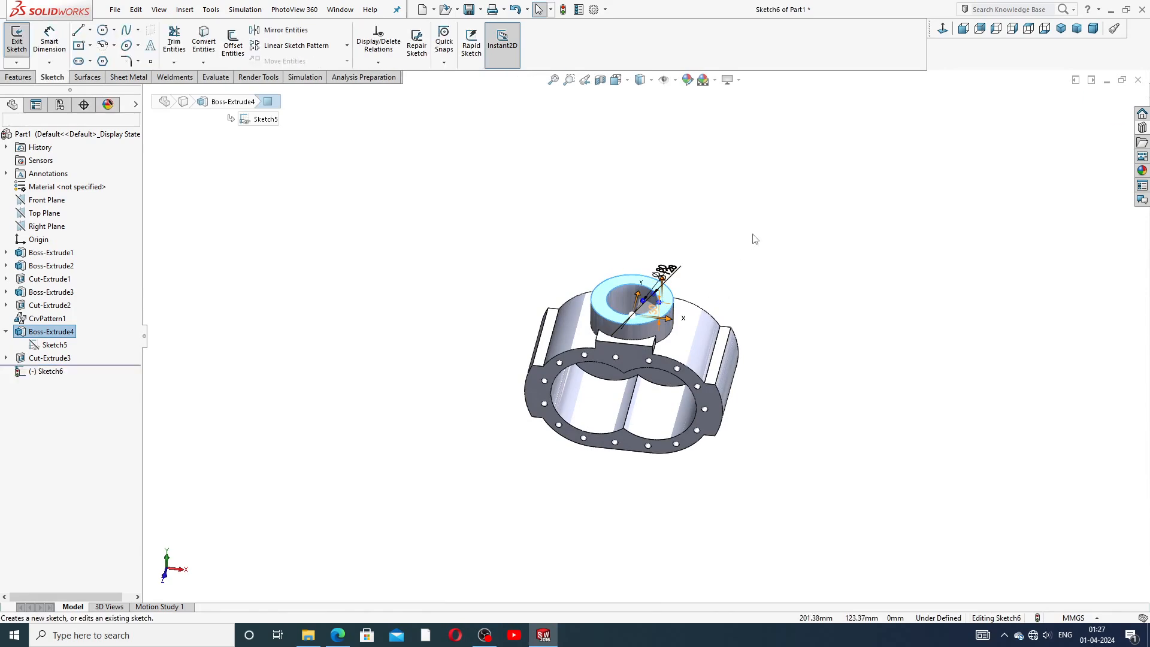
pyautogui.click(944, 30)
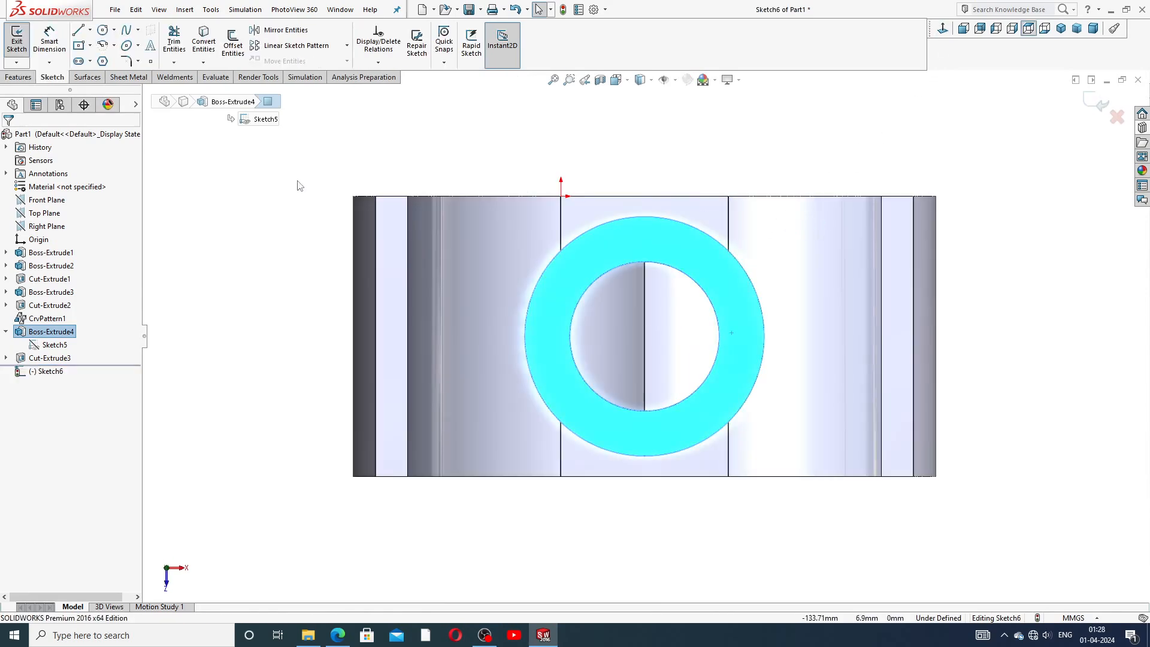
# Draw a circle concentric with the bore, about 165 mm in diameter.
pyautogui.click(109, 30)
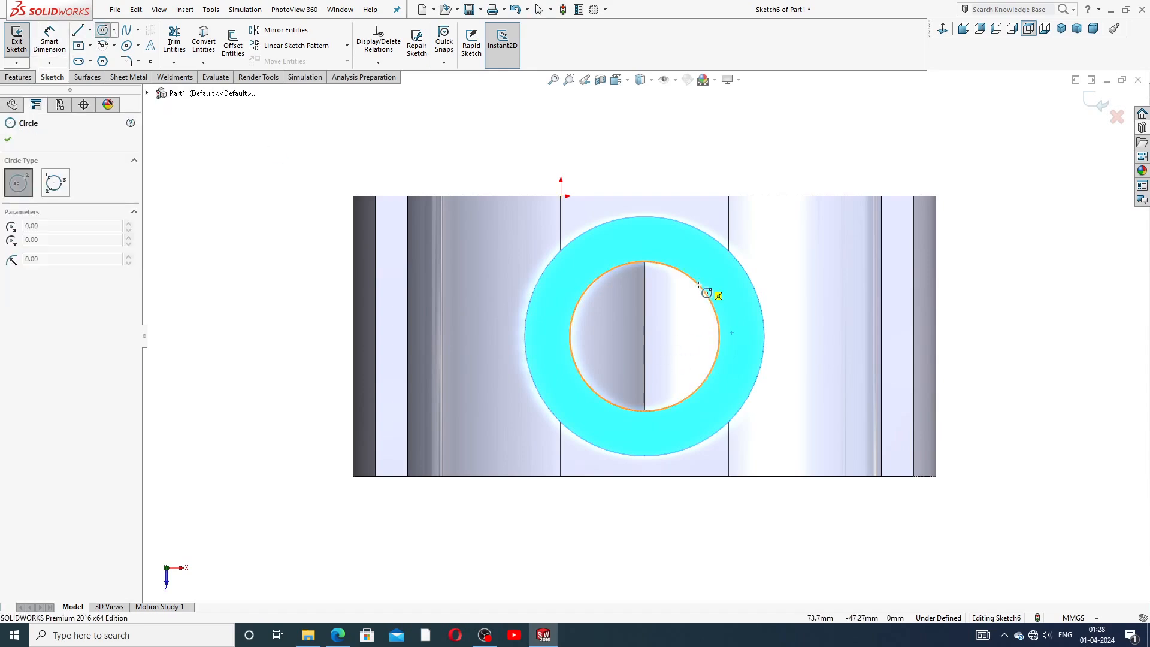
pyautogui.click(644, 336)
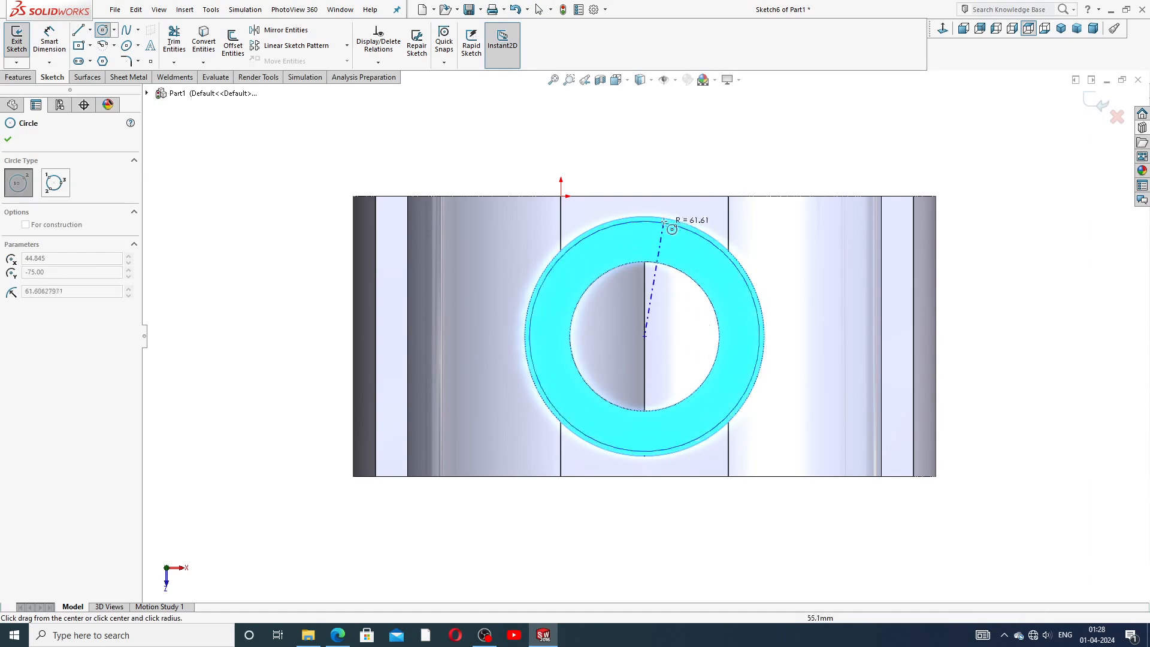
pyautogui.click(684, 187)
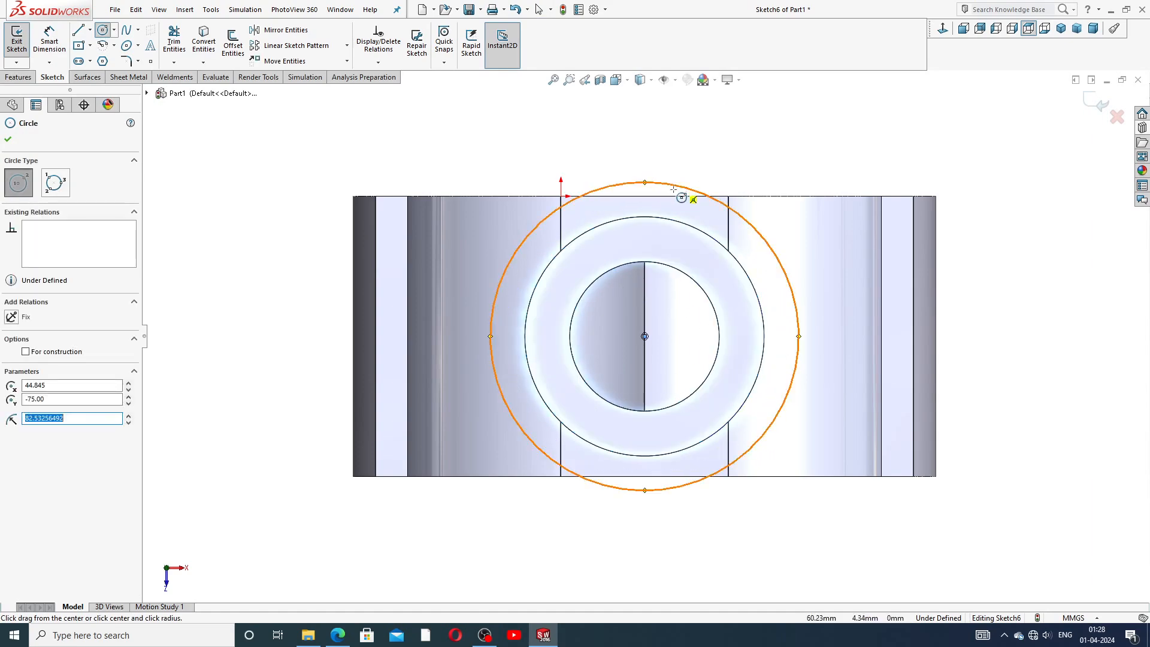
pyautogui.rightClick(718, 166)
pyautogui.click(742, 173)
# Set the new circle's diameter to 160 mm and convert the bore's circular edge into the sketch.
pyautogui.click(40, 42)
pyautogui.click(752, 223)
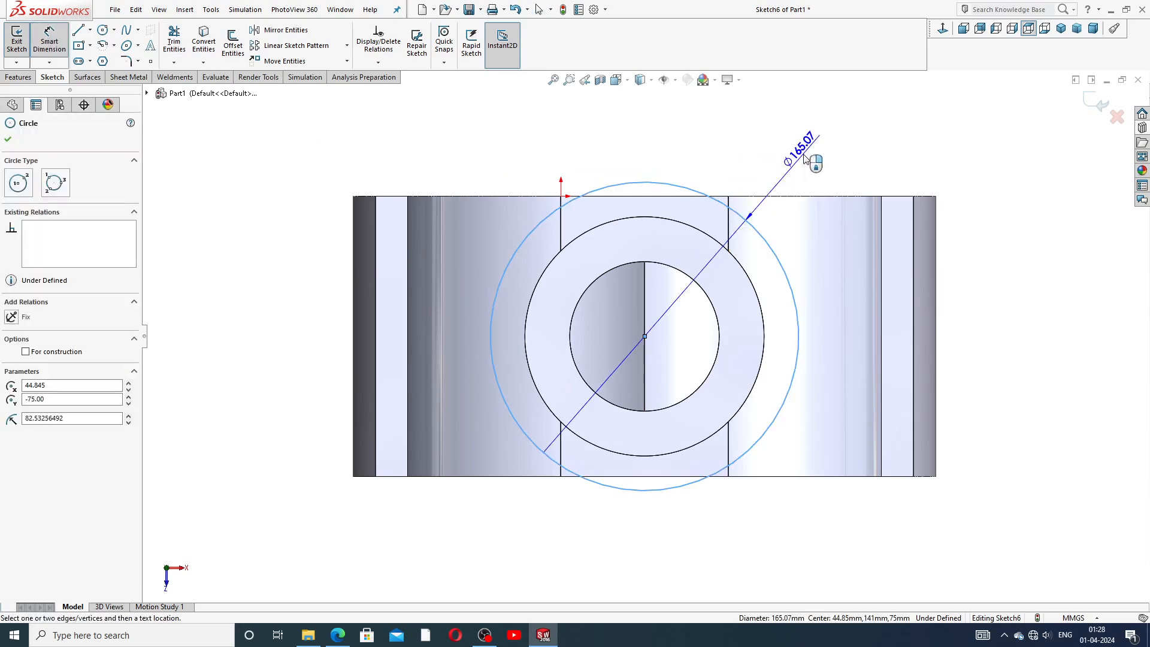
pyautogui.click(805, 158)
pyautogui.write('160')
pyautogui.press('Return')
pyautogui.rightClick(836, 154)
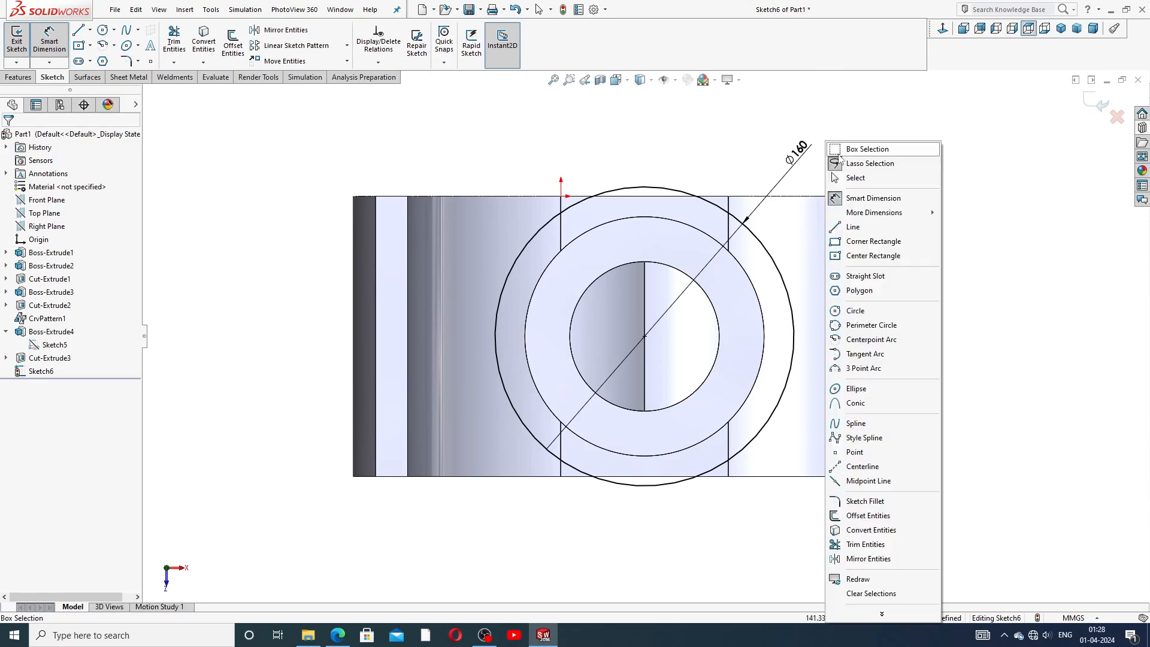
pyautogui.click(854, 177)
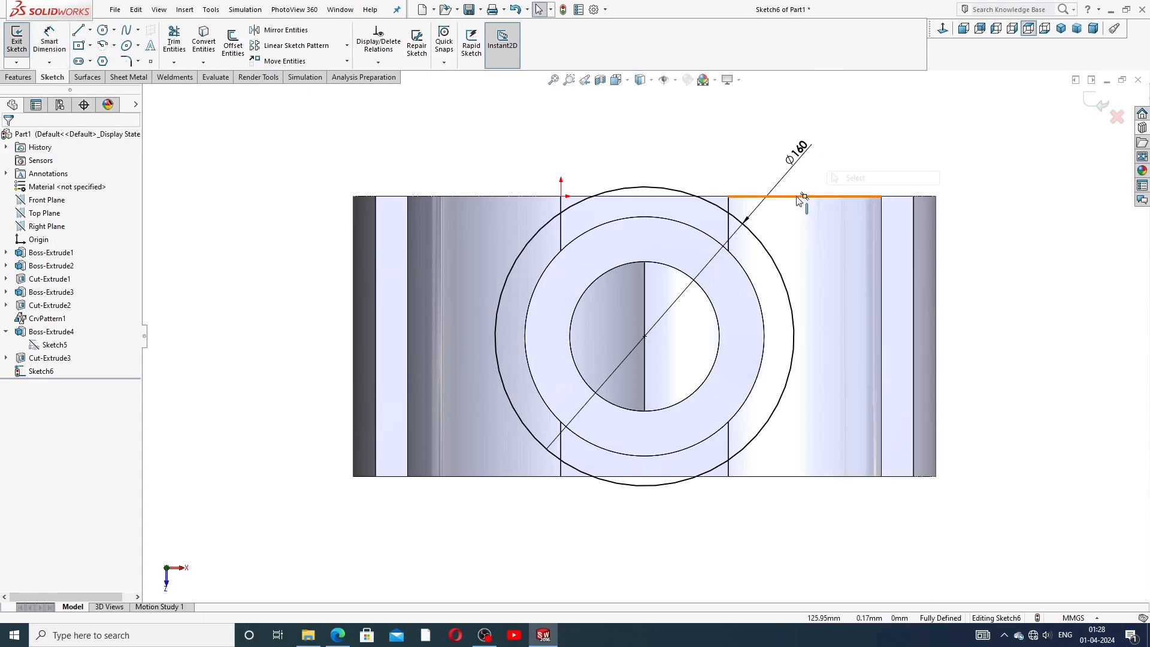
pyautogui.click(674, 268)
pyautogui.click(204, 40)
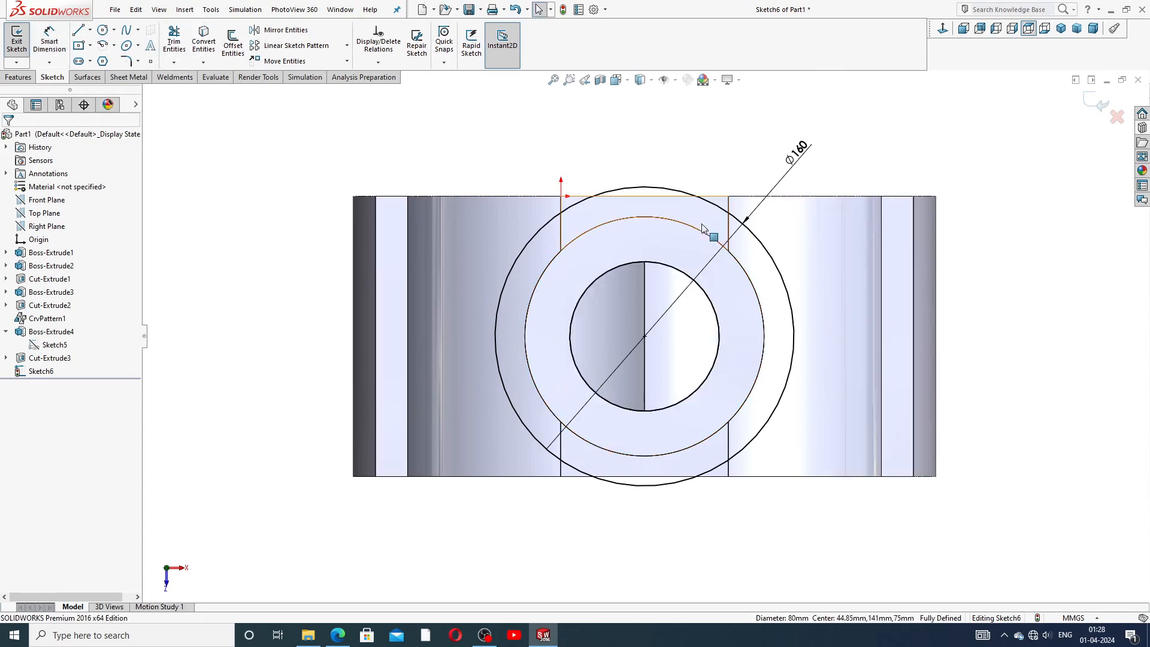
# Extrude the ring sketch between the 160 mm circle and the bore 10 mm as a Blind boss.
pyautogui.moveTo(822, 367); pyautogui.dragTo(791, 228, button='middle')
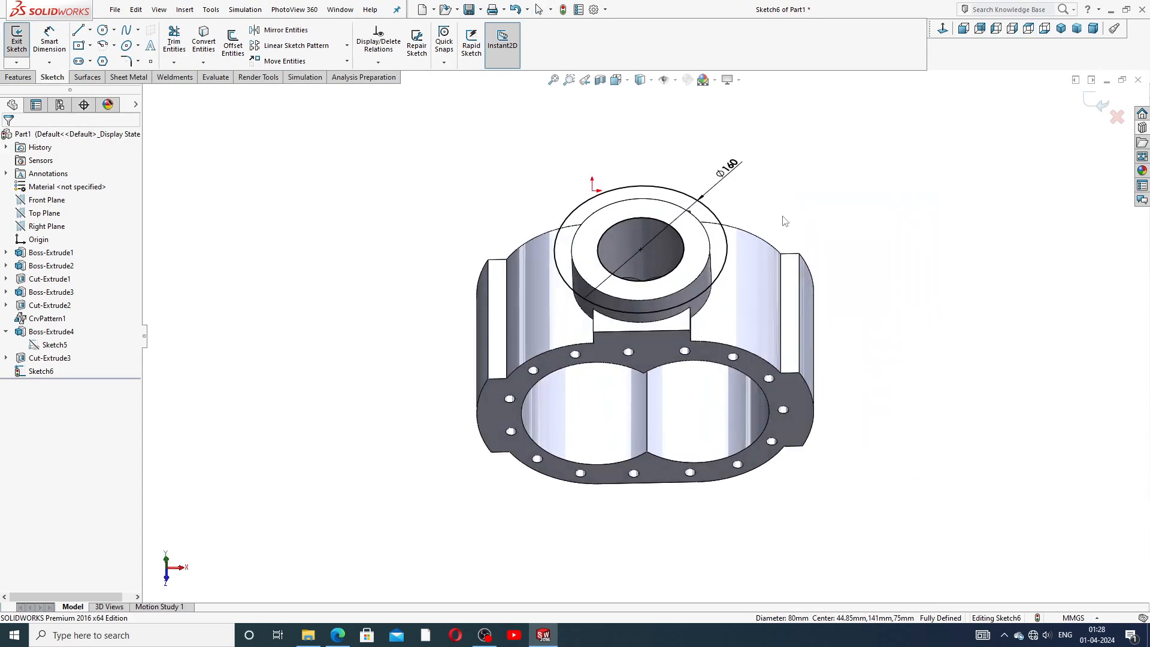
pyautogui.click(18, 77)
pyautogui.click(21, 42)
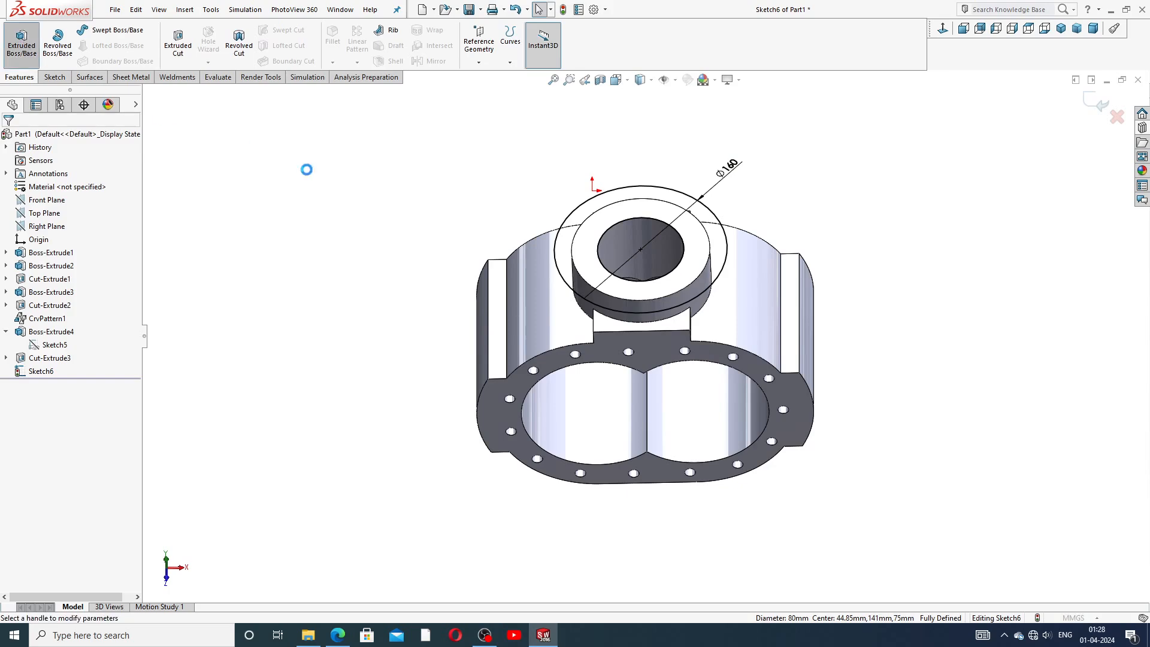
pyautogui.moveTo(461, 125); pyautogui.dragTo(458, 223, button='middle')
pyautogui.scroll(-1, 737, 157)
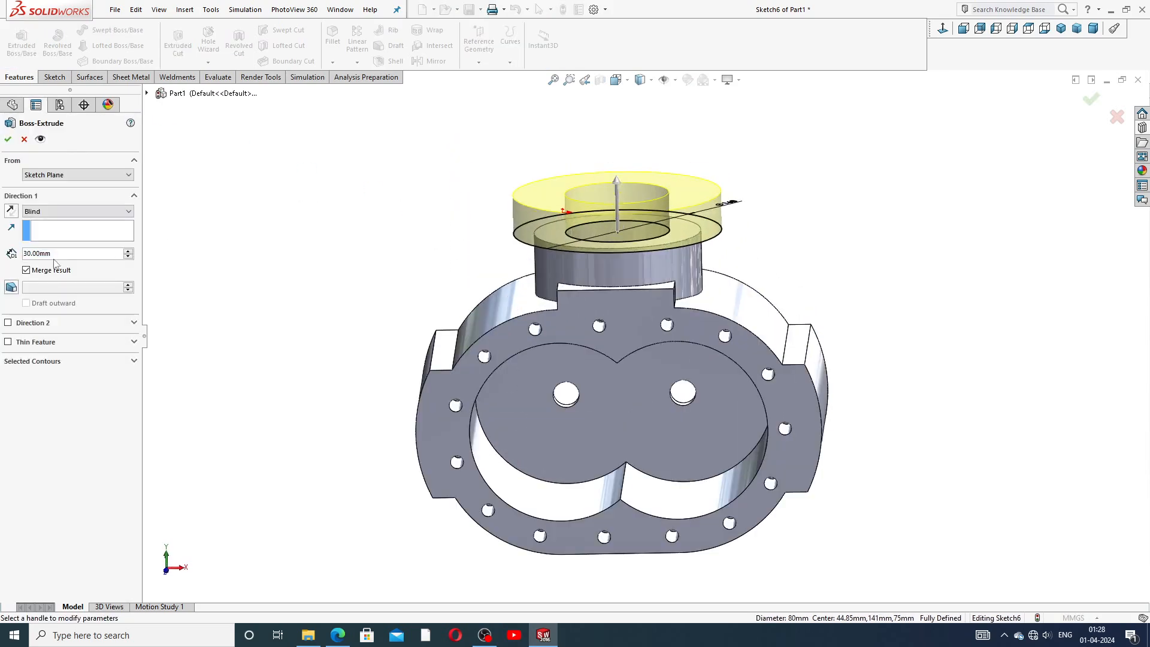
pyautogui.write('10')
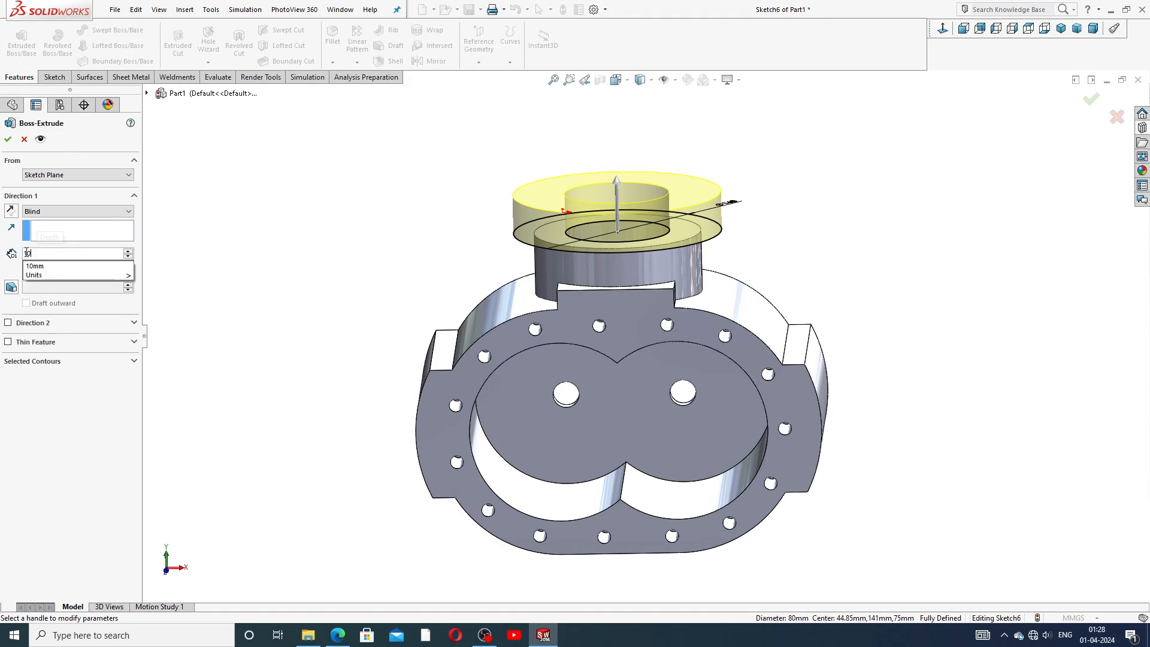
pyautogui.press('Return')
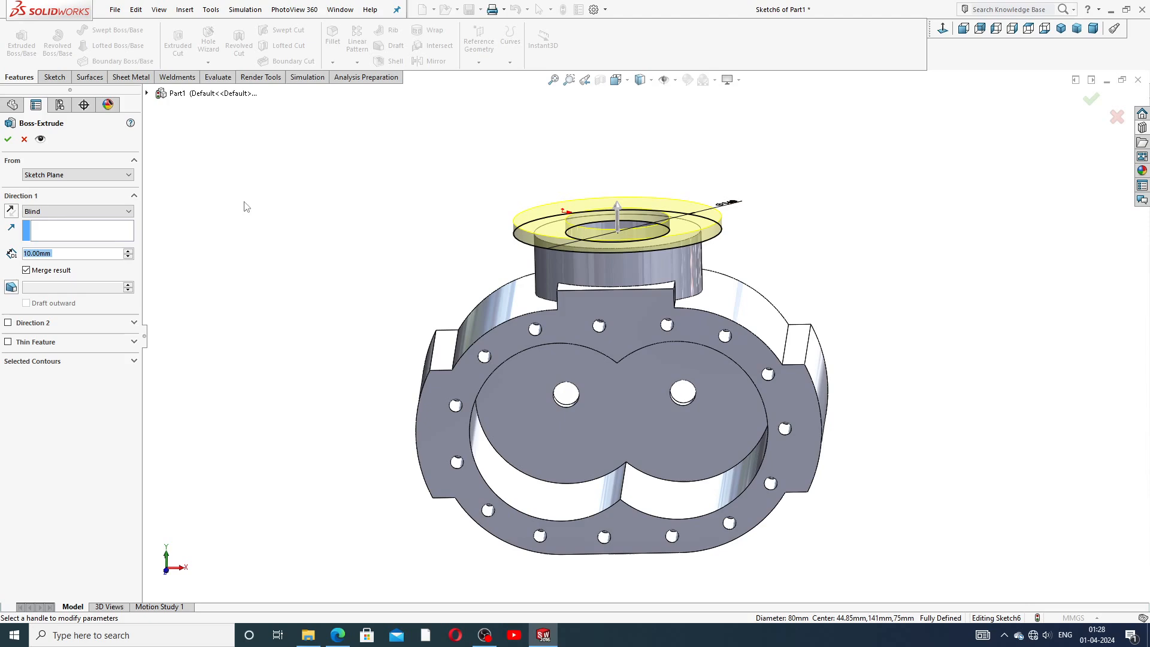
pyautogui.click(9, 139)
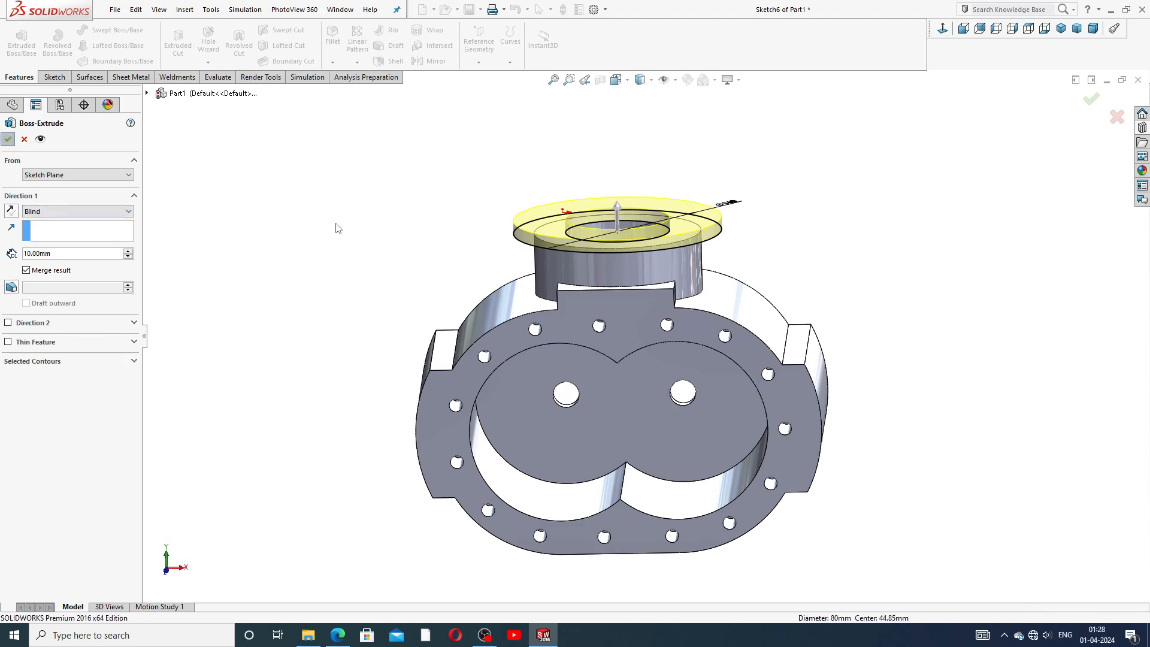
# Open a new sketch on the top face of the new flange ring.
pyautogui.moveTo(401, 236)
pyautogui.mouseDown(button='middle')
pyautogui.moveTo(388, 172)
pyautogui.moveTo(388, 246)
pyautogui.moveTo(404, 250)
pyautogui.mouseUp(button='middle')
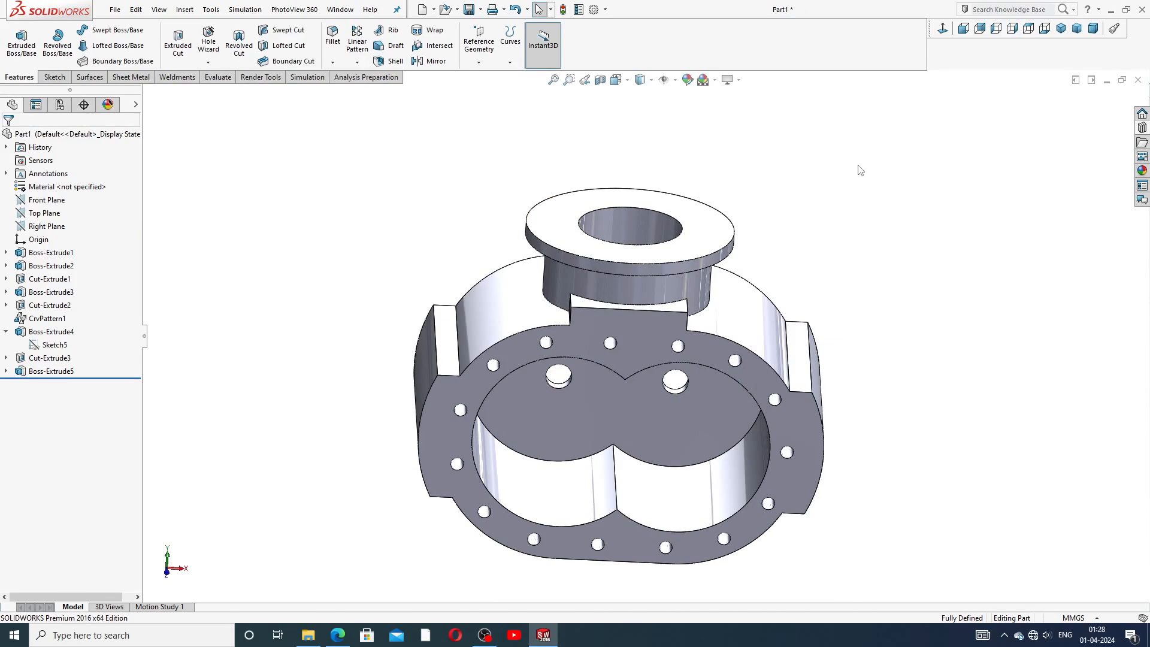
pyautogui.moveTo(850, 167); pyautogui.dragTo(848, 244, button='middle')
pyautogui.click(717, 283)
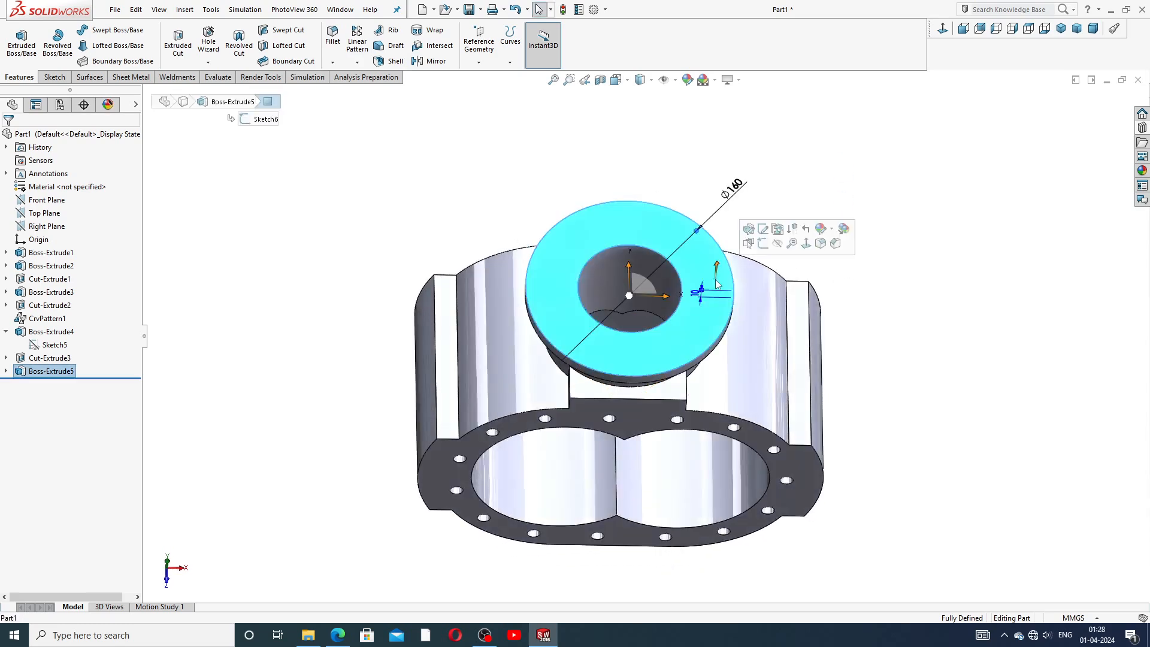
pyautogui.click(764, 243)
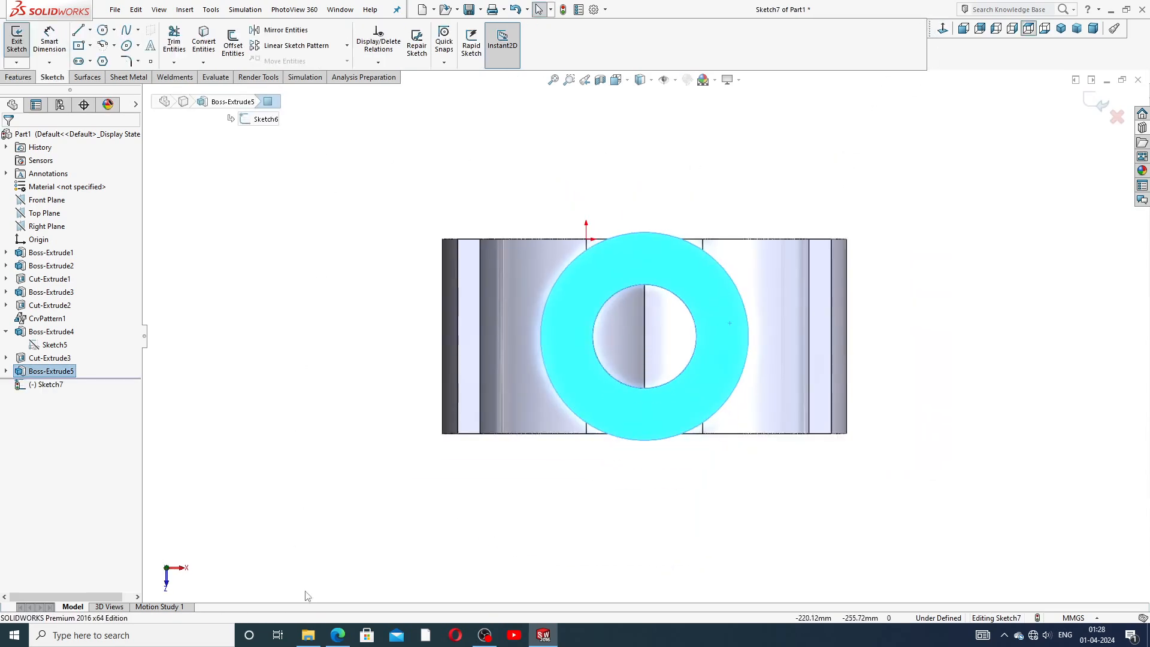
# Consult the reference drawing, then sketch a small circle about 20 mm in diameter on the flange, right of the bore.
pyautogui.click(339, 636)
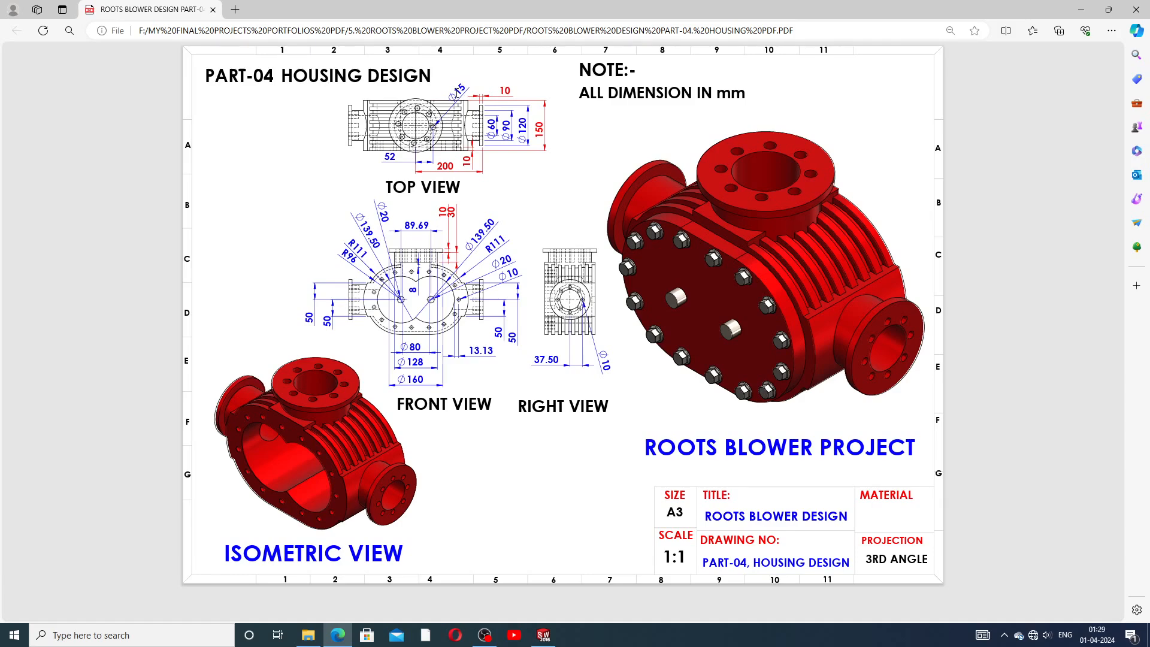
pyautogui.click(543, 635)
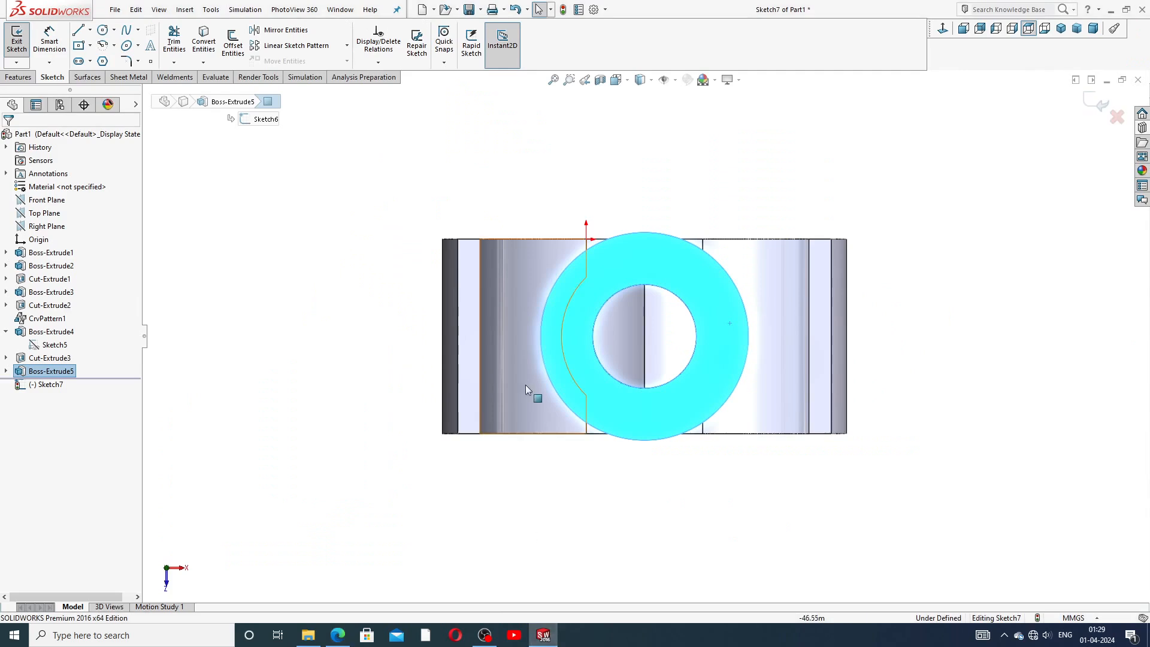
pyautogui.click(103, 30)
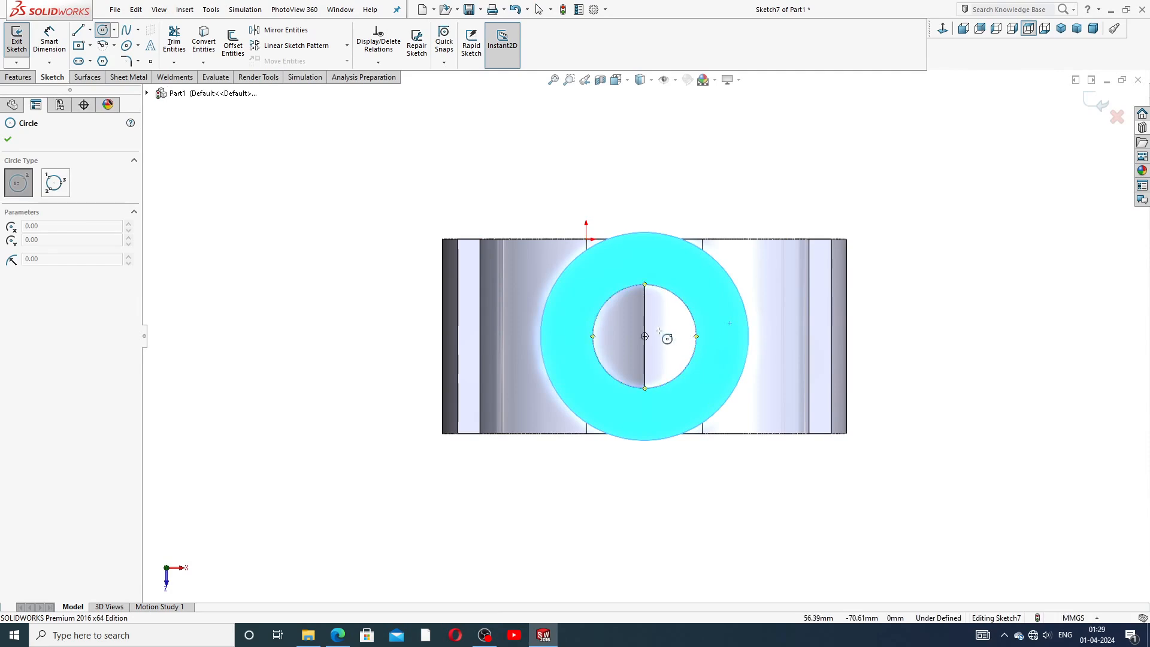
pyautogui.click(723, 337)
pyautogui.click(732, 328)
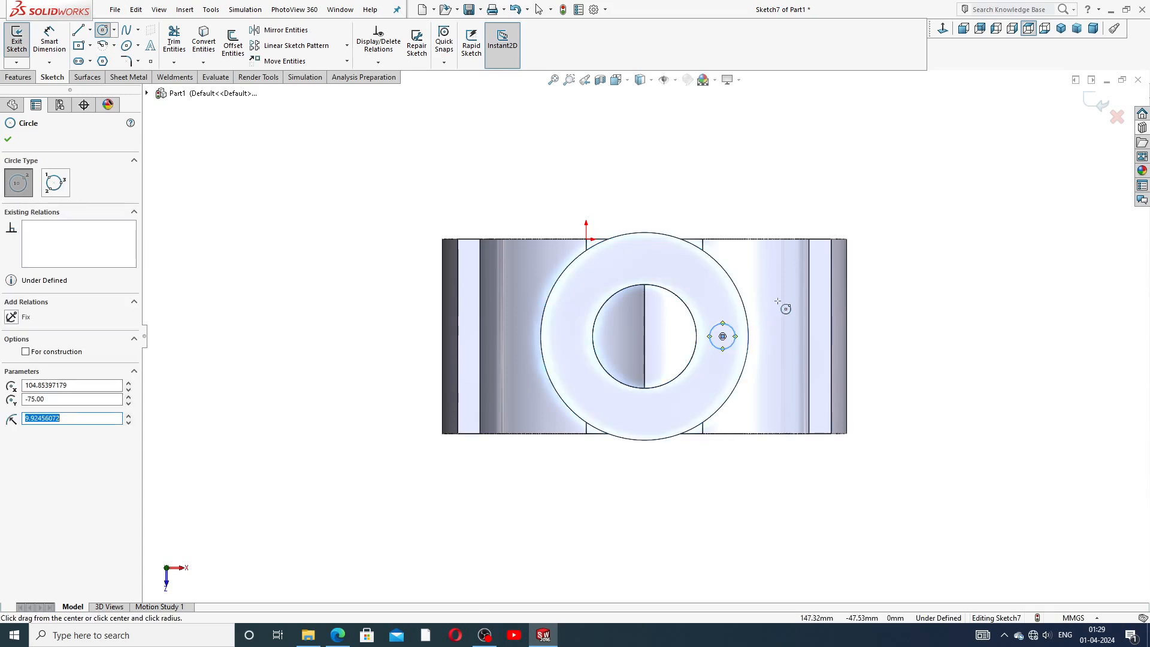
pyautogui.rightClick(784, 308)
pyautogui.click(810, 311)
# Set the small circle's diameter to 15 mm.
pyautogui.scroll(-2, 728, 364)
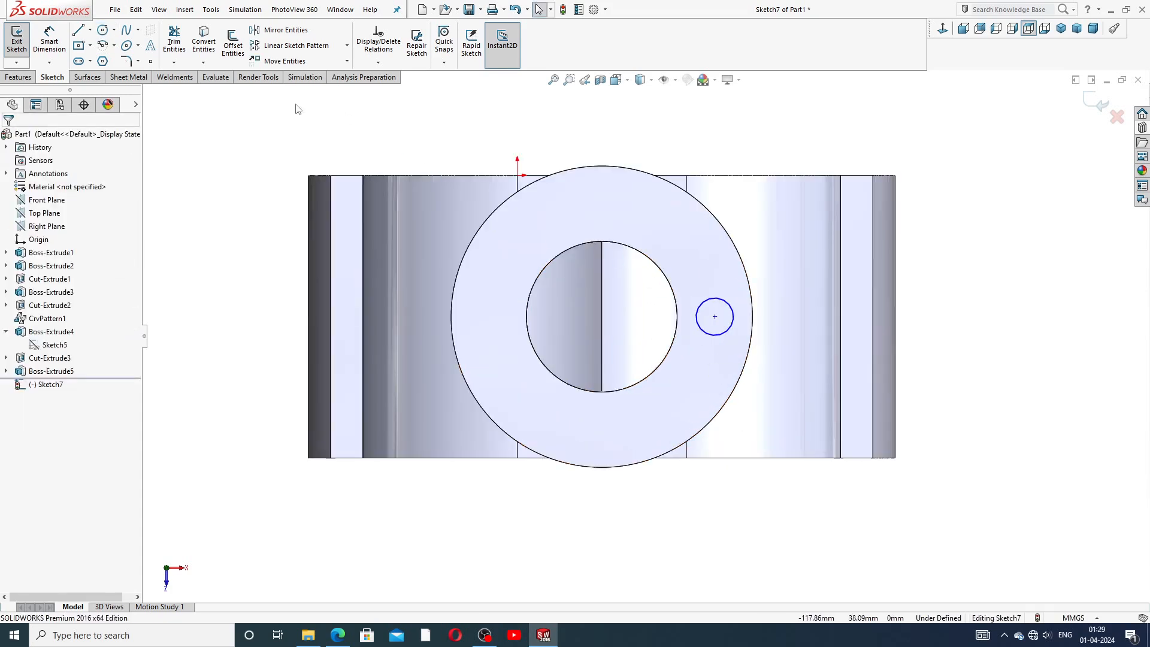
pyautogui.click(49, 39)
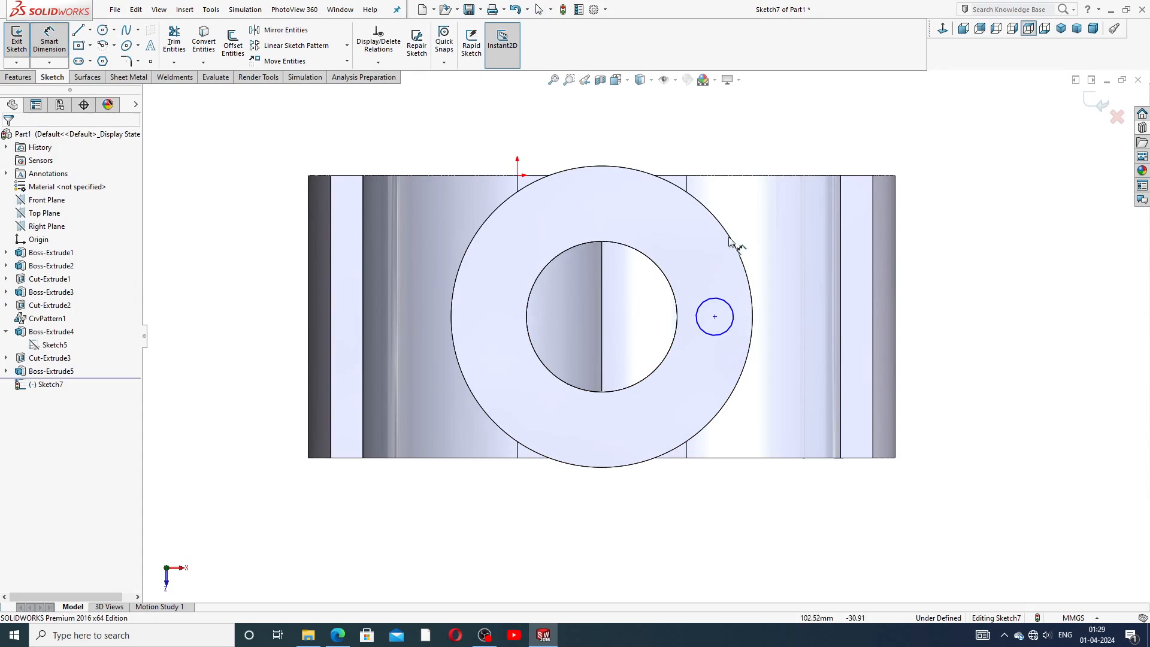
pyautogui.click(729, 307)
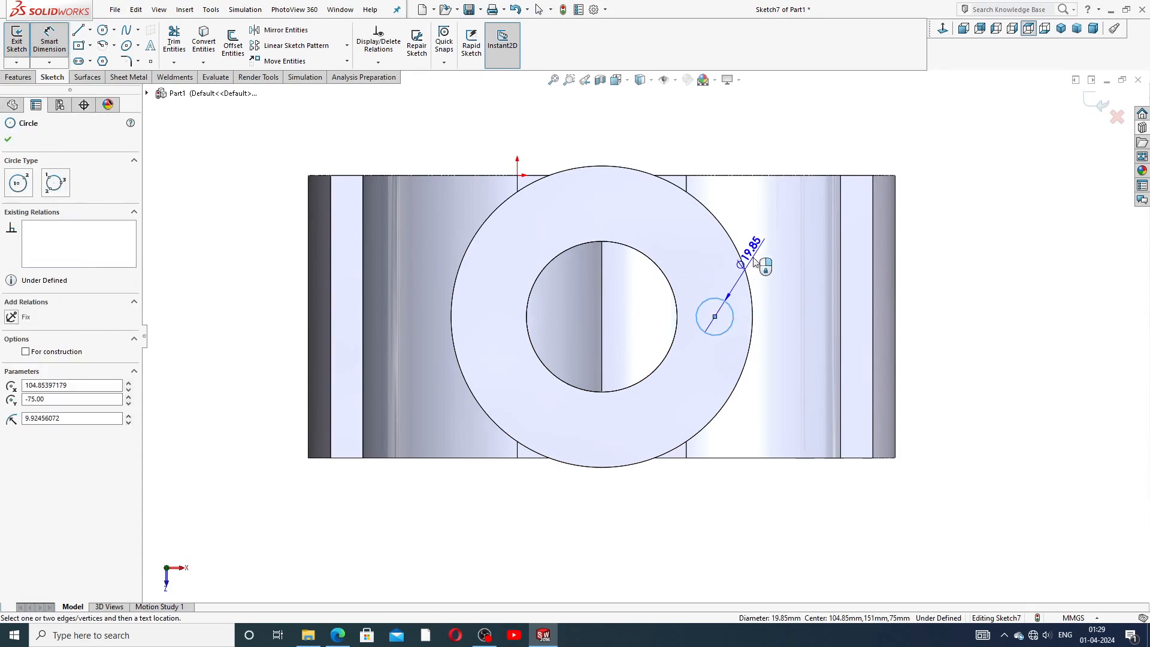
pyautogui.click(760, 256)
pyautogui.write('15')
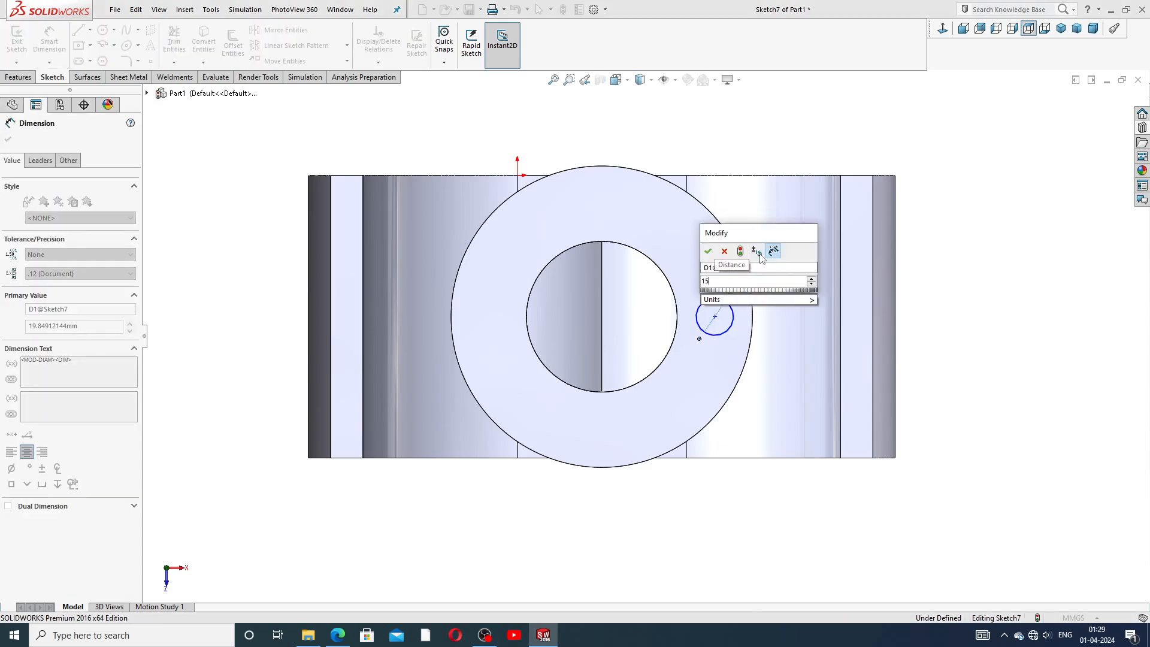
pyautogui.press('Return')
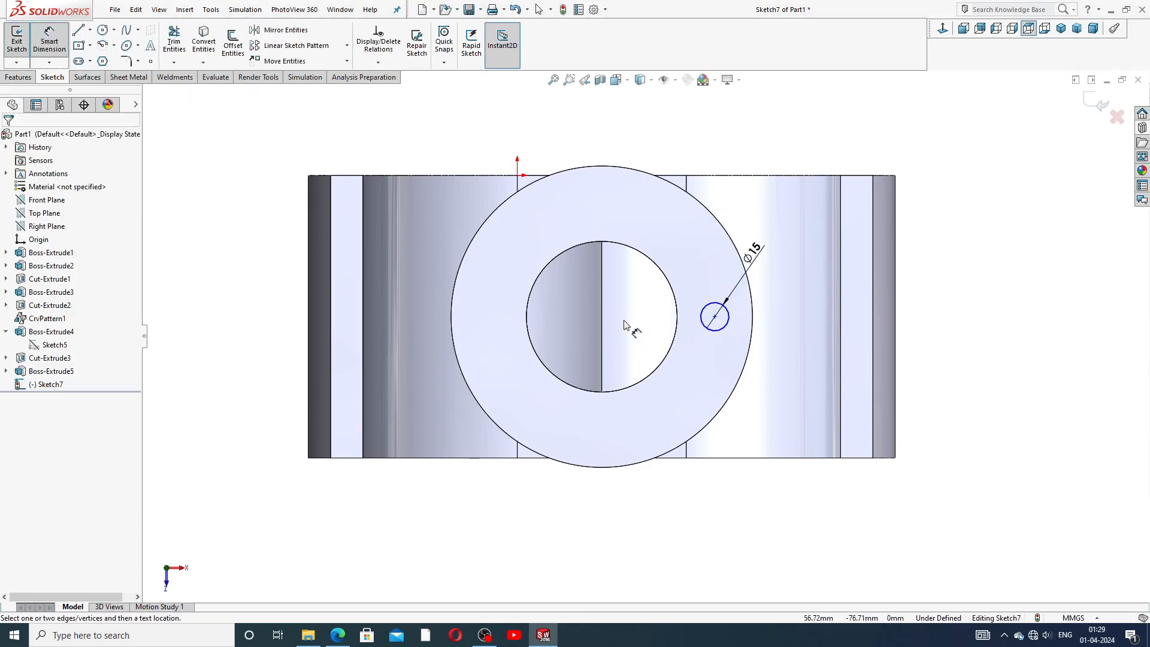
# Dimension the horizontal distance from the bore centre to the small circle's centre as 52 mm.
pyautogui.click(716, 317)
pyautogui.click(678, 321)
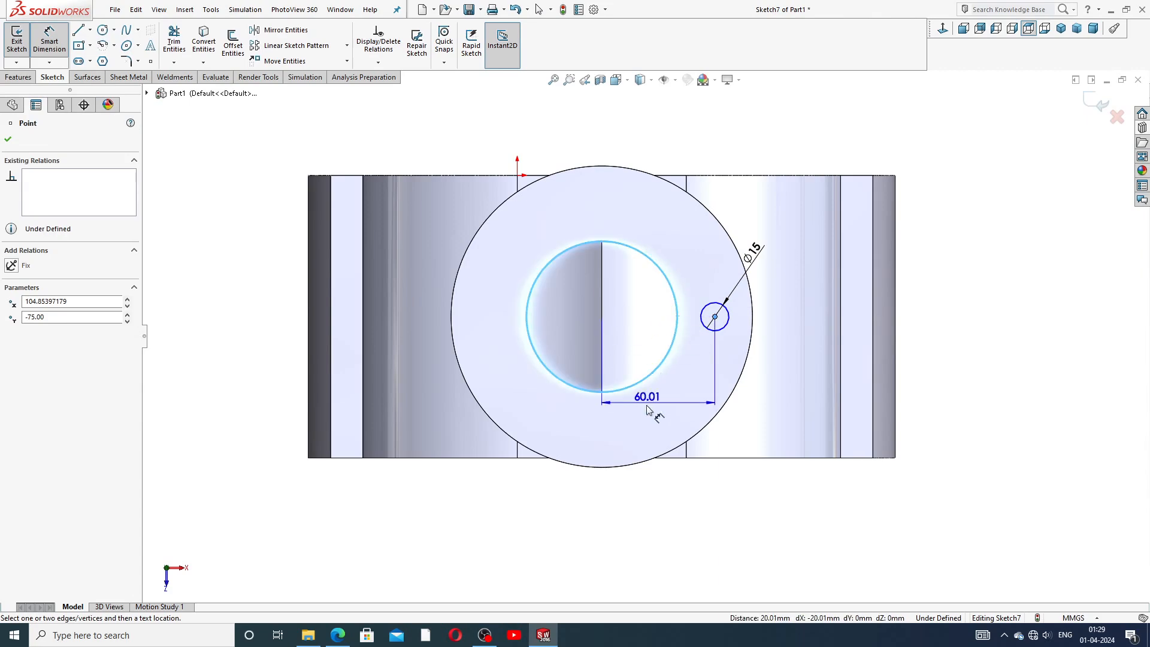
pyautogui.click(655, 411)
pyautogui.write('52')
pyautogui.press('Return')
pyautogui.press('Escape')
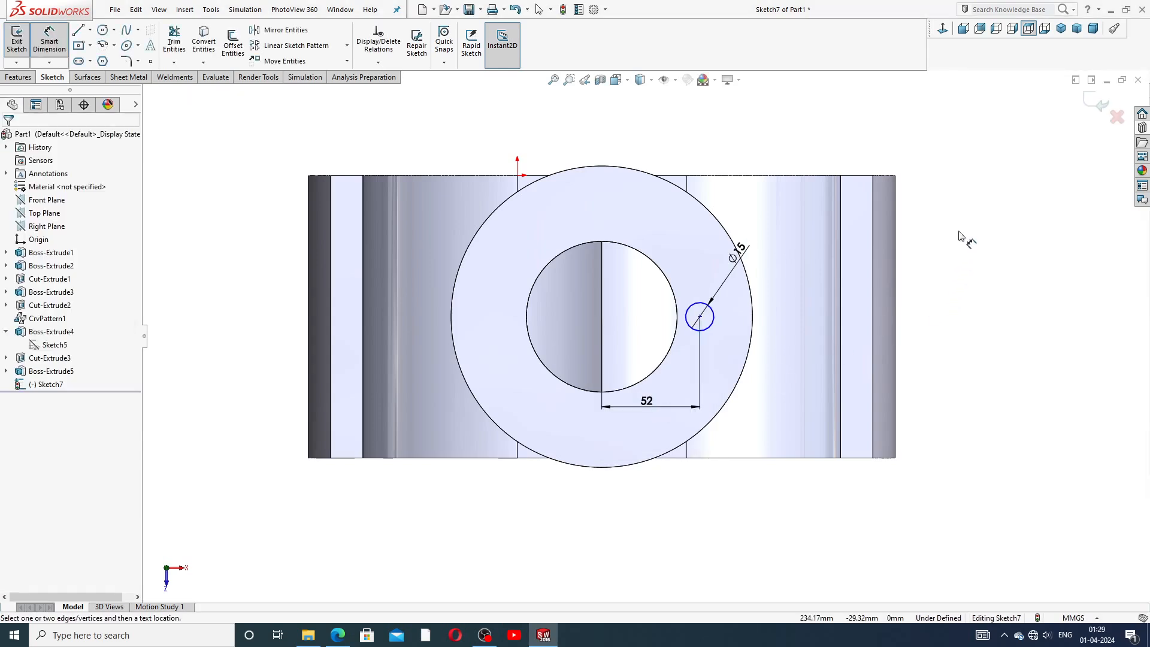
pyautogui.rightClick(963, 236)
pyautogui.click(980, 179)
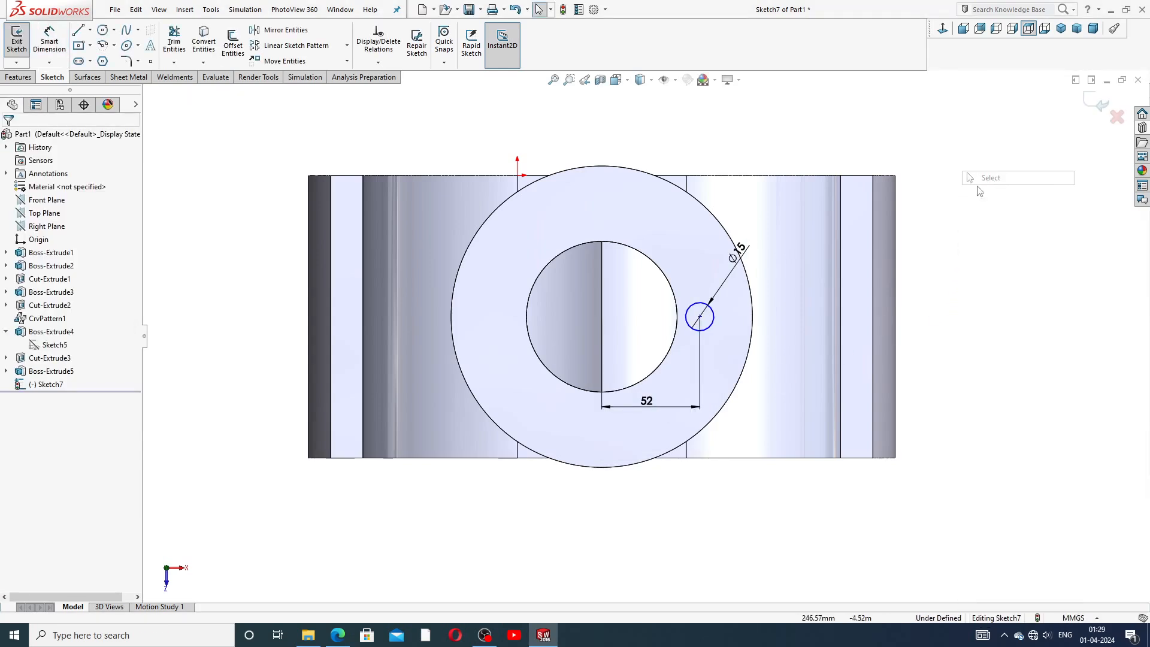
pyautogui.click(700, 316)
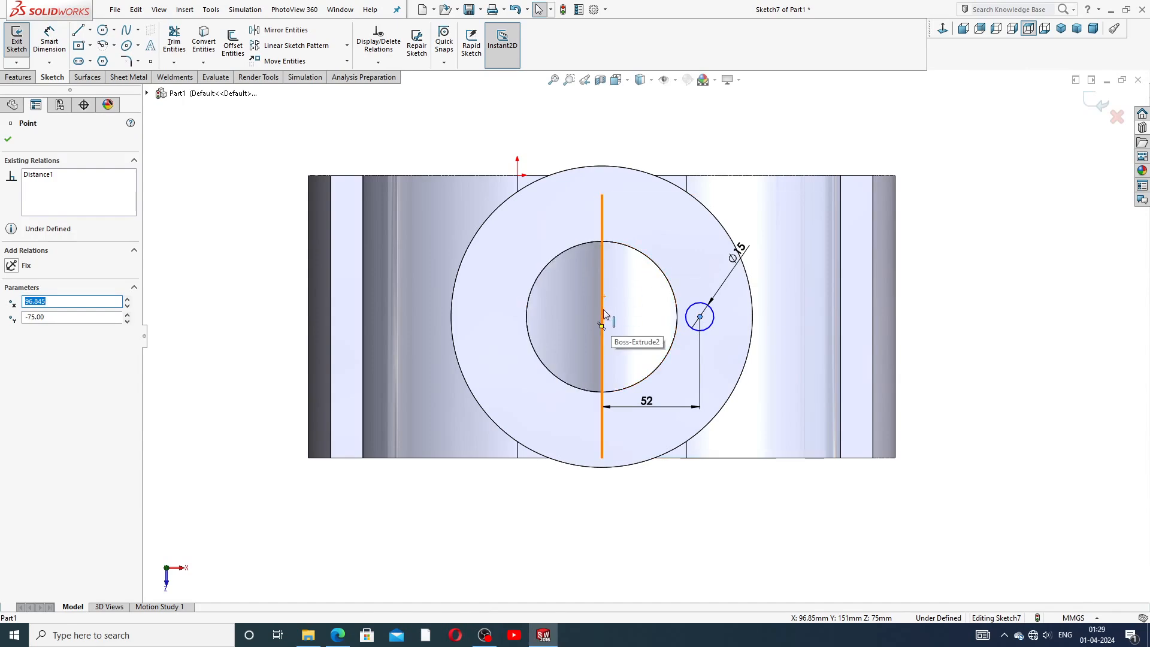
pyautogui.click(958, 264)
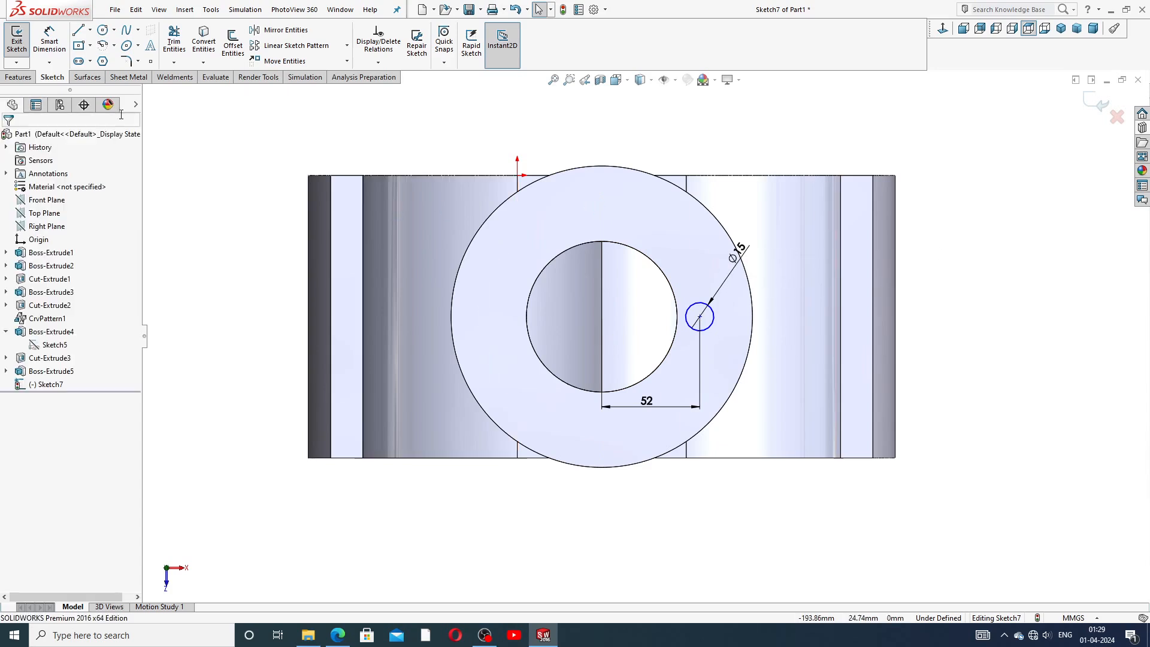
# Draw a construction centerline from the small circle's centre to the bore centre.
pyautogui.click(90, 30)
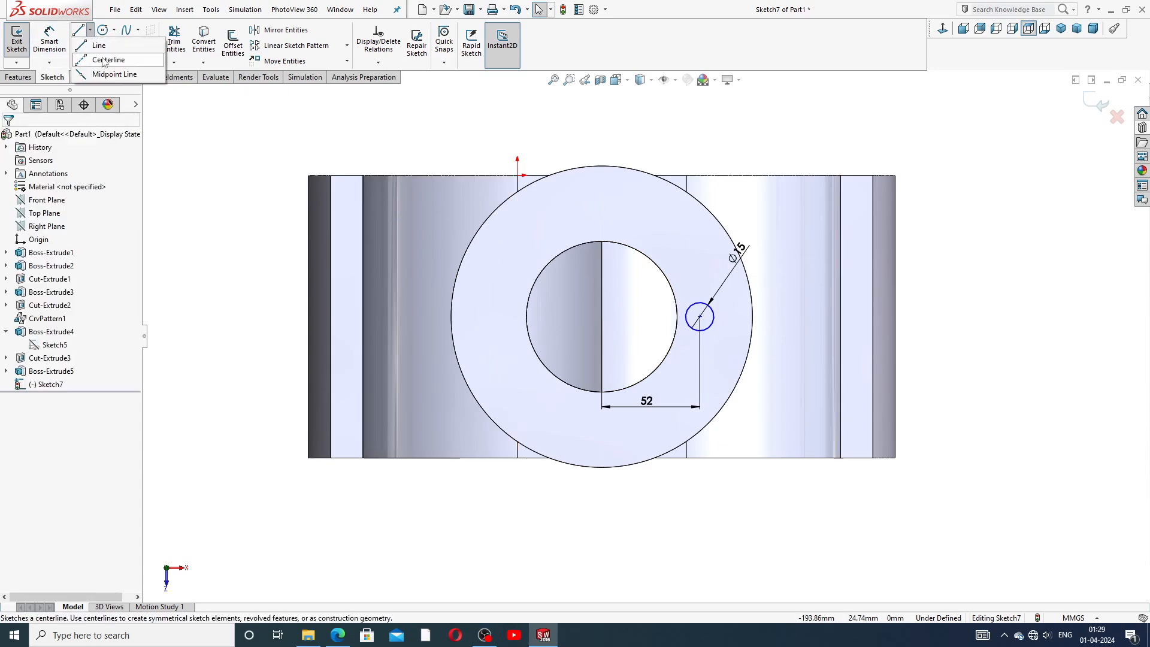
pyautogui.click(101, 59)
pyautogui.click(700, 316)
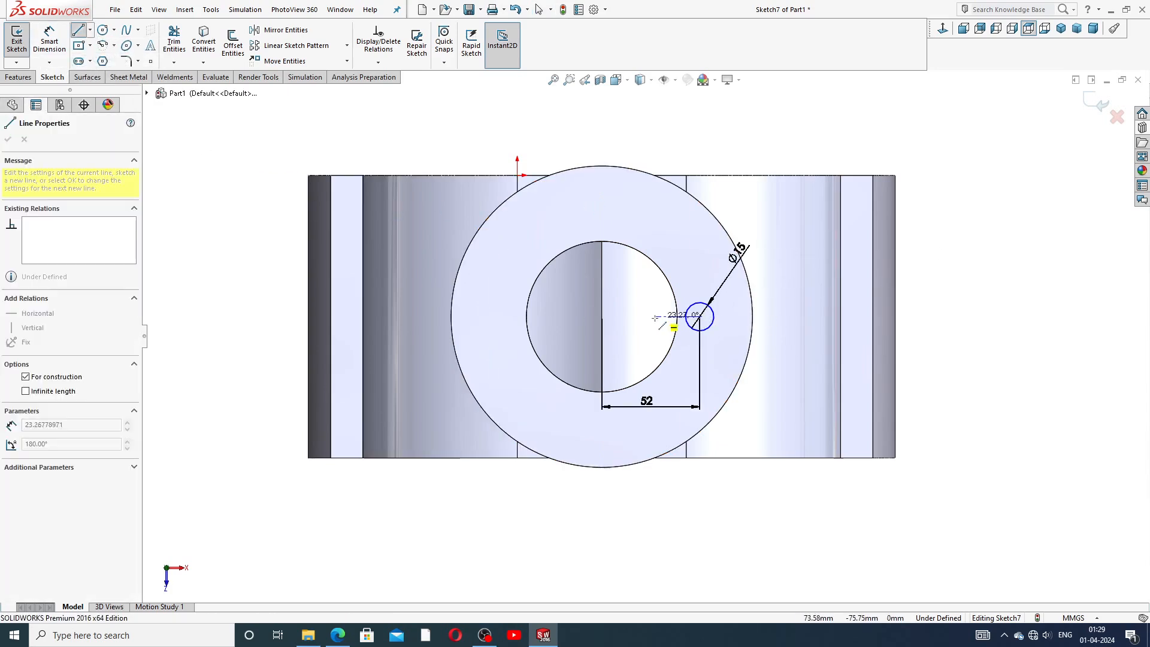
pyautogui.click(602, 316)
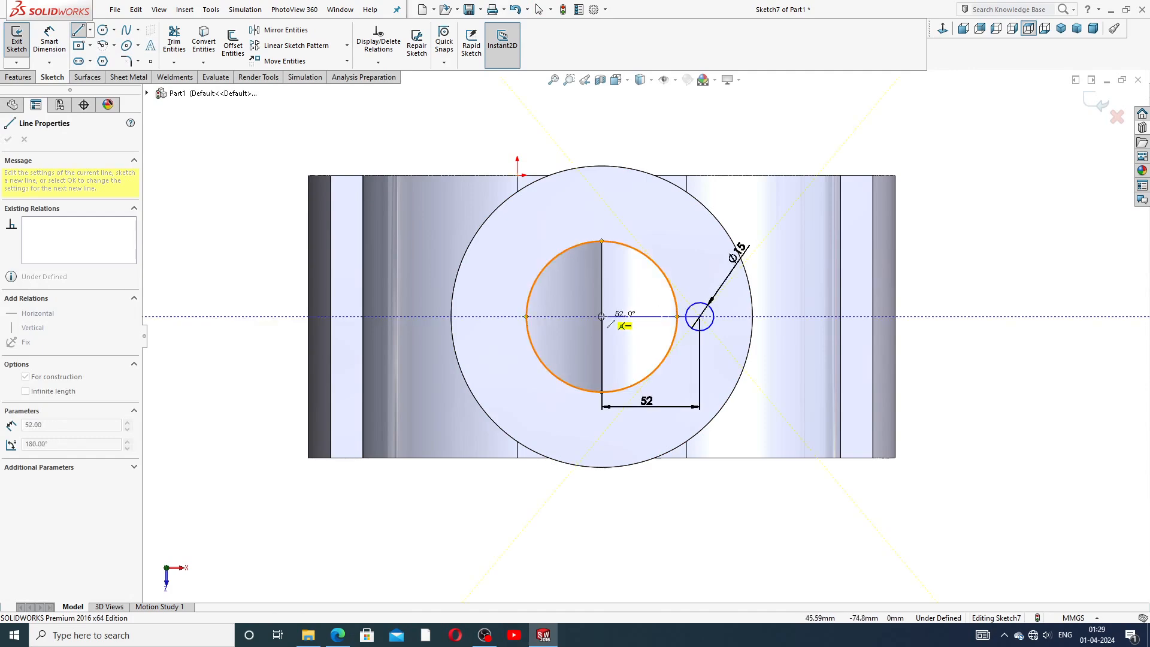
pyautogui.rightClick(638, 294)
pyautogui.click(664, 304)
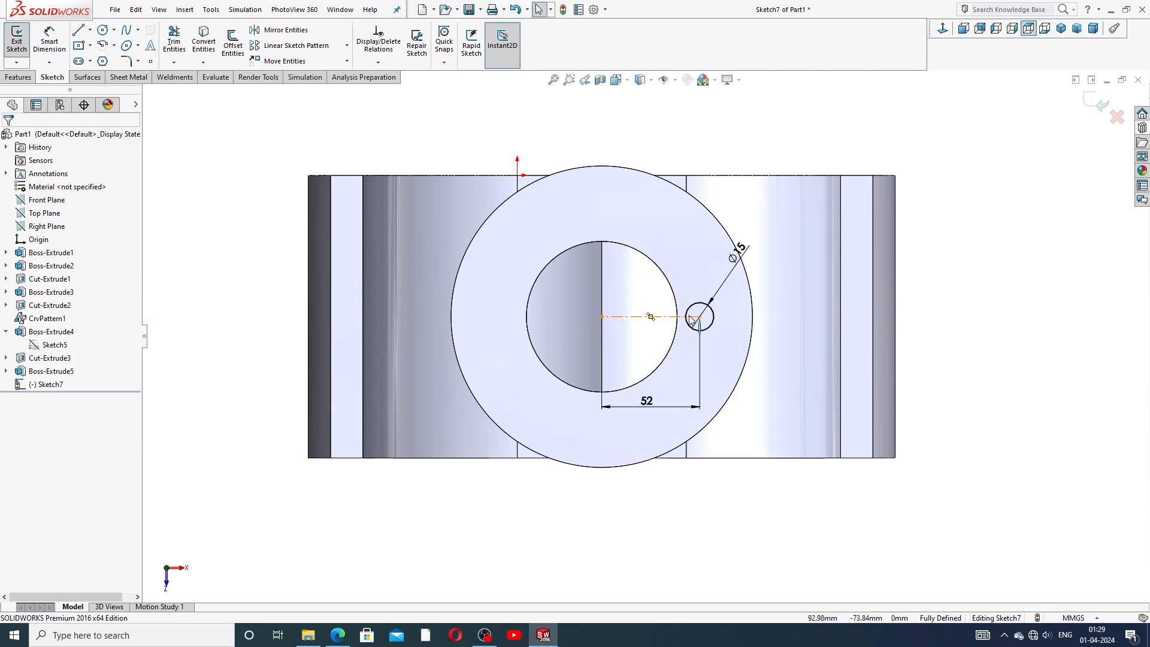
# Make the centerline horizontal and reposition the 52 and Ø15 dimensions for clarity.
pyautogui.click(648, 309)
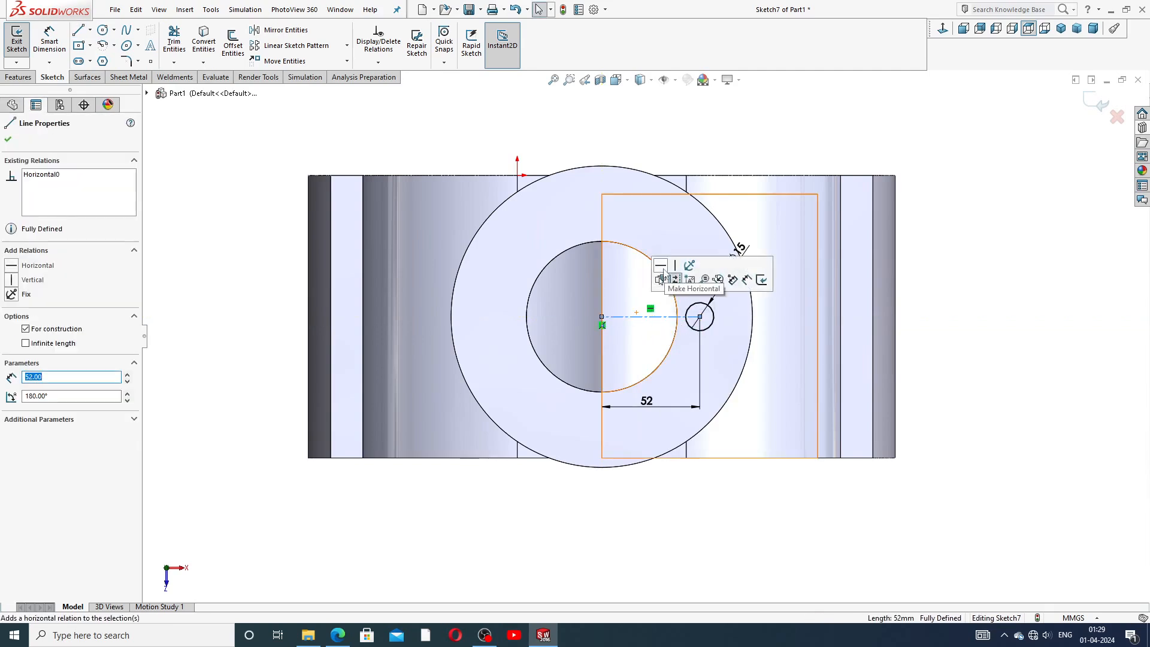
pyautogui.click(951, 280)
pyautogui.moveTo(646, 403); pyautogui.dragTo(646, 412)
pyautogui.moveTo(742, 256); pyautogui.dragTo(723, 276)
pyautogui.click(920, 275)
pyautogui.click(969, 261)
# Cut-extrude the 15 mm circle Blind to a depth of 40 mm.
pyautogui.scroll(2, 975, 228)
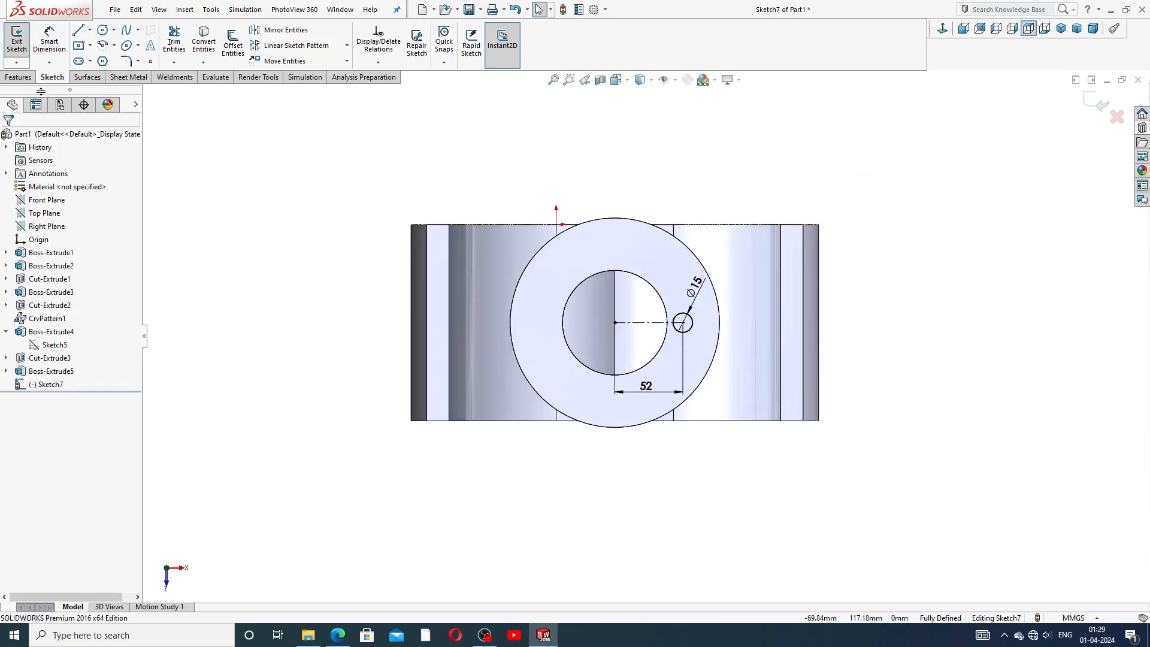
pyautogui.click(91, 77)
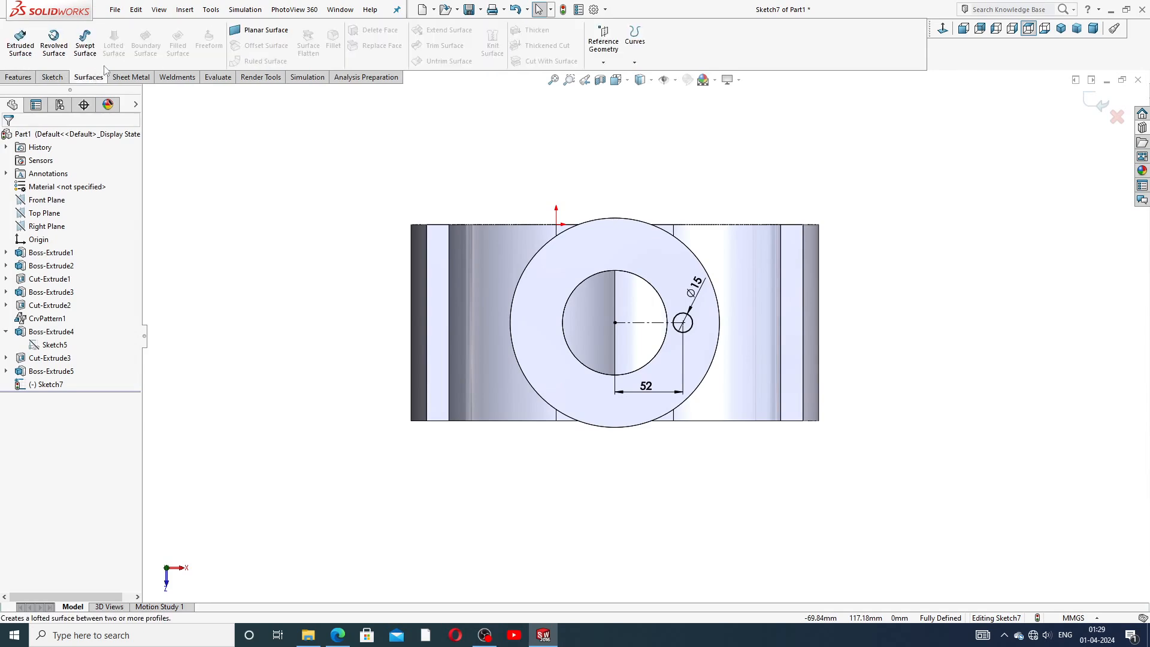
pyautogui.click(18, 76)
pyautogui.click(177, 45)
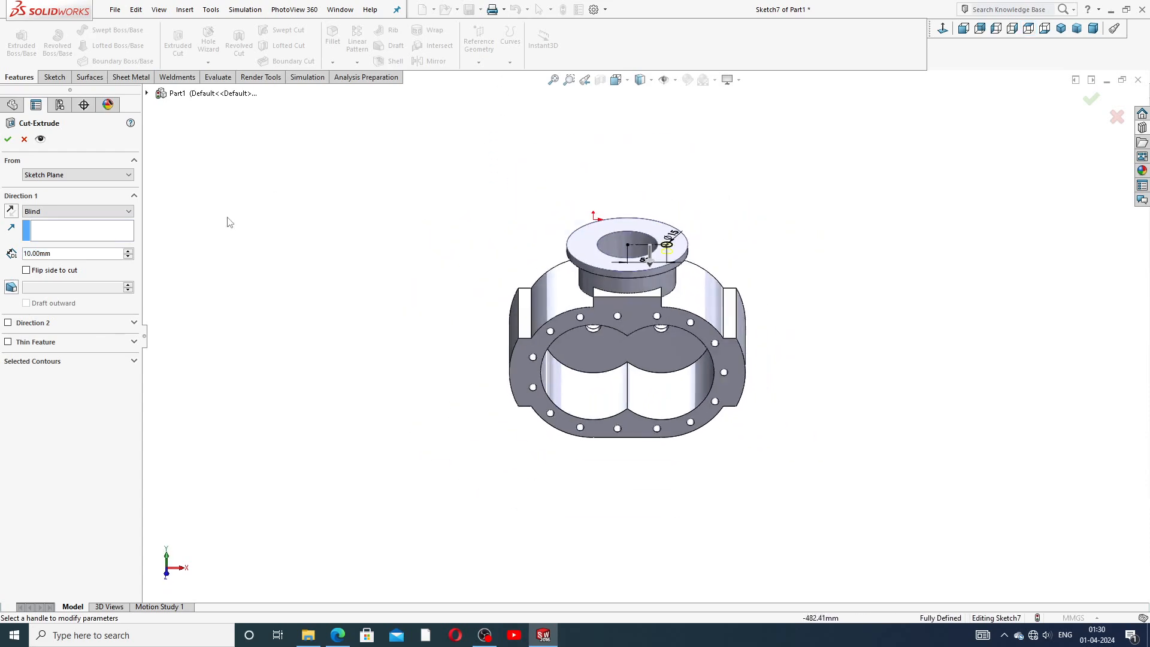
pyautogui.scroll(-2, 319, 264)
pyautogui.doubleClick(55, 253)
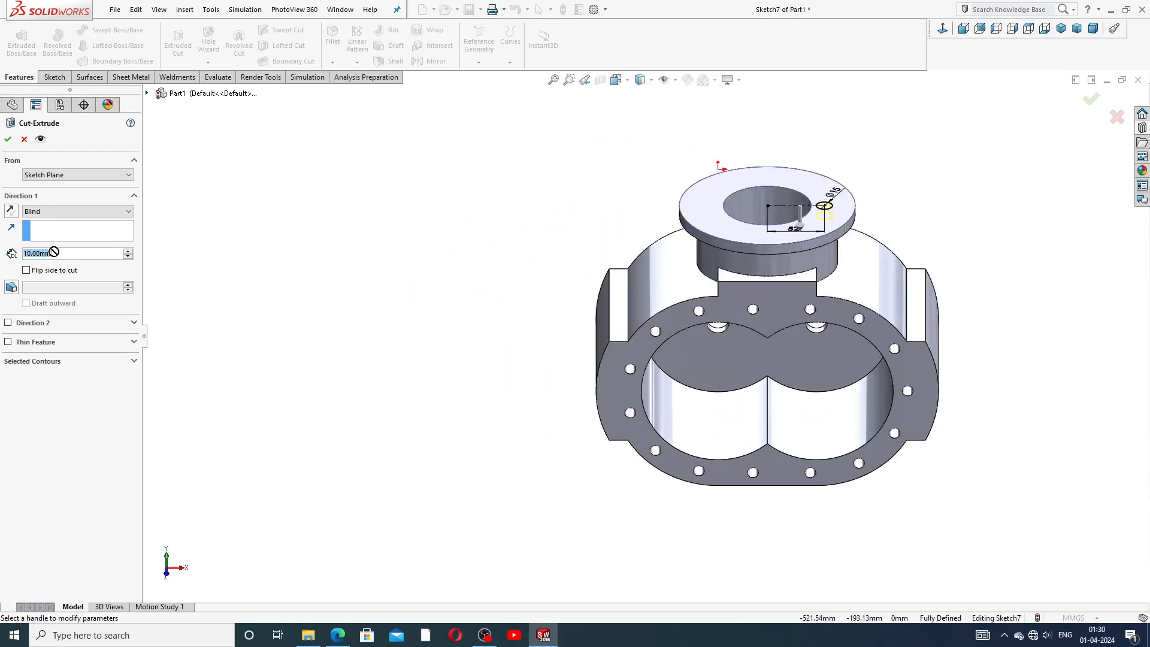
pyautogui.write('40')
pyautogui.press('Return')
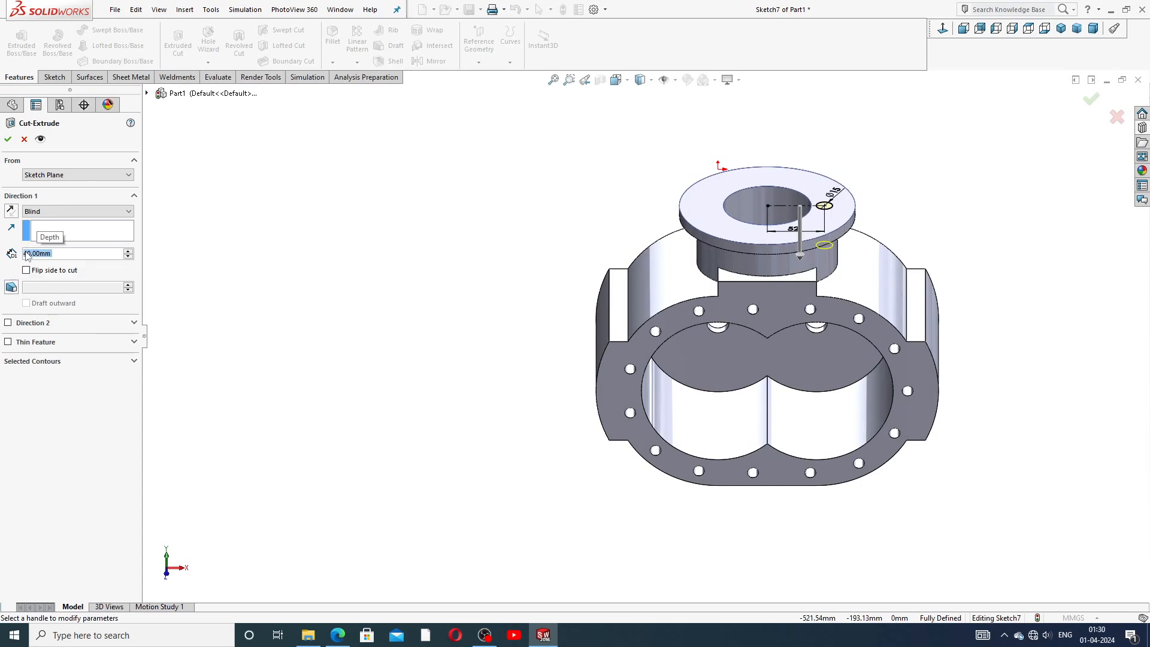
pyautogui.moveTo(875, 312); pyautogui.dragTo(901, 248, button='middle')
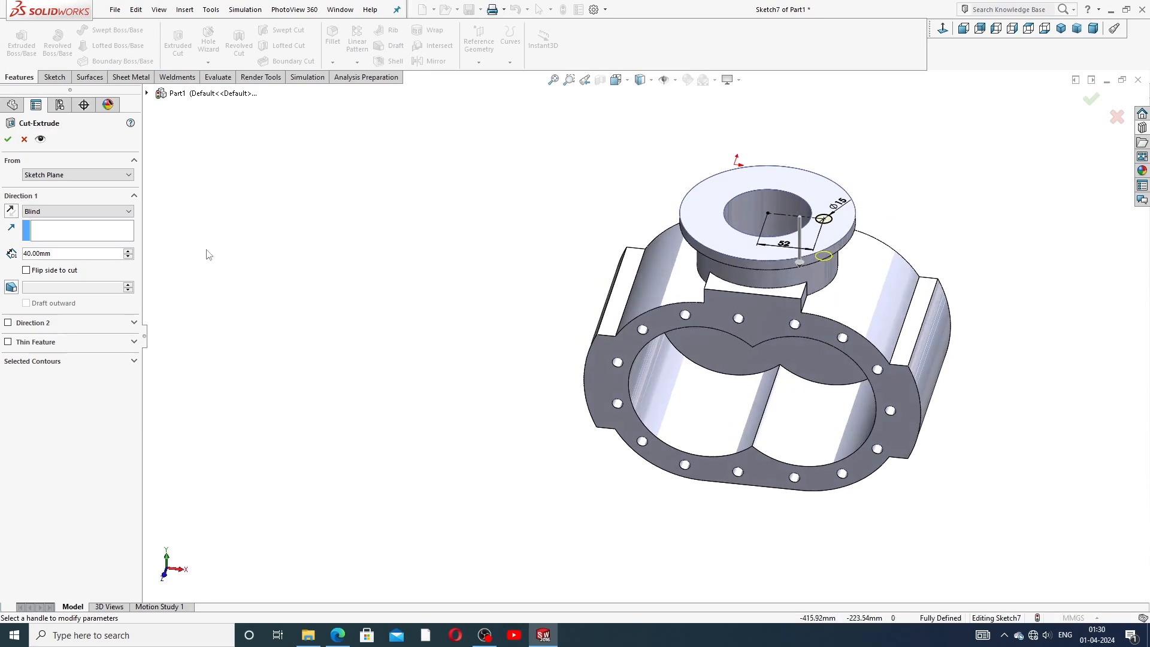
pyautogui.click(8, 141)
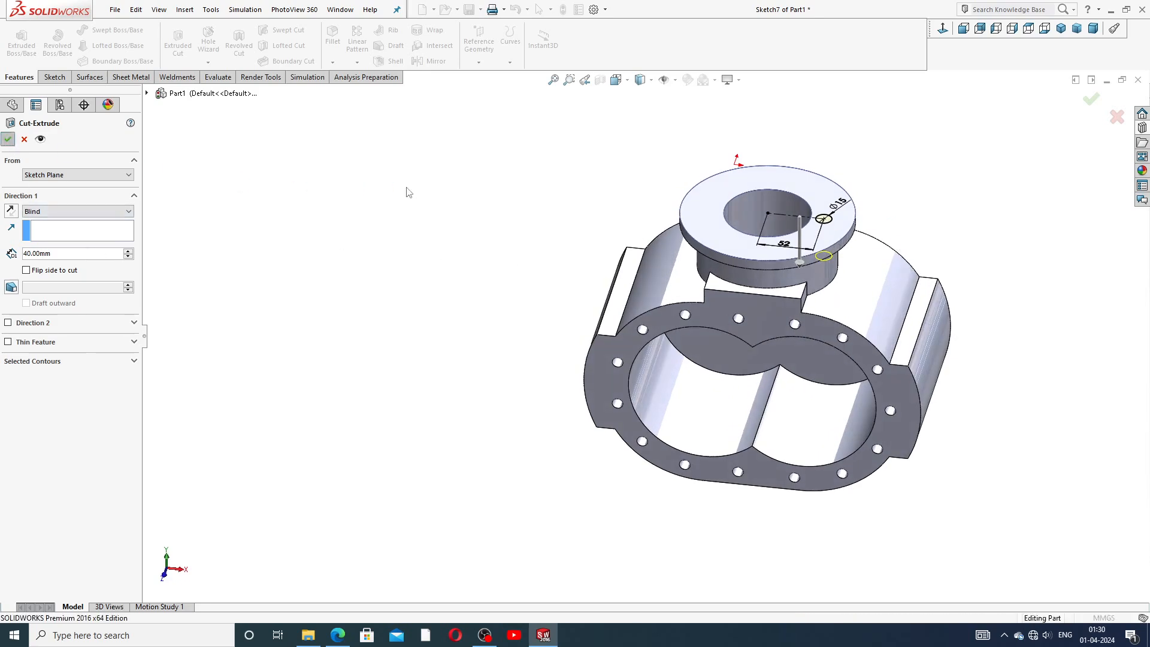
# Pattern the 15 mm flange hole circularly about the flange's cylindrical face, 8 equally spaced instances over 360°.
pyautogui.moveTo(563, 140); pyautogui.dragTo(519, 197, button='middle')
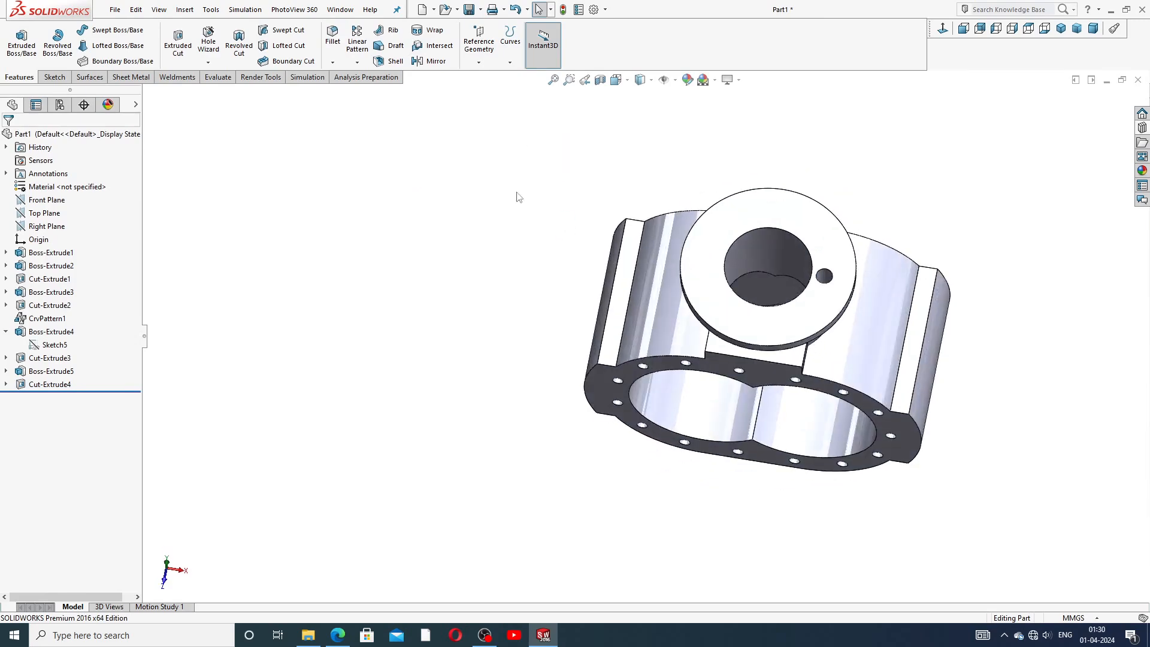
pyautogui.click(357, 62)
pyautogui.click(384, 87)
pyautogui.moveTo(847, 334); pyautogui.dragTo(842, 280, button='middle')
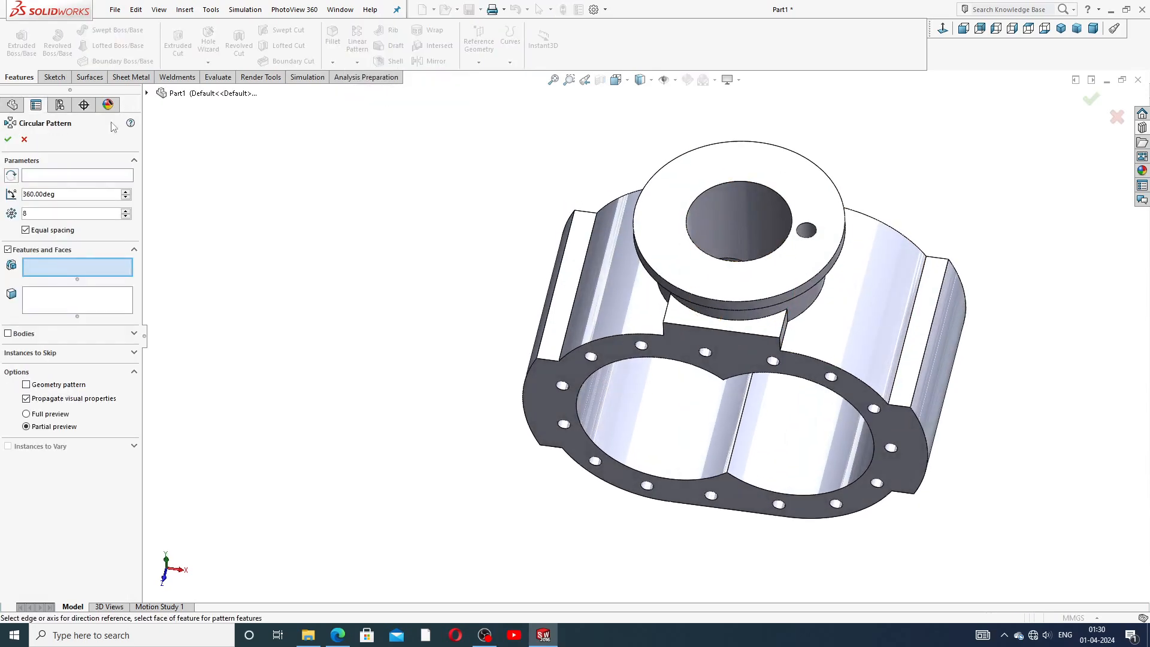
pyautogui.click(85, 176)
pyautogui.moveTo(772, 291); pyautogui.dragTo(767, 256, button='middle')
pyautogui.click(767, 257)
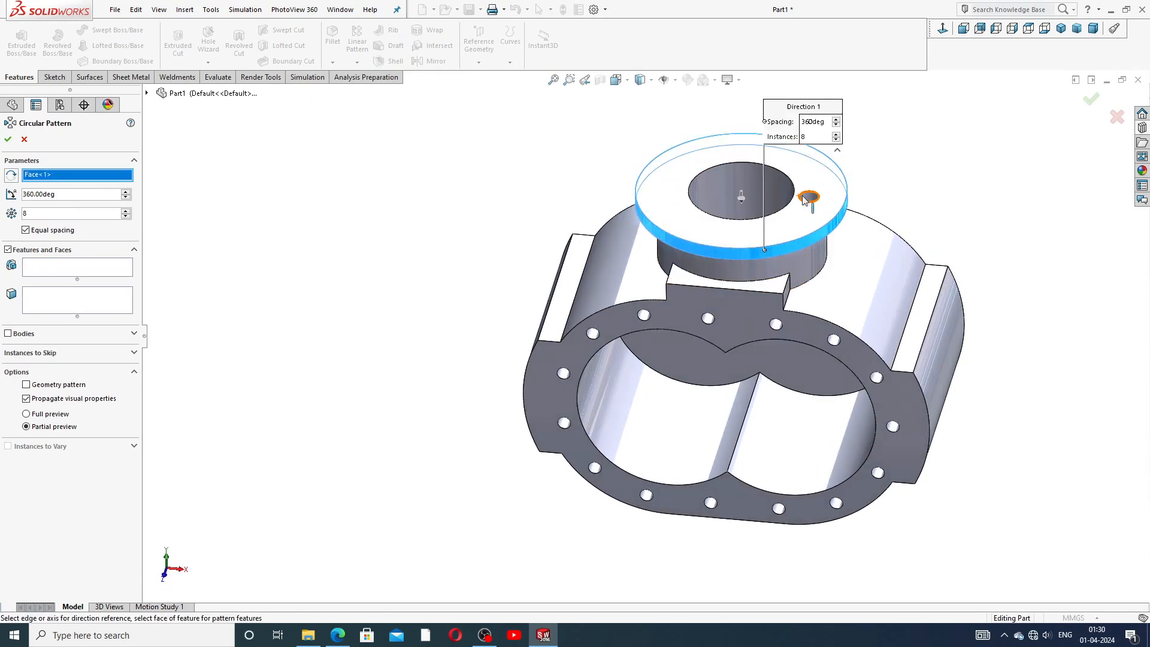
pyautogui.click(105, 268)
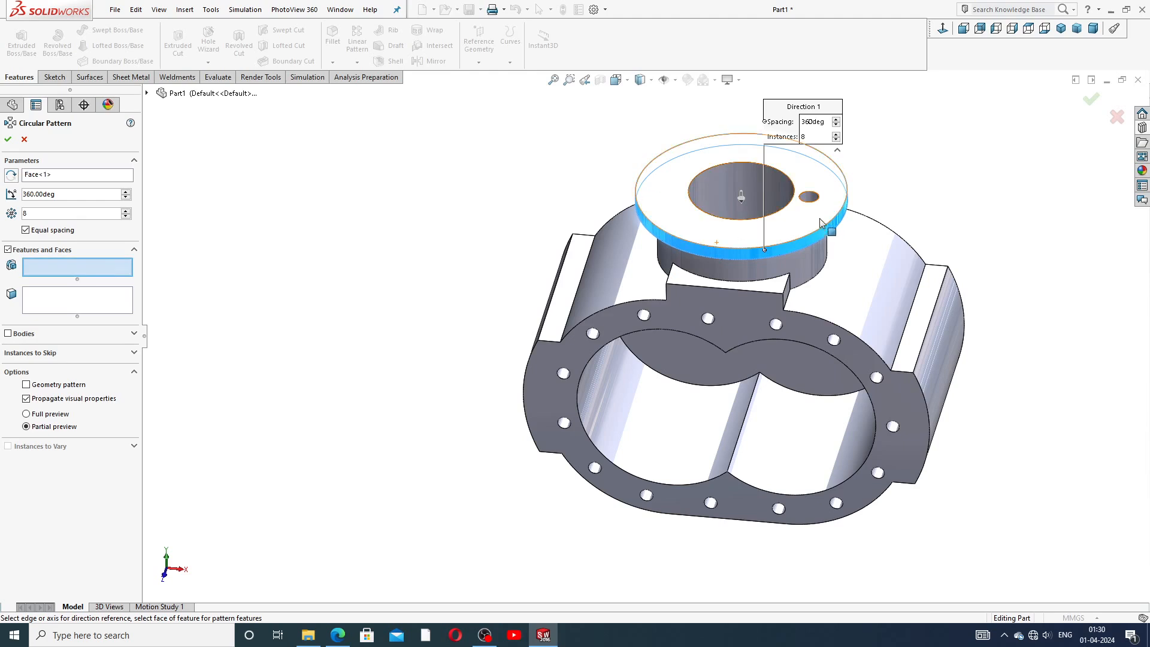
pyautogui.click(811, 198)
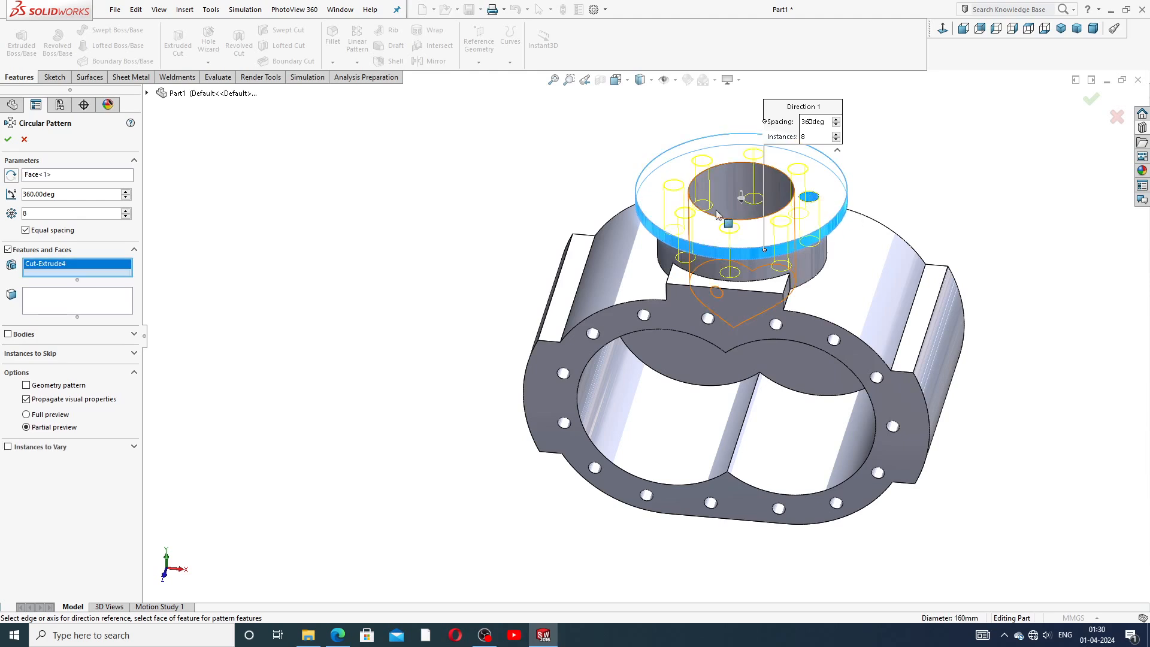
pyautogui.moveTo(750, 189); pyautogui.dragTo(749, 205, button='middle')
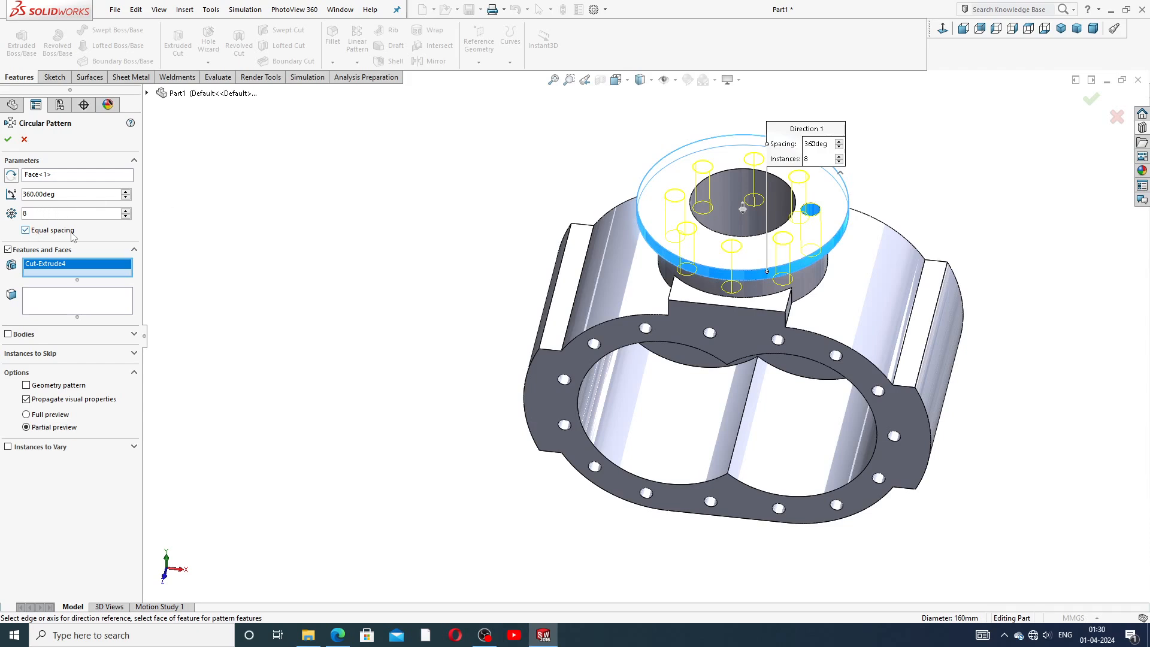
pyautogui.click(9, 140)
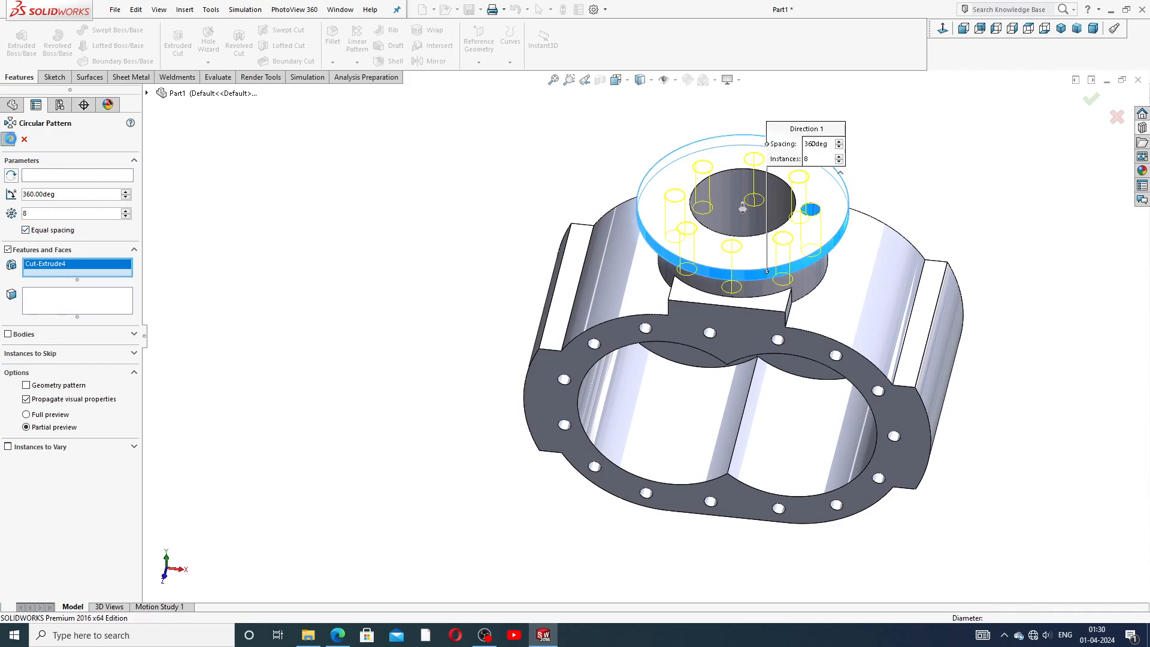
# Examine the reference drawing's views of the housing and return to the model.
pyautogui.click(396, 200)
pyautogui.moveTo(798, 213); pyautogui.dragTo(855, 205, button='middle')
pyautogui.scroll(3, 947, 391)
pyautogui.moveTo(884, 324); pyautogui.dragTo(896, 362, button='middle')
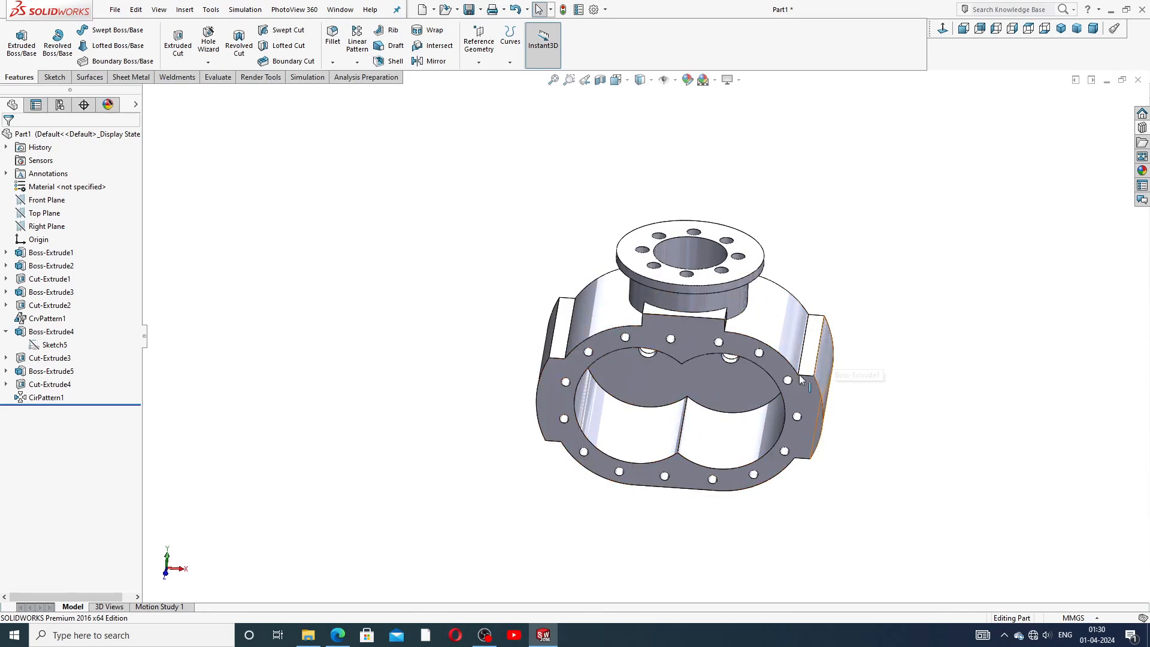
pyautogui.click(337, 635)
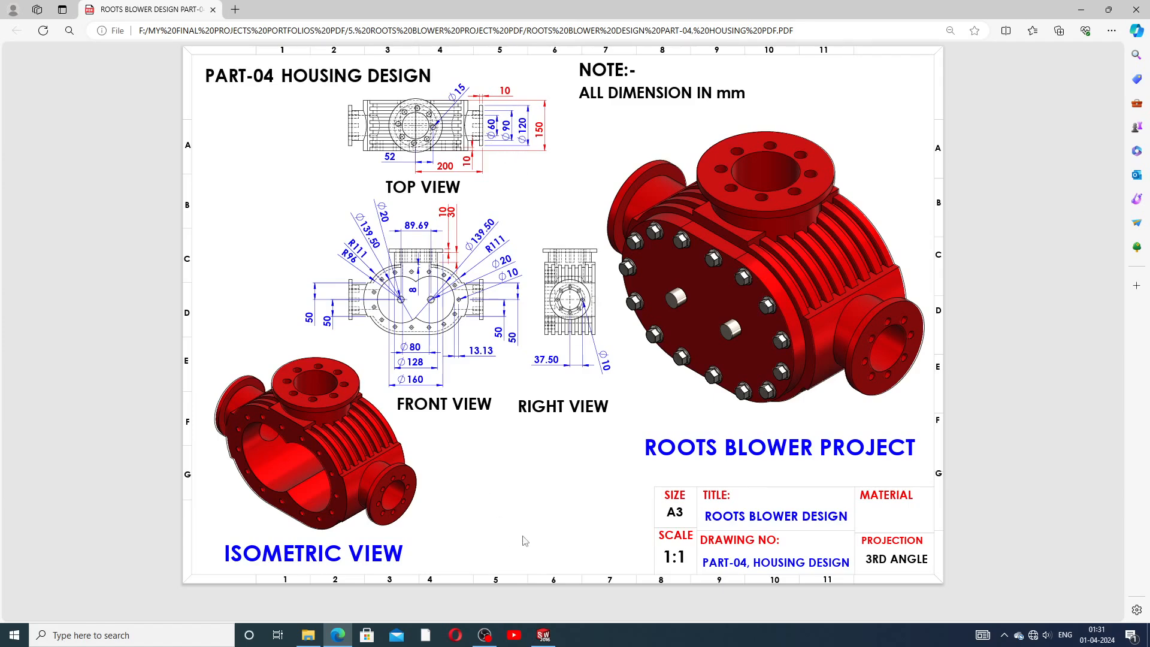
pyautogui.click(543, 635)
pyautogui.moveTo(554, 269); pyautogui.dragTo(537, 204, button='middle')
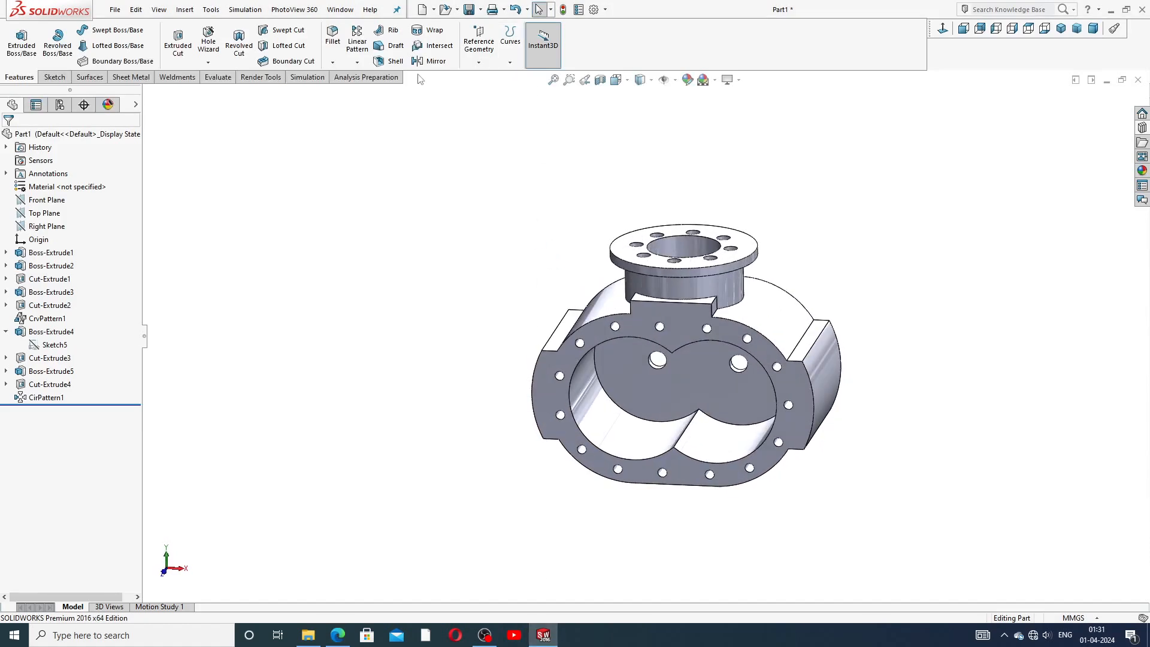
# Create a reference plane midway between the two end faces of the top tab.
pyautogui.click(479, 42)
pyautogui.click(490, 76)
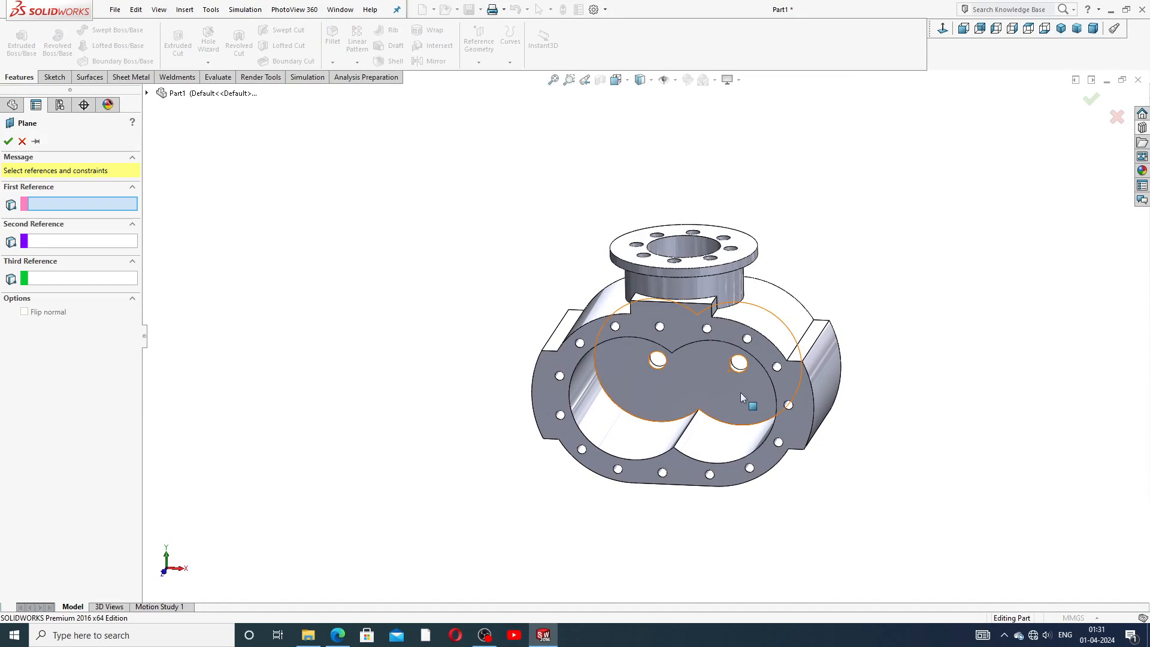
pyautogui.scroll(-4, 741, 397)
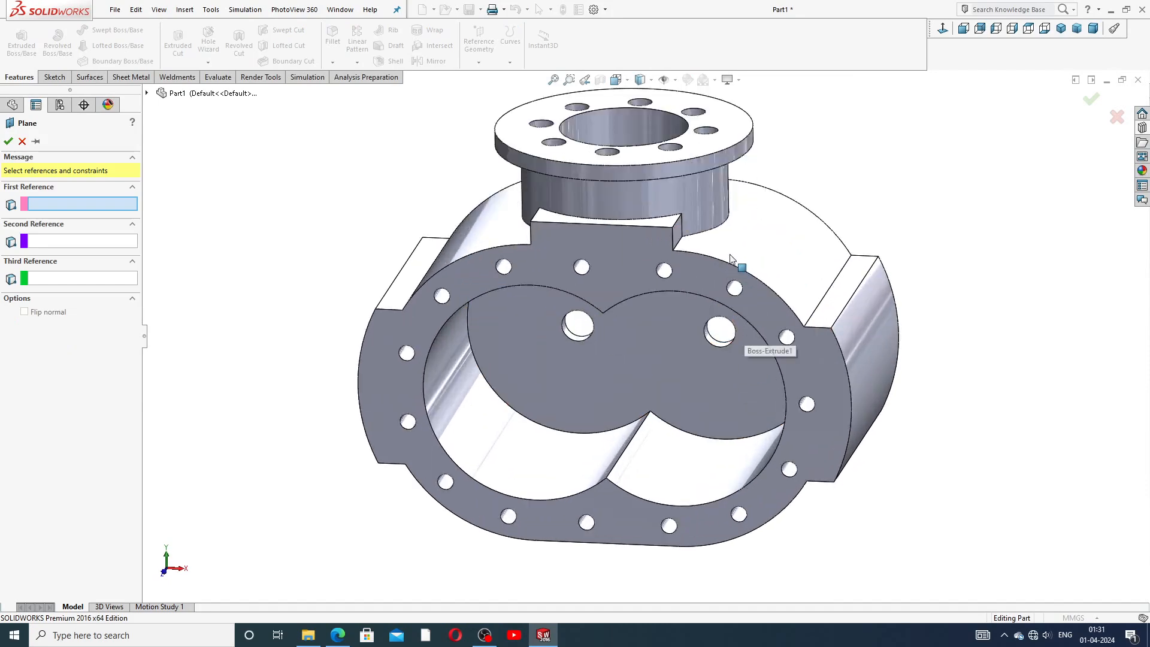
pyautogui.click(680, 240)
pyautogui.moveTo(680, 239); pyautogui.dragTo(603, 244, button='middle')
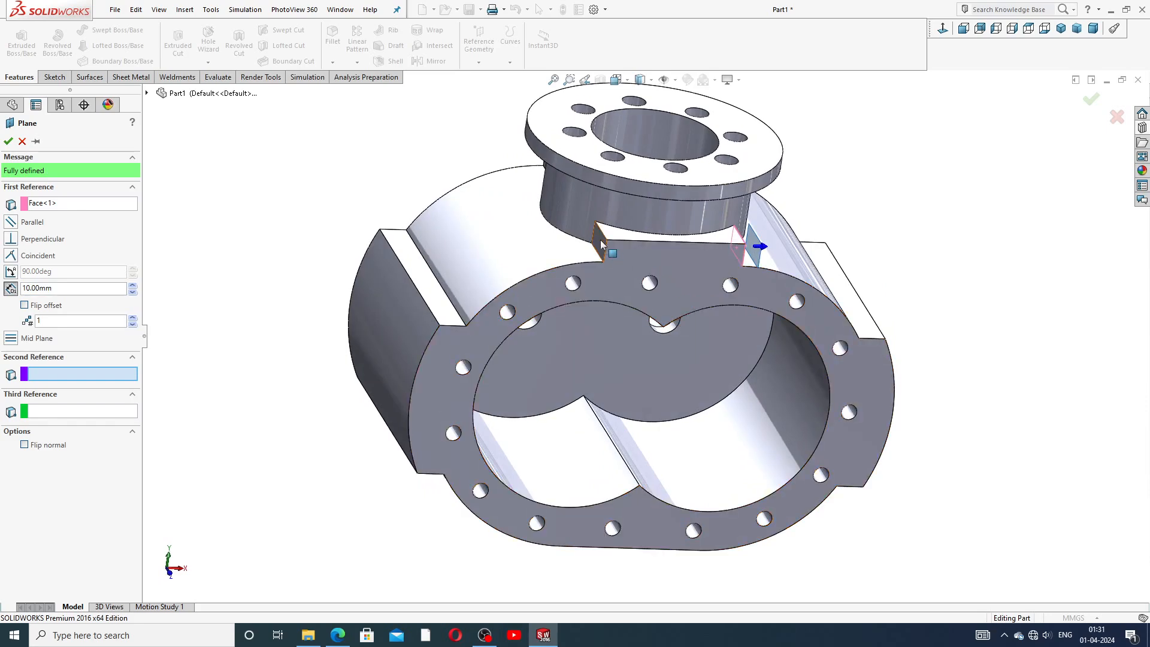
pyautogui.click(602, 245)
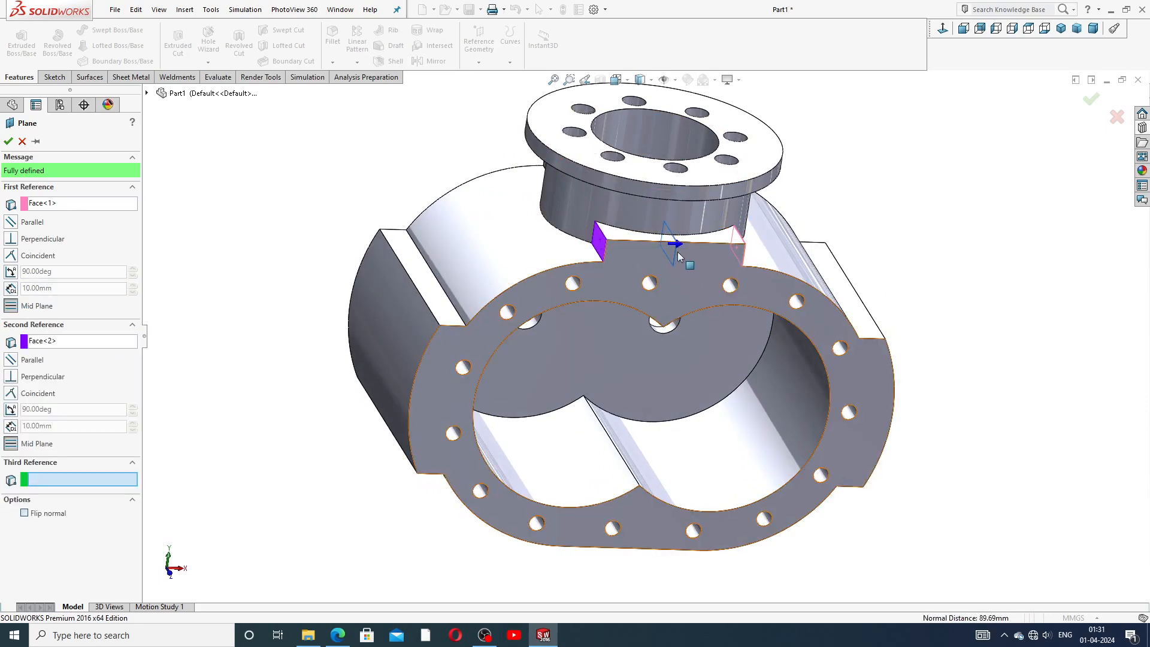
pyautogui.click(9, 141)
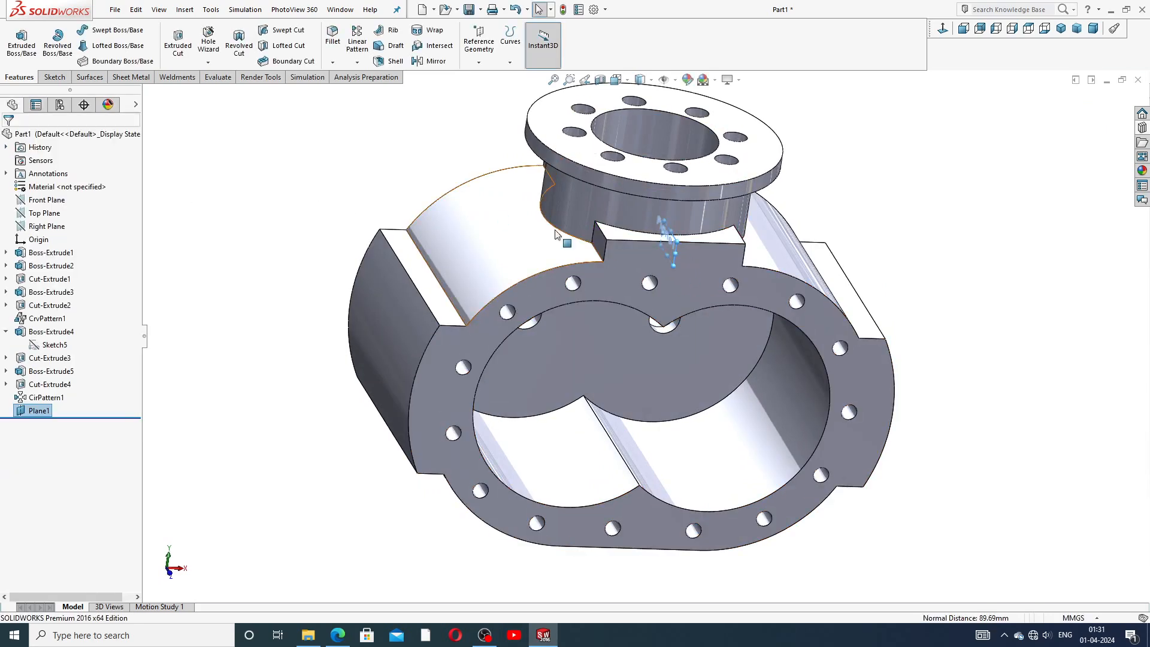
# Create a second reference plane offset 200 mm from the new mid plane.
pyautogui.scroll(-3, 670, 239)
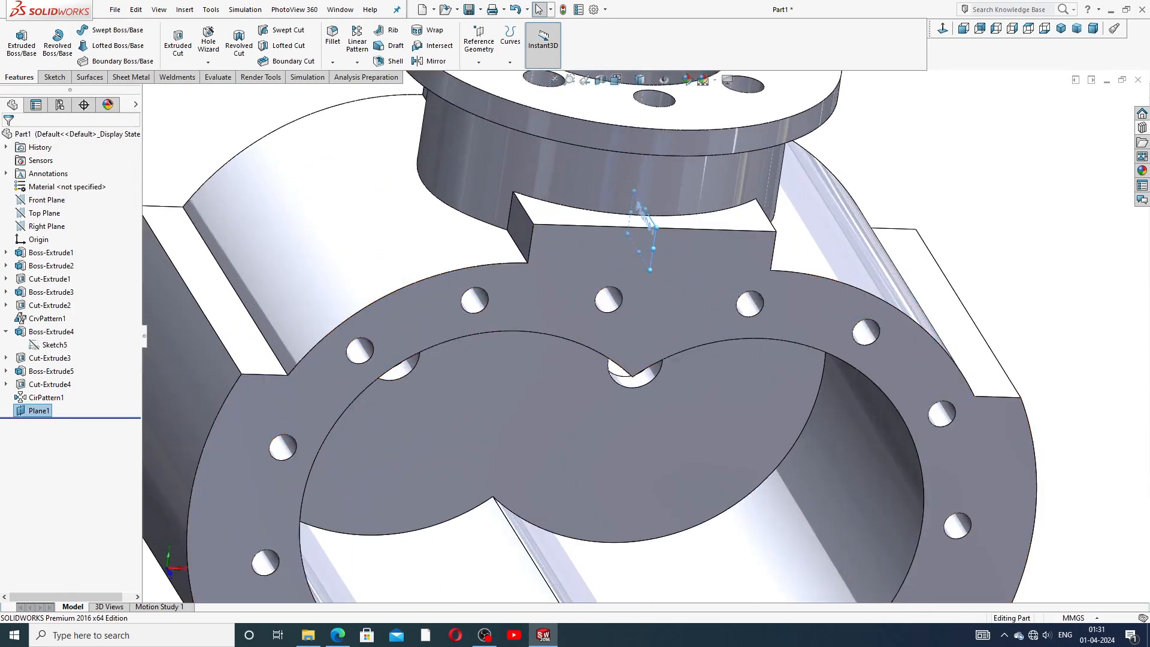
pyautogui.click(480, 62)
pyautogui.click(482, 75)
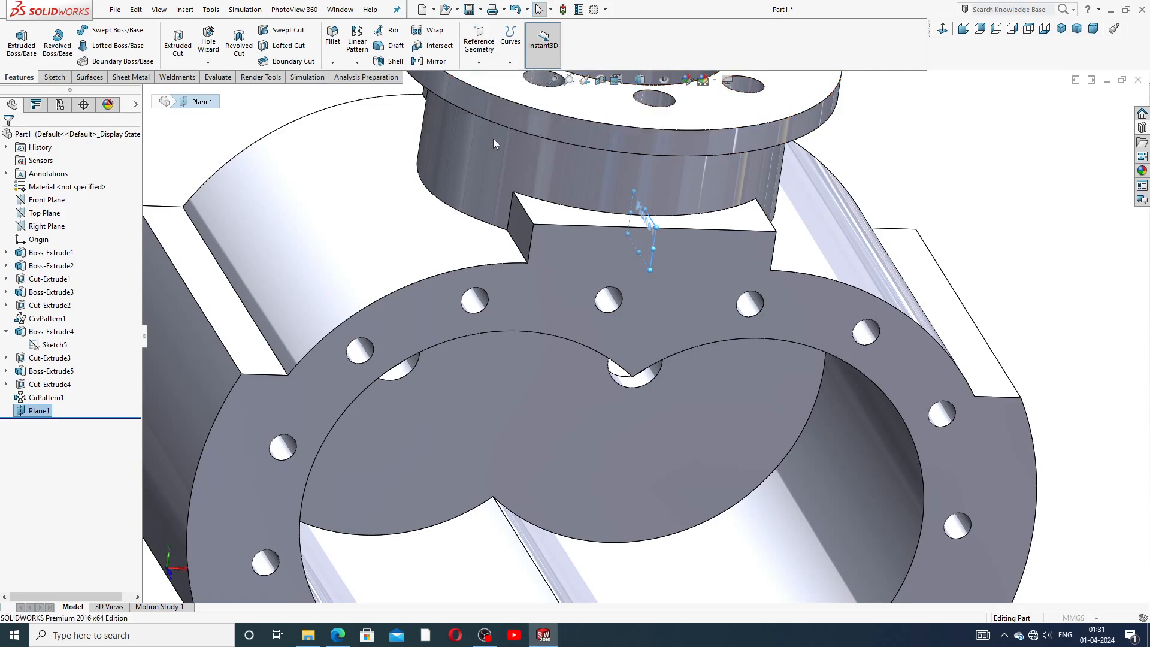
pyautogui.press('f')
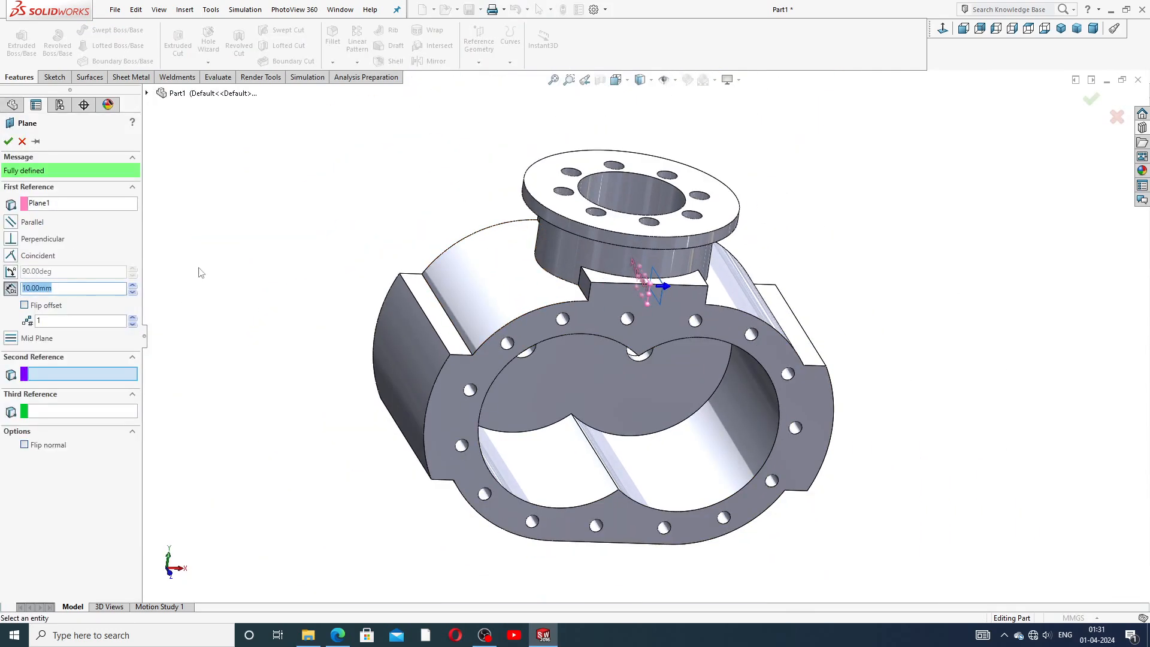
pyautogui.write('200')
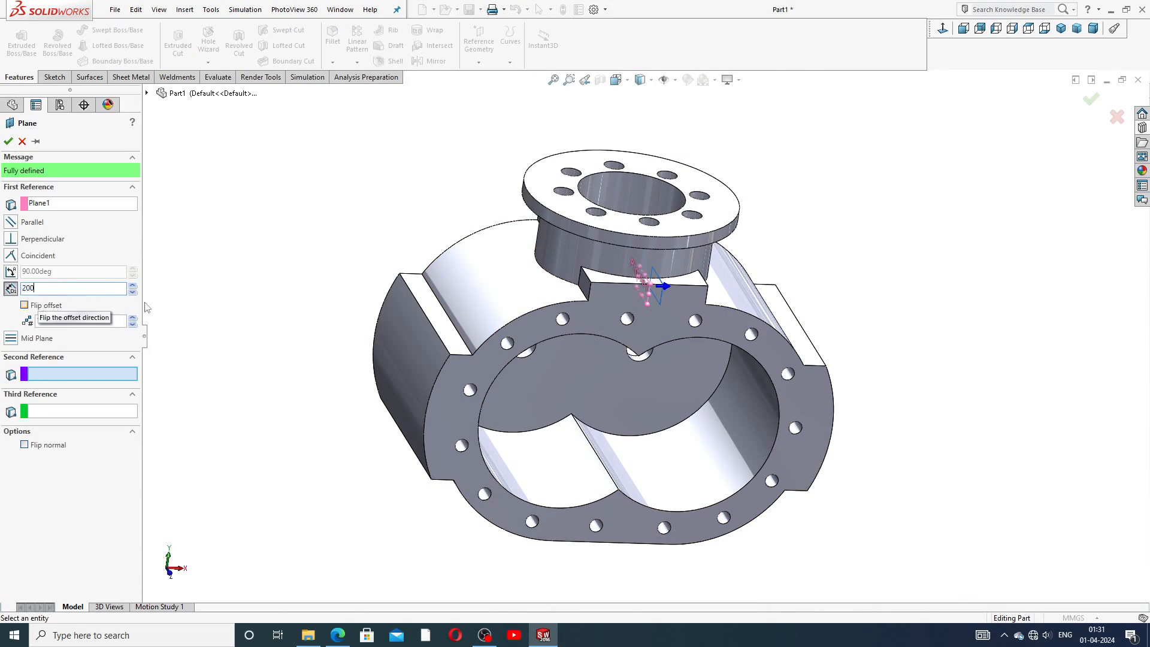
pyautogui.press('Return')
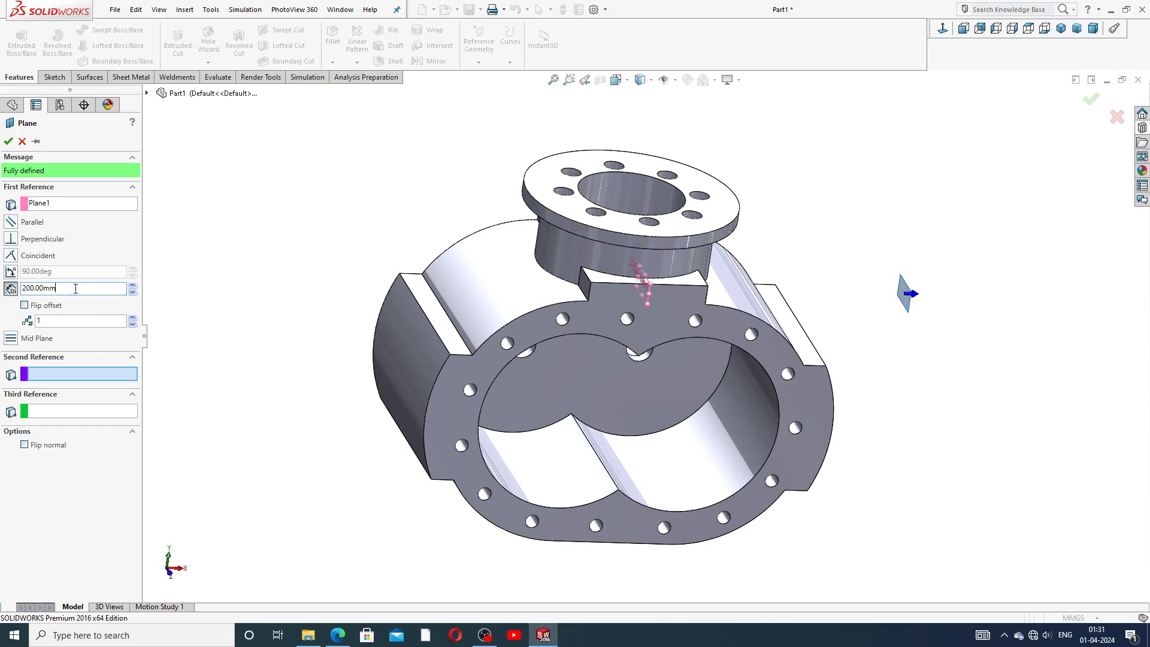
pyautogui.click(8, 142)
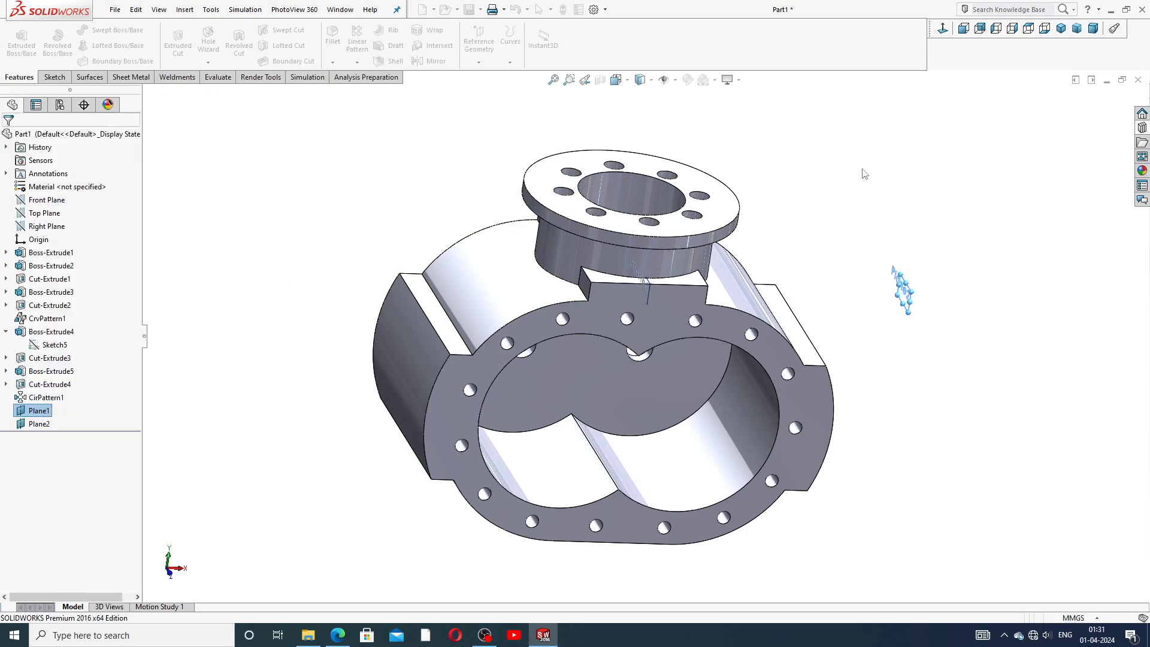
pyautogui.moveTo(870, 259); pyautogui.dragTo(806, 243, button='middle')
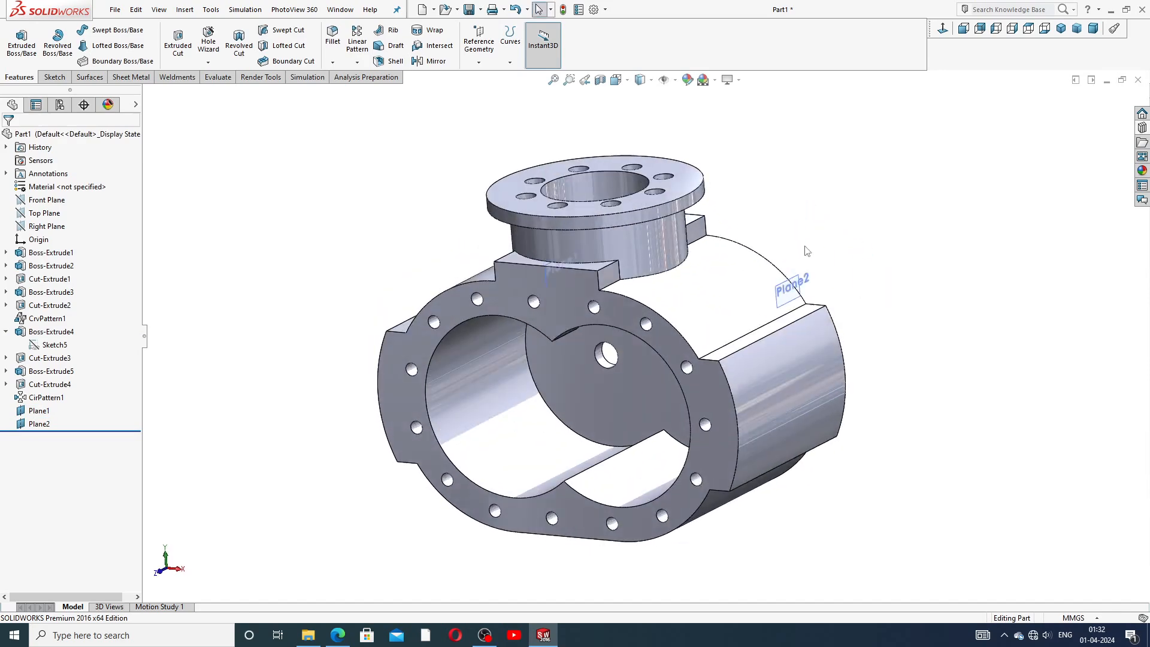
pyautogui.click(782, 300)
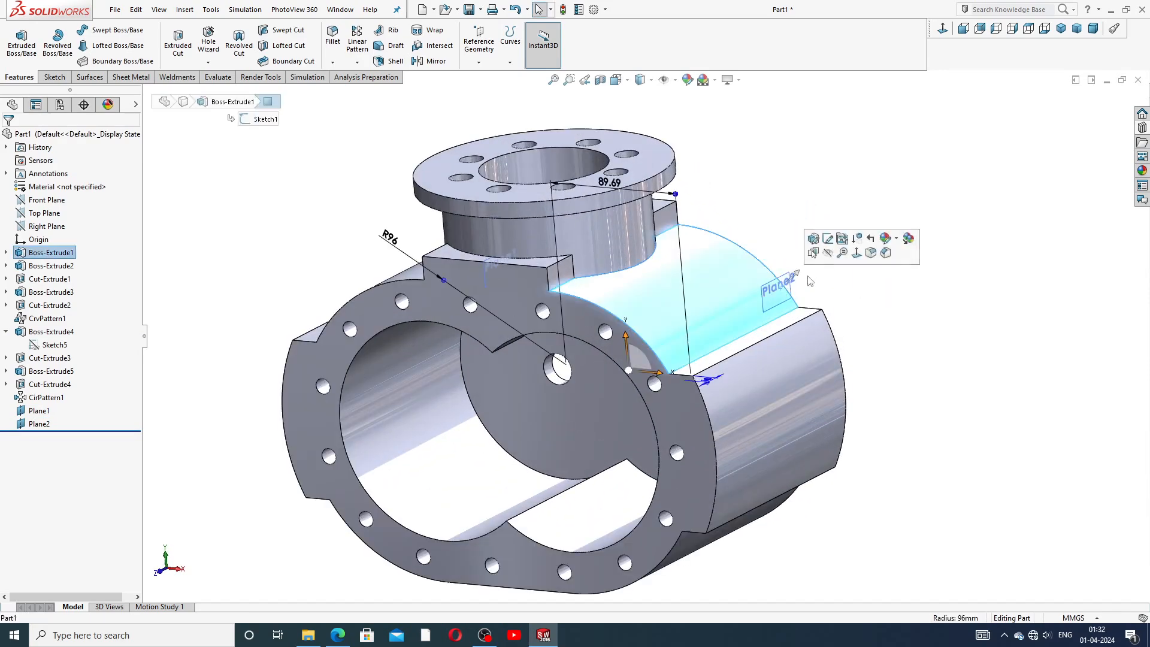
pyautogui.click(860, 309)
pyautogui.click(771, 288)
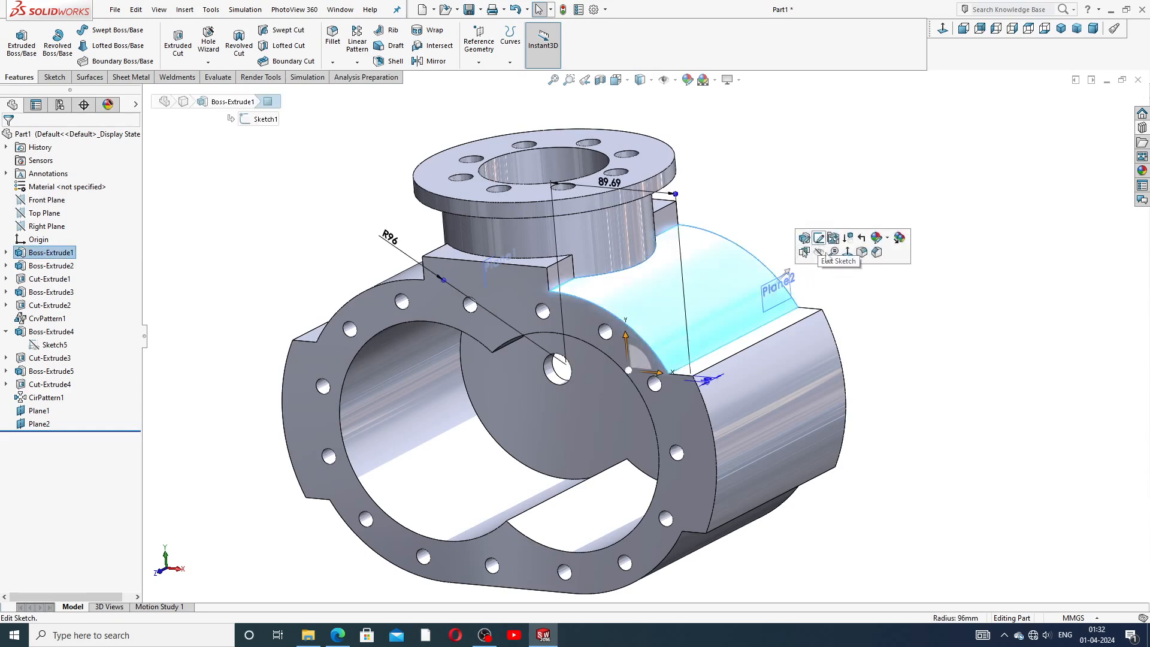
pyautogui.click(799, 266)
pyautogui.moveTo(799, 267); pyautogui.dragTo(803, 301, button='middle')
pyautogui.scroll(-3, 749, 312)
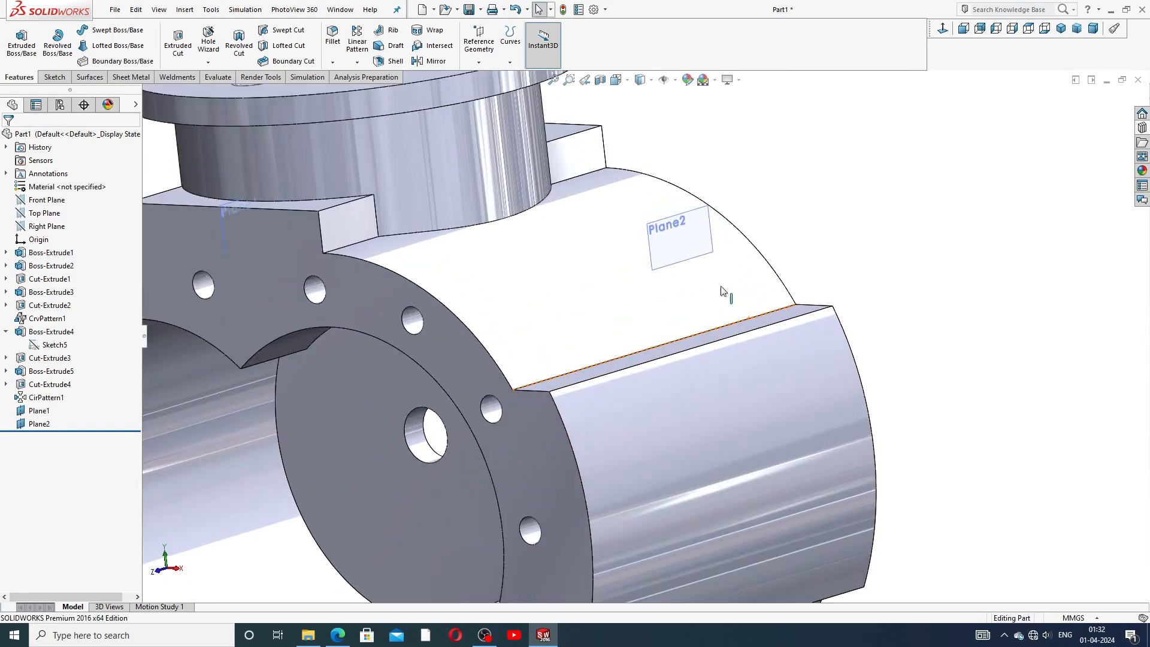
pyautogui.click(667, 243)
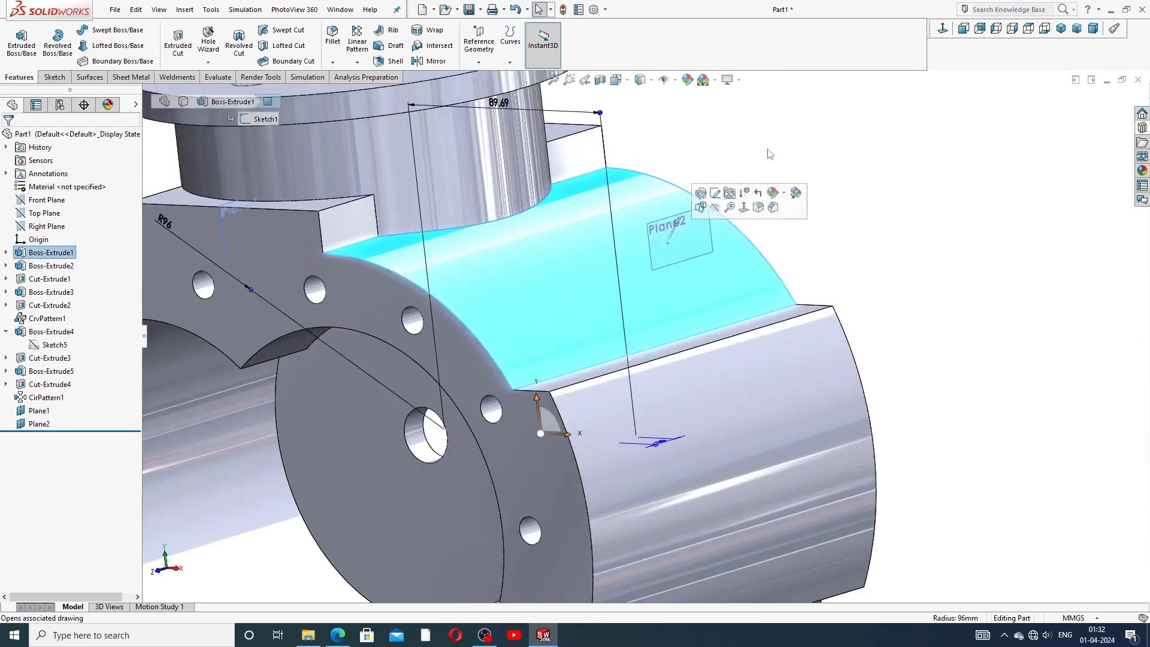
pyautogui.click(53, 78)
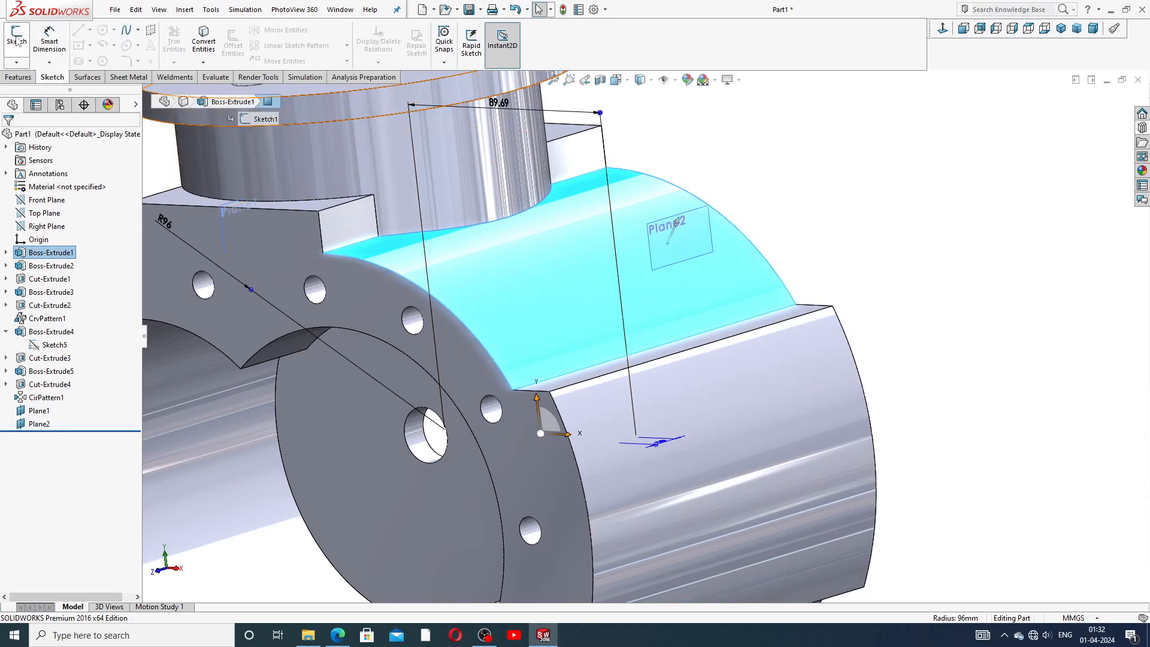
pyautogui.click(765, 152)
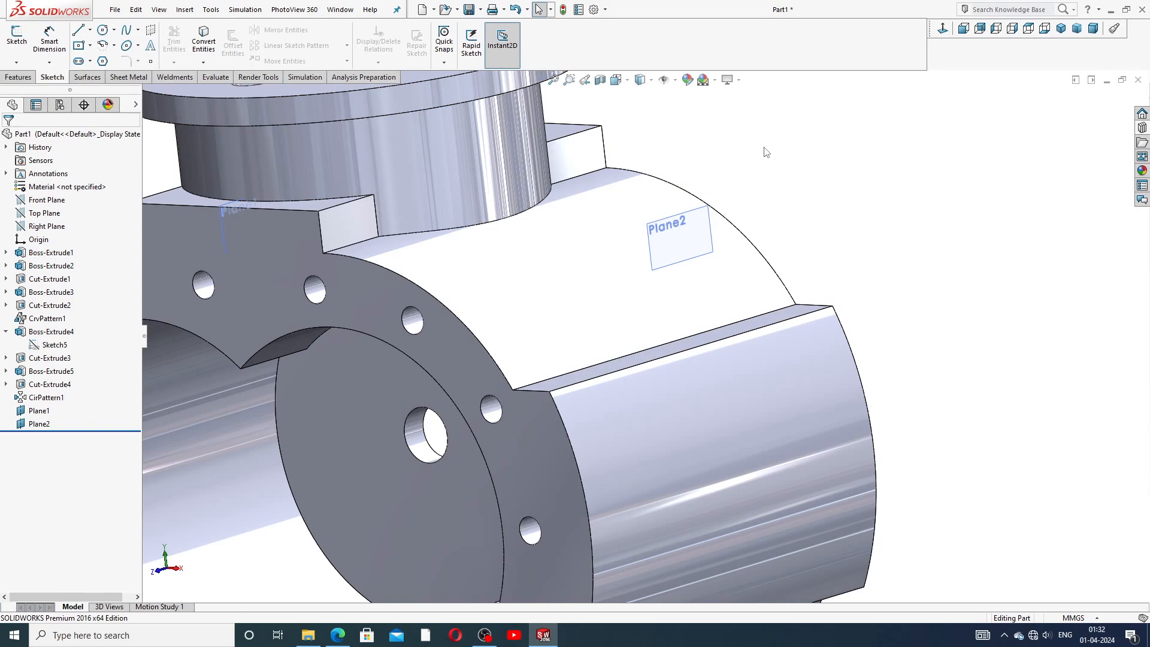
pyautogui.click(703, 230)
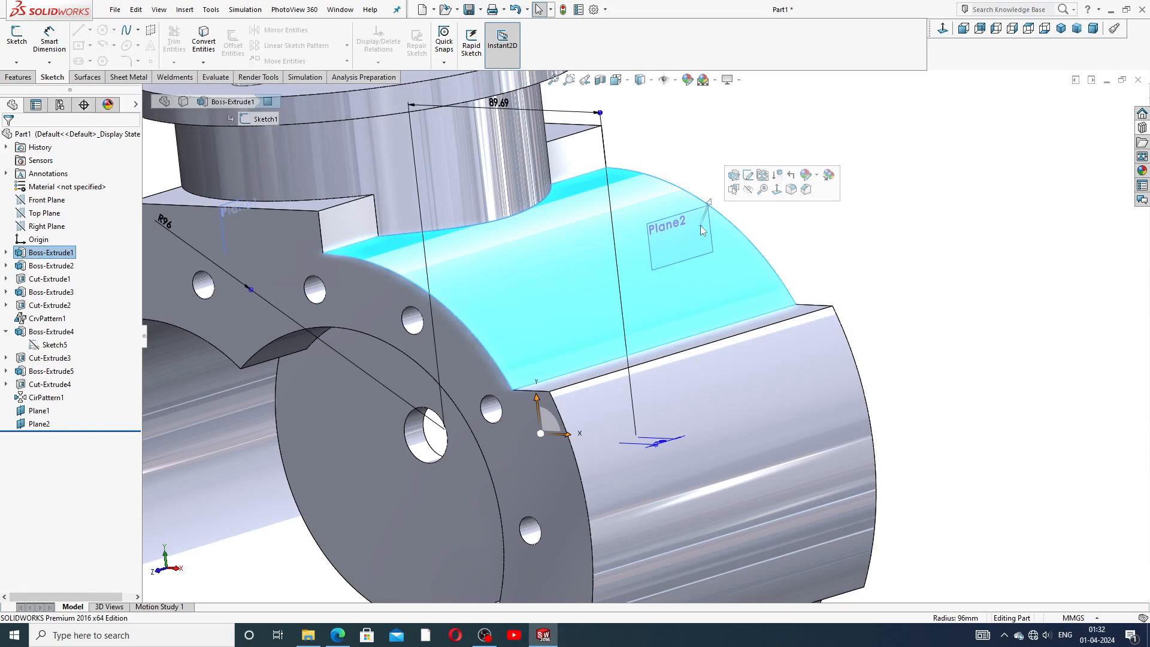
pyautogui.click(788, 229)
pyautogui.scroll(4, 701, 243)
pyautogui.moveTo(661, 286); pyautogui.dragTo(685, 391)
pyautogui.click(691, 388)
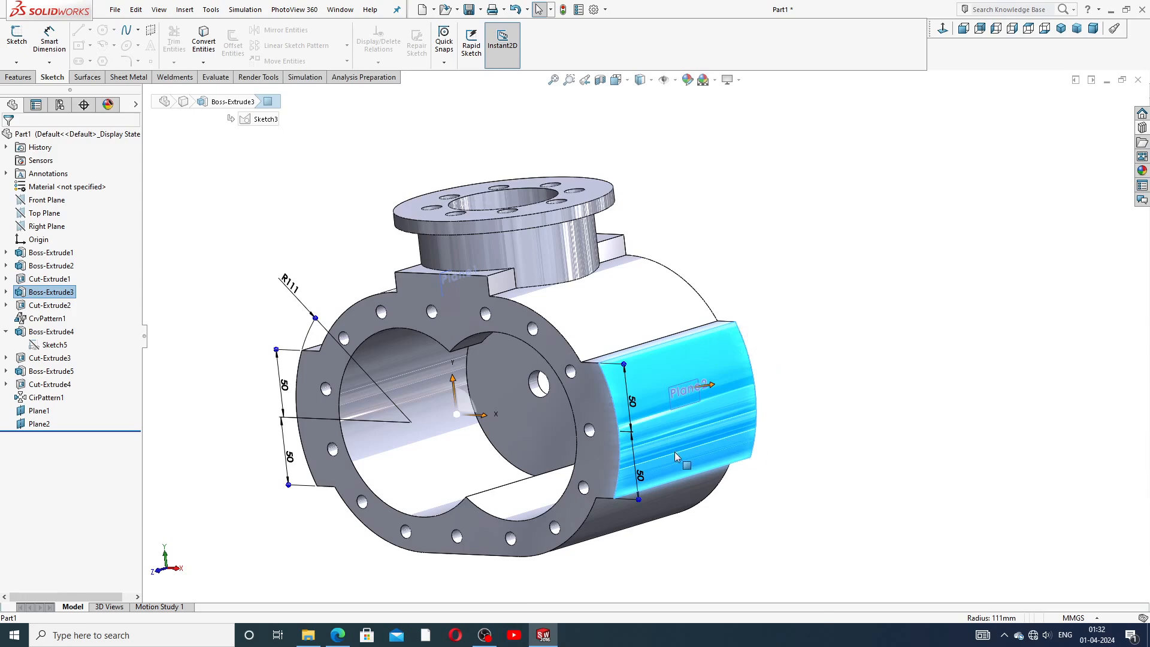
# Open a new sketch on the offset plane and orient the view normal to it.
pyautogui.scroll(-4, 677, 455)
pyautogui.click(864, 283)
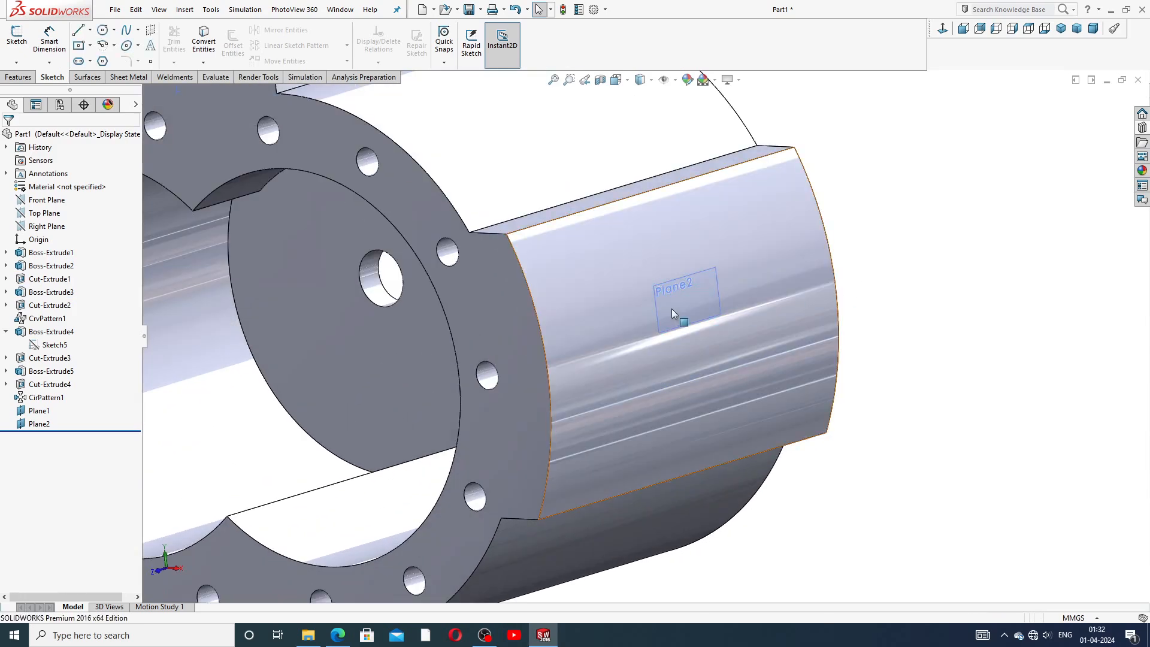
pyautogui.moveTo(661, 308); pyautogui.dragTo(564, 338)
pyautogui.moveTo(675, 310); pyautogui.dragTo(813, 241)
pyautogui.click(846, 245)
pyautogui.click(686, 284)
pyautogui.click(731, 248)
pyautogui.scroll(4, 688, 338)
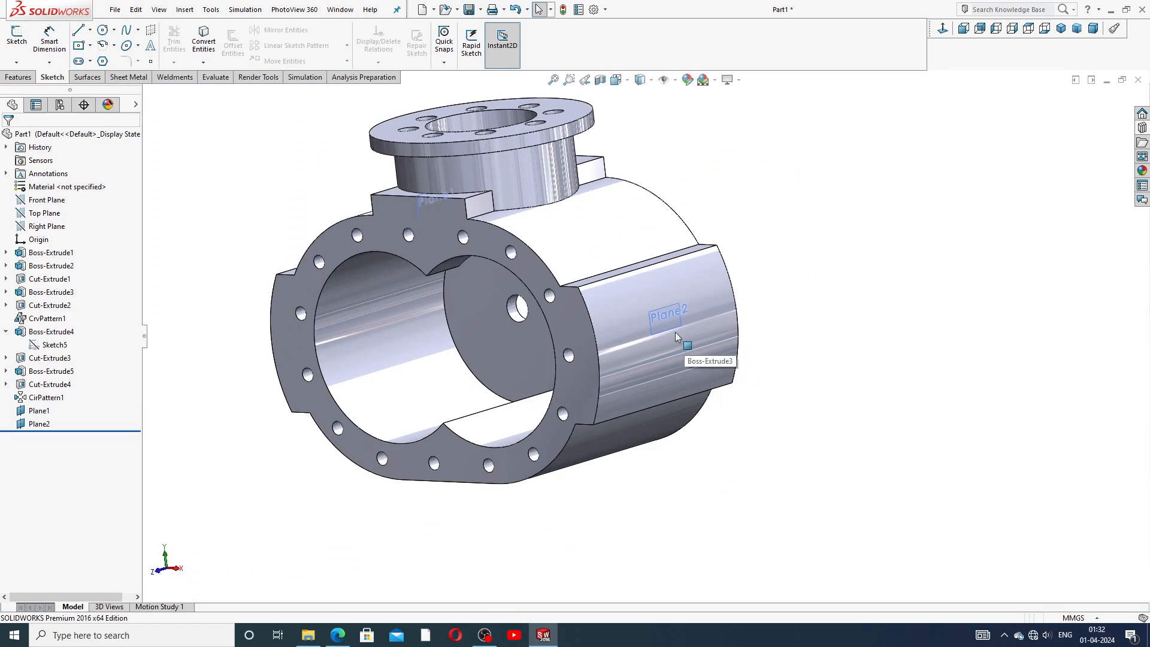
pyautogui.moveTo(693, 345); pyautogui.dragTo(780, 337, button='middle')
pyautogui.click(759, 338)
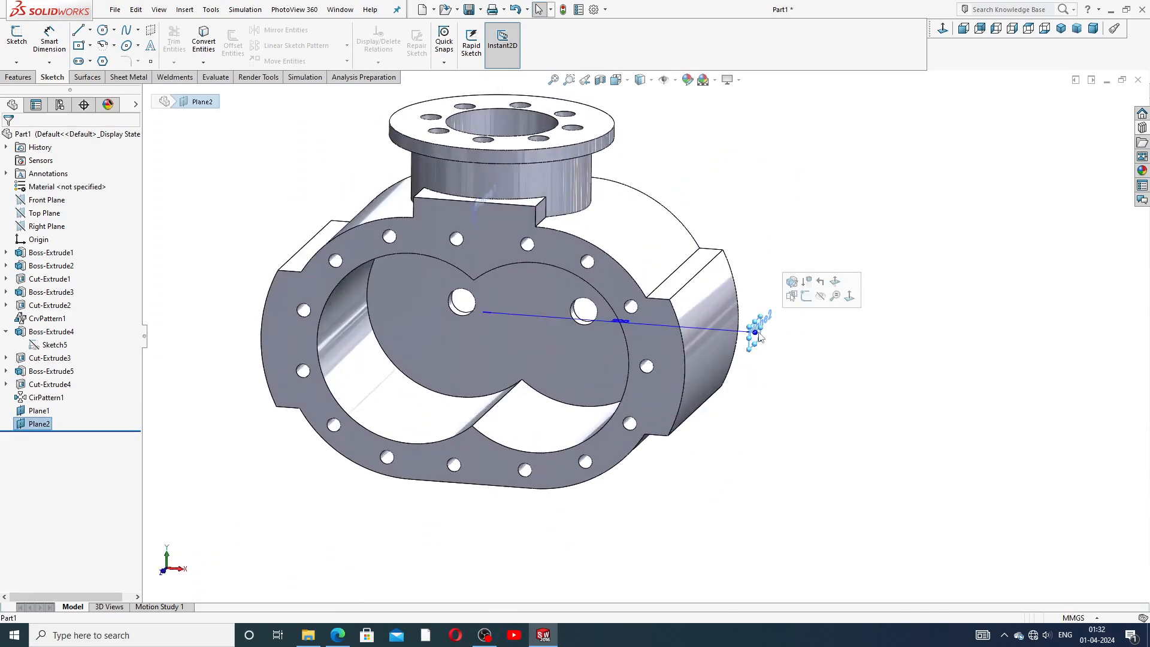
pyautogui.click(800, 297)
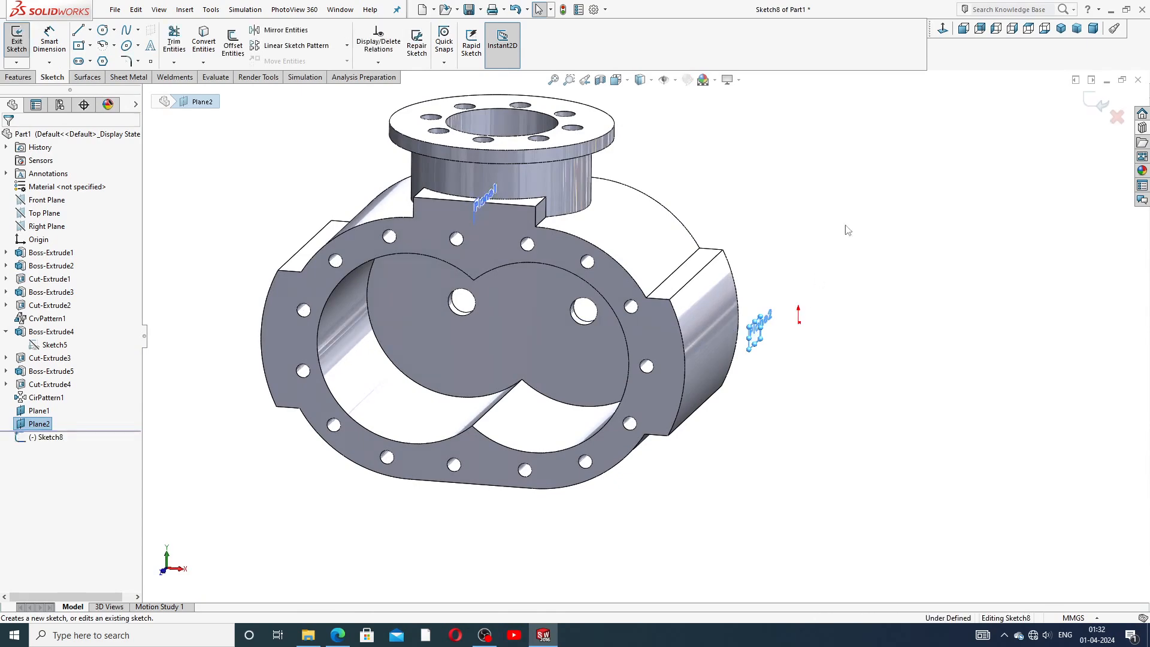
pyautogui.click(942, 28)
pyautogui.moveTo(584, 342); pyautogui.dragTo(852, 343)
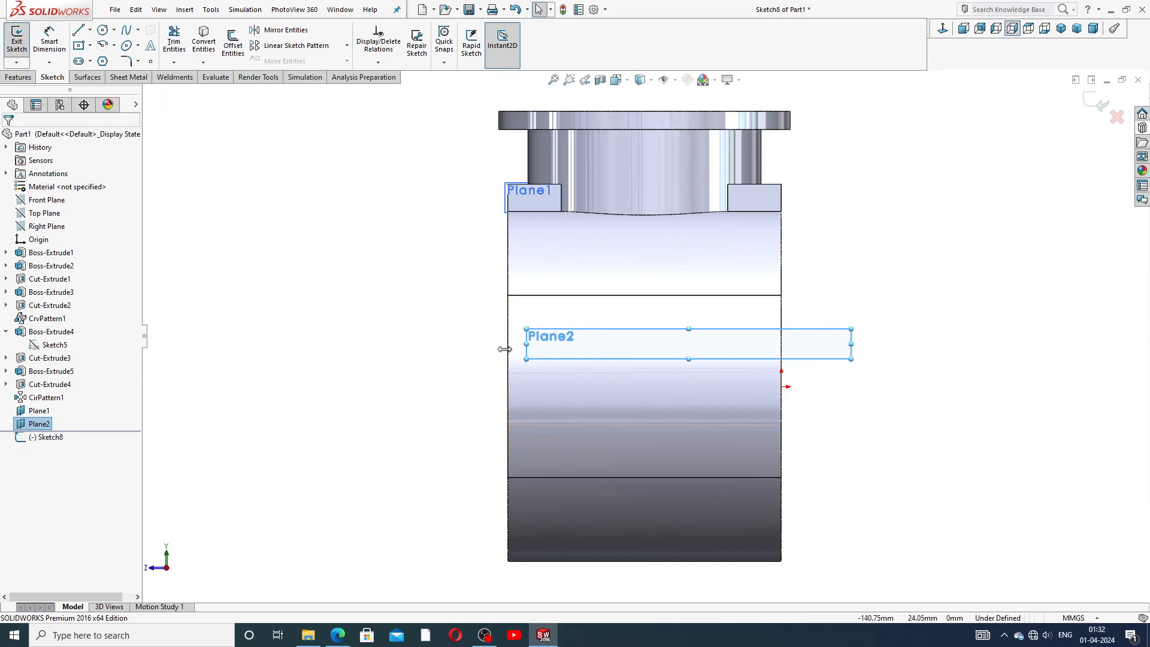
# Resize Plane2's boundary so it spans the full width and height of the housing body.
pyautogui.moveTo(516, 347); pyautogui.dragTo(452, 347)
pyautogui.moveTo(657, 357); pyautogui.dragTo(658, 510)
pyautogui.moveTo(658, 328); pyautogui.dragTo(659, 295)
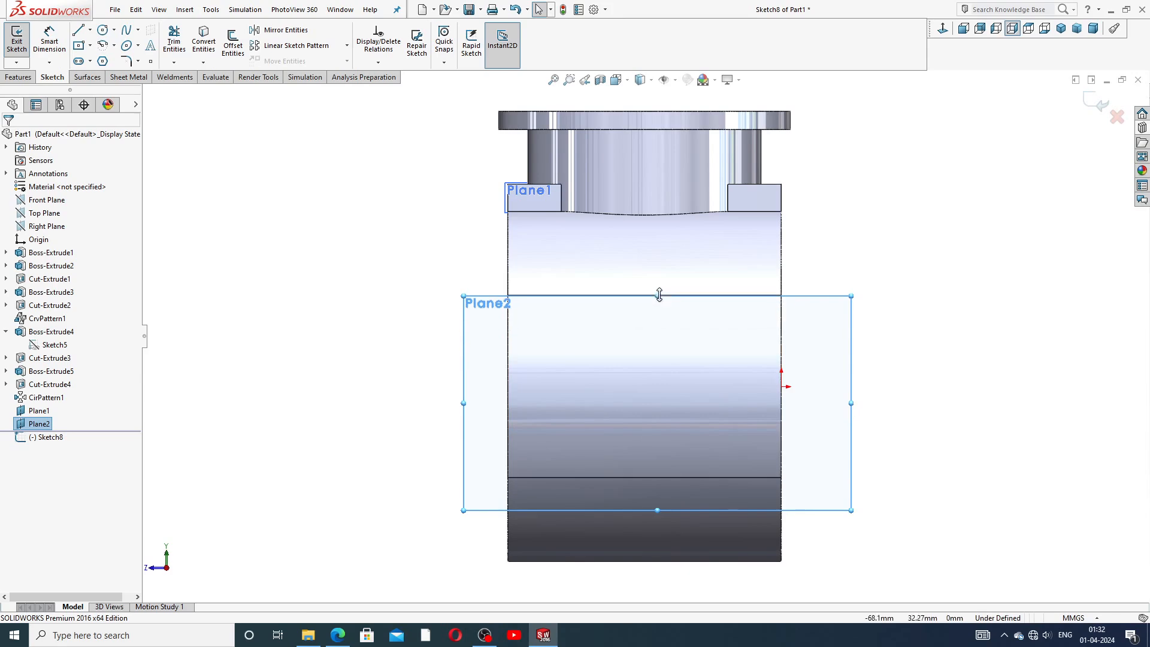
pyautogui.click(969, 321)
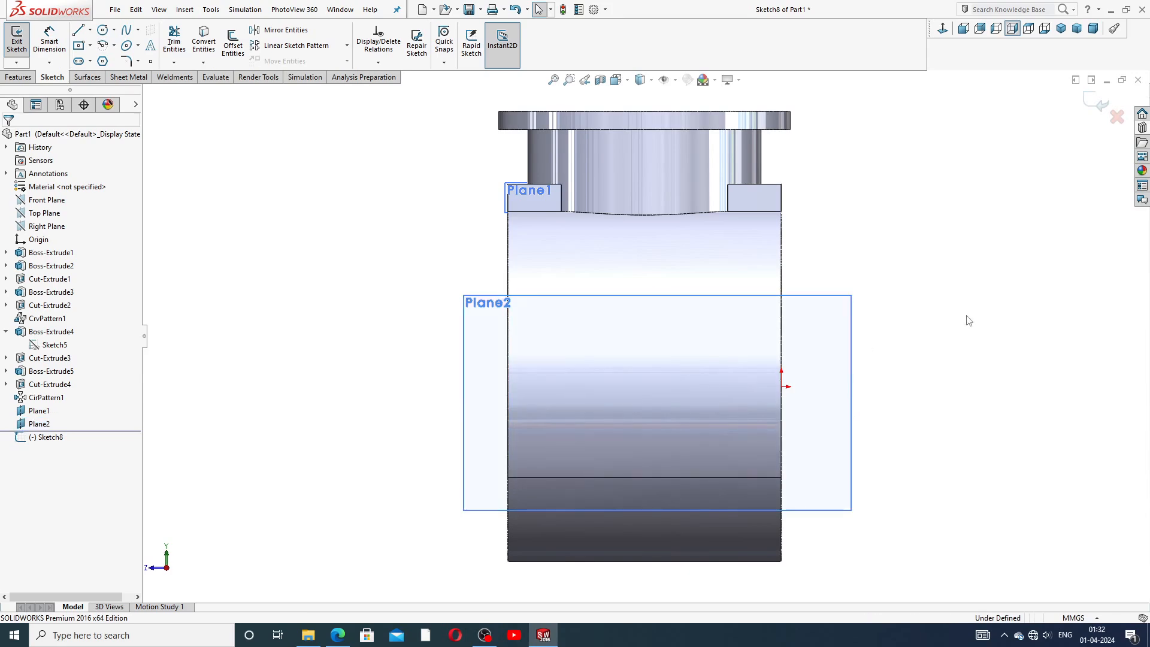
pyautogui.press('z')
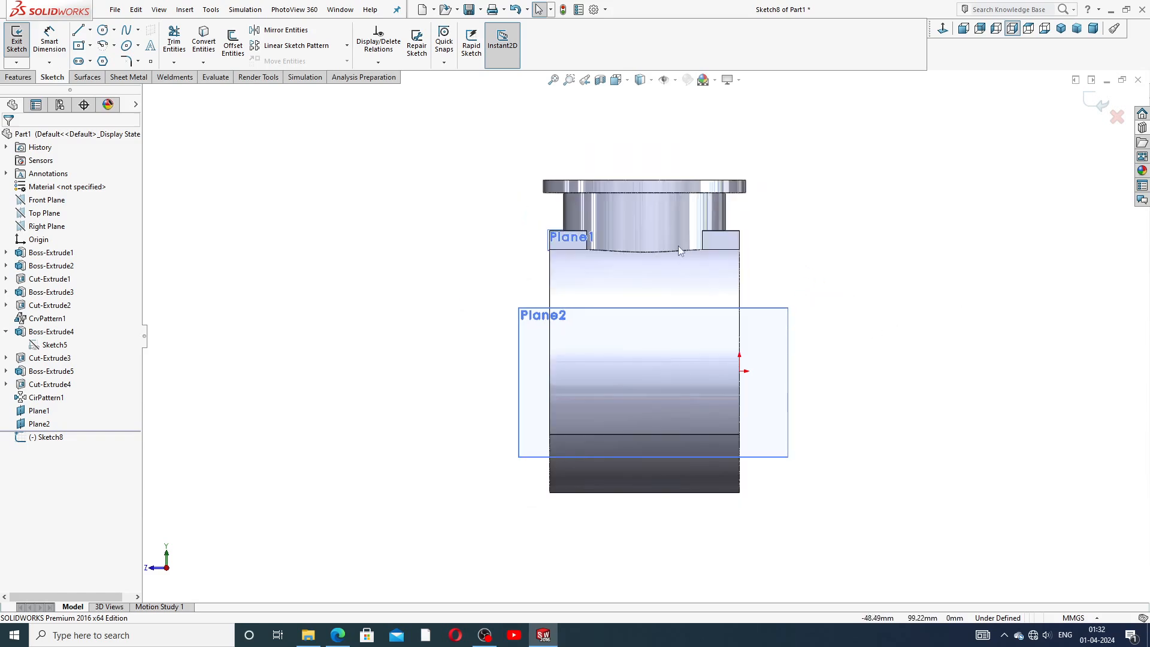
pyautogui.click(92, 31)
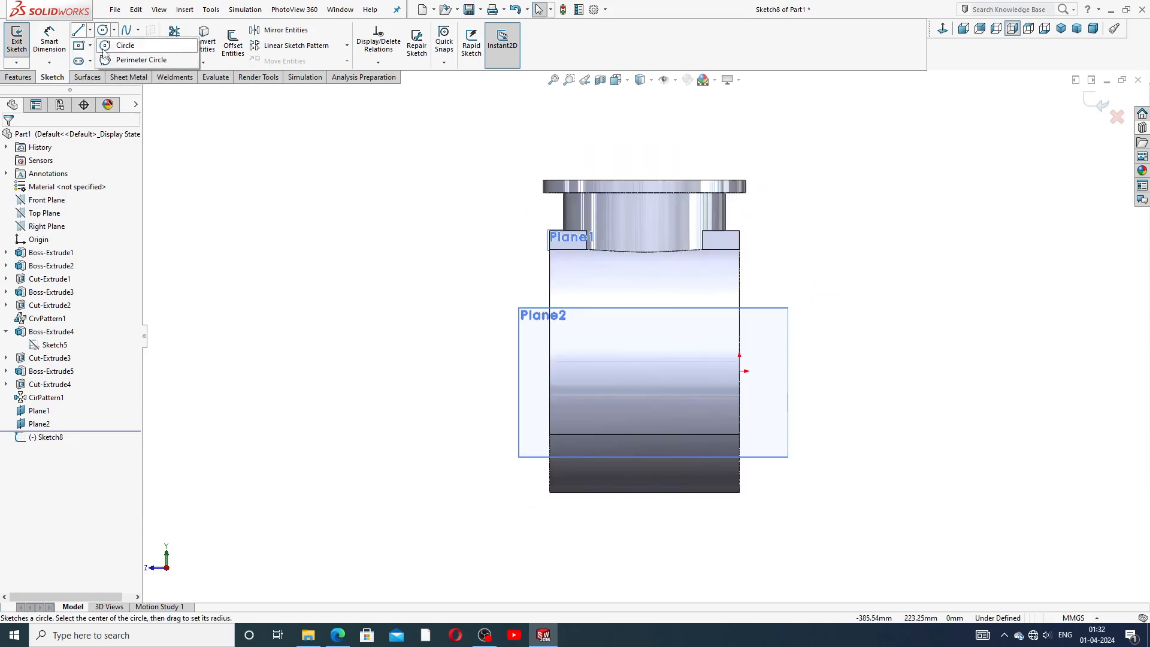
pyautogui.click(106, 64)
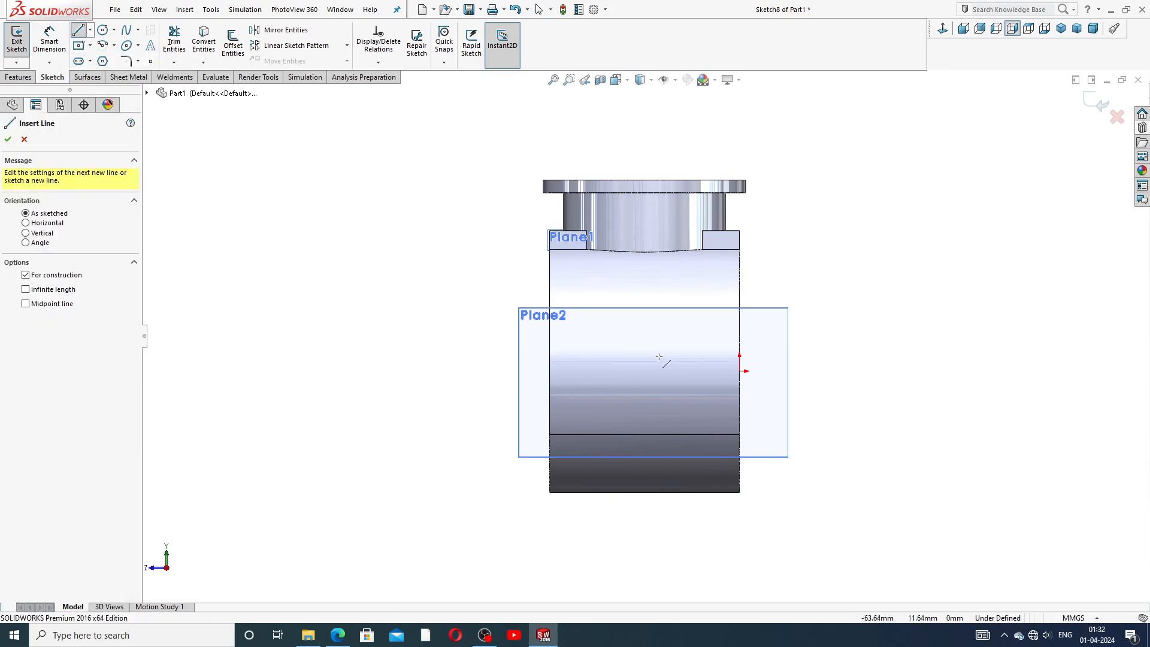
pyautogui.click(550, 377)
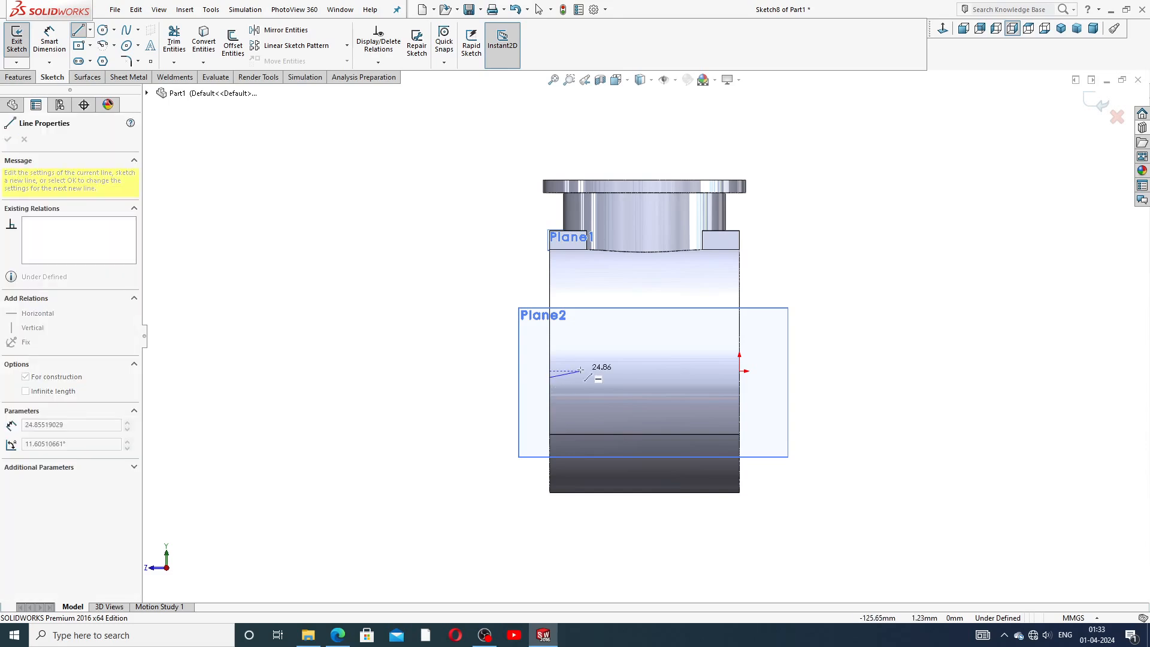
pyautogui.press('Escape')
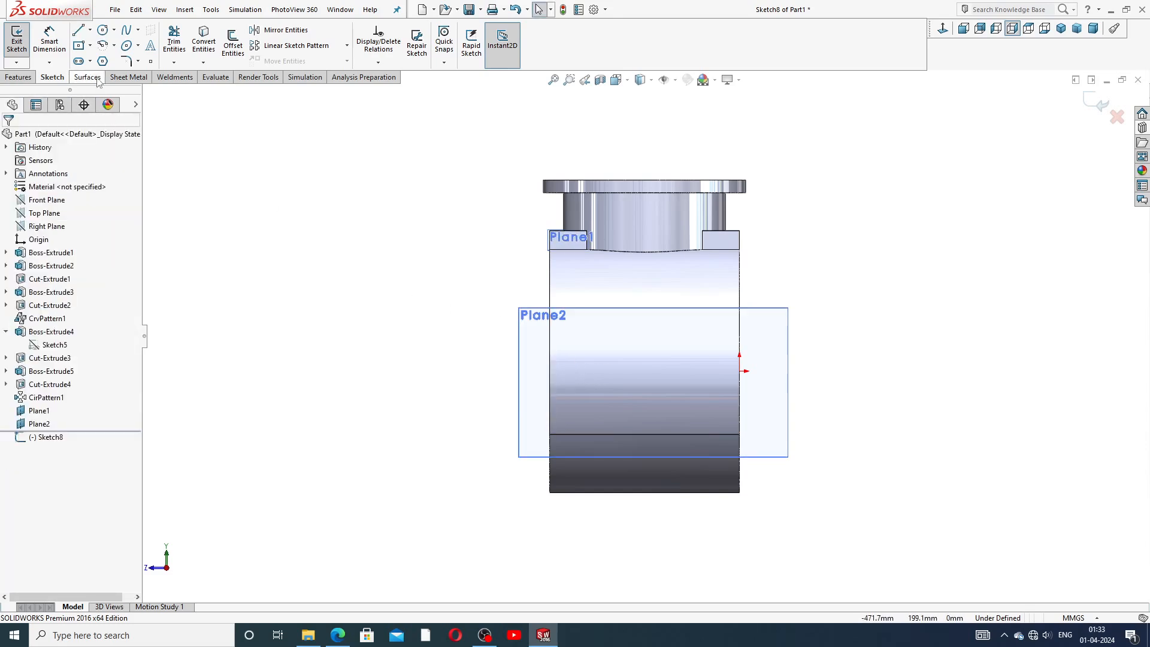
# Draw a horizontal centerline 150 mm long across the body through the plane's middle.
pyautogui.click(90, 30)
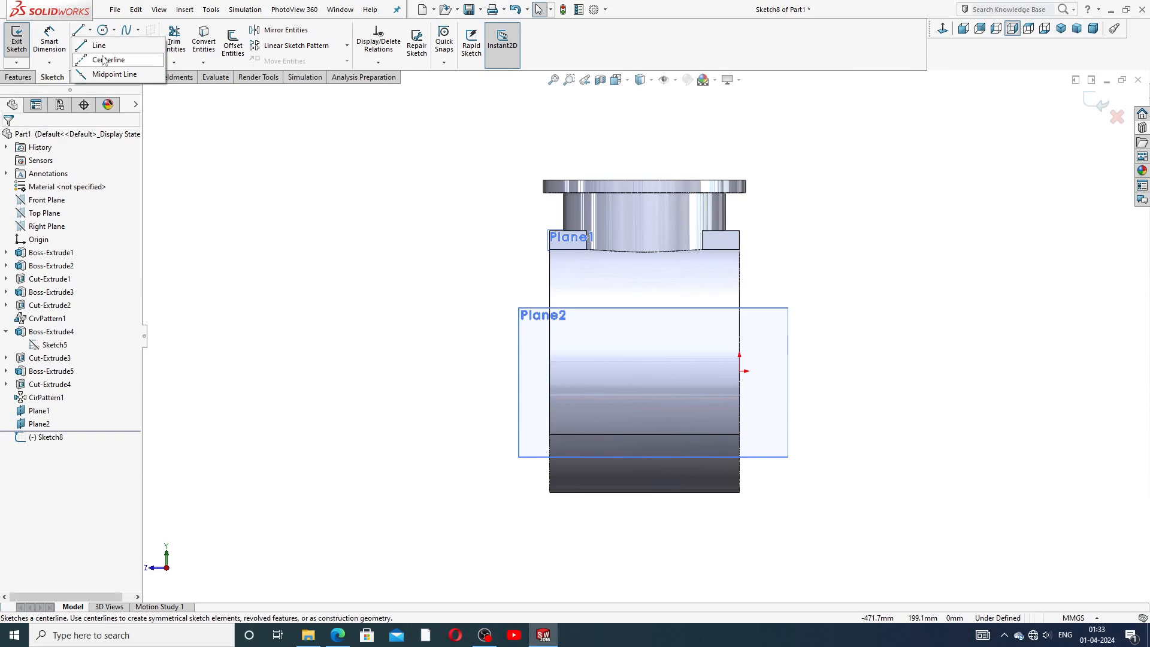
pyautogui.click(105, 60)
pyautogui.click(739, 371)
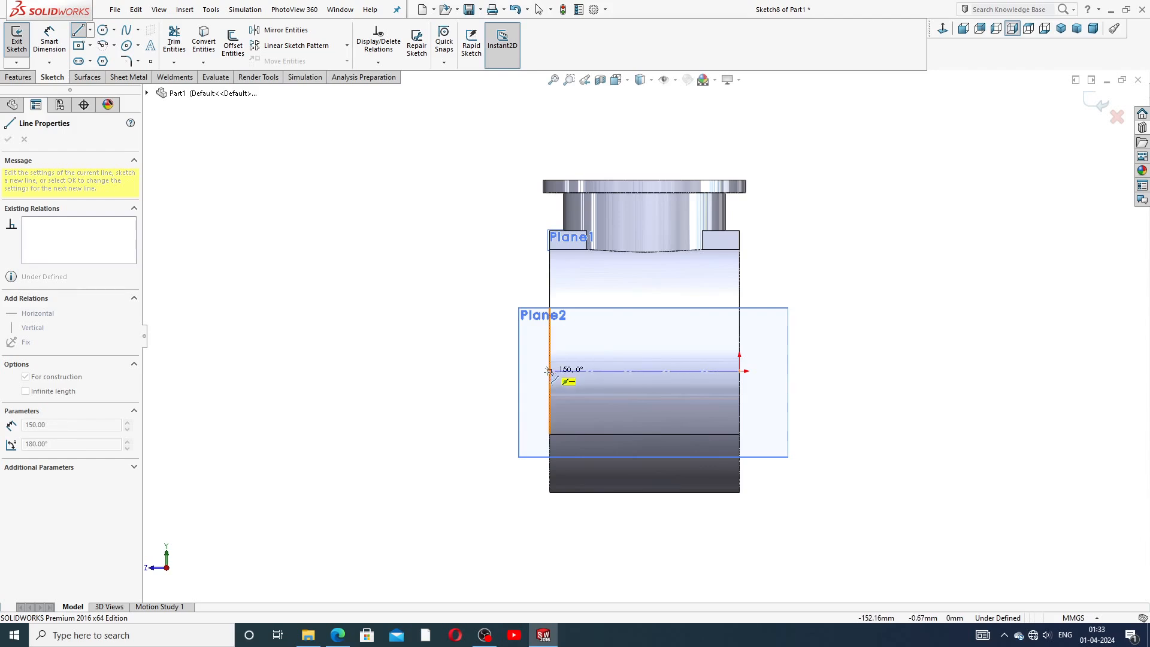
pyautogui.click(549, 371)
pyautogui.rightClick(629, 343)
pyautogui.click(653, 355)
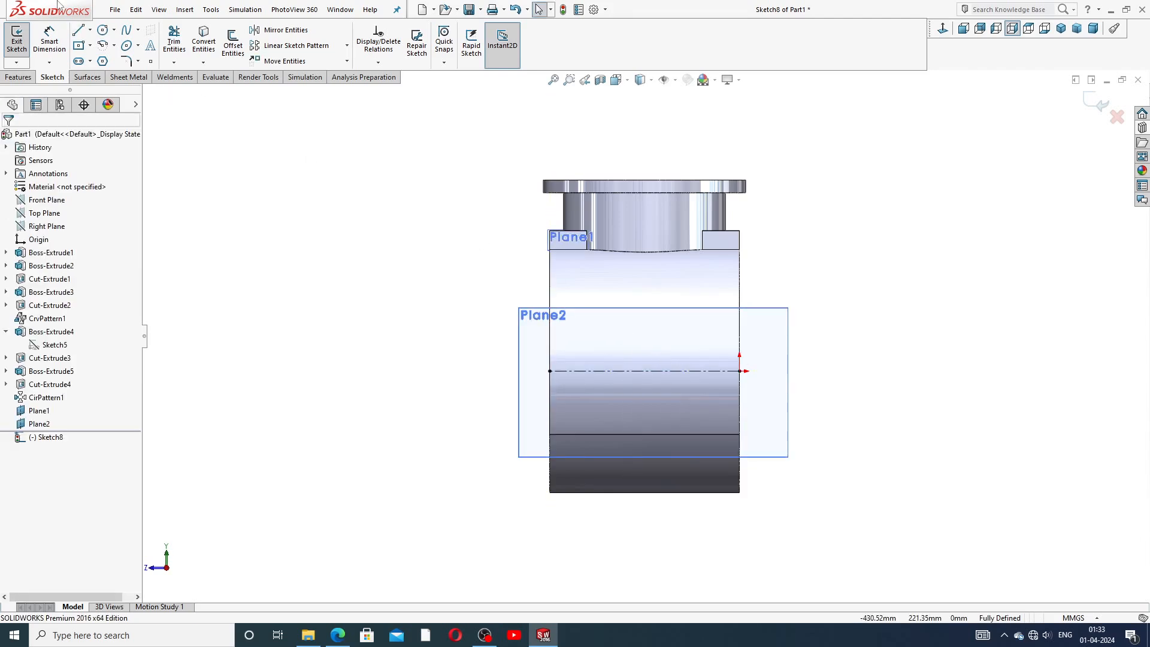
# Sketch three concentric circles at the centerline's midpoint, about 73, 137 and 164 mm in diameter.
pyautogui.click(103, 30)
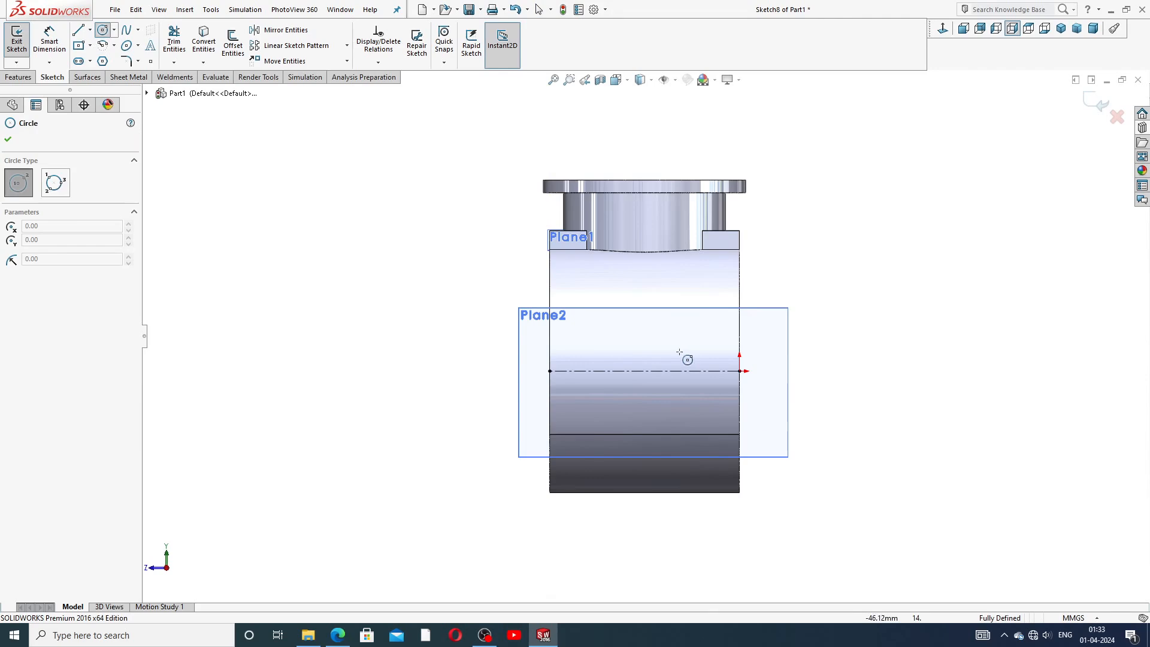
pyautogui.click(645, 371)
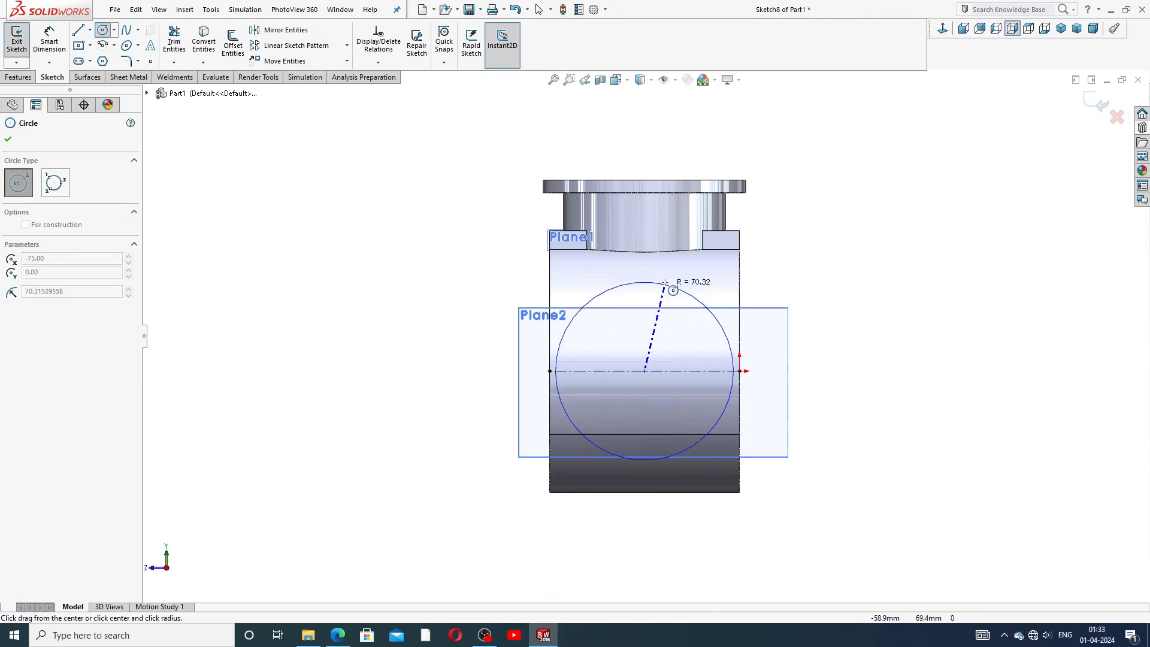
pyautogui.click(657, 327)
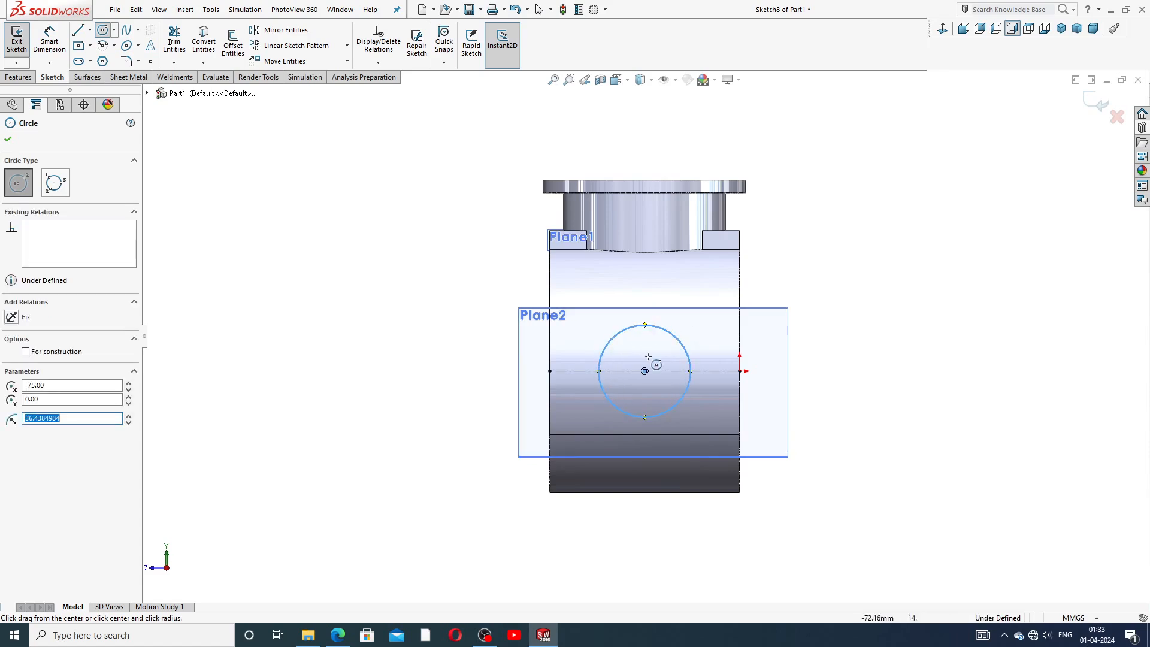
pyautogui.click(644, 371)
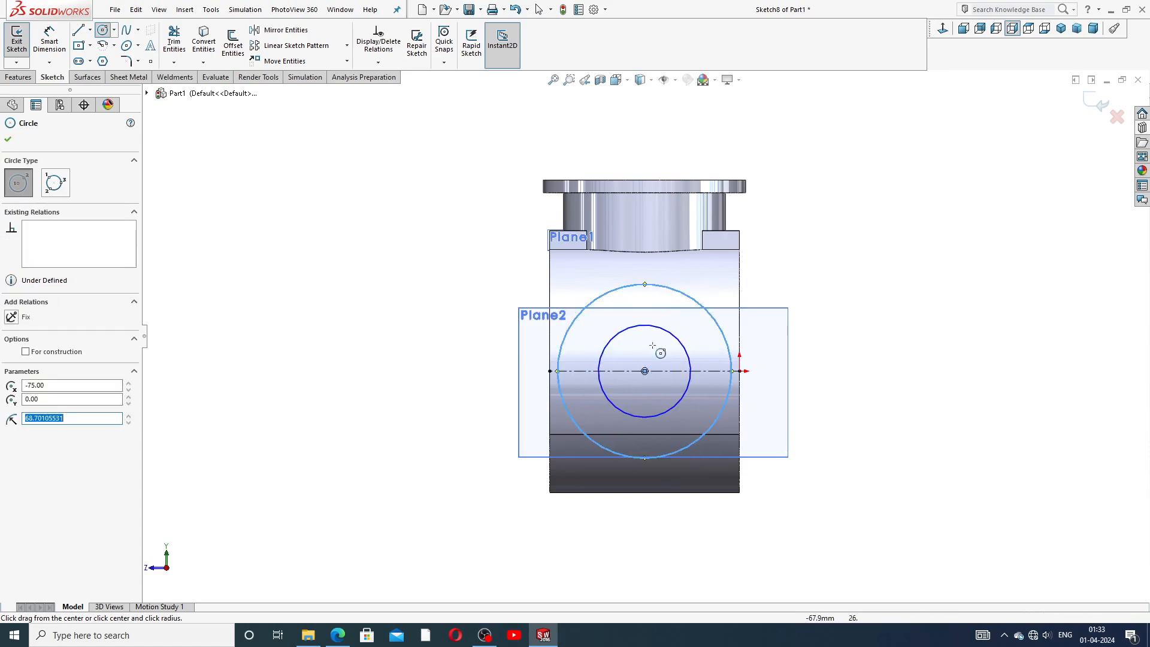
pyautogui.click(644, 371)
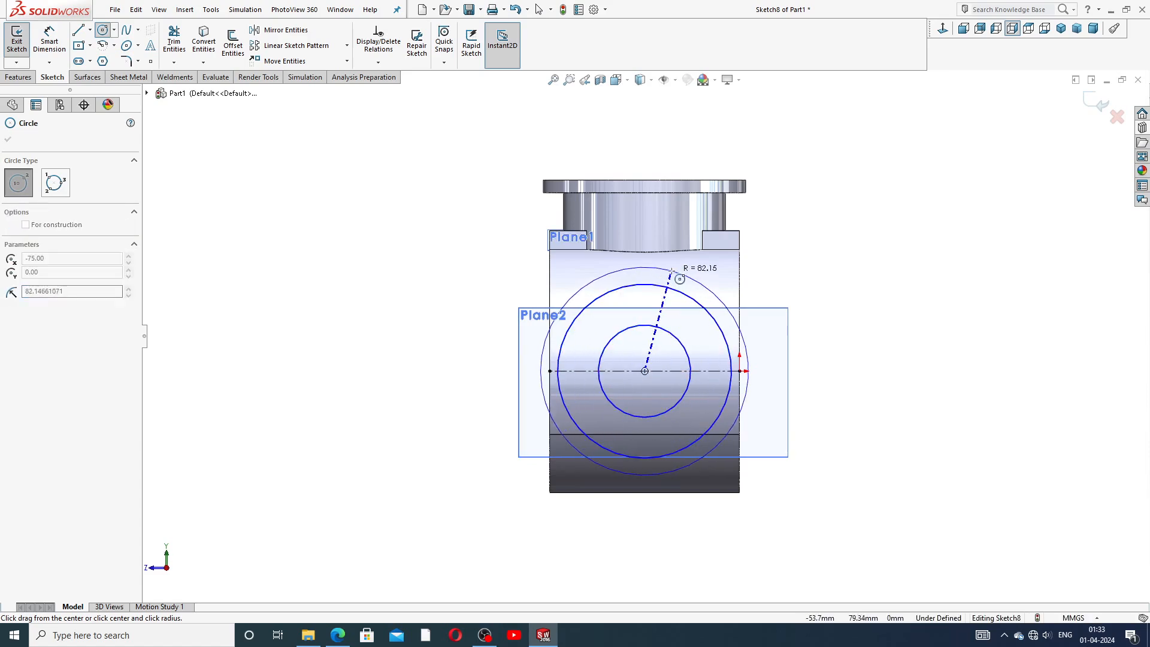
pyautogui.click(694, 277)
pyautogui.rightClick(776, 275)
pyautogui.click(797, 278)
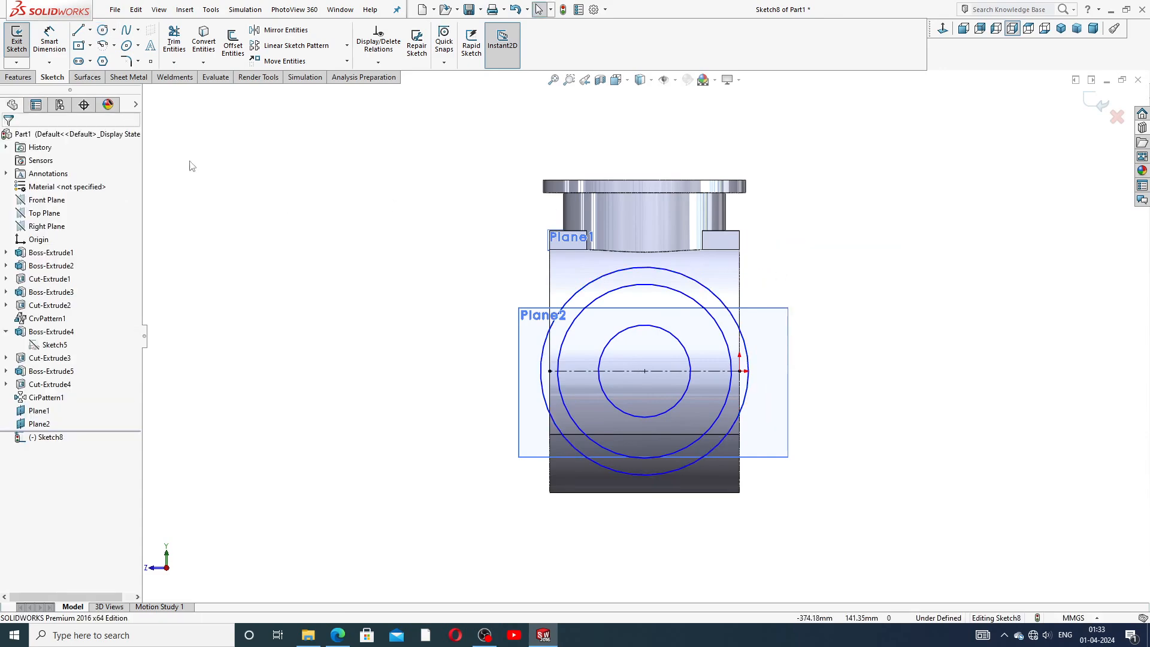
# Set the innermost circle's diameter to 60 mm with Smart Dimension.
pyautogui.click(53, 42)
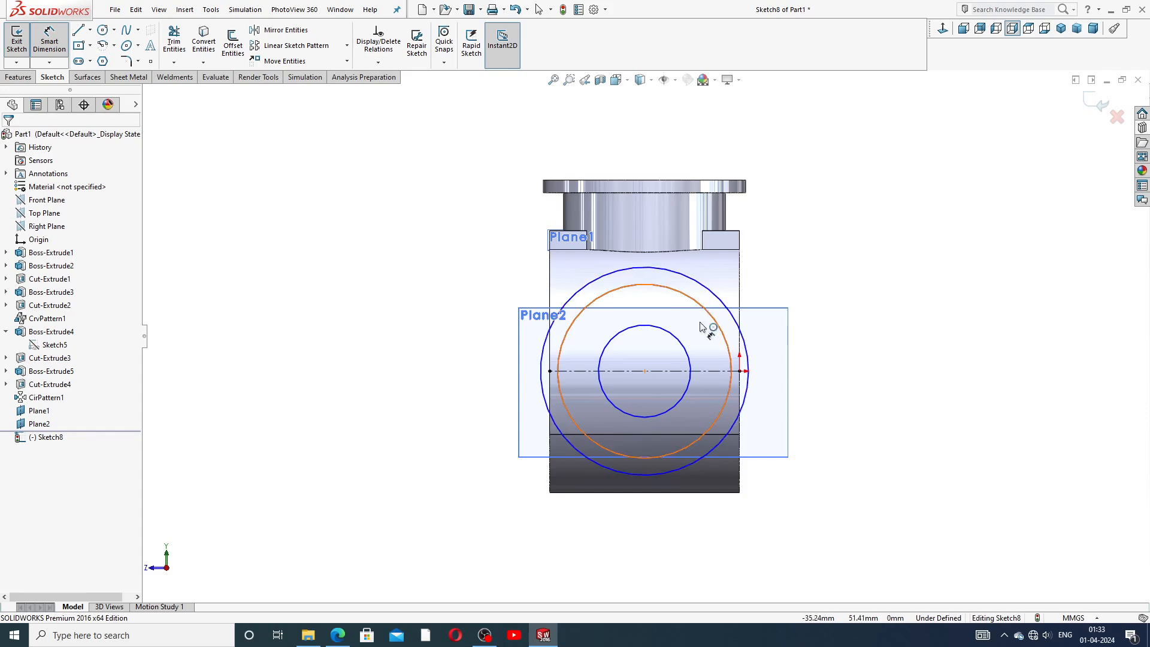
pyautogui.click(684, 351)
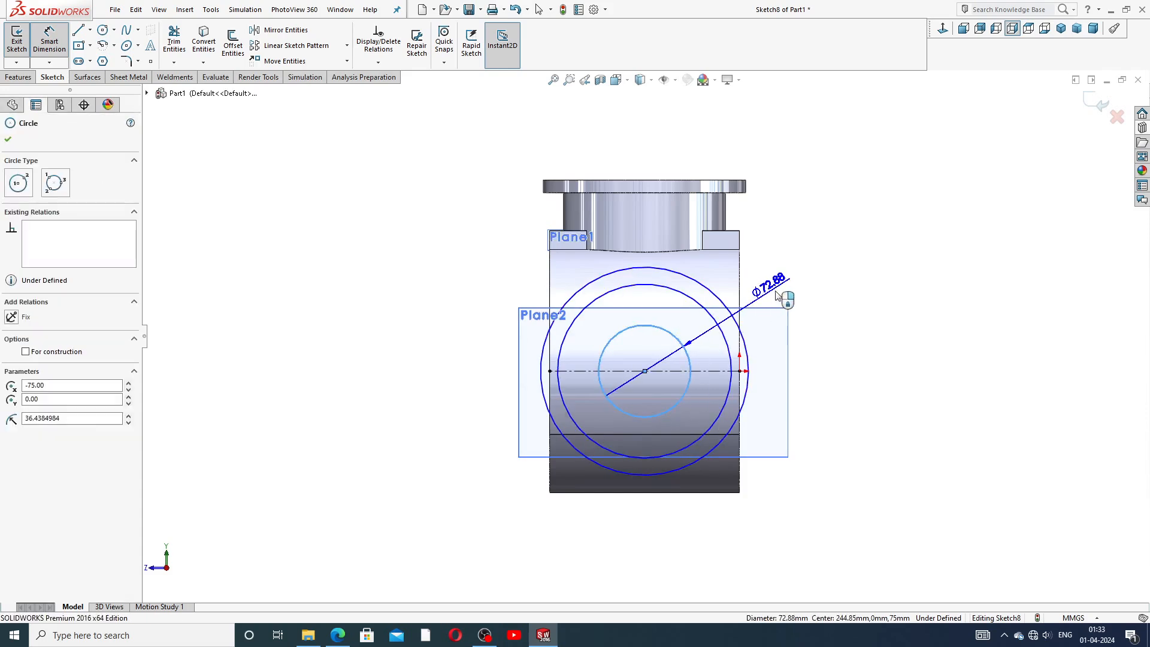
pyautogui.click(782, 299)
pyautogui.write('60')
pyautogui.press('Return')
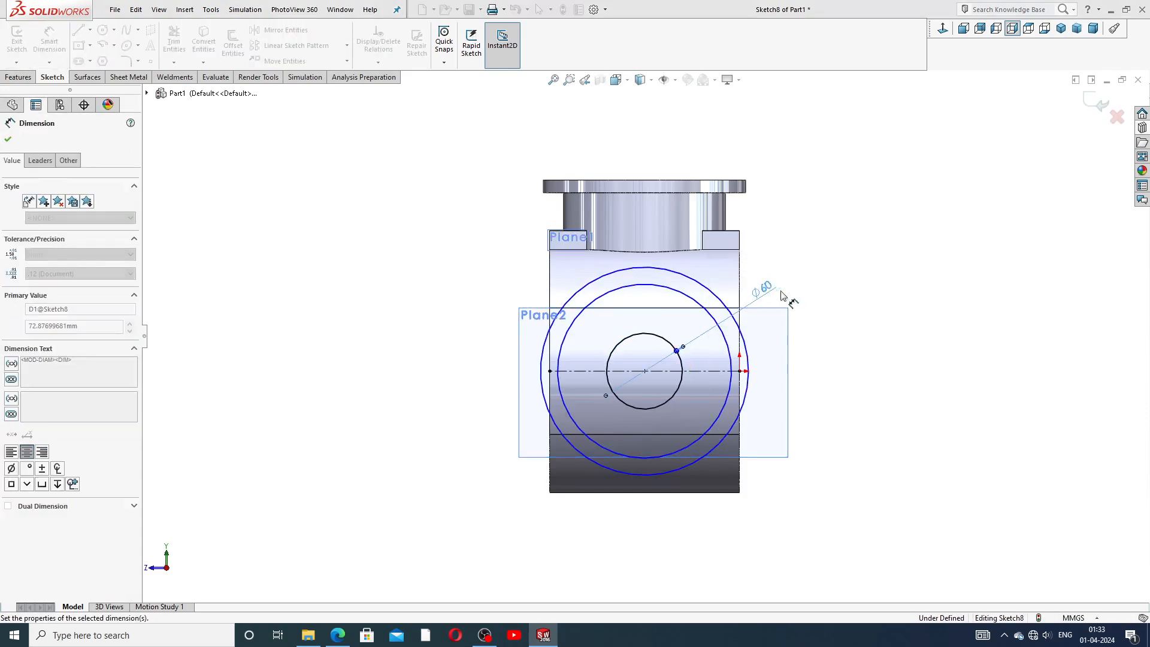
# Consult the reference drawing and set the middle circle's diameter to 90 mm.
pyautogui.click(337, 635)
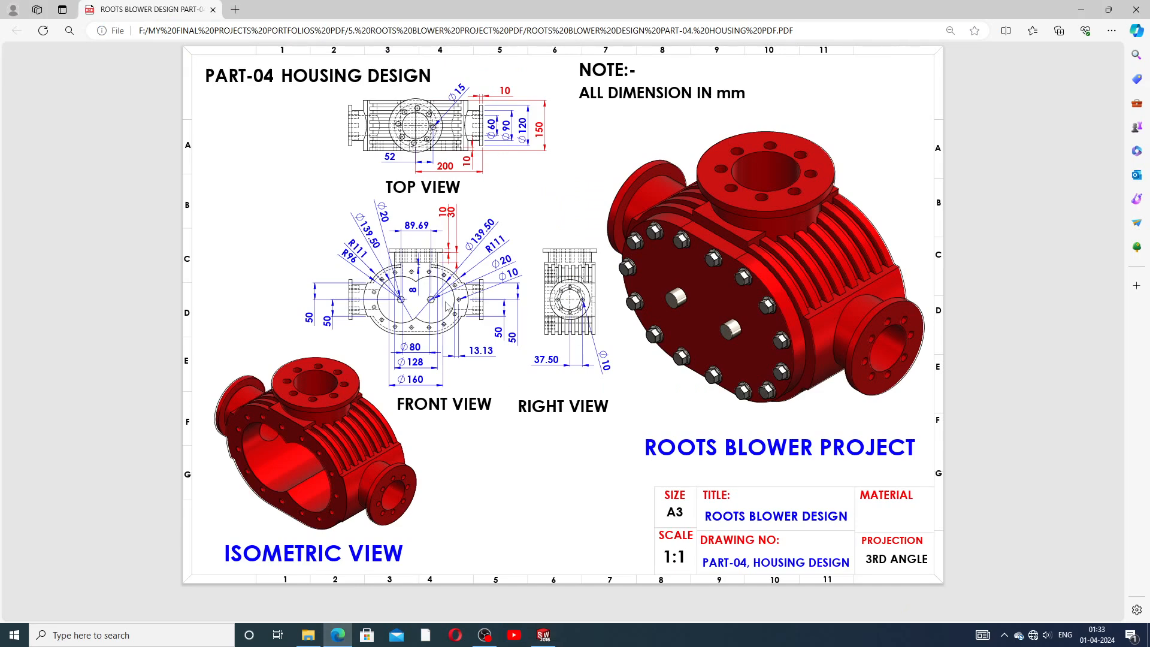
pyautogui.click(338, 635)
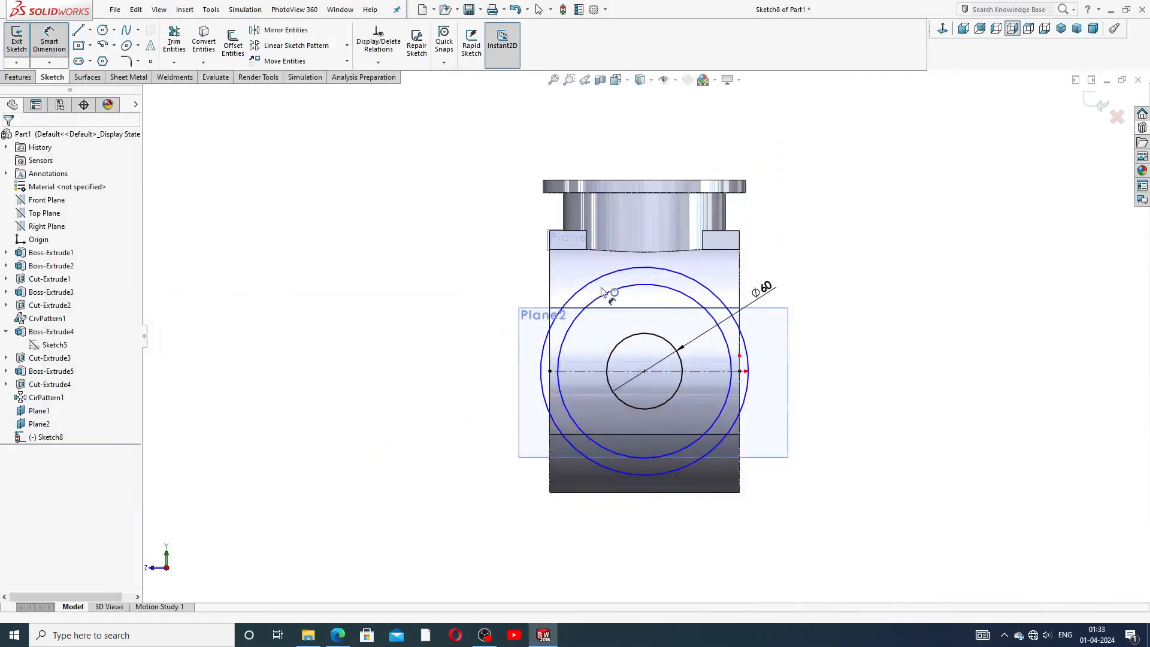
pyautogui.click(691, 303)
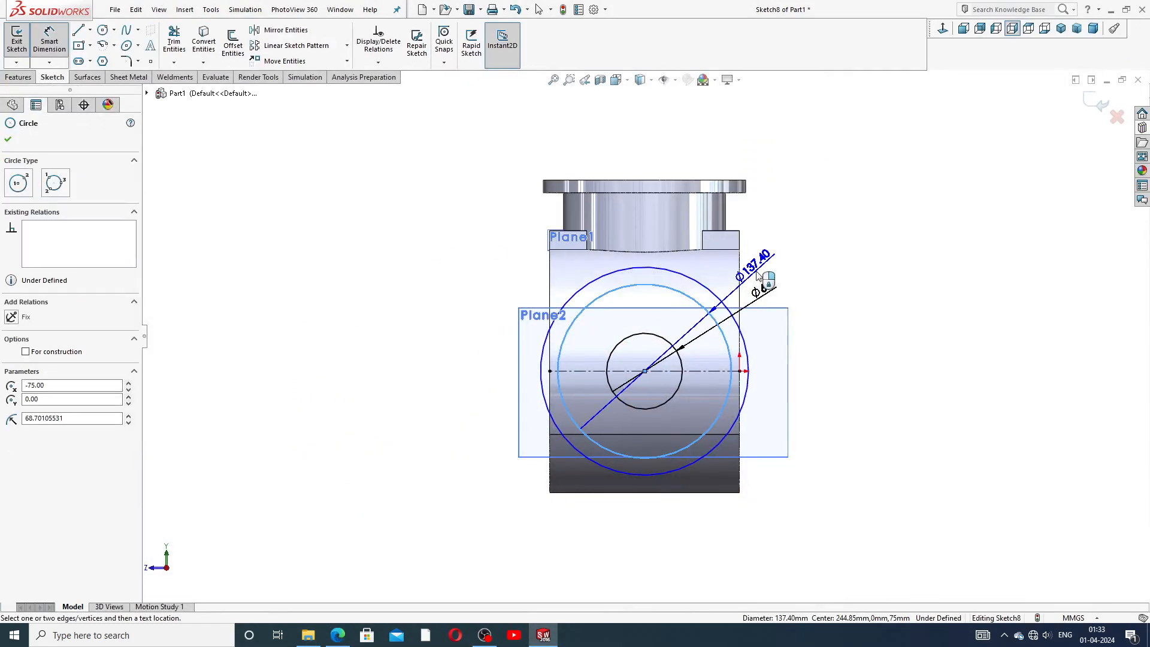
pyautogui.click(764, 275)
pyautogui.write('90')
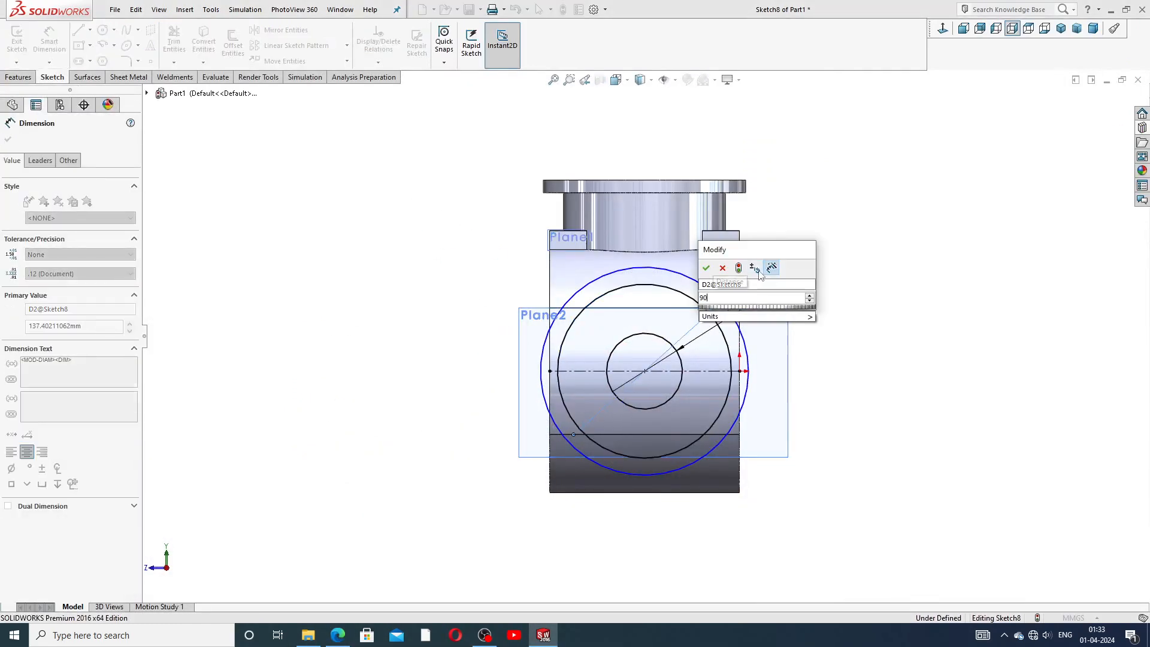
pyautogui.press('Return')
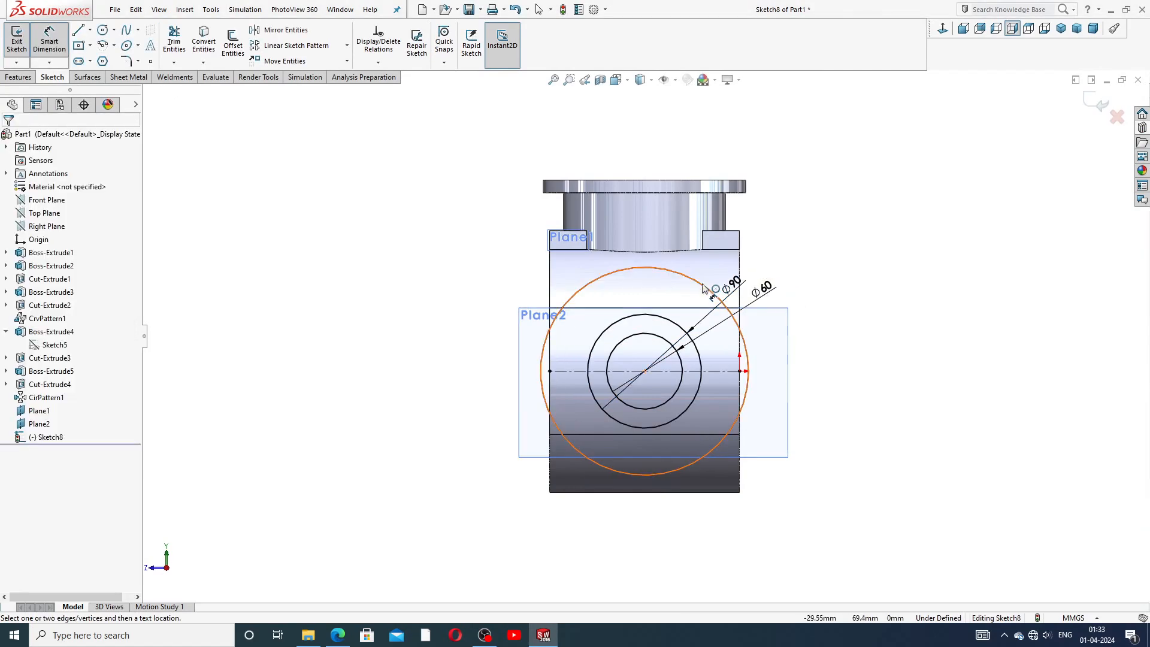
# Set the outer circle's diameter to 120 mm and fit the sketch in view.
pyautogui.click(708, 286)
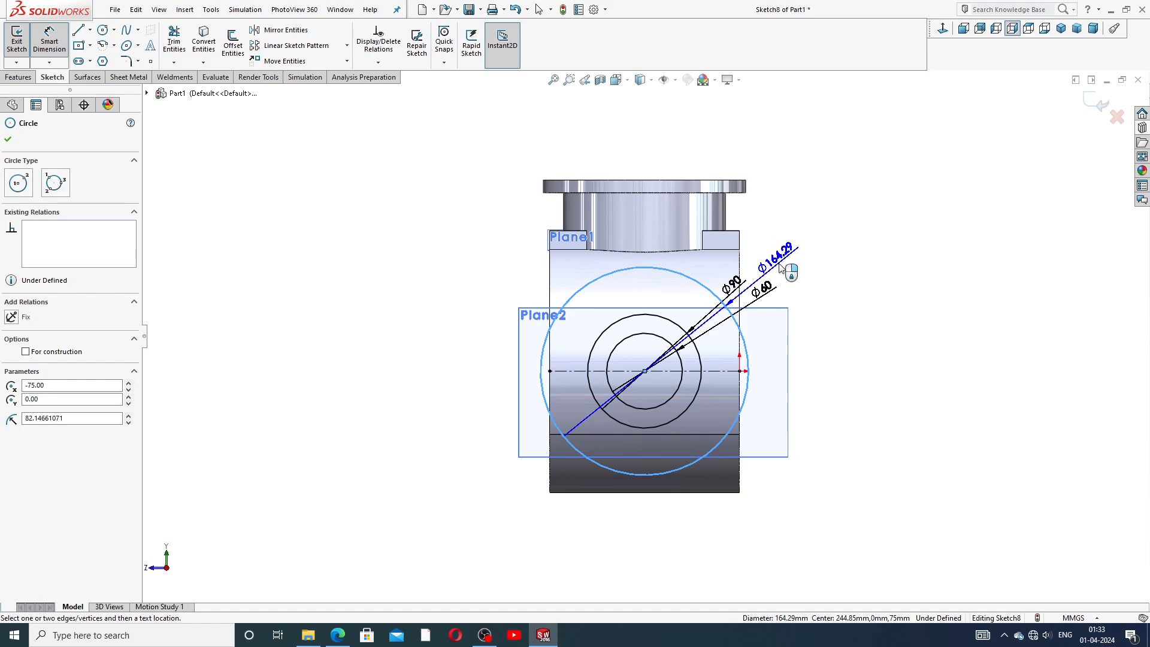
pyautogui.click(782, 267)
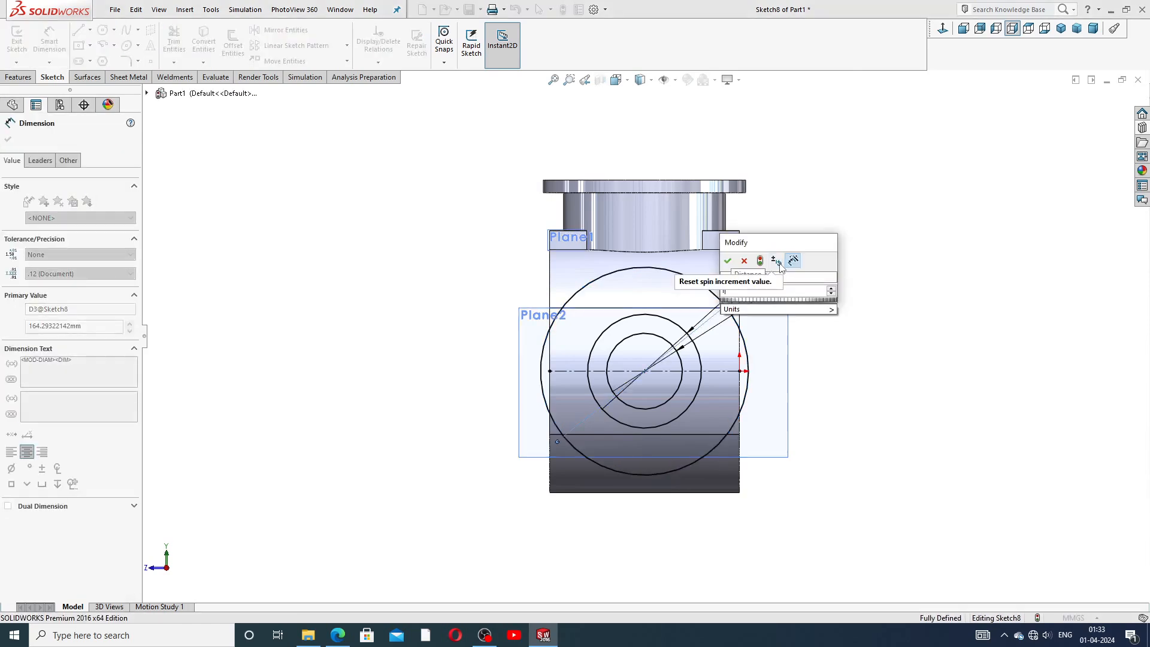
pyautogui.write('120')
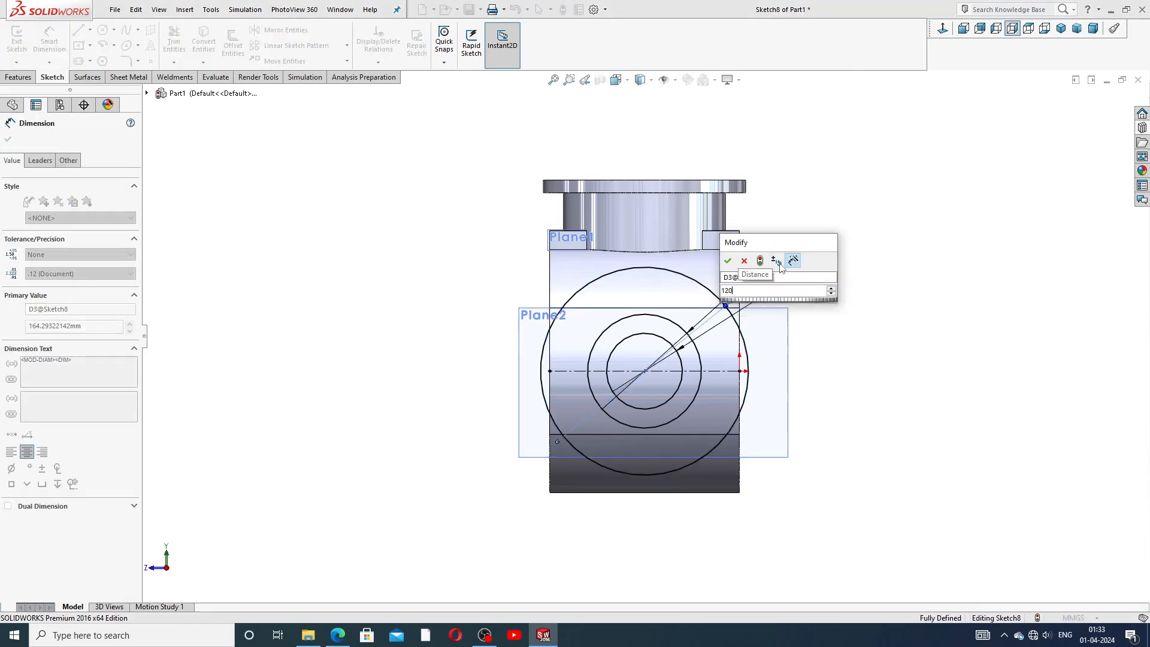
pyautogui.press('Return')
pyautogui.press('f')
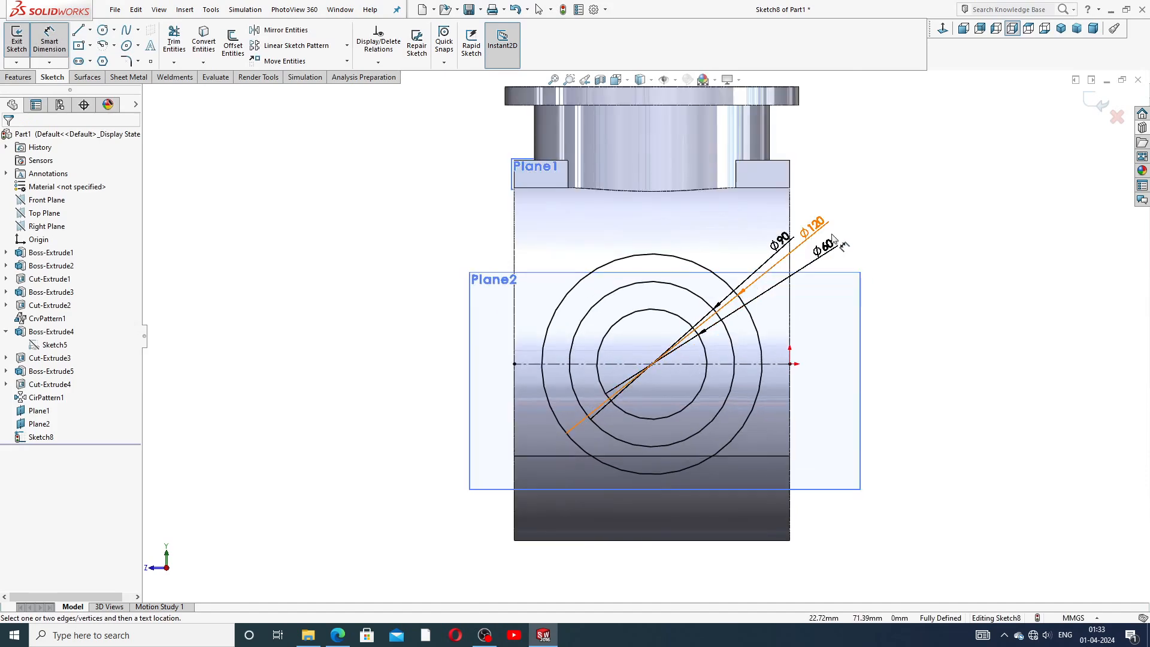
# Rearrange the diameter dimension labels so they stack neatly beside the circles.
pyautogui.moveTo(831, 247); pyautogui.dragTo(832, 175)
pyautogui.click(888, 223)
pyautogui.rightClick(947, 184)
pyautogui.click(977, 179)
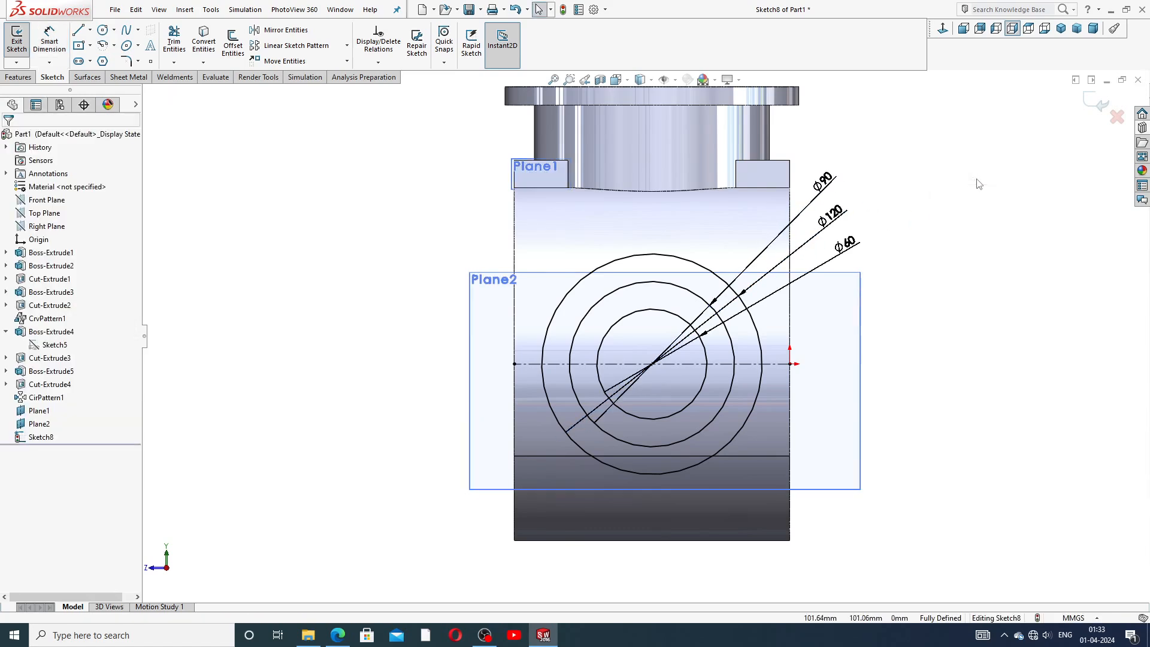
# Start a Boss-Extrude from the side sketch and select the ring regions between the 60 mm and 90 mm circles.
pyautogui.click(18, 77)
pyautogui.click(24, 42)
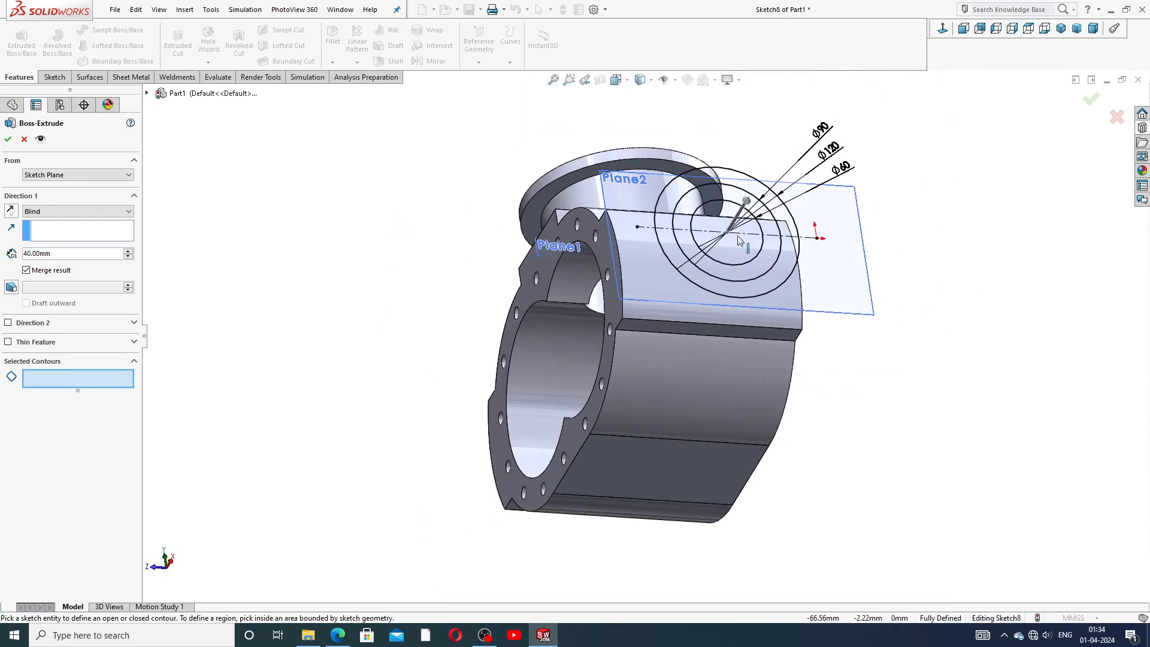
pyautogui.scroll(-3, 779, 221)
pyautogui.click(651, 235)
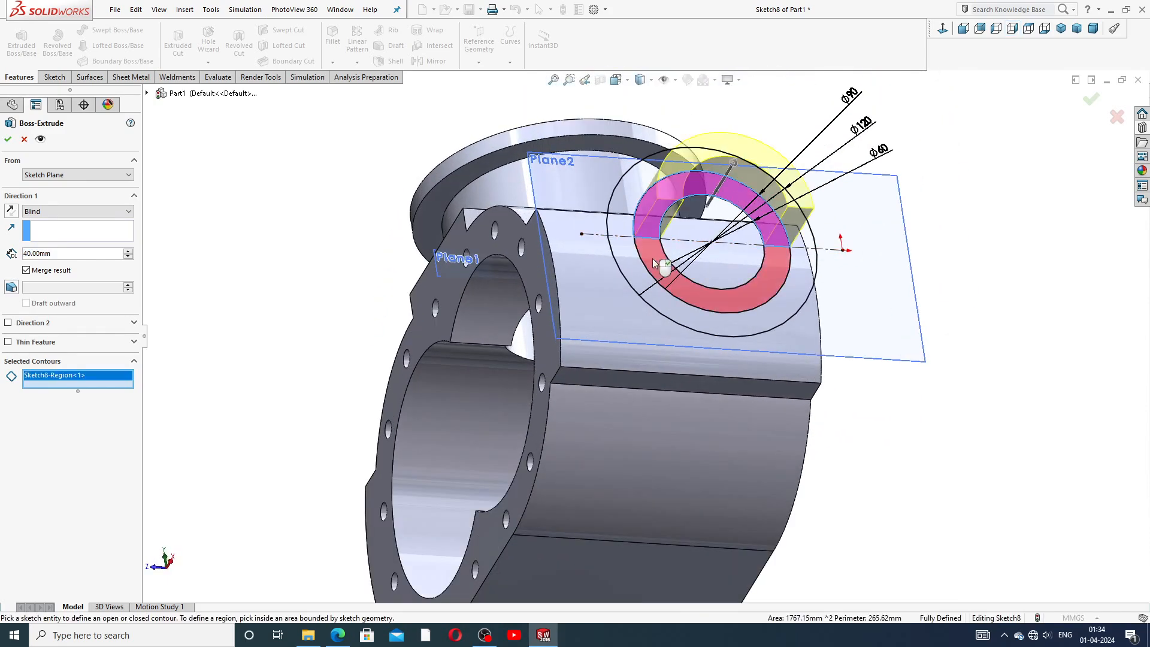
pyautogui.click(721, 254)
pyautogui.scroll(3, 721, 254)
pyautogui.scroll(-2, 720, 254)
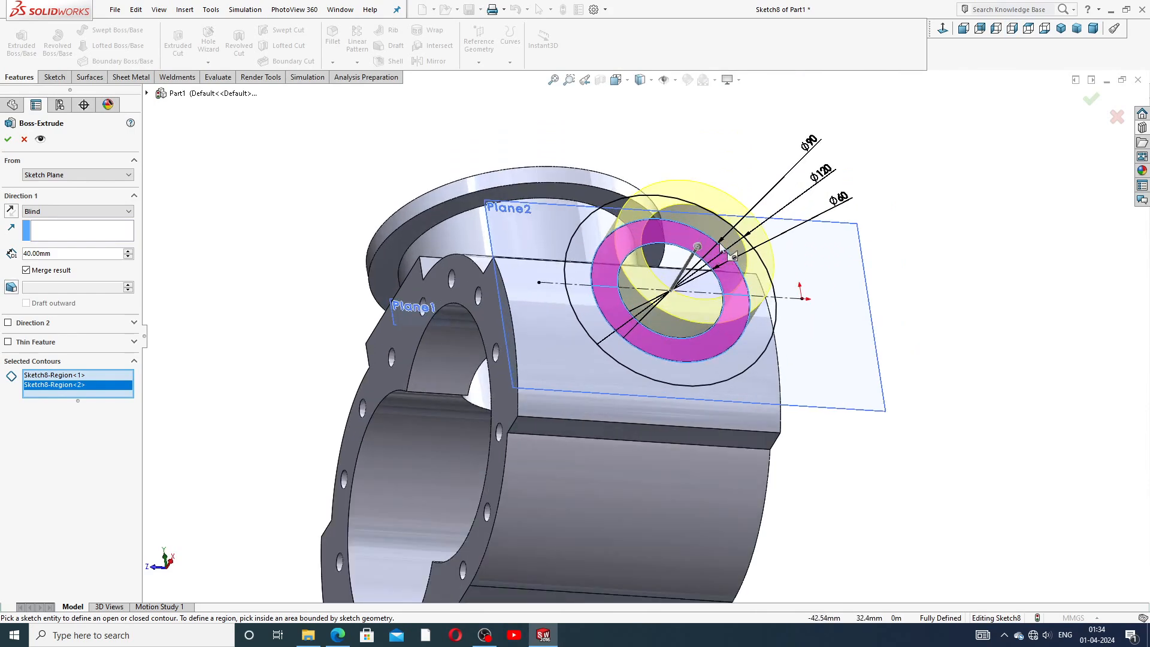
pyautogui.moveTo(452, 265); pyautogui.dragTo(379, 196, button='middle')
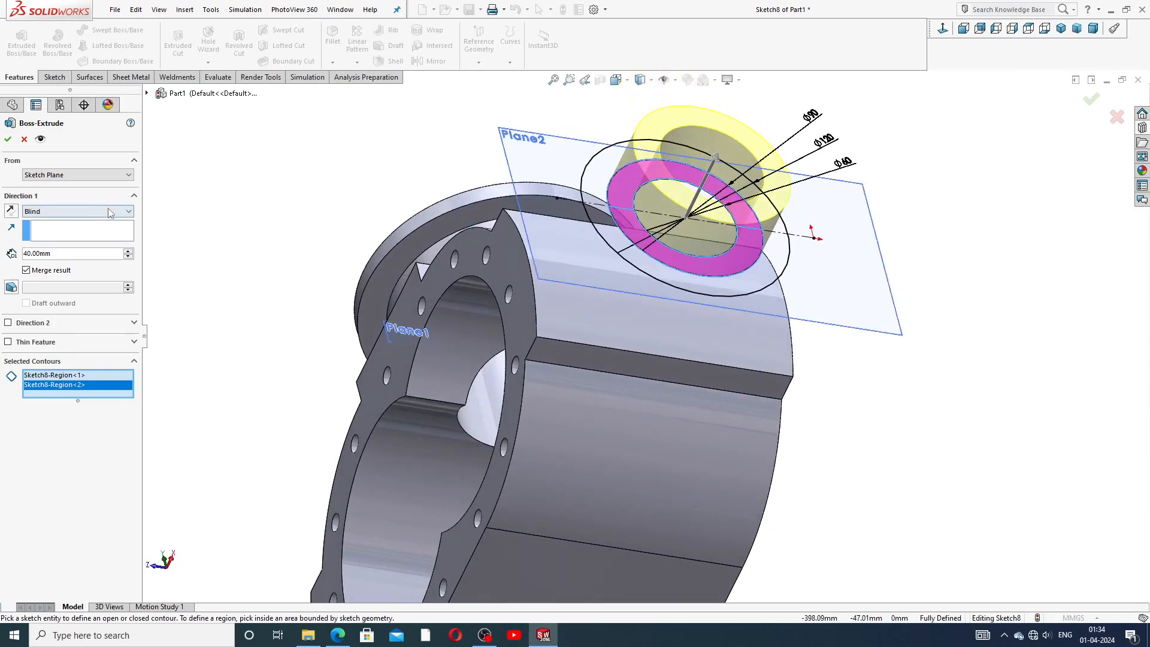
# Reverse the extrusion toward the housing, set the end condition to Up To Next, and accept the side boss.
pyautogui.click(76, 213)
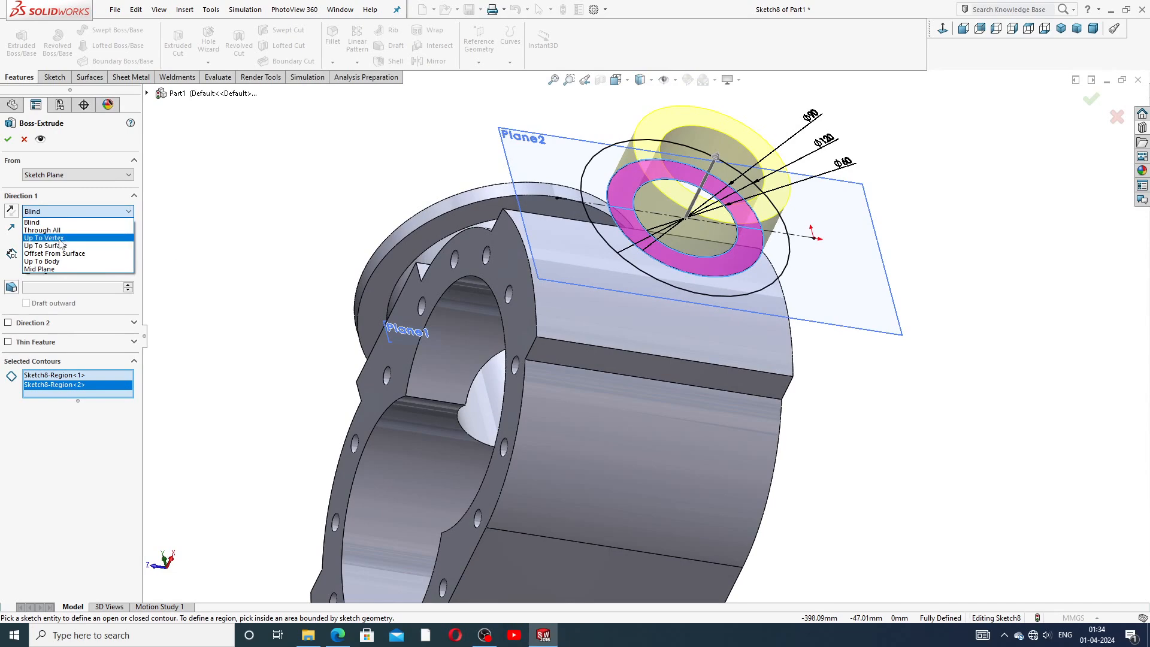
pyautogui.click(11, 211)
pyautogui.click(54, 213)
pyautogui.click(13, 210)
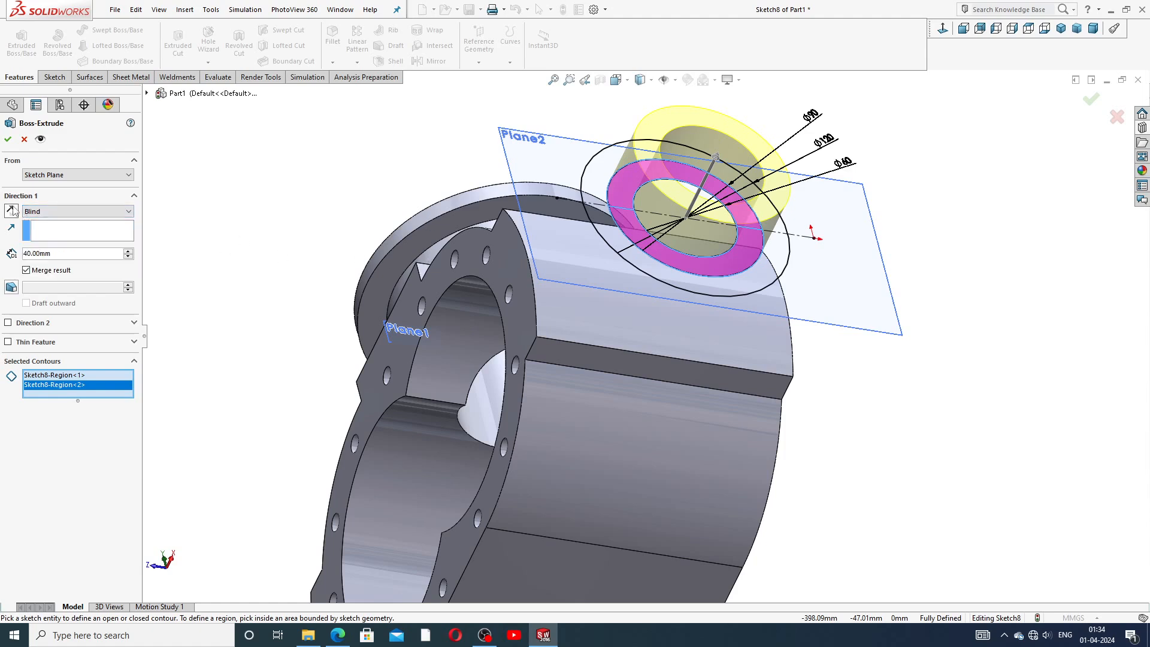
pyautogui.click(11, 211)
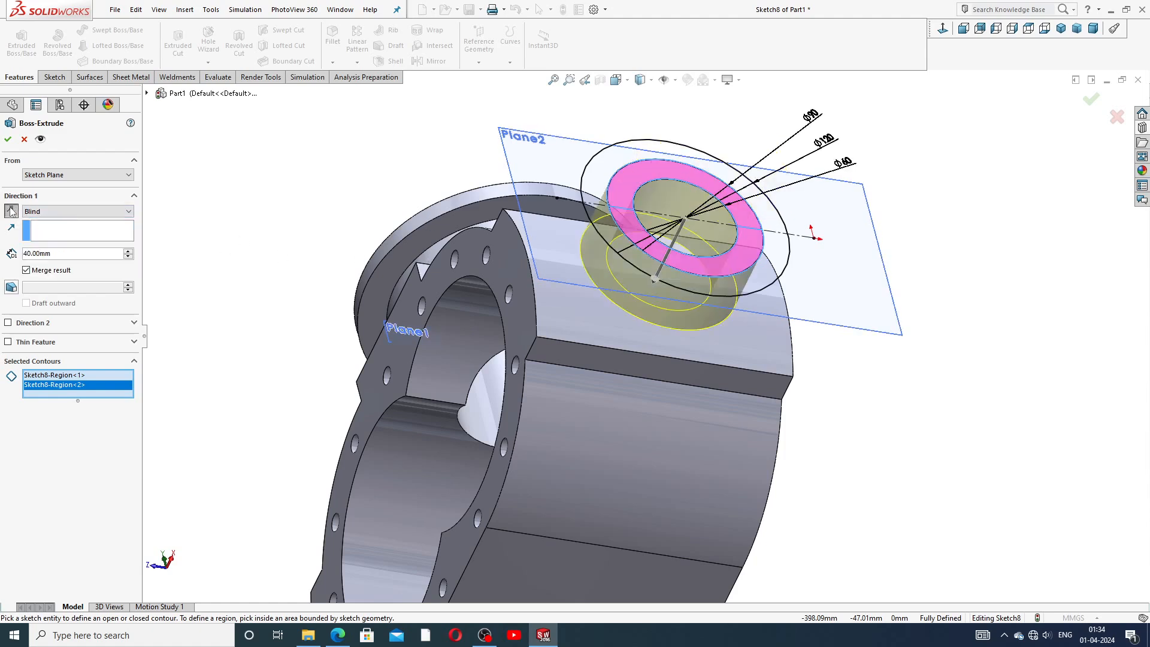
pyautogui.click(60, 211)
pyautogui.click(60, 240)
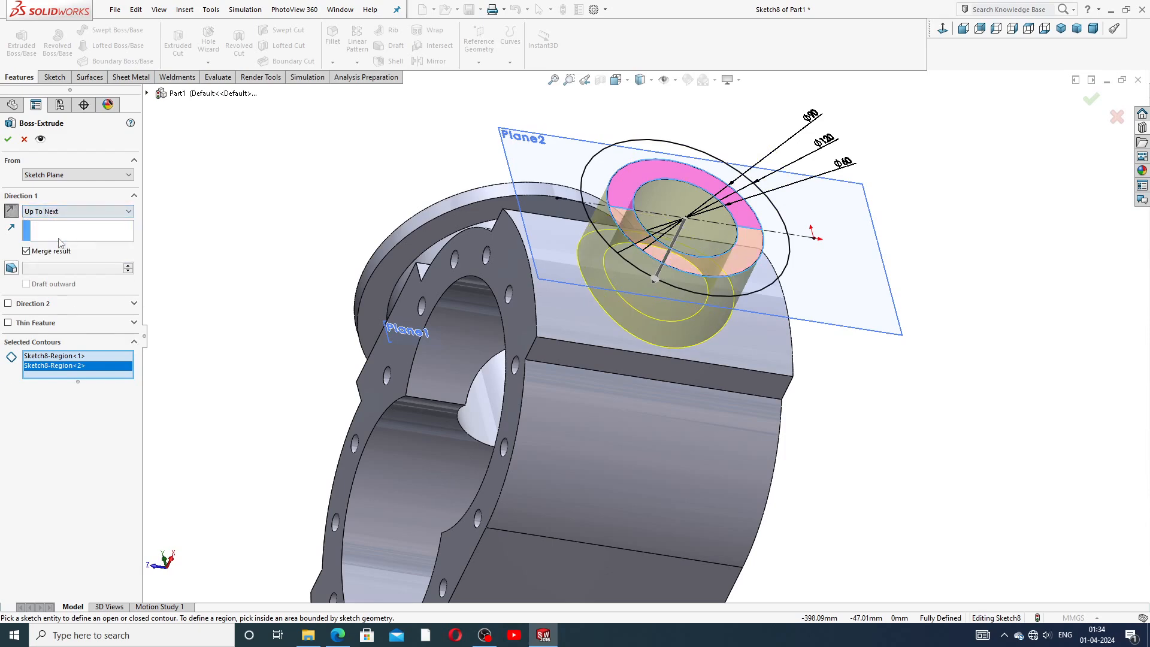
pyautogui.moveTo(314, 236); pyautogui.dragTo(401, 328, button='middle')
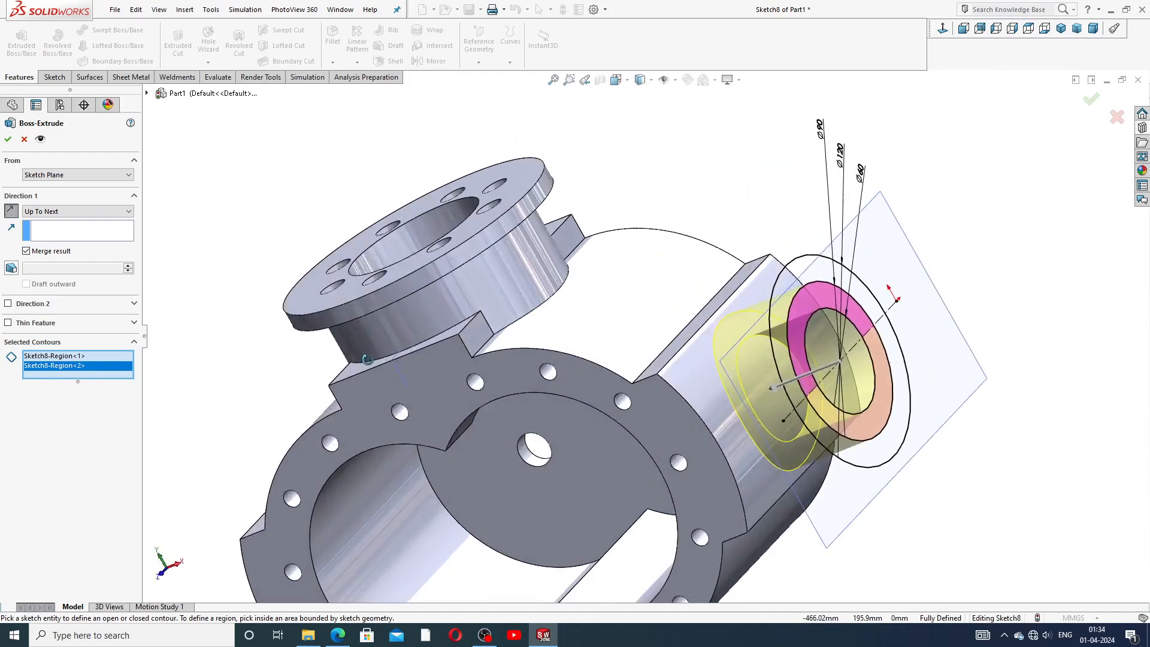
pyautogui.scroll(3, 860, 388)
pyautogui.scroll(-3, 822, 371)
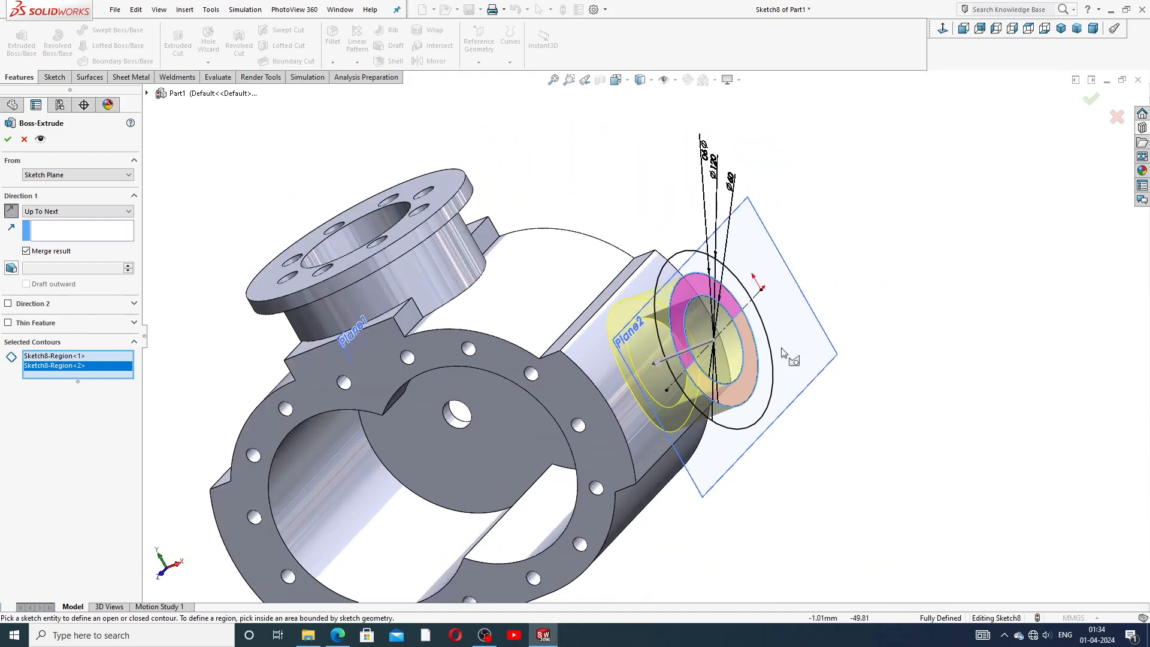
pyautogui.click(8, 139)
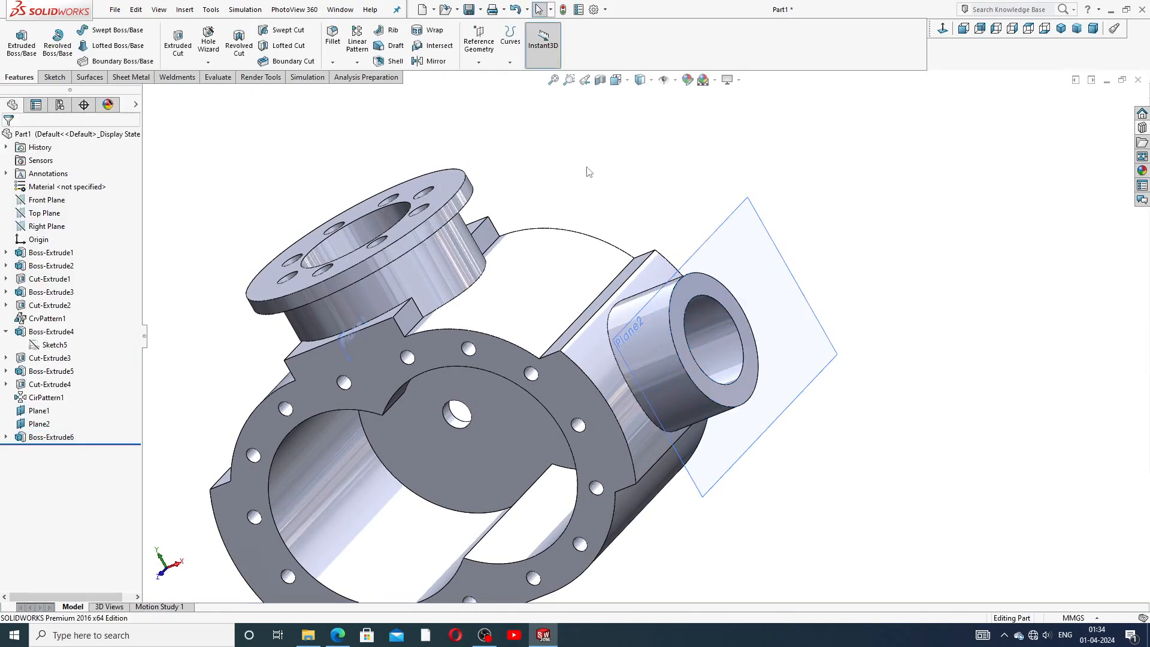
# Reuse Sketch8 for a new Boss-Extrude and select the outer ring regions between the 90 mm and 120 mm circles.
pyautogui.scroll(2, 682, 339)
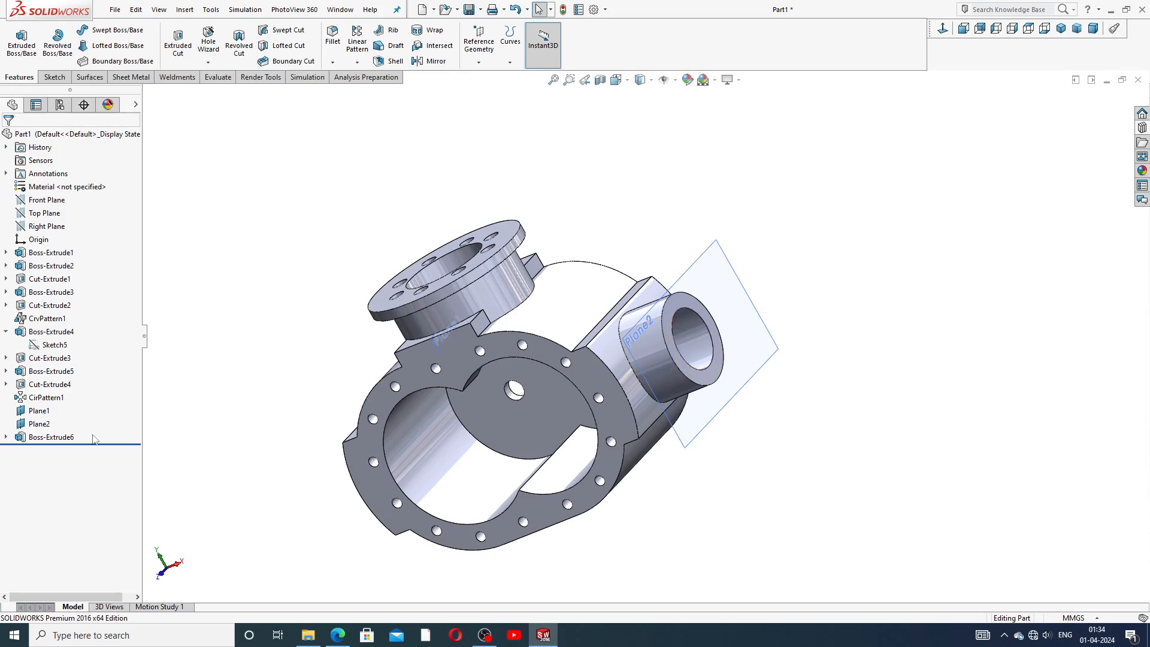
pyautogui.click(6, 438)
pyautogui.click(54, 450)
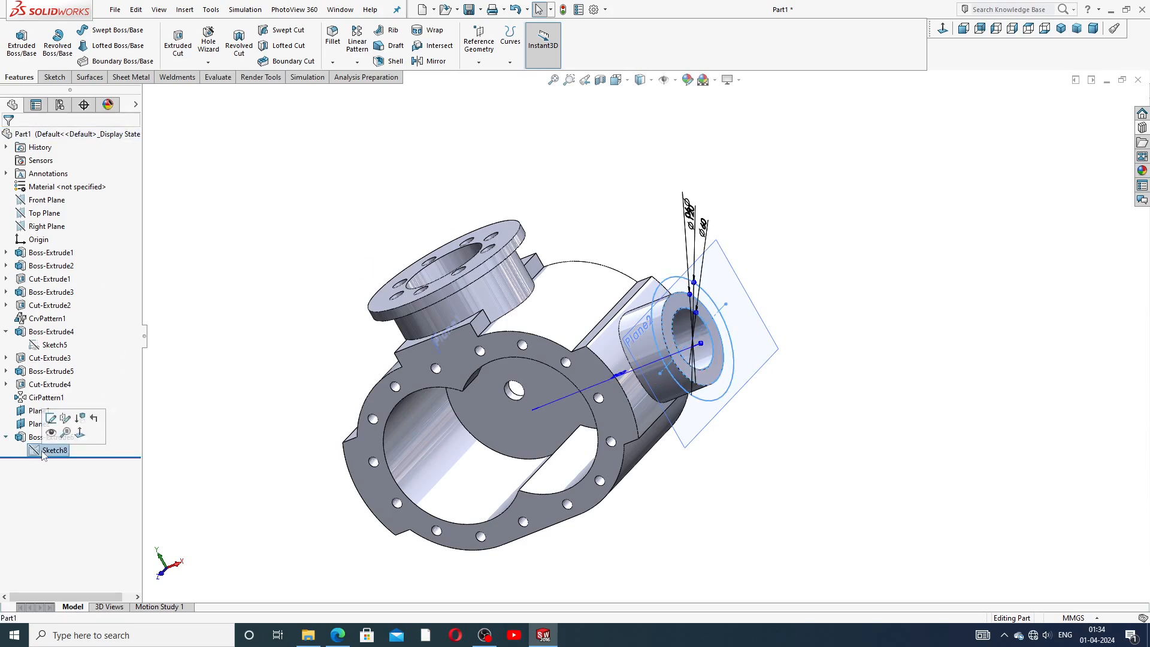
pyautogui.click(21, 43)
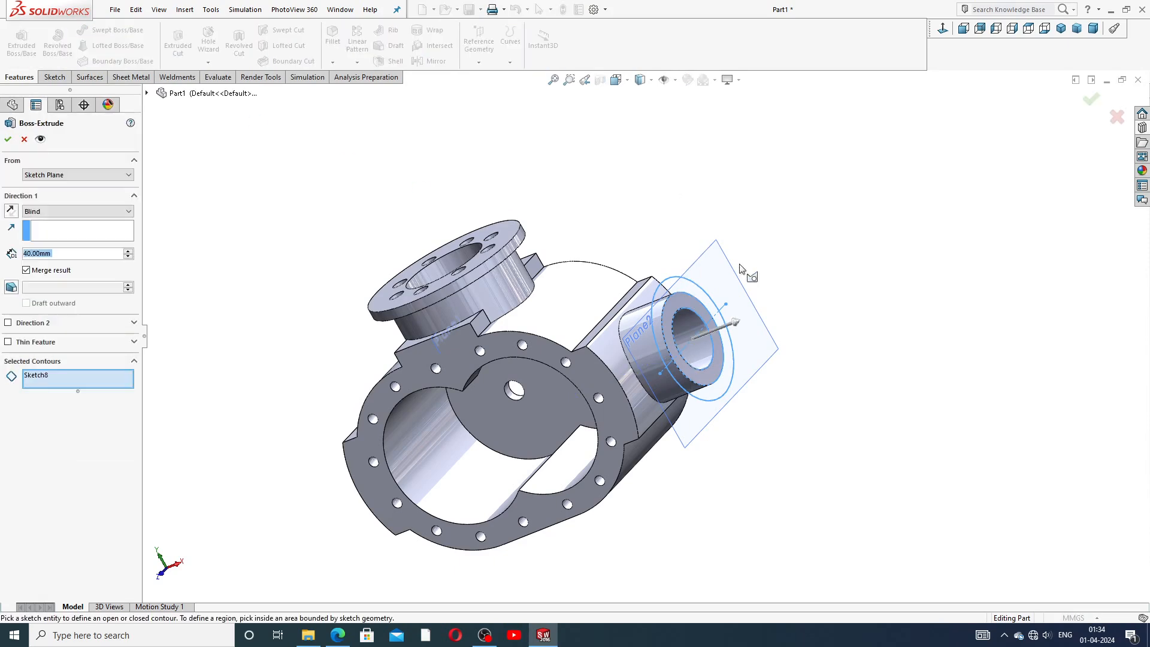
pyautogui.click(705, 299)
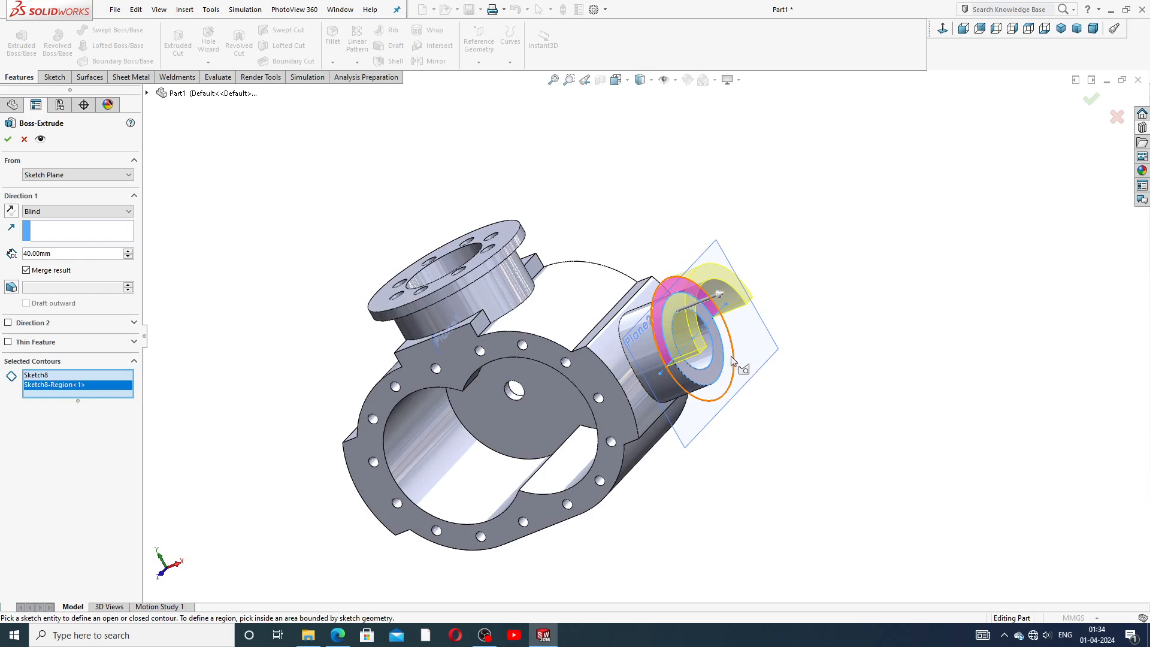
pyautogui.click(732, 361)
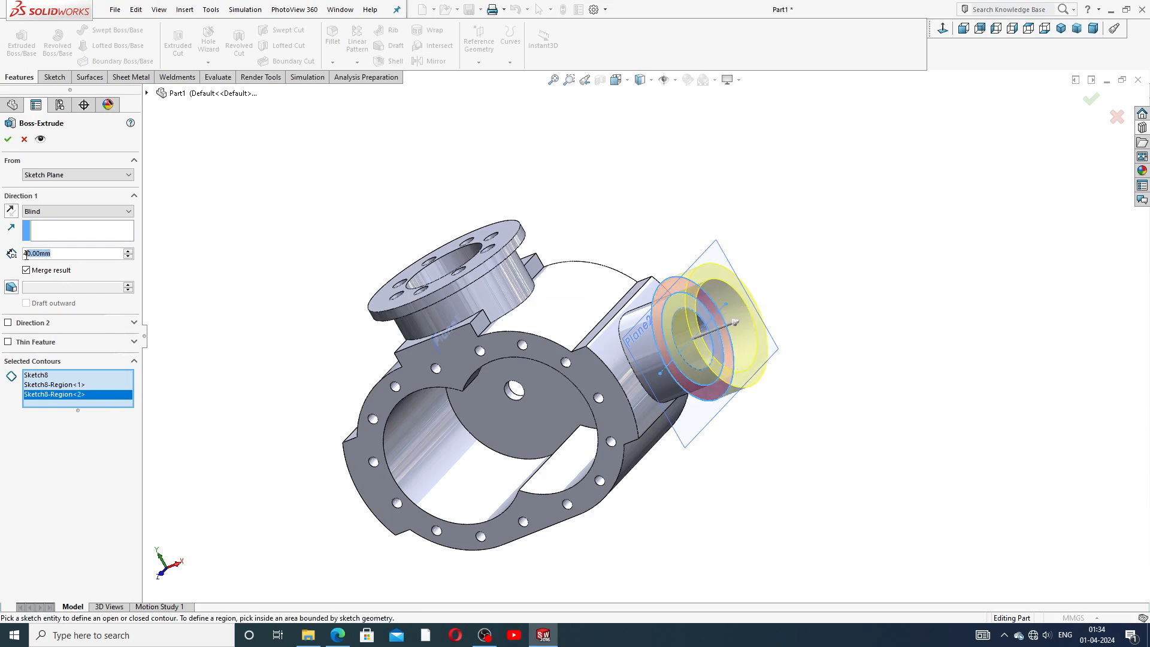
# Extrude the outer ring 10 mm in the reversed direction and accept it as the side flange.
pyautogui.write('10')
pyautogui.press('Return')
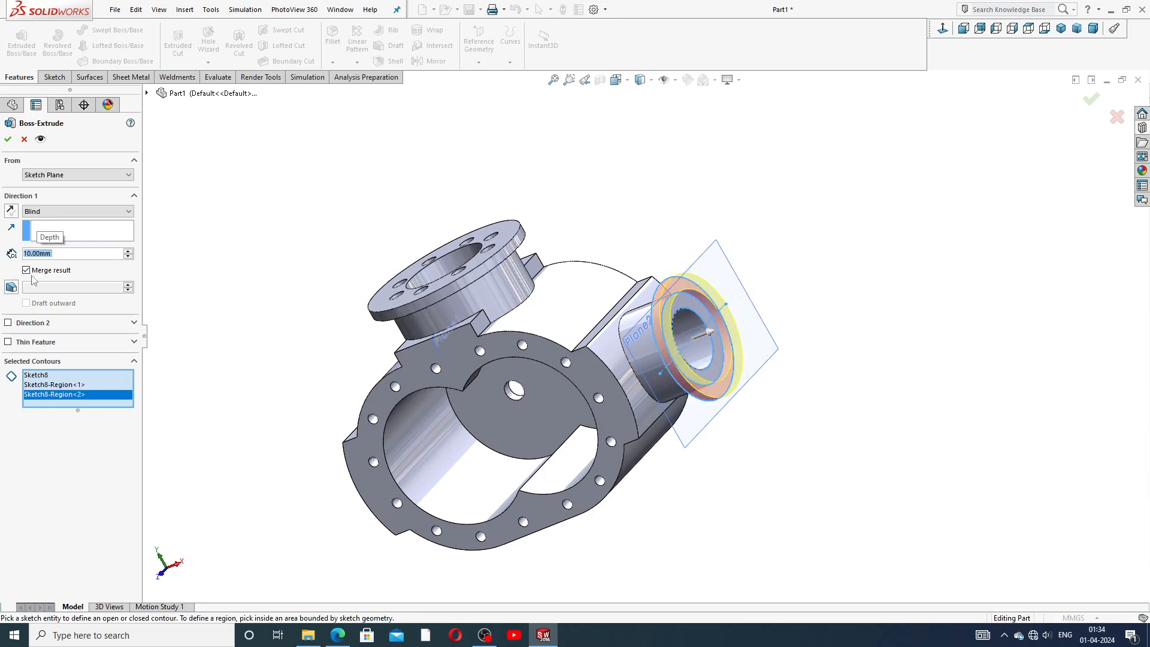
pyautogui.moveTo(544, 336); pyautogui.dragTo(421, 235, button='middle')
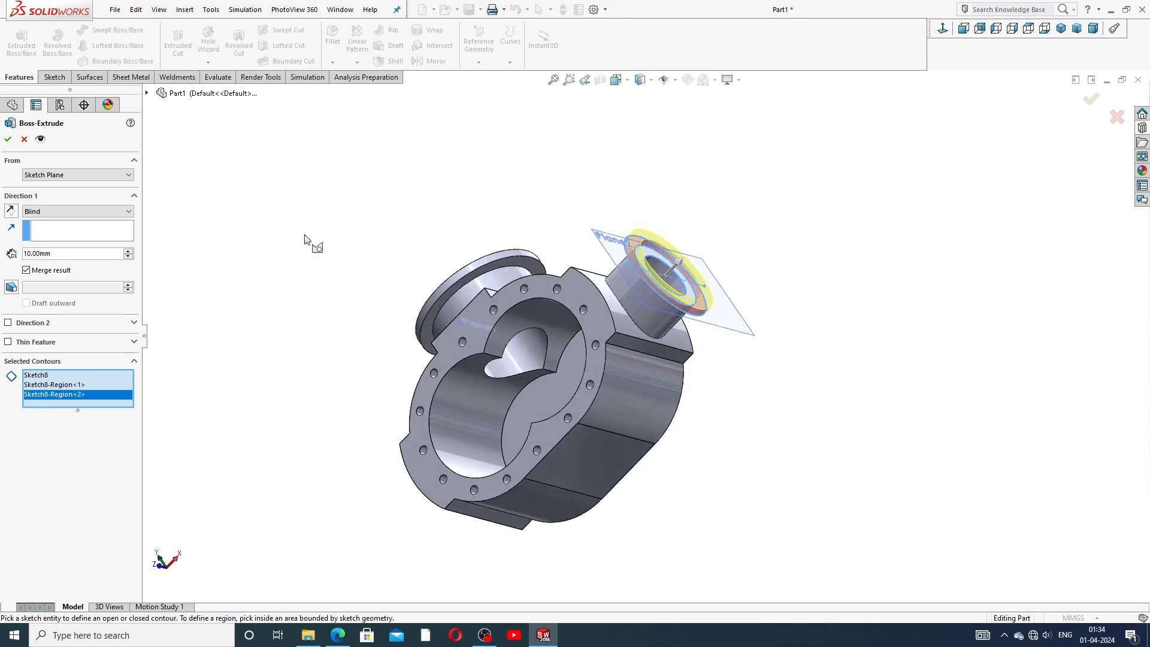
pyautogui.click(12, 211)
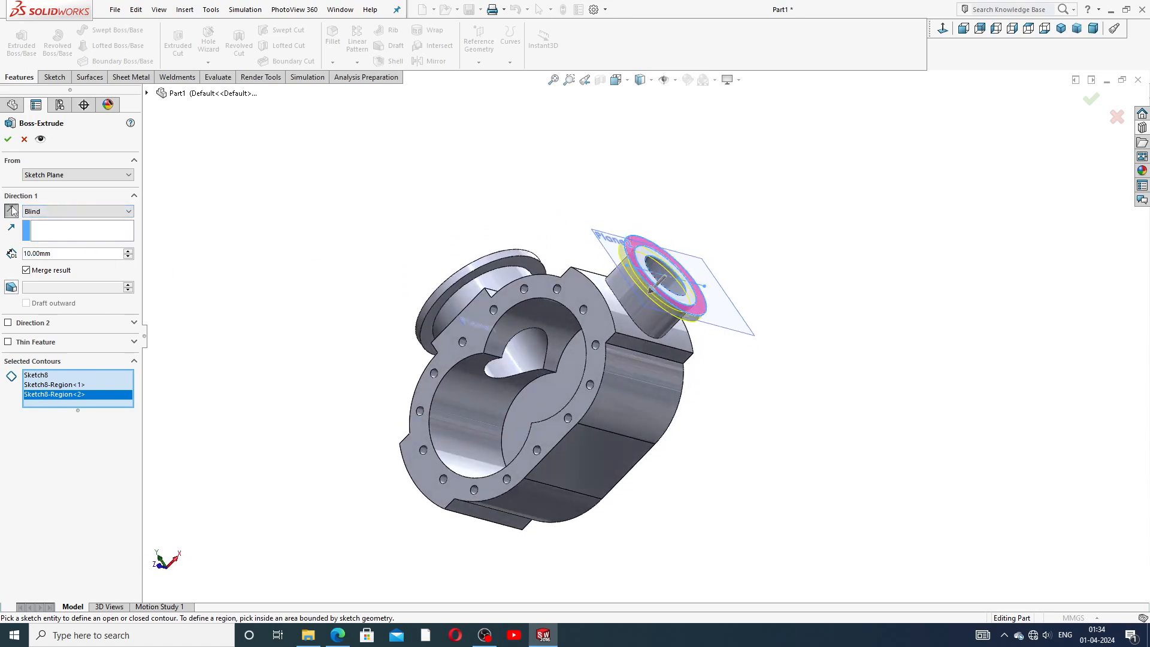
pyautogui.scroll(-1, 599, 325)
pyautogui.scroll(-2, 707, 243)
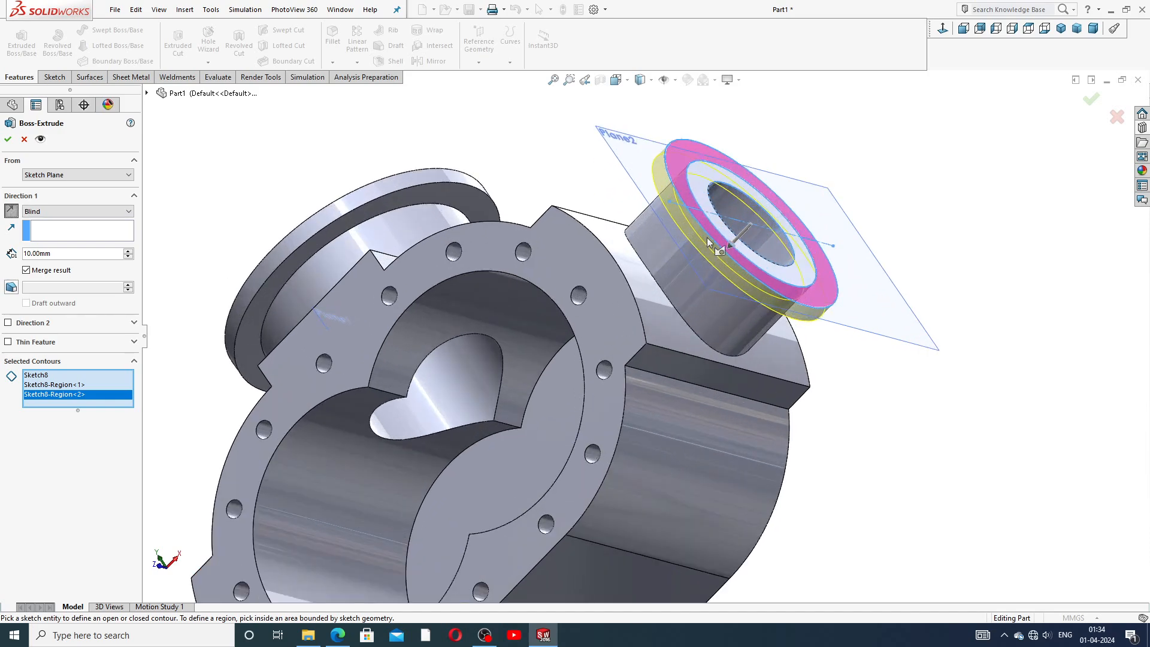
pyautogui.scroll(-2, 708, 236)
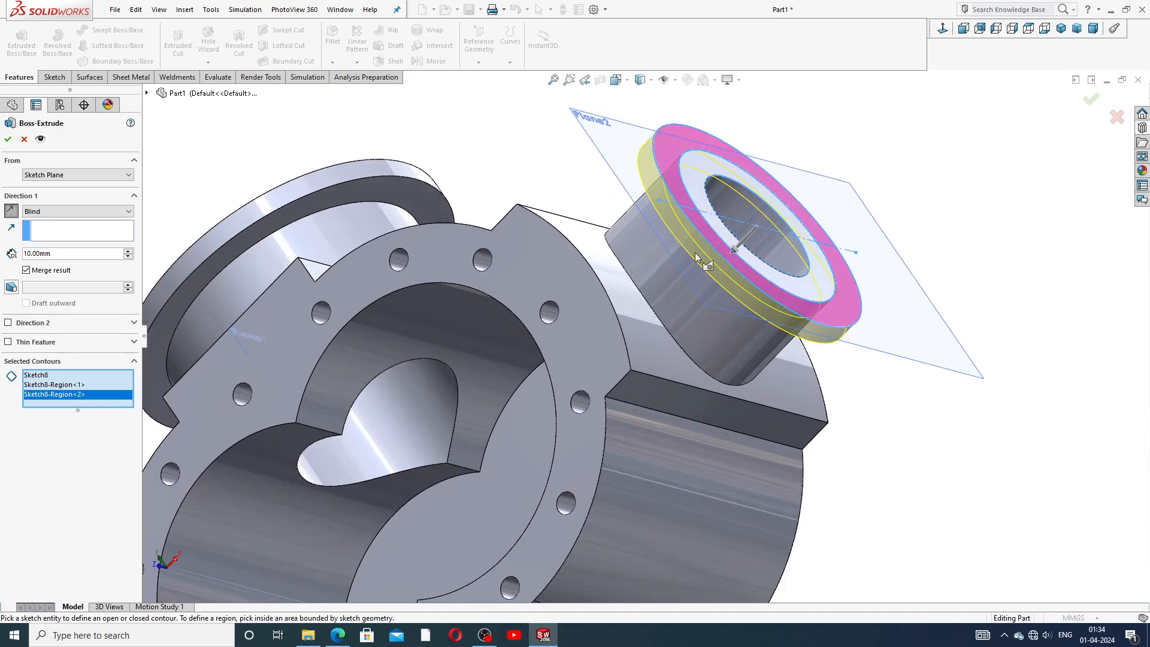
pyautogui.click(8, 140)
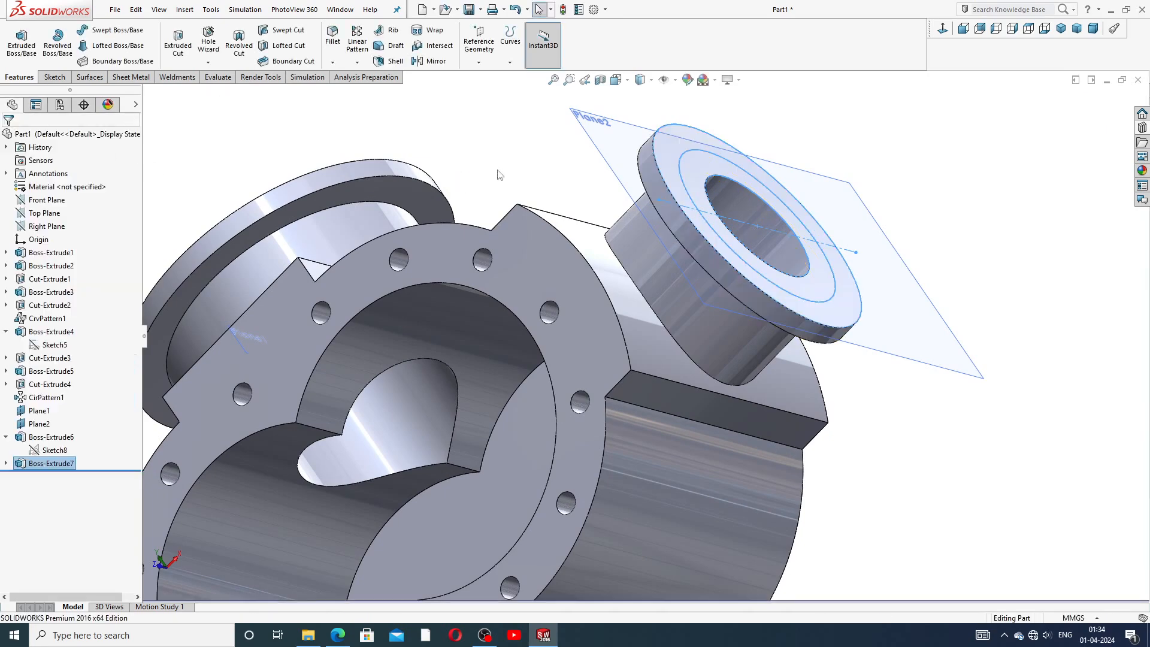
# Start an Extruded Cut from Sketch8 and select both halves of the 60 mm circle.
pyautogui.moveTo(556, 188); pyautogui.dragTo(619, 257, button='middle')
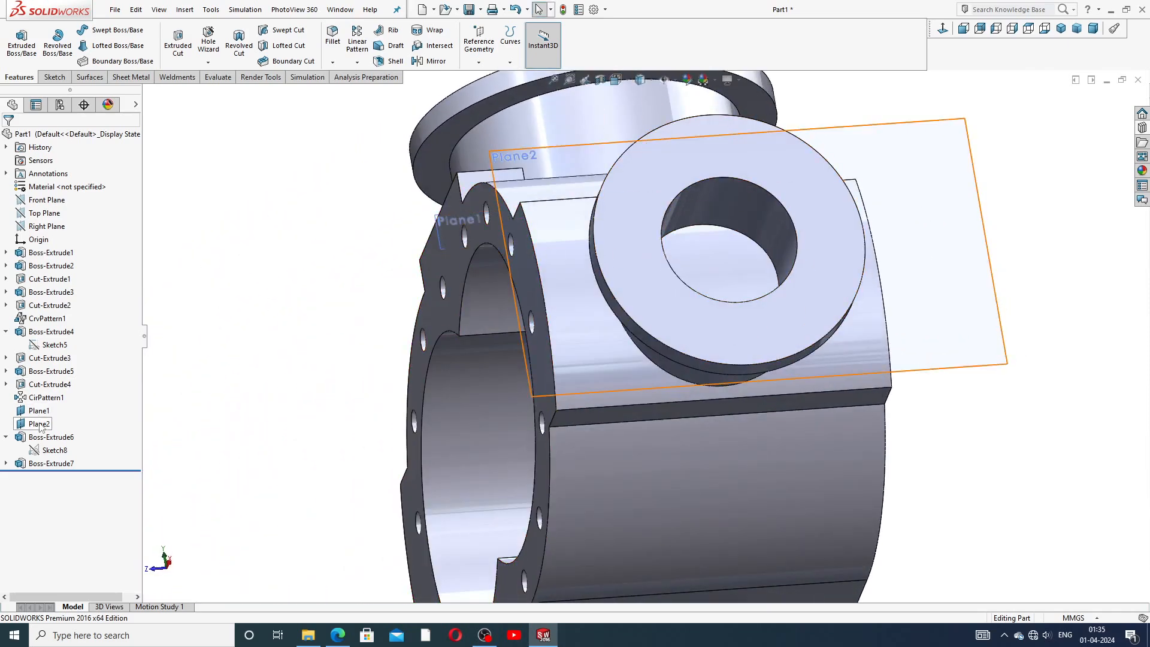
pyautogui.click(7, 331)
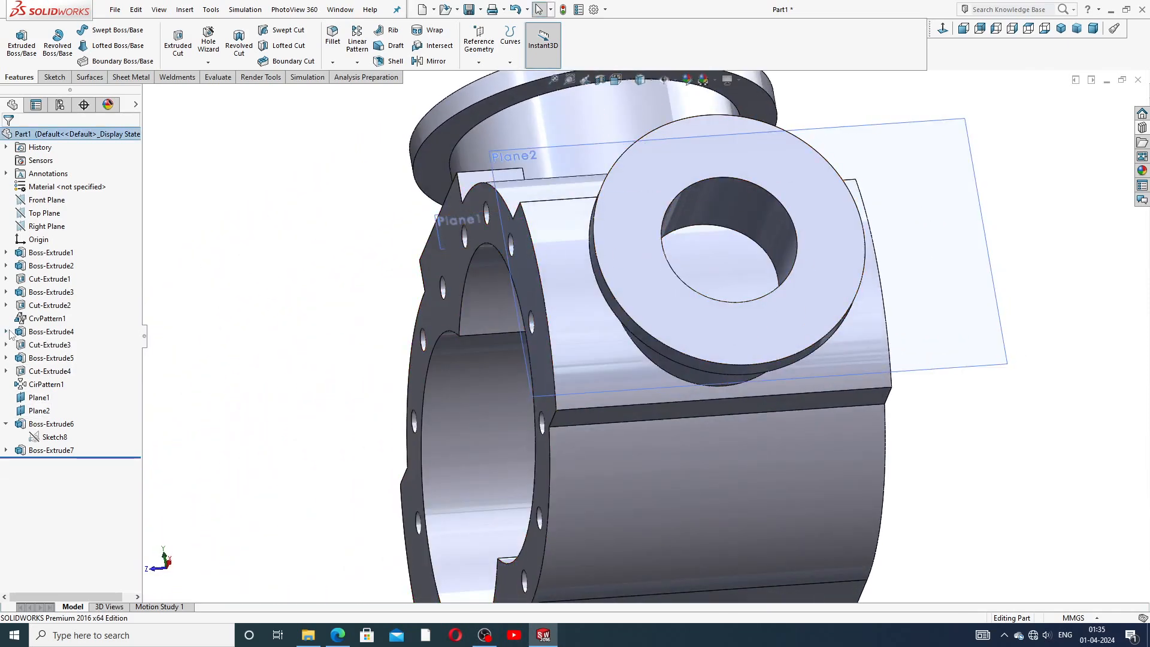
pyautogui.doubleClick(38, 439)
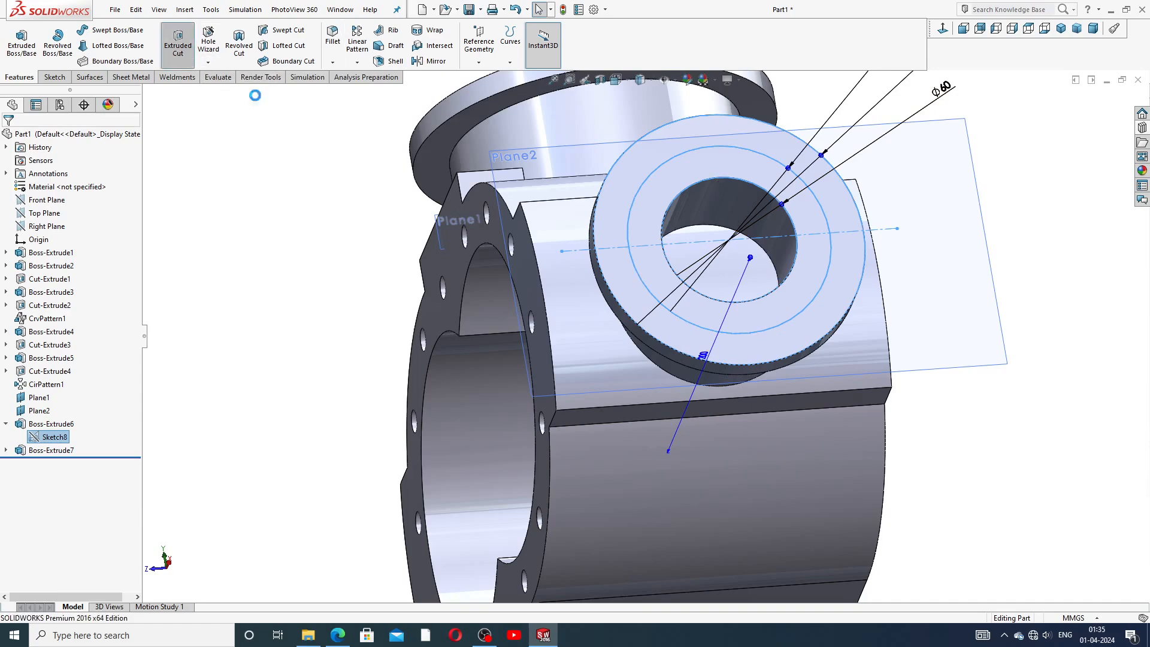
pyautogui.click(178, 40)
pyautogui.moveTo(356, 306); pyautogui.dragTo(368, 278, button='middle')
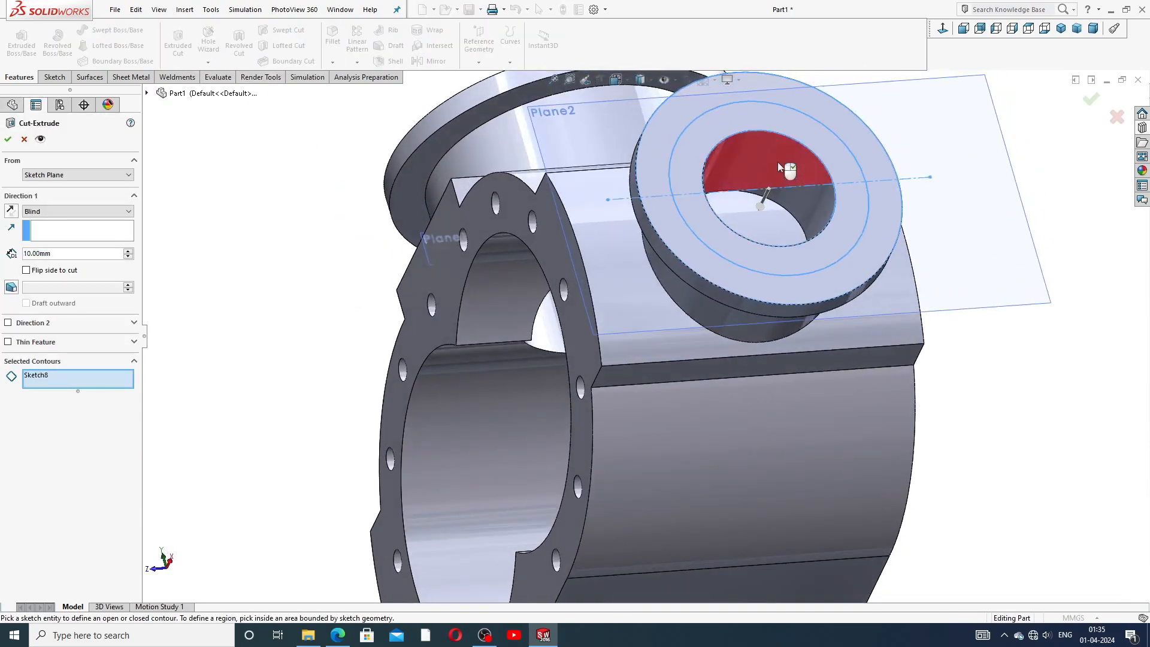
pyautogui.click(761, 171)
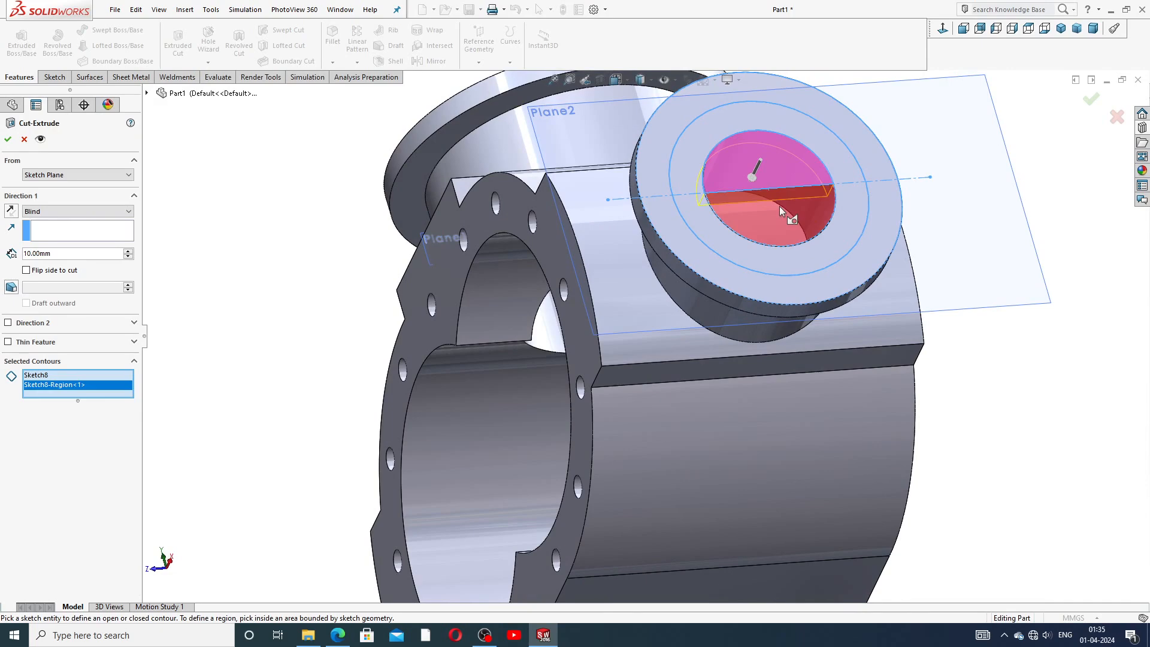
pyautogui.click(773, 210)
# Set the cut's end condition to Up To Next and accept it to bore through the side boss.
pyautogui.click(72, 211)
pyautogui.click(54, 244)
pyautogui.moveTo(317, 350); pyautogui.dragTo(459, 254, button='middle')
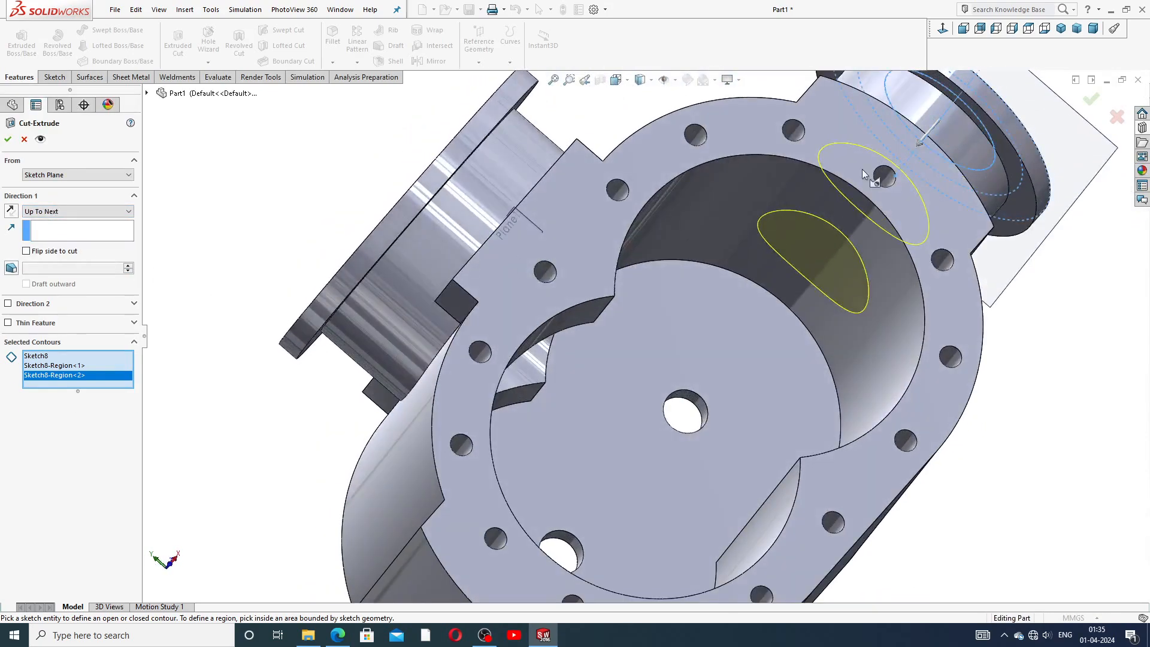
pyautogui.press('f')
pyautogui.click(1092, 100)
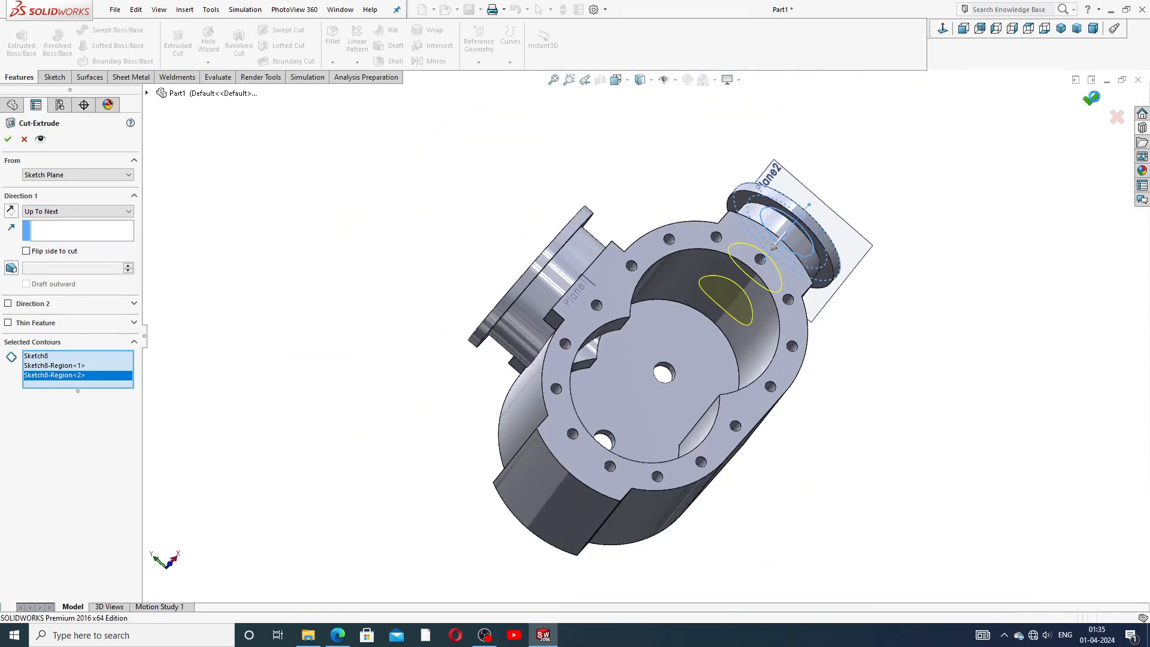
# Hide Plane2.
pyautogui.moveTo(908, 180); pyautogui.dragTo(783, 280, button='middle')
pyautogui.click(809, 254)
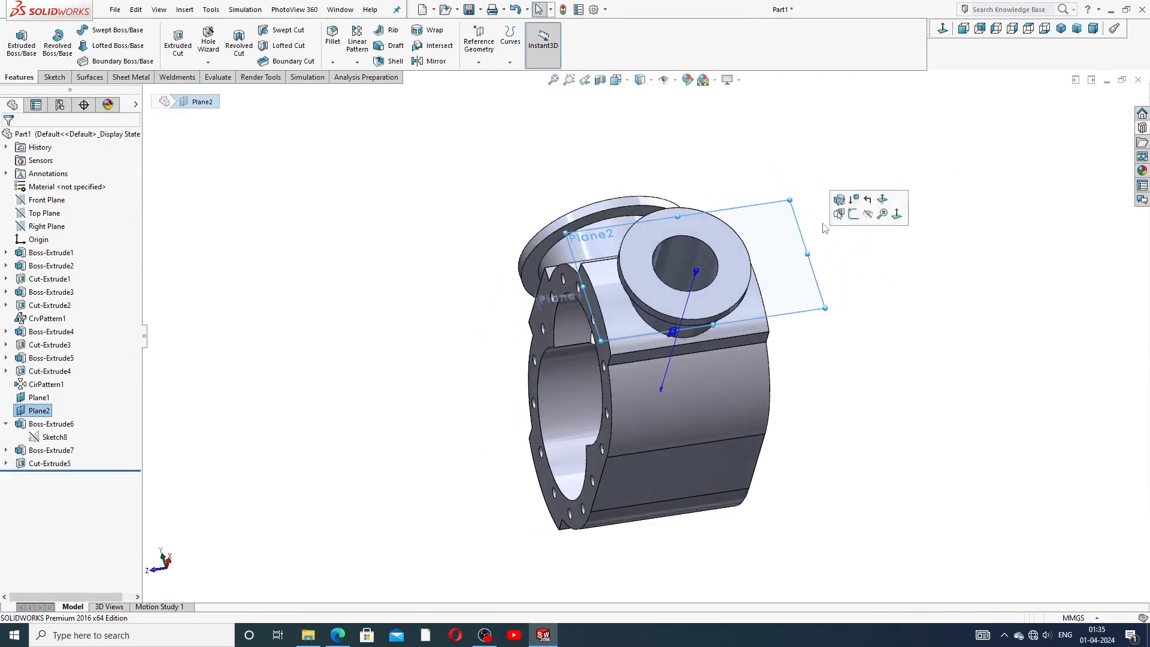
pyautogui.click(868, 215)
# Open a new sketch on the side flange face and orient the view normal to it.
pyautogui.moveTo(733, 256); pyautogui.dragTo(763, 304, button='middle')
pyautogui.click(762, 305)
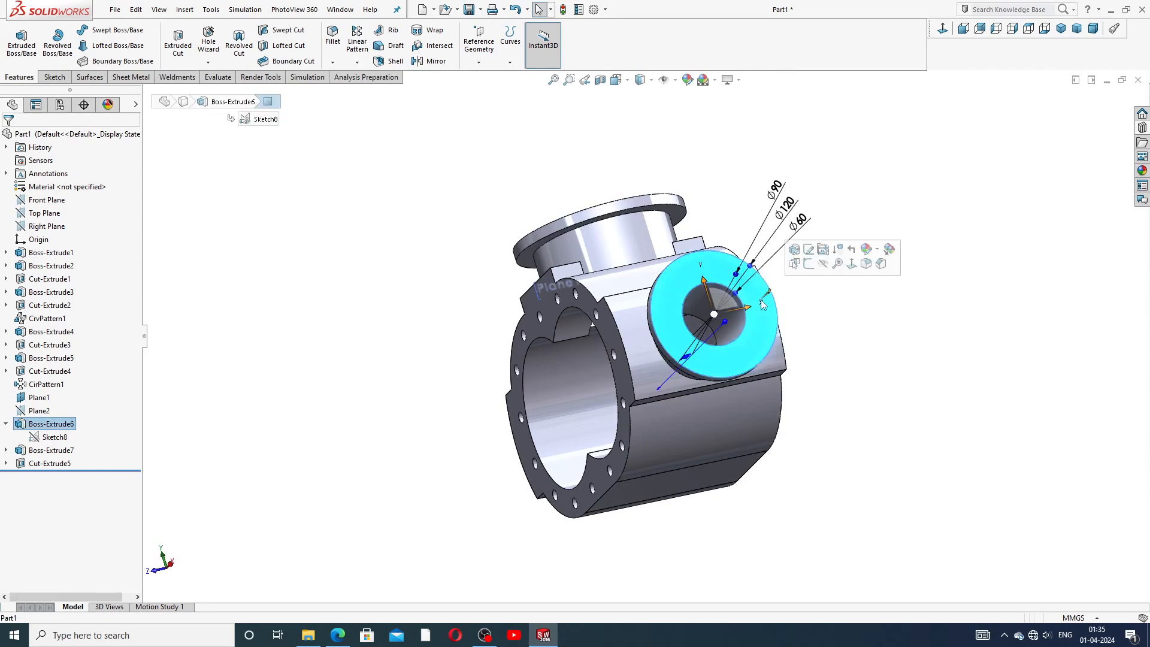
pyautogui.click(808, 264)
pyautogui.click(946, 31)
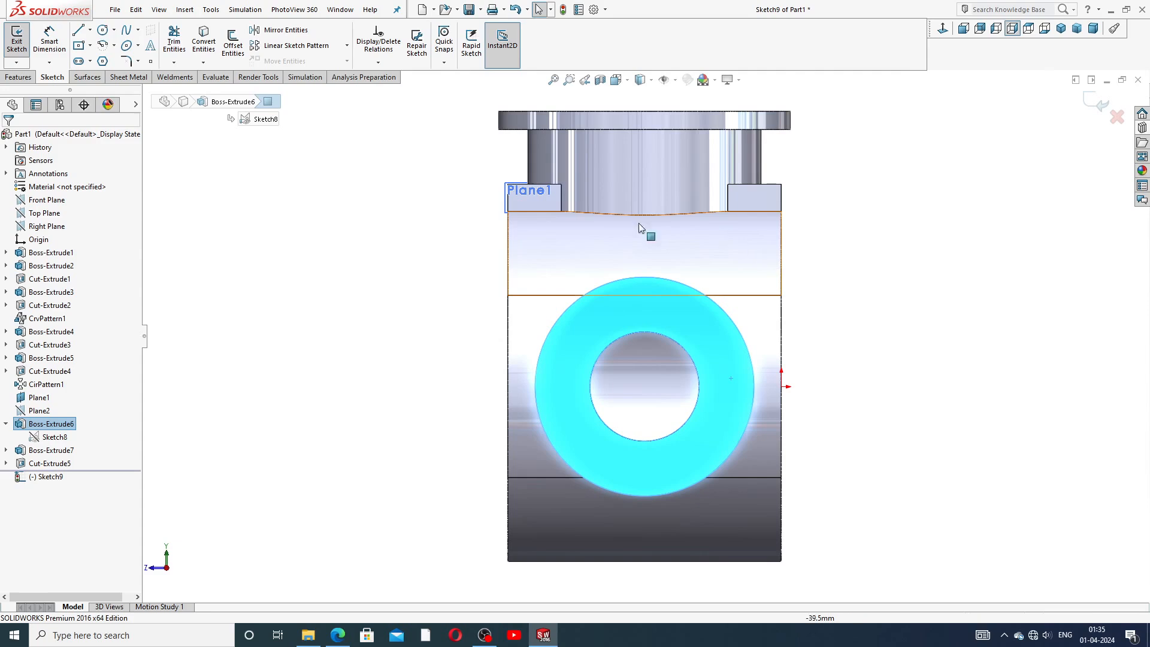
# Sketch a bolt-hole circle of about 4.3 mm radius on the flange, about 32 mm right of the bore centre.
pyautogui.click(103, 31)
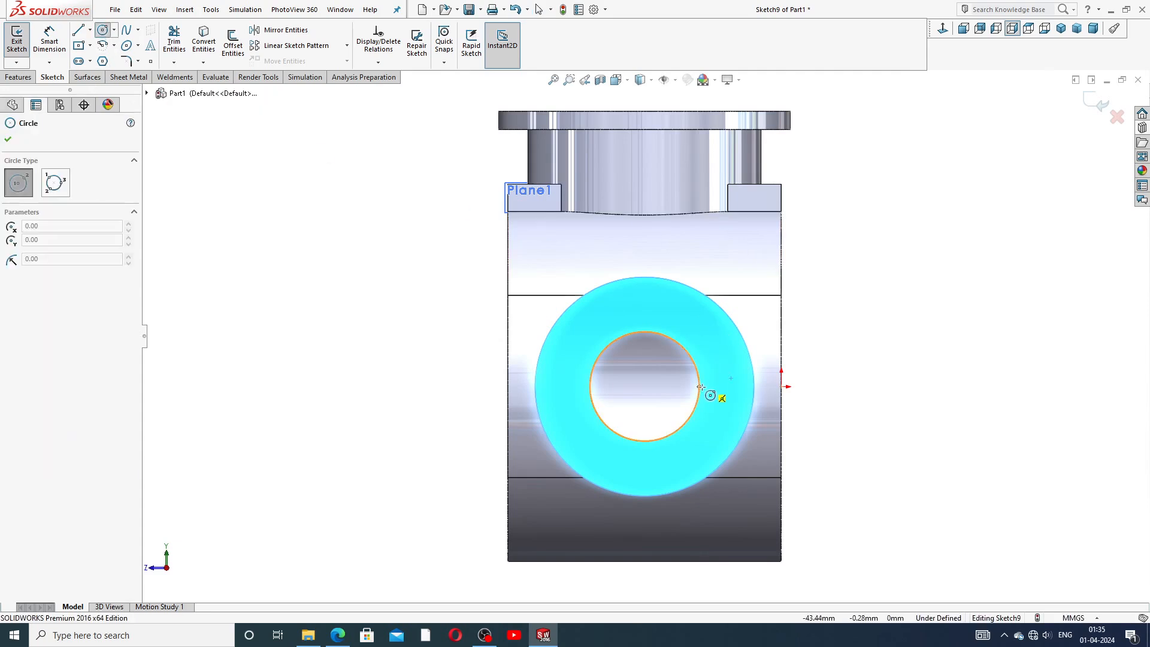
pyautogui.click(724, 387)
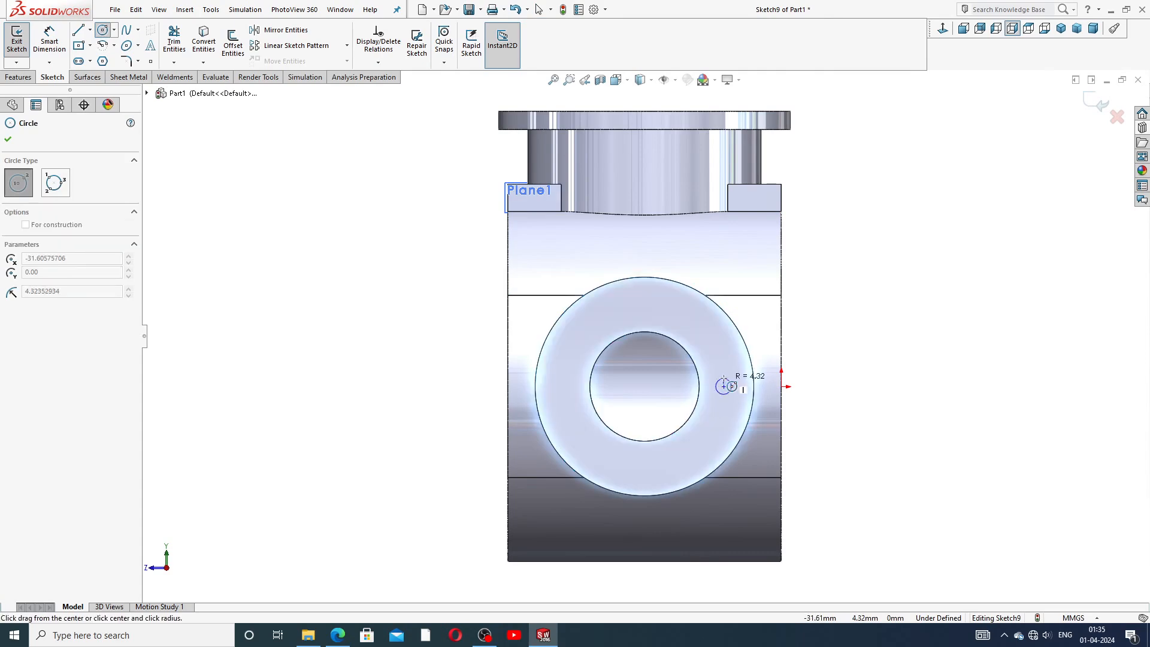
pyautogui.click(738, 384)
pyautogui.rightClick(855, 342)
pyautogui.click(889, 351)
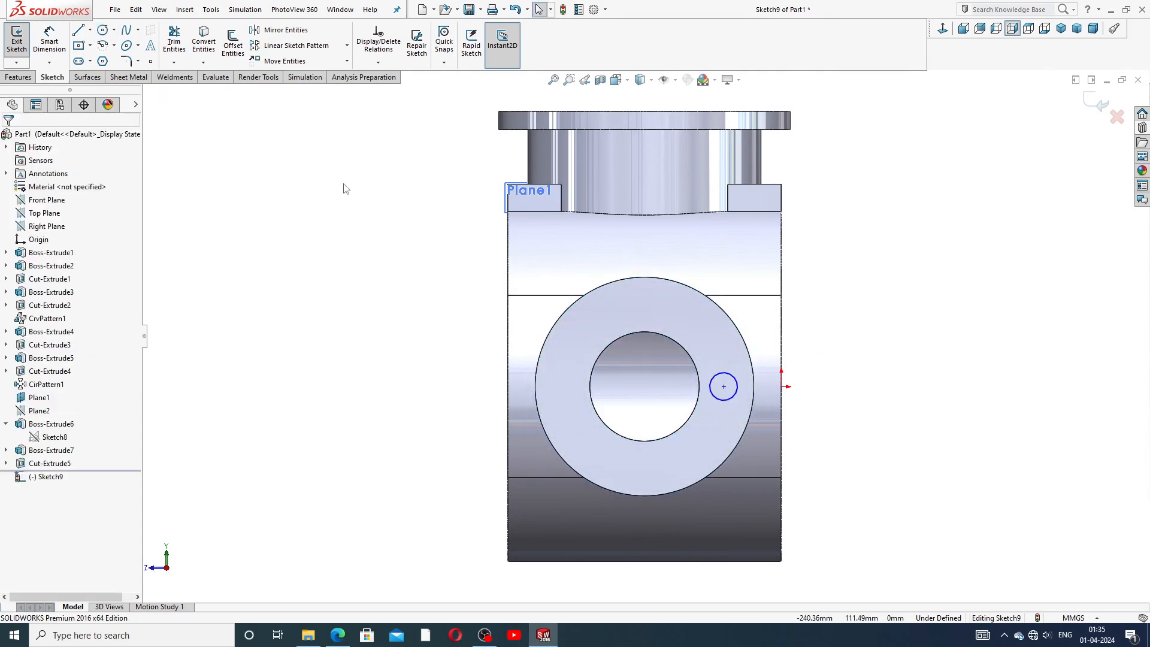
# Dimension the bolt-hole circle's diameter as 10 mm.
pyautogui.click(49, 41)
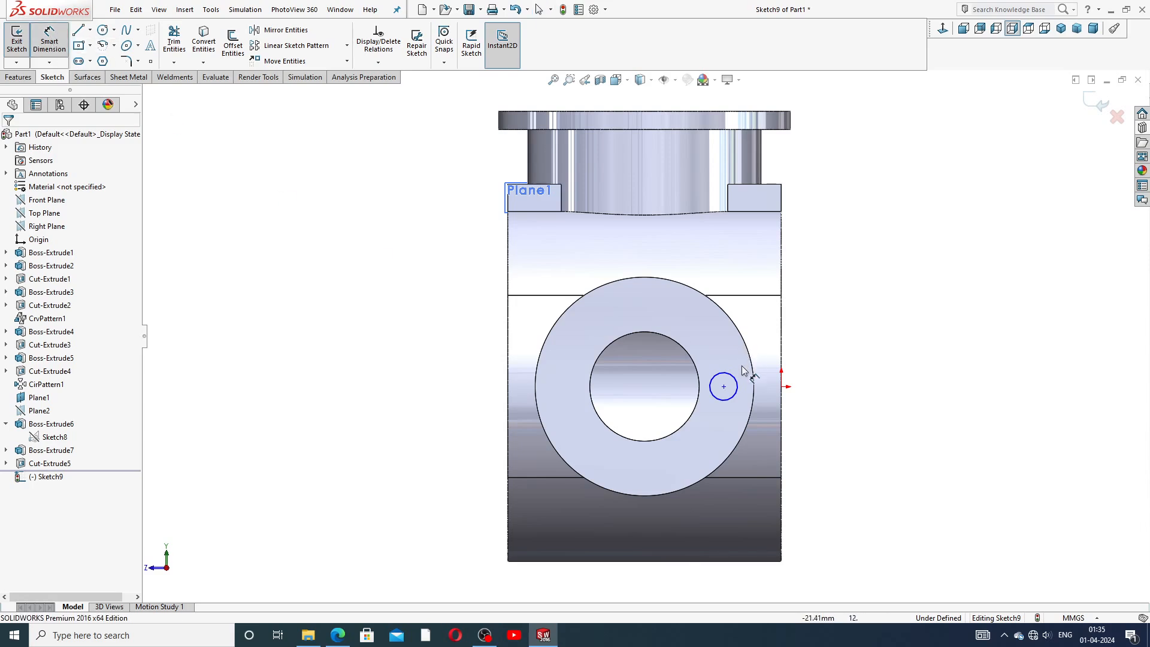
pyautogui.click(727, 376)
pyautogui.click(726, 358)
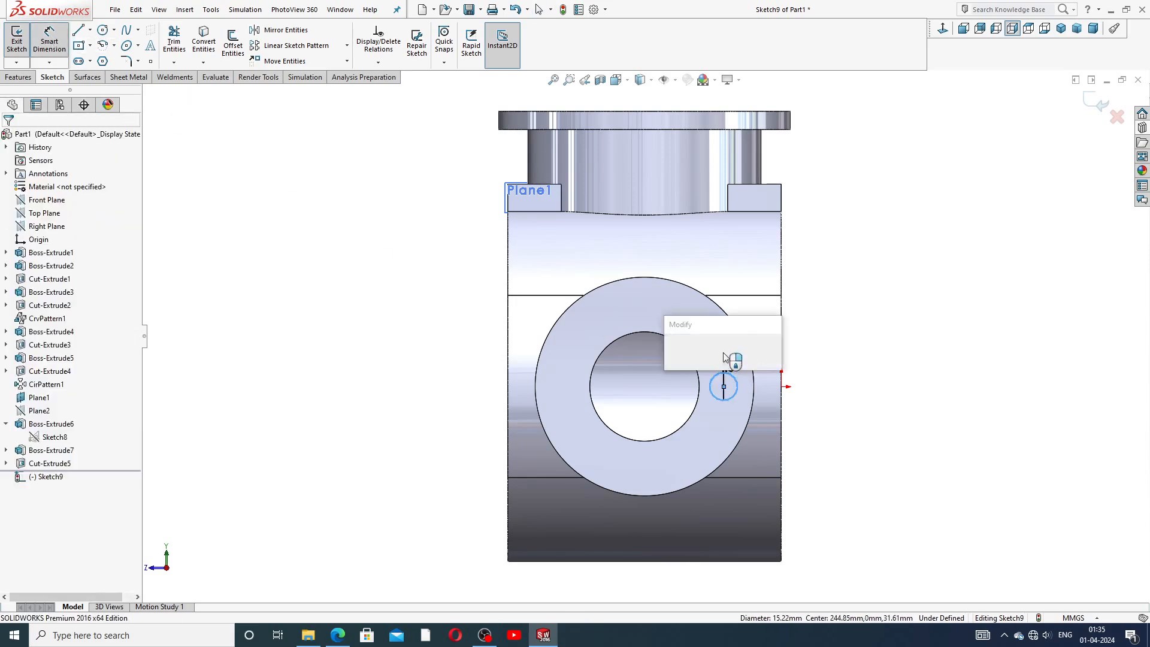
pyautogui.write('10')
pyautogui.press('Return')
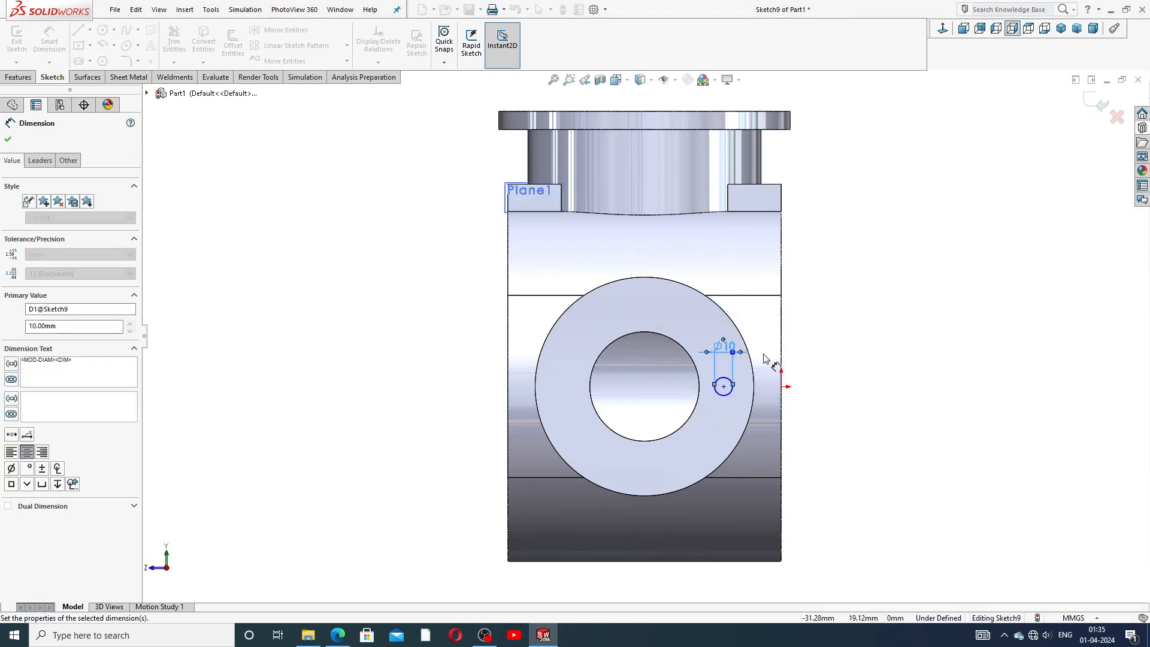
# Dimension the bolt-hole centre 37.5 mm from the origin point.
pyautogui.click(723, 387)
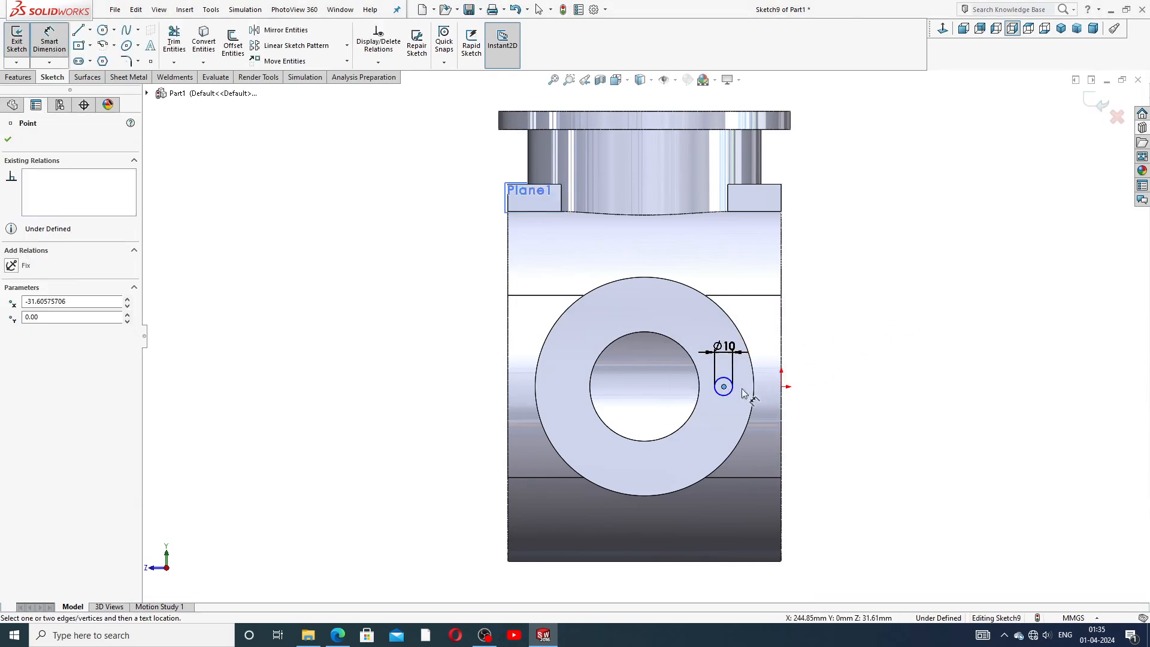
pyautogui.click(782, 387)
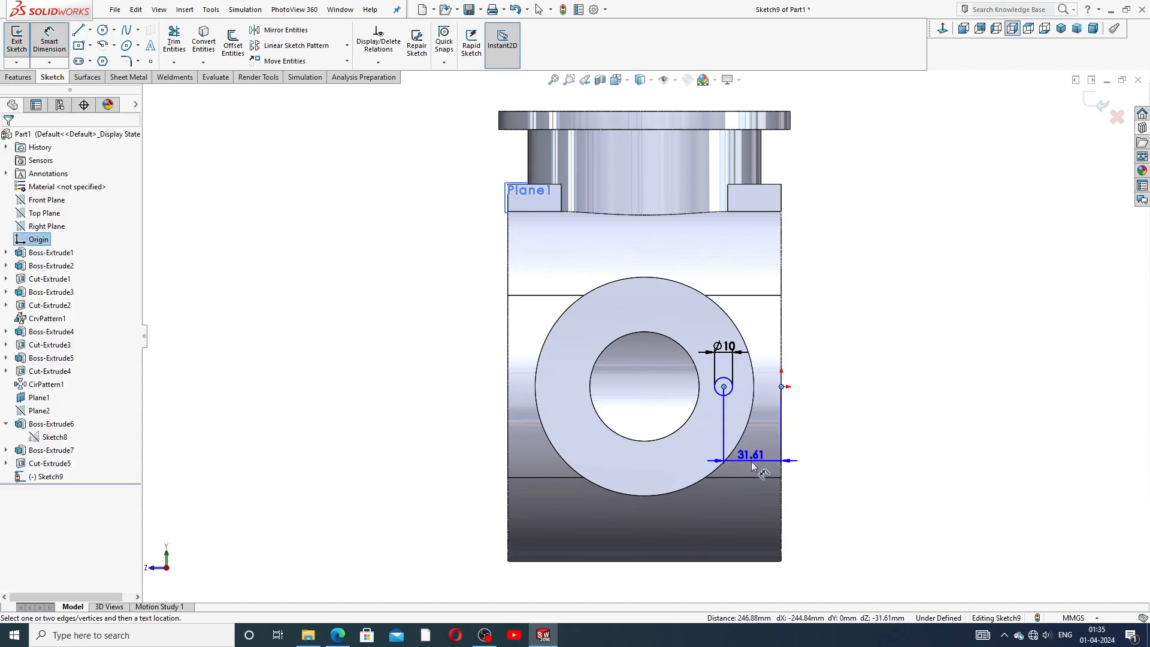
pyautogui.click(752, 474)
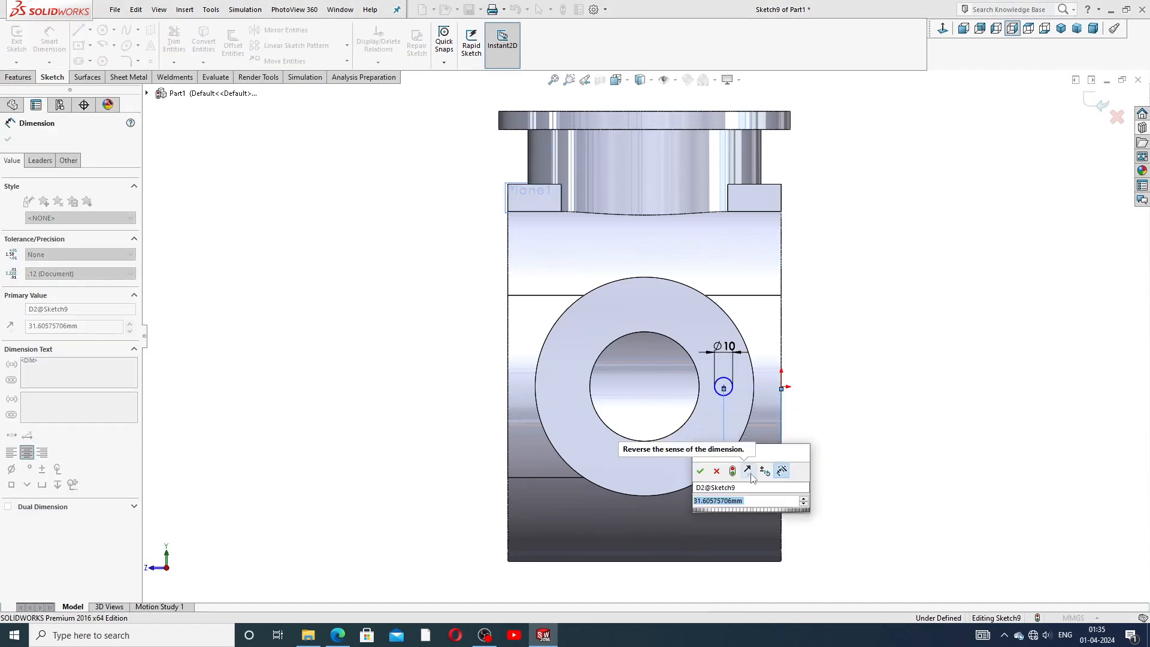
pyautogui.write('37.5')
pyautogui.press('Return')
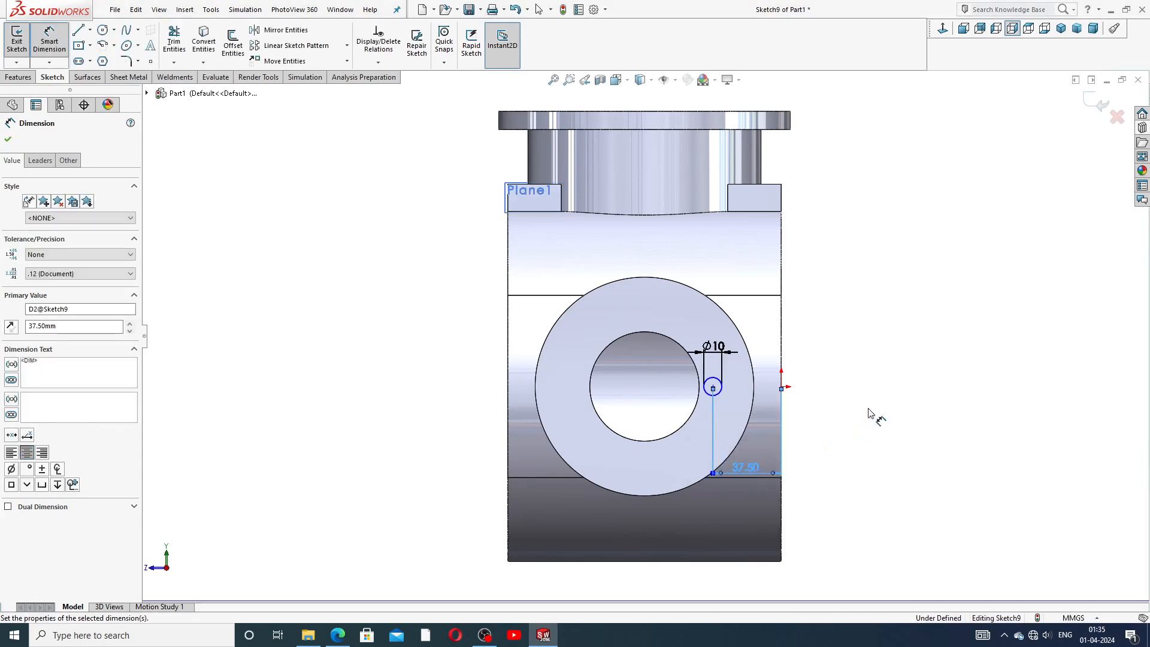
pyautogui.click(850, 361)
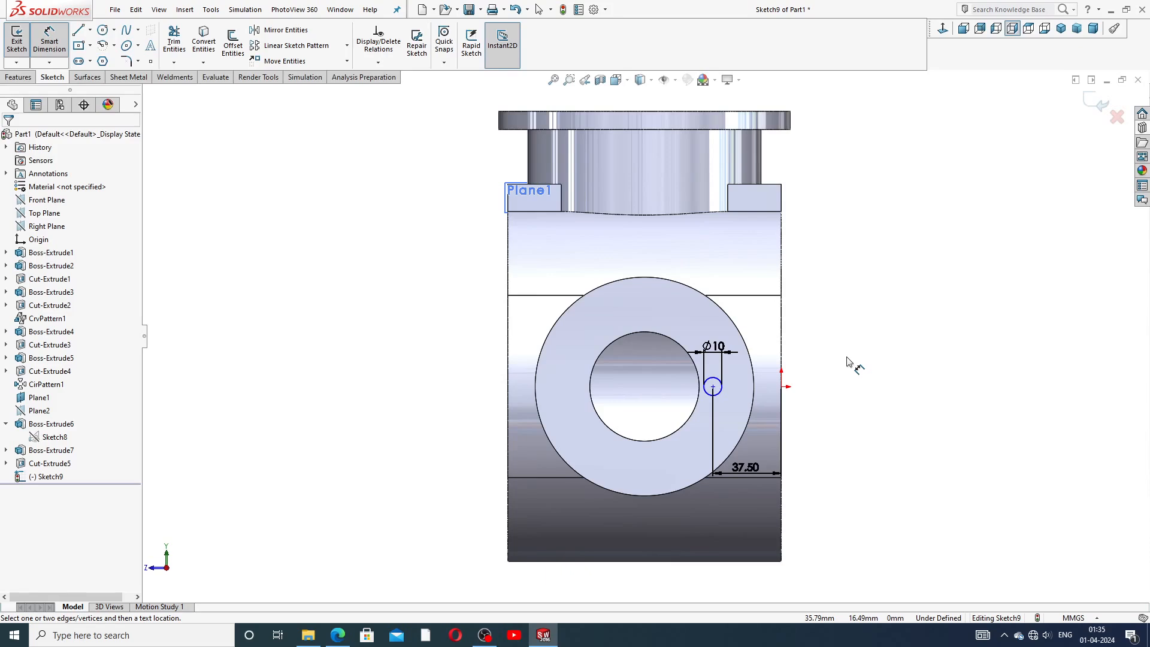
# Add a Horizontal relation between the bolt-hole centre and the origin to fully define the sketch.
pyautogui.scroll(-2, 742, 484)
pyautogui.rightClick(933, 263)
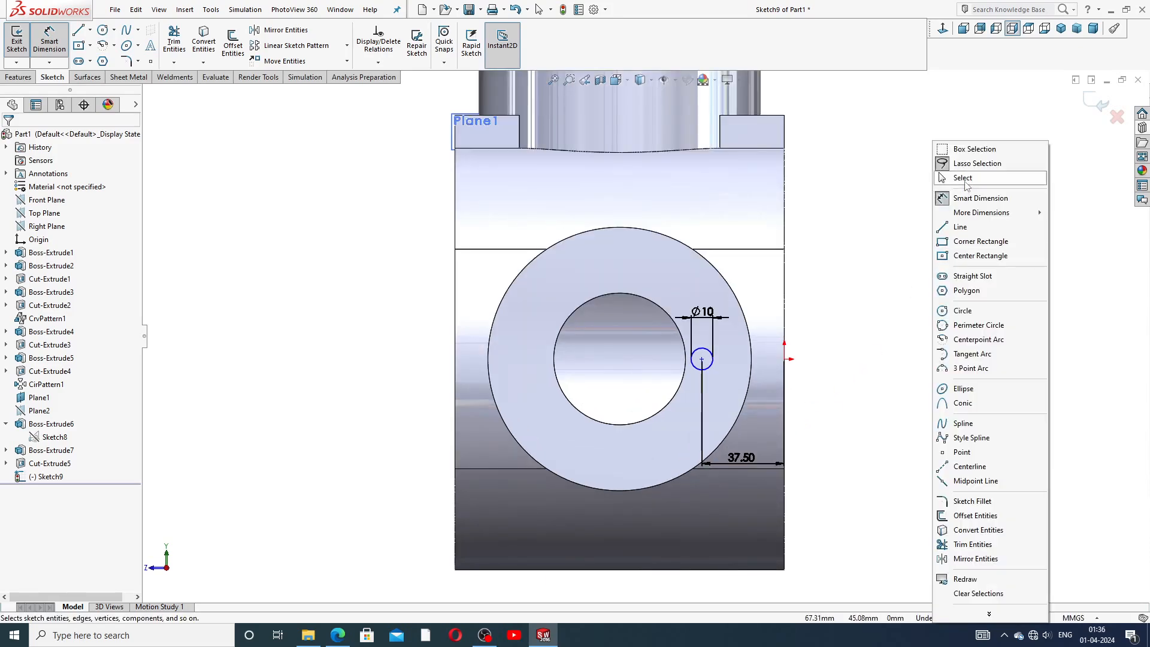
pyautogui.click(963, 178)
pyautogui.click(702, 360)
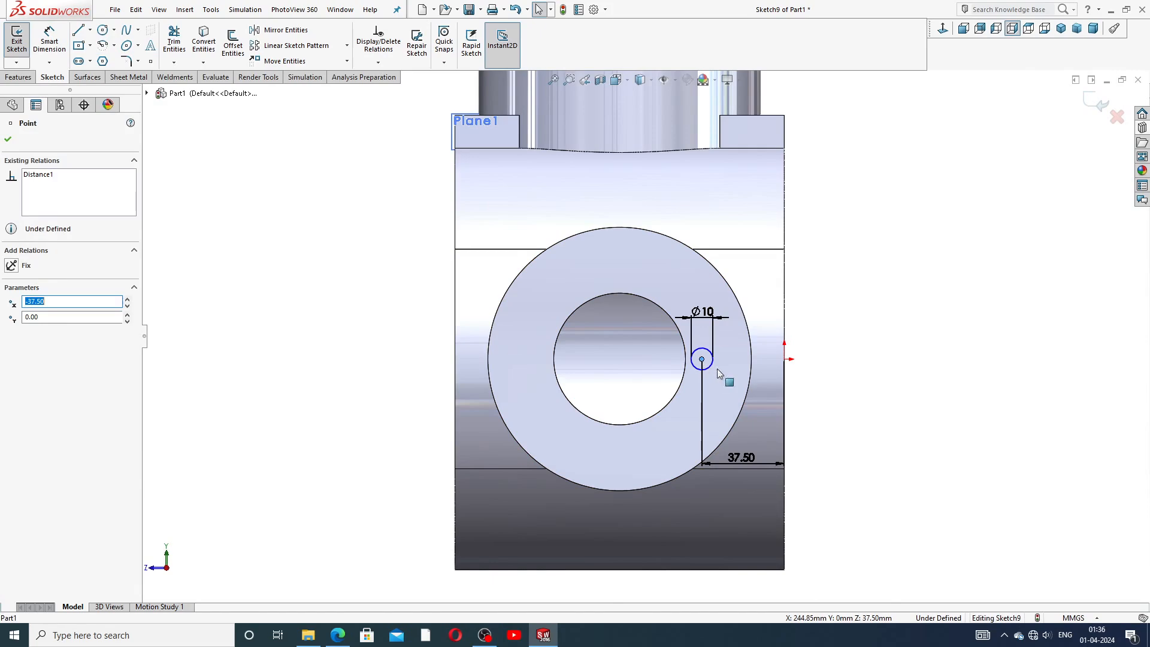
pyautogui.keyDown('ctrl'); pyautogui.click(785, 359); pyautogui.keyUp('ctrl')
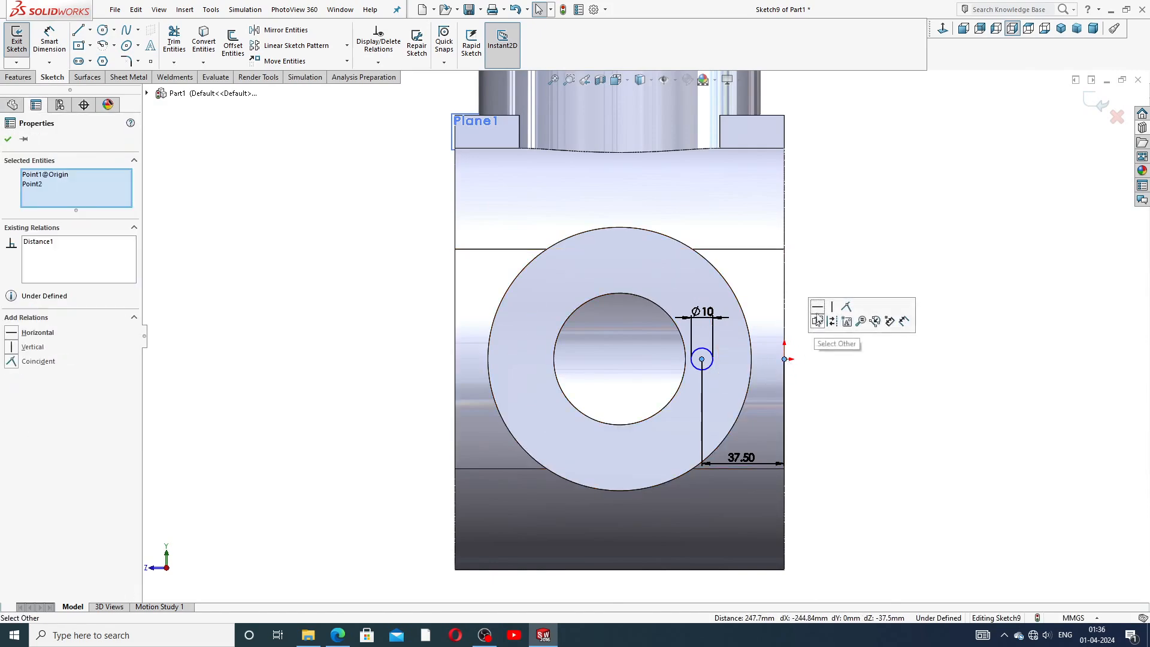
pyautogui.click(818, 306)
pyautogui.click(832, 249)
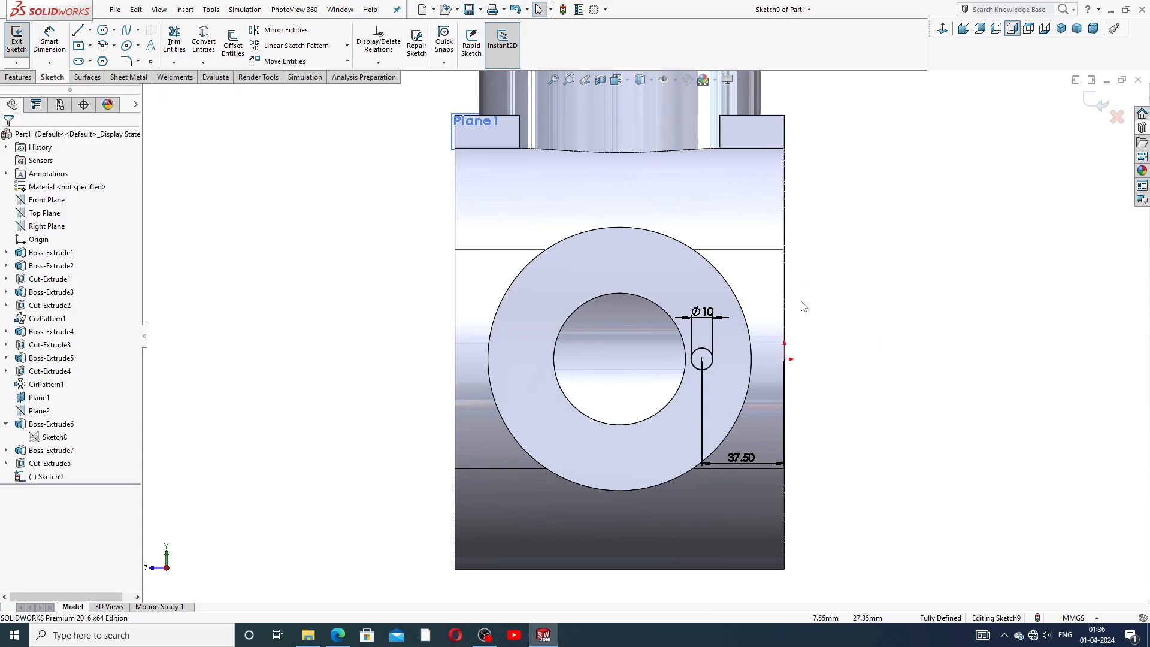
# Move the two dimension labels clear of the boss and check the reference drawing.
pyautogui.moveTo(700, 312); pyautogui.dragTo(686, 282)
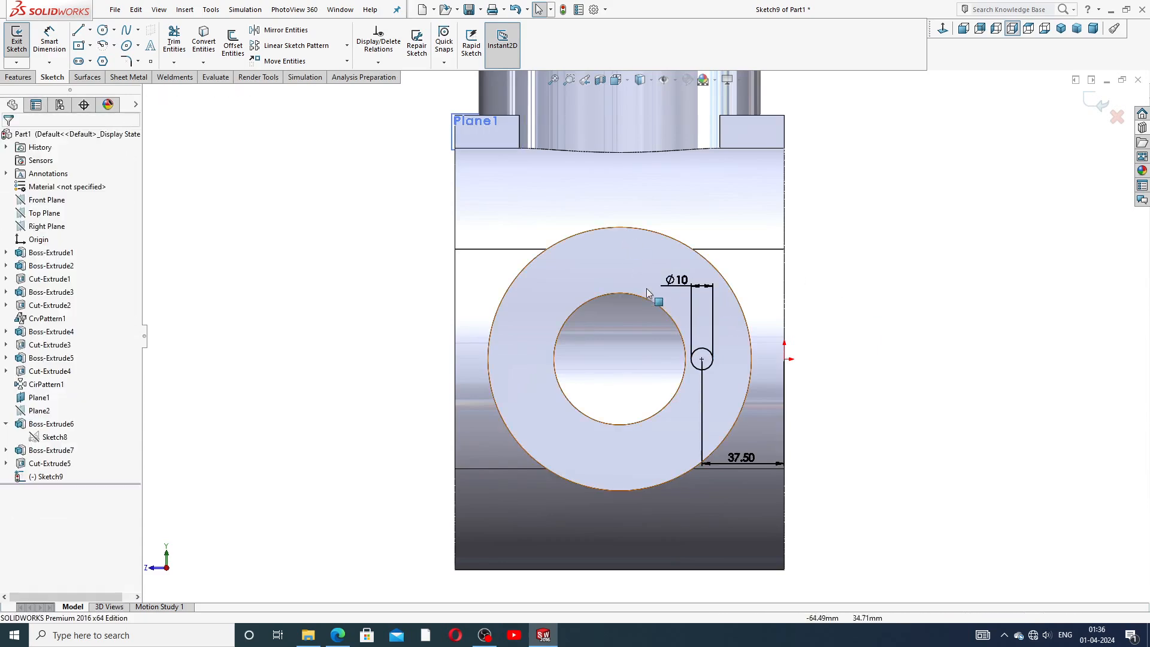
pyautogui.moveTo(743, 462); pyautogui.dragTo(743, 483)
pyautogui.click(337, 635)
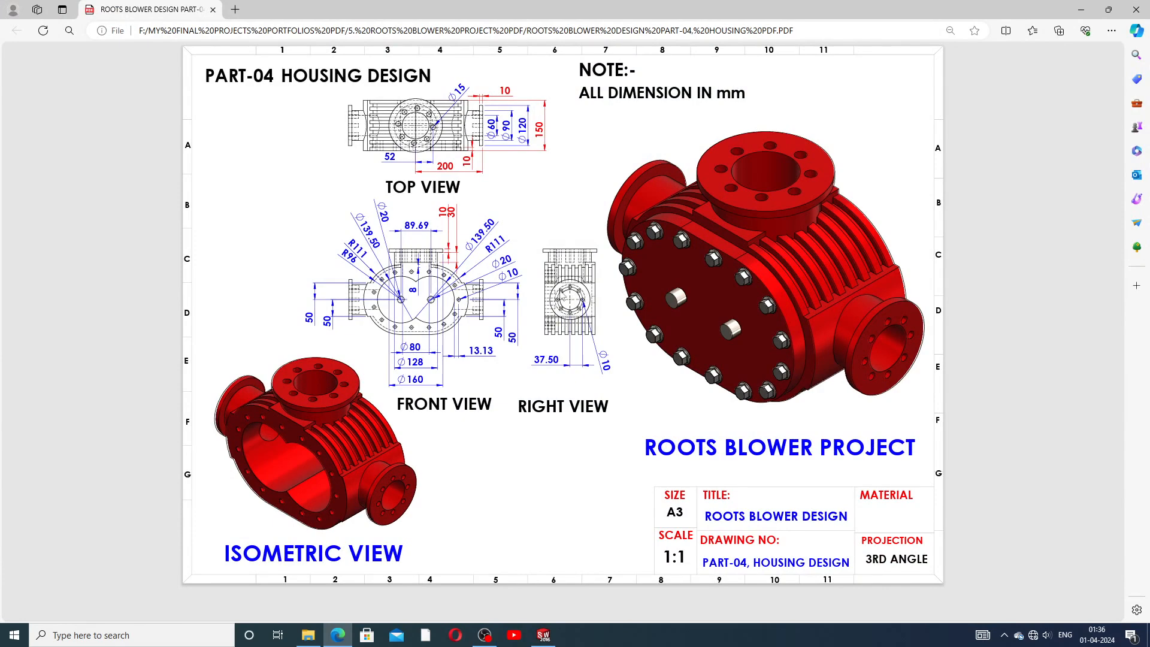
pyautogui.click(544, 635)
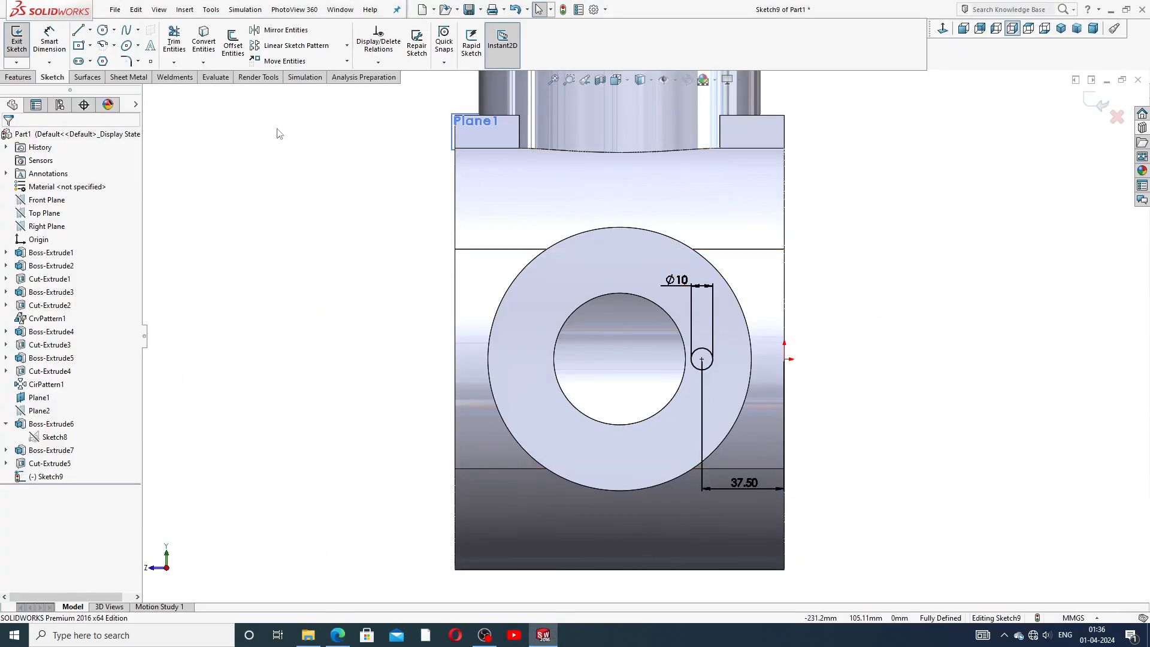
# Extrude-cut the bolt hole 30 mm deep into the side flange.
pyautogui.click(18, 77)
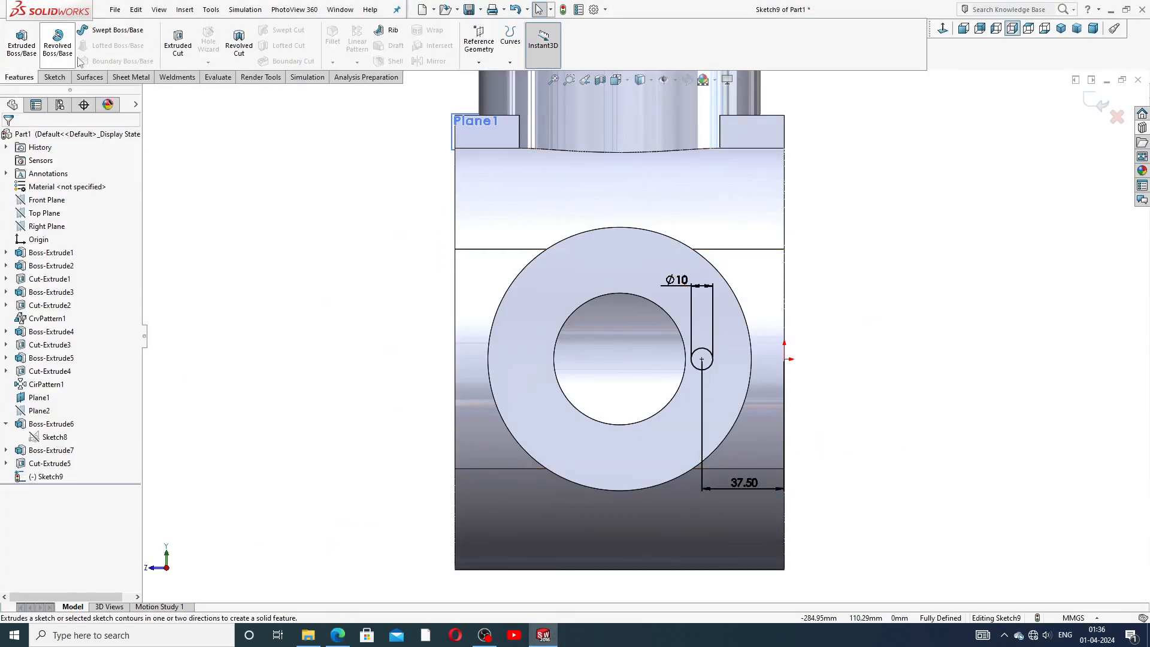
pyautogui.click(178, 42)
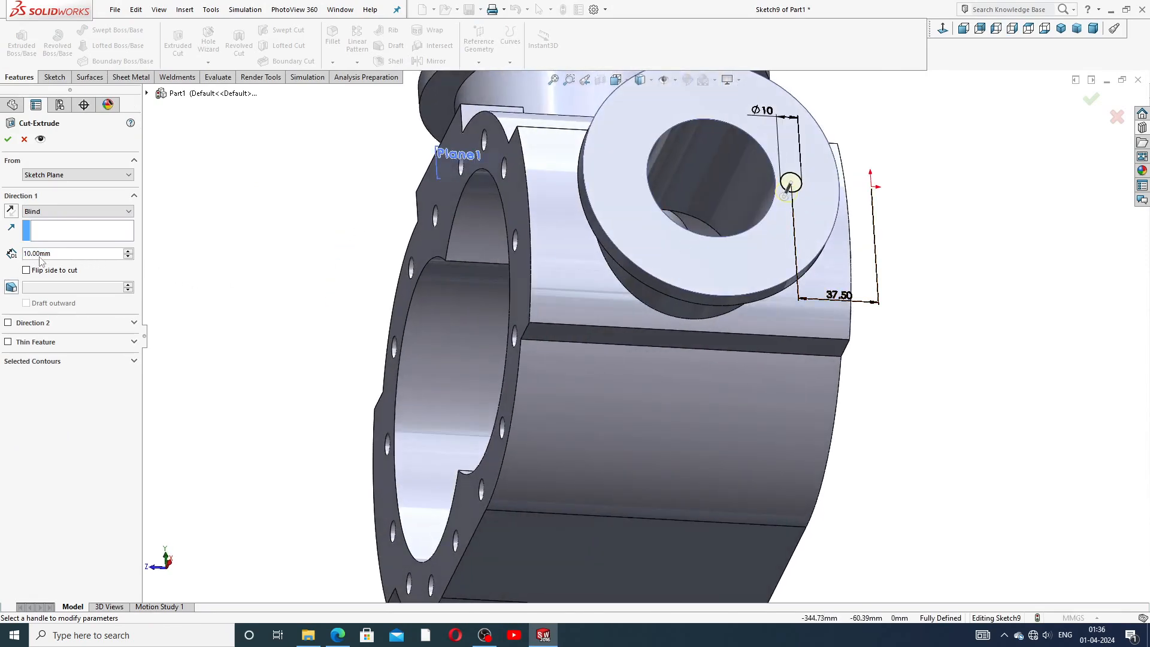
pyautogui.write('30')
pyautogui.press('Return')
pyautogui.click(8, 139)
# Circular-pattern the bolt-hole cut 8 times over 360 degrees around the side boss's cylindrical face.
pyautogui.moveTo(901, 223); pyautogui.dragTo(910, 242, button='middle')
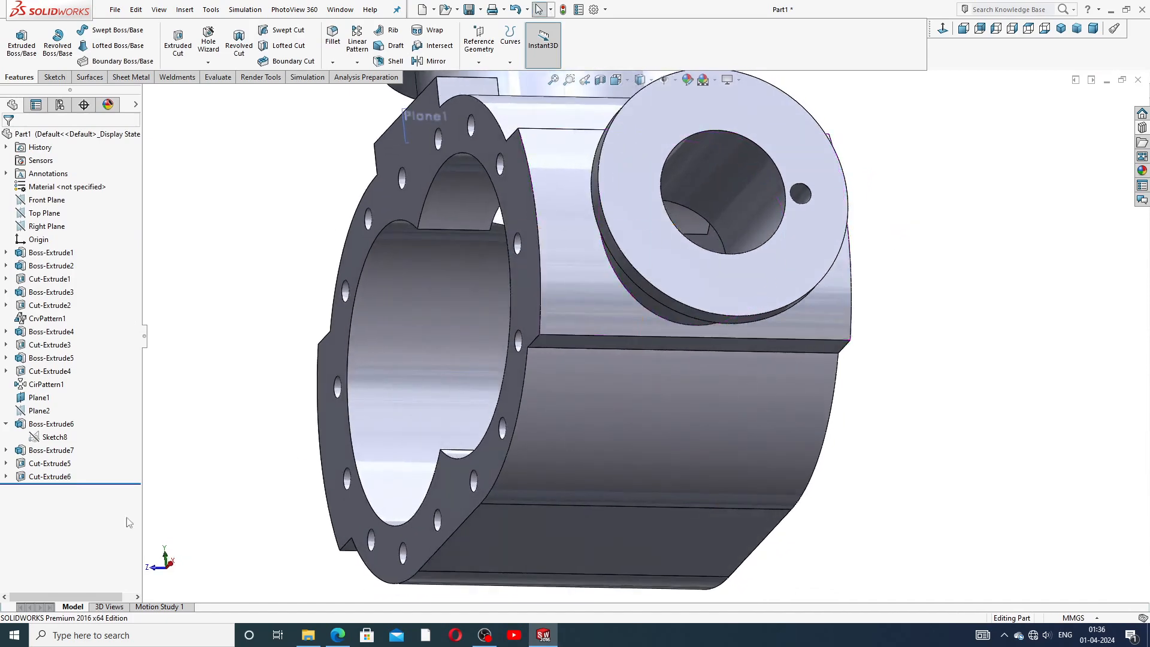
pyautogui.click(7, 424)
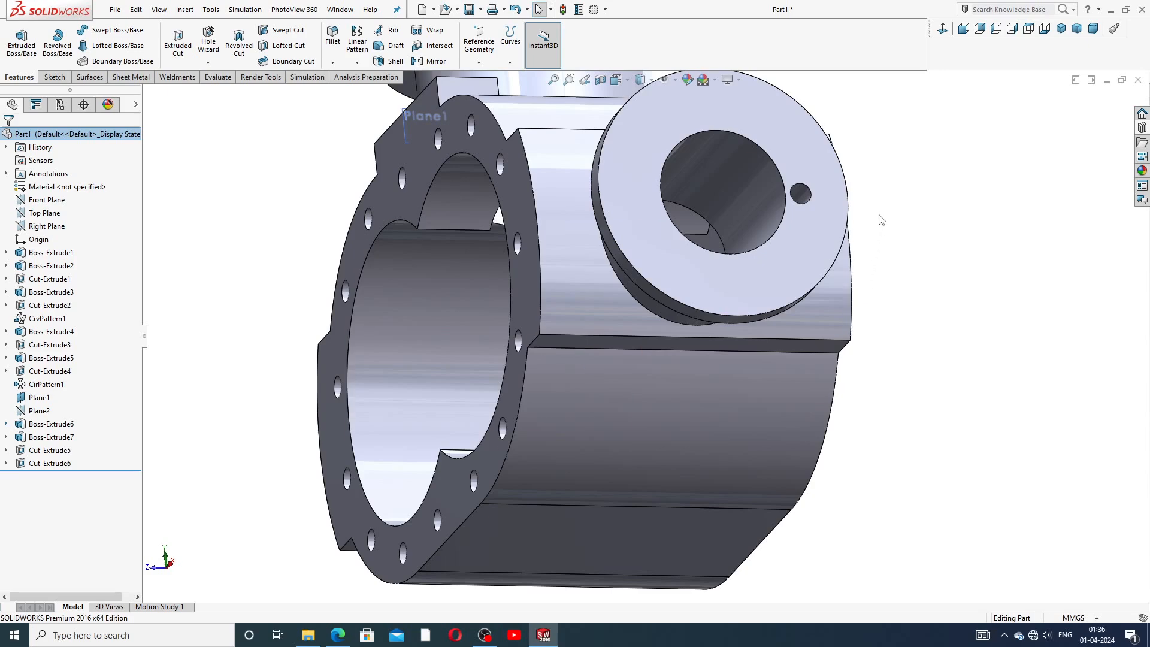
pyautogui.scroll(3, 881, 220)
pyautogui.moveTo(797, 236); pyautogui.dragTo(778, 195, button='middle')
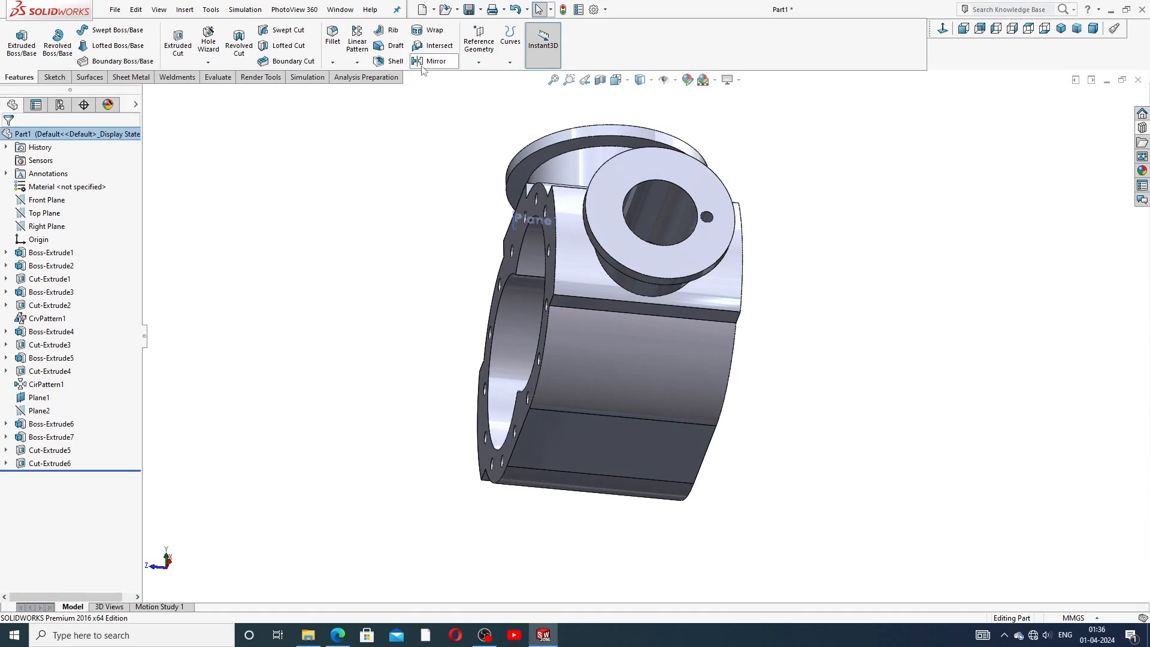
pyautogui.click(357, 63)
pyautogui.click(390, 91)
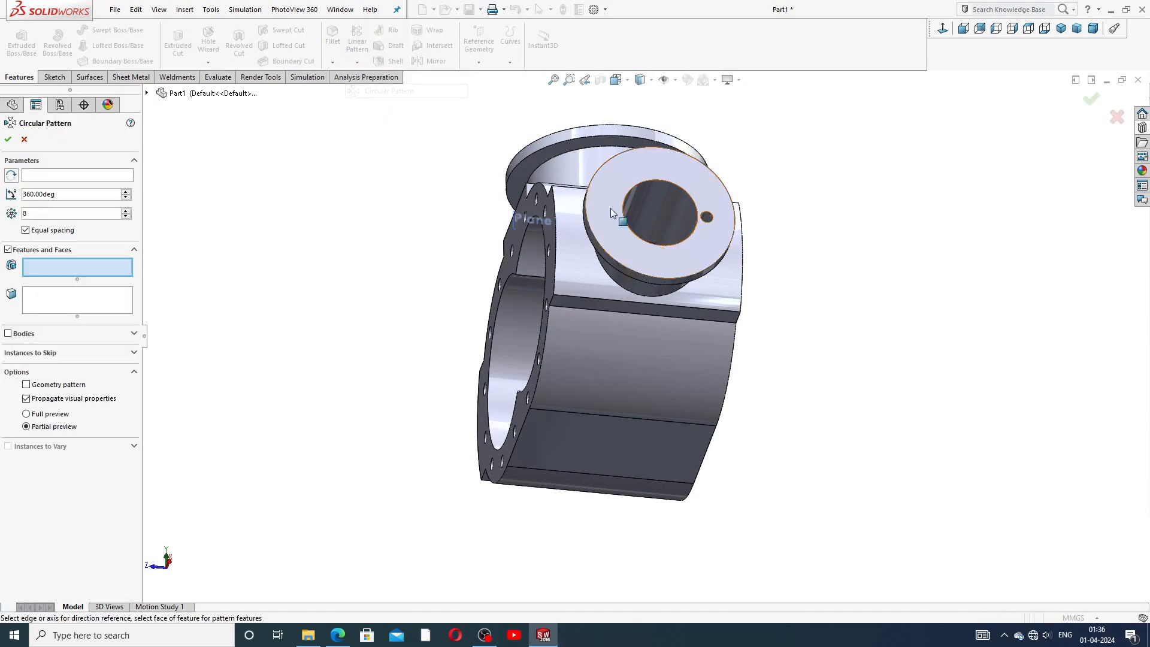
pyautogui.scroll(-3, 672, 263)
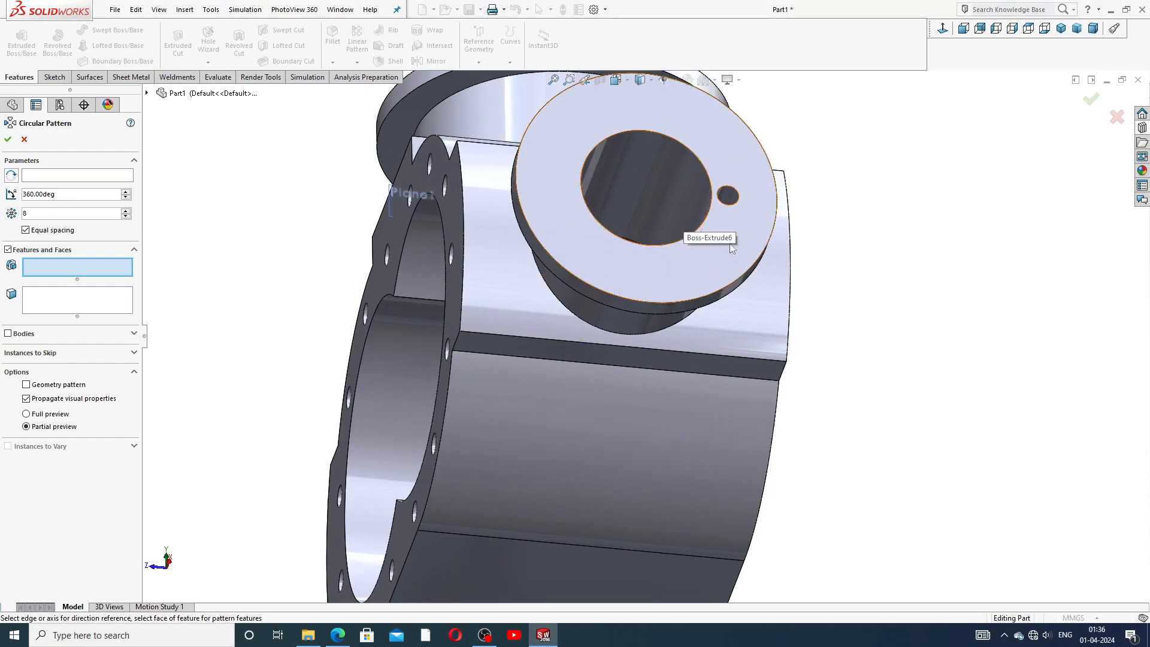
pyautogui.click(729, 193)
pyautogui.moveTo(746, 327); pyautogui.dragTo(728, 226, button='middle')
pyautogui.click(42, 175)
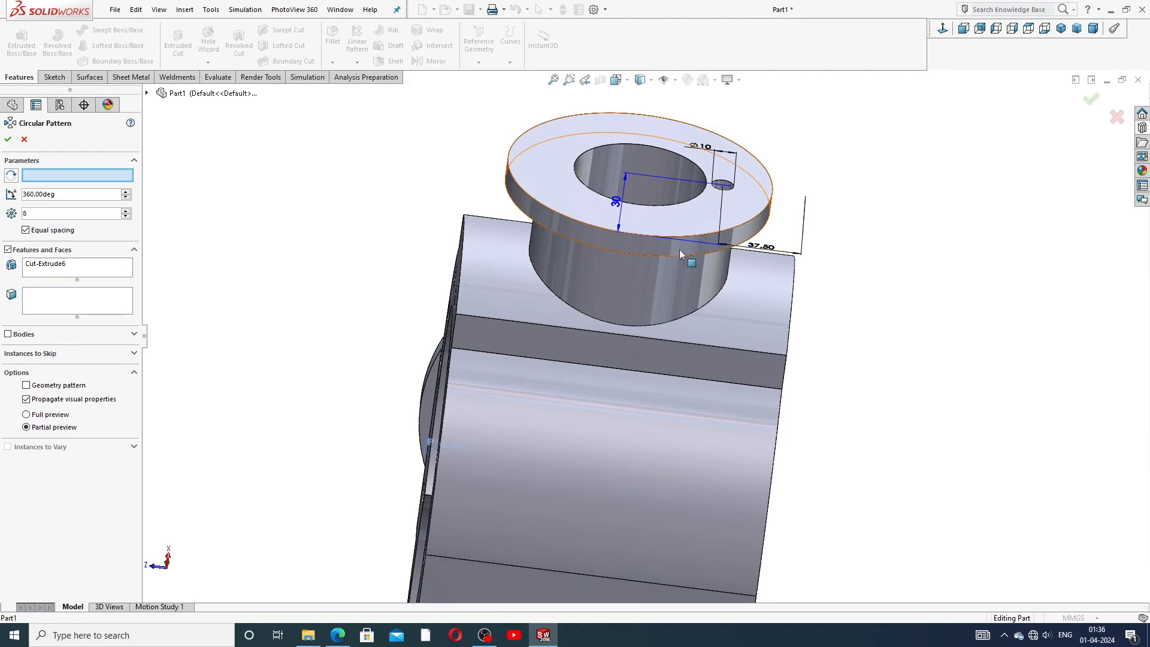
pyautogui.click(670, 246)
pyautogui.moveTo(786, 208); pyautogui.dragTo(795, 284, button='middle')
pyautogui.scroll(3, 644, 346)
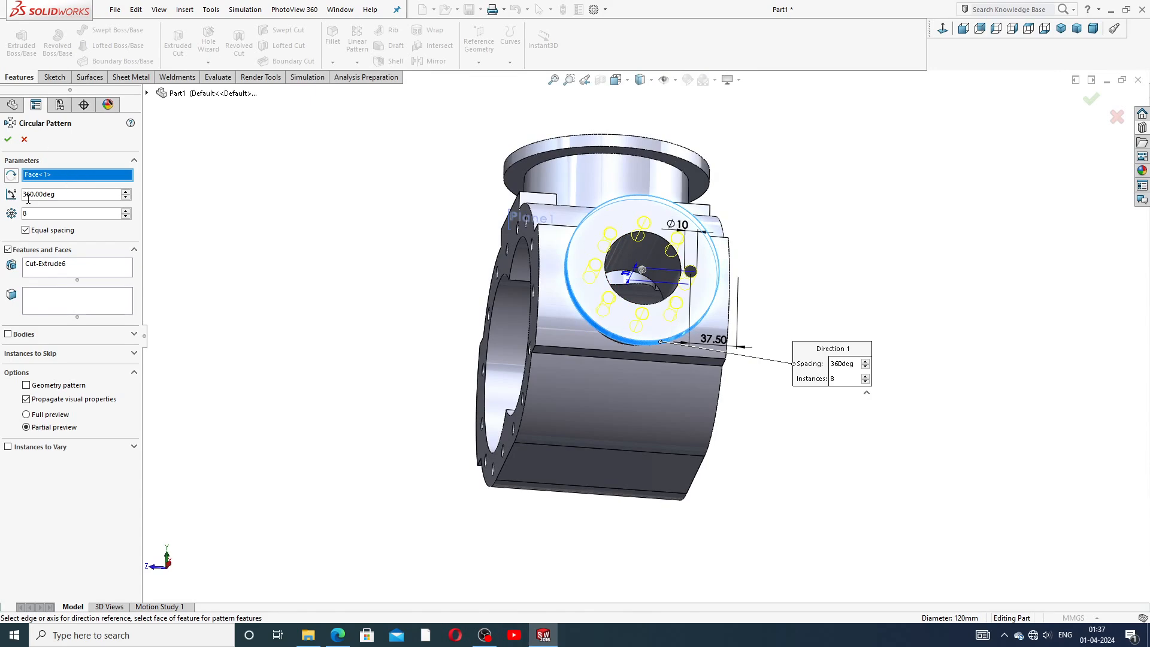
pyautogui.click(9, 139)
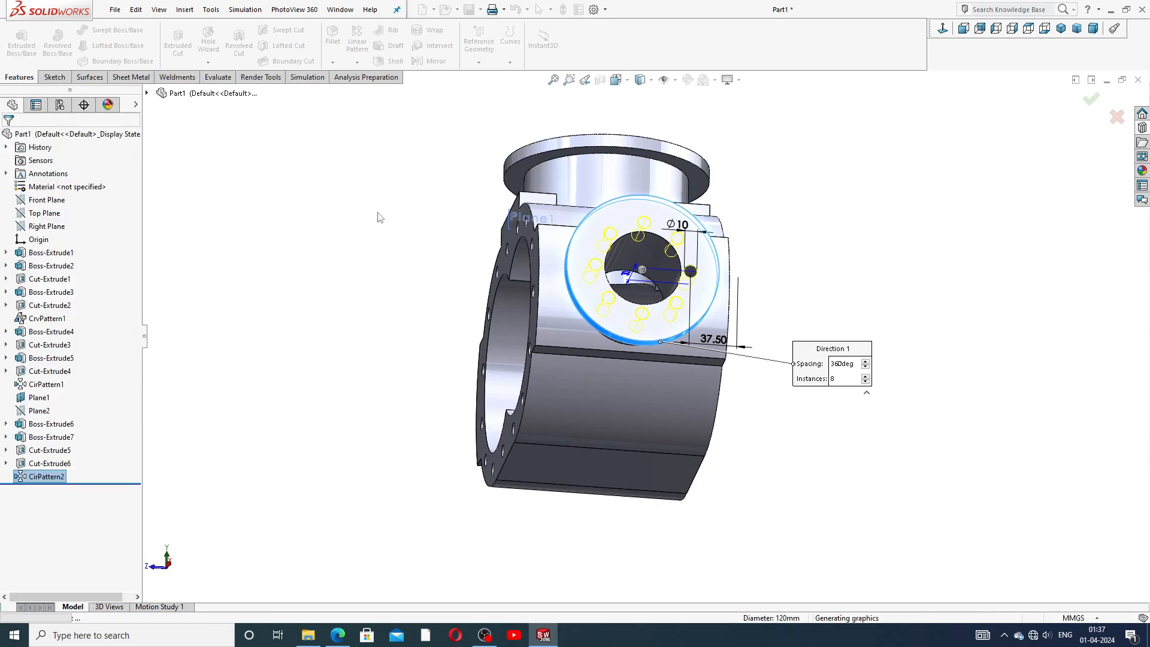
# Mirror Boss-Extrude6, Boss-Extrude7, Cut-Extrude5, Cut-Extrude6 and CirPattern2 about Plane1 to the opposite side.
pyautogui.moveTo(804, 240); pyautogui.dragTo(600, 183, button='middle')
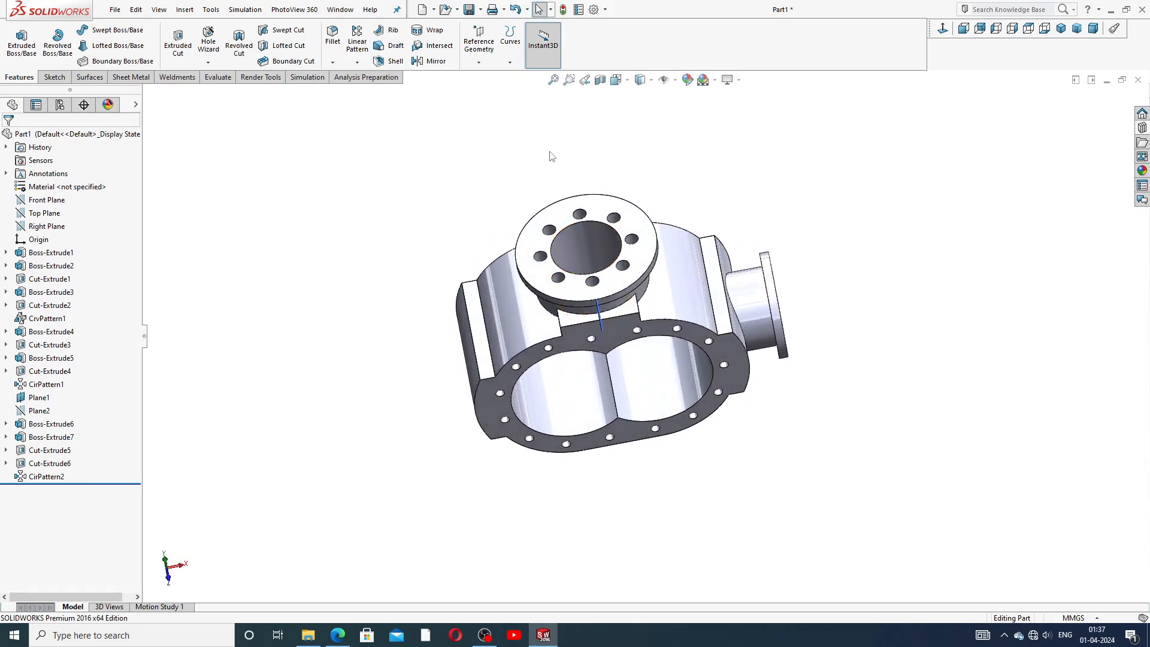
pyautogui.moveTo(757, 238); pyautogui.dragTo(725, 217, button='middle')
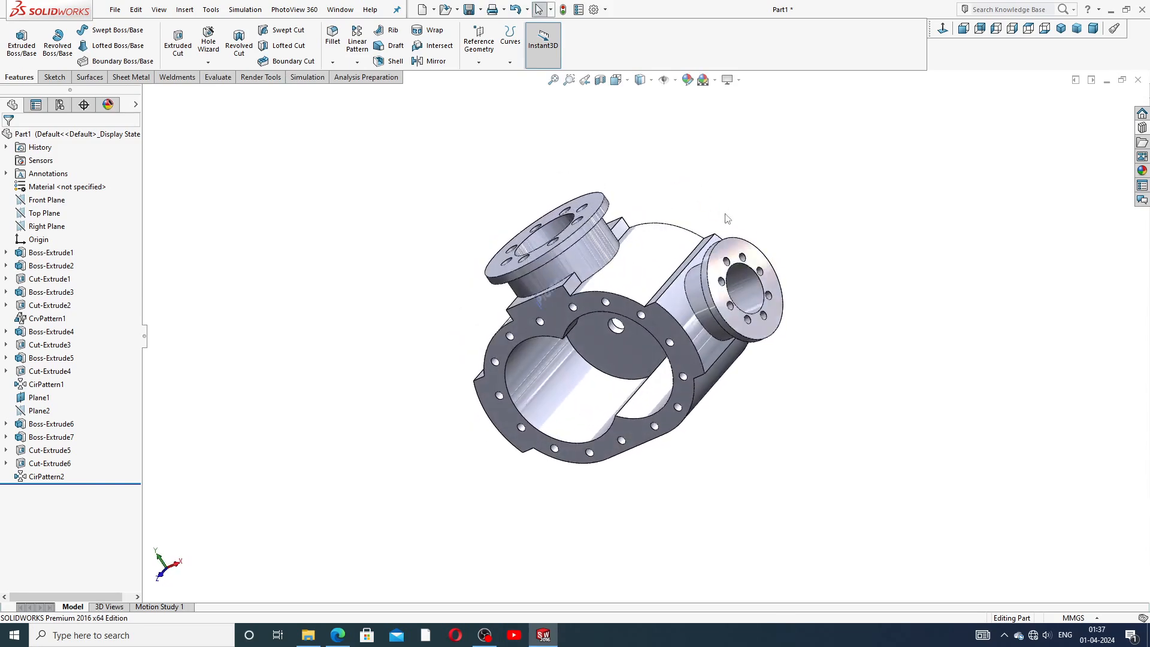
pyautogui.click(433, 61)
pyautogui.moveTo(360, 191); pyautogui.dragTo(381, 162, button='middle')
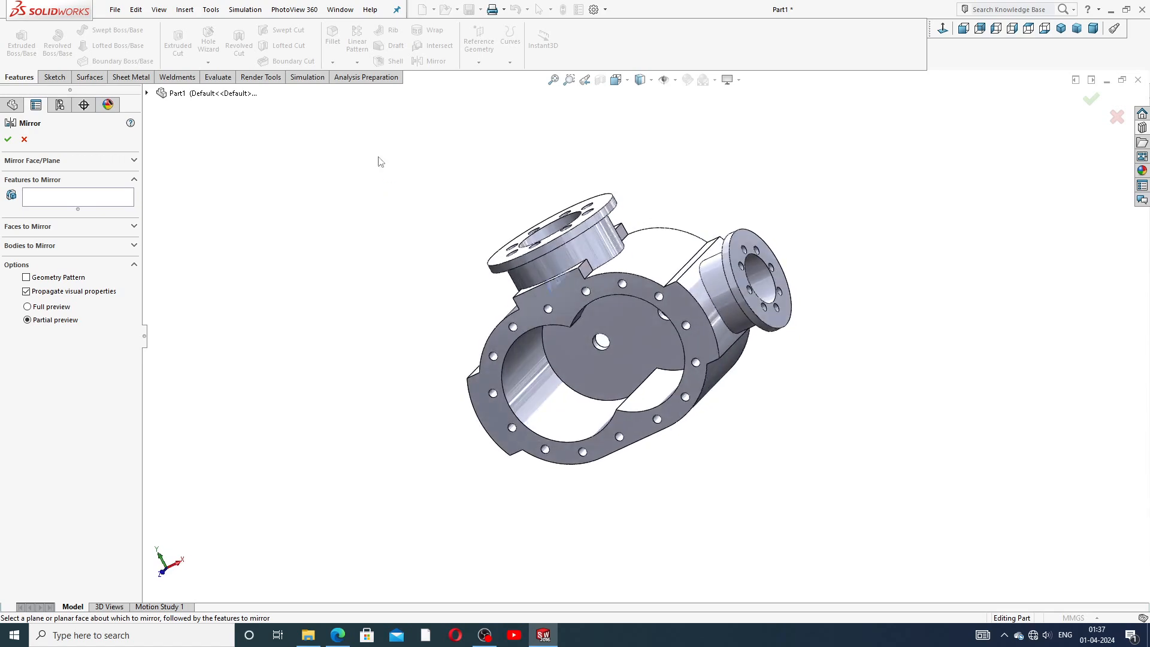
pyautogui.click(69, 196)
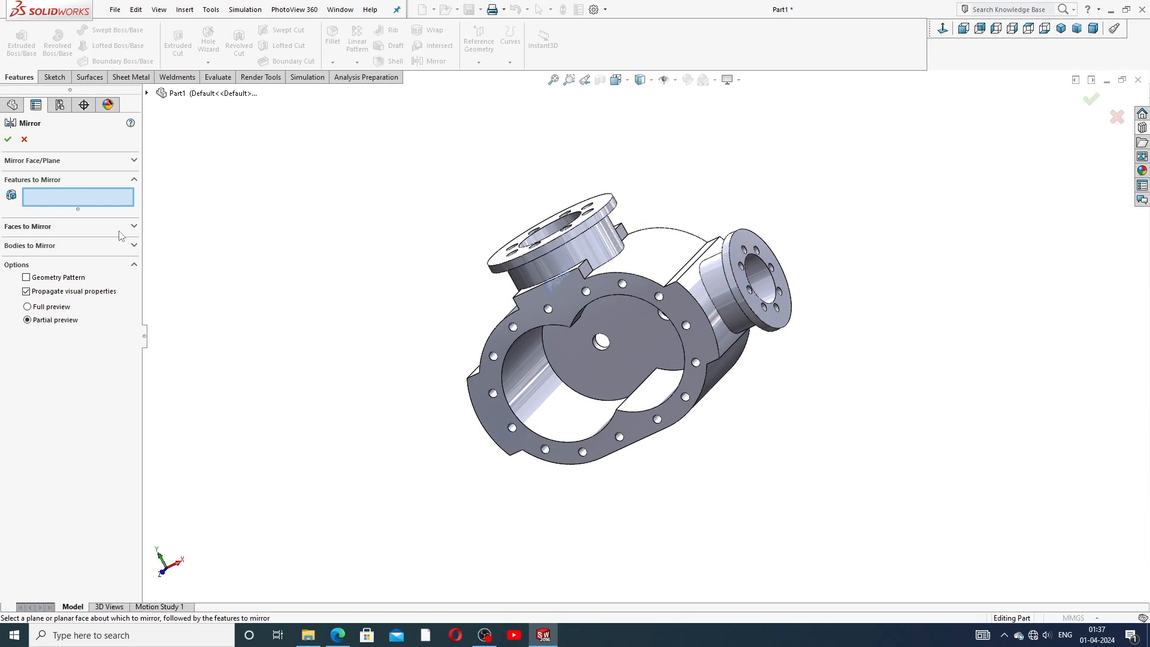
pyautogui.click(114, 161)
pyautogui.click(65, 177)
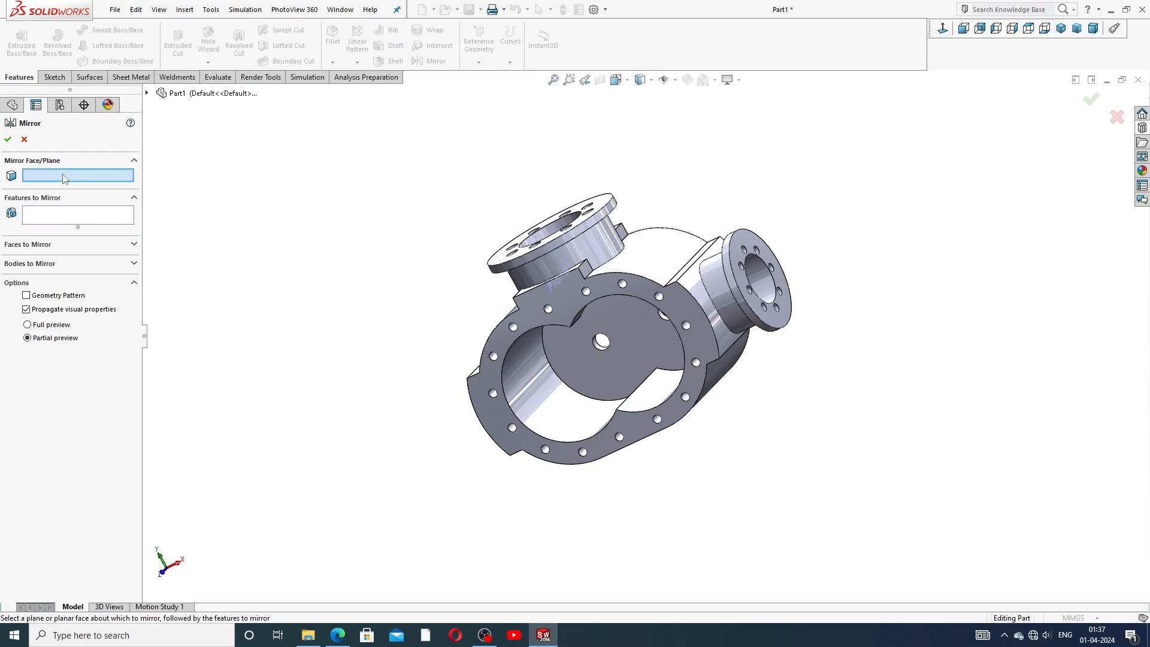
pyautogui.click(560, 287)
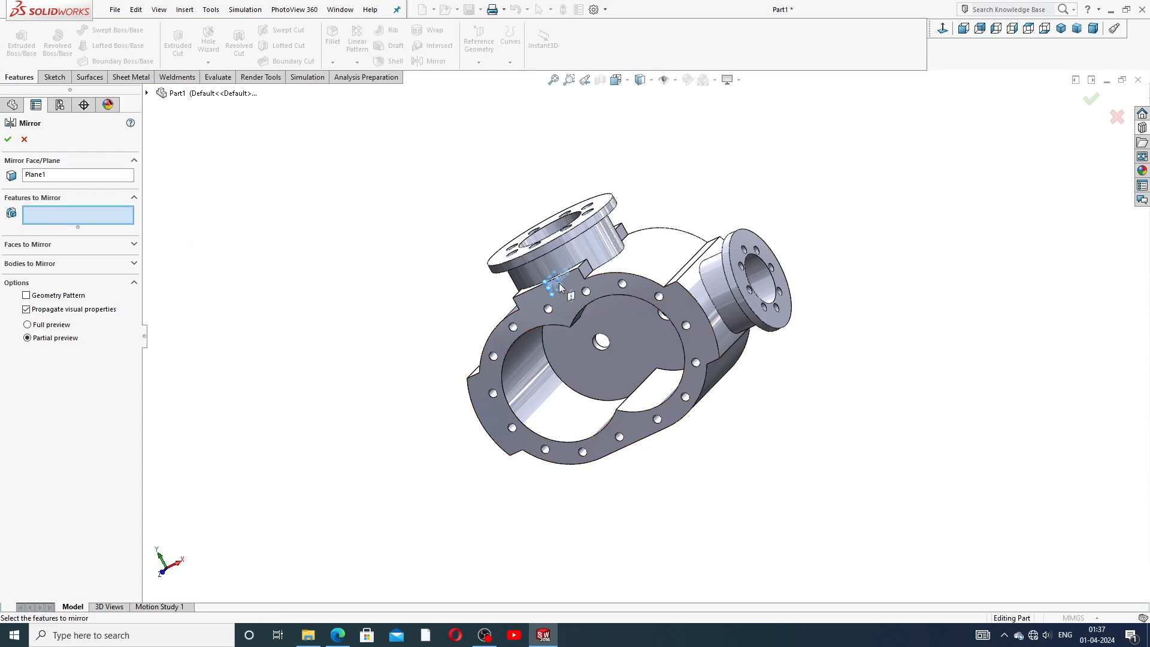
pyautogui.click(147, 93)
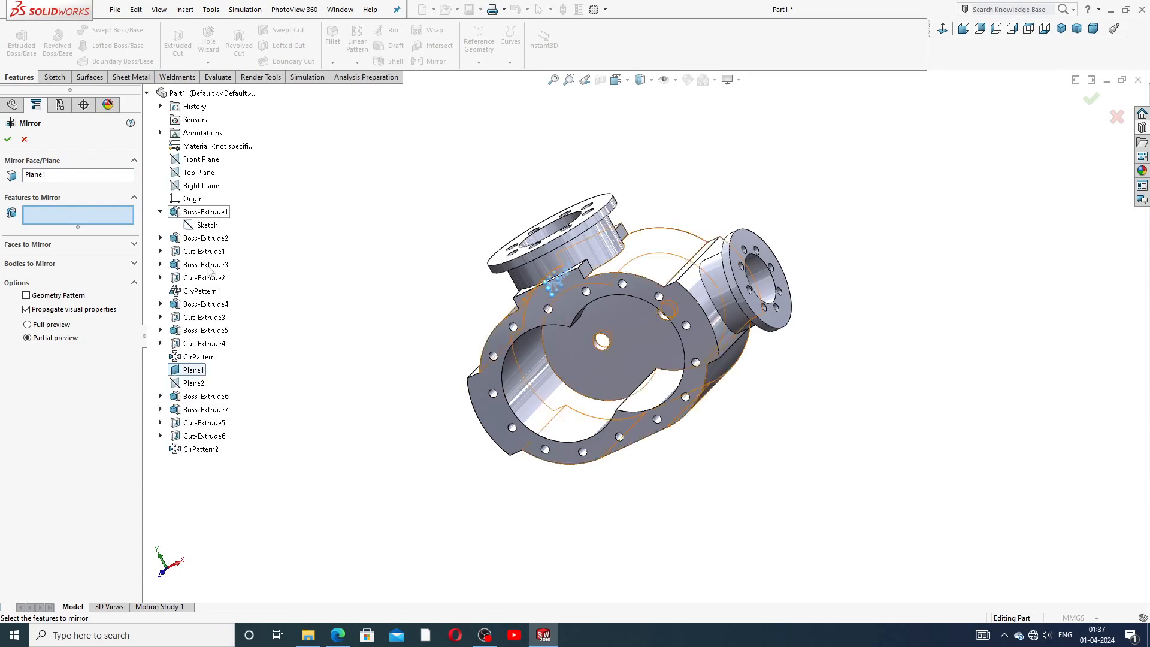
pyautogui.click(227, 398)
pyautogui.click(217, 410)
pyautogui.click(216, 423)
pyautogui.click(216, 436)
pyautogui.click(218, 451)
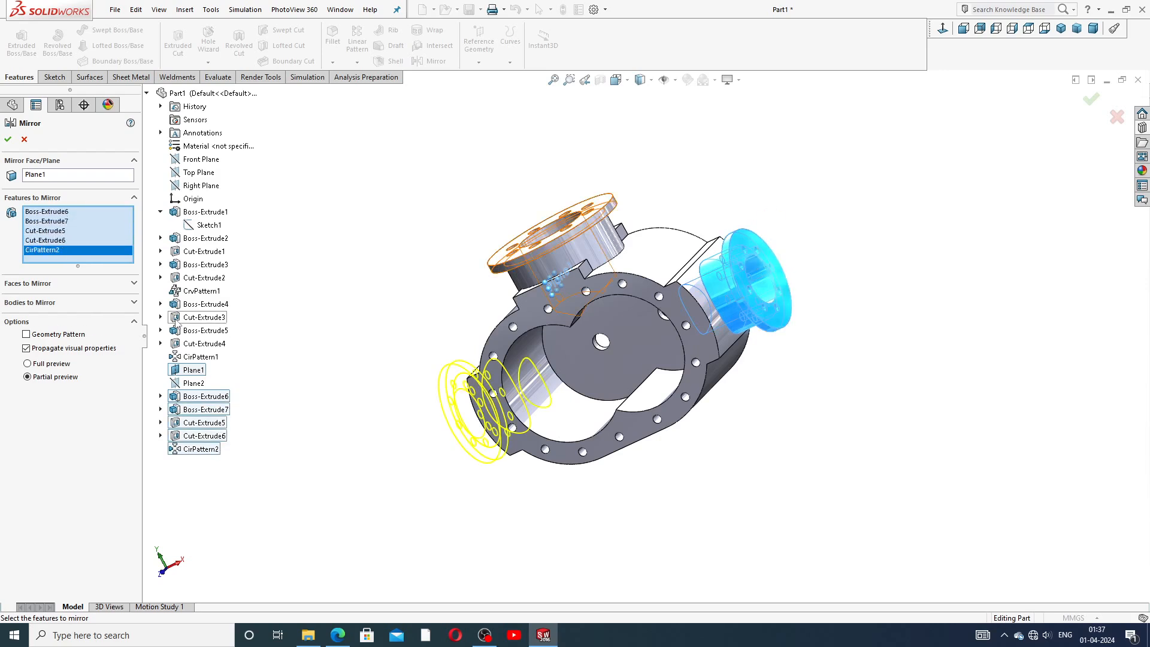
pyautogui.click(8, 140)
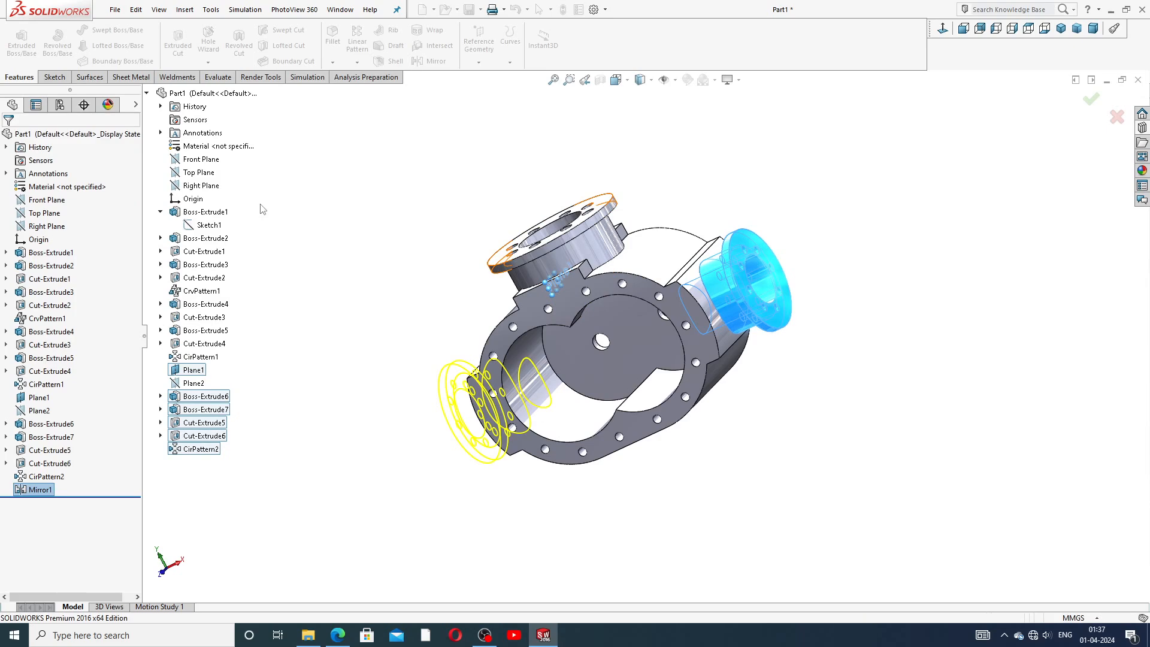
pyautogui.click(385, 251)
pyautogui.moveTo(385, 252); pyautogui.dragTo(472, 195, button='middle')
pyautogui.scroll(-5, 509, 349)
pyautogui.moveTo(711, 282); pyautogui.dragTo(785, 323, button='middle')
pyautogui.scroll(5, 707, 293)
pyautogui.click(715, 79)
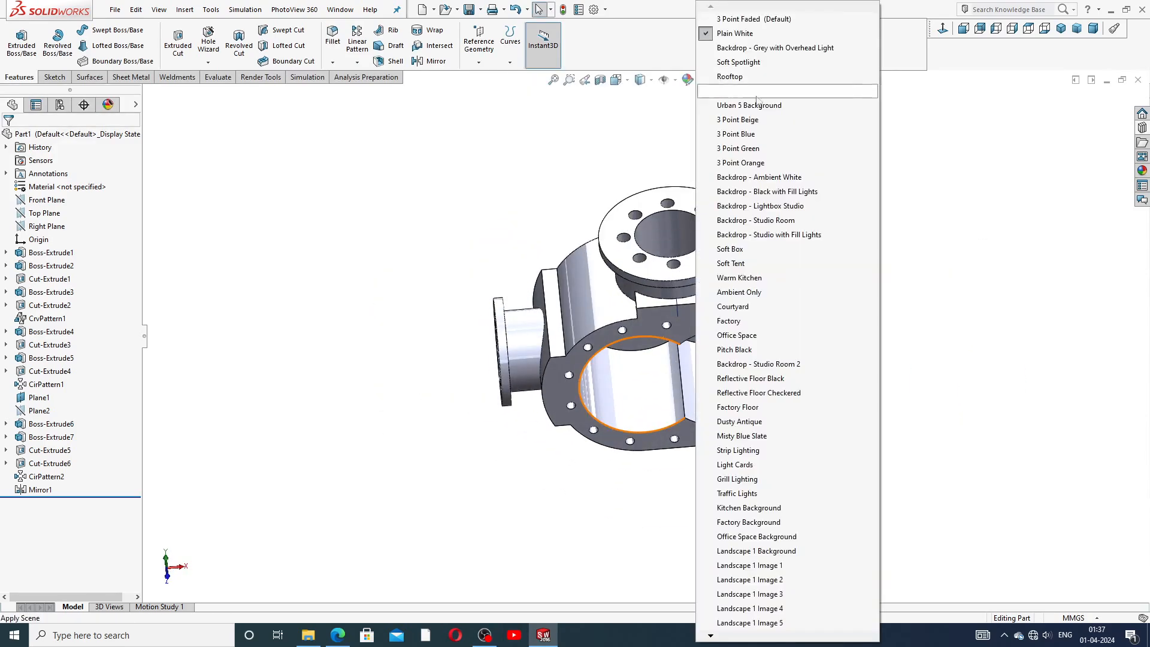
pyautogui.moveTo(917, 224); pyautogui.dragTo(863, 213, button='middle')
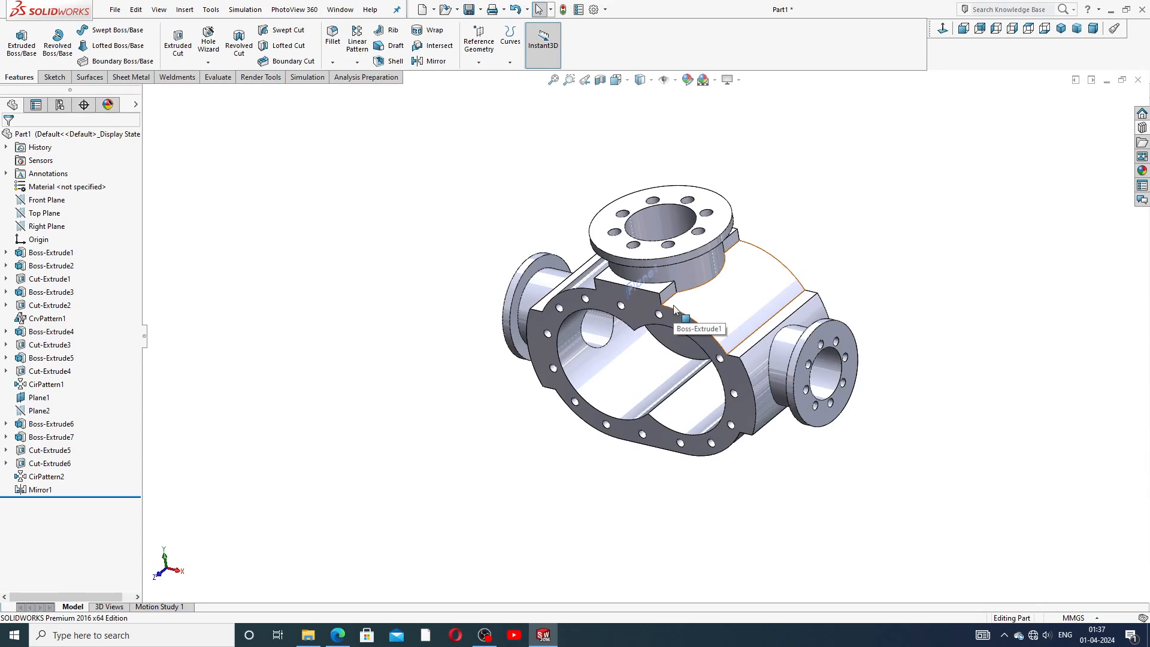
# Hide Plane1 in the model view.
pyautogui.scroll(-6, 675, 308)
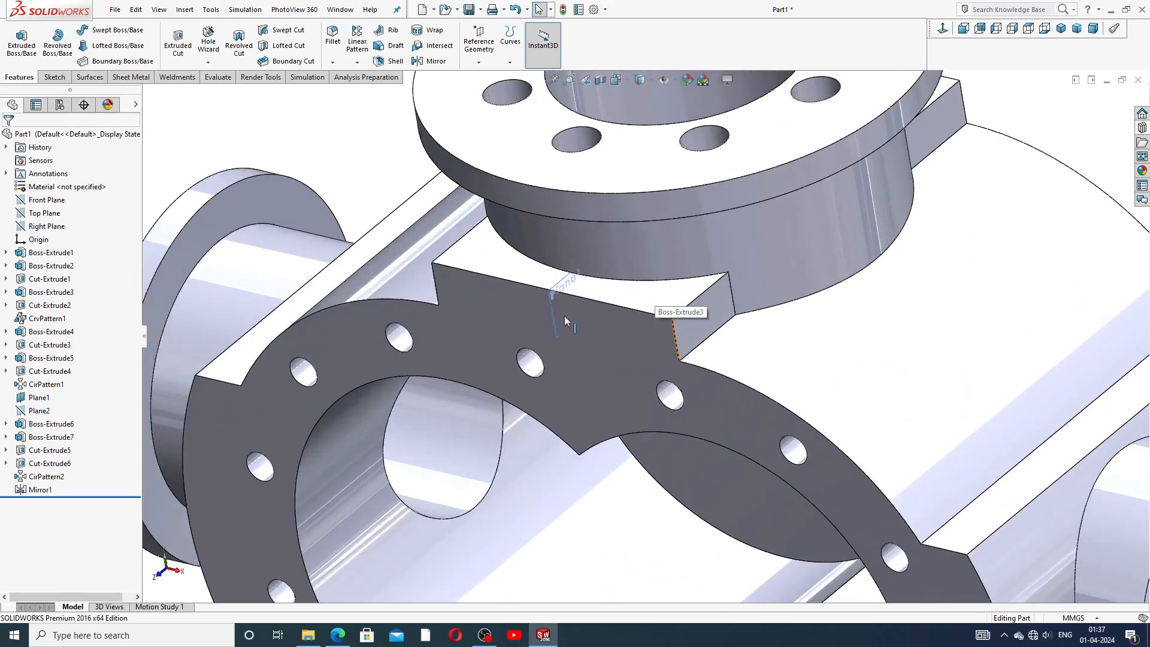
pyautogui.click(552, 302)
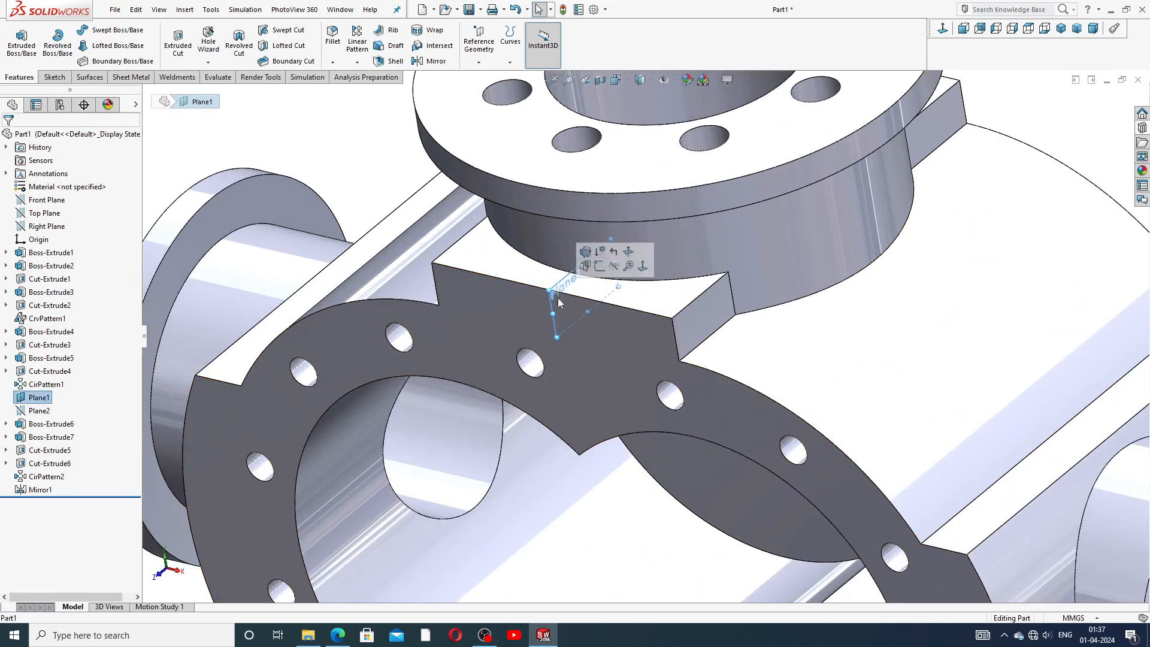
pyautogui.click(614, 265)
pyautogui.scroll(6, 736, 273)
pyautogui.moveTo(757, 287); pyautogui.dragTo(777, 265, button='middle')
pyautogui.scroll(-2, 742, 389)
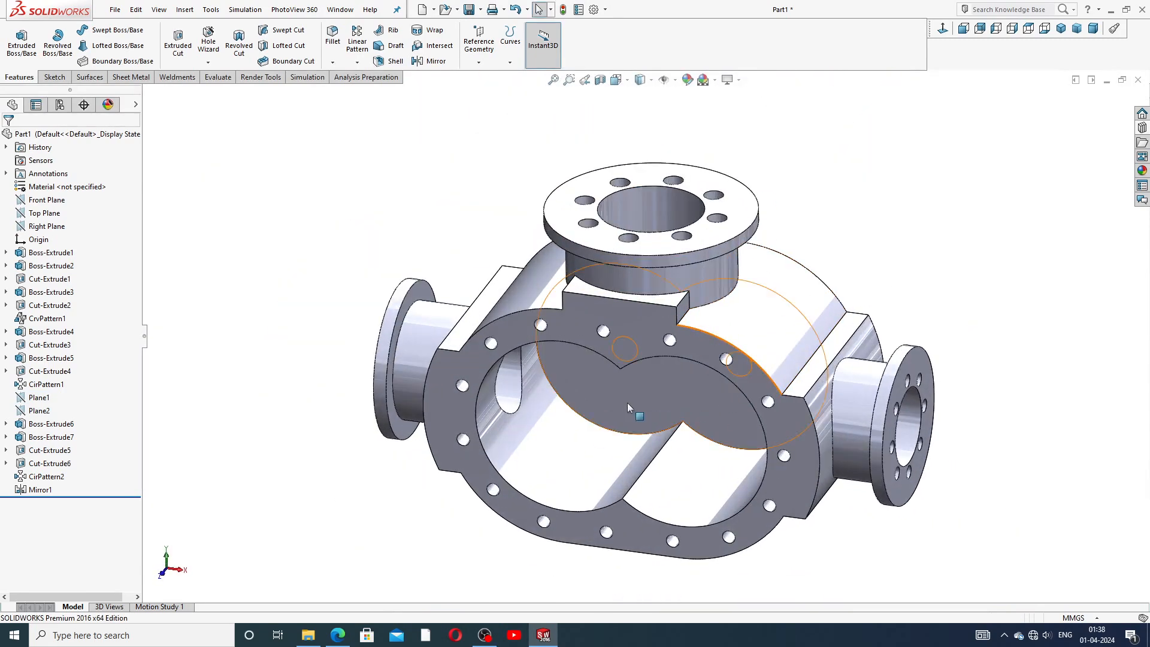
# Check the reference drawing, then start a new sketch on the front face of Boss-Extrude2 viewed normal to it.
pyautogui.click(339, 636)
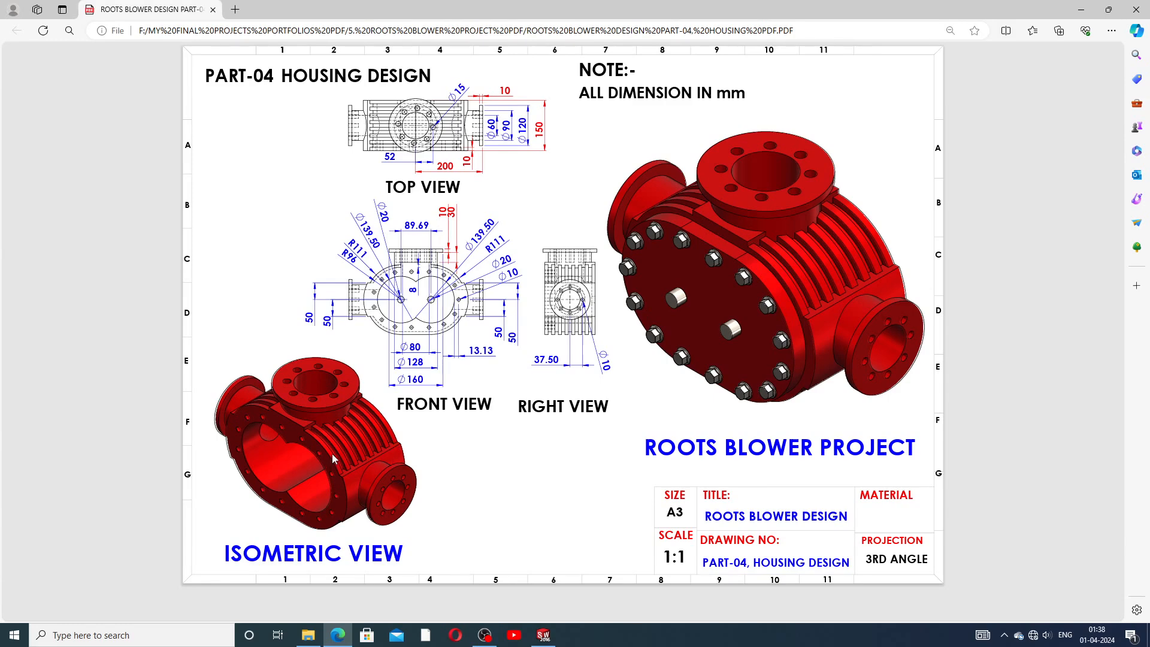
pyautogui.click(543, 635)
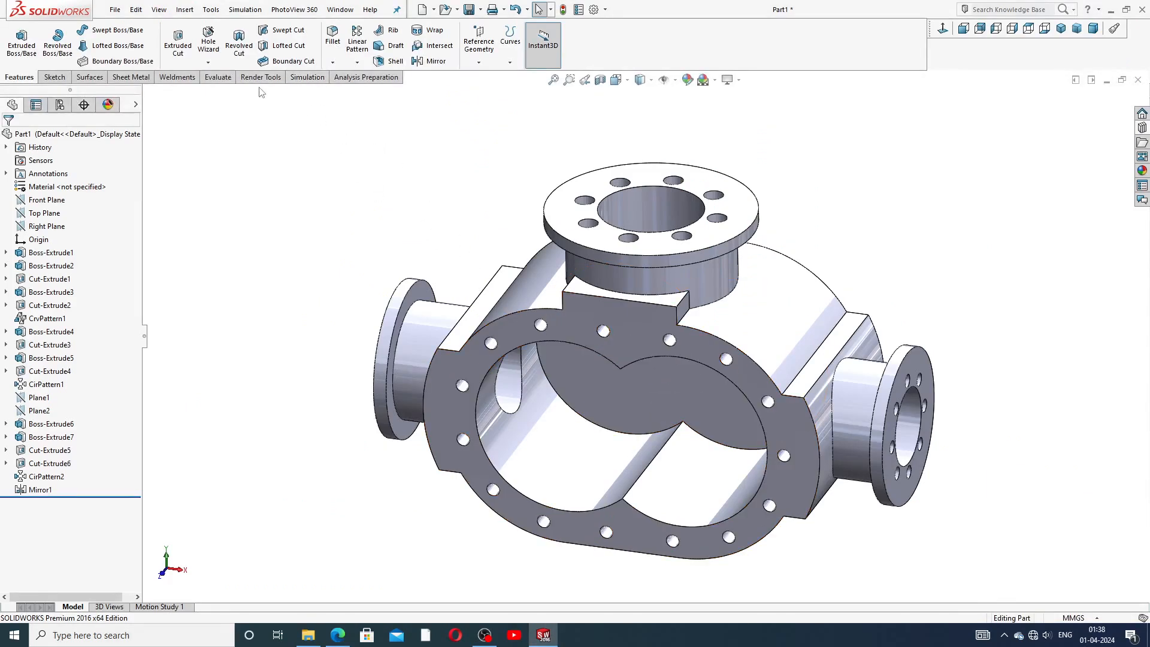
pyautogui.click(63, 78)
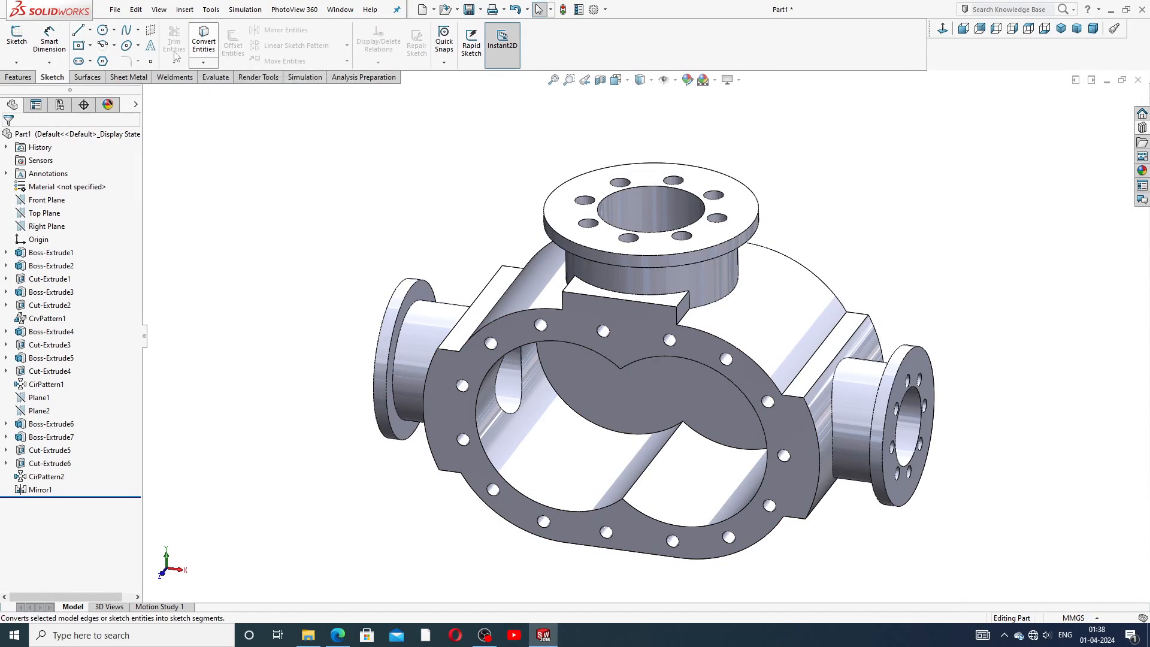
pyautogui.click(89, 61)
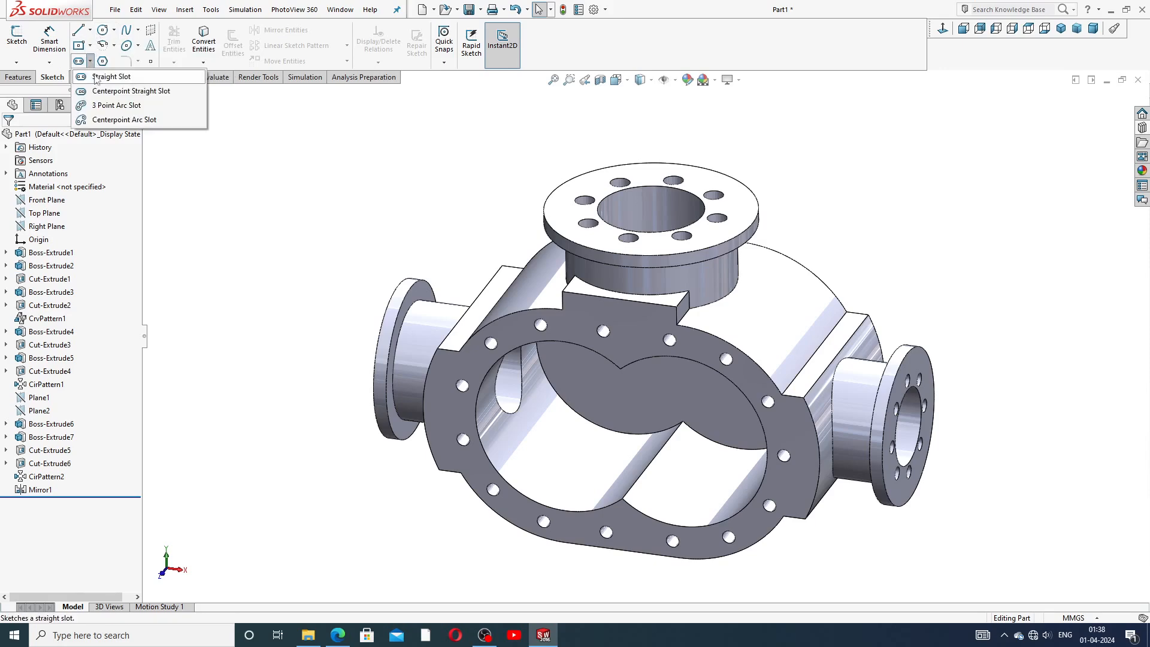
pyautogui.click(96, 77)
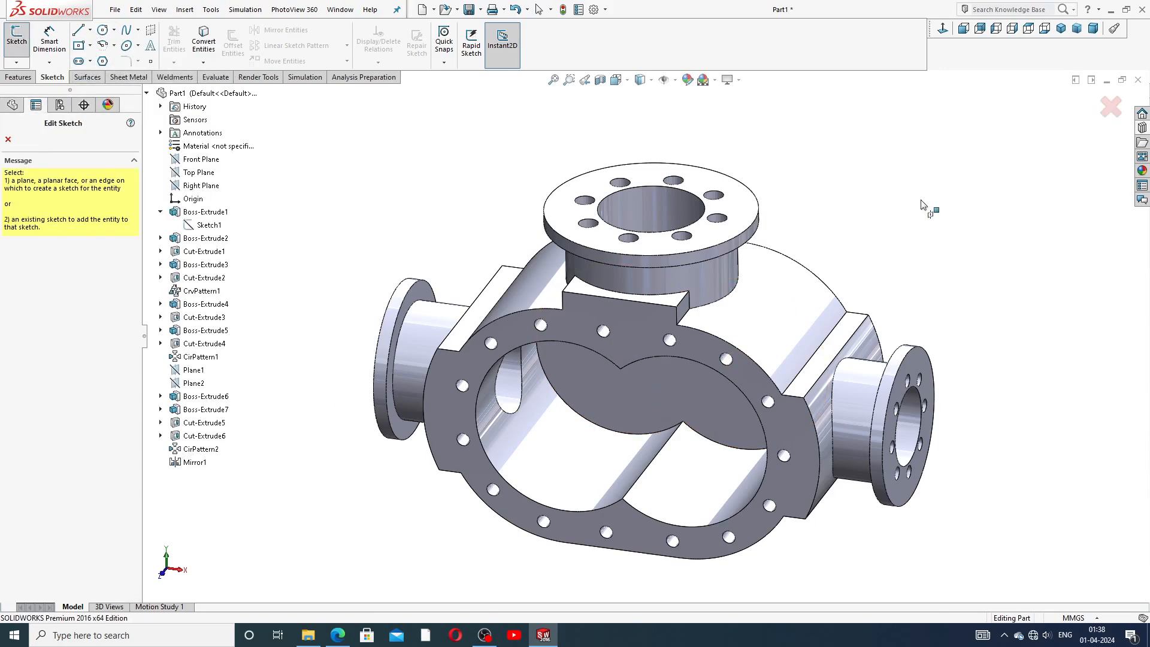
pyautogui.click(7, 140)
pyautogui.click(634, 329)
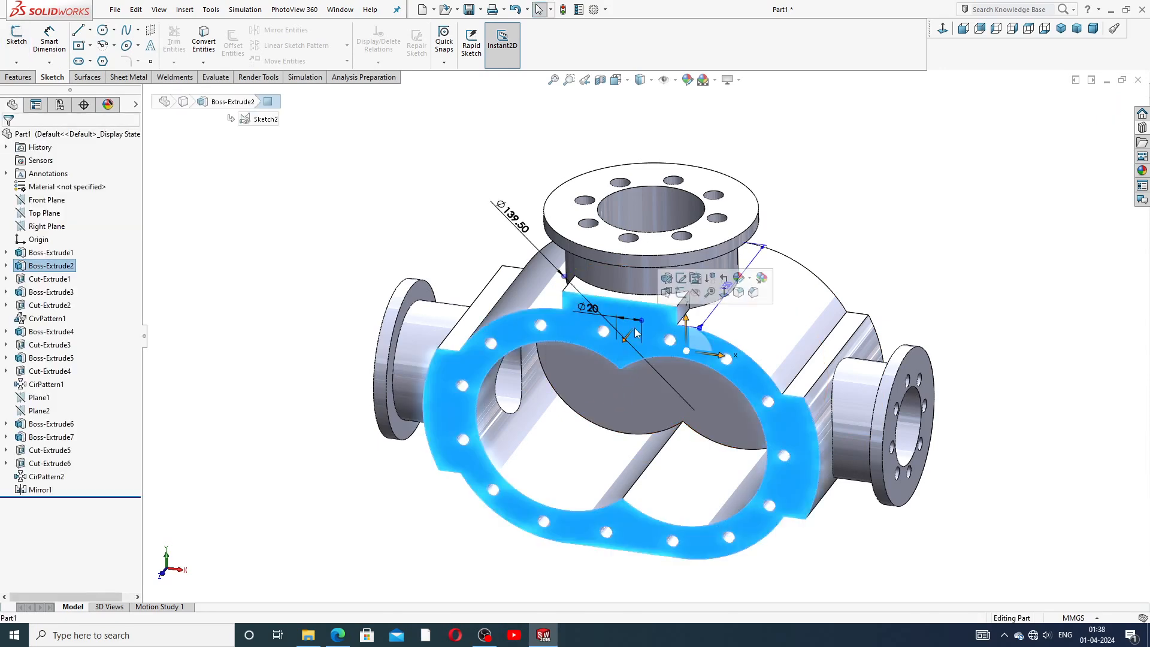
pyautogui.click(682, 292)
pyautogui.click(943, 28)
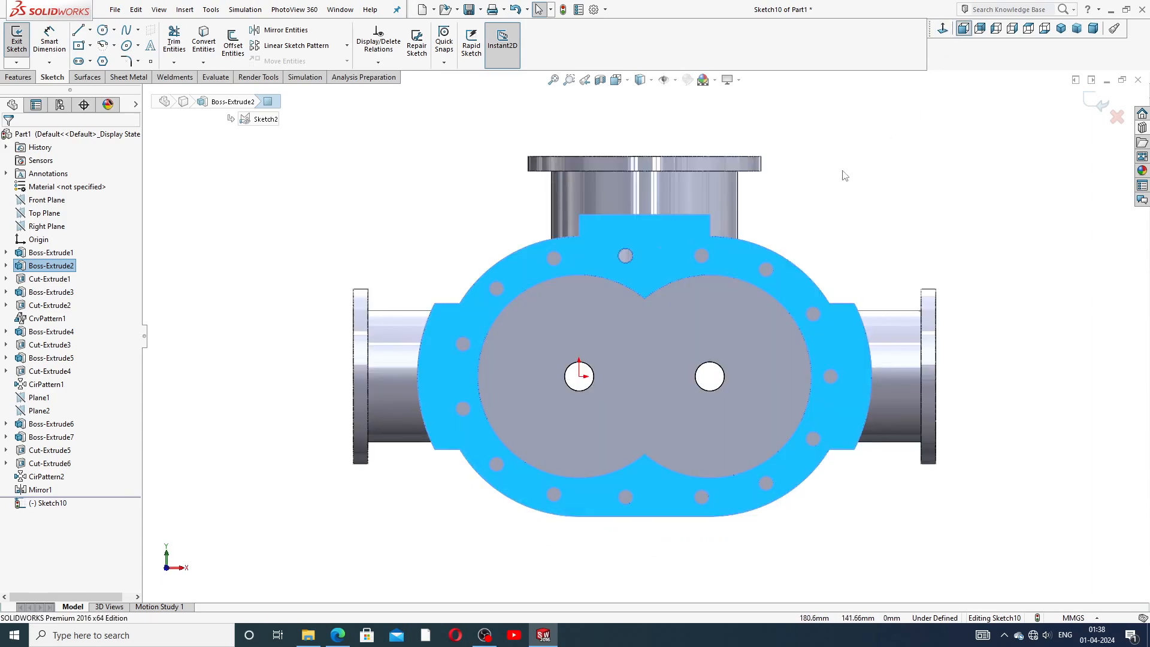
pyautogui.click(750, 242)
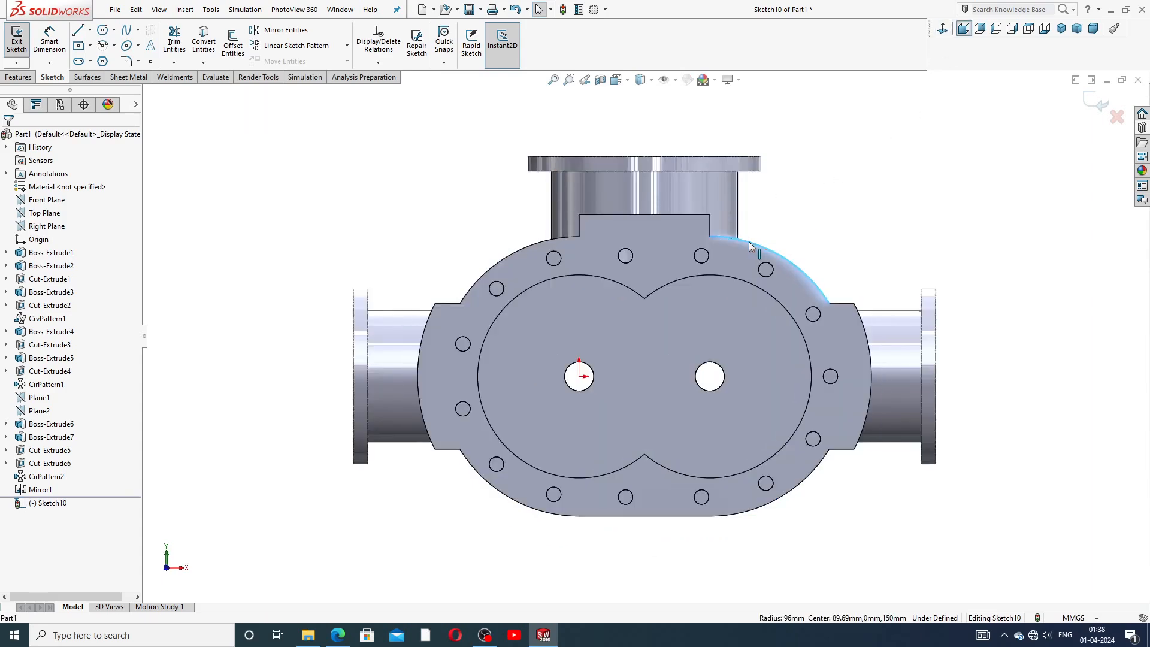
pyautogui.rightClick(749, 245)
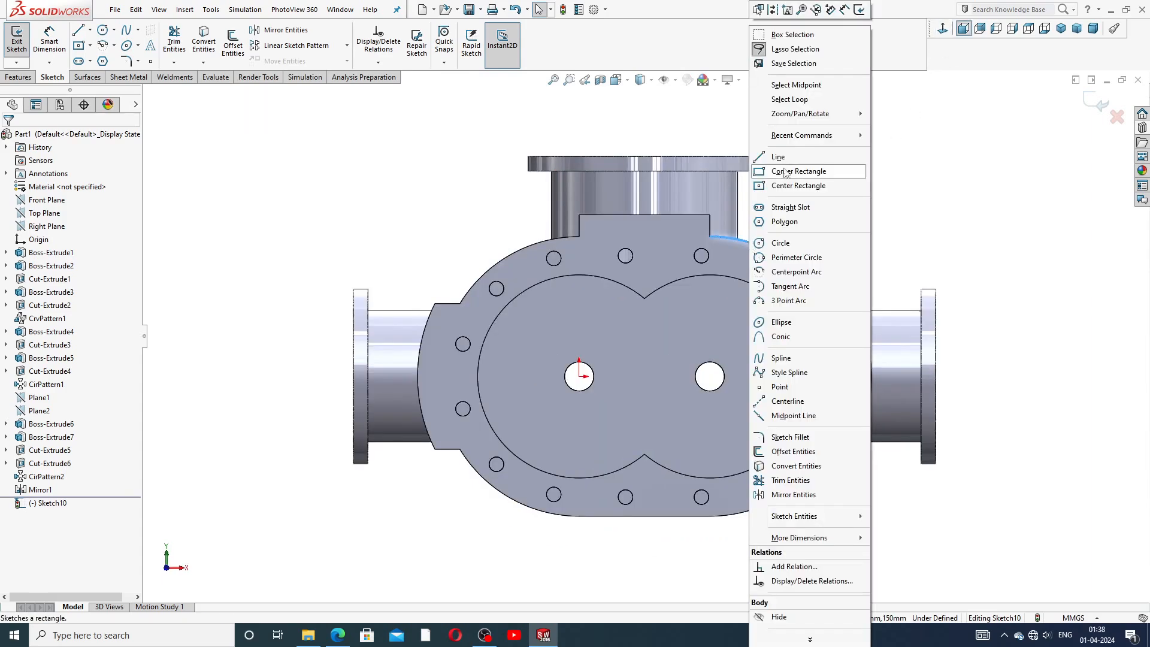
pyautogui.click(796, 100)
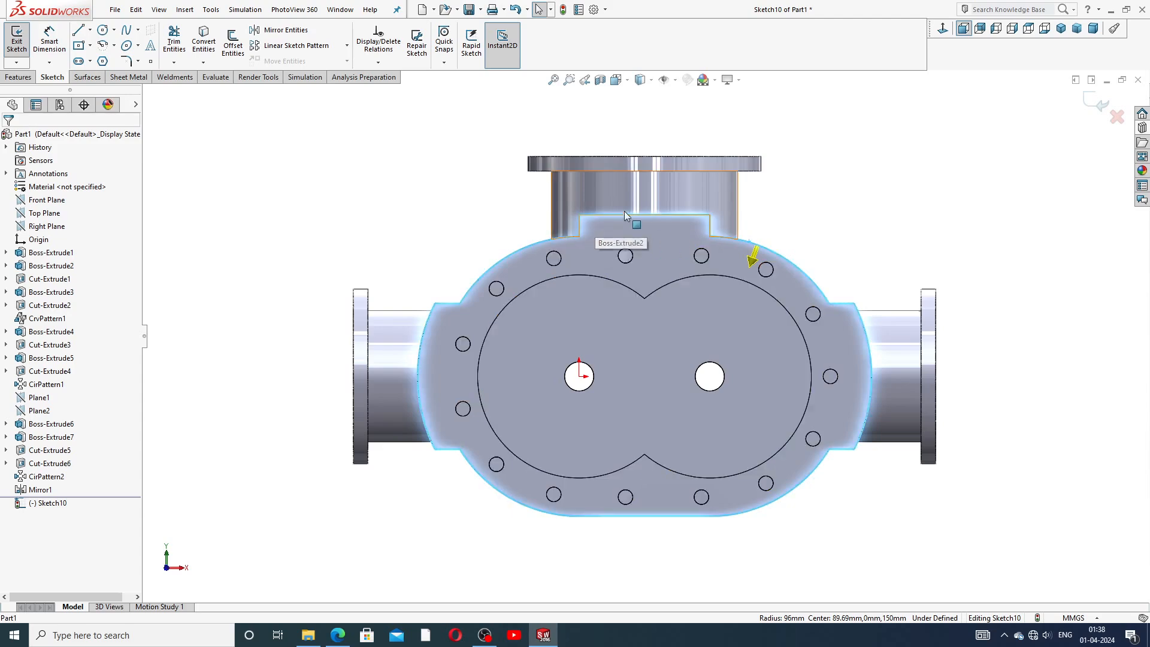
pyautogui.click(825, 214)
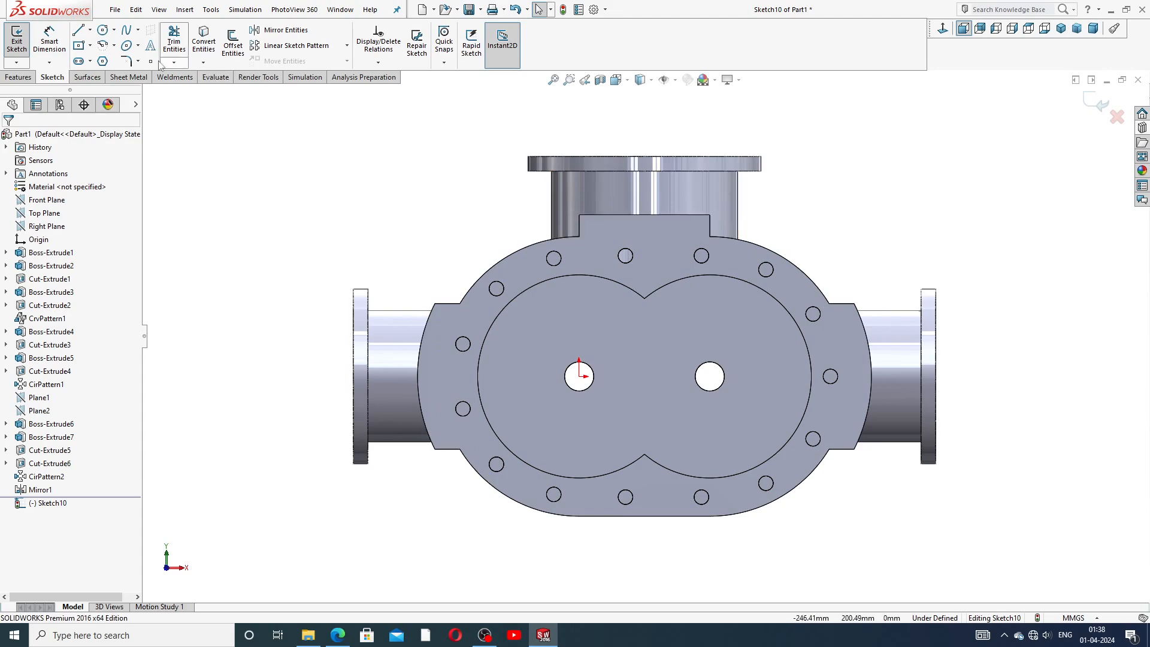
# Sketch a straight slot between the two shaft-hole centres and make its end arc coradial with the body's curved edge.
pyautogui.click(90, 62)
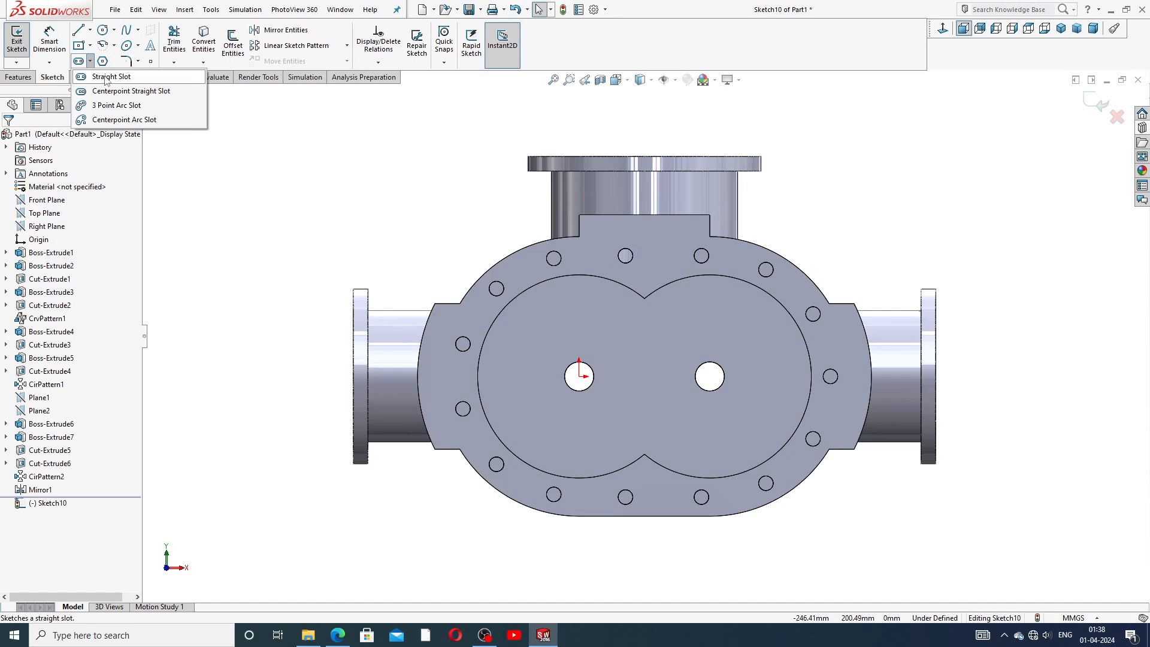
pyautogui.click(107, 75)
pyautogui.click(579, 377)
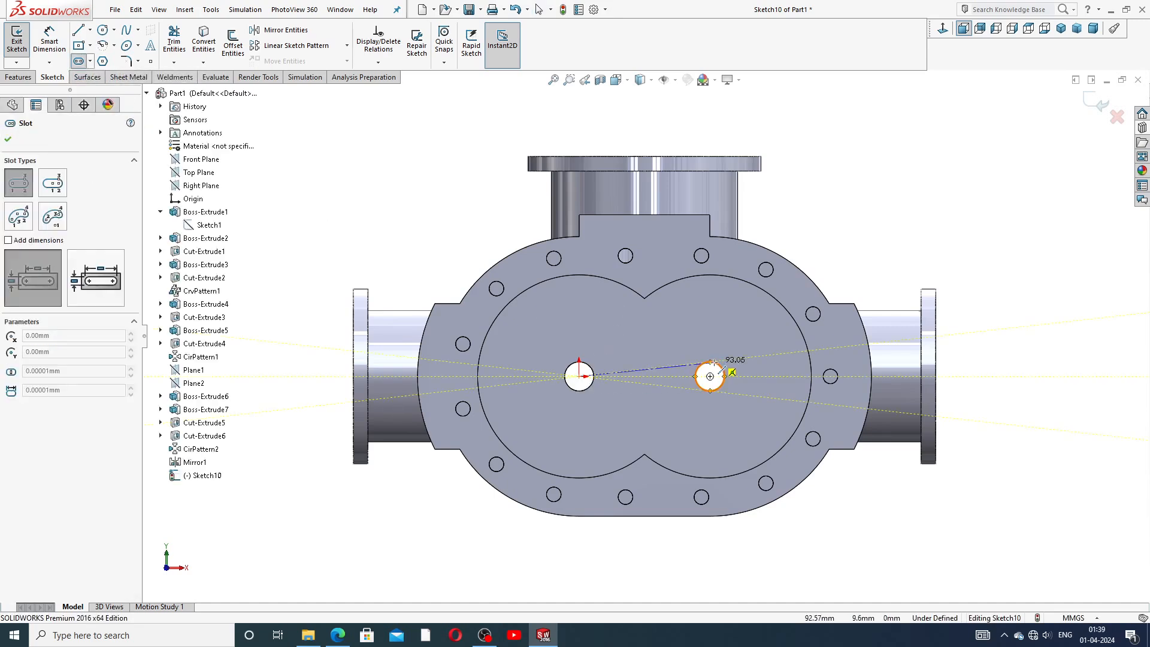
pyautogui.click(710, 377)
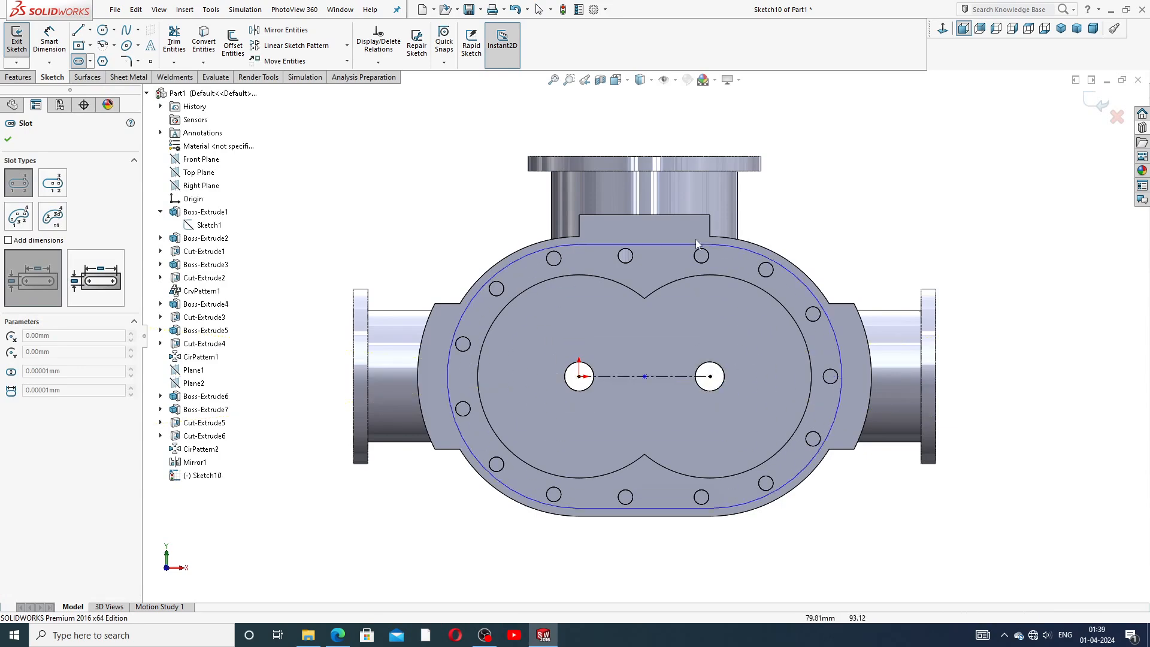
pyautogui.click(728, 217)
pyautogui.rightClick(825, 214)
pyautogui.click(838, 220)
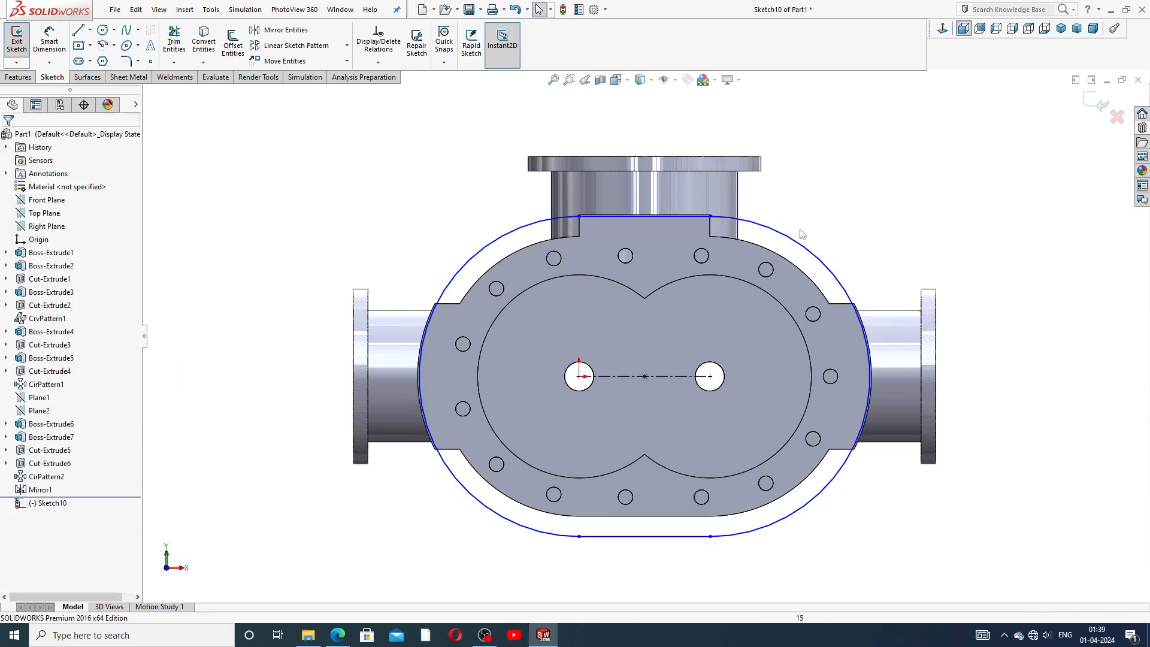
pyautogui.moveTo(806, 213); pyautogui.dragTo(805, 222, button='middle')
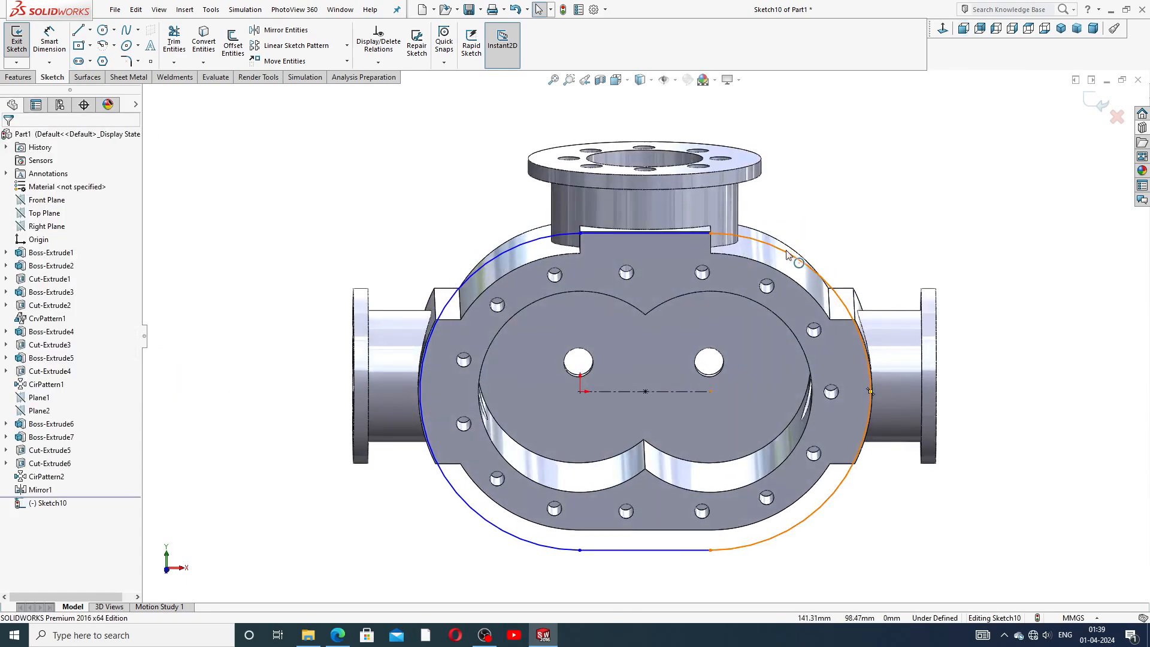
pyautogui.click(790, 255)
pyautogui.keyDown('ctrl'); pyautogui.click(771, 267); pyautogui.keyUp('ctrl')
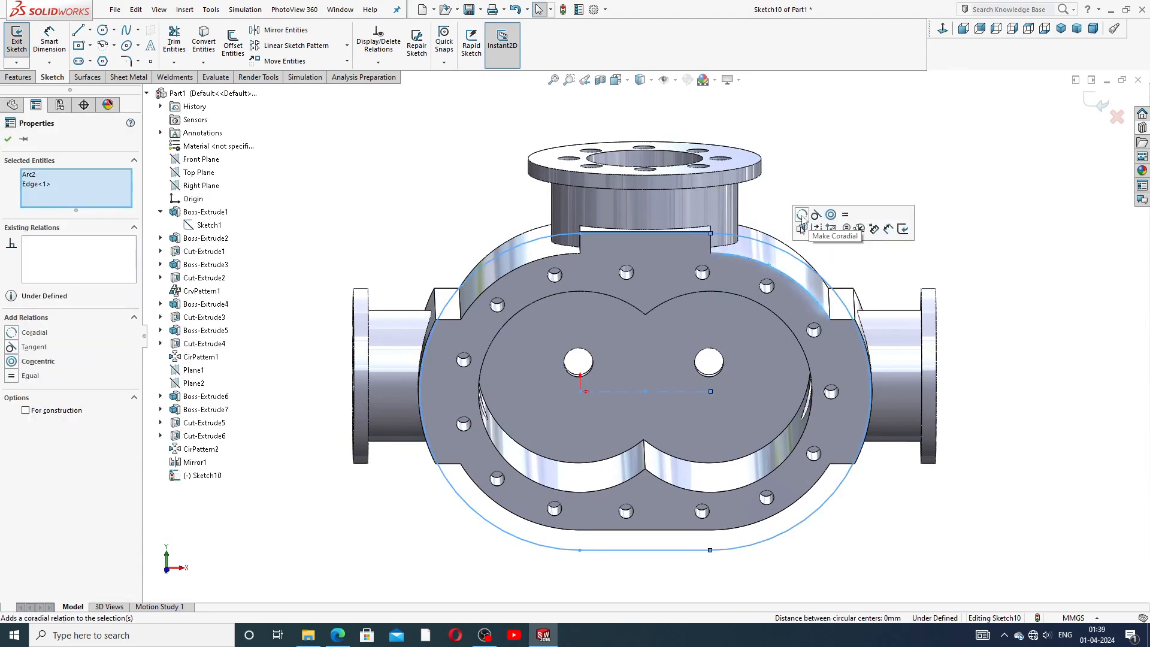
pyautogui.click(802, 216)
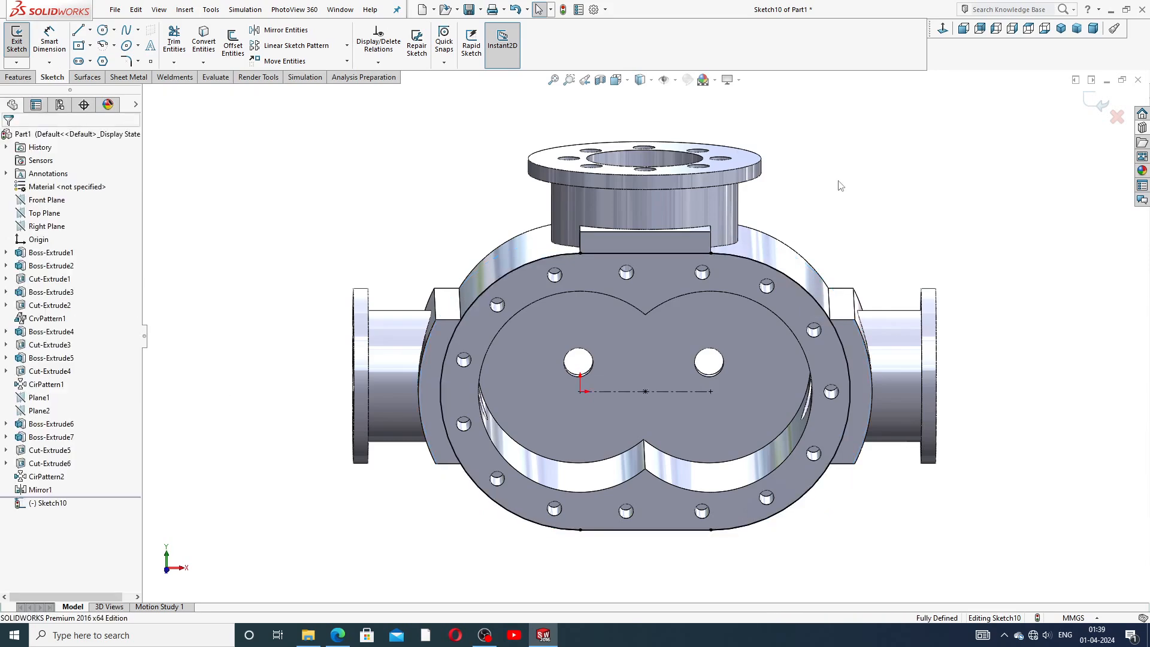
# Offset the slot outline outward by 8 mm without chain selection and move its dimension label aside.
pyautogui.scroll(-2, 706, 325)
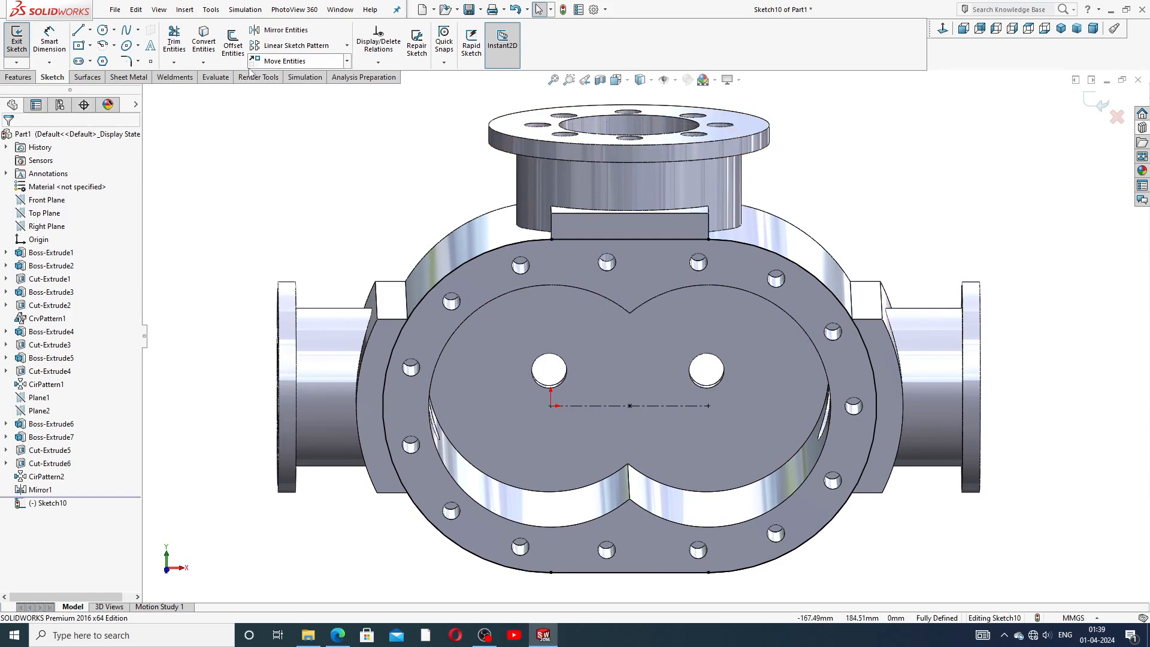
pyautogui.click(231, 55)
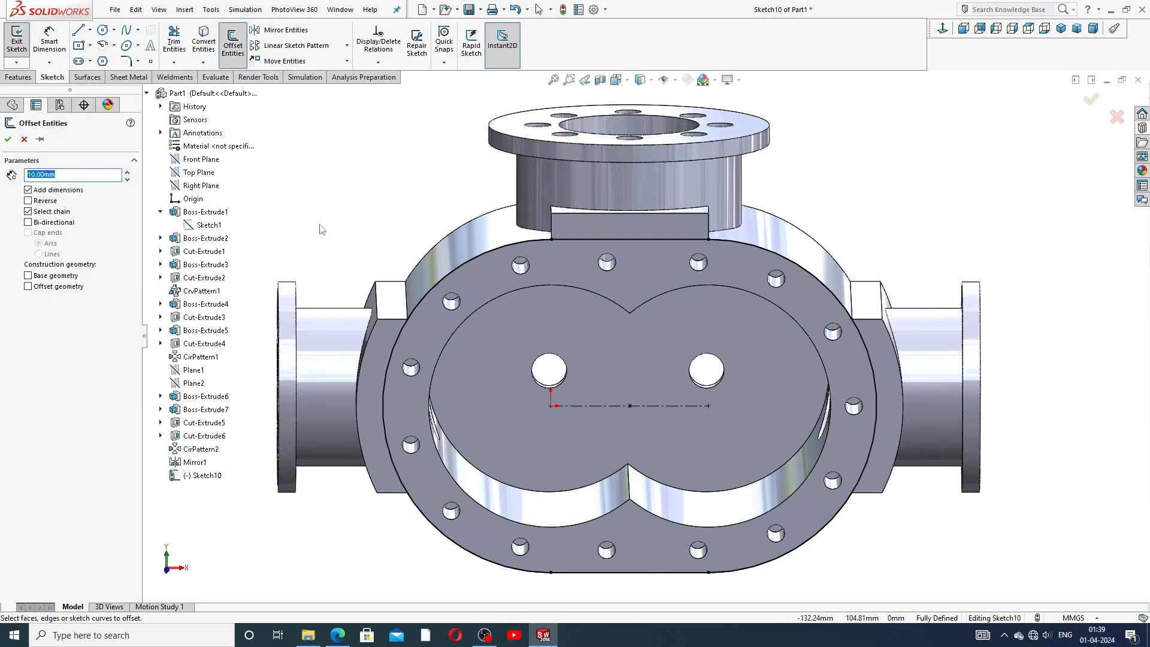
pyautogui.write('8')
pyautogui.press('Return')
pyautogui.click(67, 213)
pyautogui.click(763, 251)
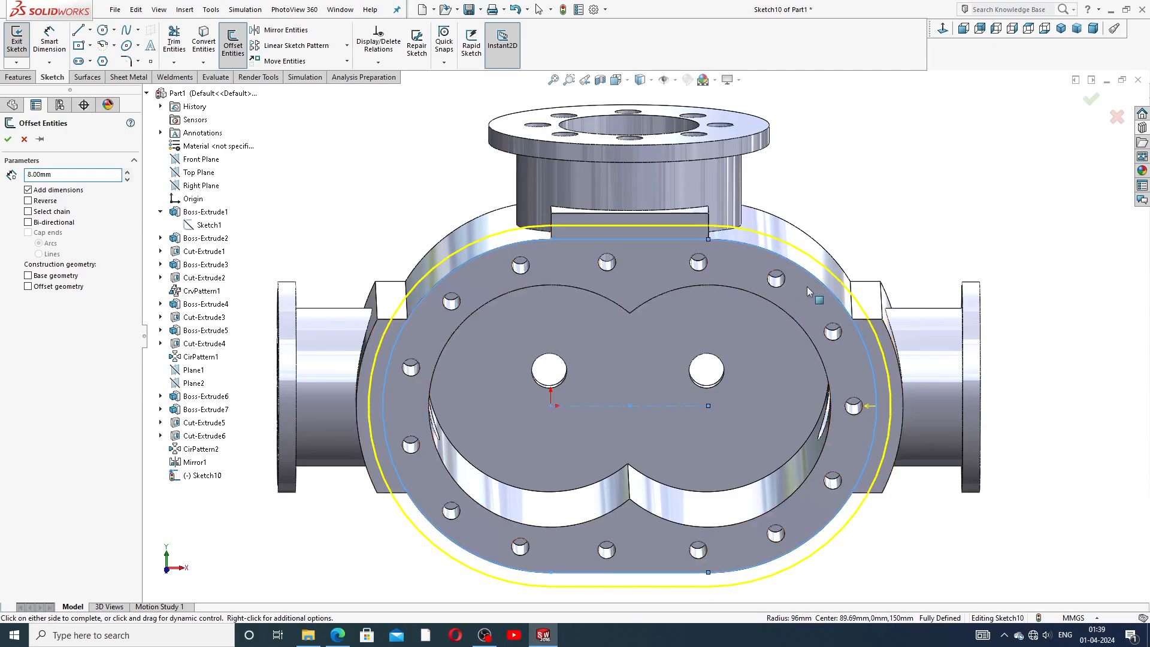
pyautogui.moveTo(807, 286); pyautogui.dragTo(795, 256, button='middle')
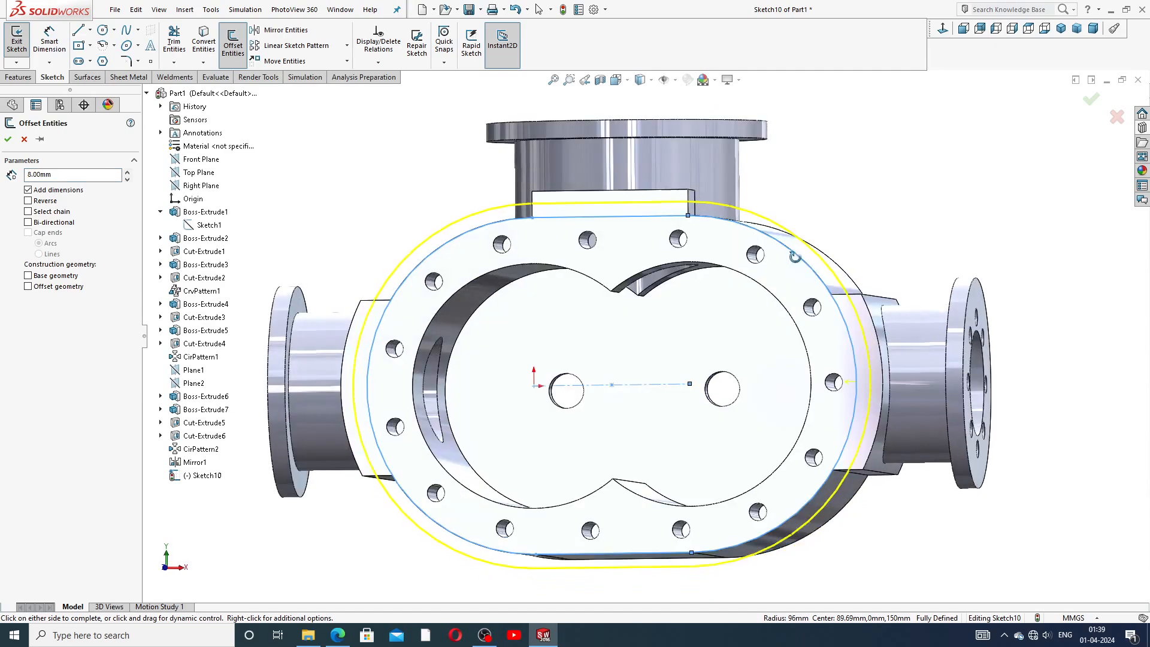
pyautogui.click(963, 28)
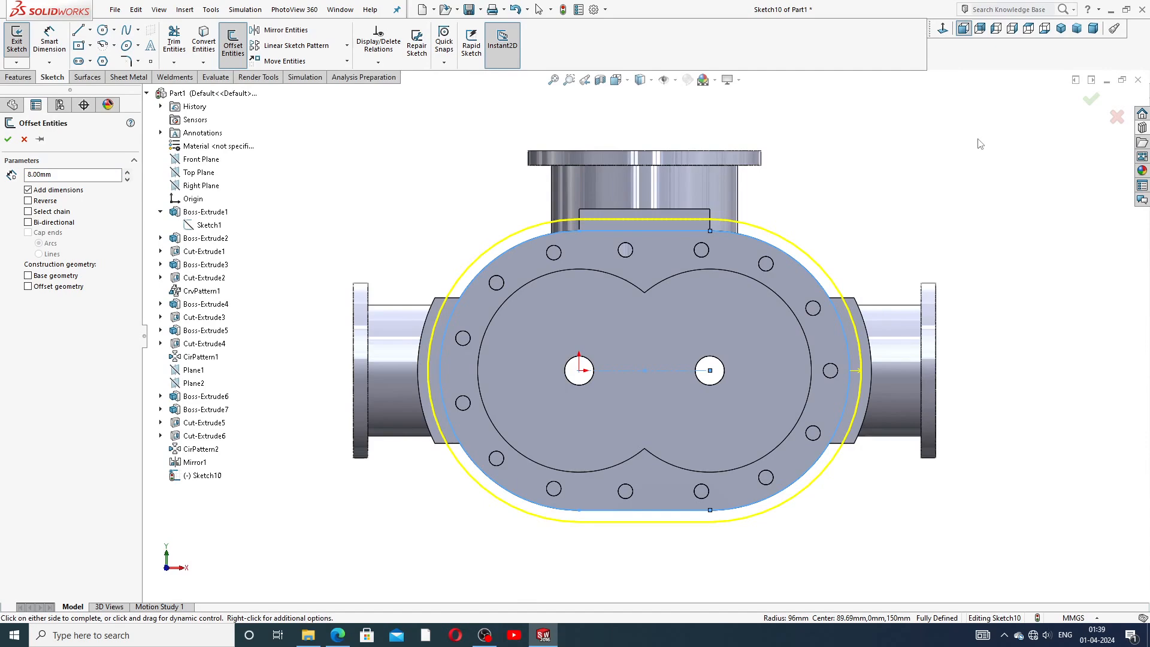
pyautogui.click(8, 139)
pyautogui.moveTo(639, 220); pyautogui.dragTo(533, 206)
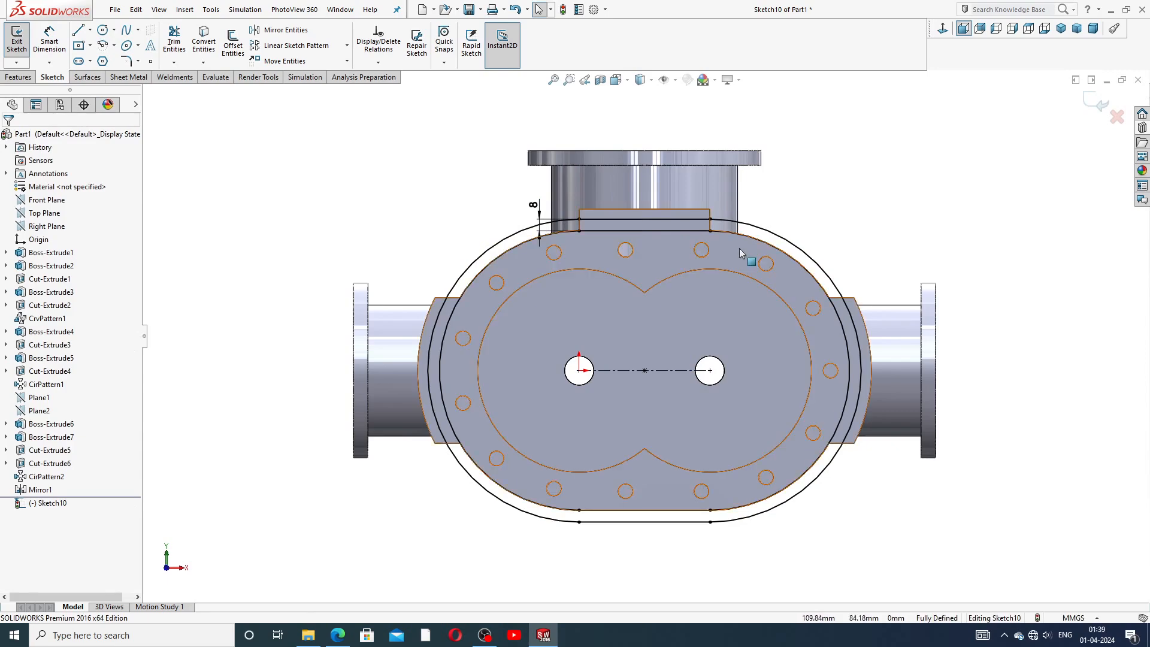
# Convert the edges of the top tab and both side bosses into the sketch.
pyautogui.scroll(-3, 743, 250)
pyautogui.scroll(2, 779, 239)
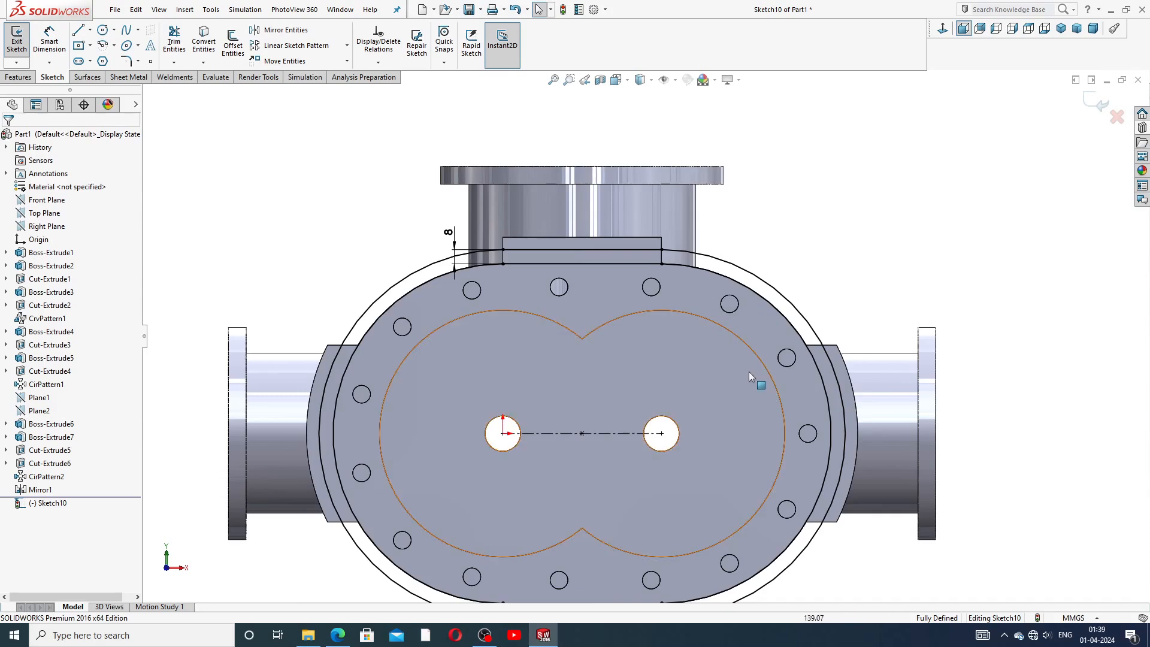
pyautogui.scroll(-1, 749, 373)
pyautogui.click(639, 217)
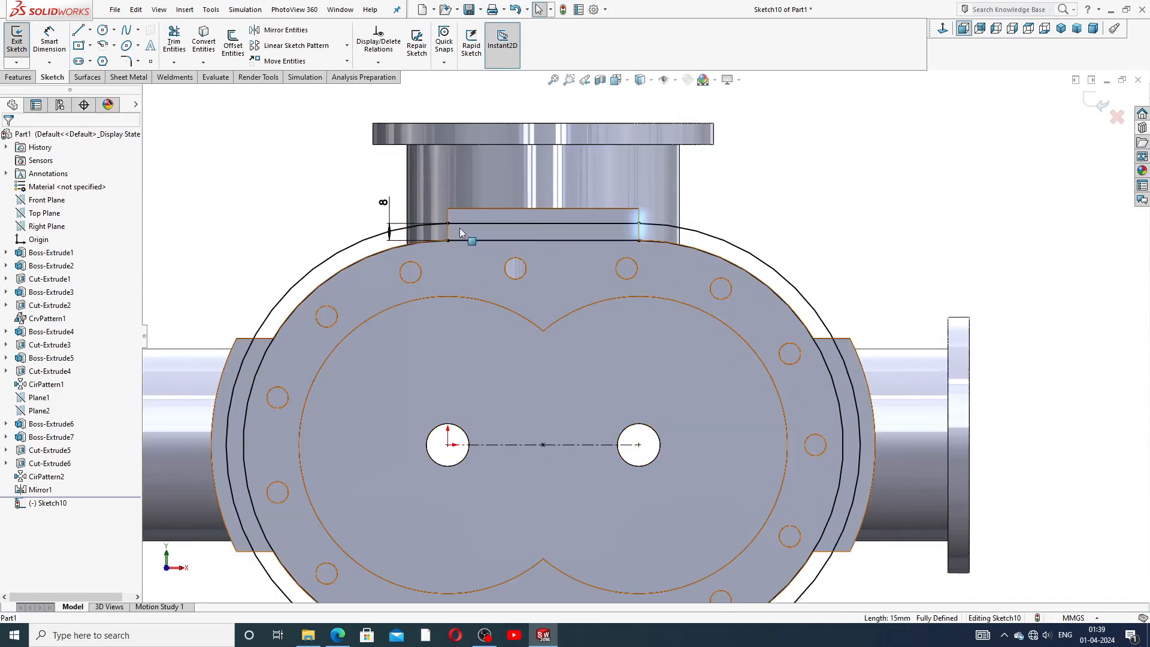
pyautogui.keyDown('ctrl'); pyautogui.click(447, 216); pyautogui.keyUp('ctrl')
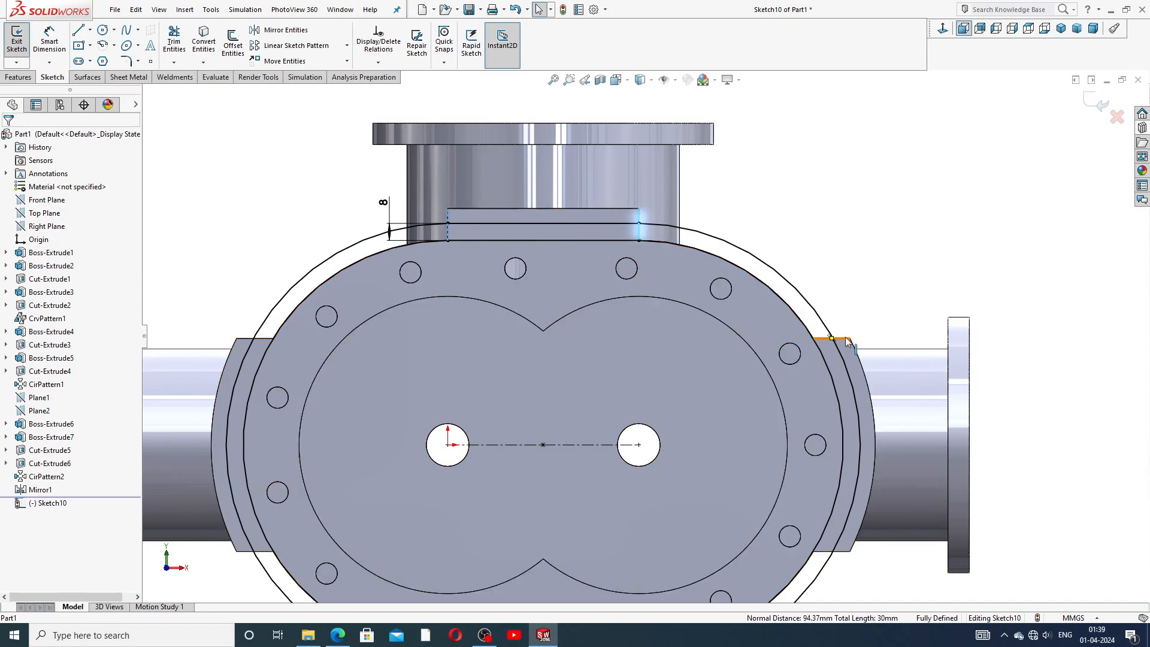
pyautogui.keyDown('ctrl'); pyautogui.click(850, 363); pyautogui.keyUp('ctrl')
pyautogui.keyDown('ctrl'); pyautogui.click(843, 555); pyautogui.keyUp('ctrl')
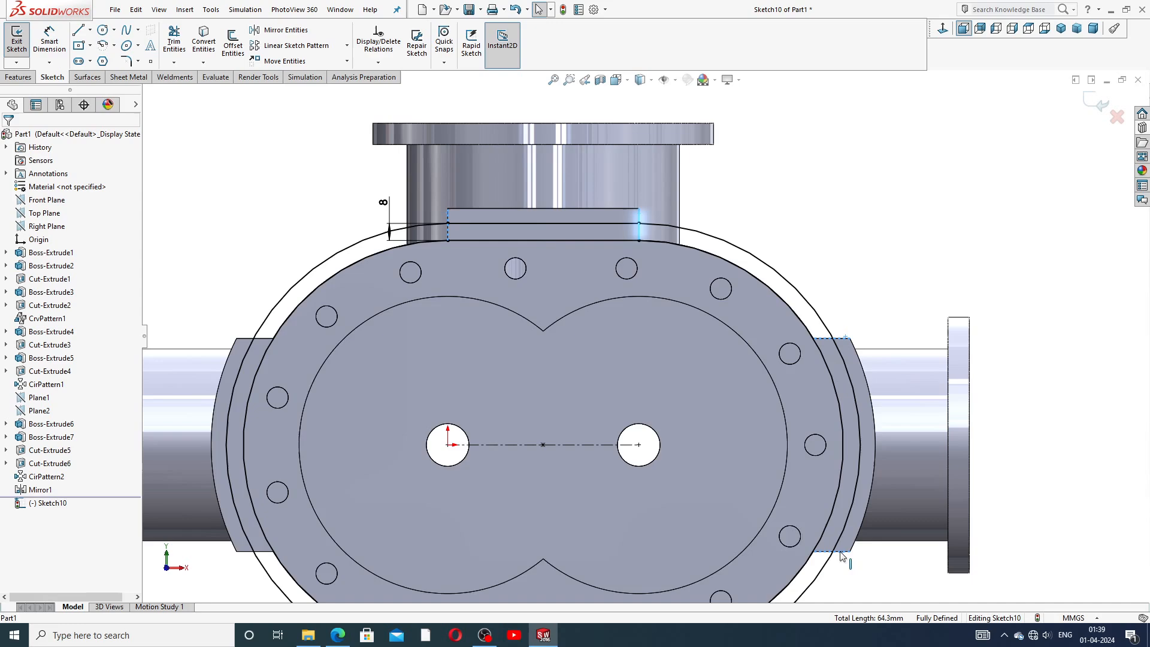
pyautogui.keyDown('ctrl'); pyautogui.click(266, 339); pyautogui.keyUp('ctrl')
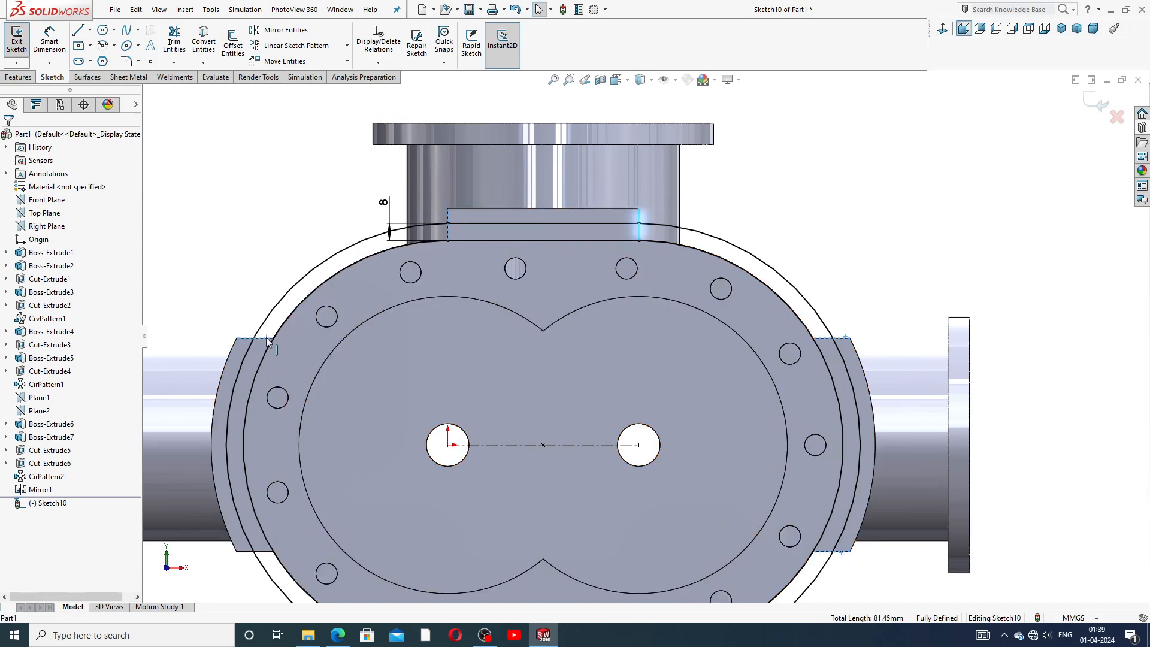
pyautogui.keyDown('ctrl'); pyautogui.click(267, 558); pyautogui.keyUp('ctrl')
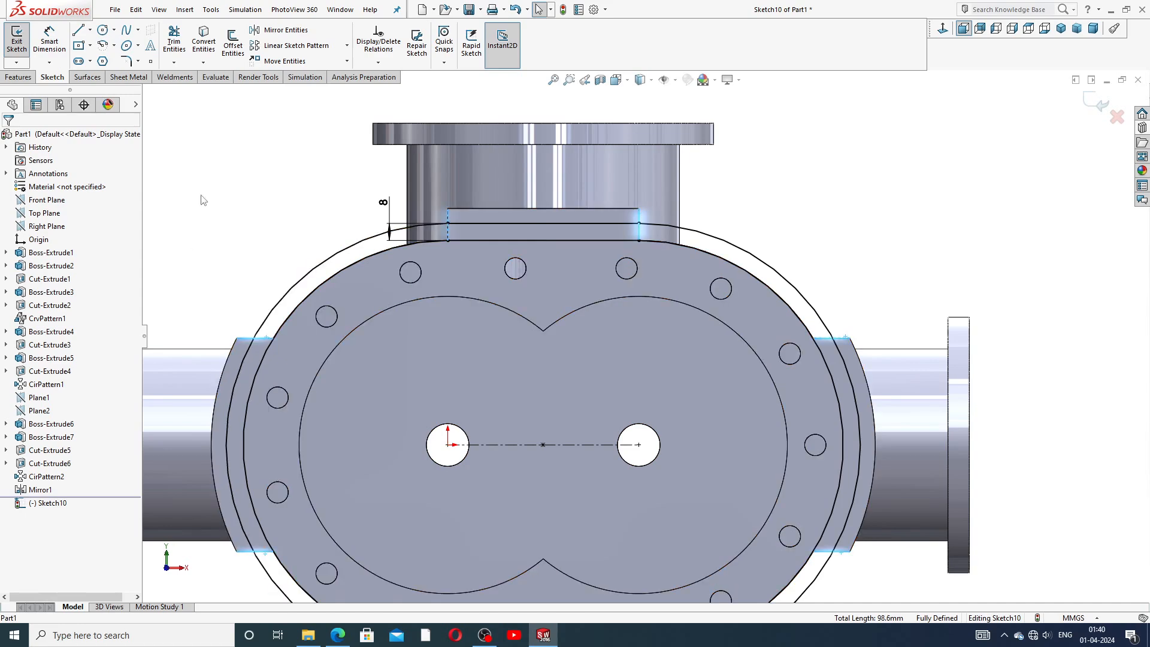
pyautogui.click(203, 41)
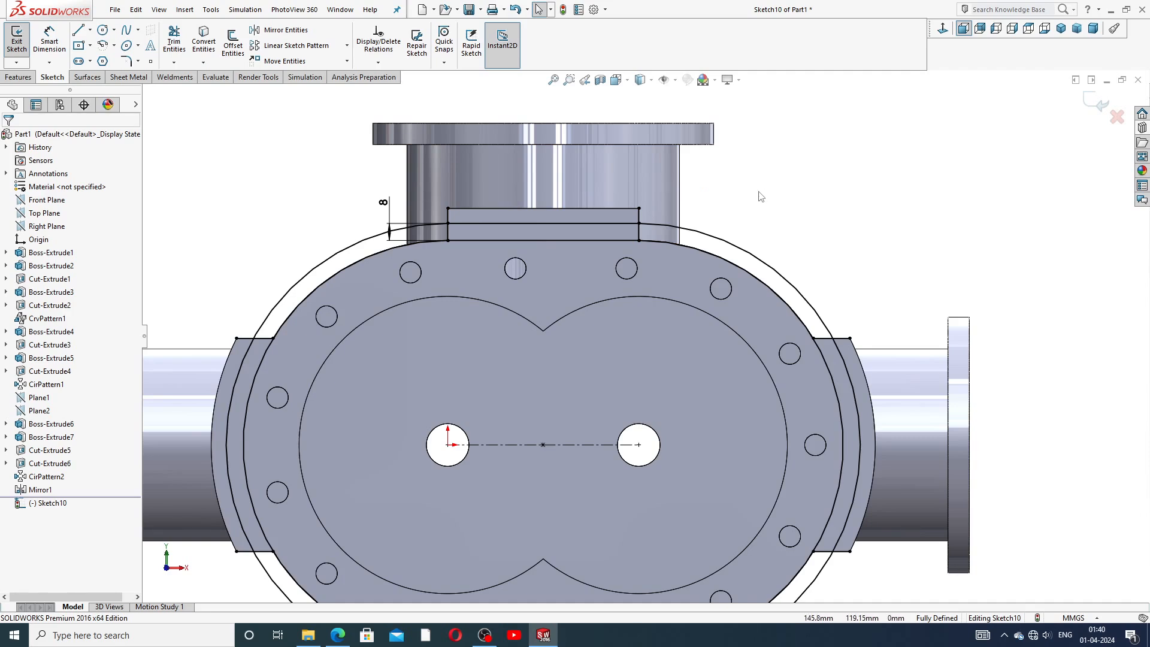
# Start an Extruded Boss from the sketch and select the three outer casing regions between the outlines.
pyautogui.scroll(2, 689, 315)
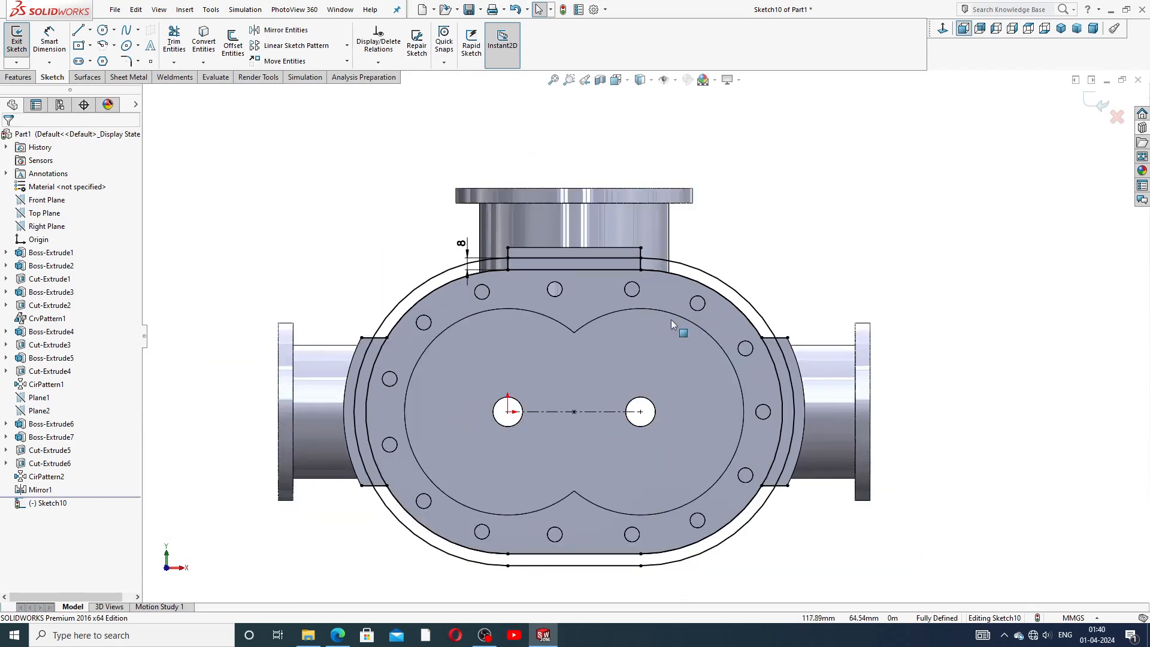
pyautogui.moveTo(556, 348); pyautogui.dragTo(555, 364, button='middle')
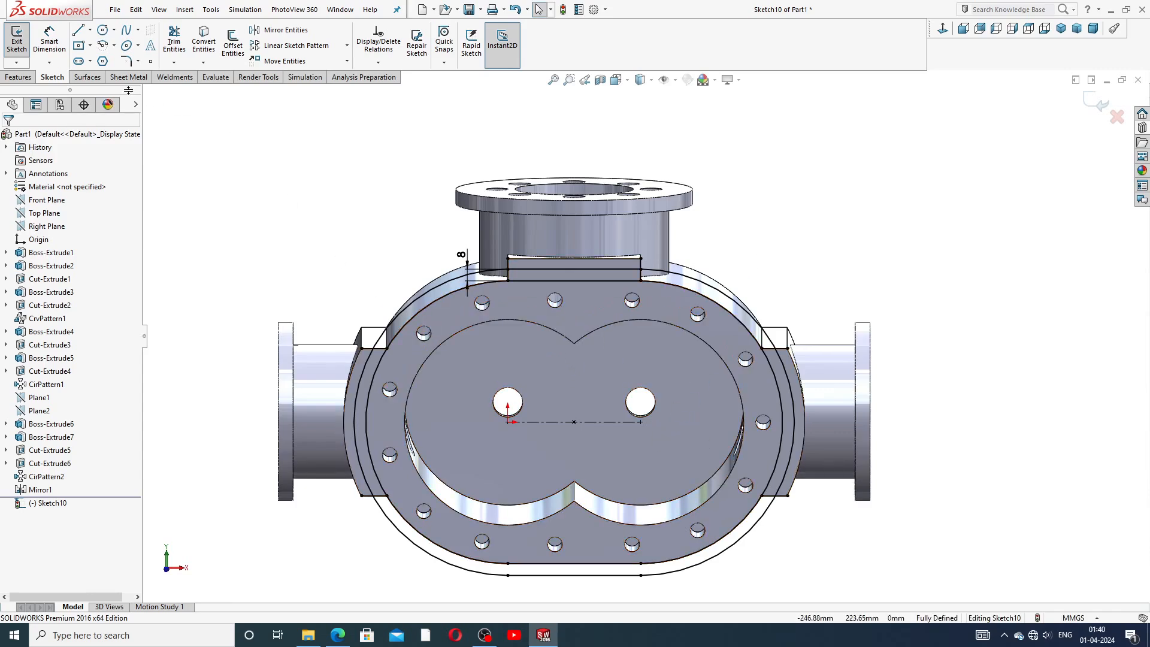
pyautogui.click(18, 78)
pyautogui.click(22, 42)
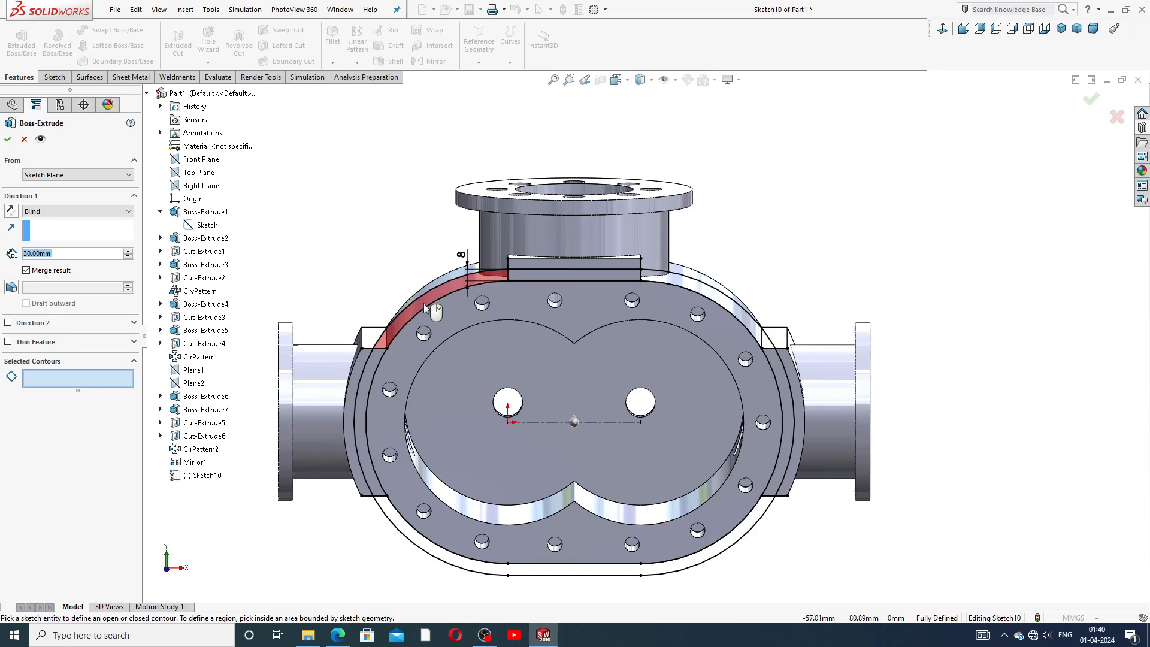
pyautogui.moveTo(636, 306); pyautogui.dragTo(671, 302, button='middle')
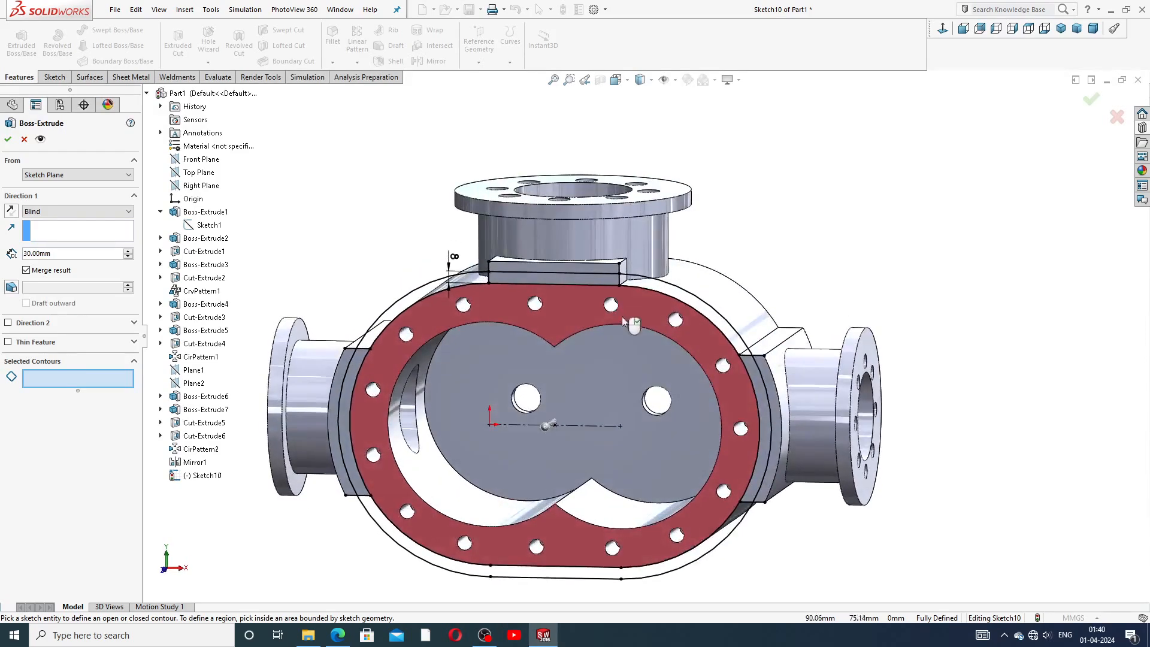
pyautogui.click(684, 300)
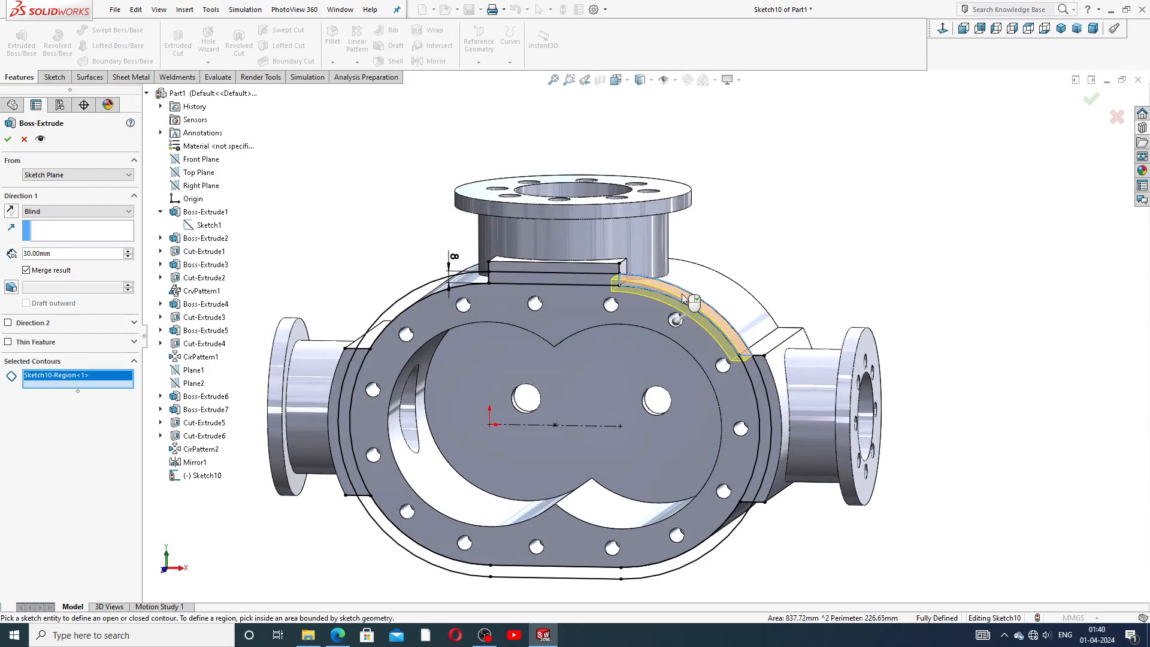
pyautogui.click(424, 296)
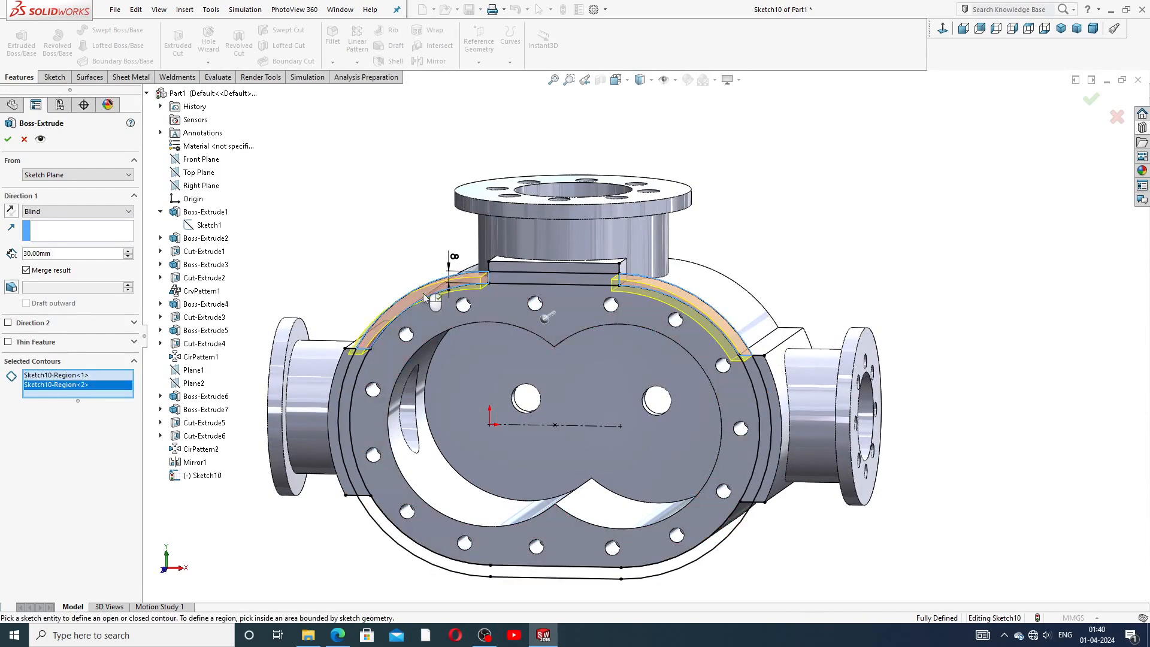
pyautogui.click(416, 552)
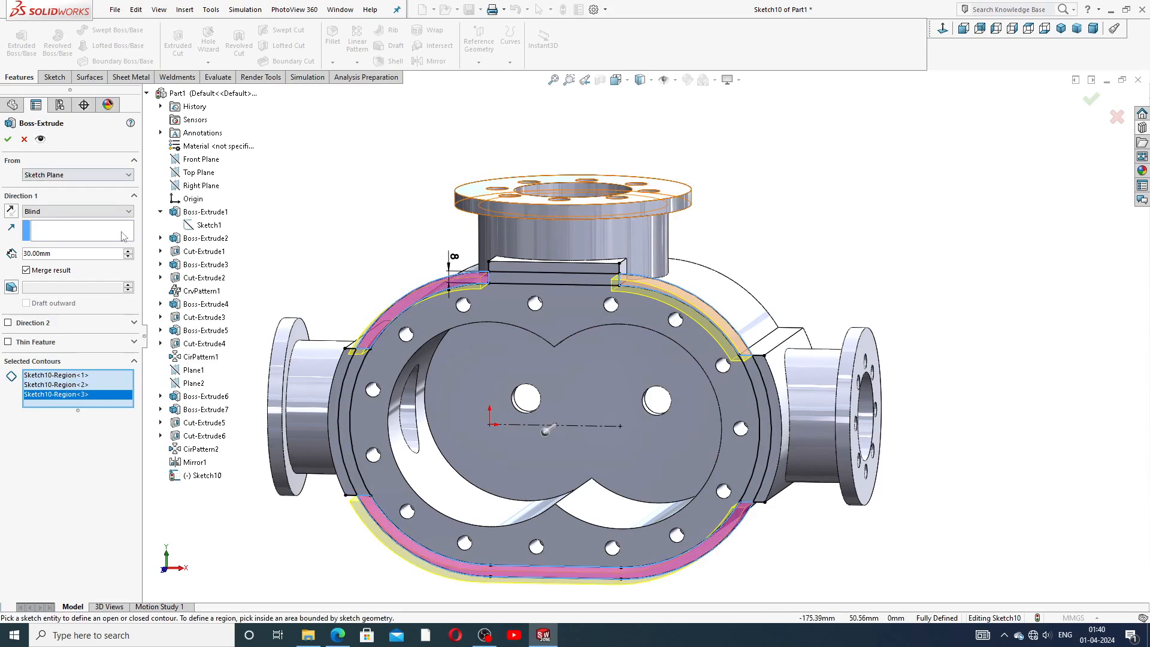
# Reverse the extrusion direction and set its depth to 10 mm, then accept the boss.
pyautogui.moveTo(149, 263); pyautogui.dragTo(122, 265, button='middle')
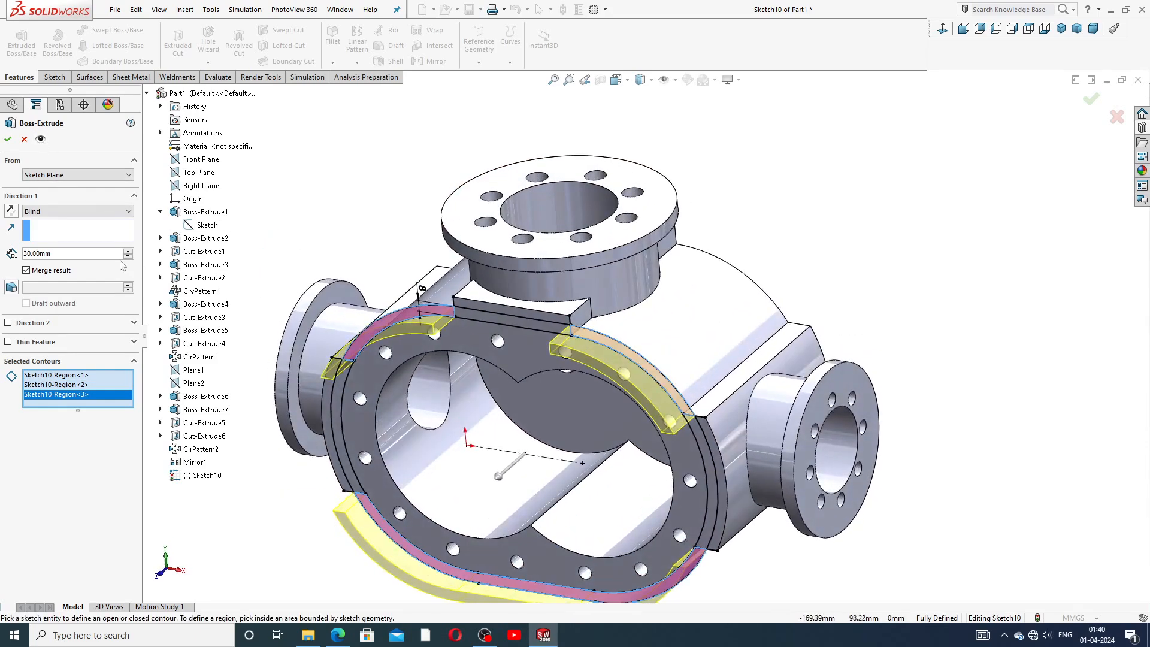
pyautogui.click(10, 211)
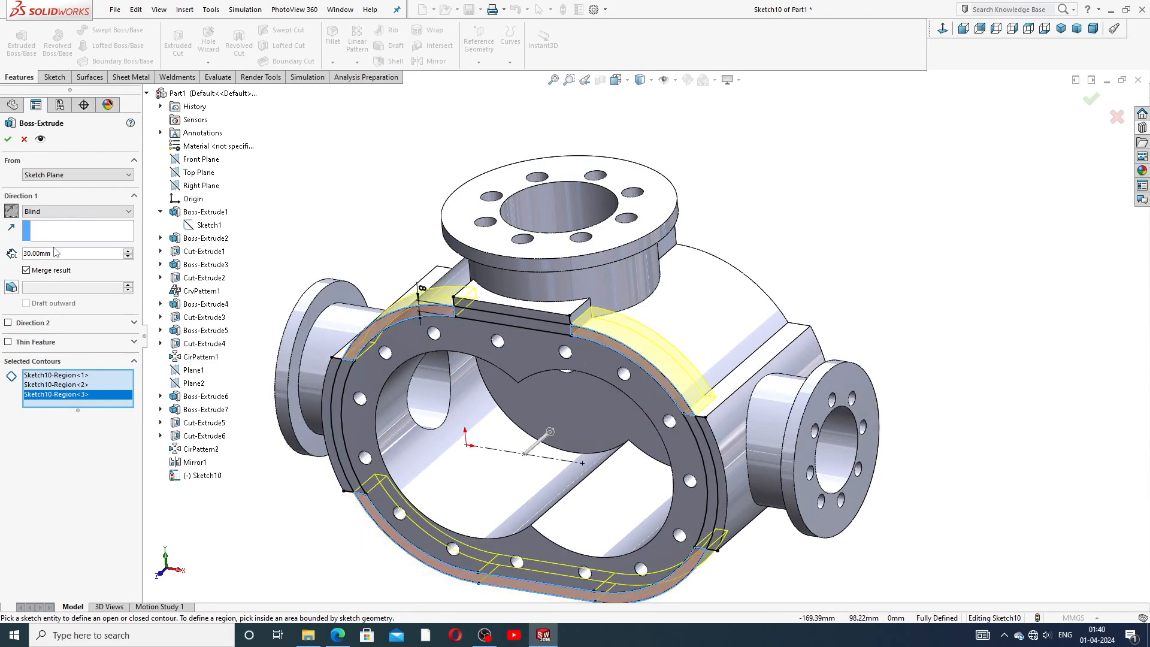
pyautogui.write('10')
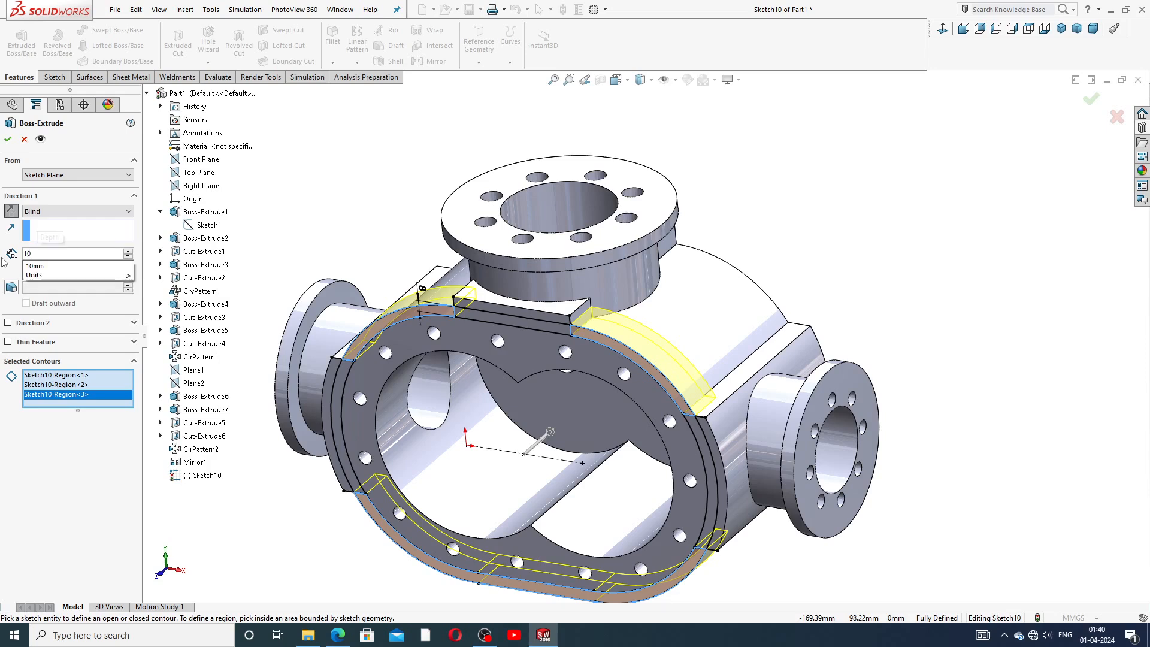
pyautogui.press('Return')
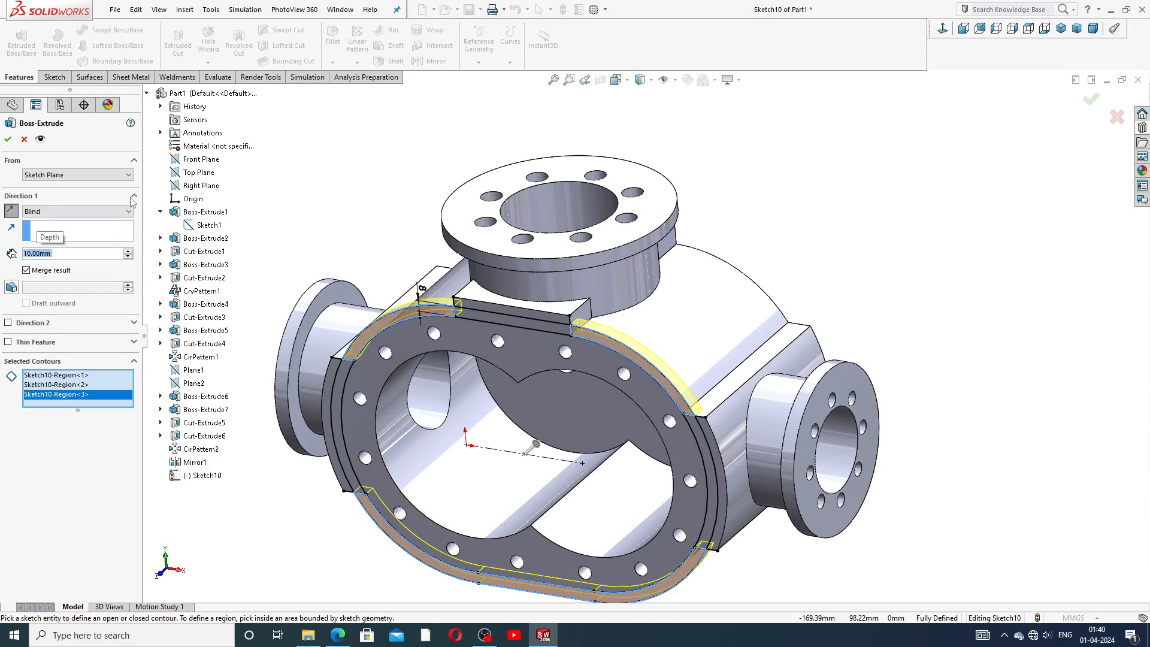
pyautogui.moveTo(807, 247); pyautogui.dragTo(789, 275, button='middle')
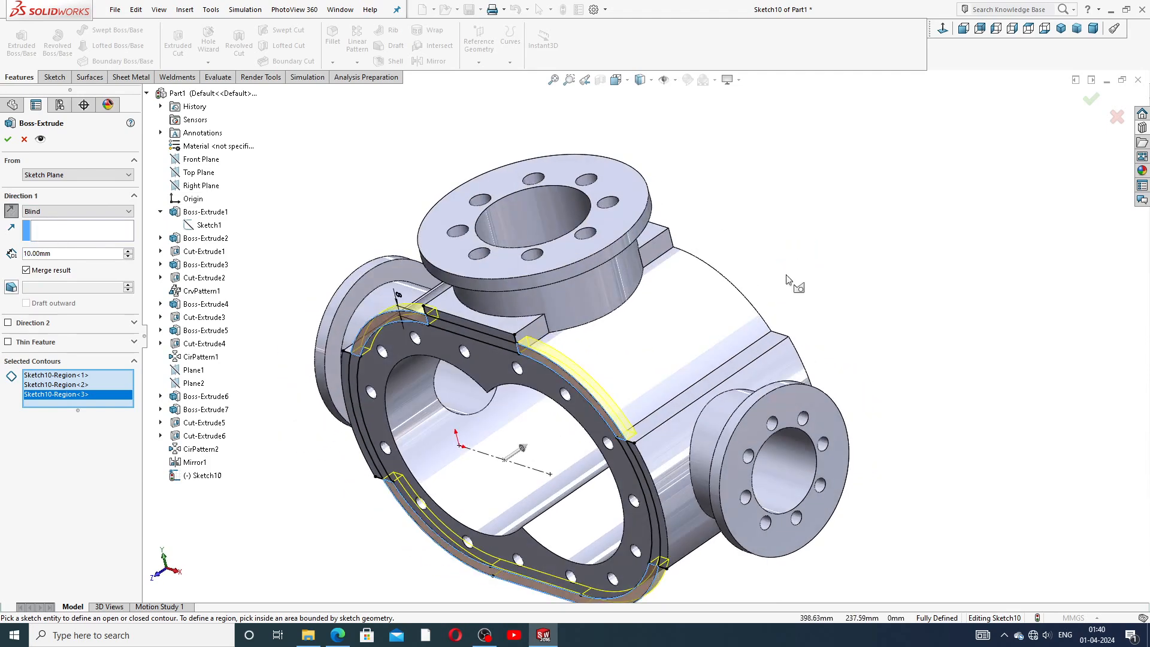
pyautogui.click(8, 138)
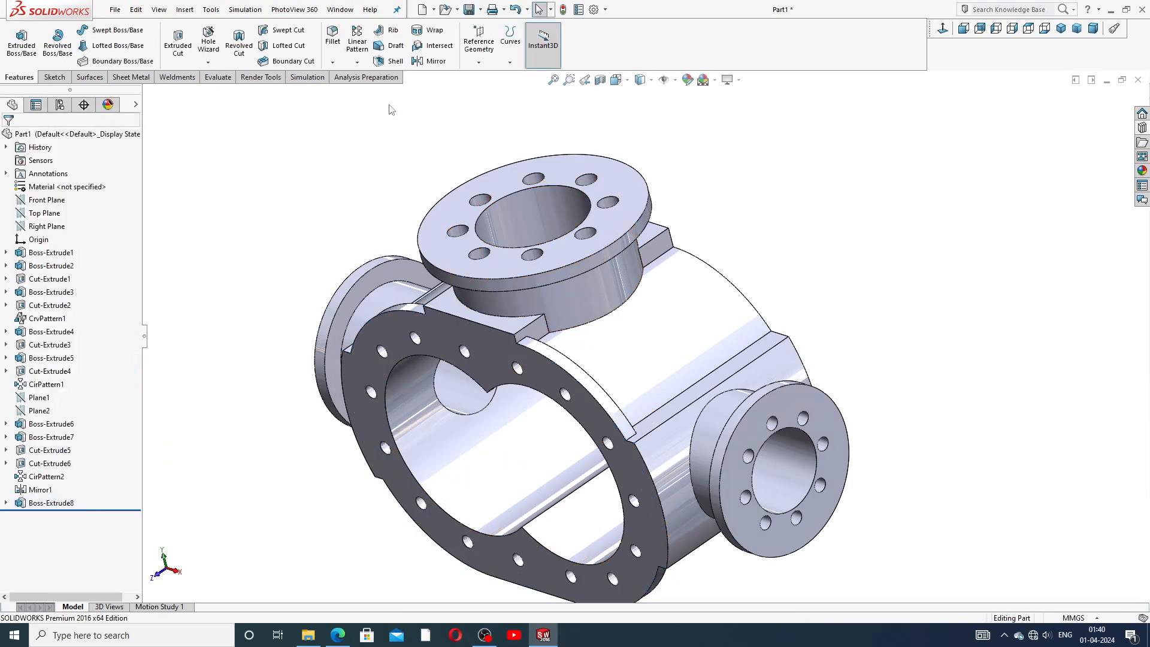
# Start a Linear Pattern of Boss-Extrude8 using the top tab's edge as the direction.
pyautogui.scroll(2, 424, 184)
pyautogui.moveTo(426, 188); pyautogui.dragTo(422, 108, button='middle')
pyautogui.click(358, 62)
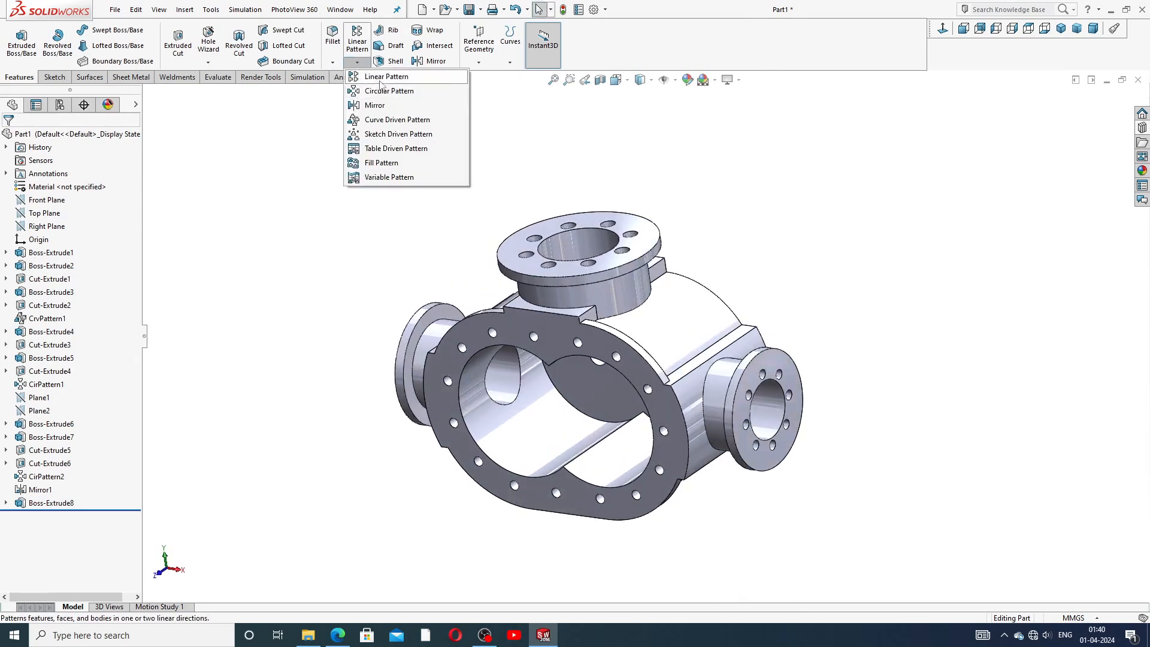
pyautogui.click(381, 77)
pyautogui.moveTo(403, 239); pyautogui.dragTo(419, 294, button='middle')
pyautogui.scroll(-3, 527, 326)
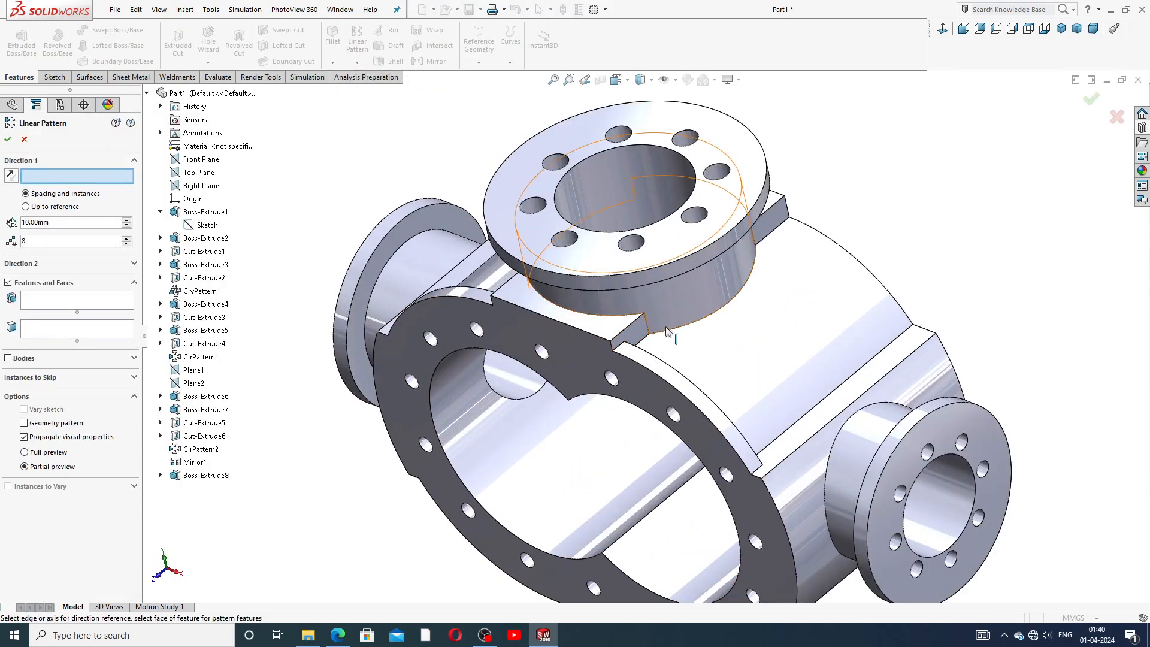
pyautogui.click(627, 333)
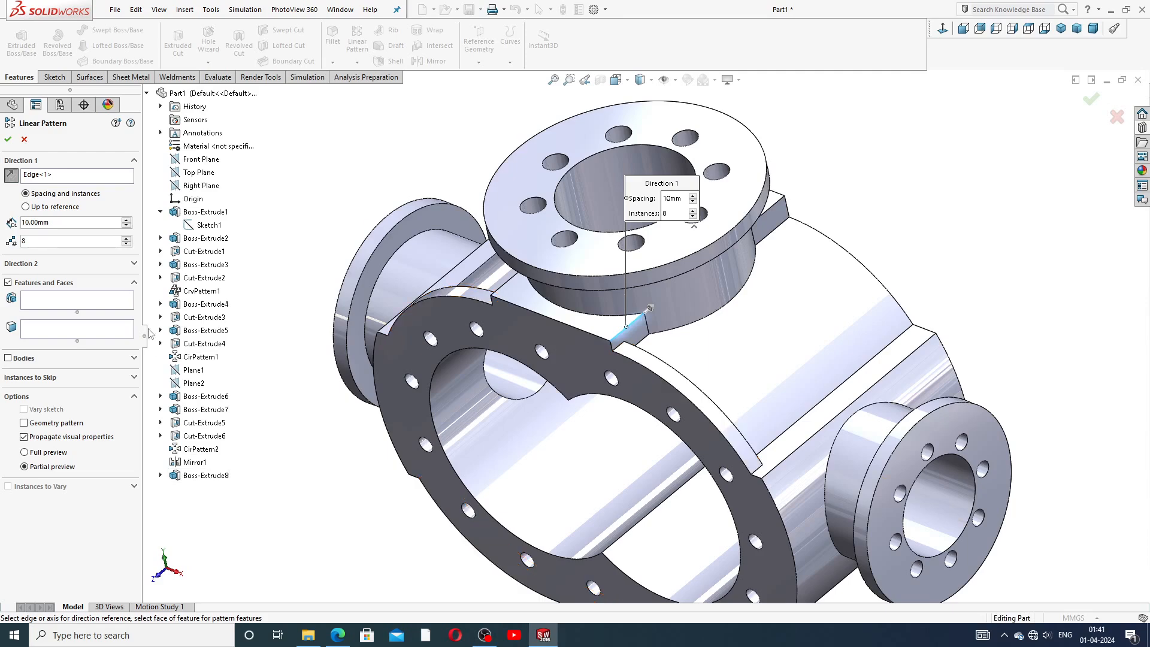
pyautogui.click(126, 303)
pyautogui.click(206, 475)
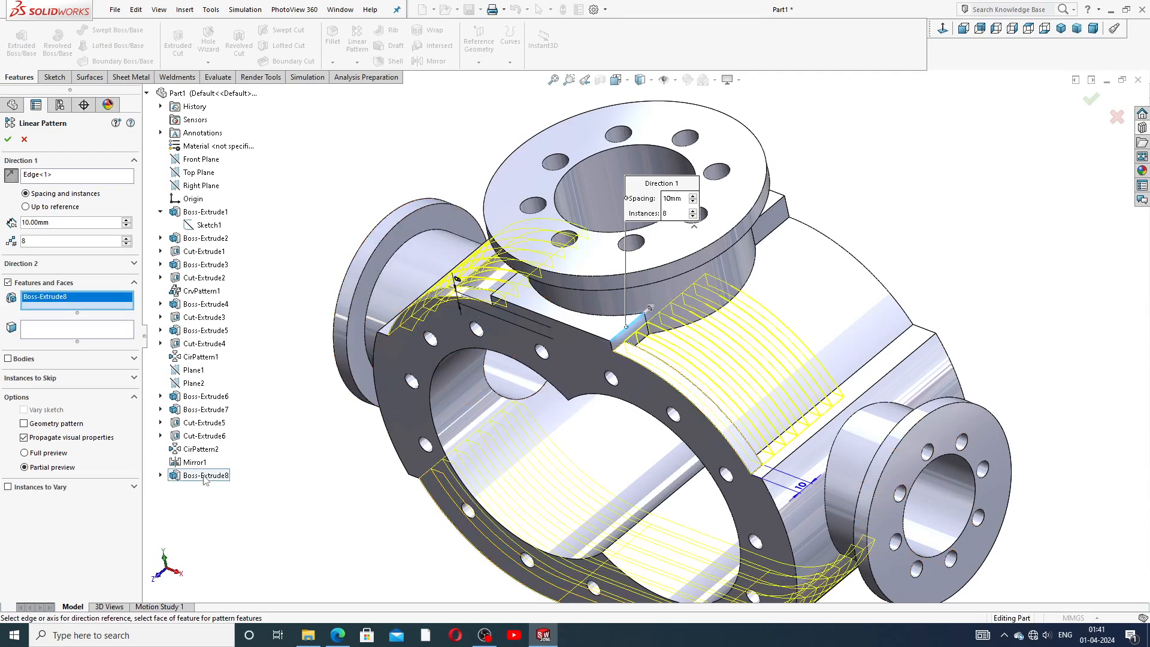
# Set the pattern spacing to 20 mm with 8 instances and accept the pattern.
pyautogui.moveTo(441, 461)
pyautogui.mouseDown(button='middle')
pyautogui.moveTo(427, 433)
pyautogui.moveTo(425, 459)
pyautogui.mouseUp(button='middle')
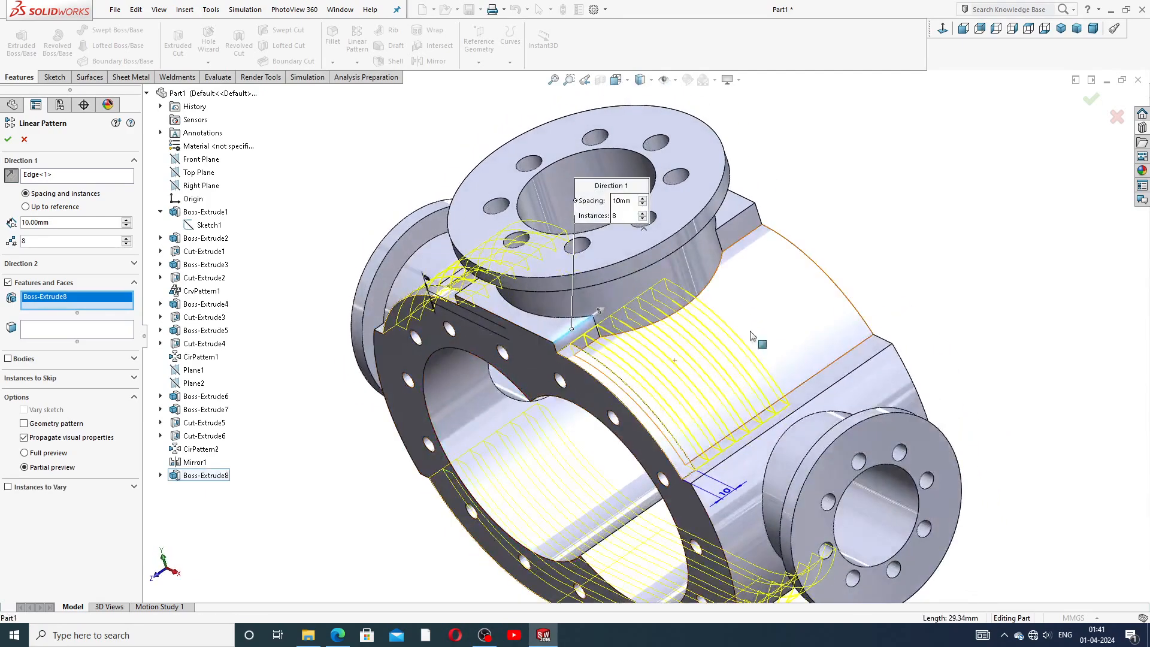
pyautogui.doubleClick(60, 221)
pyautogui.write('20')
pyautogui.press('Return')
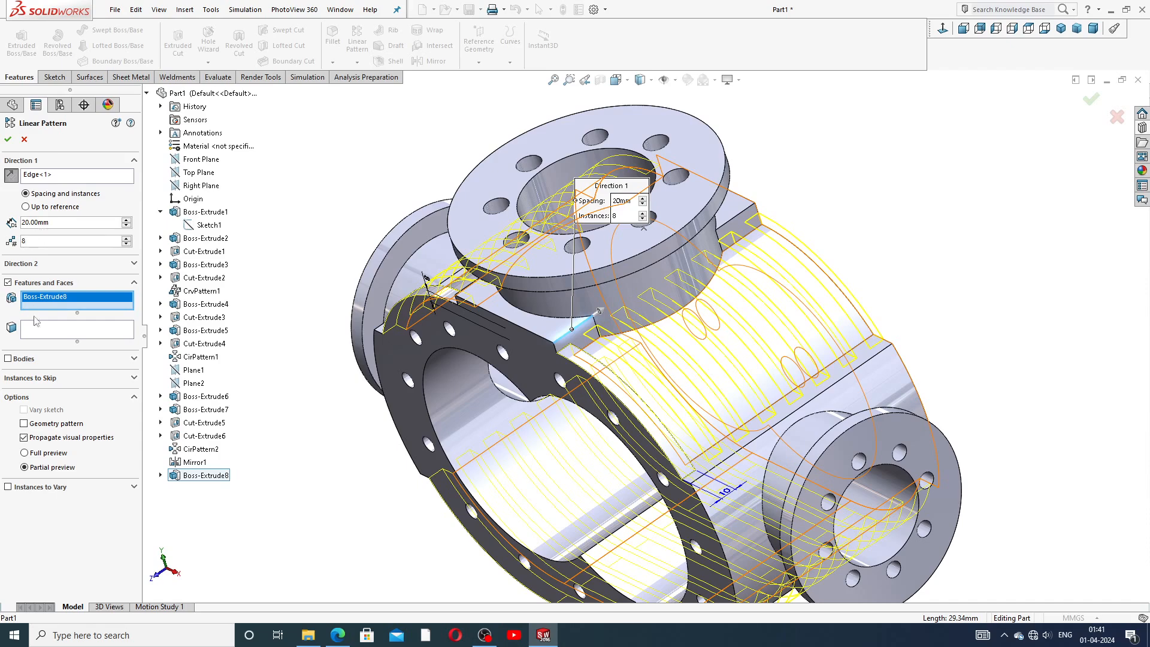
pyautogui.click(8, 140)
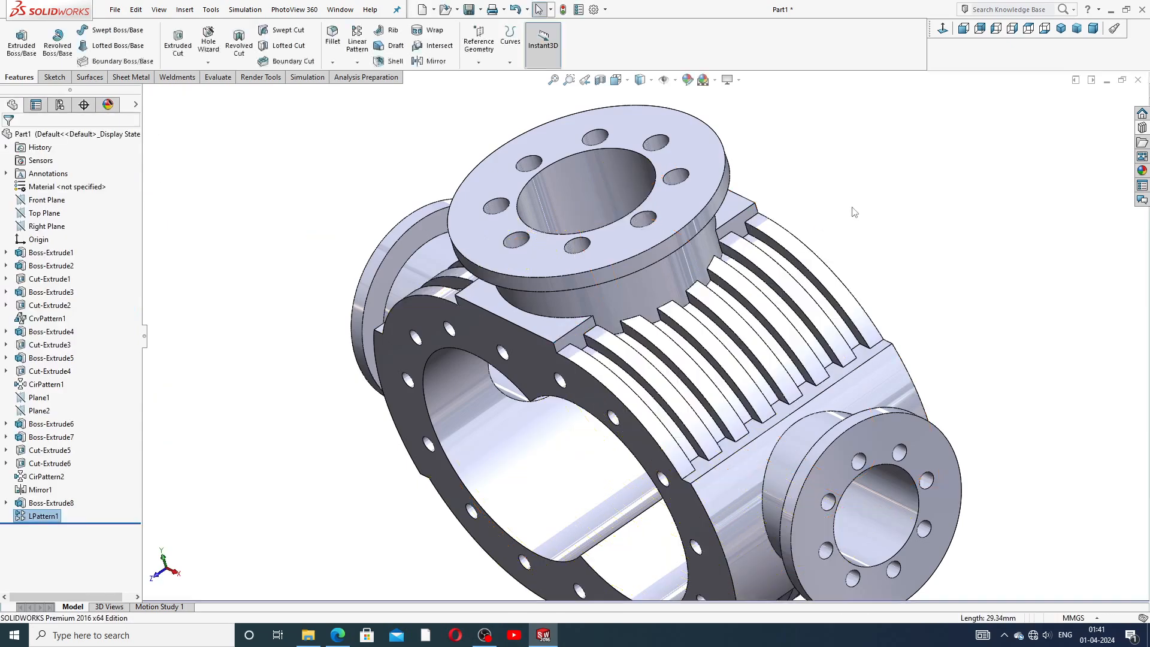
# Orbit and zoom around the model to inspect the patterned casing ribs.
pyautogui.moveTo(873, 256); pyautogui.dragTo(932, 198, button='middle')
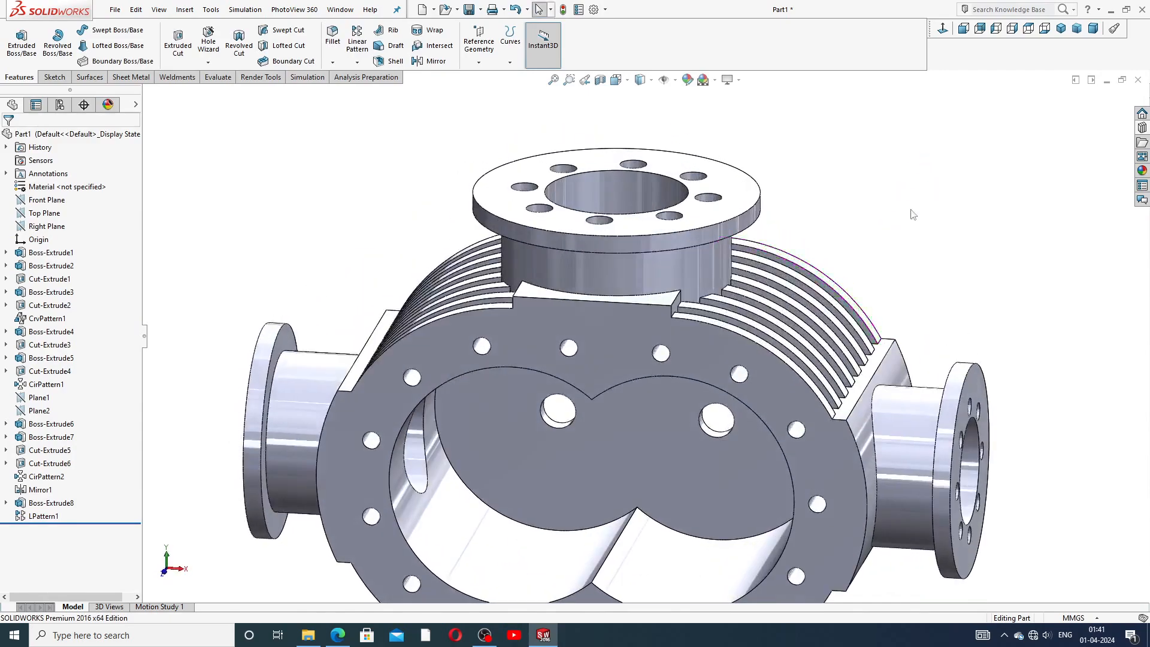
pyautogui.scroll(2, 753, 286)
pyautogui.moveTo(752, 286); pyautogui.dragTo(697, 304, button='middle')
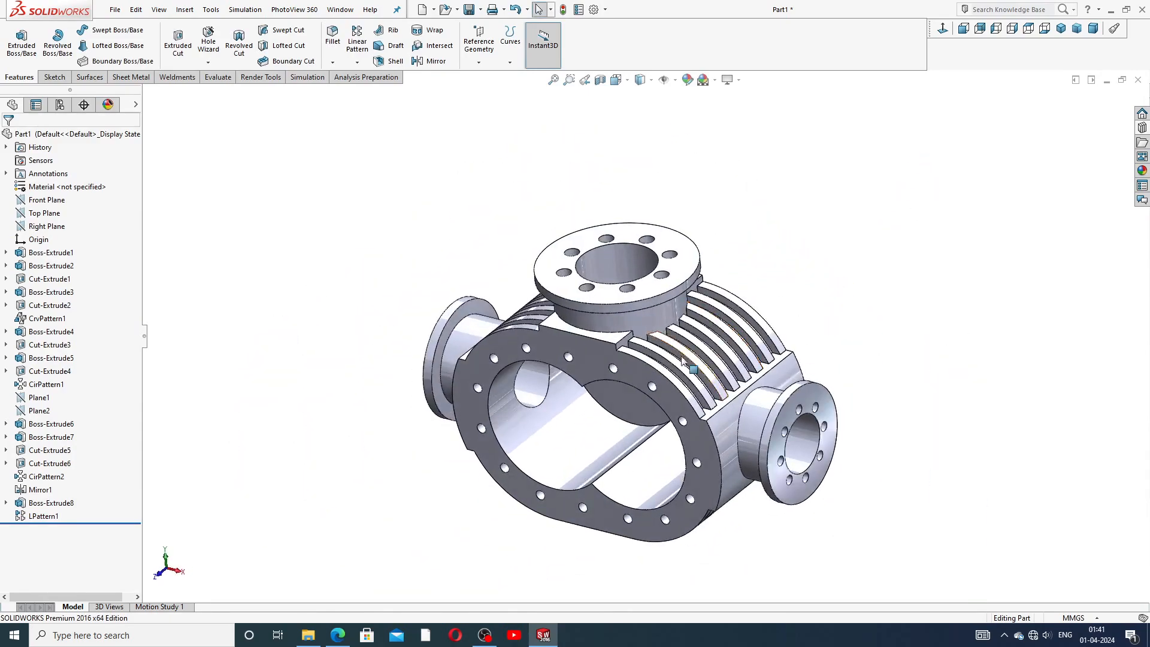
pyautogui.scroll(-2, 677, 384)
pyautogui.moveTo(790, 363); pyautogui.dragTo(796, 317, button='middle')
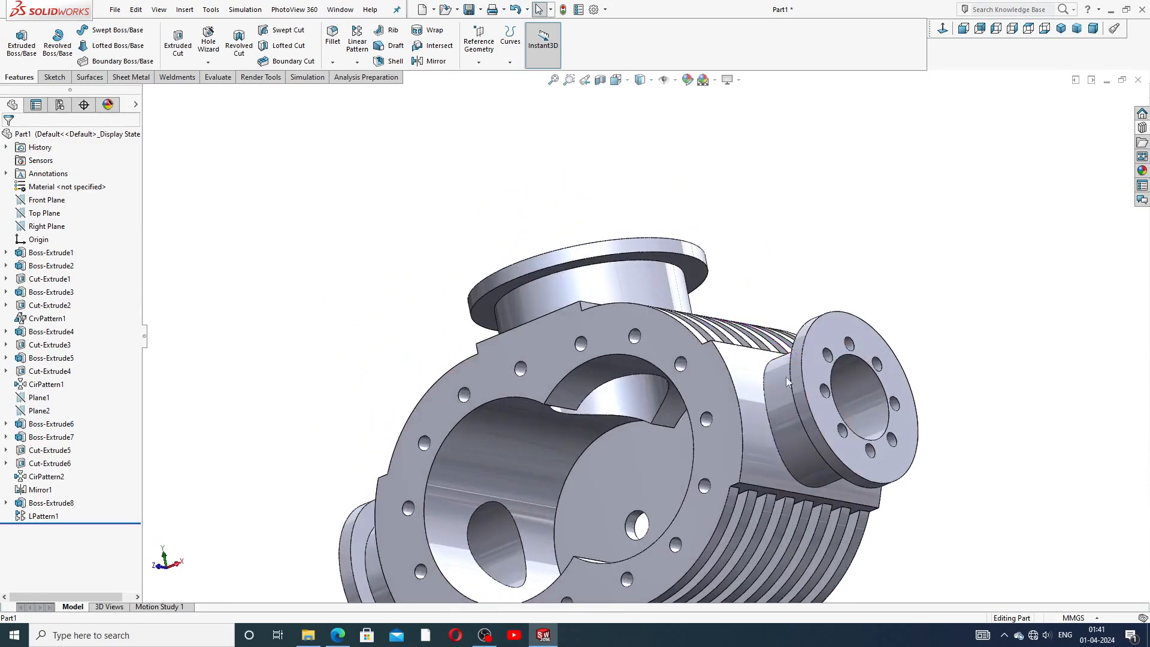
pyautogui.moveTo(706, 440); pyautogui.dragTo(683, 413, button='middle')
pyautogui.scroll(2, 714, 507)
pyautogui.moveTo(714, 506); pyautogui.dragTo(727, 231, button='middle')
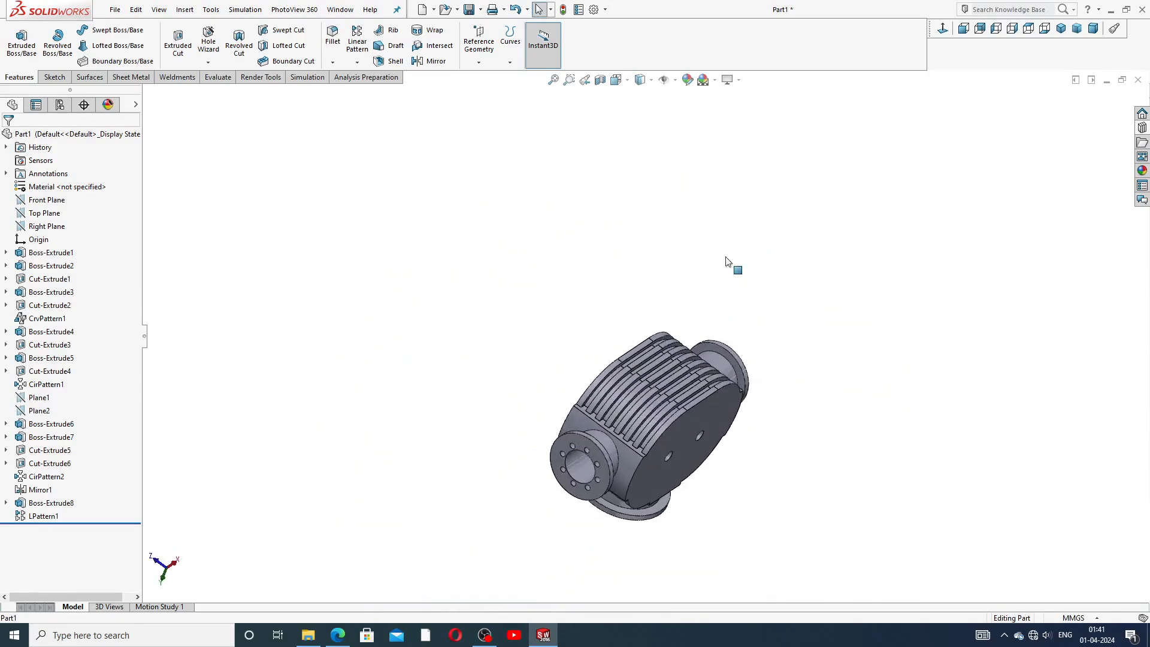
pyautogui.scroll(-6, 666, 411)
pyautogui.moveTo(674, 387); pyautogui.dragTo(695, 262, button='middle')
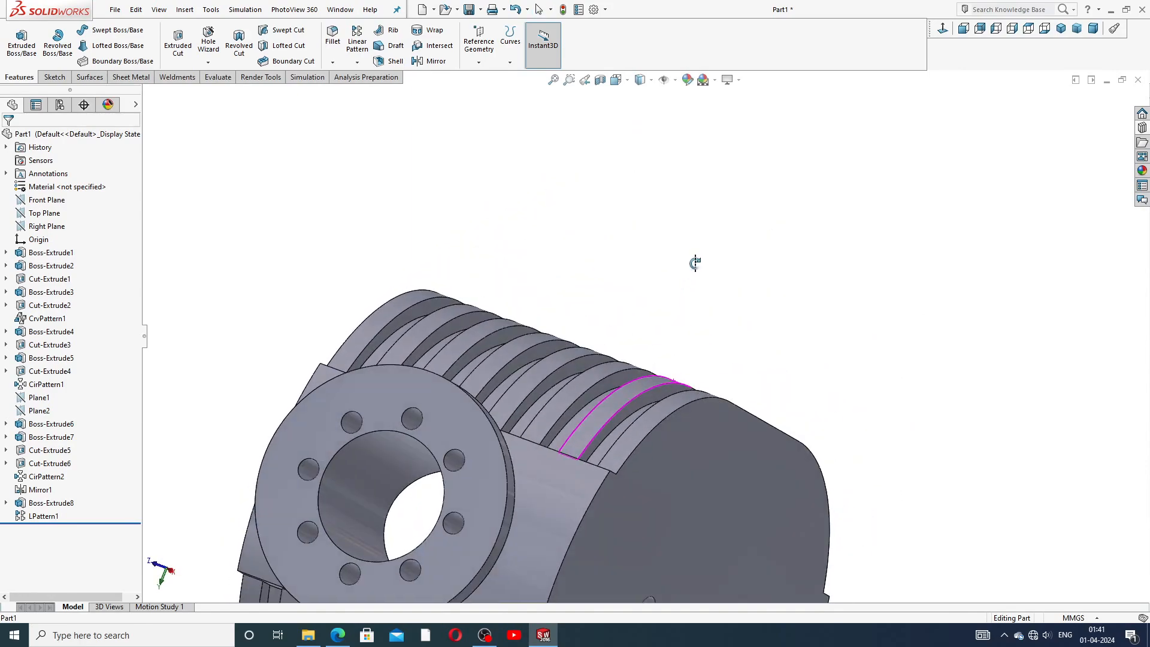
pyautogui.moveTo(571, 412); pyautogui.dragTo(668, 243, button='middle')
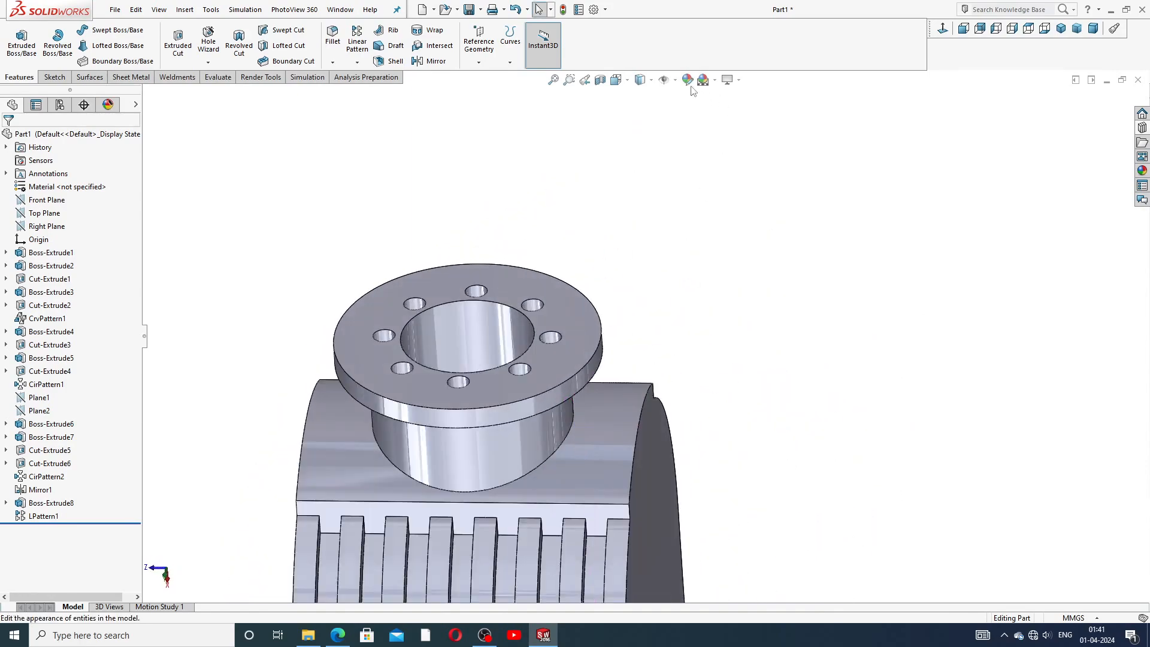
# Switch to the isometric view and apply a red painted appearance to the whole part.
pyautogui.click(616, 80)
pyautogui.click(696, 114)
pyautogui.click(704, 133)
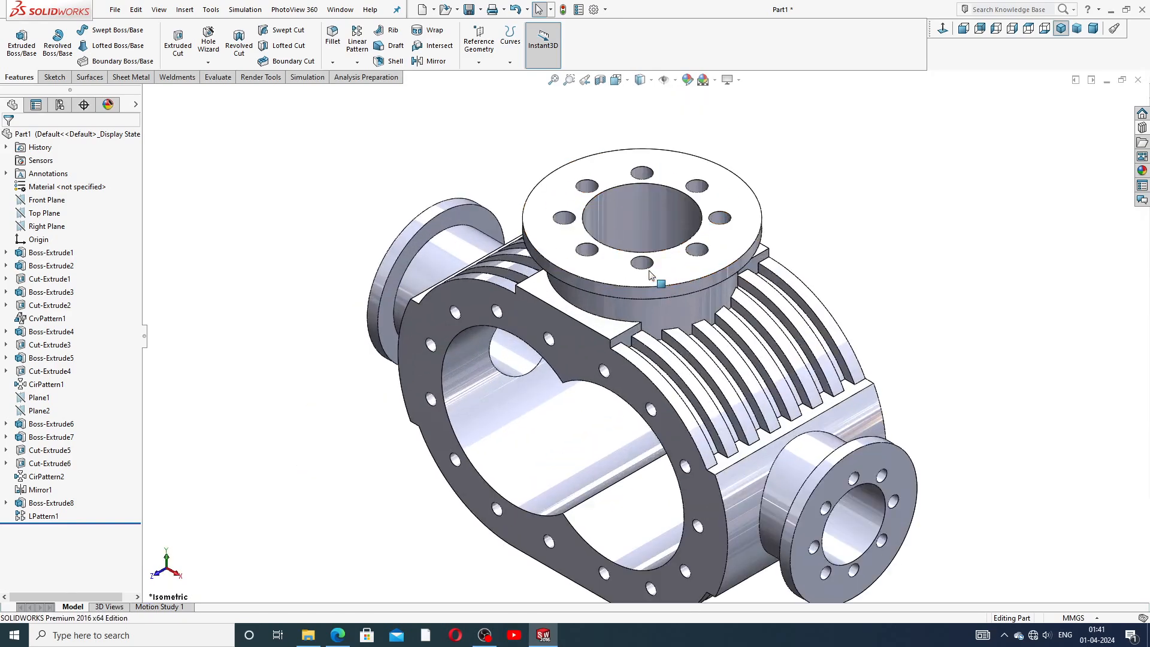
pyautogui.click(1143, 172)
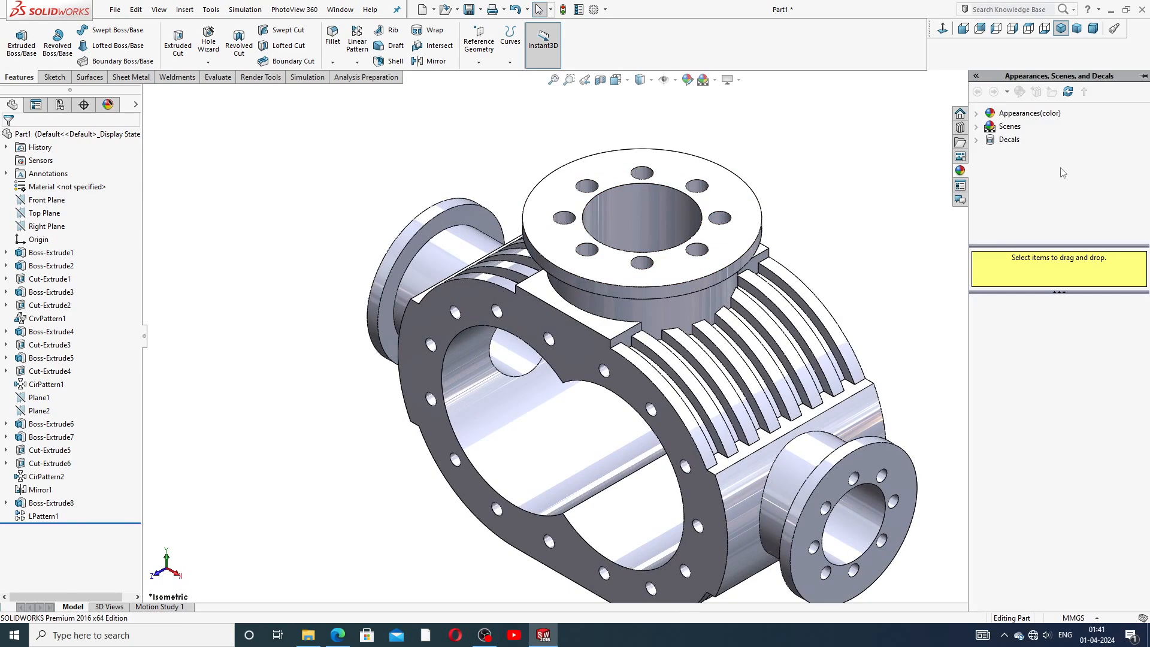
pyautogui.click(1042, 115)
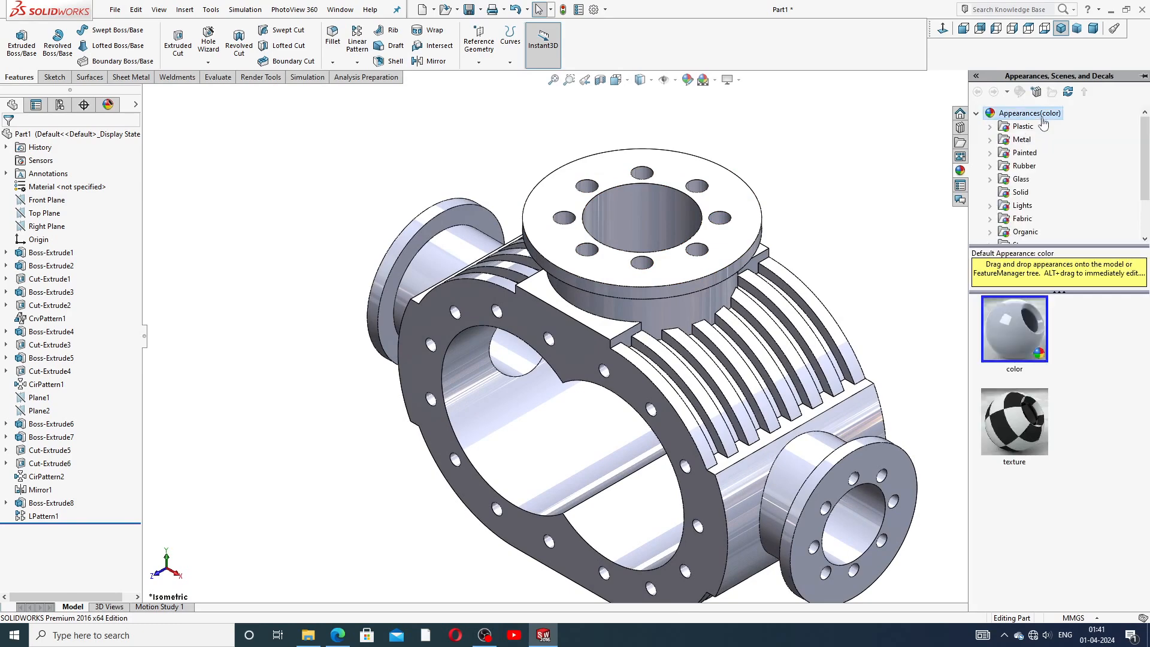
pyautogui.click(1025, 154)
pyautogui.moveTo(1025, 331); pyautogui.dragTo(742, 354)
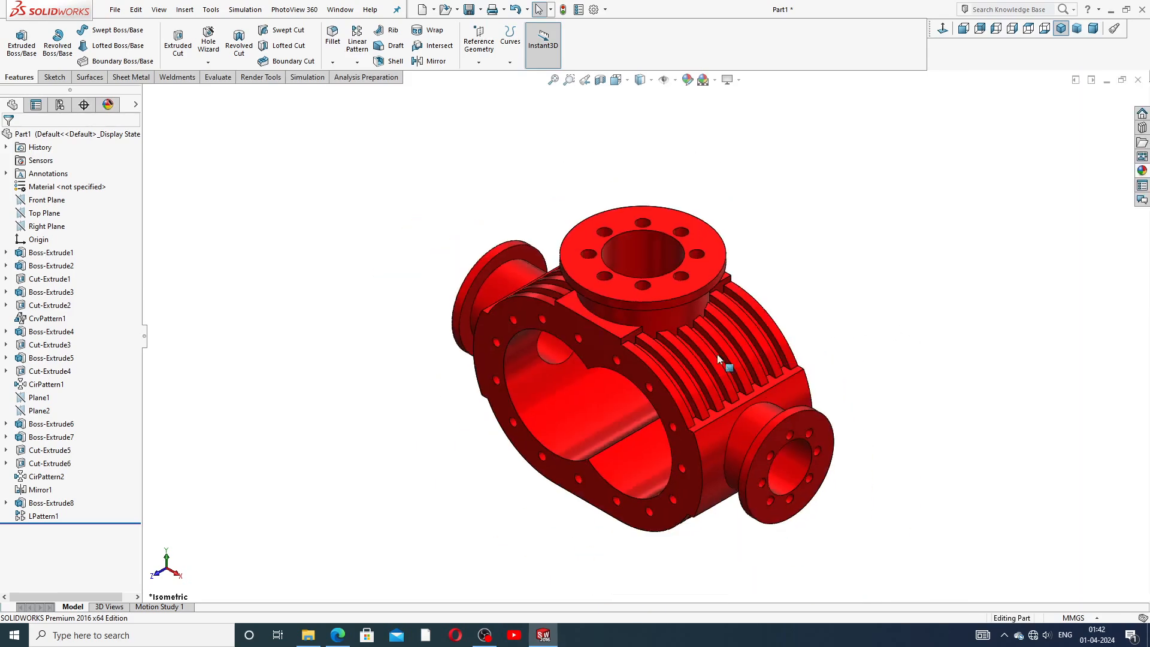
# Switch to the reference drawing PDF to compare it with the finished housing.
pyautogui.moveTo(667, 333); pyautogui.dragTo(677, 302, button='middle')
pyautogui.scroll(-2, 662, 289)
pyautogui.scroll(2, 662, 335)
pyautogui.scroll(-1, 650, 447)
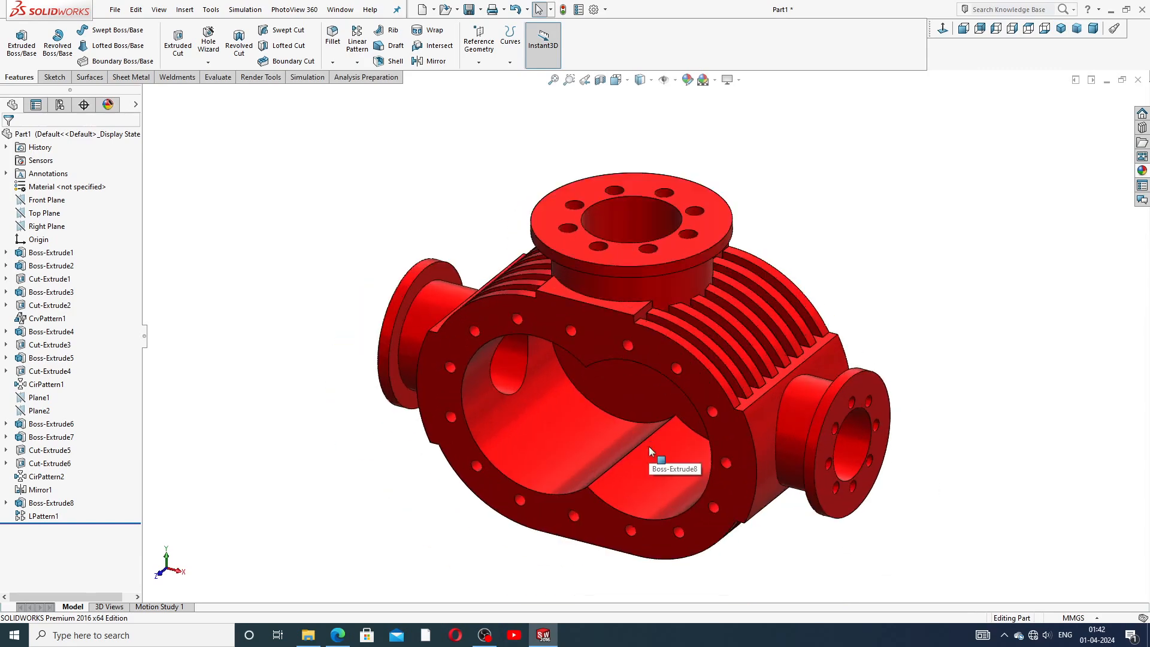
pyautogui.scroll(-1, 703, 378)
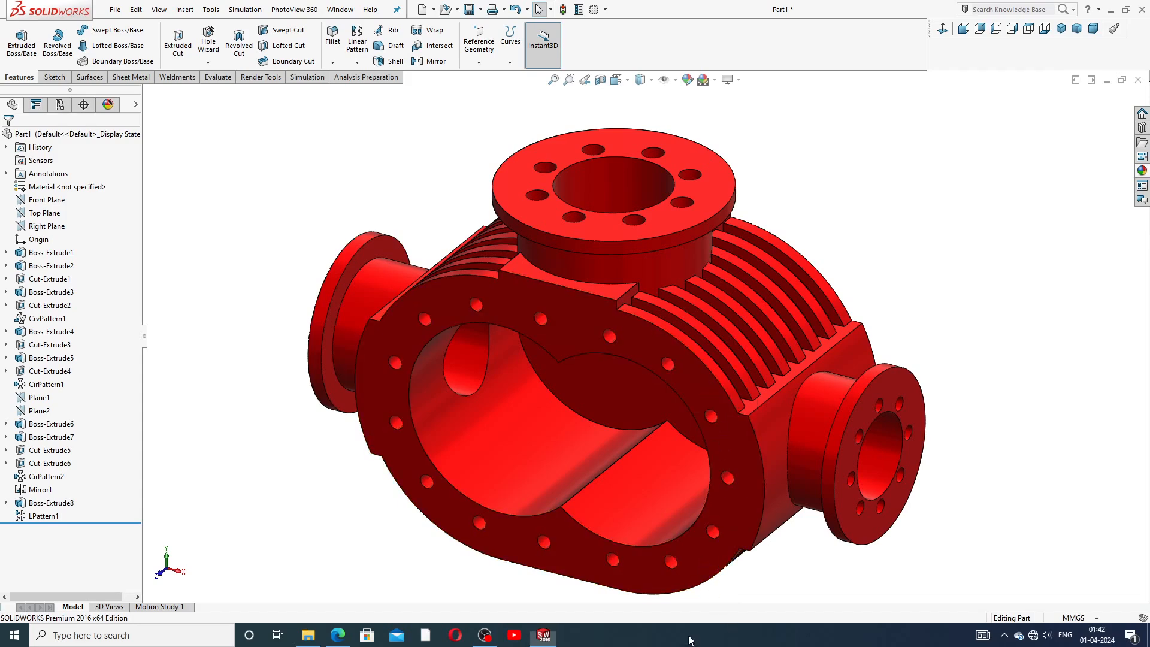
pyautogui.click(337, 635)
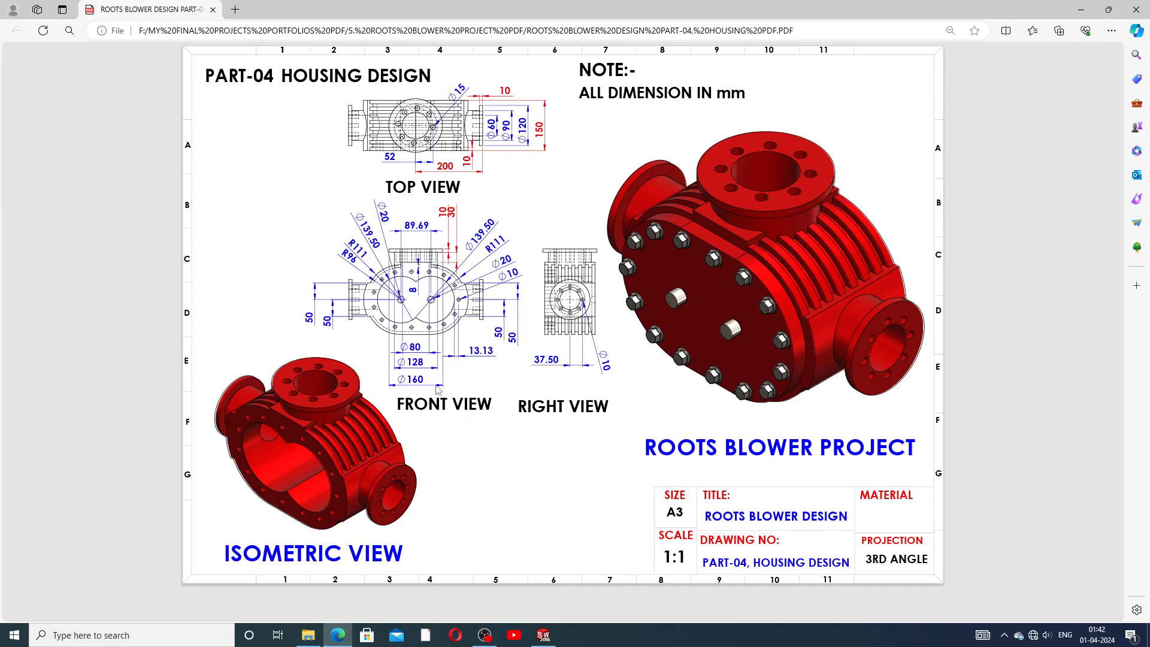
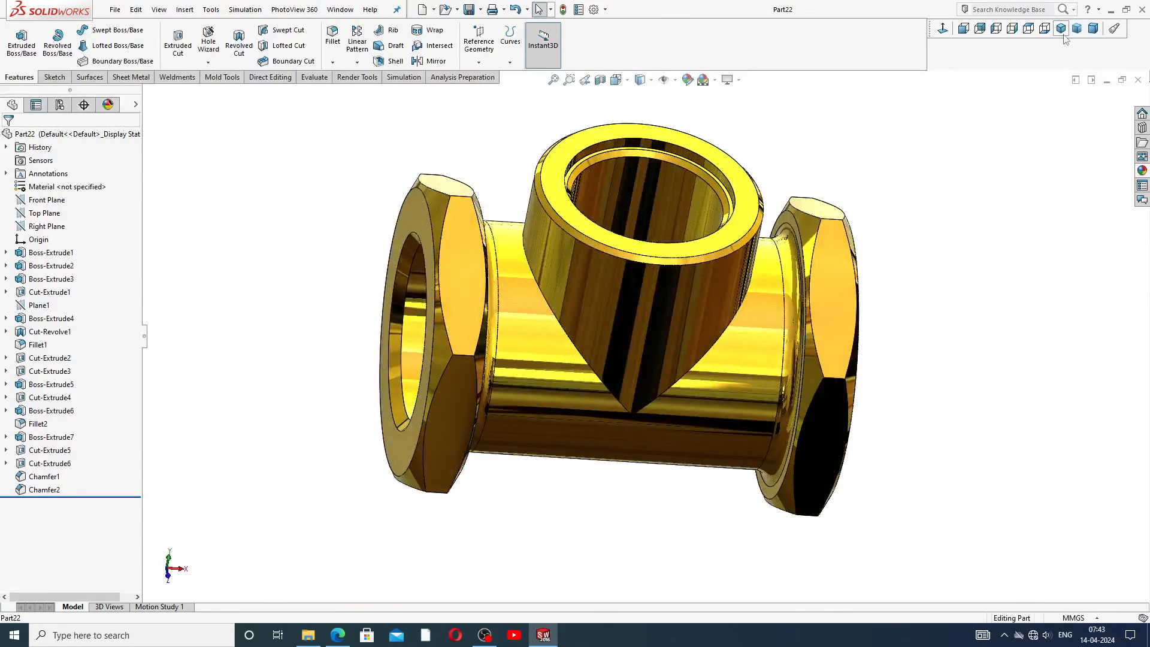
# Close the finished part and start a new part document.
pyautogui.click(1061, 28)
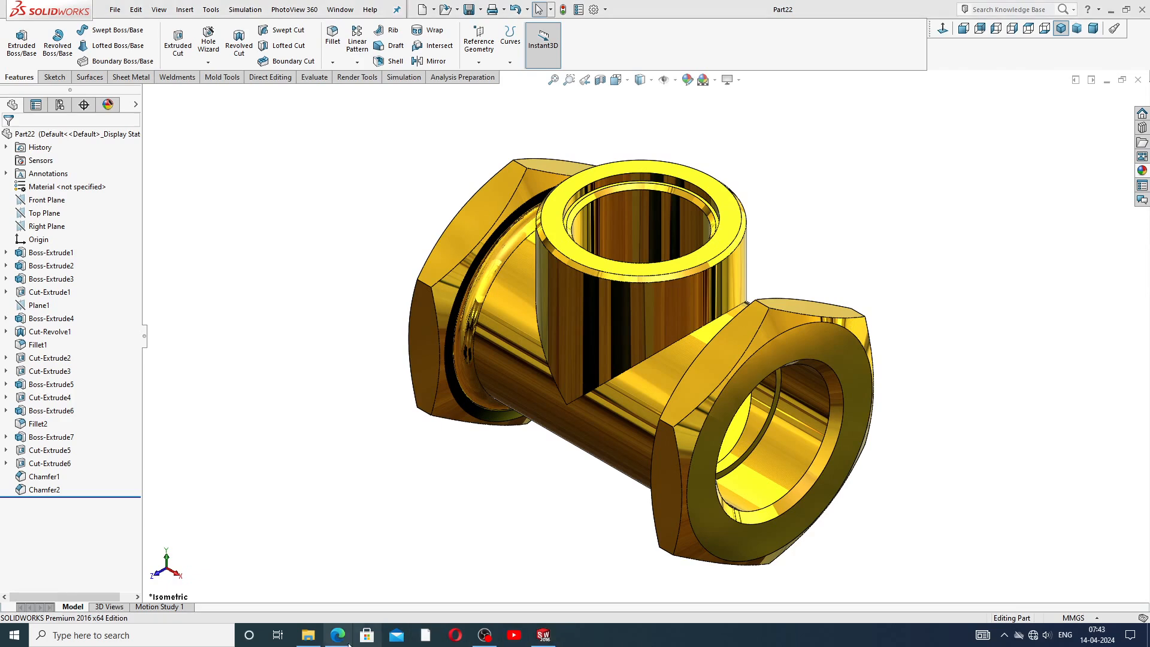
pyautogui.click(1138, 80)
pyautogui.click(239, 10)
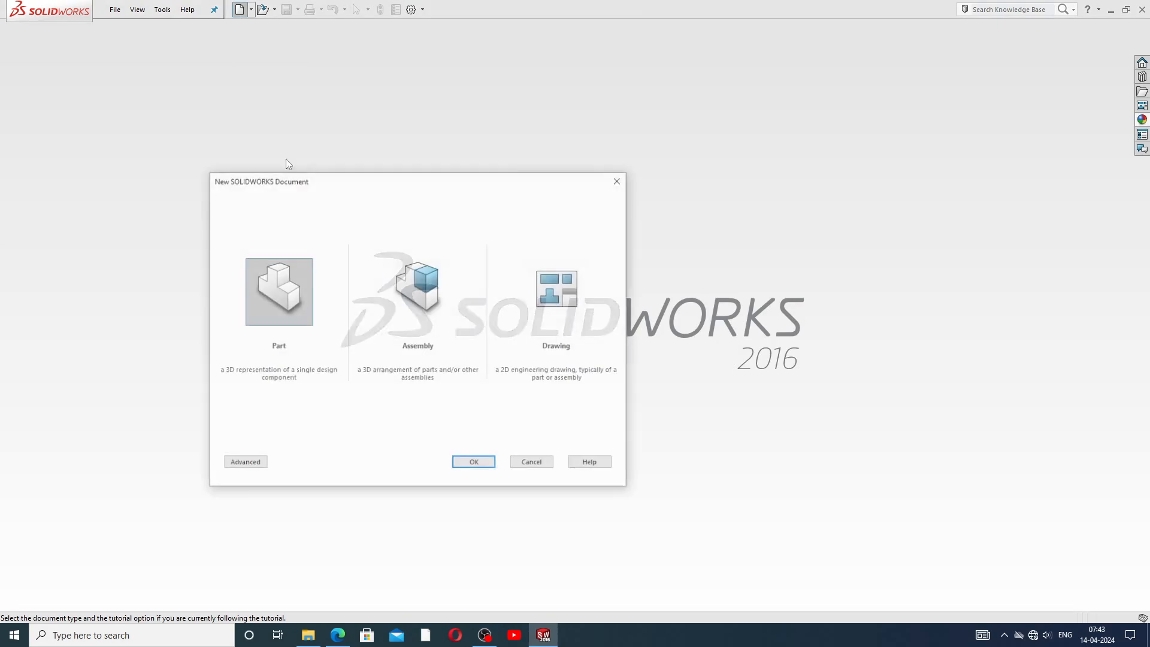
pyautogui.click(473, 463)
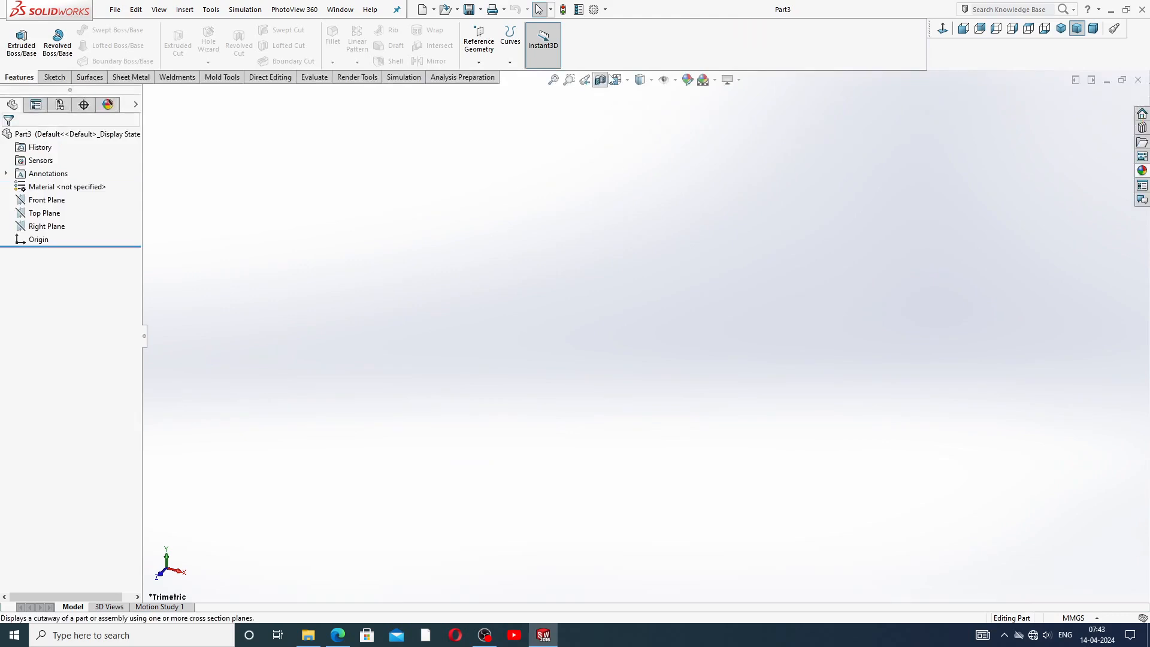
# Apply the Plain White scene to the new part.
pyautogui.click(716, 81)
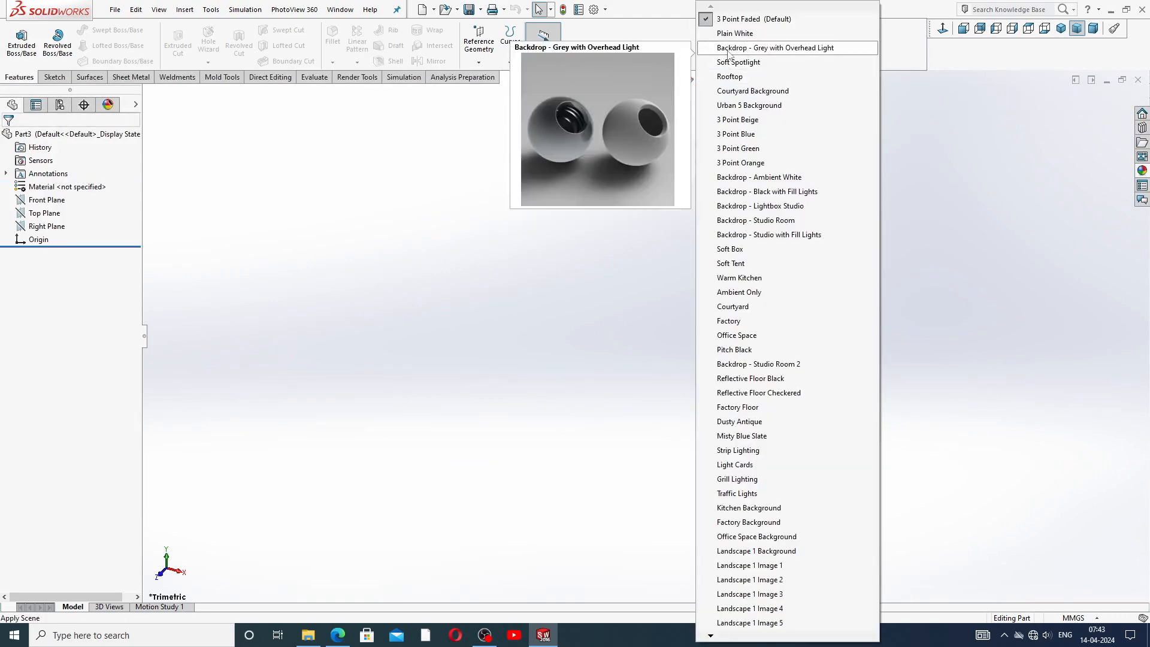
pyautogui.click(737, 32)
# Raise both shaded and wireframe image quality resolutions to the highest setting in the document properties.
pyautogui.click(593, 10)
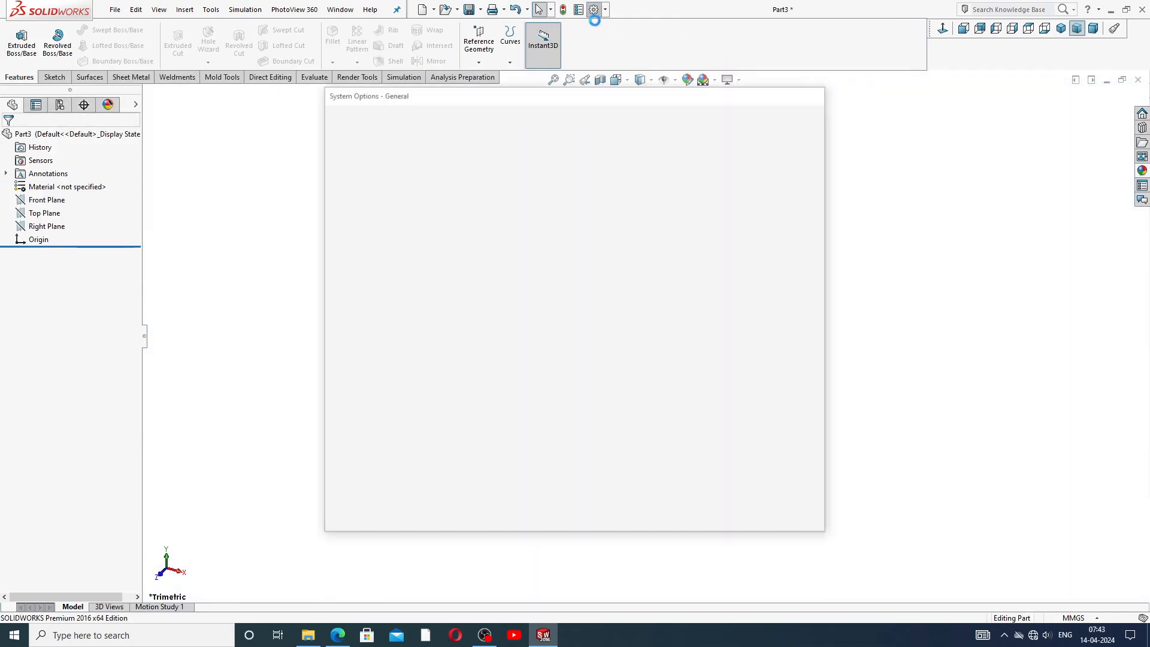
pyautogui.click(429, 117)
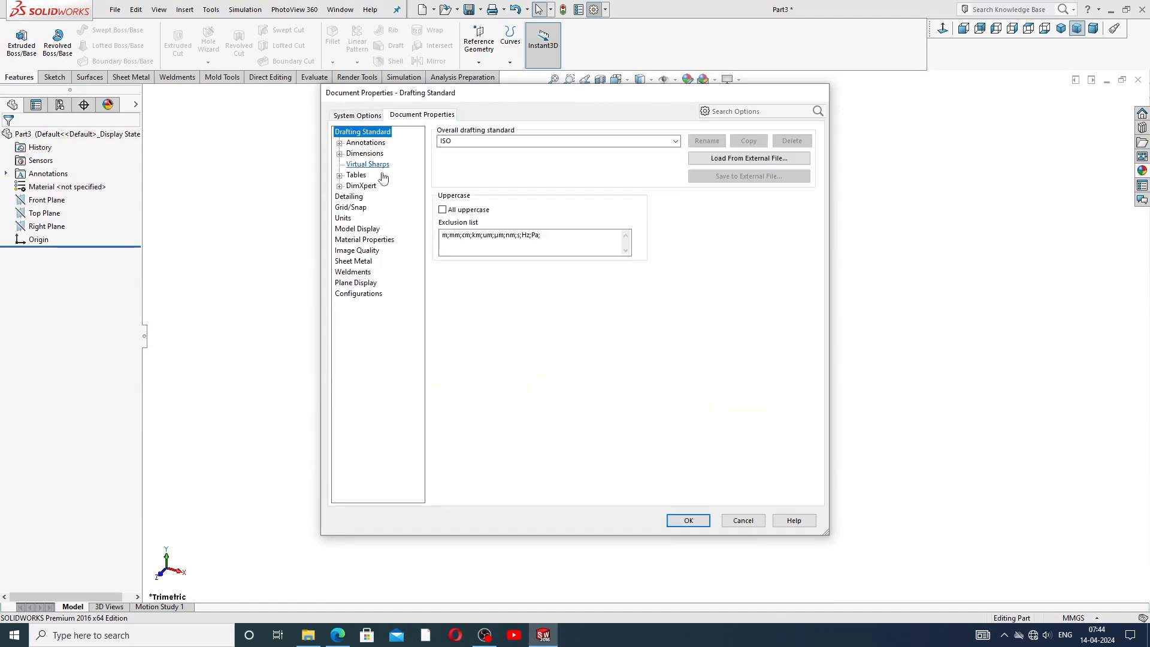
pyautogui.click(358, 251)
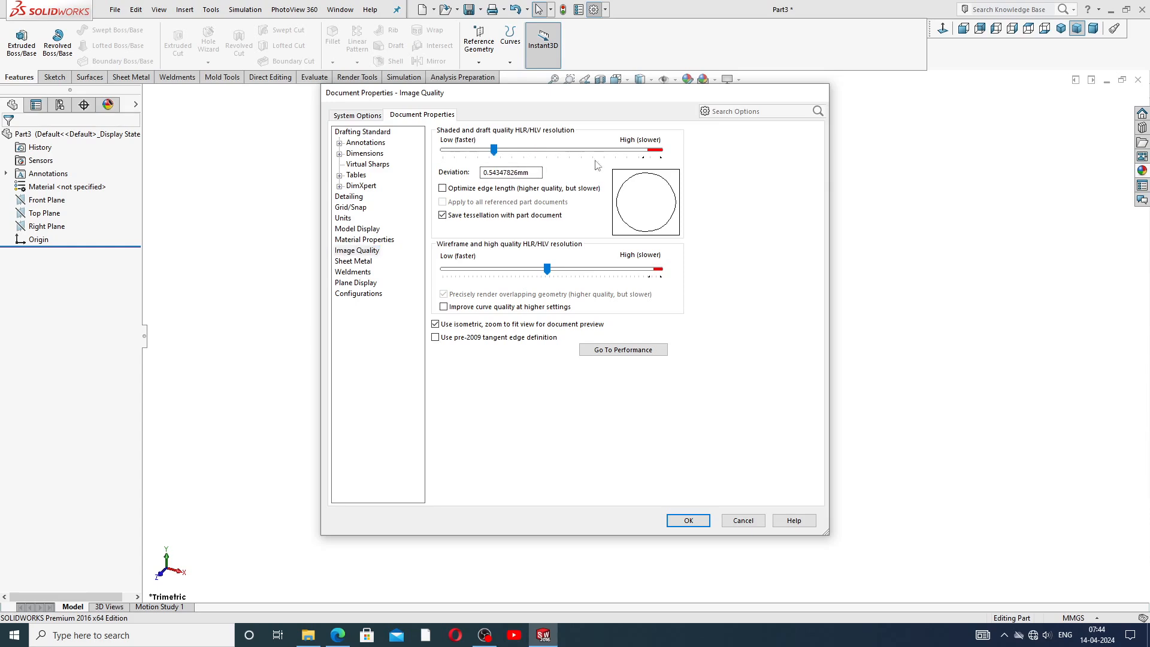
pyautogui.moveTo(499, 151); pyautogui.dragTo(660, 150)
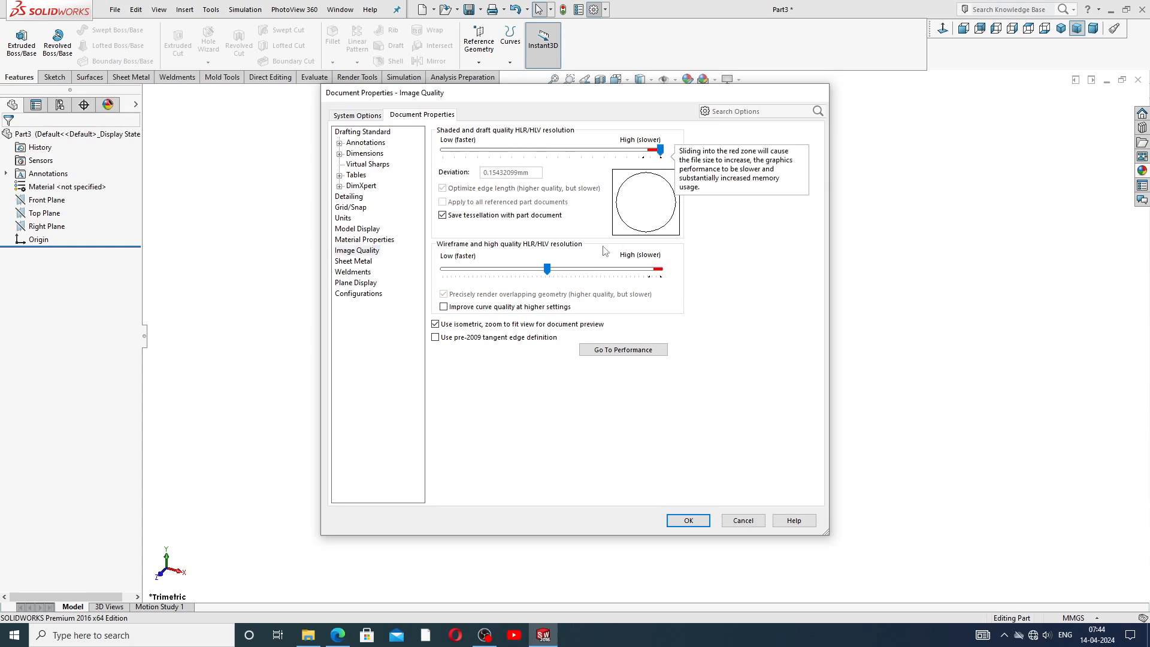
pyautogui.moveTo(547, 270); pyautogui.dragTo(661, 270)
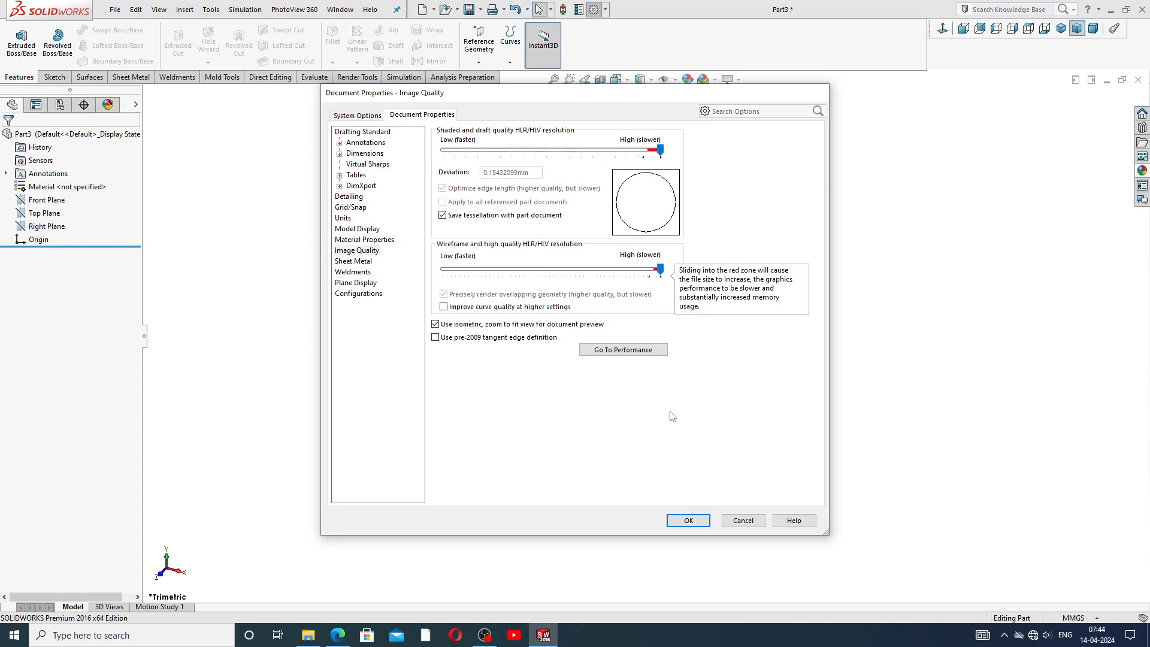
pyautogui.click(689, 520)
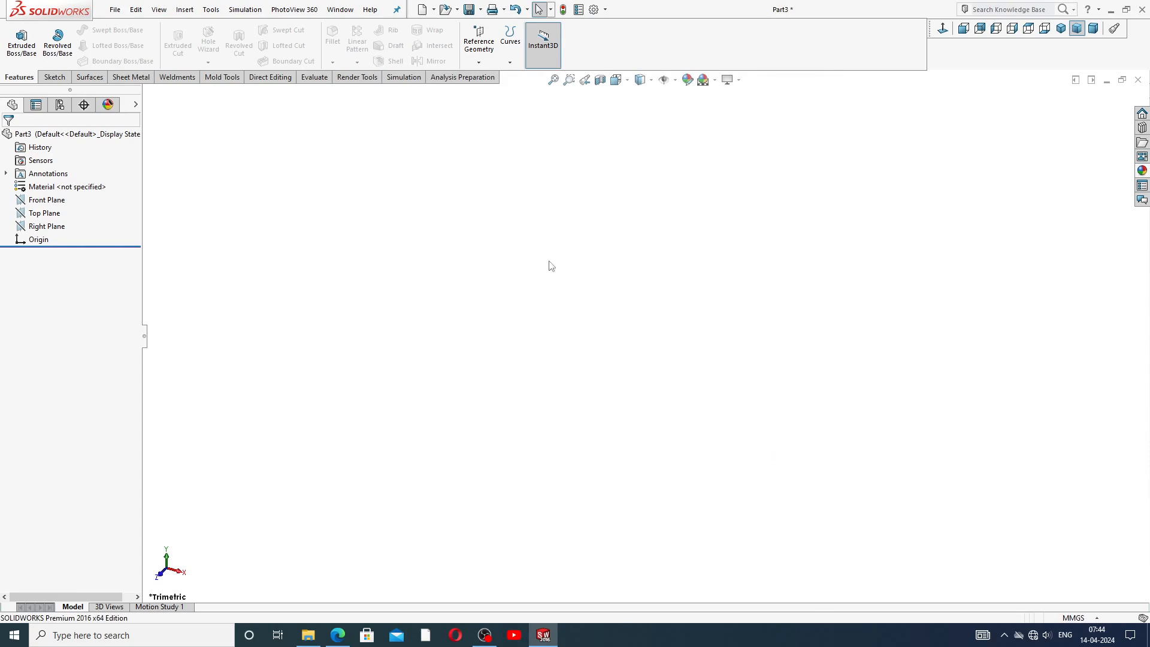
# Check the valve body reference drawing PDF.
pyautogui.click(338, 636)
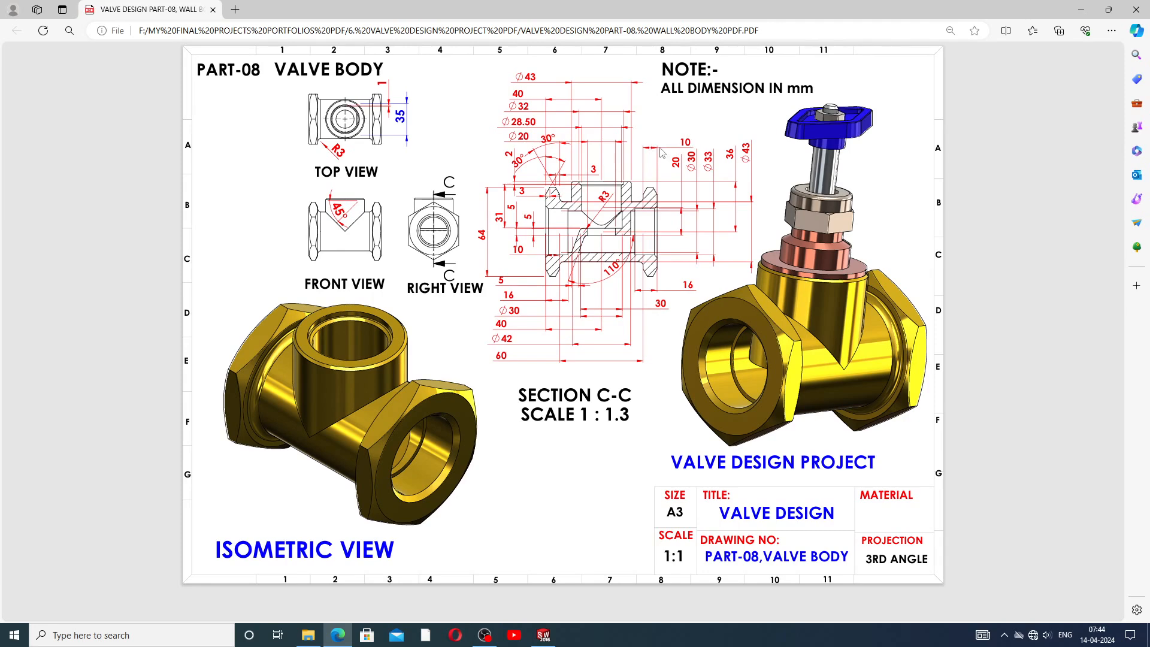
pyautogui.click(543, 635)
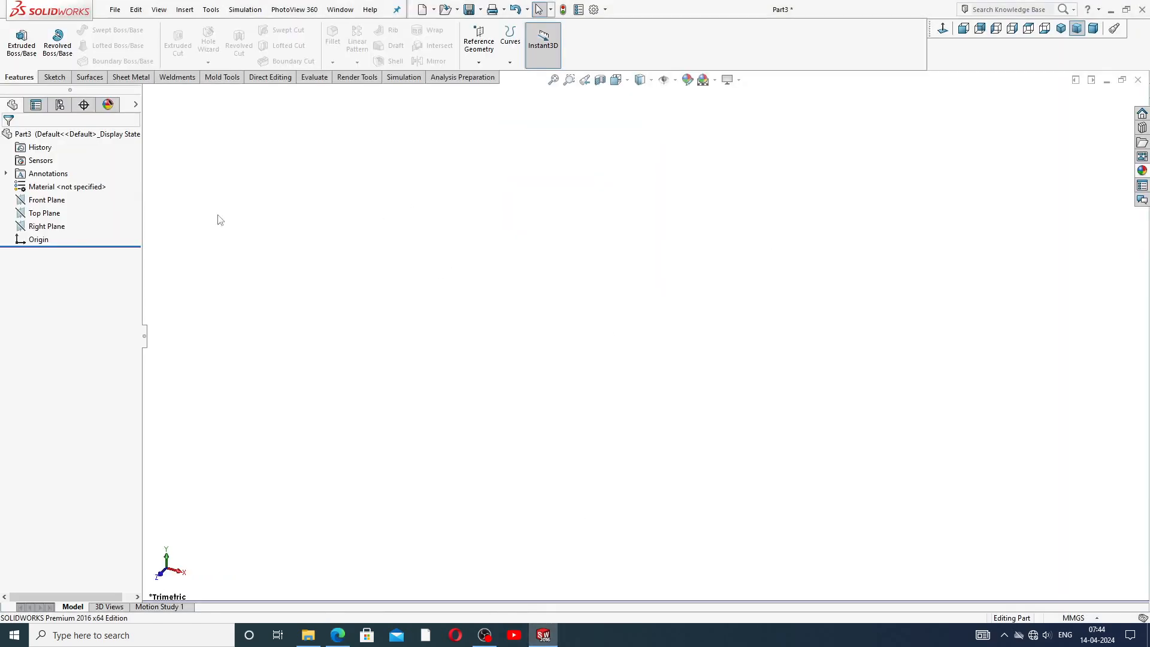
# Sketch a six-sided circumscribed polygon centered at the origin on the Right Plane.
pyautogui.click(49, 227)
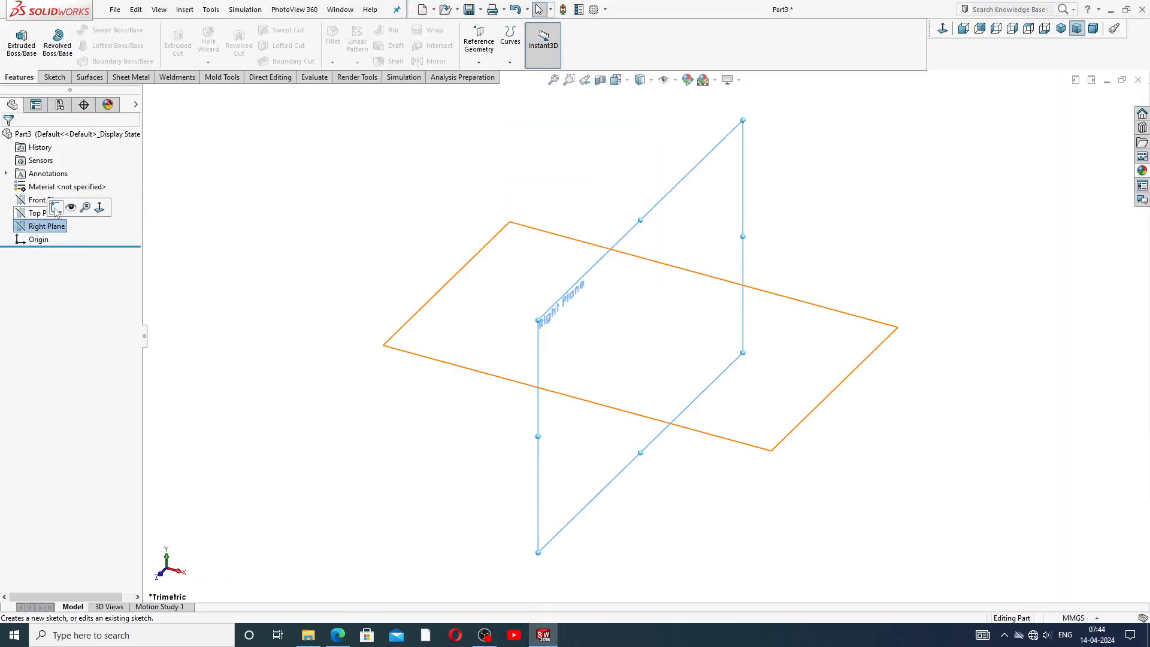
pyautogui.click(68, 207)
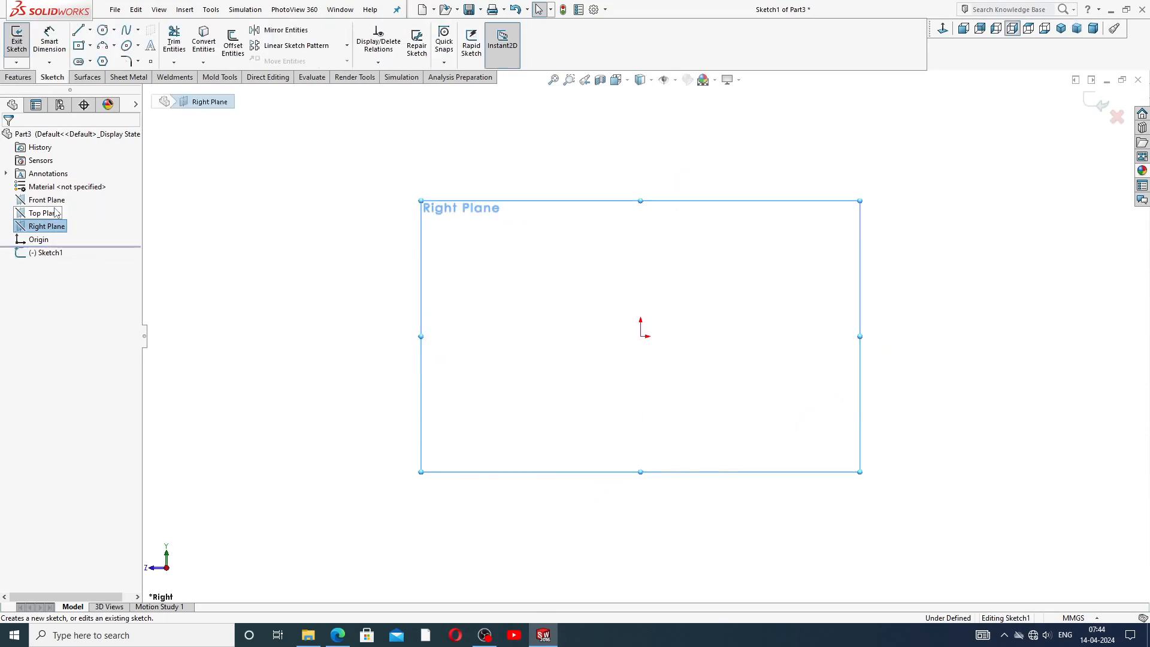
pyautogui.click(102, 61)
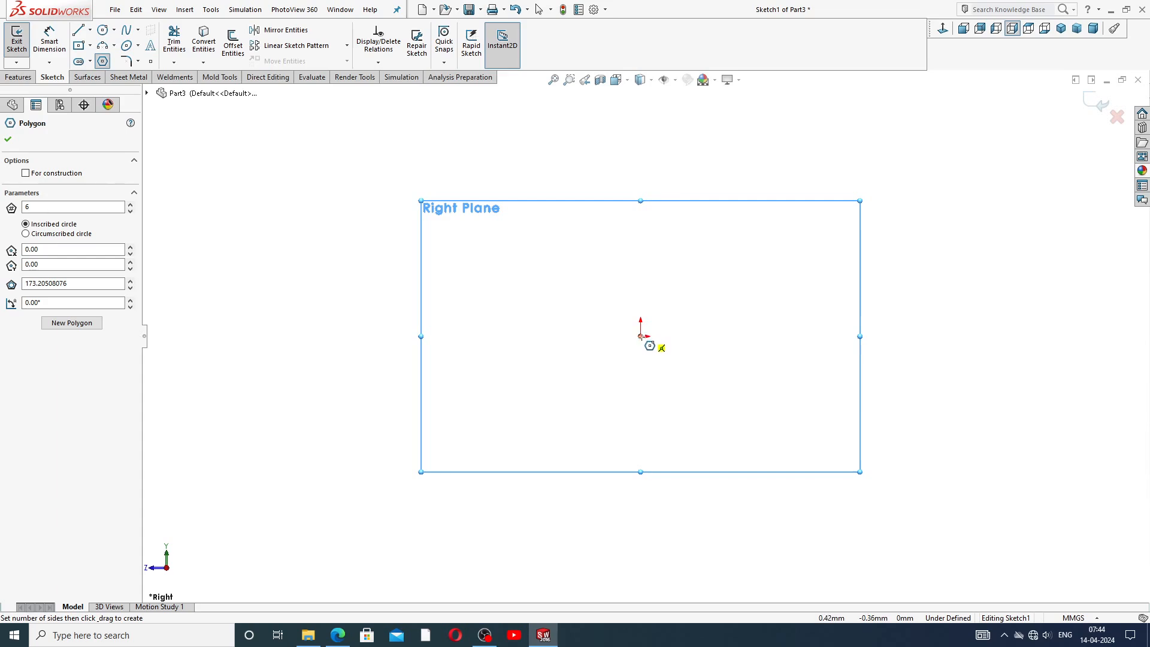
pyautogui.click(641, 336)
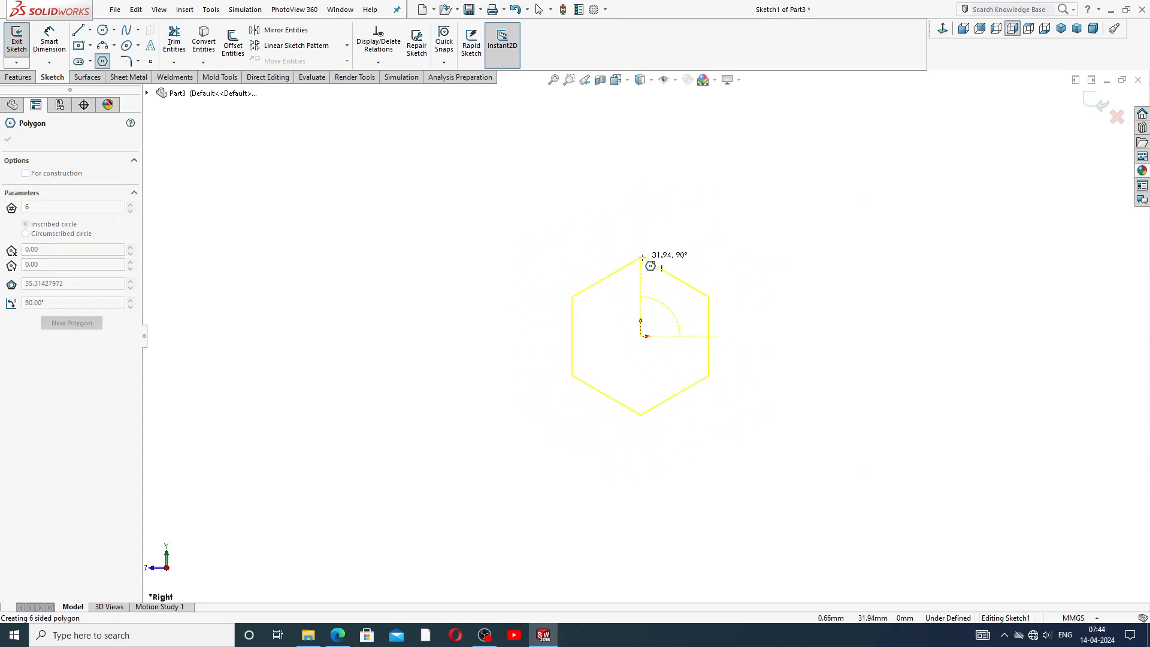
pyautogui.click(639, 180)
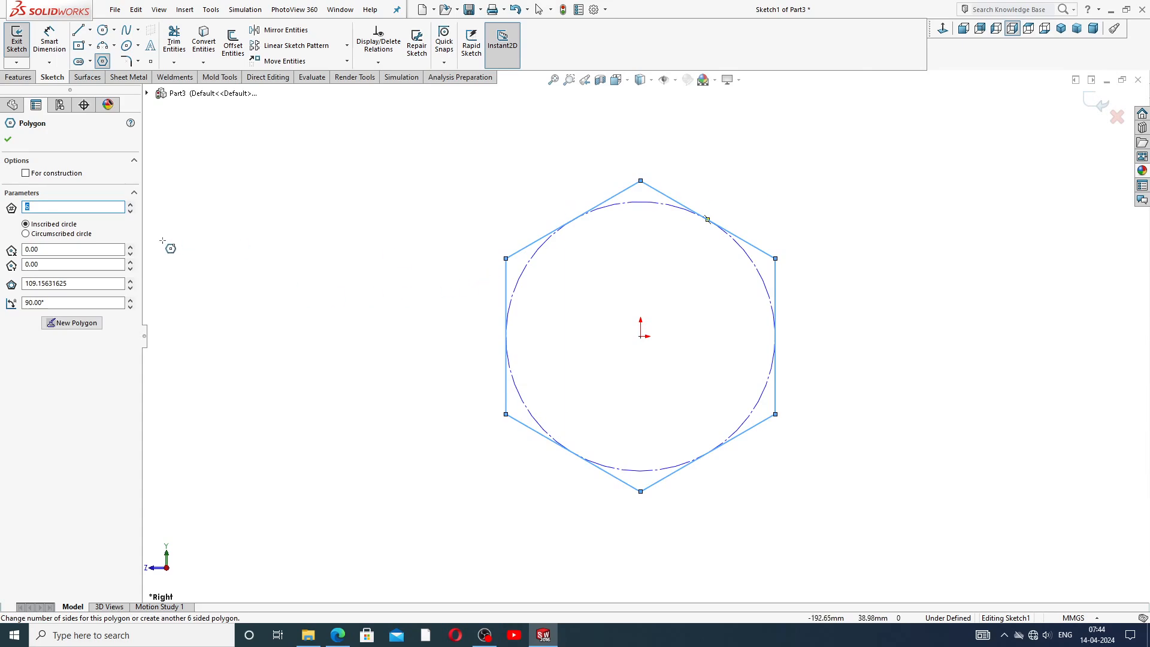
pyautogui.click(48, 235)
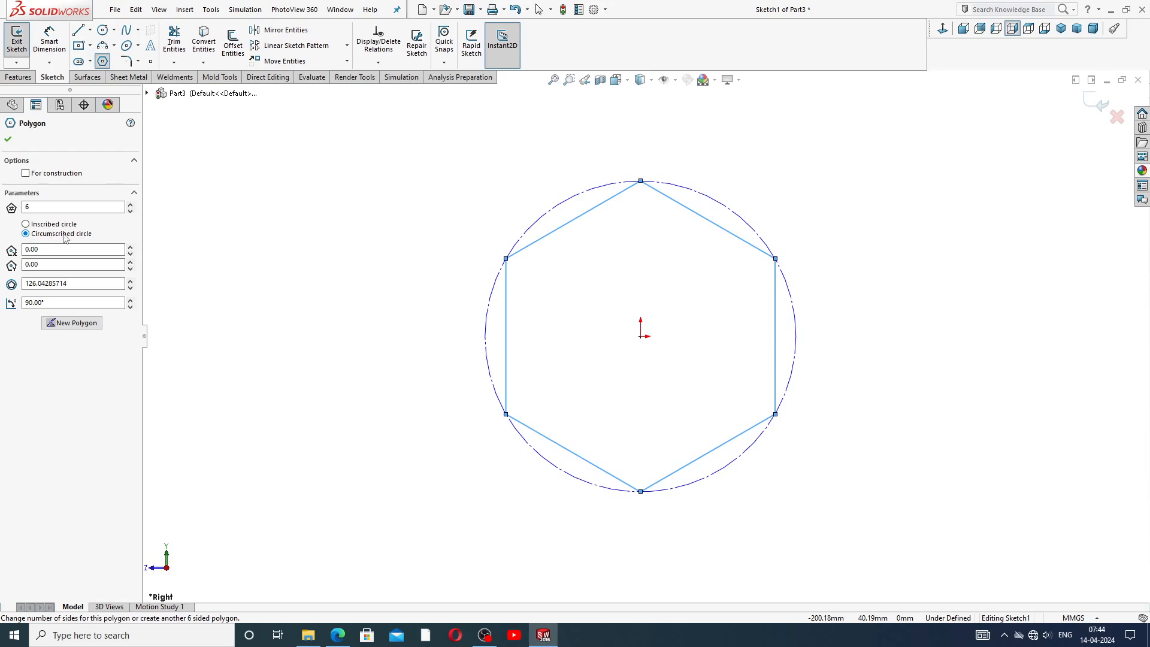
pyautogui.click(8, 139)
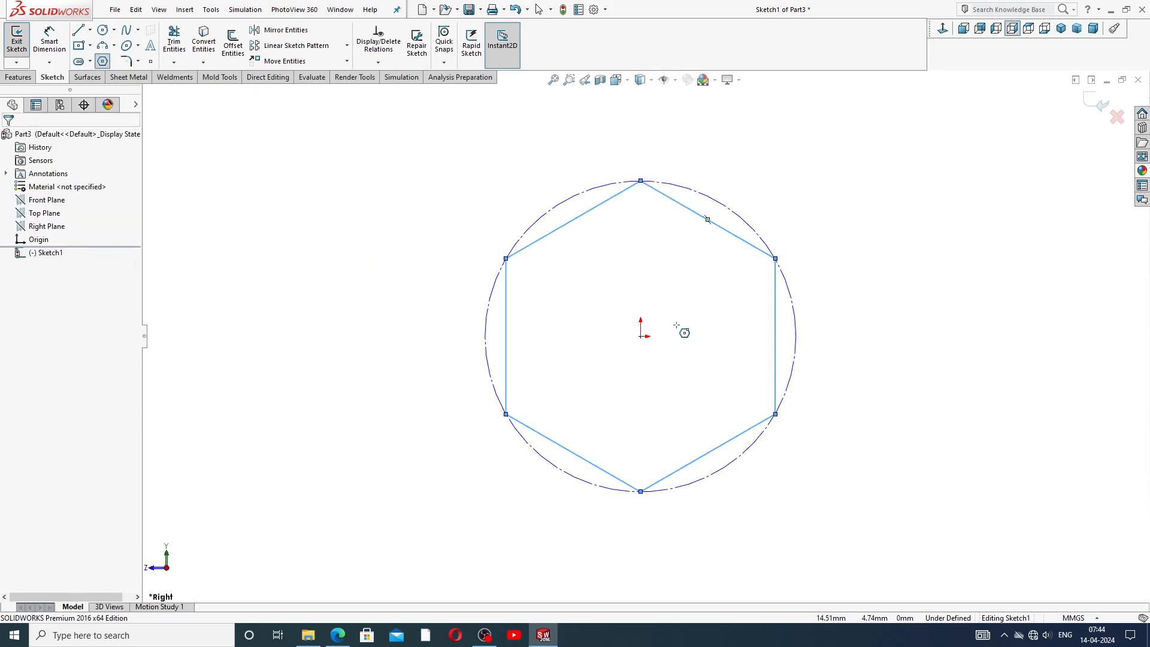
# Draw a vertical centerline from the hexagon's top vertex down to the origin.
pyautogui.scroll(-2, 677, 325)
pyautogui.rightClick(823, 190)
pyautogui.click(847, 203)
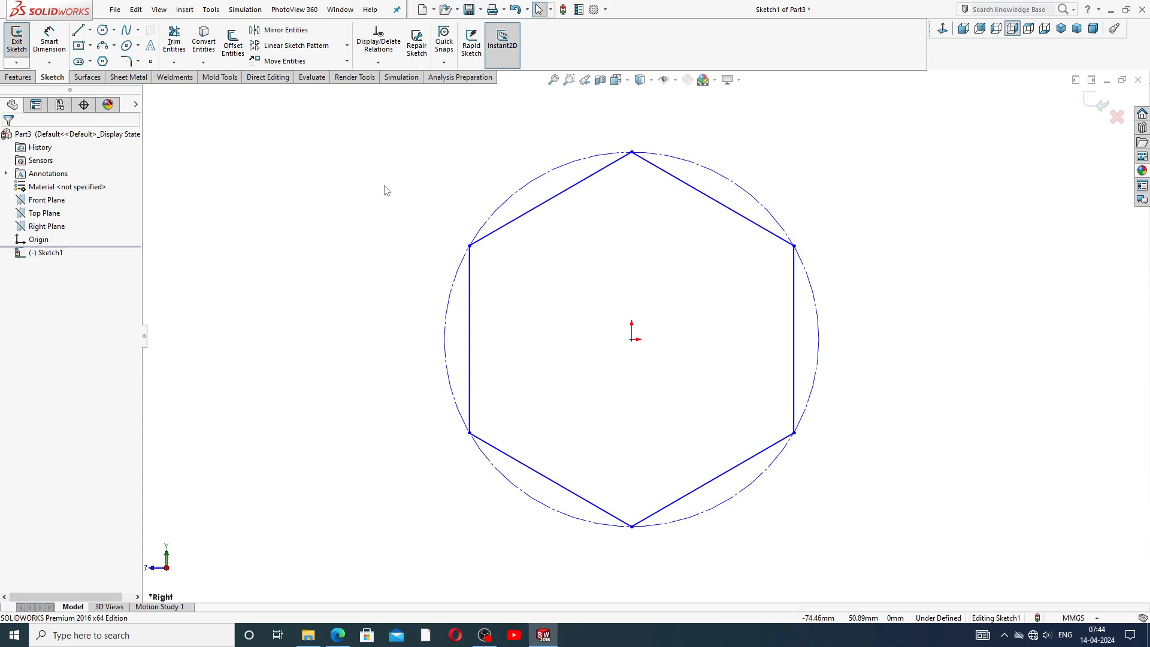
pyautogui.click(90, 30)
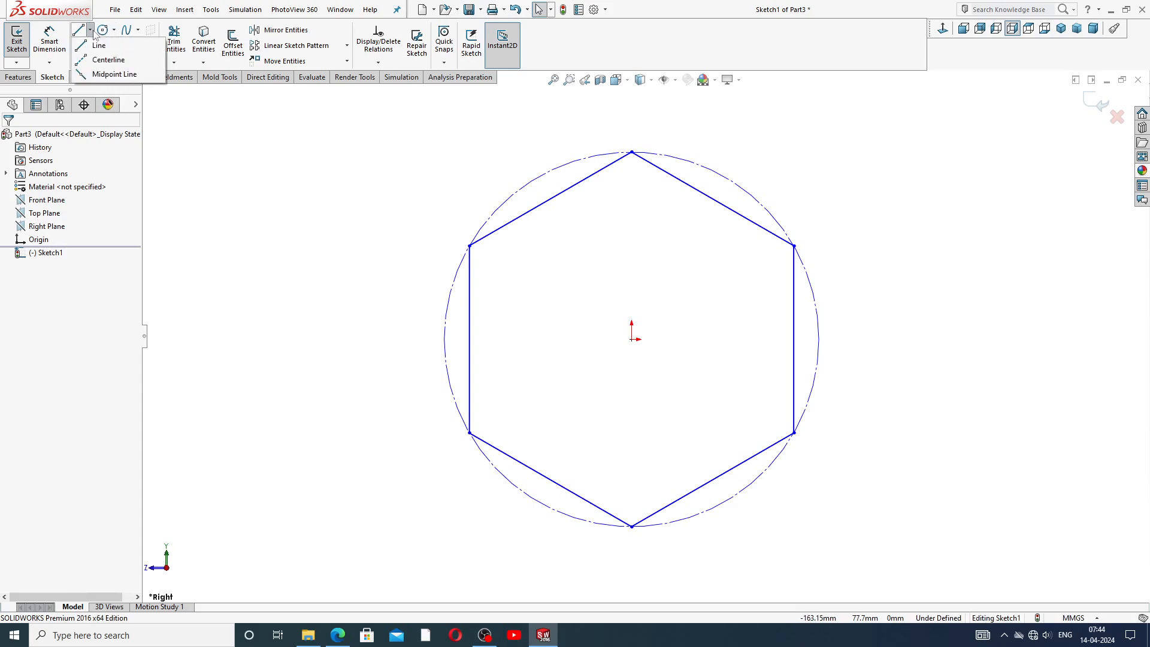
pyautogui.click(108, 60)
pyautogui.click(631, 153)
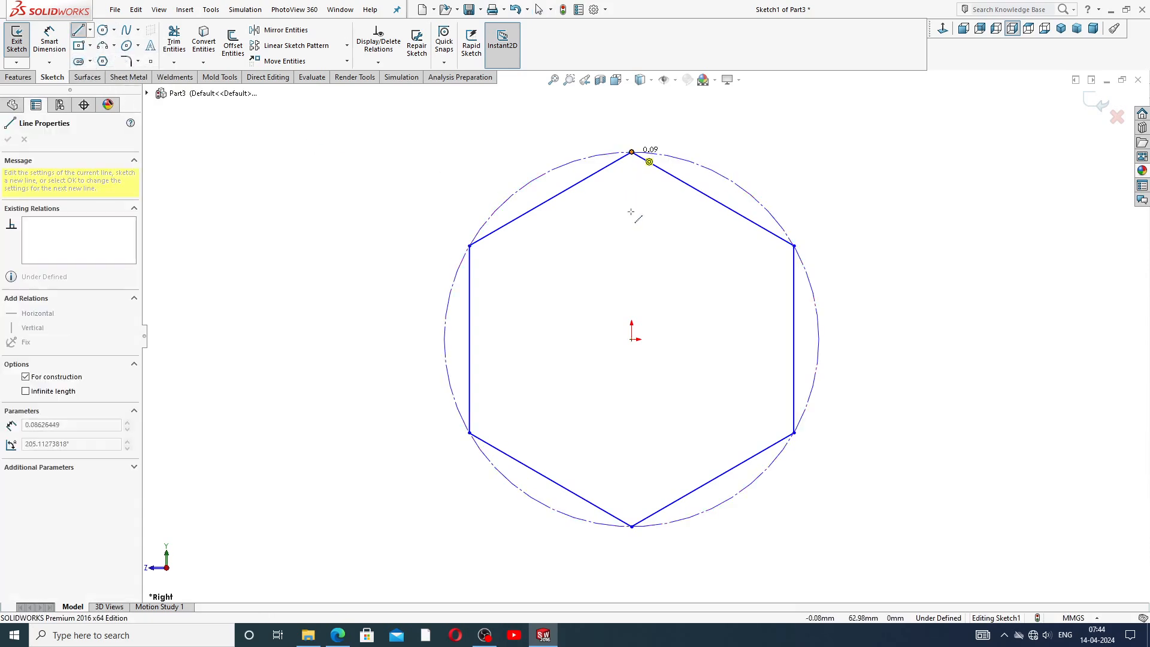
pyautogui.click(632, 339)
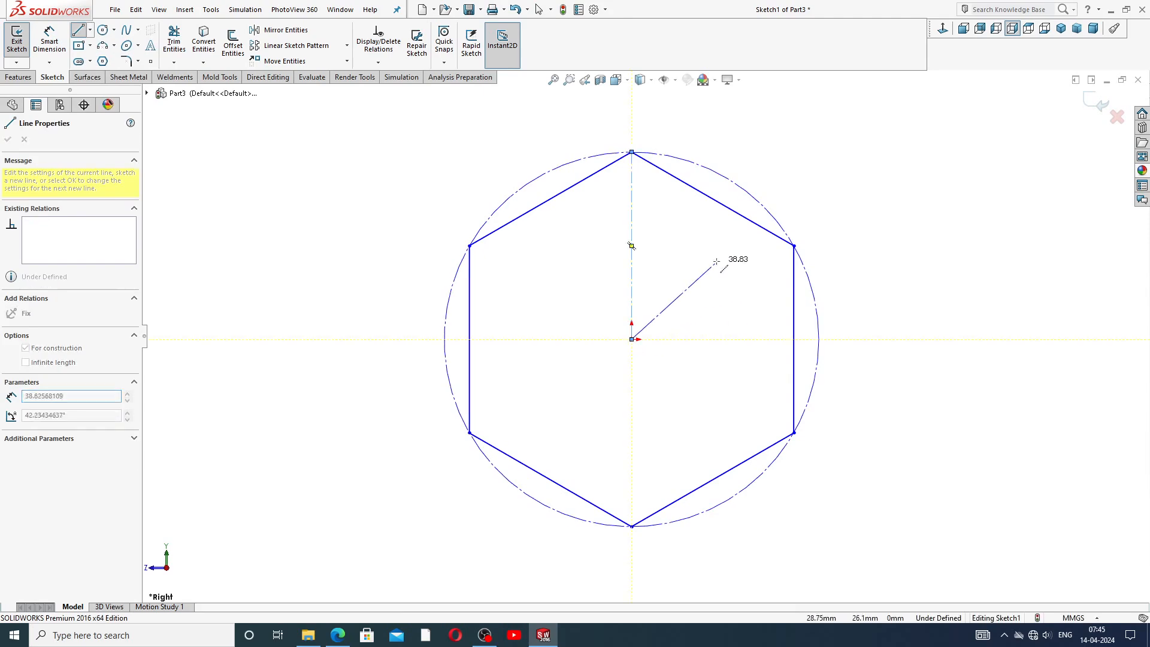
pyautogui.rightClick(716, 220)
pyautogui.click(743, 268)
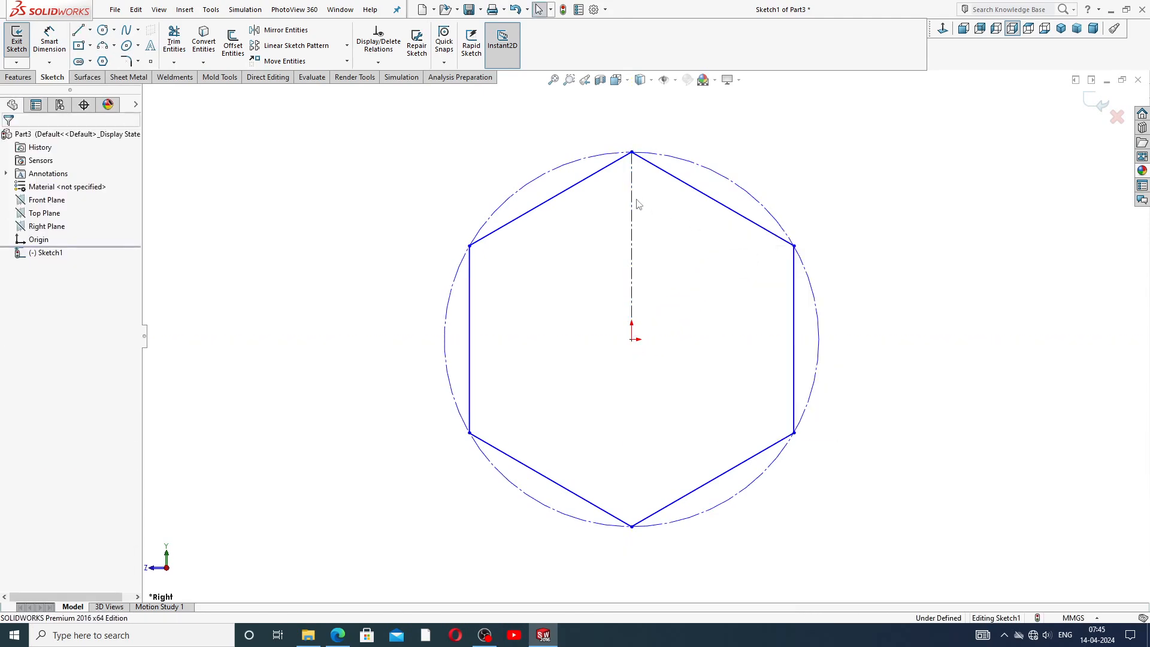
# Dimension the hexagon's top-to-bottom vertex distance as 64 mm.
pyautogui.click(50, 42)
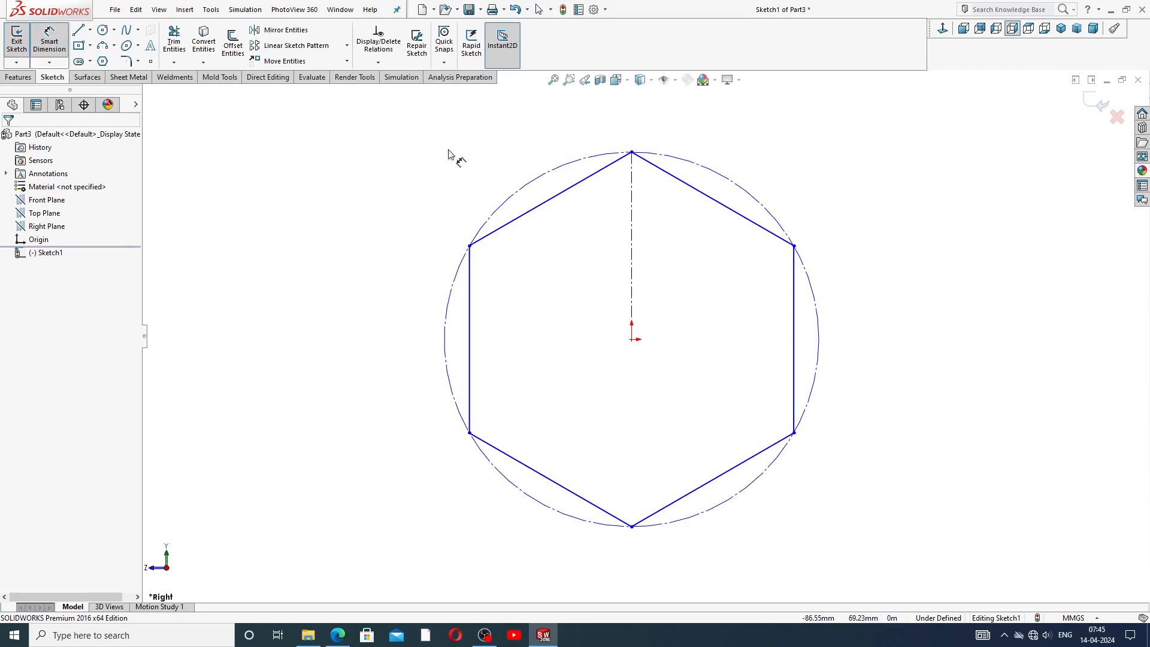
pyautogui.click(632, 153)
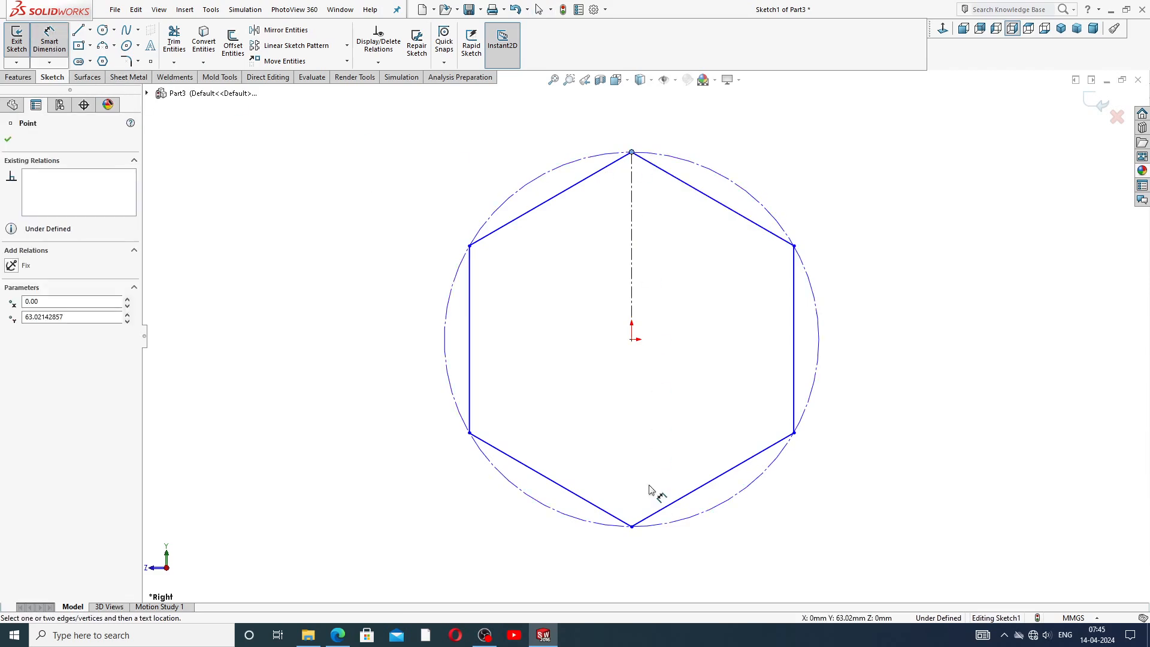
pyautogui.click(631, 526)
pyautogui.click(422, 307)
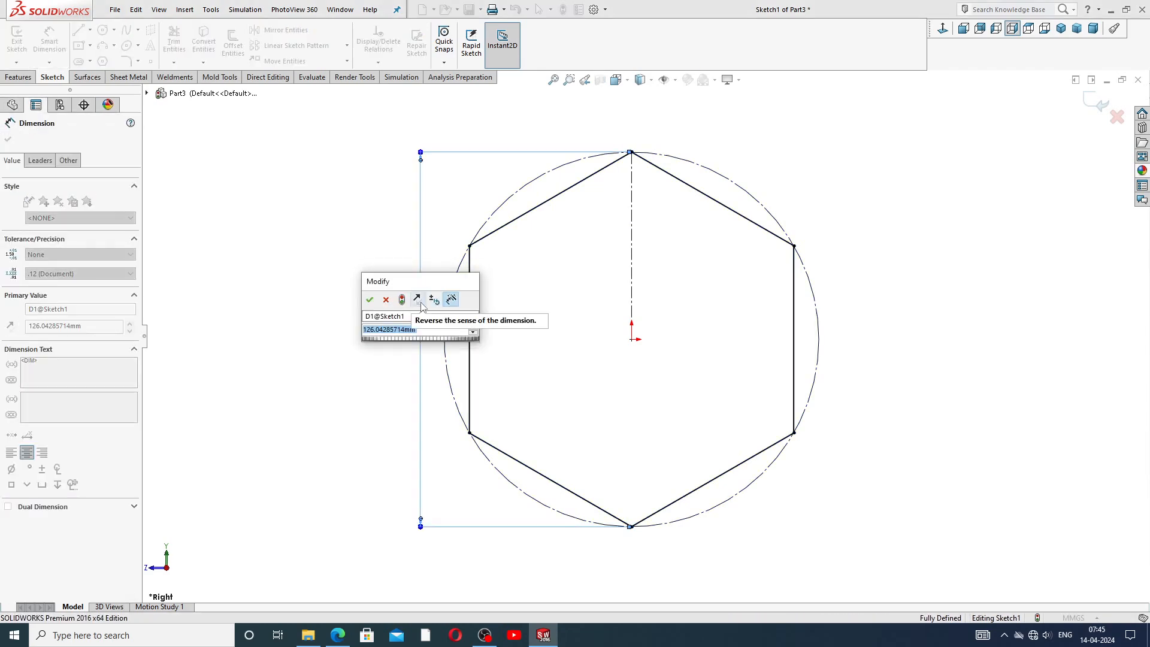
pyautogui.write('64')
pyautogui.press('Return')
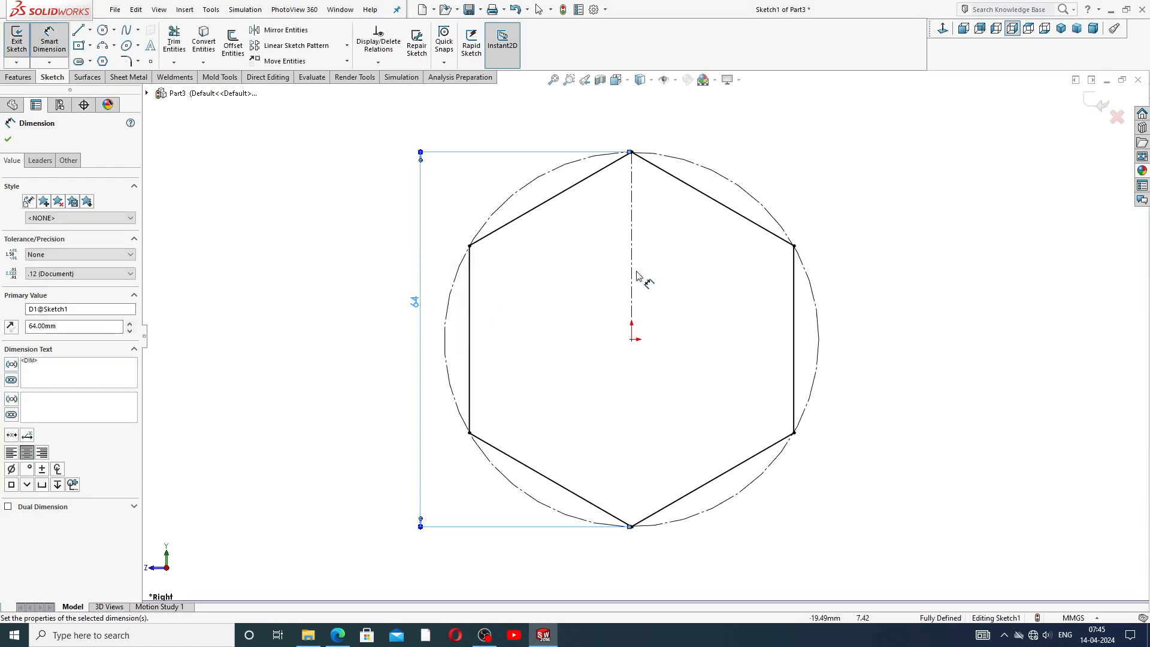
pyautogui.click(954, 163)
pyautogui.moveTo(418, 308); pyautogui.dragTo(402, 327)
pyautogui.click(740, 436)
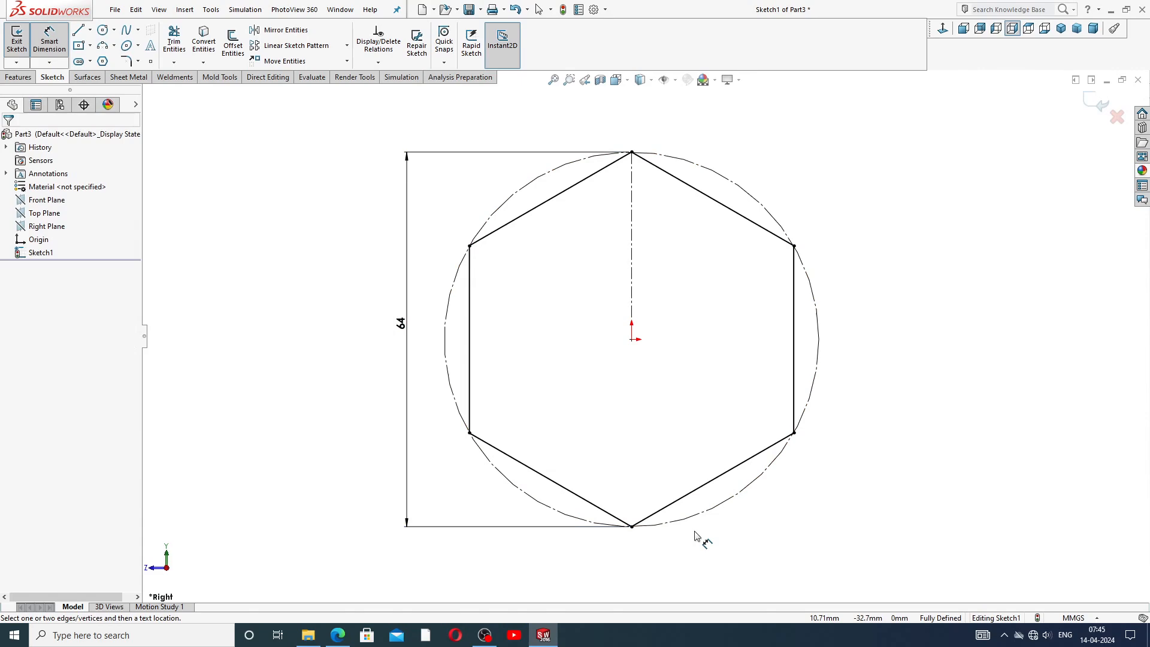
# Check the valve body reference drawing PDF again.
pyautogui.click(337, 636)
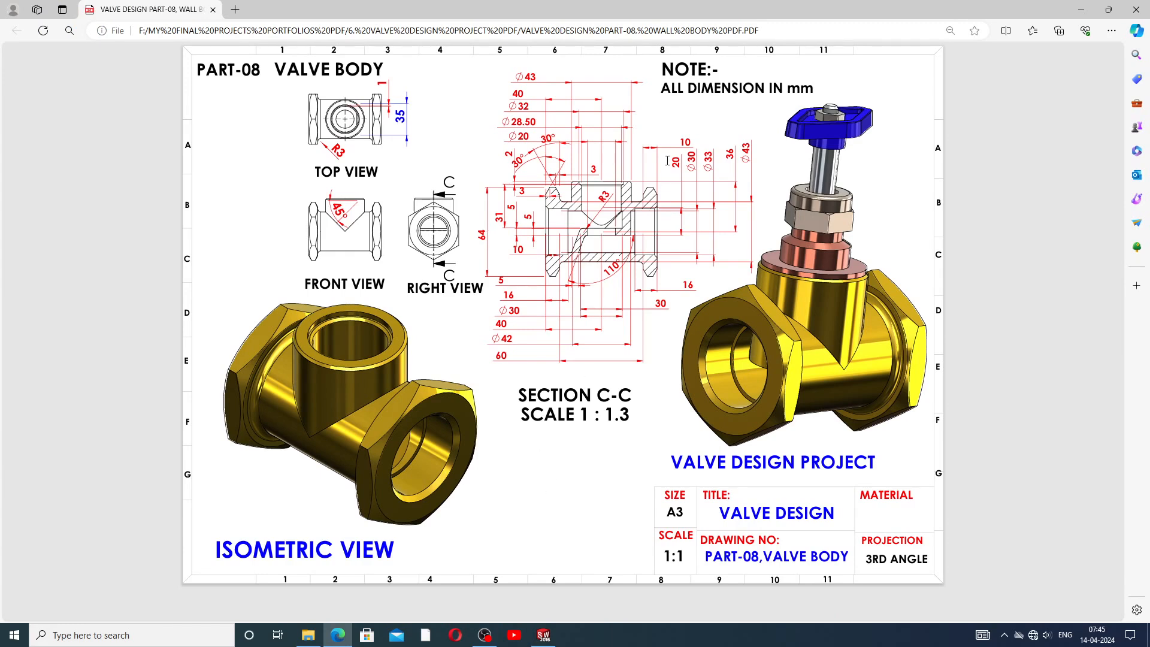
pyautogui.click(544, 635)
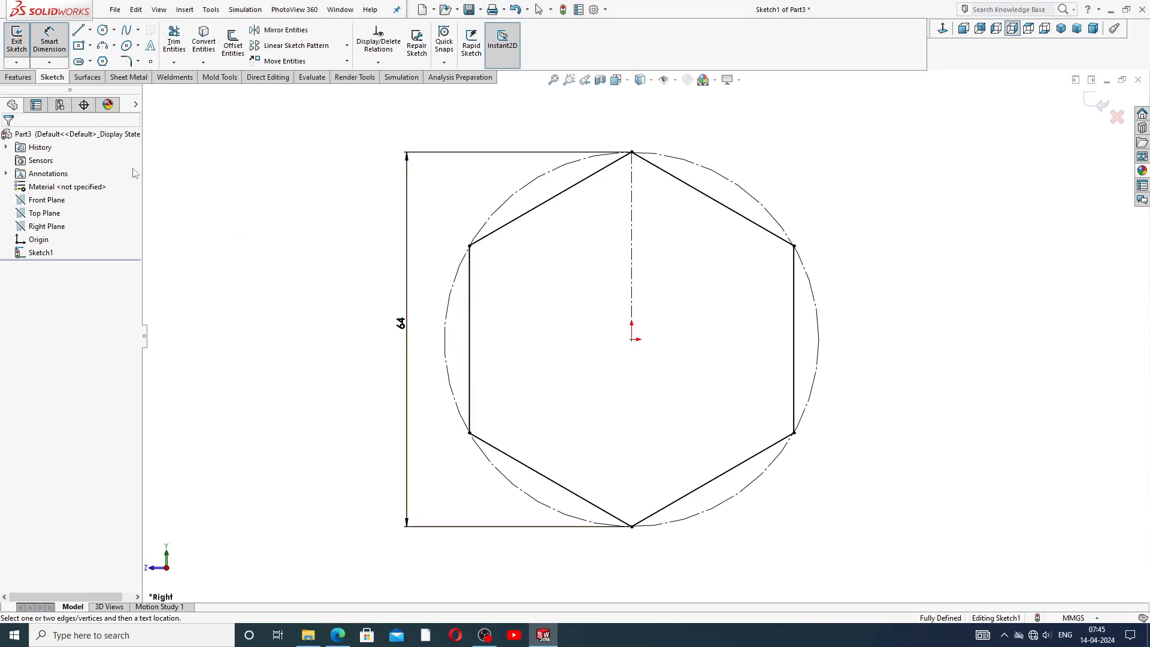
# Extrude the hexagon sketch 10 mm with the direction reversed.
pyautogui.rightClick(290, 143)
pyautogui.click(320, 178)
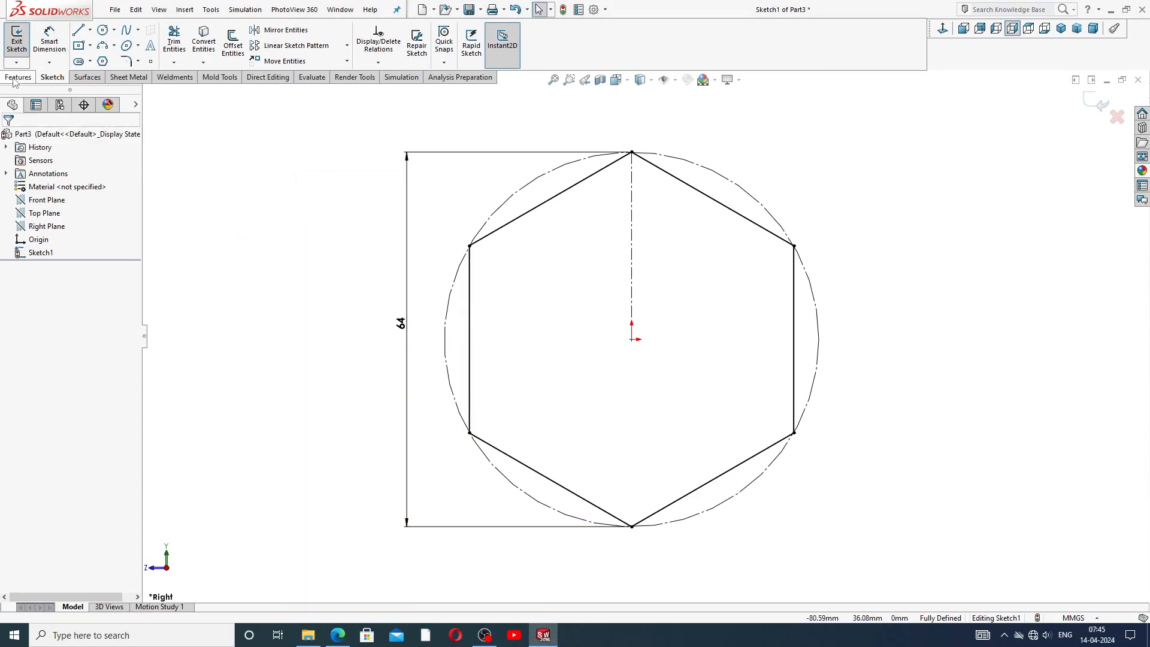
pyautogui.click(18, 76)
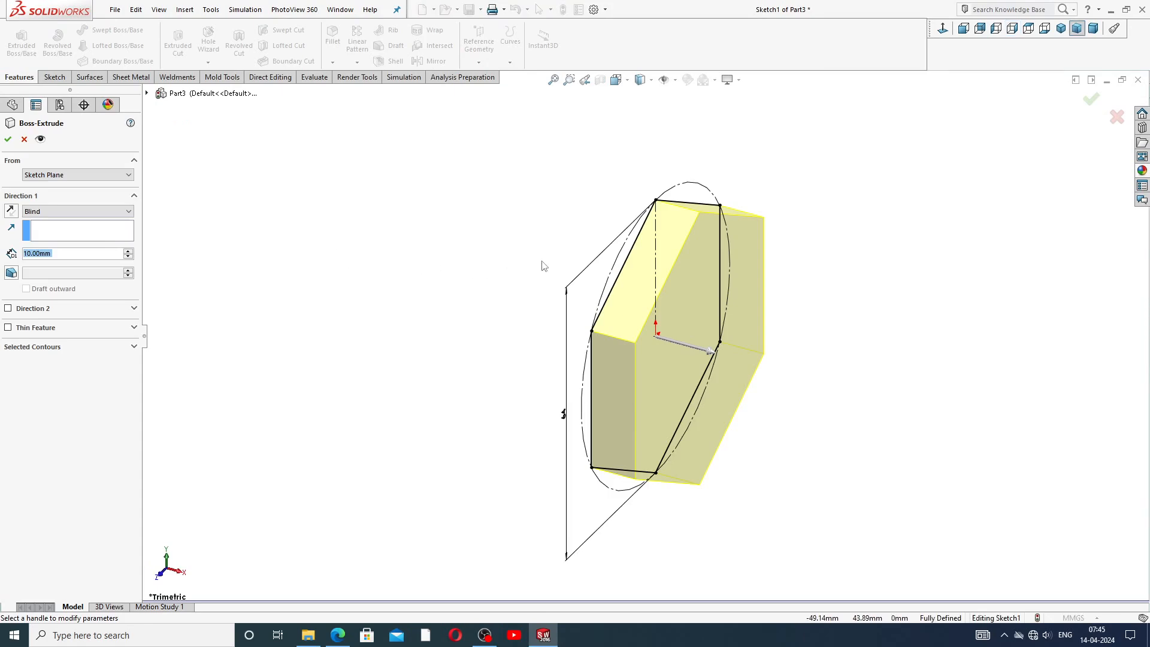
pyautogui.click(10, 211)
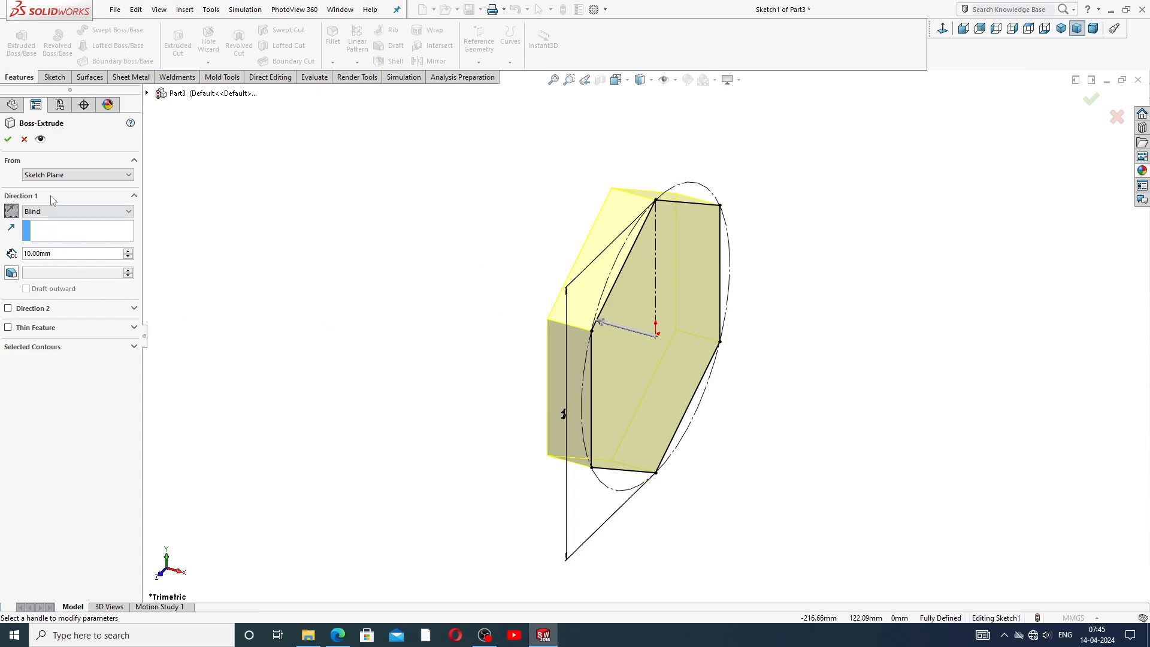
pyautogui.click(8, 139)
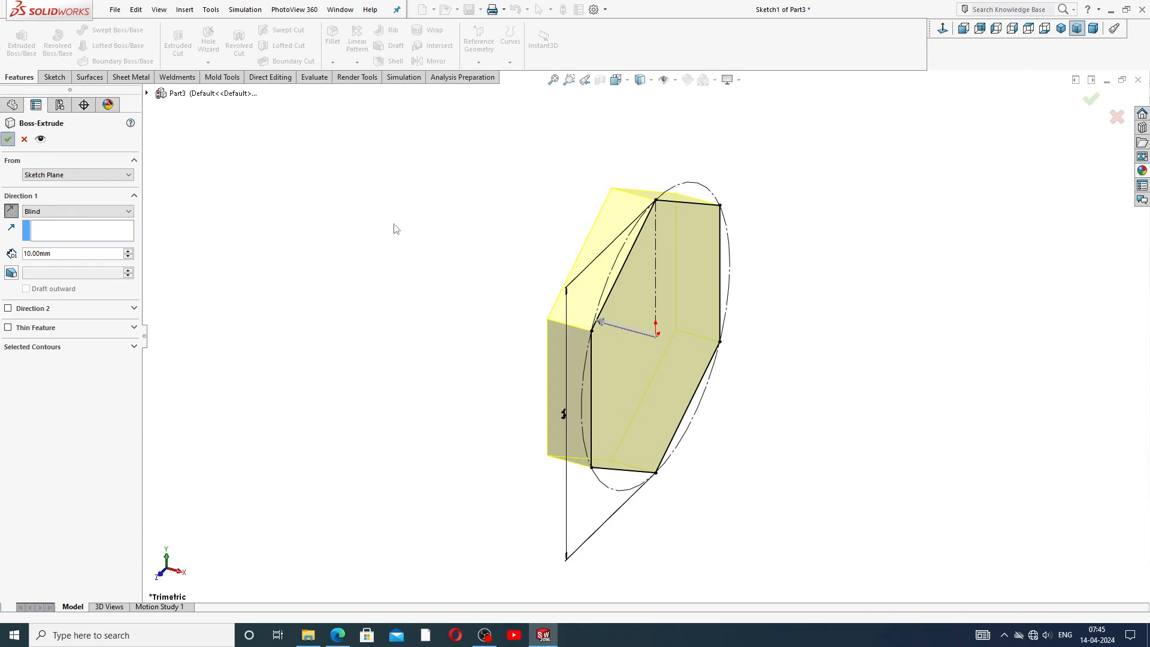
# Start a new sketch on the hexagon boss's back face and view it face-on.
pyautogui.click(1062, 28)
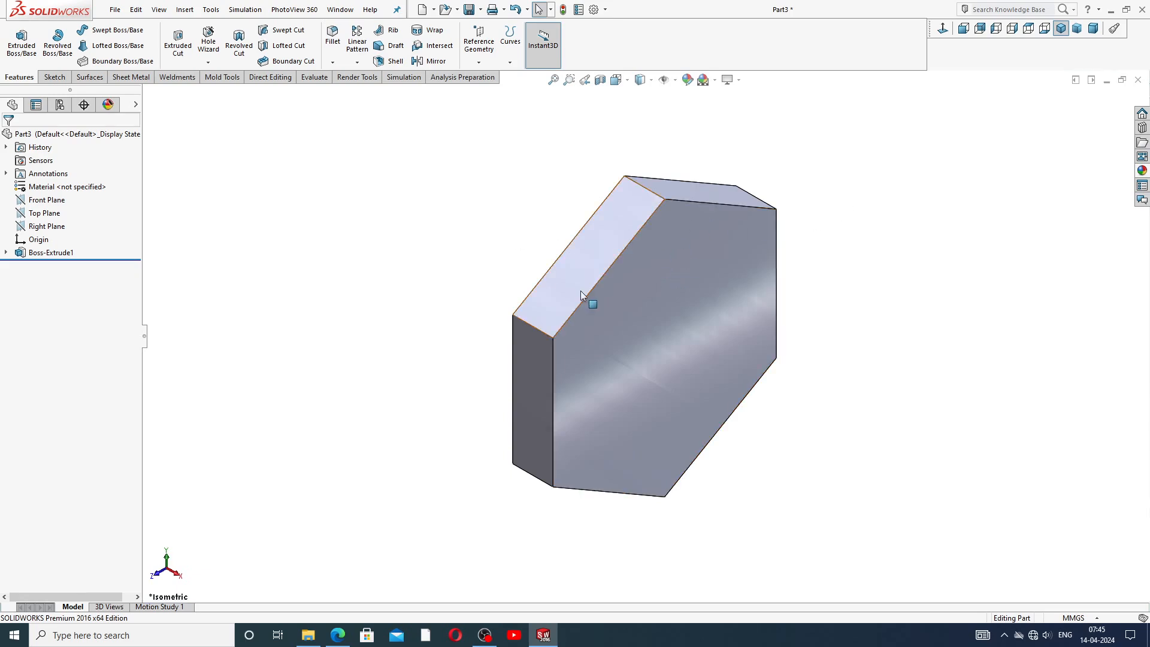
pyautogui.moveTo(591, 303); pyautogui.dragTo(641, 271, button='middle')
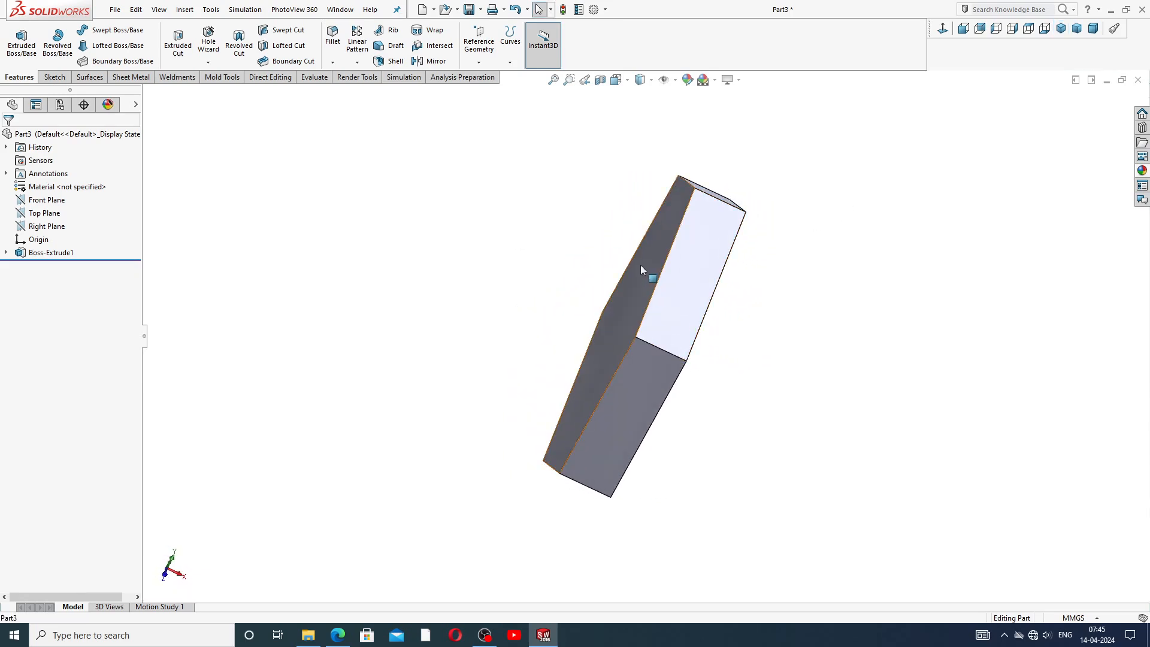
pyautogui.click(641, 266)
pyautogui.click(694, 231)
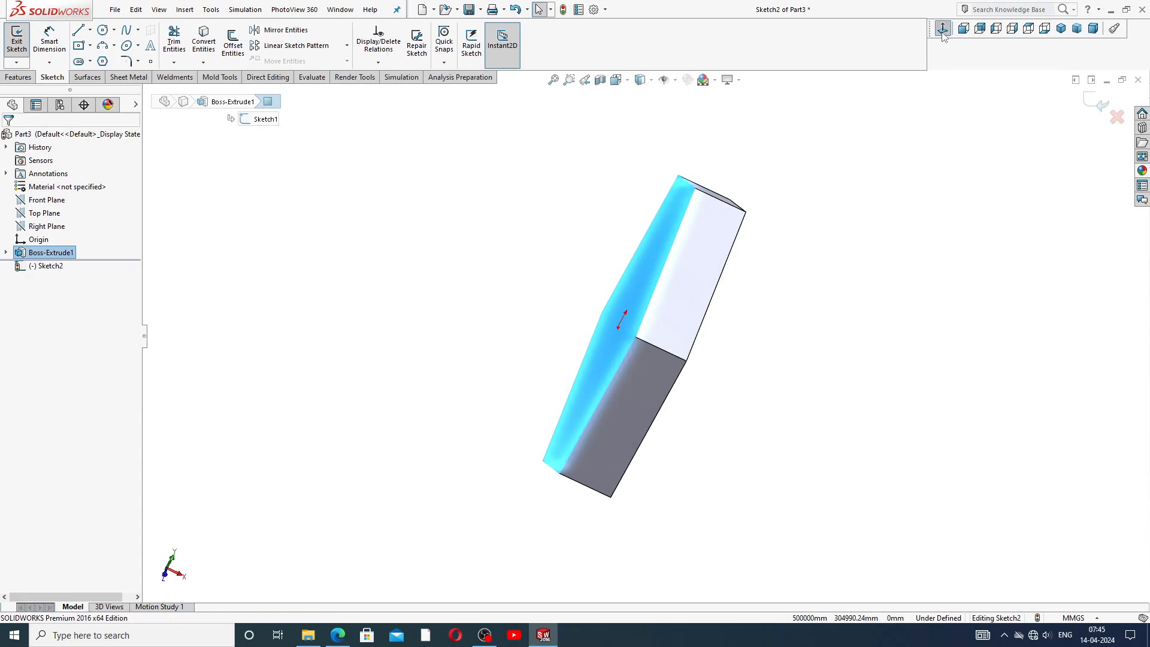
pyautogui.click(943, 28)
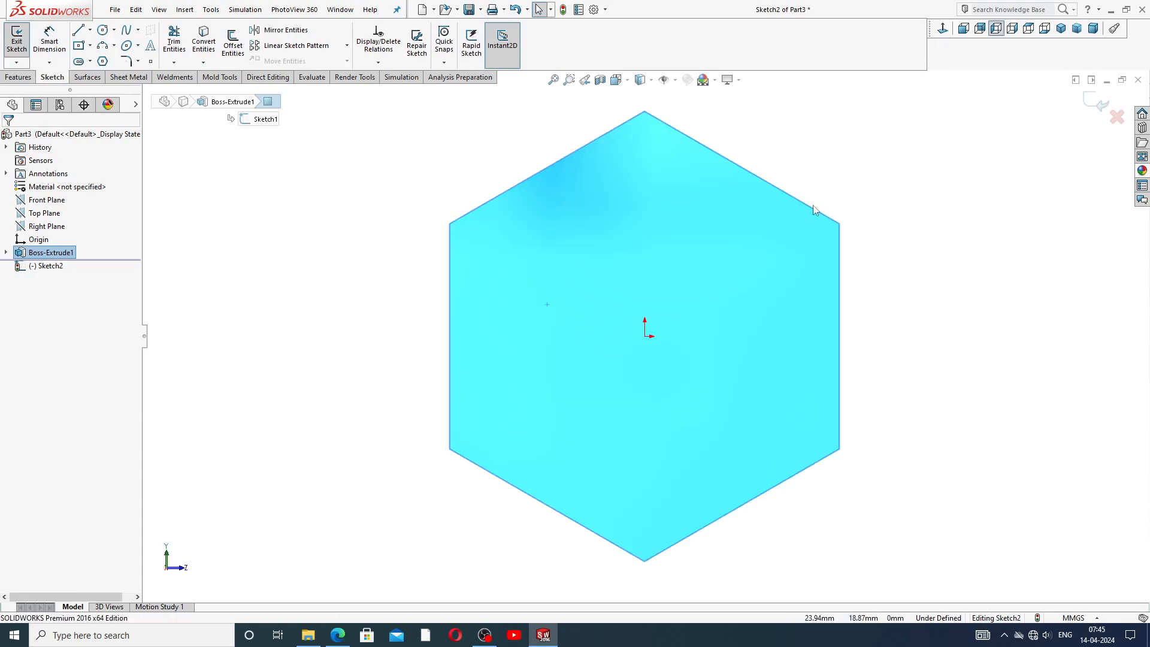
# Draw two concentric circles centered on the origin inside the hexagon.
pyautogui.click(102, 29)
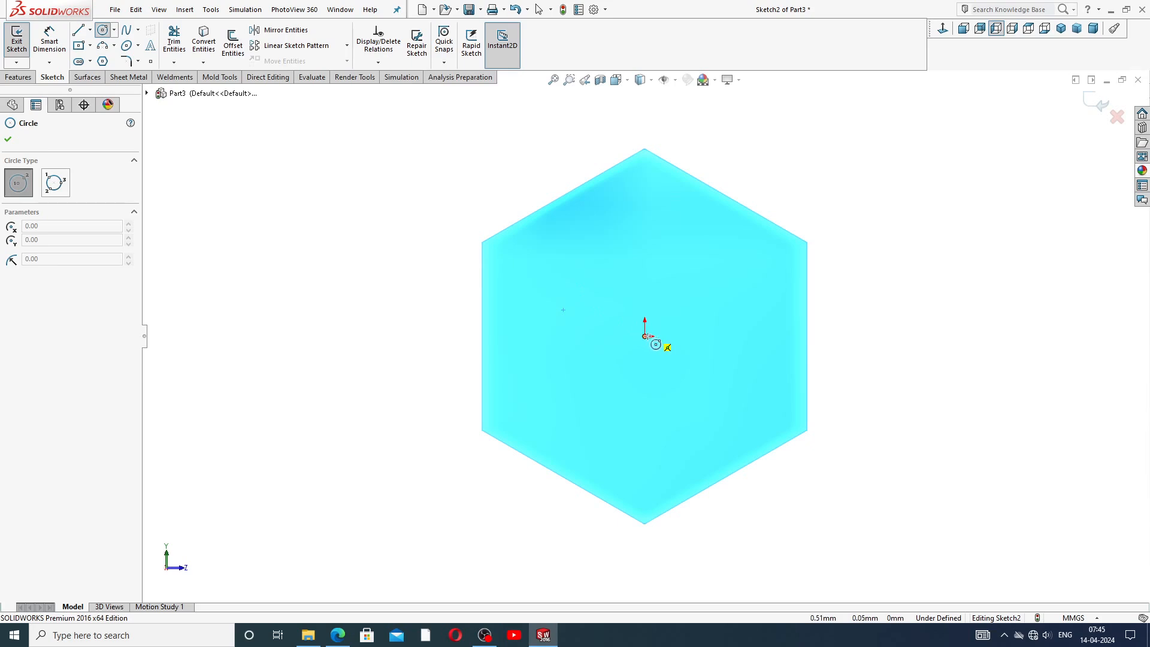
pyautogui.click(646, 336)
pyautogui.click(645, 215)
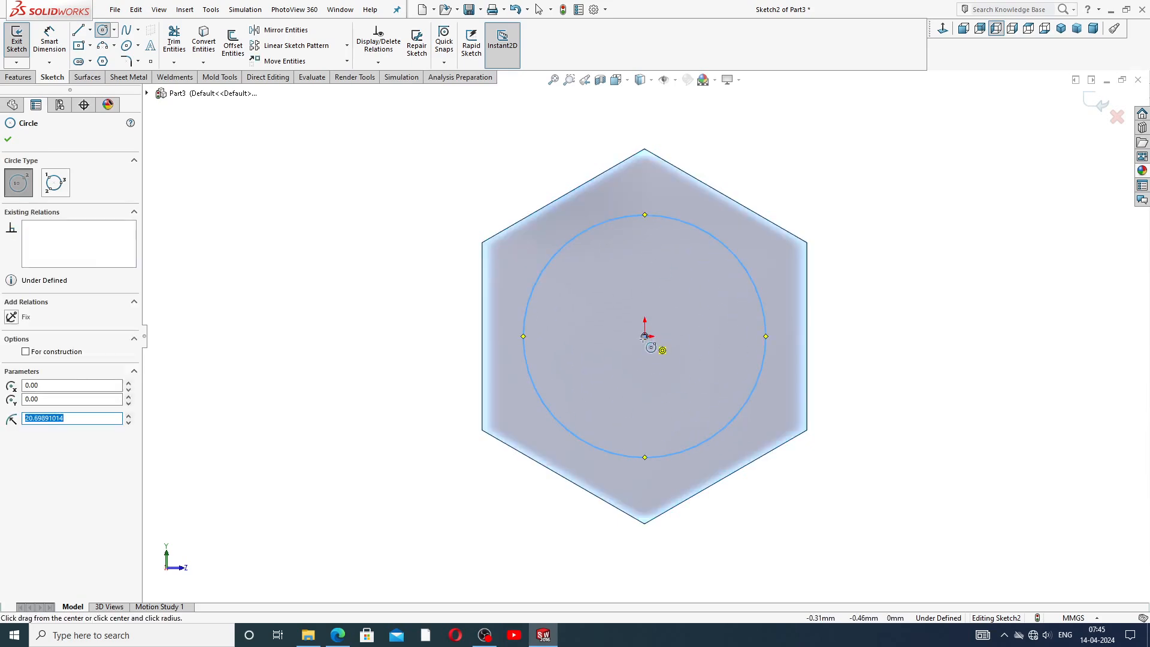
pyautogui.click(645, 336)
pyautogui.click(644, 260)
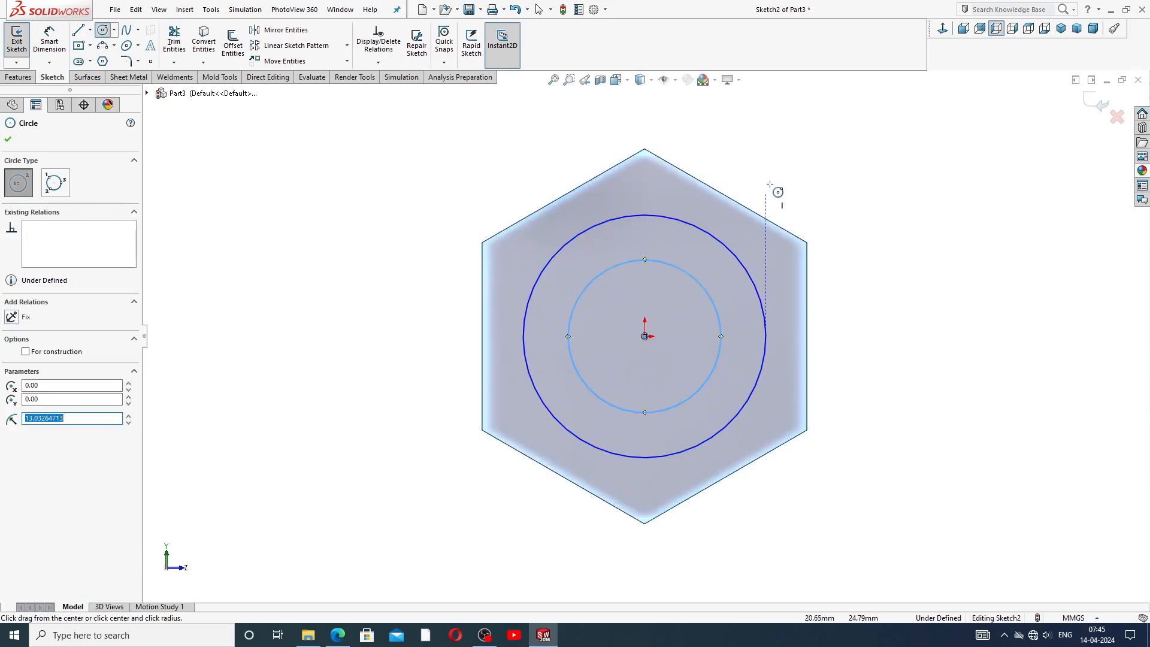
pyautogui.rightClick(776, 163)
pyautogui.click(803, 173)
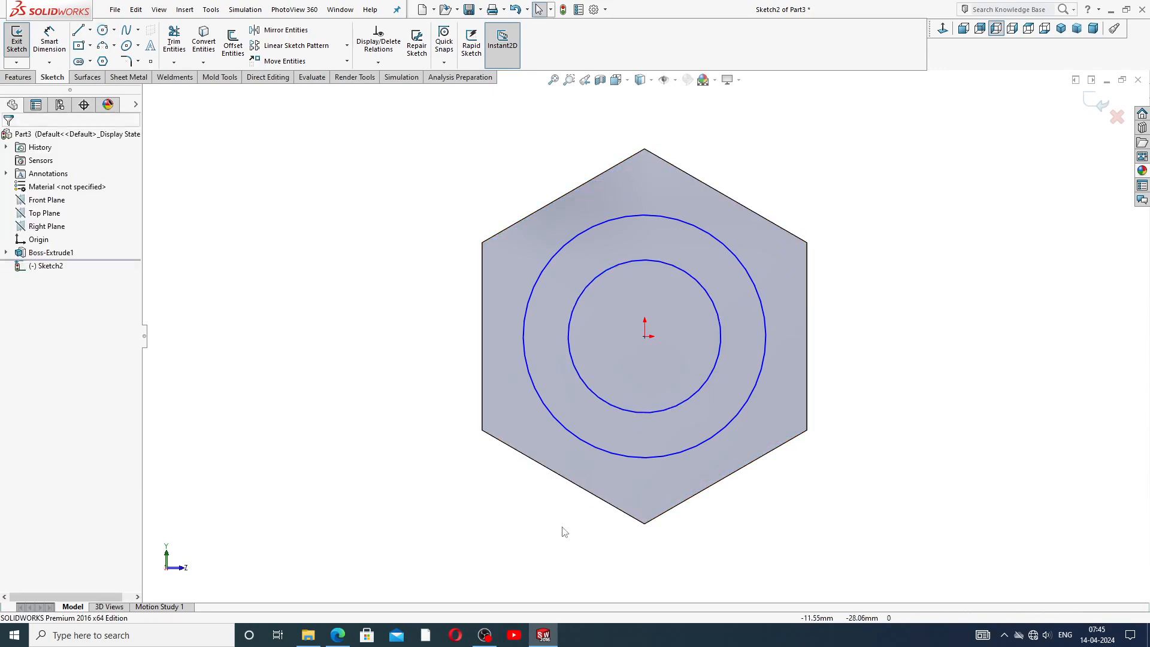
# Check the reference drawing, then dimension the outer circle's diameter as 43 mm.
pyautogui.click(338, 635)
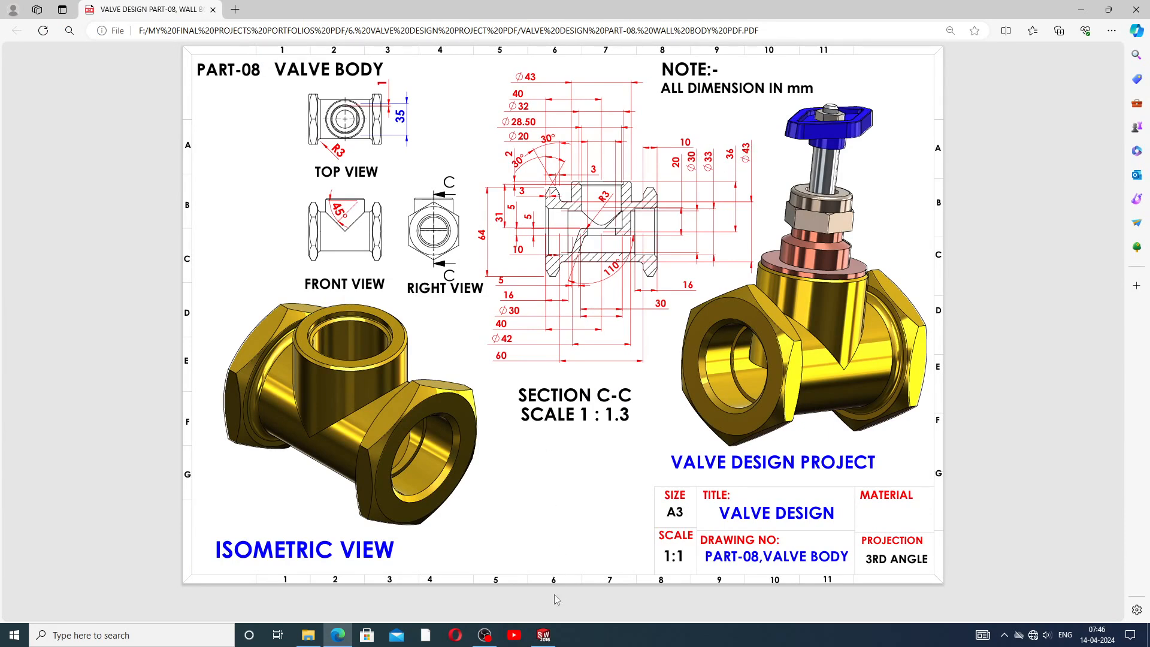
pyautogui.click(543, 635)
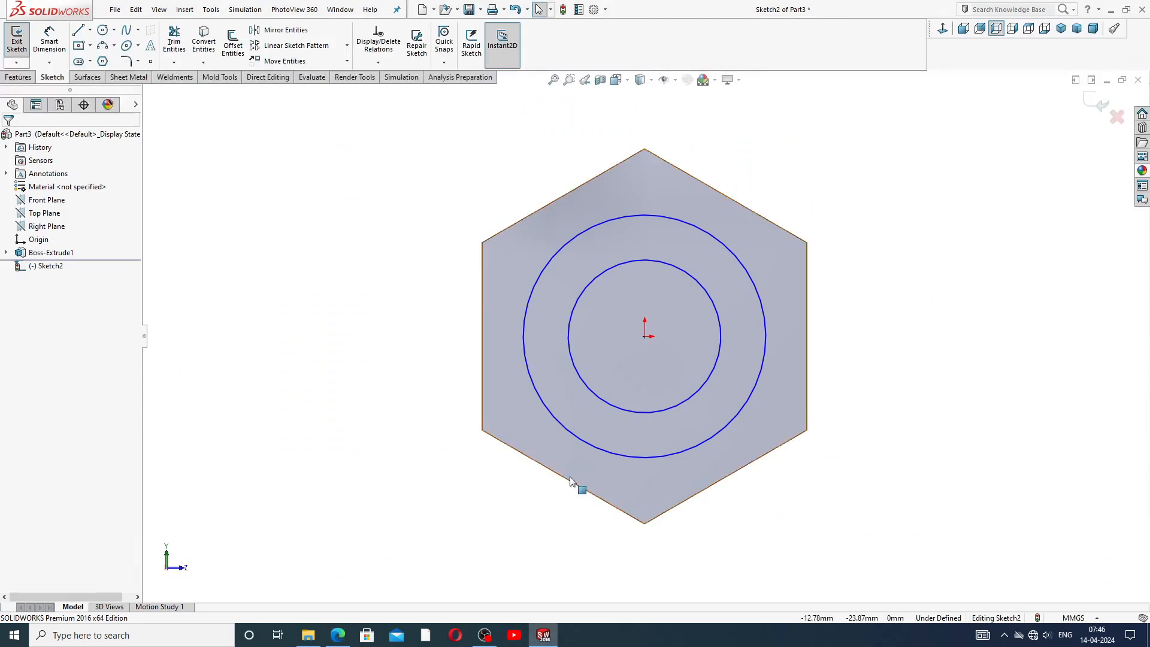
pyautogui.click(48, 42)
pyautogui.click(706, 228)
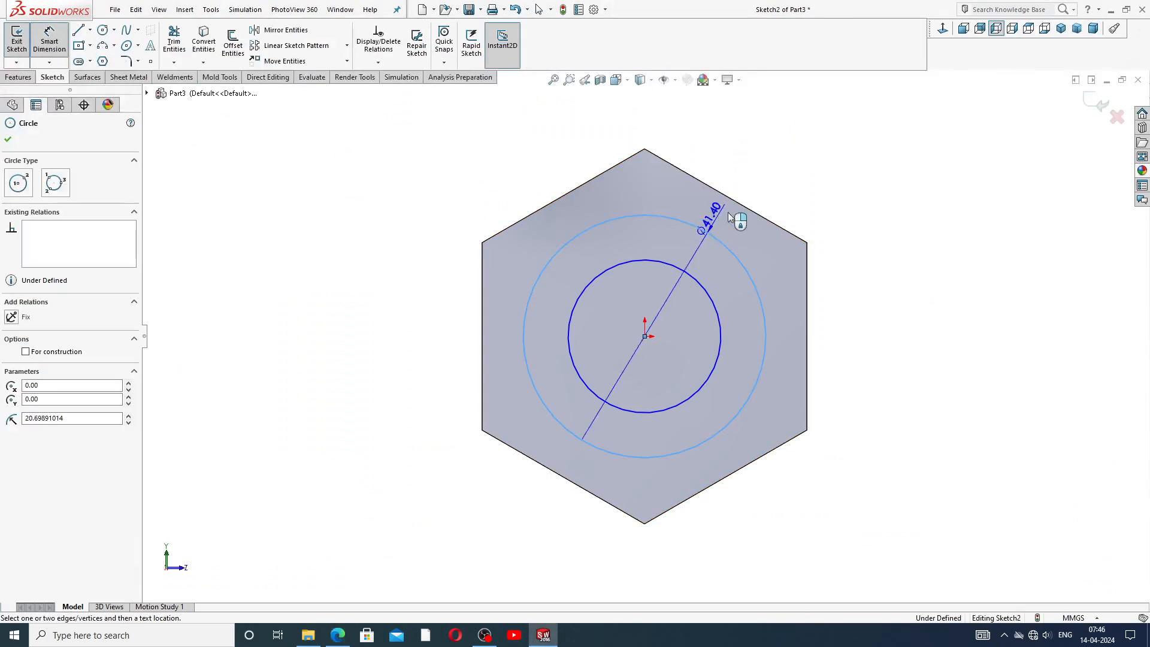
pyautogui.click(790, 175)
pyautogui.write('43')
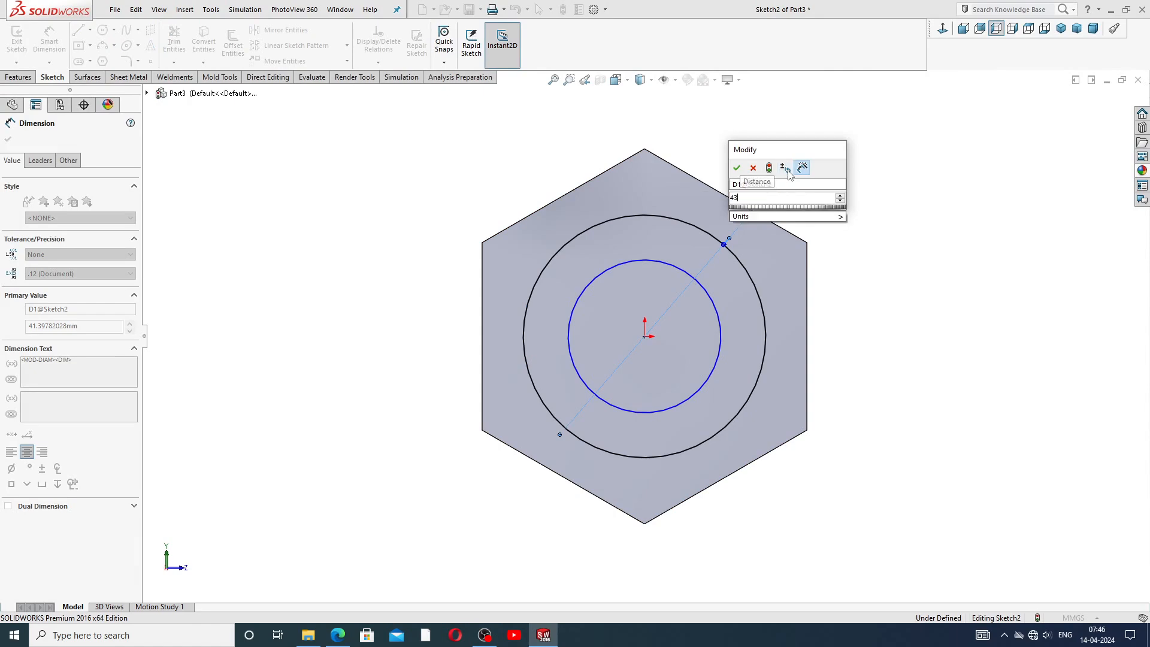
pyautogui.press('Return')
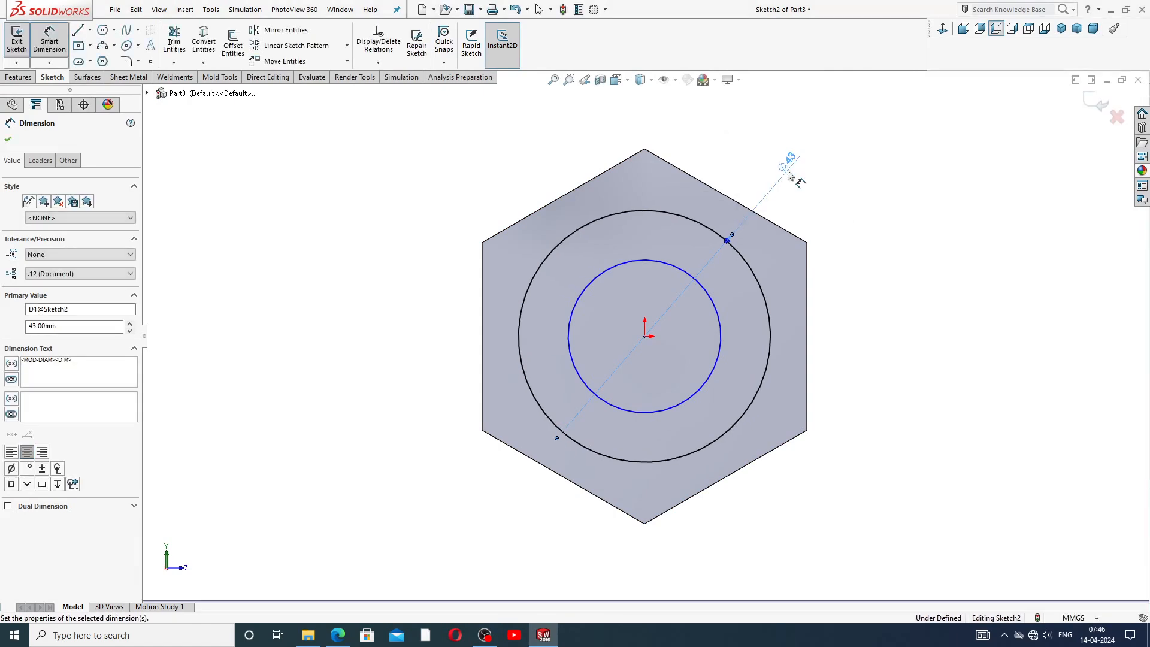
pyautogui.click(899, 171)
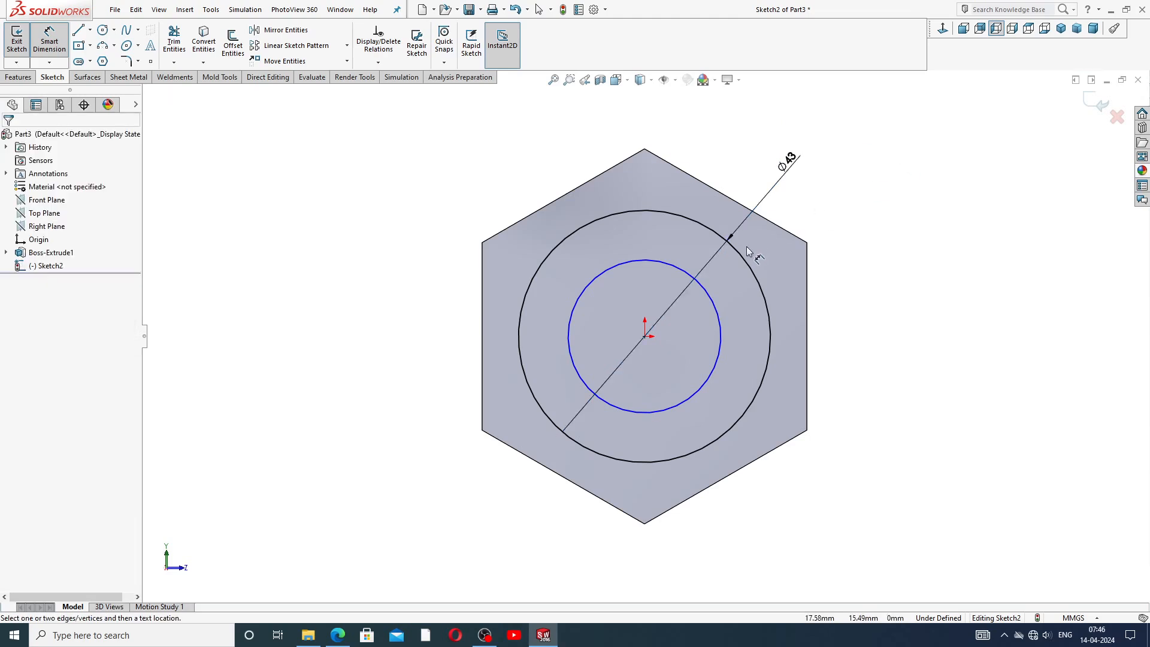
# Dimension the inner circle's diameter as 30 mm and leave the dimension tool.
pyautogui.click(699, 287)
pyautogui.click(788, 173)
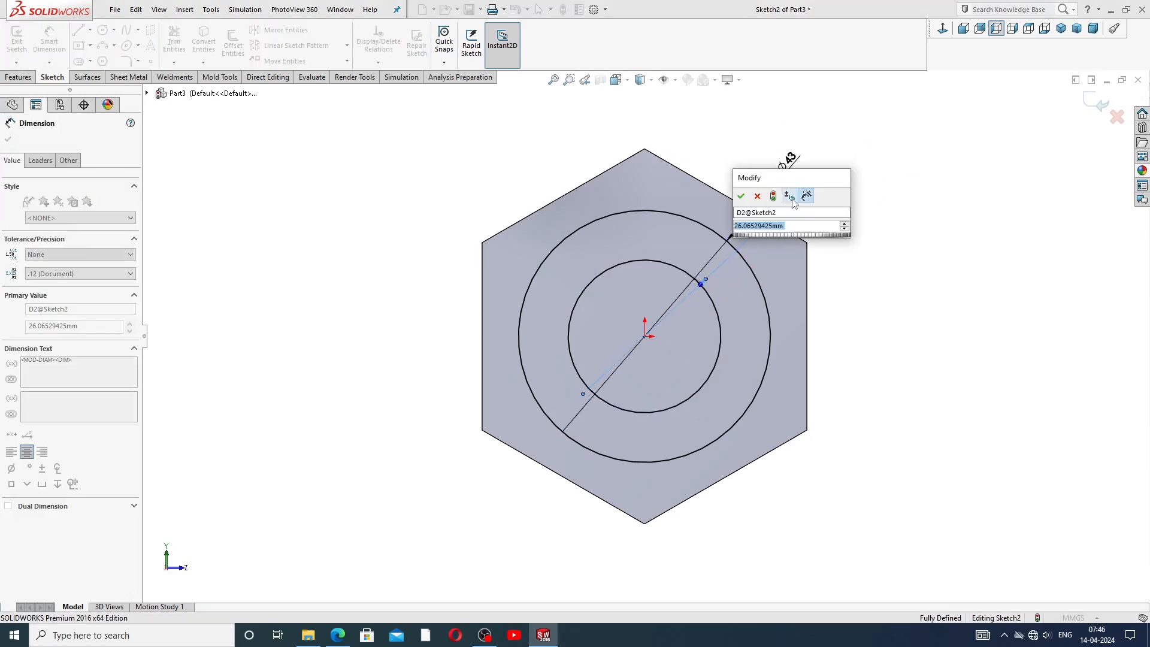
pyautogui.write('30')
pyautogui.press('Return')
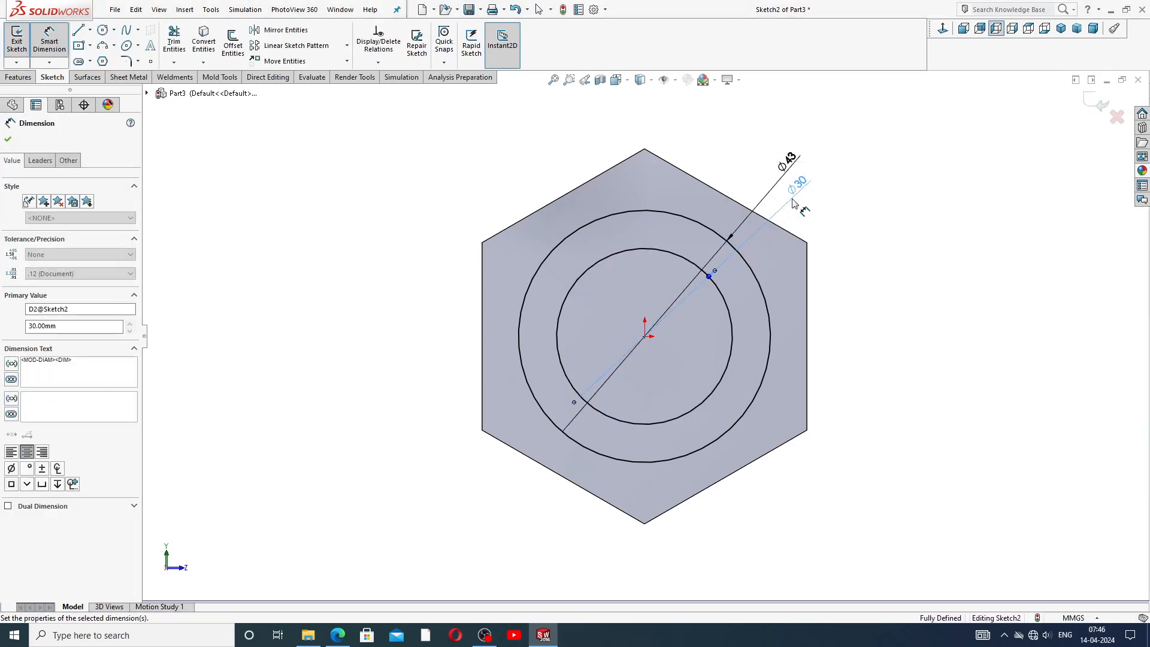
pyautogui.click(850, 213)
pyautogui.rightClick(873, 206)
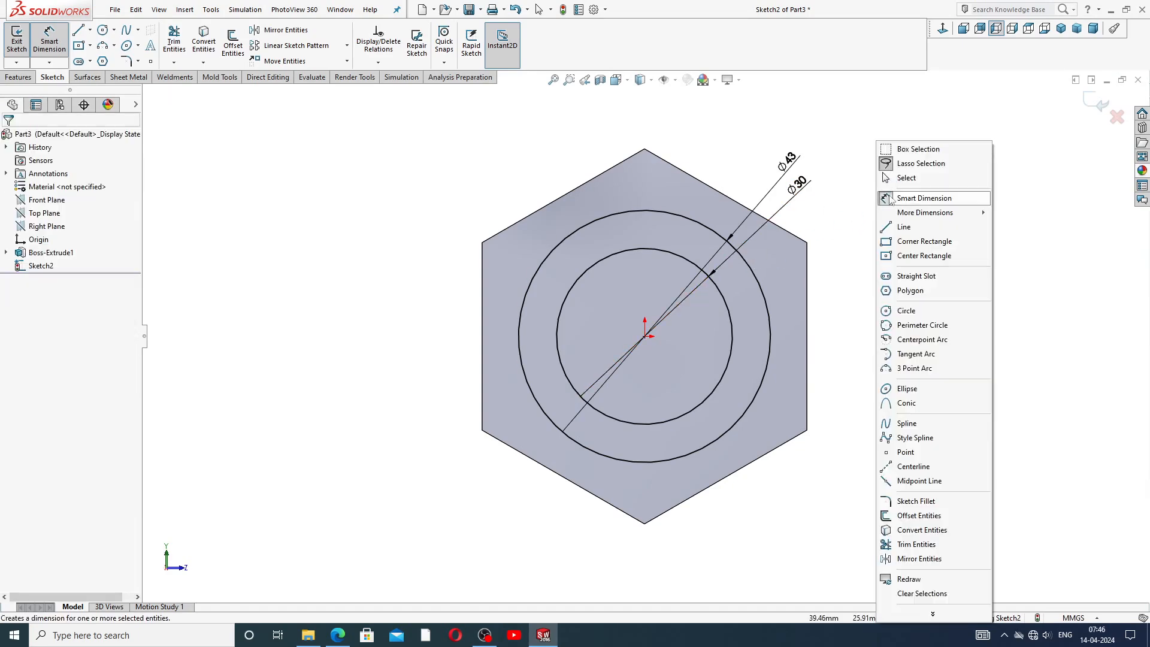
pyautogui.click(899, 178)
# After checking the reference drawing, extrude the ring between the circles 60 mm away from the hexagon.
pyautogui.click(338, 635)
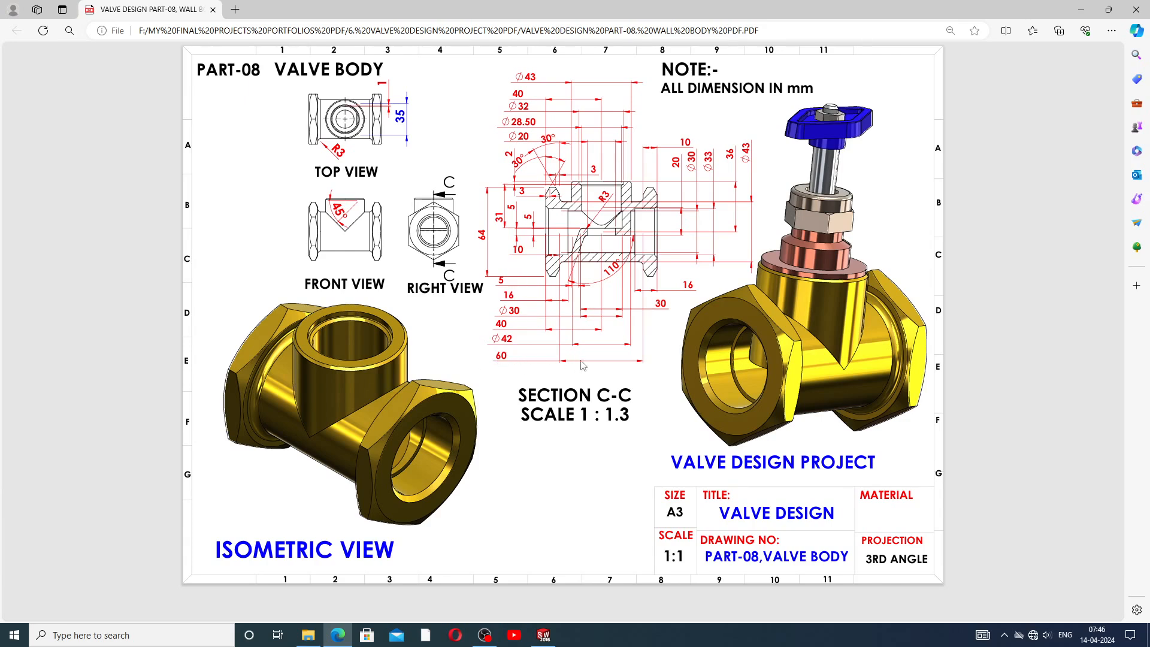
pyautogui.click(543, 635)
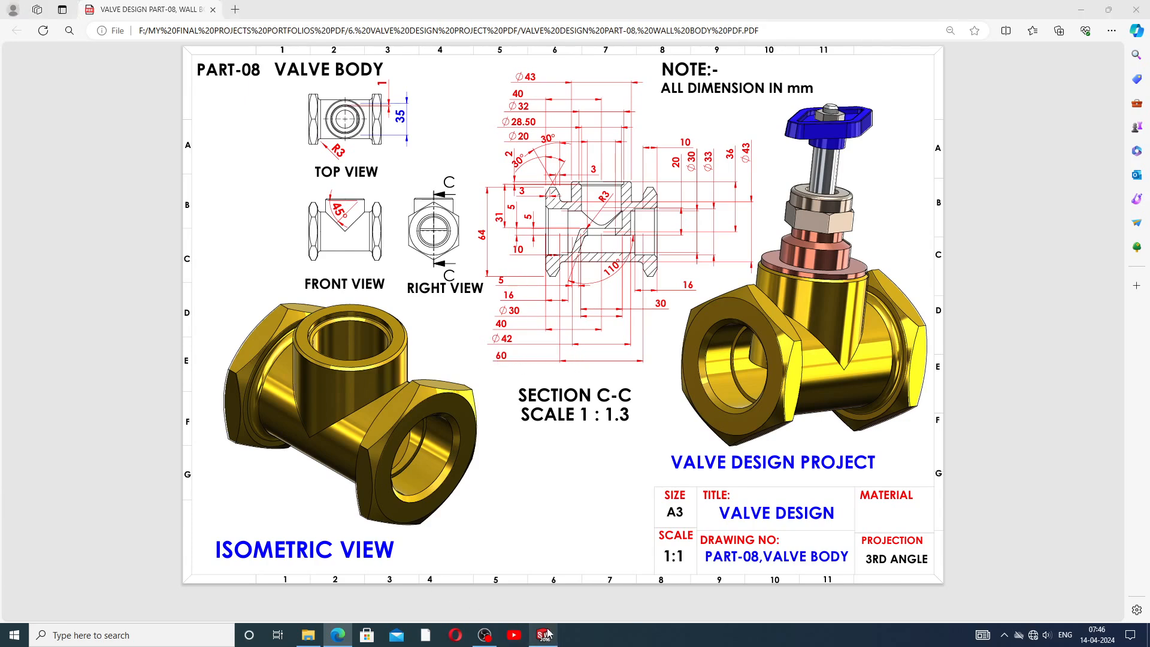
pyautogui.click(18, 77)
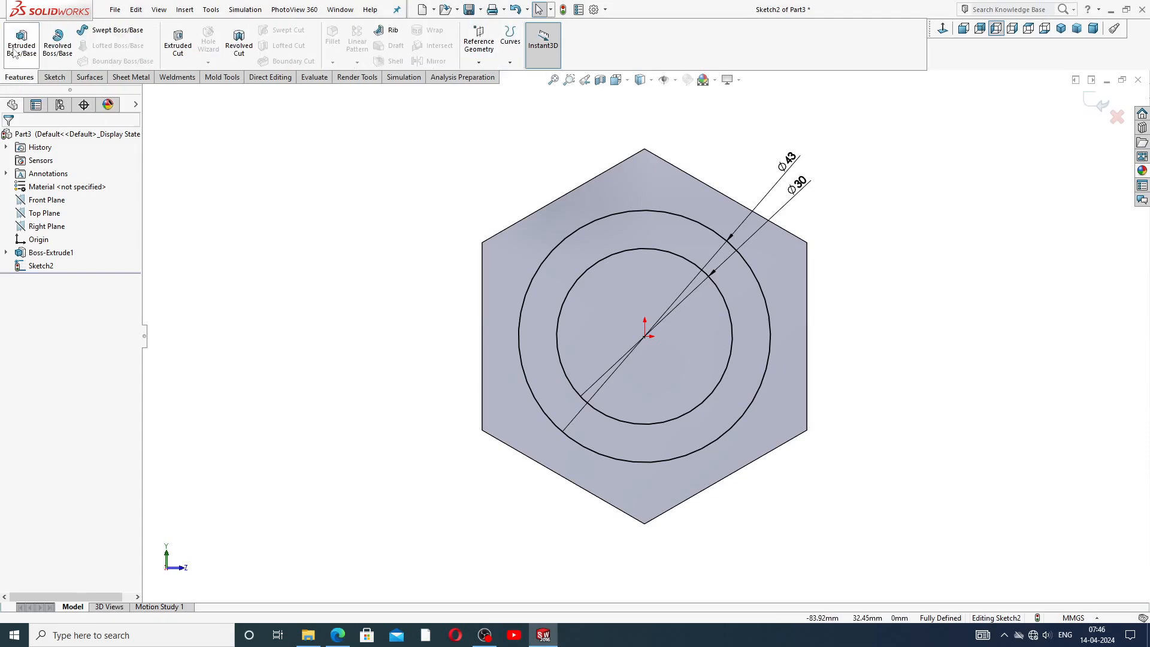
pyautogui.click(21, 42)
pyautogui.moveTo(562, 195); pyautogui.dragTo(434, 182, button='middle')
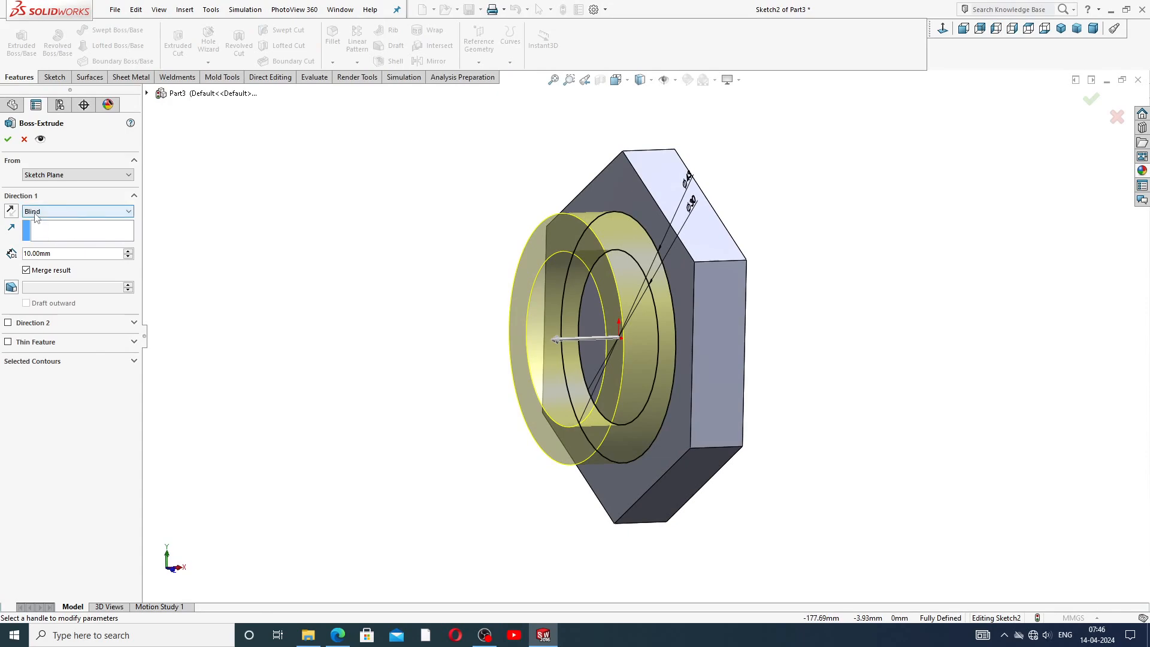
pyautogui.click(61, 253)
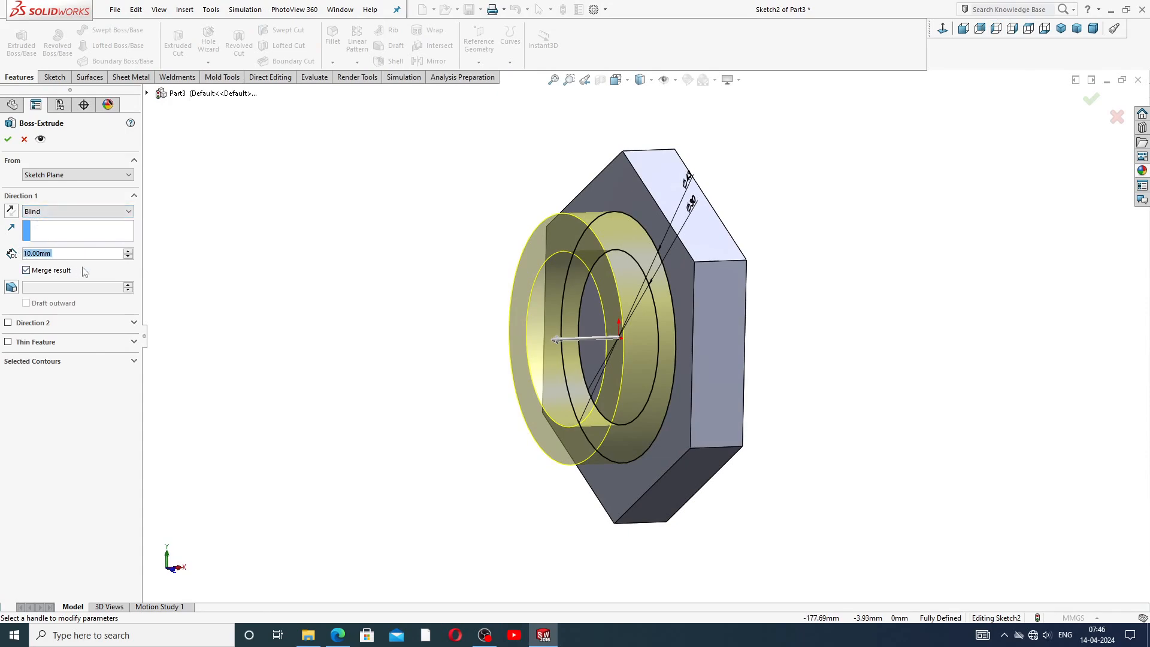
pyautogui.write('60')
pyautogui.press('Return')
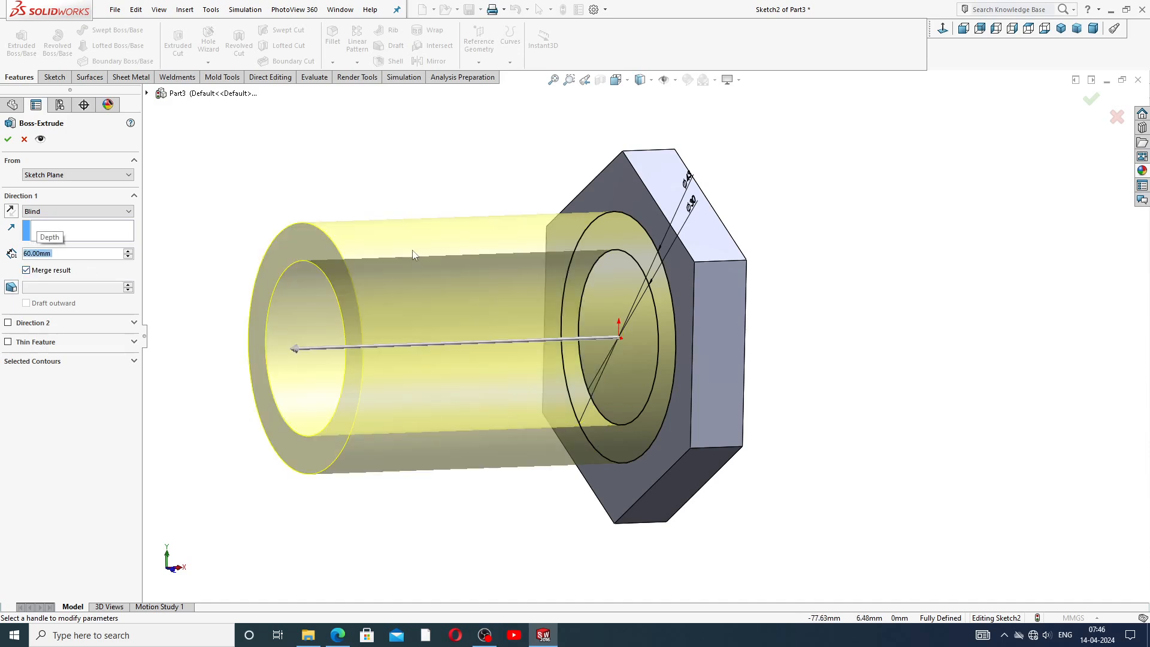
pyautogui.scroll(2, 454, 275)
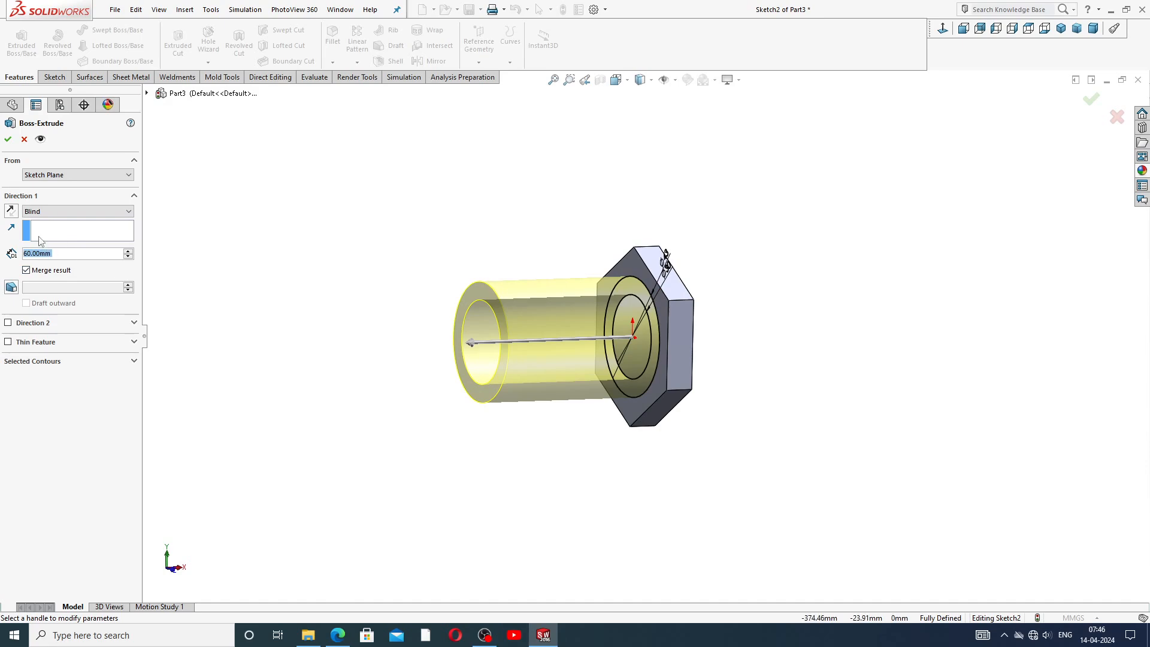
pyautogui.click(9, 140)
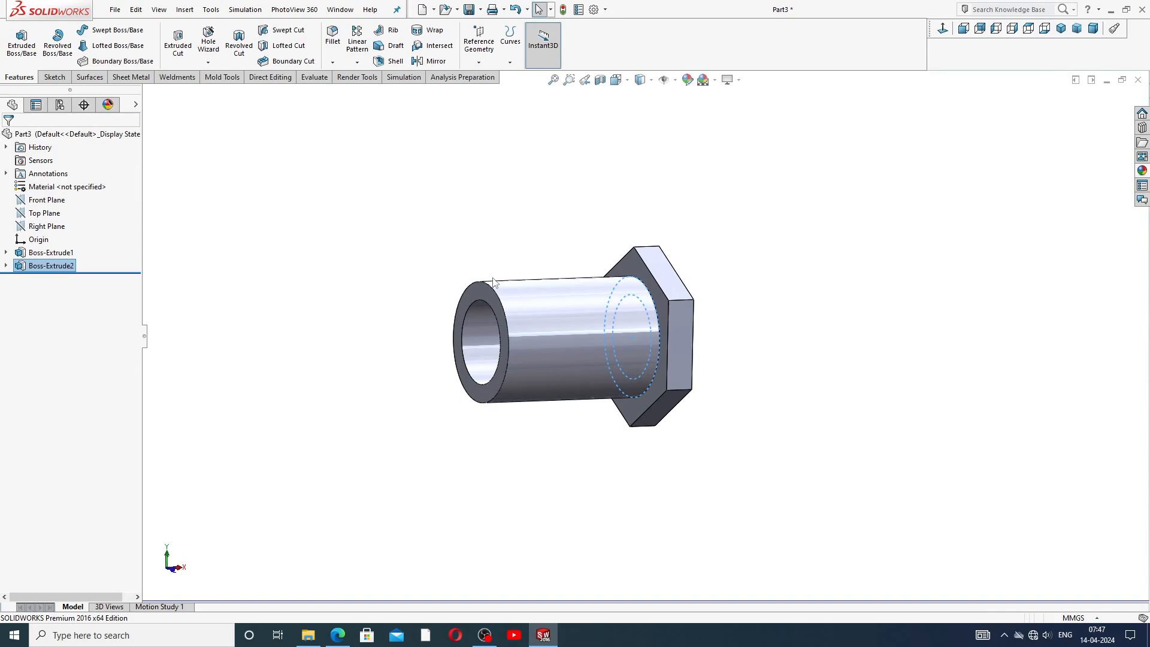
# Start a new sketch on the tube's free end face.
pyautogui.click(484, 215)
pyautogui.scroll(-2, 581, 329)
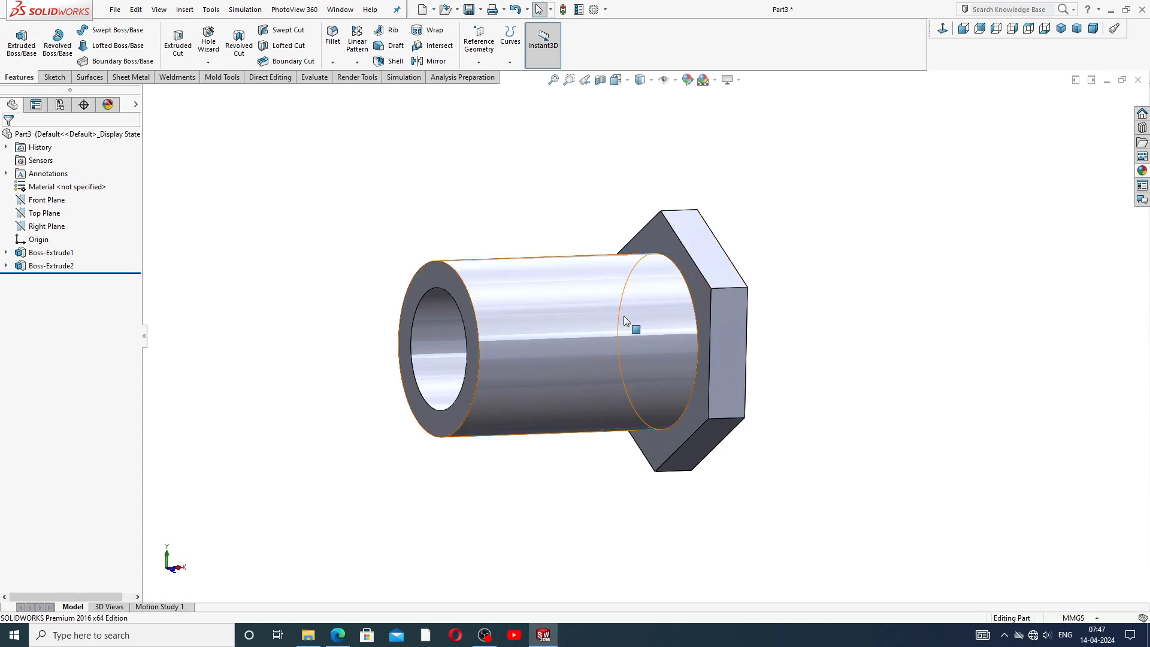
pyautogui.moveTo(629, 318); pyautogui.dragTo(664, 291, button='middle')
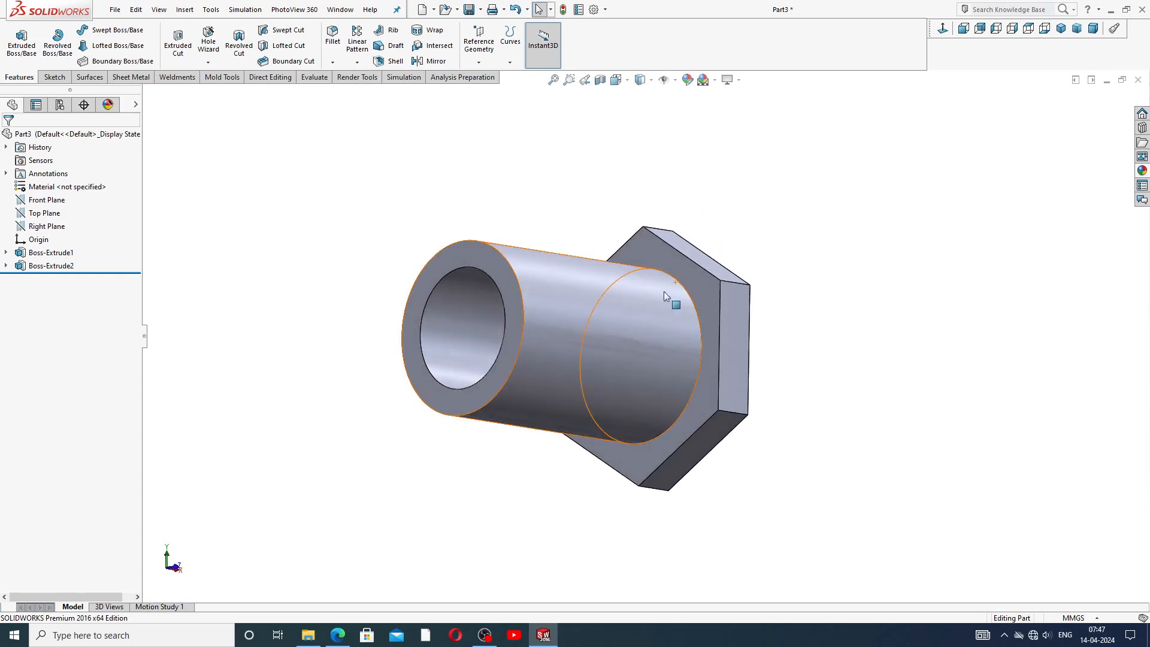
pyautogui.click(473, 257)
pyautogui.click(519, 216)
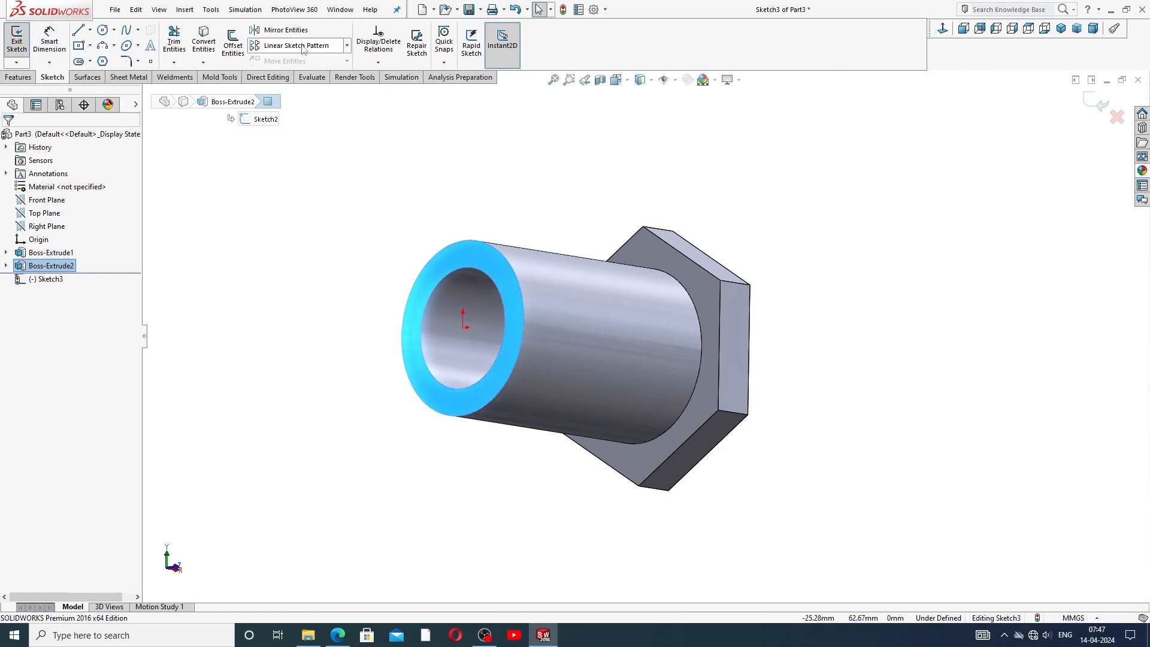
# Convert the first hexagon sketch (Sketch1) into the new sketch with Convert Entities.
pyautogui.click(6, 252)
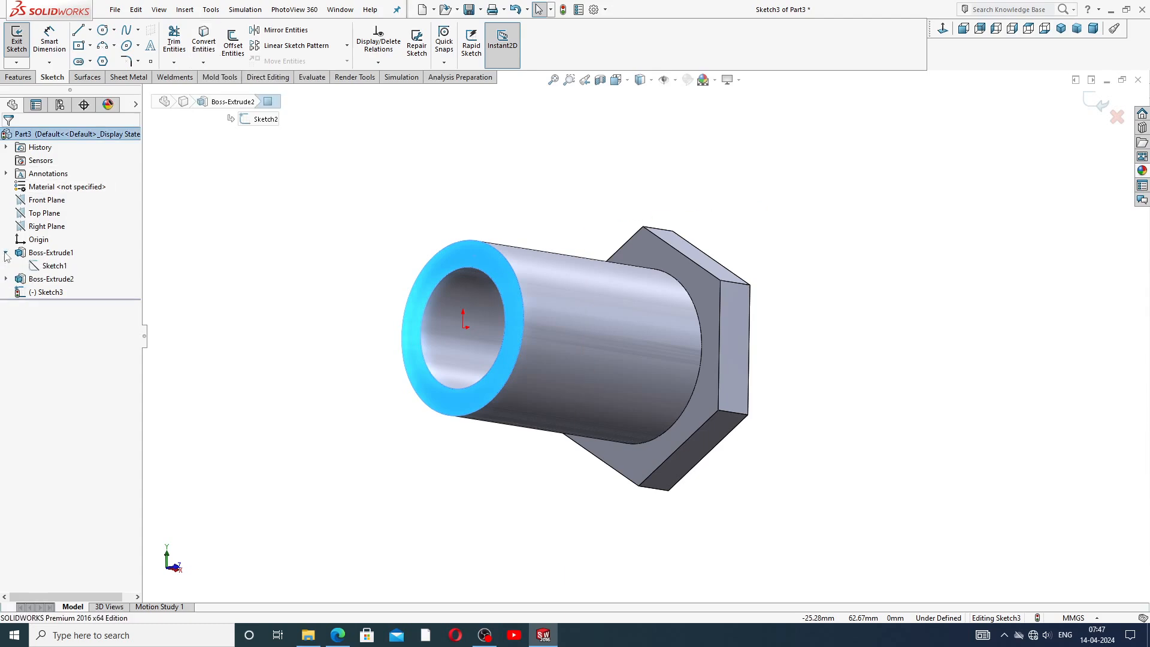
pyautogui.click(55, 266)
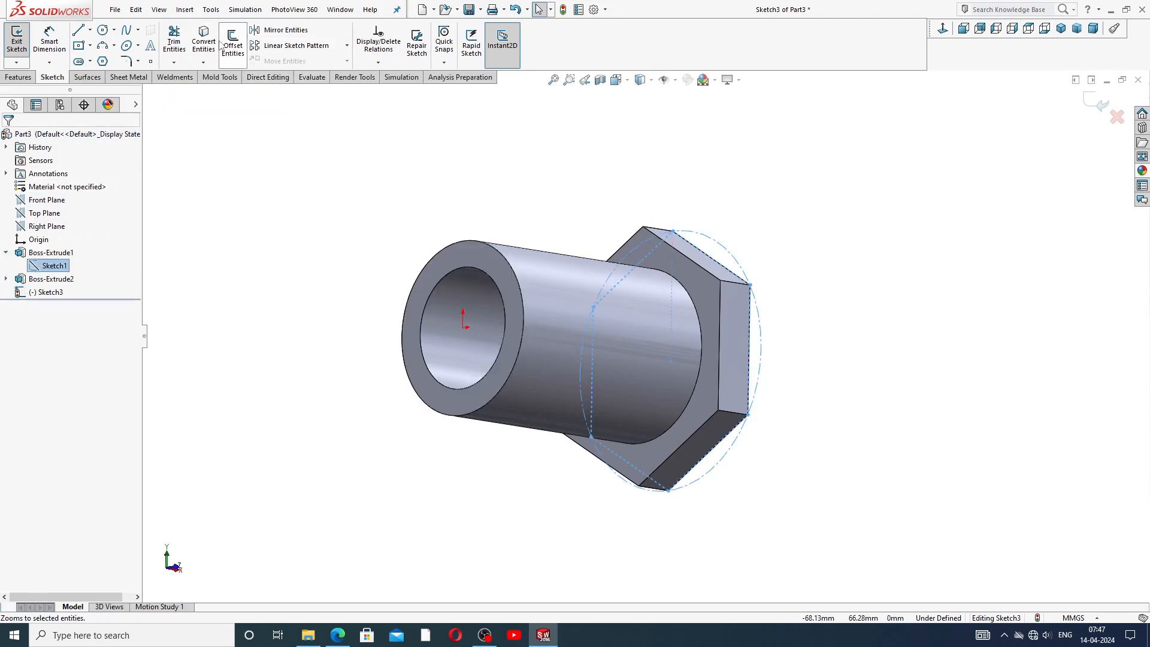
pyautogui.click(203, 41)
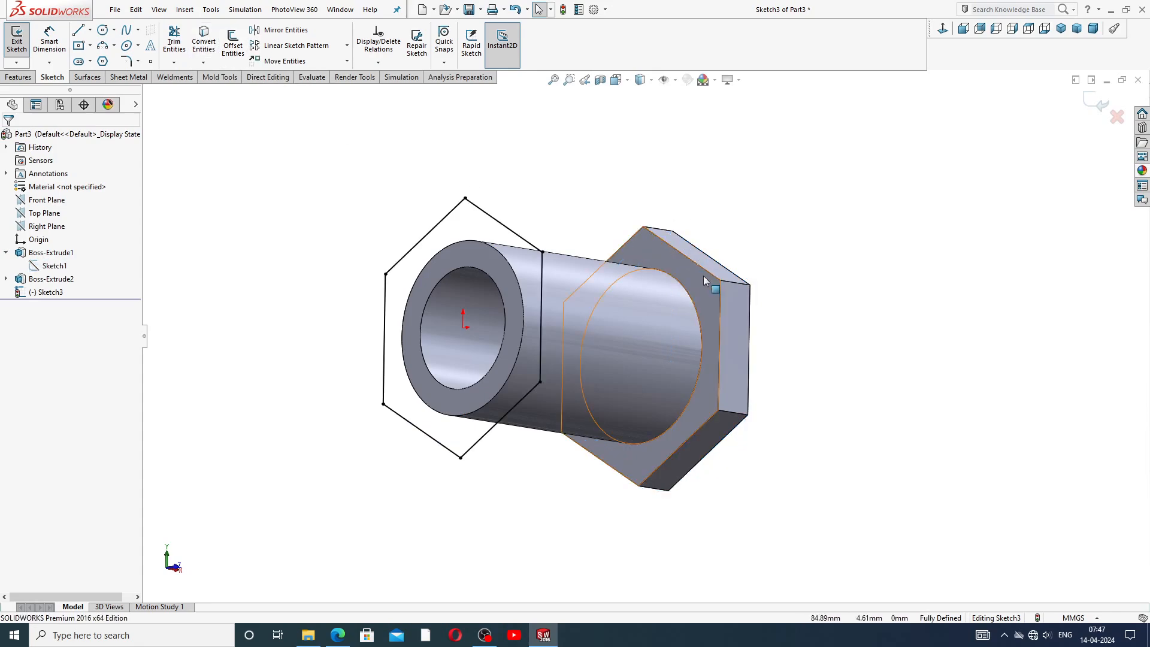
pyautogui.click(11, 253)
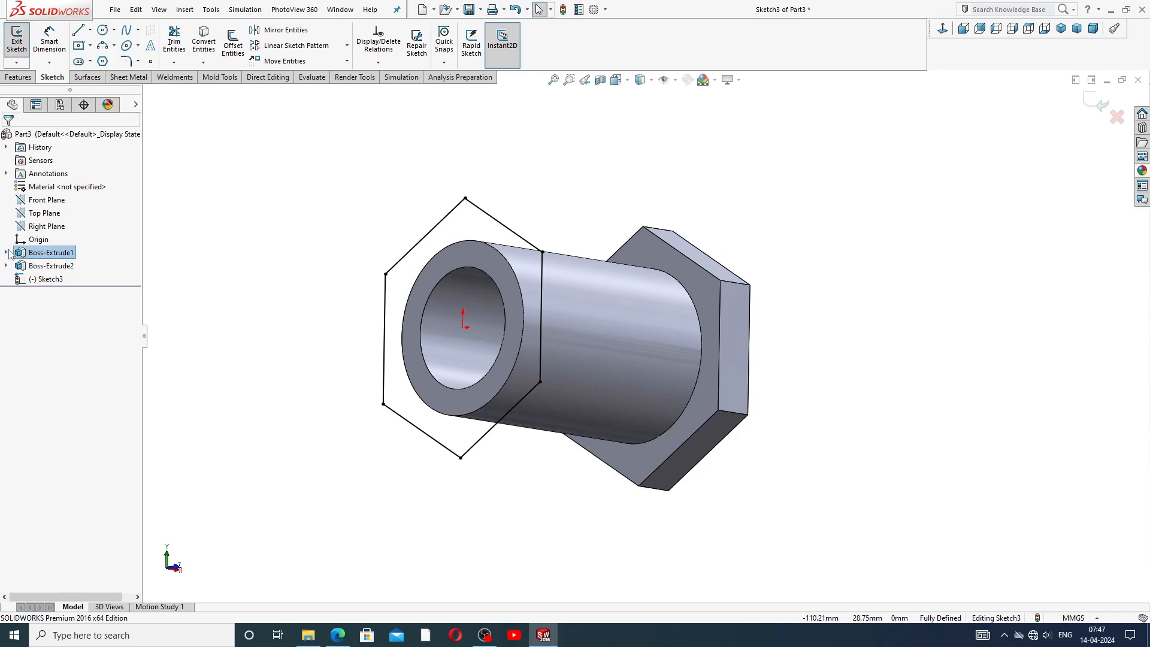
# Extrude the converted hexagon 10 mm outward to form the second hexagonal boss.
pyautogui.click(18, 77)
pyautogui.click(21, 42)
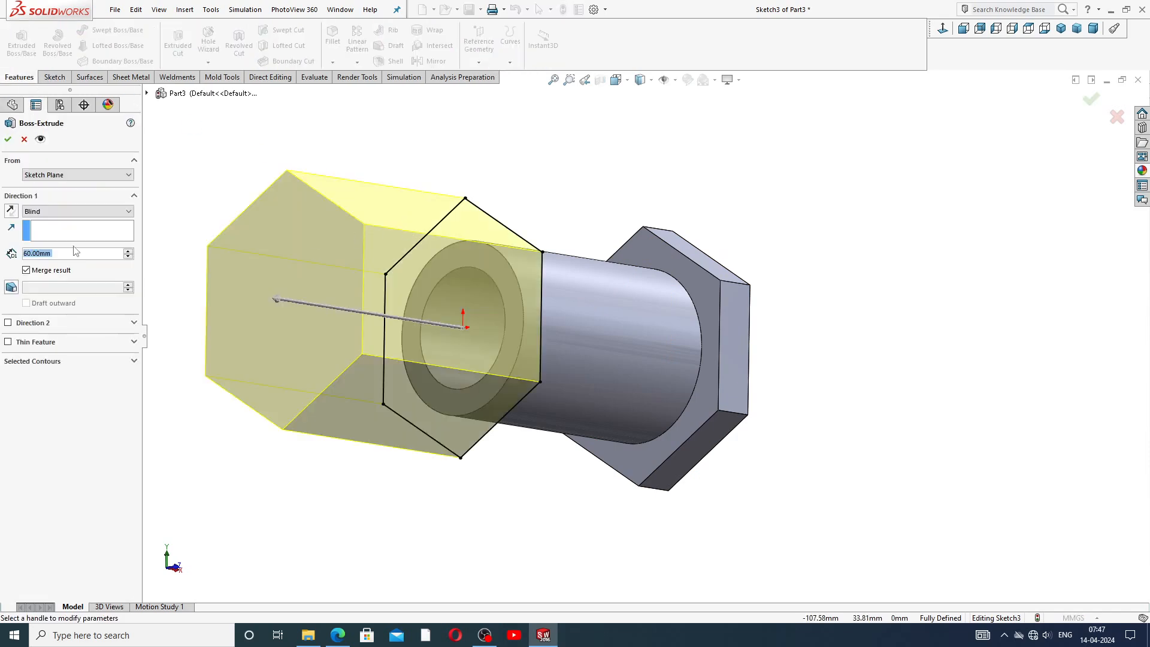
pyautogui.write('10')
pyautogui.press('Return')
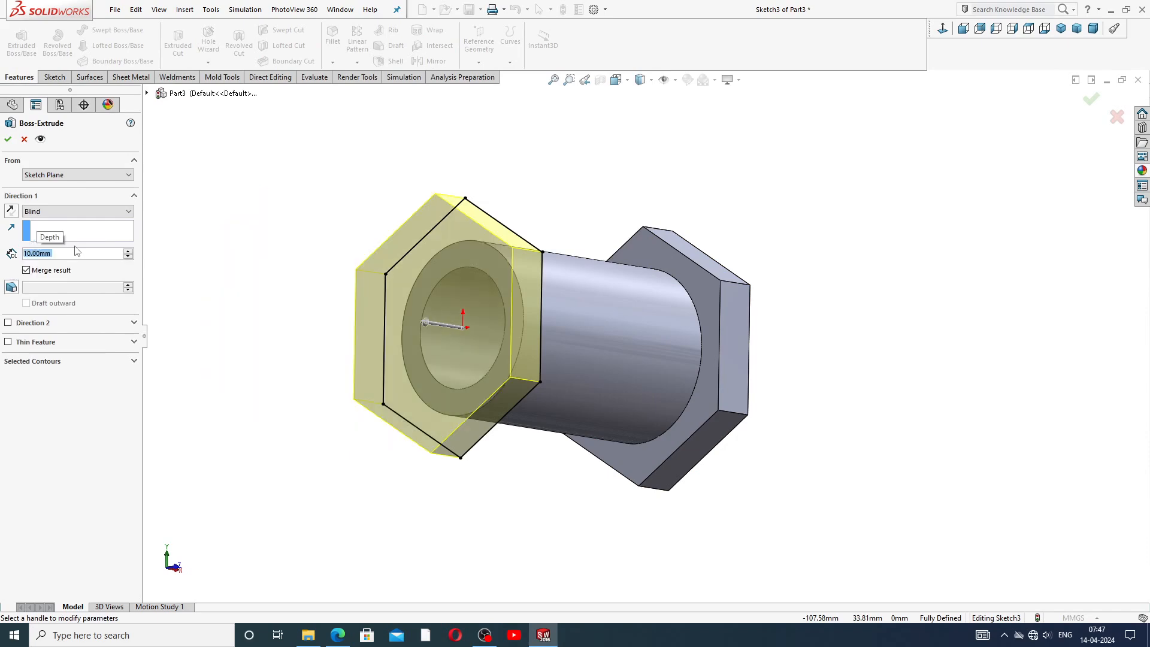
pyautogui.moveTo(585, 188); pyautogui.dragTo(515, 257, button='middle')
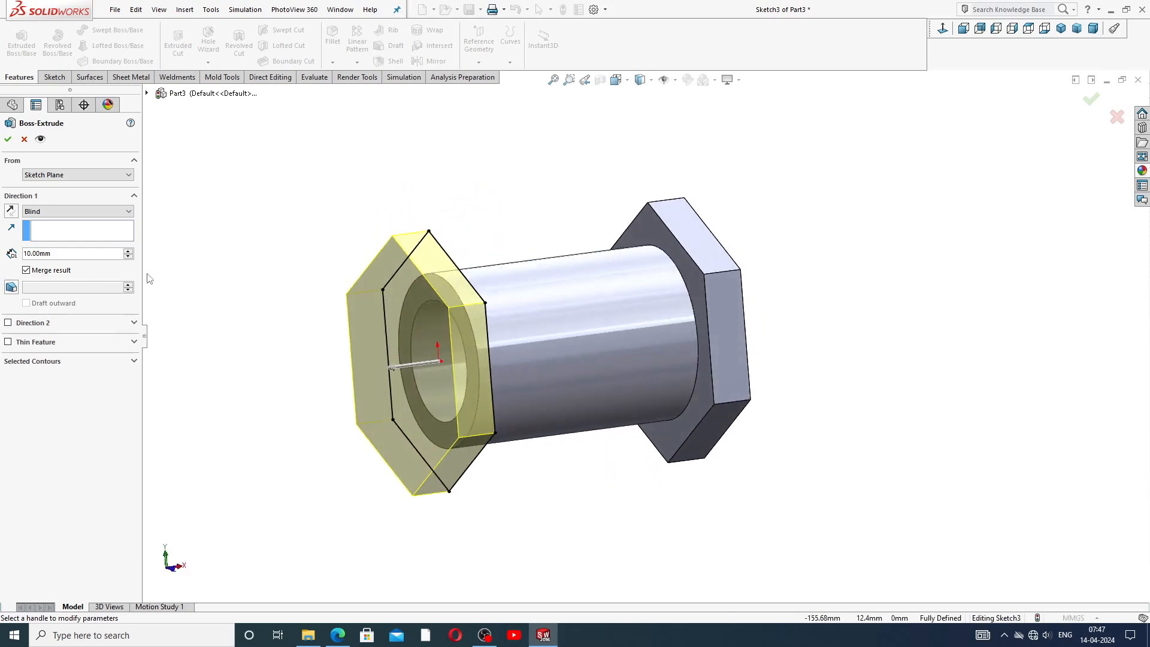
pyautogui.click(7, 139)
# Start a new sketch on the outer face of the new hexagonal boss.
pyautogui.click(278, 185)
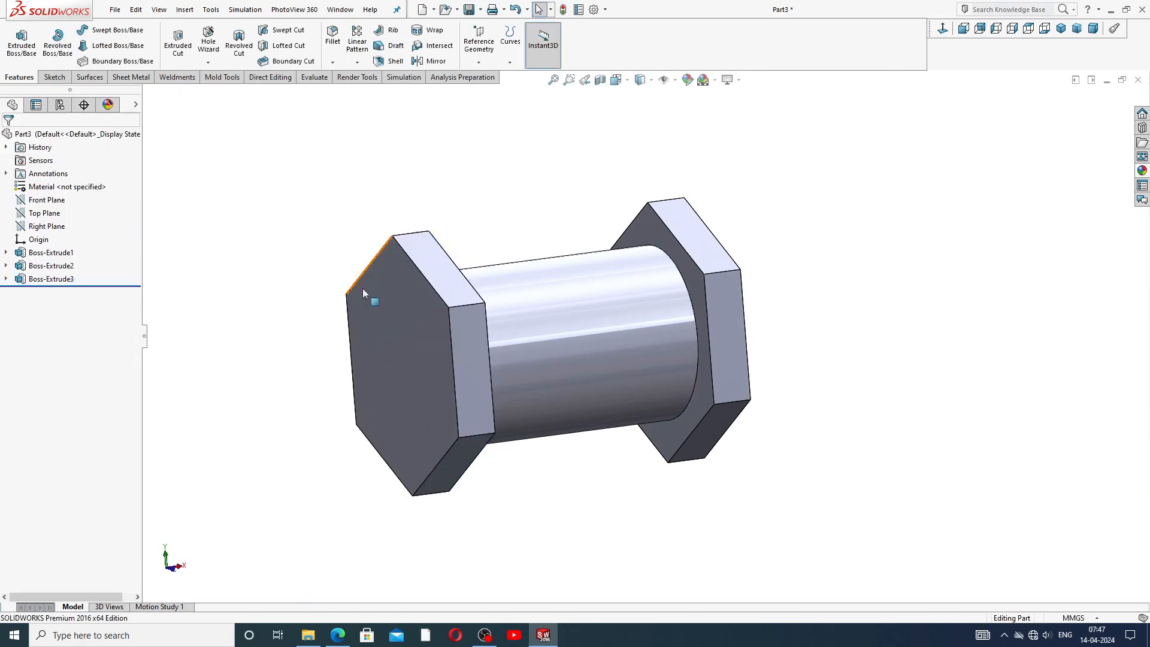
pyautogui.moveTo(649, 307); pyautogui.dragTo(479, 337, button='middle')
pyautogui.click(474, 335)
pyautogui.click(512, 306)
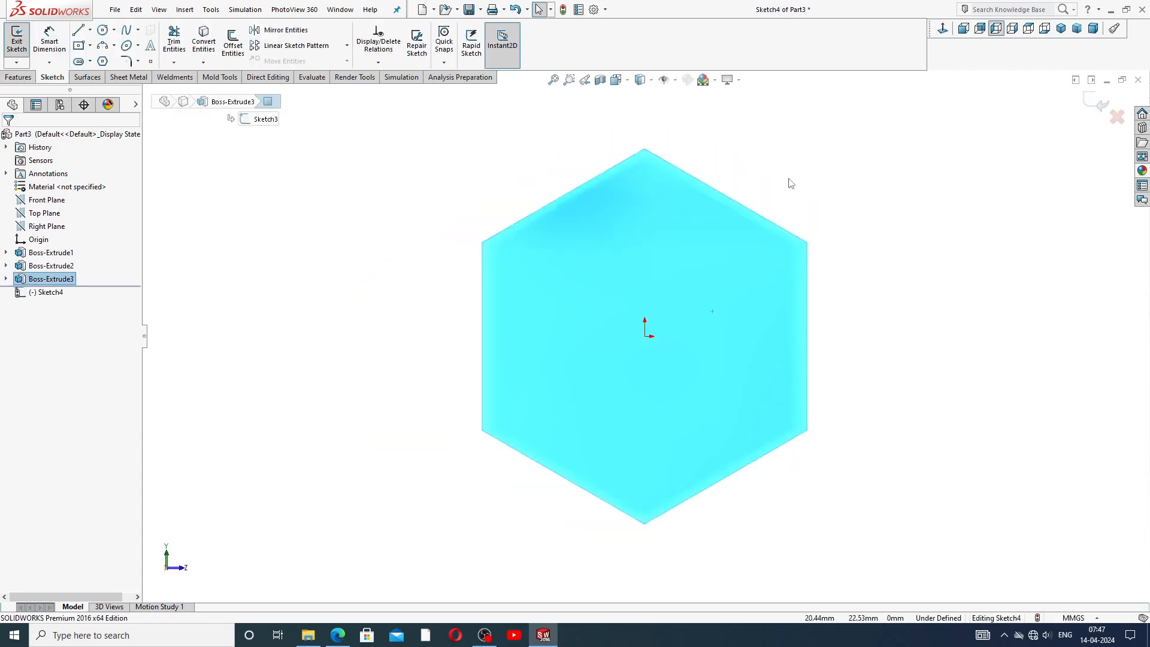
# Draw a circle centred on the origin, about 31 mm in diameter, and leave the circle tool.
pyautogui.click(102, 31)
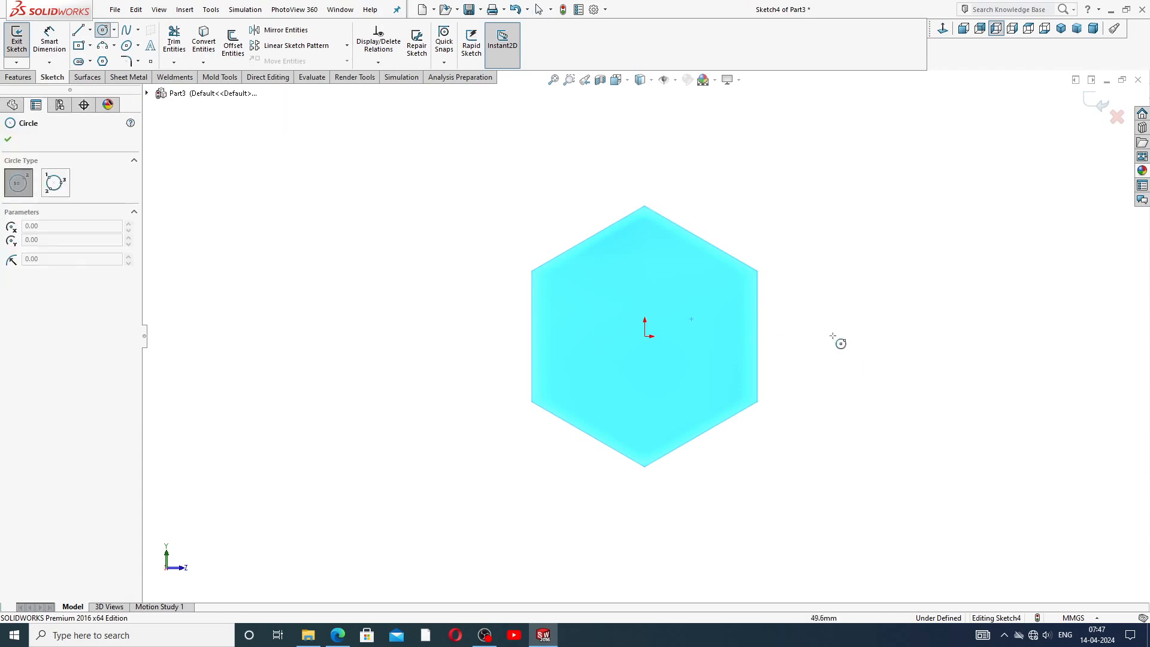
pyautogui.click(644, 336)
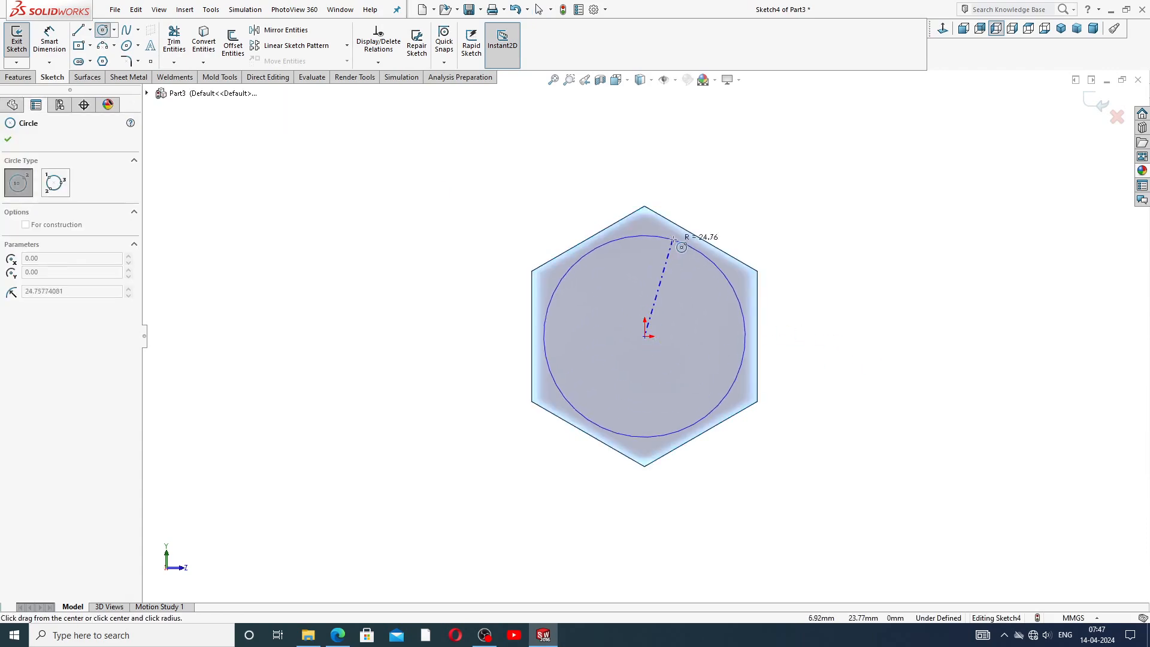
pyautogui.click(663, 275)
pyautogui.rightClick(740, 222)
pyautogui.click(769, 227)
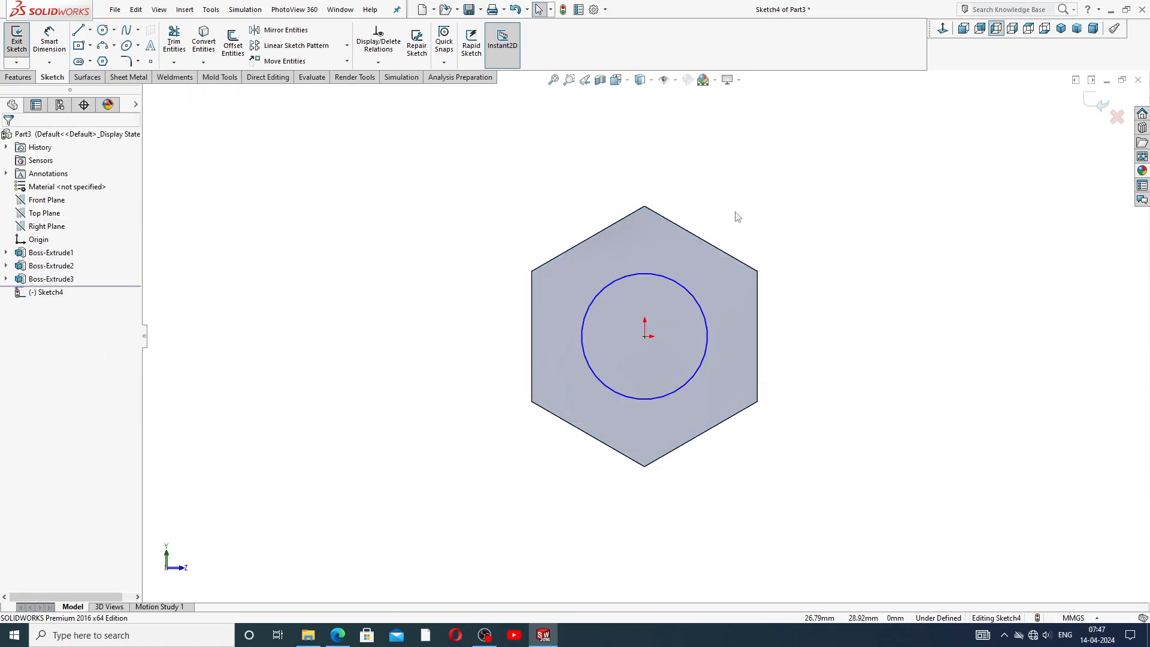
# Dimension the circle's diameter as 30 mm and leave the dimension tool.
pyautogui.click(49, 40)
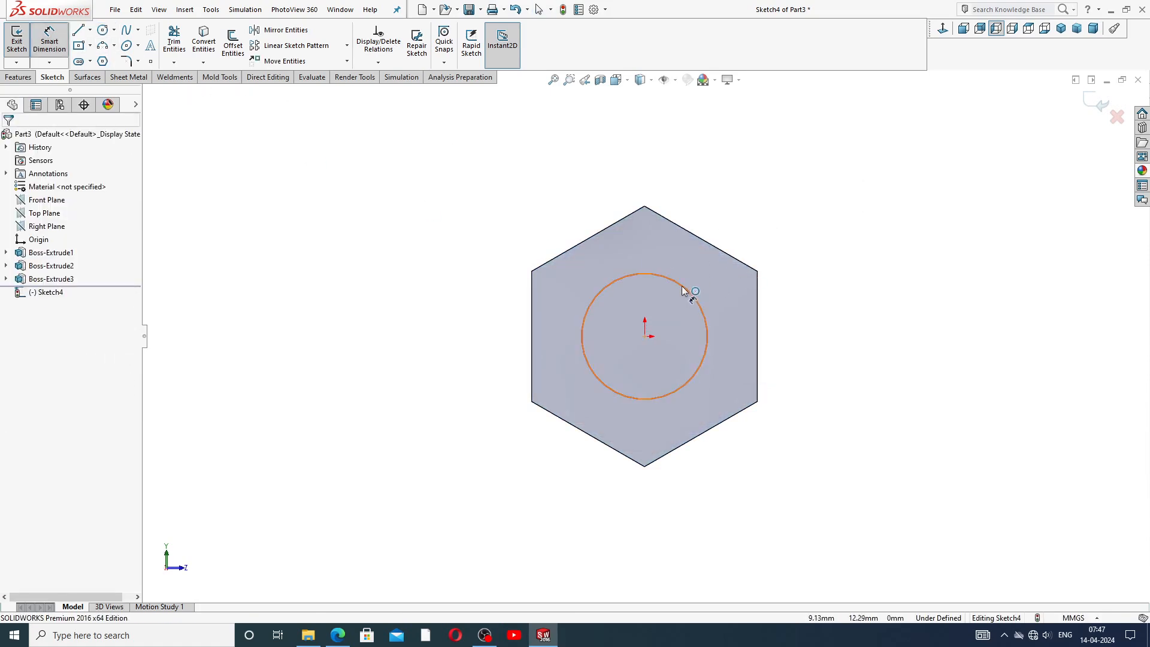
pyautogui.click(687, 290)
pyautogui.click(735, 238)
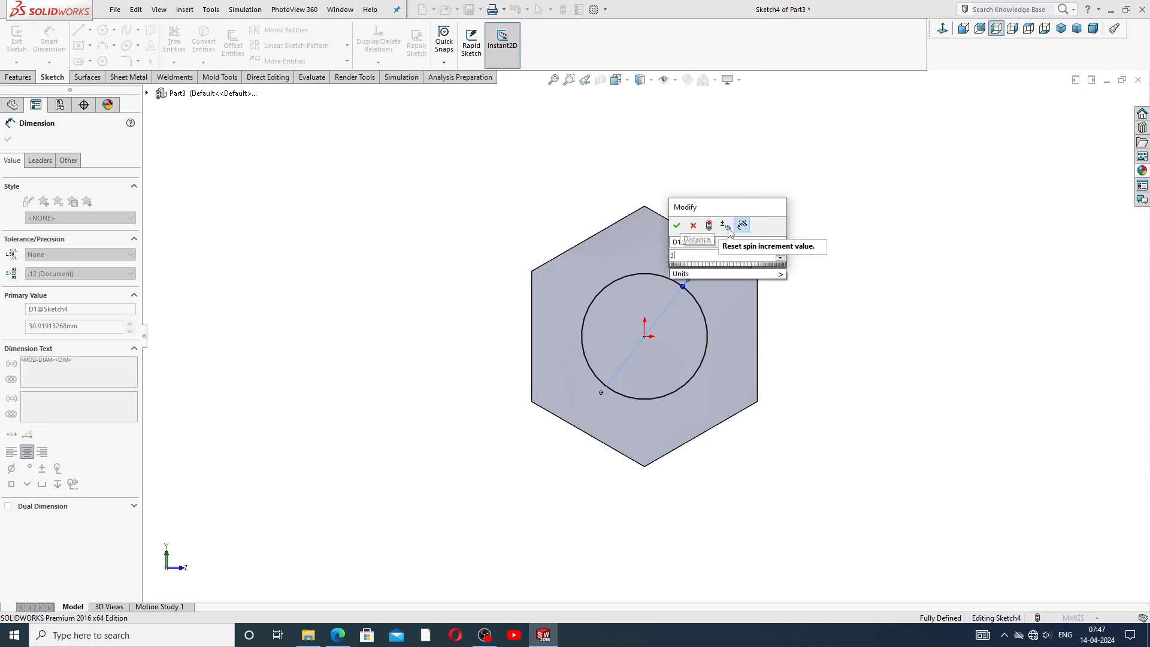
pyautogui.write('30')
pyautogui.press('Return')
pyautogui.rightClick(785, 199)
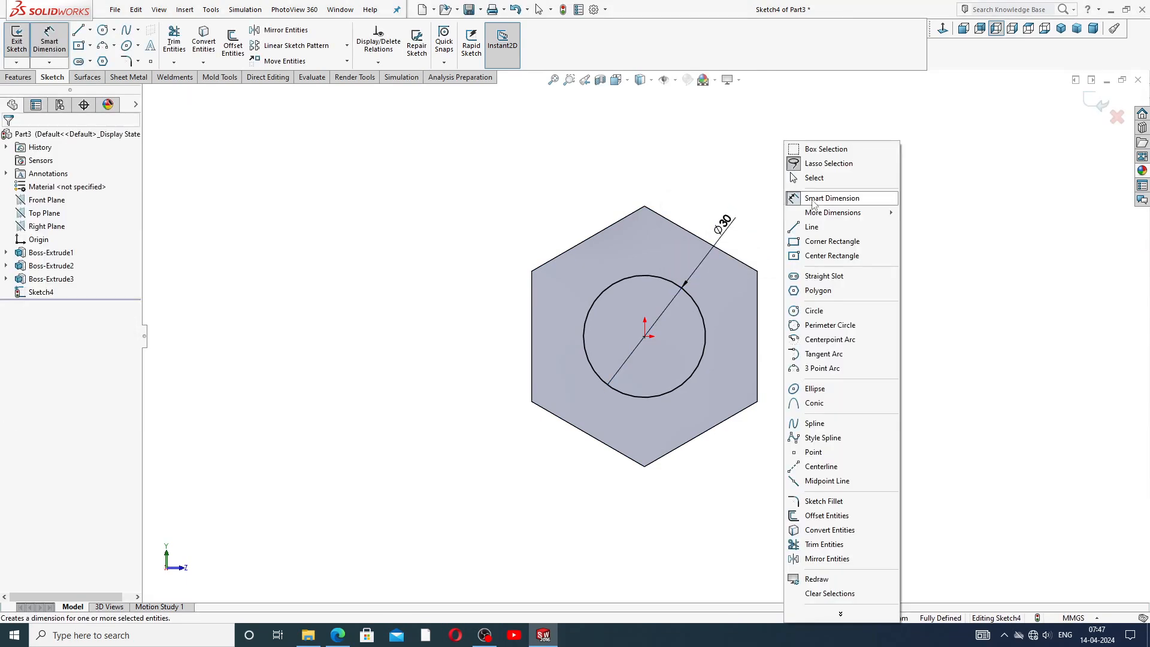
pyautogui.click(806, 178)
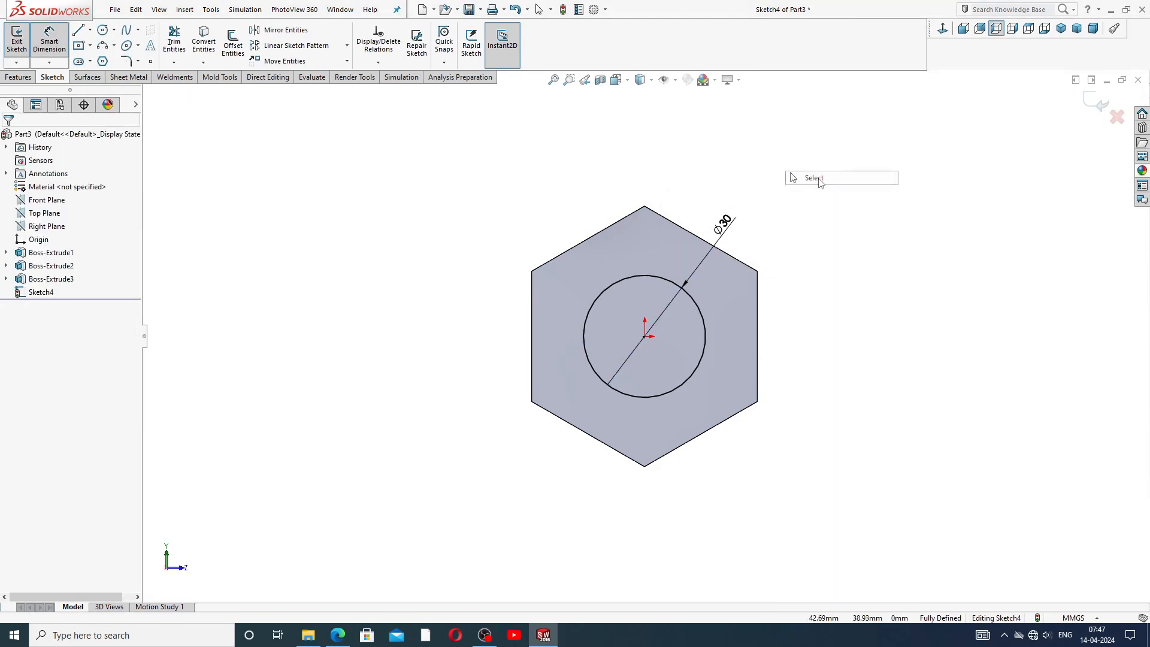
# Cut-extrude the 30 mm circle as a Blind cut 10 mm deep.
pyautogui.click(19, 77)
pyautogui.click(178, 47)
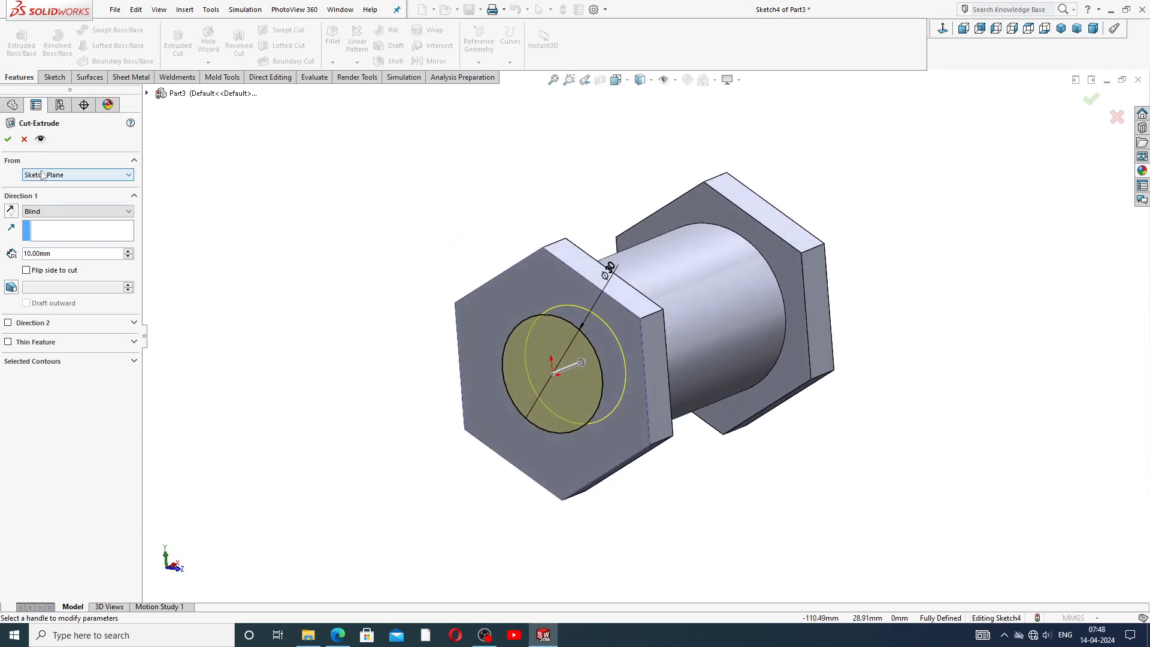
pyautogui.click(48, 213)
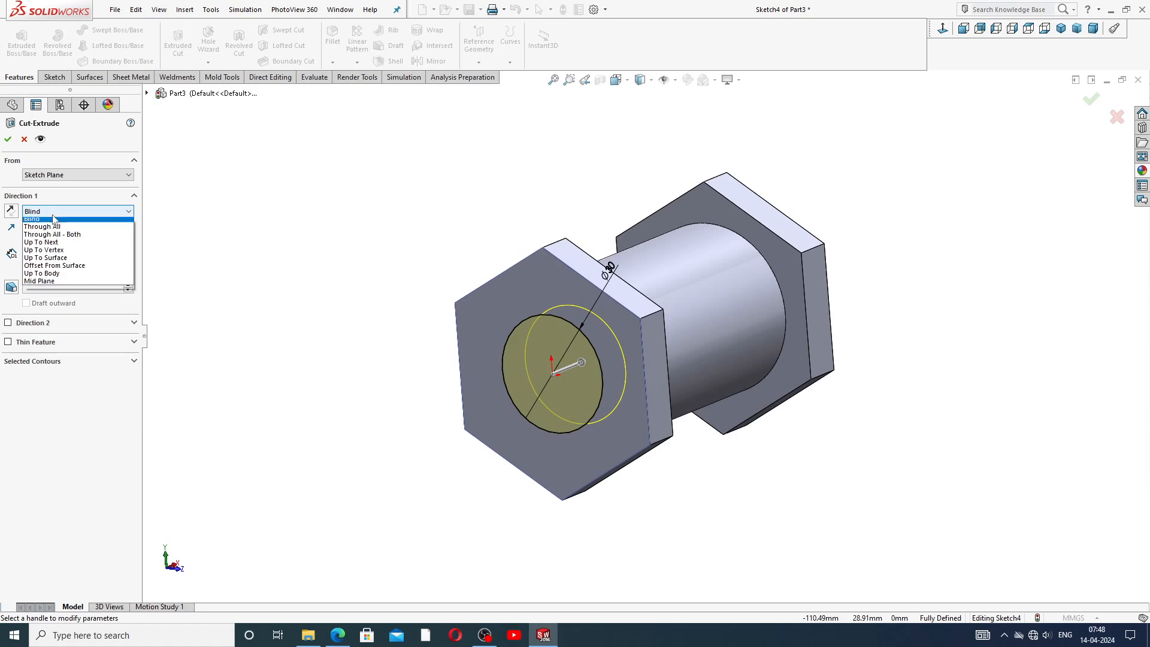
pyautogui.click(36, 223)
pyautogui.click(8, 140)
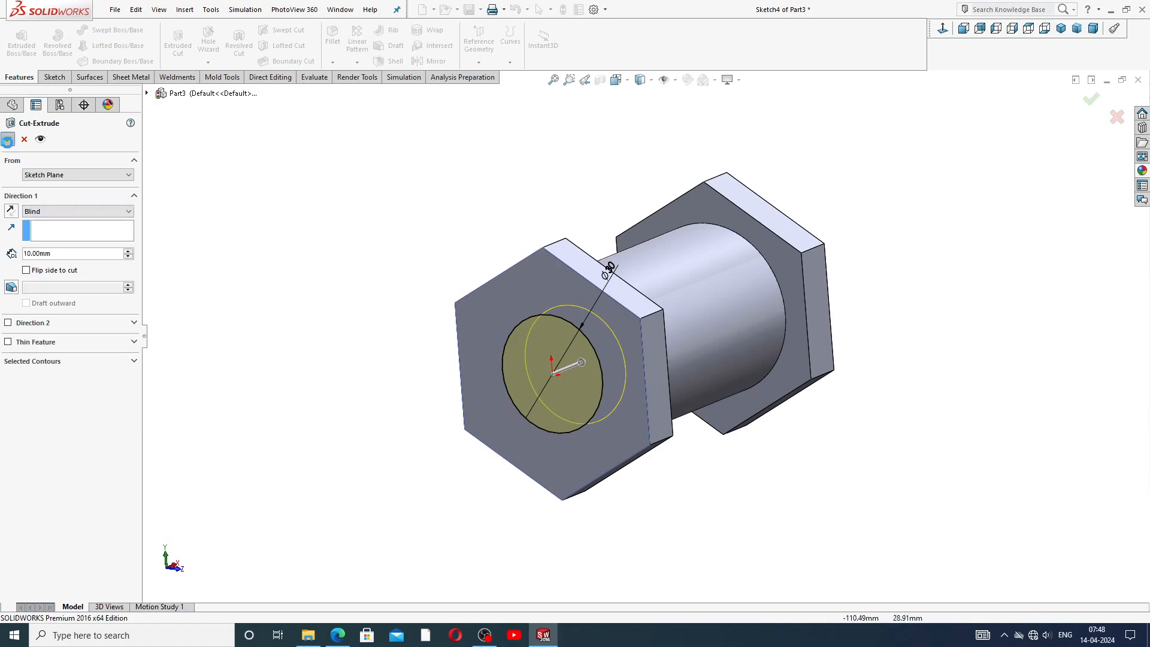
# Edit the cut feature and change its end condition to Through All.
pyautogui.moveTo(157, 249); pyautogui.dragTo(182, 236, button='middle')
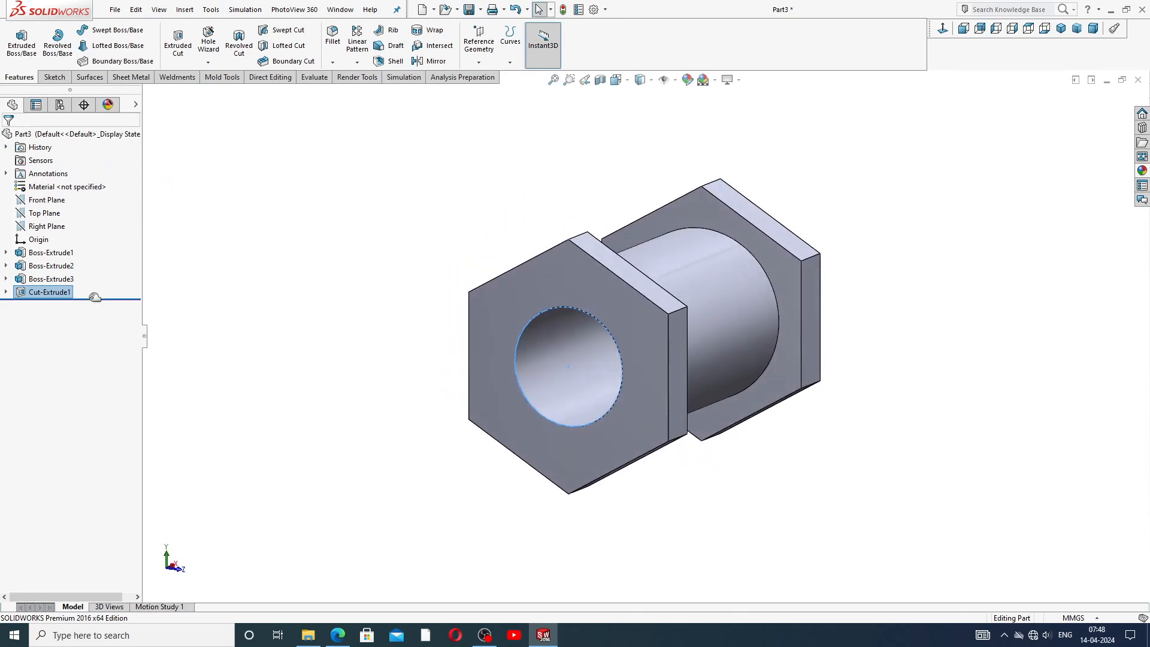
pyautogui.click(210, 267)
pyautogui.click(6, 293)
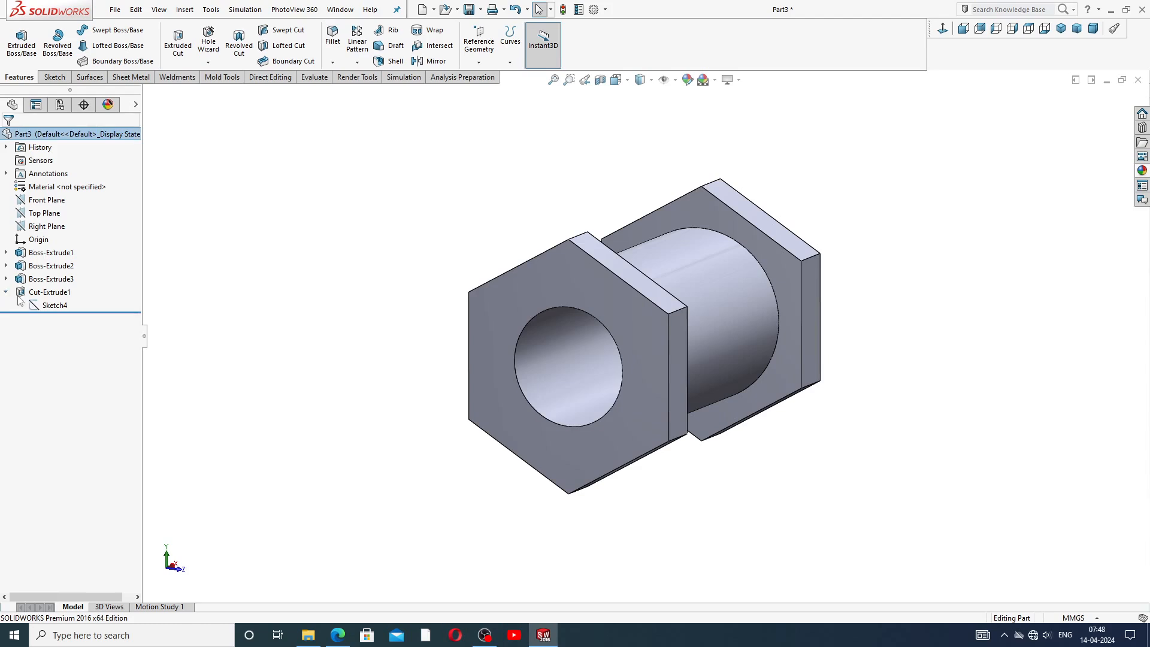
pyautogui.click(6, 292)
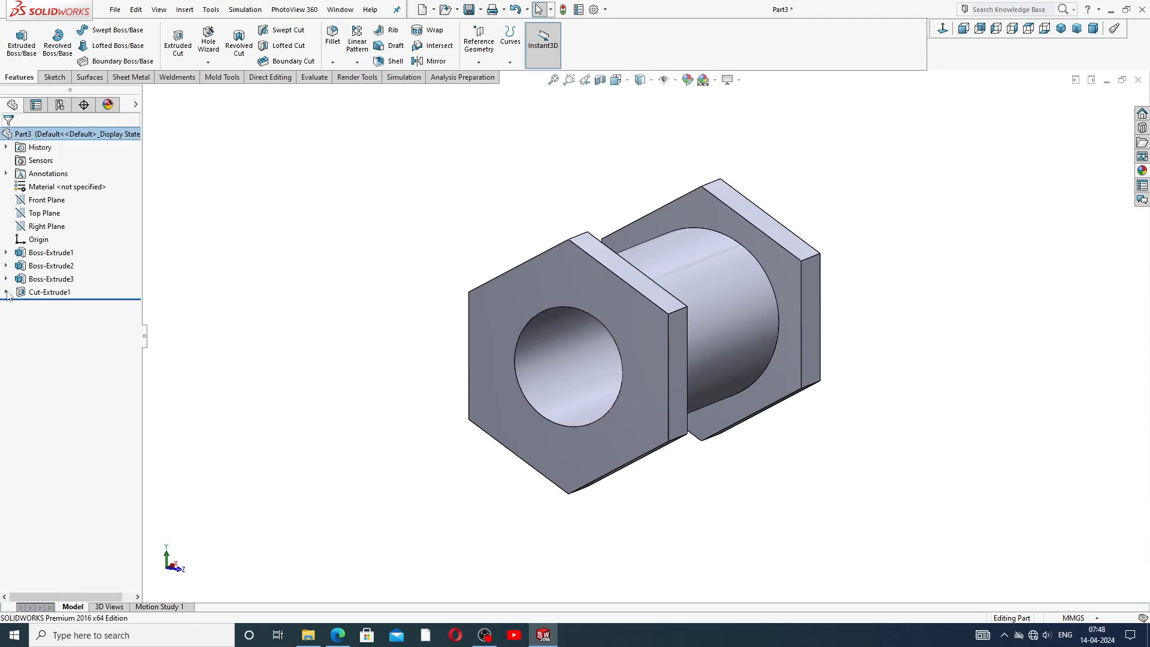
pyautogui.click(40, 295)
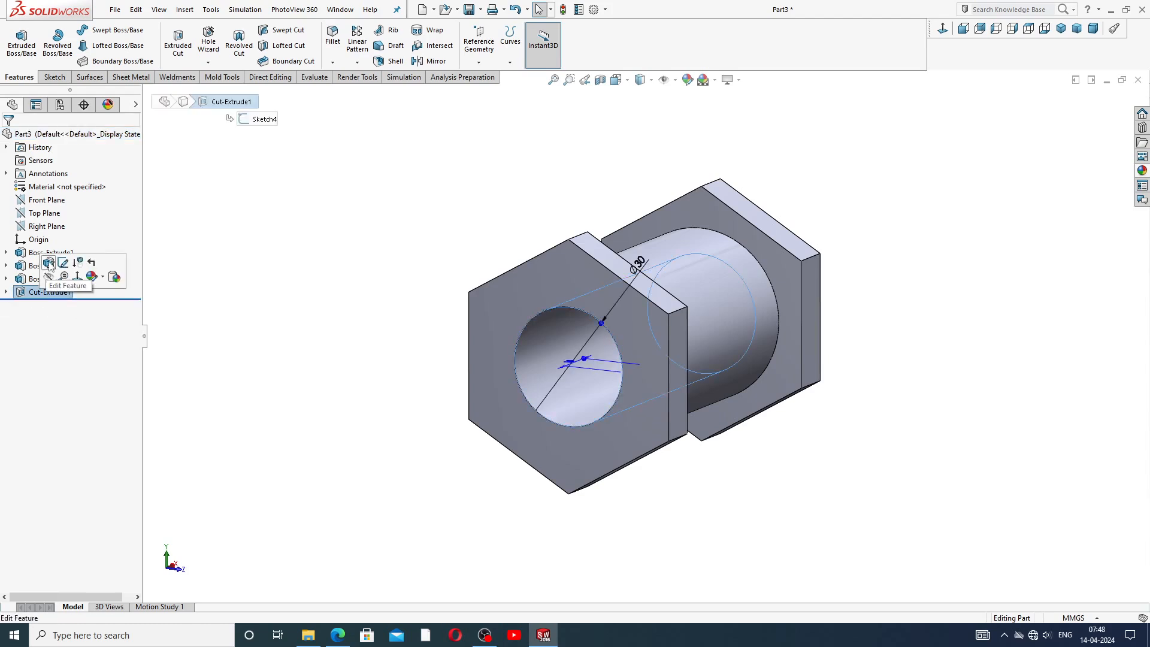
pyautogui.click(49, 263)
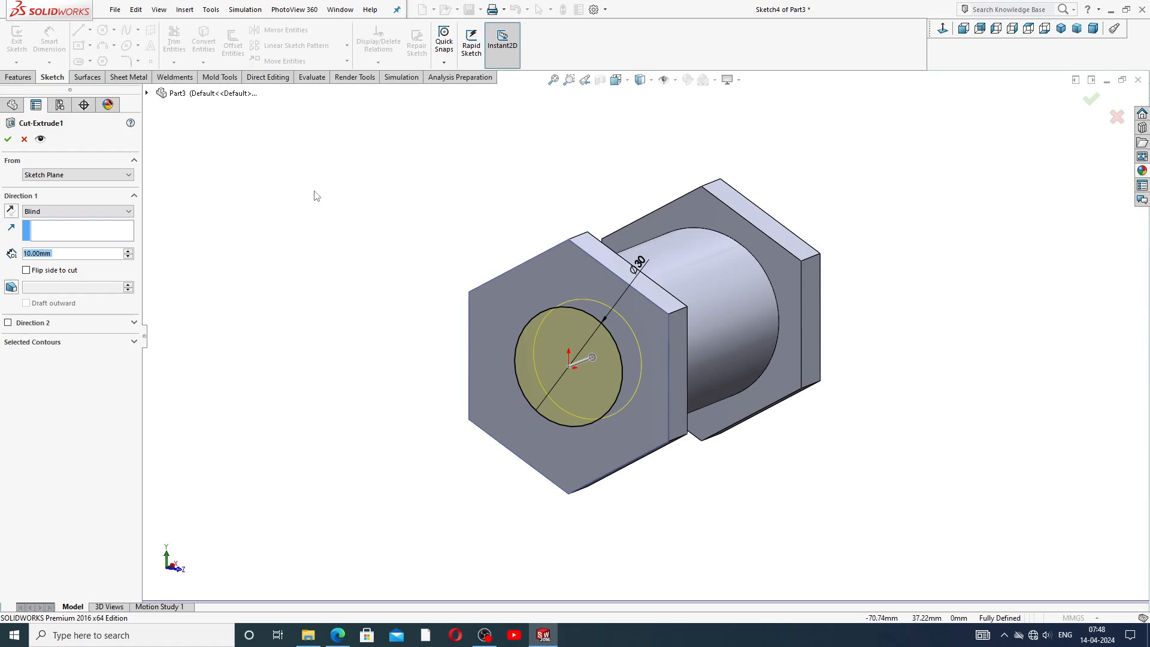
pyautogui.click(73, 212)
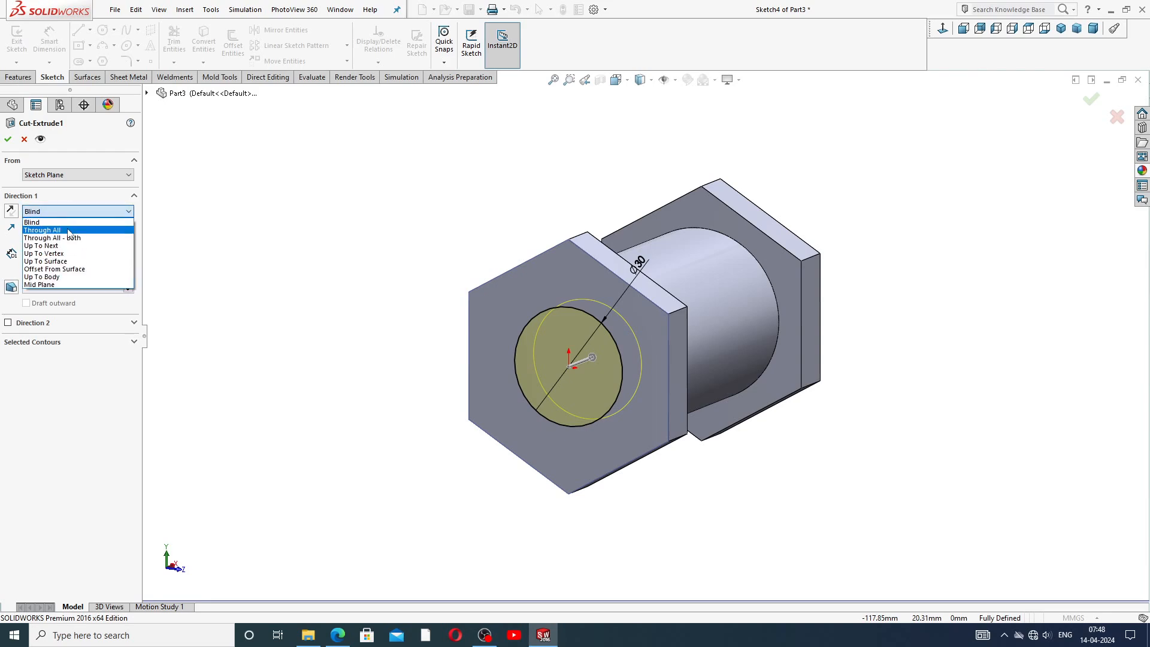
pyautogui.click(69, 230)
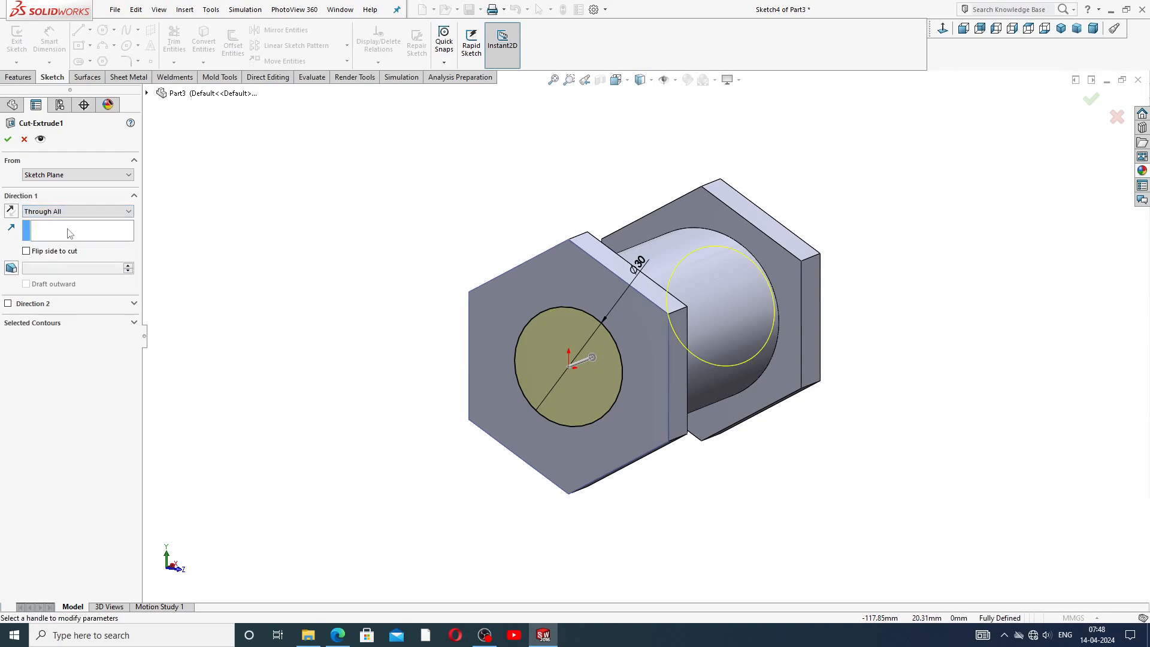
pyautogui.click(7, 139)
# Orbit and zoom around the part to inspect the through bore and bosses.
pyautogui.moveTo(704, 304); pyautogui.dragTo(663, 298, button='middle')
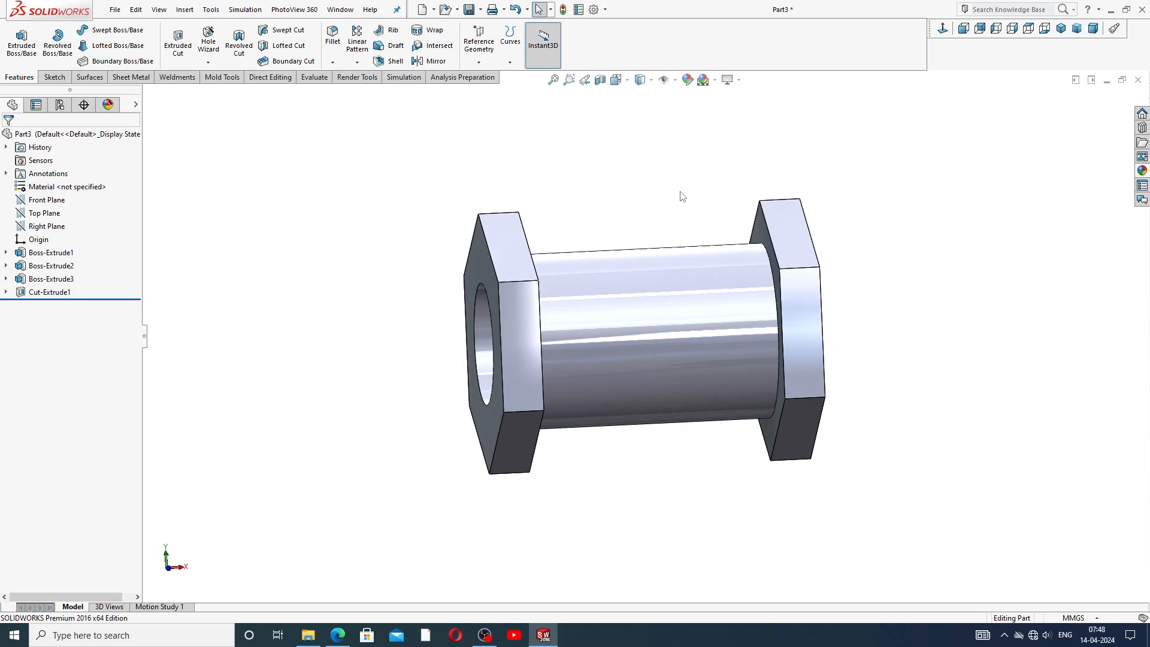
pyautogui.scroll(3, 688, 296)
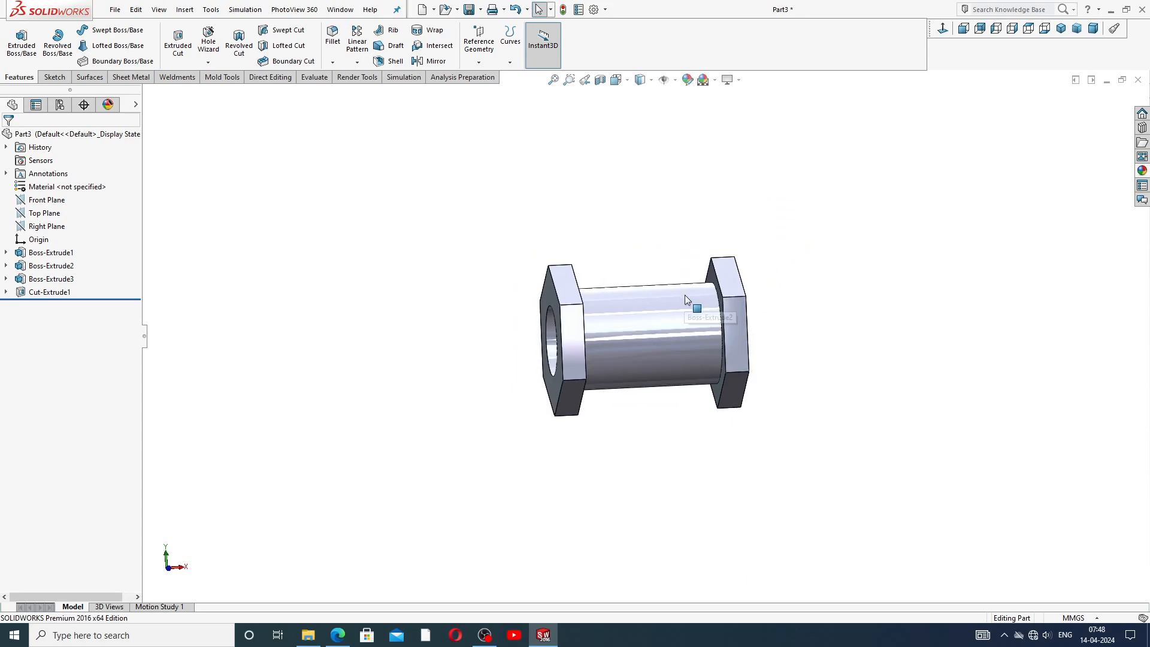
pyautogui.moveTo(731, 267); pyautogui.dragTo(744, 260, button='middle')
pyautogui.moveTo(737, 299); pyautogui.dragTo(742, 300, button='middle')
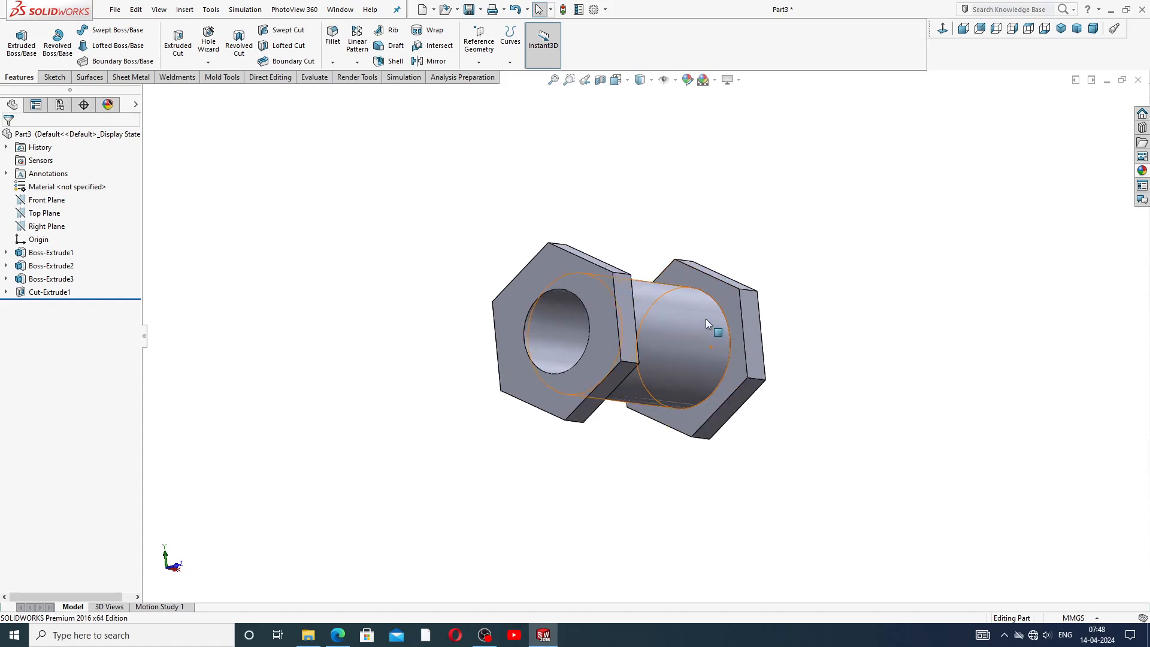
pyautogui.scroll(-5, 706, 319)
pyautogui.moveTo(688, 319); pyautogui.dragTo(523, 382, button='middle')
pyautogui.moveTo(620, 290); pyautogui.dragTo(706, 218, button='middle')
pyautogui.click(716, 80)
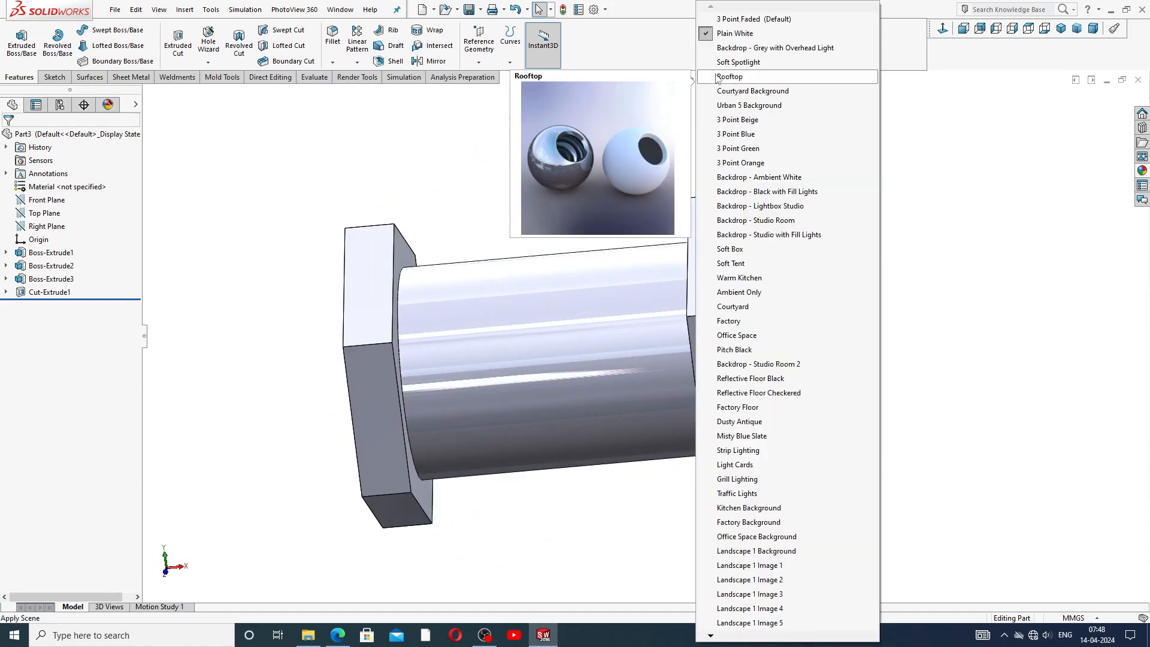
pyautogui.moveTo(481, 391); pyautogui.dragTo(532, 337, button='middle')
pyautogui.scroll(2, 532, 337)
pyautogui.scroll(-1, 595, 340)
pyautogui.scroll(-1, 594, 340)
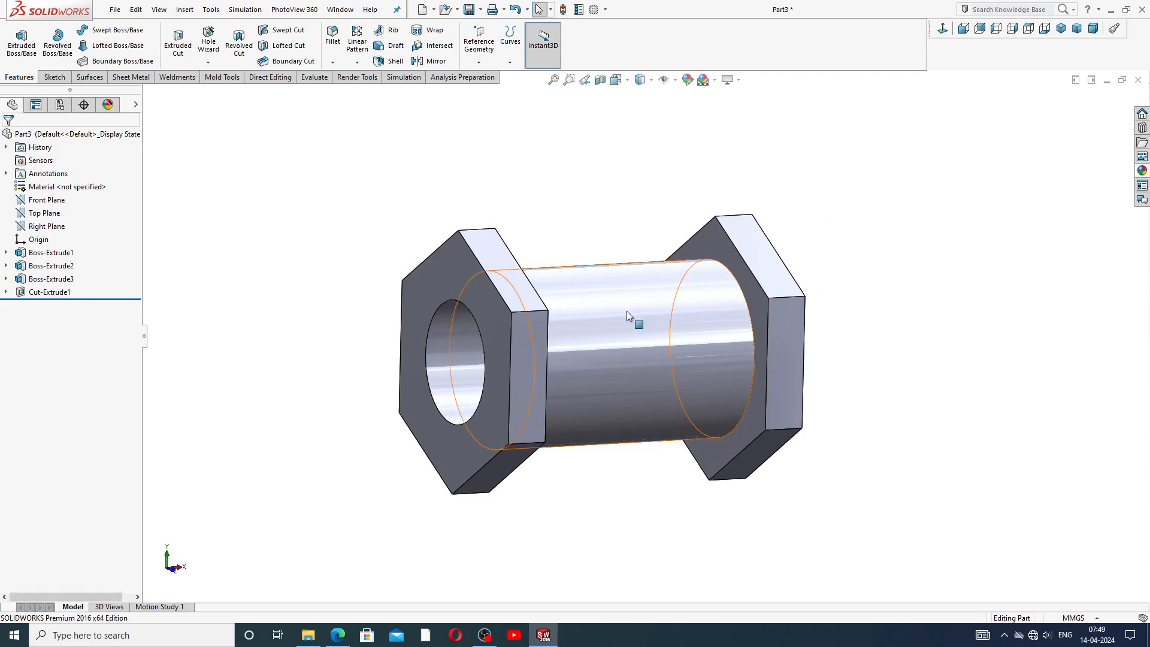
pyautogui.scroll(3, 590, 344)
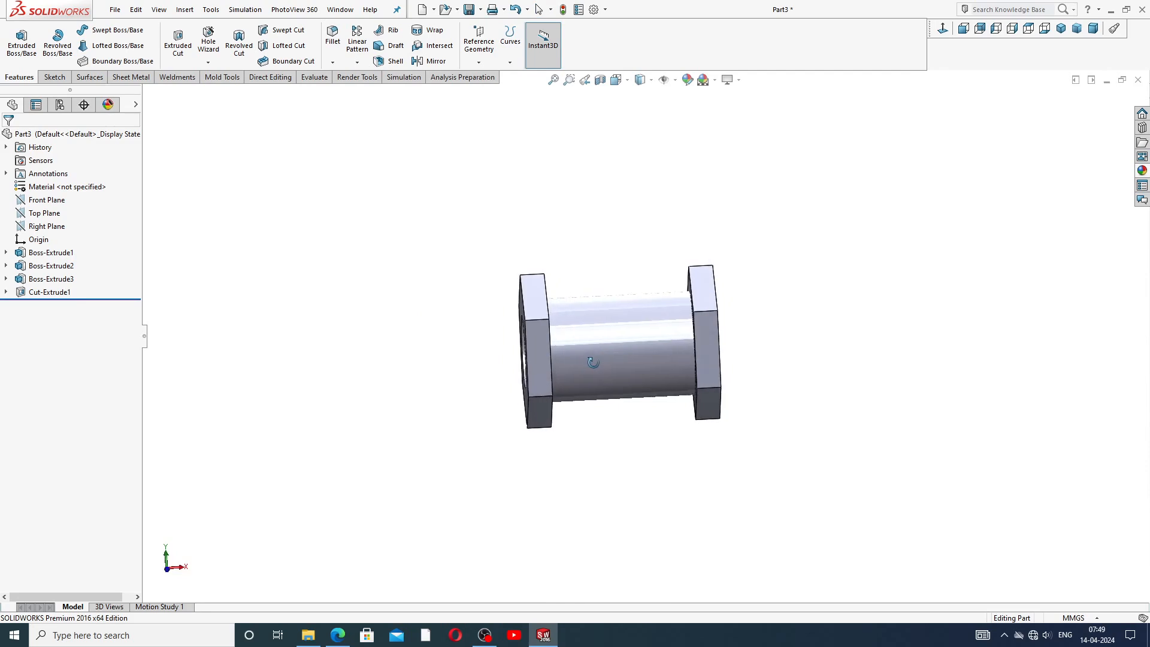
pyautogui.scroll(-4, 631, 365)
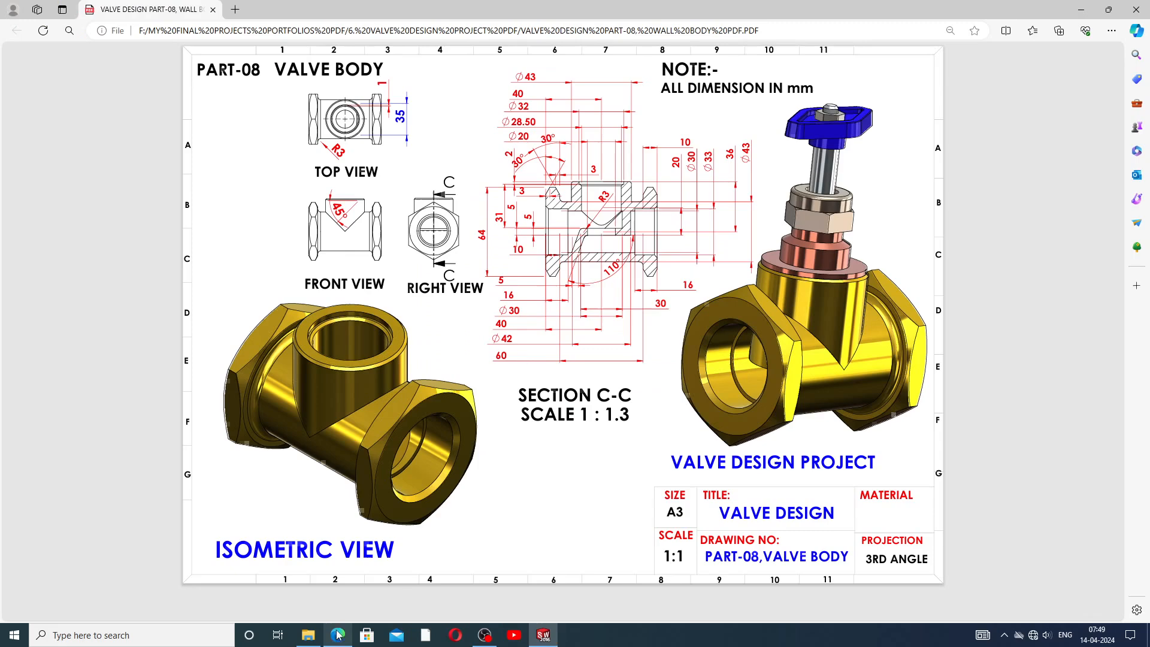
# Check the reference drawing, then create a reference plane offset 36 mm from the Top Plane.
pyautogui.click(337, 635)
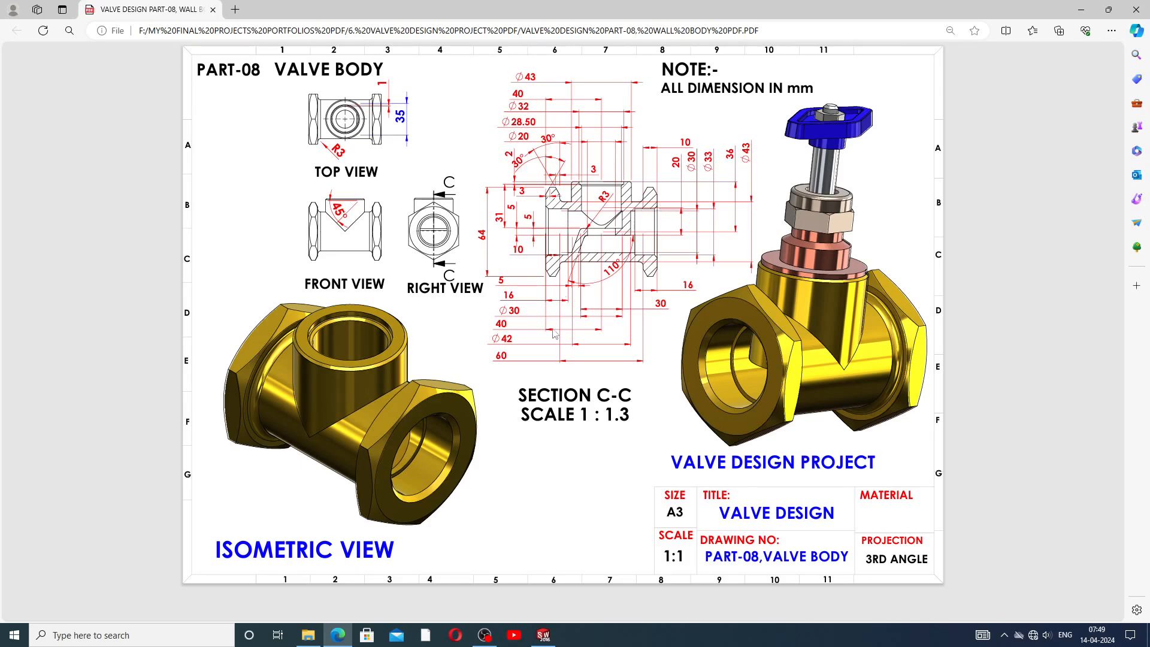
pyautogui.click(543, 635)
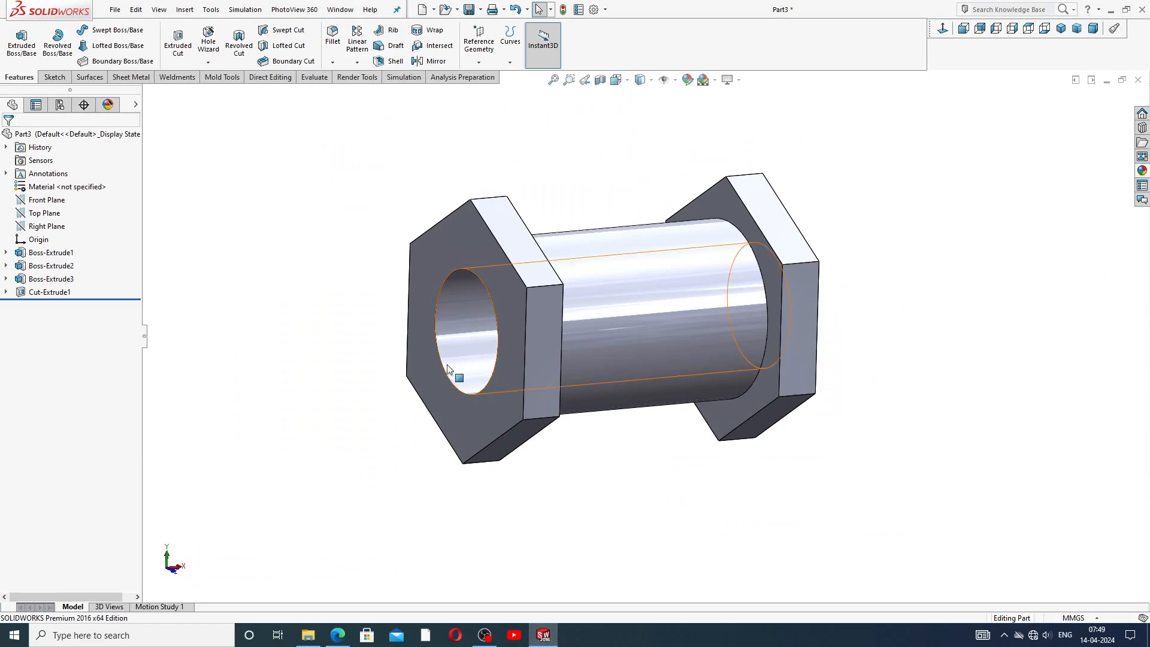
pyautogui.click(45, 214)
pyautogui.click(479, 62)
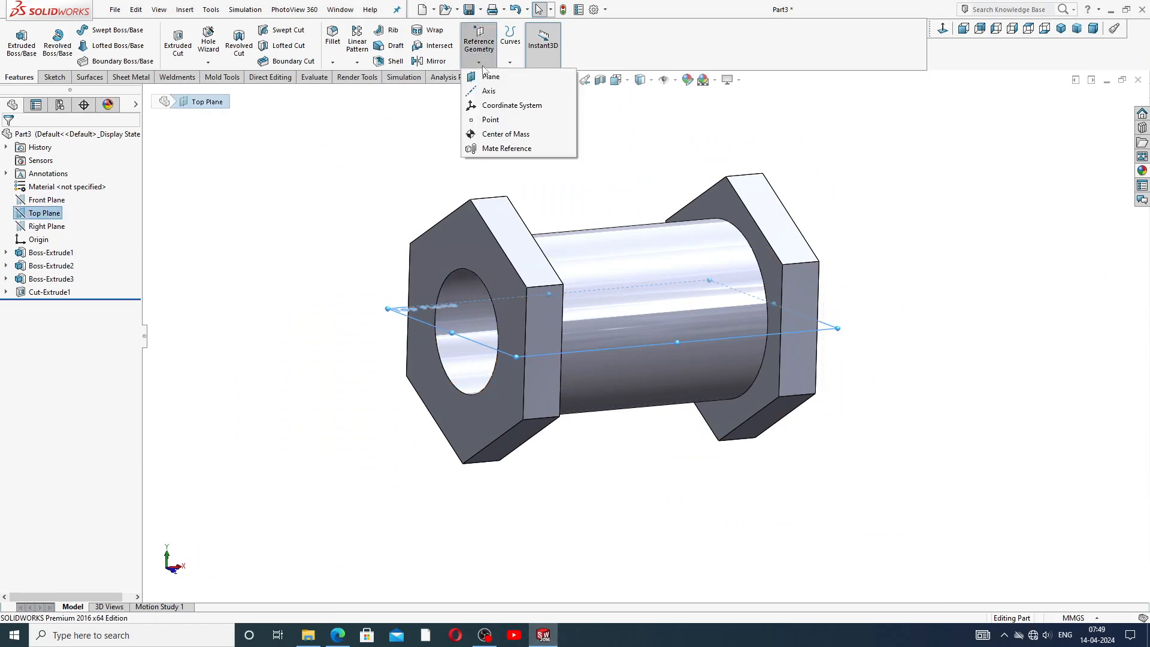
pyautogui.click(490, 76)
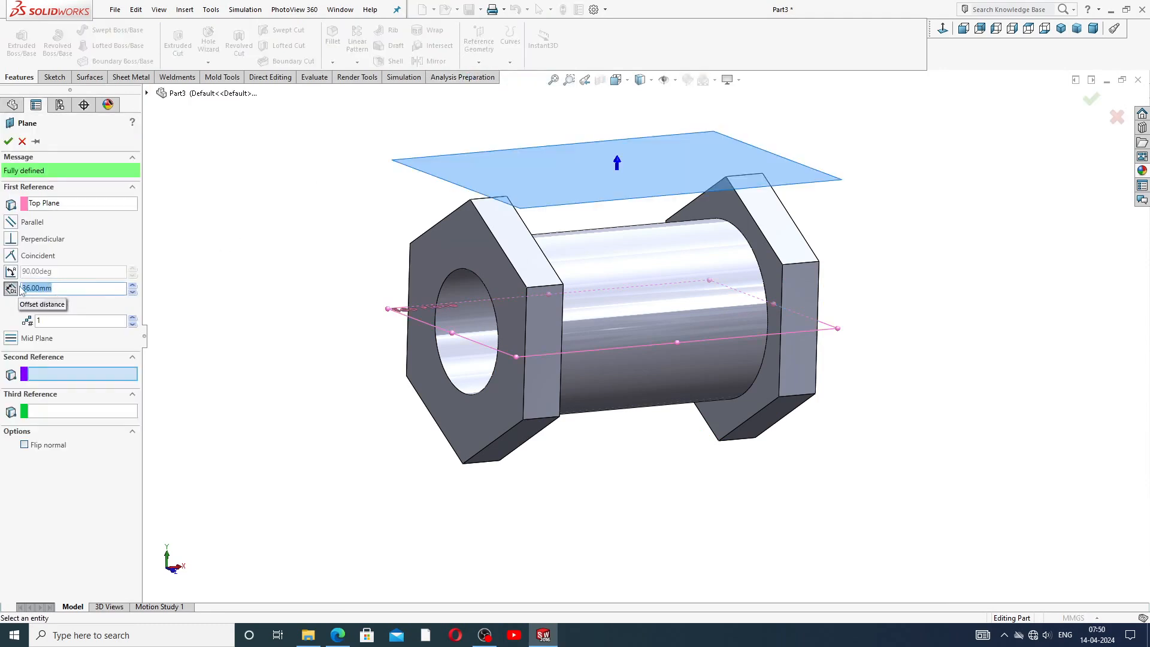
pyautogui.click(336, 635)
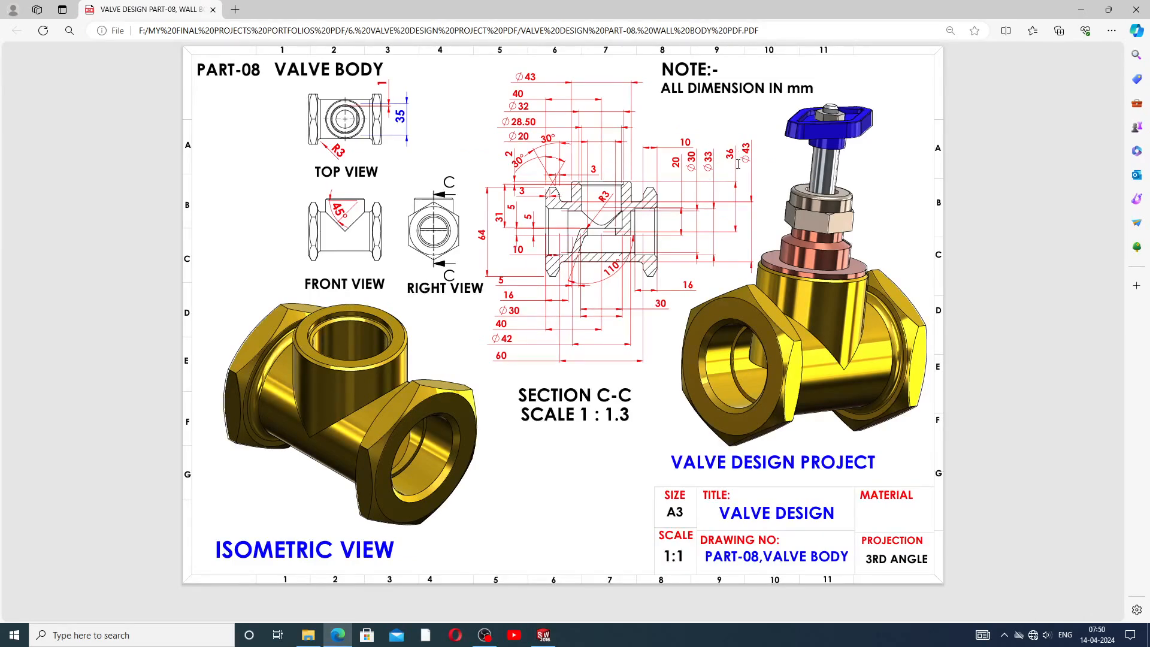
pyautogui.click(346, 636)
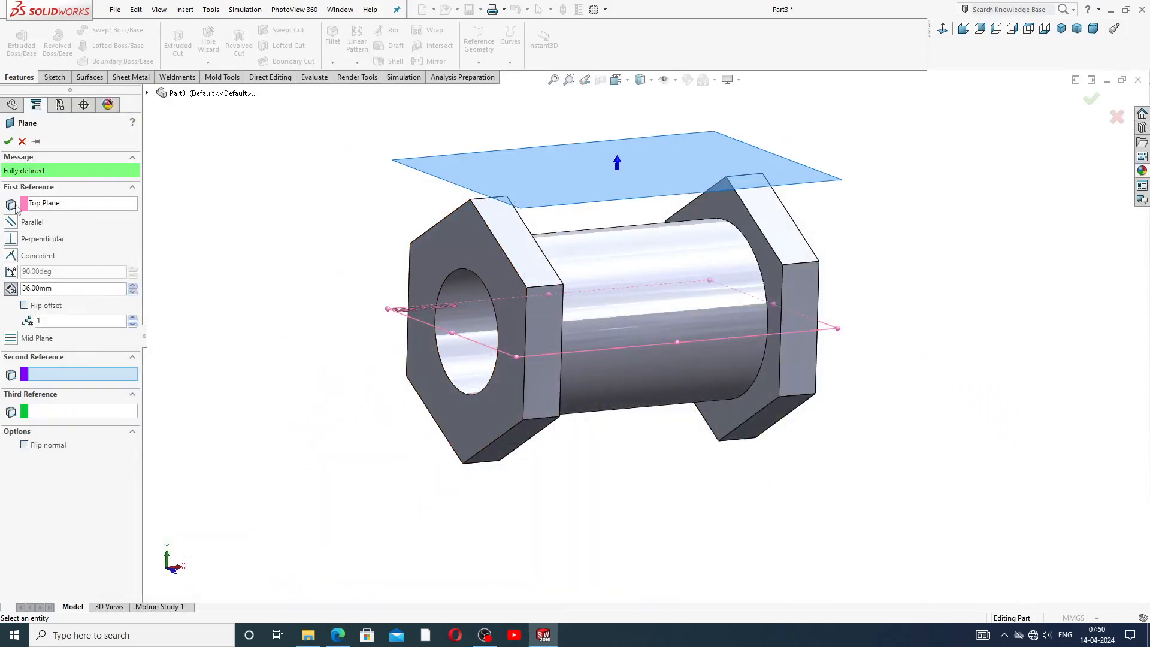
pyautogui.click(8, 141)
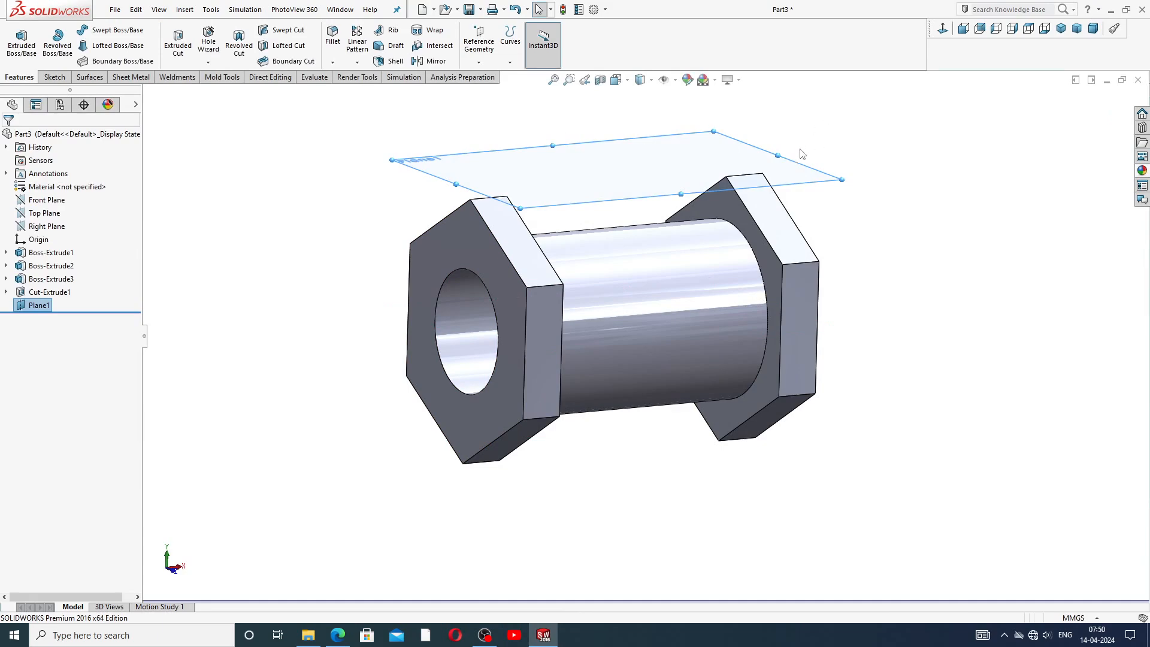
# Open a sketch on Plane1 and draw a horizontal centerline about 36 mm long from the tube's end along its axis.
pyautogui.click(801, 169)
pyautogui.click(840, 121)
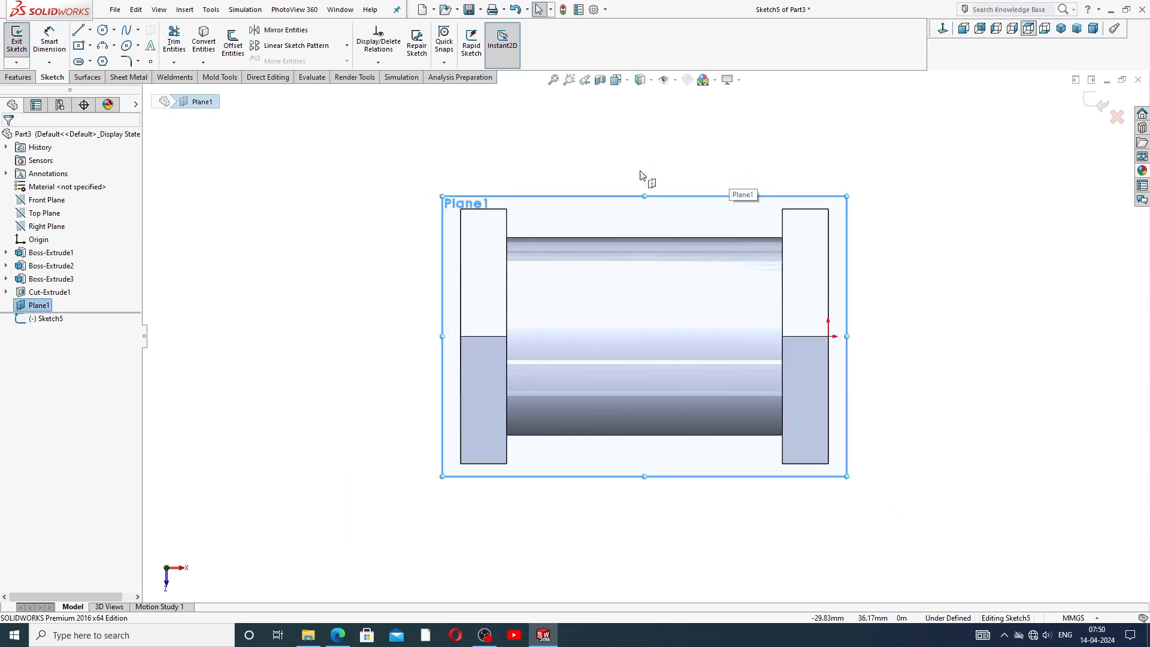
pyautogui.click(90, 30)
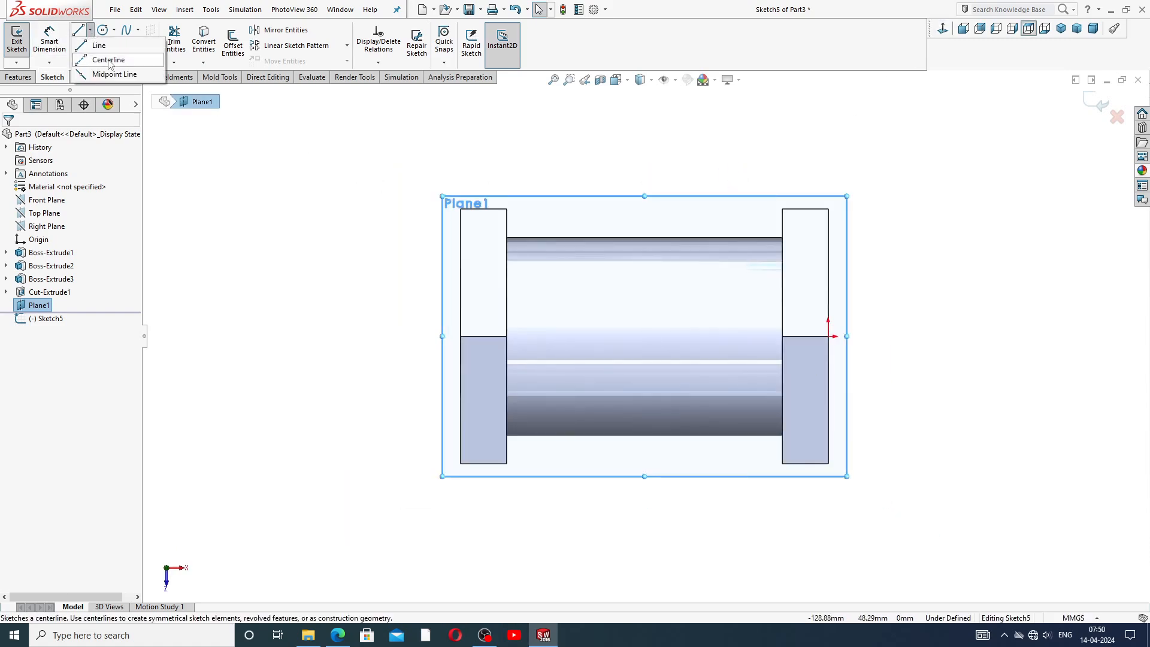
pyautogui.click(109, 60)
pyautogui.click(828, 336)
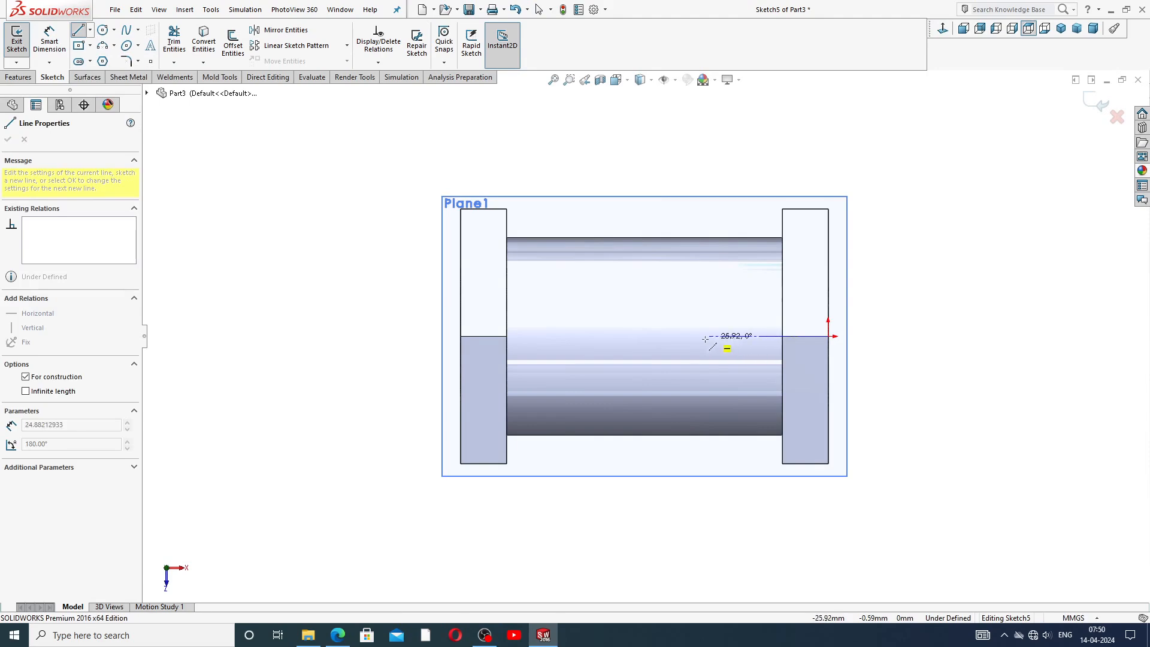
pyautogui.click(664, 335)
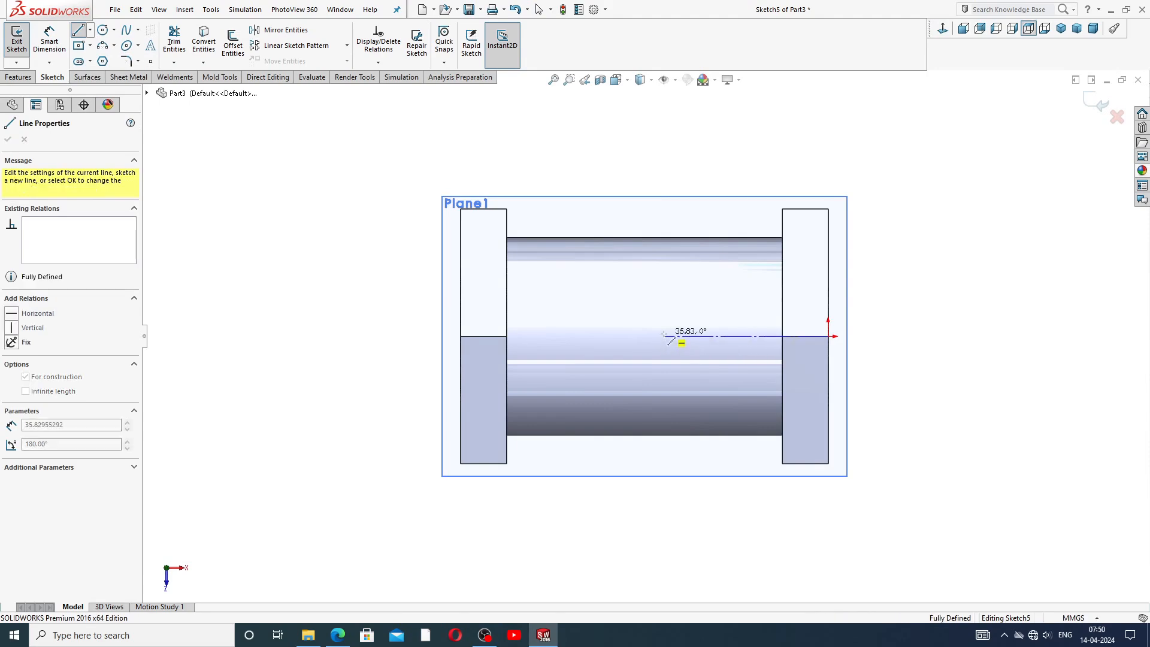
pyautogui.rightClick(695, 300)
pyautogui.click(720, 339)
pyautogui.scroll(-2, 716, 359)
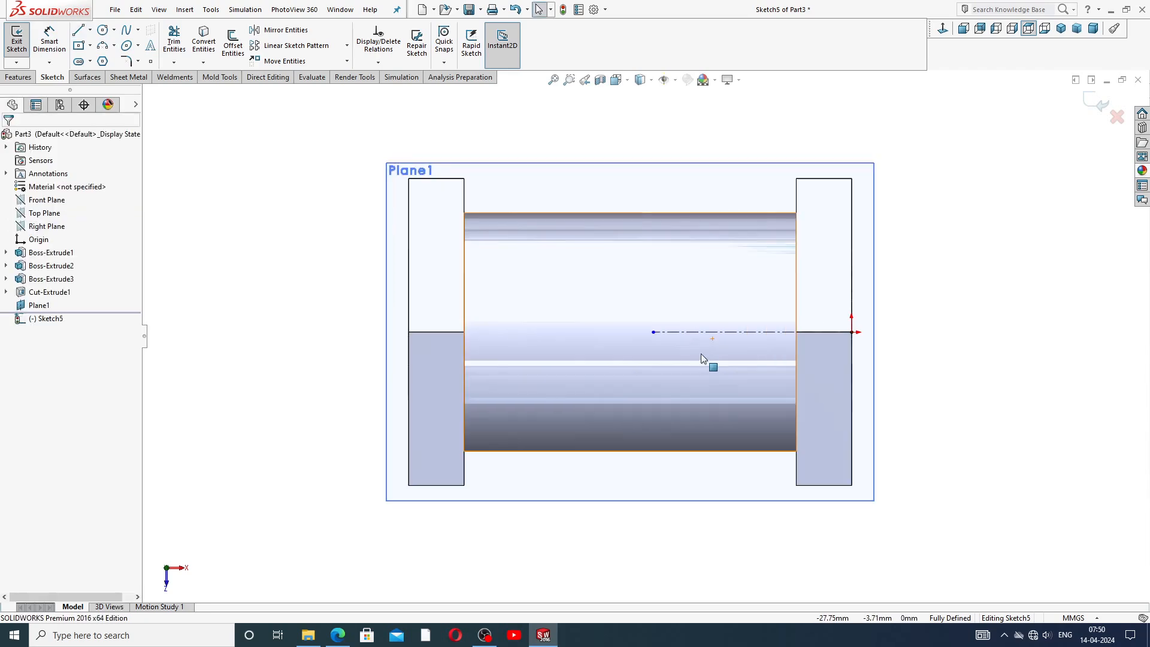
# Draw a circle about 35 mm in diameter centred on the centerline's free end.
pyautogui.click(103, 30)
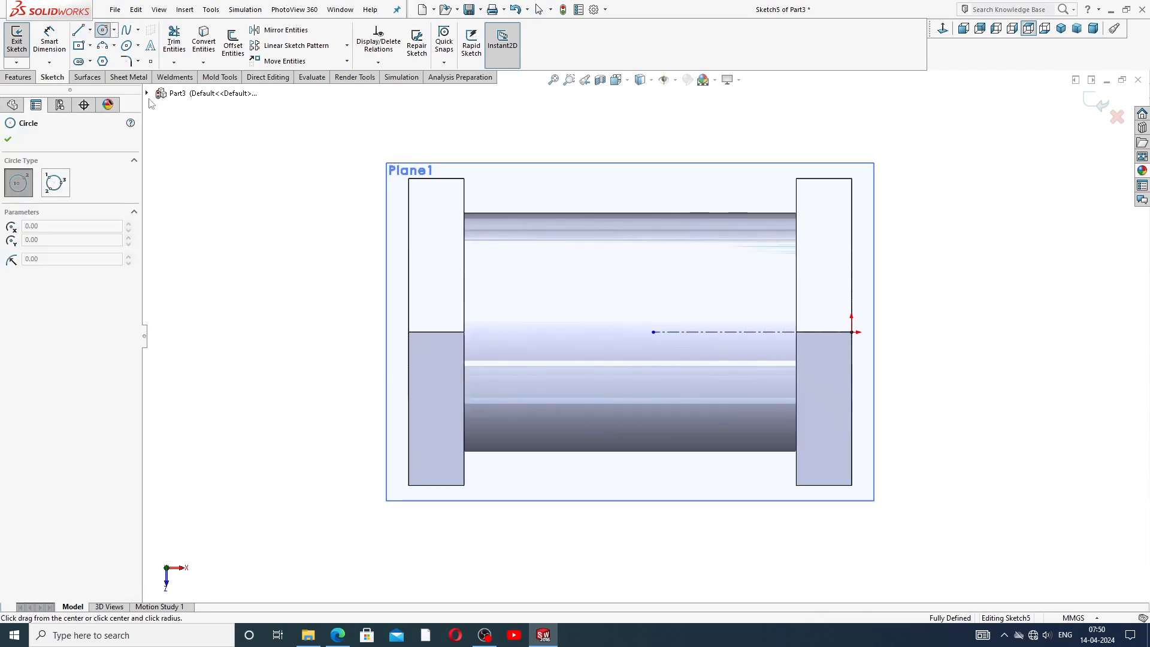
pyautogui.click(653, 332)
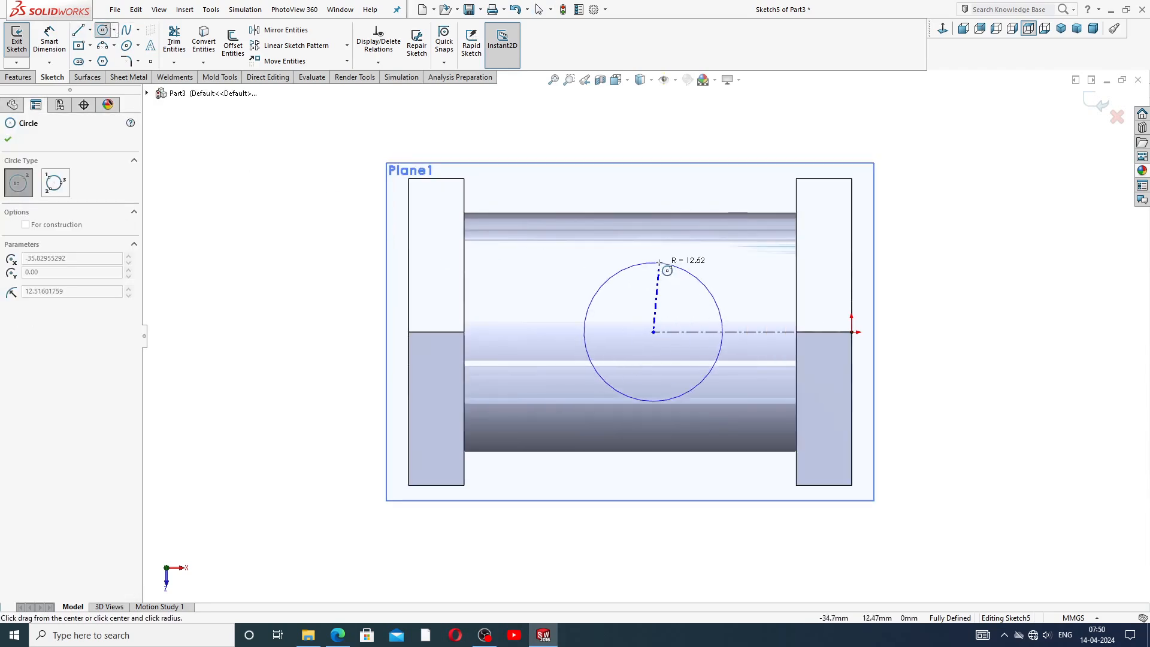
pyautogui.click(657, 243)
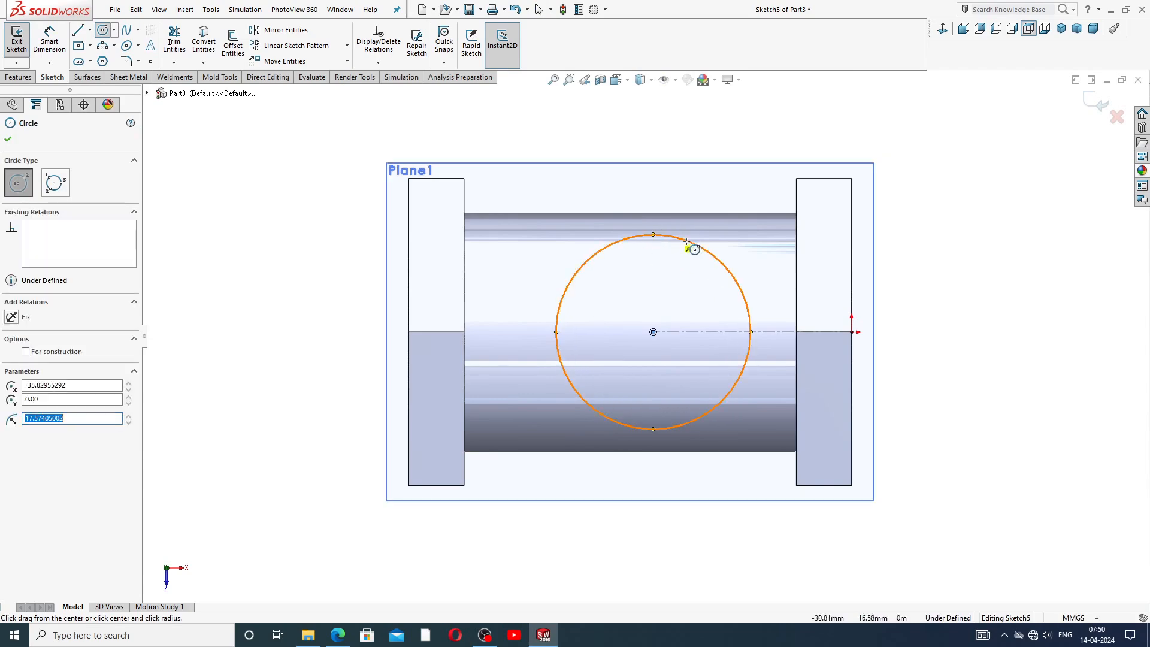
pyautogui.rightClick(727, 251)
pyautogui.click(749, 255)
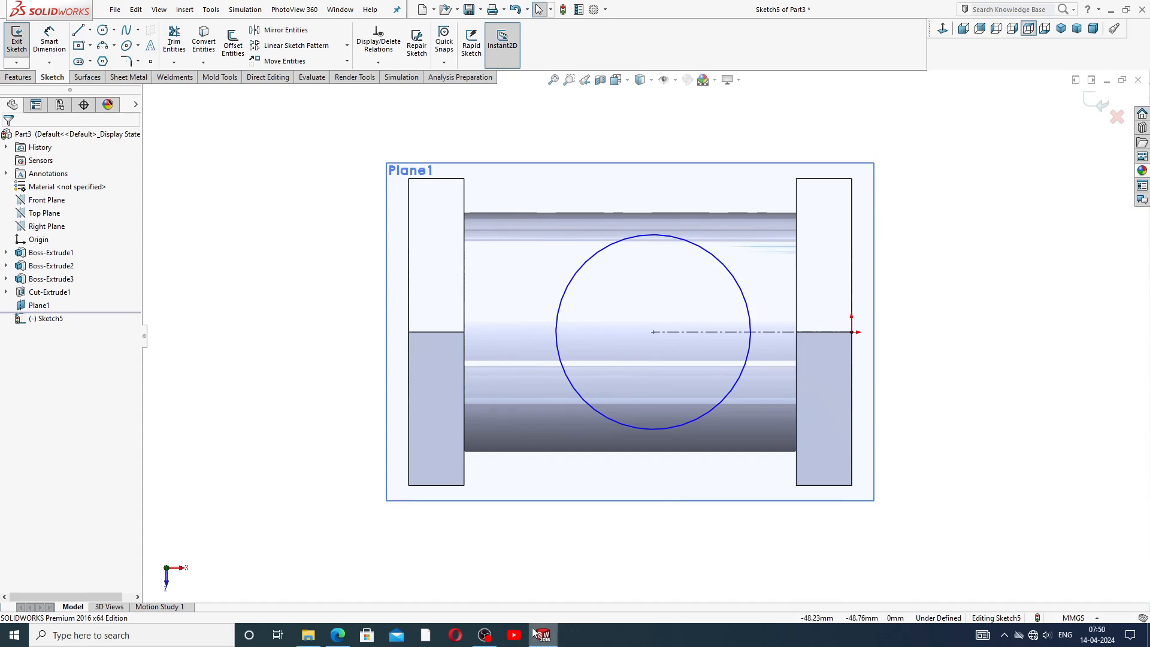
# Check the reference drawing and dimension the centerline's length as 40 mm.
pyautogui.click(339, 636)
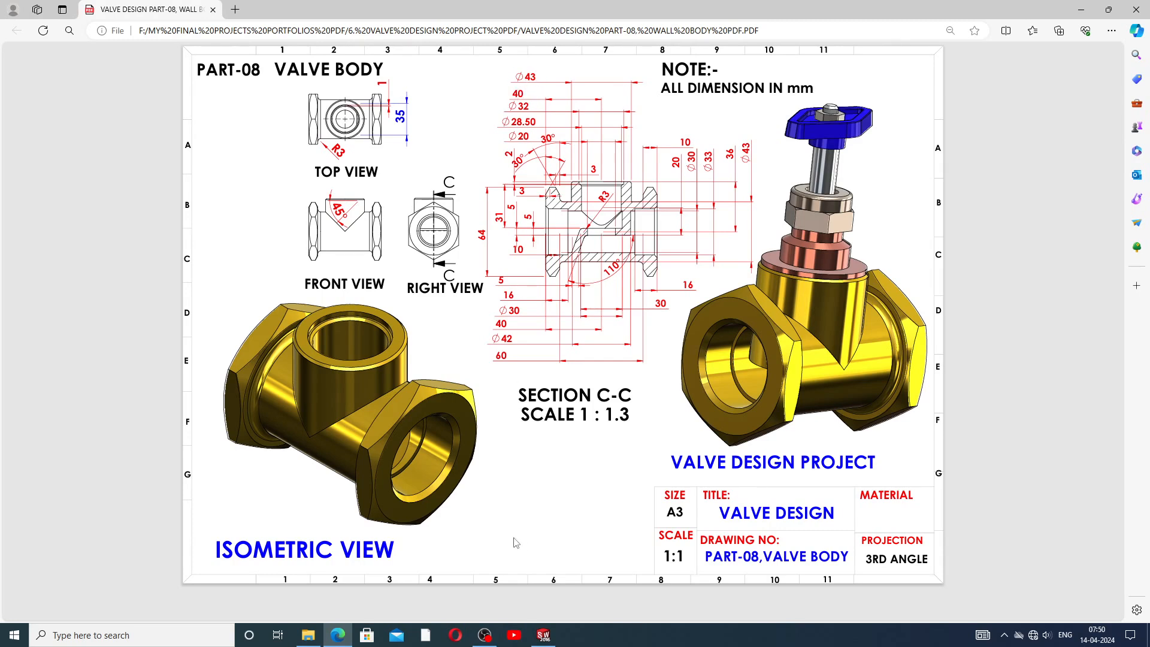
pyautogui.click(543, 635)
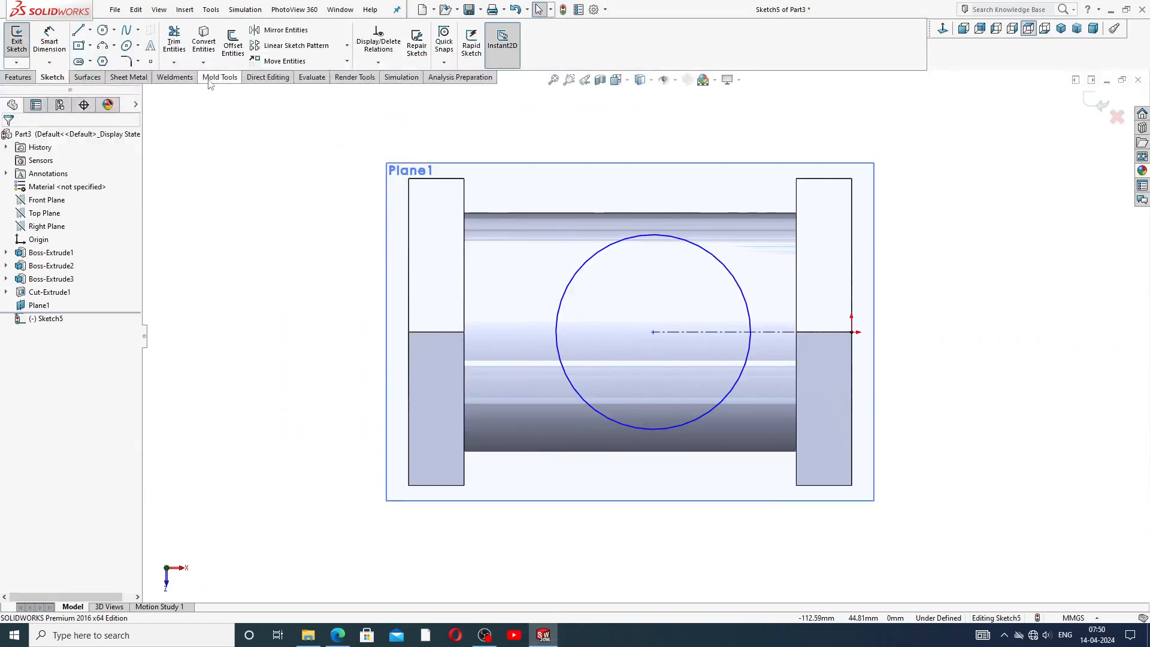
pyautogui.click(49, 41)
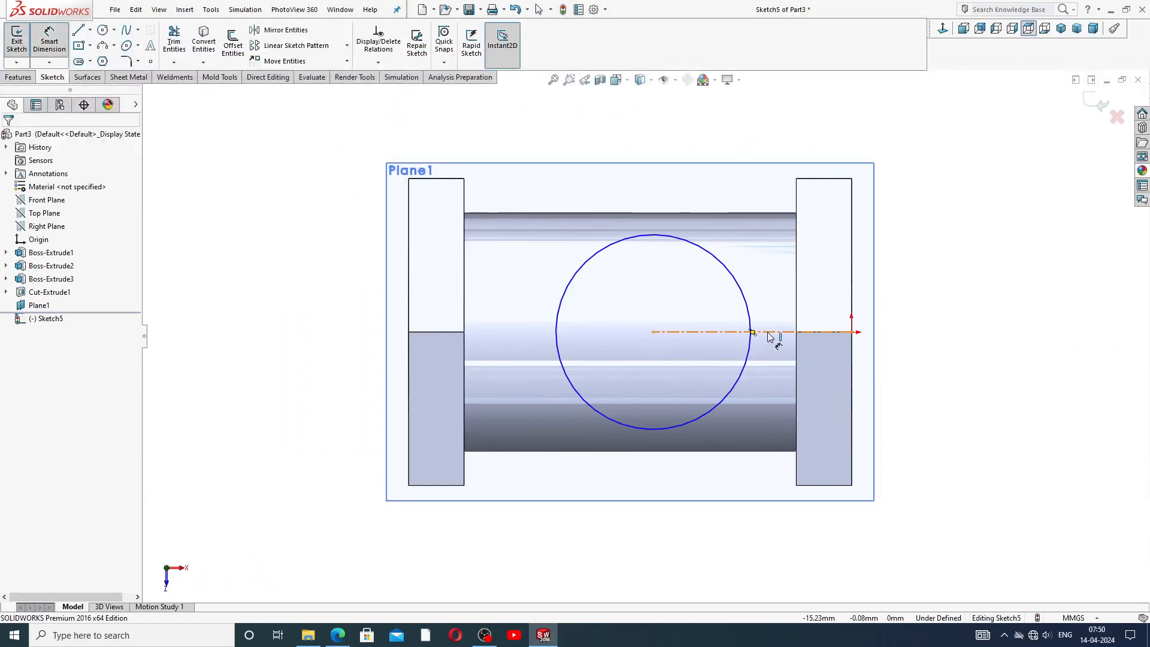
pyautogui.click(768, 335)
pyautogui.click(749, 133)
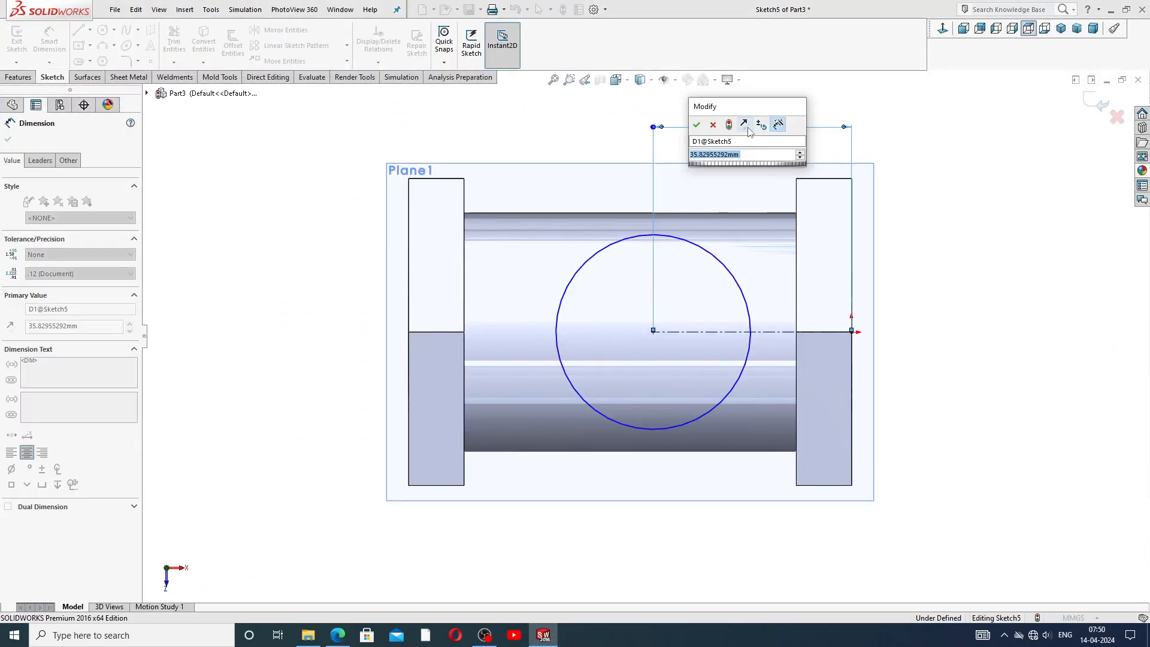
pyautogui.write('40')
pyautogui.press('Return')
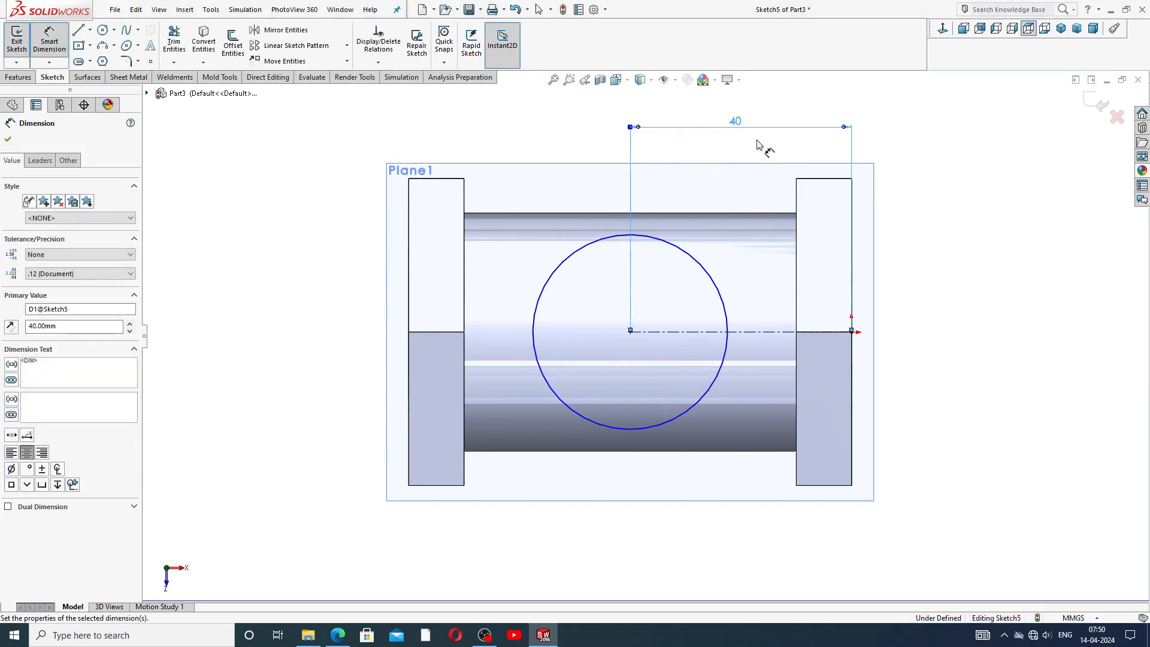
pyautogui.click(760, 147)
# Dimension the circle's diameter as 43 mm.
pyautogui.click(614, 237)
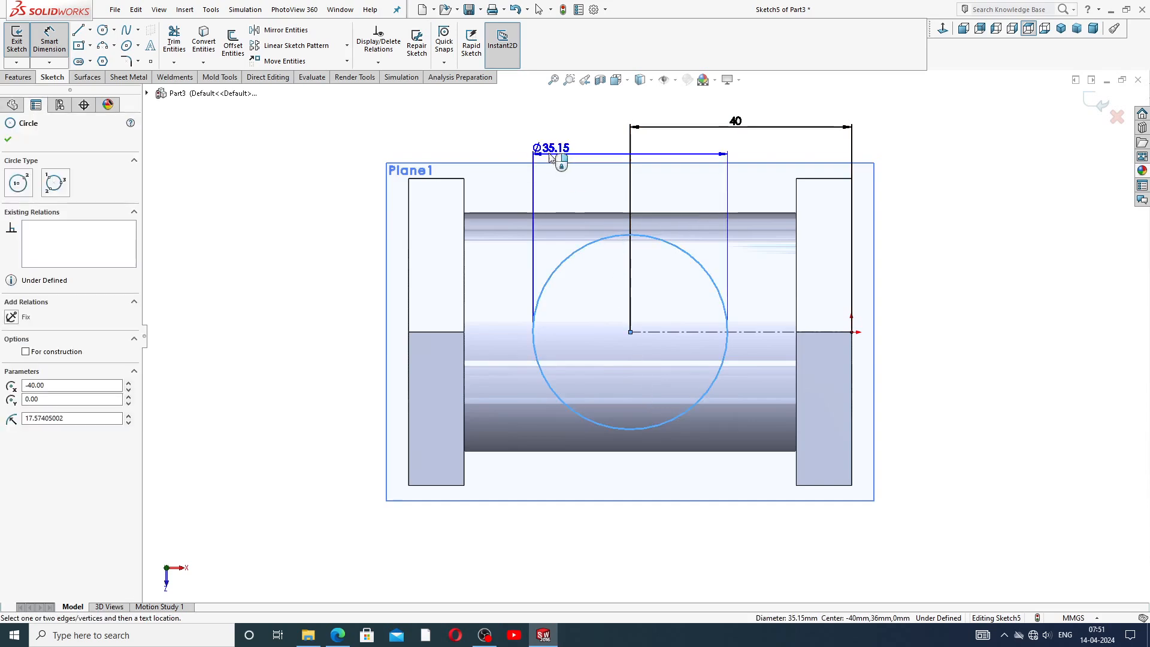
pyautogui.click(515, 142)
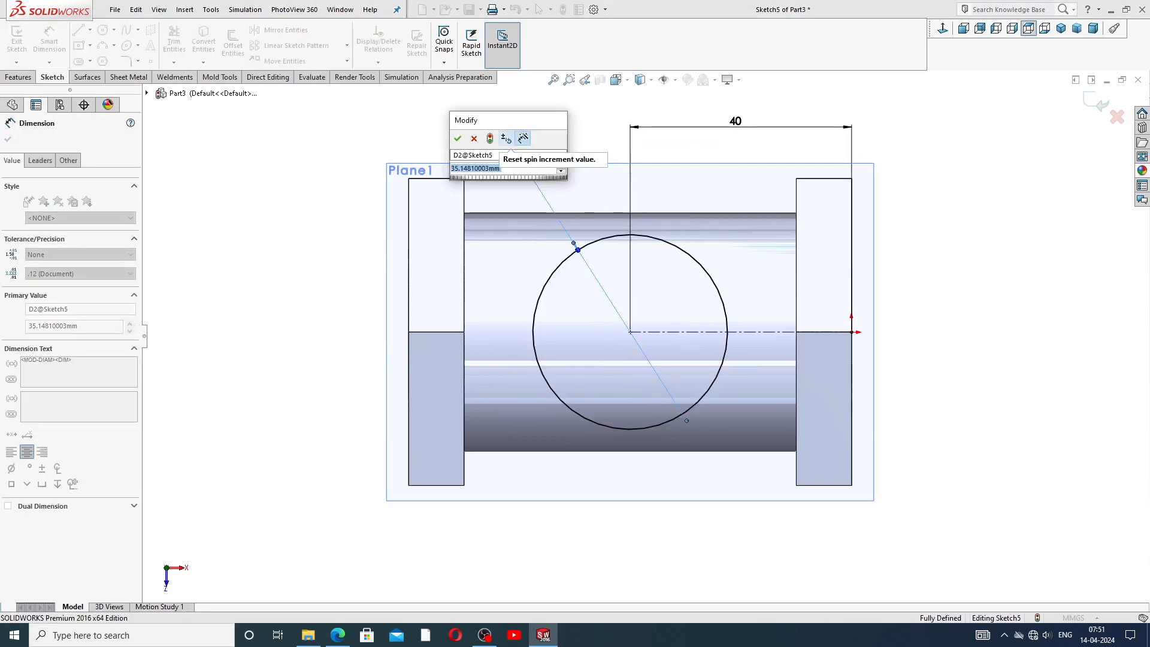
pyautogui.write('43')
pyautogui.press('Return')
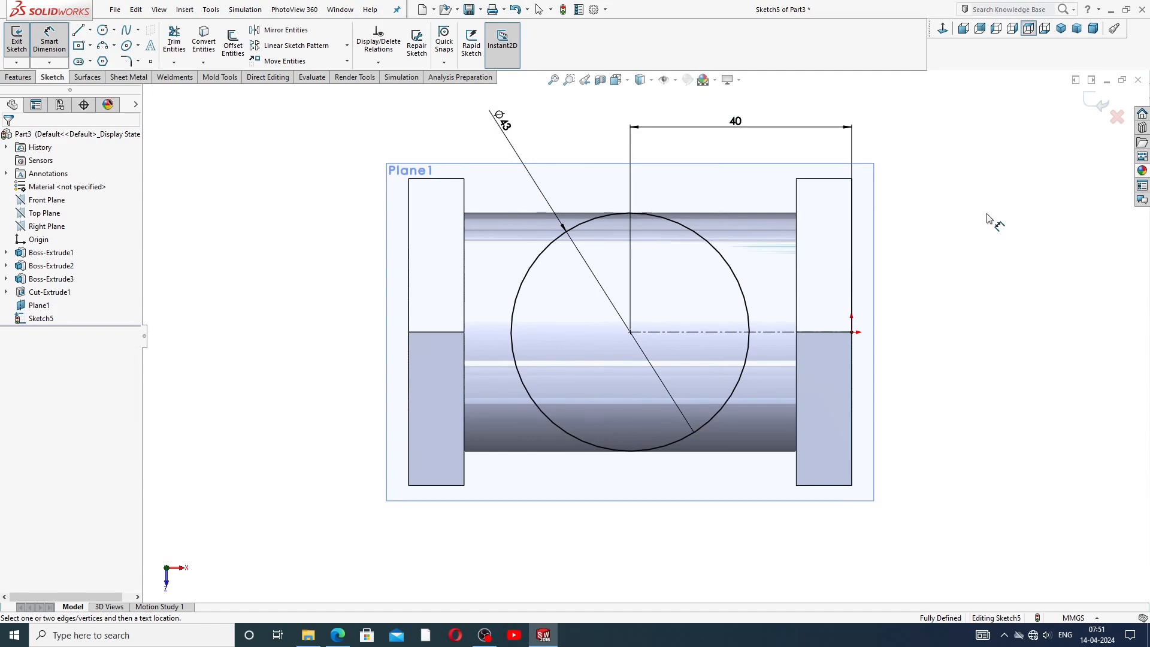
# Reposition the 43 mm diameter and 40 mm length dimension labels above the sketch.
pyautogui.rightClick(964, 175)
pyautogui.click(983, 177)
pyautogui.moveTo(503, 107); pyautogui.dragTo(530, 118)
pyautogui.moveTo(729, 128); pyautogui.dragTo(727, 148)
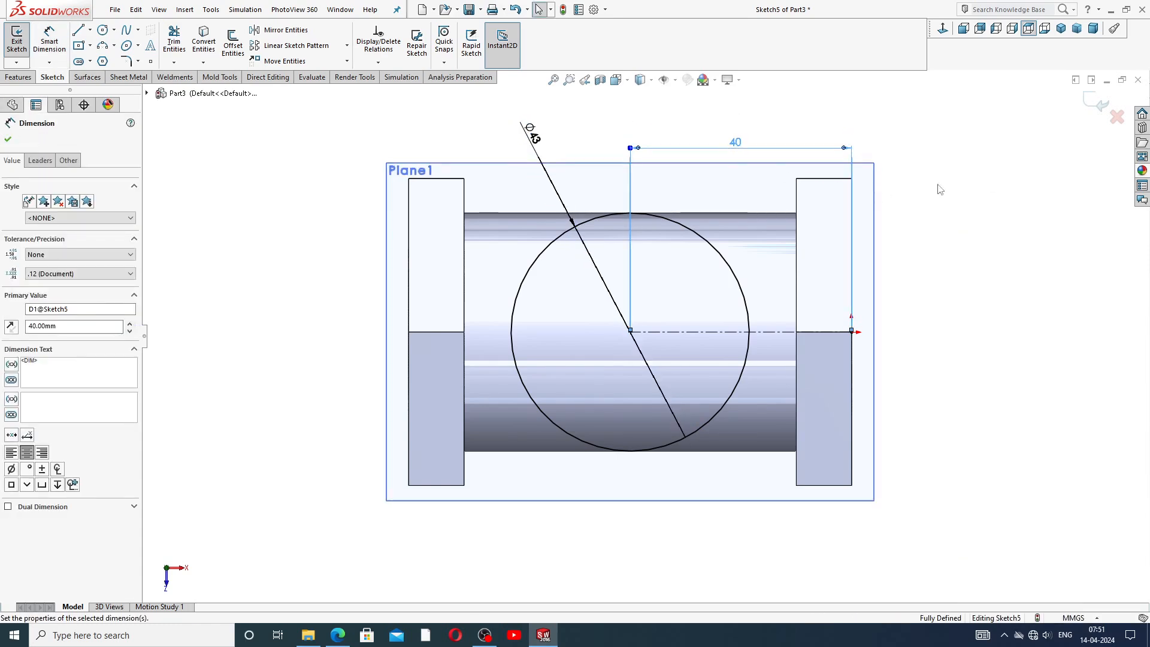
pyautogui.click(940, 187)
pyautogui.scroll(2, 714, 321)
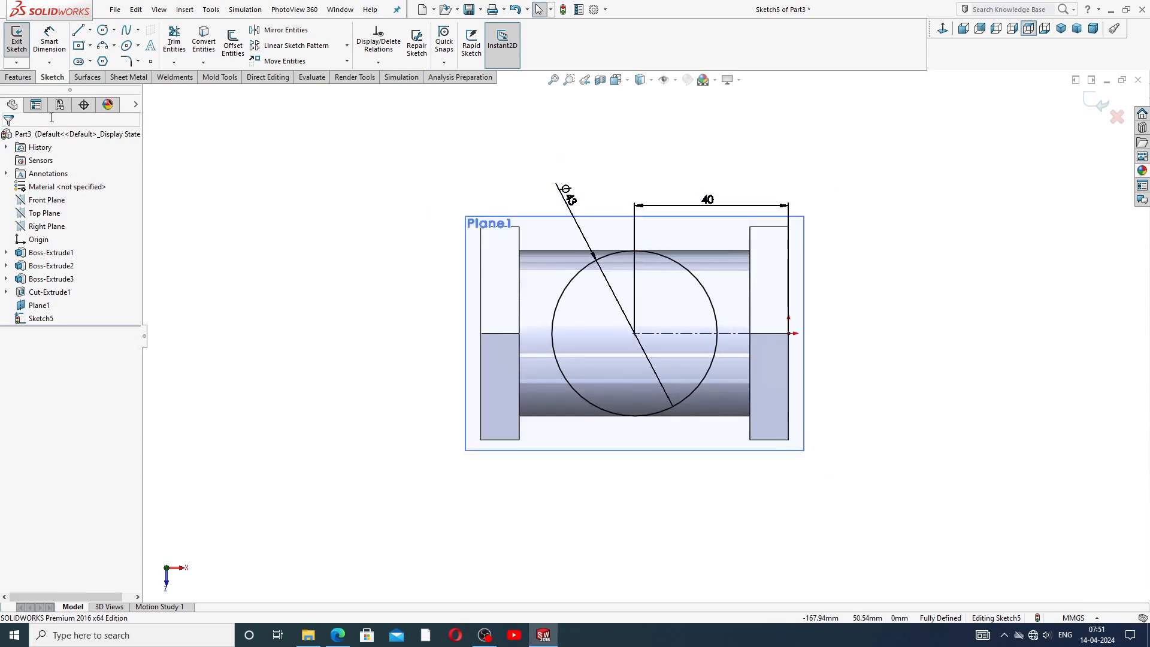
# Extrude the 43 mm circle Up To Surface, ending on the tube's outer cylindrical face.
pyautogui.click(18, 77)
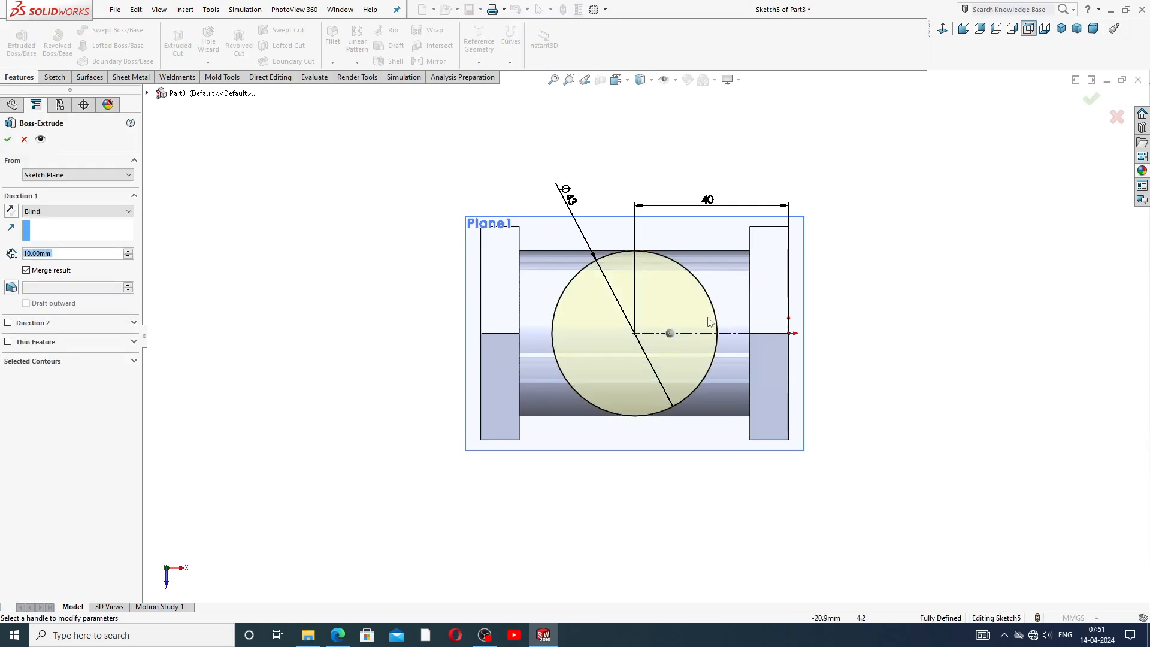
pyautogui.click(72, 213)
pyautogui.click(64, 247)
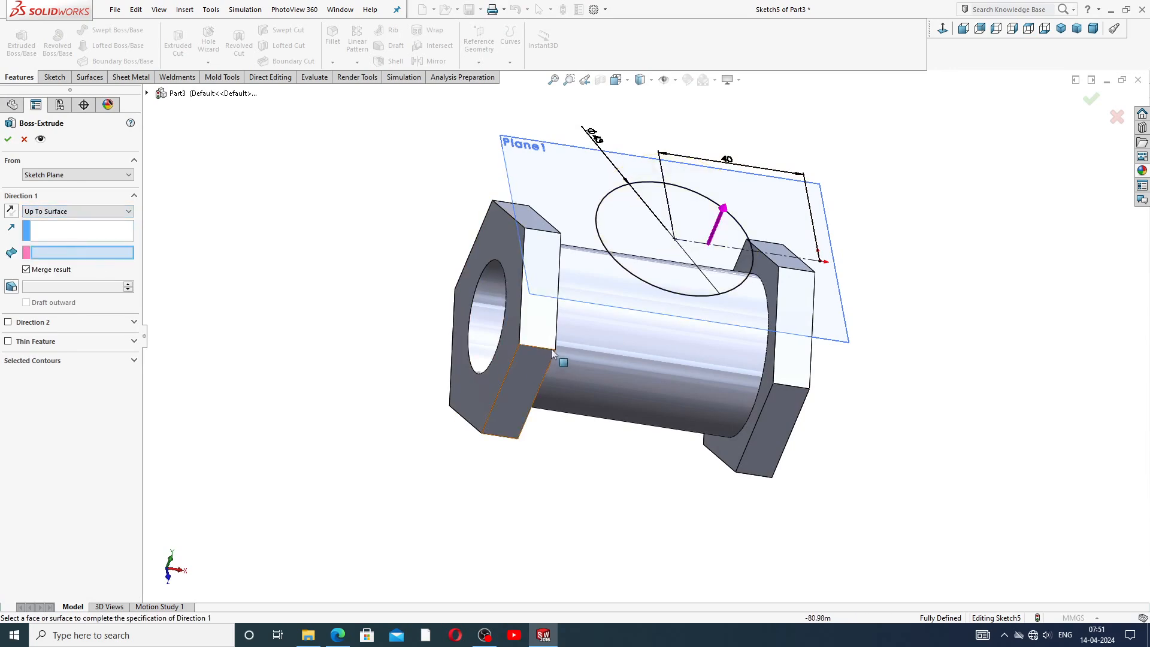
pyautogui.click(608, 332)
pyautogui.moveTo(691, 371); pyautogui.dragTo(670, 325, button='middle')
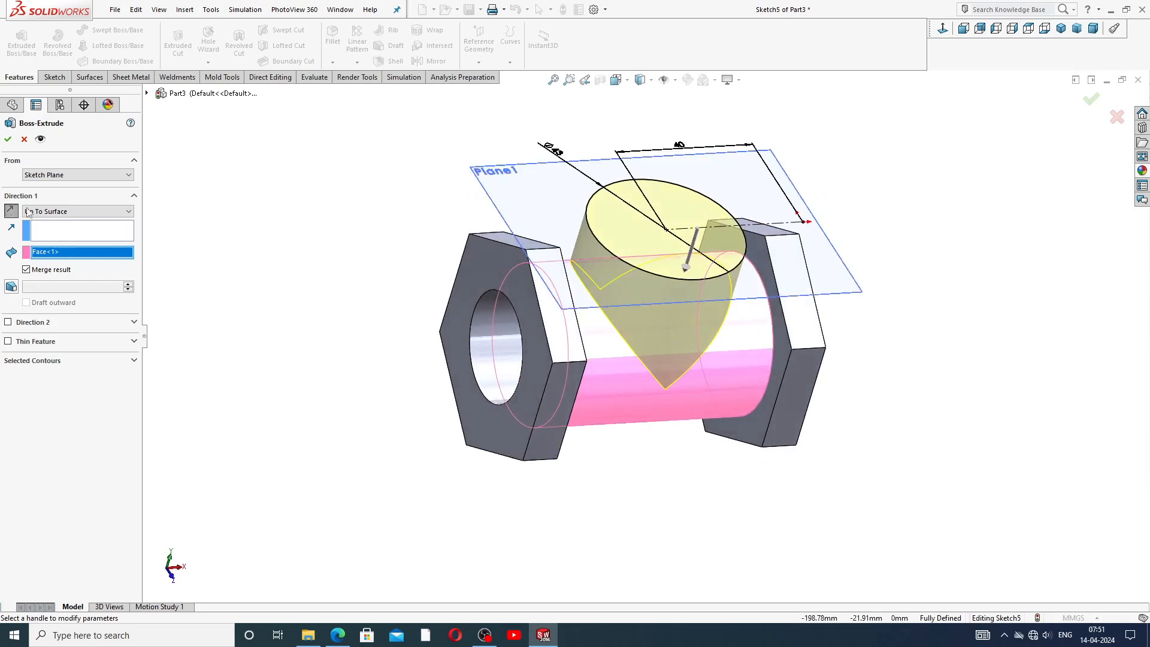
pyautogui.click(8, 139)
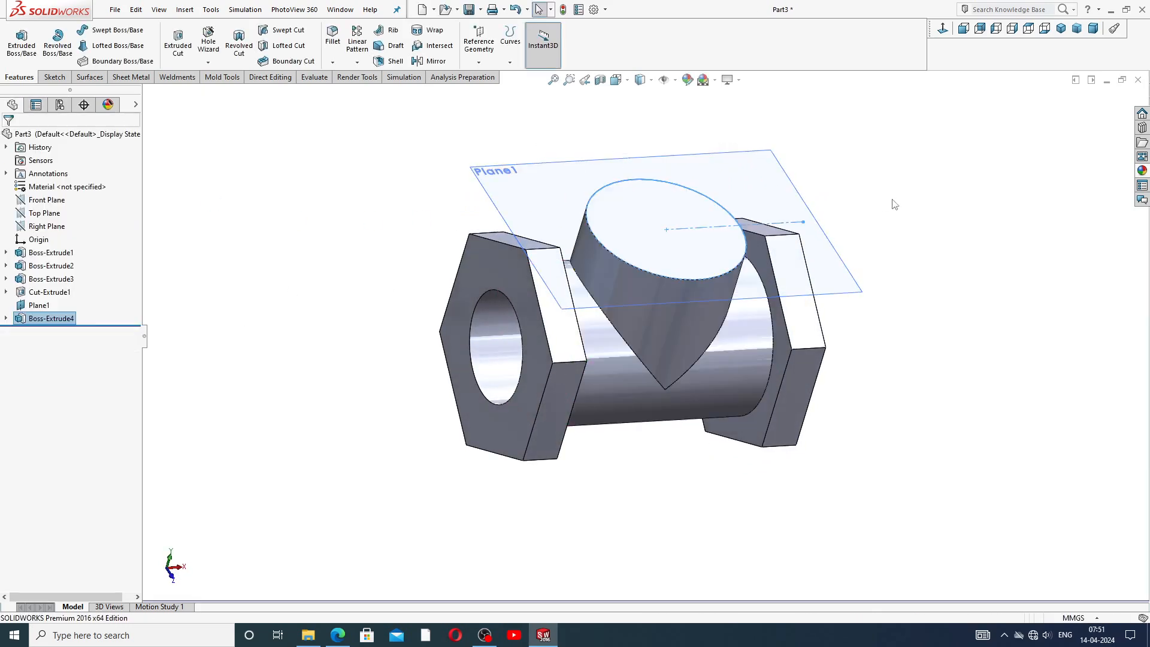
# Hide Plane1 and orbit around the part to inspect the new side branch.
pyautogui.moveTo(910, 275); pyautogui.dragTo(800, 267, button='middle')
pyautogui.click(842, 282)
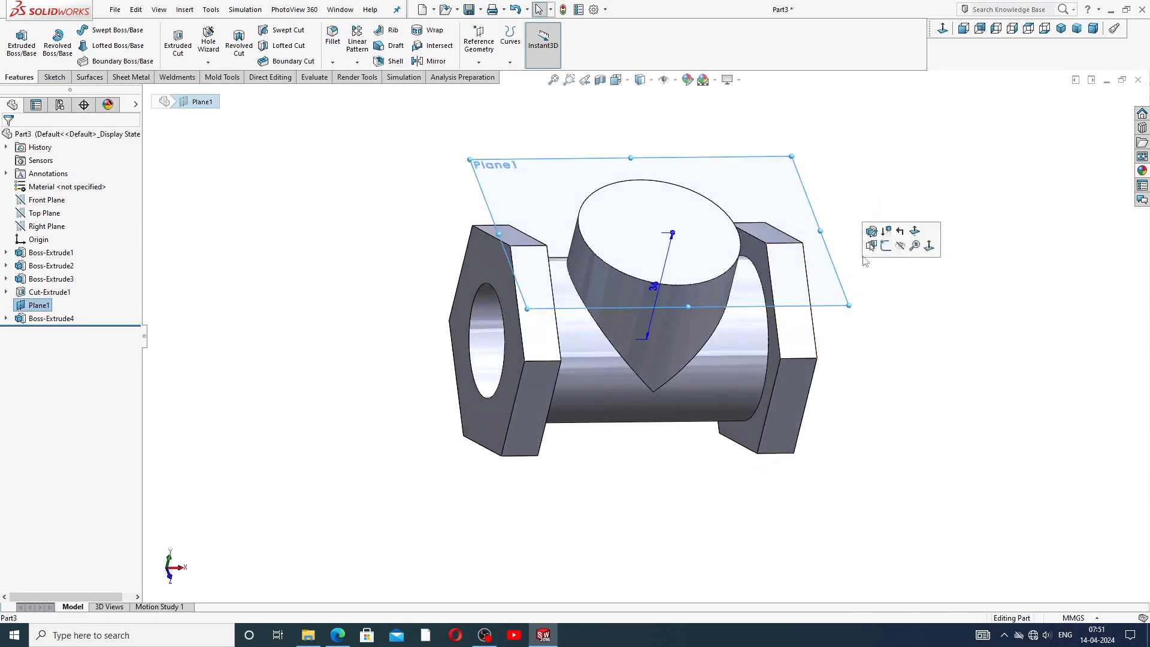
pyautogui.click(899, 246)
pyautogui.moveTo(849, 241); pyautogui.dragTo(829, 229, button='middle')
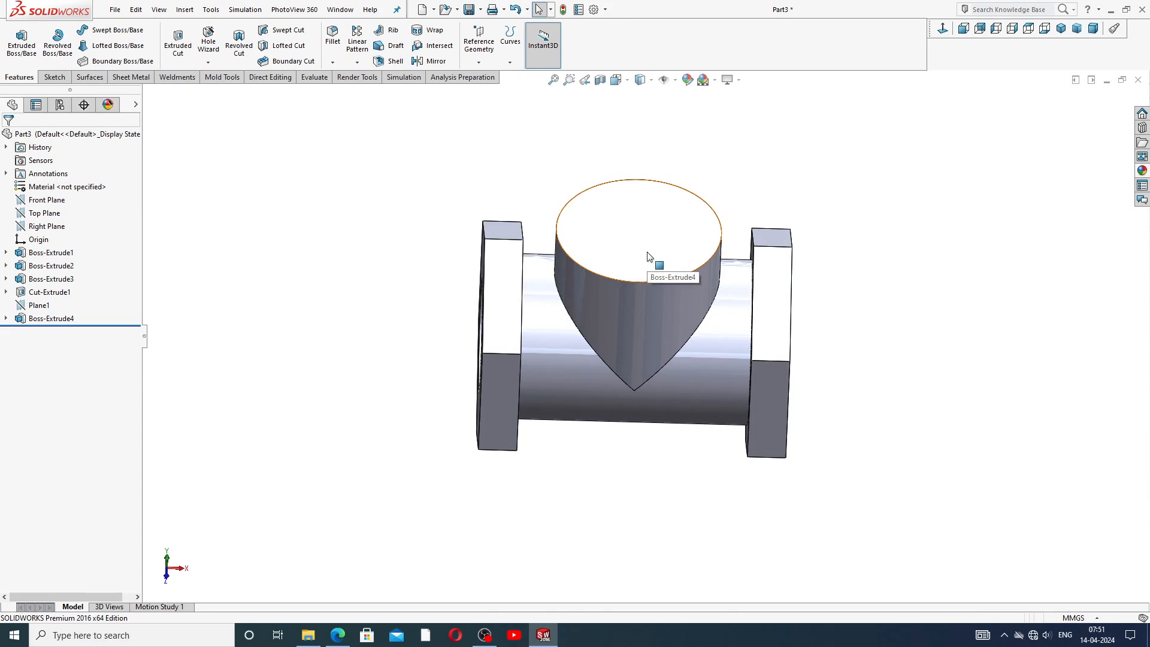
pyautogui.moveTo(793, 264); pyautogui.dragTo(786, 217, button='middle')
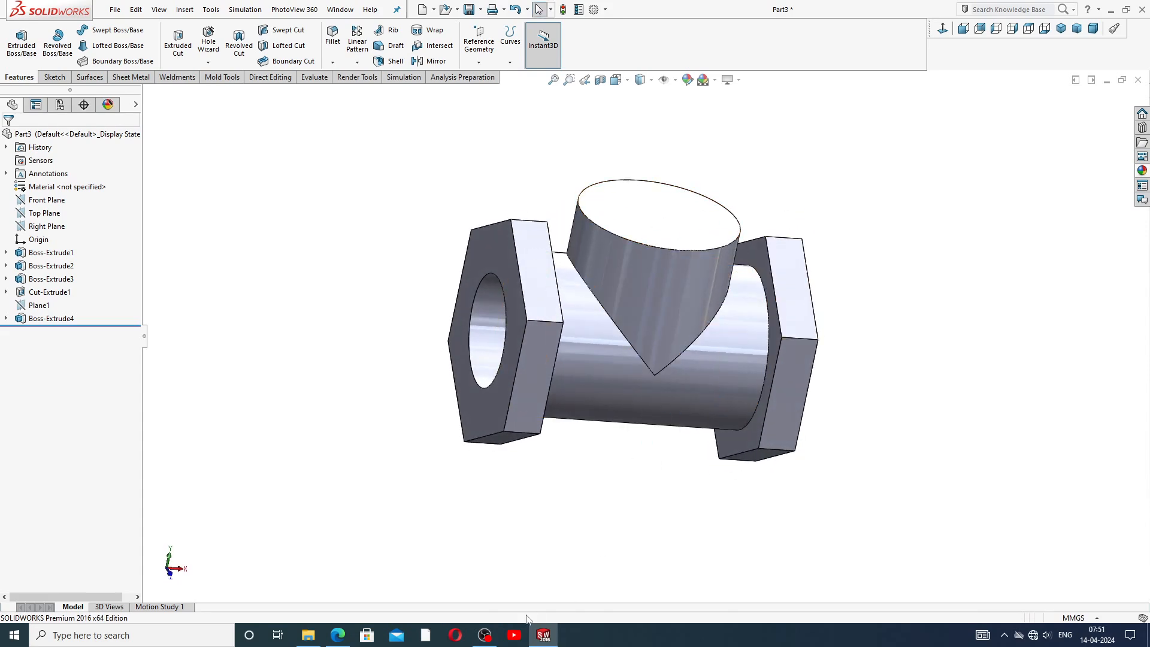
# Switch to the reference drawing to review the valve body dimensions.
pyautogui.click(544, 635)
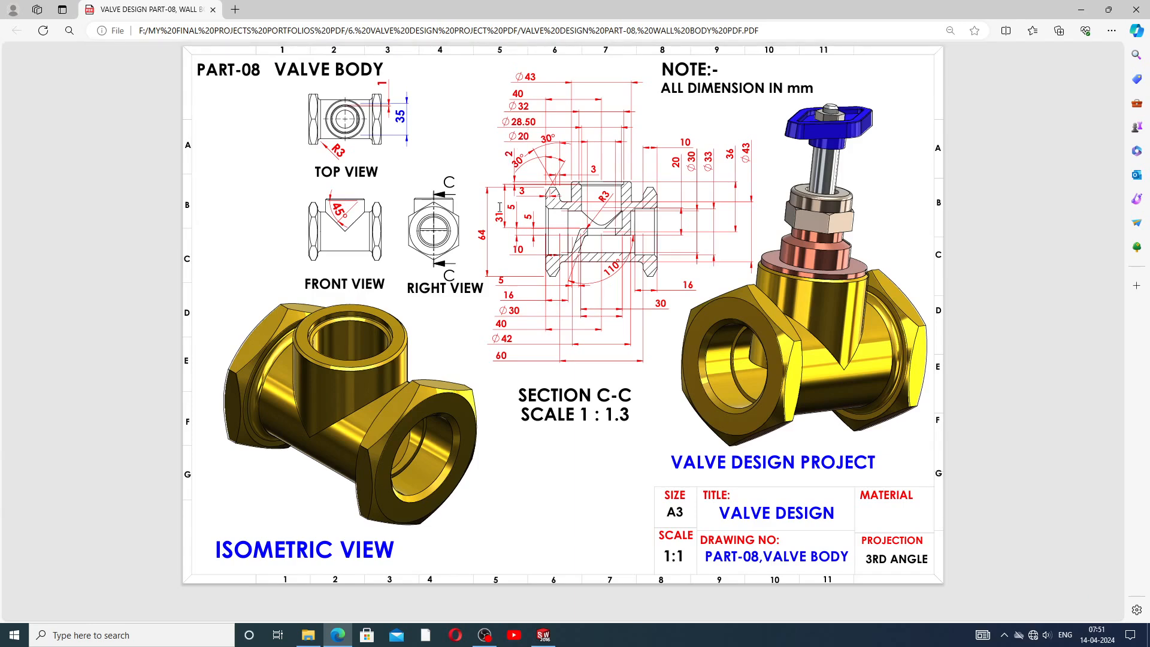
pyautogui.click(544, 634)
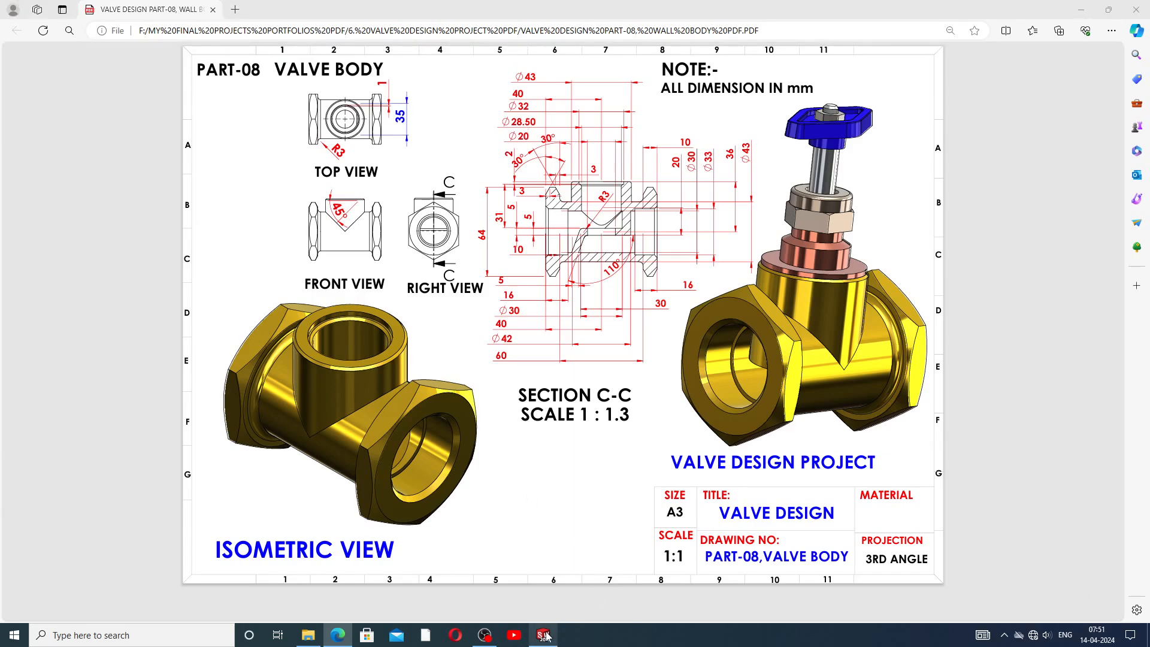
# Start a sketch on the side branch's top face and draw a circle centred on the branch axis.
pyautogui.click(678, 218)
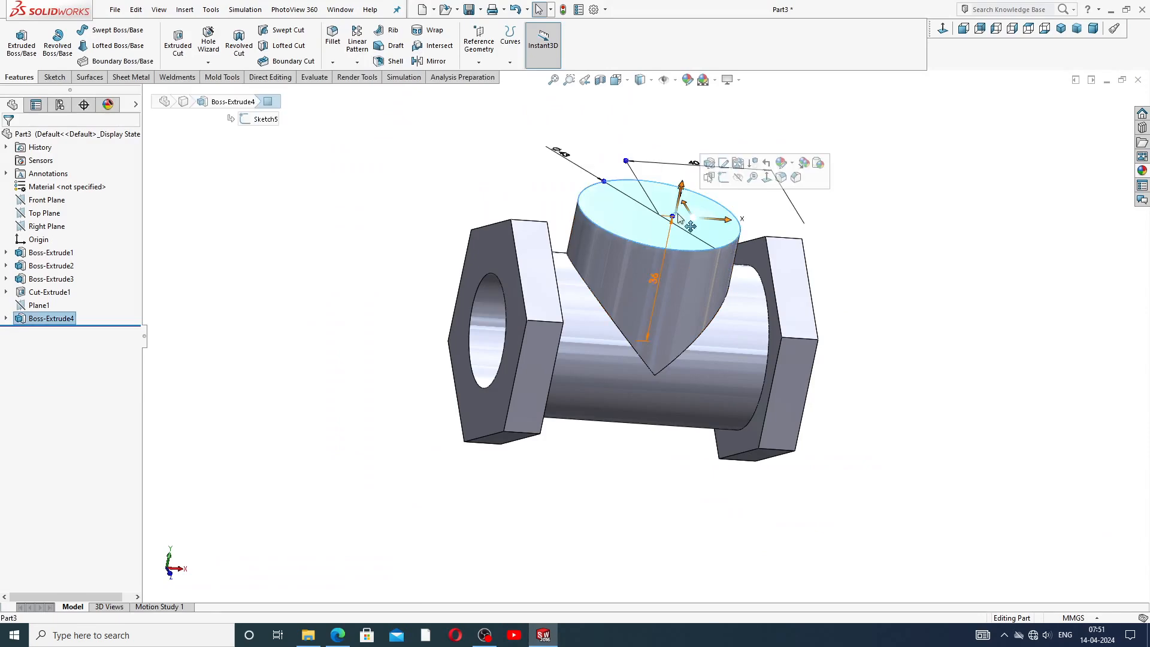
pyautogui.click(719, 178)
pyautogui.click(945, 29)
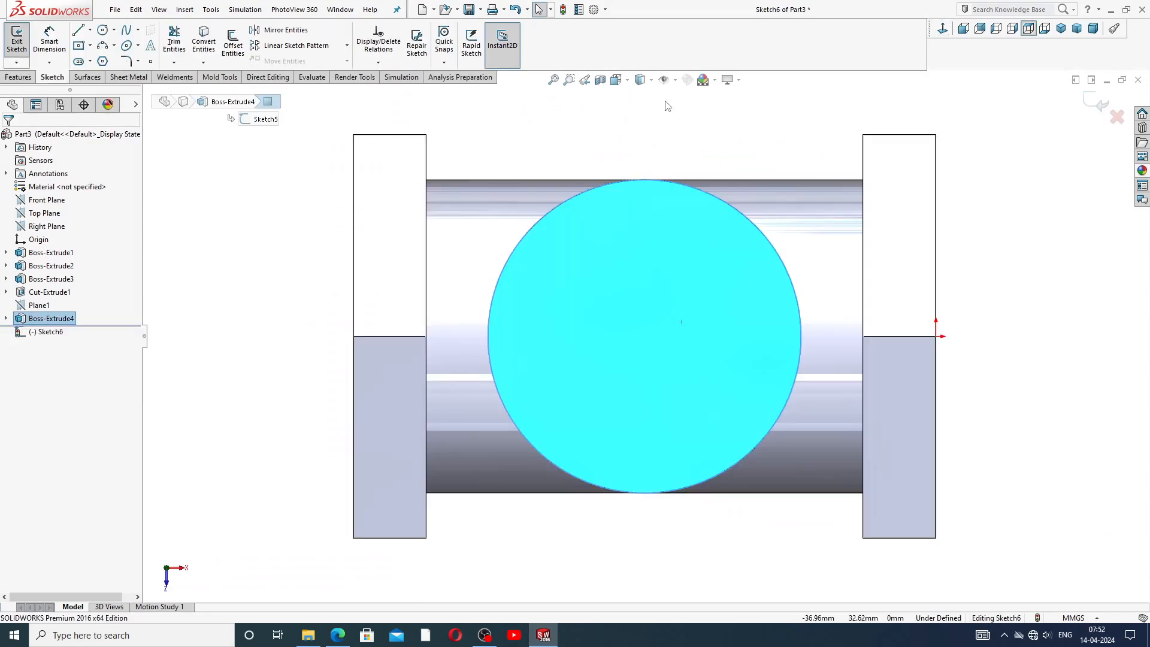
pyautogui.click(103, 30)
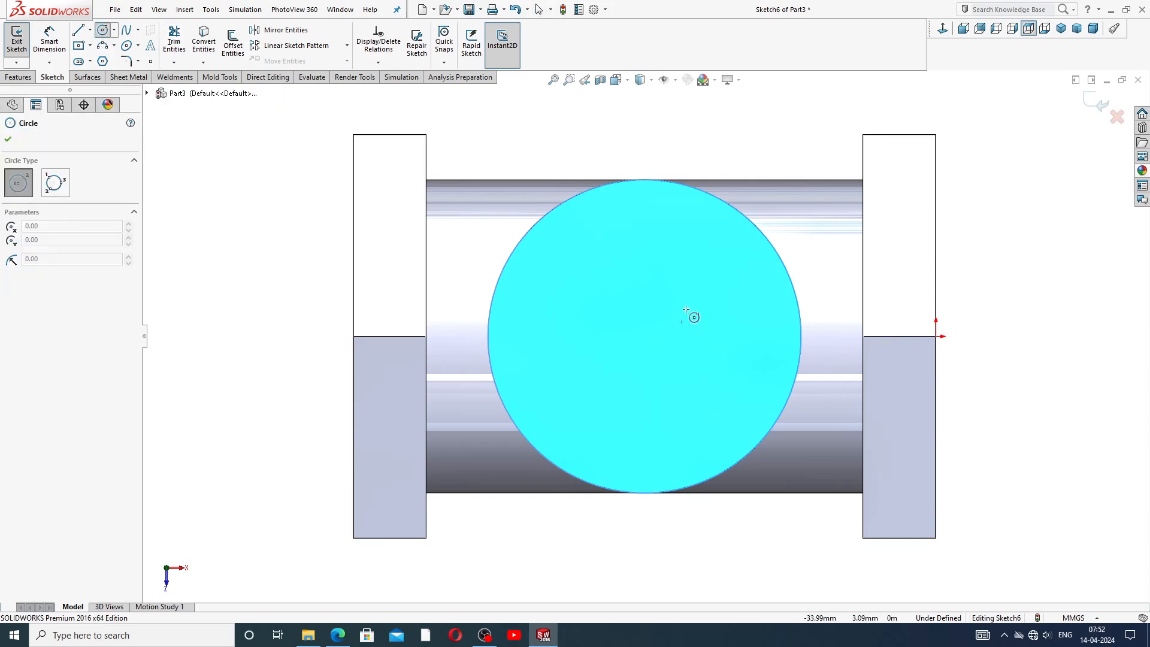
pyautogui.click(644, 337)
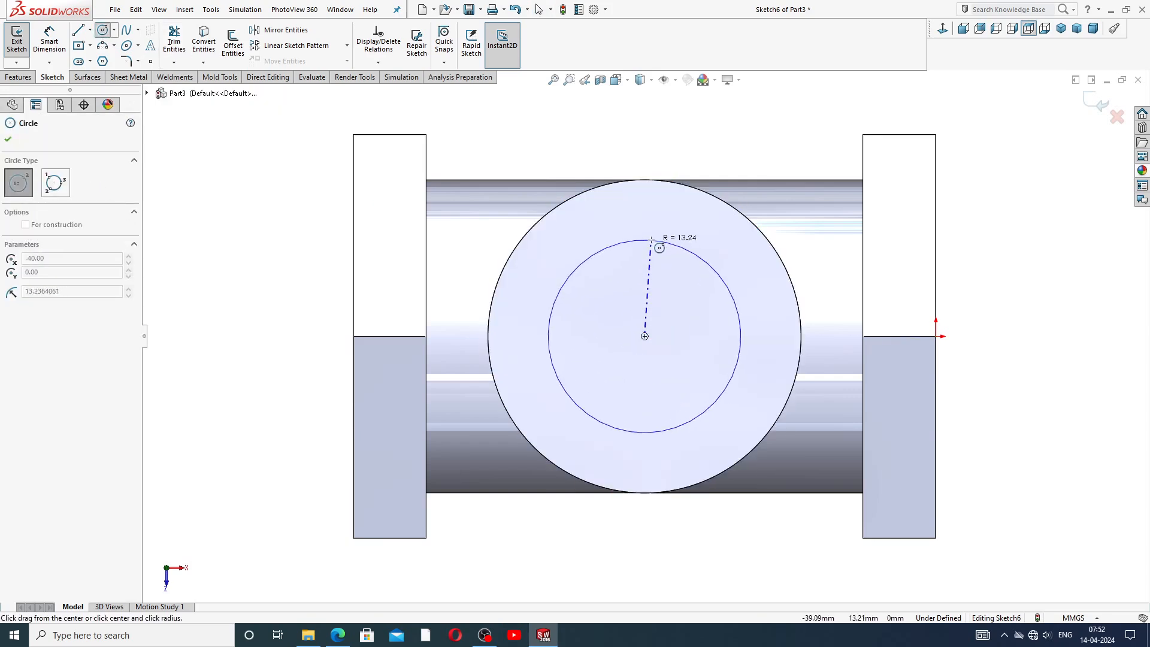
pyautogui.click(659, 227)
pyautogui.rightClick(706, 224)
pyautogui.click(731, 236)
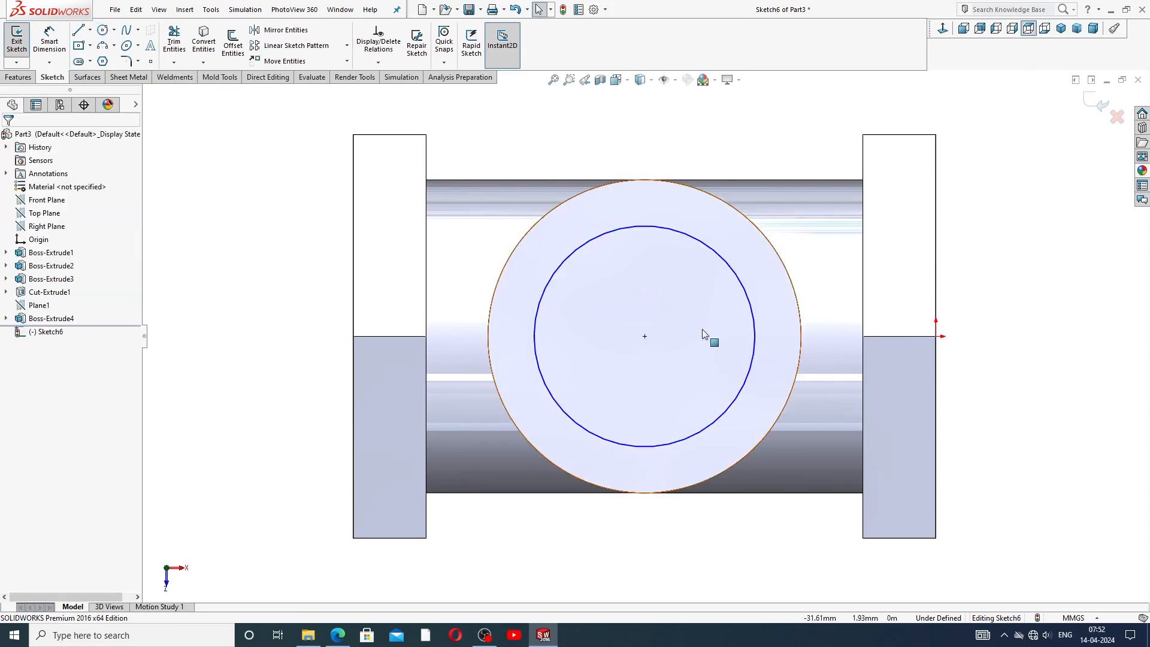
# Dimension the new circle's diameter as 32 mm.
pyautogui.scroll(2, 703, 334)
pyautogui.click(49, 37)
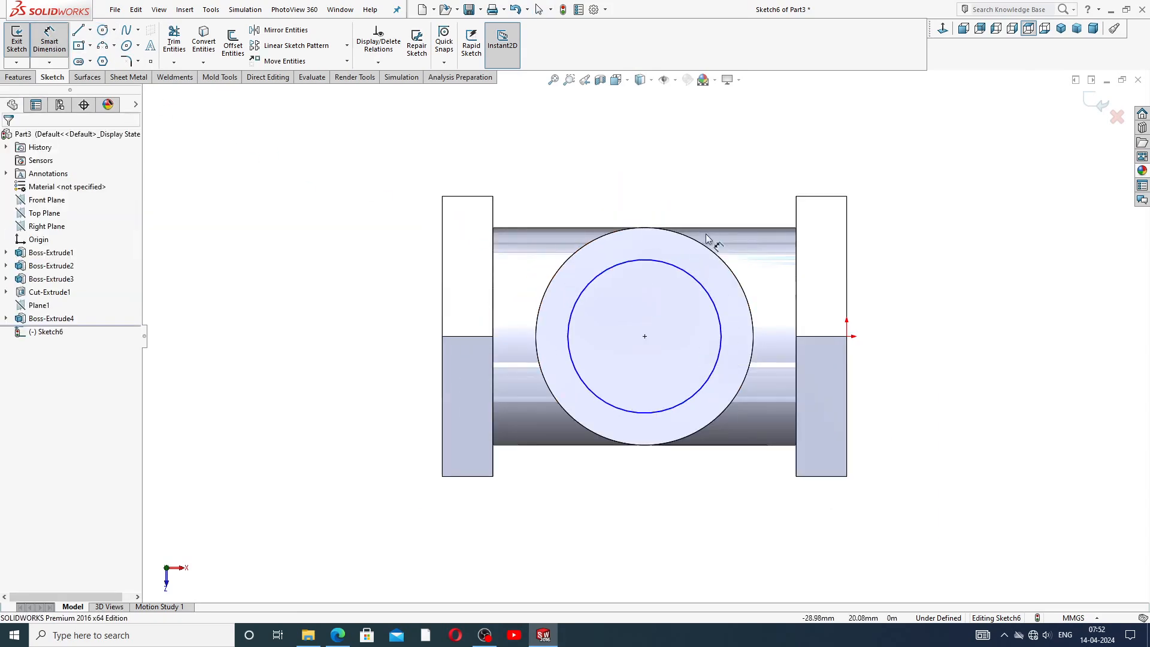
pyautogui.click(680, 267)
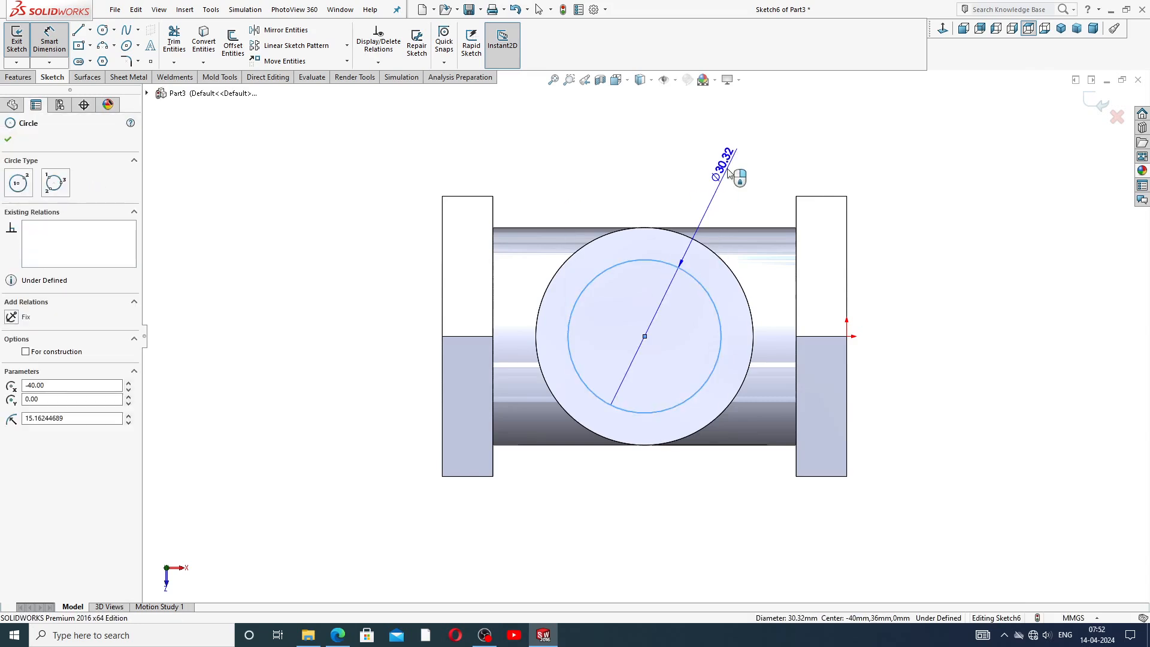
pyautogui.click(731, 174)
pyautogui.write('32')
pyautogui.press('Return')
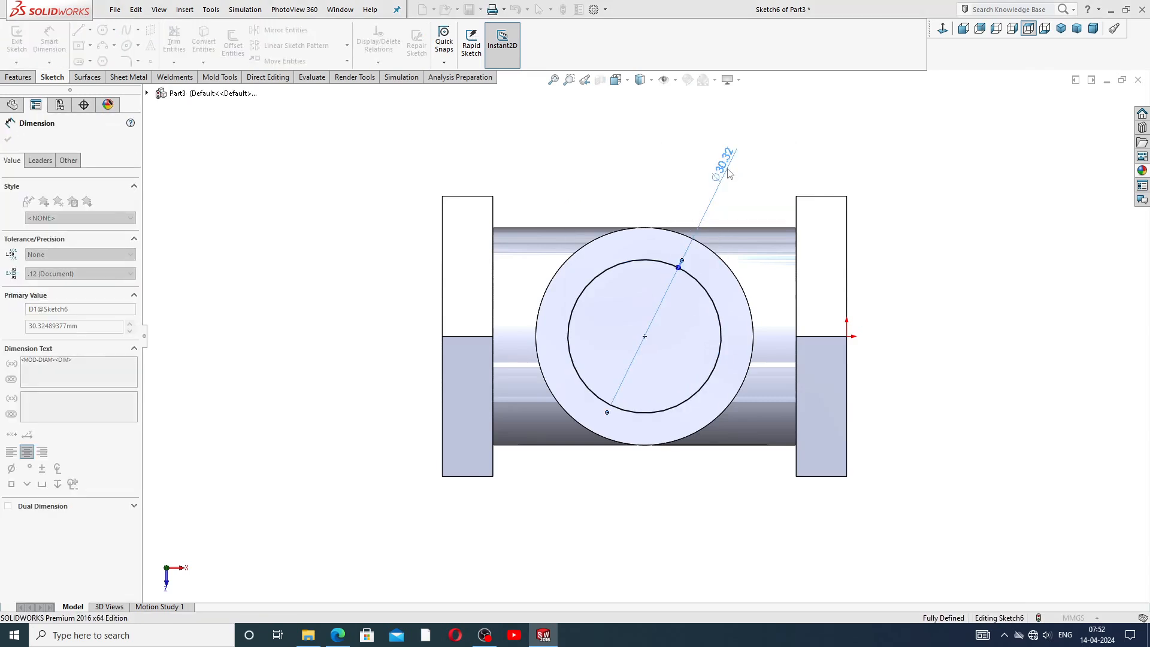
pyautogui.rightClick(755, 175)
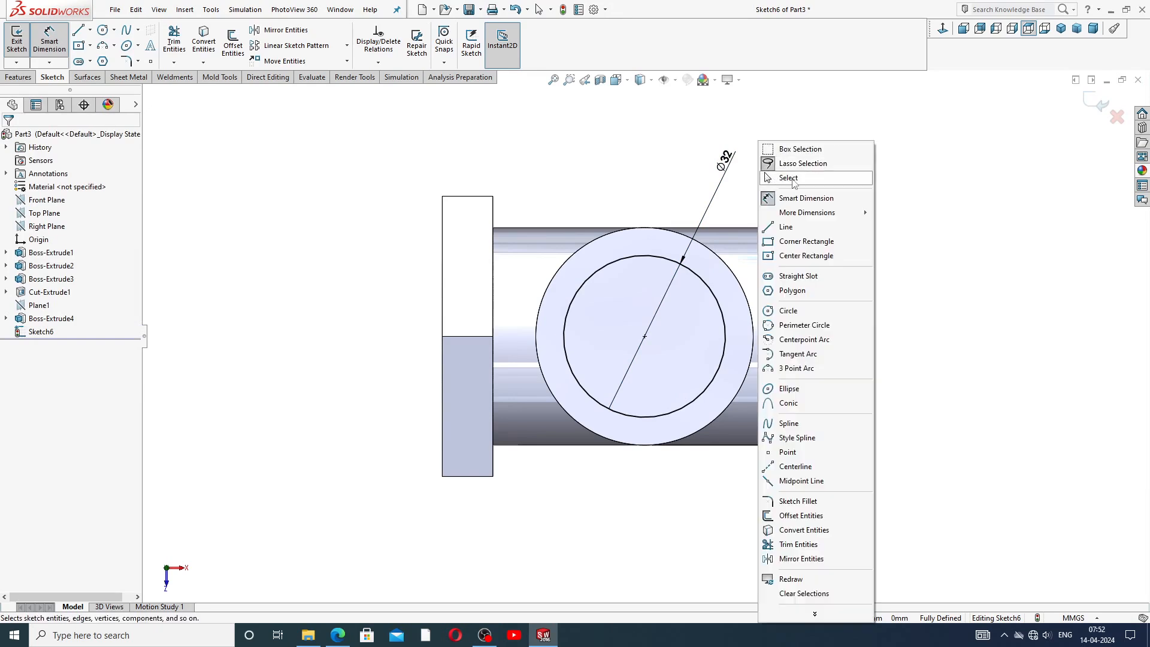
pyautogui.click(779, 176)
# Cut-extrude the 32 mm circle 2 mm deep into the branch's top face.
pyautogui.moveTo(719, 342); pyautogui.dragTo(711, 281, button='middle')
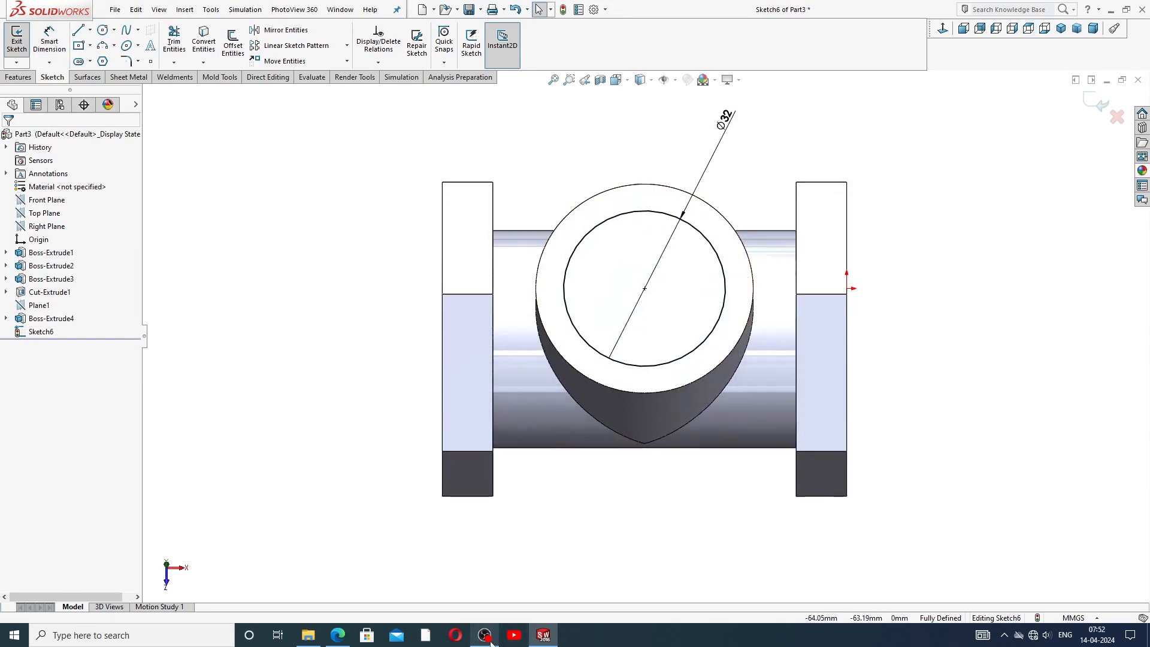
pyautogui.click(538, 640)
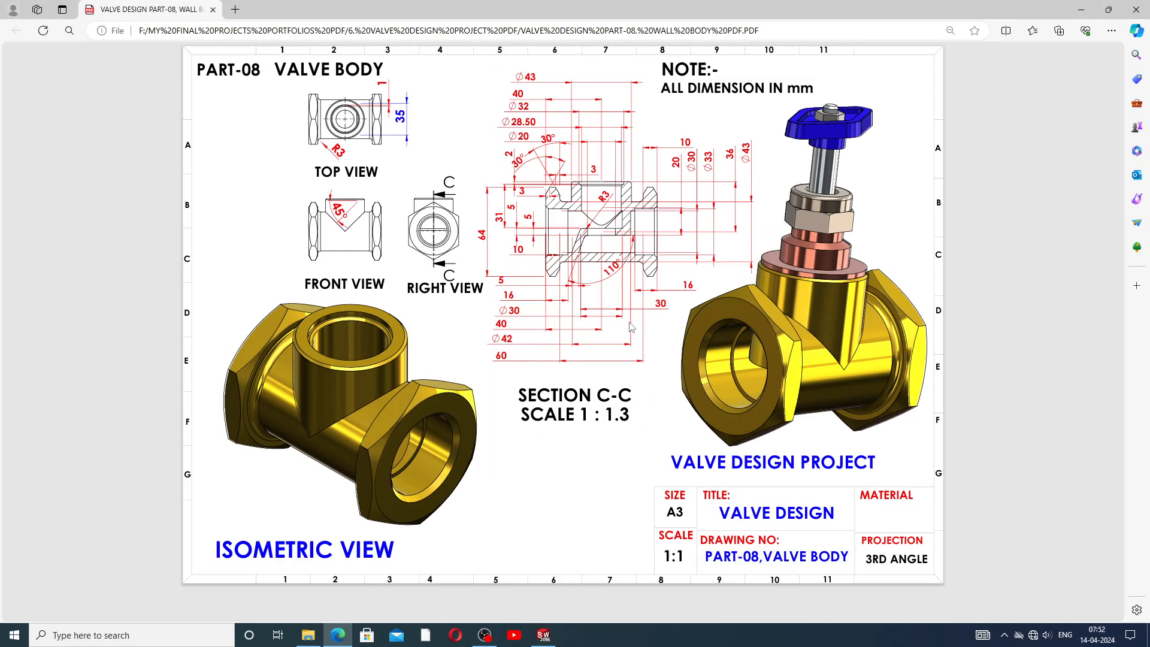
pyautogui.click(540, 639)
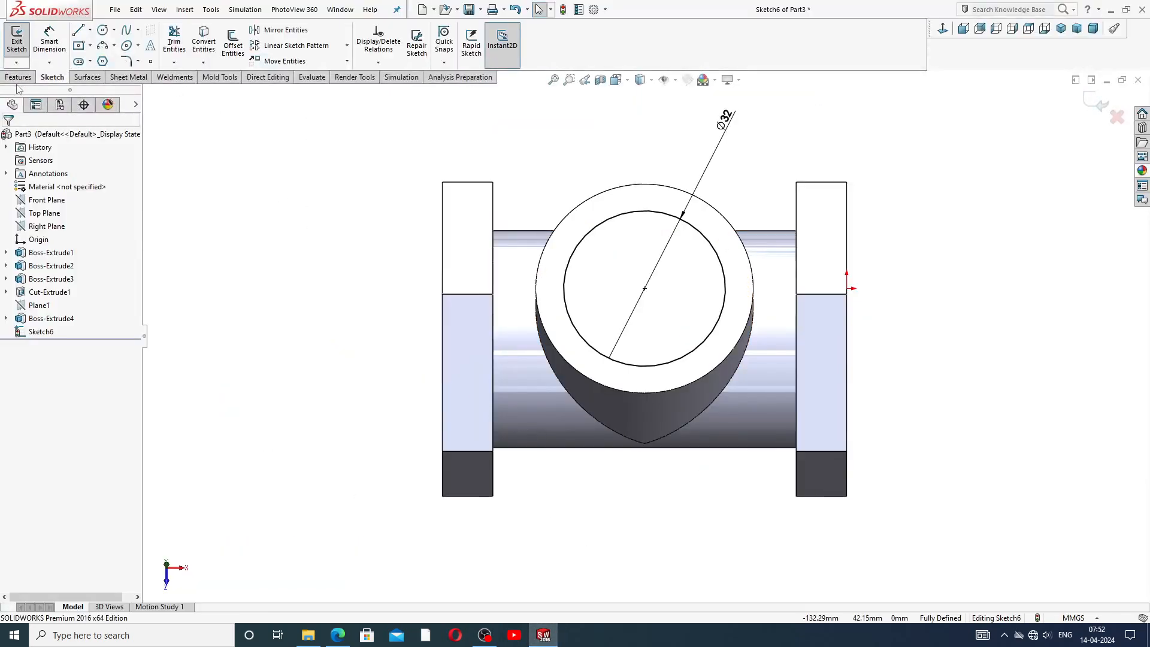
pyautogui.click(18, 78)
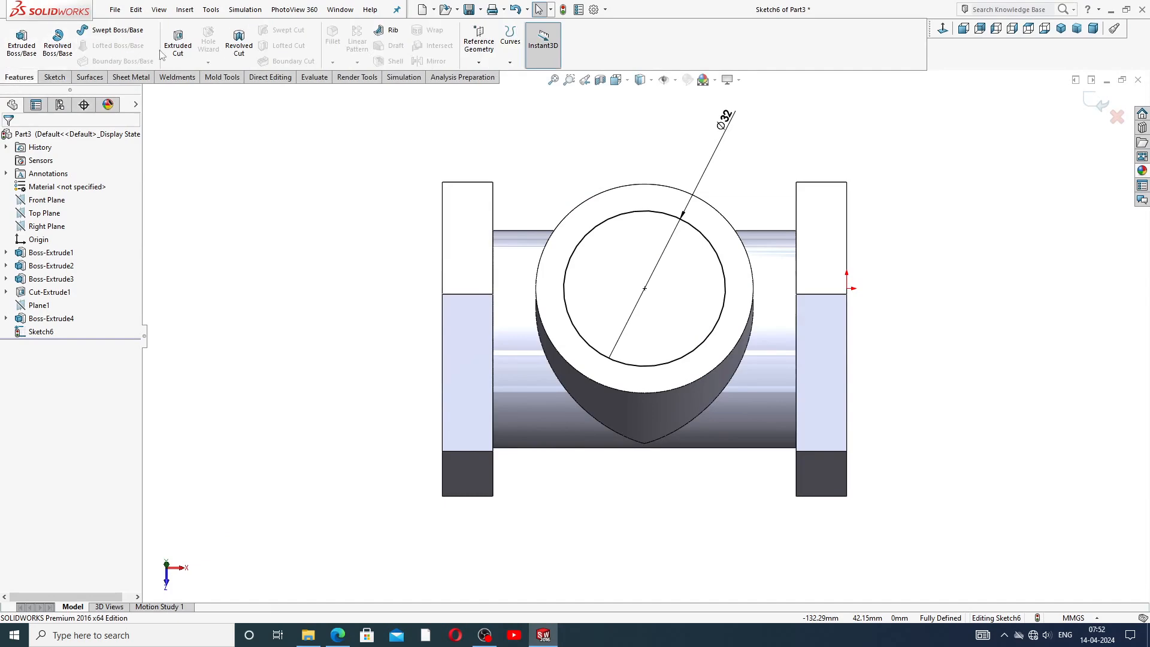
pyautogui.click(178, 53)
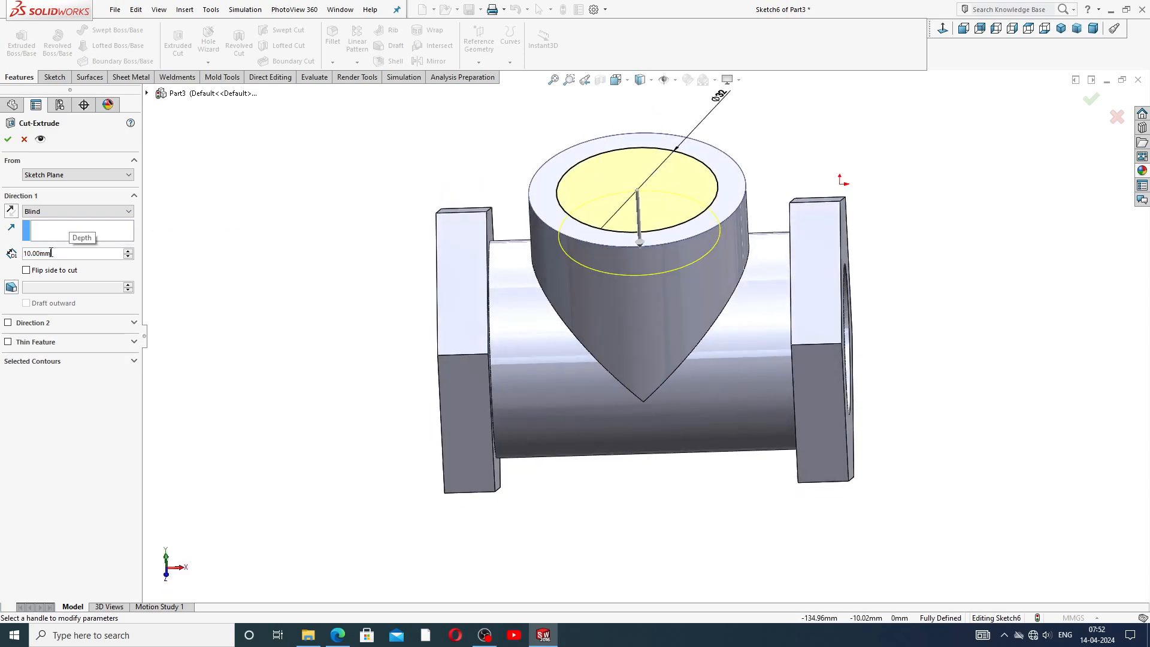
pyautogui.write('2')
pyautogui.press('Return')
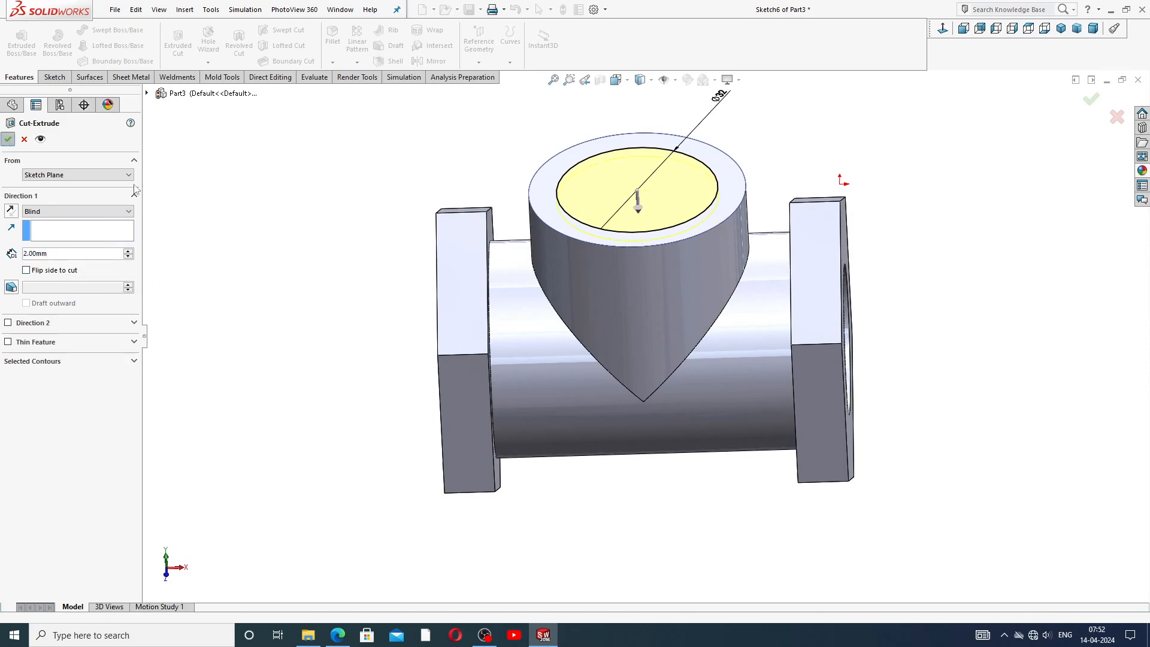
pyautogui.click(8, 140)
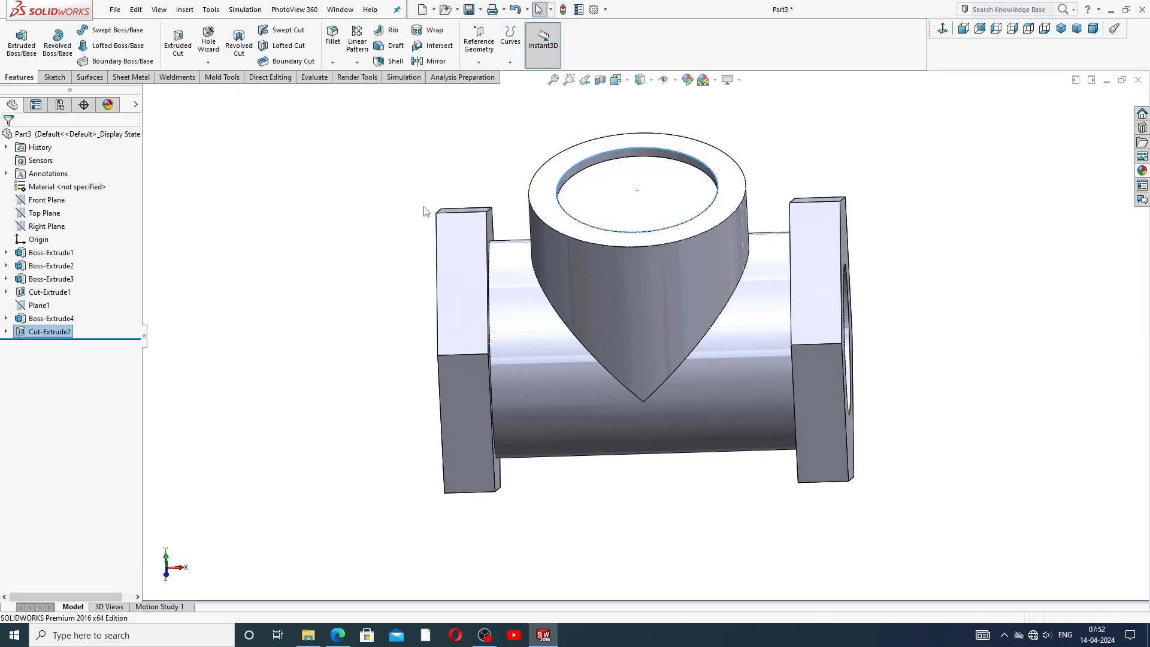
# Start a sketch on the floor of the 2 mm recess and draw a circle centred on the branch axis.
pyautogui.click(635, 185)
pyautogui.click(861, 133)
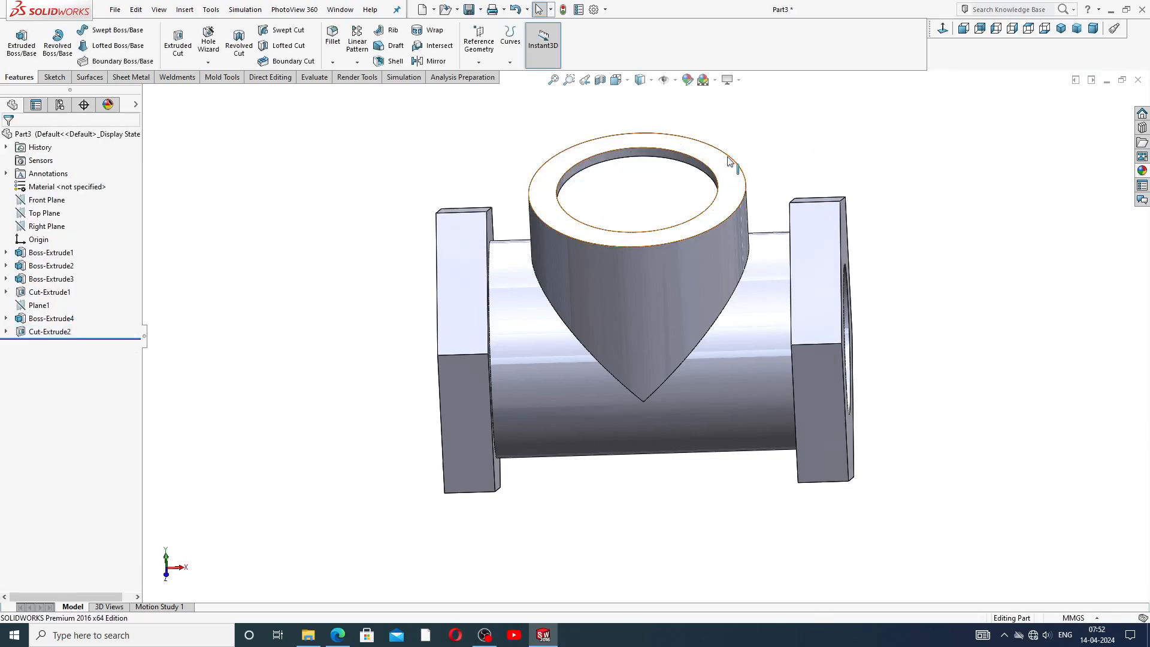
pyautogui.moveTo(729, 162); pyautogui.dragTo(741, 241, button='middle')
pyautogui.click(670, 251)
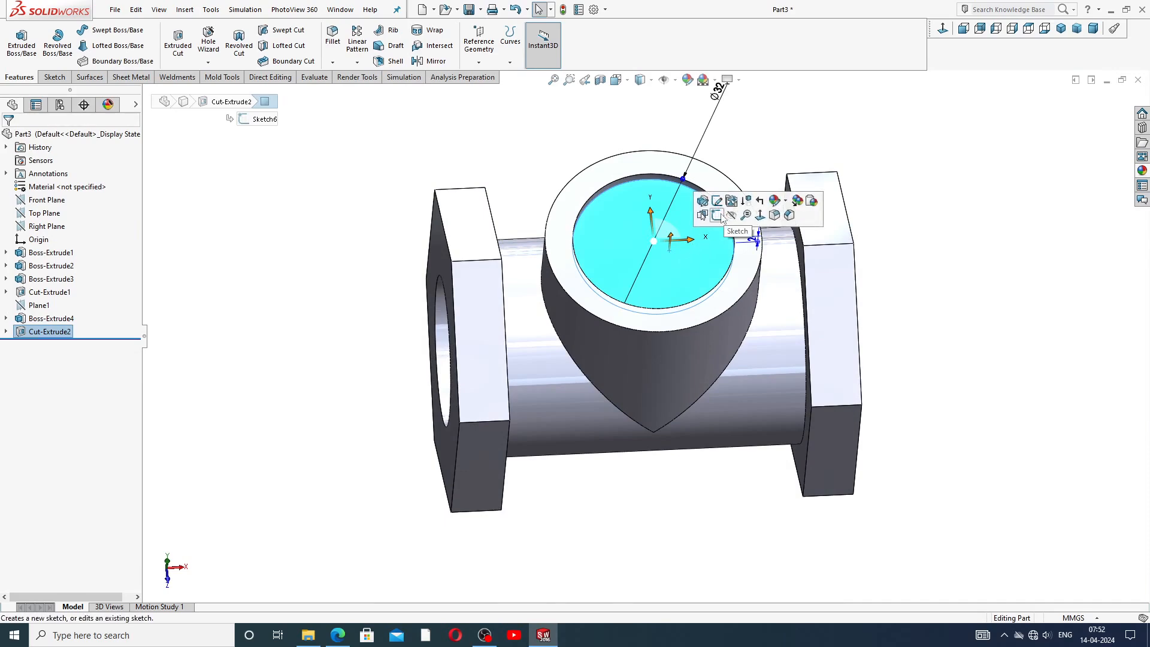
pyautogui.click(717, 215)
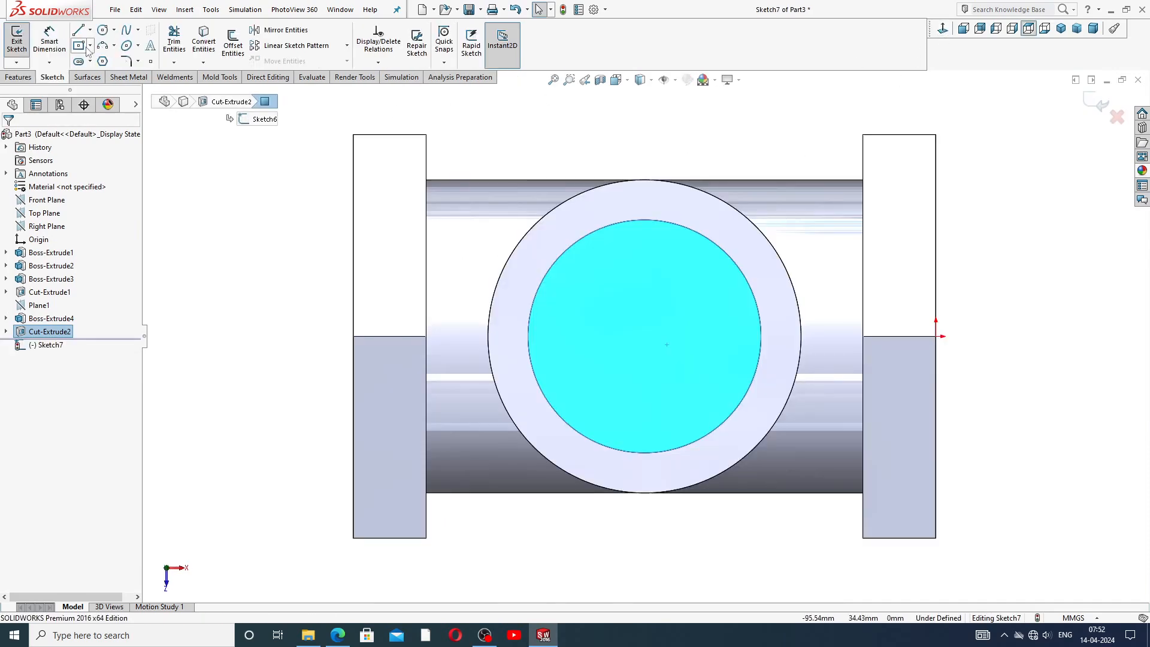
pyautogui.click(110, 31)
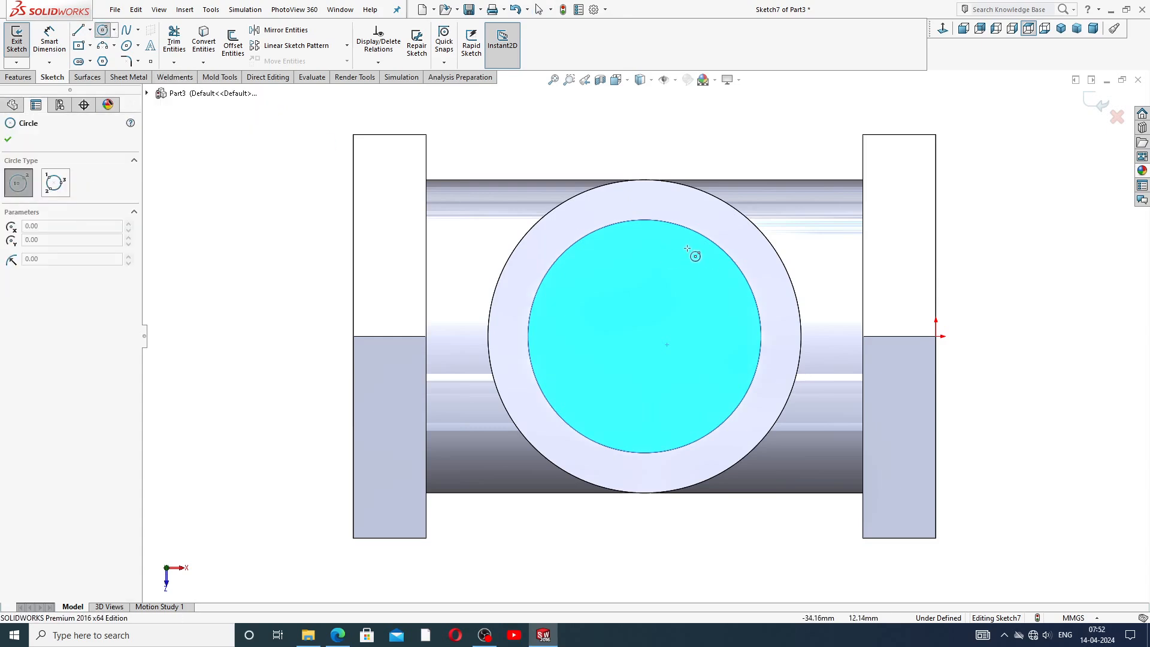
pyautogui.scroll(2, 692, 253)
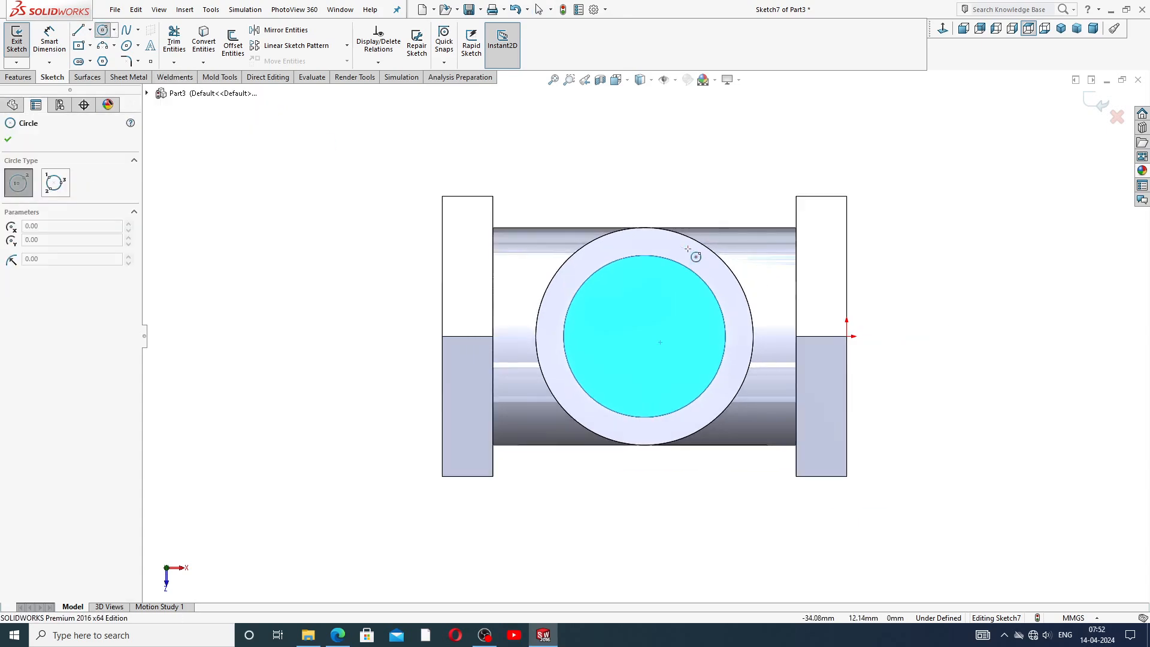
pyautogui.click(644, 336)
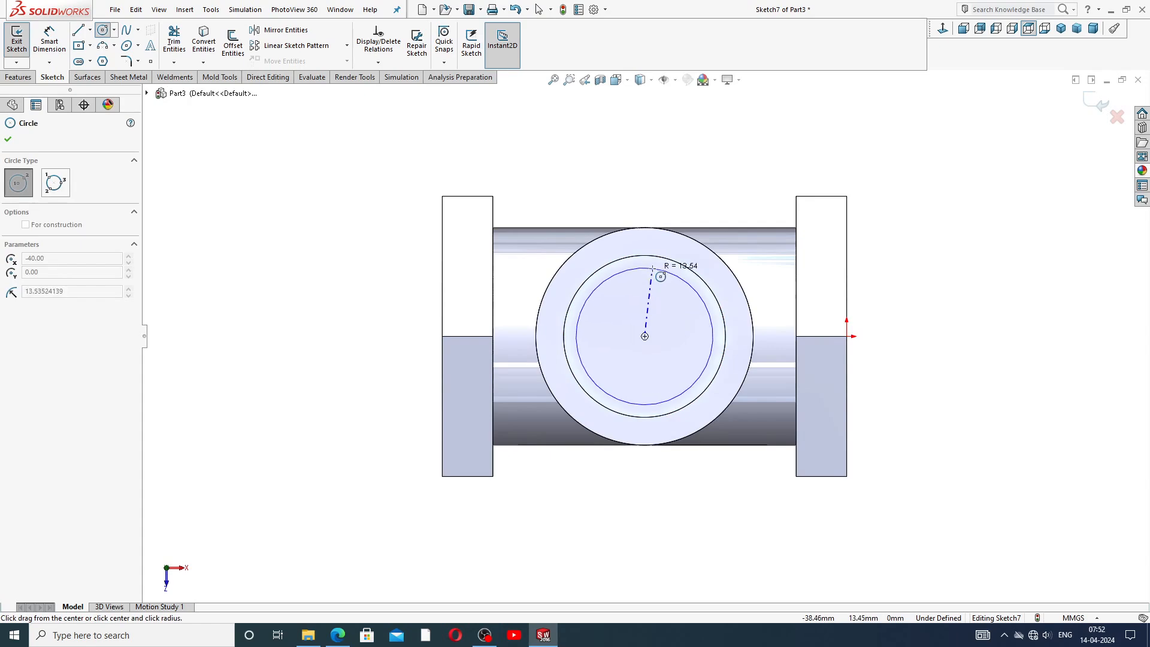
pyautogui.click(665, 270)
pyautogui.rightClick(706, 175)
pyautogui.click(736, 184)
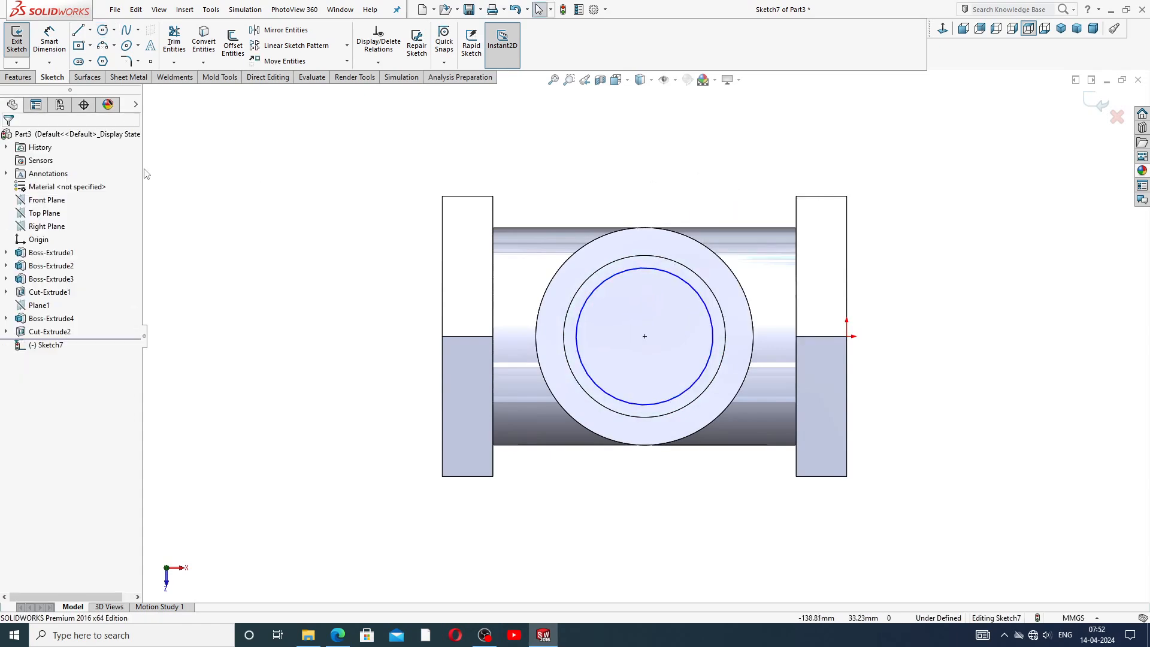
# Dimension the recess-floor circle's diameter as 28.50 mm.
pyautogui.click(48, 43)
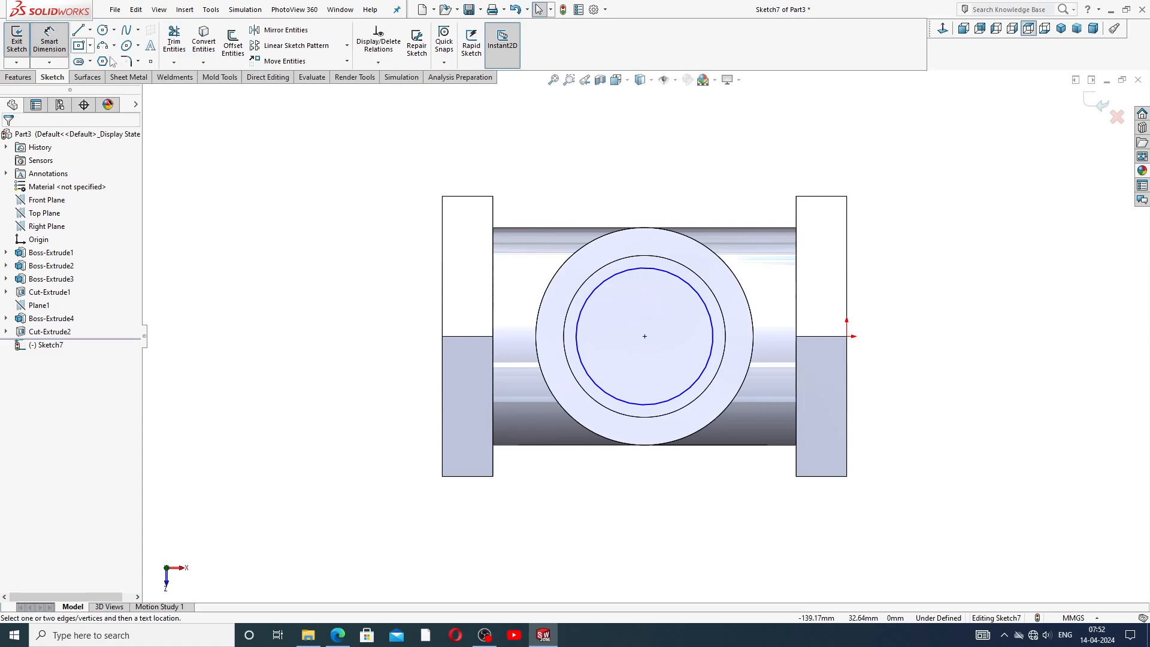
pyautogui.click(689, 284)
pyautogui.click(726, 181)
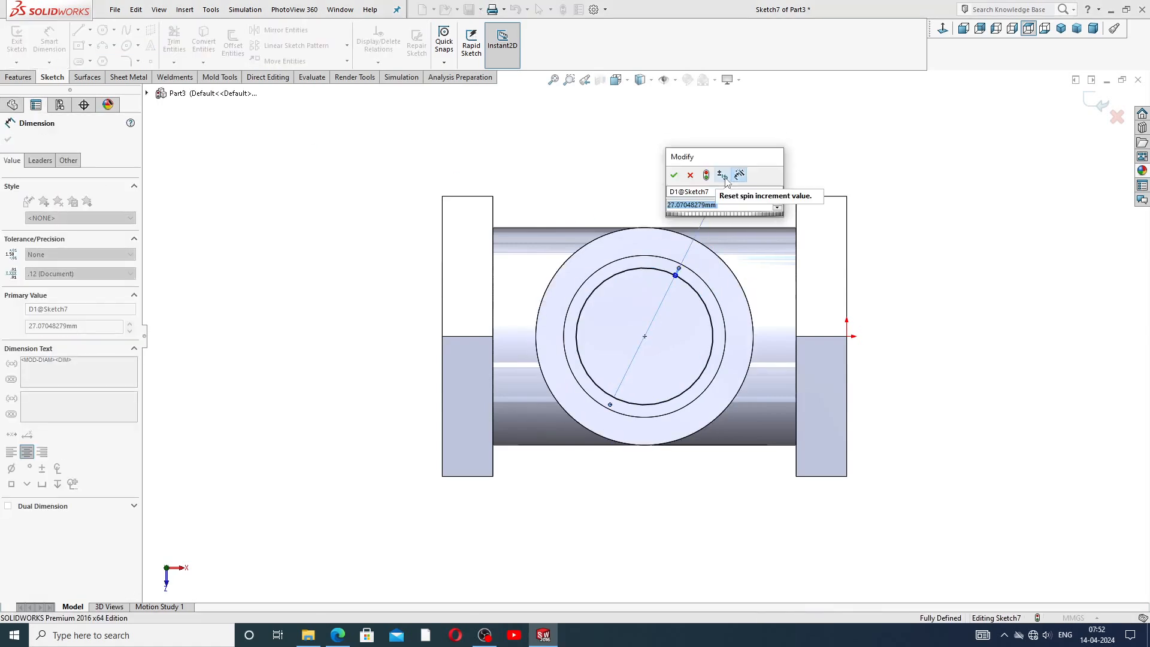
pyautogui.write('28.5')
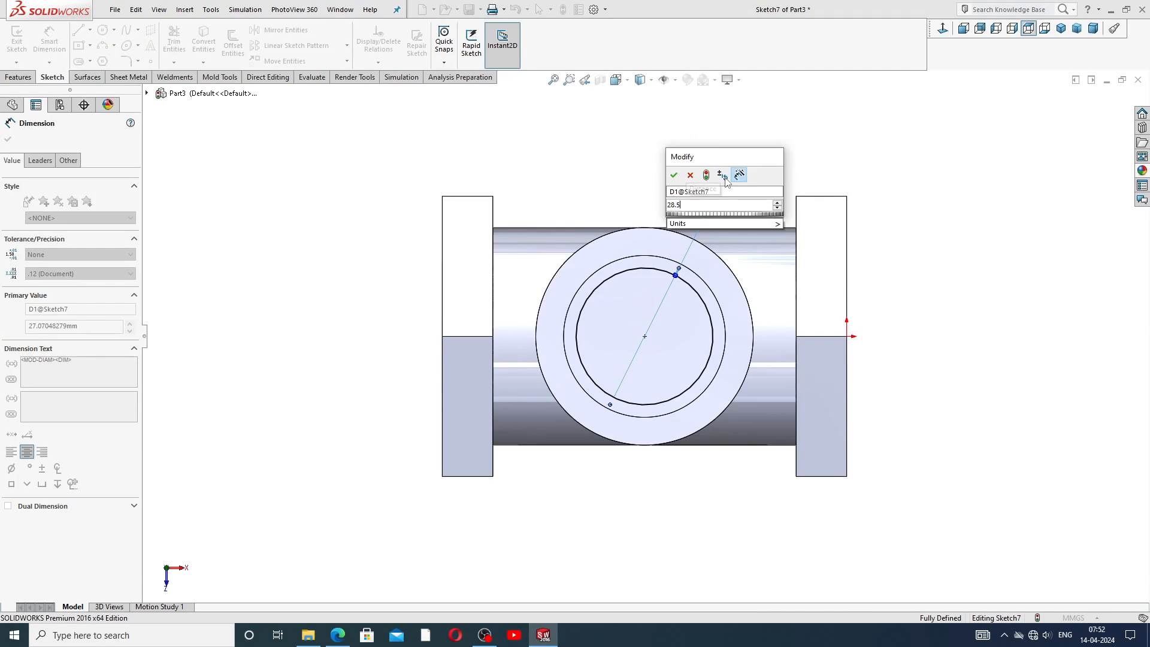
pyautogui.press('Return')
pyautogui.press('Escape')
pyautogui.rightClick(785, 149)
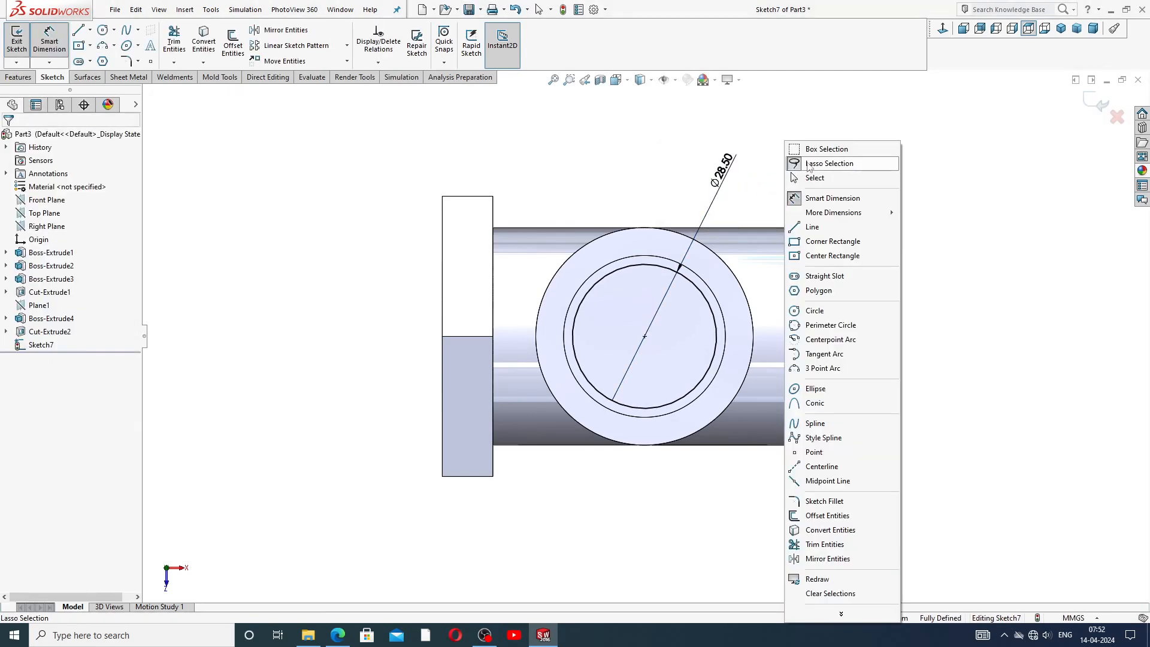
pyautogui.click(816, 178)
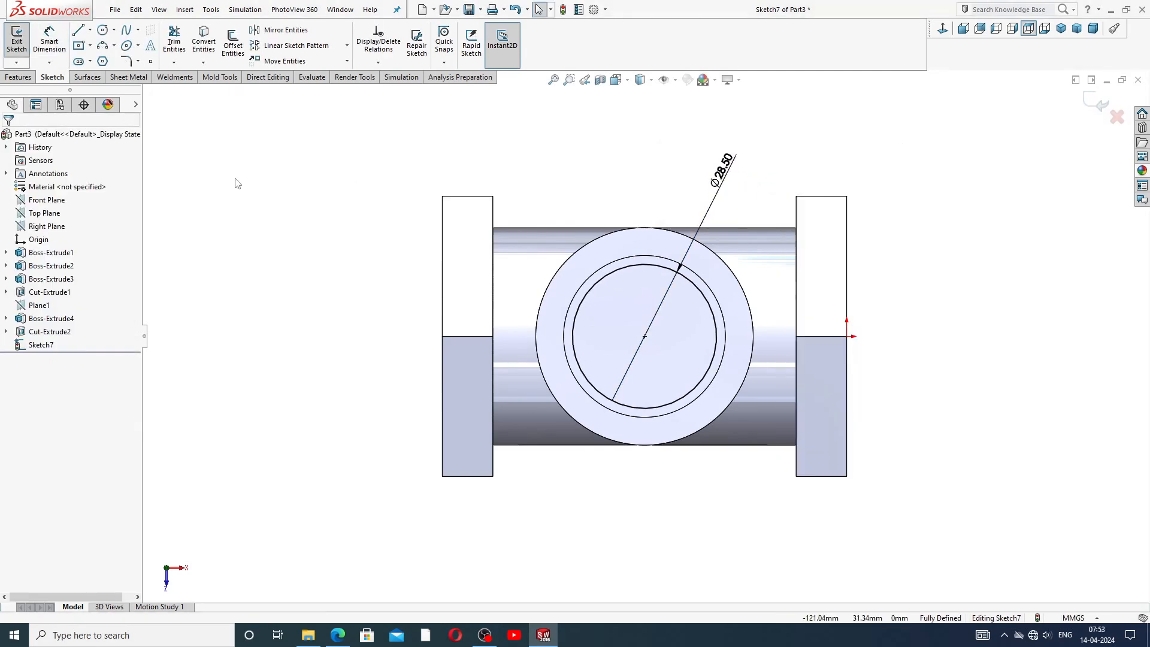
# Cut-extrude the 28.50 mm circle 31 mm deep into the tube.
pyautogui.click(21, 78)
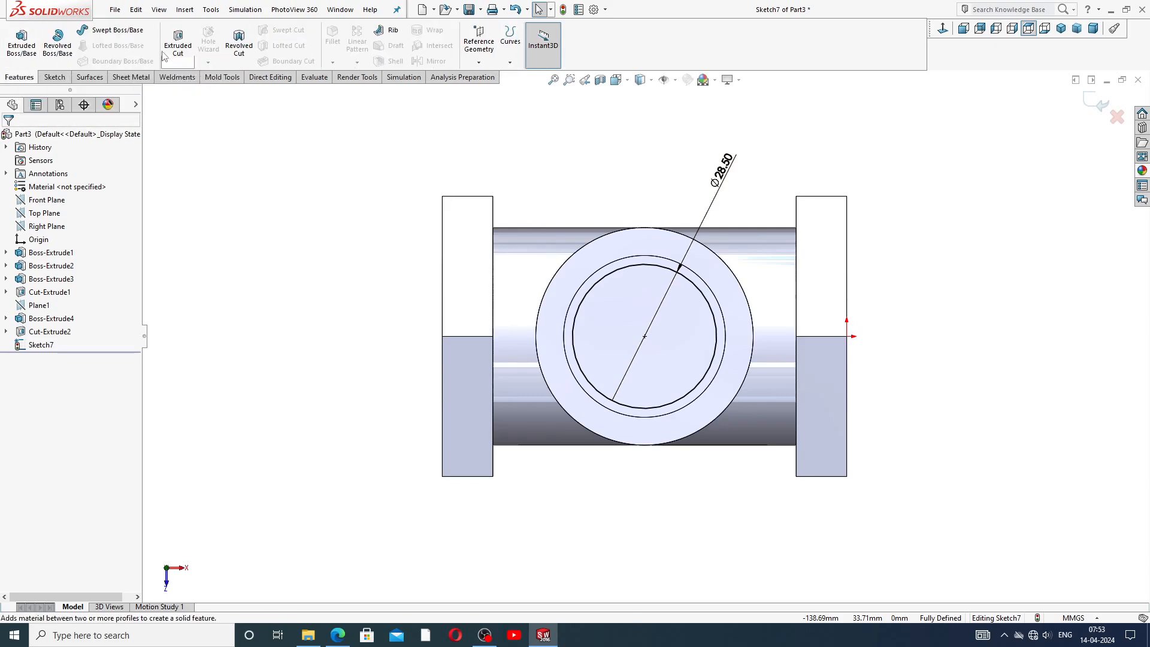
pyautogui.click(178, 40)
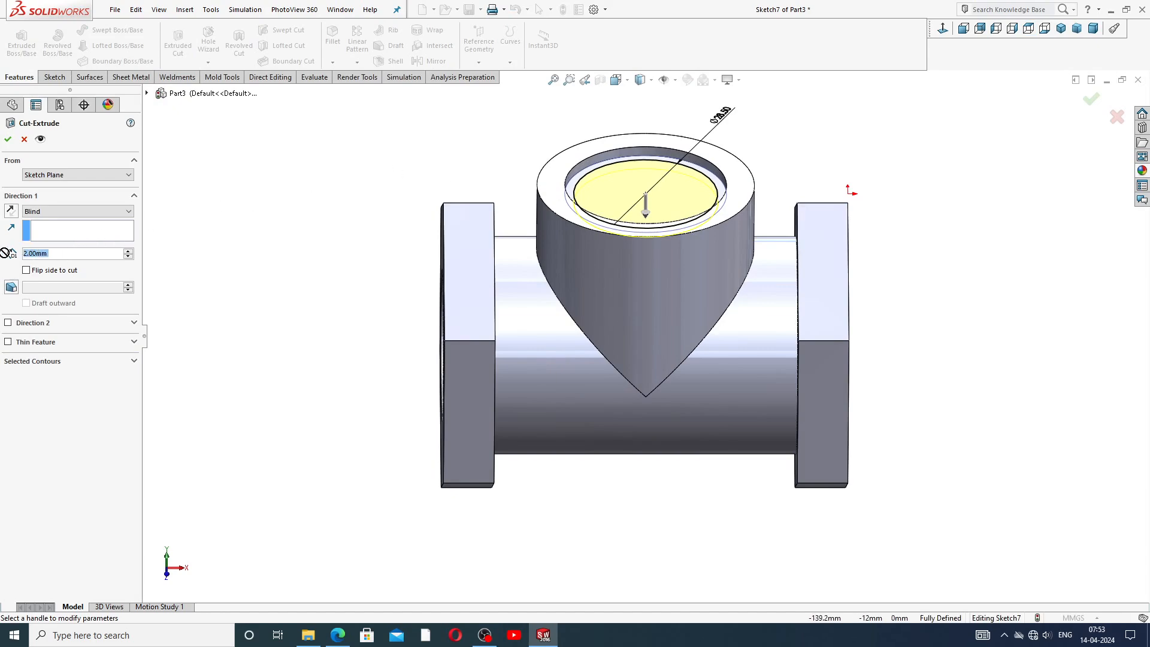
pyautogui.write('31')
pyautogui.press('Return')
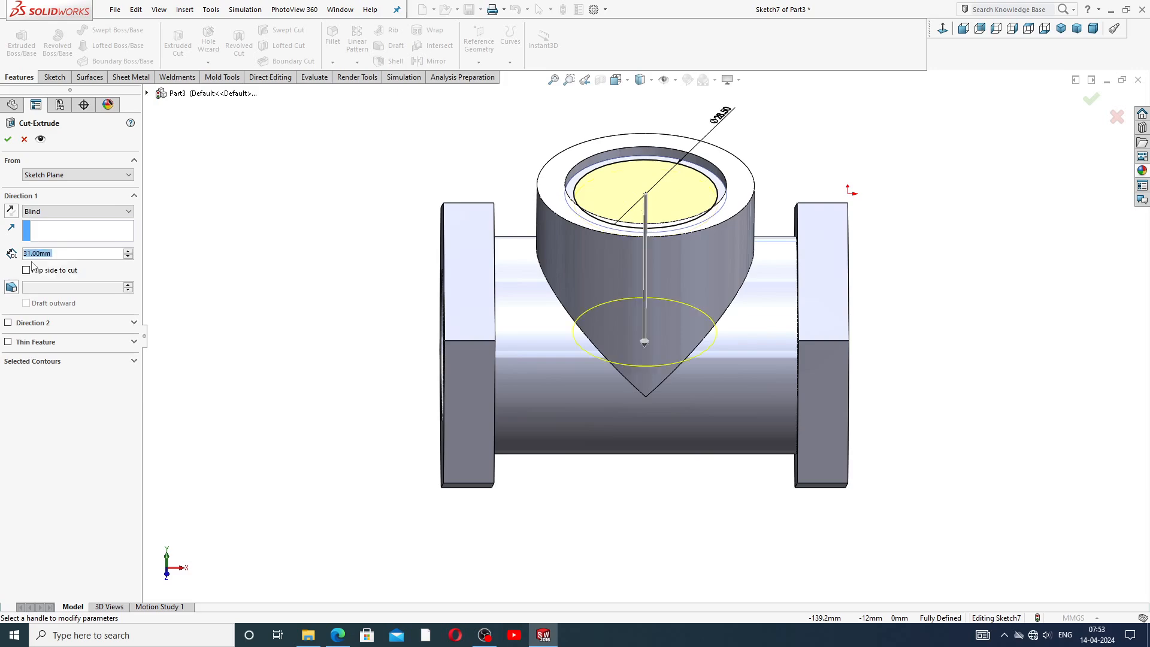
pyautogui.moveTo(657, 278); pyautogui.dragTo(797, 162, button='middle')
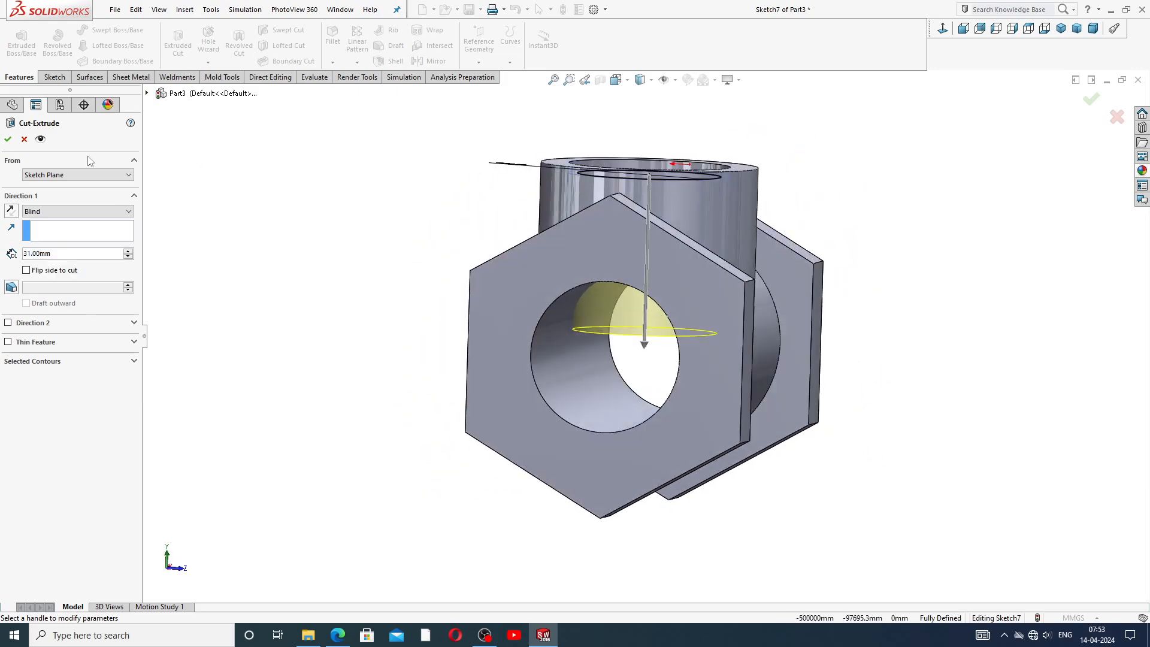
pyautogui.click(8, 139)
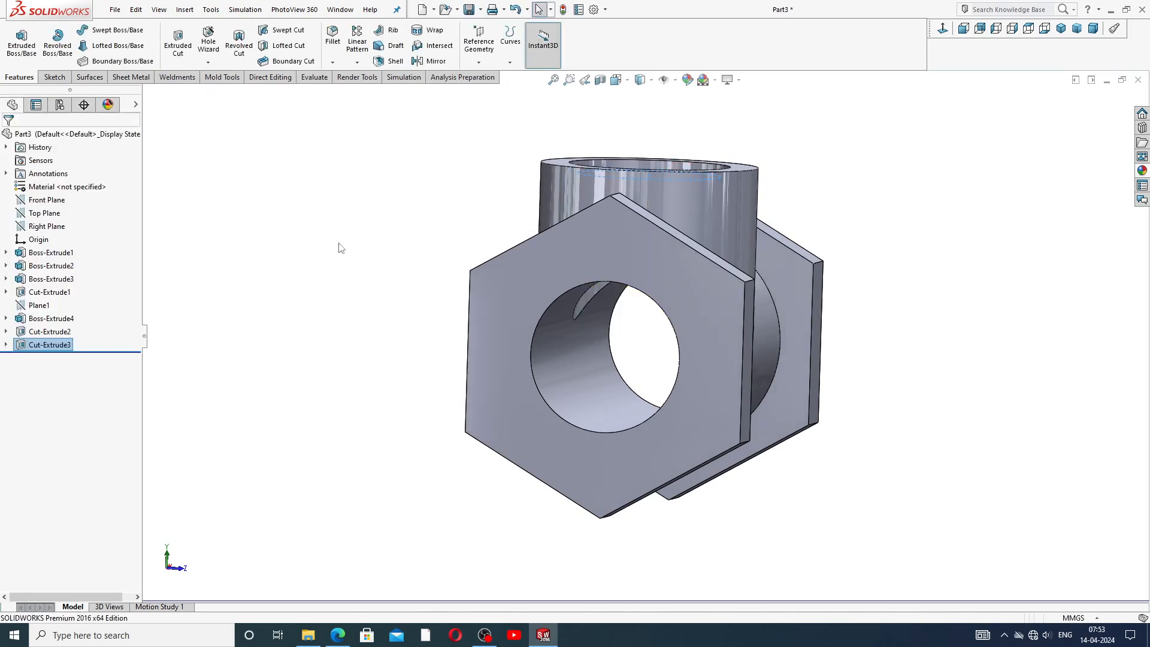
# Orbit the part to inspect the bore cut through the side branch into the tube.
pyautogui.click(319, 205)
pyautogui.moveTo(374, 244); pyautogui.dragTo(378, 174, button='middle')
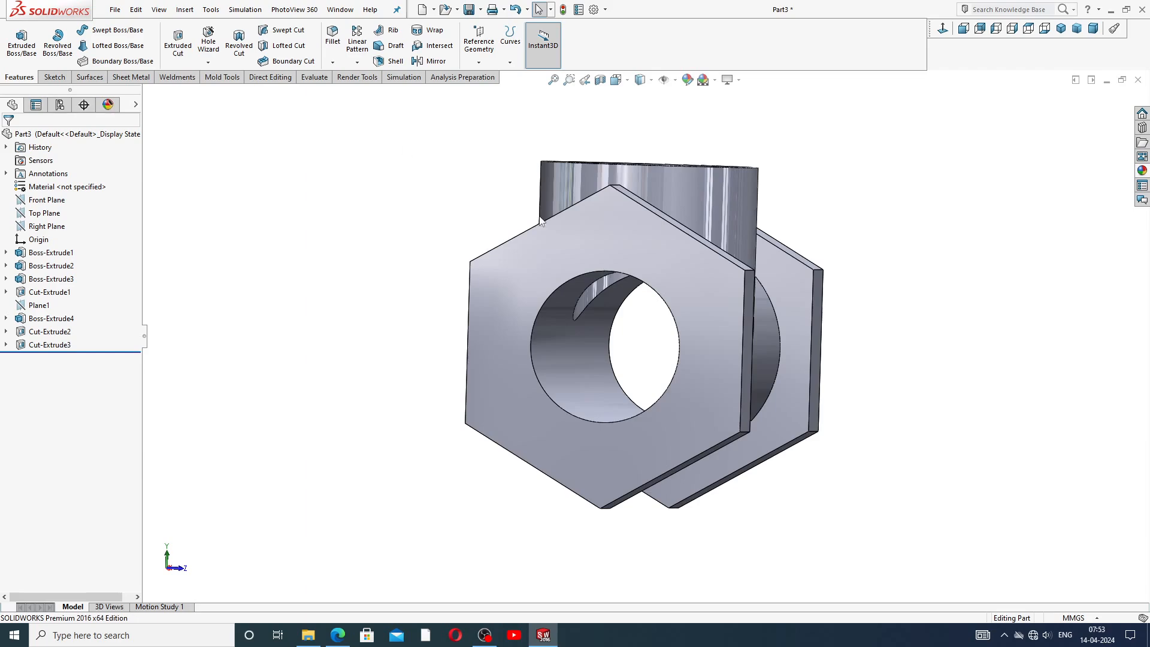
pyautogui.moveTo(541, 221); pyautogui.dragTo(599, 154, button='middle')
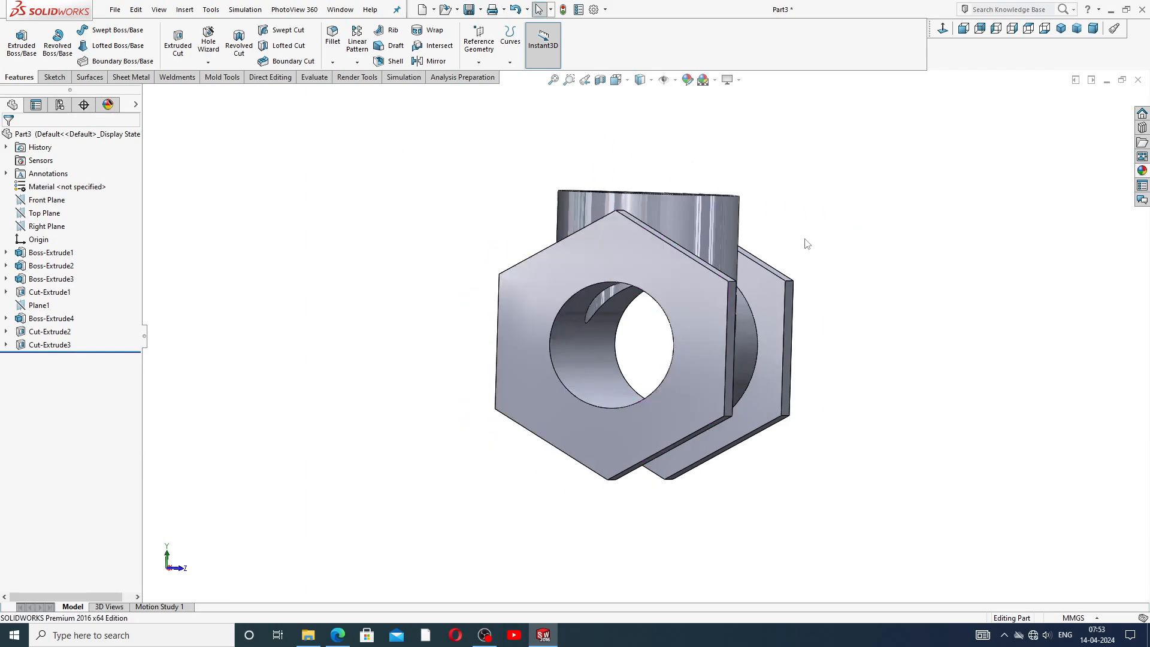
# Orbit the part and consult the reference drawing's section view for the next details.
pyautogui.moveTo(808, 244); pyautogui.dragTo(744, 249, button='middle')
pyautogui.scroll(-2, 706, 224)
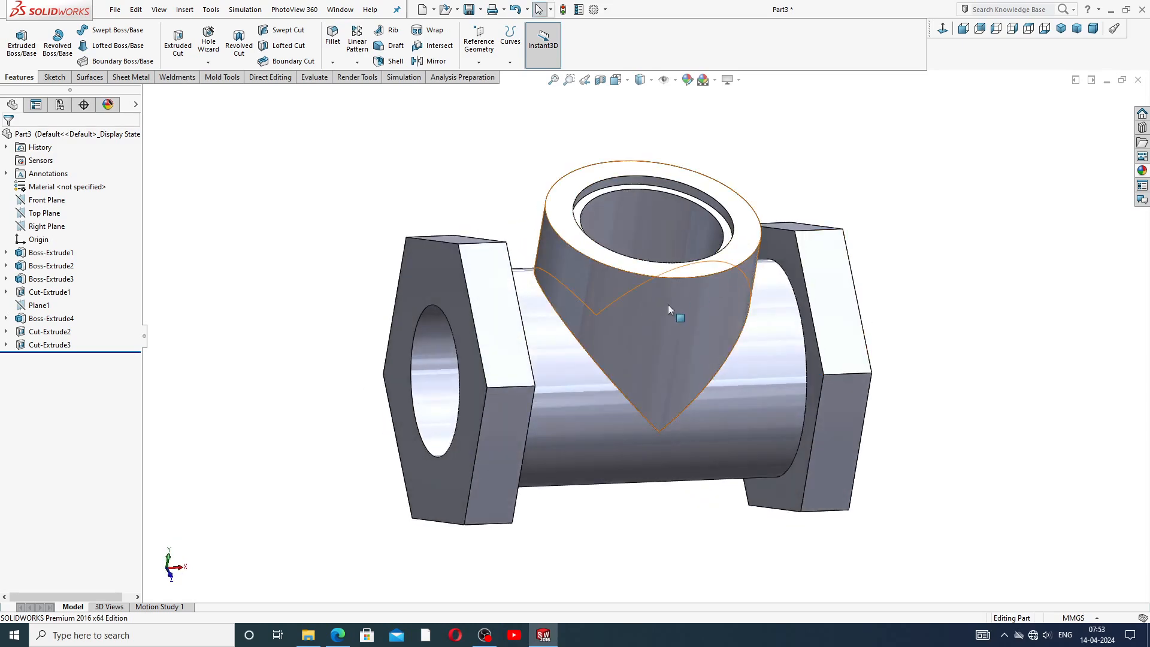
pyautogui.moveTo(721, 342)
pyautogui.mouseDown(button='middle')
pyautogui.moveTo(781, 268)
pyautogui.moveTo(764, 304)
pyautogui.moveTo(814, 308)
pyautogui.mouseUp(button='middle')
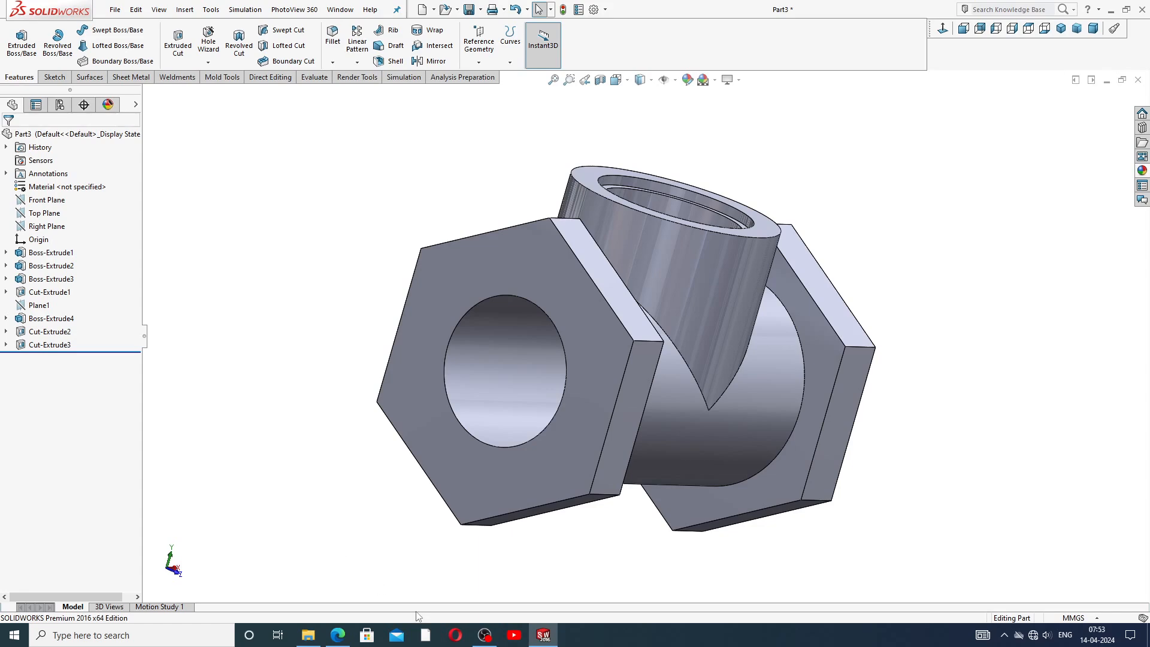
pyautogui.click(543, 635)
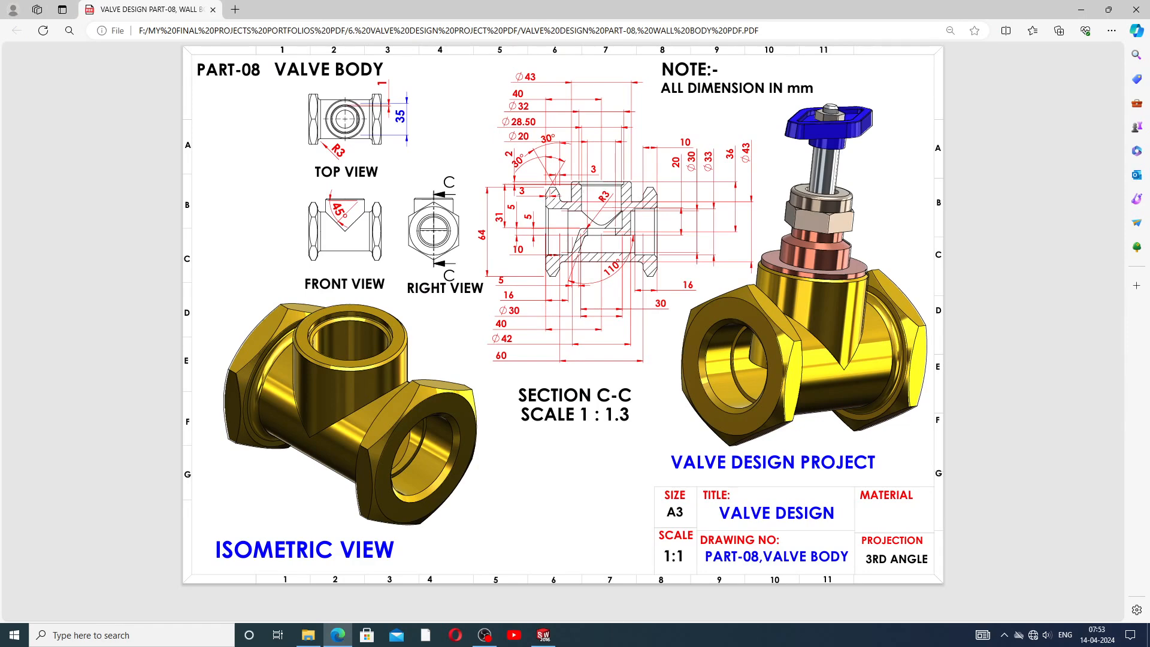
pyautogui.click(555, 637)
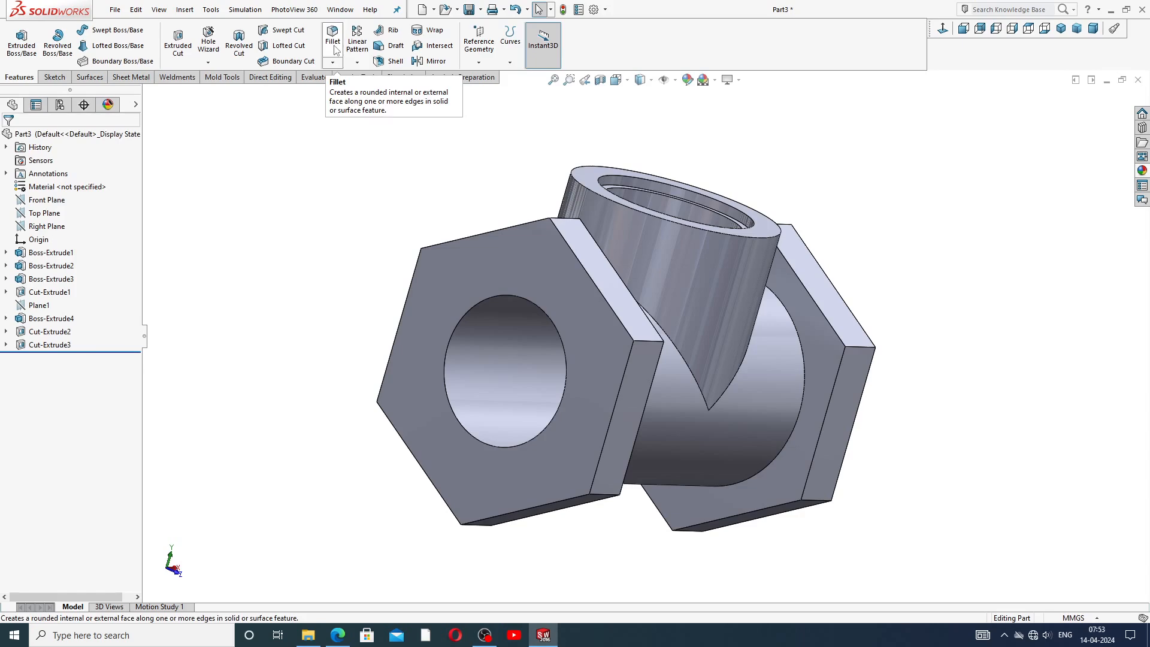
# Fillet the two edges where the hexagonal bosses meet the tube with a 3 mm radius.
pyautogui.click(332, 37)
pyautogui.moveTo(538, 148); pyautogui.dragTo(437, 171, button='middle')
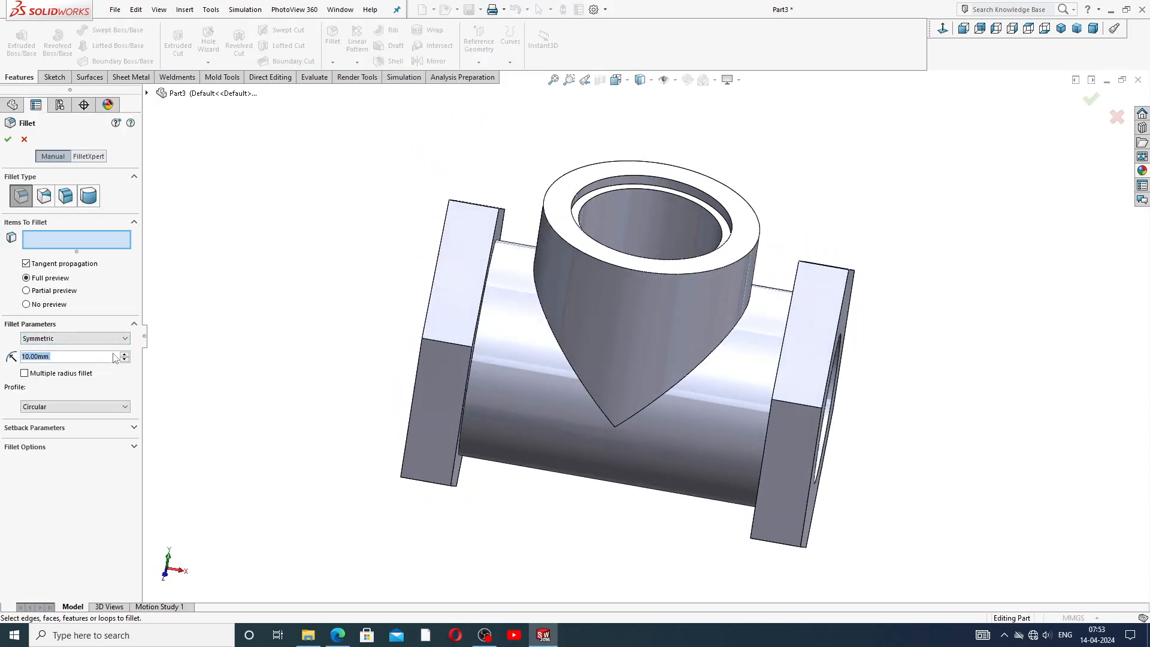
pyautogui.write('3')
pyautogui.press('Return')
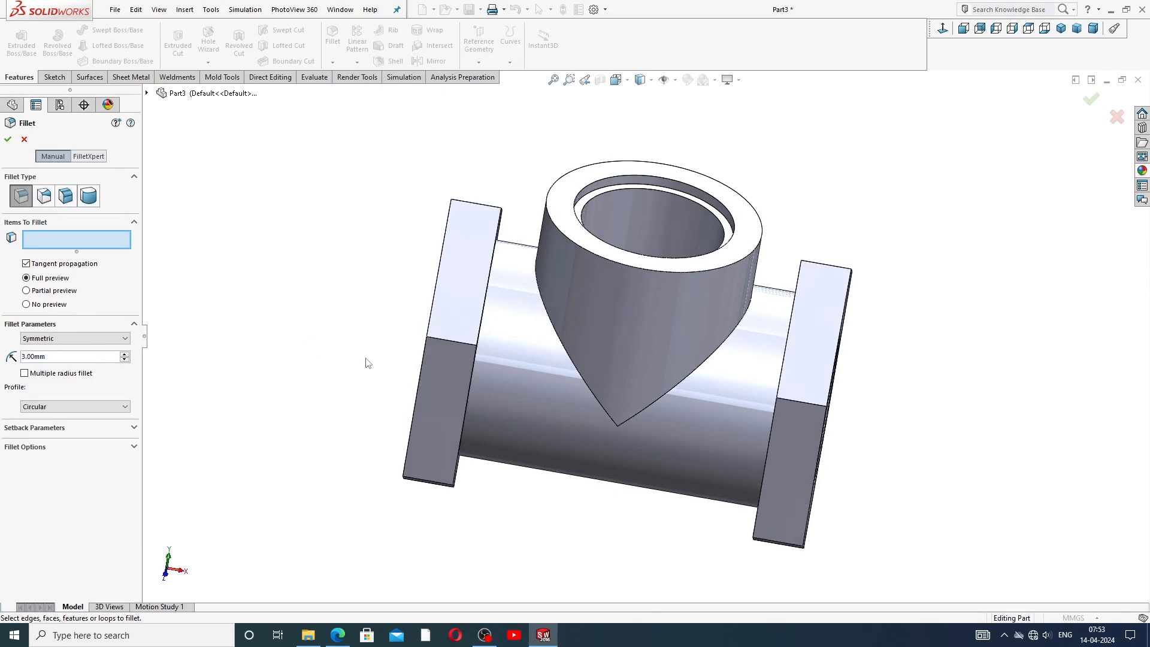
pyautogui.moveTo(457, 376); pyautogui.dragTo(570, 226, button='middle')
pyautogui.click(480, 281)
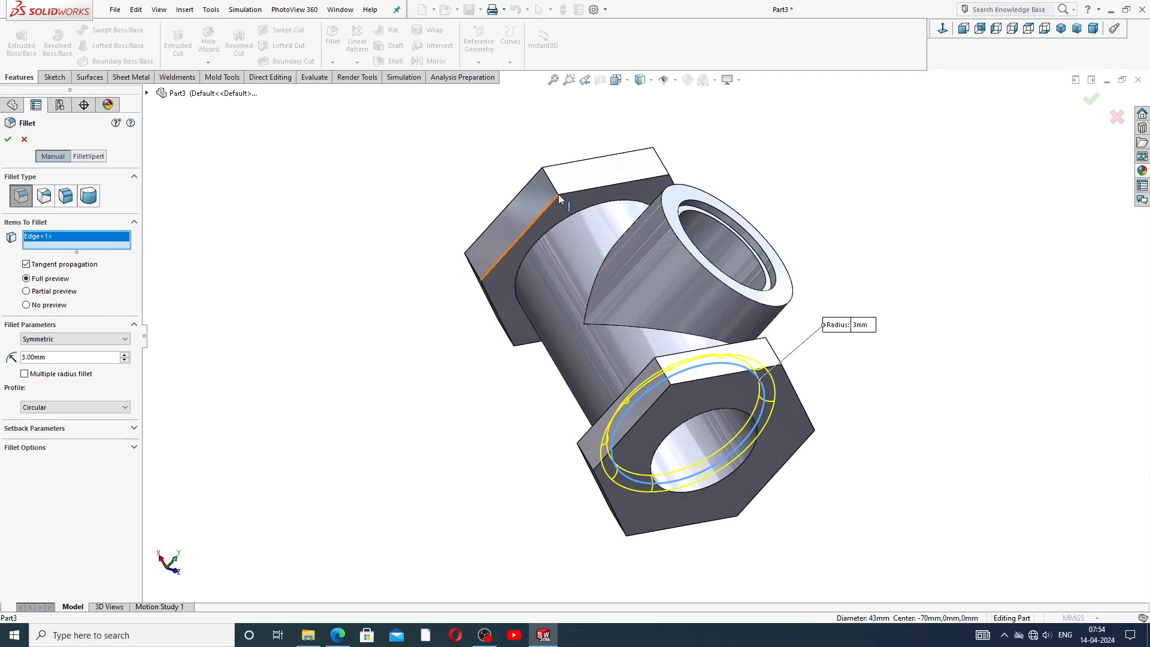
pyautogui.click(569, 223)
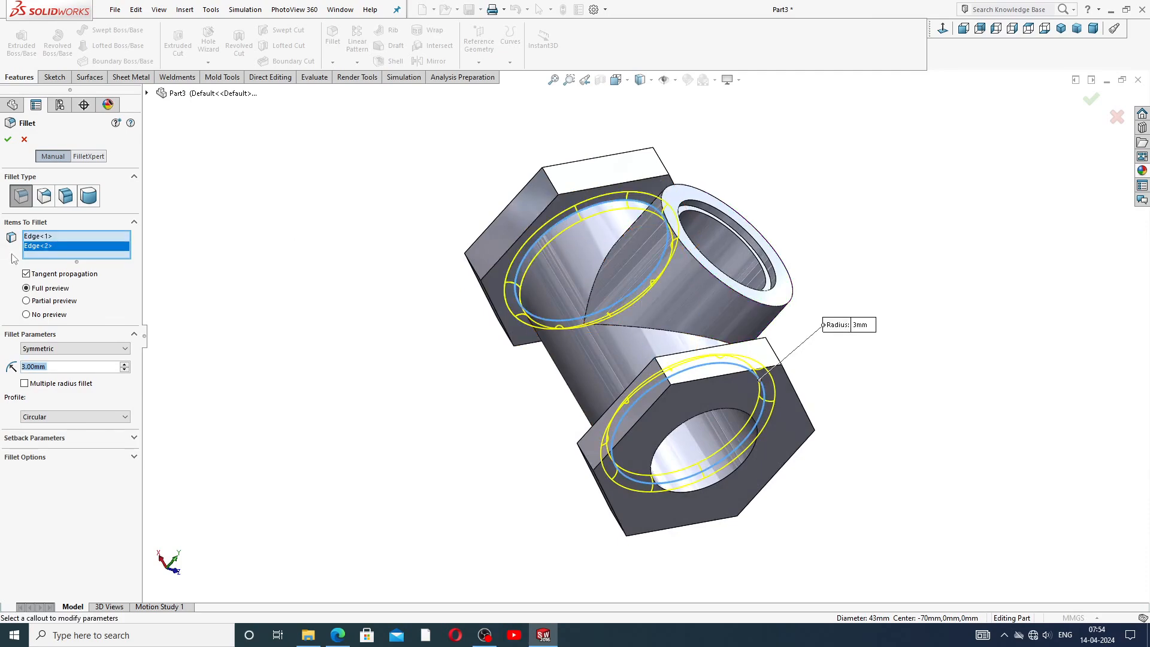
pyautogui.click(8, 142)
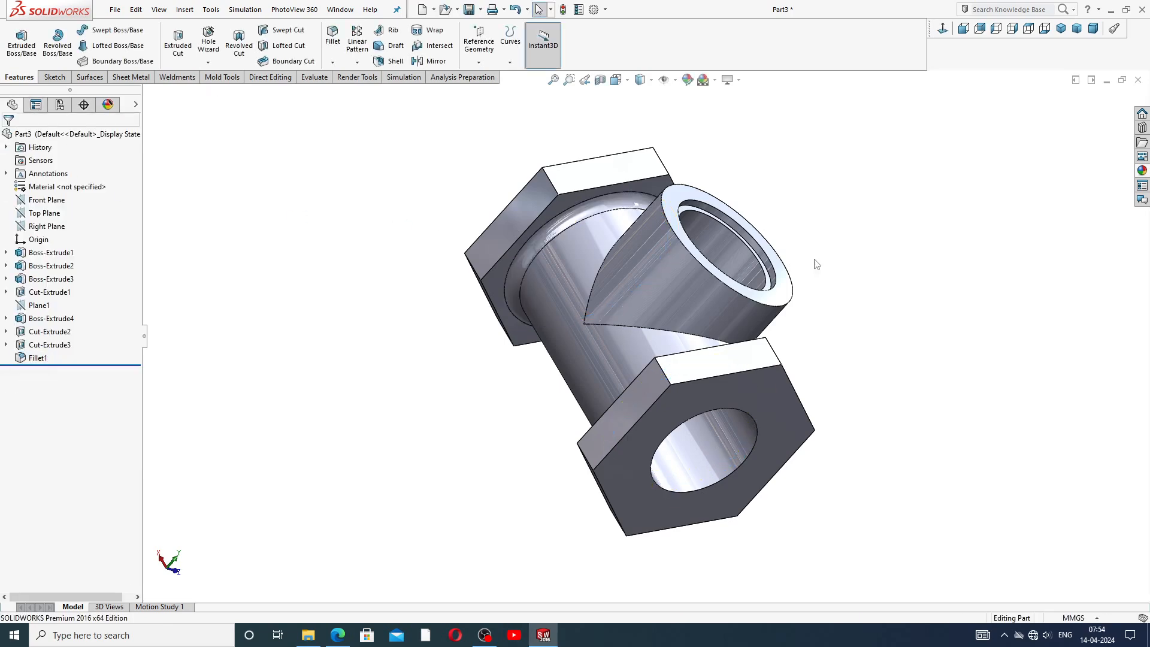
# Start a sketch on the Front Plane and draw a small triangle at the top outer corner of the right hexagonal boss.
pyautogui.moveTo(816, 264); pyautogui.dragTo(743, 313, button='middle')
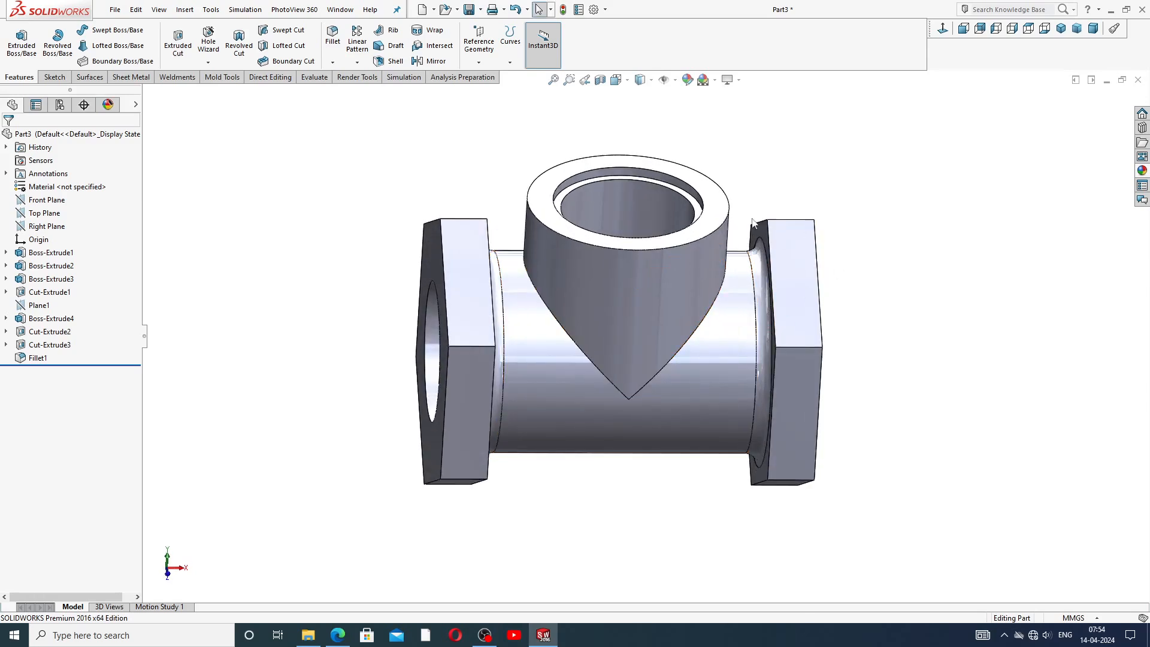
pyautogui.click(42, 200)
pyautogui.click(55, 191)
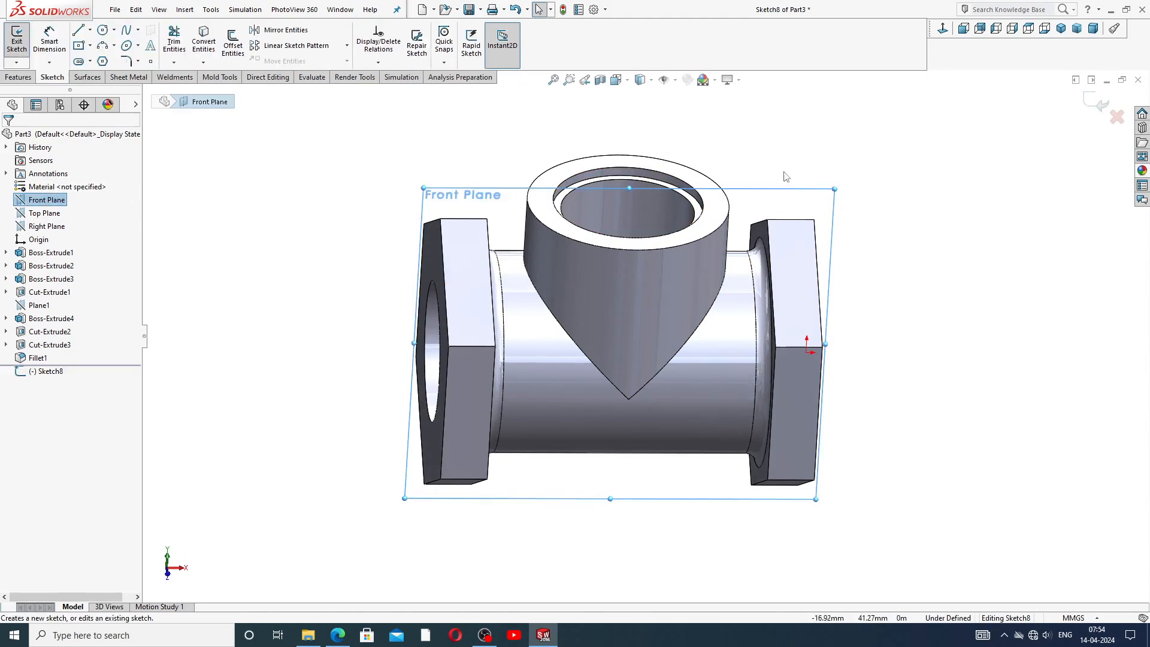
pyautogui.click(942, 29)
pyautogui.scroll(-4, 839, 192)
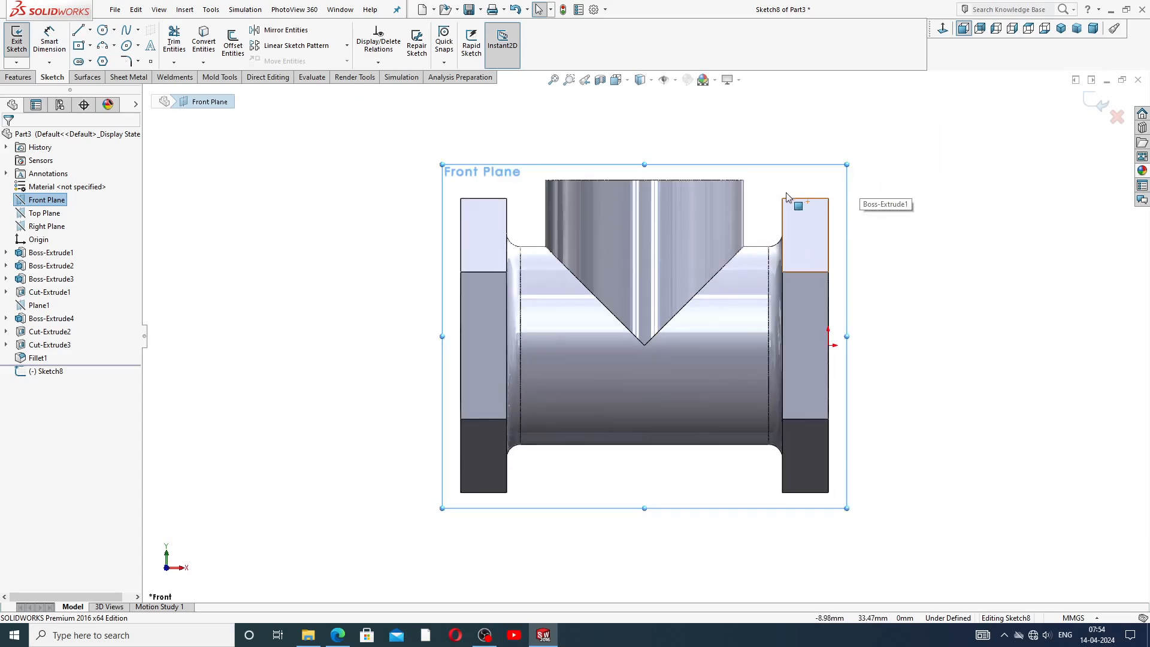
pyautogui.scroll(-1, 200, 105)
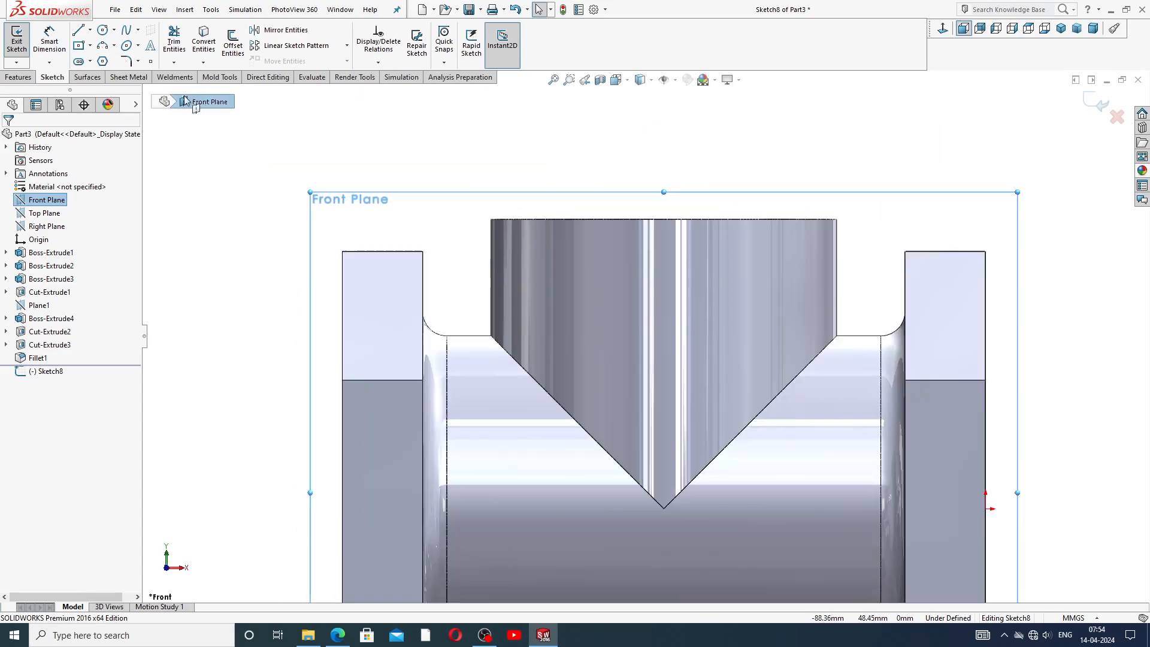
pyautogui.click(81, 32)
pyautogui.scroll(-2, 1050, 273)
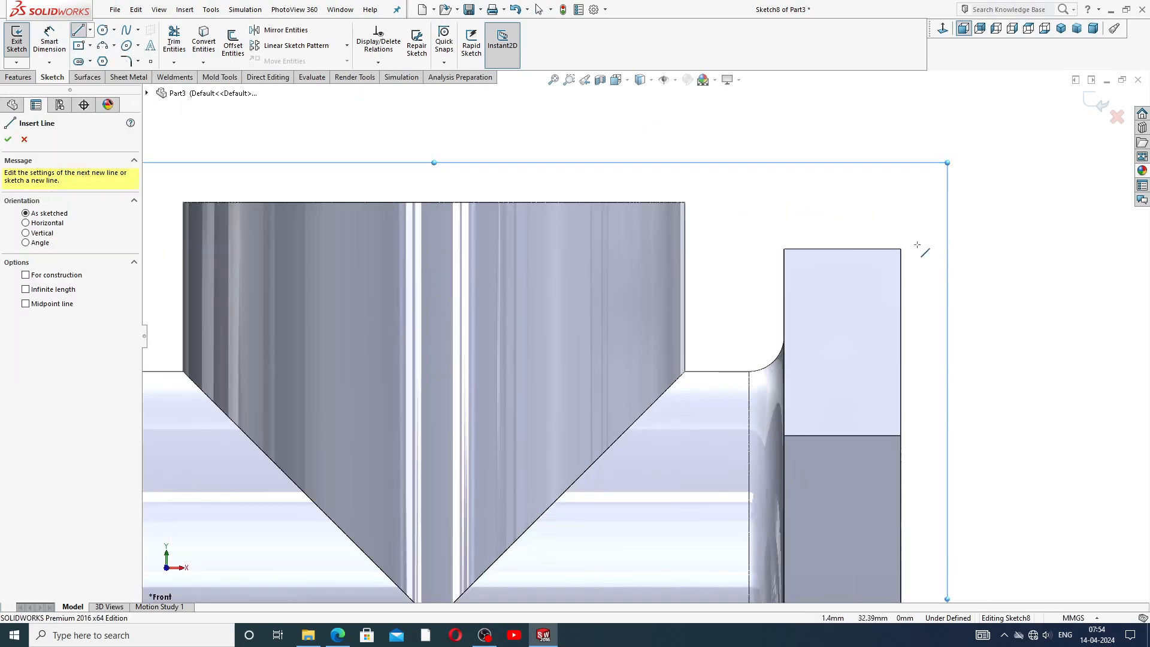
pyautogui.click(865, 248)
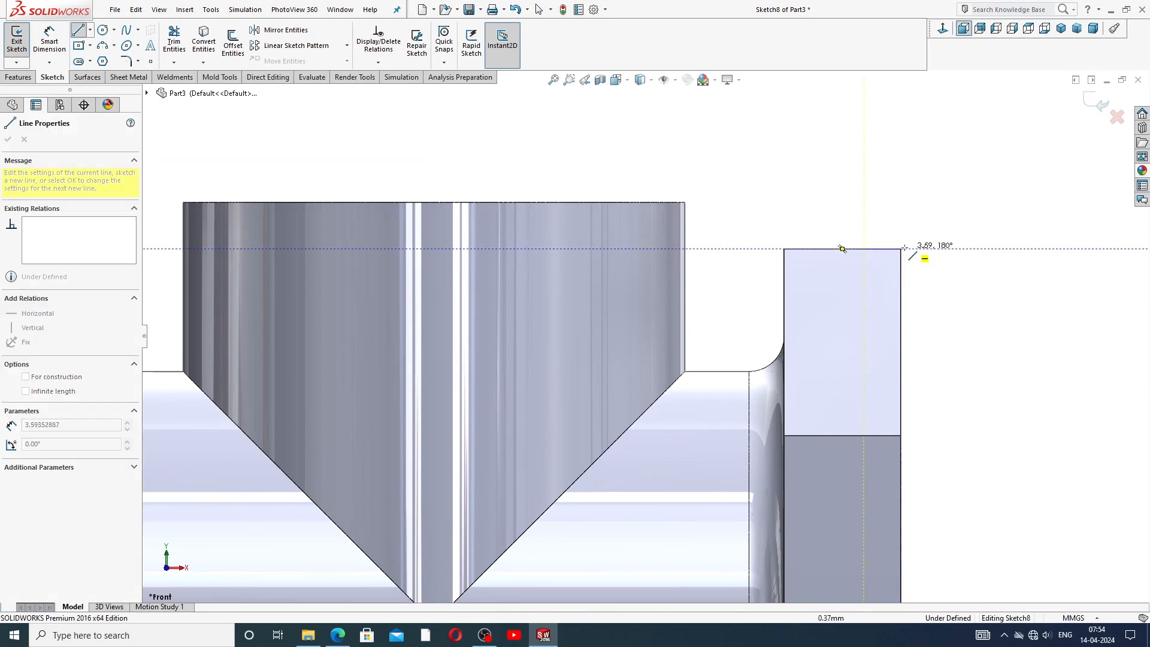
pyautogui.click(901, 249)
pyautogui.click(901, 303)
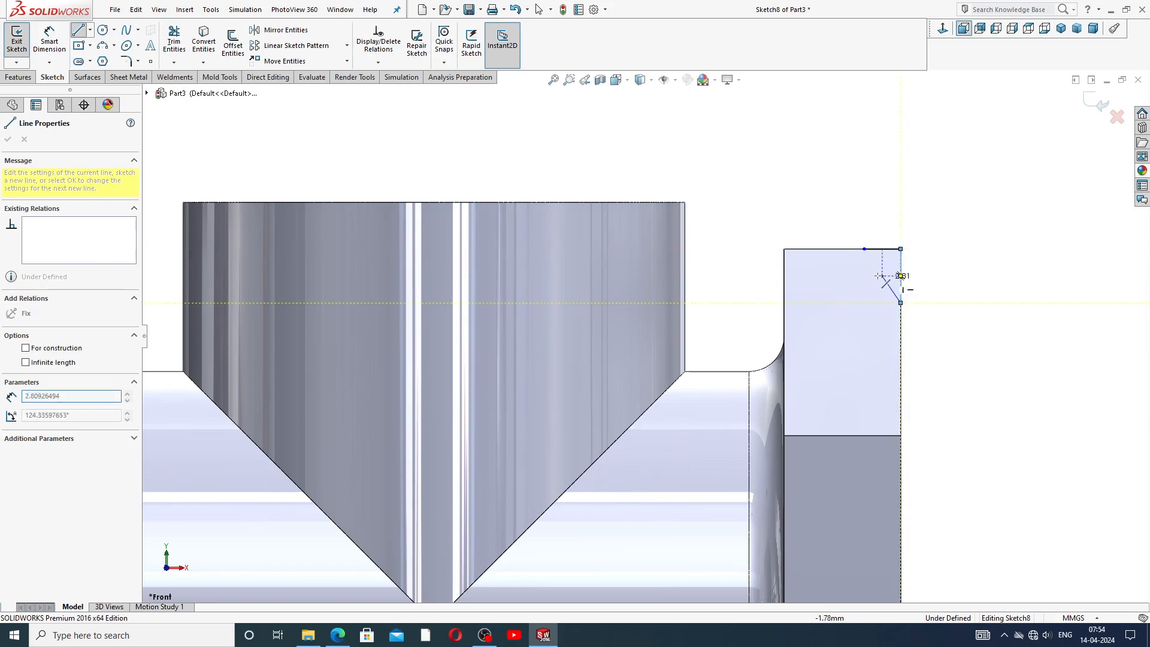
pyautogui.click(864, 248)
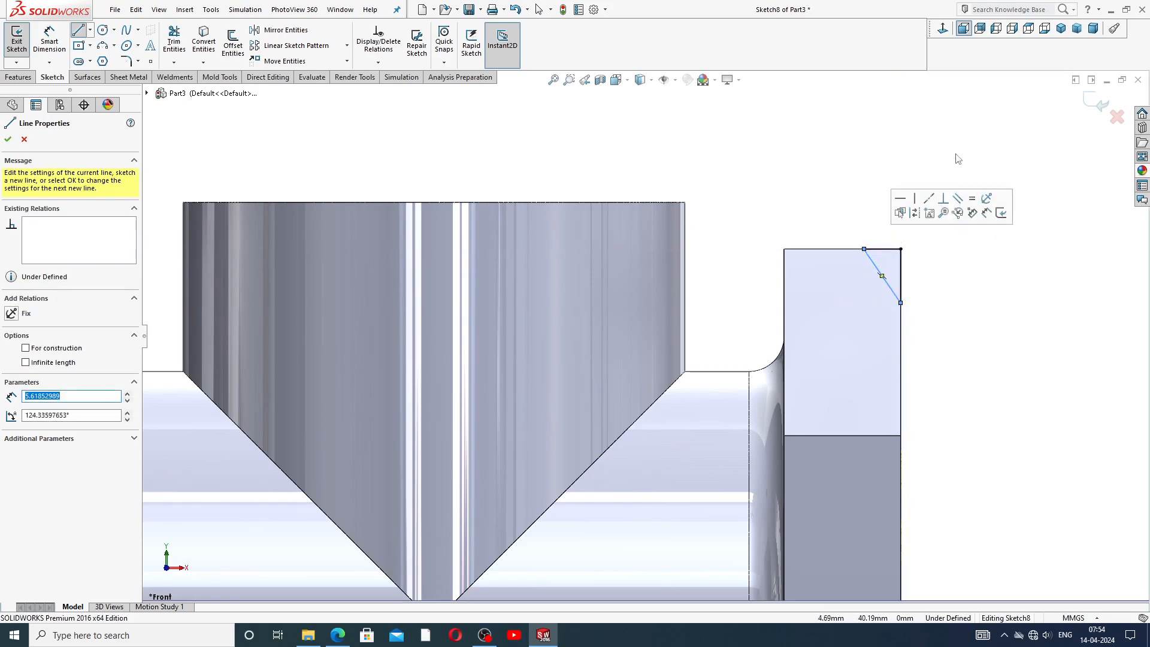
pyautogui.rightClick(957, 155)
pyautogui.click(982, 163)
pyautogui.scroll(-2, 893, 290)
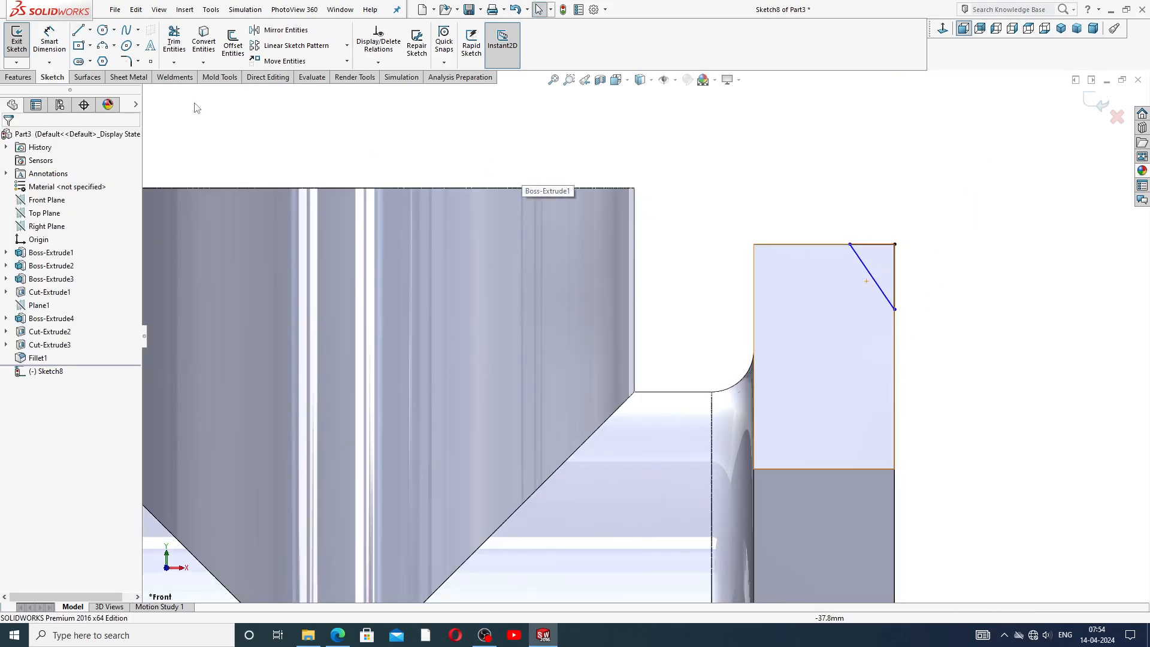
# Dimension the triangle's top edge as 3 mm and its slanted-edge angle as 30°.
pyautogui.click(51, 43)
pyautogui.click(55, 48)
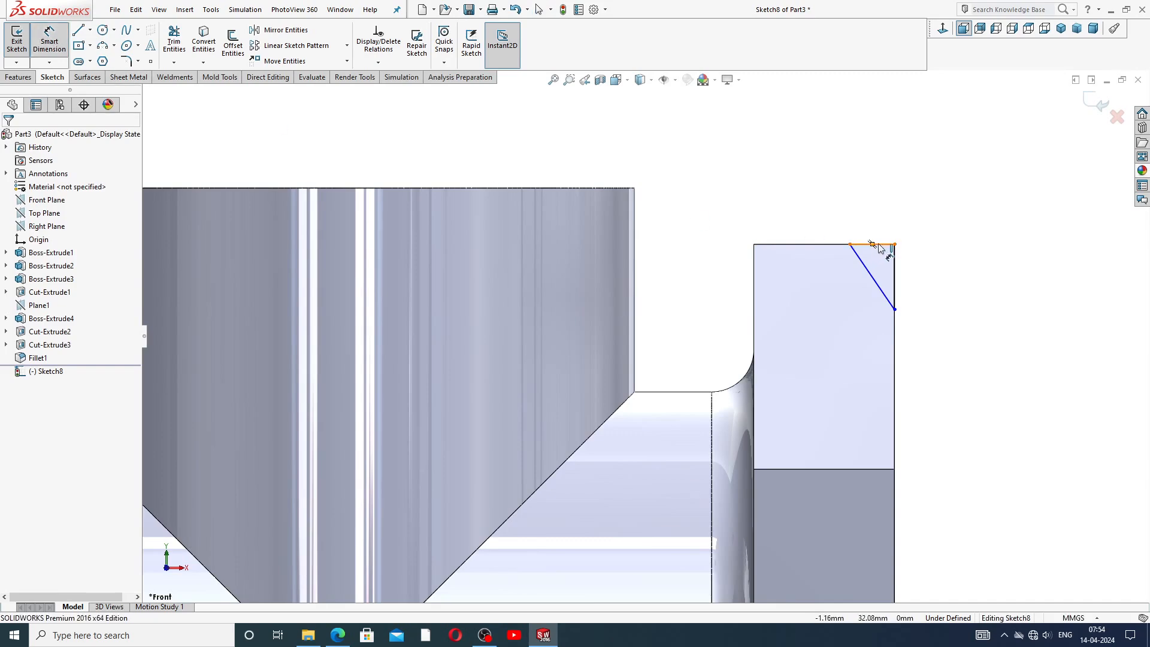
pyautogui.click(879, 247)
pyautogui.click(879, 225)
pyautogui.write('3')
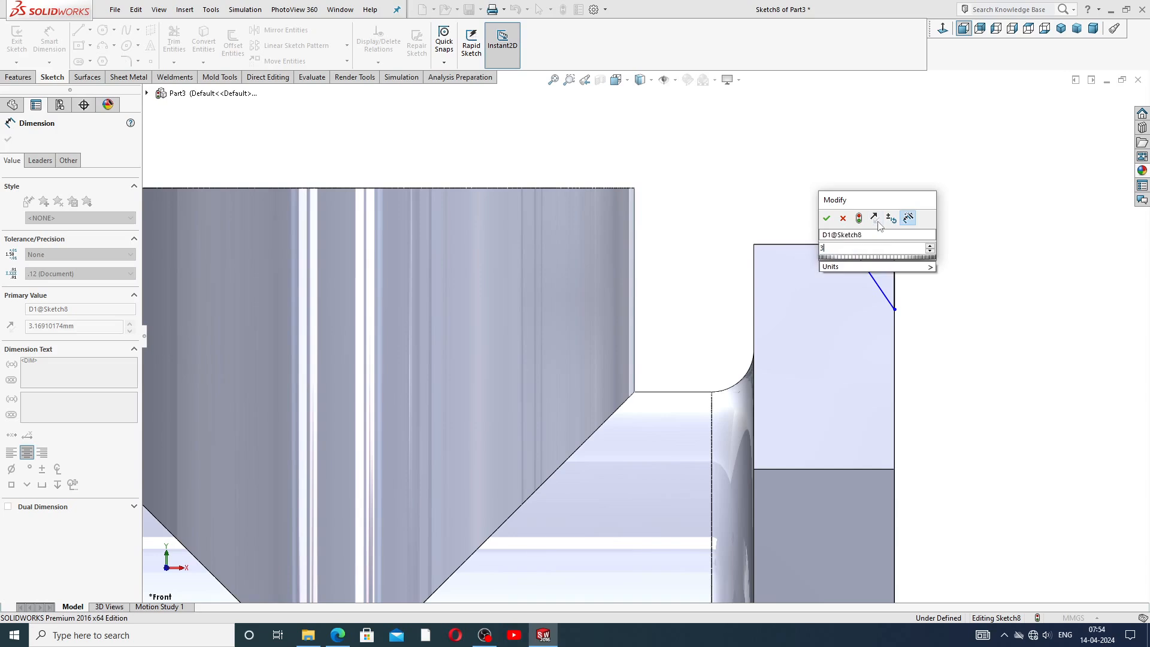
pyautogui.press('Return')
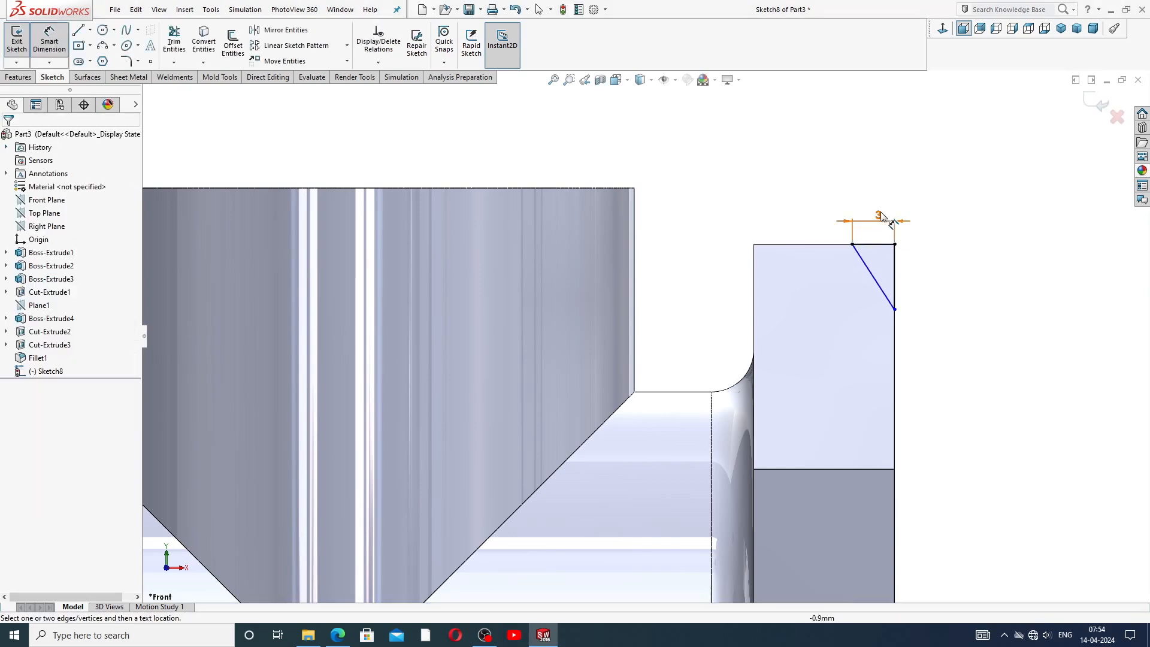
pyautogui.click(866, 270)
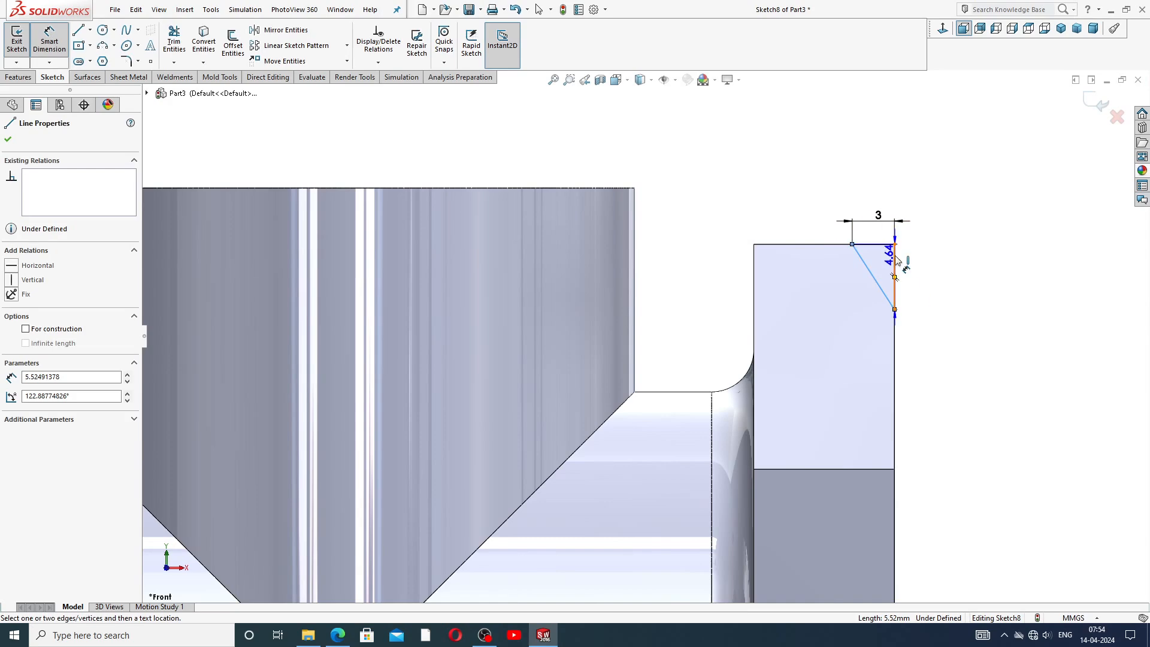
pyautogui.click(893, 259)
pyautogui.click(853, 200)
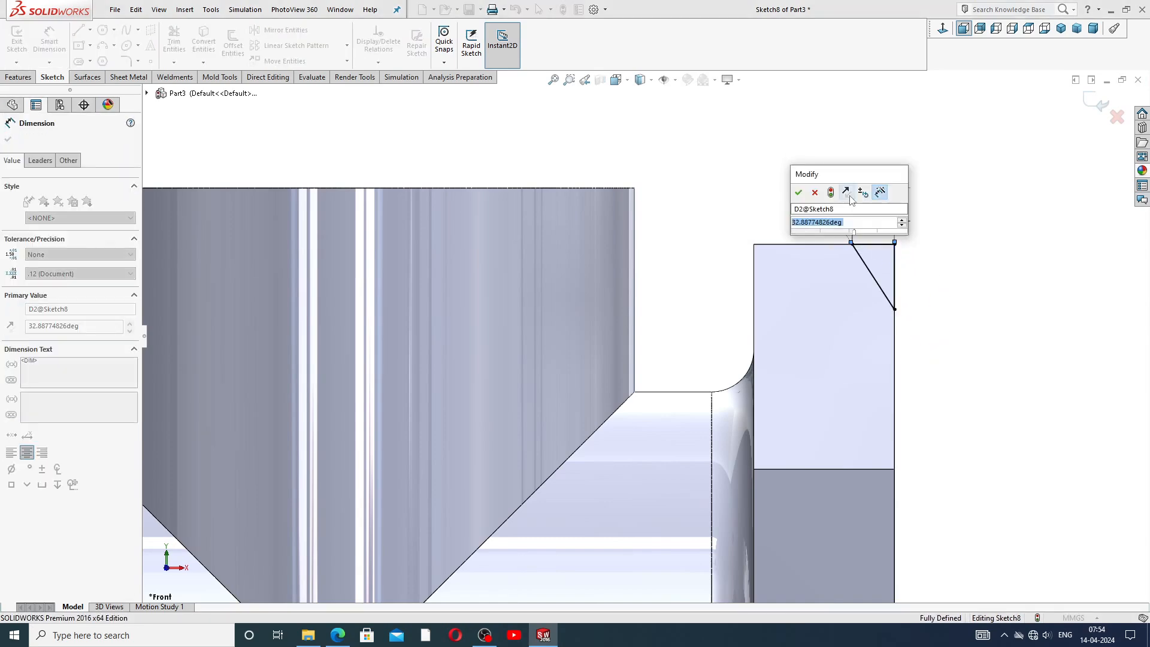
pyautogui.write('30')
pyautogui.press('Return')
pyautogui.click(941, 158)
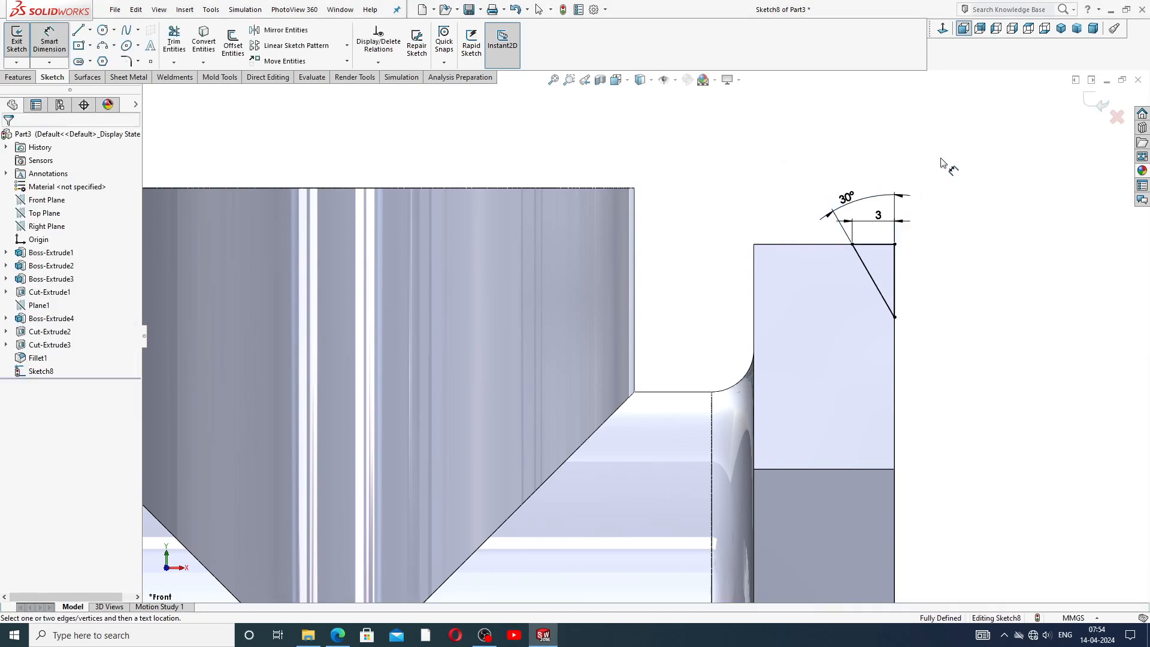
# Draw a vertical construction centerline along the side branch's axis down through the tube.
pyautogui.rightClick(941, 158)
pyautogui.click(972, 179)
pyautogui.press('z')
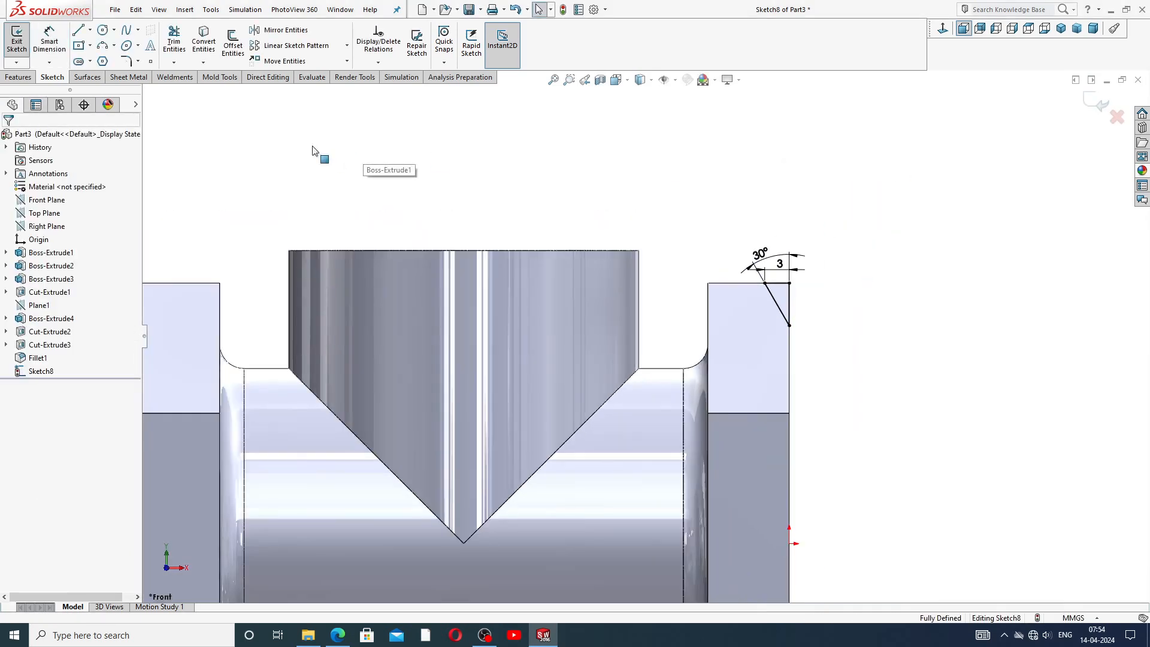
pyautogui.click(90, 30)
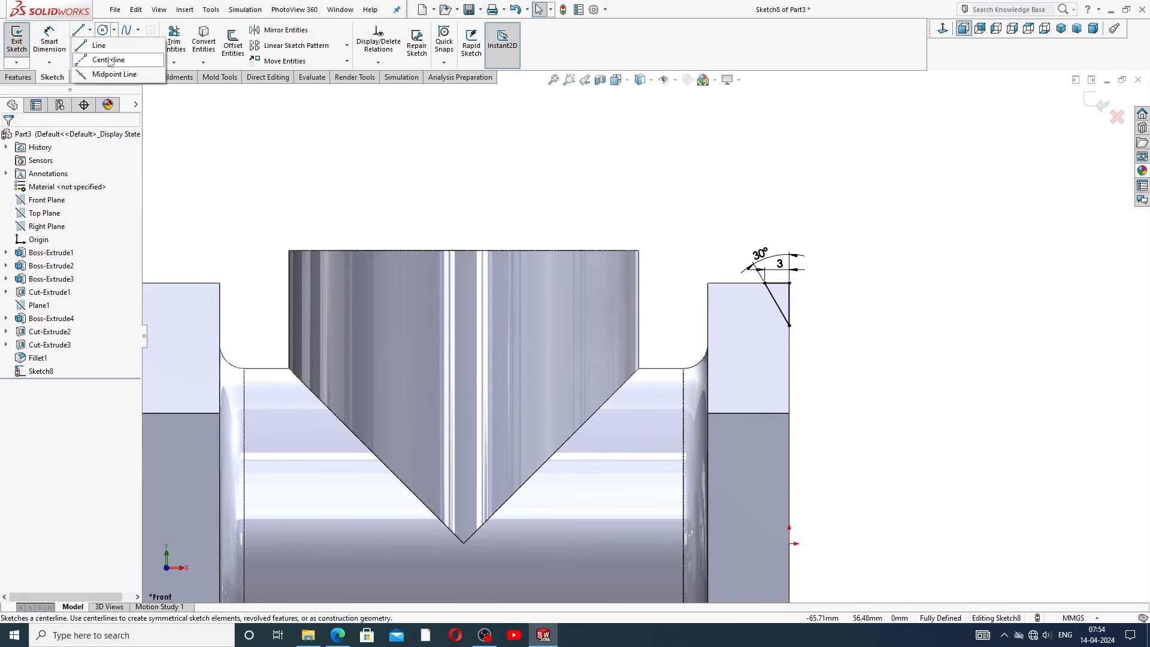
pyautogui.click(98, 56)
pyautogui.scroll(3, 648, 348)
pyautogui.scroll(-2, 596, 371)
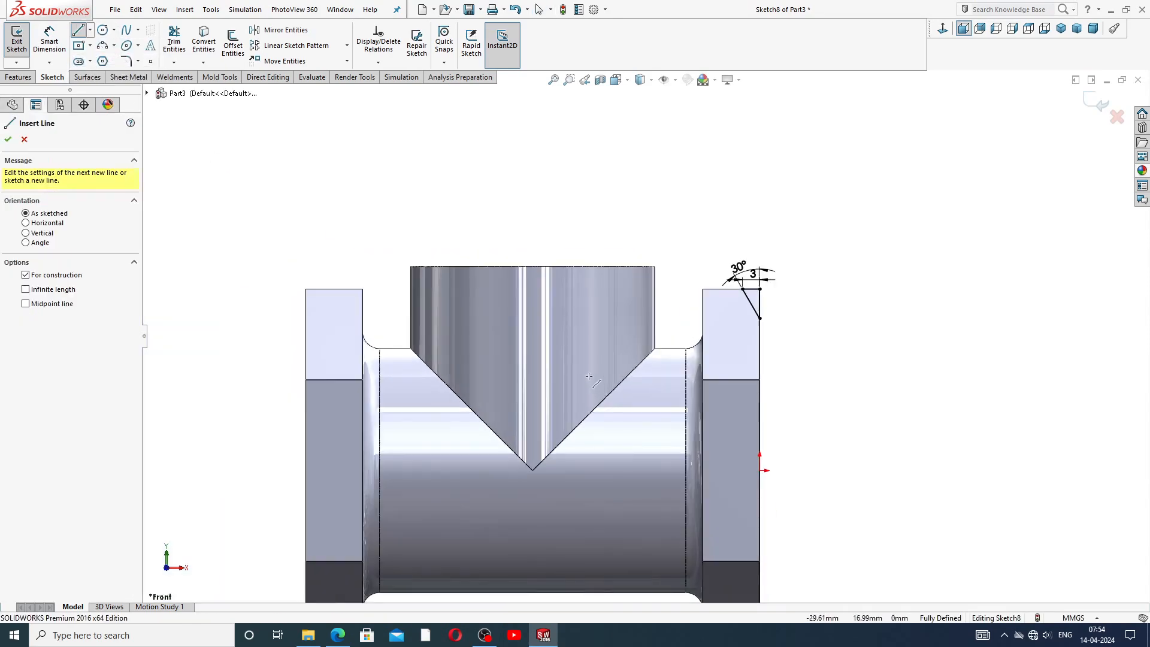
pyautogui.click(532, 266)
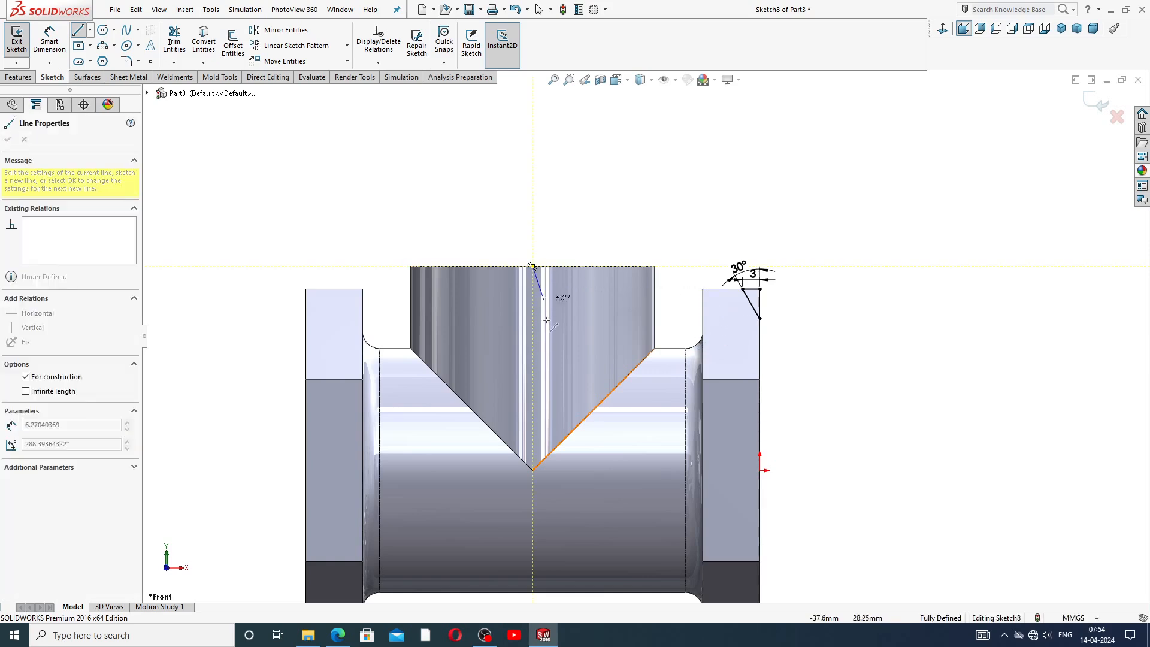
pyautogui.scroll(2, 558, 479)
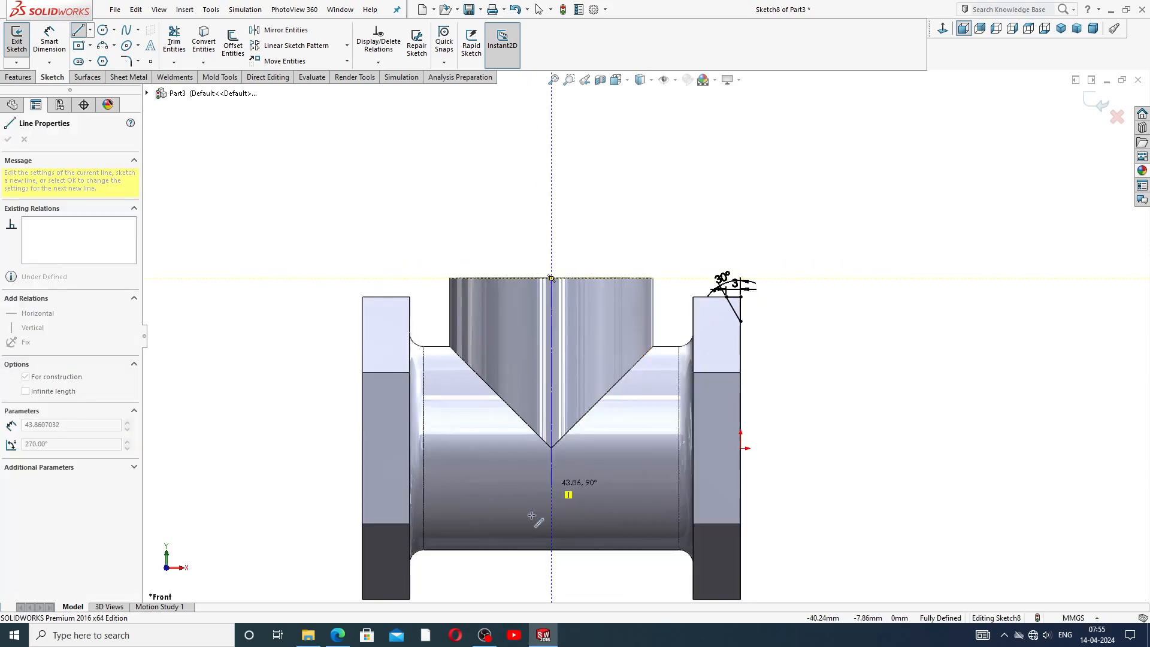
pyautogui.click(552, 564)
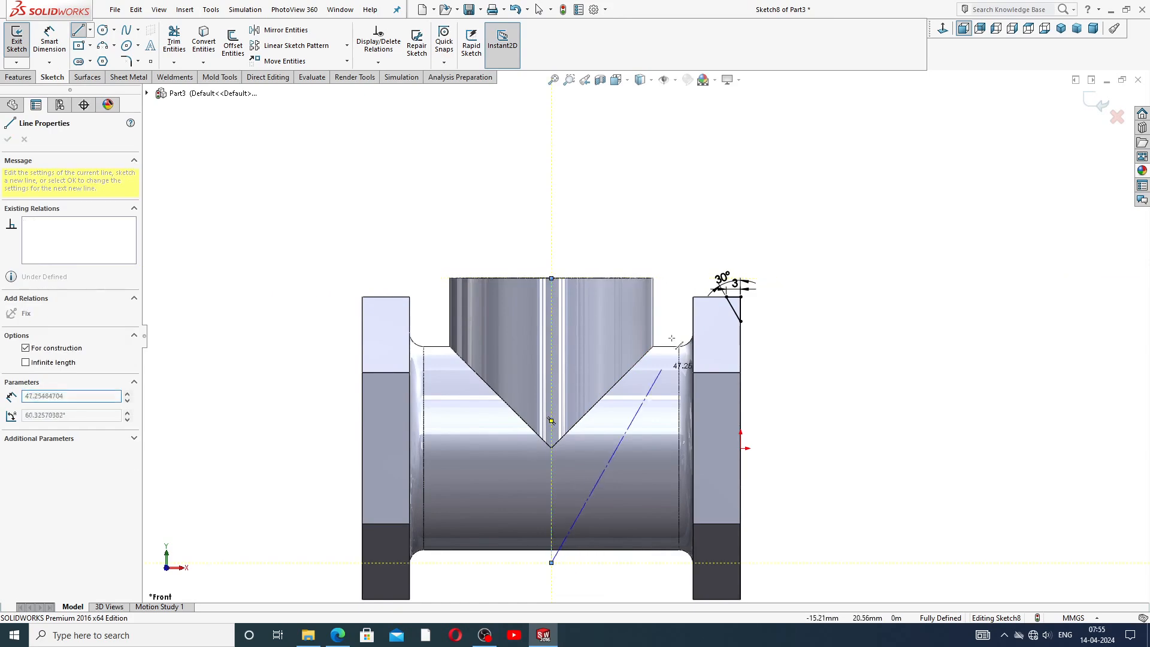
pyautogui.rightClick(687, 272)
pyautogui.click(728, 282)
pyautogui.scroll(1, 566, 459)
pyautogui.scroll(-2, 563, 473)
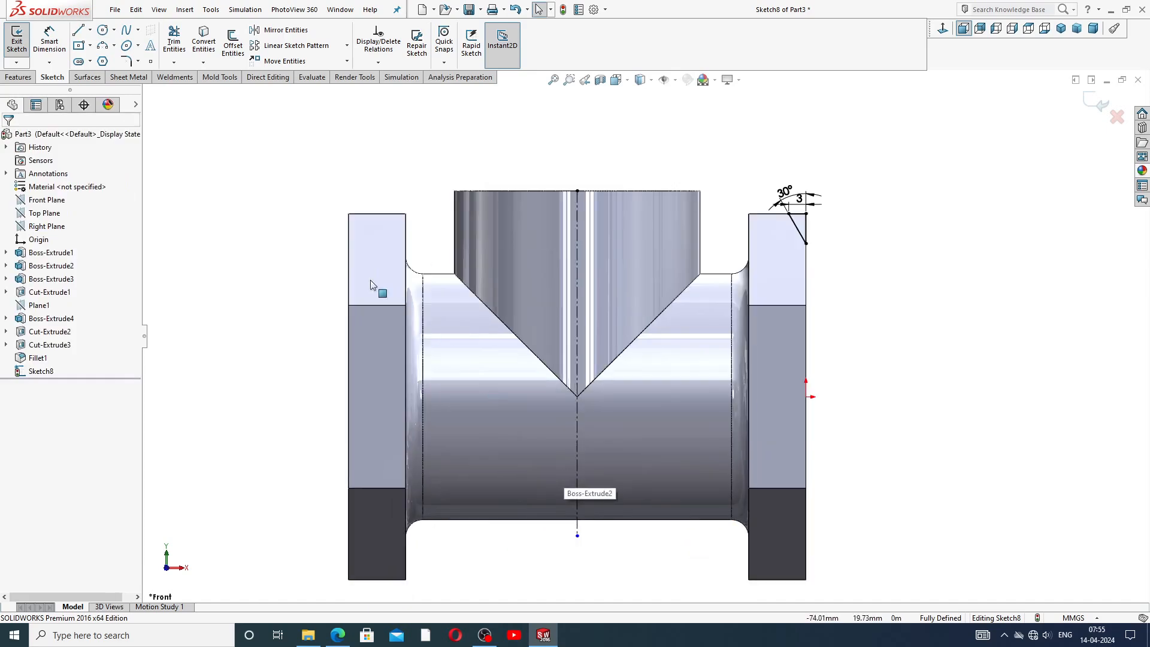
# Draw a horizontal construction centerline along the tube's axis across the whole part.
pyautogui.click(89, 30)
pyautogui.click(111, 56)
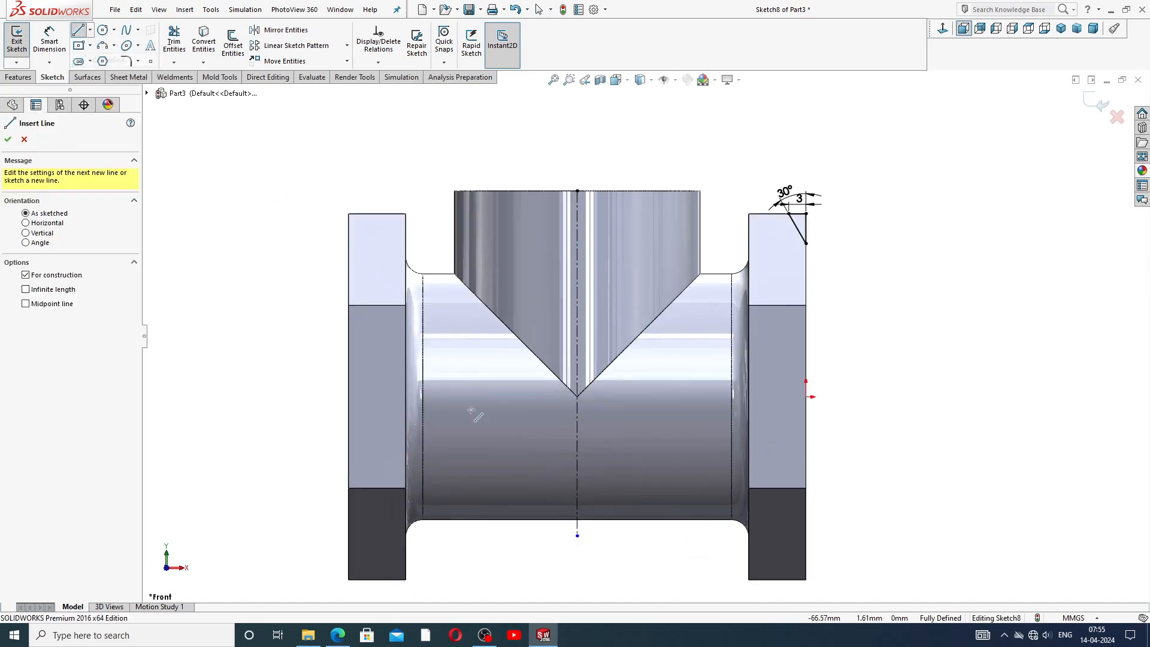
pyautogui.click(806, 397)
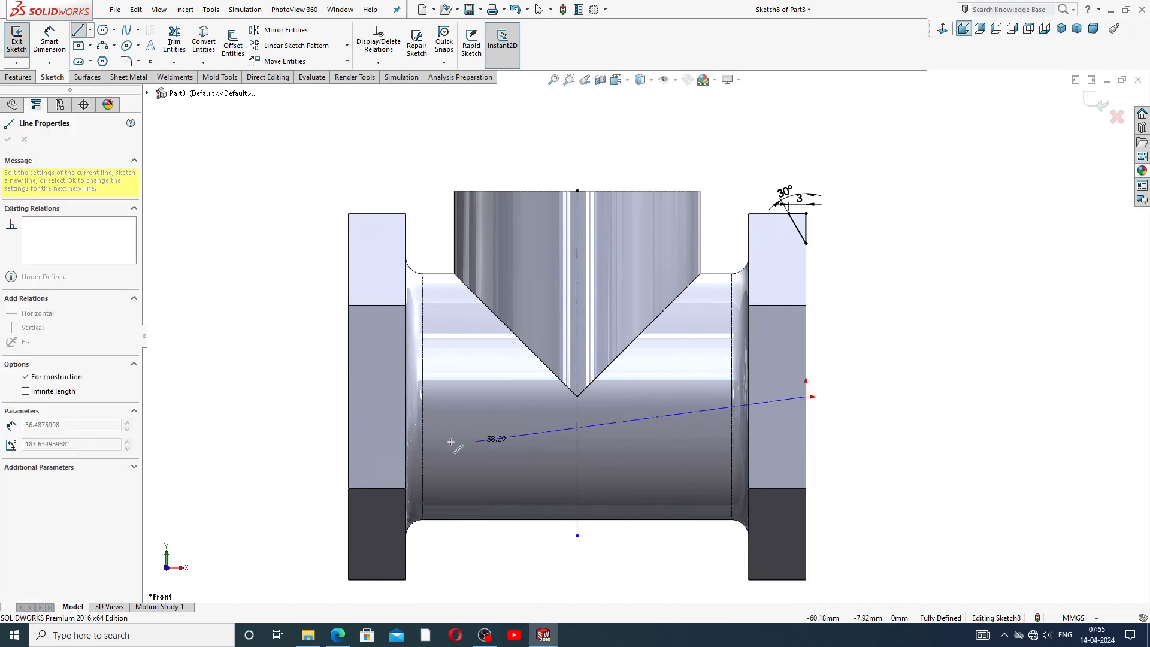
pyautogui.click(348, 397)
pyautogui.rightClick(329, 388)
pyautogui.click(353, 387)
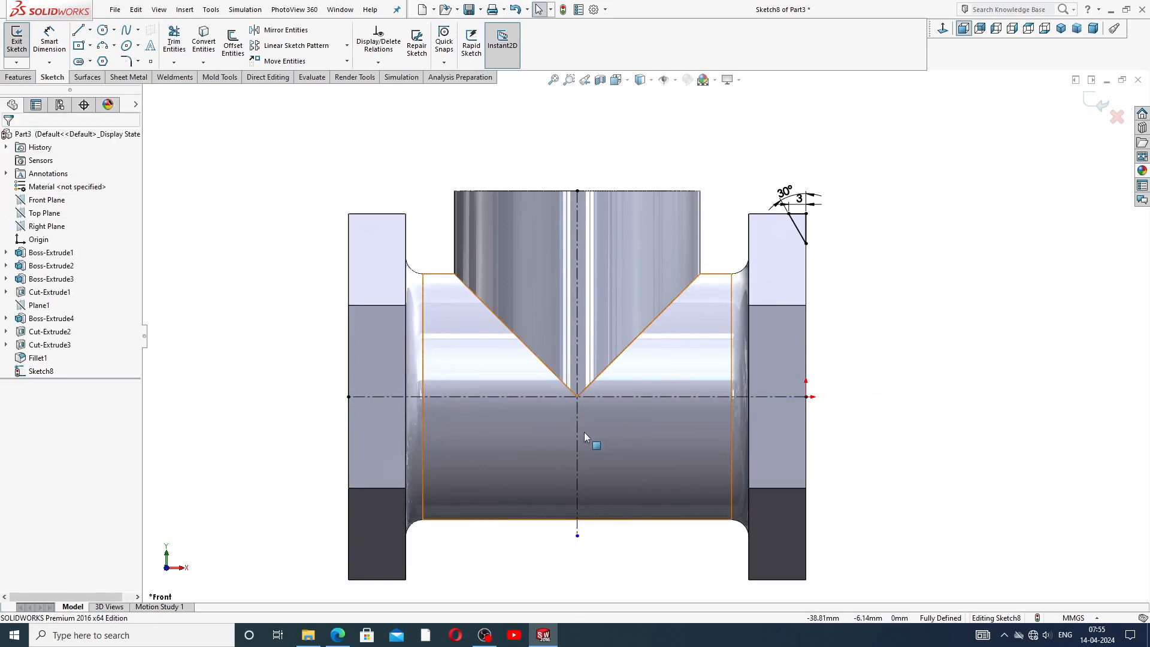
pyautogui.scroll(2, 586, 419)
pyautogui.scroll(-2, 602, 393)
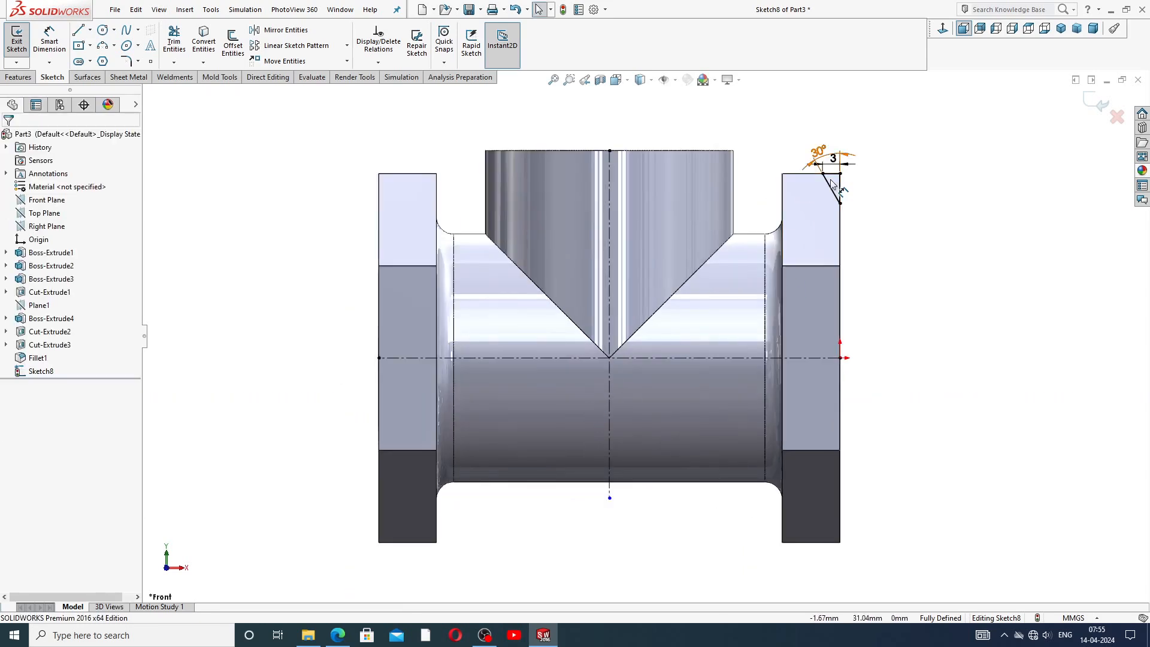
# Draw a second small triangle at the top inner corner of the right hexagonal boss.
pyautogui.click(89, 31)
pyautogui.scroll(3, 779, 144)
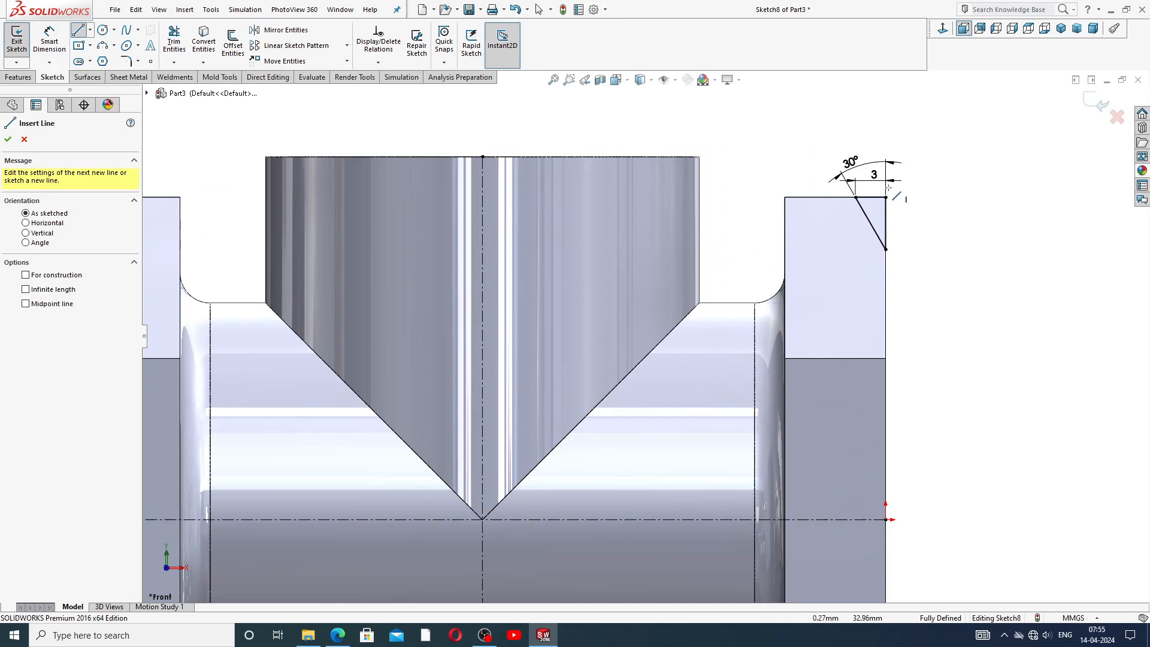
pyautogui.click(835, 197)
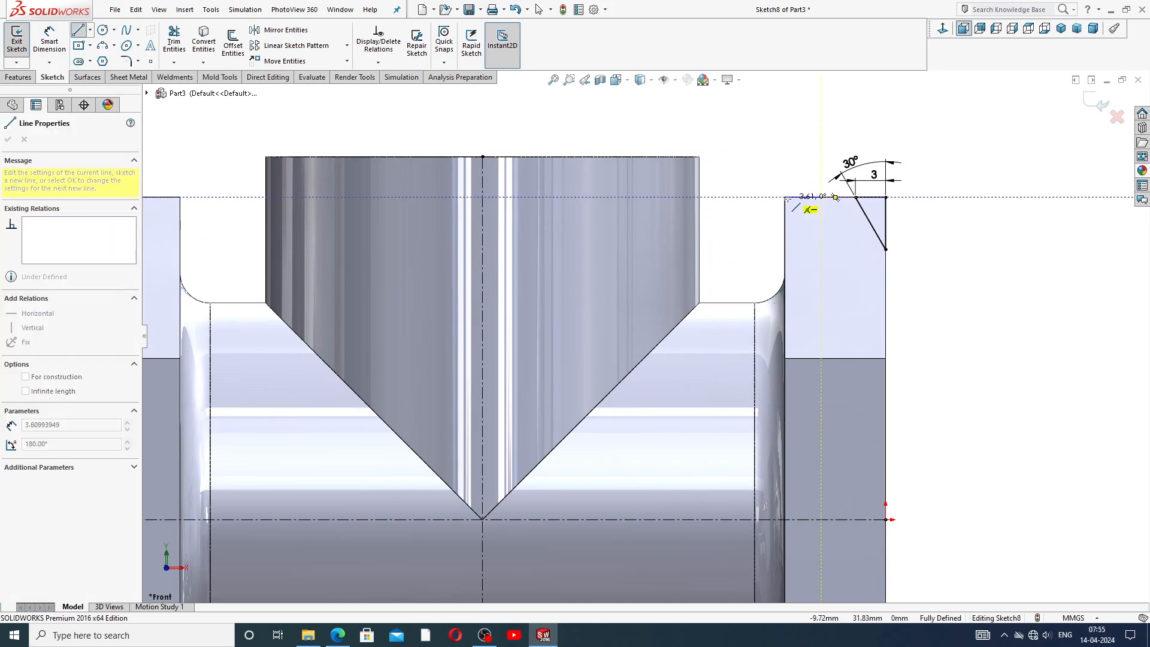
pyautogui.click(785, 197)
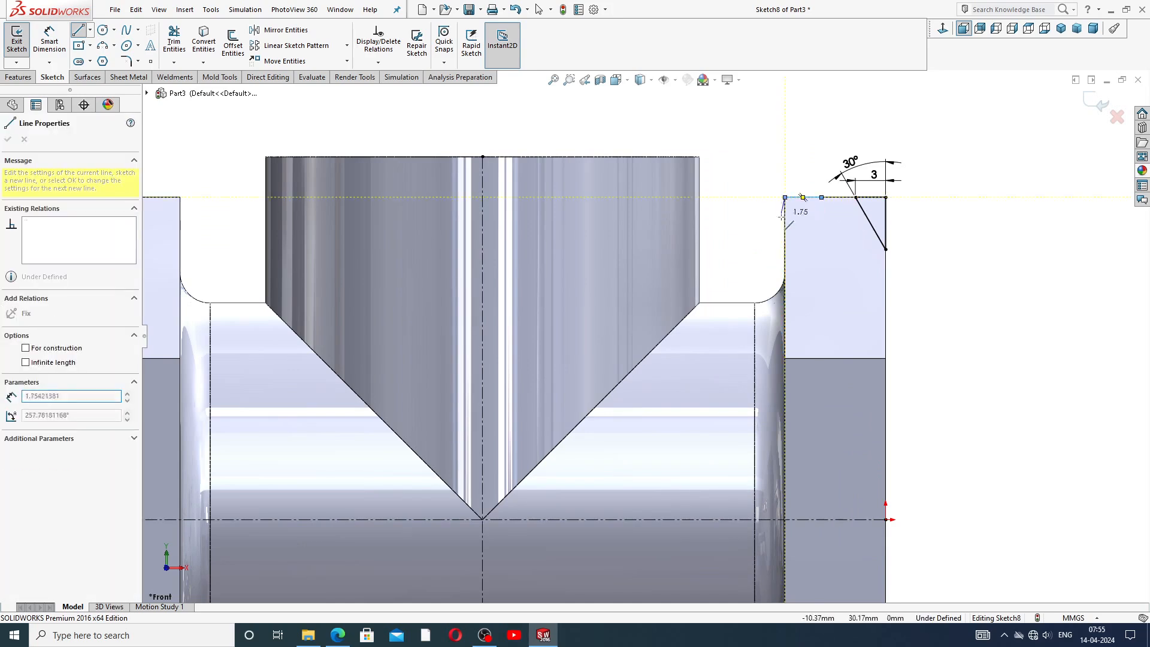
pyautogui.click(785, 249)
pyautogui.click(823, 197)
pyautogui.rightClick(823, 135)
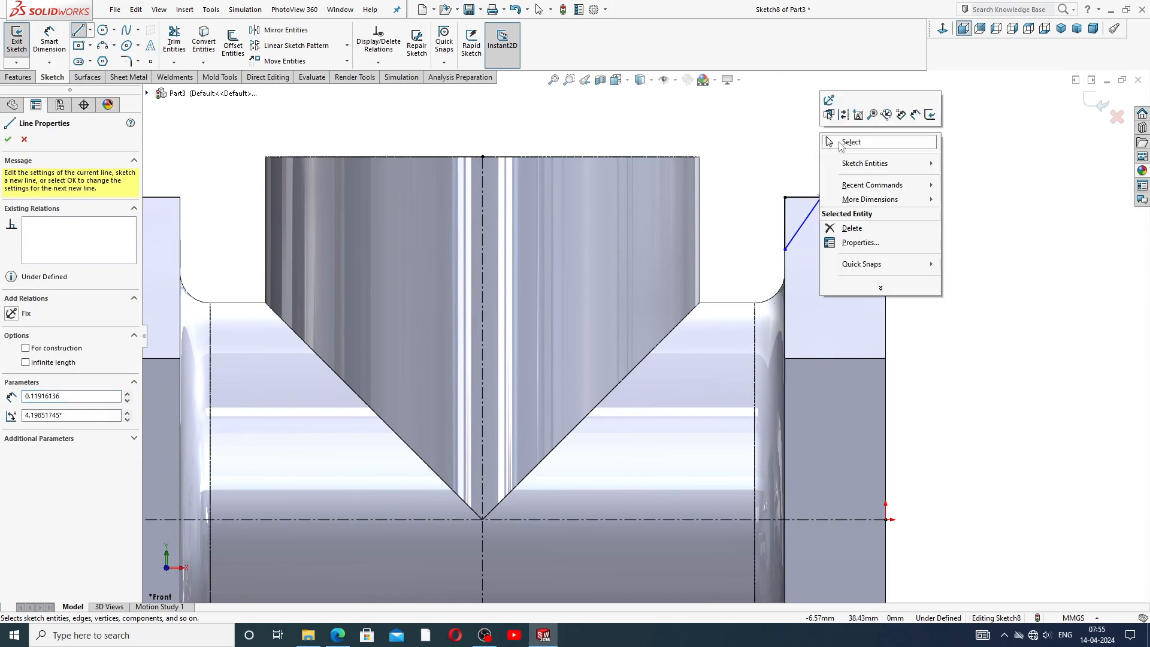
pyautogui.click(845, 141)
# Dimension the new triangle's top edge as 3 mm and its slanted-edge angle as 30°.
pyautogui.click(49, 41)
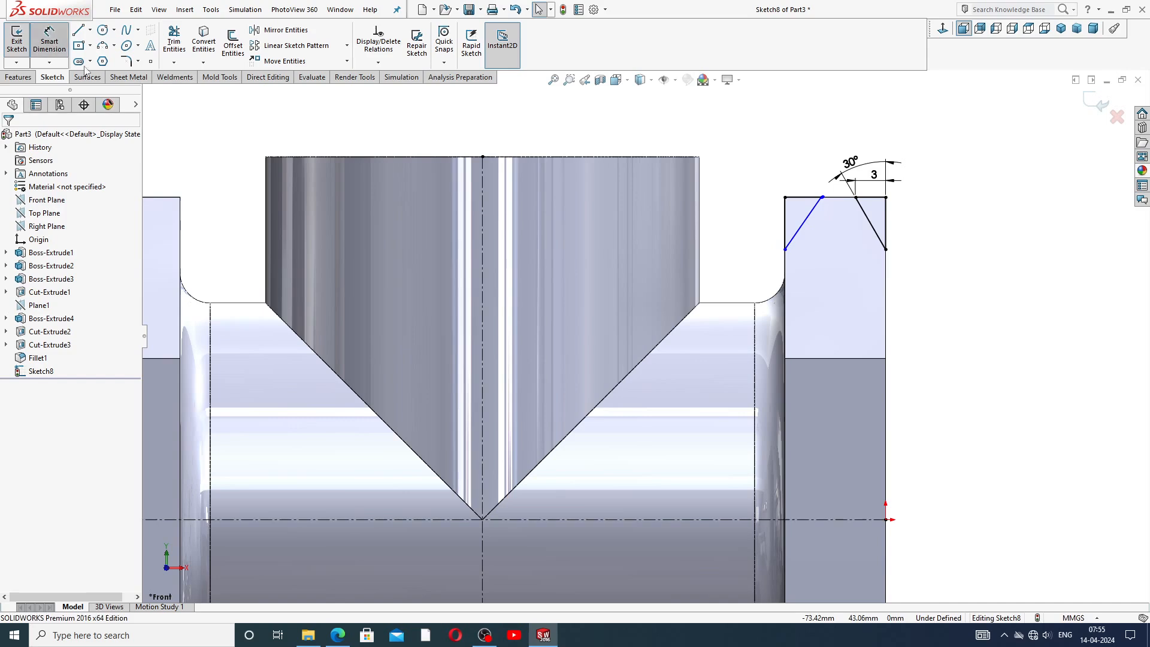
pyautogui.scroll(-3, 837, 223)
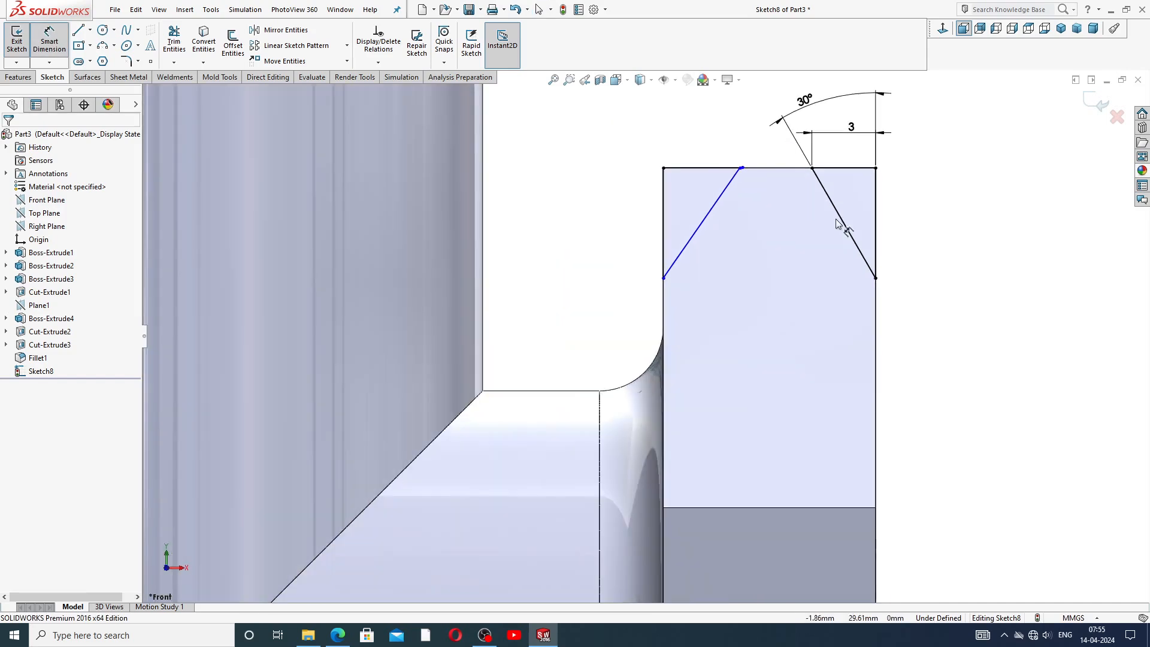
pyautogui.click(713, 173)
pyautogui.click(706, 154)
pyautogui.write('3')
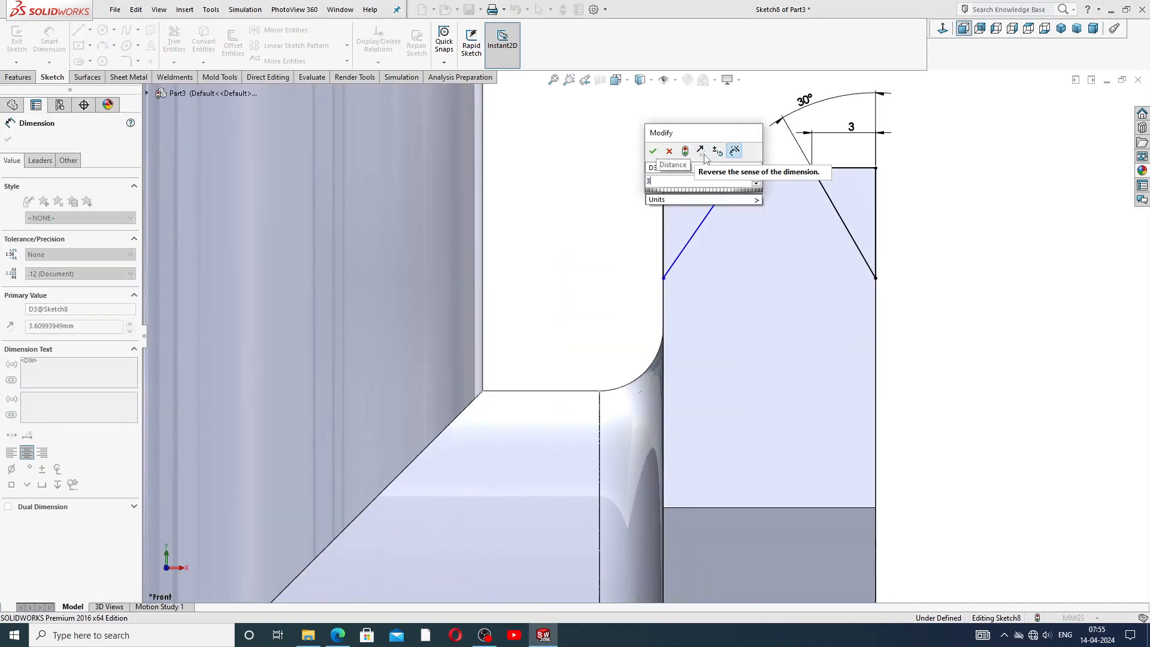
pyautogui.press('Return')
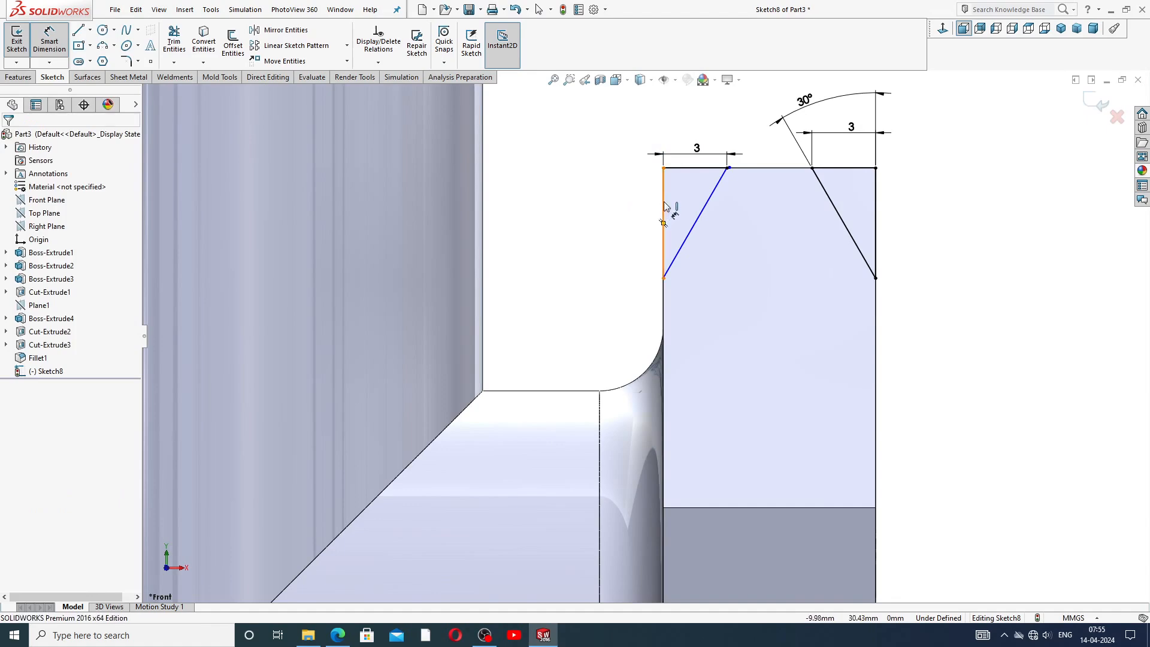
pyautogui.click(709, 210)
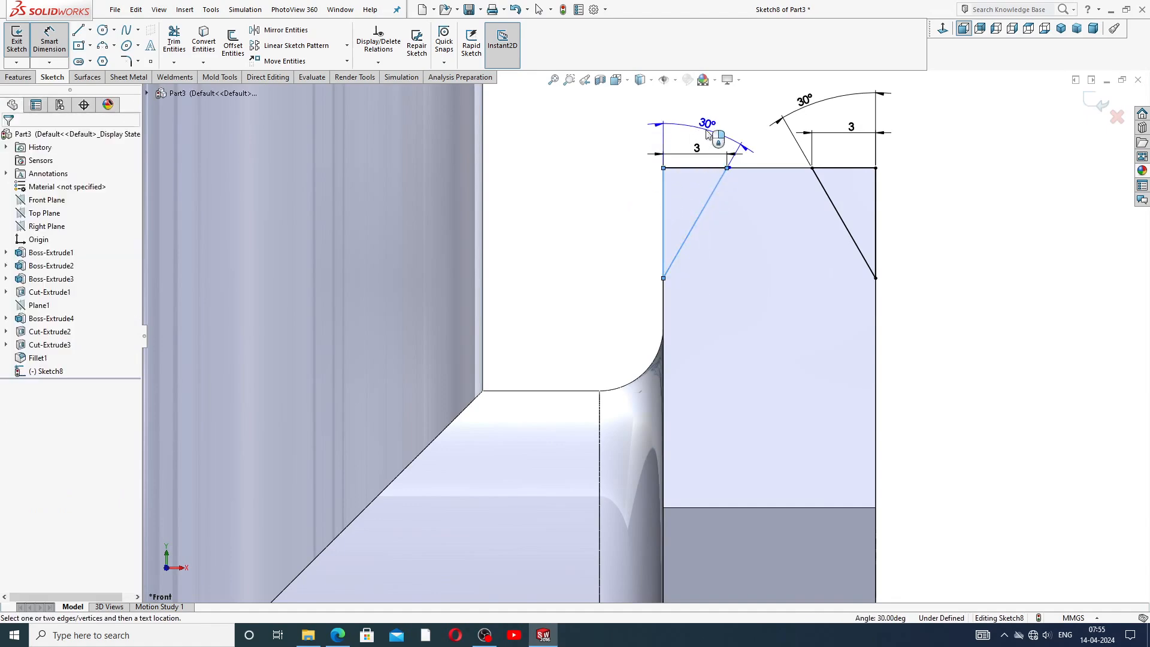
pyautogui.click(707, 133)
pyautogui.write('3')
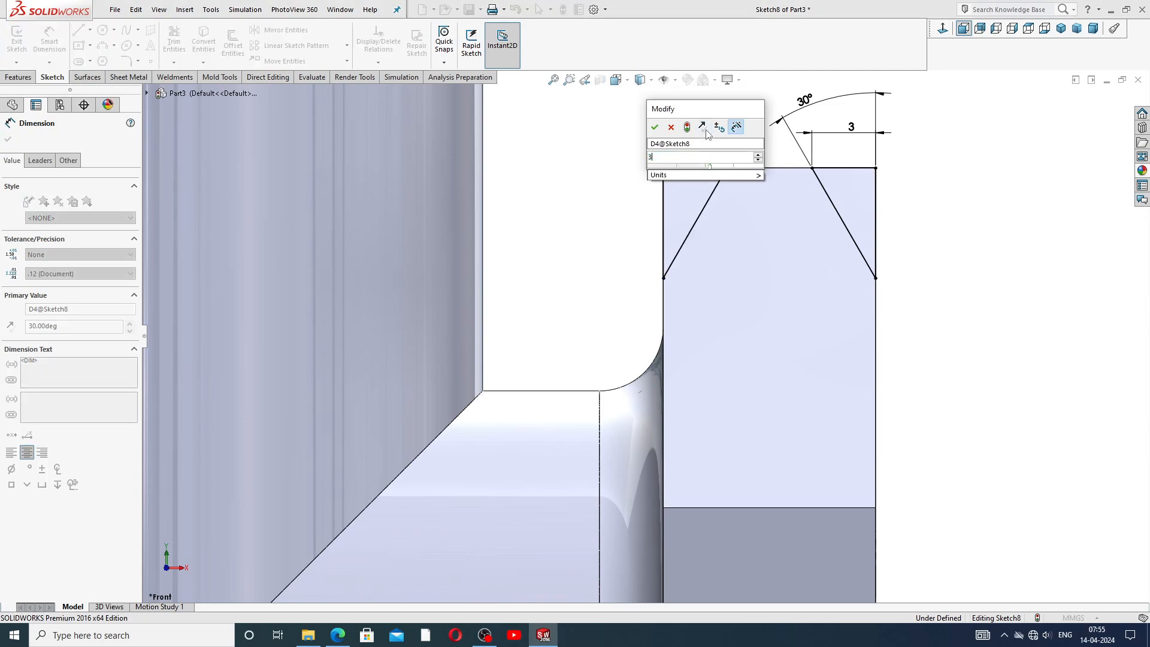
pyautogui.write('0')
pyautogui.press('Return')
pyautogui.press('Escape')
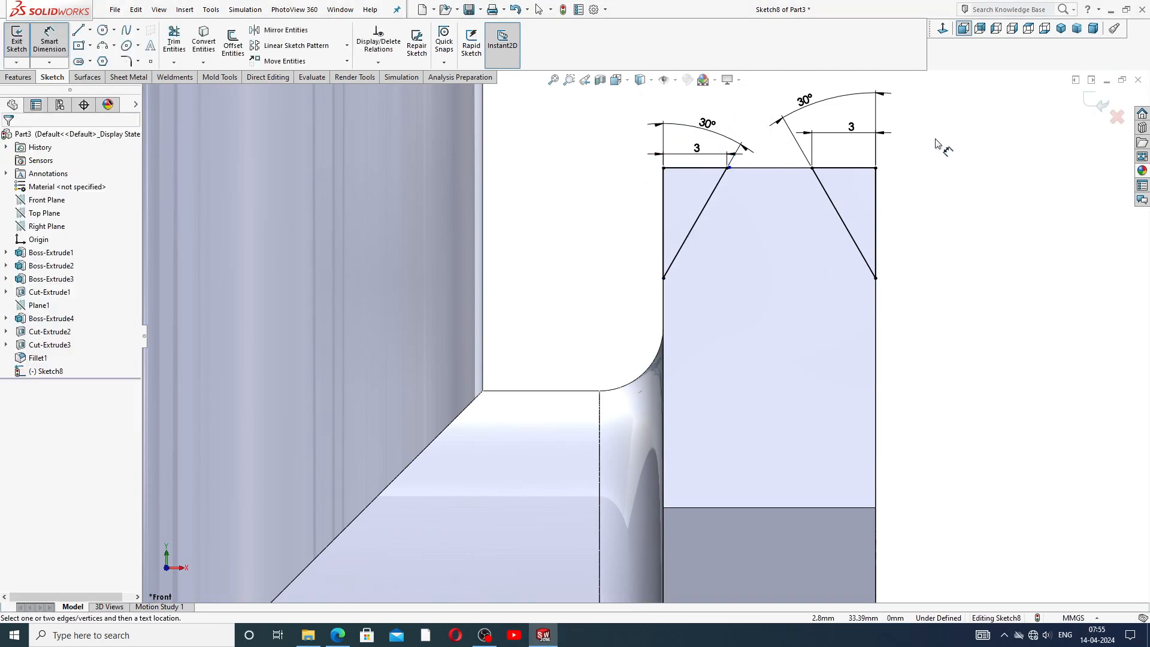
# Mirror both chamfer triangles and their dimensions about the vertical centerline onto the left boss.
pyautogui.rightClick(938, 144)
pyautogui.click(966, 176)
pyautogui.press('z')
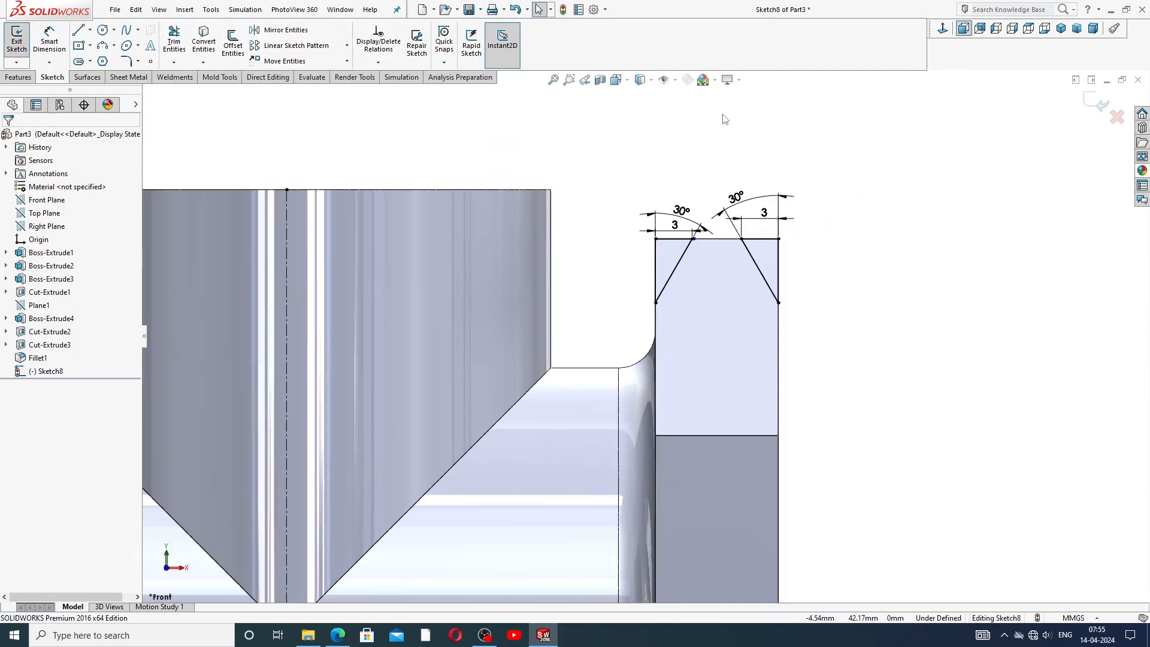
pyautogui.moveTo(659, 154)
pyautogui.mouseDown()
pyautogui.moveTo(835, 308)
pyautogui.moveTo(616, 334)
pyautogui.moveTo(612, 173)
pyautogui.mouseUp()
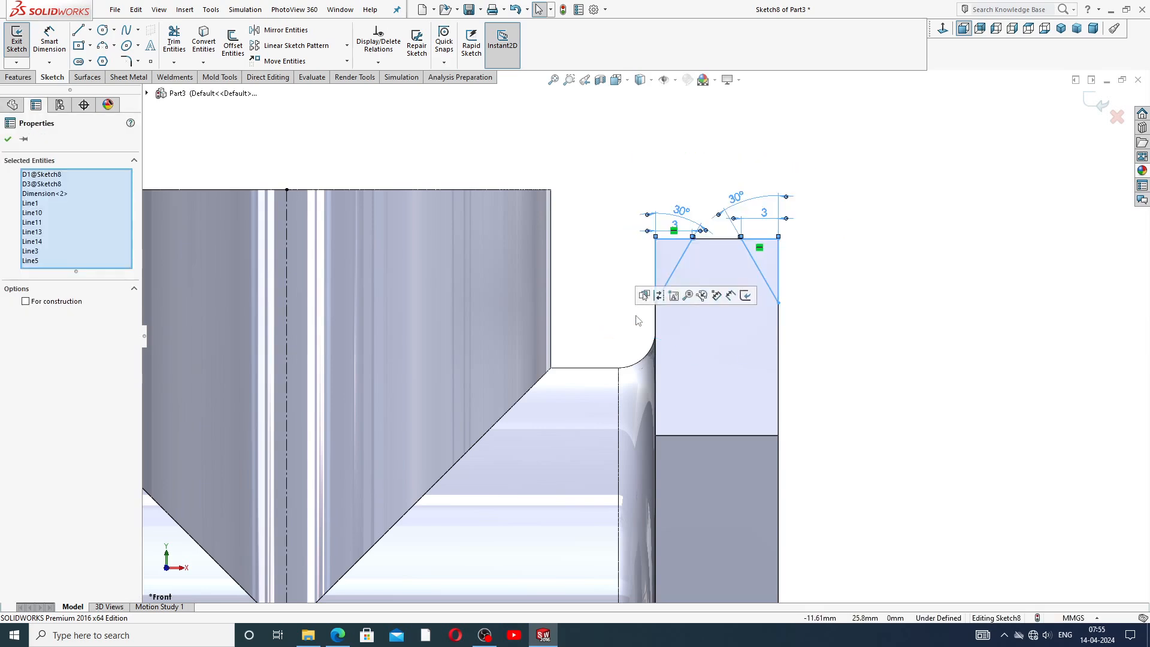
pyautogui.press('z')
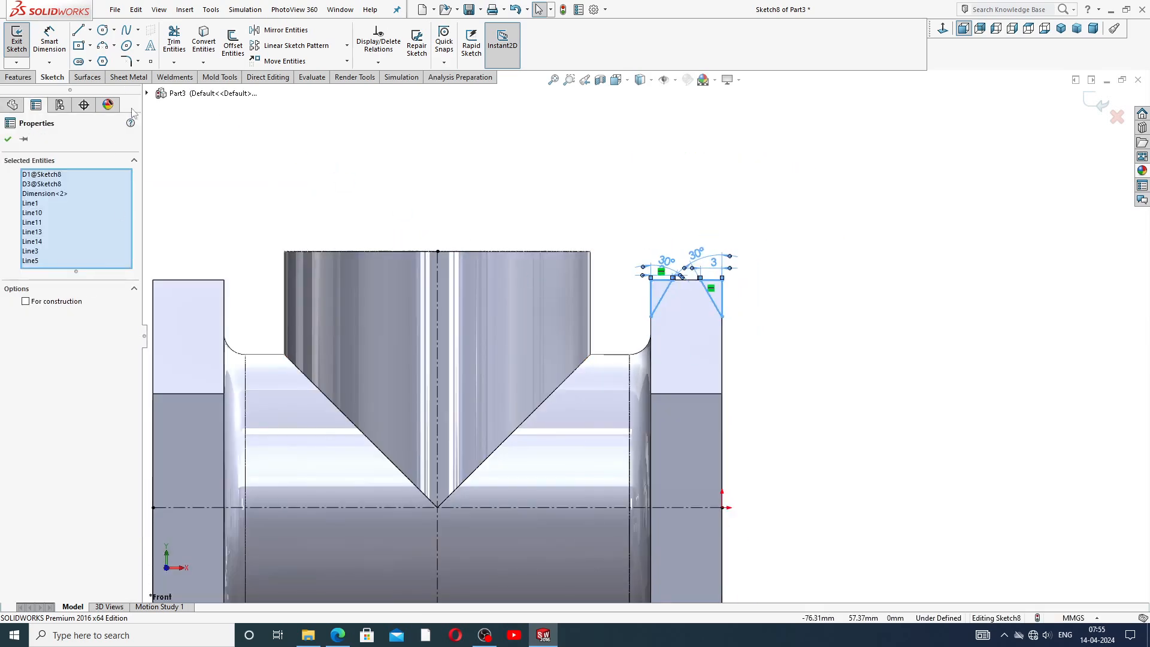
pyautogui.click(281, 30)
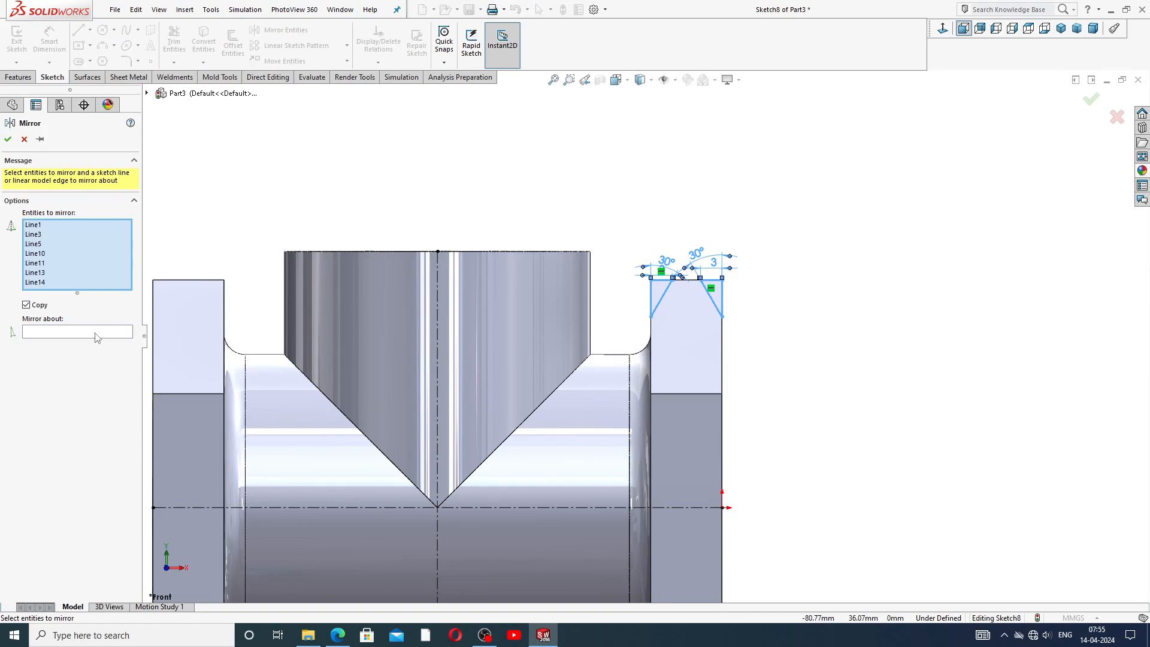
pyautogui.click(95, 333)
pyautogui.scroll(2, 512, 463)
pyautogui.click(472, 393)
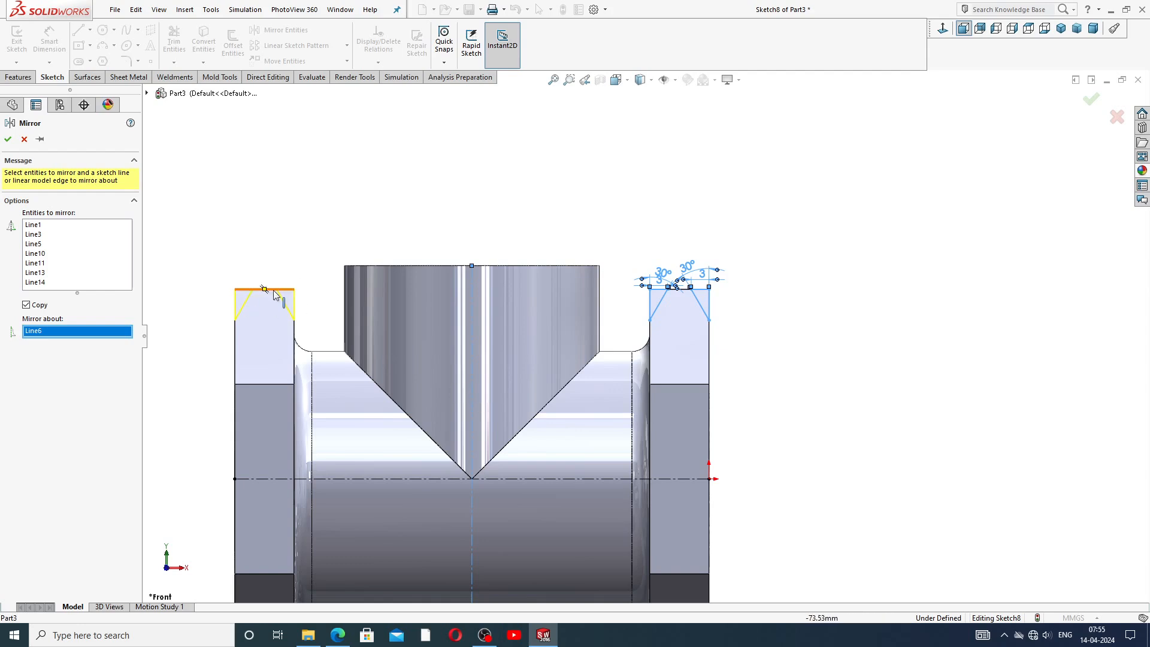
pyautogui.click(8, 139)
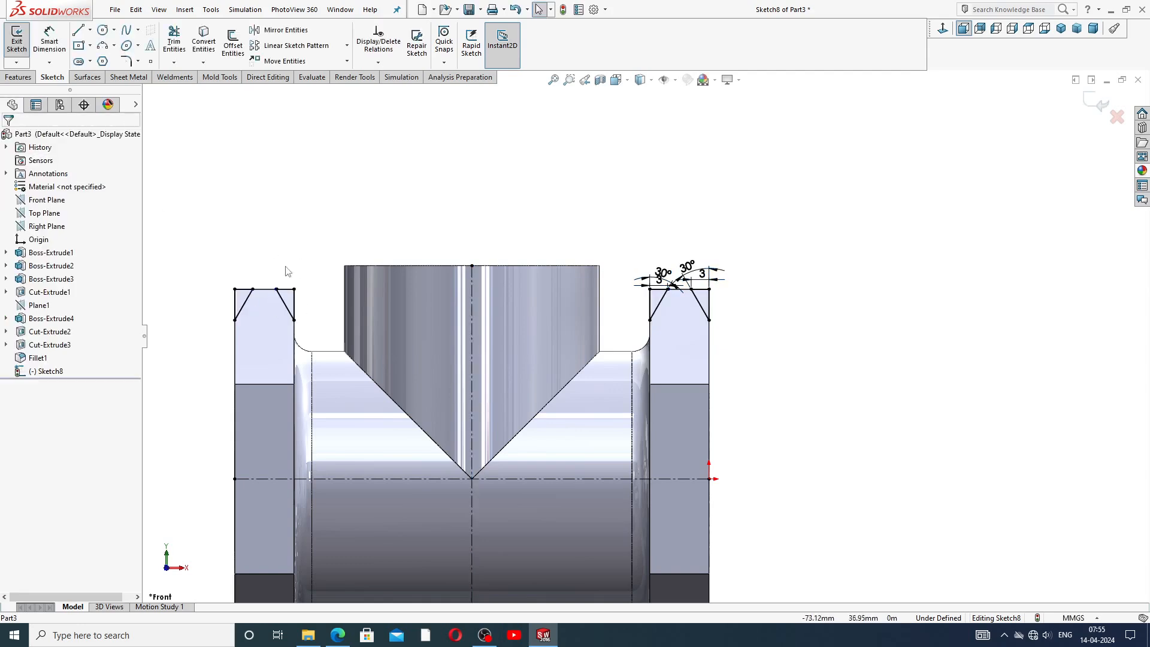
pyautogui.scroll(2, 359, 389)
pyautogui.scroll(-2, 354, 414)
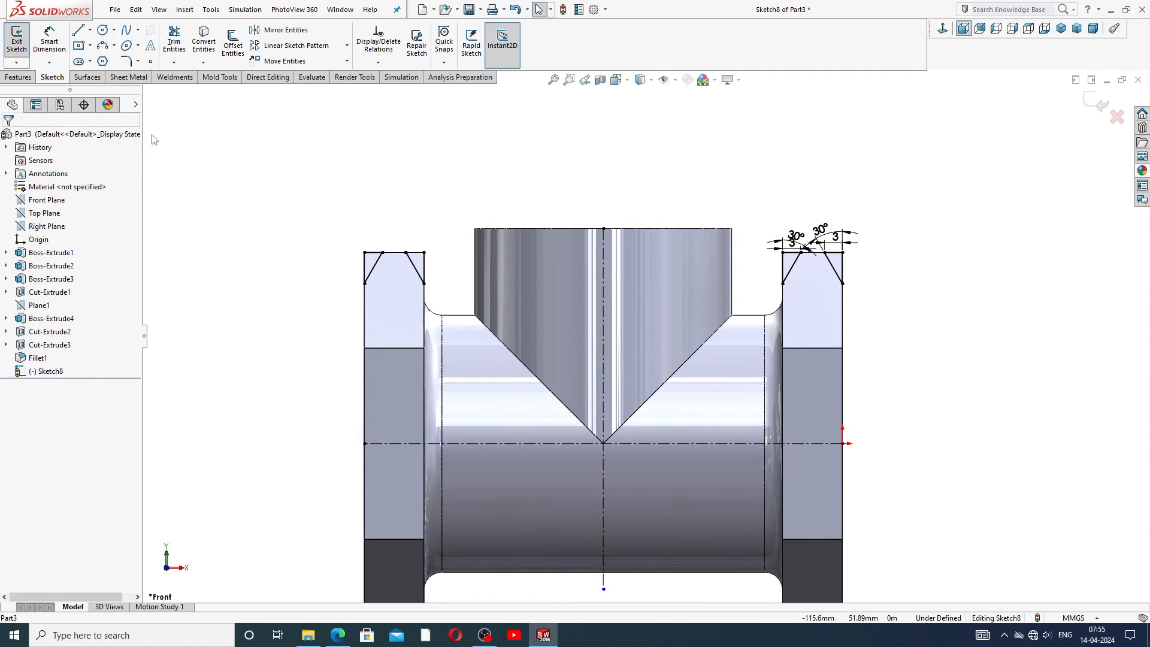
pyautogui.click(19, 78)
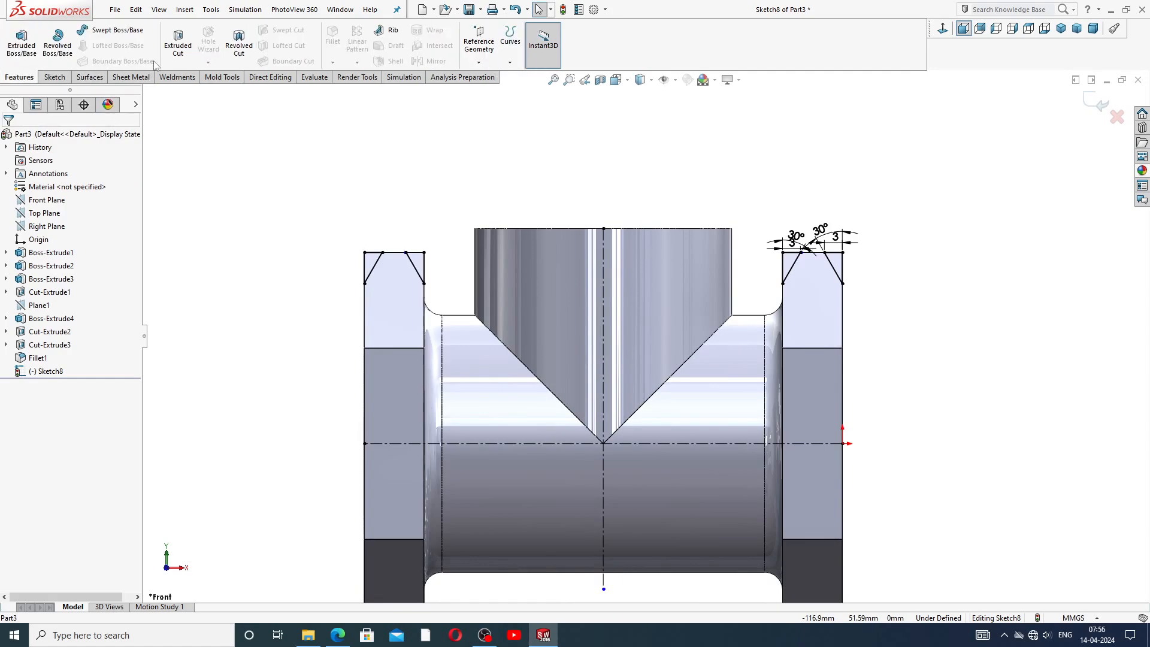
pyautogui.click(239, 43)
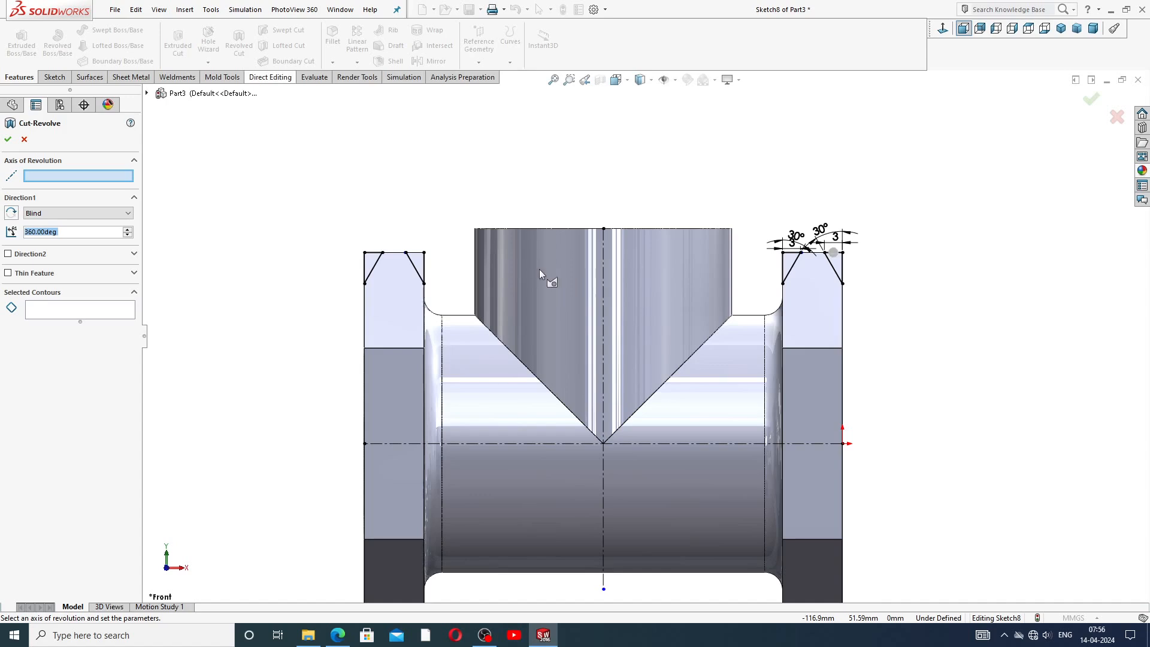
pyautogui.click(569, 444)
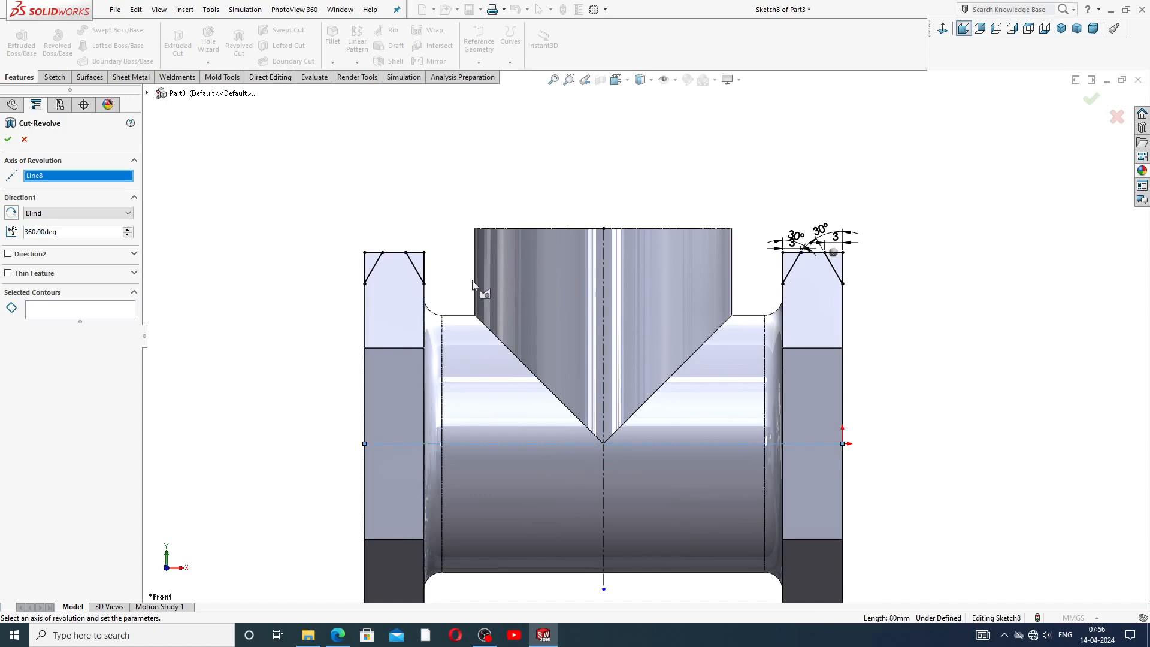
pyautogui.click(24, 140)
# Inspect the chamfer triangles on the right boss from different views.
pyautogui.moveTo(707, 240); pyautogui.dragTo(684, 294, button='middle')
pyautogui.scroll(-3, 755, 306)
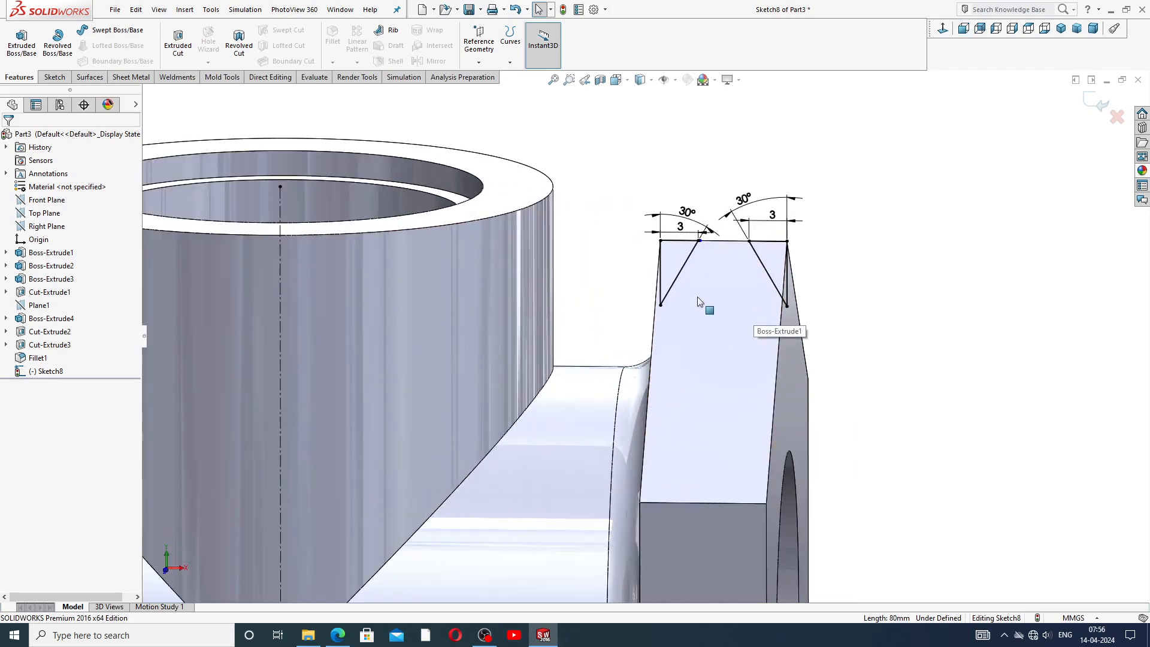
pyautogui.scroll(-3, 699, 302)
pyautogui.click(943, 30)
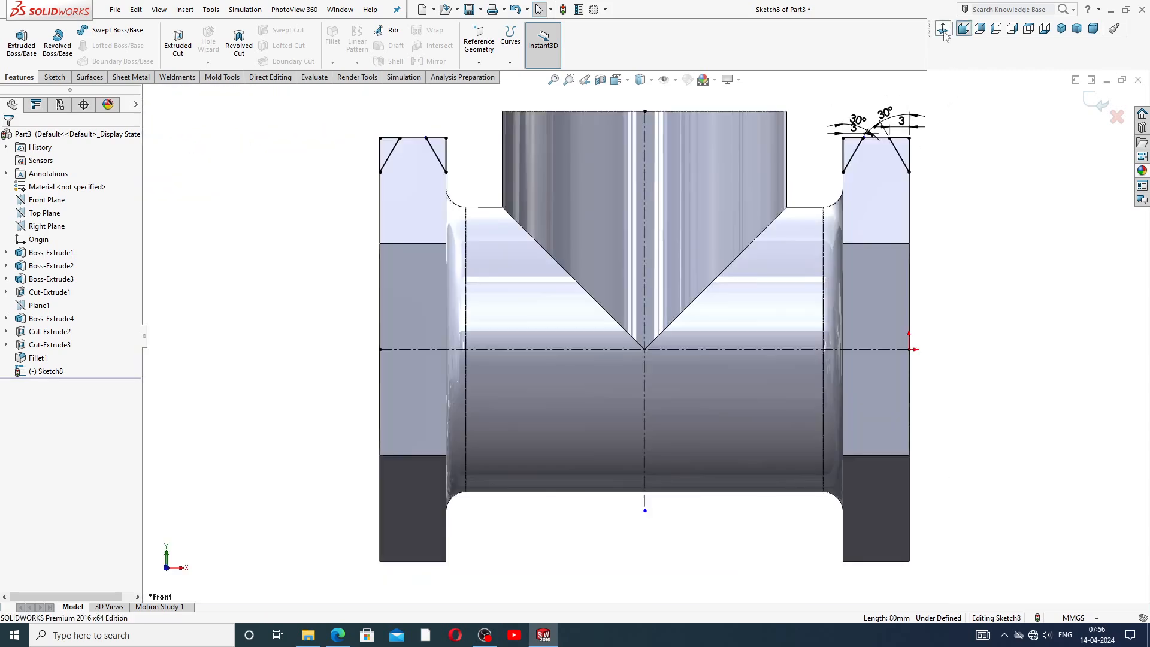
pyautogui.scroll(-5, 899, 184)
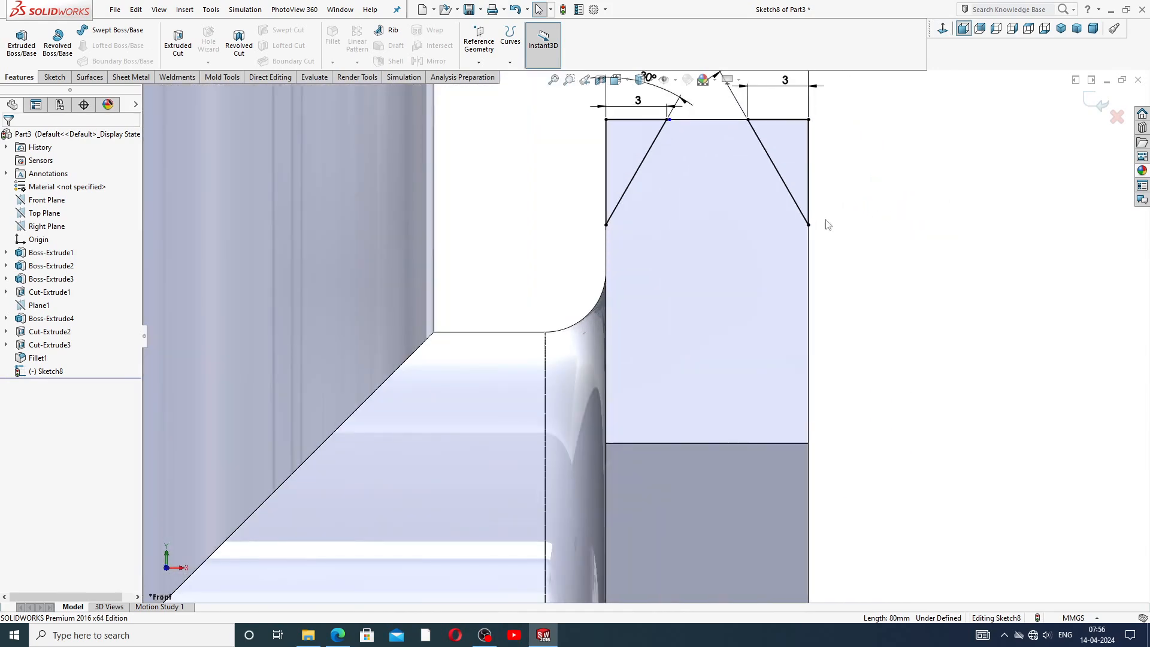
pyautogui.click(809, 171)
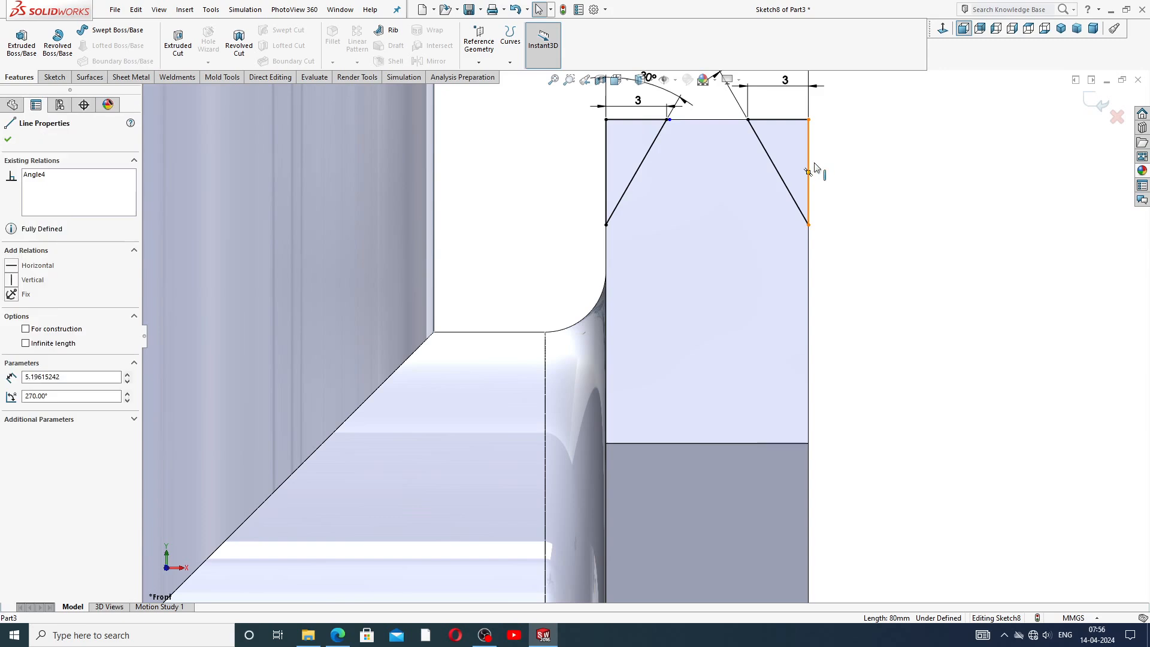
pyautogui.click(863, 241)
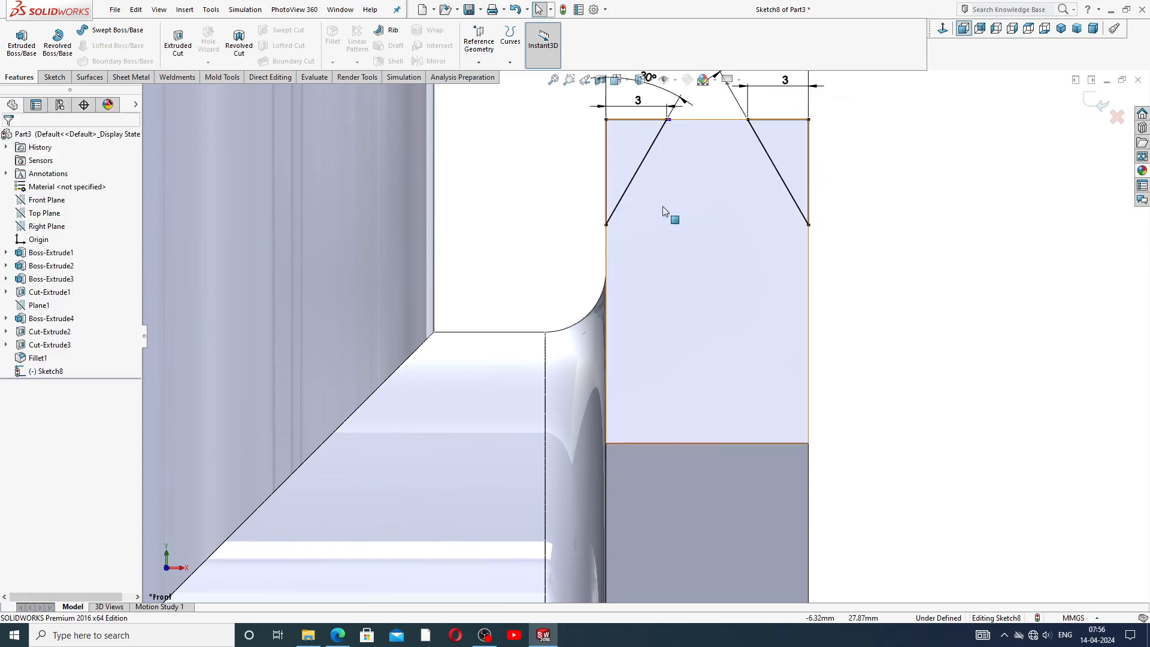
pyautogui.scroll(5, 628, 242)
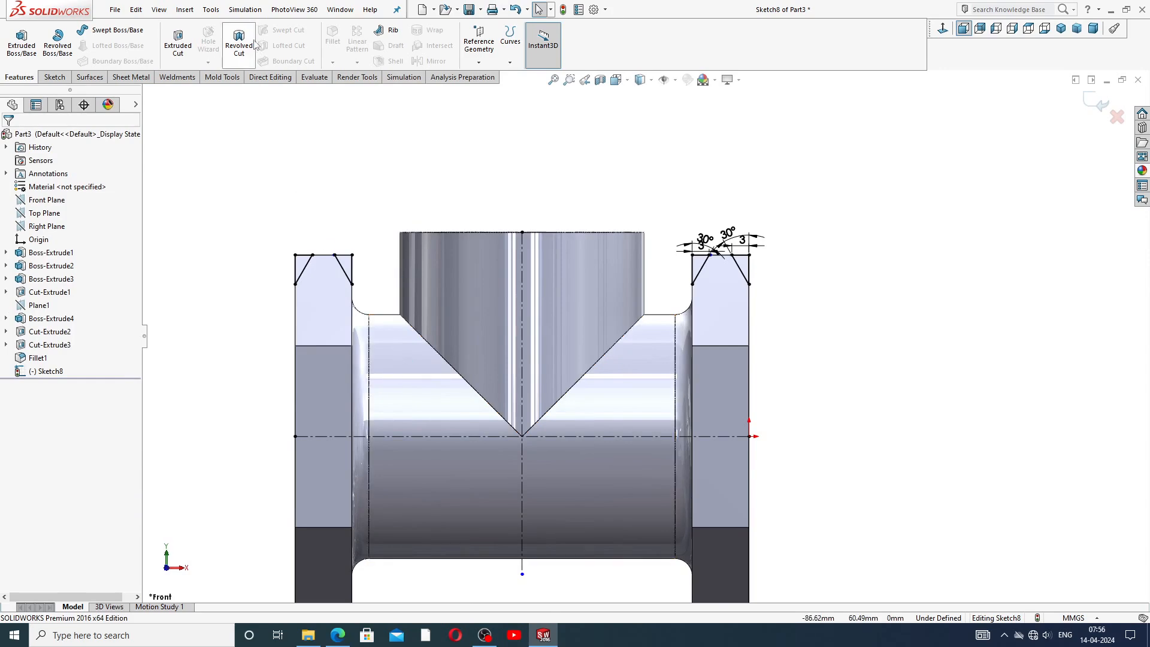
pyautogui.click(236, 49)
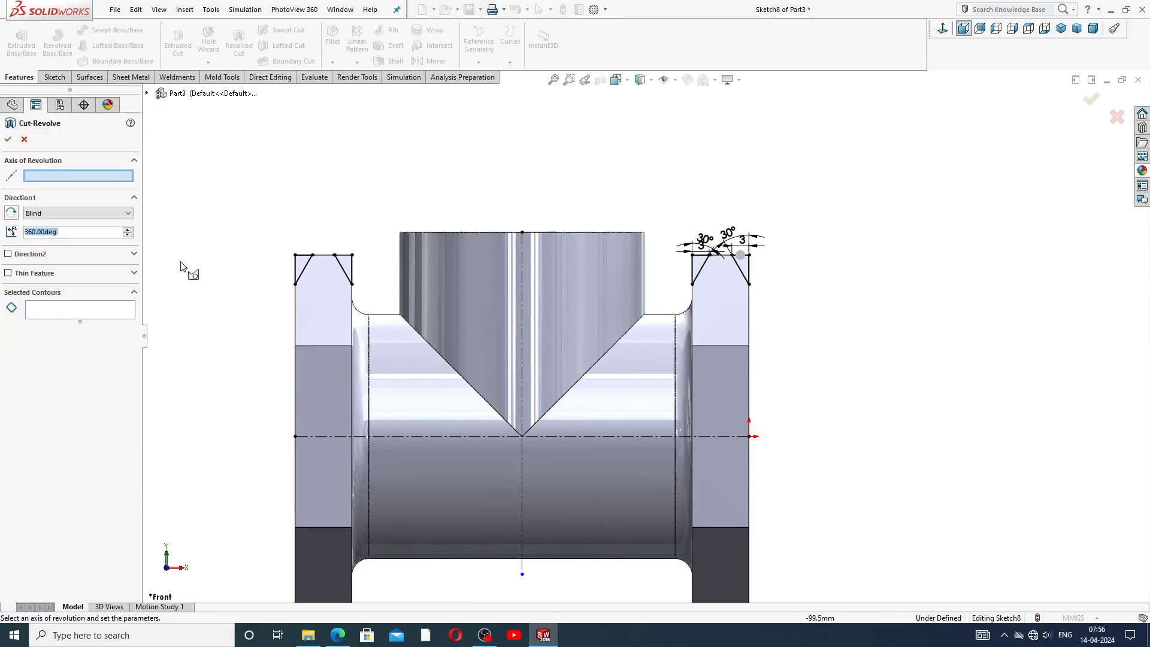
pyautogui.click(117, 309)
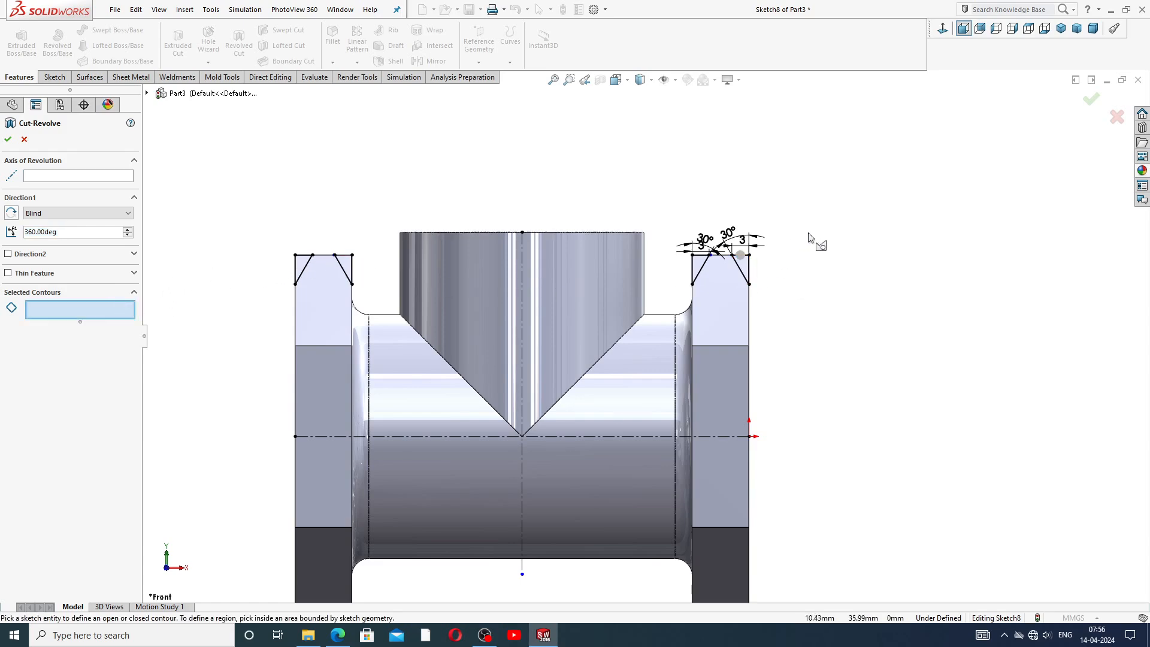
pyautogui.moveTo(812, 239); pyautogui.dragTo(767, 302, button='middle')
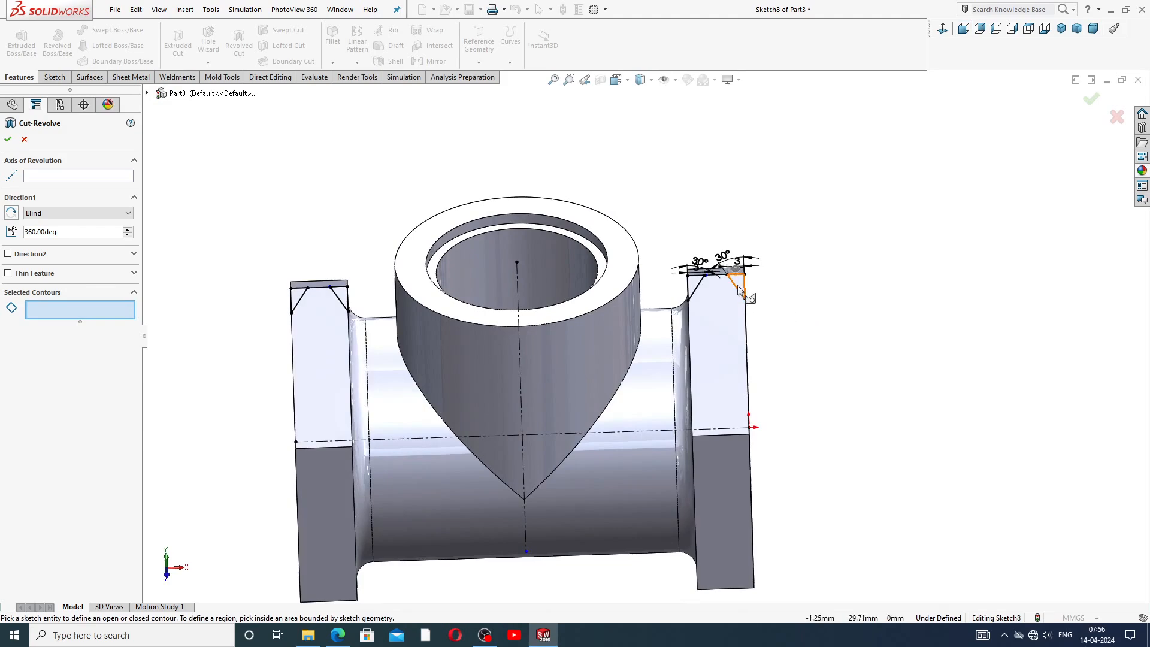
pyautogui.click(739, 288)
pyautogui.click(695, 286)
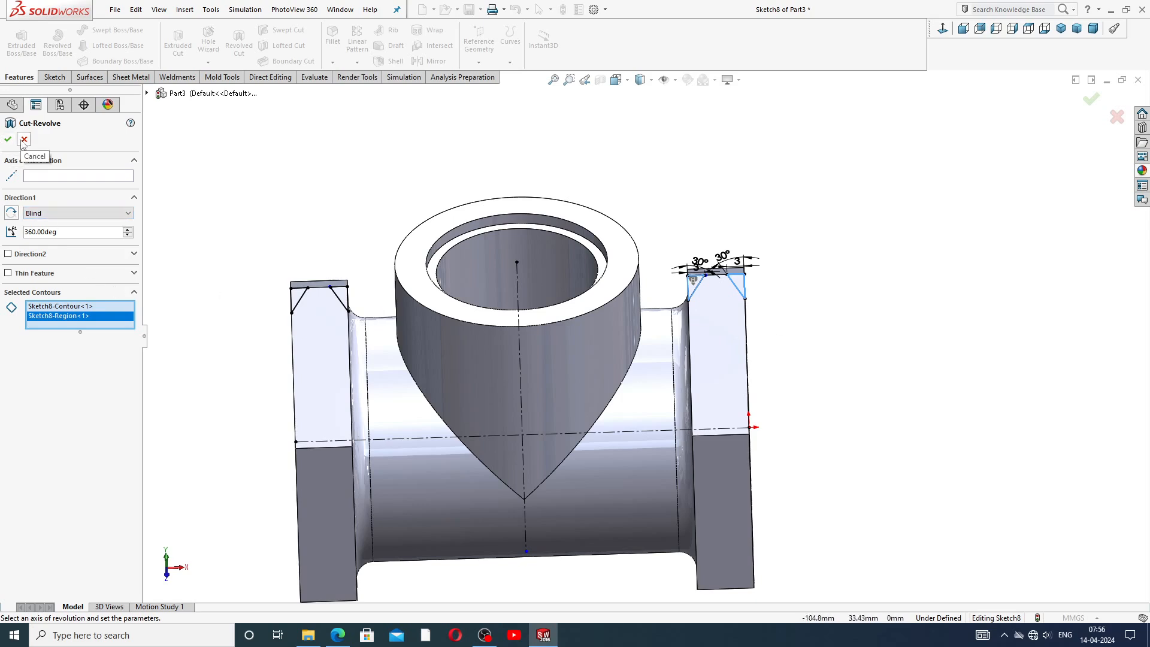
pyautogui.click(96, 176)
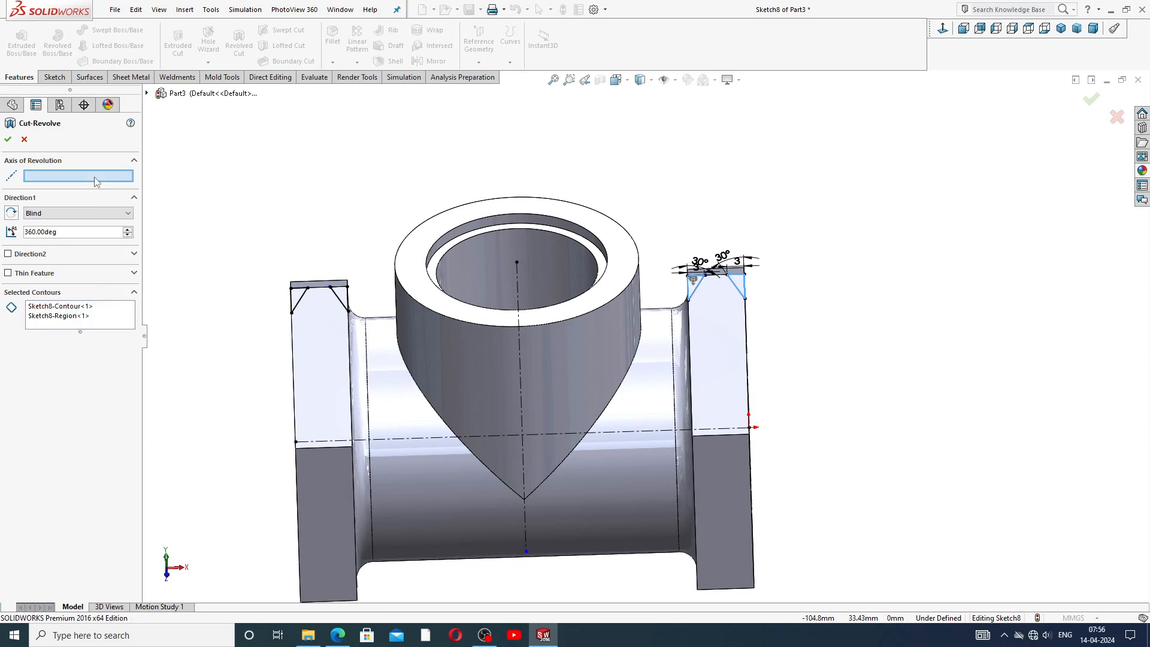
pyautogui.click(485, 438)
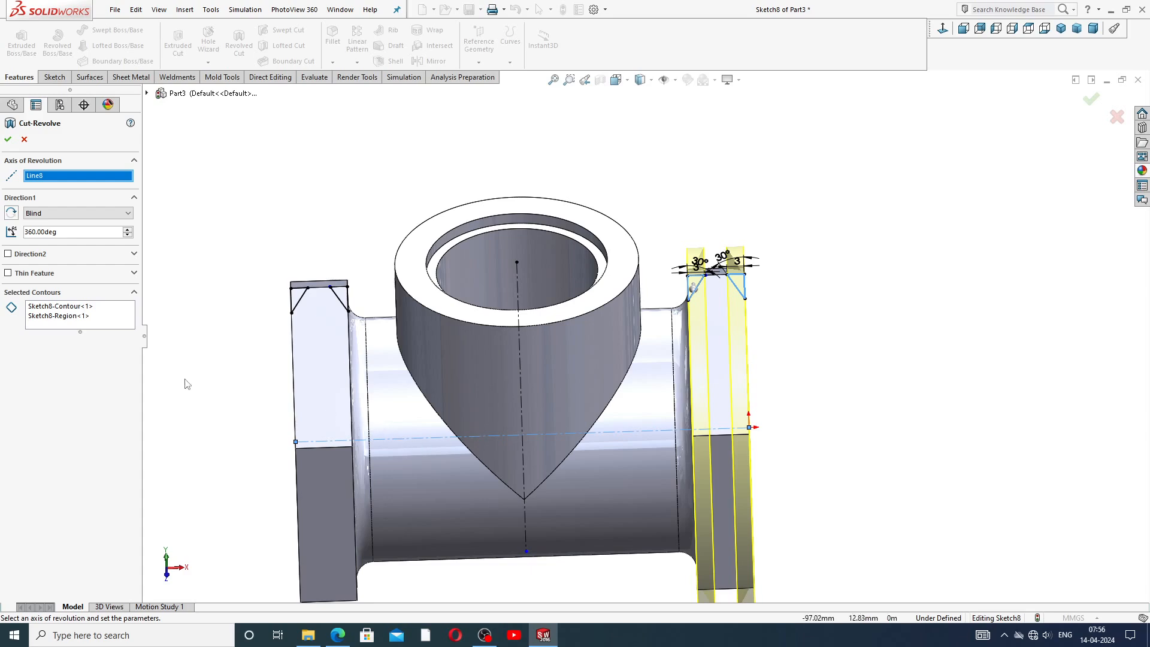
pyautogui.rightClick(118, 328)
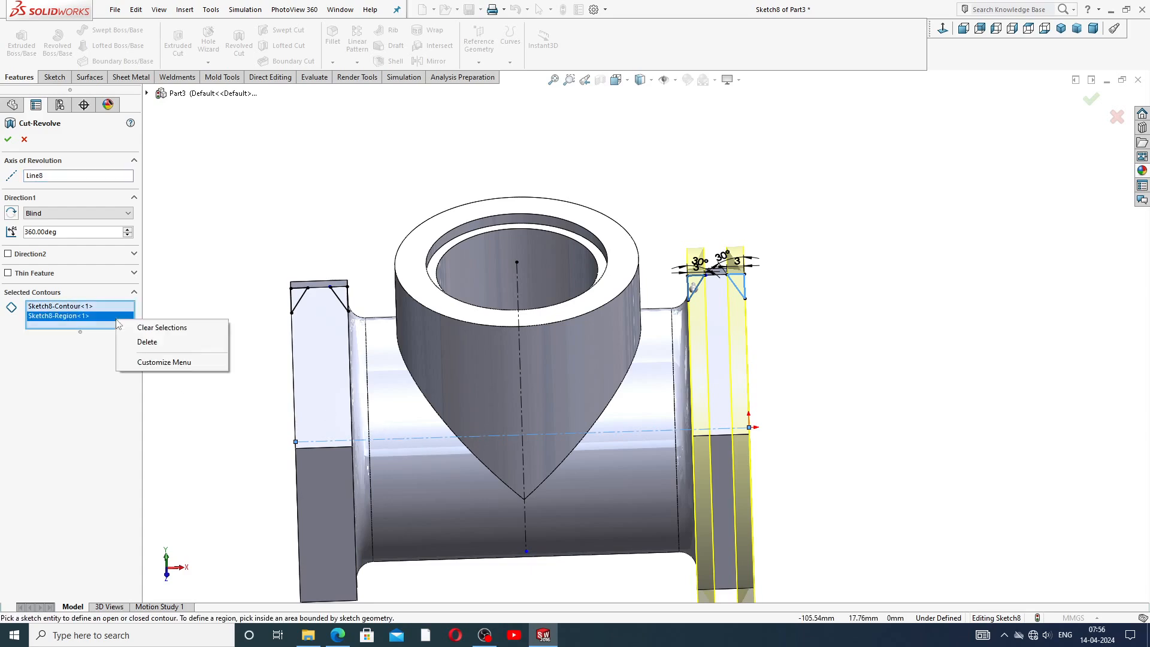
pyautogui.click(158, 327)
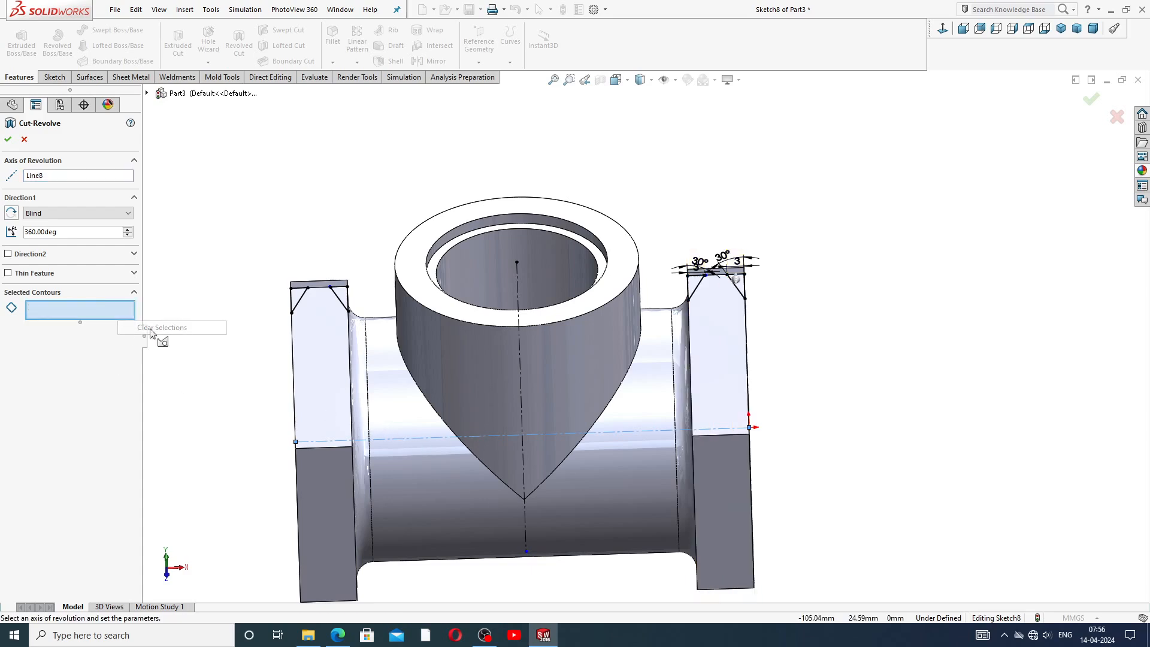
pyautogui.click(24, 139)
# Revolve-cut the four chamfer triangles on both hexagonal bosses 360° about the horizontal centerline.
pyautogui.click(233, 48)
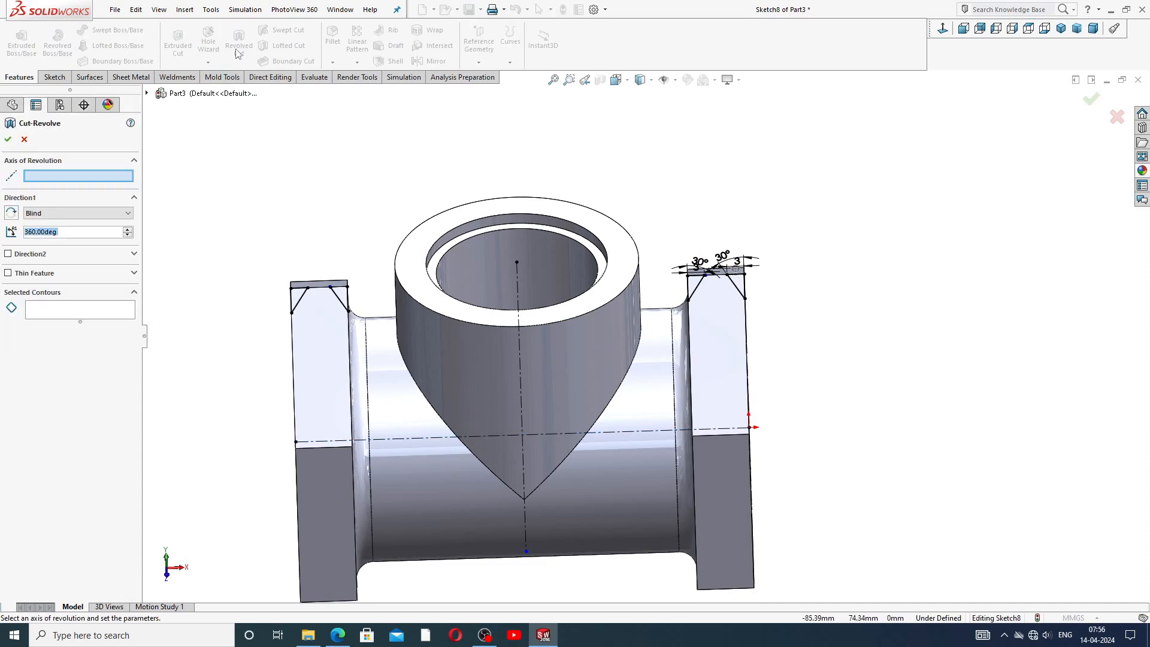
pyautogui.click(430, 442)
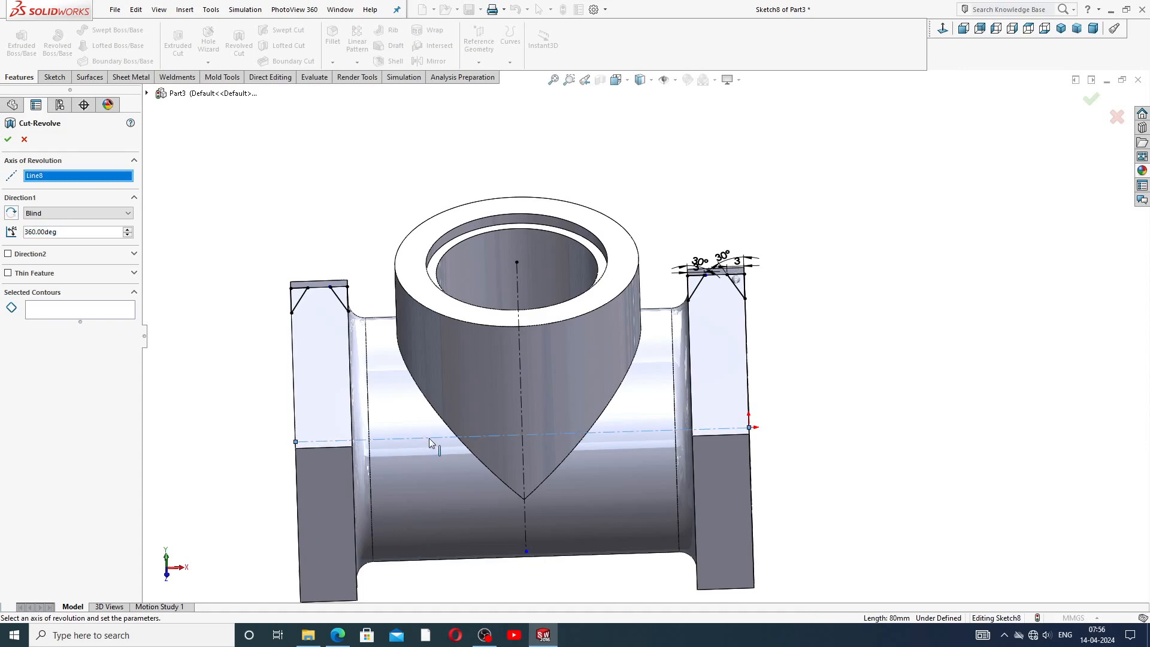
pyautogui.moveTo(780, 346); pyautogui.dragTo(760, 297, button='middle')
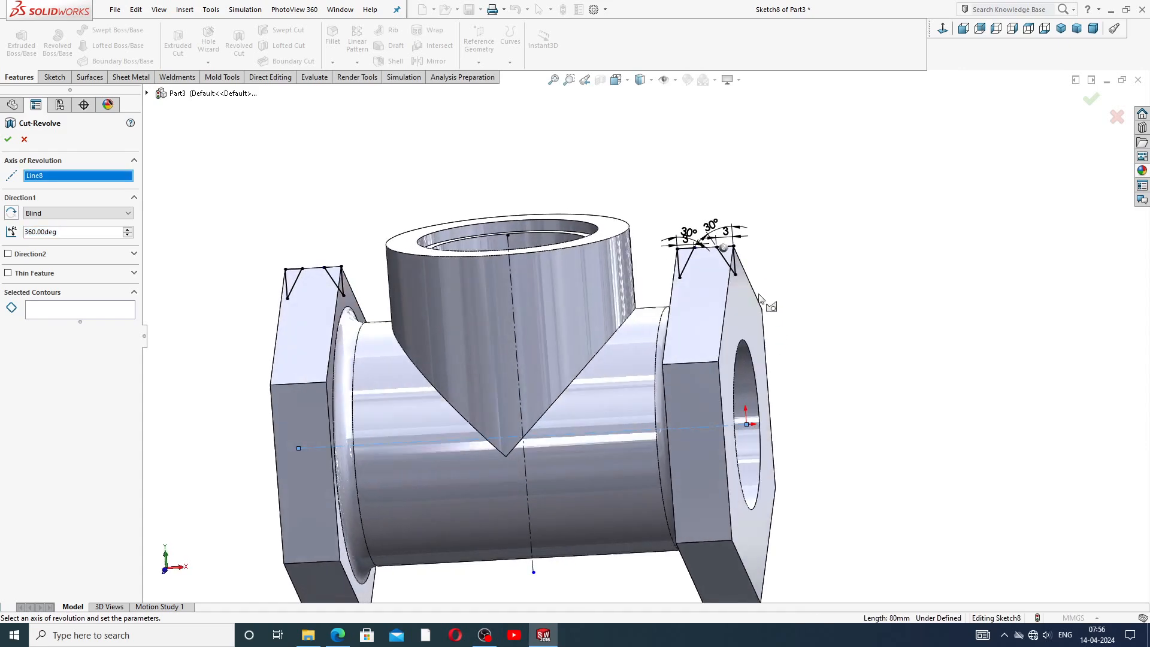
pyautogui.moveTo(809, 339)
pyautogui.mouseDown(button='middle')
pyautogui.moveTo(801, 321)
pyautogui.moveTo(822, 267)
pyautogui.moveTo(765, 303)
pyautogui.moveTo(797, 319)
pyautogui.mouseUp(button='middle')
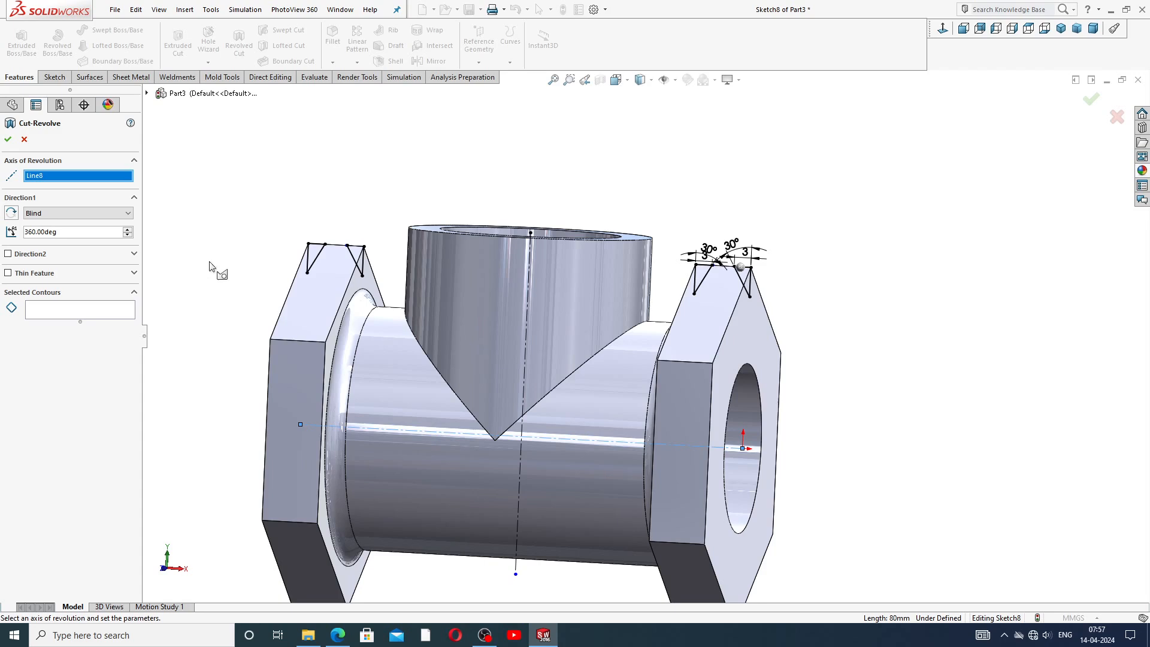
pyautogui.click(748, 282)
pyautogui.click(704, 277)
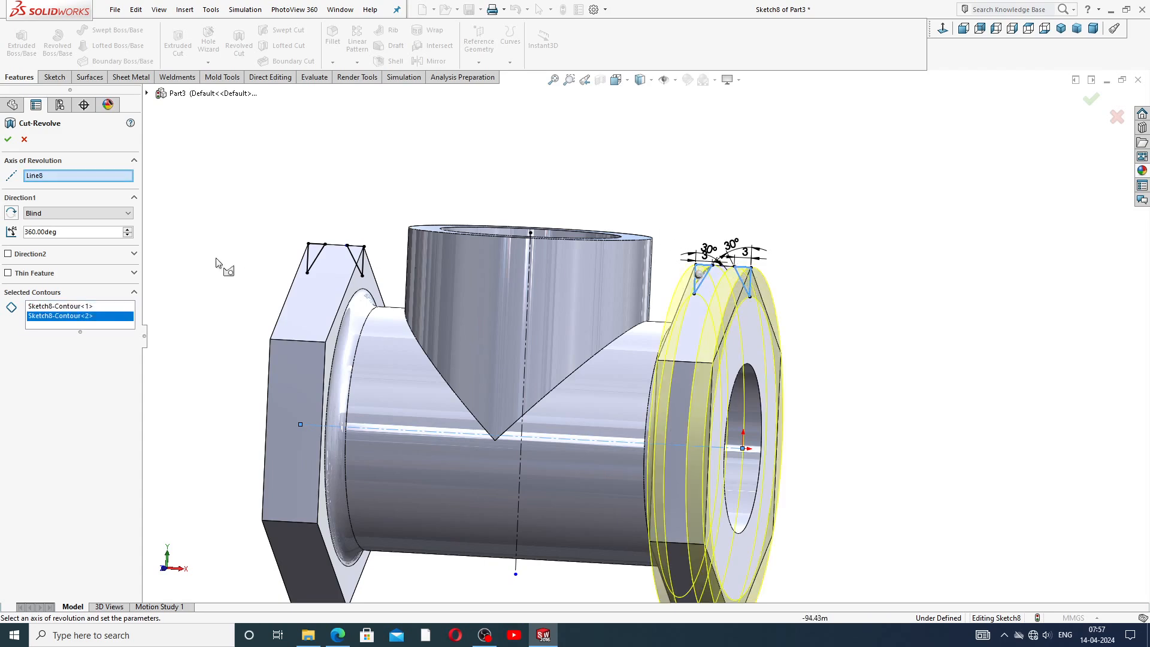
pyautogui.click(356, 259)
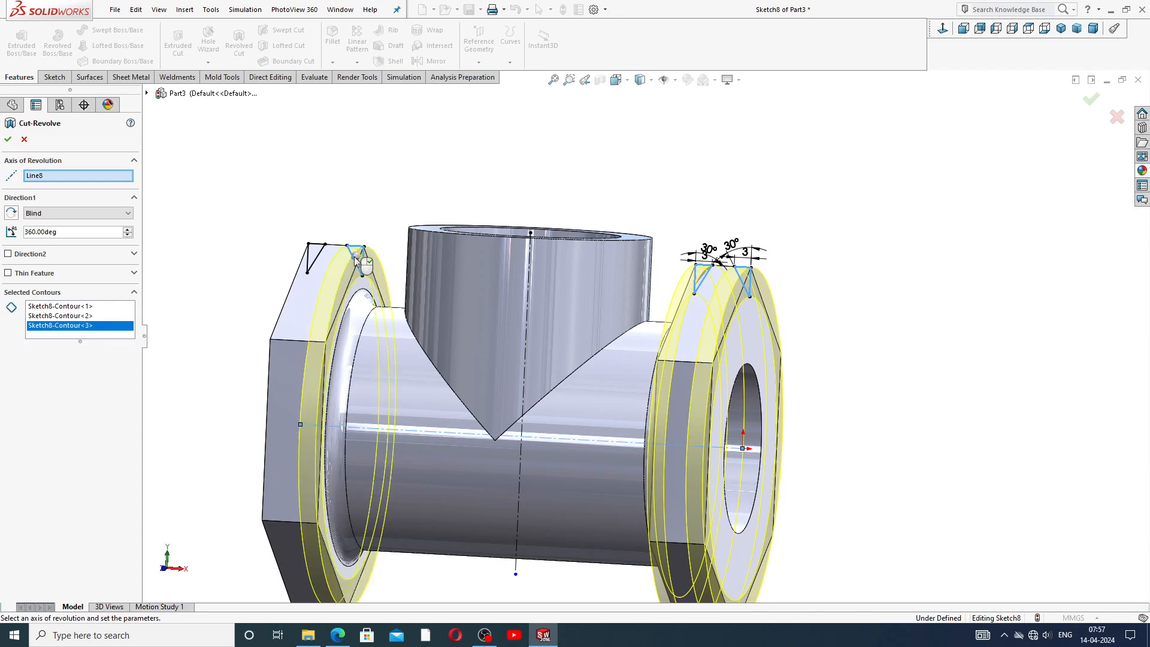
pyautogui.click(320, 256)
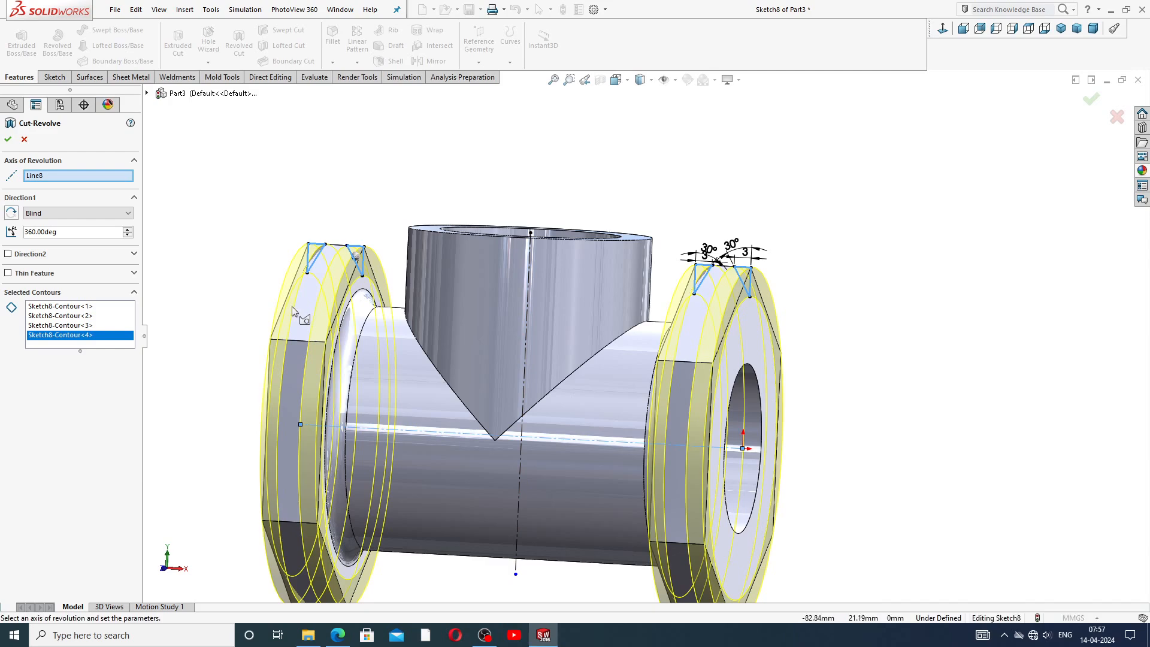
pyautogui.click(8, 140)
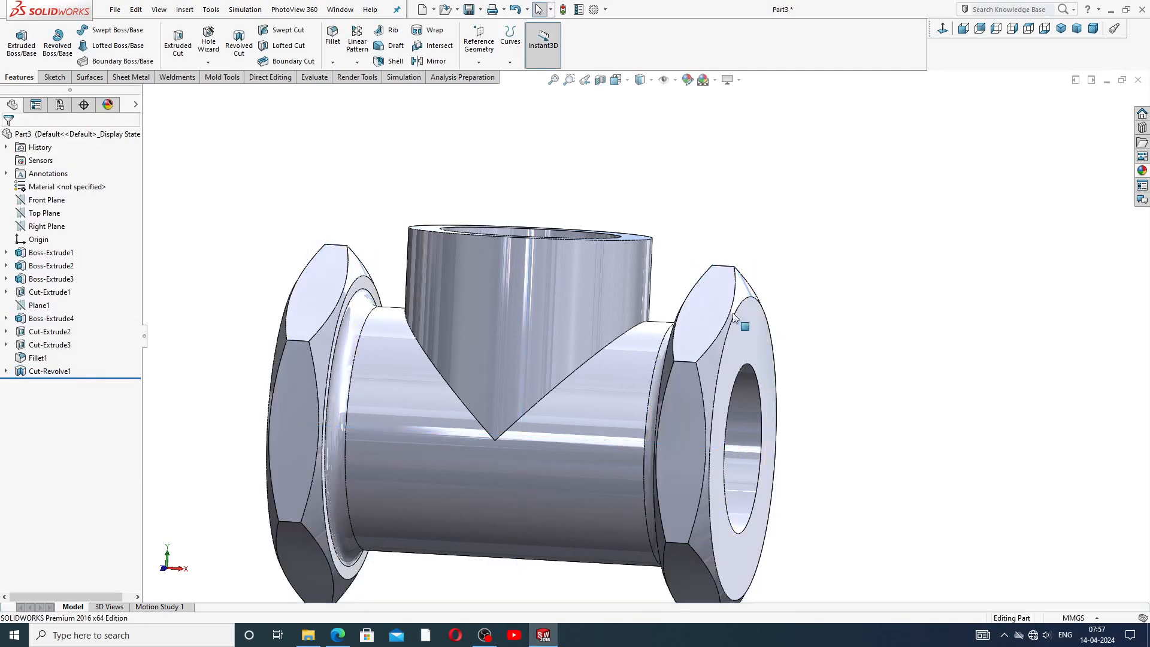
# Start a new sketch on the top face of the side branch.
pyautogui.scroll(4, 800, 209)
pyautogui.moveTo(477, 354); pyautogui.dragTo(601, 372, button='middle')
pyautogui.scroll(-2, 600, 372)
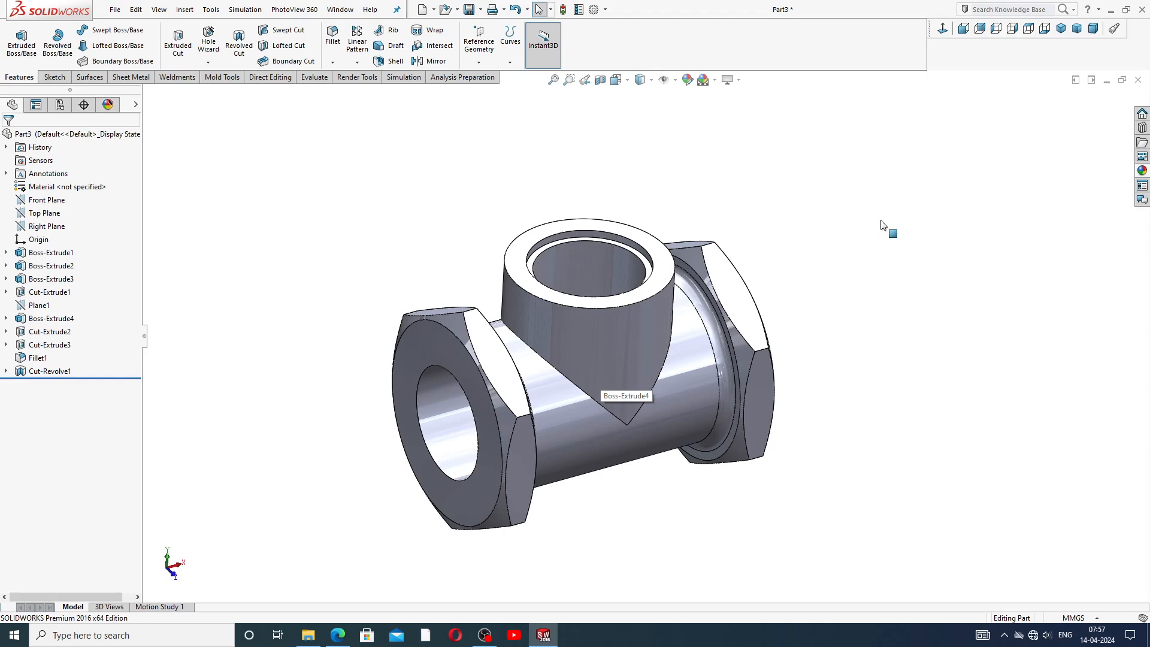
pyautogui.moveTo(664, 308); pyautogui.dragTo(640, 286, button='middle')
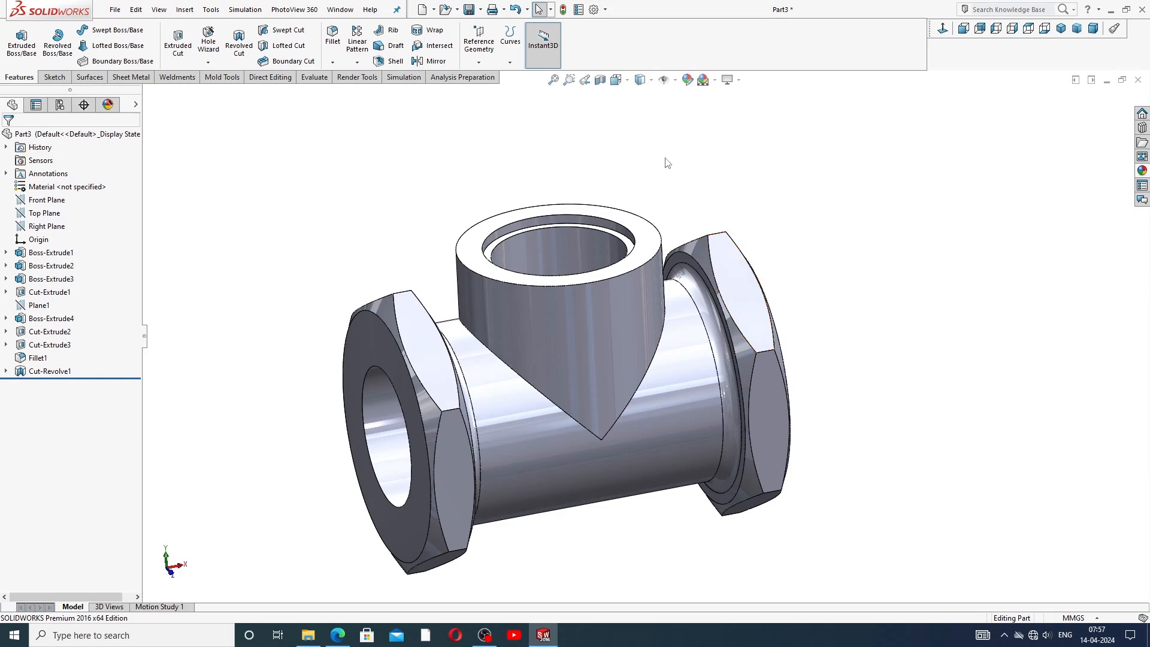
pyautogui.click(649, 231)
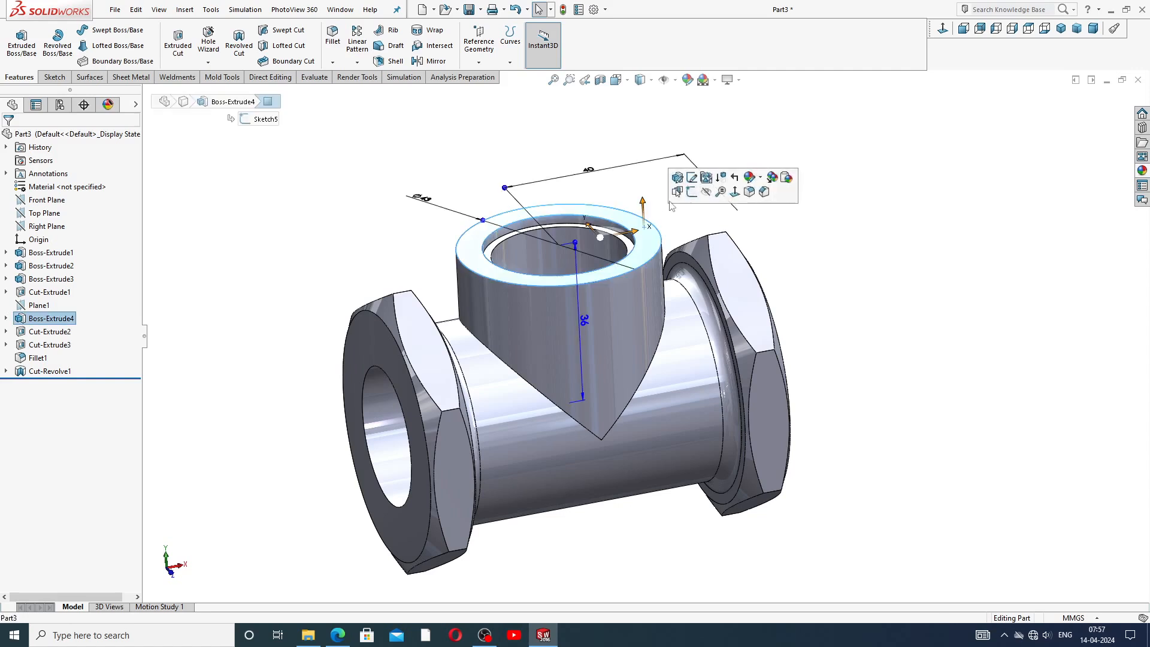
pyautogui.click(692, 193)
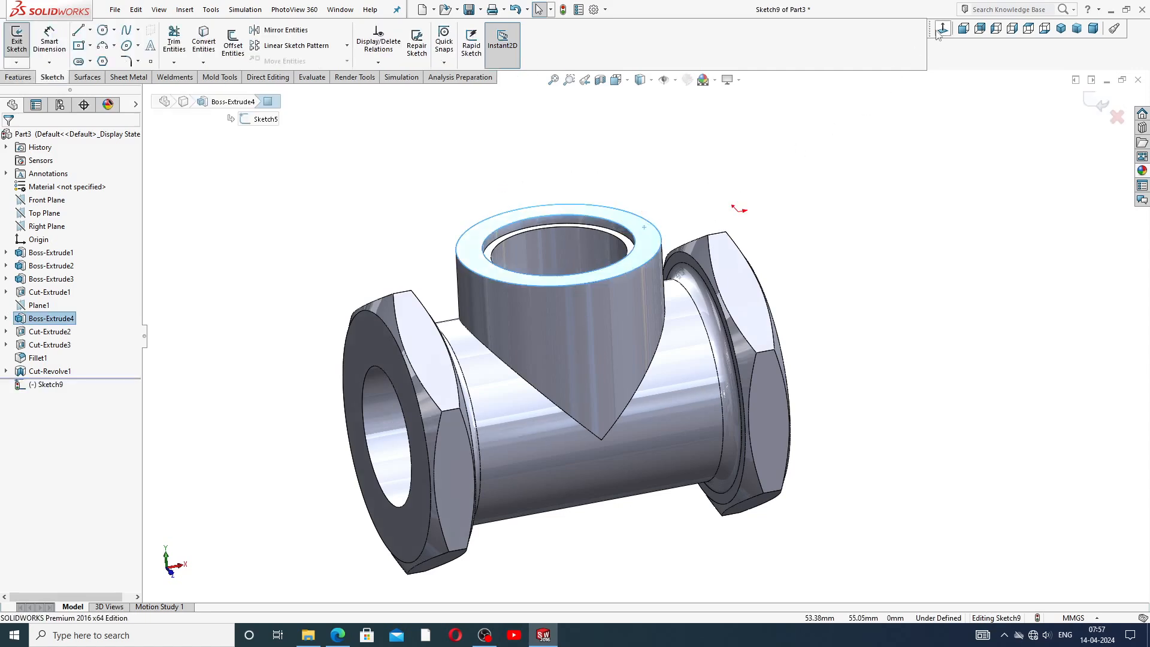
# Draw a horizontal centerline from the origin to the centre of the side branch's circle.
pyautogui.click(90, 31)
pyautogui.click(108, 61)
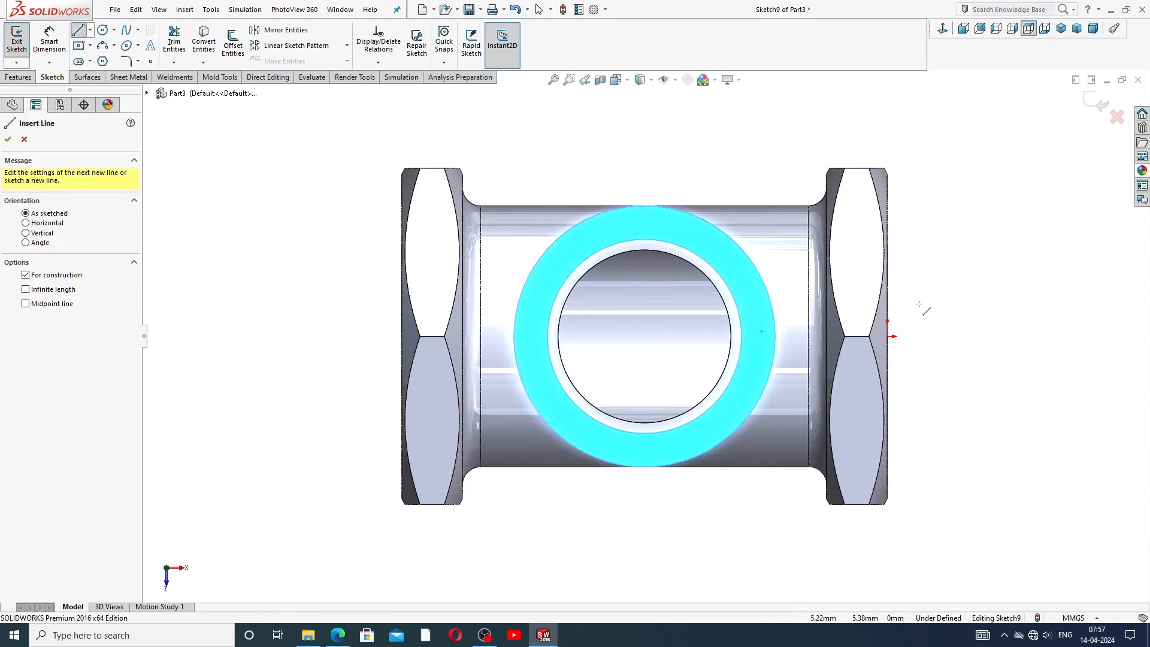
pyautogui.click(888, 336)
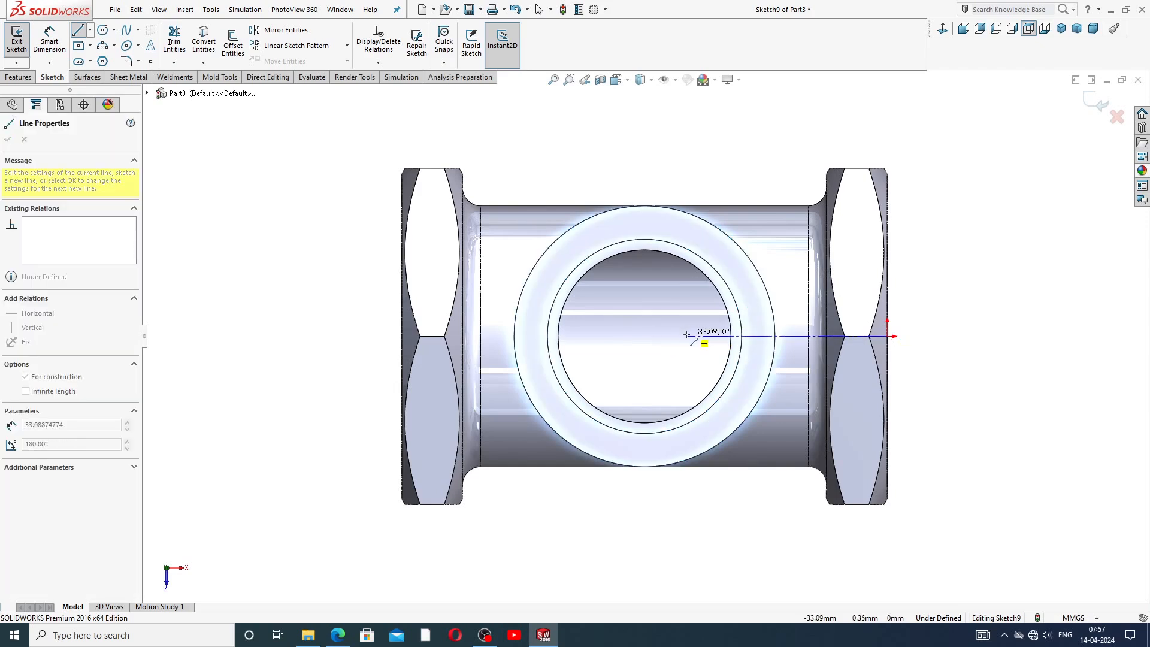
pyautogui.click(684, 336)
pyautogui.rightClick(699, 333)
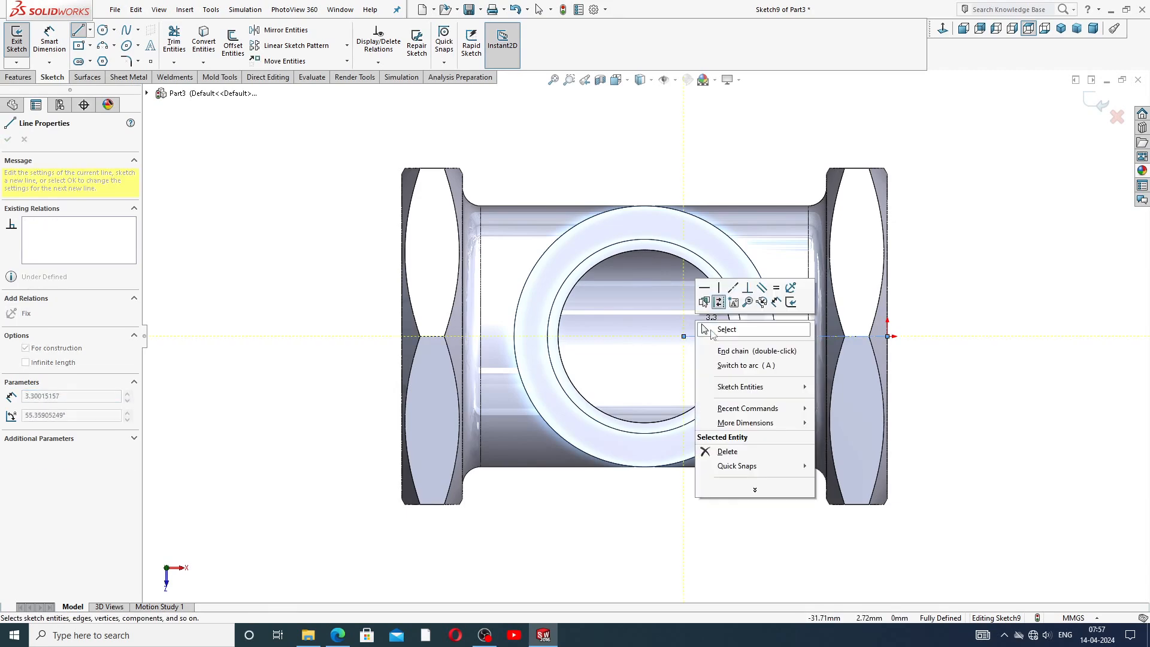
pyautogui.click(714, 333)
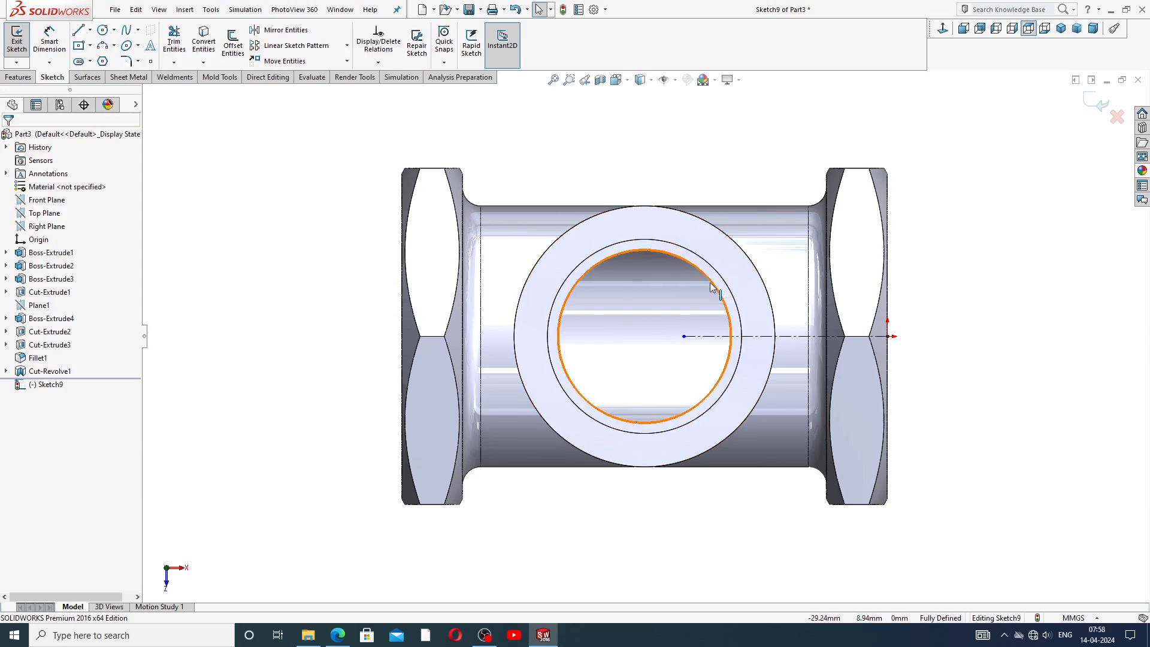
pyautogui.moveTo(684, 340); pyautogui.dragTo(644, 336)
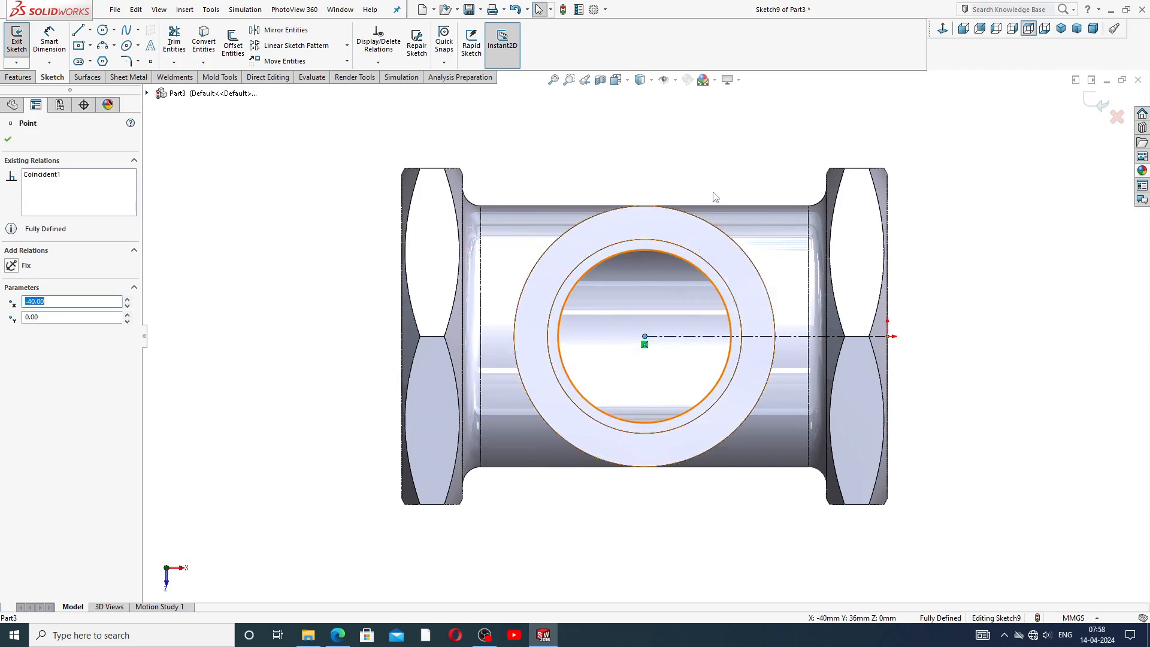
pyautogui.click(742, 139)
# Dimension the horizontal centerline as 40 mm.
pyautogui.click(49, 39)
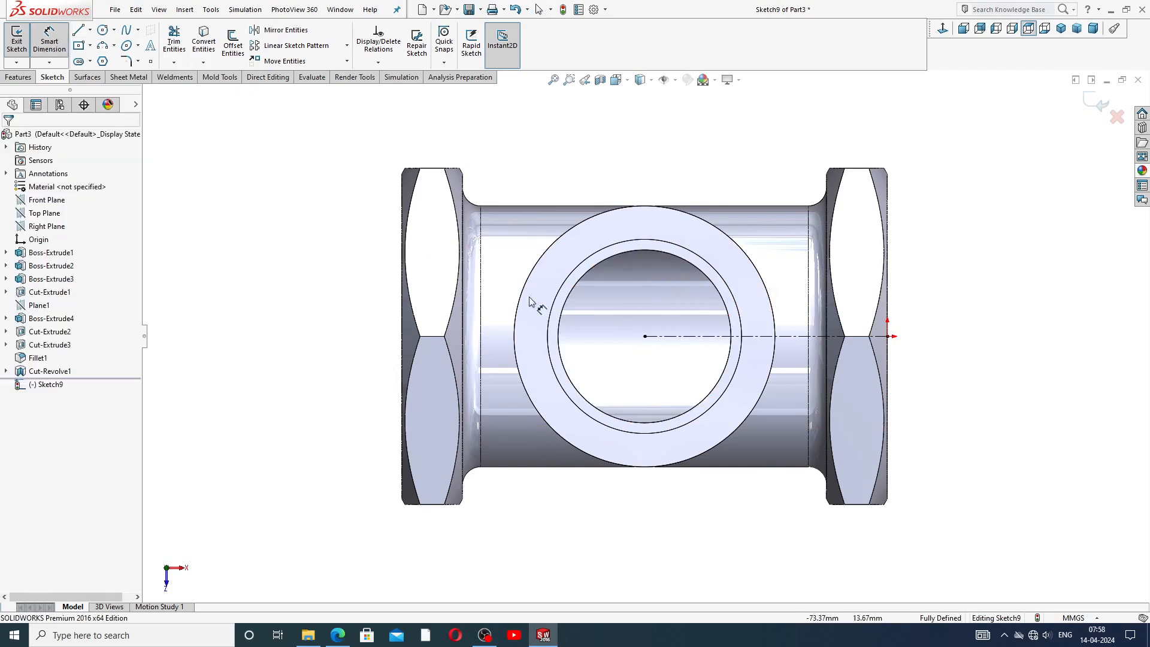
pyautogui.click(789, 340)
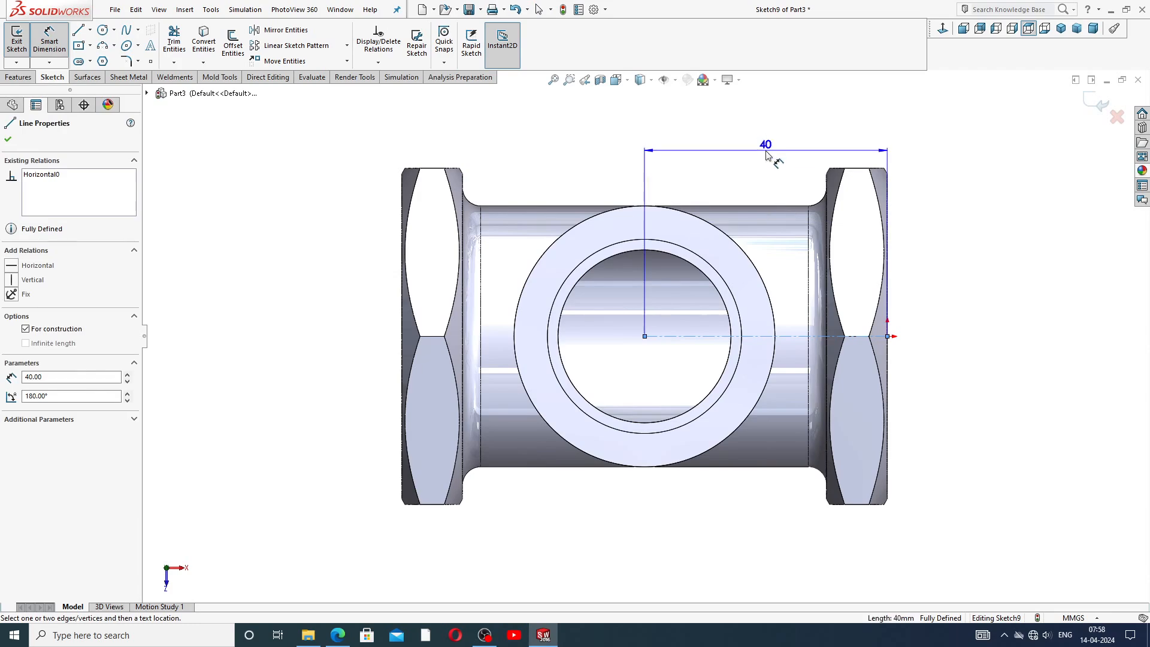
pyautogui.click(747, 172)
pyautogui.click(648, 316)
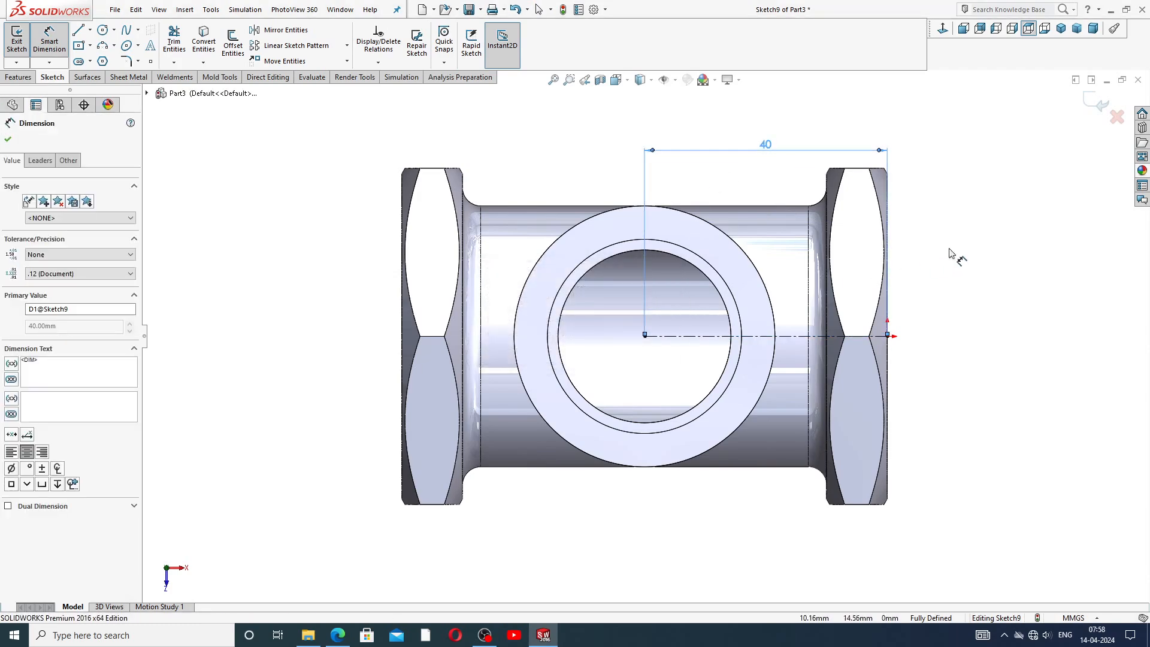
pyautogui.rightClick(211, 133)
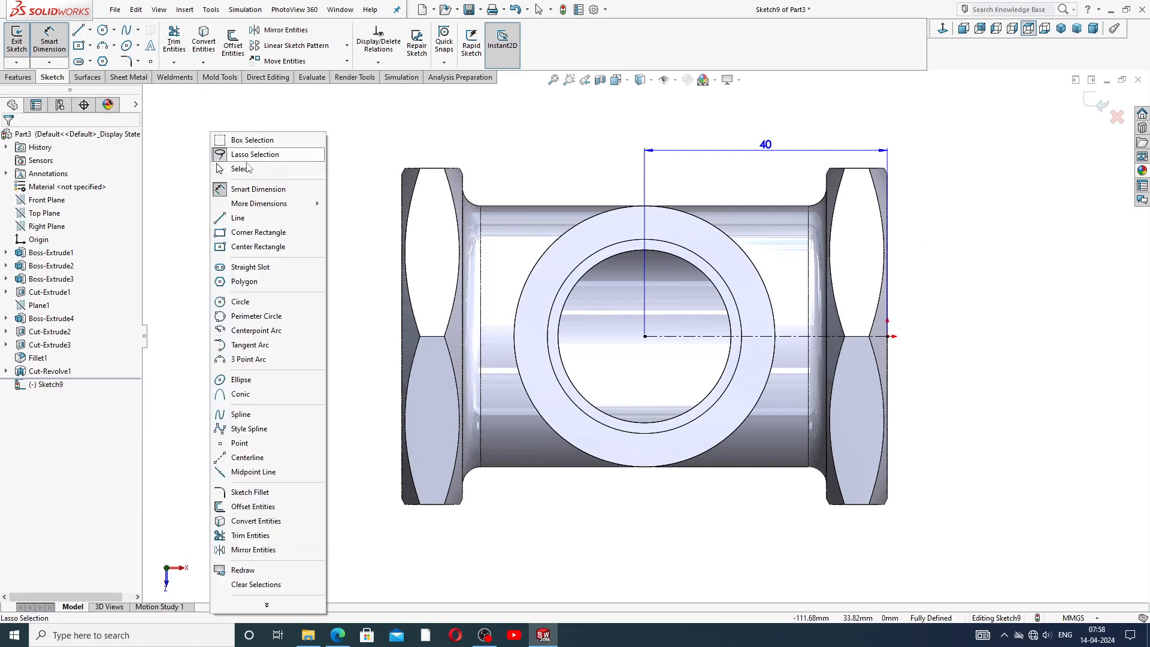
pyautogui.click(240, 169)
# Draw a center rectangle about 39 mm square, centered on the branch's centre point.
pyautogui.click(90, 46)
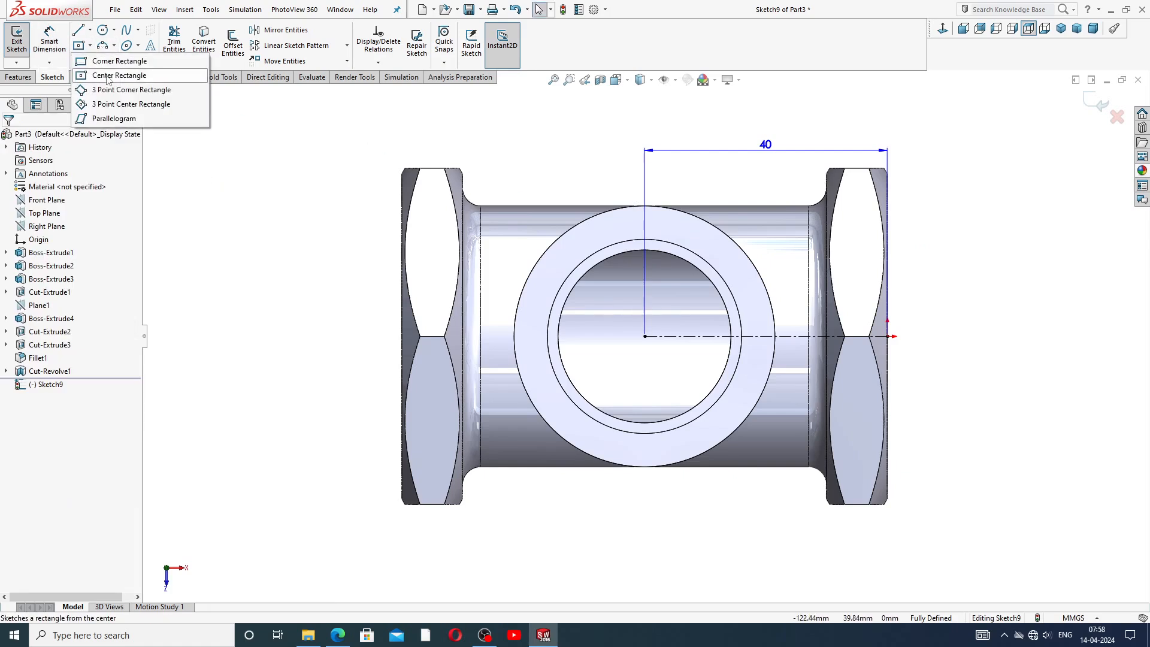
pyautogui.click(109, 75)
pyautogui.click(645, 336)
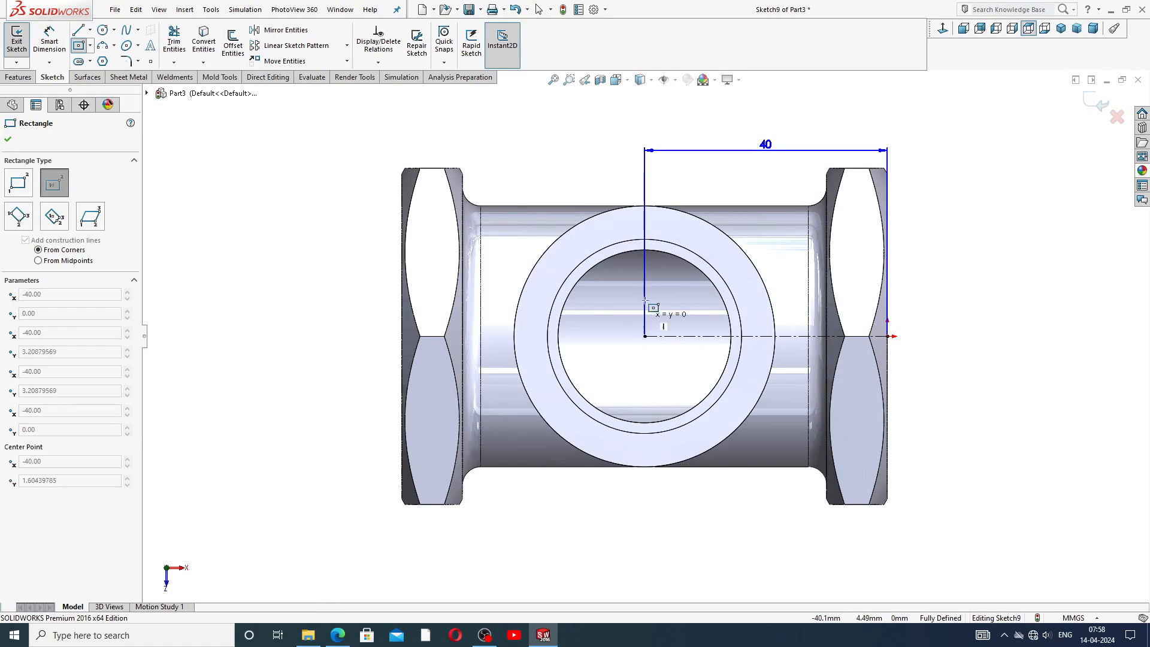
pyautogui.click(763, 220)
pyautogui.rightClick(788, 183)
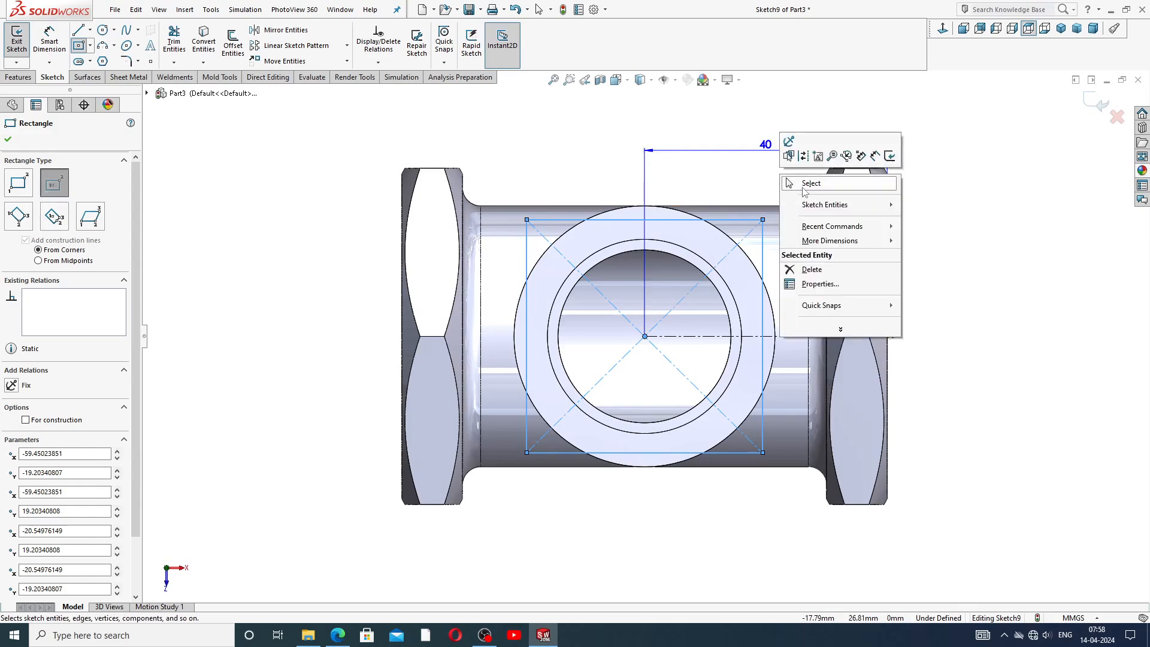
pyautogui.click(806, 184)
# Dimension the rectangle's top edge as 32 mm.
pyautogui.click(49, 40)
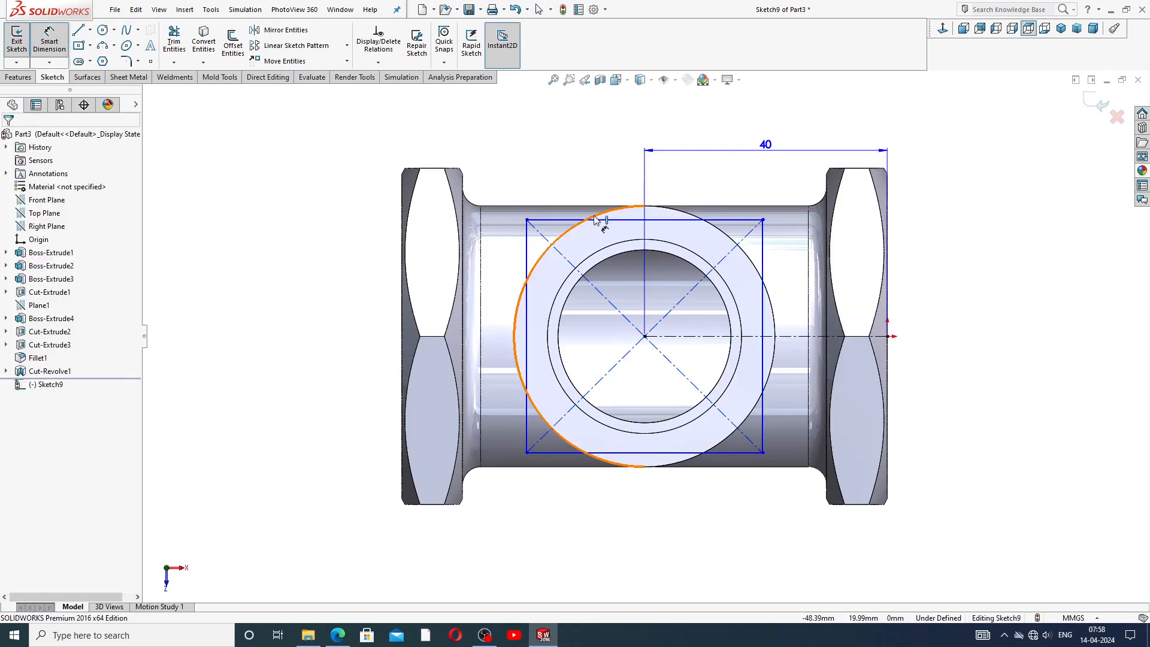
pyautogui.click(560, 226)
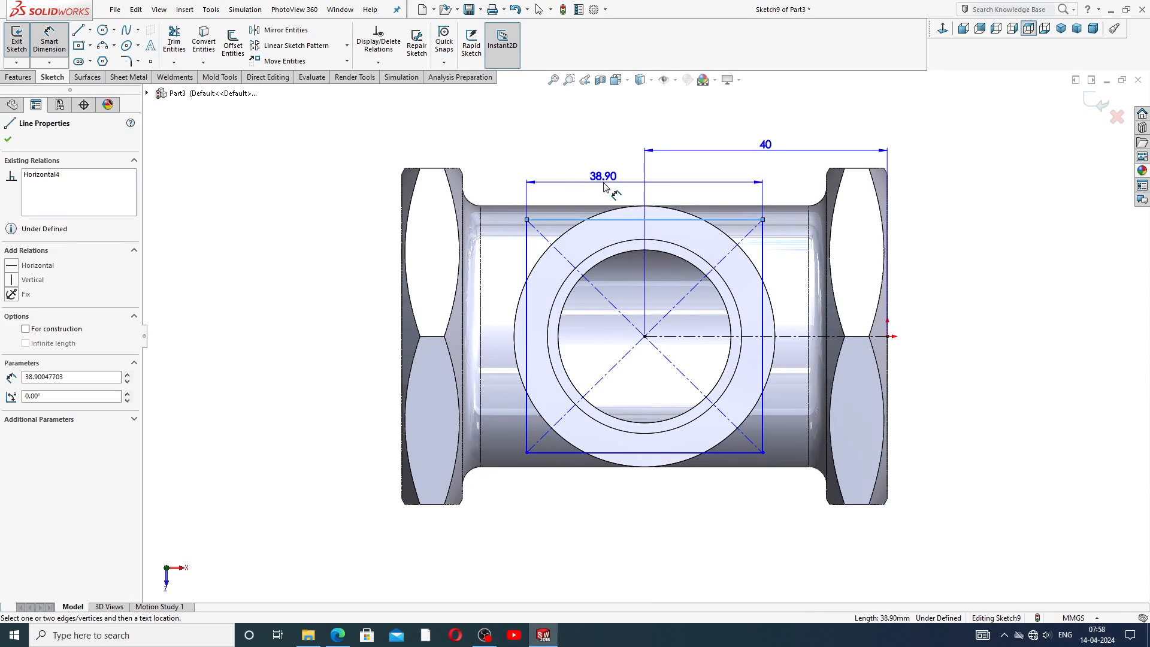
pyautogui.click(605, 186)
pyautogui.write('32')
pyautogui.press('Return')
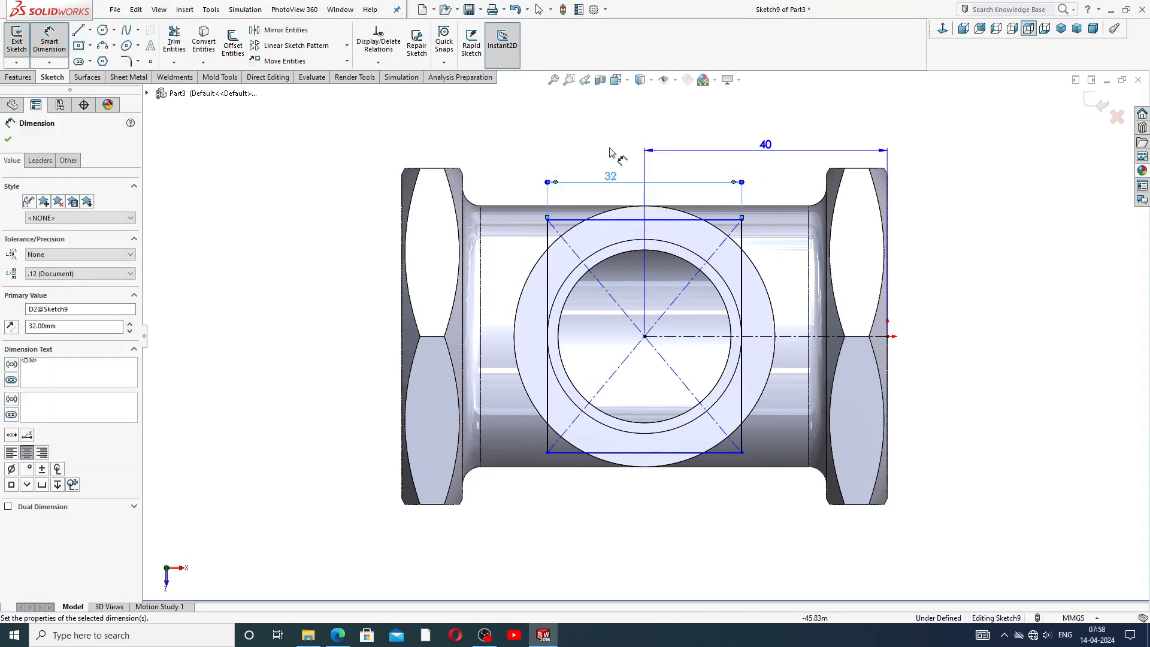
# Dimension the rectangle's right edge as 35 mm and reposition that dimension beside the rectangle.
pyautogui.click(746, 273)
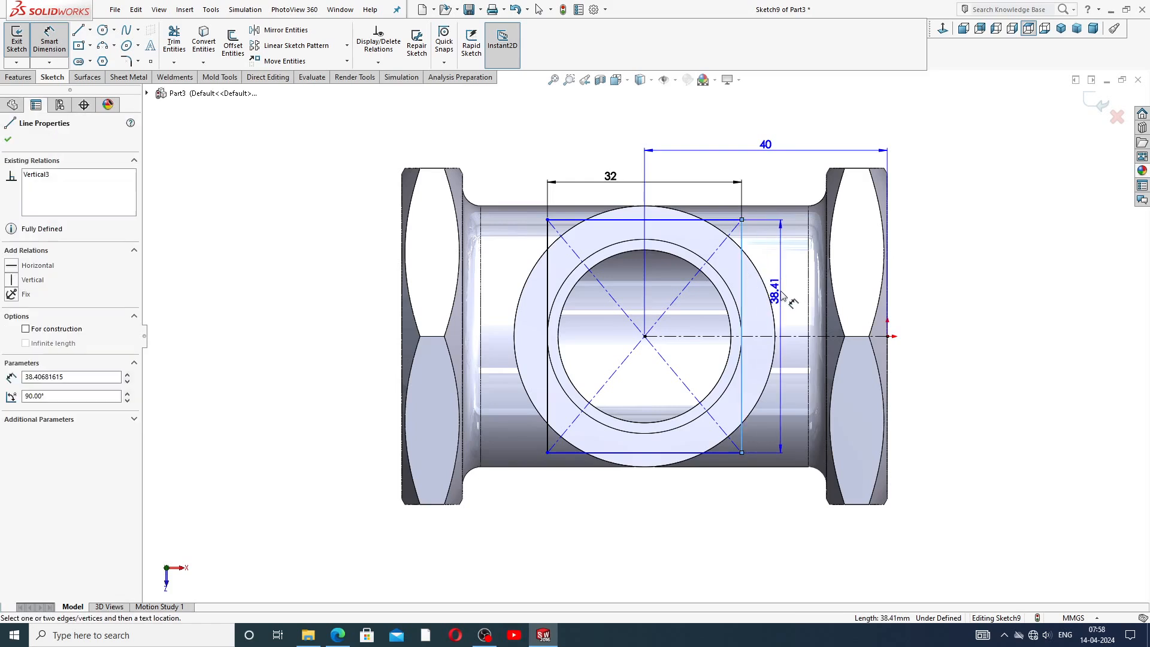
pyautogui.click(780, 282)
pyautogui.write('35')
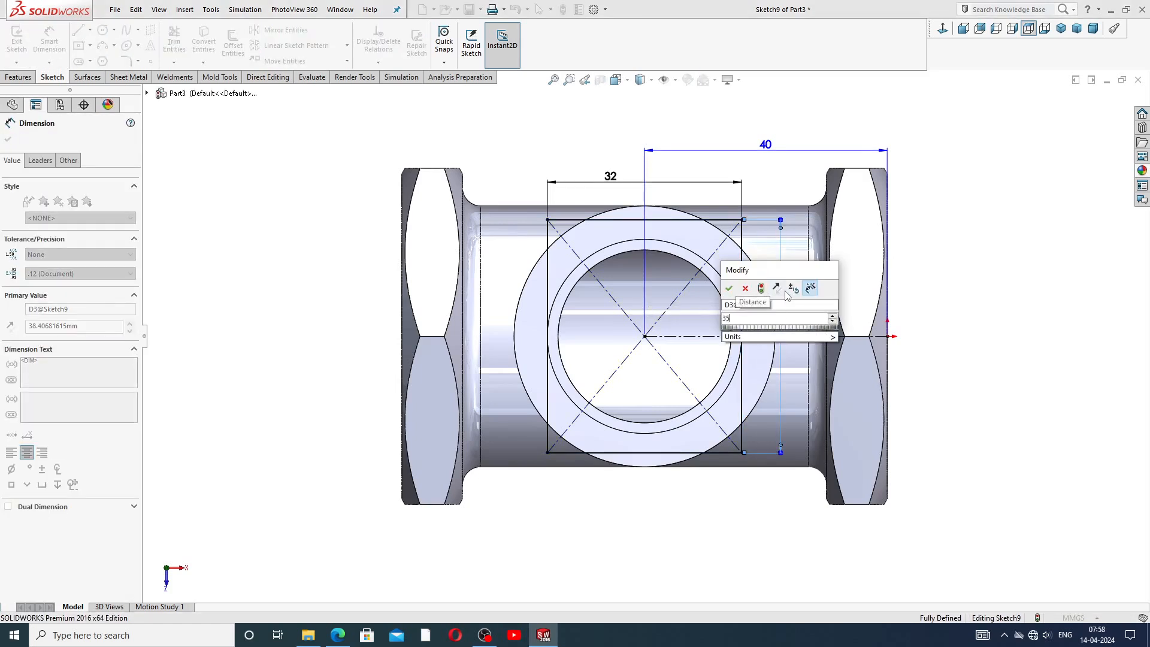
pyautogui.press('Return')
pyautogui.click(965, 265)
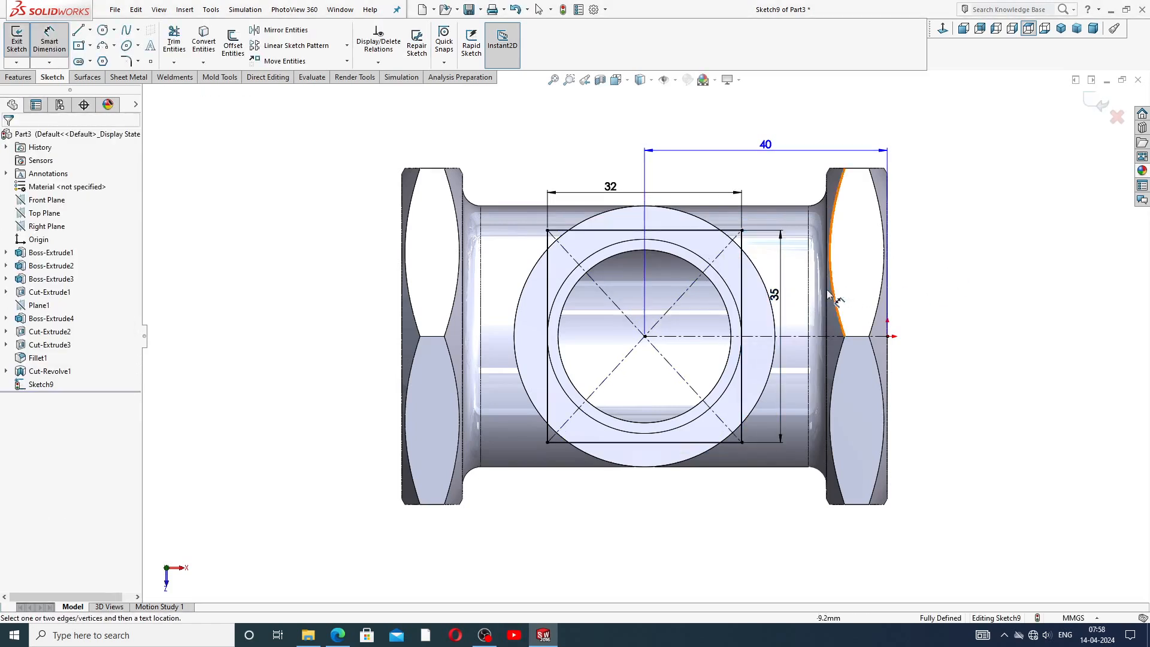
pyautogui.moveTo(778, 299); pyautogui.dragTo(793, 310)
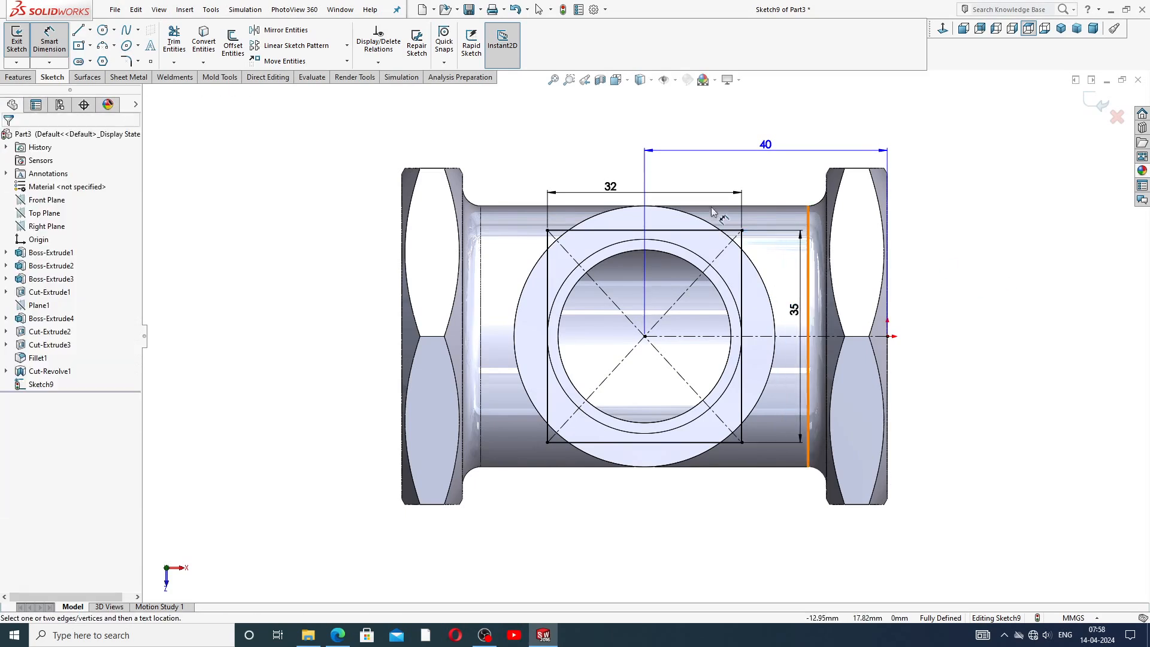
pyautogui.rightClick(978, 251)
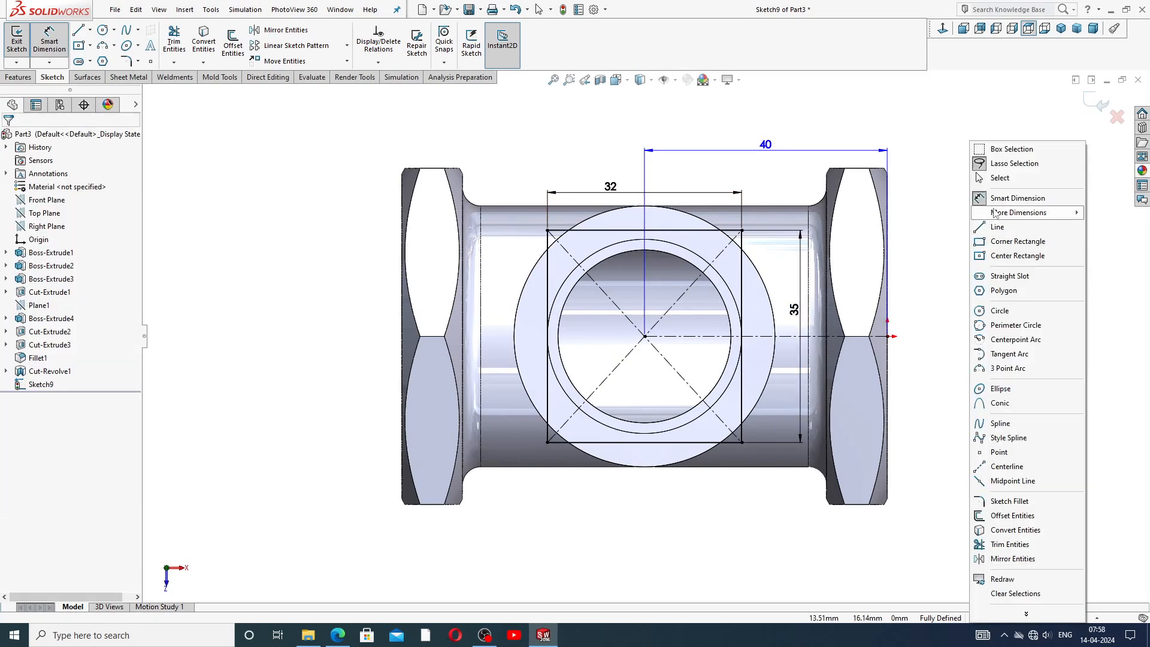
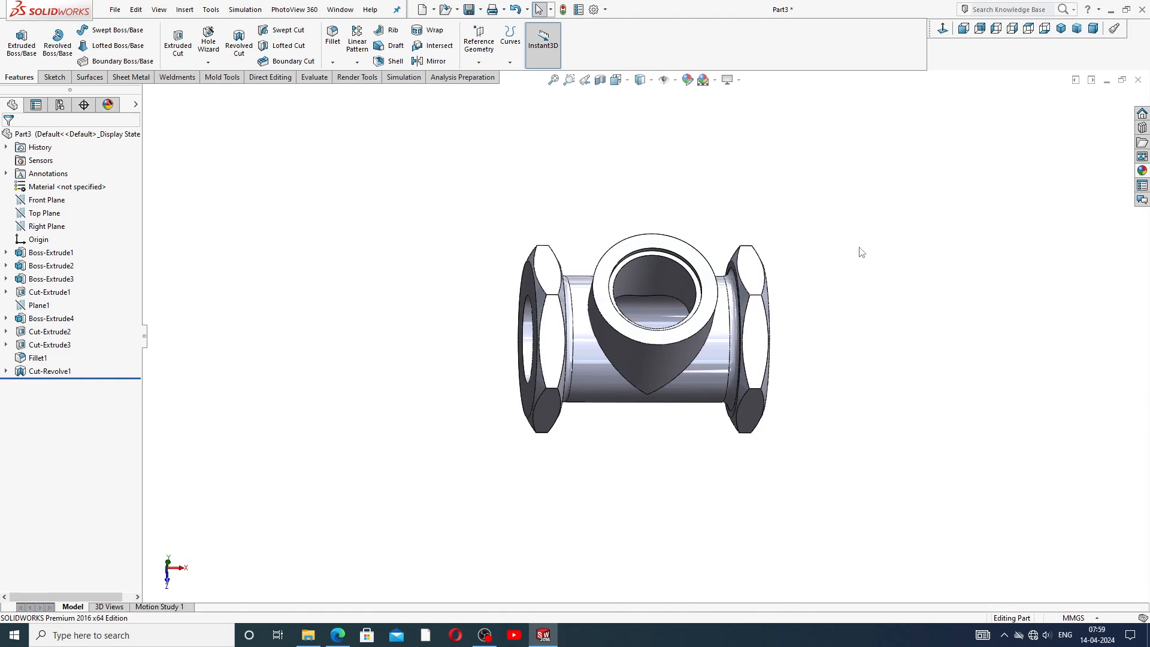
# Open a new sketch on the Top Plane and orient the view normal to it.
pyautogui.moveTo(721, 275)
pyautogui.mouseDown(button='middle')
pyautogui.moveTo(710, 261)
pyautogui.moveTo(726, 291)
pyautogui.mouseUp(button='middle')
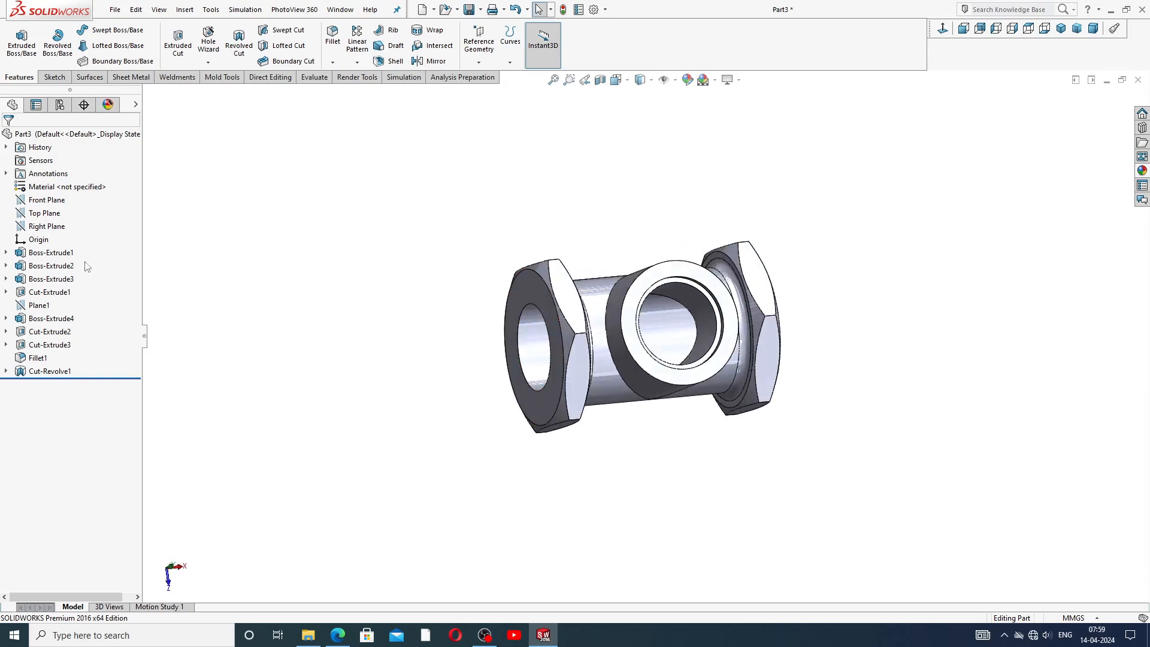
pyautogui.click(58, 214)
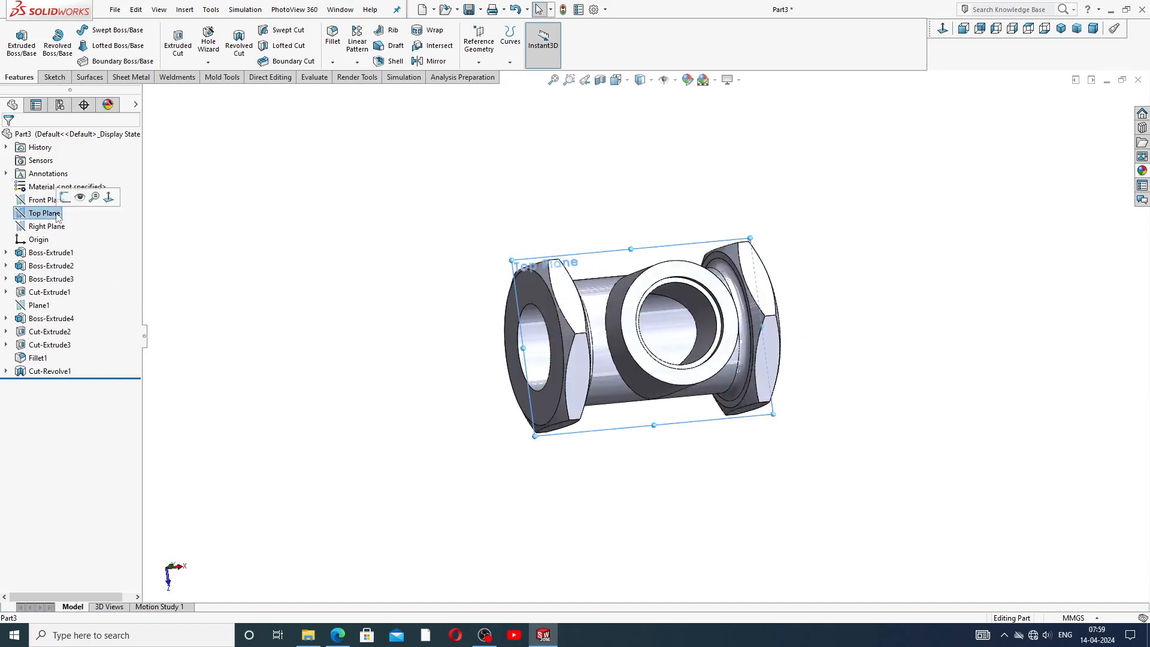
pyautogui.click(70, 196)
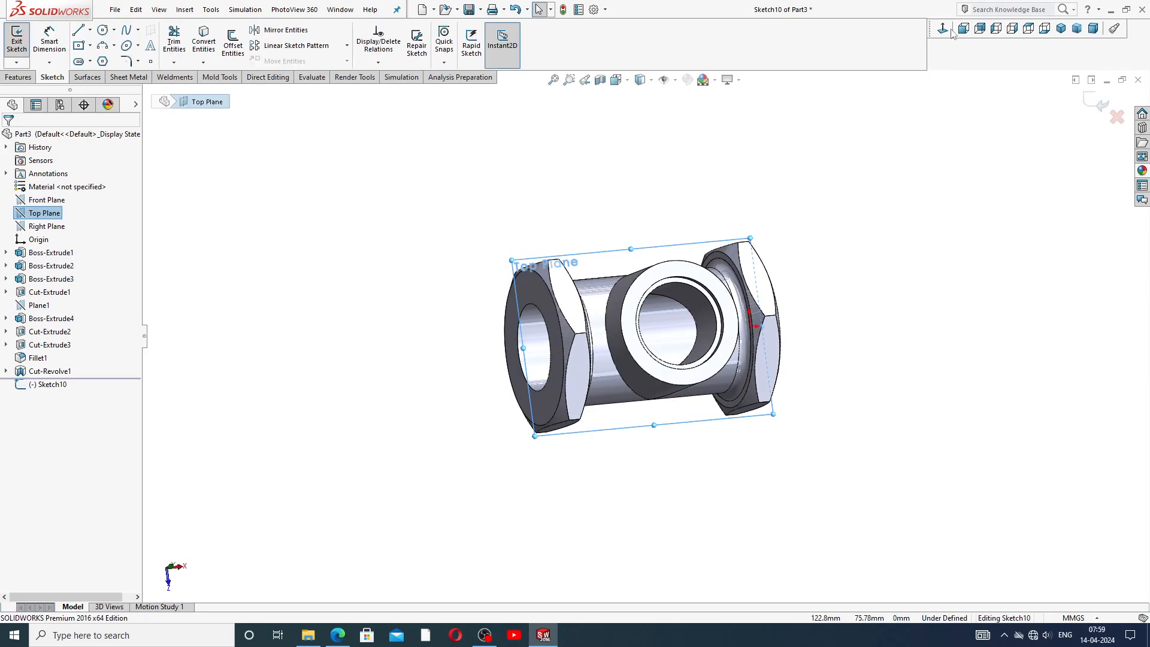
pyautogui.click(944, 29)
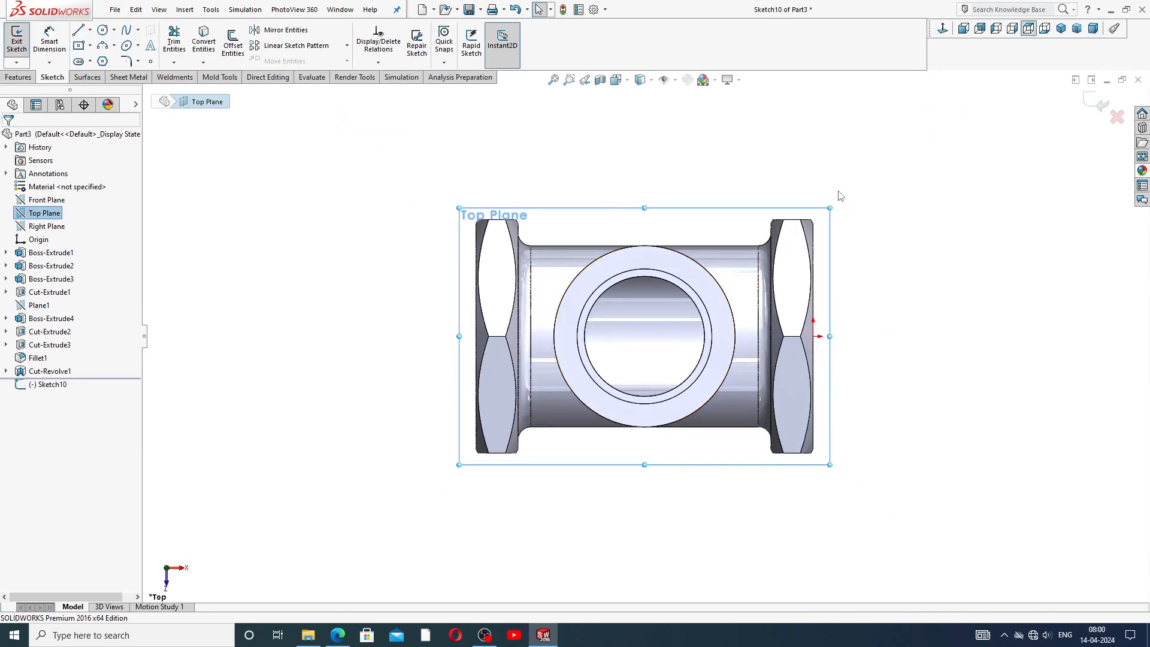
pyautogui.moveTo(901, 226); pyautogui.dragTo(945, 226, button='middle')
pyautogui.click(943, 29)
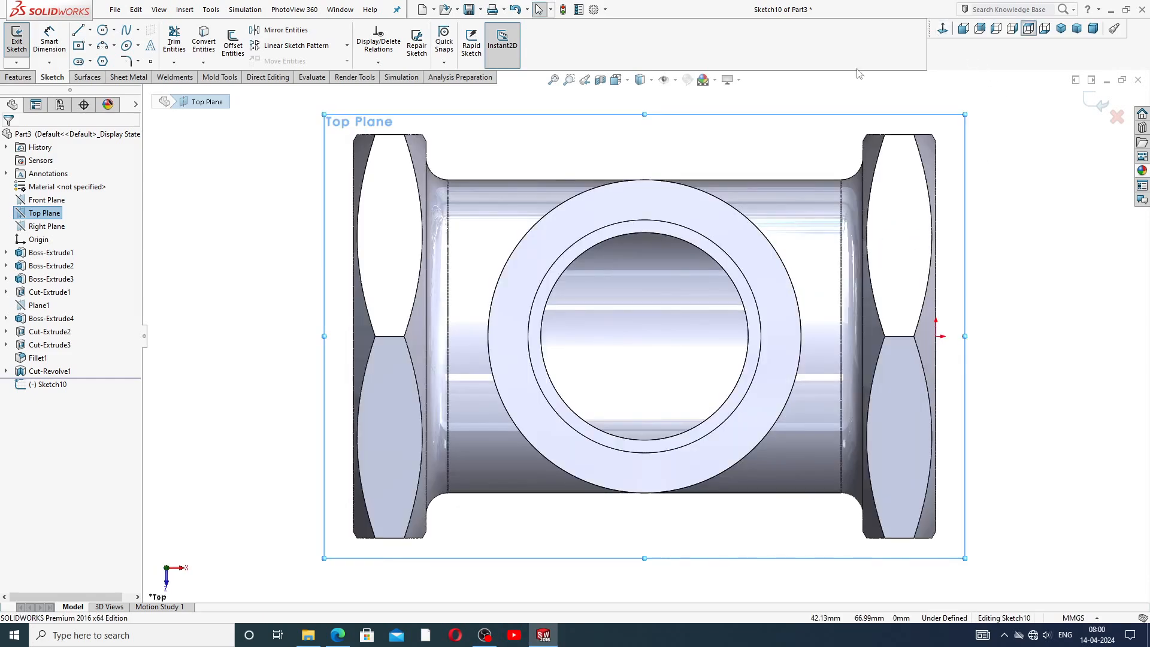
# Draw a horizontal centerline from the pipe's right end to the origin.
pyautogui.click(90, 29)
pyautogui.click(109, 58)
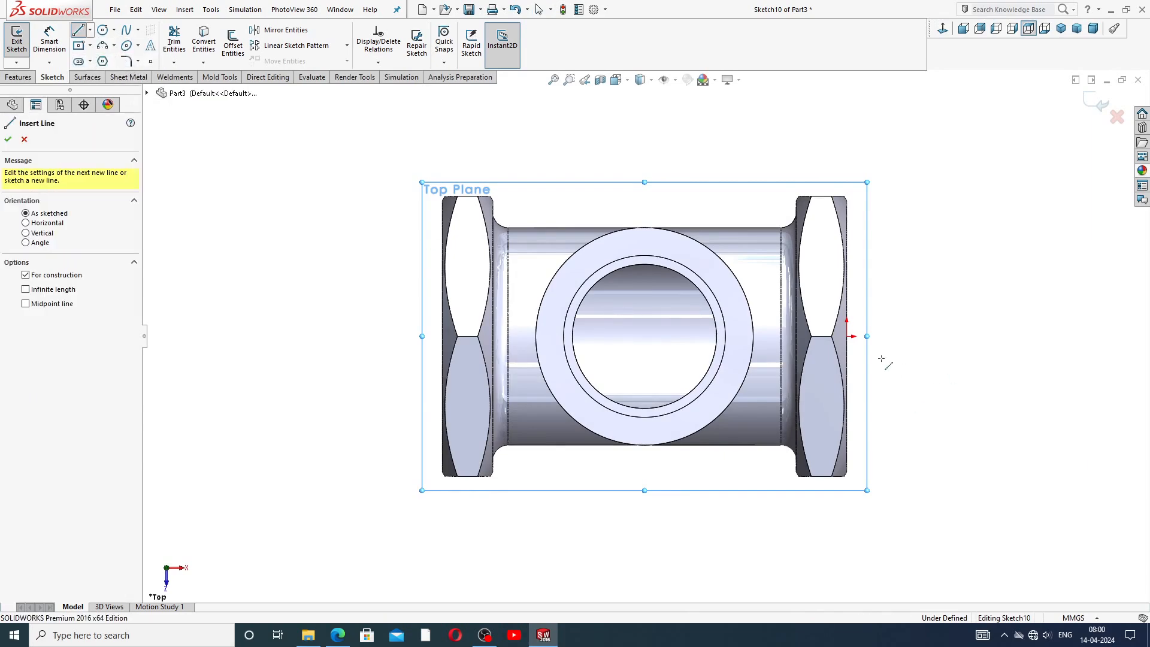
pyautogui.click(847, 336)
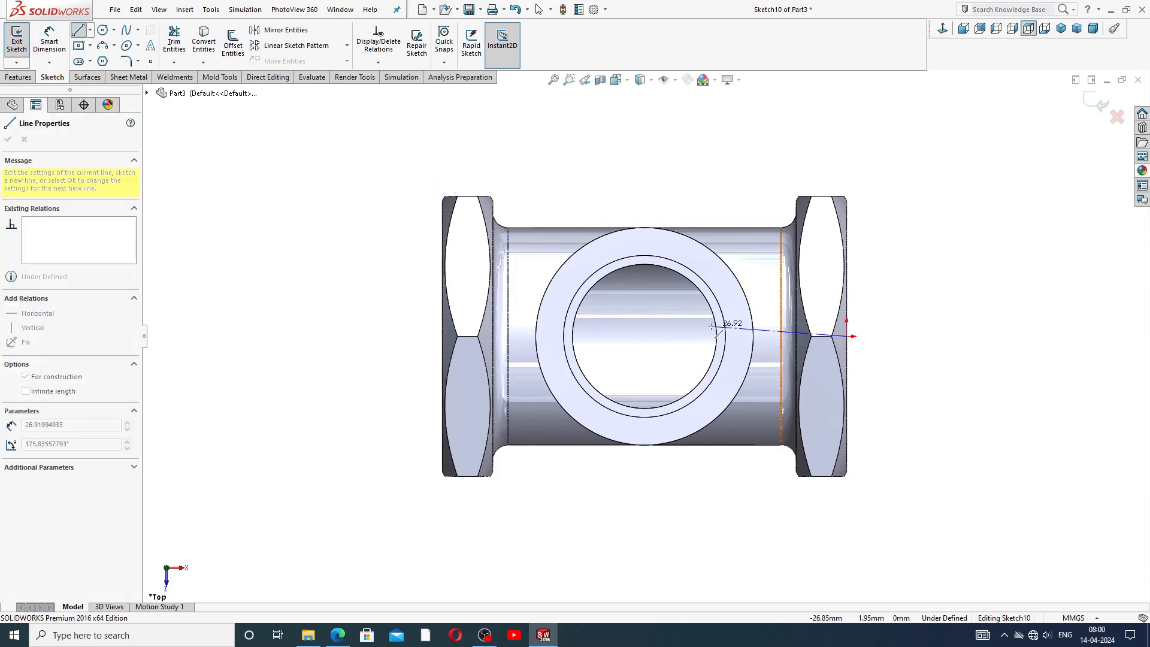
pyautogui.click(645, 336)
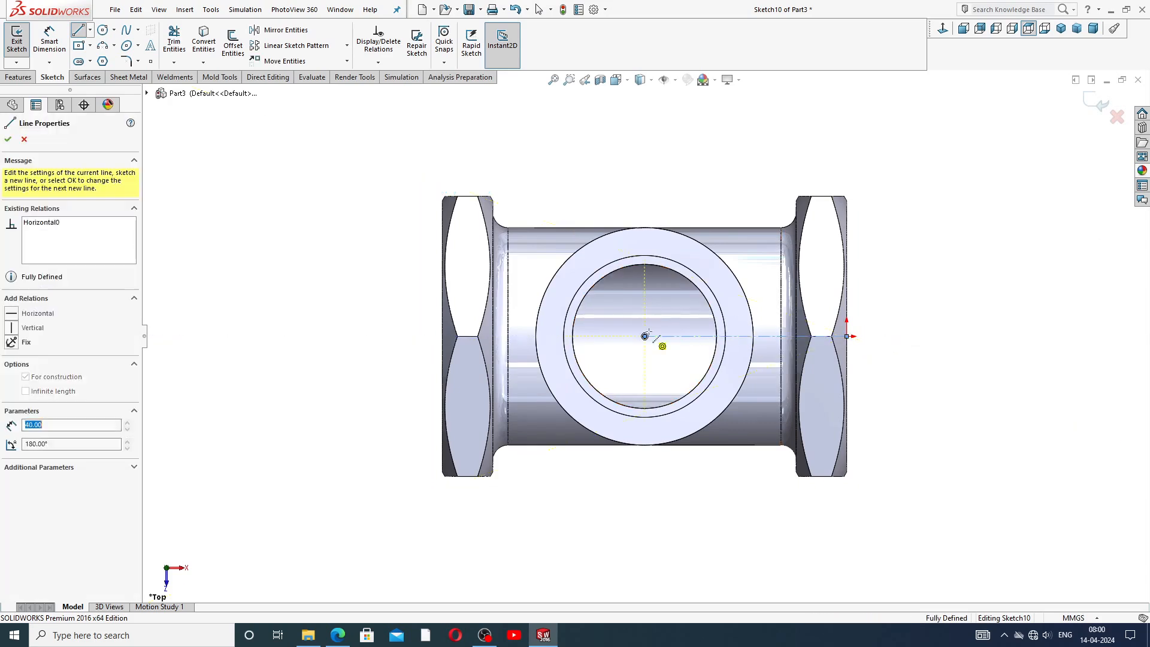
pyautogui.rightClick(717, 195)
pyautogui.click(743, 203)
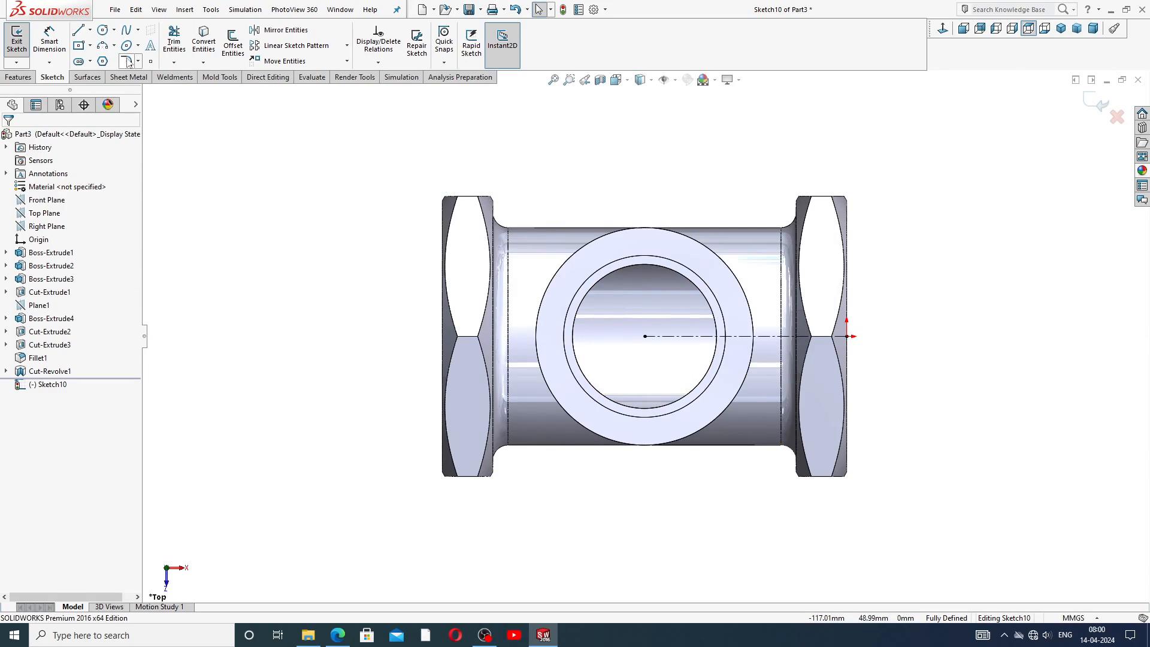
# Draw a center rectangle centred on the origin with its corner near the outer port circle.
pyautogui.click(90, 46)
pyautogui.click(118, 75)
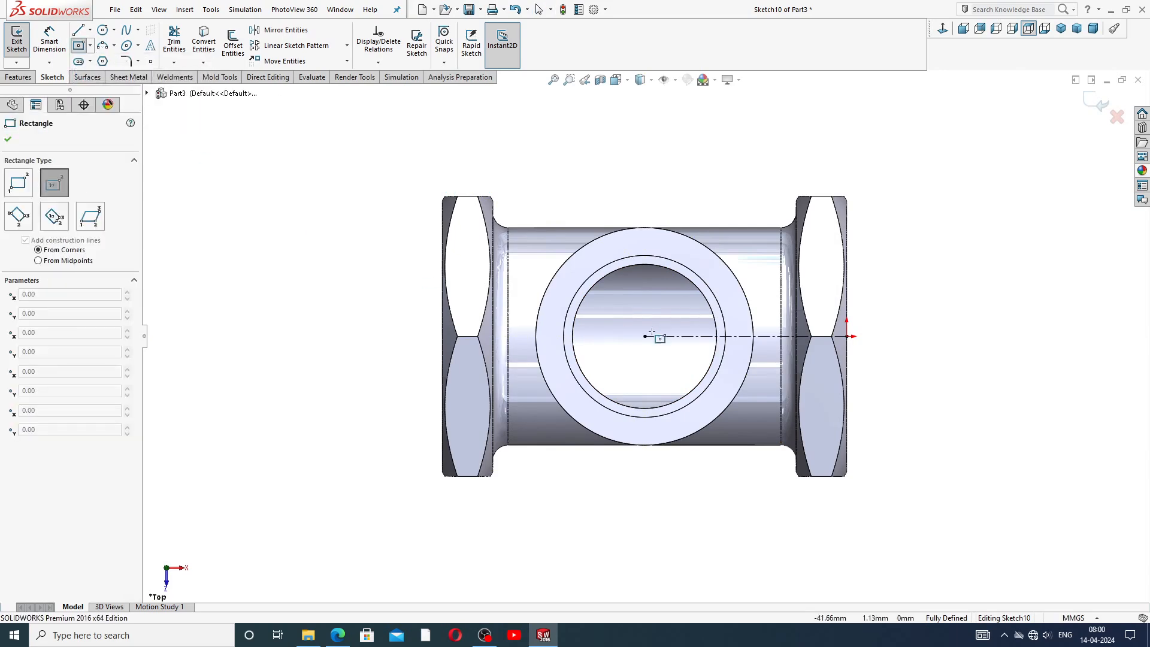
pyautogui.click(645, 336)
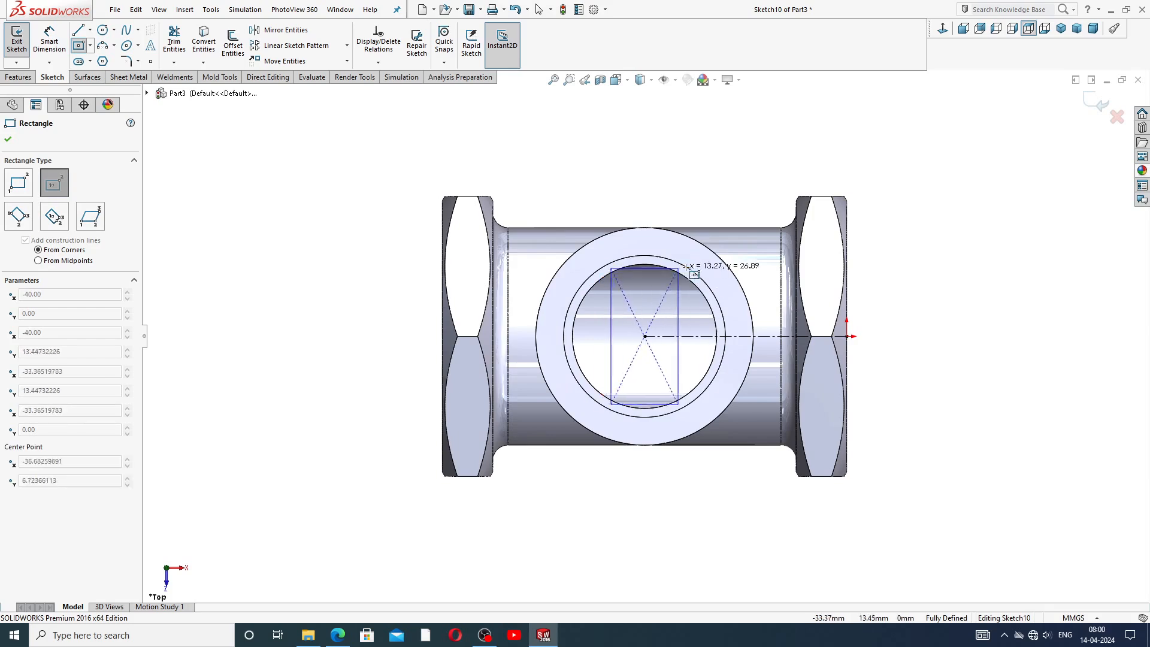
pyautogui.click(726, 264)
pyautogui.rightClick(754, 217)
pyautogui.click(754, 216)
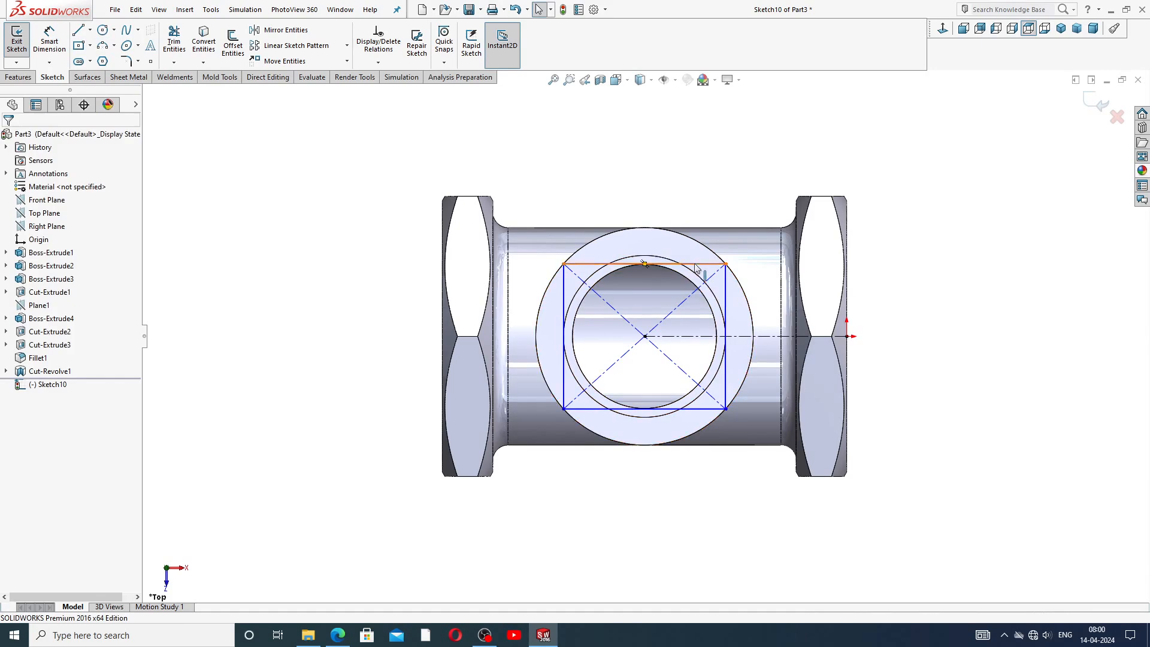
# Remove the corner's relation to the circular edge and drag the rectangle's top edge upward.
pyautogui.moveTo(700, 264); pyautogui.dragTo(760, 257)
pyautogui.click(737, 266)
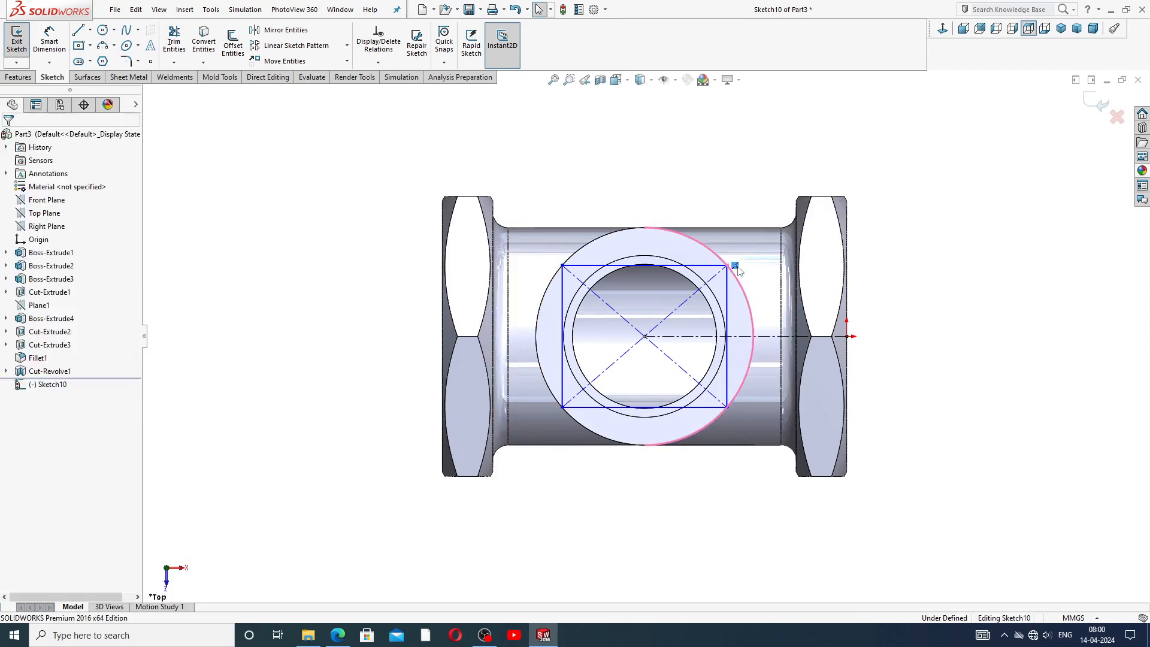
pyautogui.press('Delete')
pyautogui.moveTo(698, 265); pyautogui.dragTo(731, 215)
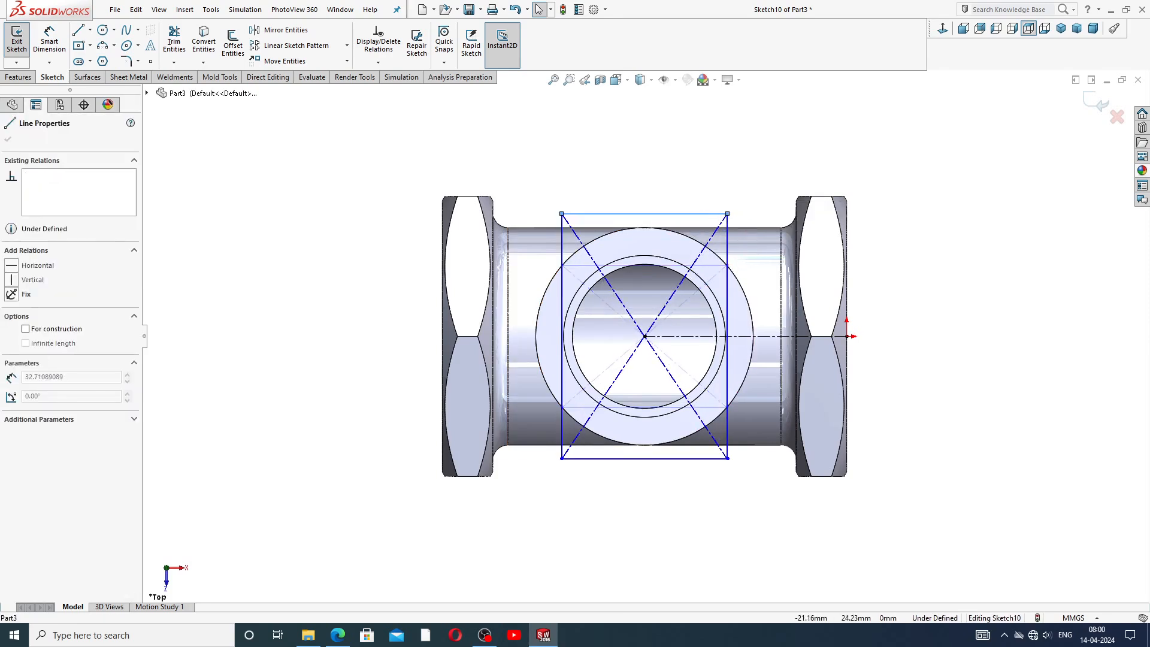
pyautogui.click(749, 172)
# Dimension the centerline's length as a driven dimension.
pyautogui.click(50, 39)
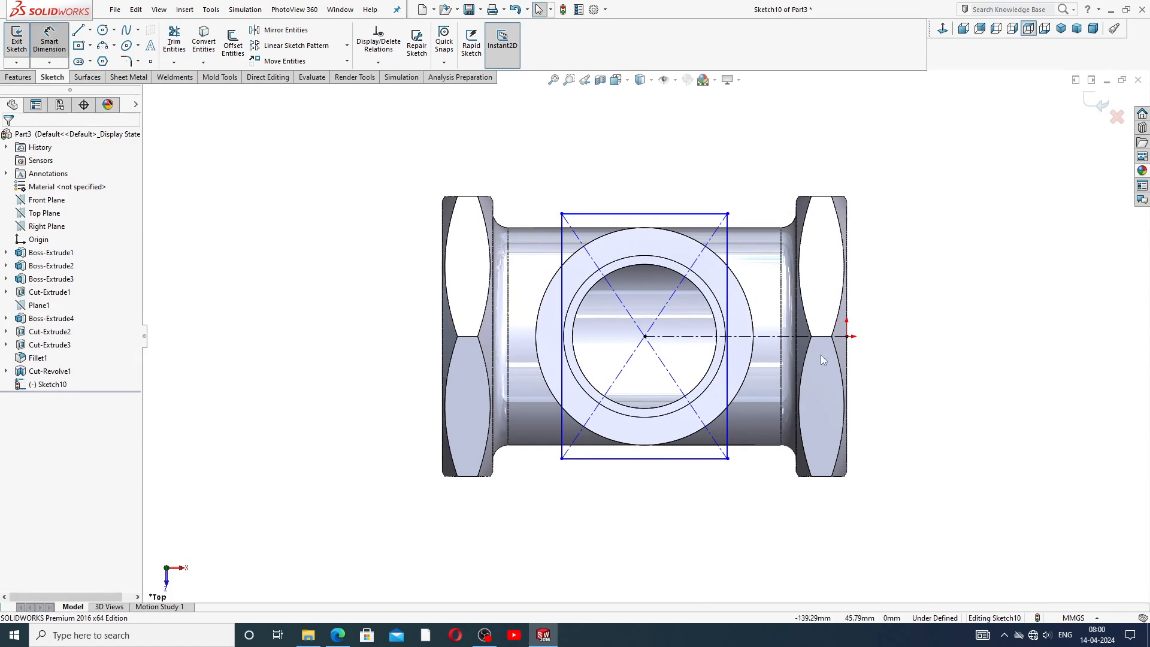
pyautogui.click(773, 336)
pyautogui.click(762, 165)
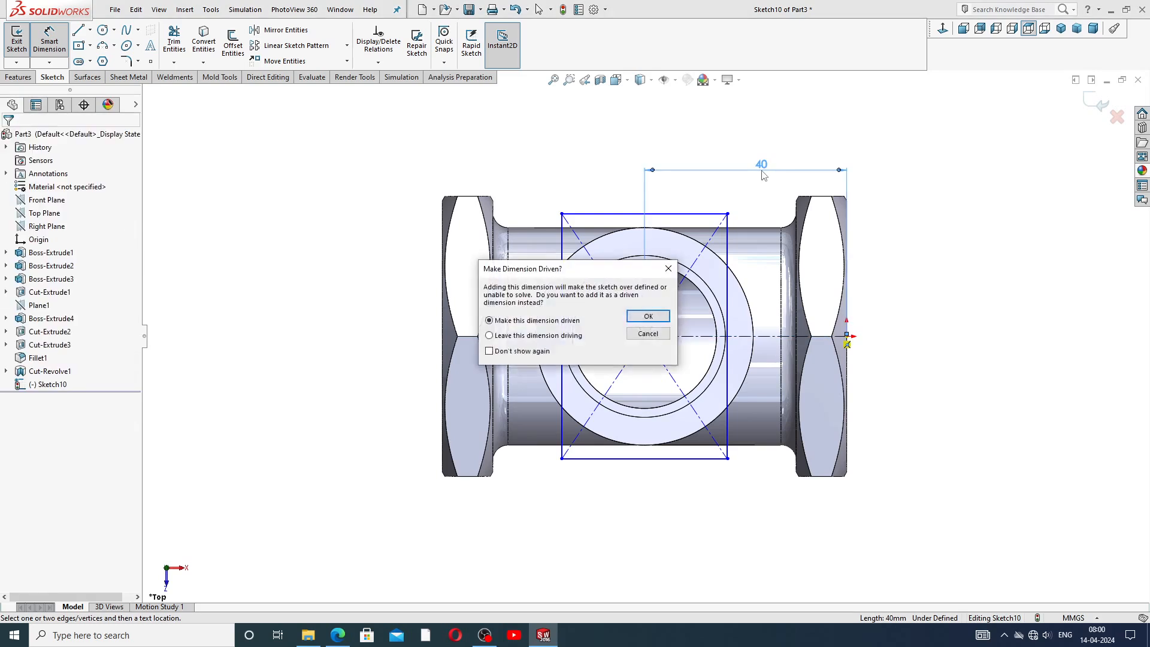
pyautogui.click(649, 318)
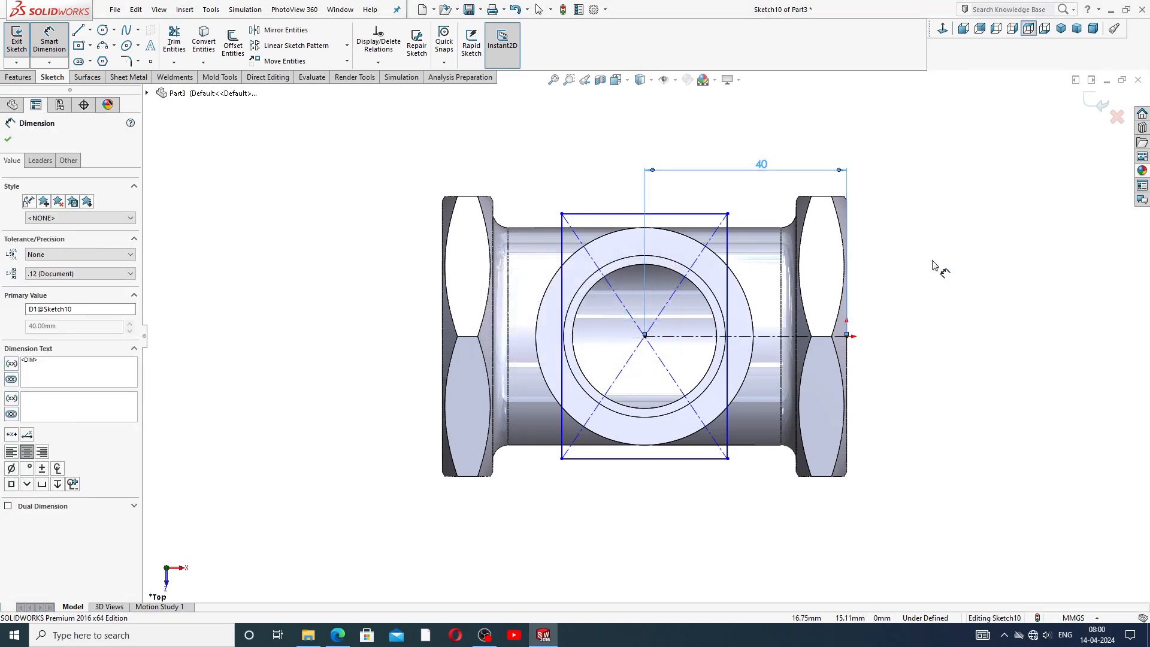
# Dimension the rectangle's top edge width at 32 mm.
pyautogui.click(634, 213)
pyautogui.click(617, 188)
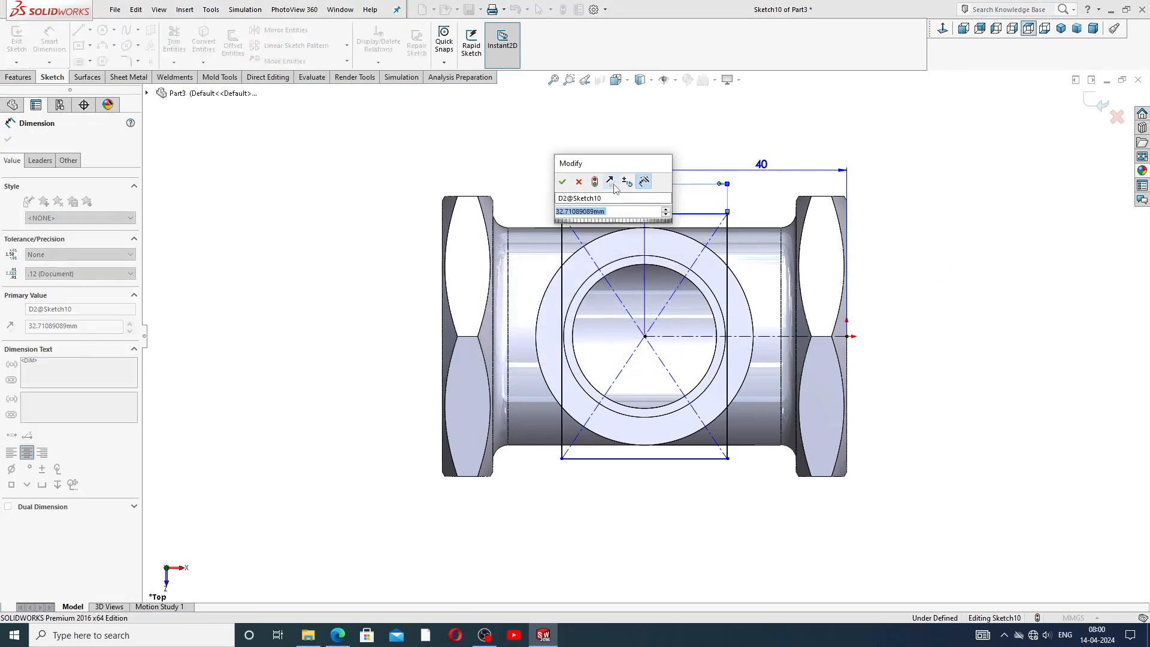
pyautogui.press('Return')
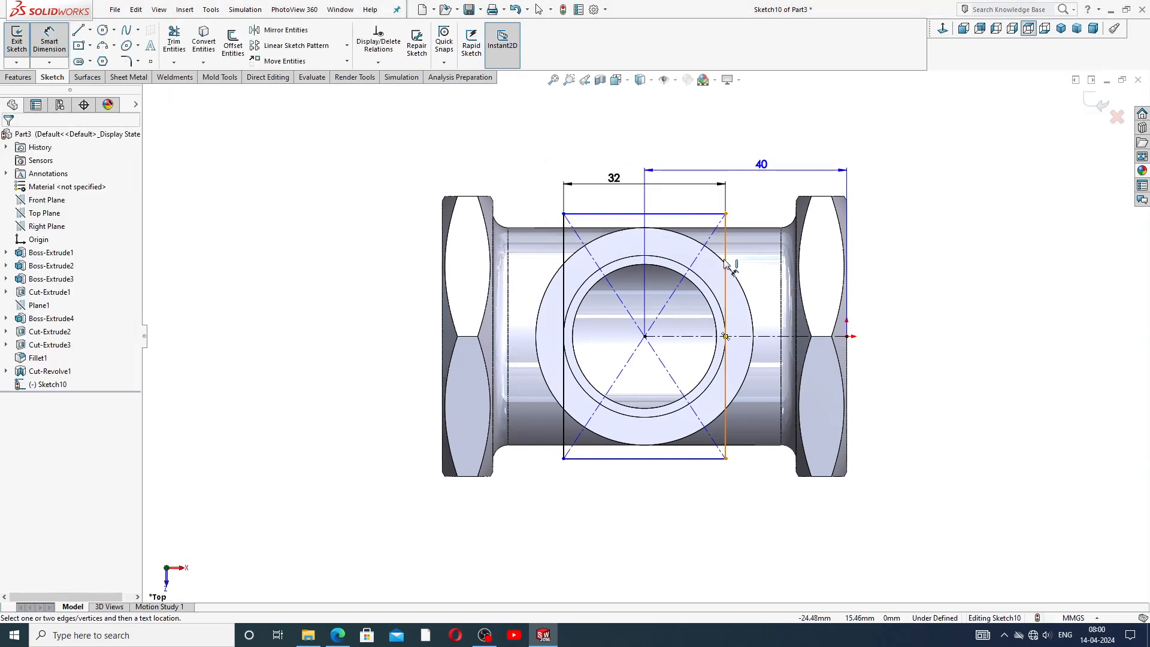
# Dimension the rectangle's right edge height to 35 mm.
pyautogui.click(727, 258)
pyautogui.click(766, 306)
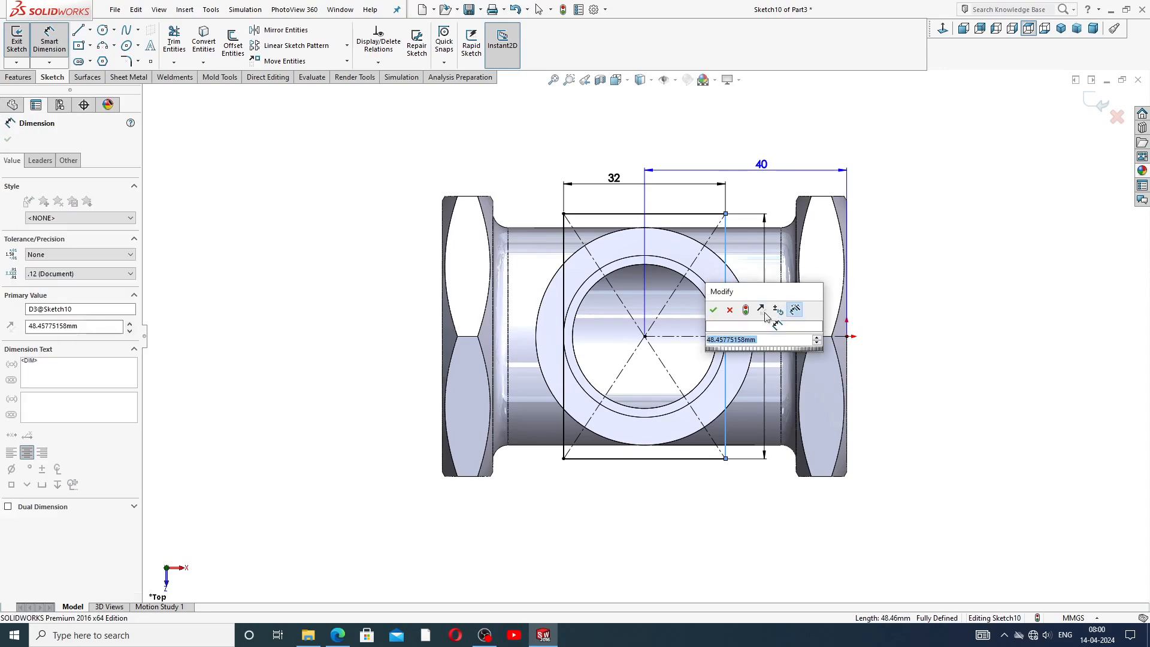
pyautogui.write('35')
pyautogui.press('Return')
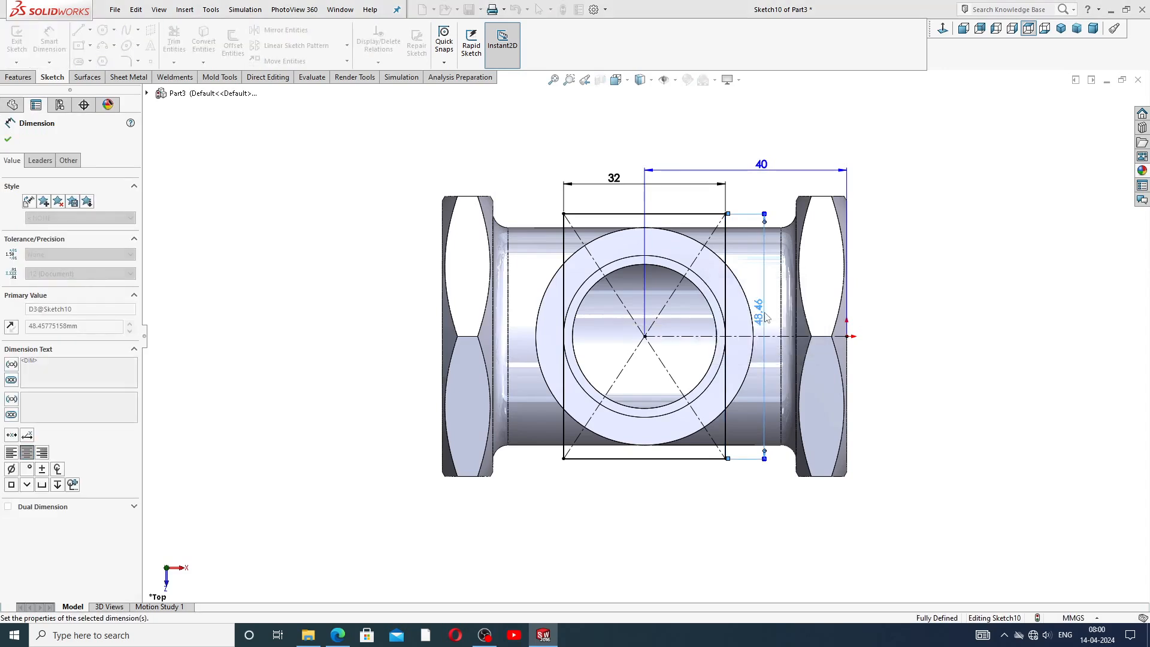
pyautogui.click(916, 296)
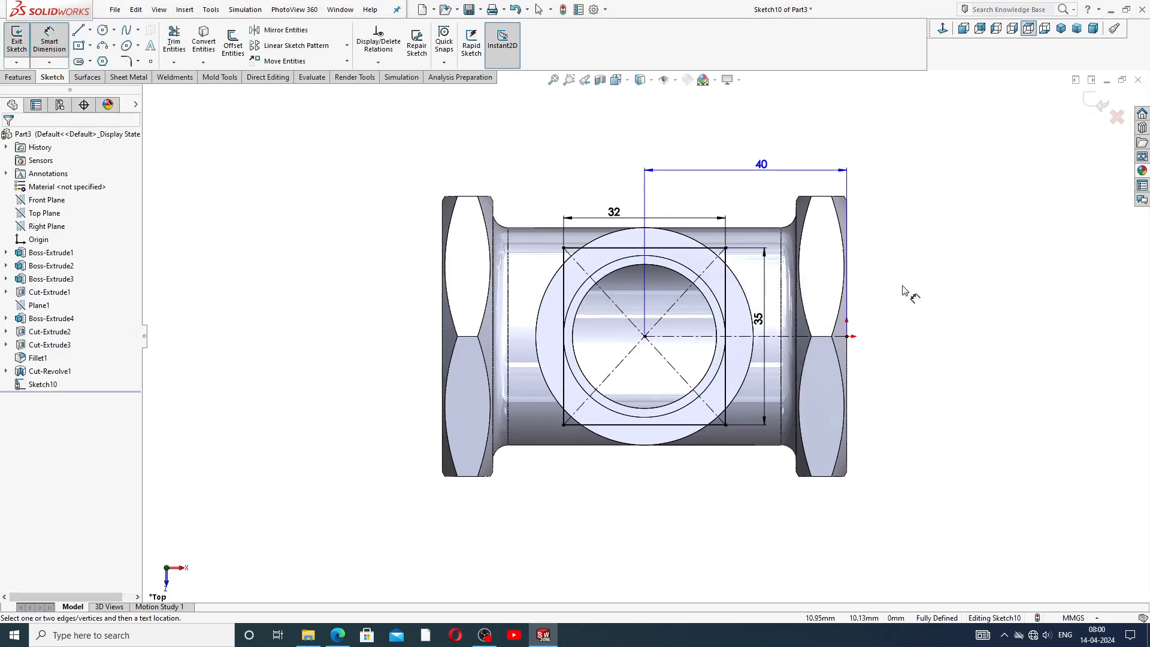
# Reposition the 35 and 32 dimension labels clear of the sketch geometry.
pyautogui.moveTo(767, 318); pyautogui.dragTo(893, 323)
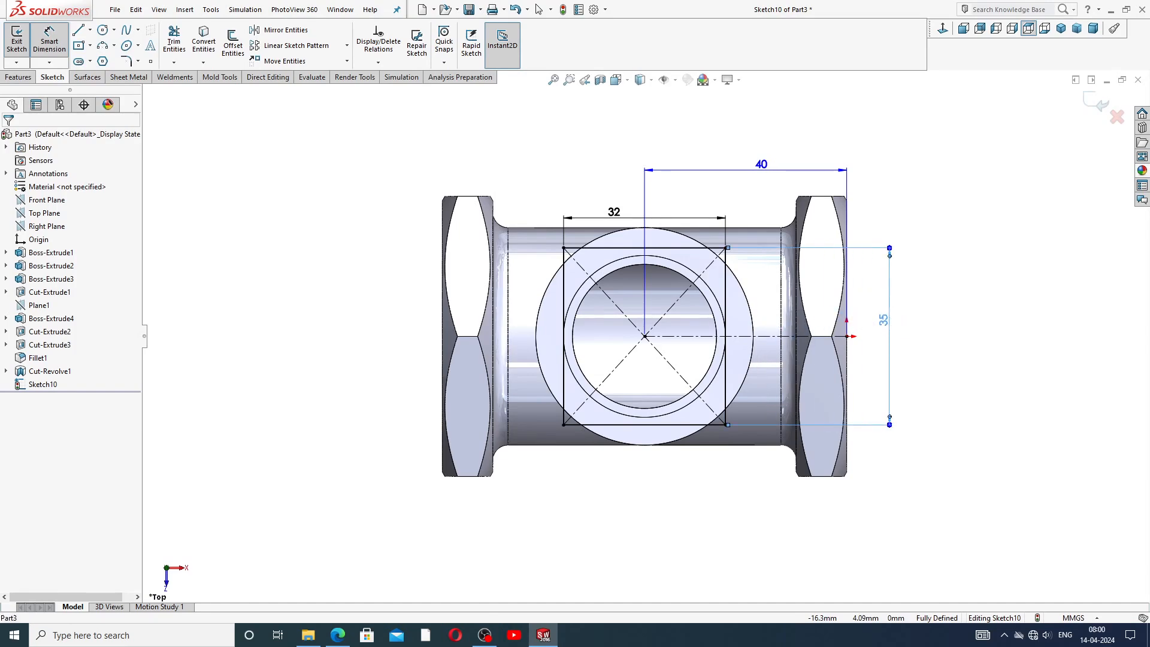
pyautogui.moveTo(626, 213); pyautogui.dragTo(627, 188)
pyautogui.click(899, 154)
pyautogui.rightClick(899, 149)
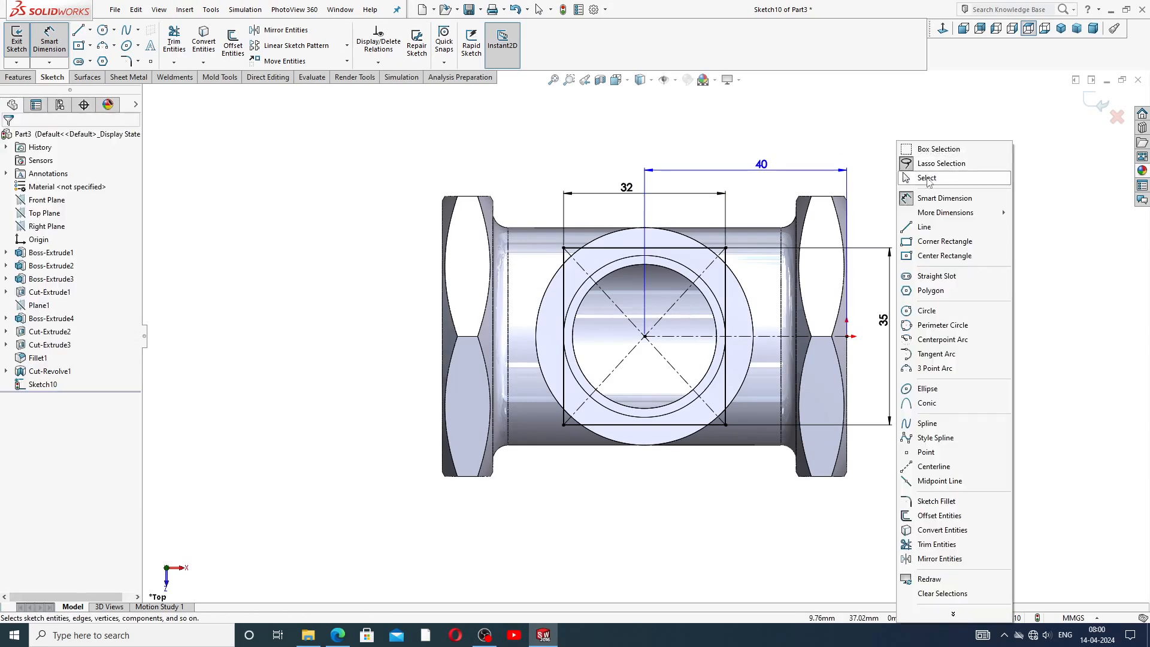
pyautogui.click(927, 179)
pyautogui.scroll(1, 857, 252)
pyautogui.scroll(-1, 865, 248)
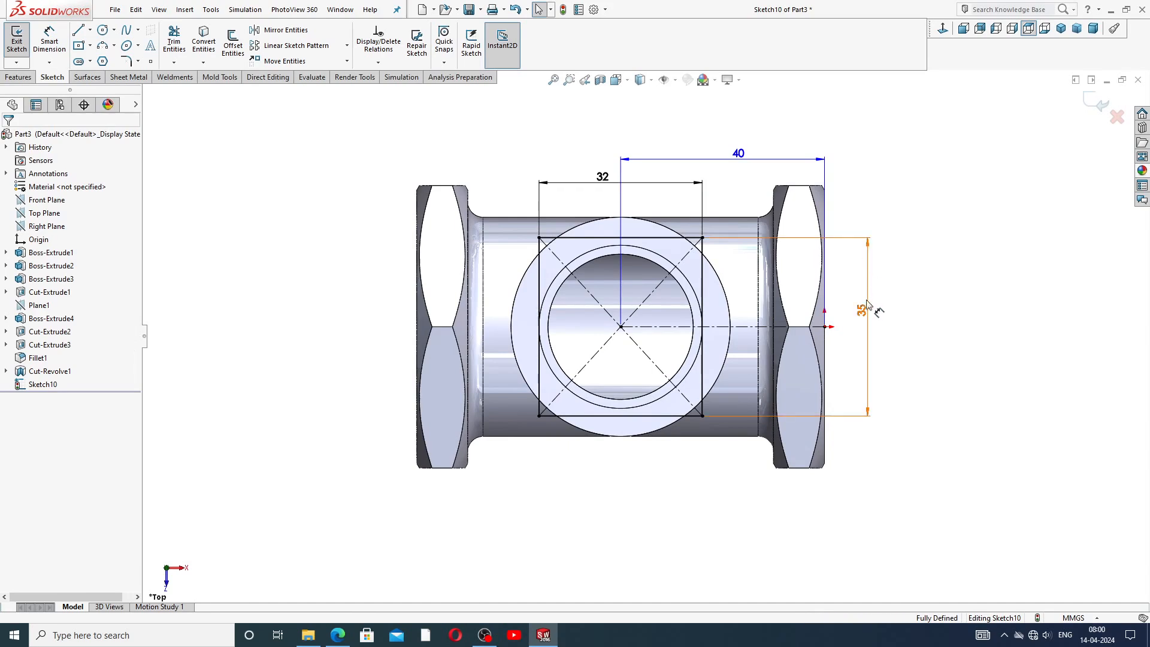
pyautogui.moveTo(866, 309); pyautogui.dragTo(860, 321)
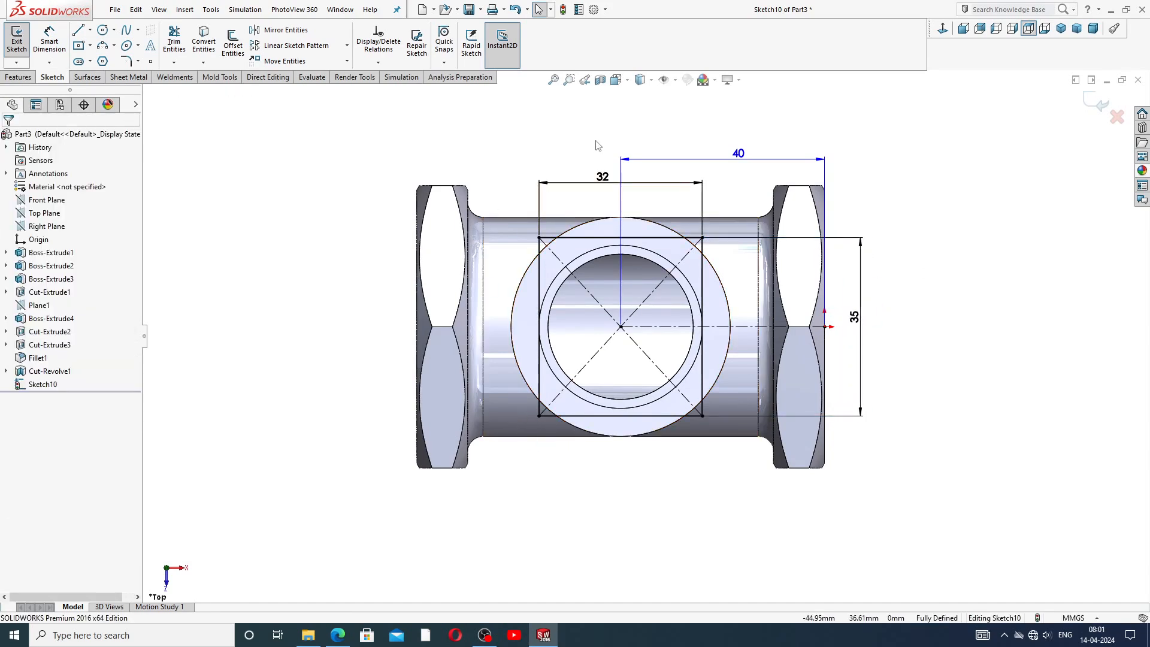
# Check the valve body reference drawing, then set the rectangle's width to 30 mm.
pyautogui.click(337, 635)
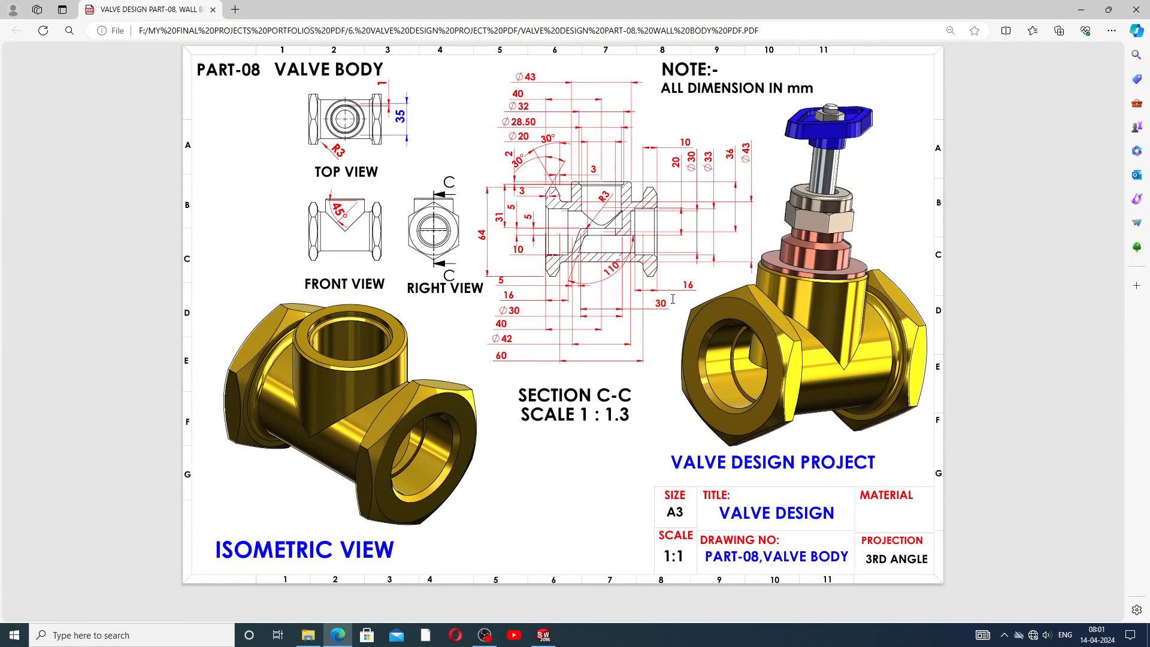
pyautogui.click(544, 636)
pyautogui.doubleClick(603, 177)
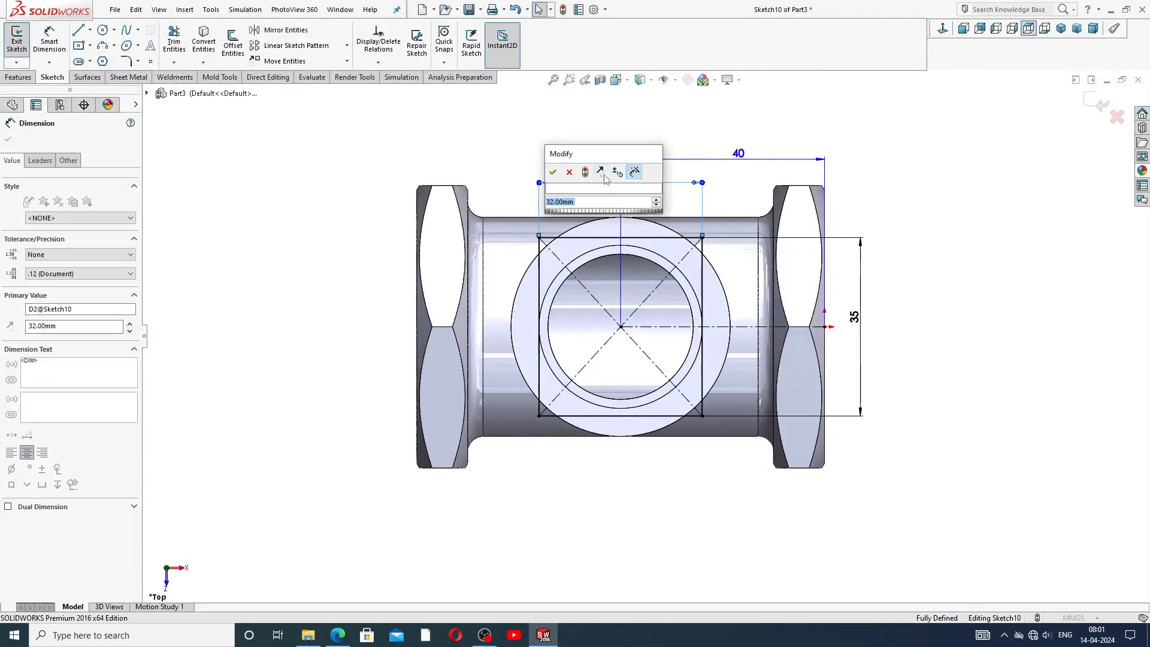
pyautogui.write('30')
pyautogui.press('Return')
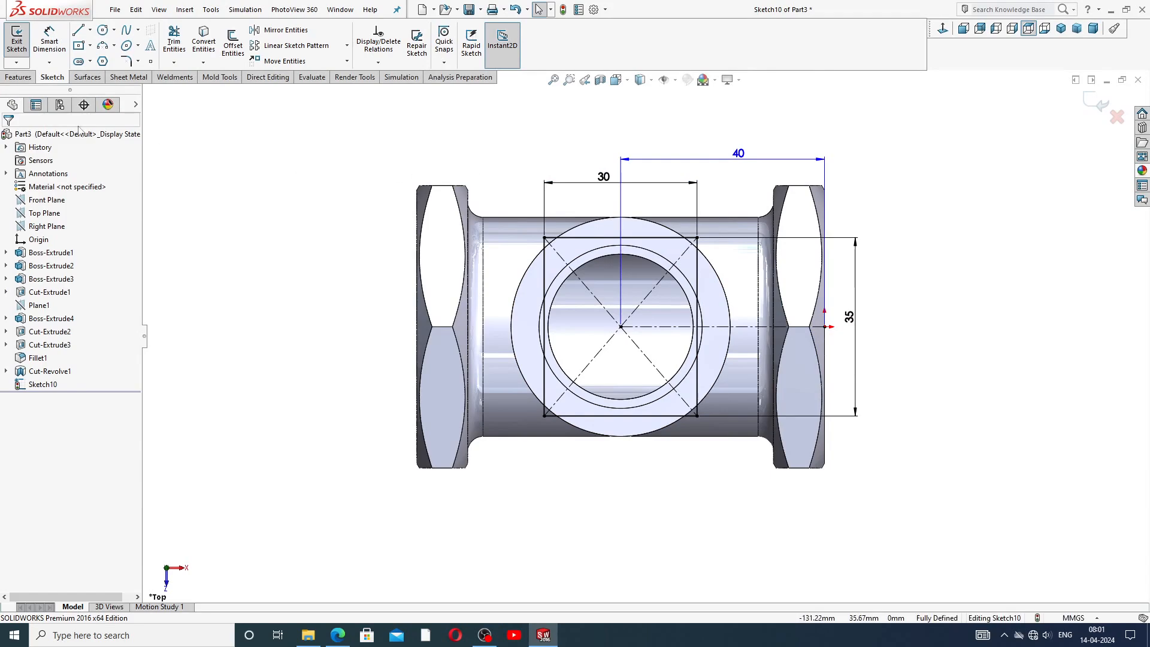
# Extrude the rectangle sketch as a boss using Mid Plane with a 5 mm depth.
pyautogui.click(18, 76)
pyautogui.click(21, 48)
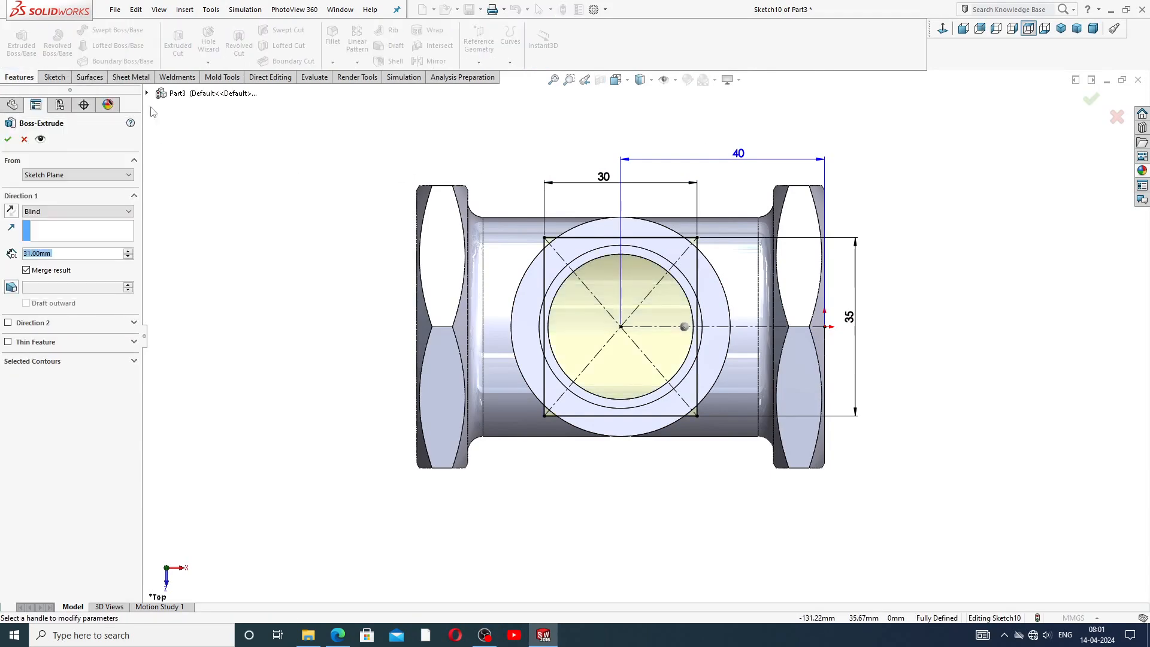
pyautogui.moveTo(396, 157); pyautogui.dragTo(422, 91, button='middle')
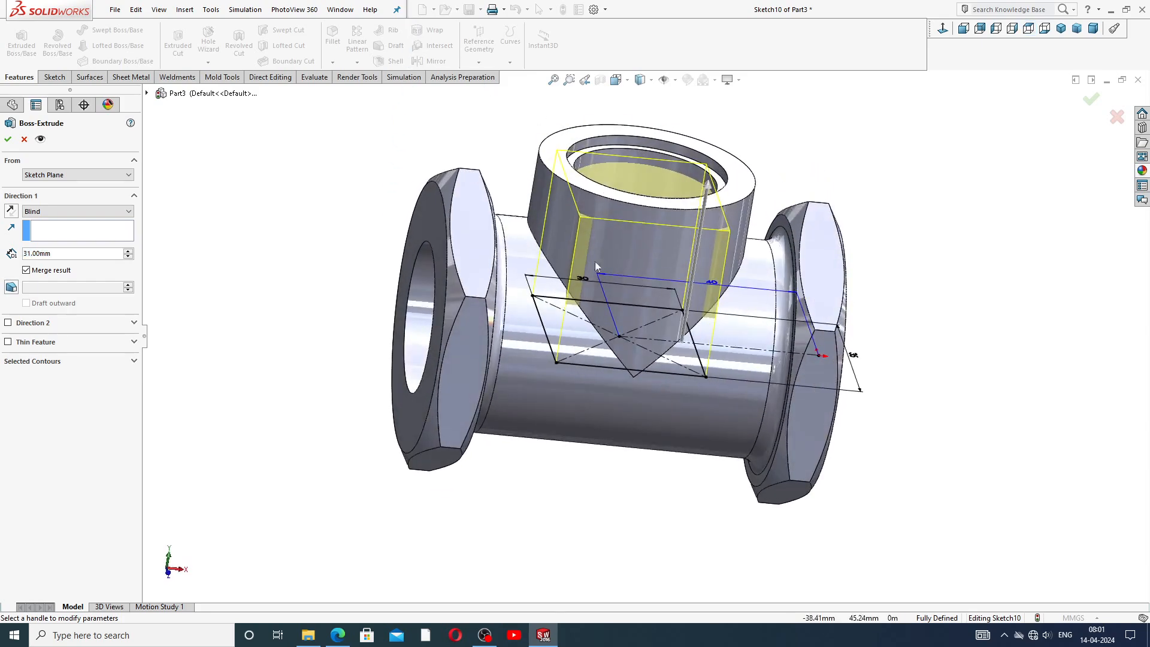
pyautogui.click(56, 213)
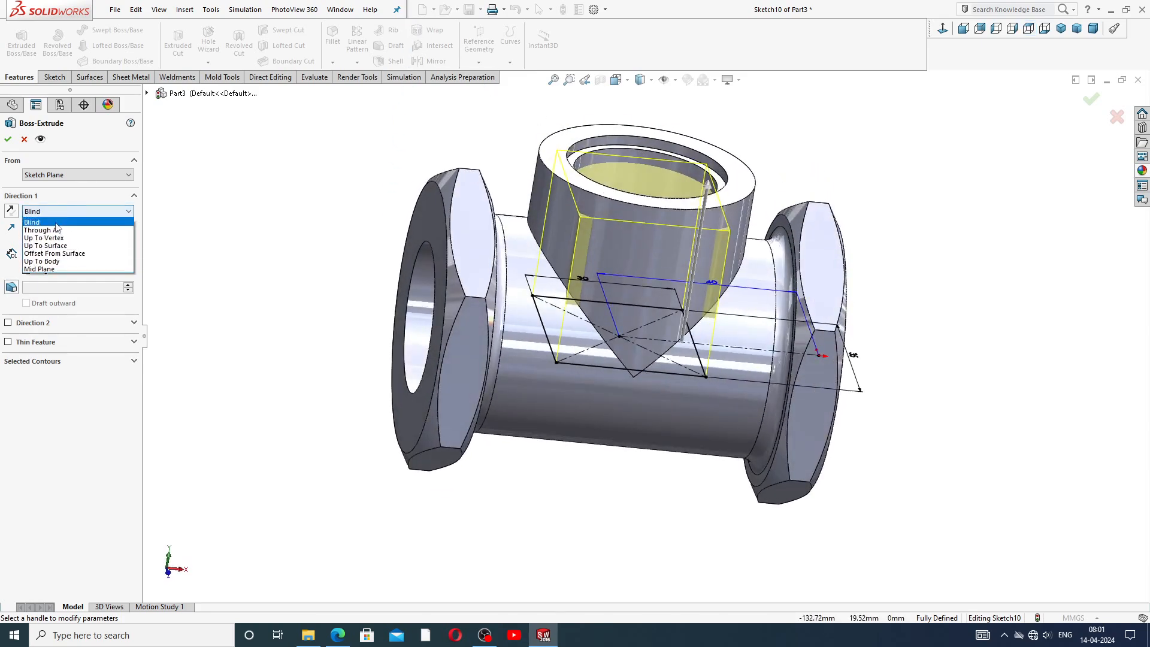
pyautogui.click(61, 270)
pyautogui.write('5')
pyautogui.press('Return')
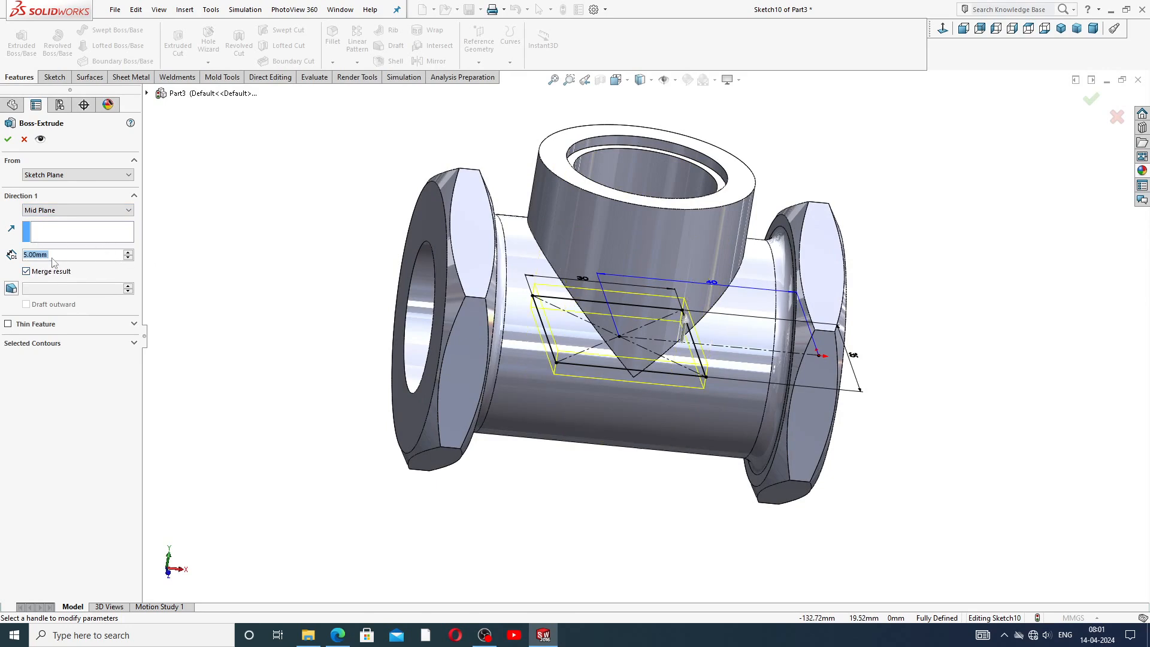
pyautogui.click(545, 634)
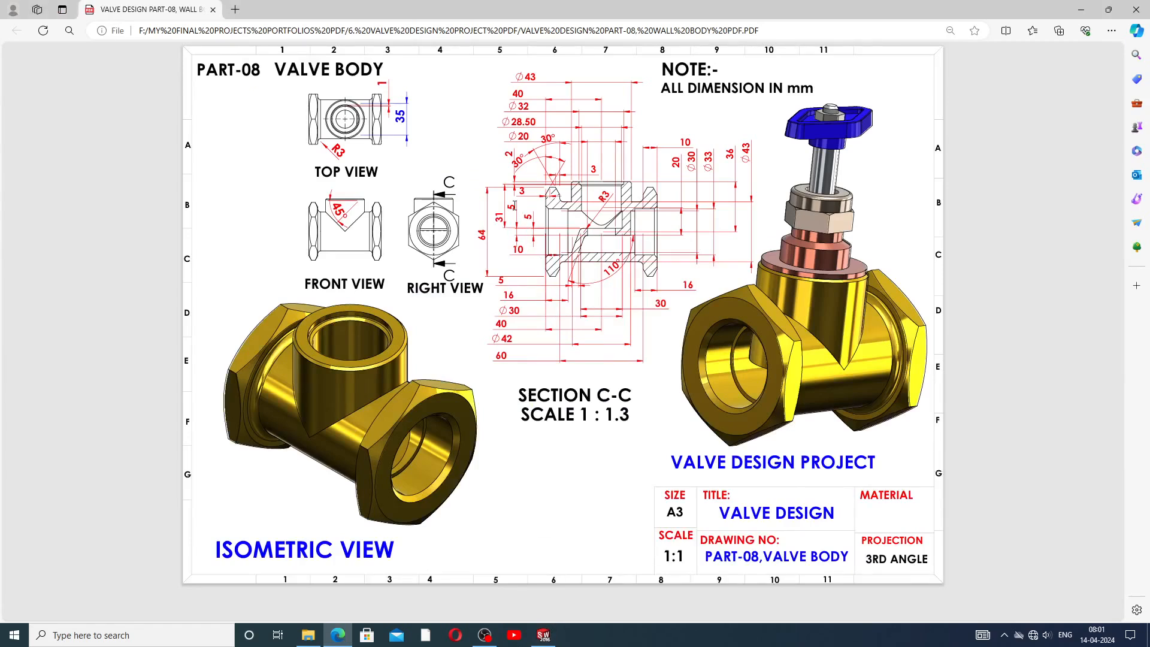
pyautogui.click(544, 635)
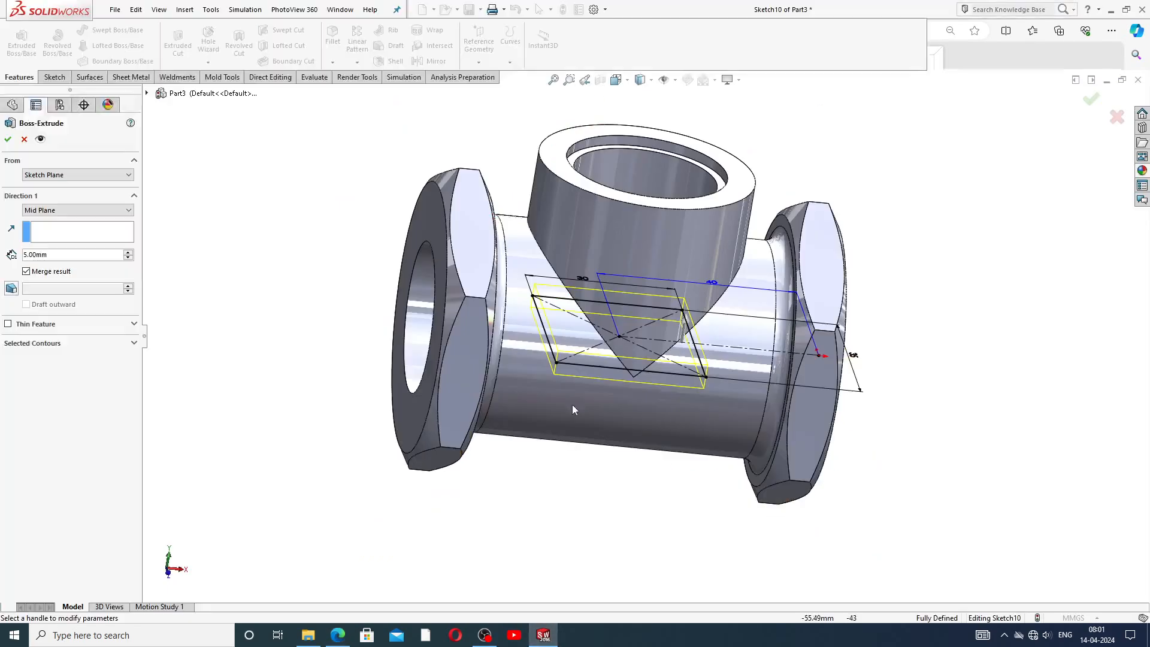
pyautogui.click(9, 140)
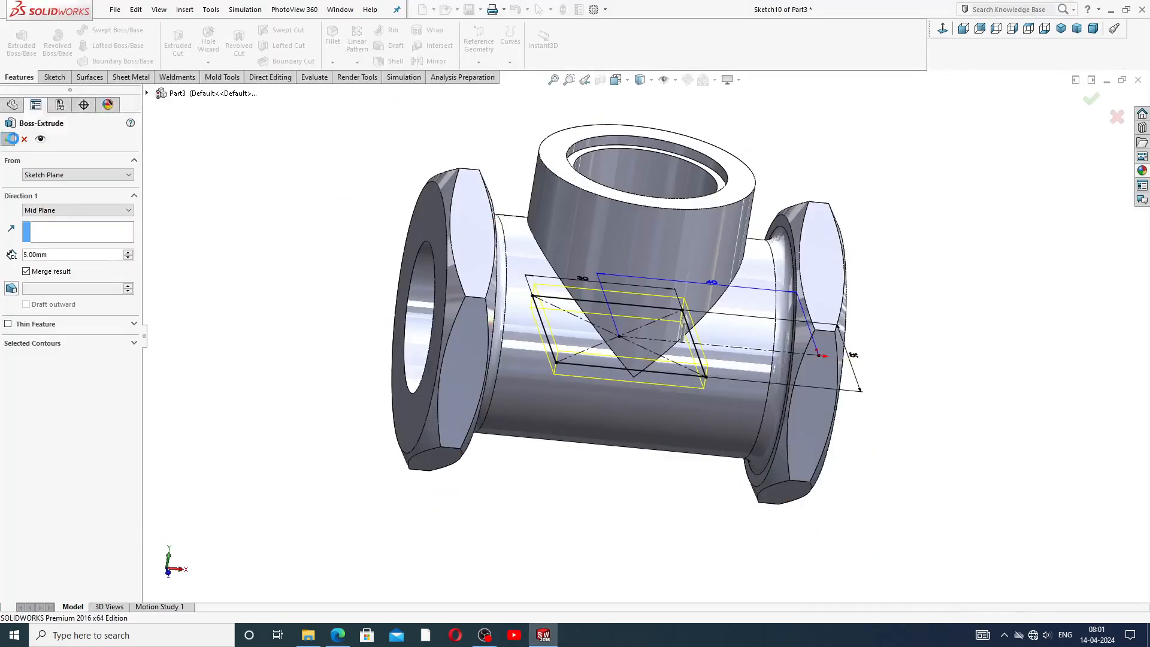
# Start a sketch on the face inside the top port and draw a circle centred on the port axis.
pyautogui.click(321, 216)
pyautogui.moveTo(364, 254)
pyautogui.mouseDown(button='middle')
pyautogui.moveTo(560, 252)
pyautogui.moveTo(539, 226)
pyautogui.moveTo(516, 267)
pyautogui.moveTo(480, 255)
pyautogui.mouseUp(button='middle')
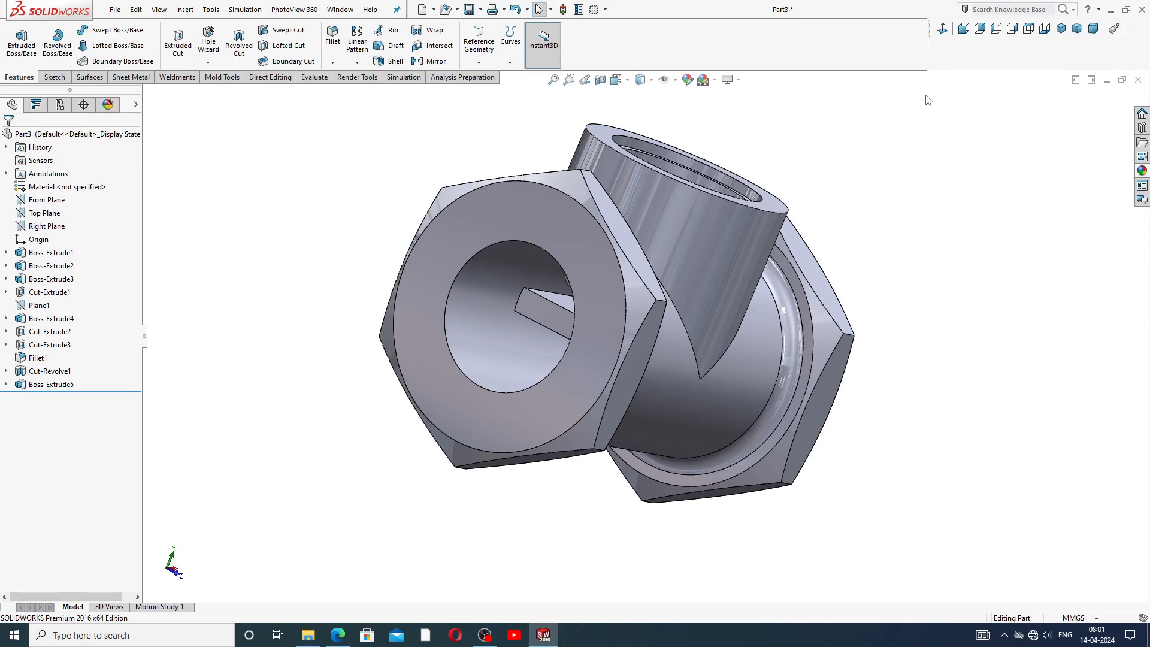
pyautogui.moveTo(861, 131); pyautogui.dragTo(779, 248, button='middle')
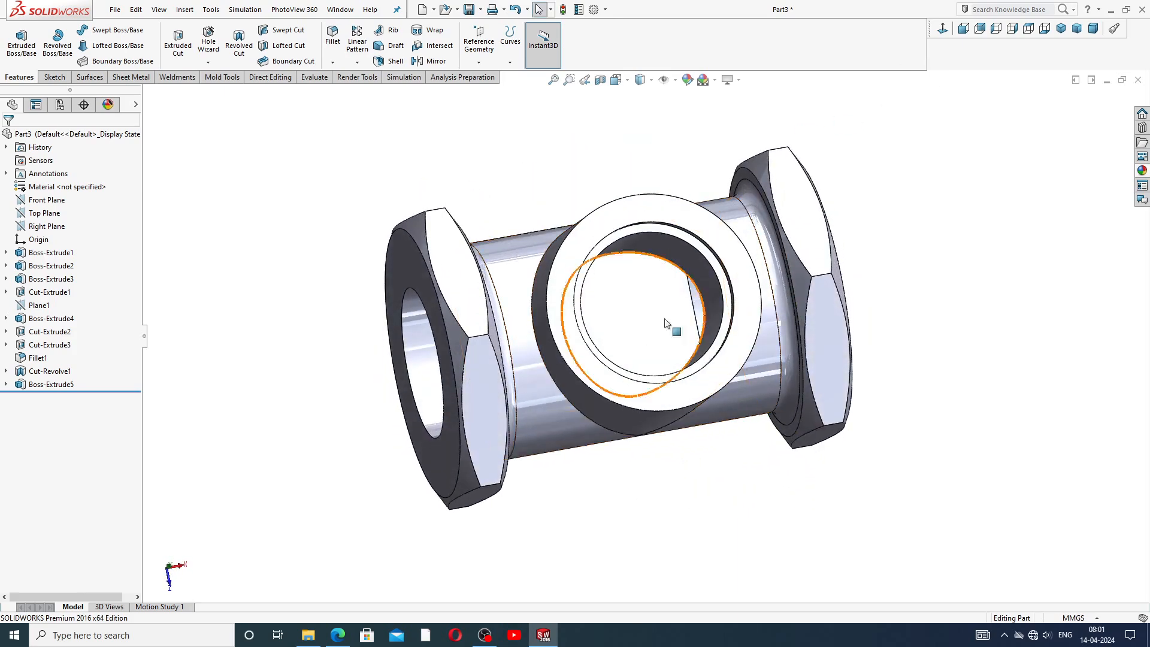
pyautogui.click(625, 319)
pyautogui.click(673, 283)
pyautogui.click(942, 30)
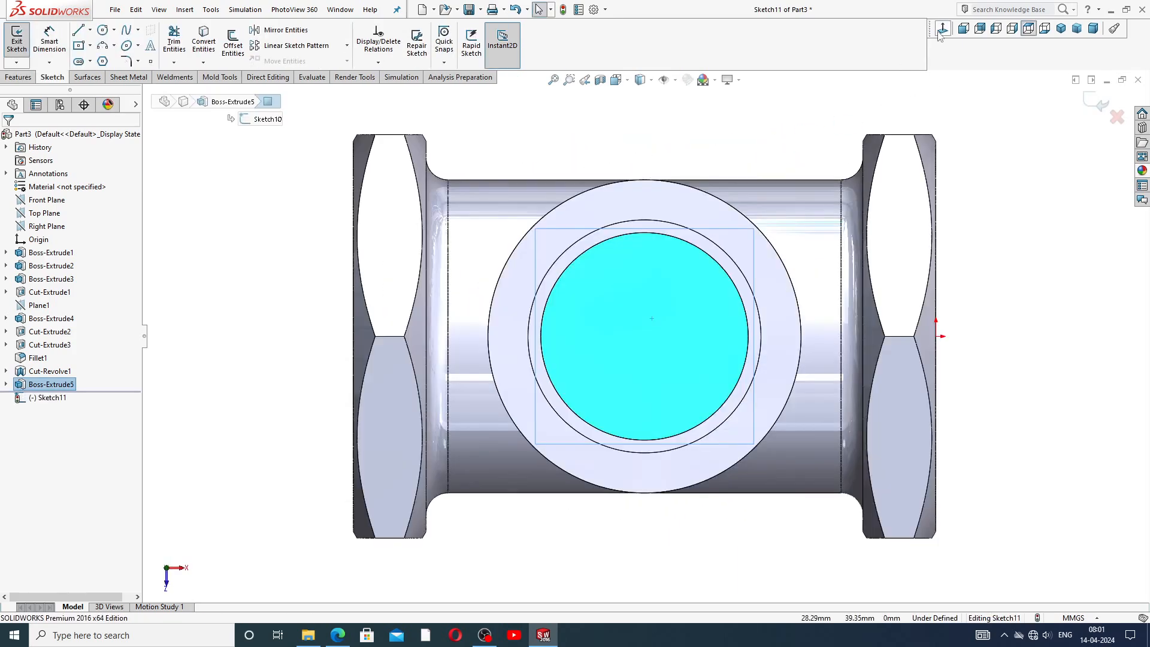
pyautogui.click(102, 29)
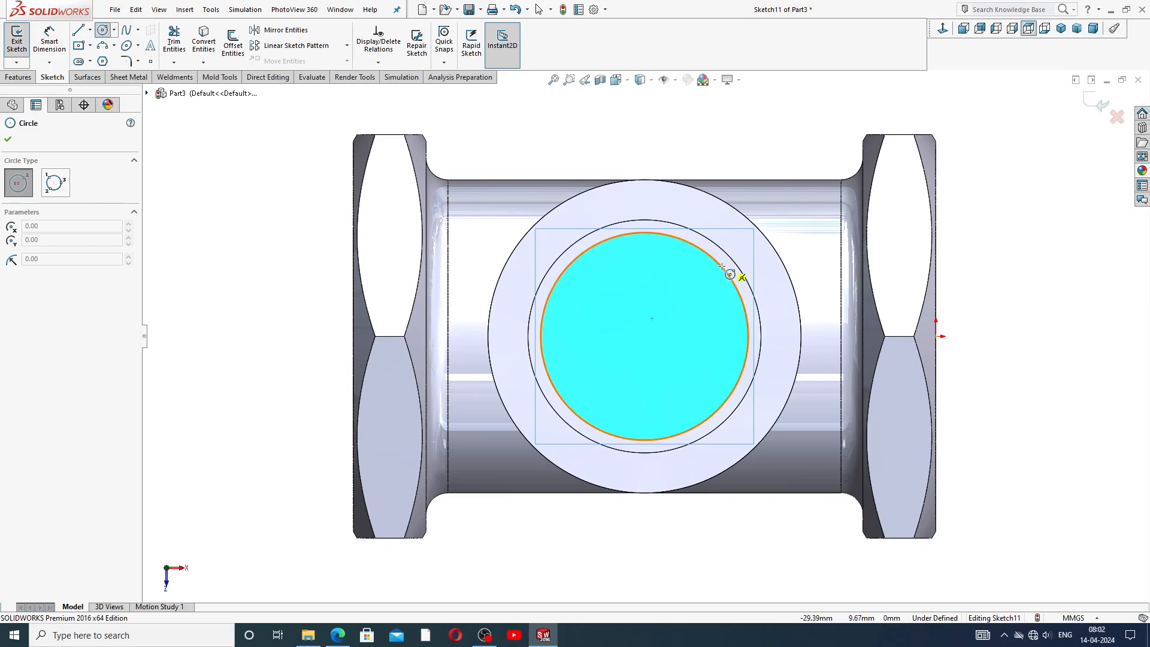
pyautogui.click(644, 336)
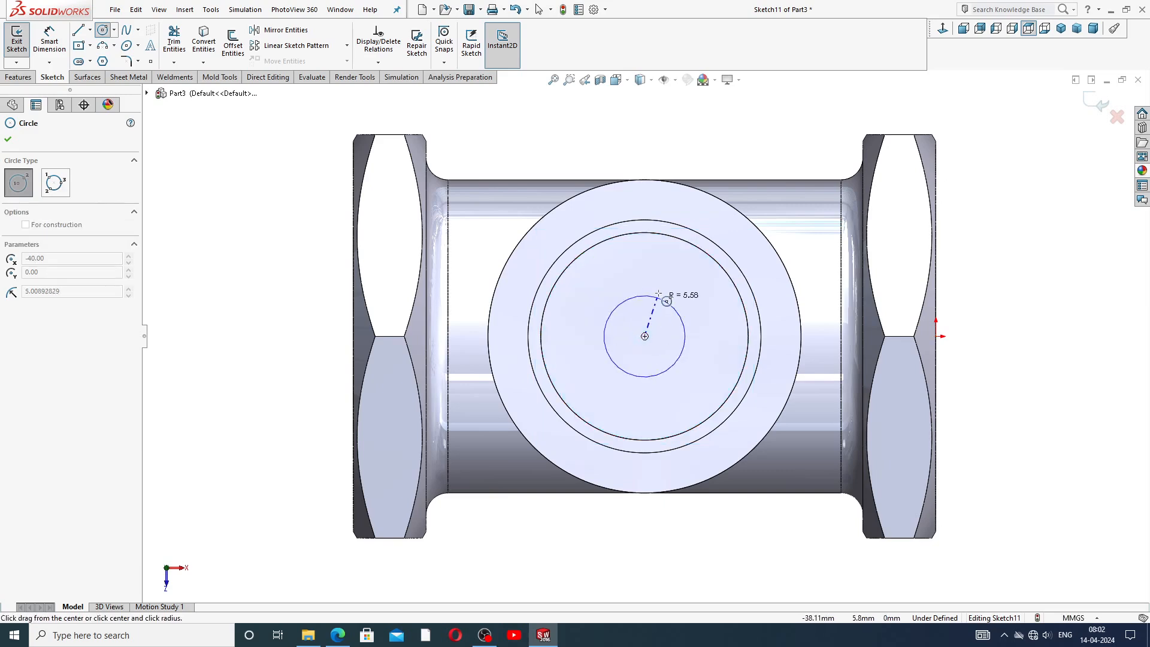
pyautogui.click(662, 274)
pyautogui.rightClick(768, 170)
pyautogui.click(789, 166)
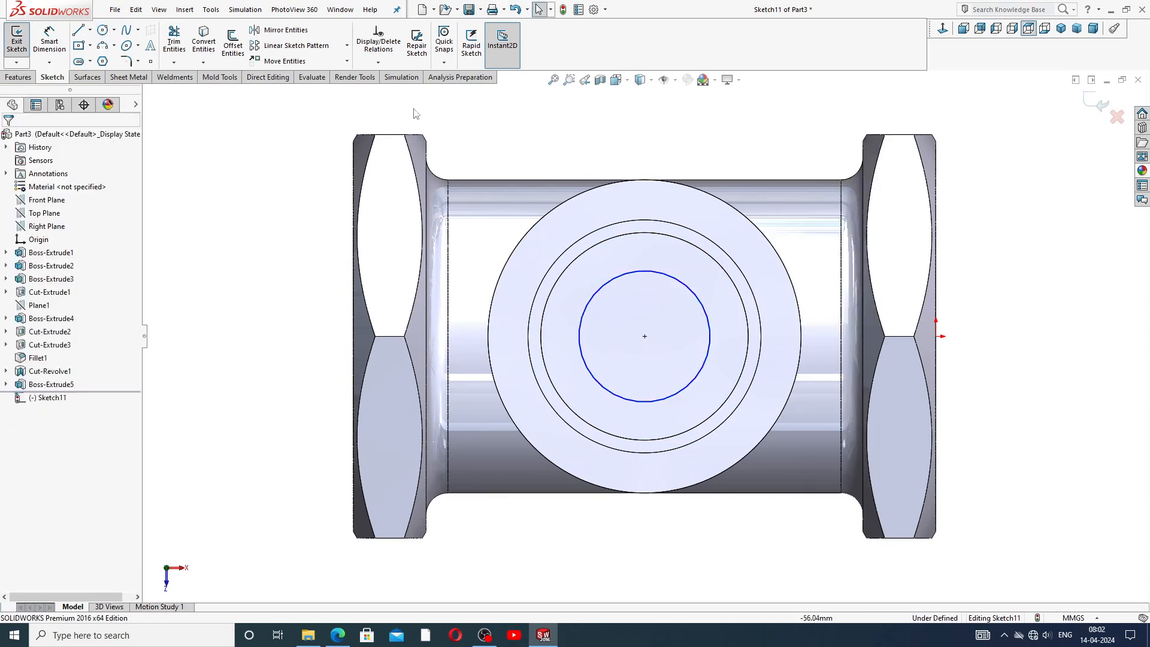
# Dimension the circle's diameter to 20 mm.
pyautogui.click(62, 37)
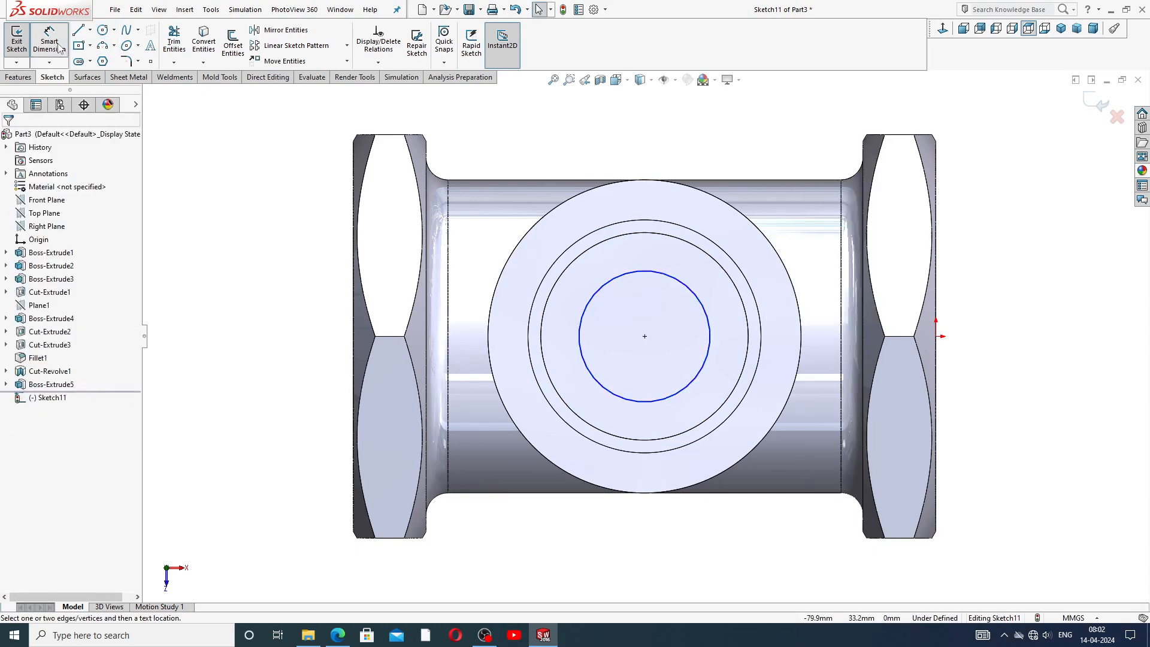
pyautogui.click(662, 275)
pyautogui.click(760, 166)
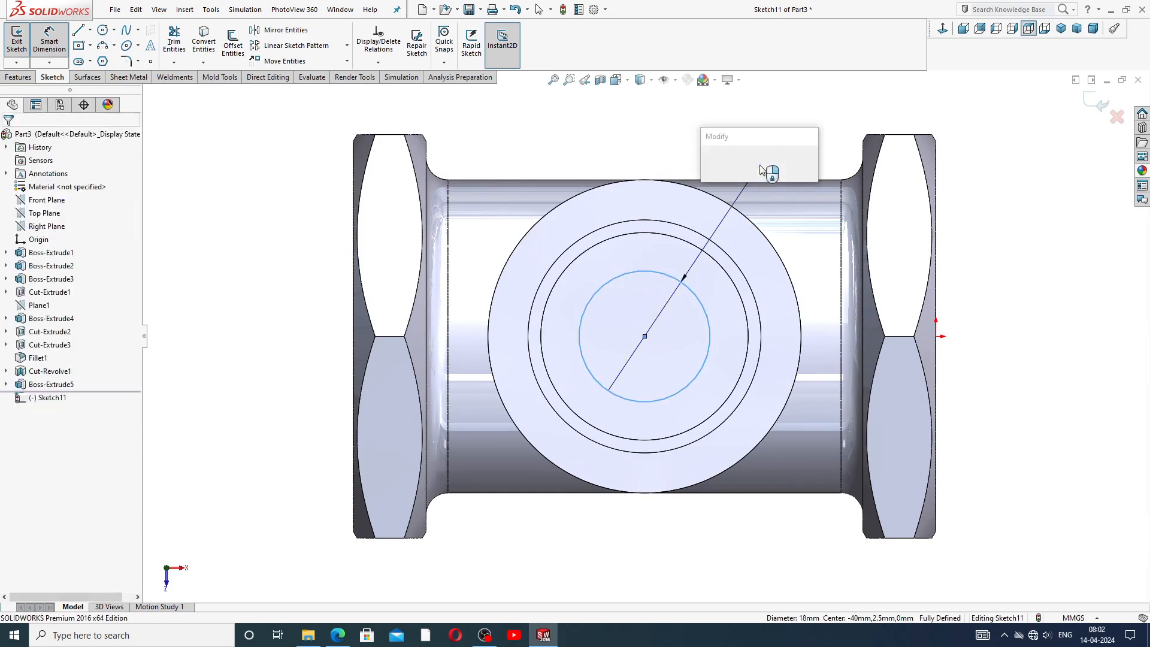
pyautogui.write('20')
pyautogui.press('Return')
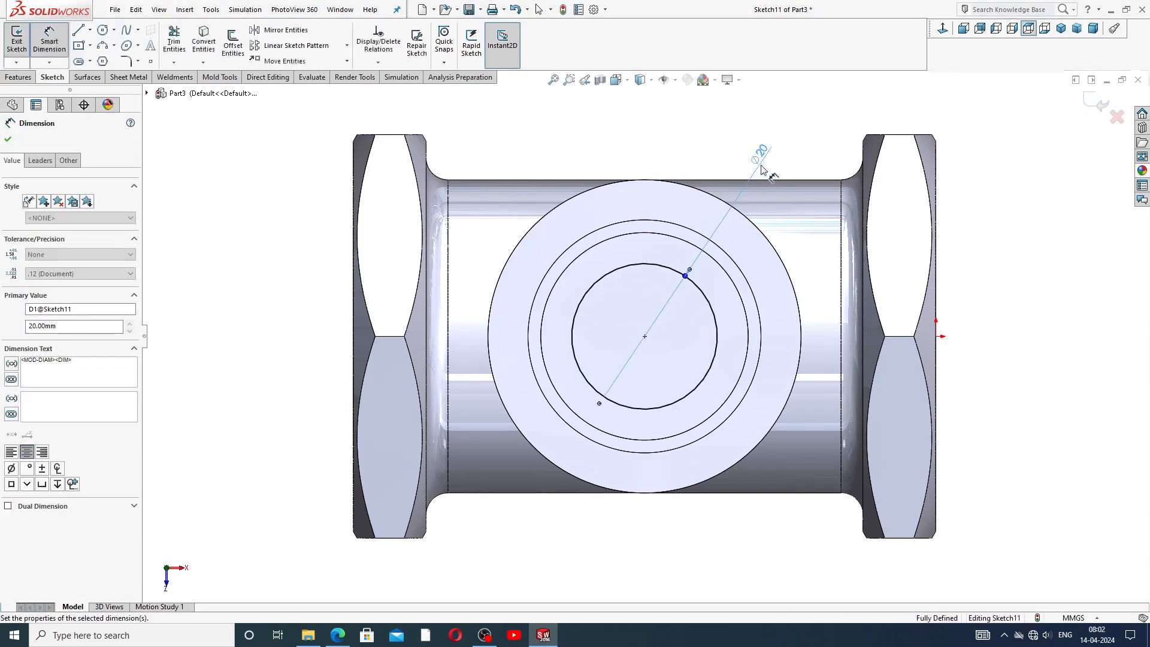
pyautogui.click(830, 136)
pyautogui.rightClick(815, 127)
pyautogui.click(820, 159)
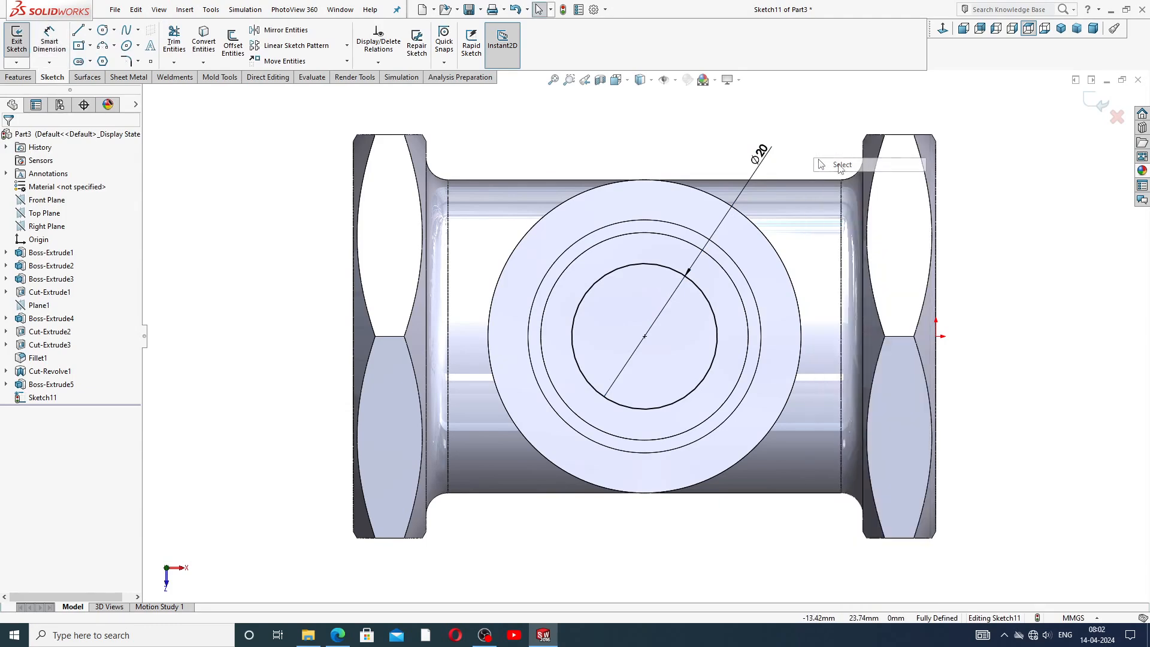
# Cut-extrude the 20 mm circle 5 mm deep.
pyautogui.click(18, 77)
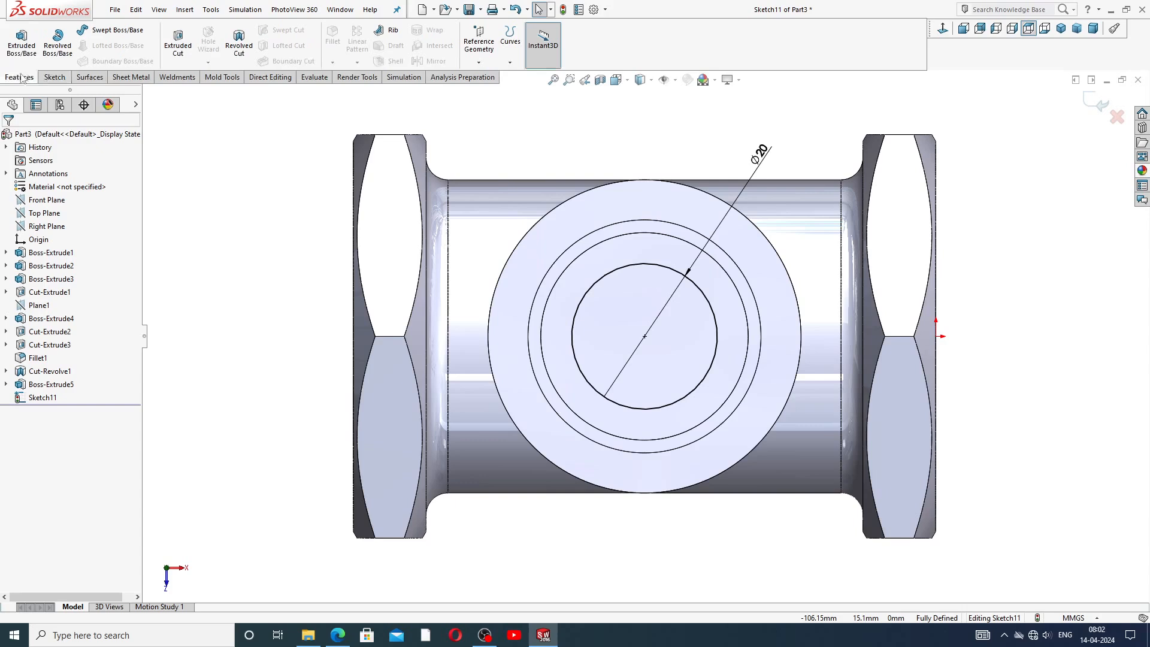
pyautogui.click(178, 41)
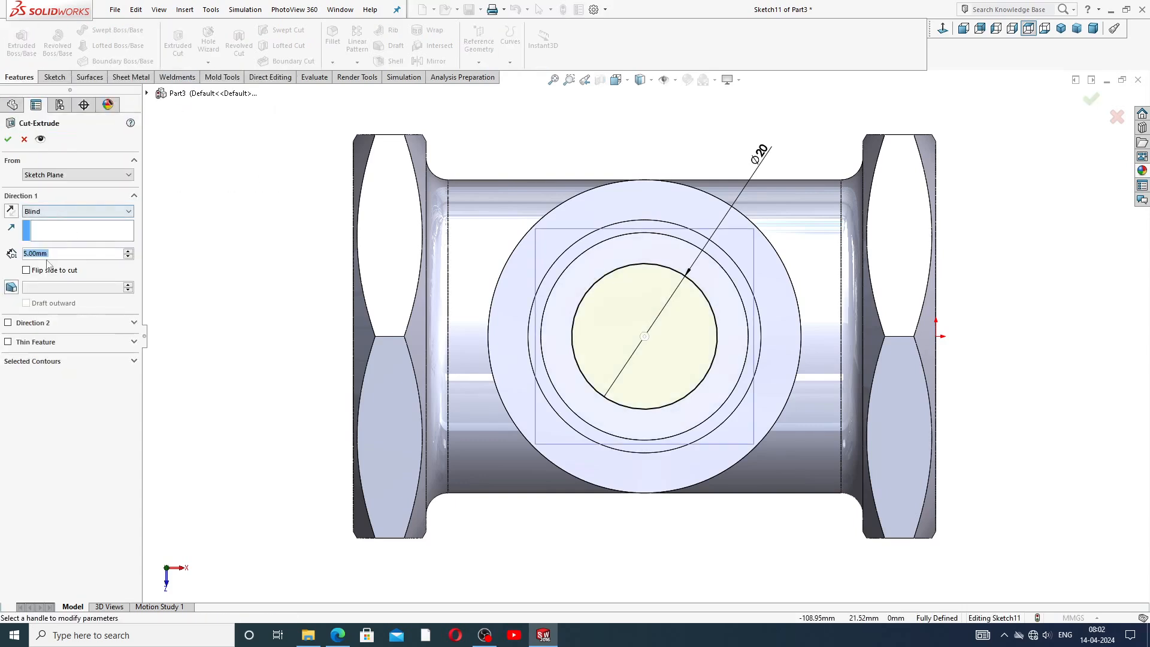
pyautogui.click(8, 139)
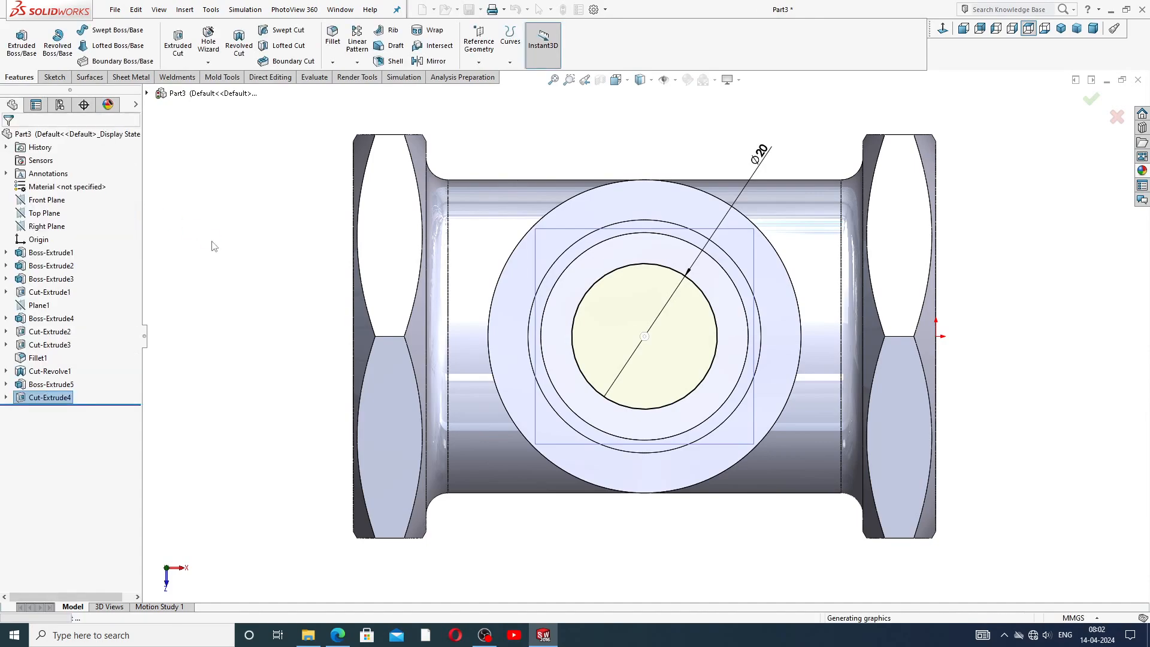
# Orbit around the model to inspect the new cut and compare it with the reference drawing.
pyautogui.click(297, 309)
pyautogui.moveTo(298, 310); pyautogui.dragTo(521, 218, button='middle')
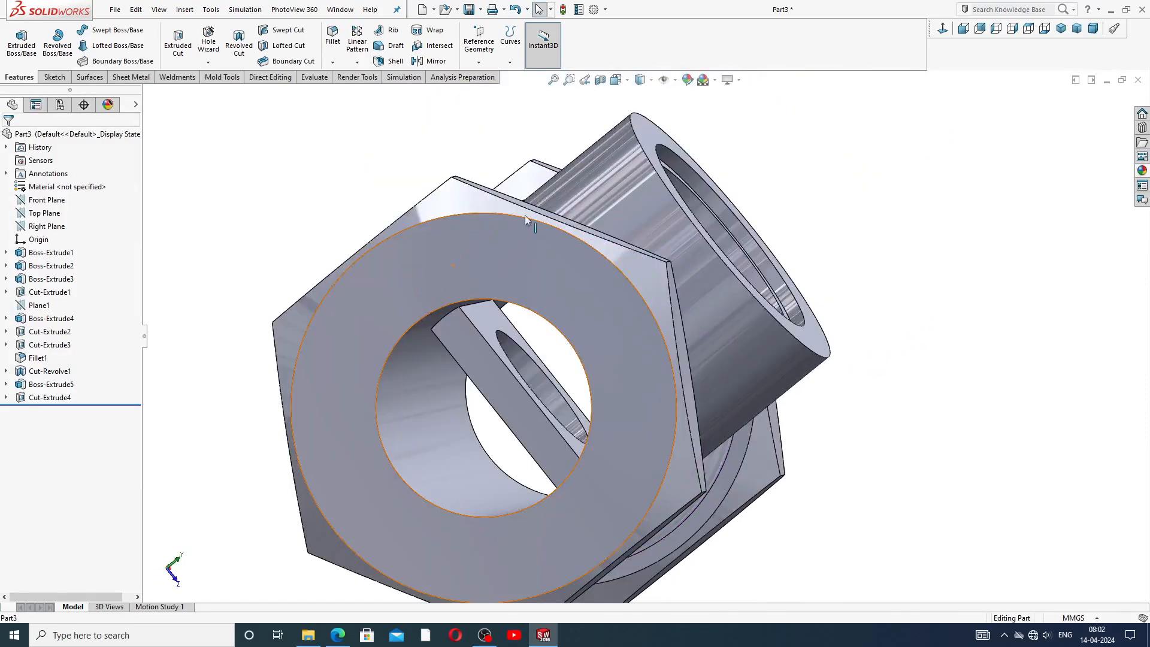
pyautogui.scroll(4, 626, 261)
pyautogui.moveTo(626, 261); pyautogui.dragTo(588, 399, button='middle')
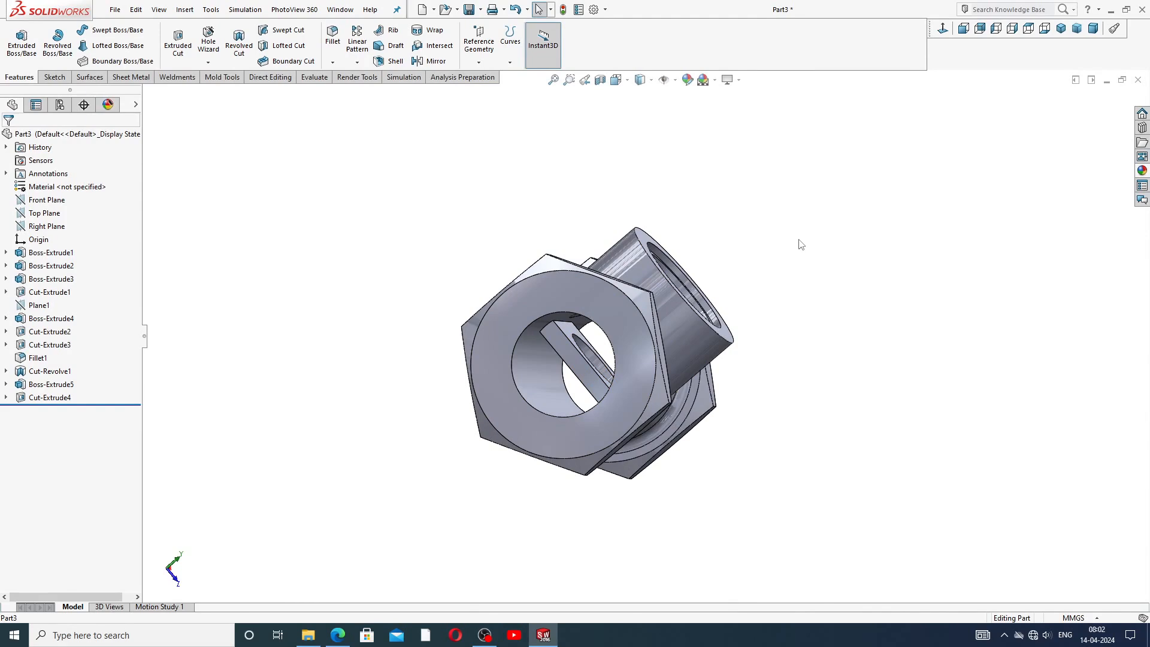
pyautogui.click(546, 634)
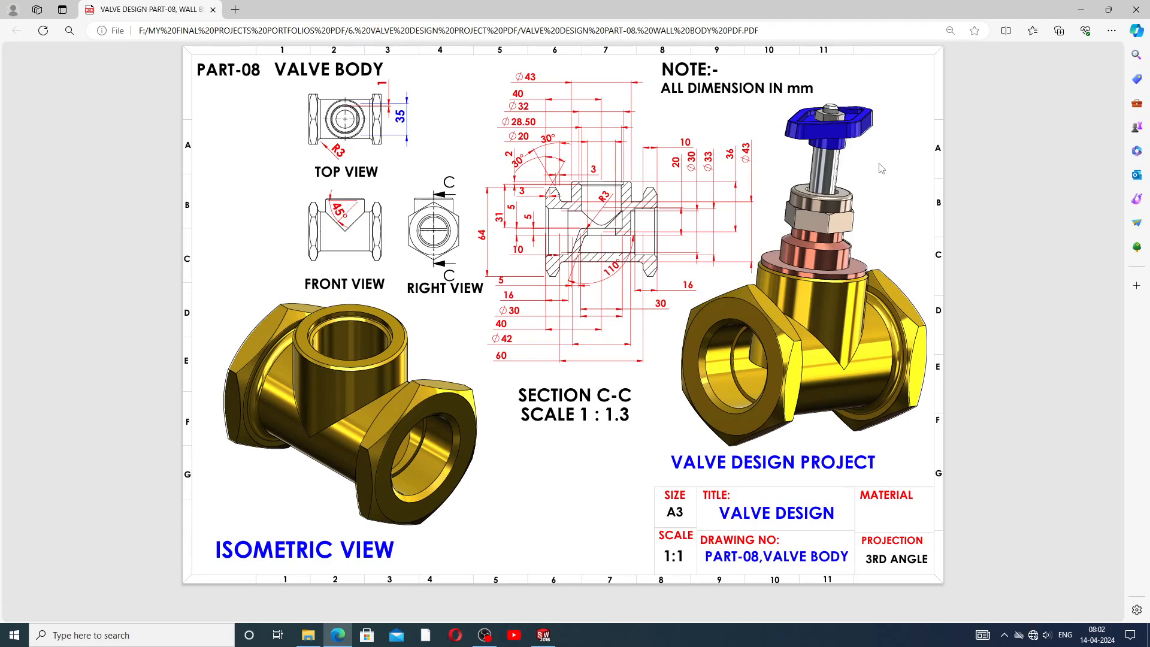
pyautogui.click(544, 634)
pyautogui.moveTo(853, 288); pyautogui.dragTo(770, 231, button='middle')
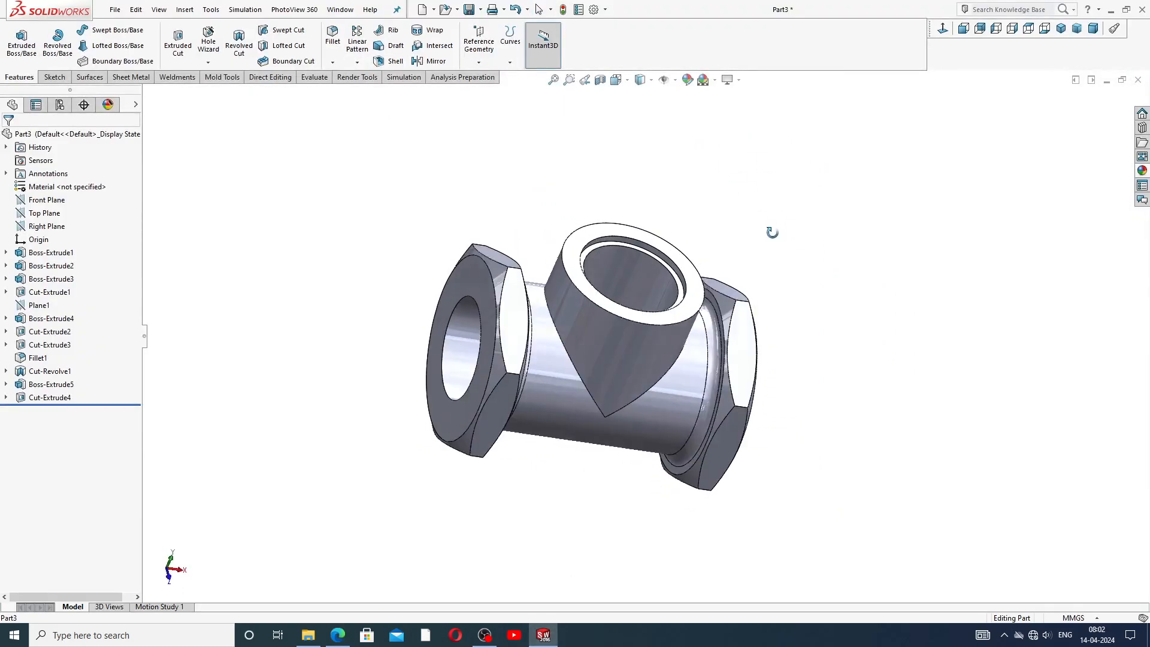
# Open a sketch on the Front Plane in hidden-lines view and draw a three-segment slanted profile below the rib.
pyautogui.click(43, 200)
pyautogui.click(52, 186)
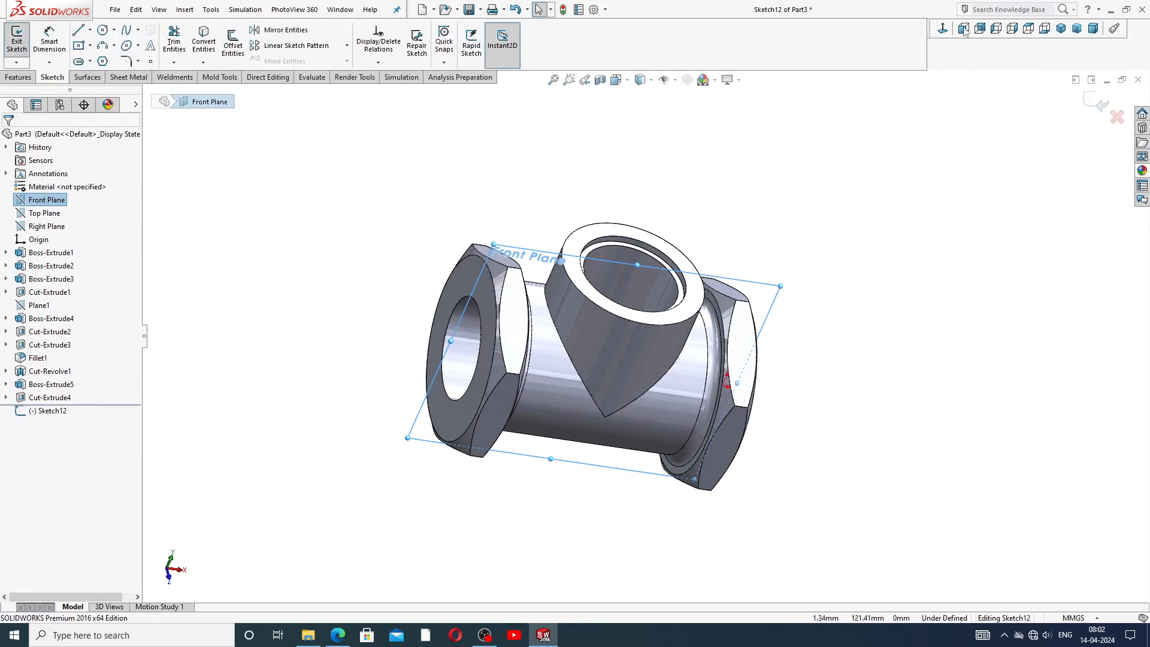
pyautogui.click(943, 30)
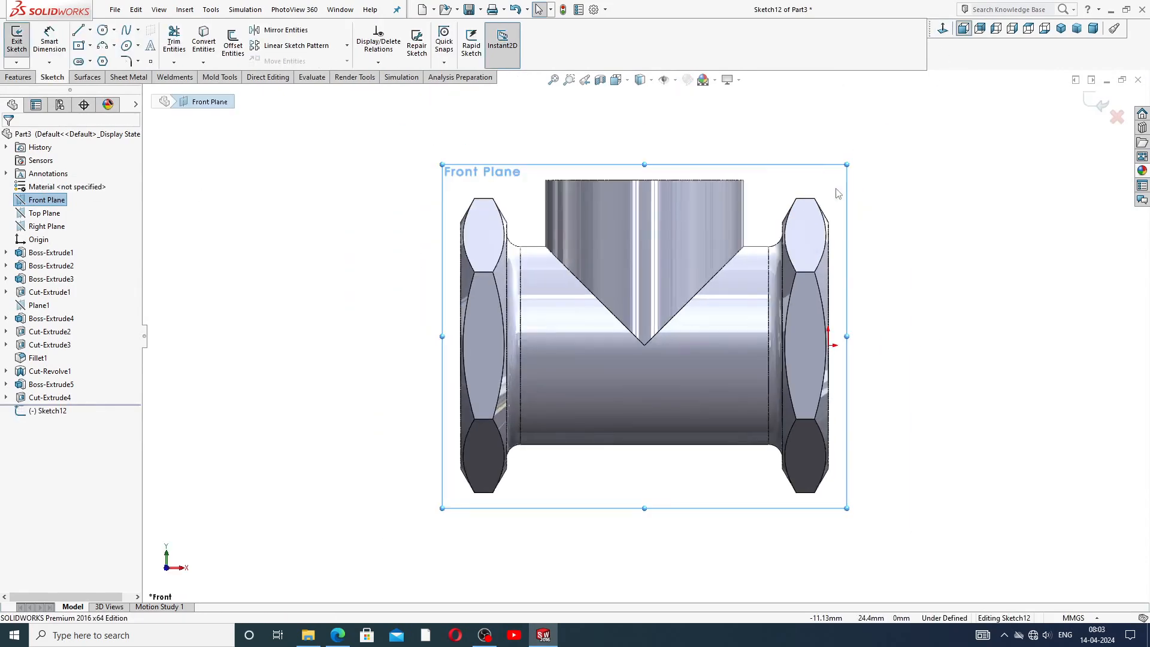
pyautogui.click(641, 80)
pyautogui.click(641, 164)
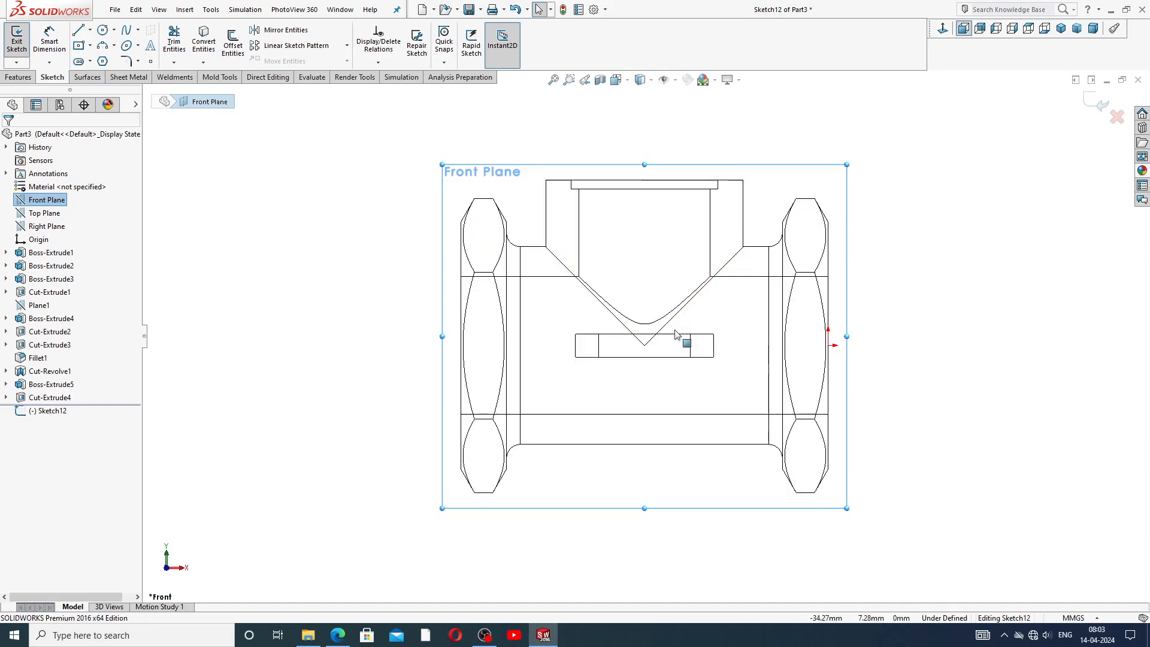
pyautogui.scroll(-2, 686, 347)
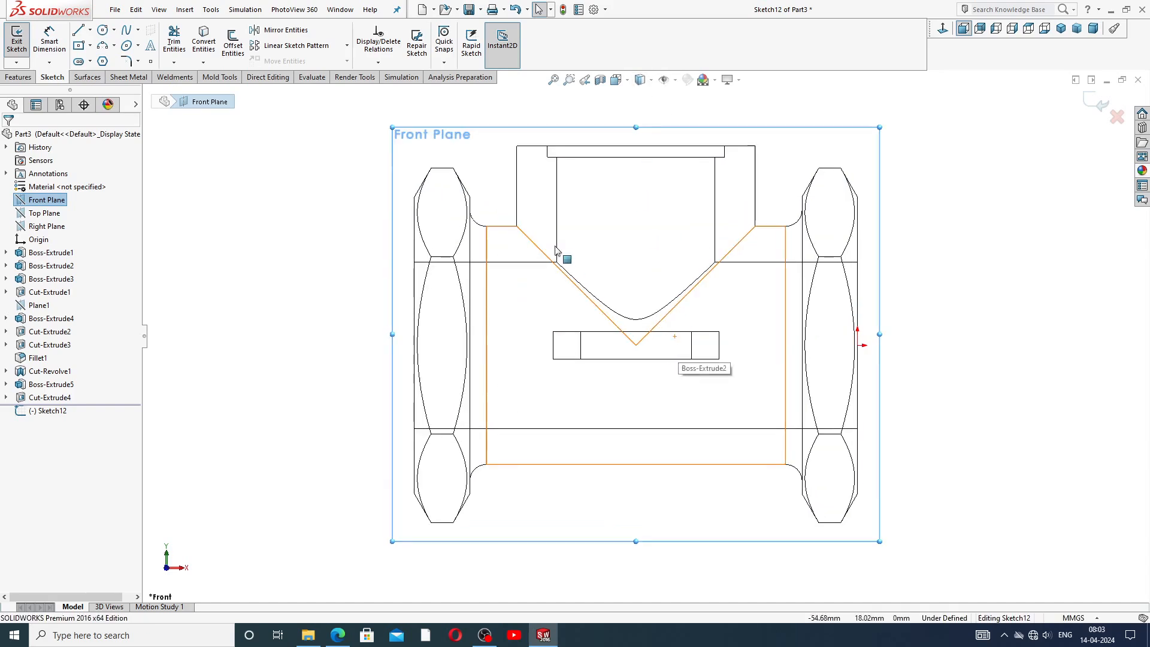
pyautogui.click(80, 30)
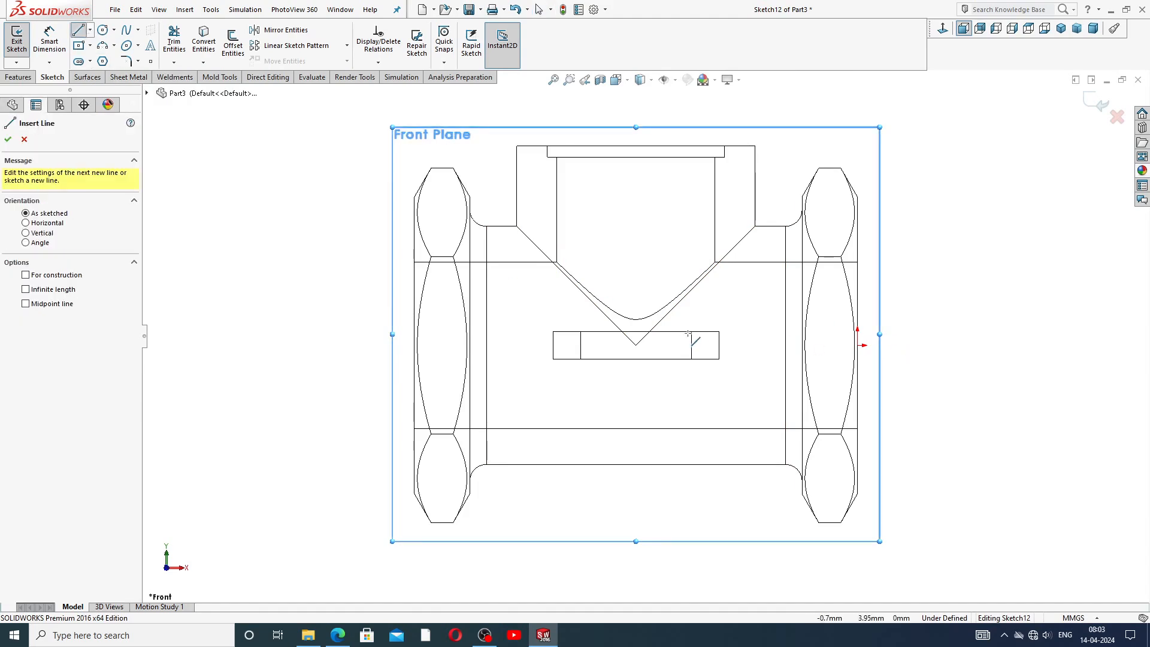
pyautogui.click(705, 359)
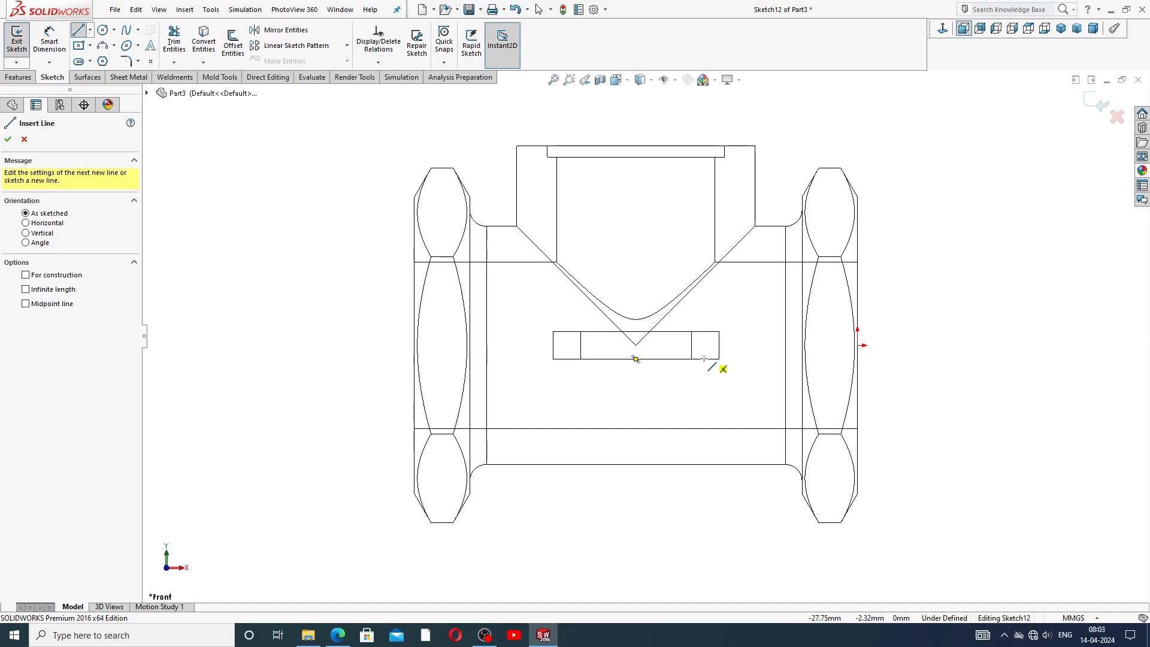
pyautogui.click(726, 429)
pyautogui.click(757, 428)
pyautogui.click(720, 331)
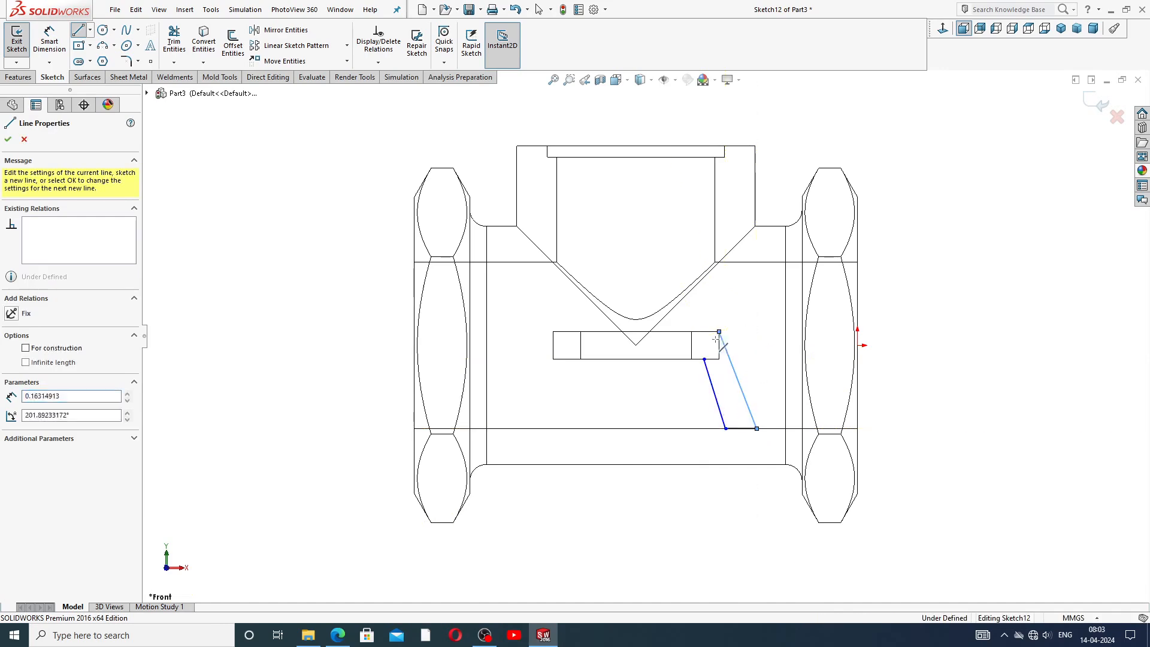
pyautogui.rightClick(743, 358)
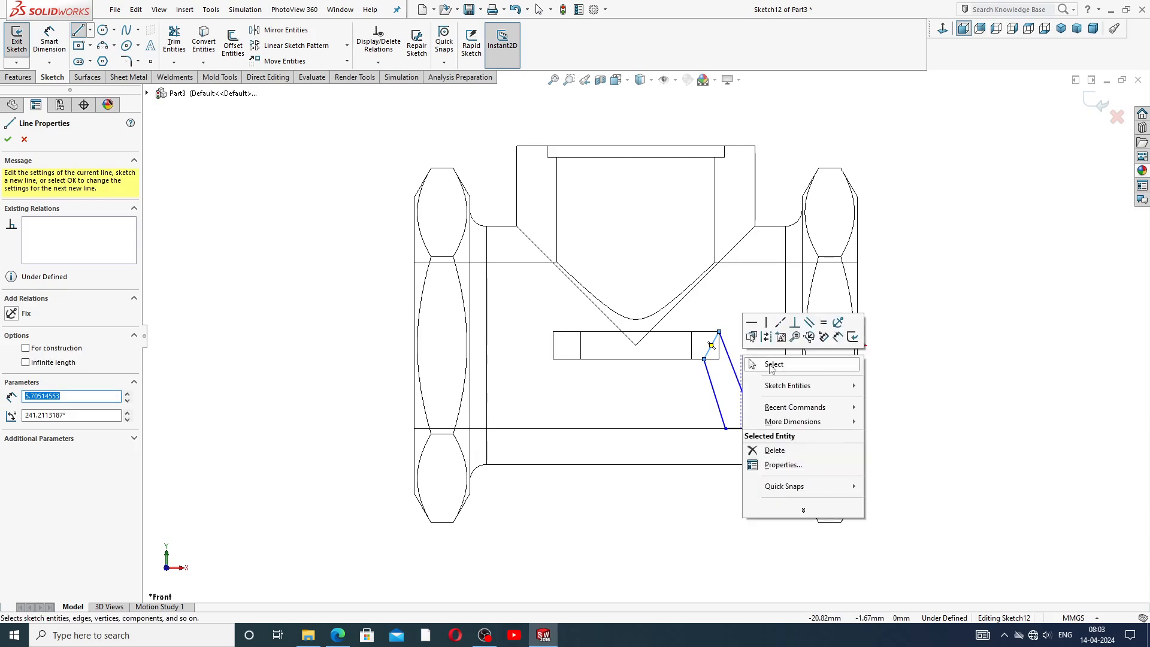
pyautogui.click(770, 363)
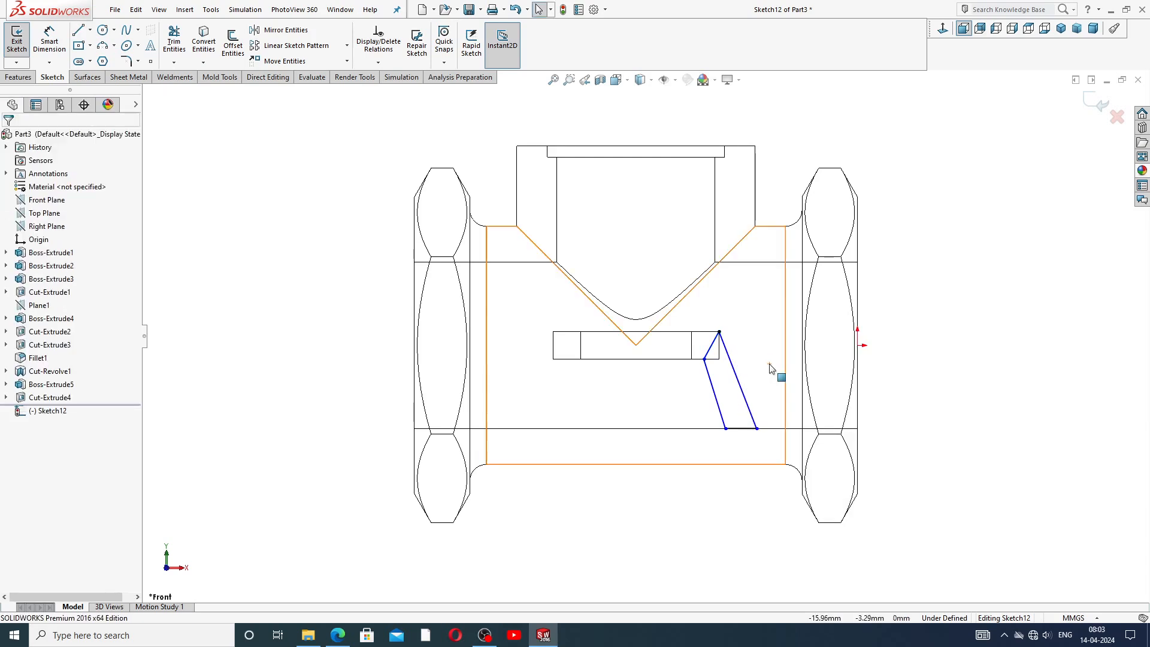
# Make the two slanted lines of the profile parallel.
pyautogui.click(714, 388)
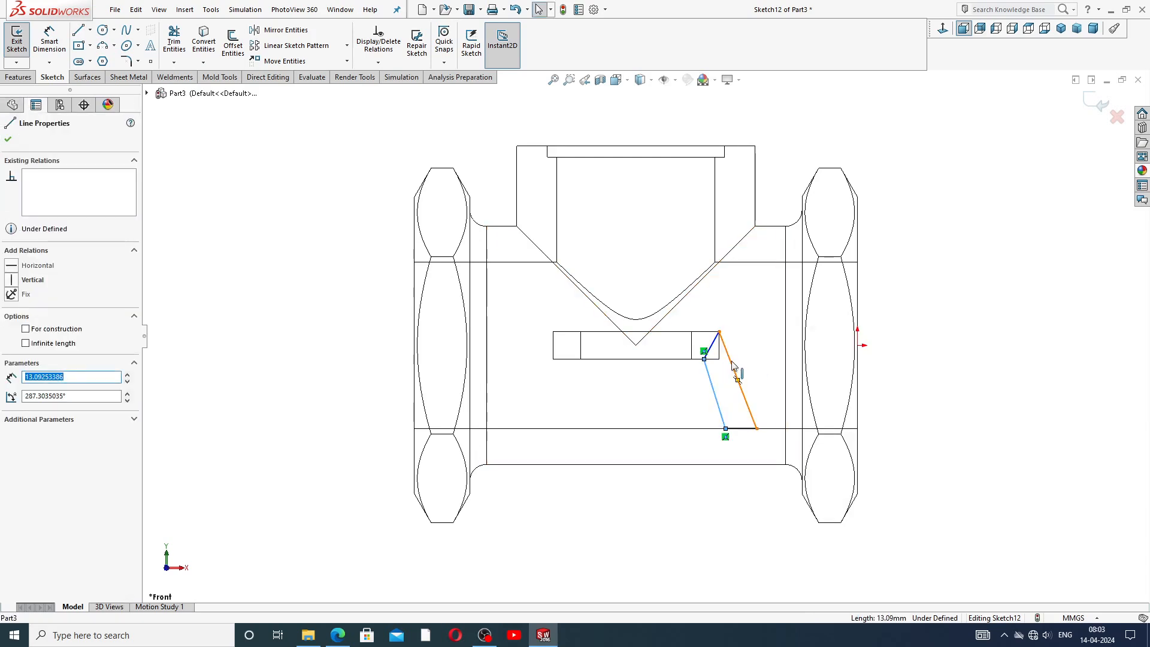
pyautogui.keyDown('ctrl'); pyautogui.click(739, 380); pyautogui.keyUp('ctrl')
pyautogui.click(824, 310)
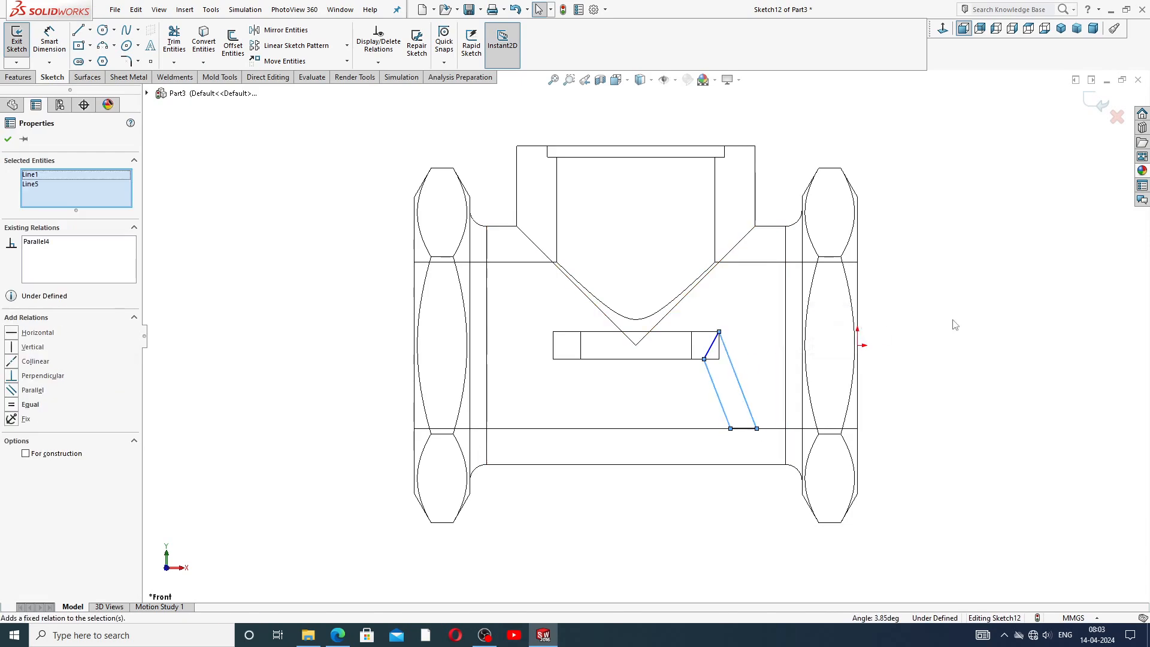
# Dimension the bottom line of the slanted profile as 5 mm.
pyautogui.press('Escape')
pyautogui.scroll(-2, 756, 399)
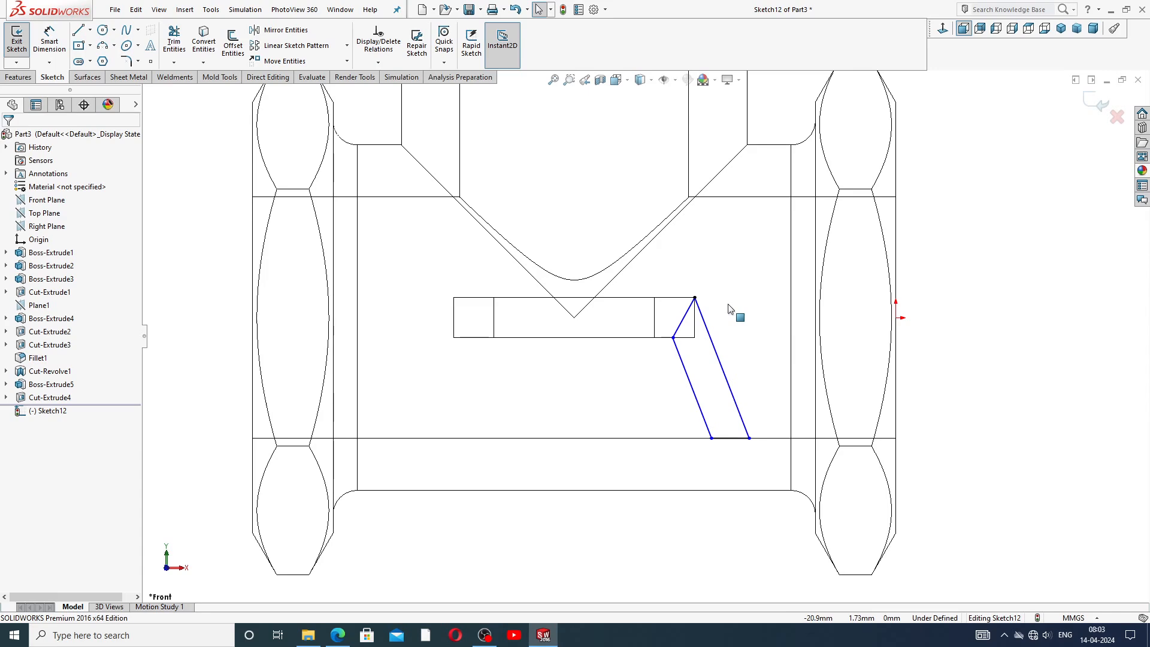
pyautogui.click(50, 41)
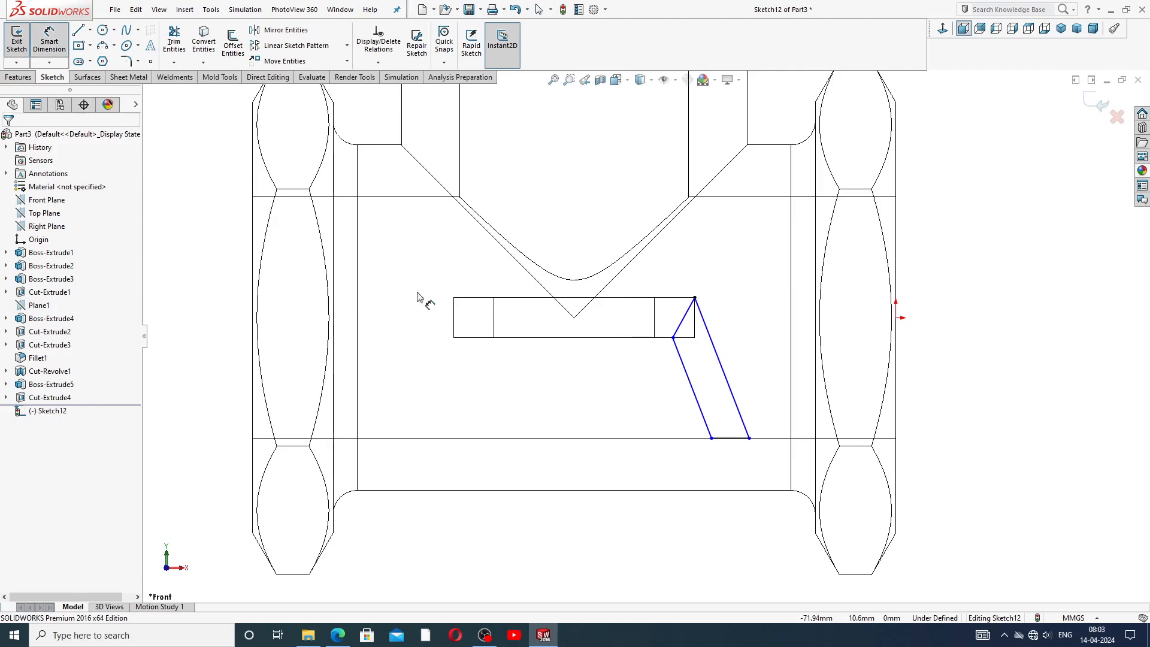
pyautogui.scroll(2, 735, 454)
pyautogui.click(735, 423)
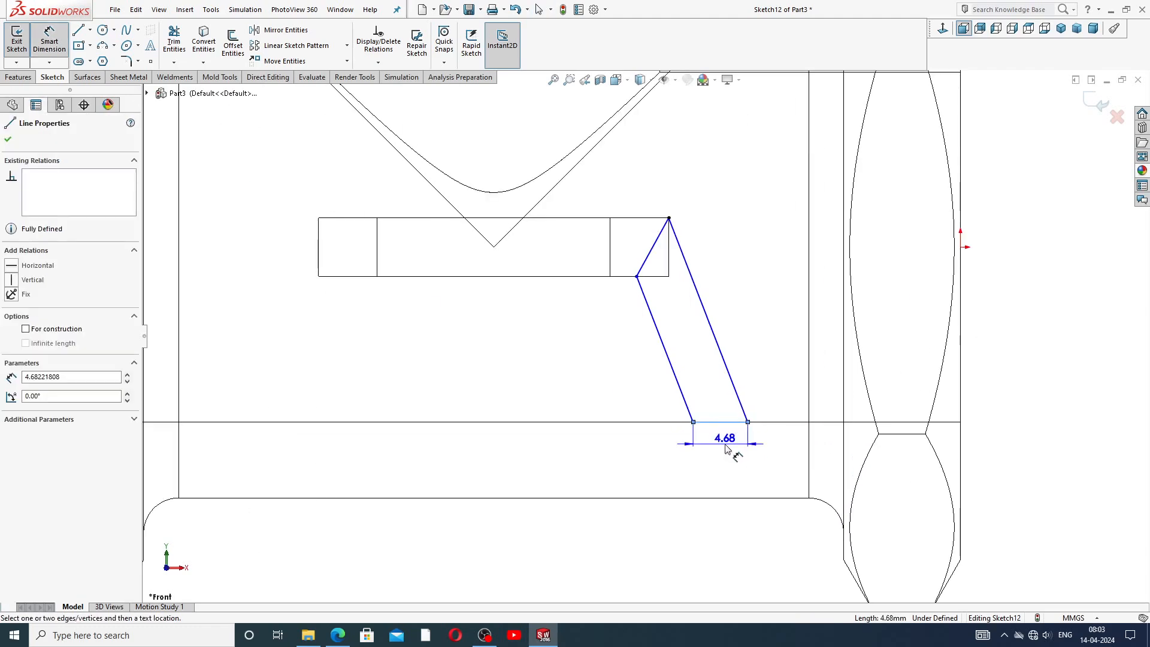
pyautogui.click(727, 450)
pyautogui.write('5')
pyautogui.press('Return')
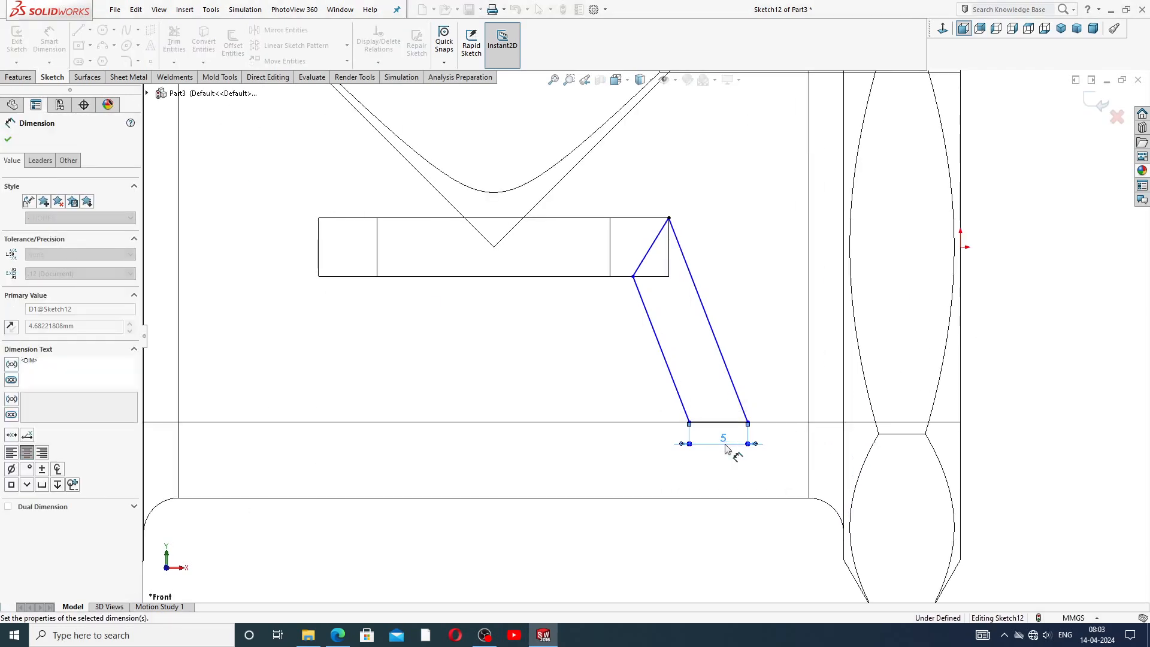
# Dimension the angle between the lower slanted line and the rib's bottom edge as 110°.
pyautogui.click(987, 347)
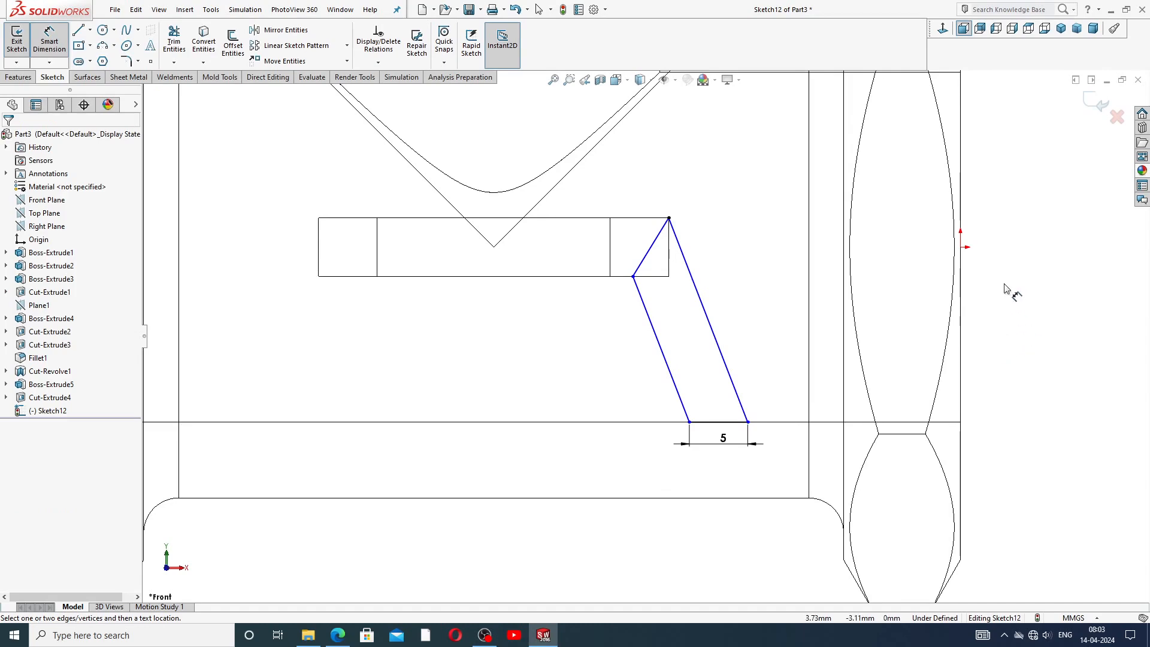
pyautogui.click(661, 350)
pyautogui.click(633, 277)
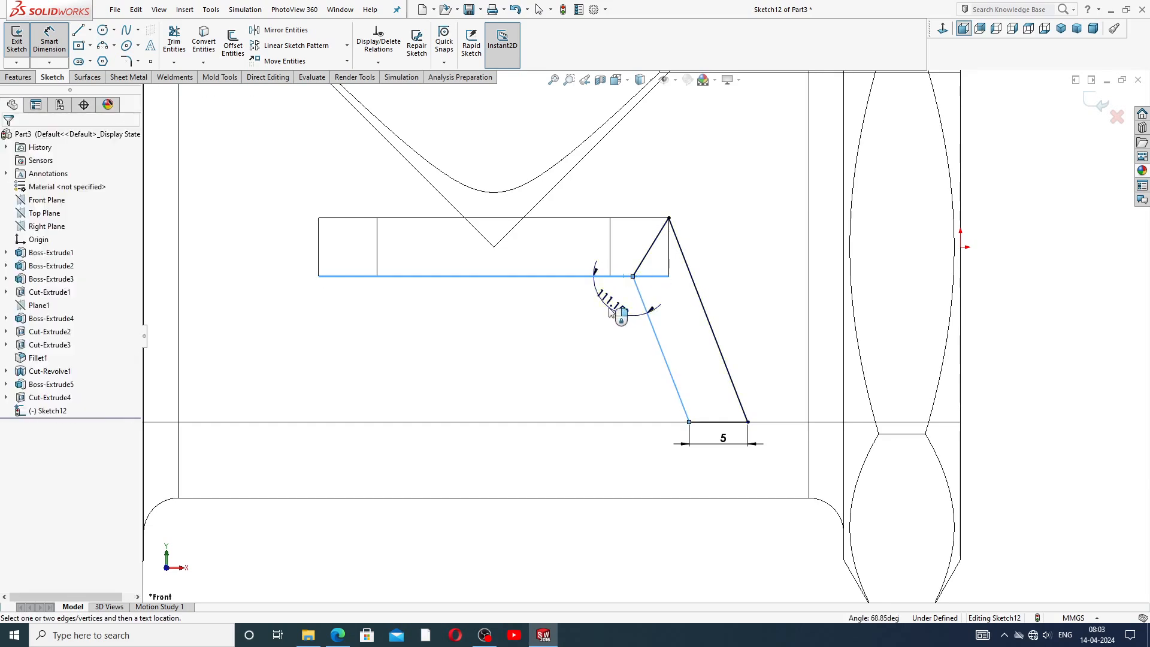
pyautogui.click(610, 311)
pyautogui.write('110')
pyautogui.press('Return')
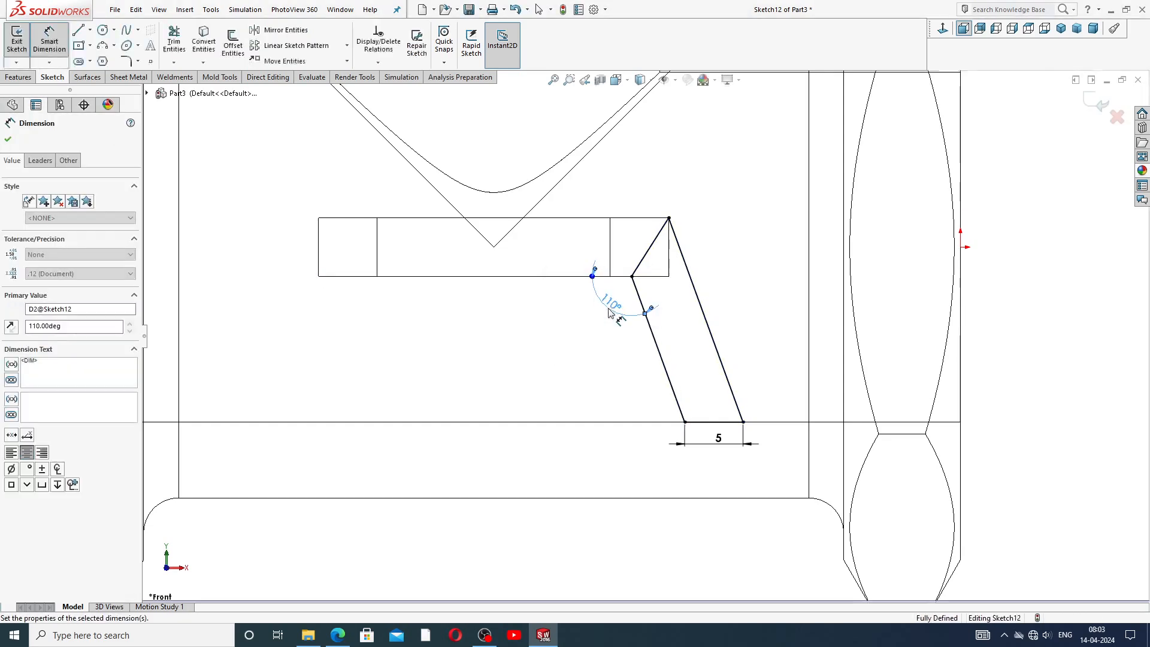
pyautogui.click(766, 291)
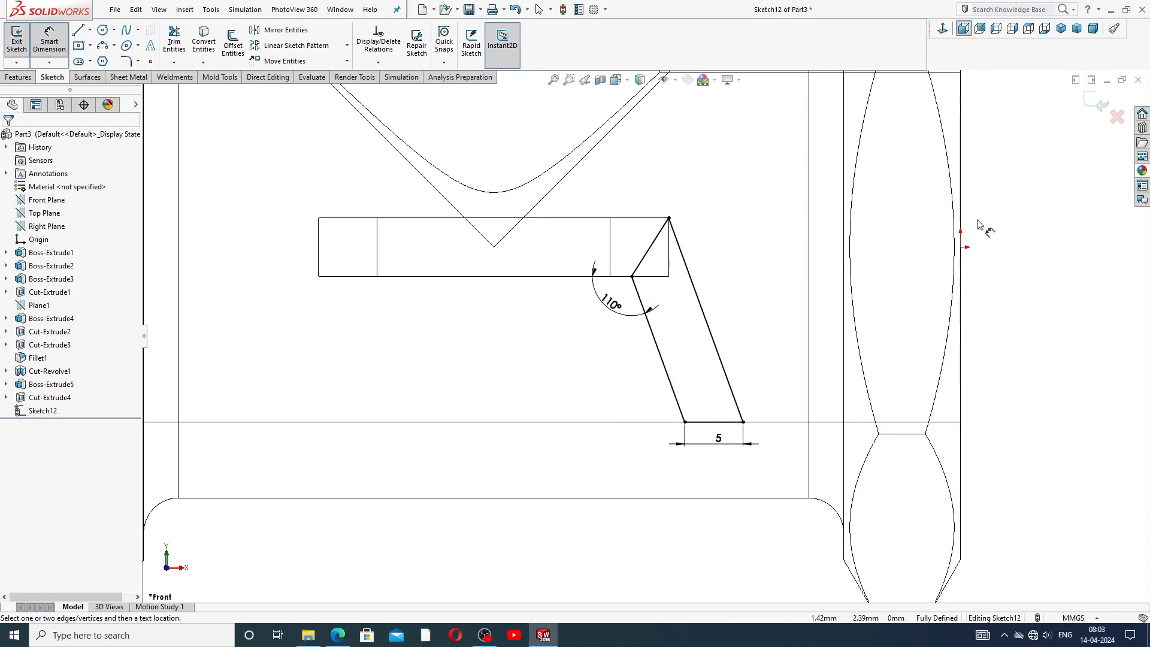
# Extrude the slanted profile as a Mid Plane boss 30 mm thick, checking the reference drawing before confirming.
pyautogui.rightClick(1000, 209)
pyautogui.click(1030, 182)
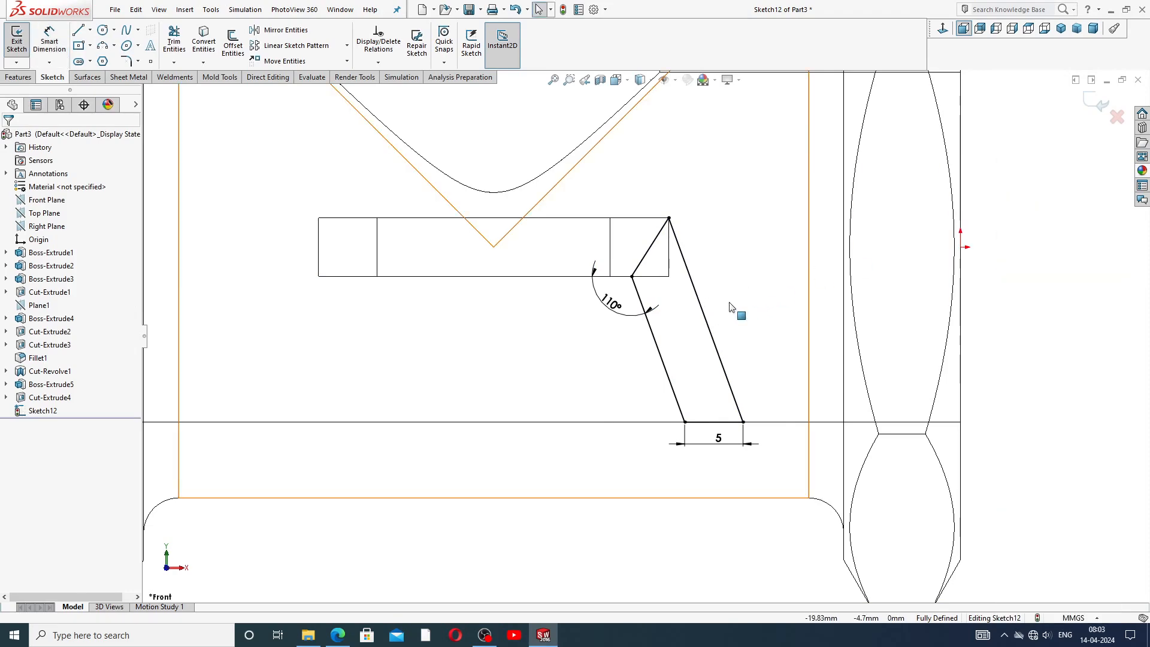
pyautogui.scroll(2, 730, 308)
pyautogui.scroll(2, 688, 249)
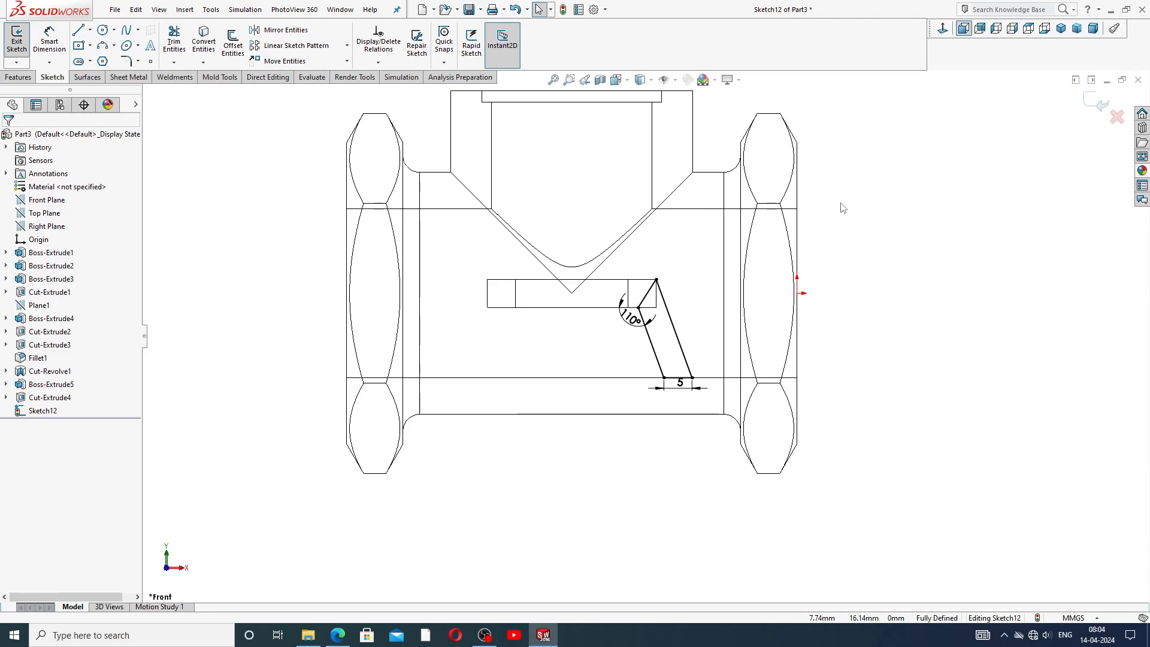
pyautogui.click(18, 78)
pyautogui.click(21, 44)
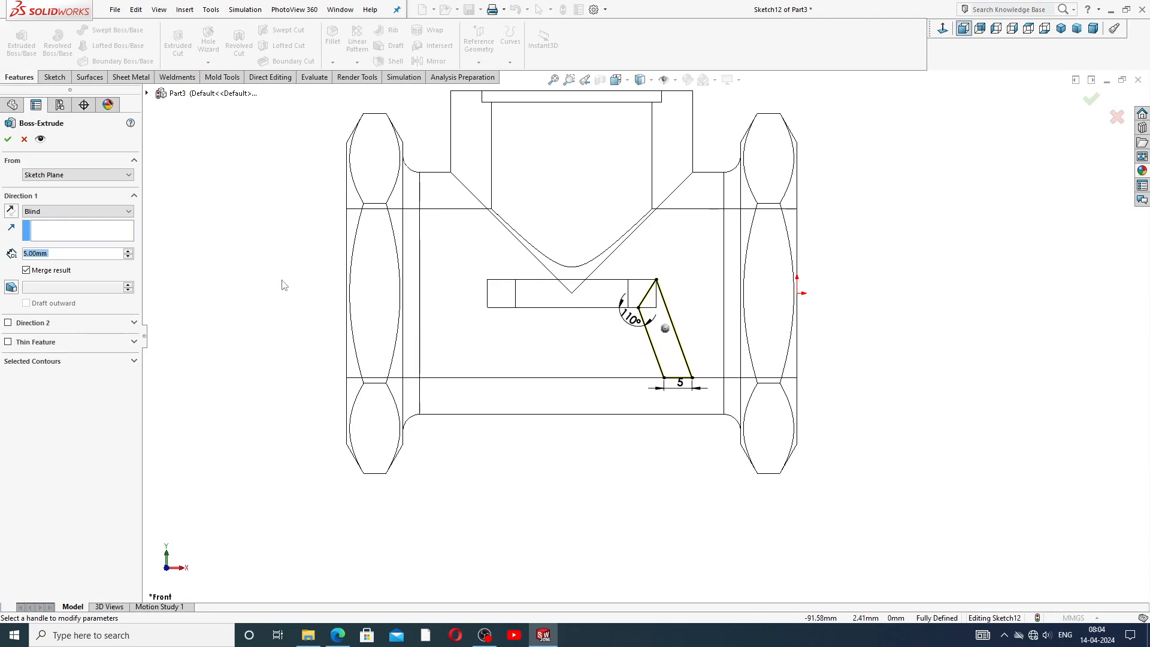
pyautogui.click(72, 211)
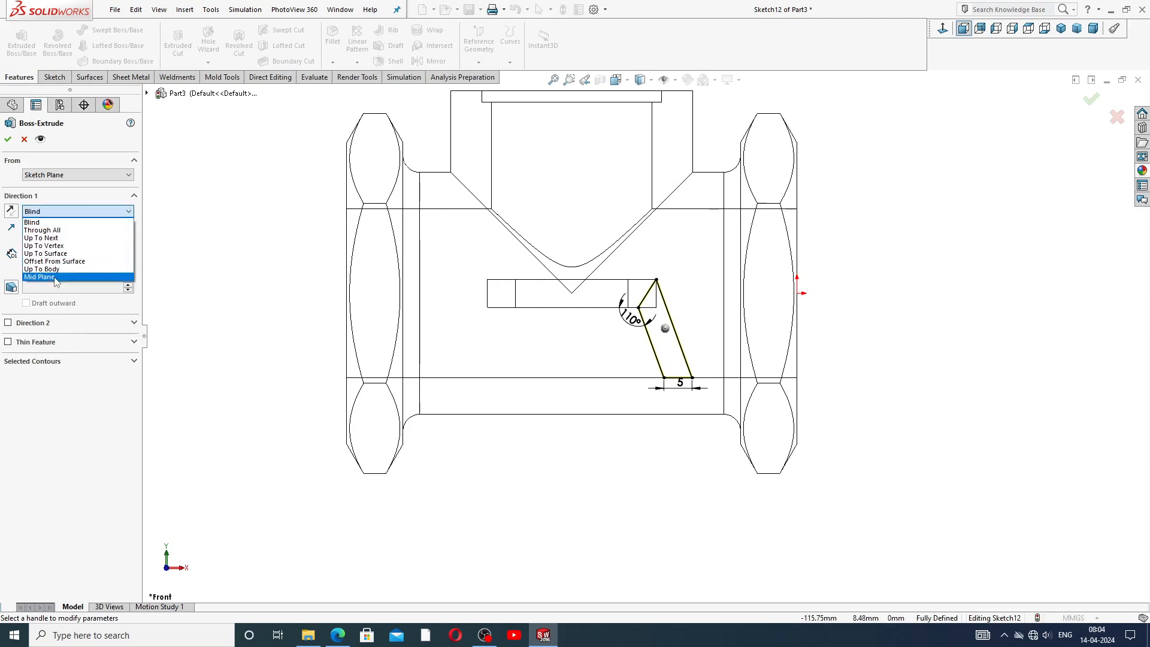
pyautogui.click(40, 277)
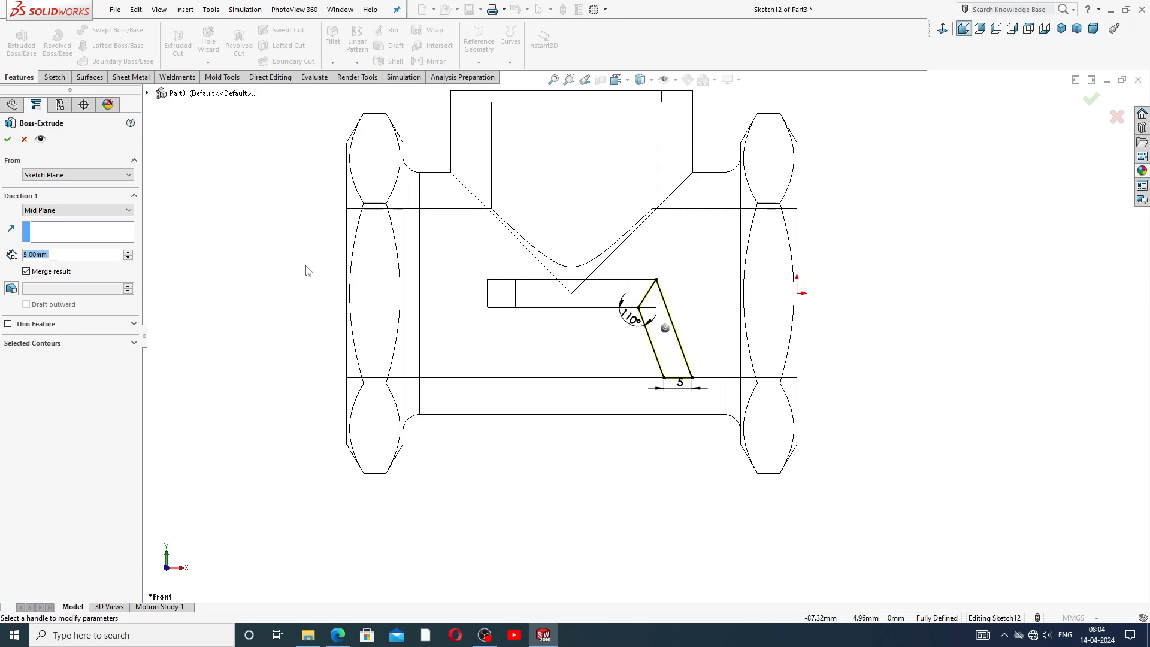
pyautogui.moveTo(649, 294); pyautogui.dragTo(584, 304, button='middle')
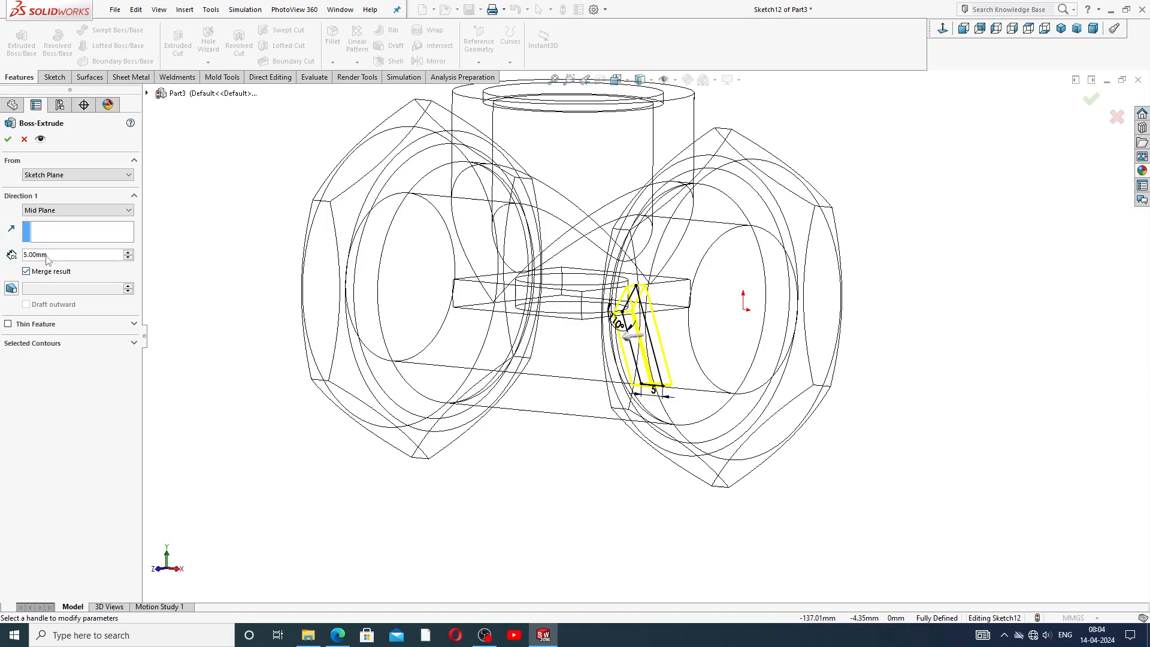
pyautogui.write('30')
pyautogui.press('Return')
pyautogui.moveTo(624, 323); pyautogui.dragTo(671, 316, button='middle')
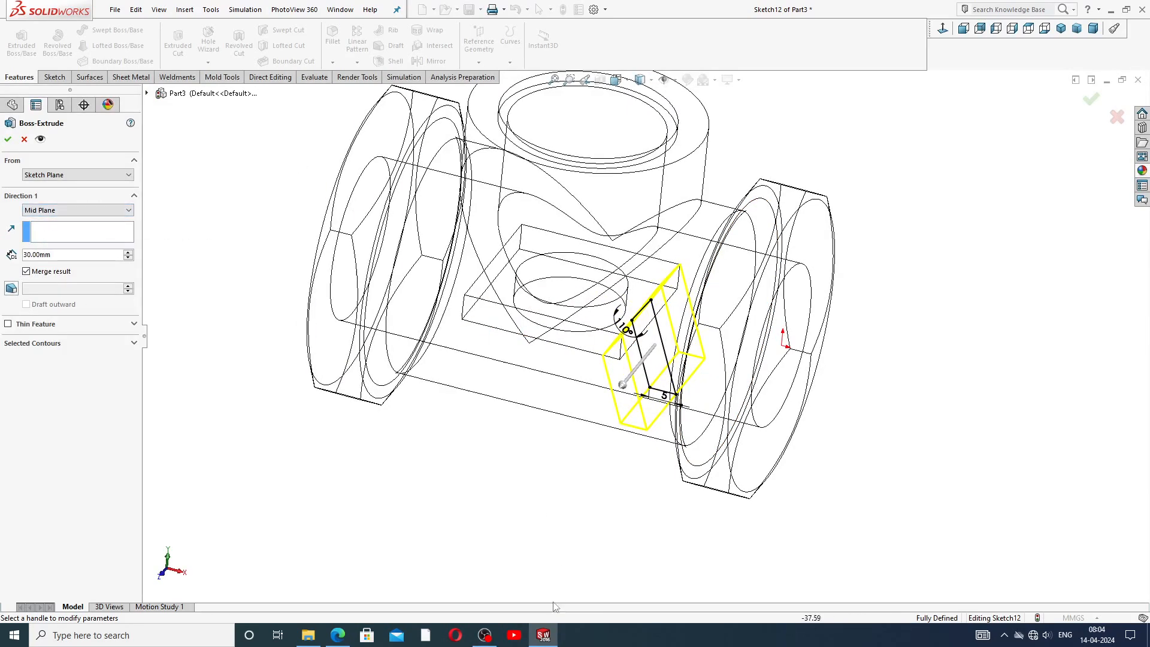
pyautogui.click(543, 635)
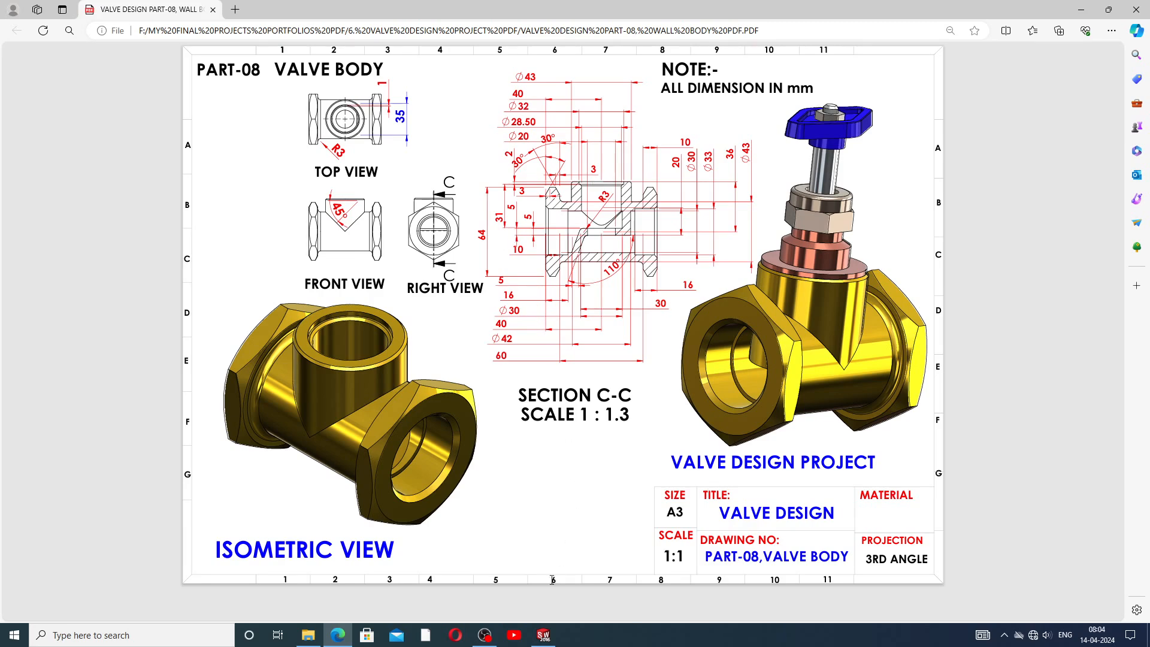
pyautogui.click(544, 635)
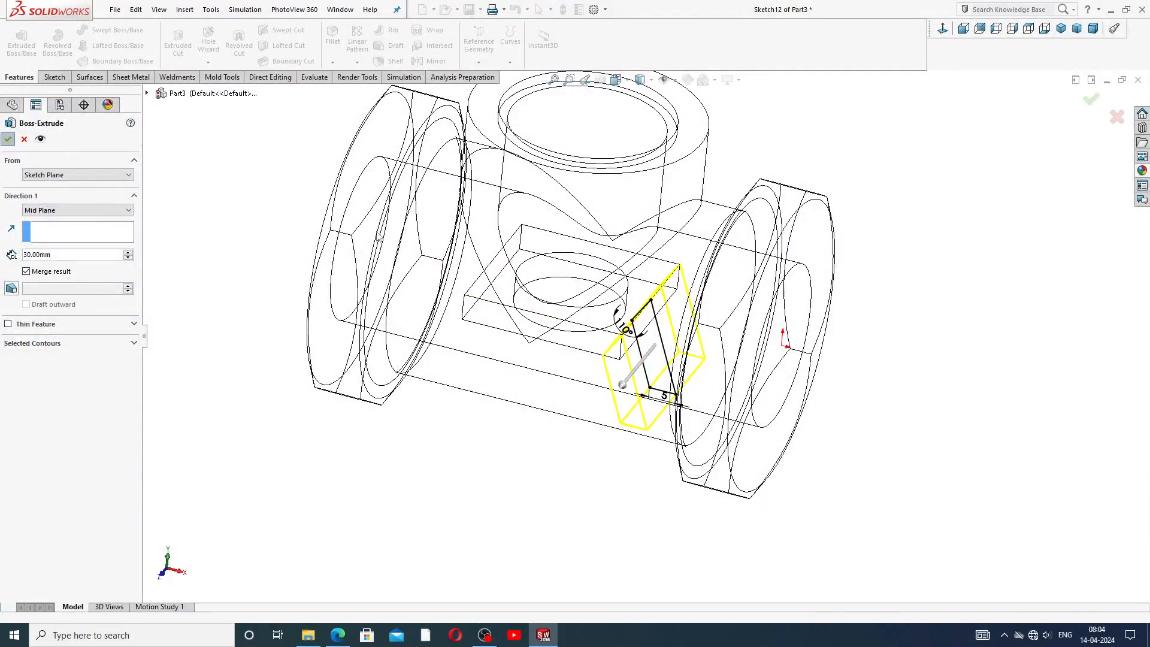
pyautogui.moveTo(728, 334); pyautogui.dragTo(741, 289, button='middle')
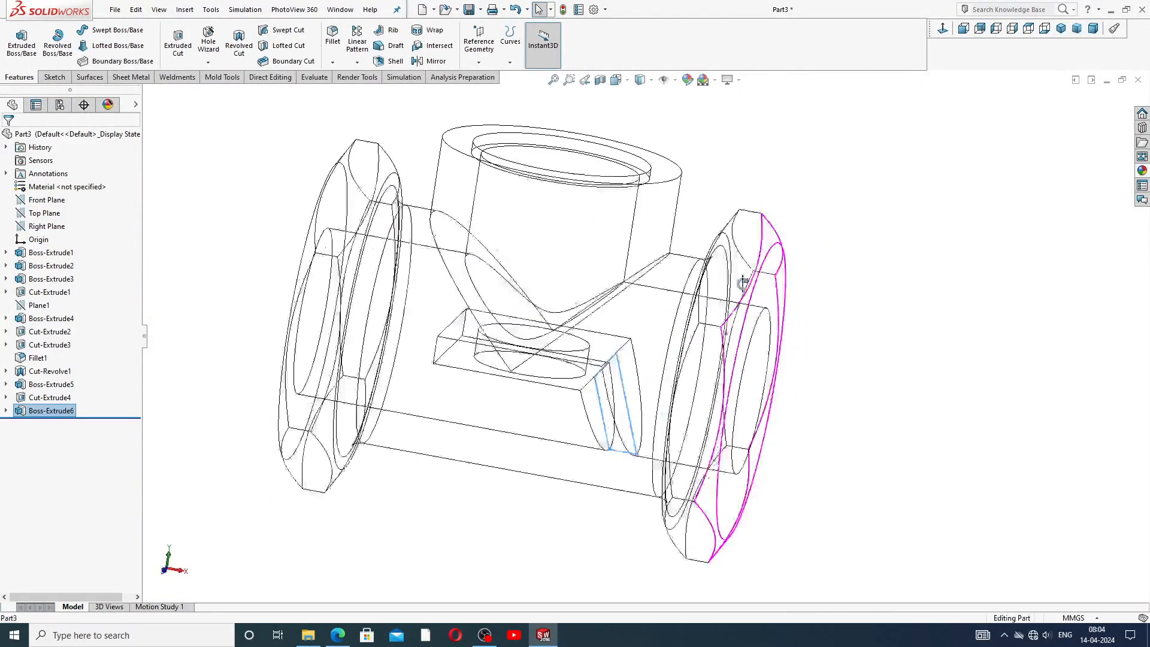
# Fillet the two upper edges of the slanted boss with the 3 mm radius.
pyautogui.scroll(-3, 678, 468)
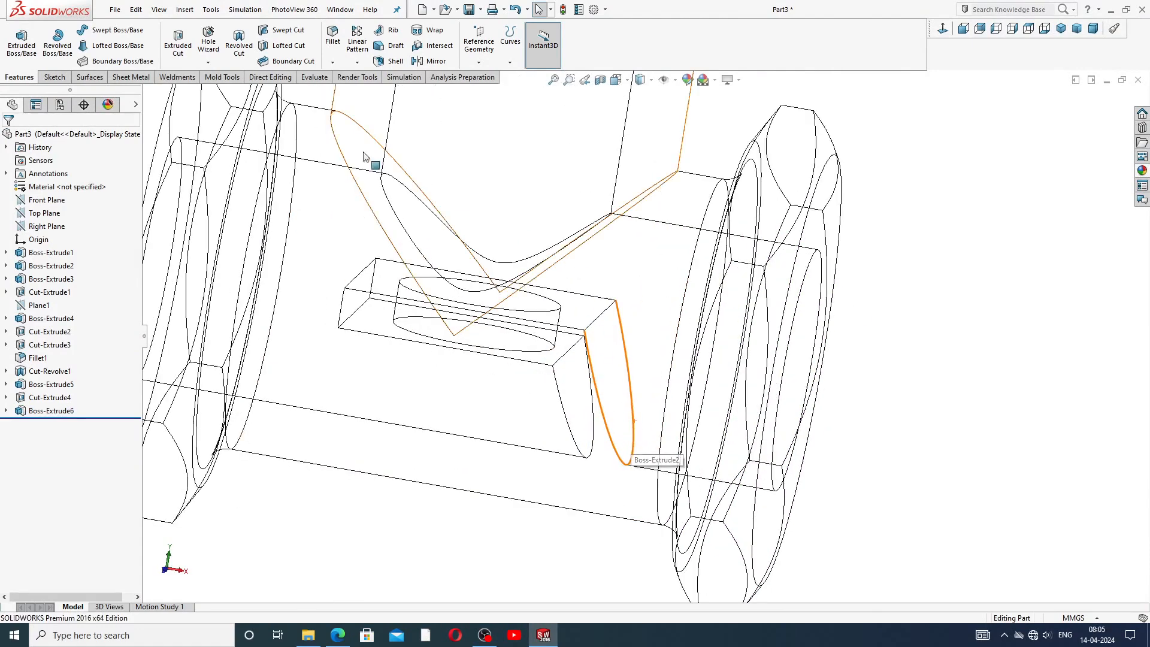
pyautogui.click(333, 37)
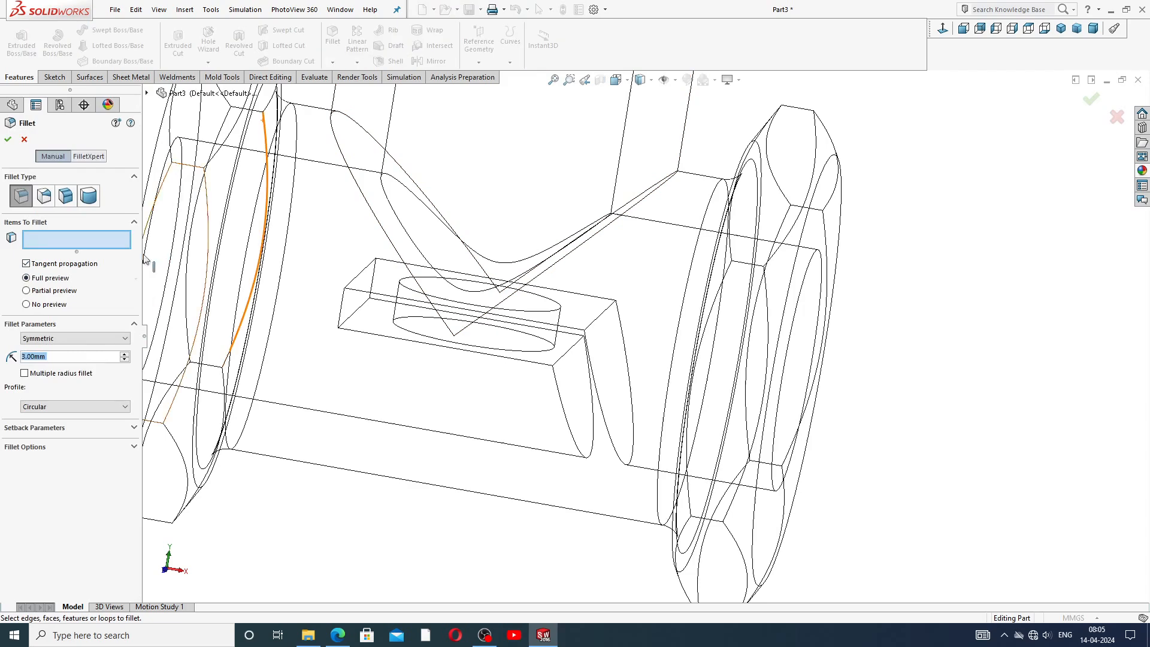
pyautogui.click(593, 323)
pyautogui.click(560, 355)
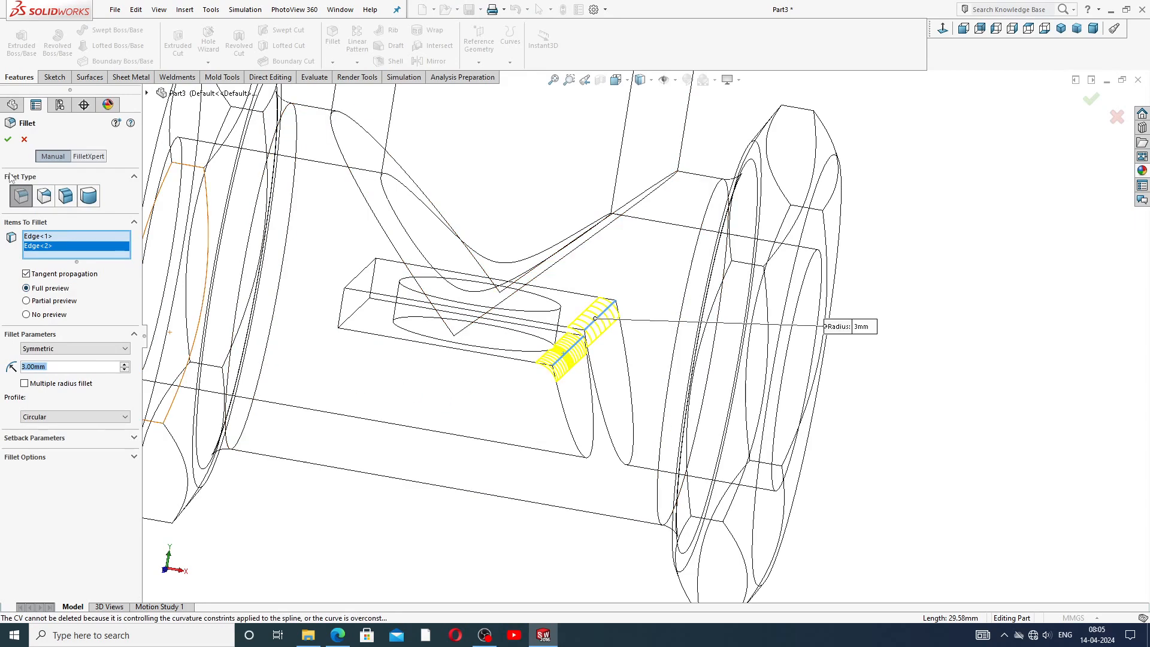
pyautogui.click(9, 141)
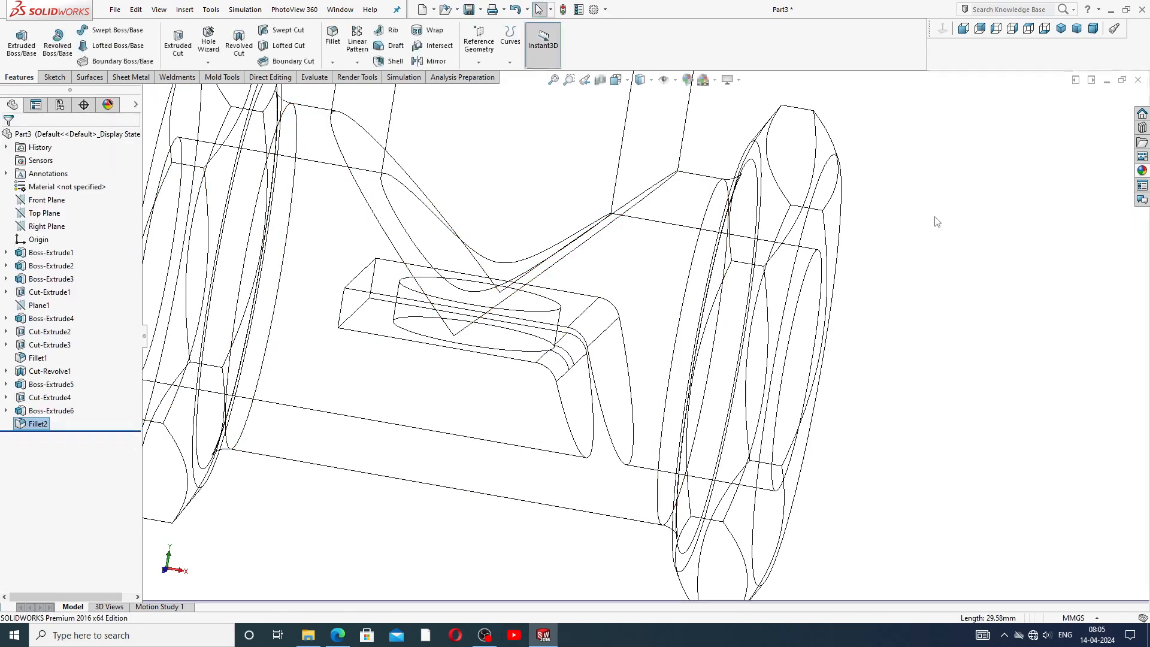
# Switch to shaded display and orbit around the model to inspect the rib and slanted boss from below.
pyautogui.scroll(6, 594, 252)
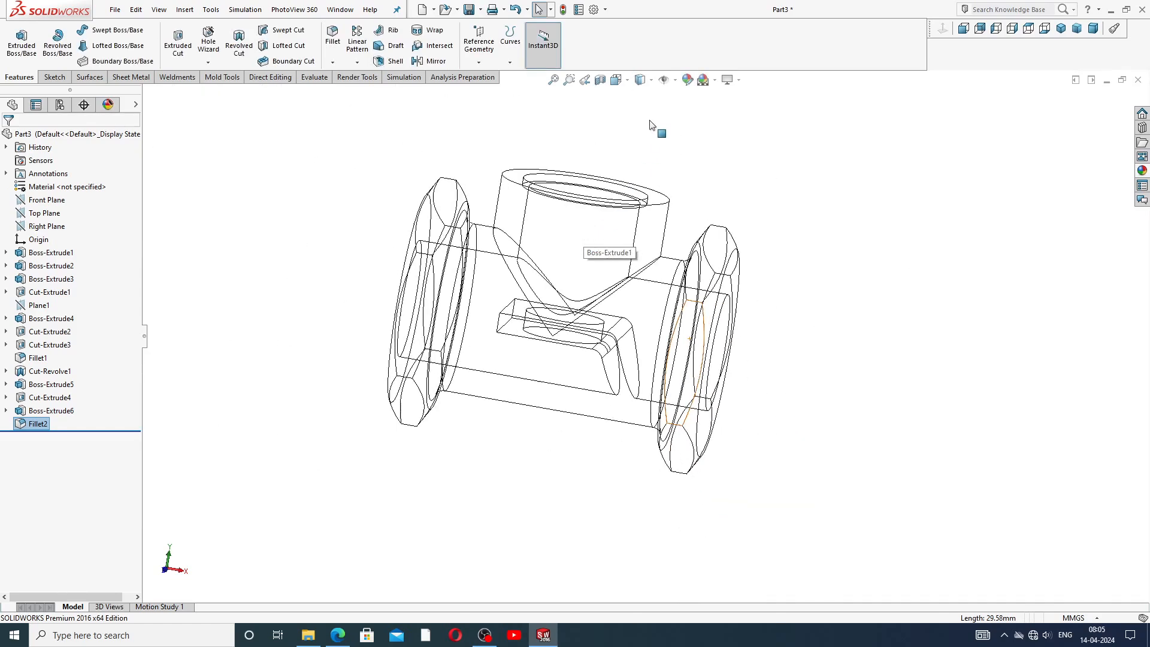
pyautogui.click(651, 81)
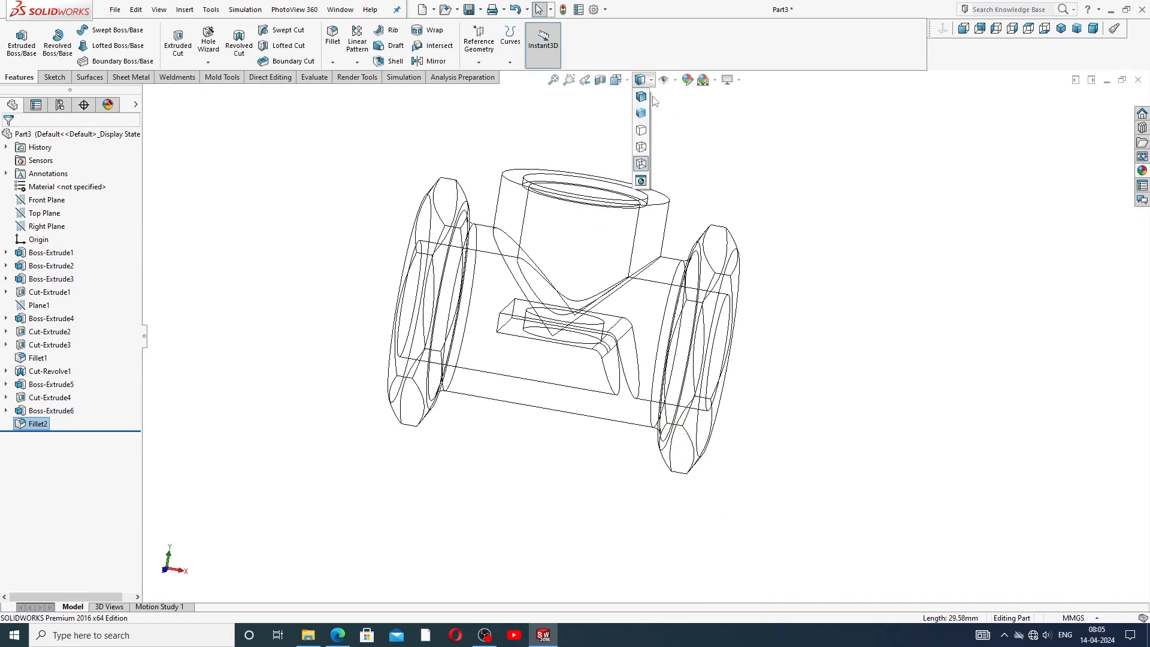
pyautogui.click(640, 114)
pyautogui.moveTo(737, 248)
pyautogui.mouseDown(button='middle')
pyautogui.moveTo(700, 225)
pyautogui.moveTo(644, 158)
pyautogui.mouseUp(button='middle')
pyautogui.moveTo(678, 245)
pyautogui.mouseDown(button='middle')
pyautogui.moveTo(600, 201)
pyautogui.moveTo(626, 286)
pyautogui.mouseUp(button='middle')
pyautogui.moveTo(587, 367)
pyautogui.mouseDown(button='middle')
pyautogui.moveTo(711, 310)
pyautogui.moveTo(657, 296)
pyautogui.moveTo(701, 287)
pyautogui.moveTo(707, 314)
pyautogui.moveTo(665, 343)
pyautogui.moveTo(663, 248)
pyautogui.moveTo(665, 264)
pyautogui.mouseUp(button='middle')
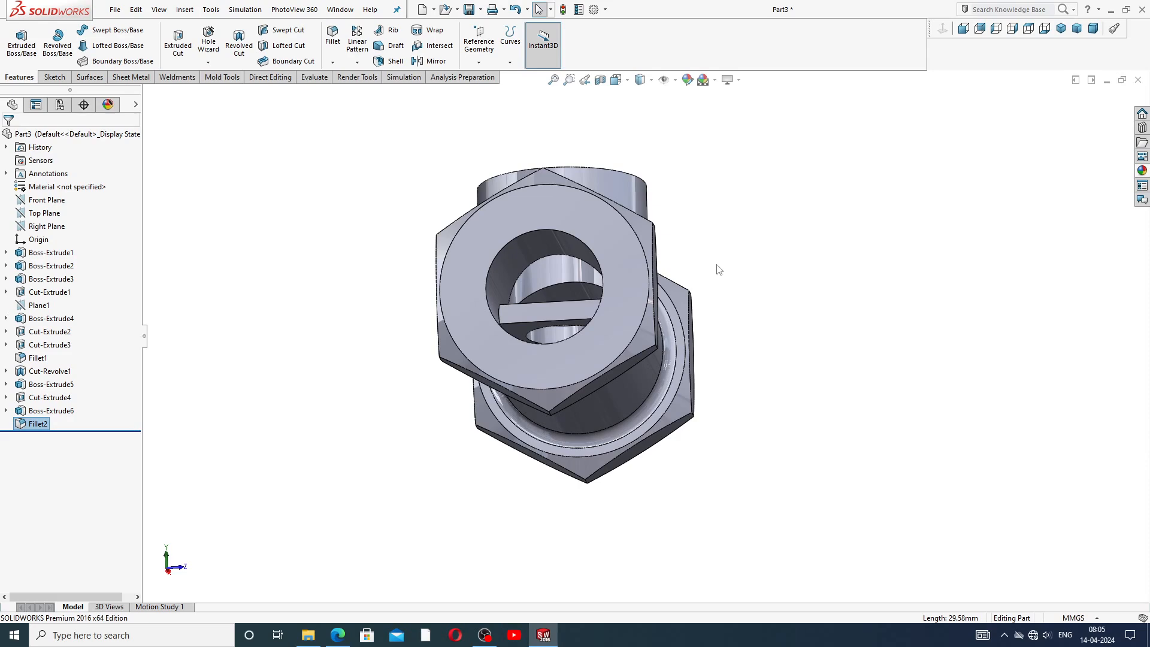
pyautogui.scroll(-3, 559, 332)
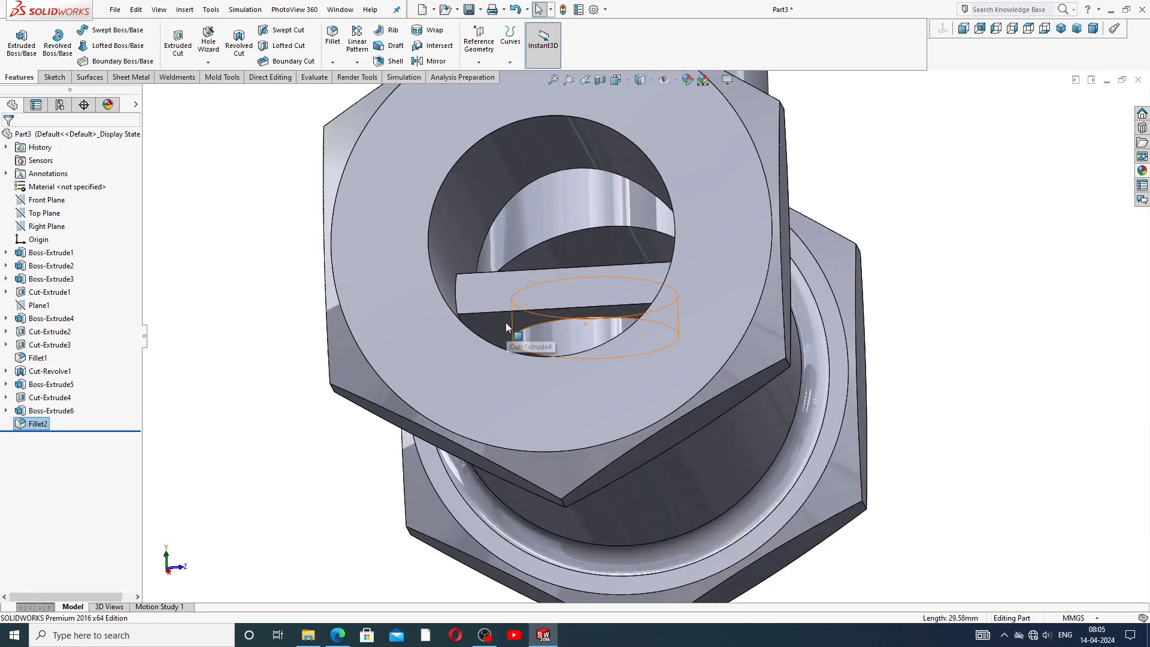
# Open a sketch on the rib's underside in hidden-lines view and draw two concentric circles about 39 mm and 24 mm in diameter.
pyautogui.click(505, 324)
pyautogui.click(546, 270)
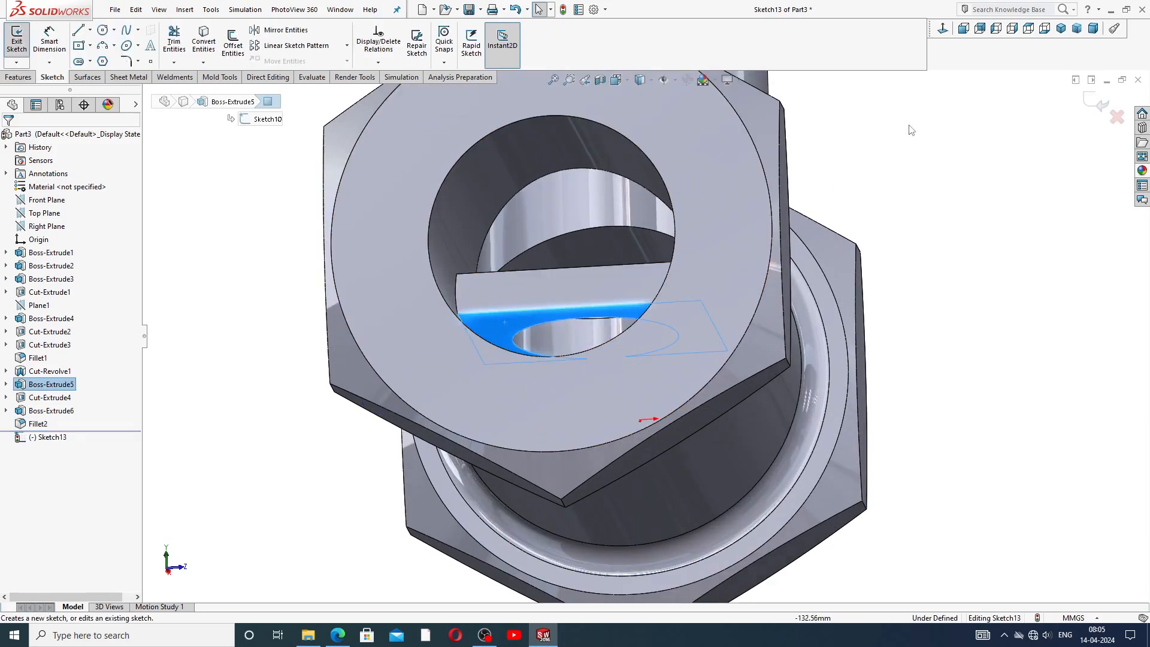
pyautogui.click(943, 28)
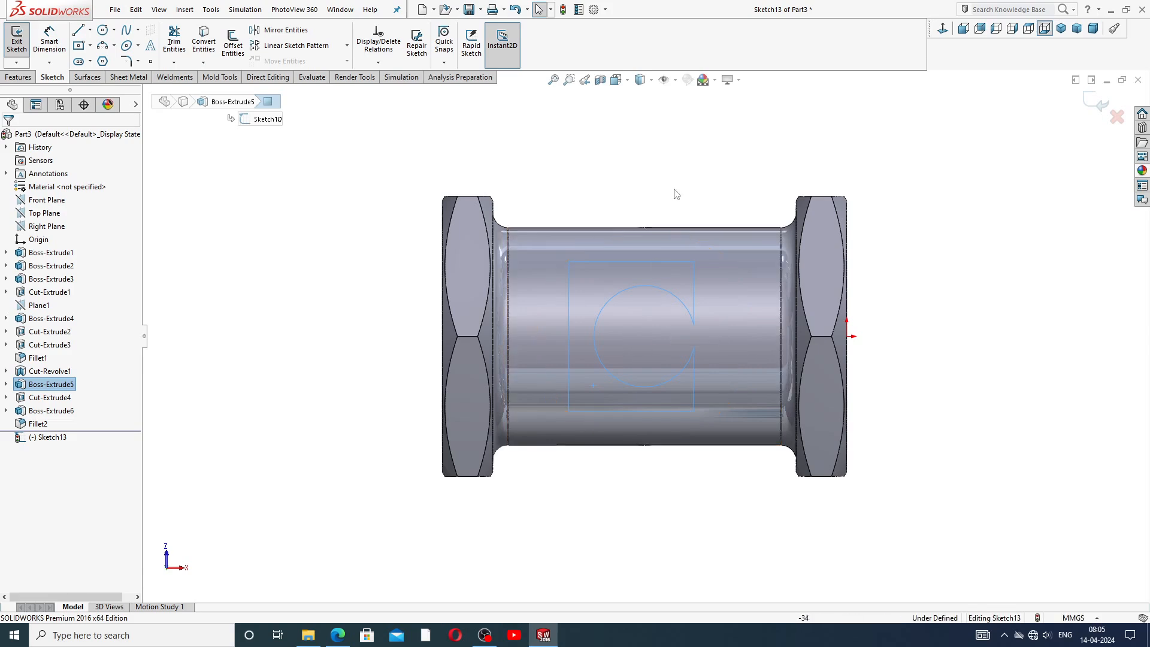
pyautogui.click(651, 79)
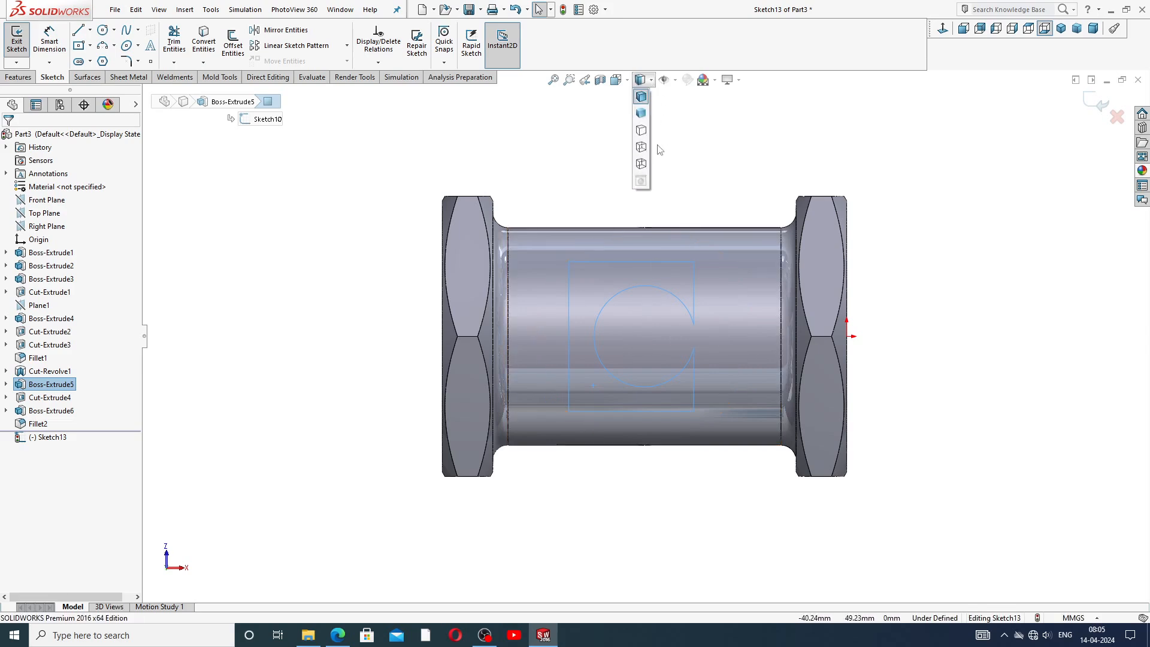
pyautogui.click(641, 164)
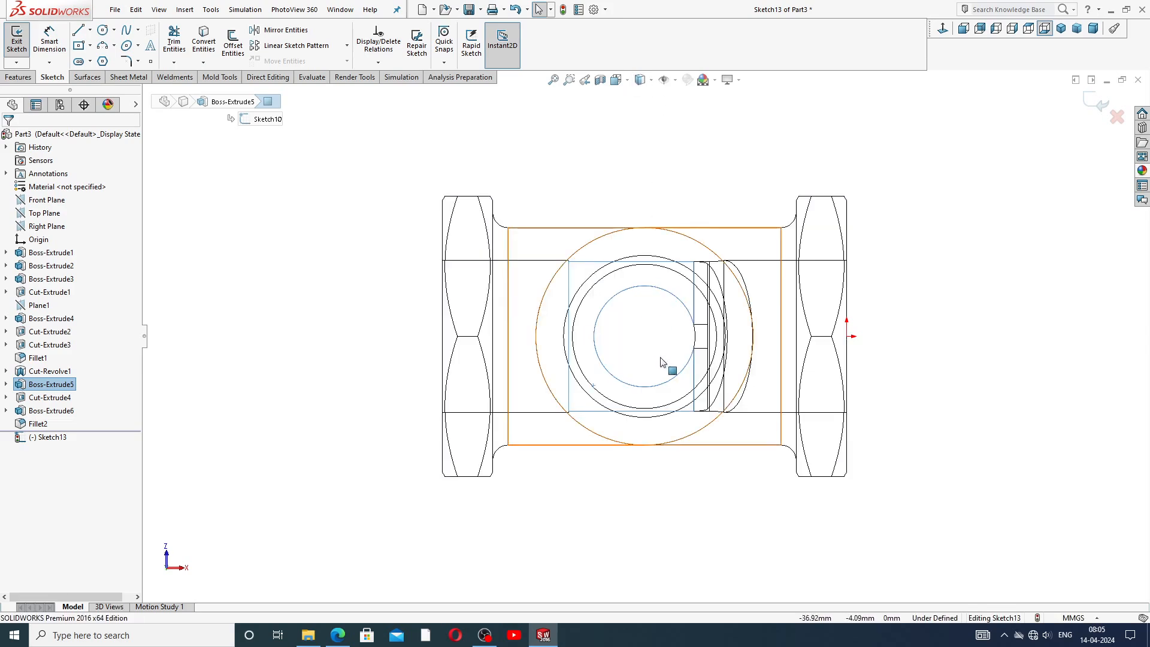
pyautogui.scroll(-3, 665, 363)
pyautogui.scroll(2, 601, 257)
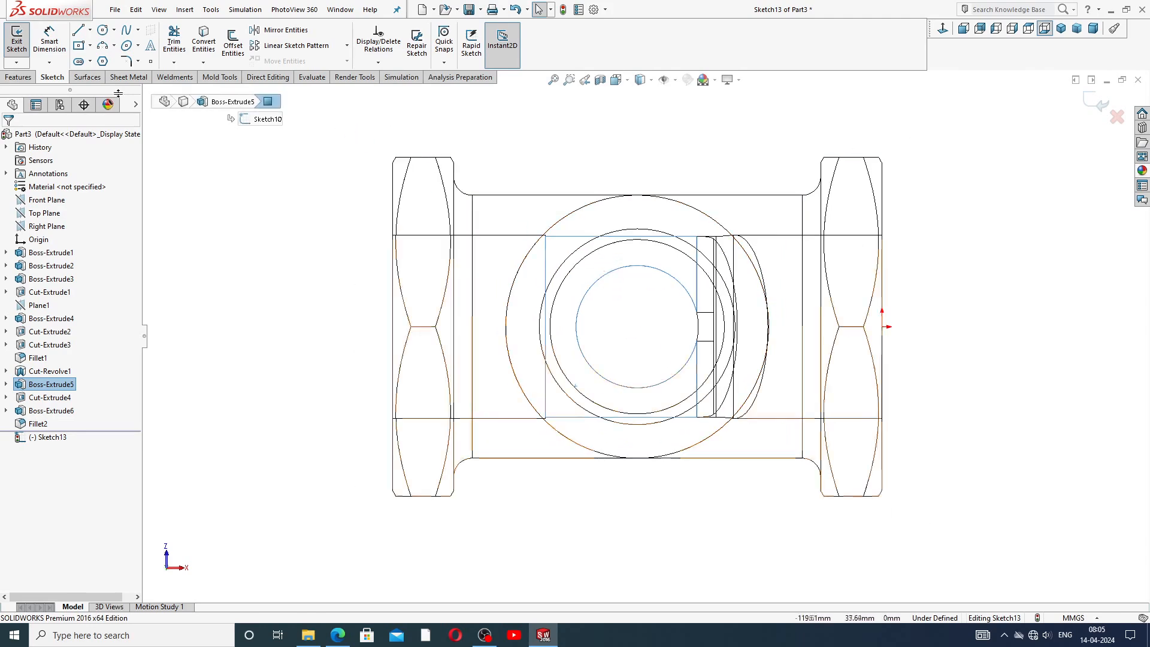
pyautogui.click(103, 30)
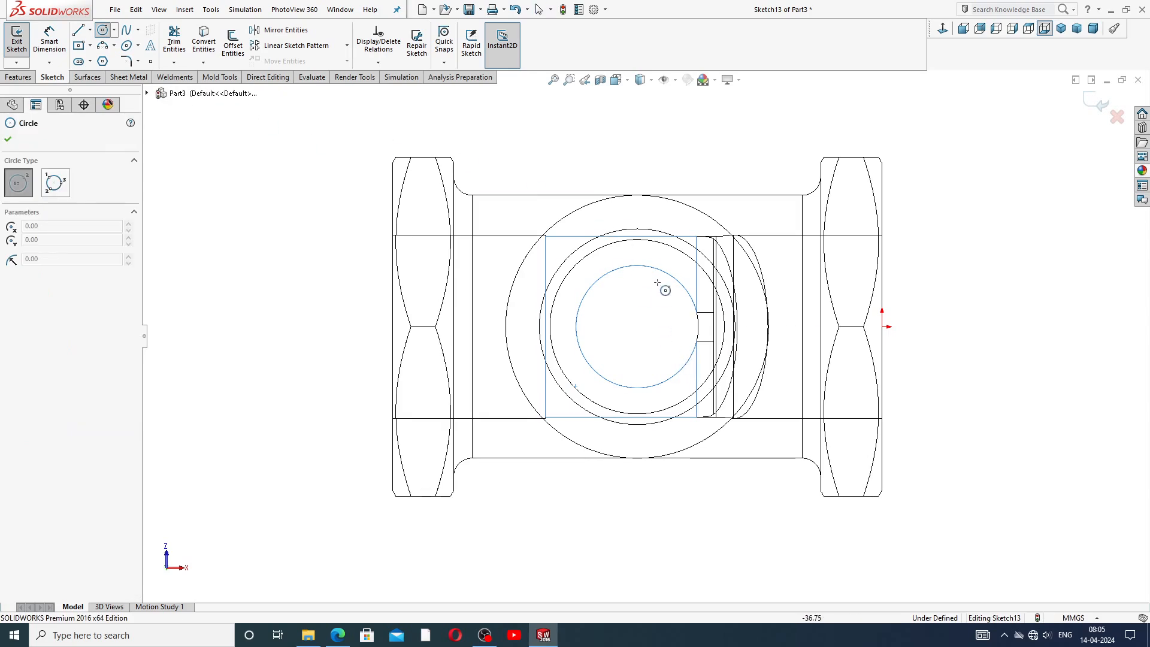
pyautogui.click(637, 327)
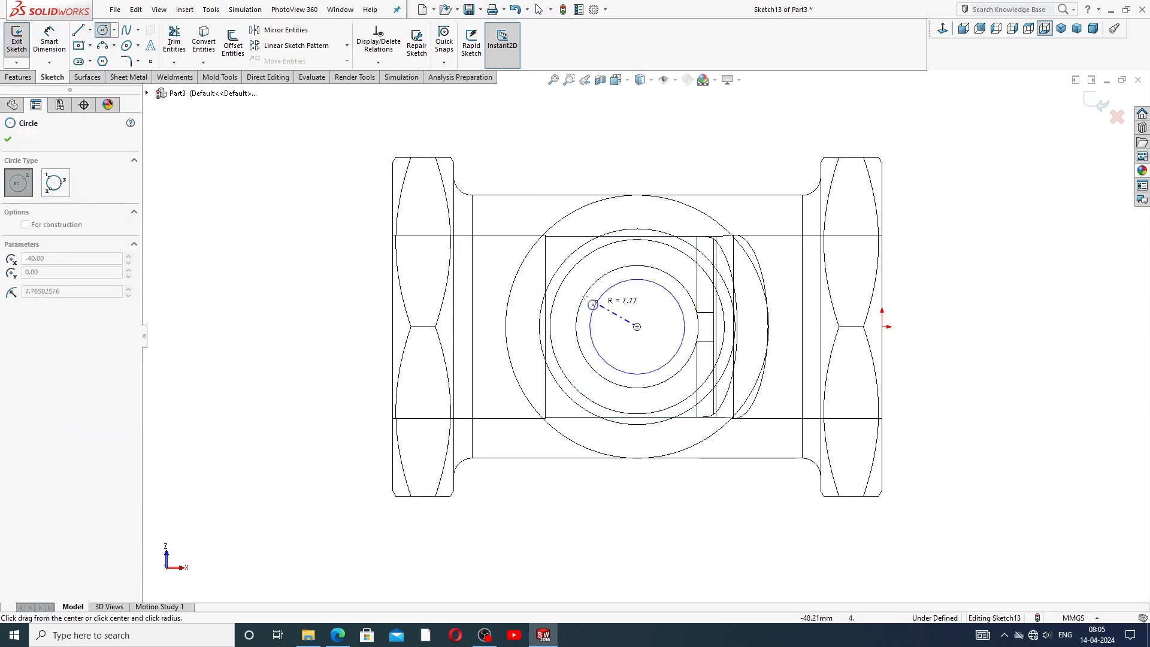
pyautogui.click(530, 274)
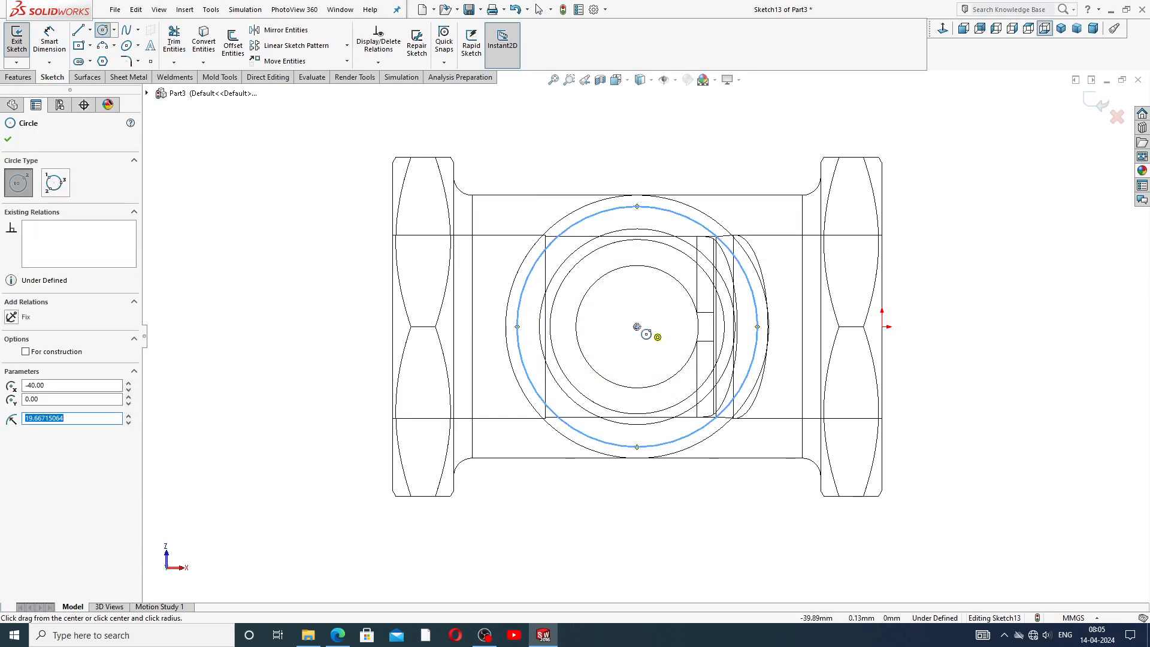
pyautogui.click(637, 327)
pyautogui.click(626, 256)
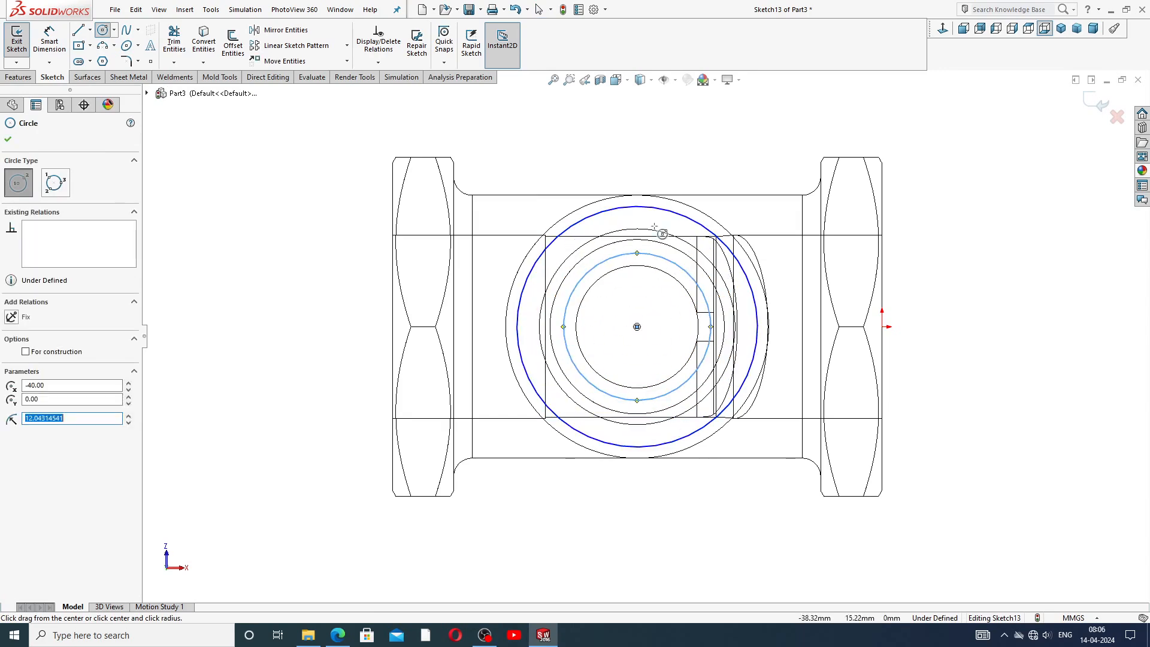
# Dimension the outer circle's diameter as 42 mm.
pyautogui.rightClick(690, 157)
pyautogui.click(706, 163)
pyautogui.click(50, 39)
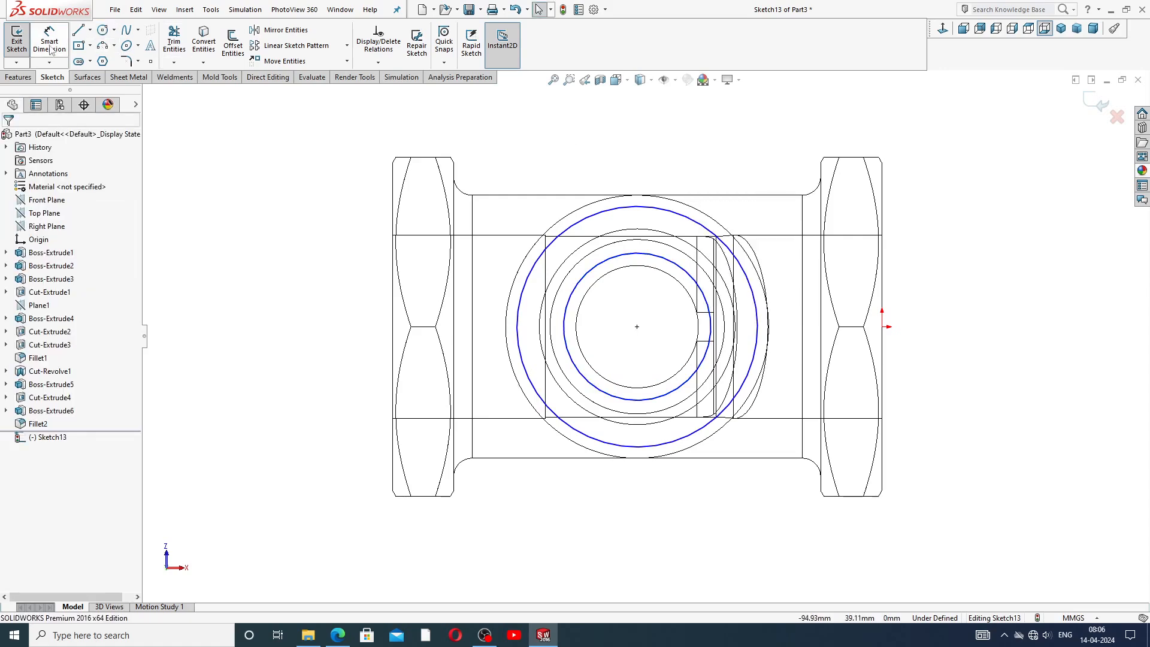
pyautogui.click(591, 223)
pyautogui.click(495, 169)
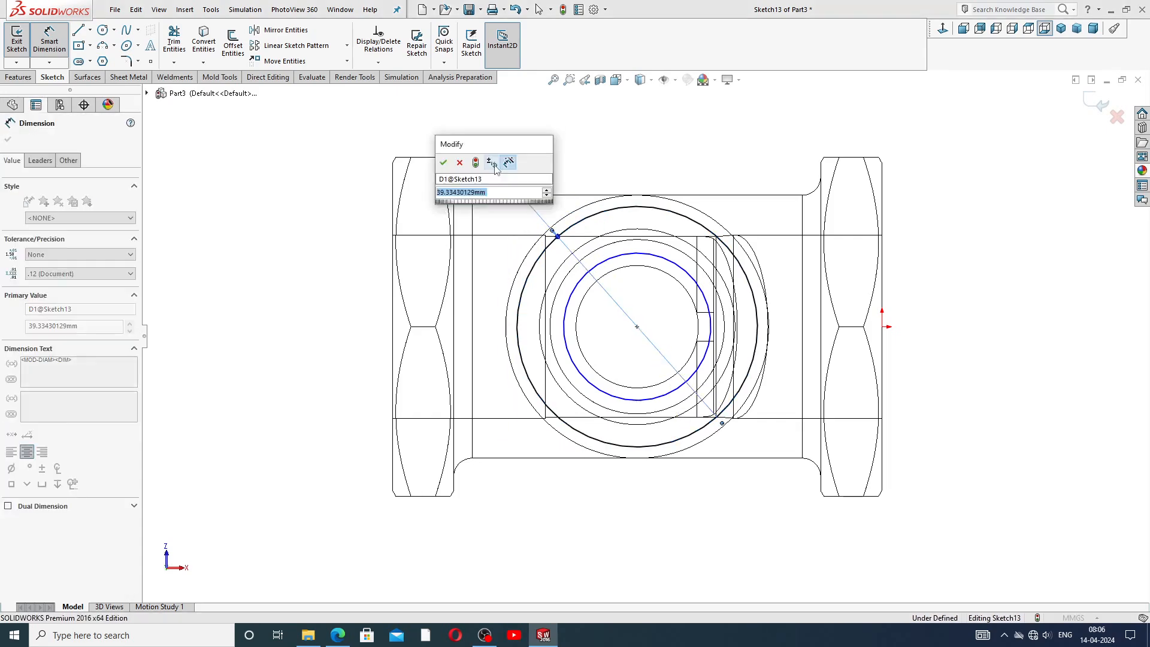
pyautogui.write('42')
pyautogui.press('Return')
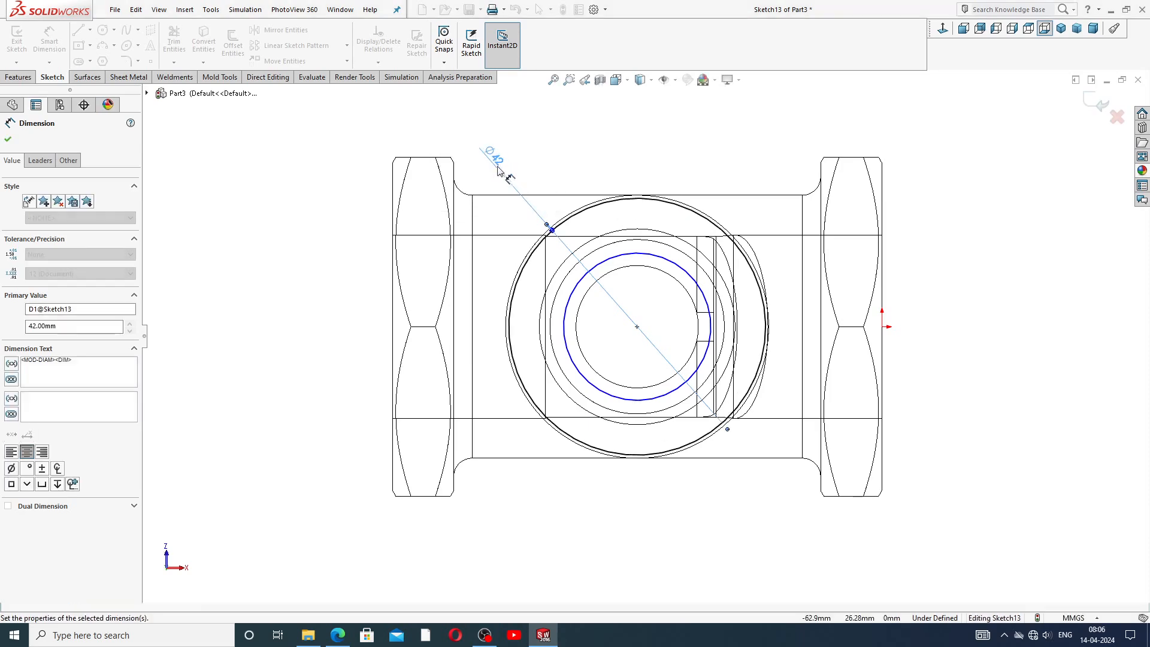
# Dimension the inner circle's diameter as 30 mm and reposition both diameter labels clear of the geometry.
pyautogui.click(619, 256)
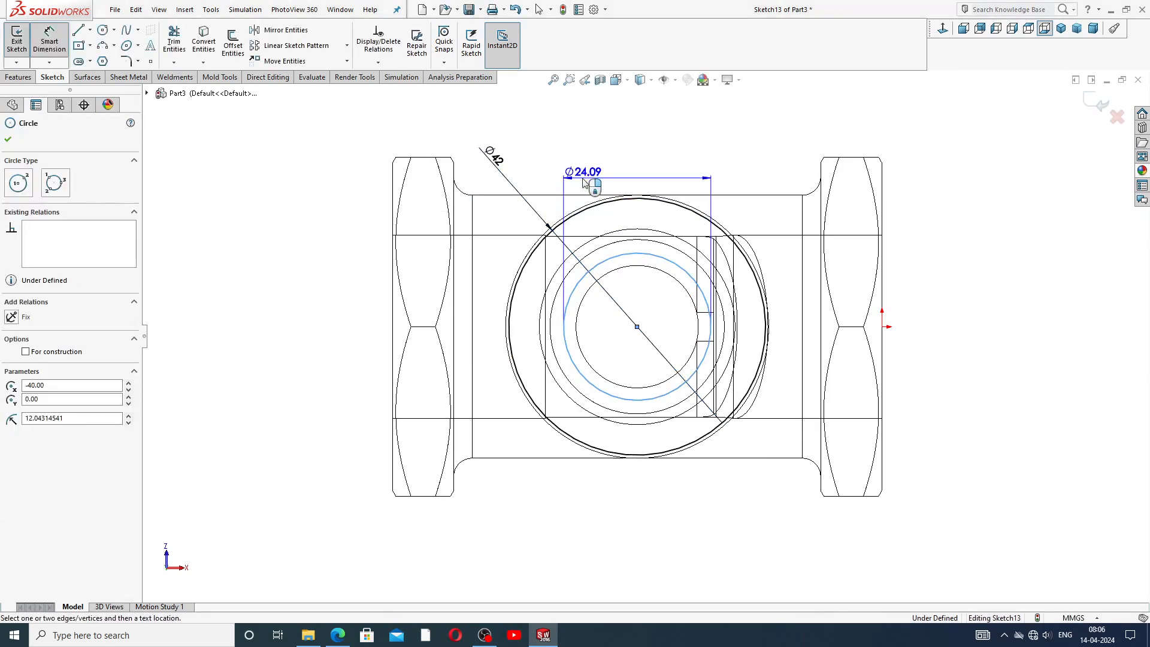
pyautogui.click(538, 178)
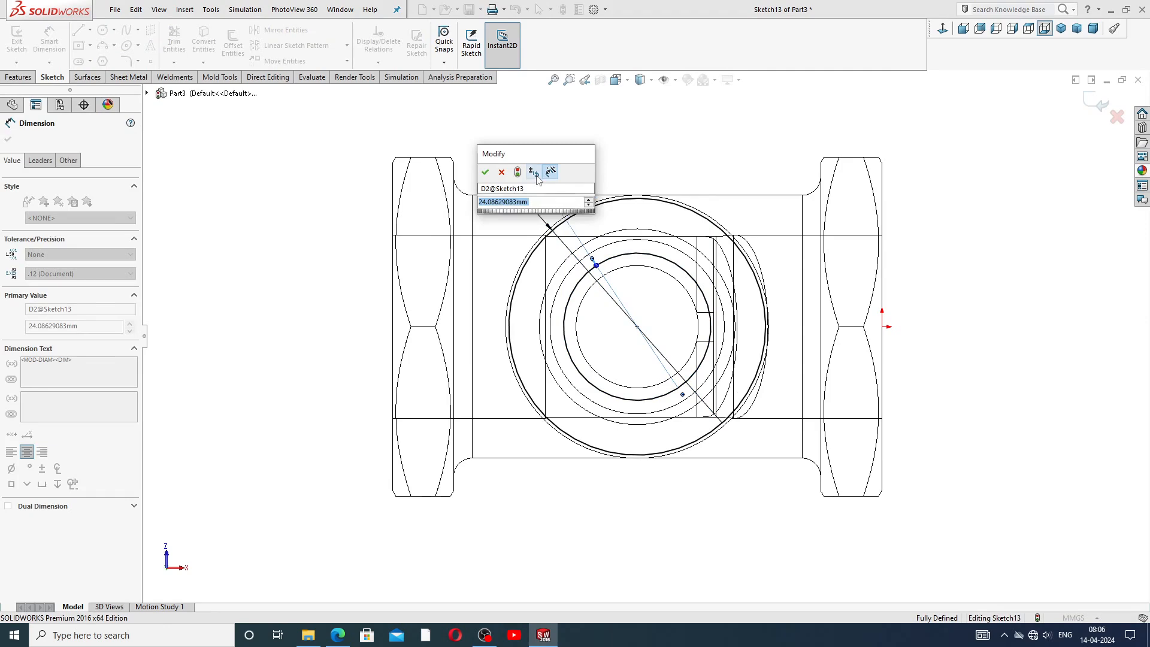
pyautogui.press('Return')
pyautogui.click(640, 160)
pyautogui.rightClick(645, 169)
pyautogui.click(682, 178)
pyautogui.moveTo(497, 168); pyautogui.dragTo(508, 209)
pyautogui.moveTo(525, 164); pyautogui.dragTo(537, 180)
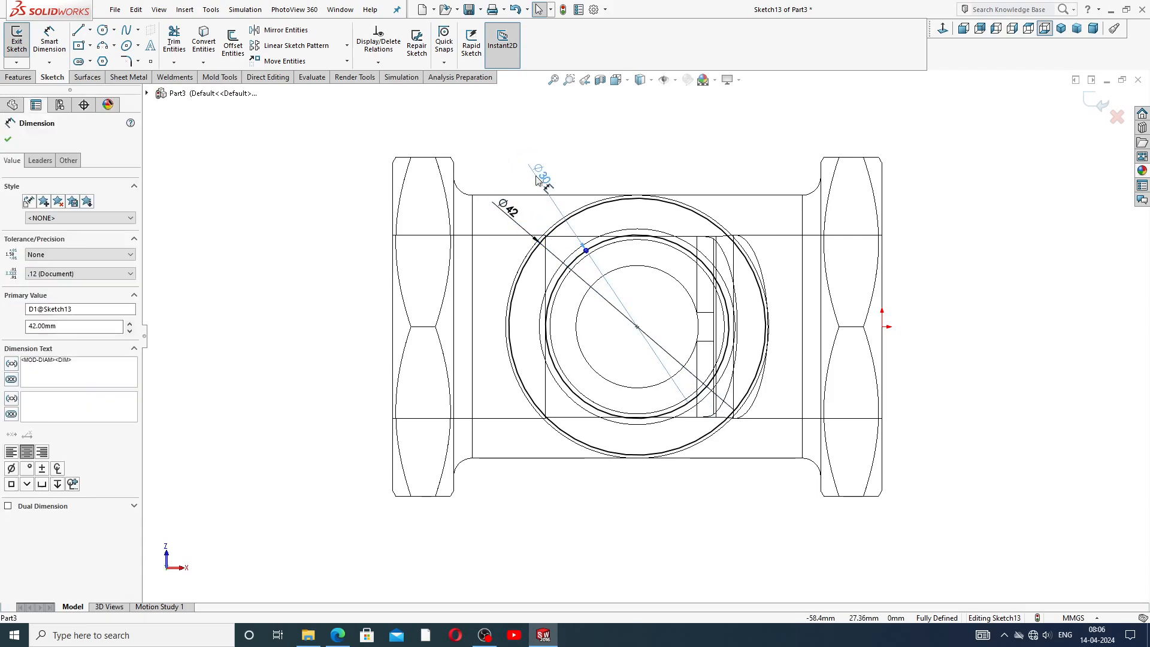
# Draw a vertical line through the circles' centre from the top to the bottom of the 42 mm circle.
pyautogui.click(615, 172)
pyautogui.scroll(-1, 640, 259)
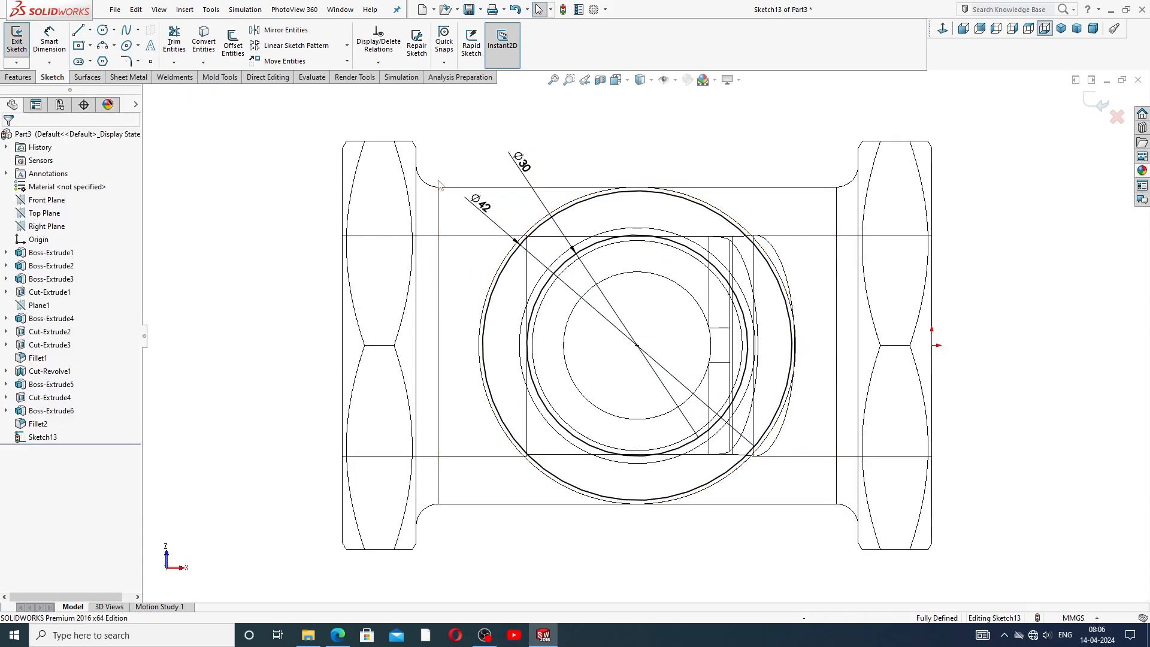
pyautogui.click(80, 30)
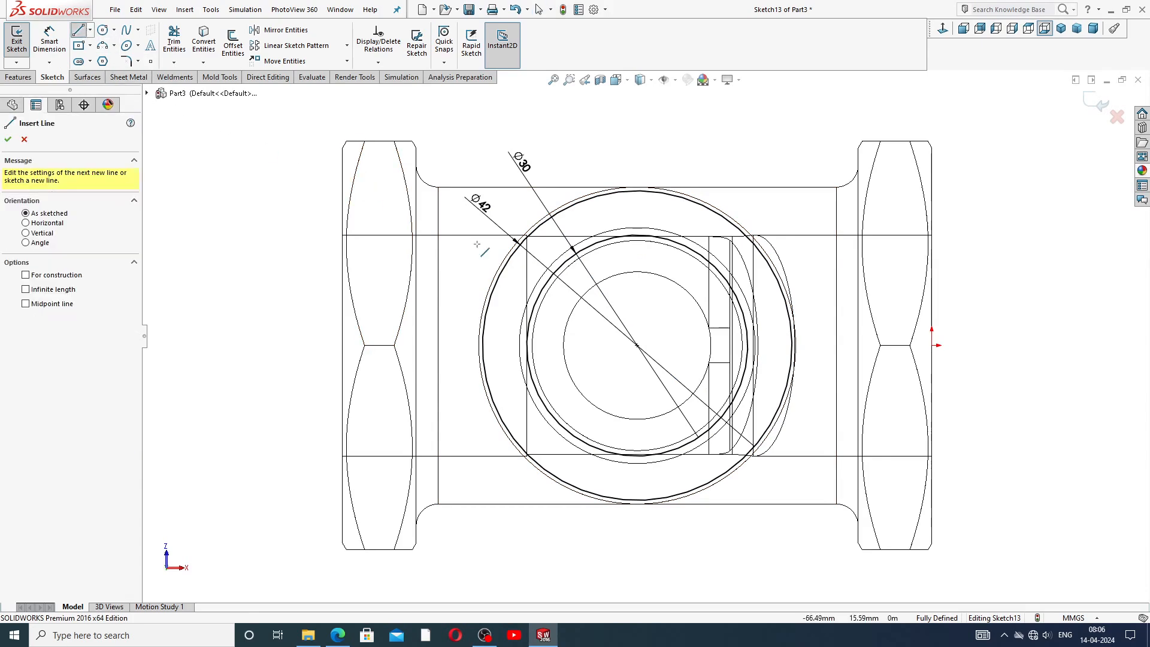
pyautogui.click(637, 191)
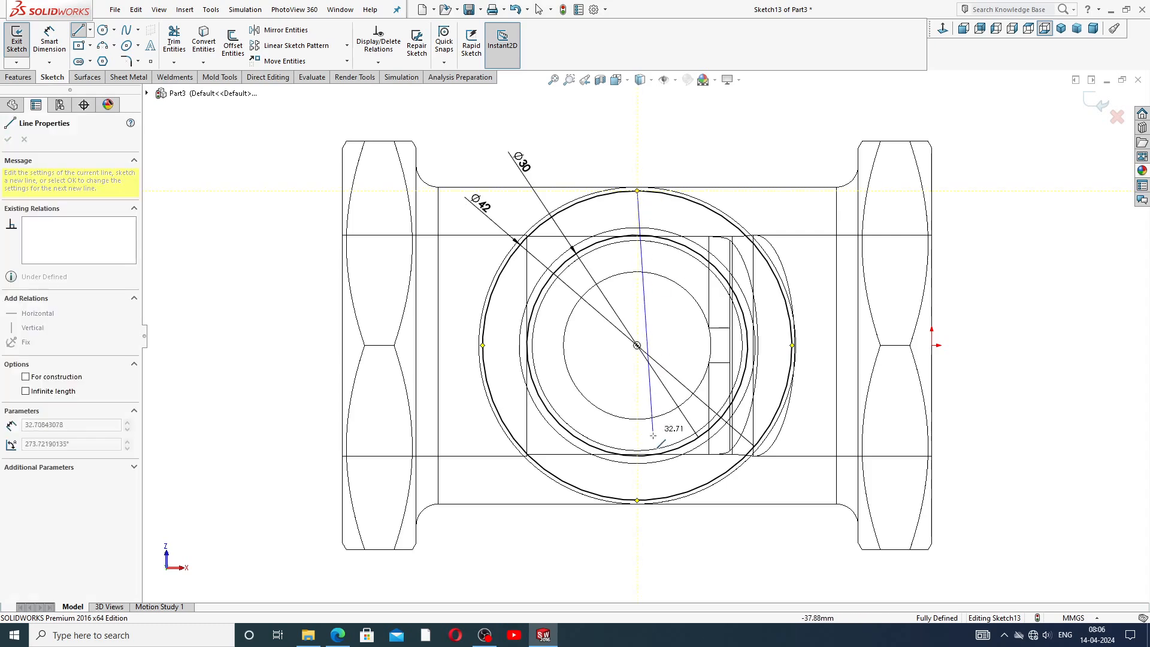
pyautogui.click(638, 500)
pyautogui.rightClick(749, 144)
pyautogui.click(768, 146)
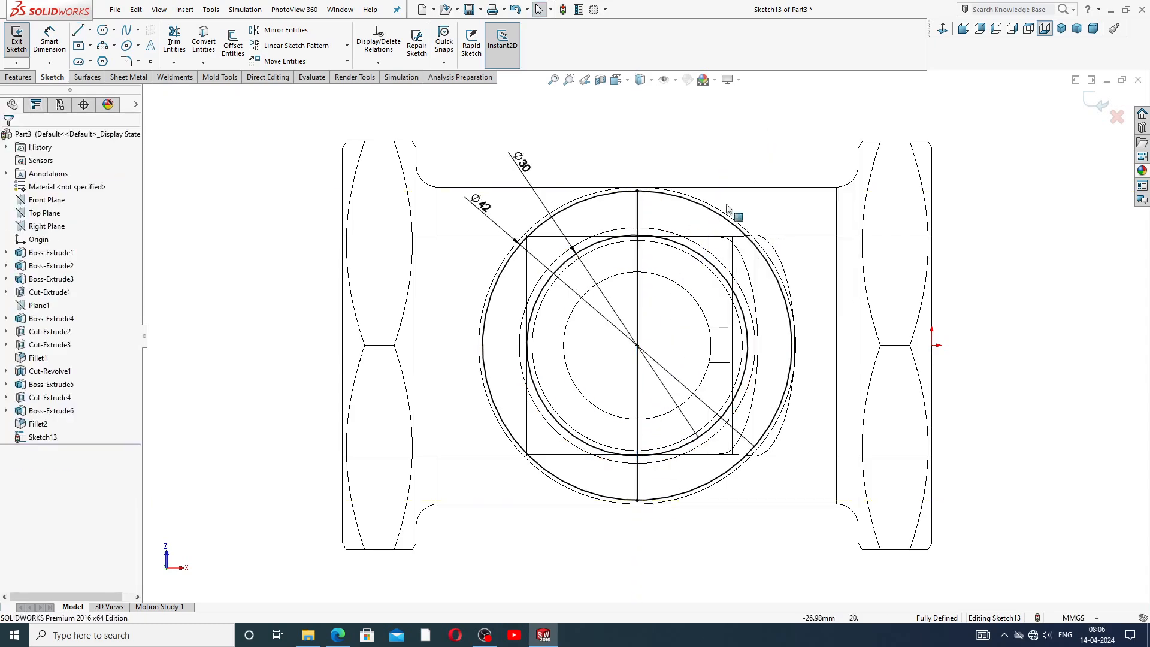
# Trim away the right halves of both circles and the line segment between them, leaving a half-ring profile.
pyautogui.scroll(-1, 683, 279)
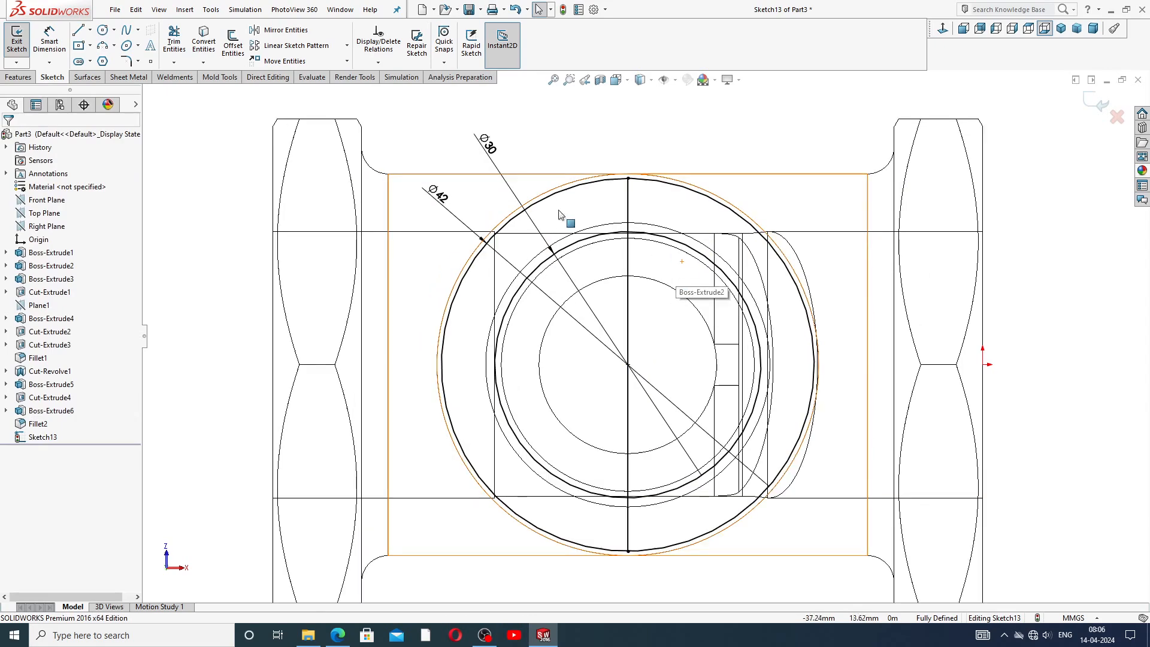
pyautogui.click(175, 40)
pyautogui.click(713, 201)
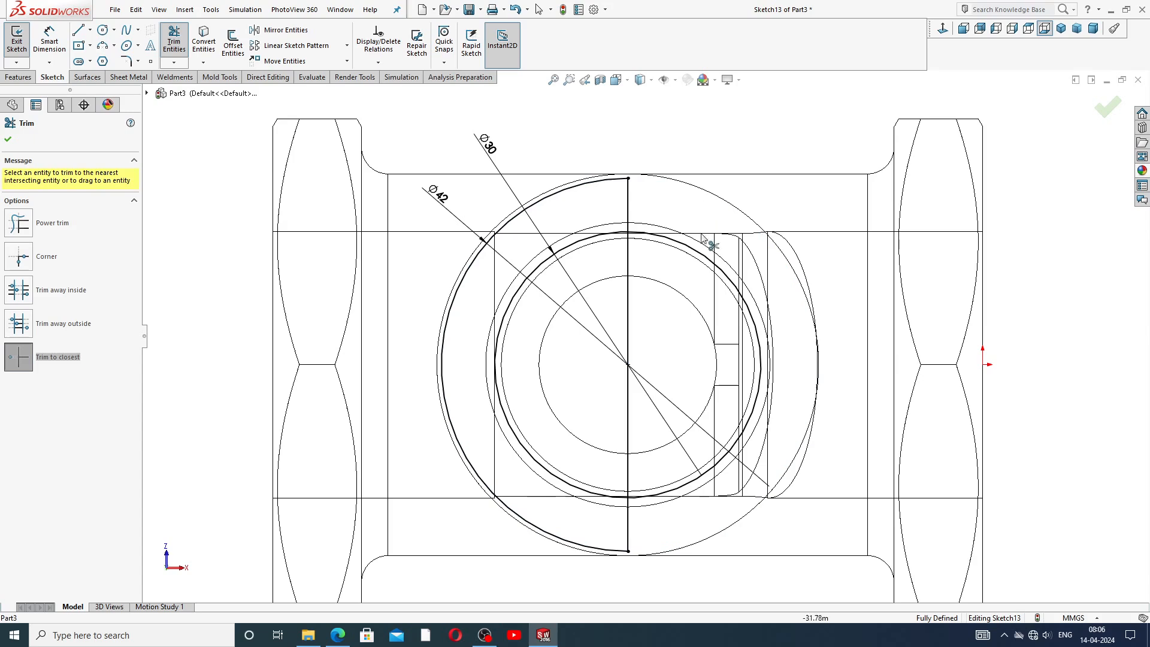
pyautogui.click(698, 253)
pyautogui.click(634, 270)
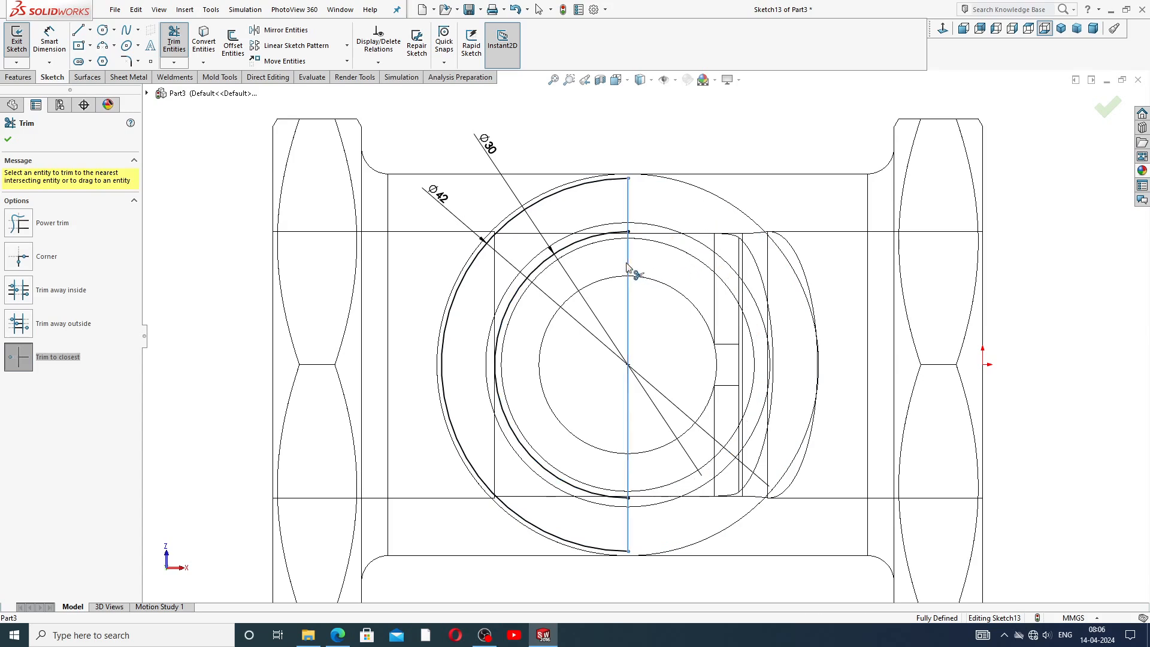
pyautogui.rightClick(717, 157)
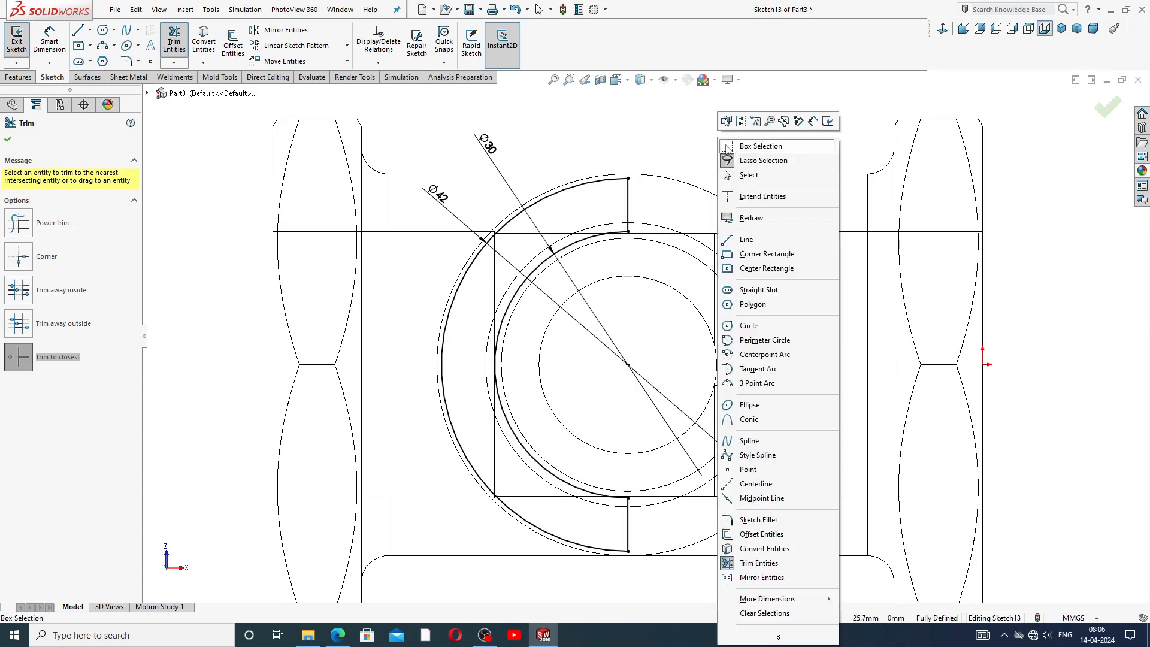
pyautogui.click(743, 177)
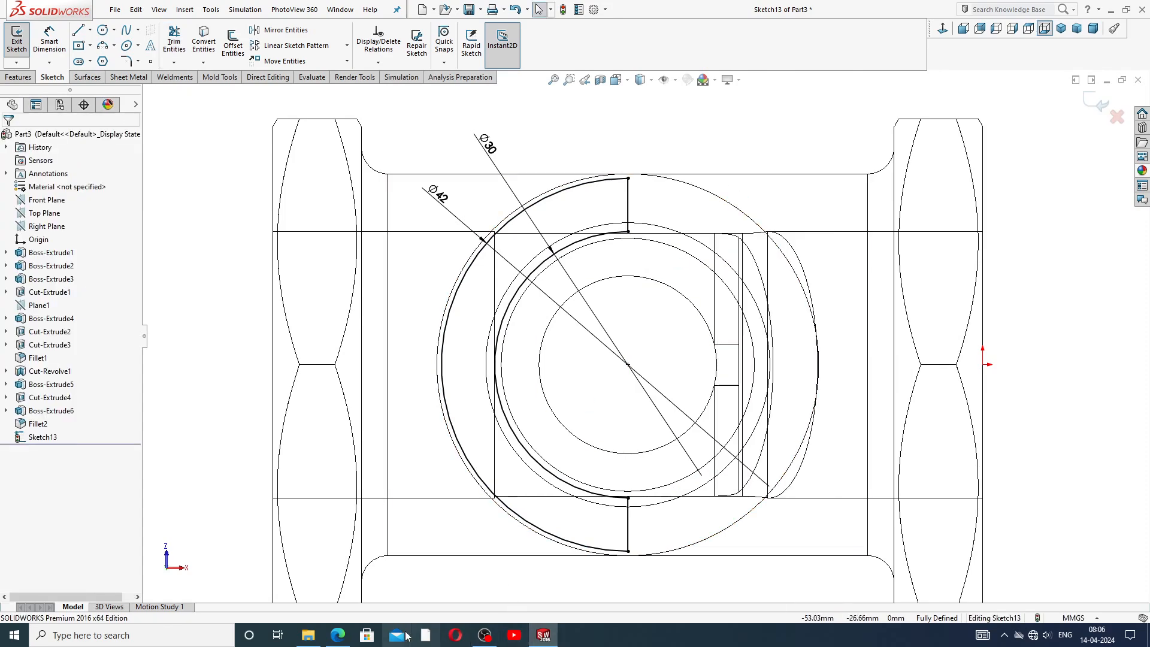
# Consult the reference drawing and extrude the half-ring profile as a boss 20 mm deep in the reversed direction.
pyautogui.click(338, 635)
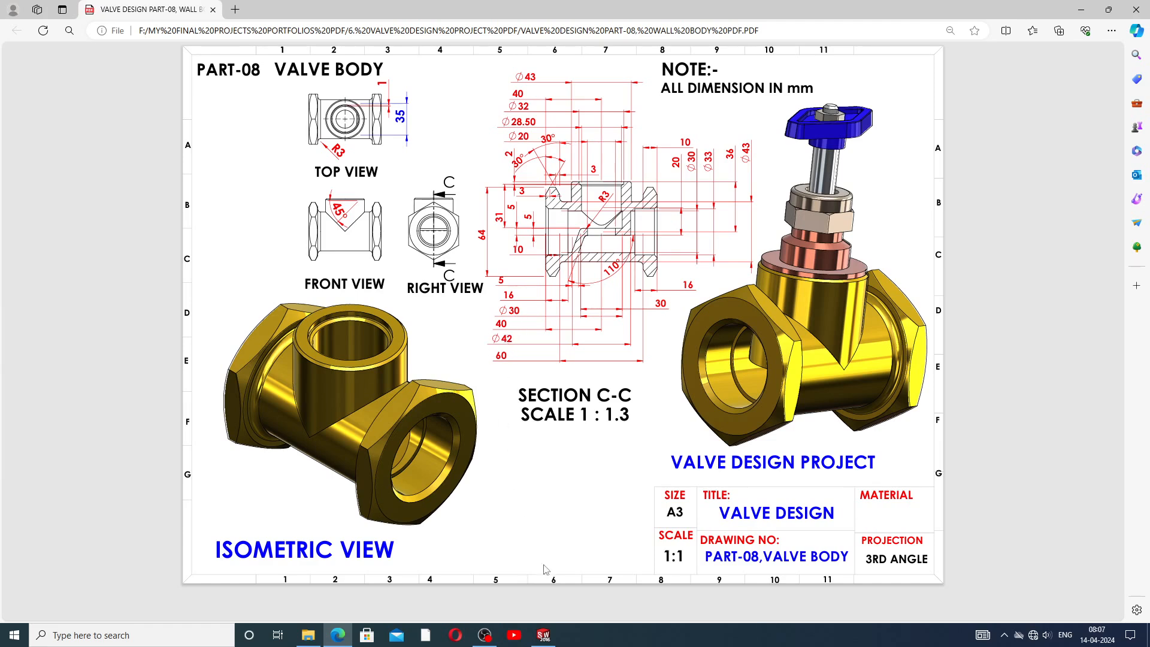
pyautogui.click(543, 636)
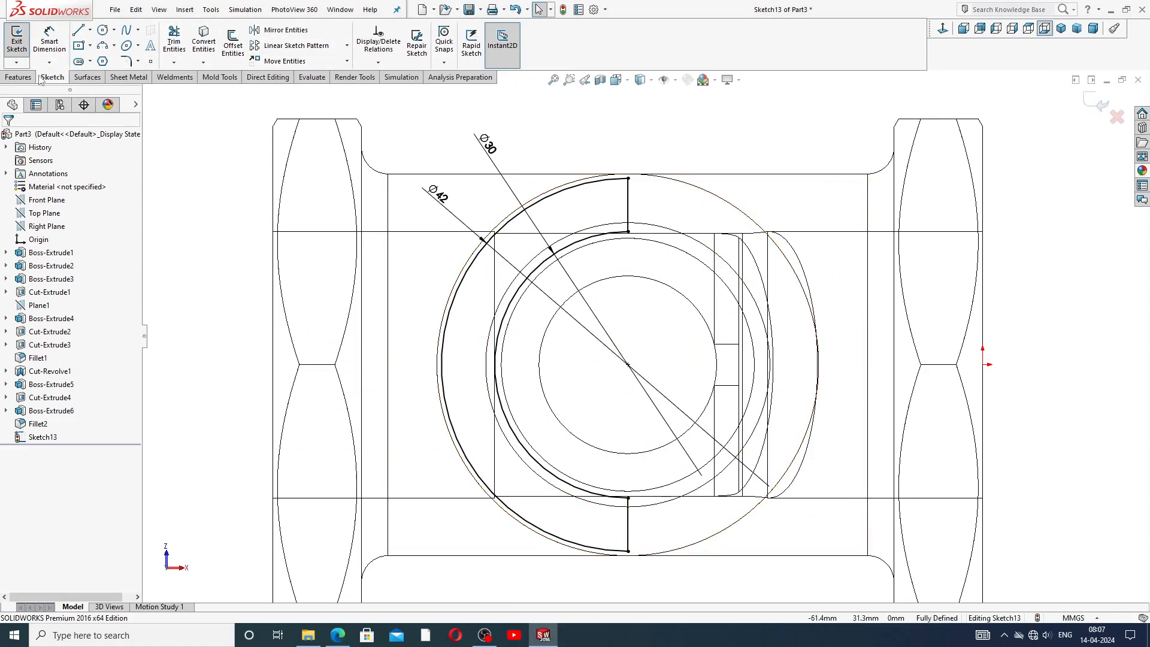
pyautogui.click(18, 77)
pyautogui.click(21, 42)
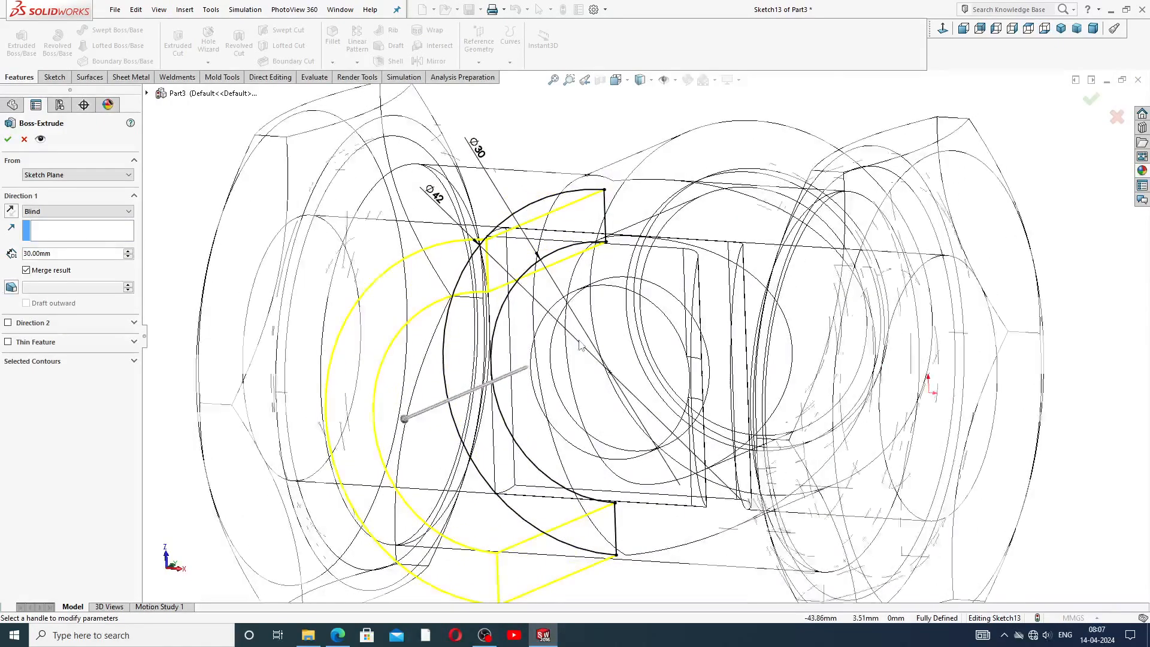
pyautogui.moveTo(620, 244); pyautogui.dragTo(599, 356, button='middle')
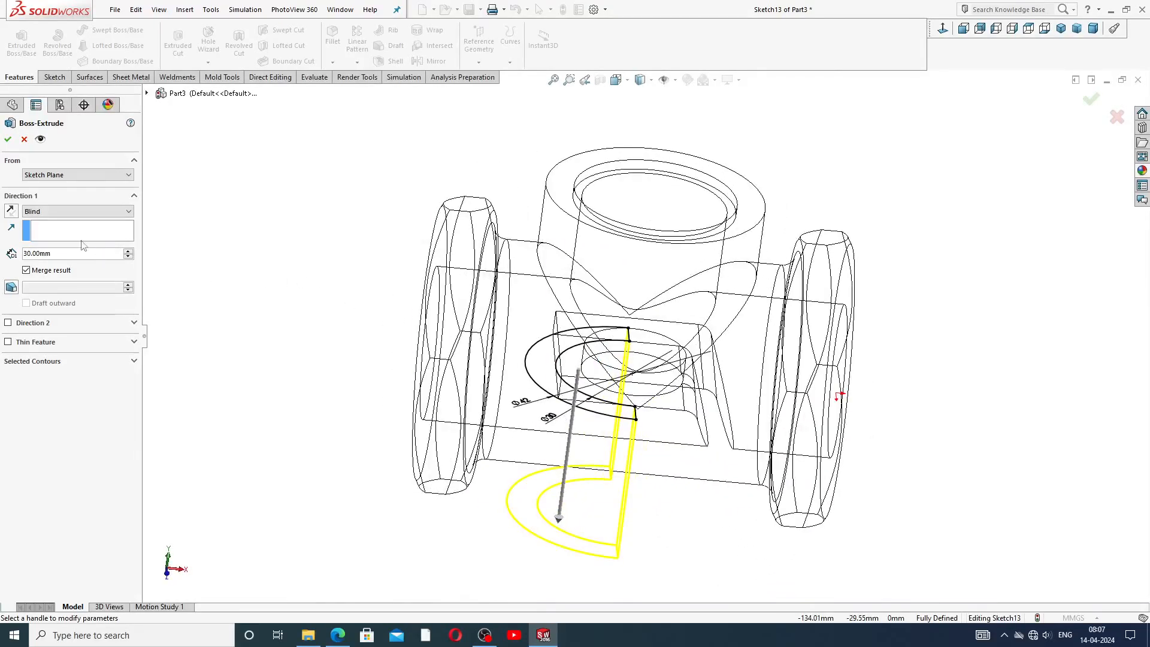
pyautogui.click(11, 211)
pyautogui.moveTo(323, 254); pyautogui.dragTo(300, 249, button='middle')
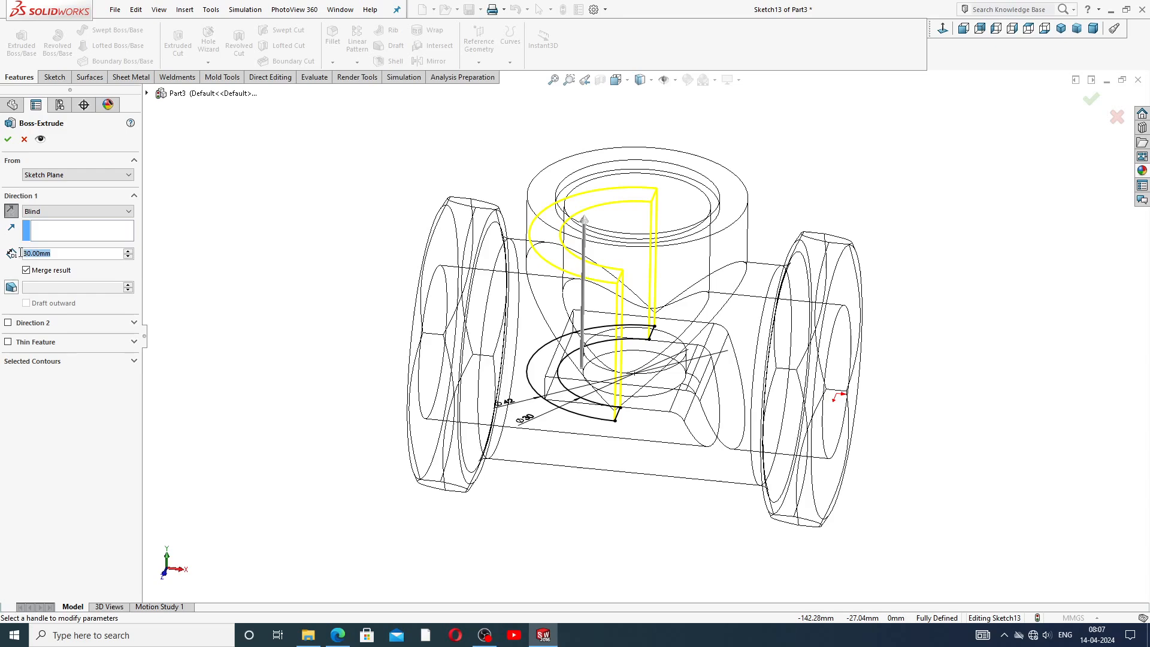
pyautogui.write('20')
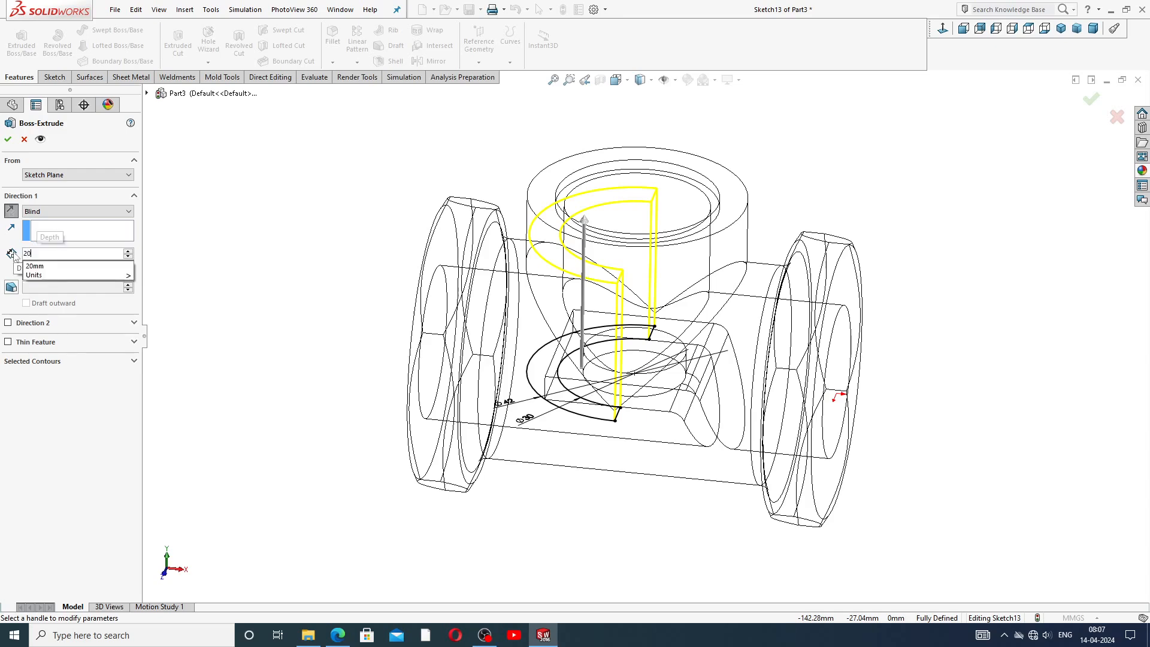
pyautogui.press('Return')
pyautogui.moveTo(635, 206); pyautogui.dragTo(656, 251, button='middle')
pyautogui.click(8, 139)
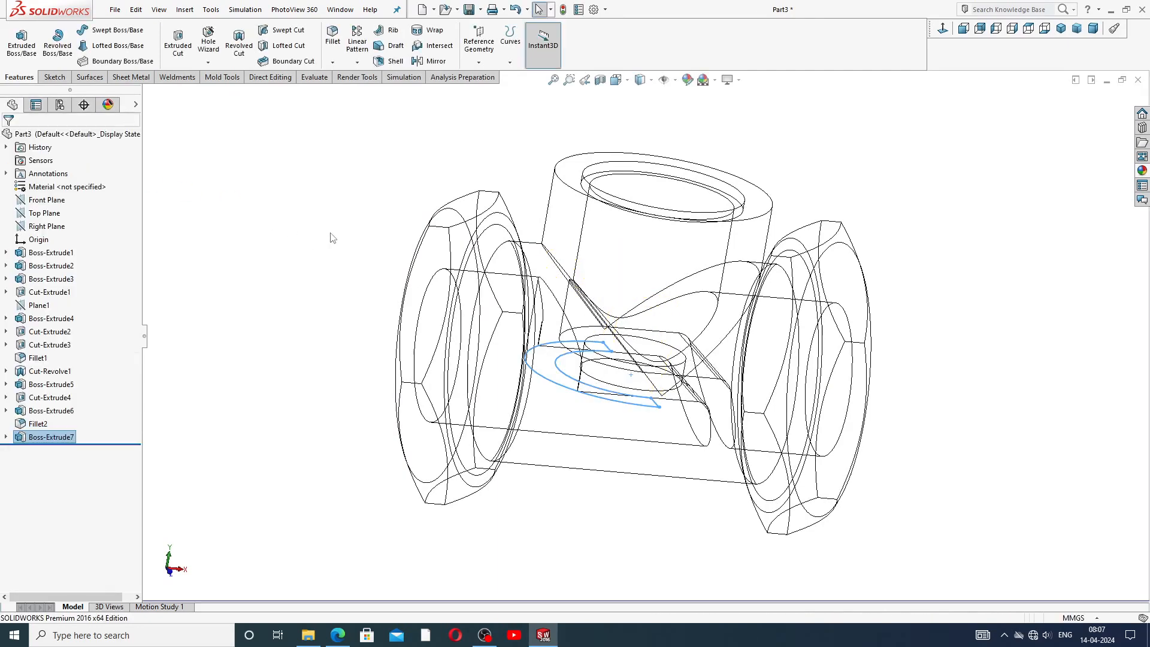
# Switch to shaded display and orbit around the model to inspect the new boss.
pyautogui.click(371, 258)
pyautogui.scroll(1, 475, 318)
pyautogui.moveTo(435, 289)
pyautogui.mouseDown(button='middle')
pyautogui.moveTo(389, 270)
pyautogui.moveTo(419, 296)
pyautogui.mouseUp(button='middle')
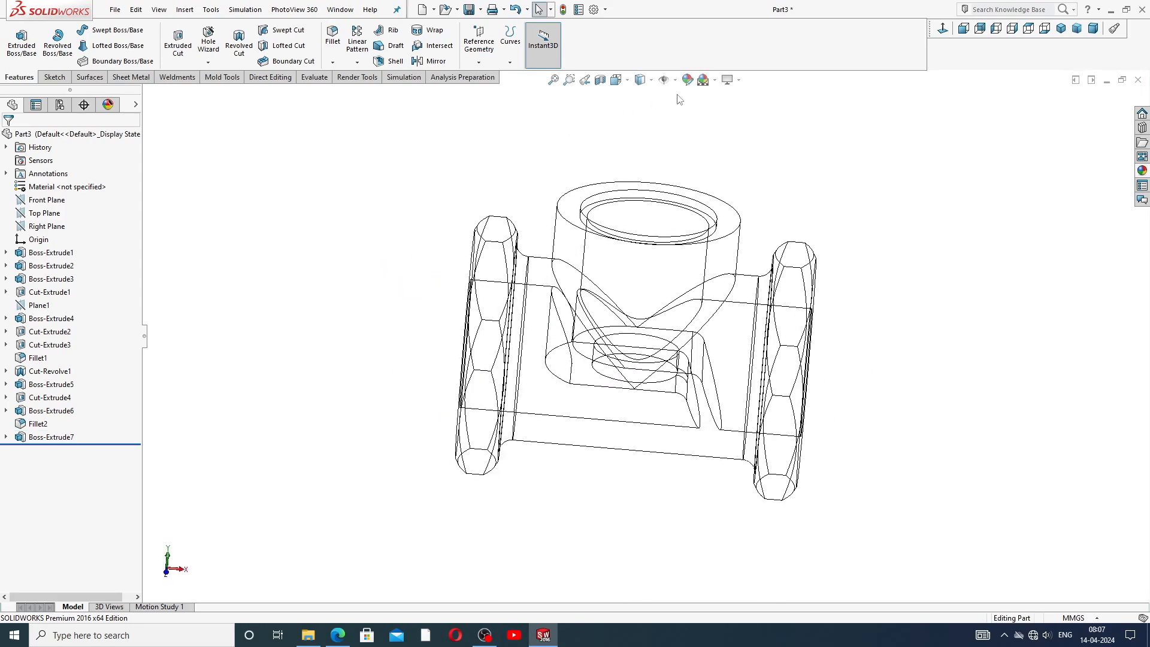
pyautogui.click(643, 79)
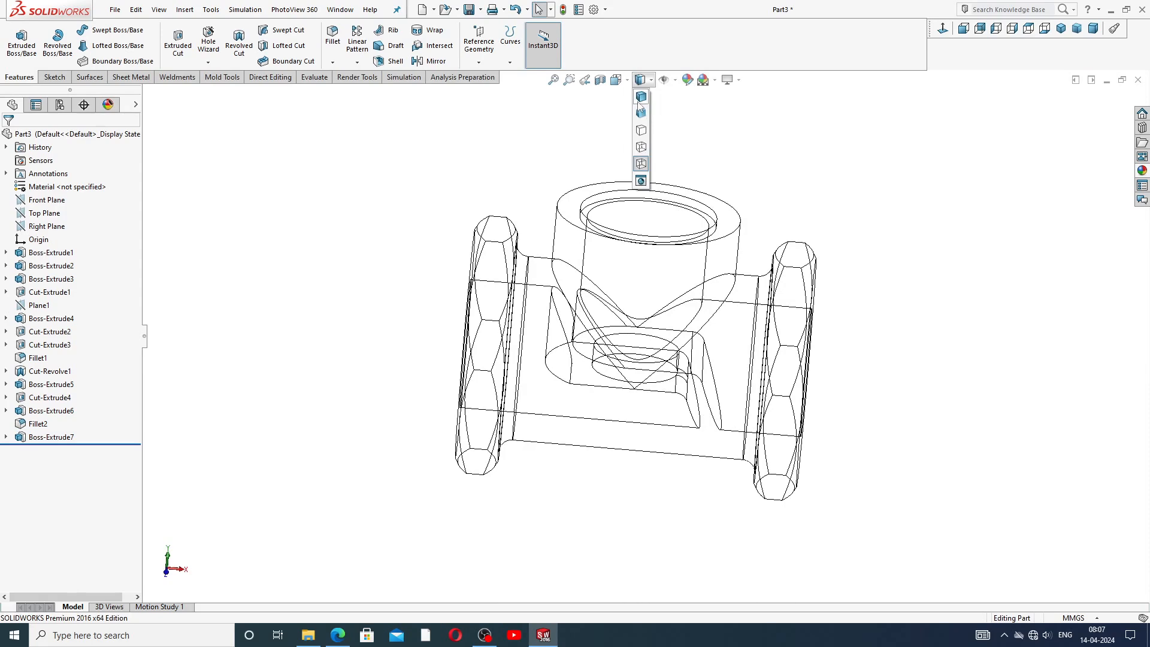
pyautogui.click(640, 112)
pyautogui.moveTo(758, 212); pyautogui.dragTo(756, 331, button='middle')
pyautogui.moveTo(689, 274)
pyautogui.mouseDown(button='middle')
pyautogui.moveTo(753, 228)
pyautogui.moveTo(653, 195)
pyautogui.moveTo(555, 125)
pyautogui.mouseUp(button='middle')
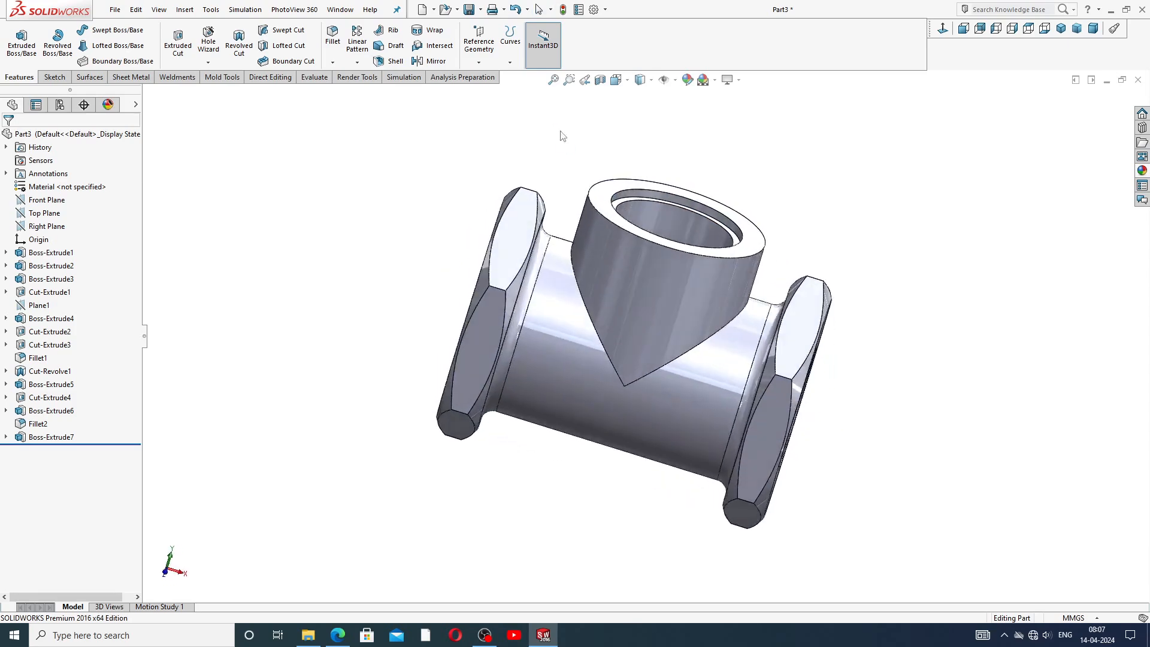
pyautogui.moveTo(640, 194); pyautogui.dragTo(657, 247, button='middle')
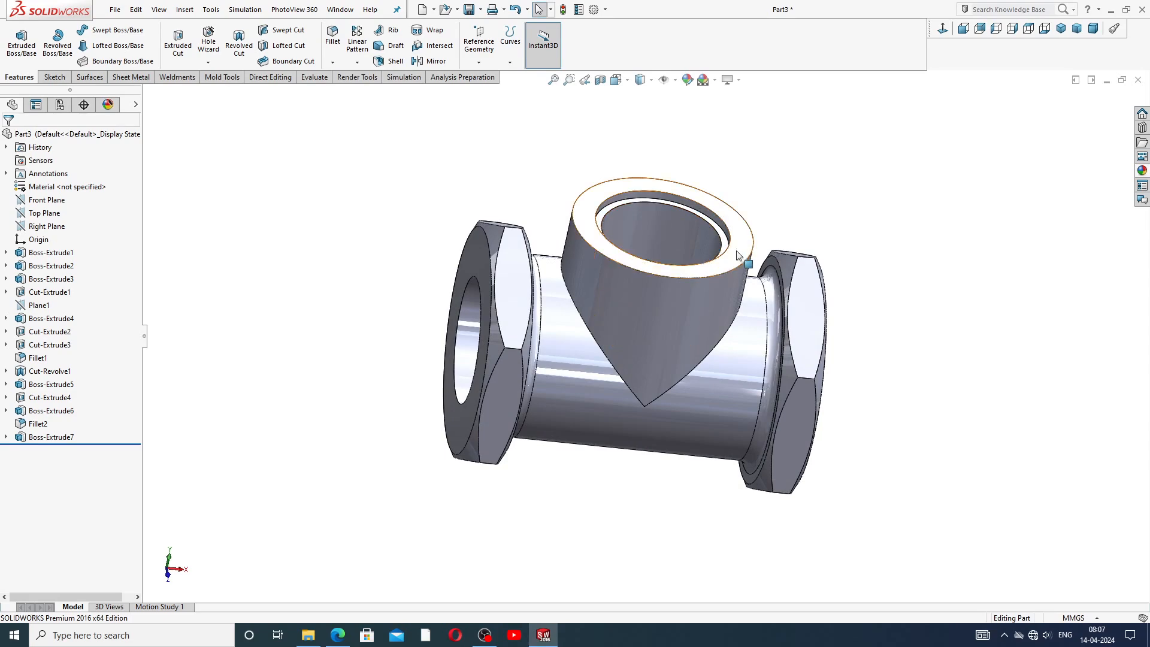
pyautogui.moveTo(755, 269); pyautogui.dragTo(716, 263, button='middle')
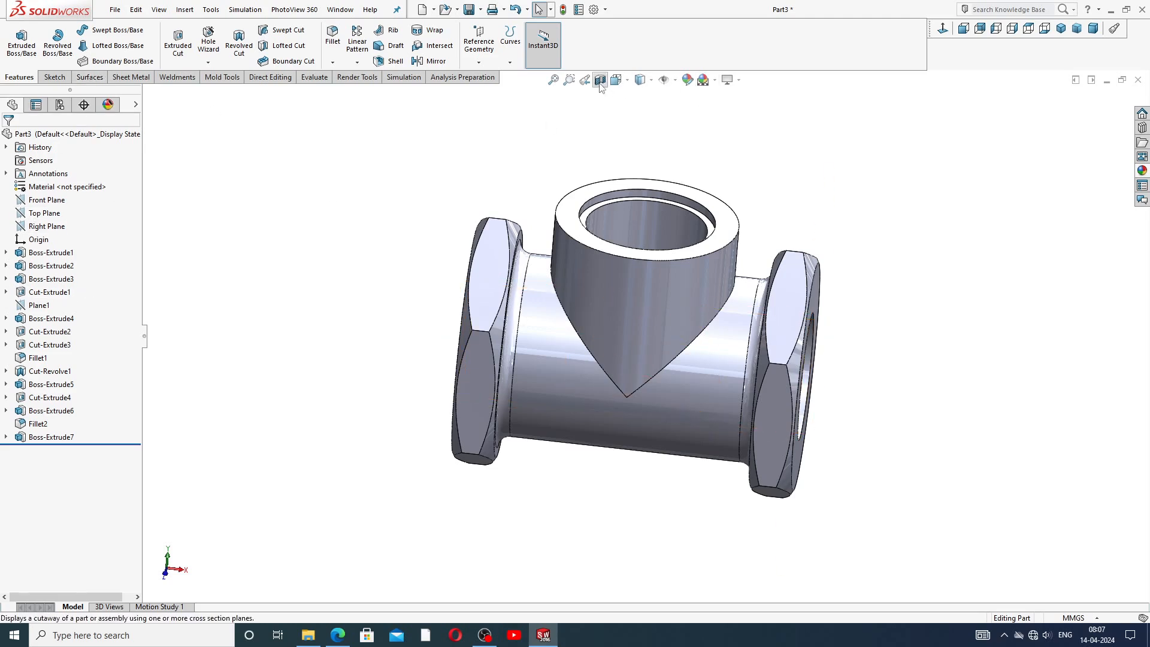
# Inspect the interior with a section view on the Front Plane, closing the section view when done.
pyautogui.click(47, 201)
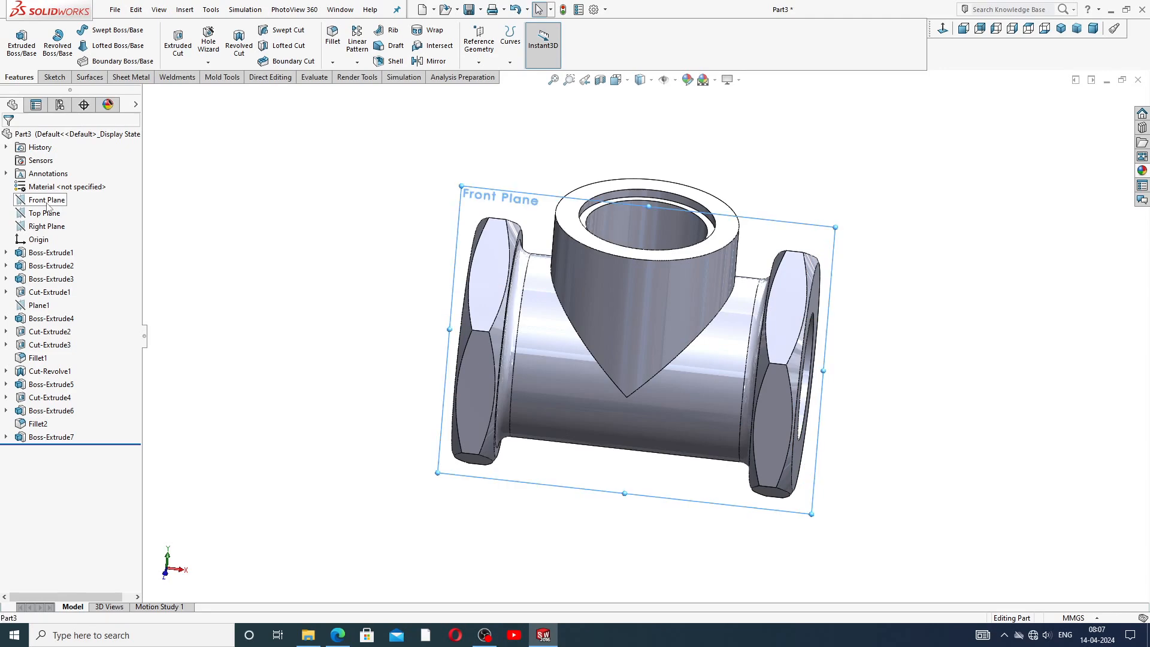
pyautogui.click(600, 81)
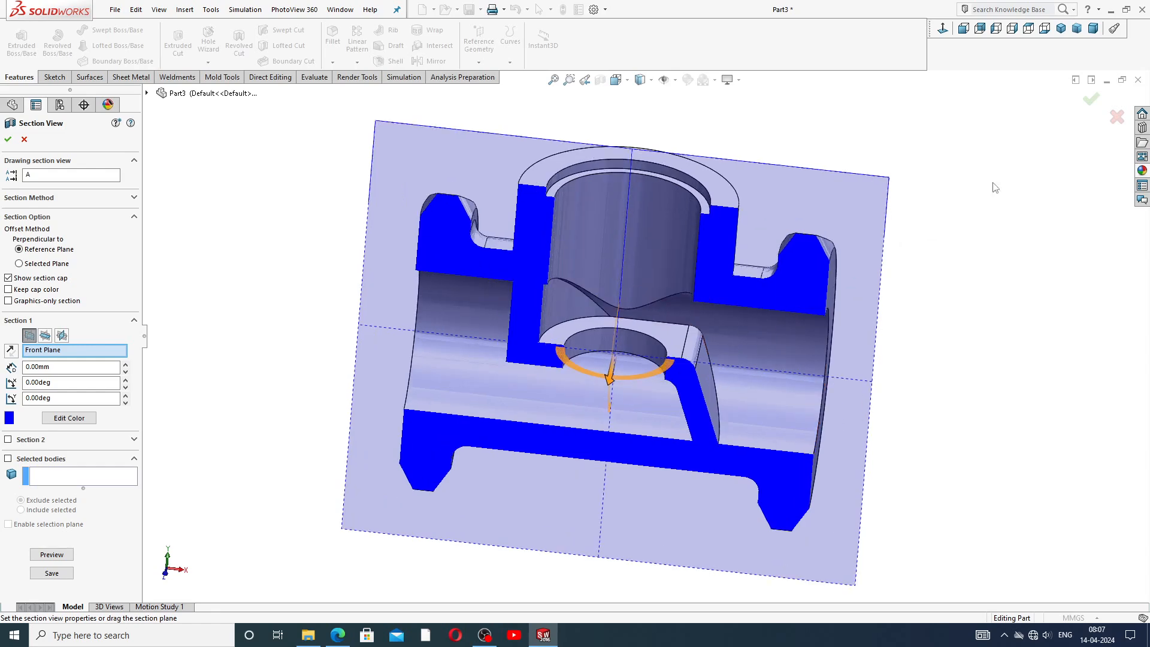
pyautogui.click(1092, 103)
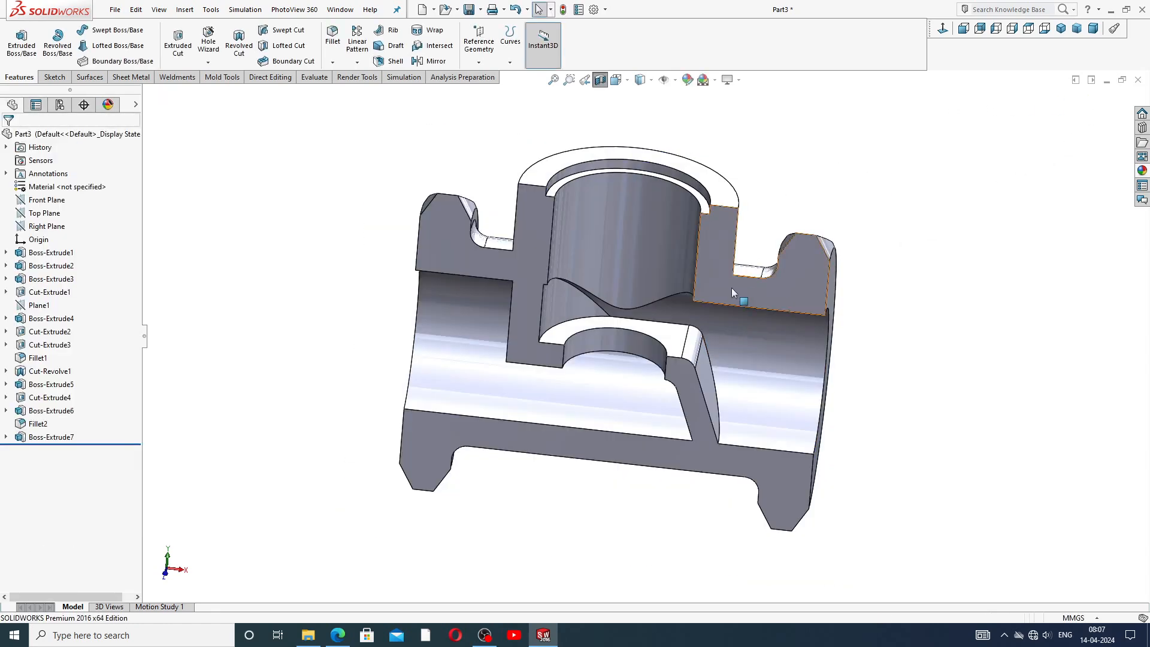
pyautogui.moveTo(713, 272); pyautogui.dragTo(750, 257, button='middle')
pyautogui.scroll(-3, 618, 355)
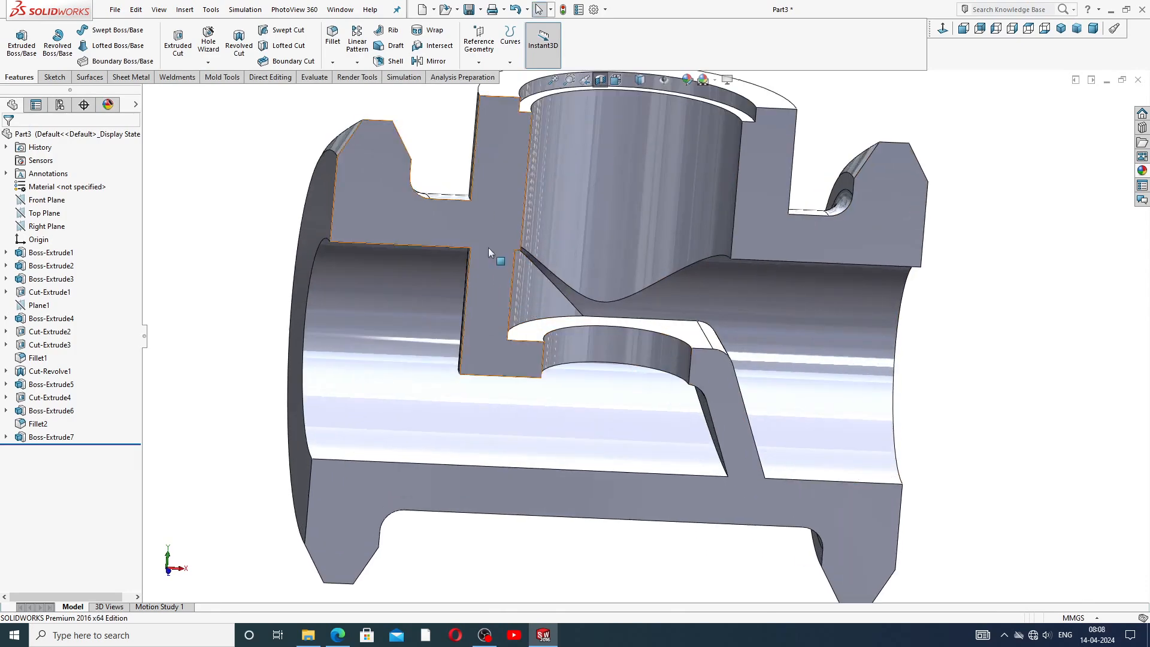
pyautogui.moveTo(501, 275); pyautogui.dragTo(598, 247, button='middle')
pyautogui.scroll(3, 727, 272)
pyautogui.moveTo(728, 272); pyautogui.dragTo(840, 335, button='middle')
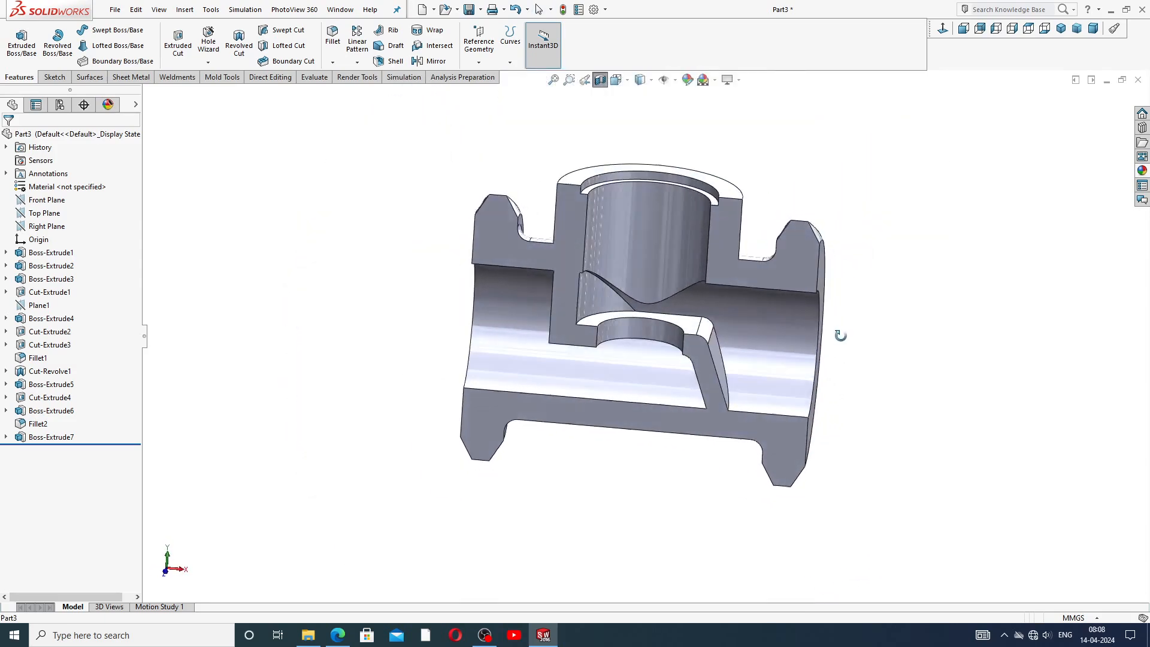
pyautogui.scroll(-2, 584, 228)
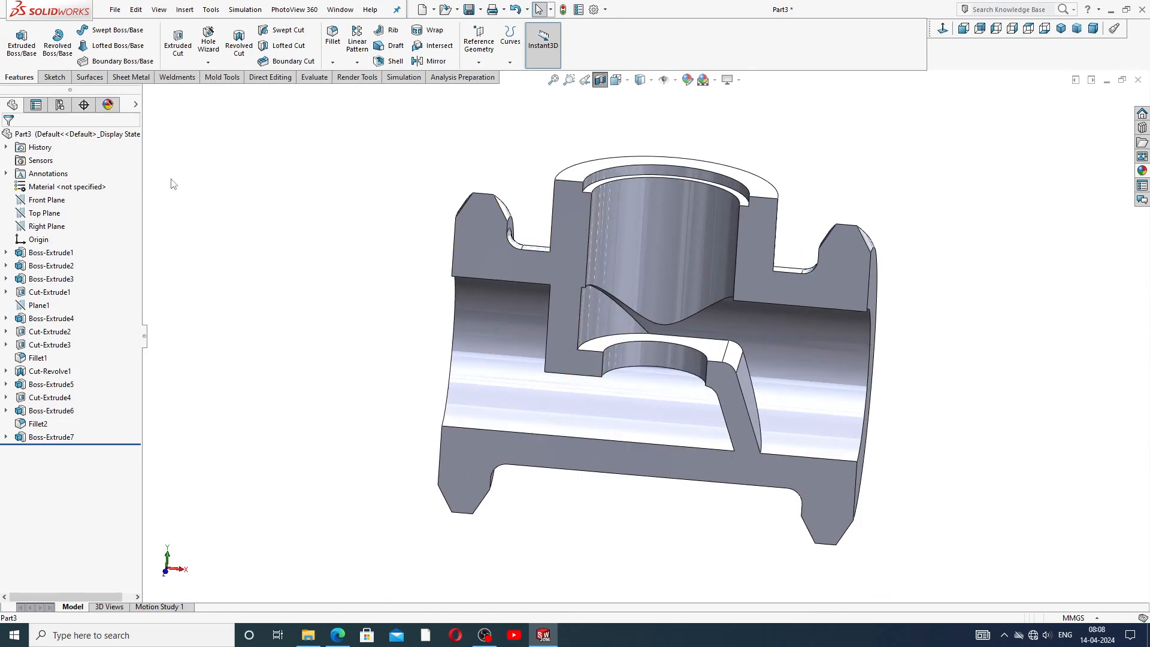
pyautogui.click(600, 79)
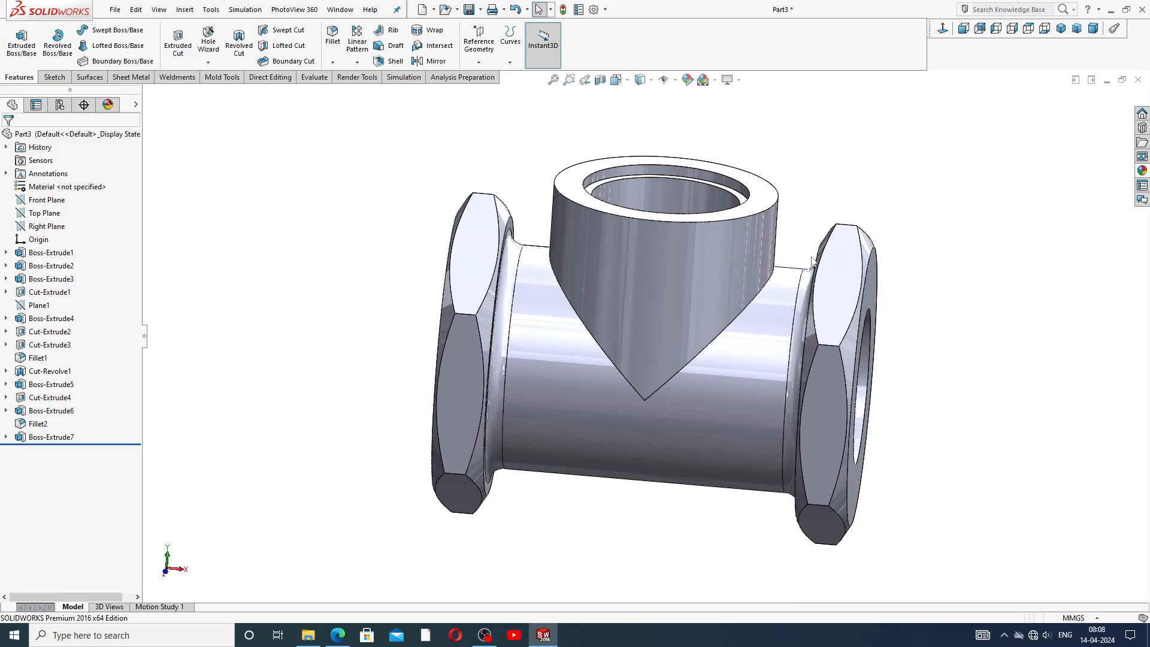
pyautogui.scroll(3, 909, 269)
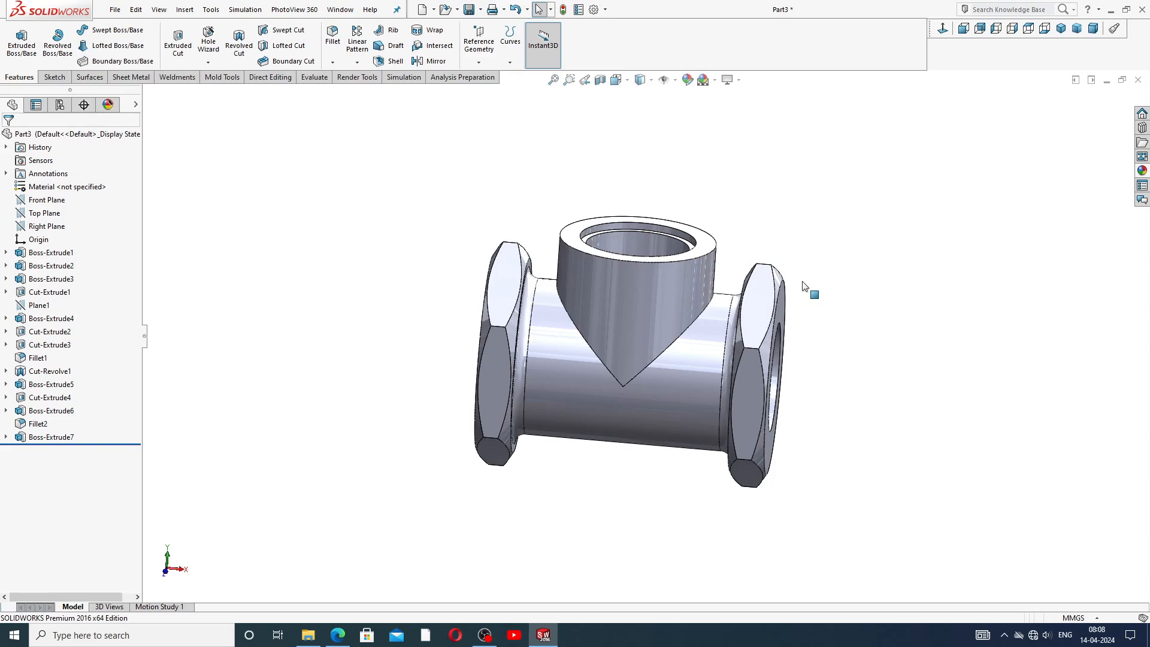
# Orbit and zoom into the right port to examine the half-ring boss inside the bore.
pyautogui.moveTo(717, 226); pyautogui.dragTo(644, 282, button='middle')
pyautogui.scroll(-5, 600, 311)
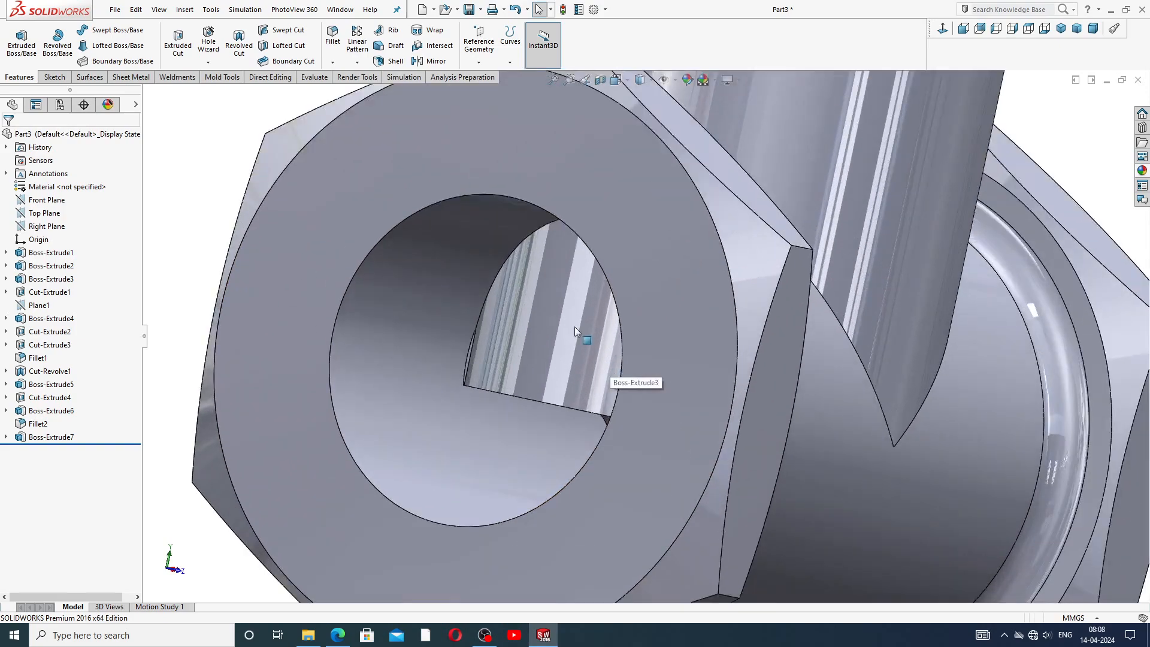
pyautogui.scroll(5, 574, 327)
pyautogui.scroll(-5, 552, 357)
pyautogui.scroll(-3, 544, 371)
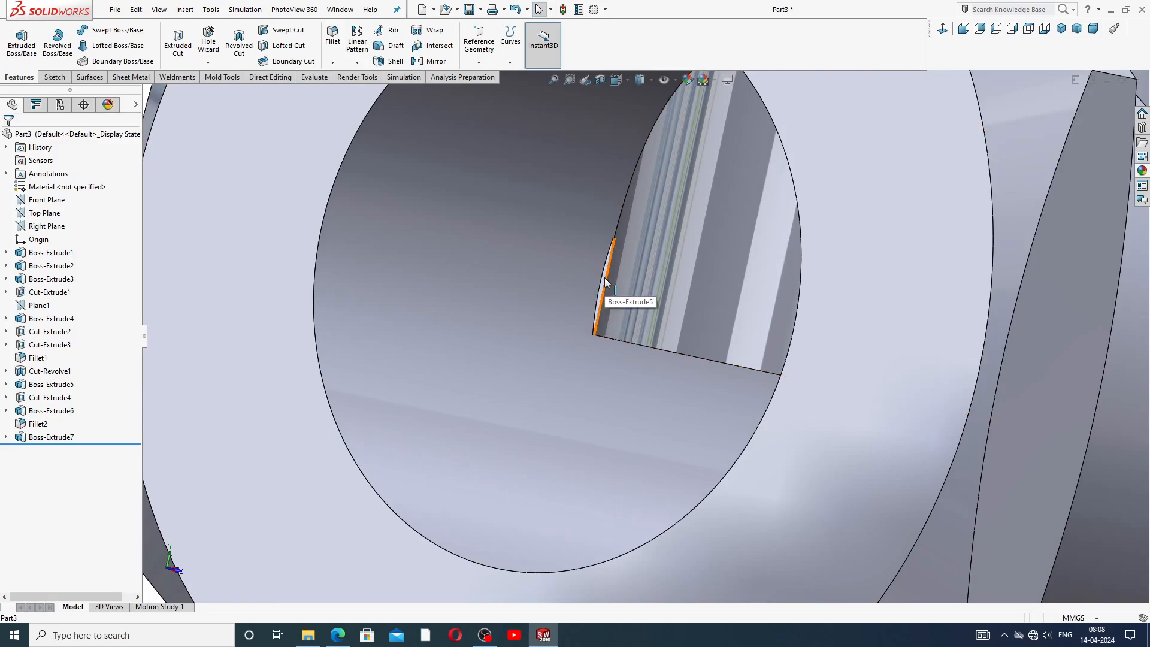
pyautogui.click(605, 279)
pyautogui.scroll(5, 623, 365)
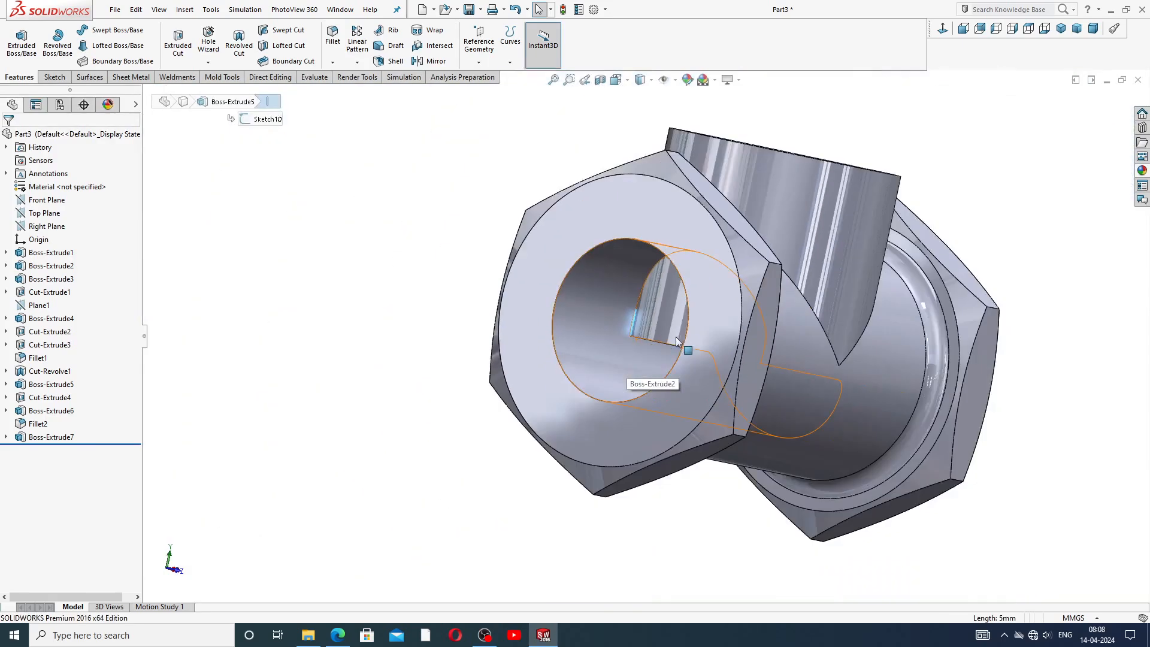
pyautogui.scroll(2, 674, 340)
pyautogui.click(888, 215)
pyautogui.scroll(-2, 719, 353)
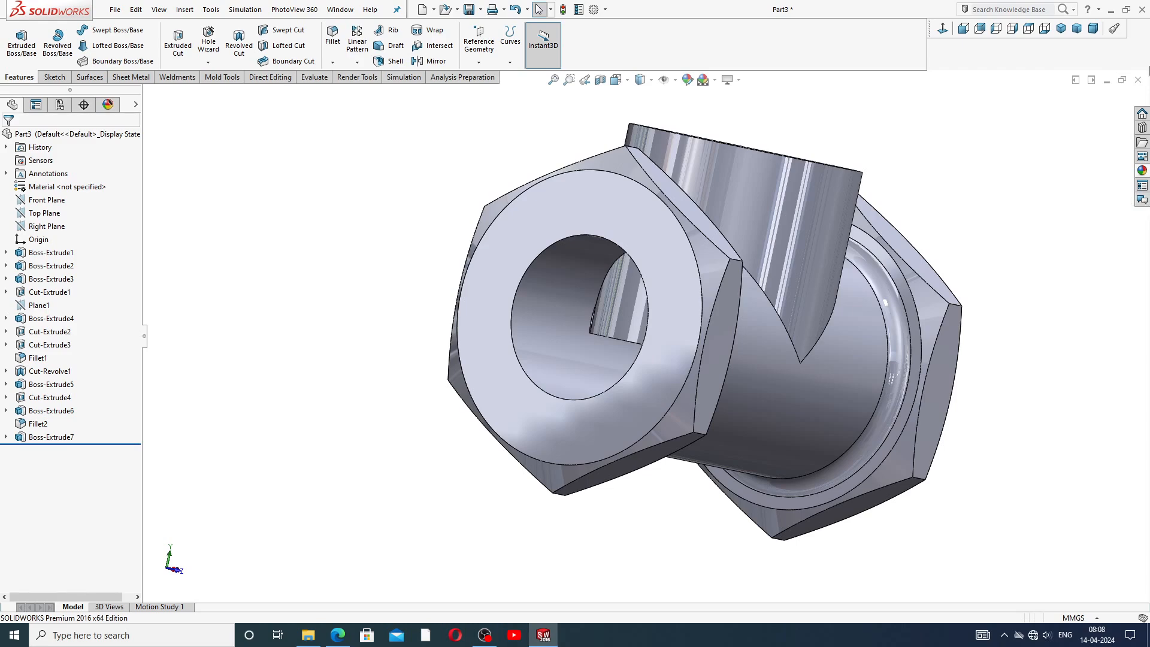
pyautogui.moveTo(975, 217); pyautogui.dragTo(868, 200, button='middle')
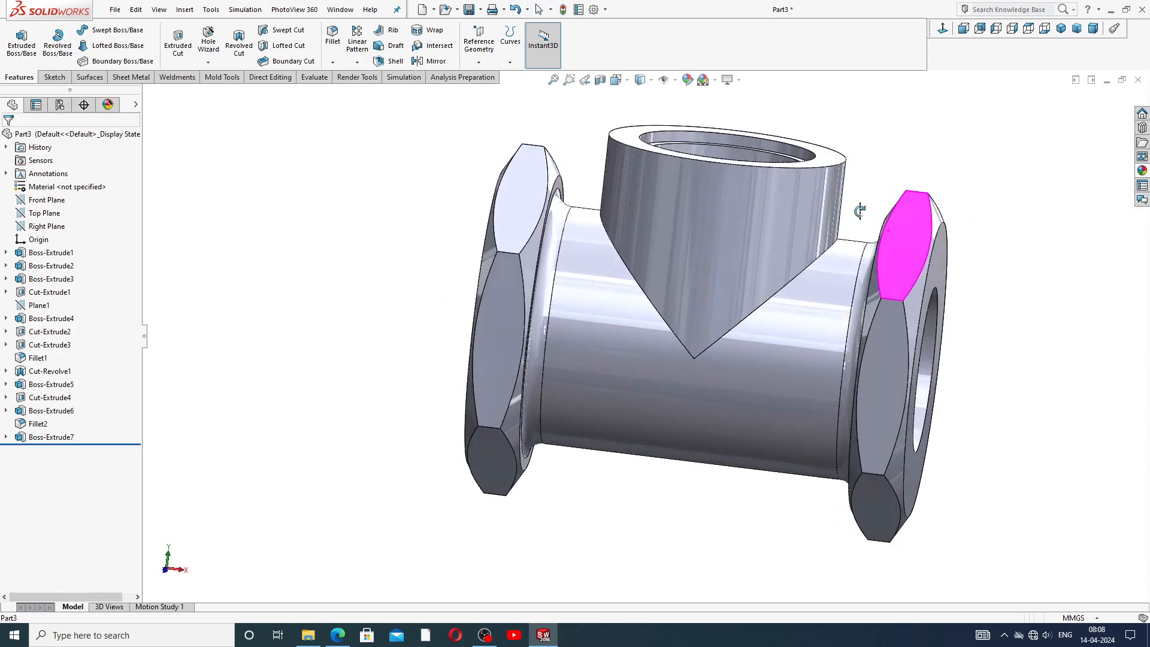
pyautogui.moveTo(952, 168); pyautogui.dragTo(870, 237, button='middle')
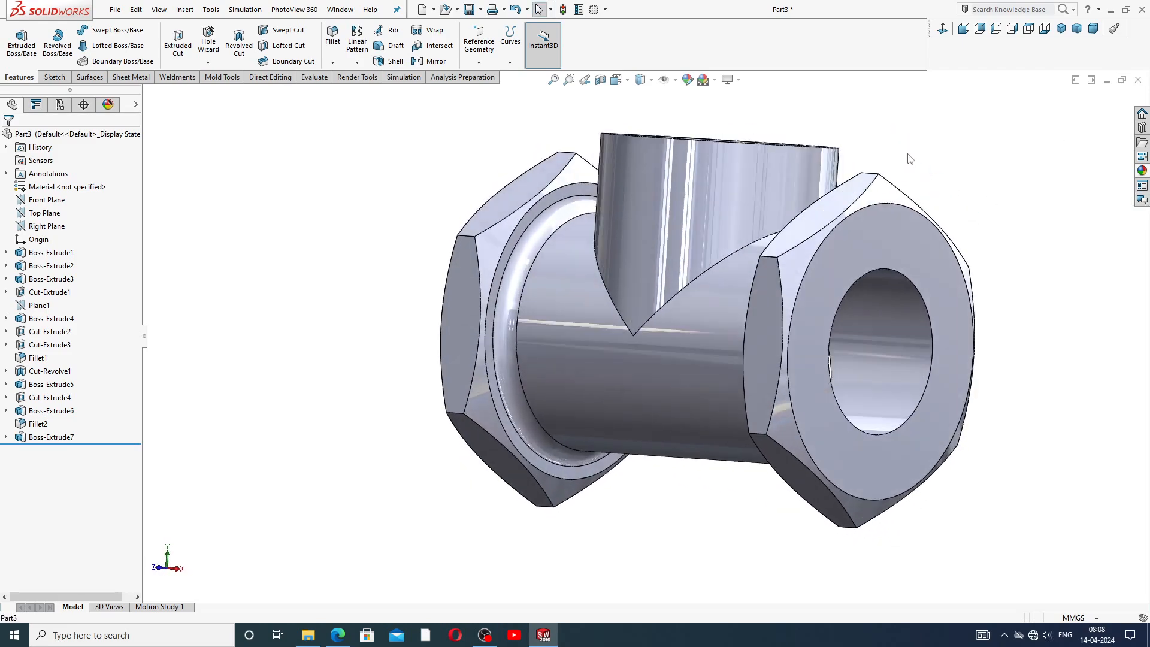
# Open a sketch on the right port's end face and draw a circle centred on the origin.
pyautogui.click(869, 258)
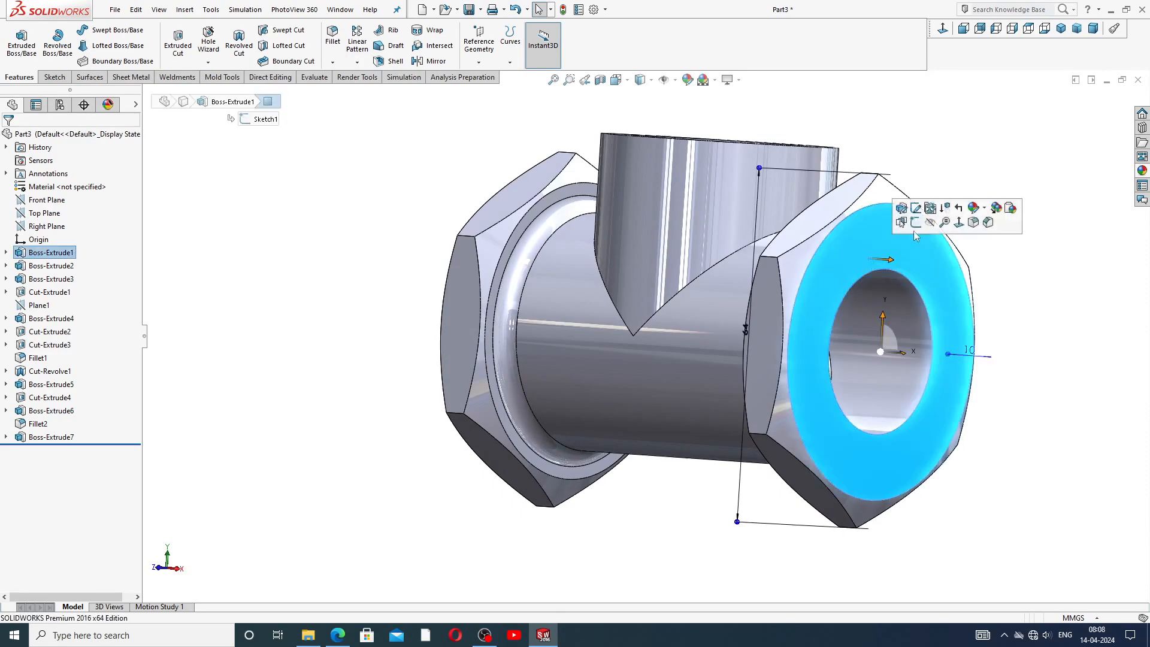
pyautogui.click(916, 223)
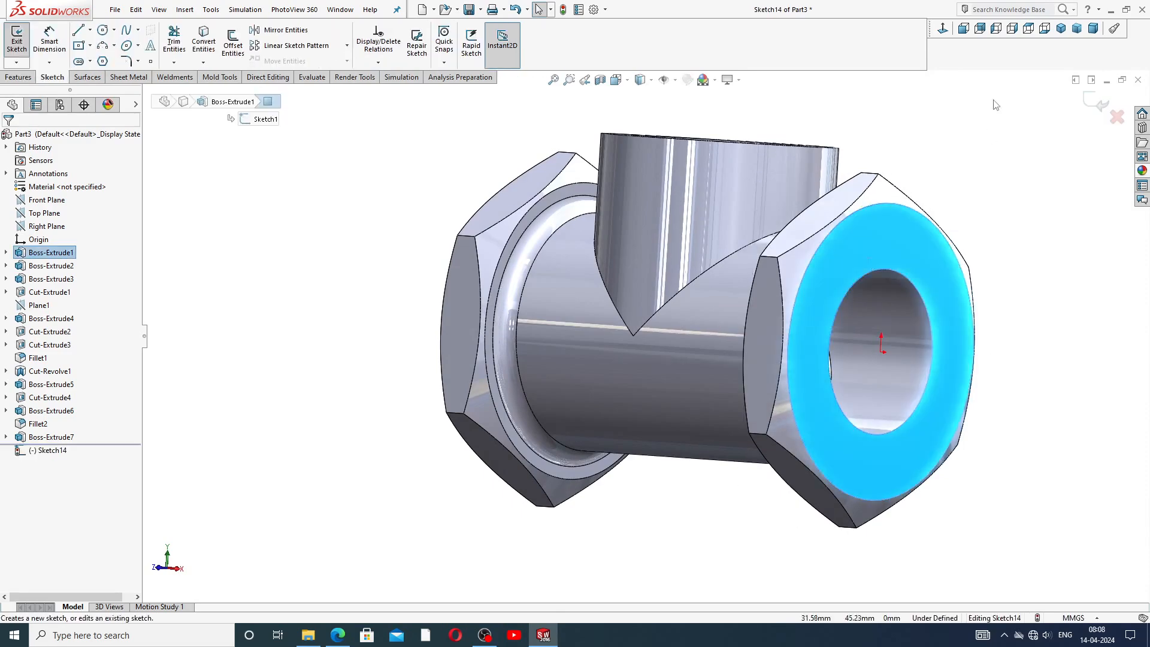
pyautogui.click(102, 30)
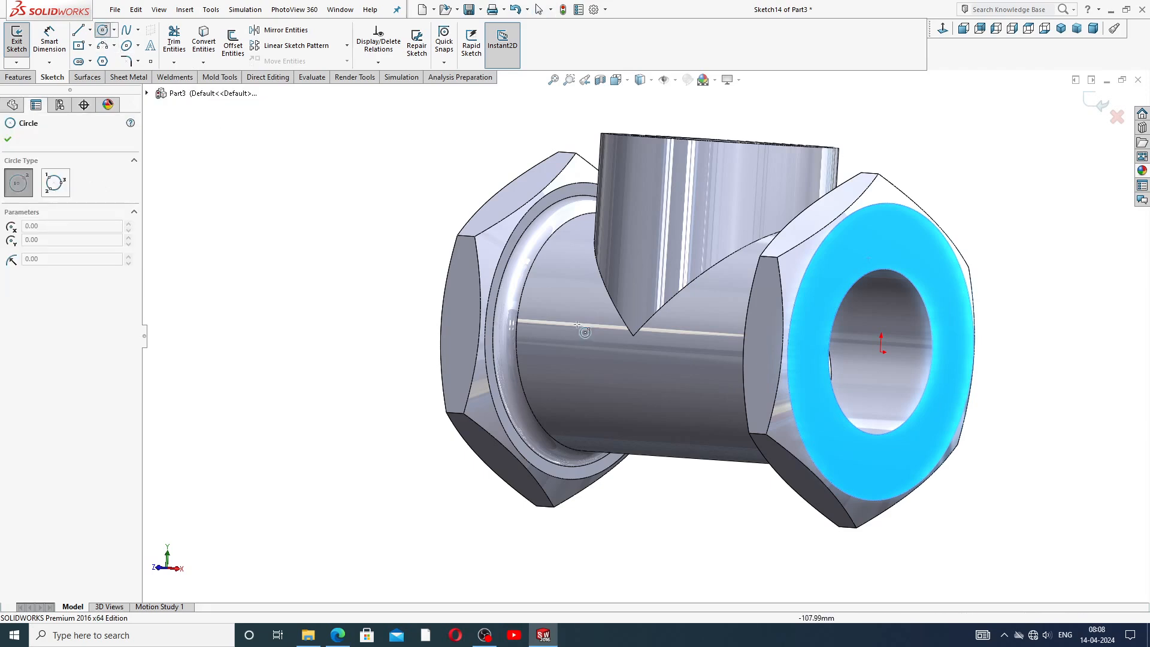
pyautogui.click(881, 352)
pyautogui.click(888, 240)
pyautogui.rightClick(933, 194)
pyautogui.click(957, 202)
# Dimension the circle's diameter as 33 mm.
pyautogui.click(49, 41)
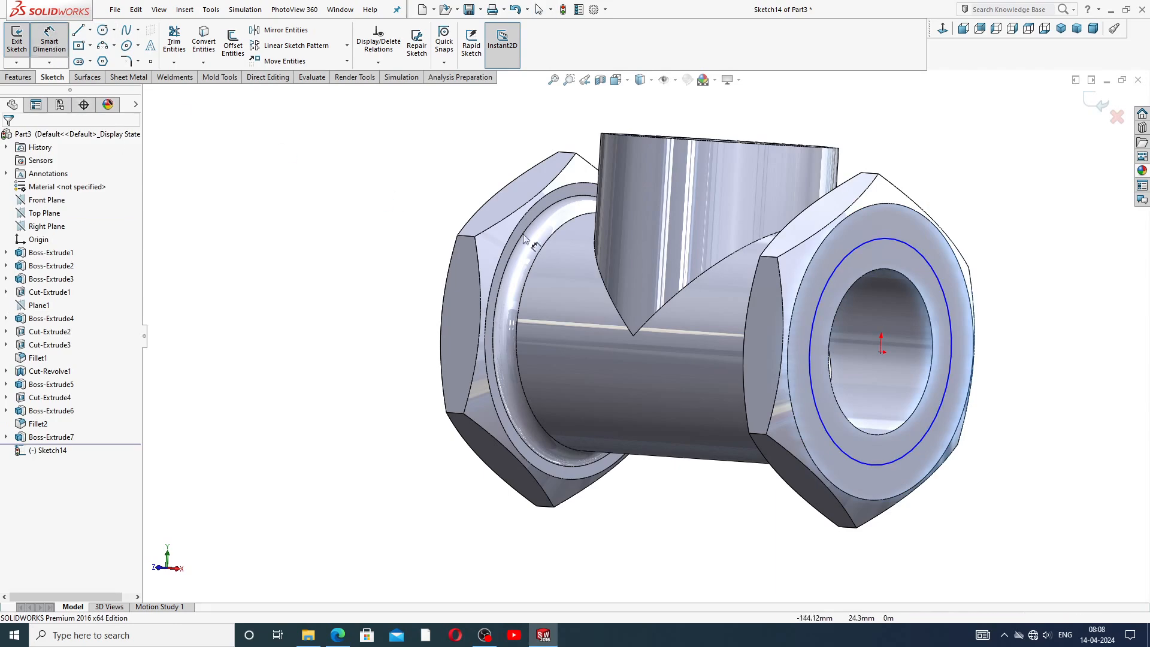
pyautogui.click(928, 274)
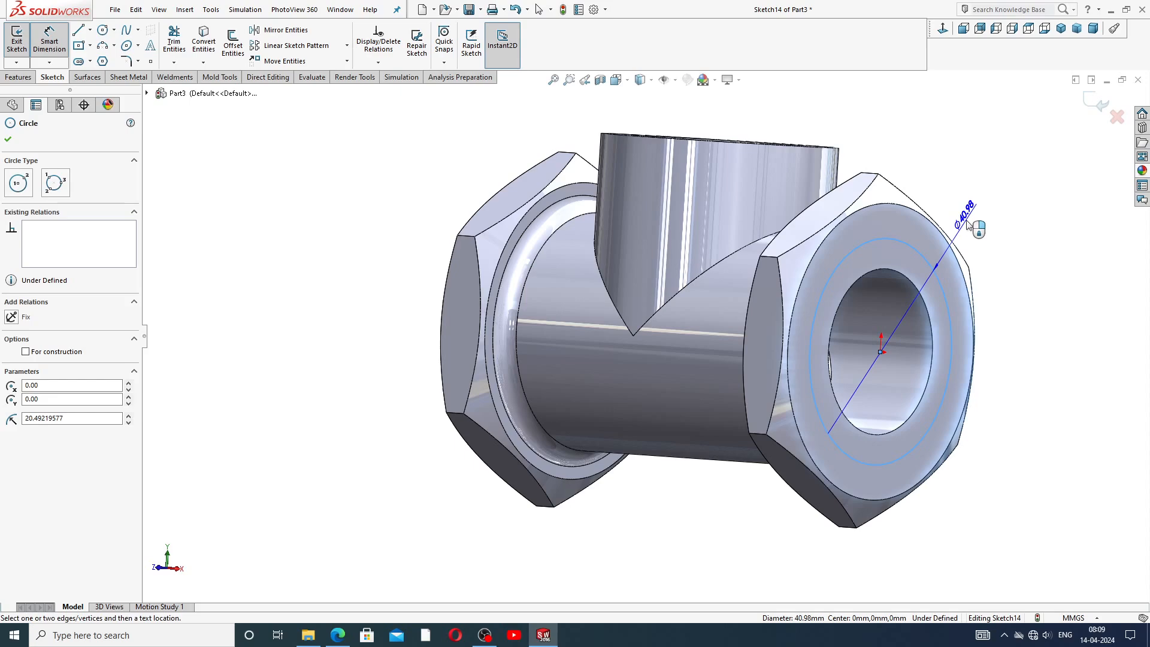
pyautogui.click(969, 223)
pyautogui.write('33')
pyautogui.press('Return')
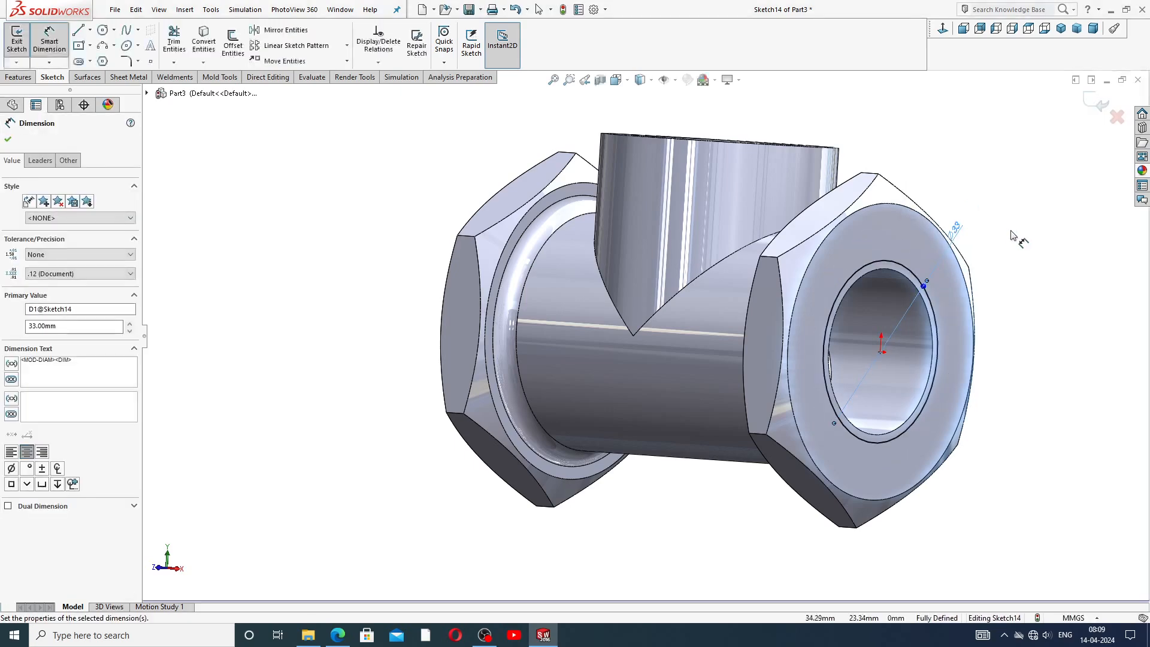
pyautogui.moveTo(962, 226); pyautogui.dragTo(975, 196)
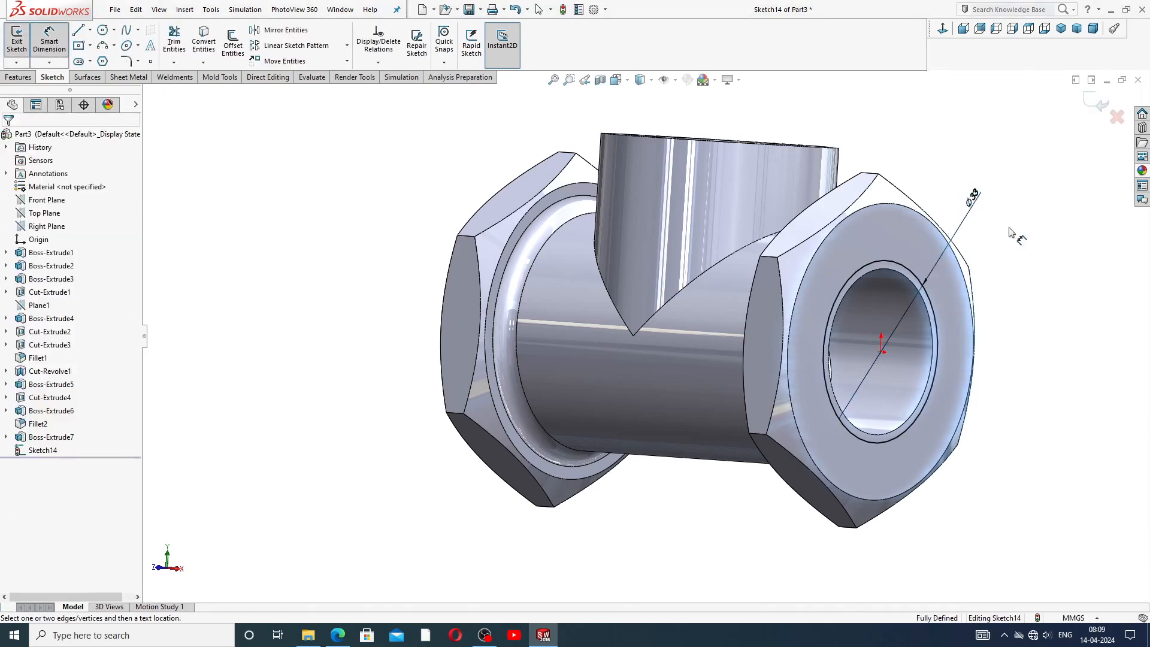
# Consult the reference drawing and cut-extrude the 33 mm circle 16 mm deep into the right port.
pyautogui.click(942, 30)
pyautogui.press('f')
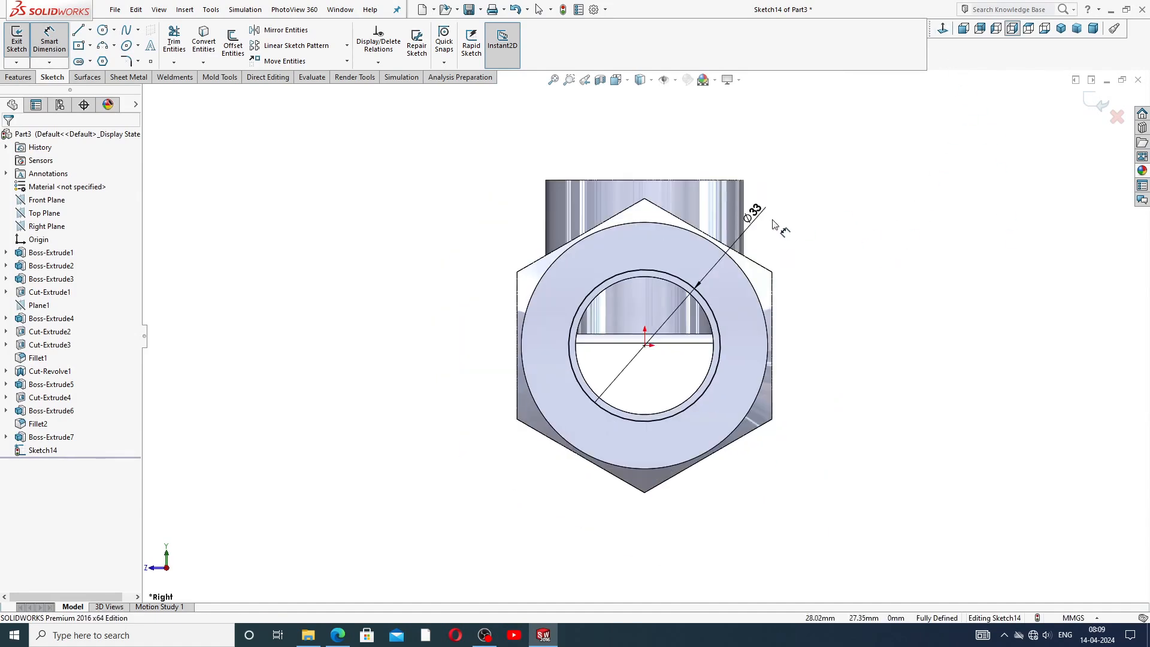
pyautogui.moveTo(759, 212); pyautogui.dragTo(760, 221)
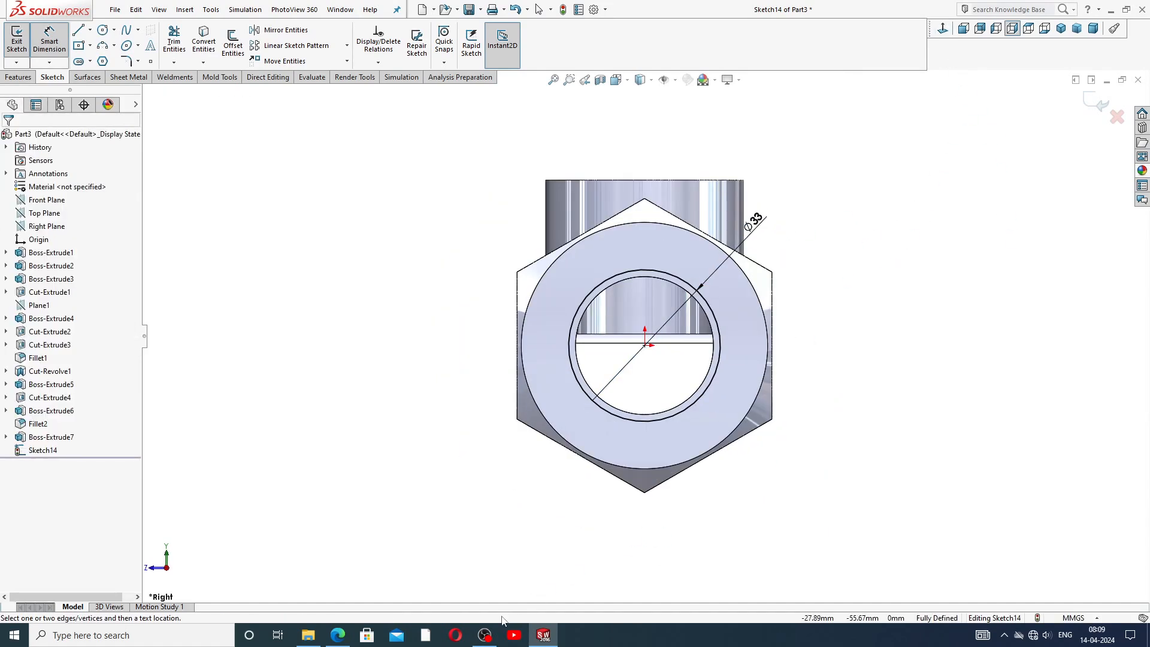
pyautogui.click(338, 635)
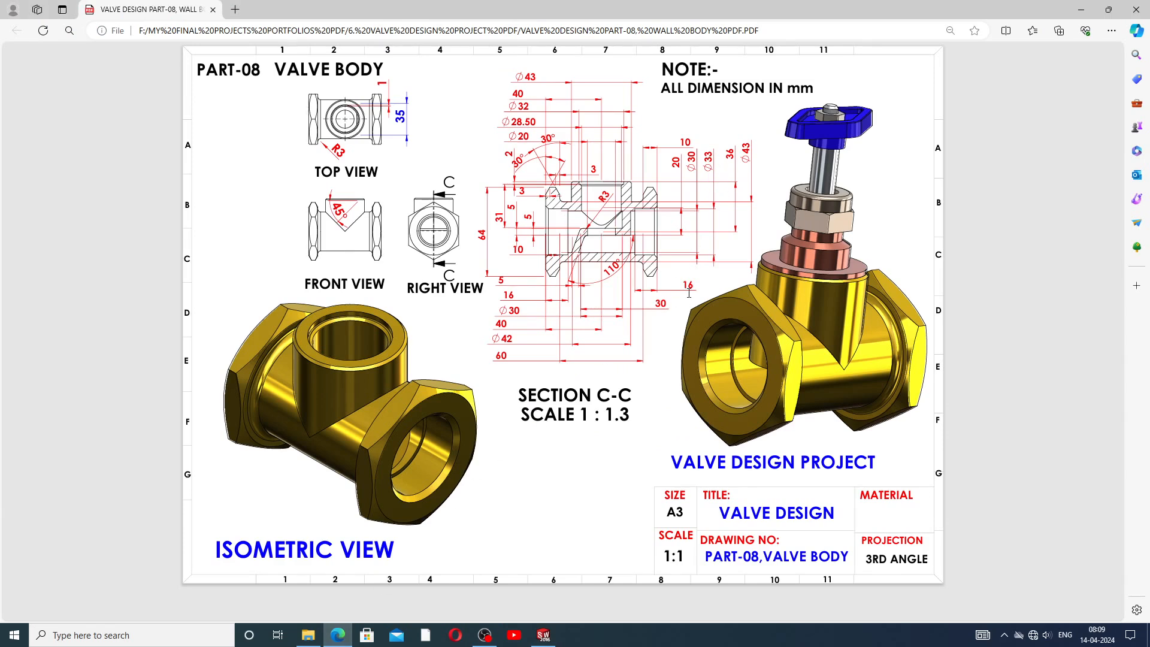
pyautogui.click(543, 636)
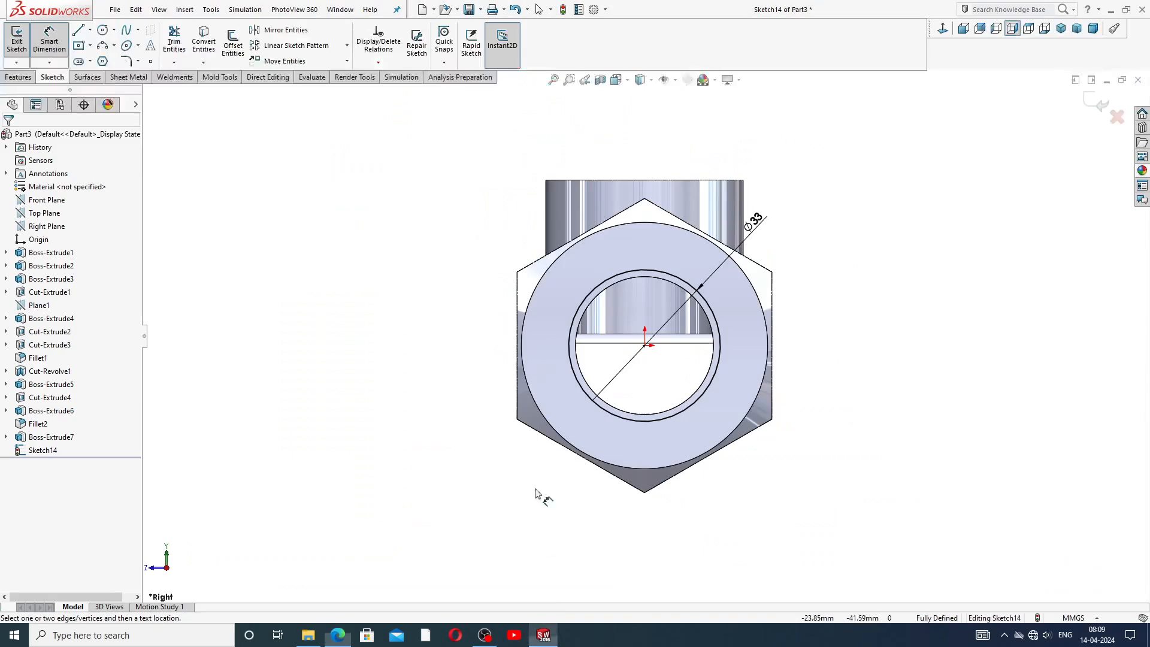
pyautogui.click(30, 77)
pyautogui.click(177, 45)
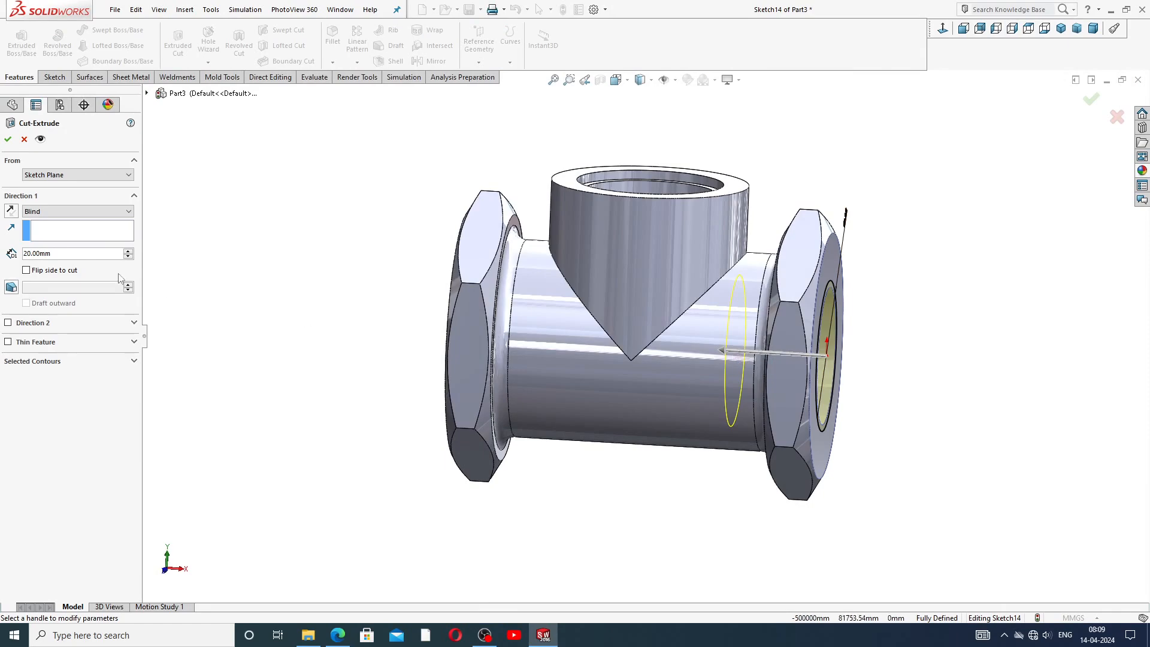
pyautogui.write('1')
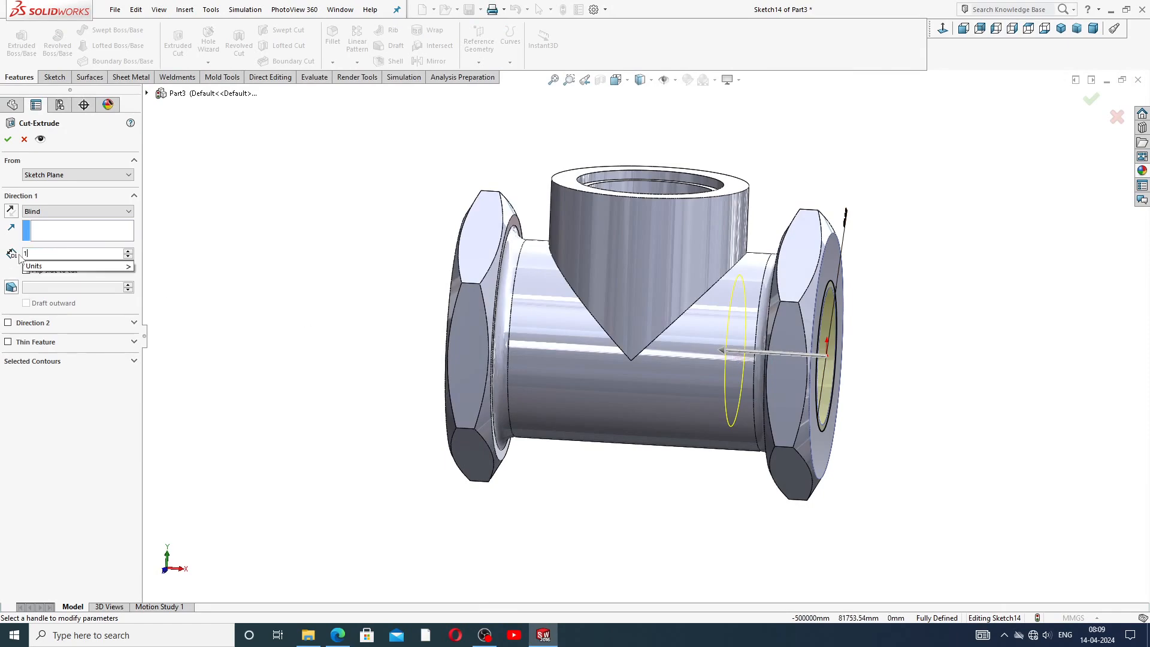
pyautogui.write('6')
pyautogui.press('Return')
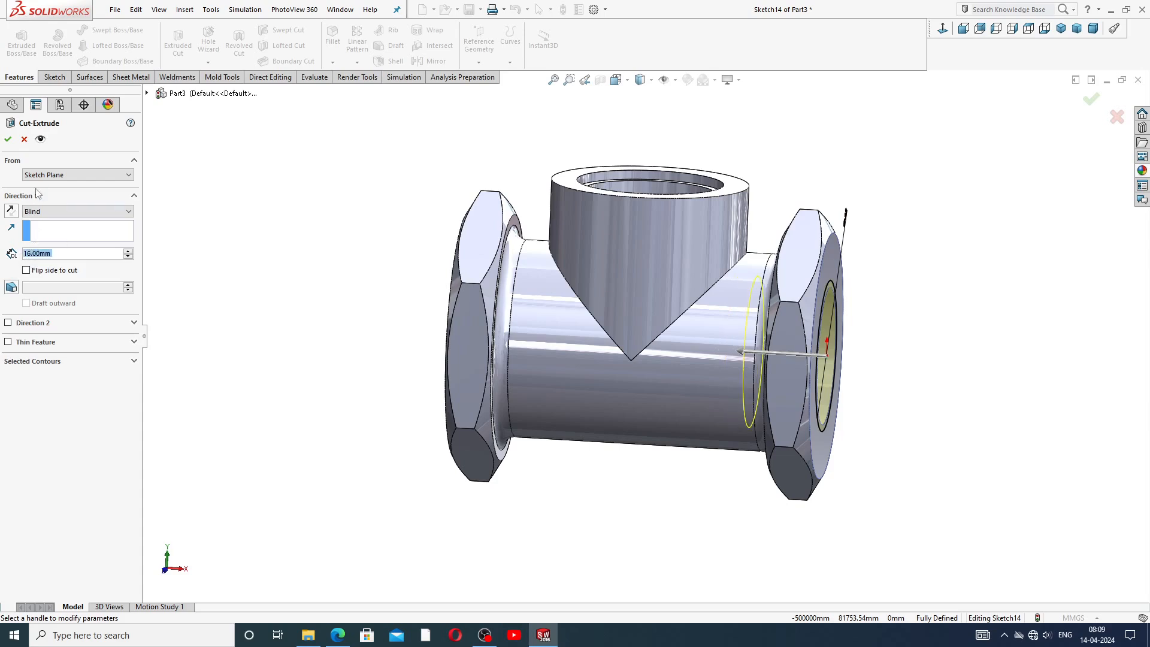
pyautogui.click(8, 139)
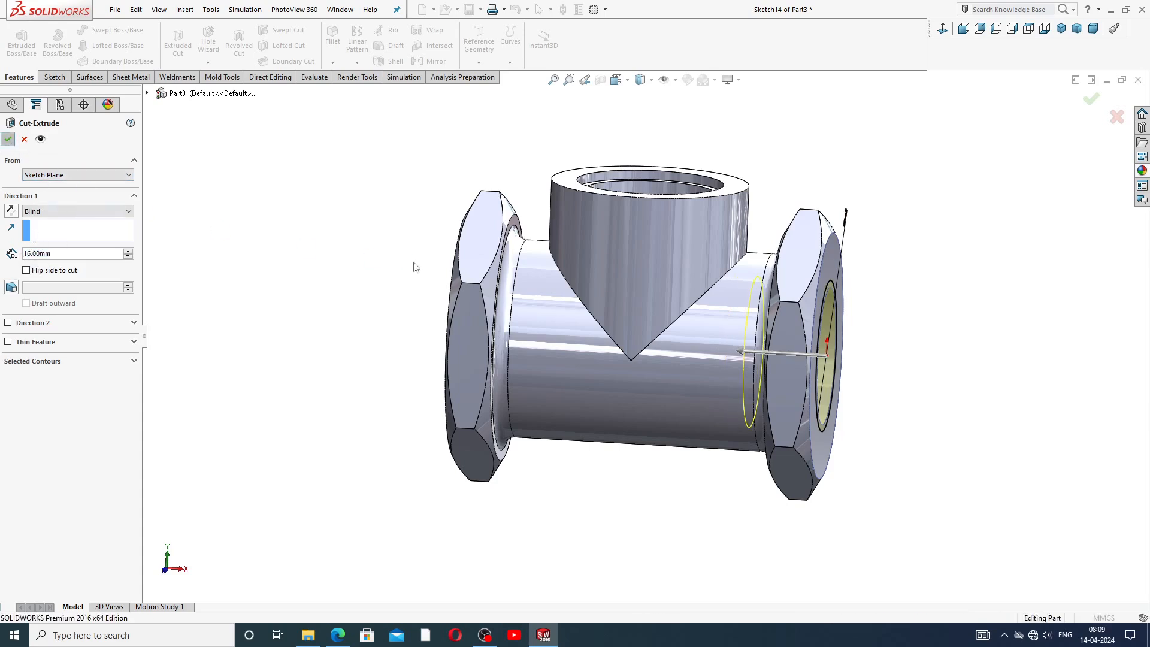
# Open a sketch on the left port's end face and draw a circle centred on the origin.
pyautogui.moveTo(414, 286); pyautogui.dragTo(470, 246, button='middle')
pyautogui.click(470, 246)
pyautogui.click(518, 210)
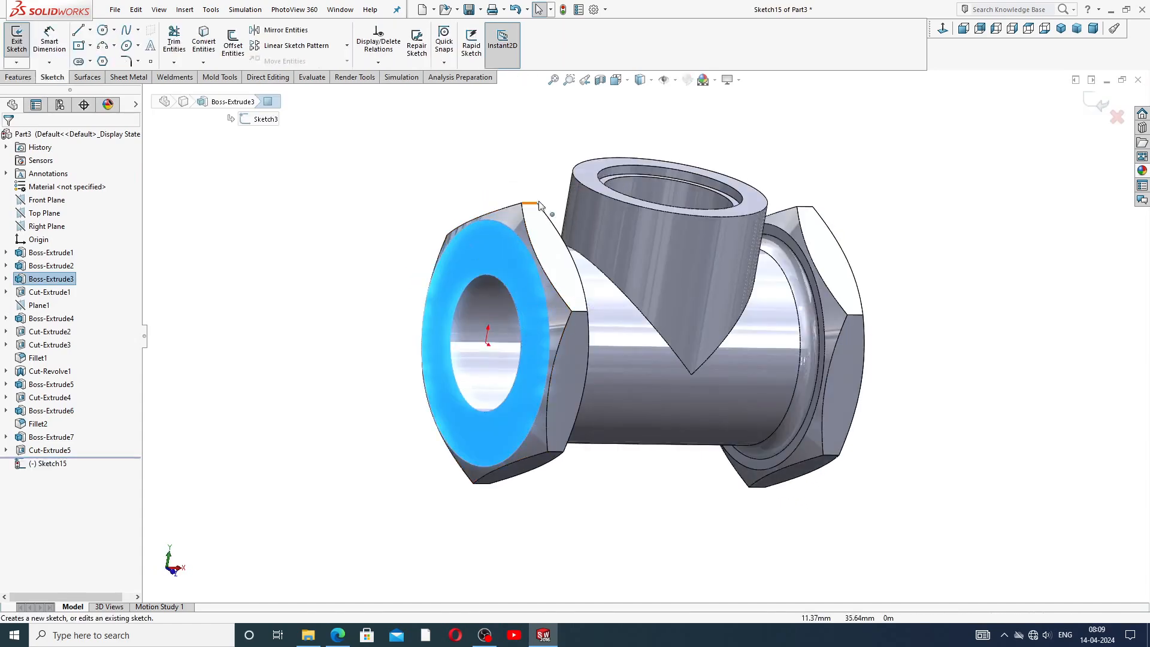
pyautogui.click(104, 30)
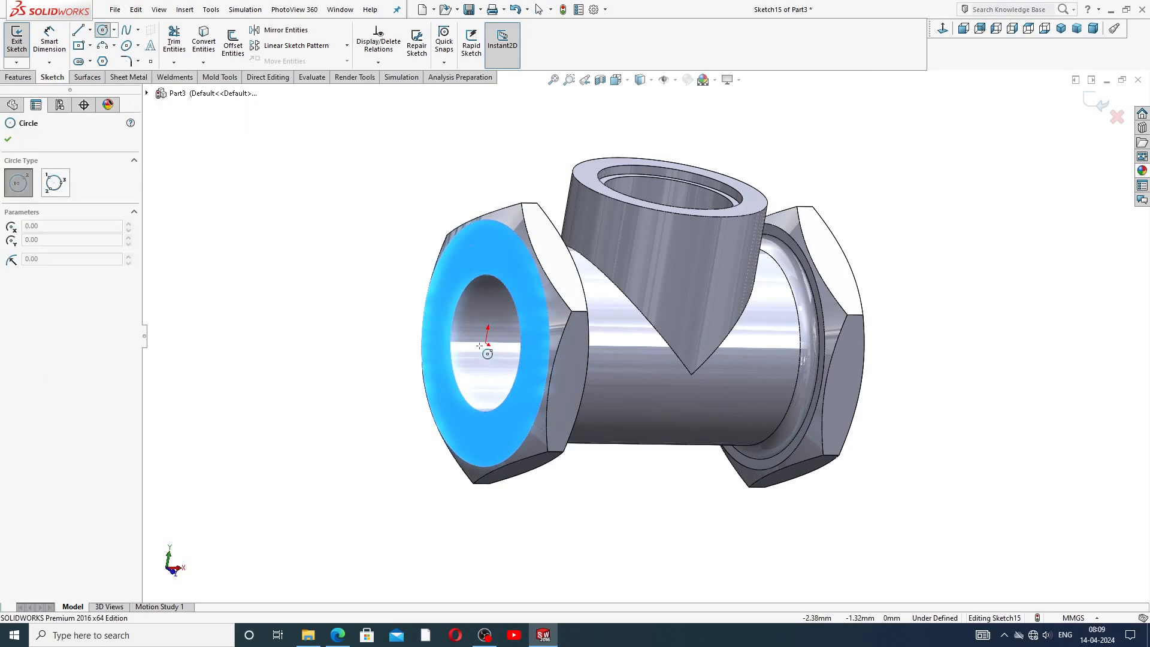
pyautogui.click(487, 343)
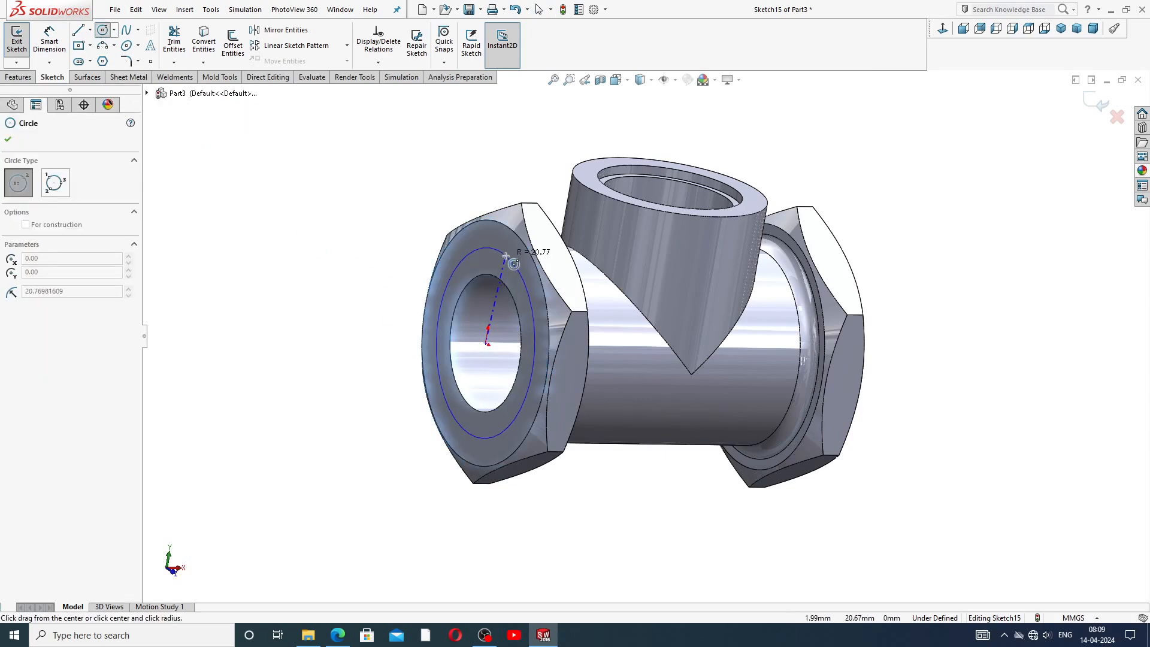
pyautogui.click(506, 256)
pyautogui.rightClick(546, 154)
pyautogui.click(565, 161)
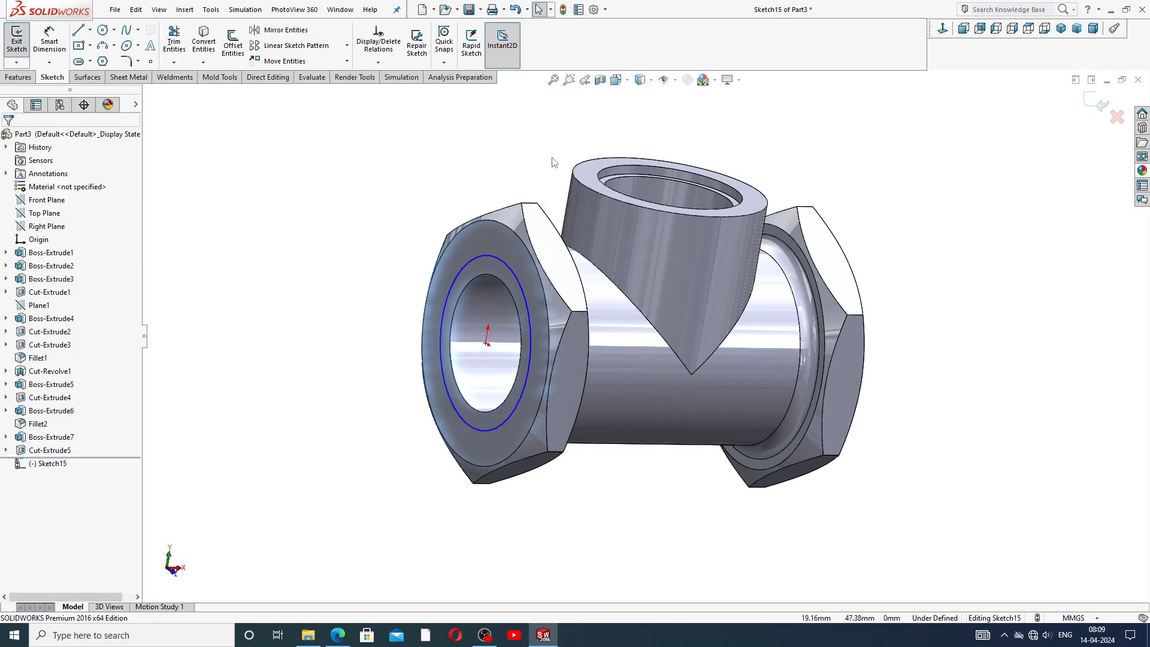
# Dimension the left circle's diameter.
pyautogui.click(49, 39)
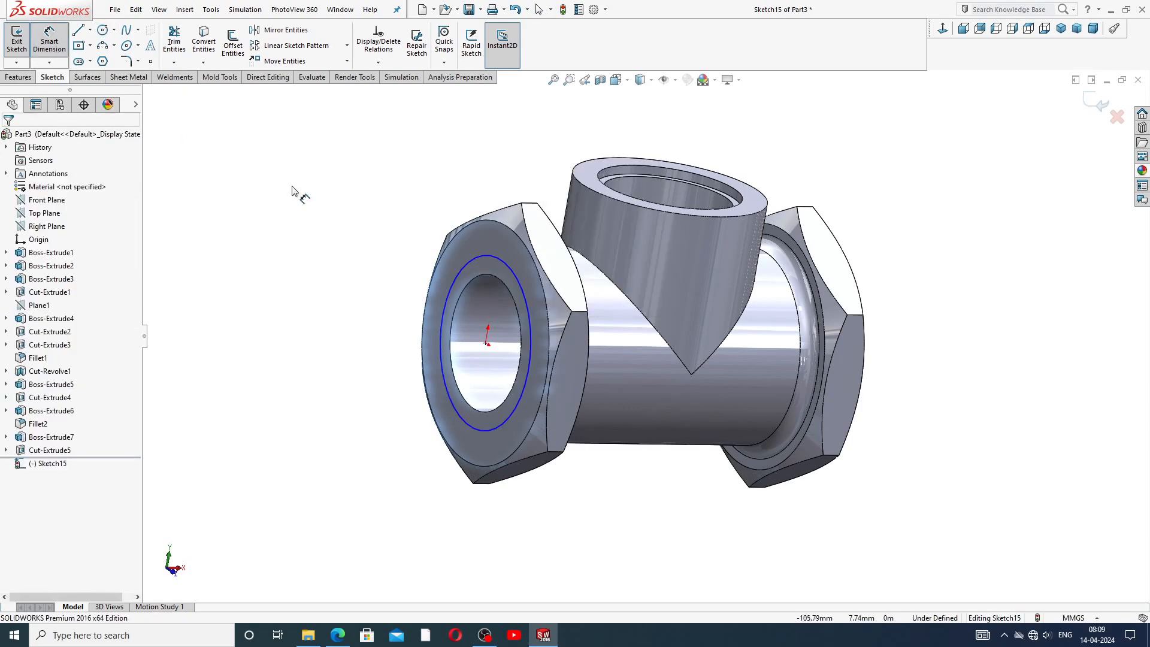
pyautogui.click(473, 258)
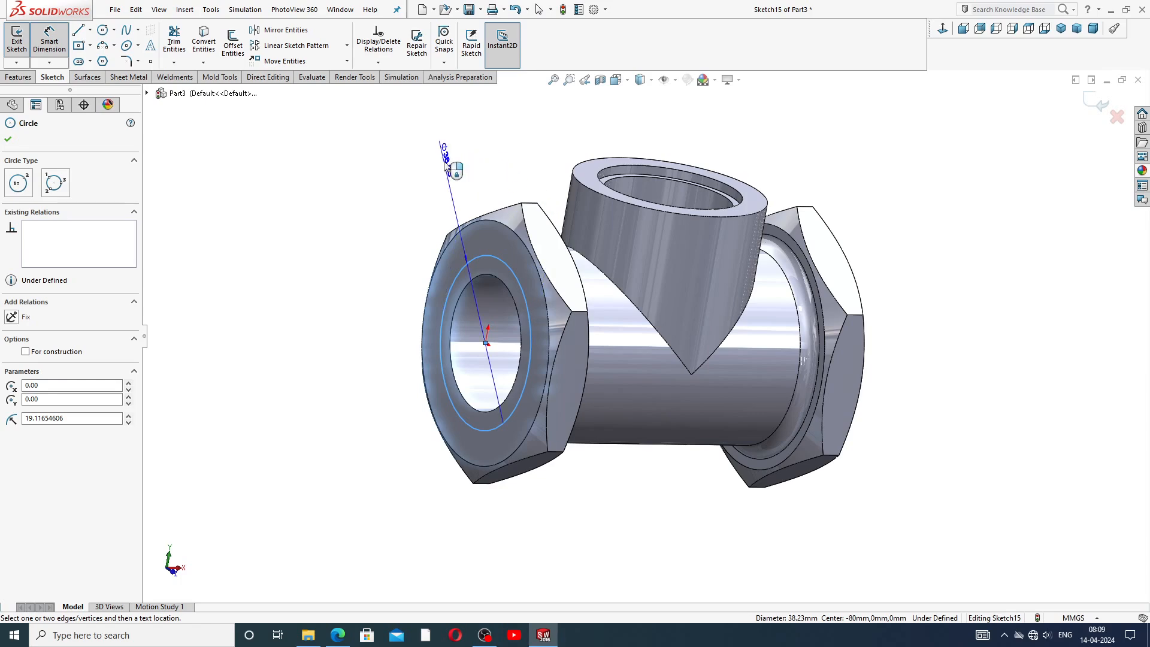
pyautogui.click(445, 165)
pyautogui.press('Return')
pyautogui.rightClick(473, 165)
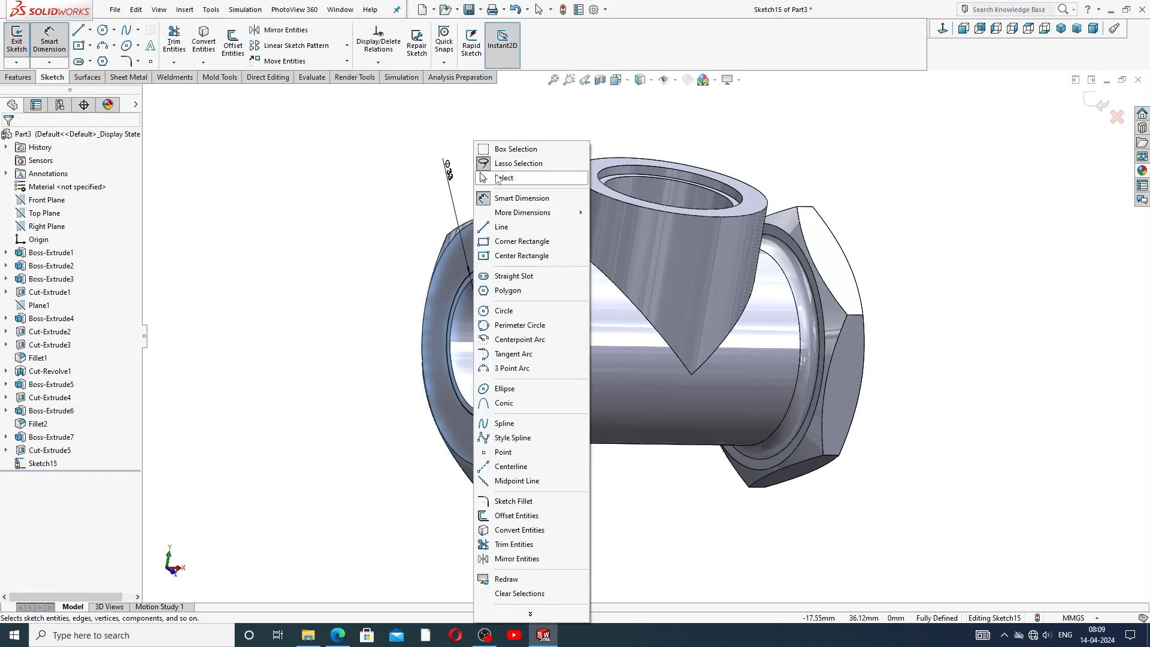
pyautogui.click(497, 178)
# Cut-extrude the left circle 16 mm deep into the left port.
pyautogui.click(25, 77)
pyautogui.click(178, 42)
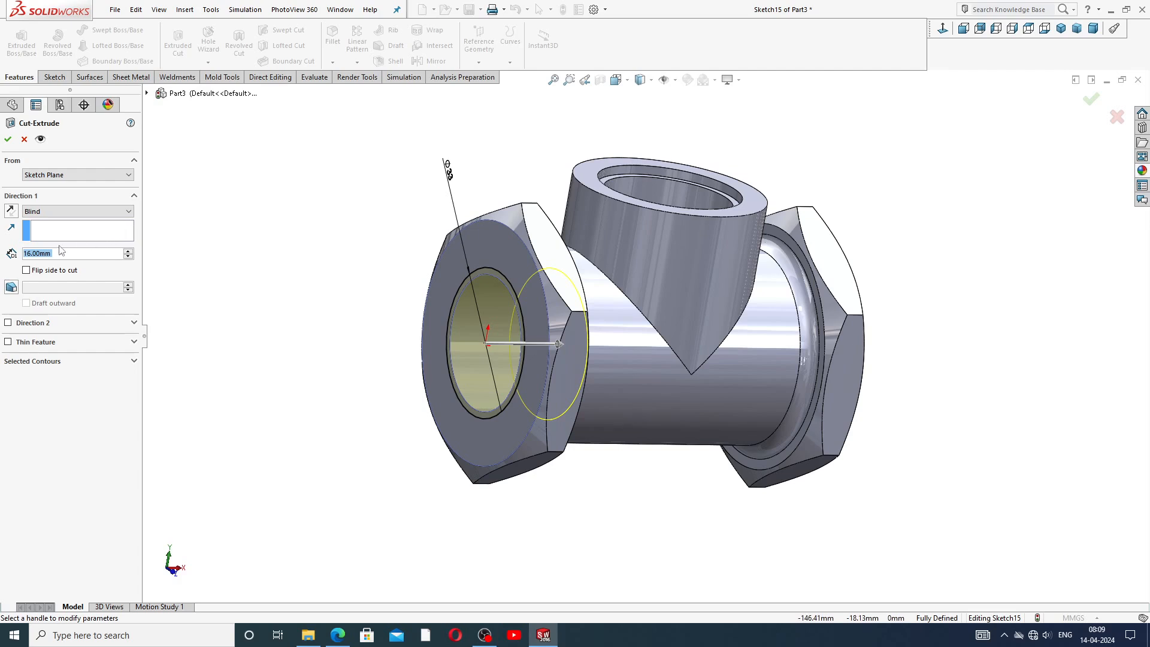
pyautogui.click(8, 139)
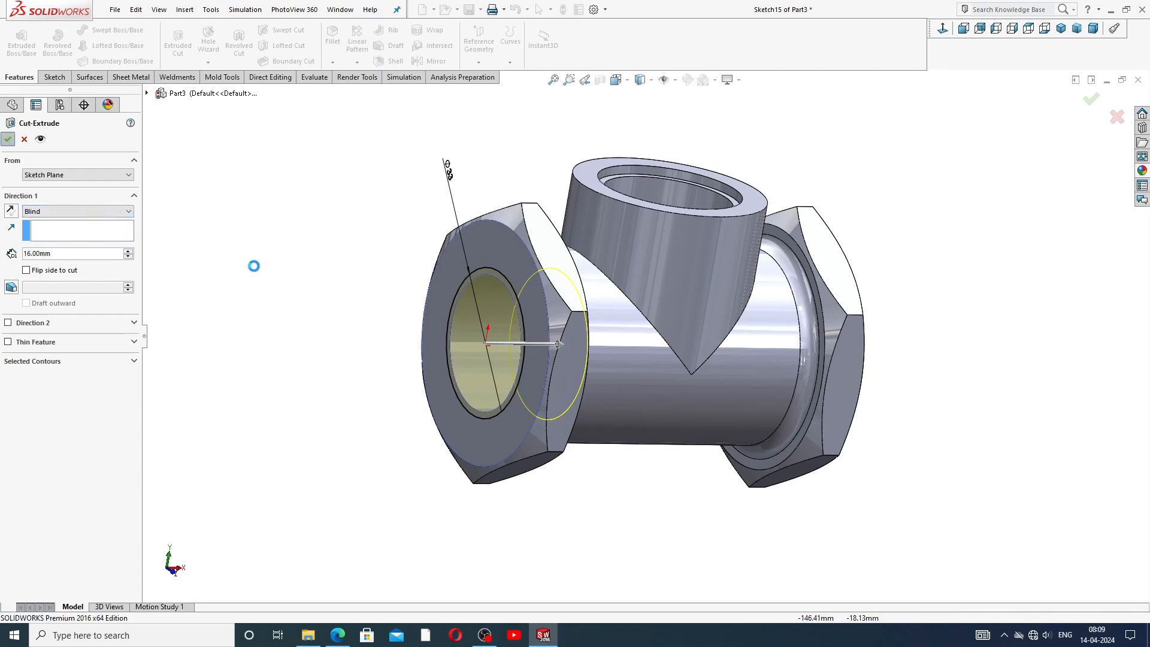
pyautogui.moveTo(710, 297); pyautogui.dragTo(656, 250, button='middle')
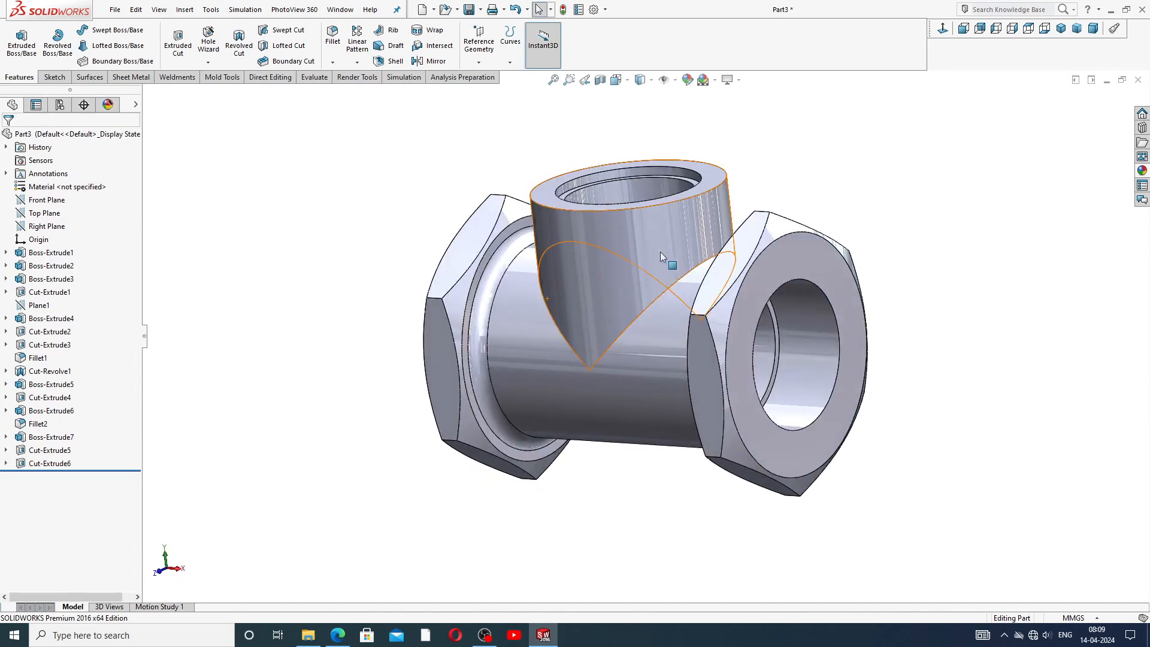
# Chamfer the inner bore edges of both end ports 2 mm at 45°, checking the reference drawing.
pyautogui.click(333, 62)
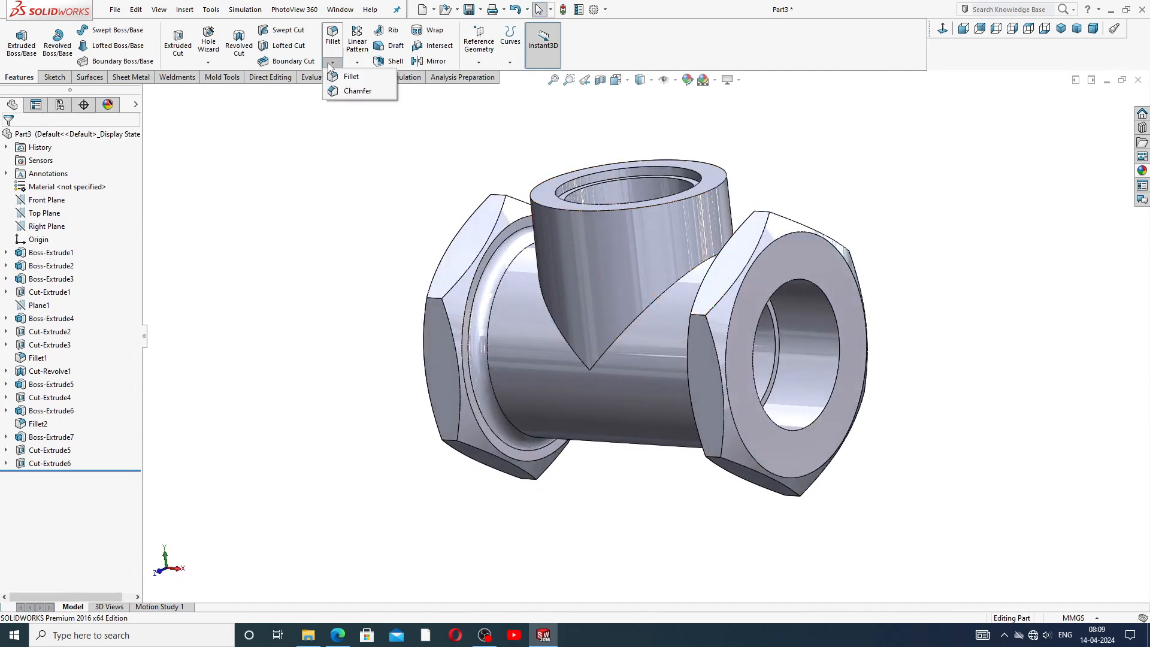
pyautogui.click(354, 91)
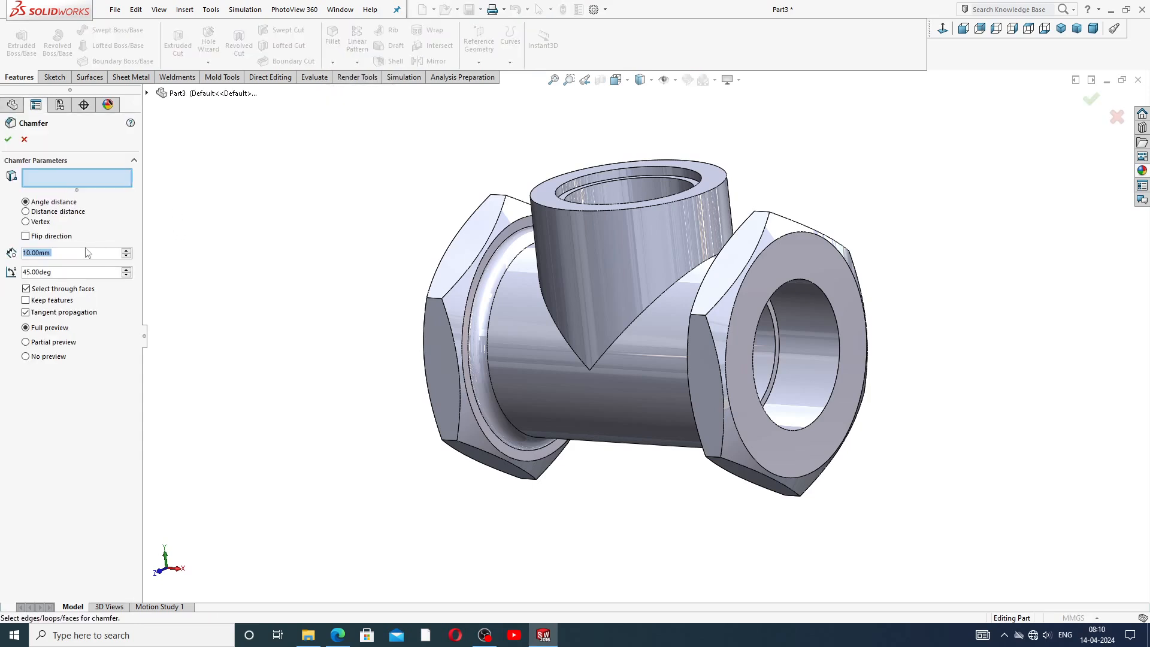
pyautogui.write('2')
pyautogui.press('Return')
pyautogui.click(338, 635)
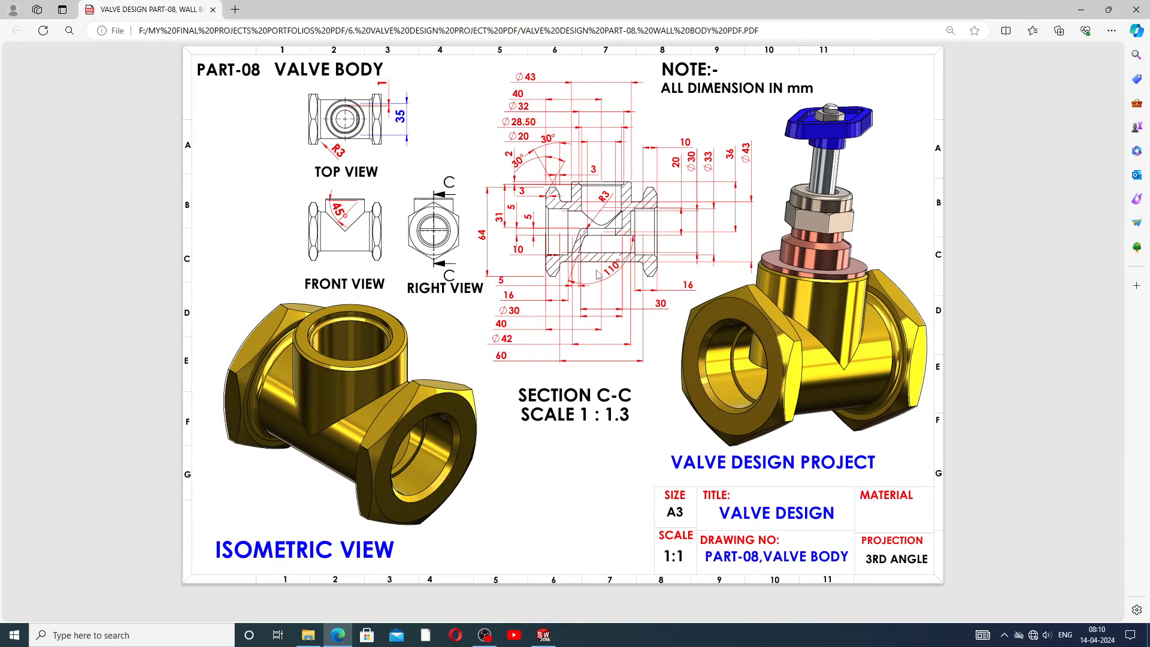
pyautogui.click(544, 636)
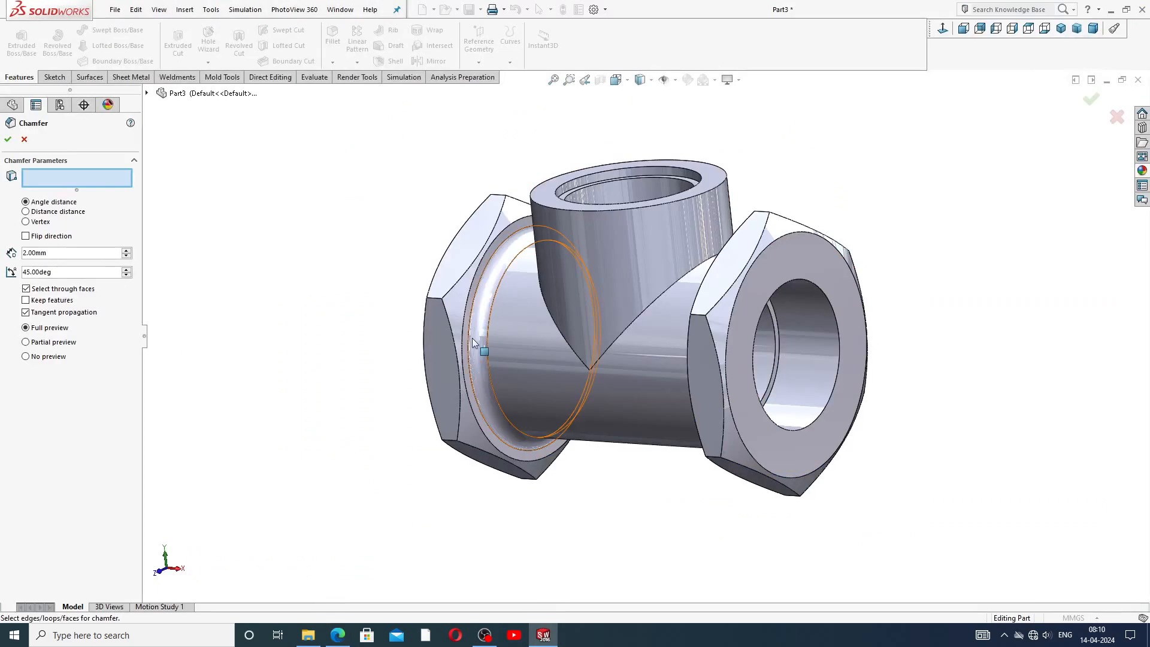
pyautogui.click(817, 288)
pyautogui.moveTo(825, 351); pyautogui.dragTo(965, 338, button='middle')
pyautogui.click(490, 266)
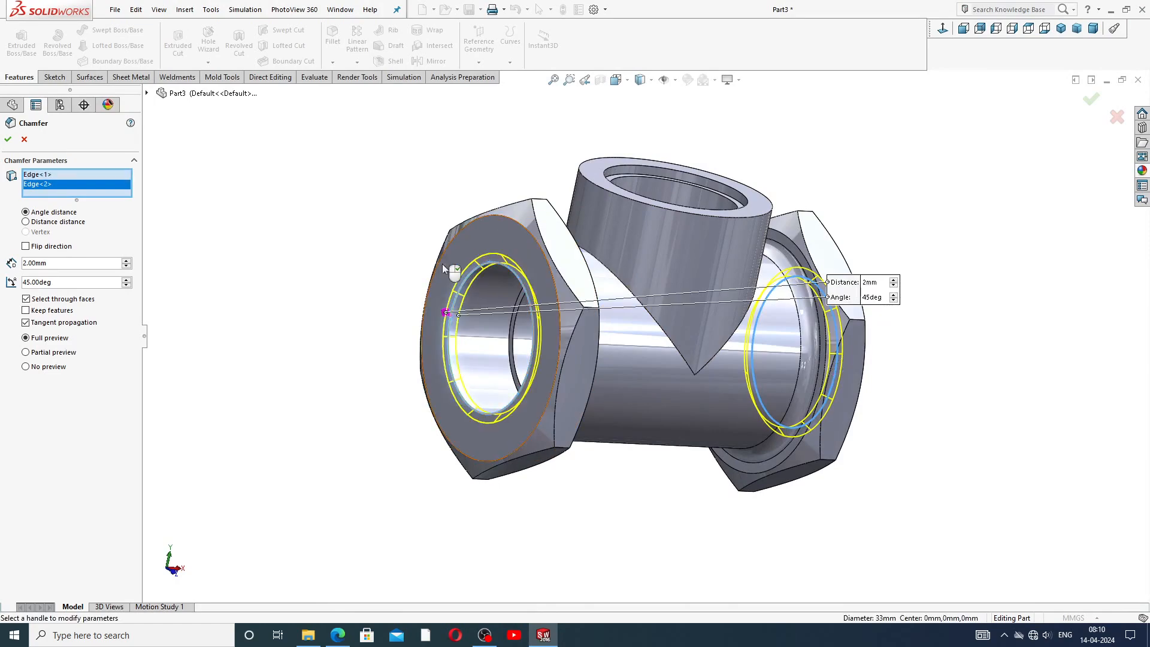
pyautogui.click(8, 139)
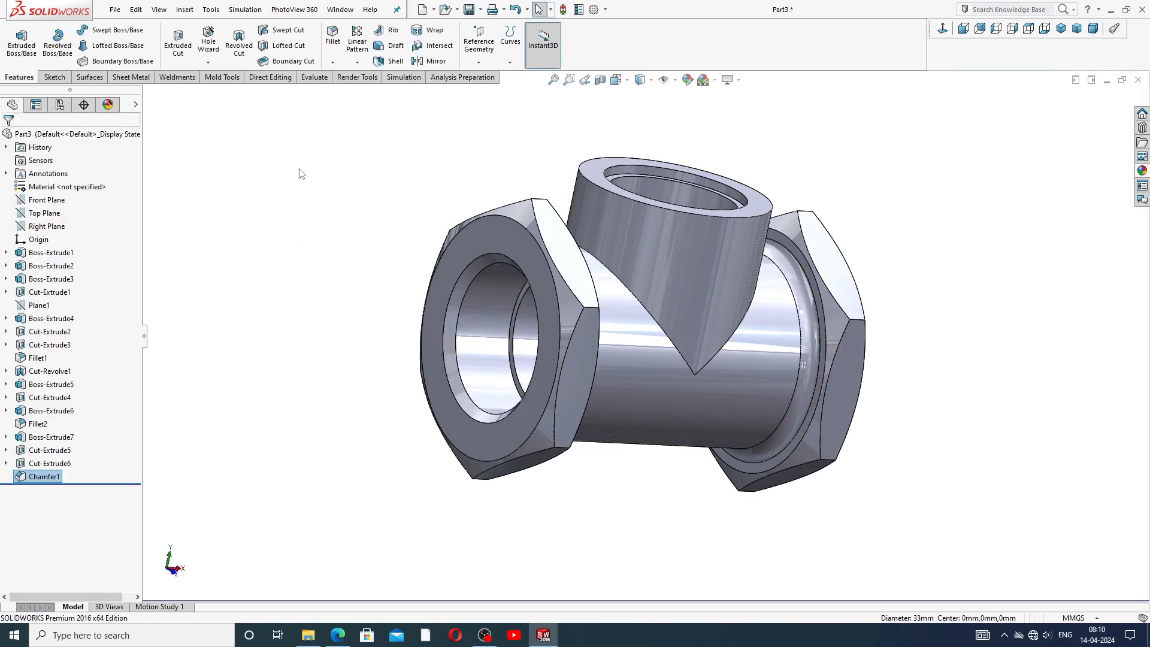
# Chamfer the outer and inner top edges of the vertical boss 1 mm at 45°.
pyautogui.click(335, 63)
pyautogui.click(358, 92)
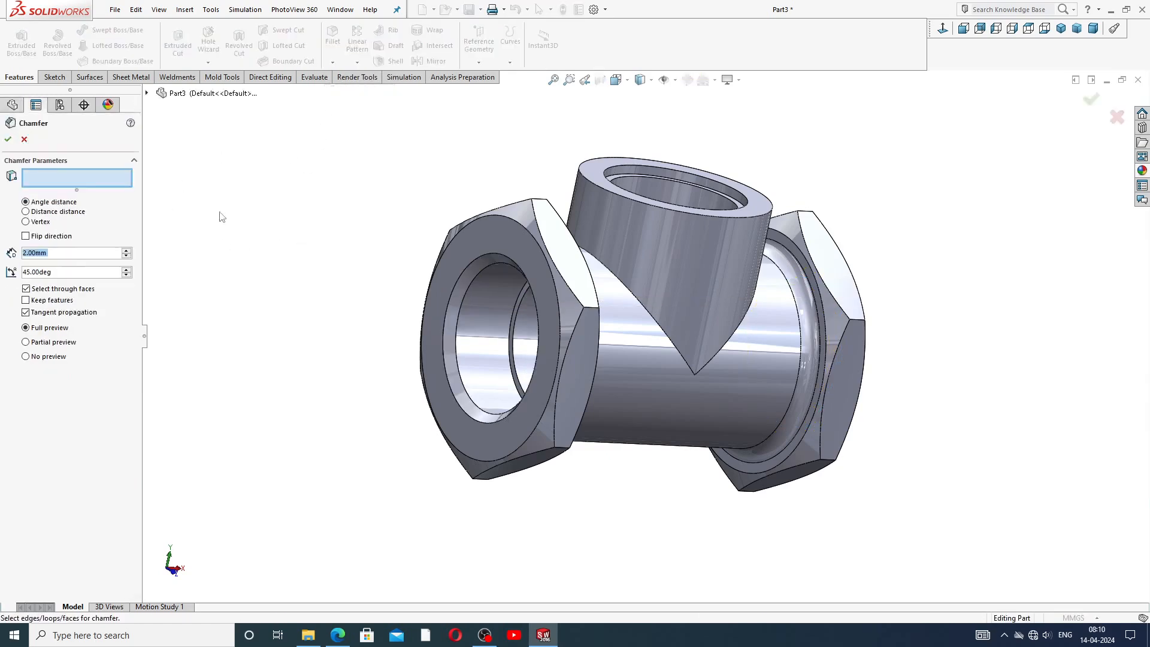
pyautogui.write('1')
pyautogui.press('Return')
pyautogui.moveTo(745, 125); pyautogui.dragTo(709, 189, button='middle')
pyautogui.scroll(-3, 707, 193)
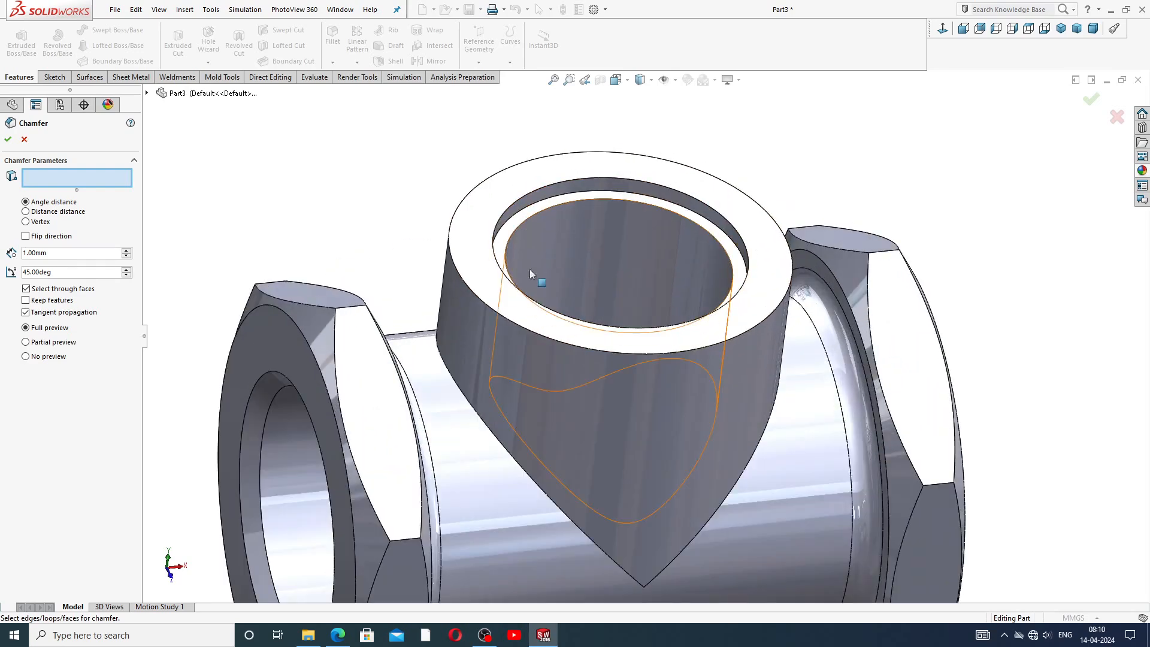
pyautogui.click(456, 280)
pyautogui.click(520, 224)
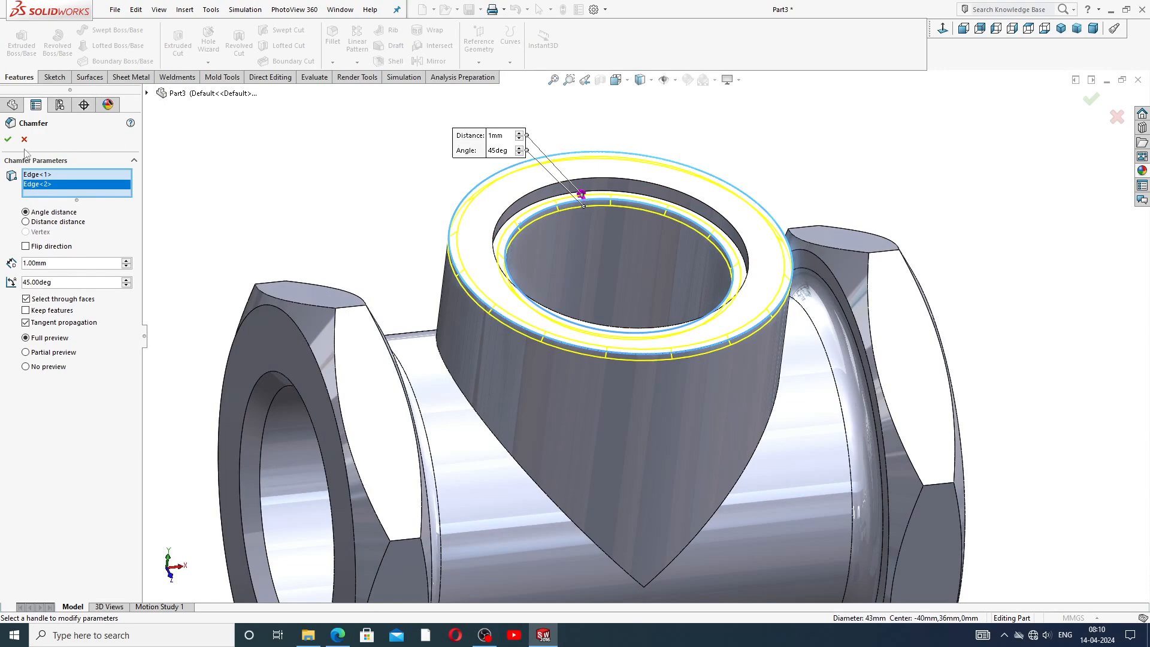
pyautogui.click(7, 139)
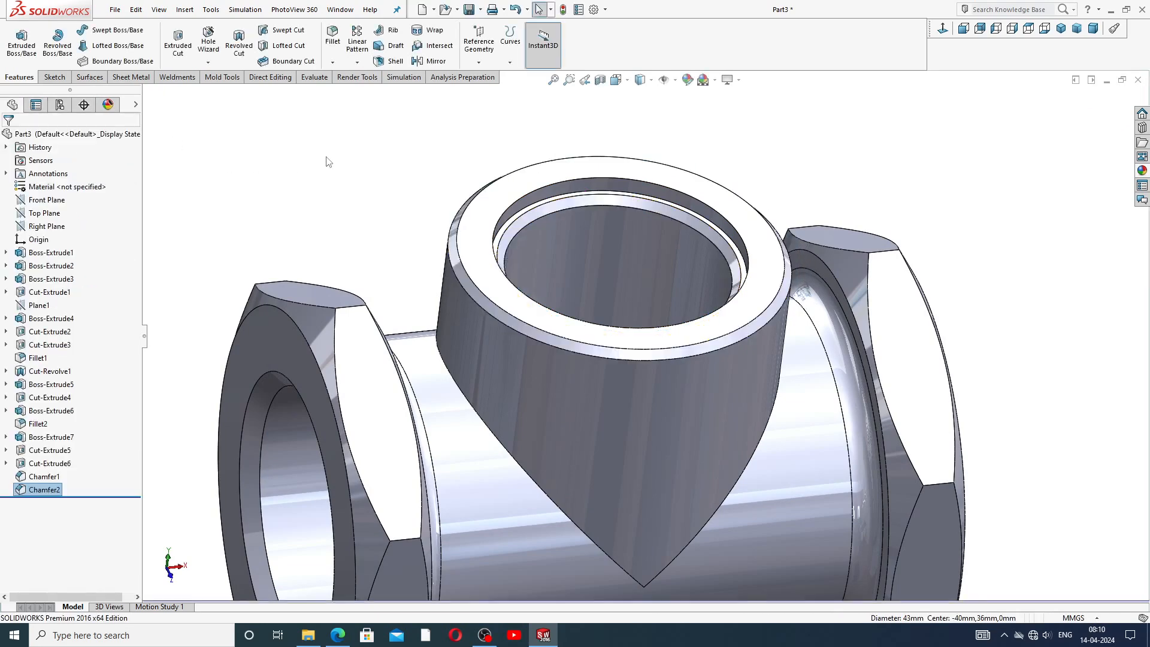
# Apply the polished brass metal appearance to the whole part.
pyautogui.scroll(5, 631, 350)
pyautogui.moveTo(633, 350); pyautogui.dragTo(692, 407, button='middle')
pyautogui.scroll(-2, 692, 407)
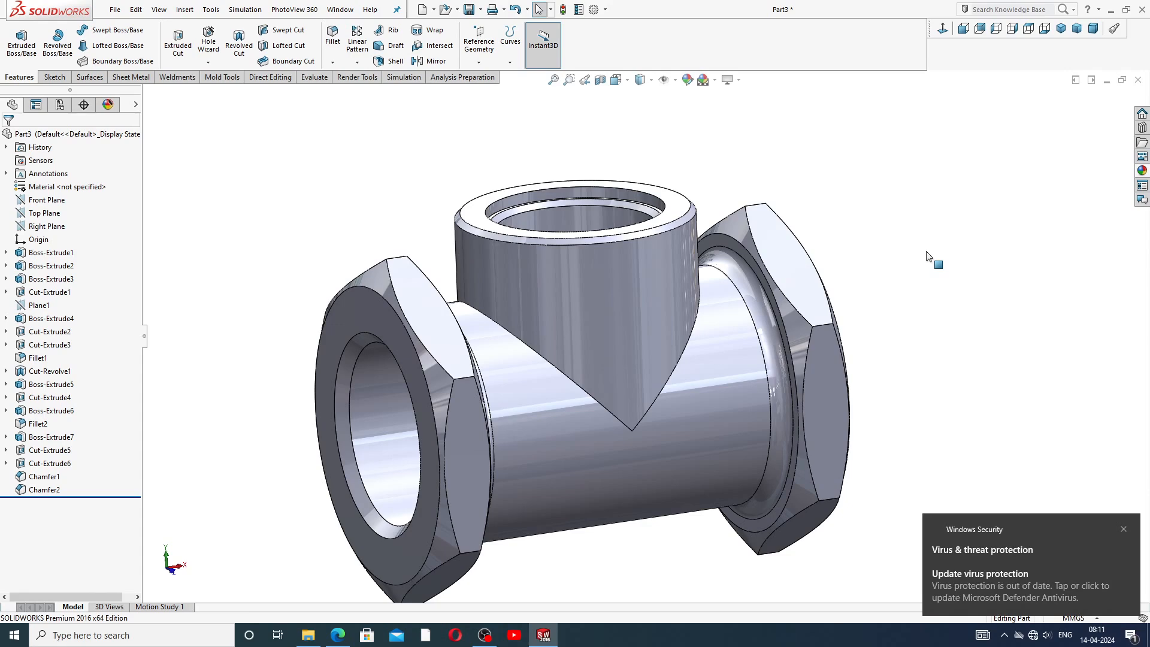
pyautogui.click(1123, 530)
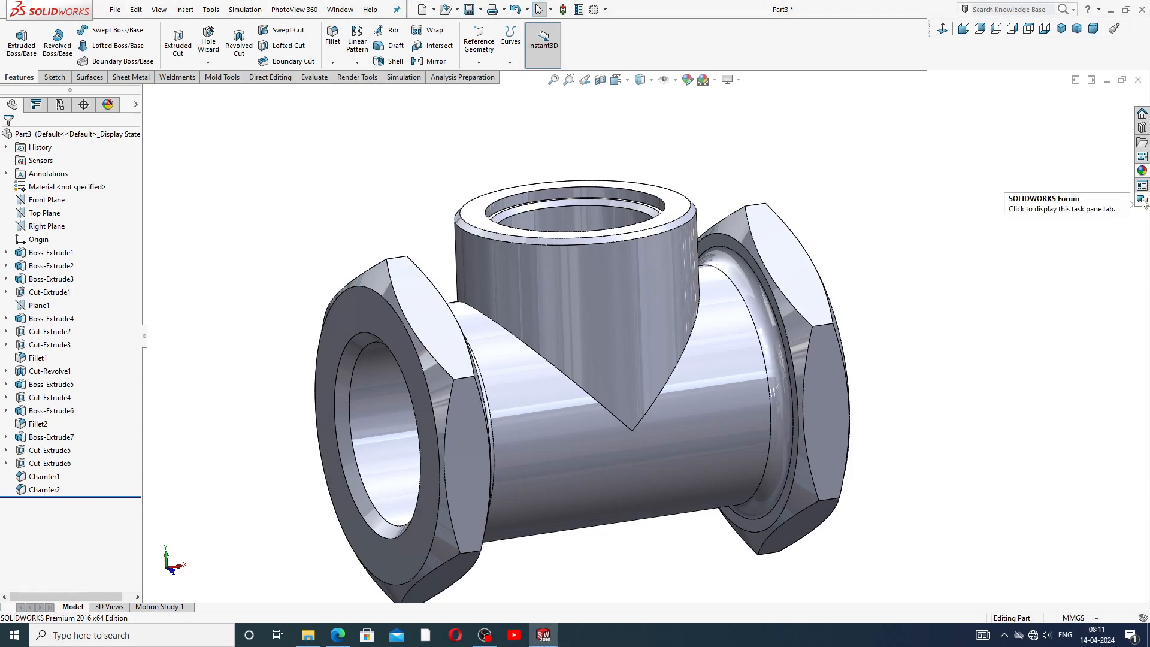
pyautogui.click(1143, 171)
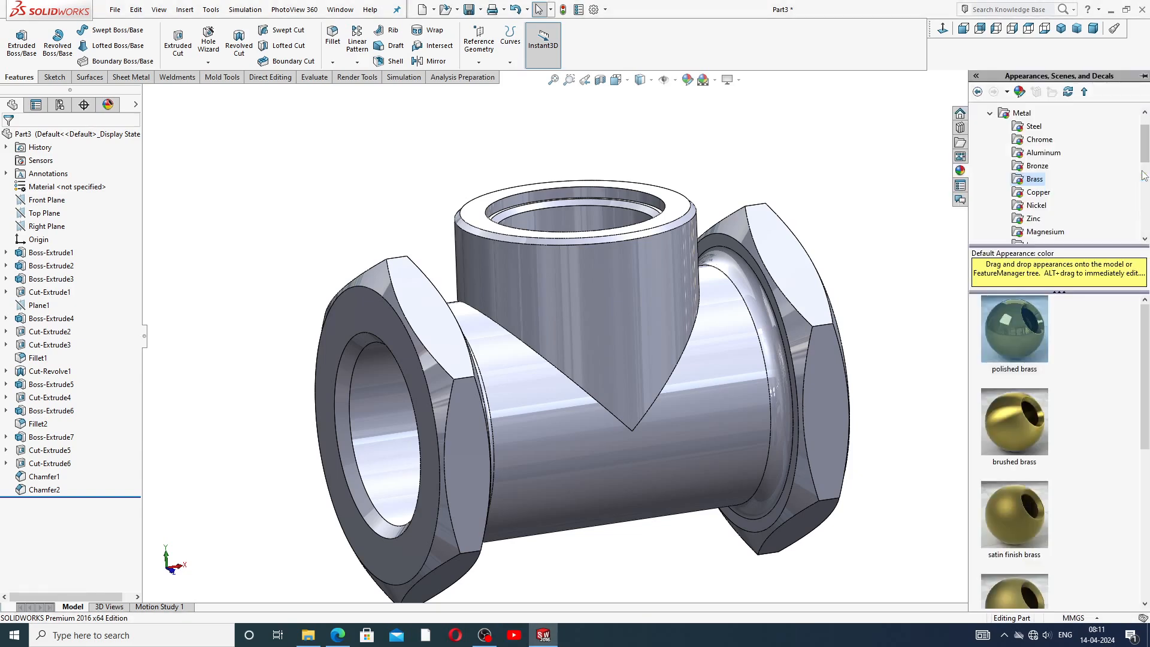
pyautogui.click(990, 115)
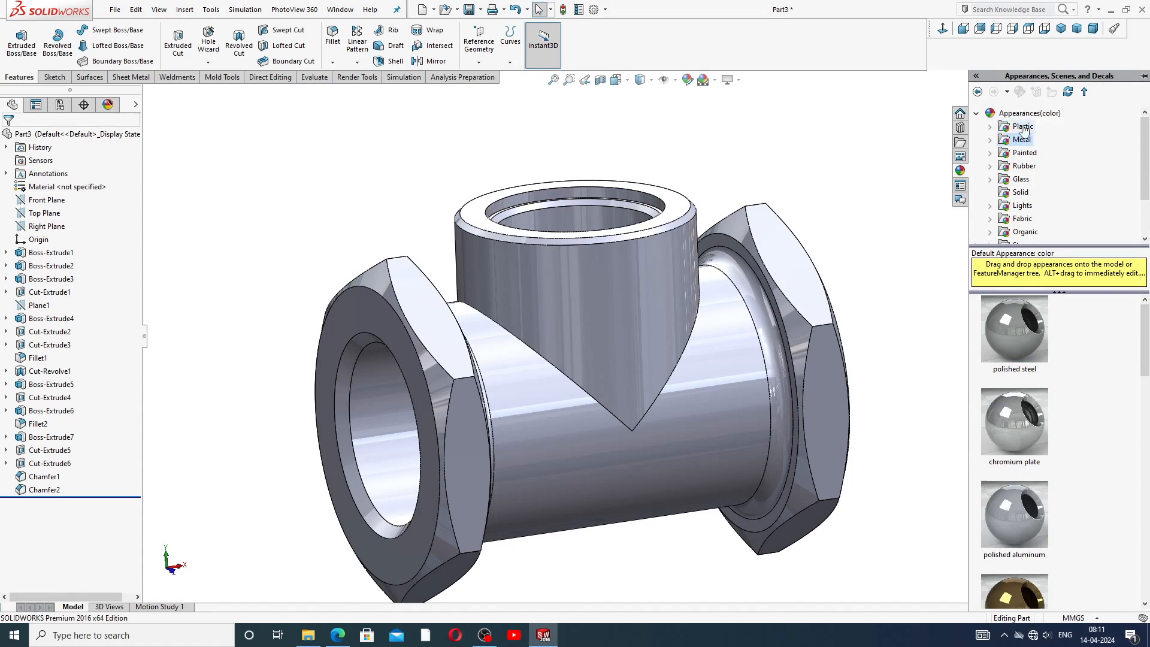
pyautogui.click(977, 113)
pyautogui.click(976, 114)
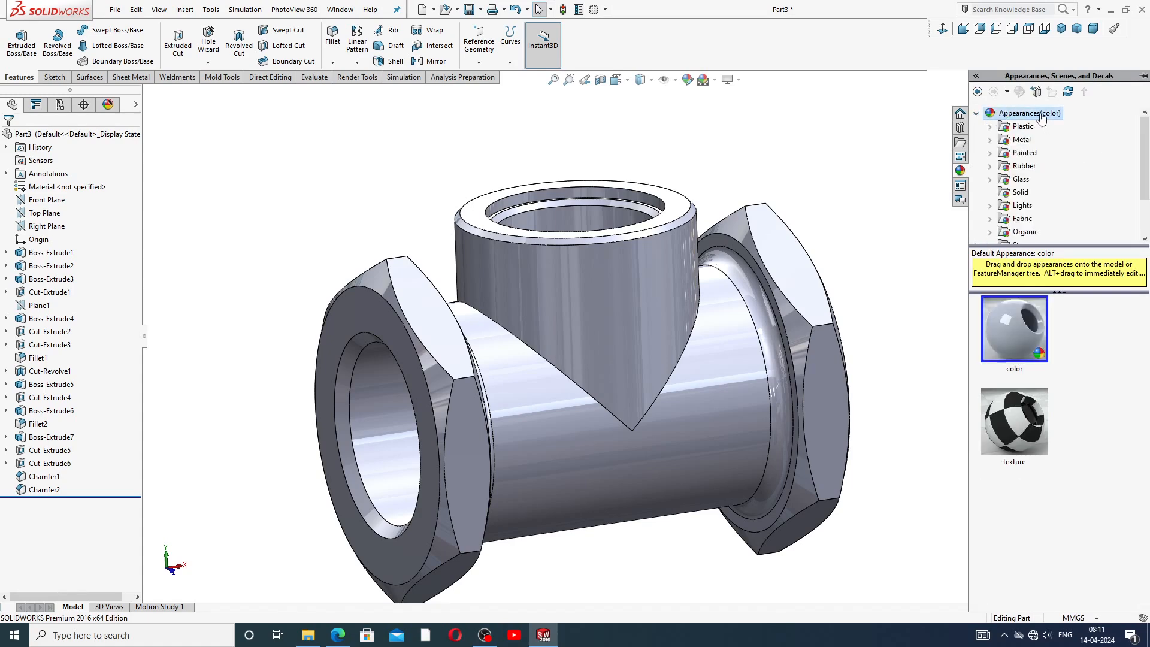
pyautogui.doubleClick(1023, 142)
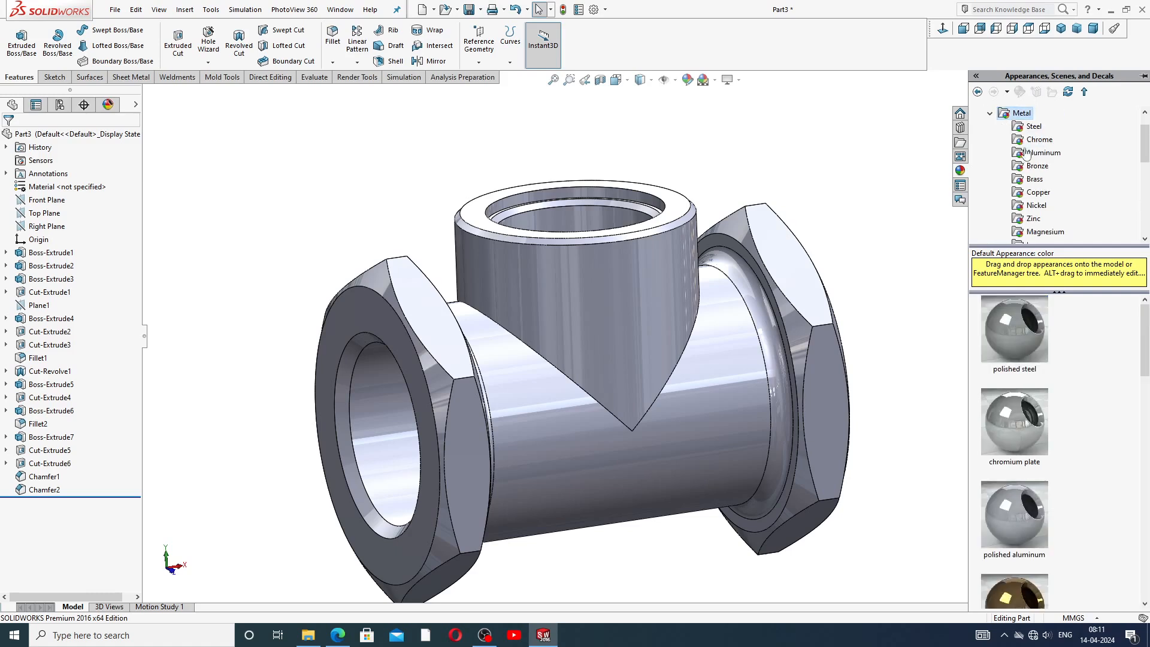
pyautogui.click(1036, 181)
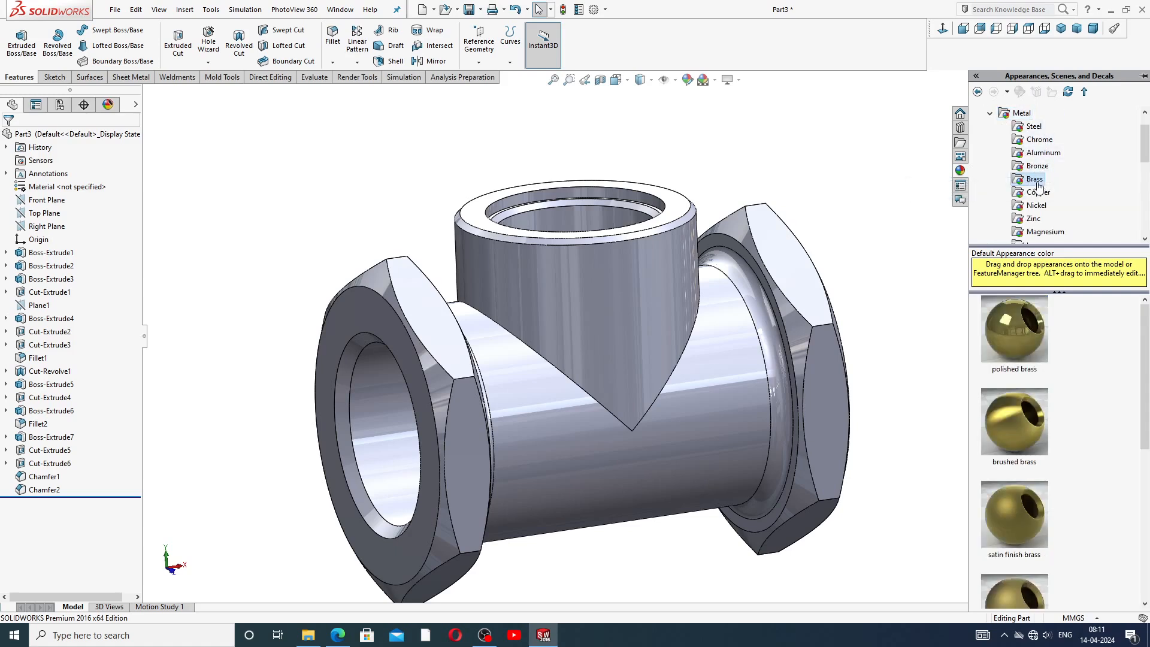
pyautogui.doubleClick(1013, 335)
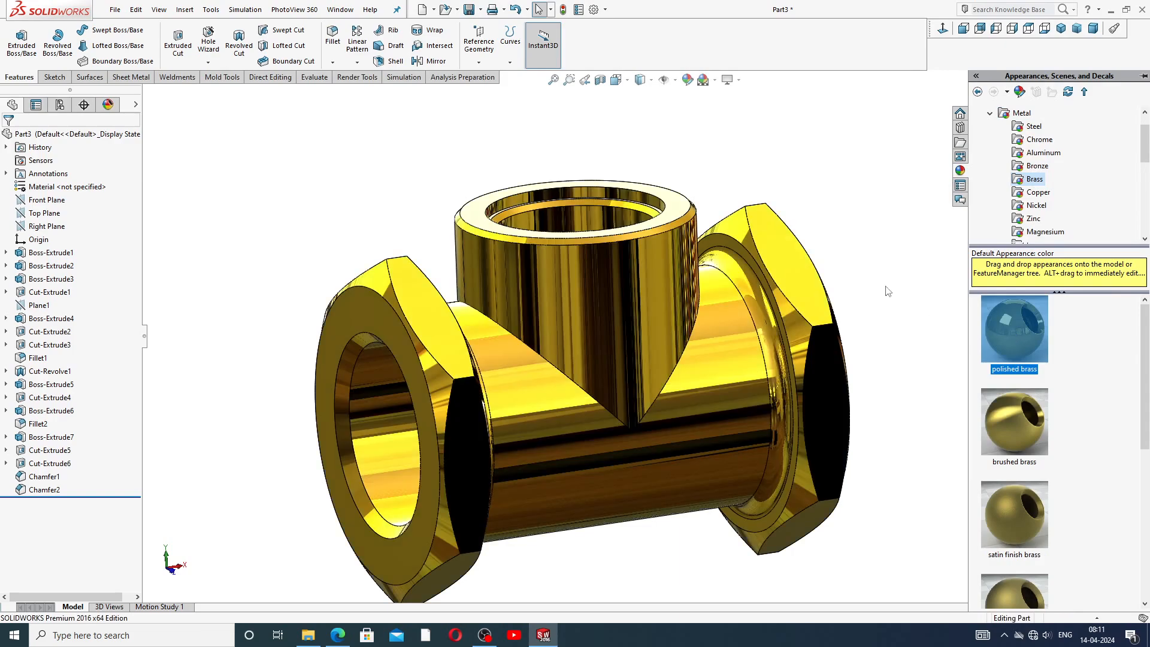
pyautogui.click(888, 291)
# Orbit around the finished brass valve body, compare it with the reference drawing, and return to the isometric view.
pyautogui.scroll(3, 855, 275)
pyautogui.moveTo(647, 275); pyautogui.dragTo(695, 363, button='middle')
pyautogui.scroll(-3, 608, 362)
pyautogui.scroll(2, 695, 363)
pyautogui.scroll(-3, 627, 261)
pyautogui.moveTo(804, 268); pyautogui.dragTo(821, 290, button='middle')
pyautogui.moveTo(760, 170); pyautogui.dragTo(782, 120, button='middle')
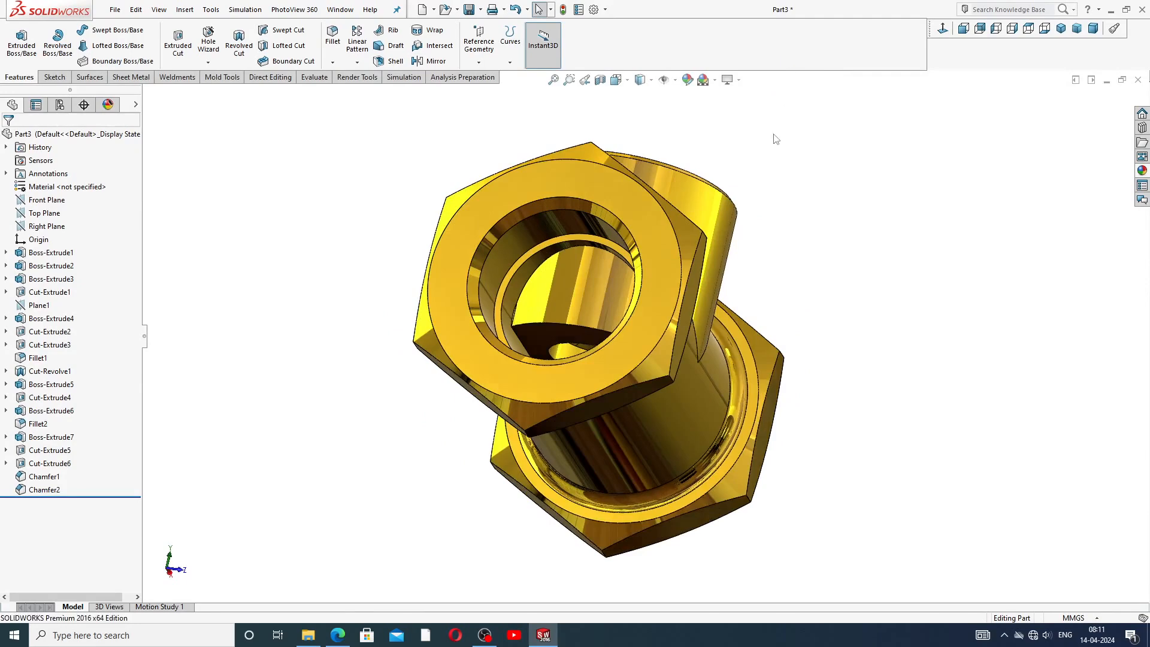
pyautogui.moveTo(696, 191); pyautogui.dragTo(613, 319, button='middle')
pyautogui.click(614, 319)
pyautogui.scroll(1, 614, 319)
pyautogui.scroll(-2, 648, 190)
pyautogui.click(792, 194)
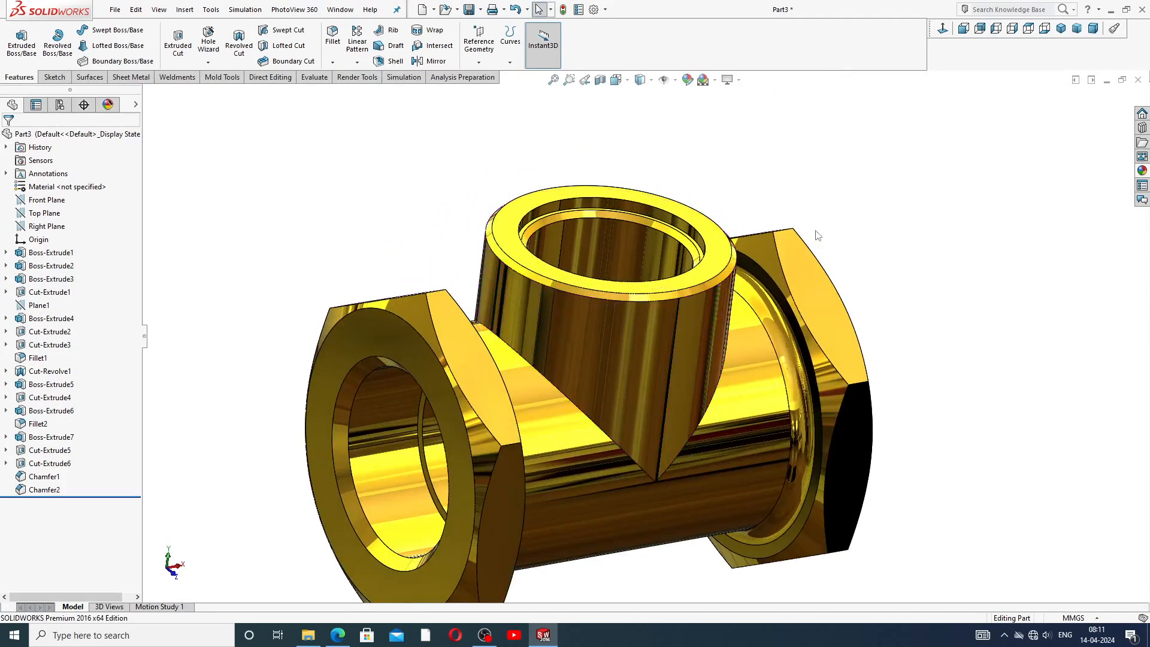
pyautogui.scroll(2, 817, 235)
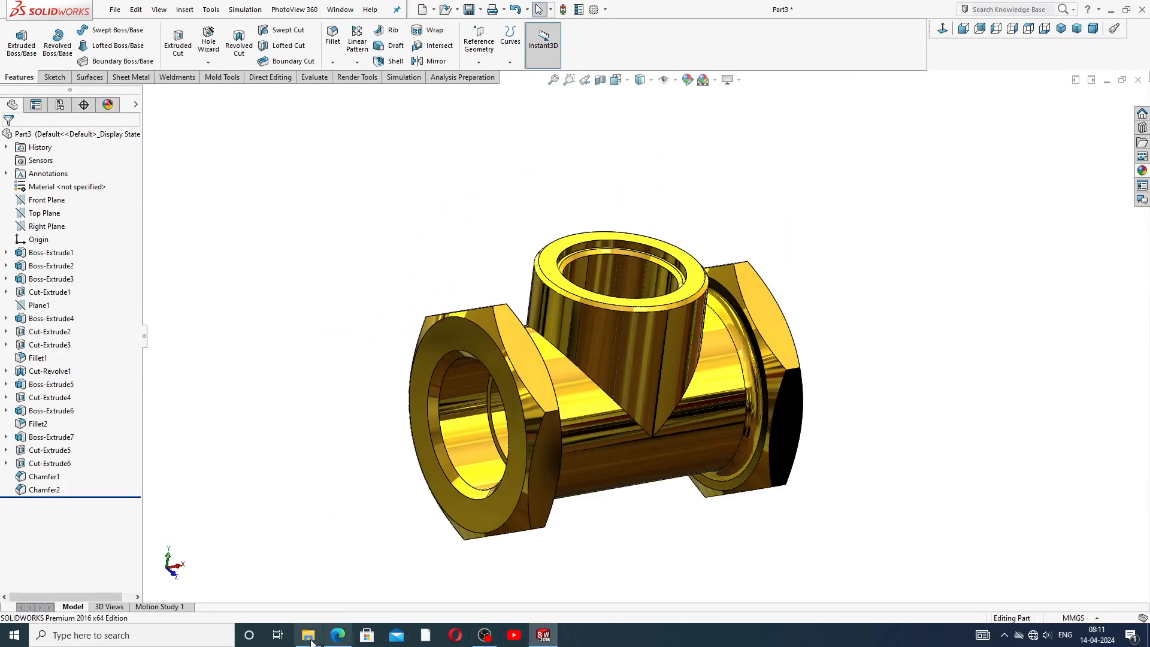
pyautogui.click(338, 635)
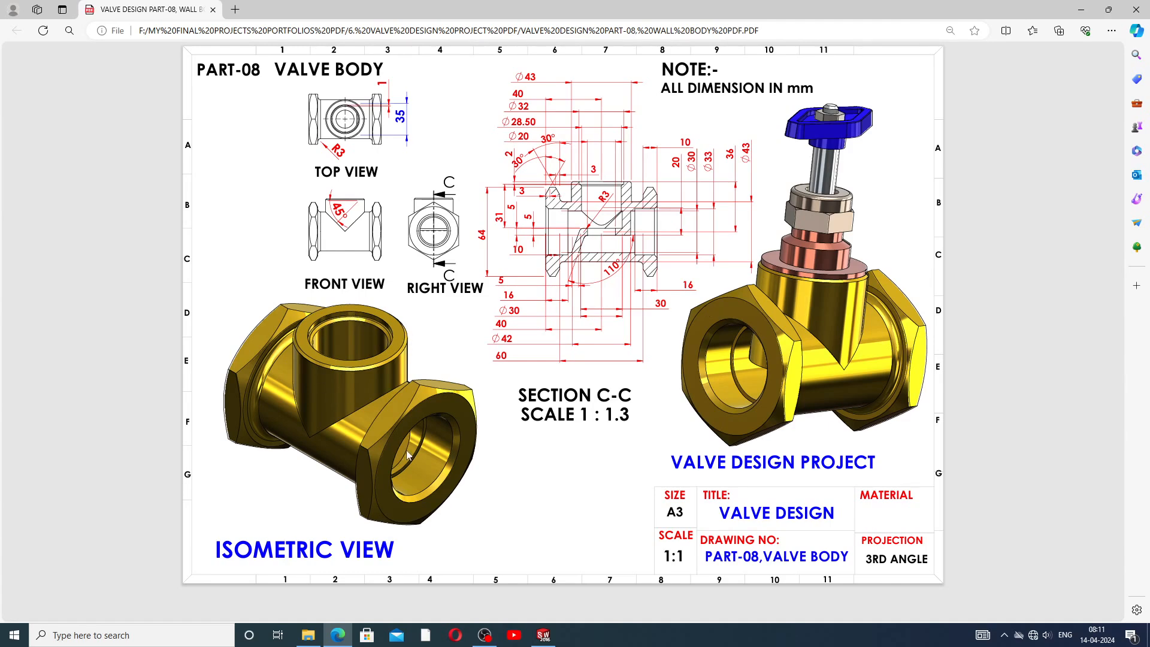
pyautogui.click(547, 630)
pyautogui.moveTo(643, 472); pyautogui.dragTo(605, 460, button='middle')
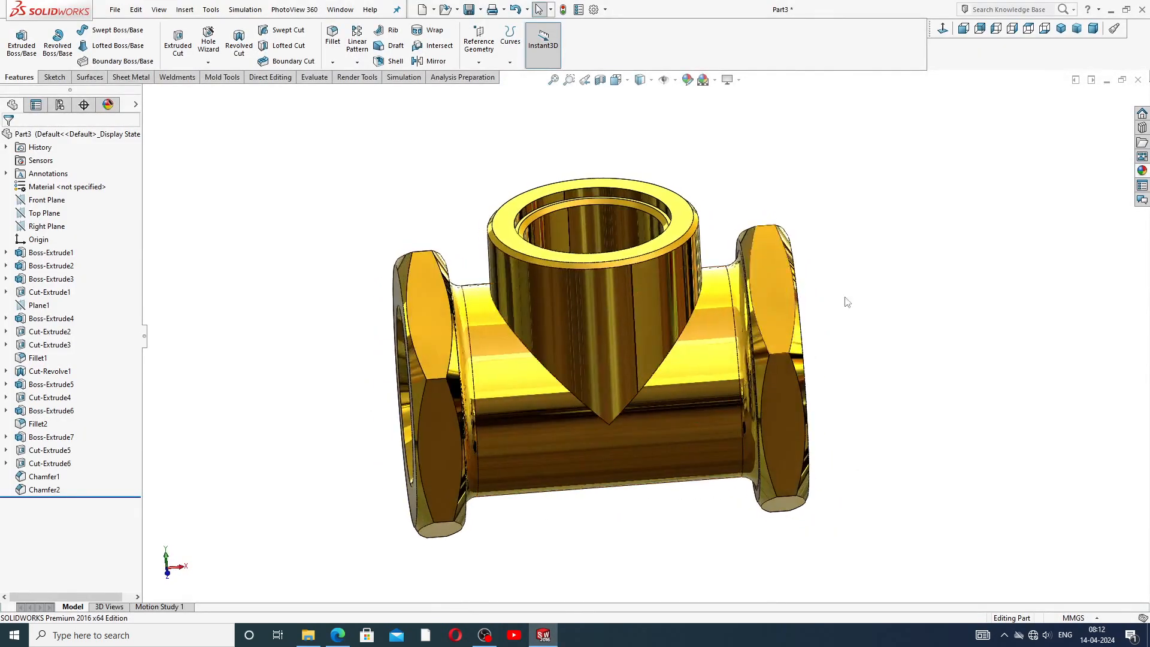
pyautogui.click(1061, 29)
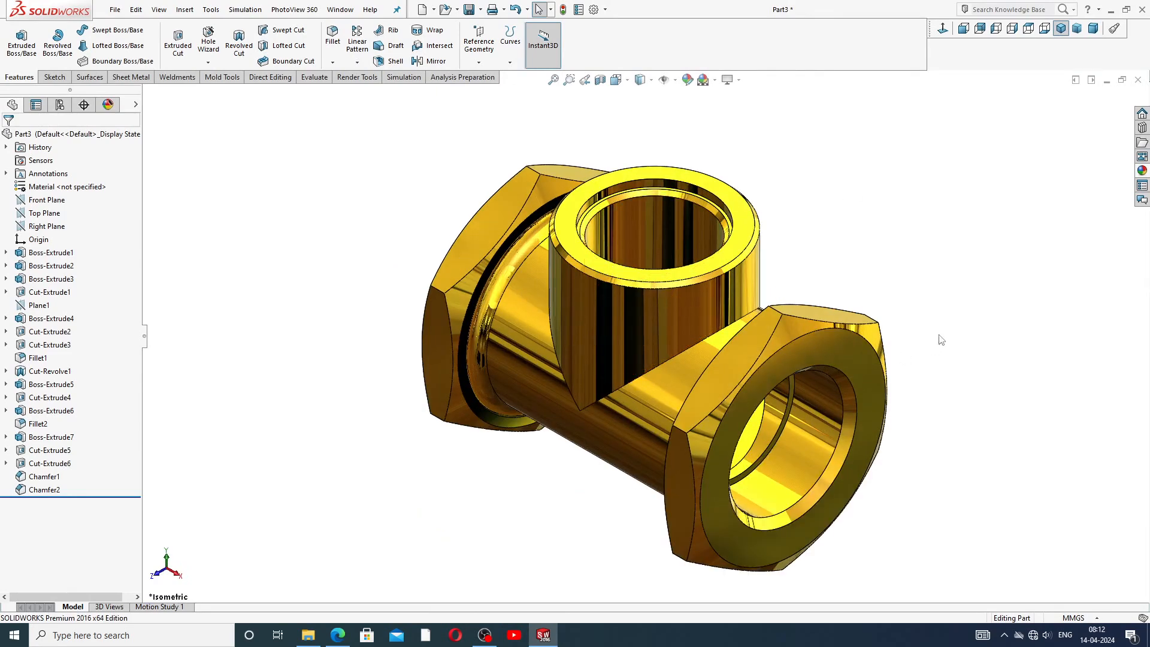